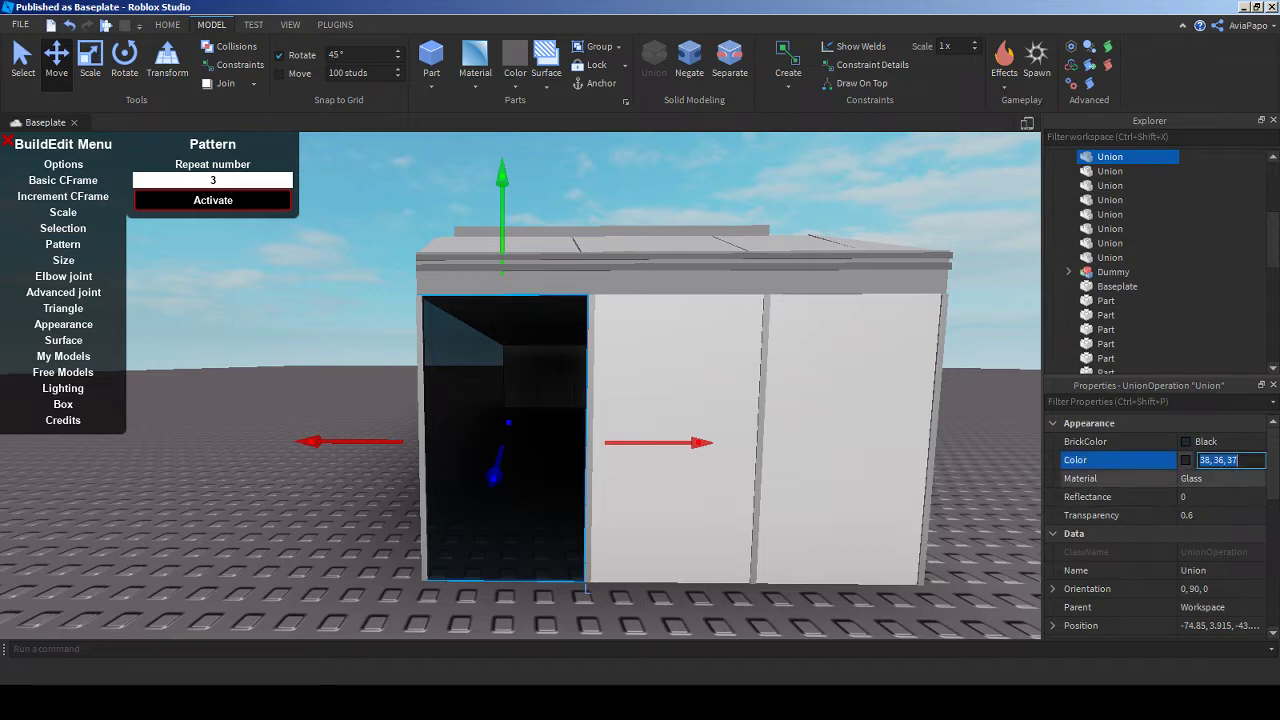
- Set the middle end-wall panel's color to 38, 36, 37 and its transparency to 0.6
{"action": "left_click", "coordinate": [677, 440]}
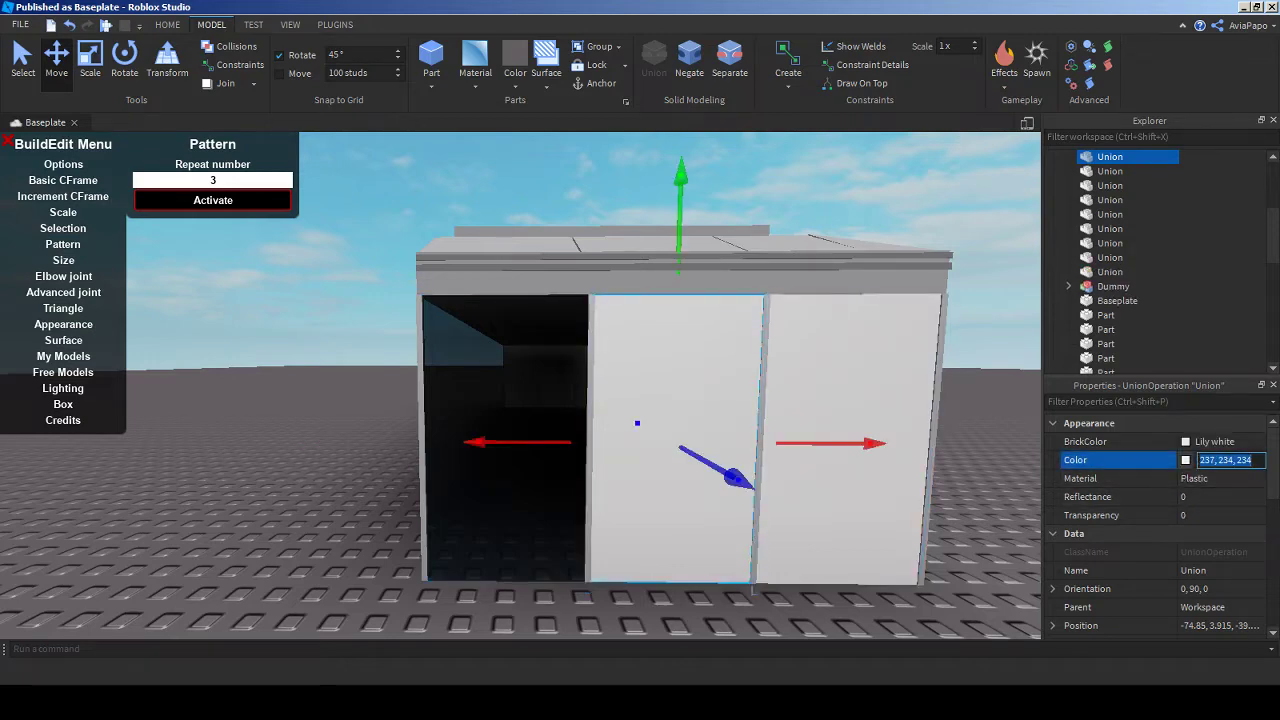
{"action": "type", "text": "38, 36, 37"}
{"action": "key", "text": "Return"}
{"action": "left_click", "coordinate": [1200, 515]}
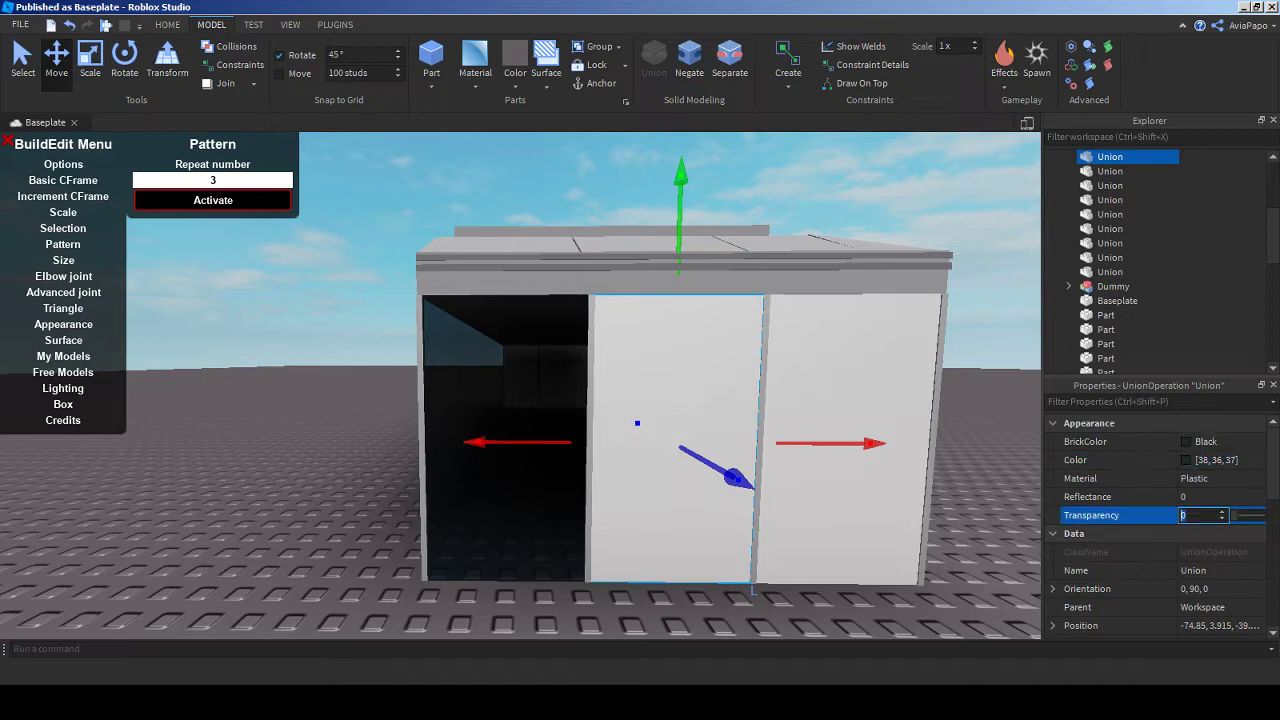
{"action": "type", "text": ".6"}
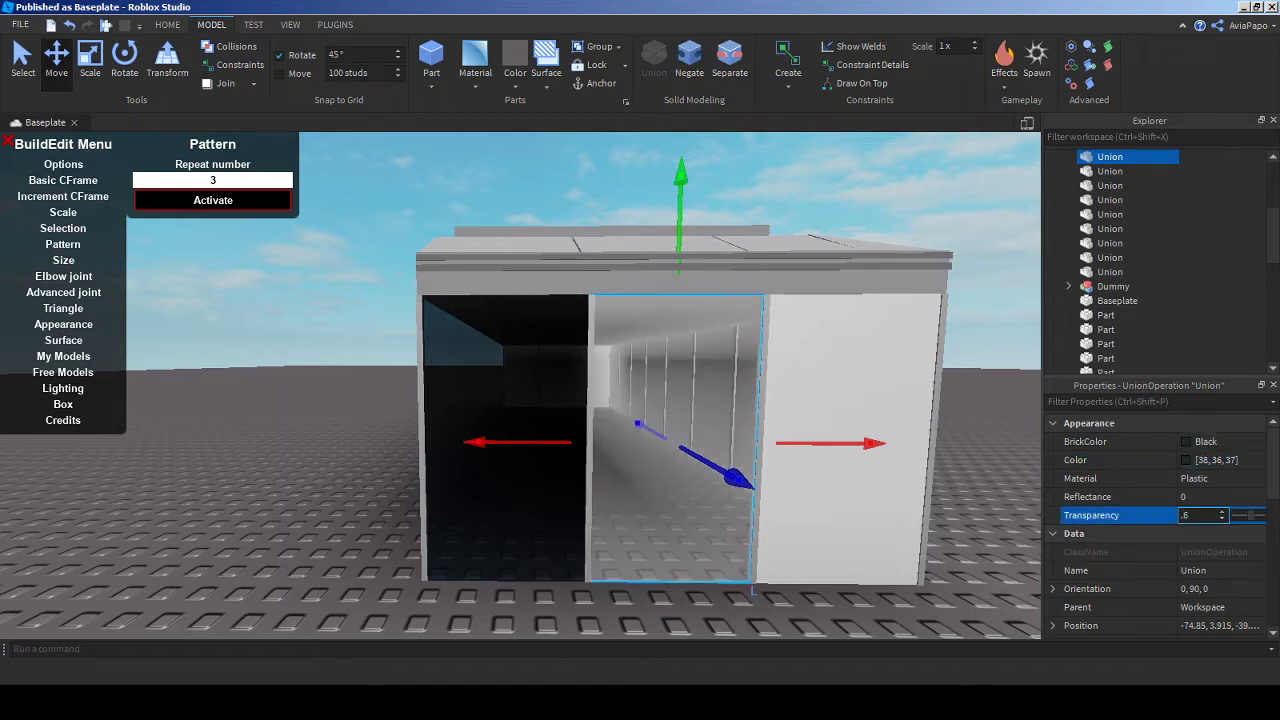
- Enable UsePartColor on the middle end-wall panel
{"action": "scroll", "coordinate": [1160, 520], "scroll_direction": "down", "scroll_amount": 4}
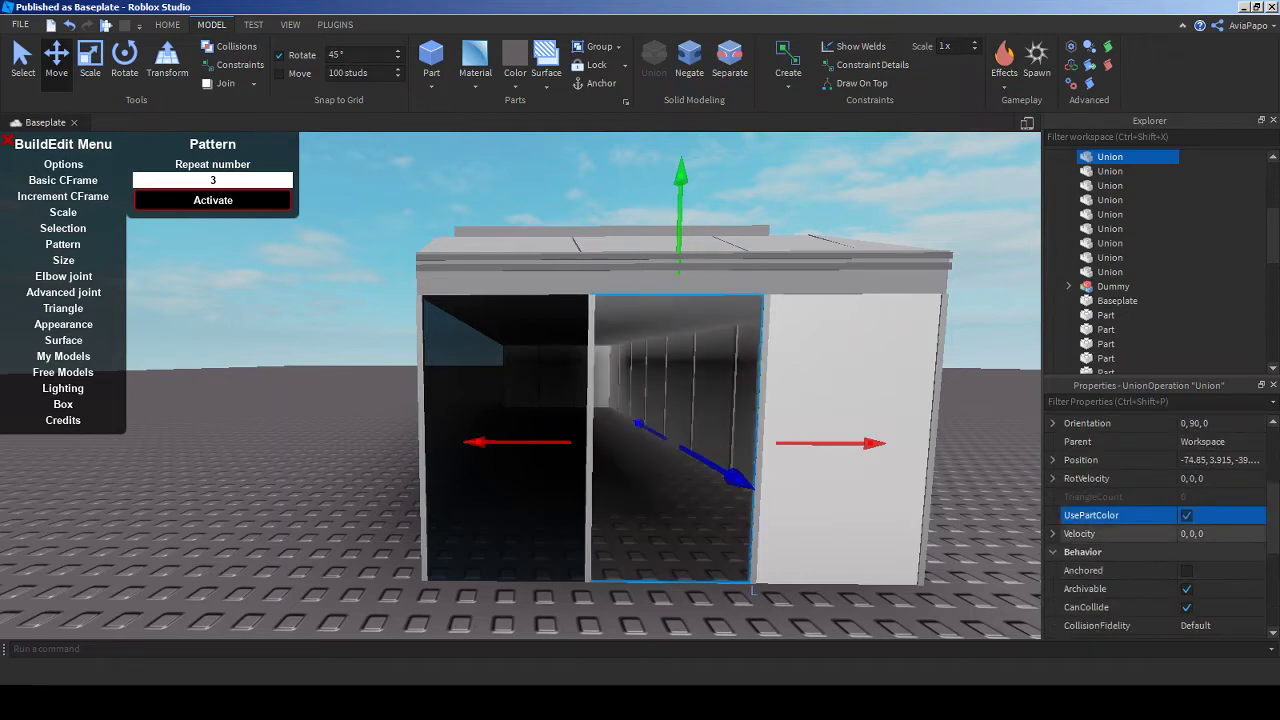
{"action": "left_click", "coordinate": [1186, 515]}
{"action": "key", "text": "ctrl+z"}
{"action": "key", "text": "ctrl+y"}
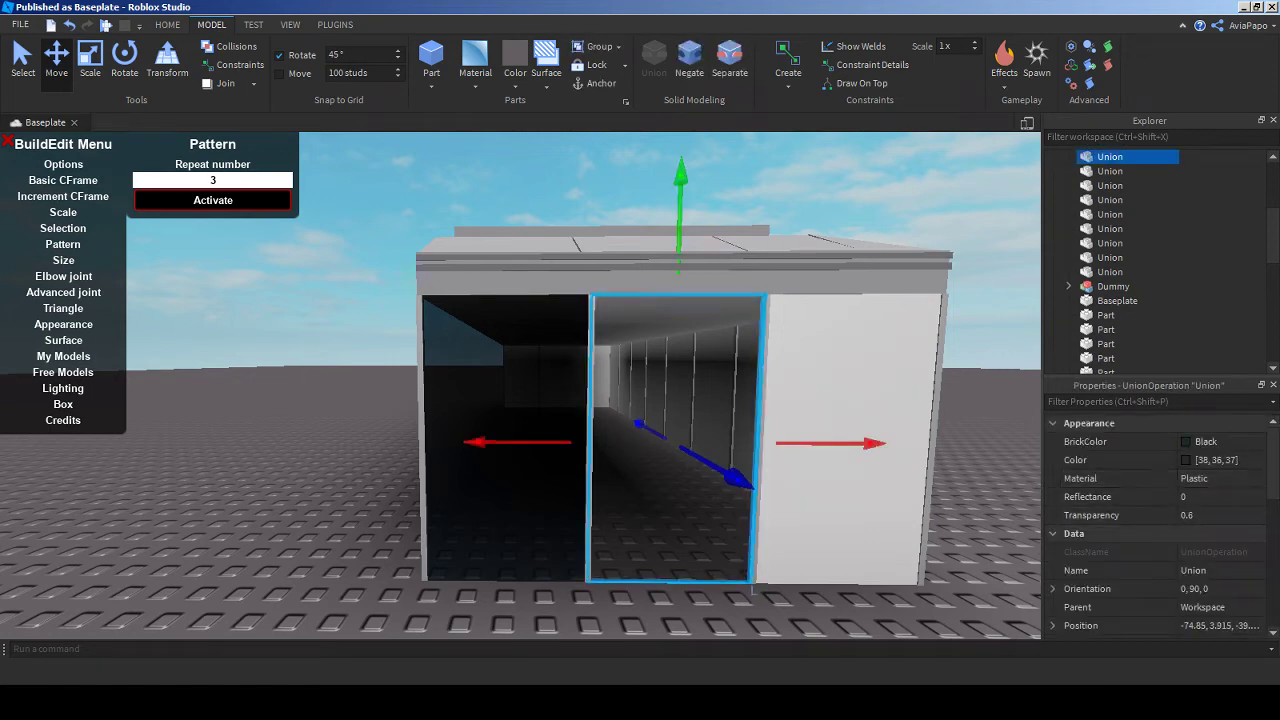
{"action": "key", "text": "ctrl+y"}
- Change the middle end-wall panel's material to Glass, matching the dark panel beside it
{"action": "left_click", "coordinate": [586, 588]}
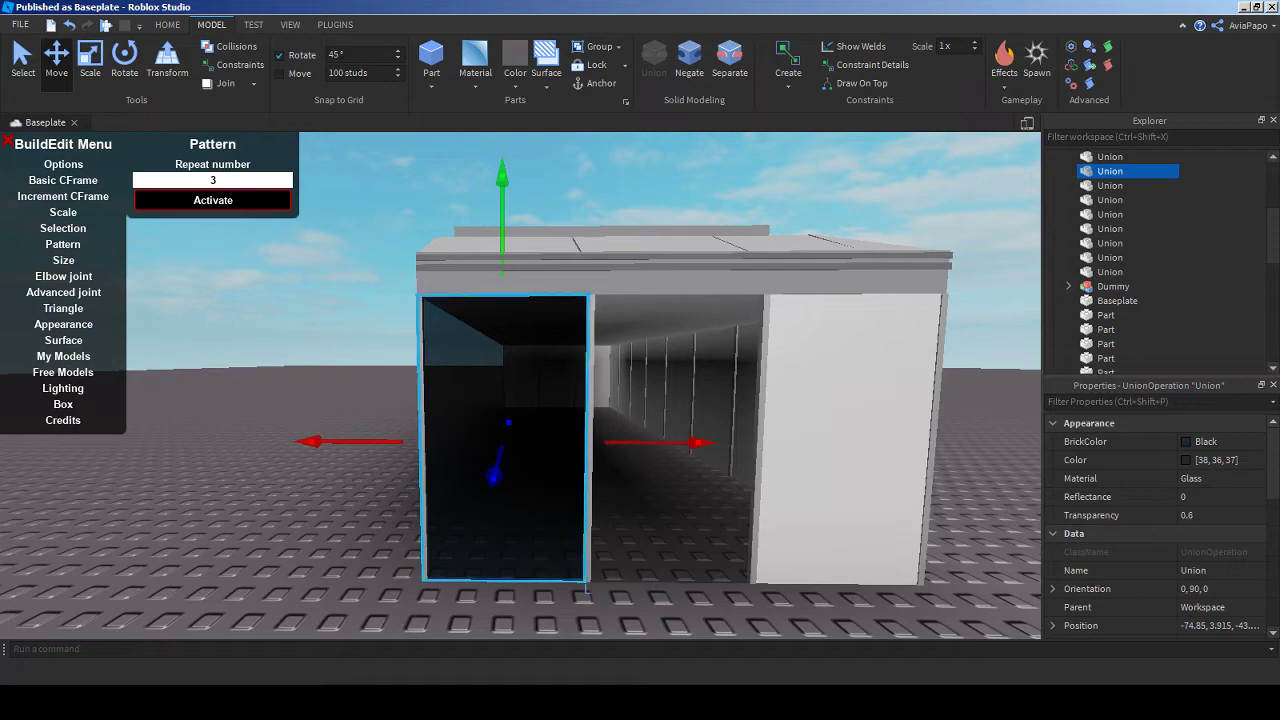
{"action": "left_click", "coordinate": [753, 588]}
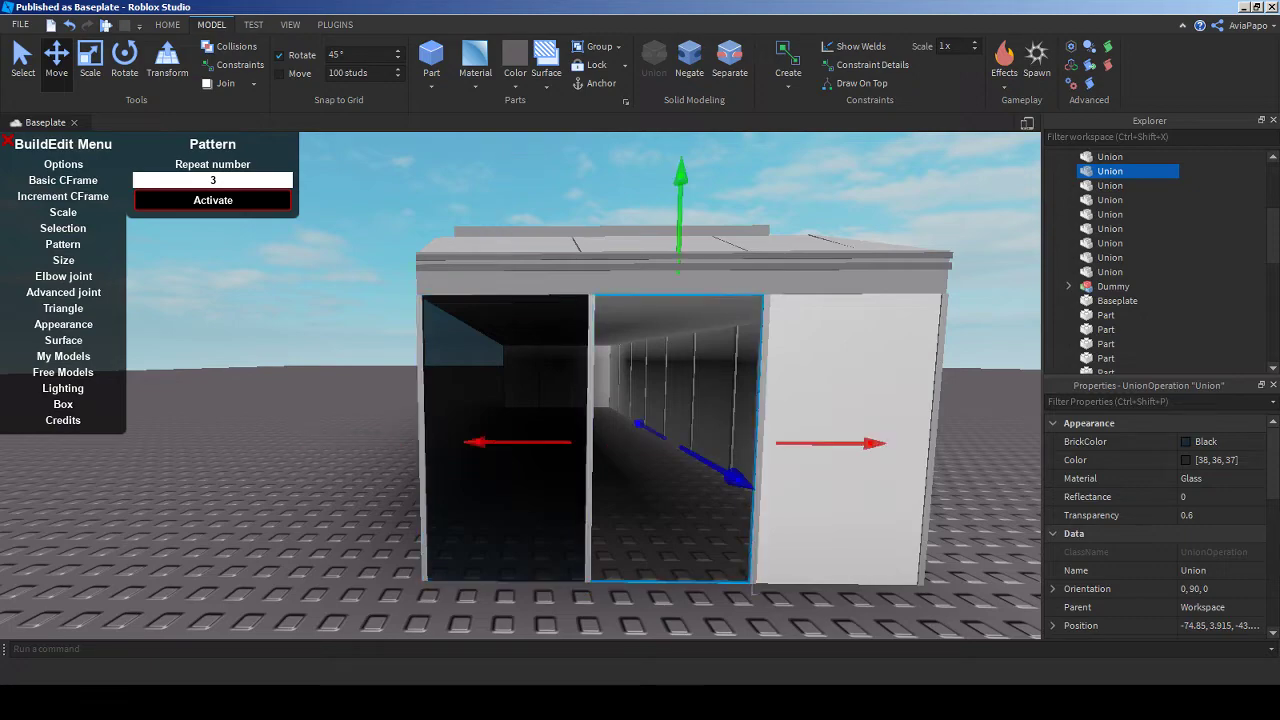
{"action": "left_click", "coordinate": [756, 590]}
- Select five more wall panels together and set their material to Glass
{"action": "right_click_drag", "start_coordinate": [756, 590], "coordinate": [690, 588]}
{"action": "left_click", "coordinate": [650, 440], "text": "ctrl"}
{"action": "left_click", "coordinate": [850, 425], "text": "ctrl"}
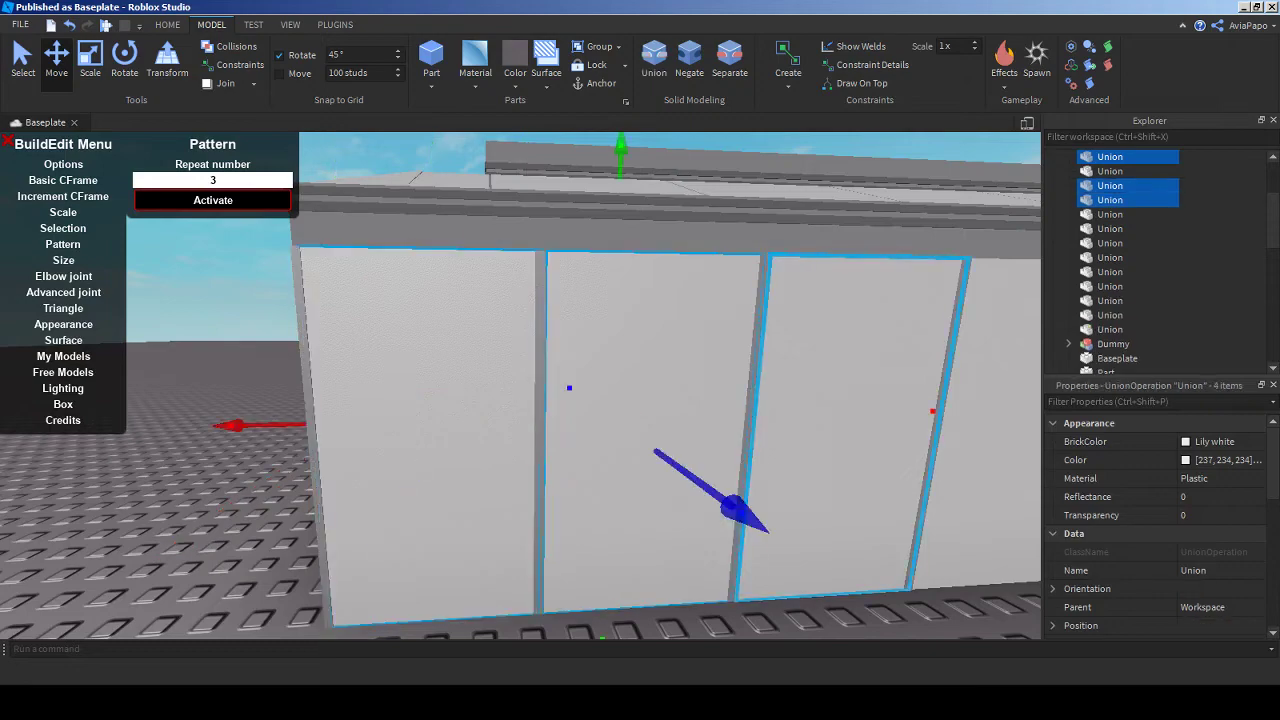
{"action": "left_click", "coordinate": [300, 420], "text": "ctrl"}
{"action": "scroll", "coordinate": [520, 385], "scroll_direction": "down", "scroll_amount": 5}
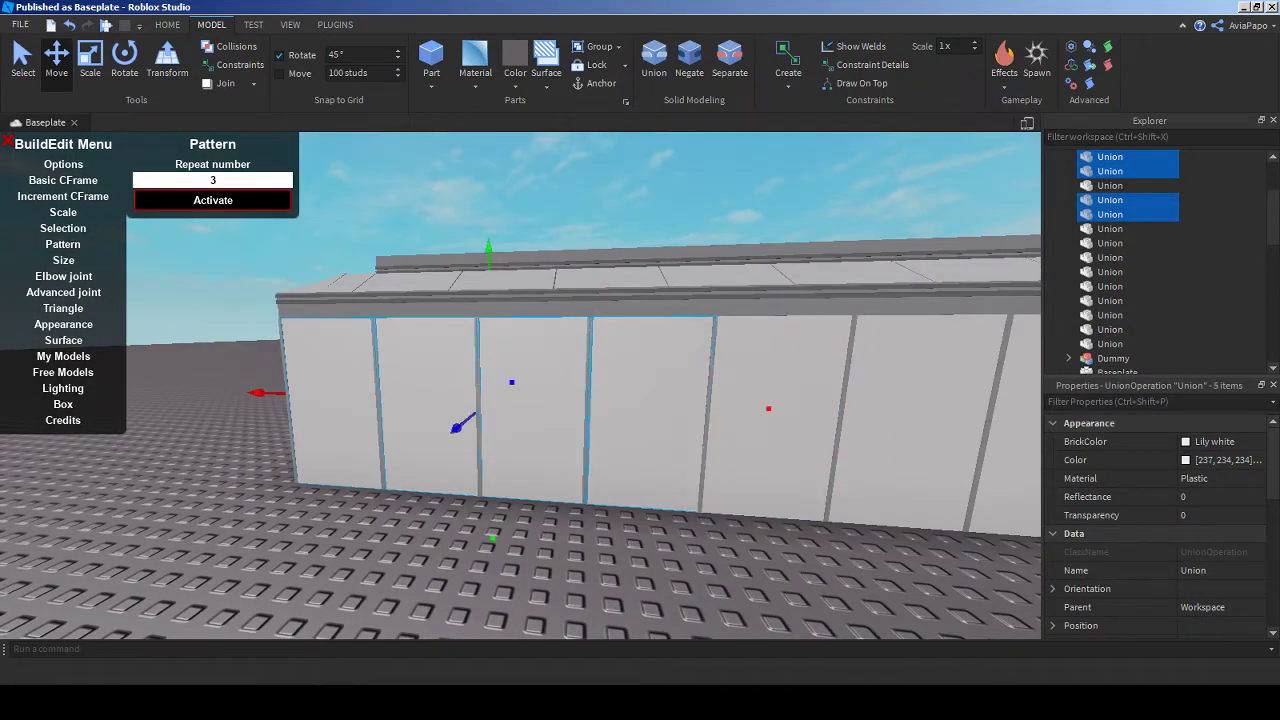
{"action": "left_click", "coordinate": [650, 410], "text": "ctrl"}
{"action": "right_click_drag", "start_coordinate": [520, 400], "coordinate": [640, 400]}
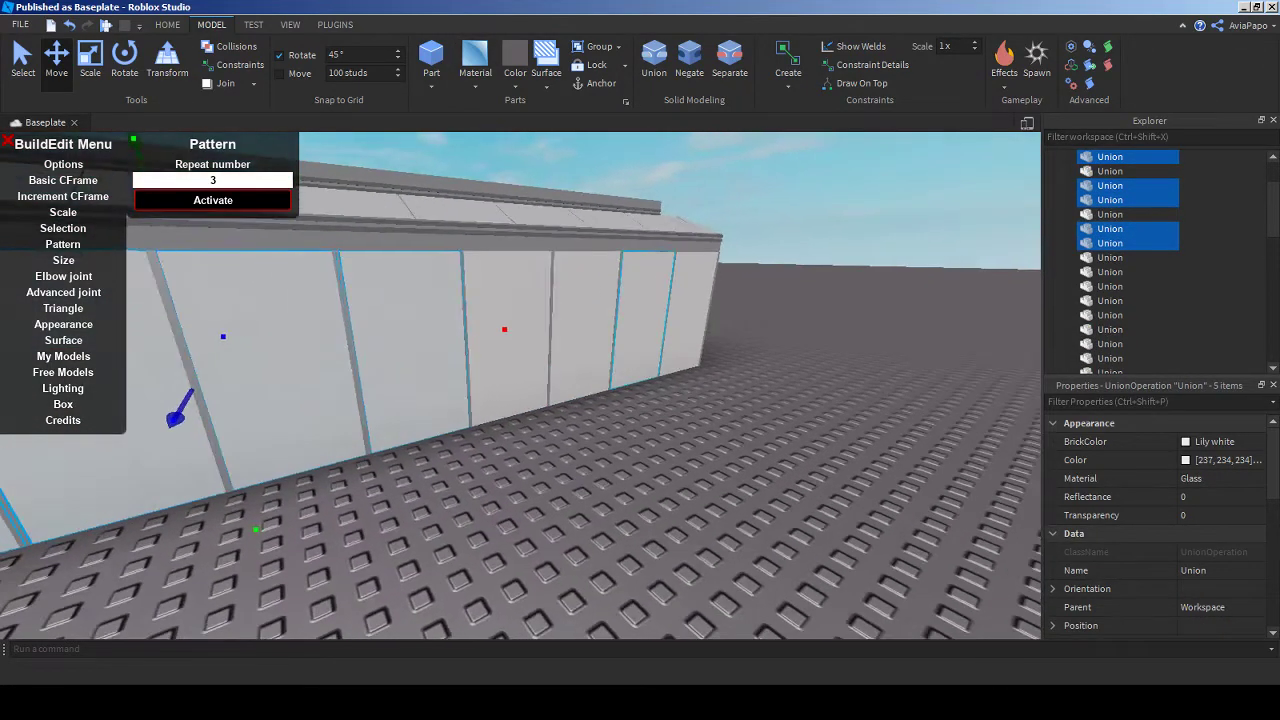
{"action": "left_click", "coordinate": [520, 550]}
- Apply the Glass material to the four plastic panels at the far end of the long wall and the three on the adjoining short wall
{"action": "scroll", "coordinate": [520, 385], "scroll_direction": "up", "scroll_amount": 5}
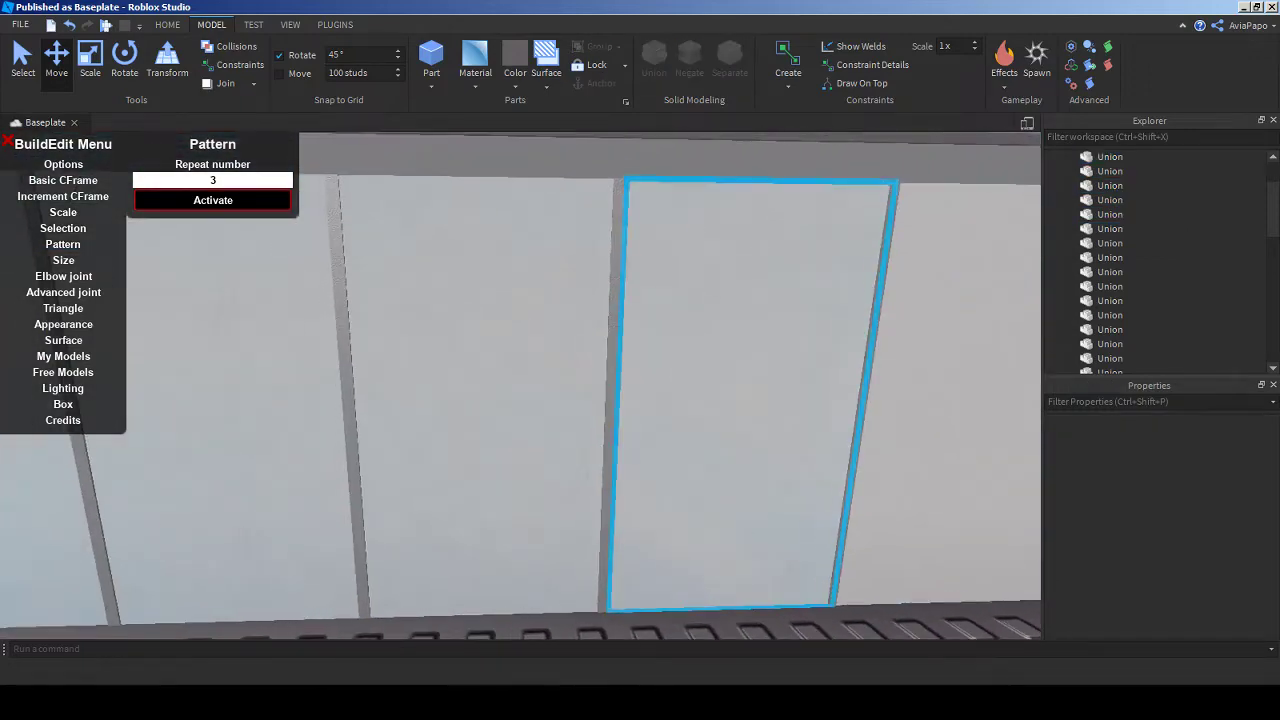
{"action": "scroll", "coordinate": [520, 385], "scroll_direction": "down", "scroll_amount": 5}
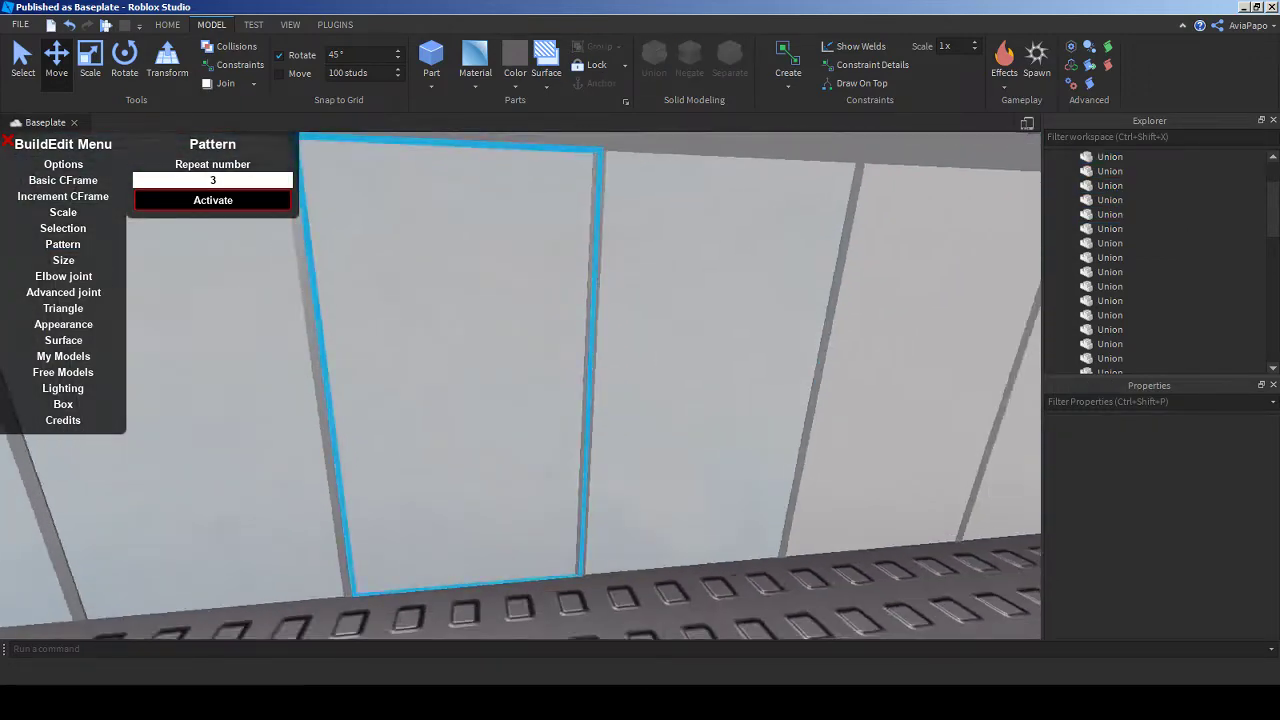
{"action": "scroll", "coordinate": [460, 400], "scroll_direction": "down", "scroll_amount": 5}
{"action": "mouse_move", "coordinate": [460, 400]}
{"action": "right_mouse_down"}
{"action": "mouse_move", "coordinate": [560, 400]}
{"action": "mouse_move", "coordinate": [480, 400]}
{"action": "right_mouse_up"}
{"action": "left_click", "coordinate": [586, 400]}
{"action": "scroll", "coordinate": [586, 400], "scroll_direction": "down", "scroll_amount": 3}
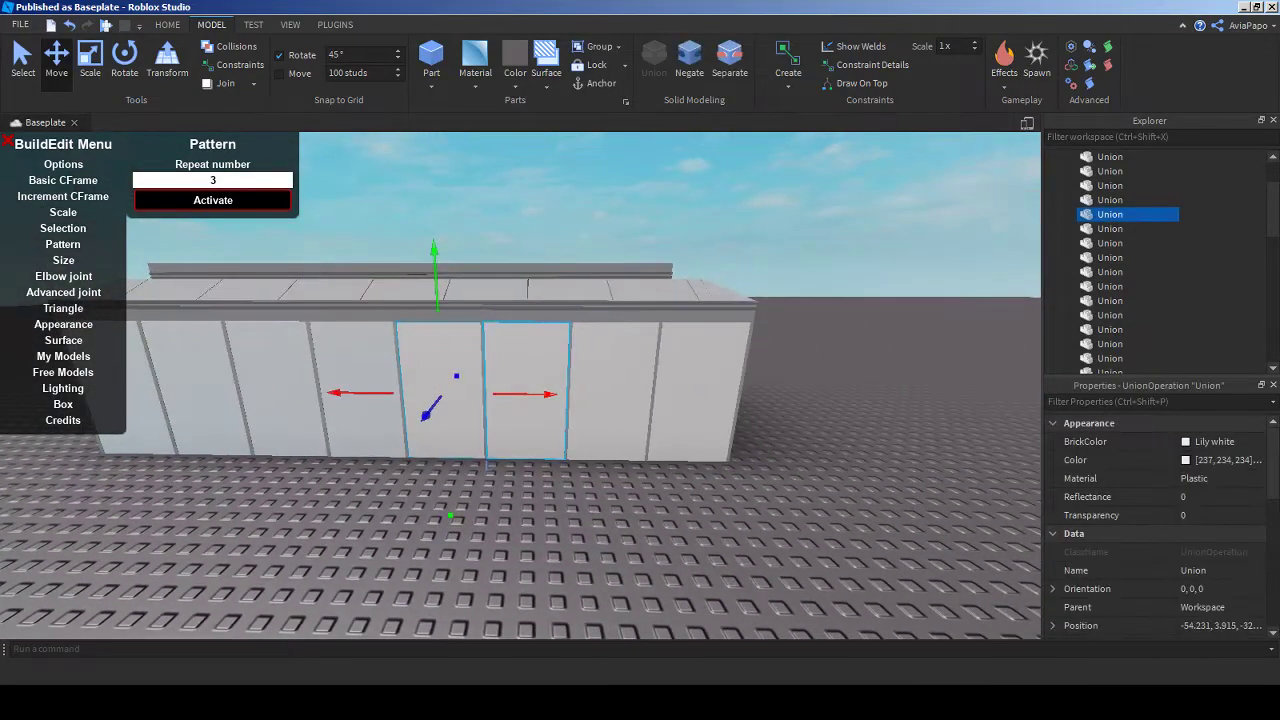
{"action": "left_click", "coordinate": [527, 400], "text": "ctrl"}
{"action": "left_click", "coordinate": [610, 400], "text": "ctrl"}
{"action": "left_click", "coordinate": [692, 400], "text": "ctrl"}
{"action": "right_click_drag", "start_coordinate": [692, 400], "coordinate": [800, 400]}
{"action": "left_click", "coordinate": [465, 480], "text": "ctrl"}
{"action": "left_click", "coordinate": [540, 460], "text": "ctrl"}
{"action": "left_click", "coordinate": [600, 440], "text": "ctrl"}
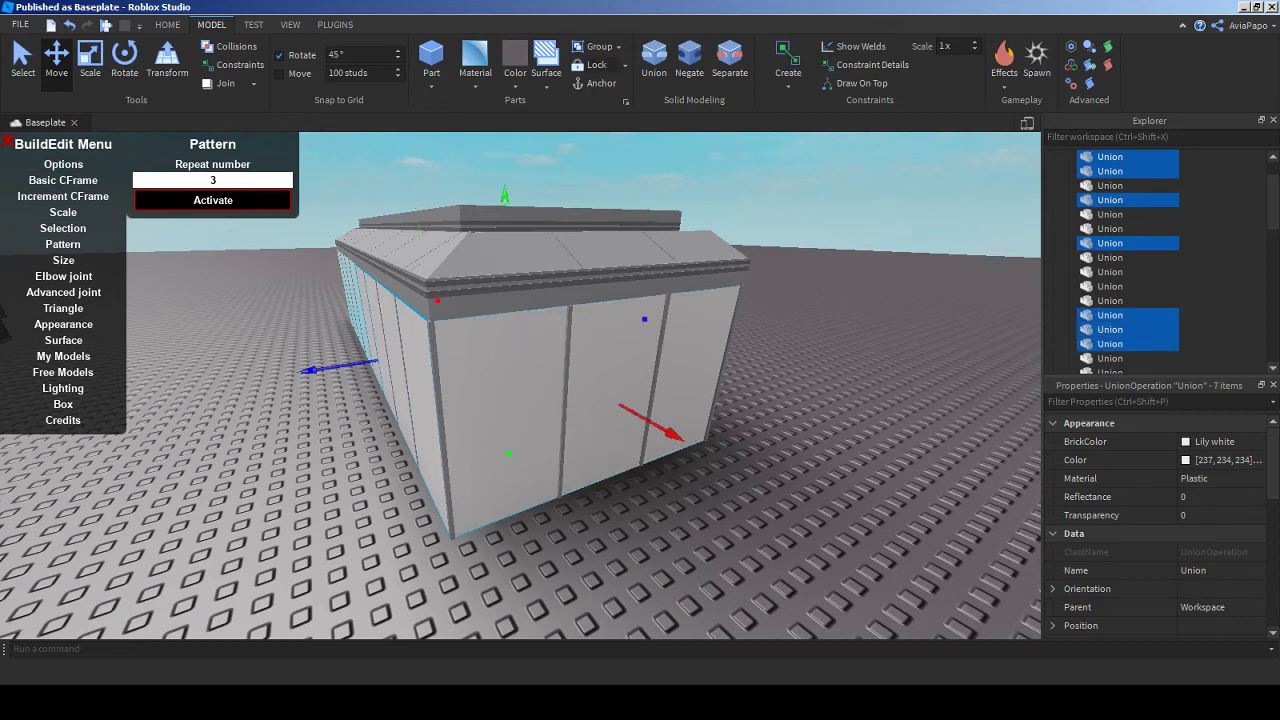
{"action": "left_click", "coordinate": [475, 55]}
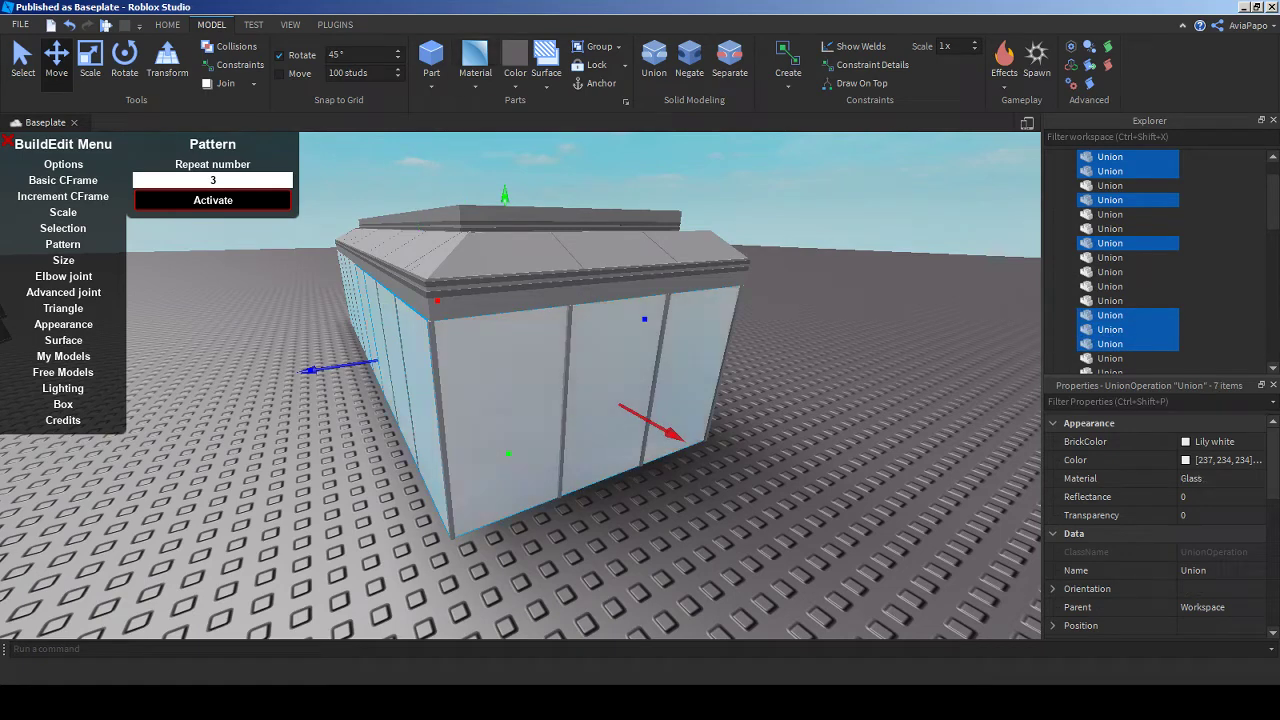
- Give the seven selected panels the color 38, 36, 37 and enable UsePartColor for them
{"action": "left_click", "coordinate": [1230, 460]}
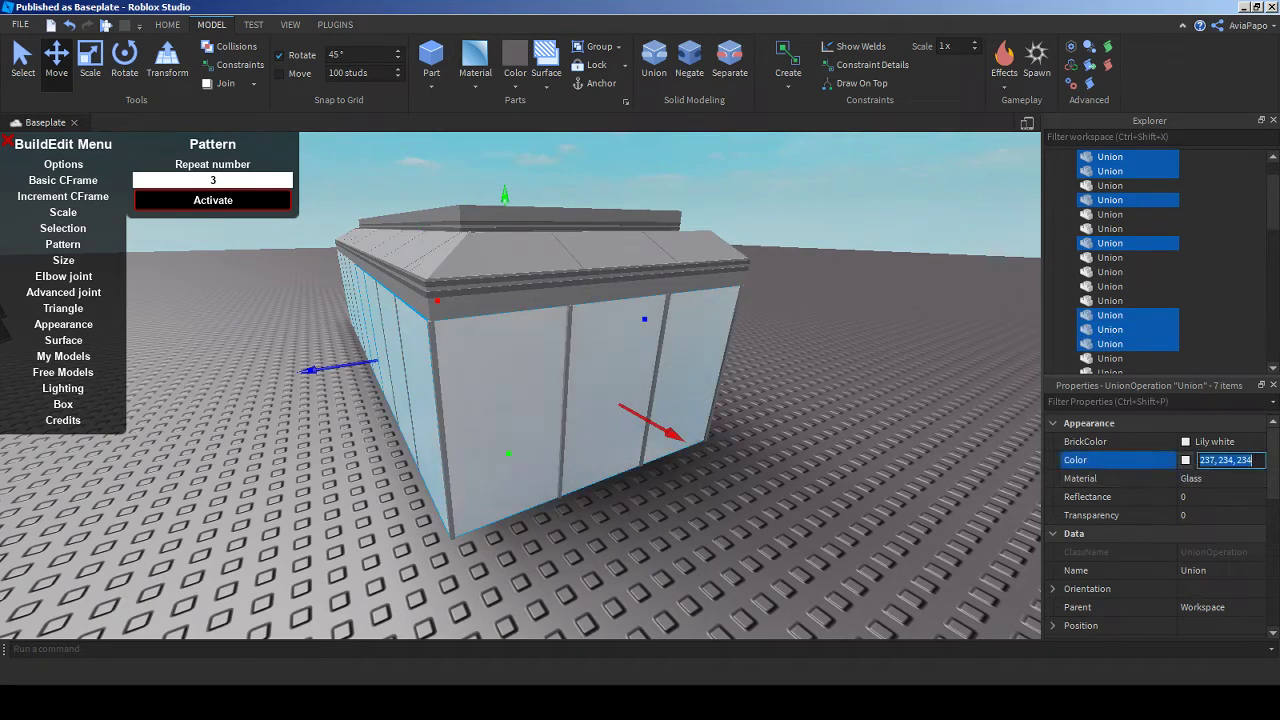
{"action": "type", "text": "38, 36, 37"}
{"action": "key", "text": "Return"}
{"action": "scroll", "coordinate": [1160, 520], "scroll_direction": "down", "scroll_amount": 3}
{"action": "left_click", "coordinate": [1187, 515]}
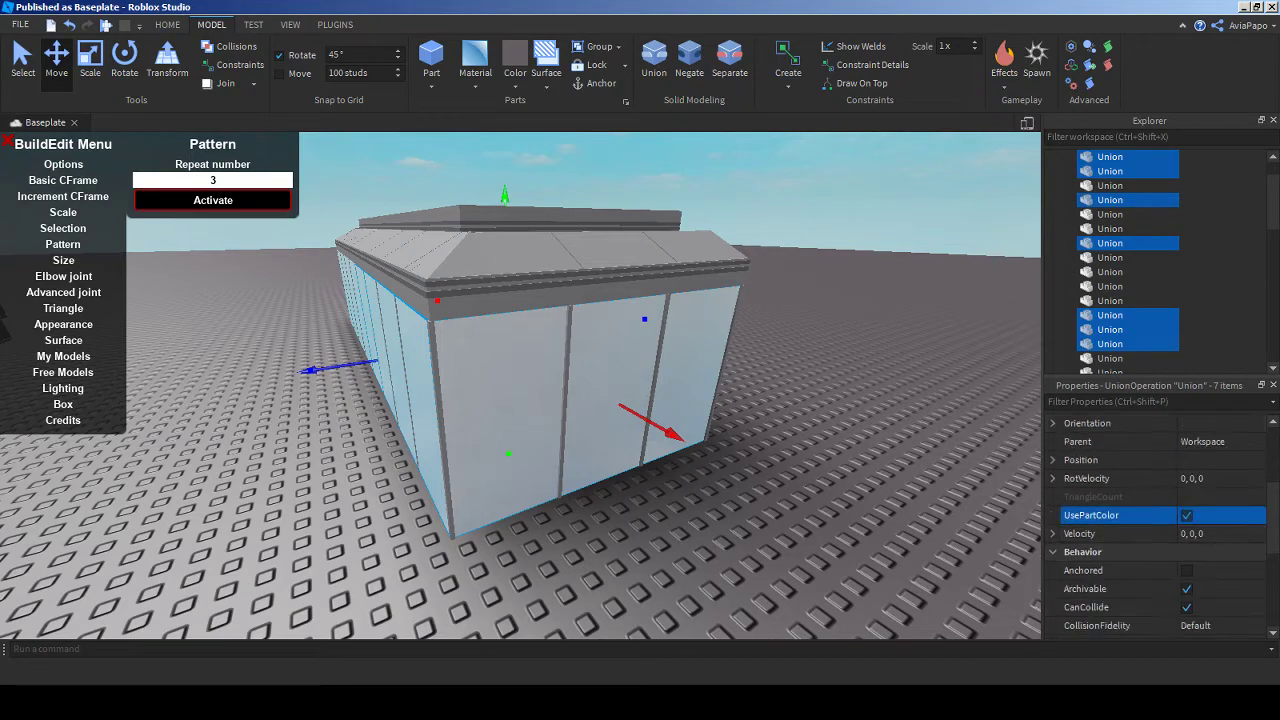
{"action": "right_click_drag", "start_coordinate": [520, 400], "coordinate": [420, 390]}
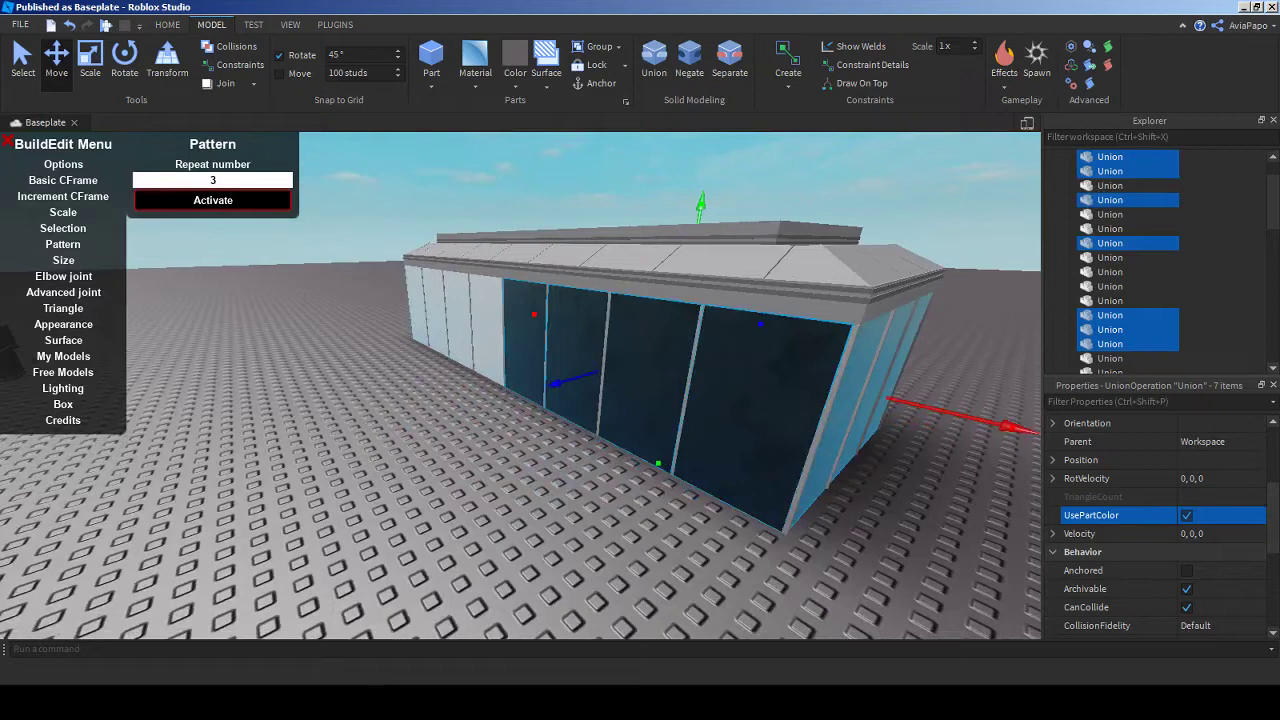
- Set the transparency of the seven selected panels to 0.6
{"action": "scroll", "coordinate": [1160, 520], "scroll_direction": "up", "scroll_amount": 2}
{"action": "left_click", "coordinate": [1200, 460]}
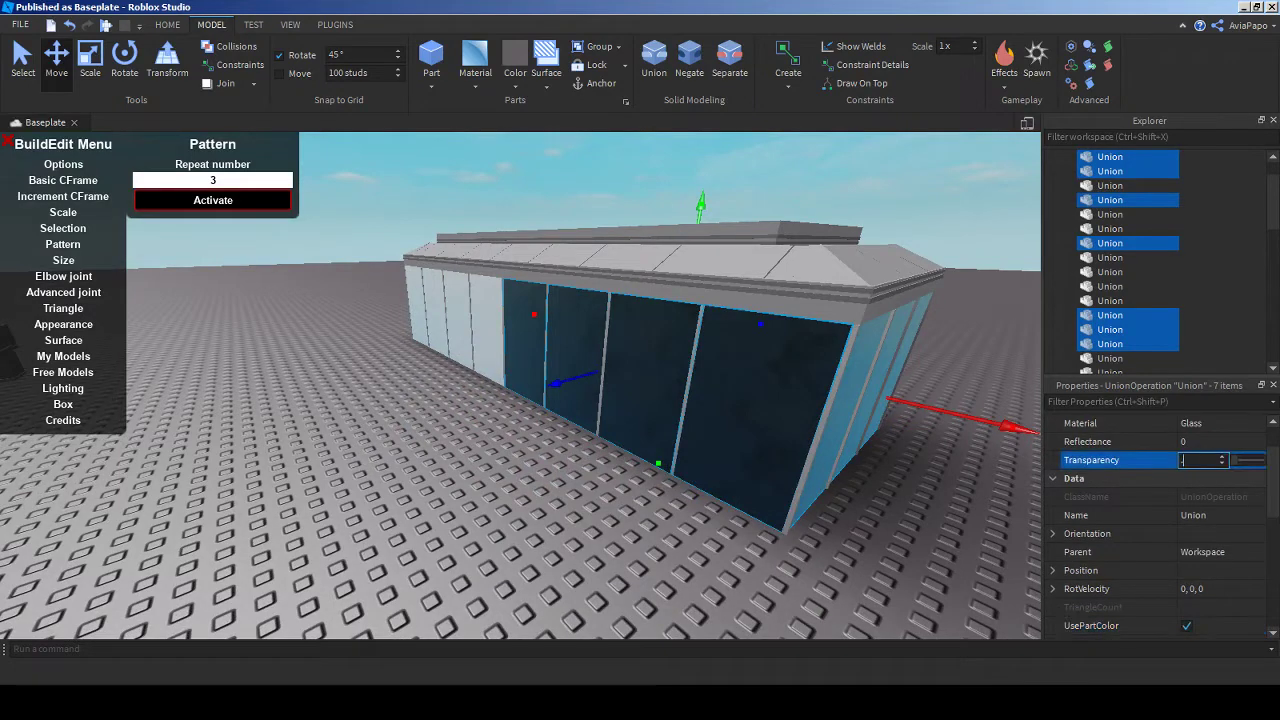
{"action": "type", "text": ".6"}
{"action": "key", "text": "Return"}
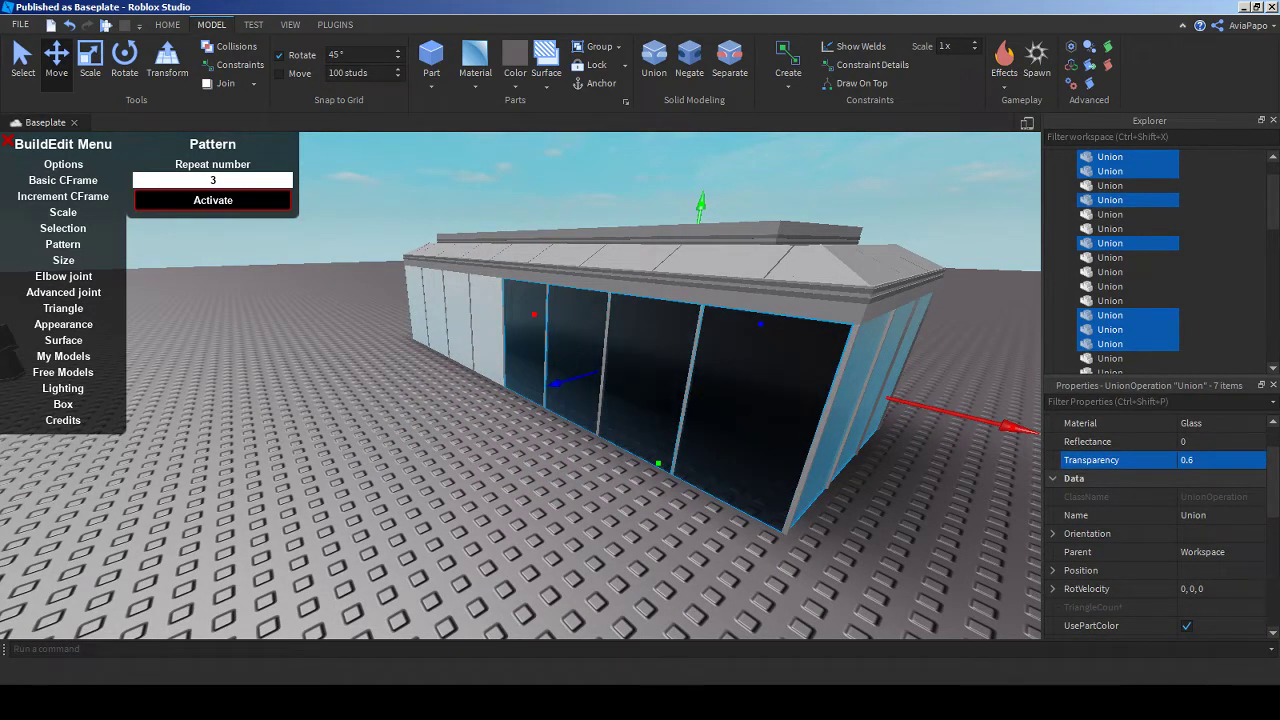
- Color the white end-wall corner panel and the three adjacent long-wall panels 38, 36, 37
{"action": "left_click", "coordinate": [700, 170]}
{"action": "right_click_drag", "start_coordinate": [600, 400], "coordinate": [840, 400]}
{"action": "left_click", "coordinate": [640, 450]}
{"action": "scroll", "coordinate": [640, 450], "scroll_direction": "up", "scroll_amount": 5}
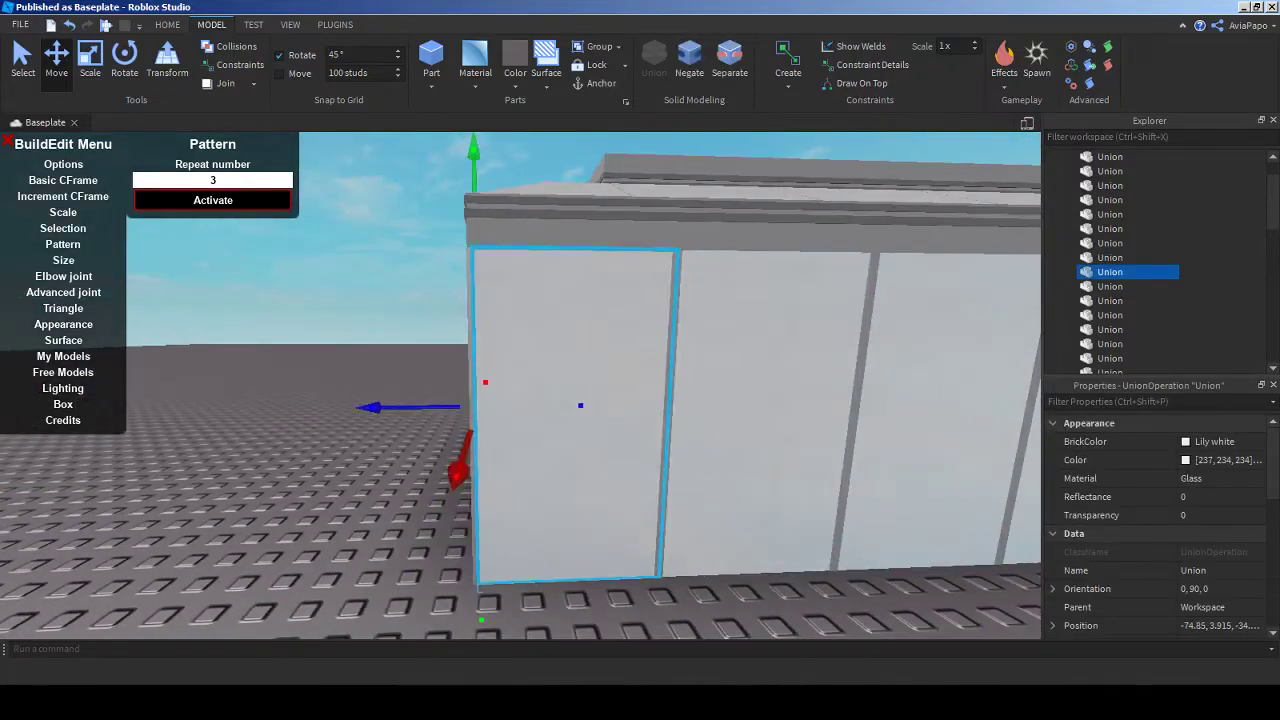
{"action": "left_click", "coordinate": [770, 400], "text": "shift"}
{"action": "left_click", "coordinate": [950, 400], "text": "shift"}
{"action": "left_click", "coordinate": [1020, 450], "text": "shift"}
{"action": "scroll", "coordinate": [640, 400], "scroll_direction": "down", "scroll_amount": 5}
{"action": "right_click_drag", "start_coordinate": [640, 400], "coordinate": [560, 400]}
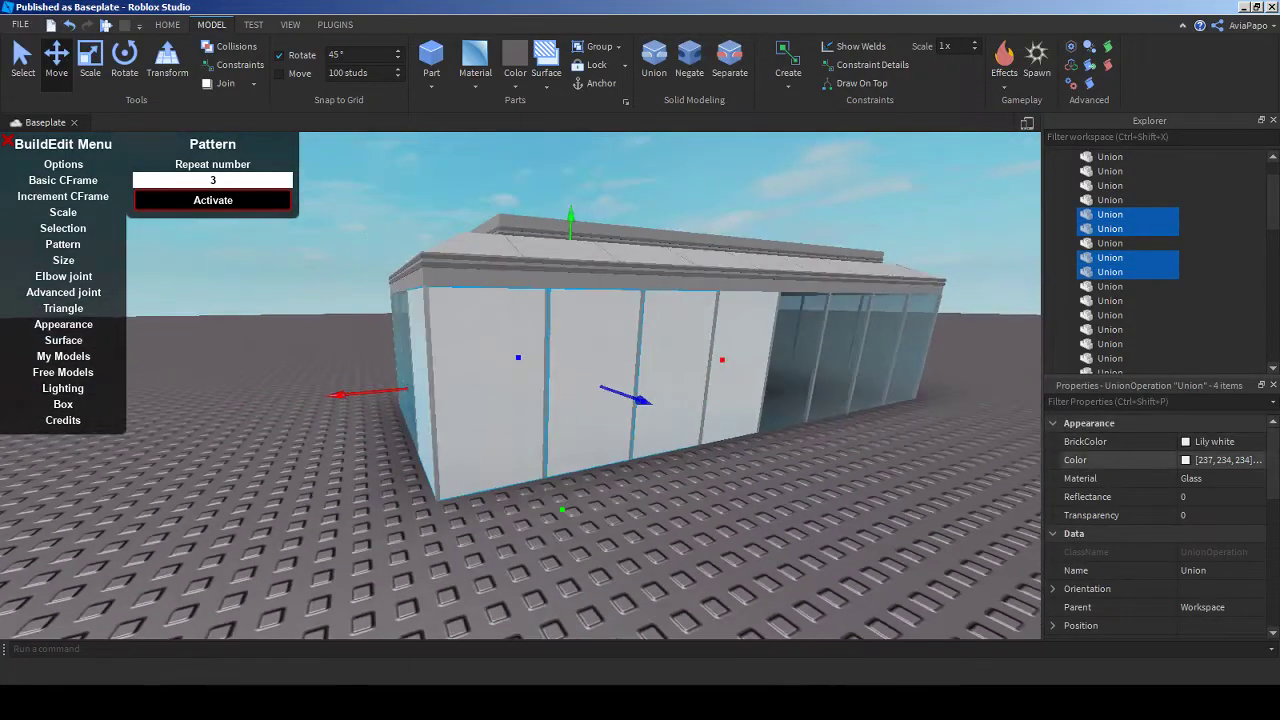
{"action": "left_click", "coordinate": [1225, 460]}
{"action": "type", "text": "38, 36, 37"}
{"action": "key", "text": "Return"}
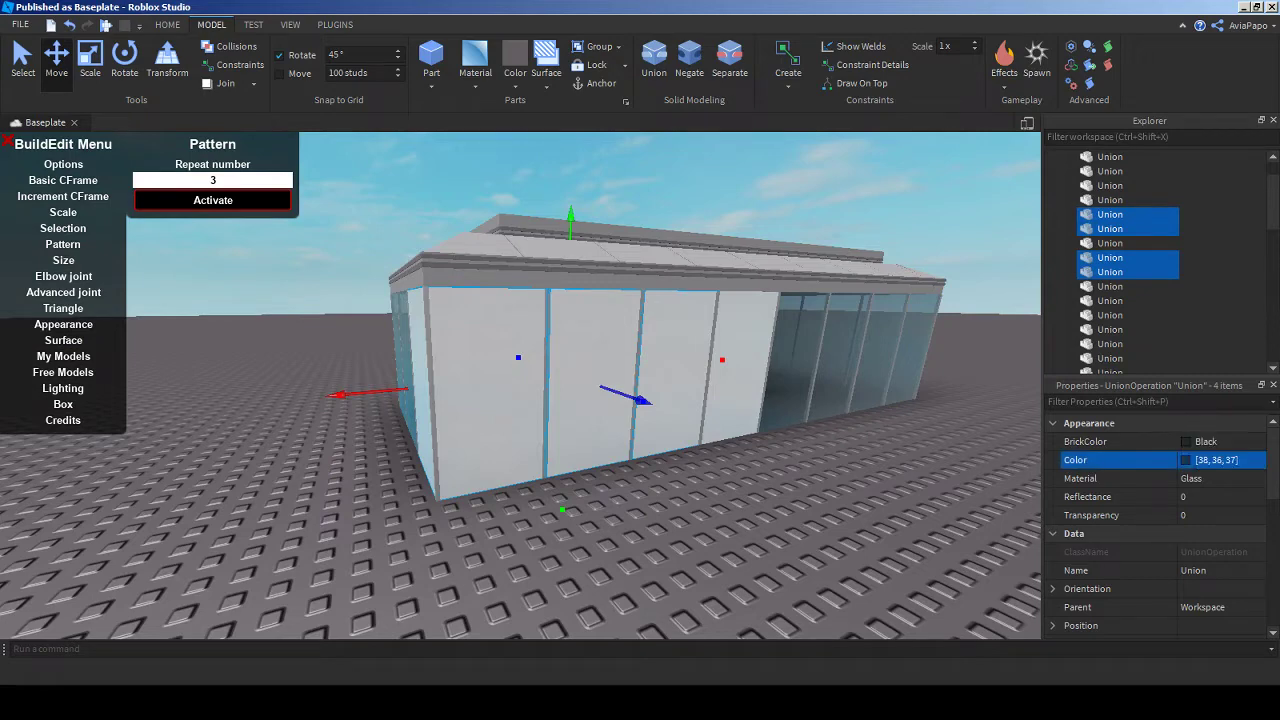
- Set the transparency of the four selected corner panels to 0.6
{"action": "left_click", "coordinate": [1200, 515]}
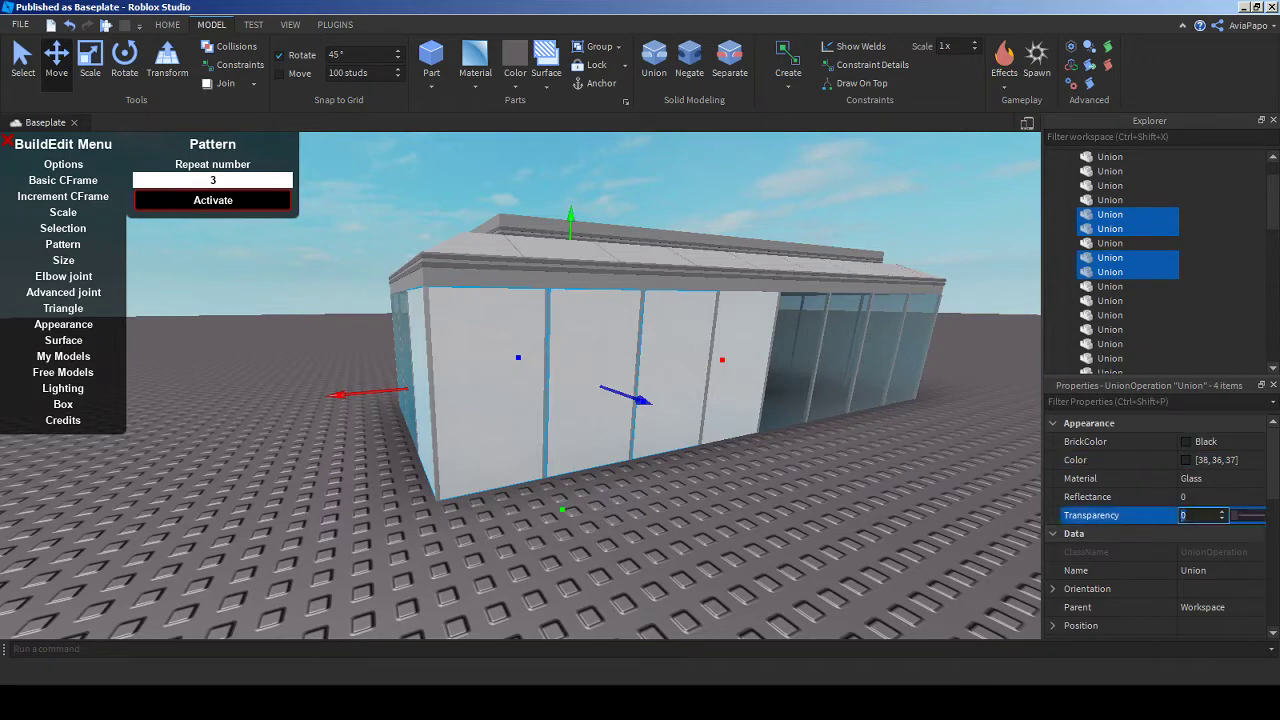
{"action": "type", "text": ".6"}
{"action": "key", "text": "Return"}
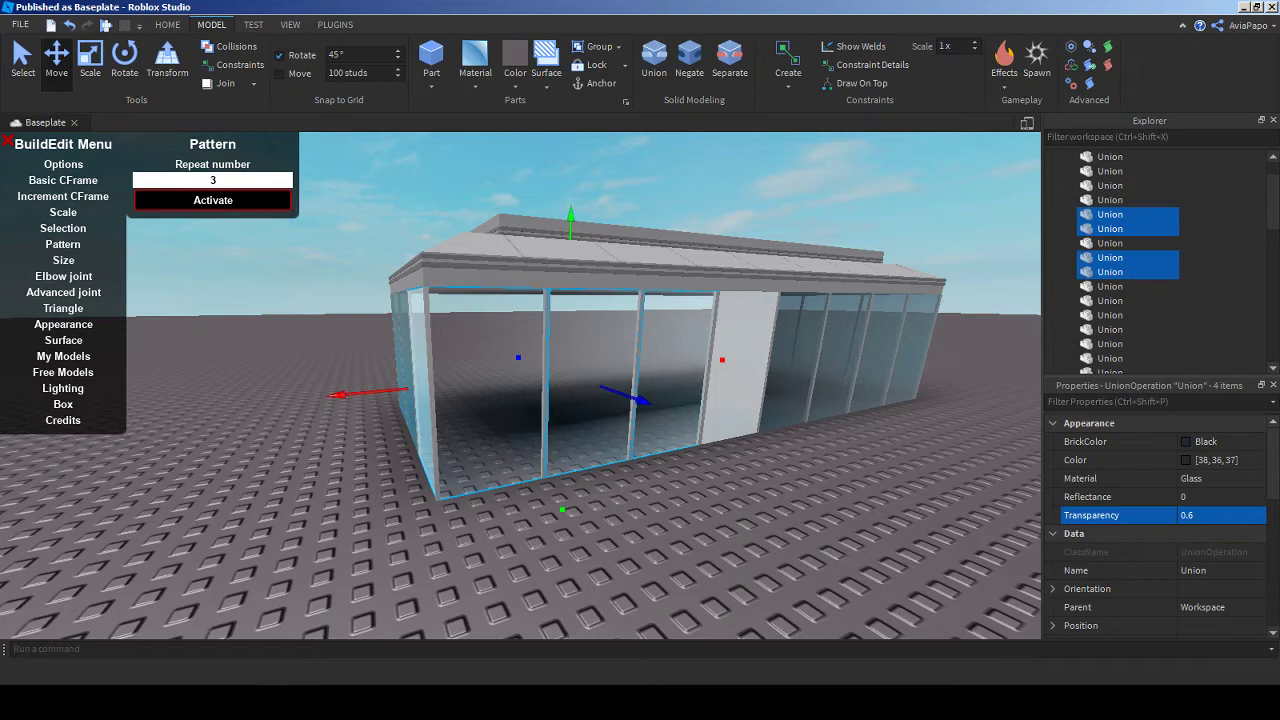
- Enable UsePartColor on the three clear long-wall panels next to the corner
{"action": "key", "text": "w"}
{"action": "left_click", "coordinate": [590, 410]}
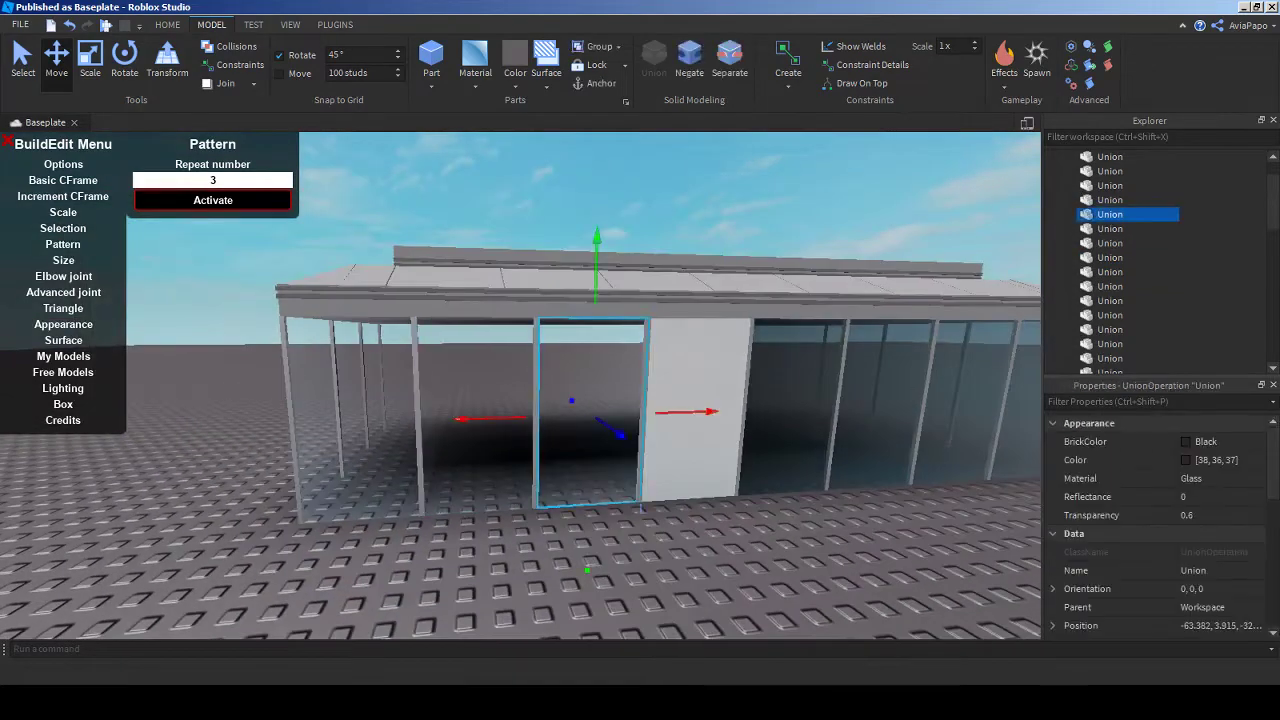
{"action": "left_click", "coordinate": [477, 420], "text": "ctrl"}
{"action": "left_click", "coordinate": [352, 420], "text": "ctrl"}
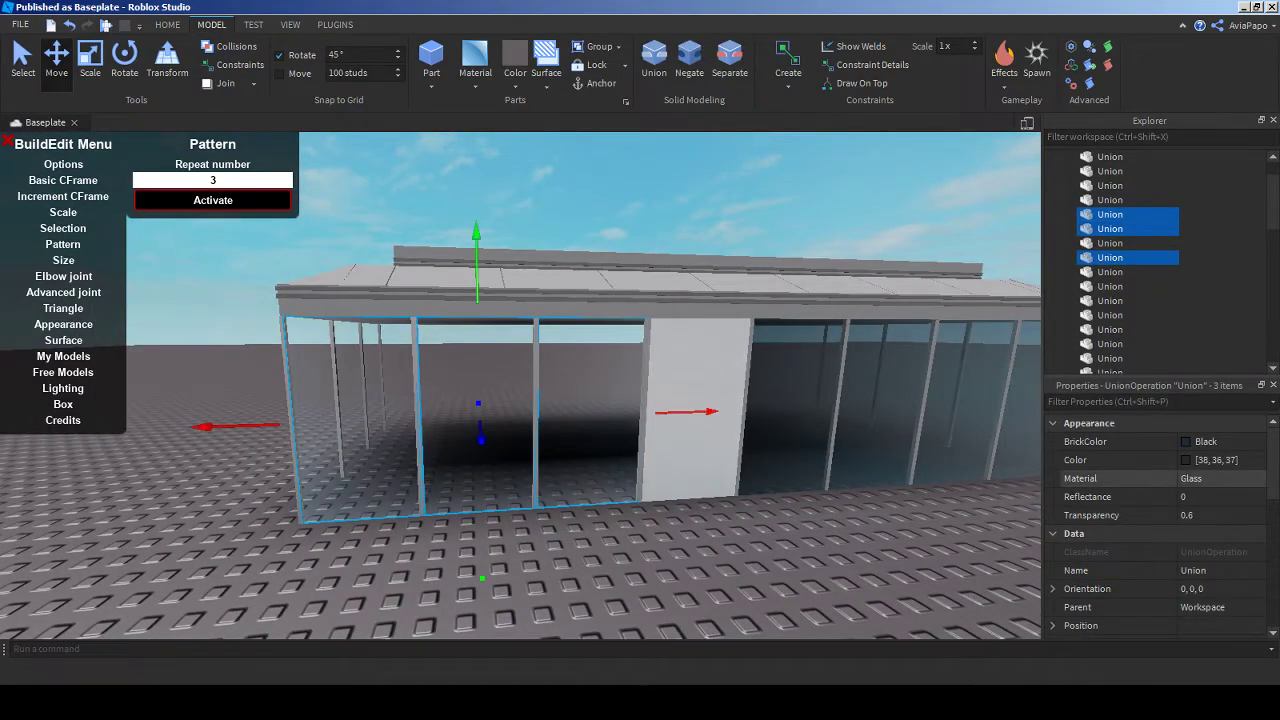
{"action": "scroll", "coordinate": [1120, 515], "scroll_direction": "down", "scroll_amount": 3}
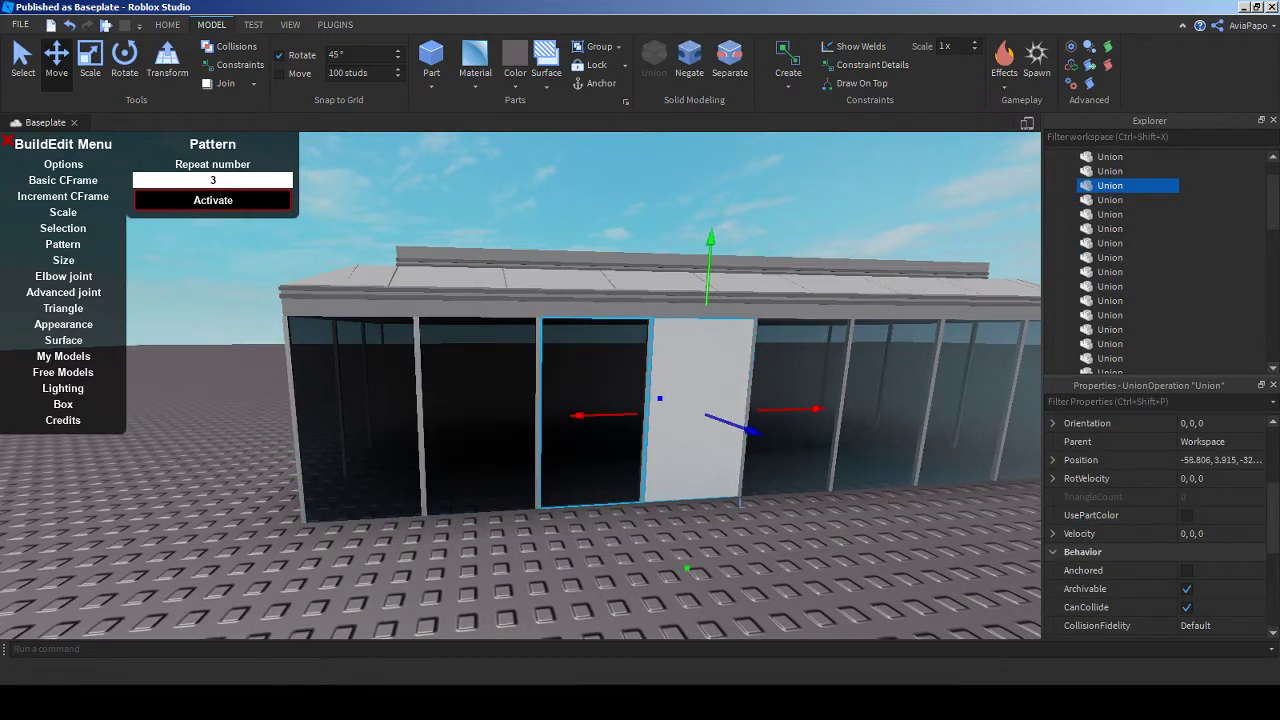
- Enable UsePartColor on both the remaining white long-wall panel and the clear end-wall corner panel
{"action": "key", "text": "f"}
{"action": "left_click", "coordinate": [580, 440], "text": "ctrl"}
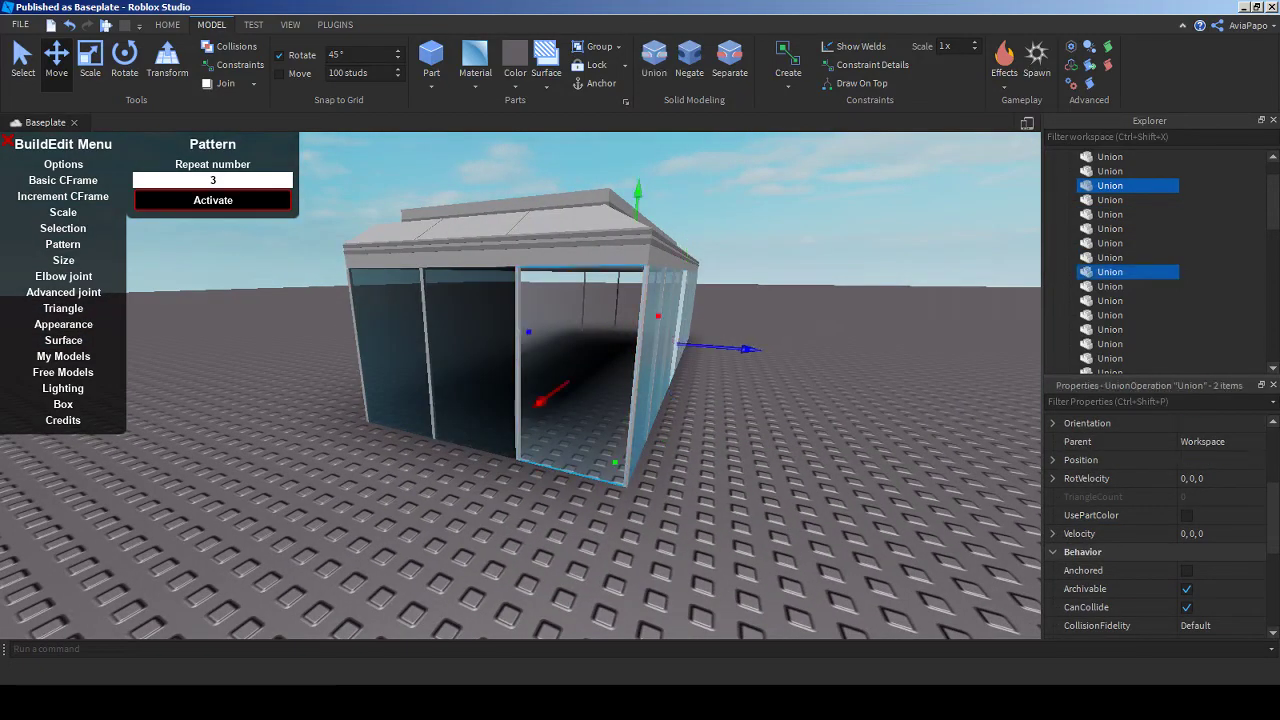
{"action": "left_click", "coordinate": [1186, 515]}
{"action": "right_click_drag", "start_coordinate": [600, 400], "coordinate": [420, 400]}
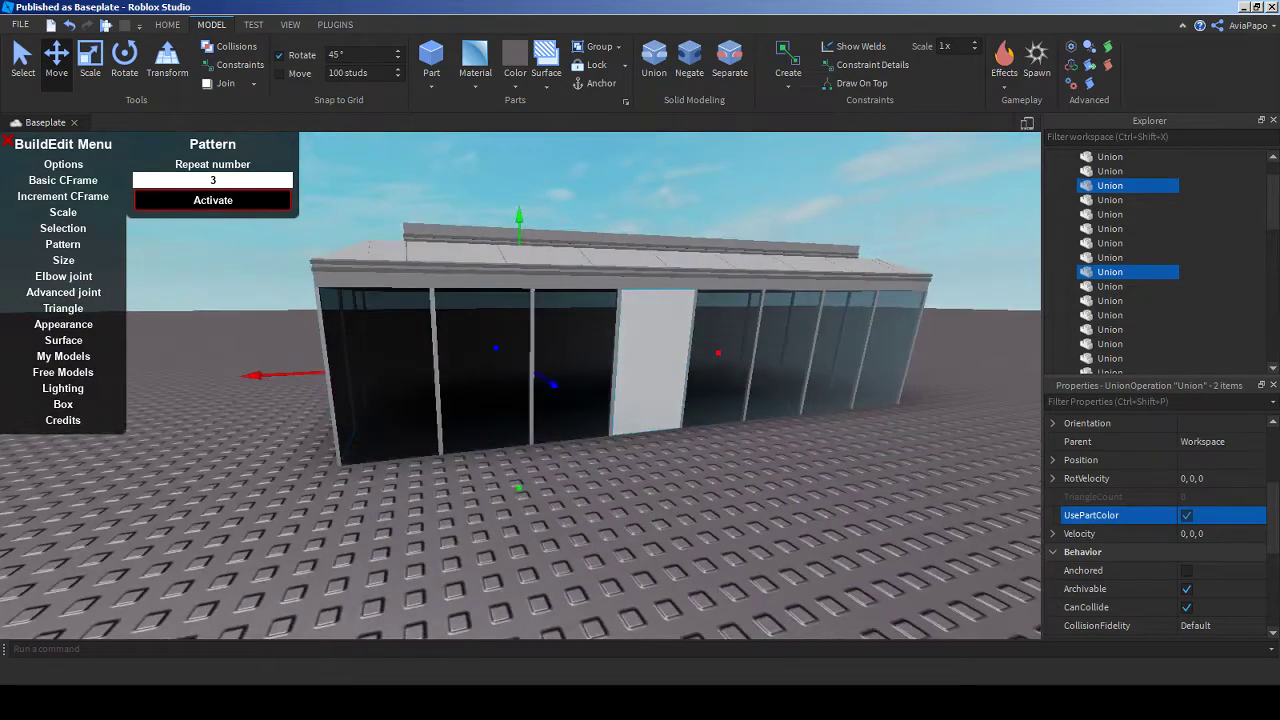
- Set the last white long-wall panel's color to 38, 36, 37 and its transparency to 0.6
{"action": "scroll", "coordinate": [1155, 520], "scroll_direction": "up", "scroll_amount": 3}
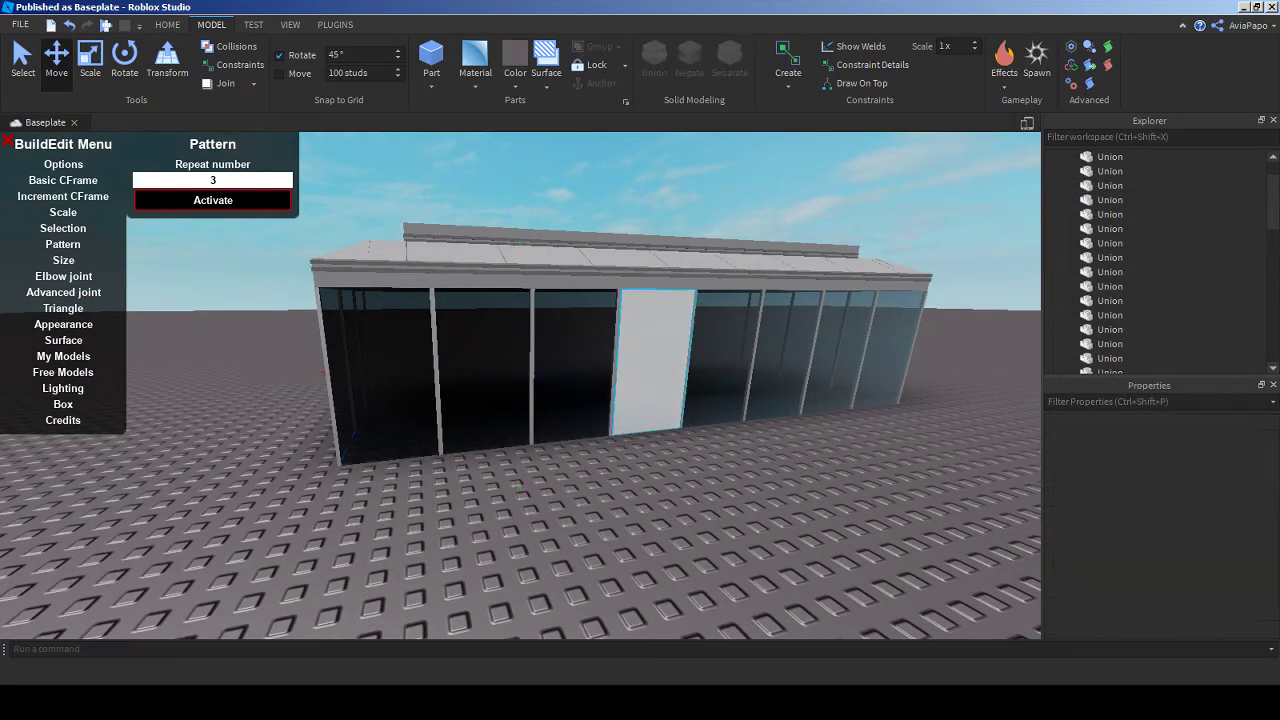
{"action": "left_click", "coordinate": [652, 370]}
{"action": "scroll", "coordinate": [1155, 520], "scroll_direction": "down", "scroll_amount": 5}
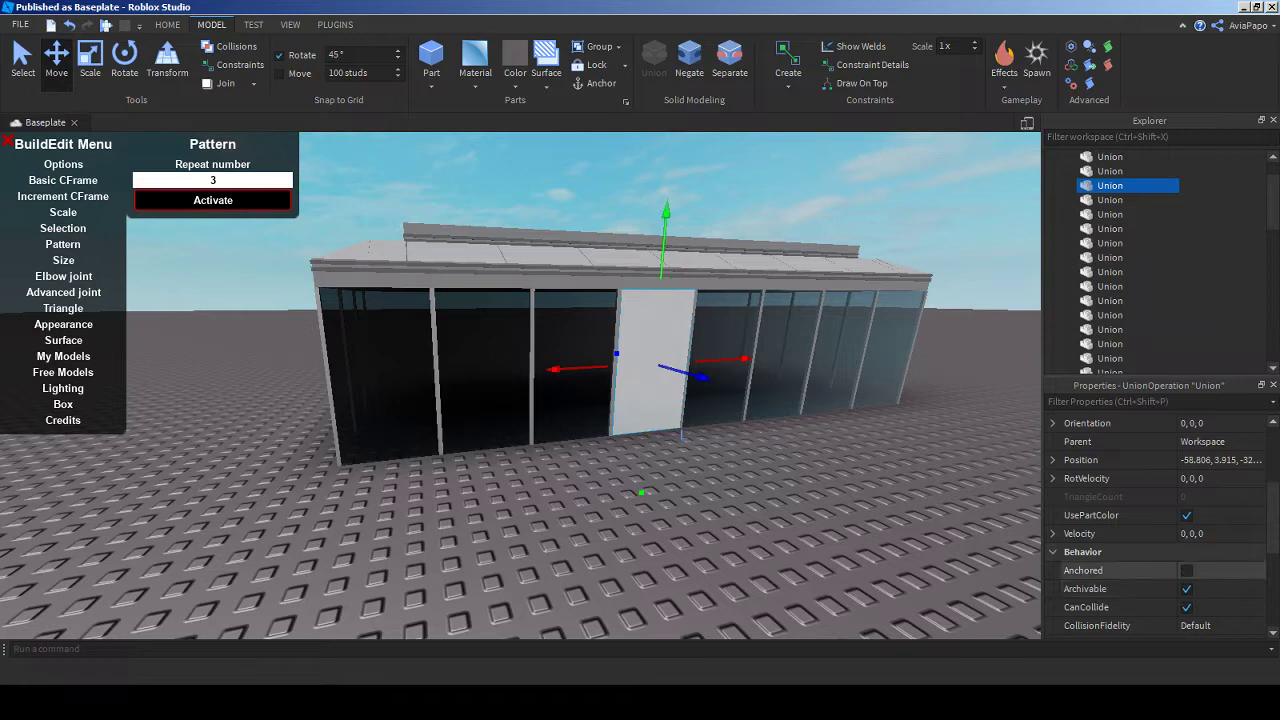
{"action": "scroll", "coordinate": [1155, 520], "scroll_direction": "up", "scroll_amount": 3}
{"action": "left_click", "coordinate": [1225, 460]}
{"action": "type", "text": "38, 36, 37"}
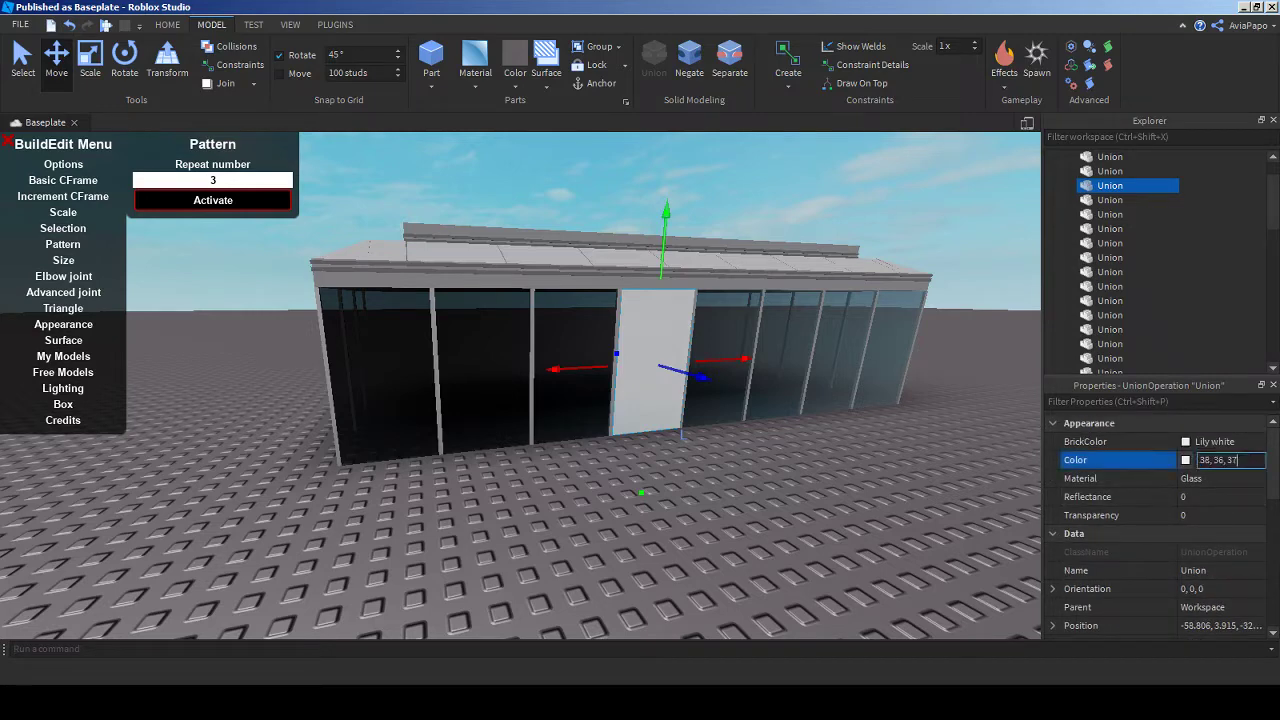
{"action": "key", "text": "Return"}
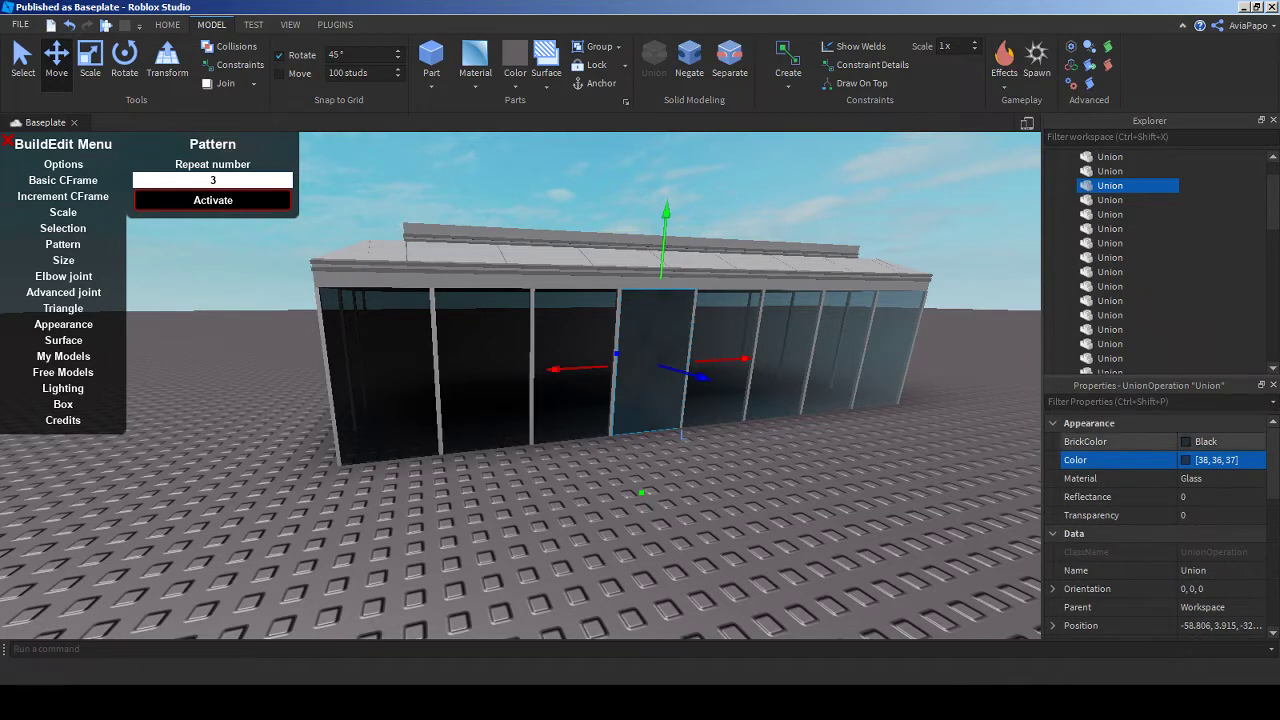
{"action": "left_click", "coordinate": [1200, 515]}
{"action": "type", "text": ".6"}
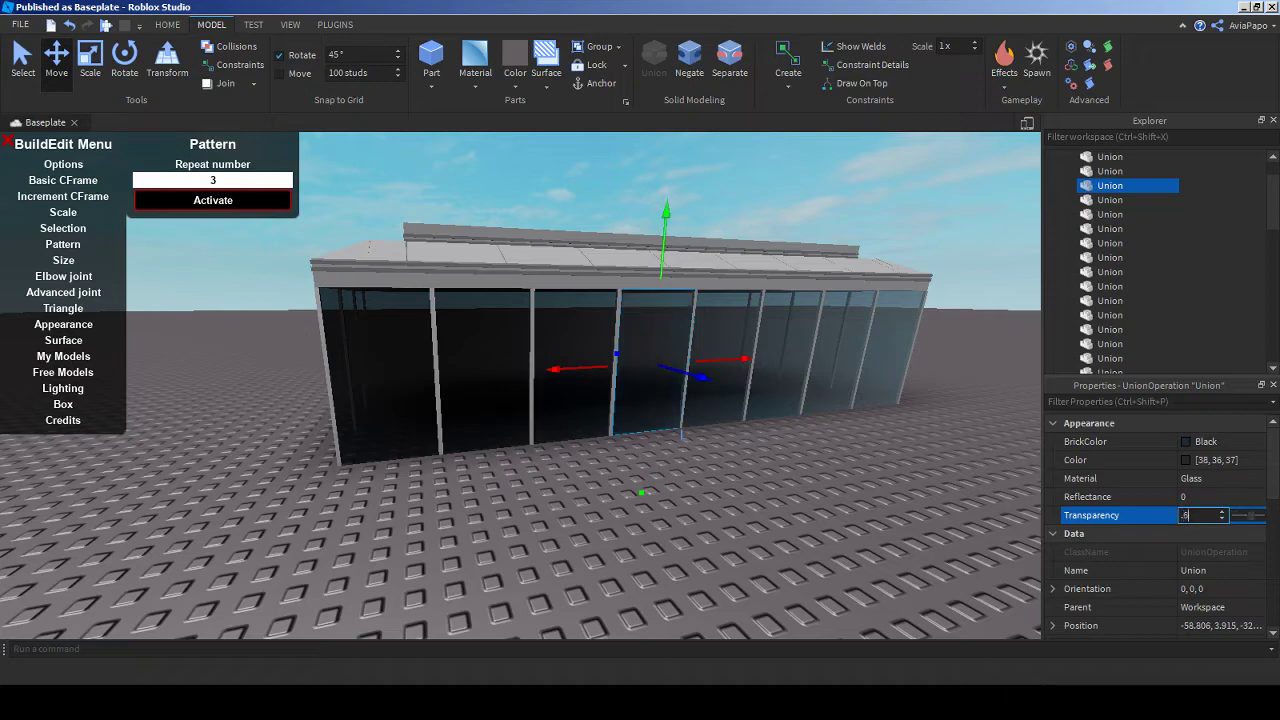
- Apply the 0.6 transparency to the selected long-wall panel and clear the selection
{"action": "key", "text": "Return"}
{"action": "scroll", "coordinate": [520, 385], "scroll_direction": "down", "scroll_amount": 5}
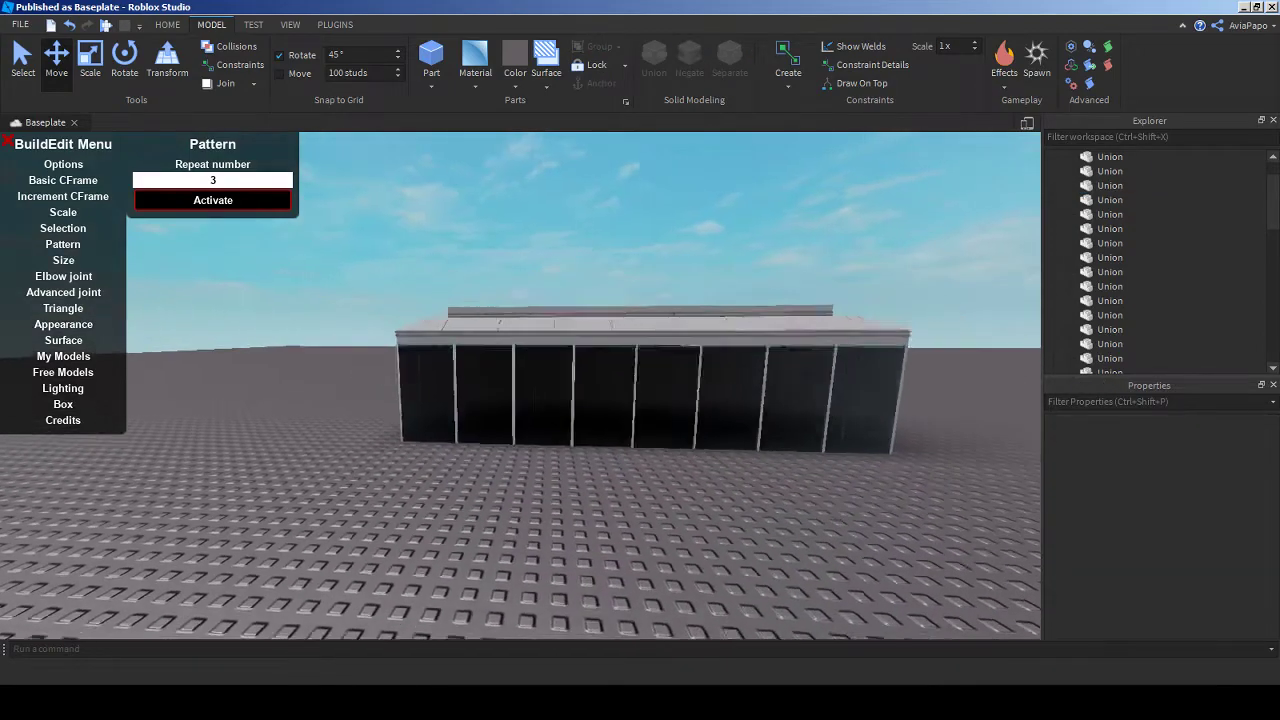
{"action": "right_click_drag", "start_coordinate": [520, 385], "coordinate": [618, 360]}
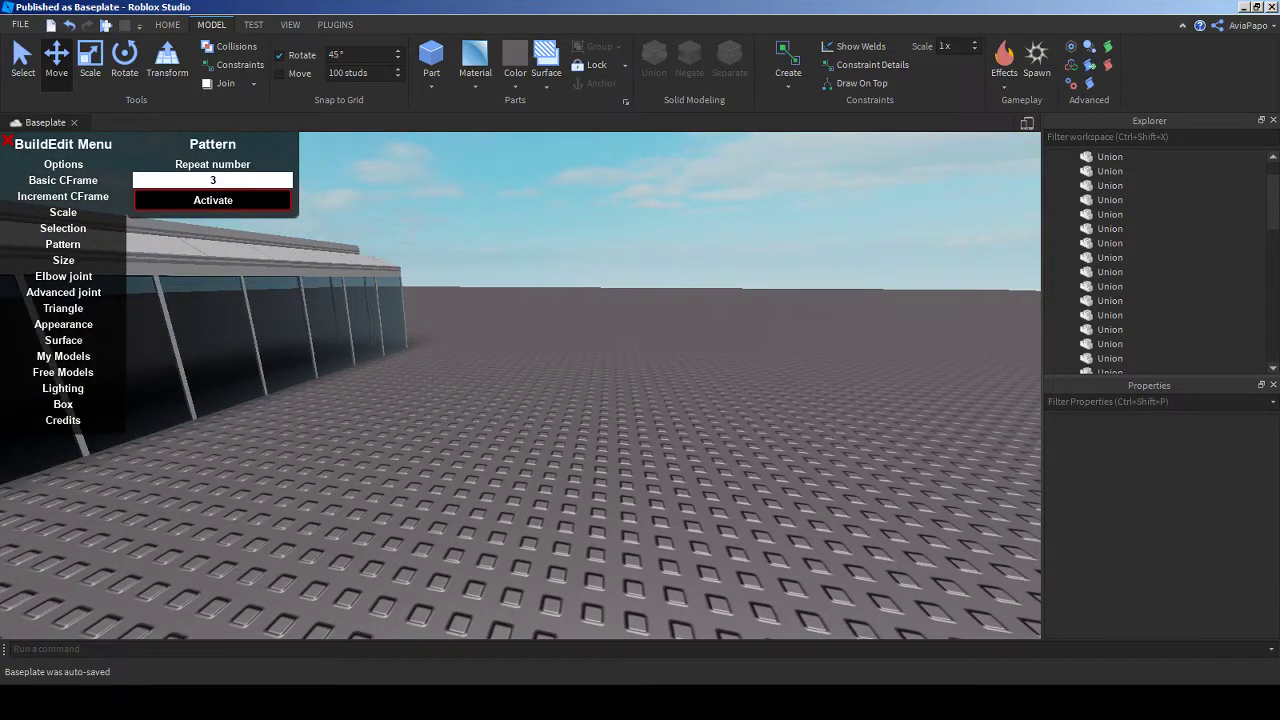
- Switch to the YouTube Live Dashboard in the browser and read the stream's live chat
{"action": "left_click", "coordinate": [1244, 7]}
{"action": "left_click", "coordinate": [306, 12]}
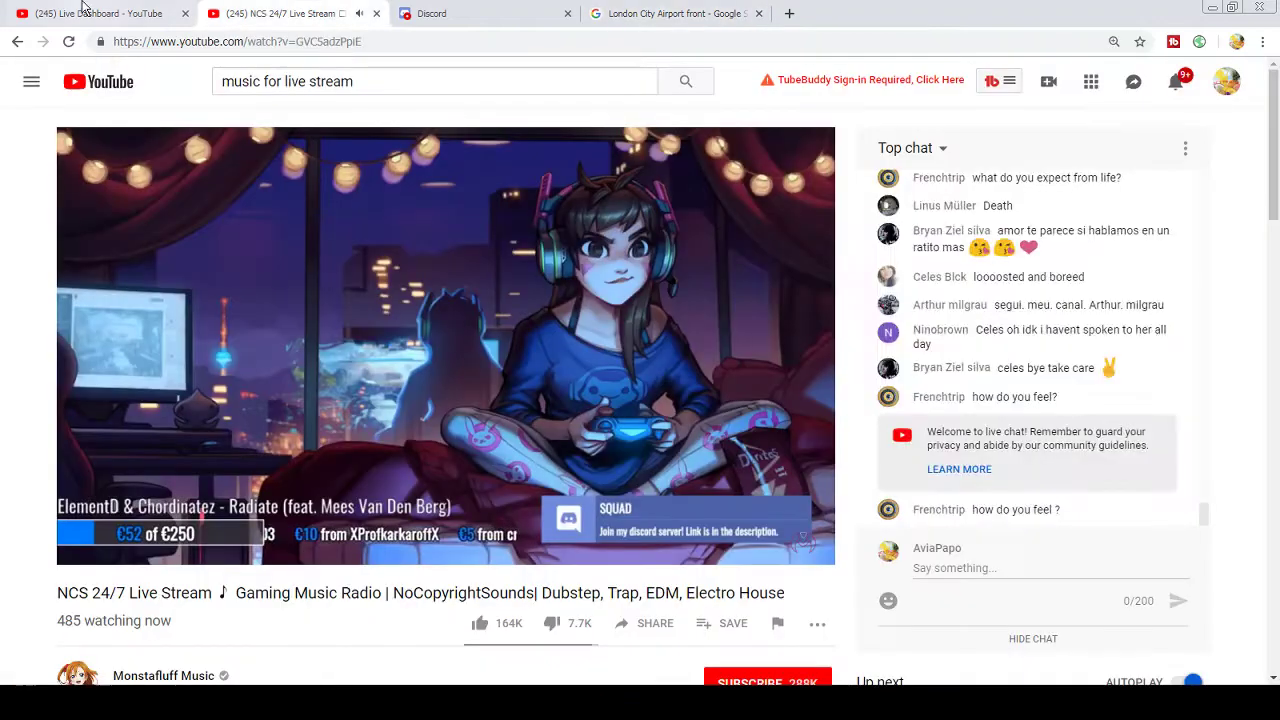
{"action": "left_click", "coordinate": [85, 8]}
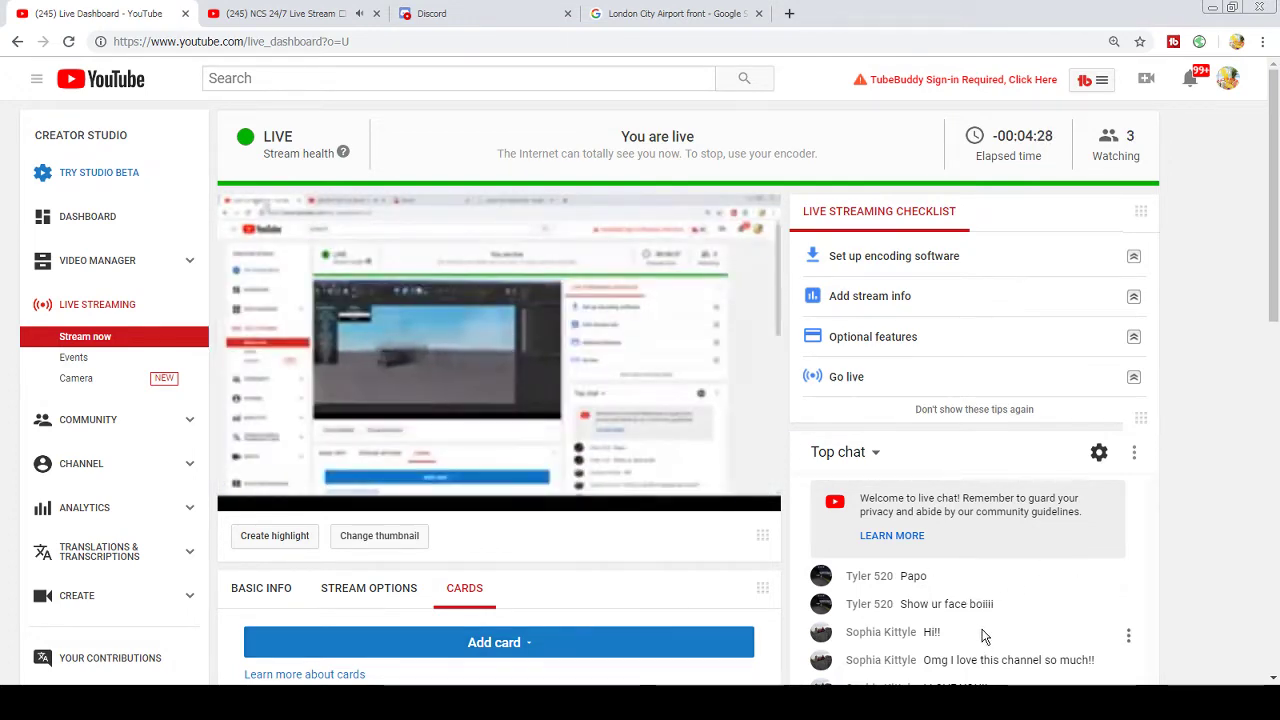
{"action": "scroll", "coordinate": [1277, 287], "scroll_direction": "down", "scroll_amount": 2}
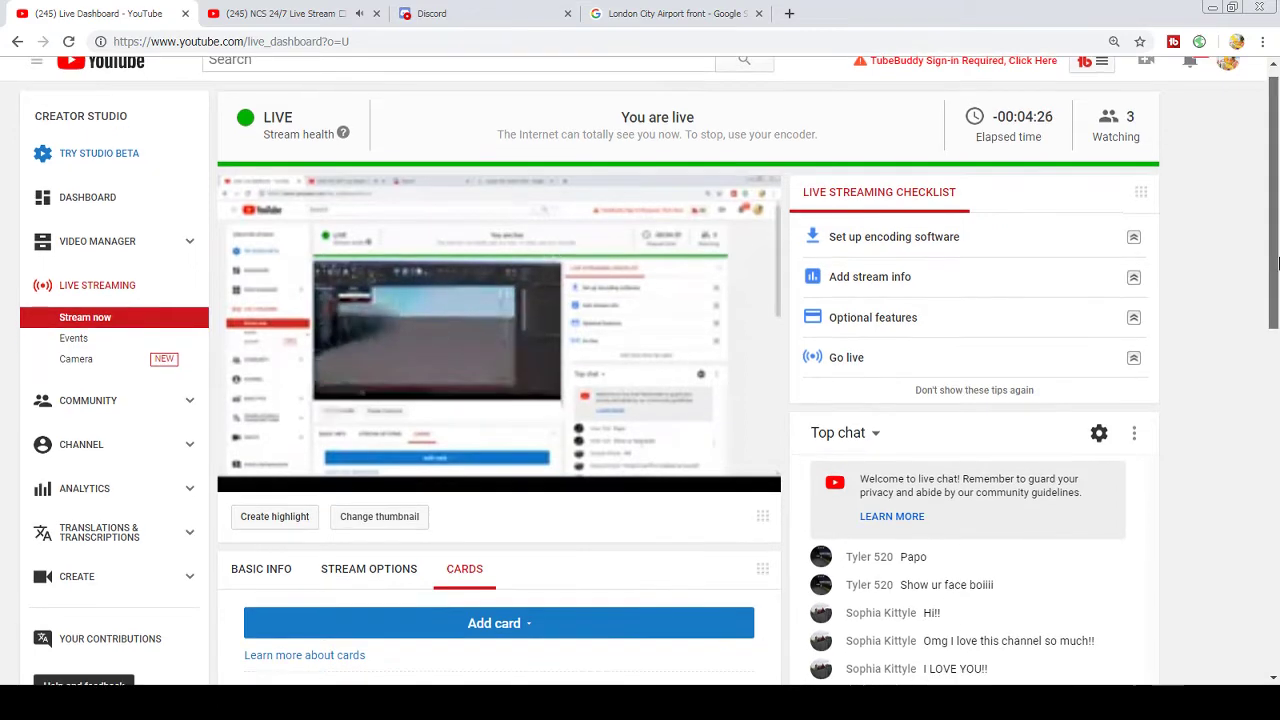
{"action": "left_click_drag", "start_coordinate": [1277, 287], "coordinate": [1275, 341]}
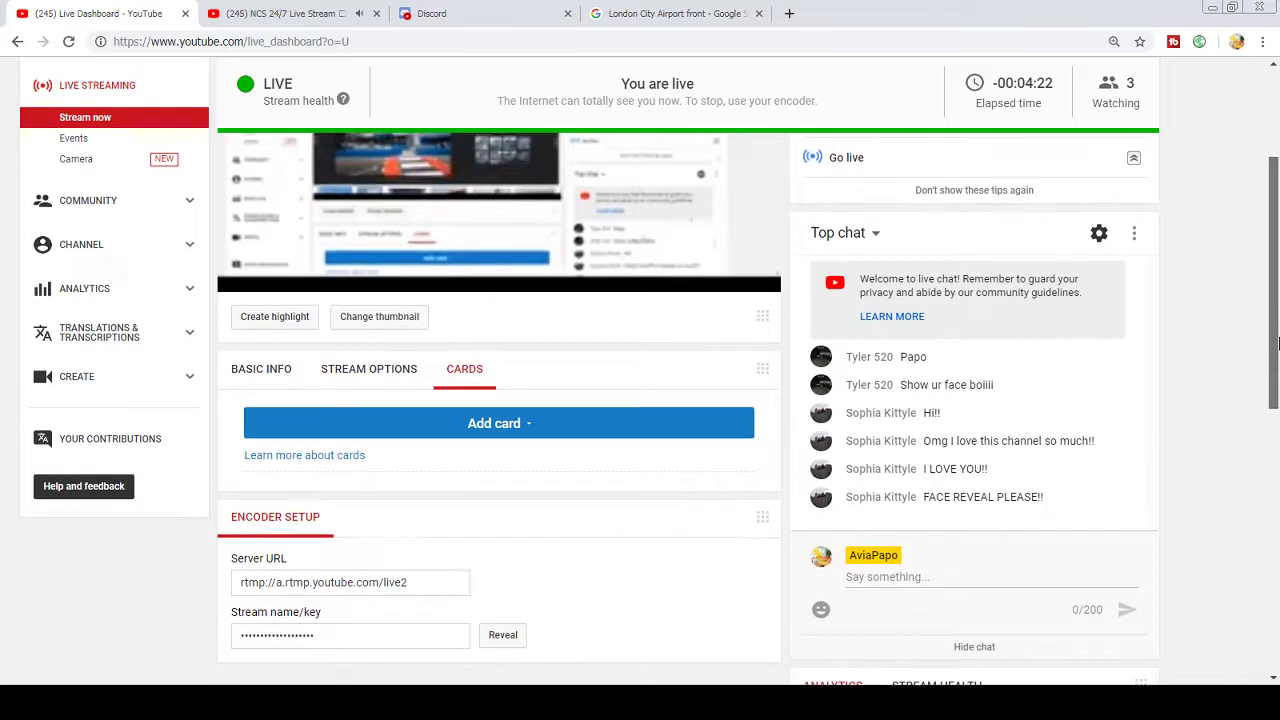
- Send the messages "oh", "Hi", ":C" and "C:" in the live chat
{"action": "left_click", "coordinate": [886, 584]}
{"action": "type", "text": "oh"}
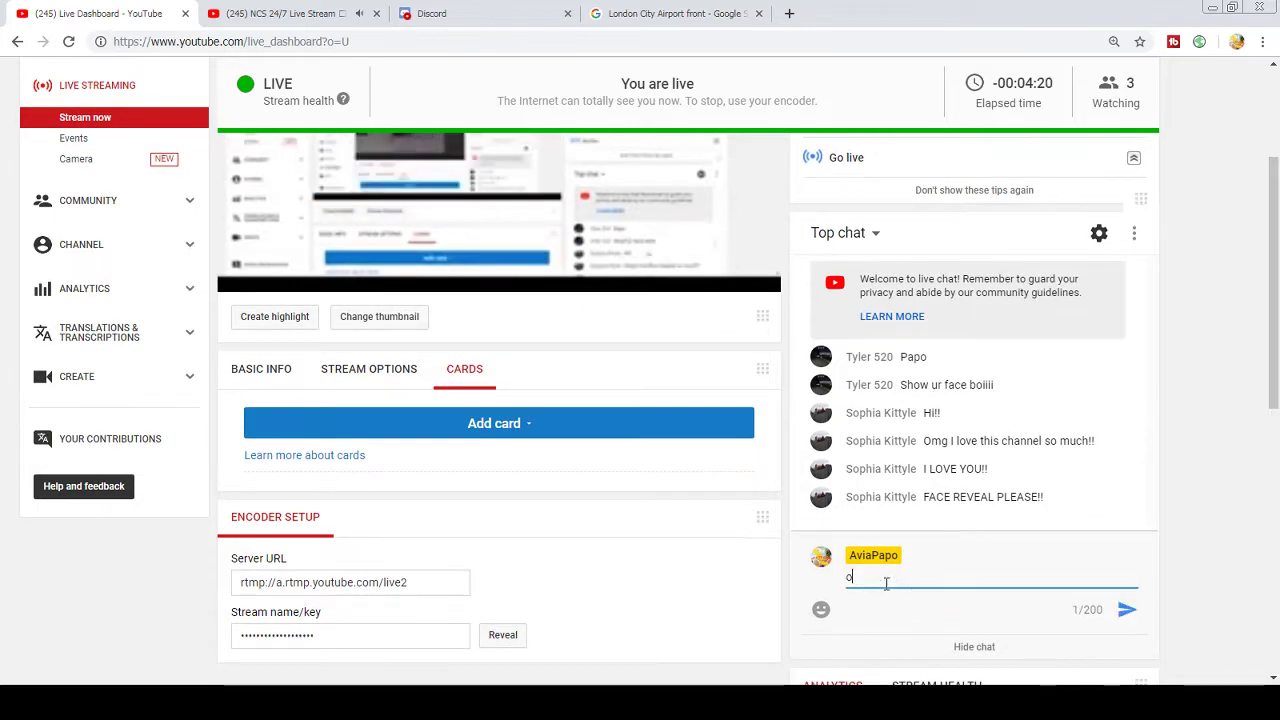
{"action": "key", "text": "Return"}
{"action": "type", "text": "Hi"}
{"action": "key", "text": "Return"}
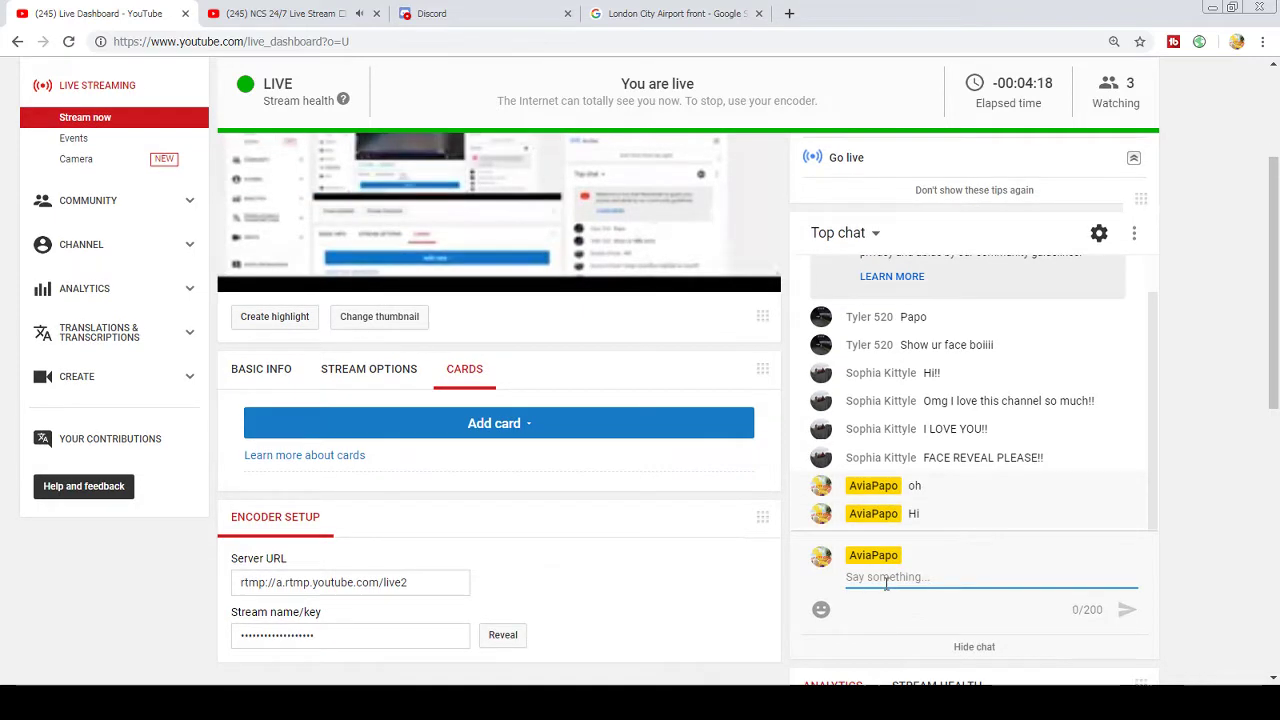
{"action": "type", "text": ":C"}
{"action": "key", "text": "Return"}
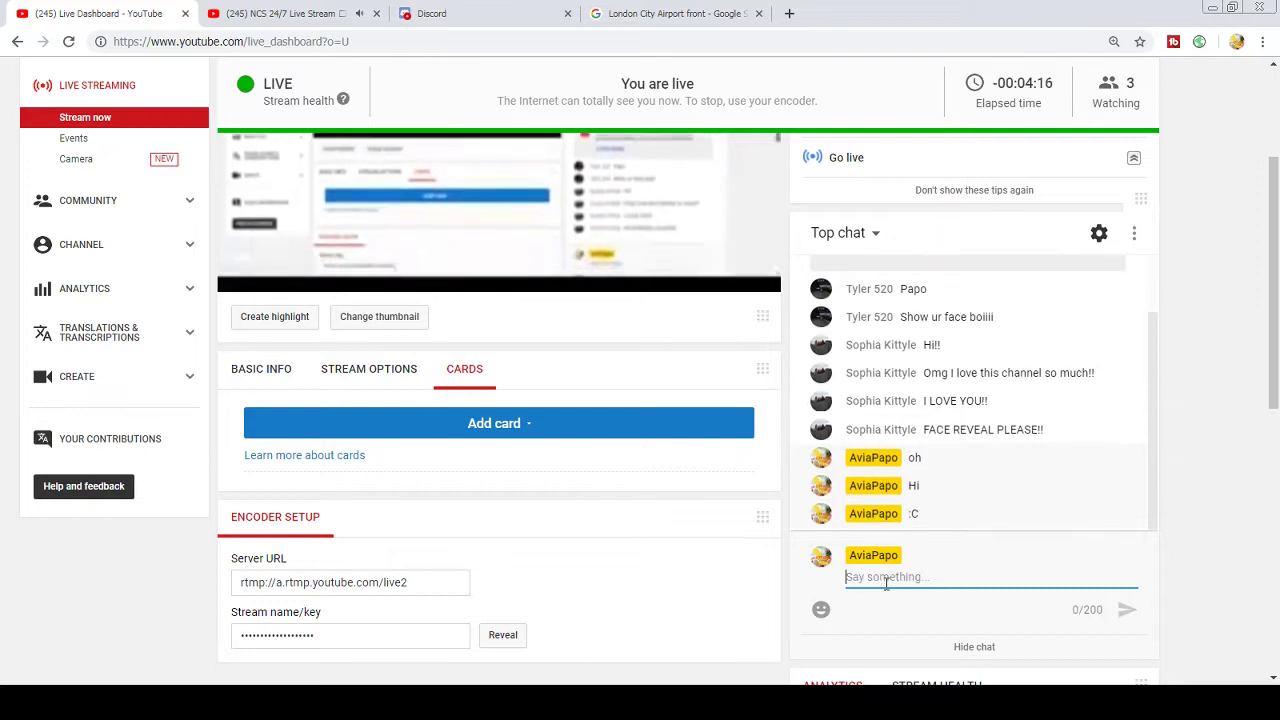
{"action": "type", "text": "C:"}
{"action": "key", "text": "Return"}
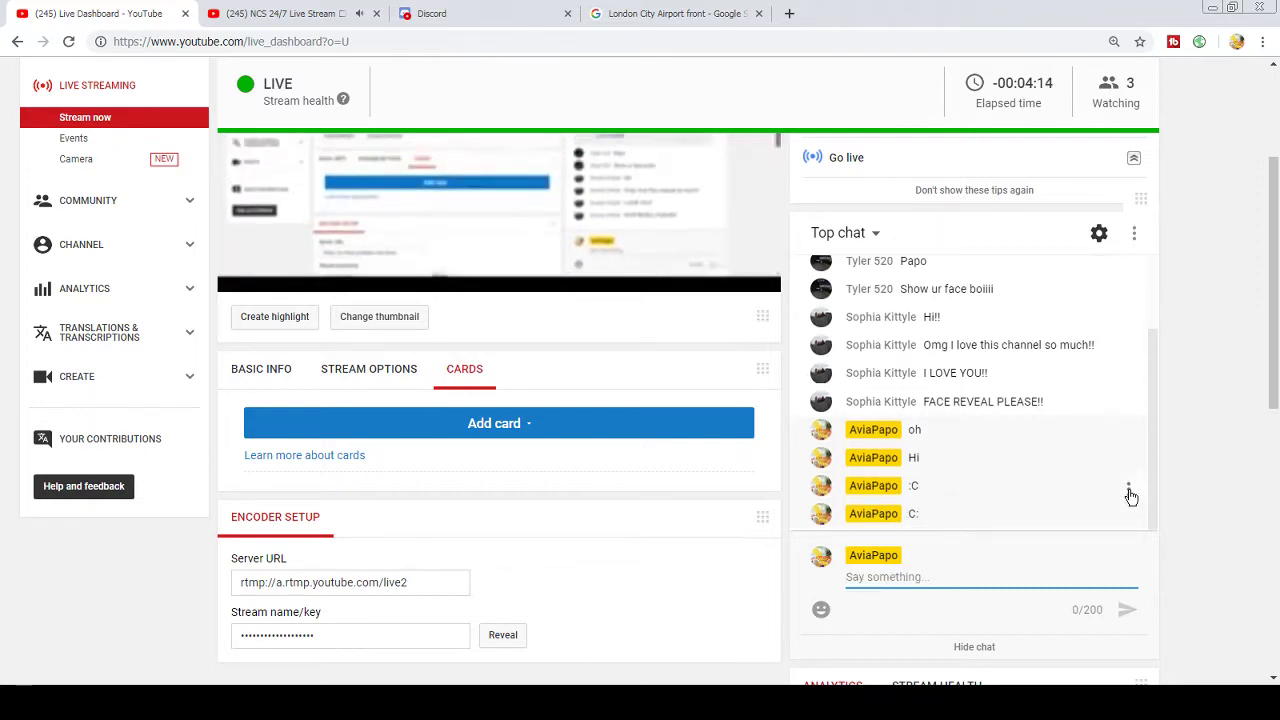
- Retract the ":C" message from the live chat and reply "Really?" to the viewer
{"action": "left_click", "coordinate": [1128, 488]}
{"action": "left_click", "coordinate": [1127, 536]}
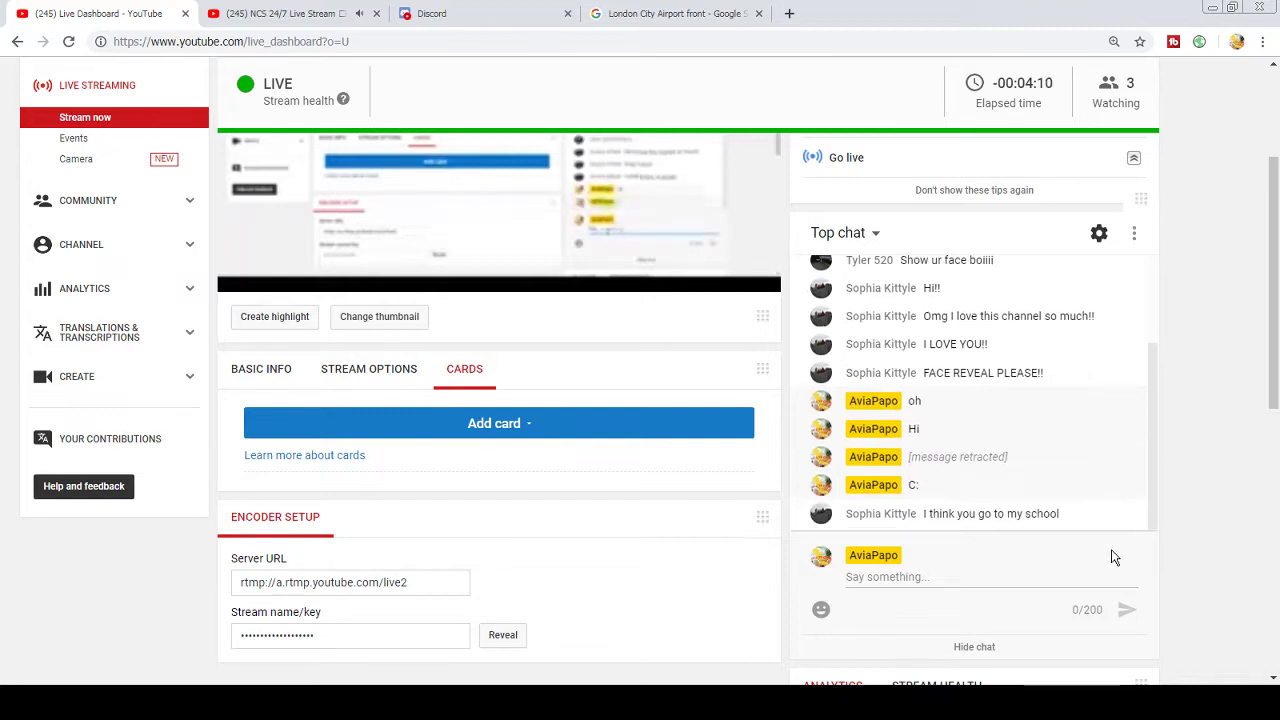
{"action": "left_click", "coordinate": [956, 585]}
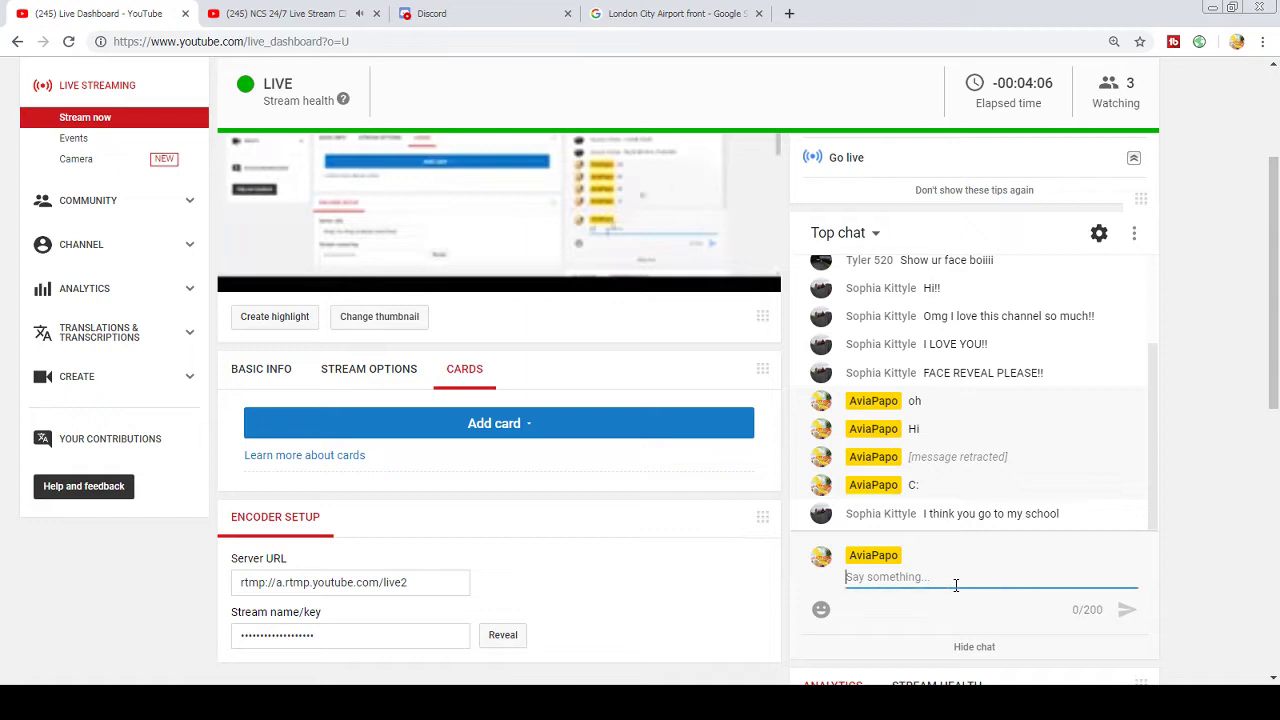
{"action": "type", "text": "Really?"}
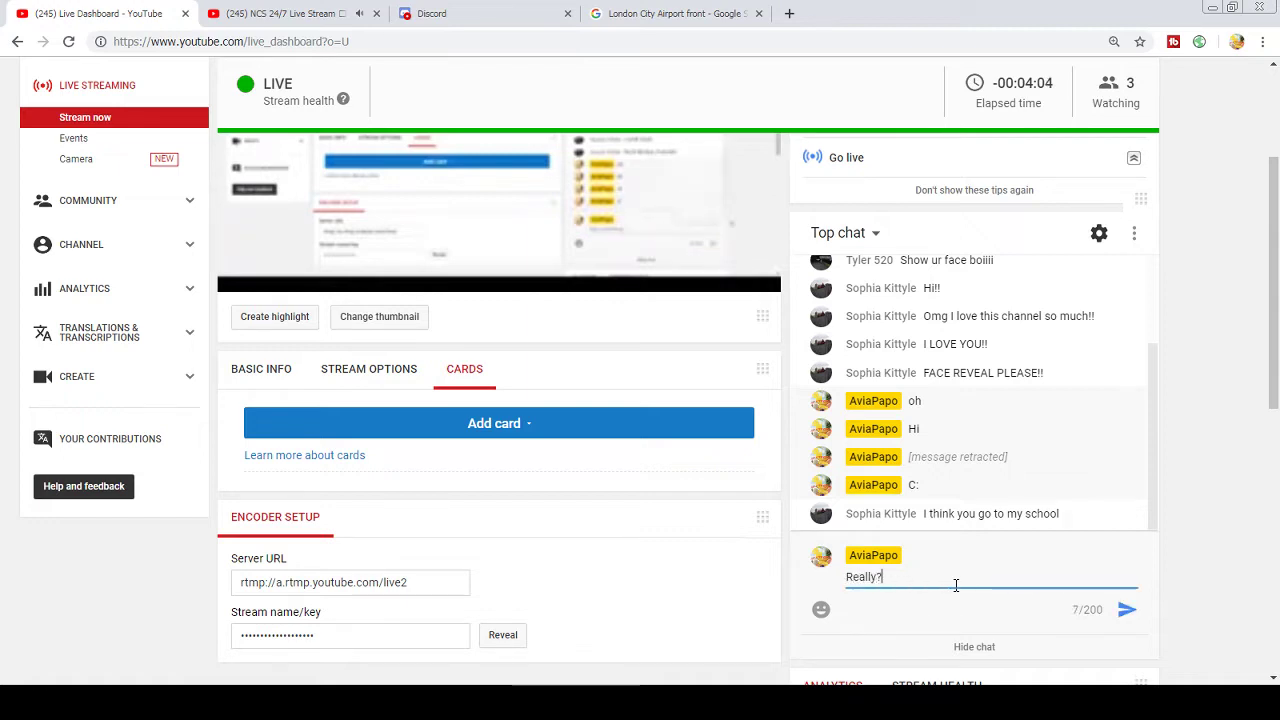
{"action": "key", "text": "Return"}
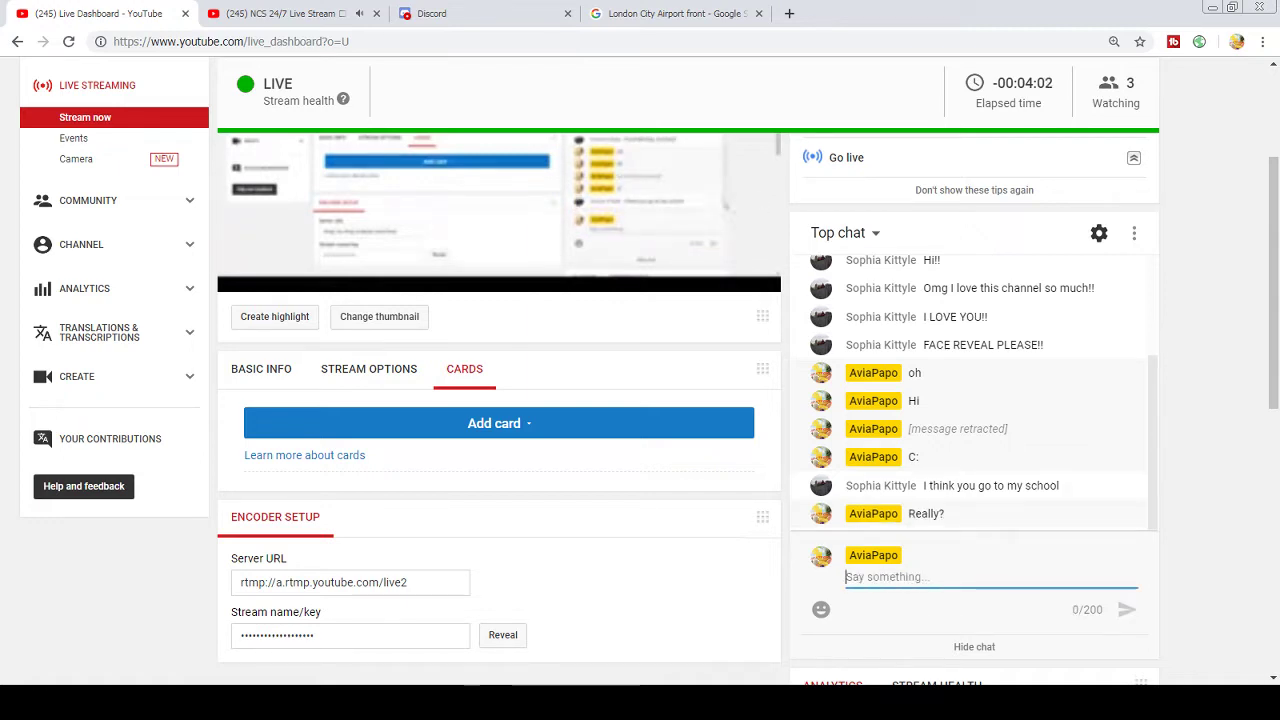
- Send the messages "BRB" and "Back" in the live chat
{"action": "mouse_move", "coordinate": [1277, 282]}
{"action": "left_mouse_down"}
{"action": "mouse_move", "coordinate": [1277, 237]}
{"action": "mouse_move", "coordinate": [1277, 270]}
{"action": "left_mouse_up"}
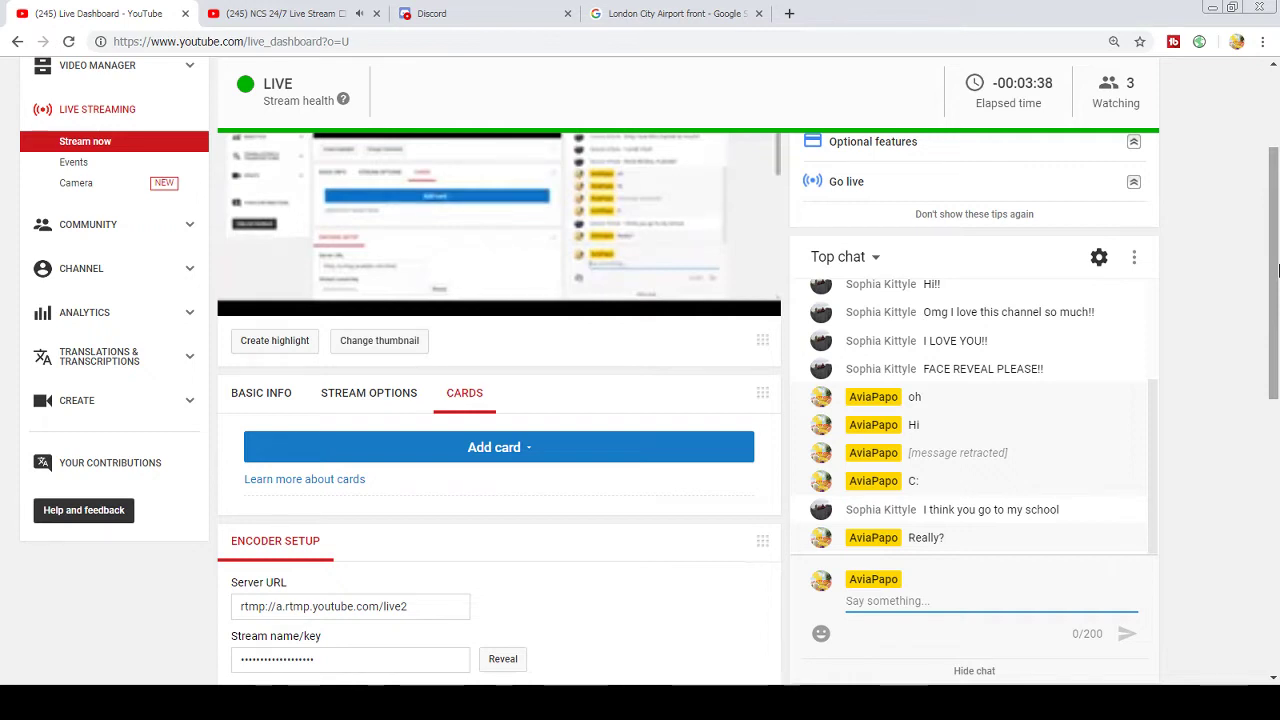
{"action": "type", "text": "BRB"}
{"action": "key", "text": "Return"}
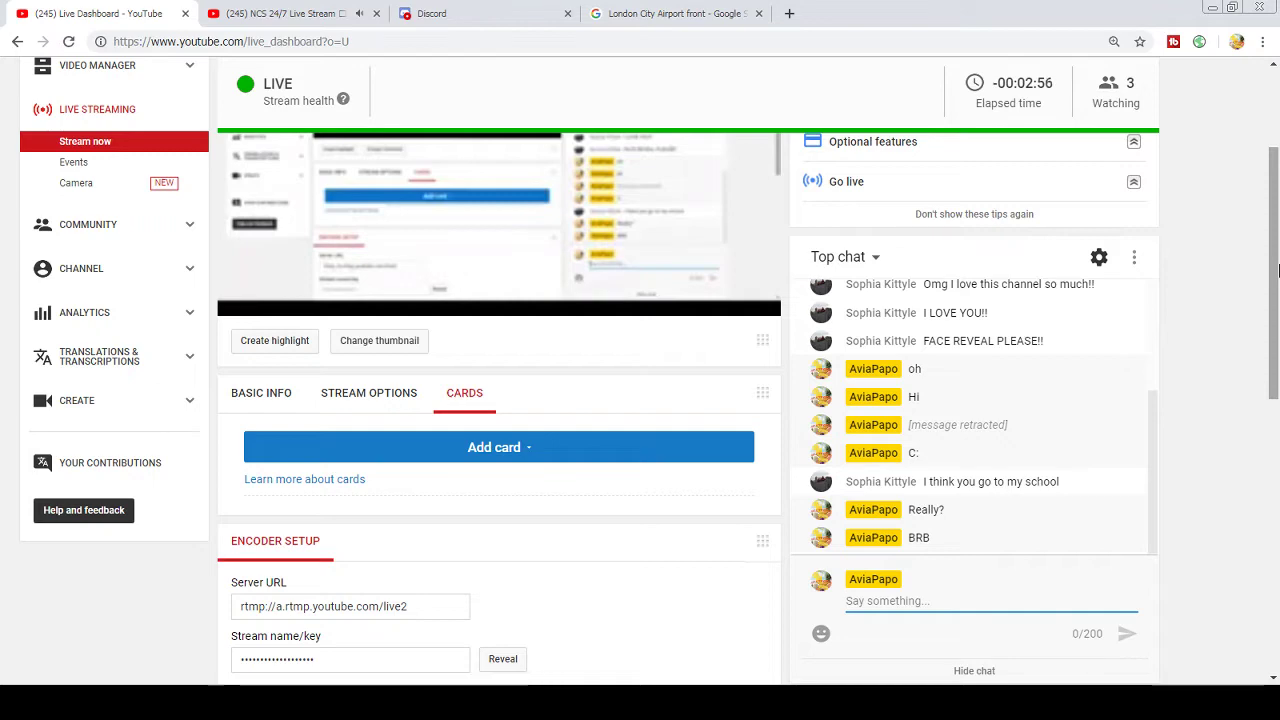
{"action": "type", "text": "Bac"}
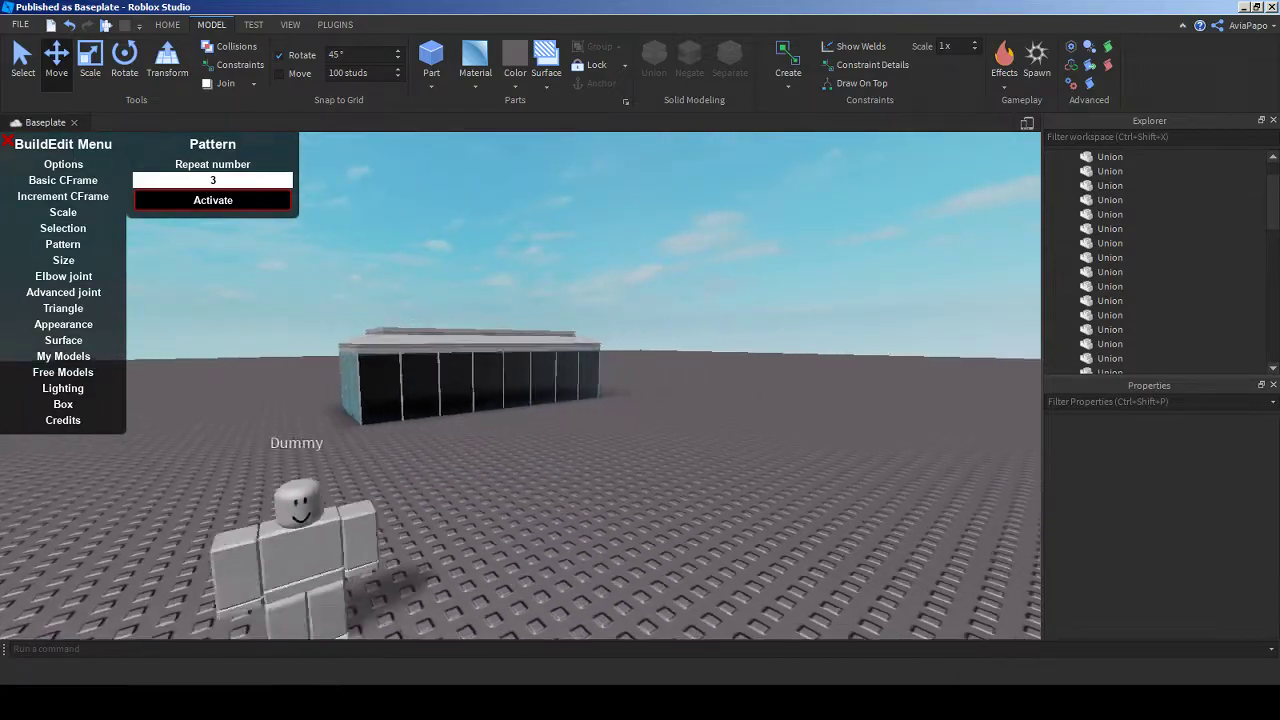
- Switch to Roblox Studio and examine the tinted glass panels on all sides of the building
{"action": "key", "text": "w"}
{"action": "key", "text": "w"}
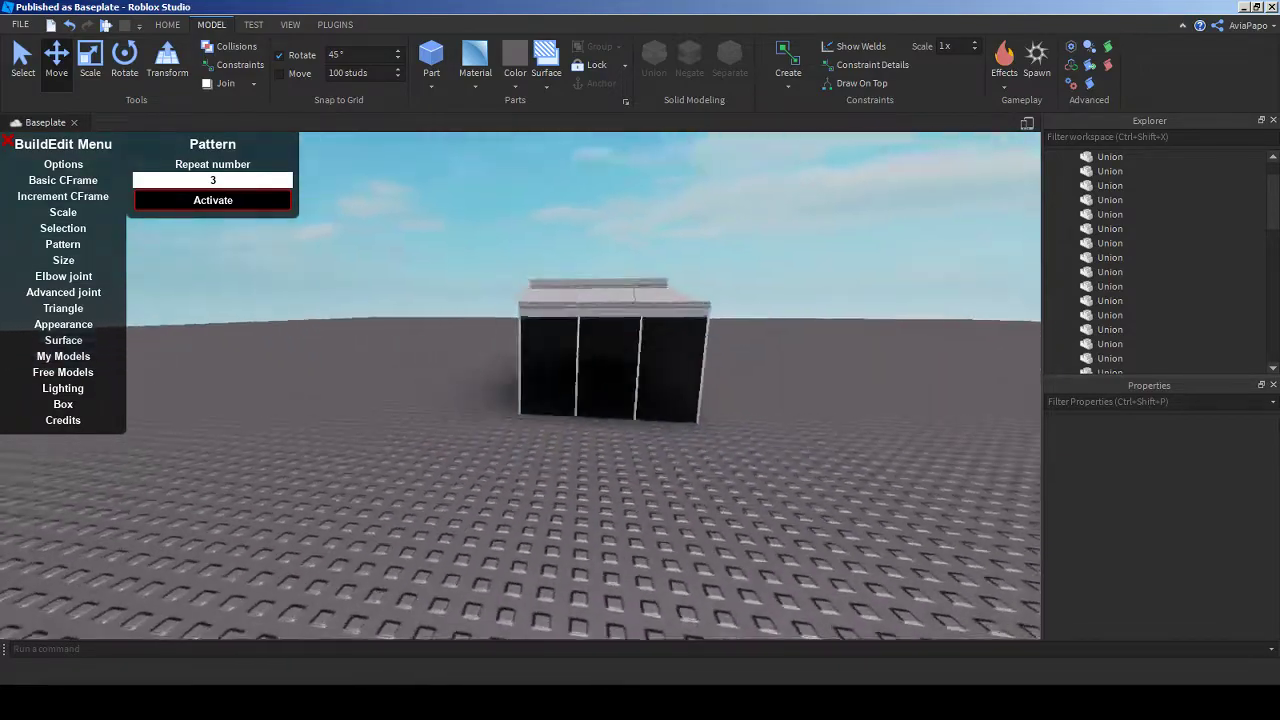
{"action": "key", "text": "s"}
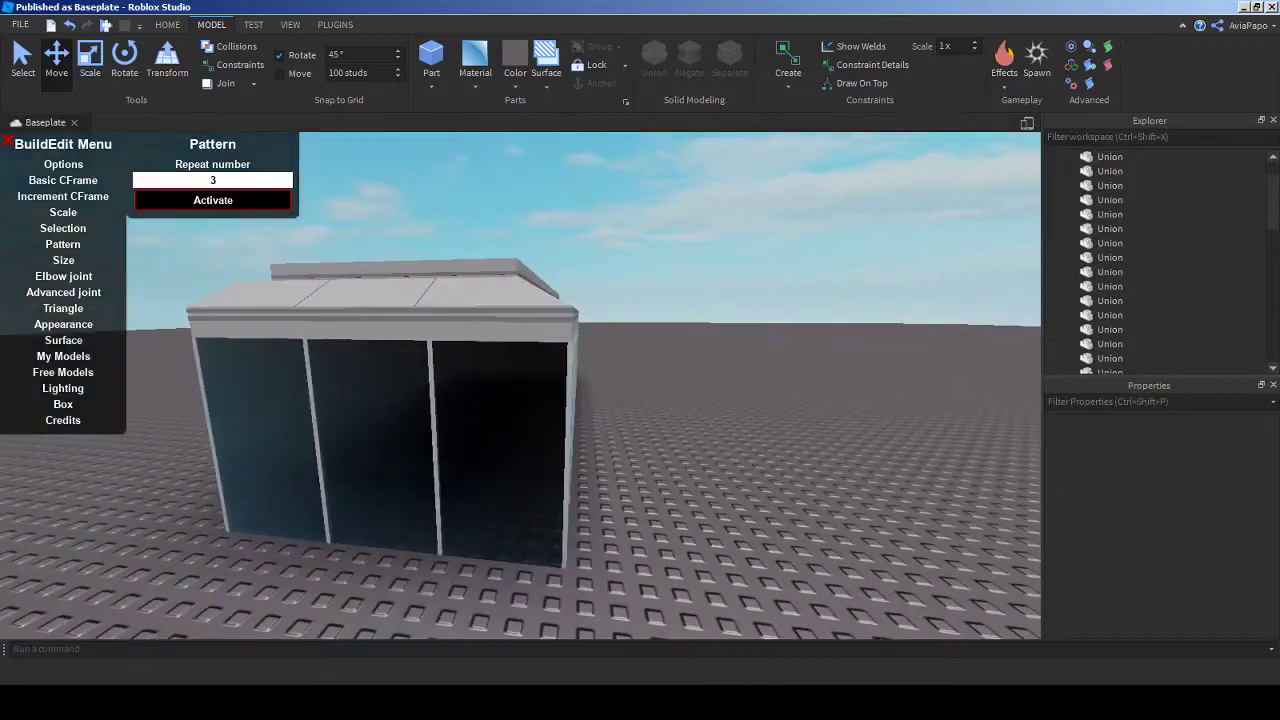
{"action": "key", "text": "w"}
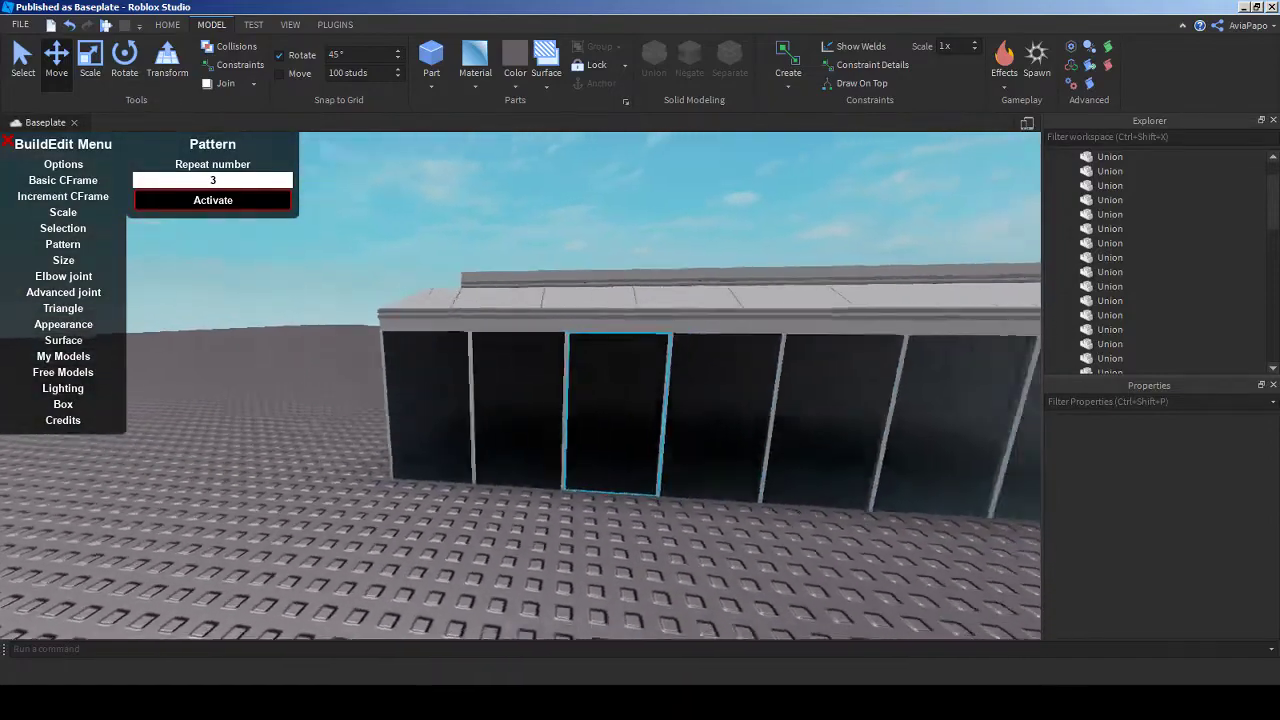
{"action": "key", "text": "w"}
{"action": "key", "text": "s"}
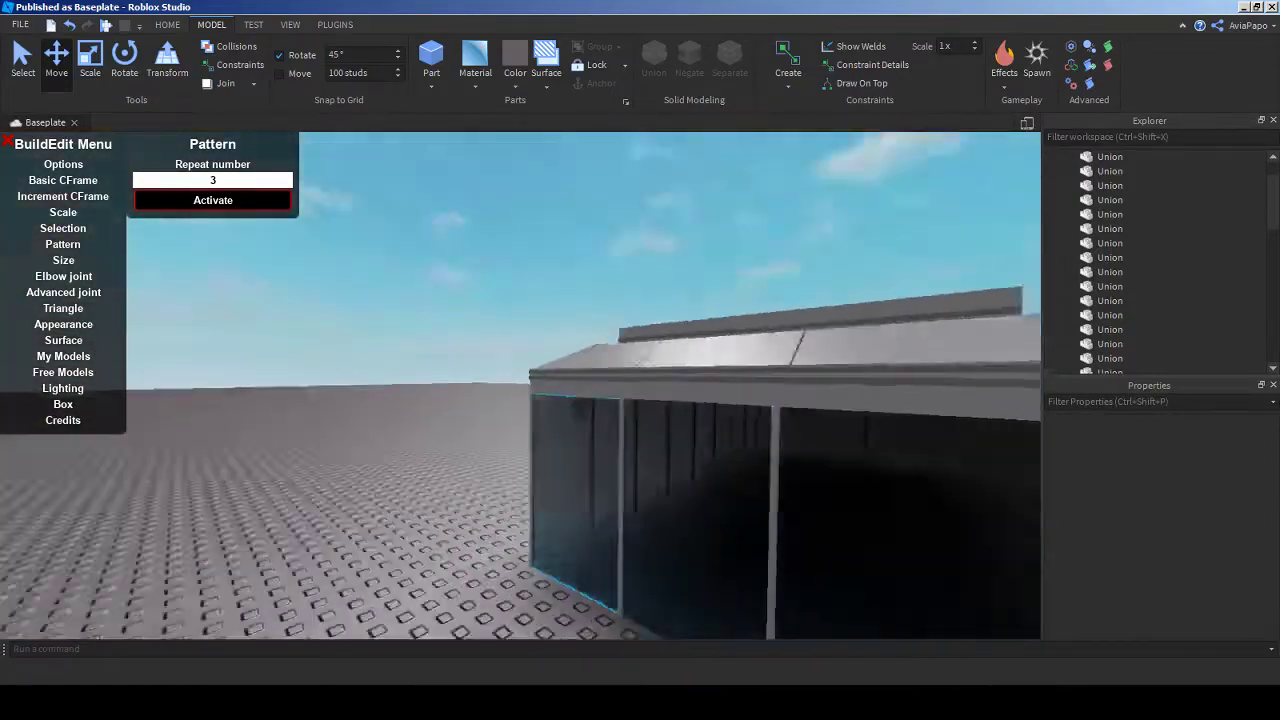
{"action": "key", "text": "w"}
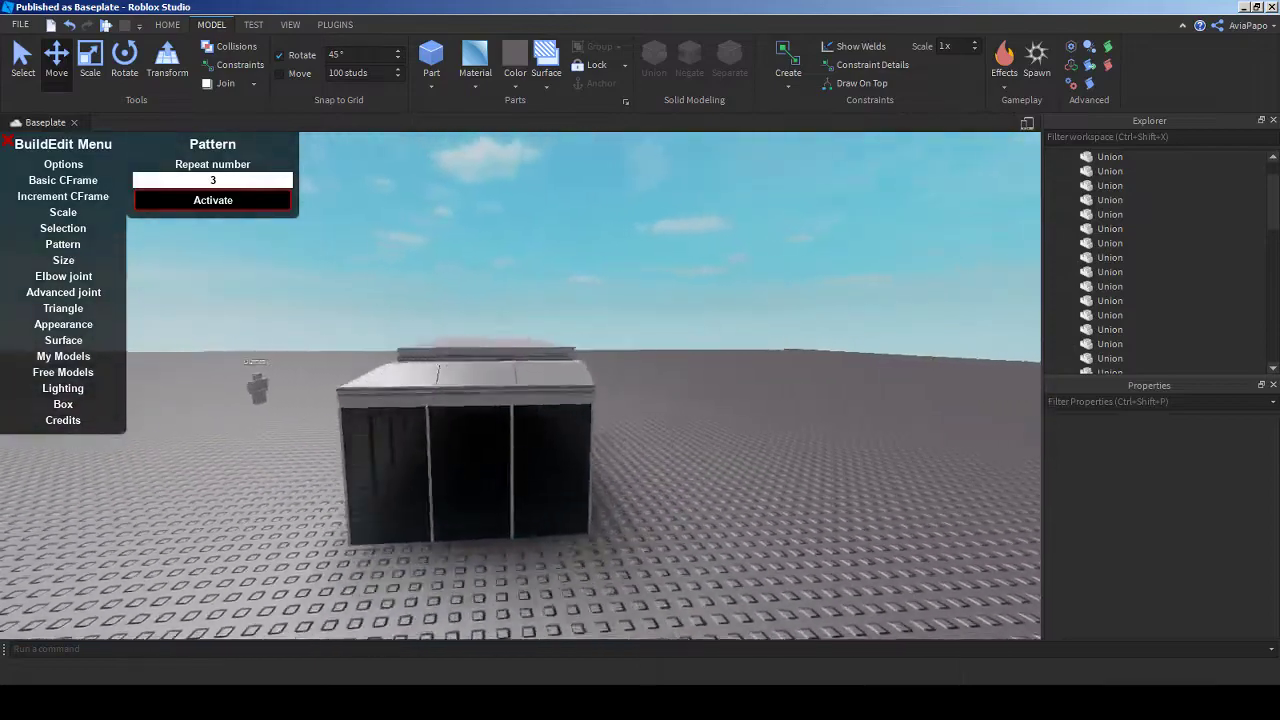
{"action": "key", "text": "s"}
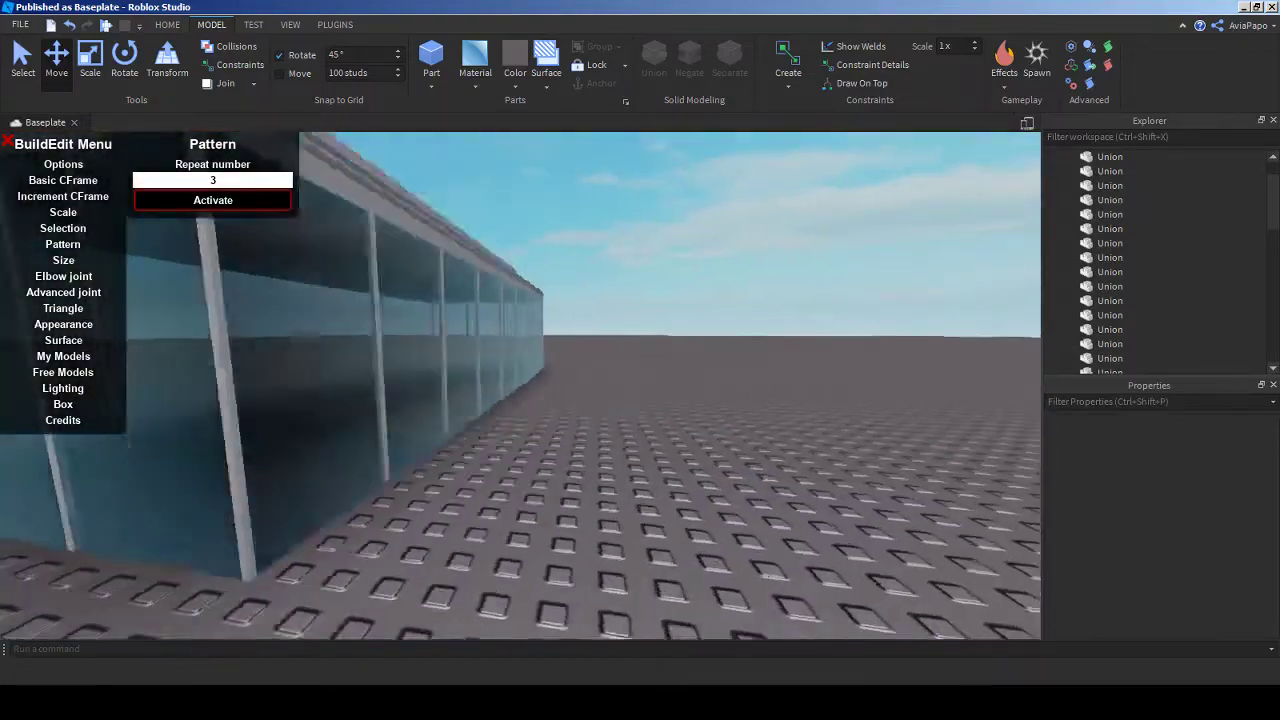
{"action": "left_click_drag", "start_coordinate": [572, 398], "coordinate": [685, 435]}
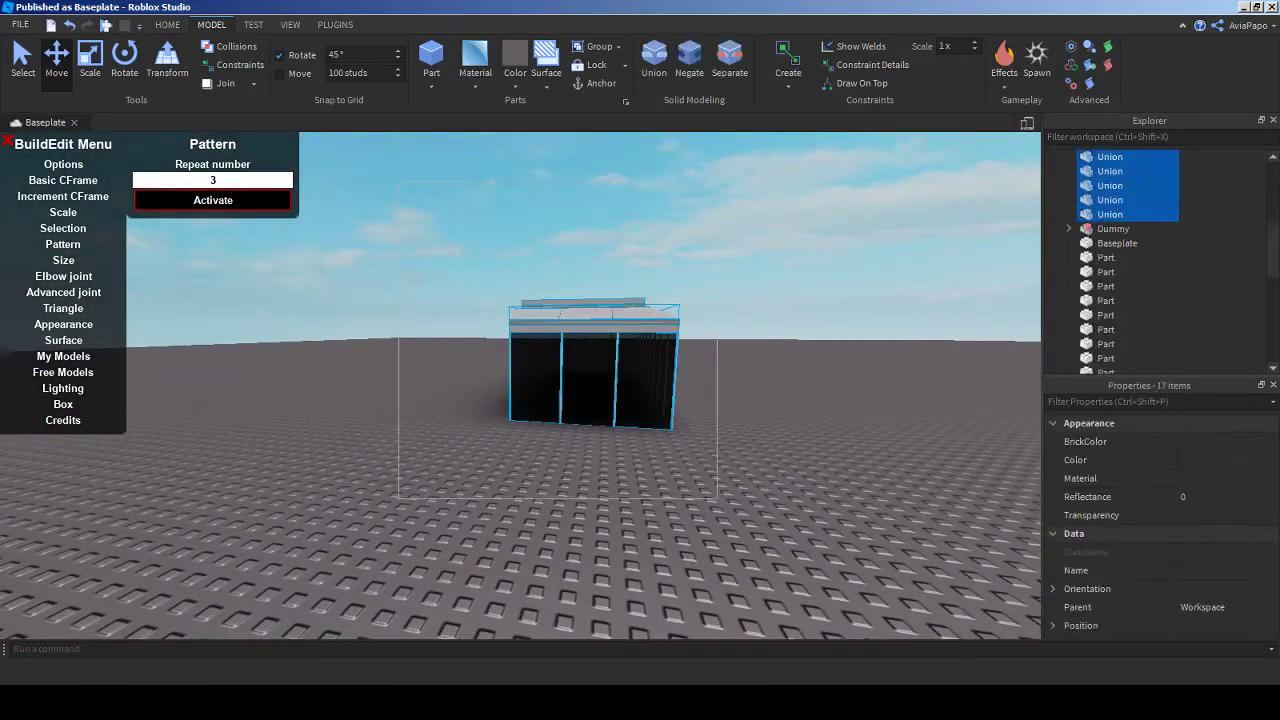
{"action": "key", "text": "Escape"}
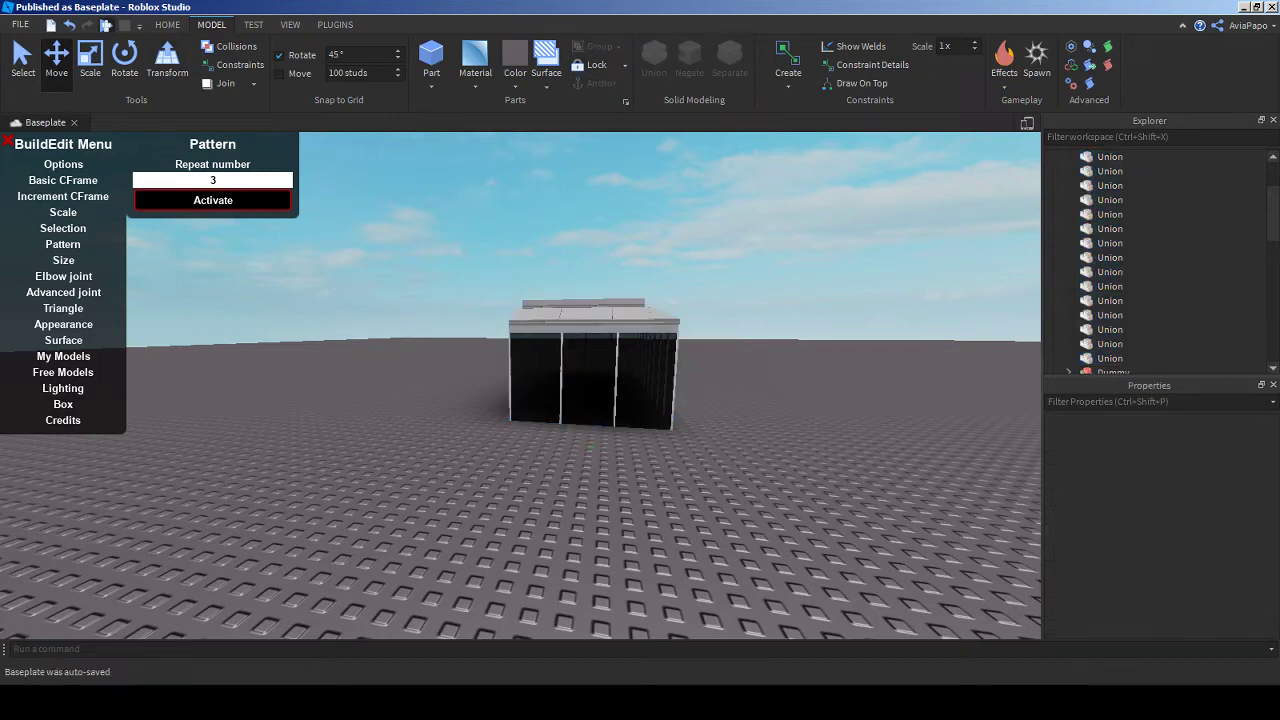
- Playtest the place, walk the avatar around the glass building to check its look, and end the test
{"action": "key", "text": "F5"}
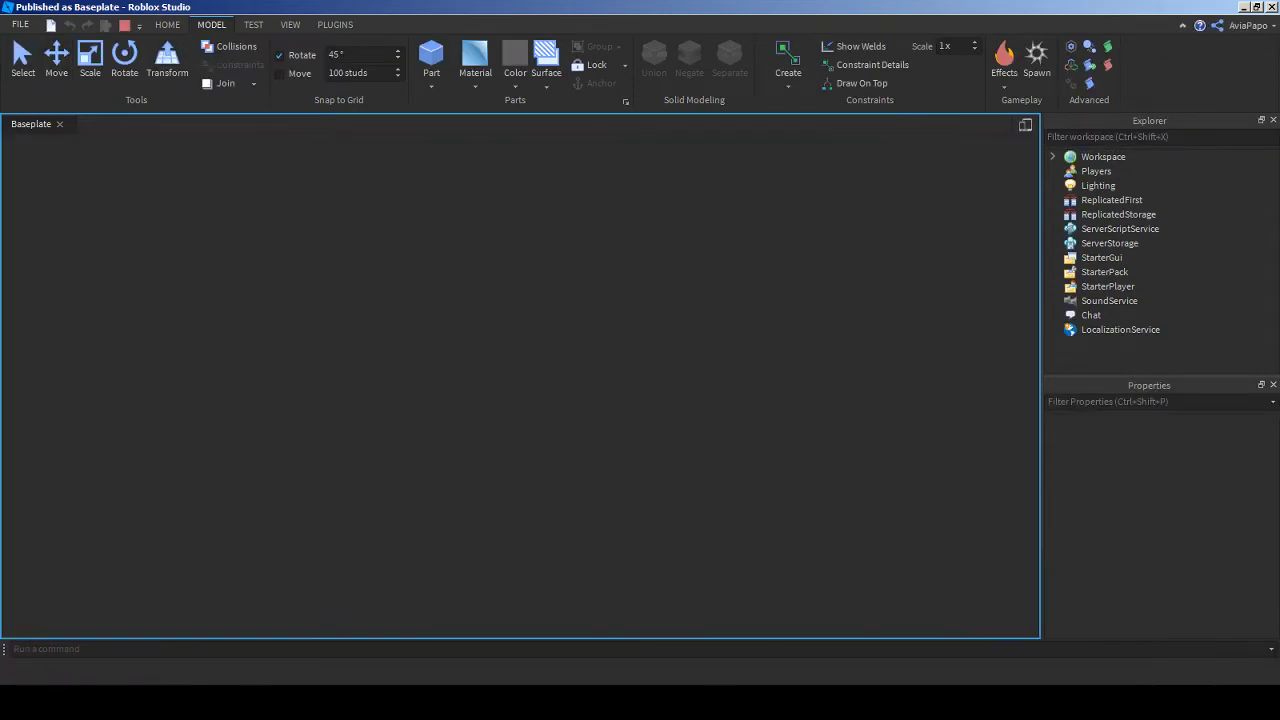
{"action": "key", "text": "w"}
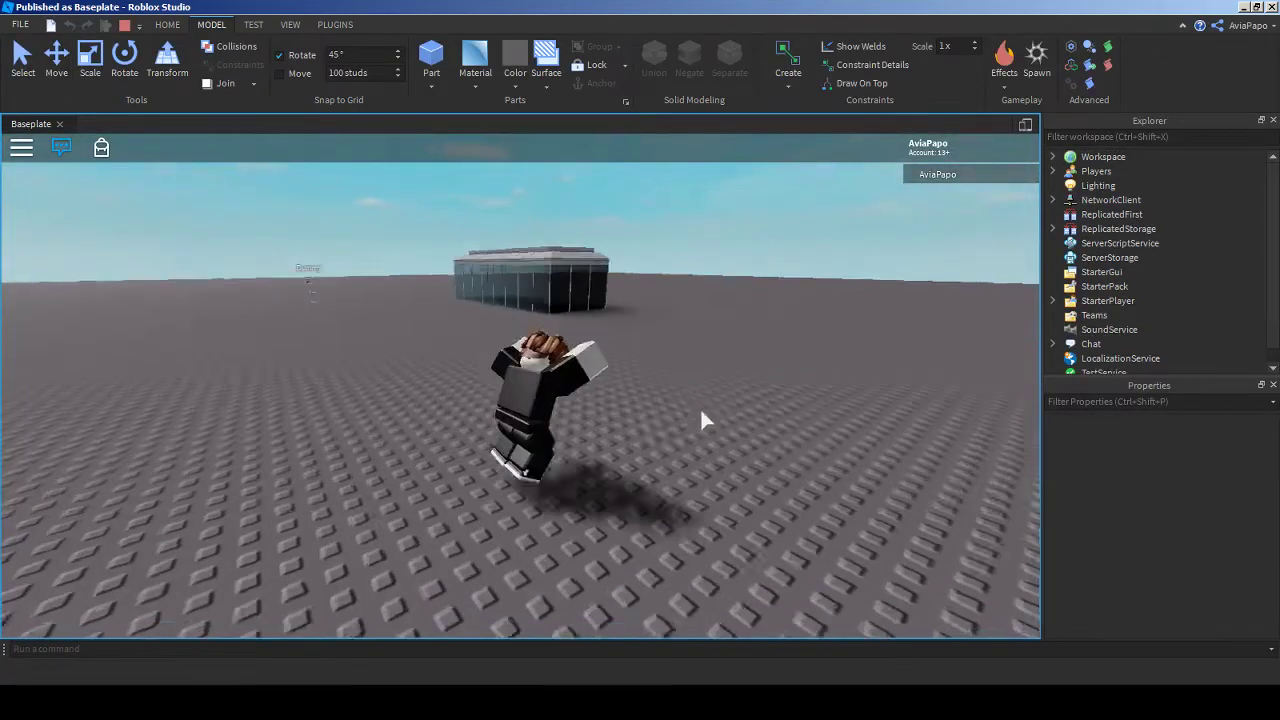
{"action": "key", "text": "w"}
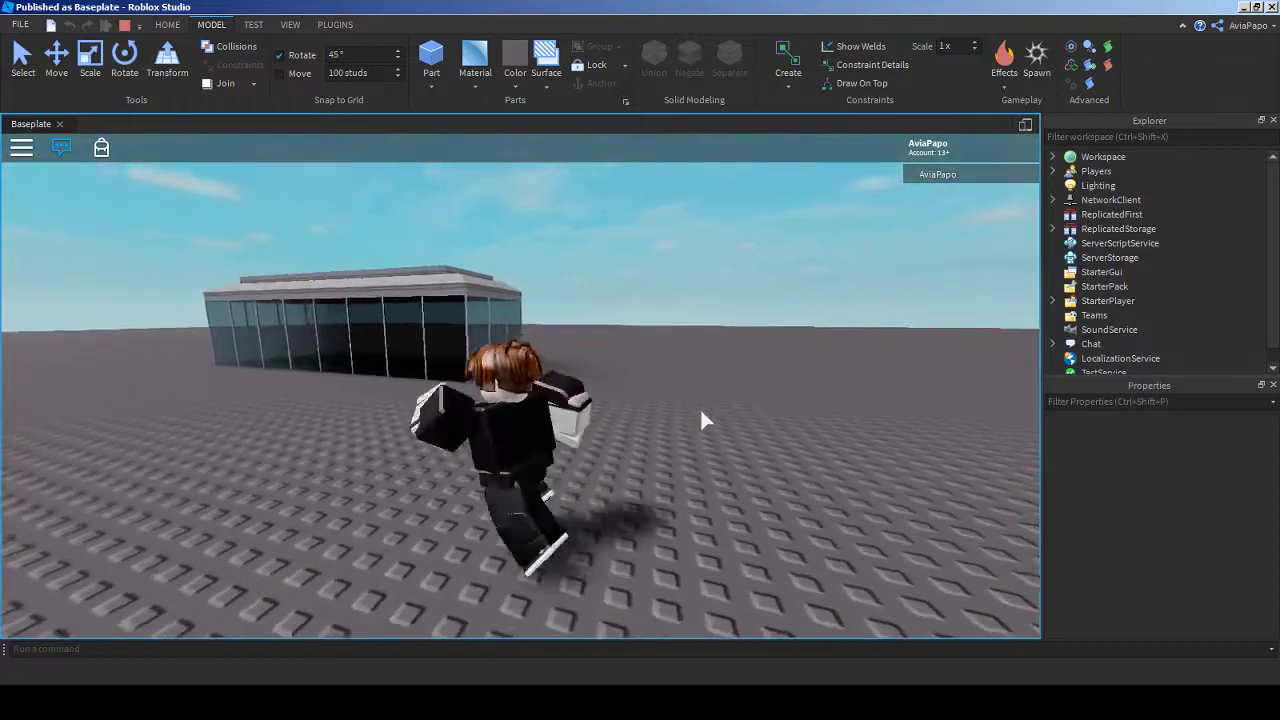
{"action": "key", "text": "s"}
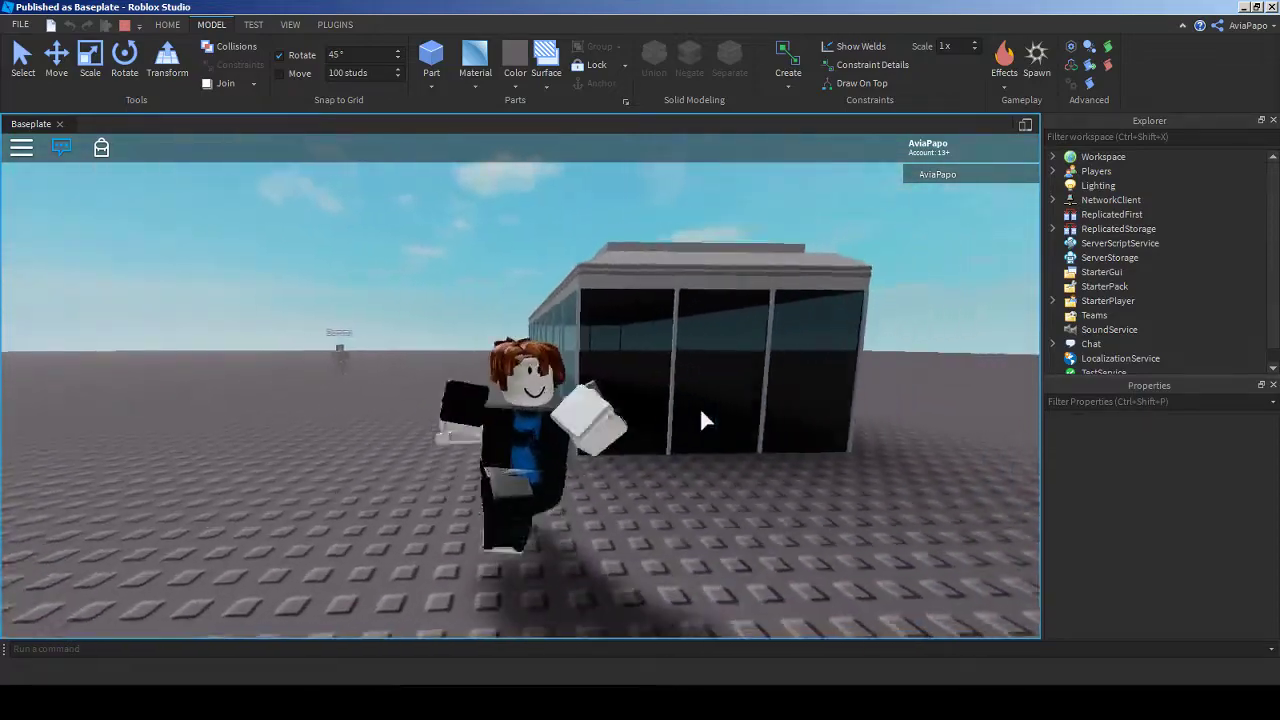
{"action": "key", "text": "a"}
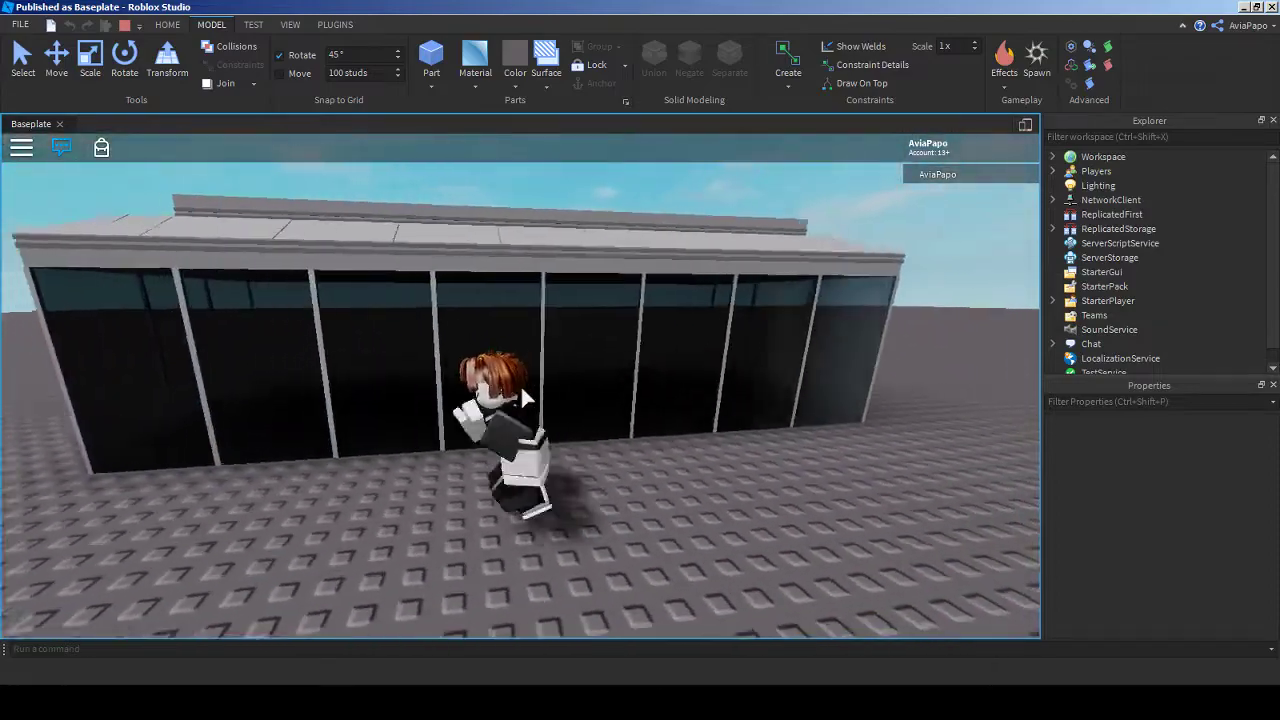
{"action": "right_click_drag", "start_coordinate": [520, 386], "coordinate": [339, 146]}
{"action": "key", "text": "s"}
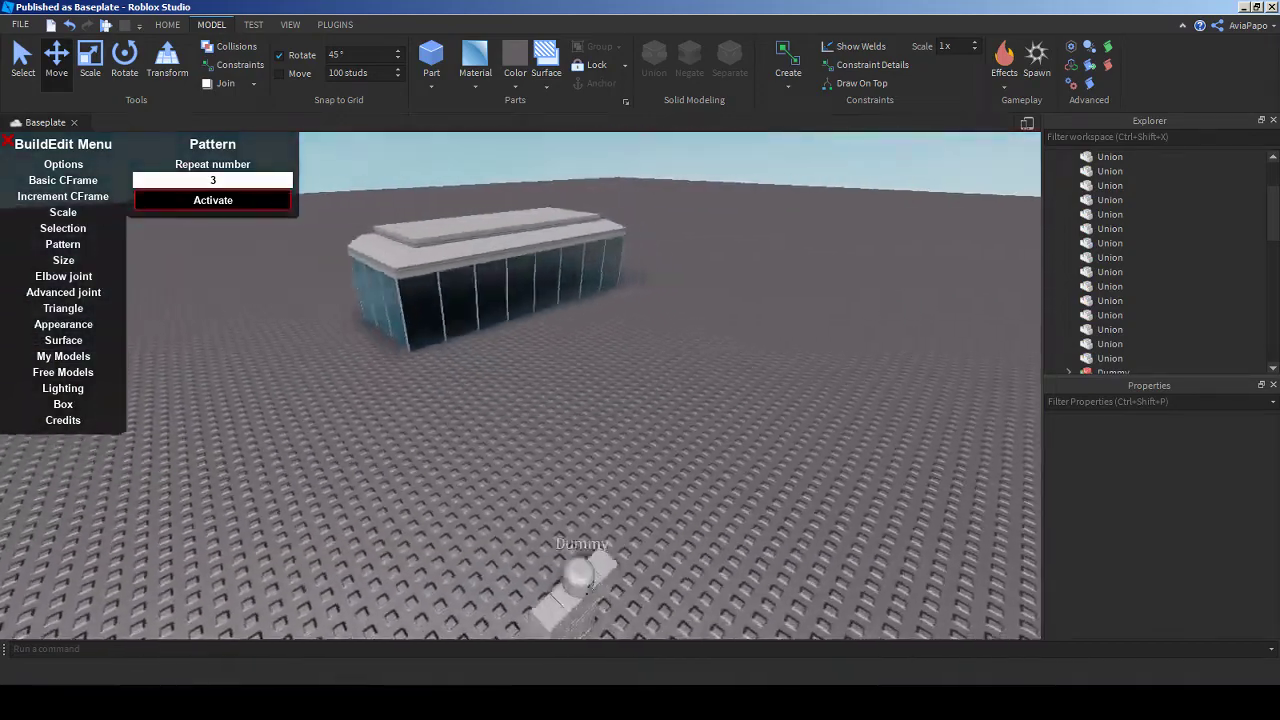
- Check the London City Airport front search results in the browser, and return to Roblox Studio to examine the long glass wall
{"action": "left_click", "coordinate": [1237, 6]}
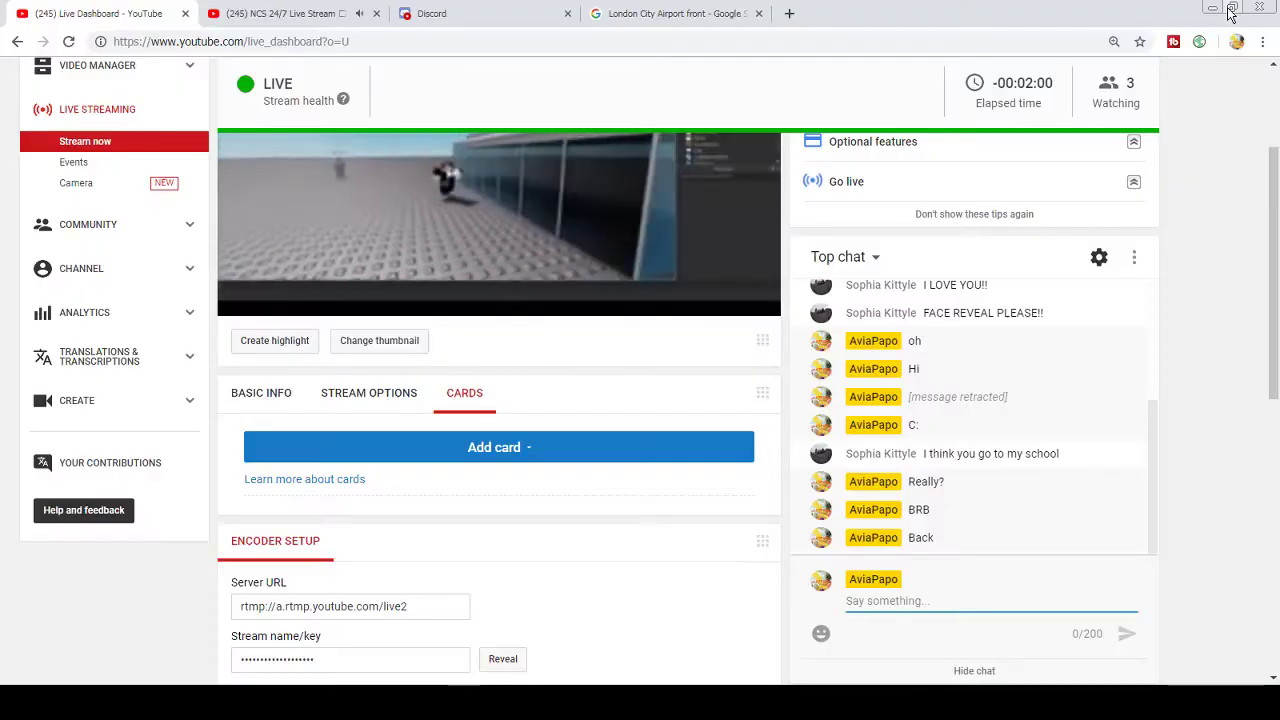
{"action": "left_click", "coordinate": [620, 13]}
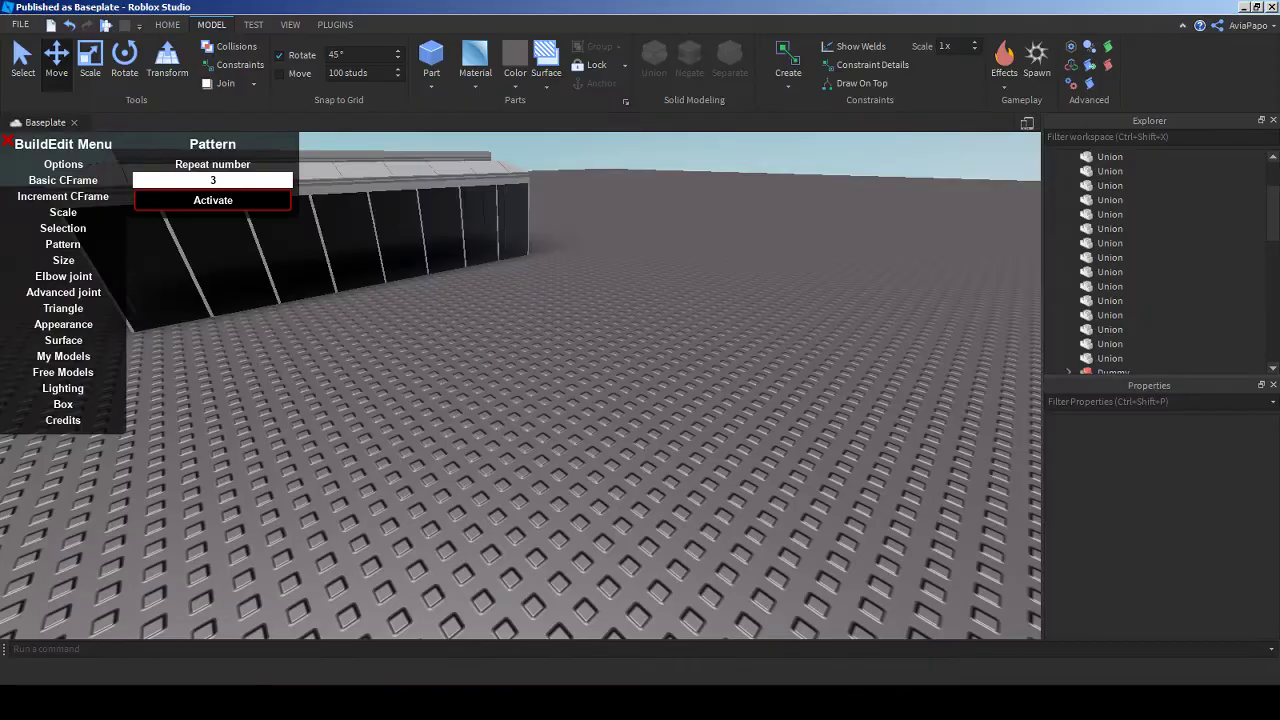
{"action": "key", "text": "s"}
{"action": "key", "text": "w"}
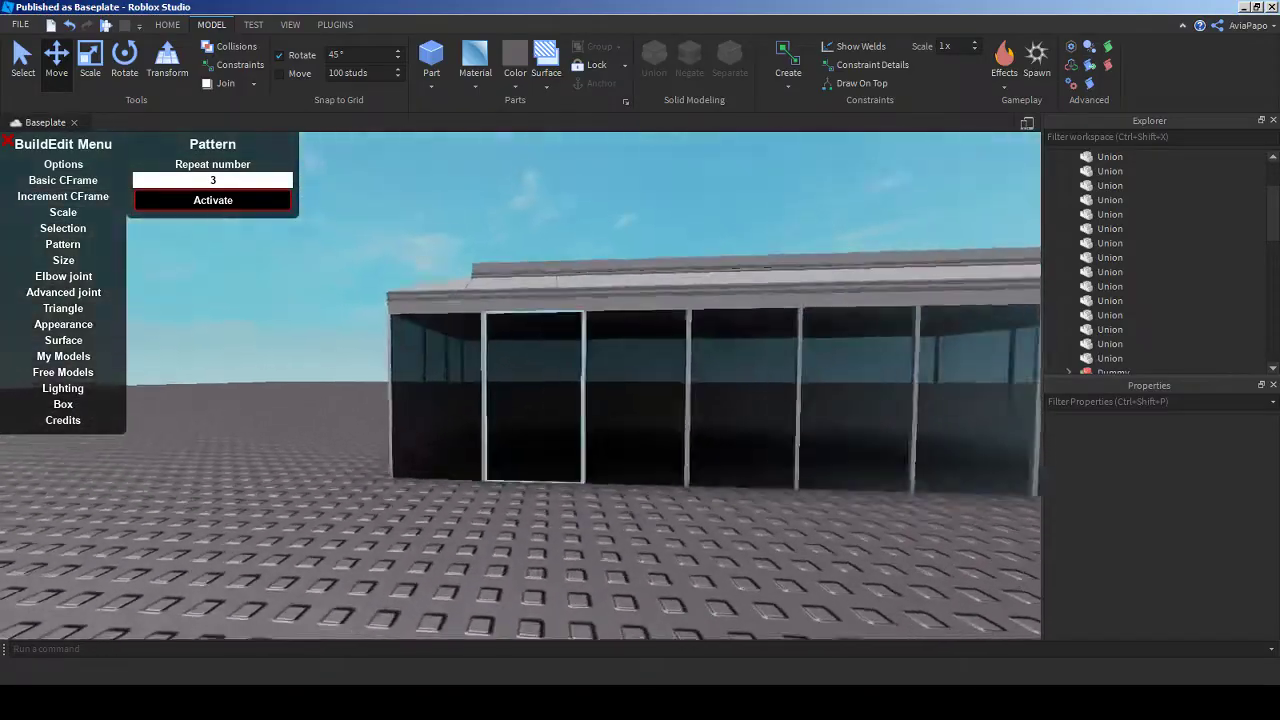
{"action": "key", "text": "s"}
{"action": "key", "text": "w"}
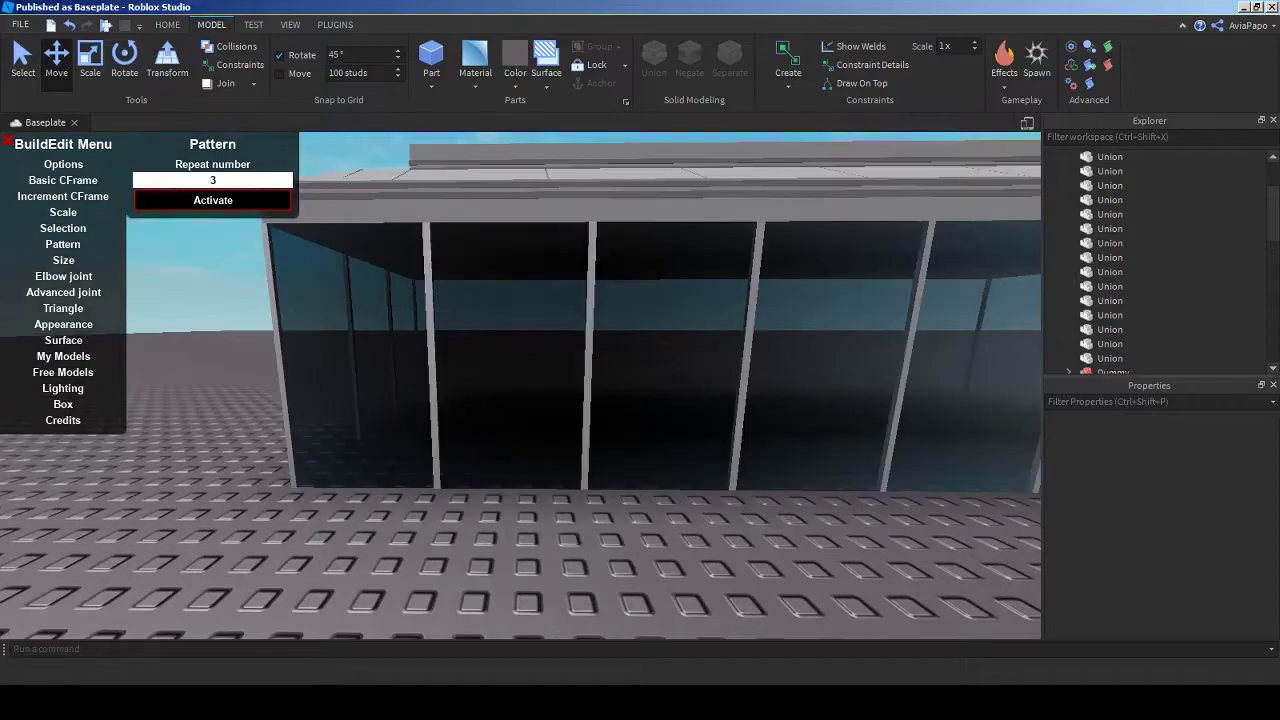
- Examine the tinted glass walls up close and from afar, and compare them with the London City Airport photo in the browser
{"action": "key", "text": "w"}
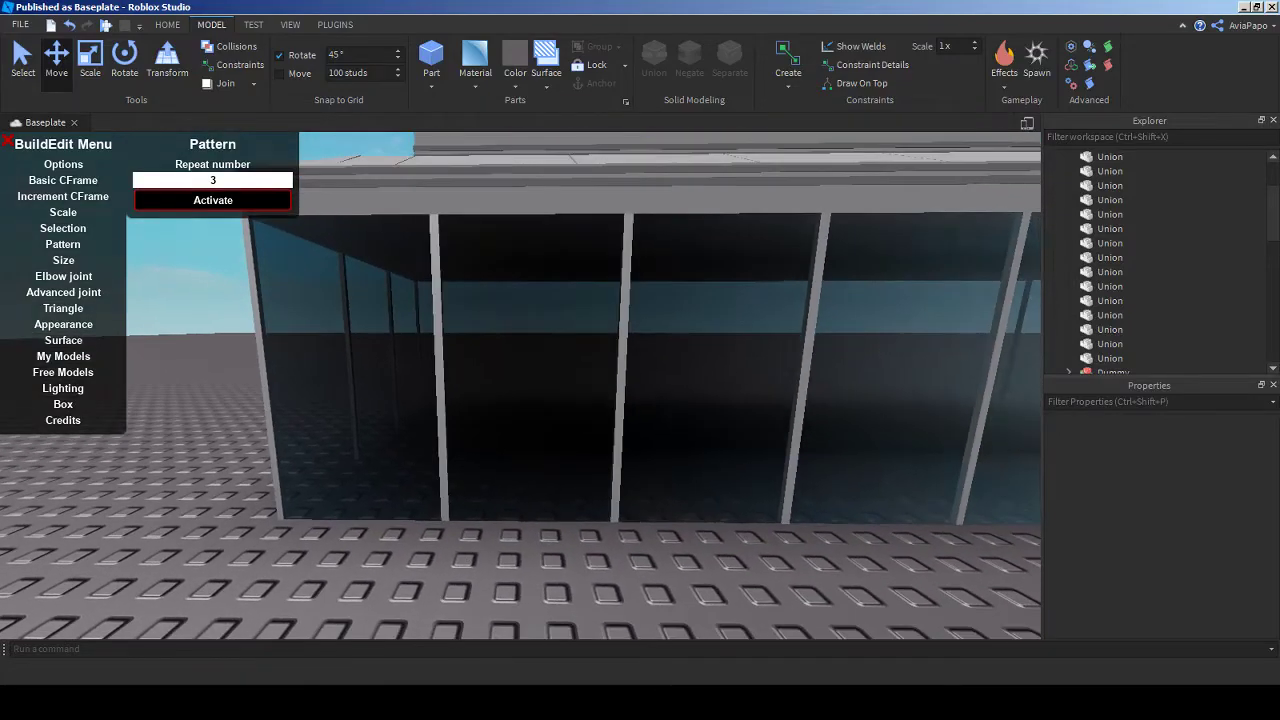
{"action": "key", "text": "w"}
{"action": "key", "text": "s"}
{"action": "key", "text": "a"}
{"action": "key", "text": "w"}
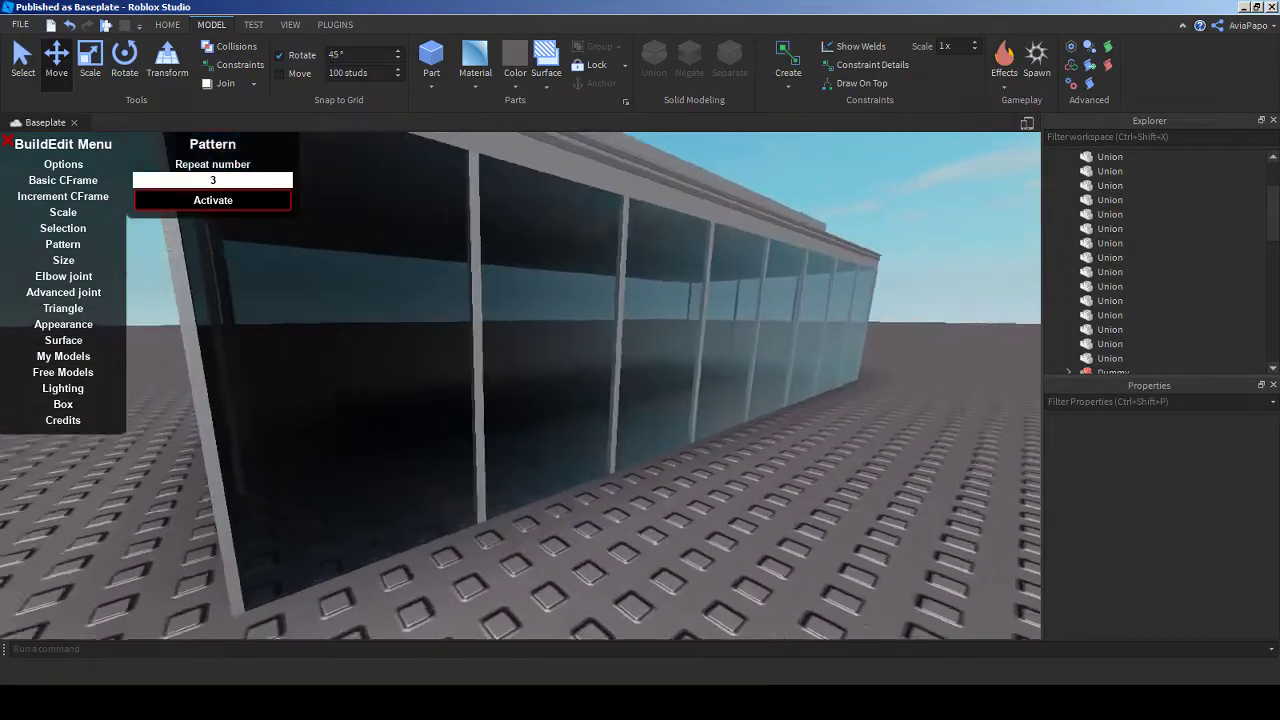
{"action": "key", "text": "s"}
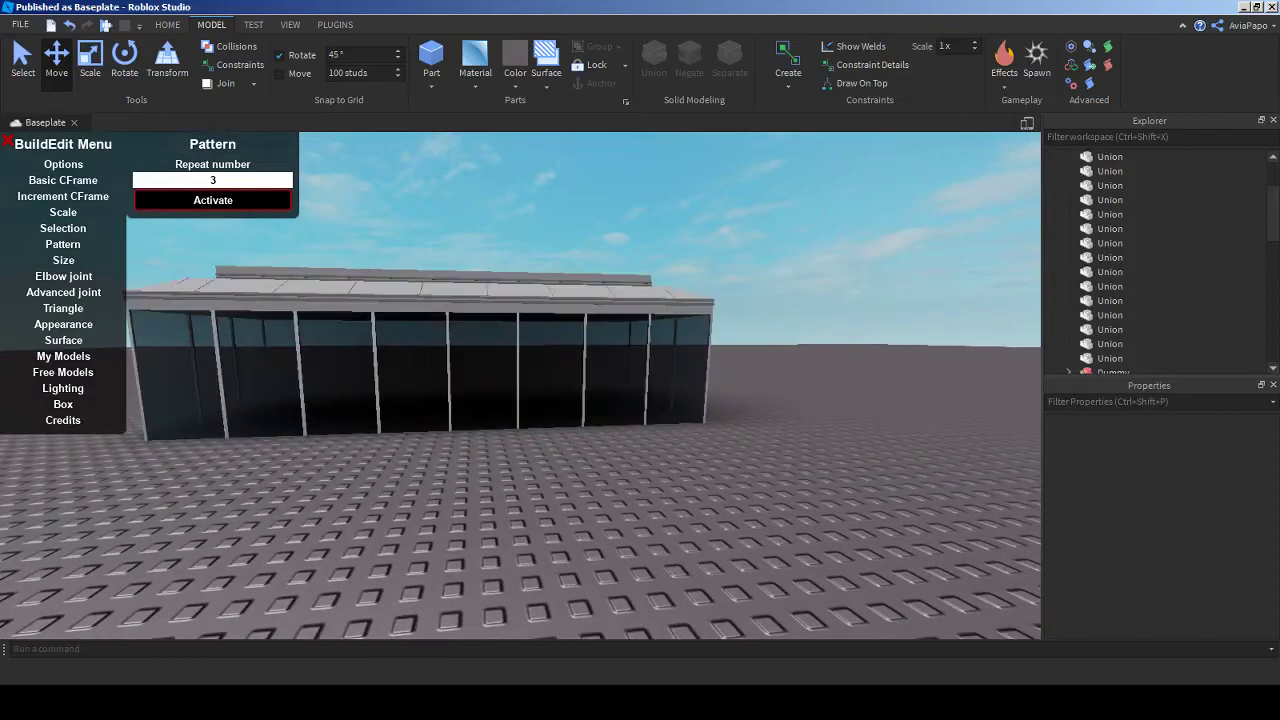
{"action": "key", "text": "alt+Tab"}
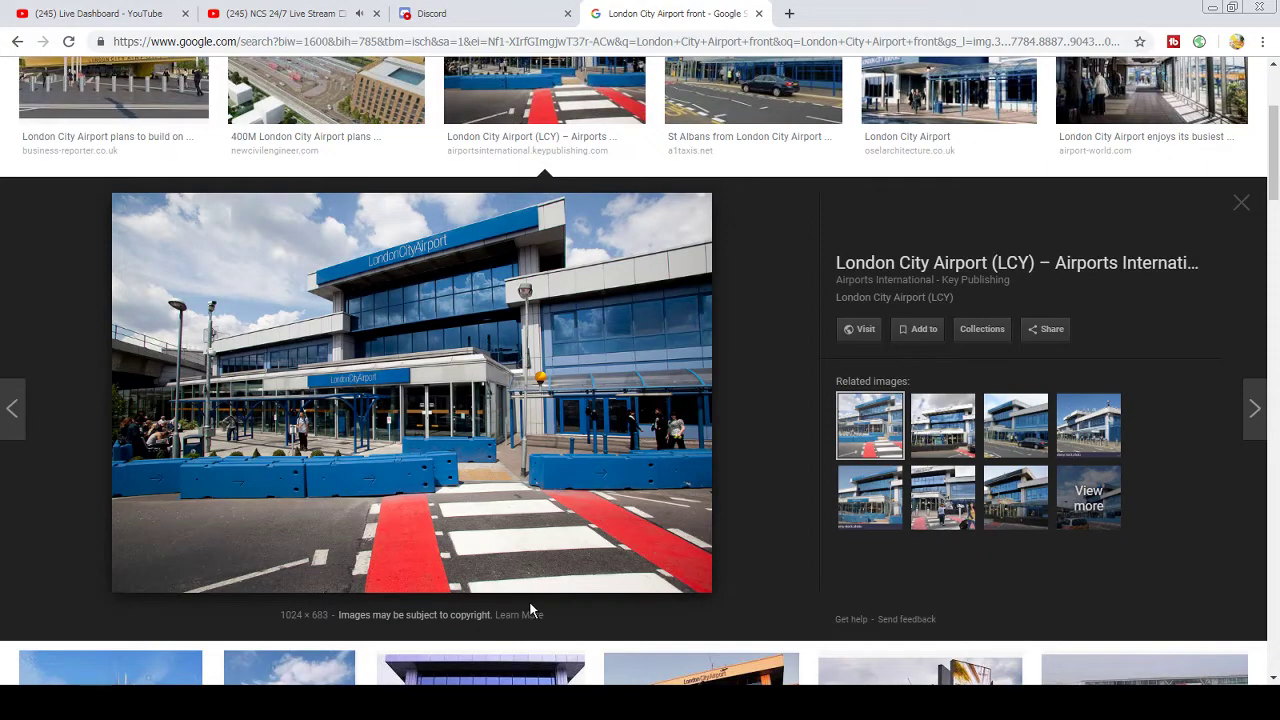
{"action": "key", "text": "alt+Tab"}
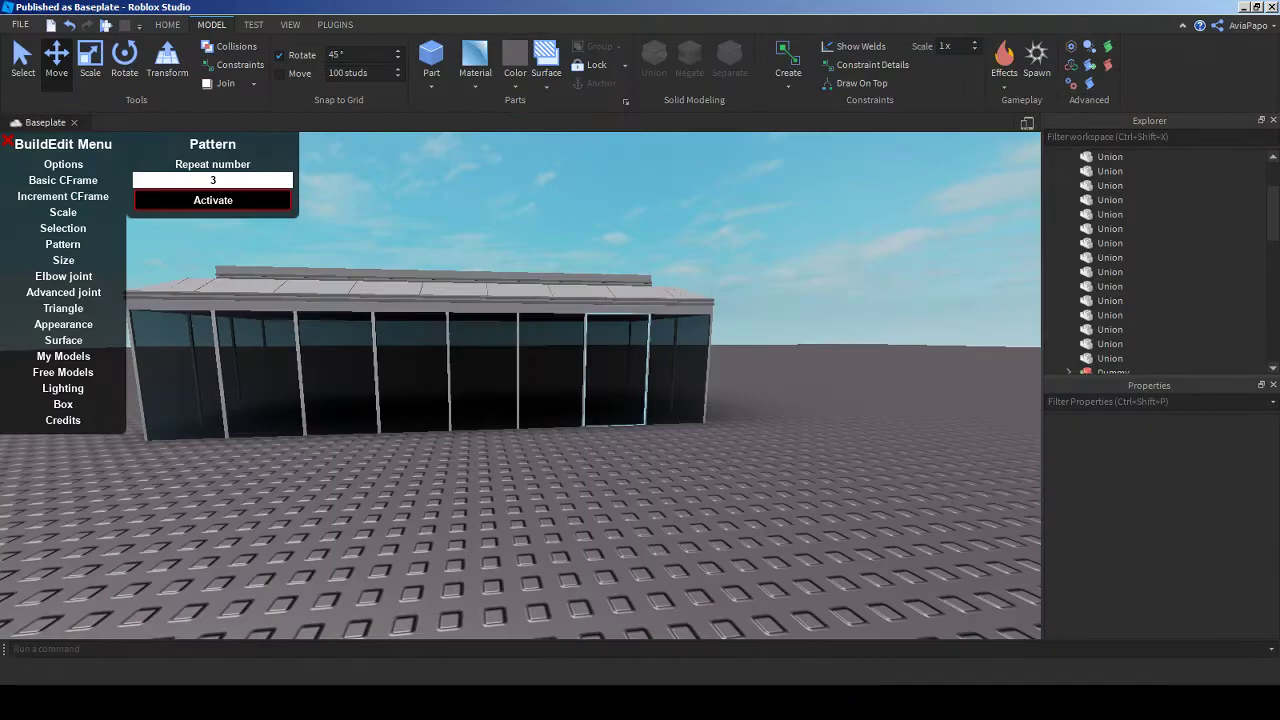
- Insert a block part on the ground in front of the glass wall, colour it Institutional white and give it Smooth Plastic material
{"action": "key", "text": "w"}
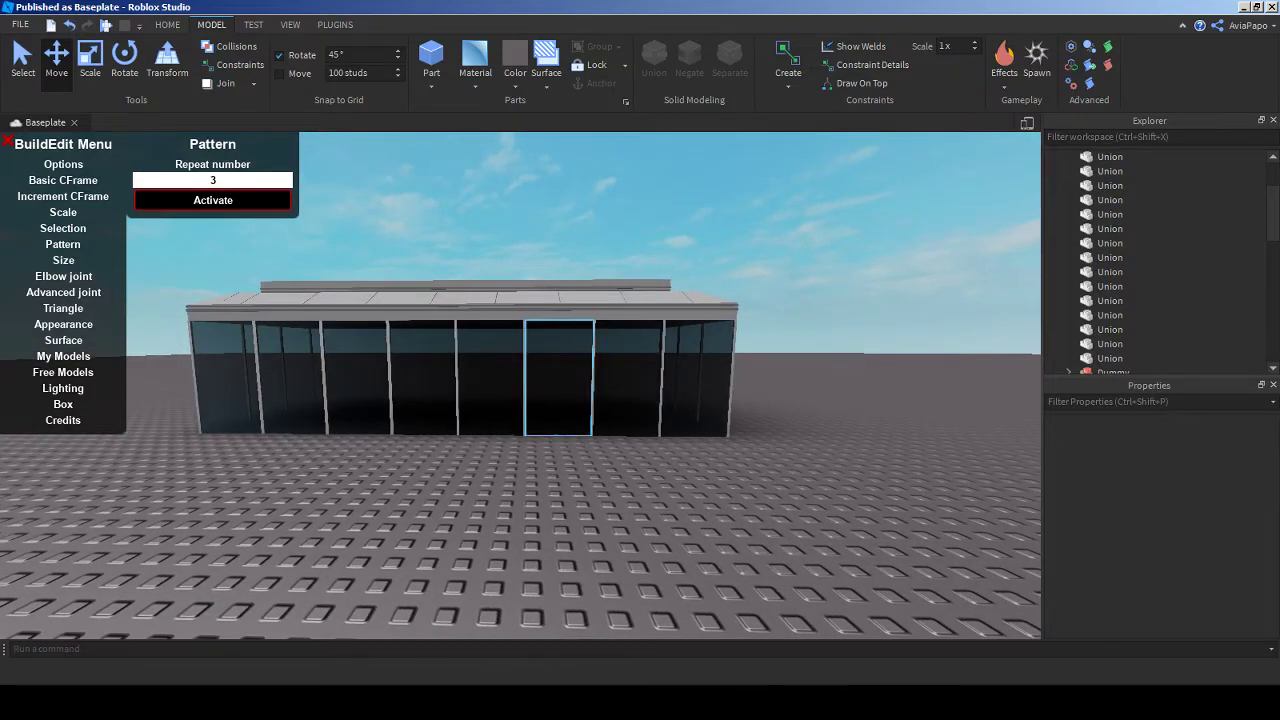
{"action": "key", "text": "w"}
{"action": "right_click_drag", "start_coordinate": [520, 385], "coordinate": [520, 385]}
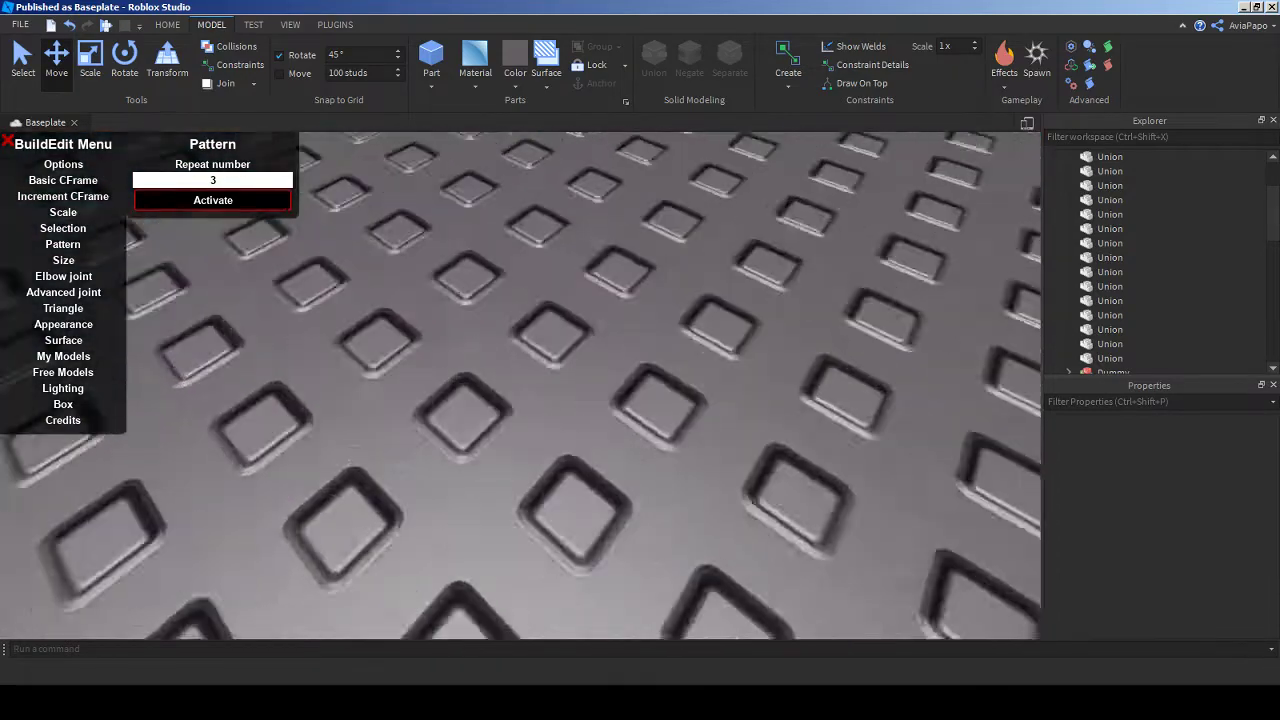
{"action": "key", "text": "s"}
{"action": "left_click", "coordinate": [571, 423]}
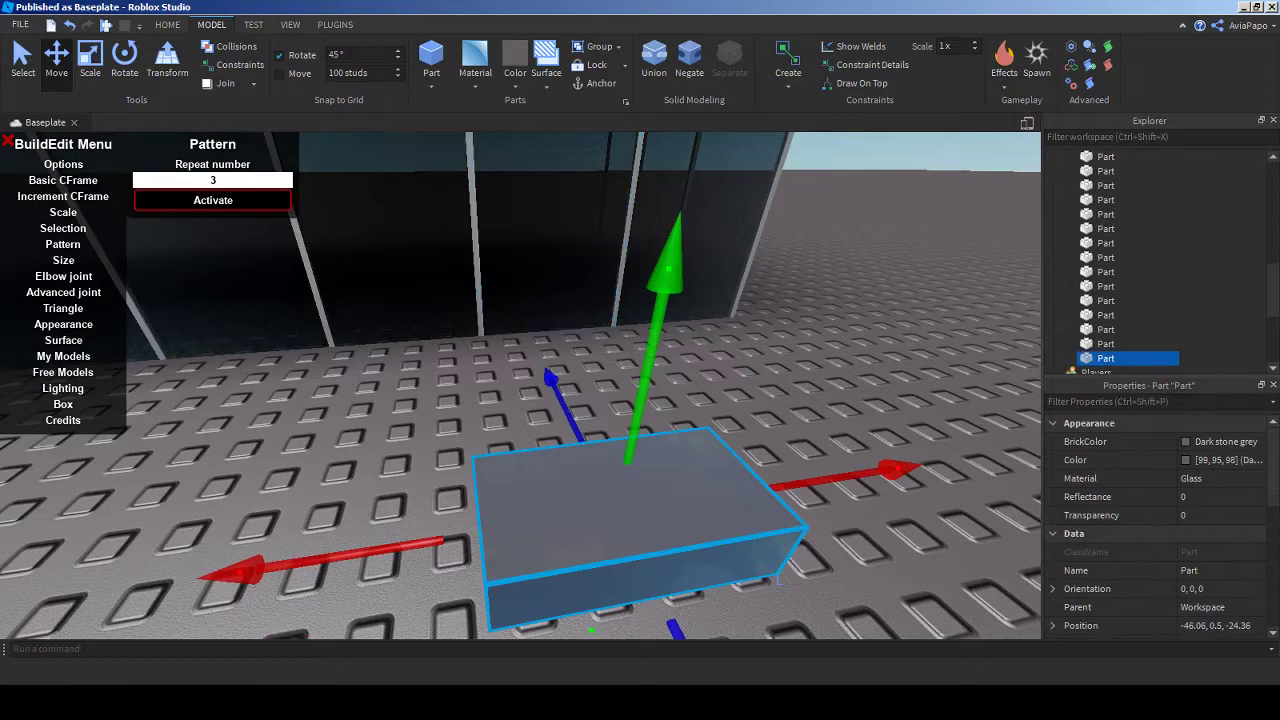
{"action": "left_click", "coordinate": [515, 85]}
{"action": "left_click", "coordinate": [769, 364]}
{"action": "left_click", "coordinate": [475, 72]}
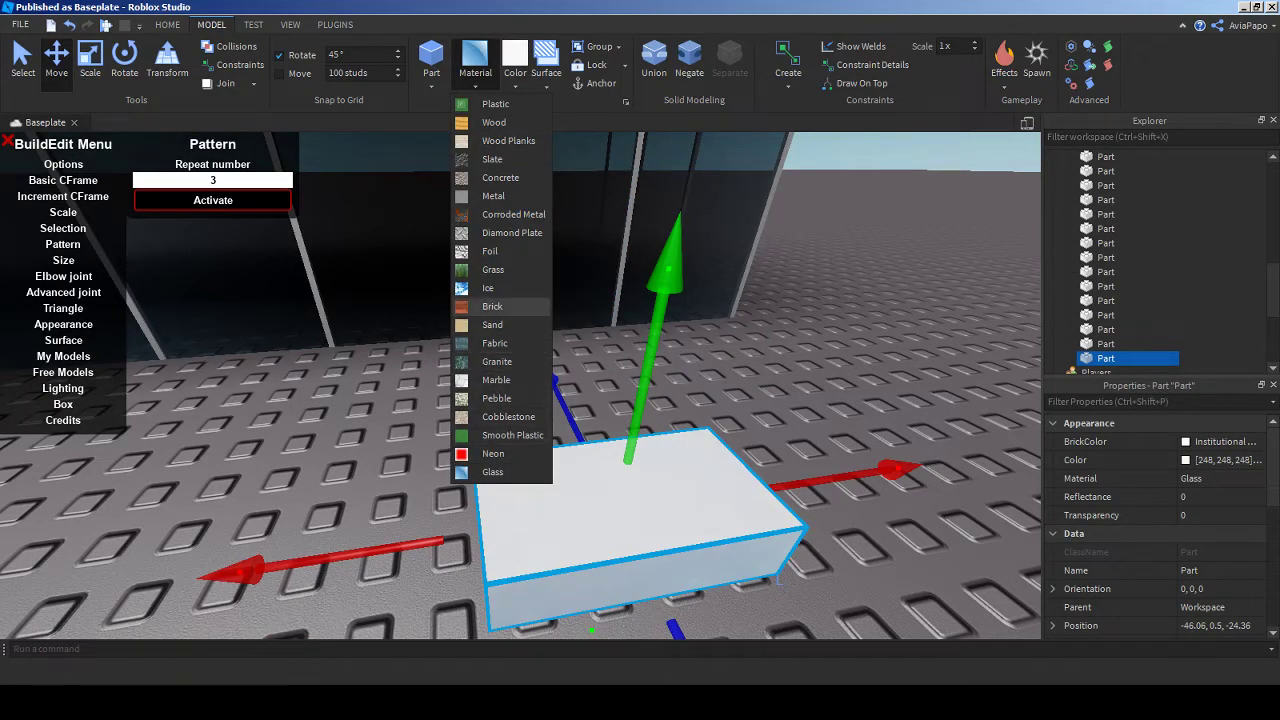
{"action": "left_click", "coordinate": [512, 435]}
- Move the white block back along its Z axis until it sits against the front glass wall
{"action": "right_click_drag", "start_coordinate": [512, 435], "coordinate": [600, 430]}
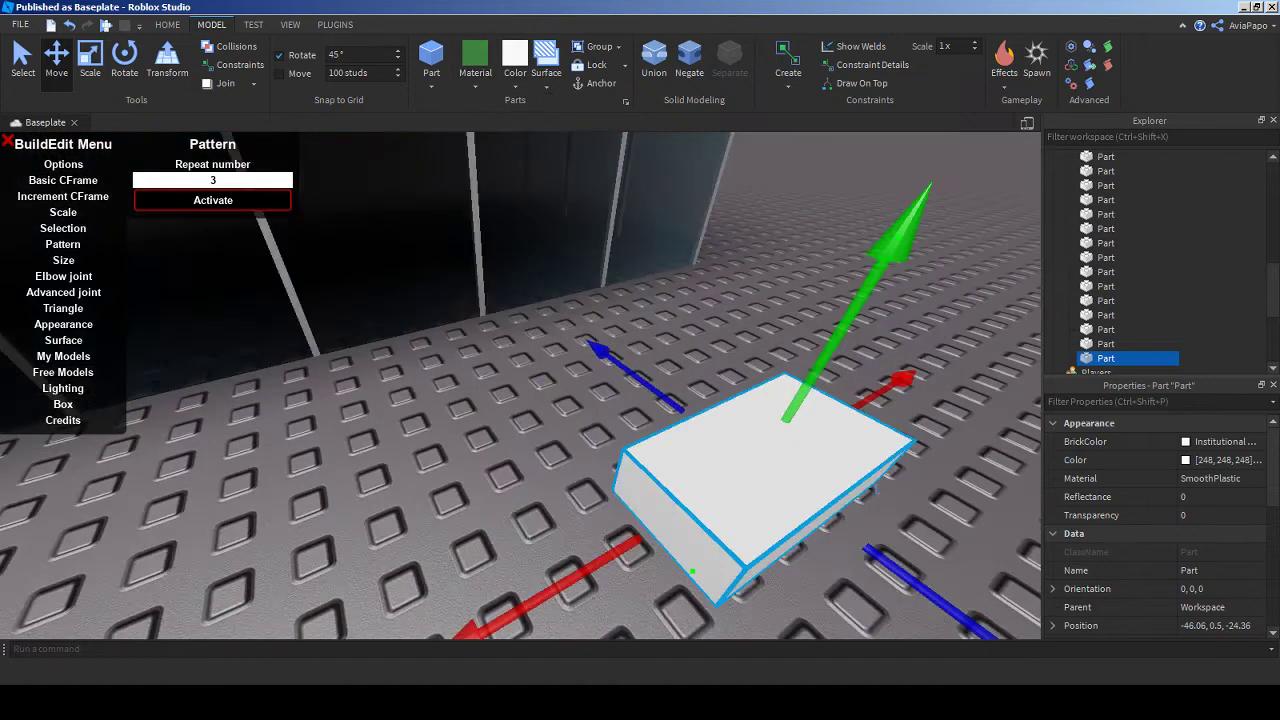
{"action": "left_click_drag", "start_coordinate": [876, 488], "coordinate": [669, 388]}
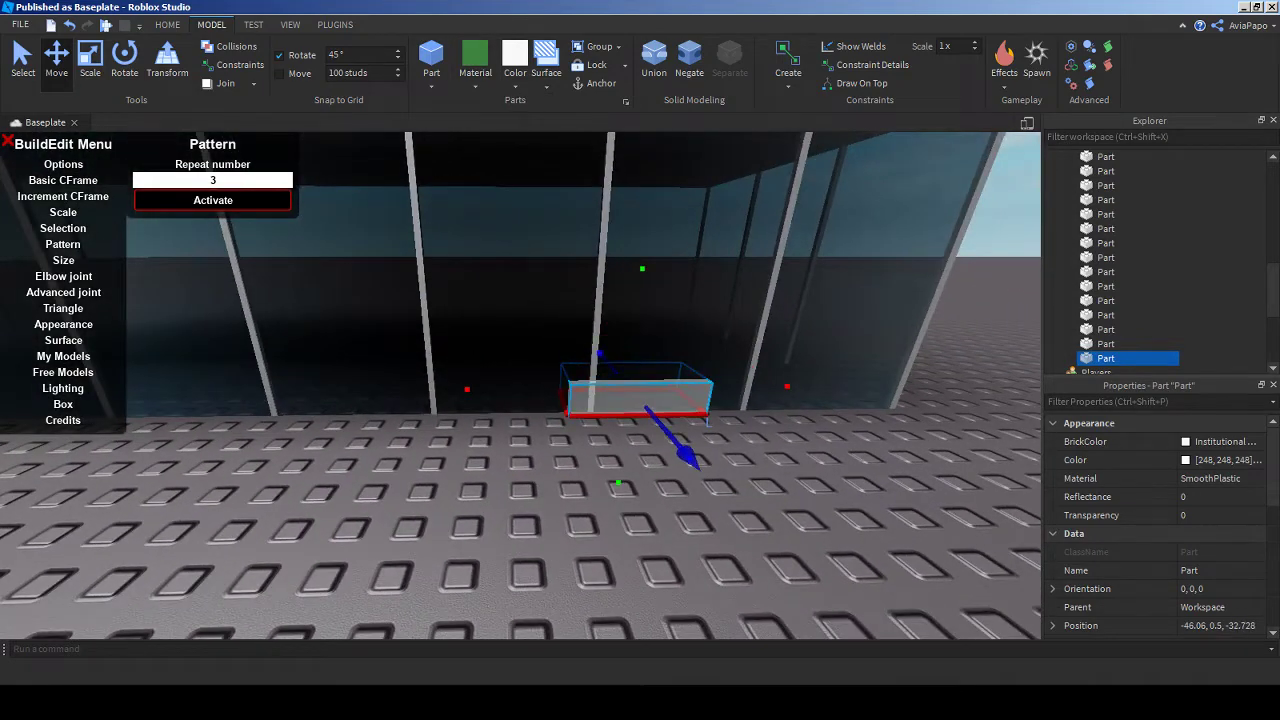
{"action": "scroll", "coordinate": [640, 390], "scroll_direction": "up", "scroll_amount": 5}
{"action": "right_click_drag", "start_coordinate": [640, 390], "coordinate": [600, 400]}
- Resize the white block into a thin plate about 1.39 × 1 × 0.06 studs, straddling the mullion on the glass wall
{"action": "left_click_drag", "start_coordinate": [800, 330], "coordinate": [645, 357]}
{"action": "right_click_drag", "start_coordinate": [645, 357], "coordinate": [830, 385]}
{"action": "left_click_drag", "start_coordinate": [190, 370], "coordinate": [313, 368]}
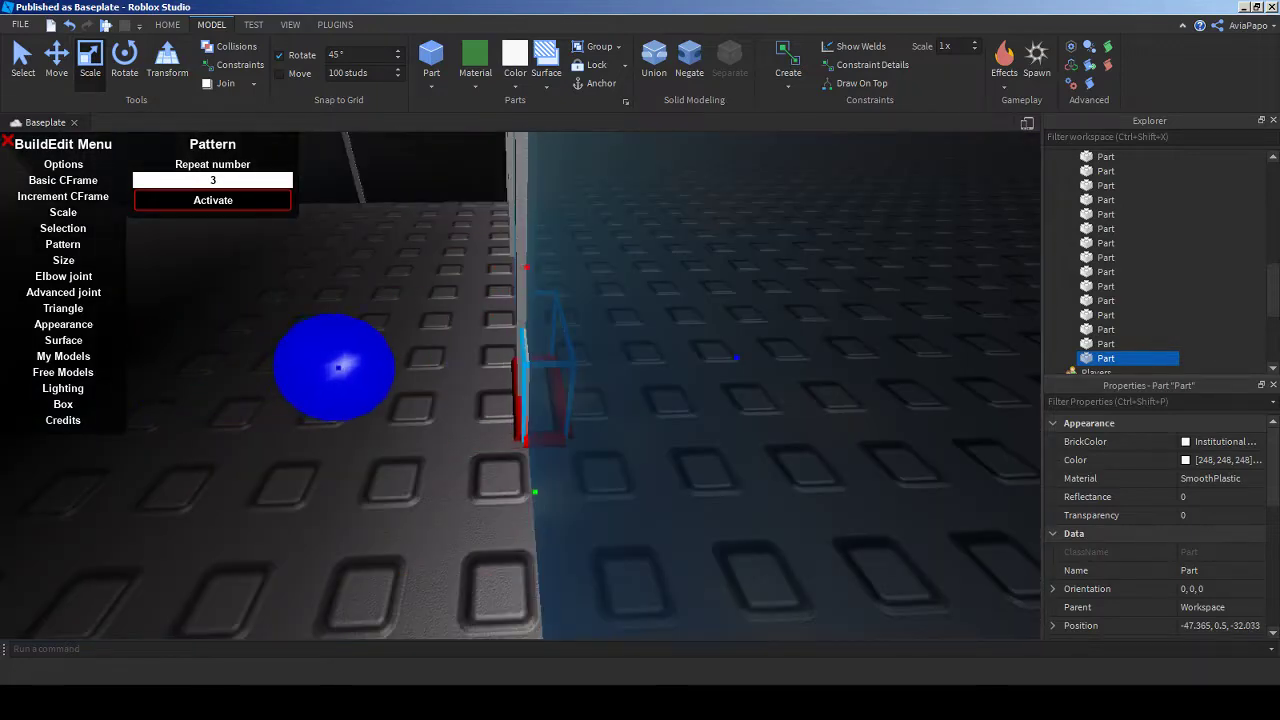
{"action": "right_click_drag", "start_coordinate": [340, 368], "coordinate": [480, 376]}
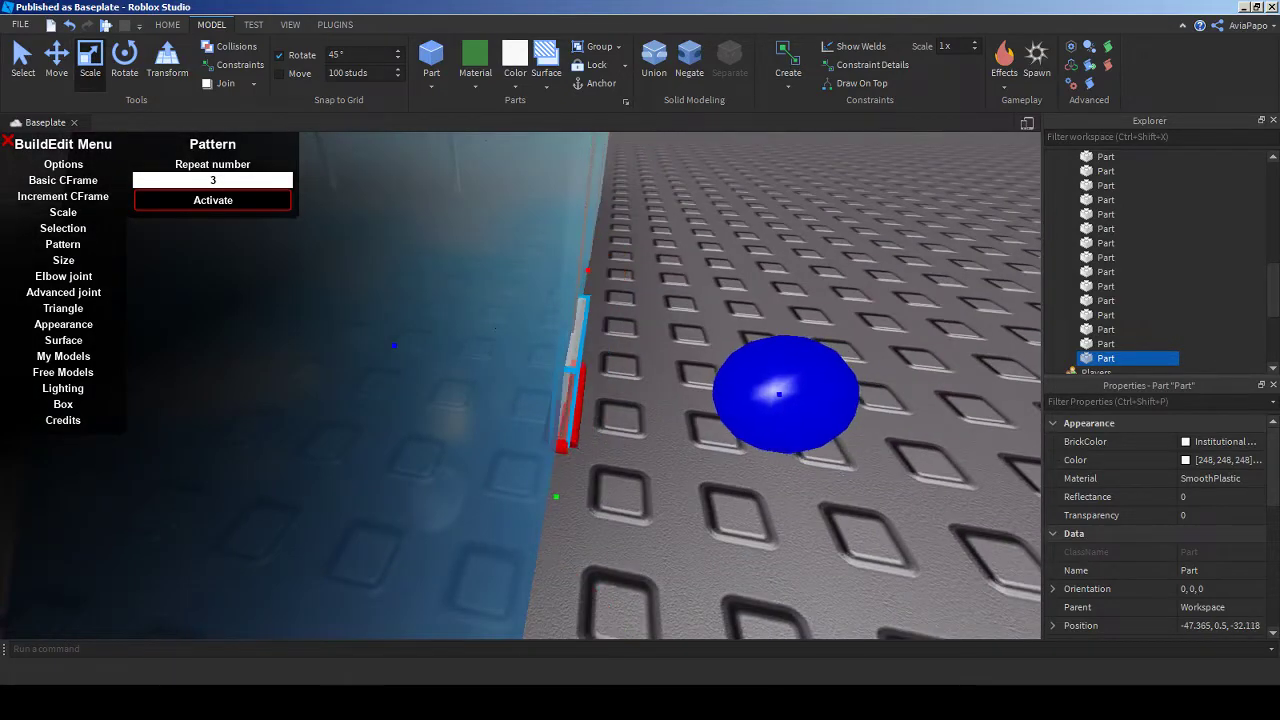
{"action": "key", "text": "s"}
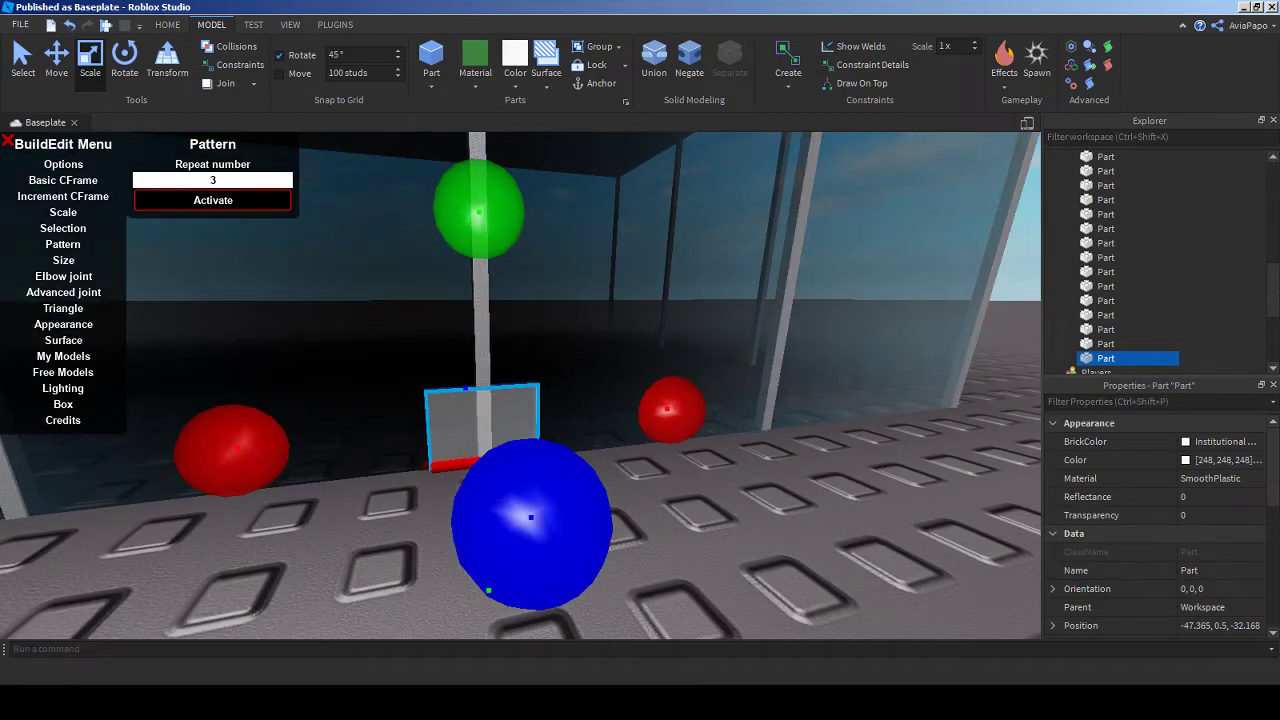
{"action": "left_click_drag", "start_coordinate": [531, 517], "coordinate": [530, 515]}
{"action": "right_click_drag", "start_coordinate": [530, 515], "coordinate": [660, 470]}
{"action": "left_click", "coordinate": [600, 390]}
{"action": "right_click_drag", "start_coordinate": [600, 390], "coordinate": [645, 380]}
- Raise the white plate up the mullion to a Y position of about 3.115 studs
{"action": "key", "text": "ctrl+2"}
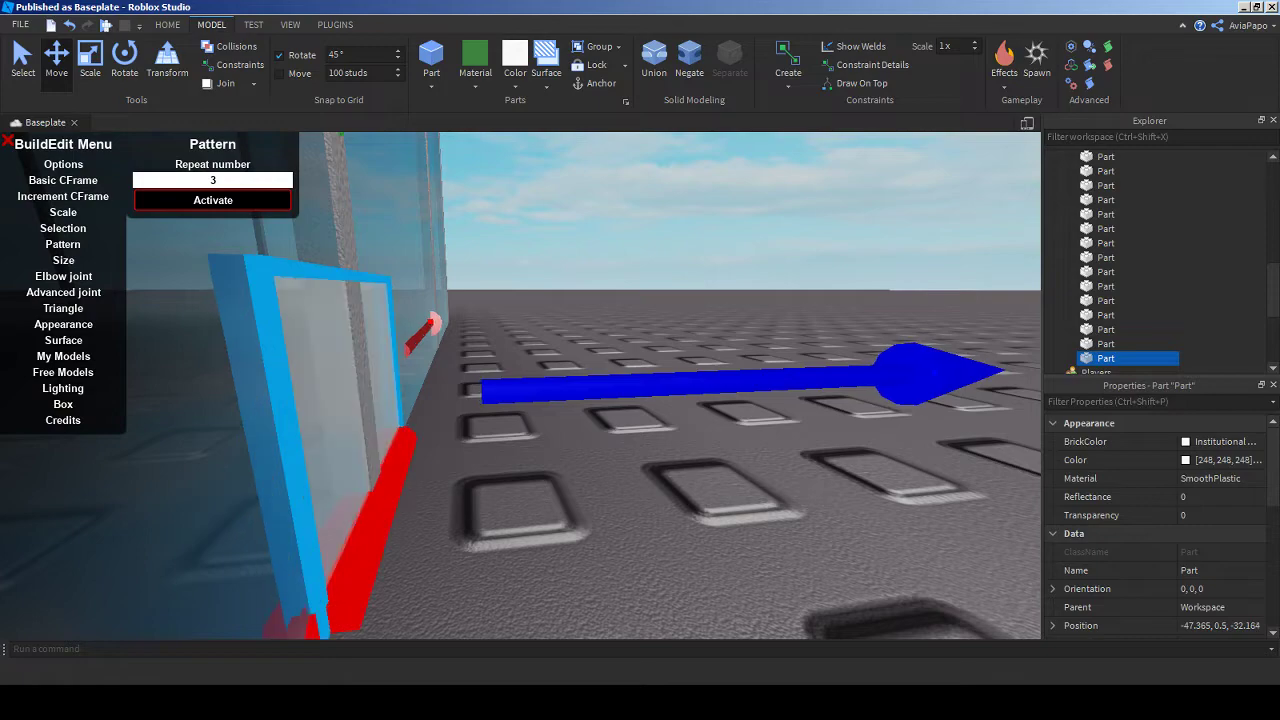
{"action": "key", "text": "f"}
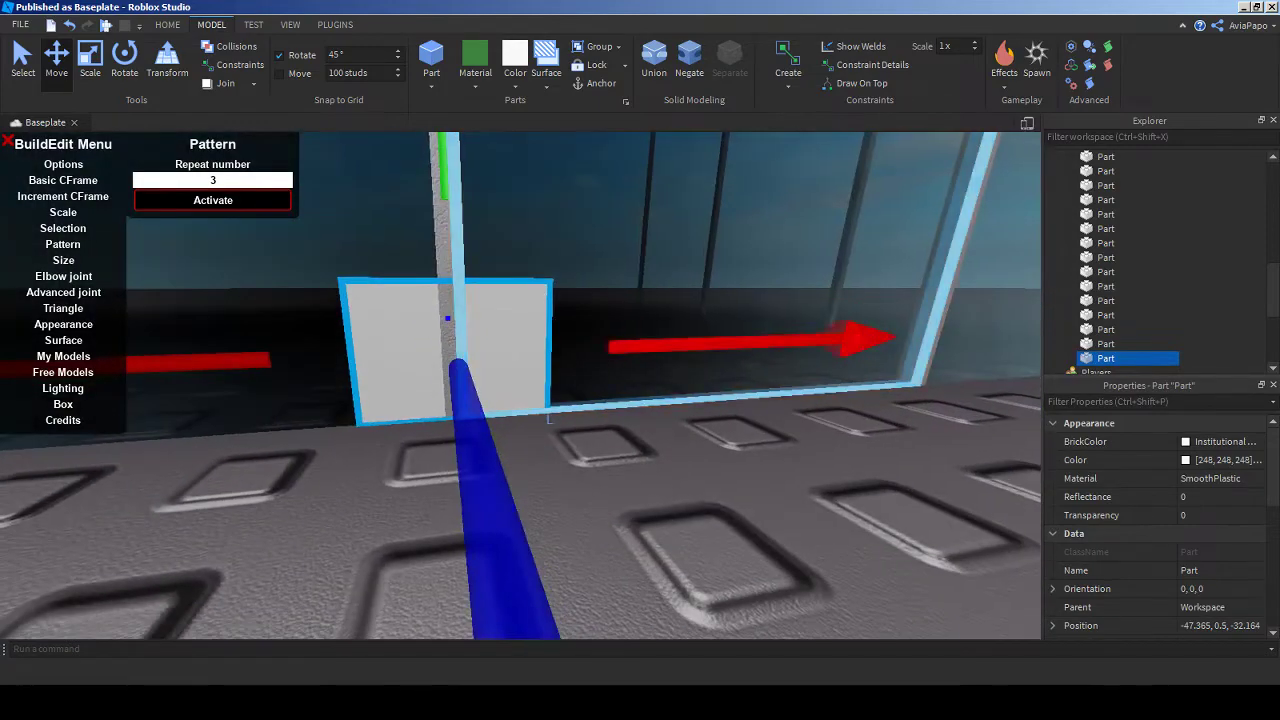
{"action": "scroll", "coordinate": [520, 385], "scroll_direction": "down", "scroll_amount": 5}
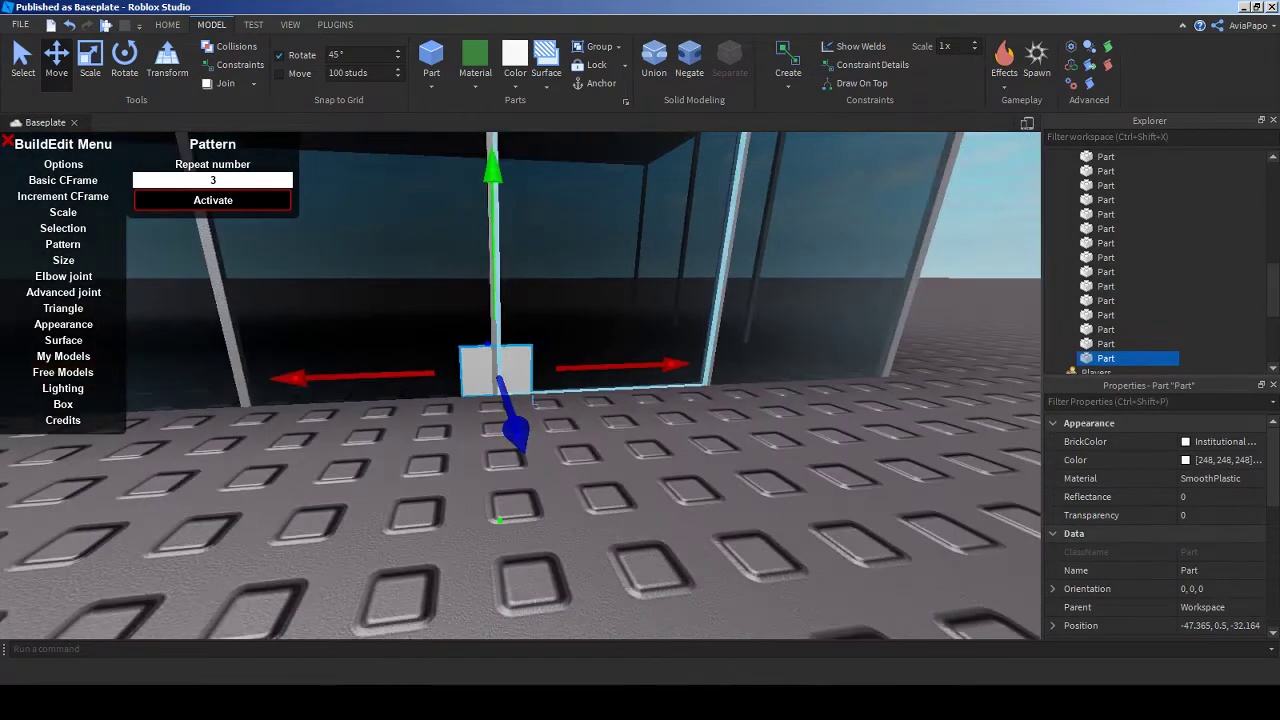
{"action": "left_click_drag", "start_coordinate": [492, 260], "coordinate": [529, 307]}
- Check the white plate's height on the glass wall against the Dummy standing beside it
{"action": "right_click_drag", "start_coordinate": [528, 329], "coordinate": [528, 329]}
{"action": "left_click", "coordinate": [593, 325]}
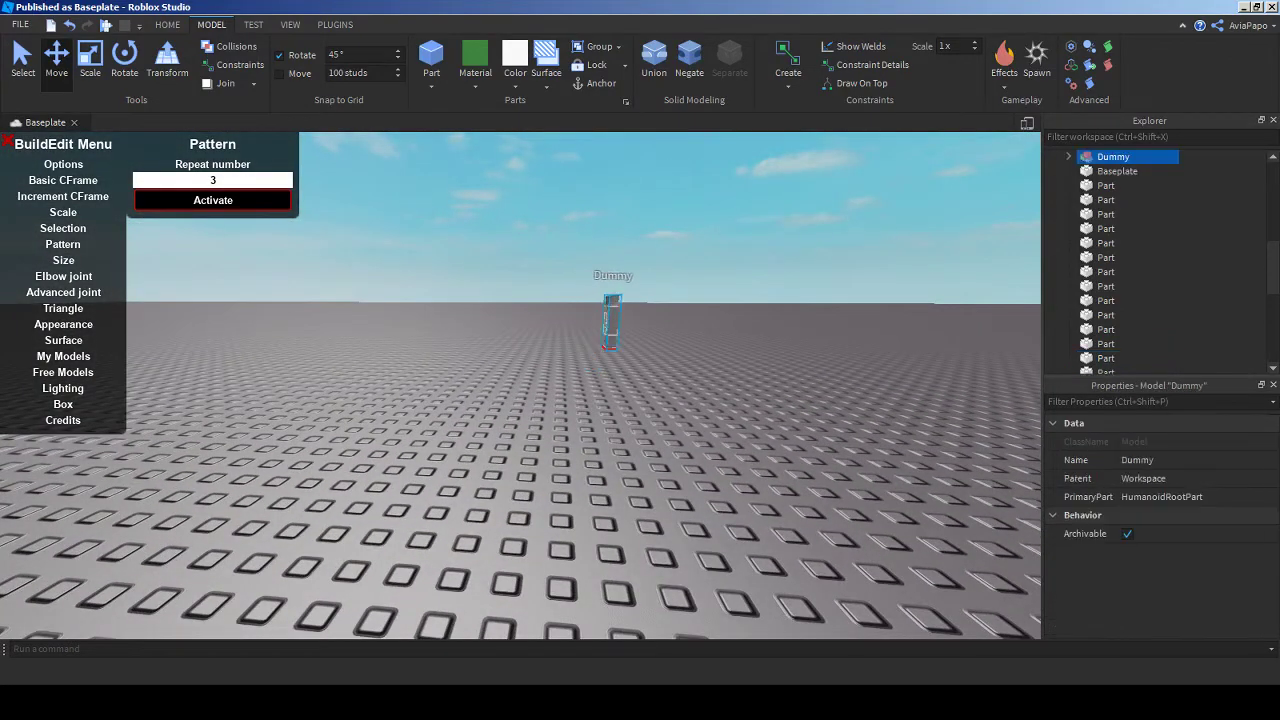
{"action": "key", "text": "f"}
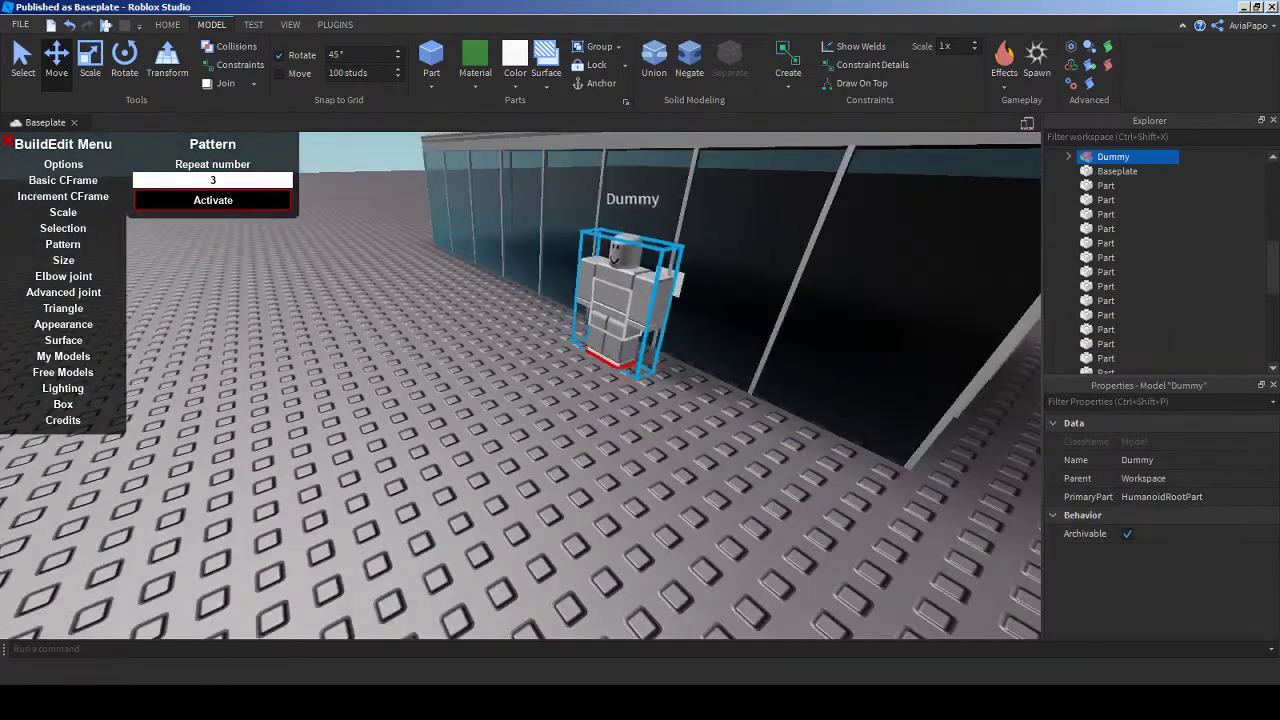
{"action": "right_click_drag", "start_coordinate": [528, 329], "coordinate": [528, 329]}
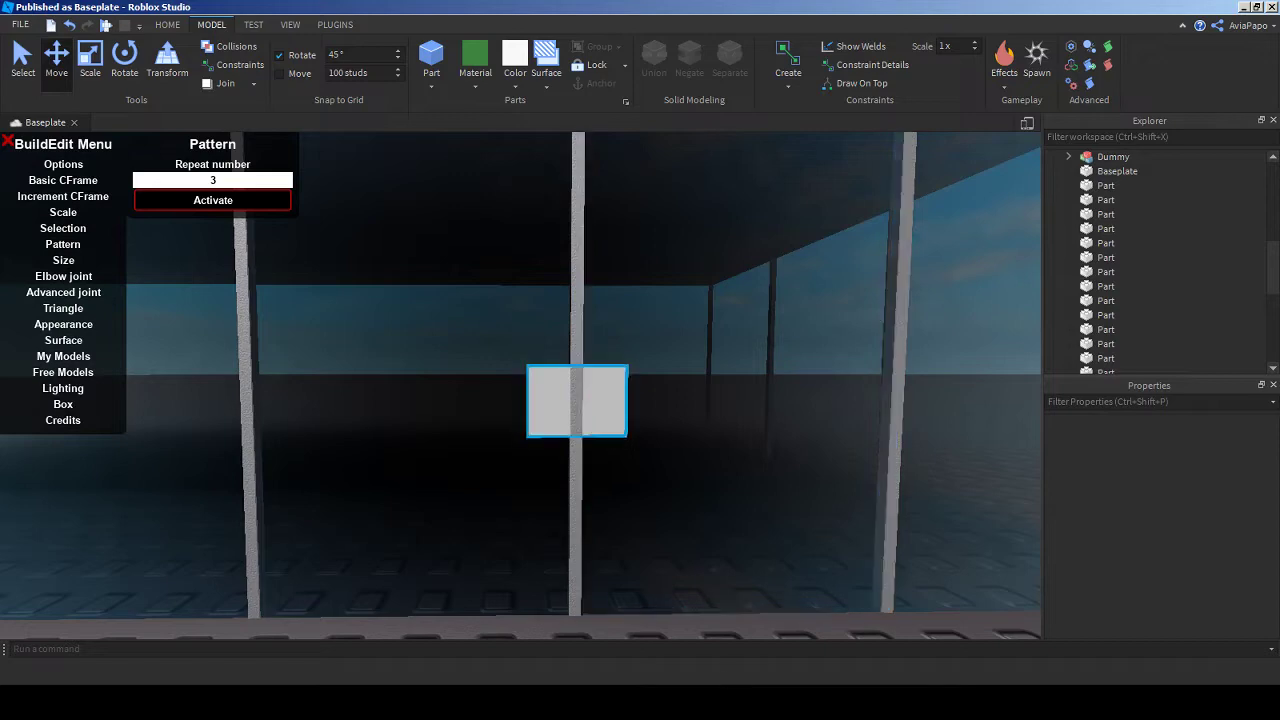
- Nudge the white plate sideways to centre it on the mullion at an X position of about -47.38
{"action": "left_click", "coordinate": [560, 400]}
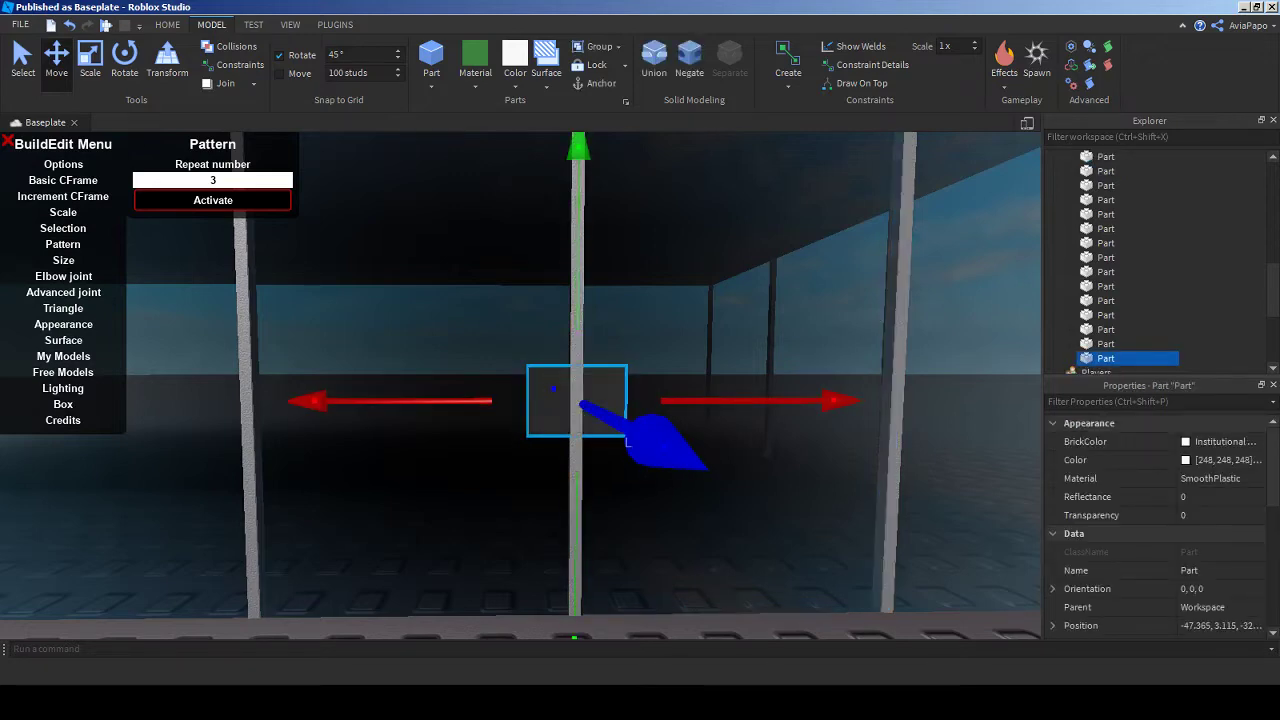
{"action": "scroll", "coordinate": [628, 442], "scroll_direction": "down", "scroll_amount": 4}
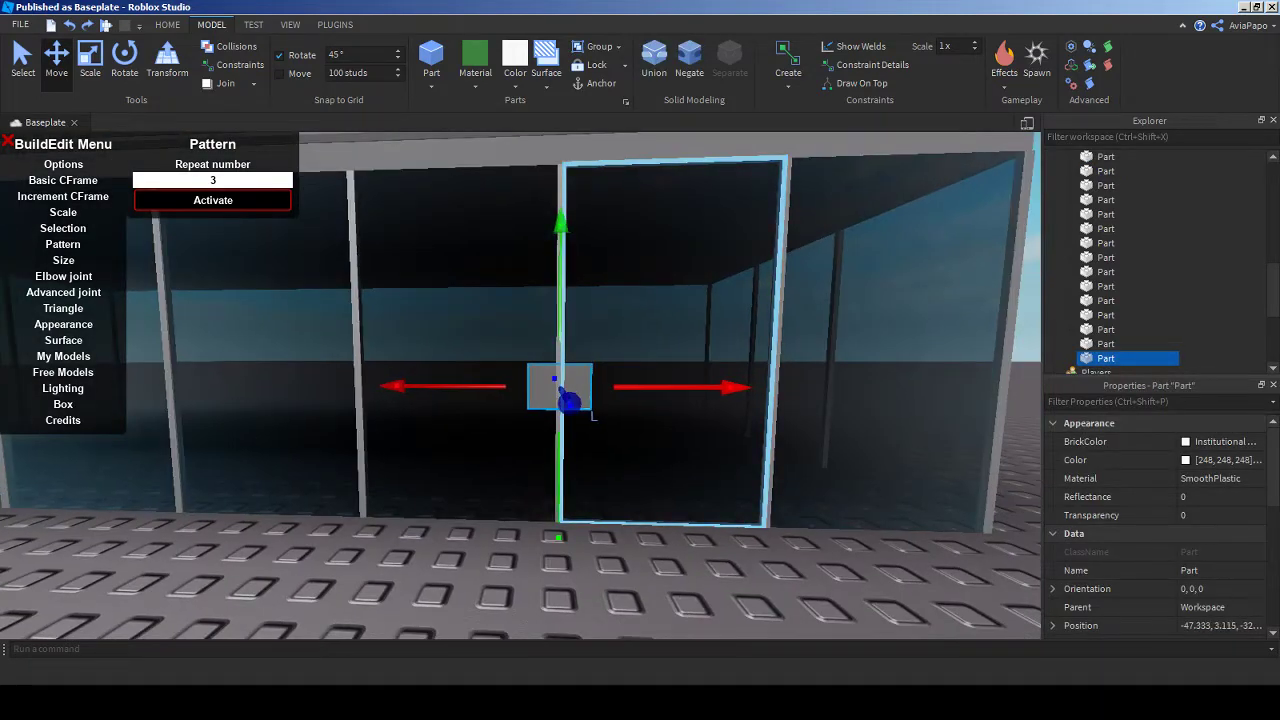
{"action": "scroll", "coordinate": [568, 400], "scroll_direction": "down", "scroll_amount": 10}
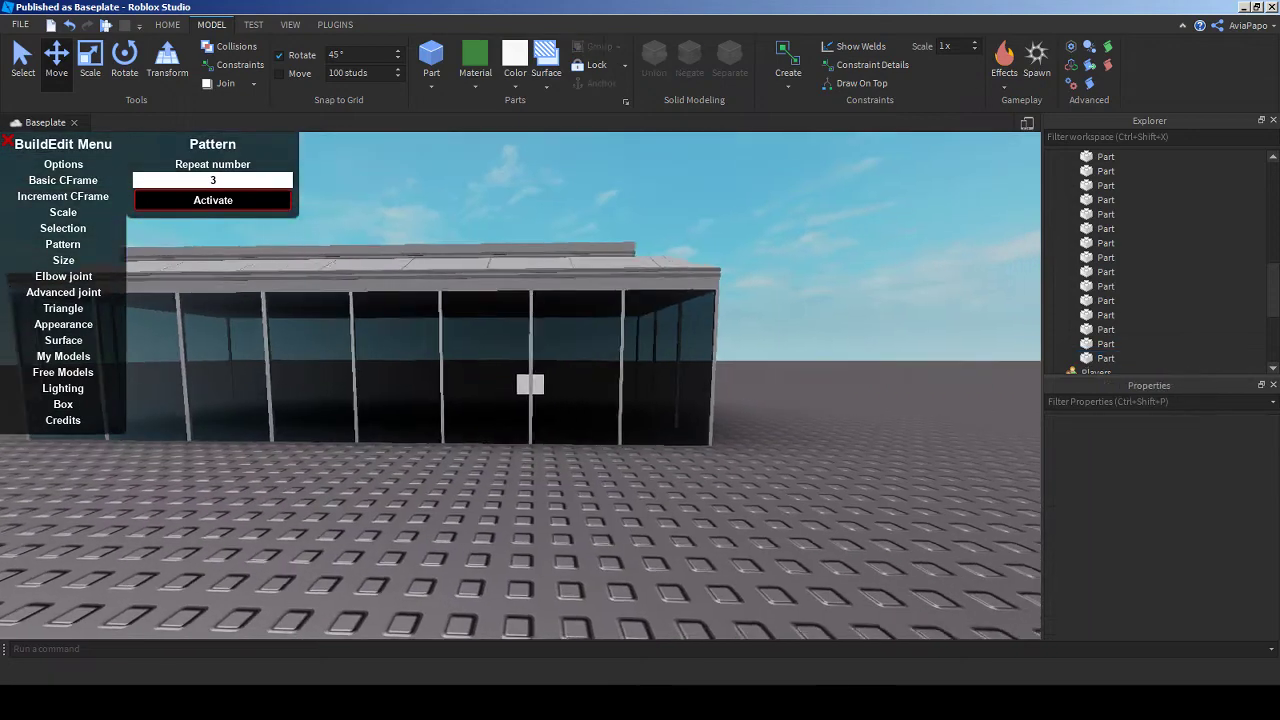
{"action": "scroll", "coordinate": [560, 400], "scroll_direction": "up", "scroll_amount": 10}
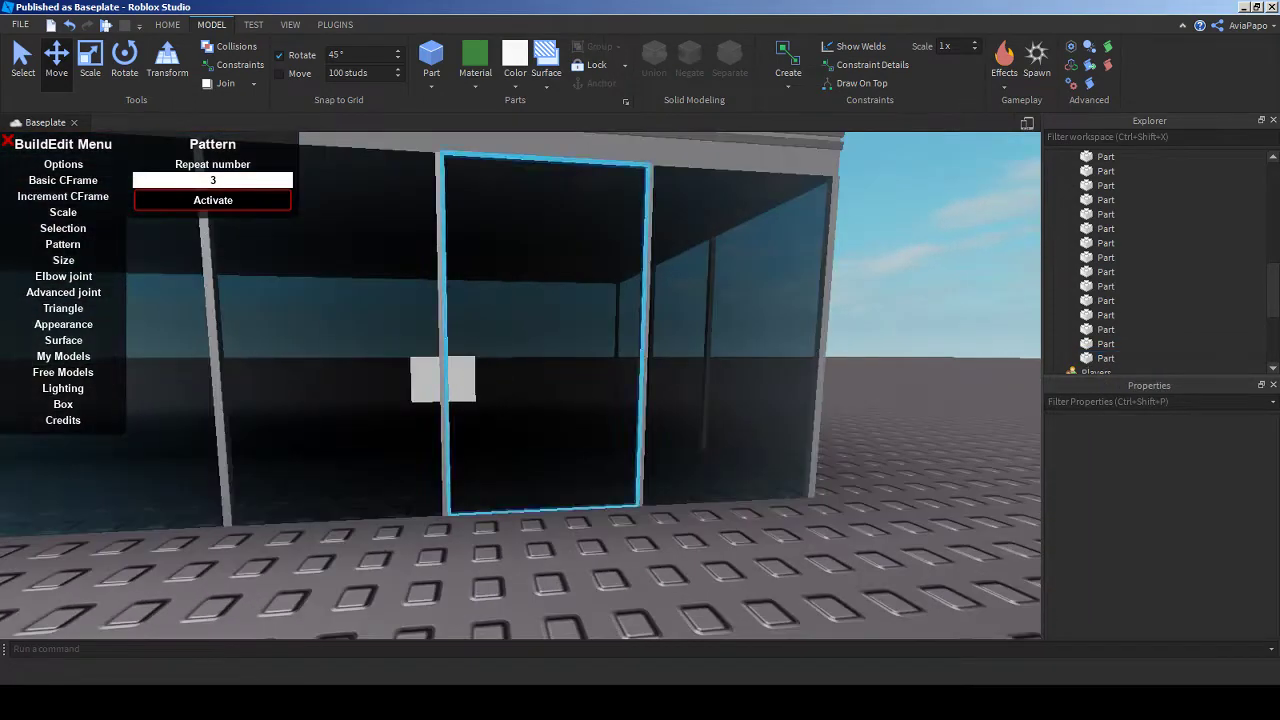
- Reduce the white plate's height to 0.6 studs with the F3X resize tool, in both directions at a 0.1 increment
{"action": "left_click", "coordinate": [443, 378]}
{"action": "scroll", "coordinate": [470, 380], "scroll_direction": "up", "scroll_amount": 3}
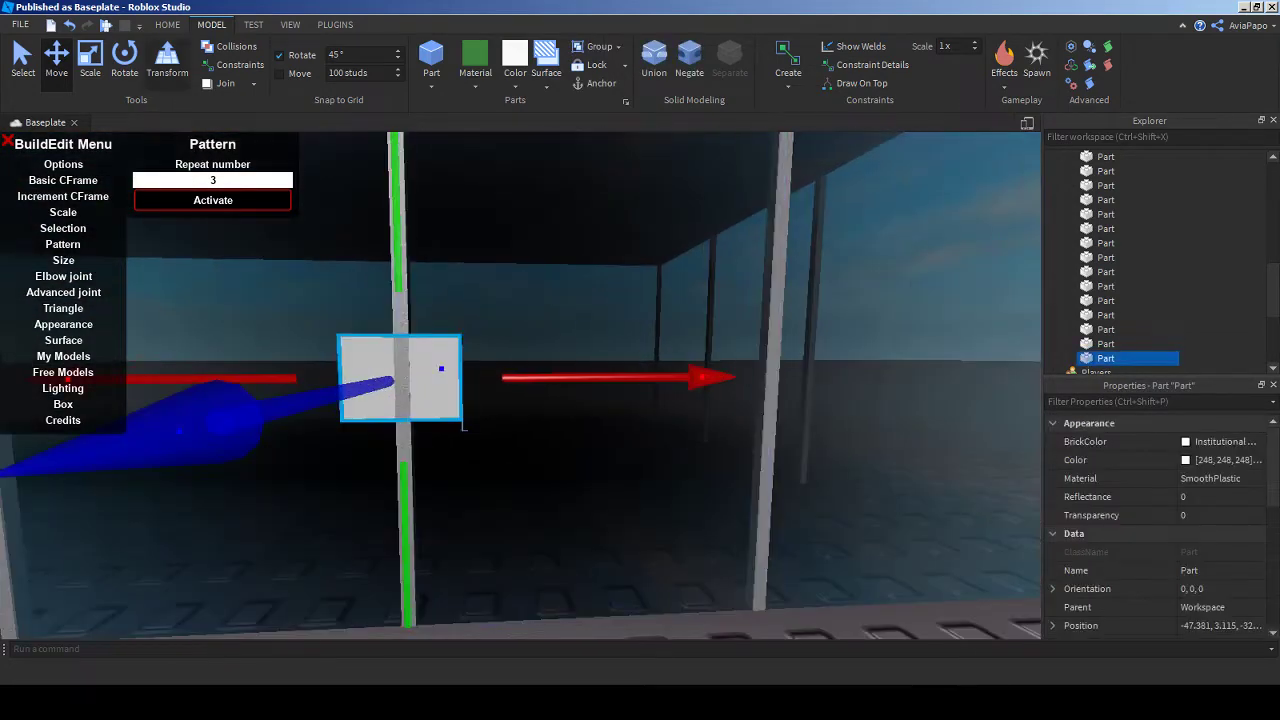
{"action": "left_click", "coordinate": [335, 24]}
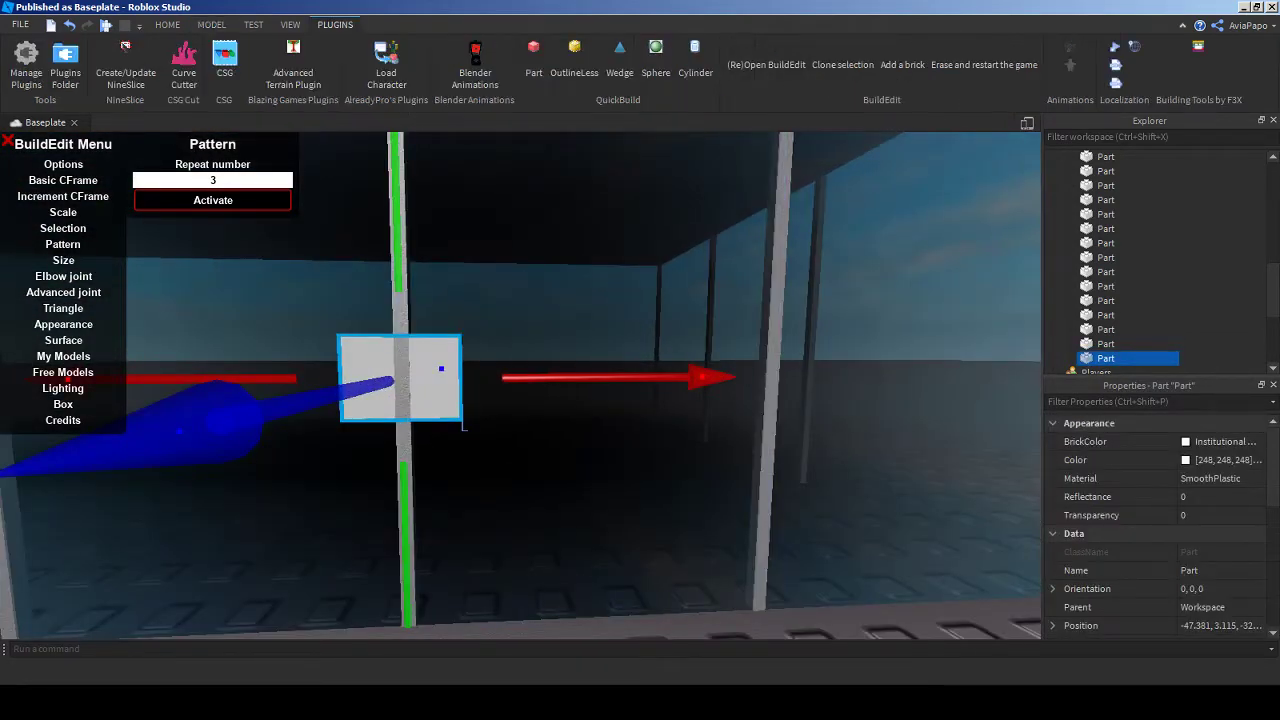
{"action": "key", "text": "x"}
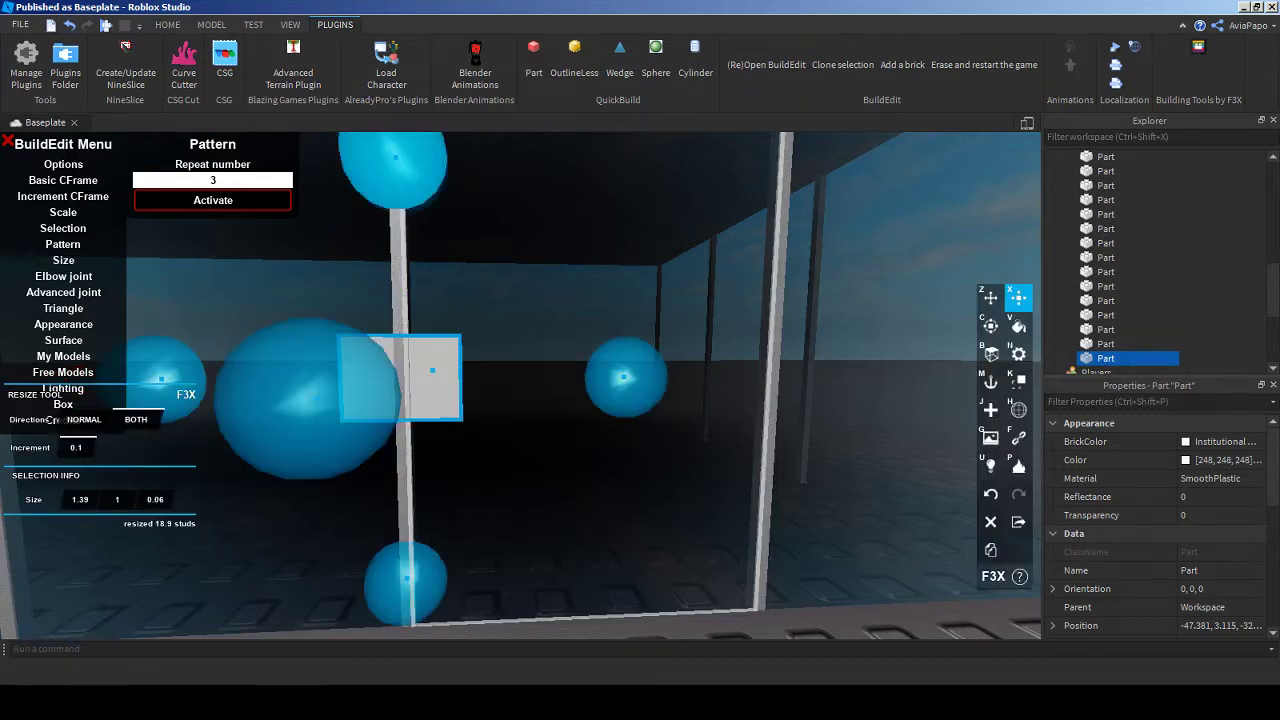
{"action": "left_click_drag", "start_coordinate": [393, 170], "coordinate": [393, 192]}
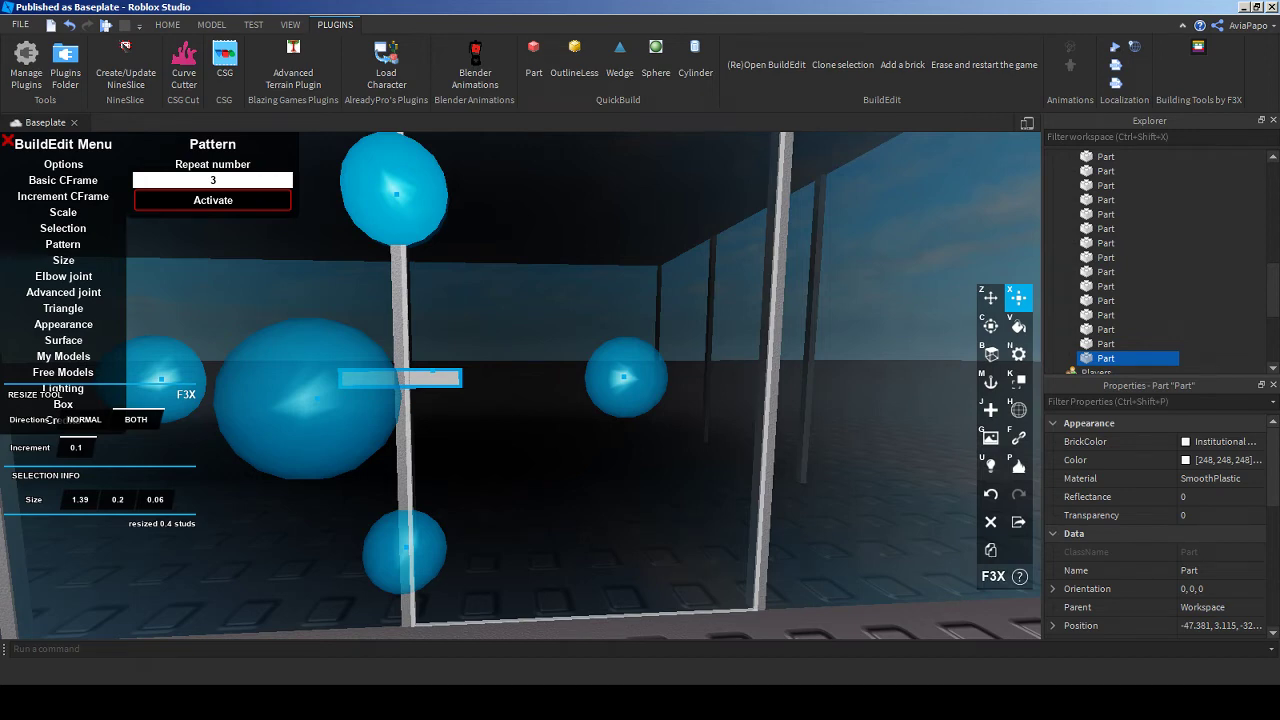
{"action": "mouse_move", "coordinate": [397, 194]}
{"action": "left_mouse_down"}
{"action": "mouse_move", "coordinate": [397, 163]}
{"action": "mouse_move", "coordinate": [395, 175]}
{"action": "left_mouse_up"}
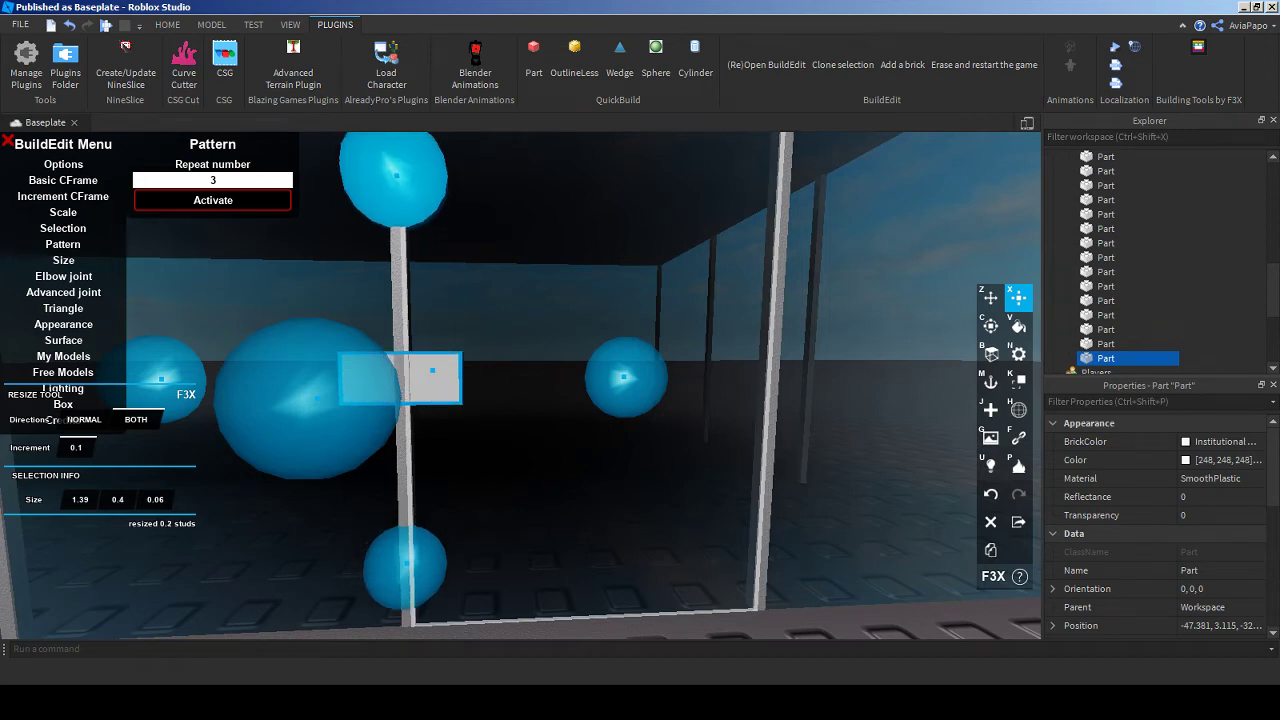
{"action": "scroll", "coordinate": [520, 385], "scroll_direction": "down", "scroll_amount": 10}
{"action": "scroll", "coordinate": [520, 385], "scroll_direction": "up", "scroll_amount": 10}
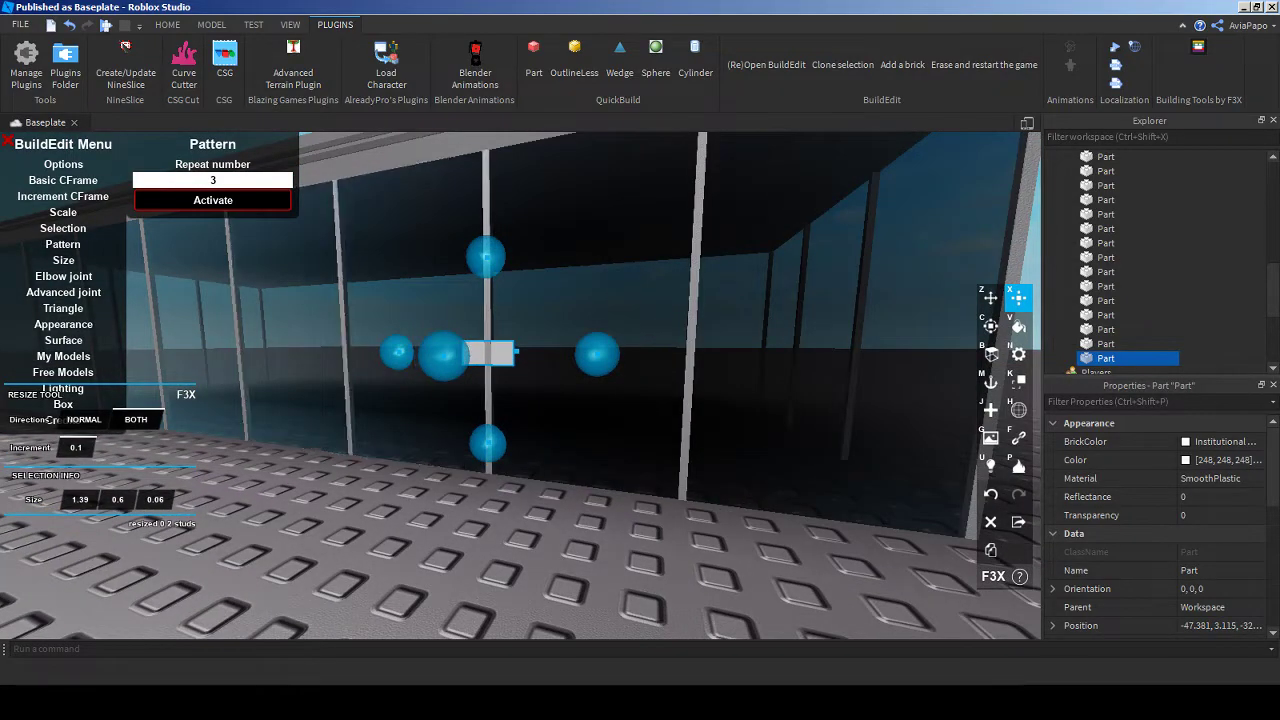
- Examine the resized plate on the mullion from a distance and up close, and select it
{"action": "scroll", "coordinate": [520, 385], "scroll_direction": "down", "scroll_amount": 10}
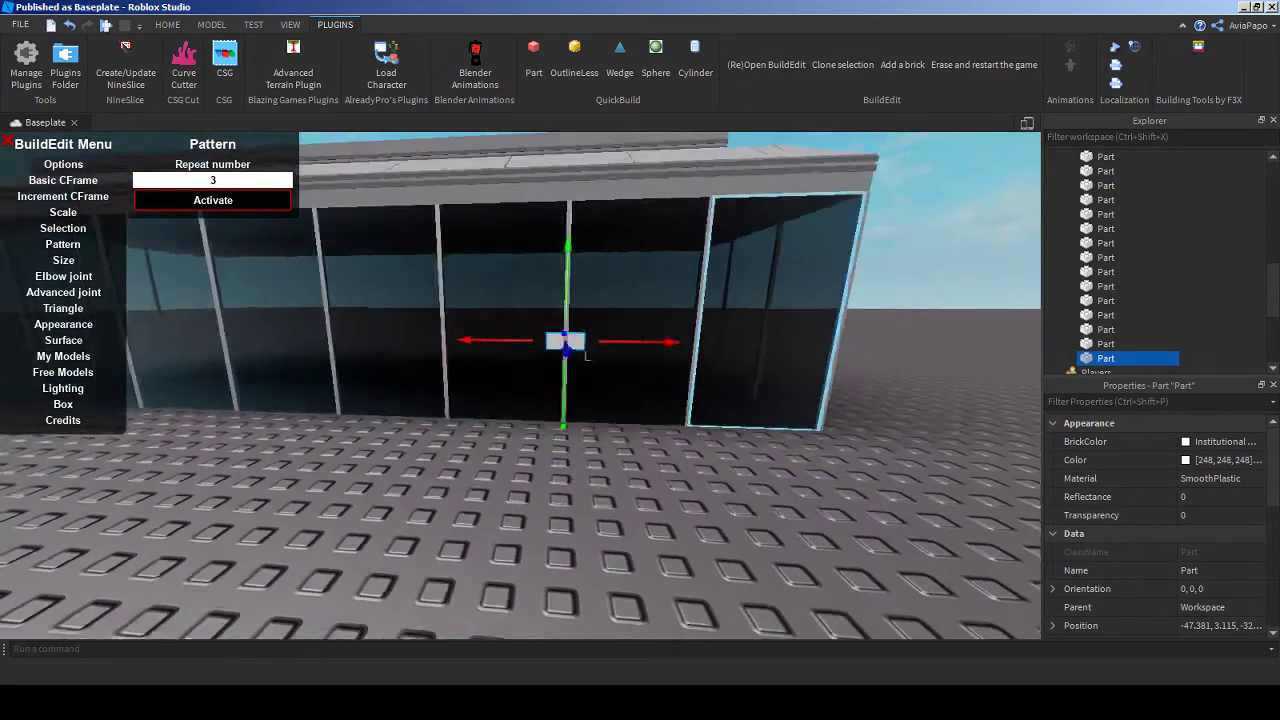
{"action": "scroll", "coordinate": [536, 420], "scroll_direction": "up", "scroll_amount": 10}
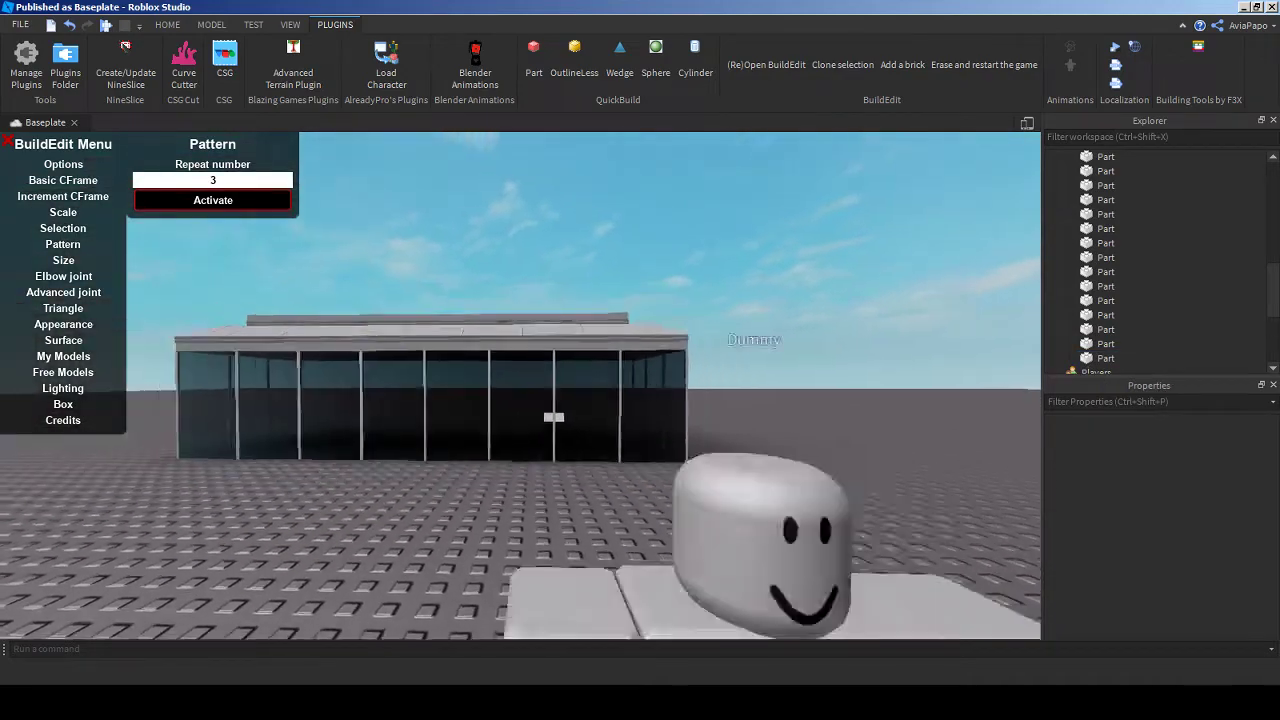
{"action": "scroll", "coordinate": [660, 350], "scroll_direction": "down", "scroll_amount": 10}
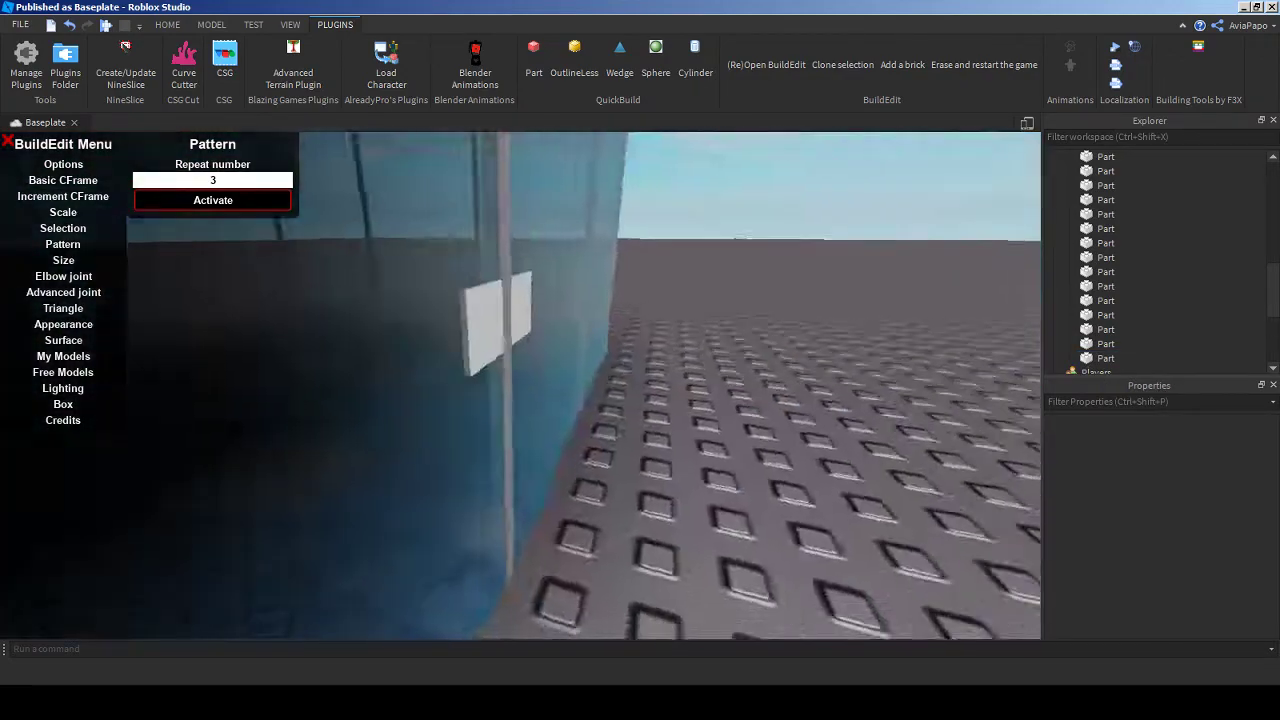
{"action": "scroll", "coordinate": [560, 370], "scroll_direction": "down", "scroll_amount": 5}
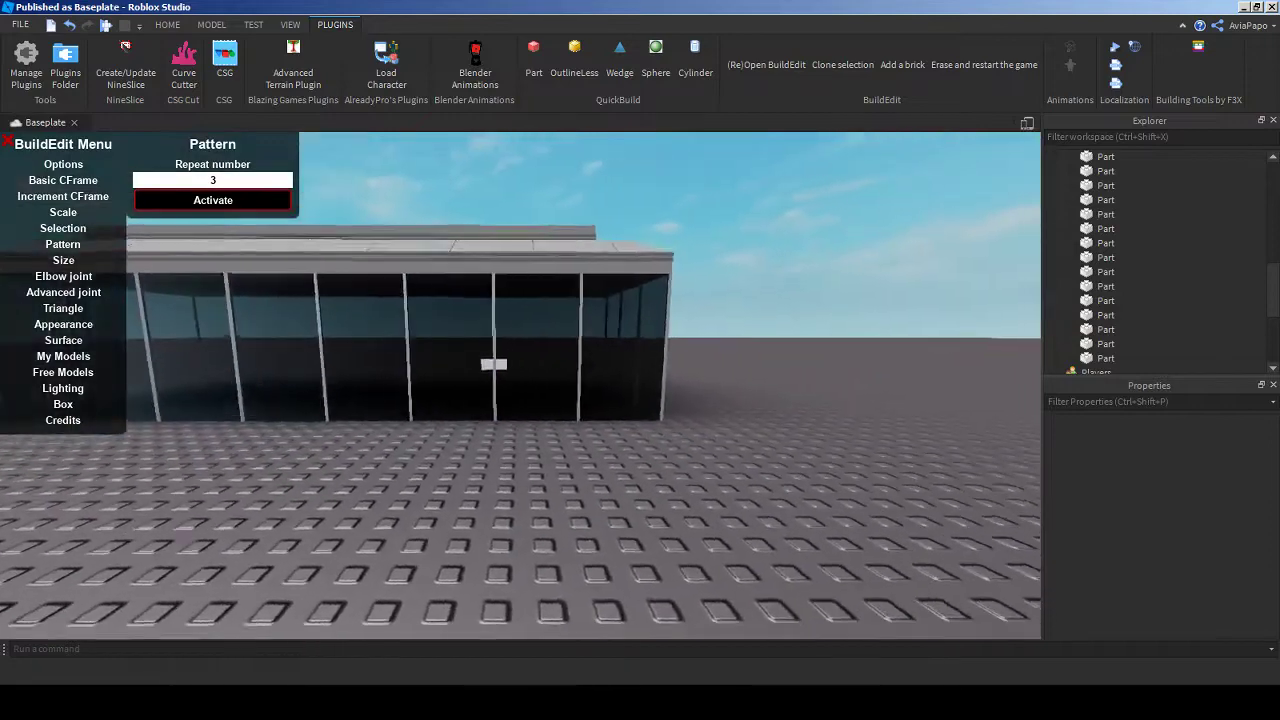
{"action": "scroll", "coordinate": [560, 350], "scroll_direction": "up", "scroll_amount": 8}
{"action": "left_click", "coordinate": [544, 346]}
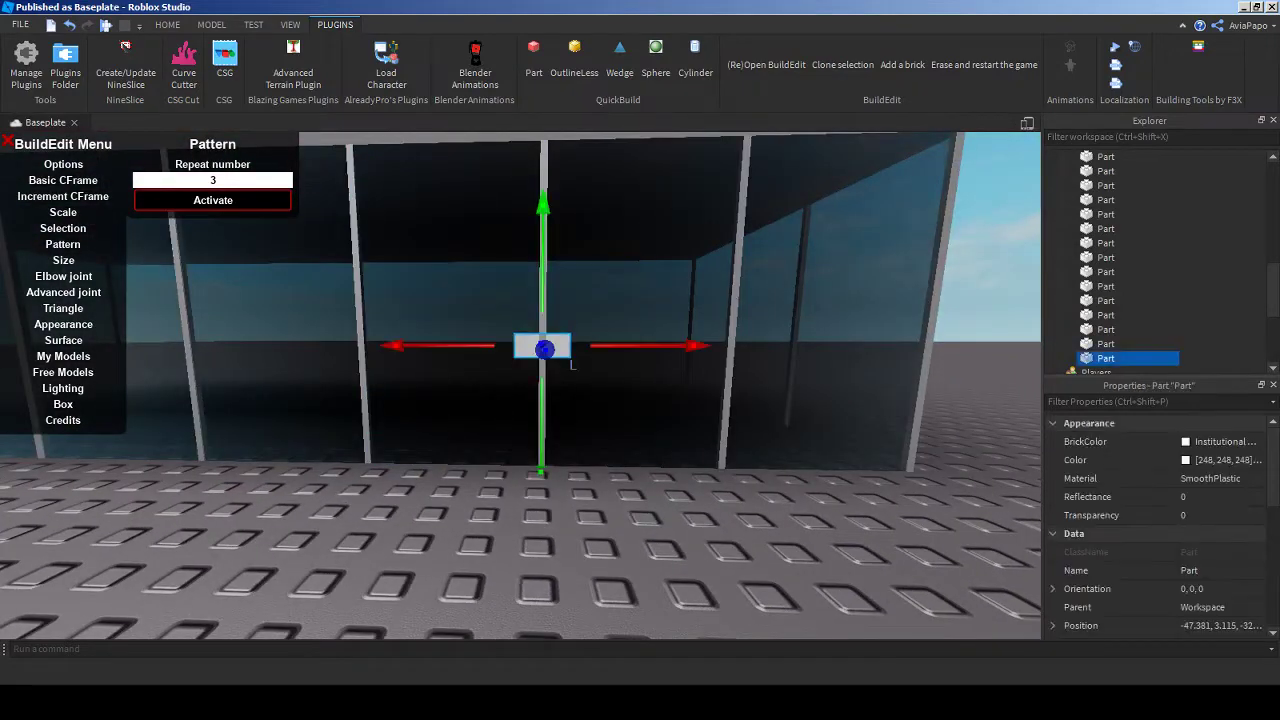
- Turn off CanCollide for the white plate and the front mullion behind it, and clear the selection
{"action": "left_click", "coordinate": [542, 420], "text": "ctrl"}
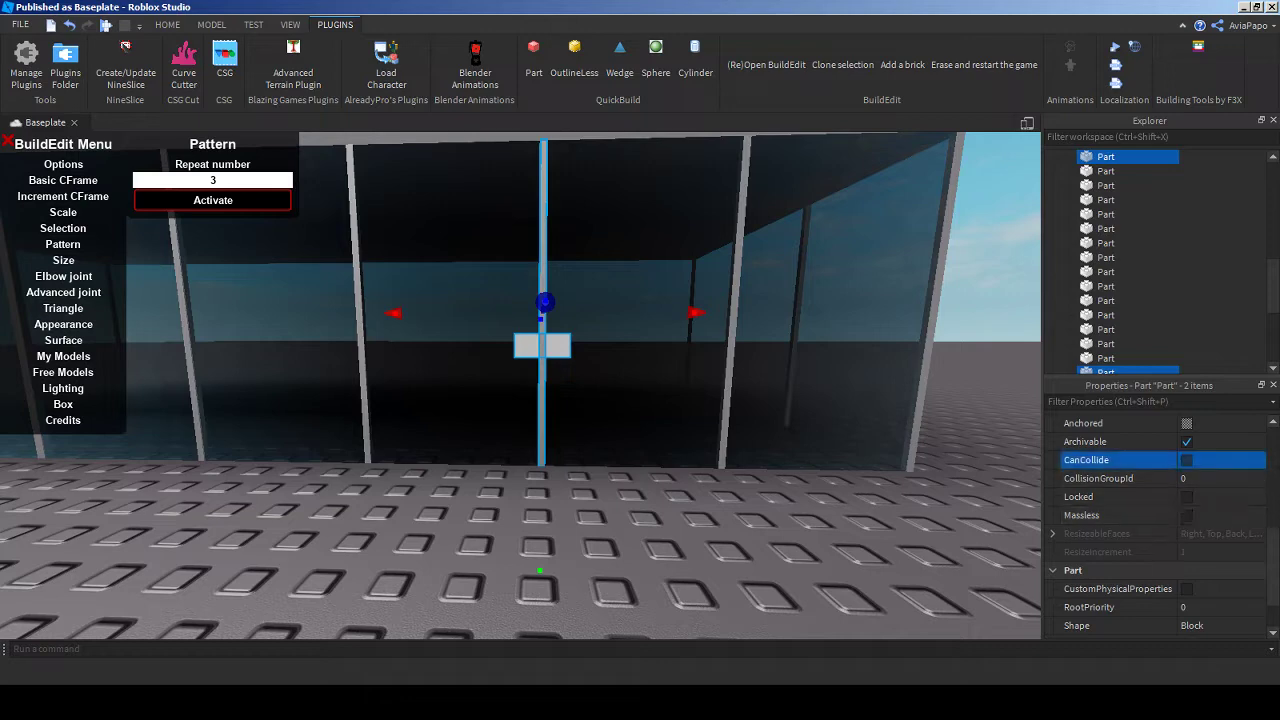
{"action": "key", "text": "ctrl+2"}
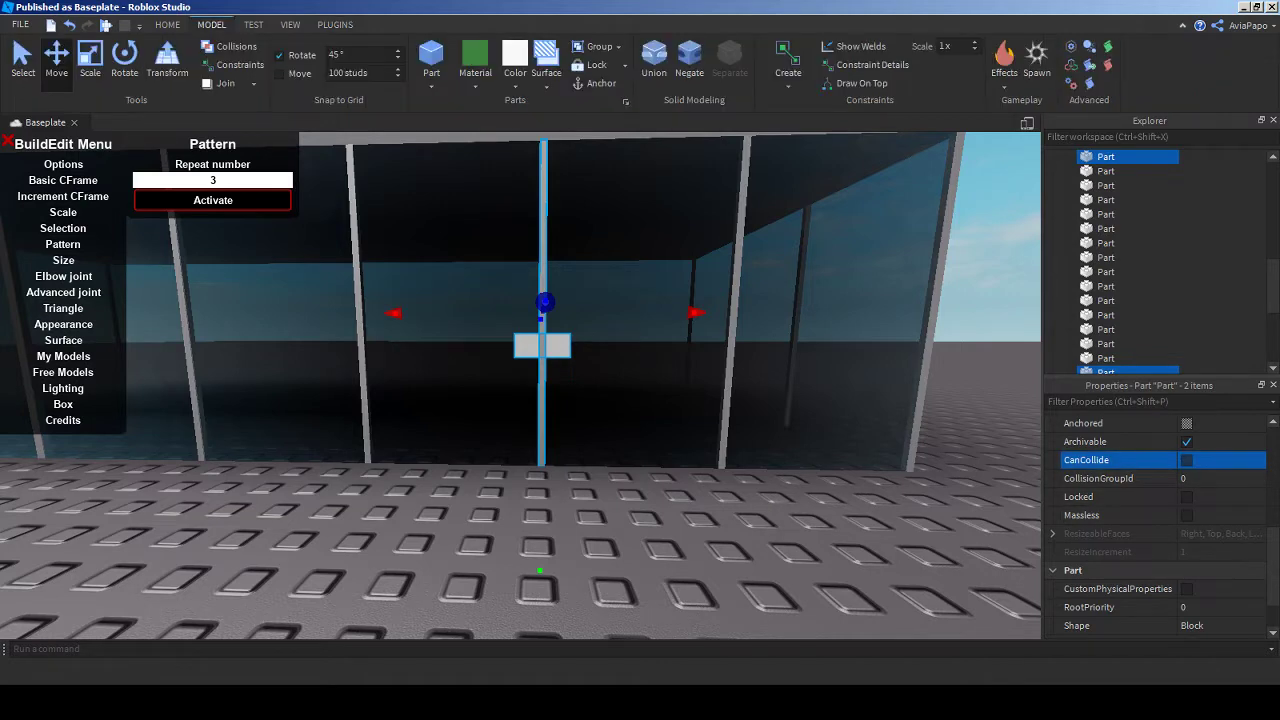
{"action": "key", "text": "Escape"}
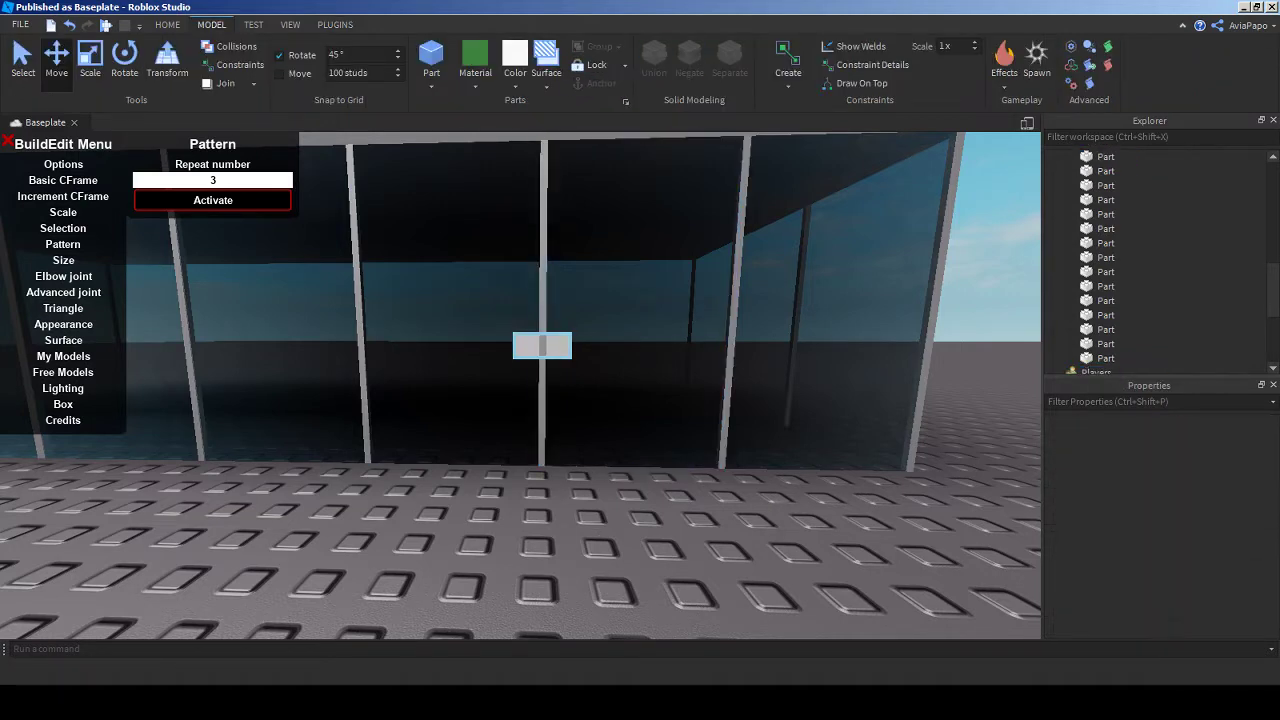
- Duplicate the white plate and move the copy along the glass front to a mullion near the far end, at X about -65.7
{"action": "left_click", "coordinate": [572, 364]}
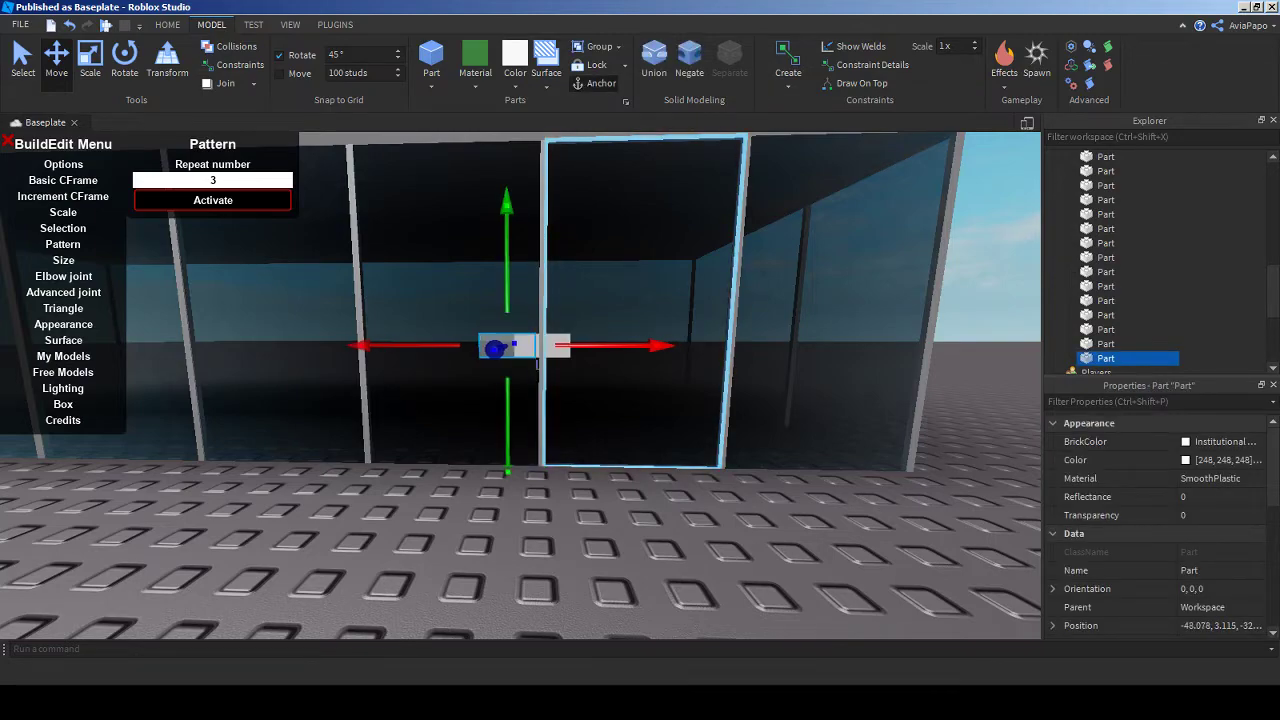
{"action": "key", "text": "s"}
{"action": "left_click_drag", "start_coordinate": [536, 362], "coordinate": [630, 338]}
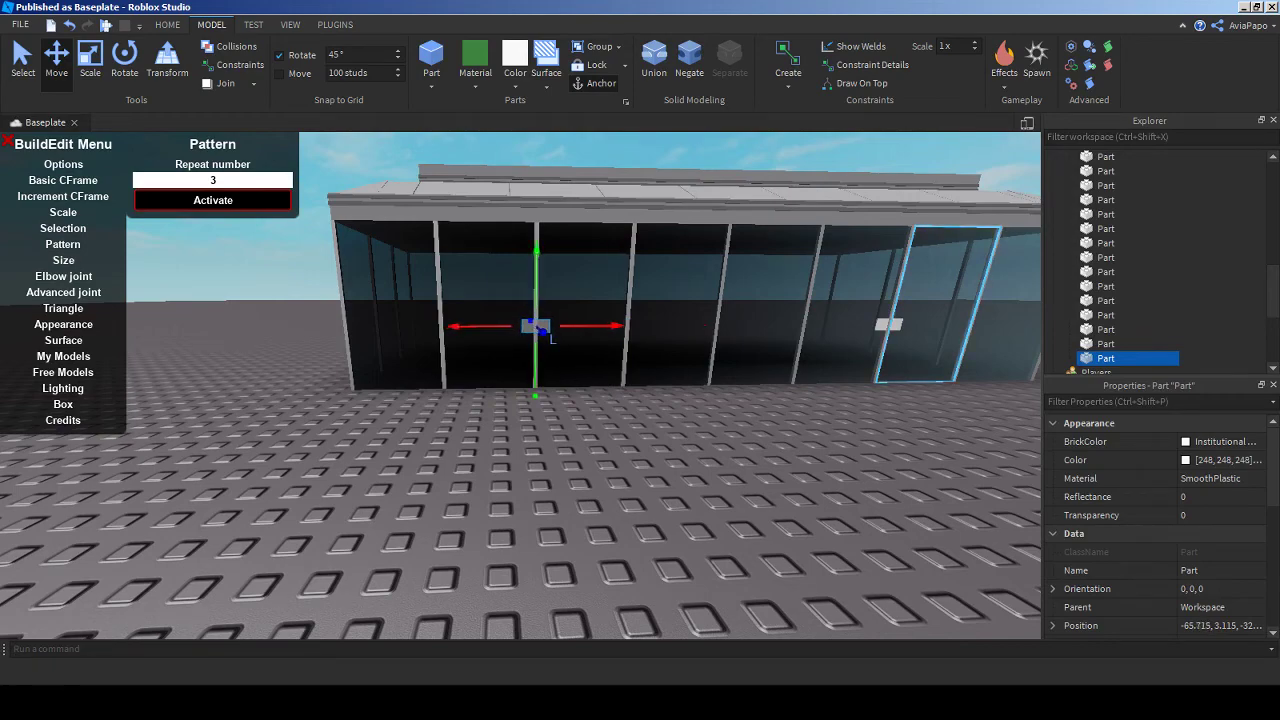
- Nudge the copied plate sideways to centre it on its mullion at an X position of -65.733
{"action": "scroll", "coordinate": [550, 338], "scroll_direction": "up", "scroll_amount": 10}
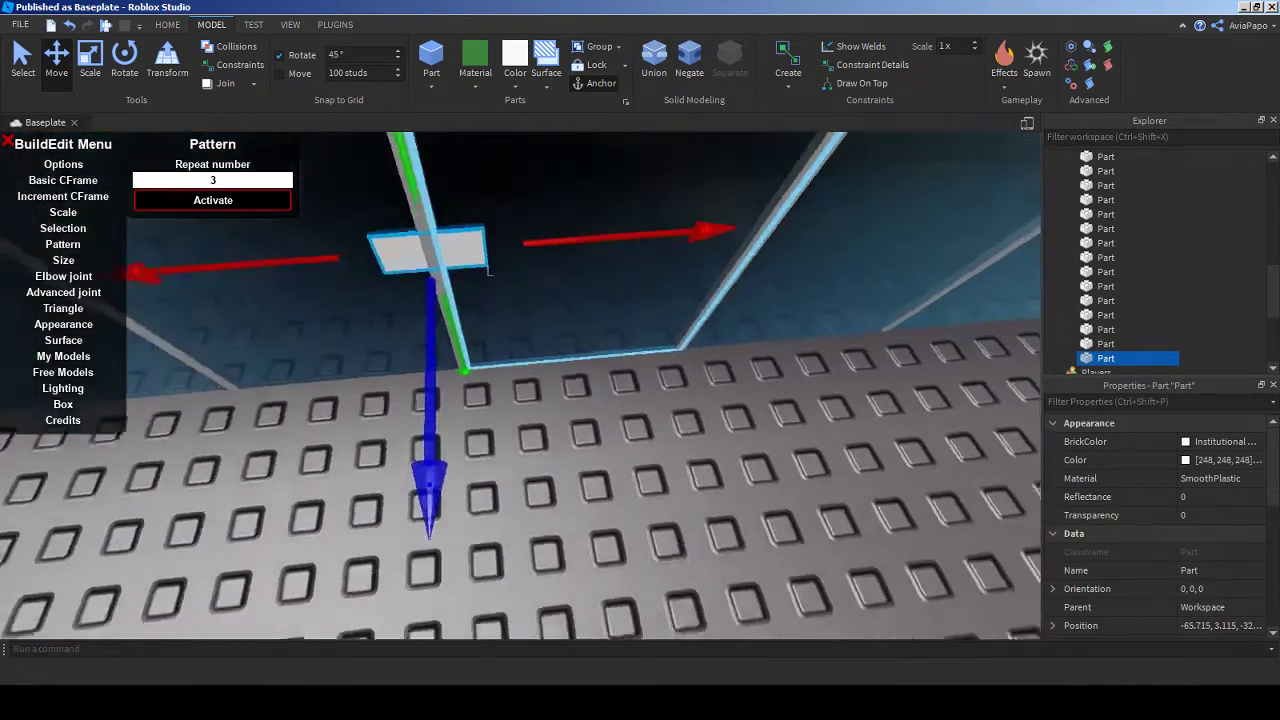
{"action": "key", "text": "a"}
{"action": "right_click_drag", "start_coordinate": [688, 298], "coordinate": [614, 292]}
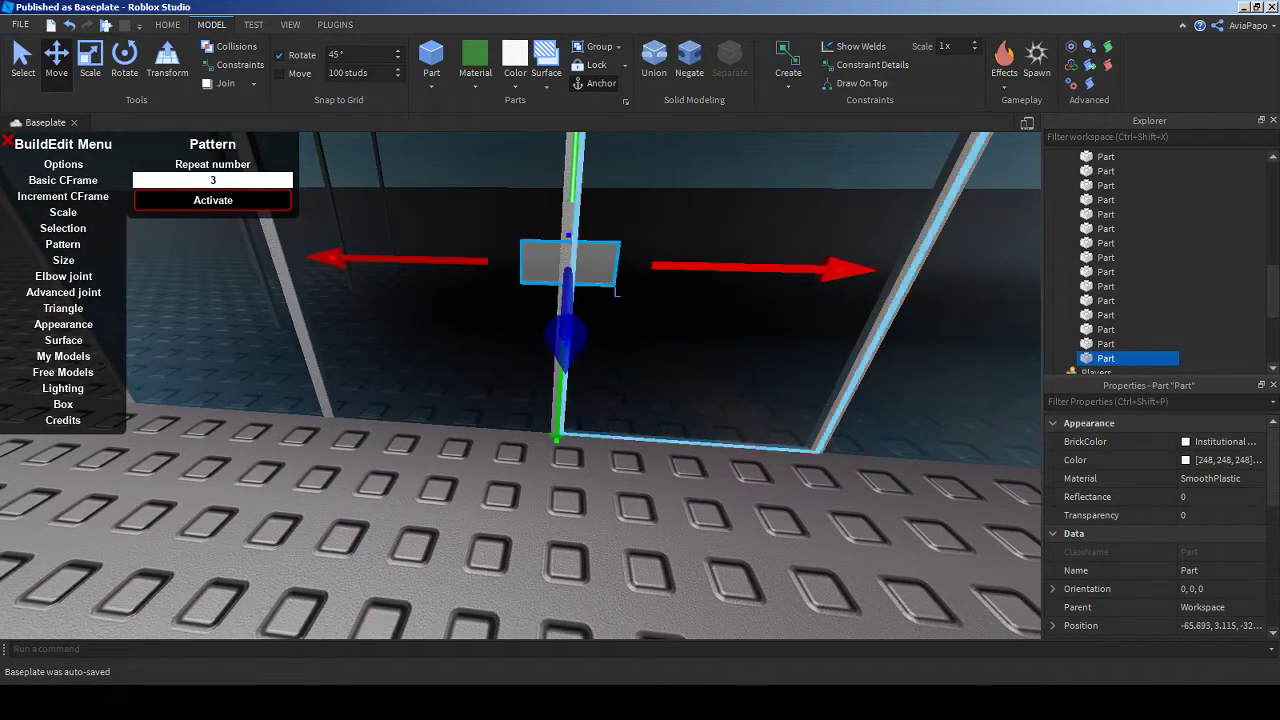
{"action": "scroll", "coordinate": [614, 292], "scroll_direction": "down", "scroll_amount": 10}
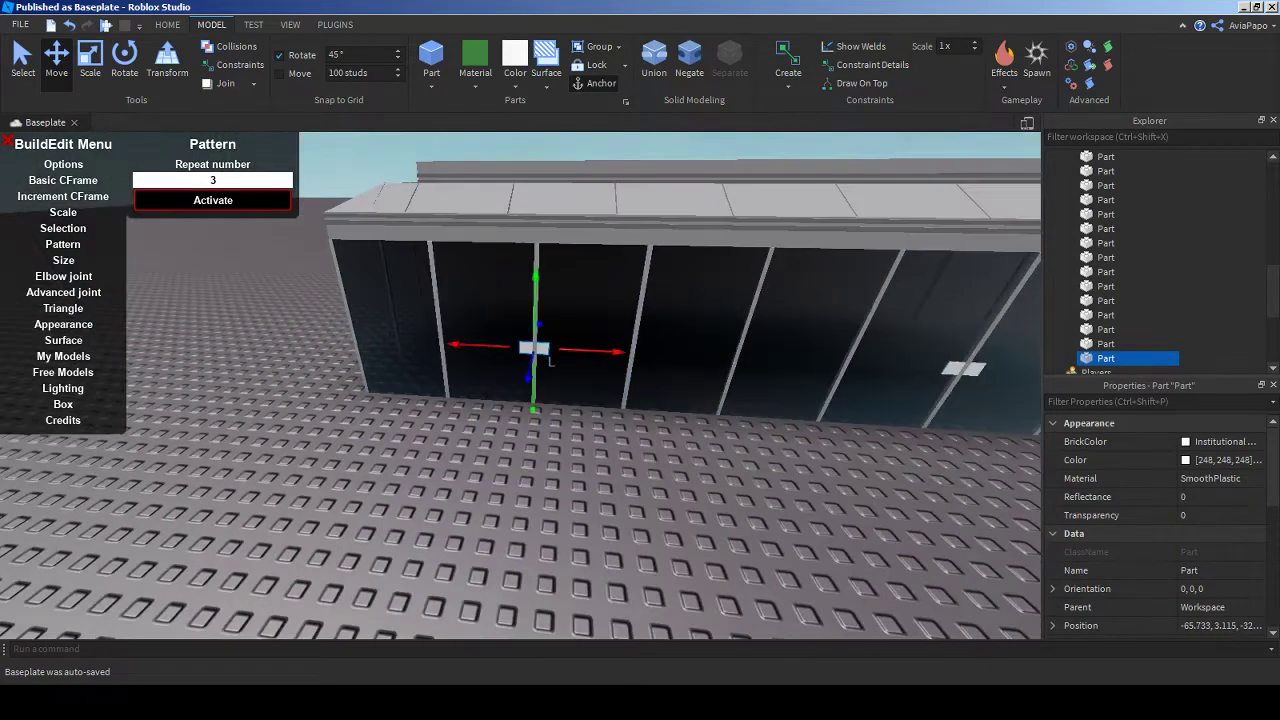
{"action": "scroll", "coordinate": [614, 292], "scroll_direction": "up", "scroll_amount": 6}
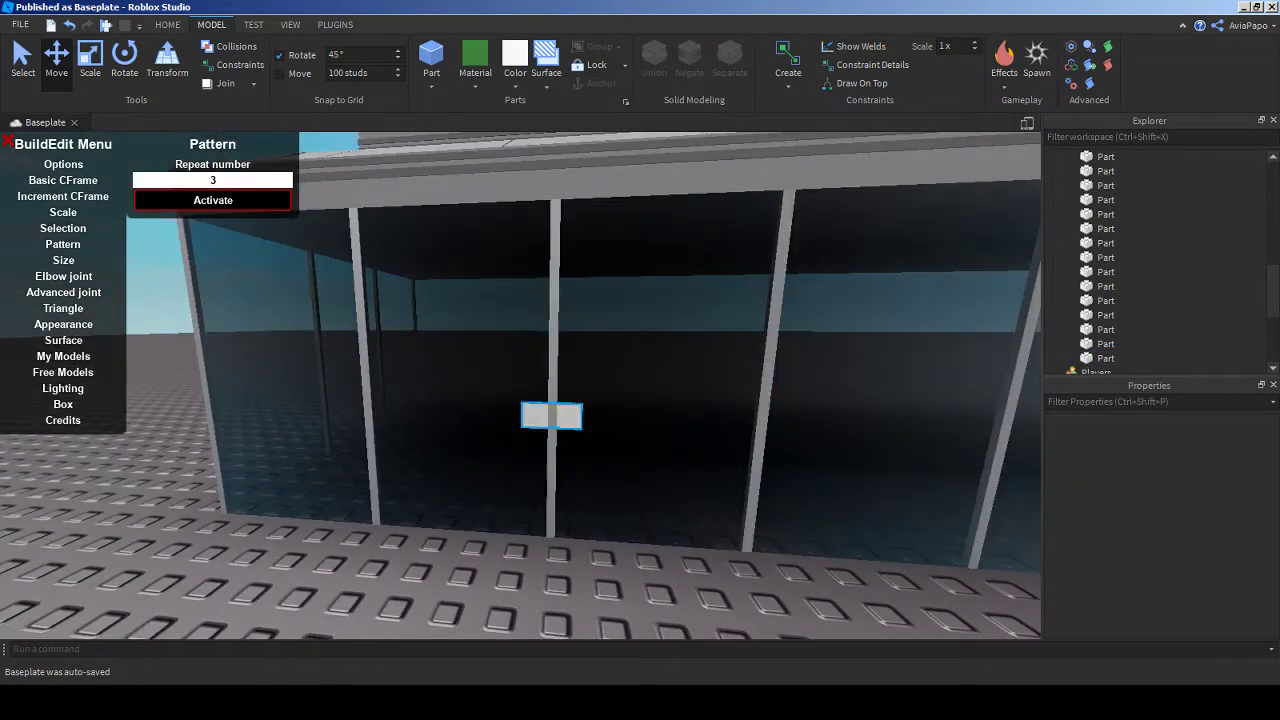
{"action": "left_click", "coordinate": [583, 433]}
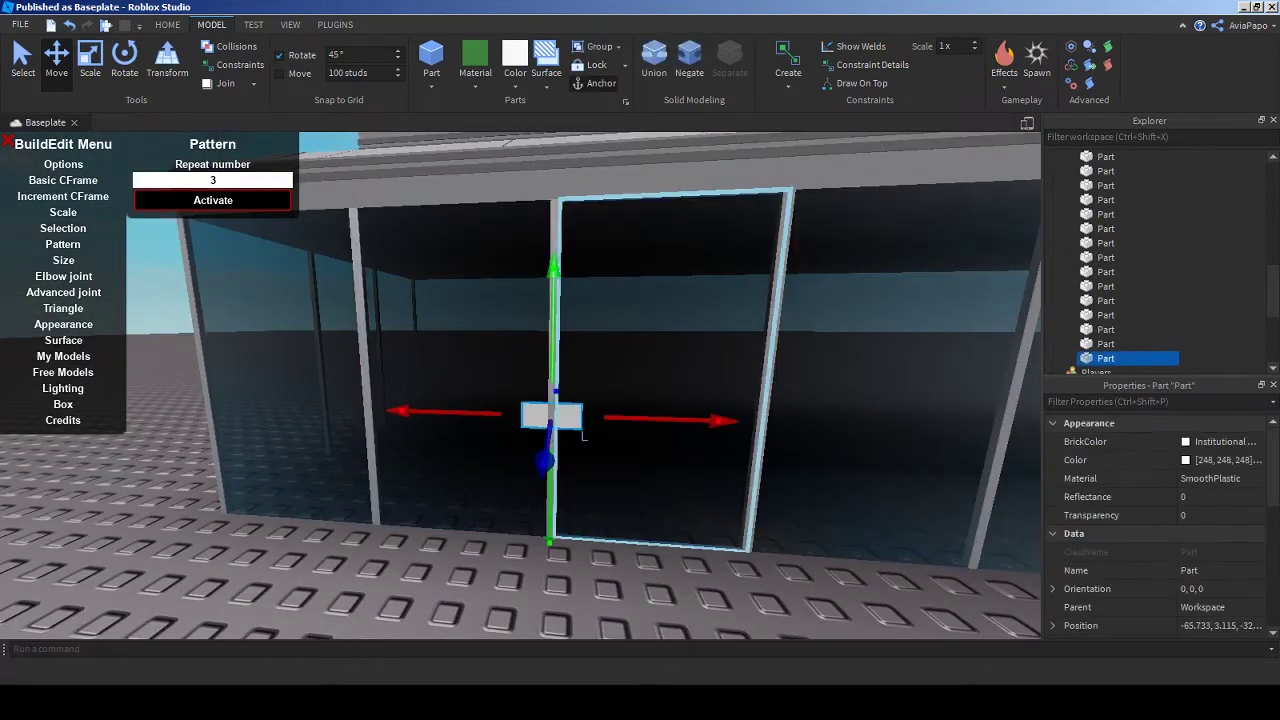
- Turn off CanCollide for the four glass panes beside the two white plates
{"action": "scroll", "coordinate": [520, 385], "scroll_direction": "down", "scroll_amount": 6}
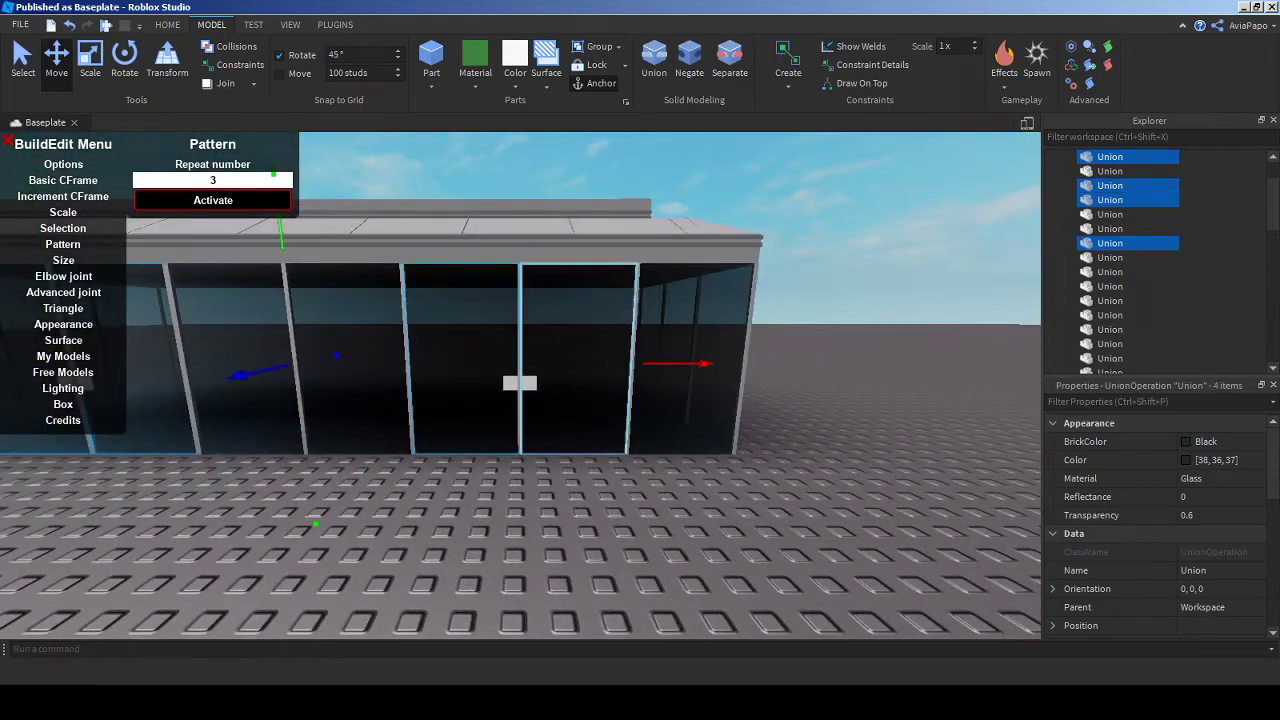
{"action": "scroll", "coordinate": [1160, 525], "scroll_direction": "down", "scroll_amount": 4}
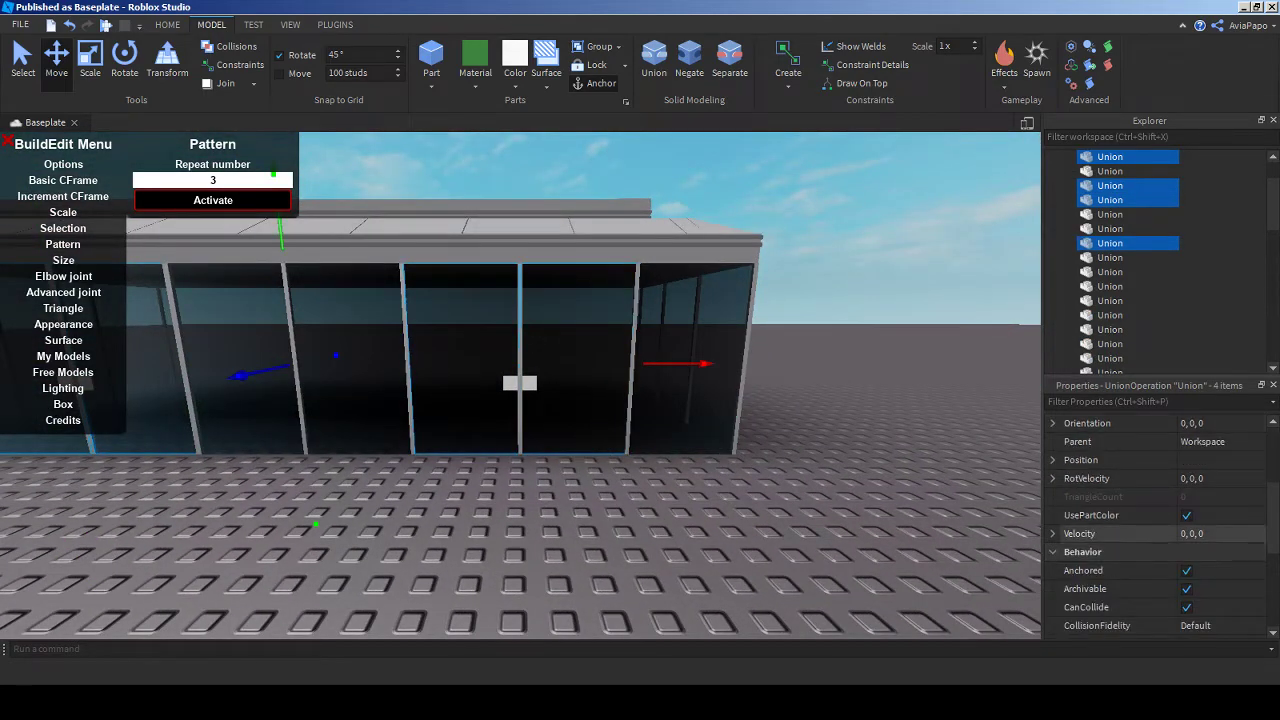
{"action": "scroll", "coordinate": [1160, 515], "scroll_direction": "down", "scroll_amount": 3}
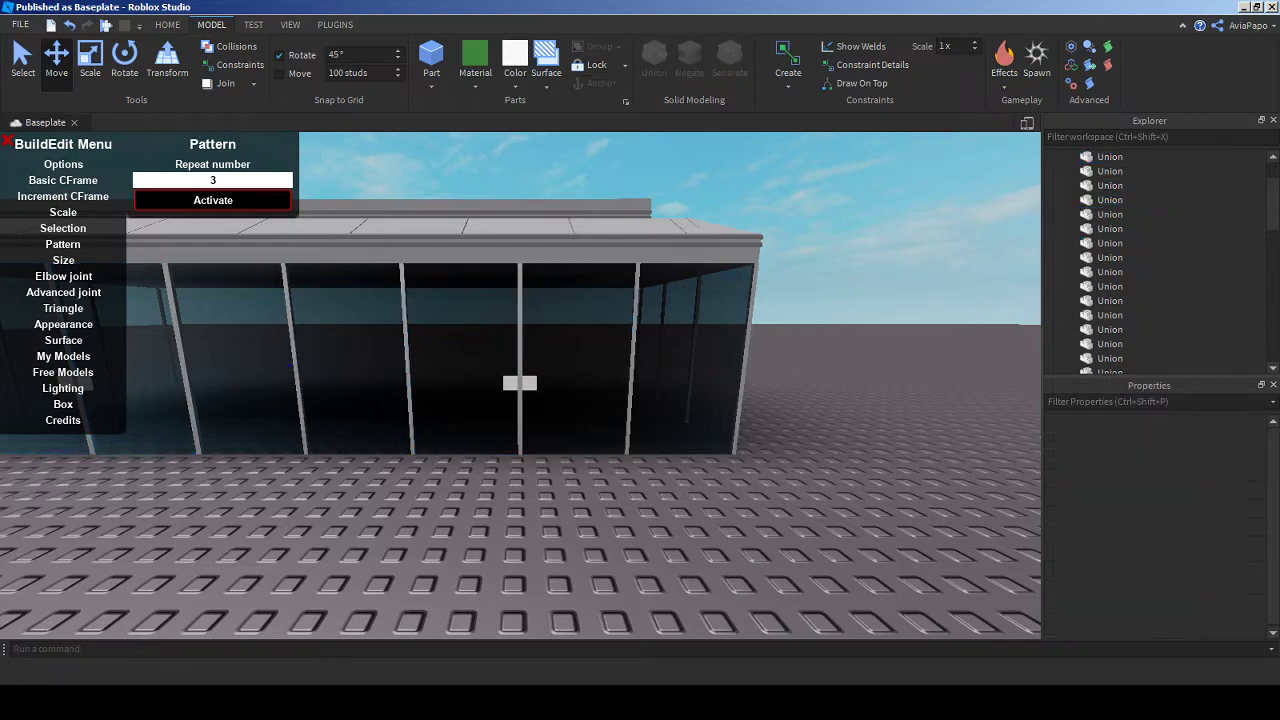
{"action": "key", "text": "a"}
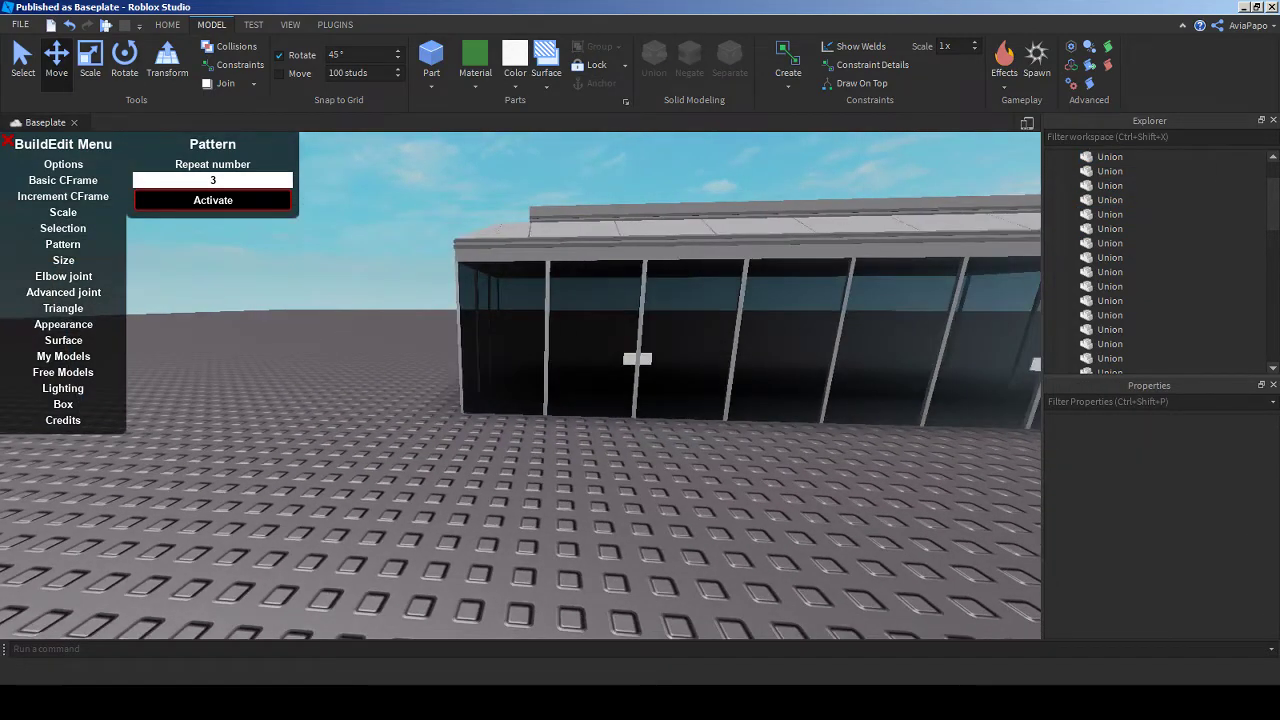
- Playtest the place and walk the character through the glass doors to check that they can be passed
{"action": "key", "text": "F5"}
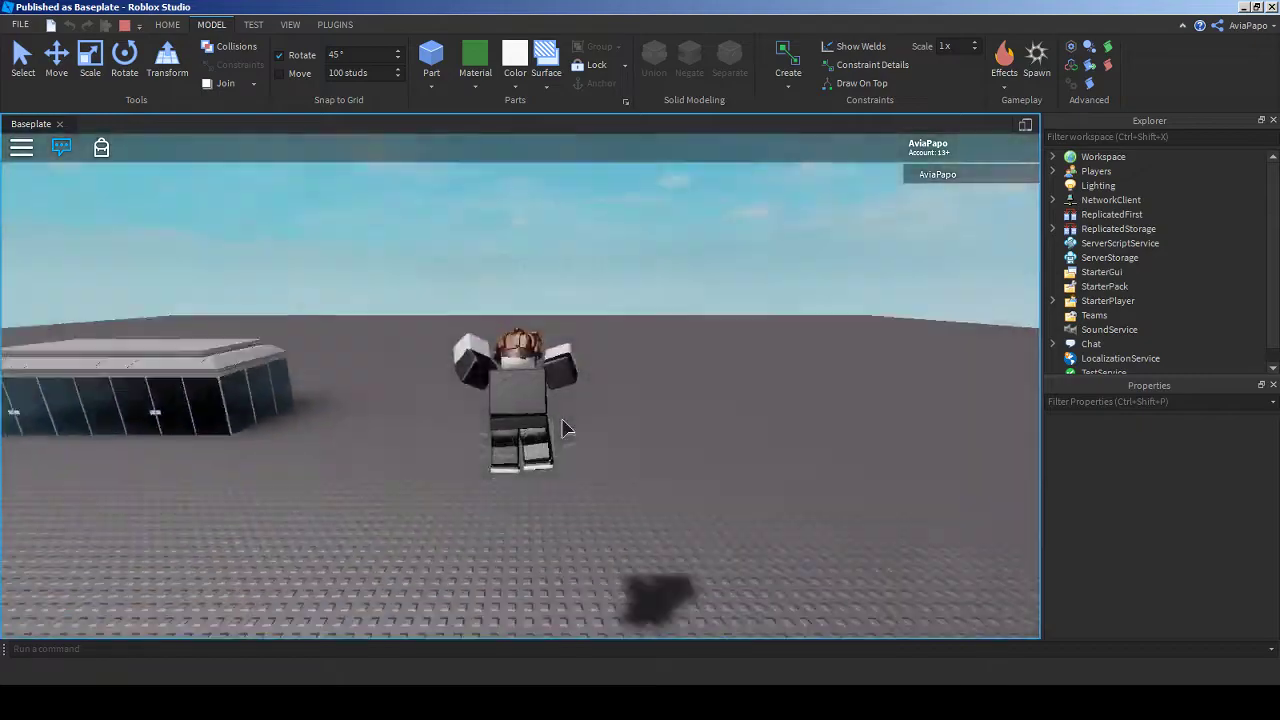
{"action": "key", "text": "w"}
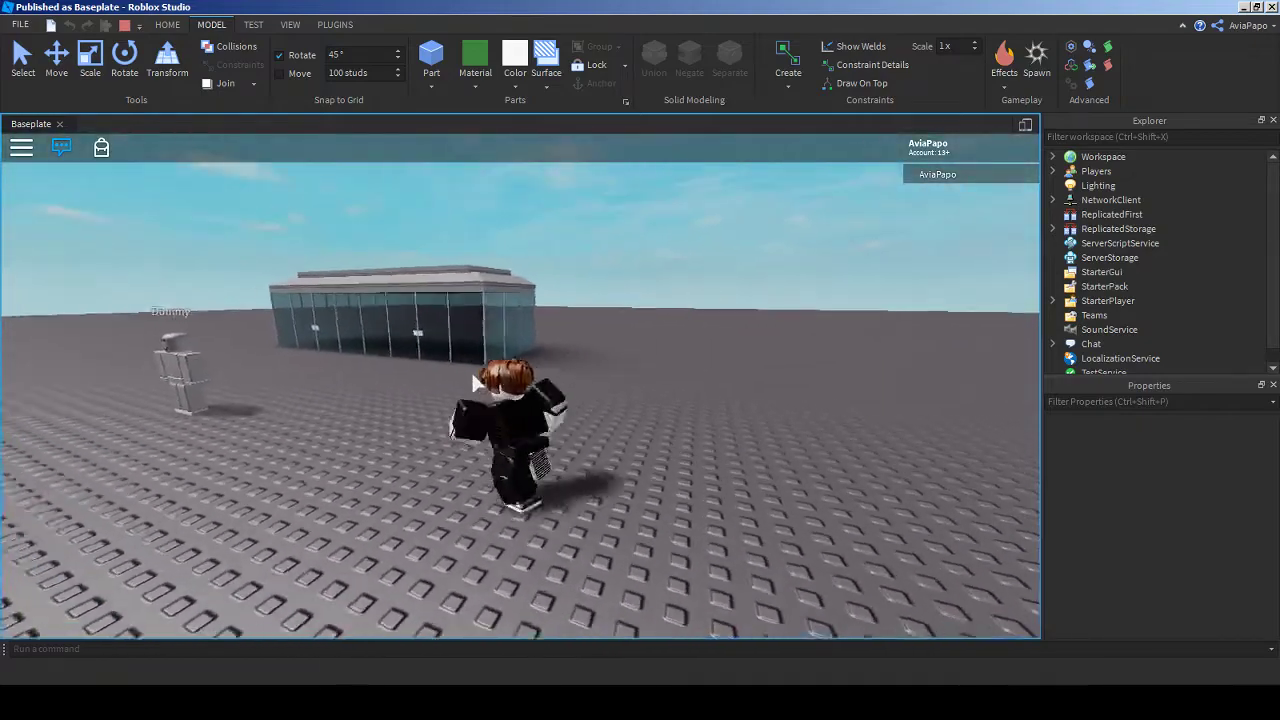
{"action": "key", "text": "a"}
{"action": "key", "text": "w"}
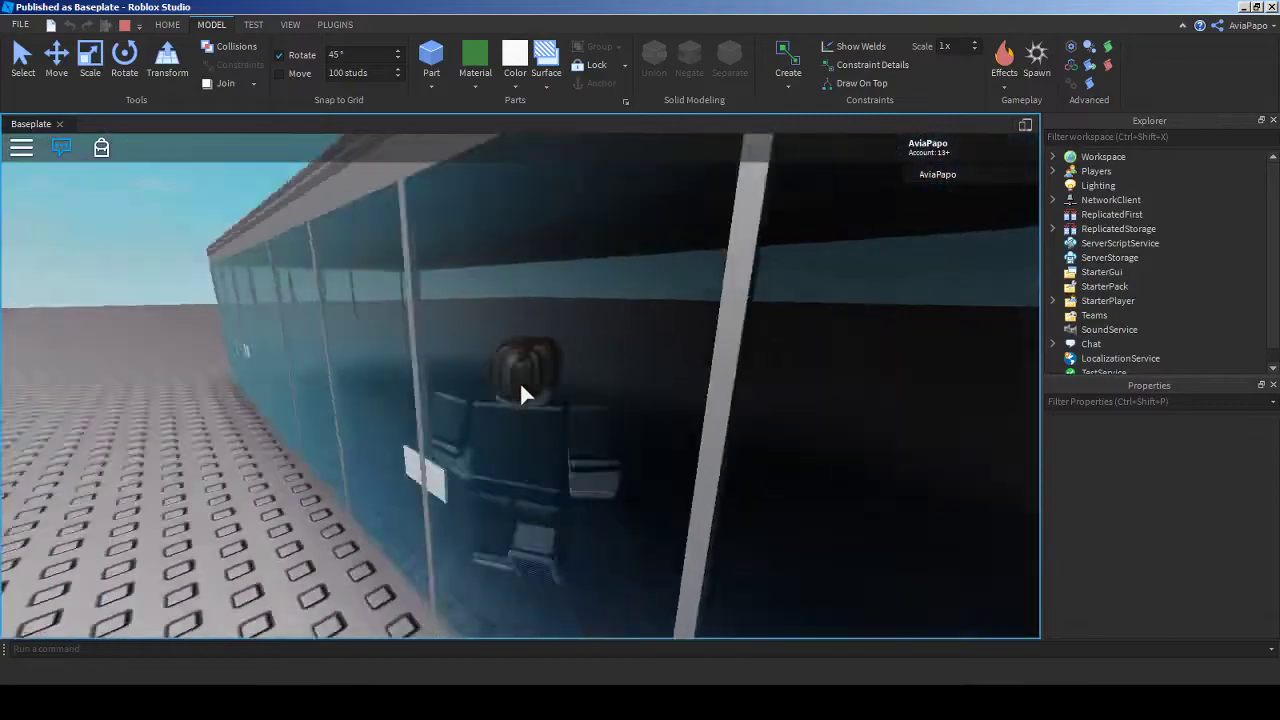
{"action": "key", "text": "s"}
{"action": "key", "text": "a"}
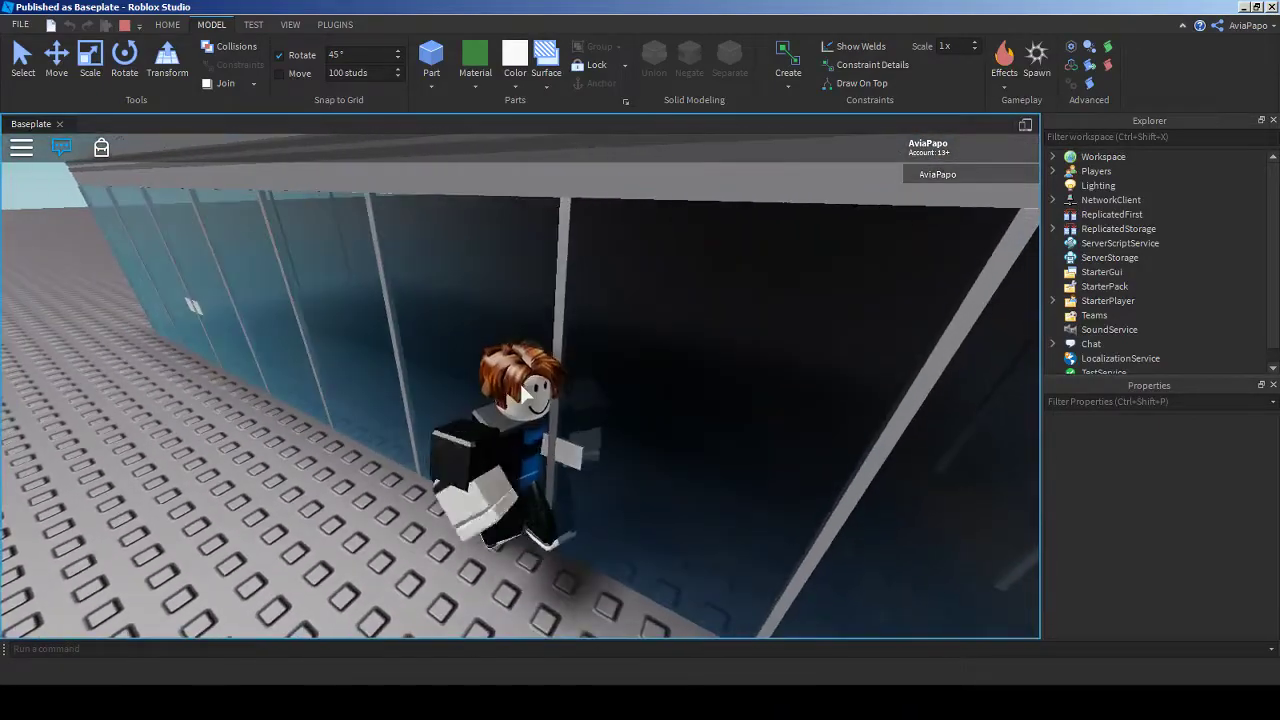
{"action": "key", "text": "a"}
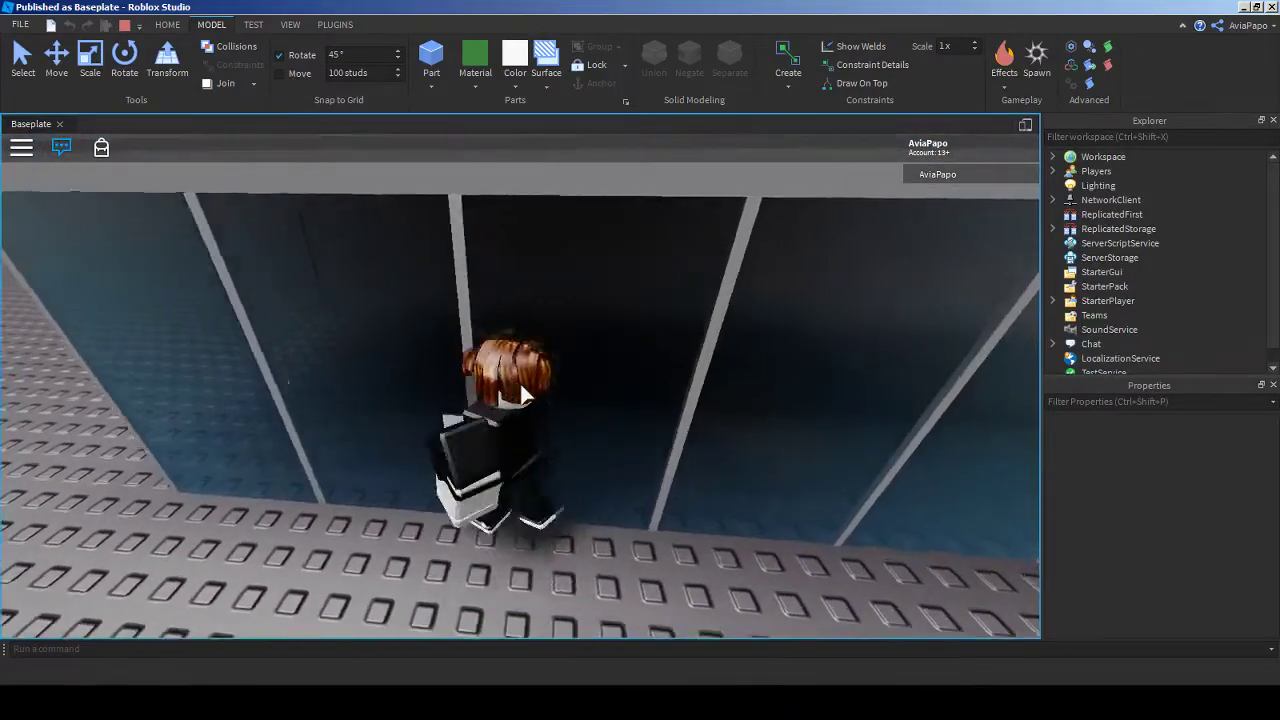
{"action": "key", "text": "w"}
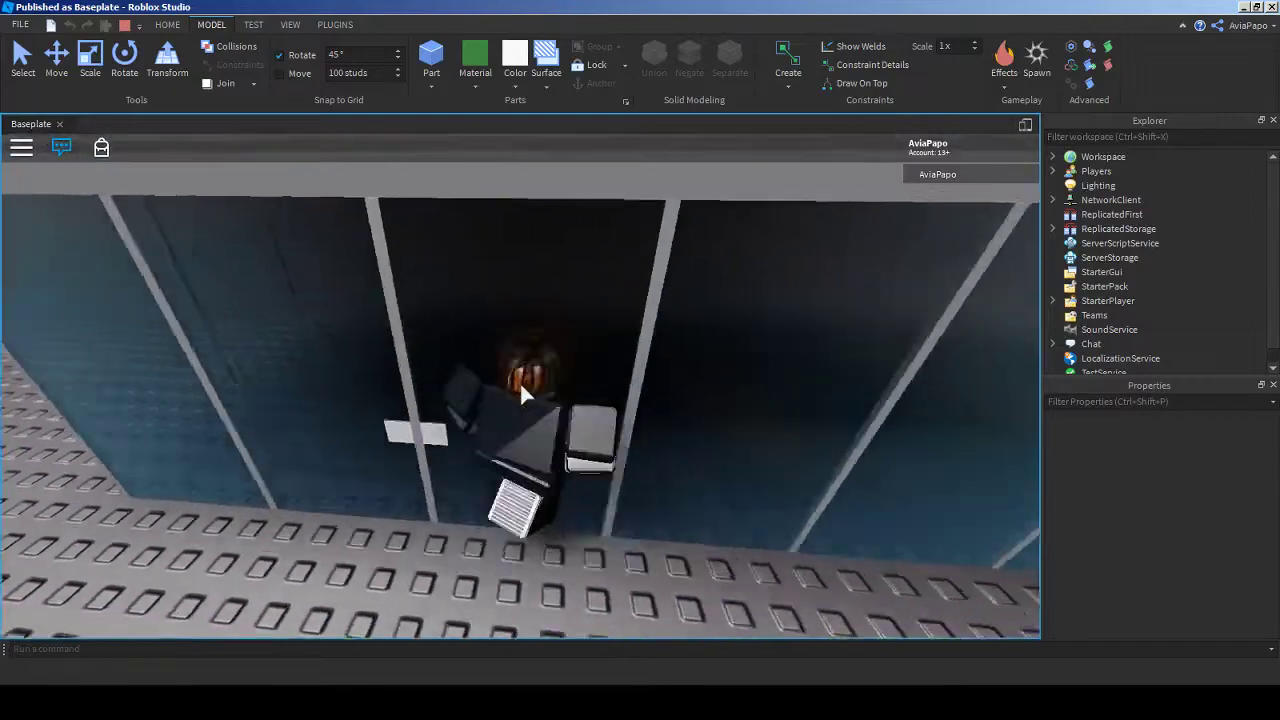
{"action": "scroll", "coordinate": [519, 381], "scroll_direction": "down", "scroll_amount": 10}
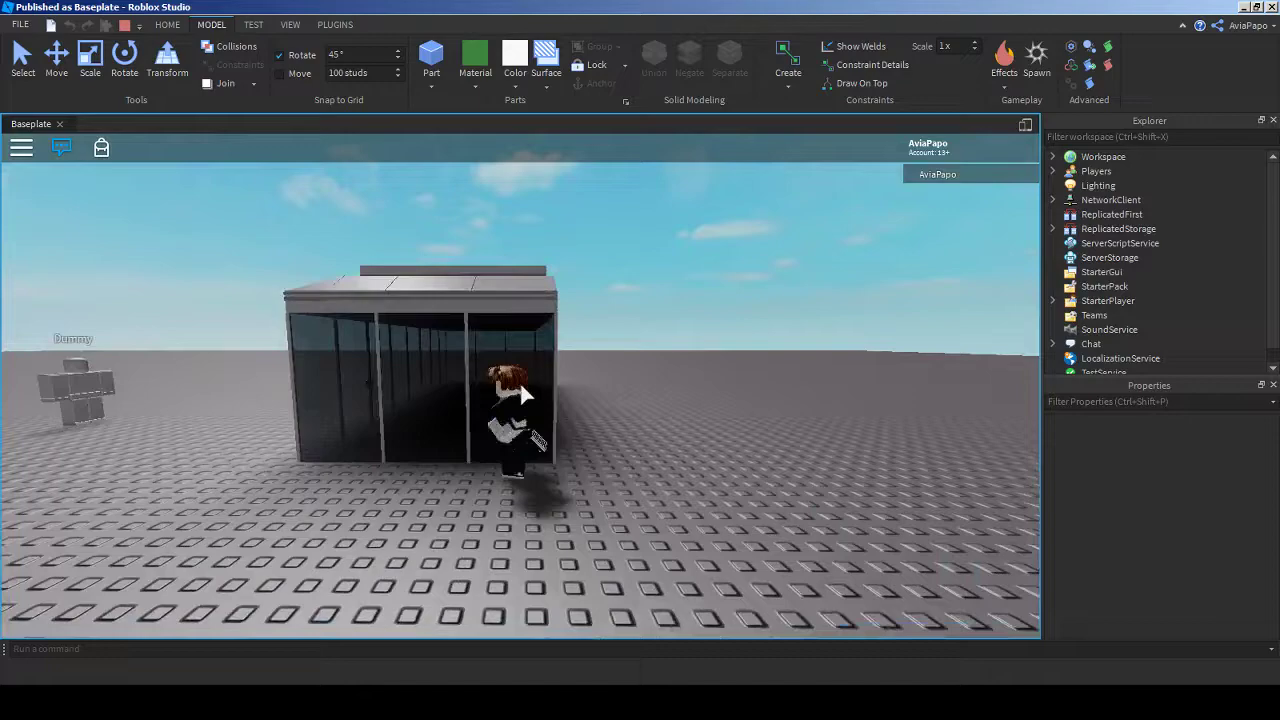
{"action": "right_click_drag", "start_coordinate": [289, 147], "coordinate": [289, 147]}
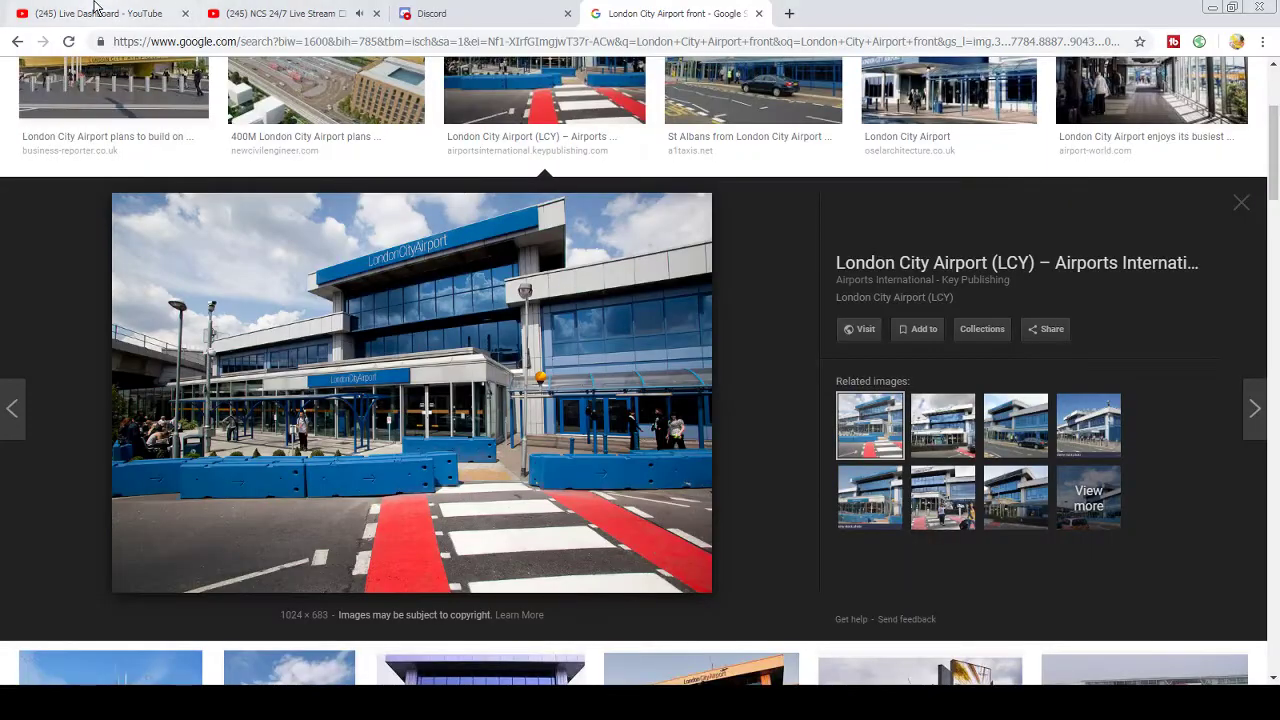
- Check the YouTube live dashboard chat and the London City Airport reference photo in the browser, and return to Roblox Studio
{"action": "left_click", "coordinate": [95, 13]}
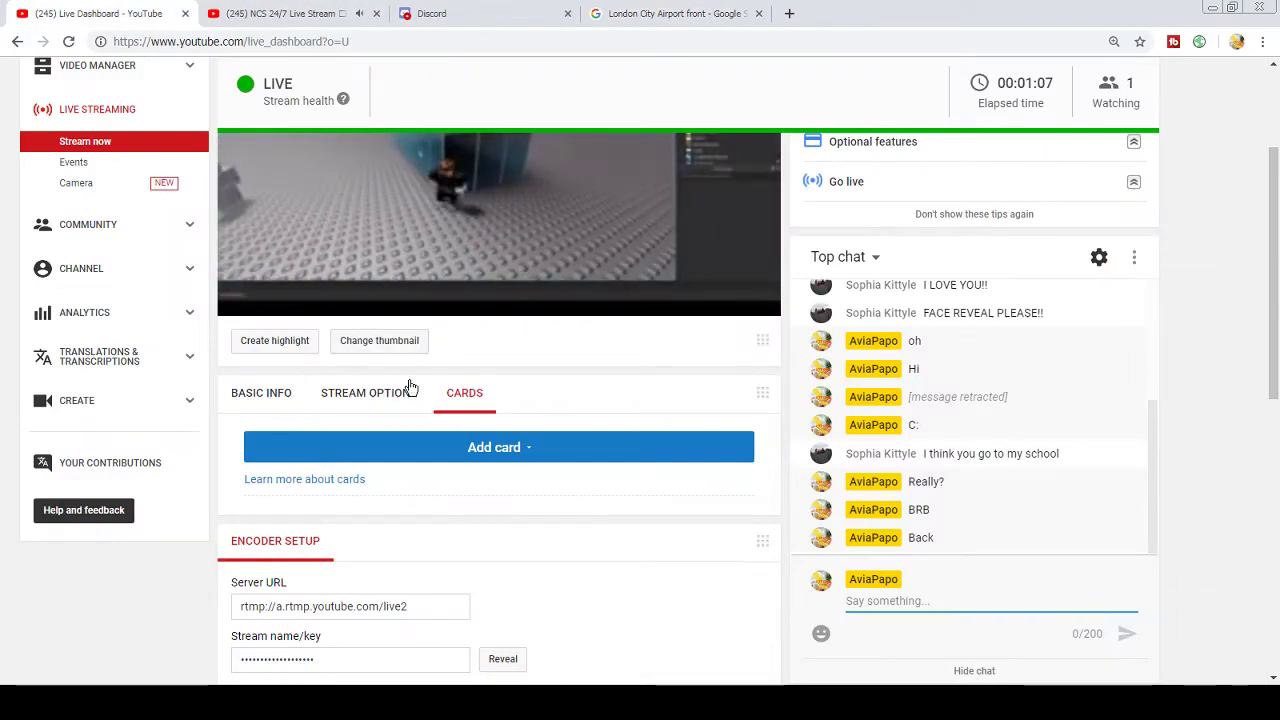
{"action": "left_click", "coordinate": [633, 12]}
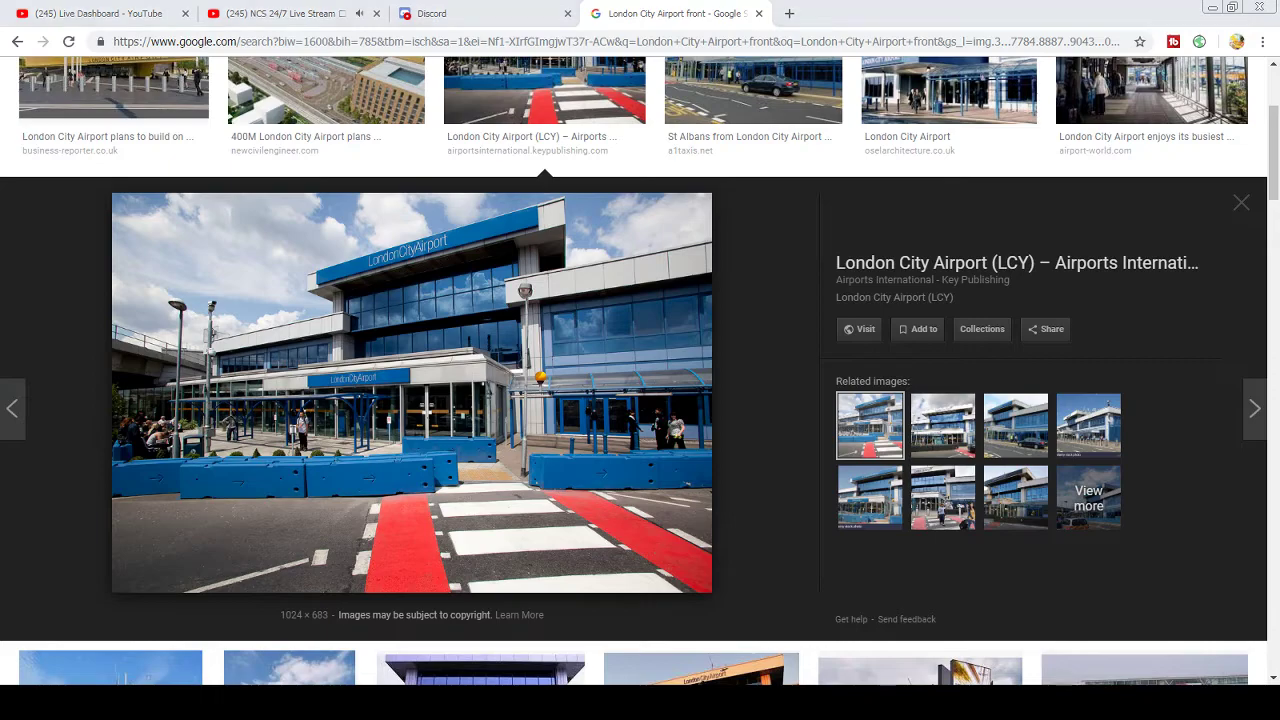
{"action": "key", "text": "alt+Tab"}
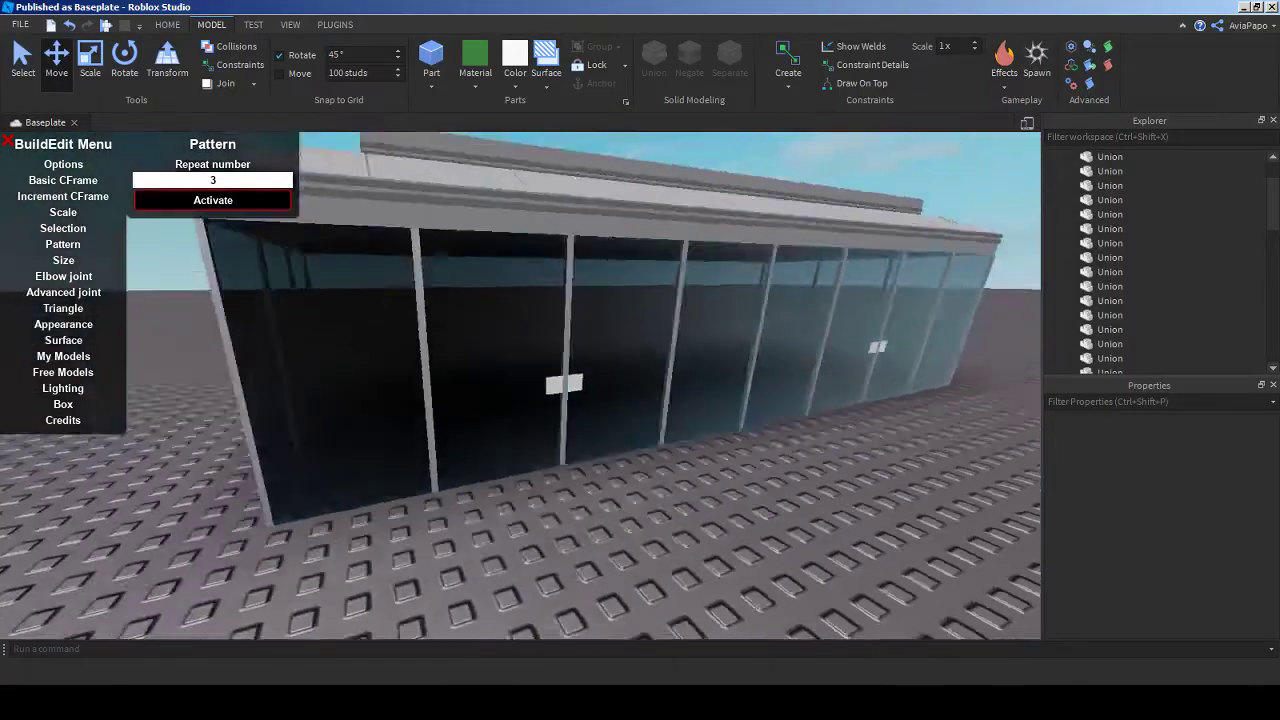
- Insert a block part on the baseplate in front of the terminal's glass front and focus on it
{"action": "right_click_drag", "start_coordinate": [520, 385], "coordinate": [450, 310]}
{"action": "key", "text": "s"}
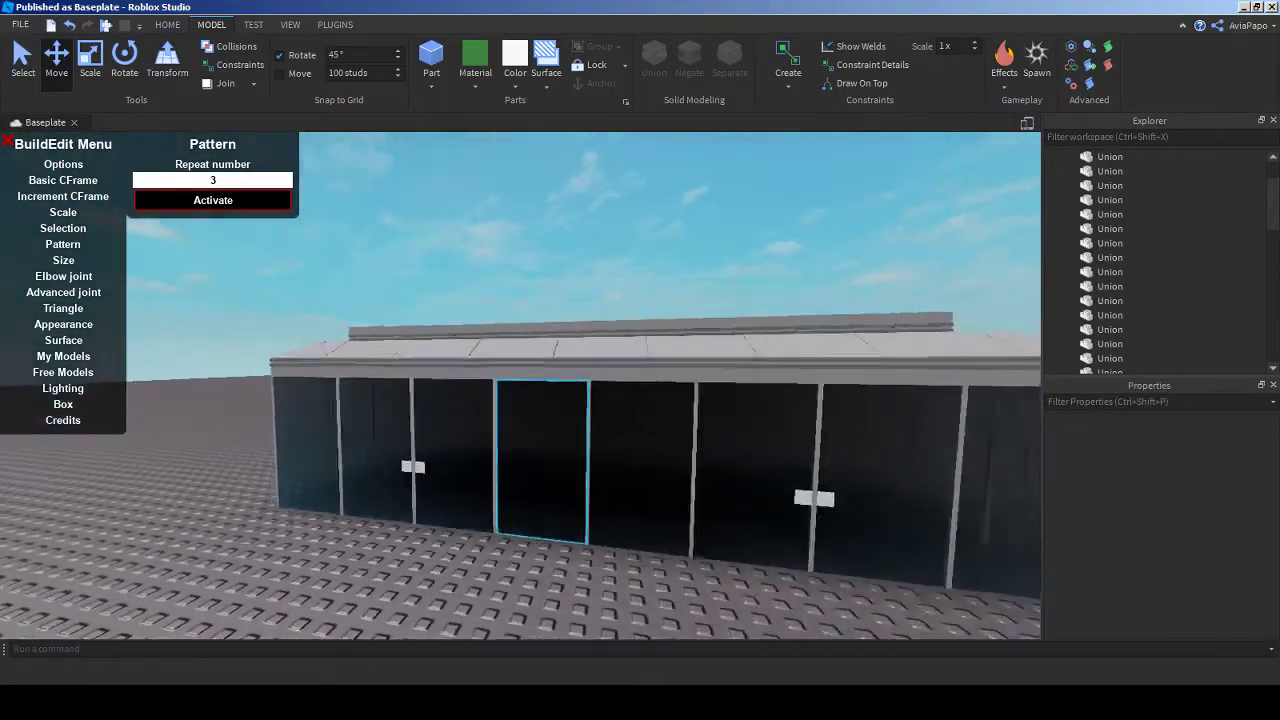
{"action": "key", "text": "w"}
{"action": "mouse_move", "coordinate": [520, 385]}
{"action": "right_mouse_down"}
{"action": "mouse_move", "coordinate": [620, 385]}
{"action": "mouse_move", "coordinate": [520, 385]}
{"action": "right_mouse_up"}
{"action": "key", "text": "s"}
{"action": "key", "text": "w"}
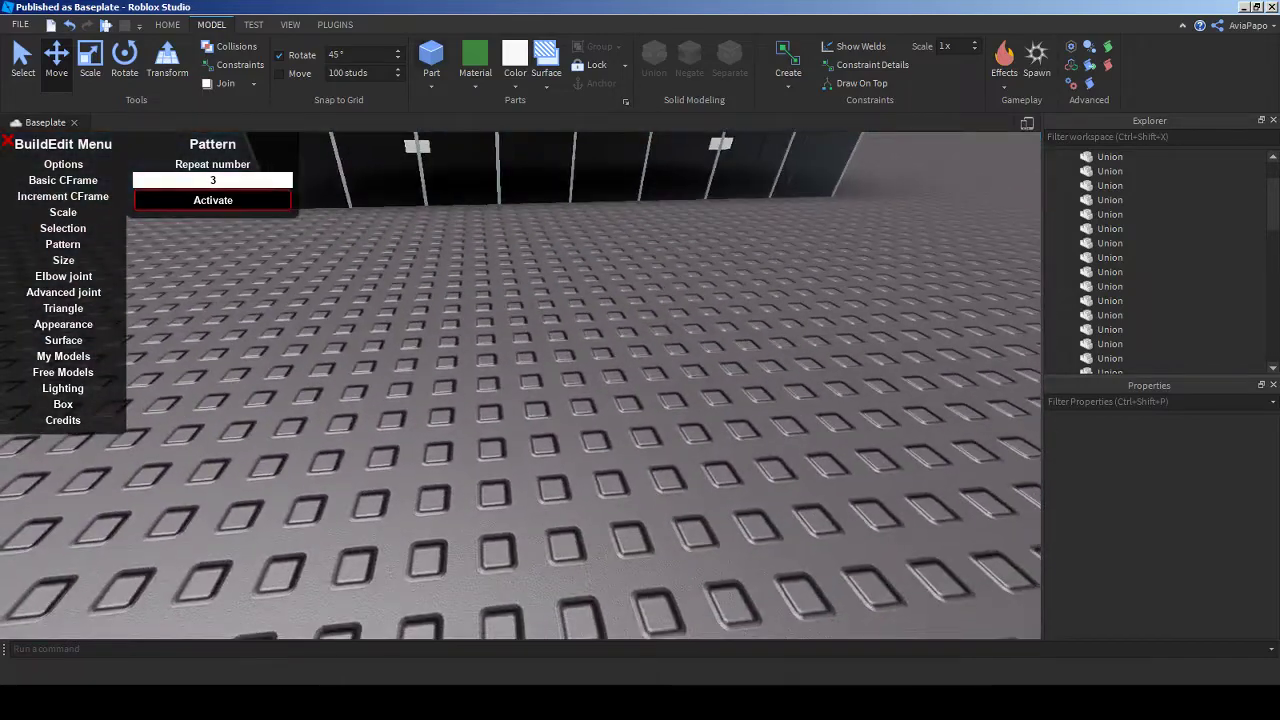
{"action": "left_click", "coordinate": [431, 60]}
{"action": "key", "text": "f"}
- Try Cyan on the new block, and recolour it Bright blue
{"action": "left_click", "coordinate": [515, 85]}
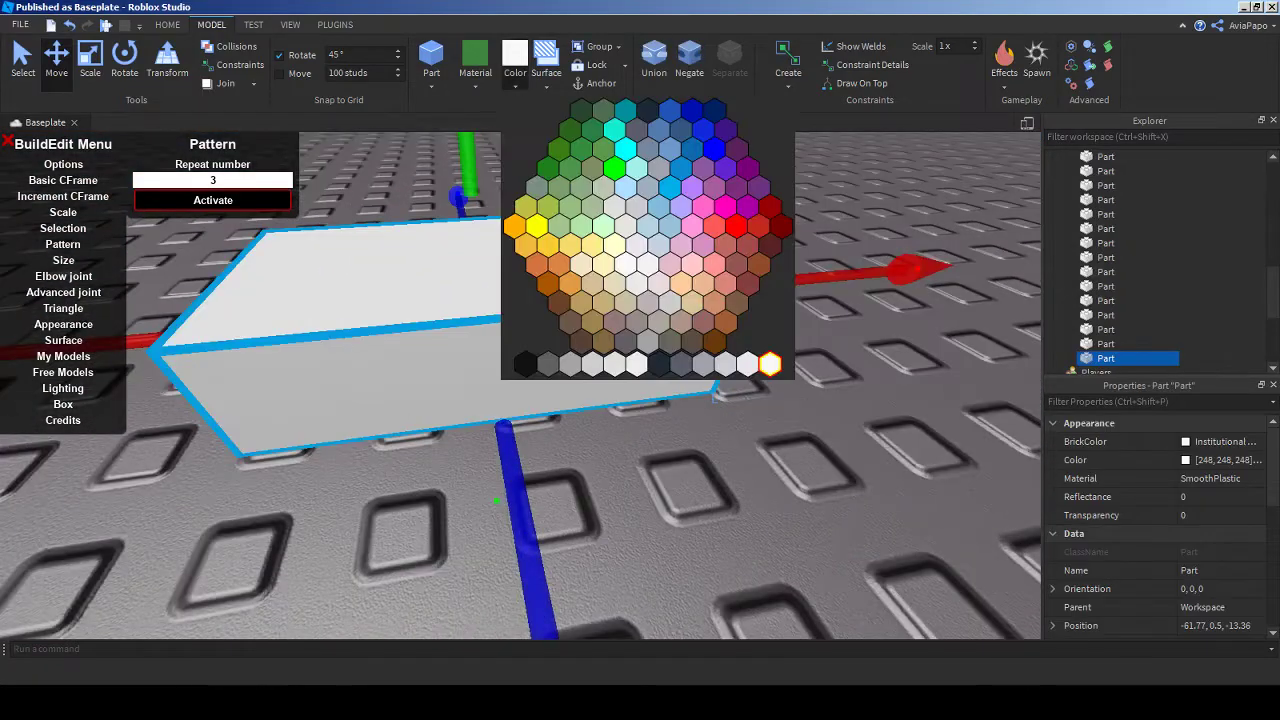
{"action": "left_click", "coordinate": [670, 187]}
{"action": "scroll", "coordinate": [670, 300], "scroll_direction": "down", "scroll_amount": 3}
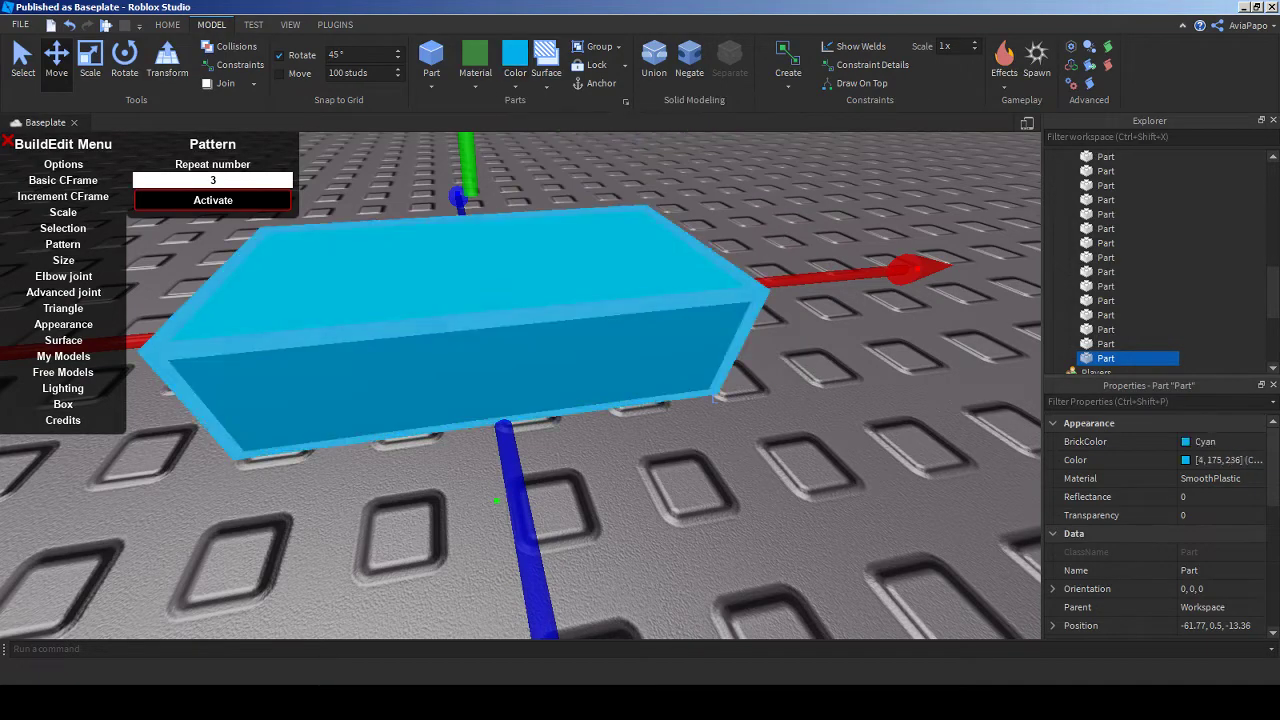
{"action": "right_click_drag", "start_coordinate": [600, 300], "coordinate": [450, 300]}
{"action": "left_click", "coordinate": [515, 85]}
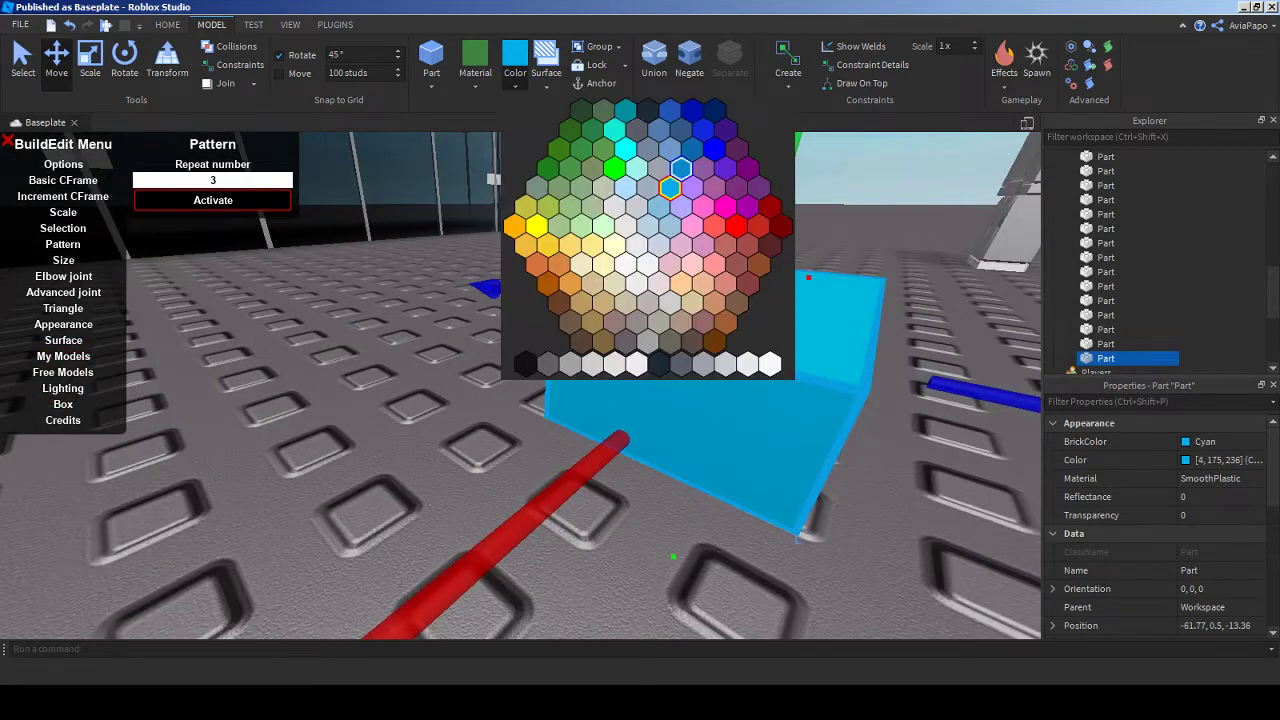
{"action": "left_click", "coordinate": [681, 168]}
- Move the blue block onto the front roof fascia at a height of Y 8.208 and slide it to X -56.611
{"action": "right_click_drag", "start_coordinate": [700, 350], "coordinate": [600, 350]}
{"action": "scroll", "coordinate": [645, 415], "scroll_direction": "down", "scroll_amount": 5}
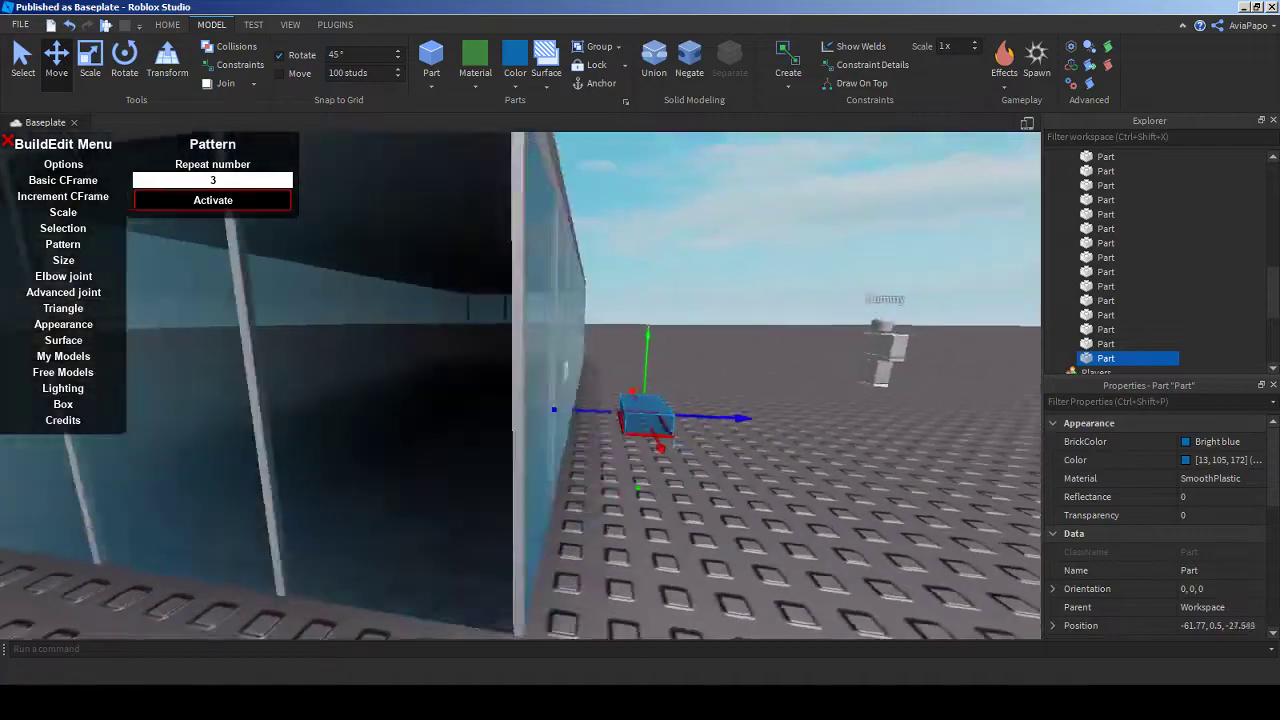
{"action": "scroll", "coordinate": [645, 415], "scroll_direction": "up", "scroll_amount": 5}
{"action": "right_click_drag", "start_coordinate": [645, 415], "coordinate": [500, 380]}
{"action": "scroll", "coordinate": [520, 385], "scroll_direction": "down", "scroll_amount": 3}
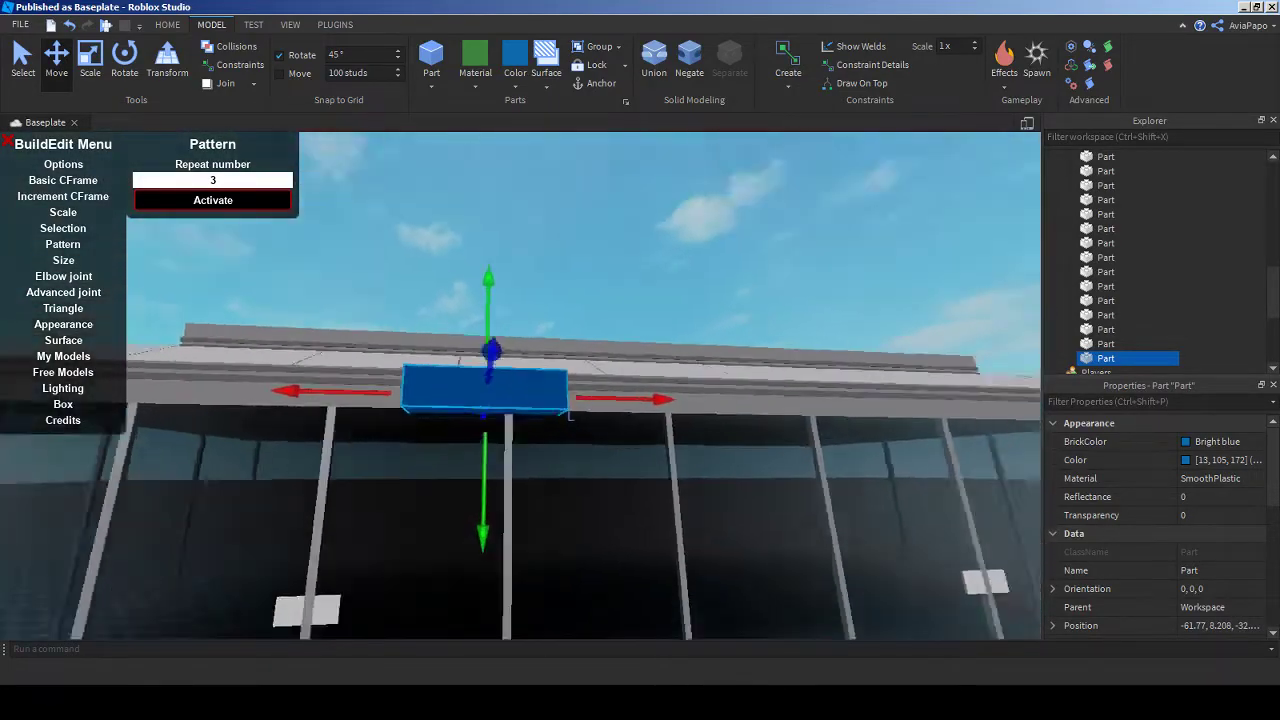
{"action": "scroll", "coordinate": [520, 385], "scroll_direction": "down", "scroll_amount": 4}
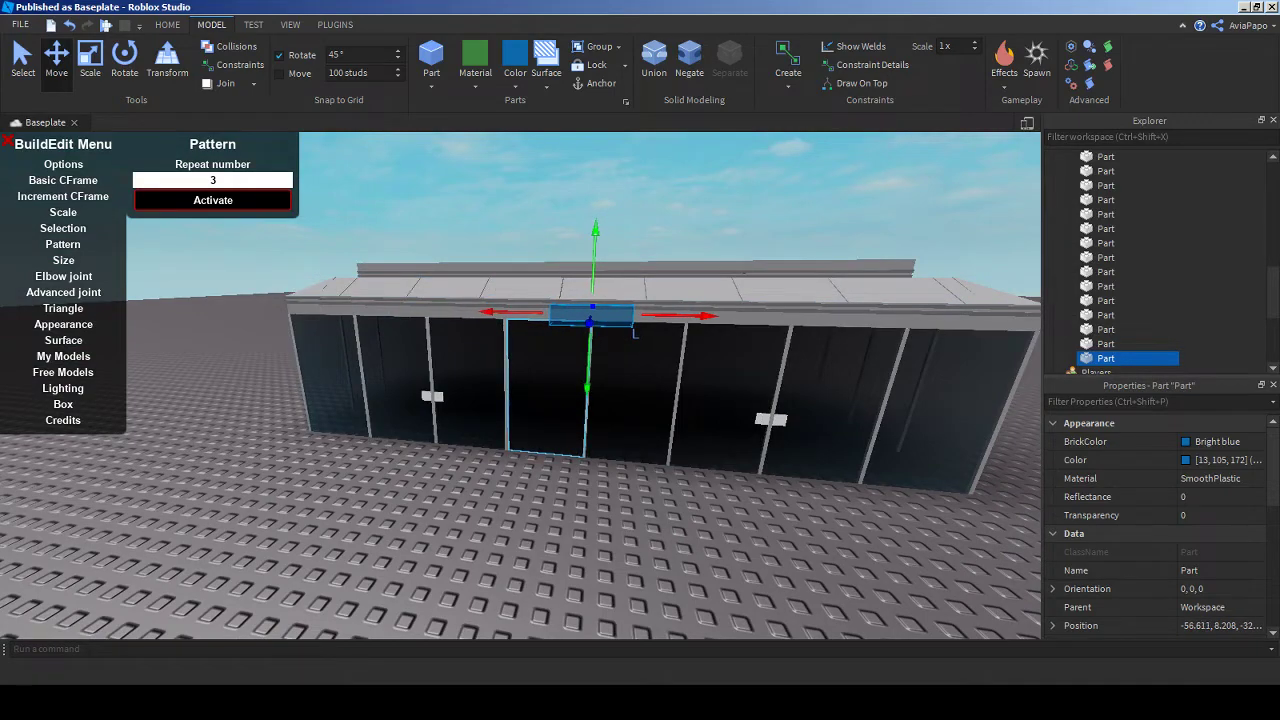
- Select all the roof pieces above the gray fascia, lift them well clear of the building, and group them into a model
{"action": "scroll", "coordinate": [640, 400], "scroll_direction": "up", "scroll_amount": 6}
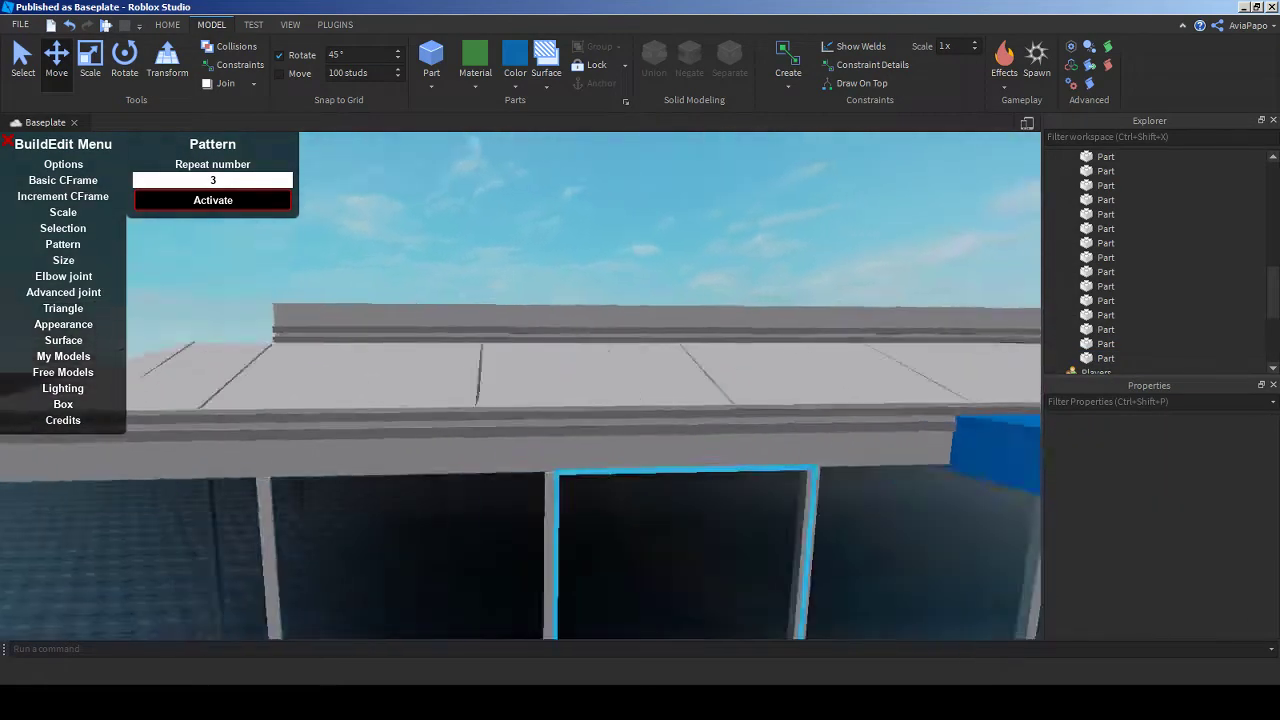
{"action": "right_click_drag", "start_coordinate": [680, 550], "coordinate": [600, 380]}
{"action": "scroll", "coordinate": [600, 380], "scroll_direction": "down", "scroll_amount": 3}
{"action": "left_click", "coordinate": [700, 395]}
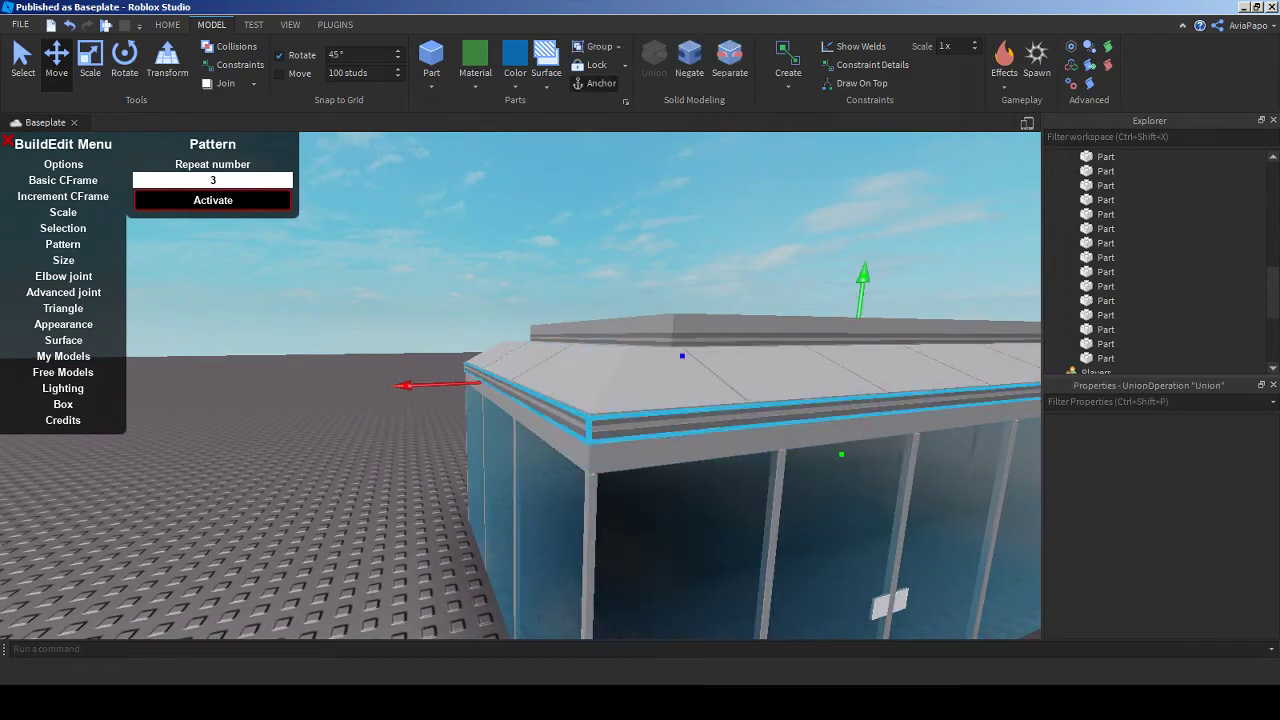
{"action": "left_click", "coordinate": [800, 425], "text": "ctrl"}
{"action": "scroll", "coordinate": [640, 400], "scroll_direction": "up", "scroll_amount": 2}
{"action": "scroll", "coordinate": [640, 400], "scroll_direction": "down", "scroll_amount": 2}
{"action": "left_click", "coordinate": [800, 255], "text": "ctrl"}
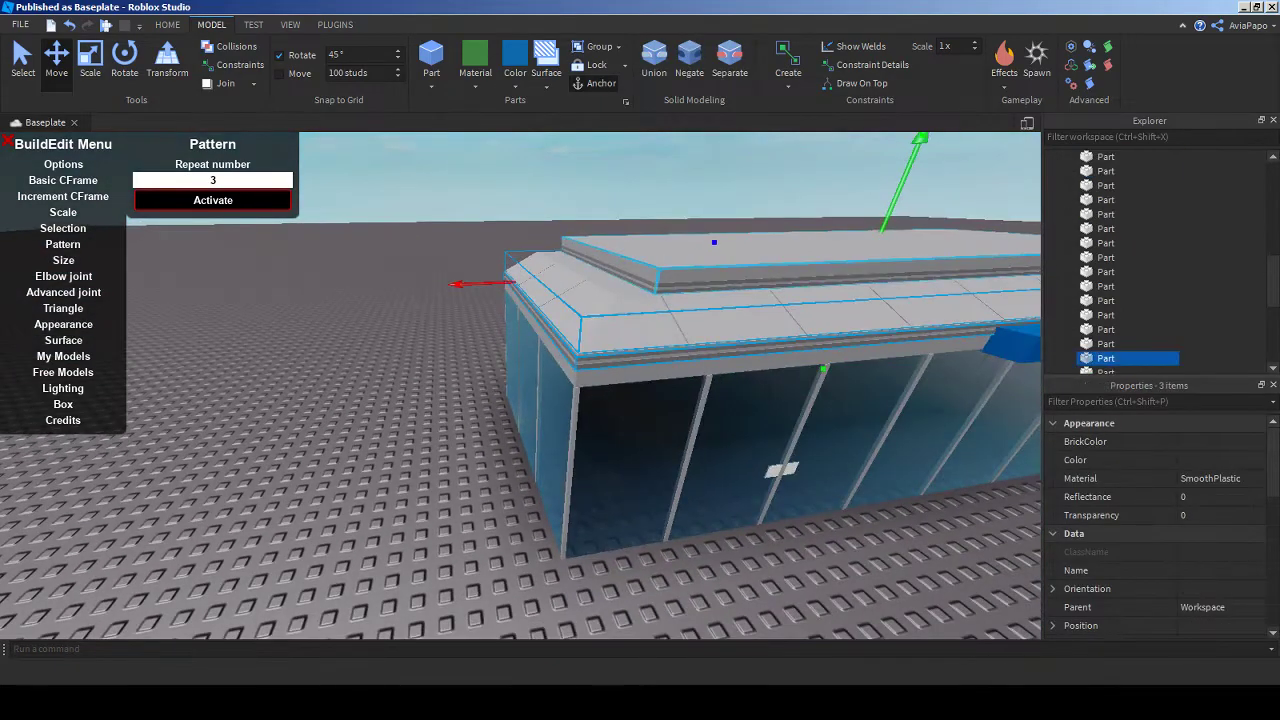
{"action": "scroll", "coordinate": [640, 400], "scroll_direction": "down", "scroll_amount": 3}
{"action": "left_click_drag", "start_coordinate": [606, 263], "coordinate": [615, 170]}
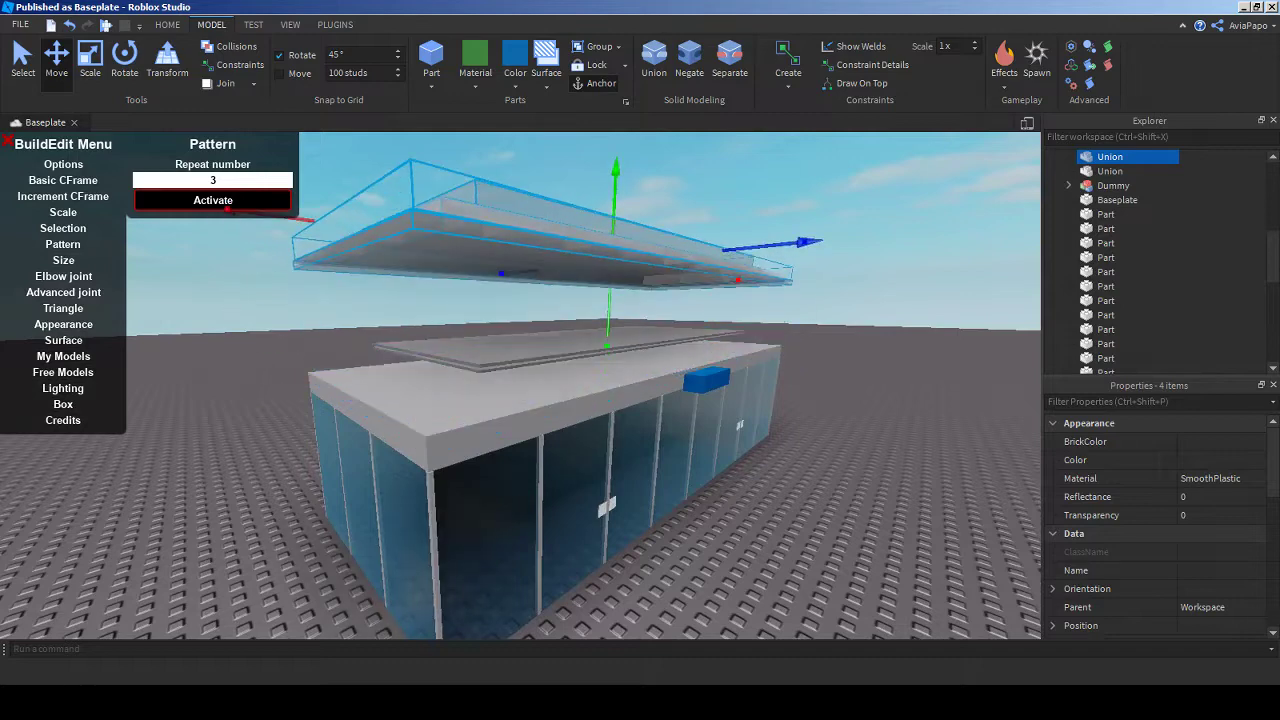
{"action": "key", "text": "ctrl+z"}
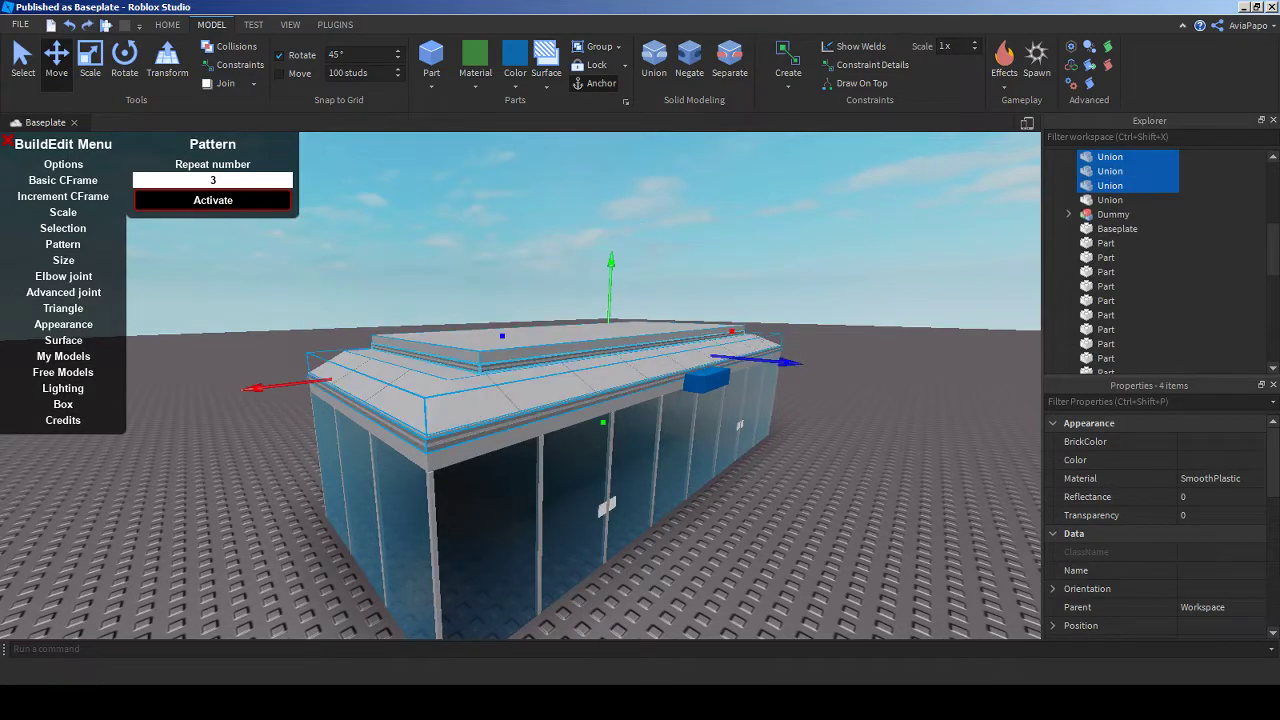
{"action": "left_click_drag", "start_coordinate": [611, 262], "coordinate": [616, 152]}
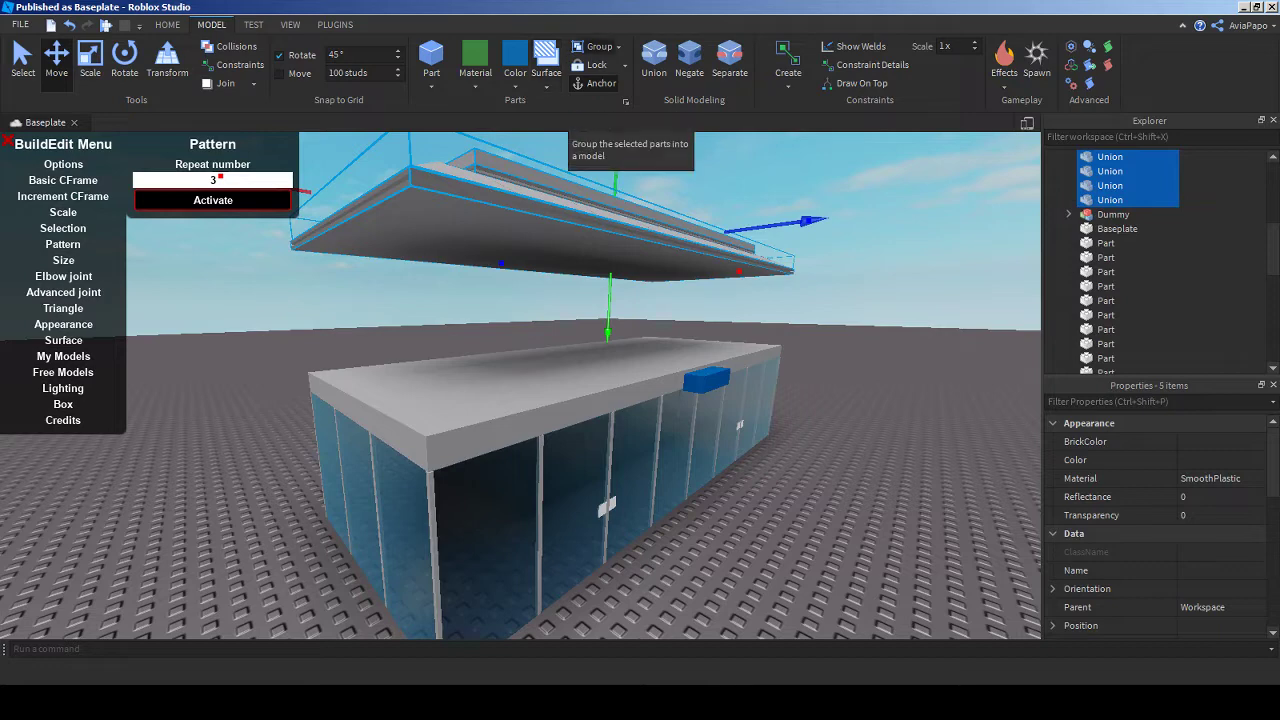
{"action": "left_click", "coordinate": [598, 46]}
- Scale the gray fascia block upward so it is taller, bringing its centre to Y 8.818
{"action": "left_click", "coordinate": [550, 390]}
{"action": "scroll", "coordinate": [550, 390], "scroll_direction": "up", "scroll_amount": 5}
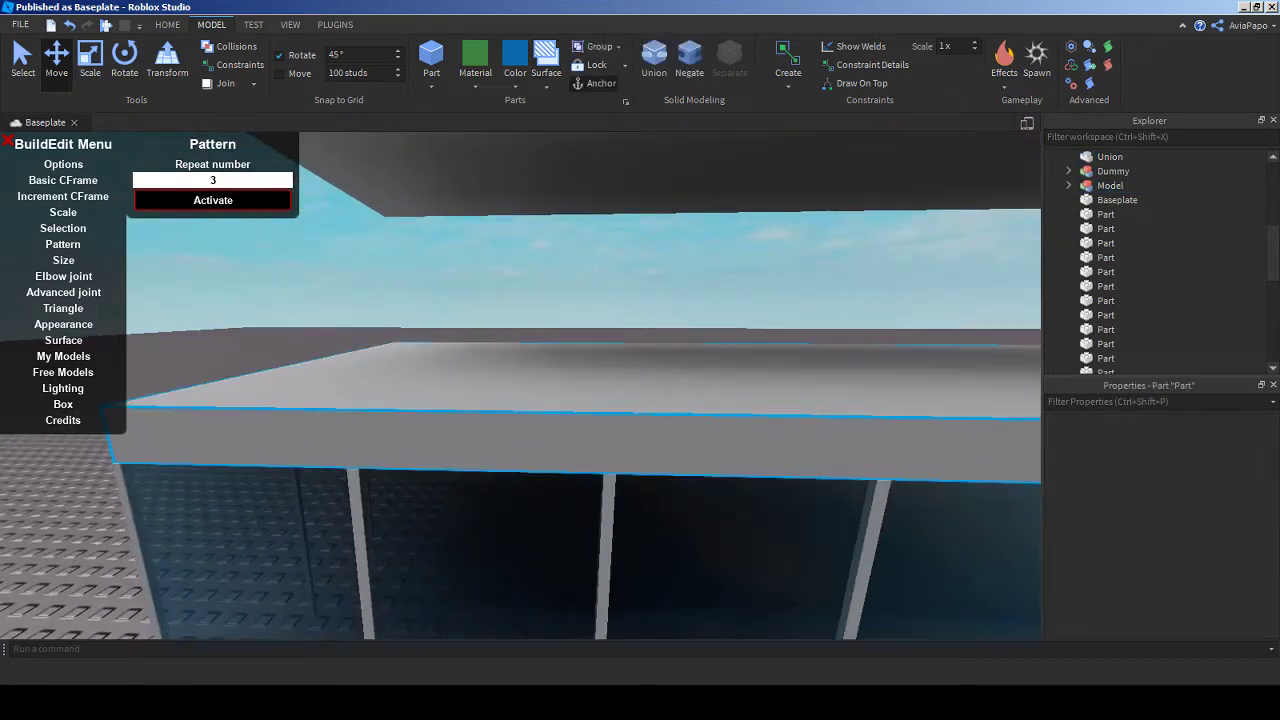
{"action": "scroll", "coordinate": [550, 390], "scroll_direction": "down", "scroll_amount": 3}
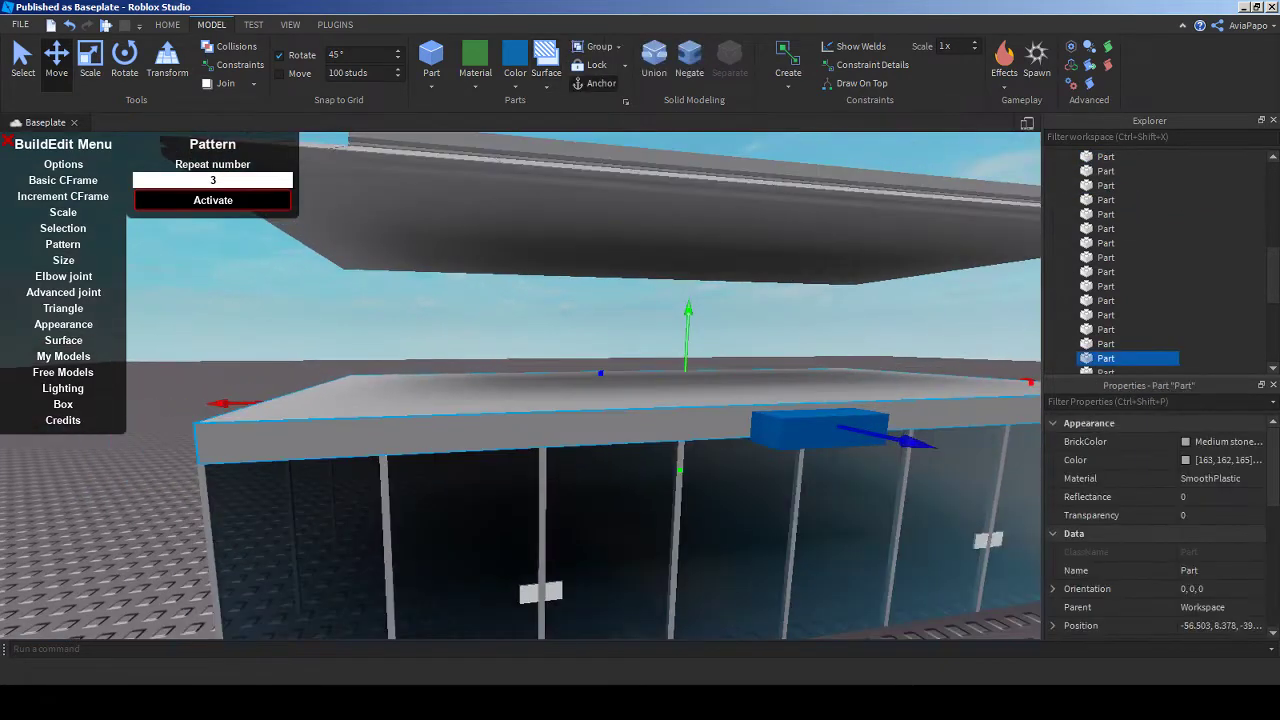
{"action": "left_click", "coordinate": [90, 60]}
{"action": "scroll", "coordinate": [520, 390], "scroll_direction": "up", "scroll_amount": 3}
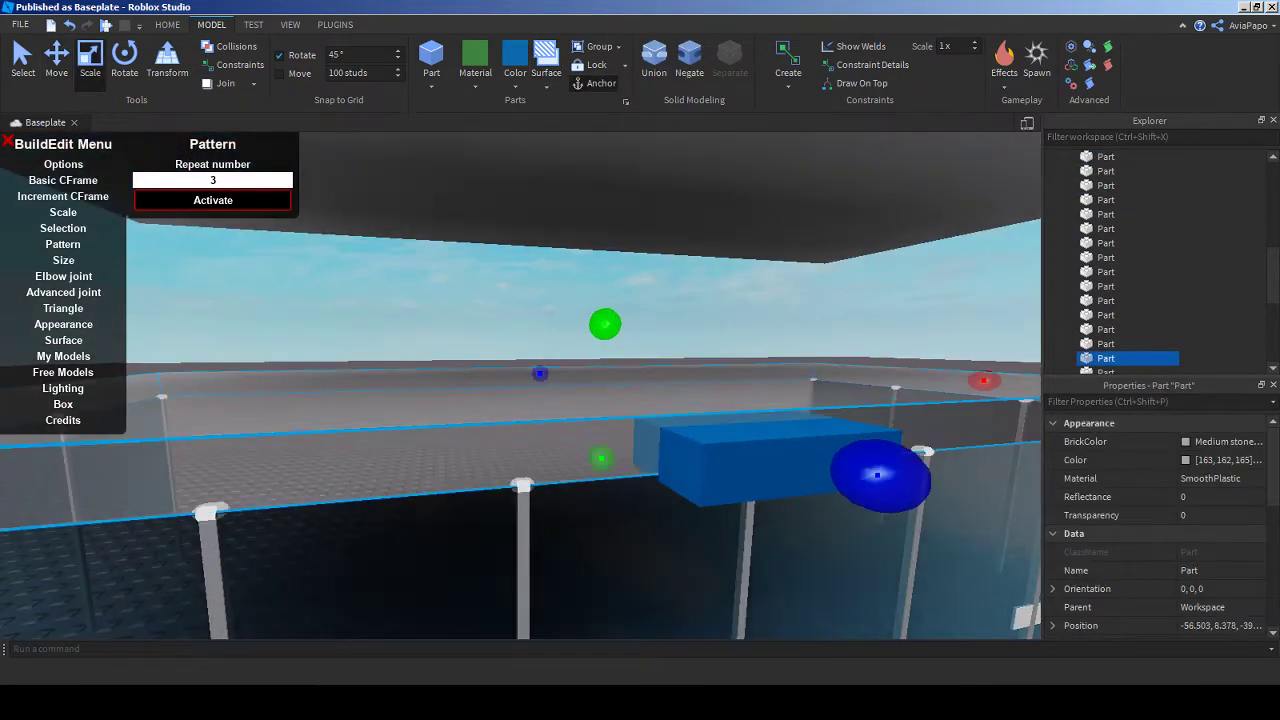
{"action": "scroll", "coordinate": [520, 390], "scroll_direction": "down", "scroll_amount": 5}
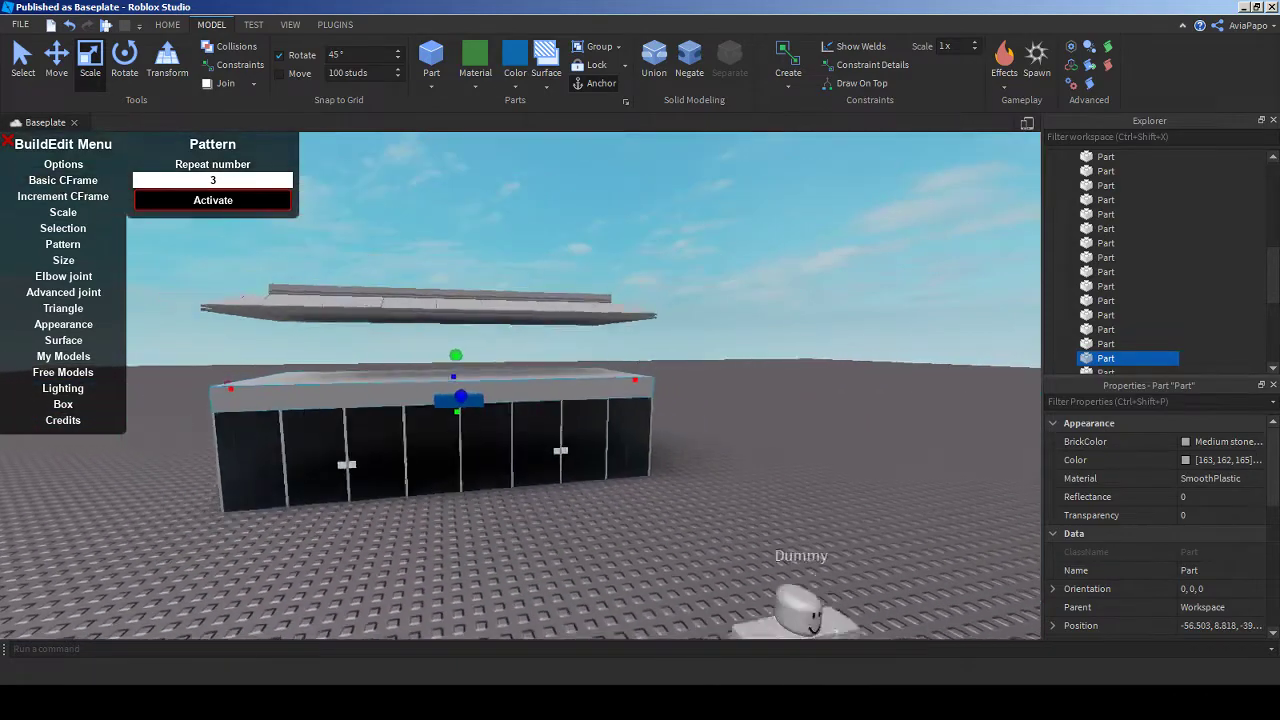
{"action": "scroll", "coordinate": [520, 390], "scroll_direction": "up", "scroll_amount": 5}
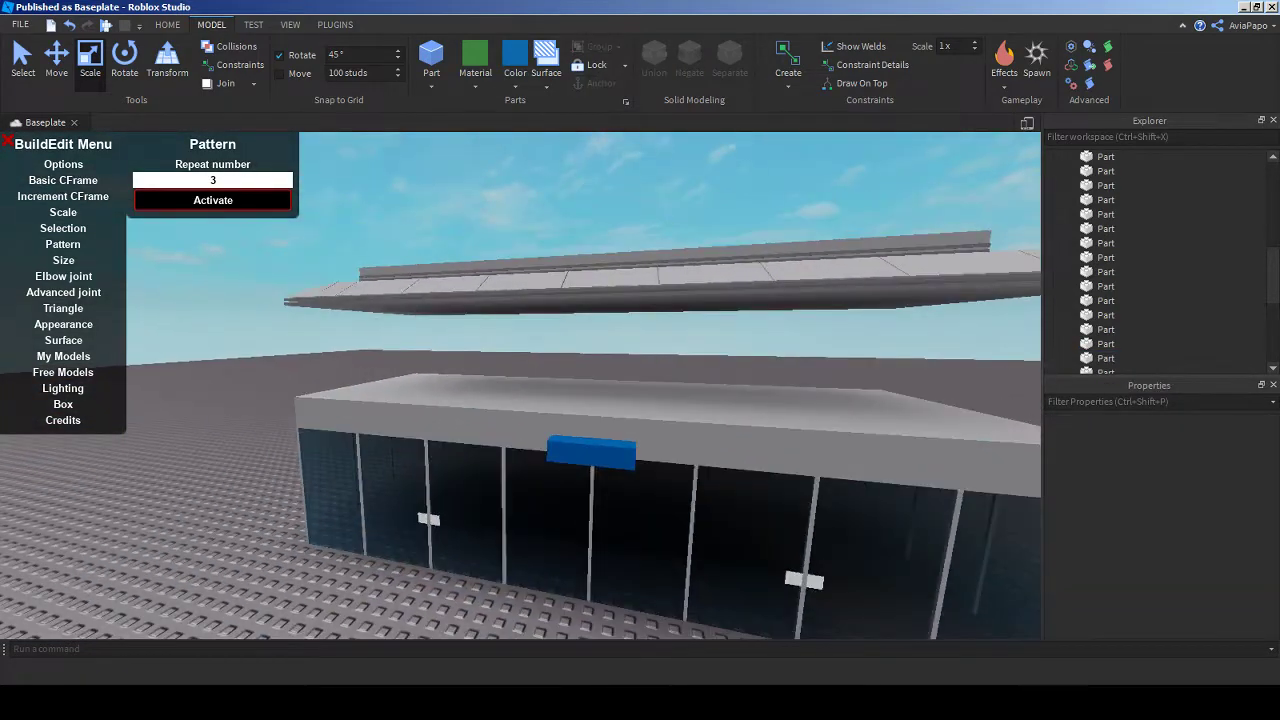
- Lower the grouped roof model back down onto the top of the taller fascia
{"action": "left_click", "coordinate": [640, 280]}
{"action": "scroll", "coordinate": [520, 390], "scroll_direction": "up", "scroll_amount": 3}
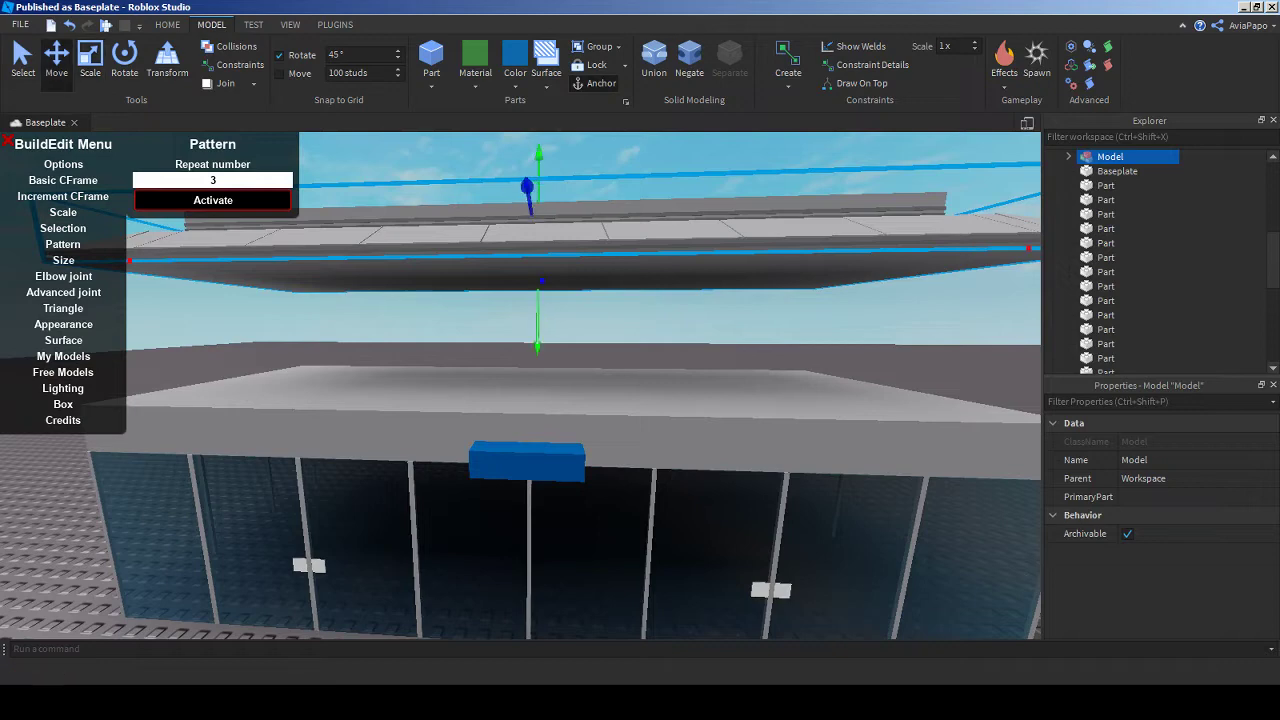
{"action": "right_click_drag", "start_coordinate": [520, 390], "coordinate": [440, 400]}
{"action": "scroll", "coordinate": [520, 390], "scroll_direction": "down", "scroll_amount": 6}
{"action": "right_click_drag", "start_coordinate": [333, 560], "coordinate": [590, 405]}
{"action": "scroll", "coordinate": [480, 330], "scroll_direction": "up", "scroll_amount": 5}
- Move the blue block outward from the fascia and thin it to a flat panel 0.05 studs deep against the front
{"action": "left_click", "coordinate": [560, 380]}
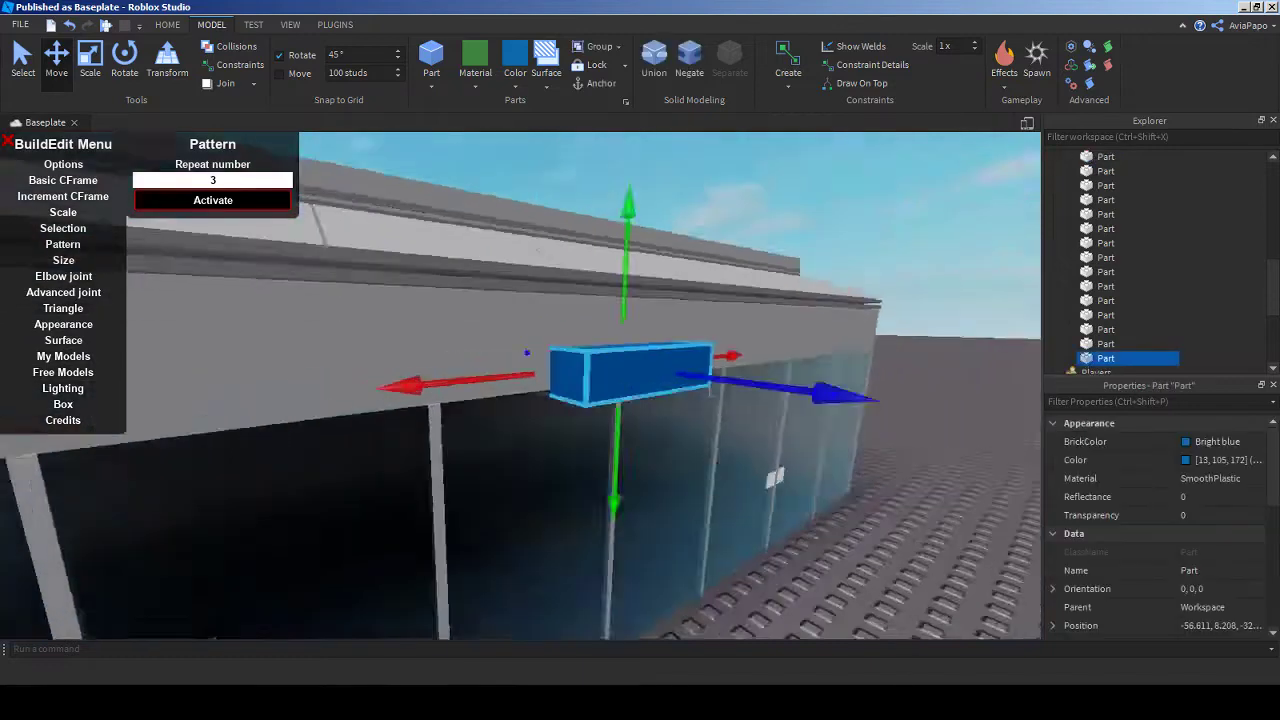
{"action": "left_click_drag", "start_coordinate": [490, 445], "coordinate": [635, 470]}
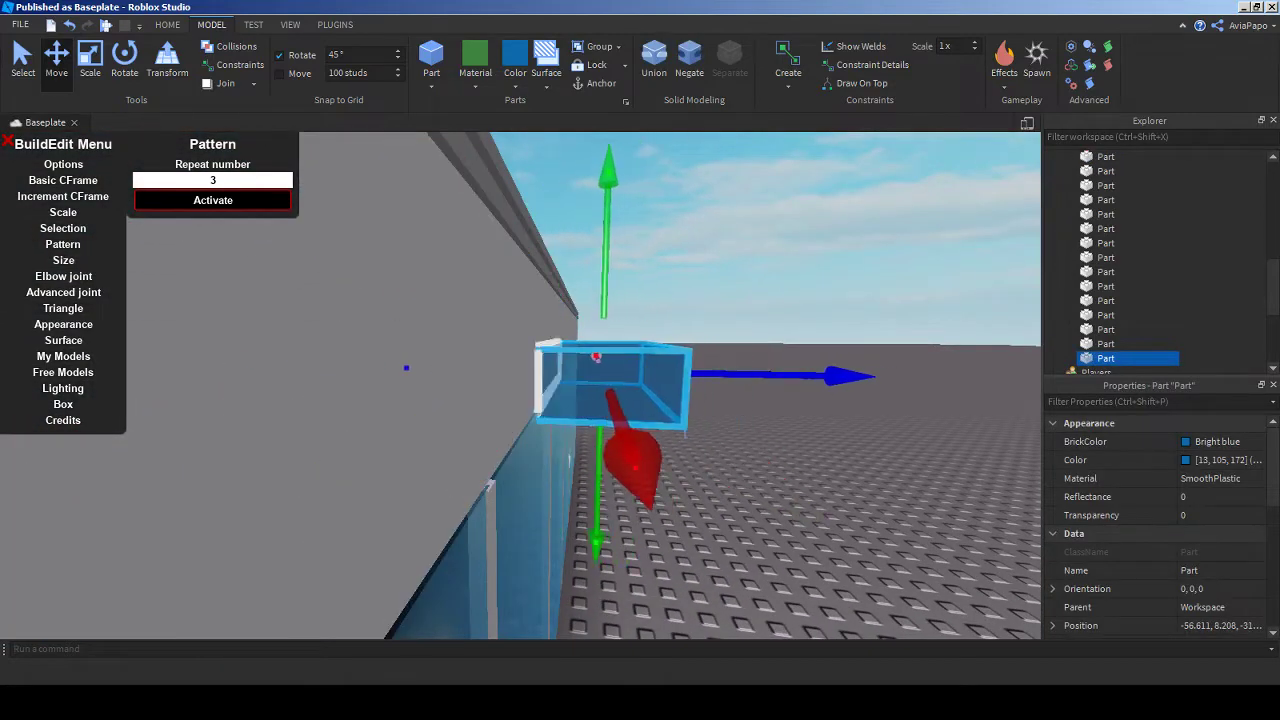
{"action": "right_click_drag", "start_coordinate": [407, 368], "coordinate": [343, 369]}
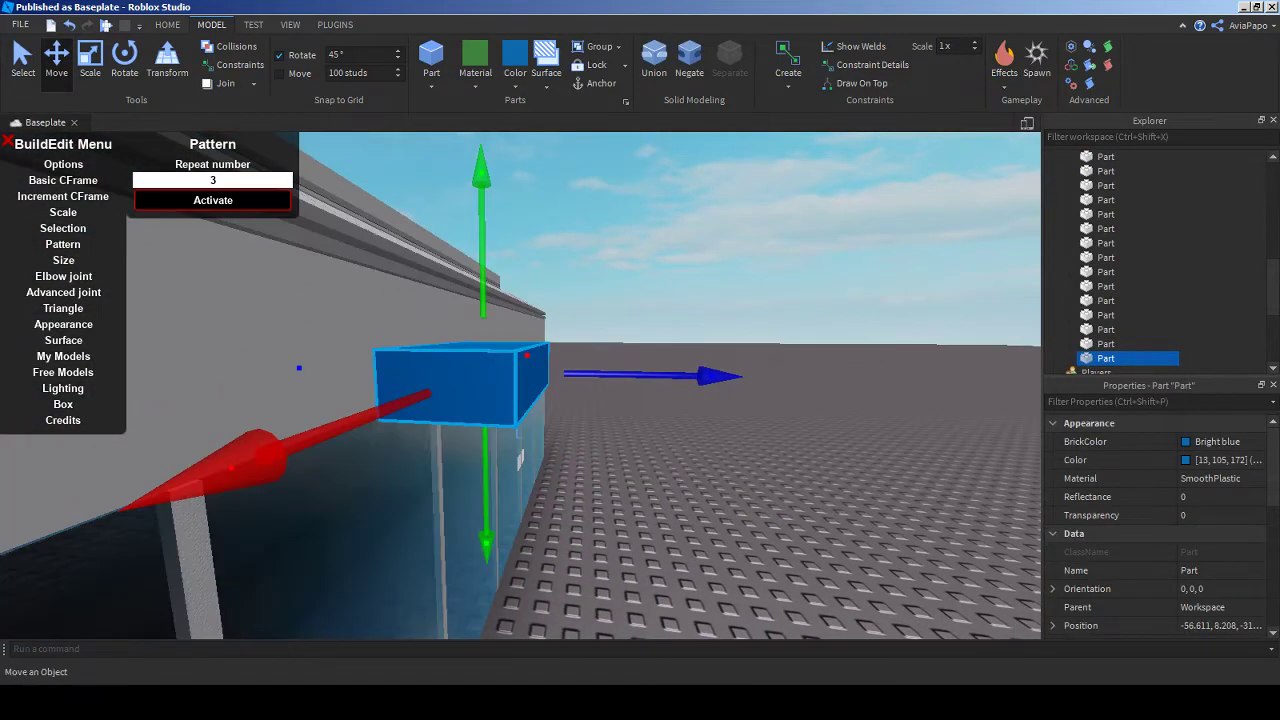
{"action": "key", "text": "ctrl+3"}
{"action": "left_click_drag", "start_coordinate": [651, 375], "coordinate": [551, 374]}
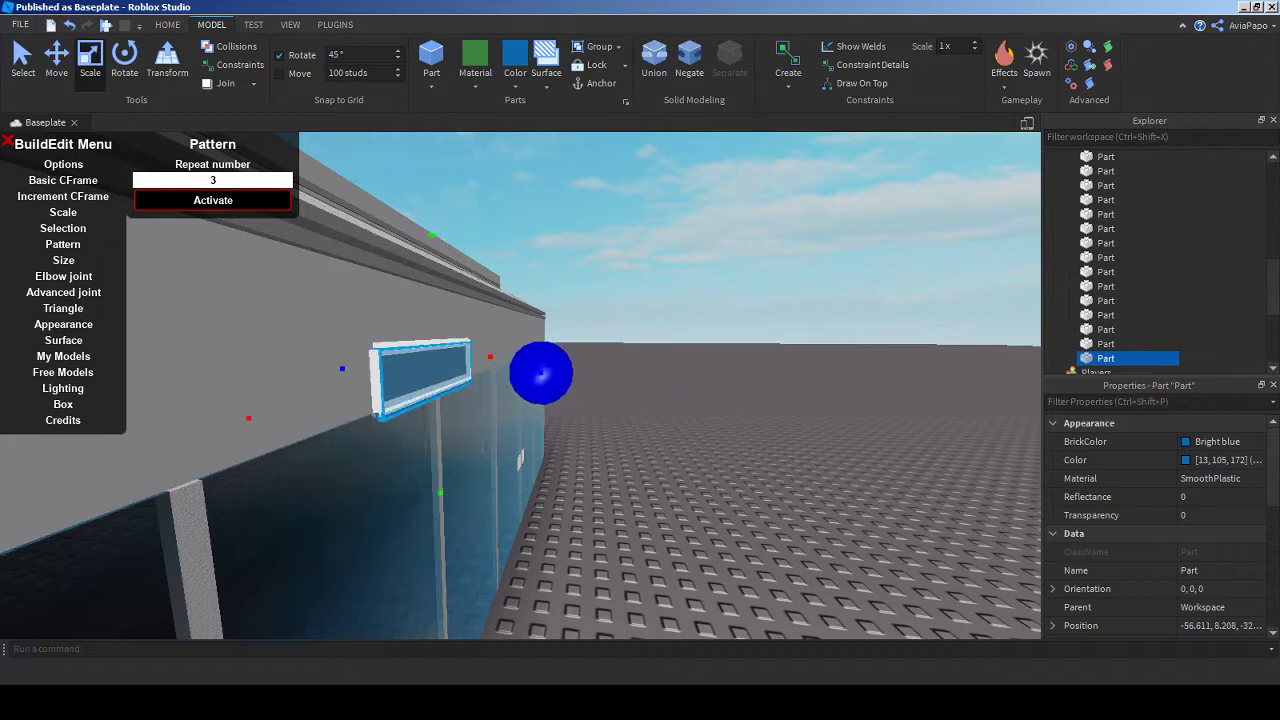
- Scale the blue panel to the fascia's full height, 1.92 studs, with its centre at Y 8.788
{"action": "key", "text": "f"}
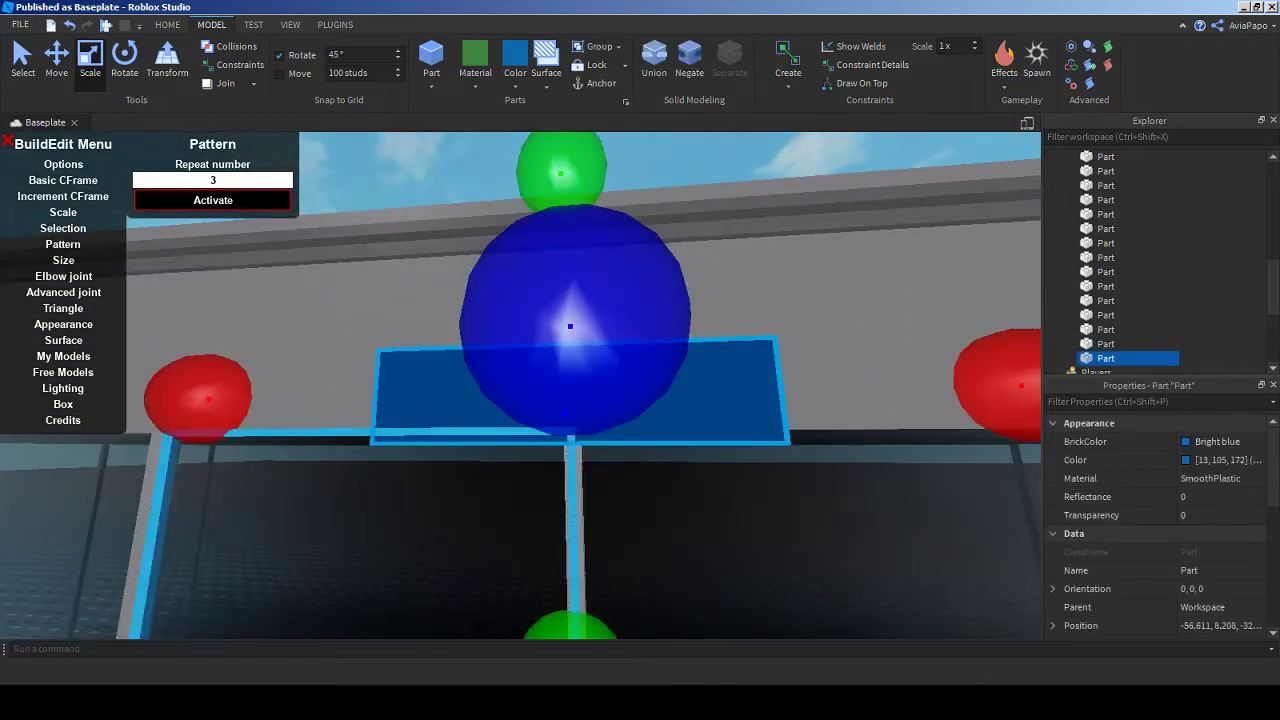
{"action": "scroll", "coordinate": [520, 386], "scroll_direction": "down", "scroll_amount": 5}
{"action": "scroll", "coordinate": [520, 386], "scroll_direction": "down", "scroll_amount": 3}
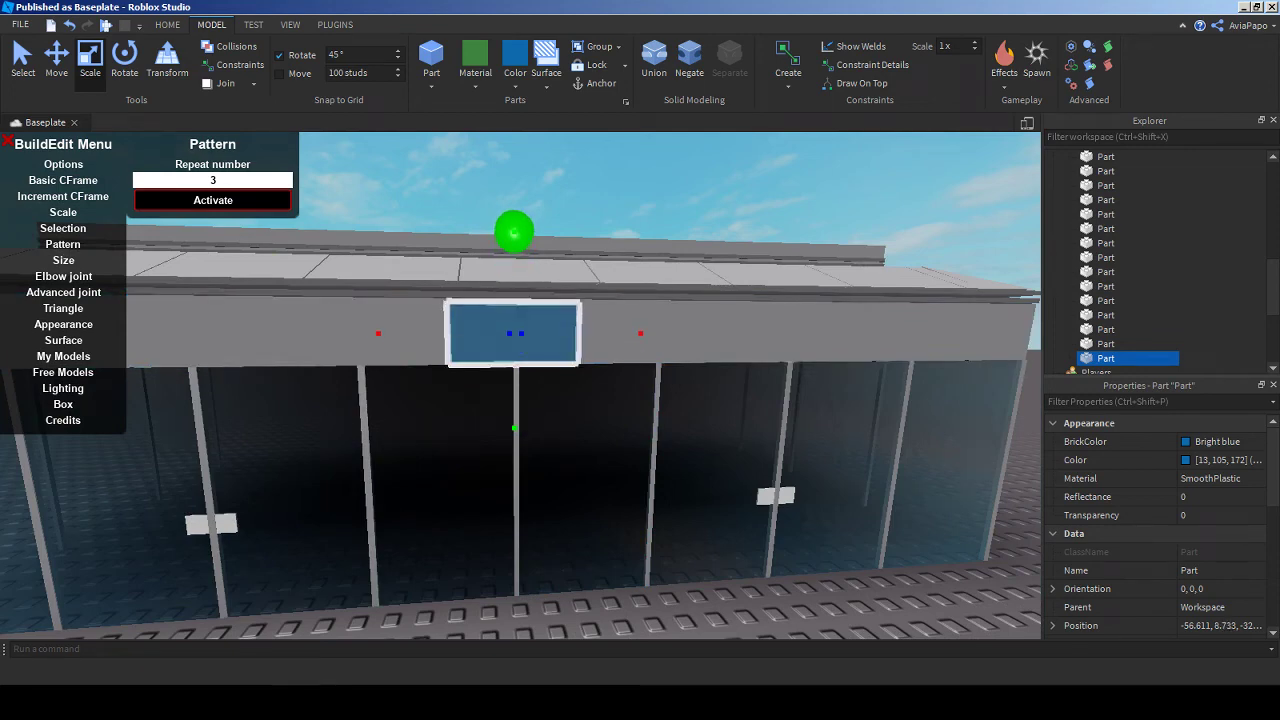
{"action": "scroll", "coordinate": [500, 340], "scroll_direction": "down", "scroll_amount": 3}
{"action": "right_click_drag", "start_coordinate": [560, 400], "coordinate": [491, 340]}
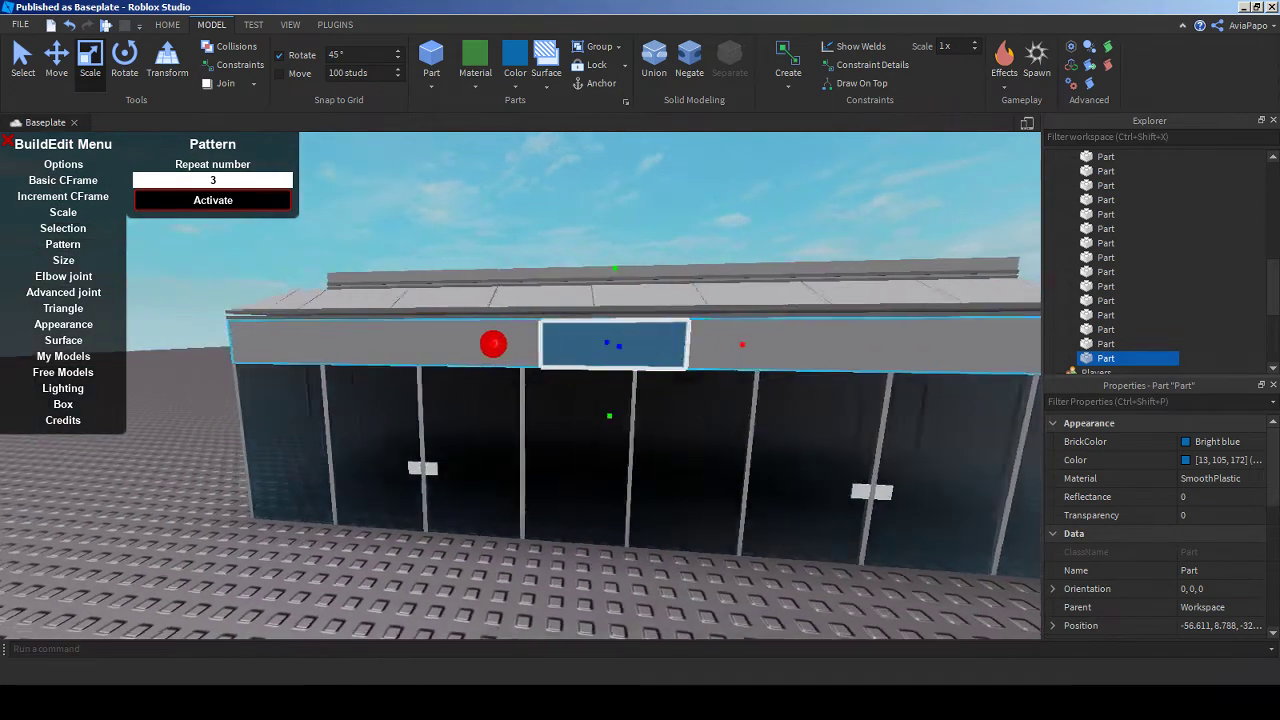
- Widen the blue panel on both sides to 18.41 studs so it spans between the two door plates
{"action": "left_click_drag", "start_coordinate": [491, 340], "coordinate": [441, 343]}
{"action": "scroll", "coordinate": [441, 343], "scroll_direction": "down", "scroll_amount": 2}
{"action": "right_click_drag", "start_coordinate": [441, 343], "coordinate": [560, 345]}
{"action": "left_click_drag", "start_coordinate": [666, 343], "coordinate": [742, 346]}
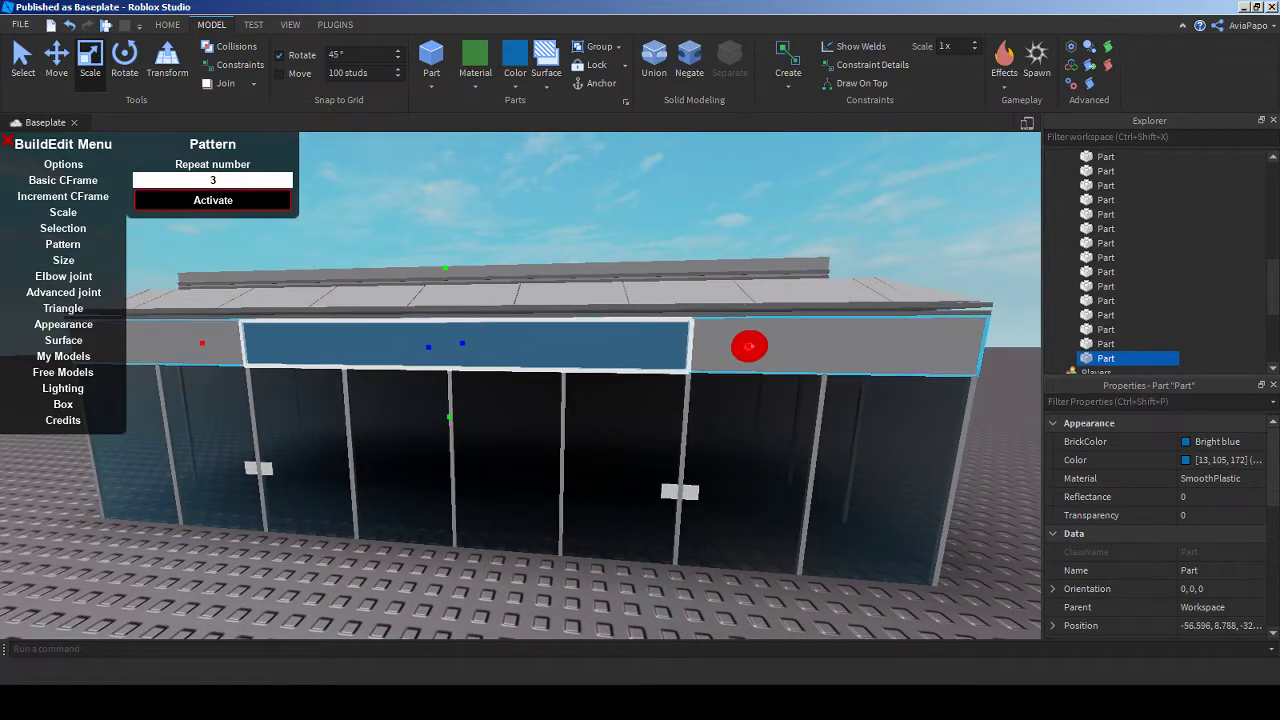
{"action": "scroll", "coordinate": [520, 386], "scroll_direction": "down", "scroll_amount": 3}
{"action": "left_click", "coordinate": [600, 560]}
{"action": "scroll", "coordinate": [520, 386], "scroll_direction": "up", "scroll_amount": 4}
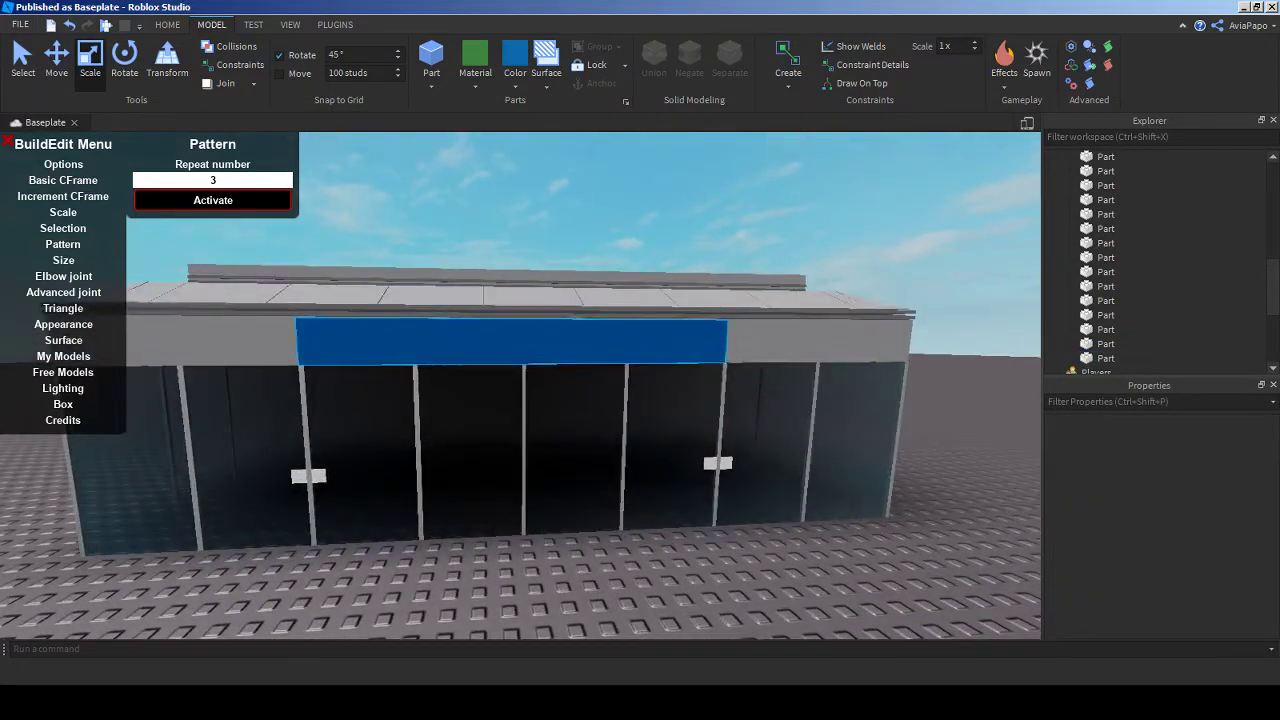
- Insert a ScreenGui into the blue sign part and add a TextLabel inside it
{"action": "left_click", "coordinate": [1105, 358]}
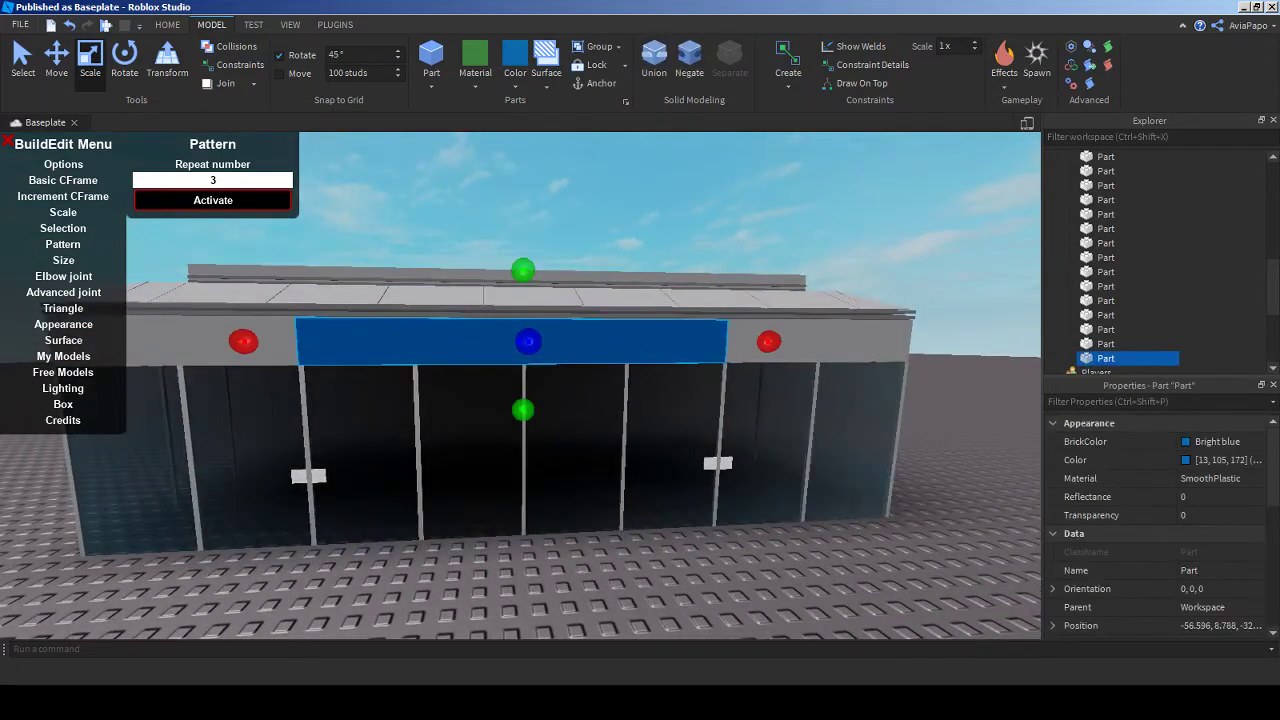
{"action": "right_click", "coordinate": [1125, 314]}
{"action": "mouse_move", "coordinate": [1142, 307]}
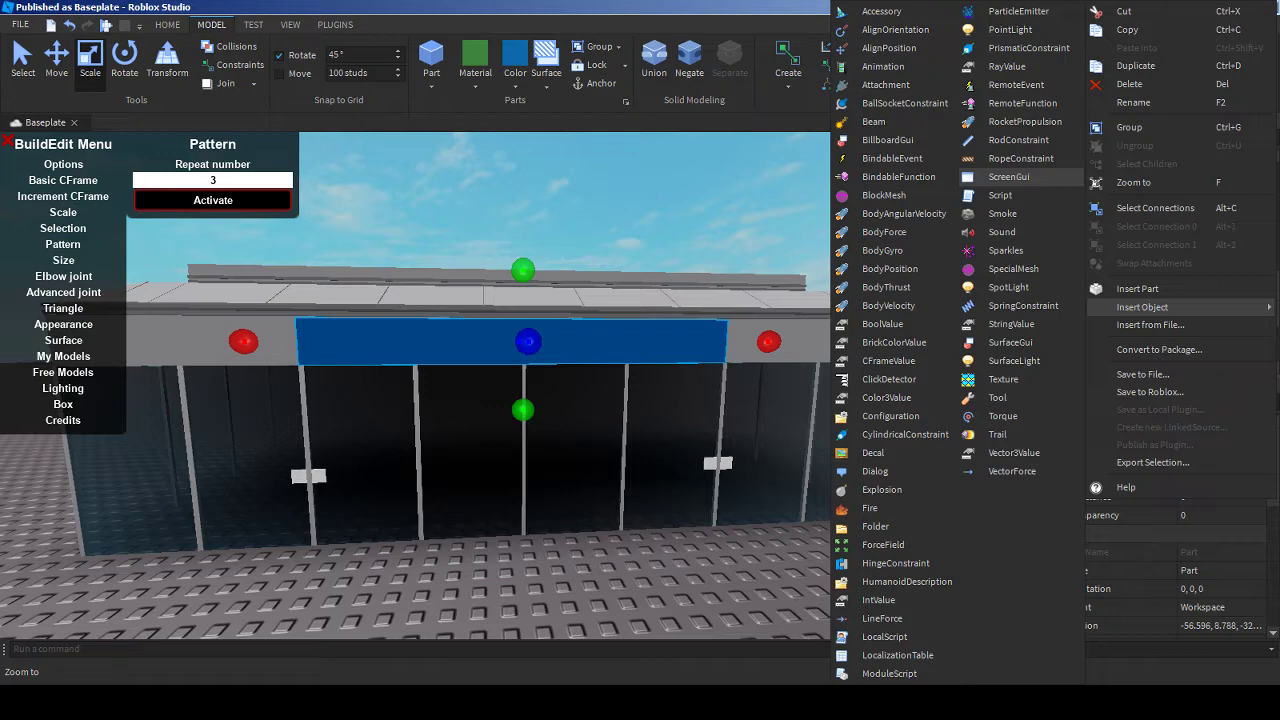
{"action": "left_click", "coordinate": [1009, 176]}
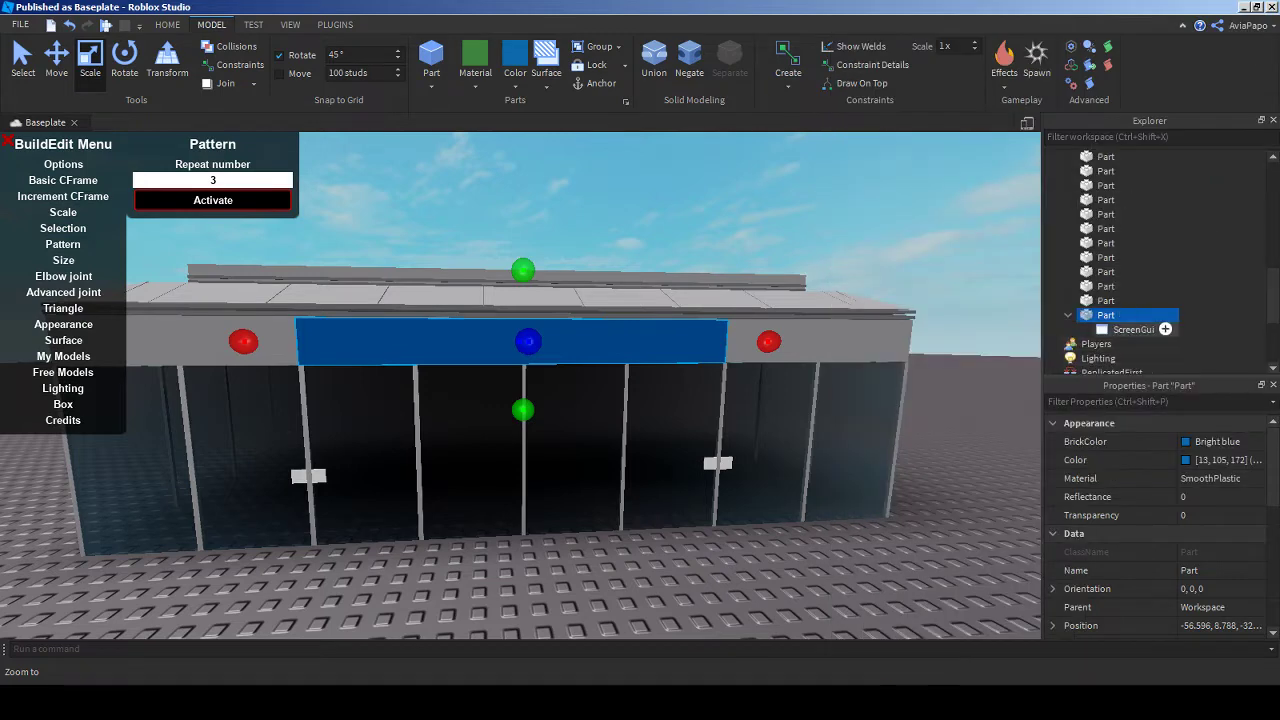
{"action": "right_click", "coordinate": [1133, 329]}
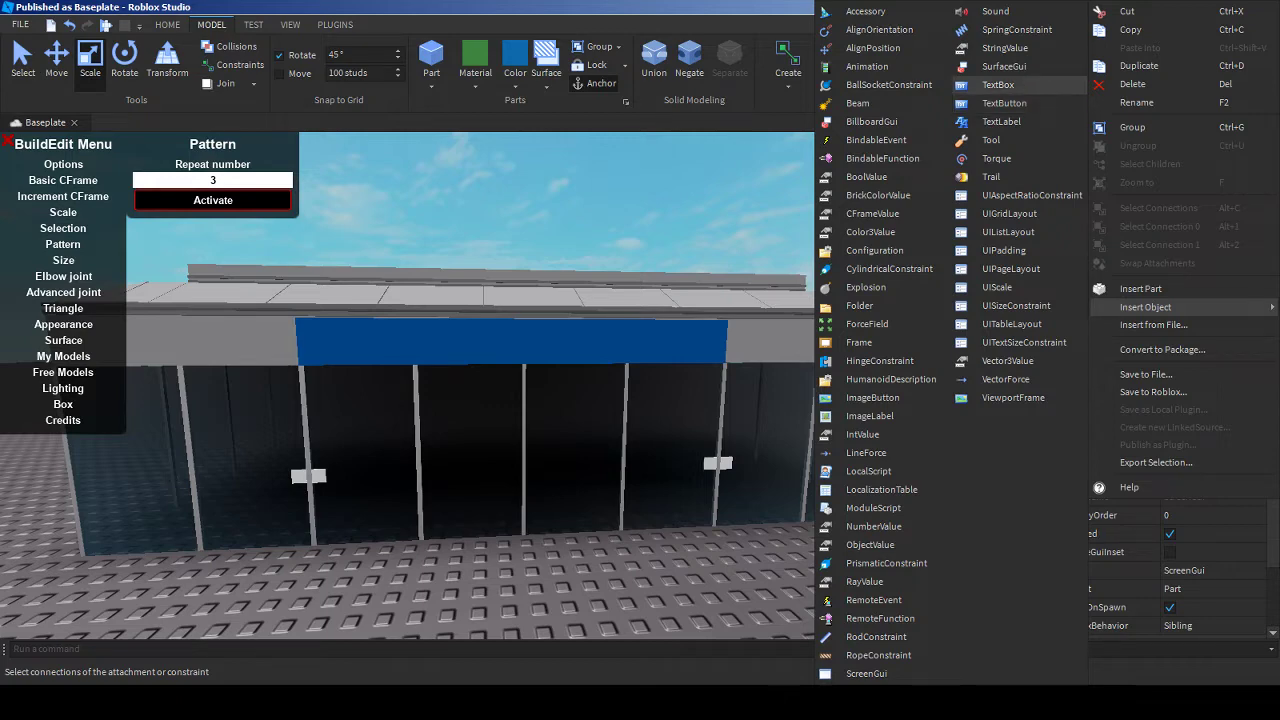
{"action": "key", "text": "Escape"}
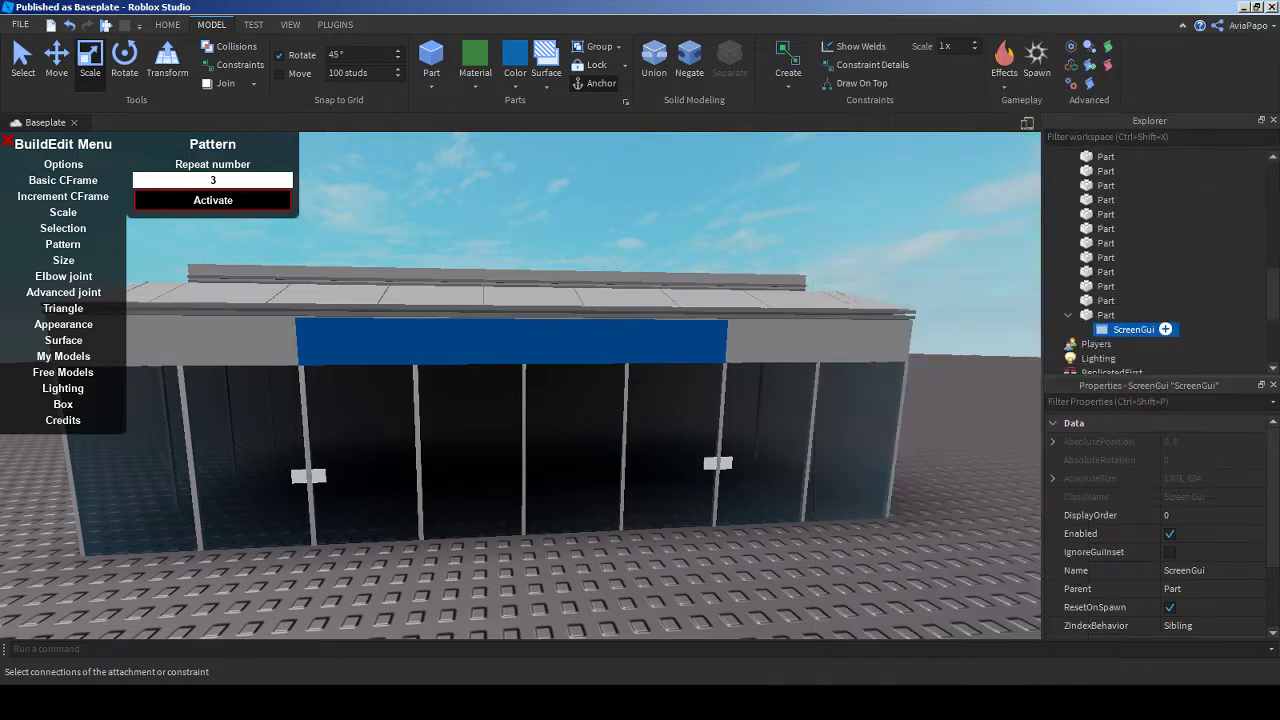
{"action": "left_click", "coordinate": [1148, 343]}
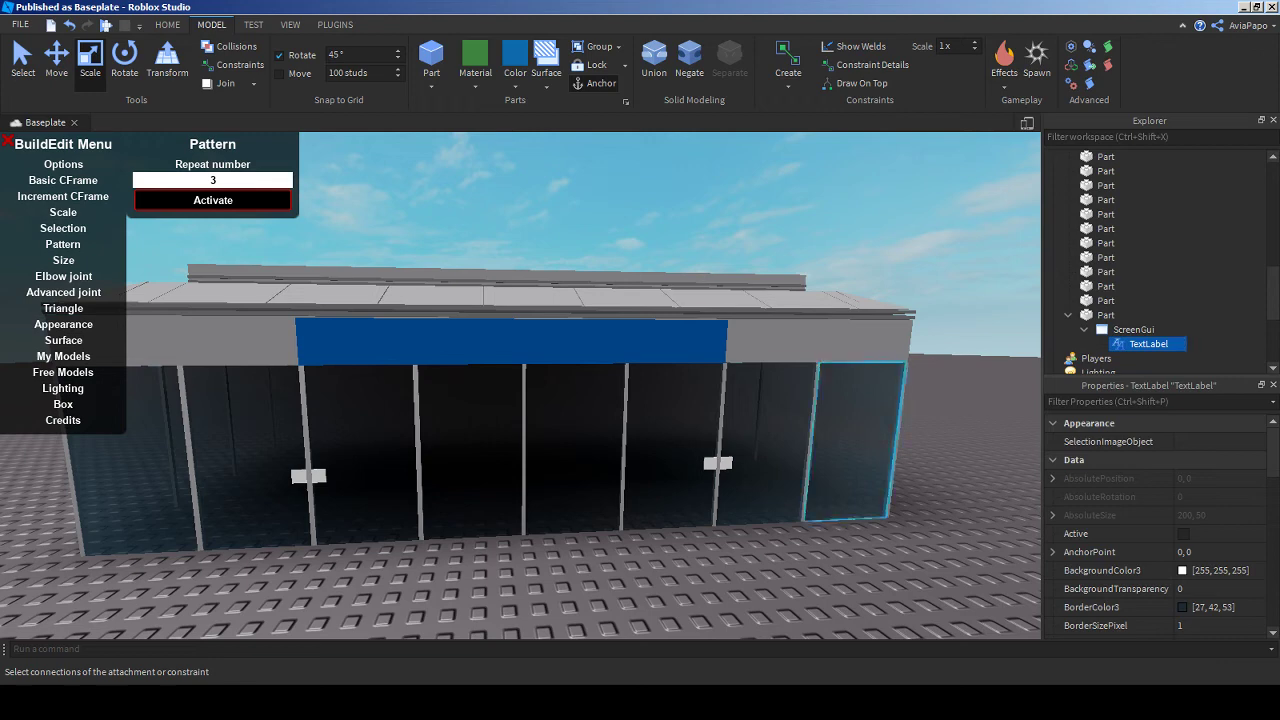
- Look through the TextLabel's text and localization properties, and try AutoLocalize off before restoring it
{"action": "scroll", "coordinate": [1150, 551], "scroll_direction": "down", "scroll_amount": 3}
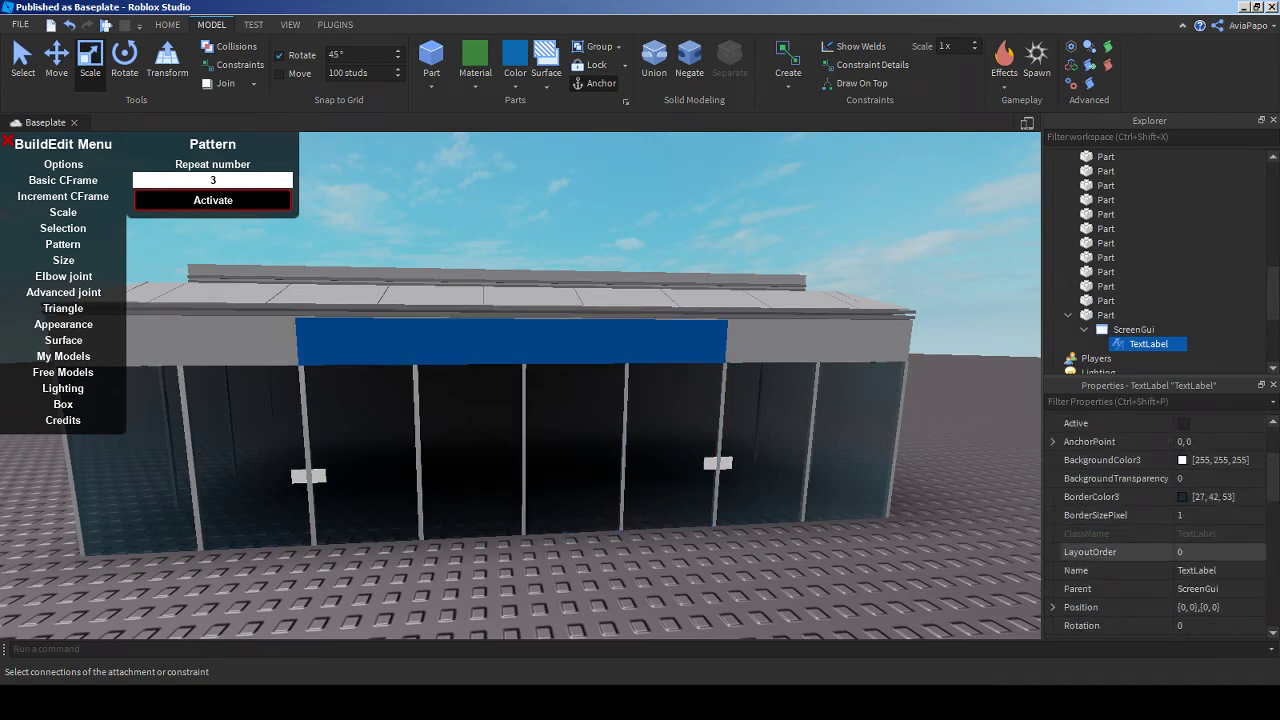
{"action": "scroll", "coordinate": [1150, 560], "scroll_direction": "up", "scroll_amount": 2}
{"action": "scroll", "coordinate": [1150, 589], "scroll_direction": "down", "scroll_amount": 8}
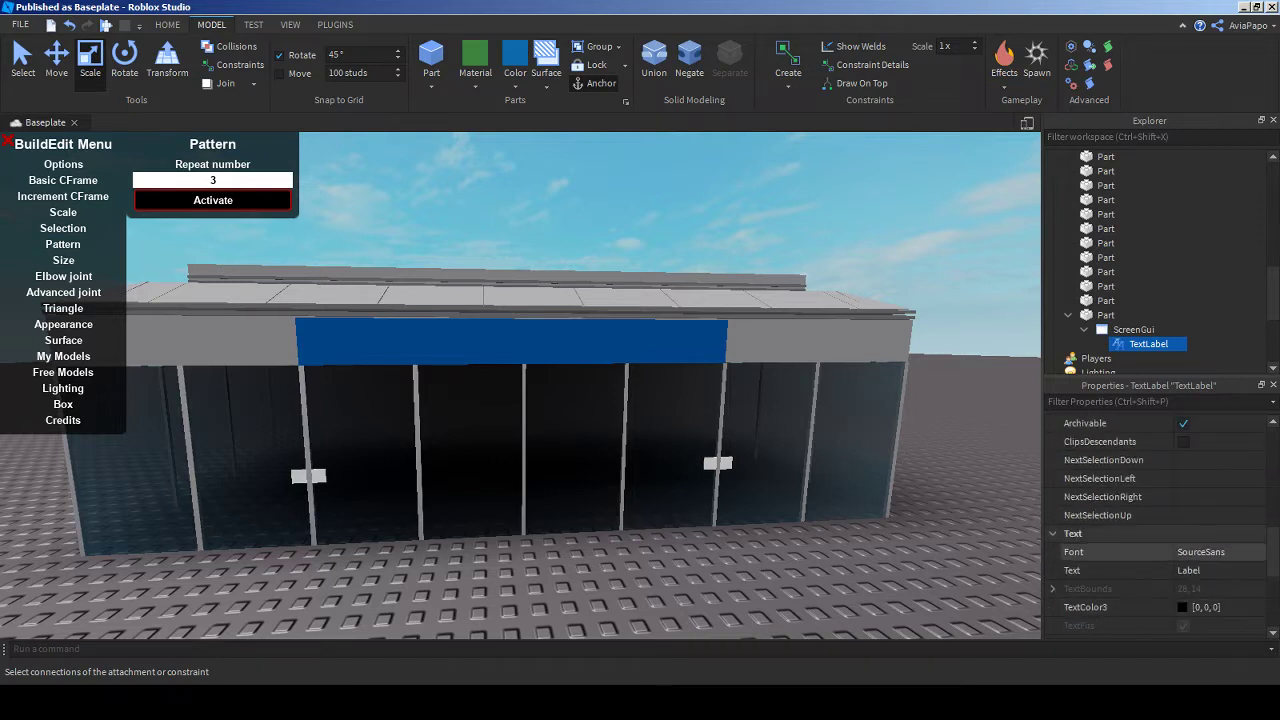
{"action": "scroll", "coordinate": [1150, 560], "scroll_direction": "down", "scroll_amount": 6}
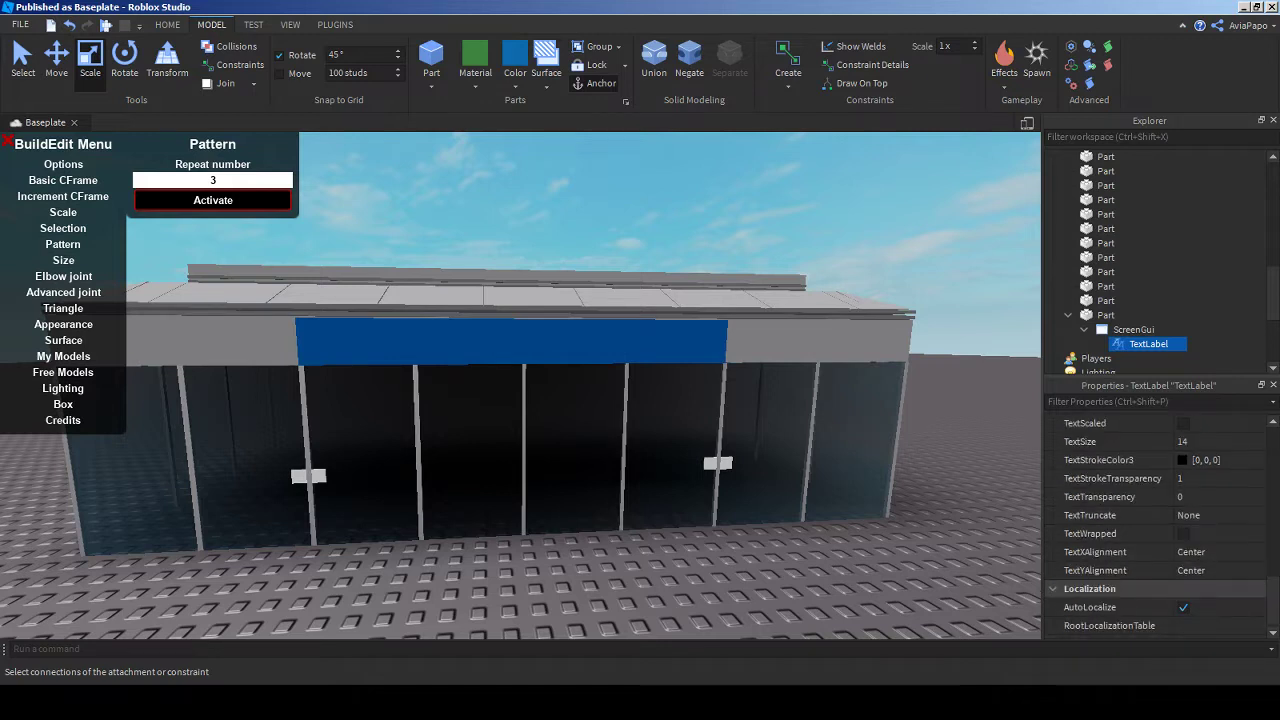
{"action": "scroll", "coordinate": [1150, 600], "scroll_direction": "up", "scroll_amount": 3}
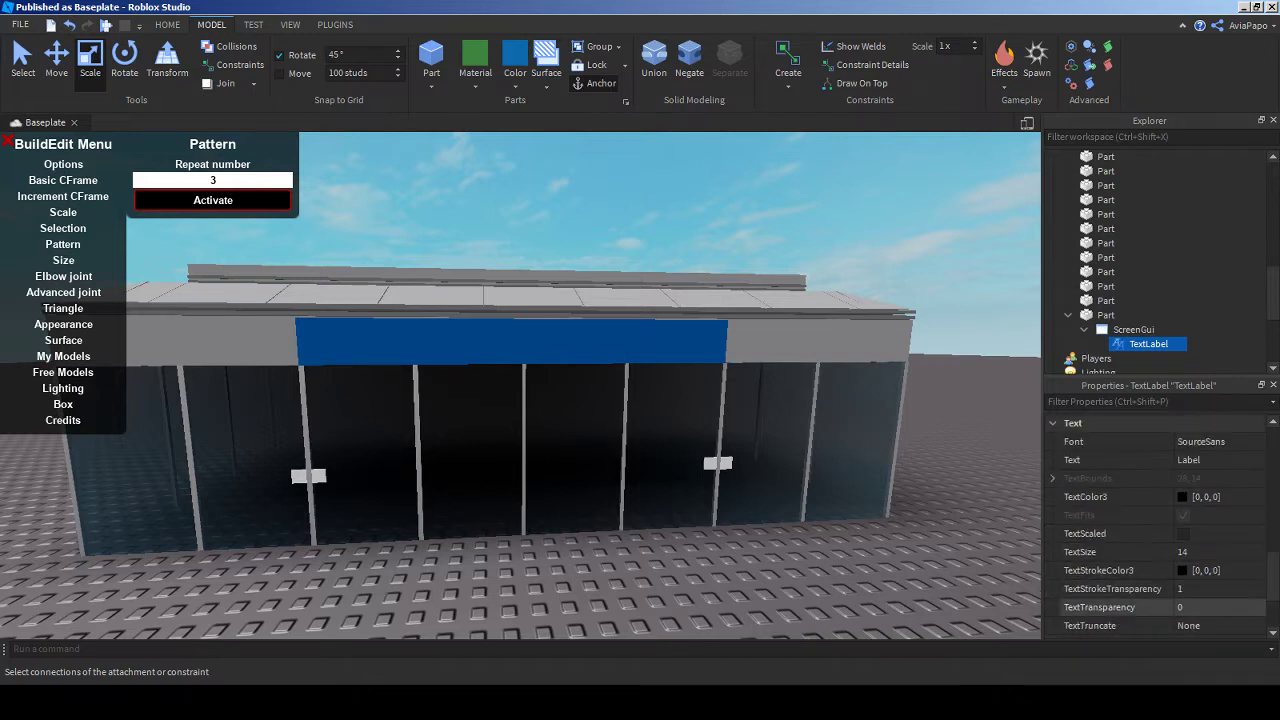
{"action": "scroll", "coordinate": [1150, 595], "scroll_direction": "down", "scroll_amount": 2}
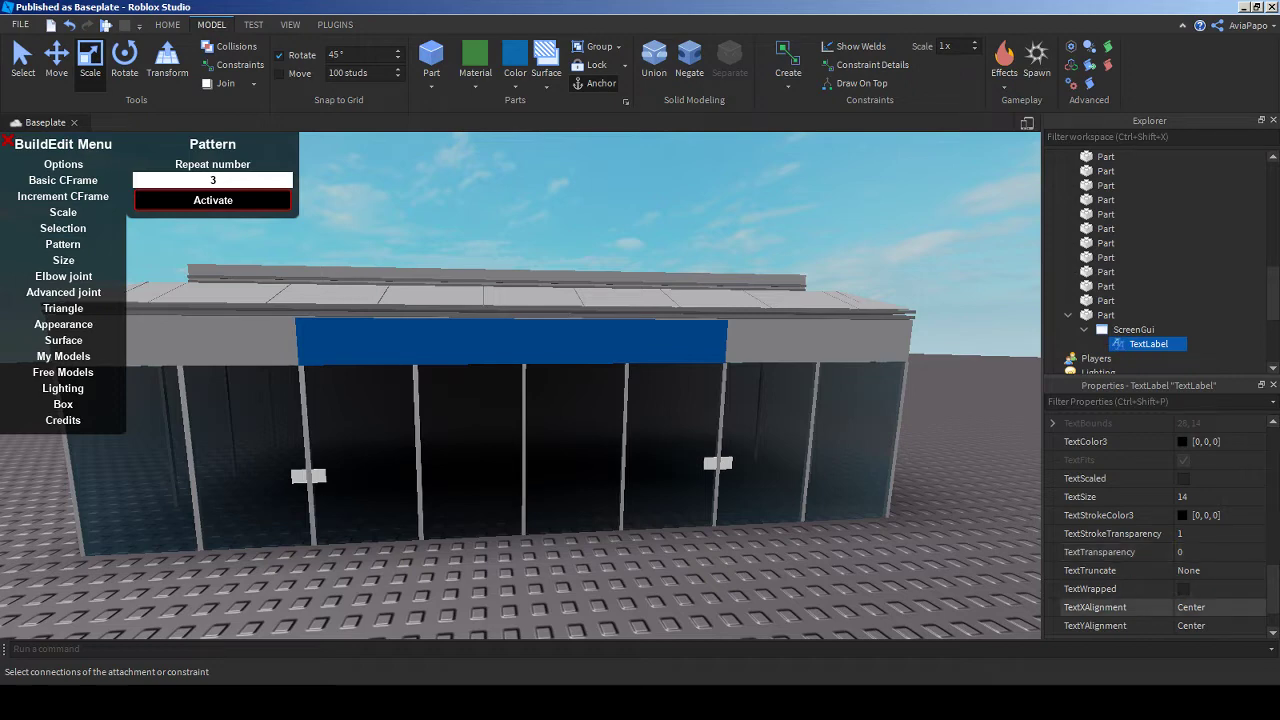
{"action": "scroll", "coordinate": [1150, 600], "scroll_direction": "down", "scroll_amount": 2}
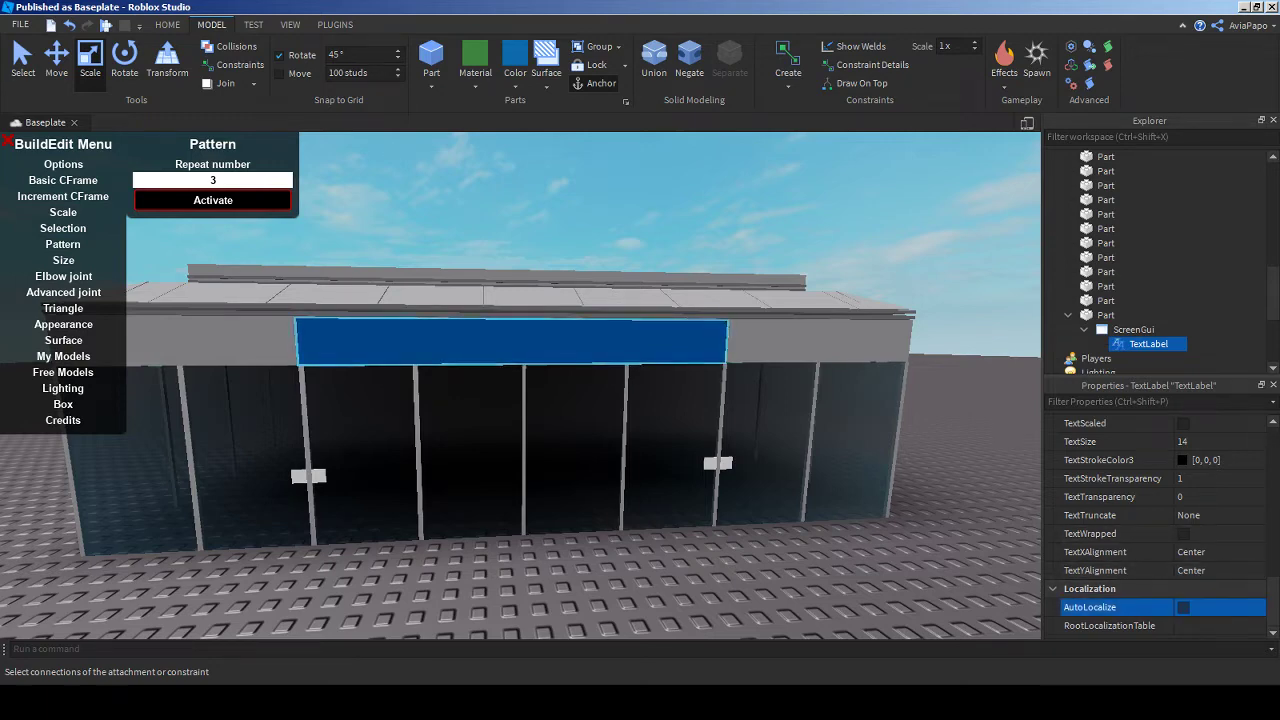
{"action": "left_click", "coordinate": [510, 340]}
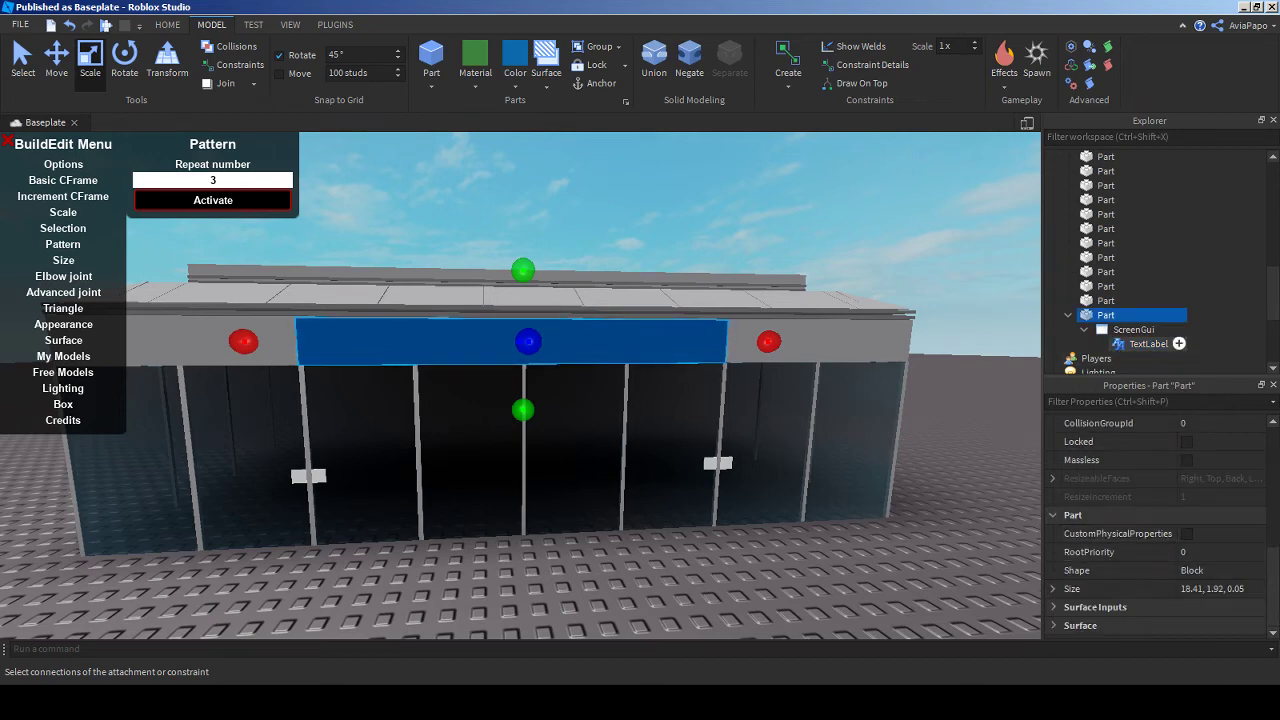
{"action": "left_click", "coordinate": [1148, 343]}
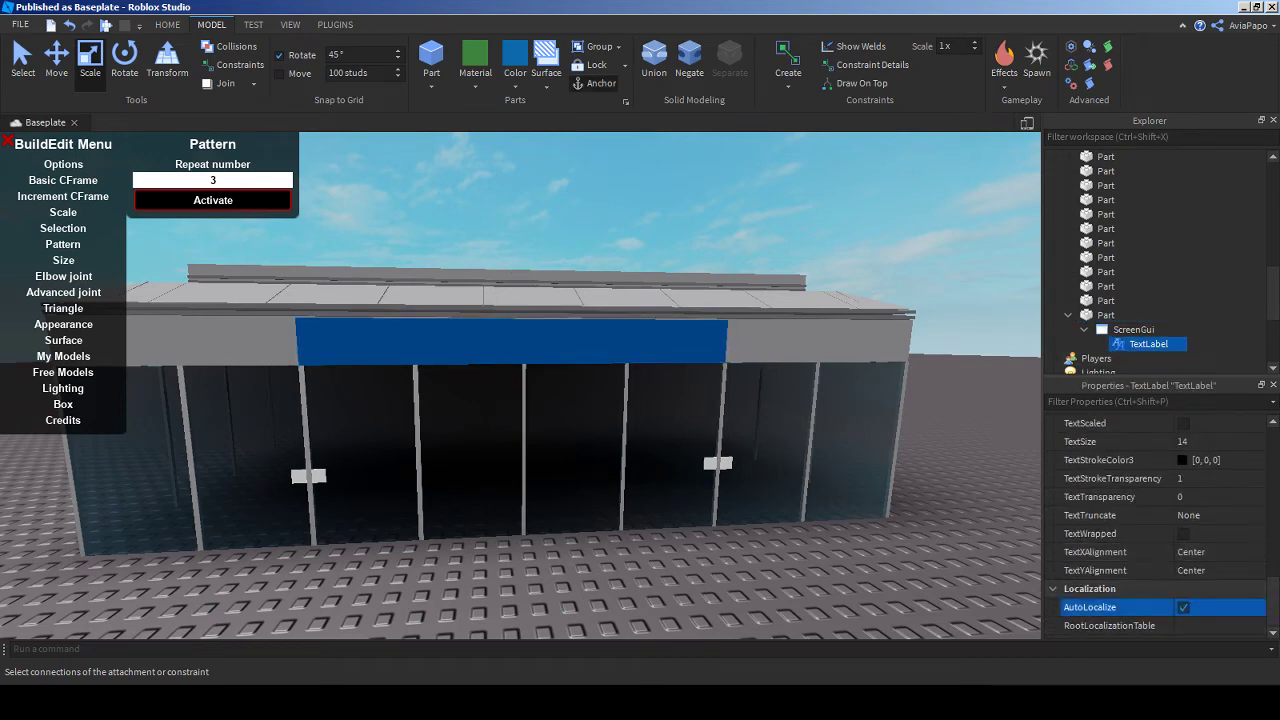
- Review the TextLabel's text, behavior and data properties, including its size, position and background color
{"action": "scroll", "coordinate": [1155, 525], "scroll_direction": "up", "scroll_amount": 3}
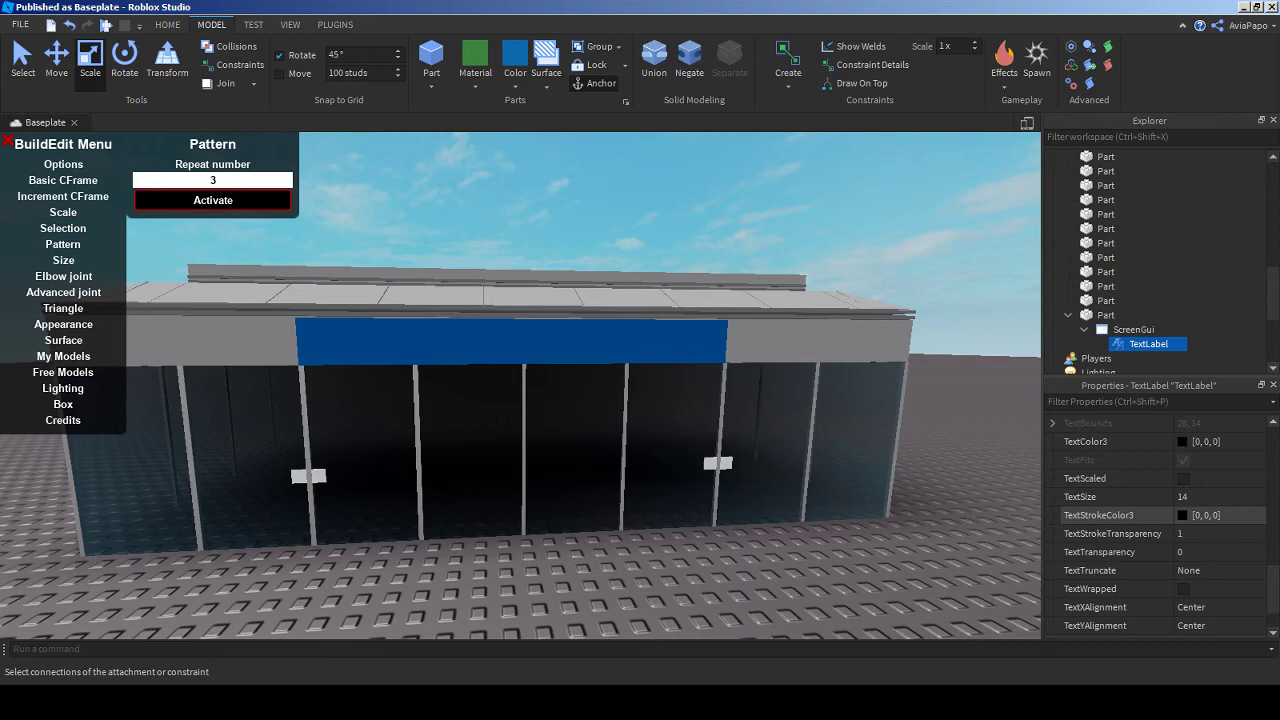
{"action": "scroll", "coordinate": [1110, 551], "scroll_direction": "up", "scroll_amount": 5}
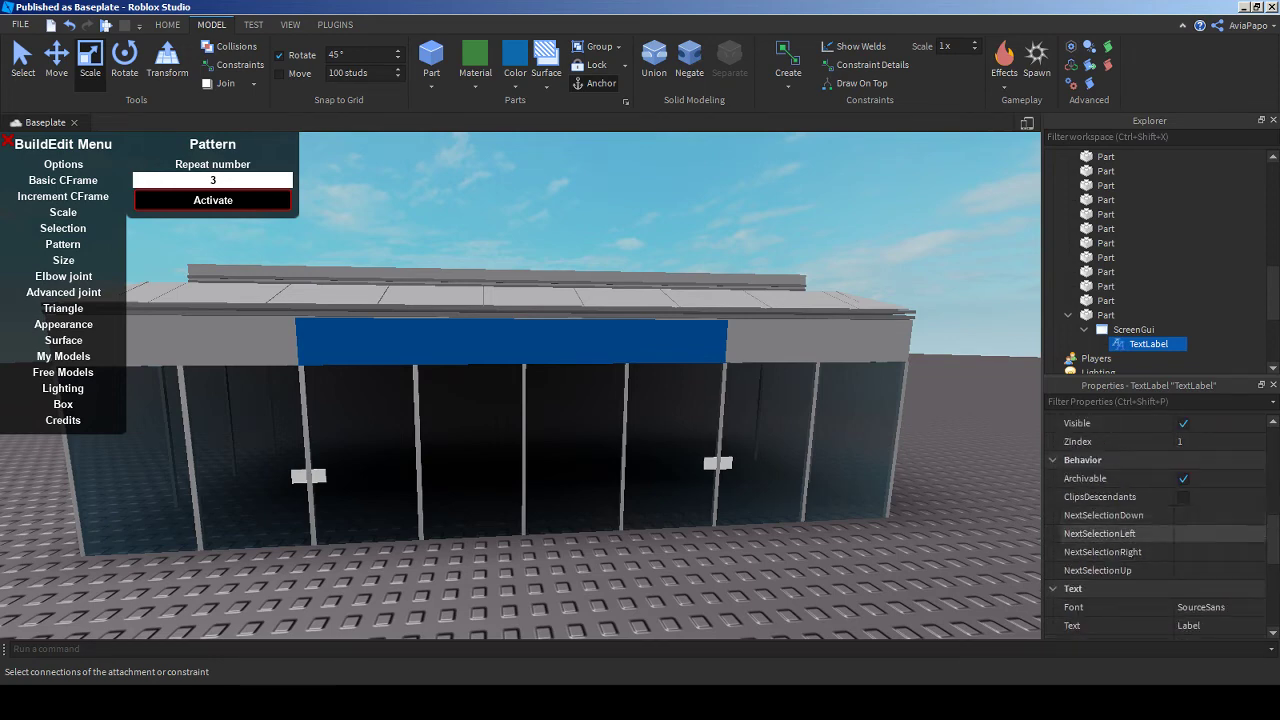
{"action": "scroll", "coordinate": [1110, 551], "scroll_direction": "up", "scroll_amount": 2}
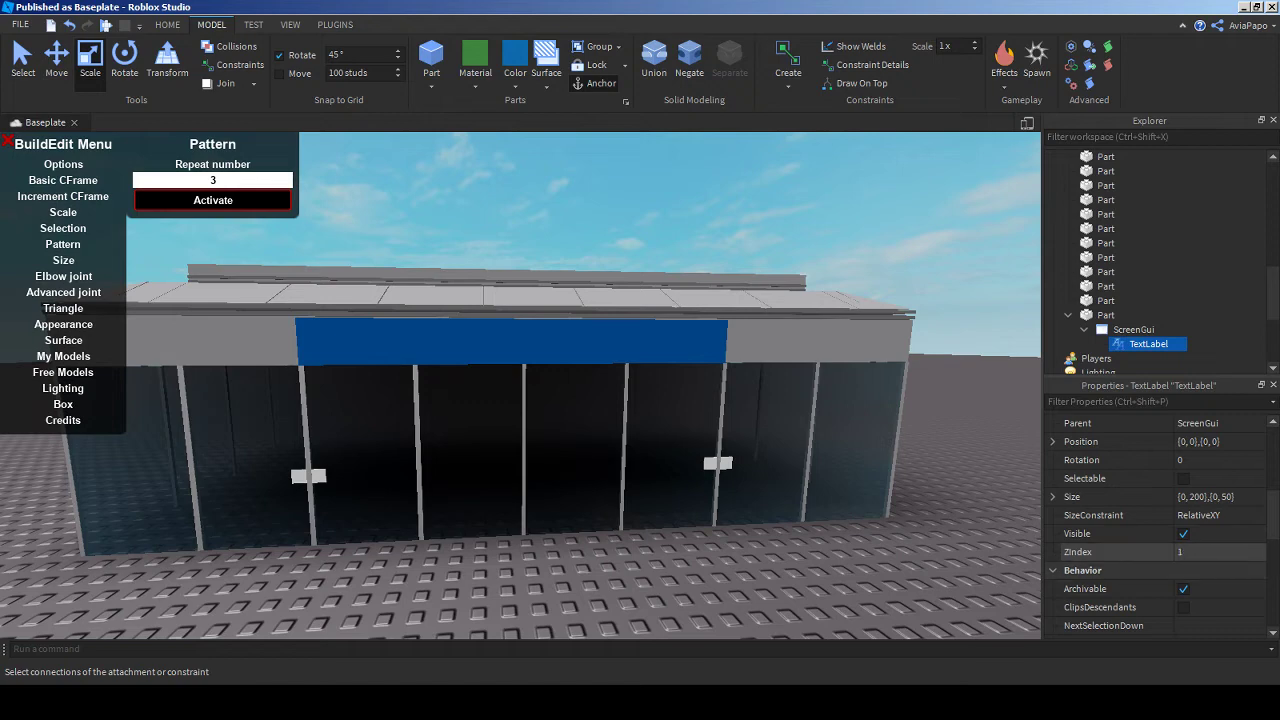
{"action": "scroll", "coordinate": [1110, 533], "scroll_direction": "up", "scroll_amount": 2}
{"action": "scroll", "coordinate": [1150, 540], "scroll_direction": "down", "scroll_amount": 1}
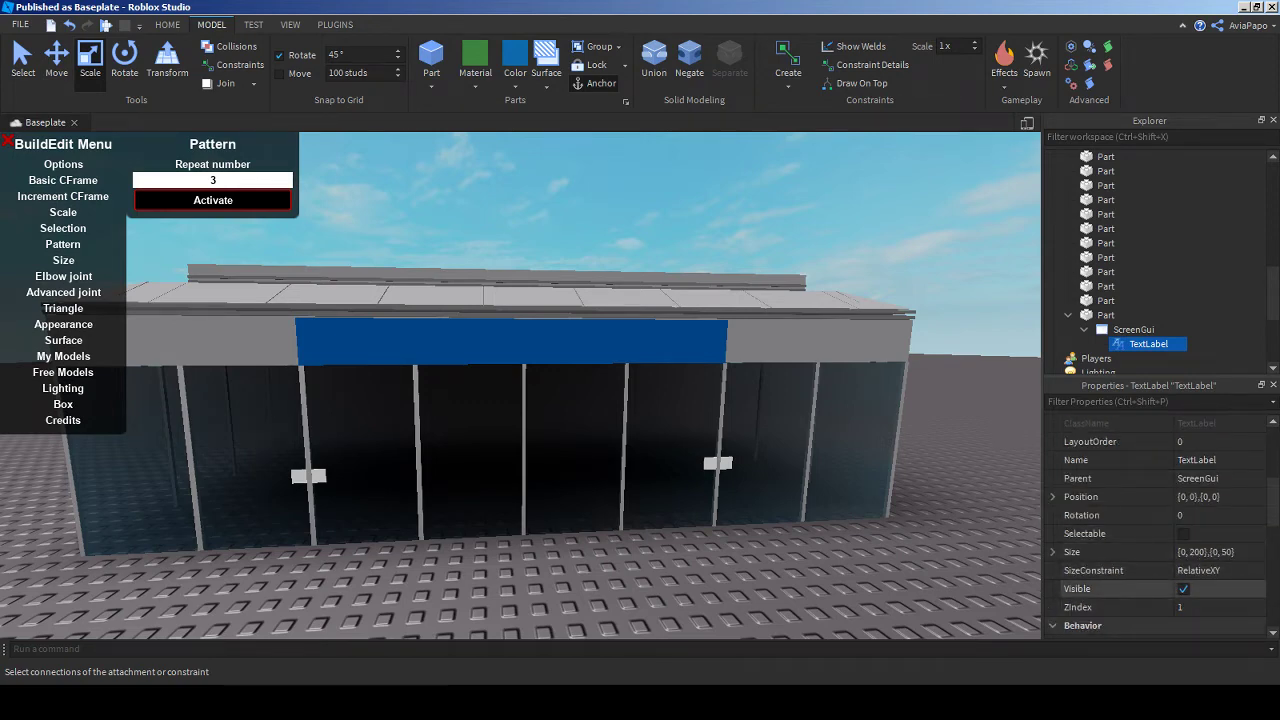
{"action": "scroll", "coordinate": [1150, 540], "scroll_direction": "up", "scroll_amount": 1}
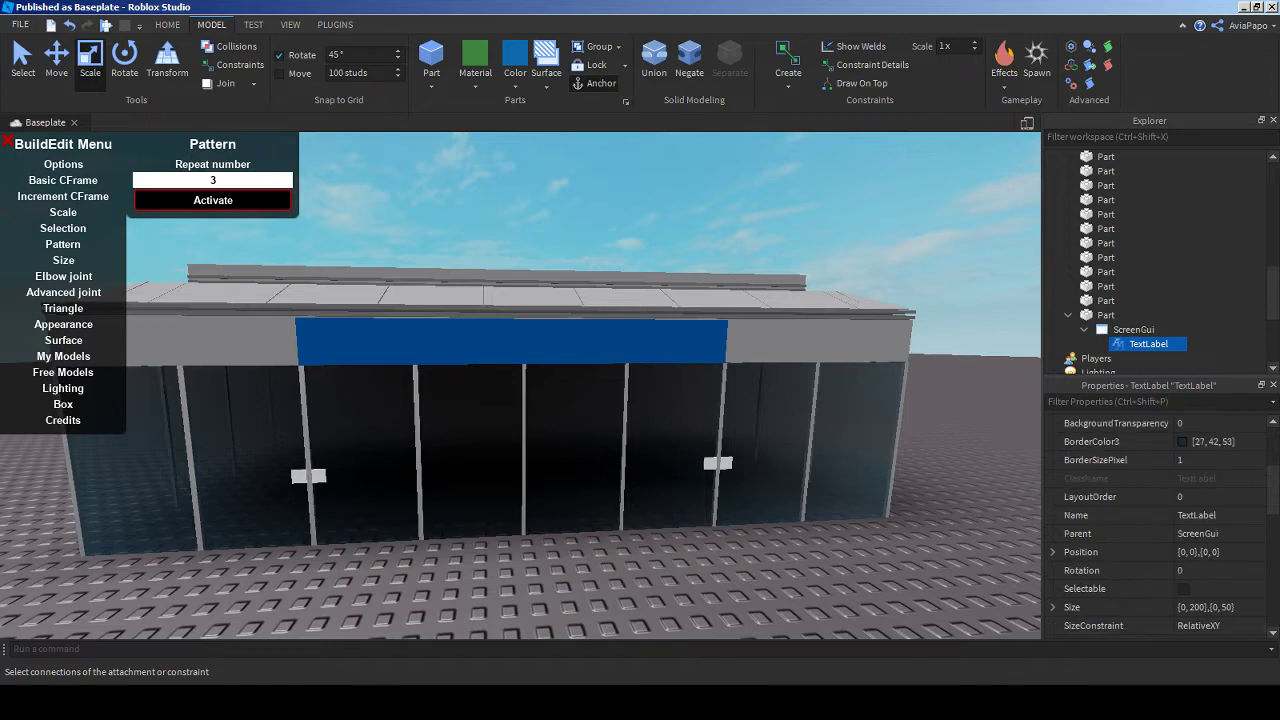
{"action": "scroll", "coordinate": [1150, 515], "scroll_direction": "up", "scroll_amount": 2}
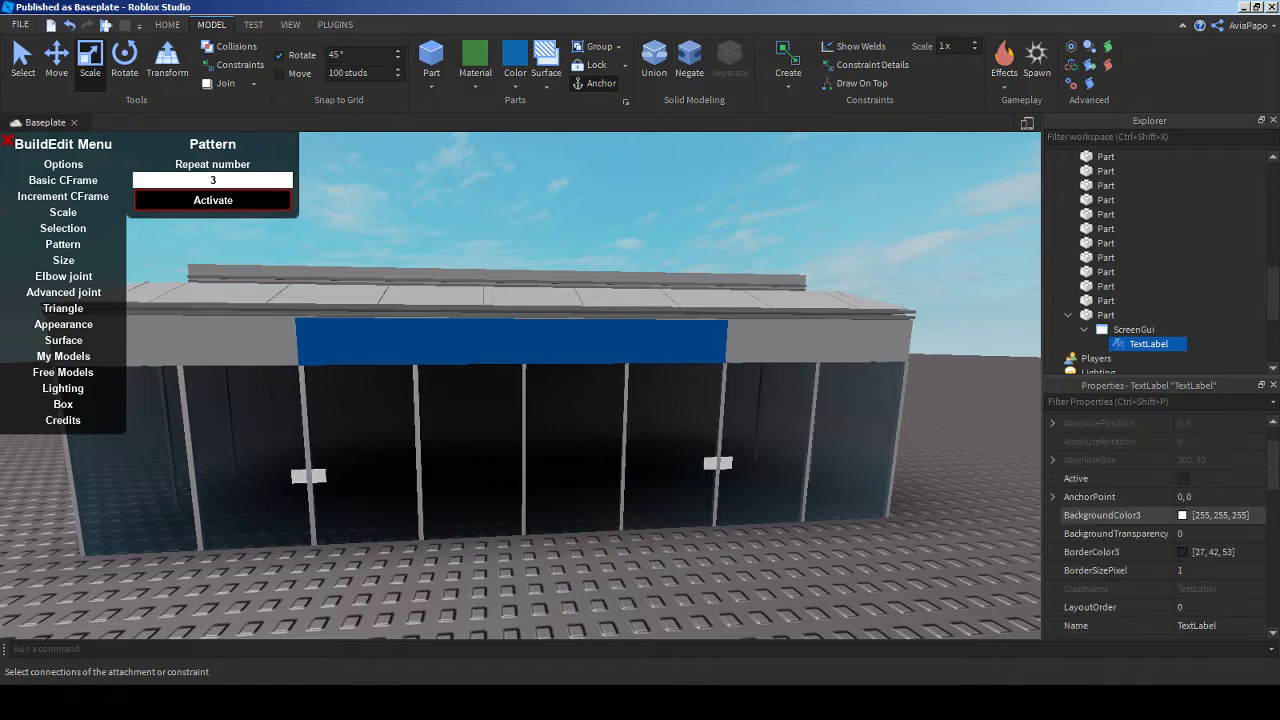
- Try pulling the blue sign panel out from the fascia and thickening it, and undo the changes
{"action": "left_click", "coordinate": [1106, 315]}
{"action": "key", "text": "f"}
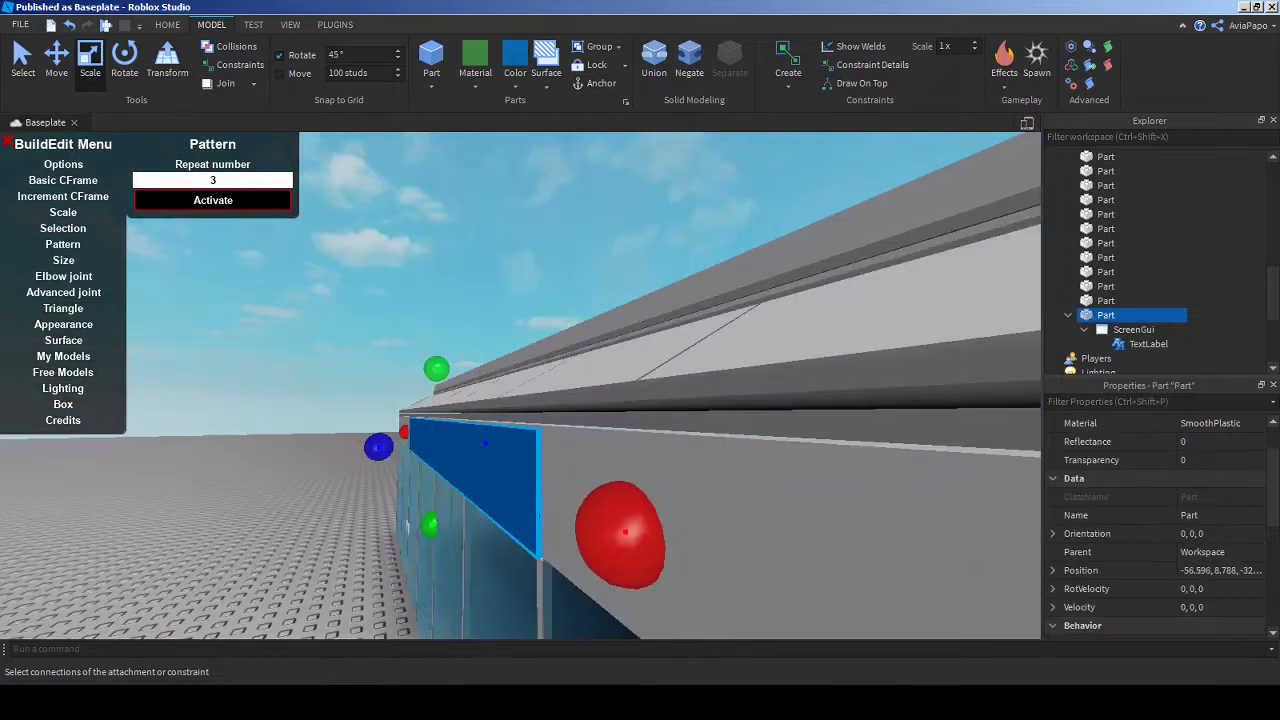
{"action": "right_click_drag", "start_coordinate": [520, 385], "coordinate": [520, 385]}
{"action": "key", "text": "ctrl+2"}
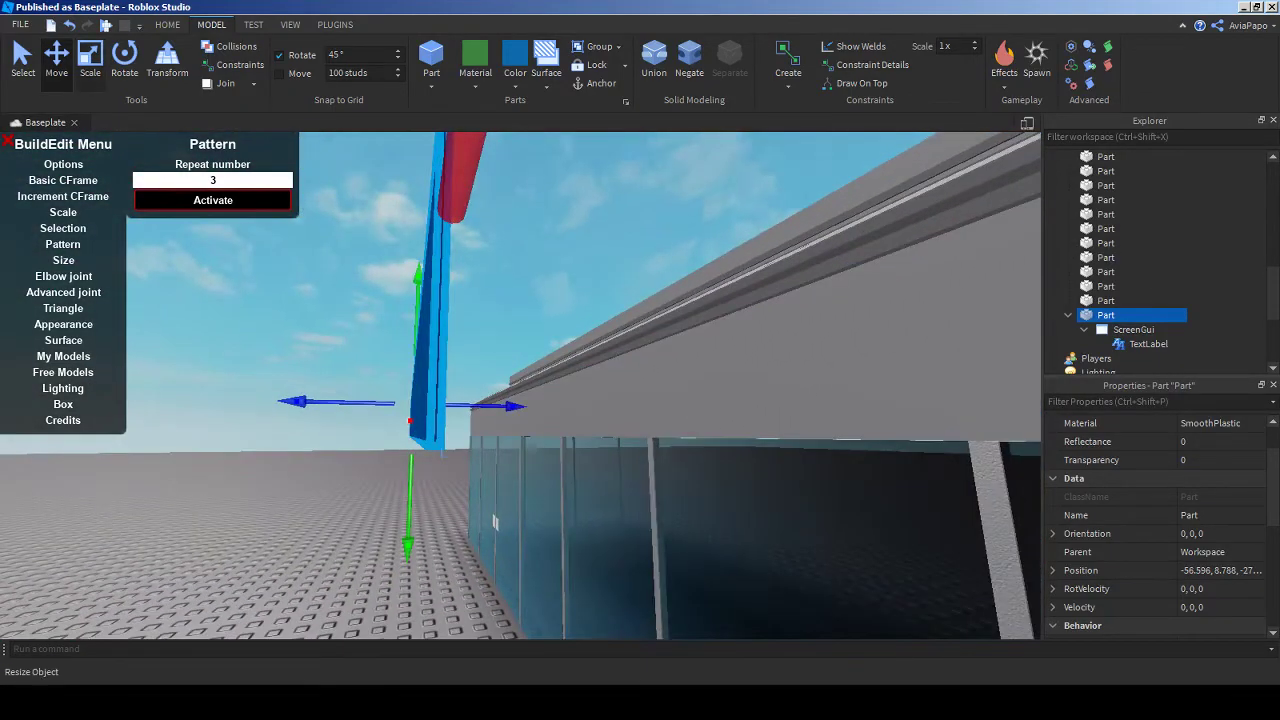
{"action": "key", "text": "ctrl+3"}
{"action": "mouse_move", "coordinate": [493, 522]}
{"action": "right_mouse_down"}
{"action": "mouse_move", "coordinate": [506, 504]}
{"action": "mouse_move", "coordinate": [500, 542]}
{"action": "right_mouse_up"}
{"action": "key", "text": "ctrl+z"}
{"action": "key", "text": "ctrl+y"}
{"action": "left_click", "coordinate": [500, 542]}
{"action": "scroll", "coordinate": [500, 542], "scroll_direction": "down", "scroll_amount": 5}
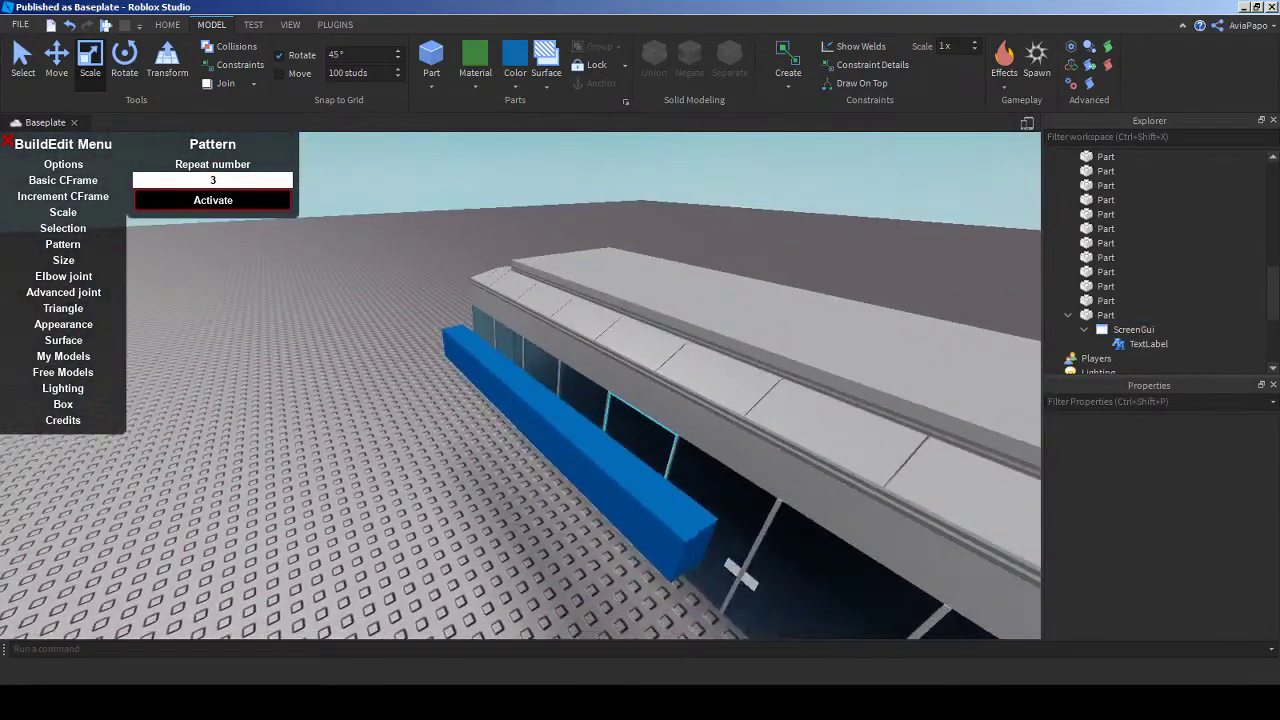
{"action": "left_click", "coordinate": [488, 390]}
{"action": "right_click_drag", "start_coordinate": [488, 403], "coordinate": [483, 407]}
{"action": "left_click", "coordinate": [488, 402]}
- Replace the blue sign part's ScreenGui and label with a SurfaceGui containing a new TextLabel
{"action": "key", "text": "Delete"}
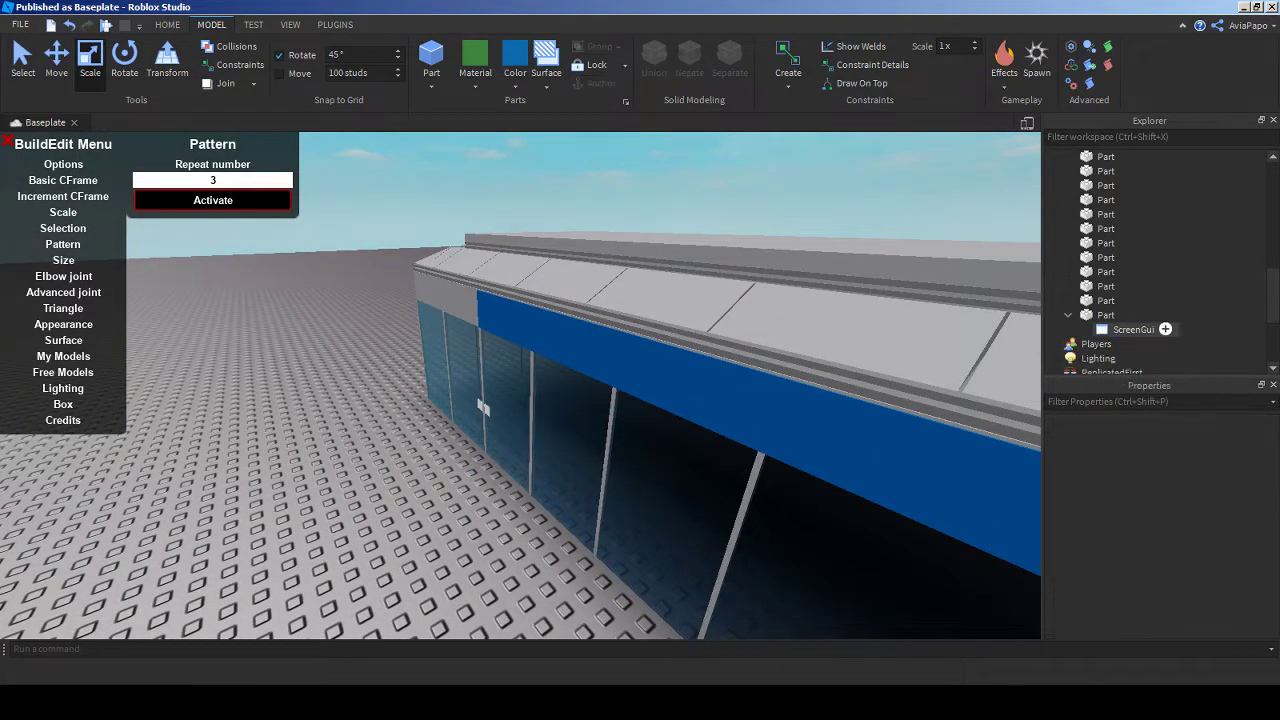
{"action": "right_click", "coordinate": [1100, 315]}
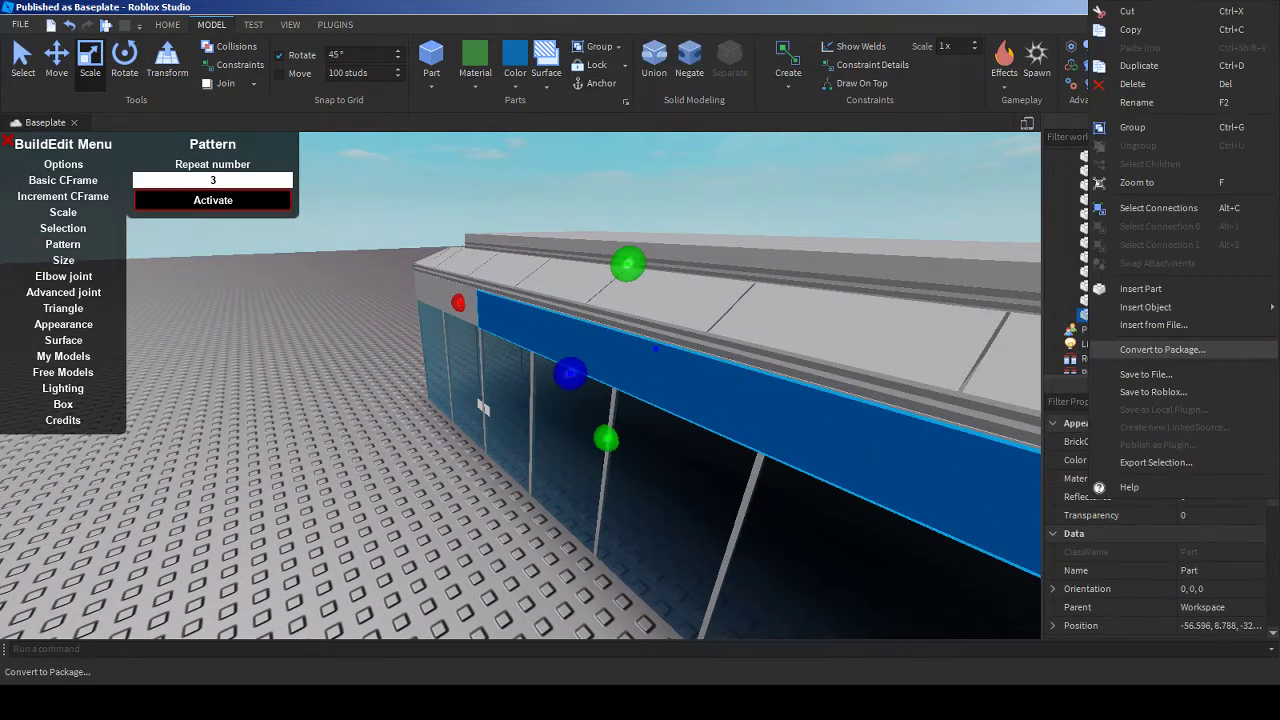
{"action": "mouse_move", "coordinate": [1145, 307]}
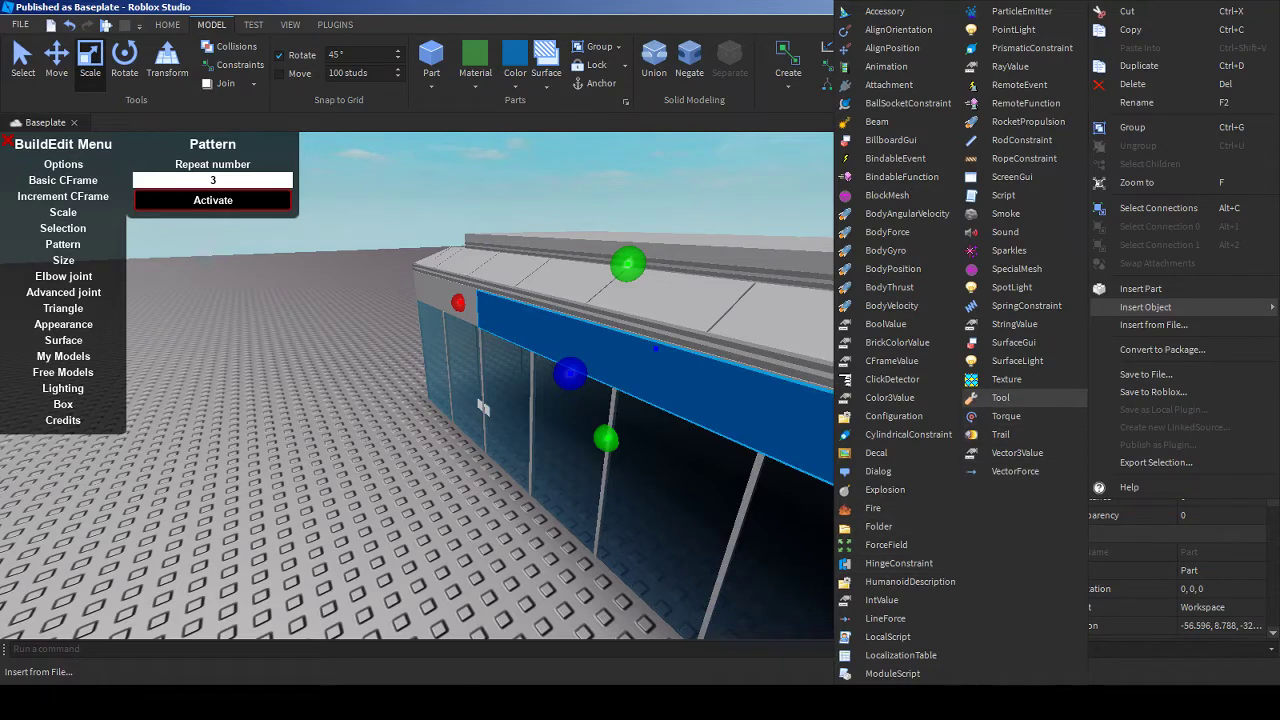
{"action": "left_click", "coordinate": [1013, 342]}
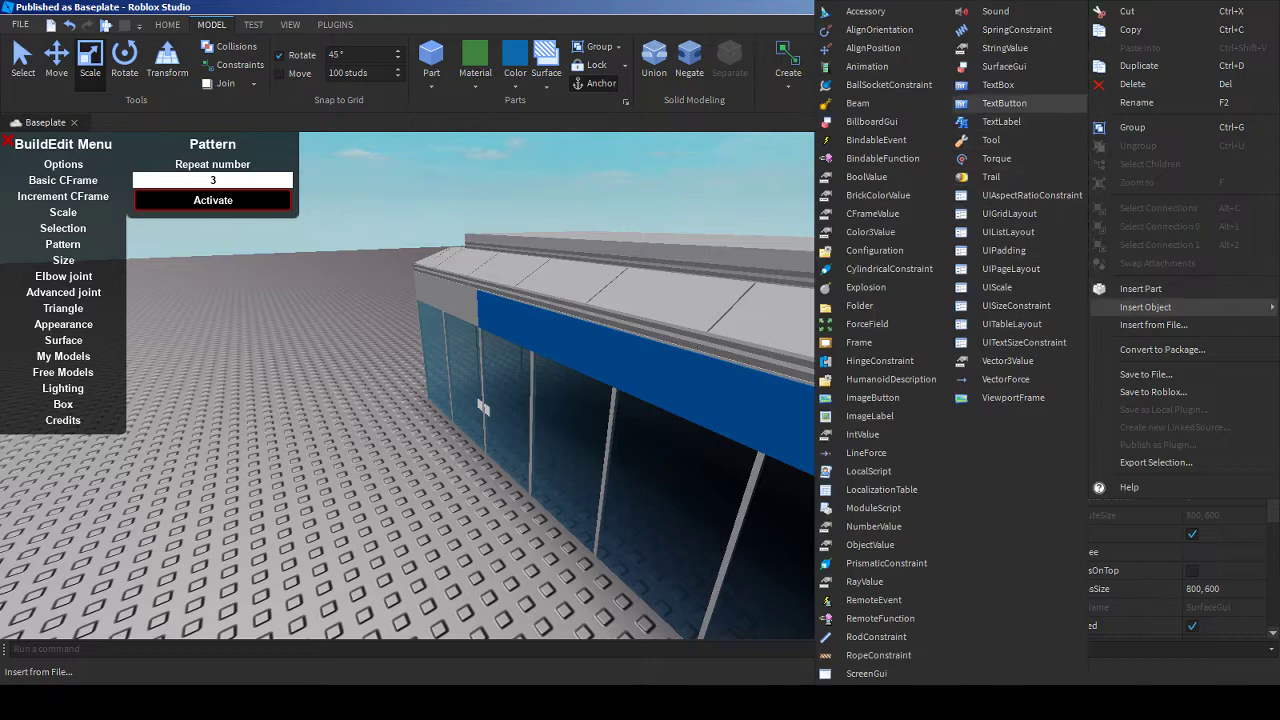
{"action": "left_click", "coordinate": [1001, 121]}
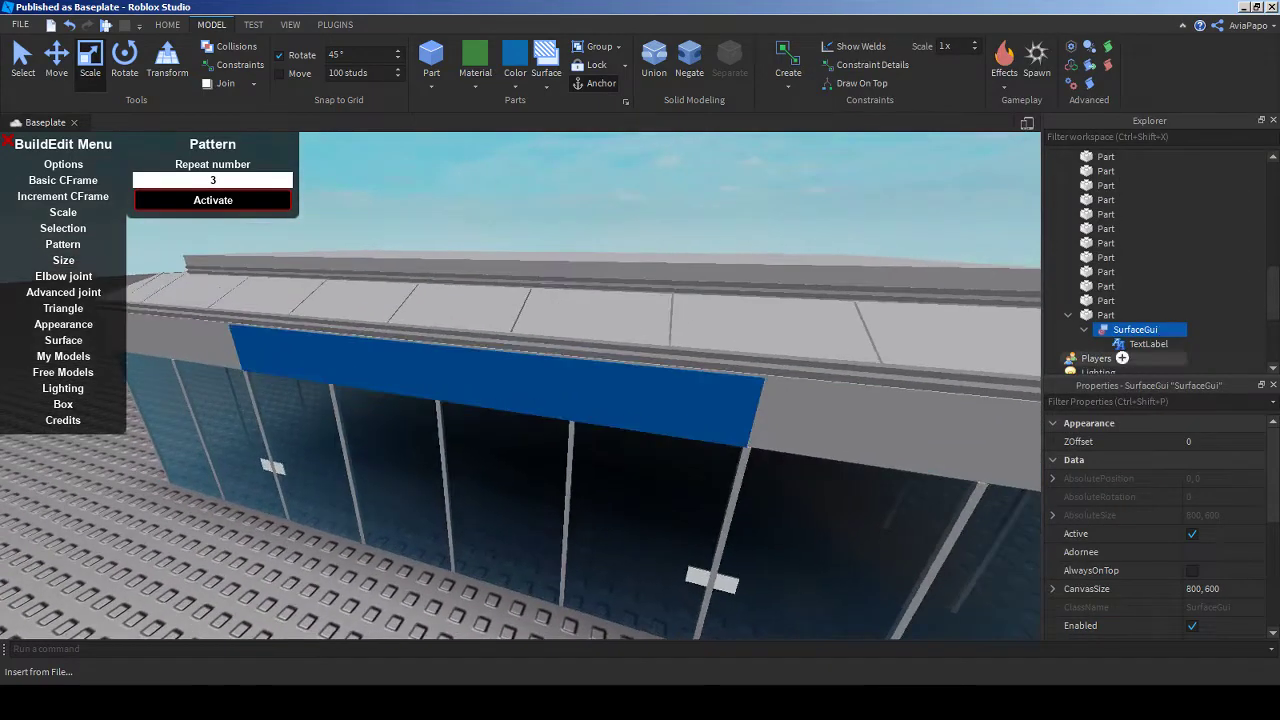
- Look through the new TextLabel's data, behavior, text and localization properties
{"action": "left_click", "coordinate": [1148, 343]}
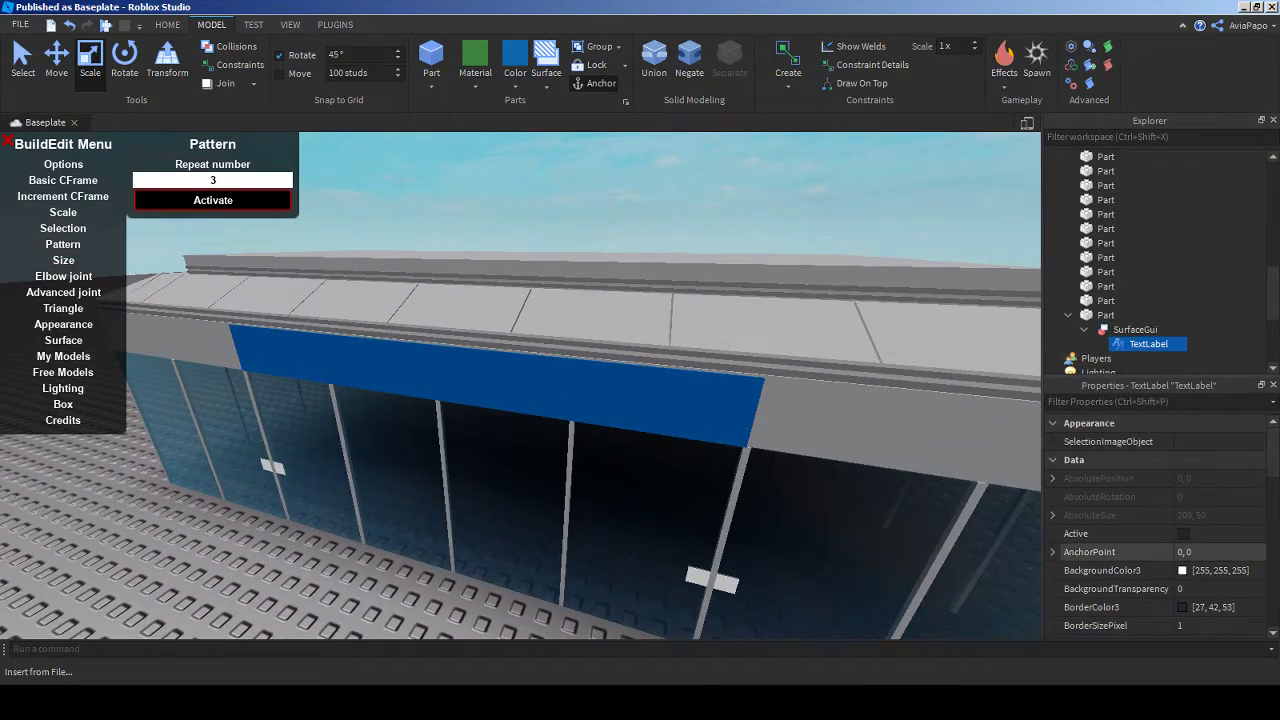
{"action": "scroll", "coordinate": [1110, 551], "scroll_direction": "down", "scroll_amount": 5}
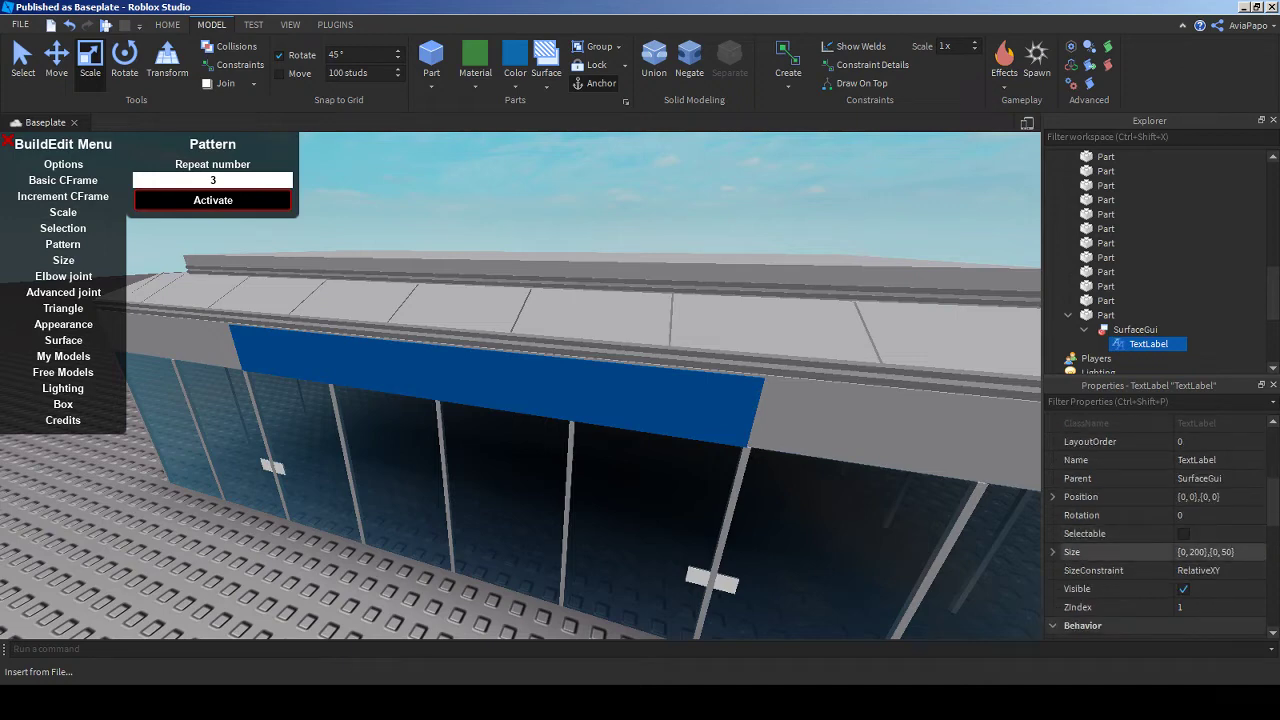
{"action": "scroll", "coordinate": [1110, 588], "scroll_direction": "down", "scroll_amount": 5}
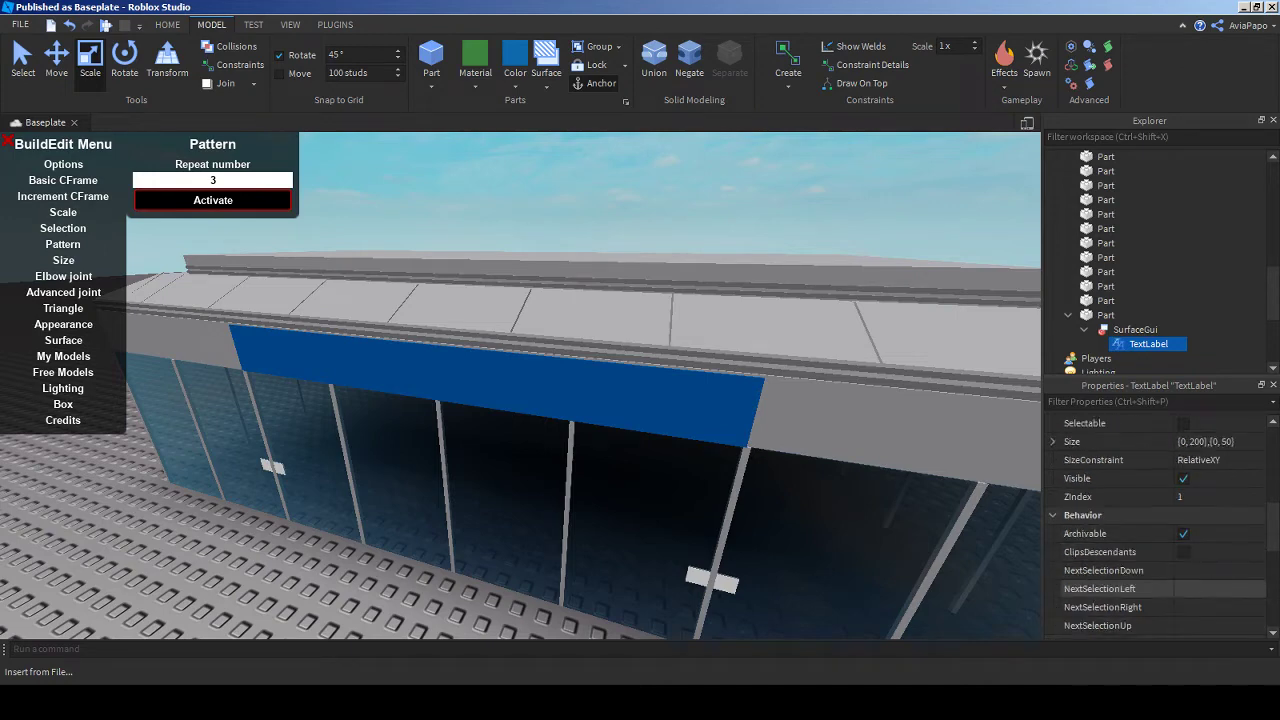
{"action": "scroll", "coordinate": [1110, 588], "scroll_direction": "down", "scroll_amount": 5}
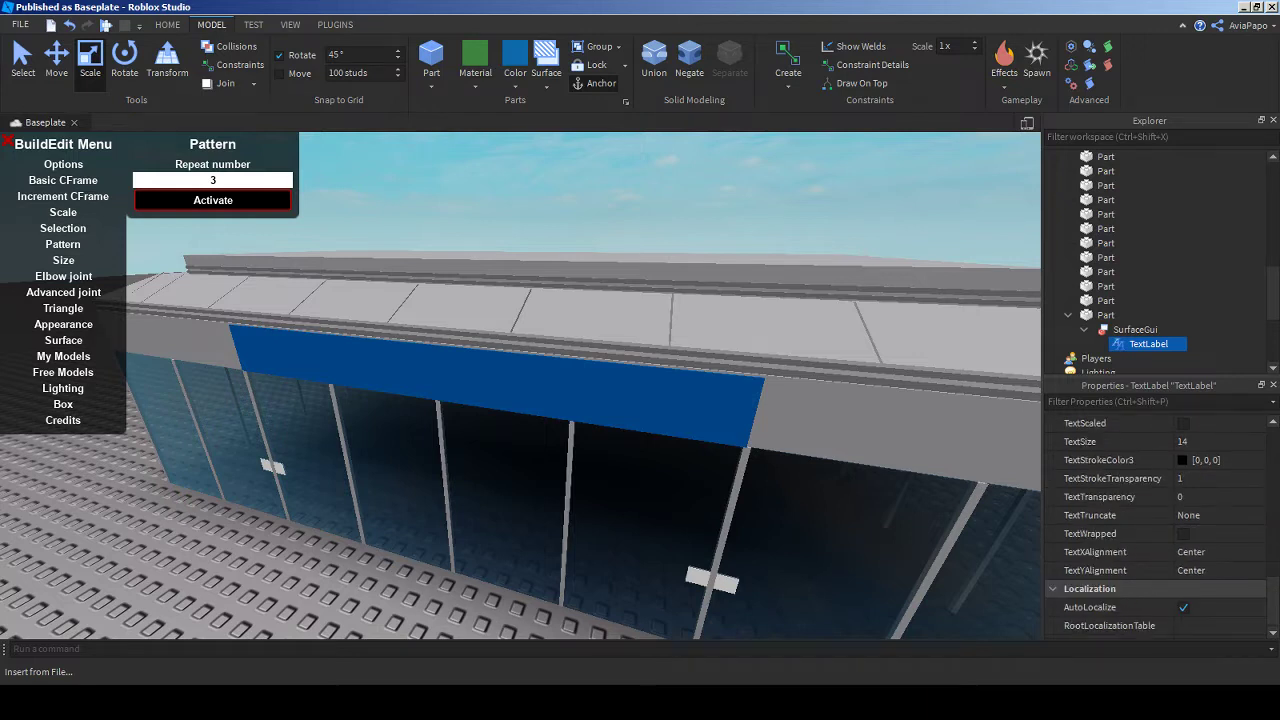
{"action": "scroll", "coordinate": [1110, 600], "scroll_direction": "up", "scroll_amount": 5}
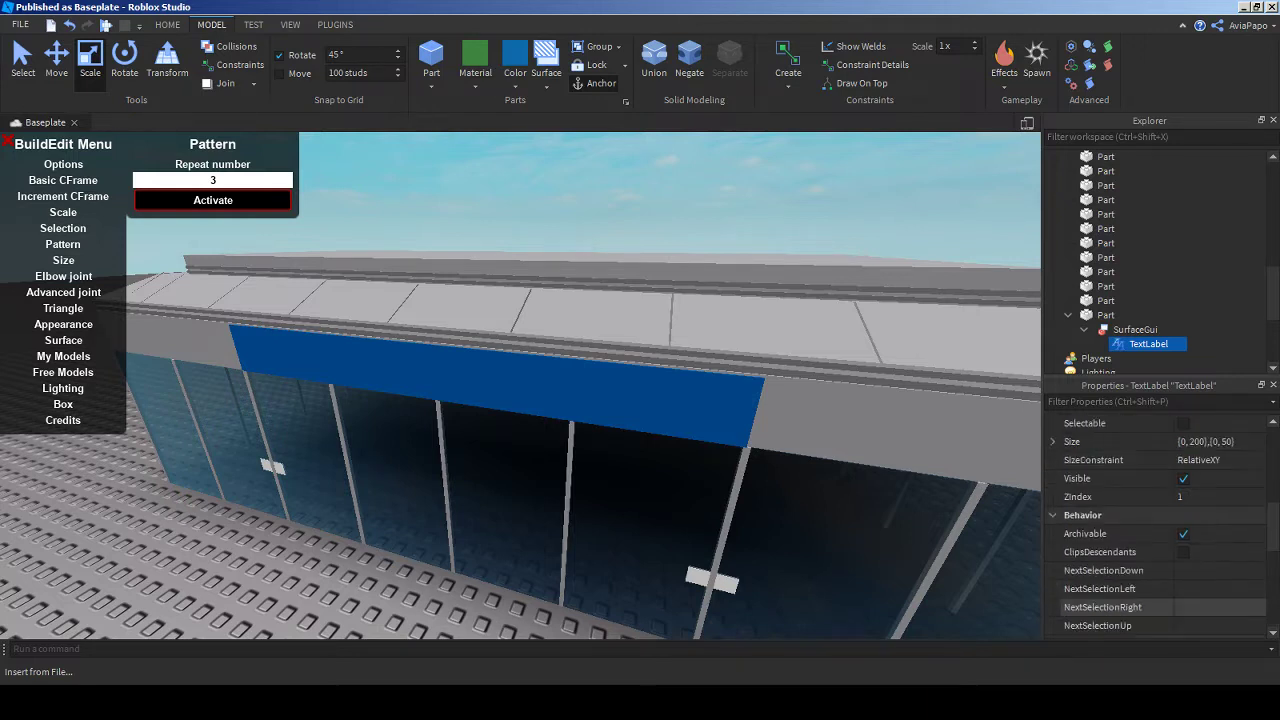
{"action": "scroll", "coordinate": [1110, 607], "scroll_direction": "up", "scroll_amount": 3}
{"action": "scroll", "coordinate": [1110, 607], "scroll_direction": "up", "scroll_amount": 3}
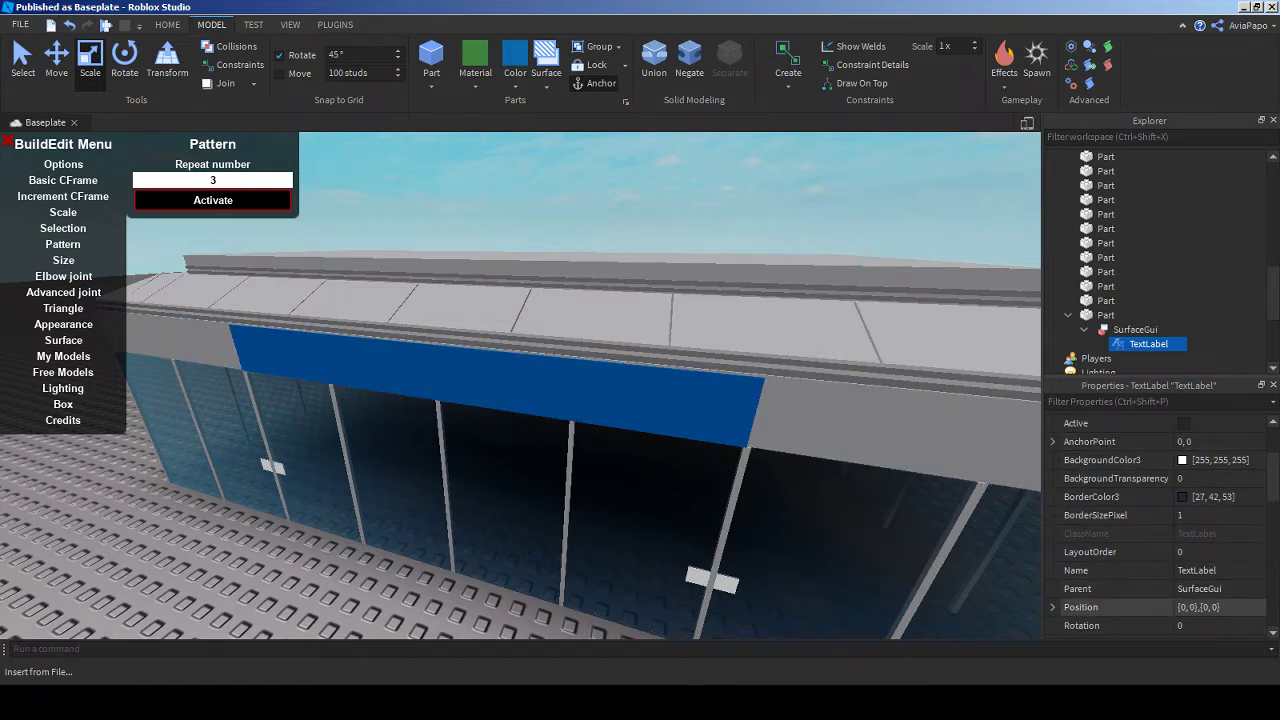
- Move the blue sign panel out in front of the building and rotate it 180° about the vertical axis
{"action": "left_click", "coordinate": [495, 385]}
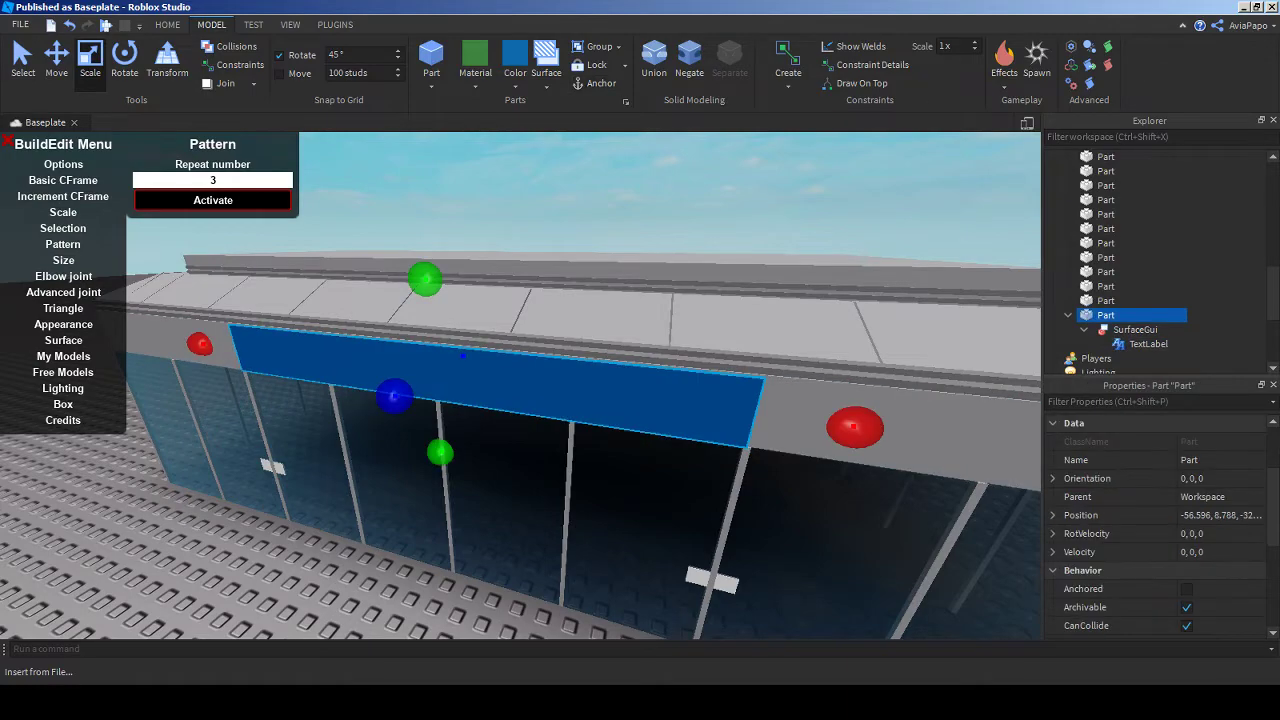
{"action": "key", "text": "ctrl+2"}
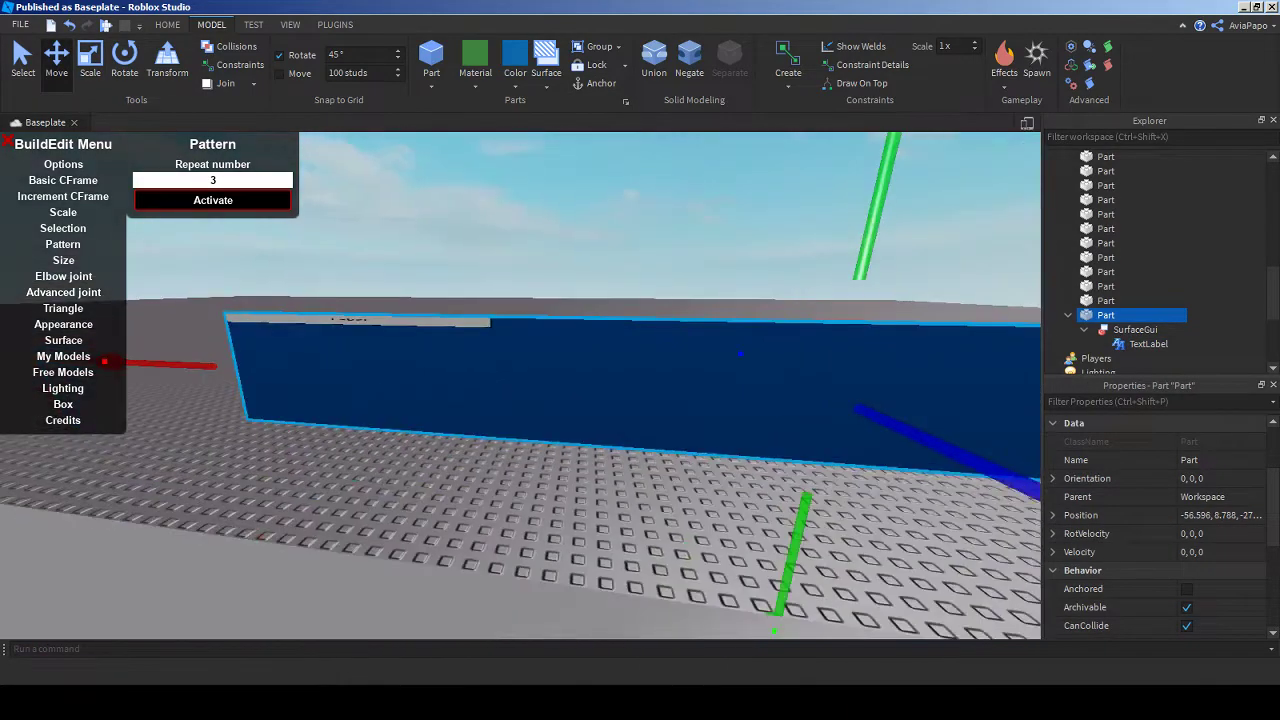
{"action": "right_click_drag", "start_coordinate": [727, 492], "coordinate": [727, 492]}
{"action": "key", "text": "ctrl+4"}
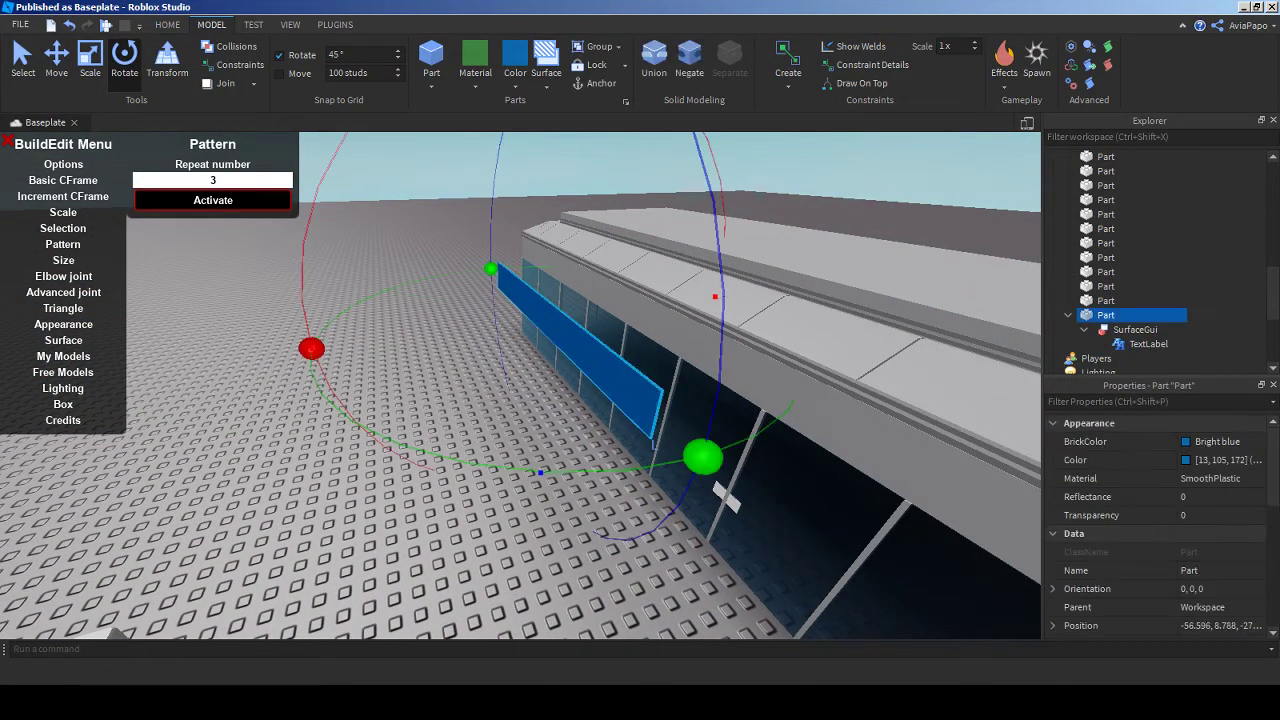
{"action": "mouse_move", "coordinate": [703, 457]}
{"action": "left_mouse_down"}
{"action": "mouse_move", "coordinate": [314, 349]}
{"action": "mouse_move", "coordinate": [400, 443]}
{"action": "mouse_move", "coordinate": [700, 457]}
{"action": "left_mouse_up"}
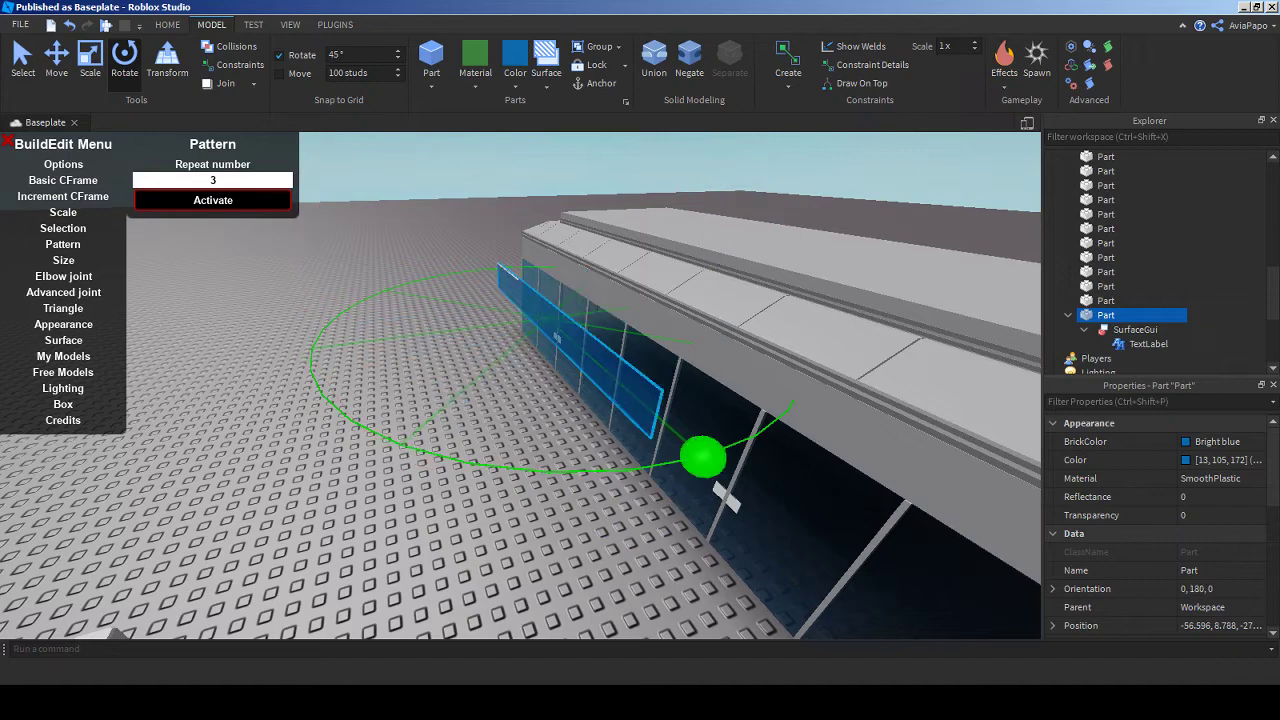
- Move the rotated blue sign panel back onto the front fascia with the label side facing outward
{"action": "right_click_drag", "start_coordinate": [700, 457], "coordinate": [700, 457]}
{"action": "key", "text": "w"}
{"action": "key", "text": "ctrl+2"}
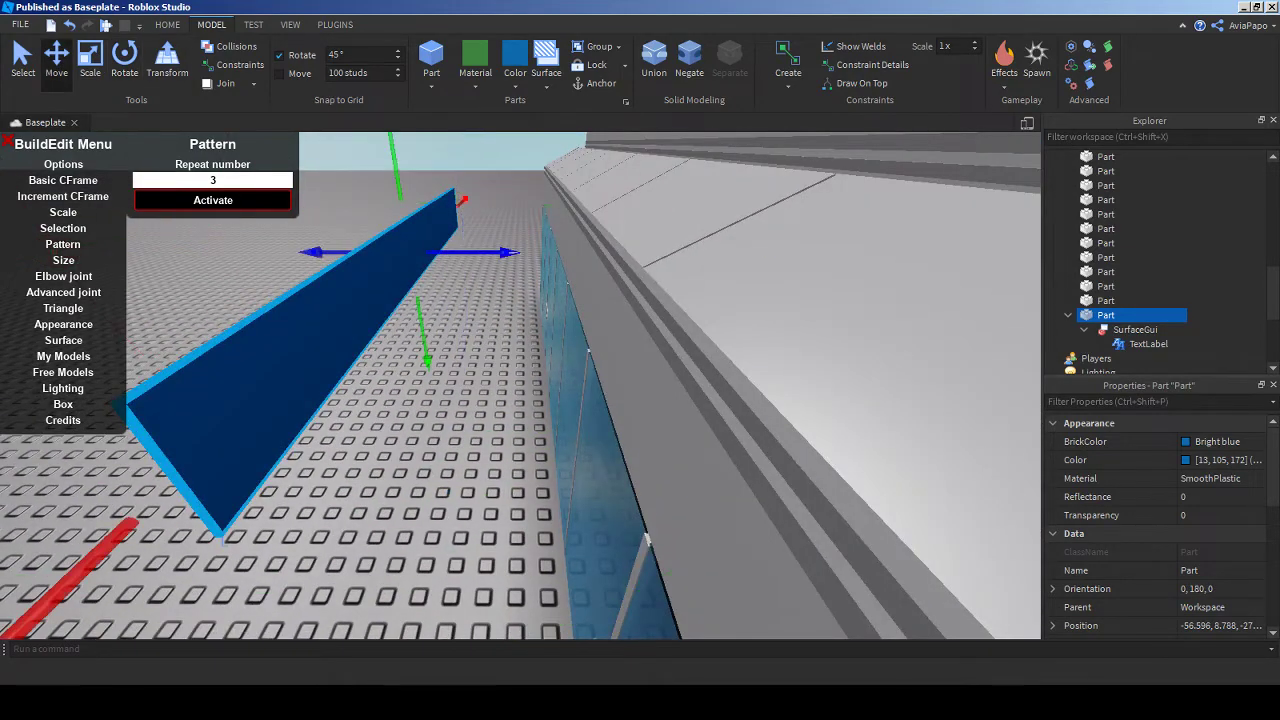
{"action": "left_click_drag", "start_coordinate": [505, 252], "coordinate": [665, 252]}
{"action": "key", "text": "f"}
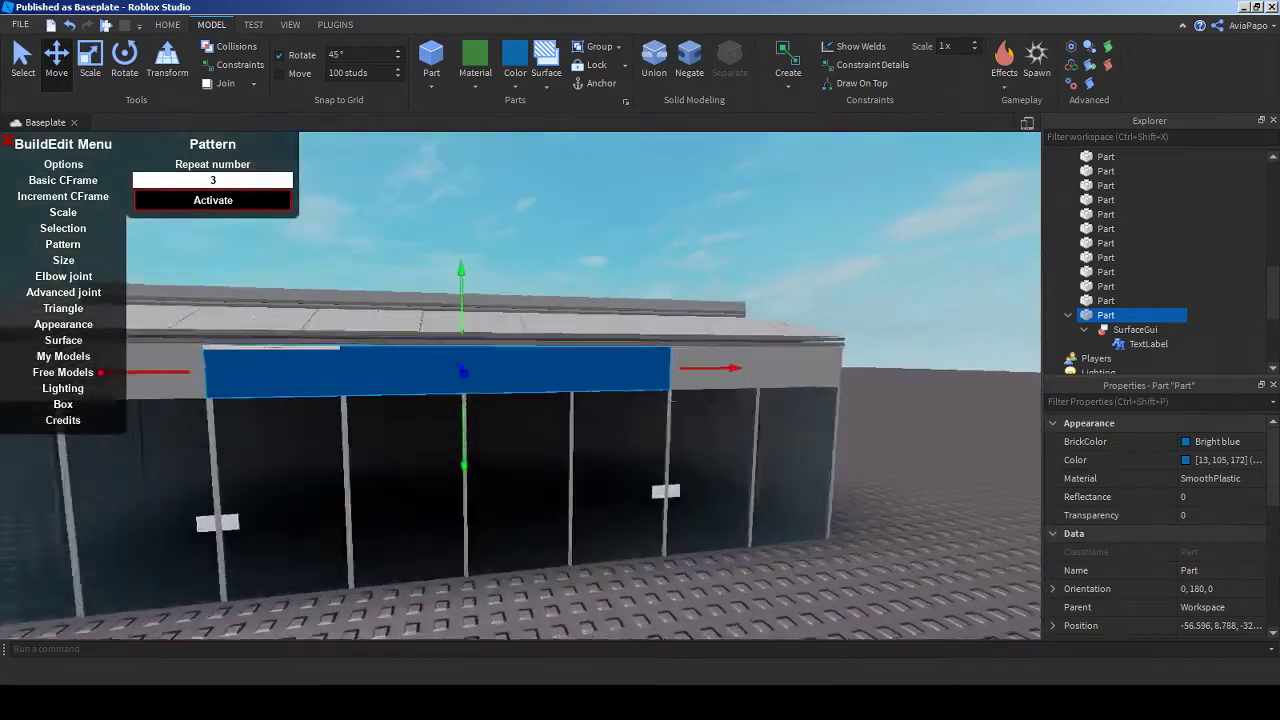
- Select the sign's TextLabel and examine its background, border, position and size properties
{"action": "left_click", "coordinate": [1148, 343]}
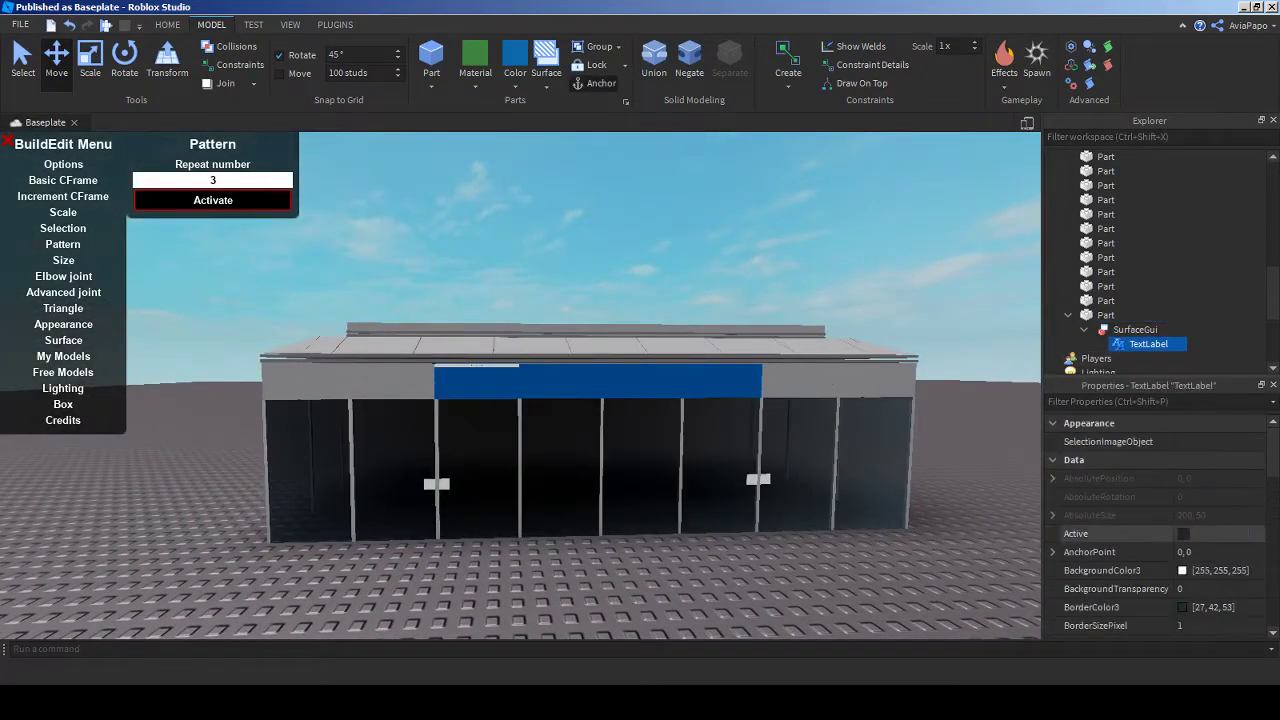
{"action": "scroll", "coordinate": [1100, 551], "scroll_direction": "down", "scroll_amount": 2}
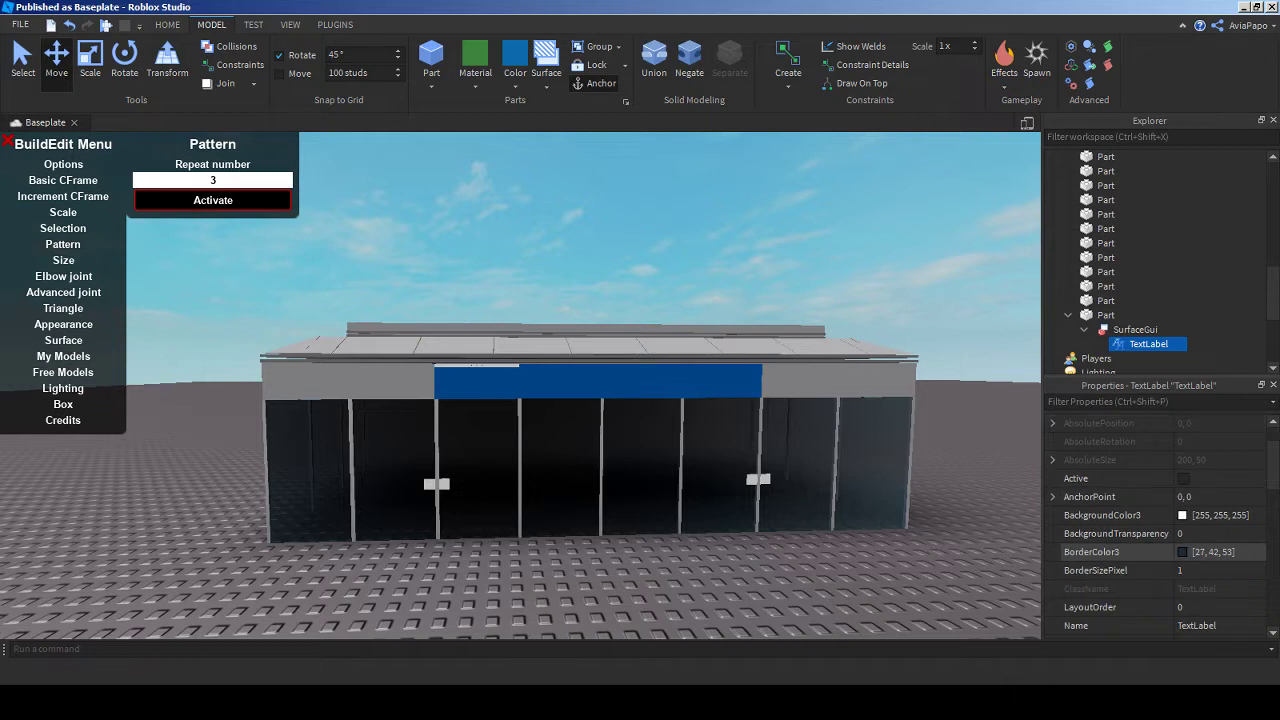
{"action": "scroll", "coordinate": [1100, 555], "scroll_direction": "down", "scroll_amount": 3}
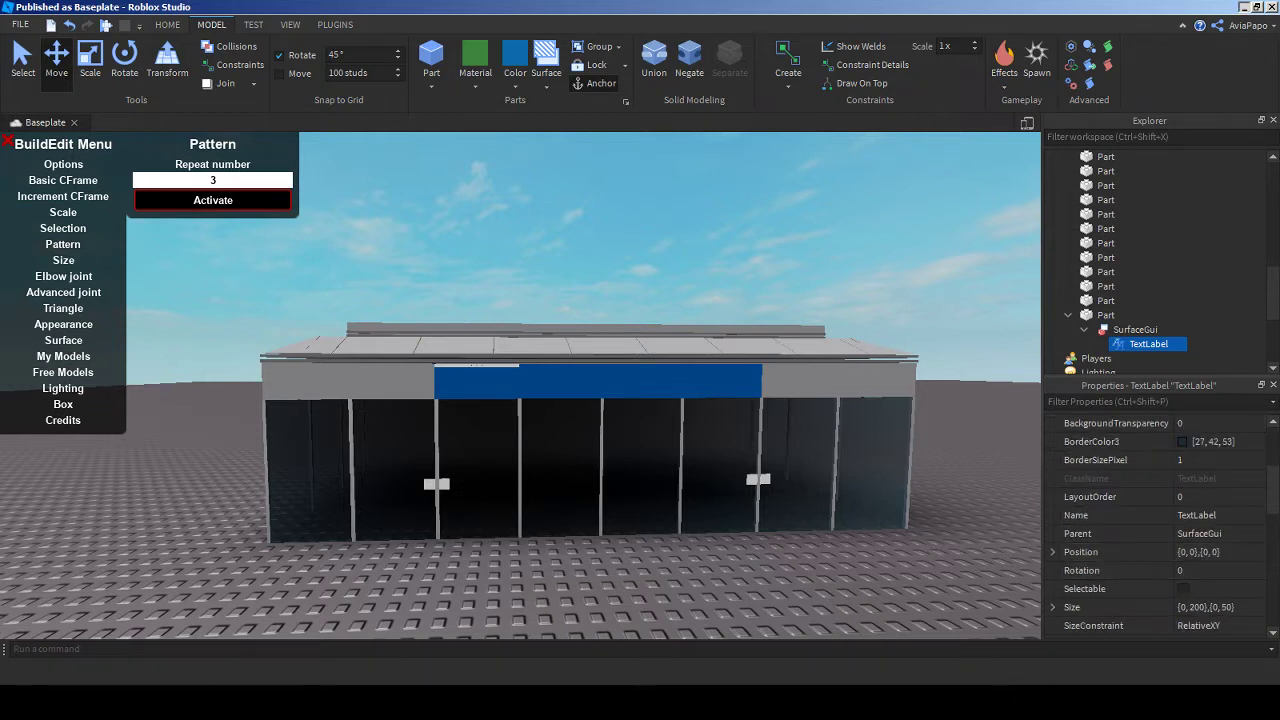
- Switch to the browser's YouTube live dashboard to check the stream chat, and return to Roblox Studio
{"action": "left_click", "coordinate": [1217, 6]}
{"action": "left_click", "coordinate": [147, 10]}
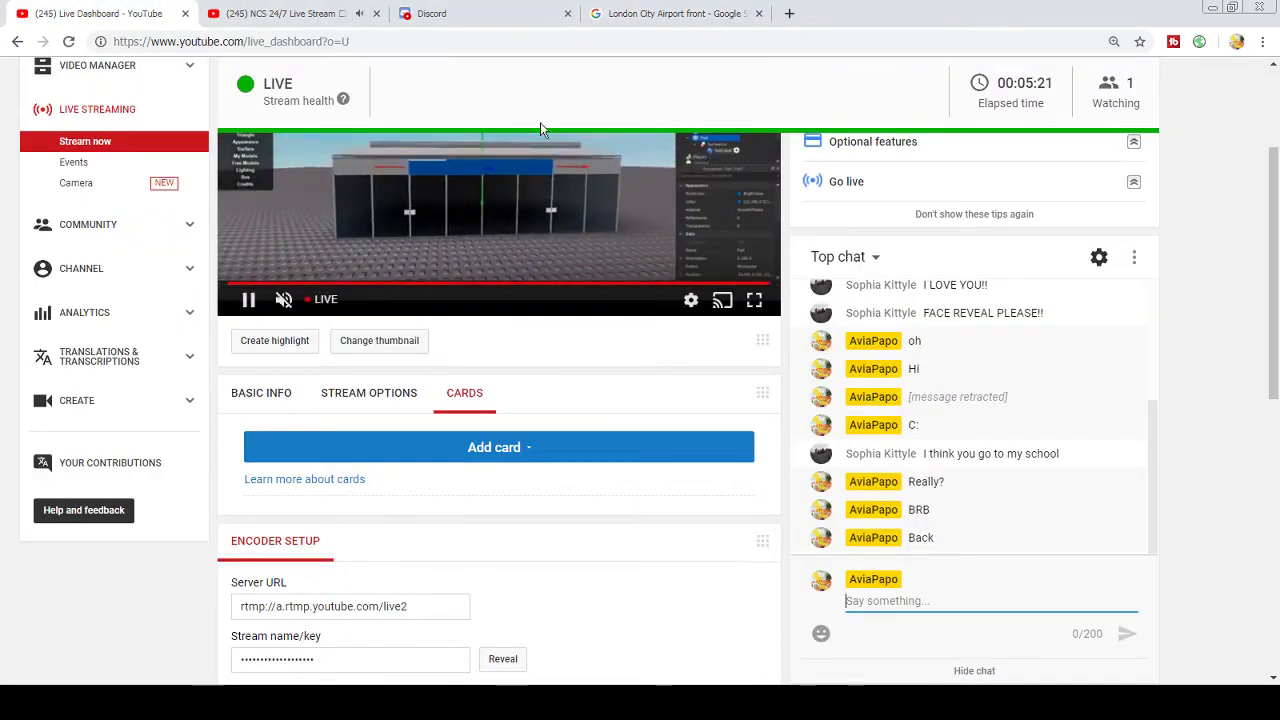
{"action": "key", "text": "alt+Tab"}
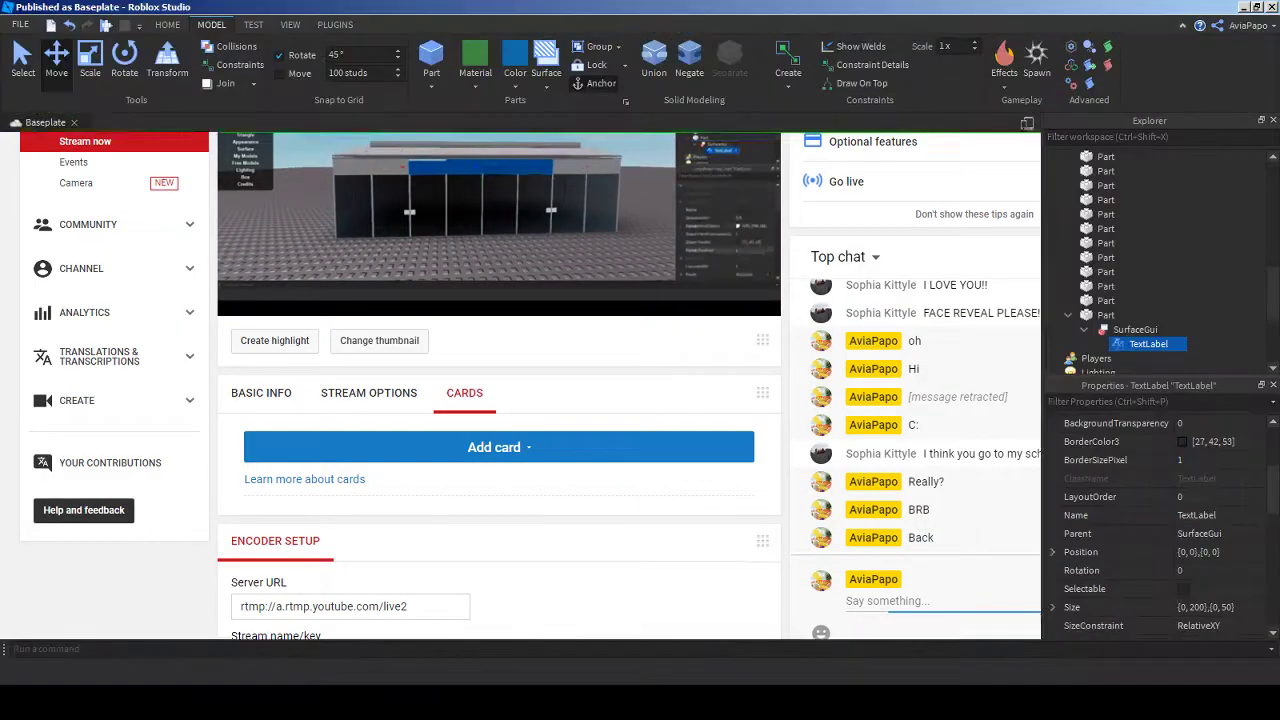
- Select the blue sign panel on the front fascia and activate the Scale tool
{"action": "scroll", "coordinate": [520, 380], "scroll_direction": "up", "scroll_amount": 3}
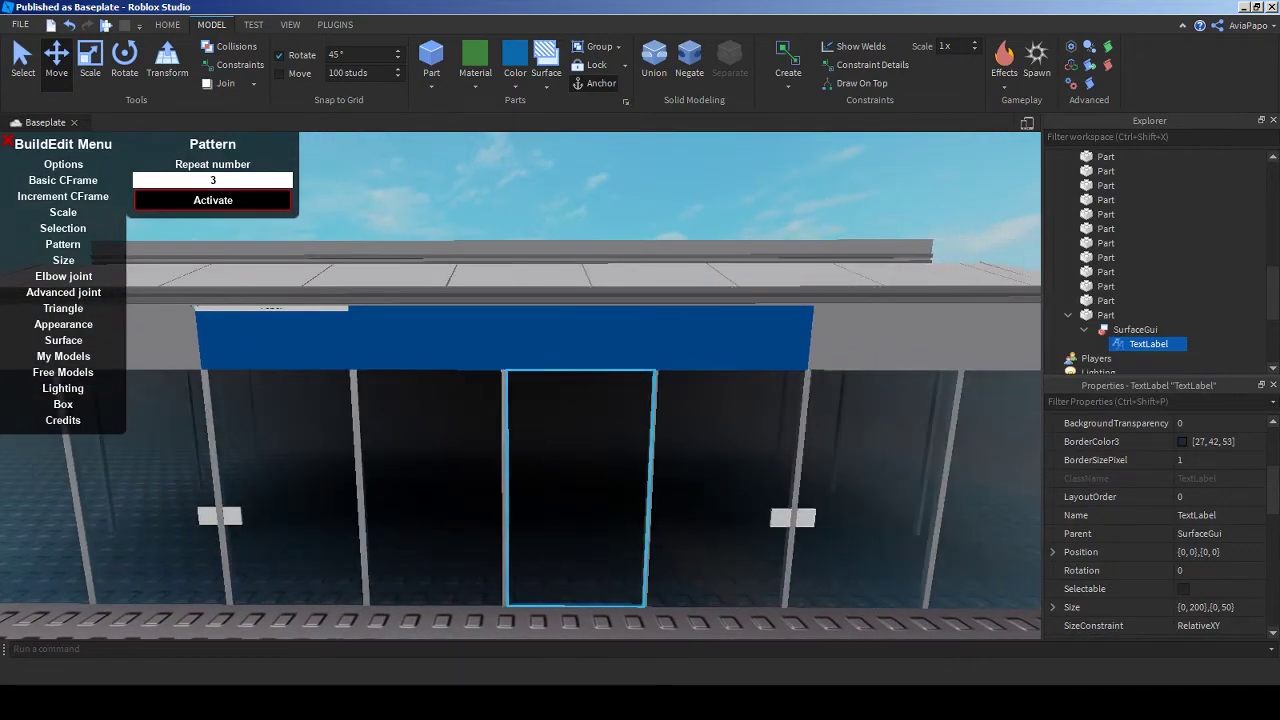
{"action": "scroll", "coordinate": [520, 380], "scroll_direction": "up", "scroll_amount": 4}
{"action": "scroll", "coordinate": [520, 380], "scroll_direction": "down", "scroll_amount": 5}
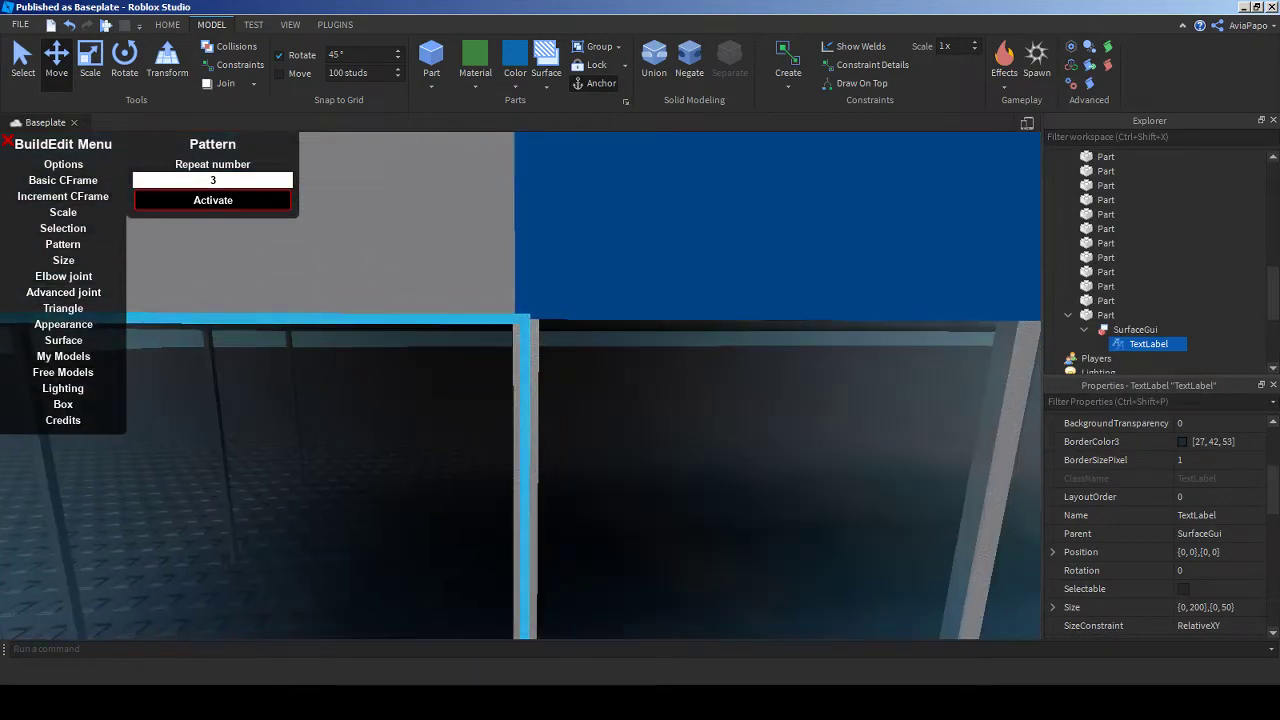
{"action": "left_click", "coordinate": [400, 260]}
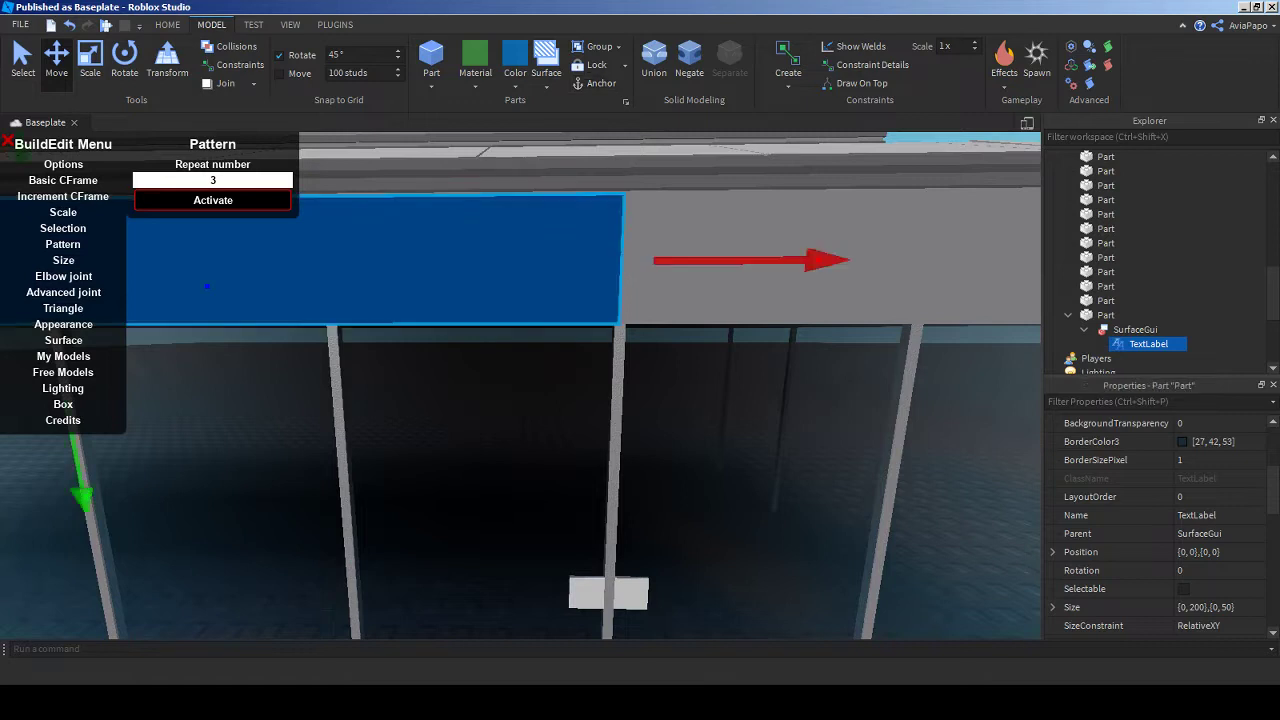
{"action": "key", "text": "ctrl+3"}
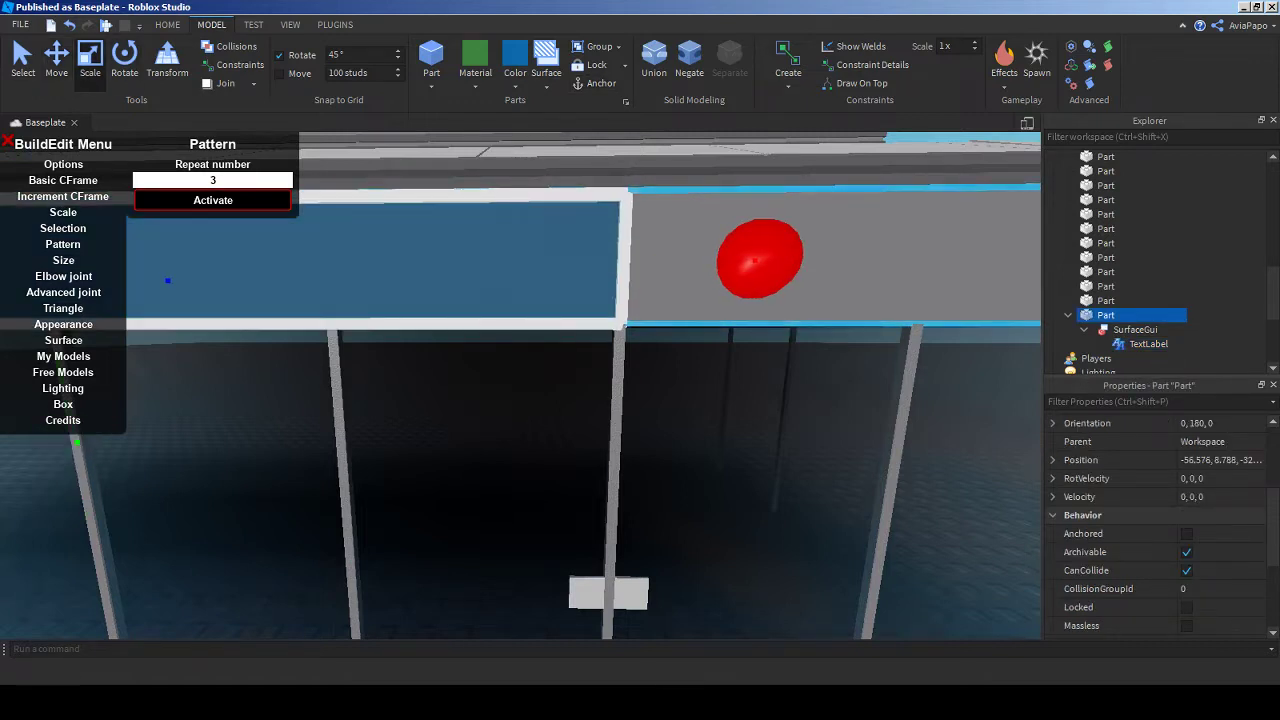
{"action": "scroll", "coordinate": [520, 385], "scroll_direction": "up", "scroll_amount": 3}
{"action": "mouse_move", "coordinate": [520, 385]}
{"action": "right_mouse_down"}
{"action": "mouse_move", "coordinate": [520, 450]}
{"action": "mouse_move", "coordinate": [520, 385]}
{"action": "right_mouse_up"}
{"action": "left_click", "coordinate": [520, 335]}
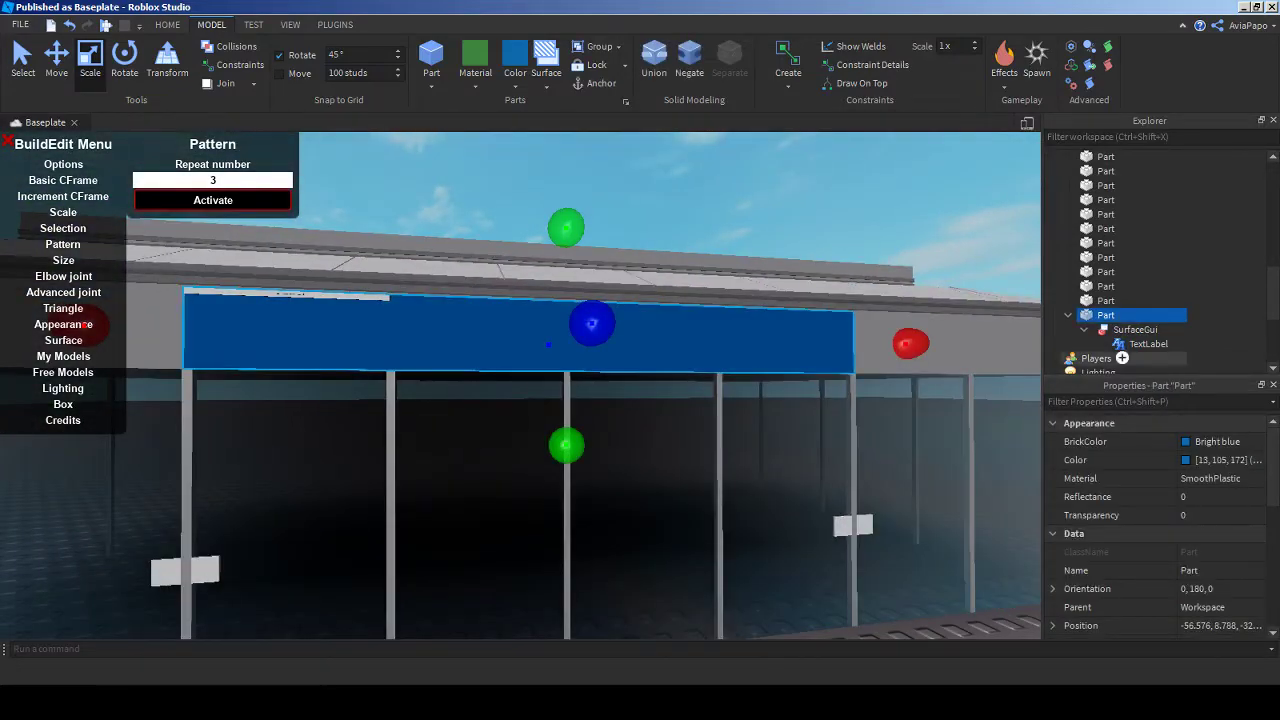
- Set the sign TextLabel's Size to {1, 0},{1, 0} and its BackgroundTransparency to 1
{"action": "left_click", "coordinate": [1145, 343]}
{"action": "scroll", "coordinate": [1155, 525], "scroll_direction": "down", "scroll_amount": 10}
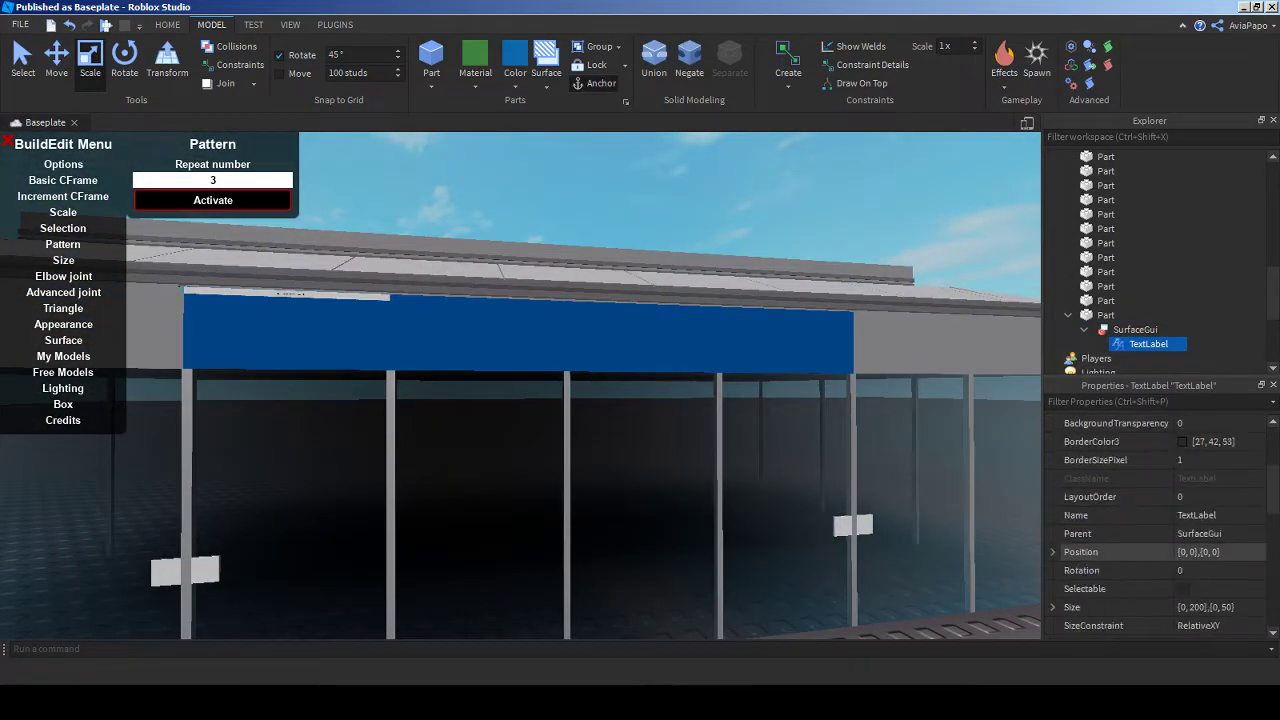
{"action": "scroll", "coordinate": [1155, 525], "scroll_direction": "up", "scroll_amount": 4}
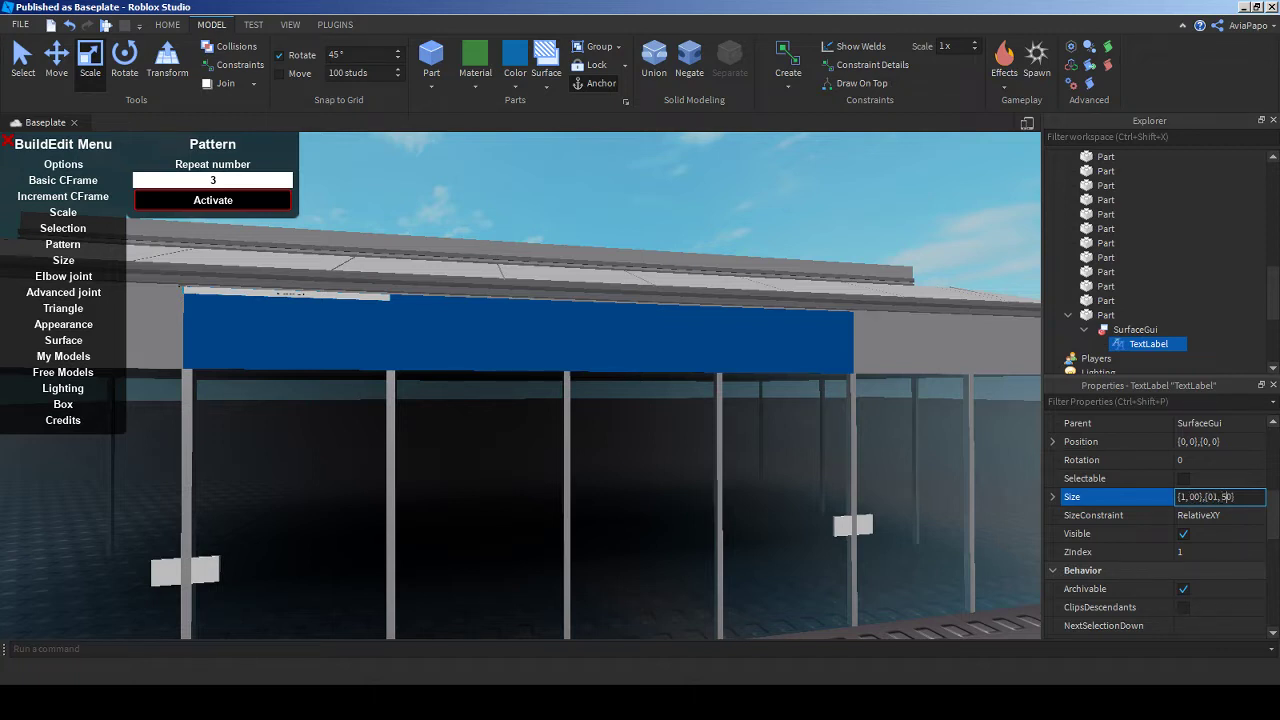
{"action": "key", "text": "Return"}
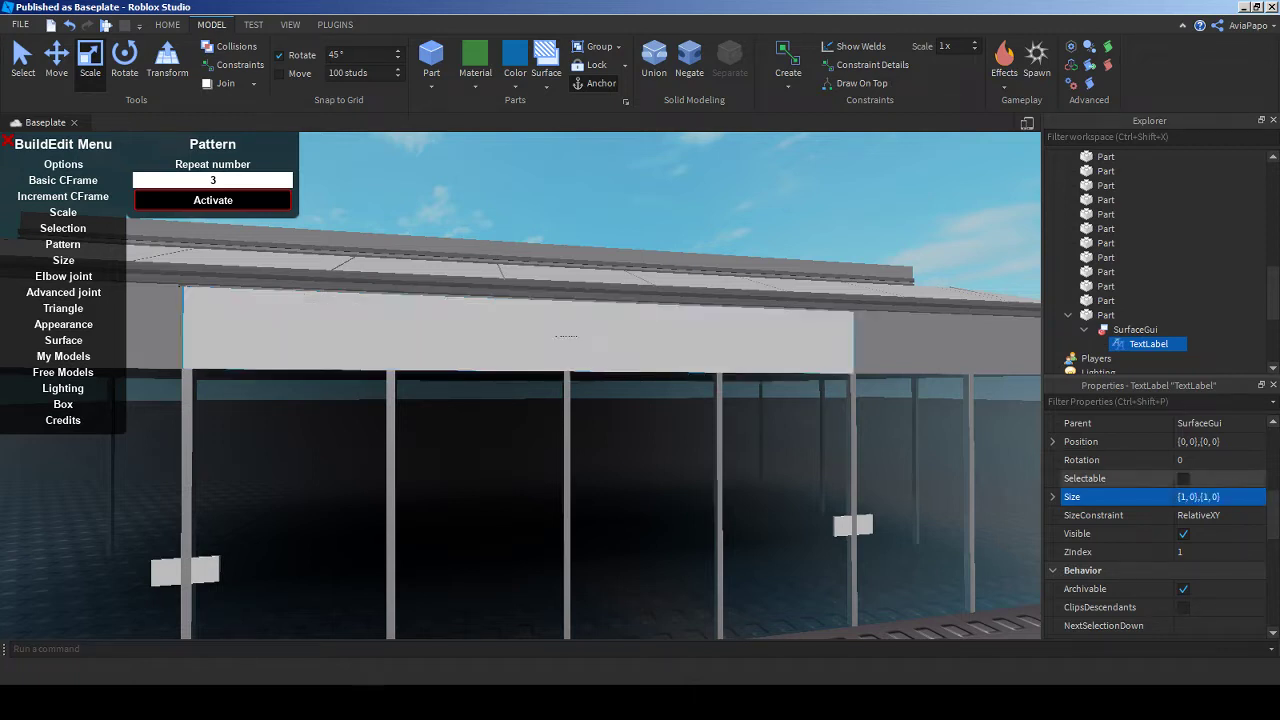
{"action": "scroll", "coordinate": [1150, 520], "scroll_direction": "up", "scroll_amount": 4}
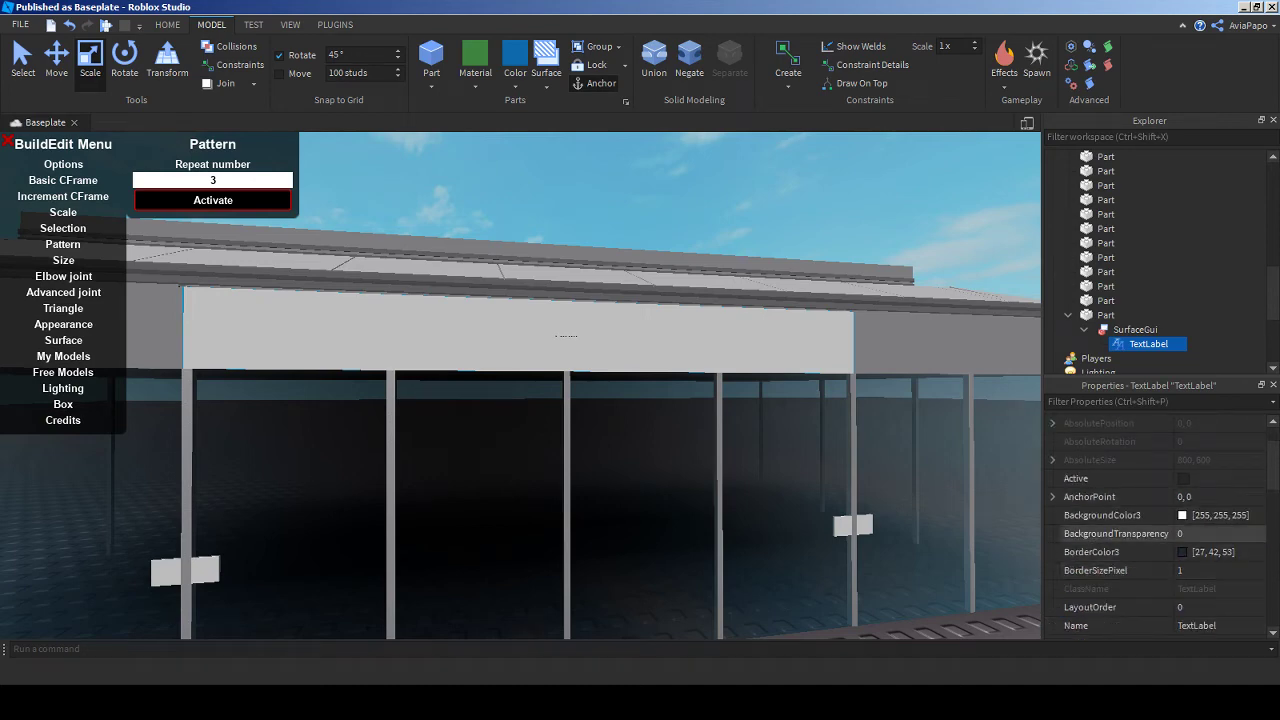
{"action": "type", "text": "1"}
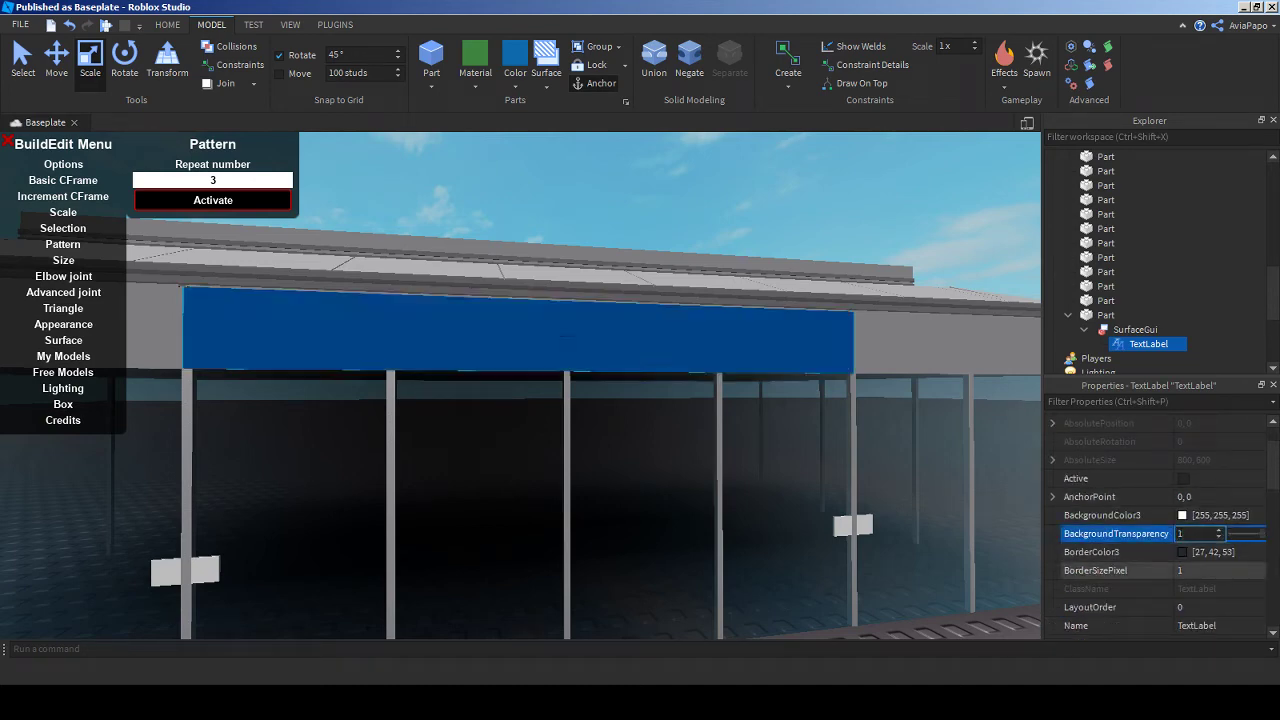
- Change the TextLabel's text to LondonCityAirport and enable TextWrapped and TextScaled
{"action": "scroll", "coordinate": [1100, 551], "scroll_direction": "down", "scroll_amount": 10}
{"action": "scroll", "coordinate": [1100, 540], "scroll_direction": "up", "scroll_amount": 3}
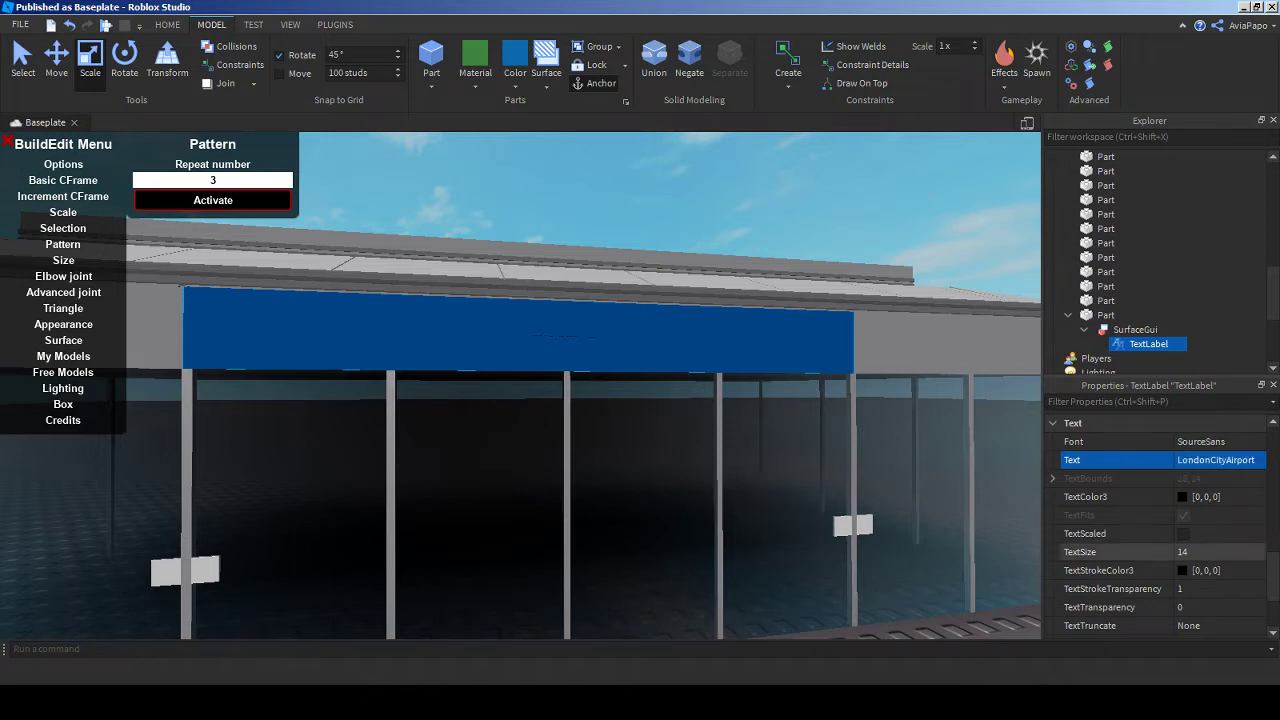
{"action": "scroll", "coordinate": [1110, 589], "scroll_direction": "down", "scroll_amount": 3}
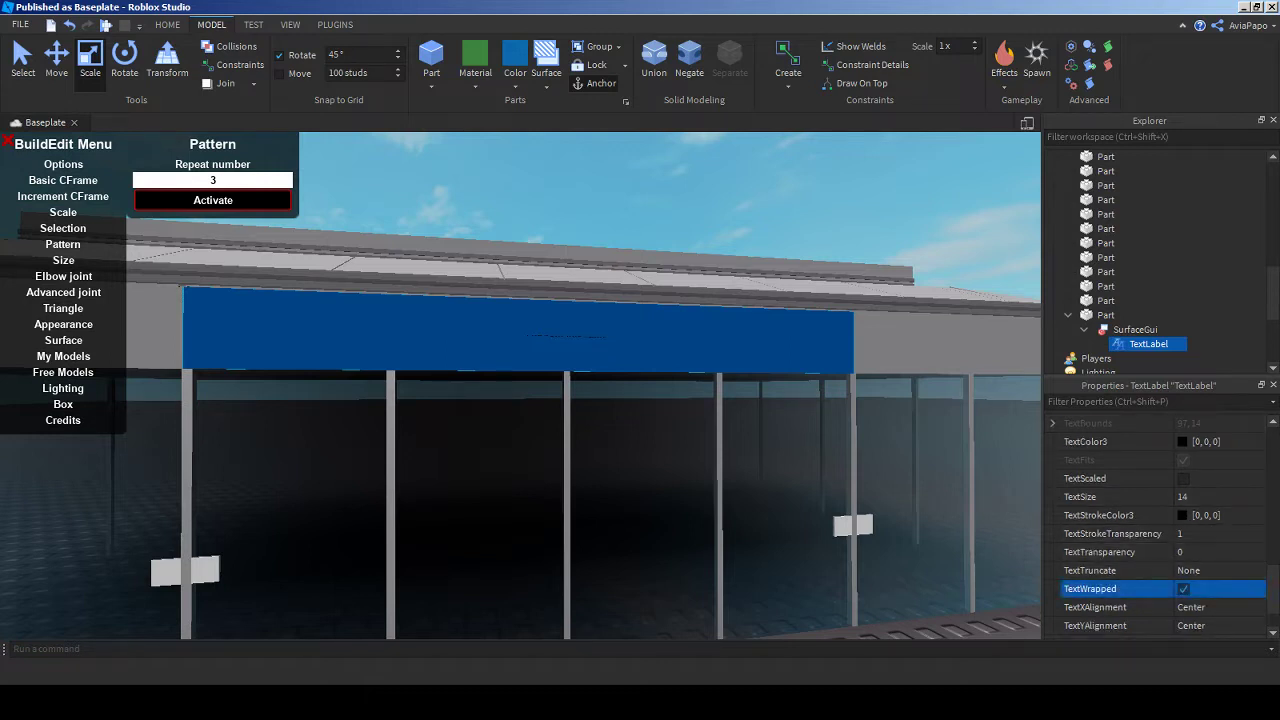
{"action": "scroll", "coordinate": [1110, 589], "scroll_direction": "down", "scroll_amount": 3}
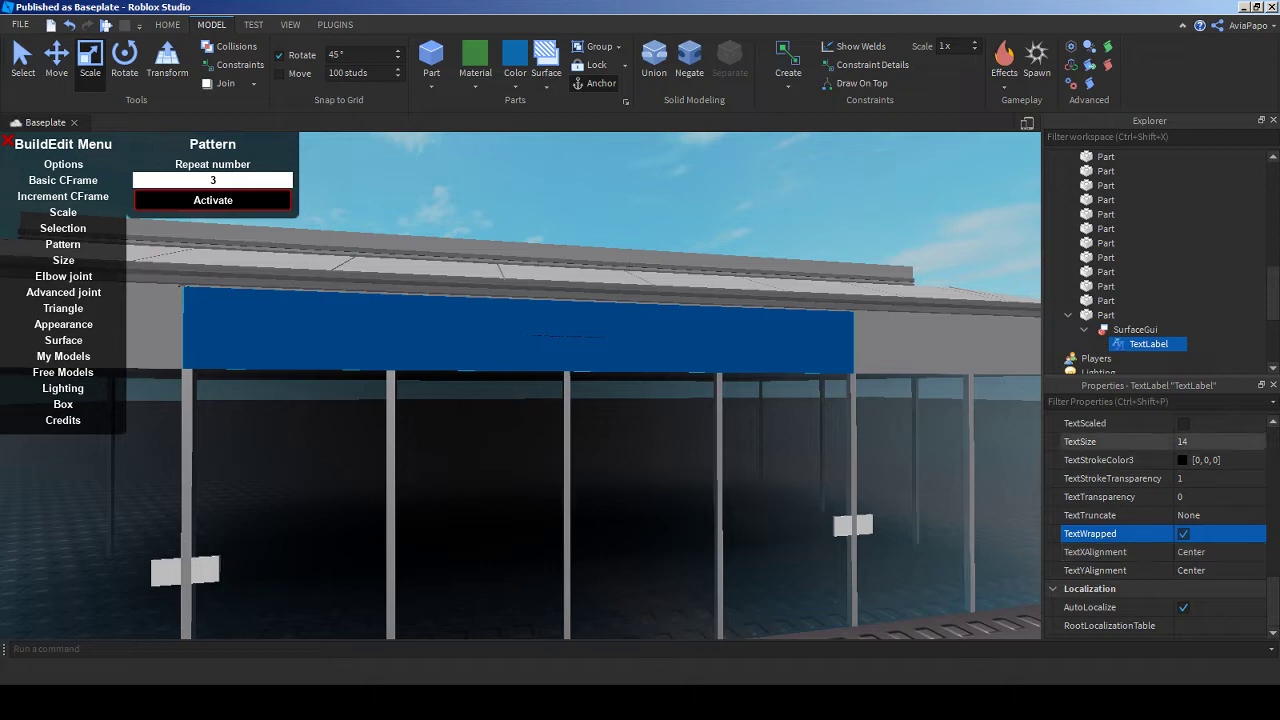
{"action": "left_click", "coordinate": [1183, 423]}
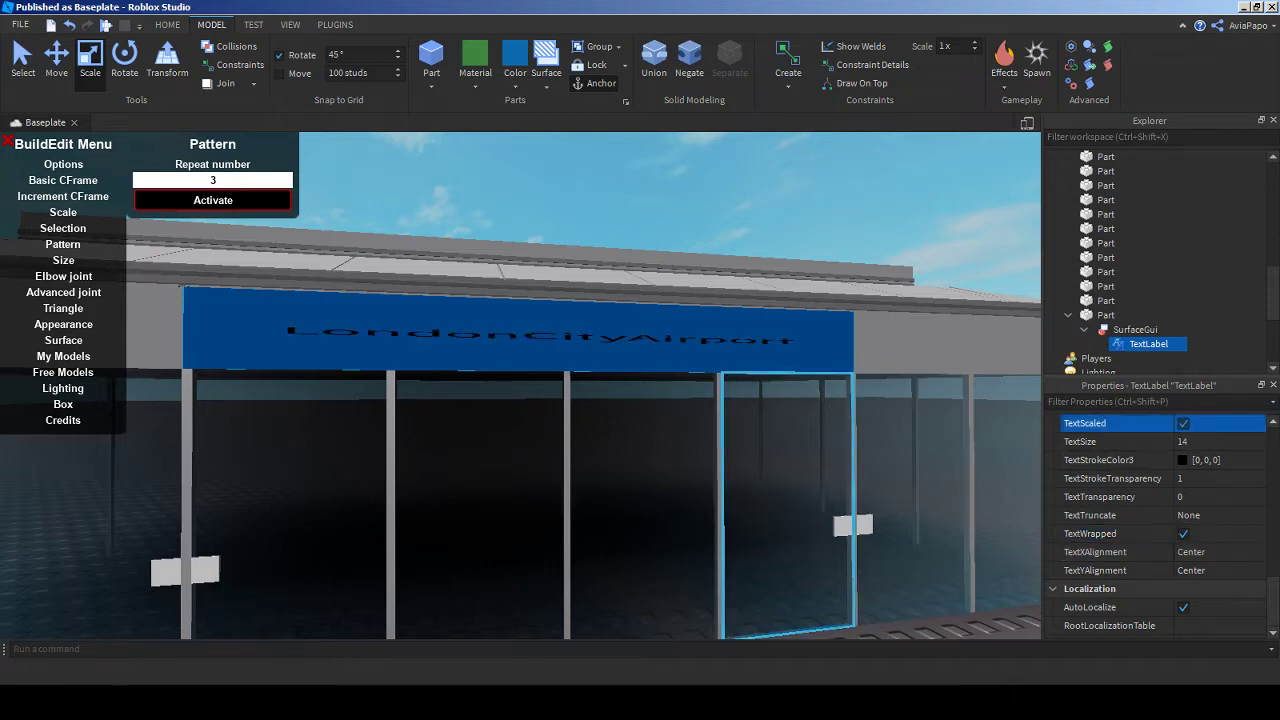
- Examine the scaled lettering on the blue sign panel from the front, at an angle and from a distance
{"action": "key", "text": "s"}
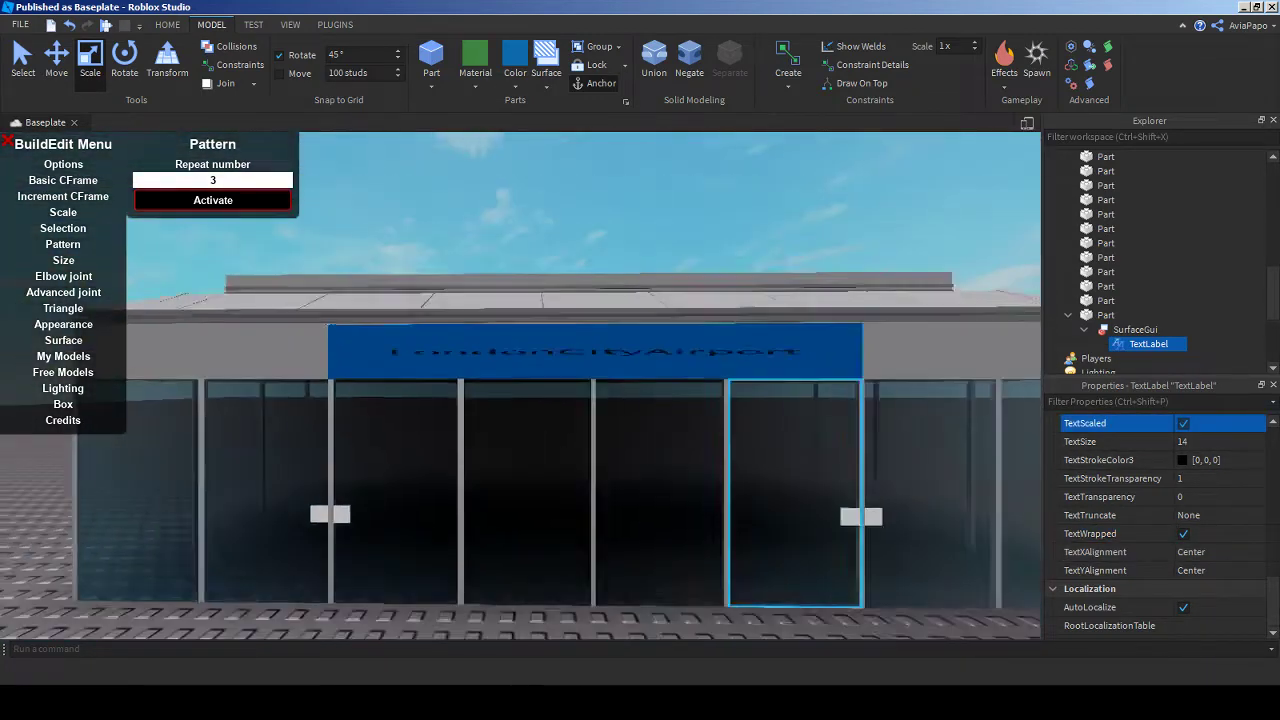
{"action": "key", "text": "s"}
{"action": "key", "text": "w"}
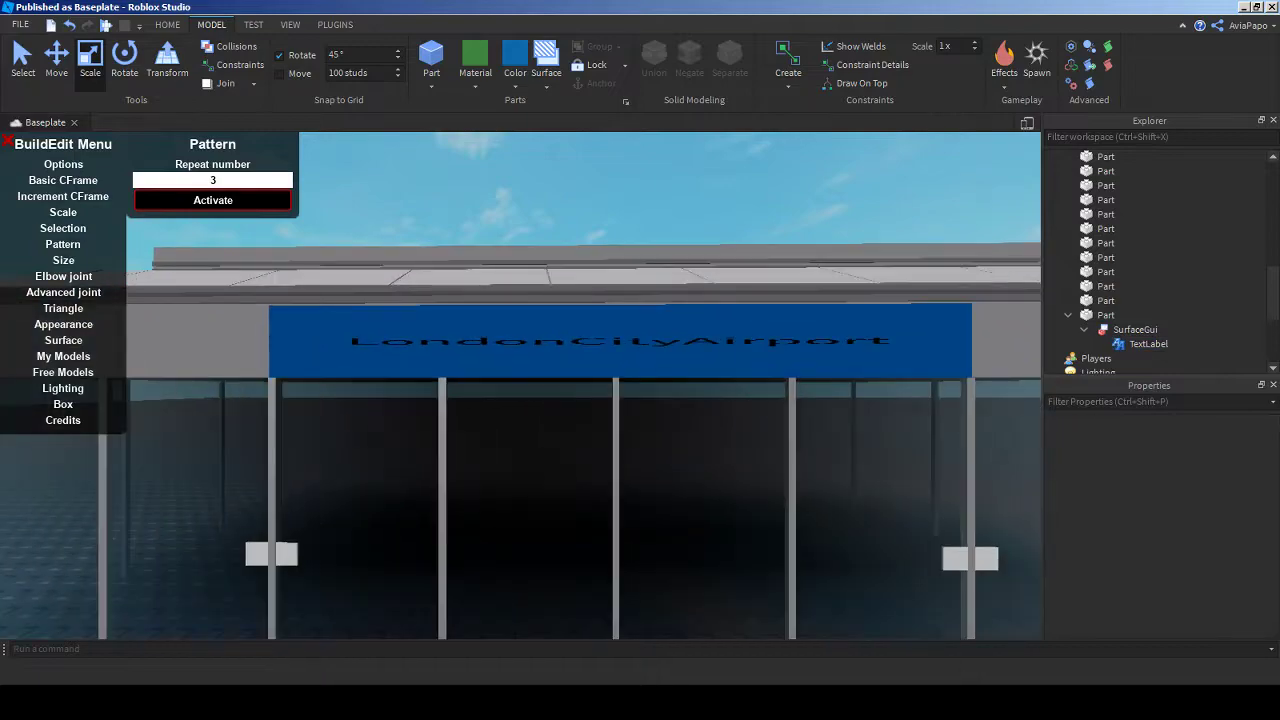
{"action": "key", "text": "s"}
{"action": "key", "text": "w"}
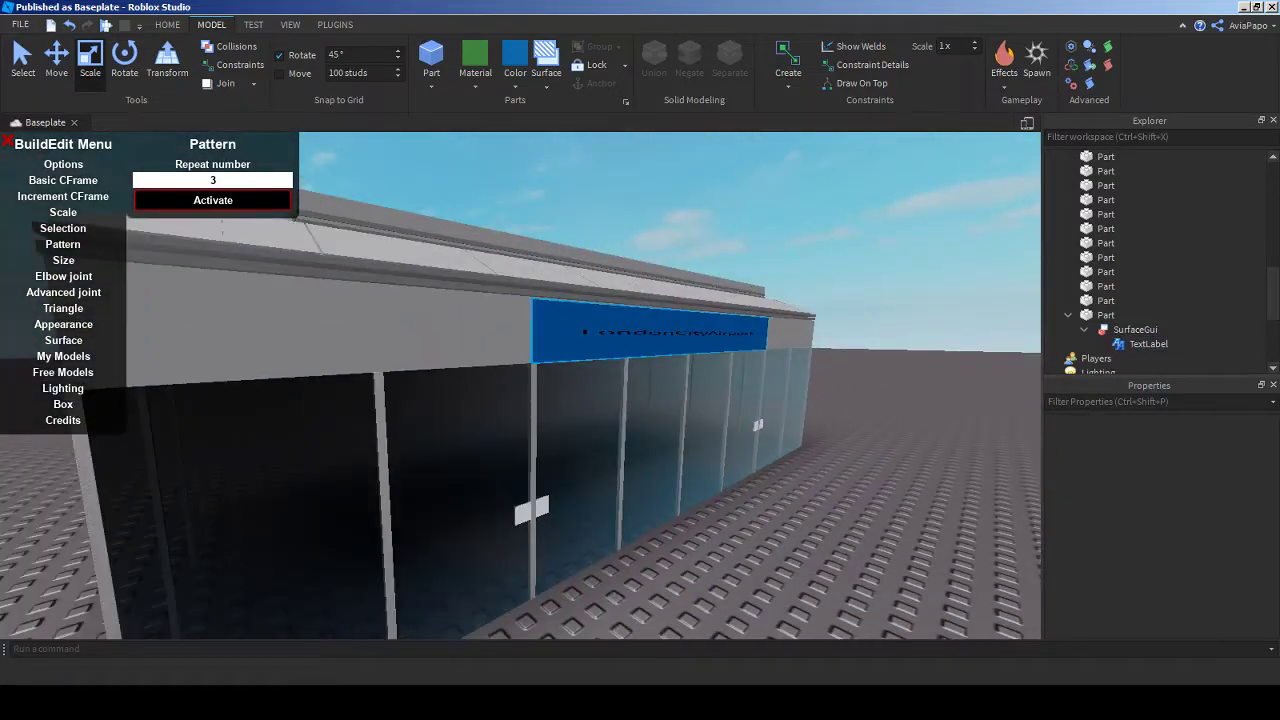
{"action": "left_click", "coordinate": [650, 330]}
{"action": "key", "text": "f"}
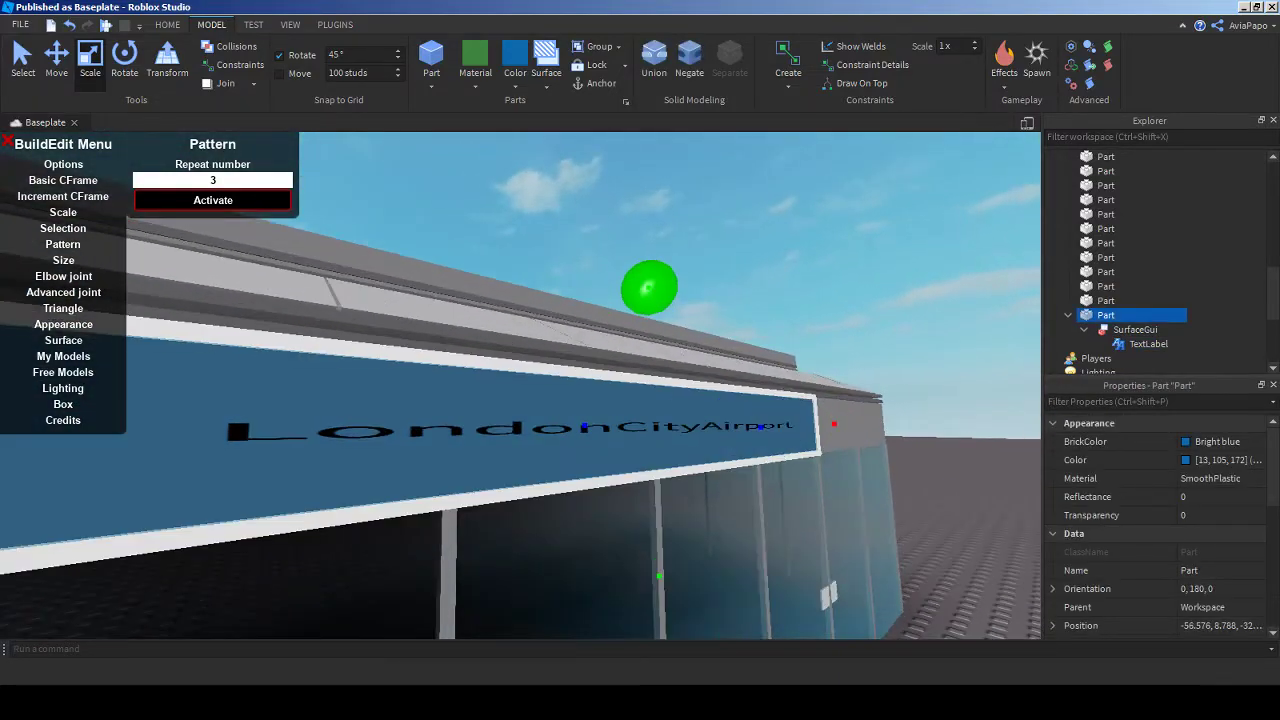
{"action": "key", "text": "s"}
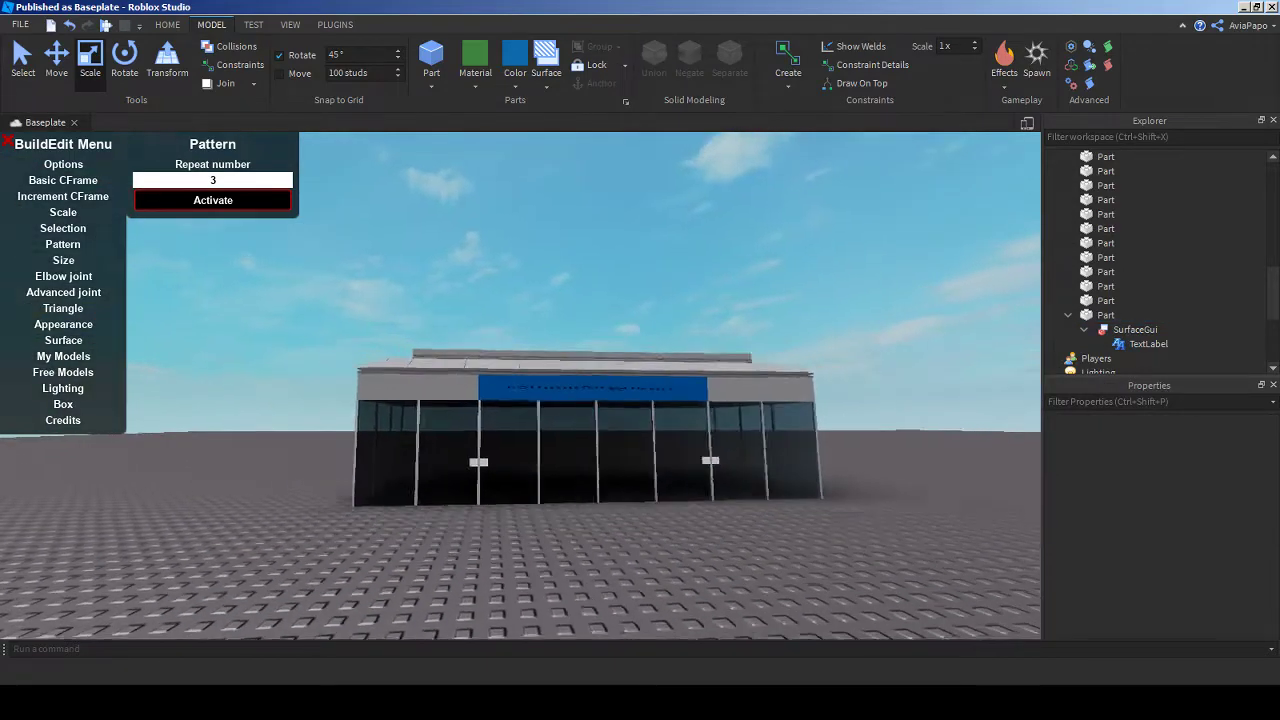
{"action": "key", "text": "w"}
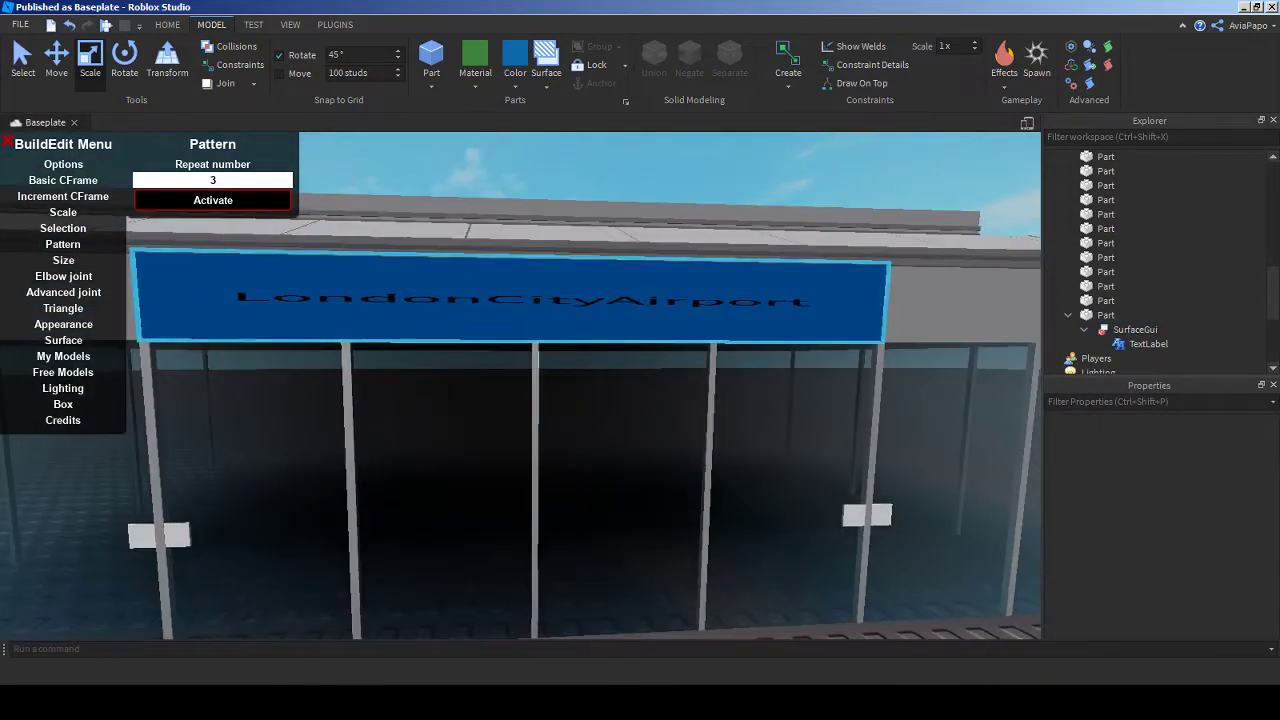
- Set the sign TextLabel's TextColor3 to white (255, 255, 255)
{"action": "left_click", "coordinate": [510, 300]}
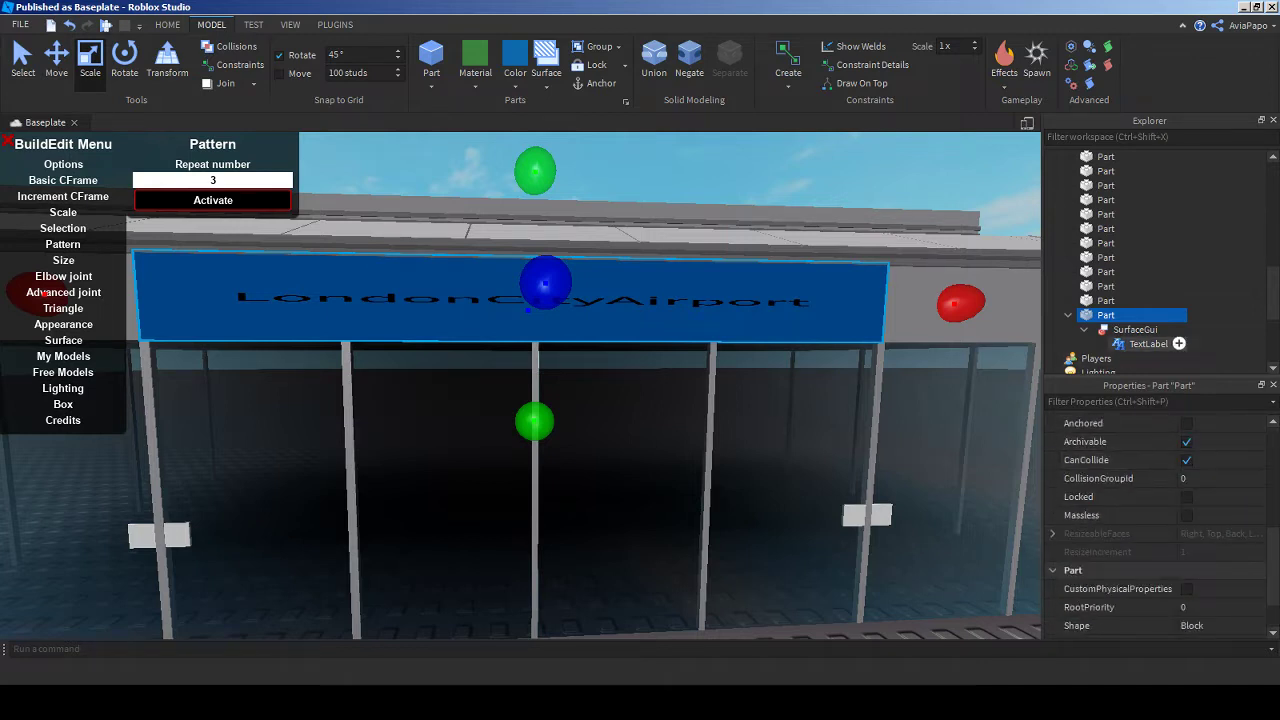
{"action": "left_click", "coordinate": [1148, 343]}
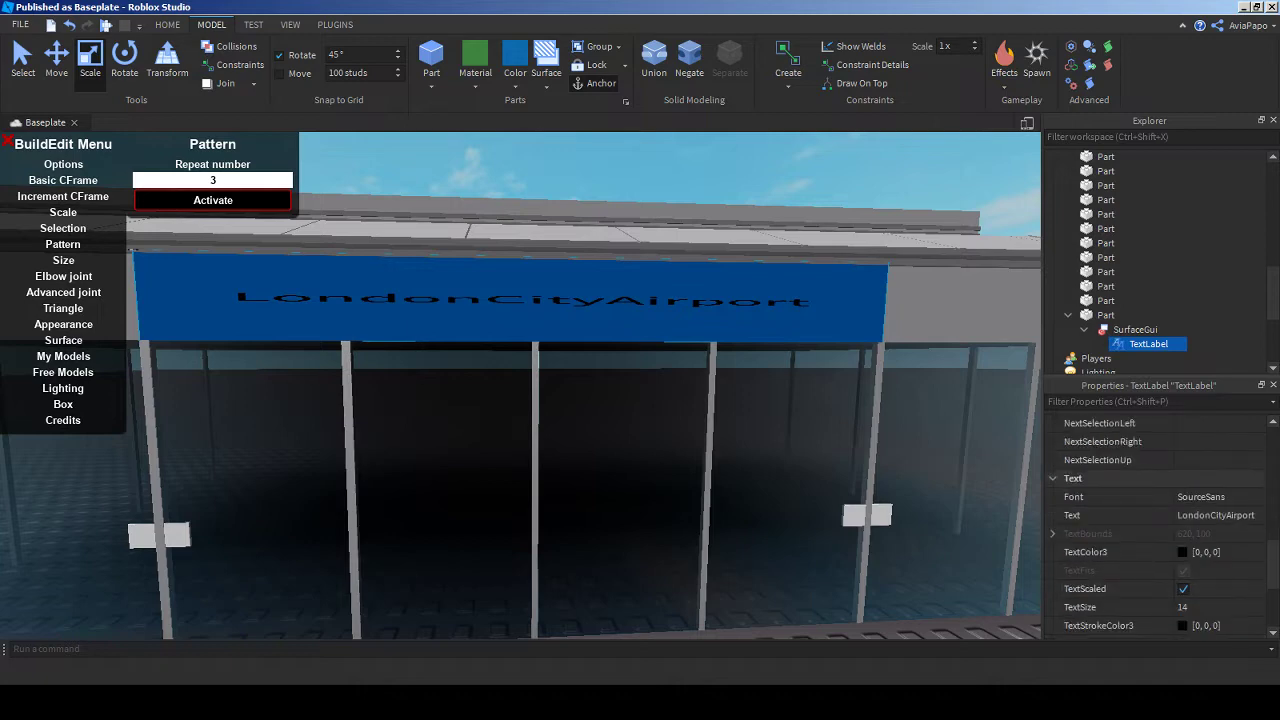
{"action": "left_click", "coordinate": [1183, 552]}
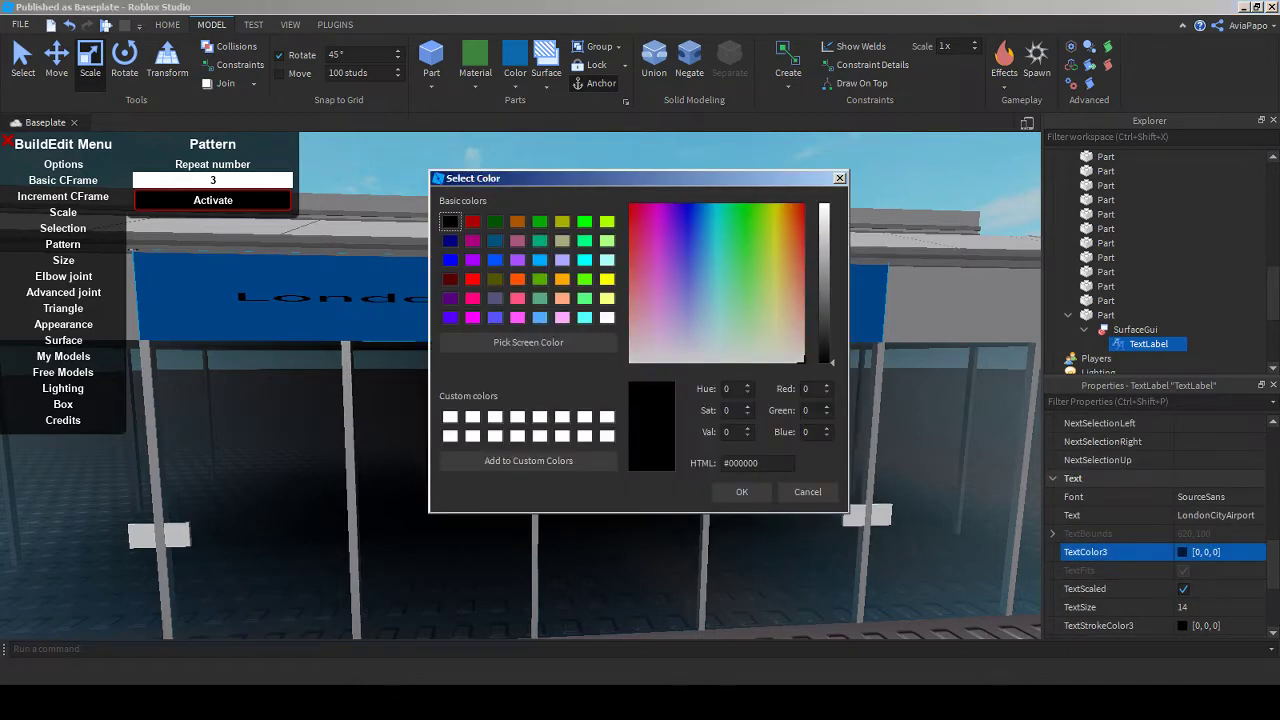
{"action": "left_click_drag", "start_coordinate": [823, 358], "coordinate": [823, 205]}
{"action": "key", "text": "Return"}
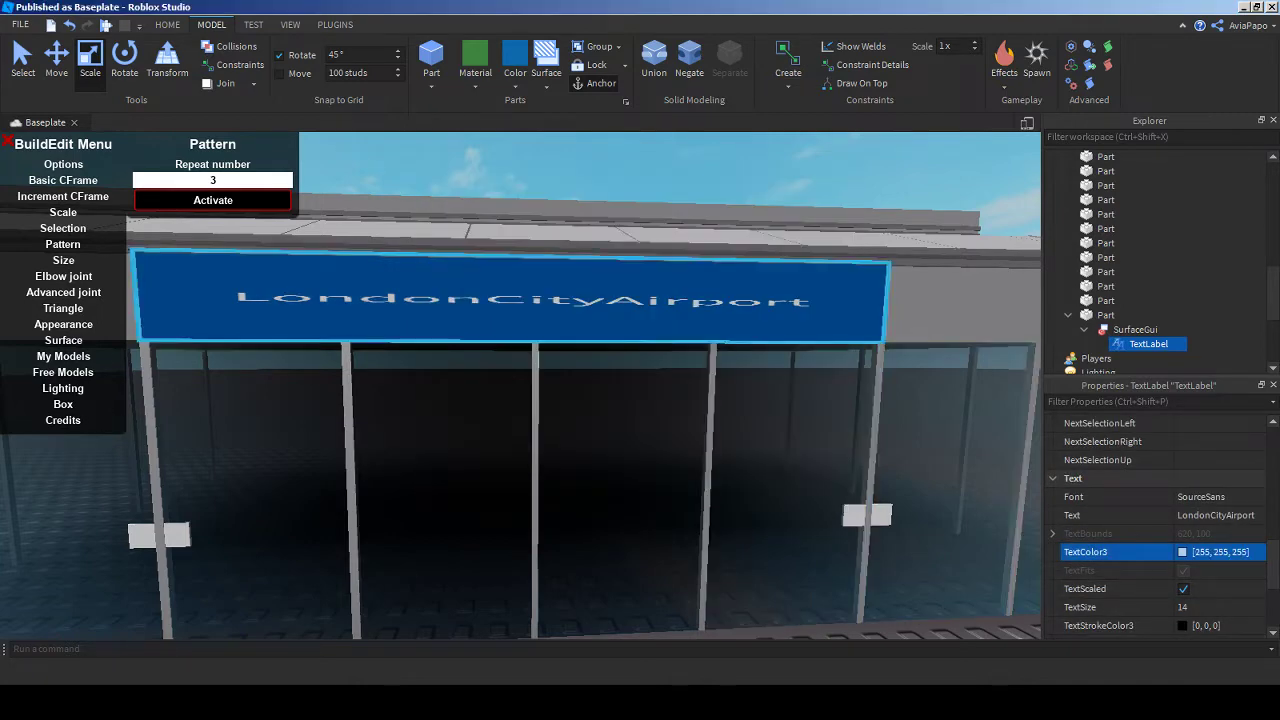
- Start a playtest and run the avatar up to the terminal's front entrance beneath the sign
{"action": "key", "text": "s"}
{"action": "key", "text": "w"}
{"action": "key", "text": "s"}
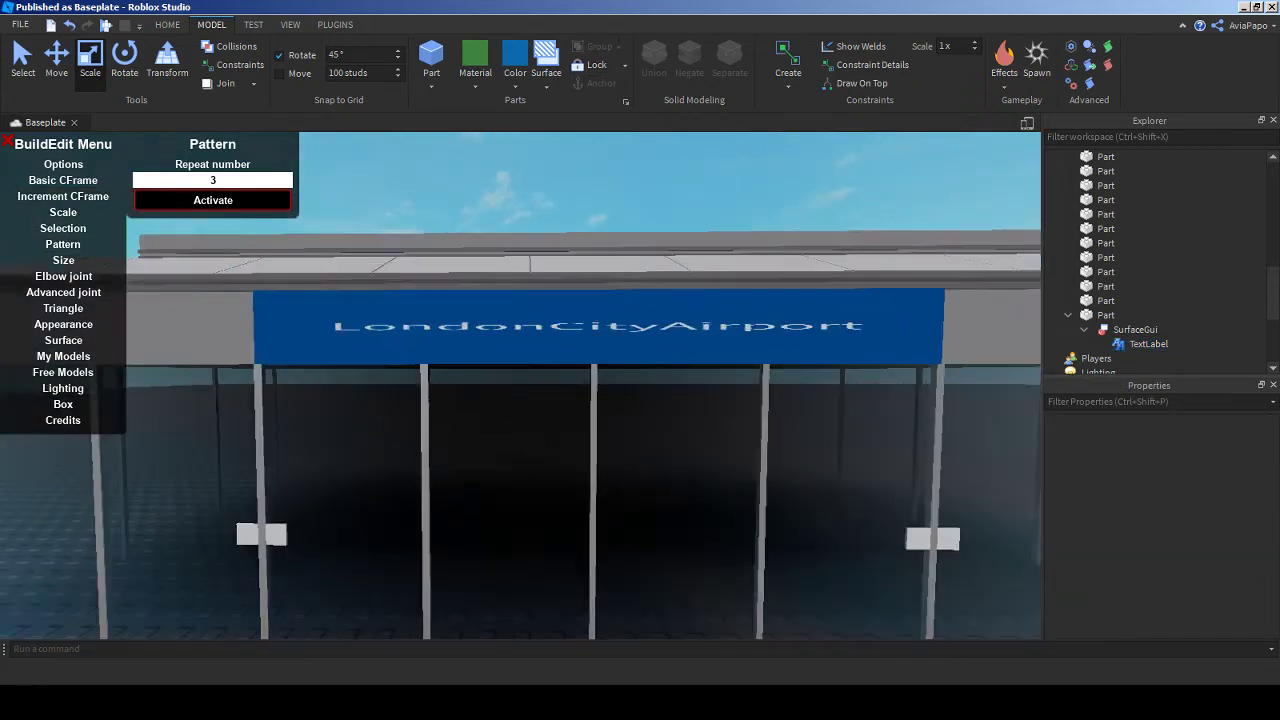
{"action": "right_click_drag", "start_coordinate": [520, 385], "coordinate": [380, 385]}
{"action": "key", "text": "w"}
{"action": "key", "text": "s"}
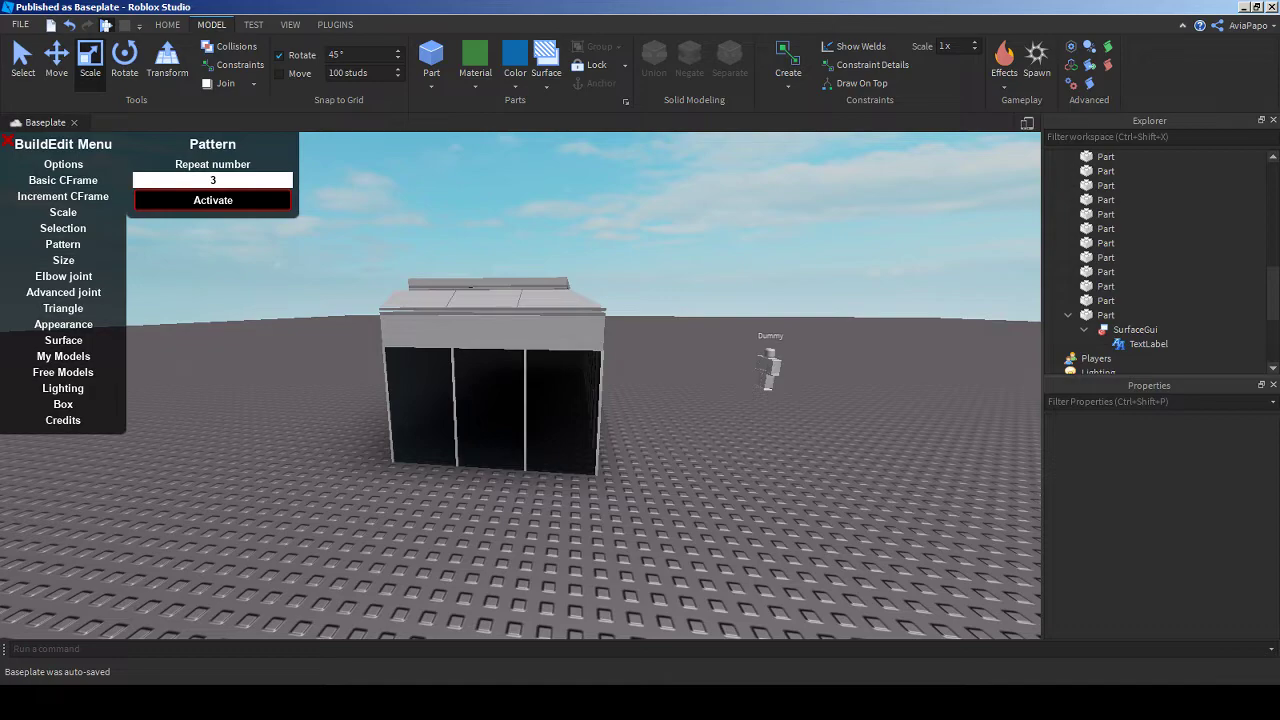
{"action": "key", "text": "F5"}
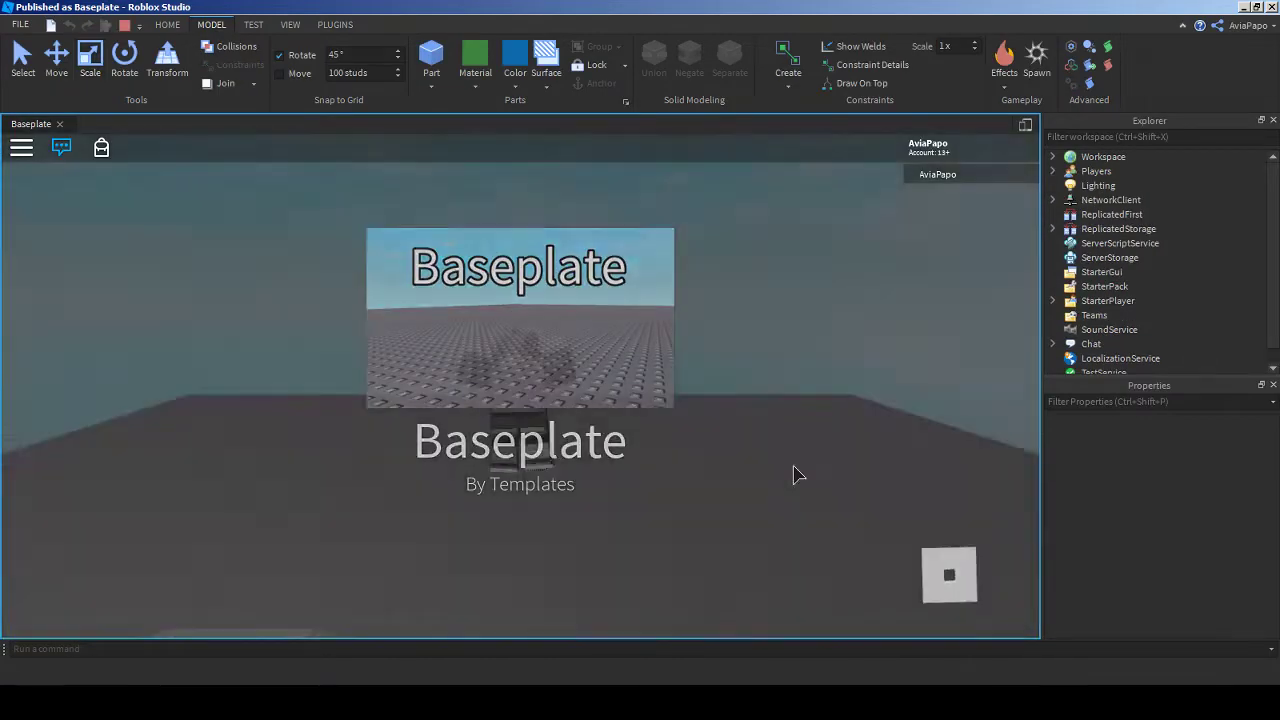
{"action": "key", "text": "w"}
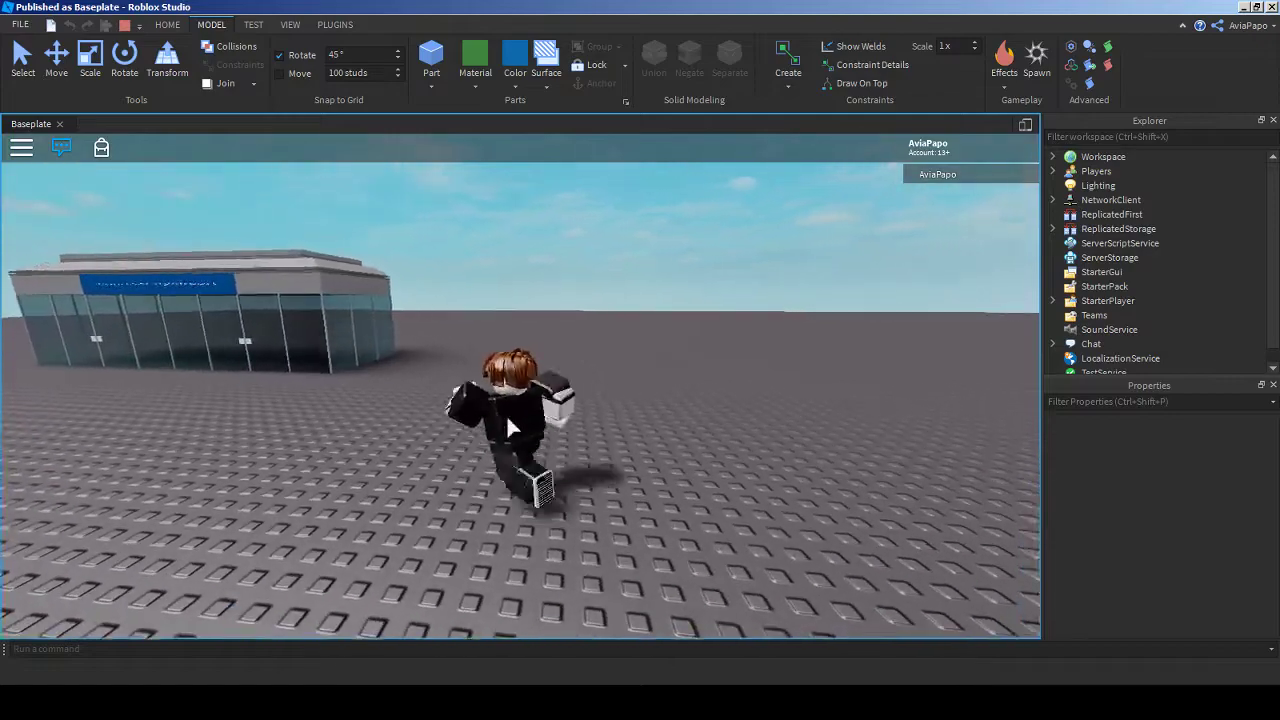
{"action": "key", "text": "a"}
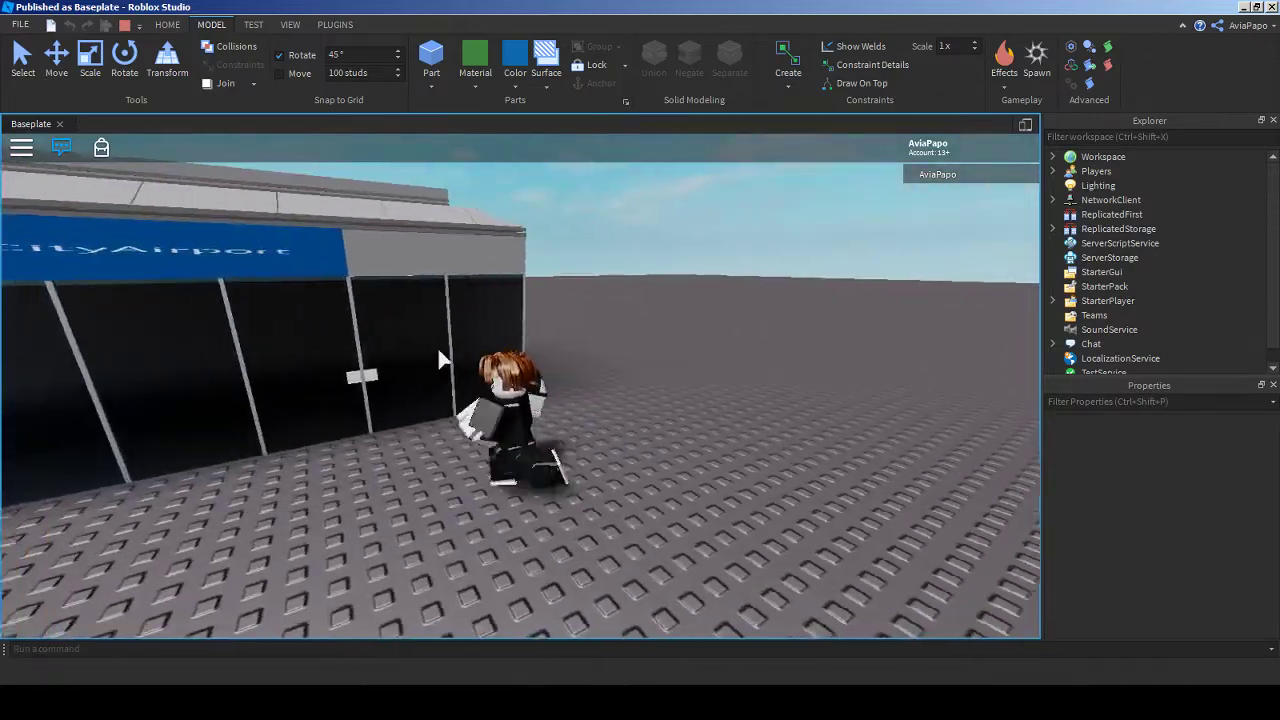
{"action": "key", "text": "w"}
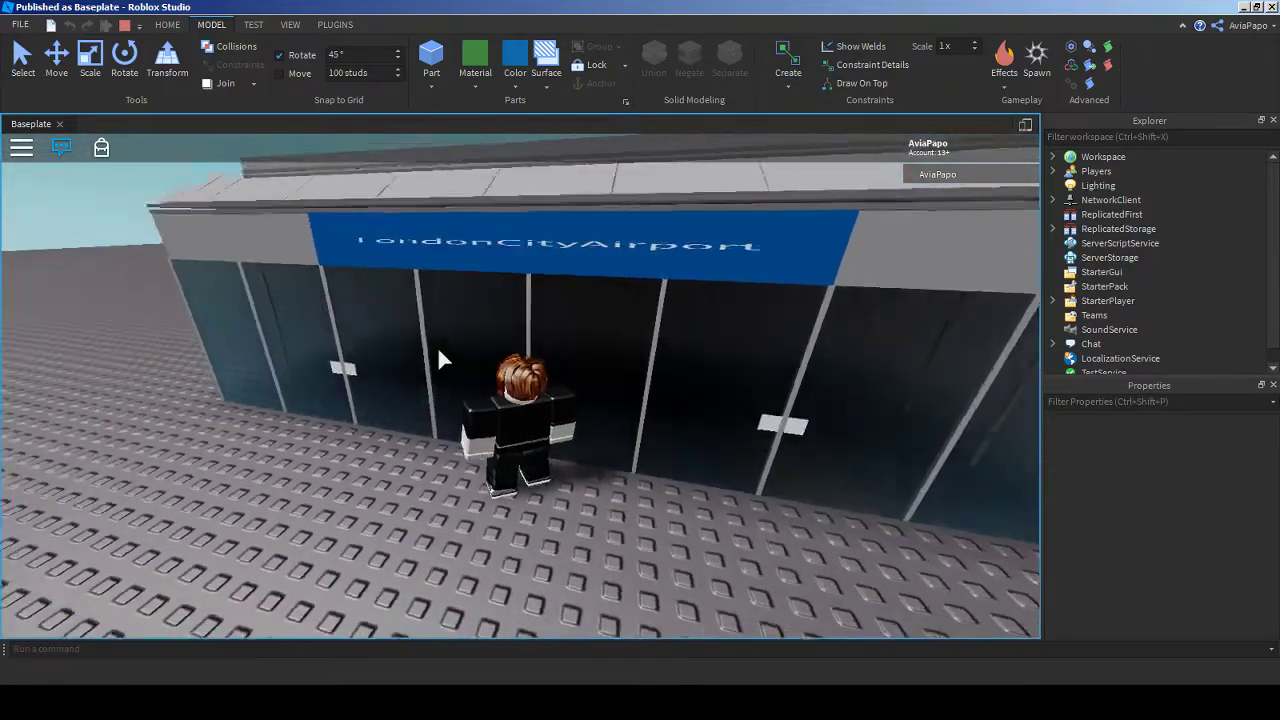
{"action": "key", "text": "s"}
{"action": "key", "text": "w"}
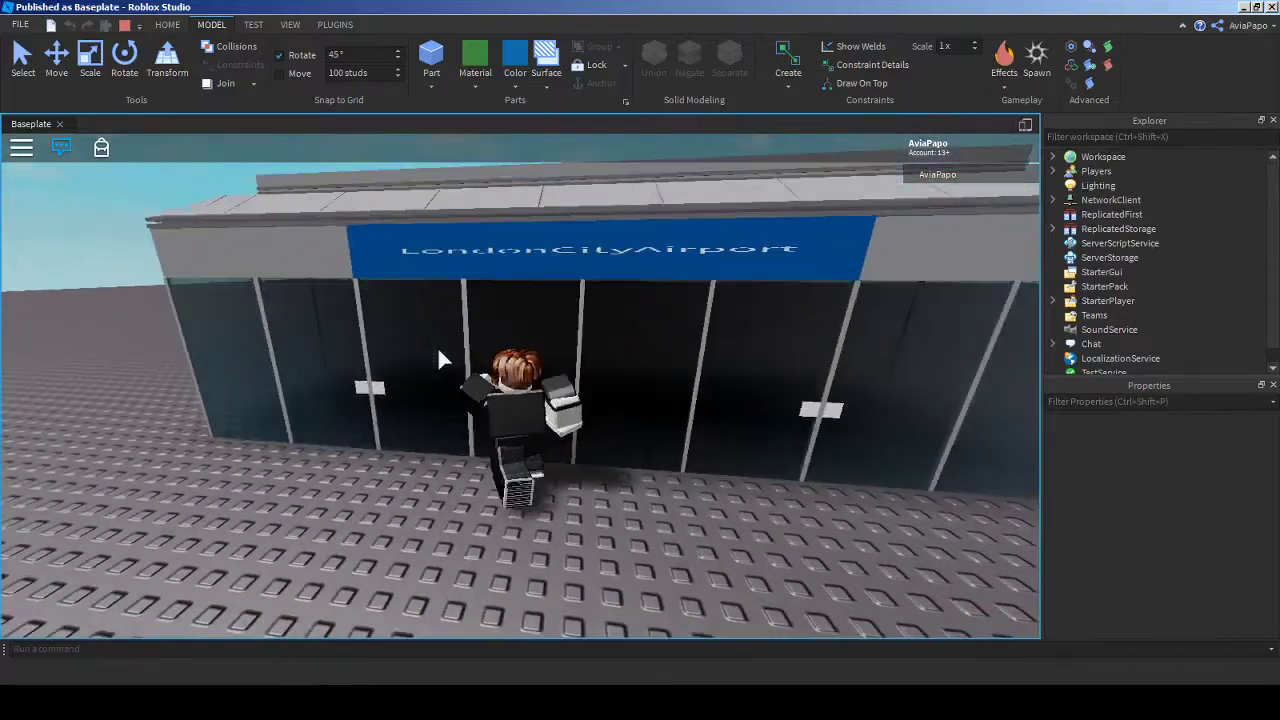
- Walk the avatar through and around the terminal to view it and its sign, and end the playtest
{"action": "key", "text": "w"}
{"action": "key", "text": "a"}
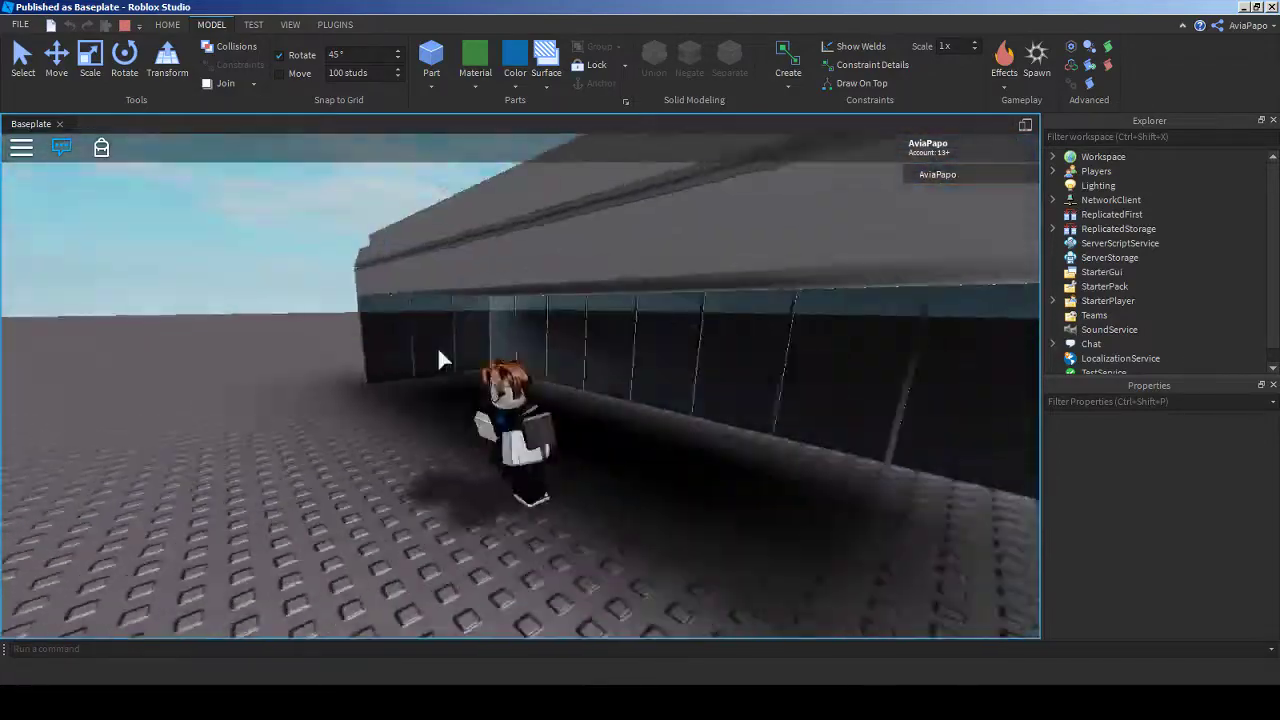
{"action": "key", "text": "w"}
{"action": "key", "text": "w"}
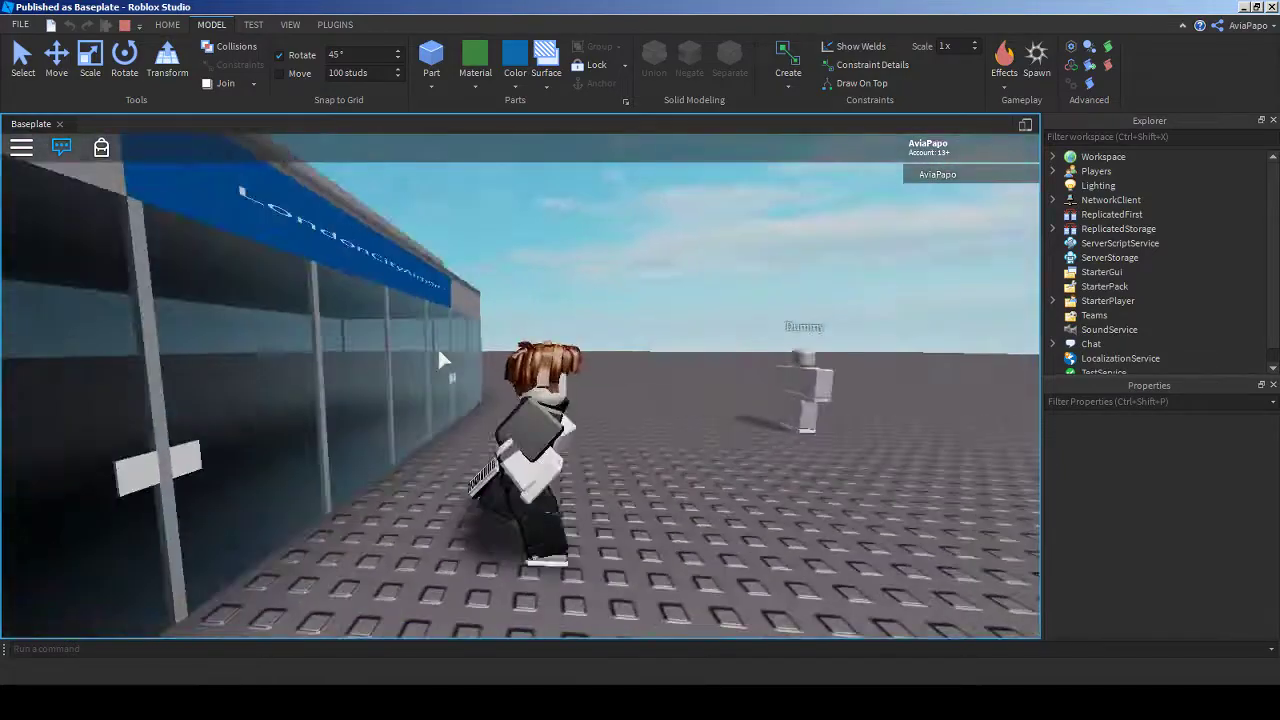
{"action": "key", "text": "s"}
{"action": "right_click_drag", "start_coordinate": [437, 346], "coordinate": [437, 346]}
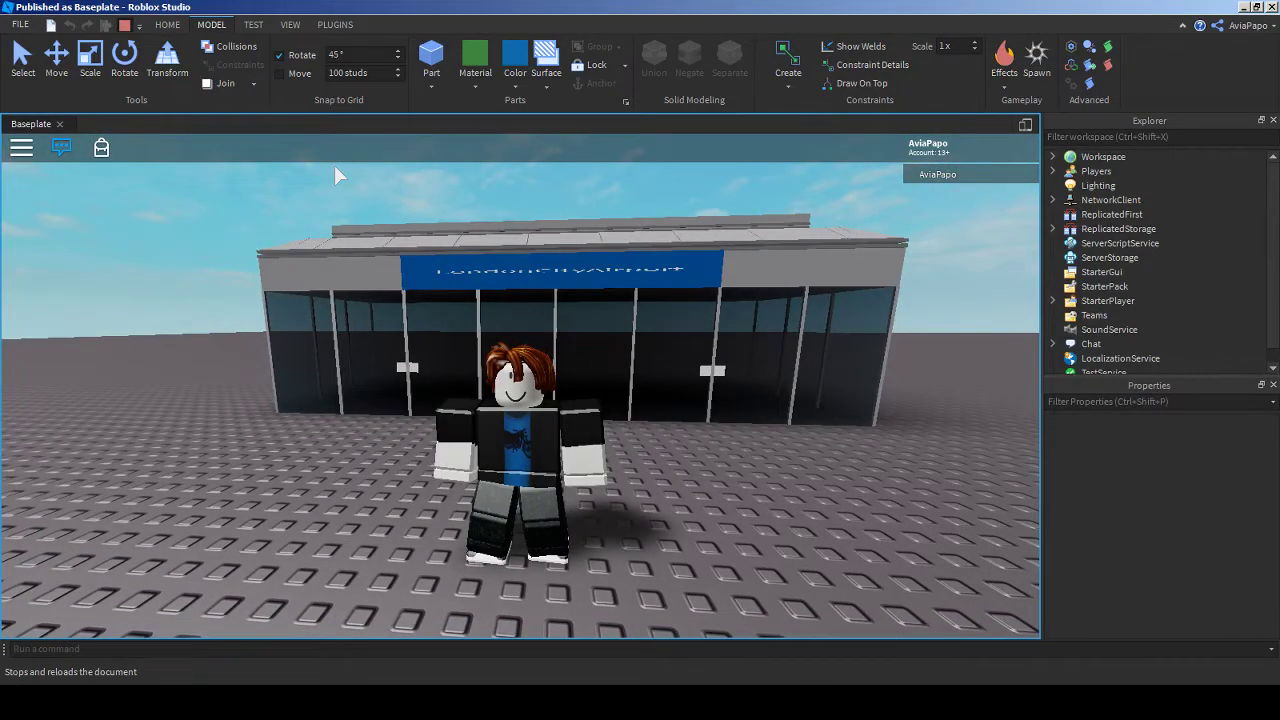
{"action": "key", "text": "shift+F5"}
{"action": "key", "text": "w"}
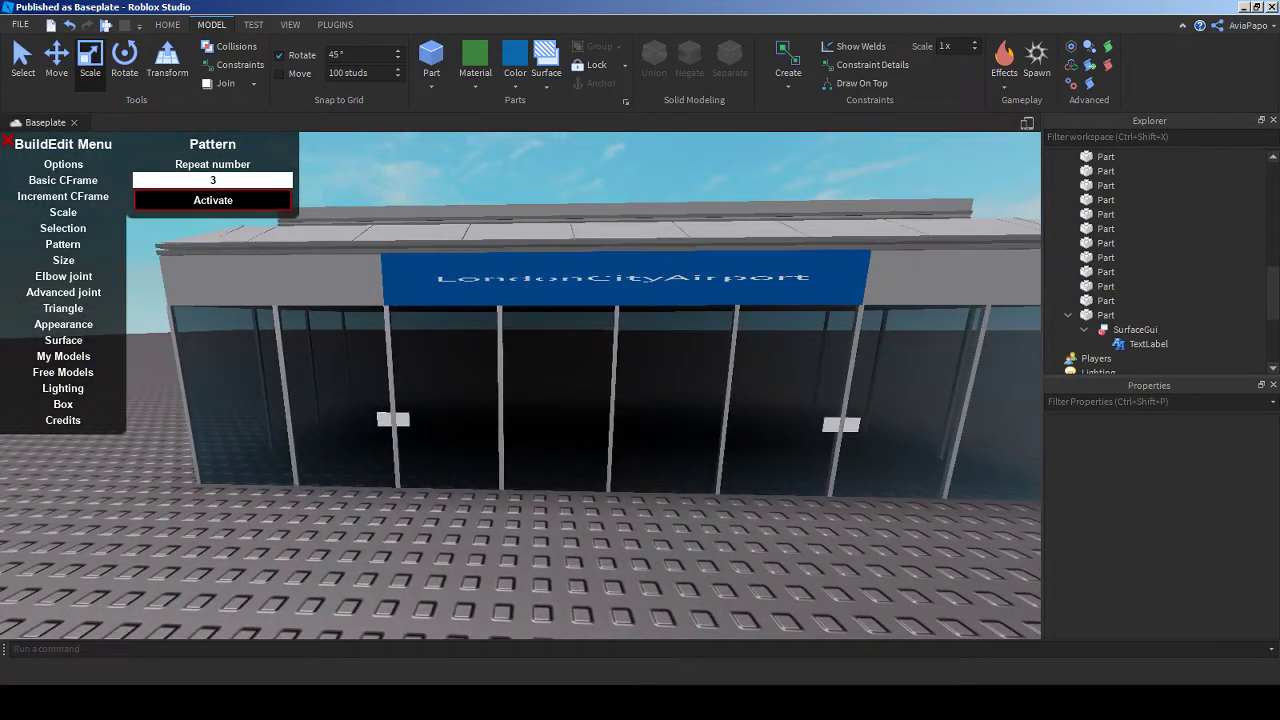
- Consult the London City Airport front photo in the browser, and insert a Deep orange block part beside the terminal in Roblox Studio
{"action": "key", "text": "alt+Tab"}
{"action": "left_click", "coordinate": [664, 13]}
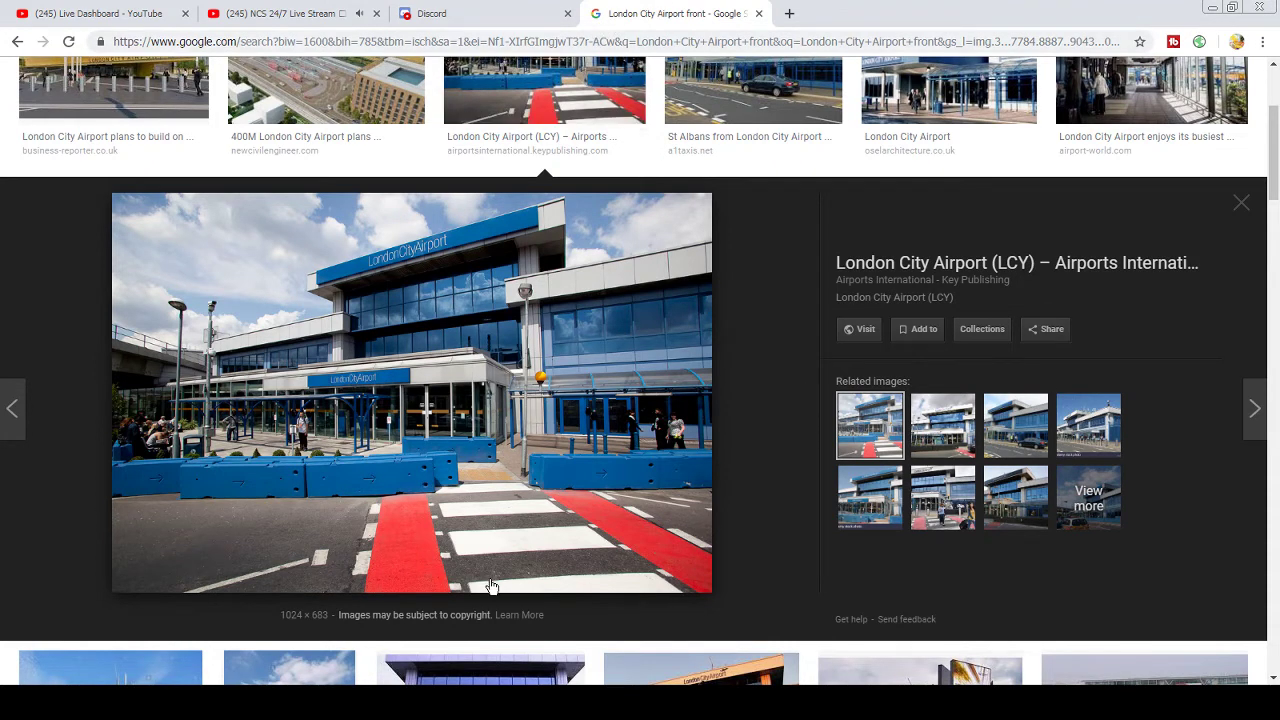
{"action": "key", "text": "alt+Tab"}
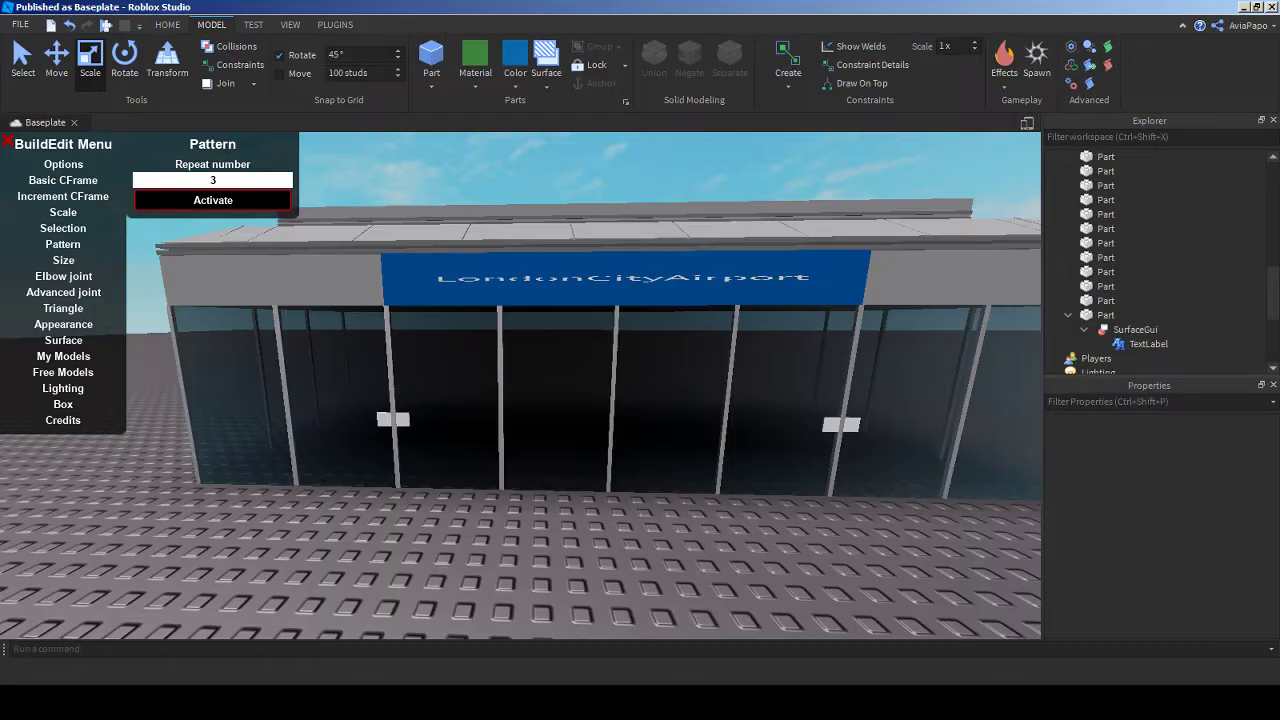
{"action": "key", "text": "w"}
{"action": "key", "text": "s"}
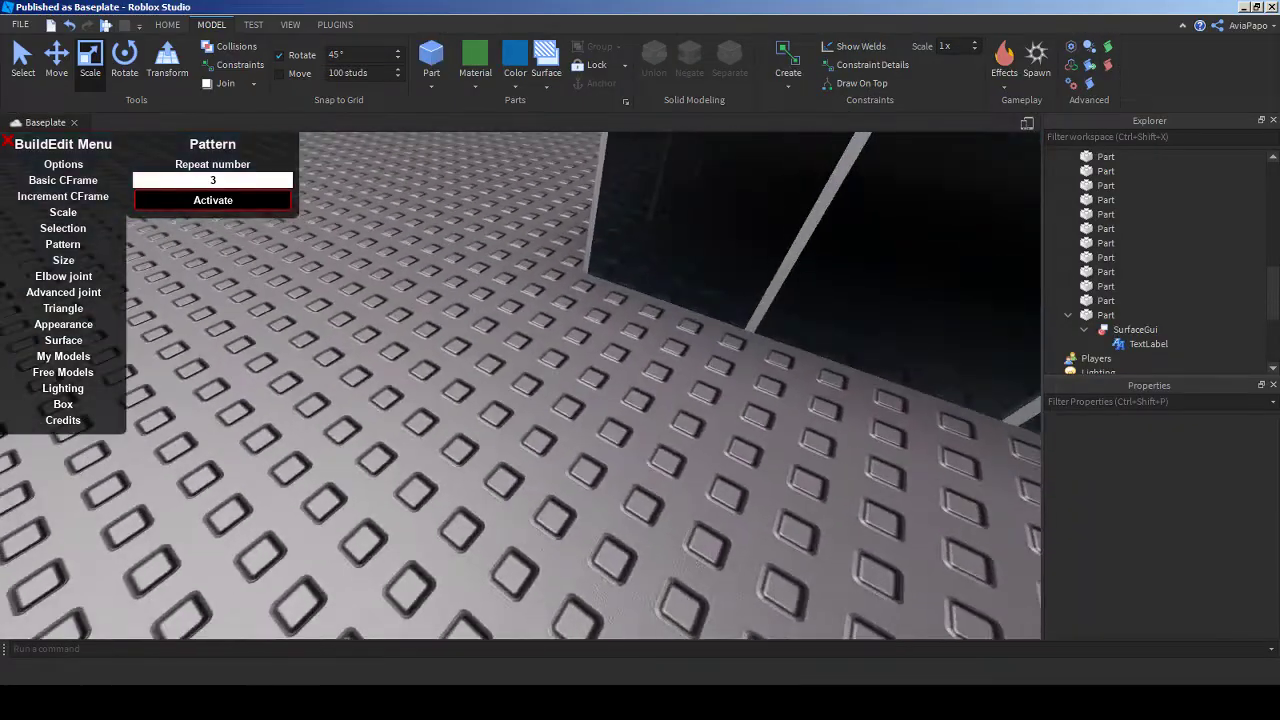
{"action": "left_click", "coordinate": [431, 60]}
{"action": "left_click", "coordinate": [515, 82]}
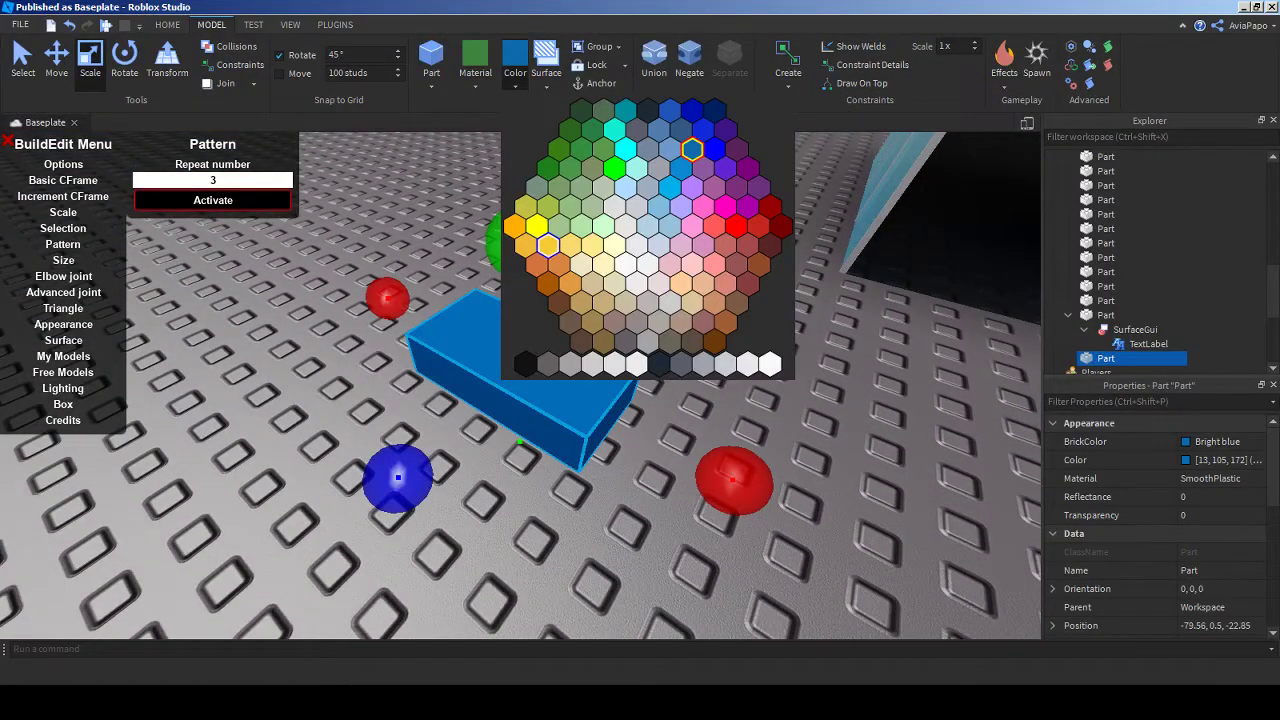
{"action": "left_click", "coordinate": [515, 226]}
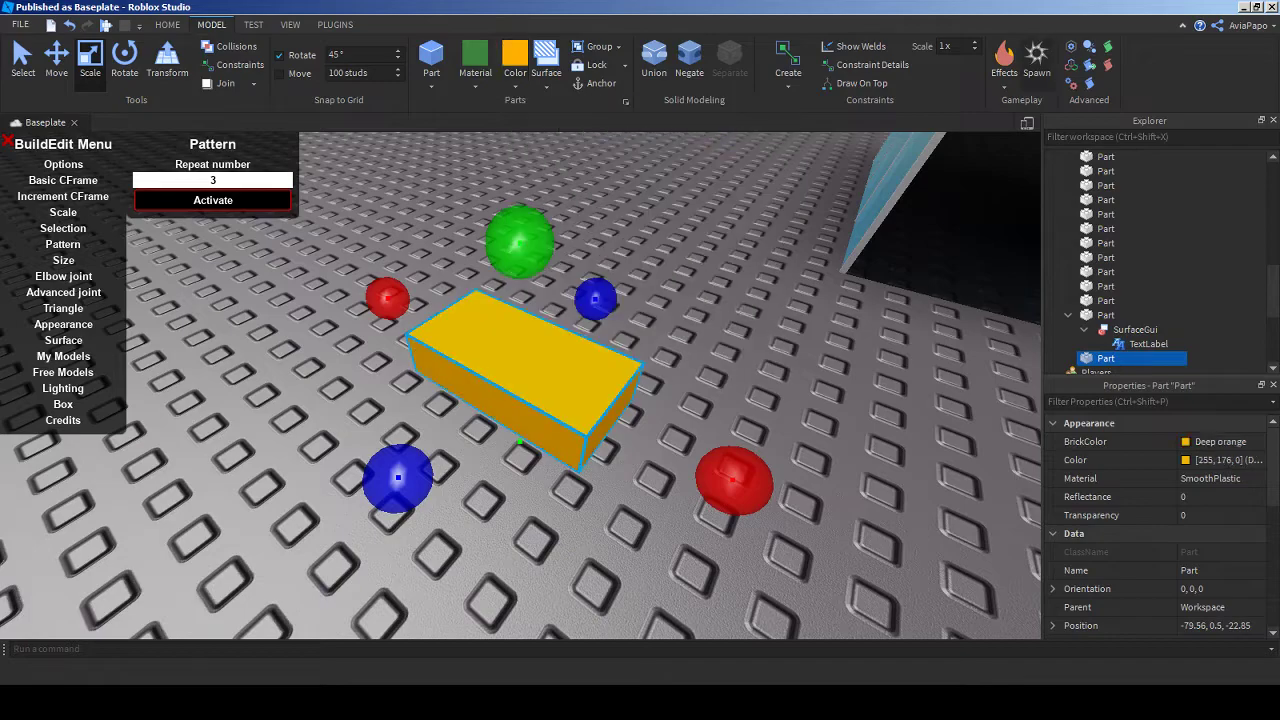
{"action": "key", "text": "alt+Tab"}
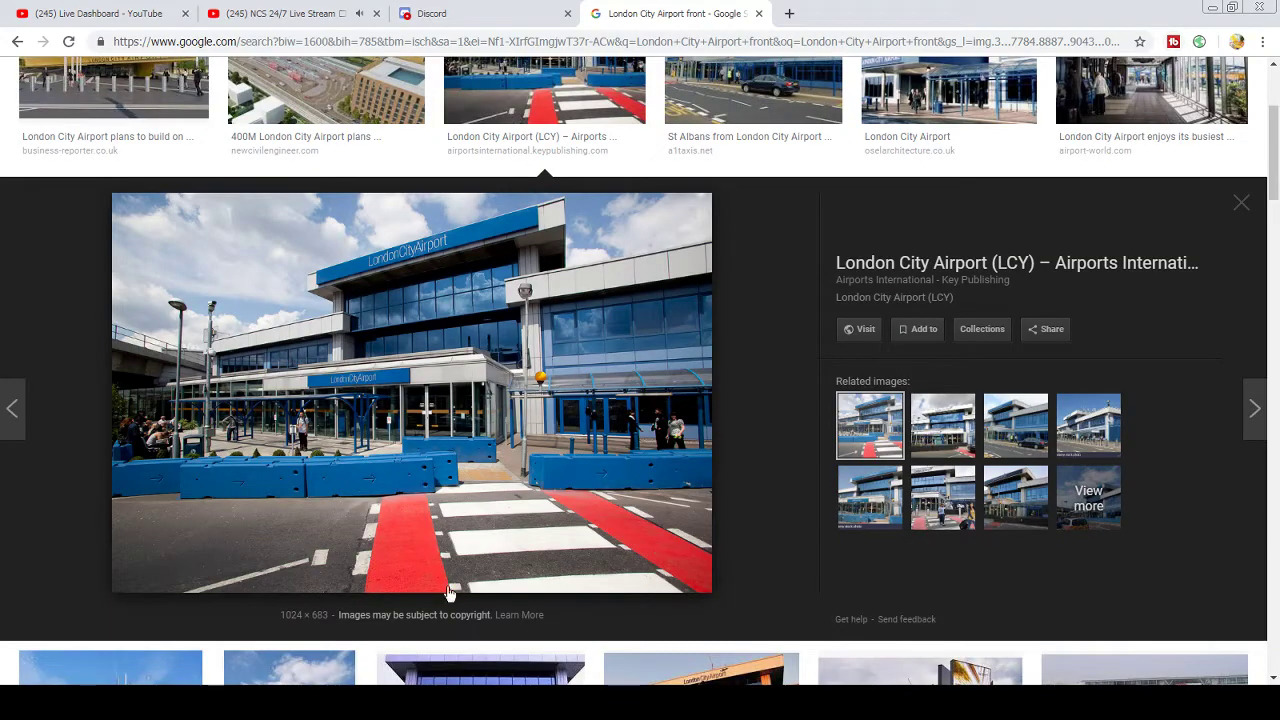
{"action": "key", "text": "alt+Tab"}
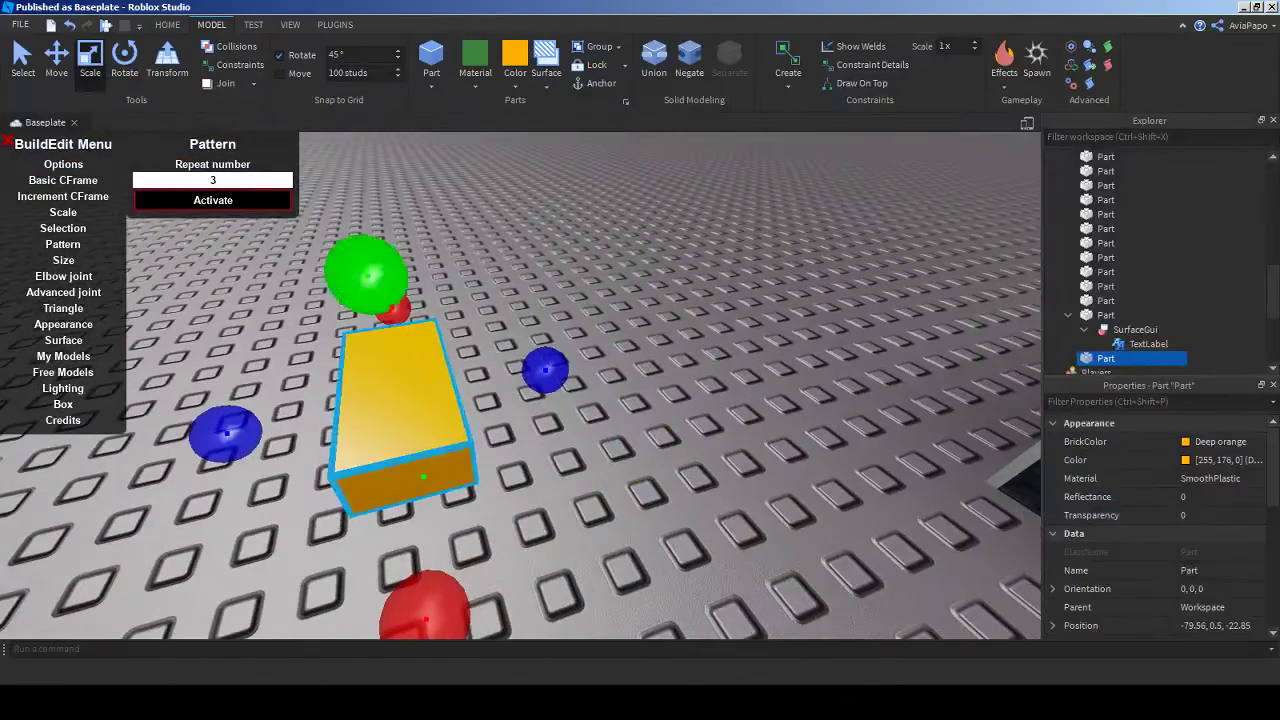
- Move the orange part to the inside of the front glass wall and raise it to about 3 studs, checking the browser photo
{"action": "key", "text": "ctrl+2"}
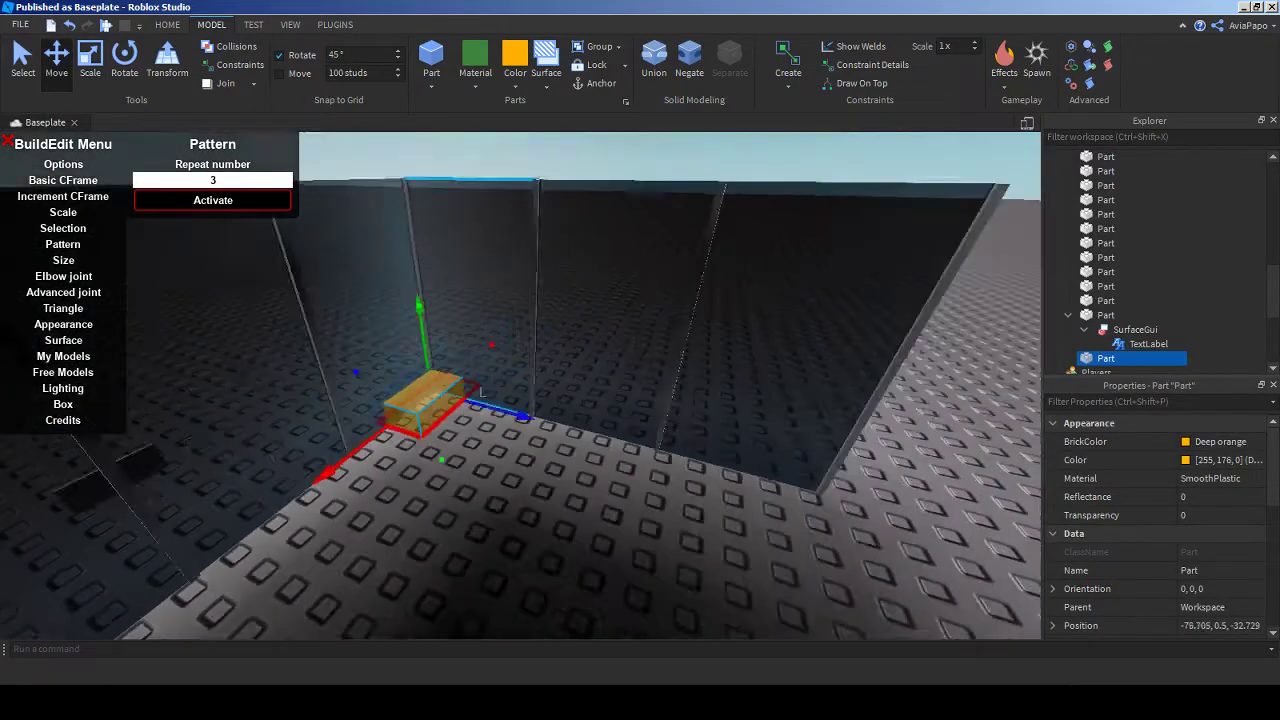
{"action": "key", "text": "alt+Tab"}
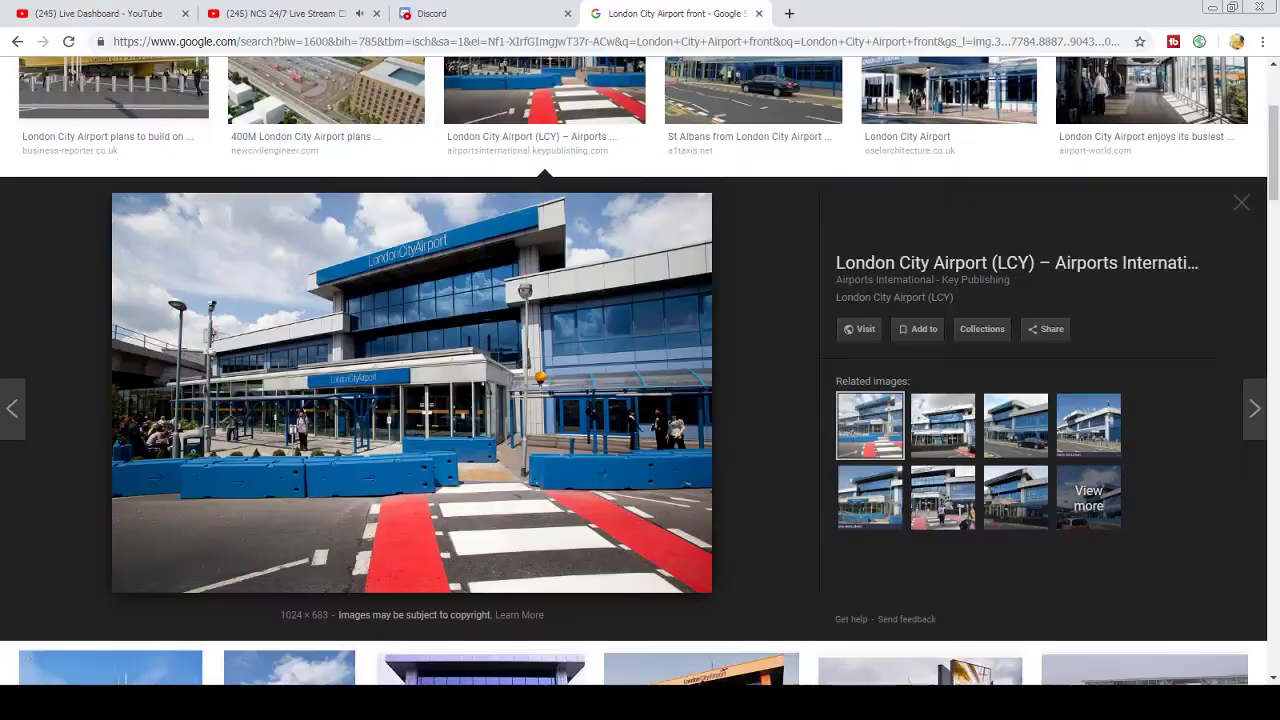
{"action": "key", "text": "alt+Tab"}
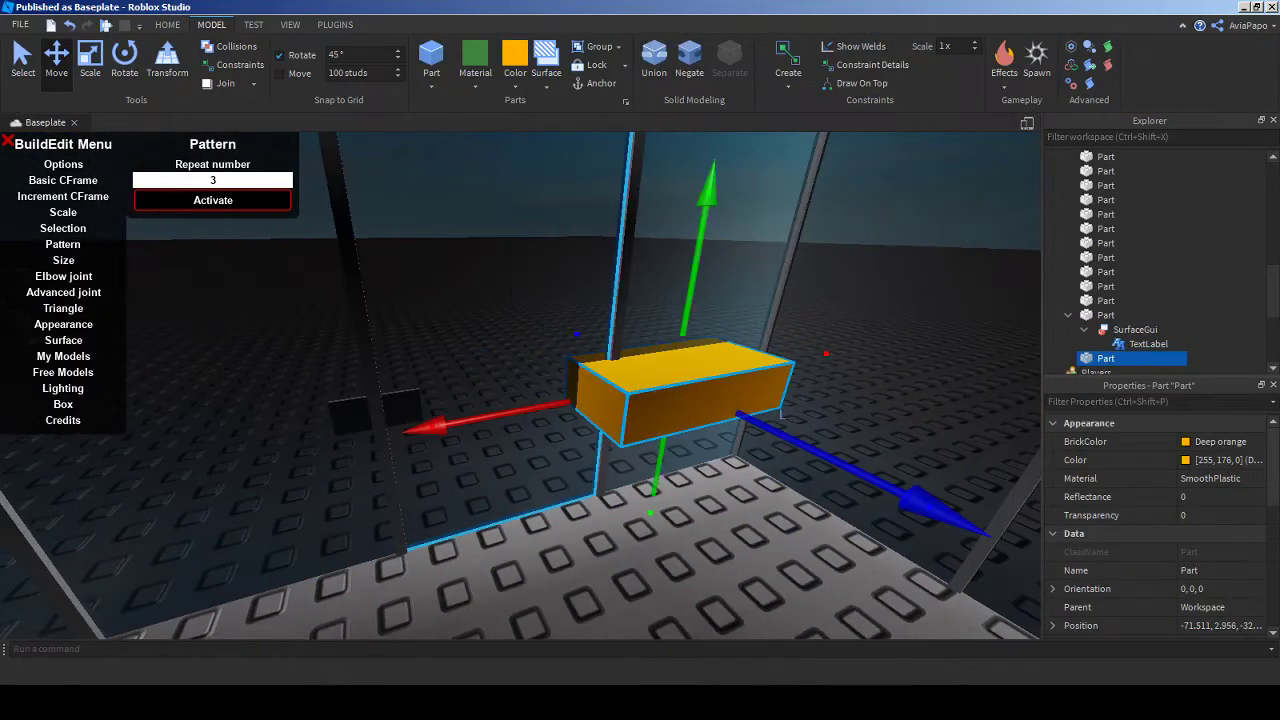
{"action": "key", "text": "f"}
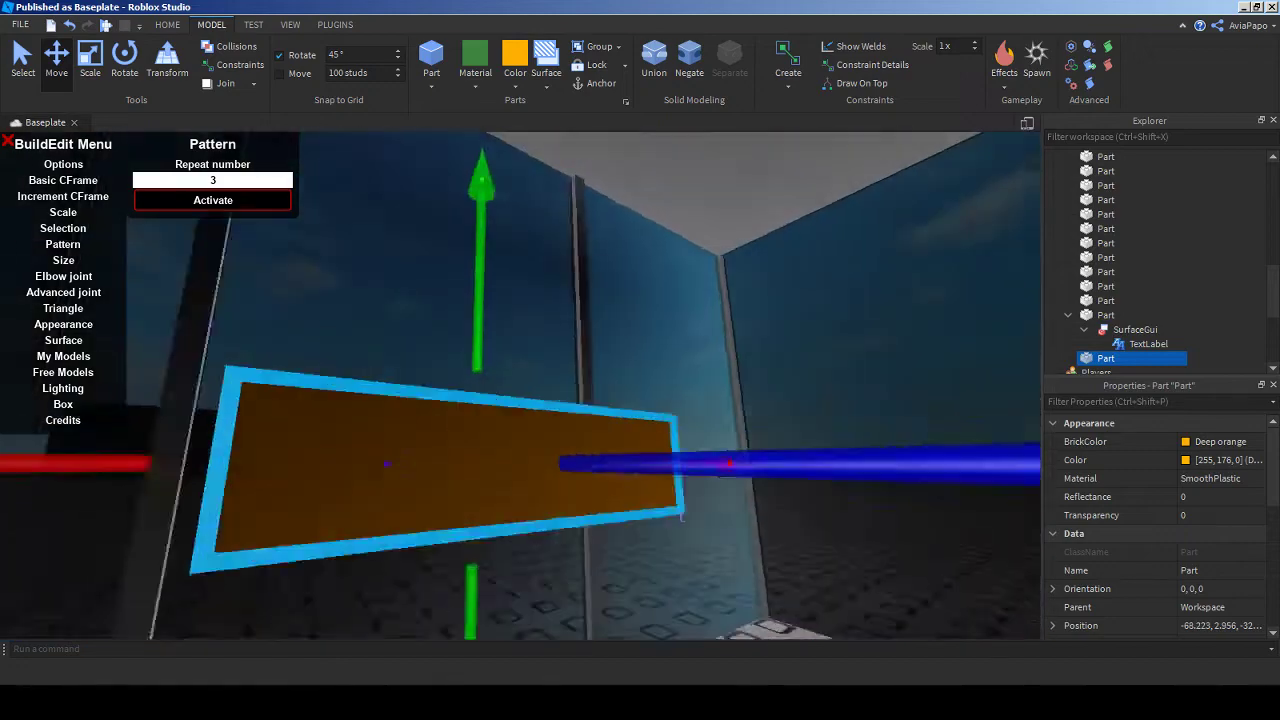
- Resize the orange part into a narrow horizontal stripe spanning the full width of the front glass wall
{"action": "key", "text": "ctrl+3"}
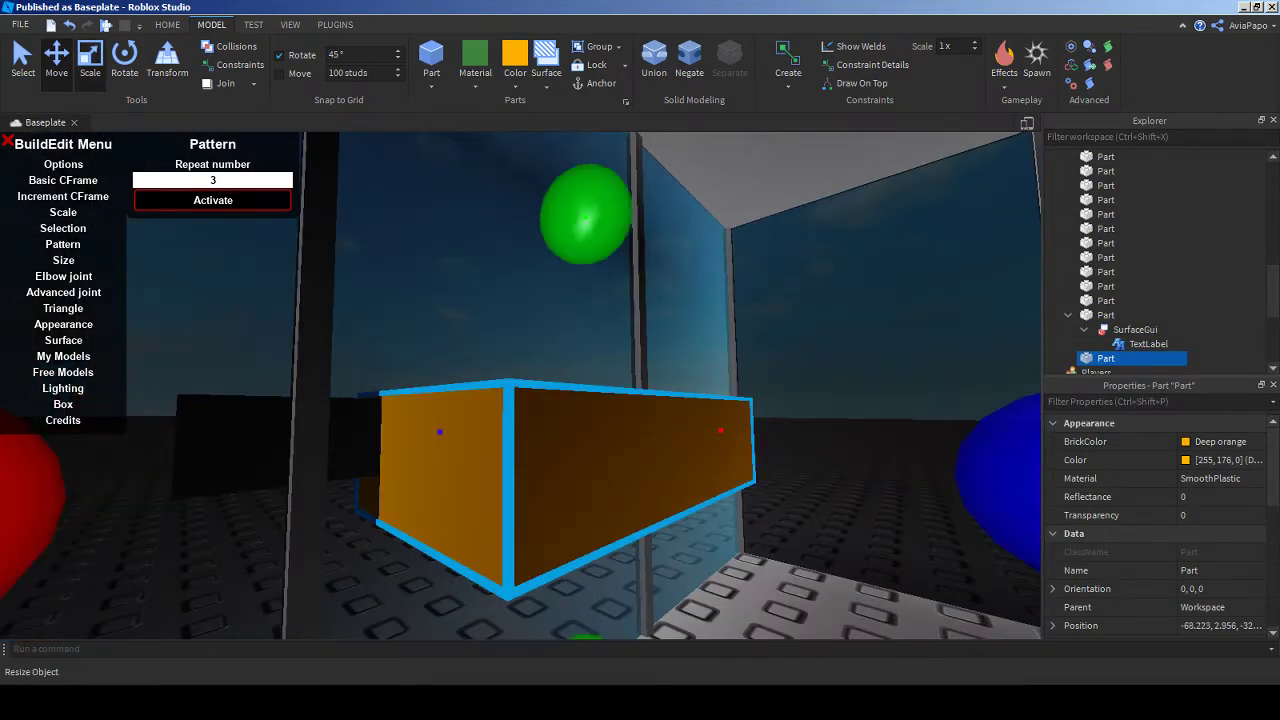
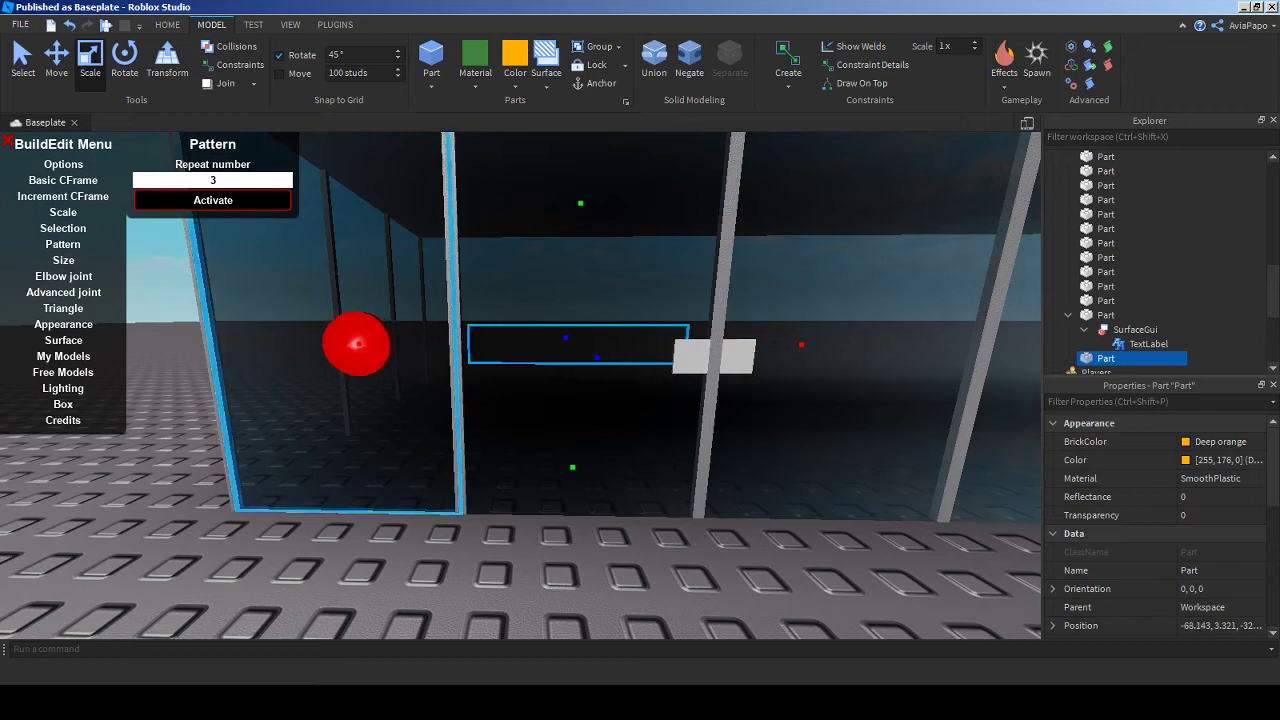
{"action": "key", "text": "s"}
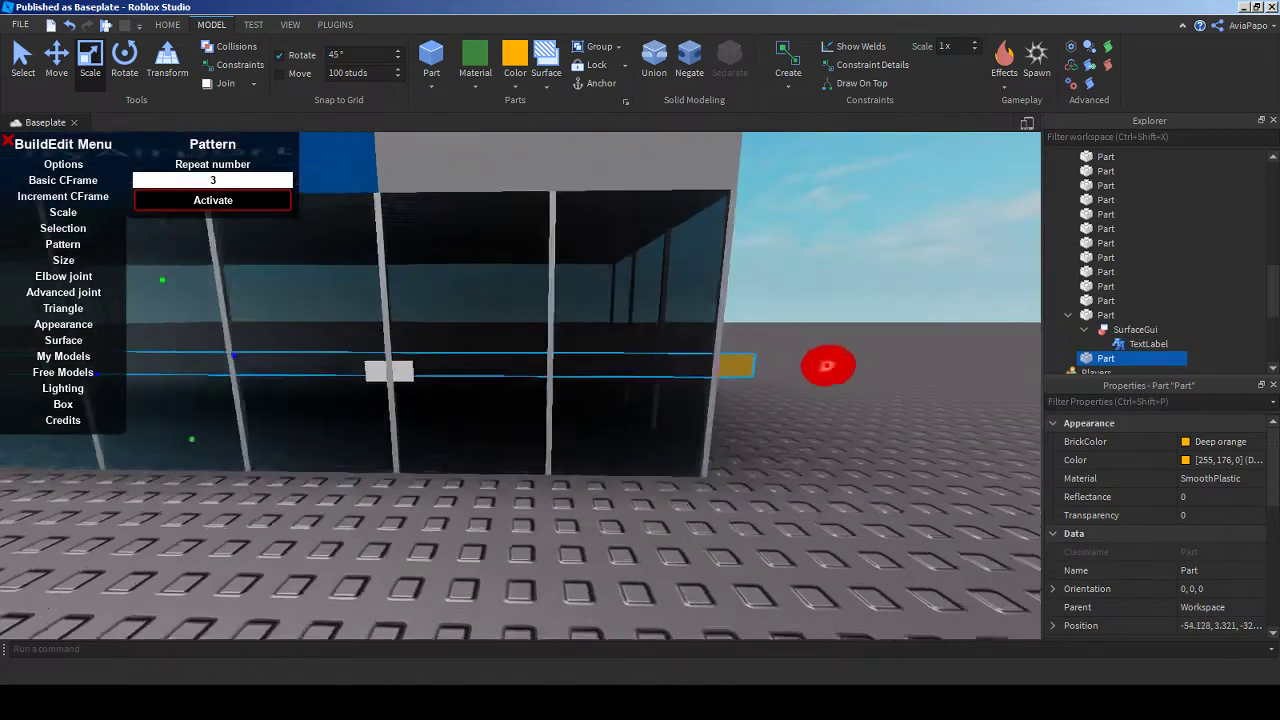
{"action": "key", "text": "w"}
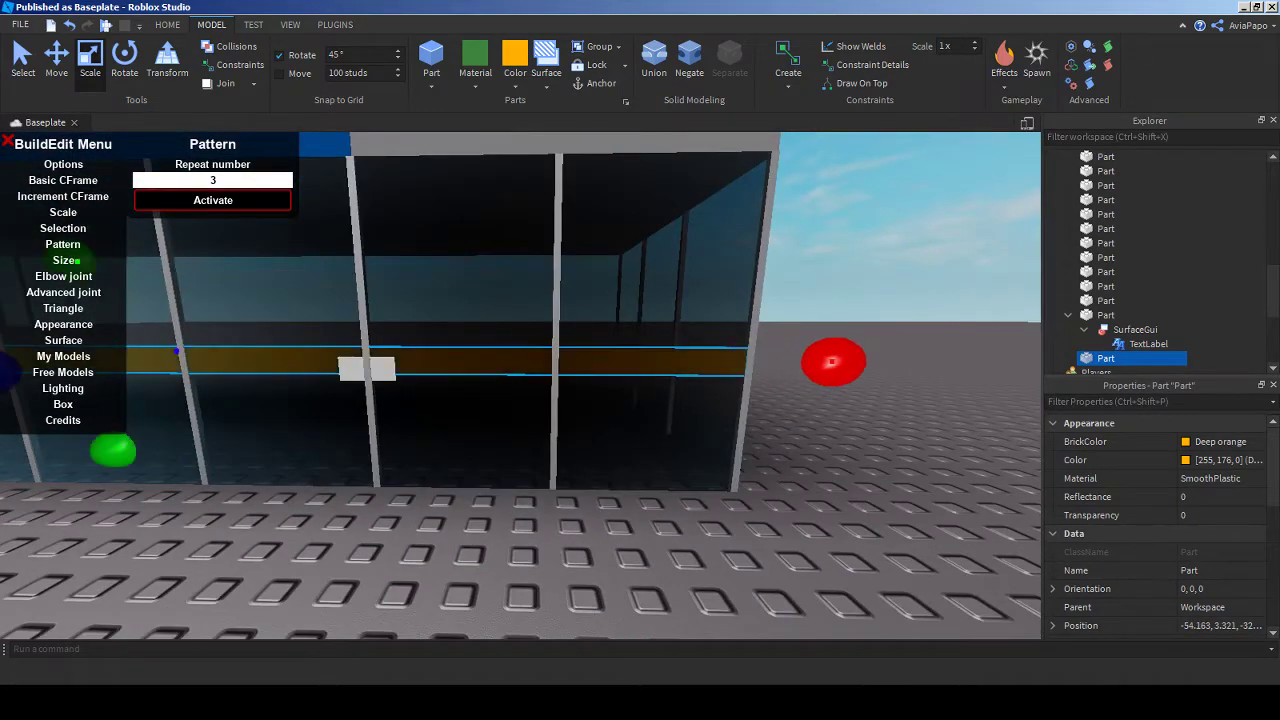
{"action": "key", "text": "w"}
{"action": "key", "text": "a"}
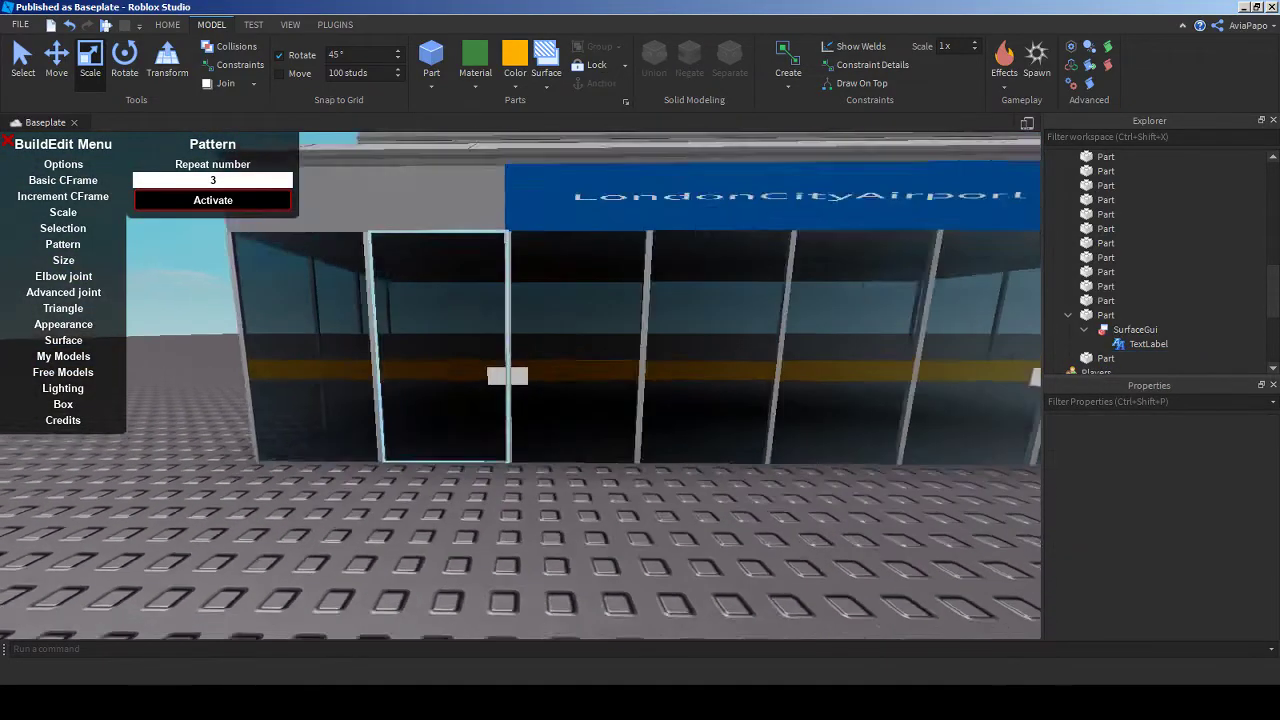
{"action": "key", "text": "s"}
{"action": "key", "text": "w"}
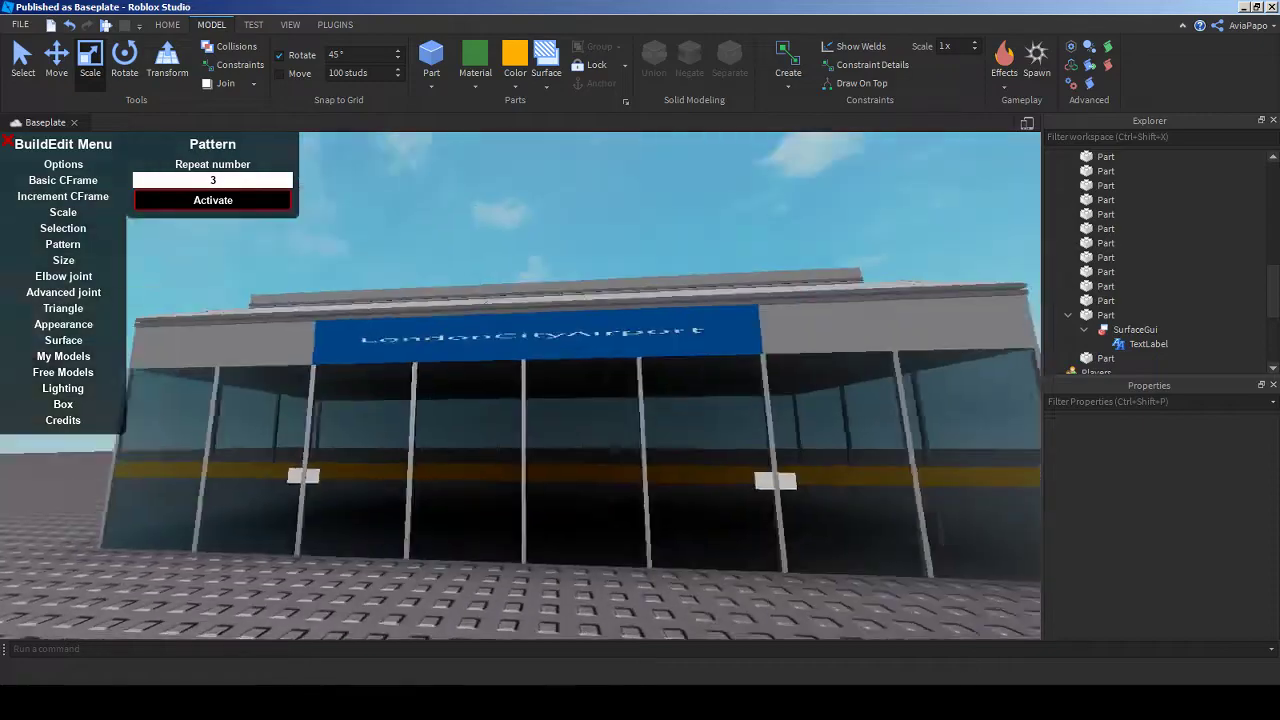
- Duplicate the orange stripe and move the copy across to the terminal's open rear side
{"action": "key", "text": "w"}
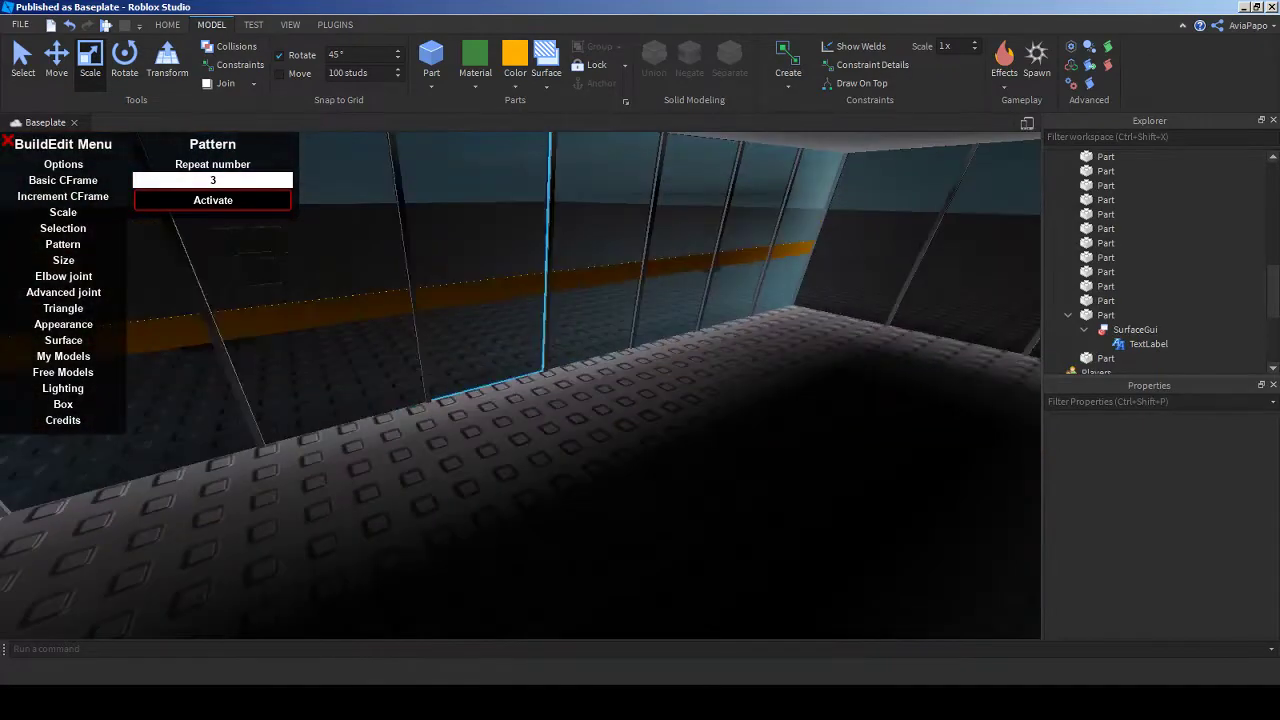
{"action": "left_click", "coordinate": [505, 340]}
{"action": "key", "text": "s"}
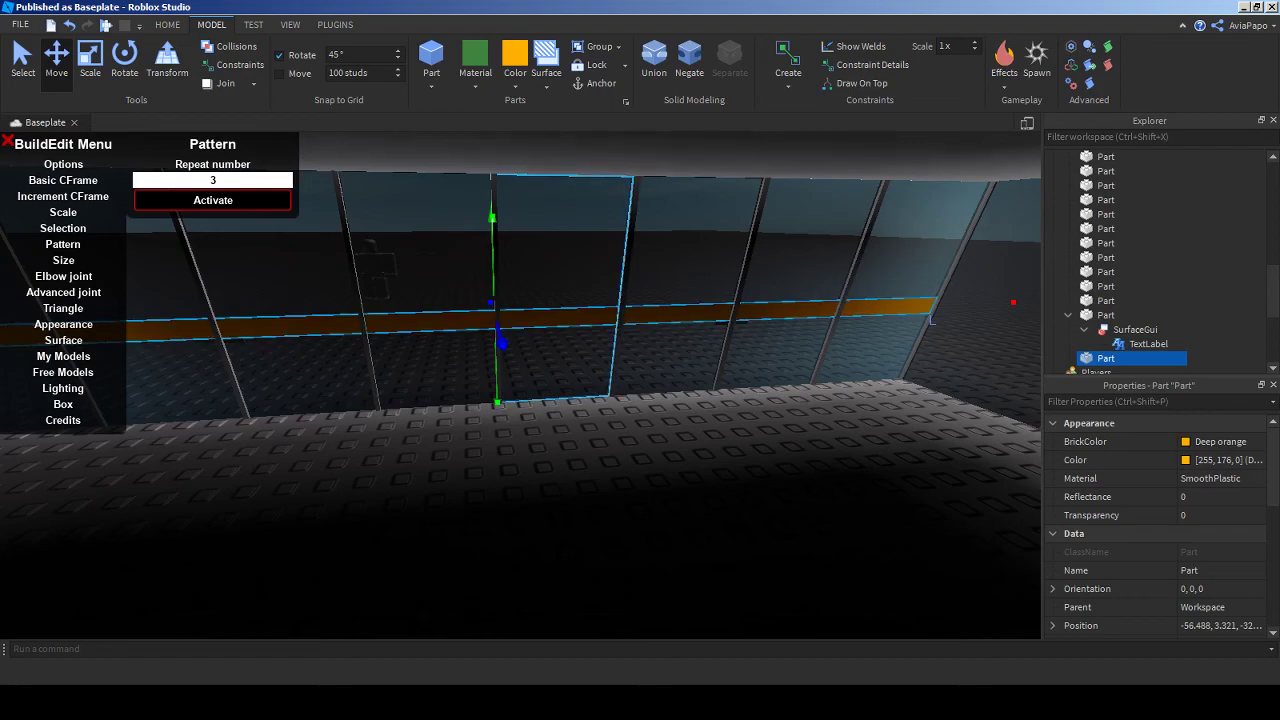
{"action": "key", "text": "s"}
{"action": "key", "text": "a"}
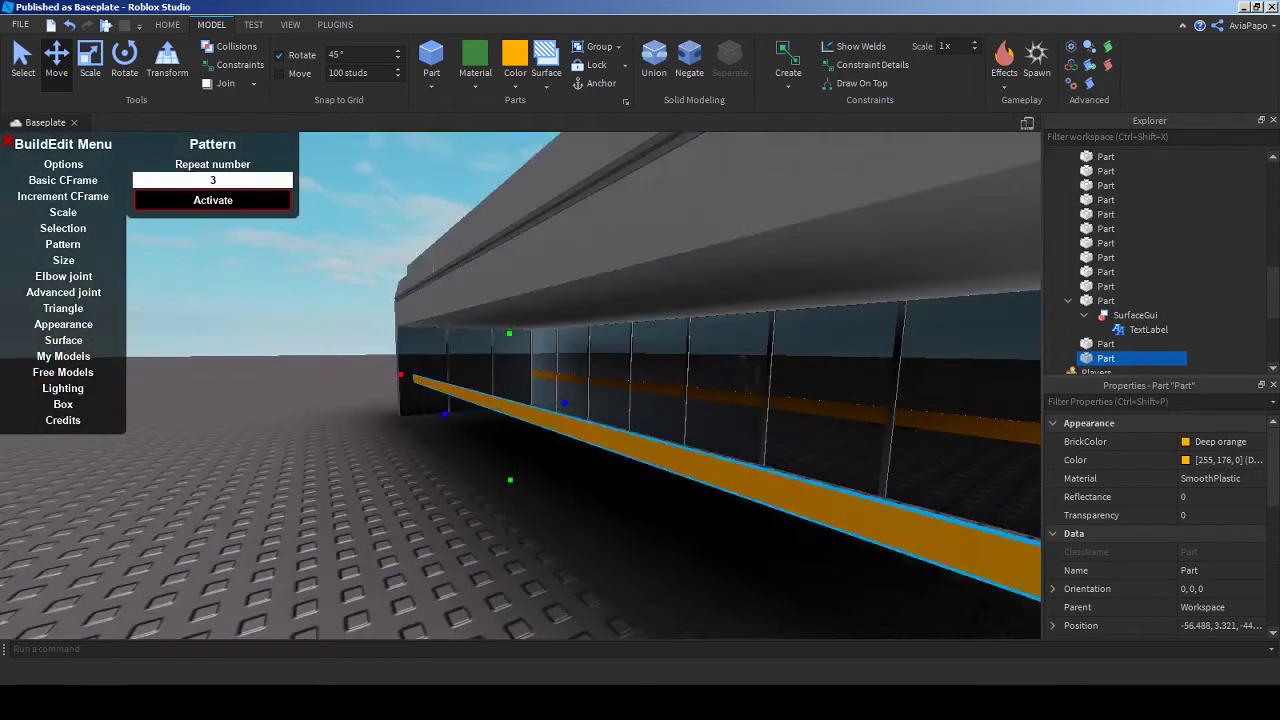
- Rotate the copied stripe 90° about the vertical axis and move it against one of the side glass walls
{"action": "key", "text": "s"}
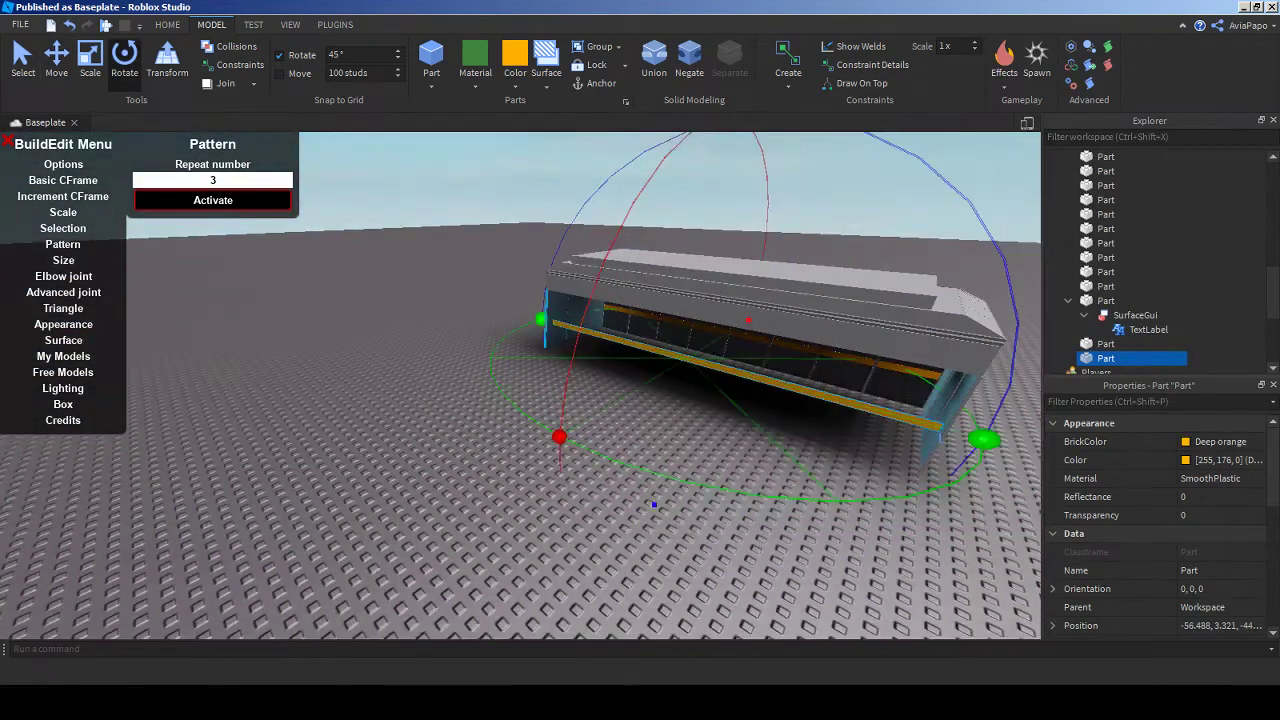
{"action": "key", "text": "w"}
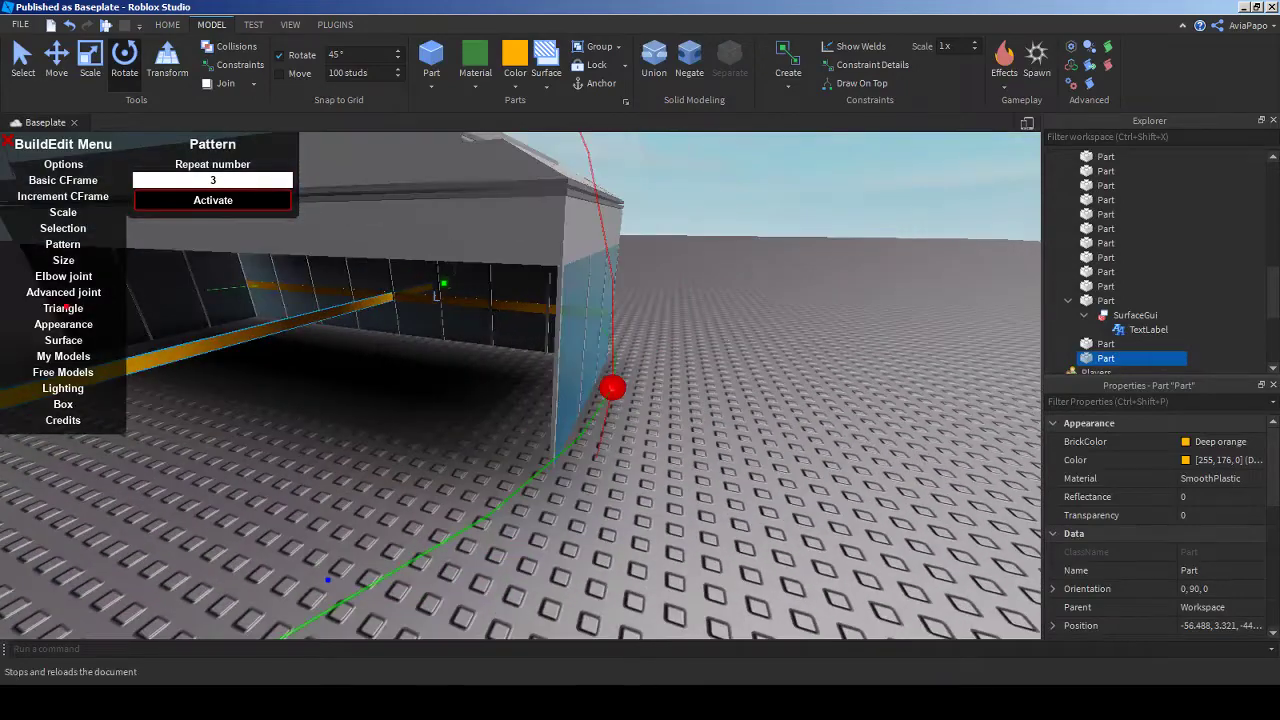
{"action": "key", "text": "d"}
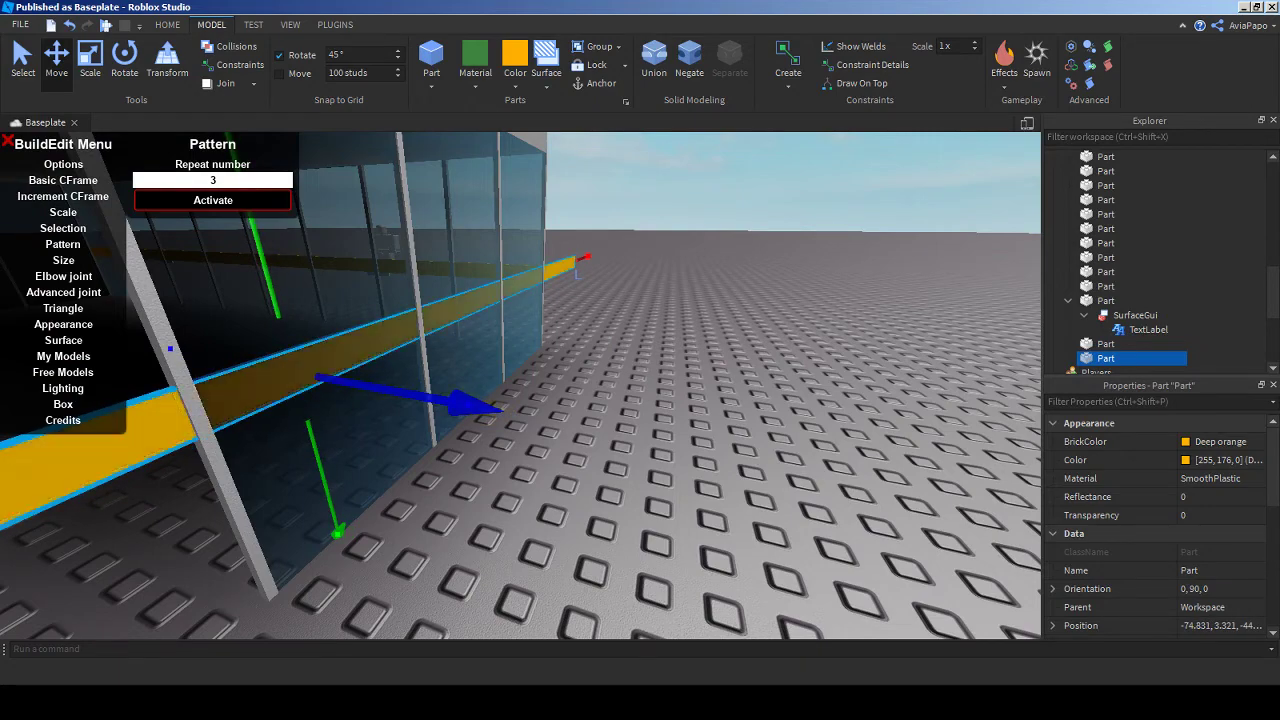
{"action": "key", "text": "w"}
{"action": "key", "text": "a"}
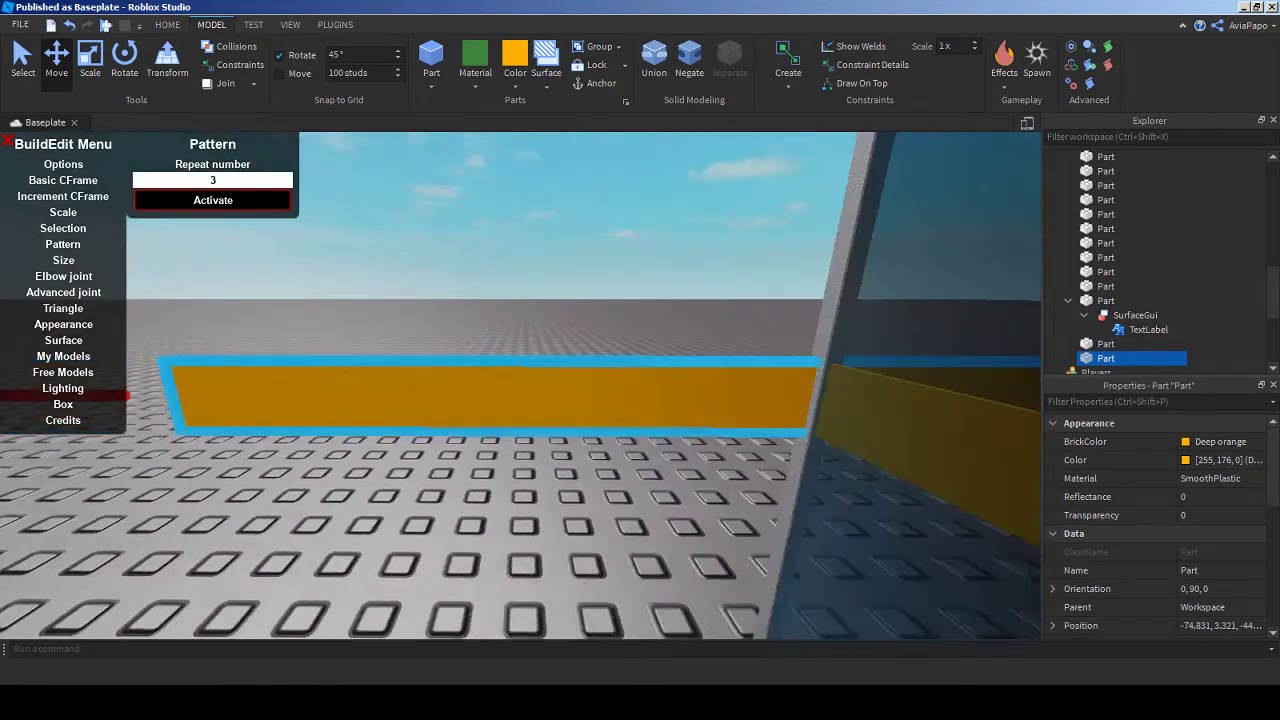
- Shorten the rotated stripe at its ends so it fits between the side glass wall's corners
{"action": "key", "text": "s"}
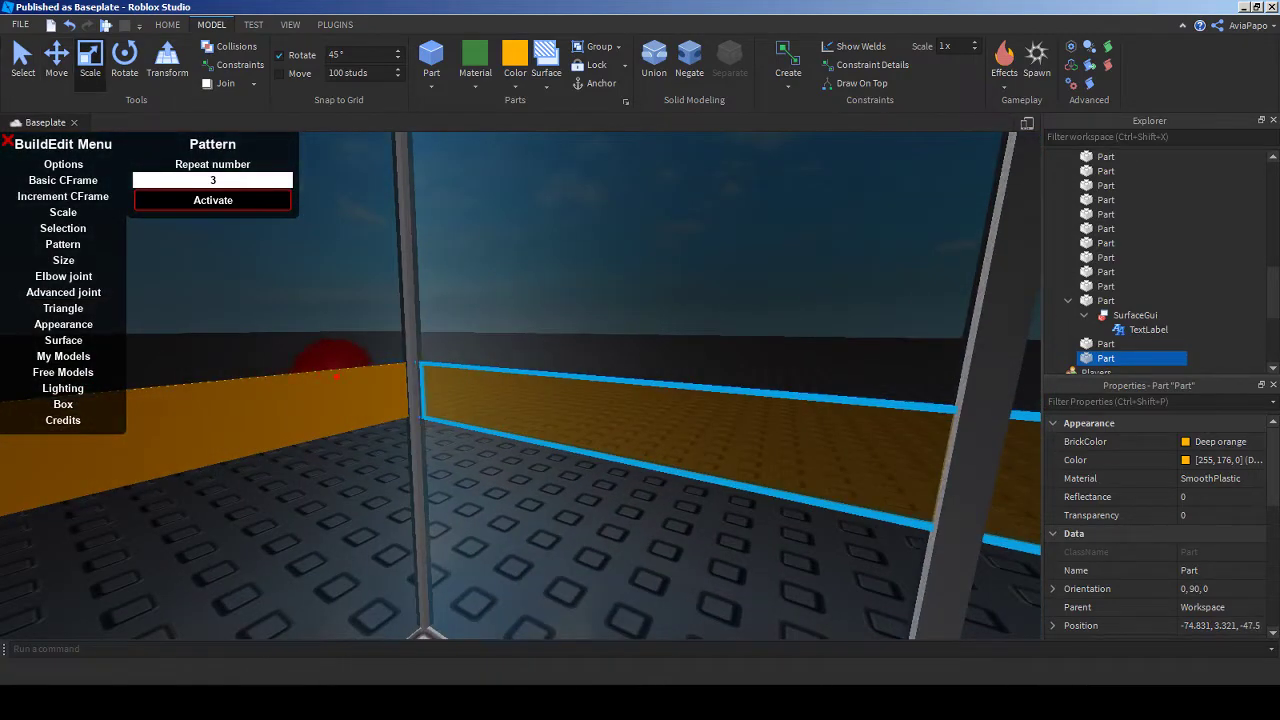
{"action": "key", "text": "d"}
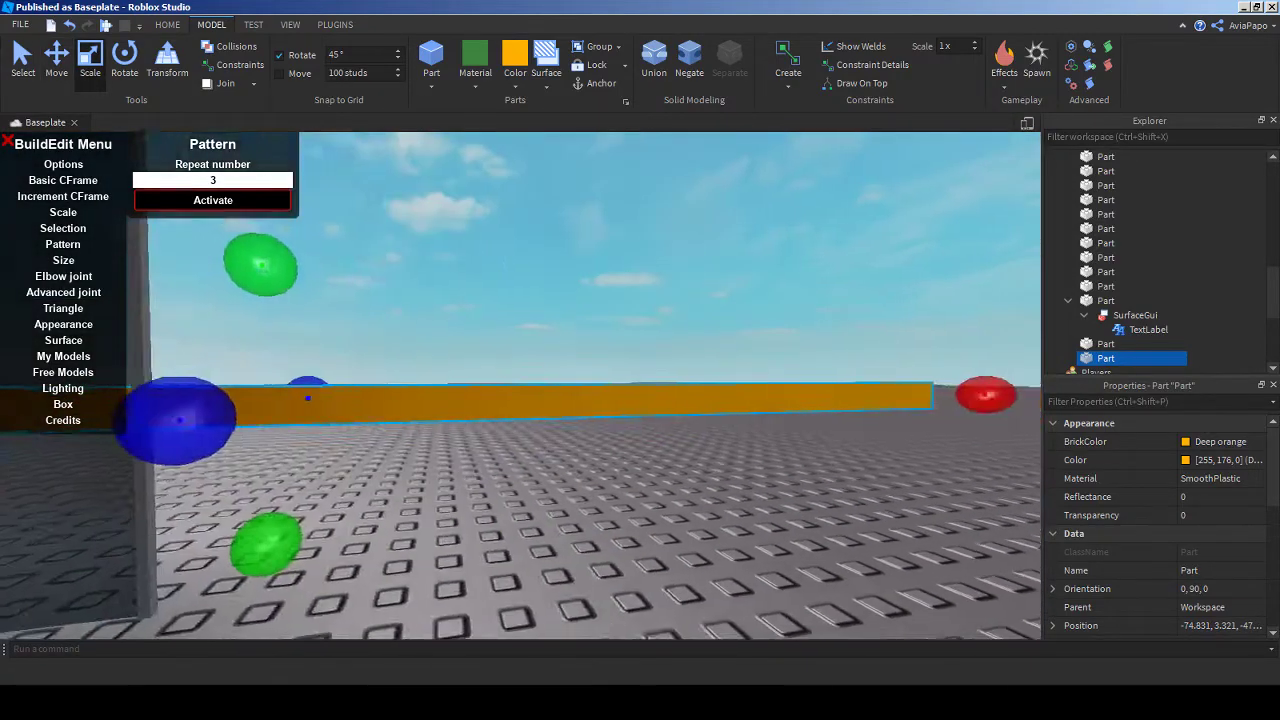
{"action": "key", "text": "w"}
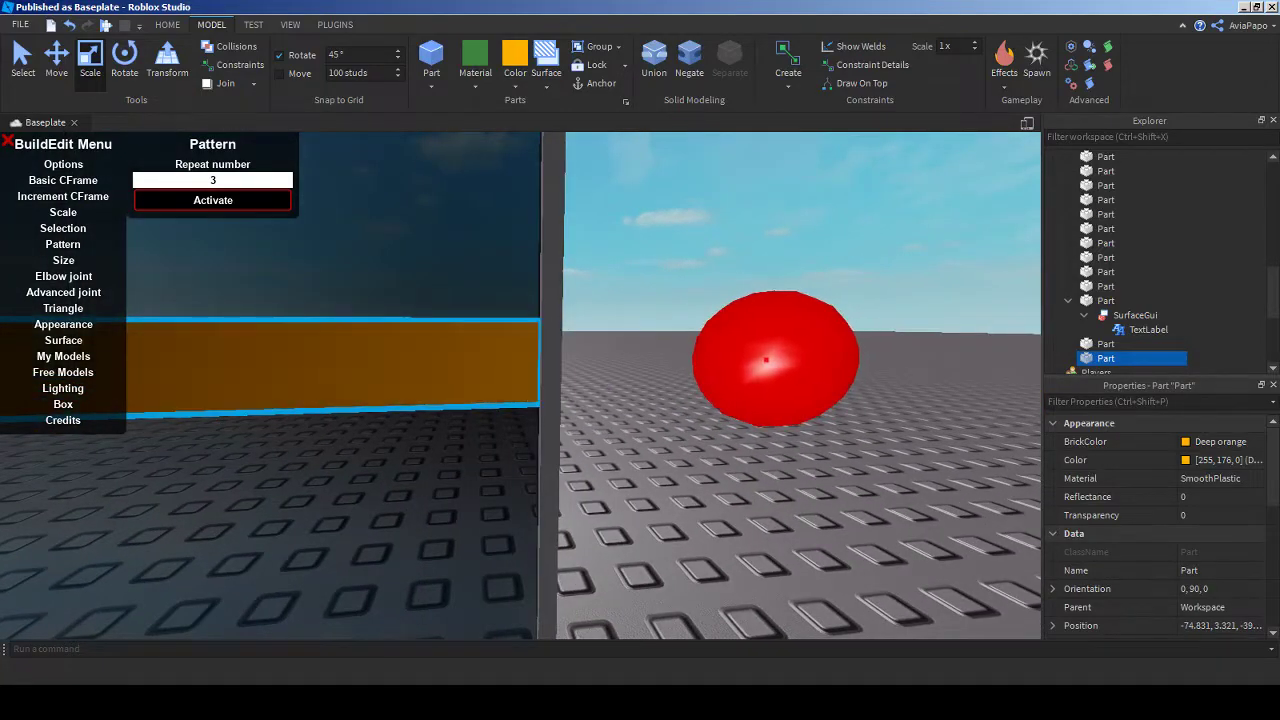
- Duplicate the side-wall stripe and move the copy onto the opposite side glass wall
{"action": "key", "text": "a"}
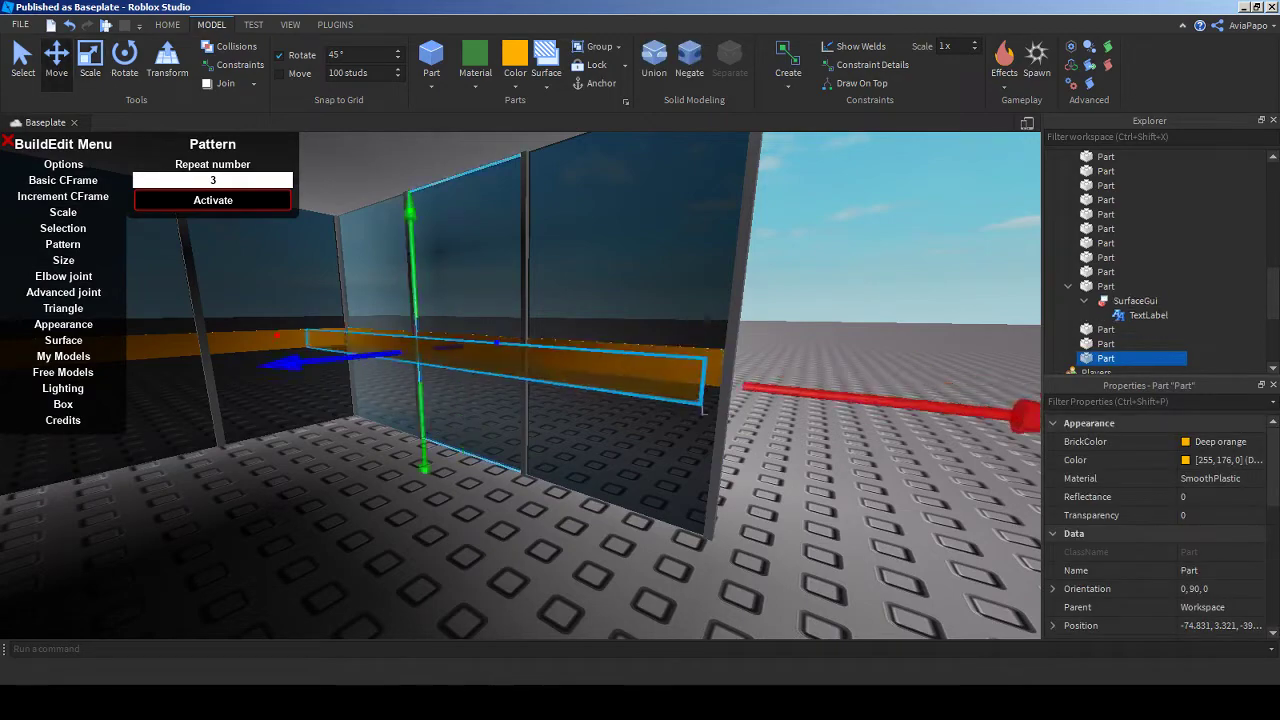
{"action": "key", "text": "w"}
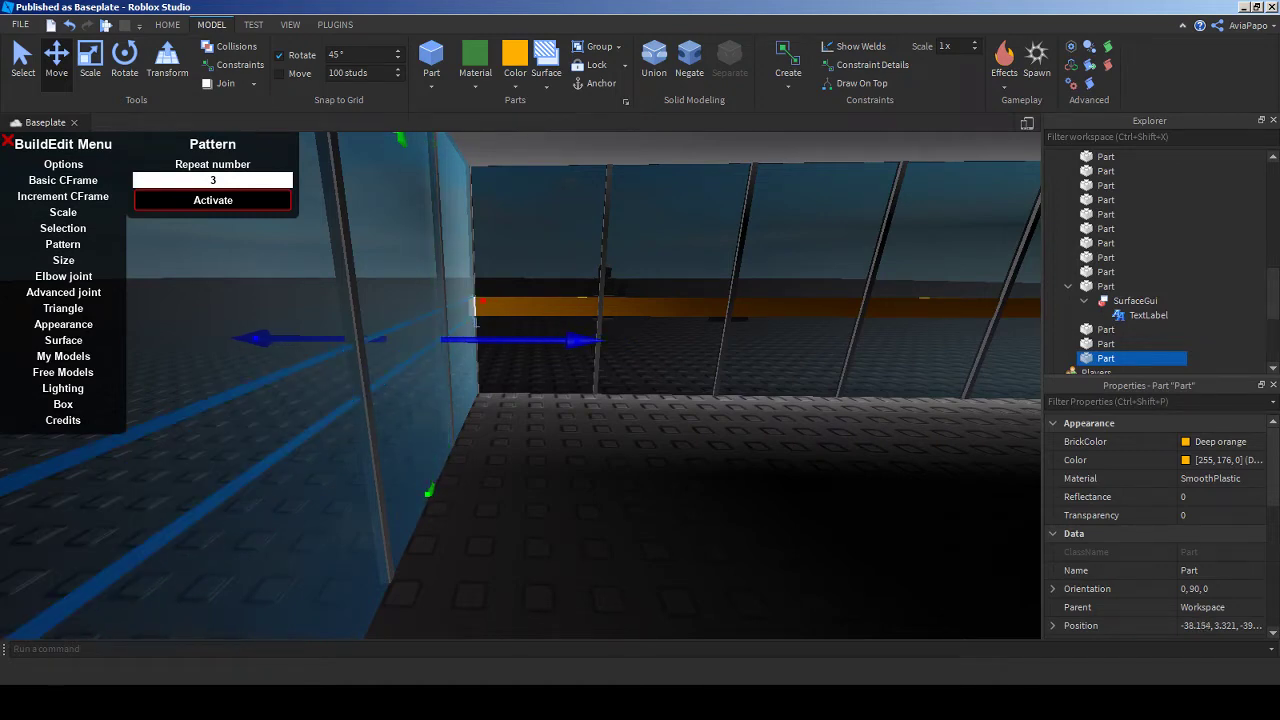
{"action": "key", "text": "s"}
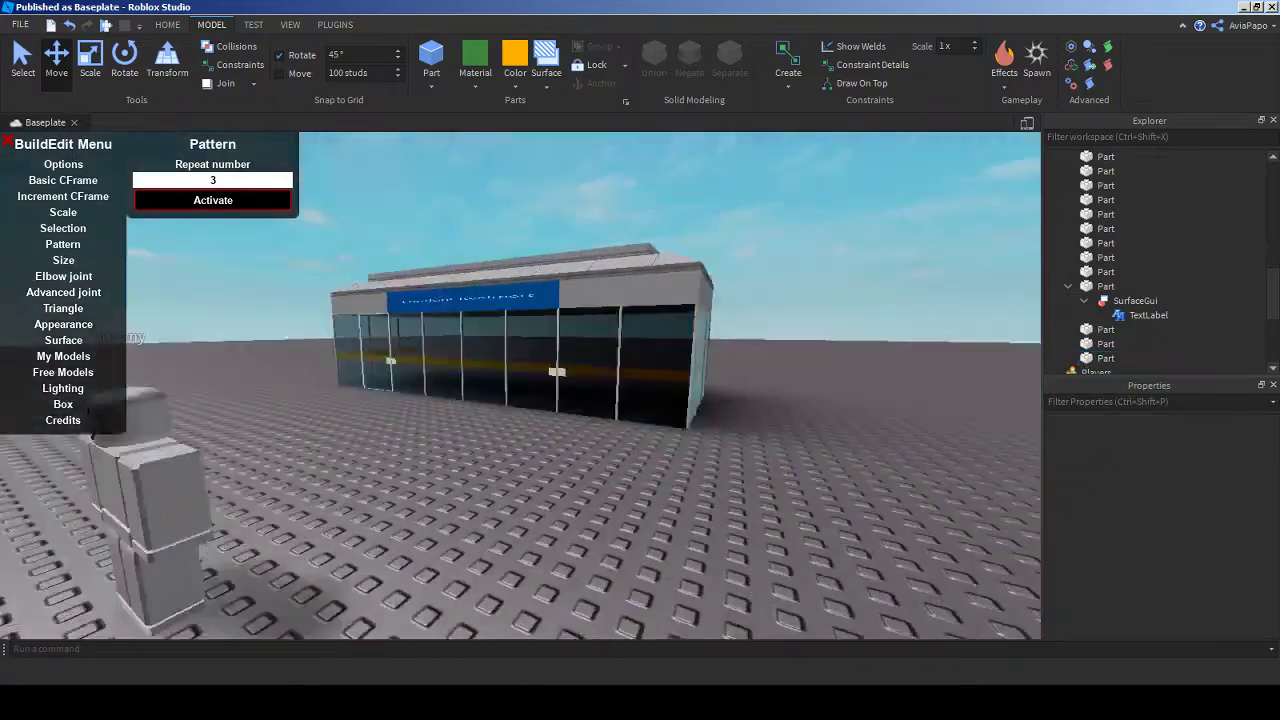
- Select all objects in the scene except the baseplate and anchor them
{"action": "right_click_drag", "start_coordinate": [560, 385], "coordinate": [480, 385]}
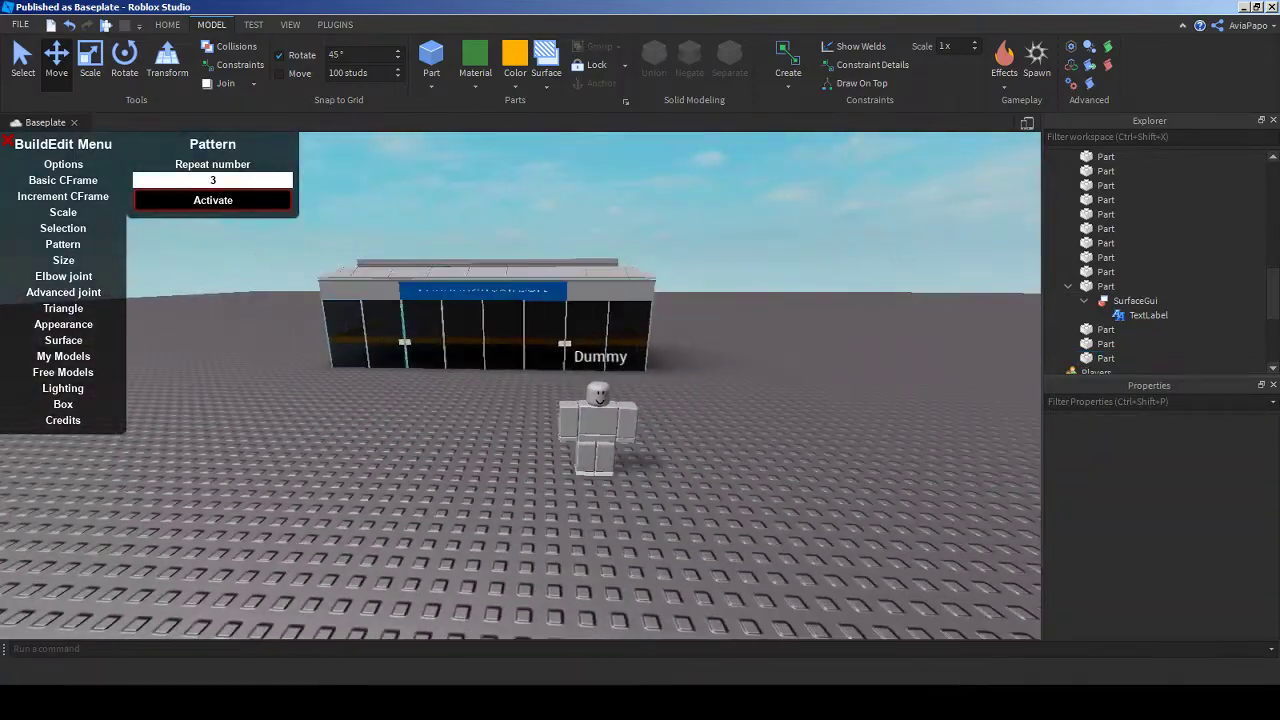
{"action": "right_click_drag", "start_coordinate": [560, 385], "coordinate": [620, 480]}
{"action": "key", "text": "w"}
{"action": "scroll", "coordinate": [620, 480], "scroll_direction": "down", "scroll_amount": 3}
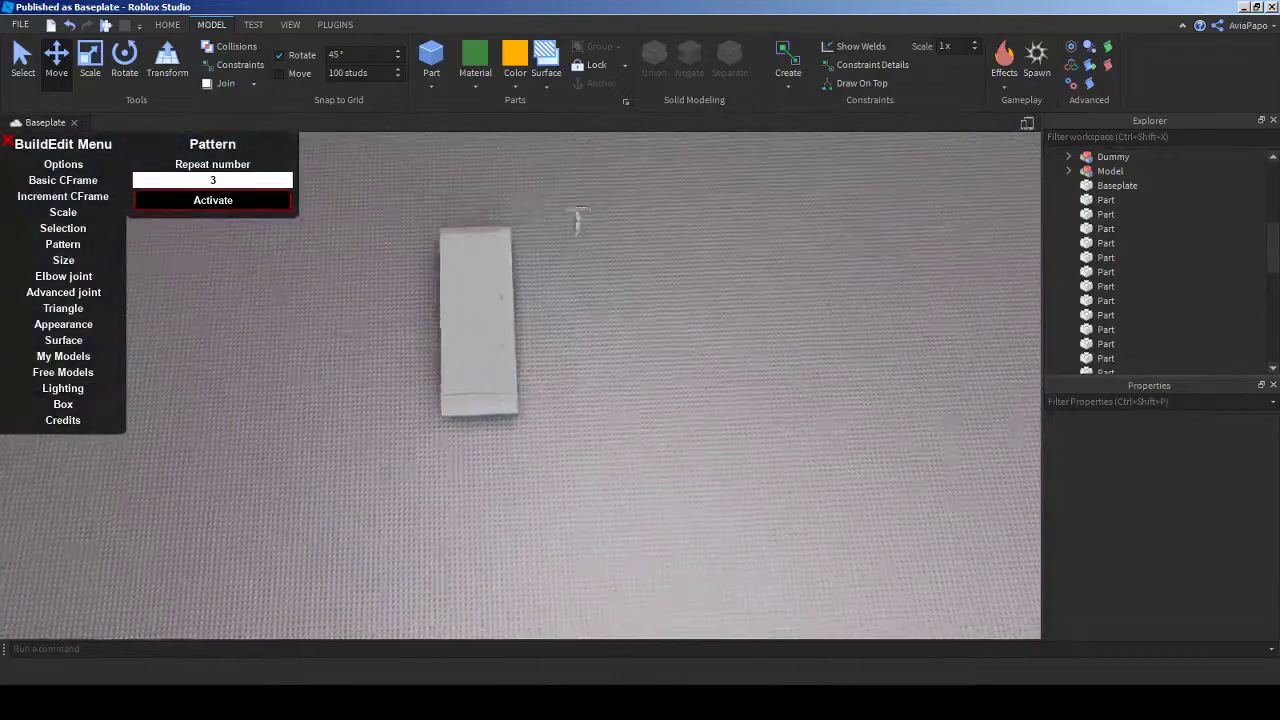
{"action": "key", "text": "ctrl+a"}
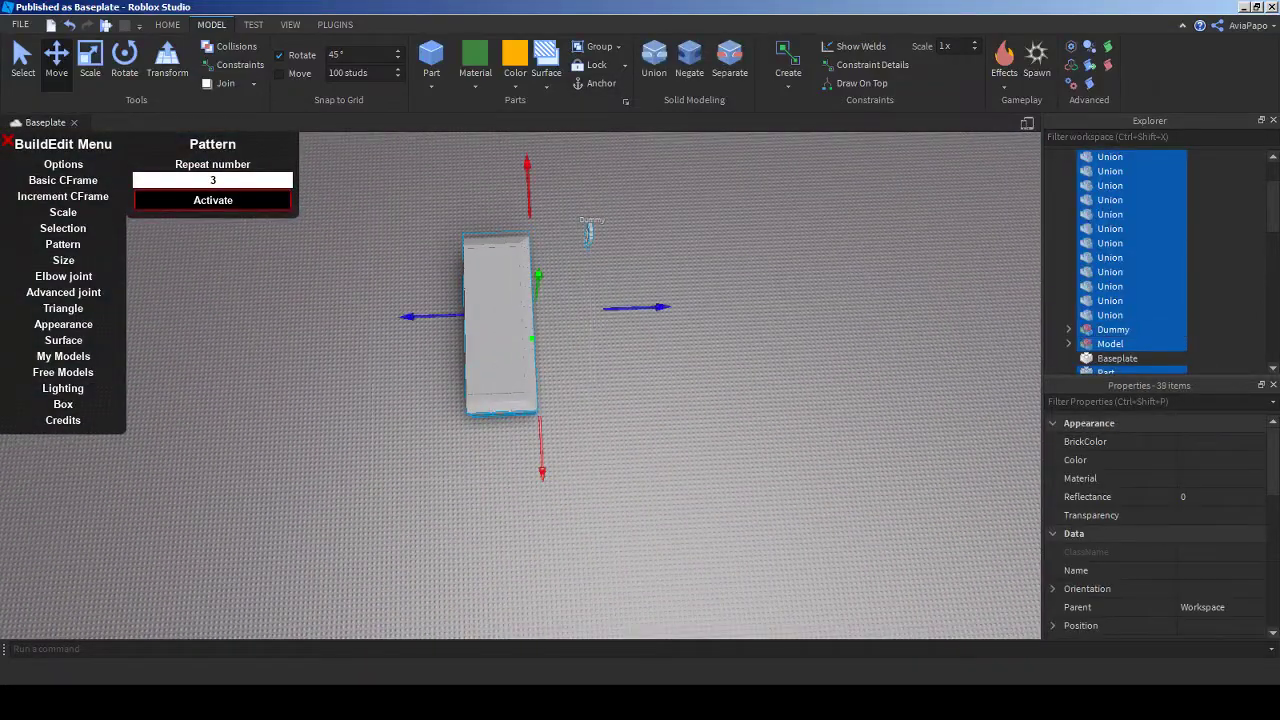
{"action": "left_click", "coordinate": [253, 24]}
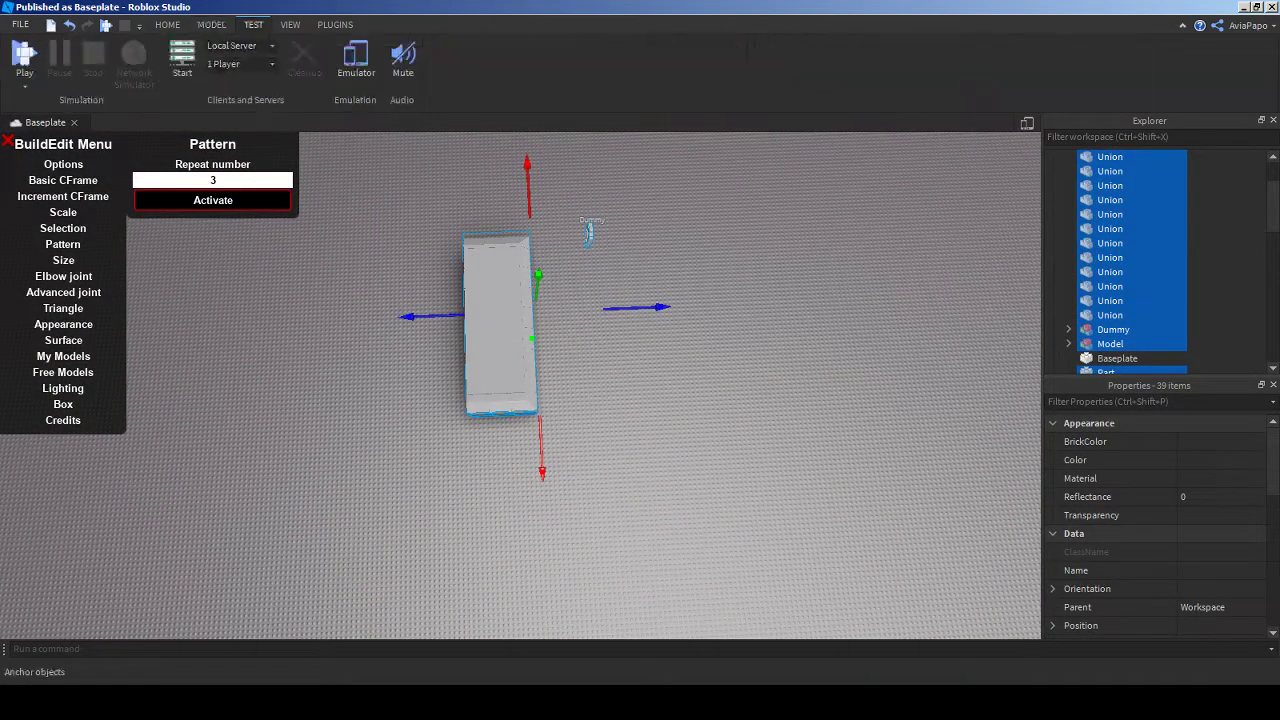
{"action": "left_click", "coordinate": [290, 24]}
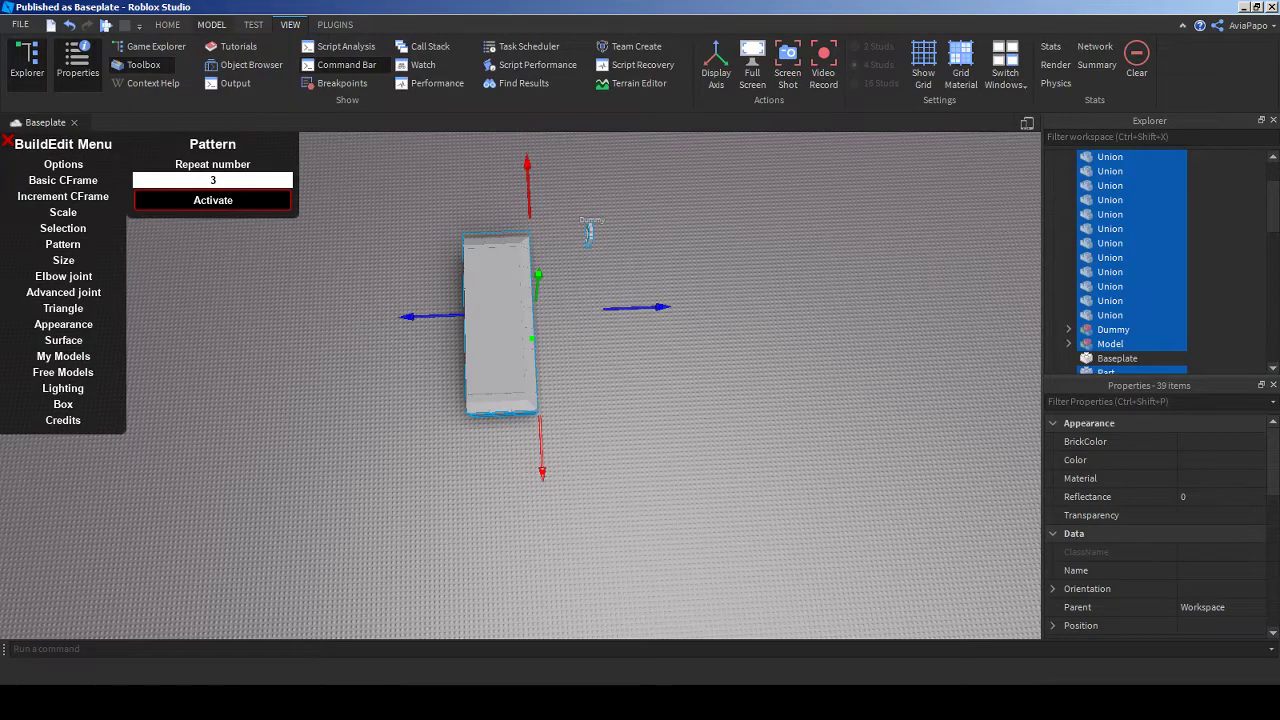
{"action": "left_click", "coordinate": [211, 24]}
{"action": "right_click_drag", "start_coordinate": [520, 400], "coordinate": [560, 300]}
- Combine the three orange stripe parts inside the terminal's glass walls into one union
{"action": "key", "text": "w"}
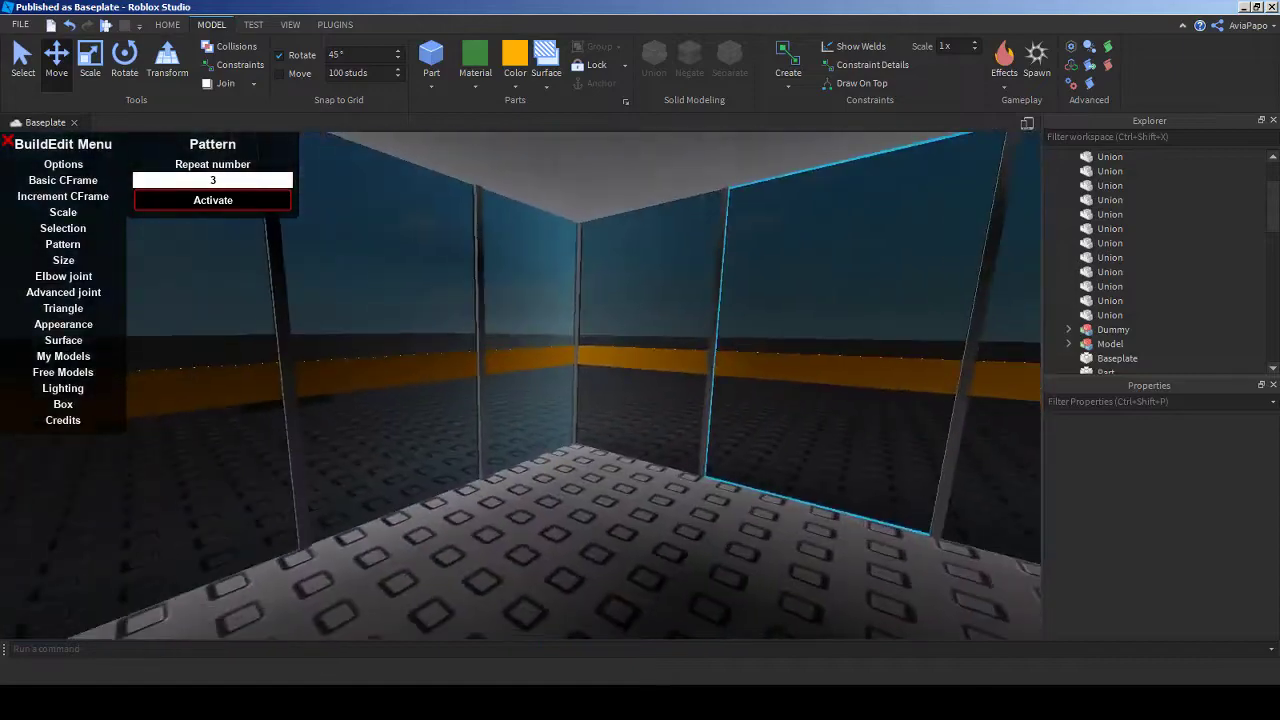
{"action": "key", "text": "s"}
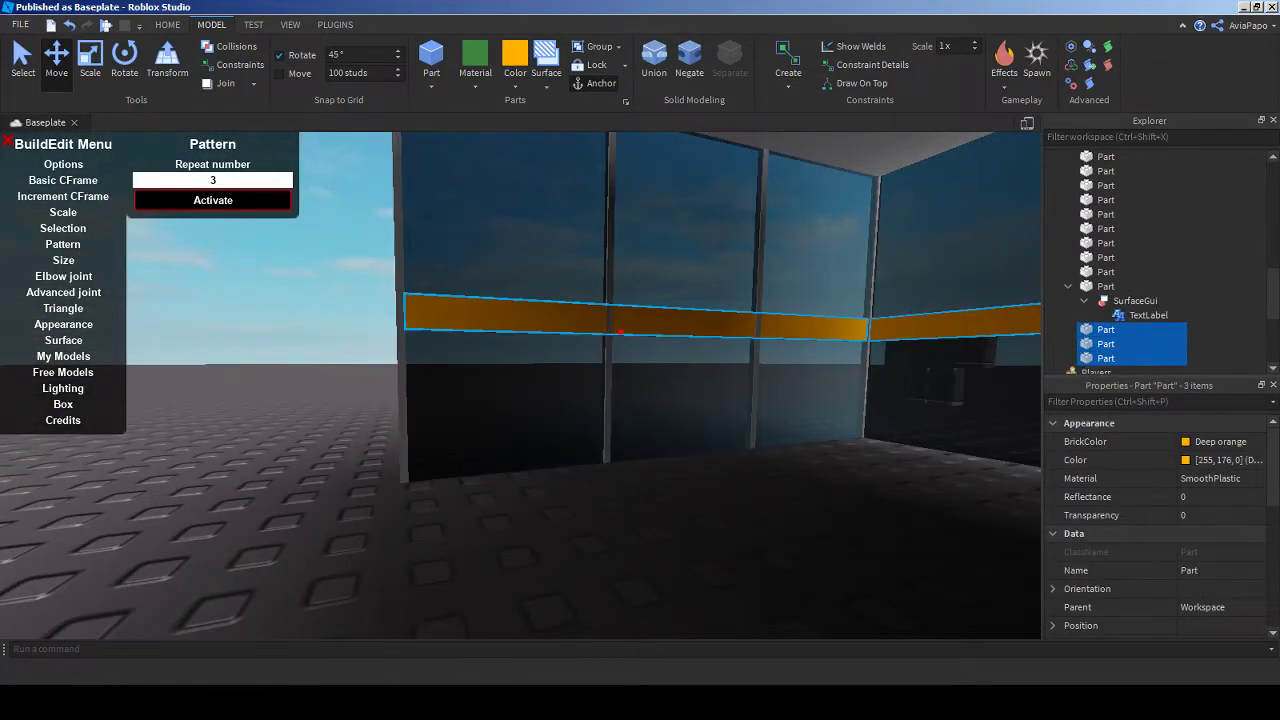
{"action": "left_click", "coordinate": [654, 58]}
{"action": "key", "text": "s"}
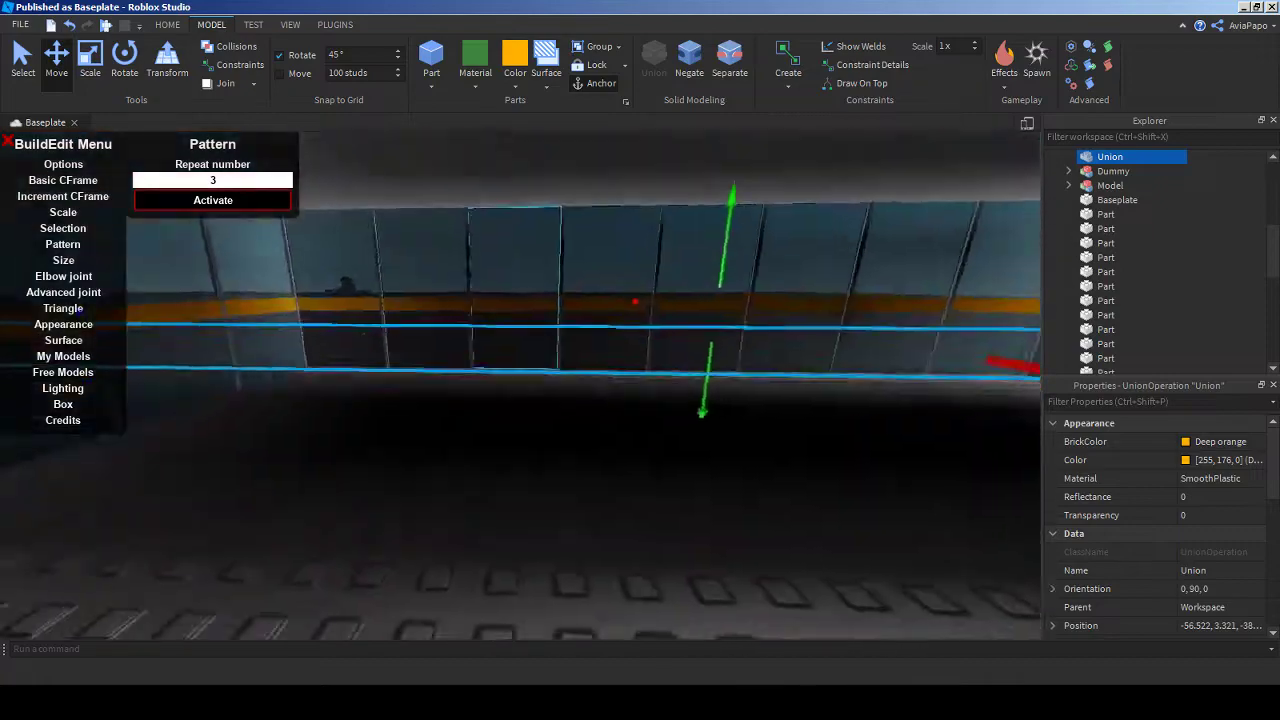
- Enable UsePartColor on the orange stripe union and look through its remaining properties
{"action": "scroll", "coordinate": [1110, 497], "scroll_direction": "down", "scroll_amount": 3}
{"action": "scroll", "coordinate": [1110, 552], "scroll_direction": "down", "scroll_amount": 4}
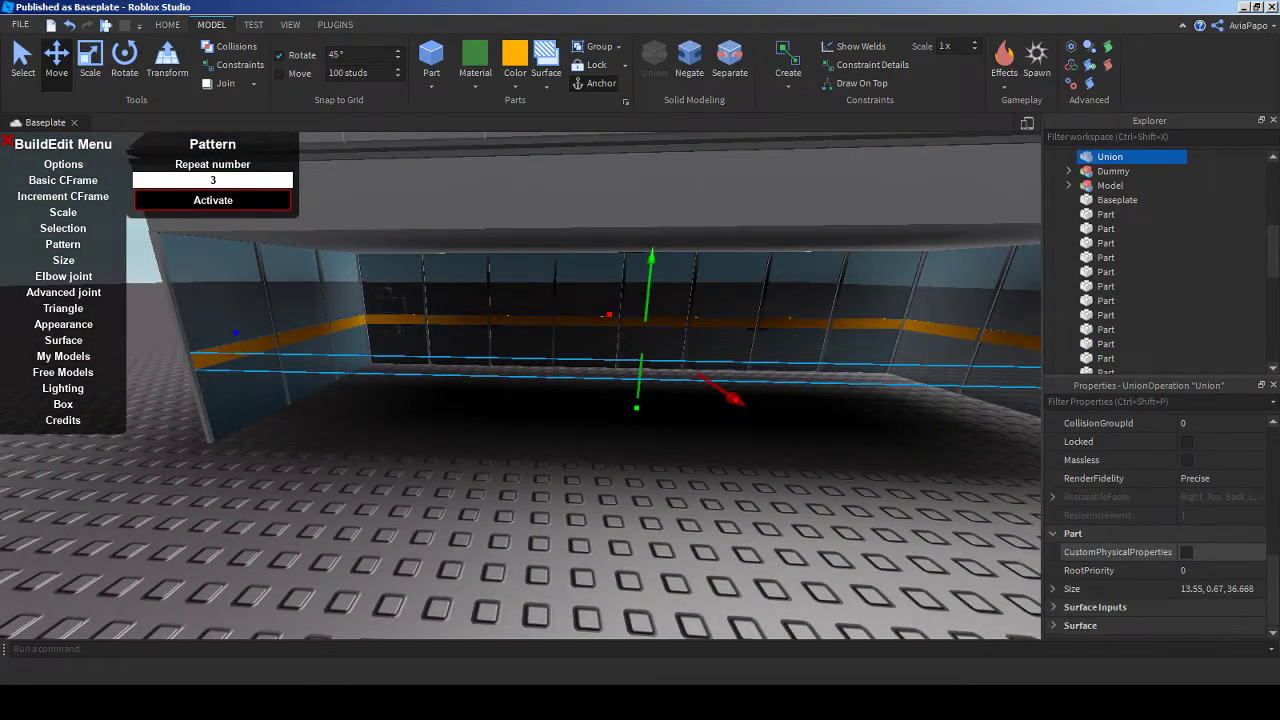
{"action": "scroll", "coordinate": [1110, 588], "scroll_direction": "up", "scroll_amount": 4}
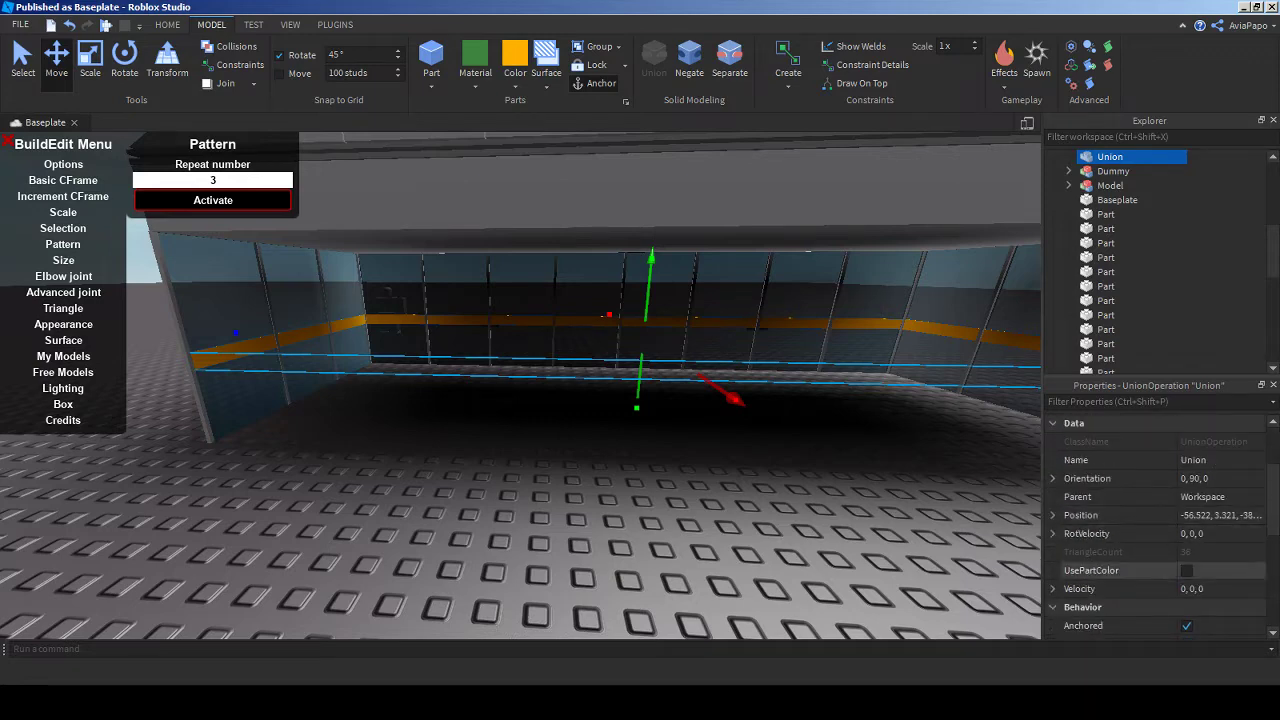
{"action": "scroll", "coordinate": [1110, 570], "scroll_direction": "down", "scroll_amount": 4}
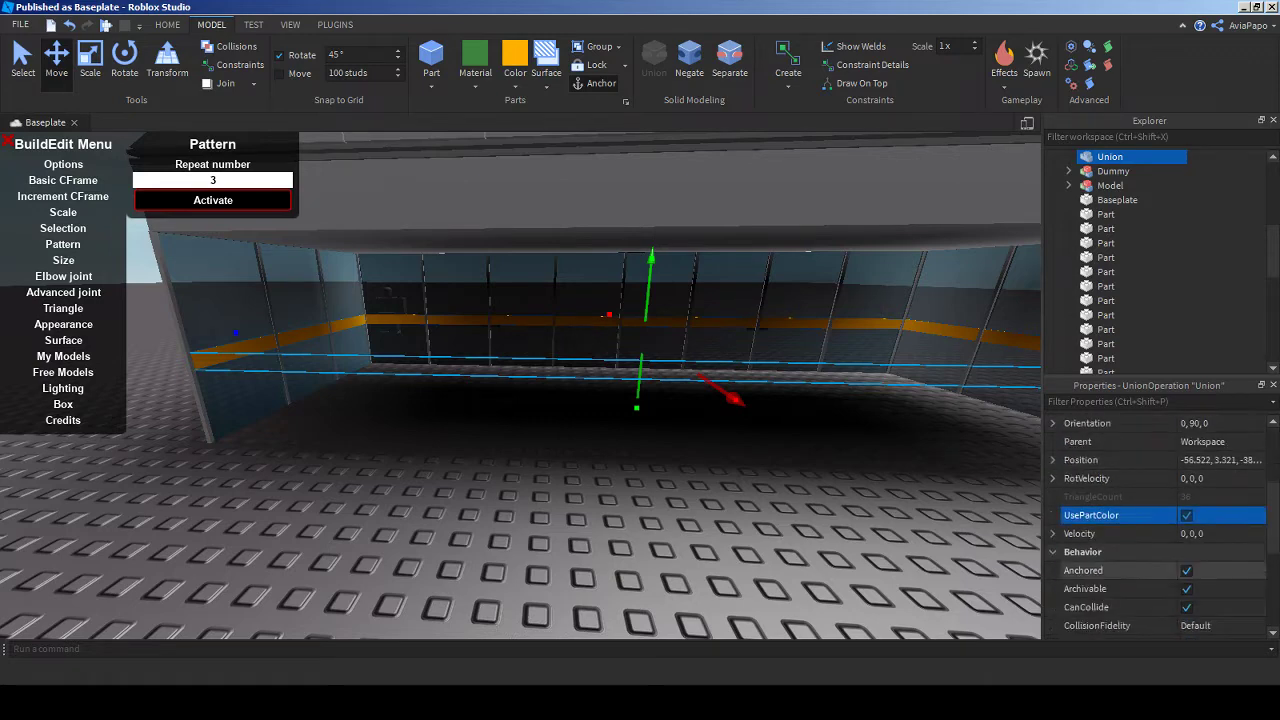
{"action": "scroll", "coordinate": [1110, 588], "scroll_direction": "up", "scroll_amount": 4}
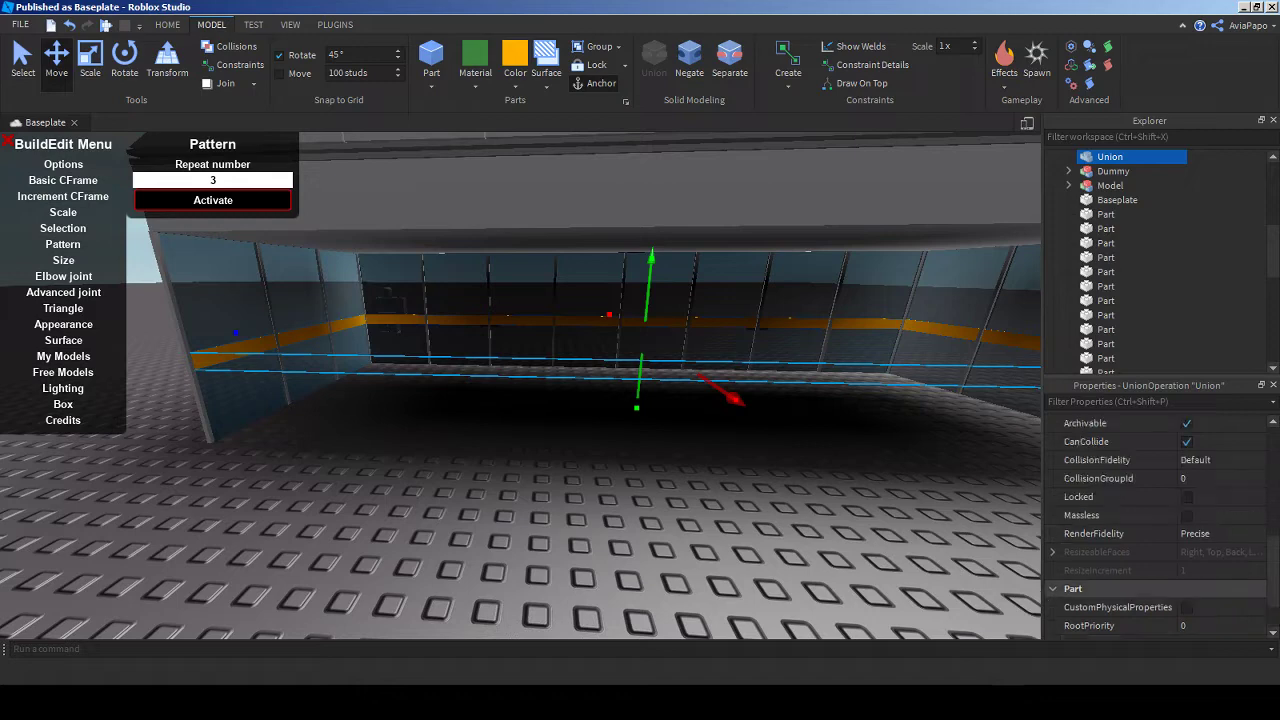
{"action": "scroll", "coordinate": [1110, 588], "scroll_direction": "down", "scroll_amount": 4}
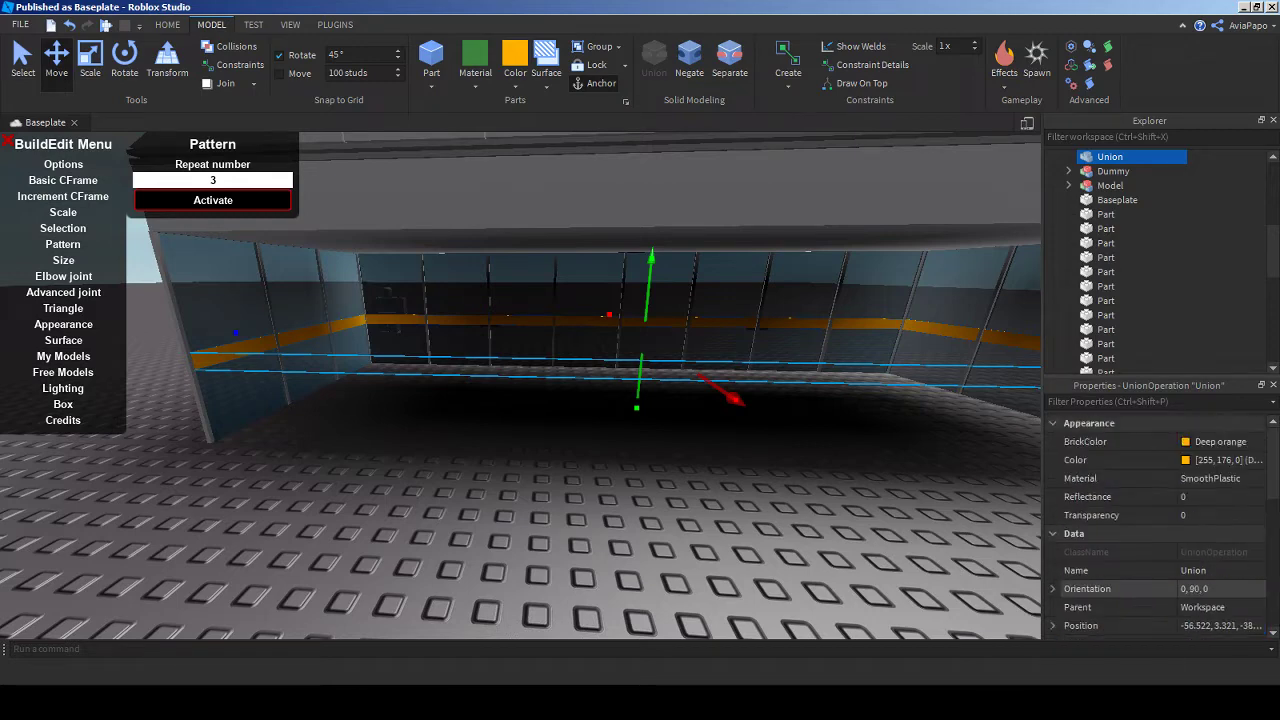
{"action": "scroll", "coordinate": [1110, 580], "scroll_direction": "up", "scroll_amount": 3}
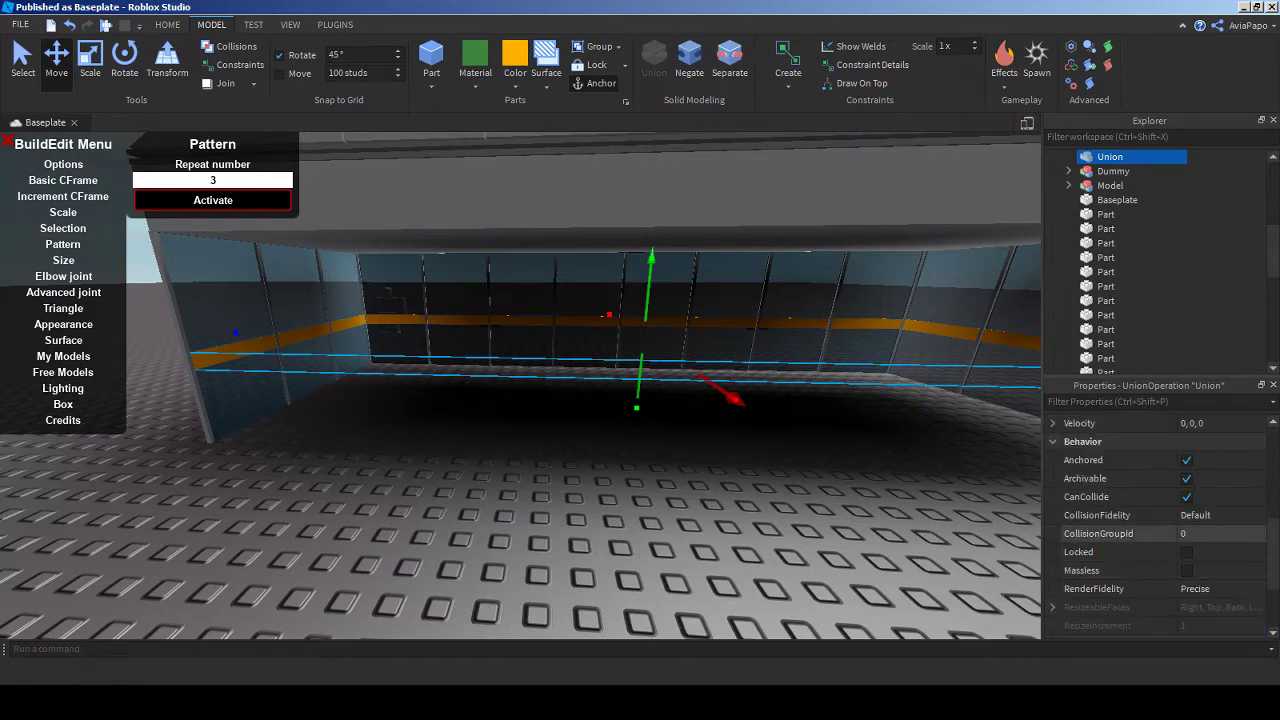
{"action": "key", "text": "s"}
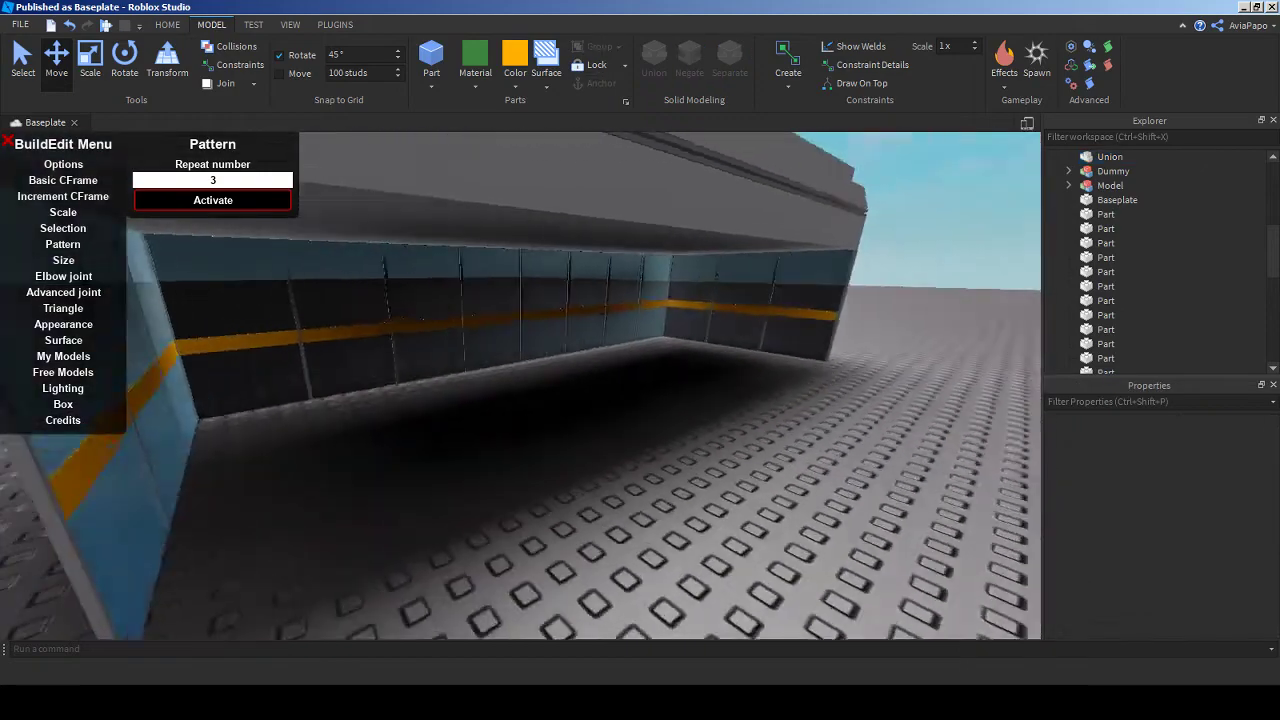
- Start a playtest and walk around the terminal in first person, examining the front, side glass and open rear
{"action": "key", "text": "s"}
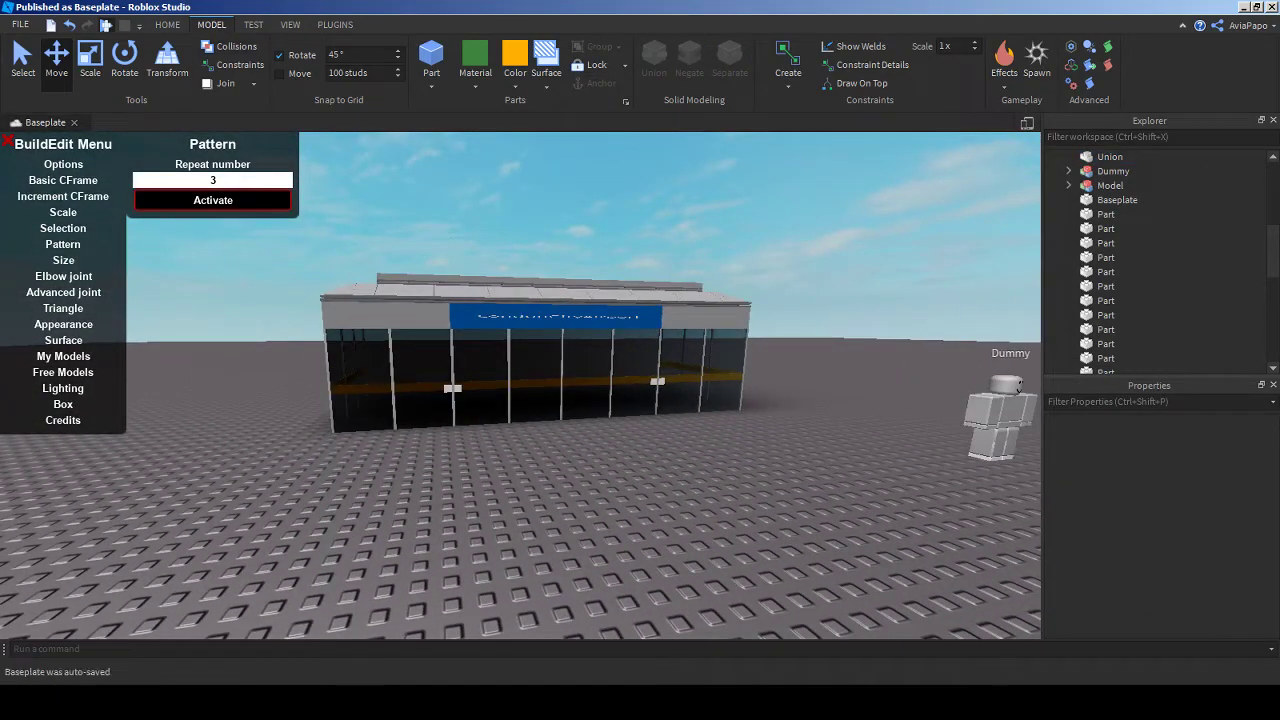
{"action": "key", "text": "F5"}
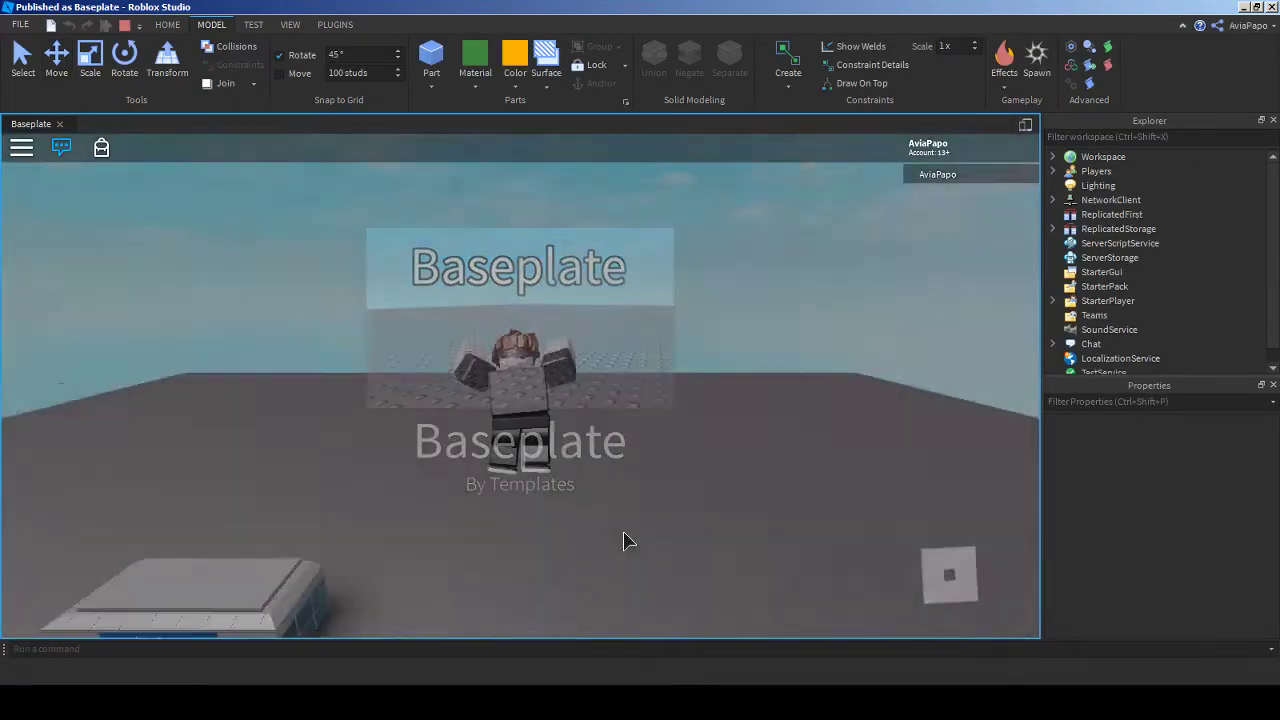
{"action": "key", "text": "w"}
{"action": "scroll", "coordinate": [481, 360], "scroll_direction": "up", "scroll_amount": 3}
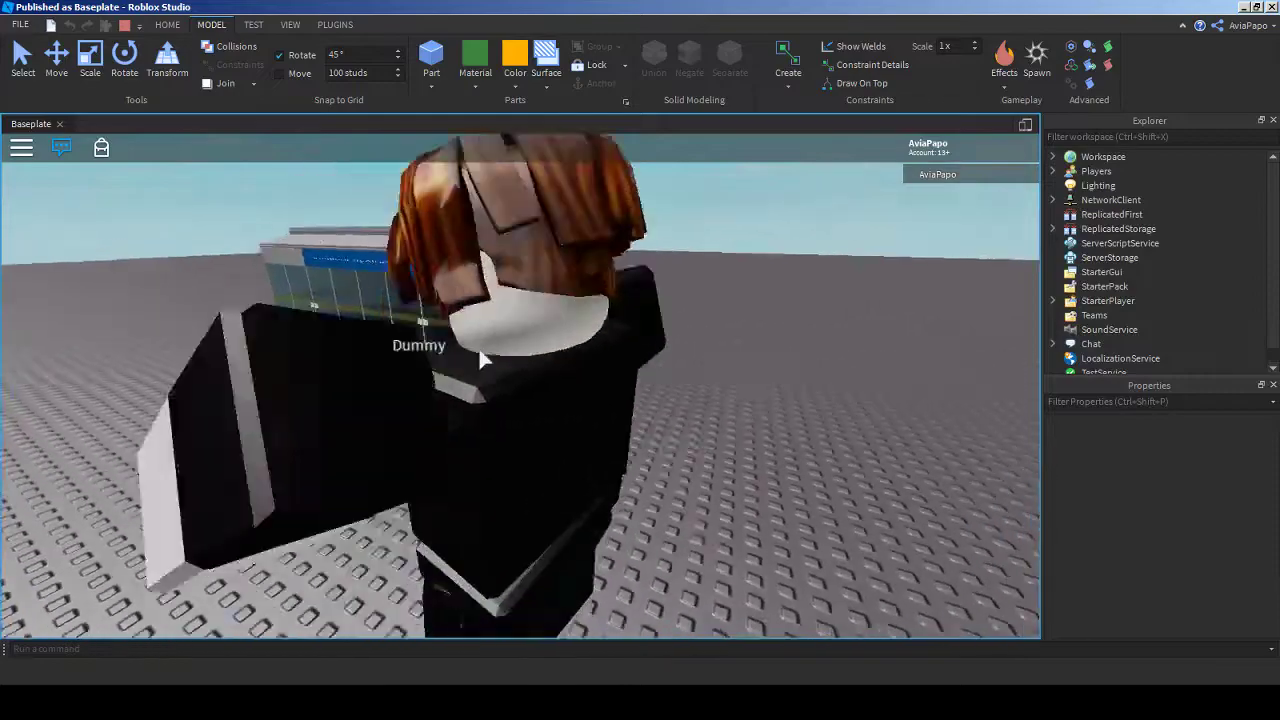
{"action": "scroll", "coordinate": [481, 360], "scroll_direction": "up", "scroll_amount": 5}
{"action": "key", "text": "w"}
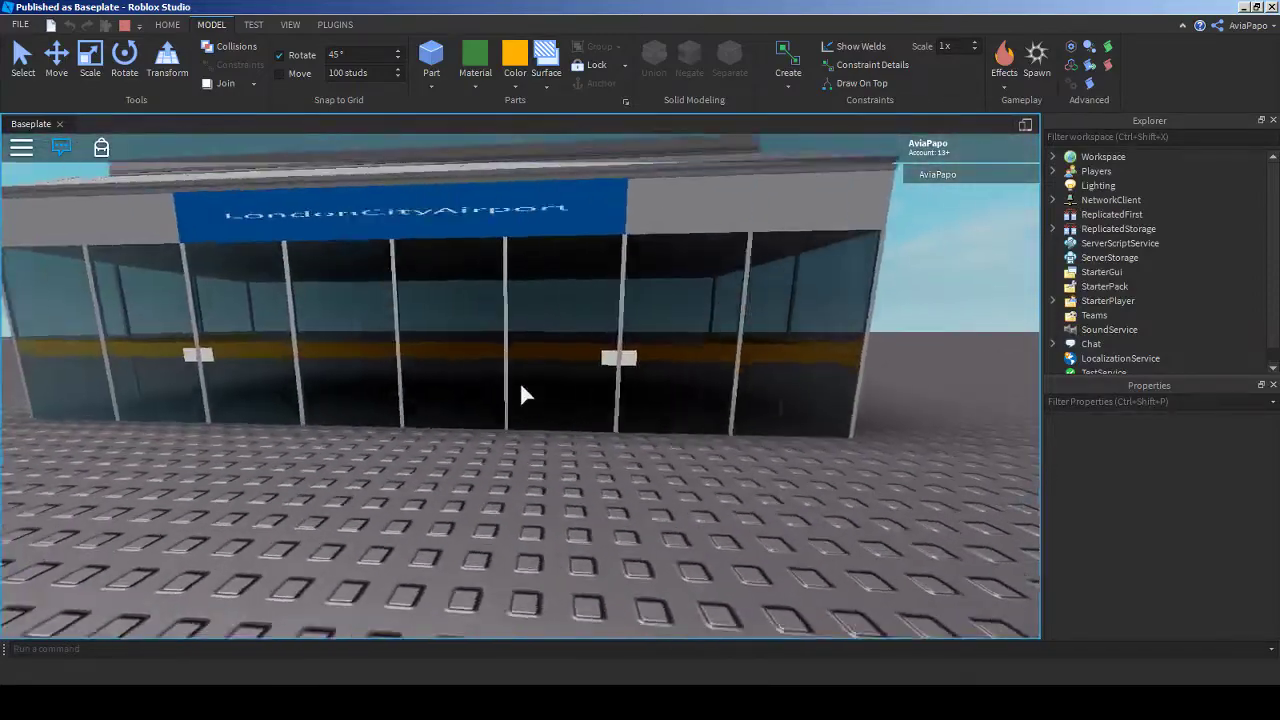
{"action": "key", "text": "a"}
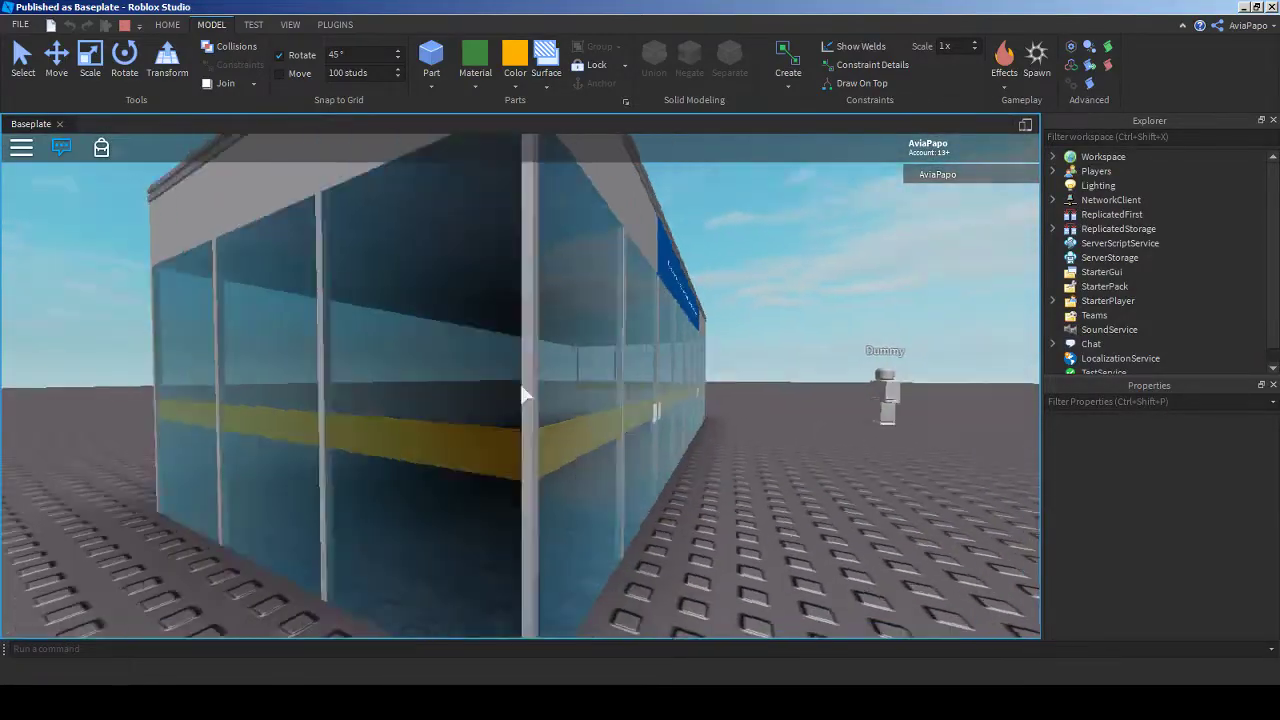
{"action": "key", "text": "s"}
{"action": "key", "text": "w"}
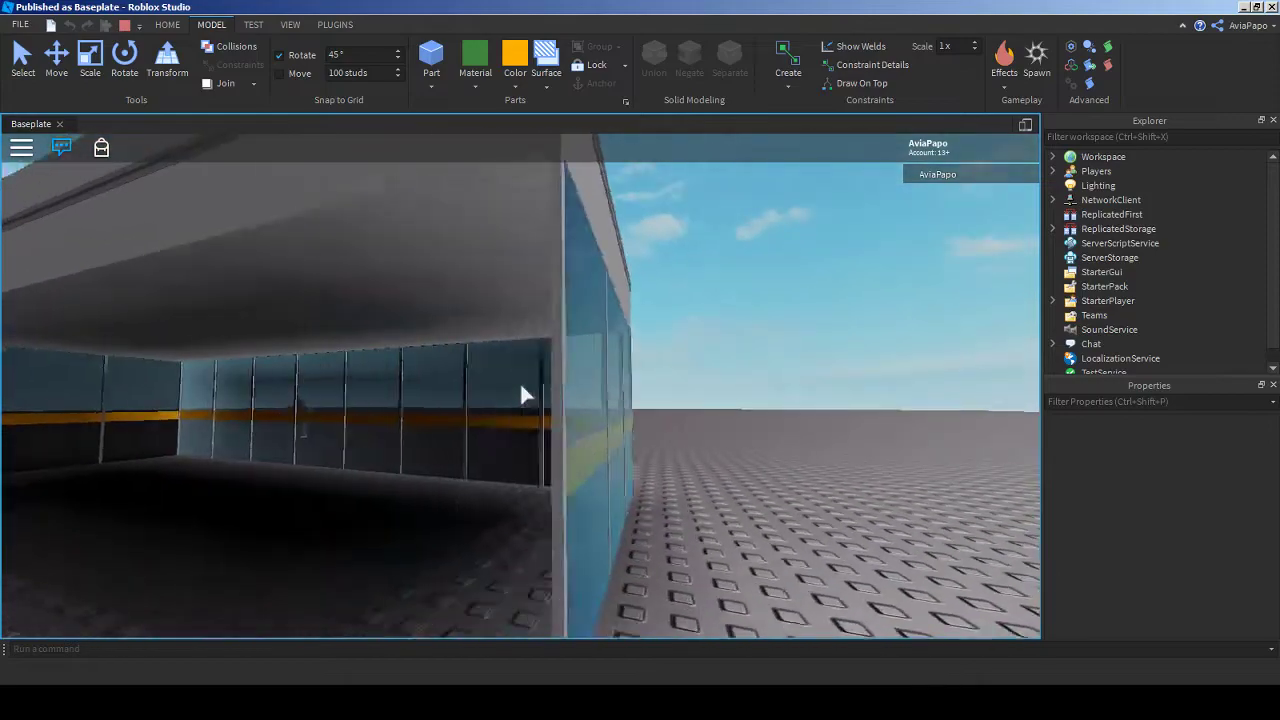
{"action": "key", "text": "s"}
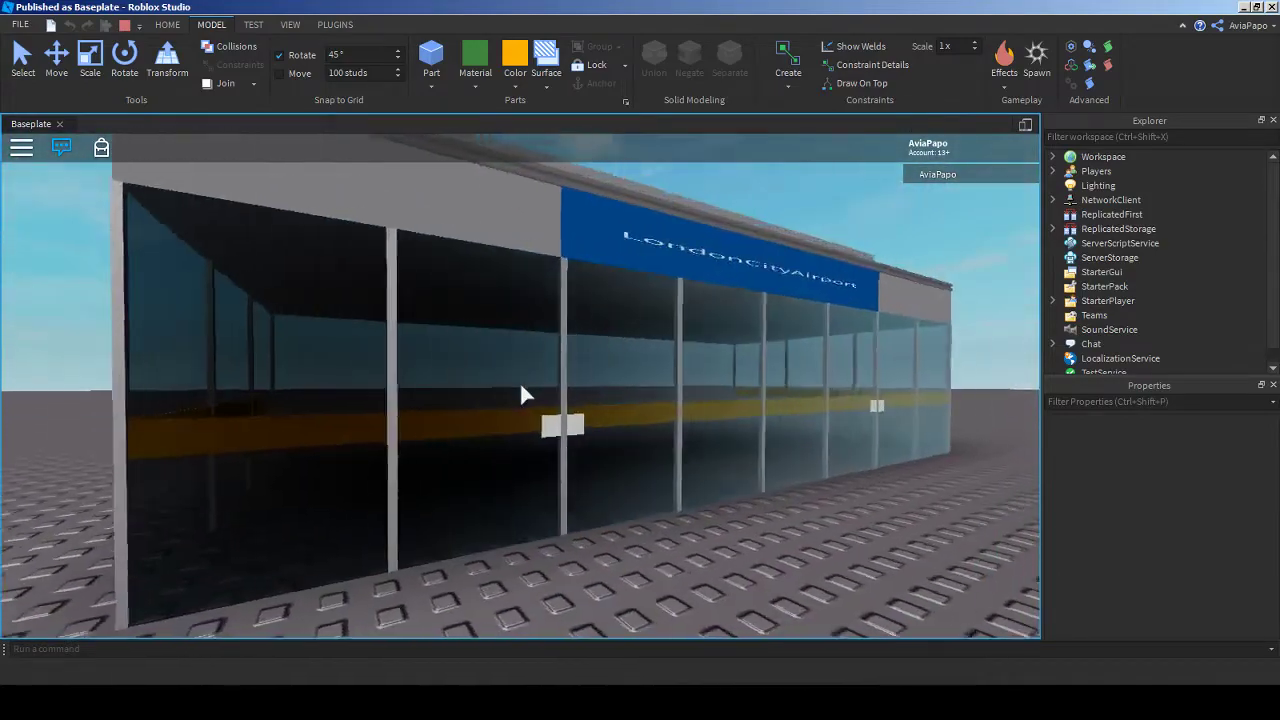
- Examine the terminal's front and sides with the character in third person, and end the playtest
{"action": "scroll", "coordinate": [519, 381], "scroll_direction": "down", "scroll_amount": 5}
{"action": "key", "text": "s"}
{"action": "key", "text": "w"}
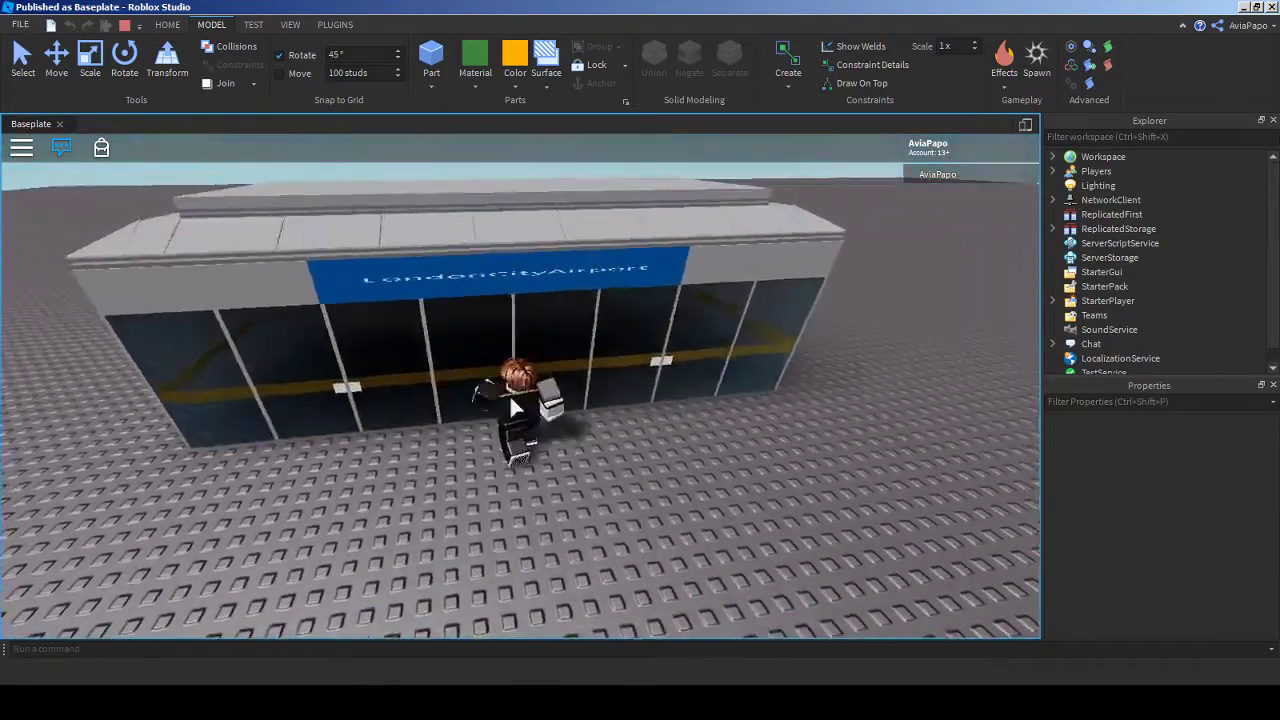
{"action": "right_click_drag", "start_coordinate": [509, 394], "coordinate": [380, 394]}
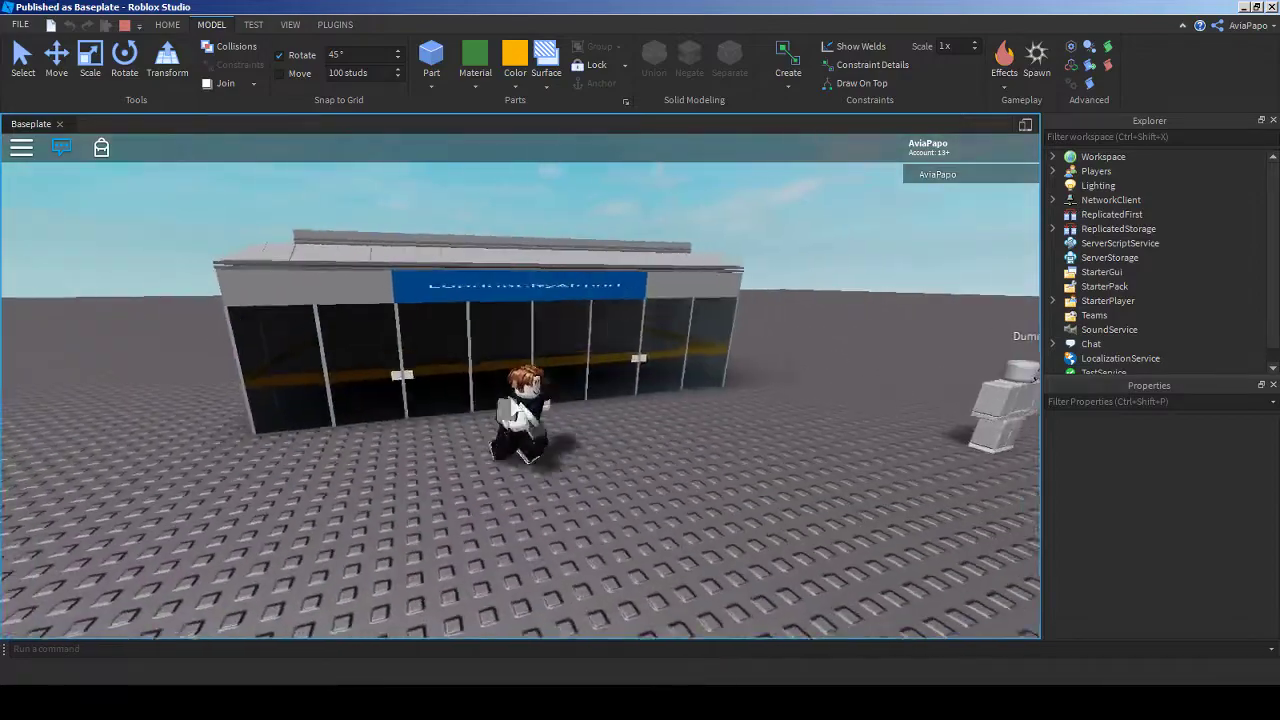
{"action": "key", "text": "s"}
{"action": "key", "text": "d"}
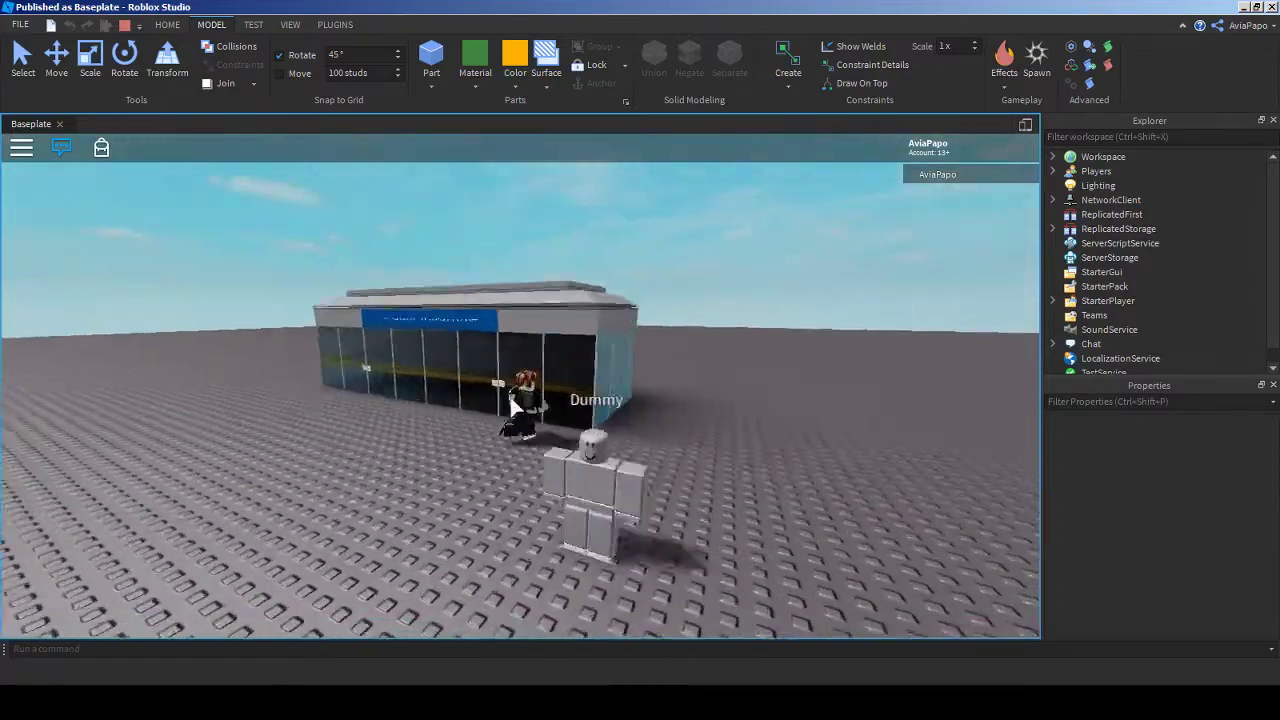
{"action": "key", "text": "w"}
{"action": "right_click_drag", "start_coordinate": [509, 394], "coordinate": [420, 394]}
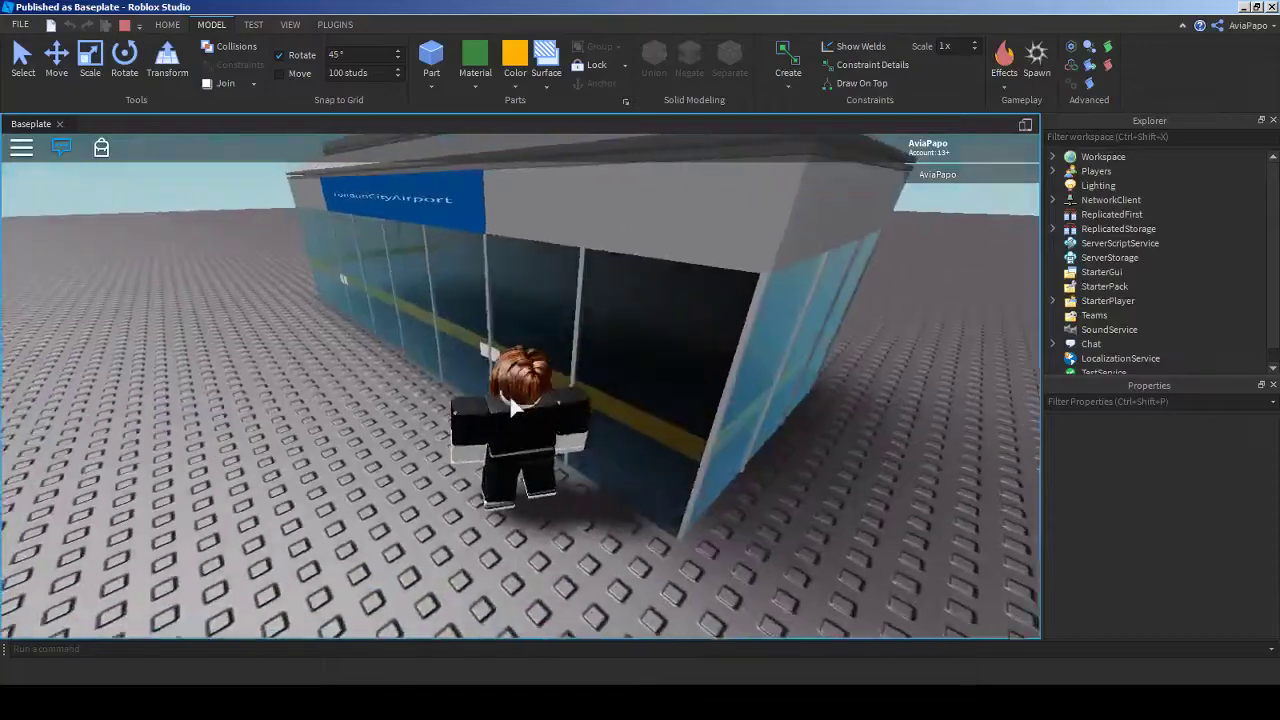
{"action": "mouse_move", "coordinate": [511, 404]}
{"action": "right_mouse_down"}
{"action": "mouse_move", "coordinate": [350, 404]}
{"action": "mouse_move", "coordinate": [512, 405]}
{"action": "mouse_move", "coordinate": [509, 394]}
{"action": "mouse_move", "coordinate": [513, 405]}
{"action": "right_mouse_up"}
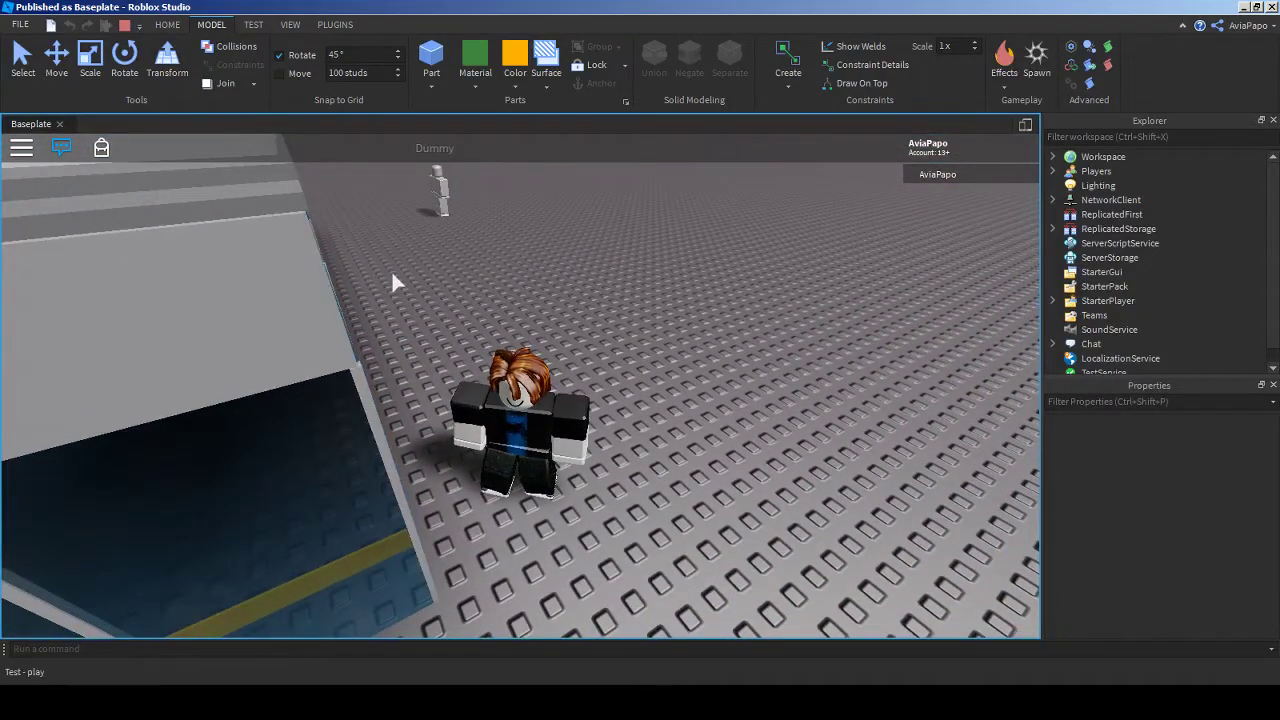
{"action": "key", "text": "shift+F5"}
- Lower the roof model to close the gap above the terminal's walls
{"action": "scroll", "coordinate": [391, 283], "scroll_direction": "up", "scroll_amount": 3}
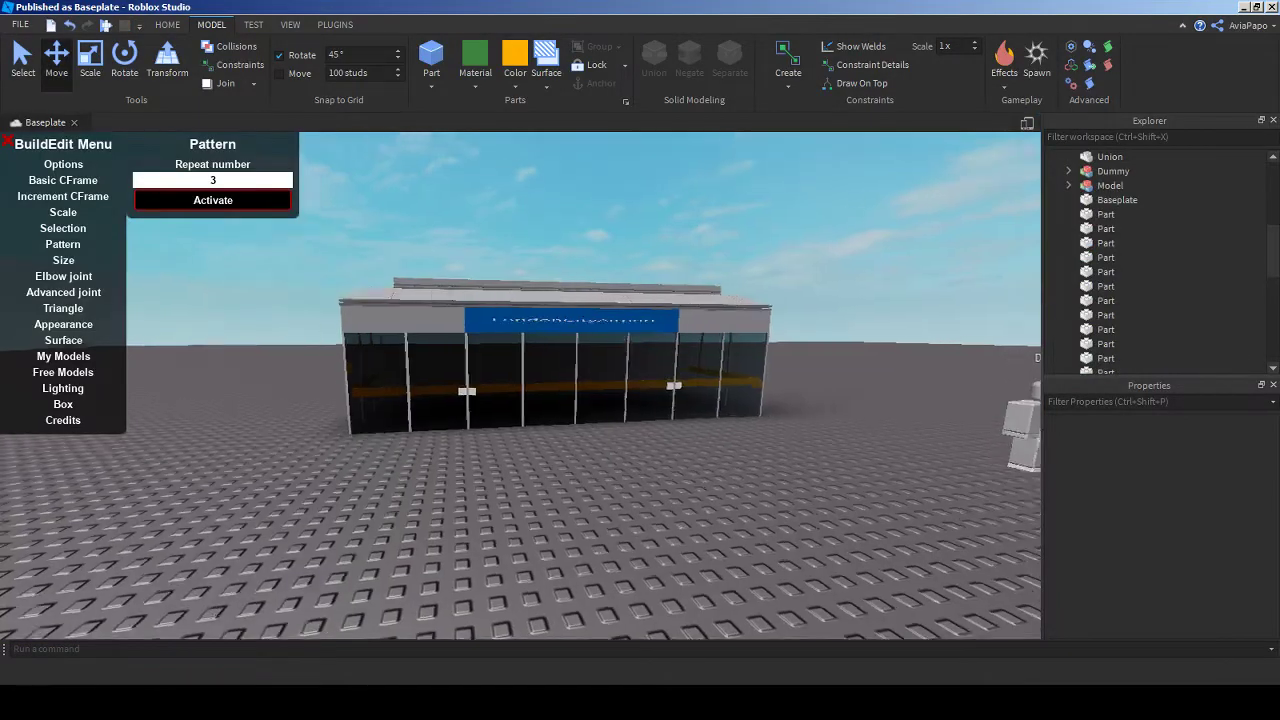
{"action": "left_click", "coordinate": [1110, 185]}
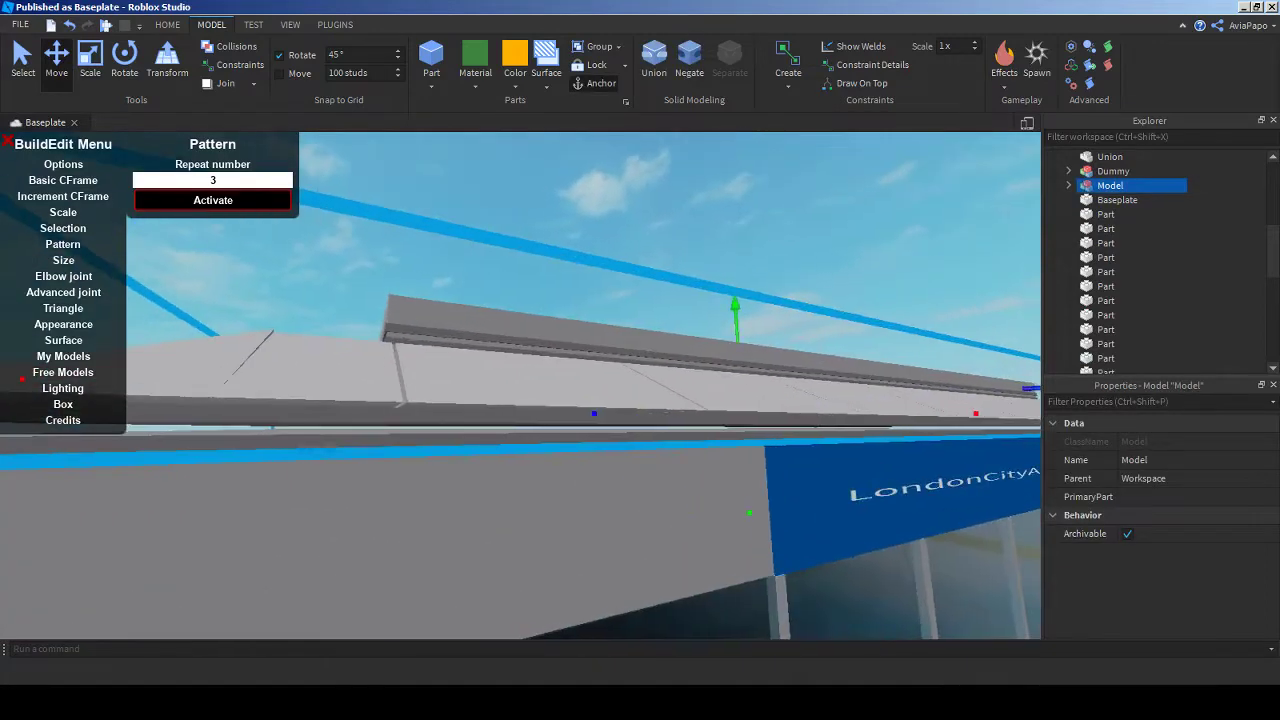
{"action": "key", "text": "e"}
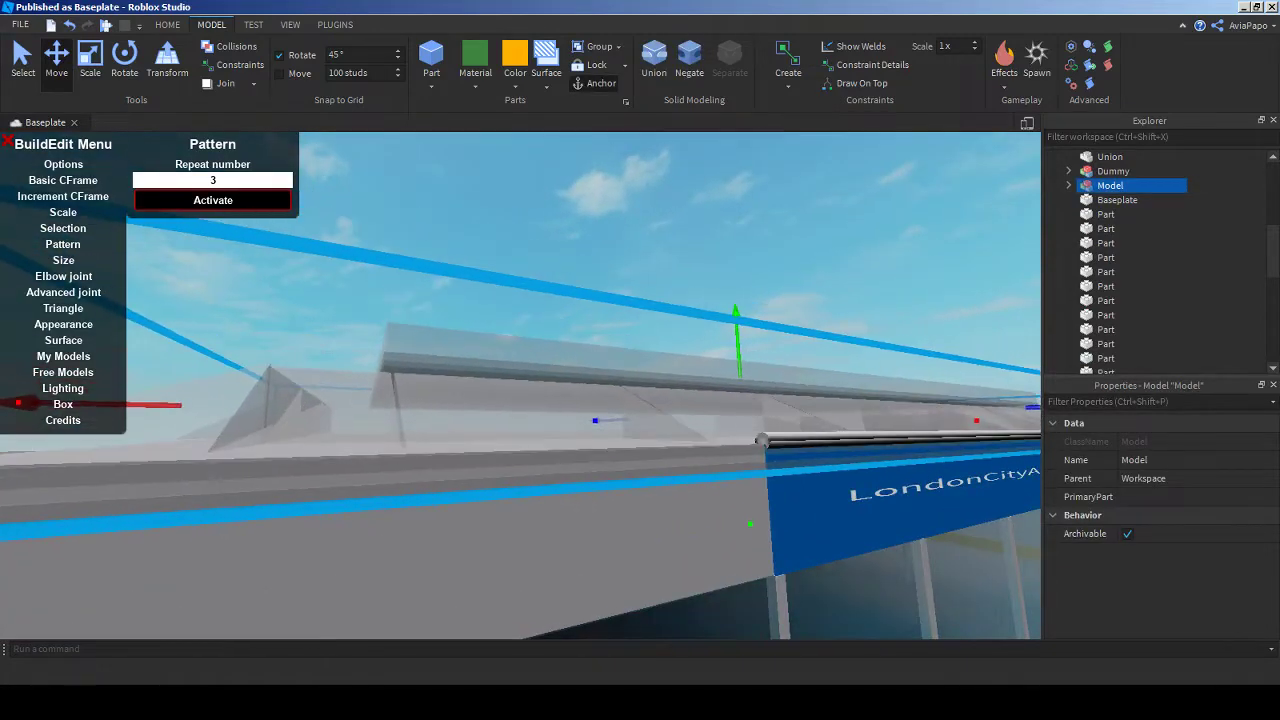
{"action": "key", "text": "q"}
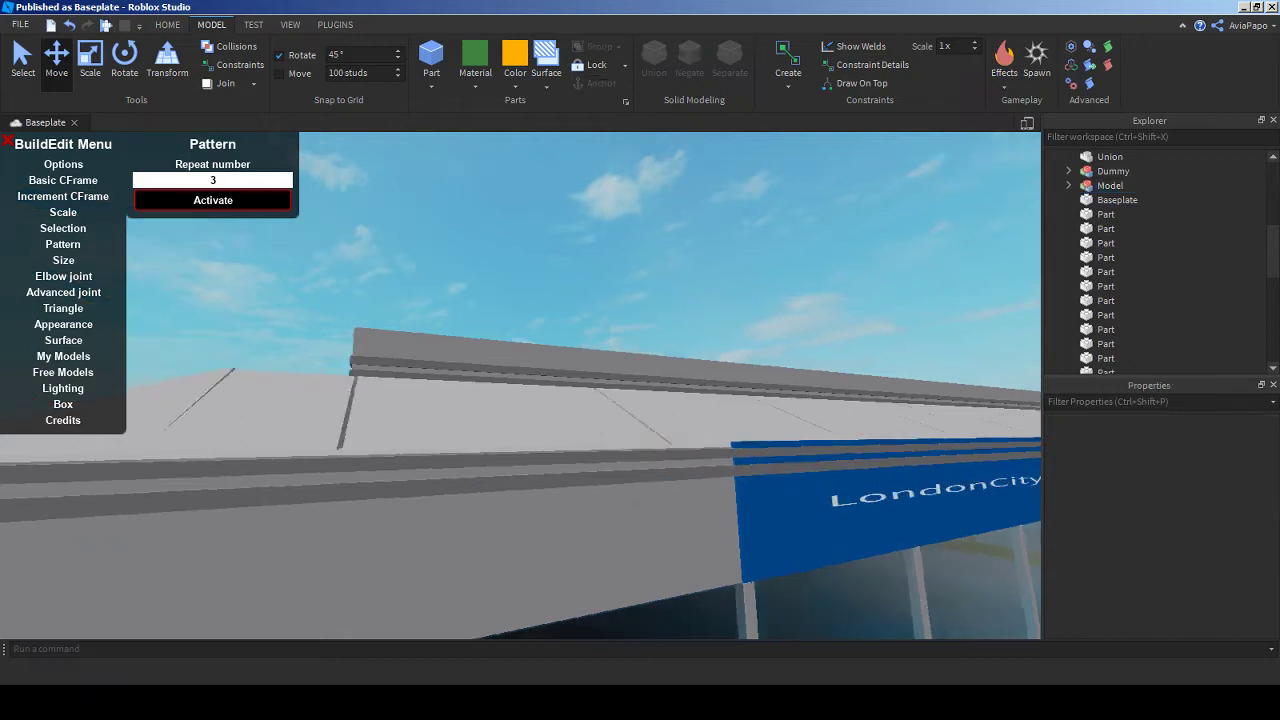
- Increase the blue London City Airport sign's depth so it projects in front of the roof trim
{"action": "left_click", "coordinate": [770, 455]}
{"action": "key", "text": "f"}
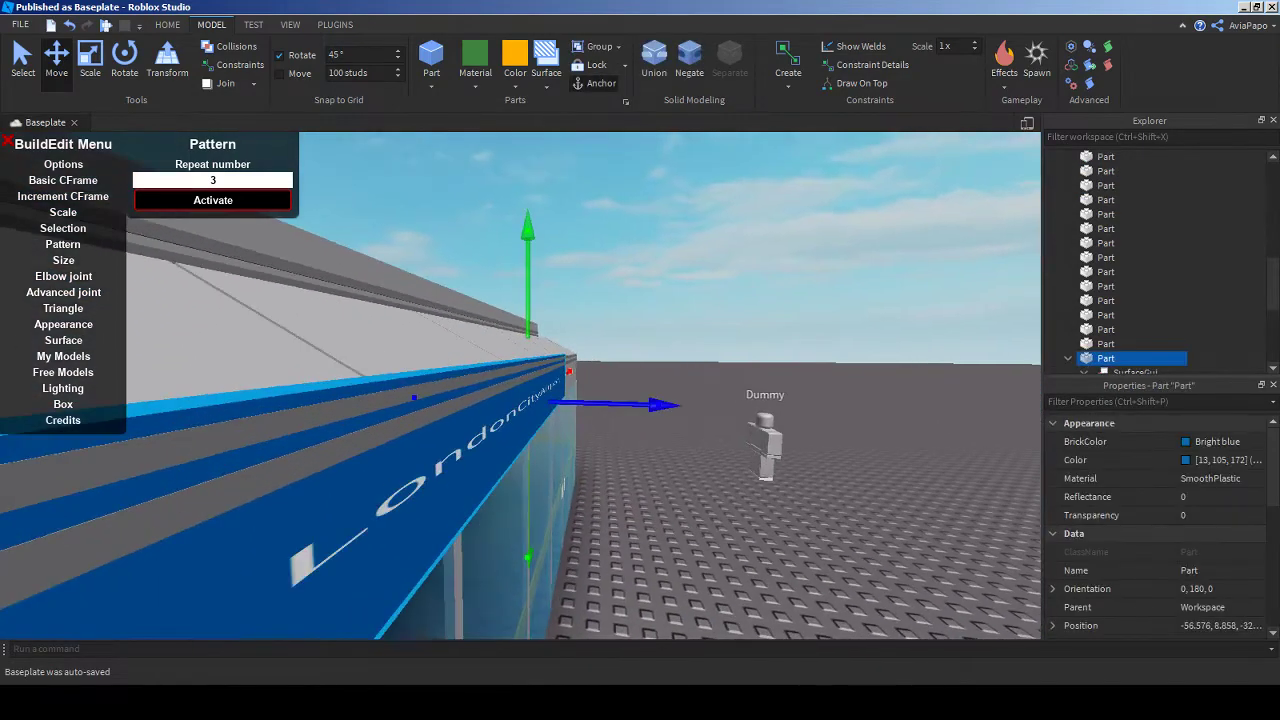
{"action": "key", "text": "s"}
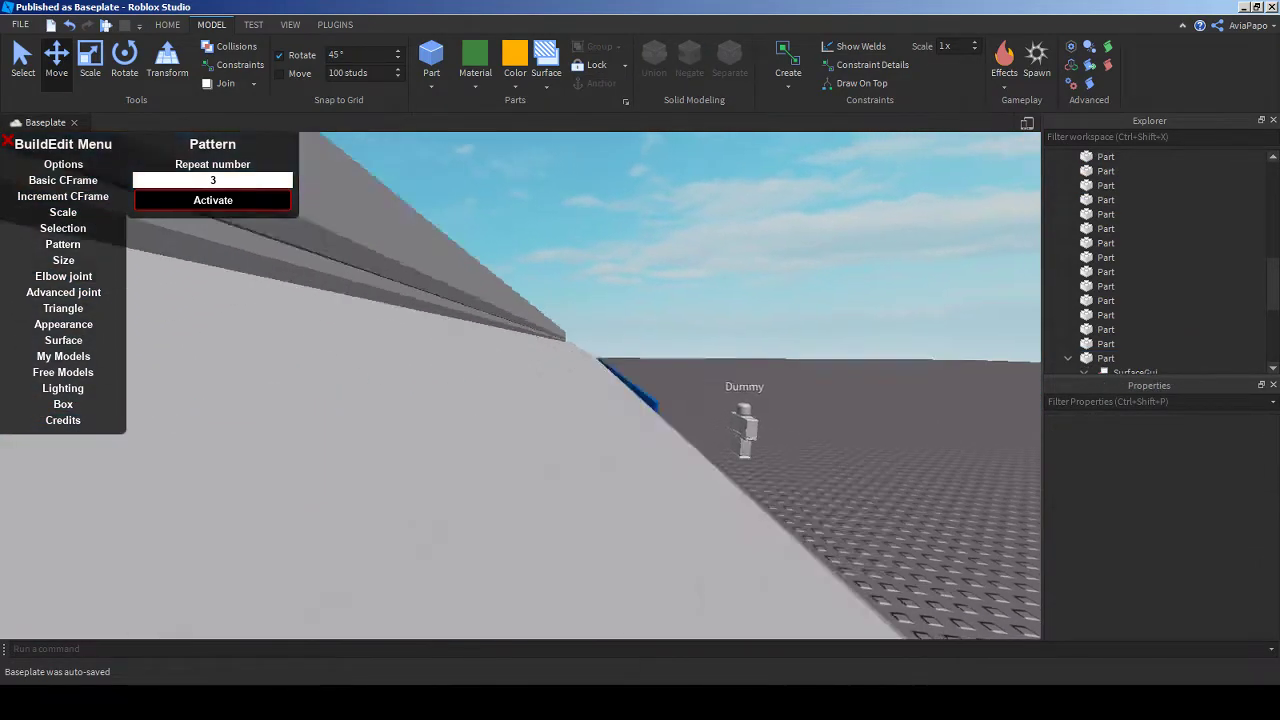
{"action": "left_click", "coordinate": [520, 480]}
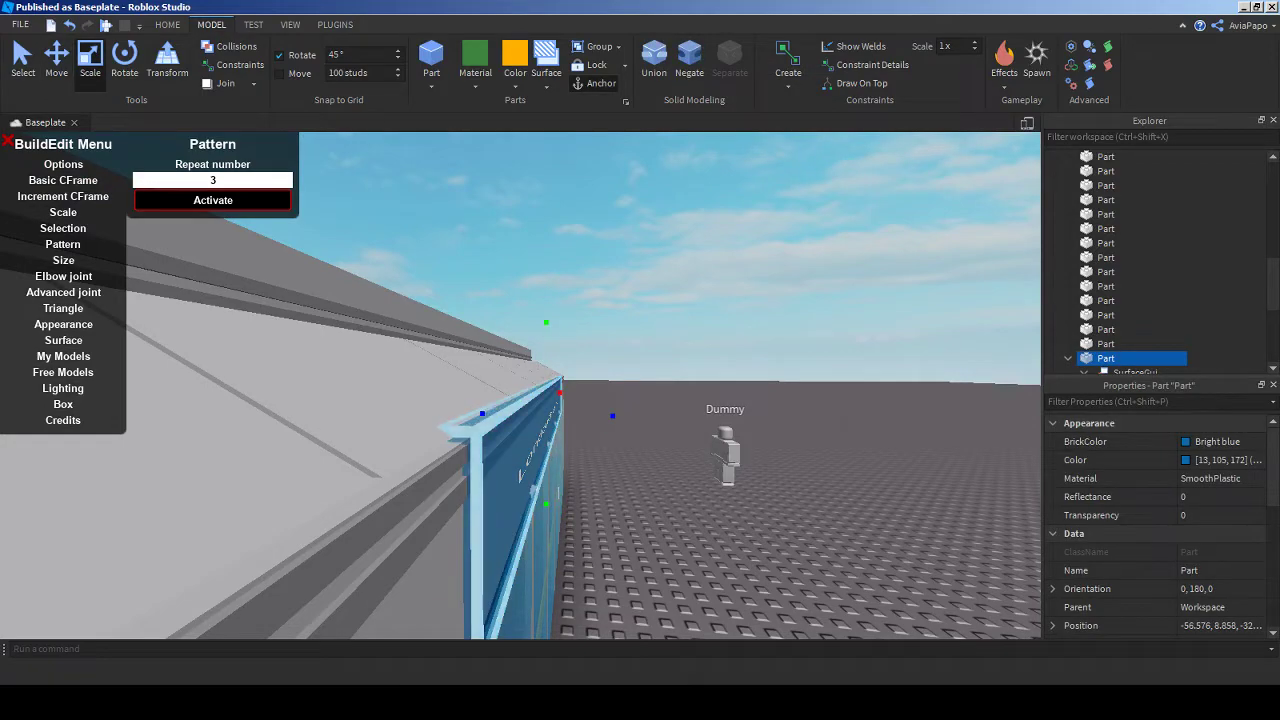
{"action": "scroll", "coordinate": [398, 635], "scroll_direction": "down", "scroll_amount": 5}
{"action": "scroll", "coordinate": [398, 635], "scroll_direction": "up", "scroll_amount": 5}
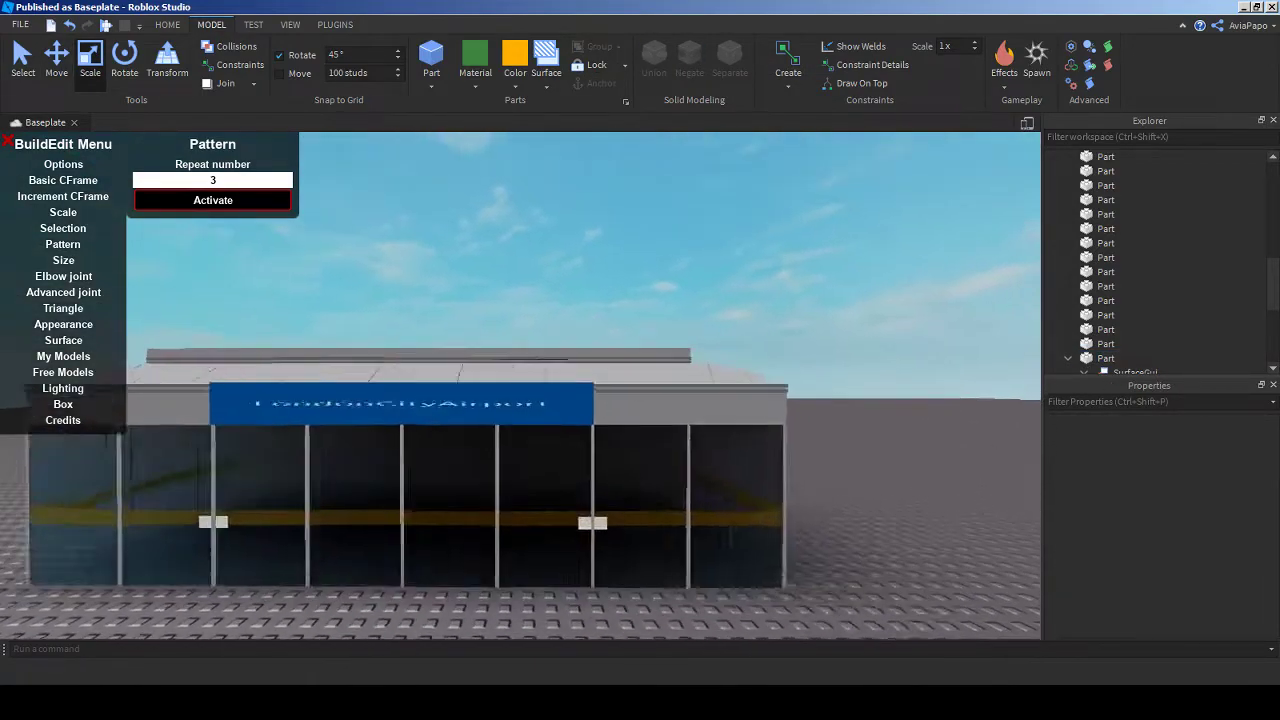
- Examine the finished terminal's front, side walls, roof and blue sign from a distance around the baseplate
{"action": "scroll", "coordinate": [398, 635], "scroll_direction": "down", "scroll_amount": 8}
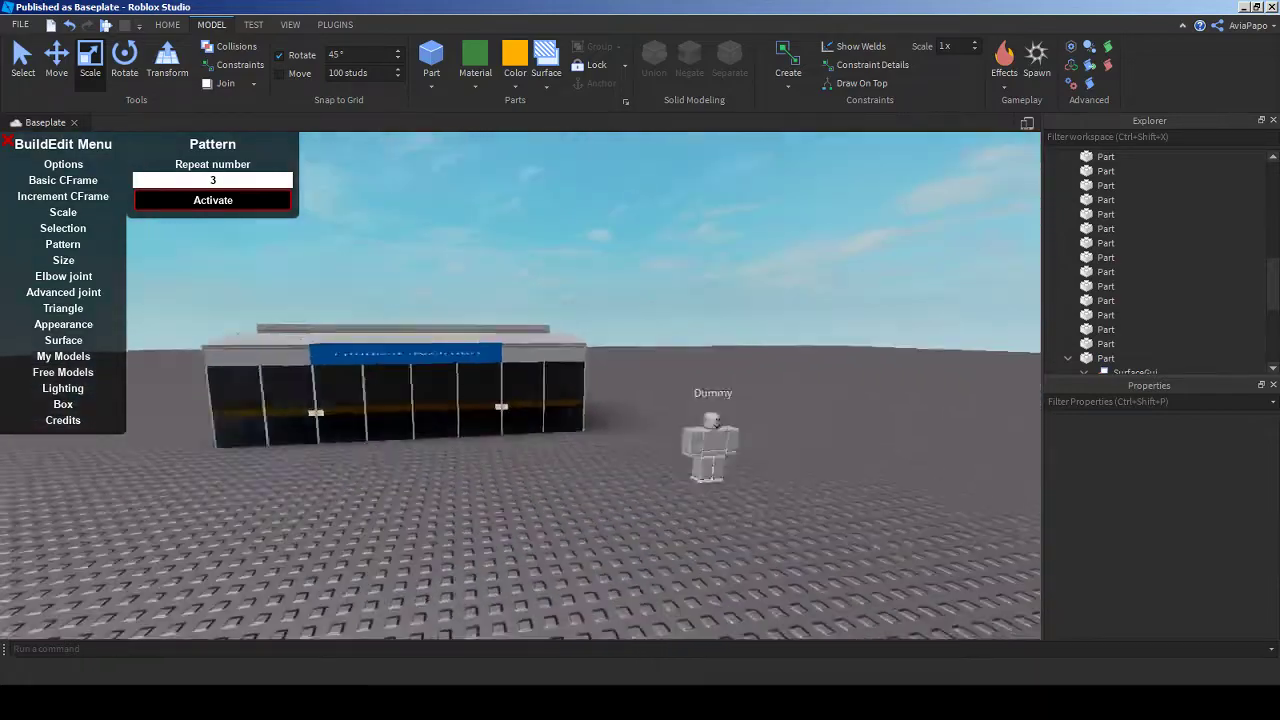
{"action": "right_click_drag", "start_coordinate": [398, 635], "coordinate": [398, 635]}
{"action": "scroll", "coordinate": [540, 400], "scroll_direction": "up", "scroll_amount": 5}
{"action": "left_click", "coordinate": [534, 355]}
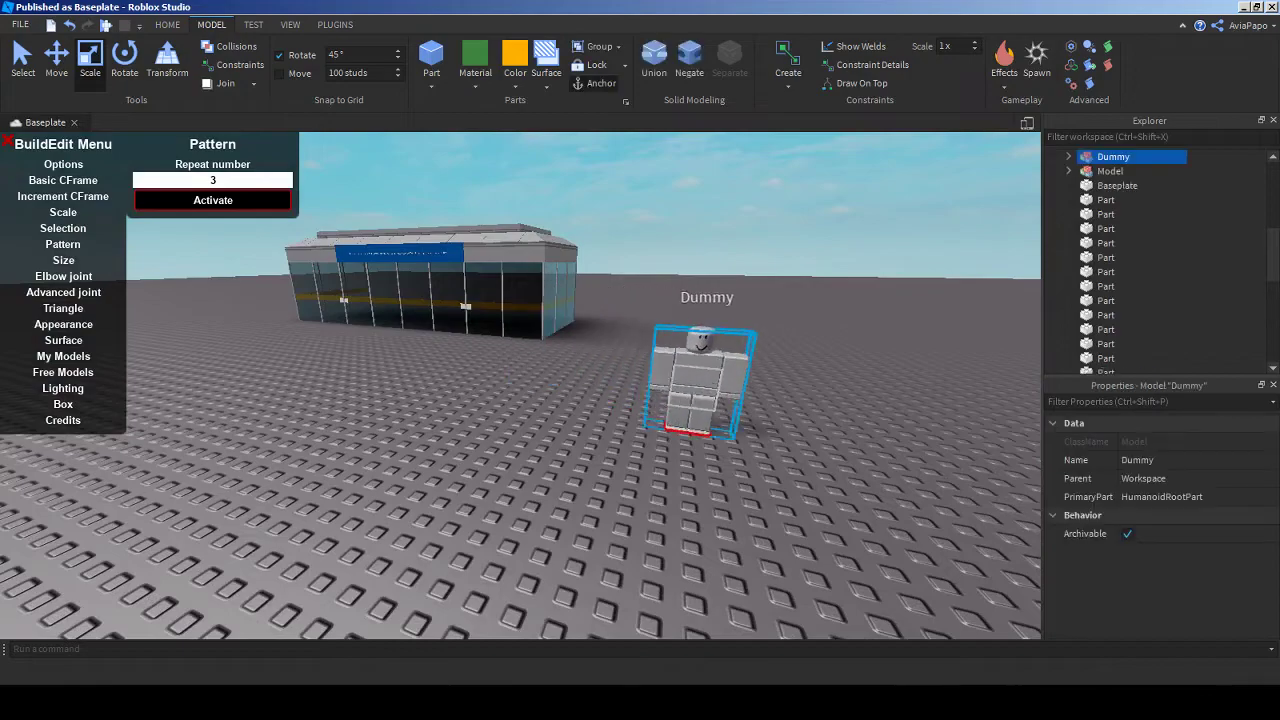
{"action": "scroll", "coordinate": [540, 400], "scroll_direction": "up", "scroll_amount": 3}
{"action": "right_click_drag", "start_coordinate": [520, 385], "coordinate": [480, 385]}
{"action": "scroll", "coordinate": [520, 385], "scroll_direction": "up", "scroll_amount": 3}
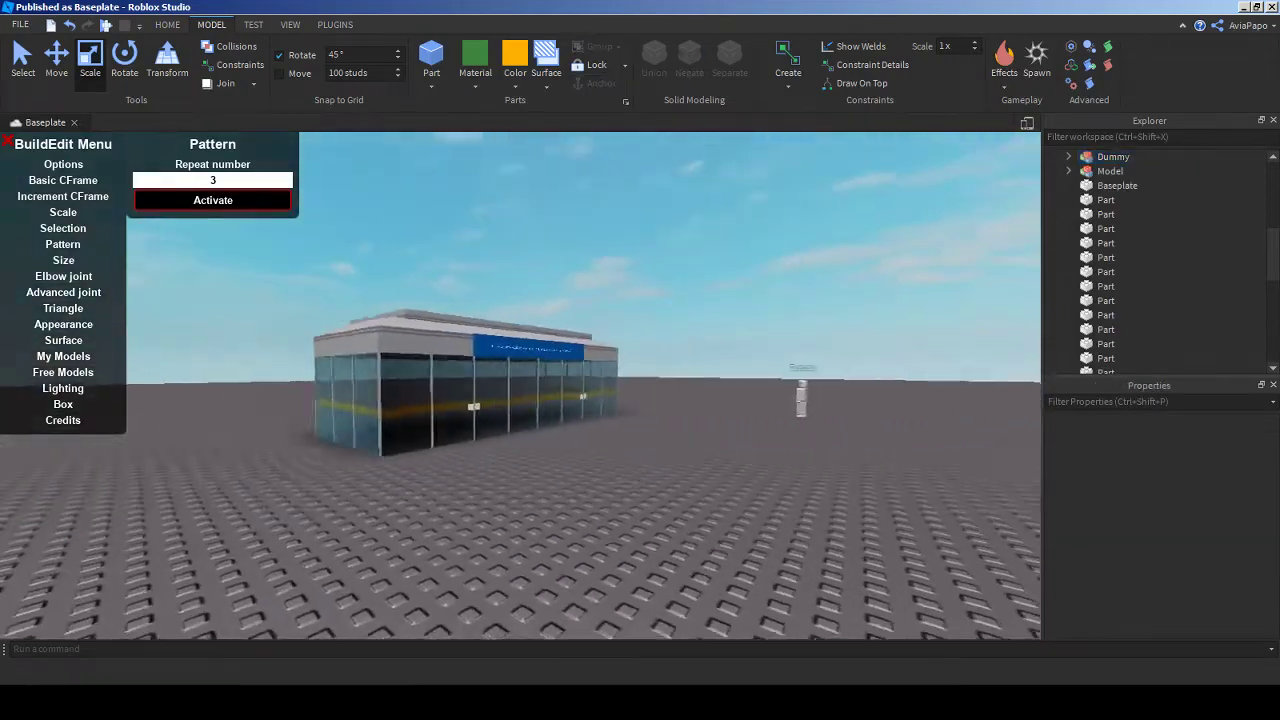
{"action": "scroll", "coordinate": [520, 385], "scroll_direction": "up", "scroll_amount": 4}
{"action": "scroll", "coordinate": [520, 385], "scroll_direction": "down", "scroll_amount": 4}
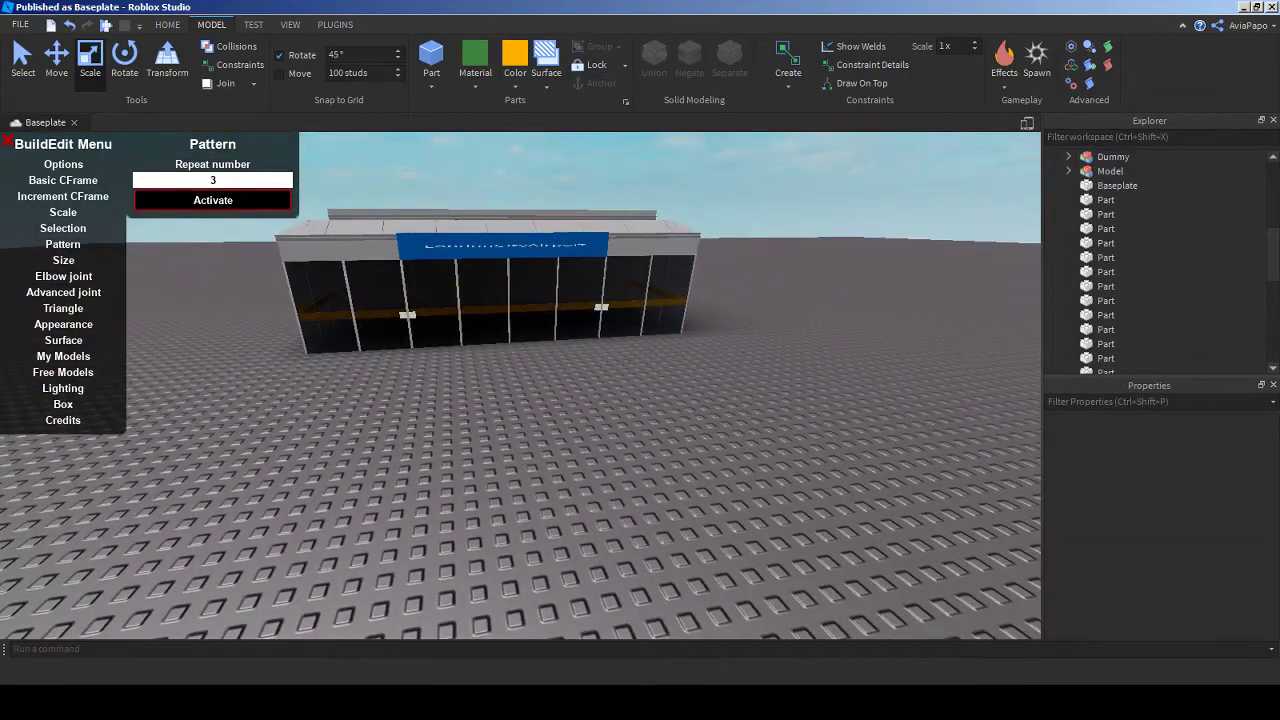
- Check the London City Airport reference photo and YouTube live chat in Chrome, and examine the terminal's end wall back in Roblox Studio
{"action": "left_click", "coordinate": [1241, 7]}
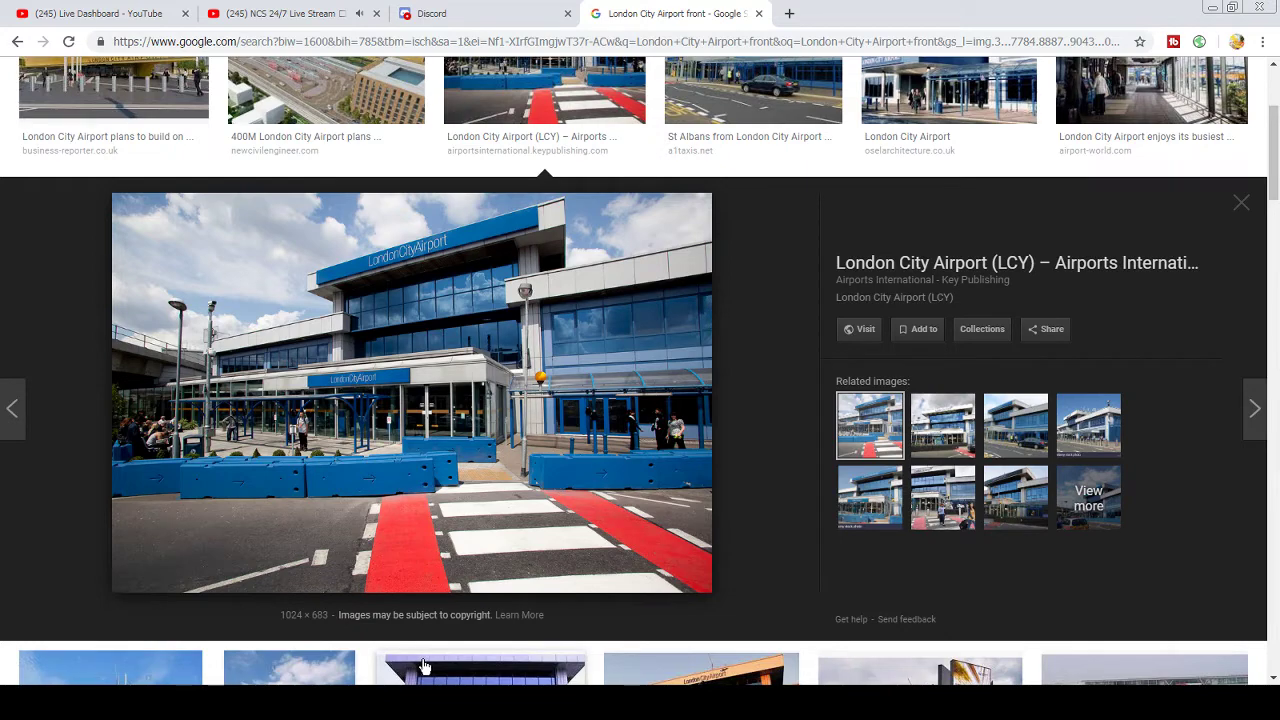
{"action": "left_click", "coordinate": [62, 10]}
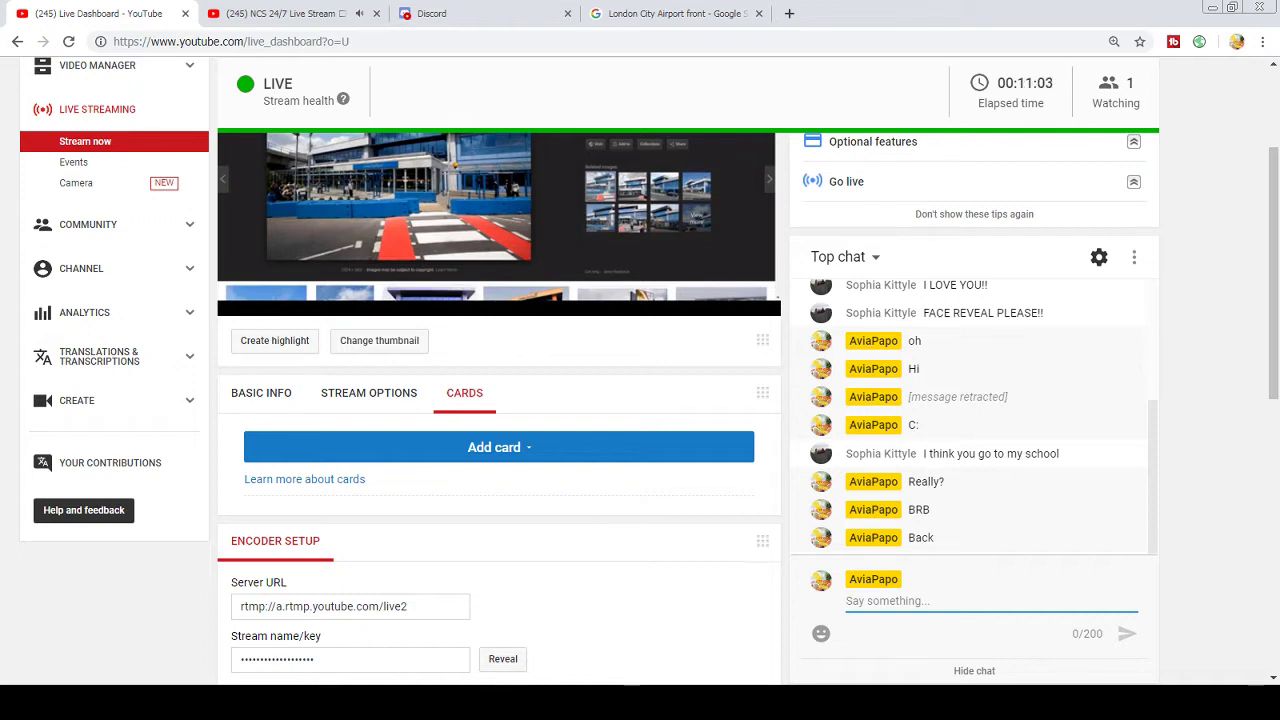
{"action": "key", "text": "alt+Tab"}
{"action": "mouse_move", "coordinate": [520, 380]}
{"action": "right_mouse_down"}
{"action": "mouse_move", "coordinate": [430, 380]}
{"action": "mouse_move", "coordinate": [520, 385]}
{"action": "right_mouse_up"}
{"action": "key", "text": "w"}
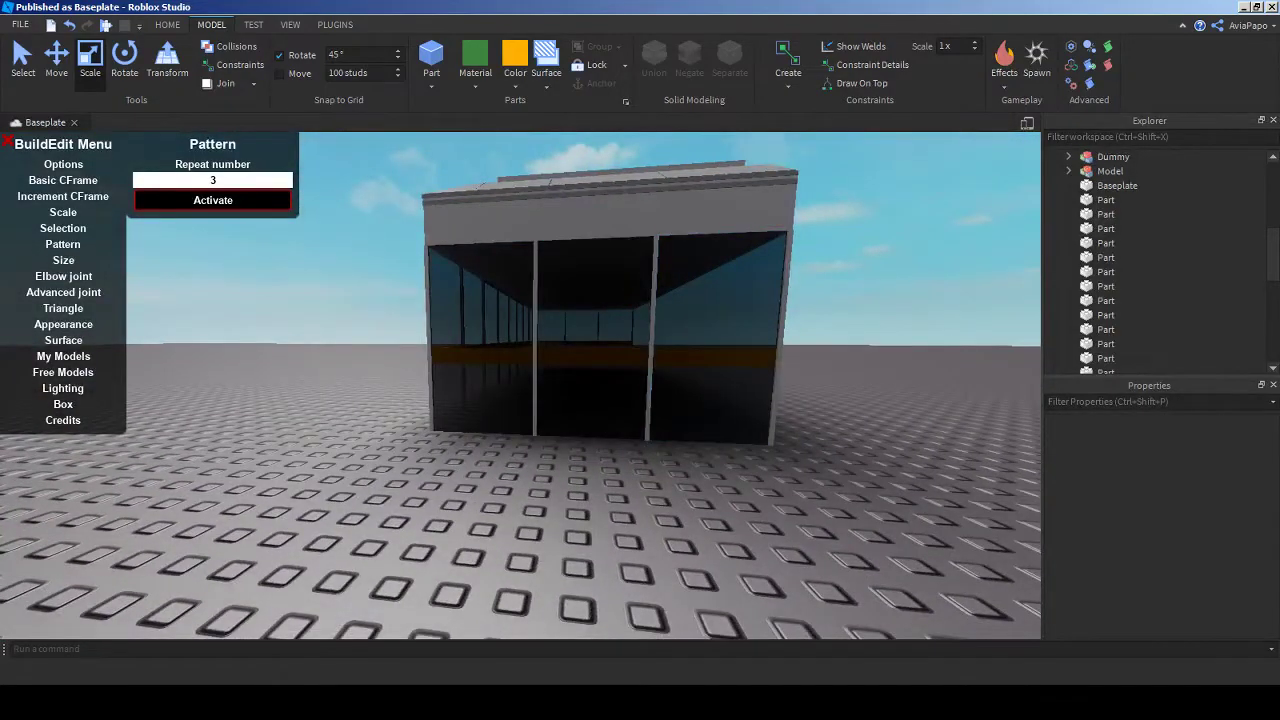
- Copy the stream's server URL from the YouTube Live Dashboard in Chrome and try to open it in a new tab
{"action": "key", "text": "alt+Tab"}
{"action": "left_click", "coordinate": [505, 12]}
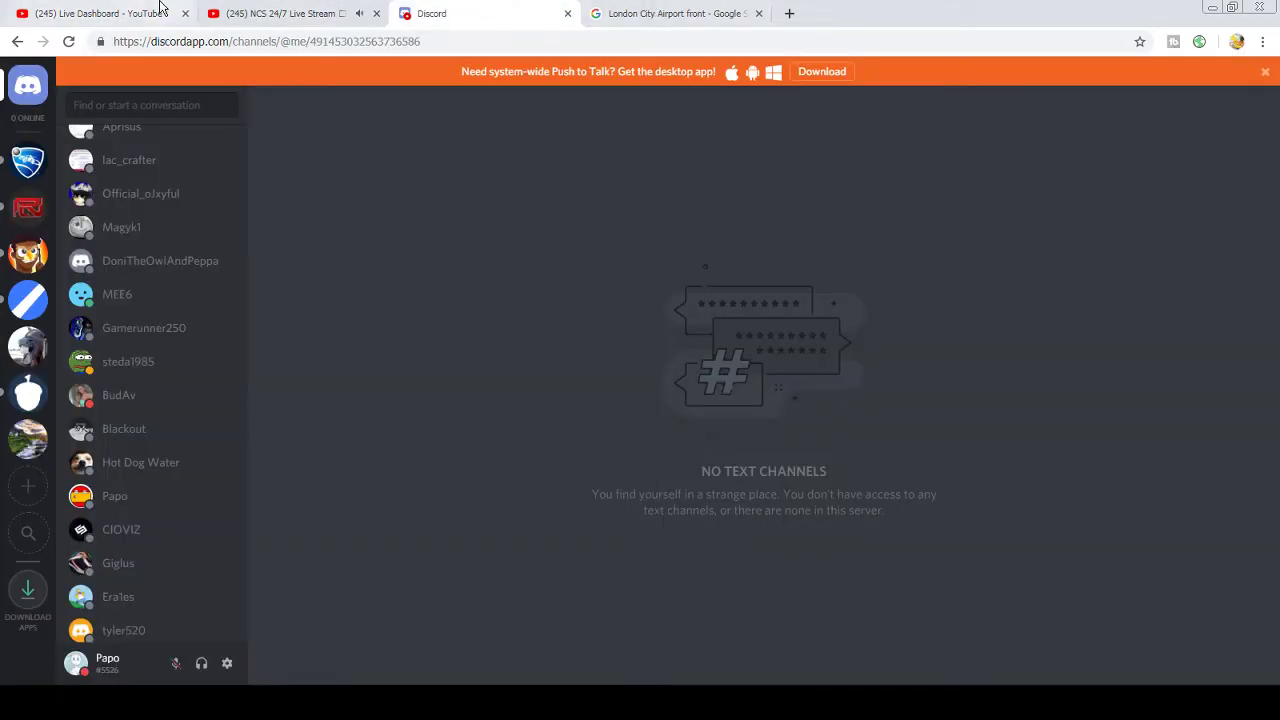
{"action": "left_click", "coordinate": [108, 10]}
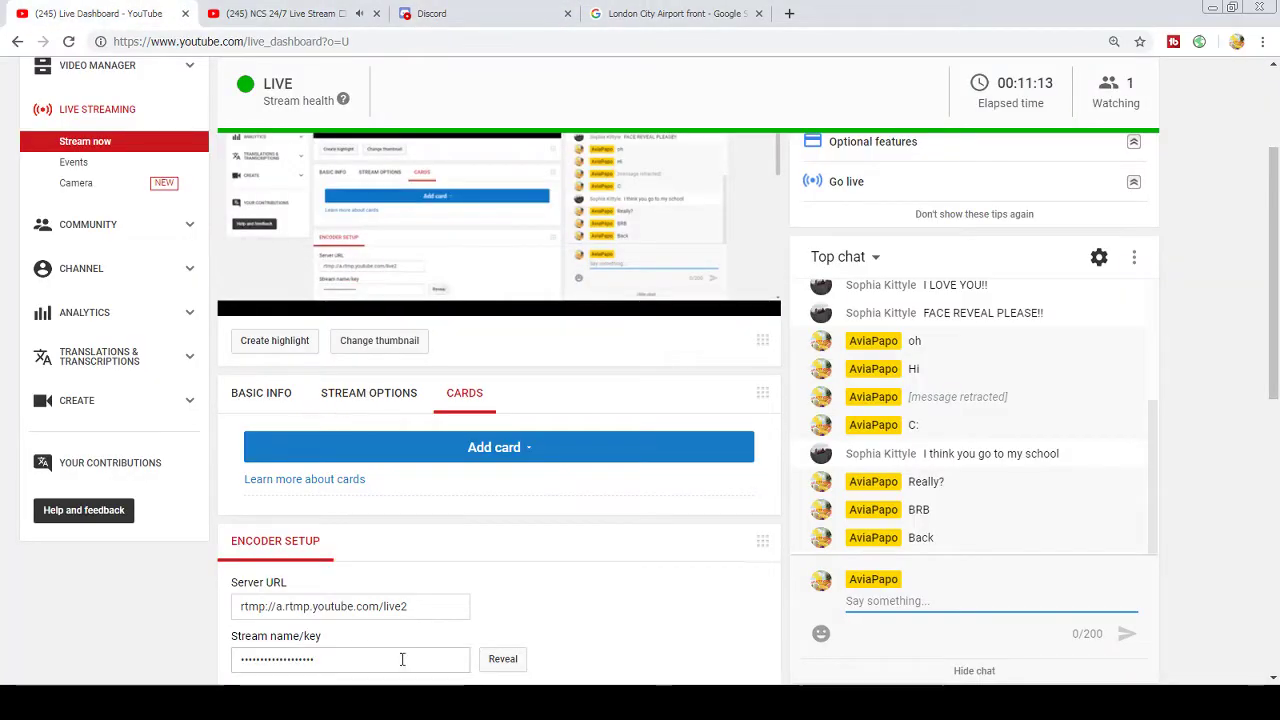
{"action": "left_click_drag", "start_coordinate": [438, 604], "coordinate": [112, 602]}
{"action": "key", "text": "ctrl+c"}
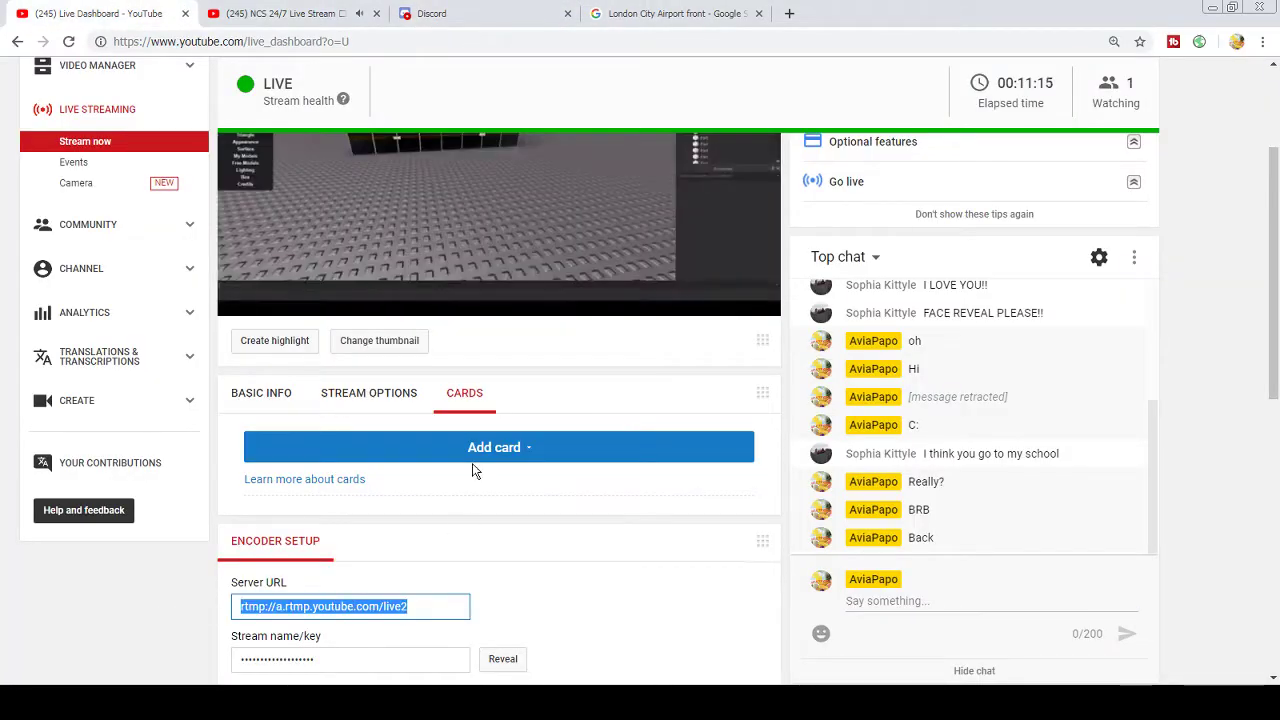
{"action": "left_click", "coordinate": [789, 13]}
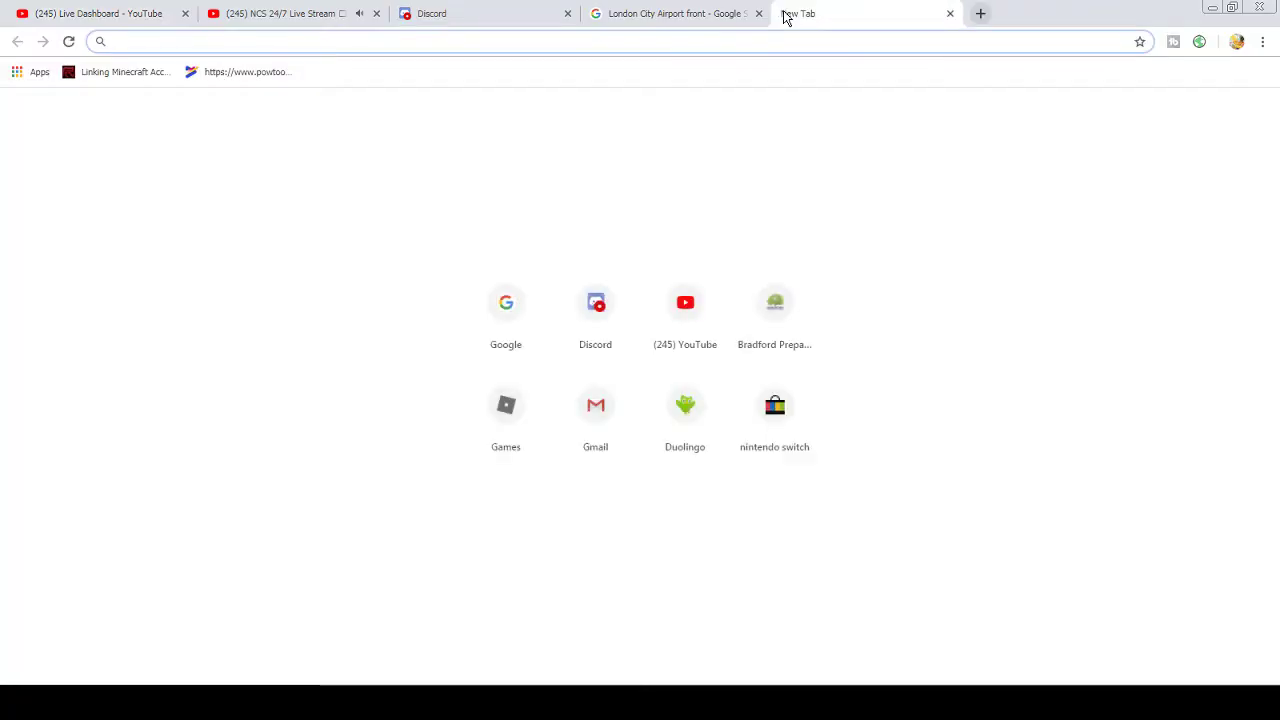
{"action": "key", "text": "ctrl+v"}
{"action": "key", "text": "Return"}
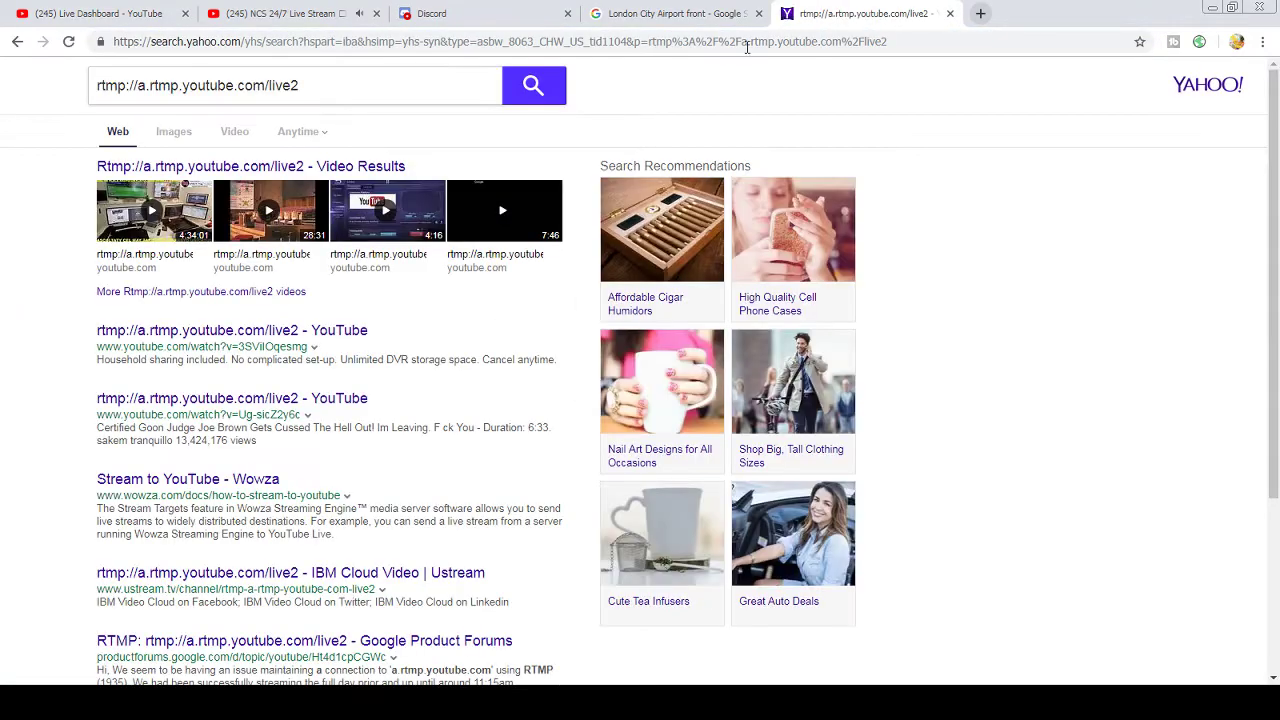
- Search Google for rtmp://a.rtmp.youtube.com/live2, open the first YouTube result and close its tab
{"action": "left_click", "coordinate": [330, 42]}
{"action": "type", "text": "gool"}
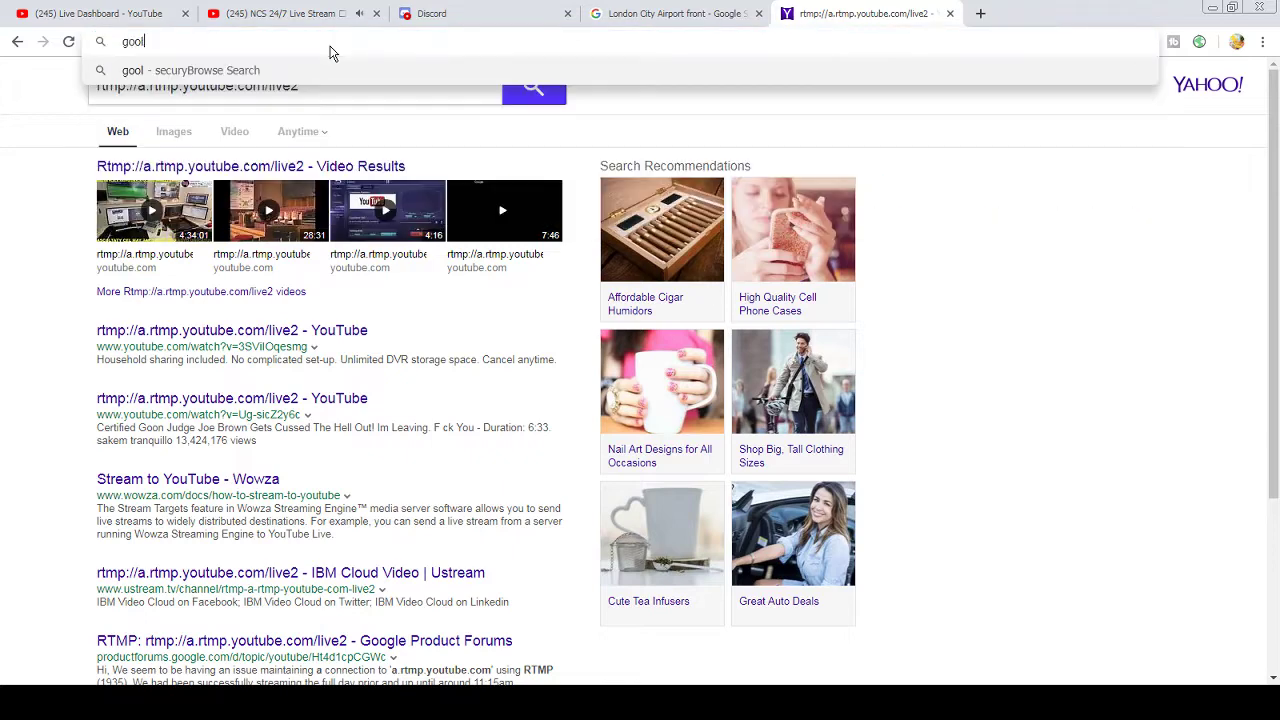
{"action": "key", "text": "BackSpace"}
{"action": "key", "text": "Down"}
{"action": "key", "text": "Return"}
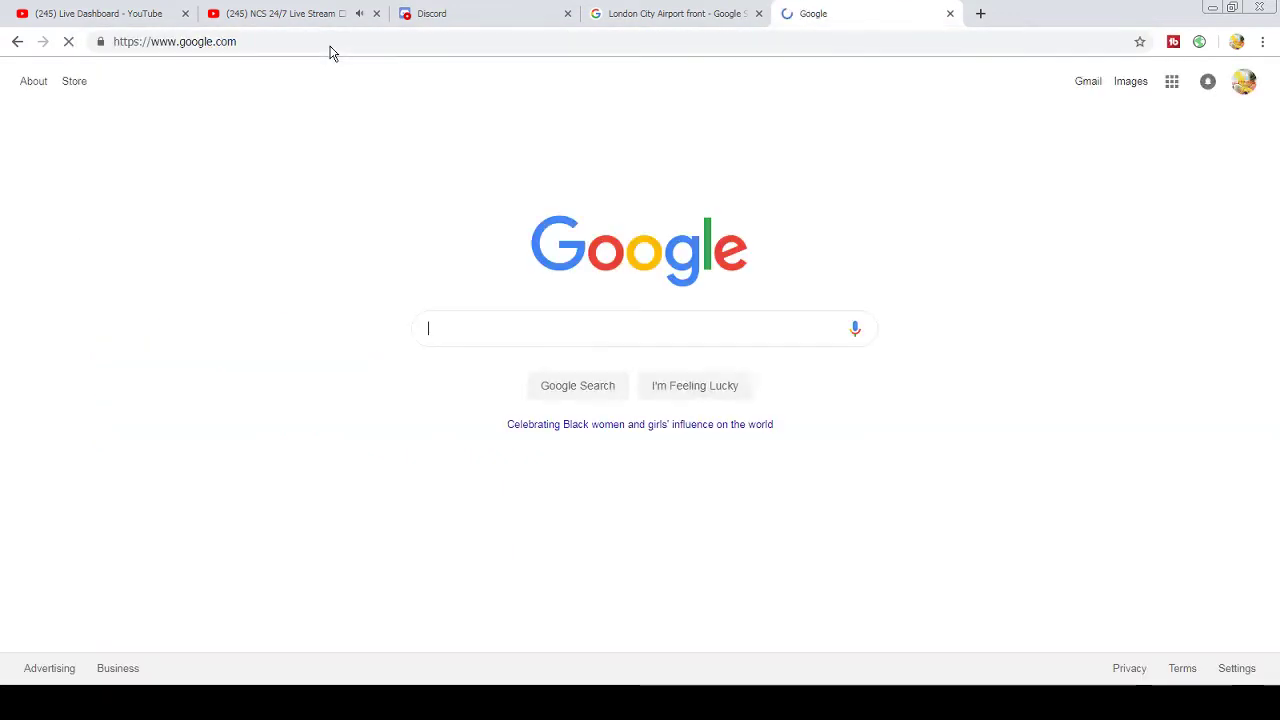
{"action": "key", "text": "ctrl+v"}
{"action": "key", "text": "Return"}
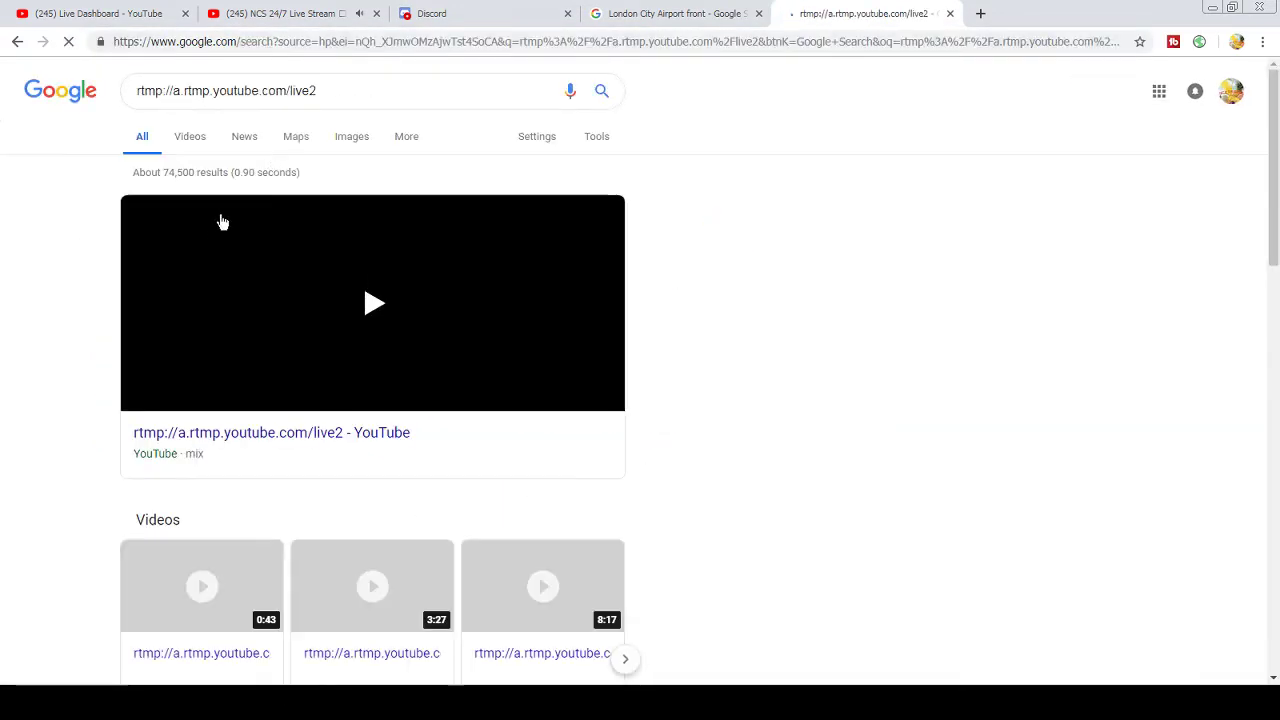
{"action": "left_click", "coordinate": [358, 300]}
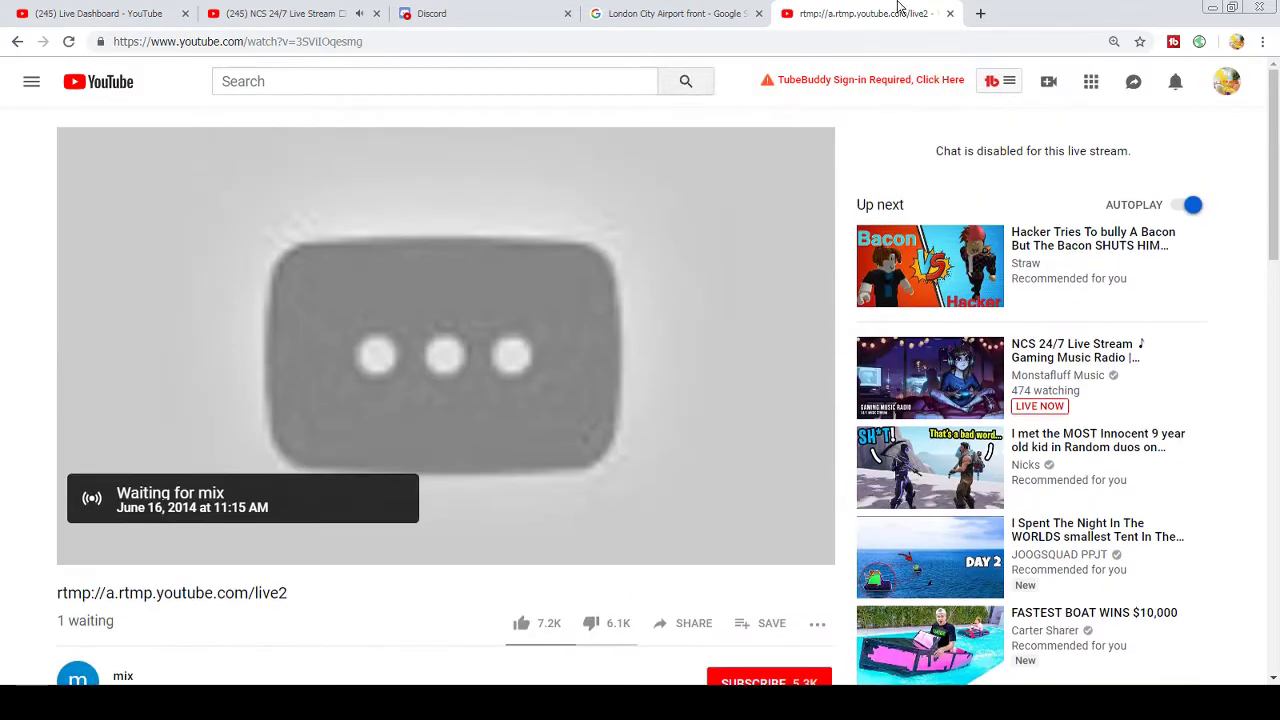
{"action": "left_click", "coordinate": [950, 13]}
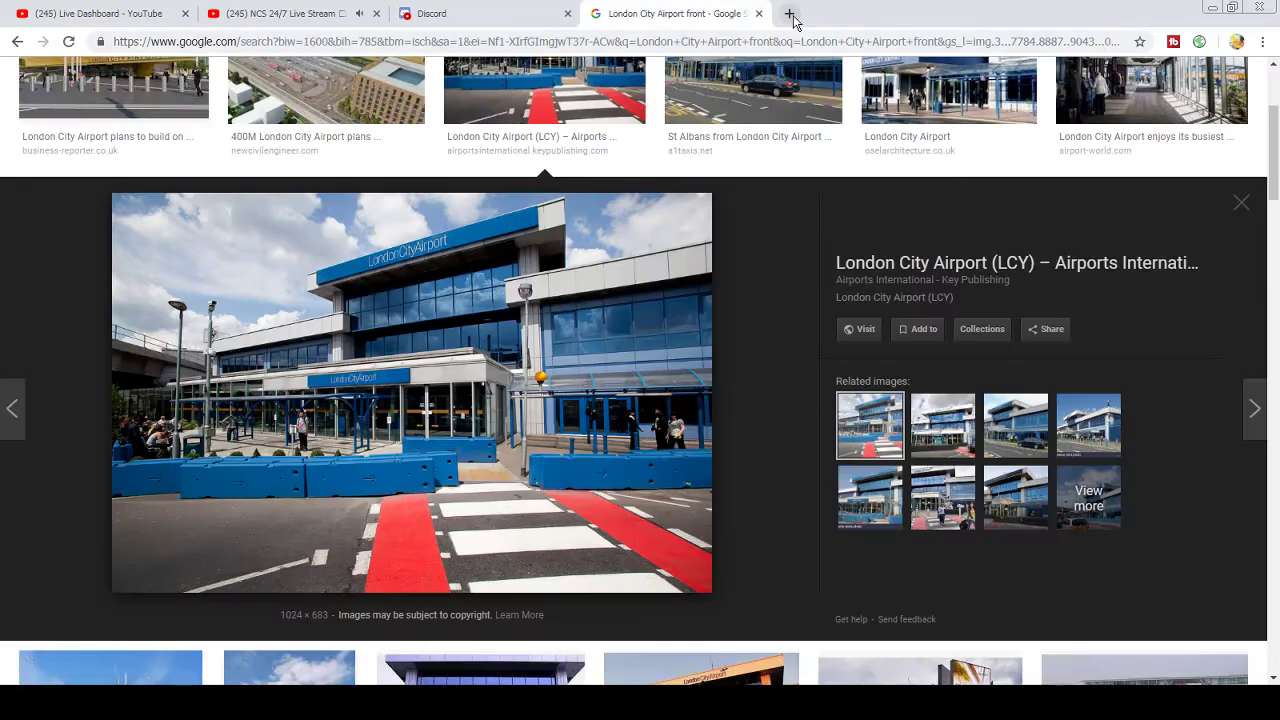
- Open YouTube in a new tab and search for the Fly Acorn Development stream
{"action": "left_click", "coordinate": [790, 14]}
{"action": "type", "text": "youtu"}
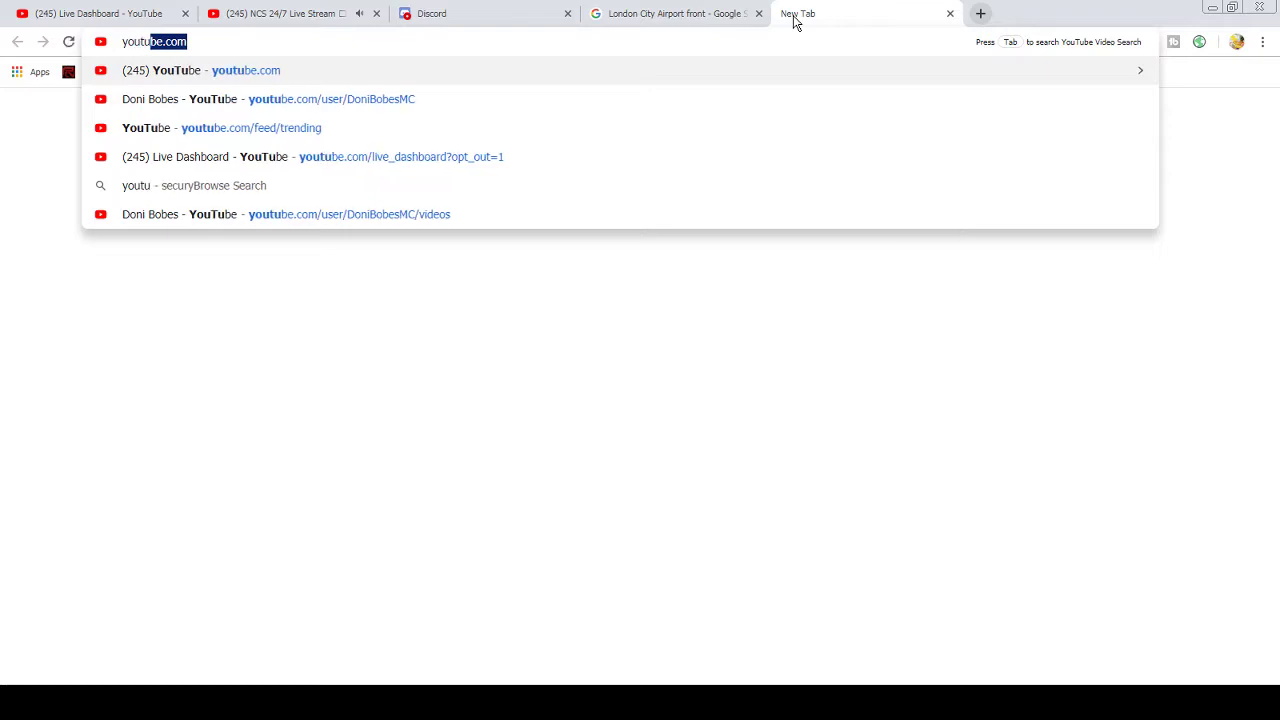
{"action": "key", "text": "Return"}
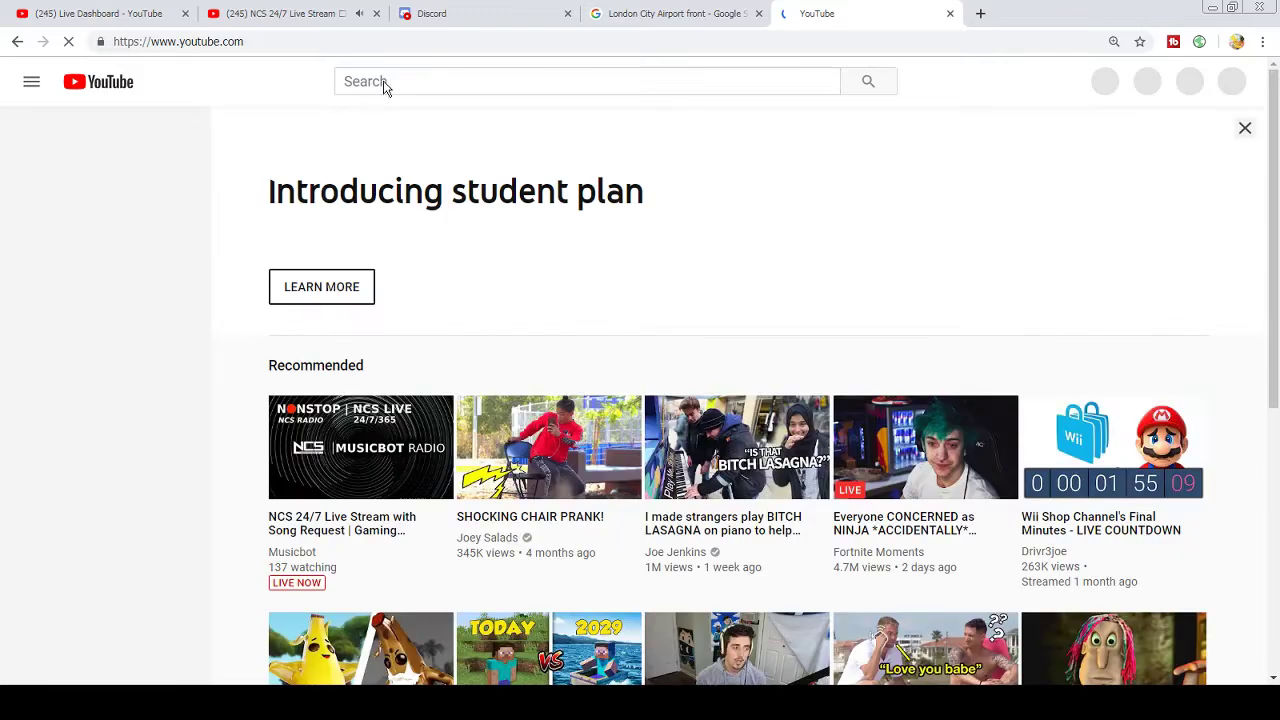
{"action": "left_click", "coordinate": [385, 81]}
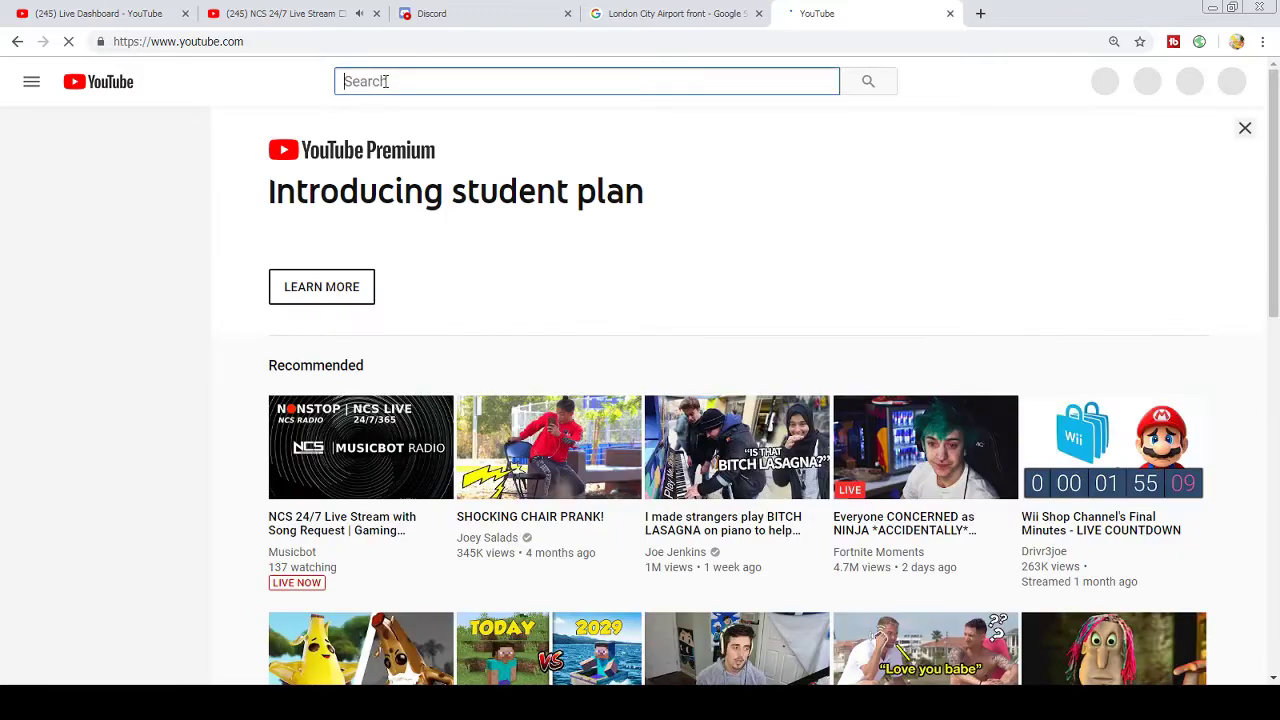
{"action": "type", "text": "Fl"}
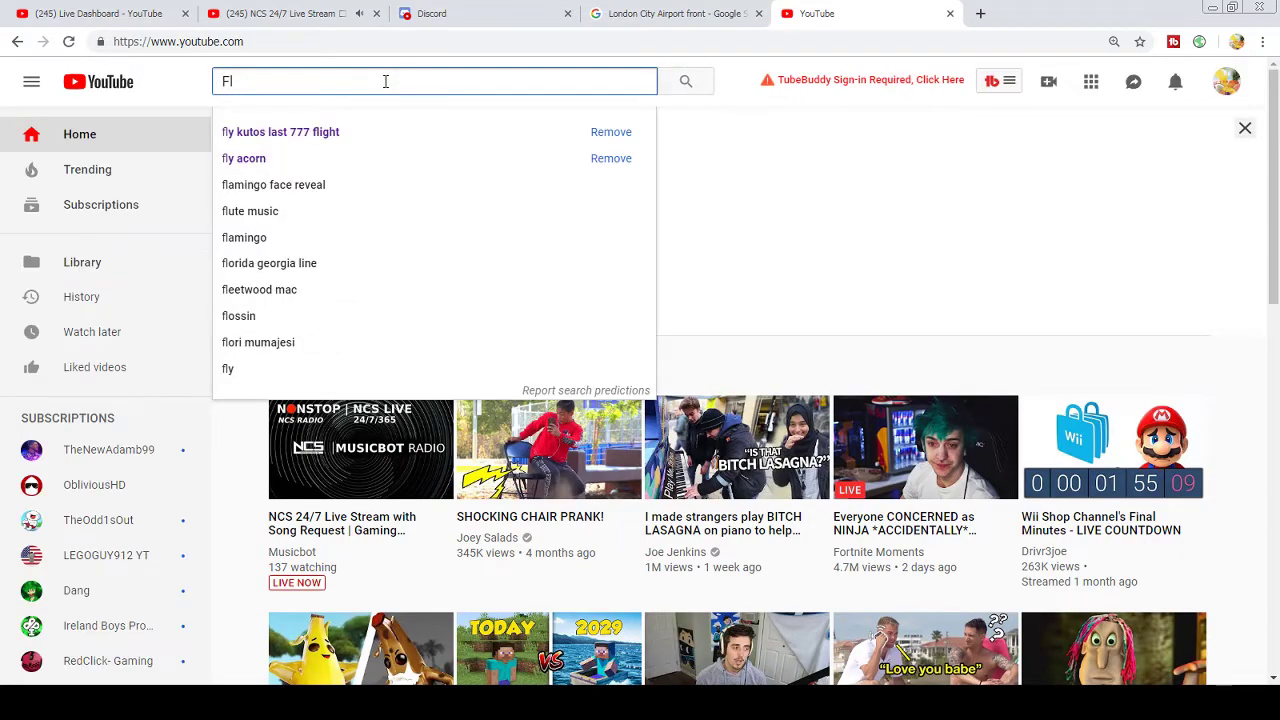
{"action": "type", "text": "y Acorn Dev"}
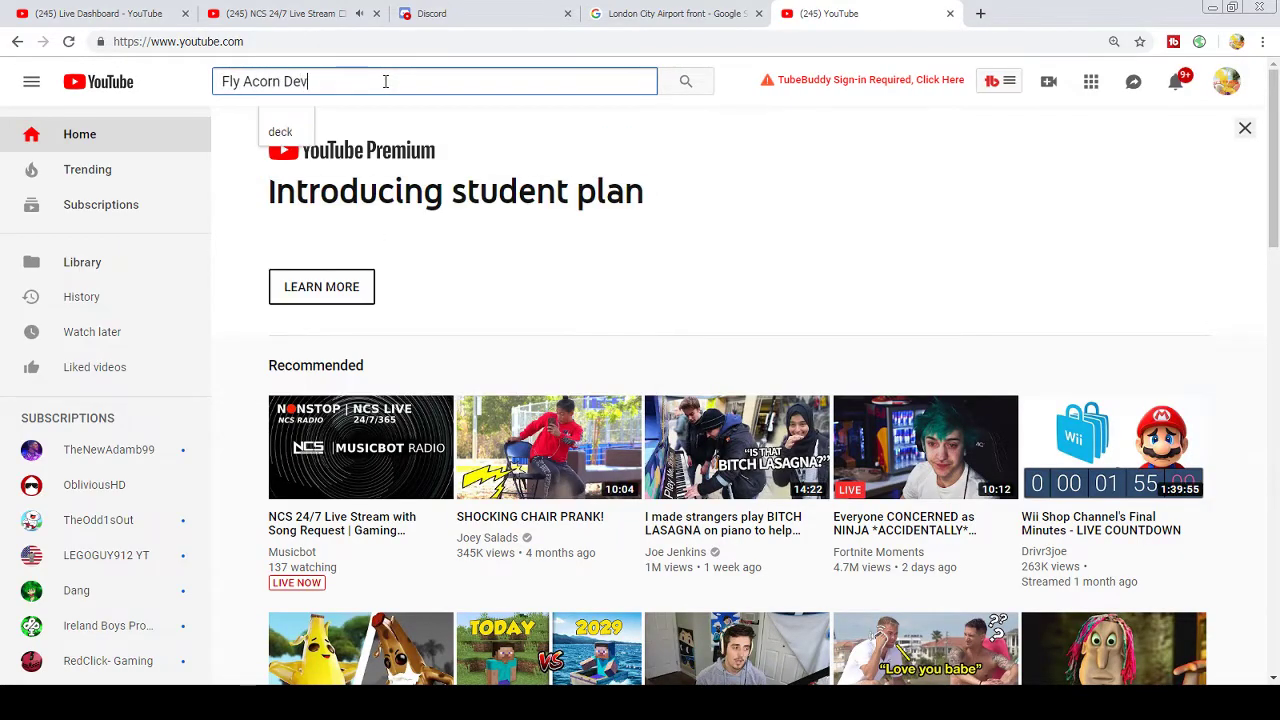
{"action": "type", "text": "eopment"}
{"action": "key", "text": "Return"}
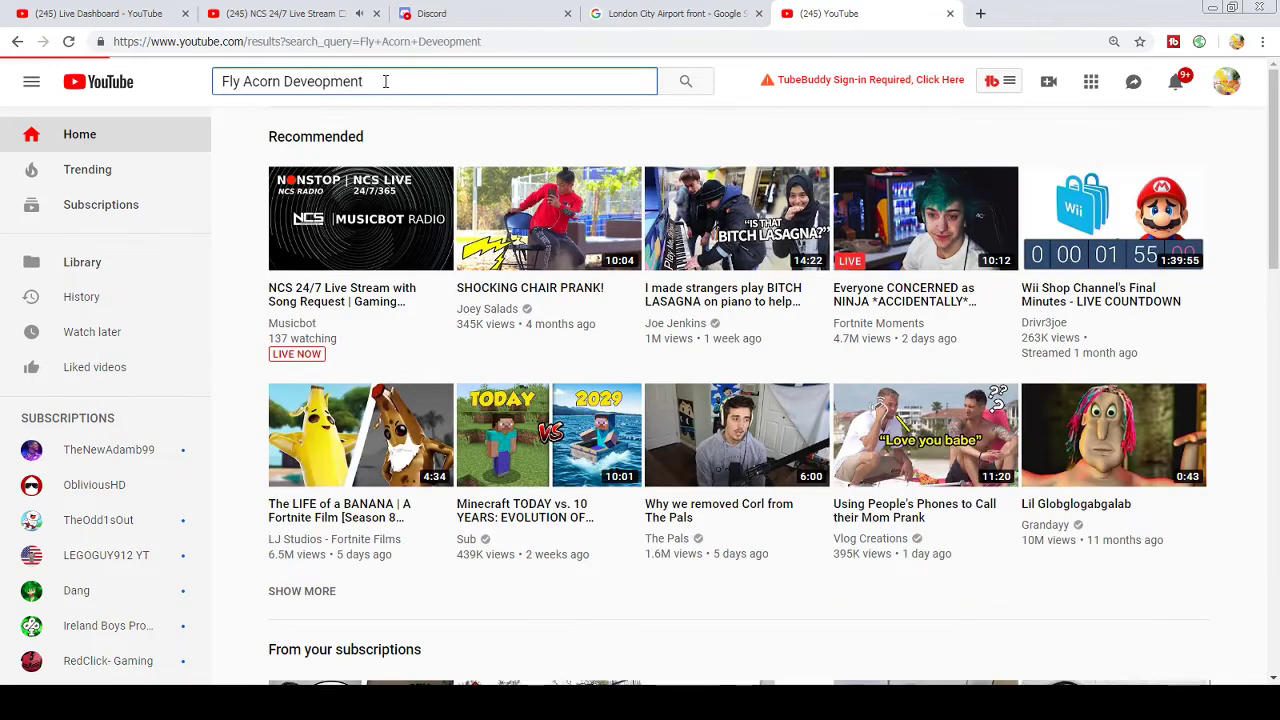
- Play the earlier ROBLOX|Fly Acorn Development recording from about the 14-minute mark and return to the search results
{"action": "mouse_move", "coordinate": [412, 243]}
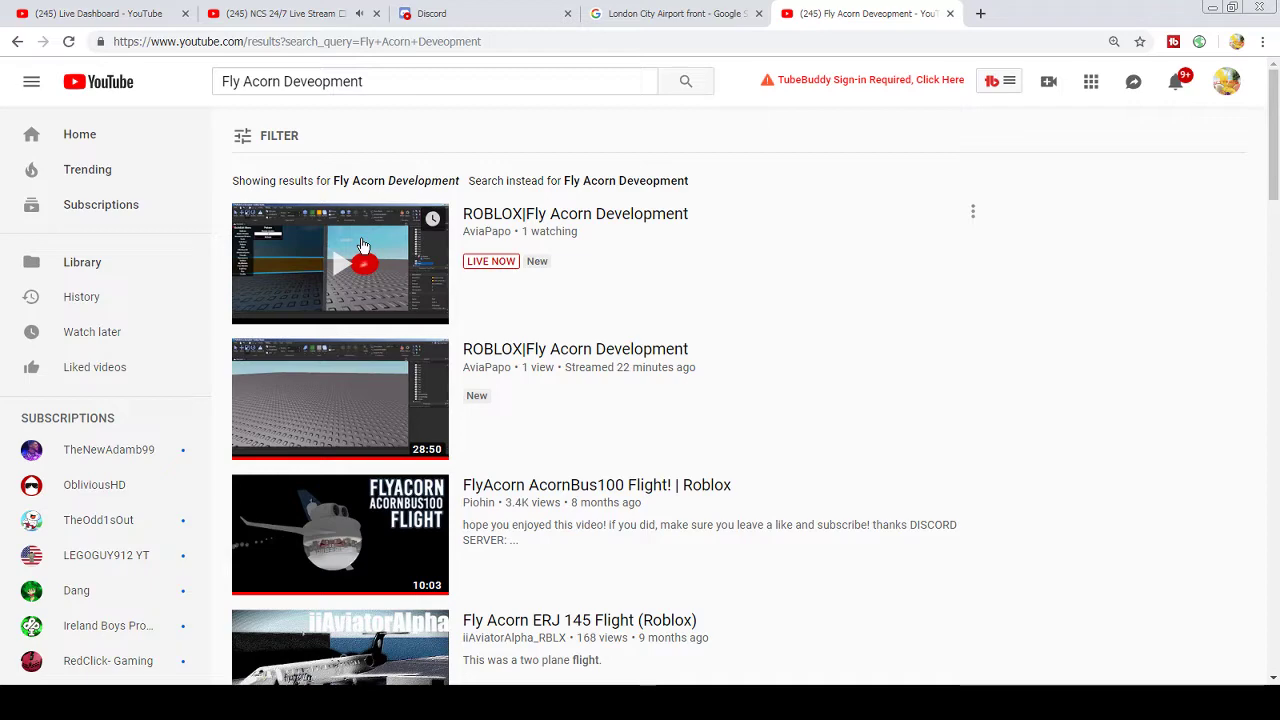
{"action": "left_click", "coordinate": [398, 372]}
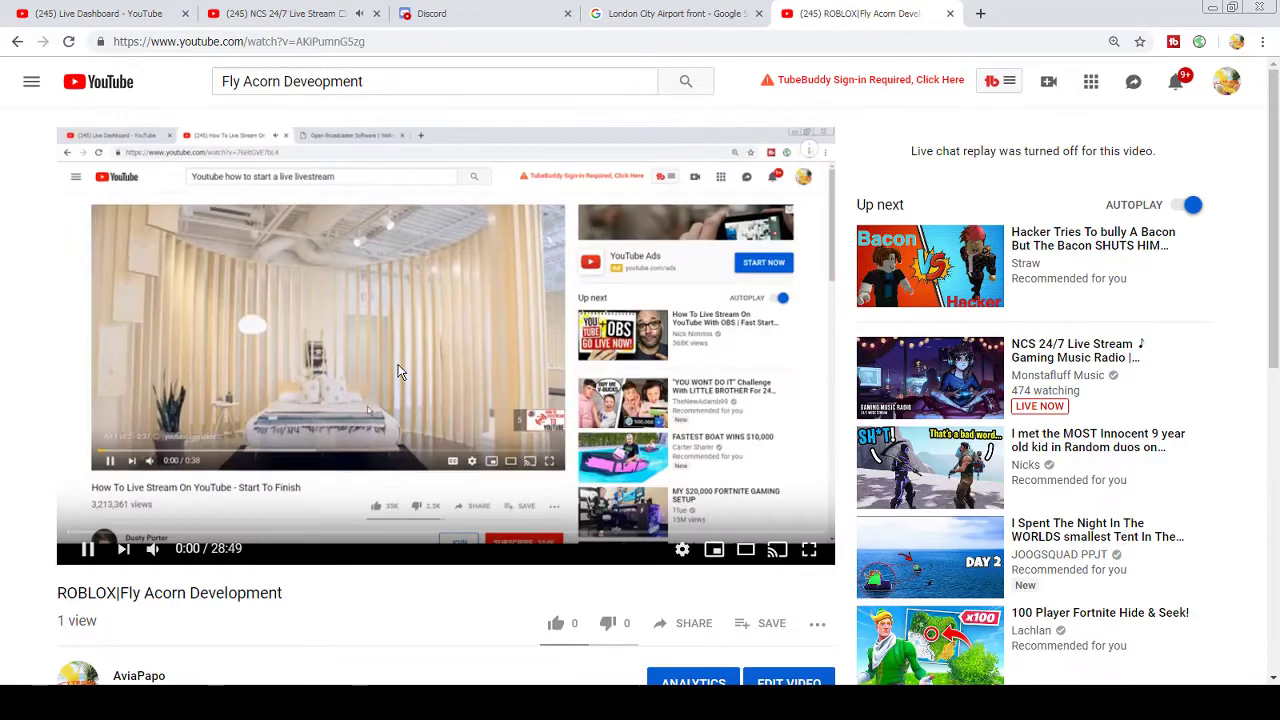
{"action": "scroll", "coordinate": [395, 380], "scroll_direction": "down", "scroll_amount": 1}
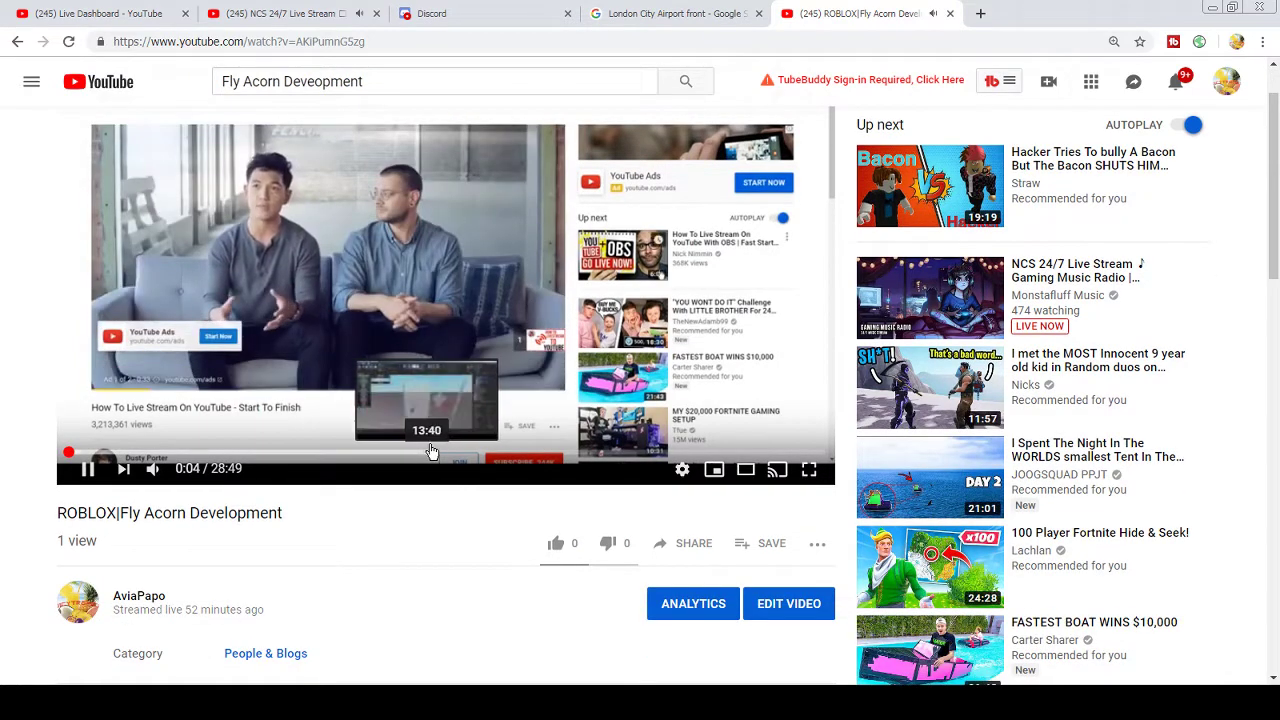
{"action": "left_click", "coordinate": [436, 452]}
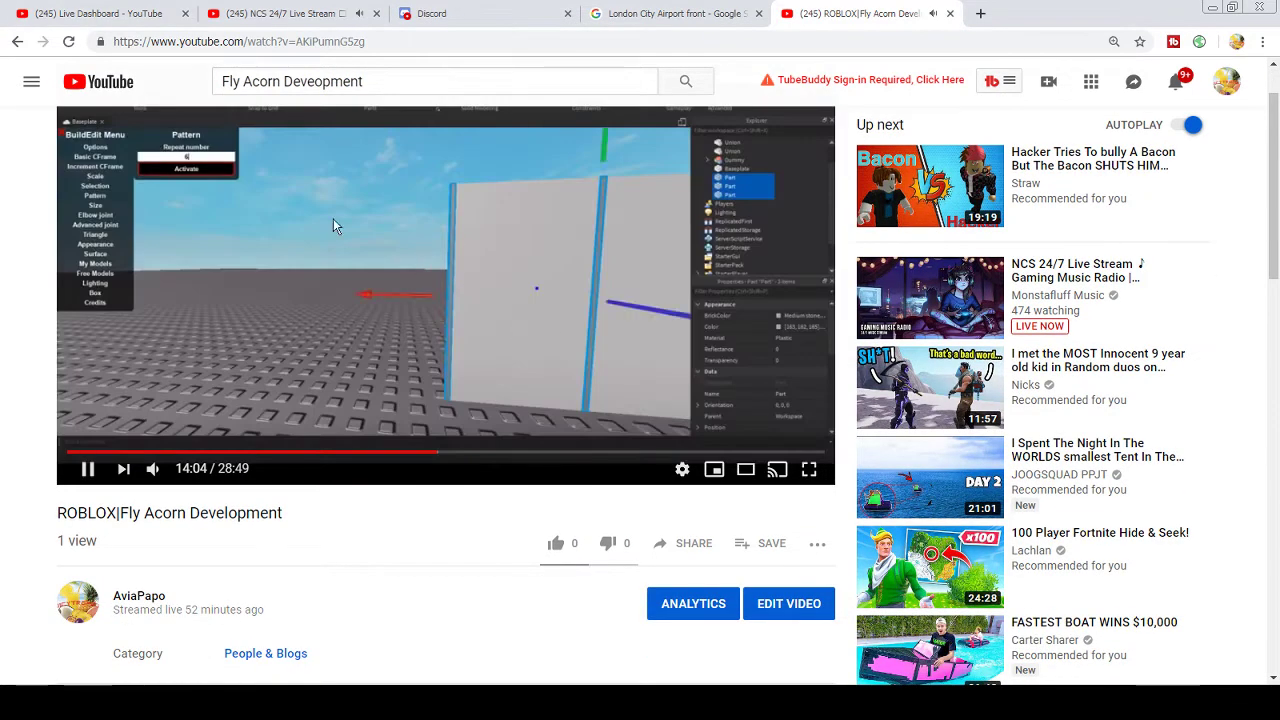
{"action": "key", "text": "alt+Left"}
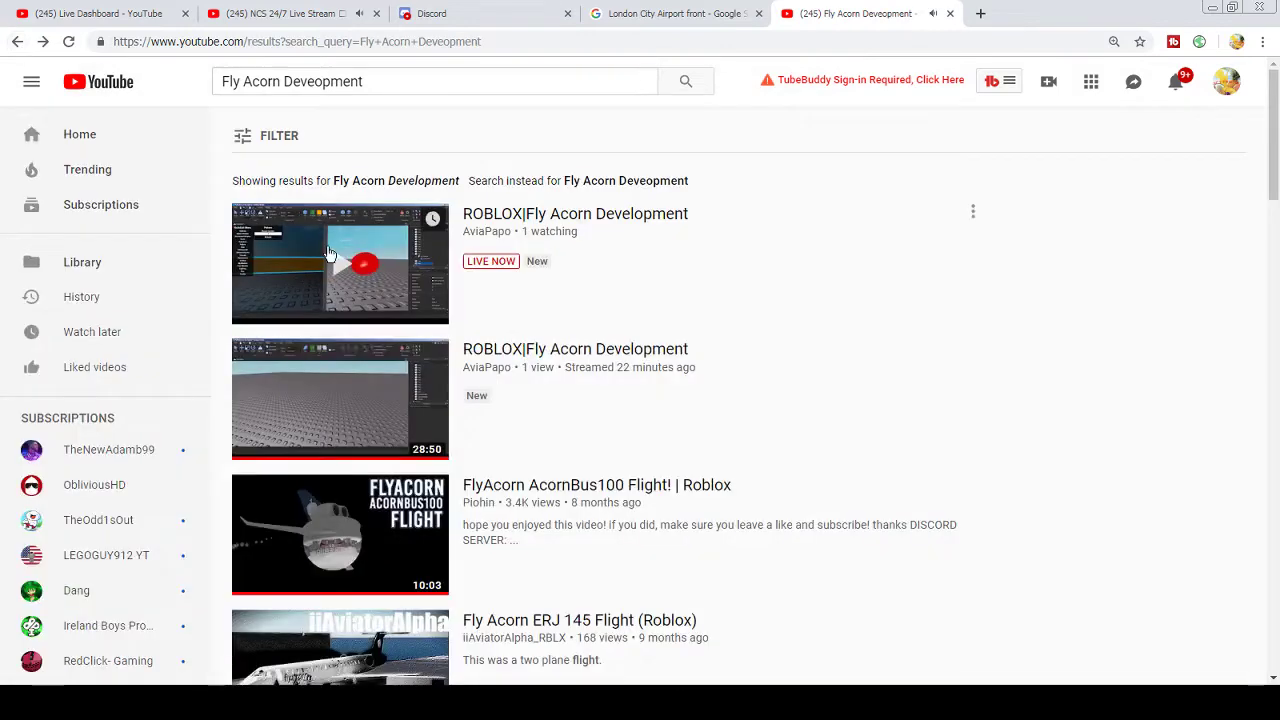
- Open the live ROBLOX|Fly Acorn Development stream to get its link, and go to the FlyAcorn Airlines general channel on Discord
{"action": "left_click", "coordinate": [328, 253]}
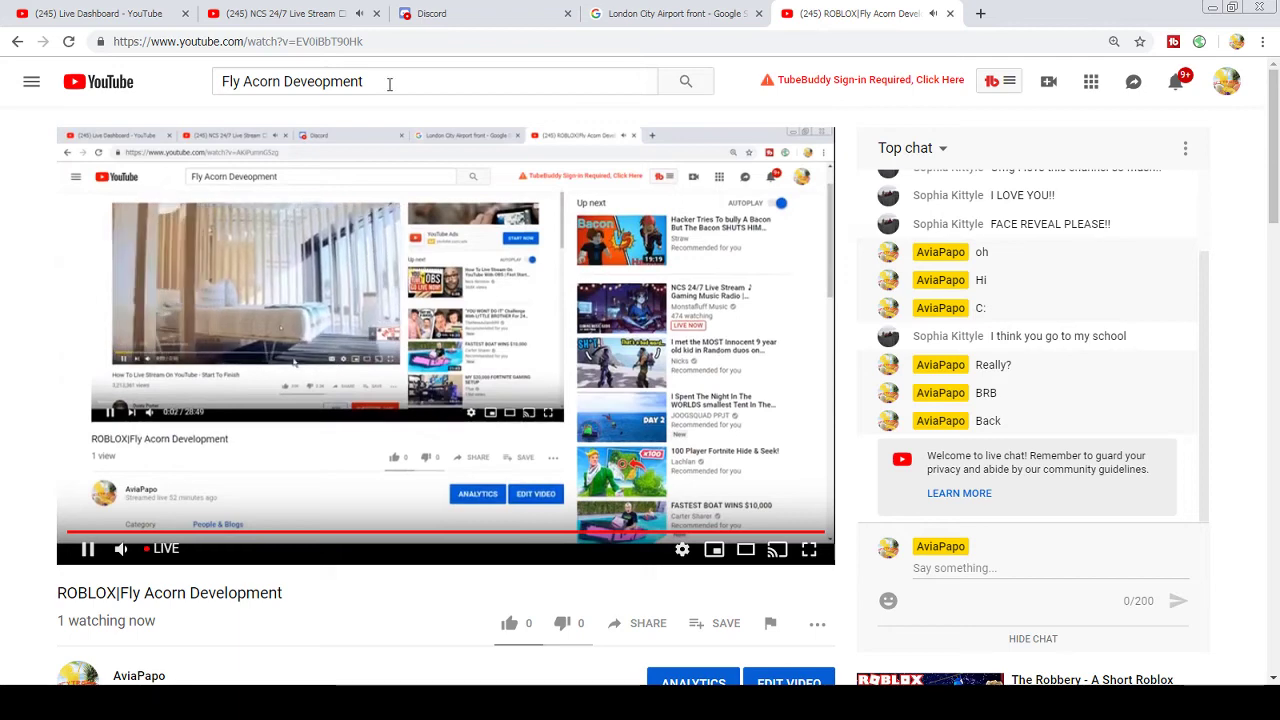
{"action": "left_click", "coordinate": [307, 9]}
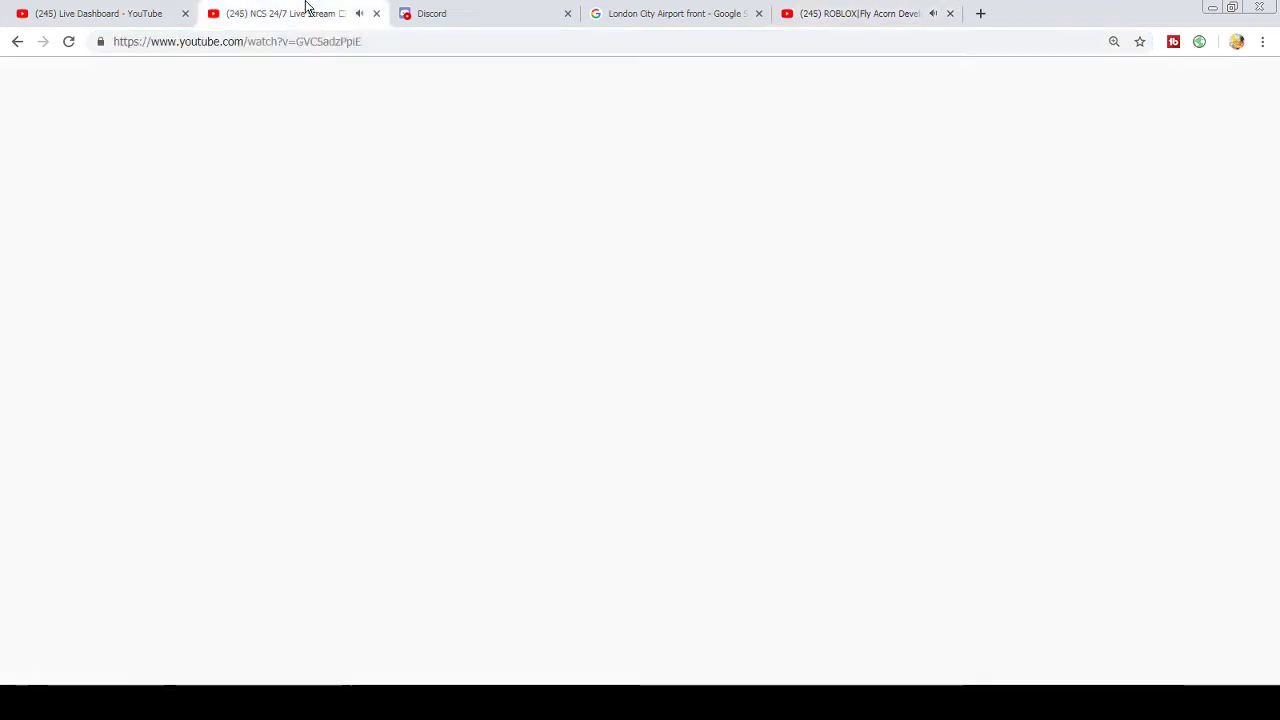
{"action": "left_click", "coordinate": [410, 13]}
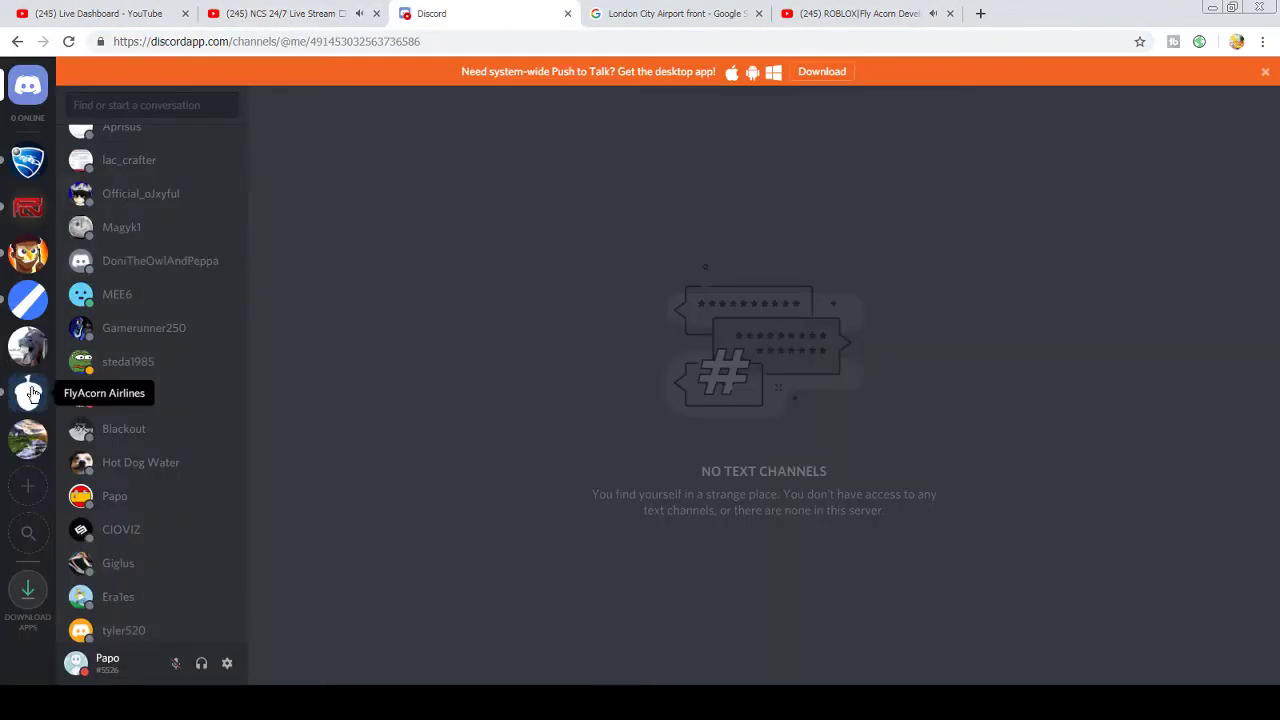
{"action": "left_click", "coordinate": [29, 393]}
{"action": "left_click", "coordinate": [115, 491]}
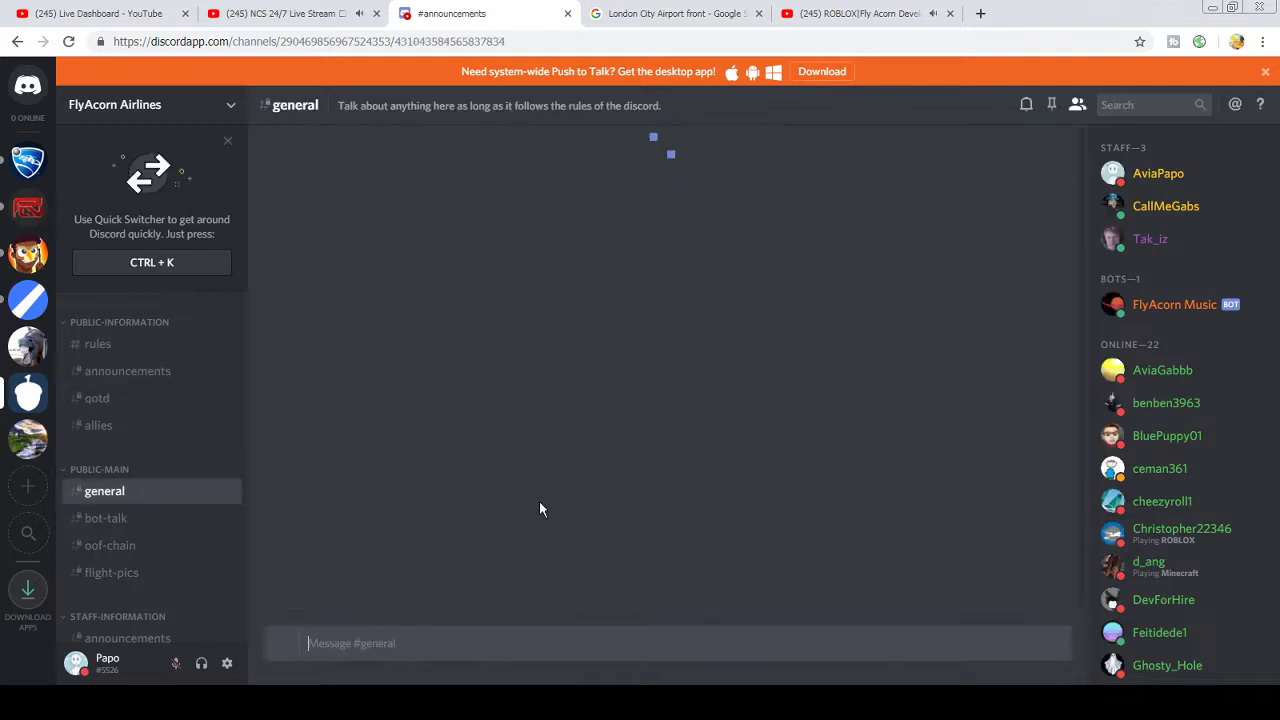
{"action": "type", "text": "@"}
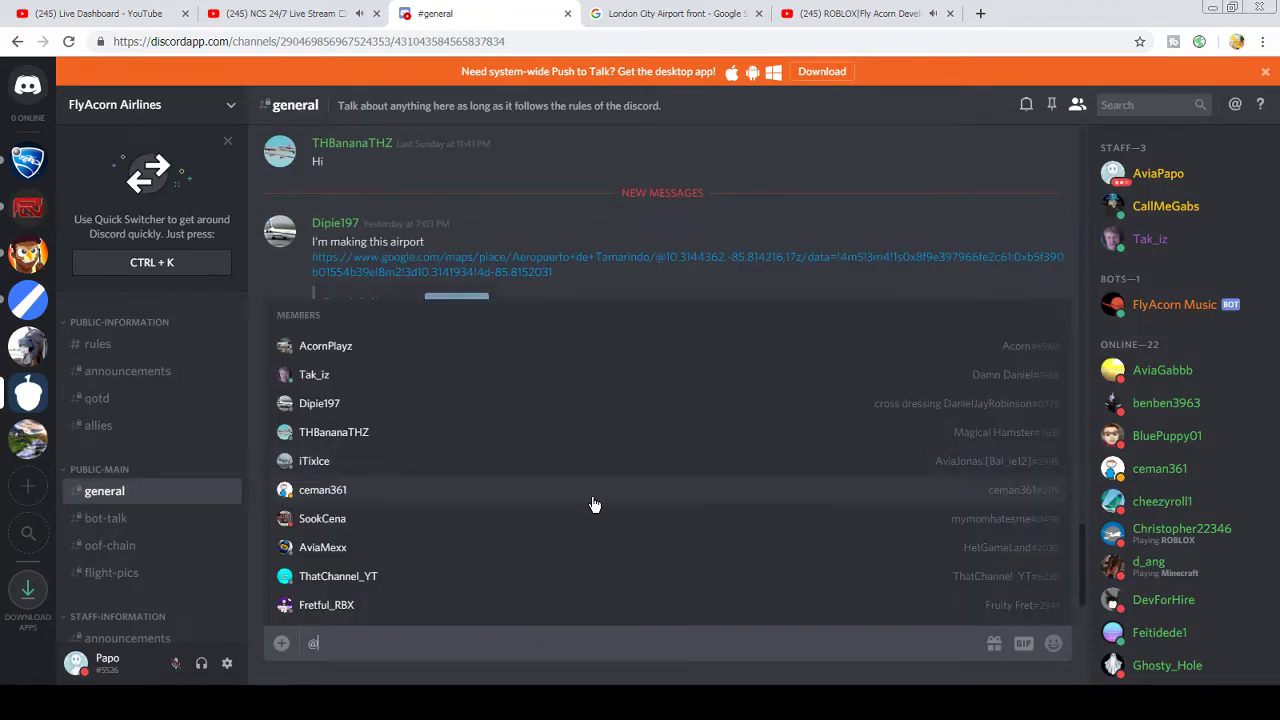
{"action": "key", "text": "BackSpace"}
{"action": "type", "text": "https://www.youtube.com/watch?v=EVOiBbT90Hk"}
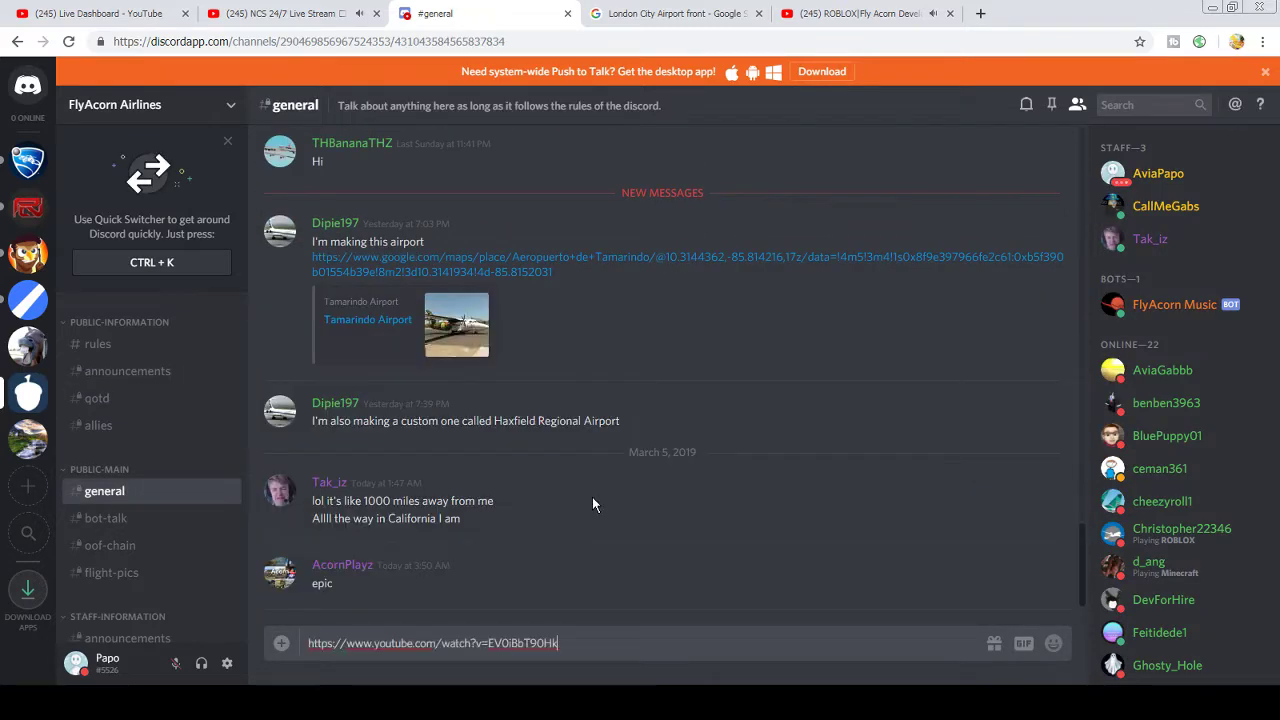
{"action": "key", "text": "Return"}
- Send the message "Feel free to watch some Development for Fly Acorn!" in the general channel
{"action": "type", "text": "feel"}
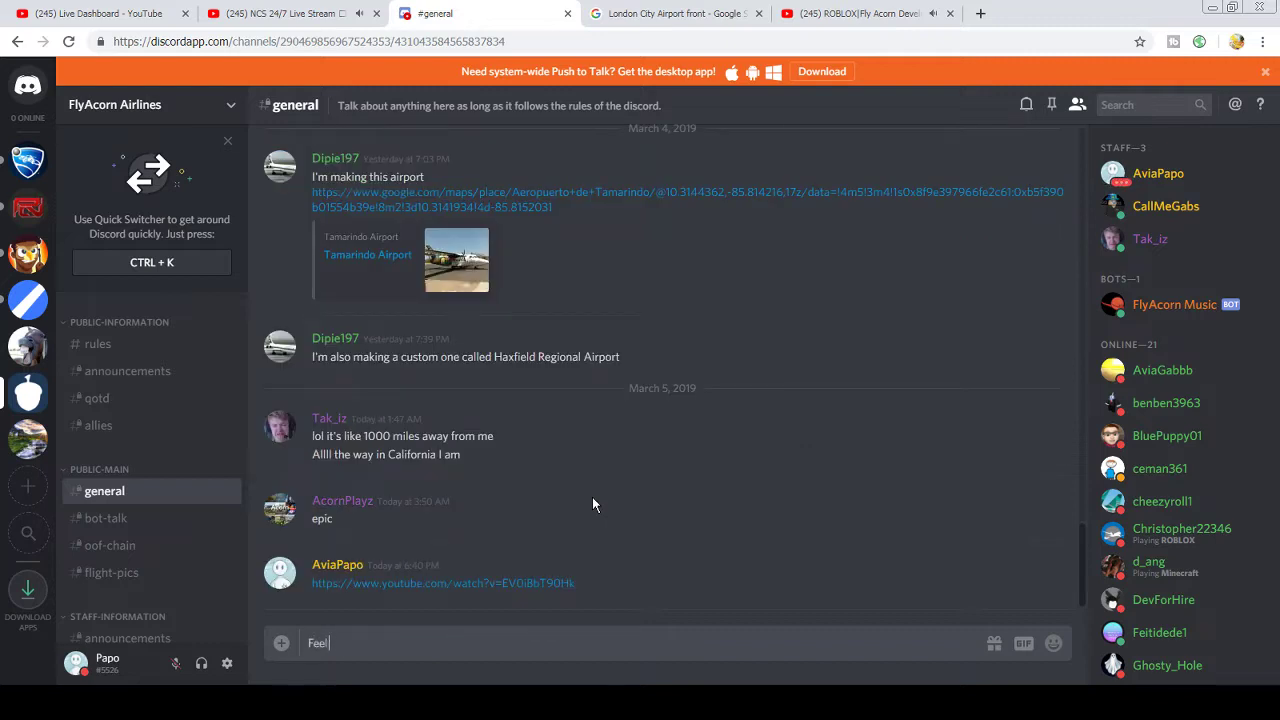
{"action": "type", "text": " free t"}
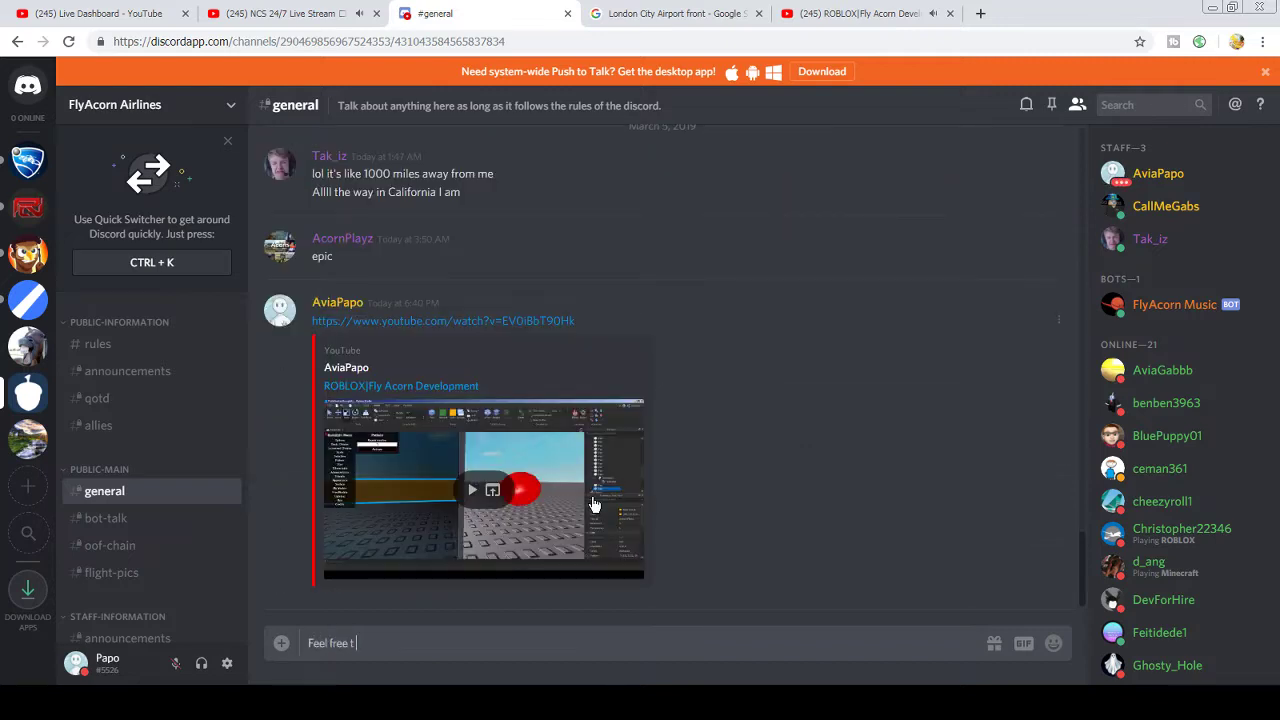
{"action": "type", "text": "o watch some Development for Fly"}
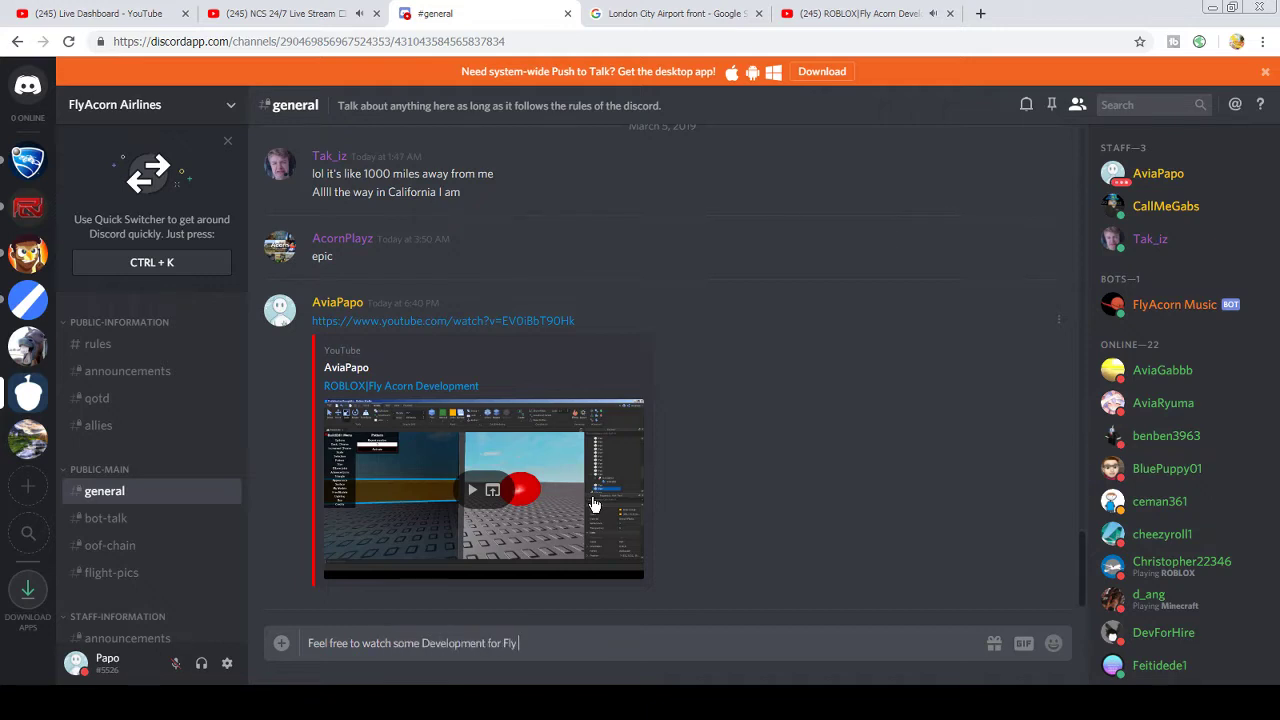
{"action": "type", "text": "!"}
{"action": "key", "text": "Return"}
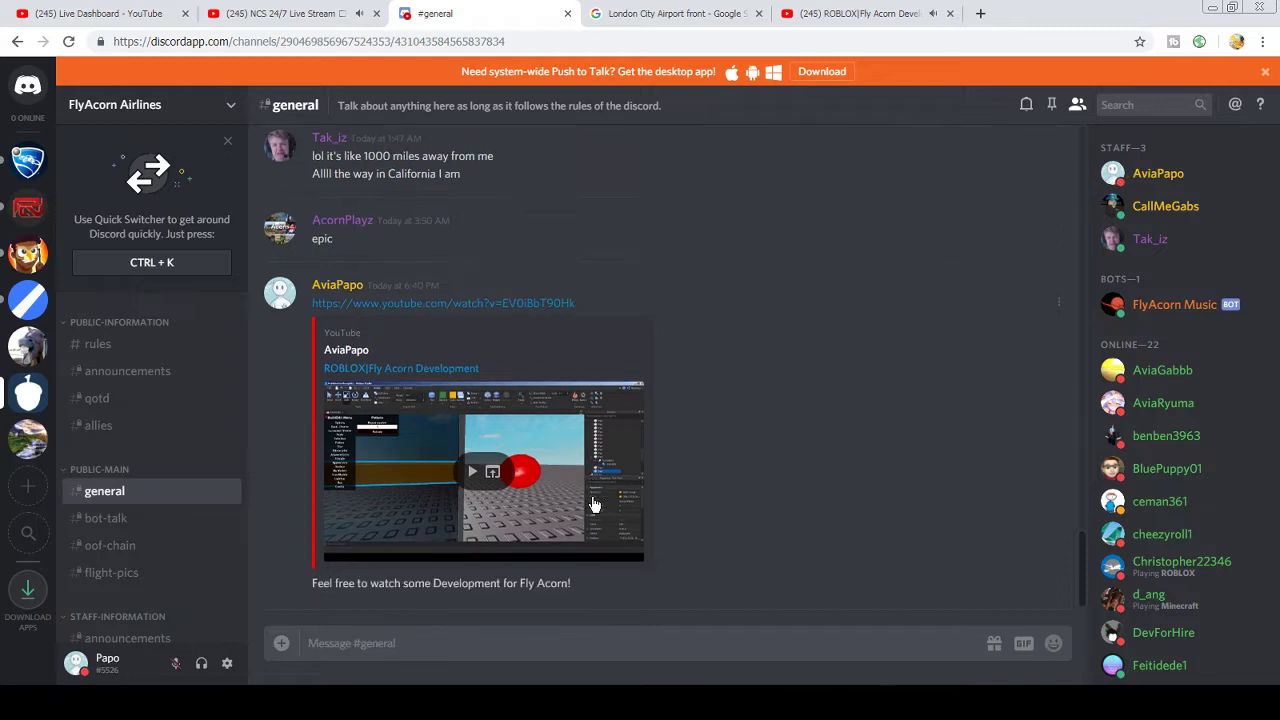
- Post "C:" in the general channel and send the ROBLOX|Fly Acorn Development video link to a direct-message contact
{"action": "type", "text": "C:"}
{"action": "key", "text": "Return"}
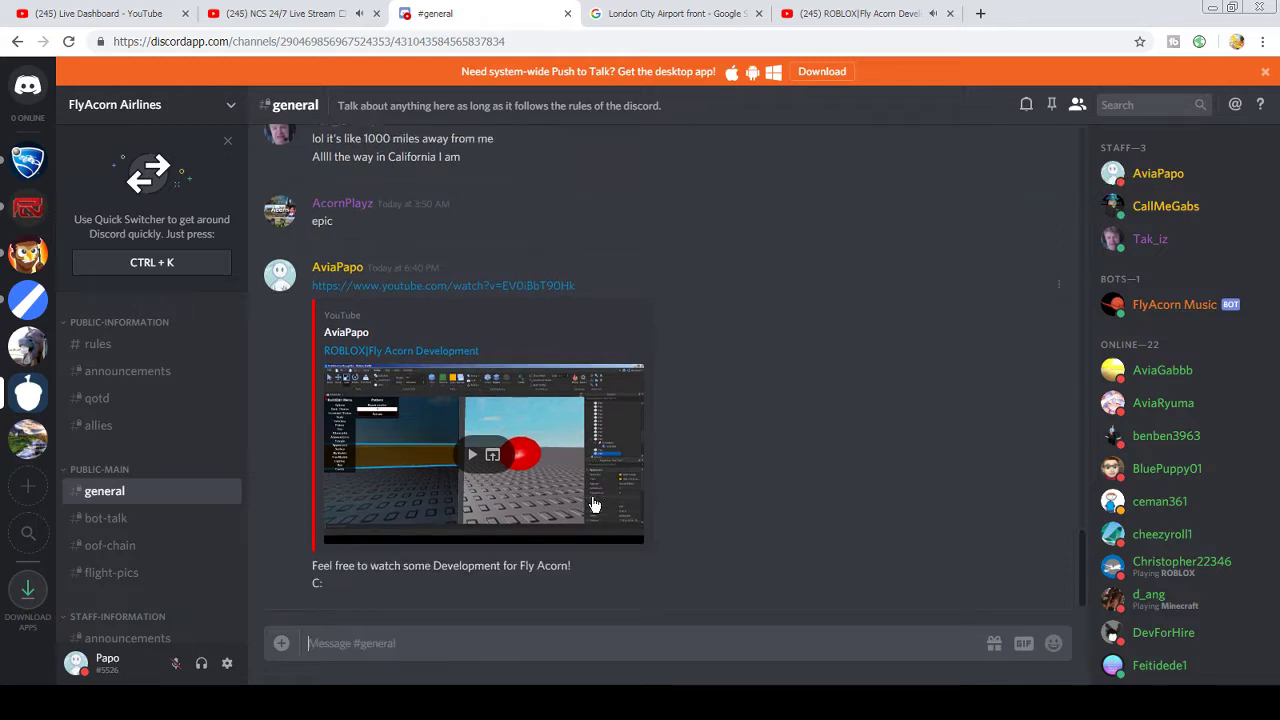
{"action": "left_click", "coordinate": [28, 85]}
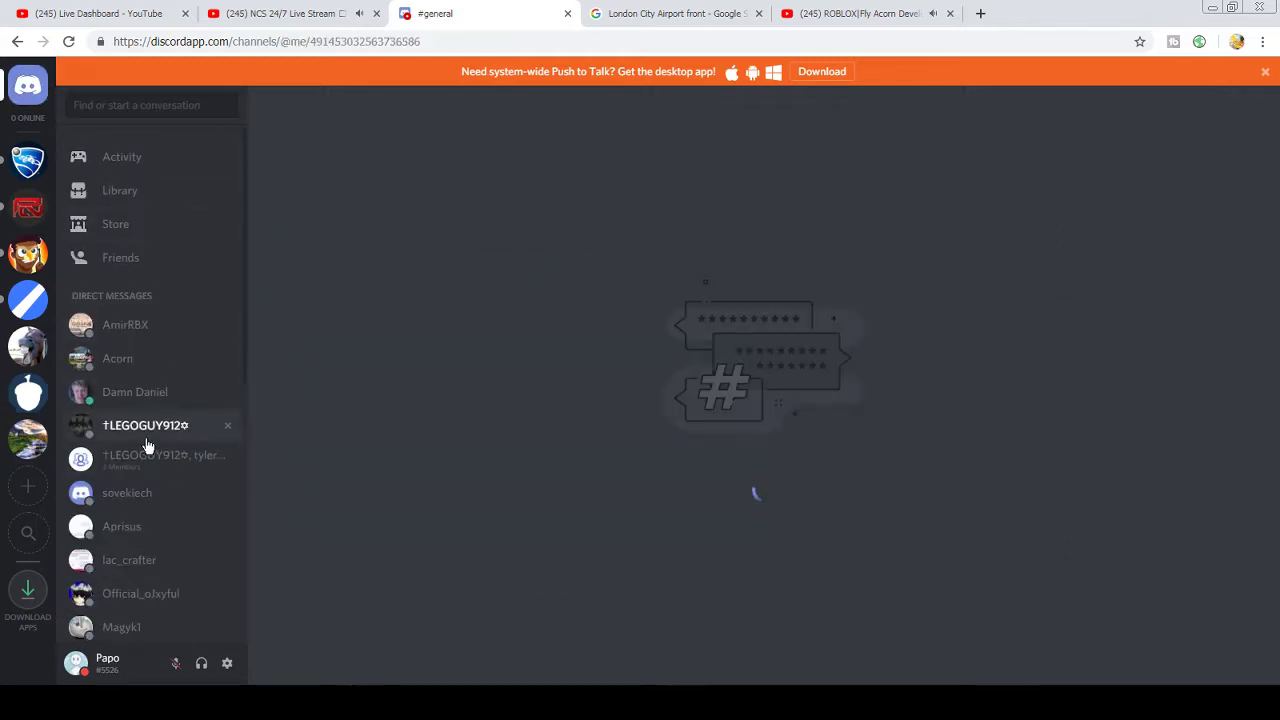
{"action": "left_click", "coordinate": [160, 392]}
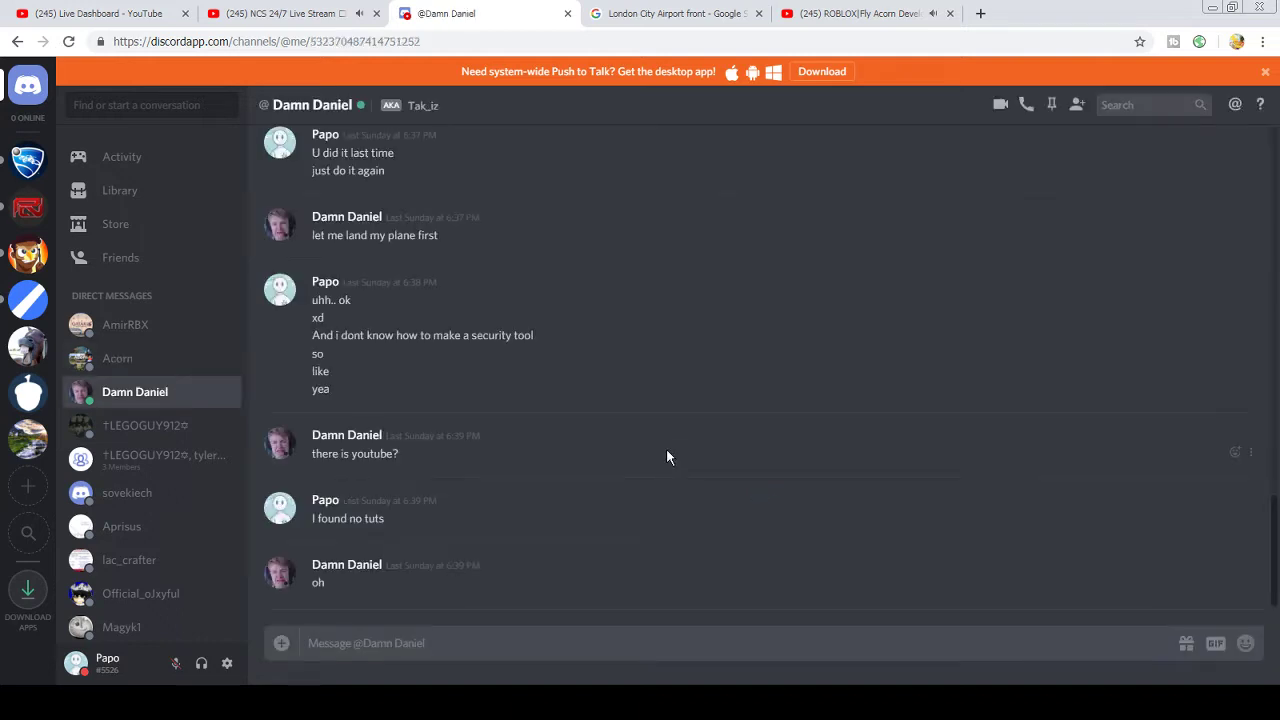
{"action": "type", "text": "https://www.youtube.com/watch?v=EV0iBbT9OHk"}
{"action": "key", "text": "Return"}
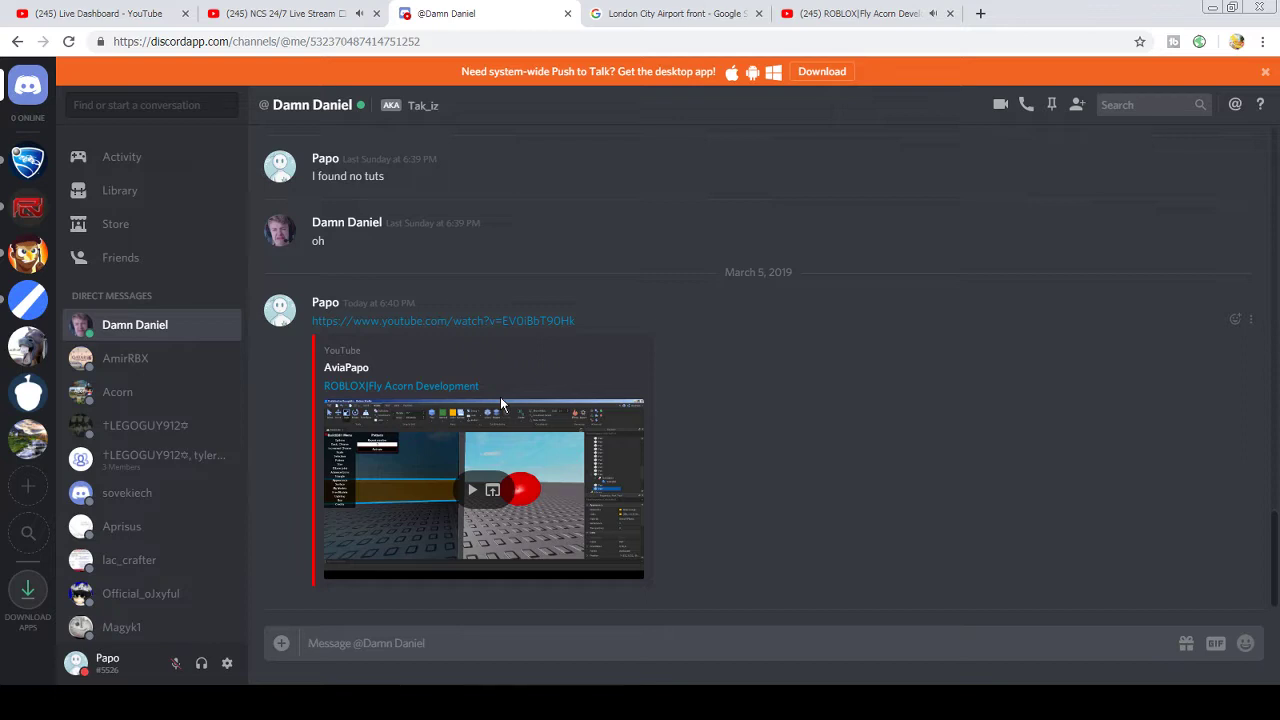
{"action": "scroll", "coordinate": [170, 435], "scroll_direction": "down", "scroll_amount": 3}
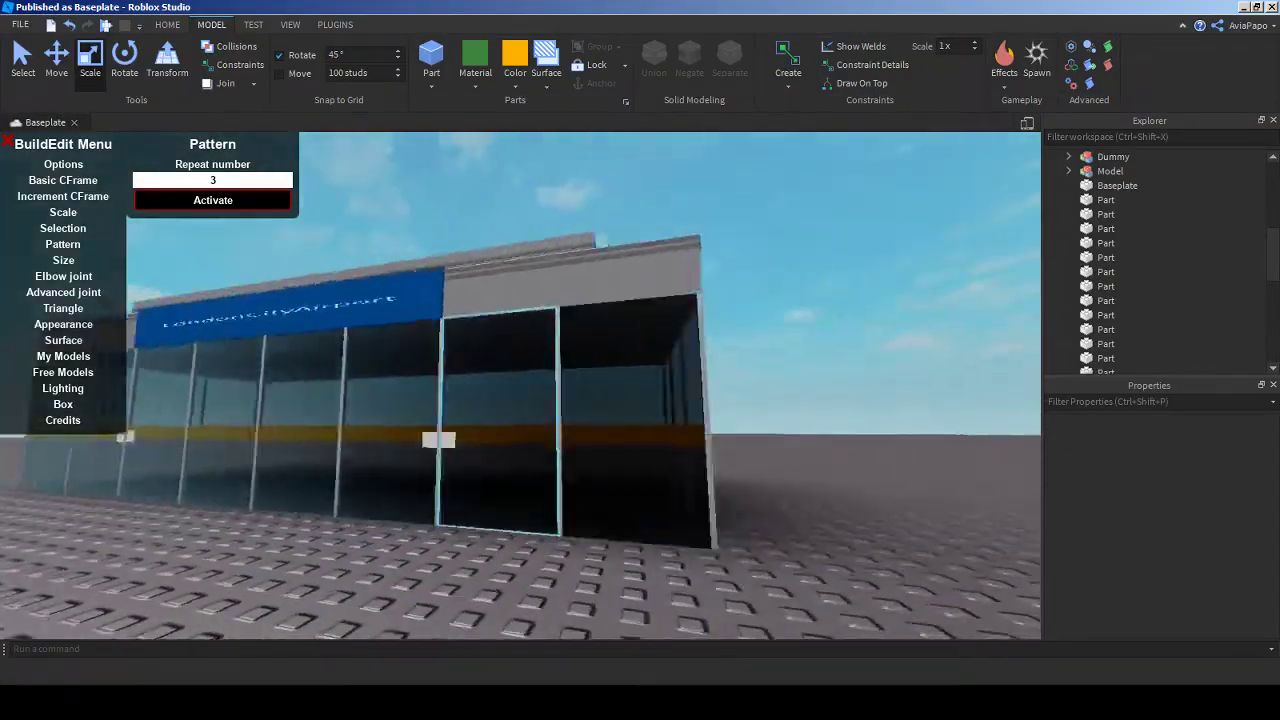
- Switch to Roblox Studio and flatten the orange part in front of the terminal into a thin slab
{"action": "scroll", "coordinate": [520, 385], "scroll_direction": "down", "scroll_amount": 5}
{"action": "right_click_drag", "start_coordinate": [520, 385], "coordinate": [700, 440]}
{"action": "left_click", "coordinate": [500, 460]}
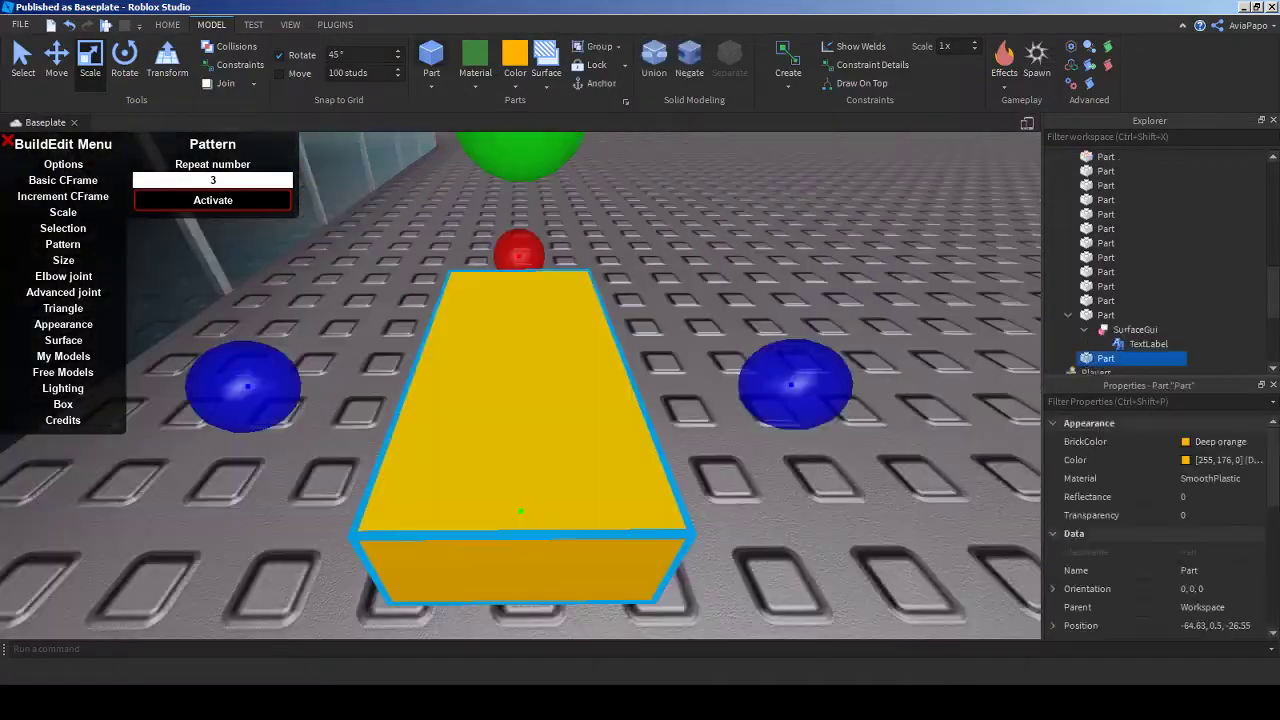
{"action": "right_click_drag", "start_coordinate": [500, 460], "coordinate": [610, 390]}
{"action": "left_click_drag", "start_coordinate": [63, 144], "coordinate": [460, 144]}
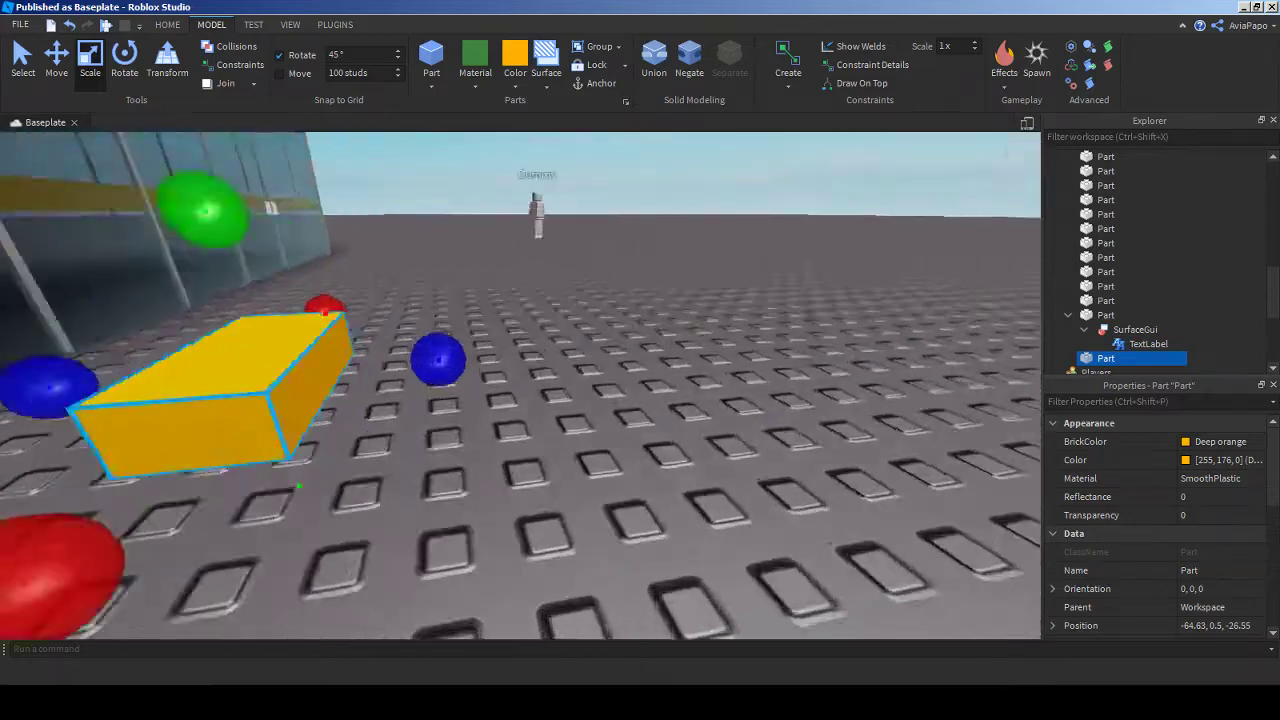
{"action": "mouse_move", "coordinate": [520, 400]}
{"action": "right_mouse_down"}
{"action": "mouse_move", "coordinate": [560, 400]}
{"action": "mouse_move", "coordinate": [520, 410]}
{"action": "right_mouse_up"}
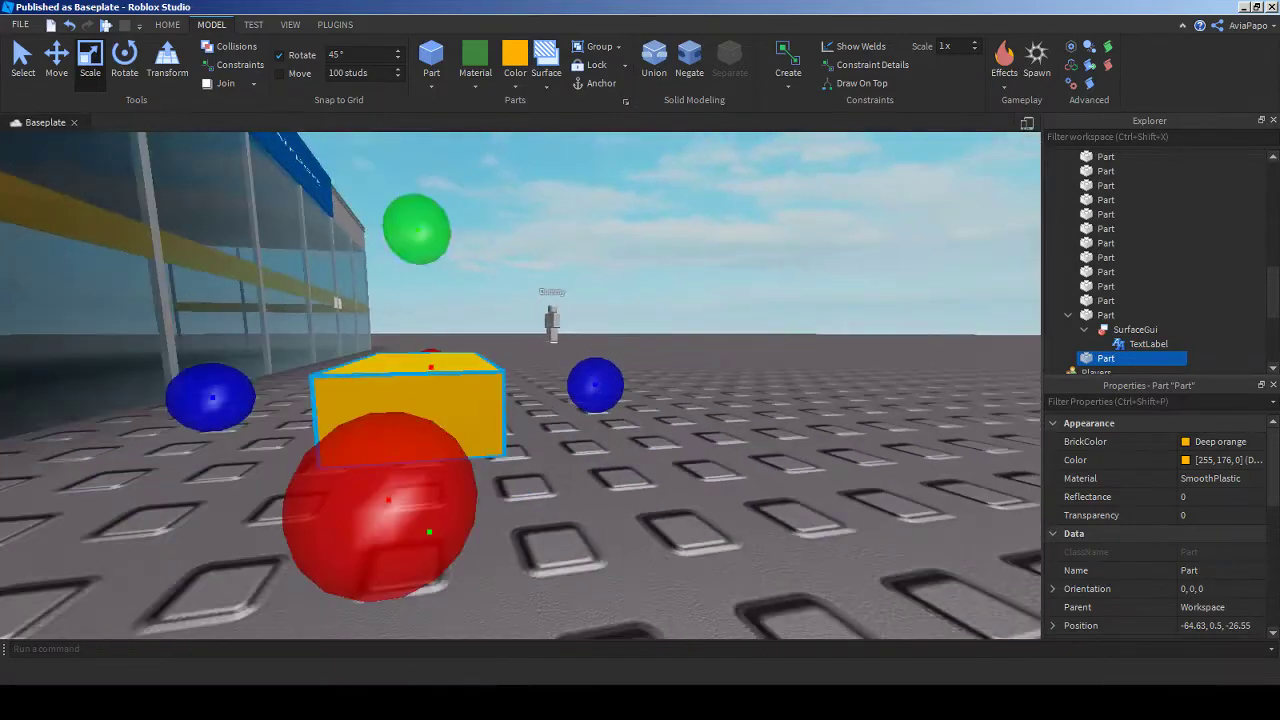
{"action": "left_click_drag", "start_coordinate": [417, 238], "coordinate": [418, 281]}
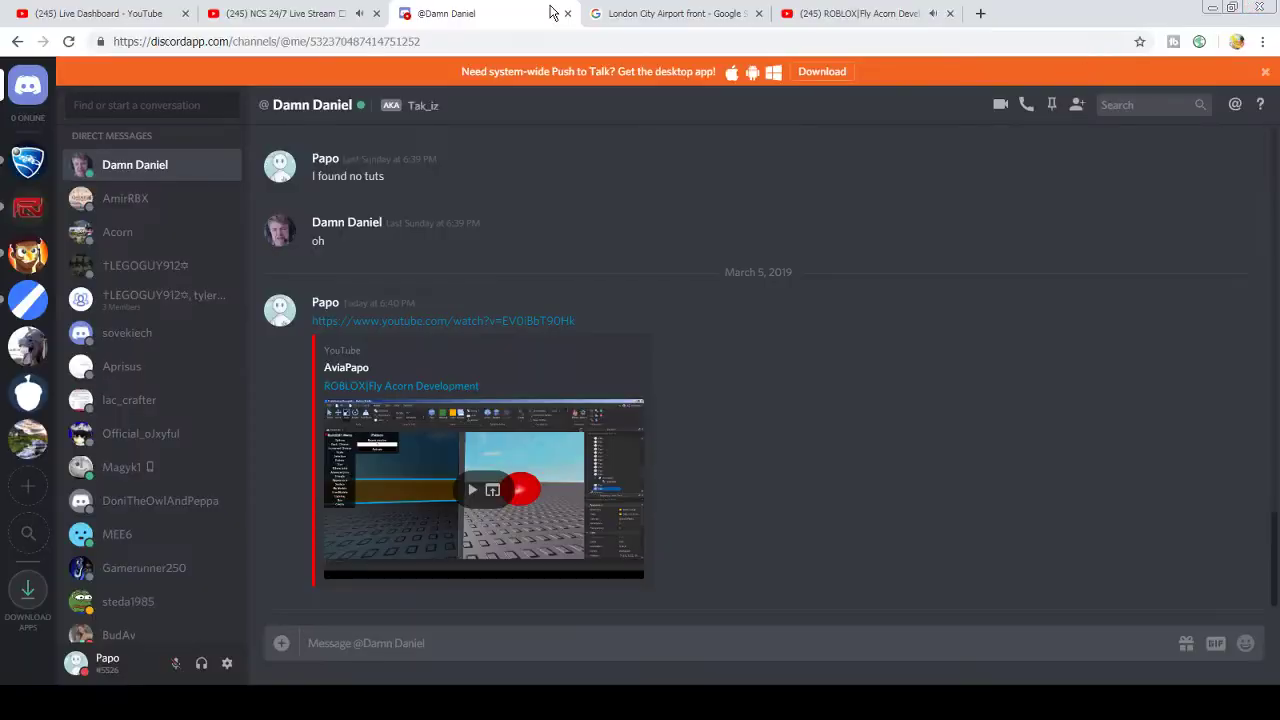
- Check the London City Airport front reference photo and set the orange slab's material to Concrete
{"action": "left_click", "coordinate": [748, 10]}
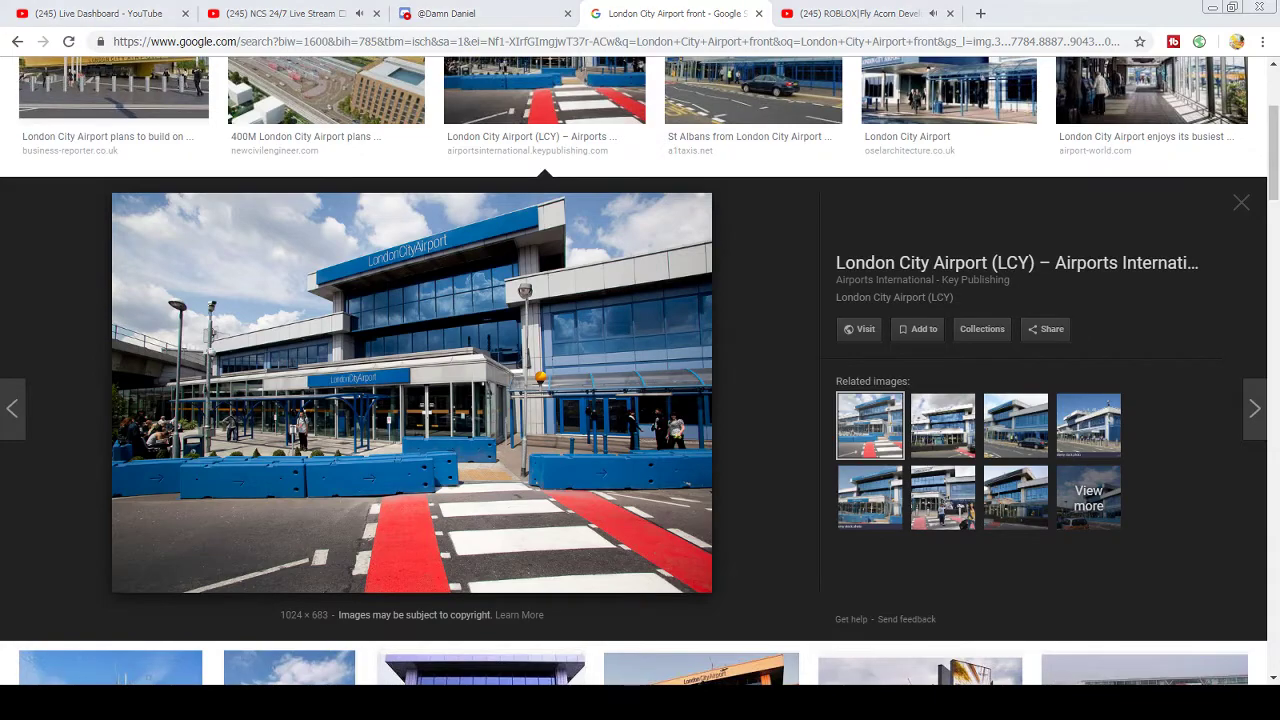
{"action": "key", "text": "alt+Tab"}
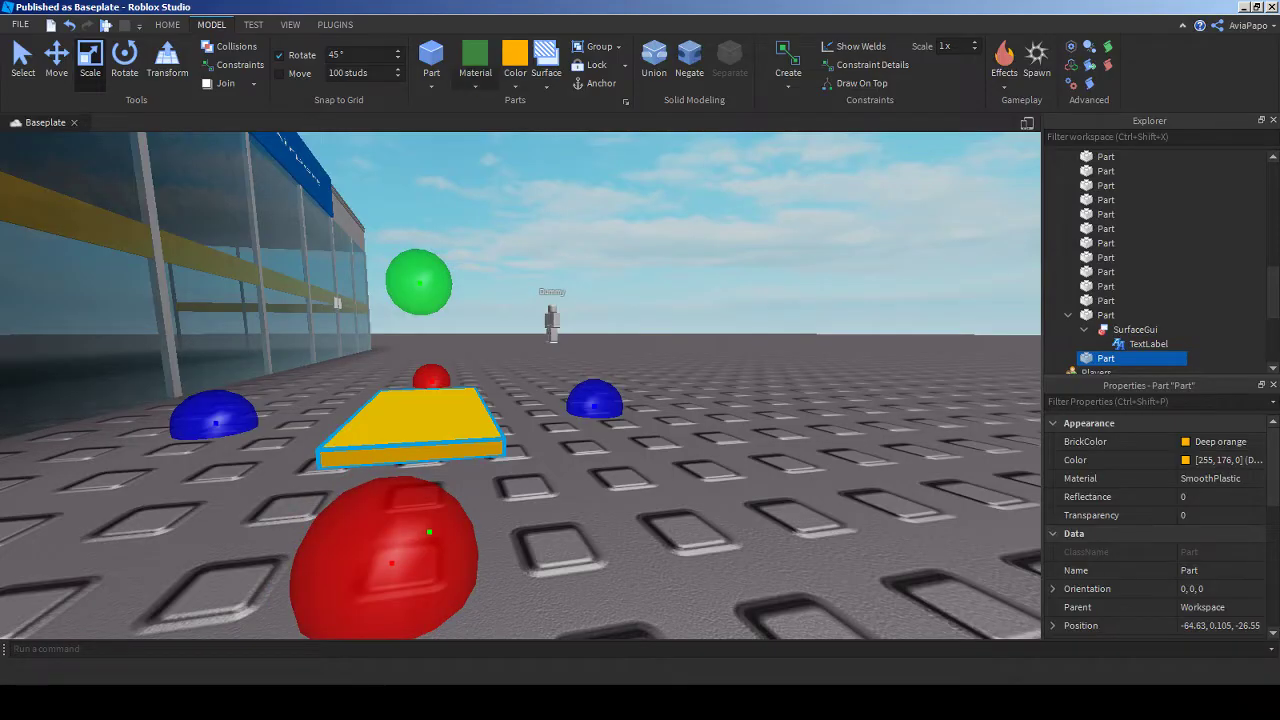
{"action": "left_click", "coordinate": [475, 62]}
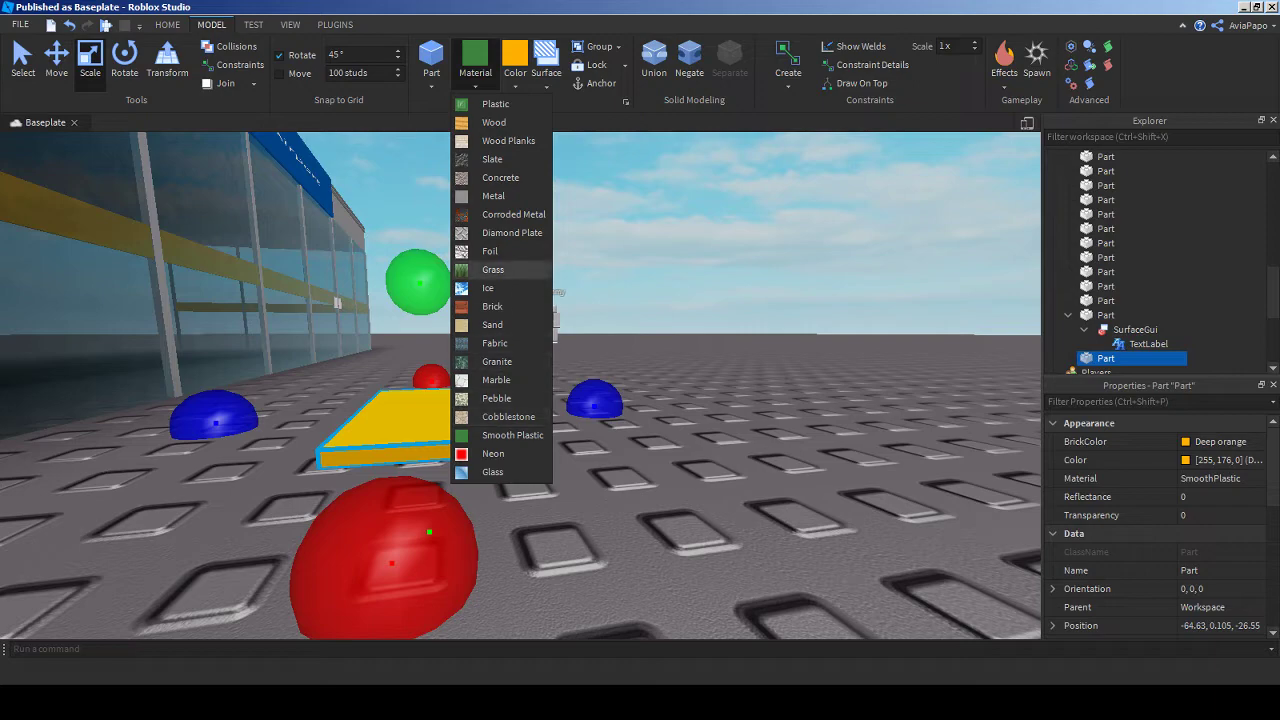
{"action": "left_click", "coordinate": [500, 177]}
{"action": "key", "text": "w"}
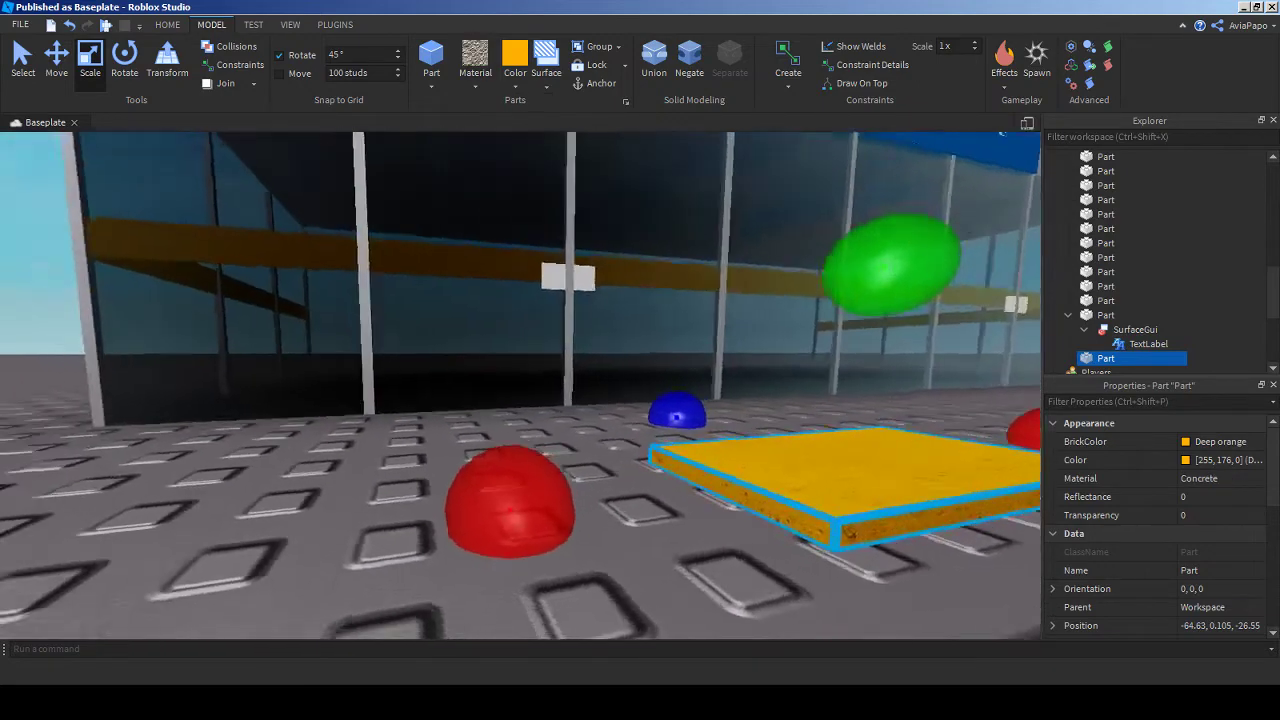
- Thin the concrete slab further down against the baseplate and colour it Smoky grey
{"action": "key", "text": "f"}
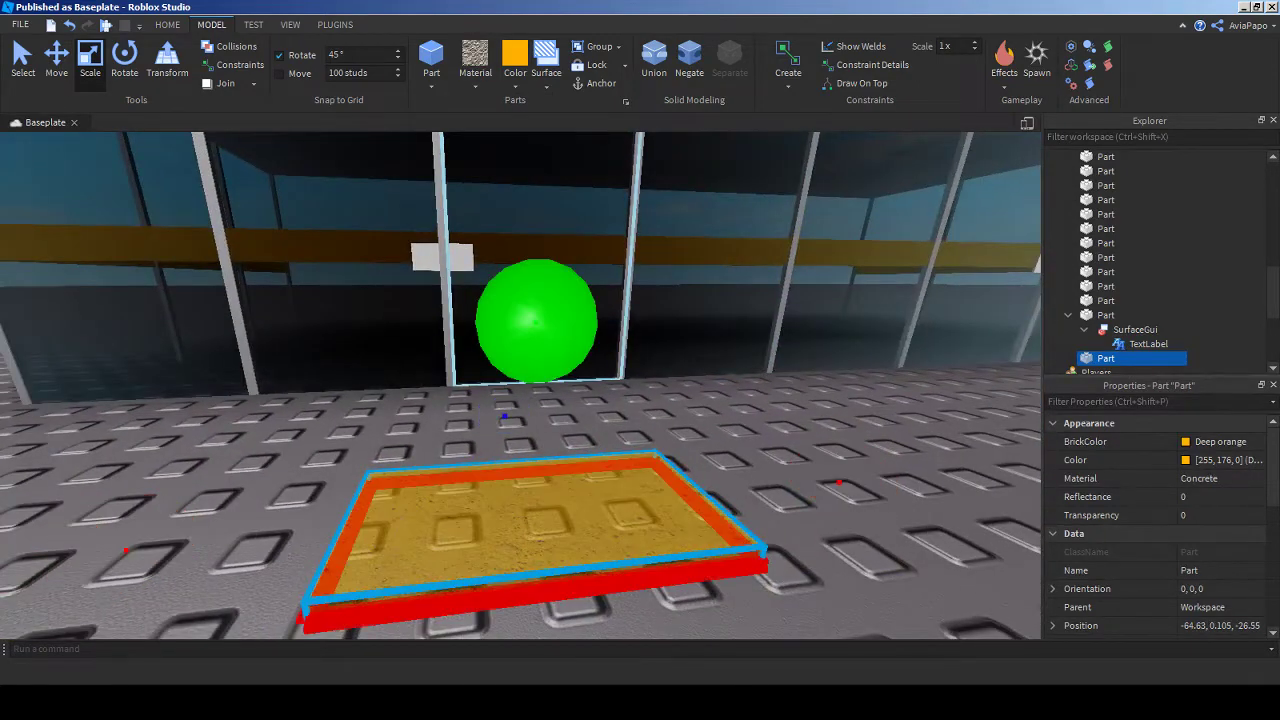
{"action": "key", "text": "q"}
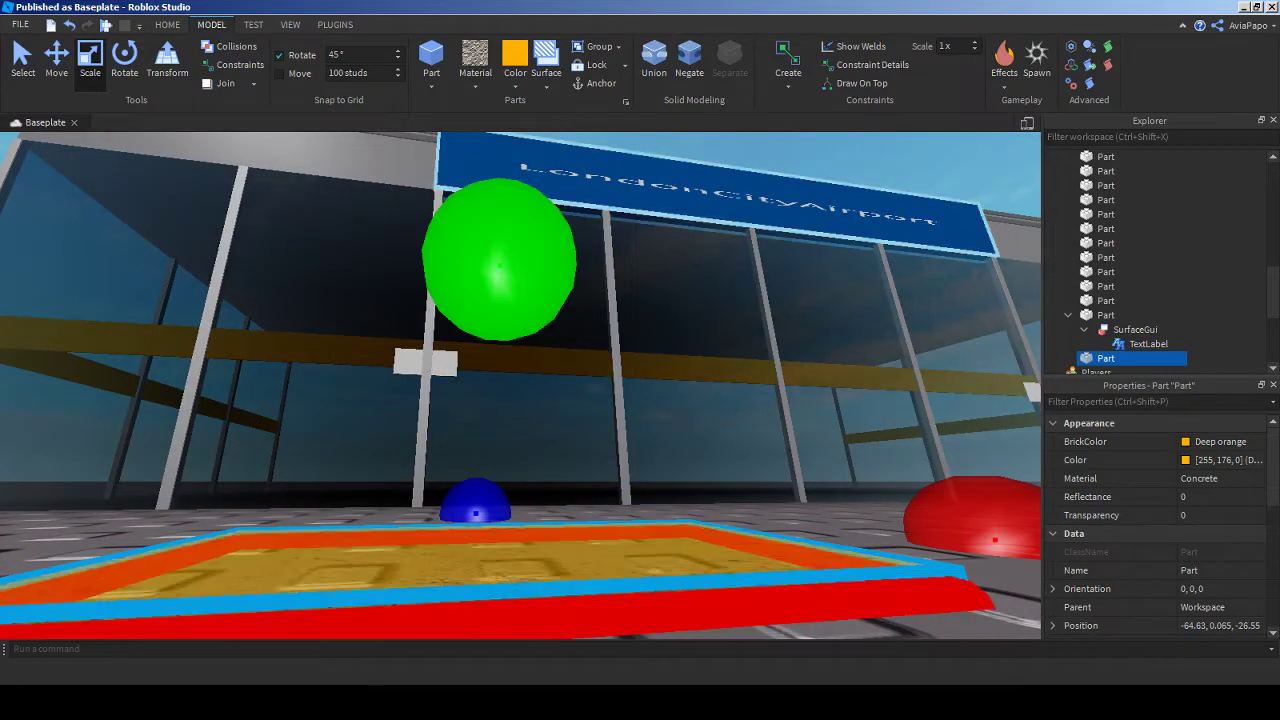
{"action": "left_click", "coordinate": [515, 85]}
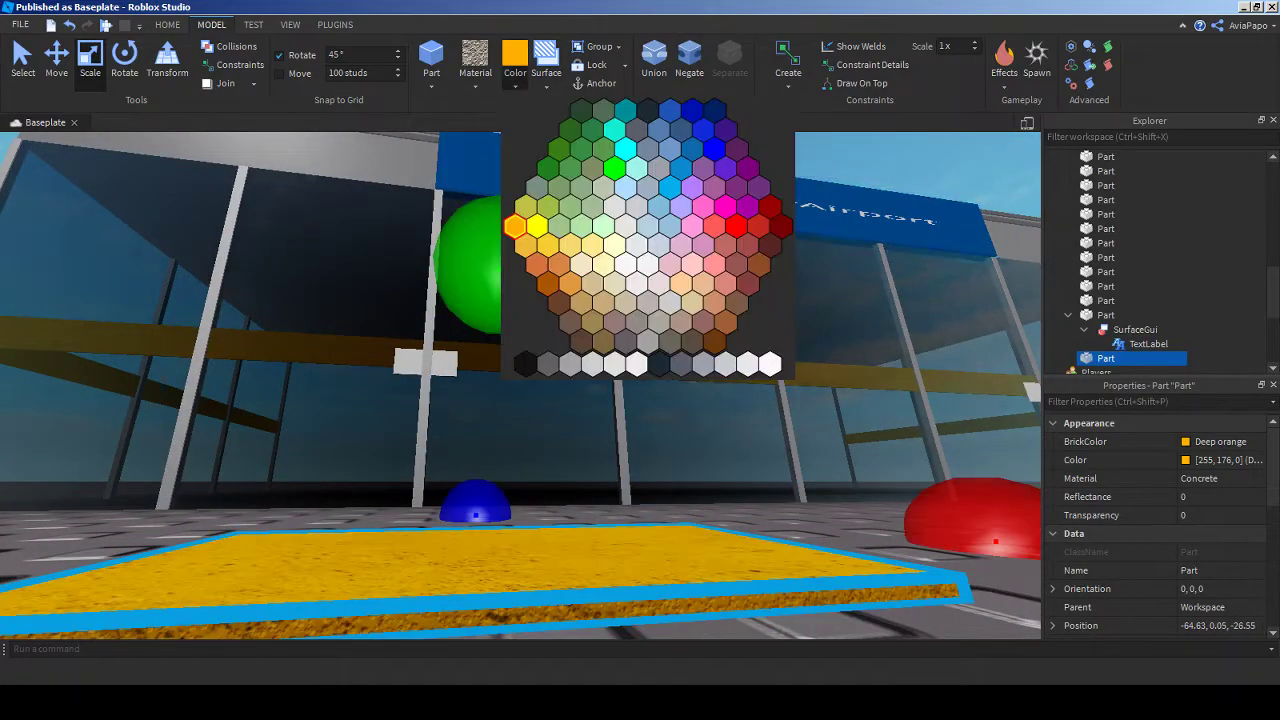
{"action": "left_click", "coordinate": [681, 364]}
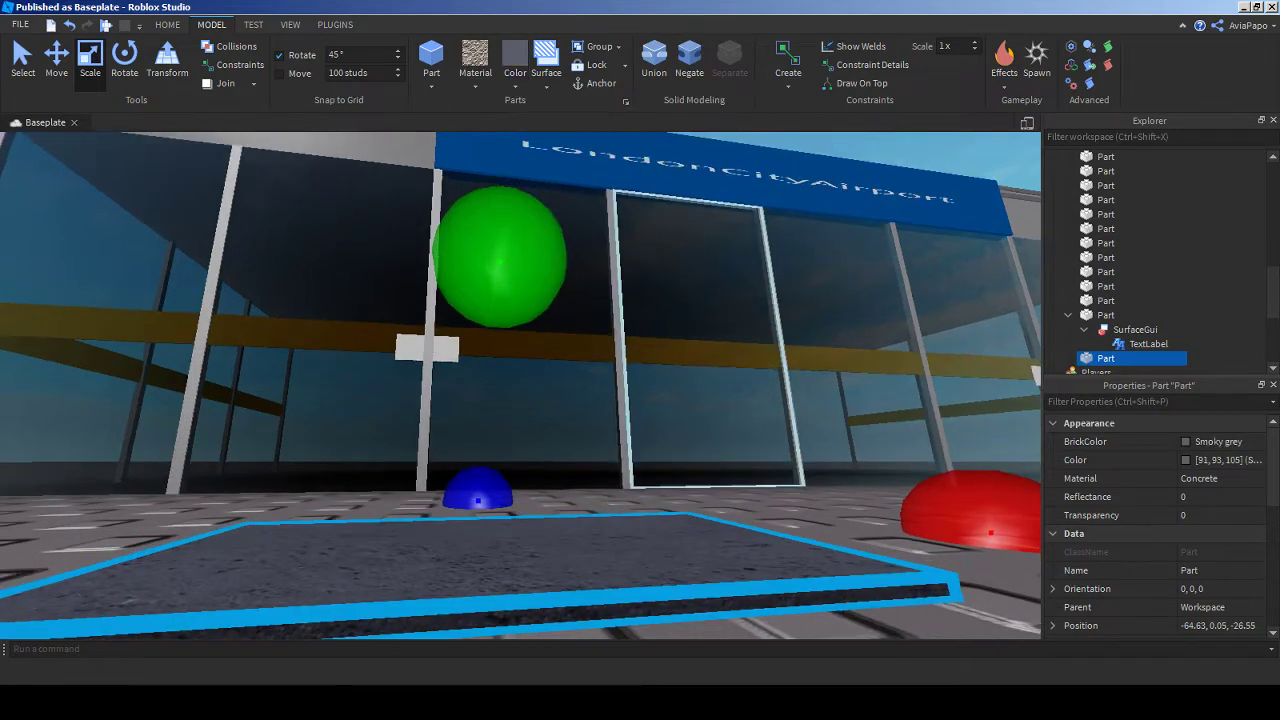
- Change the slab's colour to Dark stone grey
{"action": "key", "text": "e"}
{"action": "left_click", "coordinate": [515, 85]}
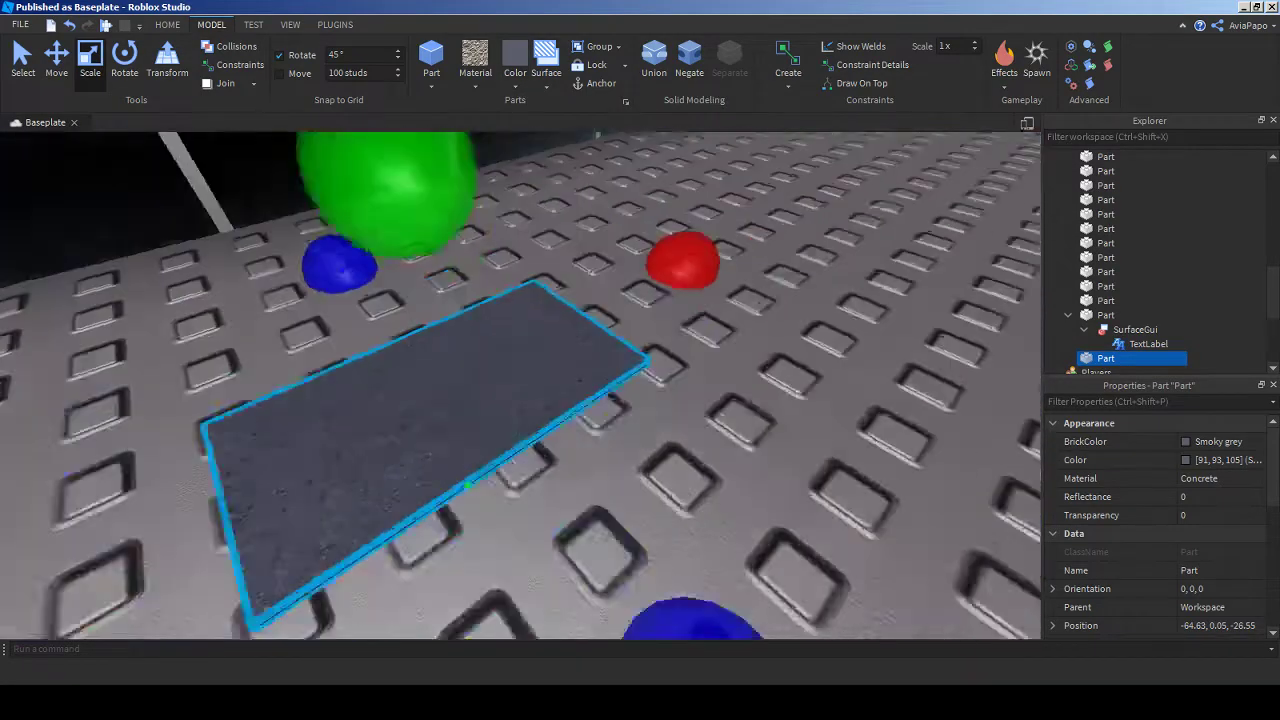
{"action": "left_click", "coordinate": [515, 65]}
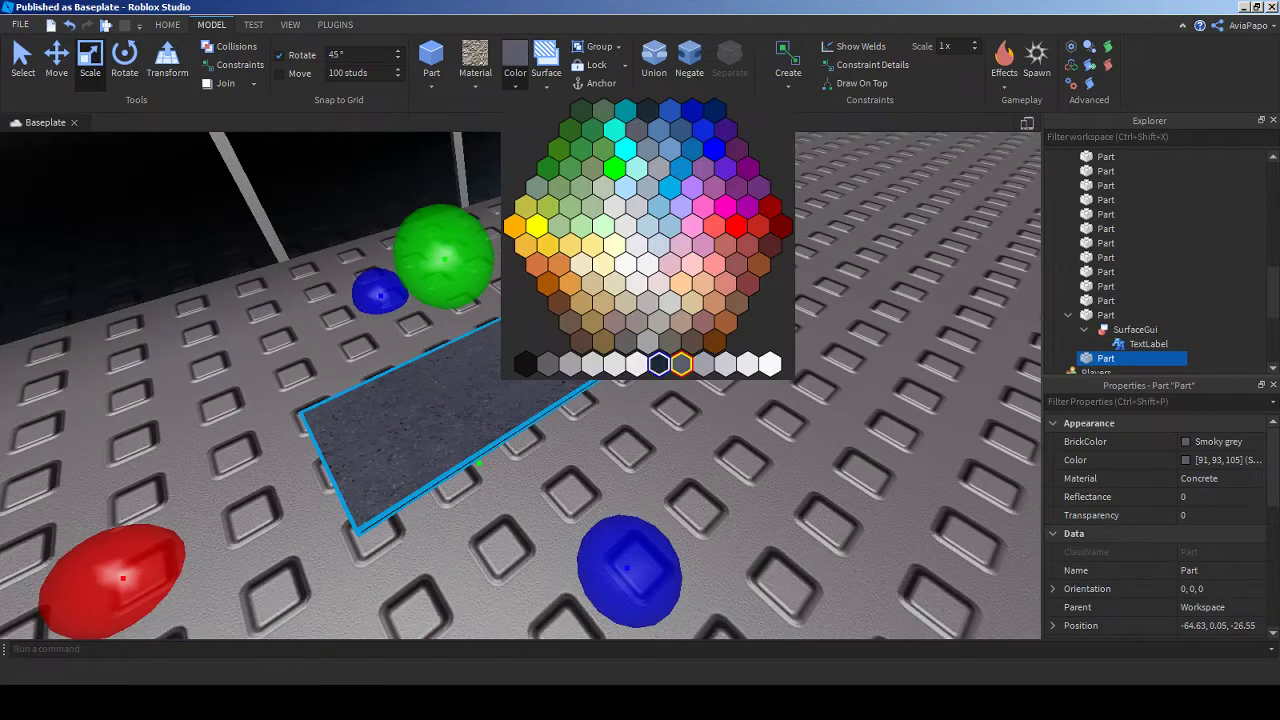
{"action": "left_click", "coordinate": [681, 364]}
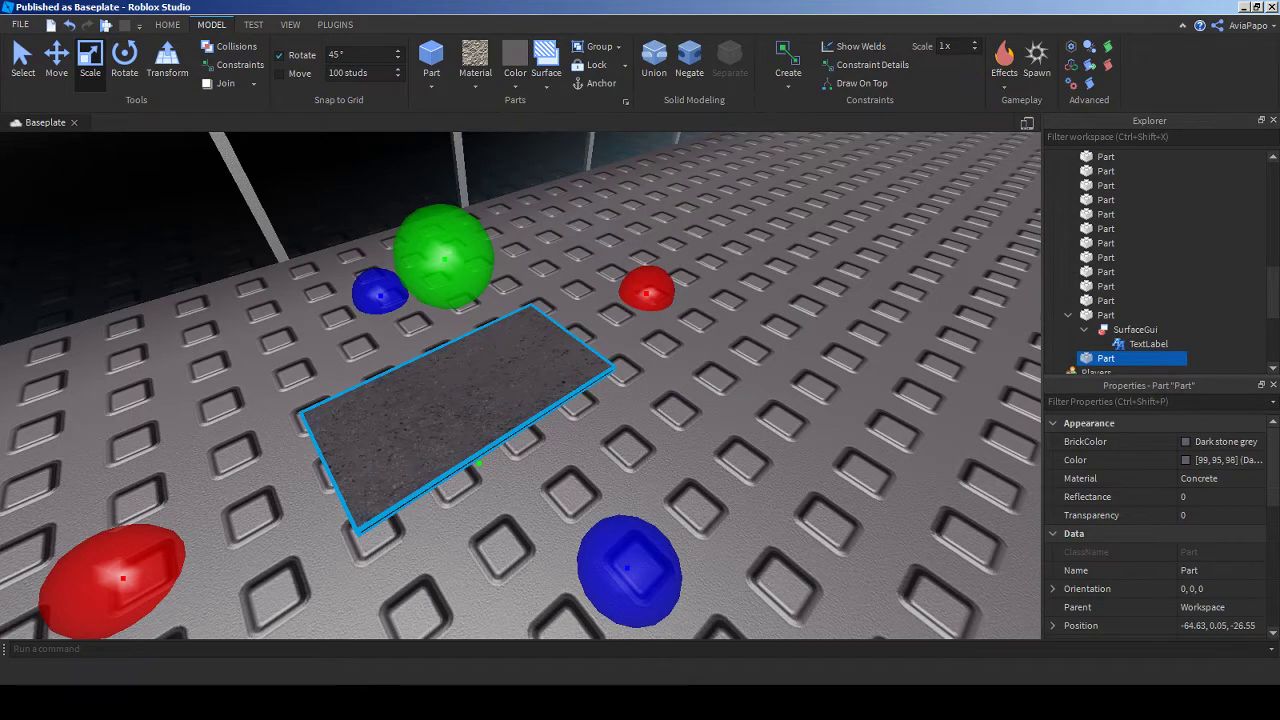
- Extend the slab back to the terminal's glass front and sideways to the building's nearest front corner
{"action": "scroll", "coordinate": [520, 385], "scroll_direction": "down", "scroll_amount": 5}
{"action": "scroll", "coordinate": [520, 385], "scroll_direction": "up", "scroll_amount": 5}
{"action": "left_click_drag", "start_coordinate": [634, 371], "coordinate": [459, 330]}
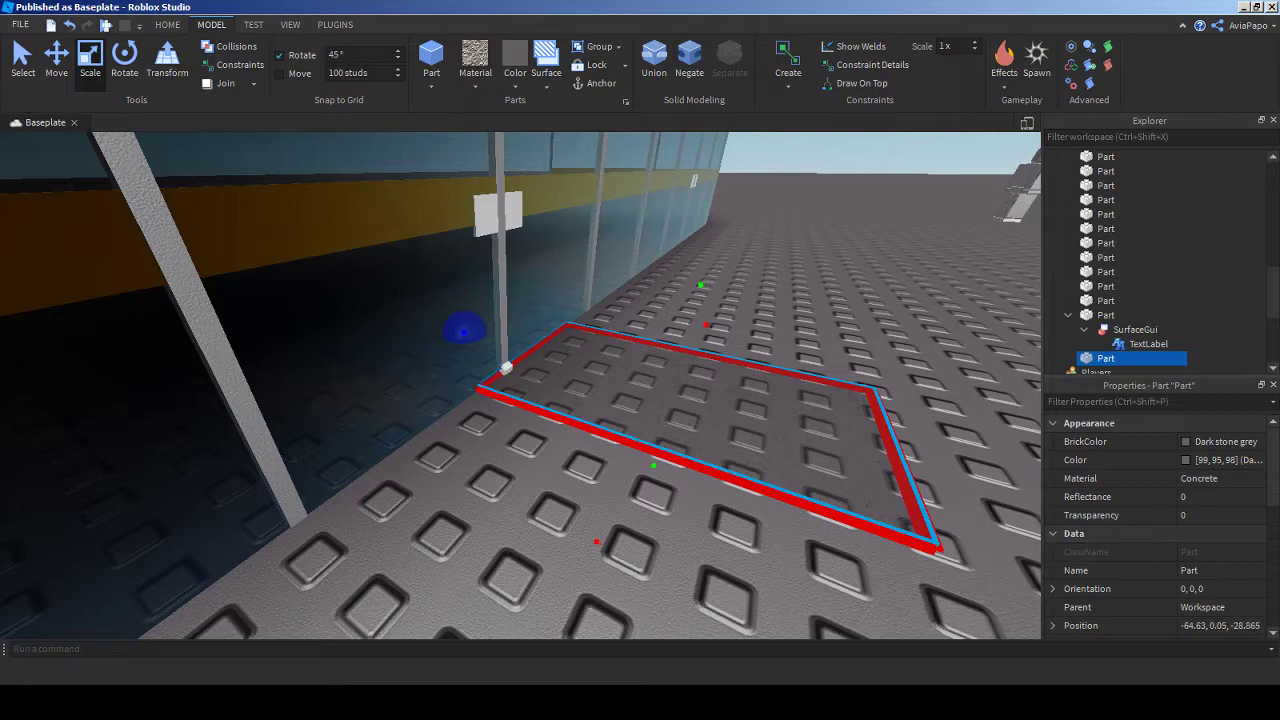
{"action": "key", "text": "w"}
{"action": "key", "text": "Left"}
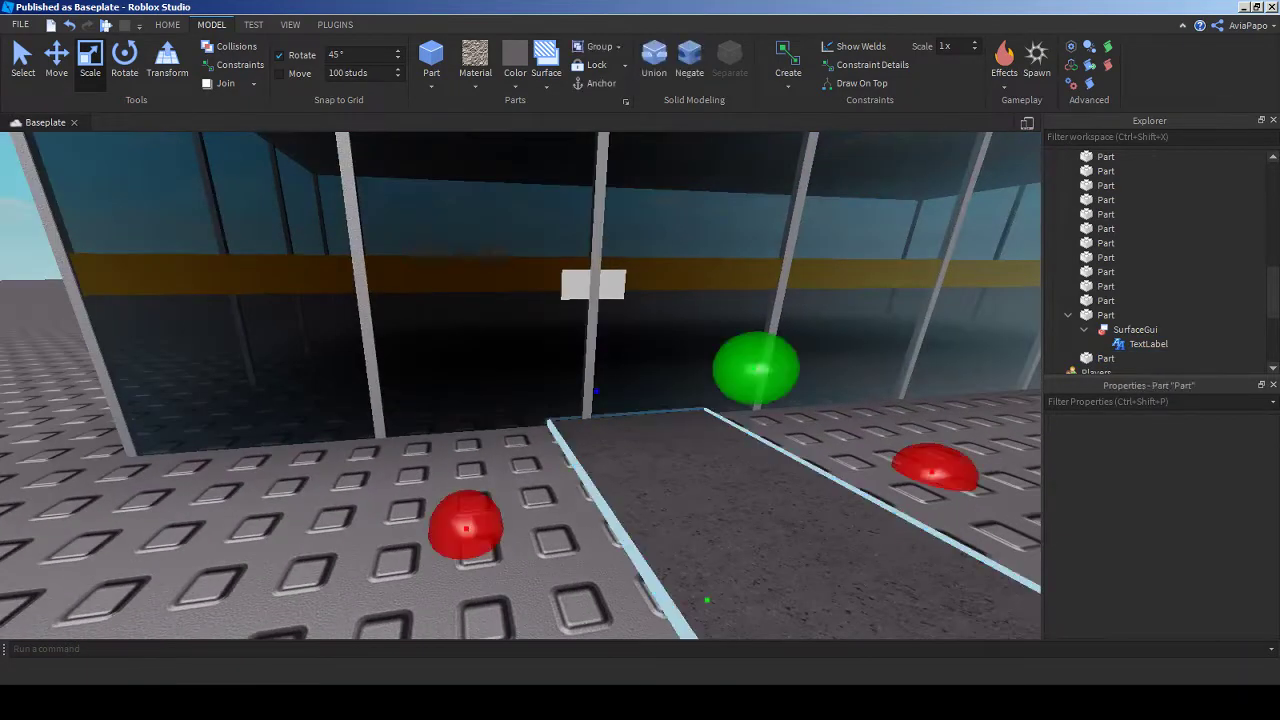
{"action": "left_click", "coordinate": [1105, 358]}
{"action": "key", "text": "f"}
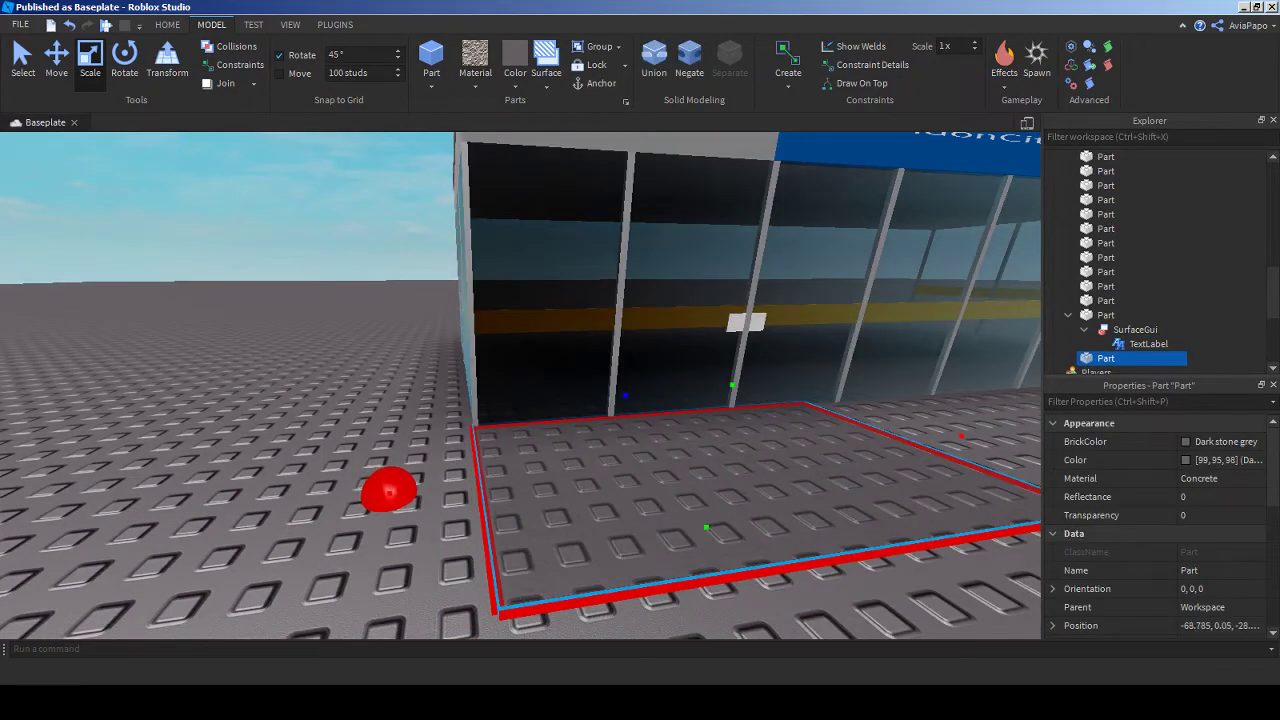
- Extend the slab to the terminal's other front corner and deepen it outward away from the glass front
{"action": "key", "text": "d"}
{"action": "key", "text": "Right"}
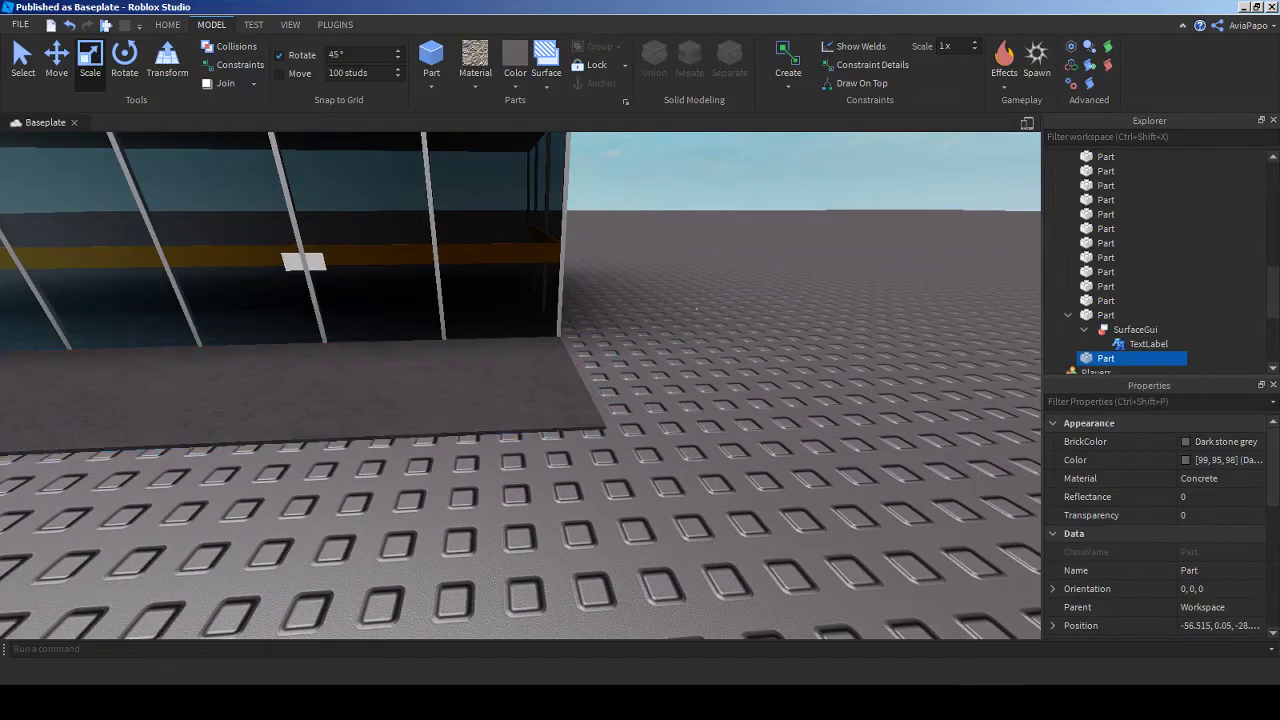
{"action": "key", "text": "Right"}
{"action": "key", "text": "s"}
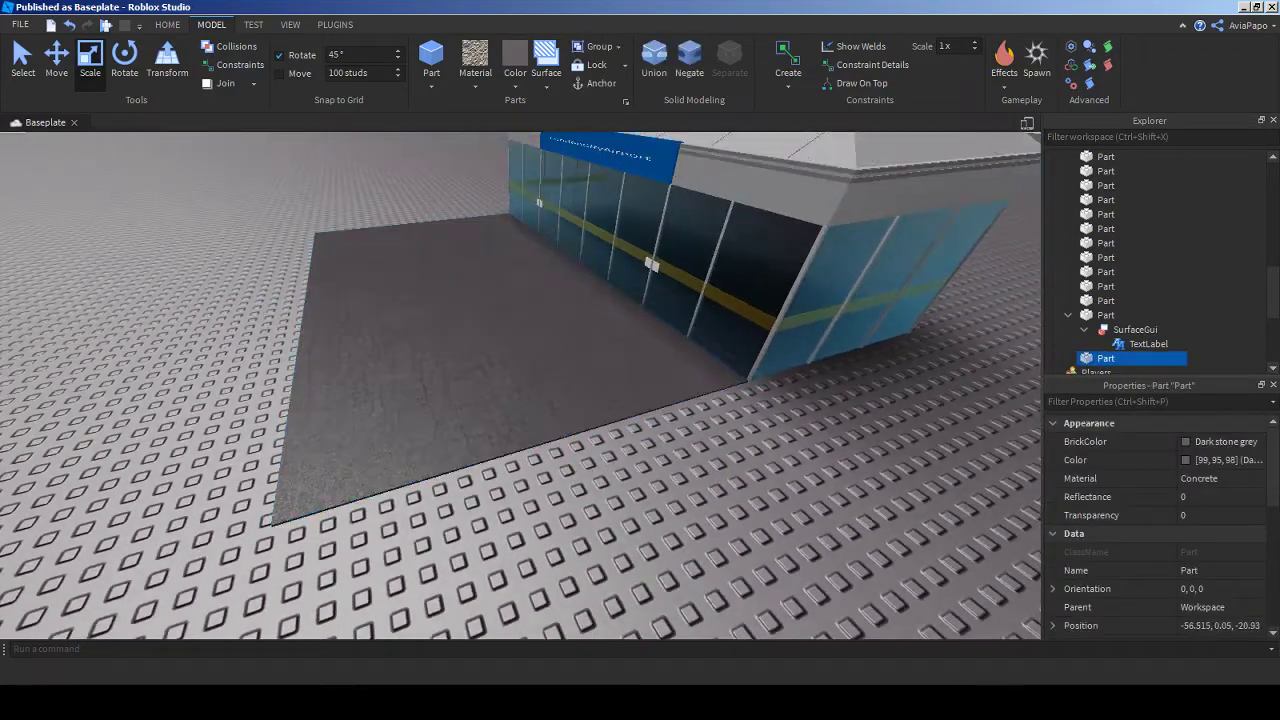
{"action": "key", "text": "Left"}
- Check the airport reference photo and lengthen the forecourt slab along the frontage, well past one end of the terminal
{"action": "key", "text": "alt+Tab"}
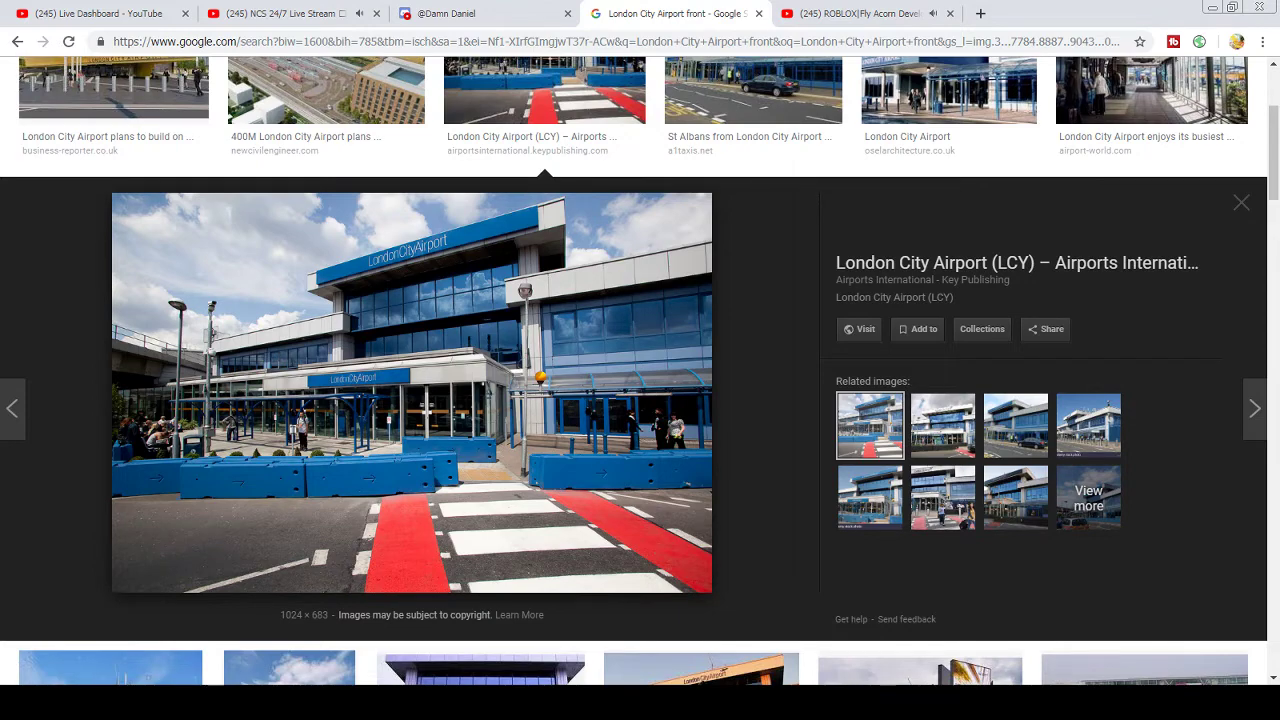
{"action": "key", "text": "alt+Tab"}
{"action": "key", "text": "alt+Tab"}
{"action": "key", "text": "alt+Tab"}
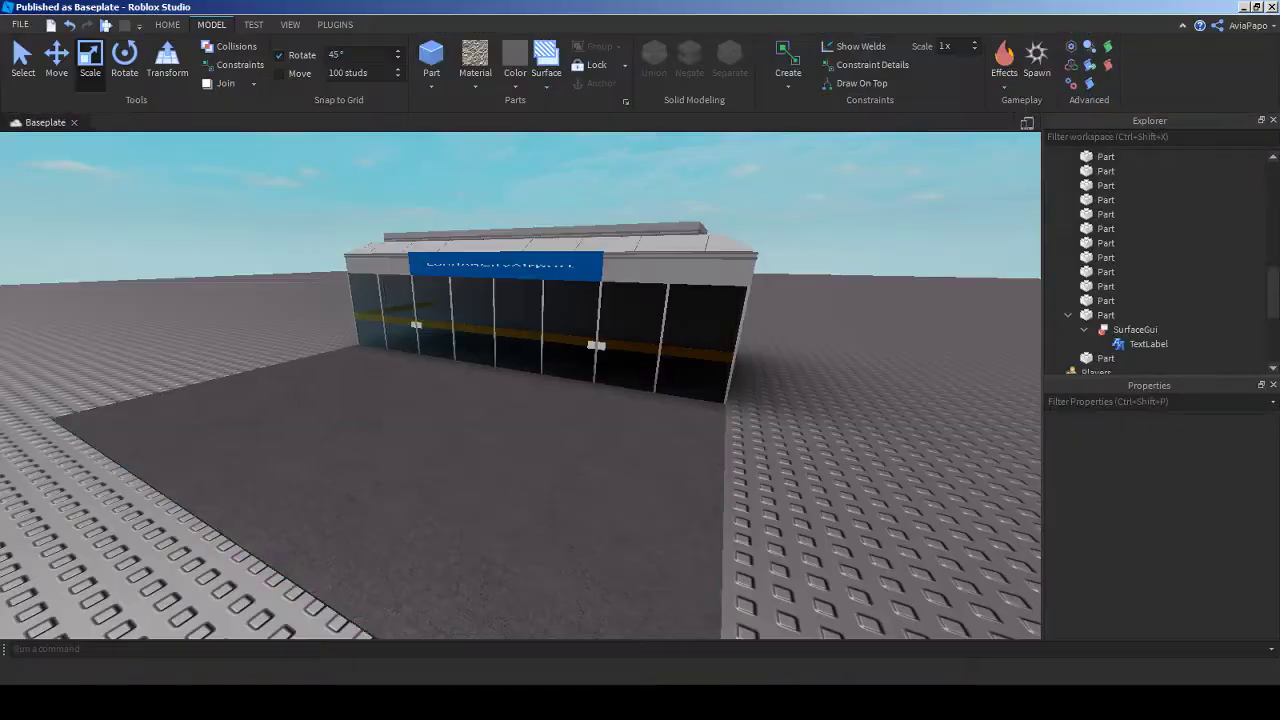
{"action": "left_click", "coordinate": [430, 515]}
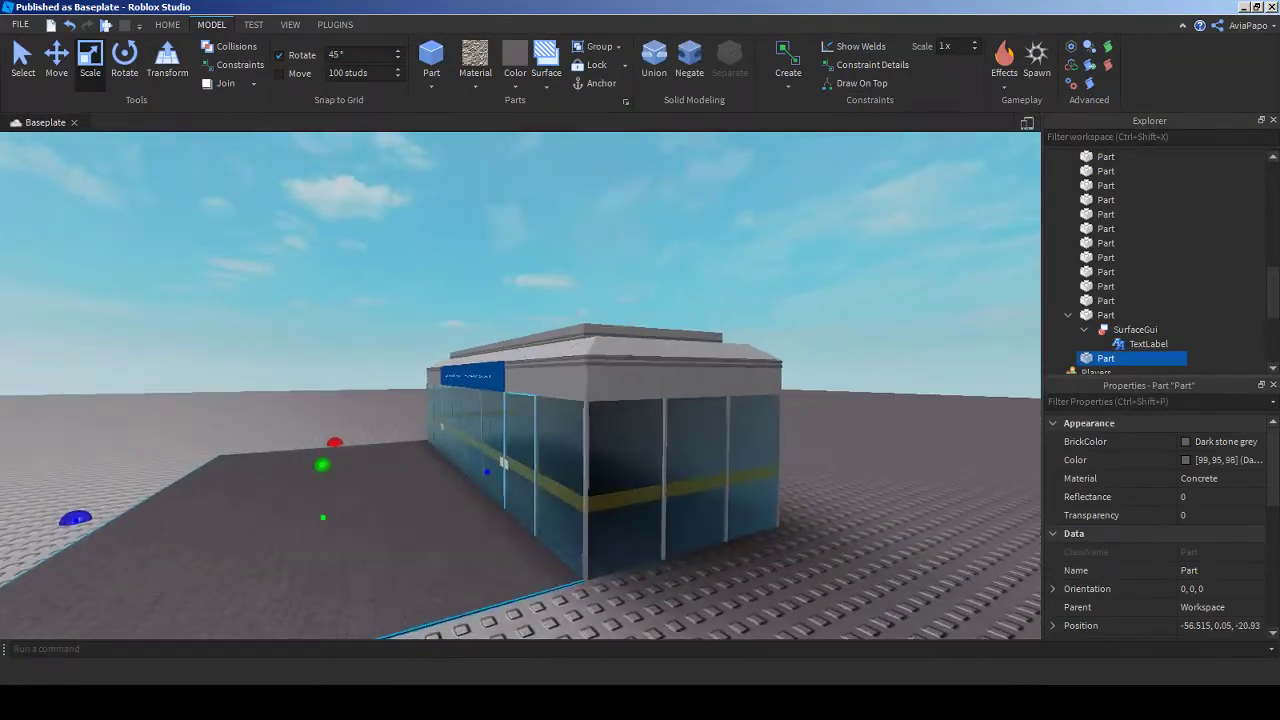
{"action": "right_click_drag", "start_coordinate": [520, 385], "coordinate": [680, 410]}
{"action": "key", "text": "ctrl+z"}
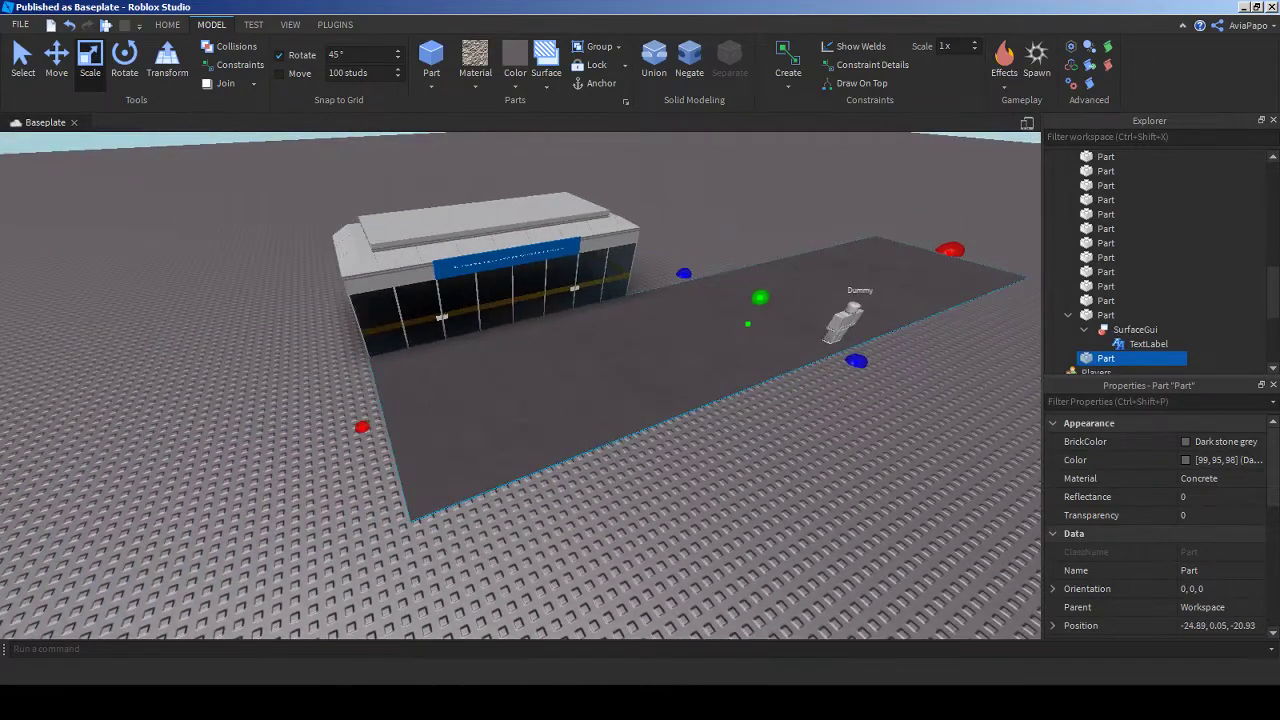
{"action": "left_click_drag", "start_coordinate": [362, 427], "coordinate": [207, 474]}
{"action": "right_click_drag", "start_coordinate": [680, 410], "coordinate": [570, 383]}
{"action": "left_click_drag", "start_coordinate": [23, 357], "coordinate": [287, 336]}
{"action": "key", "text": "ctrl+z"}
{"action": "right_click_drag", "start_coordinate": [570, 383], "coordinate": [550, 378]}
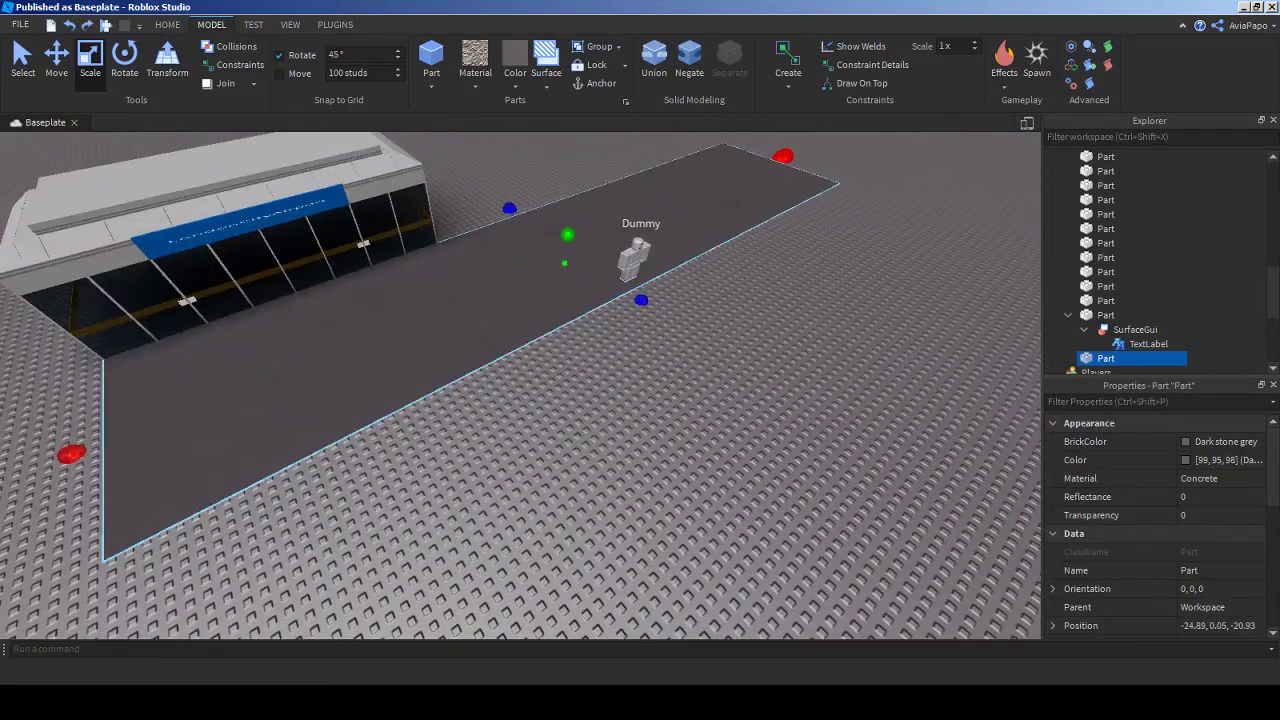
- Shorten the slab's overlong end and extend its opposite end past the other side of the terminal
{"action": "left_click_drag", "start_coordinate": [783, 156], "coordinate": [743, 173]}
{"action": "right_click_drag", "start_coordinate": [550, 378], "coordinate": [450, 380]}
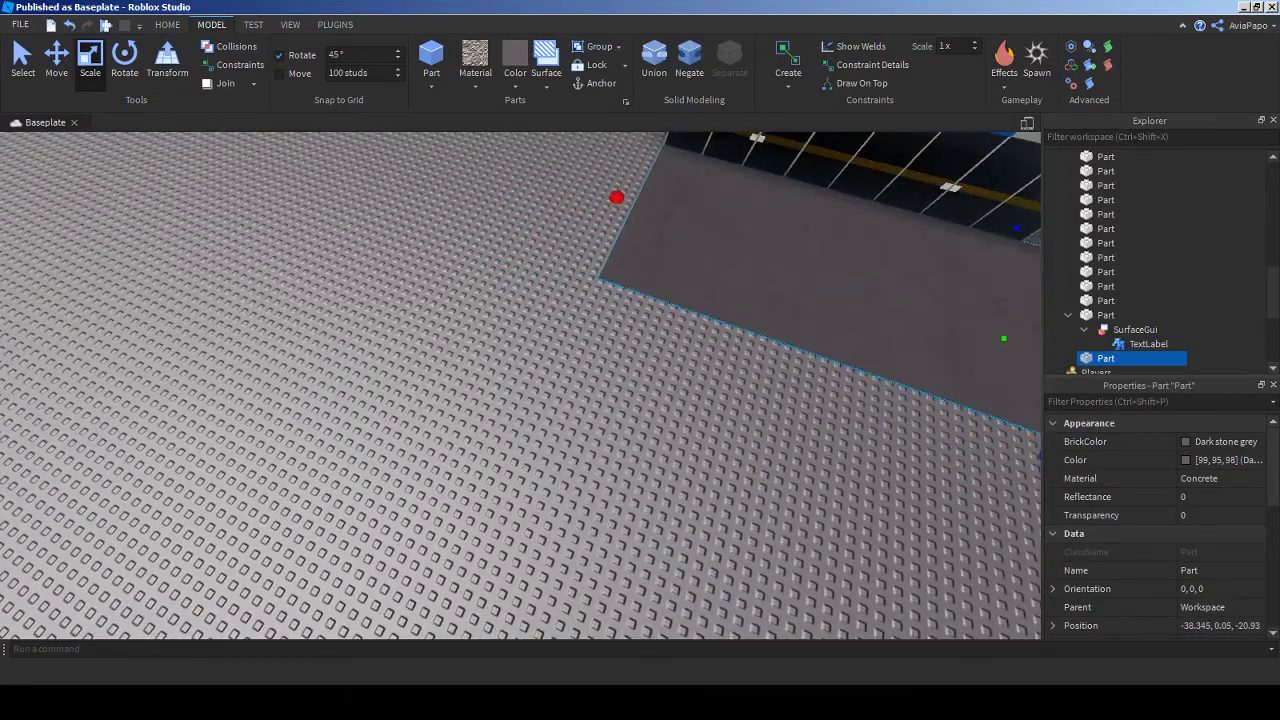
{"action": "left_click_drag", "start_coordinate": [616, 197], "coordinate": [553, 194]}
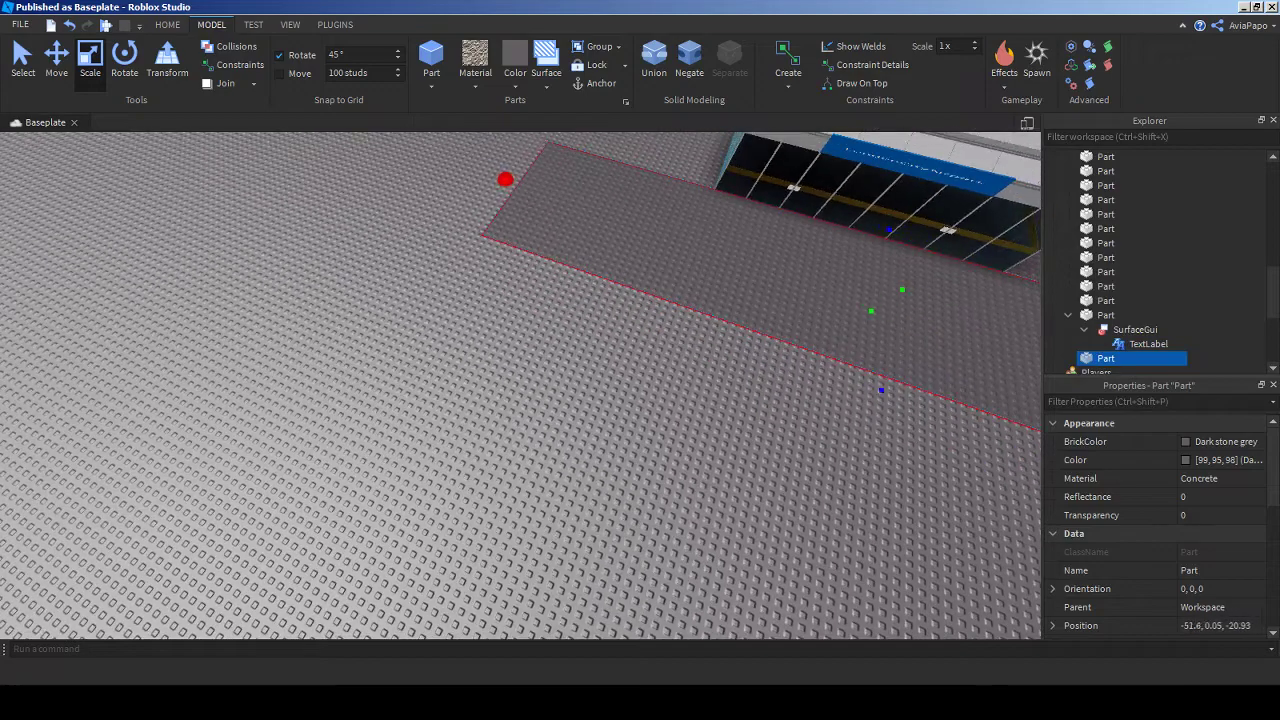
{"action": "right_click_drag", "start_coordinate": [510, 190], "coordinate": [540, 235]}
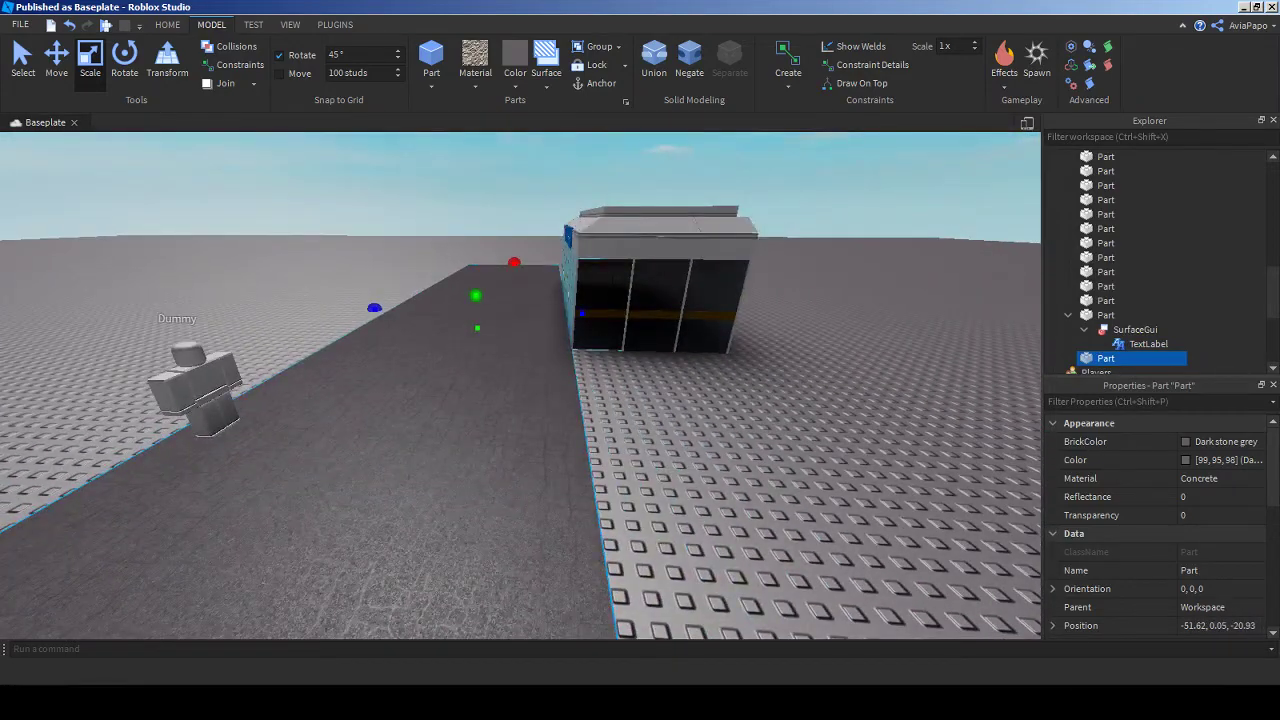
- Widen the forecourt slab backward so that it runs beneath the terminal building
{"action": "left_click_drag", "start_coordinate": [374, 307], "coordinate": [560, 360]}
{"action": "right_click_drag", "start_coordinate": [520, 350], "coordinate": [440, 340]}
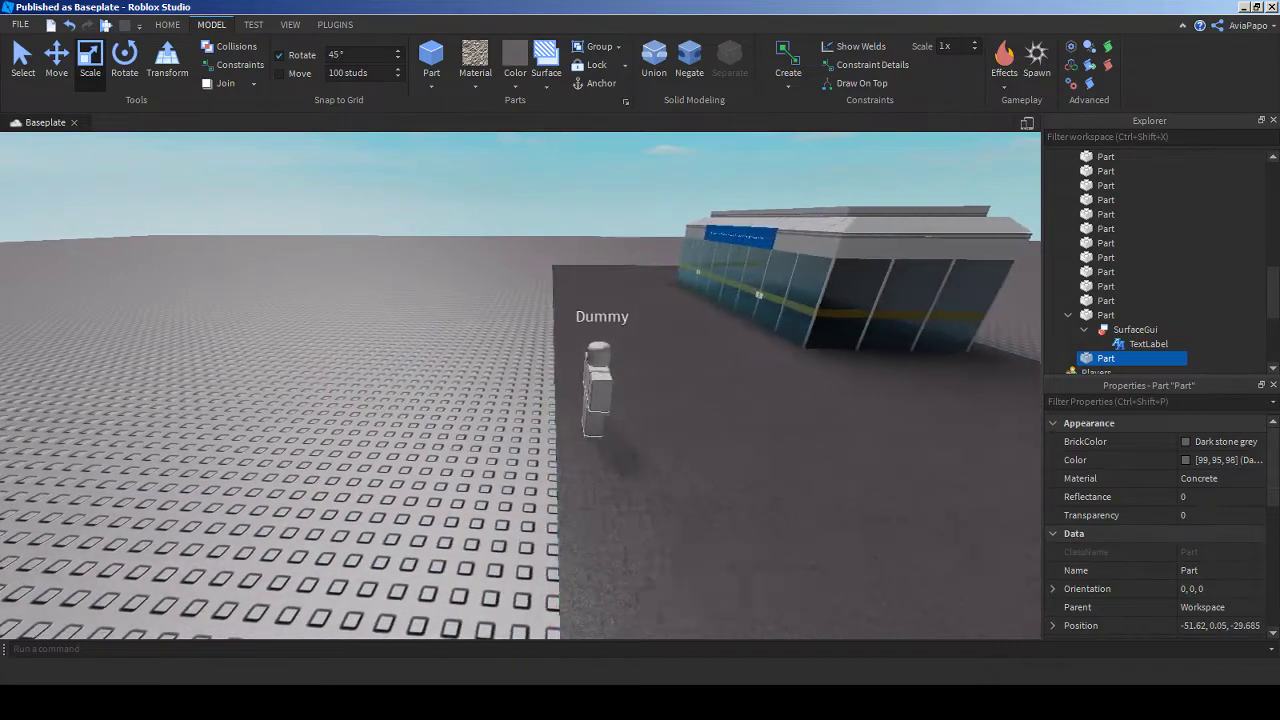
{"action": "key", "text": "a"}
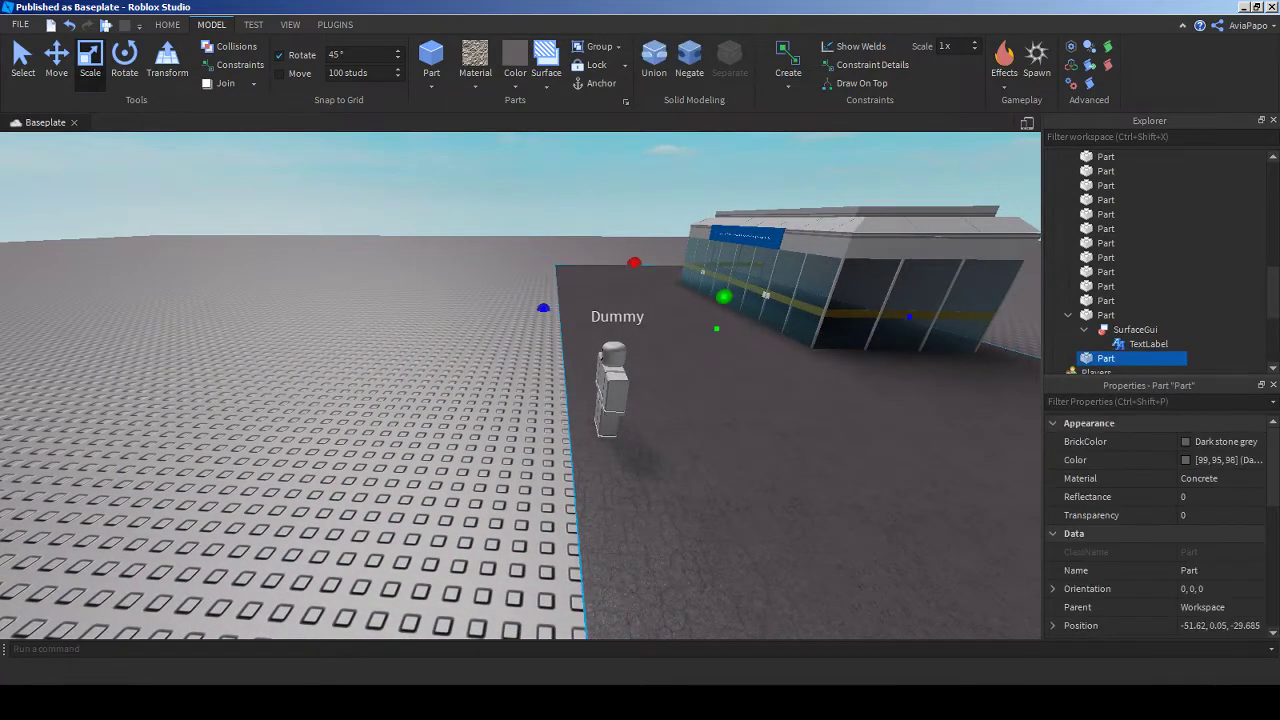
- Draw a curved cut across the forecourt slab's outer corner with the Curve Cutter and generate the cutting parts
{"action": "right_click_drag", "start_coordinate": [520, 400], "coordinate": [400, 360]}
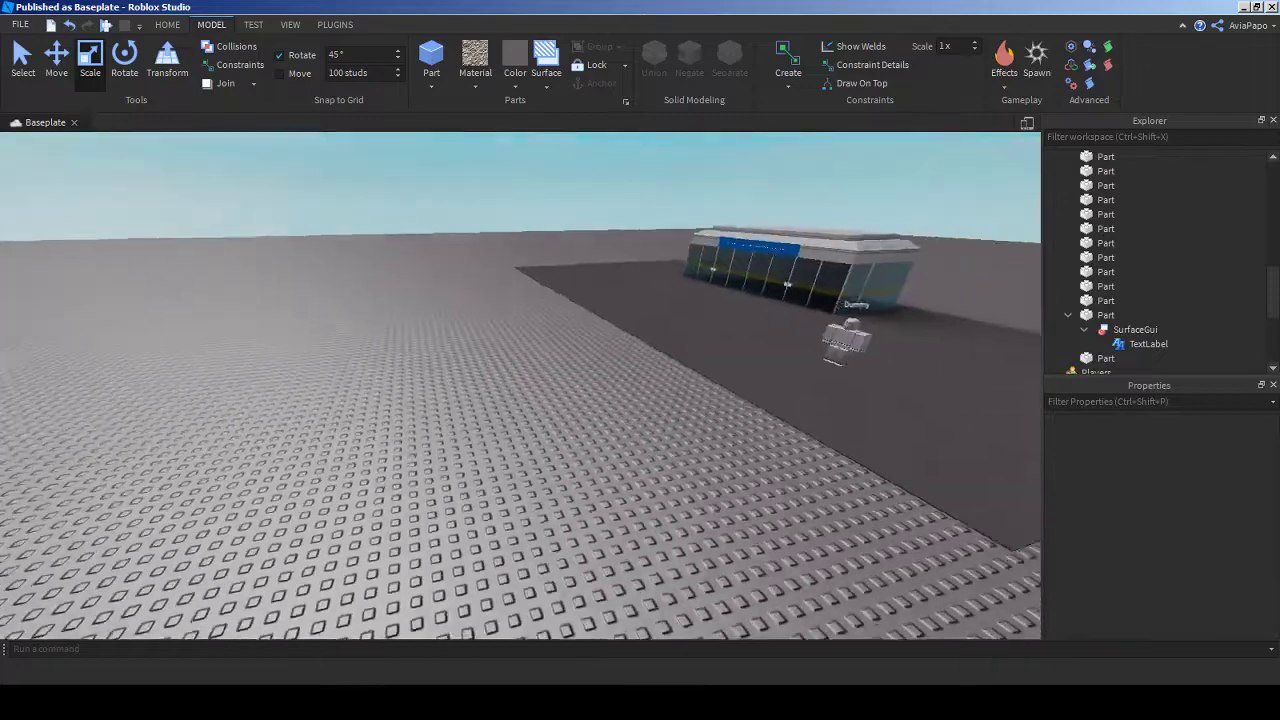
{"action": "key", "text": "s"}
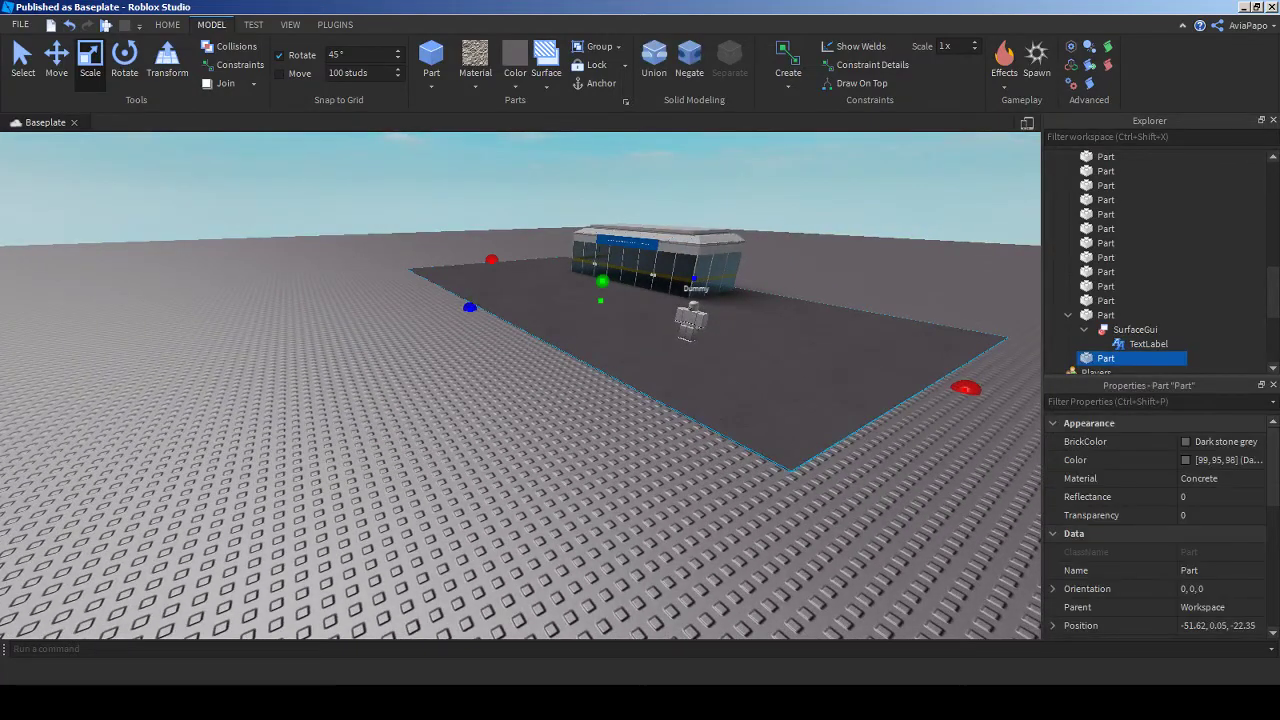
{"action": "key", "text": "w"}
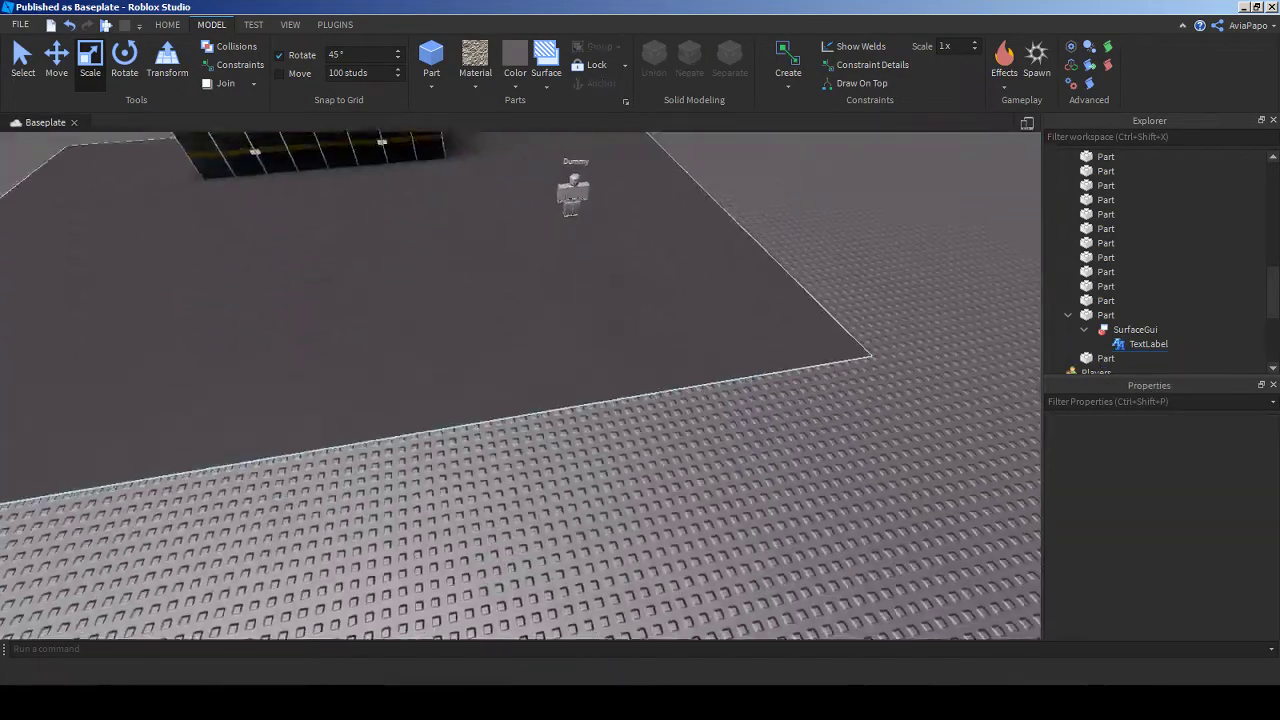
{"action": "left_click", "coordinate": [335, 24]}
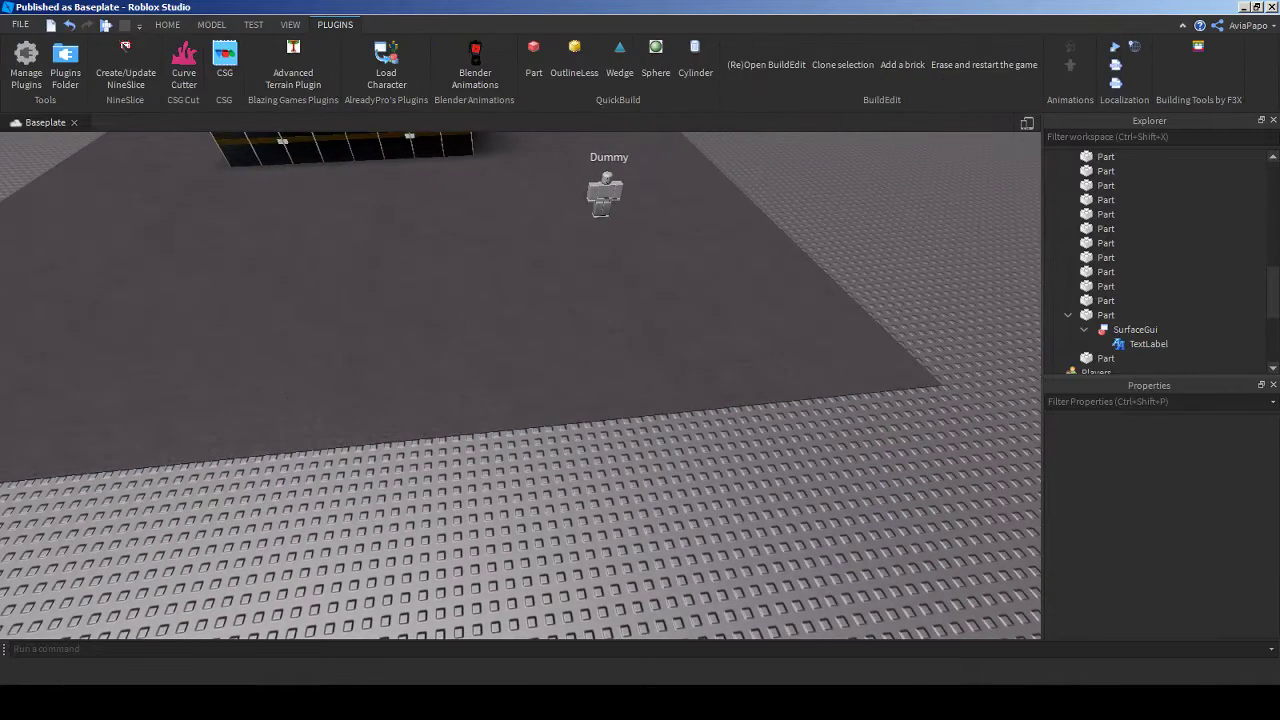
{"action": "left_click", "coordinate": [600, 208]}
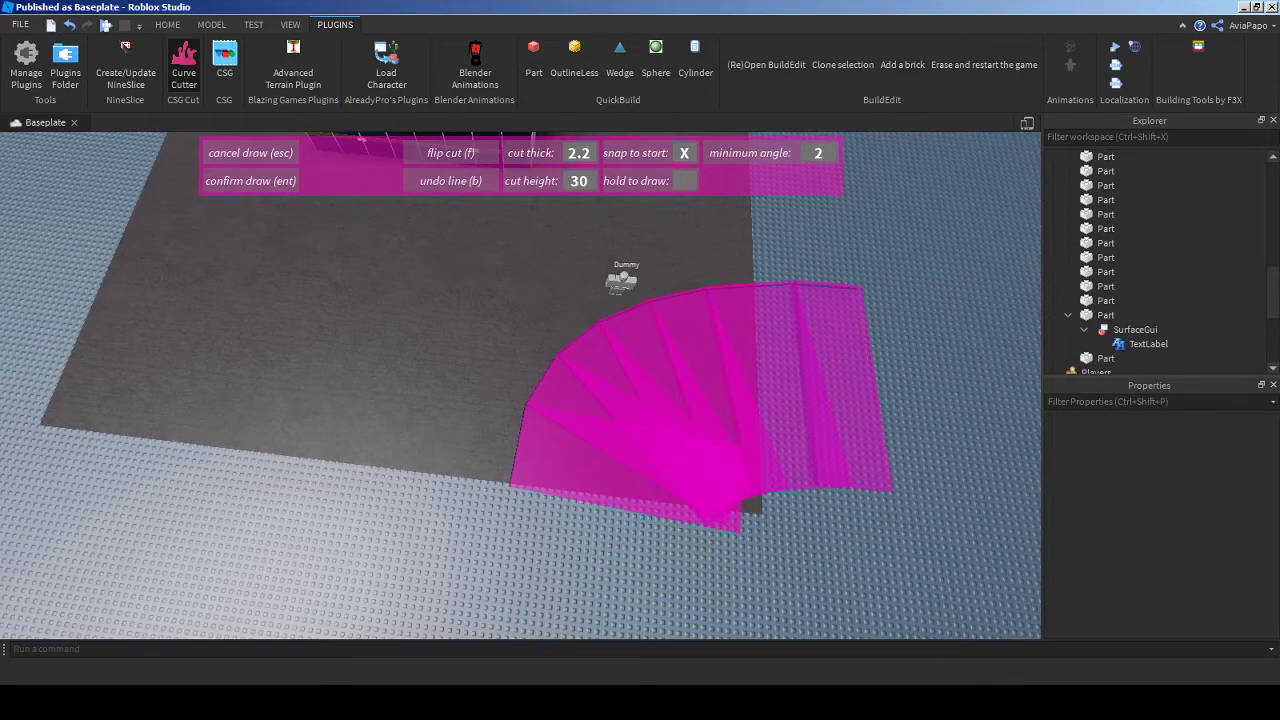
{"action": "key", "text": "Return"}
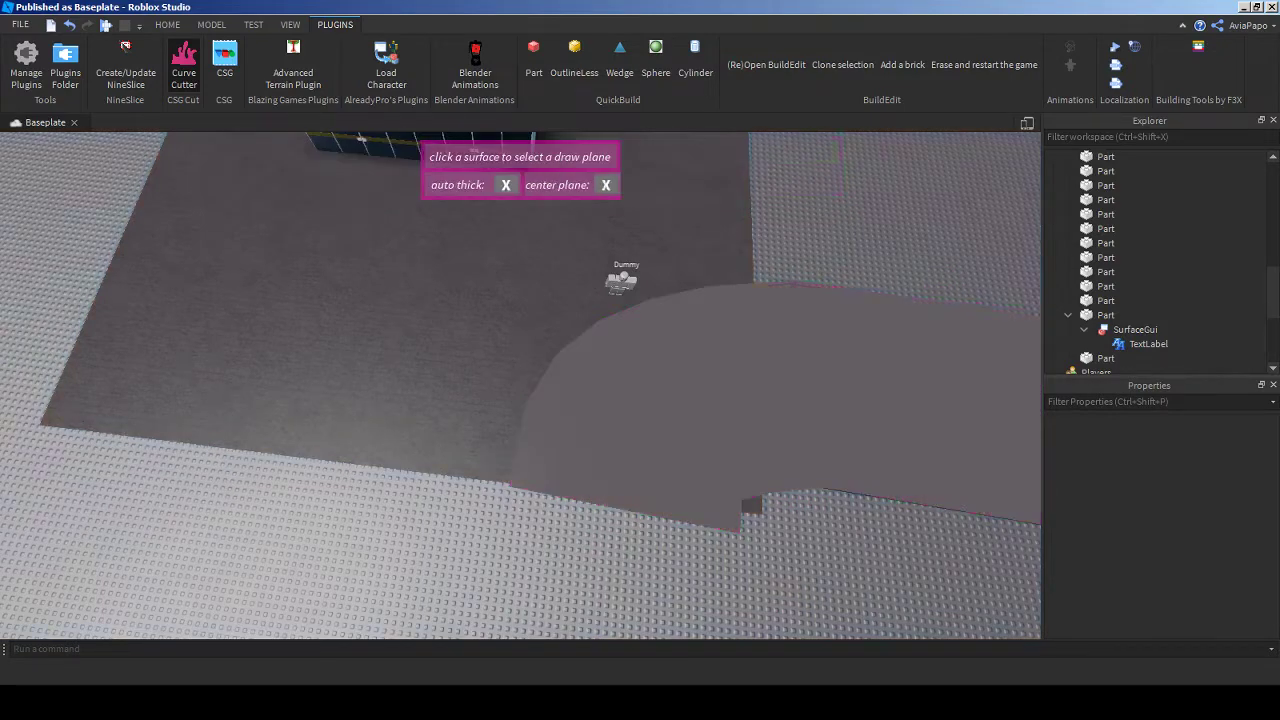
- Negate the curved cutting parts and union them with the slab to carve out its rounded corner
{"action": "scroll", "coordinate": [520, 385], "scroll_direction": "up", "scroll_amount": 3}
{"action": "key", "text": "d"}
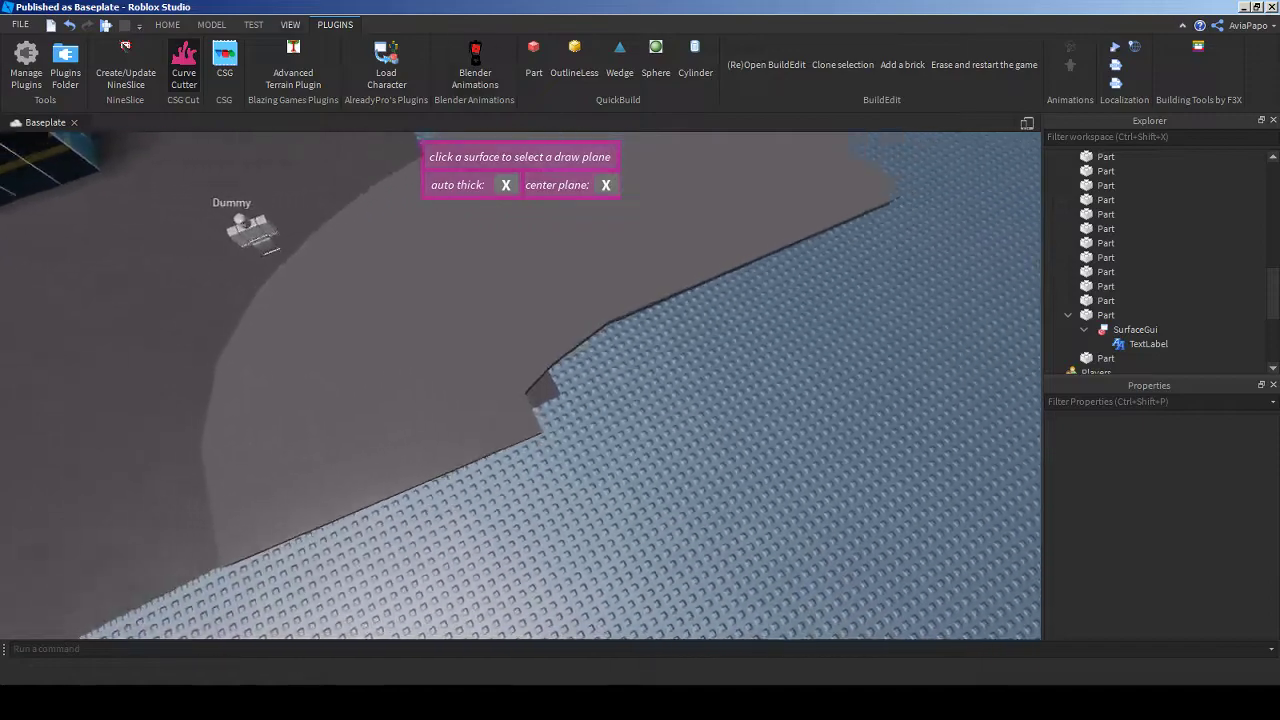
{"action": "mouse_move", "coordinate": [520, 385]}
{"action": "right_mouse_down"}
{"action": "mouse_move", "coordinate": [520, 290]}
{"action": "mouse_move", "coordinate": [520, 400]}
{"action": "mouse_move", "coordinate": [518, 366]}
{"action": "right_mouse_up"}
{"action": "left_click", "coordinate": [368, 142]}
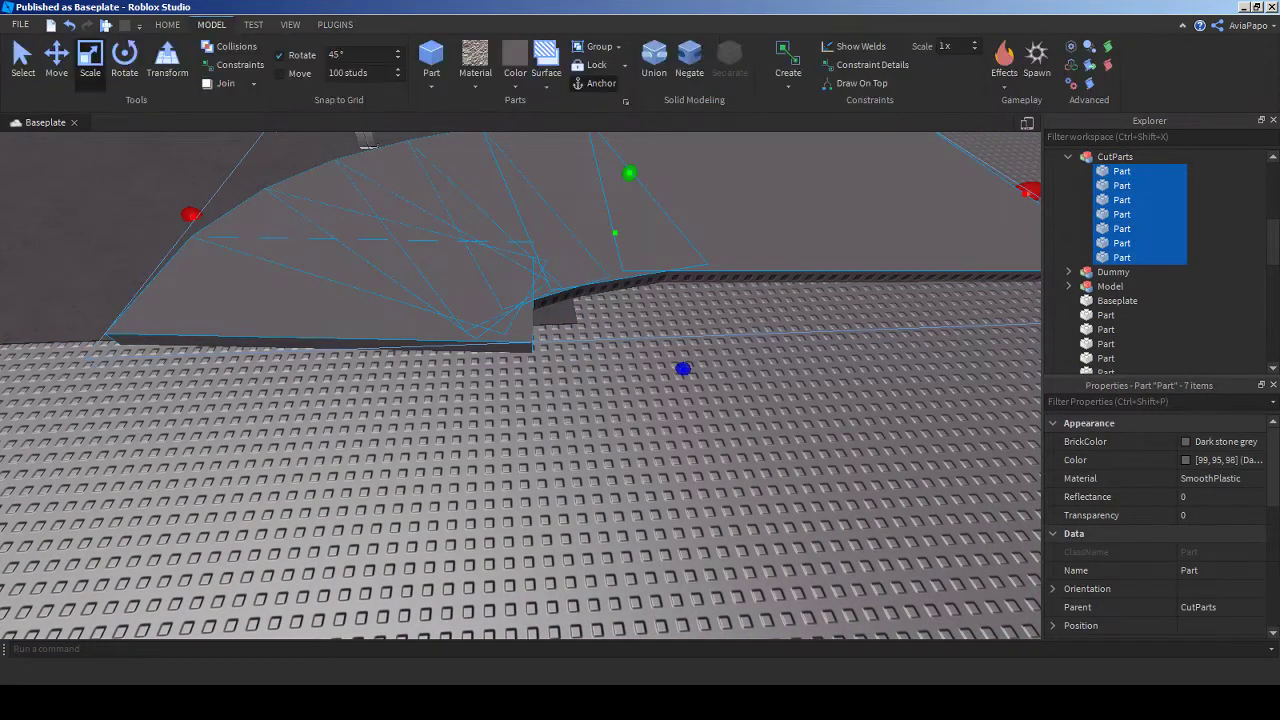
{"action": "left_click", "coordinate": [689, 58]}
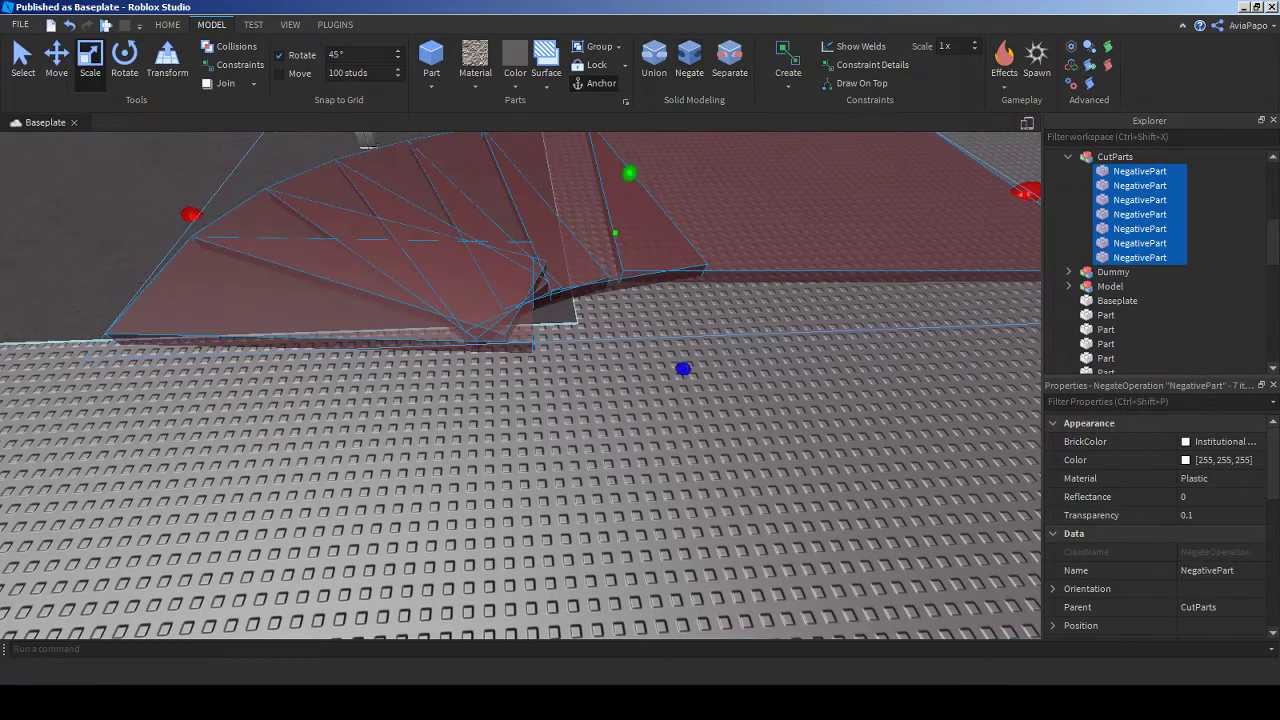
{"action": "left_click", "coordinate": [654, 58]}
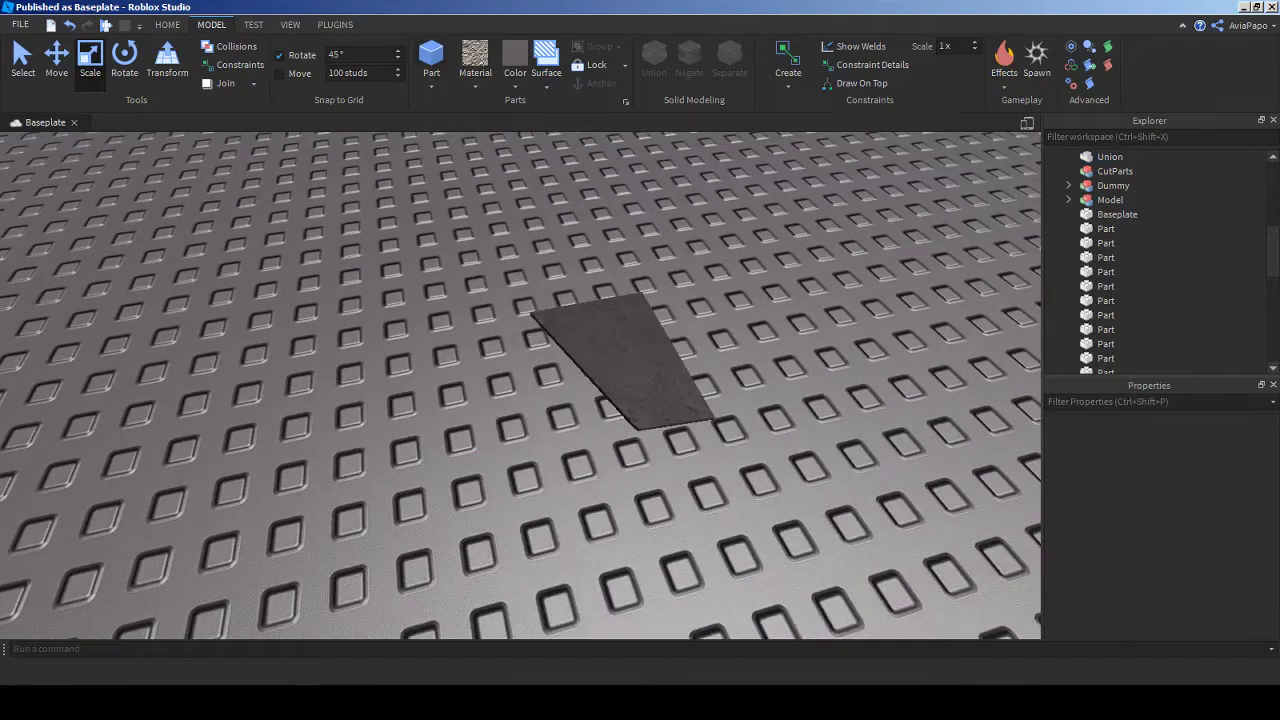
- Place a block over the leftover fragment beyond the curve, negate it and subtract it from the slab
{"action": "left_click", "coordinate": [431, 58]}
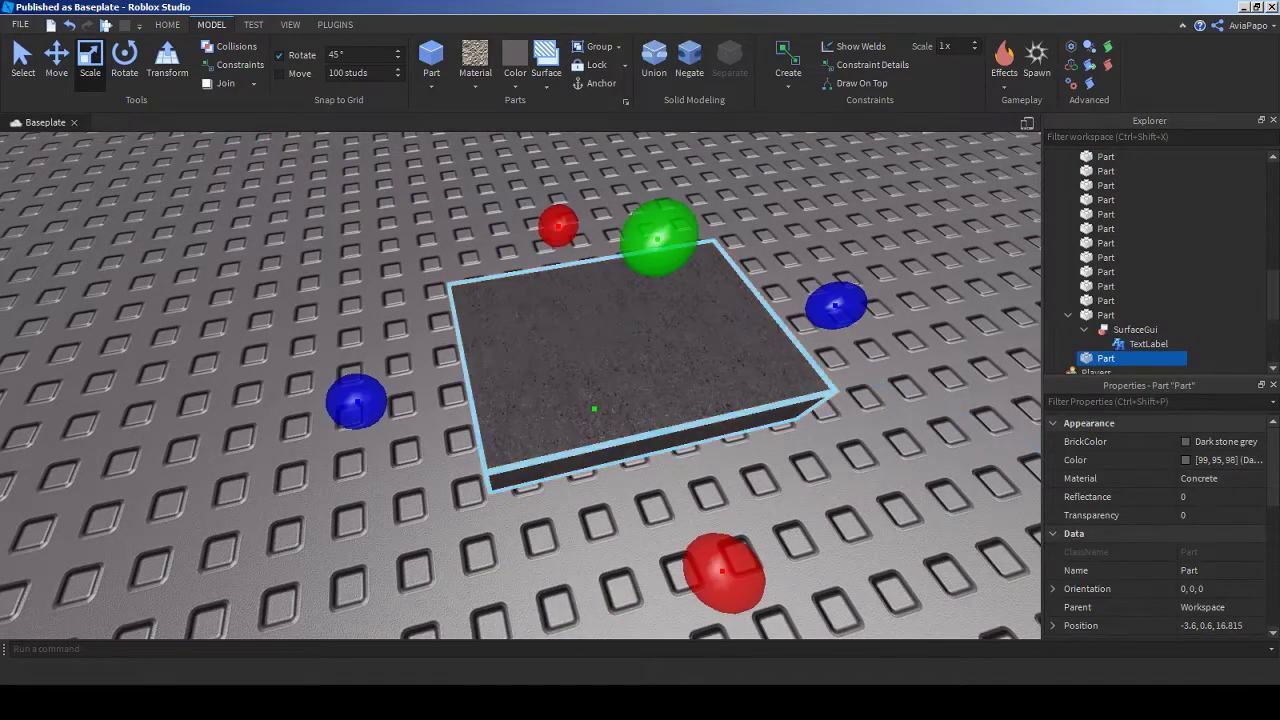
{"action": "left_click_drag", "start_coordinate": [658, 237], "coordinate": [658, 300]}
{"action": "scroll", "coordinate": [600, 400], "scroll_direction": "down", "scroll_amount": 10}
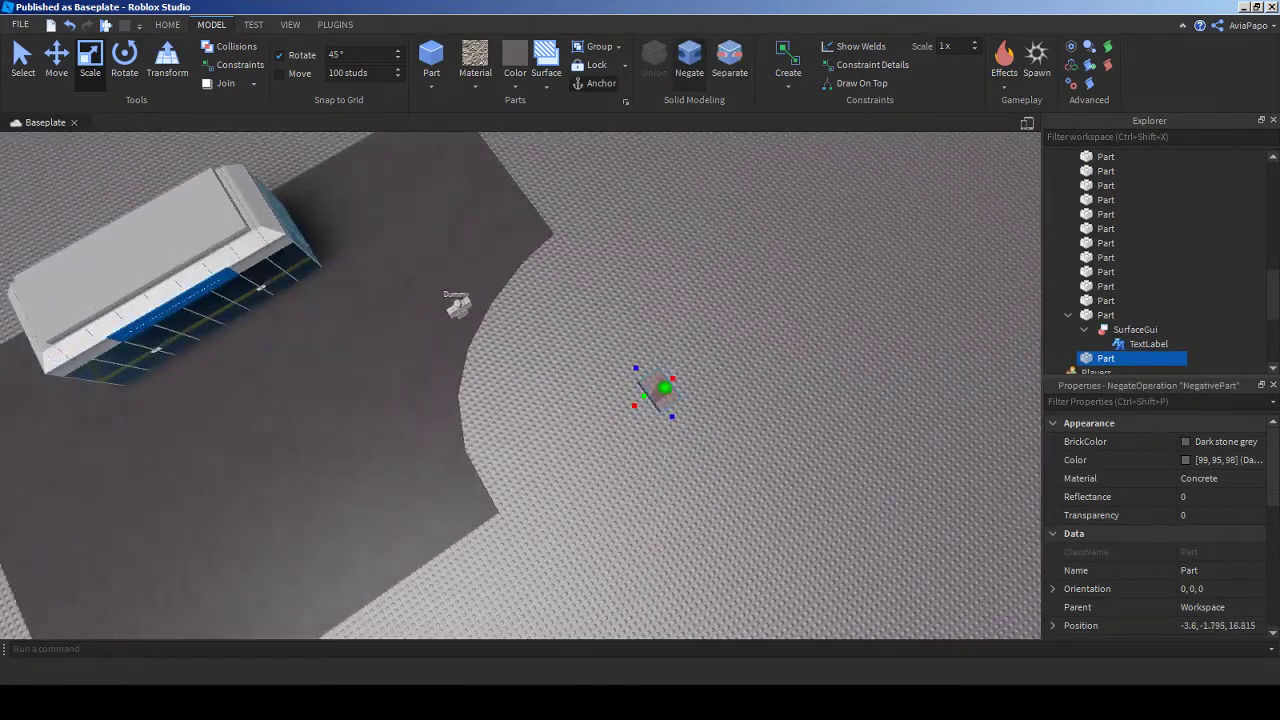
{"action": "left_click", "coordinate": [654, 58]}
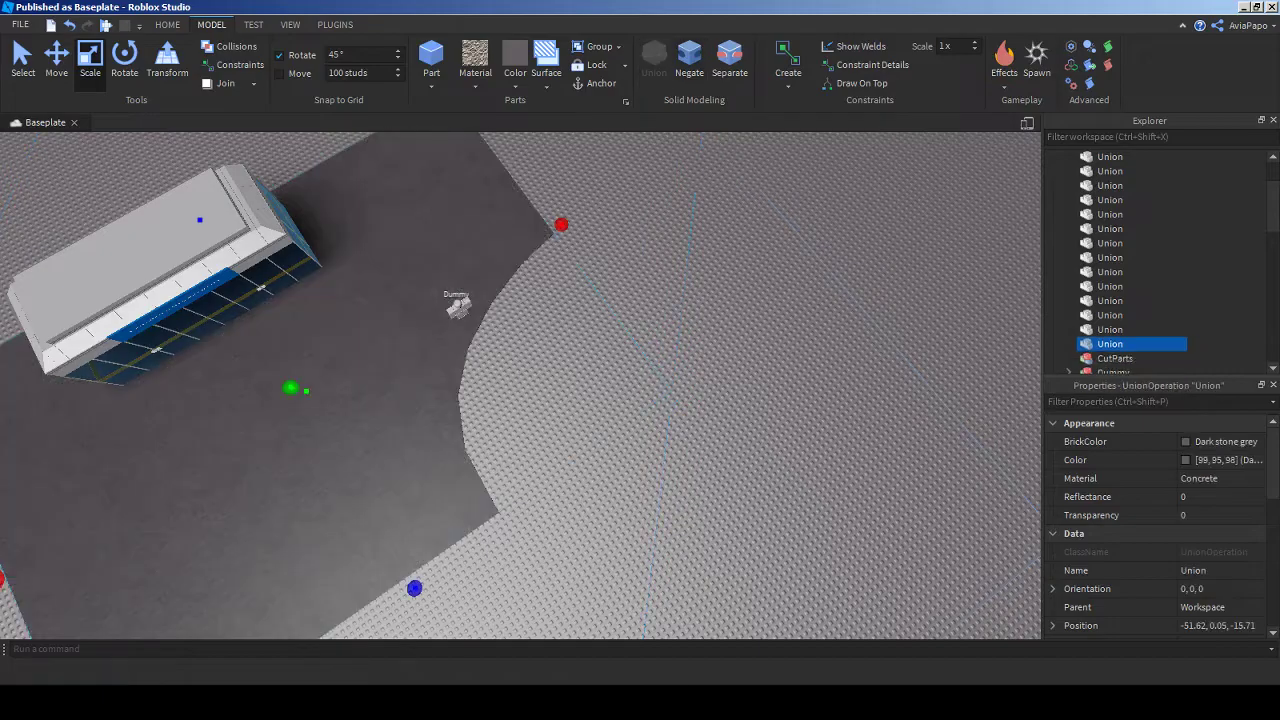
- Inspect the slab's curved edge and straight outer sides from several angles
{"action": "scroll", "coordinate": [520, 385], "scroll_direction": "up", "scroll_amount": 6}
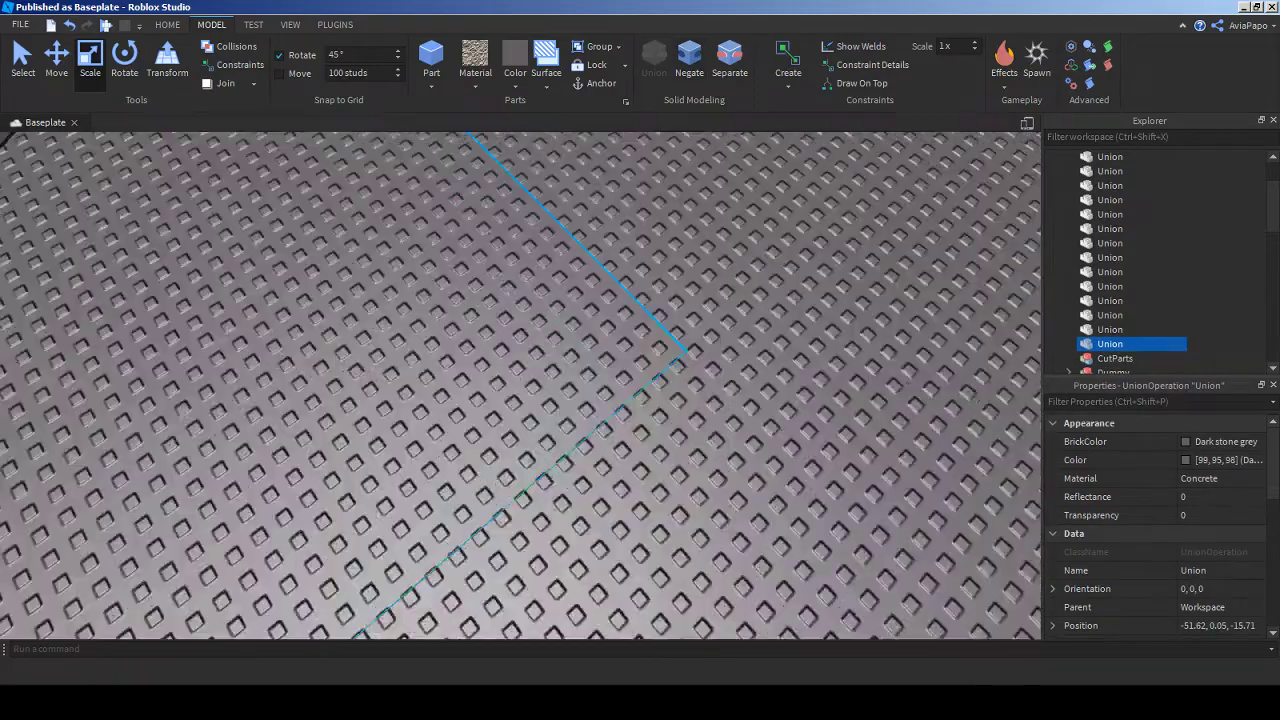
{"action": "right_click_drag", "start_coordinate": [520, 385], "coordinate": [620, 400]}
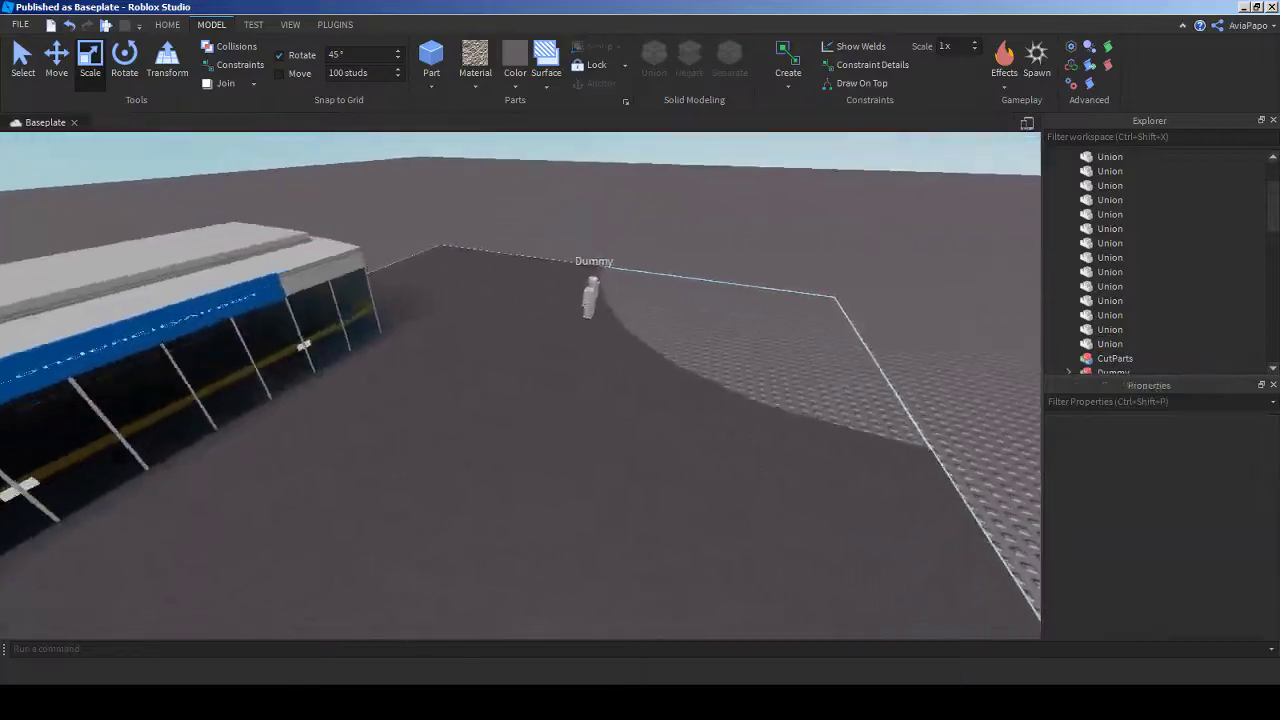
{"action": "scroll", "coordinate": [520, 385], "scroll_direction": "up", "scroll_amount": 10}
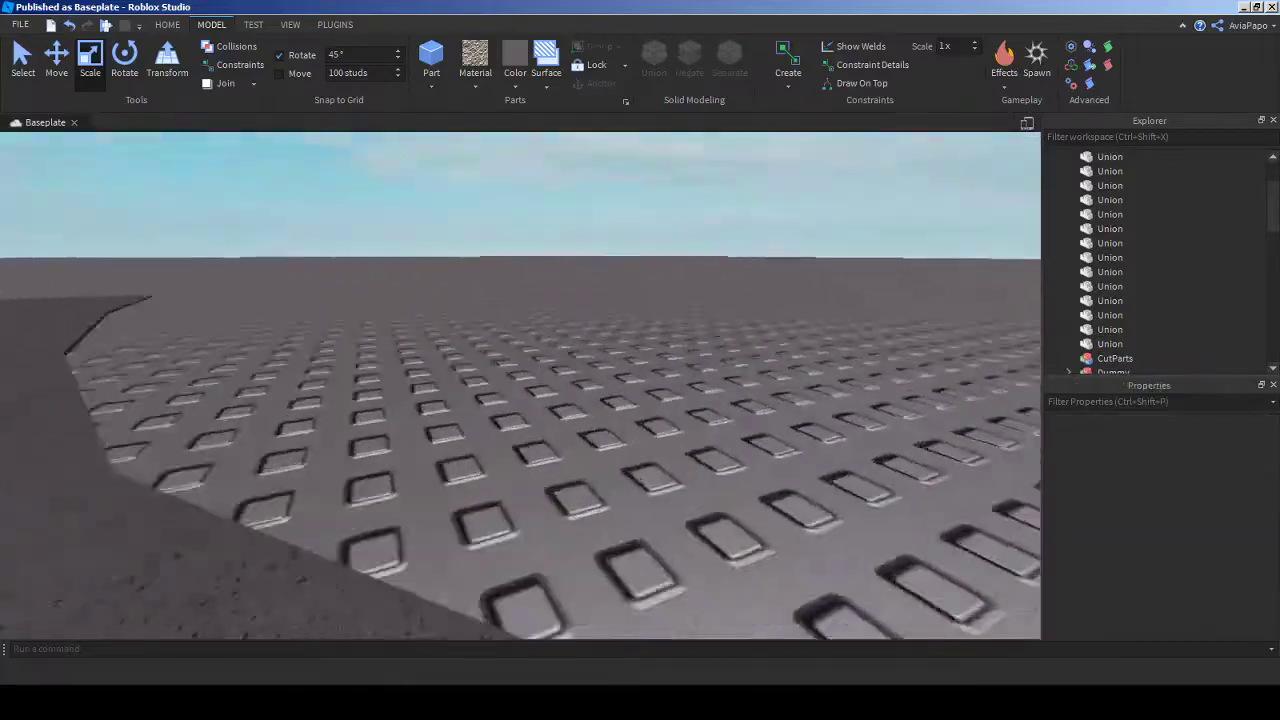
{"action": "right_click_drag", "start_coordinate": [520, 385], "coordinate": [580, 400]}
{"action": "scroll", "coordinate": [610, 400], "scroll_direction": "down", "scroll_amount": 10}
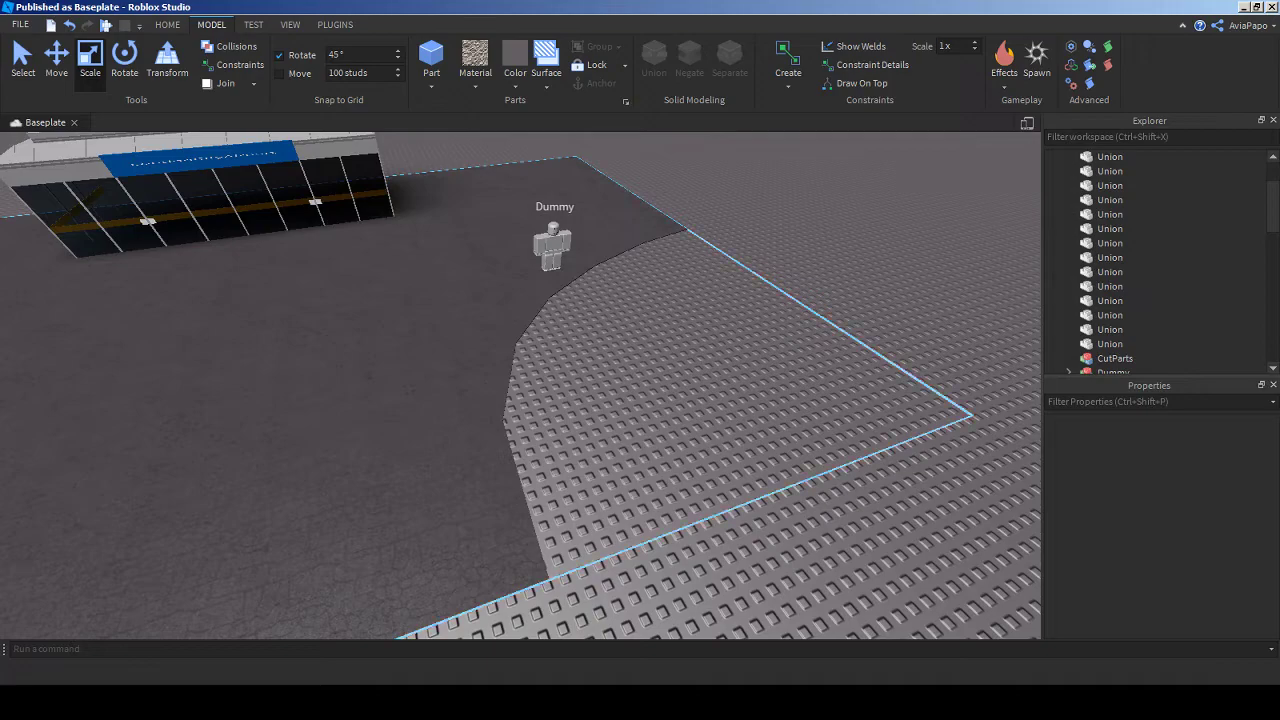
{"action": "right_click_drag", "start_coordinate": [580, 400], "coordinate": [690, 400]}
{"action": "scroll", "coordinate": [580, 400], "scroll_direction": "up", "scroll_amount": 5}
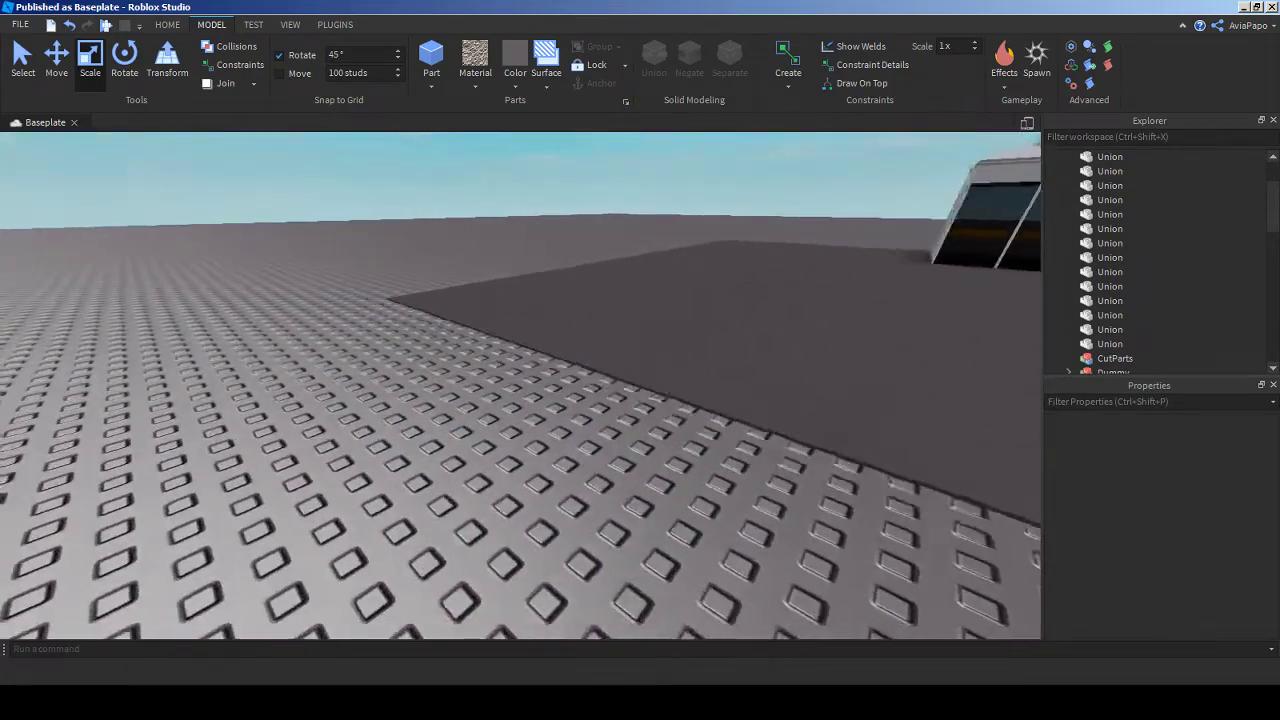
- Duplicate the curved slab and move the copy sideways along its length, clear of the original
{"action": "scroll", "coordinate": [580, 400], "scroll_direction": "down", "scroll_amount": 5}
{"action": "right_click_drag", "start_coordinate": [580, 400], "coordinate": [460, 440]}
{"action": "scroll", "coordinate": [500, 440], "scroll_direction": "down", "scroll_amount": 2}
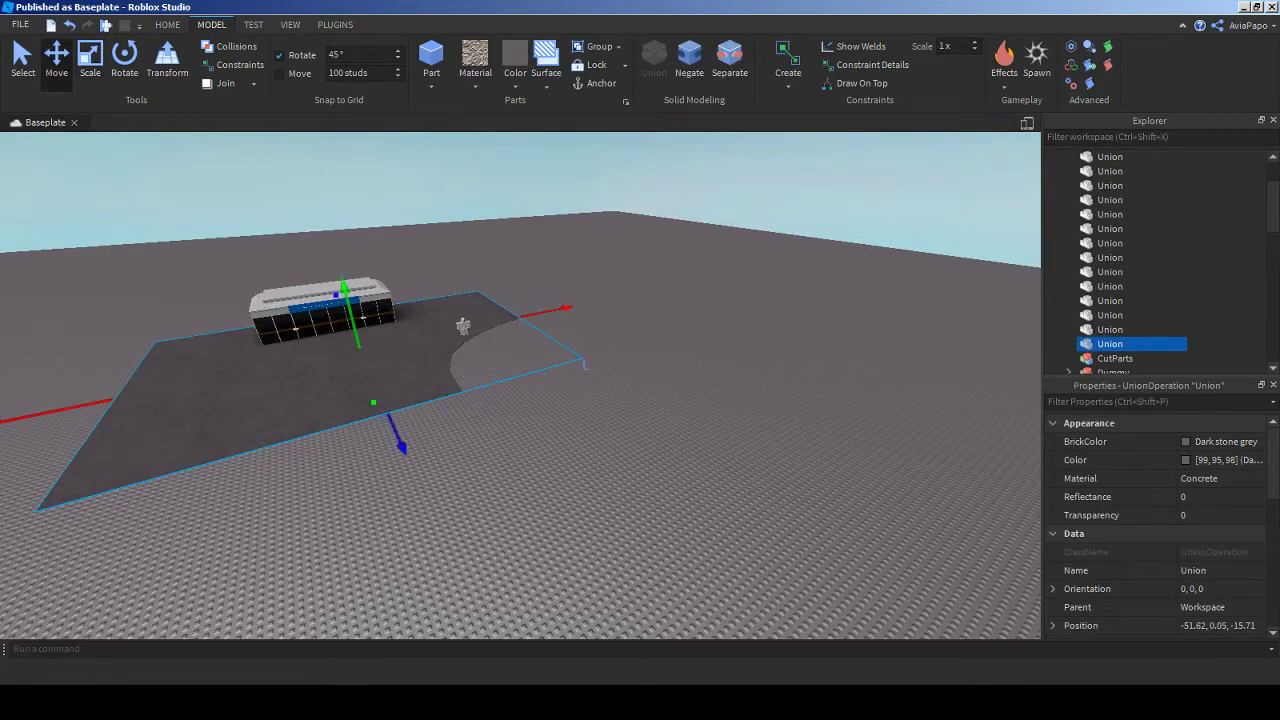
{"action": "left_click_drag", "start_coordinate": [625, 296], "coordinate": [849, 248]}
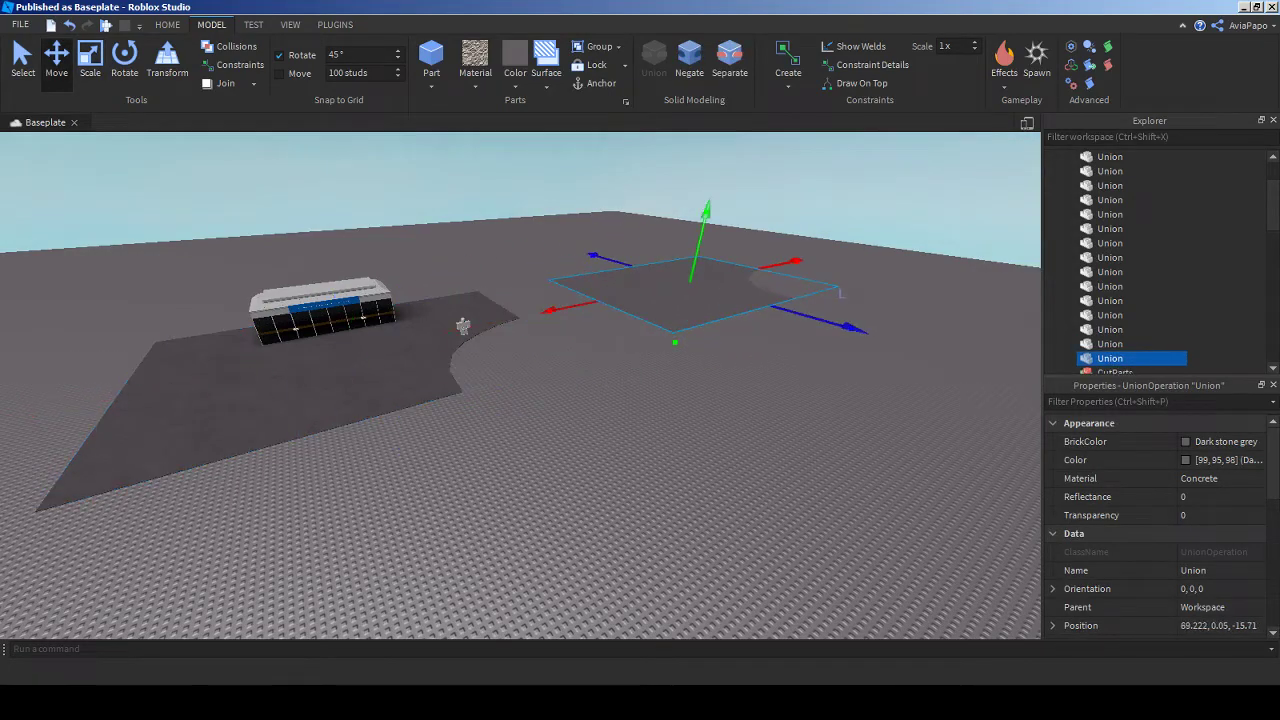
{"action": "scroll", "coordinate": [674, 277], "scroll_direction": "up", "scroll_amount": 5}
{"action": "right_click_drag", "start_coordinate": [674, 277], "coordinate": [600, 370]}
- Add a concrete block near the slab copy, raise it to a height of about 24.8 studs and color it white
{"action": "key", "text": "ctrl+v"}
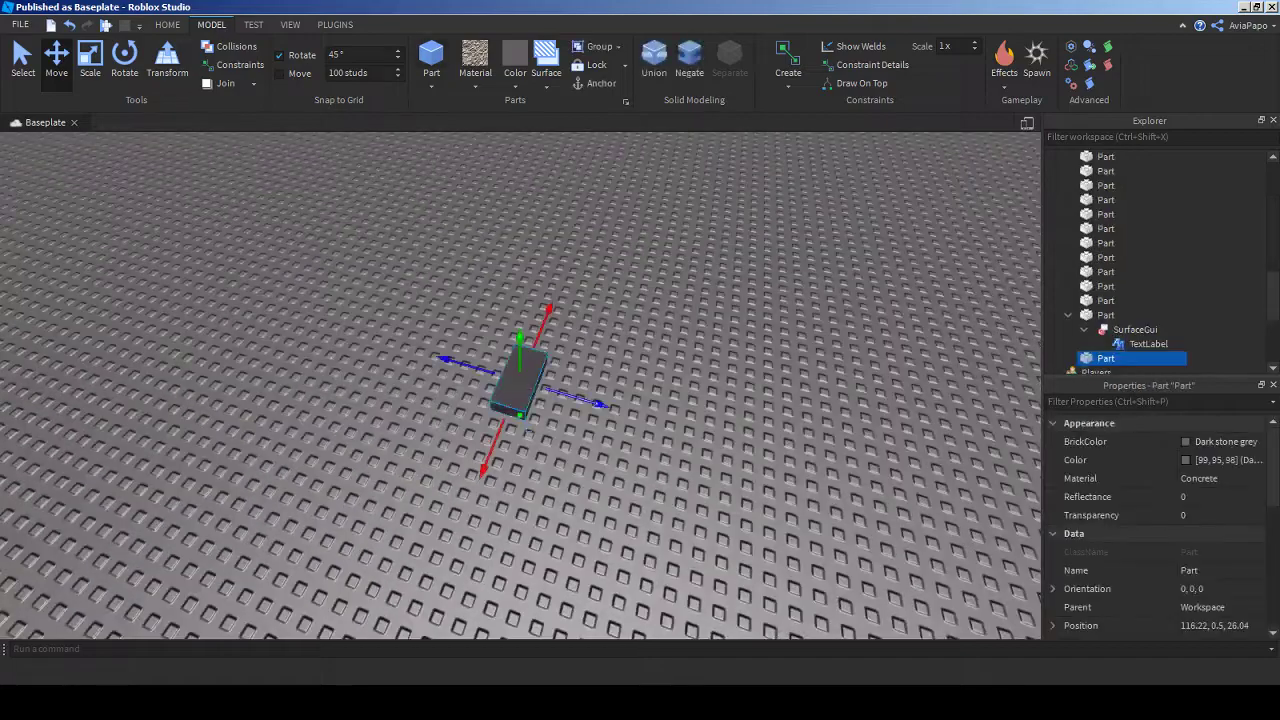
{"action": "scroll", "coordinate": [520, 385], "scroll_direction": "up", "scroll_amount": 2}
{"action": "left_click_drag", "start_coordinate": [520, 330], "coordinate": [520, 190]}
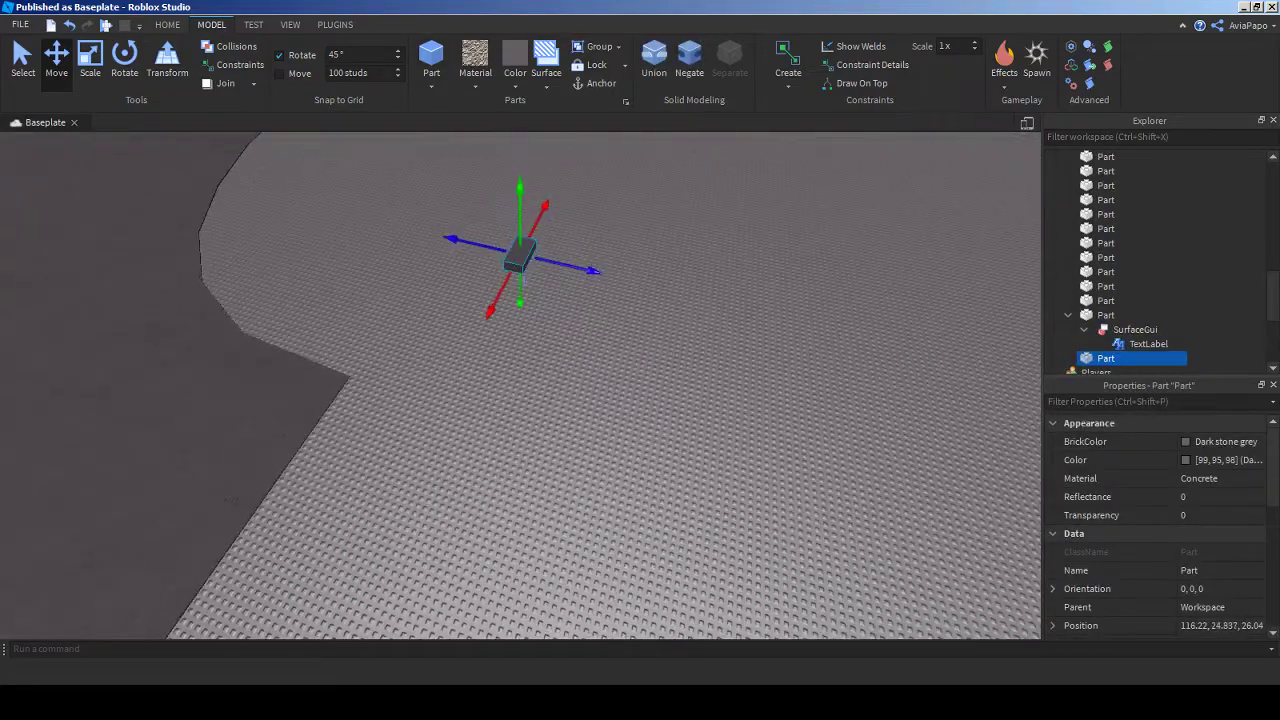
{"action": "left_click", "coordinate": [515, 62]}
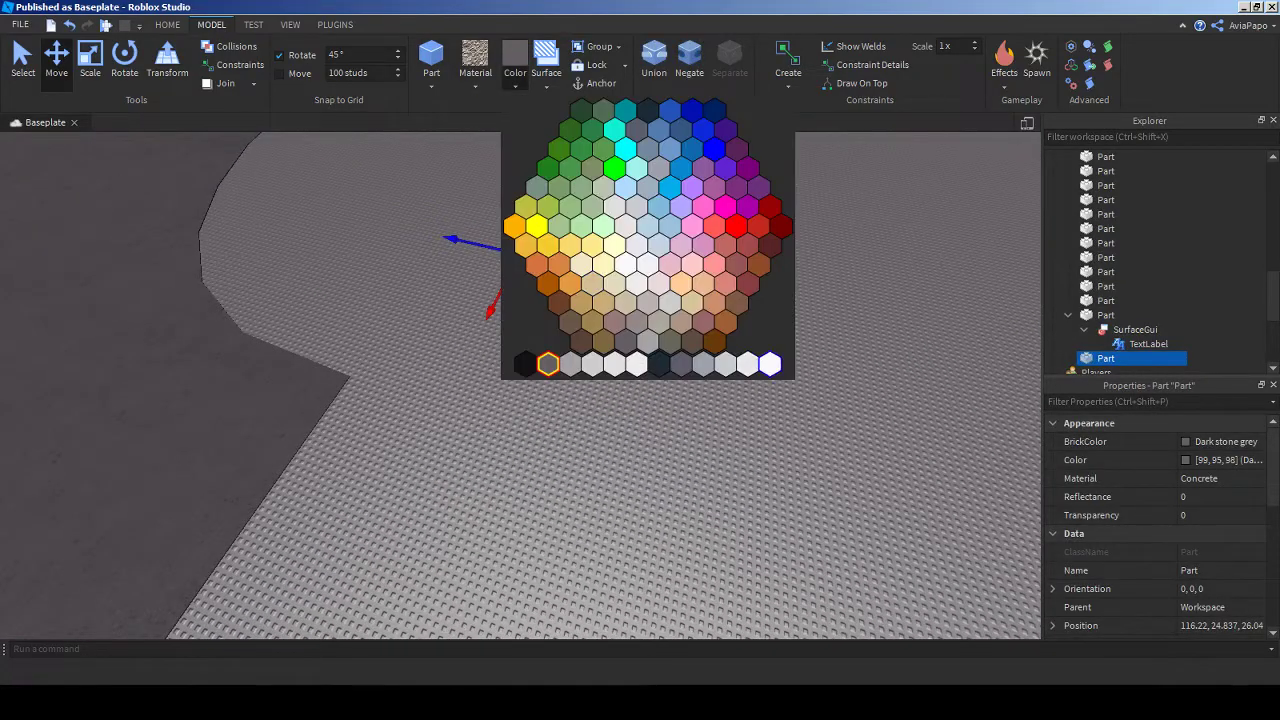
{"action": "left_click", "coordinate": [769, 364]}
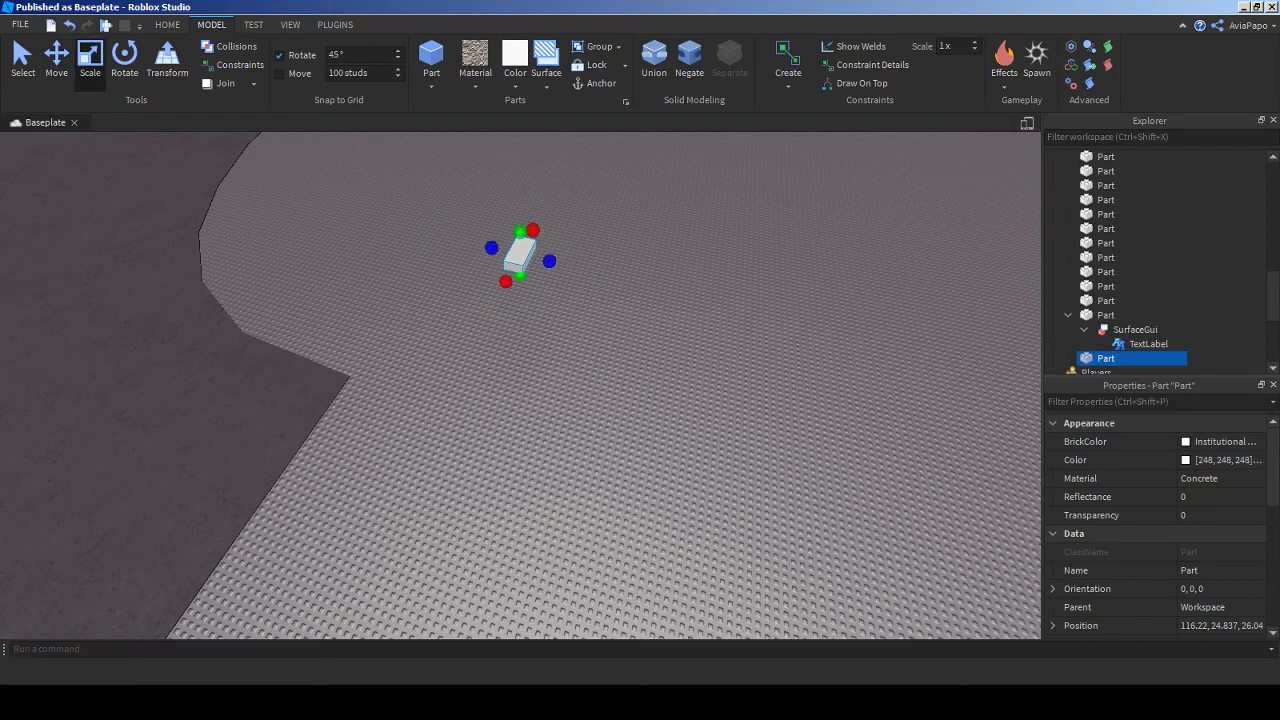
- Stretch the white block into a long beam, heighten it into a wall and widen it over the slab copy
{"action": "left_click_drag", "start_coordinate": [532, 230], "coordinate": [1035, 580]}
{"action": "right_click_drag", "start_coordinate": [1035, 580], "coordinate": [900, 560]}
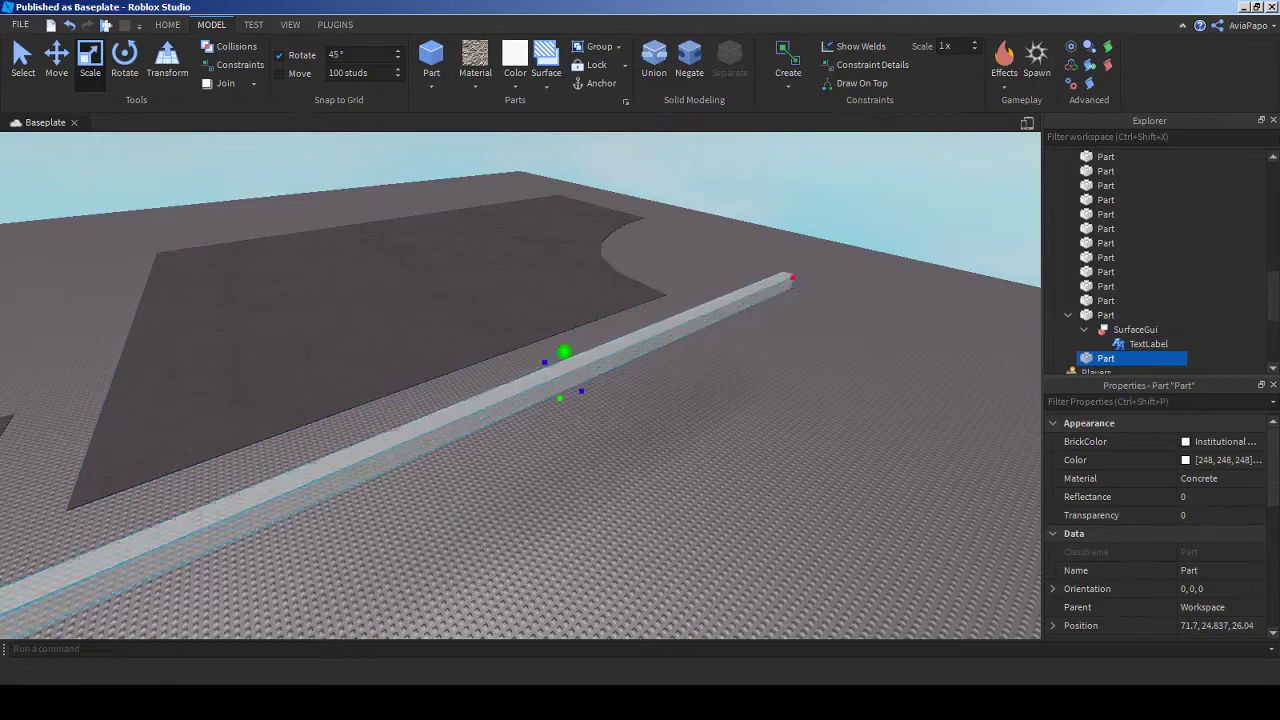
{"action": "left_click_drag", "start_coordinate": [564, 352], "coordinate": [577, 174]}
{"action": "right_click_drag", "start_coordinate": [577, 174], "coordinate": [600, 260]}
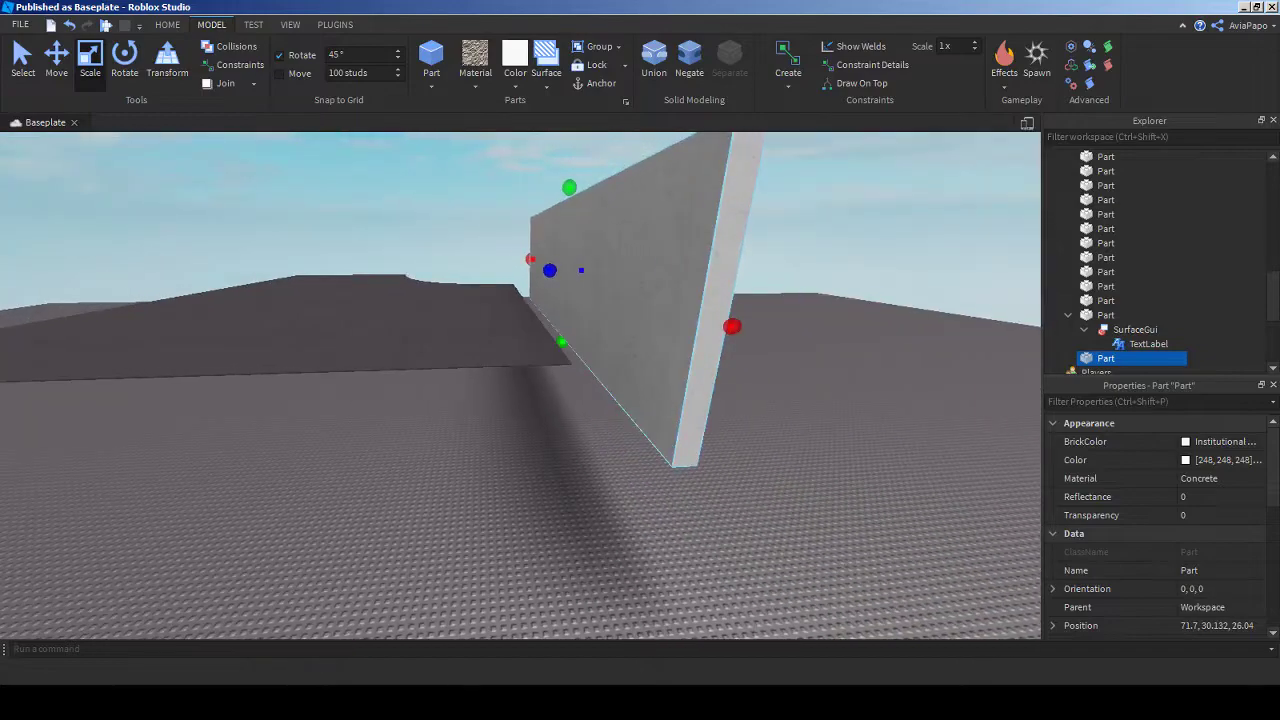
{"action": "left_click_drag", "start_coordinate": [549, 270], "coordinate": [415, 273]}
- Duplicate the slab copy beneath the white block and lift the duplicate 50 studs, using 50-stud move snapping
{"action": "right_click_drag", "start_coordinate": [415, 273], "coordinate": [630, 365]}
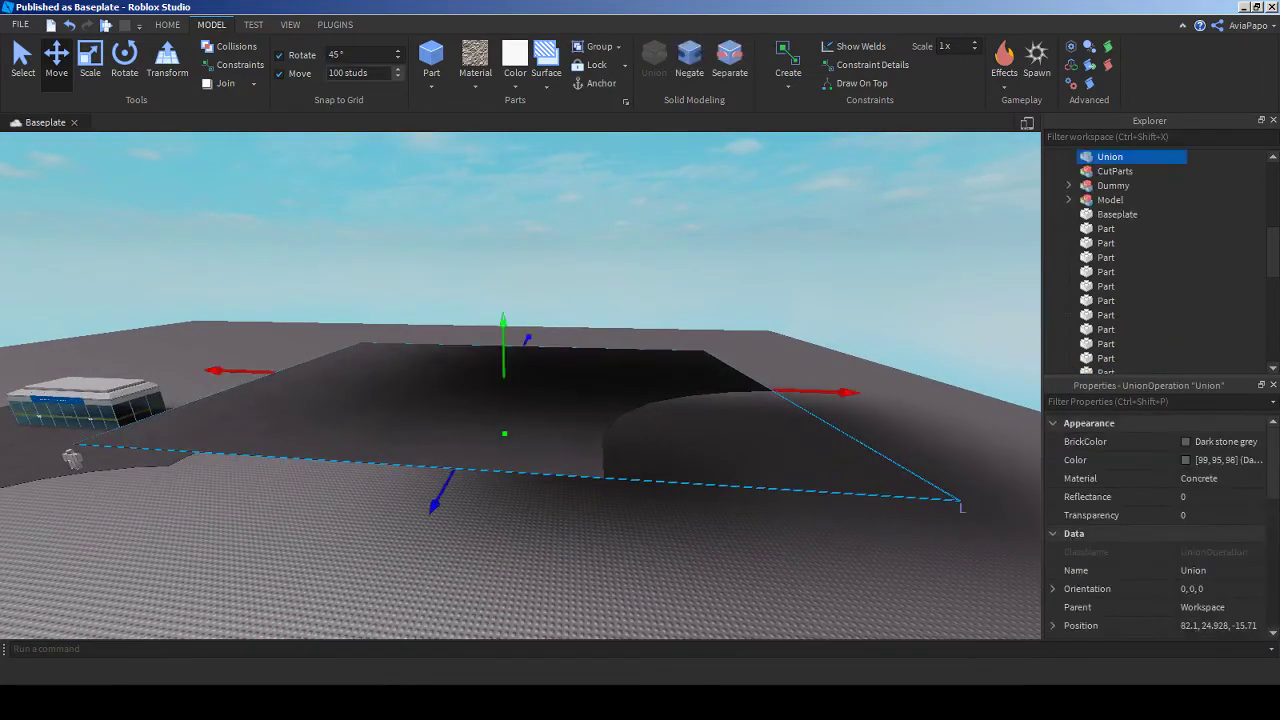
{"action": "right_click_drag", "start_coordinate": [630, 365], "coordinate": [690, 380]}
{"action": "left_click_drag", "start_coordinate": [453, 345], "coordinate": [453, 200]}
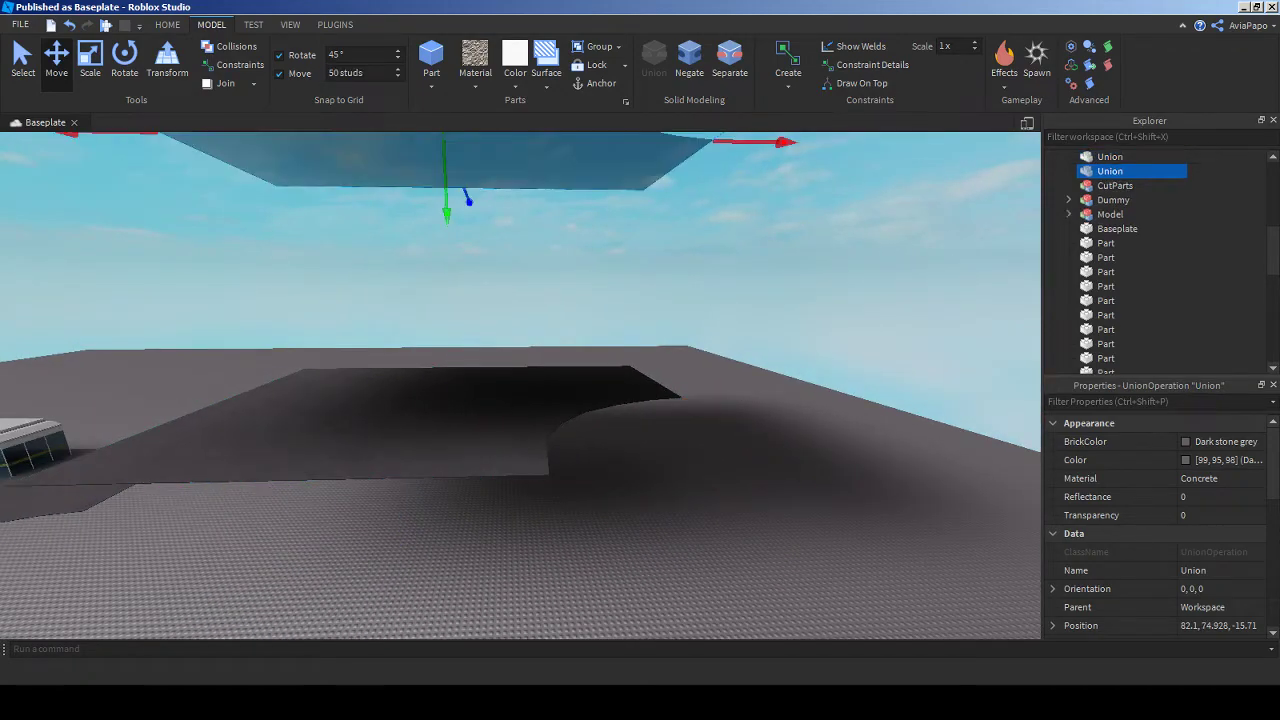
{"action": "right_click_drag", "start_coordinate": [600, 400], "coordinate": [600, 300]}
{"action": "key", "text": "f"}
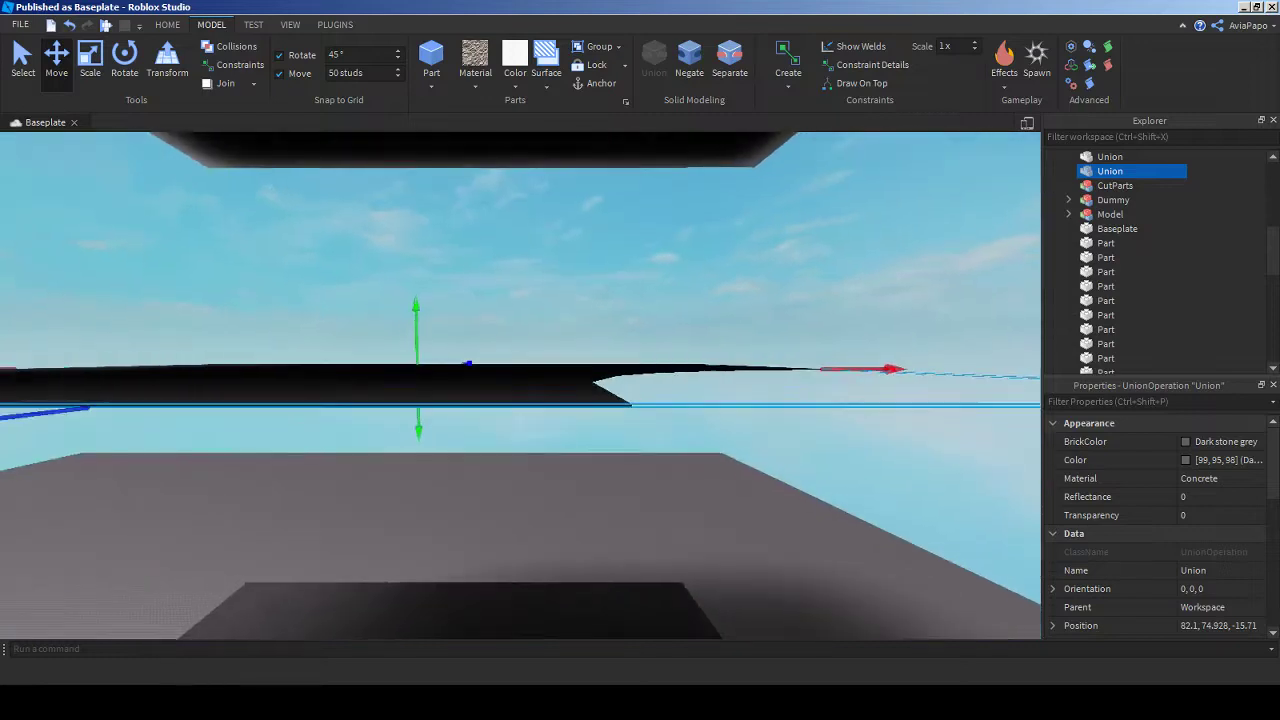
- Separate the lifted slab union into its plain concrete slab and its negative cutting parts
{"action": "key", "text": "a"}
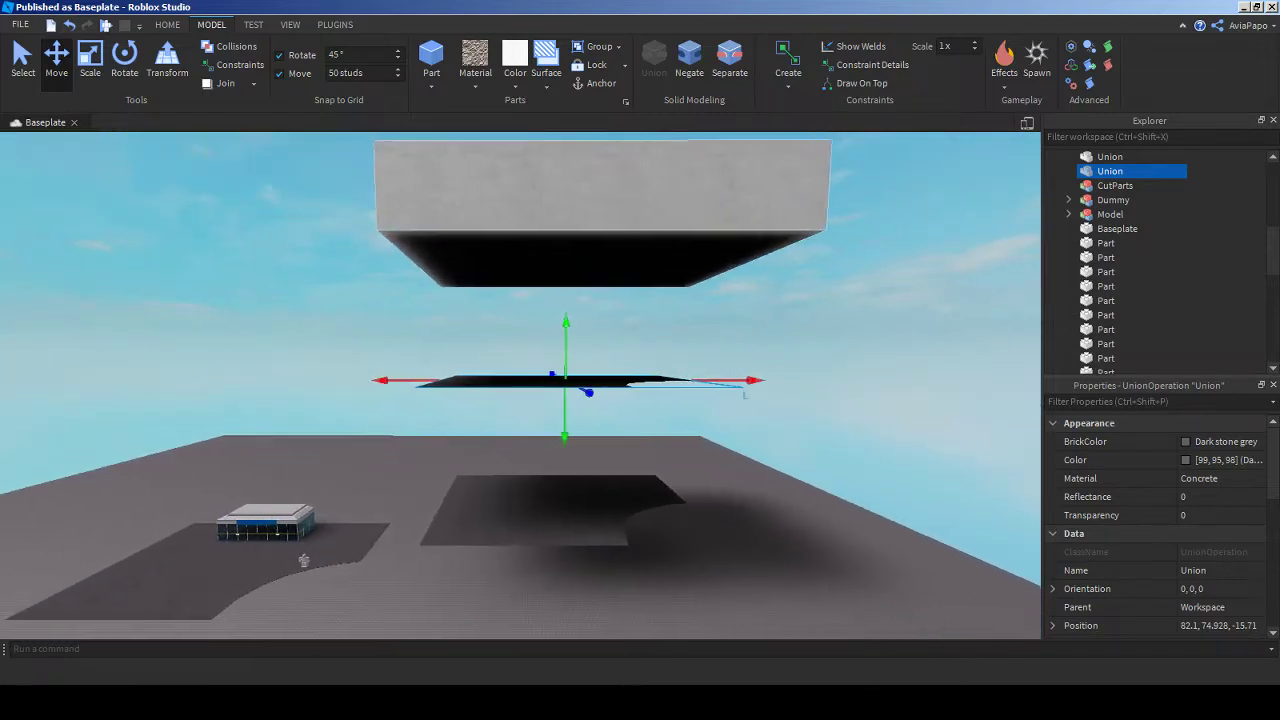
{"action": "key", "text": "w"}
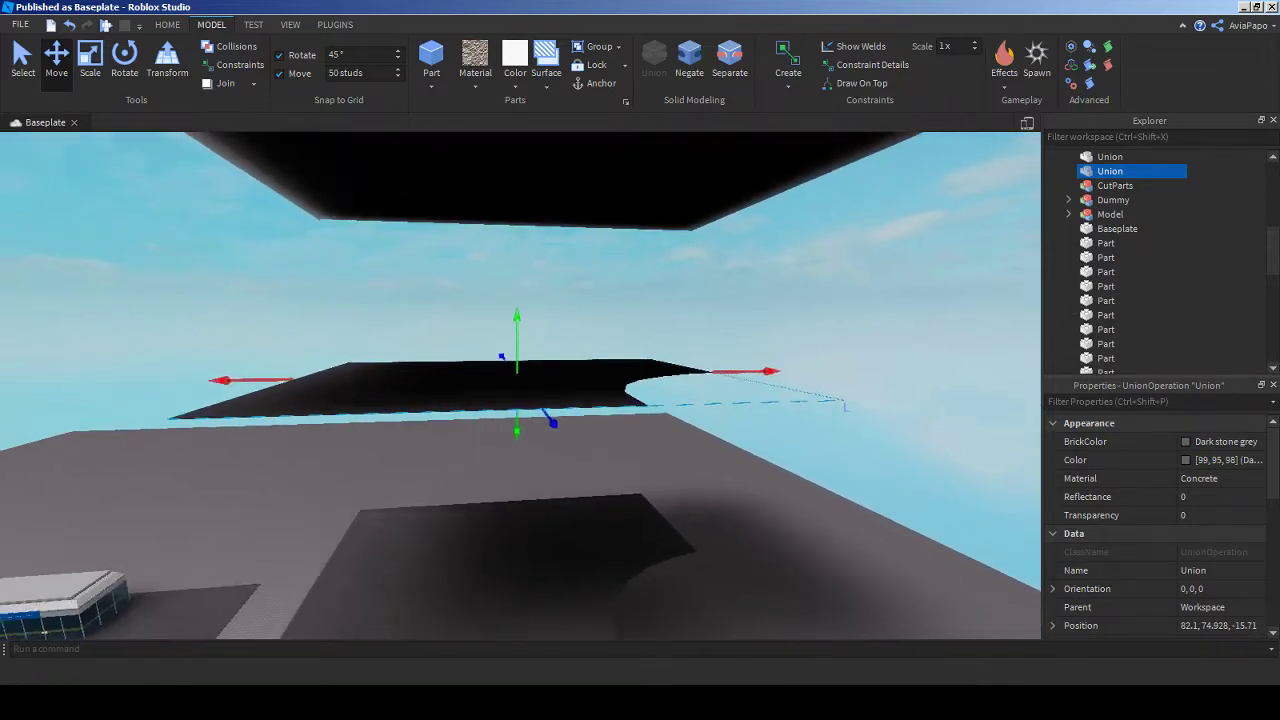
{"action": "key", "text": "d"}
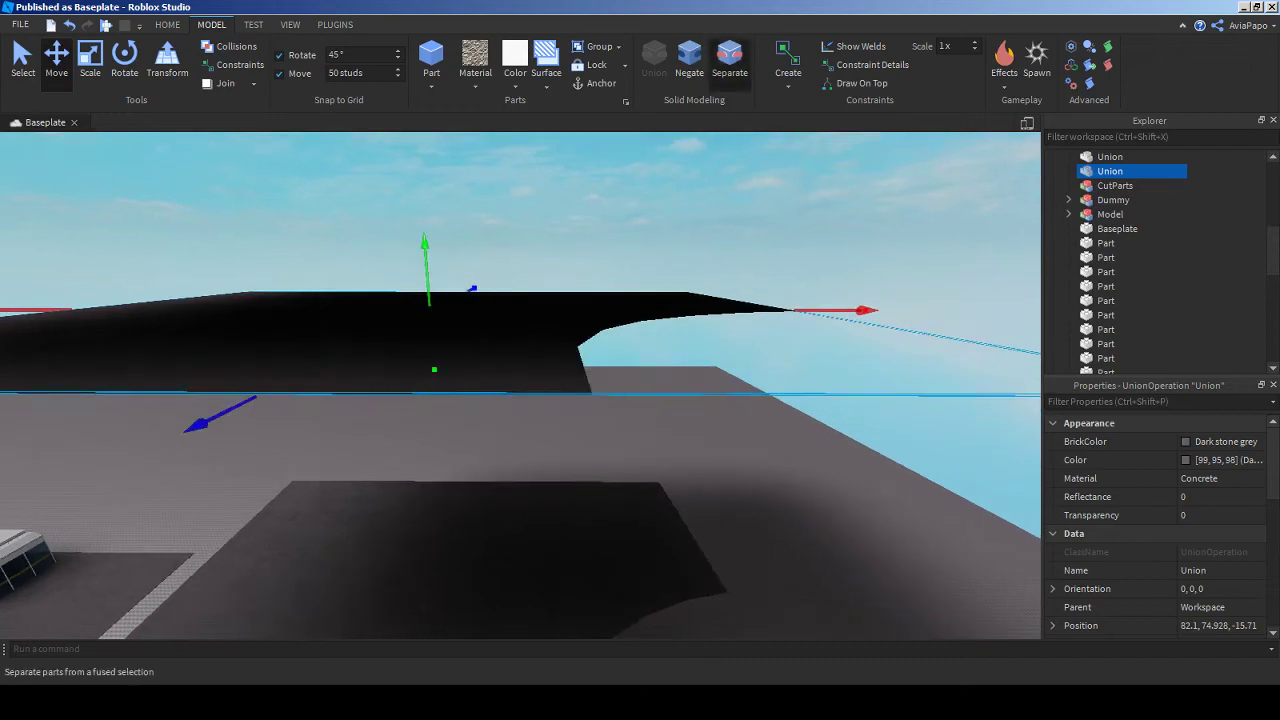
{"action": "key", "text": "s"}
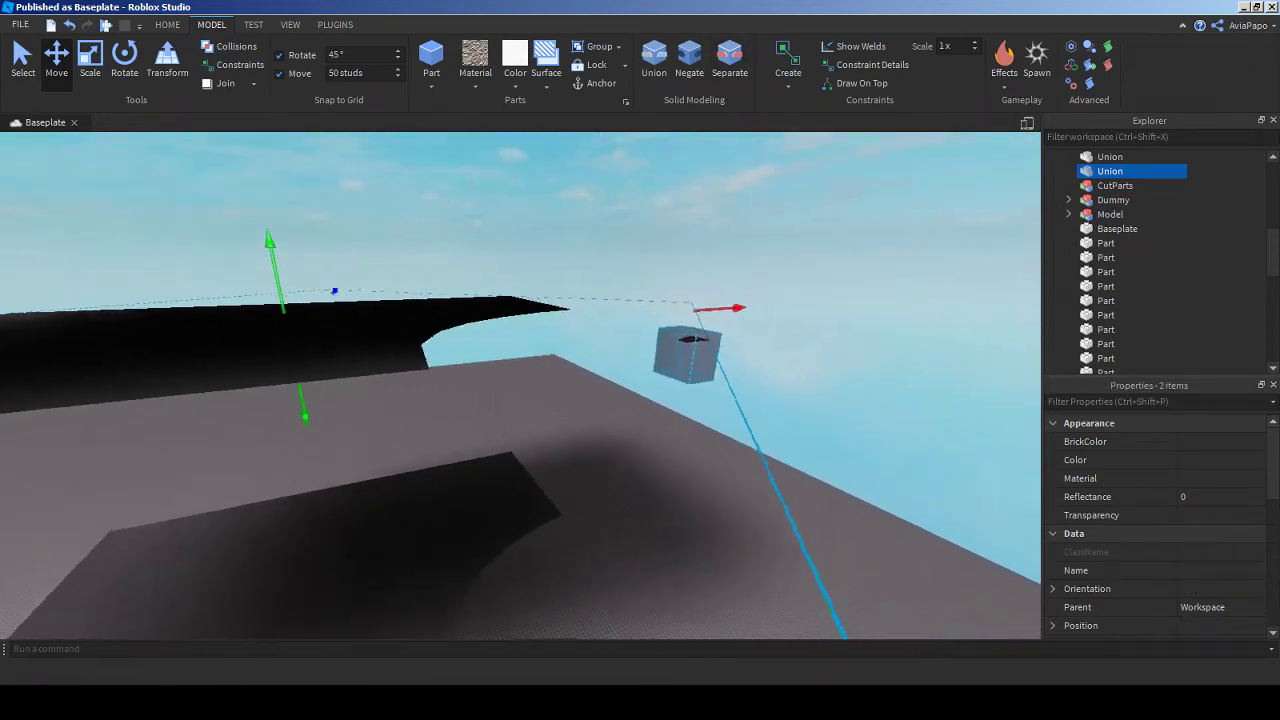
{"action": "left_click", "coordinate": [729, 62]}
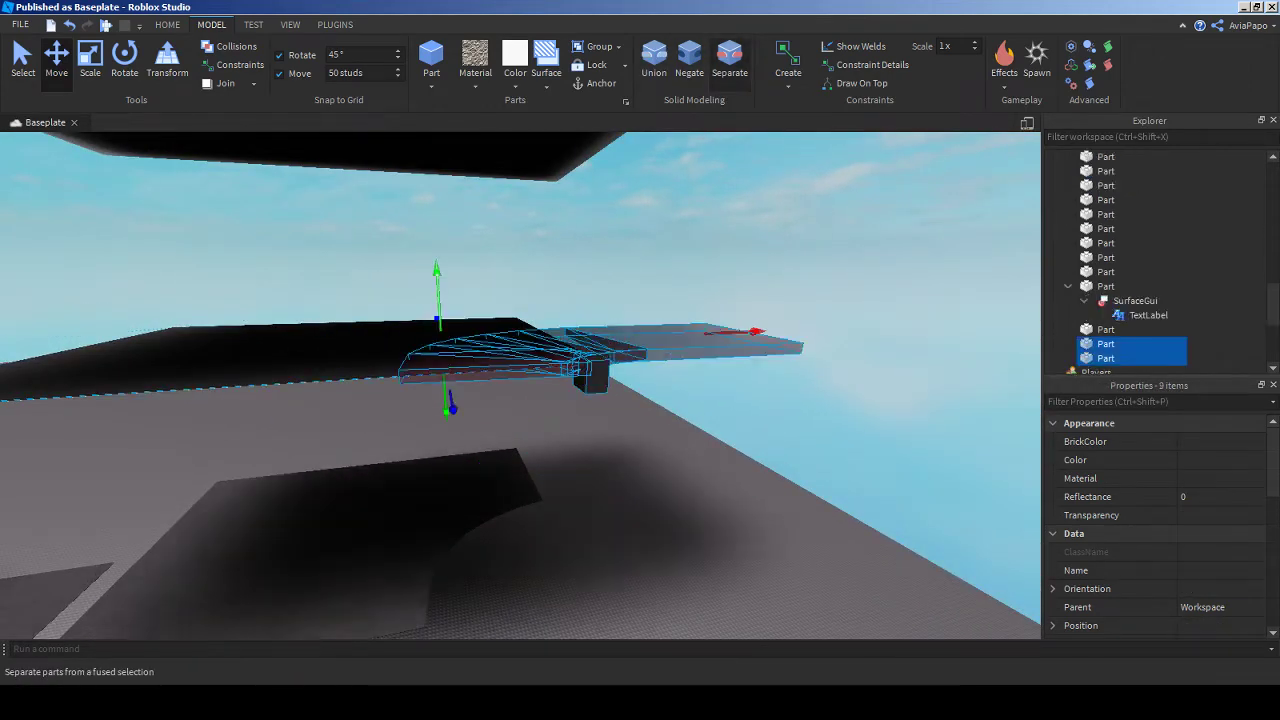
{"action": "left_click", "coordinate": [101, 482]}
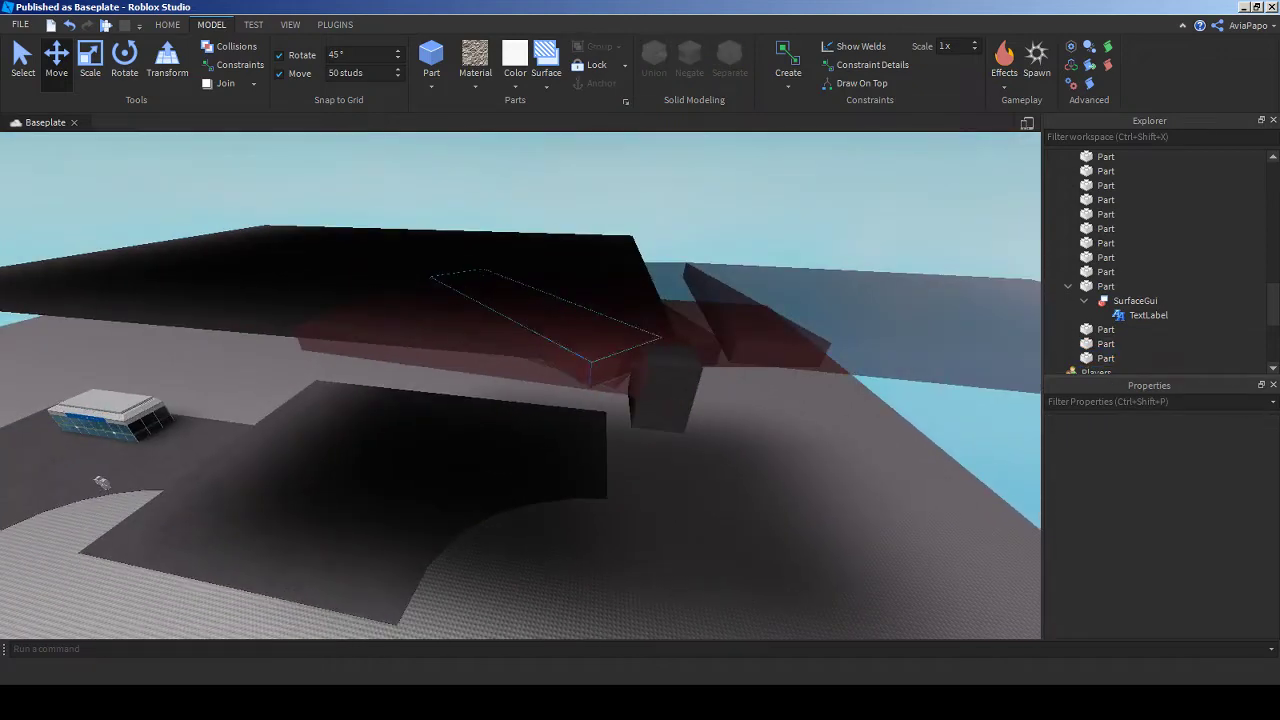
- Delete all the negative cutting parts separated from the lifted slab, keeping its plain concrete part
{"action": "left_click", "coordinate": [540, 315]}
{"action": "key", "text": "f"}
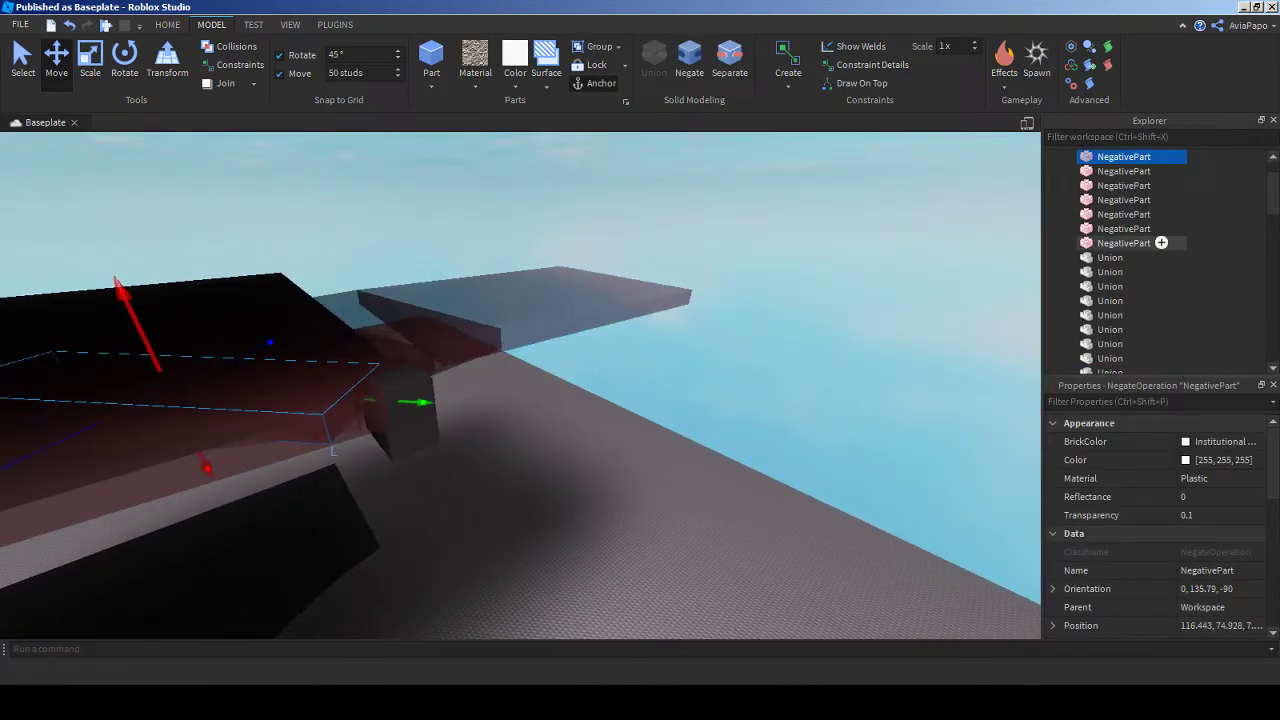
{"action": "left_click", "coordinate": [1161, 243], "text": "shift"}
{"action": "key", "text": "Delete"}
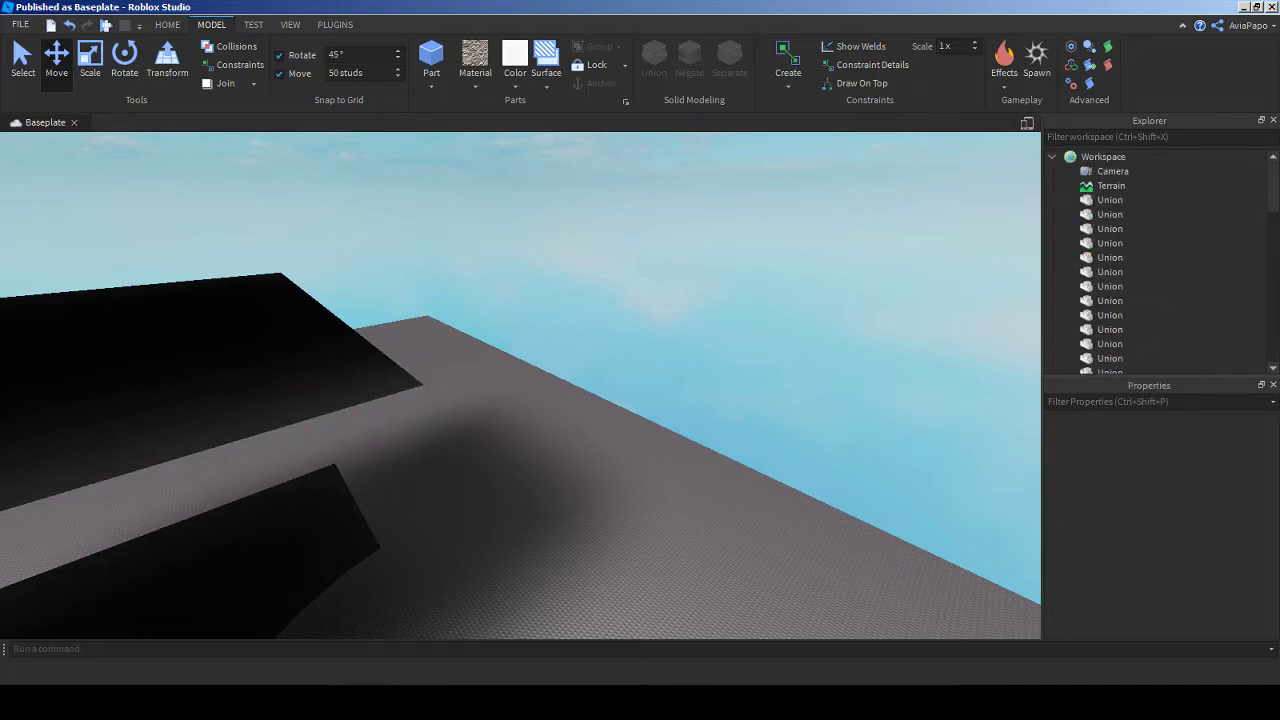
- Lower the plain concrete slab 50 studs onto the curved slab copy beneath it
{"action": "scroll", "coordinate": [174, 413], "scroll_direction": "down", "scroll_amount": 5}
{"action": "left_click", "coordinate": [400, 230]}
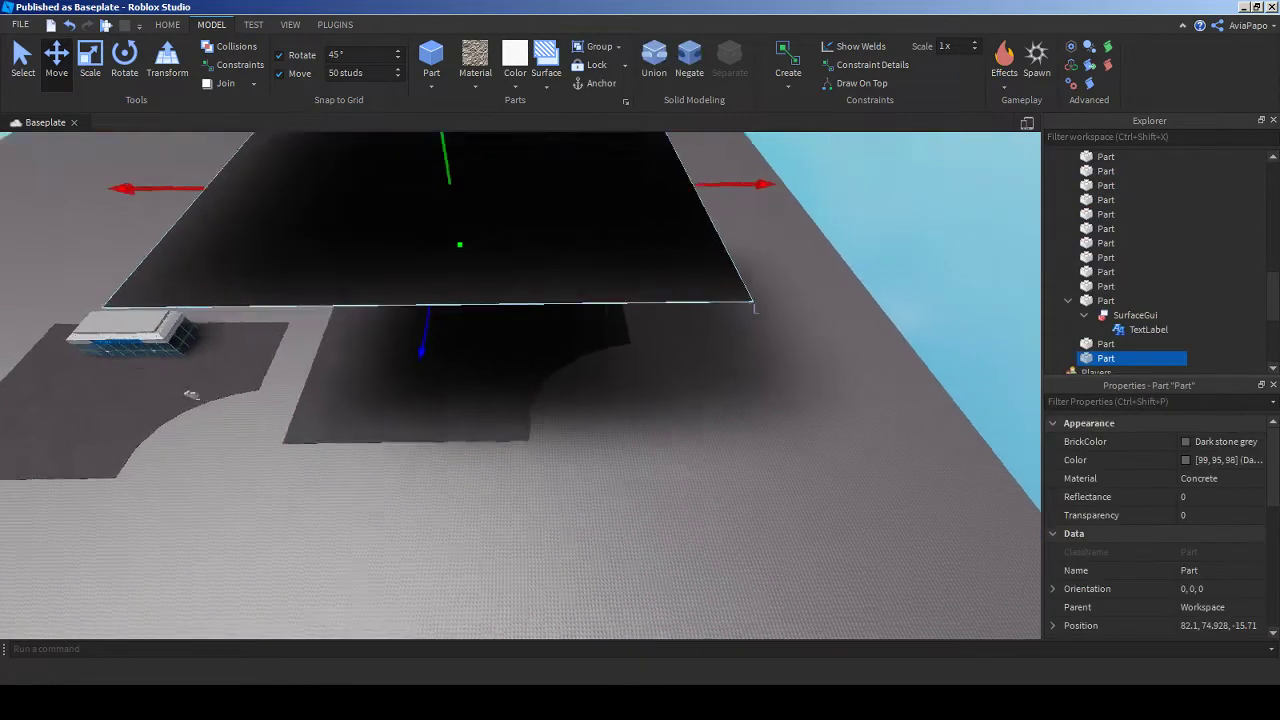
{"action": "scroll", "coordinate": [400, 230], "scroll_direction": "up", "scroll_amount": 2}
{"action": "right_click_drag", "start_coordinate": [520, 300], "coordinate": [520, 400]}
{"action": "scroll", "coordinate": [520, 385], "scroll_direction": "down", "scroll_amount": 3}
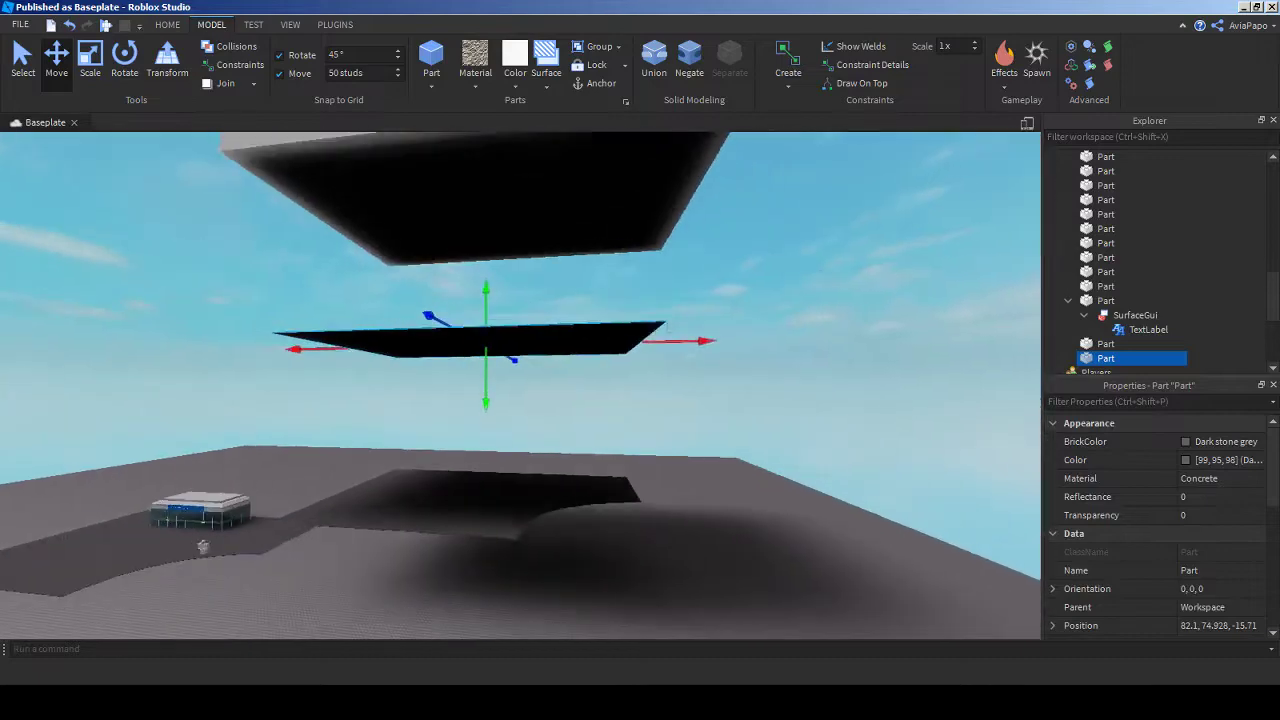
{"action": "left_click_drag", "start_coordinate": [487, 395], "coordinate": [487, 545]}
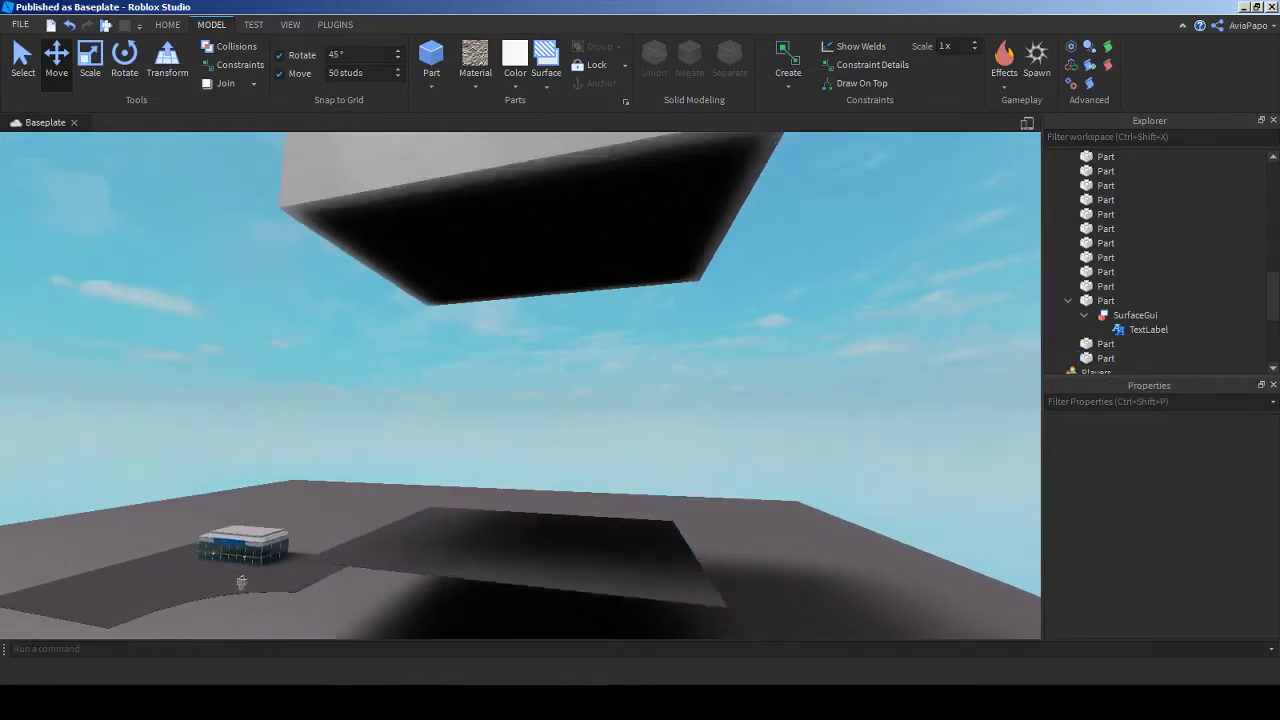
- Lower the large white block over the slabs to a height of about 30.1 studs
{"action": "scroll", "coordinate": [520, 385], "scroll_direction": "down", "scroll_amount": 3}
{"action": "left_click", "coordinate": [550, 250]}
{"action": "left_click_drag", "start_coordinate": [546, 345], "coordinate": [549, 608]}
{"action": "scroll", "coordinate": [549, 608], "scroll_direction": "up", "scroll_amount": 5}
{"action": "scroll", "coordinate": [1125, 286], "scroll_direction": "up", "scroll_amount": 5}
{"action": "scroll", "coordinate": [1128, 280], "scroll_direction": "up", "scroll_amount": 3}
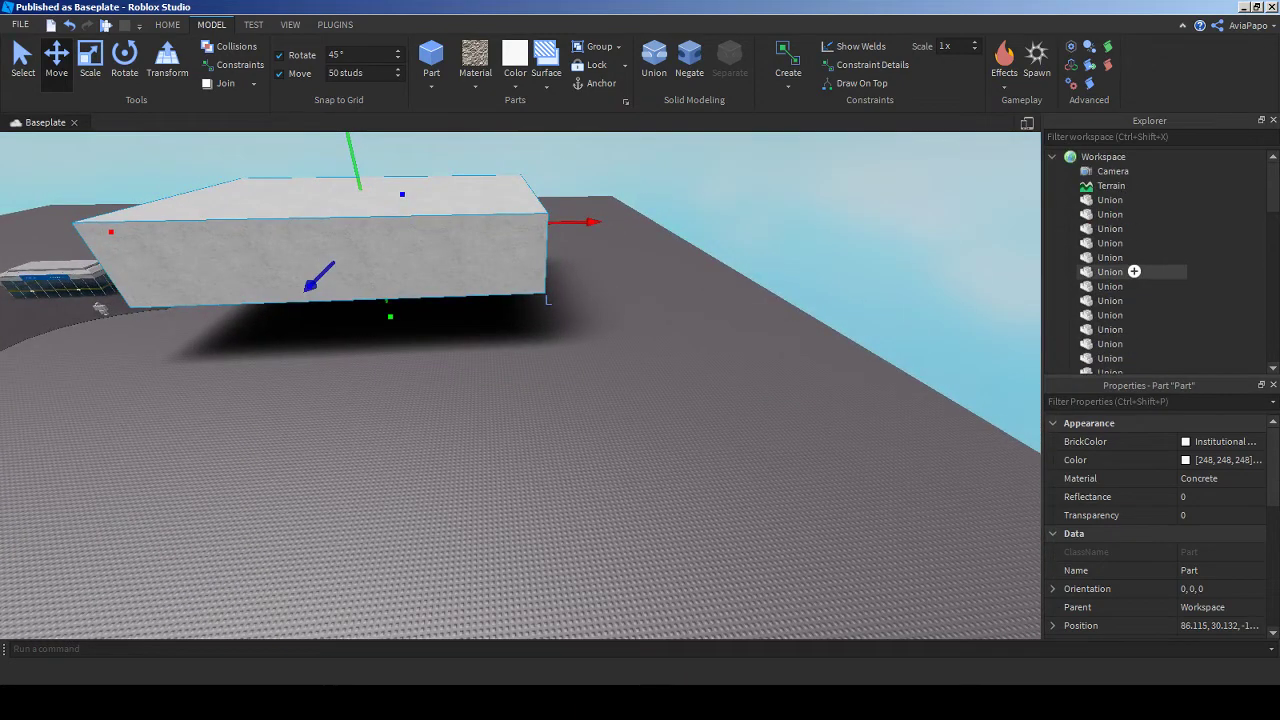
- Negate the curved slab union and union it with the white block to cut the slab's shape out of the block
{"action": "left_click", "coordinate": [1134, 199]}
{"action": "key", "text": "f"}
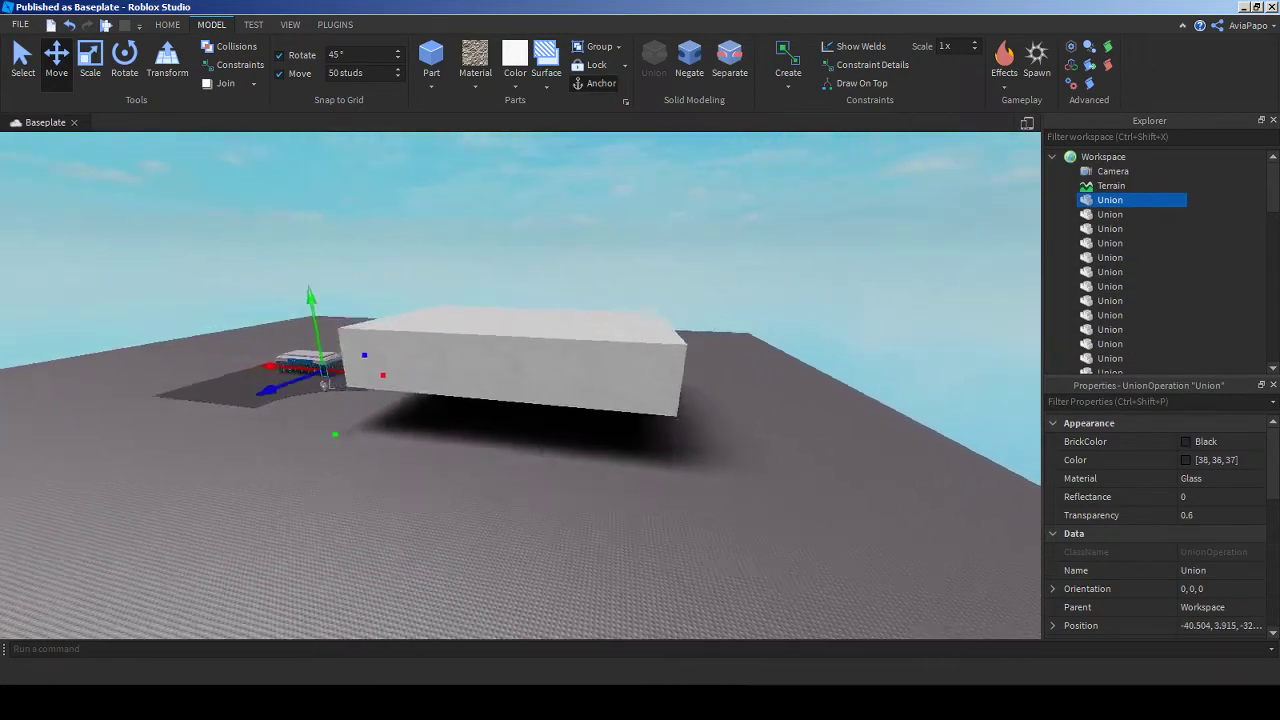
{"action": "scroll", "coordinate": [1125, 271], "scroll_direction": "down", "scroll_amount": 5}
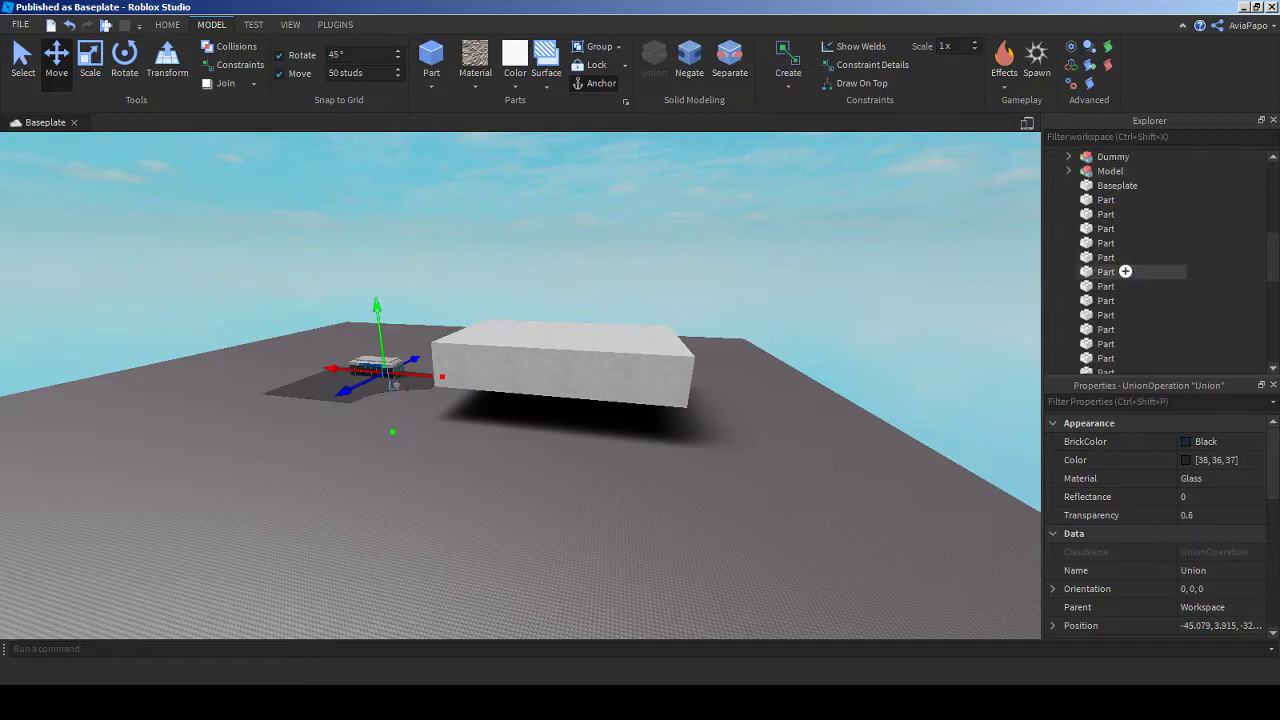
{"action": "scroll", "coordinate": [1134, 315], "scroll_direction": "up", "scroll_amount": 4}
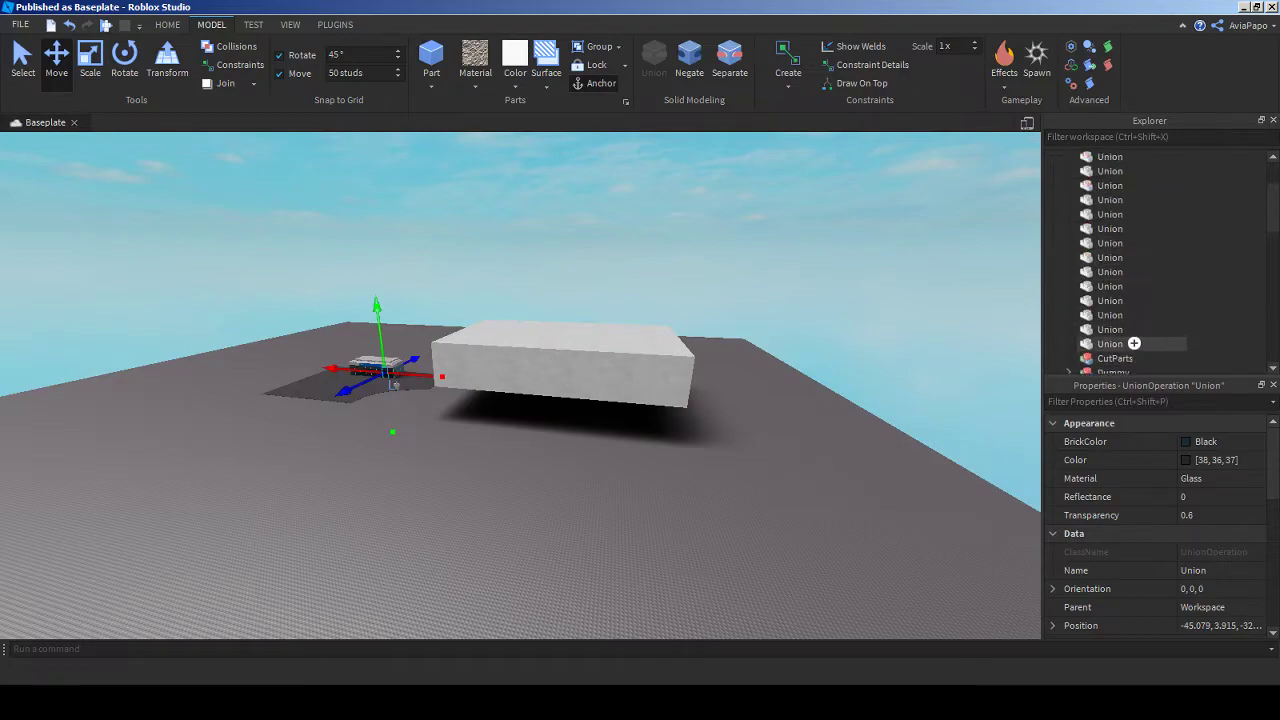
{"action": "scroll", "coordinate": [980, 397], "scroll_direction": "up", "scroll_amount": 10}
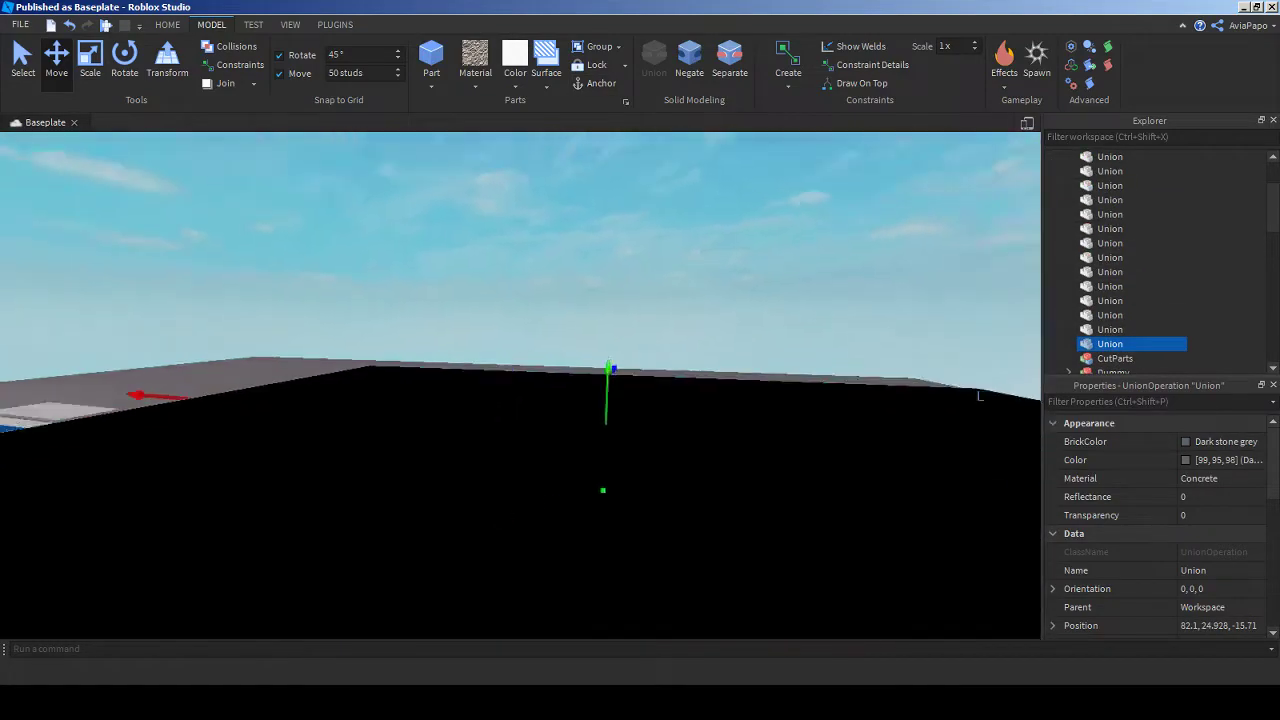
{"action": "scroll", "coordinate": [980, 397], "scroll_direction": "down", "scroll_amount": 5}
{"action": "right_click_drag", "start_coordinate": [980, 397], "coordinate": [829, 380]}
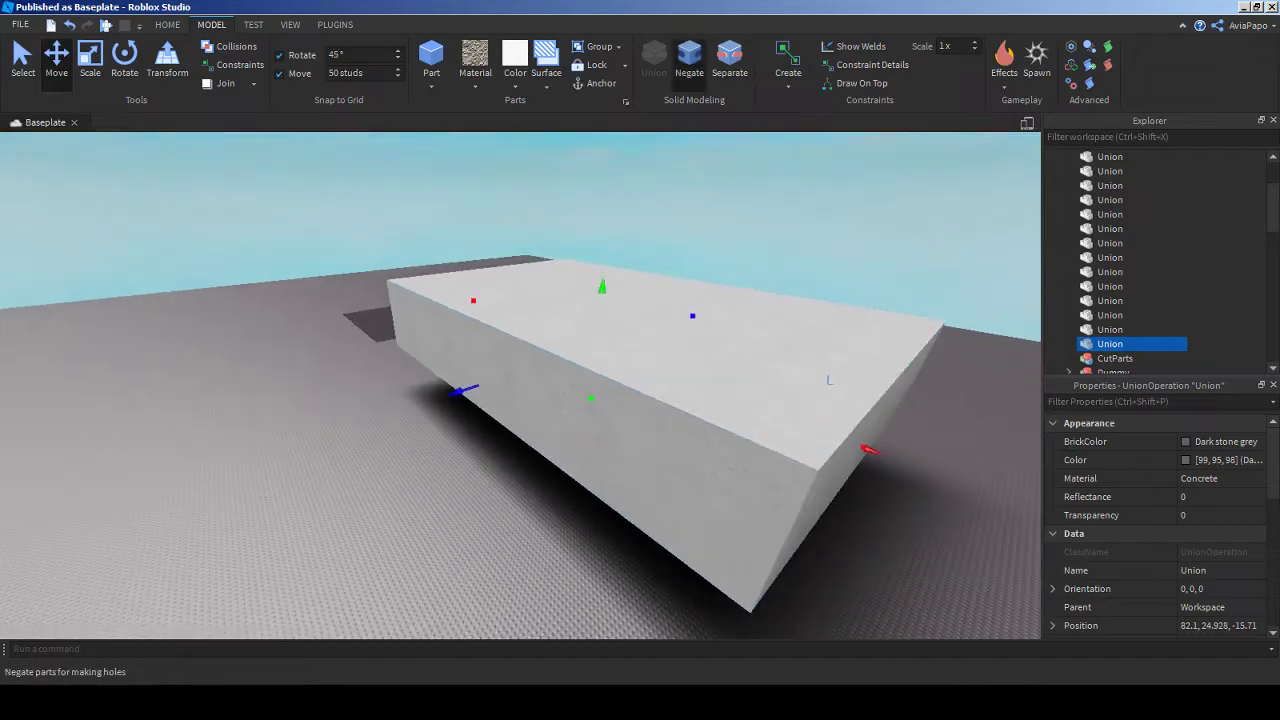
{"action": "left_click", "coordinate": [1106, 358]}
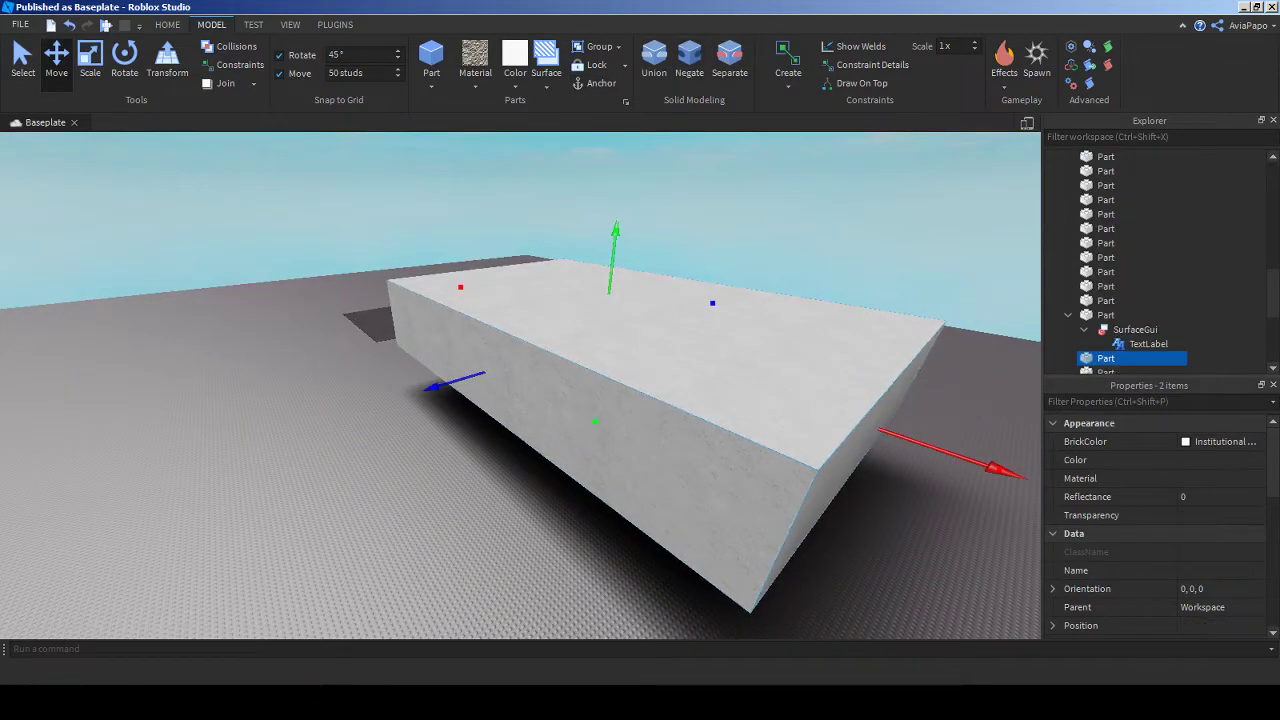
{"action": "left_click", "coordinate": [654, 60]}
{"action": "scroll", "coordinate": [520, 385], "scroll_direction": "up", "scroll_amount": 10}
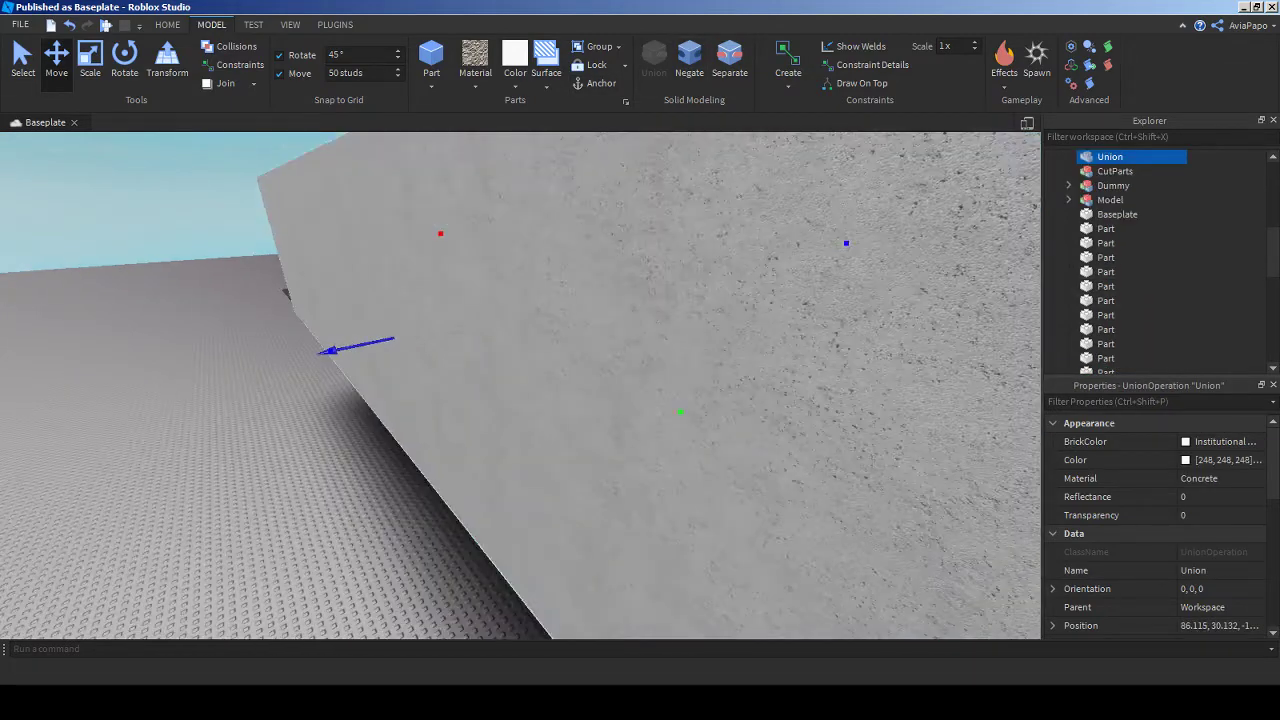
{"action": "scroll", "coordinate": [520, 385], "scroll_direction": "up", "scroll_amount": 5}
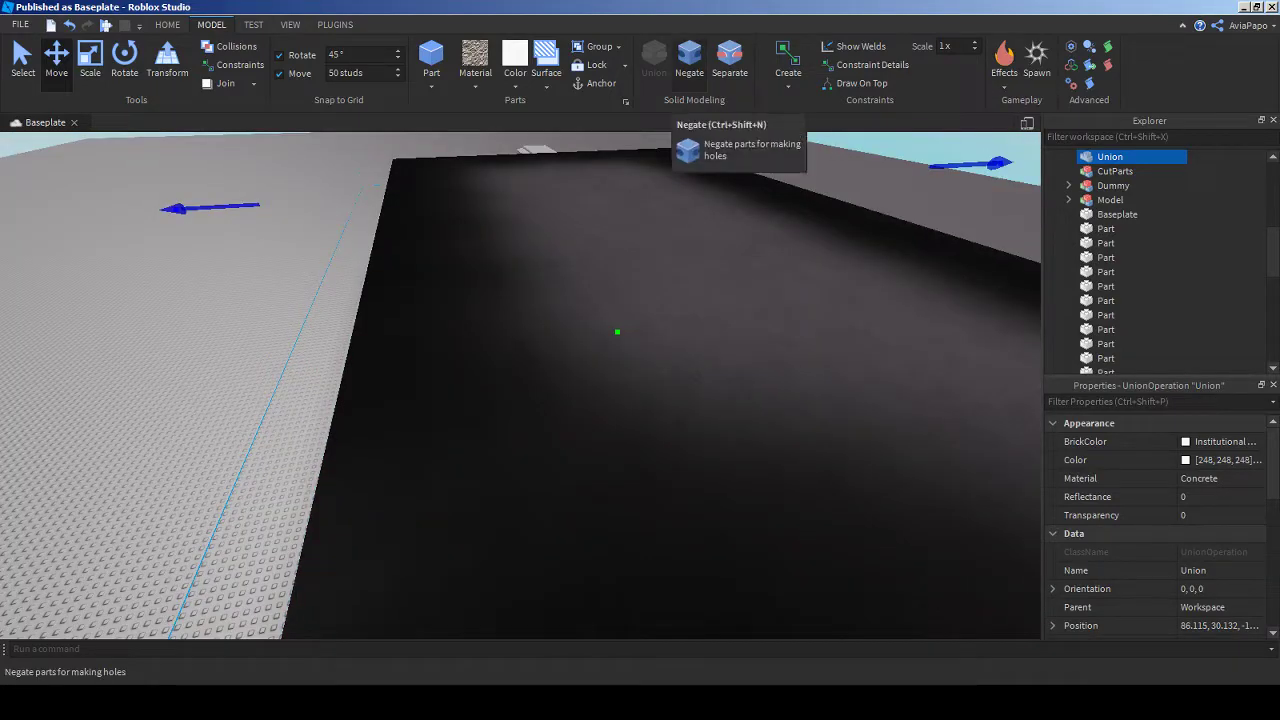
- Try to carve the plain slab by negating the cut white block and unioning it with the slab
{"action": "left_click", "coordinate": [689, 60]}
{"action": "left_click", "coordinate": [730, 60]}
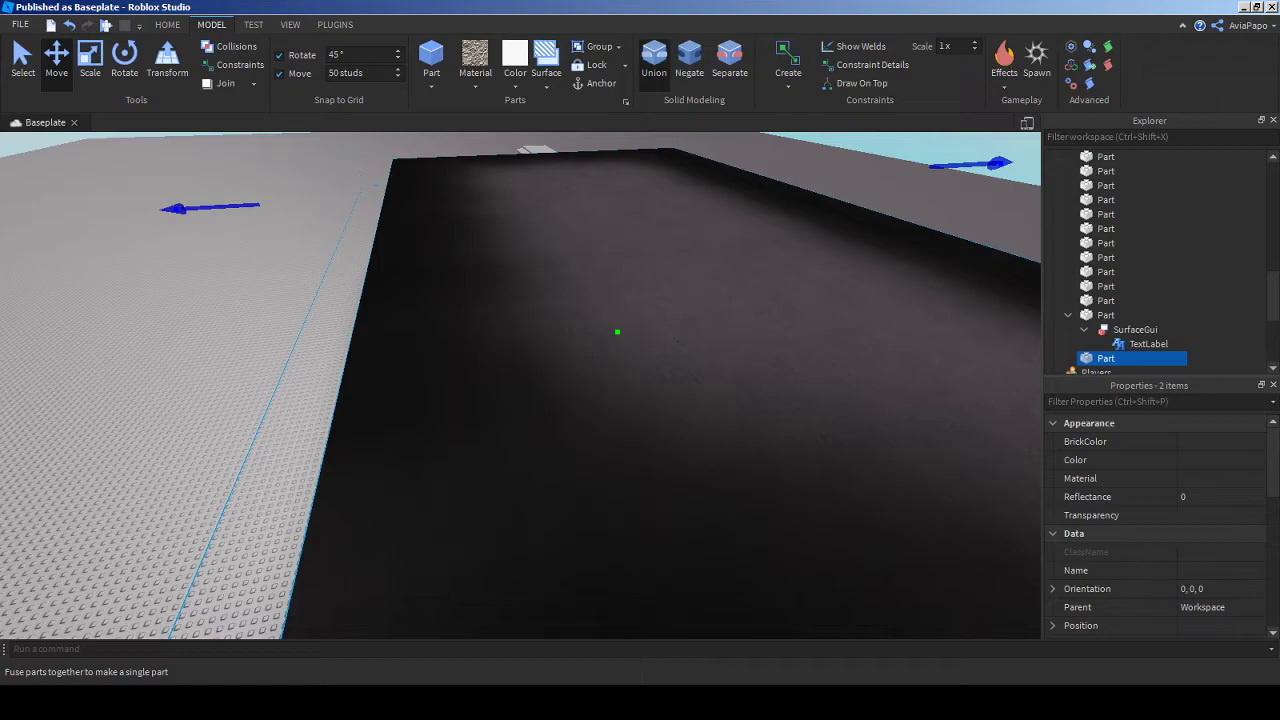
{"action": "key", "text": "ctrl+shift+g"}
{"action": "scroll", "coordinate": [520, 385], "scroll_direction": "down", "scroll_amount": 5}
{"action": "scroll", "coordinate": [520, 385], "scroll_direction": "up", "scroll_amount": 8}
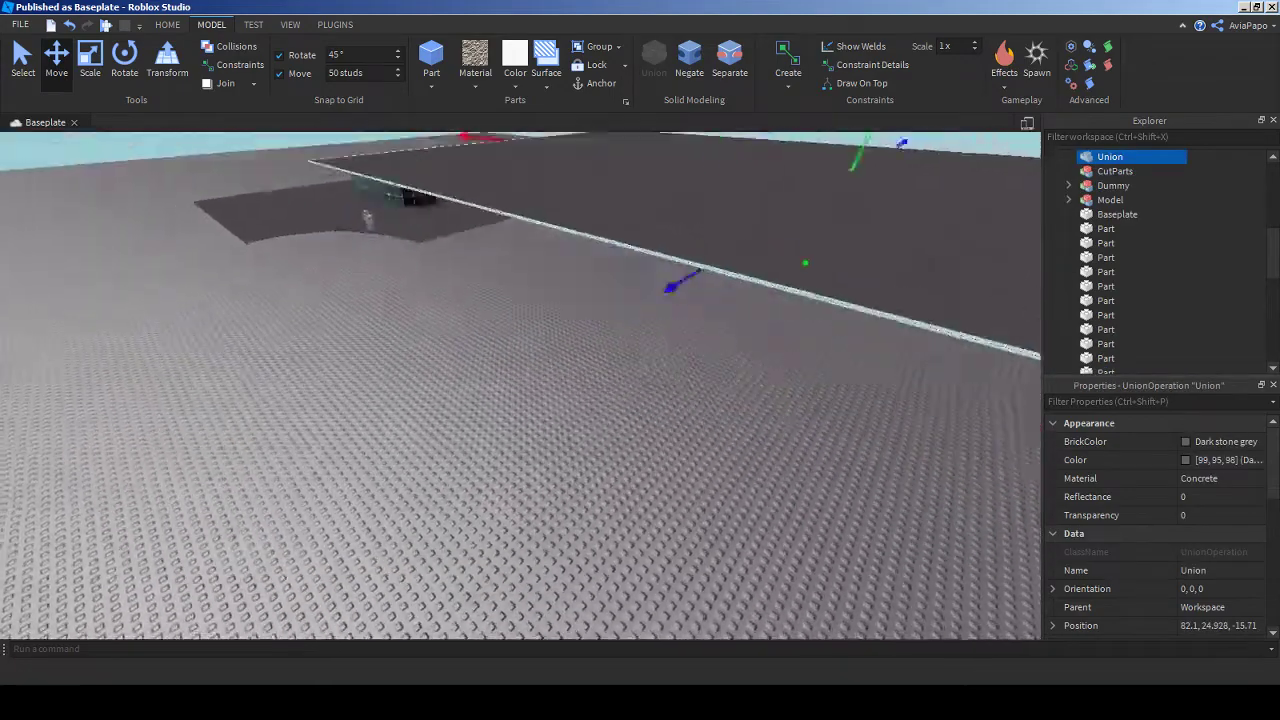
{"action": "scroll", "coordinate": [520, 385], "scroll_direction": "down", "scroll_amount": 5}
{"action": "scroll", "coordinate": [520, 385], "scroll_direction": "up", "scroll_amount": 6}
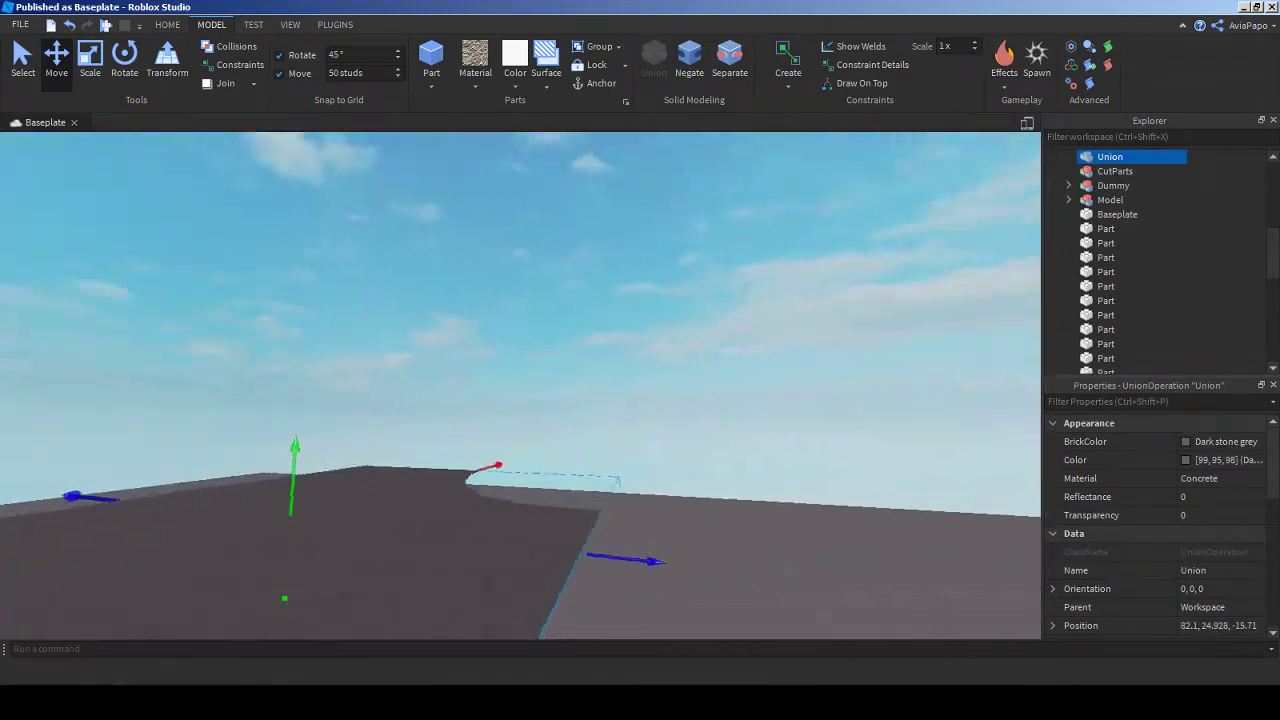
{"action": "right_click_drag", "start_coordinate": [794, 330], "coordinate": [794, 287]}
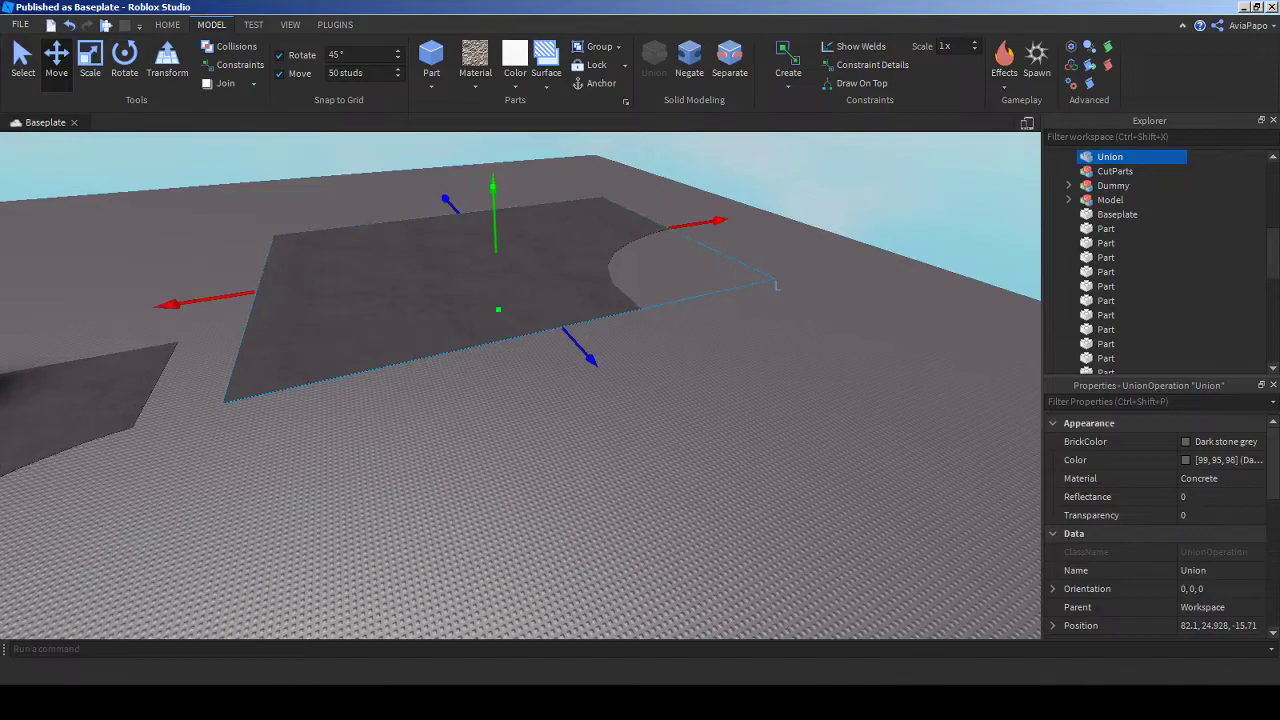
{"action": "scroll", "coordinate": [520, 385], "scroll_direction": "up", "scroll_amount": 6}
{"action": "scroll", "coordinate": [520, 385], "scroll_direction": "down", "scroll_amount": 3}
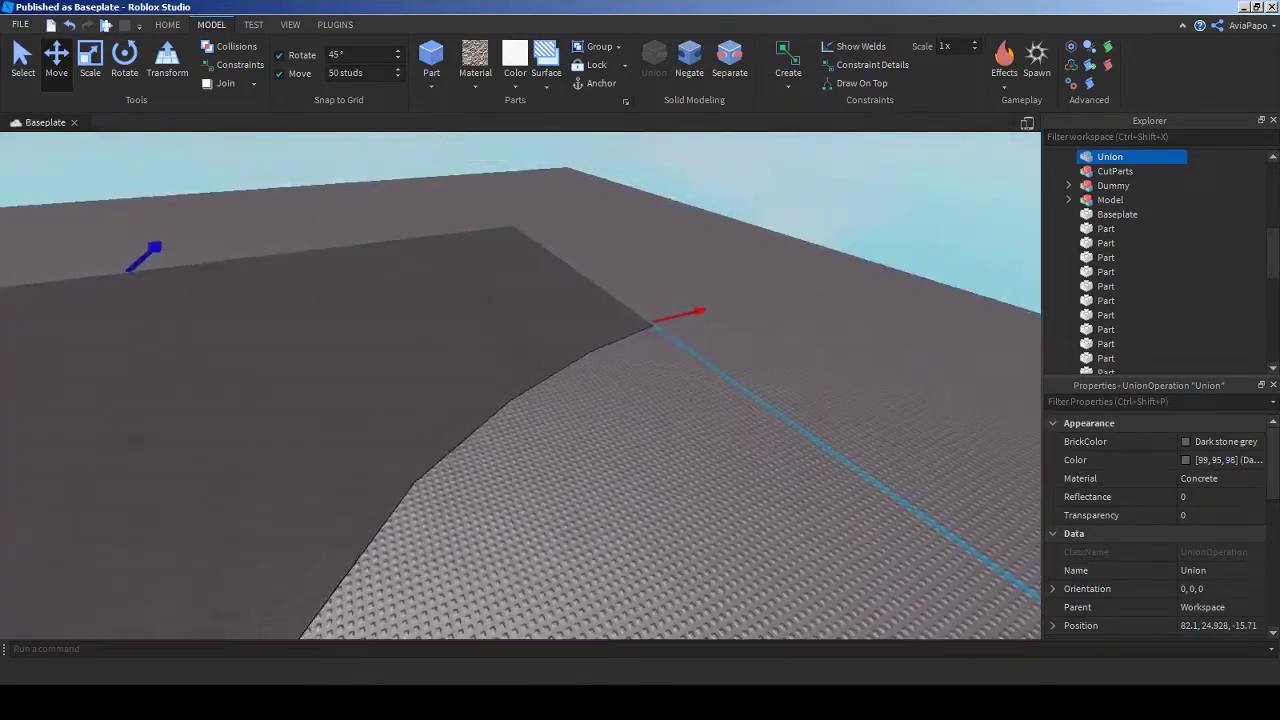
{"action": "scroll", "coordinate": [520, 385], "scroll_direction": "up", "scroll_amount": 3}
- Split the carved slab back into the plain slab and the negated white block
{"action": "key", "text": "ctrl+shift+u"}
{"action": "scroll", "coordinate": [520, 385], "scroll_direction": "down", "scroll_amount": 5}
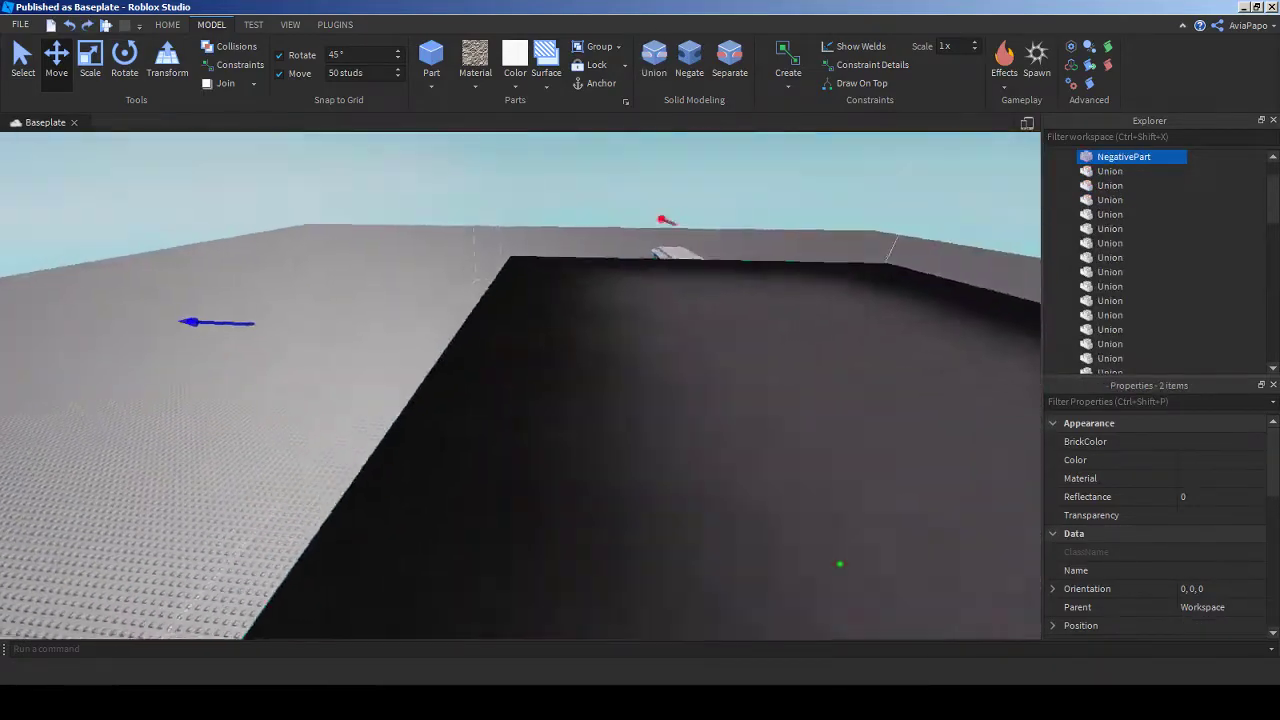
{"action": "right_click_drag", "start_coordinate": [794, 330], "coordinate": [600, 330]}
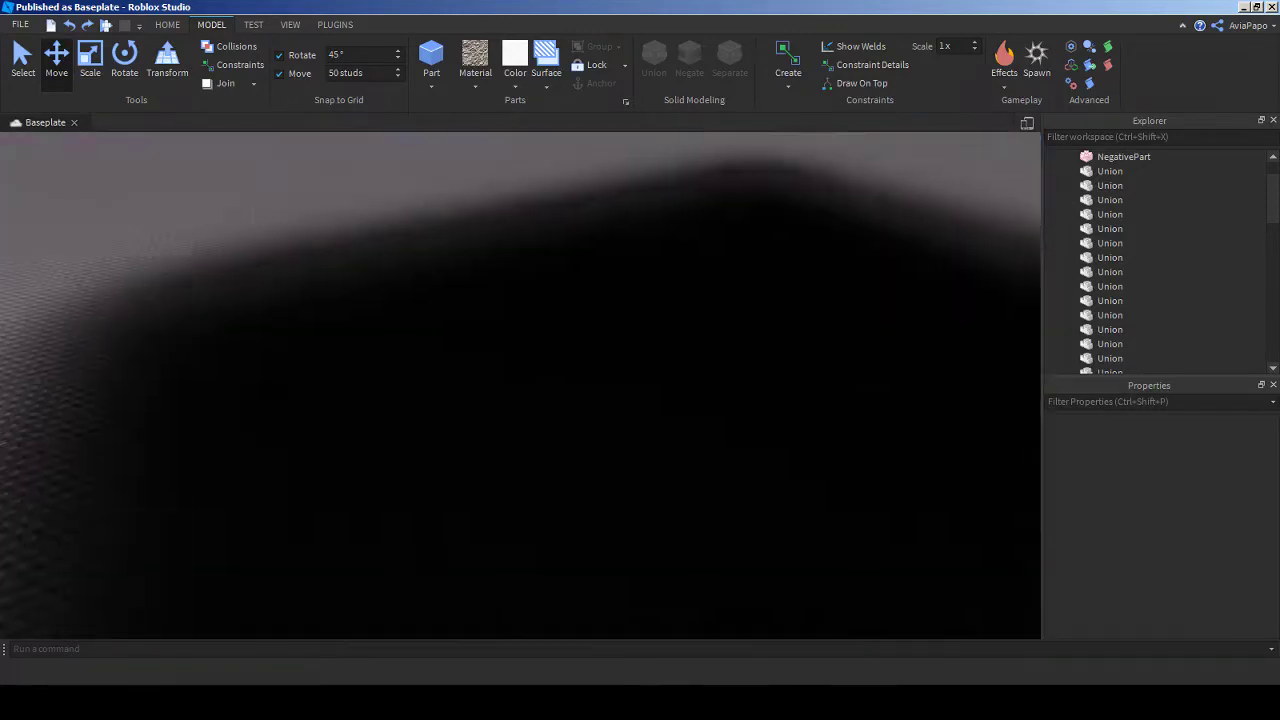
- Lift the white union 50 studs and separate it into the white block and the negated slab
{"action": "right_click_drag", "start_coordinate": [600, 330], "coordinate": [600, 280]}
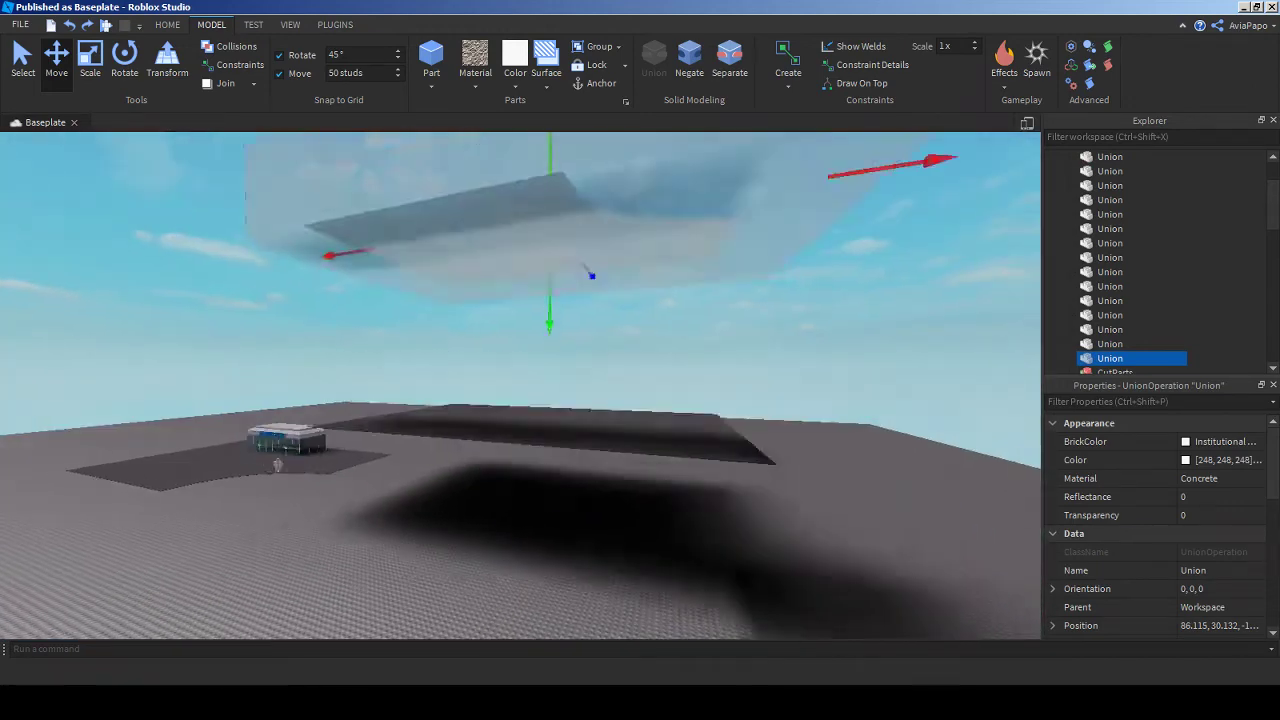
{"action": "scroll", "coordinate": [545, 300], "scroll_direction": "up", "scroll_amount": 3}
{"action": "right_click_drag", "start_coordinate": [520, 385], "coordinate": [520, 340]}
{"action": "key", "text": "s"}
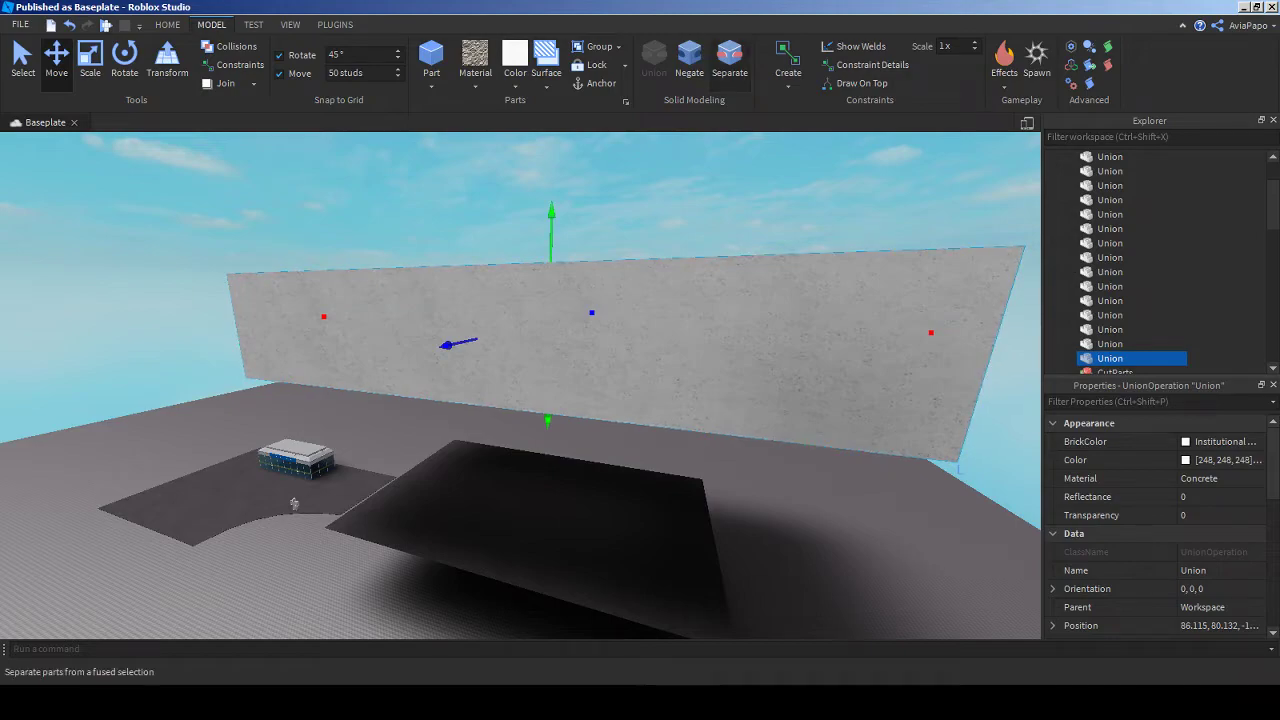
{"action": "left_click", "coordinate": [729, 60]}
{"action": "key", "text": "w"}
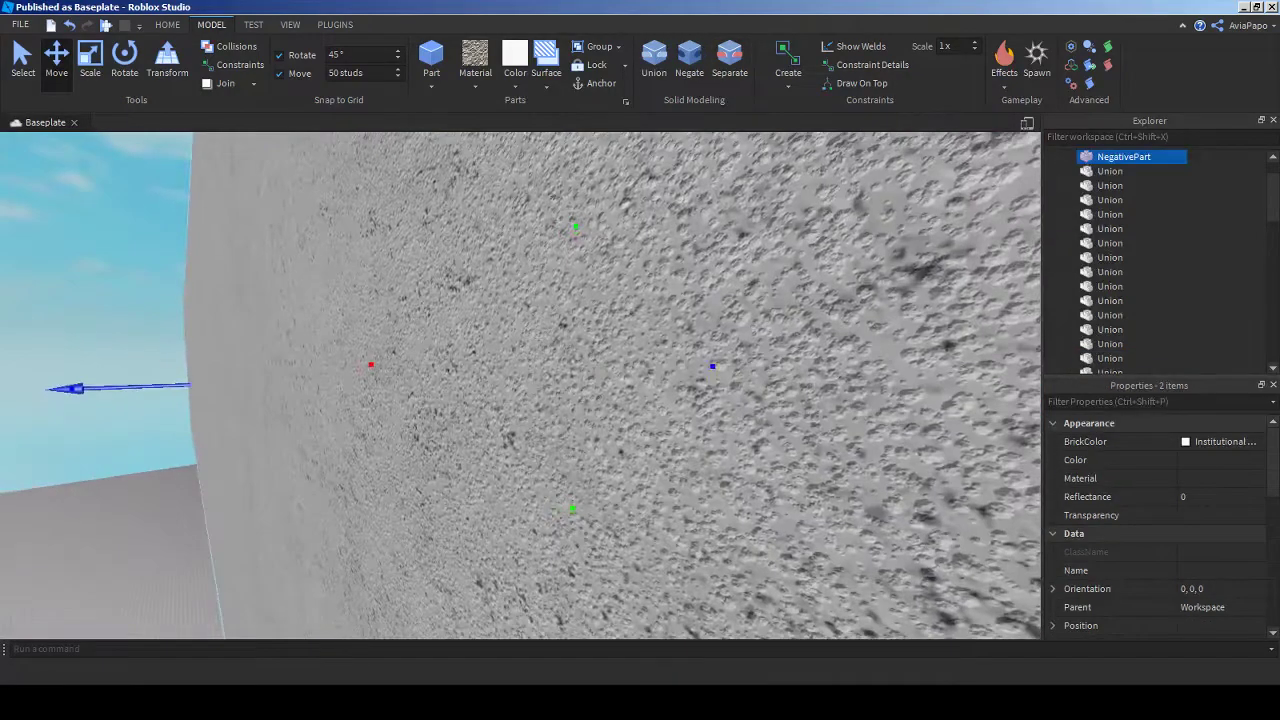
- Turn the negated slab back into a solid union and separate it into its concrete slab and negative cutting parts
{"action": "key", "text": "s"}
{"action": "key", "text": "e"}
{"action": "key", "text": "w"}
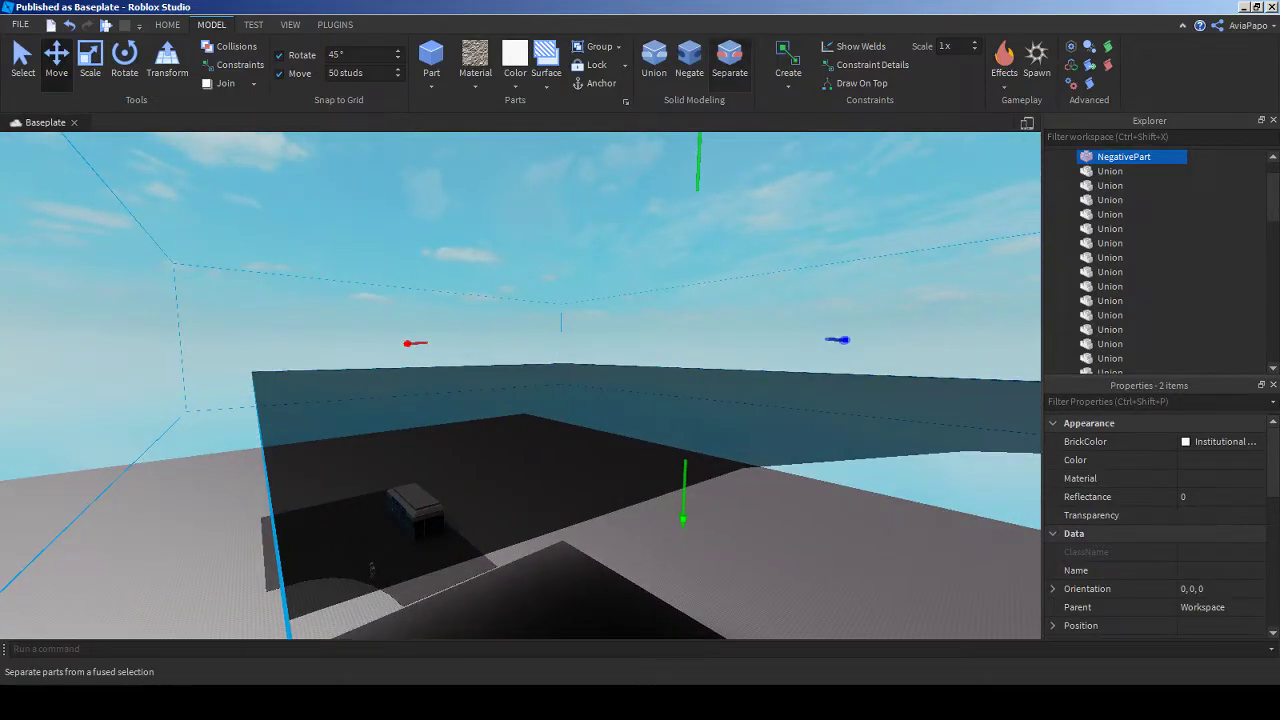
{"action": "key", "text": "w"}
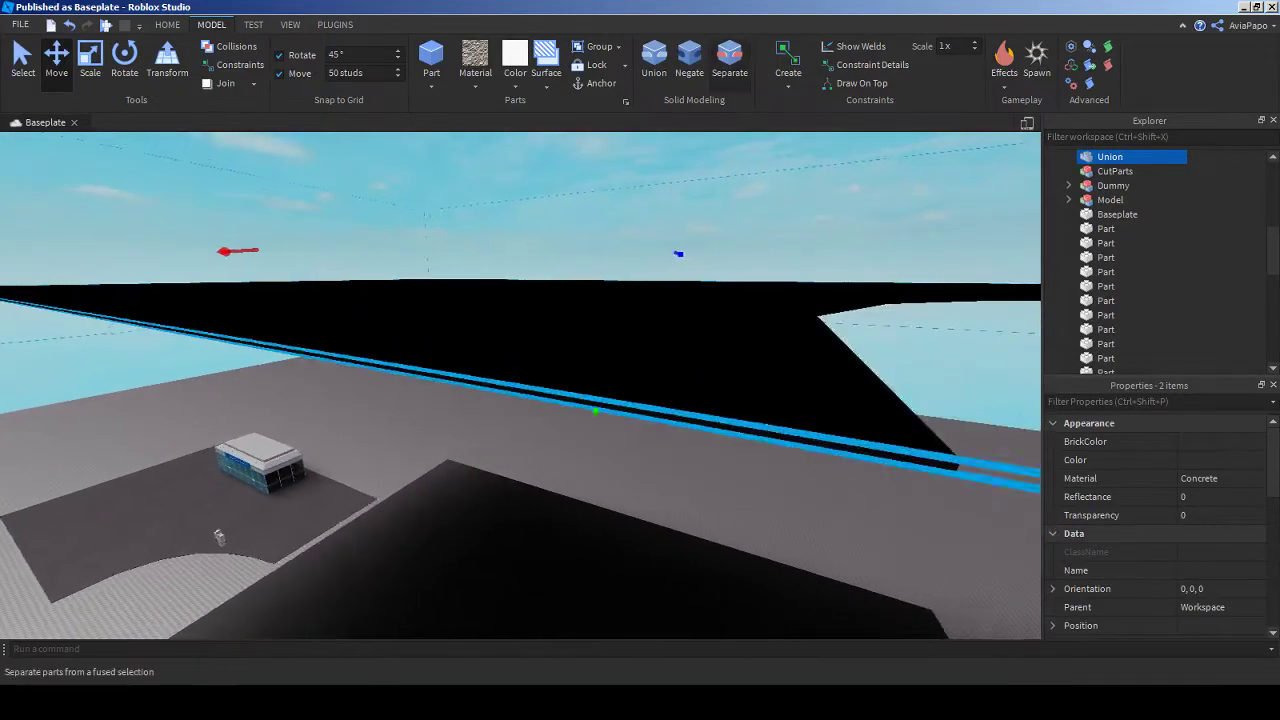
{"action": "key", "text": "s"}
{"action": "right_click_drag", "start_coordinate": [233, 530], "coordinate": [420, 540]}
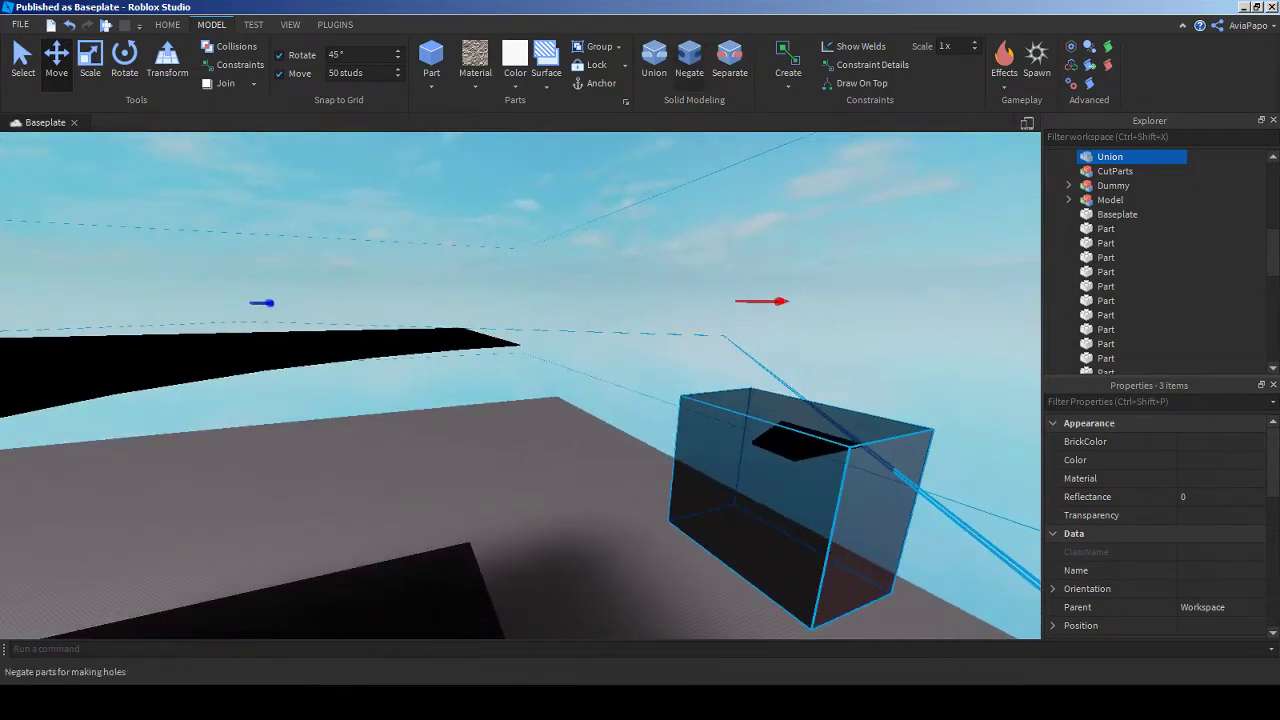
{"action": "left_click", "coordinate": [729, 60]}
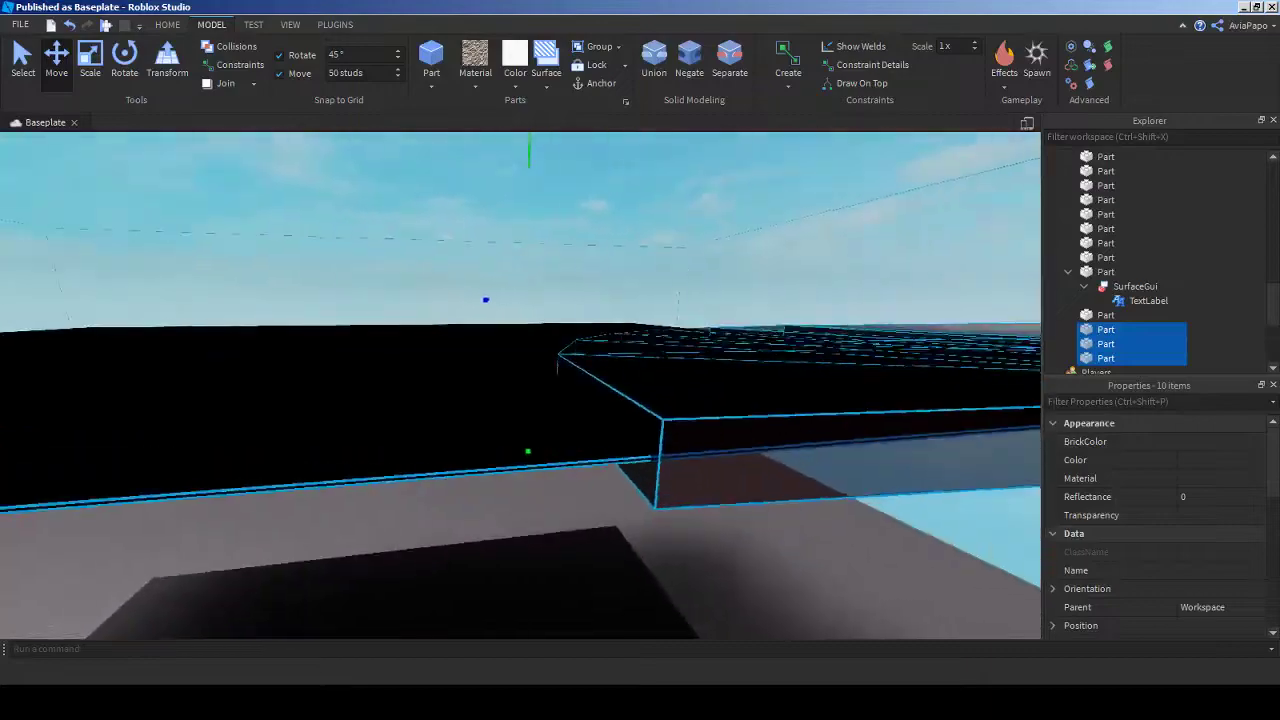
{"action": "right_click_drag", "start_coordinate": [520, 385], "coordinate": [600, 330]}
{"action": "scroll", "coordinate": [1126, 269], "scroll_direction": "up", "scroll_amount": 5}
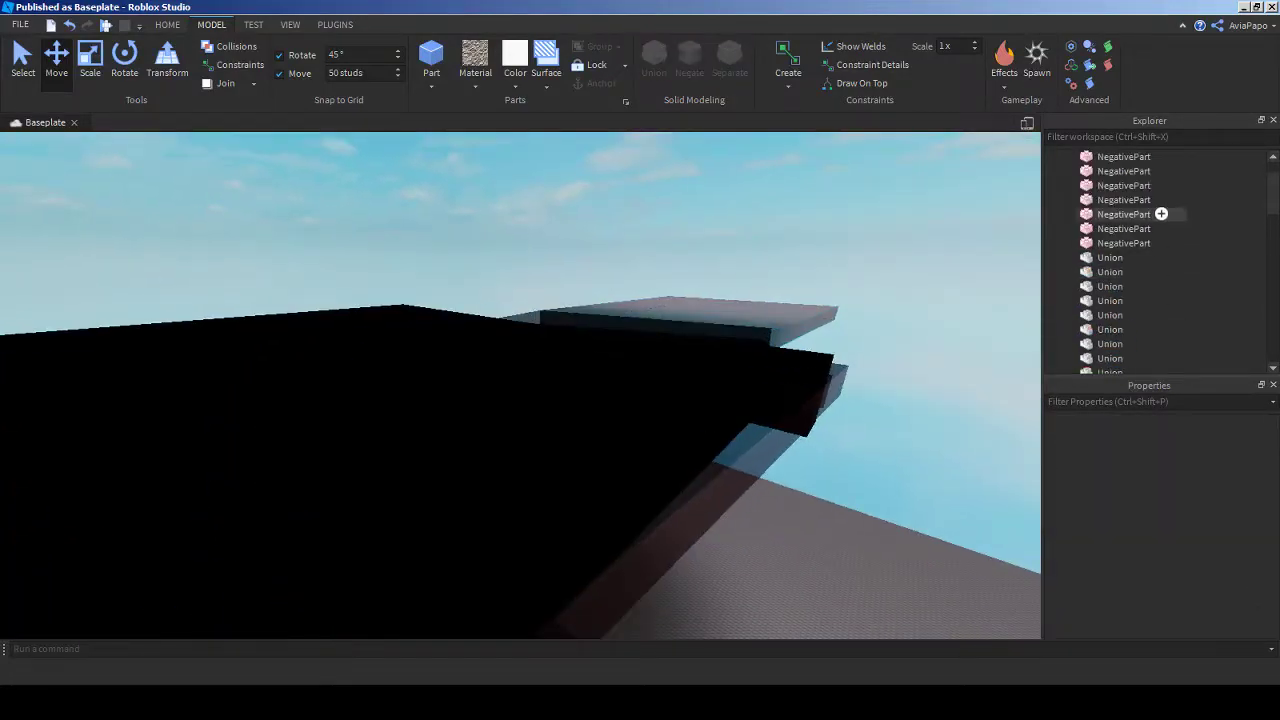
- Group the seven negative cutting parts into one model
{"action": "left_click", "coordinate": [1161, 199]}
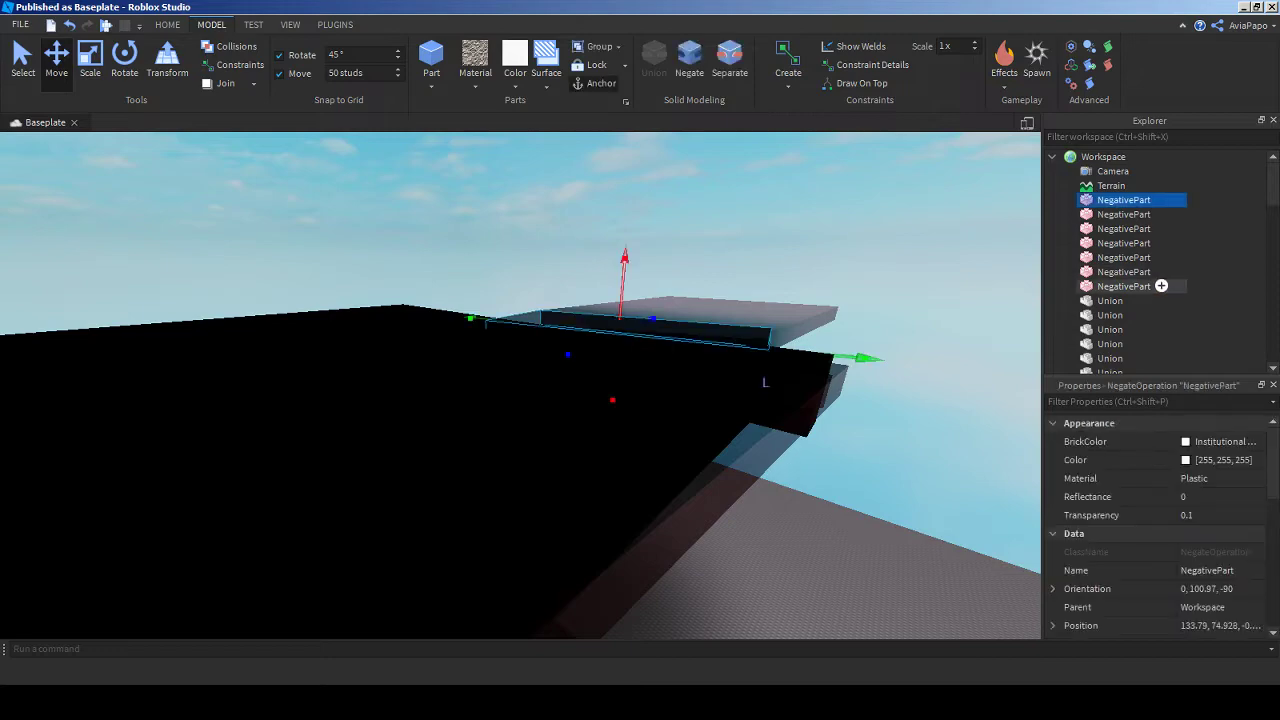
{"action": "left_click", "coordinate": [1086, 286], "text": "shift"}
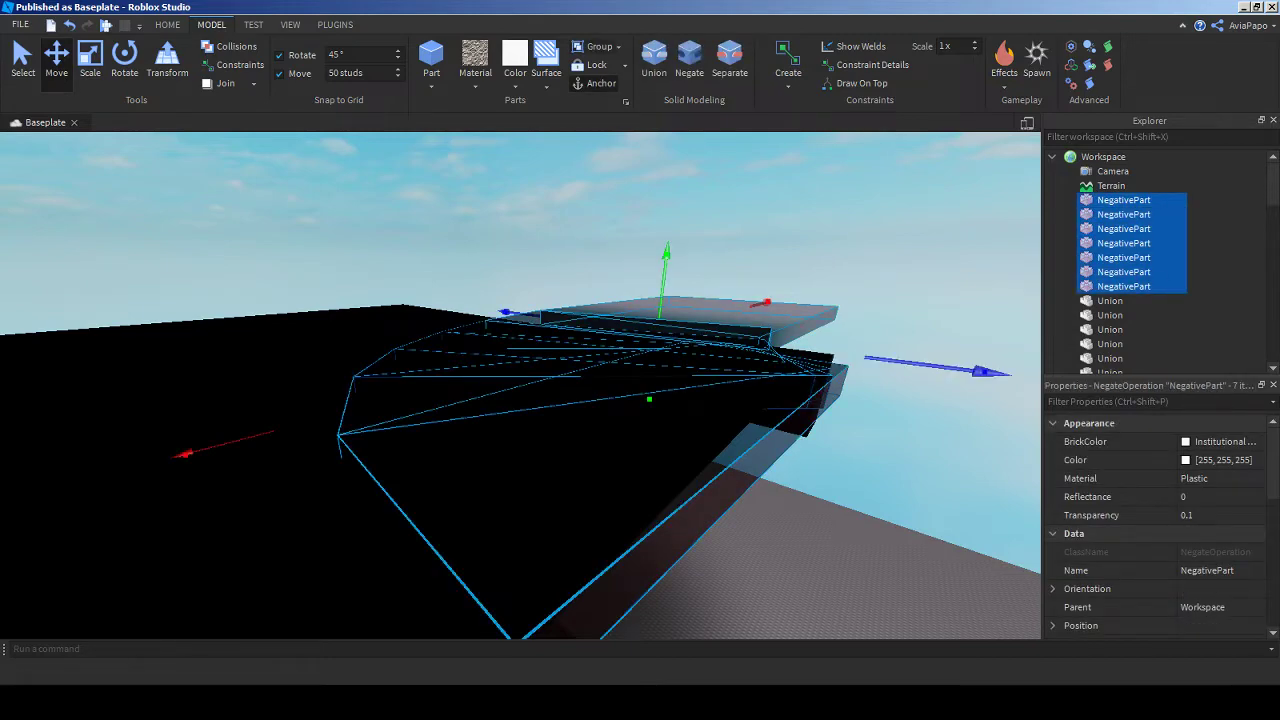
{"action": "key", "text": "ctrl+g"}
{"action": "key", "text": "f"}
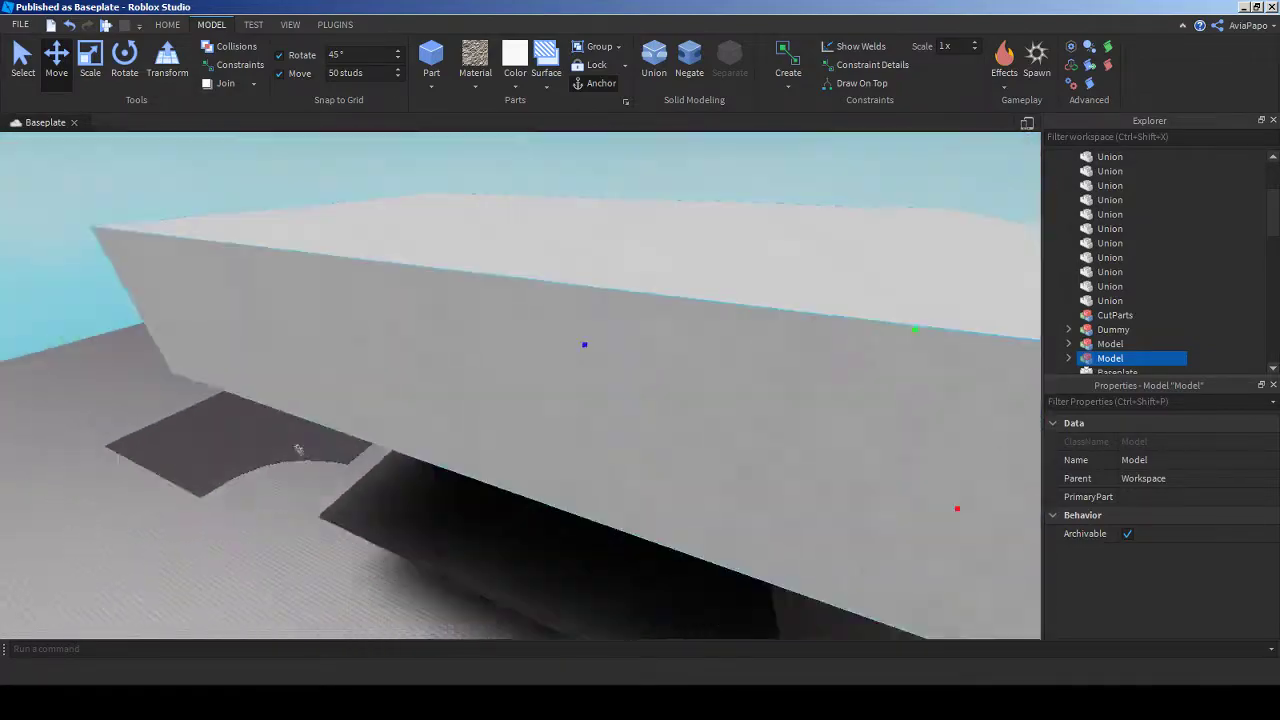
- Raise the white block to a height of about 380 studs and select the model of negative cutting parts
{"action": "left_click", "coordinate": [323, 443]}
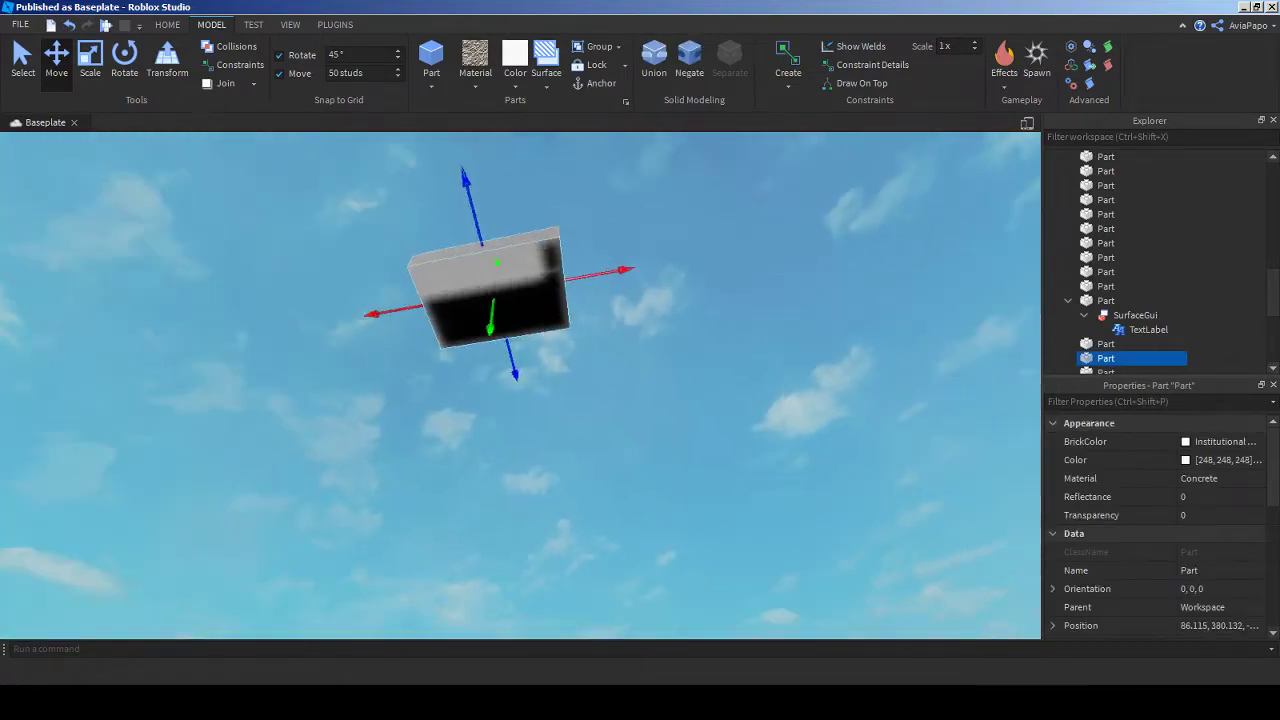
{"action": "left_click", "coordinate": [279, 598]}
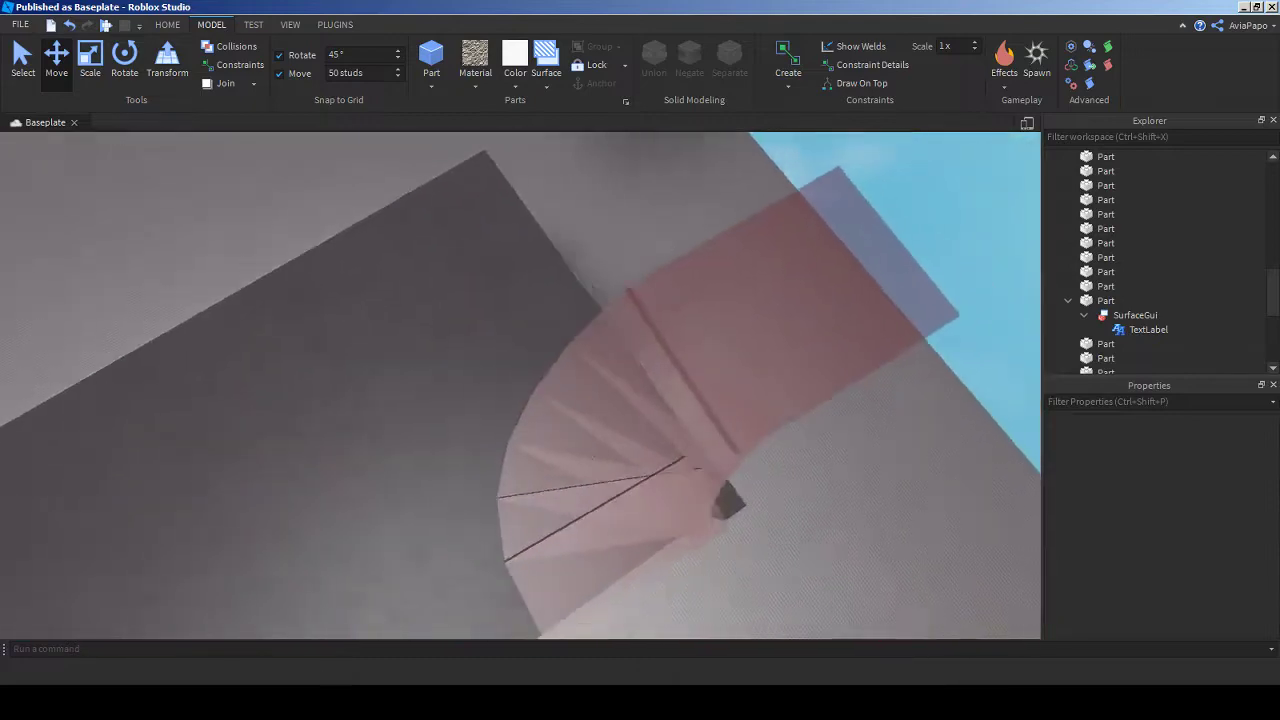
{"action": "left_click", "coordinate": [500, 450]}
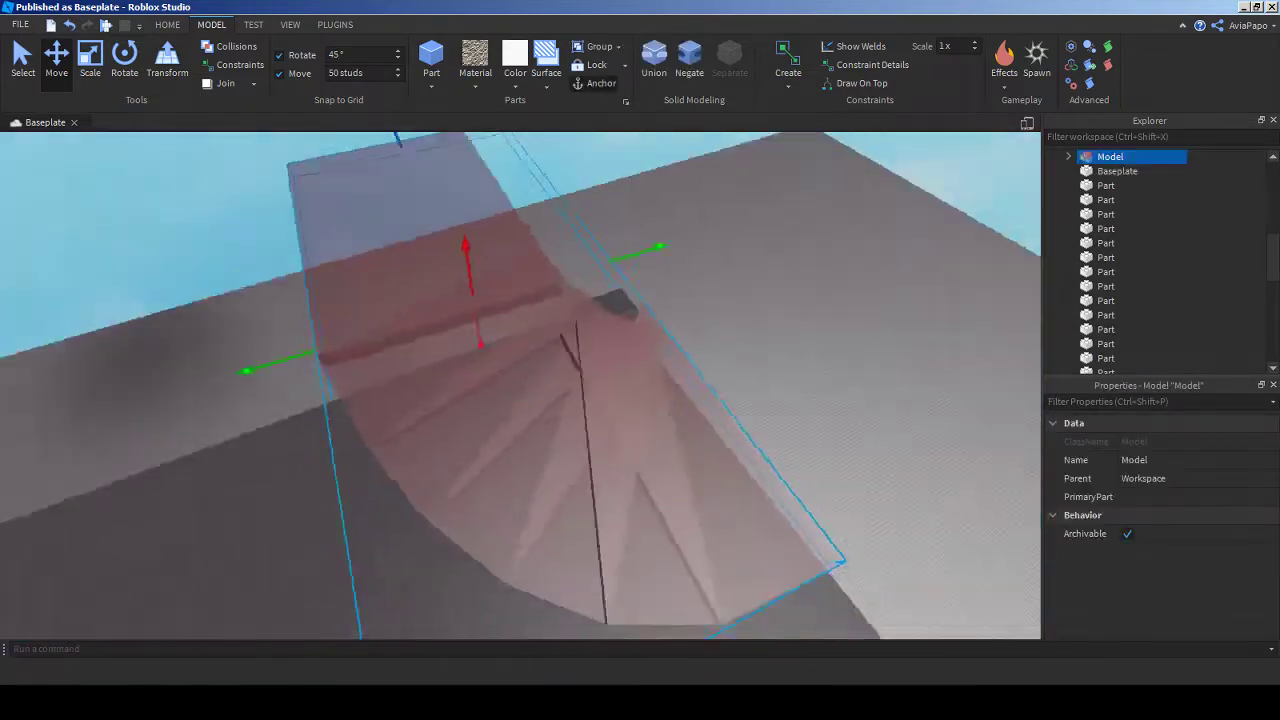
- Stretch the dark concrete slab vertically, both upward and downward, into a tall block
{"action": "key", "text": "Escape"}
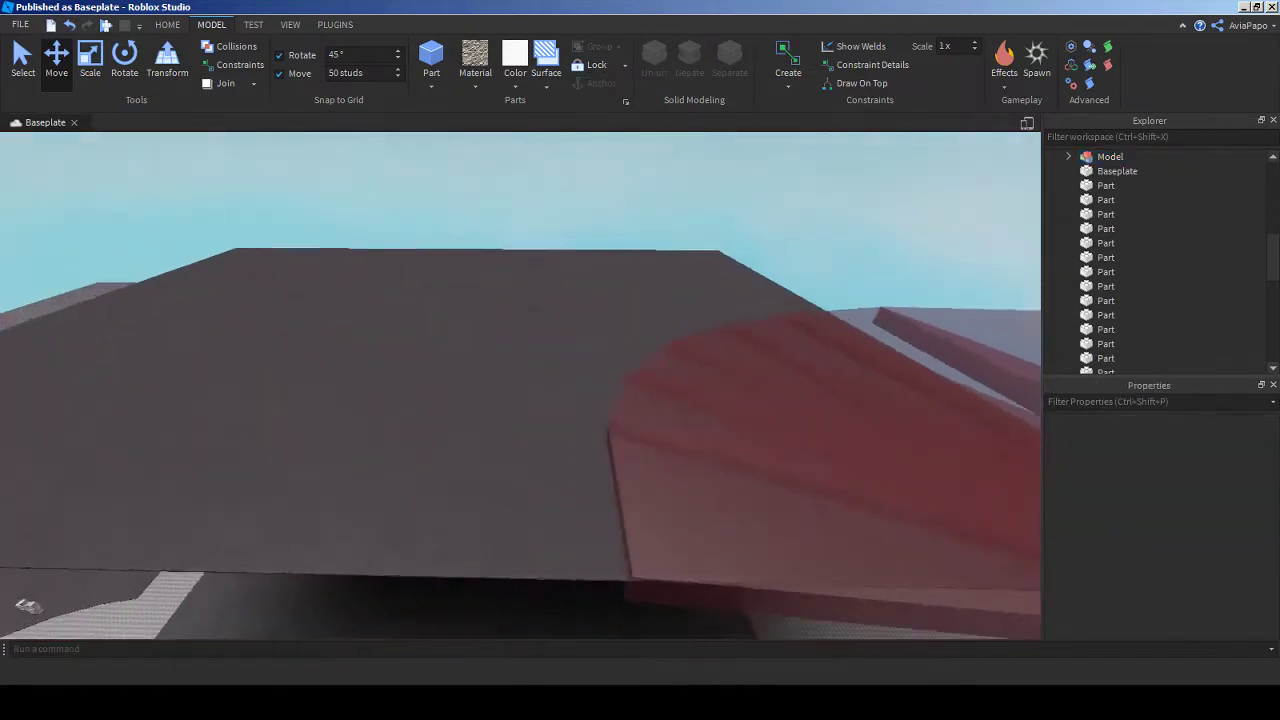
{"action": "left_click", "coordinate": [309, 394]}
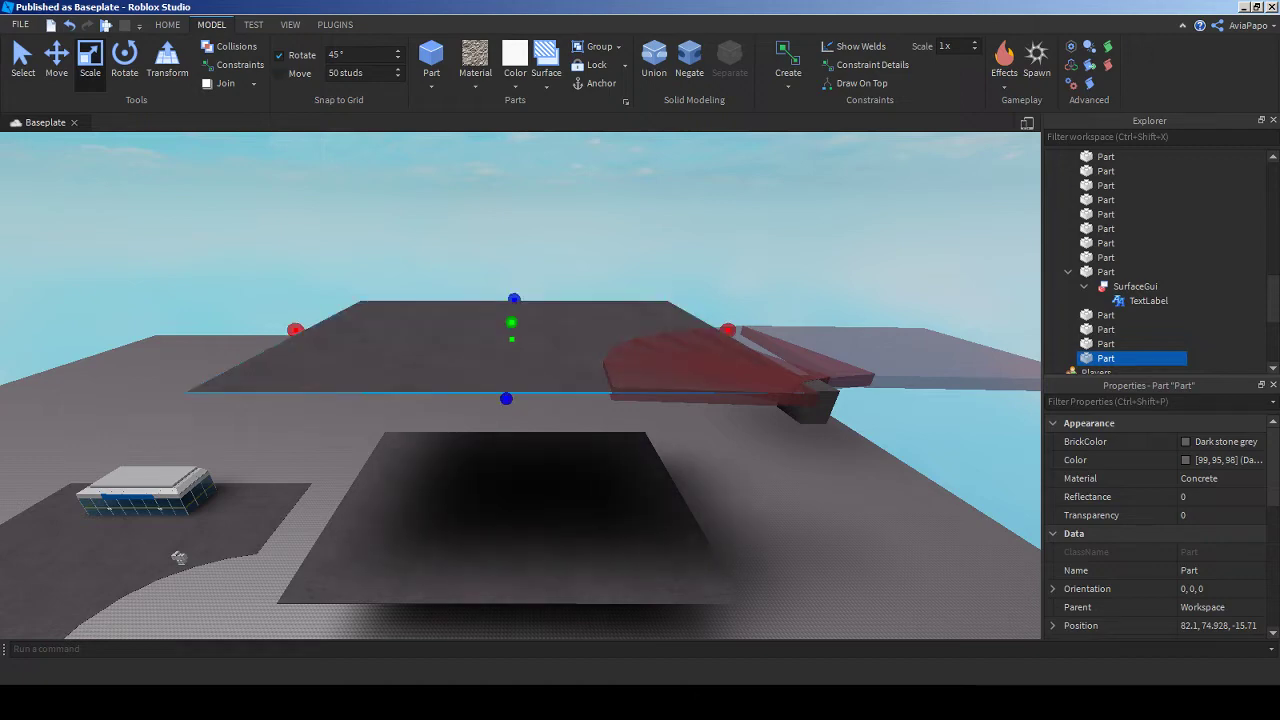
{"action": "left_click_drag", "start_coordinate": [511, 322], "coordinate": [510, 229]}
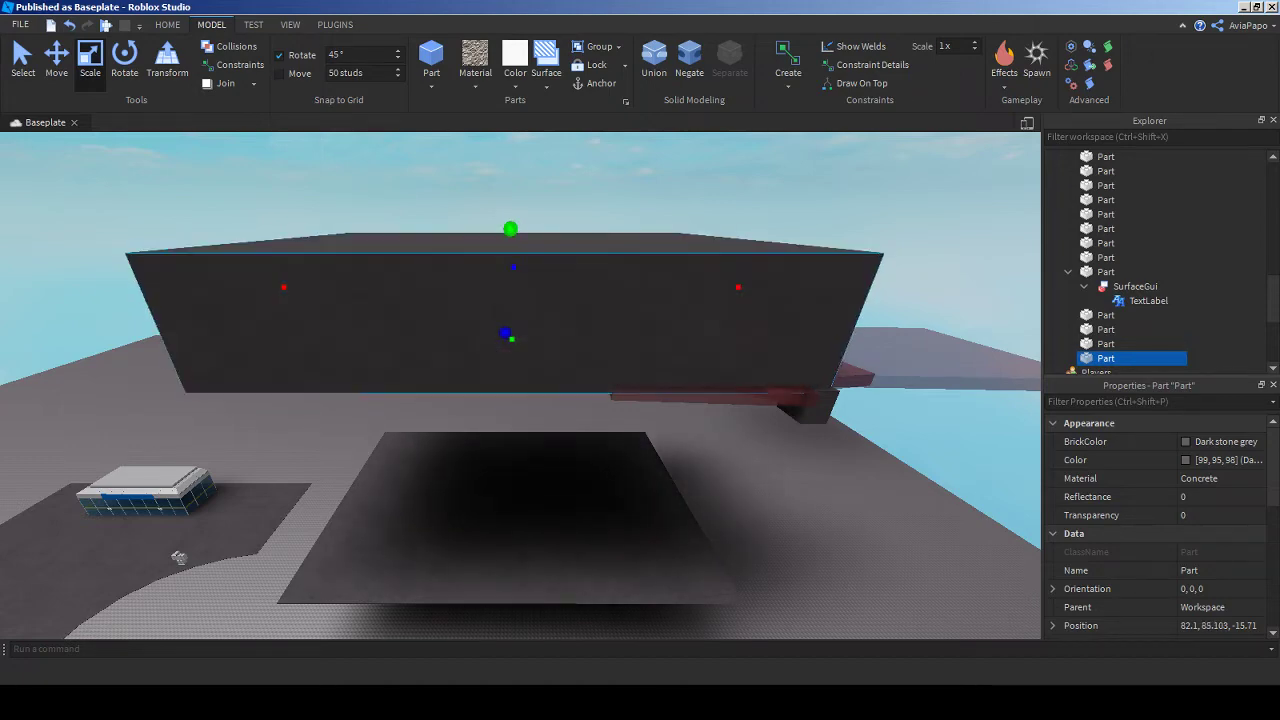
{"action": "left_click_drag", "start_coordinate": [511, 339], "coordinate": [511, 531]}
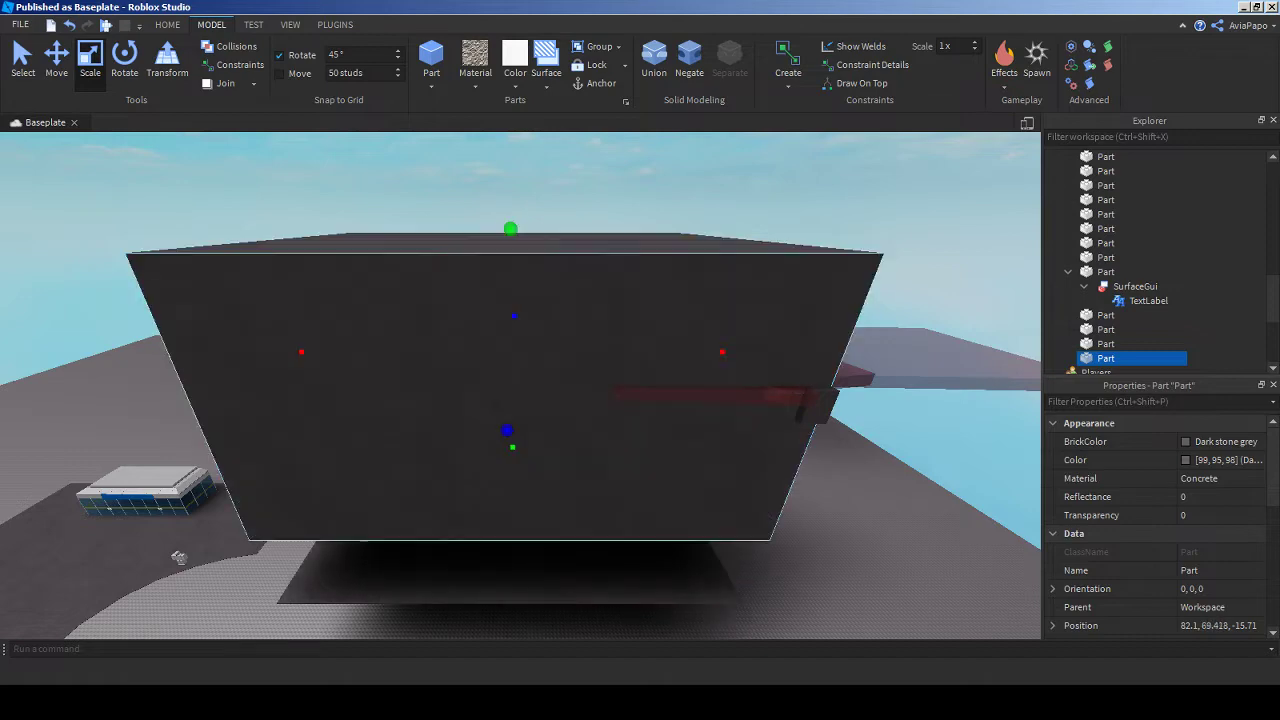
{"action": "scroll", "coordinate": [511, 531], "scroll_direction": "up", "scroll_amount": 3}
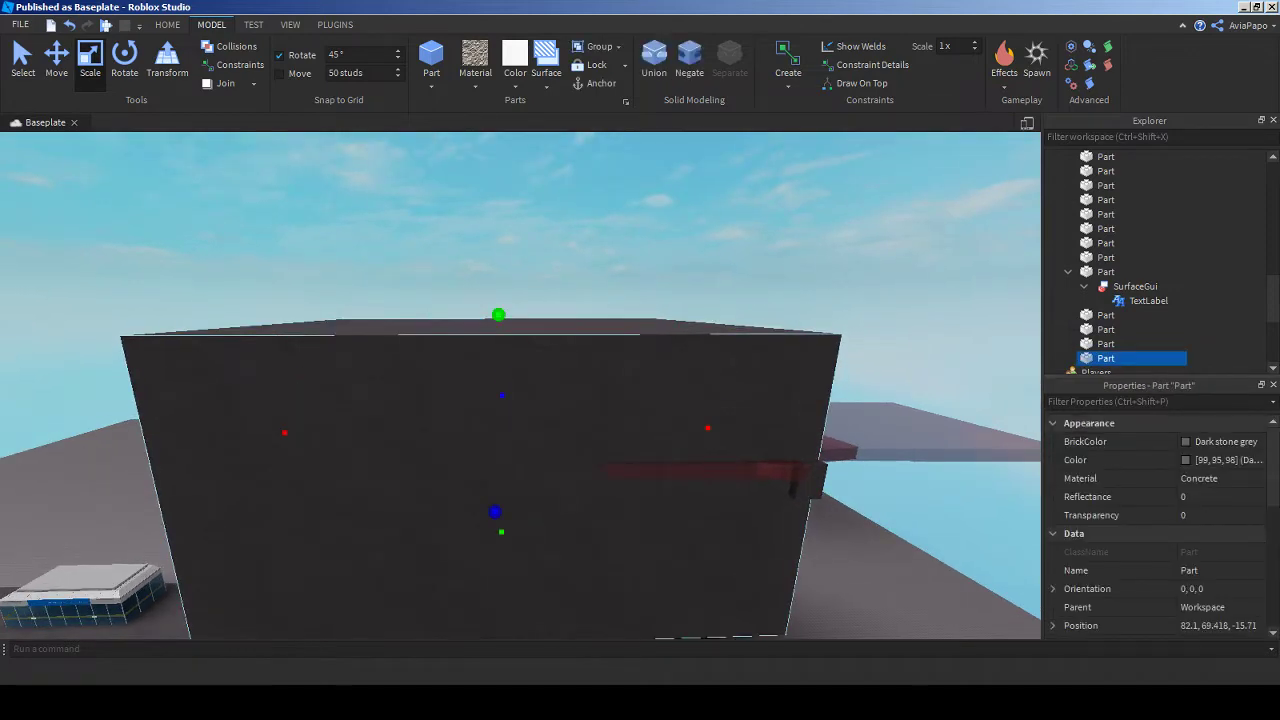
{"action": "left_click_drag", "start_coordinate": [497, 314], "coordinate": [481, 196]}
{"action": "key", "text": "d"}
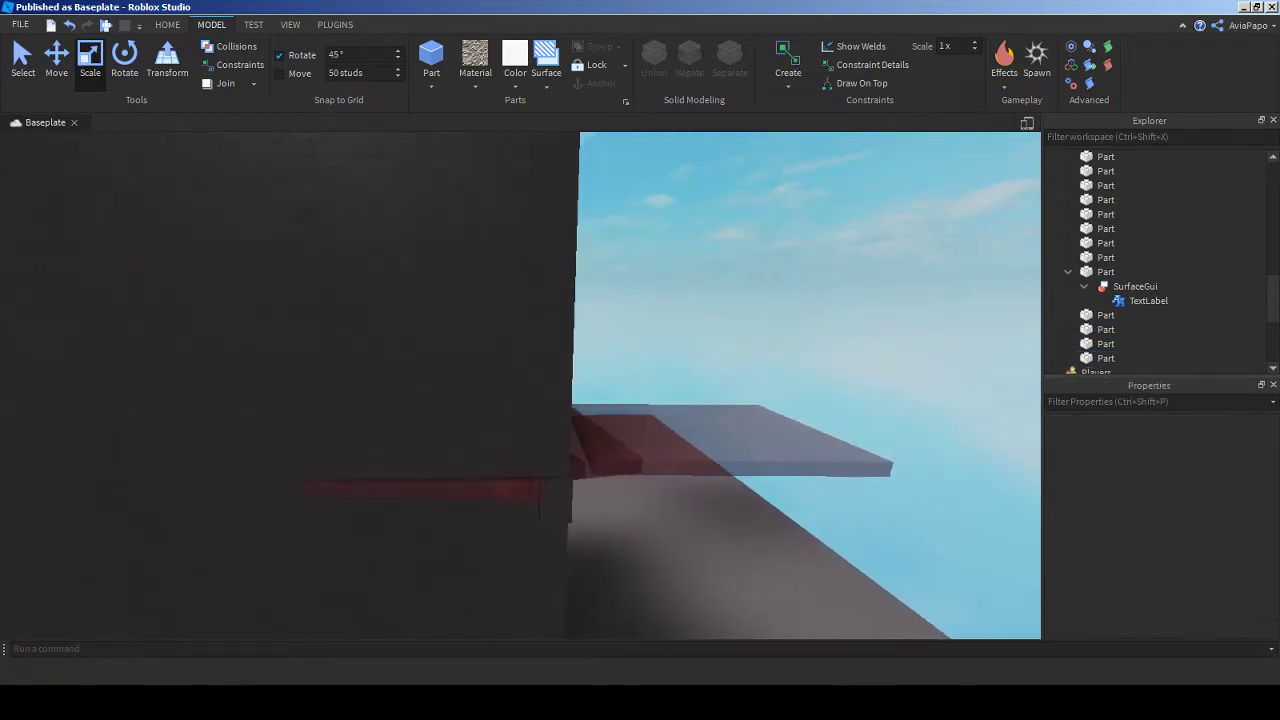
- Turn the seven negative cutting parts inside the grouped model back into solid parts
{"action": "scroll", "coordinate": [1125, 228], "scroll_direction": "up", "scroll_amount": 10}
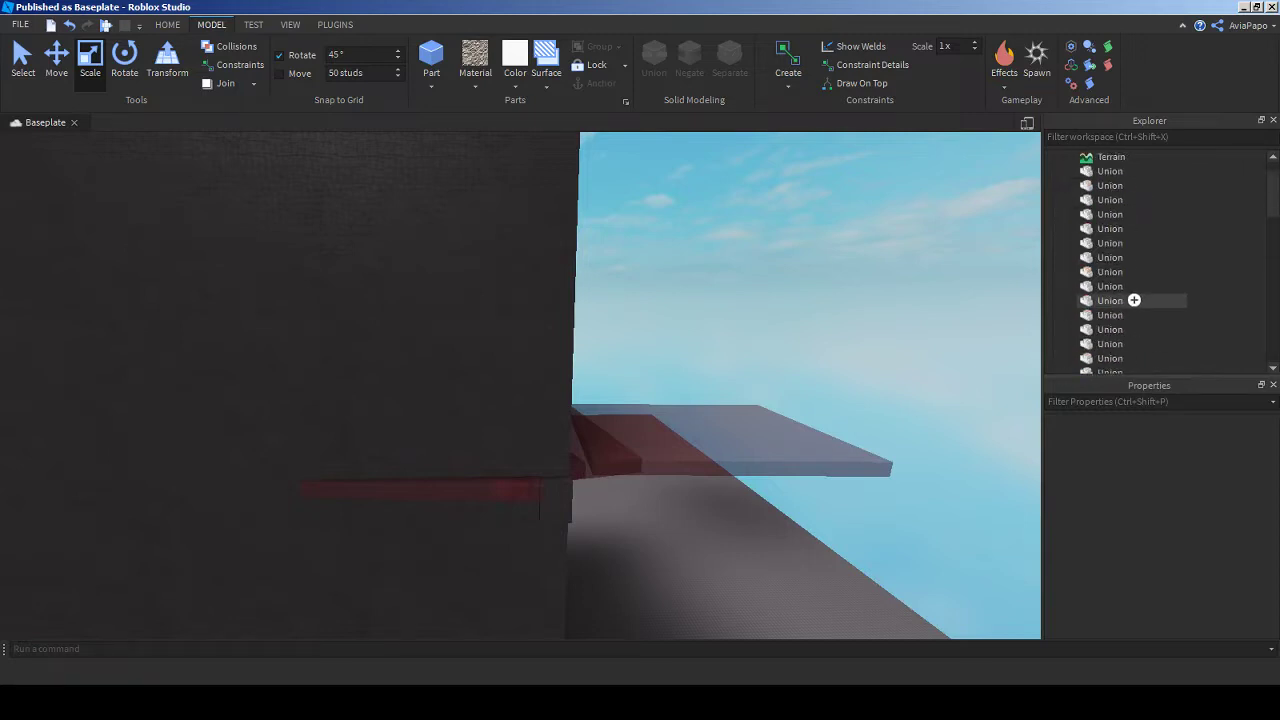
{"action": "scroll", "coordinate": [1130, 300], "scroll_direction": "down", "scroll_amount": 3}
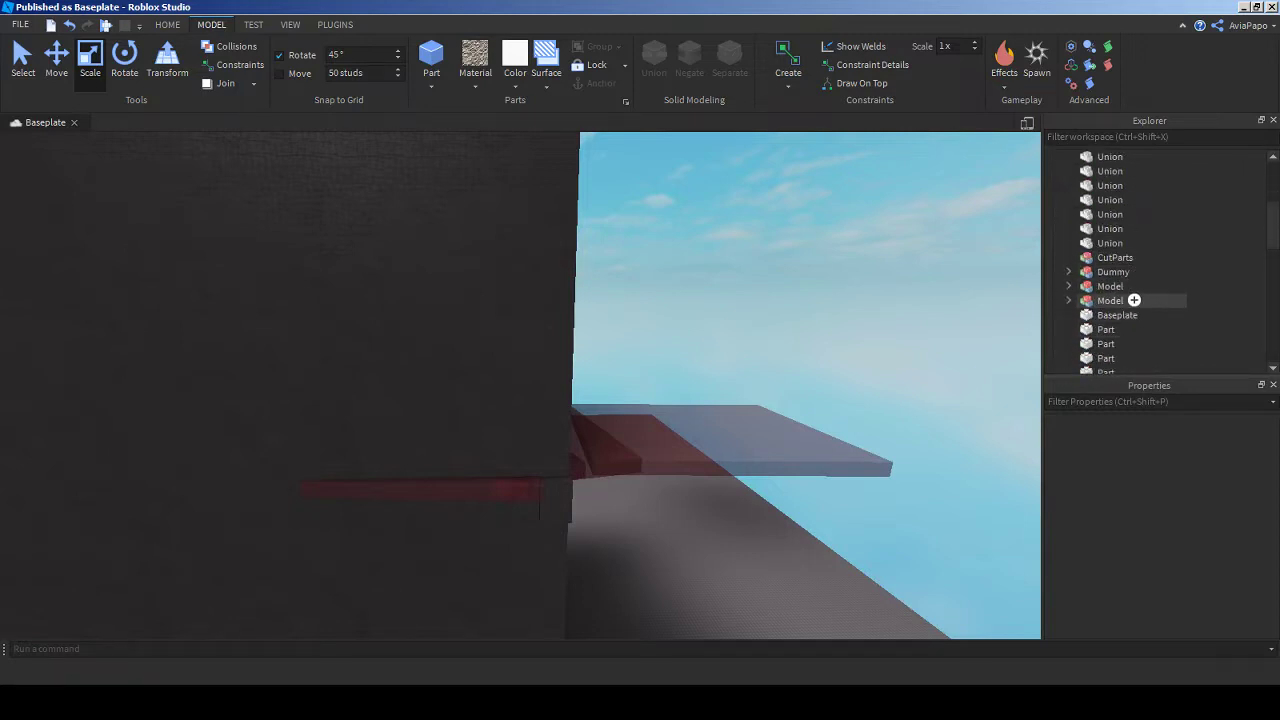
{"action": "left_click", "coordinate": [1112, 300]}
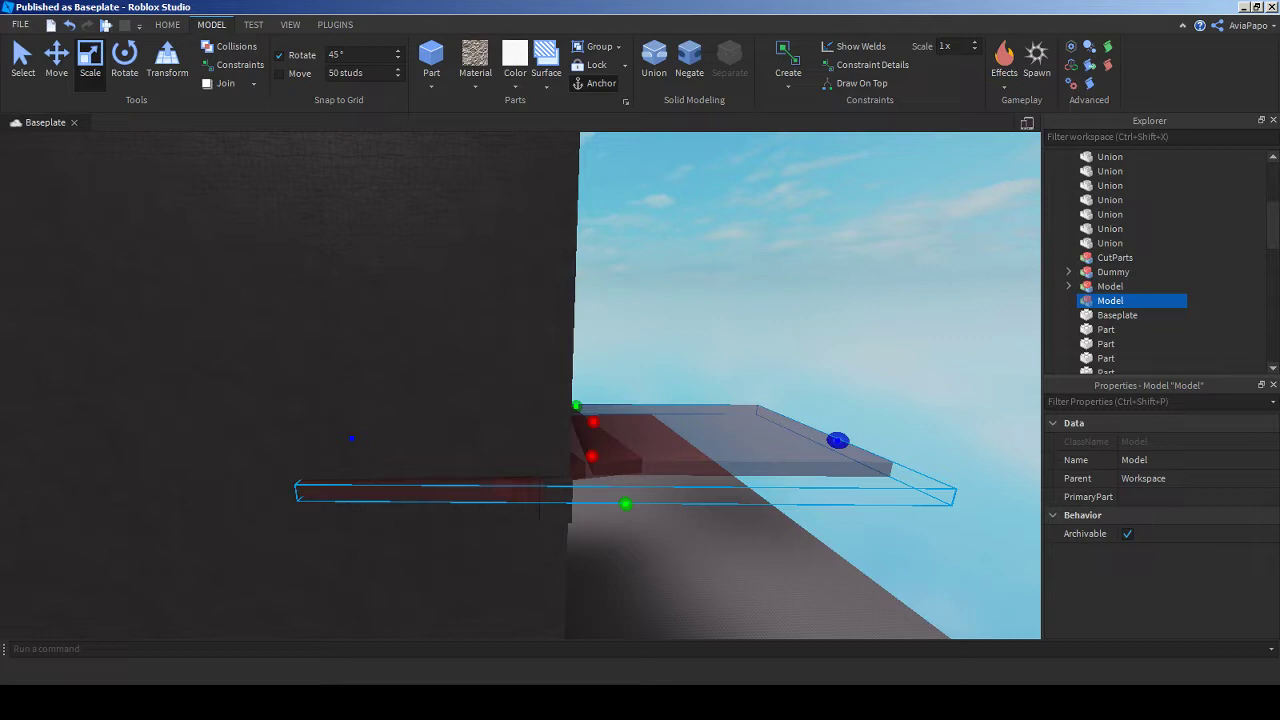
{"action": "left_click", "coordinate": [1140, 314]}
{"action": "scroll", "coordinate": [1140, 314], "scroll_direction": "down", "scroll_amount": 1}
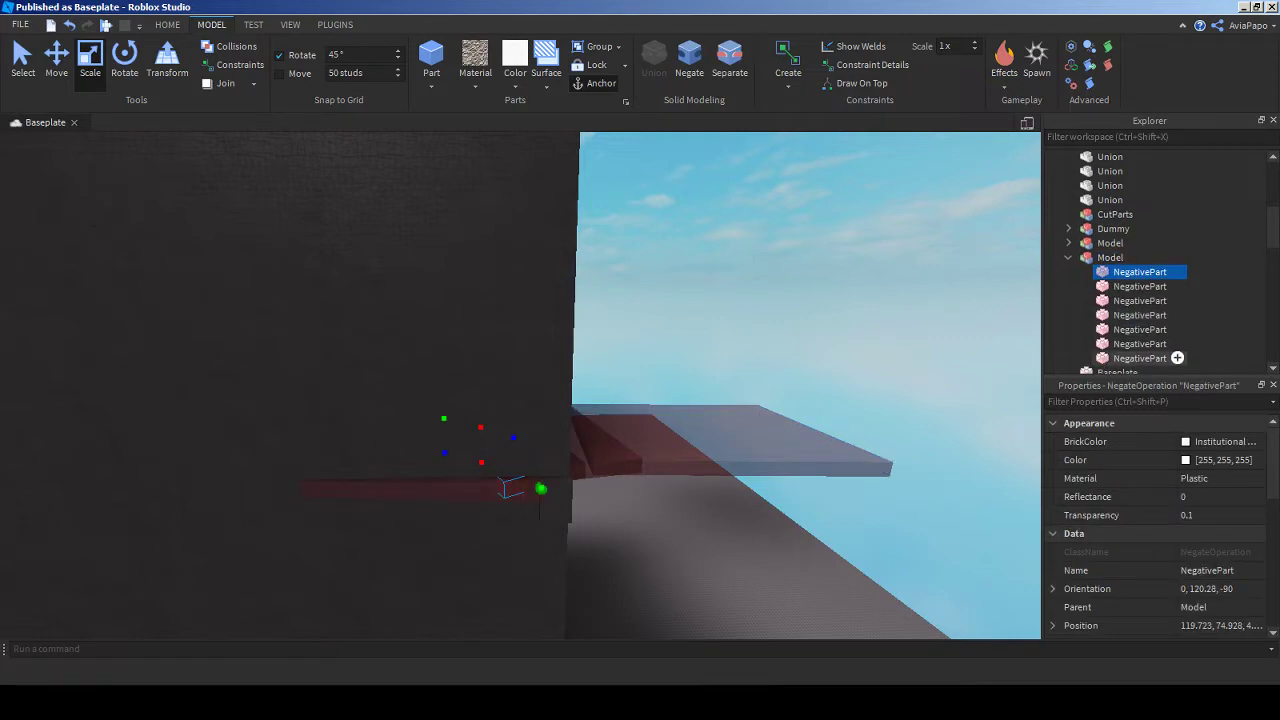
{"action": "left_click", "coordinate": [1177, 357], "text": "shift"}
{"action": "left_click", "coordinate": [689, 60]}
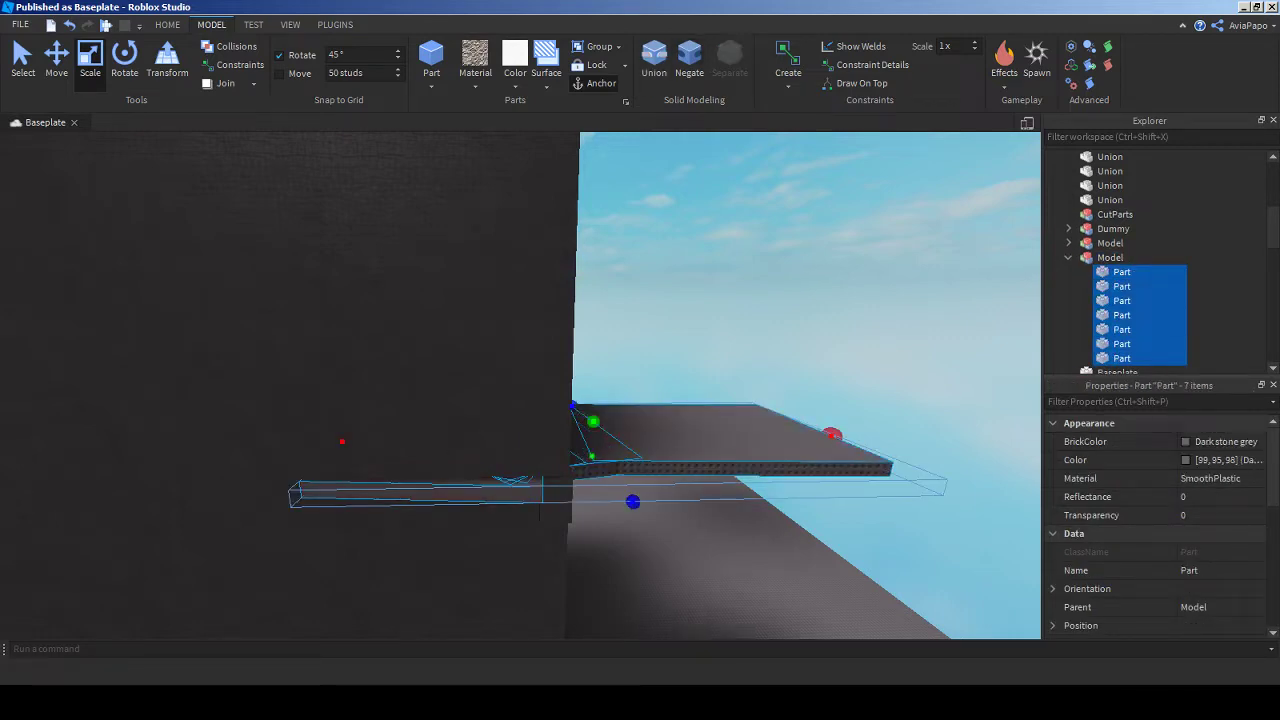
- Resize the seven solid cutting parts with F3X vertically in both directions to about 114.8 studs, past the tall block's height
{"action": "left_click", "coordinate": [335, 24]}
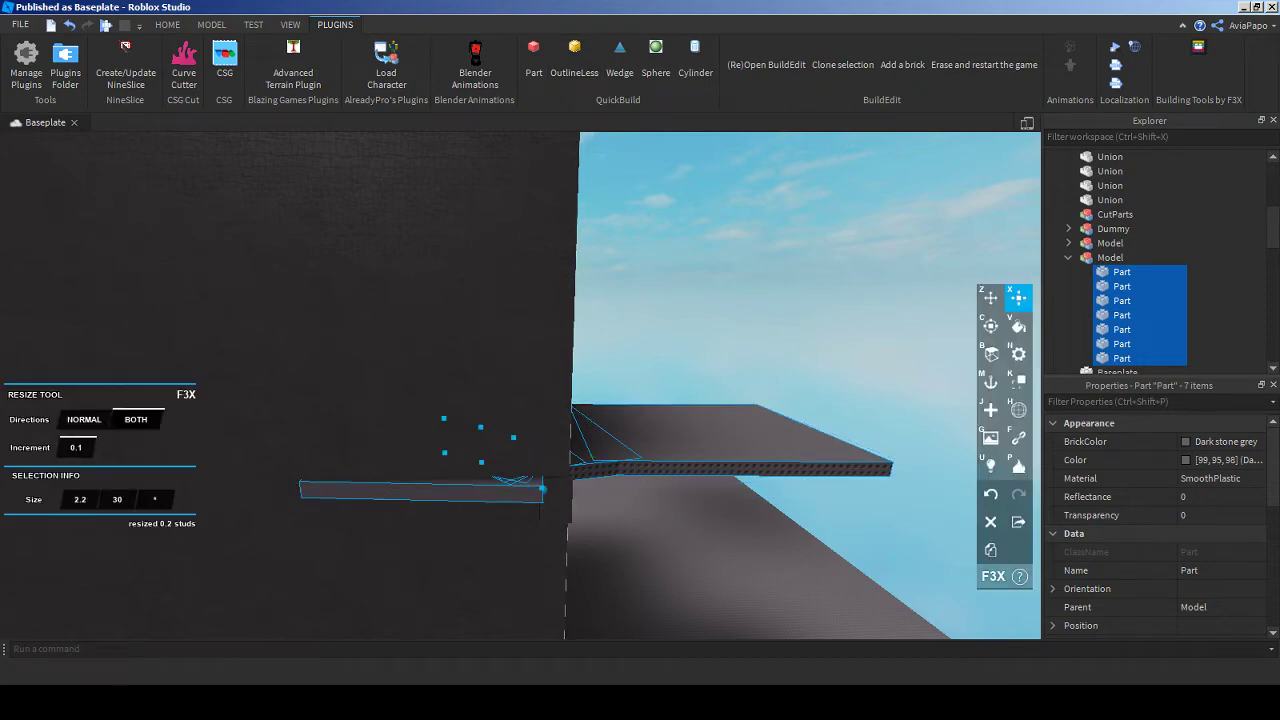
{"action": "key", "text": "f"}
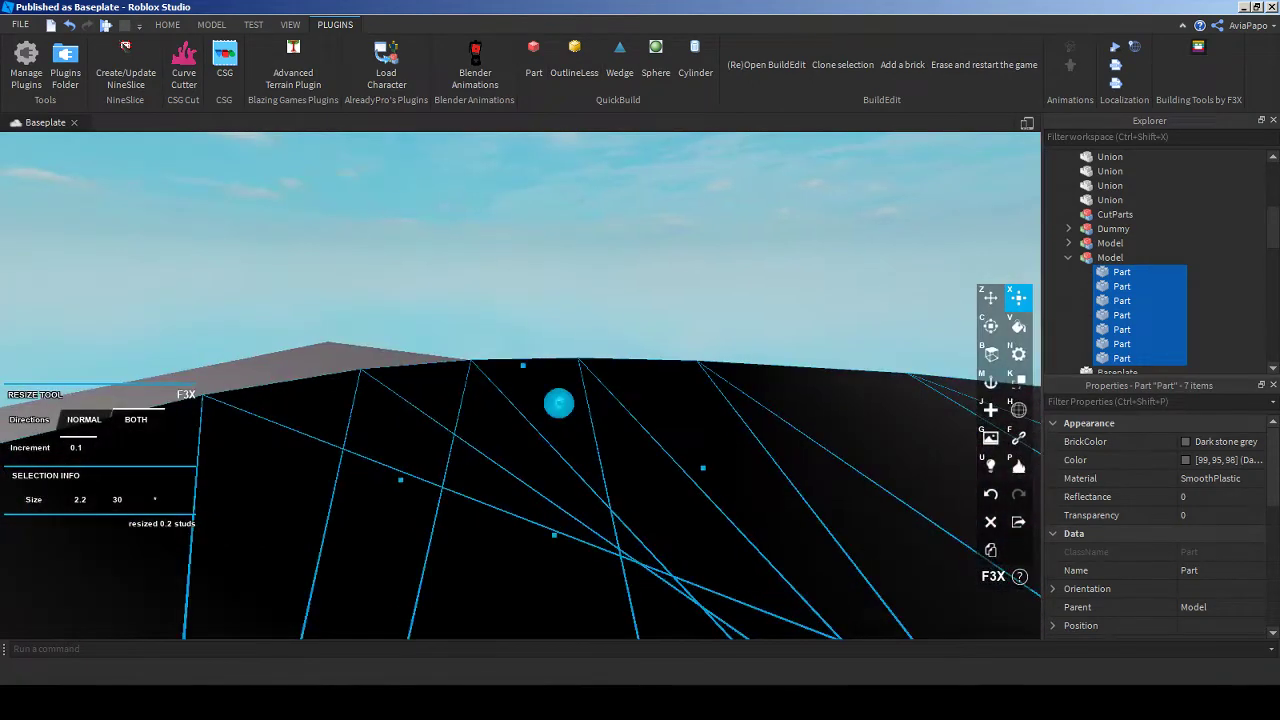
{"action": "left_click_drag", "start_coordinate": [559, 403], "coordinate": [530, 429]}
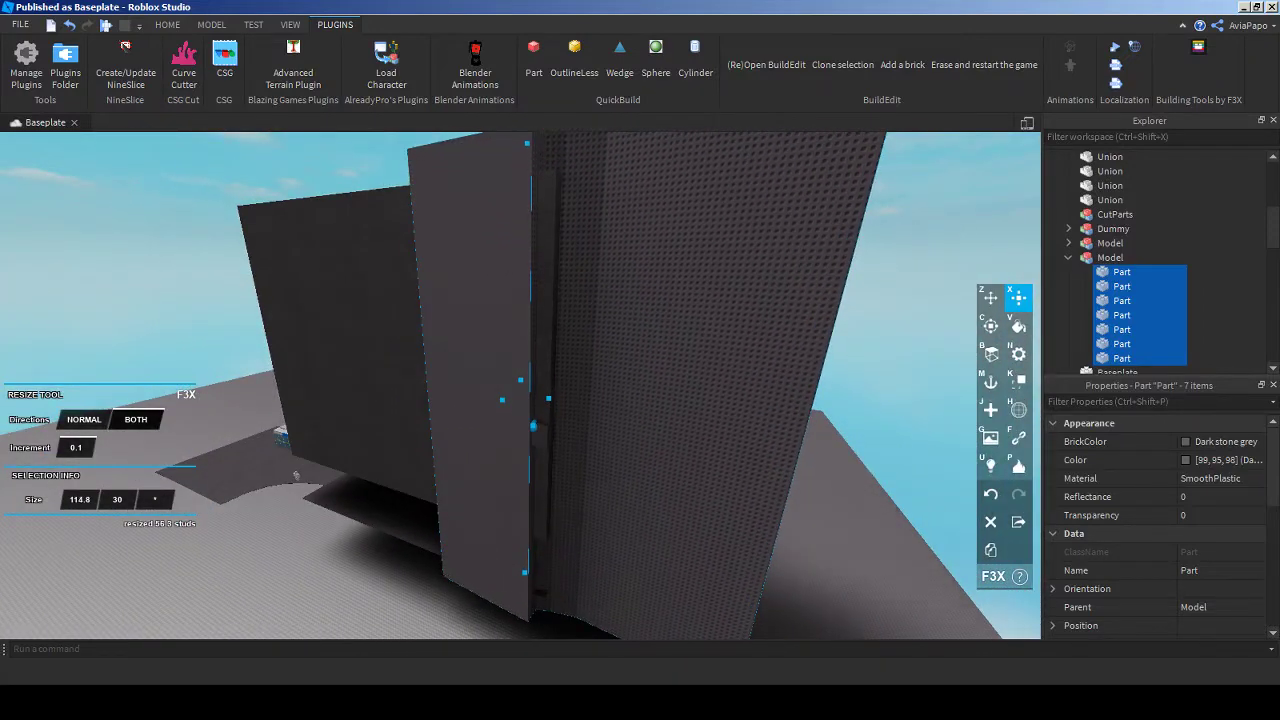
{"action": "right_click_drag", "start_coordinate": [530, 429], "coordinate": [530, 429]}
- Stretch the small concrete corner part vertically in both directions into a pillar about 127 studs tall
{"action": "left_click", "coordinate": [528, 300]}
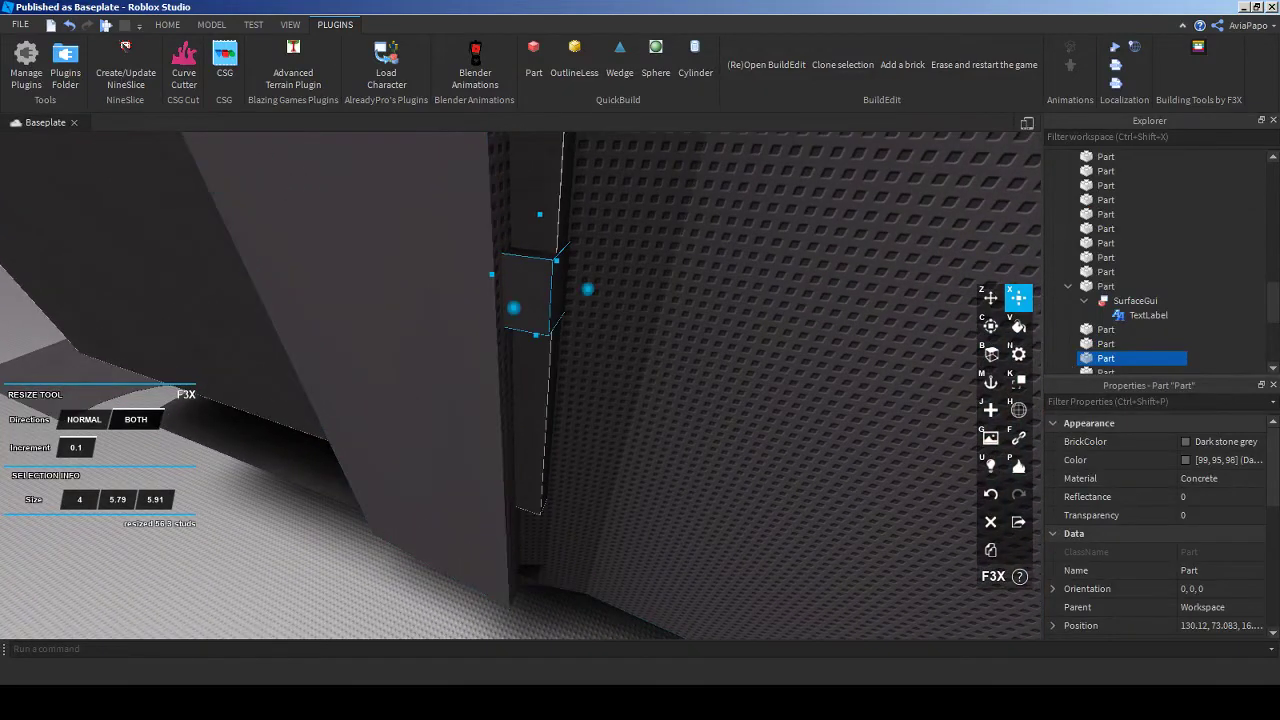
{"action": "left_click_drag", "start_coordinate": [539, 214], "coordinate": [530, 140]}
{"action": "right_click_drag", "start_coordinate": [307, 378], "coordinate": [325, 379]}
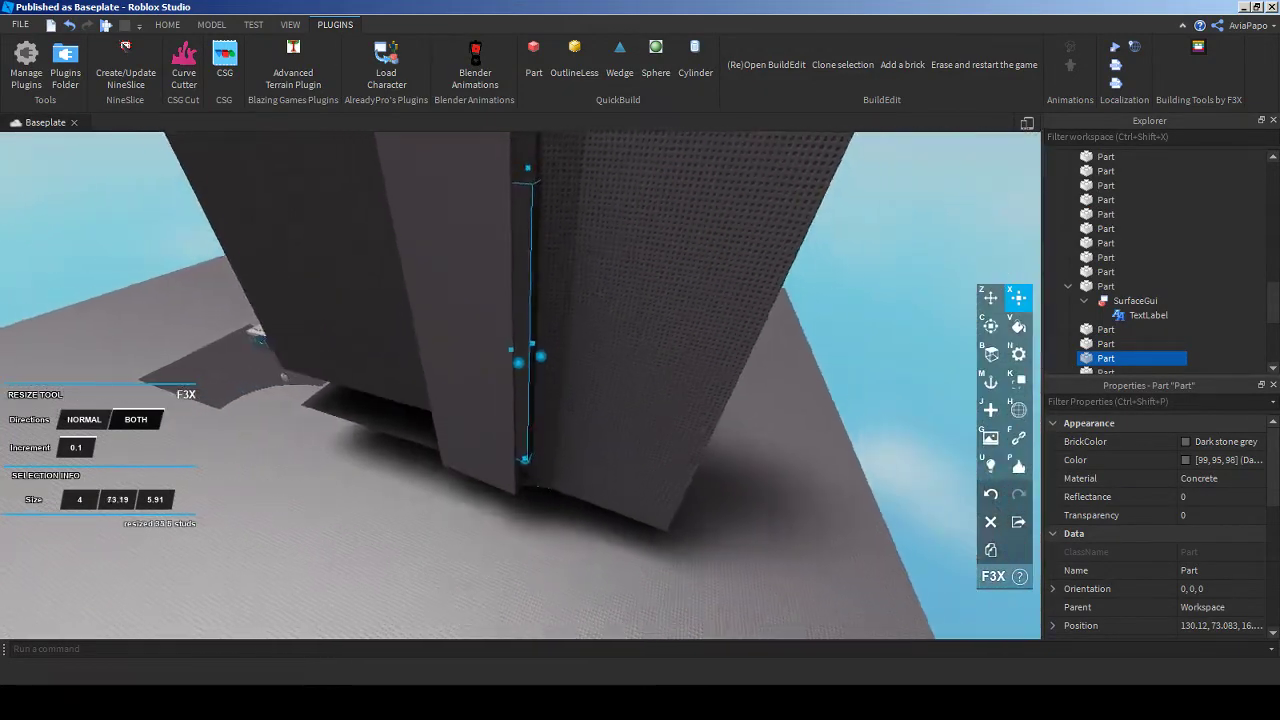
{"action": "key", "text": "w"}
{"action": "key", "text": "s"}
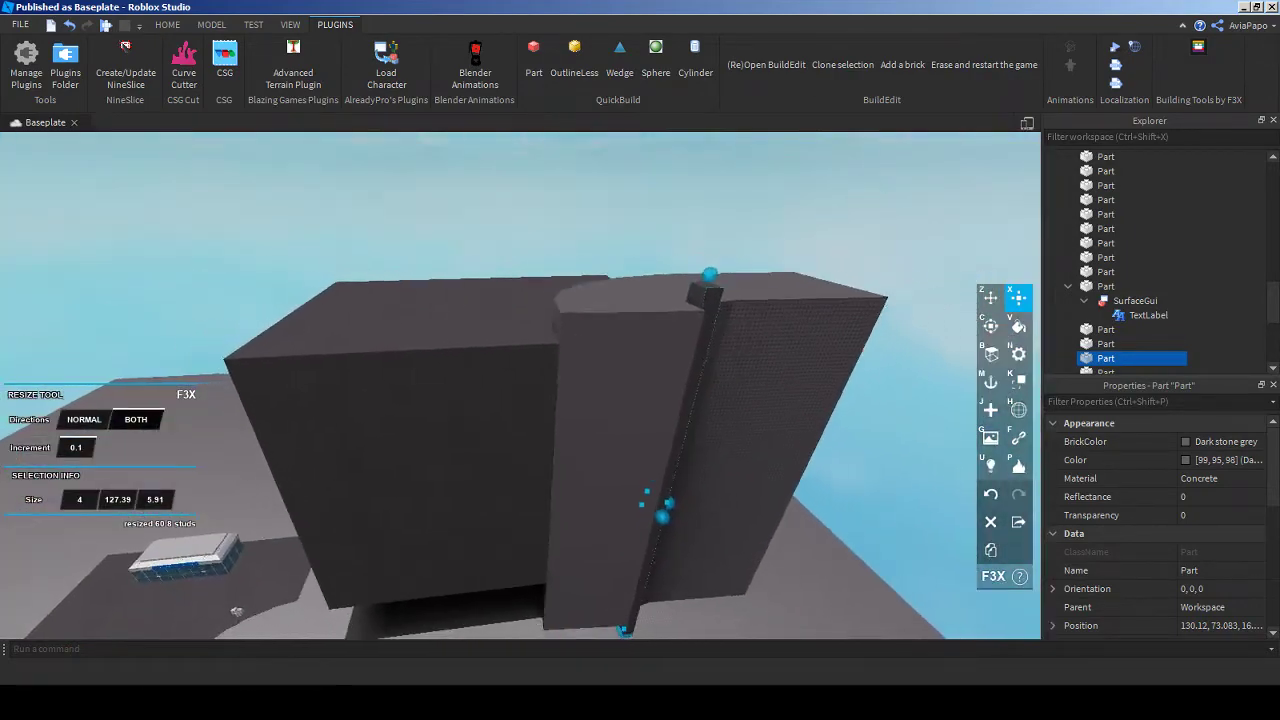
- Negate the seven stretched cutting parts in the model and add the tall block to the selection
{"action": "key", "text": "ctrl+3"}
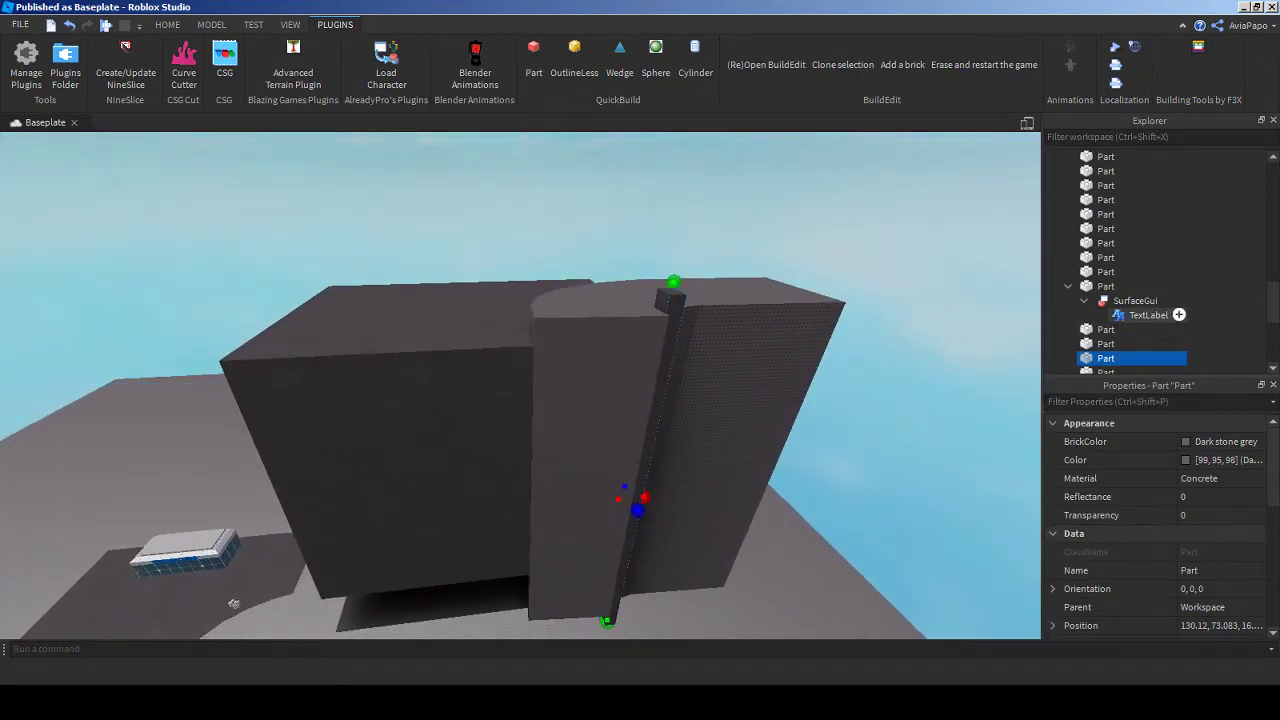
{"action": "scroll", "coordinate": [1150, 314], "scroll_direction": "up", "scroll_amount": 5}
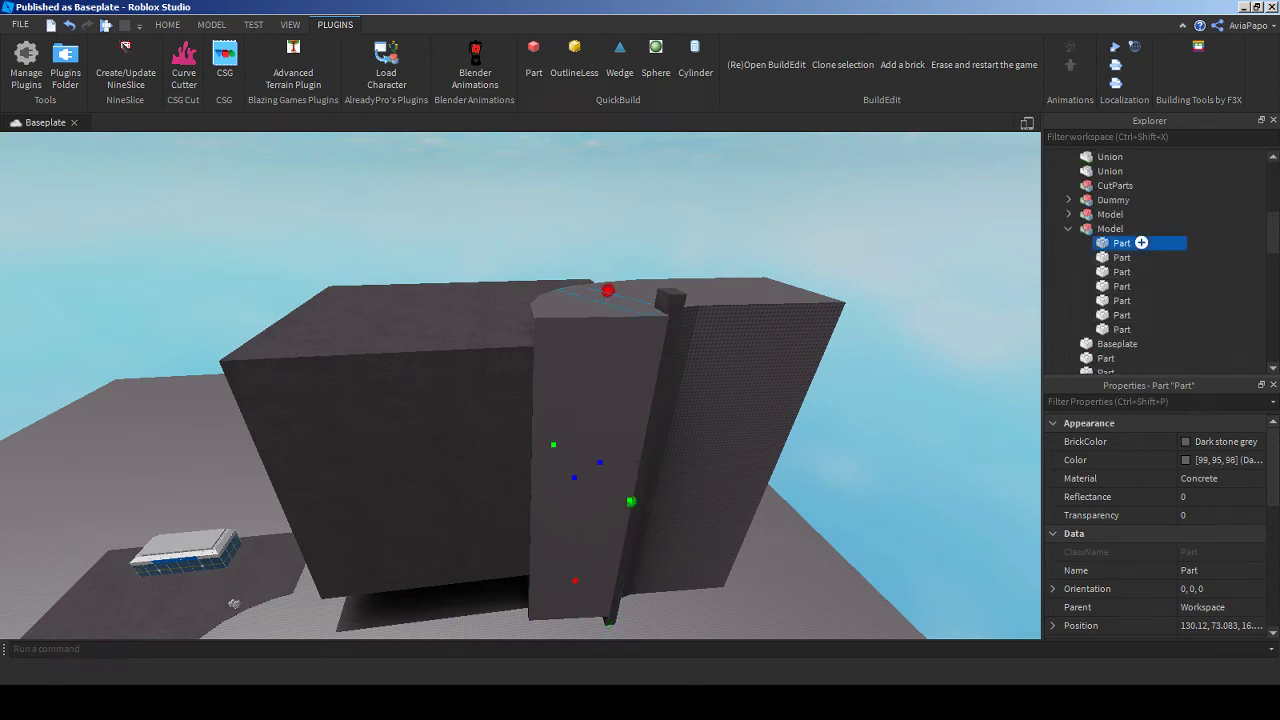
{"action": "left_click", "coordinate": [1122, 329], "text": "shift"}
{"action": "left_click", "coordinate": [211, 24]}
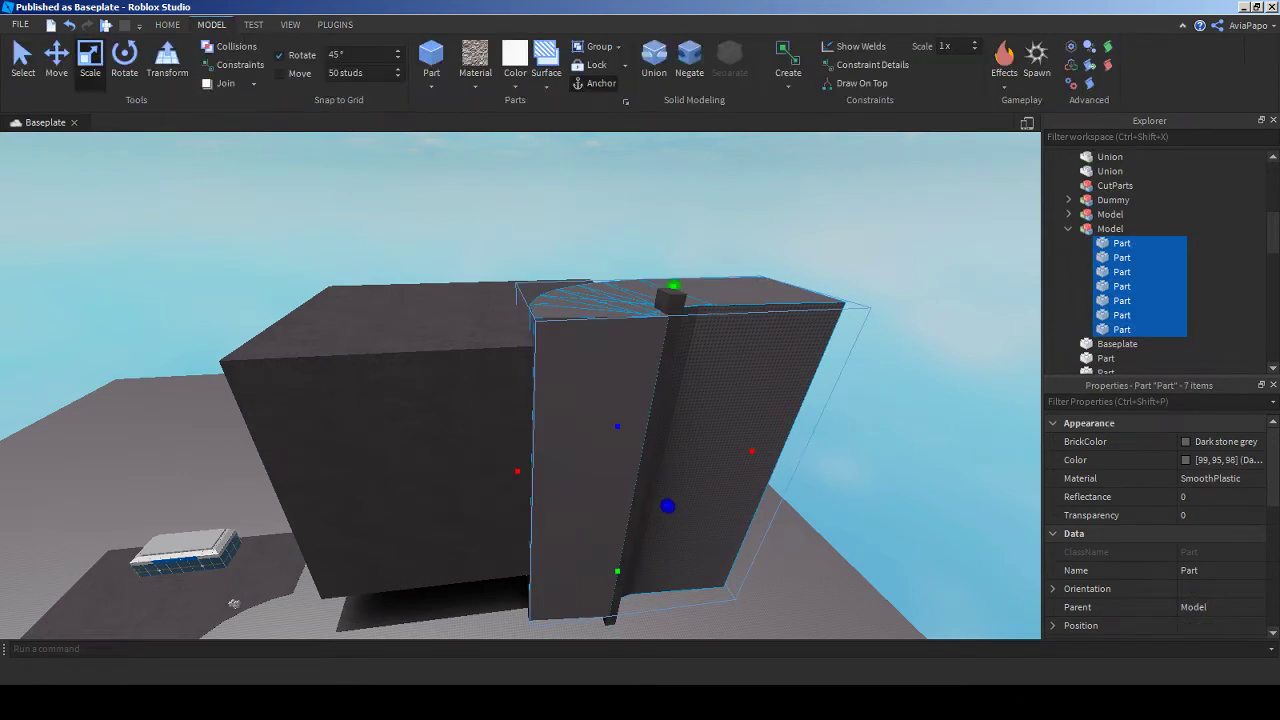
{"action": "left_click", "coordinate": [689, 60]}
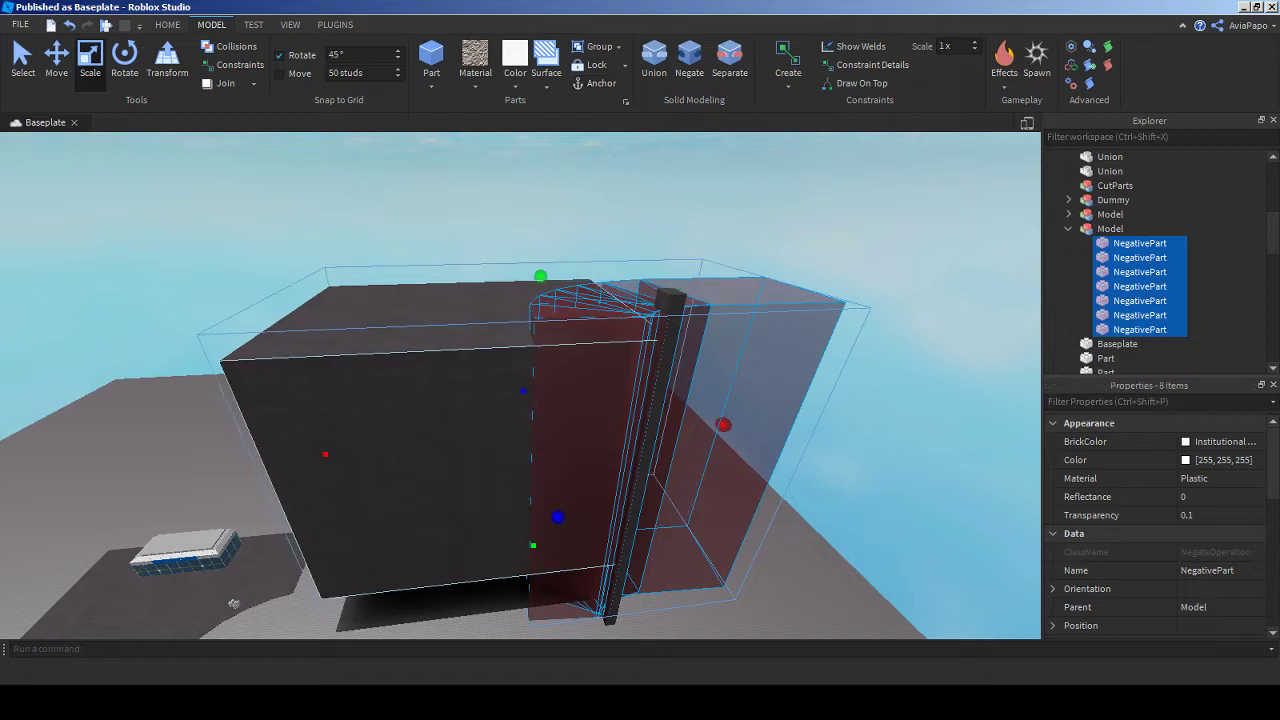
- Union the tall block with the seven negative parts, redoing it with the thin corner pillar included
{"action": "left_click", "coordinate": [654, 60]}
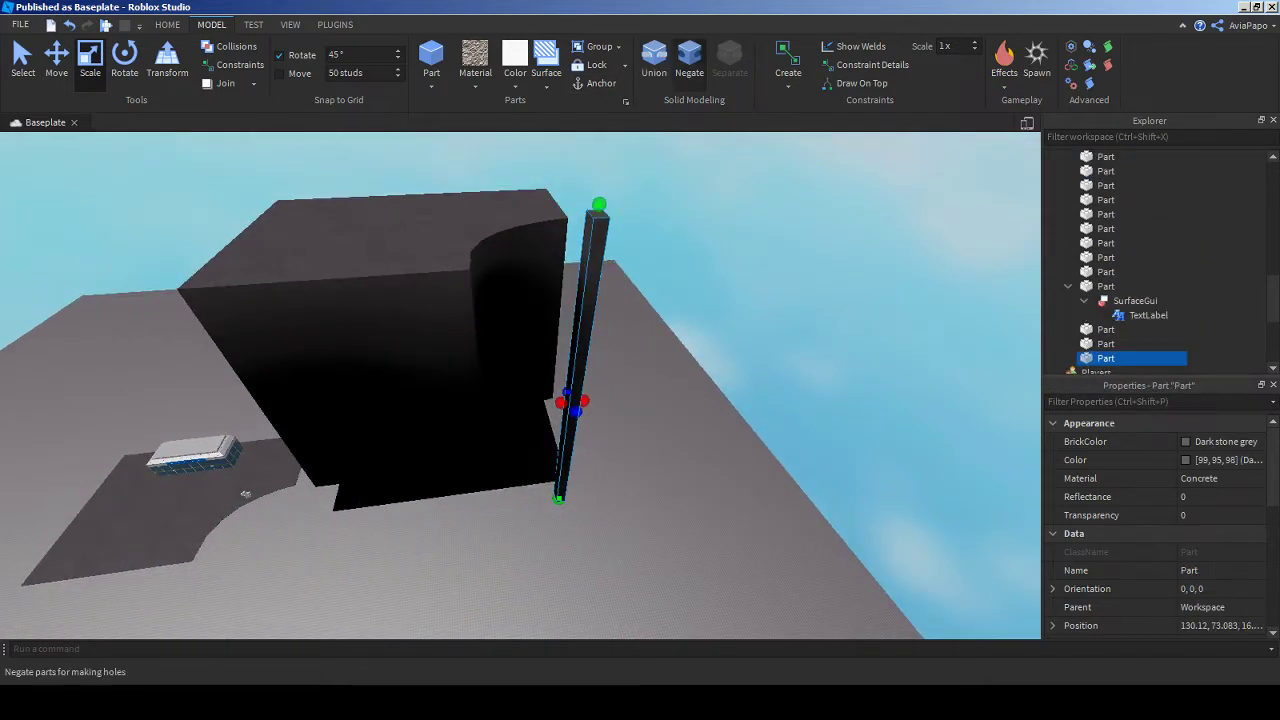
{"action": "key", "text": "ctrl+z"}
{"action": "key", "text": "ctrl+shift+g"}
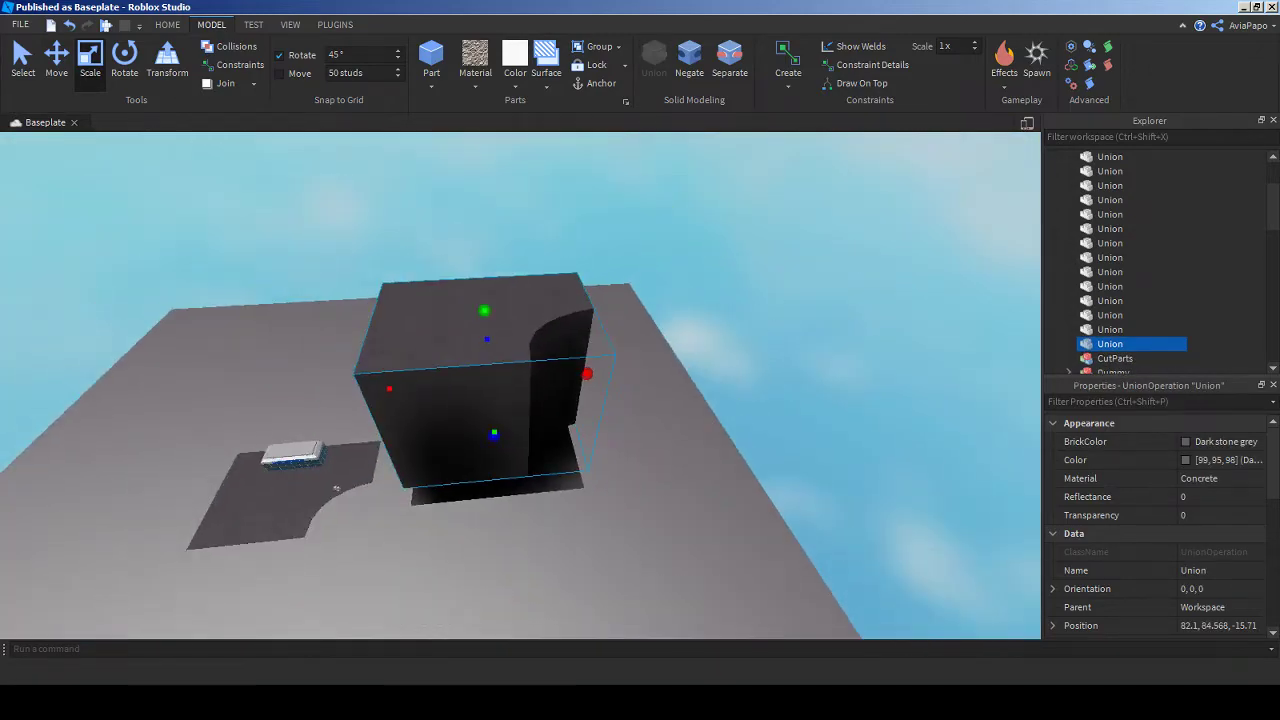
- Lower the tall curved-corner union by 50 studs
{"action": "scroll", "coordinate": [336, 488], "scroll_direction": "down", "scroll_amount": 10}
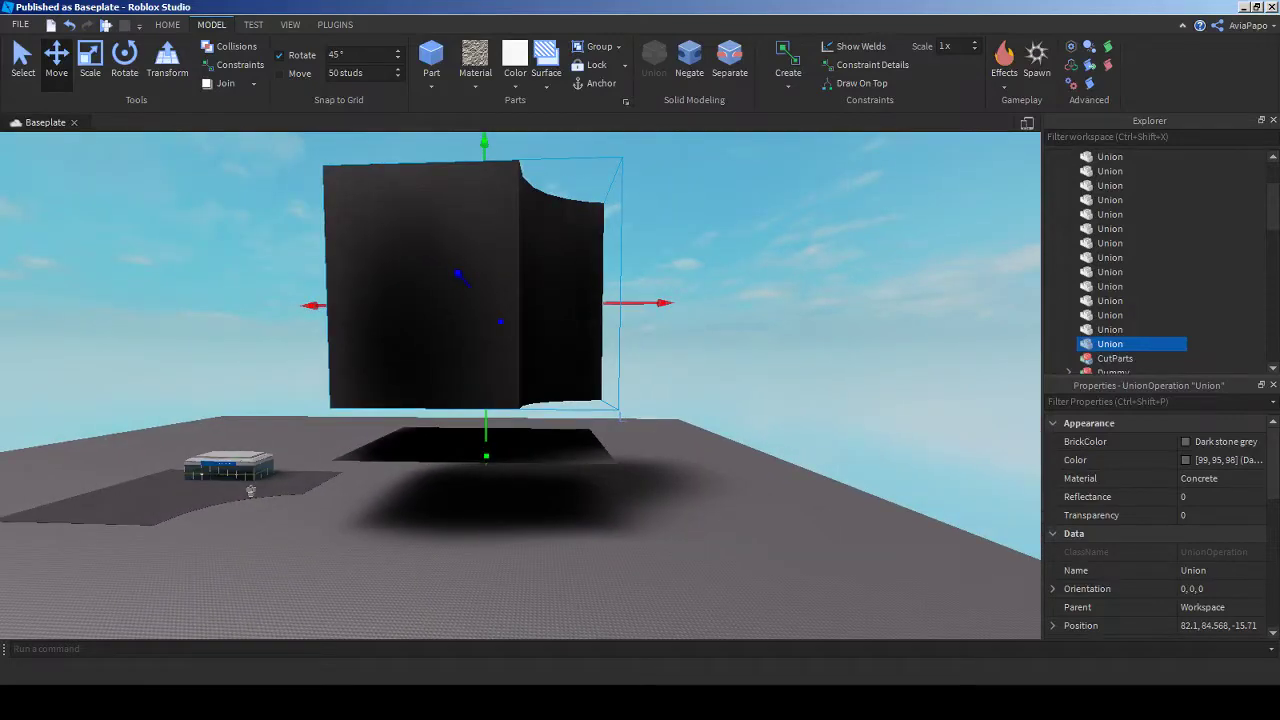
{"action": "left_click", "coordinate": [251, 491]}
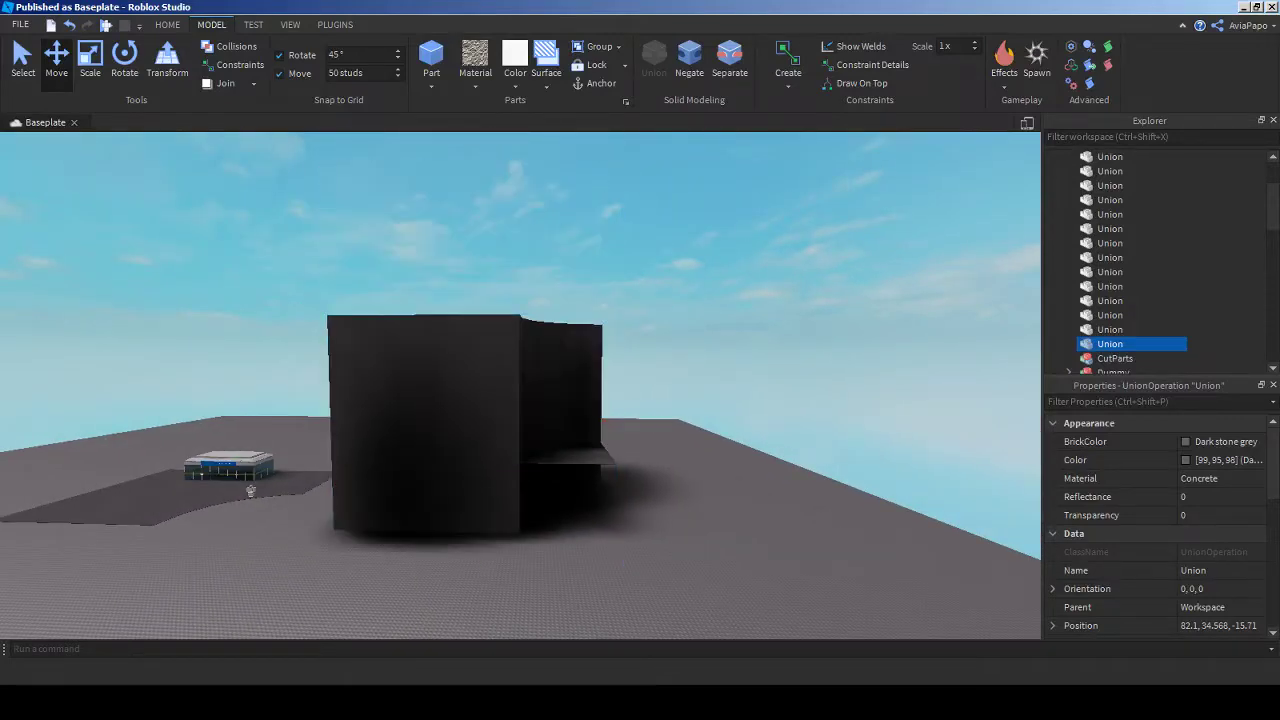
{"action": "right_click_drag", "start_coordinate": [251, 491], "coordinate": [251, 491]}
- Bring the white block to a height of about 30 studs, overlapping the dark union, and select that union
{"action": "left_click", "coordinate": [565, 345]}
{"action": "right_click_drag", "start_coordinate": [565, 345], "coordinate": [565, 345]}
{"action": "key", "text": "ctrl+z"}
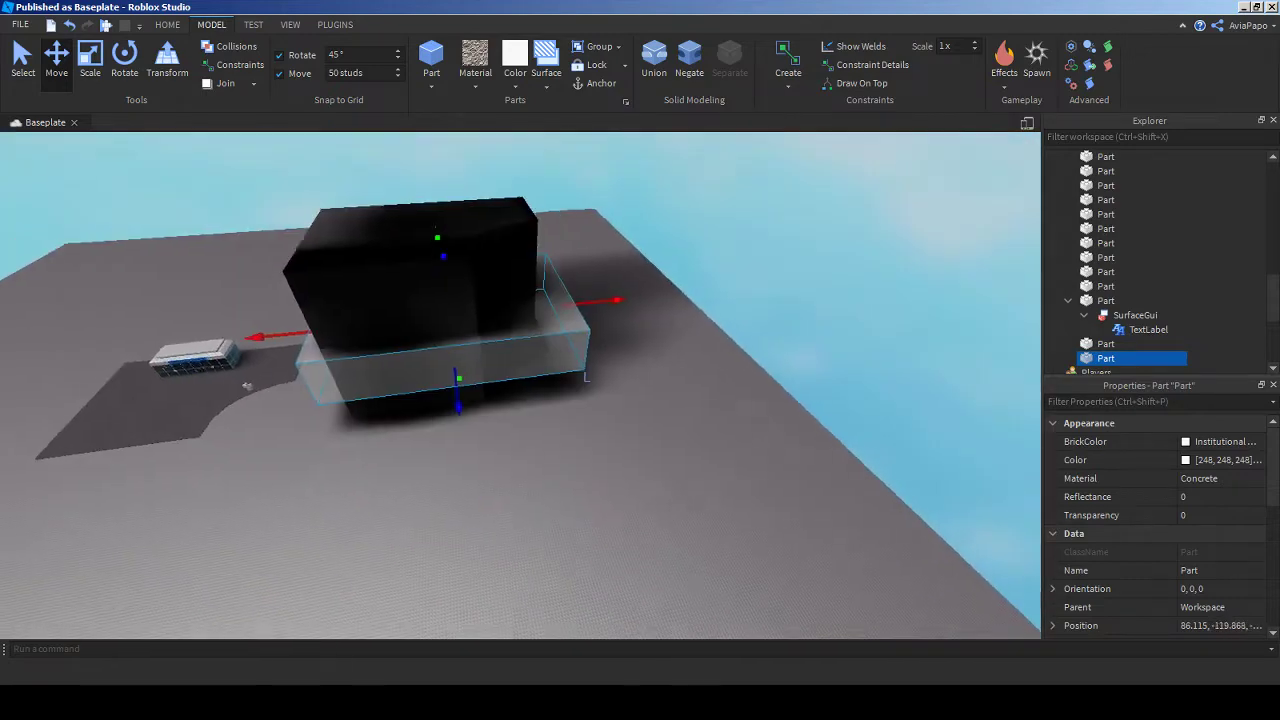
{"action": "key", "text": "ctrl+z"}
{"action": "right_click_drag", "start_coordinate": [247, 386], "coordinate": [247, 386]}
{"action": "key", "text": "ctrl+shift+g"}
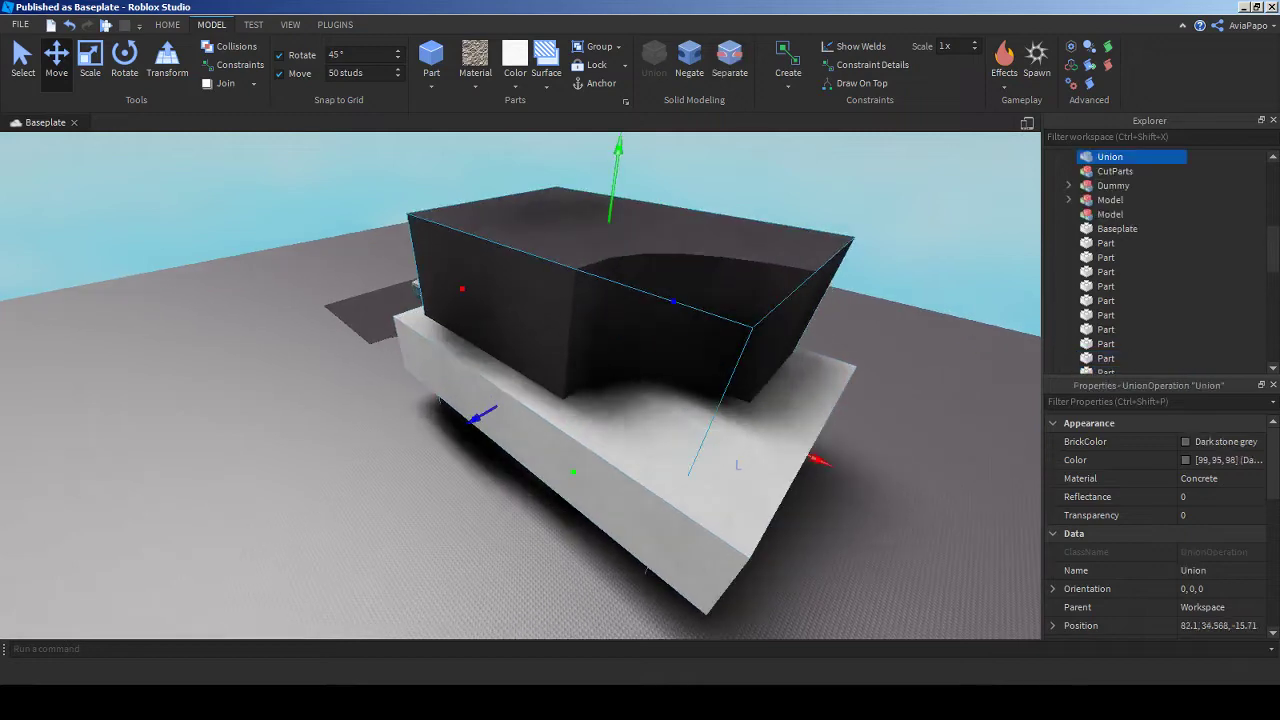
- Try to subtract the dark curved-corner union from the white block by negating it and uniting the two
{"action": "left_click", "coordinate": [689, 62]}
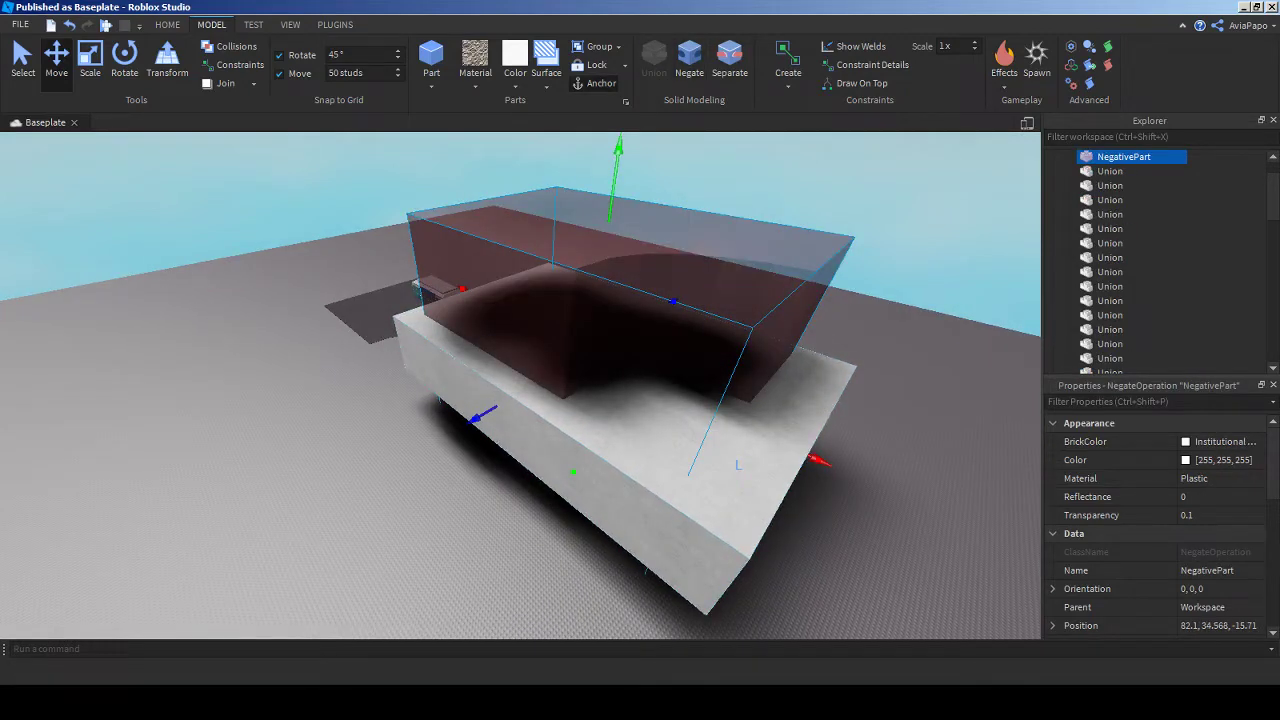
{"action": "left_click", "coordinate": [654, 60]}
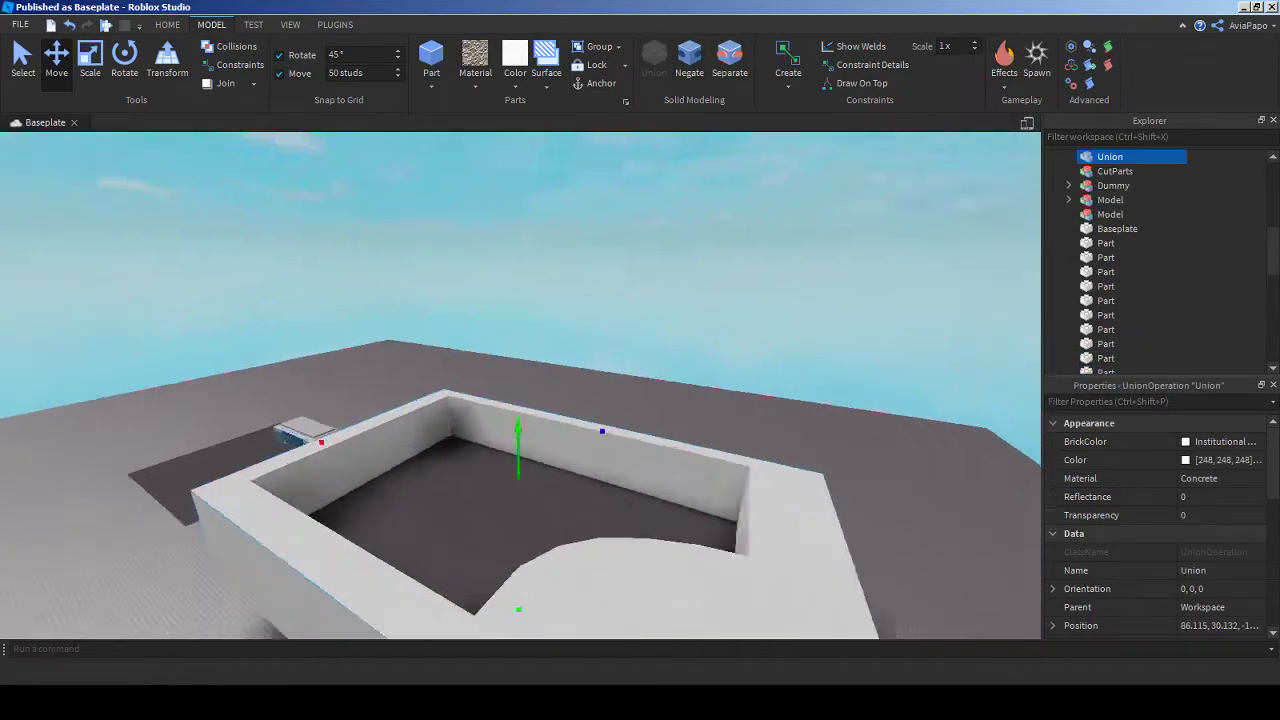
{"action": "scroll", "coordinate": [520, 385], "scroll_direction": "up", "scroll_amount": 2}
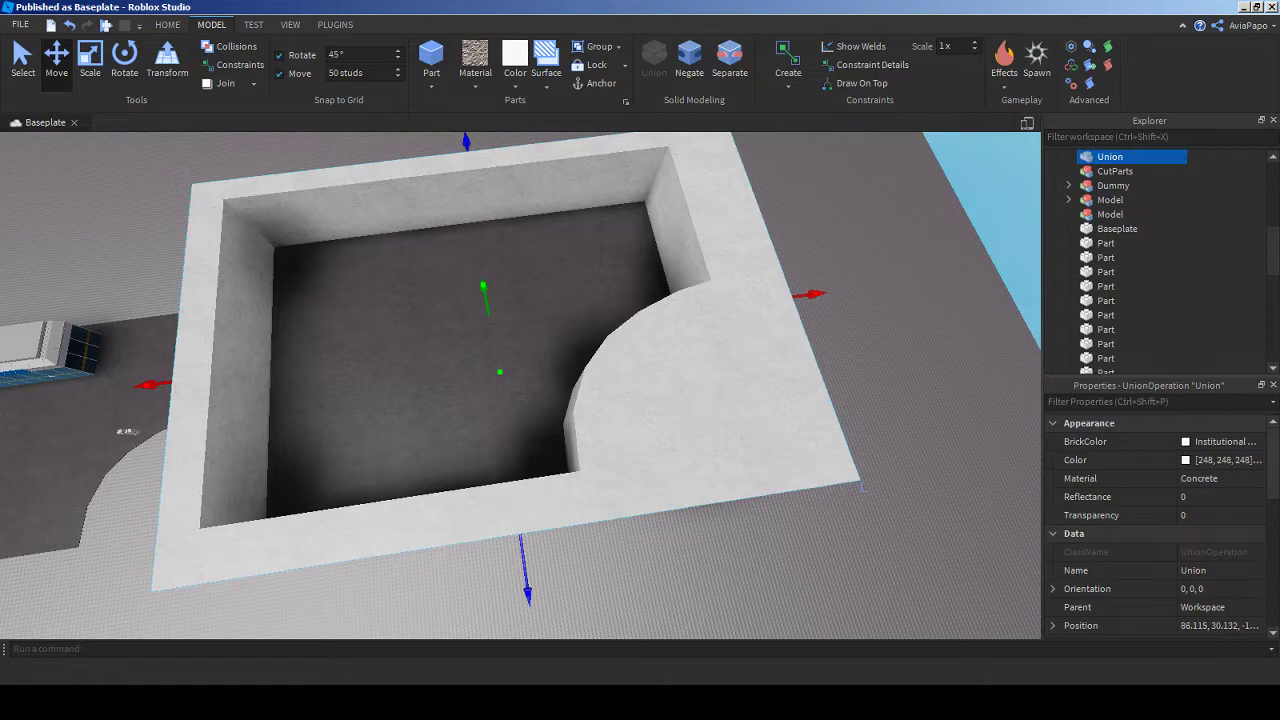
- Undo the subtraction from the white block and the negation of the dark union
{"action": "key", "text": "ctrl+z"}
{"action": "scroll", "coordinate": [291, 458], "scroll_direction": "down", "scroll_amount": 5}
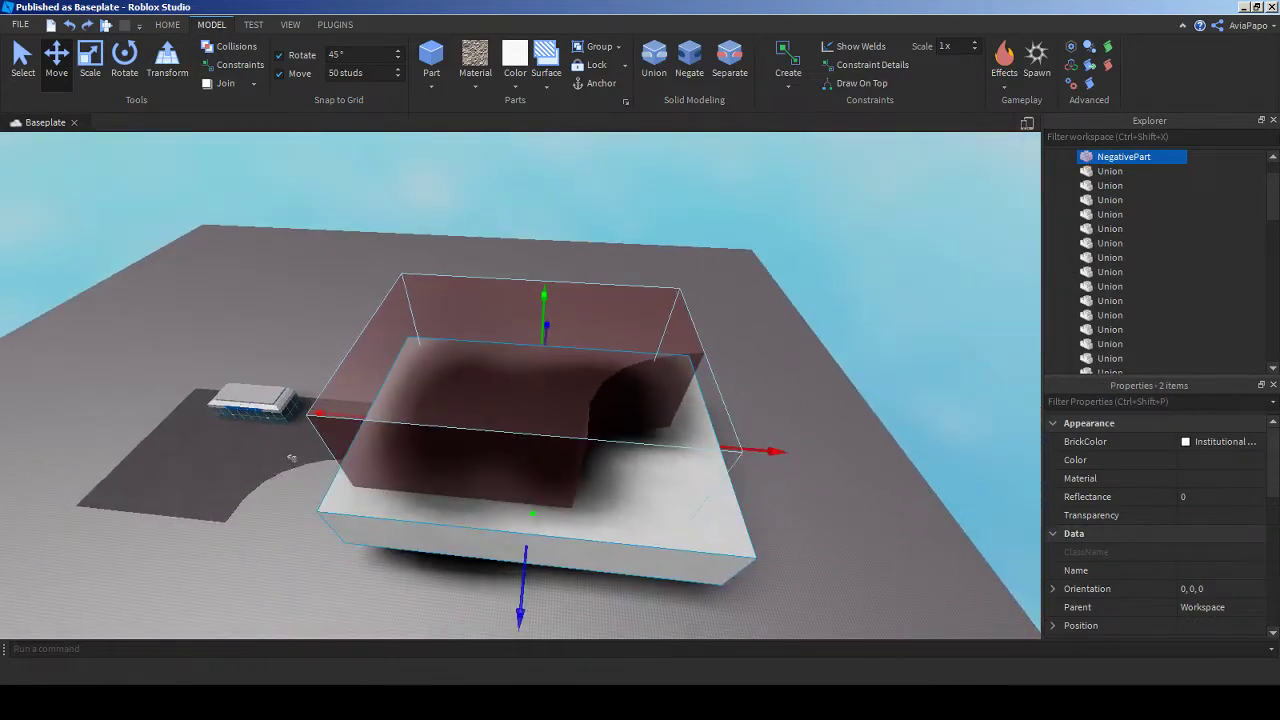
{"action": "scroll", "coordinate": [291, 458], "scroll_direction": "up", "scroll_amount": 2}
{"action": "key", "text": "ctrl+shift+g"}
{"action": "scroll", "coordinate": [265, 438], "scroll_direction": "up", "scroll_amount": 2}
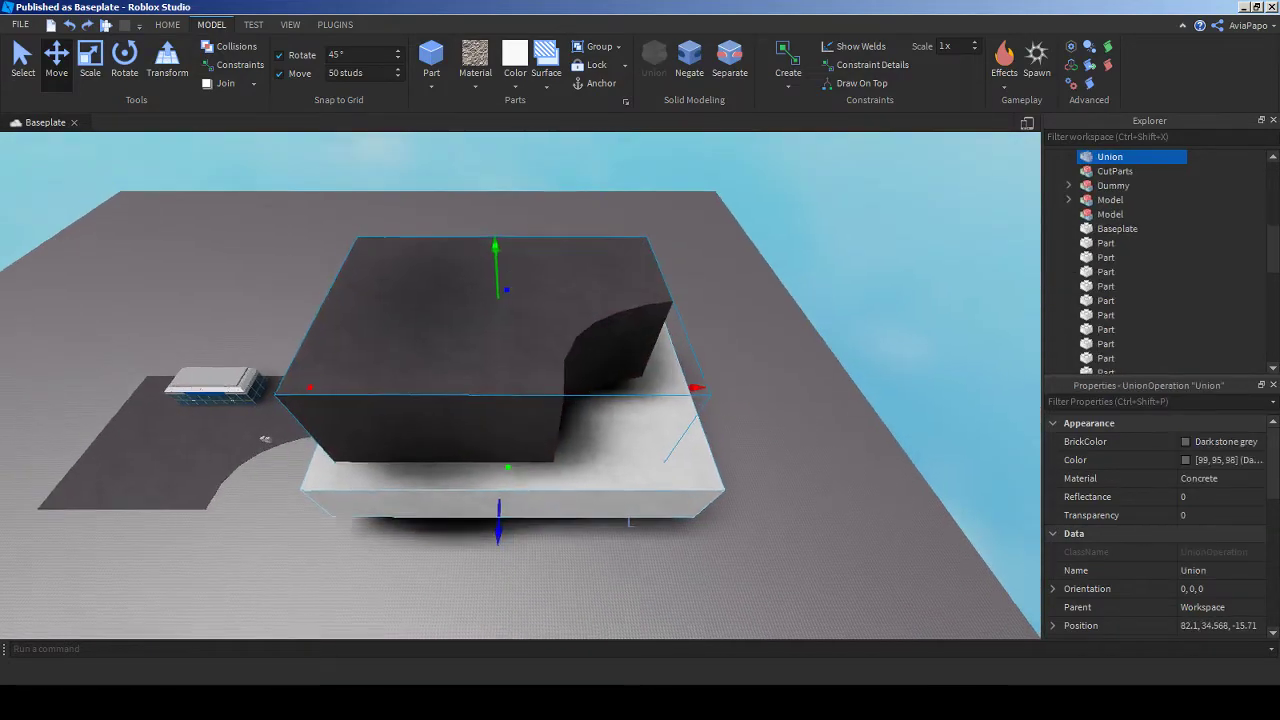
- Raise the dark union 150 studs and separate it into its solid and negative cutting parts
{"action": "middle_click_drag", "start_coordinate": [265, 438], "coordinate": [268, 451]}
{"action": "right_click_drag", "start_coordinate": [268, 451], "coordinate": [268, 385]}
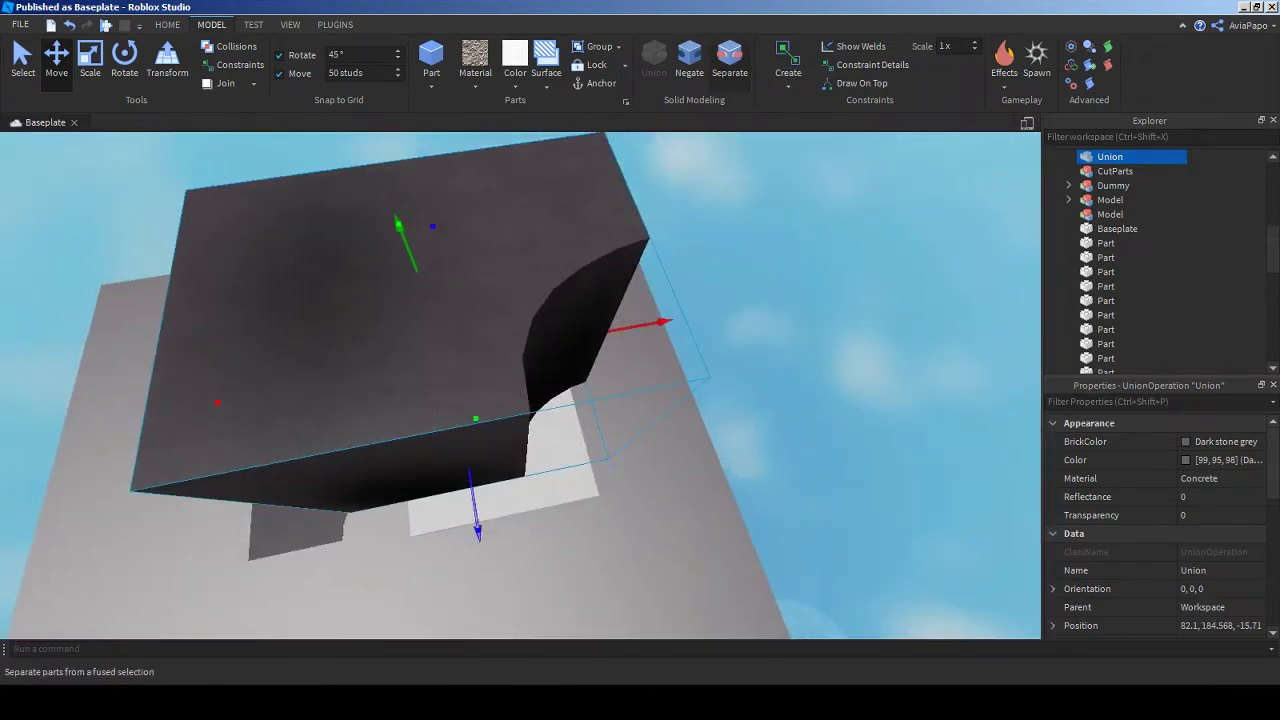
{"action": "left_click", "coordinate": [729, 60]}
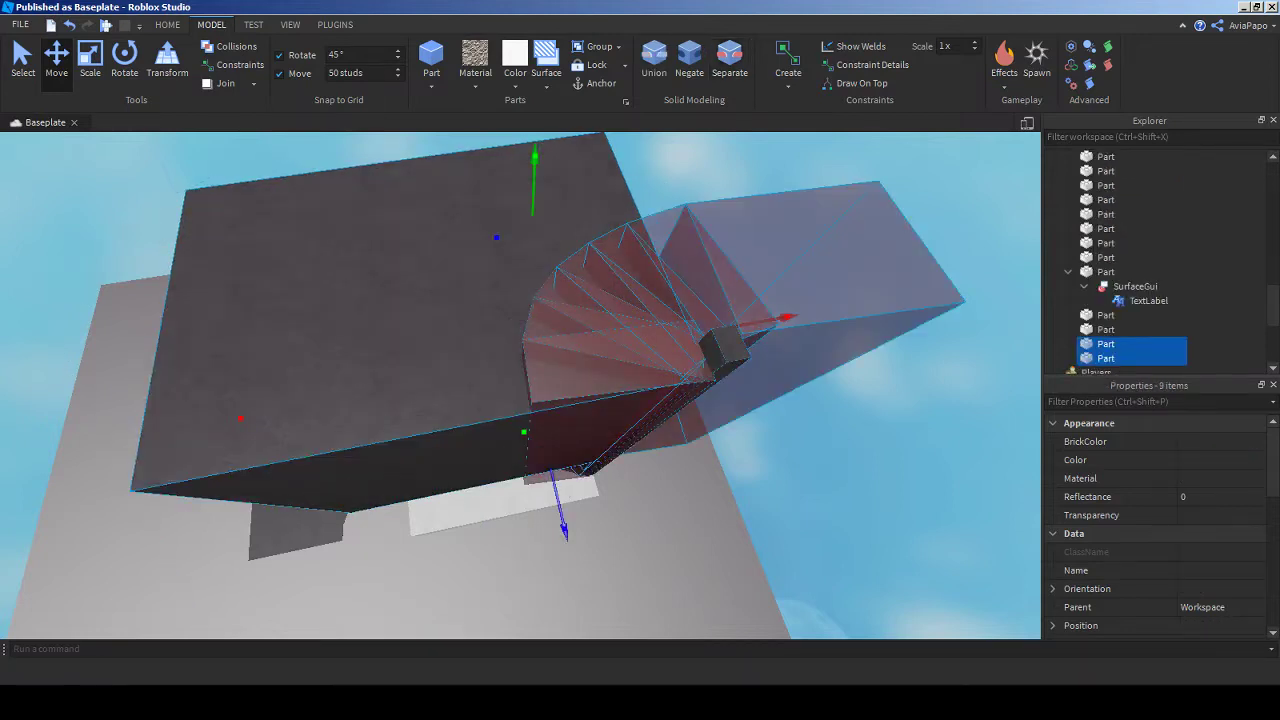
- Examine the separated negative cutting parts, the large dark block and the narrow dark pillar from several sides
{"action": "key", "text": "Escape"}
{"action": "left_click", "coordinate": [640, 290]}
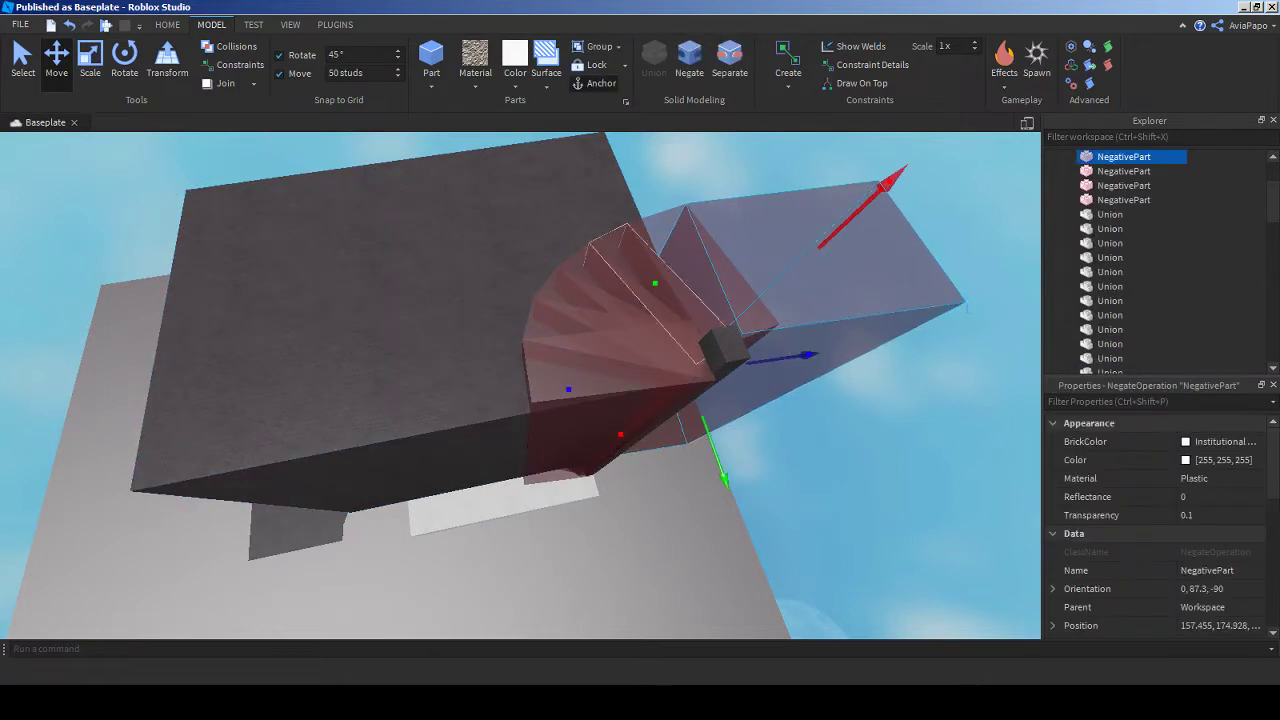
{"action": "scroll", "coordinate": [1161, 185], "scroll_direction": "up", "scroll_amount": 3}
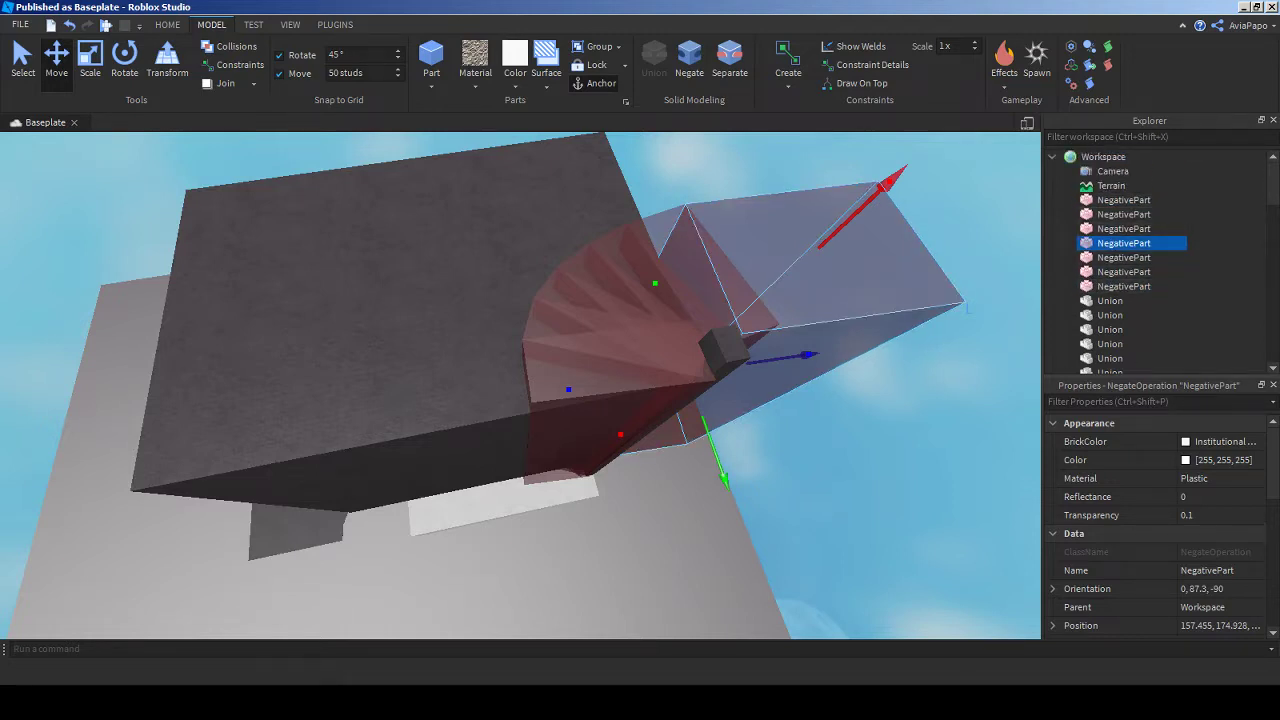
{"action": "key", "text": "w"}
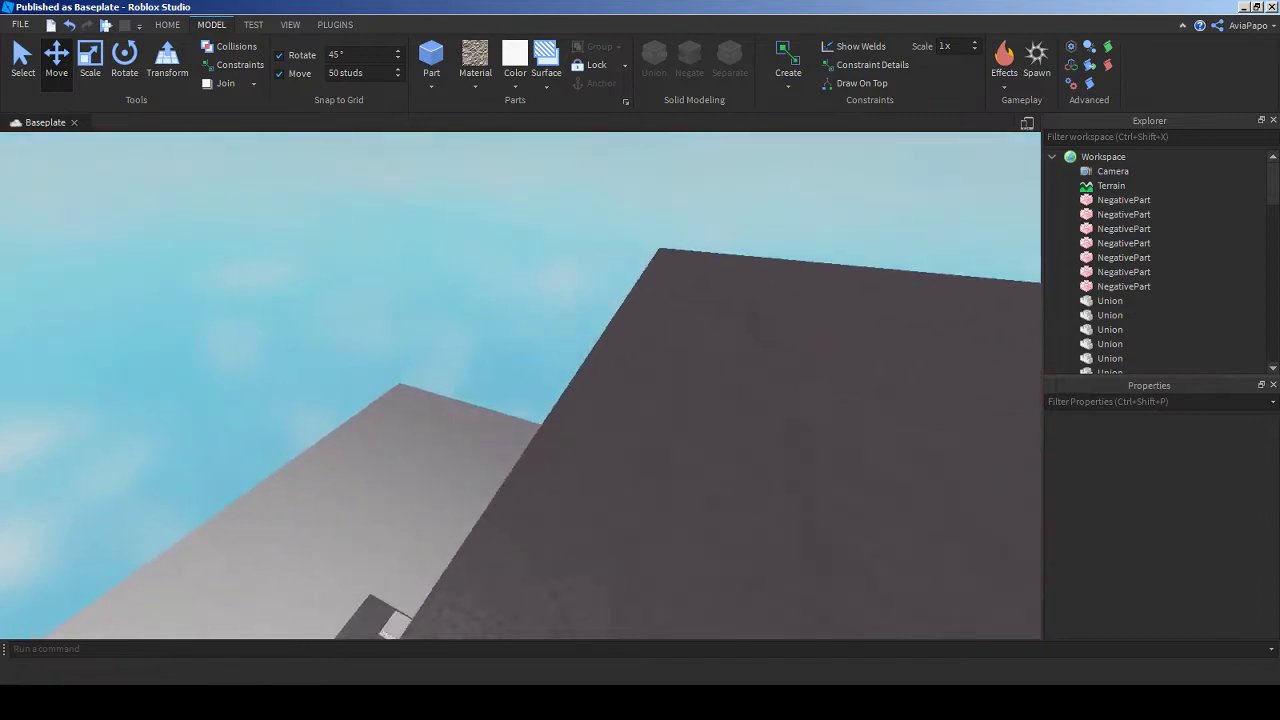
{"action": "key", "text": "w"}
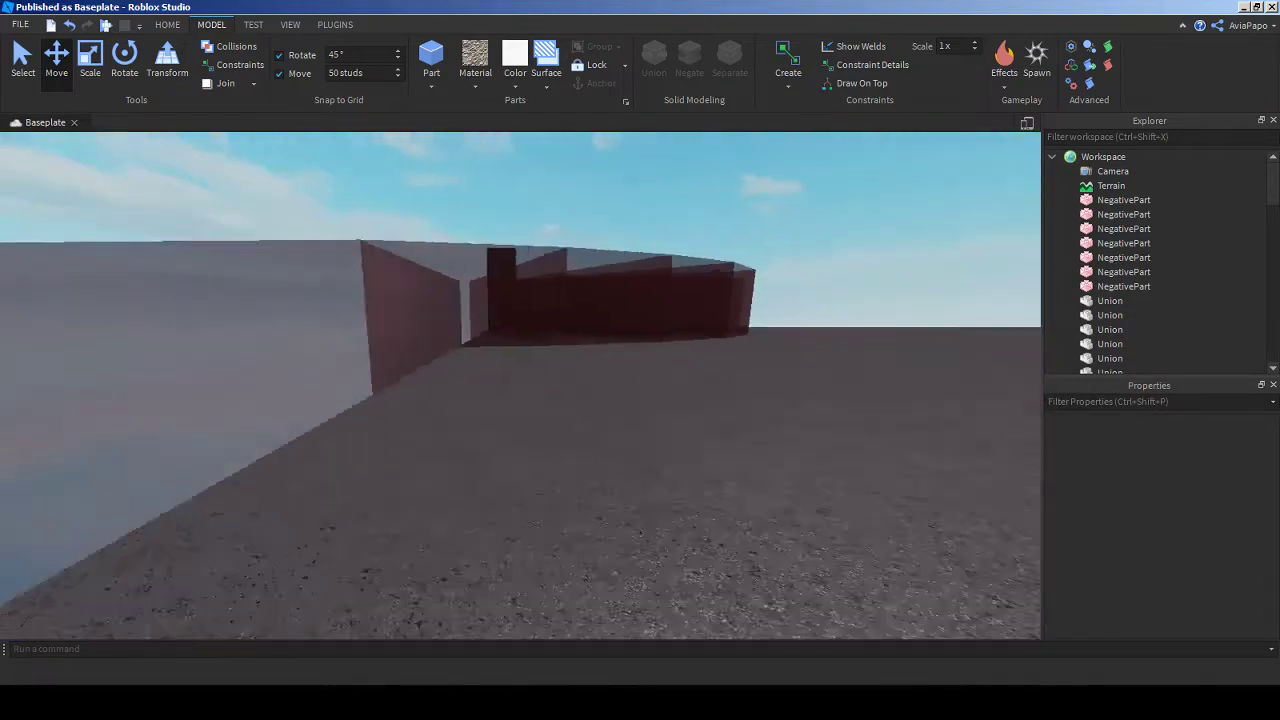
{"action": "key", "text": "w"}
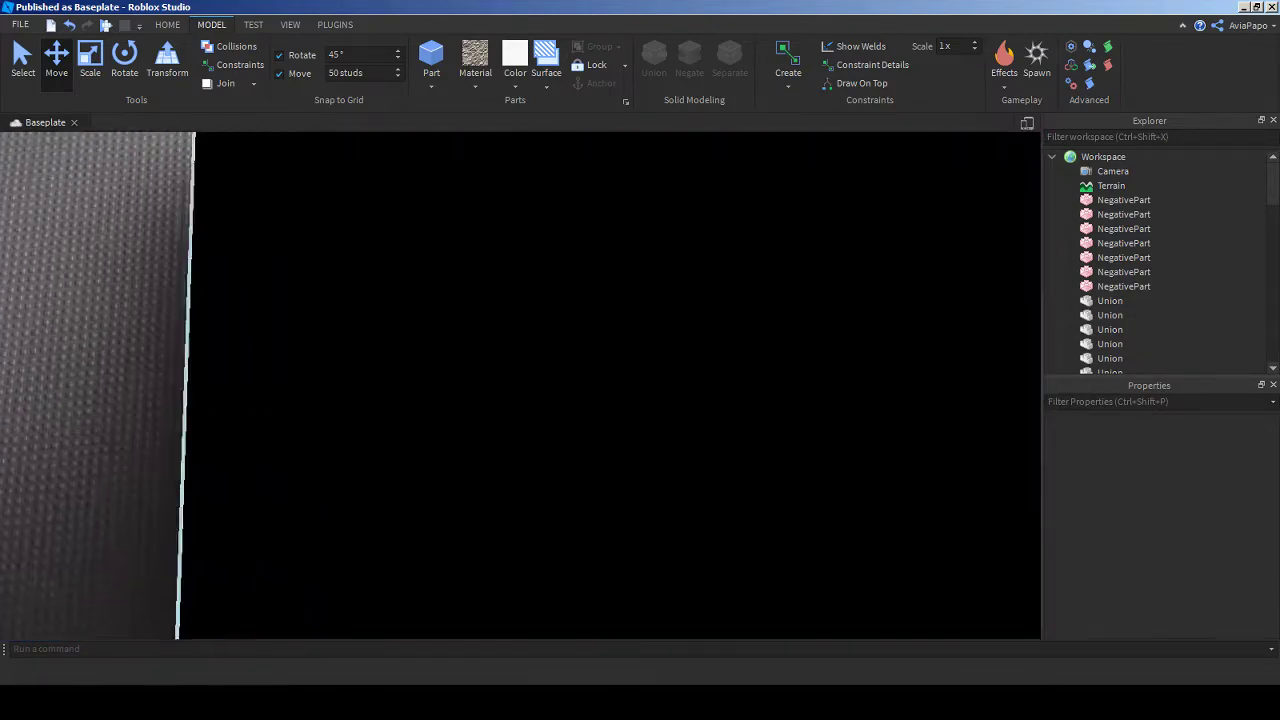
{"action": "key", "text": "w"}
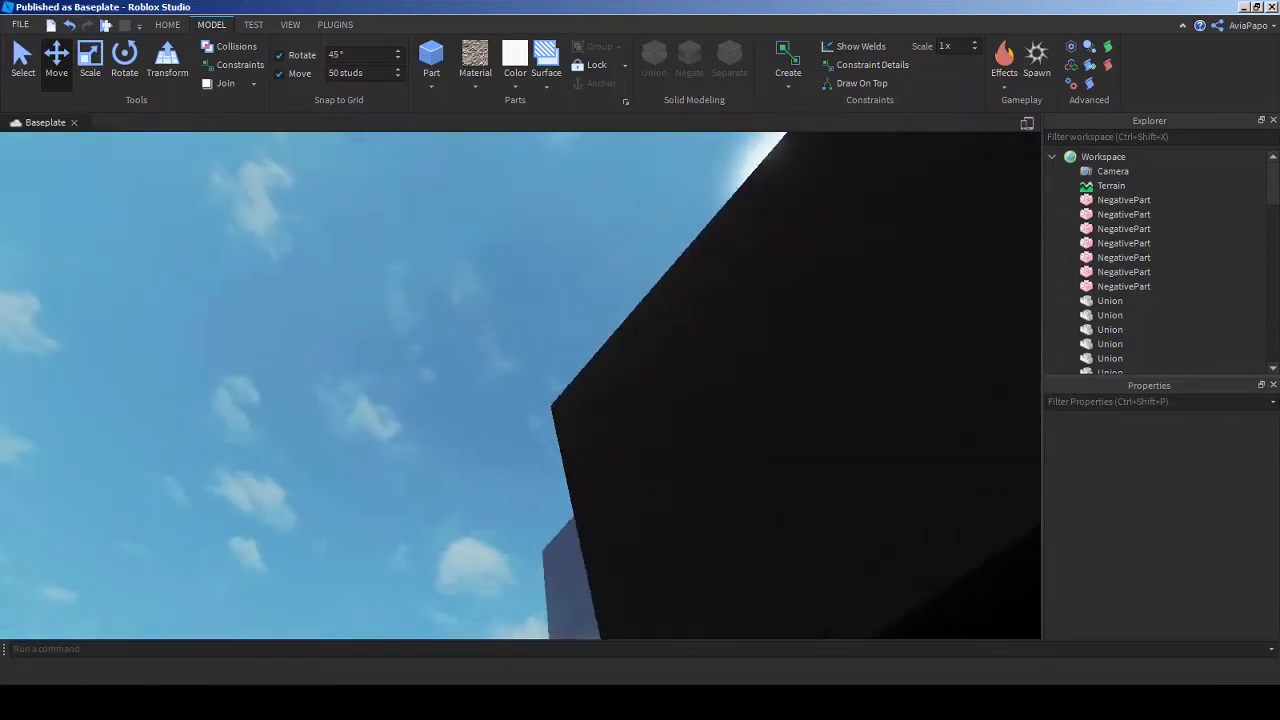
{"action": "key", "text": "w"}
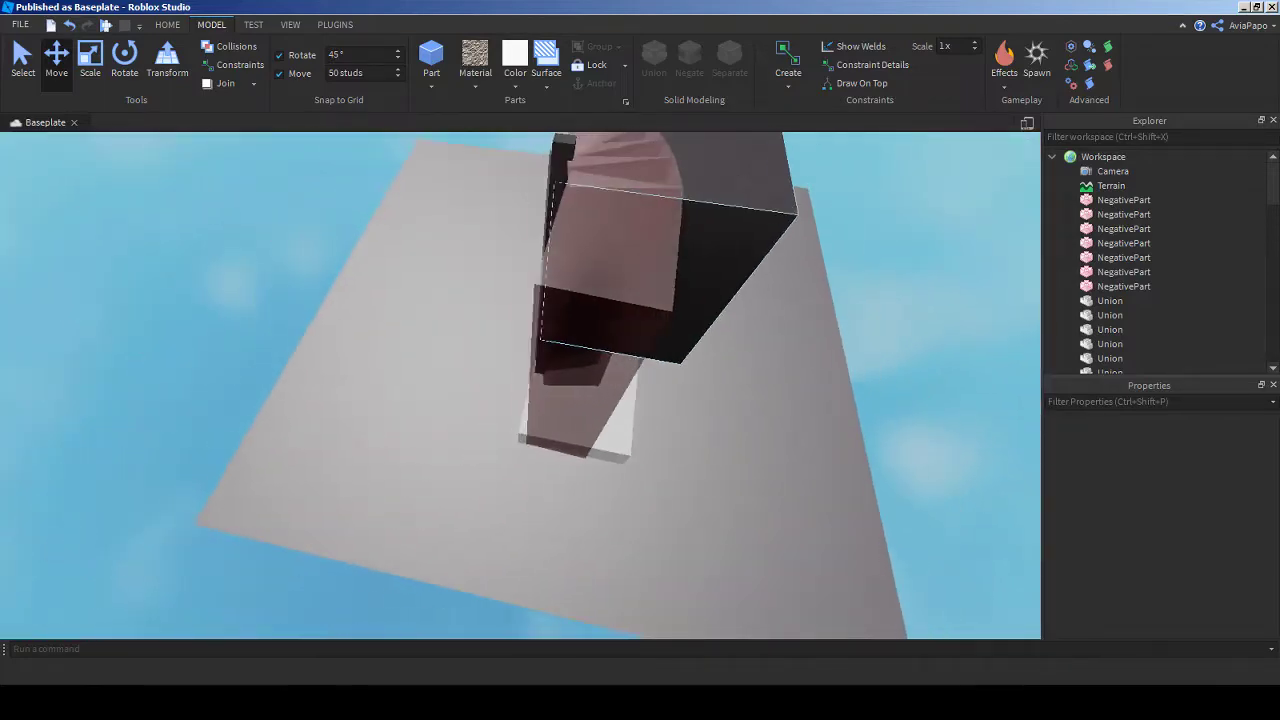
{"action": "key", "text": "w"}
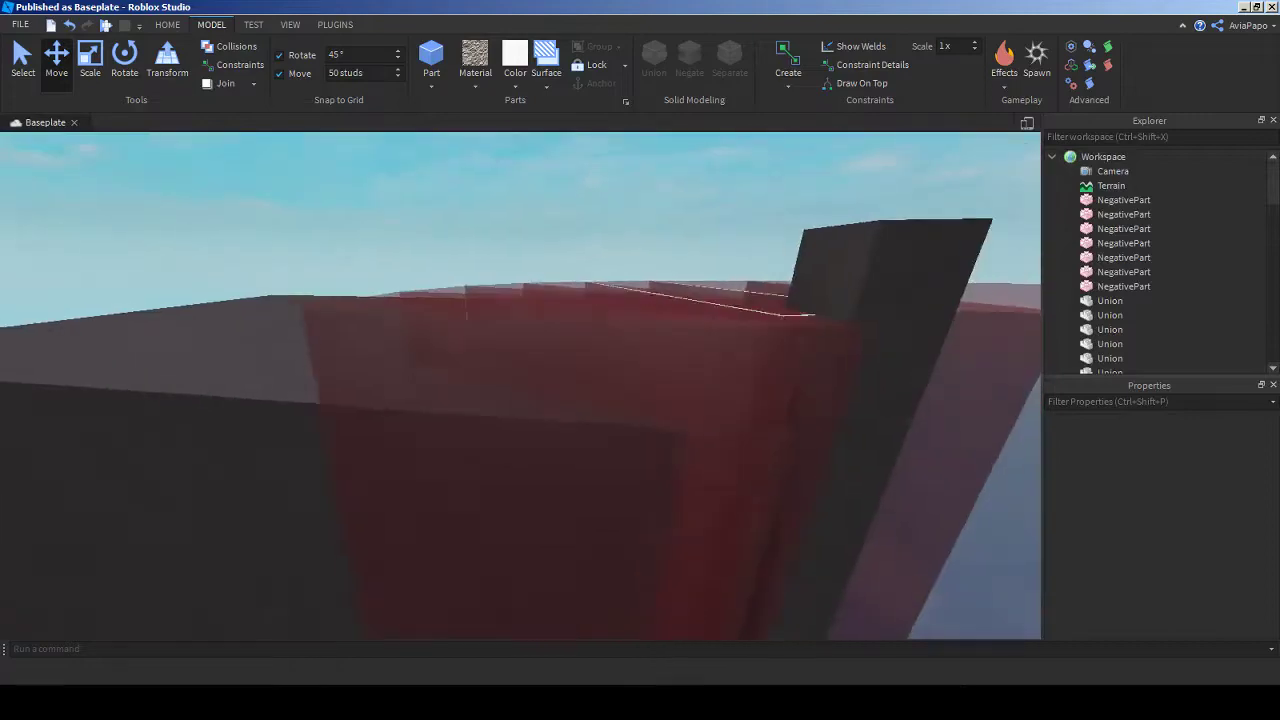
{"action": "key", "text": "w"}
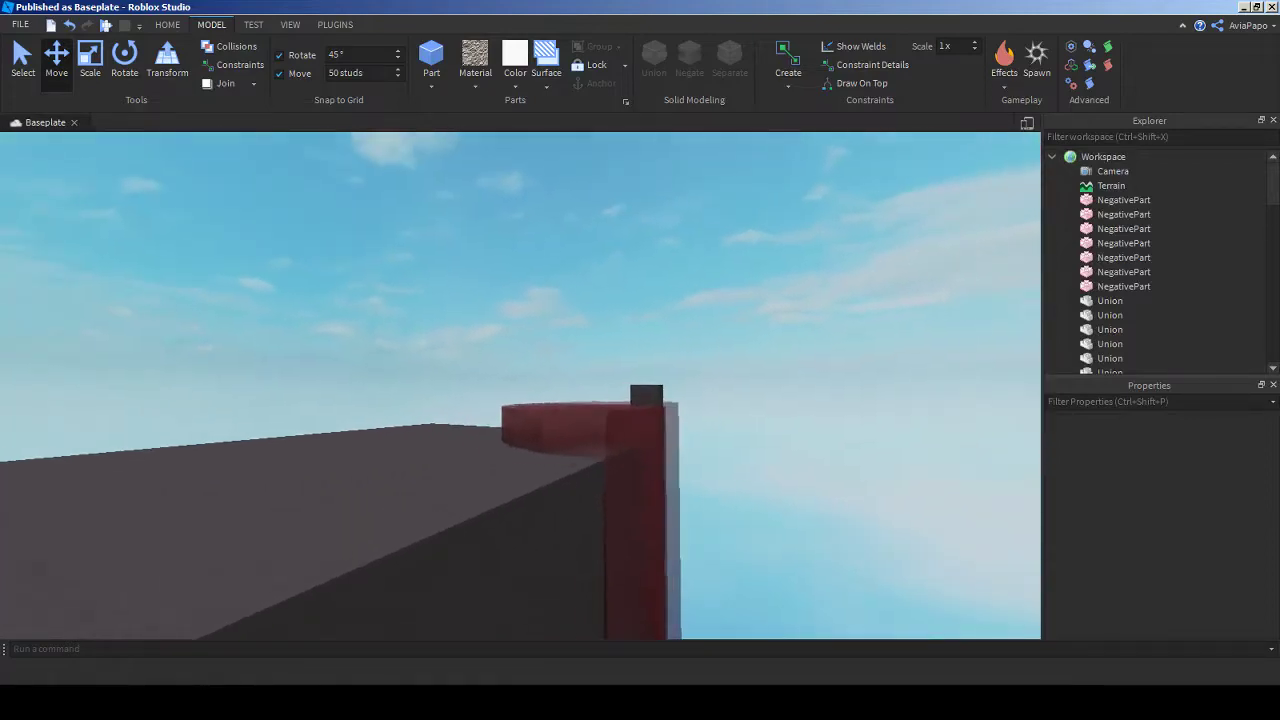
{"action": "key", "text": "s"}
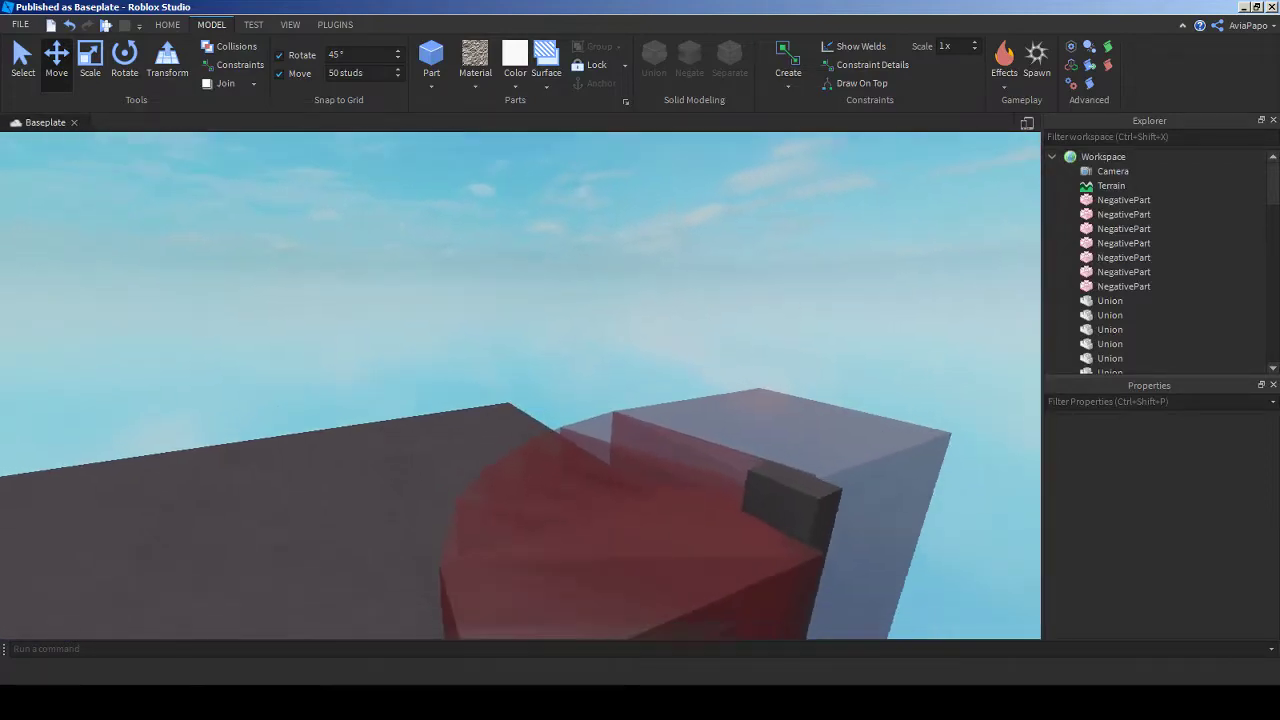
{"action": "key", "text": "s"}
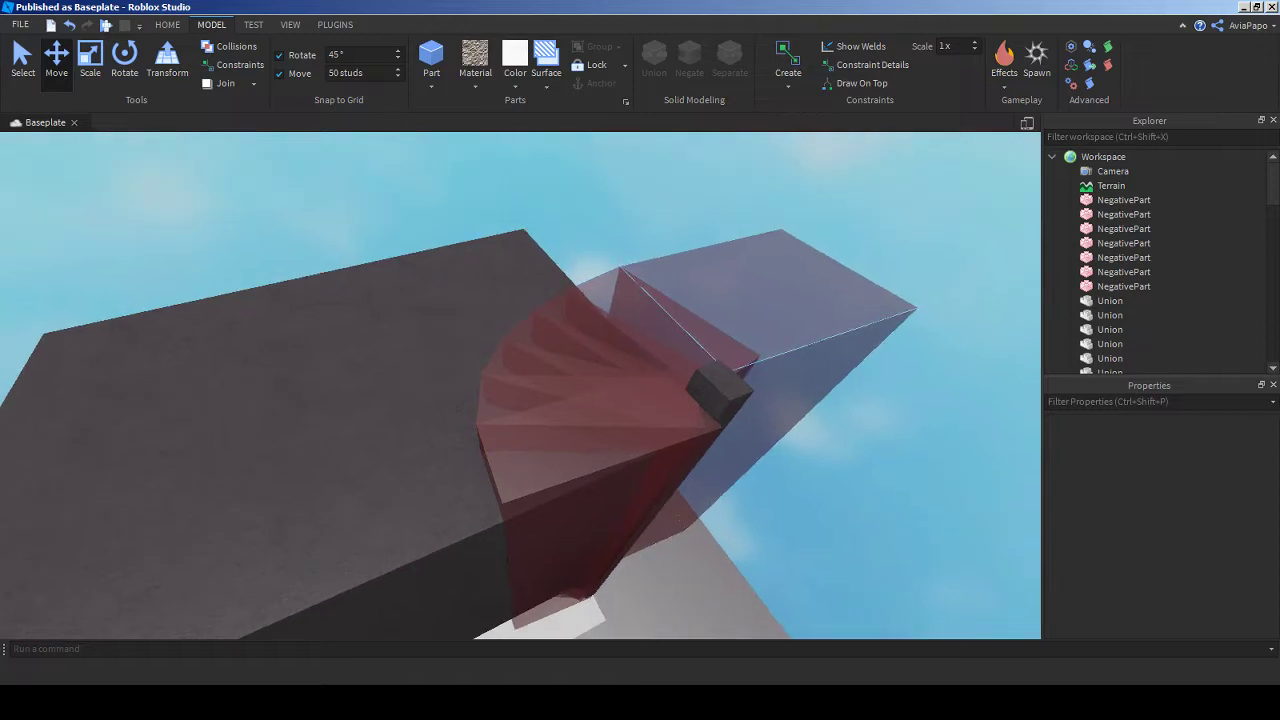
{"action": "key", "text": "w"}
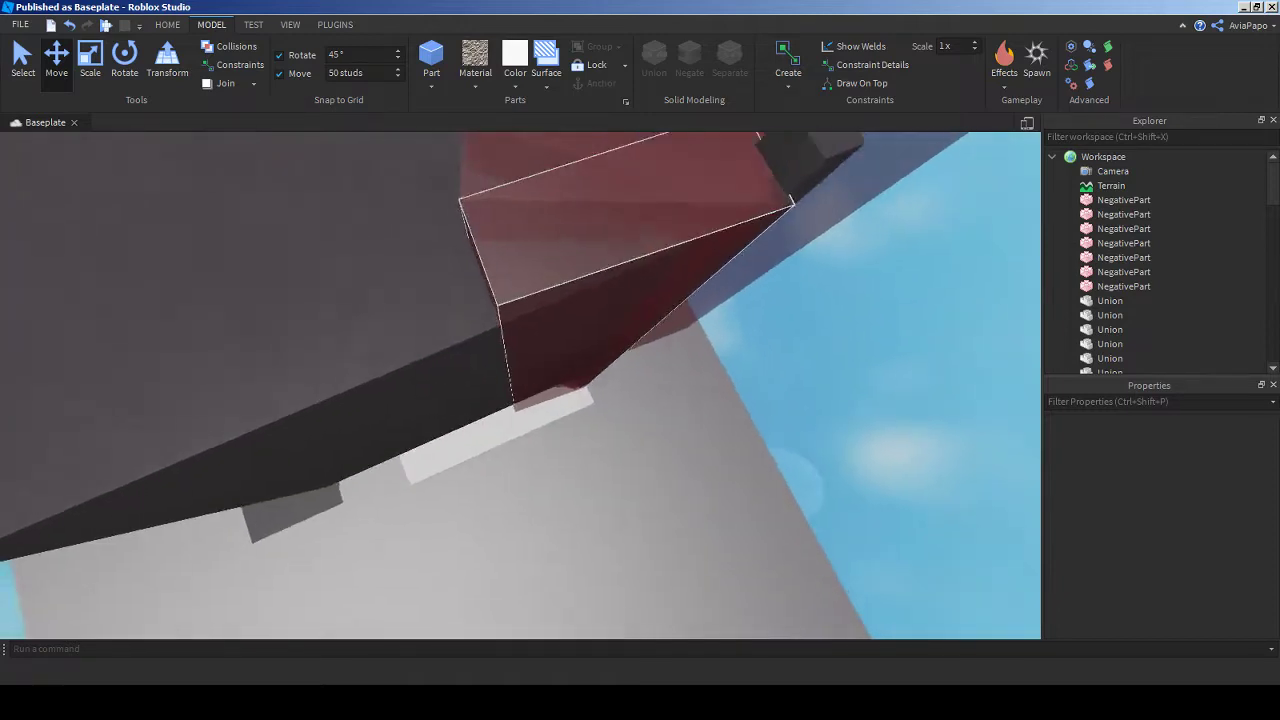
{"action": "key", "text": "s"}
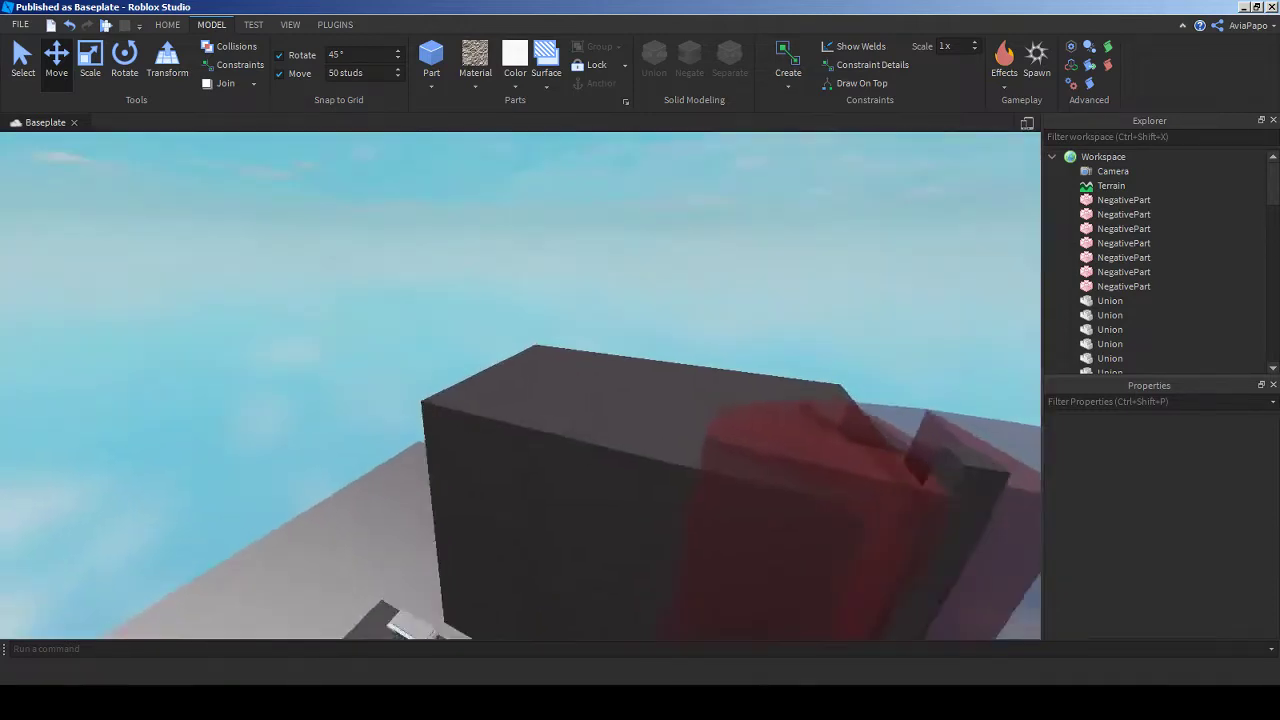
{"action": "key", "text": "w"}
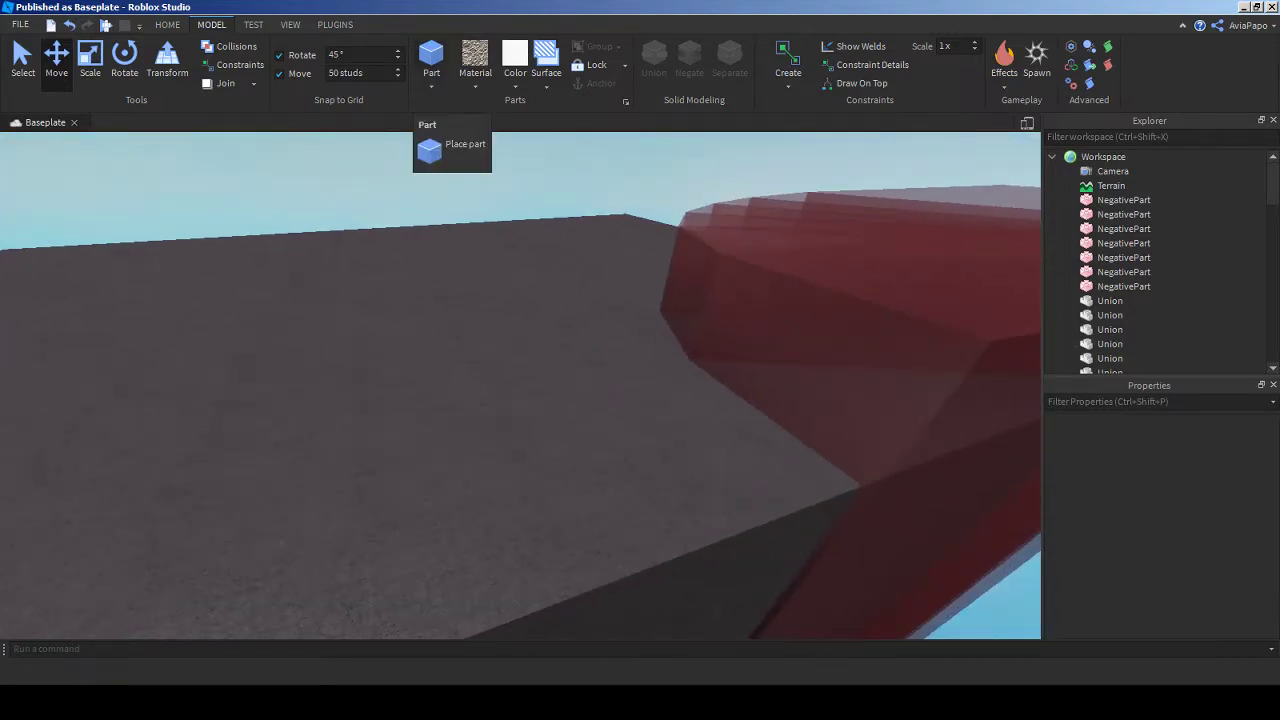
{"action": "key", "text": "s"}
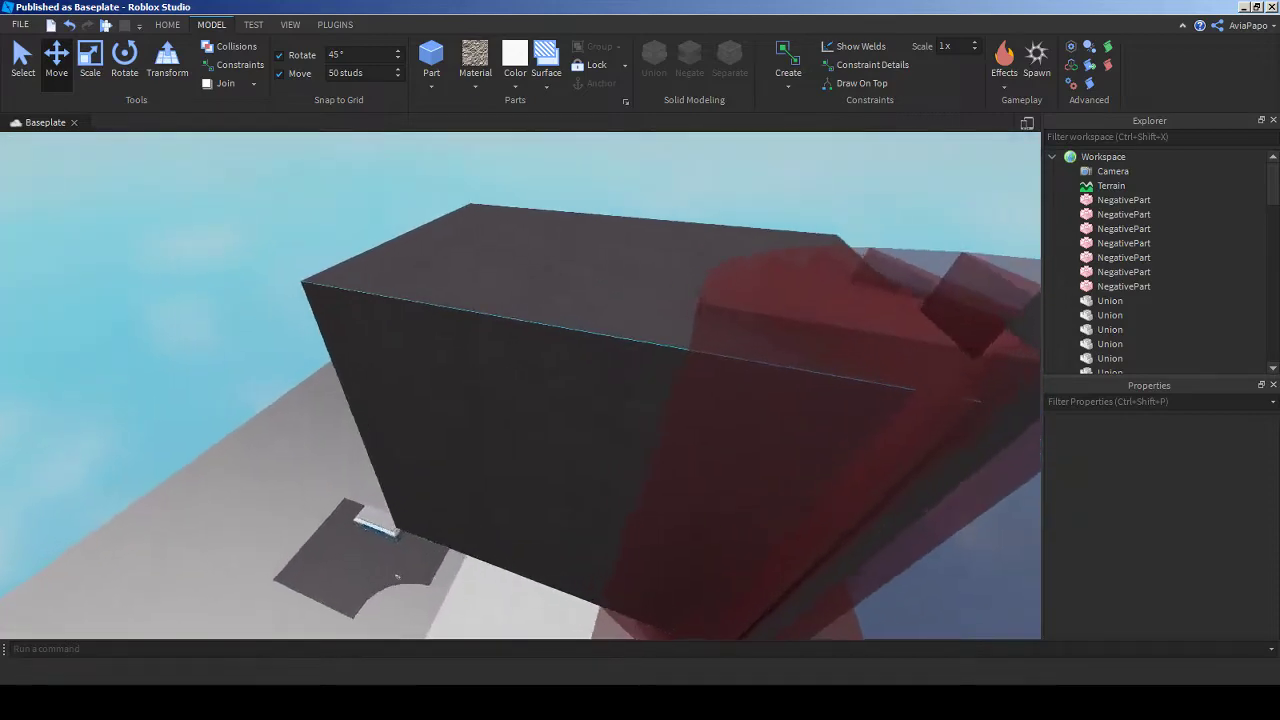
- Select all seven negative parts and lower them until they pass through the white block
{"action": "right_click_drag", "start_coordinate": [396, 577], "coordinate": [396, 577]}
{"action": "left_click", "coordinate": [1160, 200]}
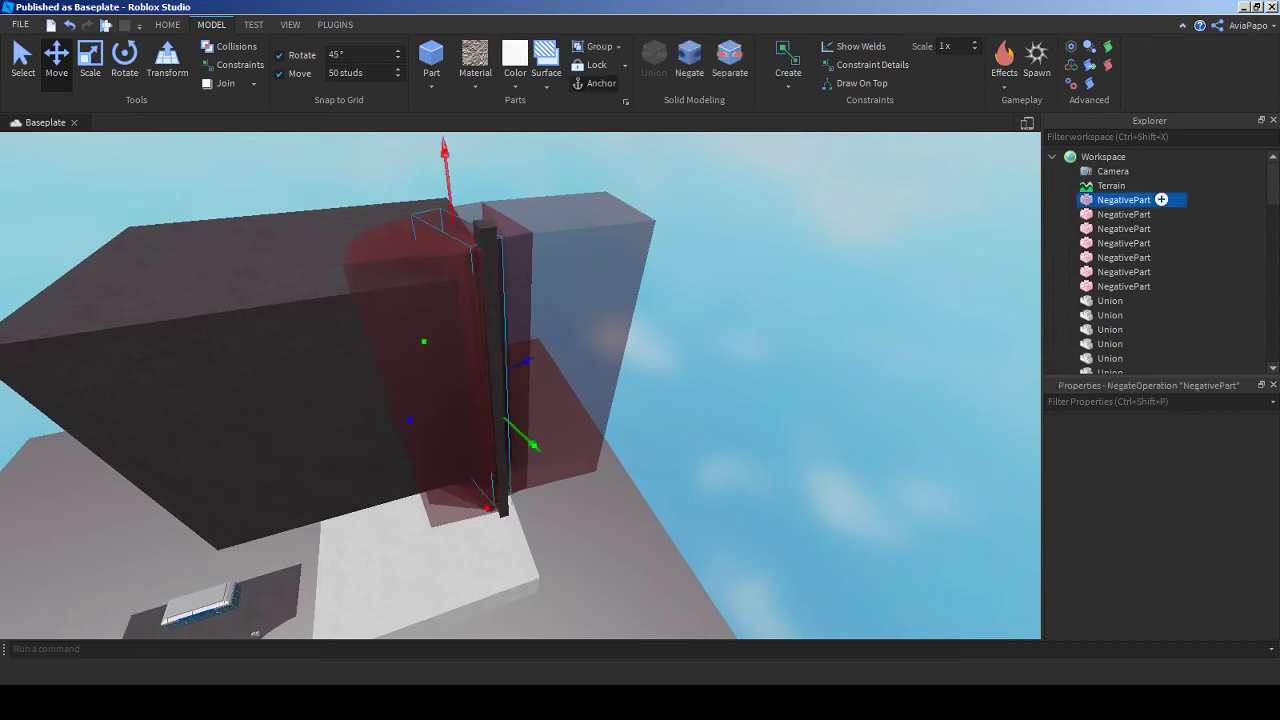
{"action": "left_click", "coordinate": [1160, 286], "text": "shift"}
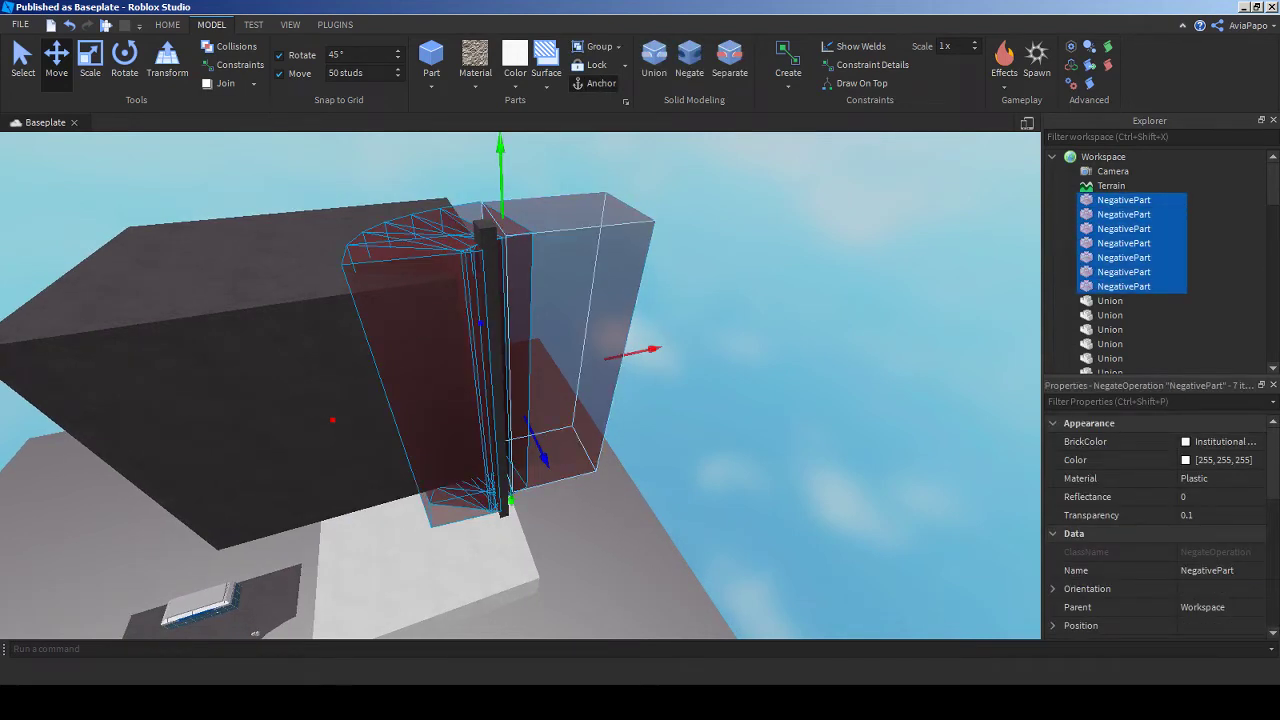
{"action": "right_click_drag", "start_coordinate": [237, 373], "coordinate": [237, 373]}
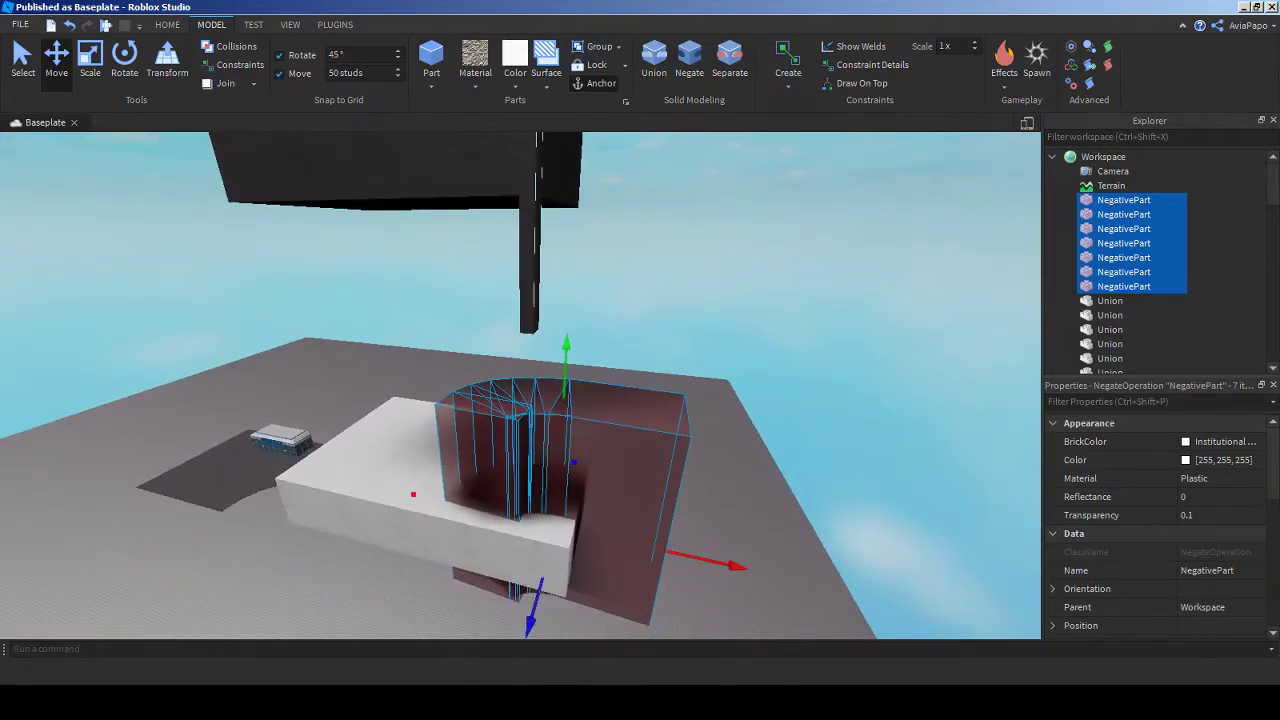
- Lower the narrow dark pillar into the white block beside the cutting parts and negate it
{"action": "left_click", "coordinate": [530, 260]}
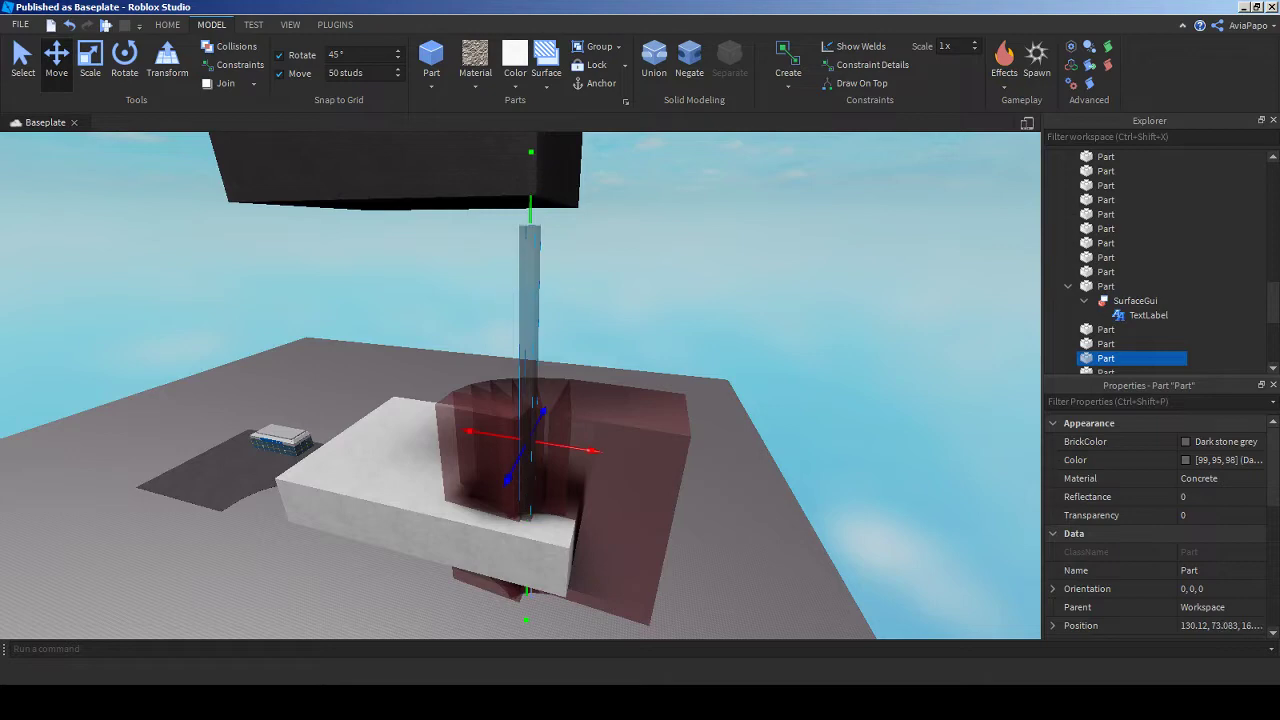
{"action": "left_click_drag", "start_coordinate": [531, 152], "coordinate": [531, 330]}
{"action": "scroll", "coordinate": [520, 385], "scroll_direction": "up", "scroll_amount": 5}
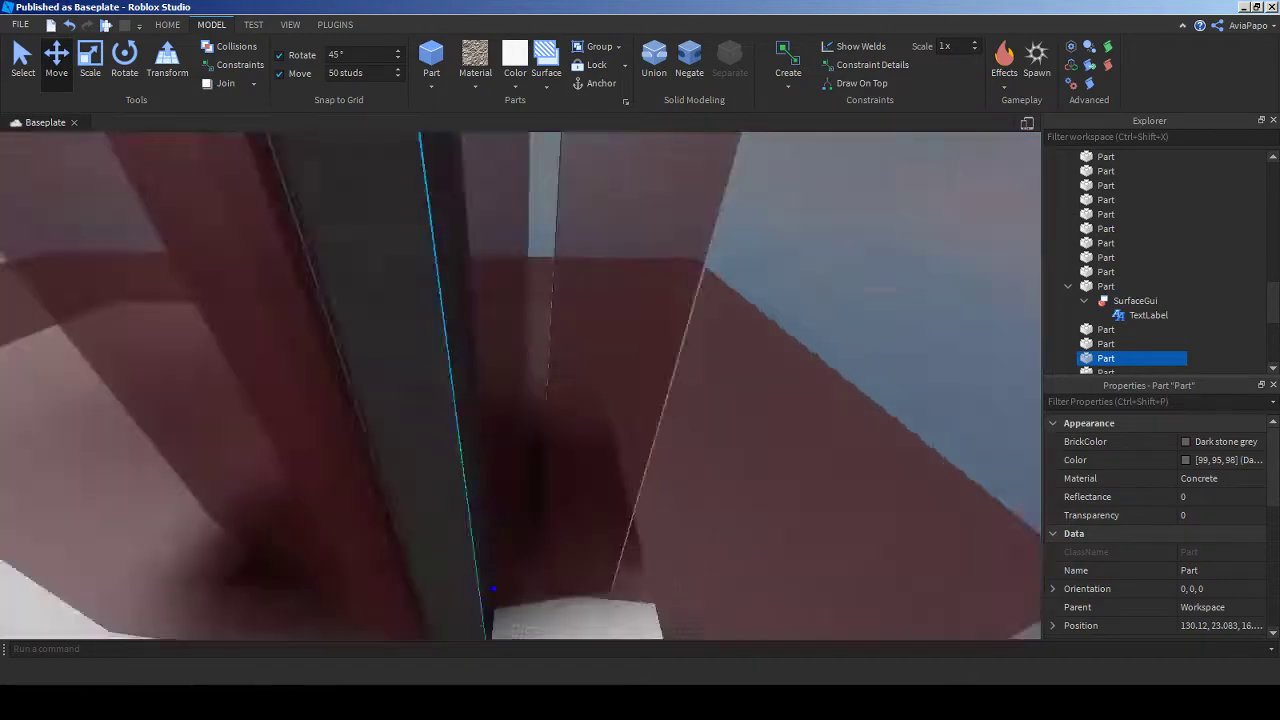
{"action": "scroll", "coordinate": [520, 385], "scroll_direction": "down", "scroll_amount": 10}
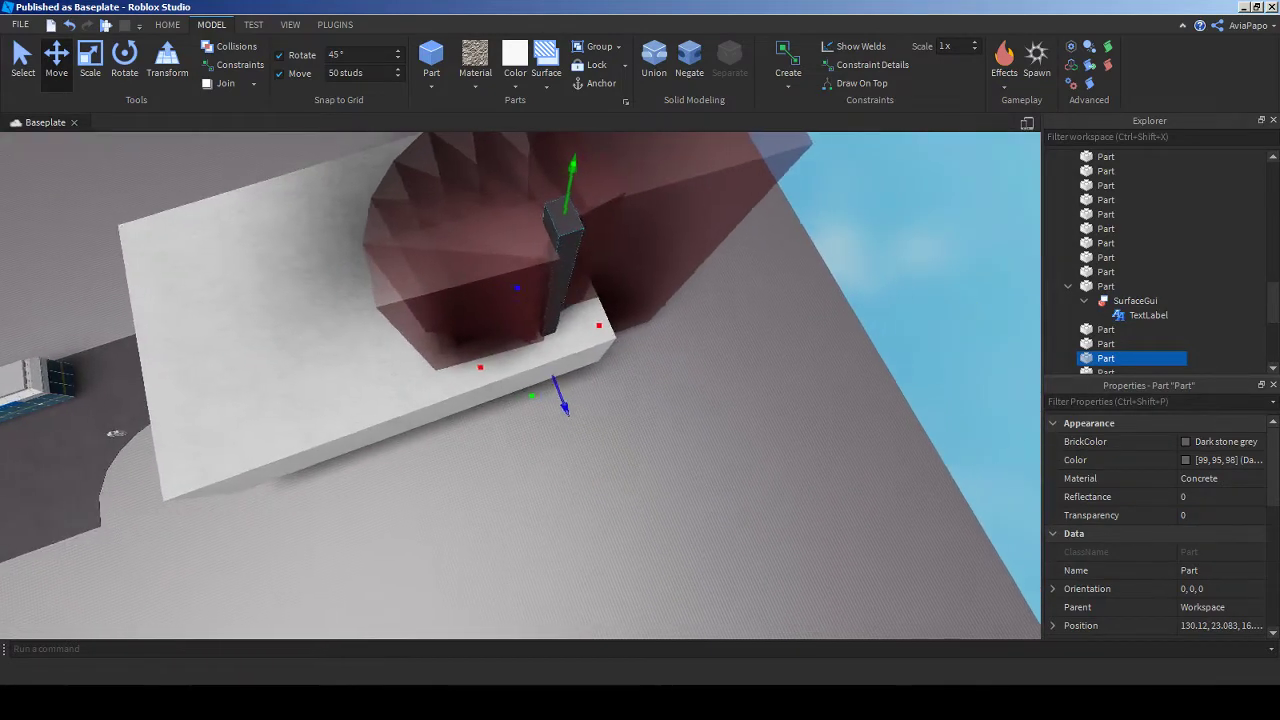
{"action": "key", "text": "d"}
{"action": "left_click", "coordinate": [689, 58]}
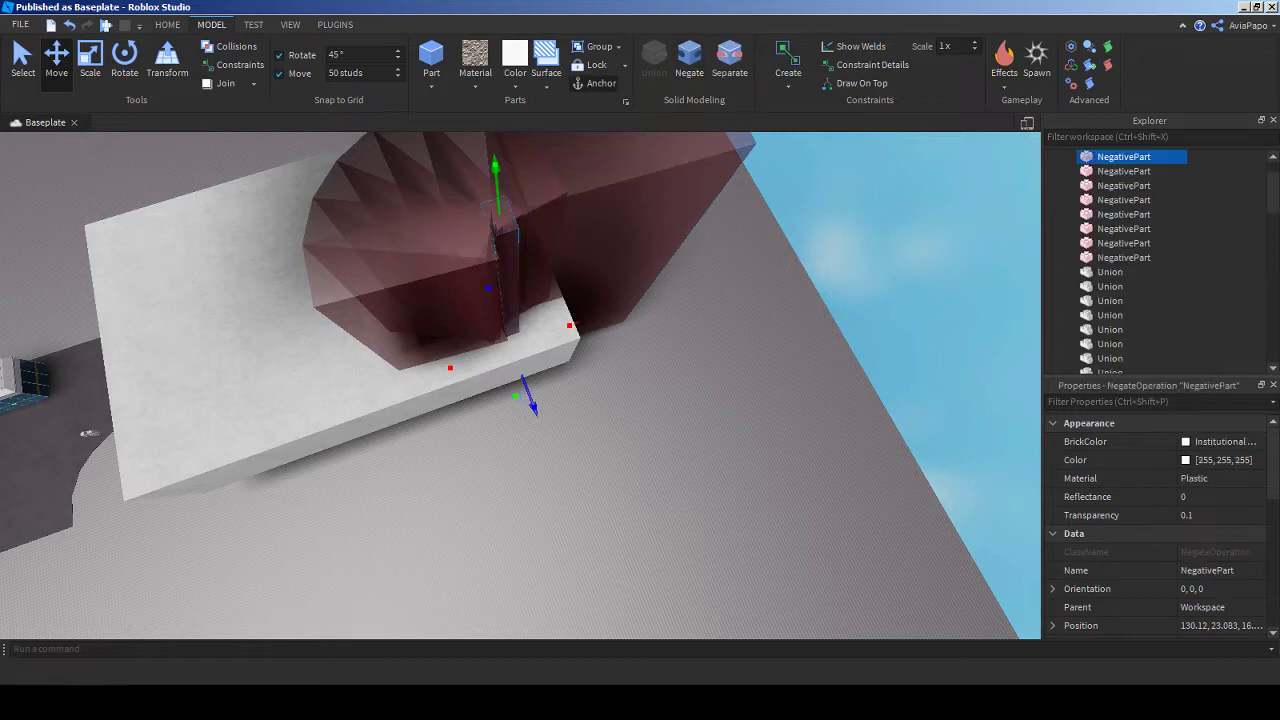
- Subtract the eight negative parts from the white block and bring the large dark block down into the cut
{"action": "left_click", "coordinate": [1157, 257], "text": "shift"}
{"action": "scroll", "coordinate": [1134, 314], "scroll_direction": "up", "scroll_amount": 1}
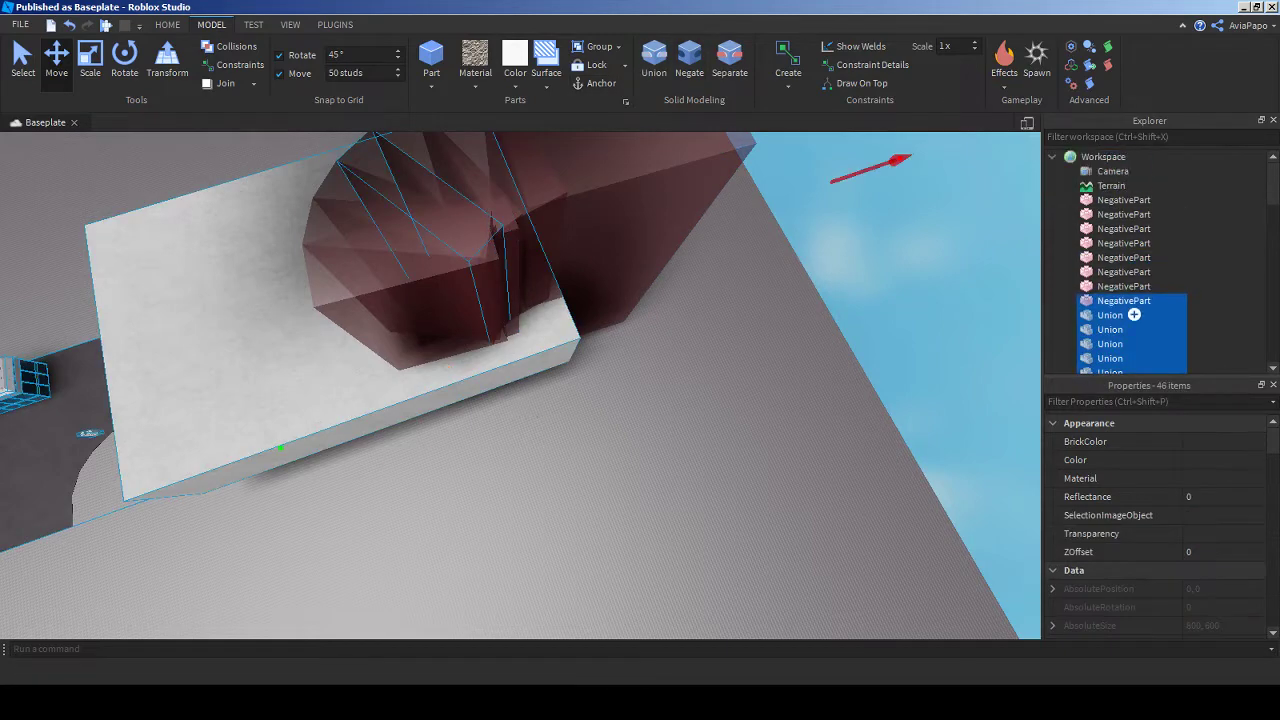
{"action": "left_click", "coordinate": [1154, 200]}
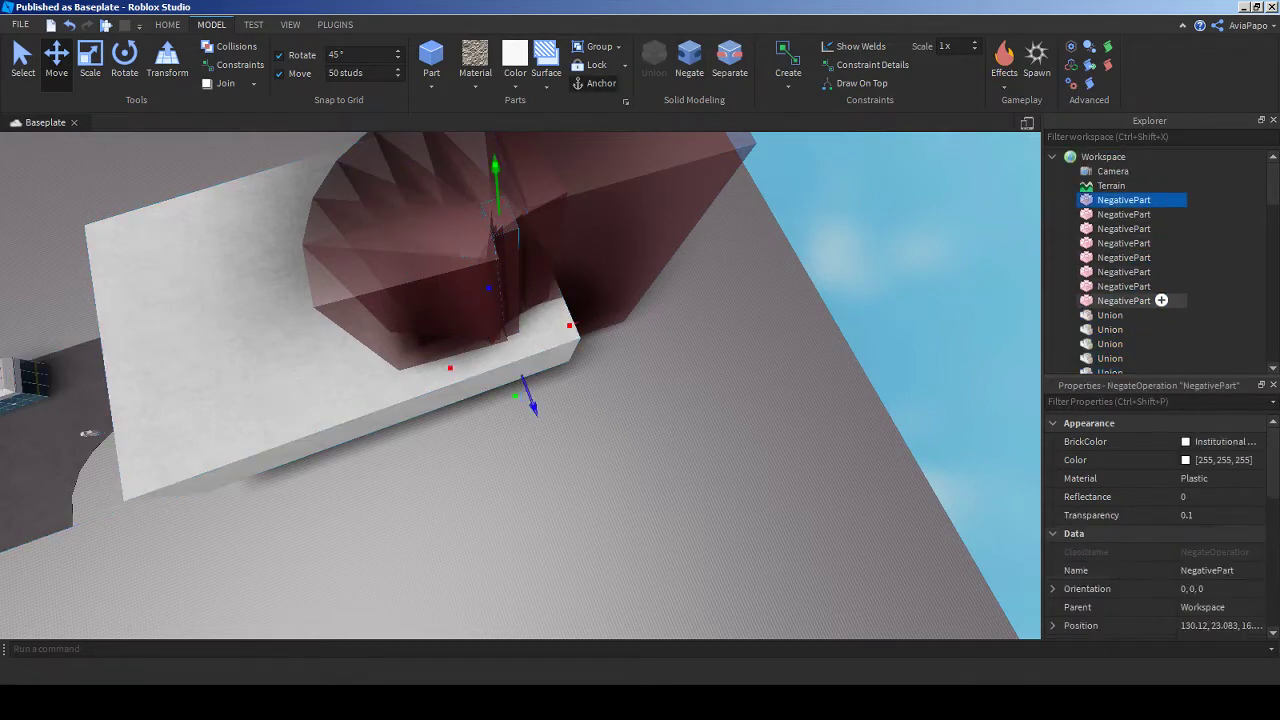
{"action": "left_click", "coordinate": [1158, 300], "text": "shift"}
{"action": "right_click_drag", "start_coordinate": [520, 400], "coordinate": [520, 400]}
{"action": "left_click", "coordinate": [520, 400], "text": "ctrl"}
{"action": "left_click", "coordinate": [654, 60]}
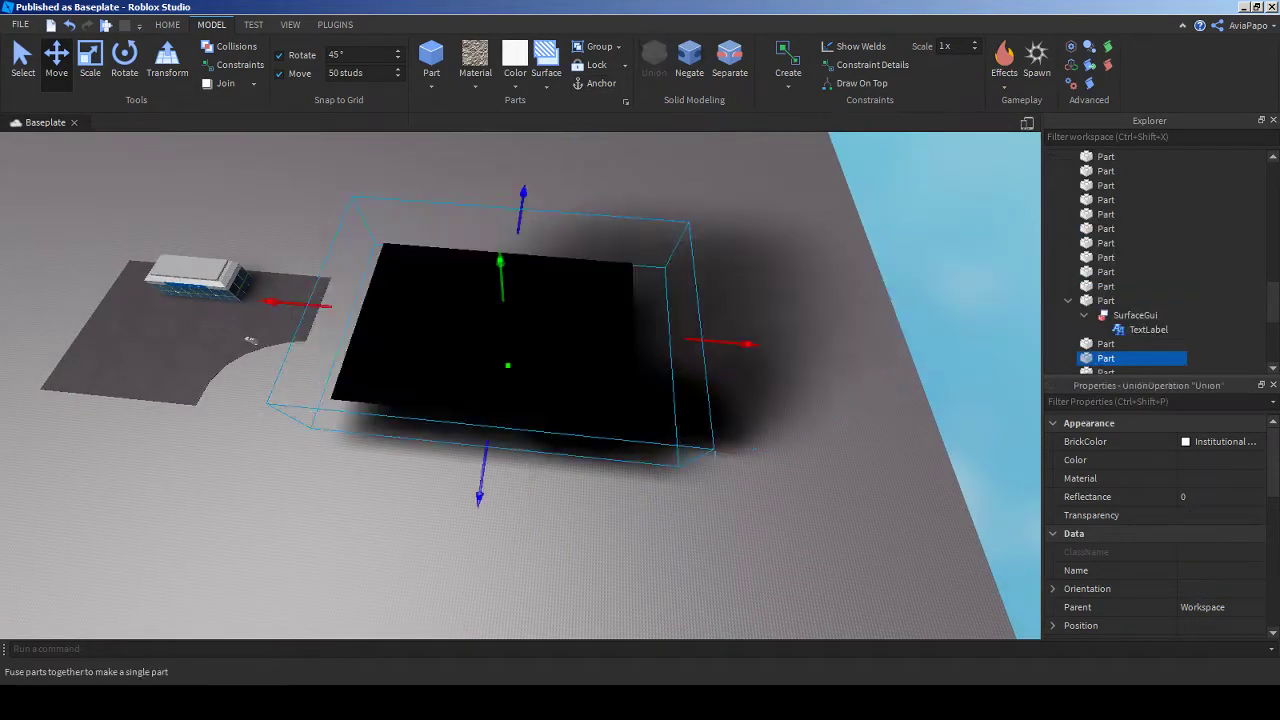
- Negate the notched white union and unite it with the large dark block, leaving only a curved-corner dark piece
{"action": "left_click", "coordinate": [250, 340]}
{"action": "scroll", "coordinate": [600, 380], "scroll_direction": "up", "scroll_amount": 10}
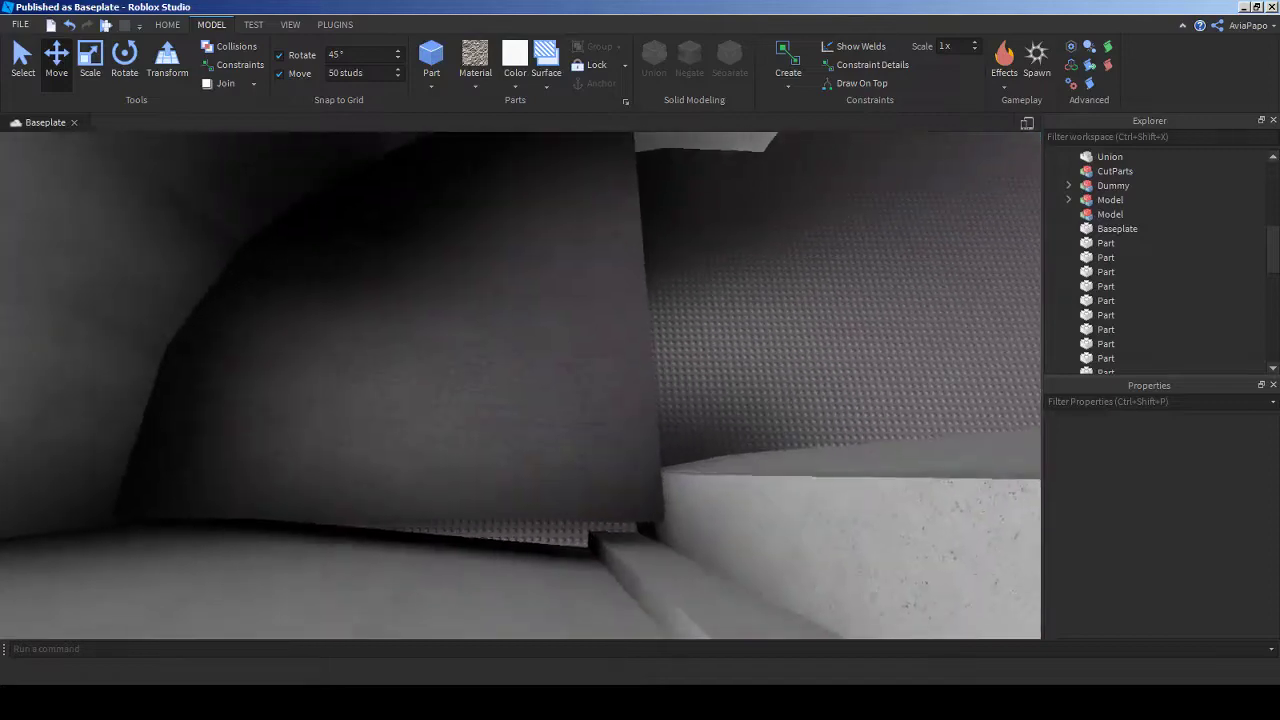
{"action": "scroll", "coordinate": [520, 385], "scroll_direction": "down", "scroll_amount": 10}
{"action": "right_click_drag", "start_coordinate": [520, 385], "coordinate": [480, 385]}
{"action": "left_click", "coordinate": [450, 440]}
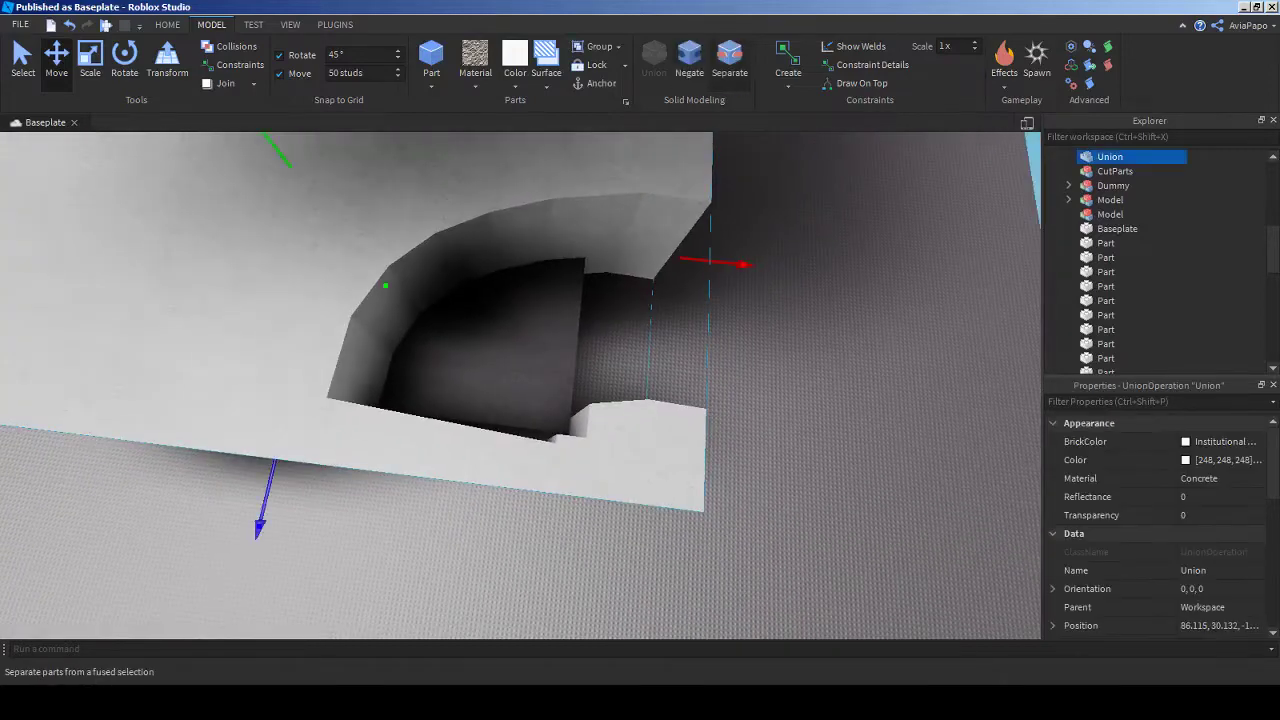
{"action": "left_click", "coordinate": [689, 60]}
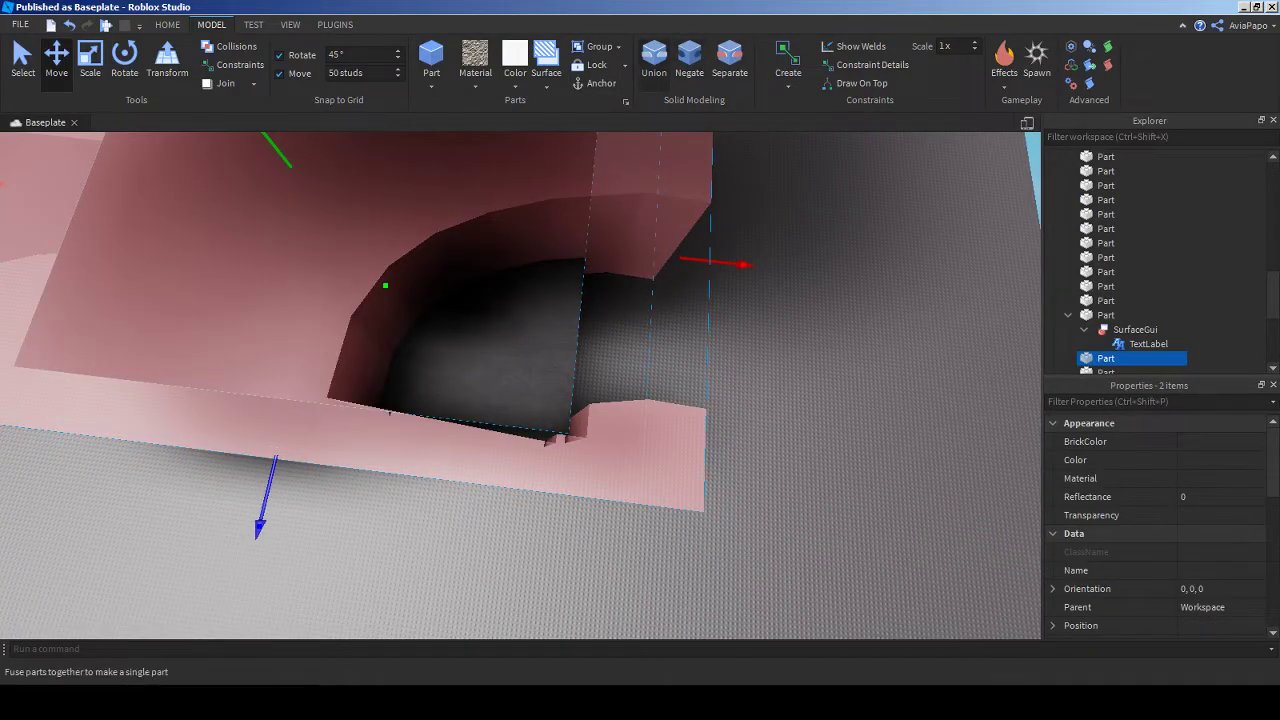
{"action": "left_click", "coordinate": [654, 60]}
{"action": "left_click", "coordinate": [520, 560]}
{"action": "right_click_drag", "start_coordinate": [520, 400], "coordinate": [520, 520]}
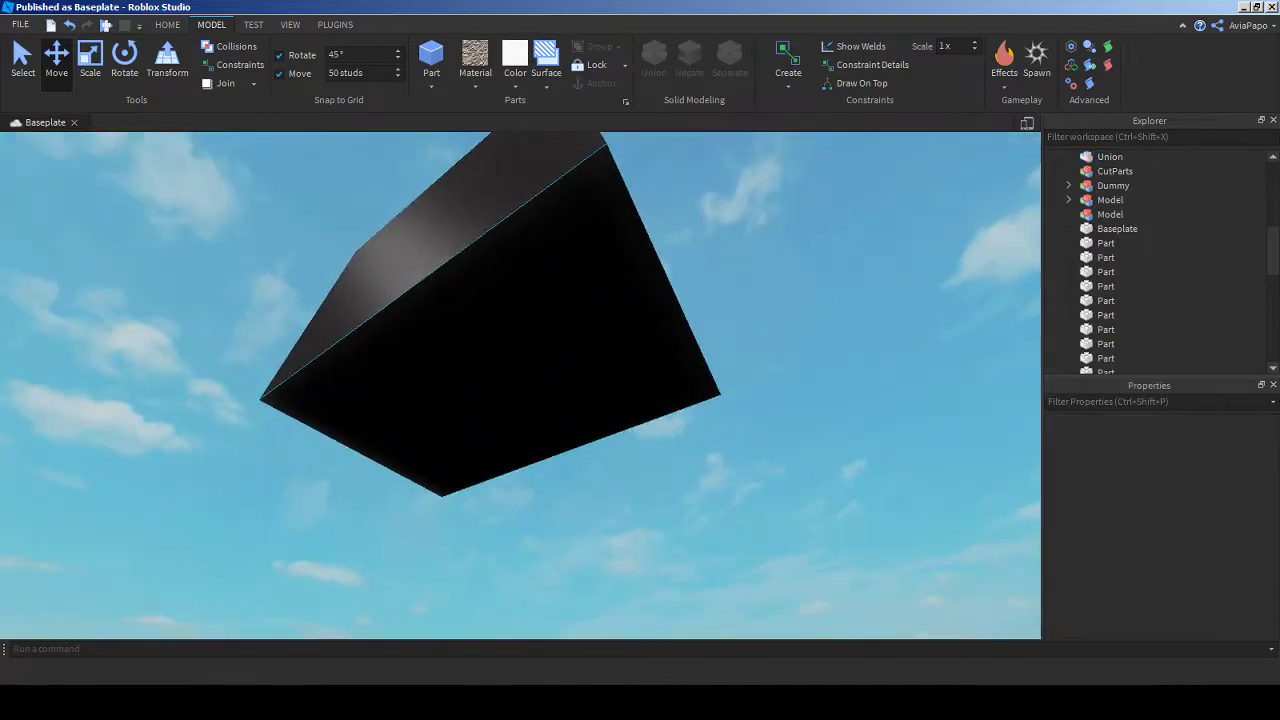
{"action": "right_click_drag", "start_coordinate": [520, 400], "coordinate": [520, 300]}
{"action": "scroll", "coordinate": [520, 385], "scroll_direction": "up", "scroll_amount": 3}
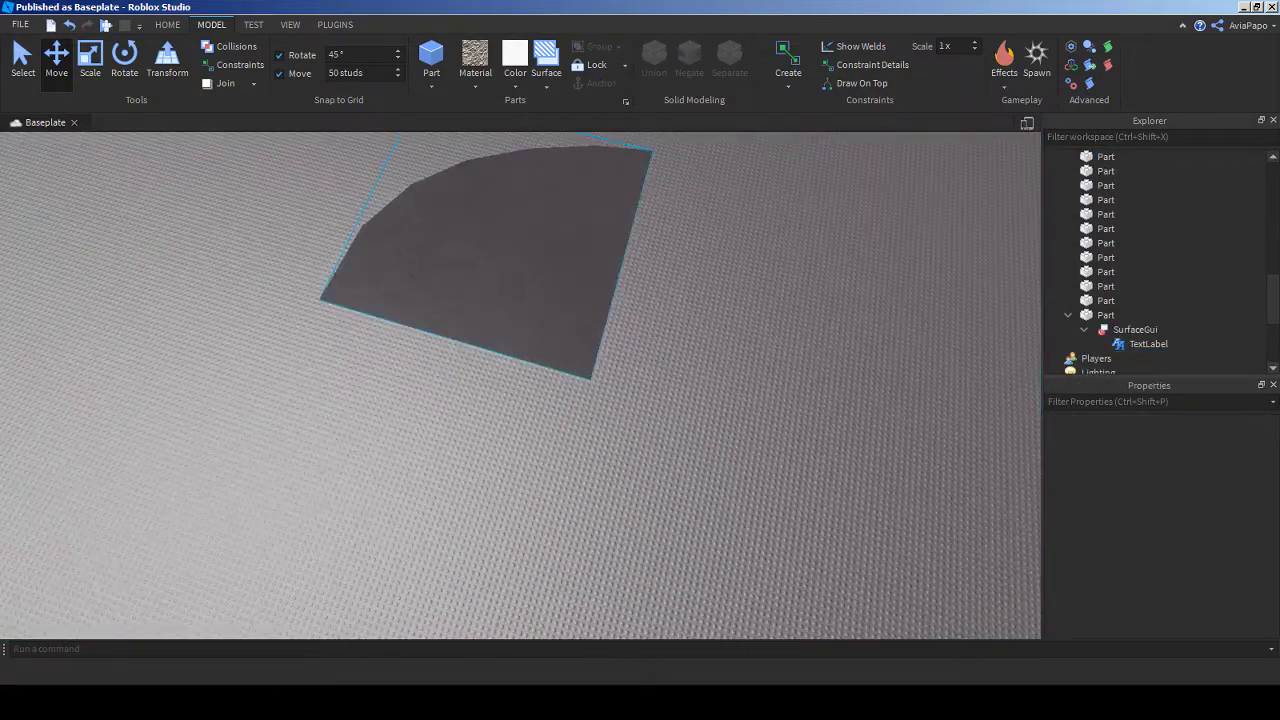
- Colour the curved dark piece Black and turn on UsePartColor for it
{"action": "scroll", "coordinate": [120, 148], "scroll_direction": "up", "scroll_amount": 5}
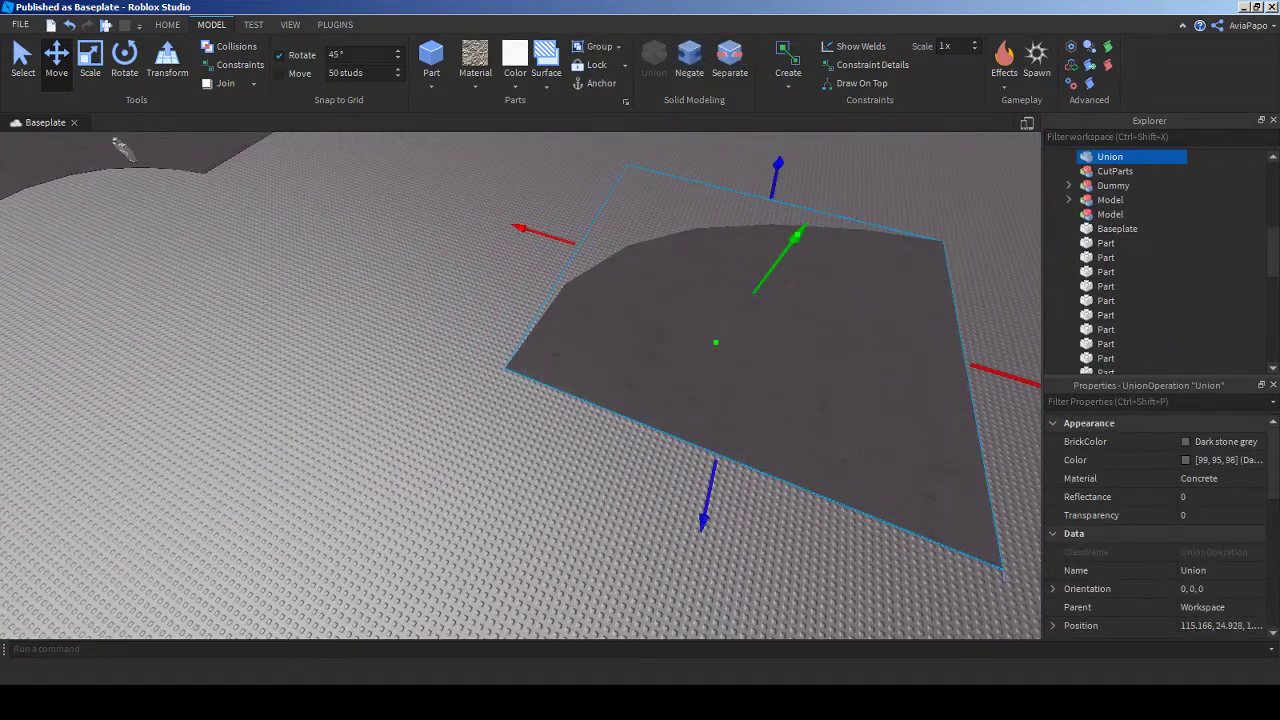
{"action": "left_click", "coordinate": [515, 66]}
{"action": "left_click", "coordinate": [659, 364]}
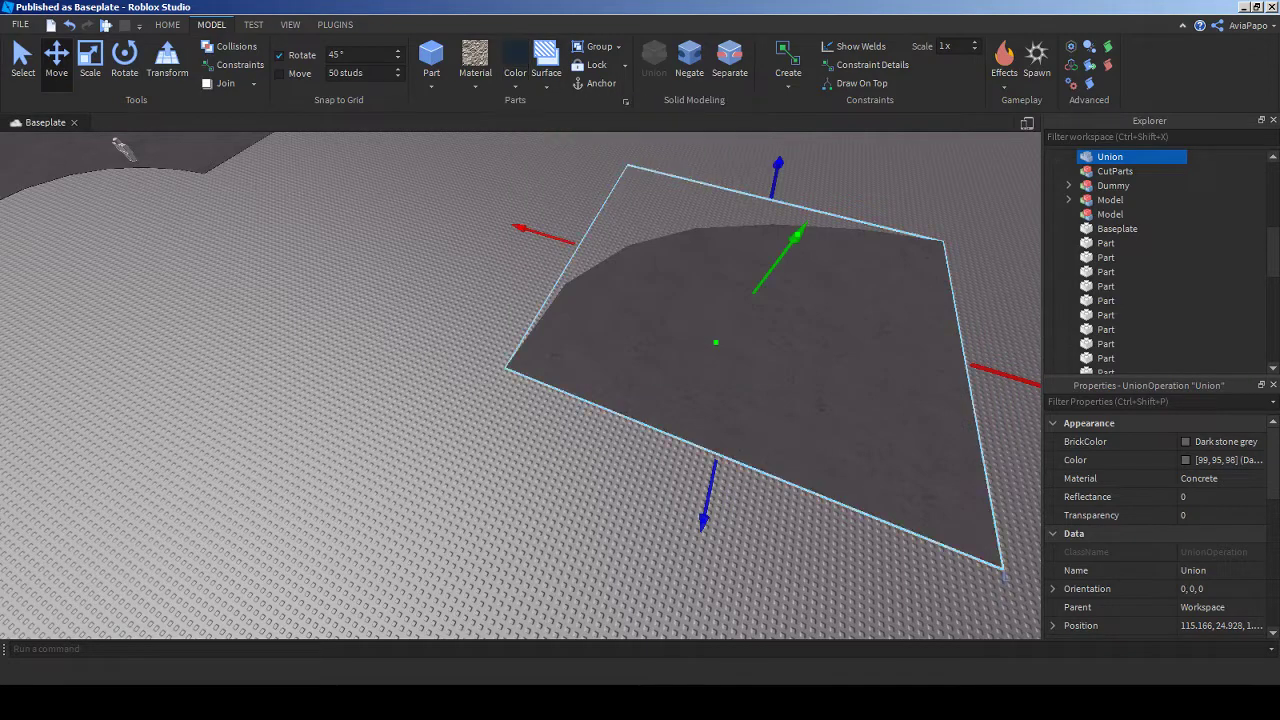
{"action": "scroll", "coordinate": [1110, 533], "scroll_direction": "down", "scroll_amount": 3}
{"action": "left_click", "coordinate": [1186, 515]}
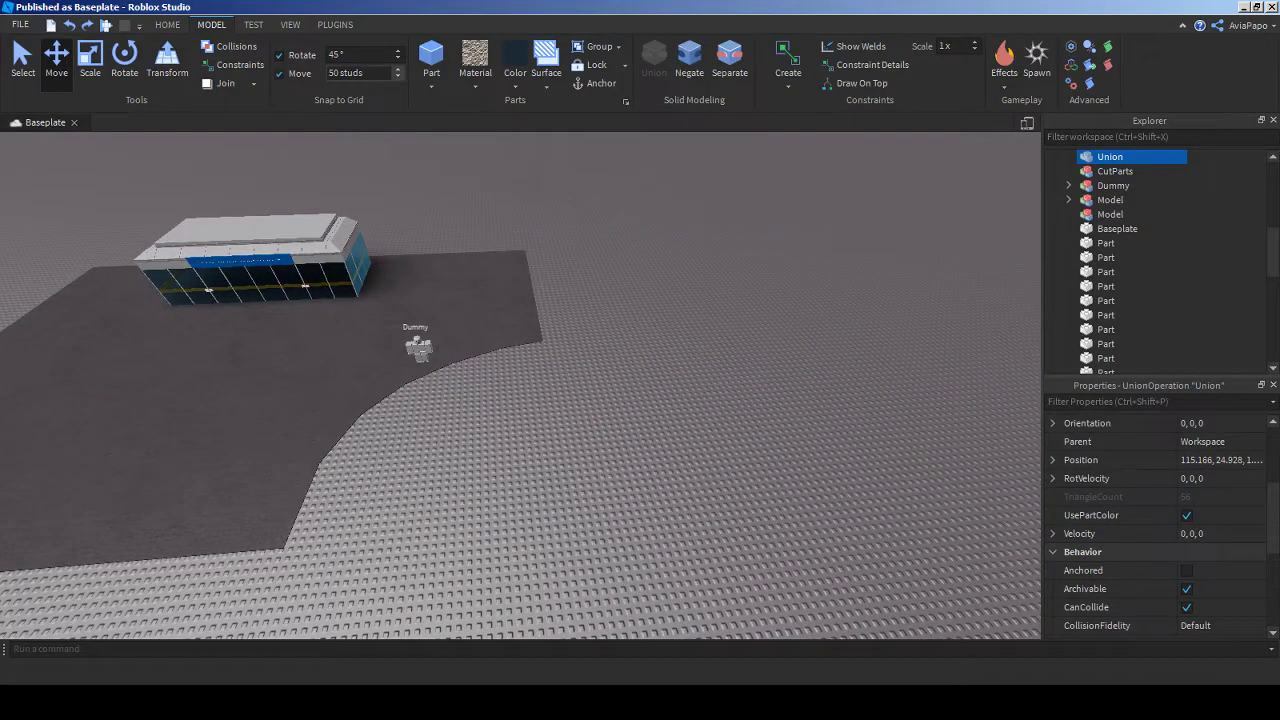
- Set the move increment to 100 studs and shift the black curved piece 100 studs towards the forecourt slab
{"action": "key", "text": "Return"}
{"action": "key", "text": "f"}
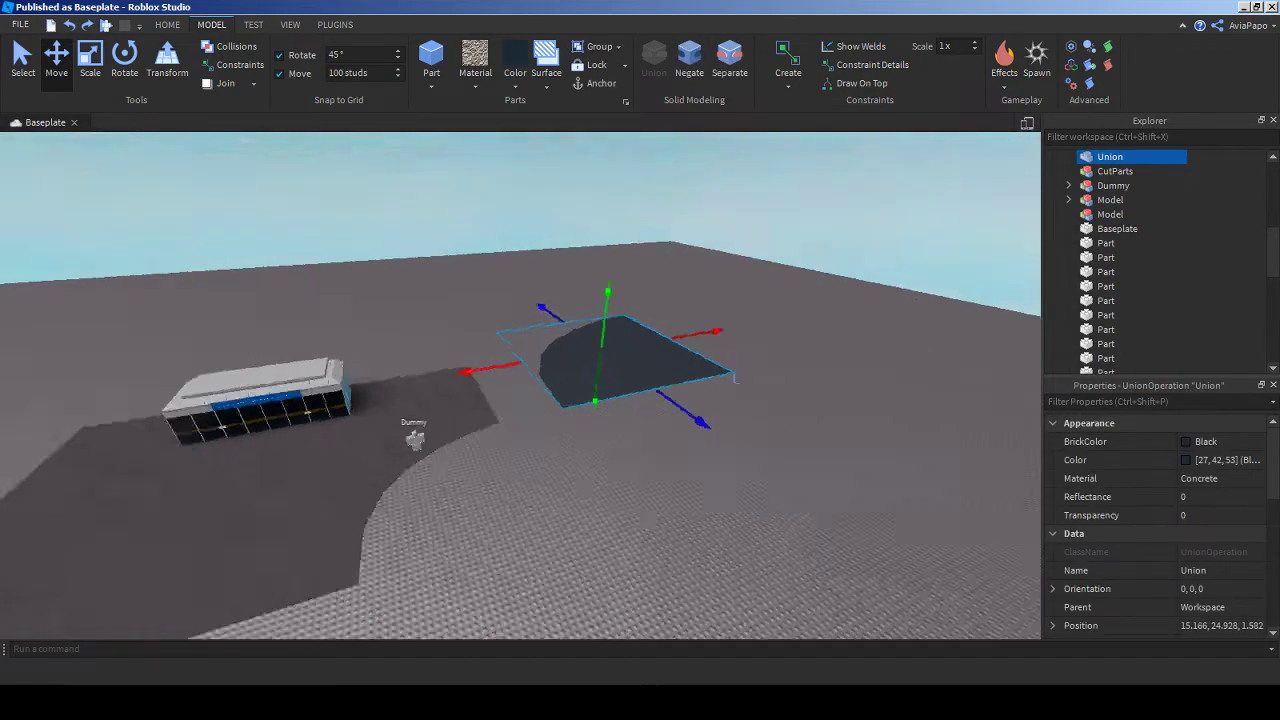
{"action": "key", "text": "ctrl+z"}
{"action": "key", "text": "ctrl+y"}
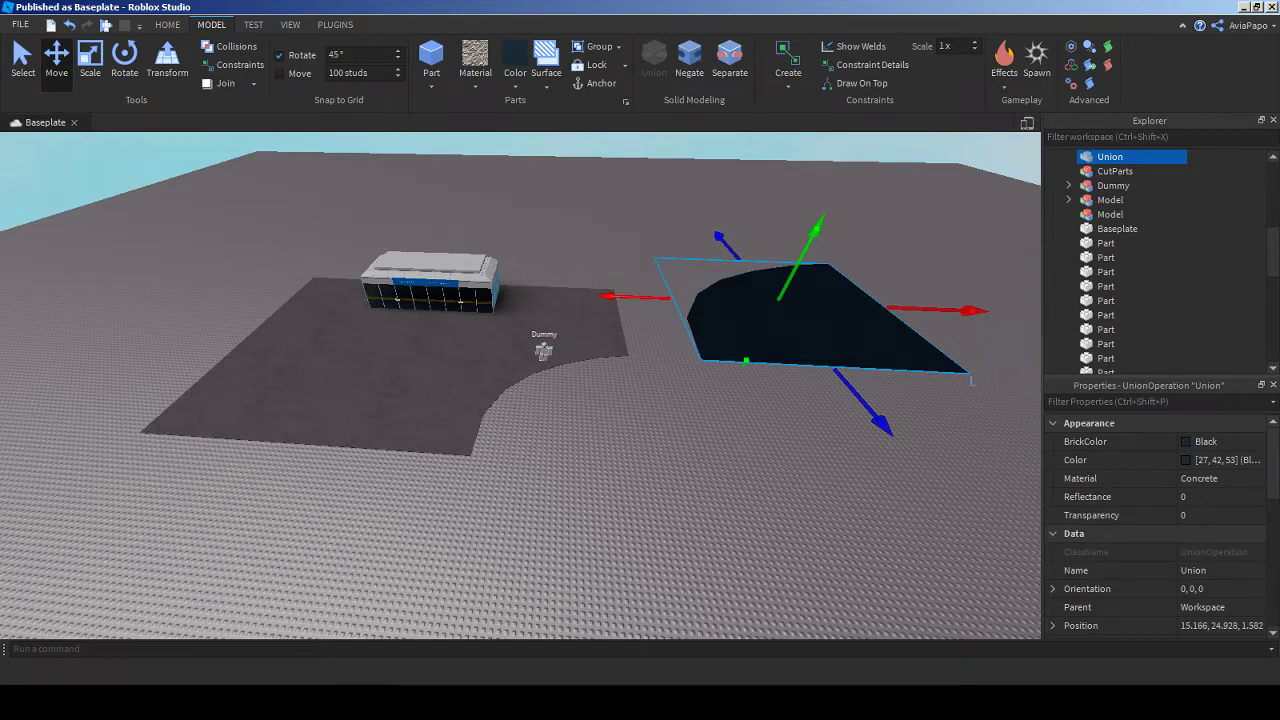
- Undo and redo the recent moves of the black curved piece until it fits against the forecourt slab's curved cut, and select it
{"action": "key", "text": "ctrl+z"}
{"action": "key", "text": "ctrl+z"}
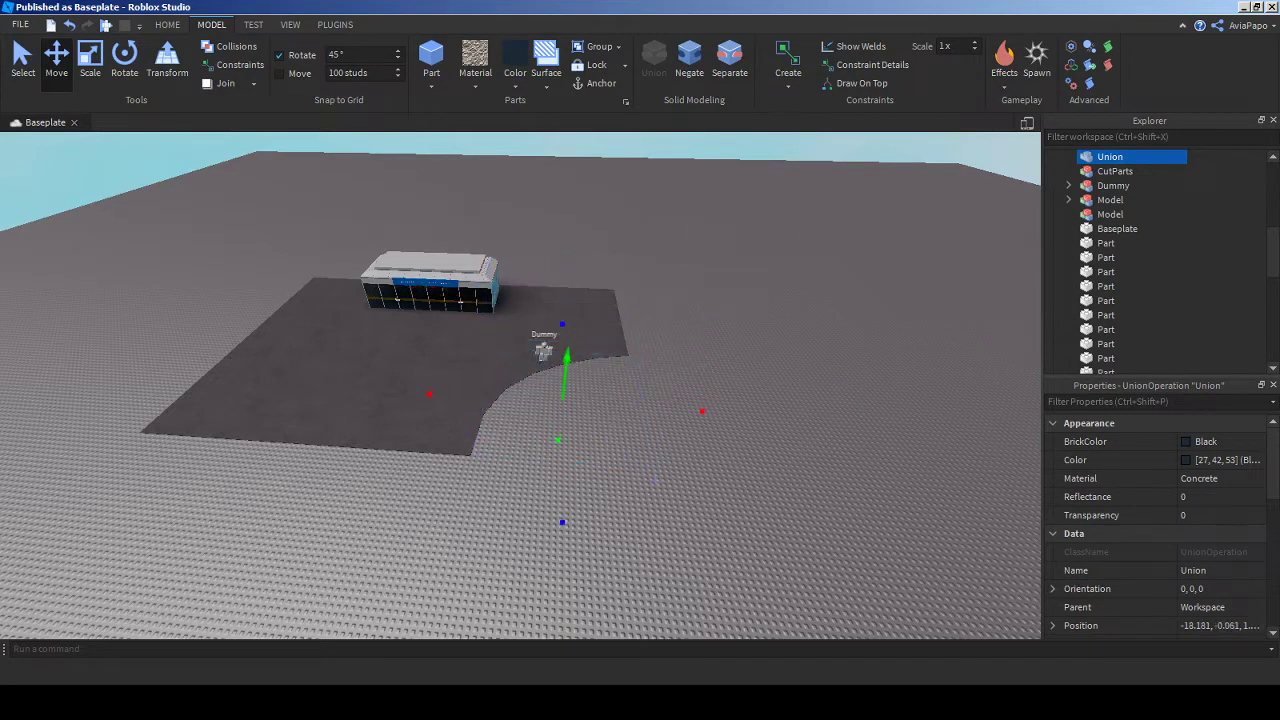
{"action": "key", "text": "ctrl+y"}
{"action": "key", "text": "ctrl+z"}
{"action": "key", "text": "ctrl+y"}
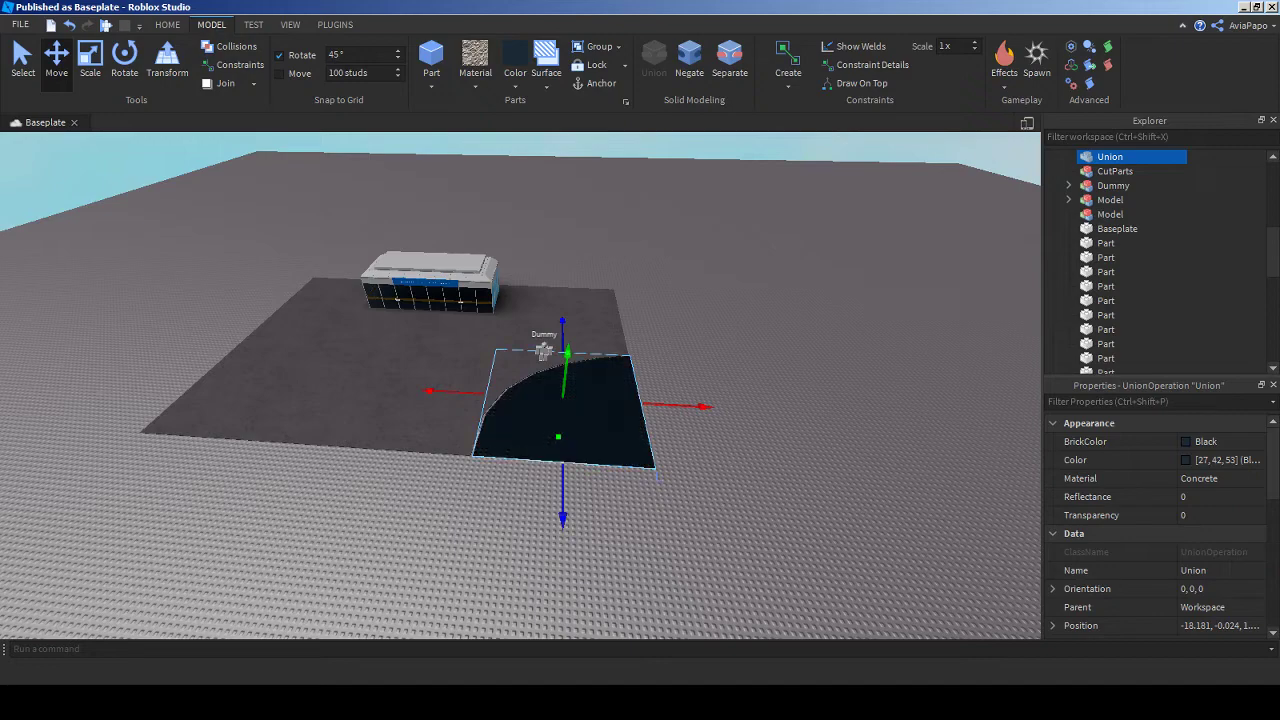
{"action": "scroll", "coordinate": [560, 410], "scroll_direction": "up", "scroll_amount": 10}
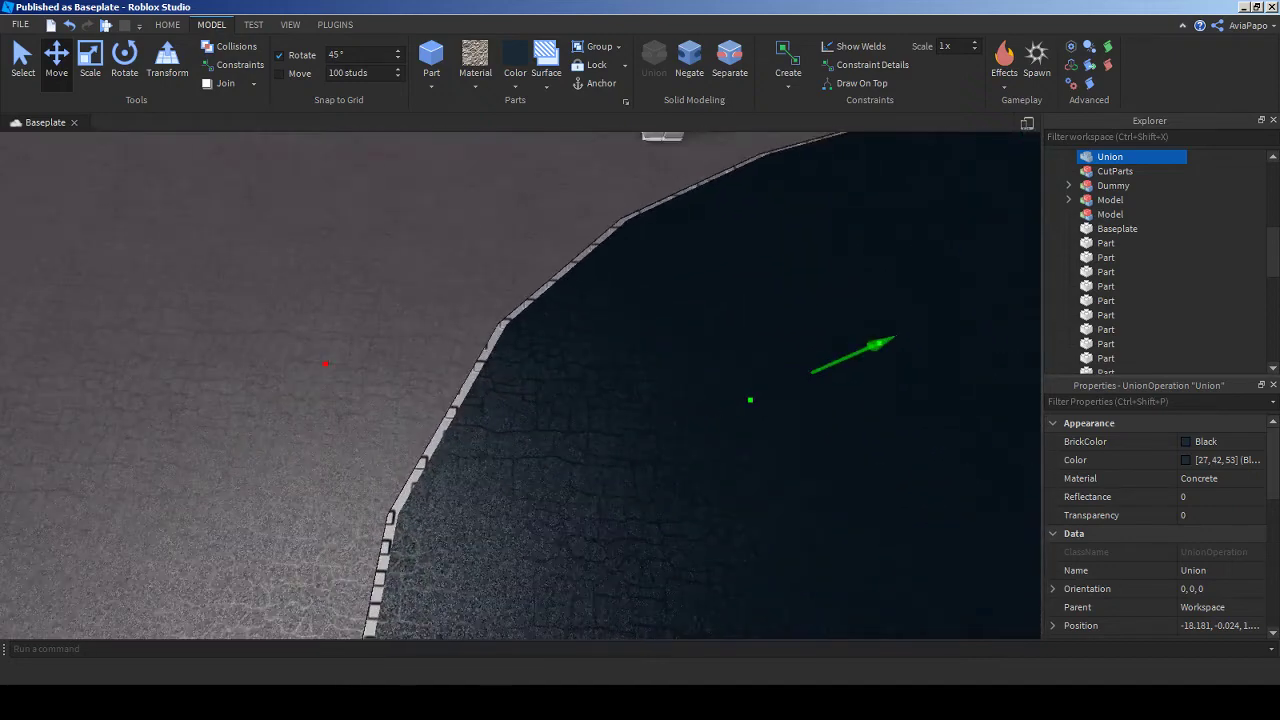
{"action": "key", "text": "ctrl+z"}
{"action": "double_click", "coordinate": [1110, 171]}
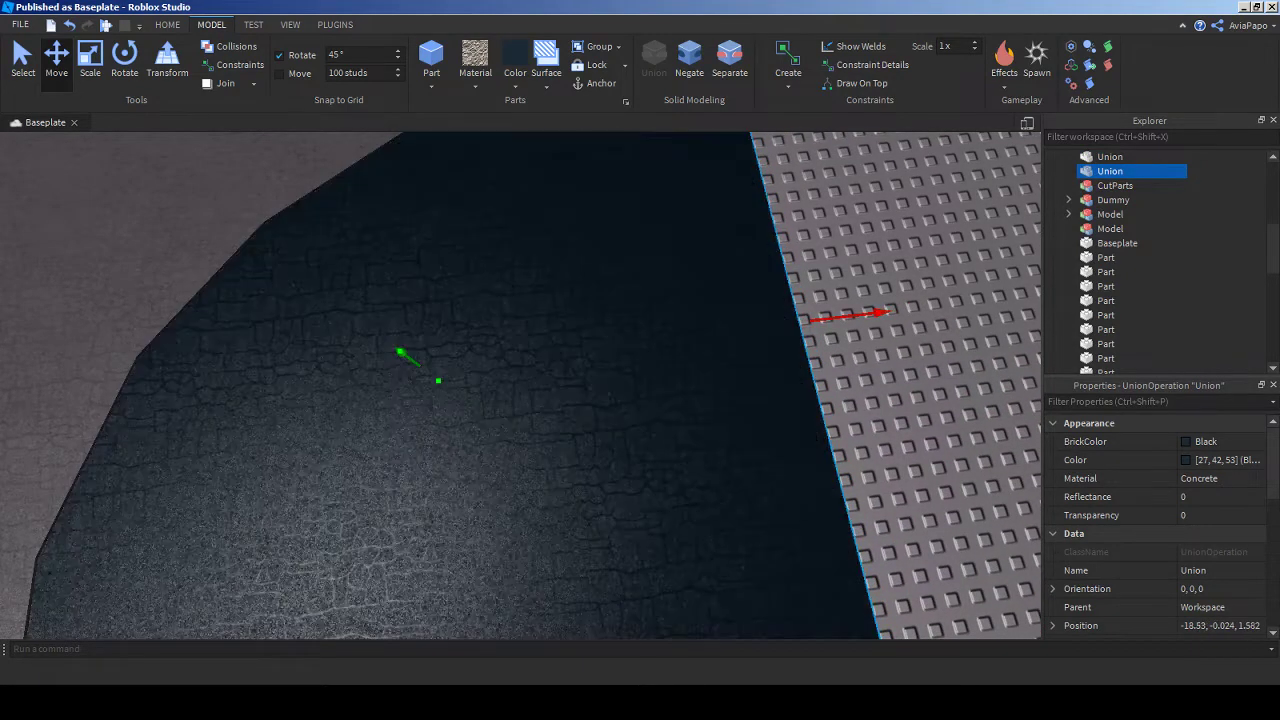
- Paste a copy of the black curved piece, reselect the piece beside the slab and look through its properties
{"action": "right_click_drag", "start_coordinate": [520, 385], "coordinate": [500, 360]}
{"action": "left_click", "coordinate": [500, 240]}
{"action": "scroll", "coordinate": [520, 385], "scroll_direction": "up", "scroll_amount": 3}
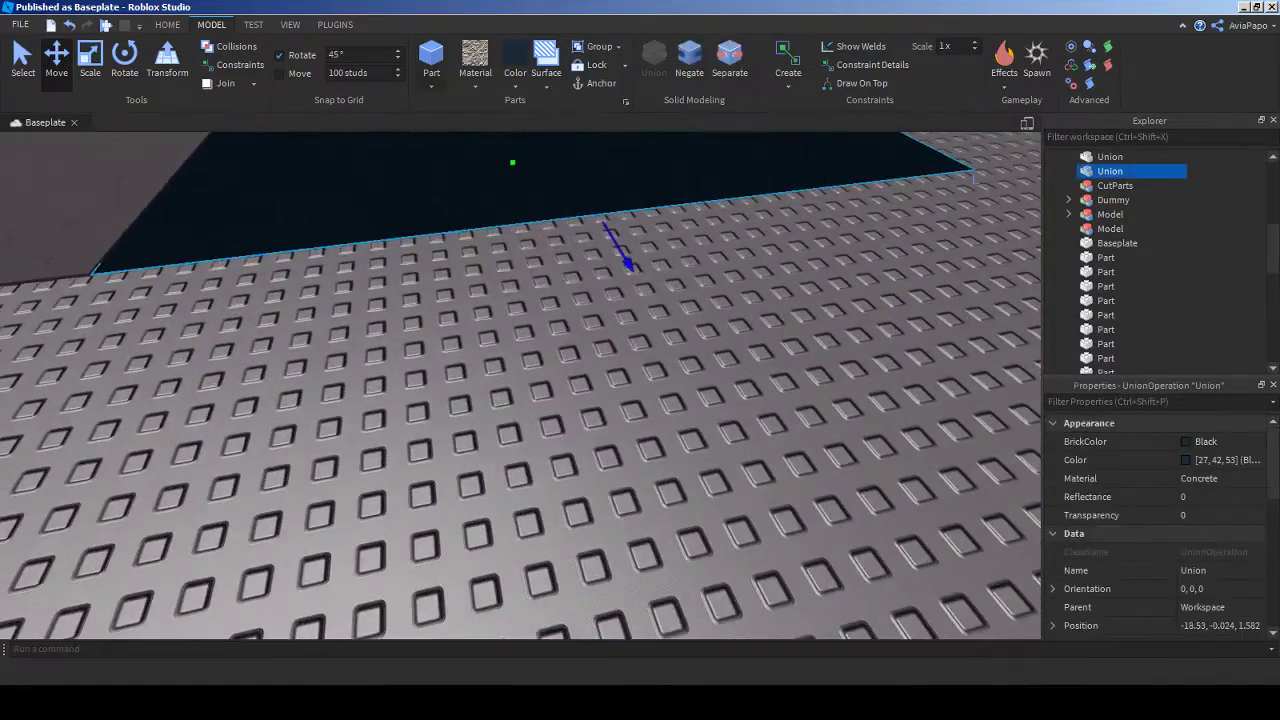
{"action": "key", "text": "ctrl+v"}
{"action": "right_click_drag", "start_coordinate": [520, 385], "coordinate": [420, 300]}
{"action": "mouse_move", "coordinate": [732, 490]}
{"action": "right_mouse_down"}
{"action": "mouse_move", "coordinate": [760, 470]}
{"action": "mouse_move", "coordinate": [808, 523]}
{"action": "mouse_move", "coordinate": [732, 490]}
{"action": "right_mouse_up"}
{"action": "left_click", "coordinate": [43, 461]}
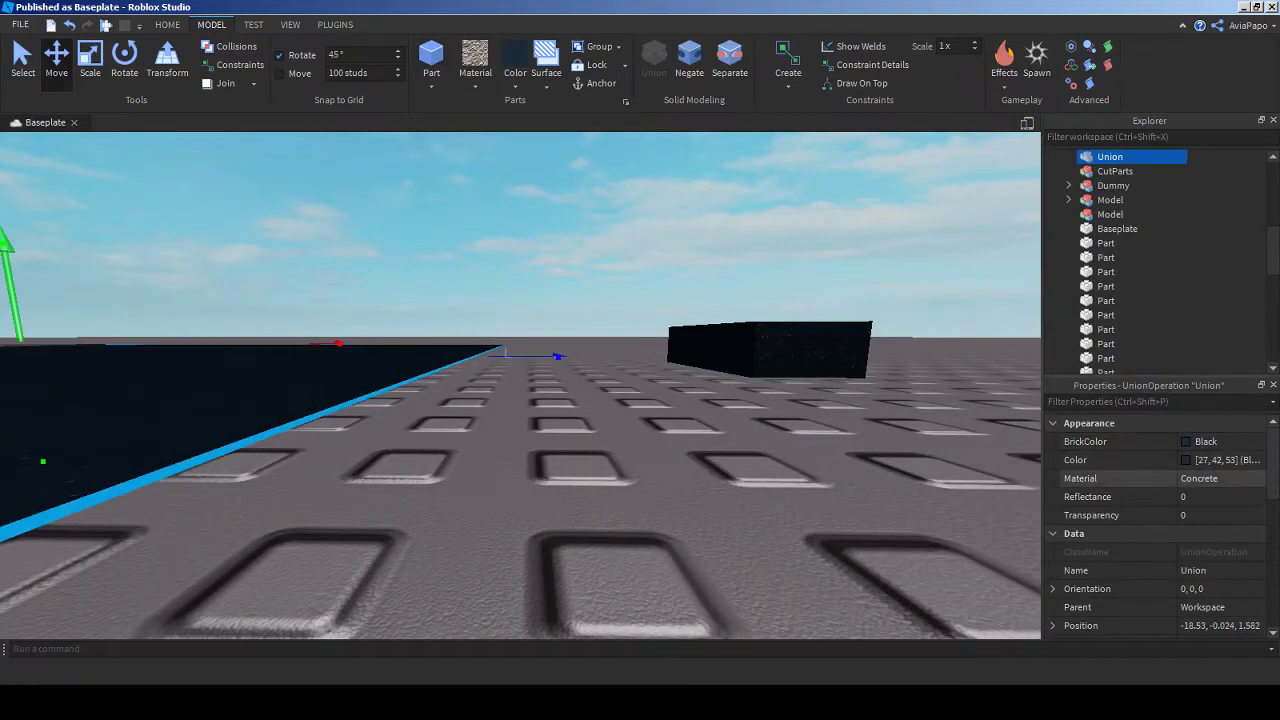
{"action": "scroll", "coordinate": [1155, 520], "scroll_direction": "down", "scroll_amount": 5}
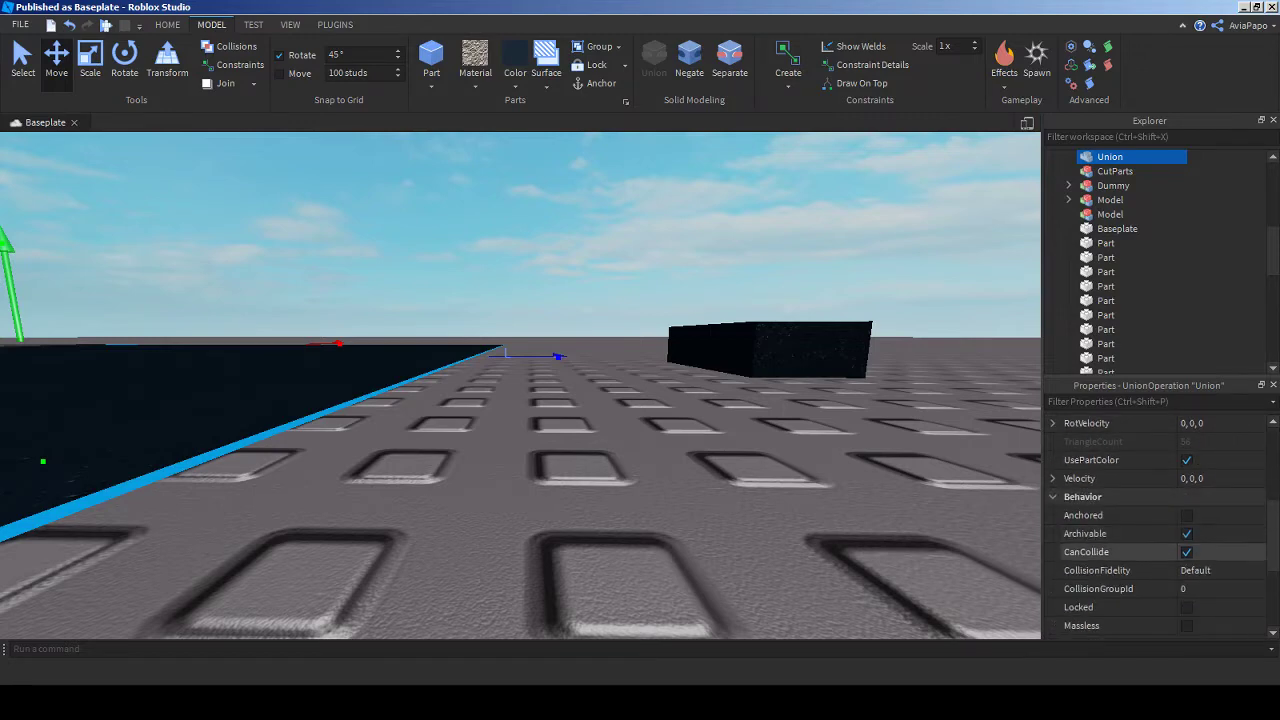
{"action": "scroll", "coordinate": [1155, 520], "scroll_direction": "up", "scroll_amount": 3}
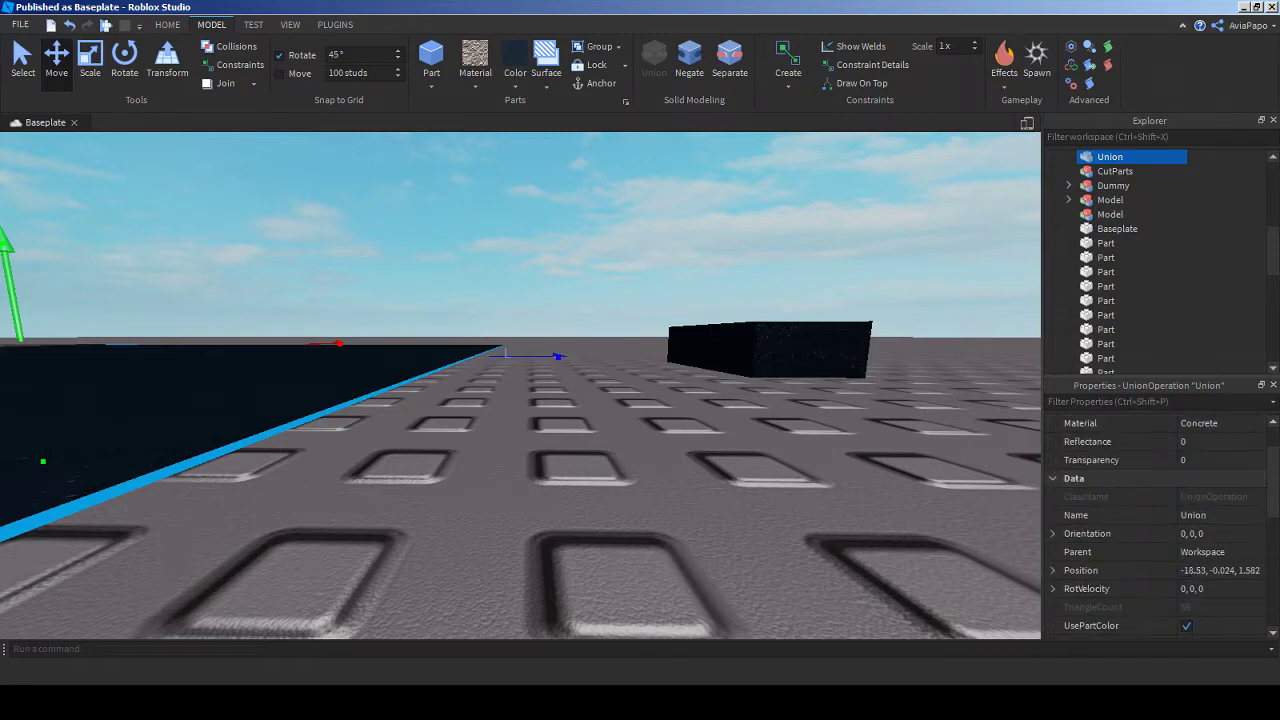
- Switch to the browser and reply "ok" in the open Discord direct-message conversation
{"action": "key", "text": "alt+Tab"}
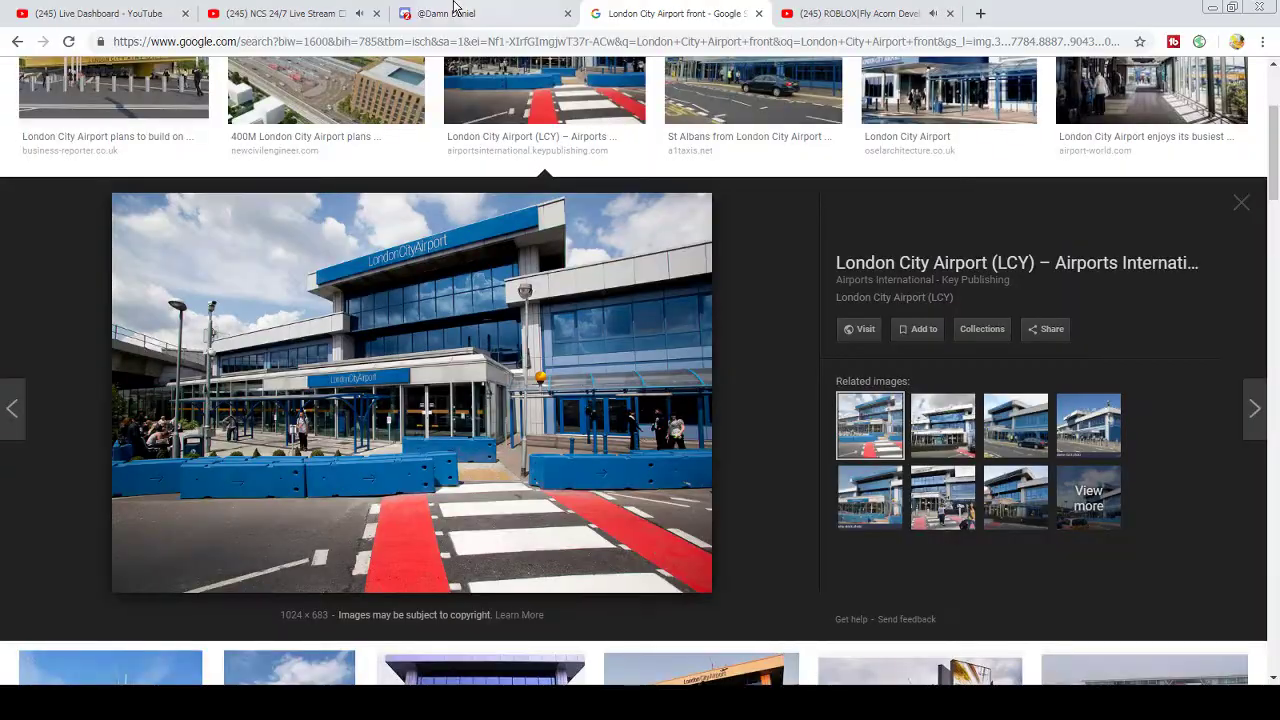
{"action": "left_click", "coordinate": [455, 10]}
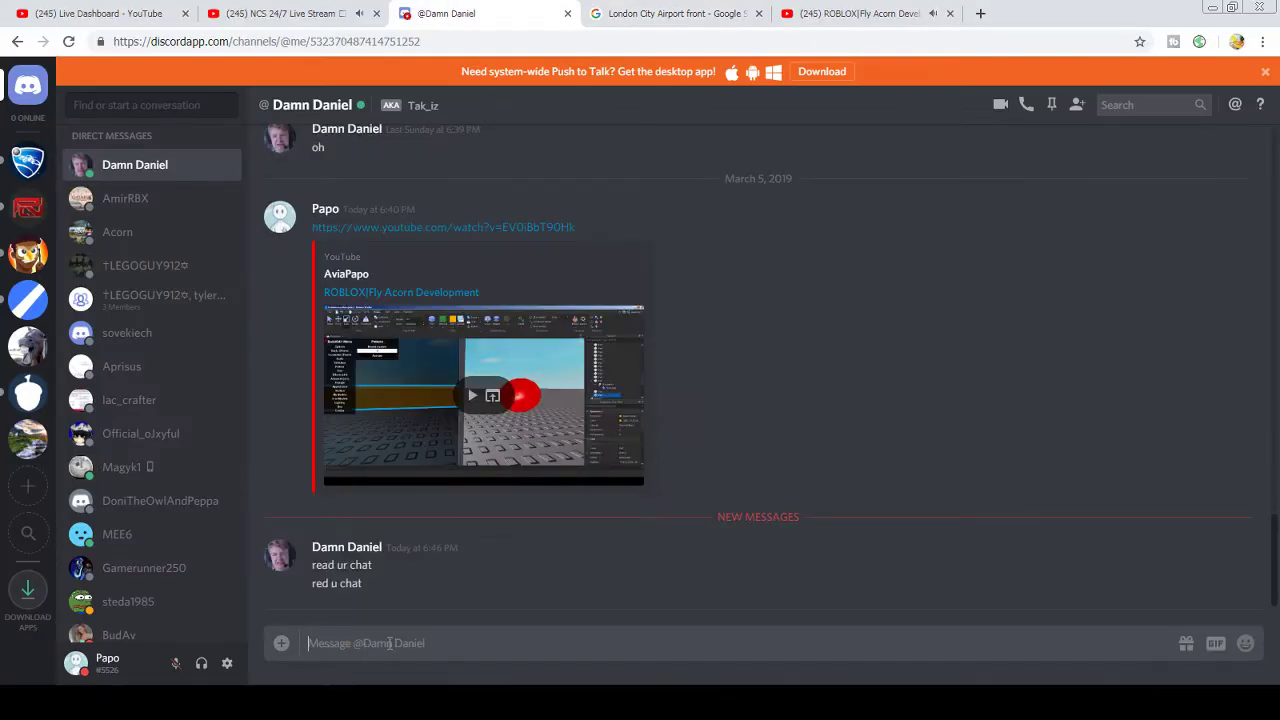
{"action": "key", "text": "Return"}
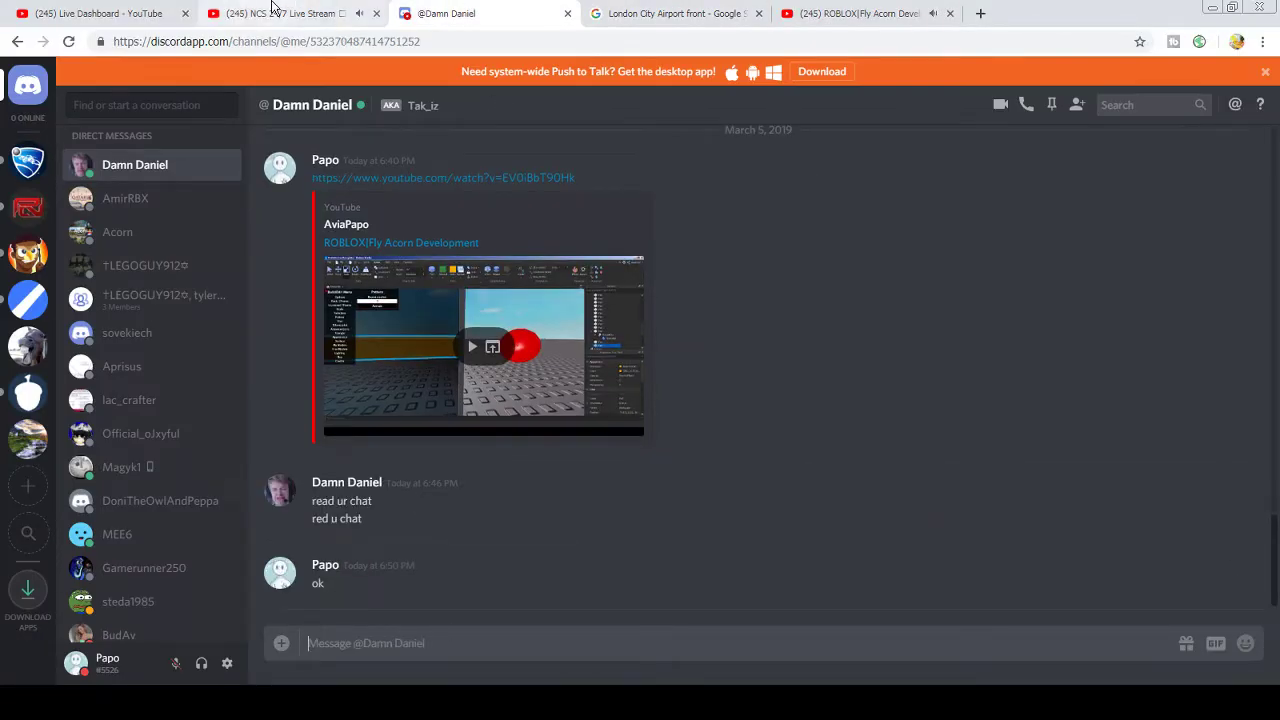
- Open the YouTube Live Dashboard and post "sjkhdjg", "Wut?" and "What do you want me to do?" in the stream chat
{"action": "left_click", "coordinate": [271, 7]}
{"action": "left_click", "coordinate": [100, 13]}
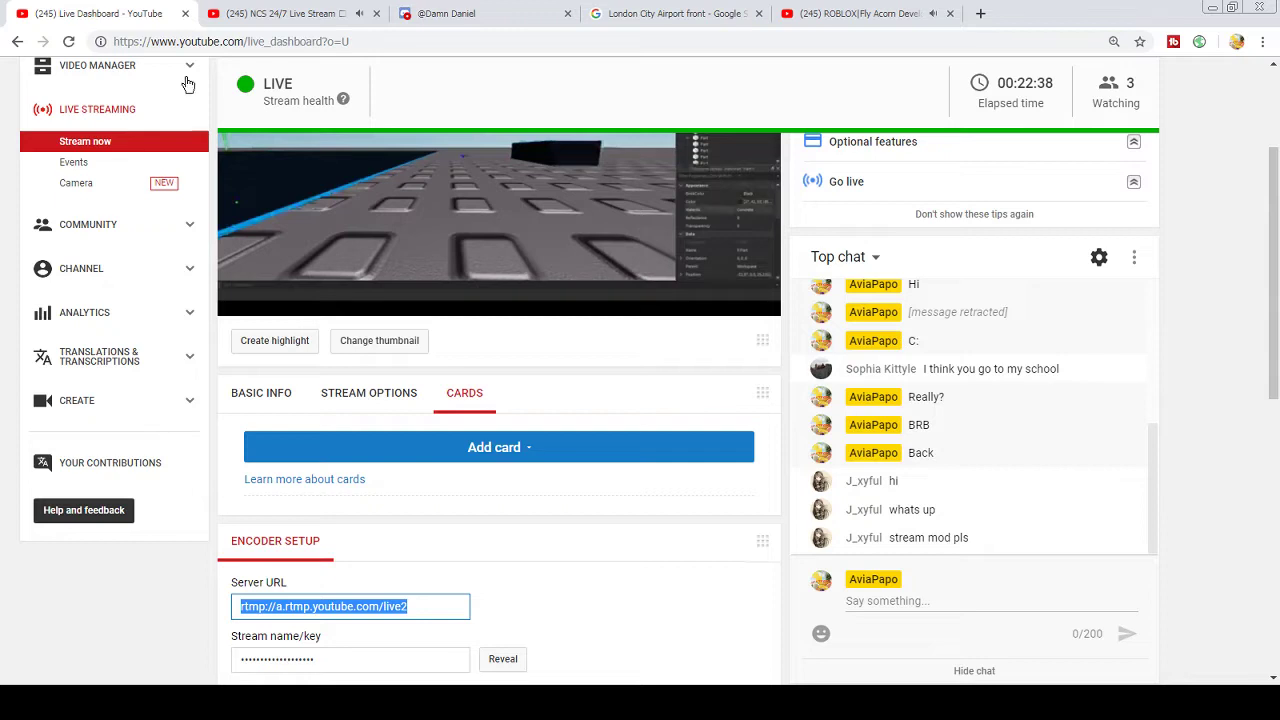
{"action": "left_click", "coordinate": [930, 594]}
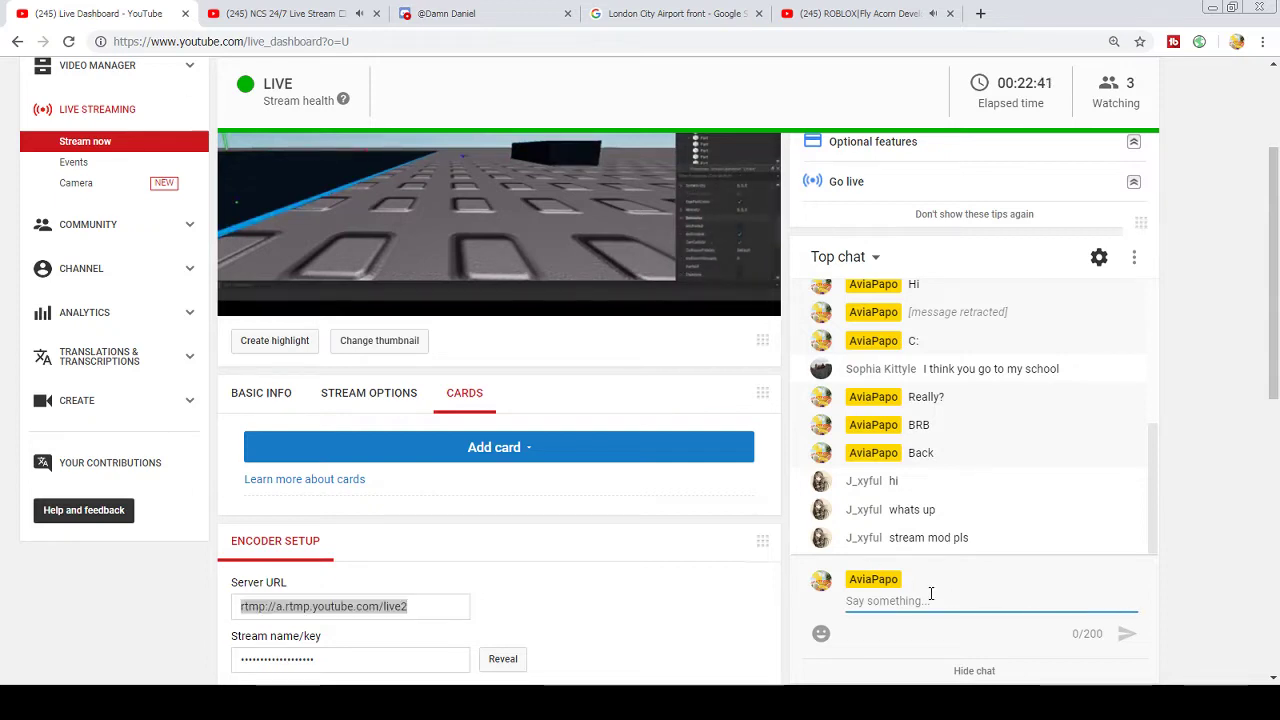
{"action": "type", "text": "sjhkdjg"}
{"action": "key", "text": "Return"}
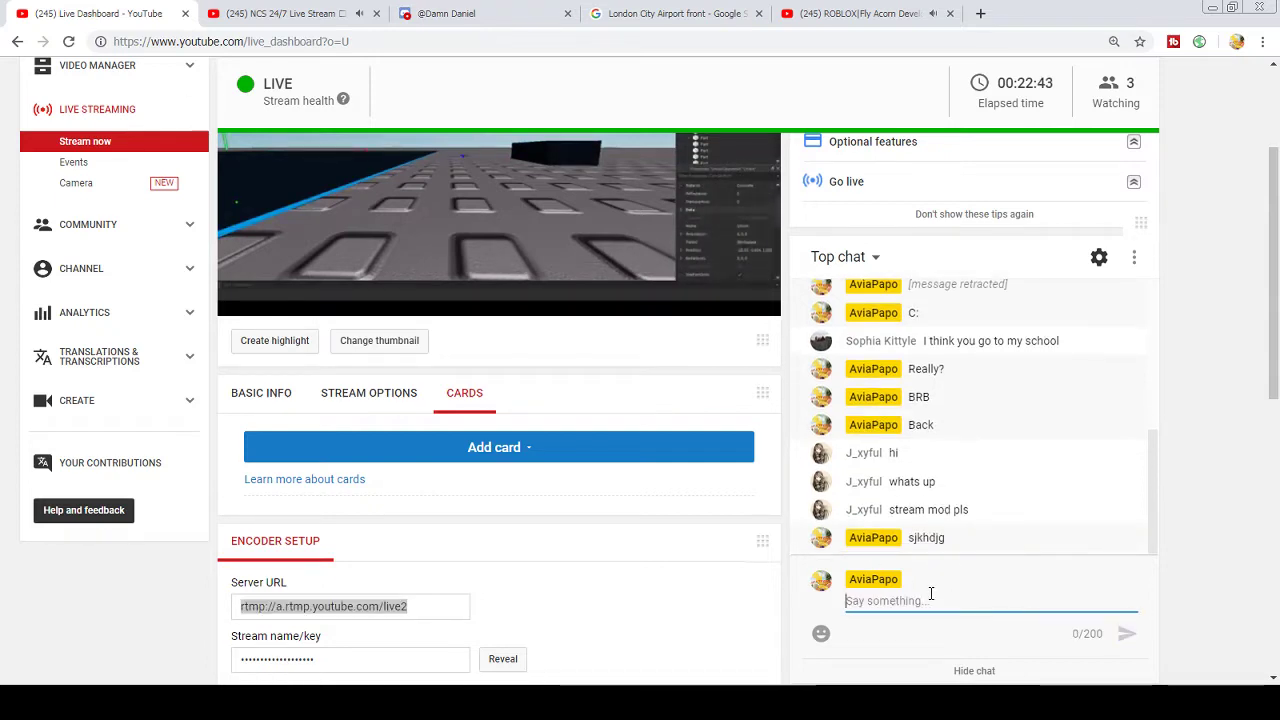
{"action": "type", "text": "Wut?"}
{"action": "key", "text": "Return"}
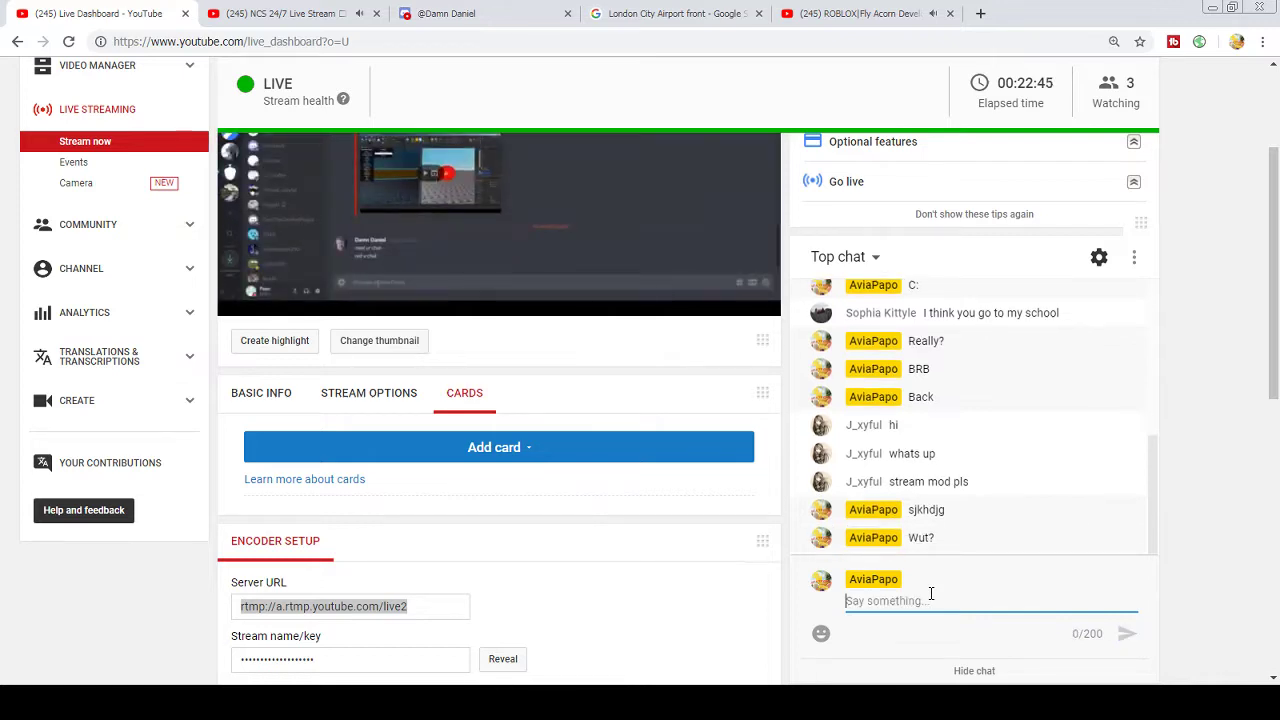
{"action": "type", "text": "What do "}
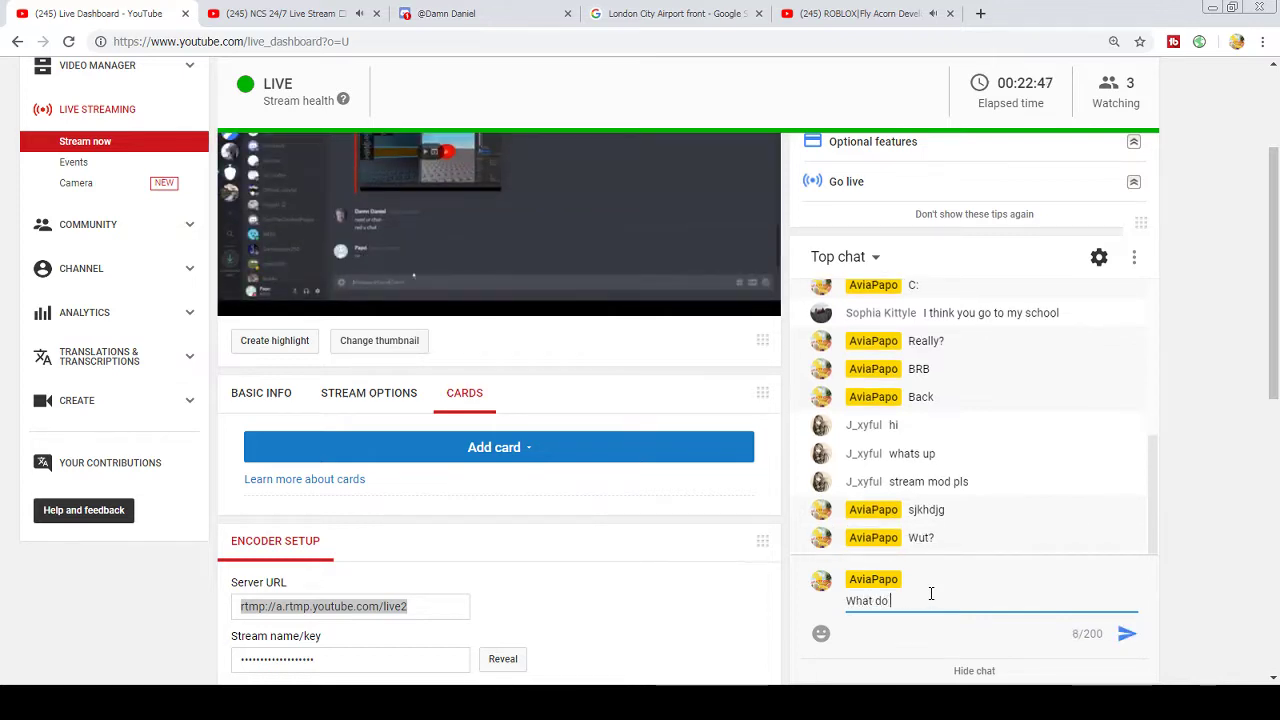
{"action": "type", "text": "you want me to "}
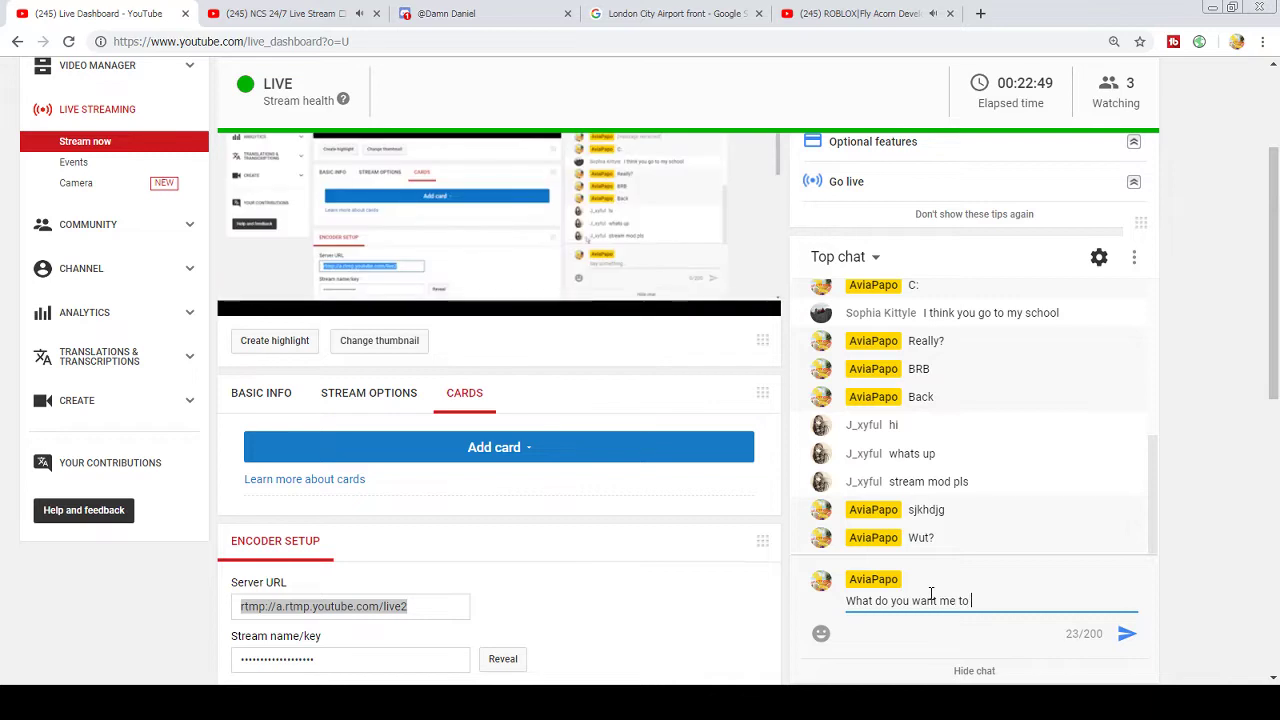
{"action": "type", "text": "do?"}
{"action": "key", "text": "Return"}
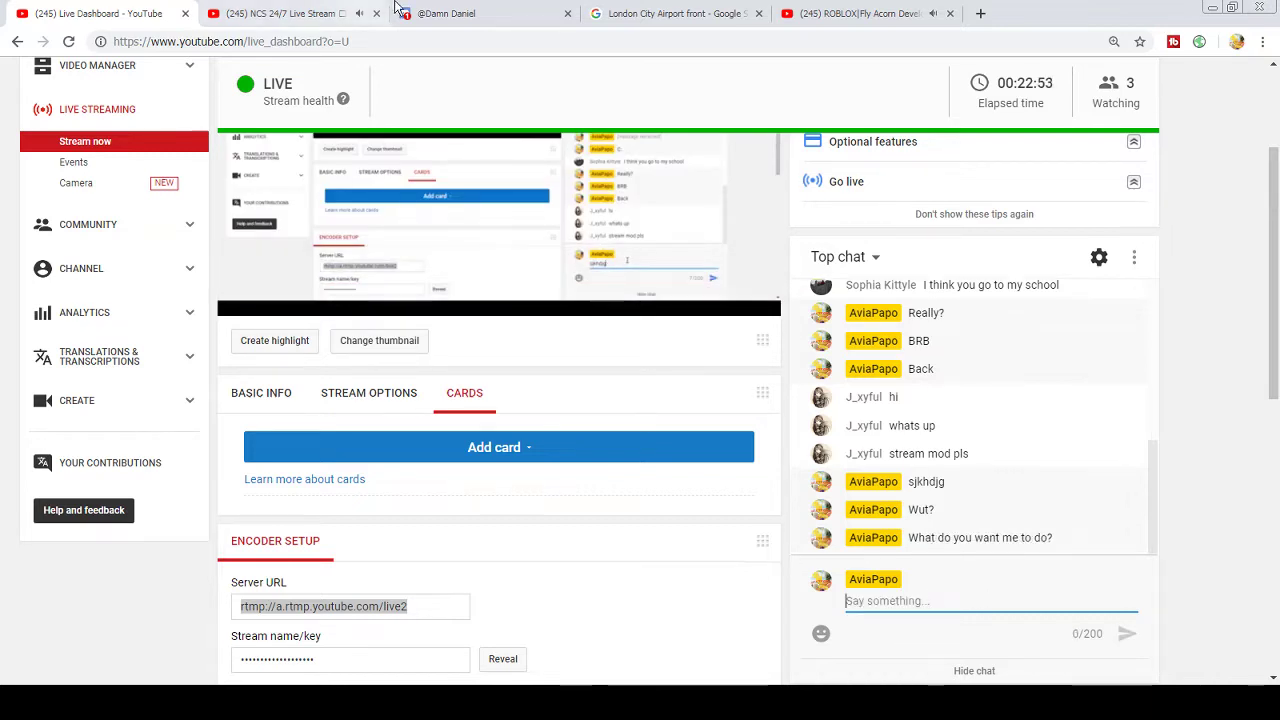
- Check the Discord conversation, return to the Live Dashboard and post "Hi son" and "Yea" in the stream chat
{"action": "left_click", "coordinate": [470, 13]}
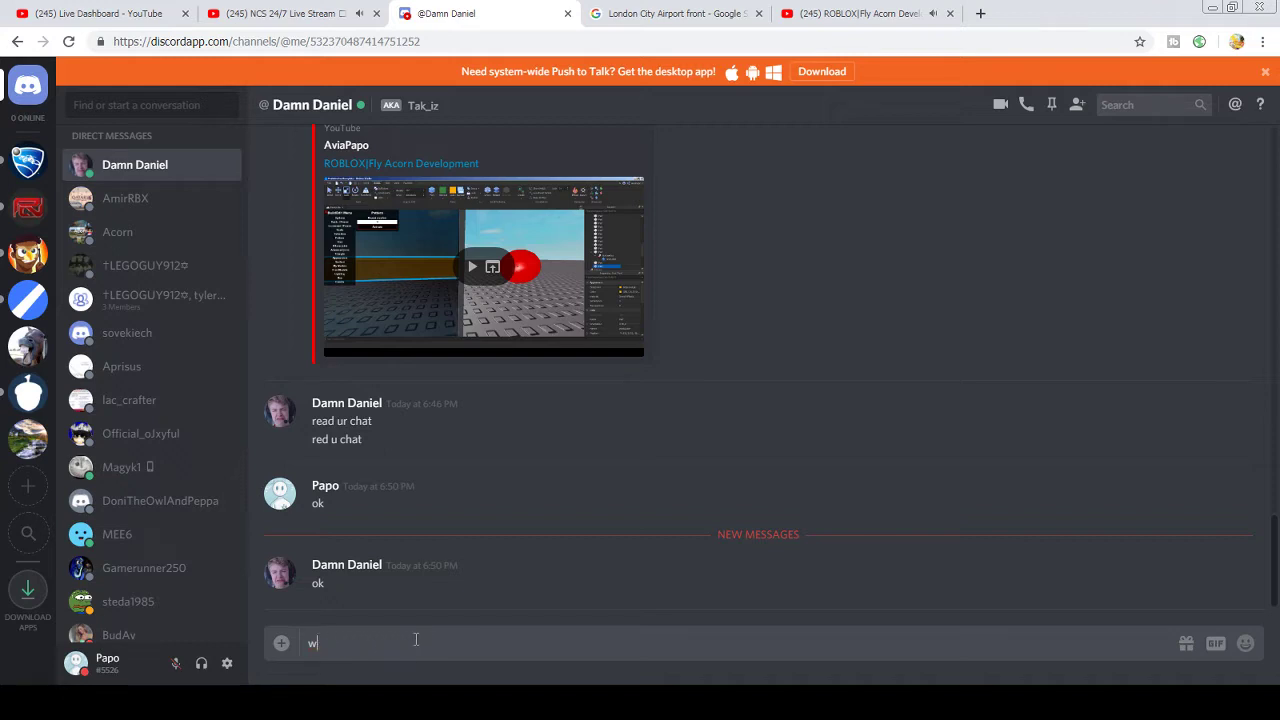
{"action": "left_click", "coordinate": [100, 13]}
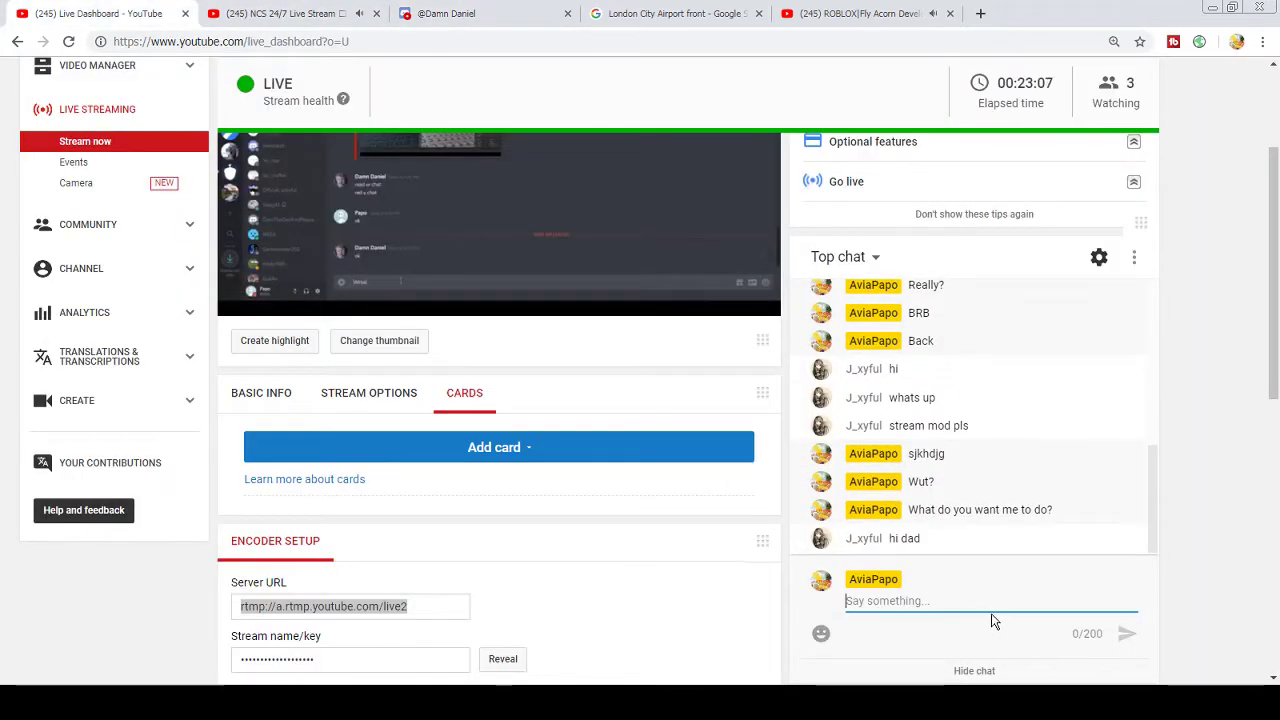
{"action": "type", "text": "Hi son"}
{"action": "key", "text": "Return"}
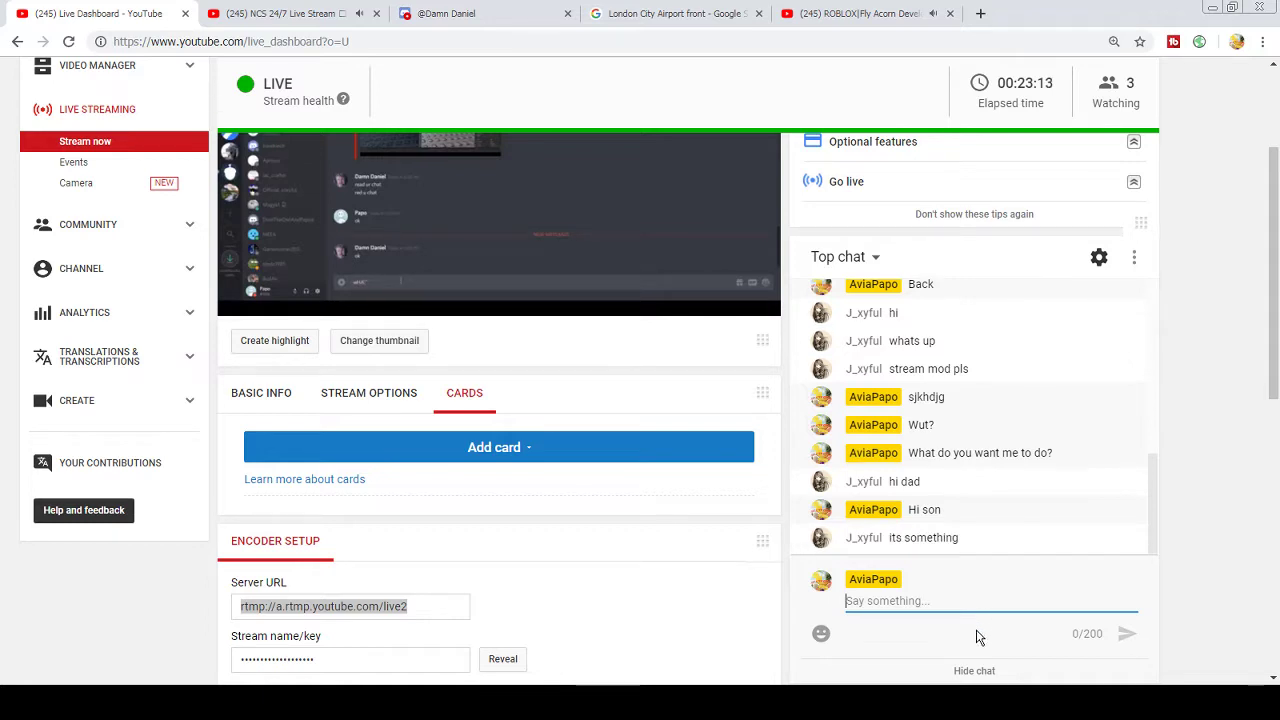
{"action": "type", "text": "Yea"}
{"action": "key", "text": "Return"}
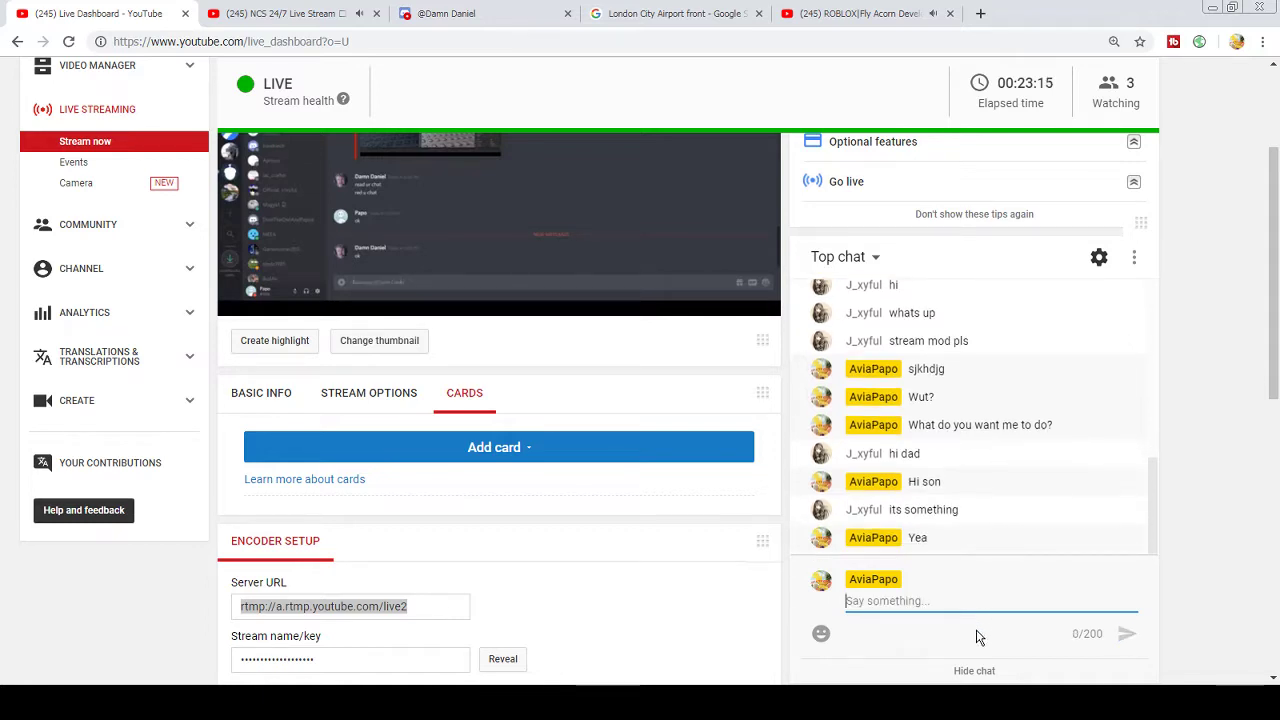
{"action": "type", "text": "A"}
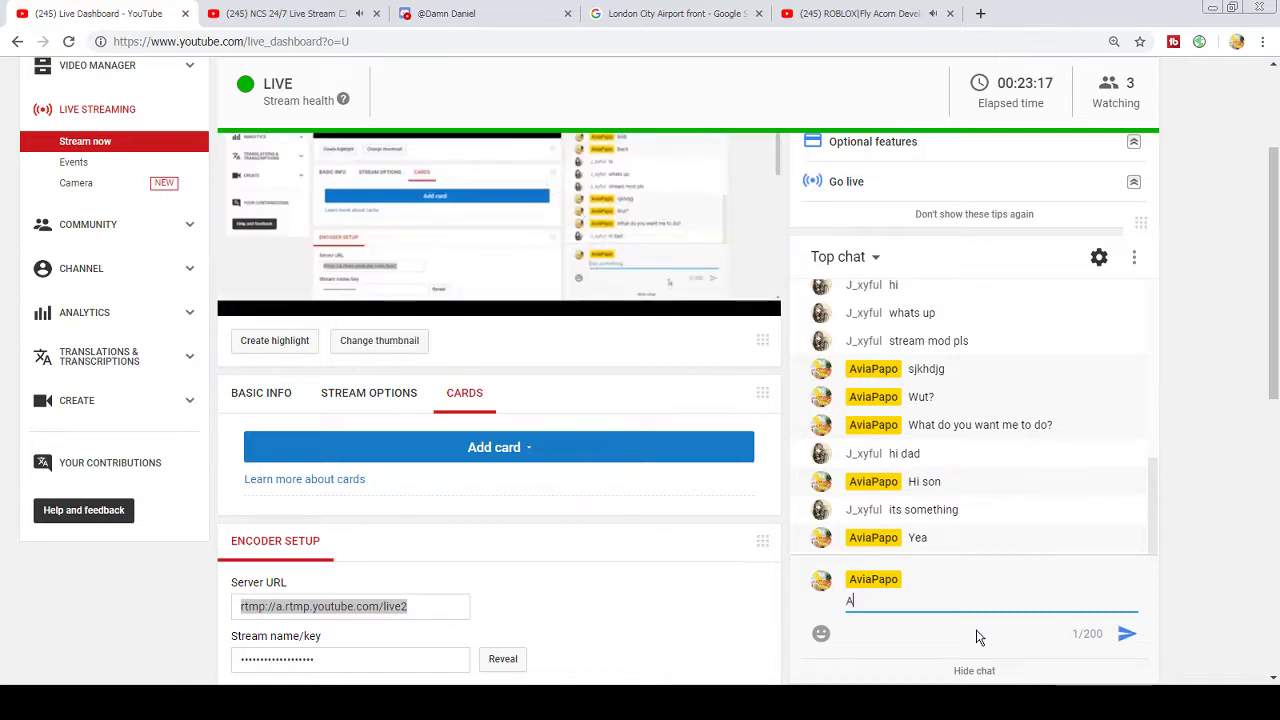
{"action": "type", "text": "t "}
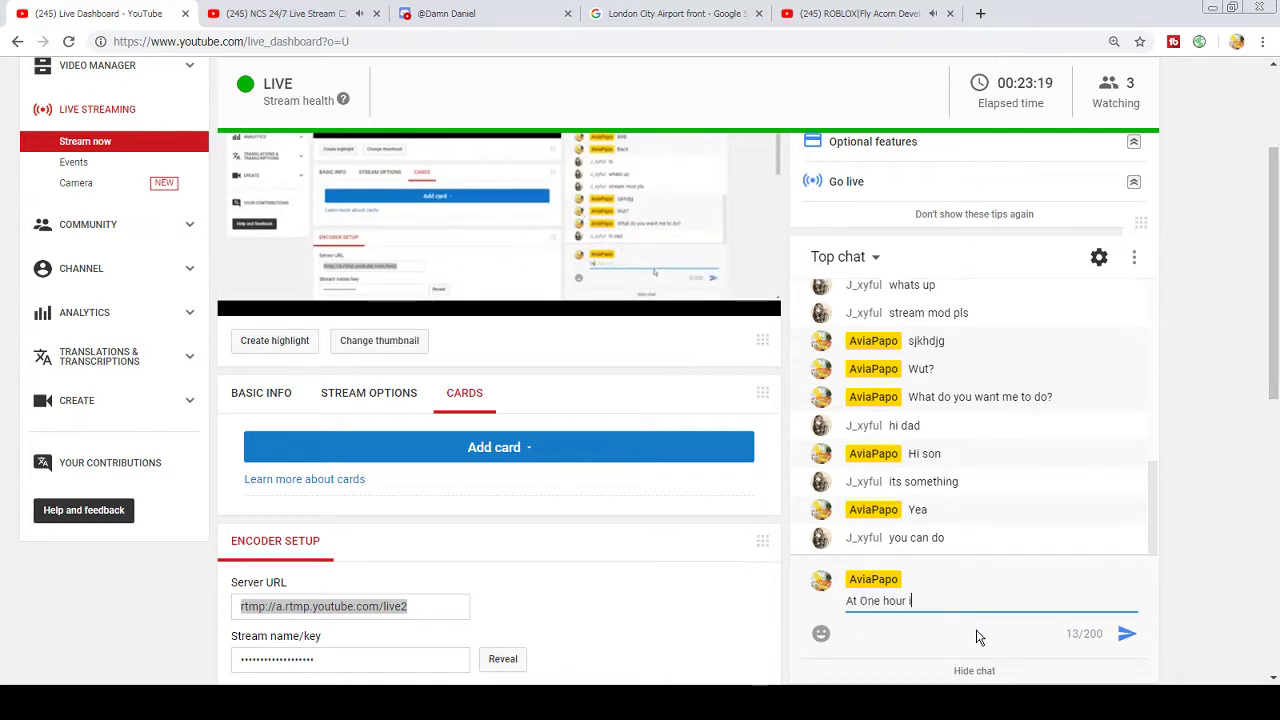
{"action": "type", "text": "One hour im ending the"}
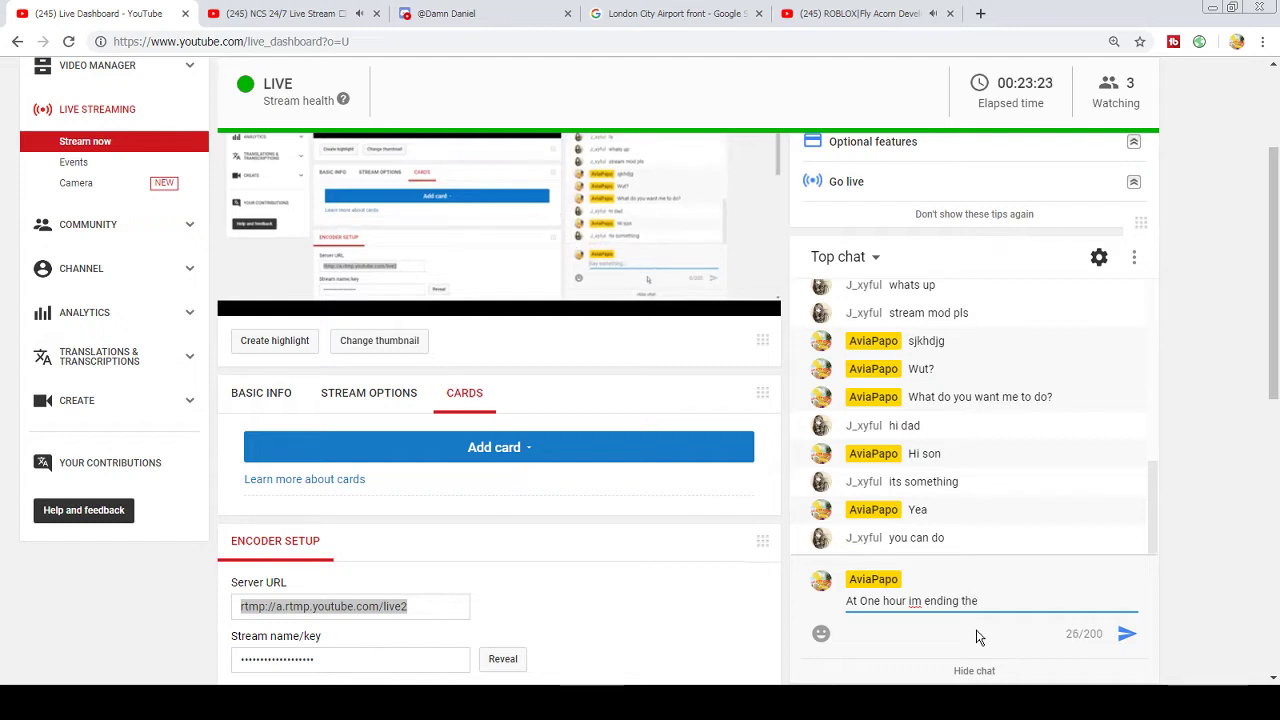
{"action": "key", "text": "BackSpace"}
{"action": "key", "text": "BackSpace"}
{"action": "key", "text": "BackSpace"}
{"action": "key", "text": "BackSpace"}
{"action": "key", "text": "BackSpace"}
{"action": "key", "text": "BackSpace"}
{"action": "key", "text": "BackSpace"}
{"action": "key", "text": "BackSpace"}
{"action": "key", "text": "BackSpace"}
{"action": "key", "text": "BackSpace"}
{"action": "key", "text": "BackSpace"}
{"action": "key", "text": "BackSpace"}
{"action": "key", "text": "BackSpace"}
{"action": "key", "text": "BackSpace"}
{"action": "key", "text": "BackSpace"}
{"action": "key", "text": "BackSpace"}
{"action": "key", "text": "BackSpace"}
{"action": "key", "text": "BackSpace"}
{"action": "key", "text": "BackSpace"}
{"action": "key", "text": "BackSpace"}
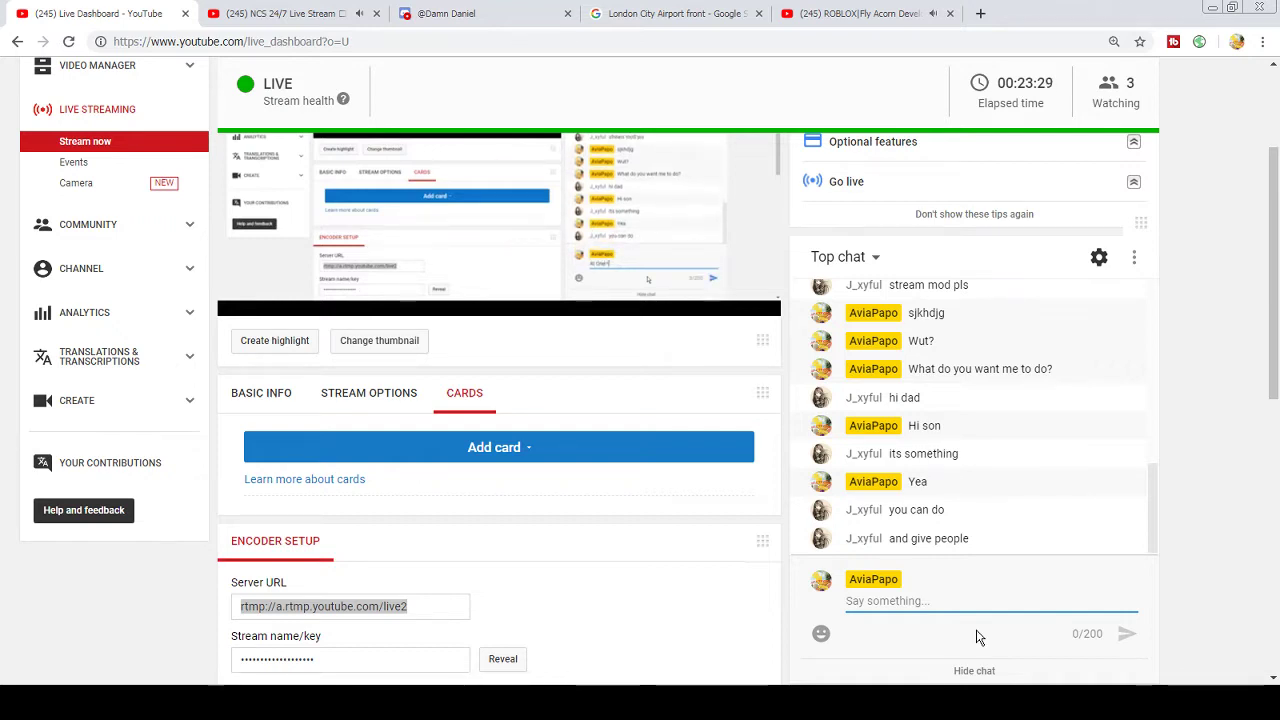
{"action": "type", "text": "I am"}
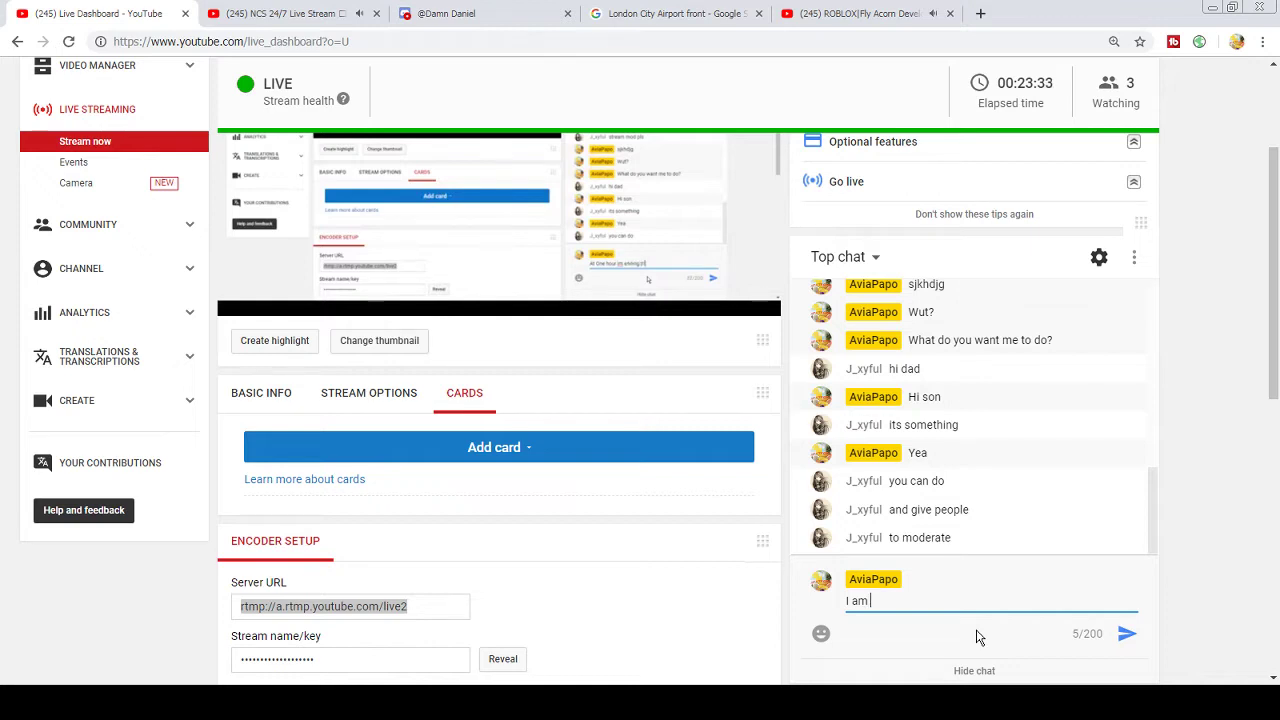
{"action": "key", "text": "BackSpace"}
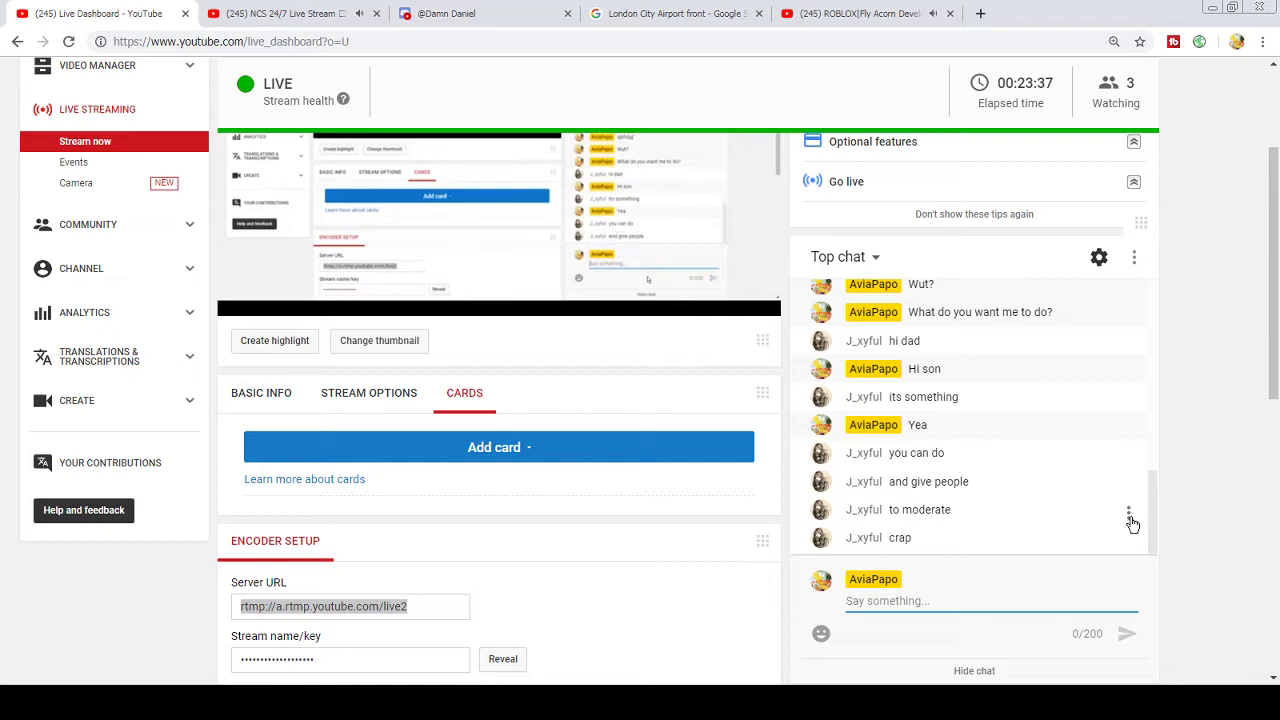
- Make the viewer who wrote "to moderate" in the stream chat a channel moderator
{"action": "left_click", "coordinate": [1129, 518]}
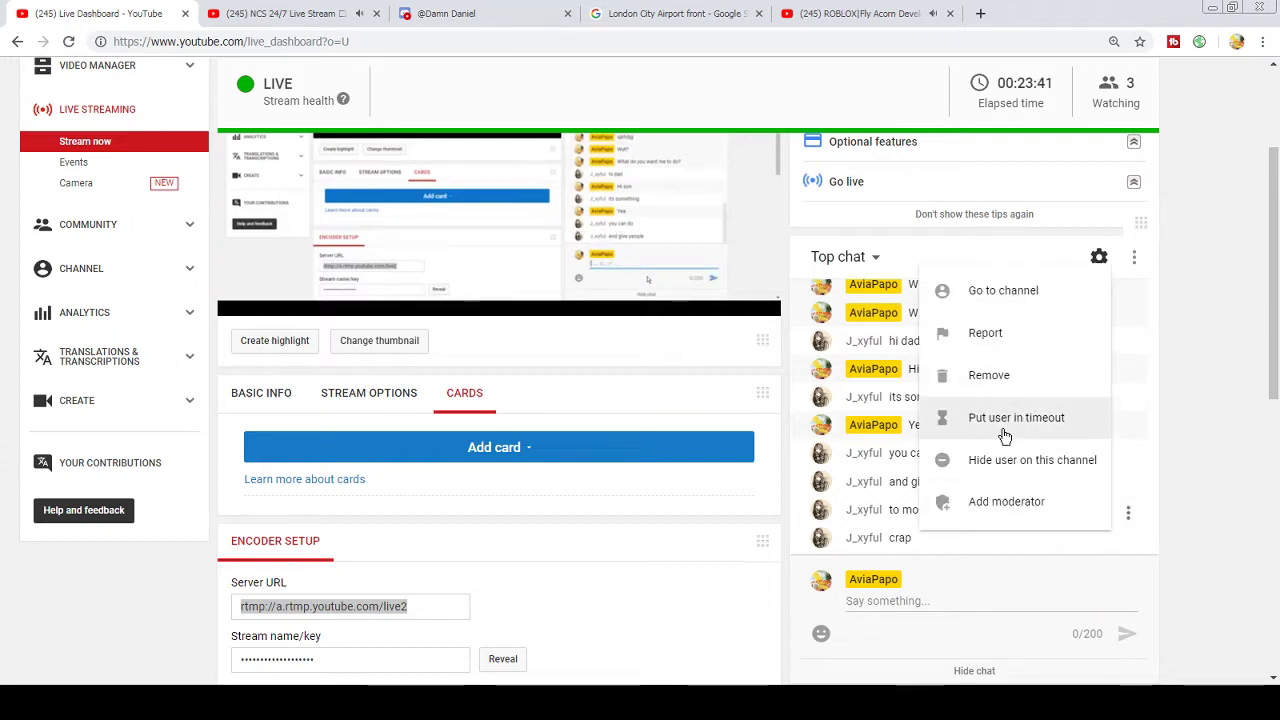
{"action": "left_click", "coordinate": [993, 502]}
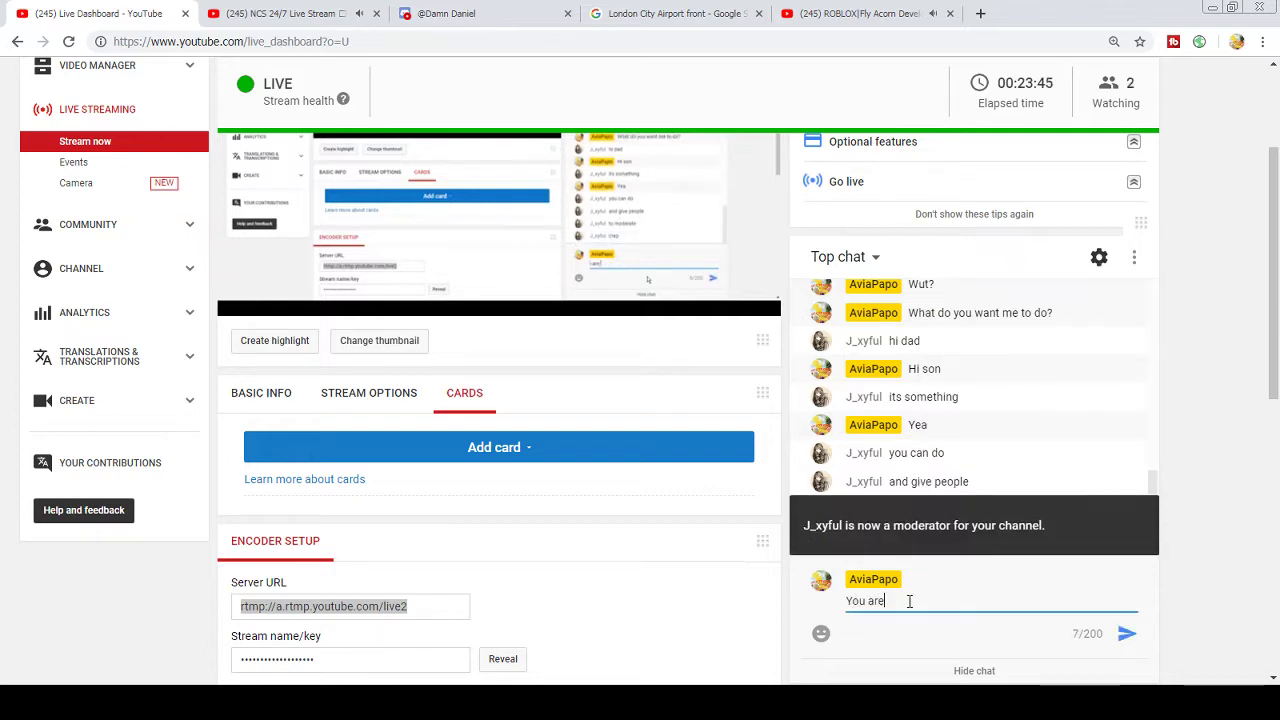
- Post "You are now Moderator but there is really no one XD" in the stream chat and switch back to Roblox Studio
{"action": "type", "text": "now Modera"}
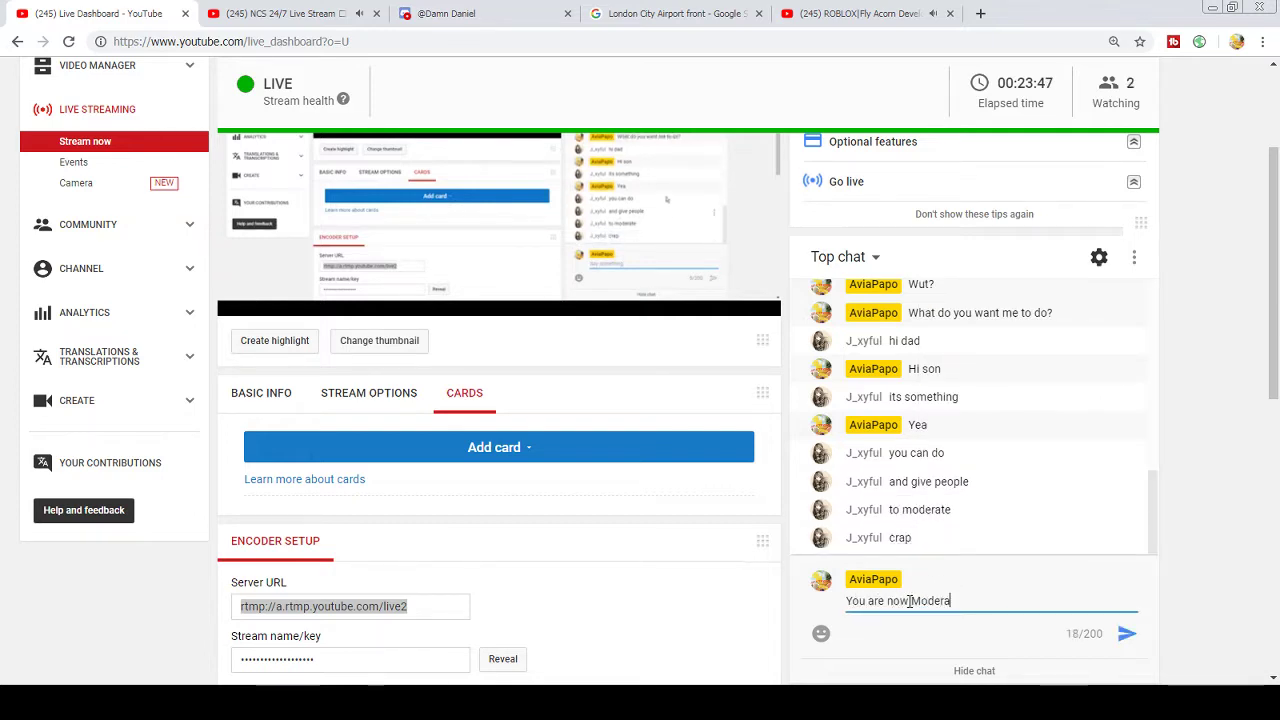
{"action": "type", "text": "tor but there"}
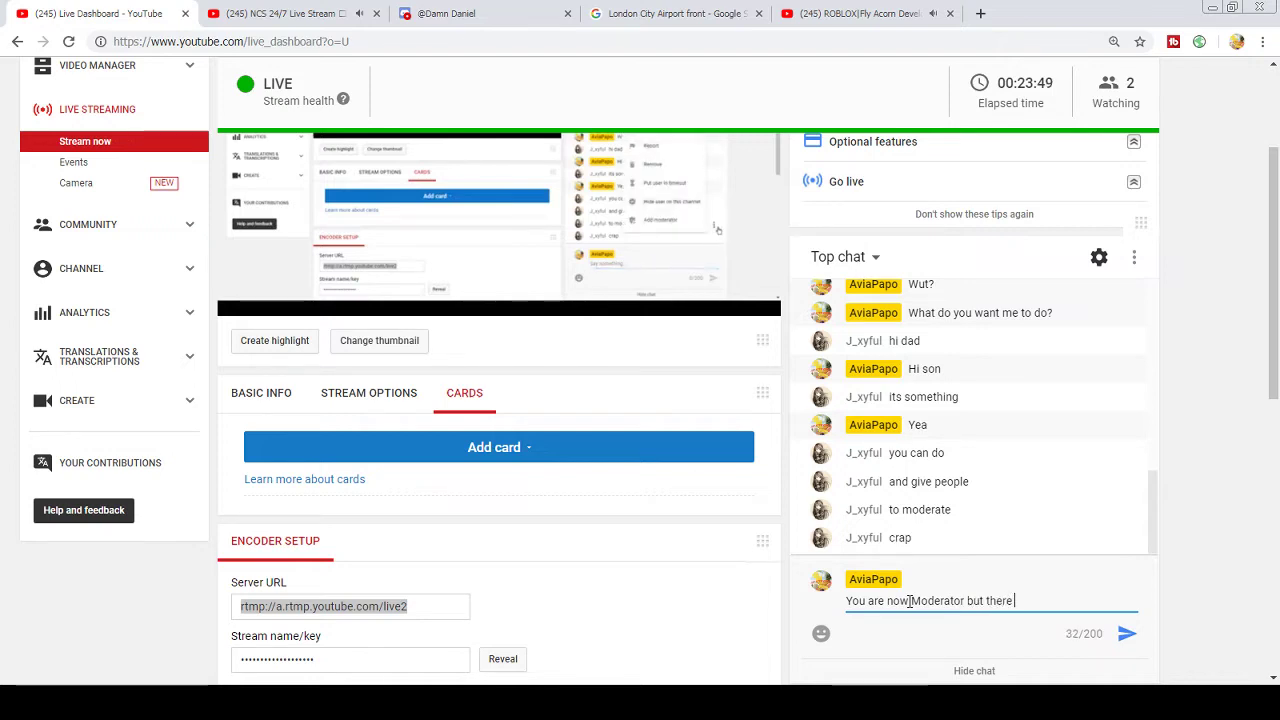
{"action": "type", "text": "o one XD"}
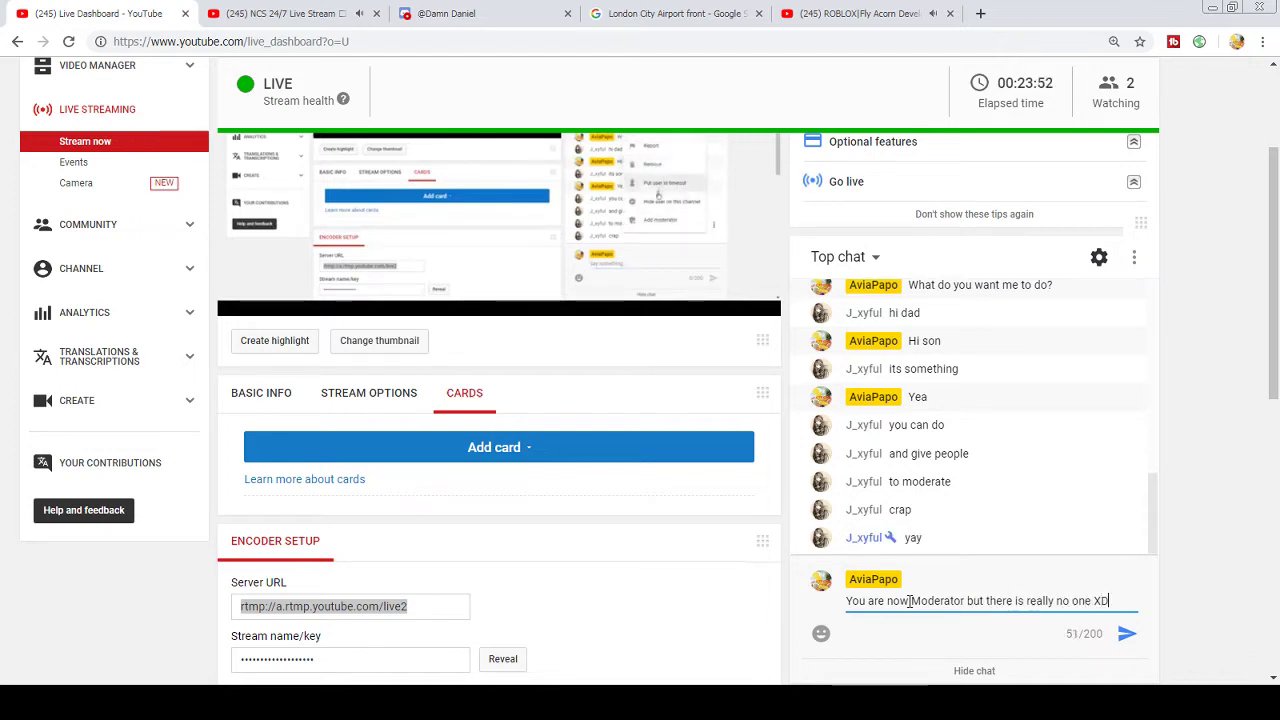
{"action": "key", "text": "Return"}
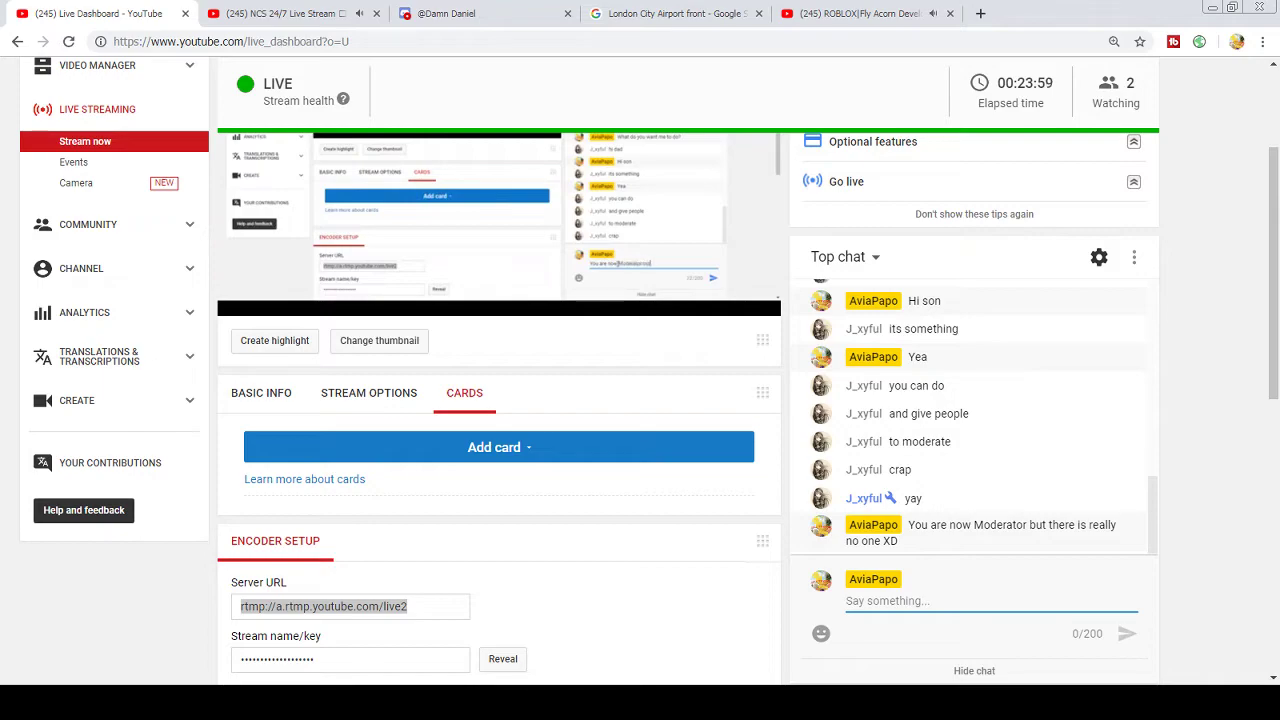
{"action": "key", "text": "alt+Tab"}
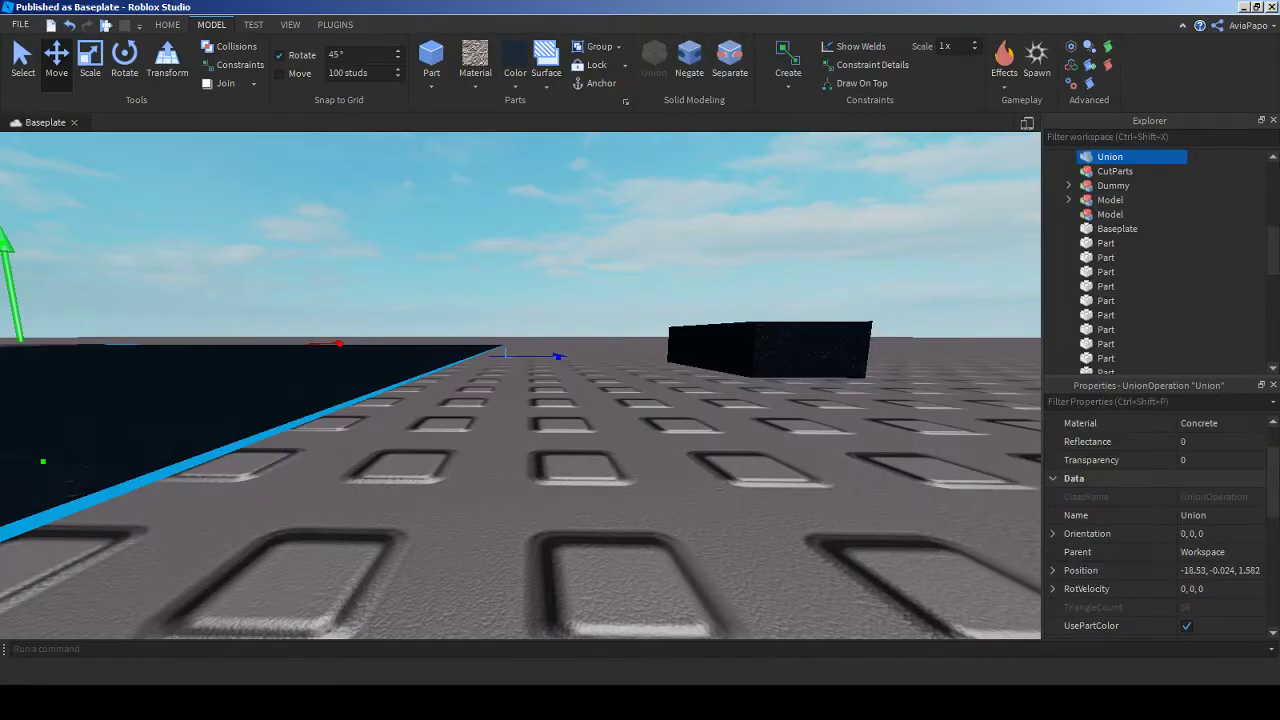
- Move the loose black block against the curved piece's straight edge at Z about 19 and flatten it to slab thickness
{"action": "scroll", "coordinate": [584, 343], "scroll_direction": "down", "scroll_amount": 5}
{"action": "scroll", "coordinate": [520, 385], "scroll_direction": "up", "scroll_amount": 5}
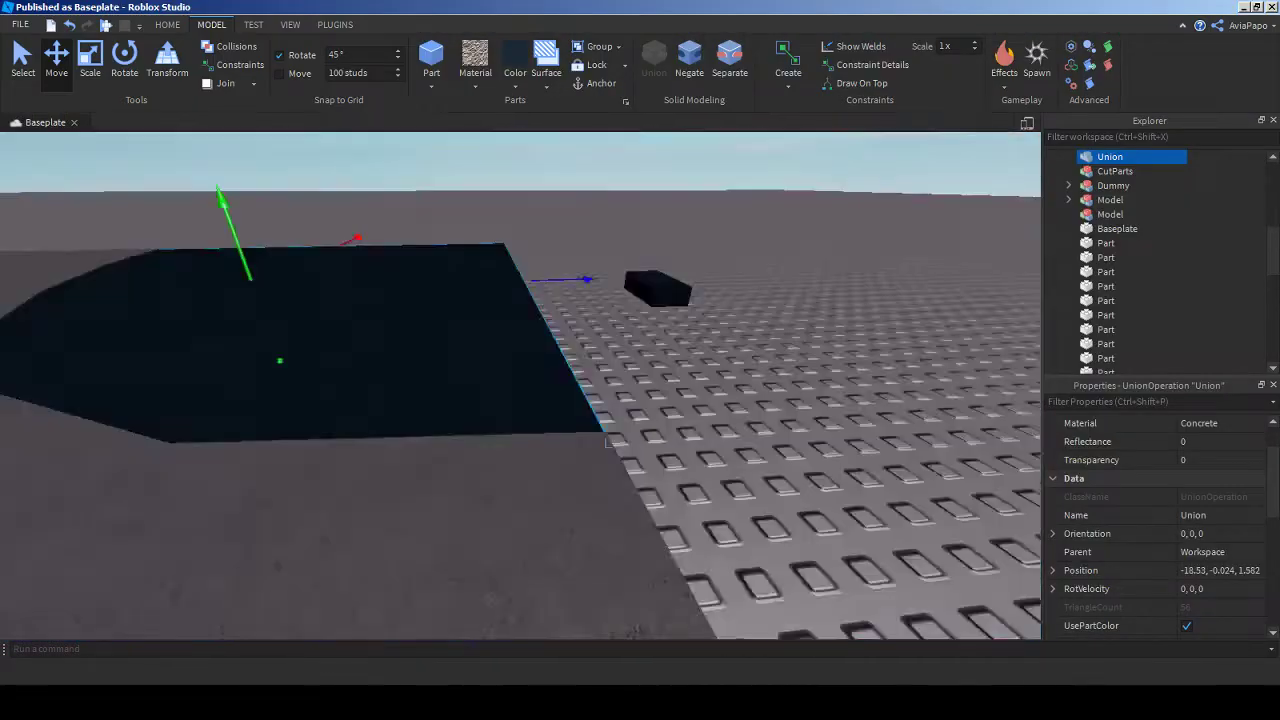
{"action": "right_click_drag", "start_coordinate": [520, 385], "coordinate": [520, 420]}
{"action": "scroll", "coordinate": [520, 420], "scroll_direction": "up", "scroll_amount": 3}
{"action": "left_click", "coordinate": [645, 500]}
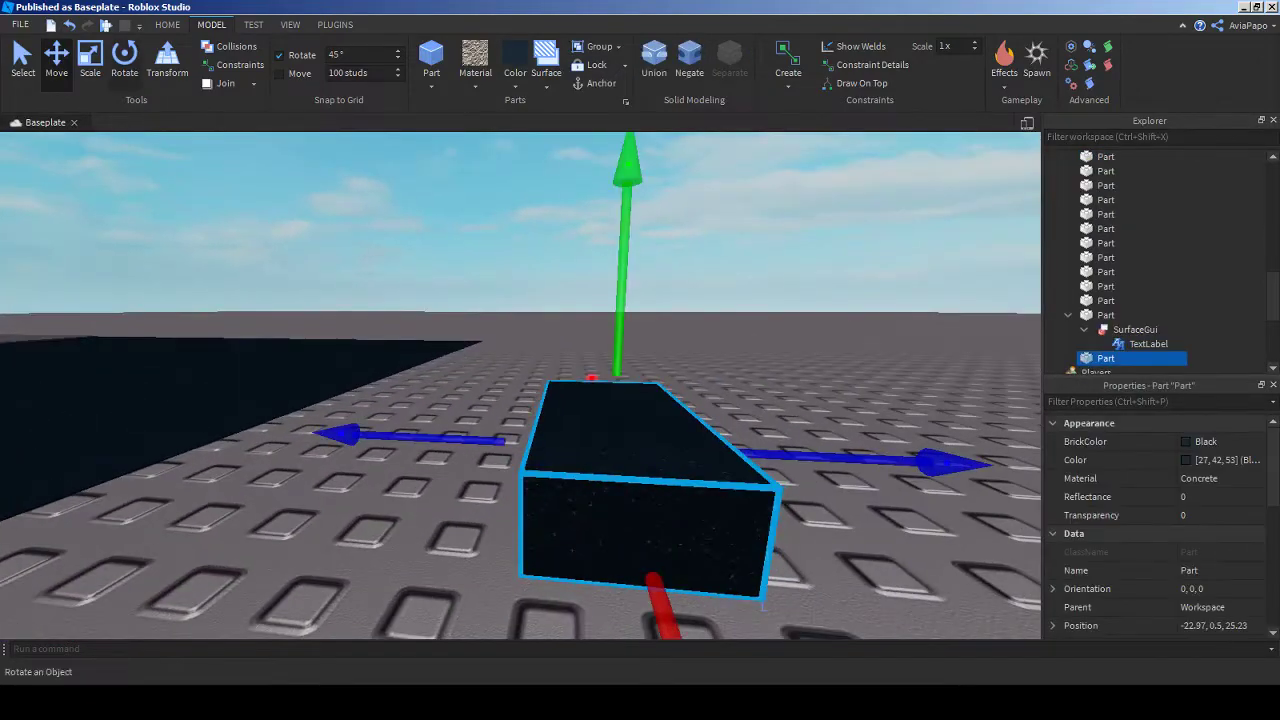
{"action": "left_click_drag", "start_coordinate": [360, 433], "coordinate": [370, 418]}
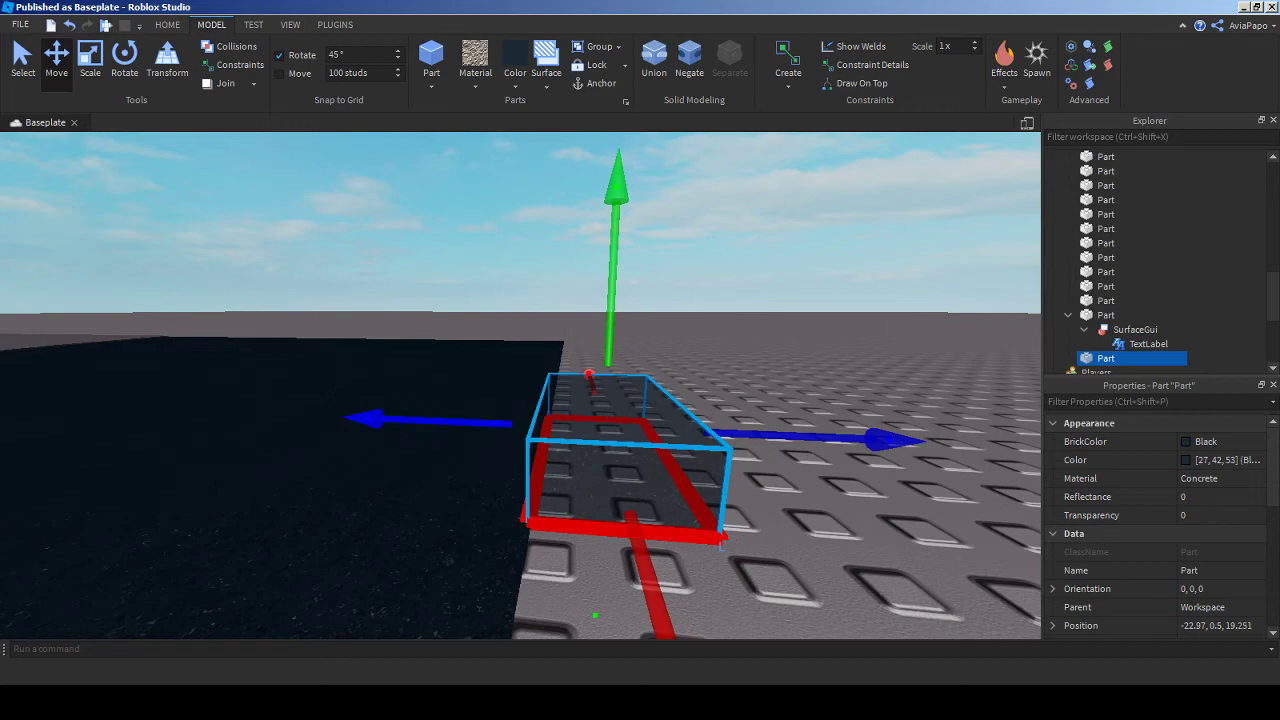
{"action": "key", "text": "ctrl+3"}
{"action": "left_click_drag", "start_coordinate": [606, 263], "coordinate": [610, 328]}
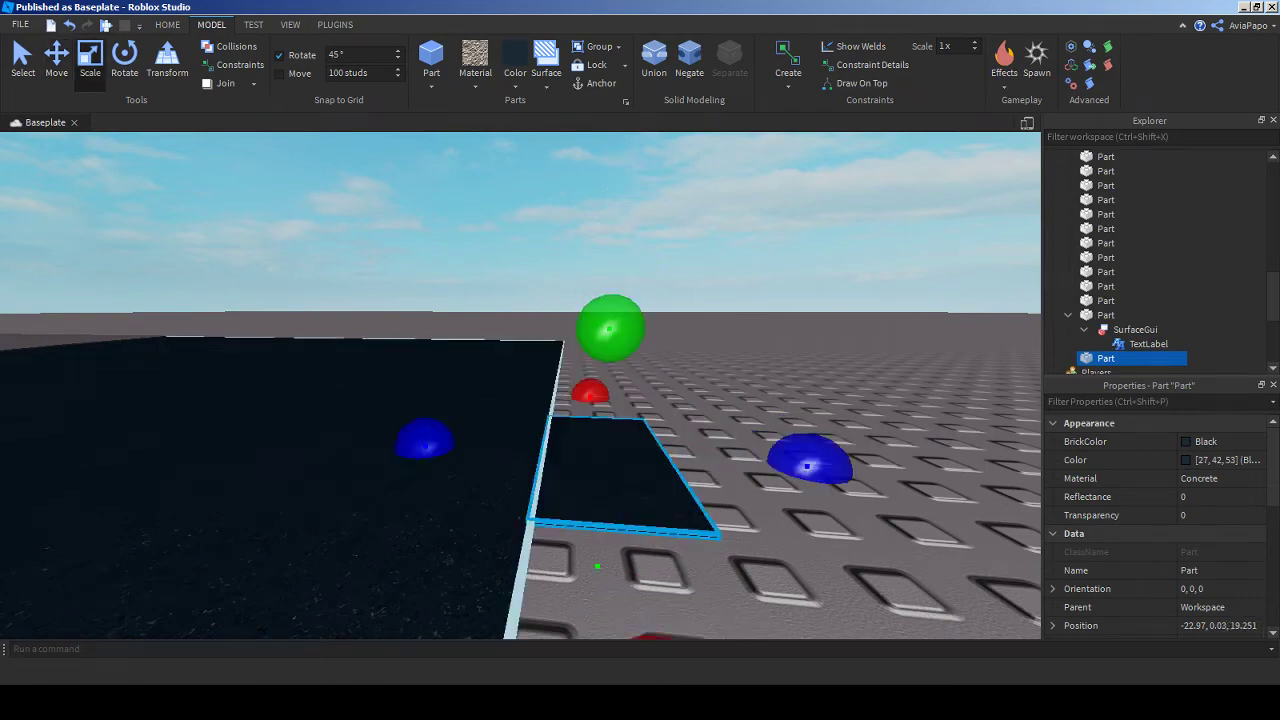
- Stretch the flat black part both ways along the curved piece's straight edge until its ends meet the piece's corners
{"action": "key", "text": "f"}
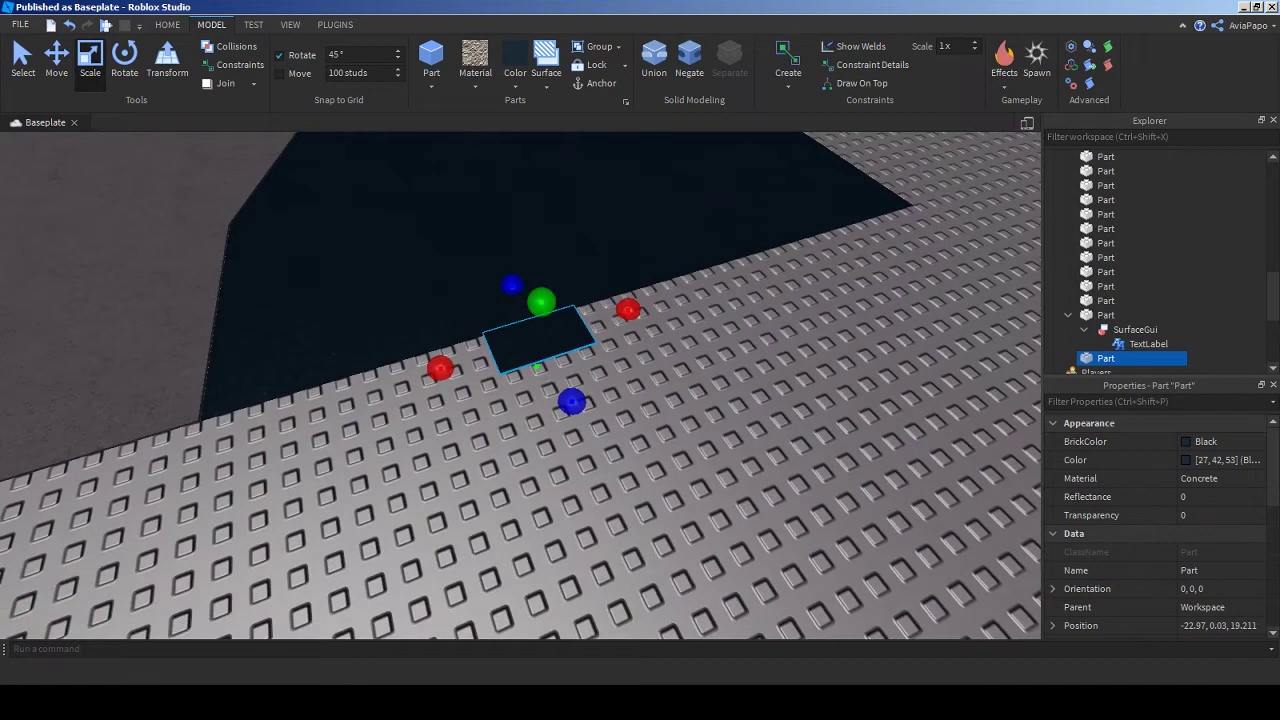
{"action": "scroll", "coordinate": [440, 369], "scroll_direction": "up", "scroll_amount": 3}
{"action": "left_click_drag", "start_coordinate": [428, 366], "coordinate": [486, 440]}
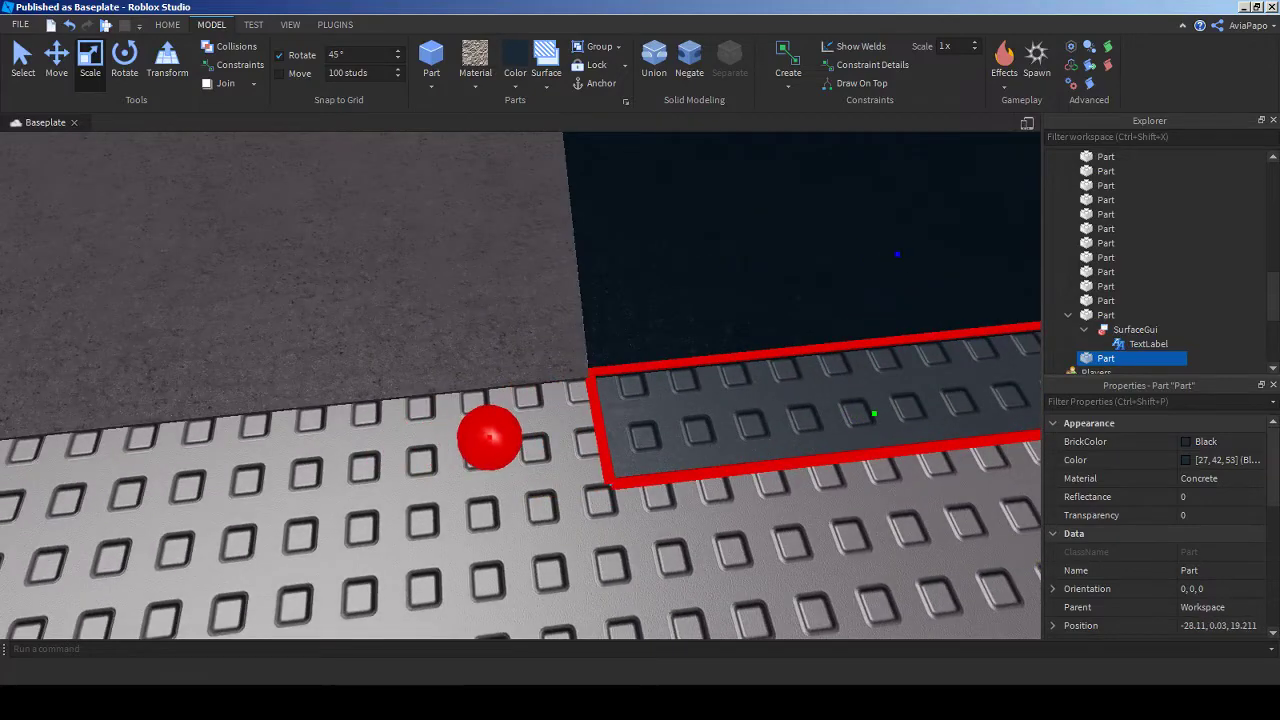
{"action": "scroll", "coordinate": [486, 440], "scroll_direction": "down", "scroll_amount": 5}
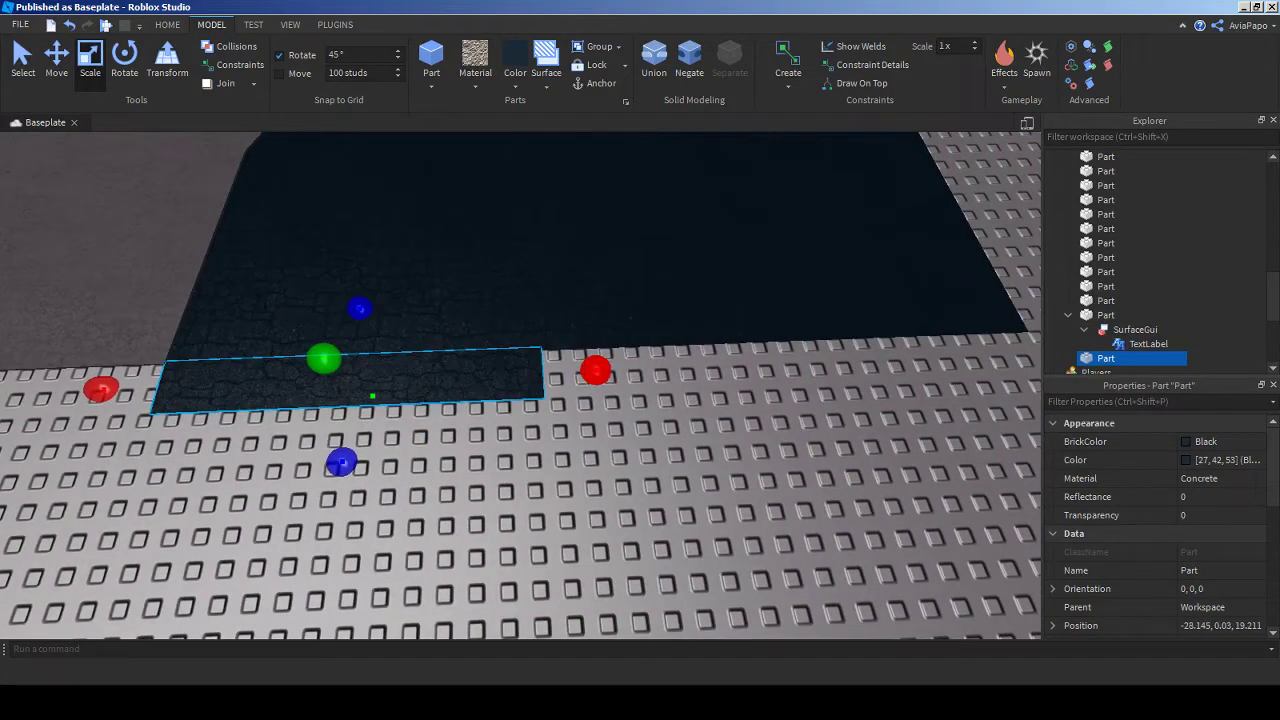
{"action": "scroll", "coordinate": [595, 370], "scroll_direction": "up", "scroll_amount": 3}
{"action": "left_click_drag", "start_coordinate": [640, 343], "coordinate": [728, 340]}
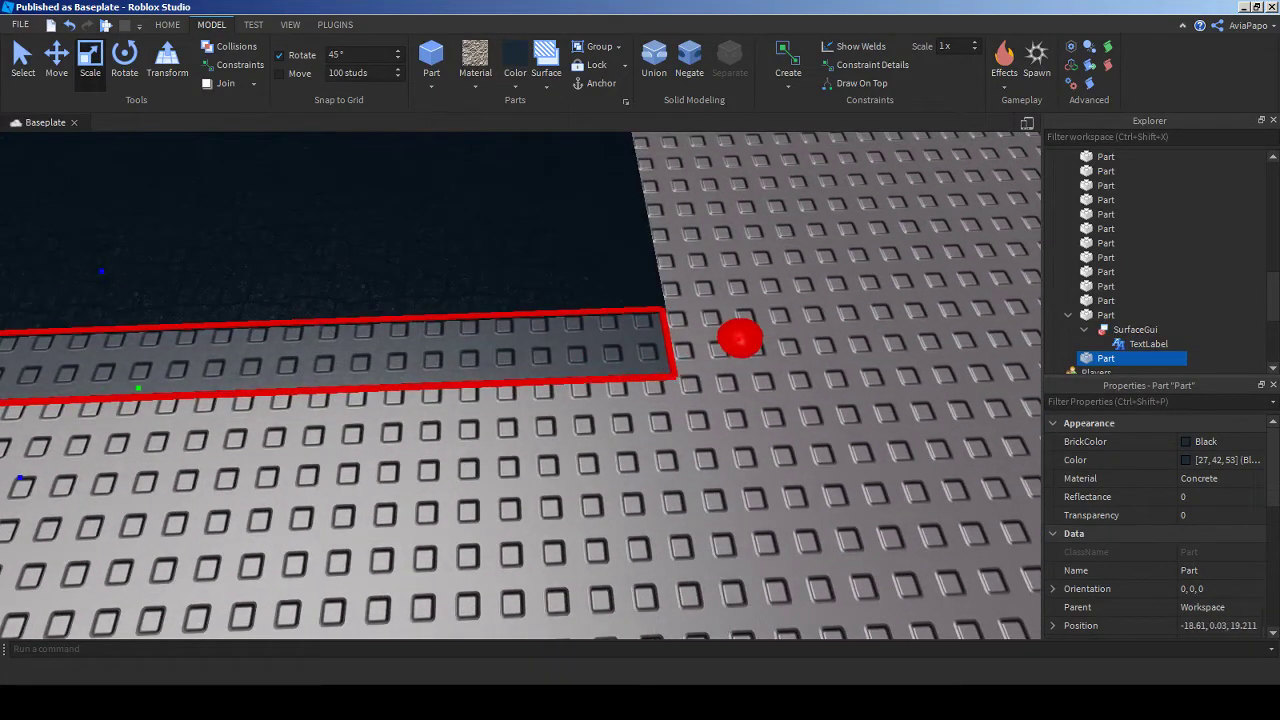
{"action": "right_click_drag", "start_coordinate": [728, 340], "coordinate": [640, 340]}
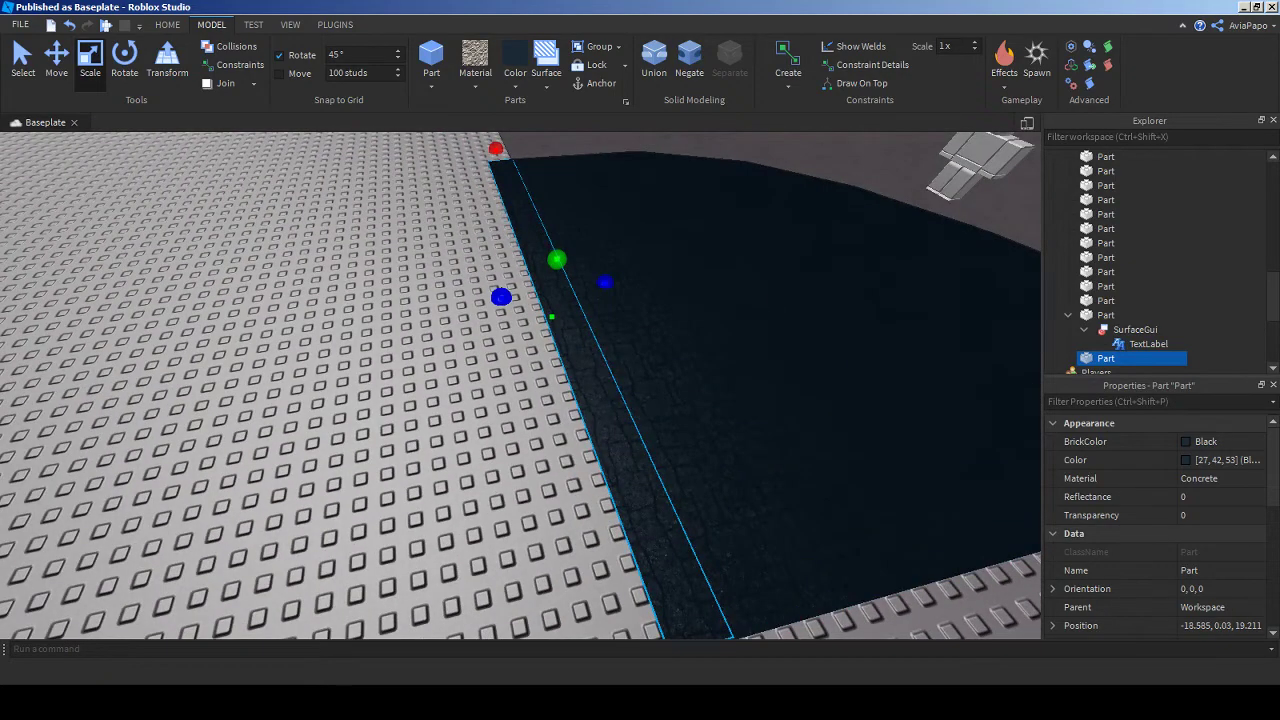
- Extend the black strip outward across the baseplate into a long road, with its centre at Z about 132
{"action": "left_click_drag", "start_coordinate": [501, 297], "coordinate": [735, 420]}
{"action": "key", "text": "w"}
{"action": "right_click_drag", "start_coordinate": [735, 420], "coordinate": [850, 395]}
{"action": "key", "text": "s"}
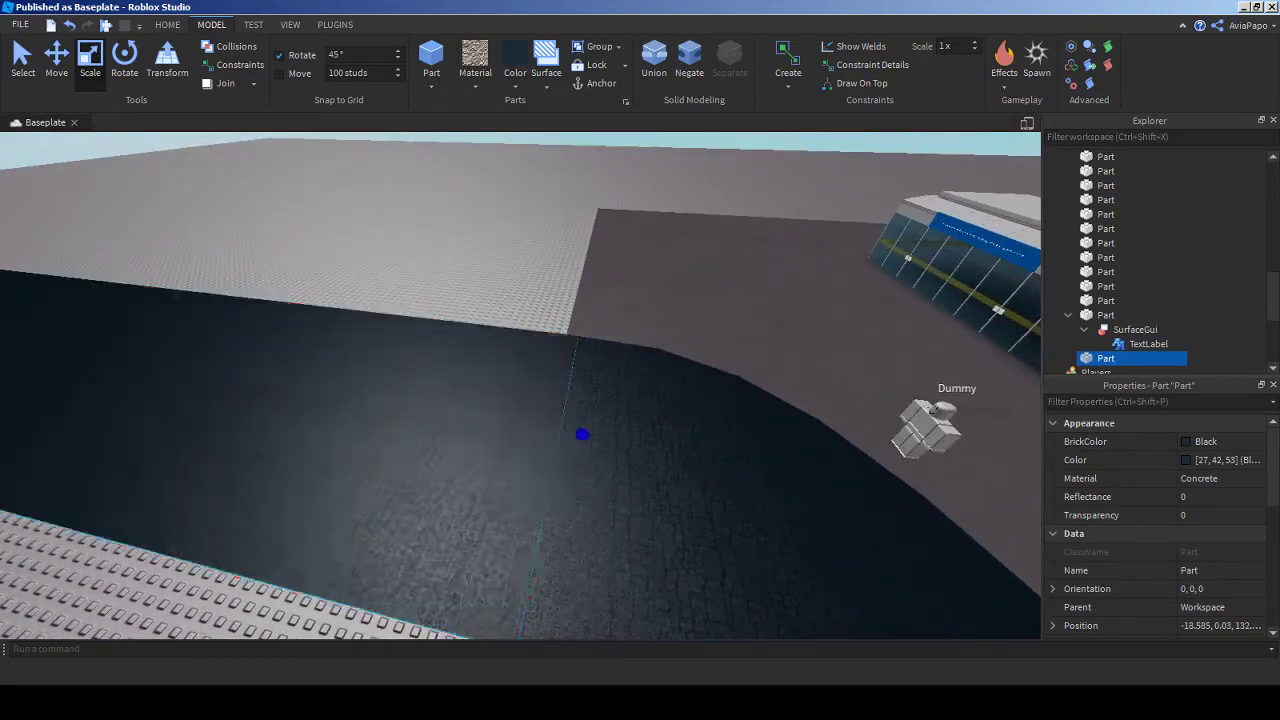
{"action": "key", "text": "s"}
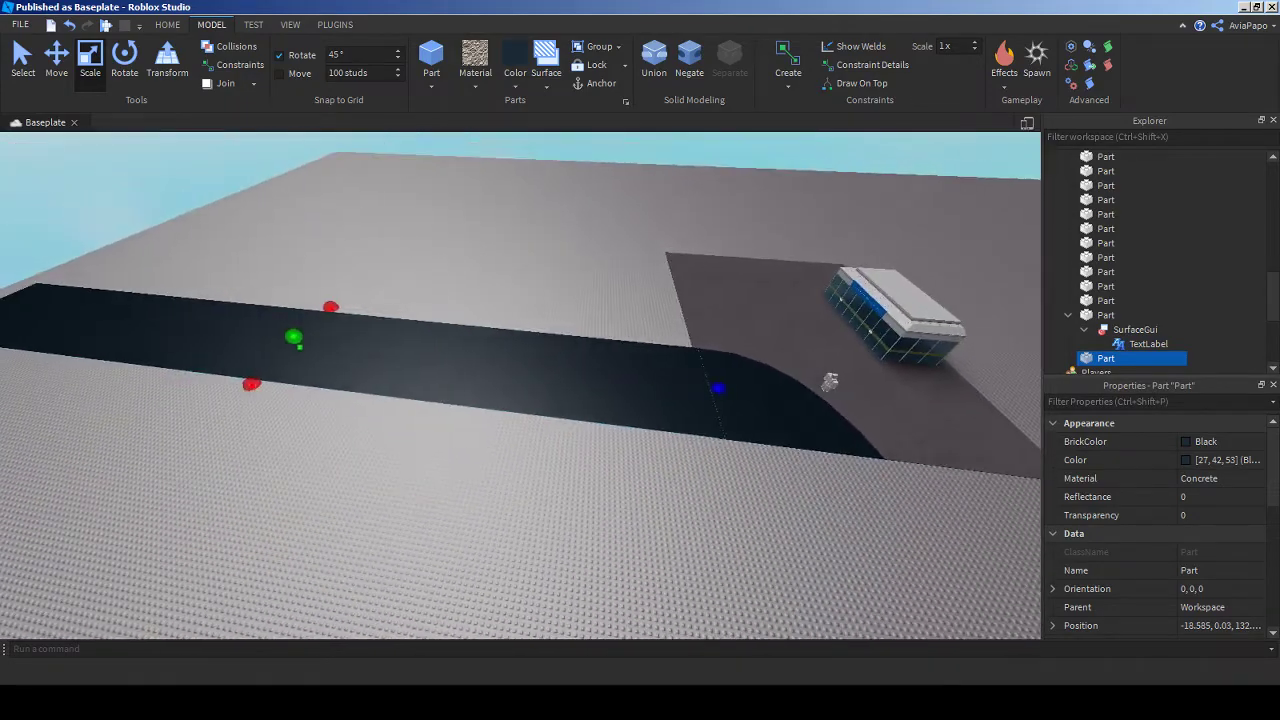
- Duplicate the long road, rotate the copy 90° and move it against the curved piece's other straight edge, at X about 113.9 and Z about 2
{"action": "key", "text": "ctrl+4"}
{"action": "key", "text": "s"}
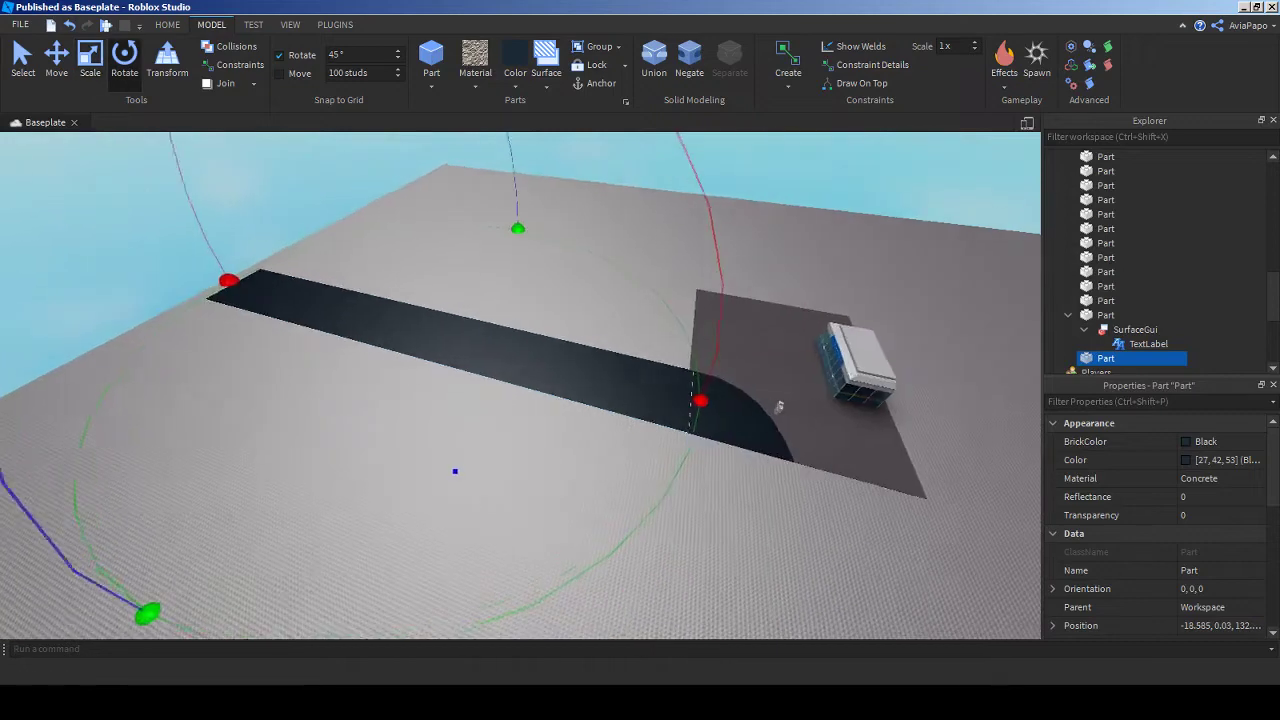
{"action": "left_click_drag", "start_coordinate": [517, 233], "coordinate": [238, 284]}
{"action": "key", "text": "ctrl+2"}
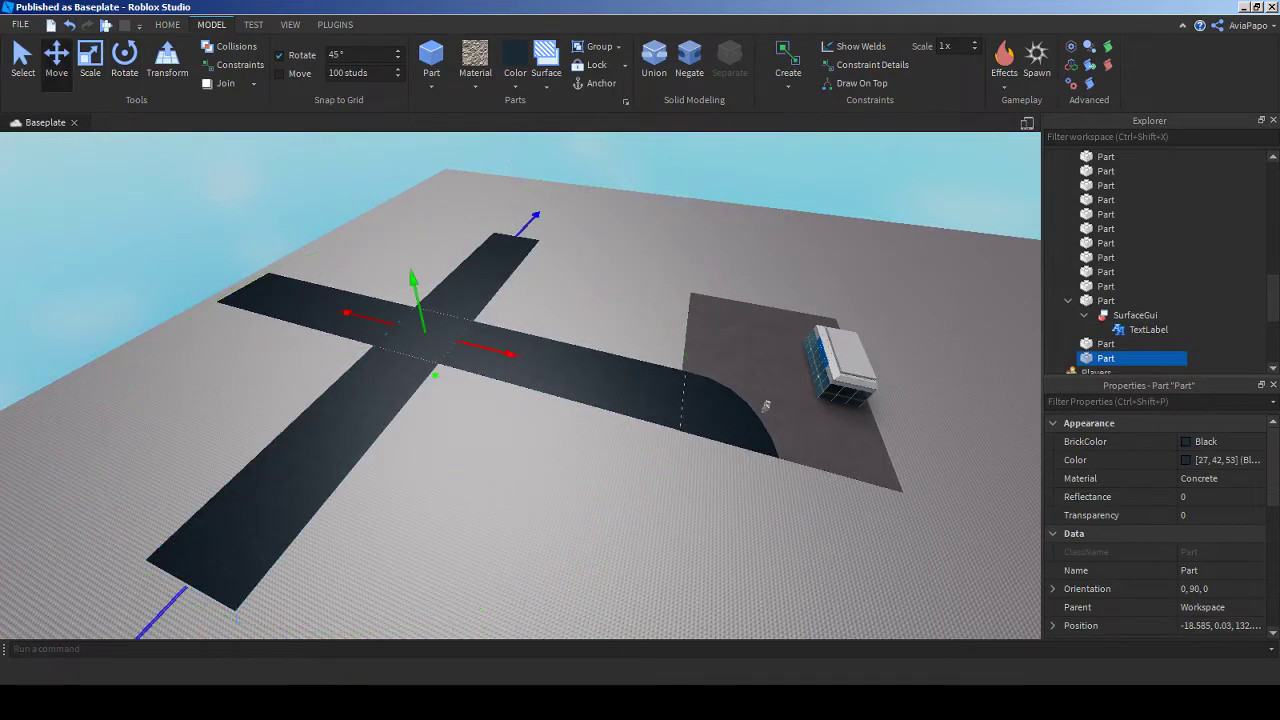
{"action": "left_click_drag", "start_coordinate": [766, 405], "coordinate": [728, 404]}
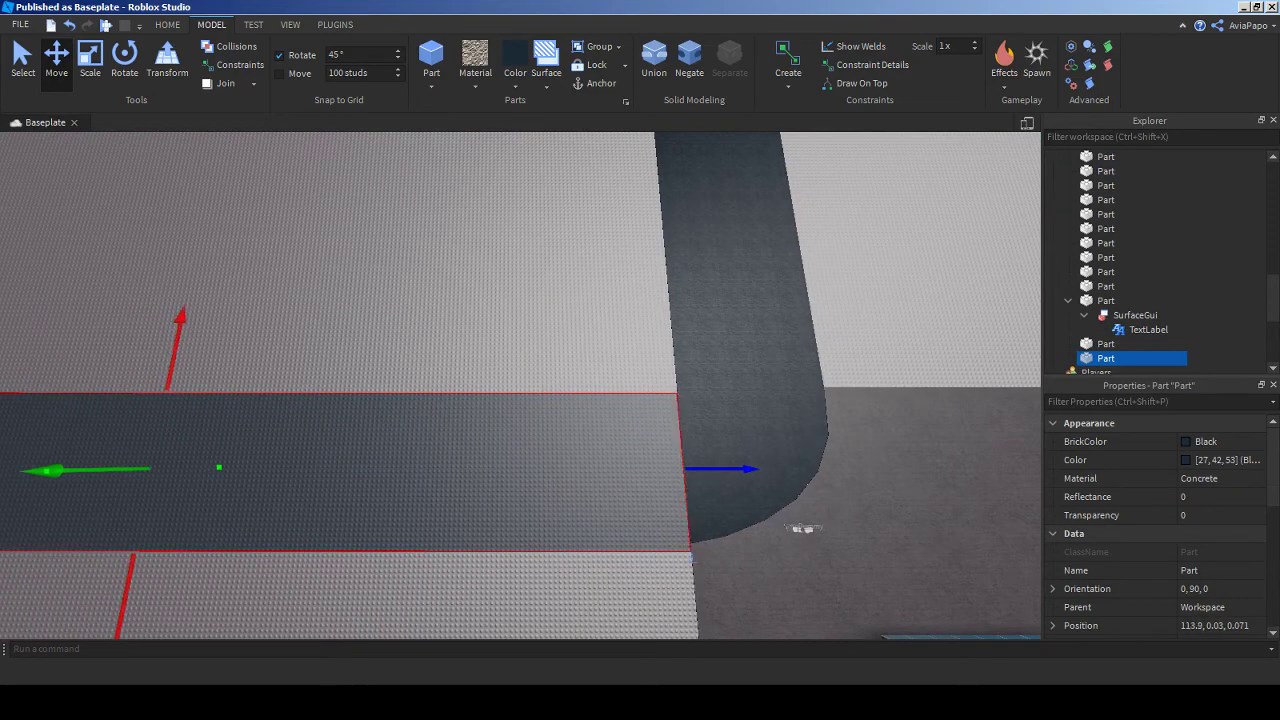
{"action": "right_click_drag", "start_coordinate": [520, 385], "coordinate": [520, 385]}
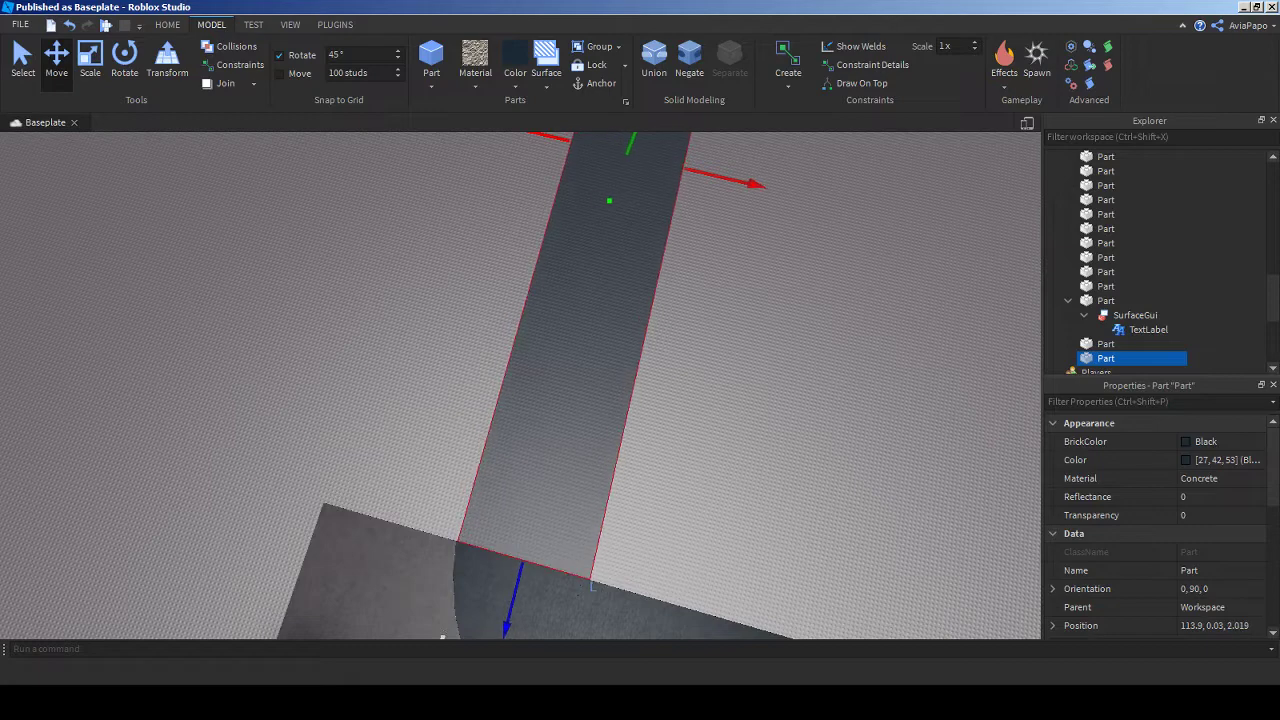
- Switch to the YouTube Live Dashboard, post "Lol It would never happen but it works XD" in the chat and return to Roblox Studio
{"action": "key", "text": "alt+Tab"}
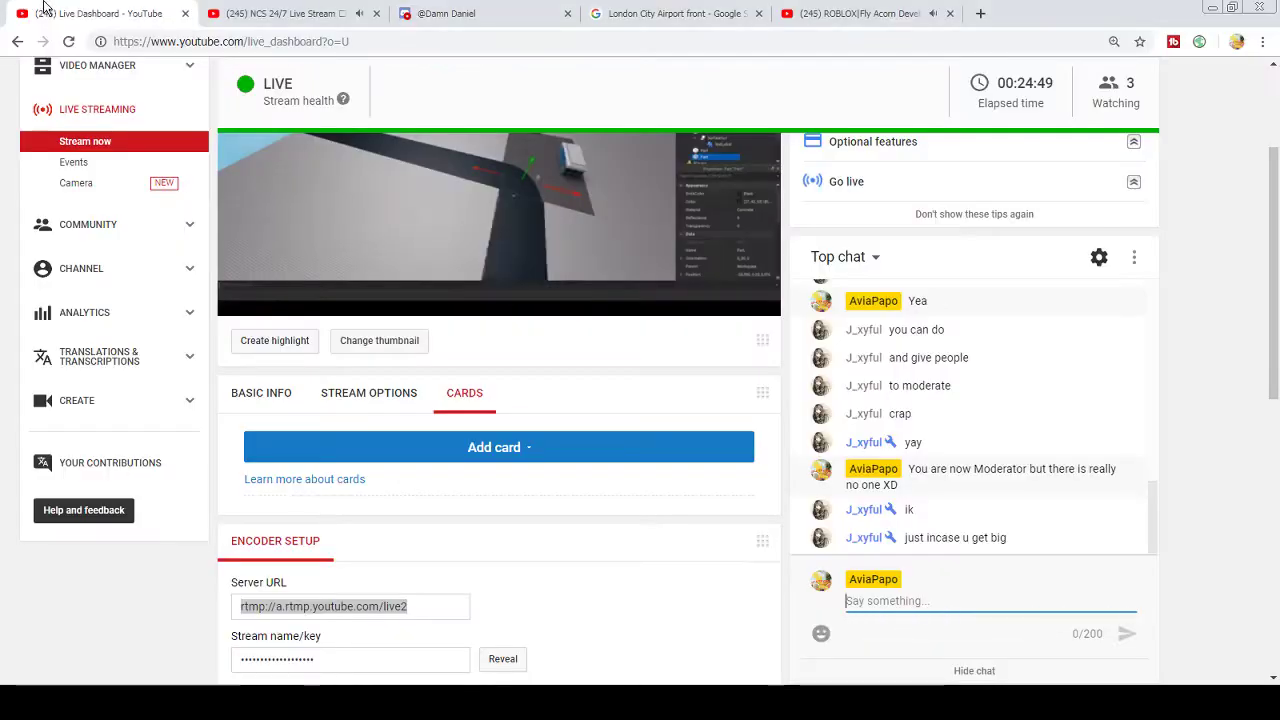
{"action": "left_click", "coordinate": [999, 596]}
{"action": "type", "text": "Lol It woul"}
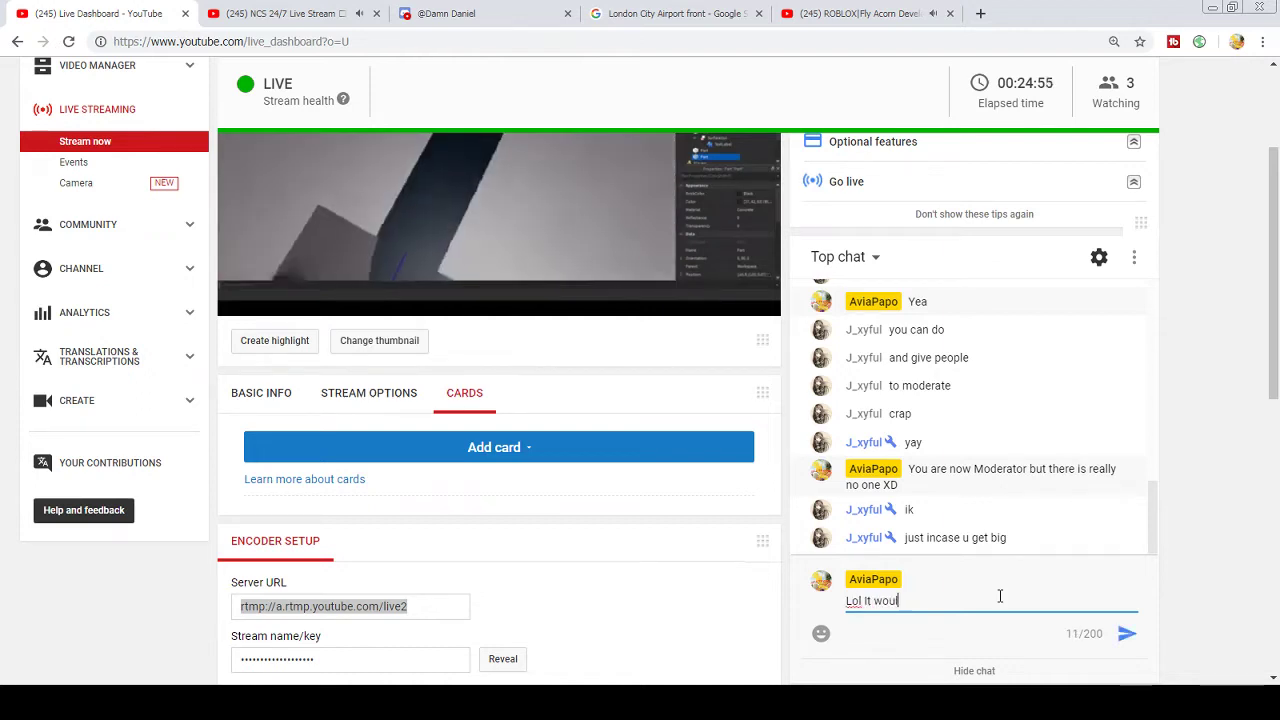
{"action": "type", "text": "d never happe"}
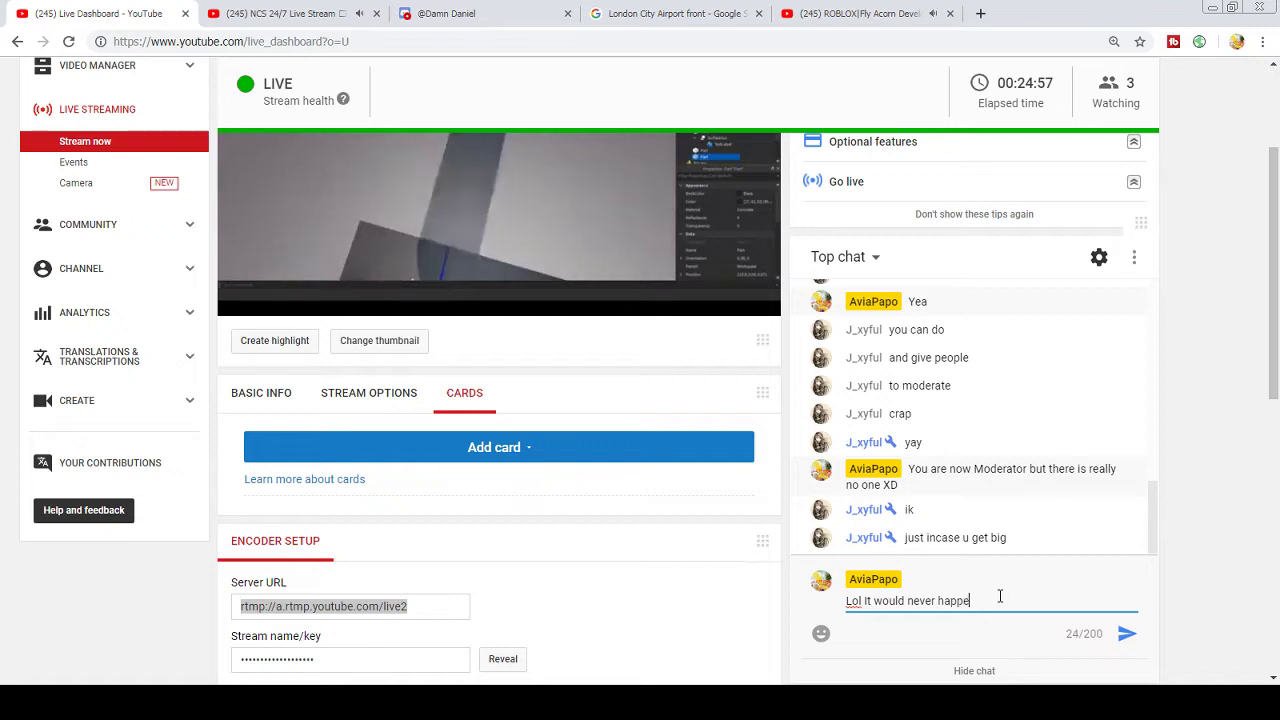
{"action": "type", "text": "n but it work"}
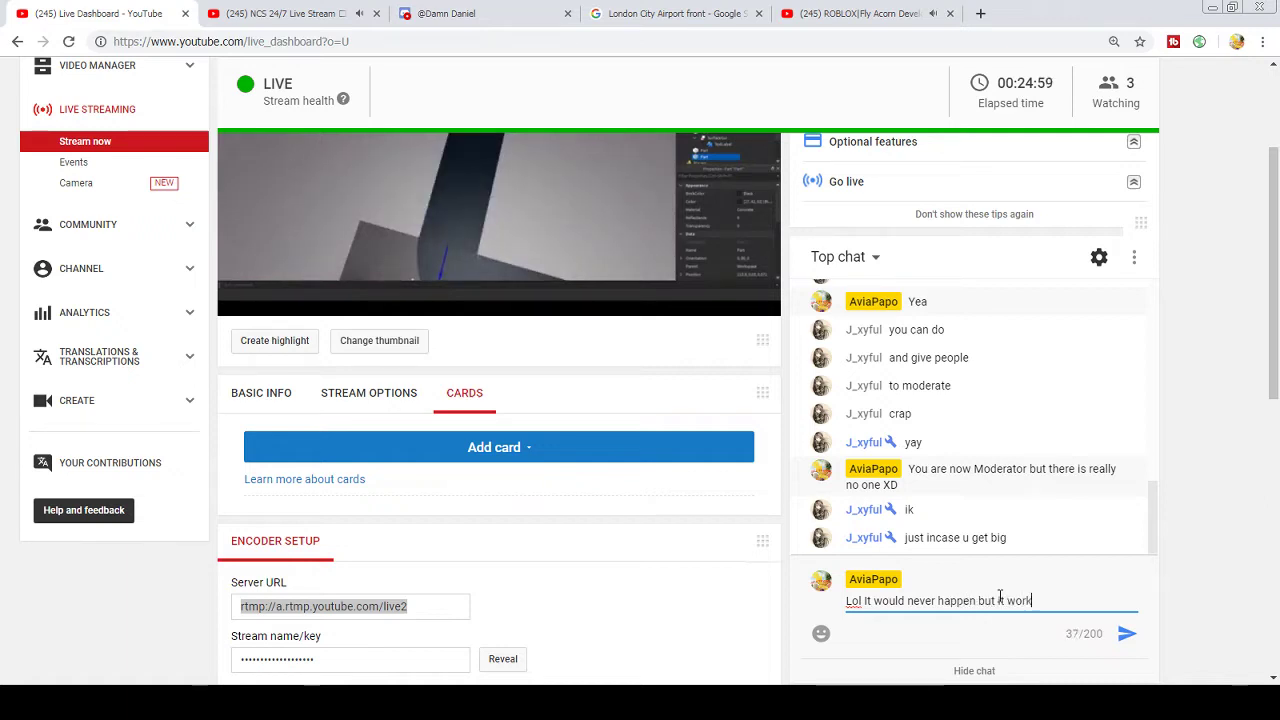
{"action": "type", "text": "s XD"}
{"action": "key", "text": "Return"}
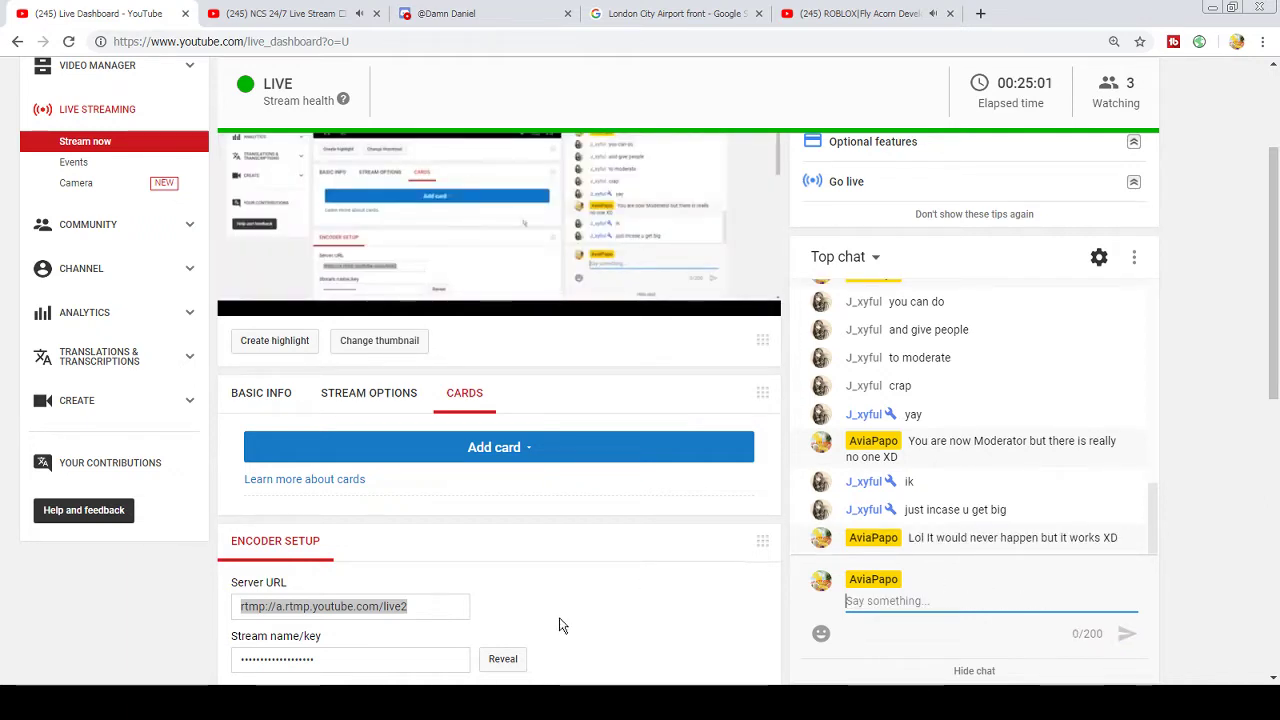
{"action": "key", "text": "alt+Tab"}
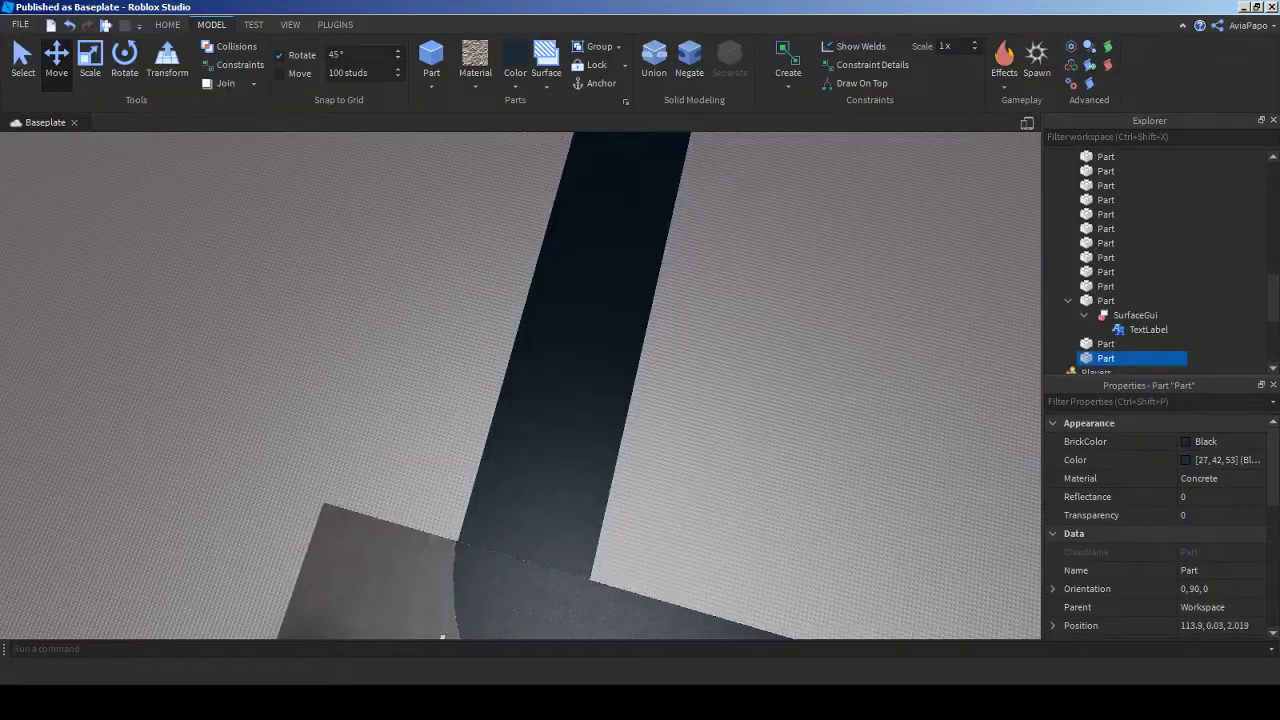
- Nudge the rotated road to X about 113.58 so its end sits flush with the curved piece
{"action": "left_click", "coordinate": [442, 636]}
{"action": "right_click_drag", "start_coordinate": [442, 636], "coordinate": [442, 636]}
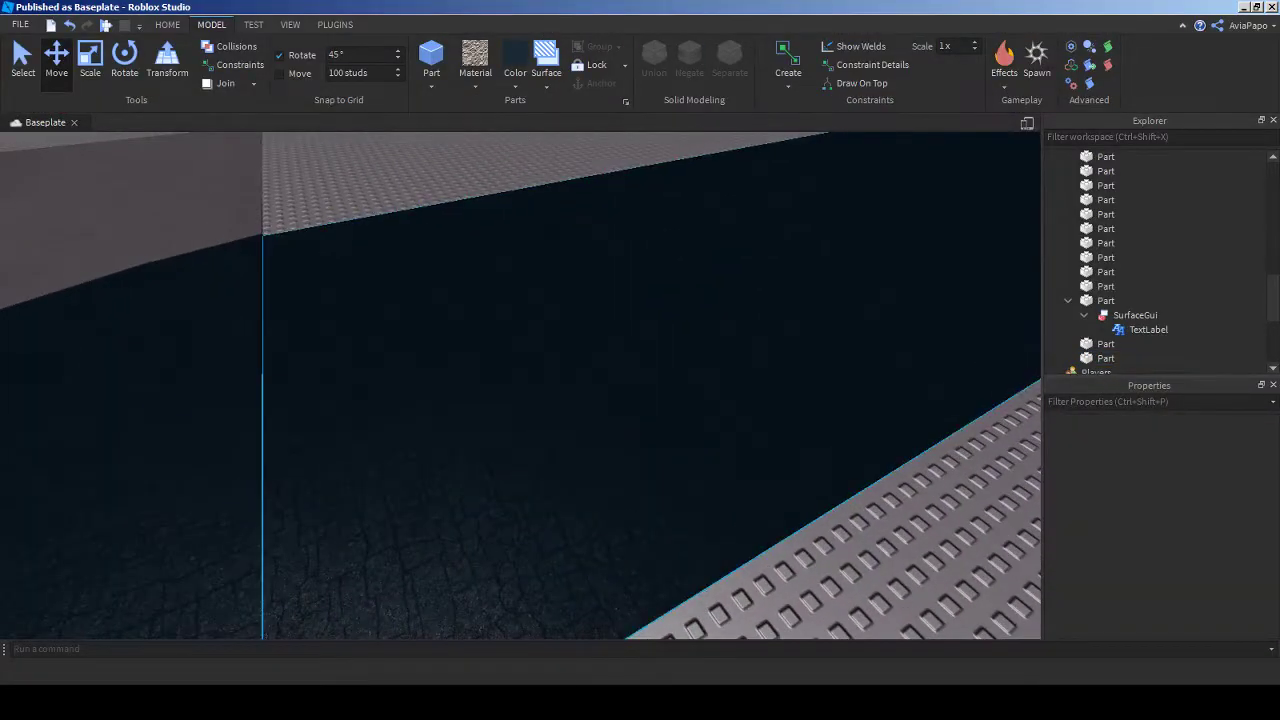
{"action": "left_click", "coordinate": [442, 450]}
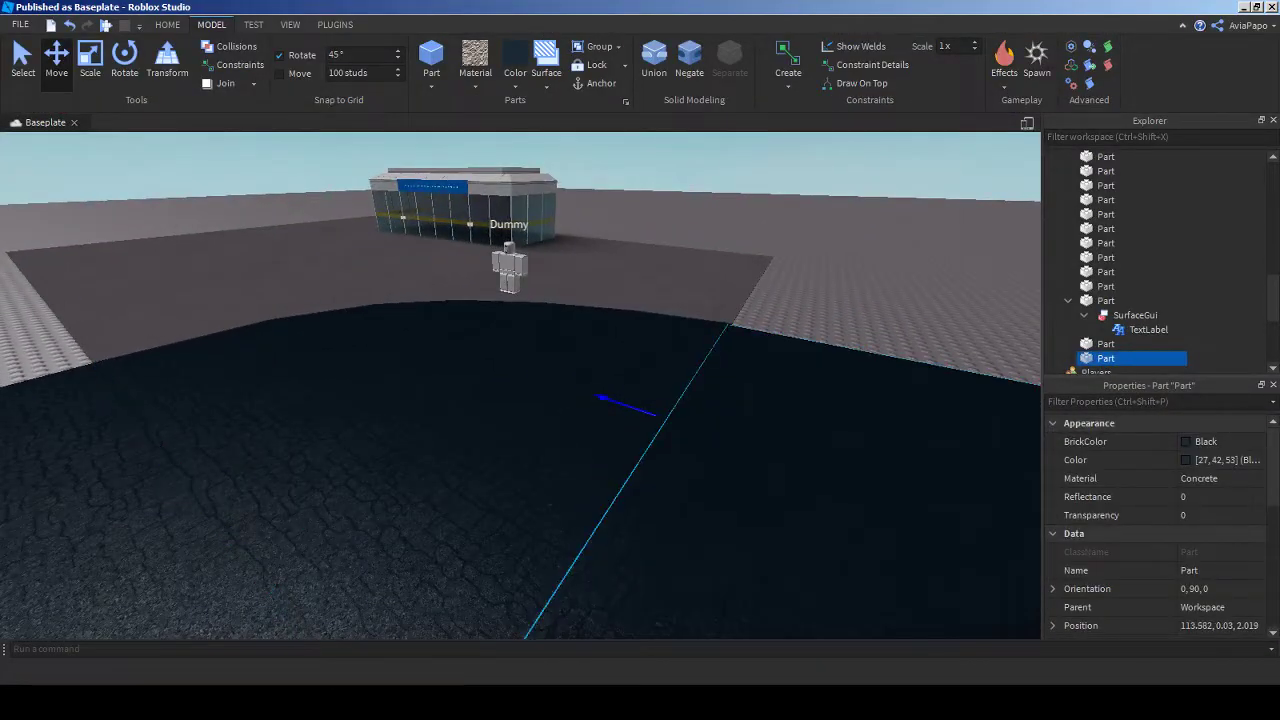
- Select both long roads and the curved corner piece and union them into a single road
{"action": "right_click_drag", "start_coordinate": [640, 352], "coordinate": [640, 352]}
{"action": "scroll", "coordinate": [640, 352], "scroll_direction": "down", "scroll_amount": 3}
{"action": "left_click", "coordinate": [520, 370], "text": "ctrl"}
{"action": "key", "text": "ctrl+u"}
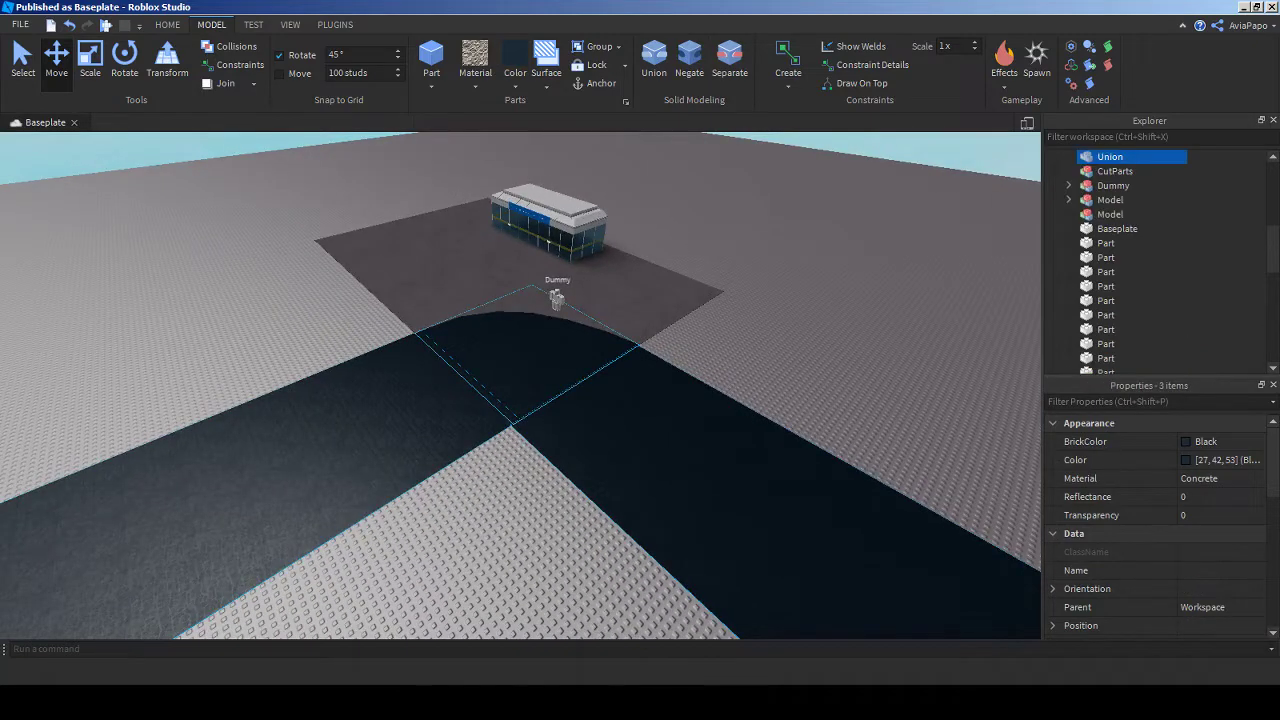
{"action": "left_click", "coordinate": [654, 60]}
{"action": "right_click_drag", "start_coordinate": [520, 385], "coordinate": [280, 240]}
{"action": "left_click", "coordinate": [350, 375]}
{"action": "scroll", "coordinate": [520, 385], "scroll_direction": "down", "scroll_amount": 3}
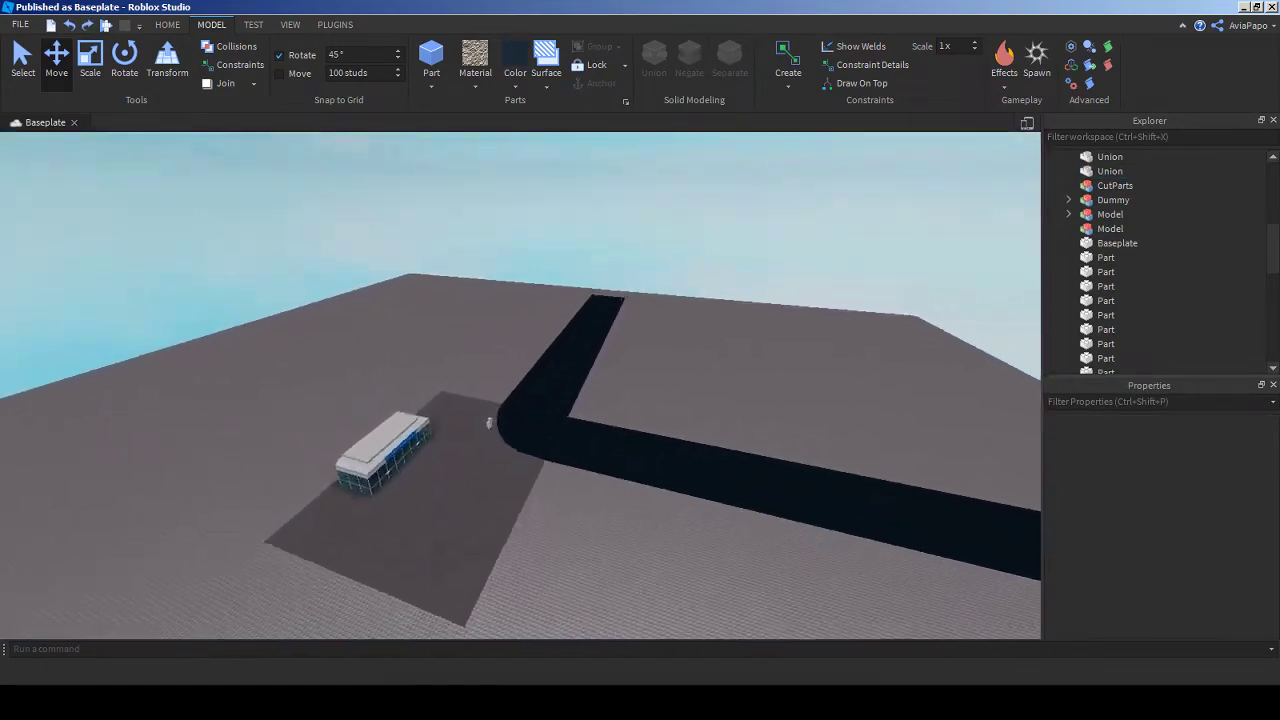
- Add a new black concrete part on the forecourt slab beside the road's curved edge, near the Dummy
{"action": "scroll", "coordinate": [520, 385], "scroll_direction": "up", "scroll_amount": 8}
{"action": "scroll", "coordinate": [520, 385], "scroll_direction": "down", "scroll_amount": 5}
{"action": "mouse_move", "coordinate": [520, 385]}
{"action": "right_mouse_down"}
{"action": "mouse_move", "coordinate": [520, 340]}
{"action": "mouse_move", "coordinate": [520, 360]}
{"action": "right_mouse_up"}
{"action": "scroll", "coordinate": [518, 348], "scroll_direction": "up", "scroll_amount": 10}
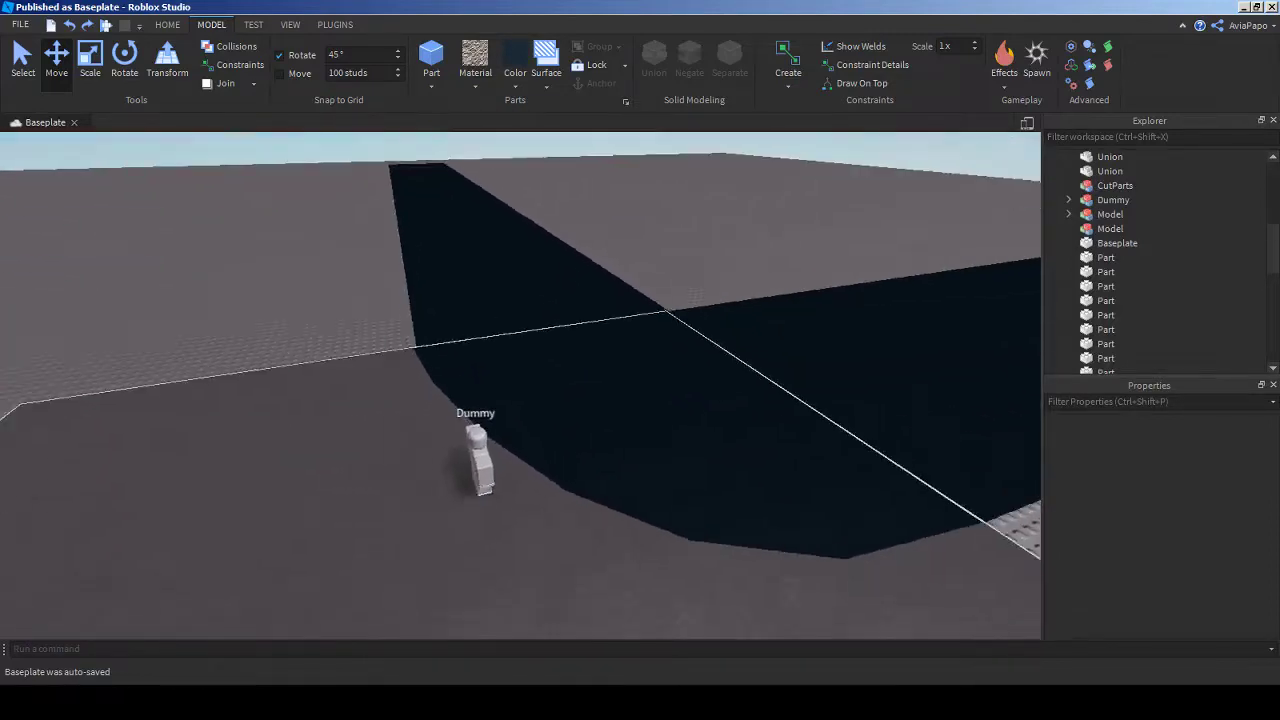
{"action": "left_click", "coordinate": [465, 392]}
{"action": "key", "text": "ctrl+t"}
{"action": "key", "text": "f"}
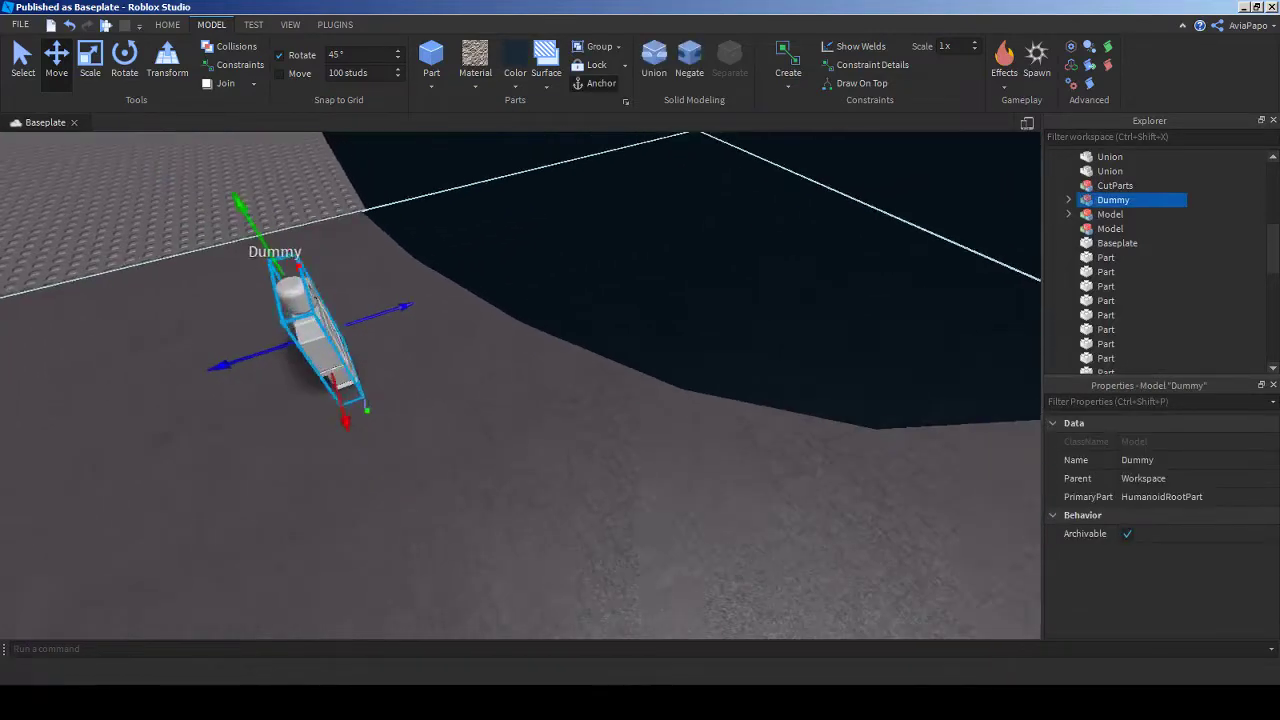
{"action": "left_click", "coordinate": [1106, 358]}
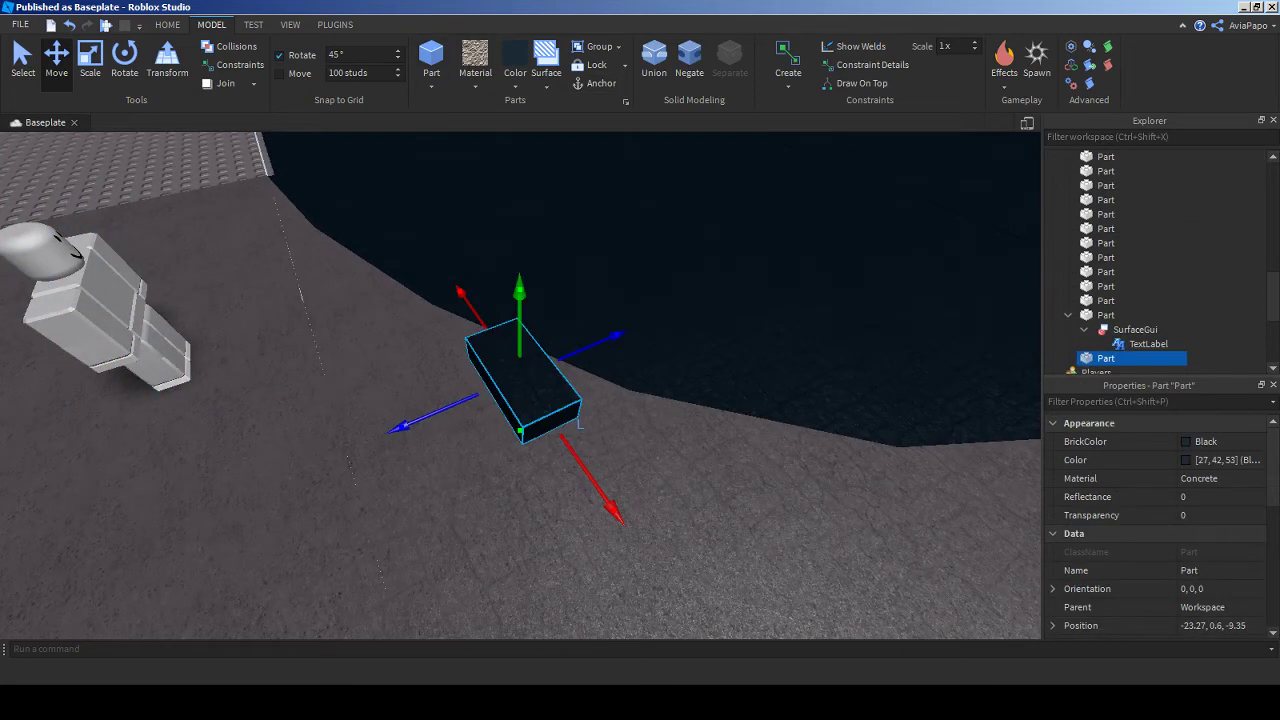
- Rotate the new black part to -45° about the vertical axis so it points diagonally across the road bend
{"action": "key", "text": "ctrl+4"}
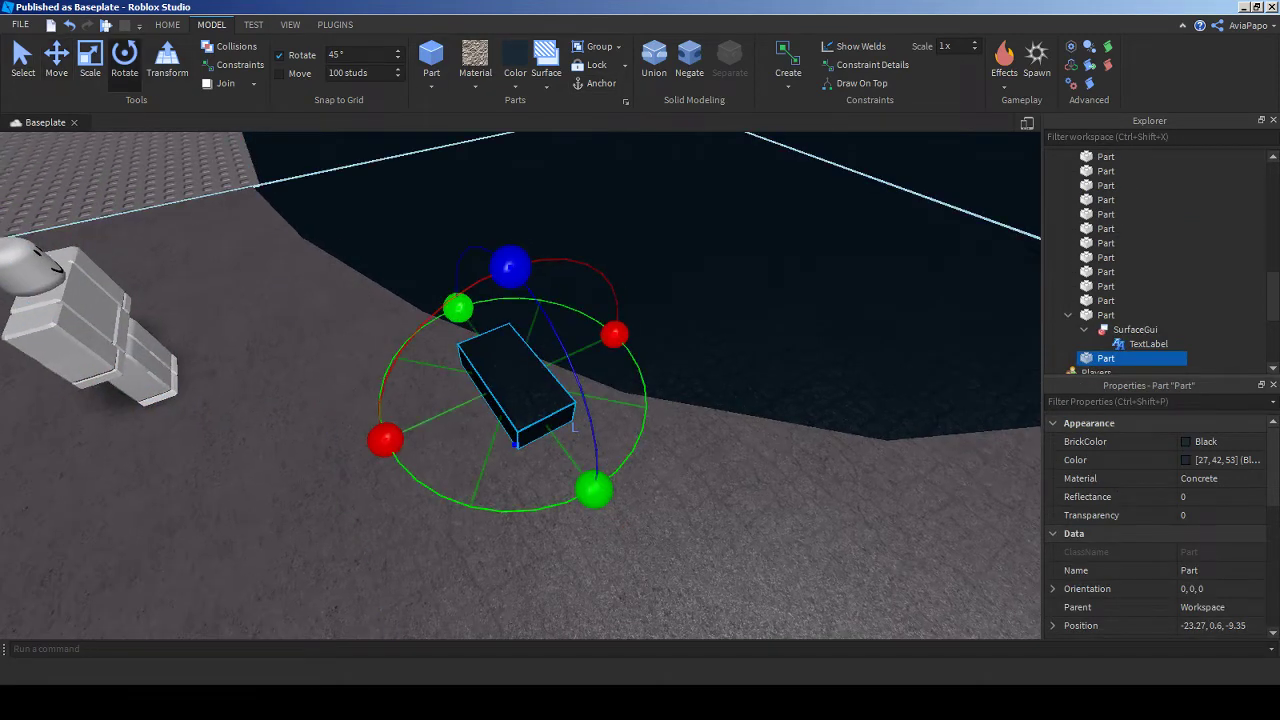
{"action": "left_click_drag", "start_coordinate": [463, 302], "coordinate": [540, 300]}
{"action": "right_click_drag", "start_coordinate": [540, 300], "coordinate": [640, 310]}
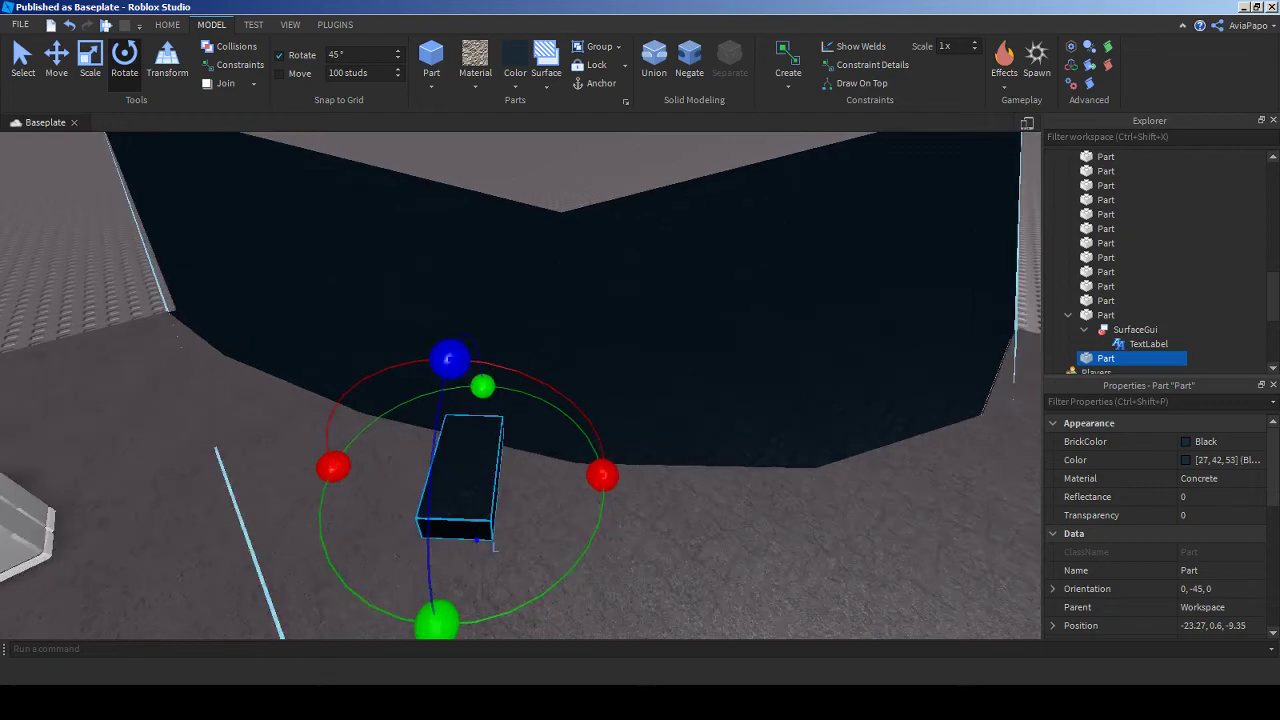
- Examine the crossing in the London City Airport reference photo in the browser and return to Roblox Studio
{"action": "key", "text": "alt+Tab"}
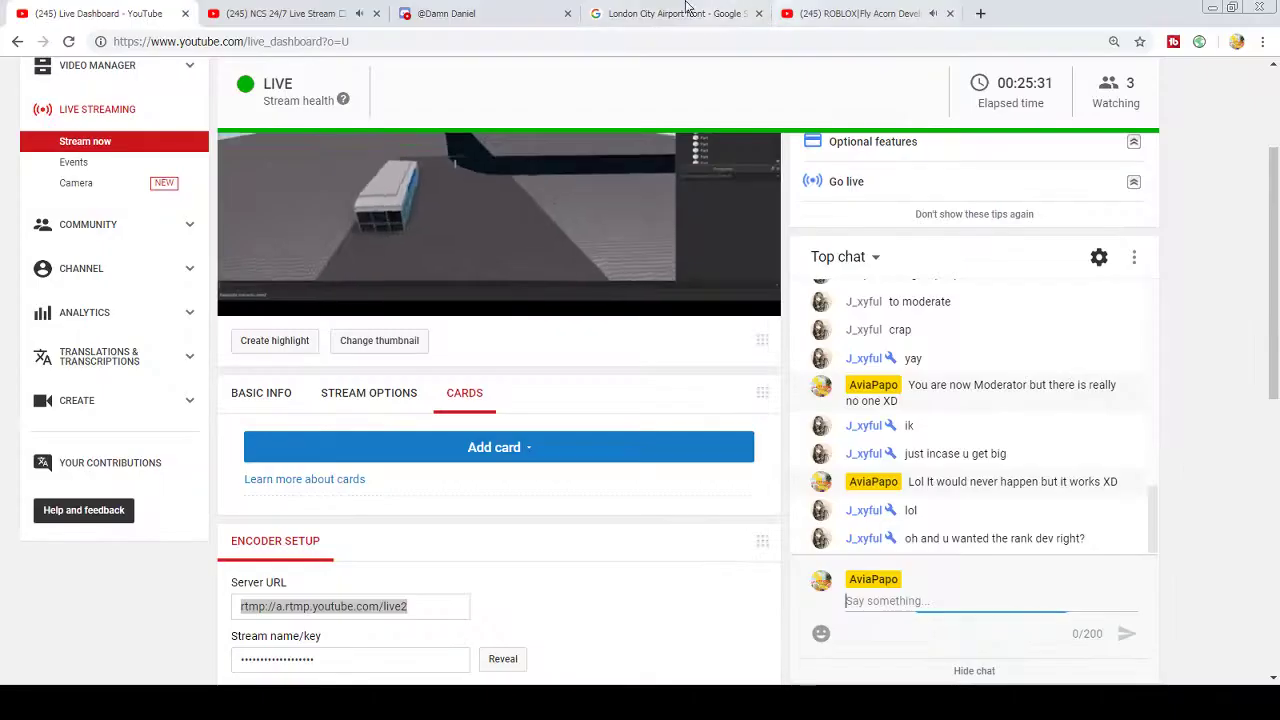
{"action": "left_click", "coordinate": [685, 8]}
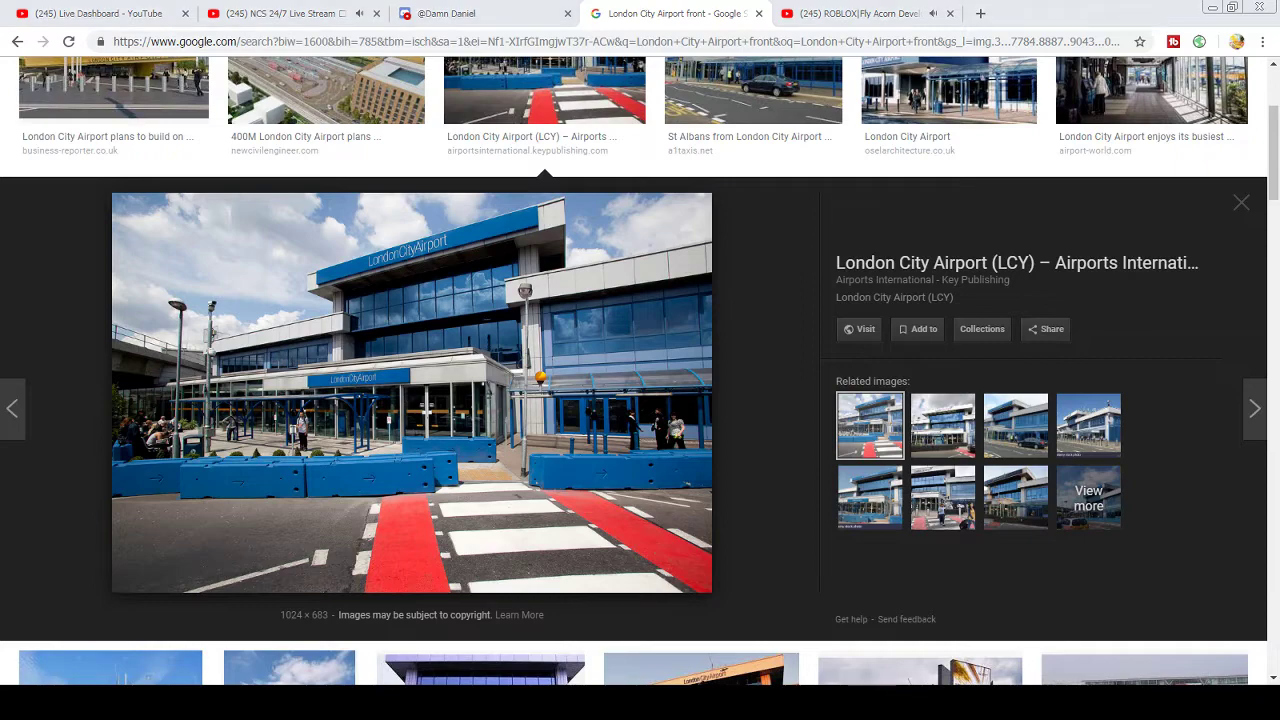
{"action": "key", "text": "alt+Tab"}
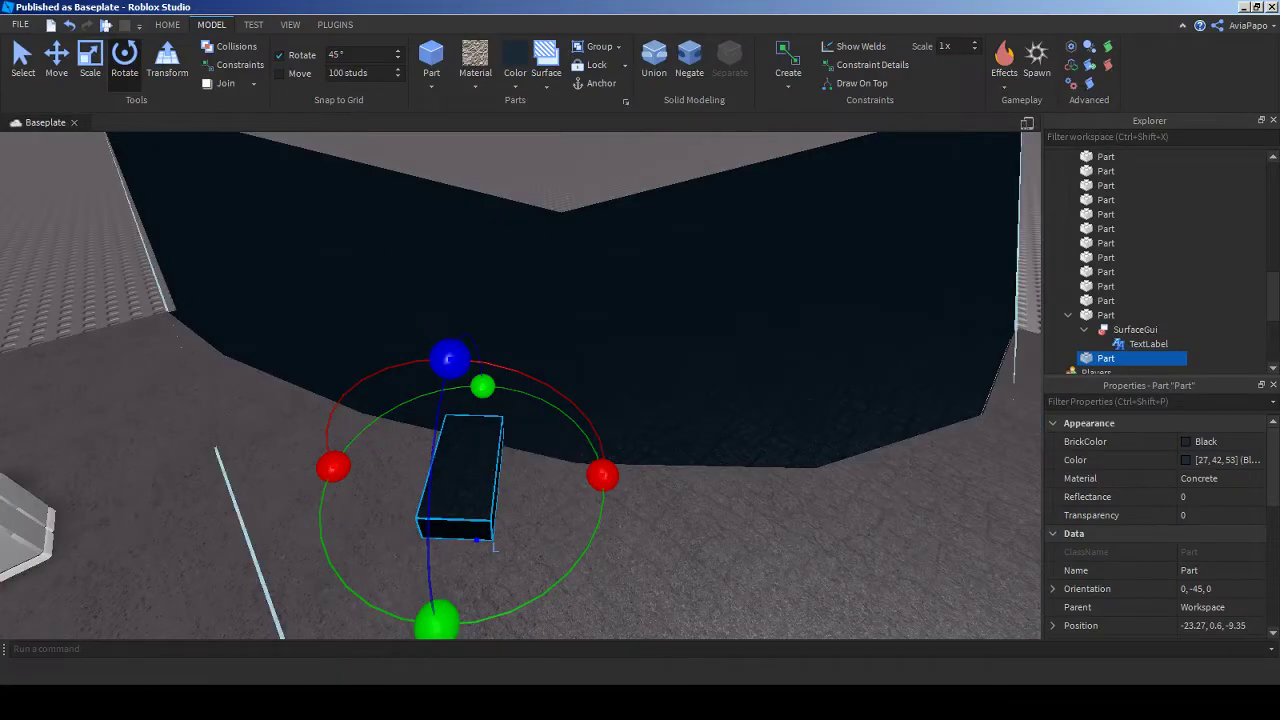
- Scale the diagonal black part lengthwise so it spans the road bend from the forecourt edge to the inner baseplate corner
{"action": "key", "text": "ctrl+4"}
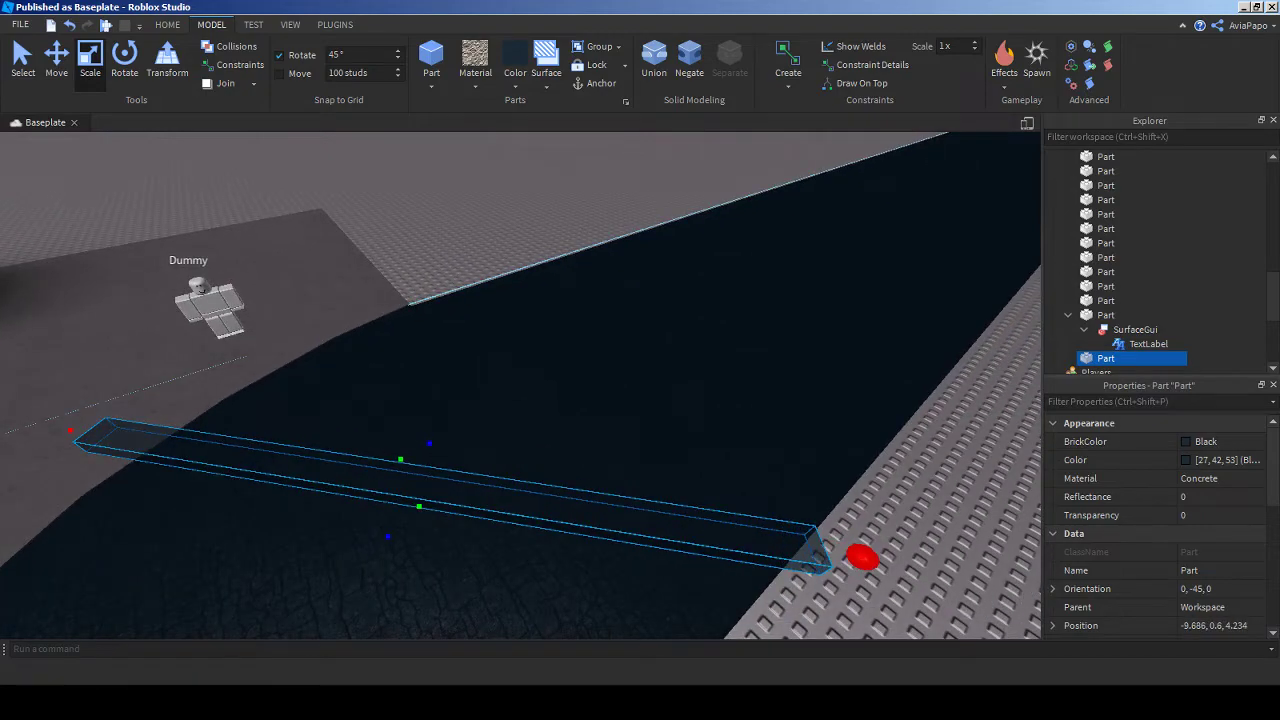
{"action": "key", "text": "w"}
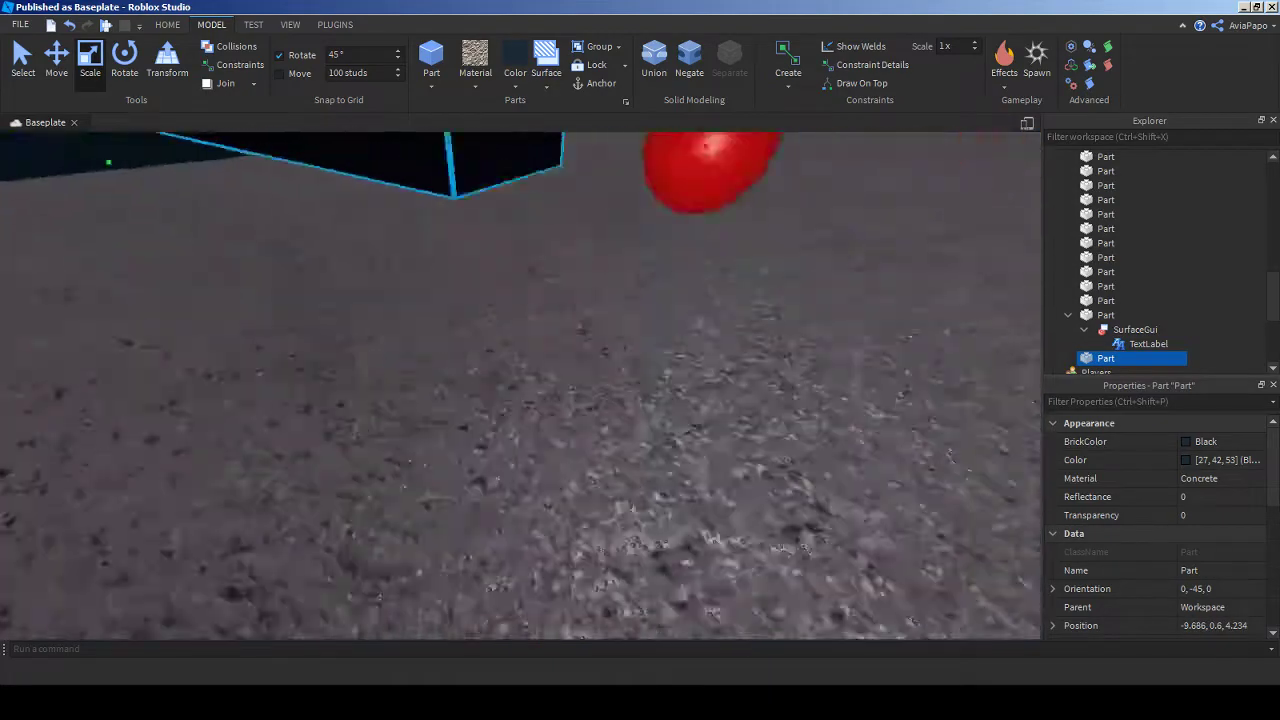
{"action": "key", "text": "s"}
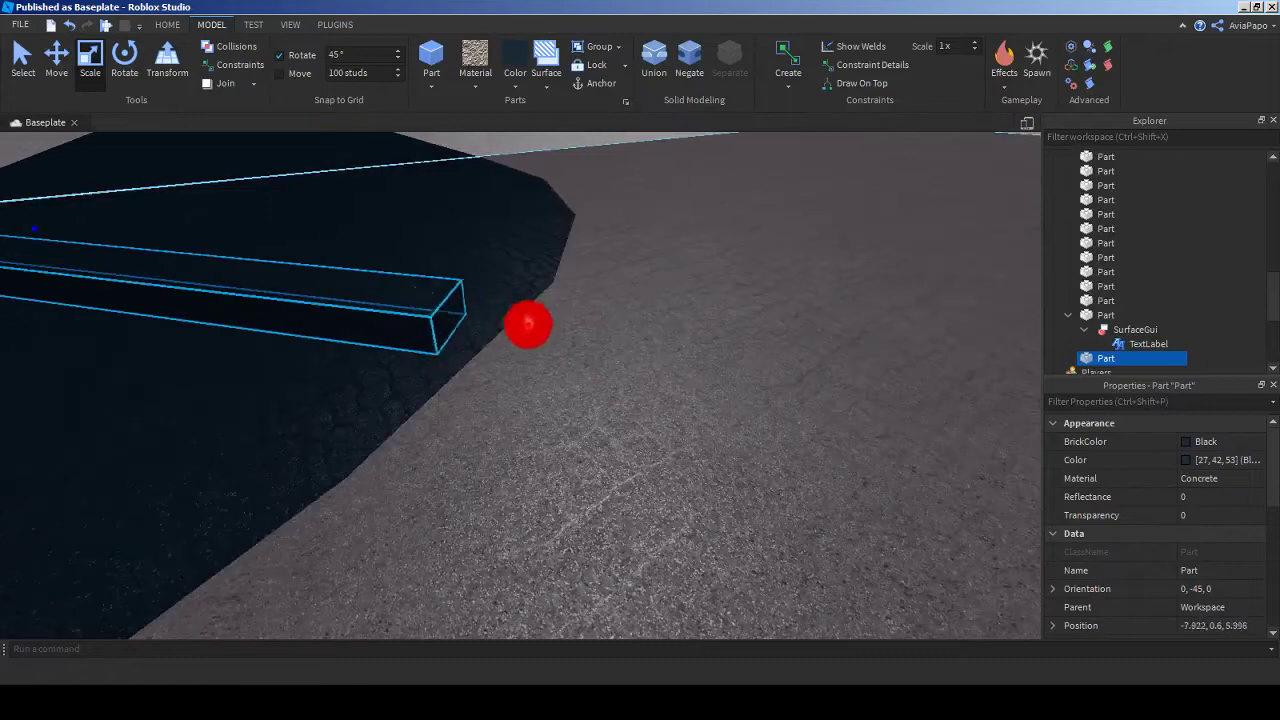
{"action": "mouse_move", "coordinate": [528, 323]}
{"action": "left_mouse_down"}
{"action": "mouse_move", "coordinate": [572, 329]}
{"action": "mouse_move", "coordinate": [540, 327]}
{"action": "left_mouse_up"}
{"action": "right_click_drag", "start_coordinate": [540, 327], "coordinate": [720, 330]}
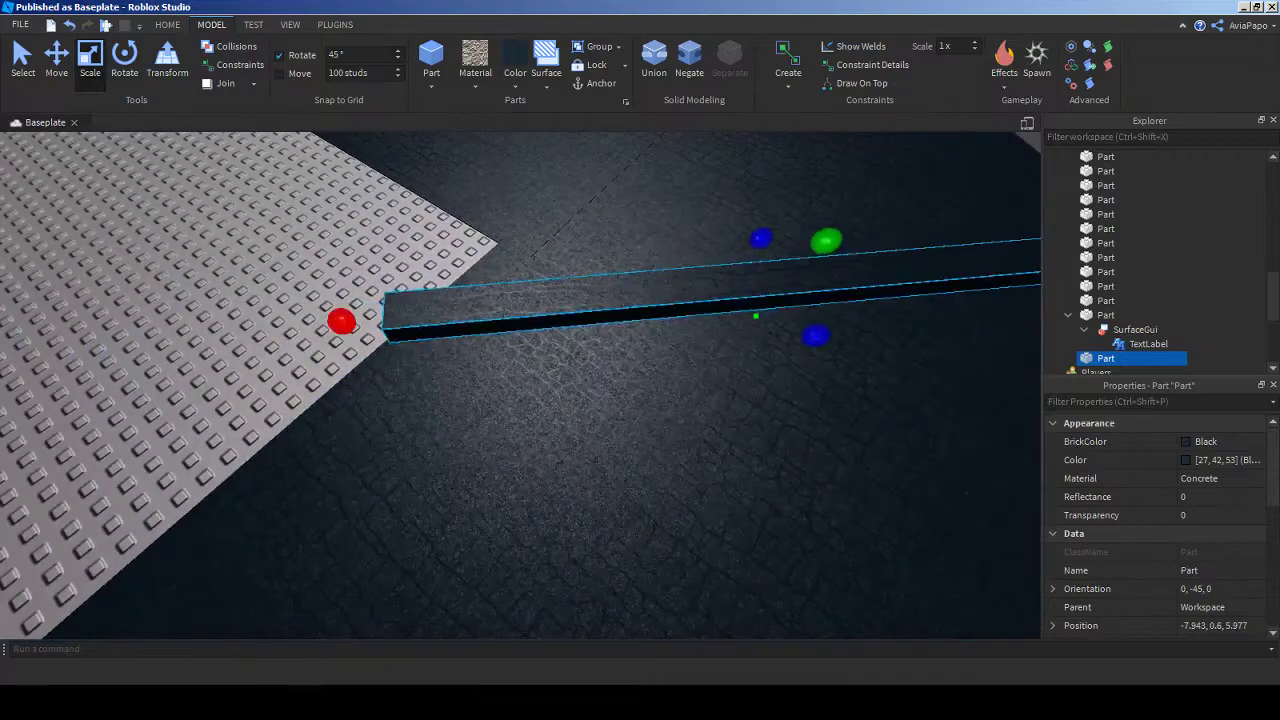
{"action": "left_click_drag", "start_coordinate": [341, 321], "coordinate": [423, 309]}
{"action": "right_click_drag", "start_coordinate": [423, 309], "coordinate": [600, 309]}
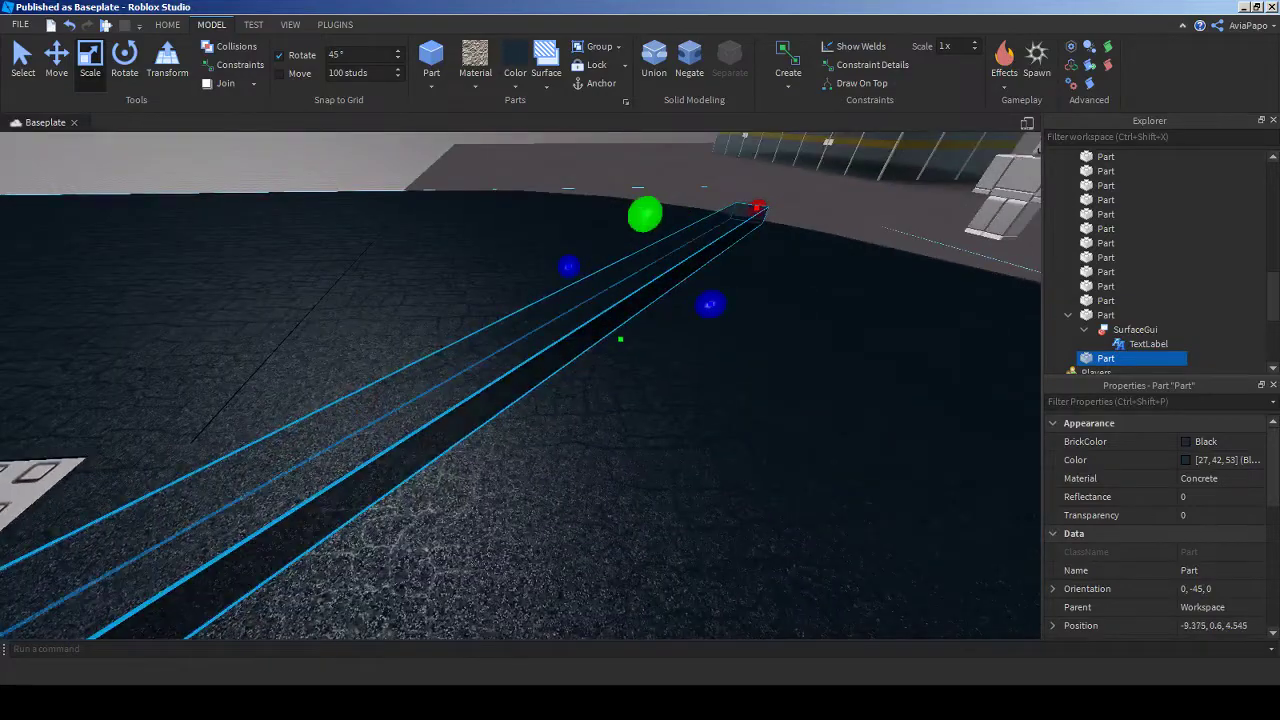
- Flatten the long part into a thin strip on the road surface and colour it Really red
{"action": "left_click_drag", "start_coordinate": [645, 214], "coordinate": [645, 240]}
{"action": "right_click_drag", "start_coordinate": [645, 240], "coordinate": [540, 240]}
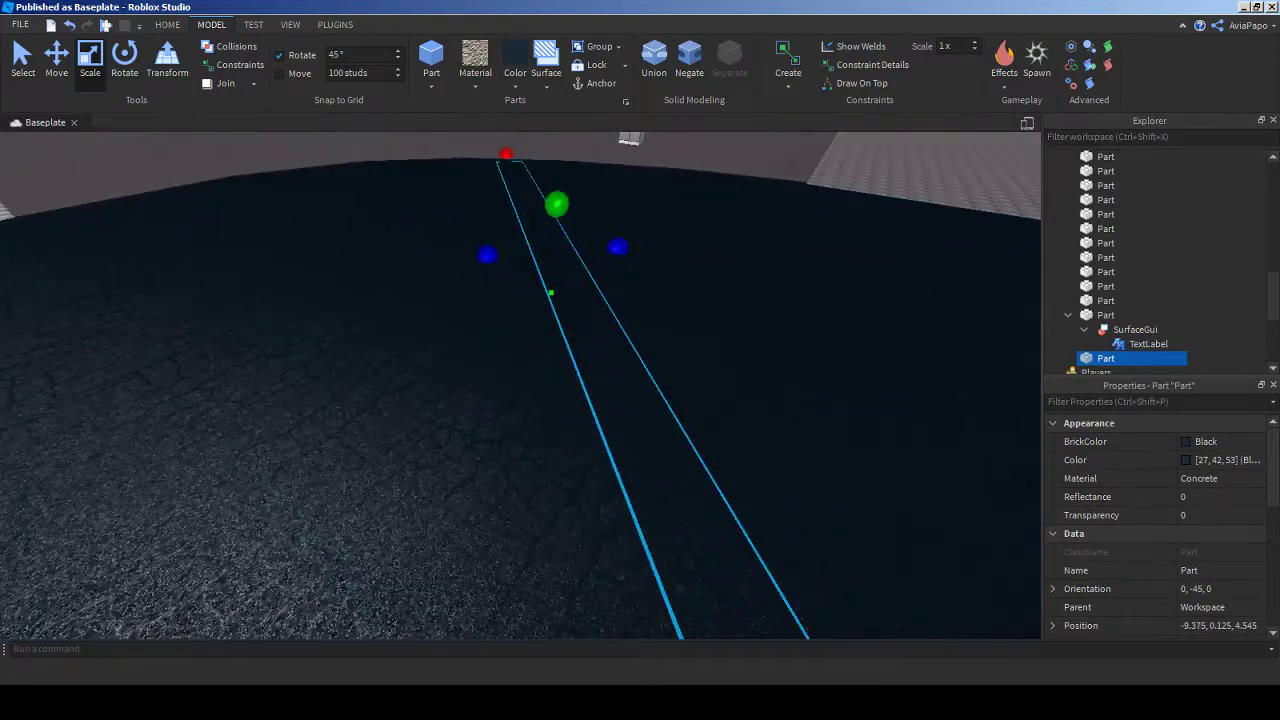
{"action": "left_click_drag", "start_coordinate": [557, 204], "coordinate": [557, 196]}
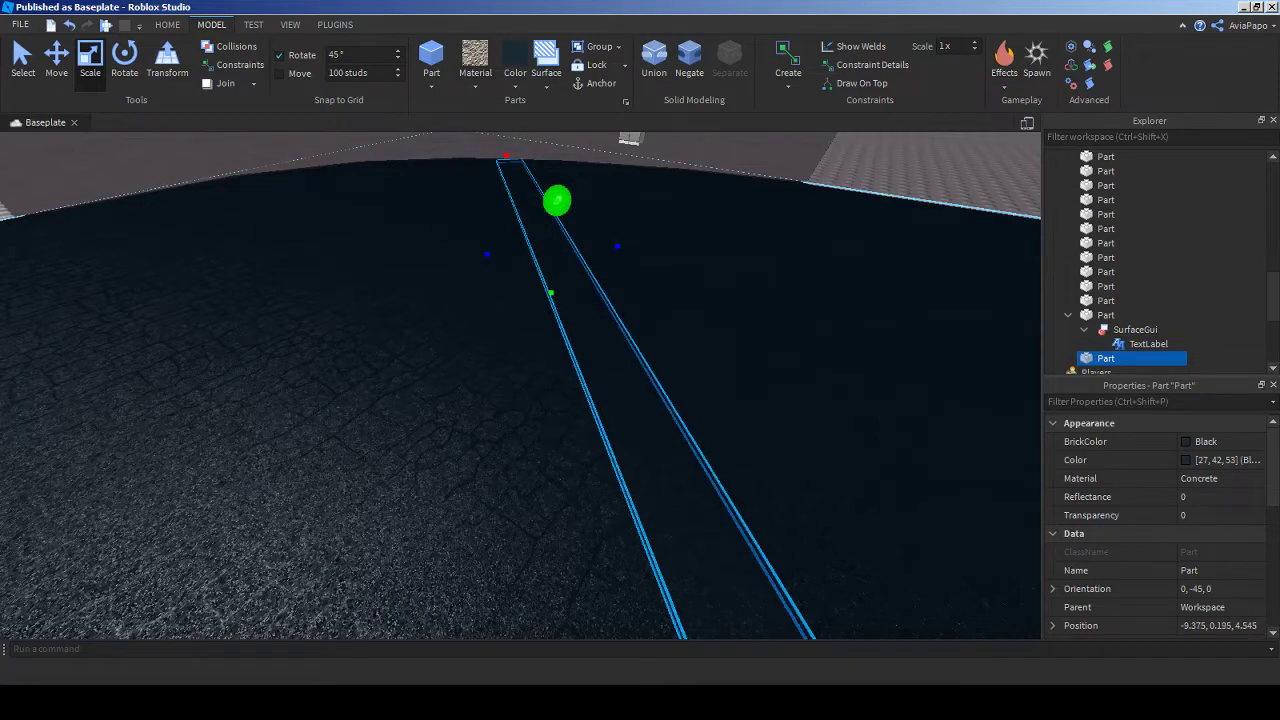
{"action": "left_click", "coordinate": [515, 60]}
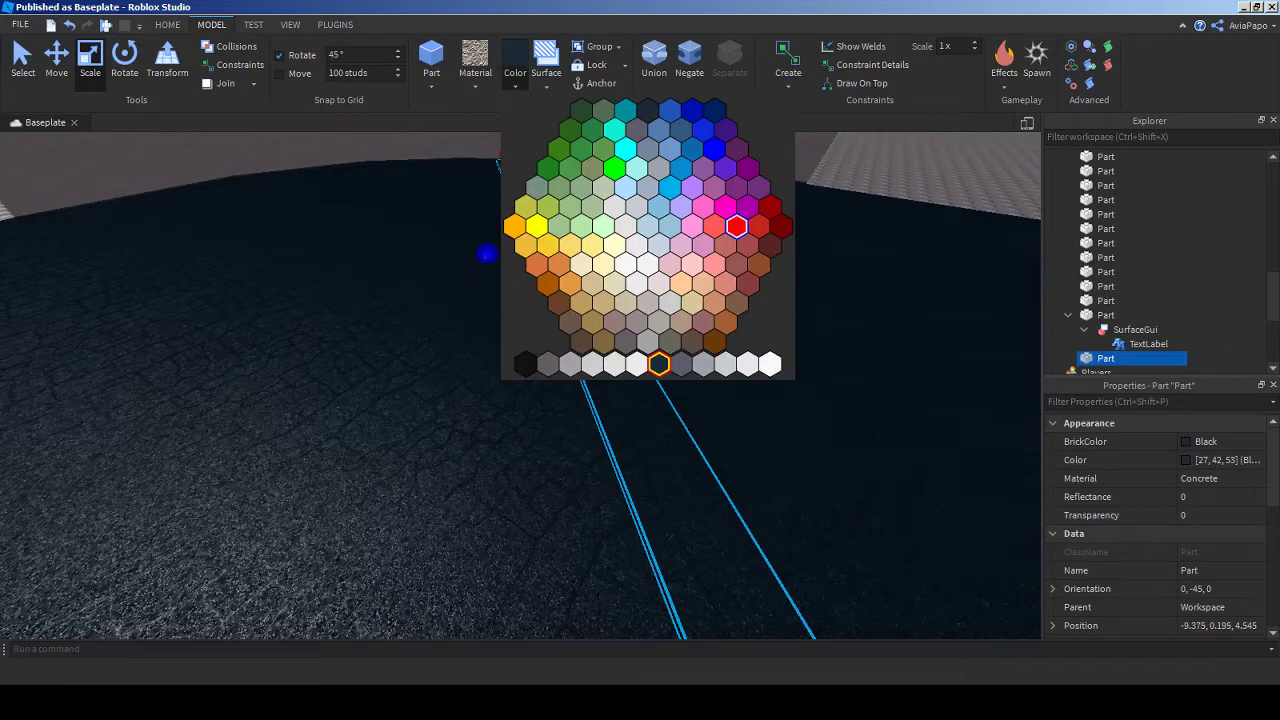
{"action": "left_click", "coordinate": [736, 226]}
{"action": "right_click_drag", "start_coordinate": [736, 226], "coordinate": [465, 320]}
{"action": "left_click", "coordinate": [550, 226]}
{"action": "left_click", "coordinate": [446, 250]}
- Duplicate the red strip and move the copy sideways across the bend to form the crossing's second parallel border
{"action": "key", "text": "ctrl+2"}
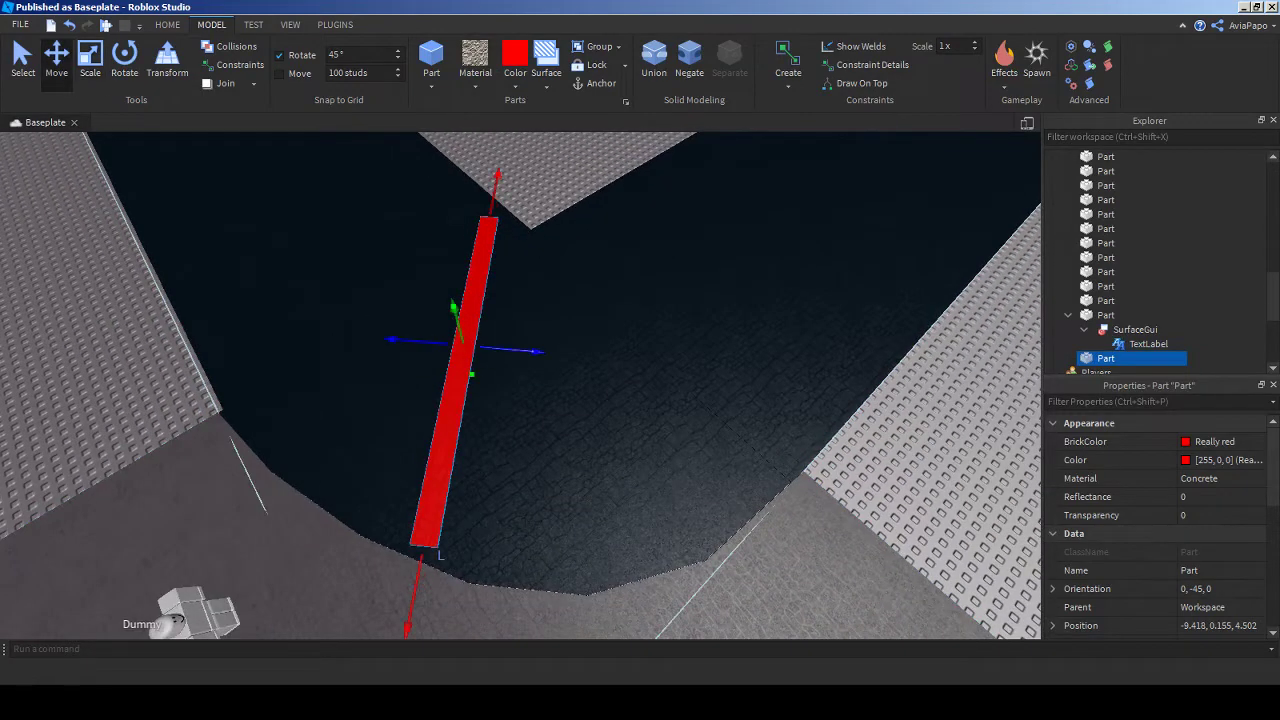
{"action": "key", "text": "ctrl+d"}
{"action": "left_click_drag", "start_coordinate": [530, 349], "coordinate": [645, 357]}
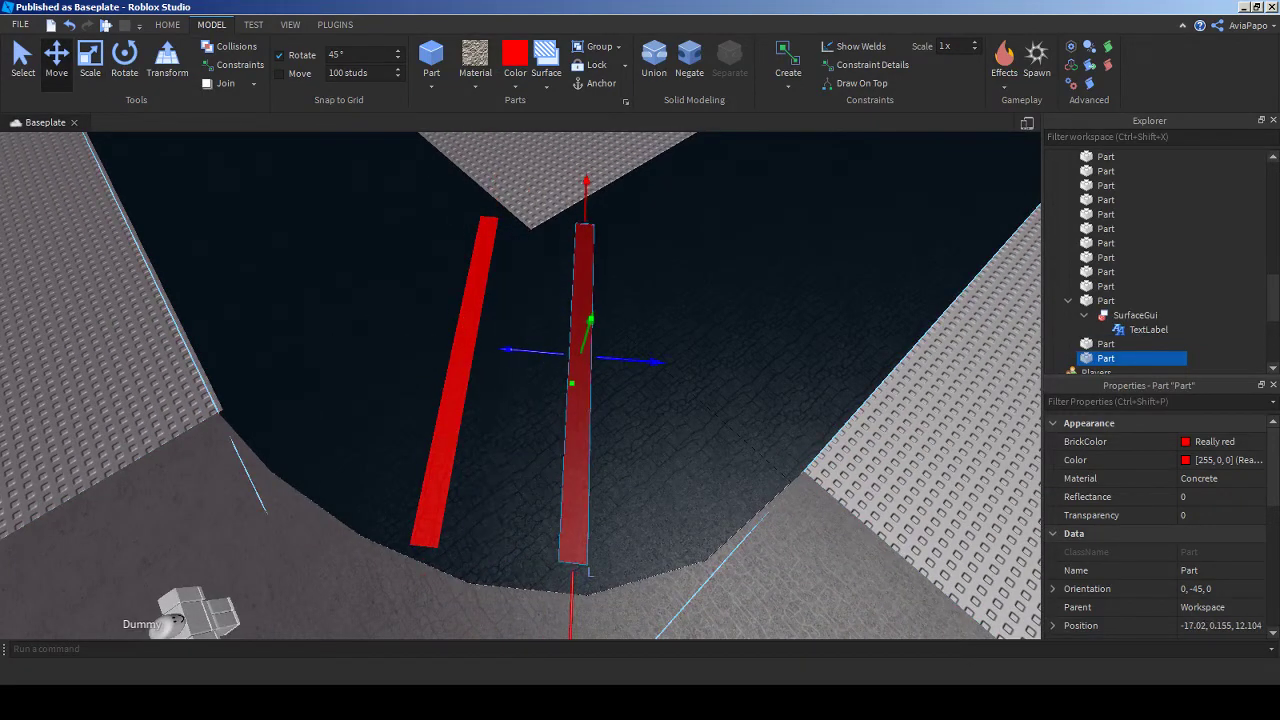
{"action": "scroll", "coordinate": [522, 386], "scroll_direction": "up", "scroll_amount": 3}
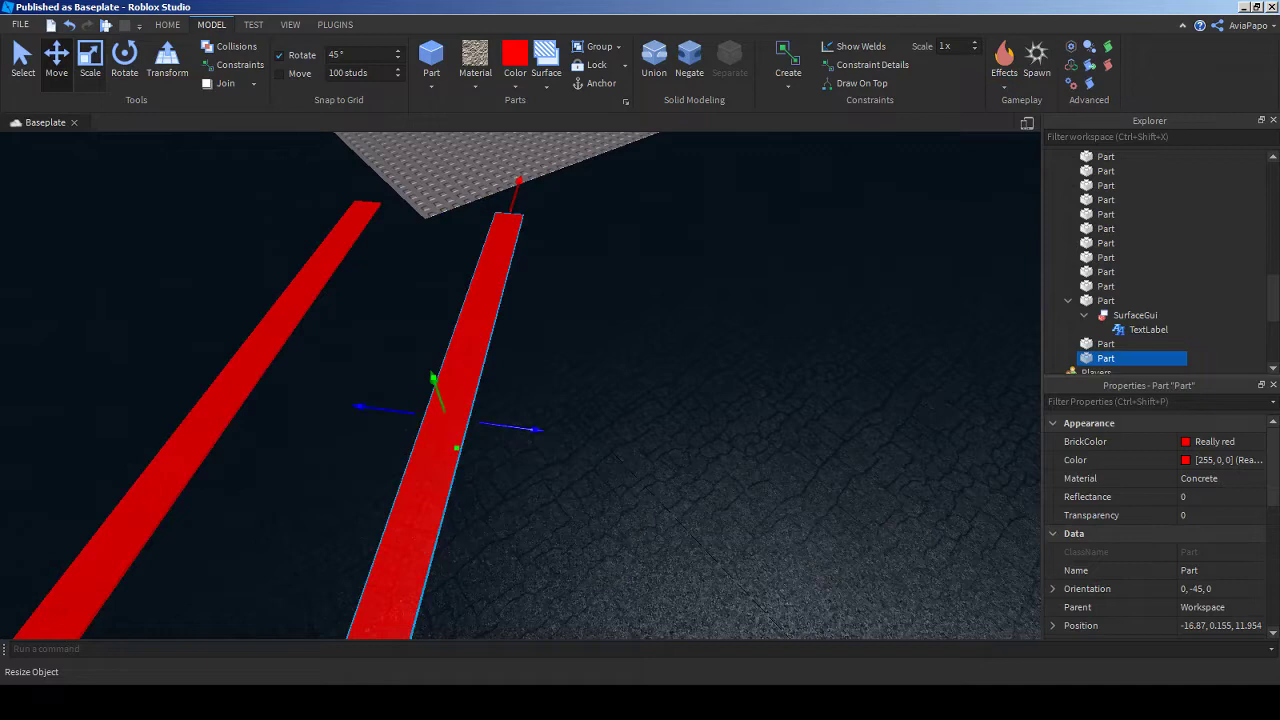
- Colour a copy of the second red strip Institutional white and shorten it to a small block near the forecourt end
{"action": "left_click", "coordinate": [515, 80]}
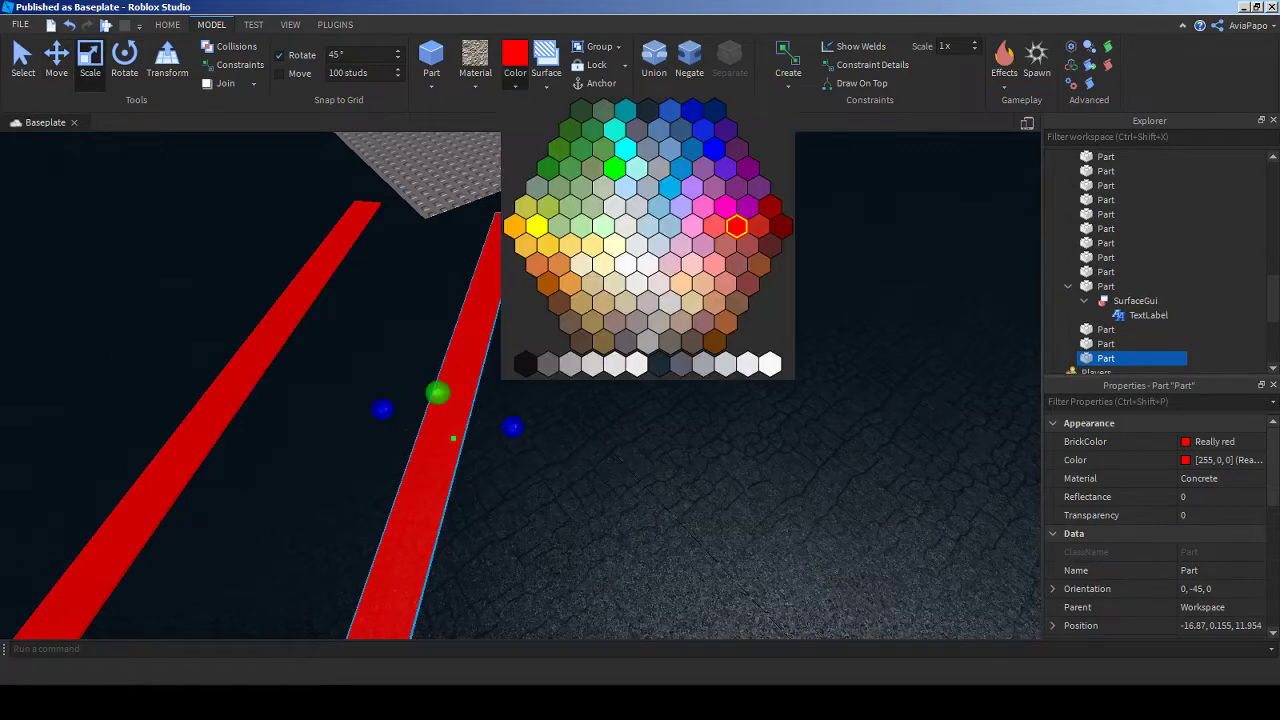
{"action": "left_click", "coordinate": [769, 363]}
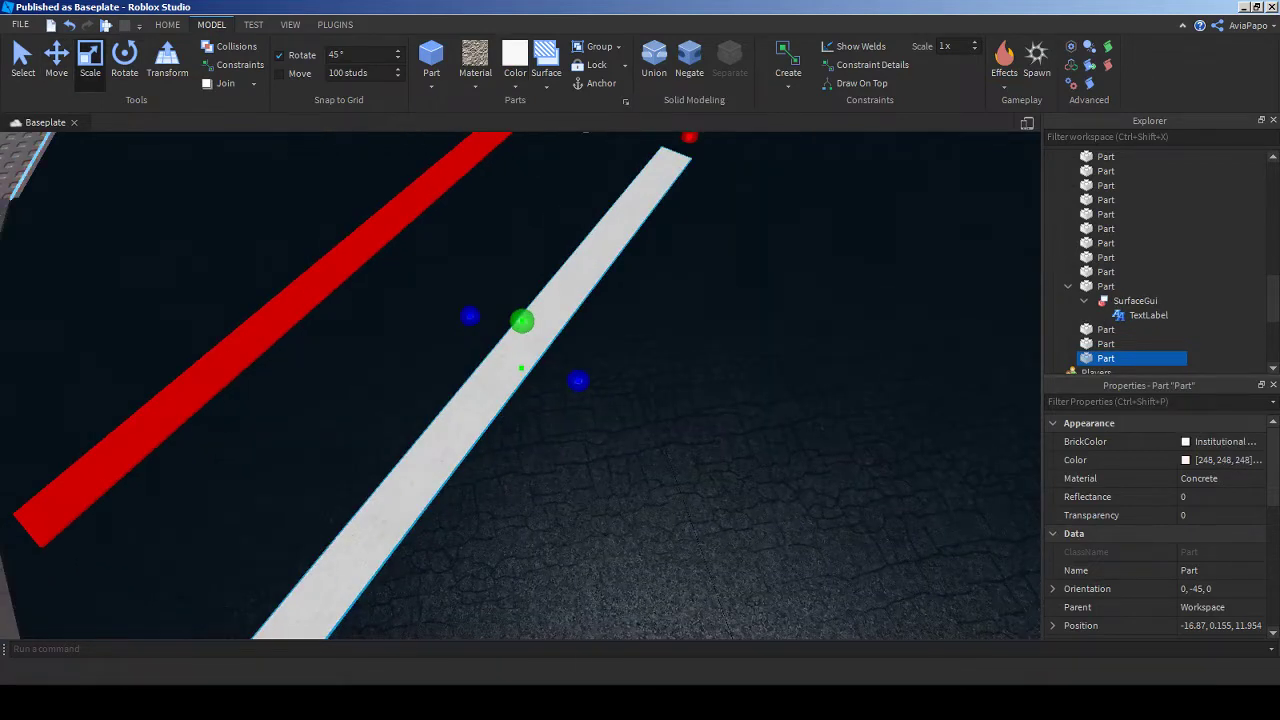
{"action": "left_click_drag", "start_coordinate": [689, 136], "coordinate": [508, 337]}
{"action": "right_click_drag", "start_coordinate": [600, 400], "coordinate": [450, 430]}
{"action": "left_click_drag", "start_coordinate": [560, 420], "coordinate": [447, 420]}
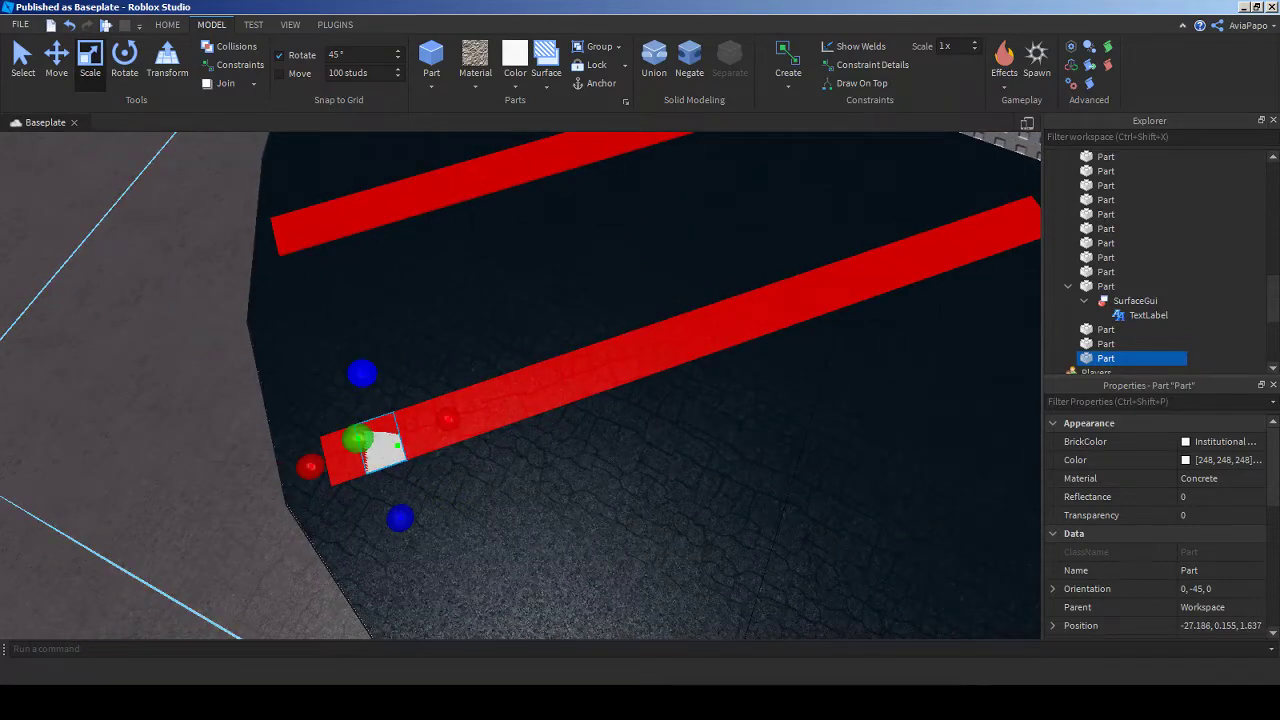
- Resize the white block into a crossbar between the two red strips, leaving a small gap at each end
{"action": "left_click_drag", "start_coordinate": [360, 371], "coordinate": [380, 197]}
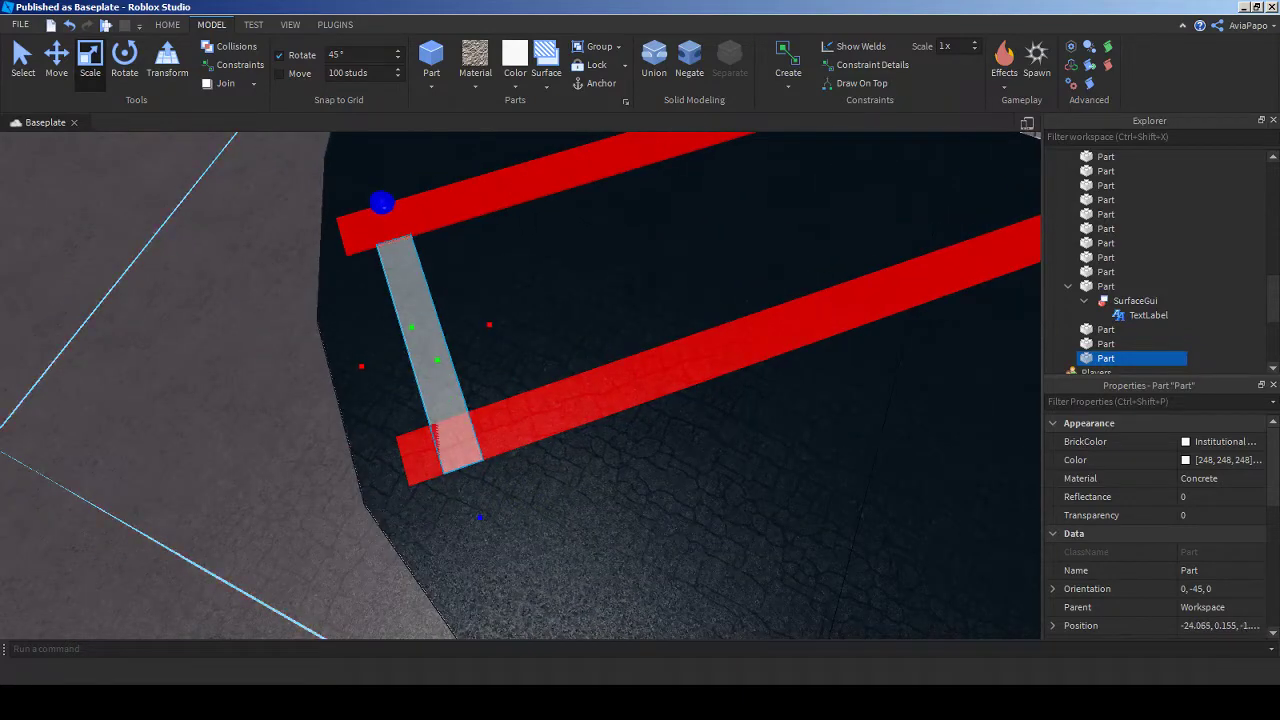
{"action": "right_click_drag", "start_coordinate": [520, 420], "coordinate": [420, 420]}
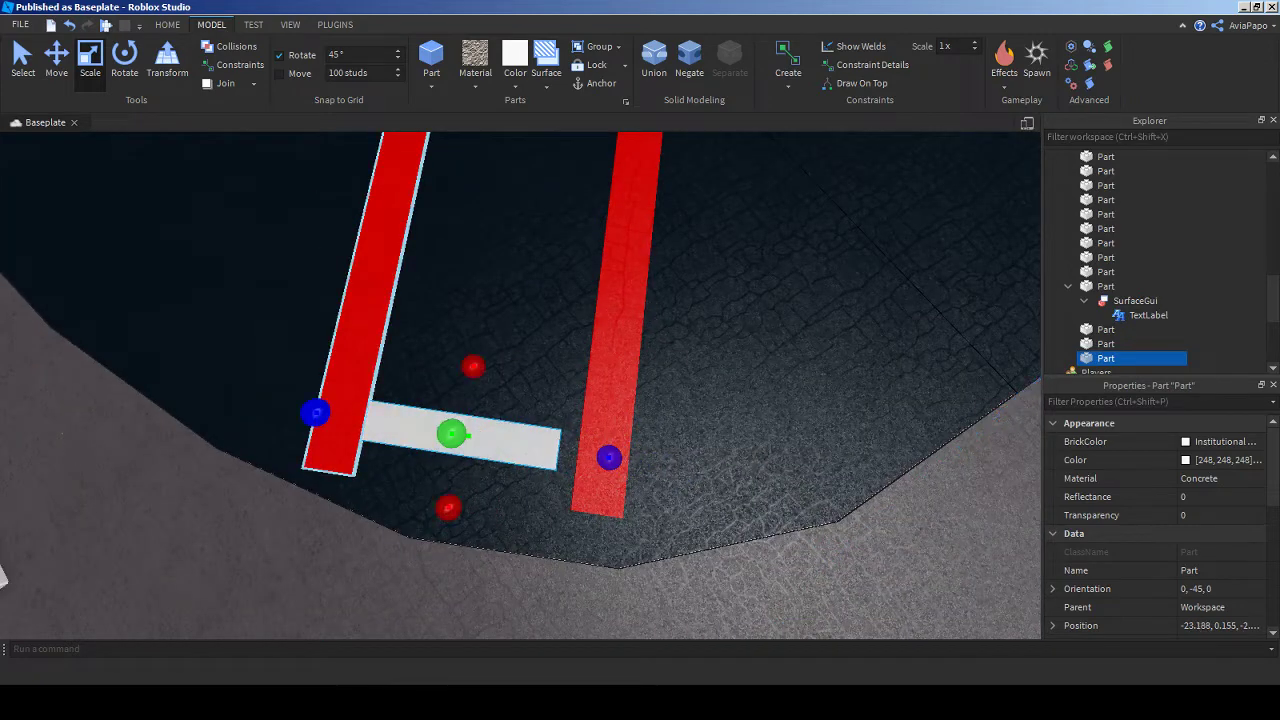
{"action": "left_click_drag", "start_coordinate": [316, 413], "coordinate": [338, 415]}
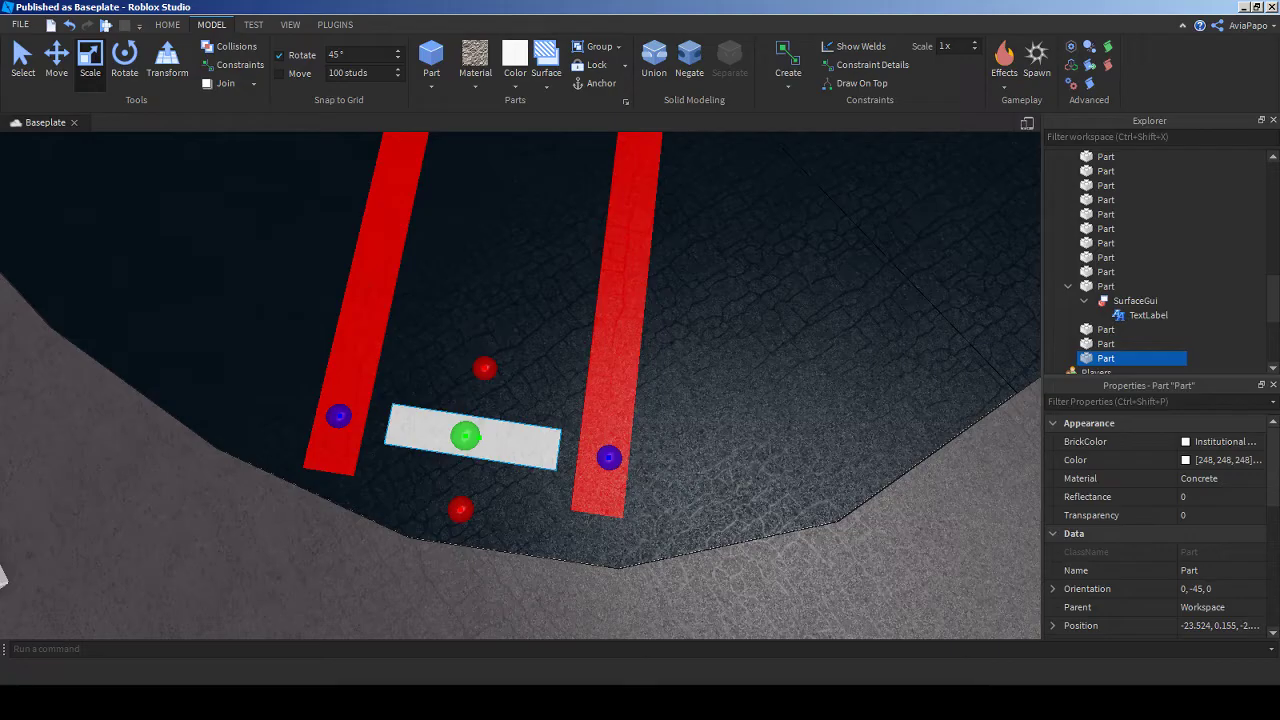
- Check the crossing in the reference photo, then duplicate the white crossbar and space the copy further along between the red strips
{"action": "left_click", "coordinate": [1243, 7]}
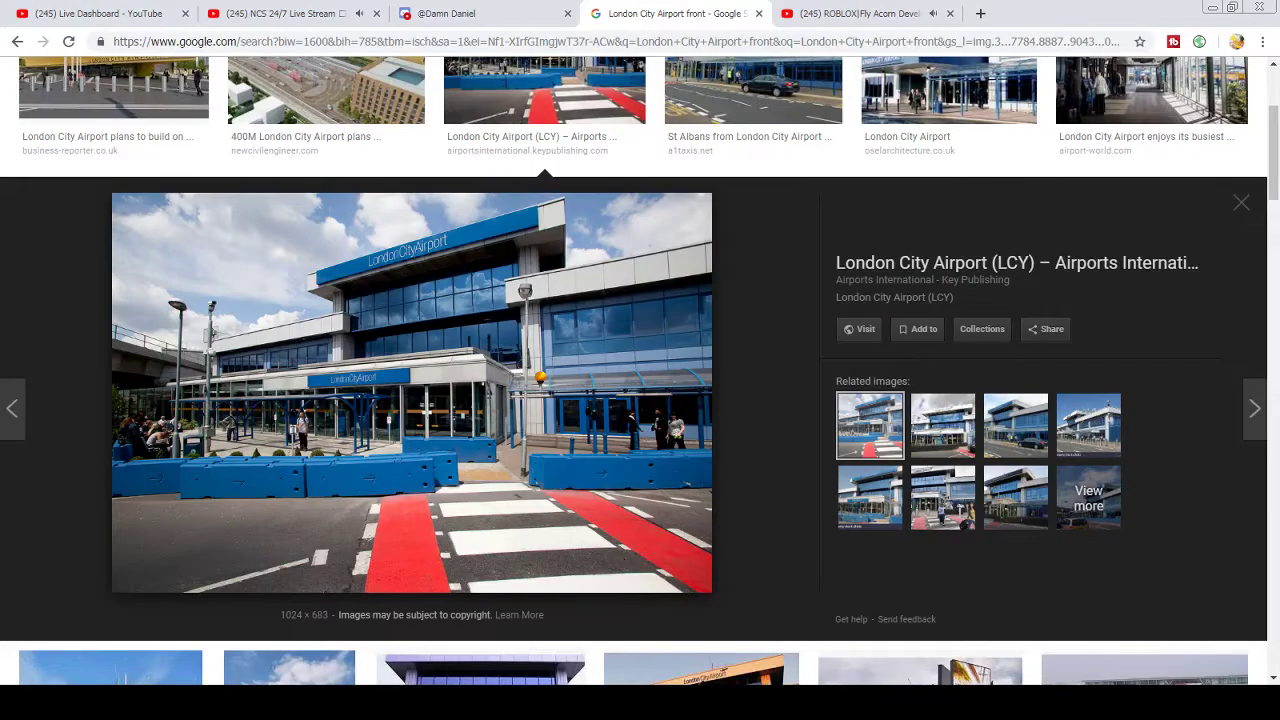
{"action": "key", "text": "alt+Tab"}
{"action": "right_click_drag", "start_coordinate": [520, 400], "coordinate": [420, 380]}
{"action": "scroll", "coordinate": [450, 470], "scroll_direction": "up", "scroll_amount": 5}
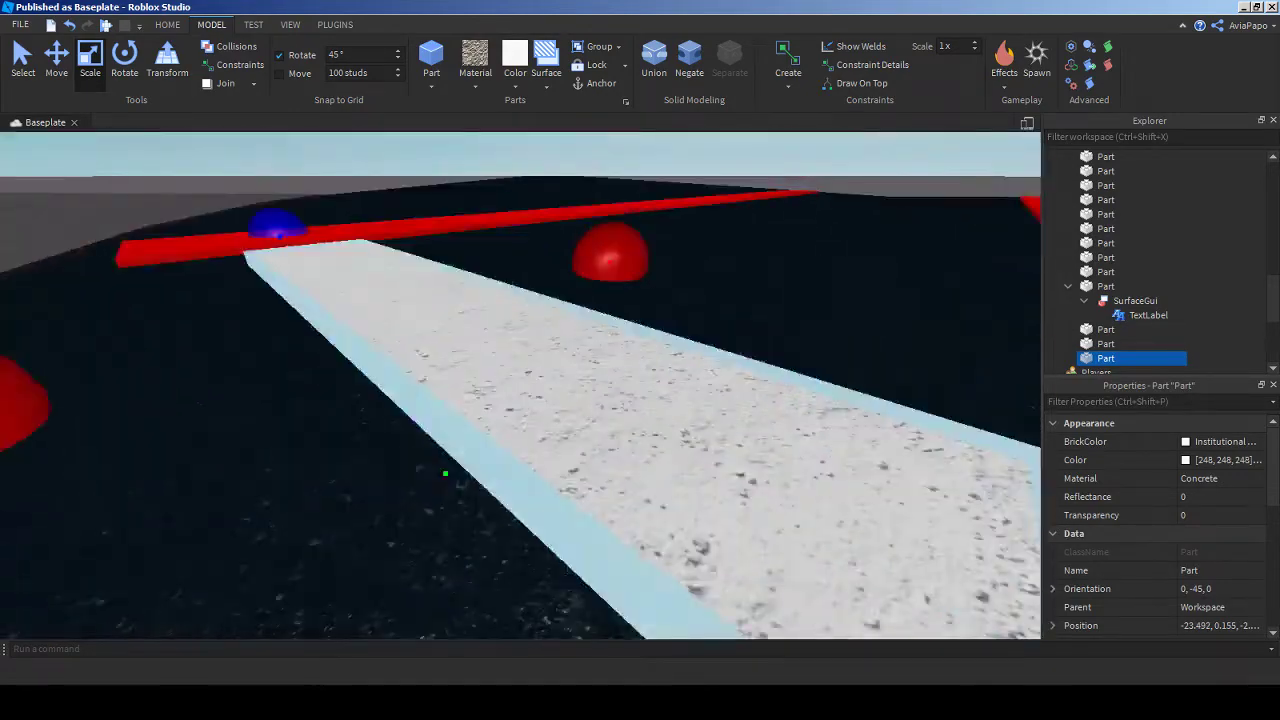
{"action": "right_click_drag", "start_coordinate": [445, 473], "coordinate": [435, 350]}
{"action": "scroll", "coordinate": [523, 436], "scroll_direction": "down", "scroll_amount": 5}
{"action": "key", "text": "ctrl+2"}
{"action": "key", "text": "ctrl+d"}
{"action": "left_click_drag", "start_coordinate": [430, 320], "coordinate": [528, 320]}
- Select both white crossbars and repeat them along the crossing with BuildEdit's Pattern tool, using a repeat number of 1
{"action": "left_click", "coordinate": [430, 320], "text": "ctrl"}
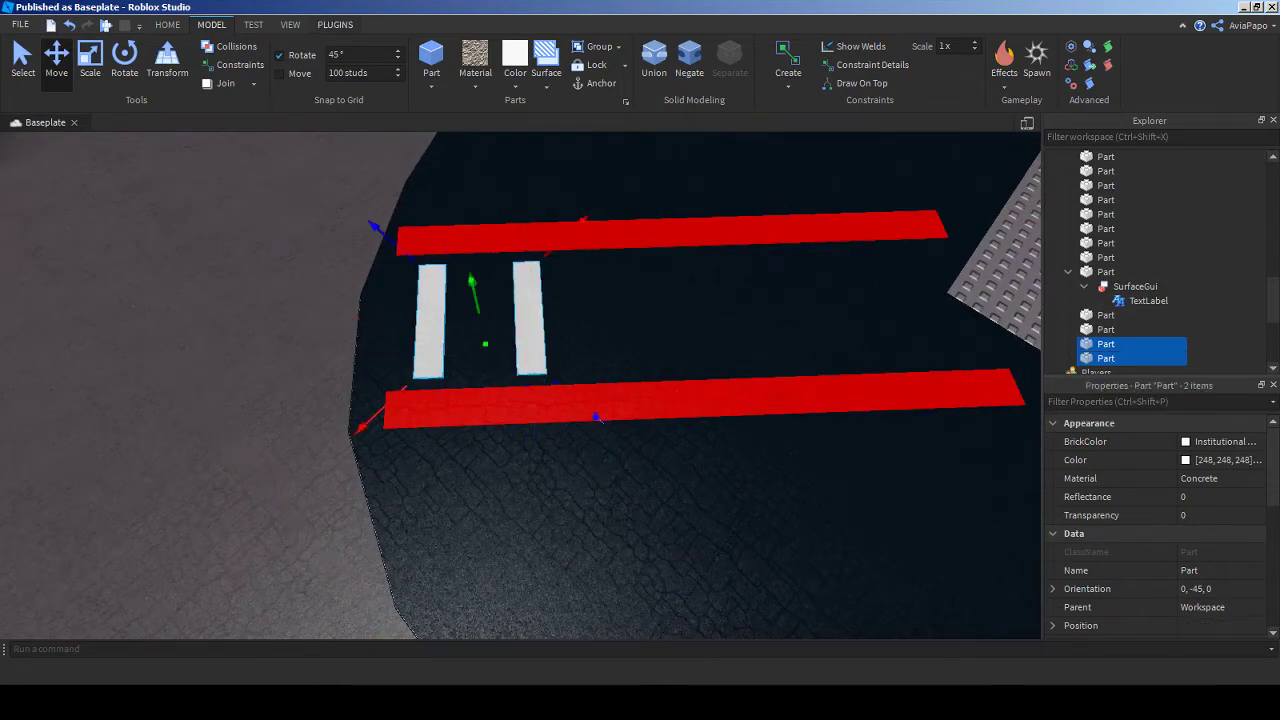
{"action": "left_click", "coordinate": [335, 24]}
{"action": "left_click", "coordinate": [766, 64]}
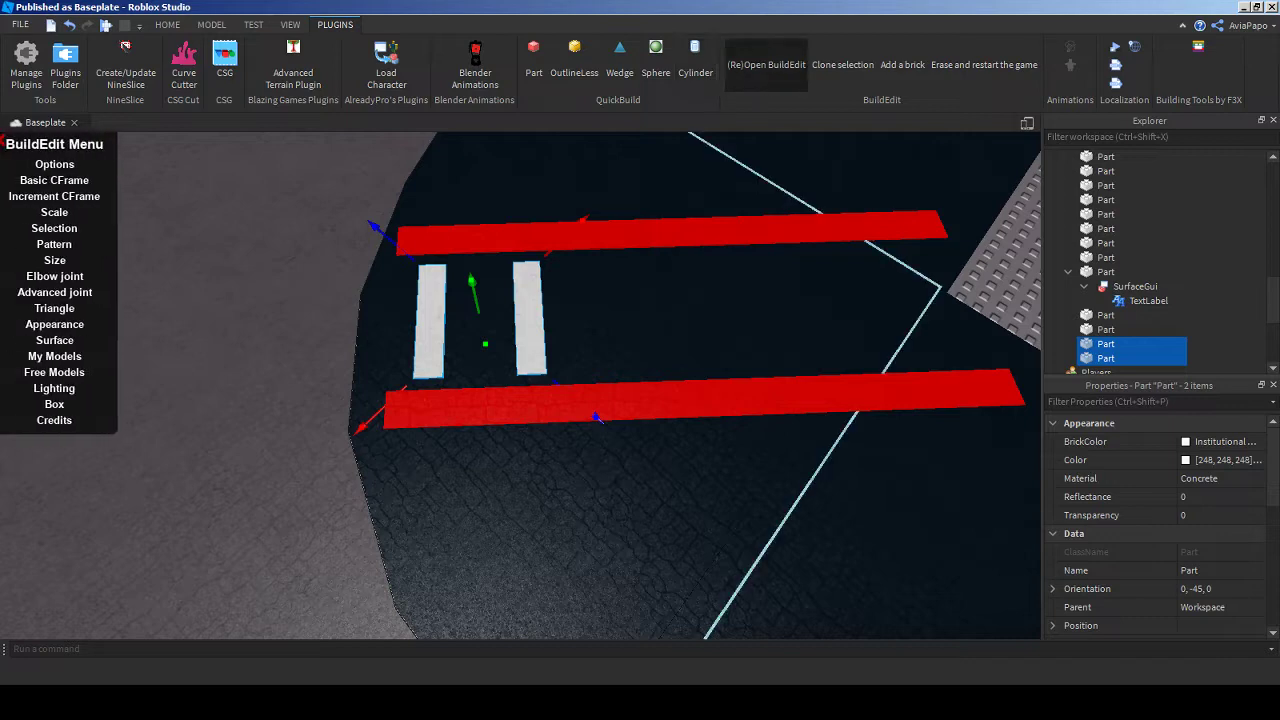
{"action": "left_click", "coordinate": [63, 244]}
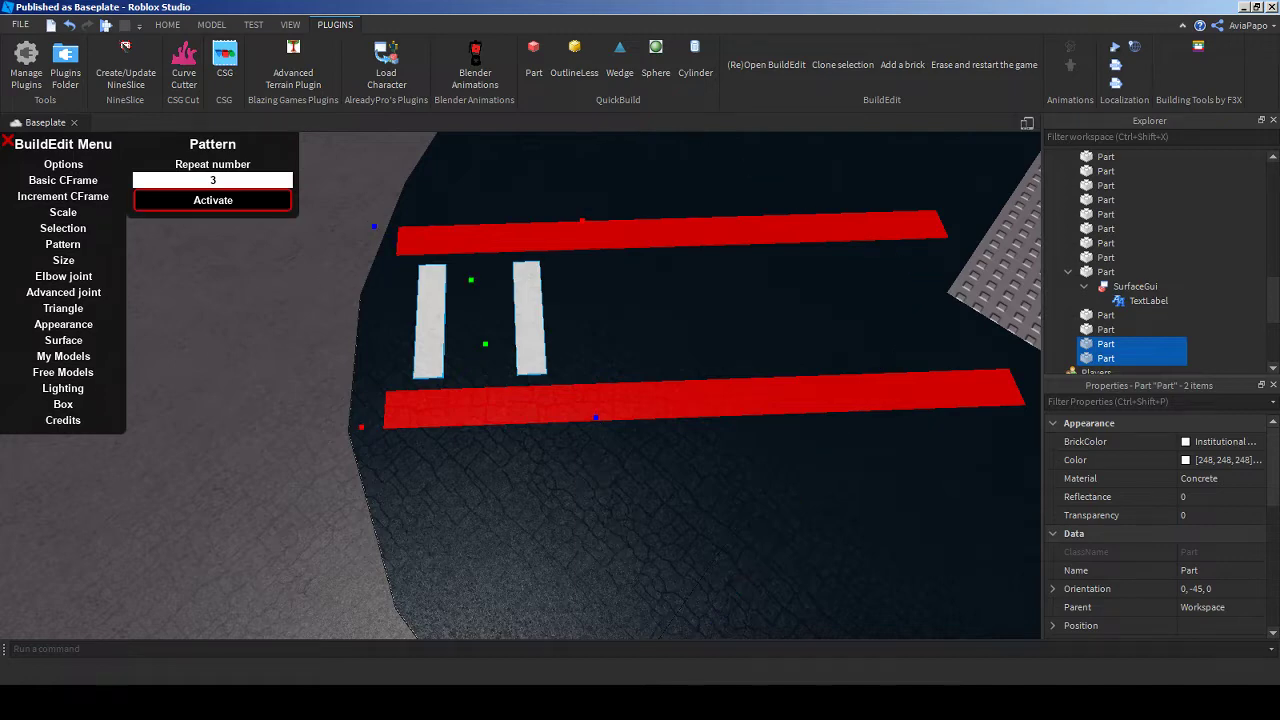
{"action": "scroll", "coordinate": [520, 385], "scroll_direction": "down", "scroll_amount": 3}
{"action": "right_click_drag", "start_coordinate": [520, 385], "coordinate": [600, 300]}
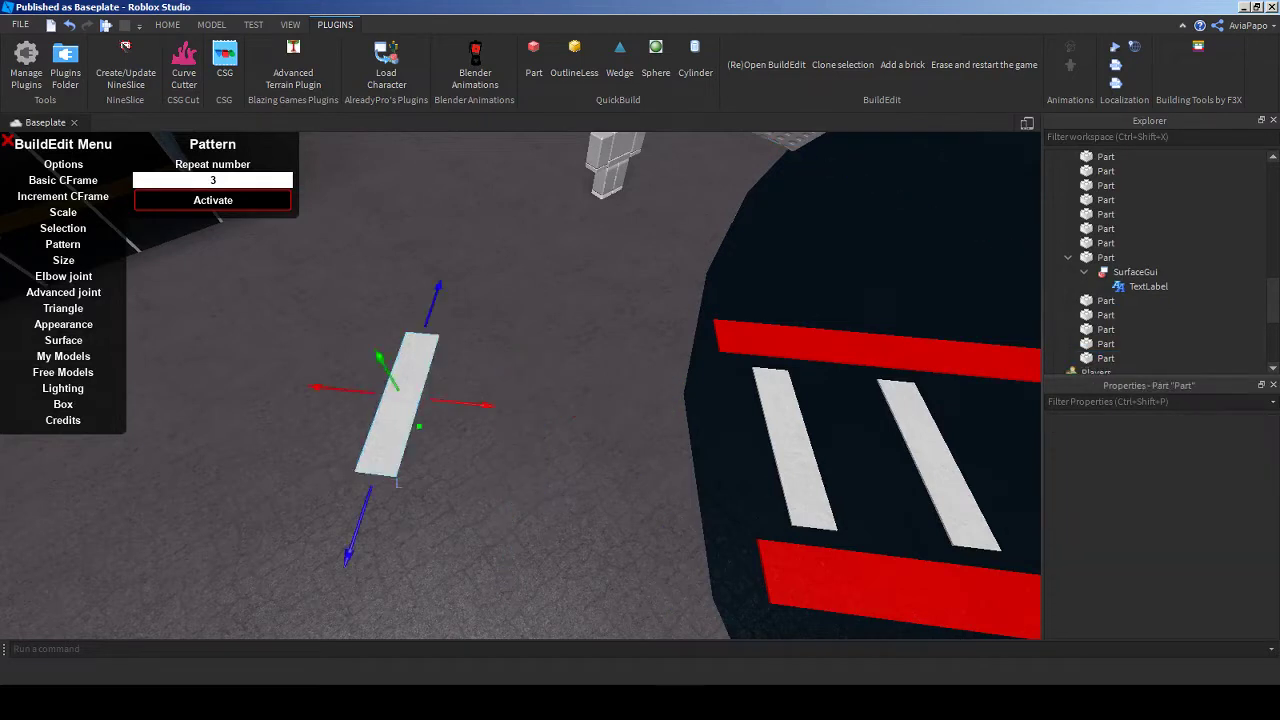
{"action": "right_click_drag", "start_coordinate": [520, 385], "coordinate": [710, 385]}
{"action": "left_click", "coordinate": [400, 570]}
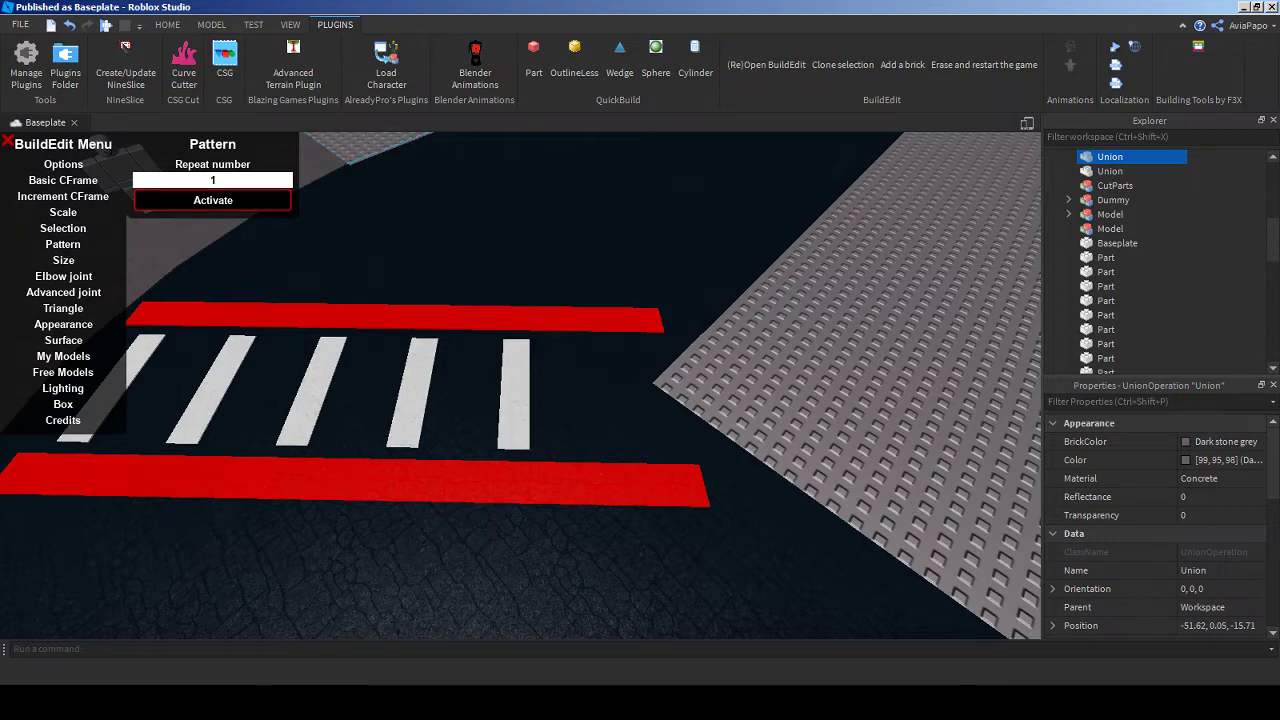
- Pattern the last two crossbars once more to complete a row of six white crossbars up to the baseplate corner
{"action": "right_click_drag", "start_coordinate": [520, 385], "coordinate": [620, 340]}
{"action": "left_click", "coordinate": [560, 330]}
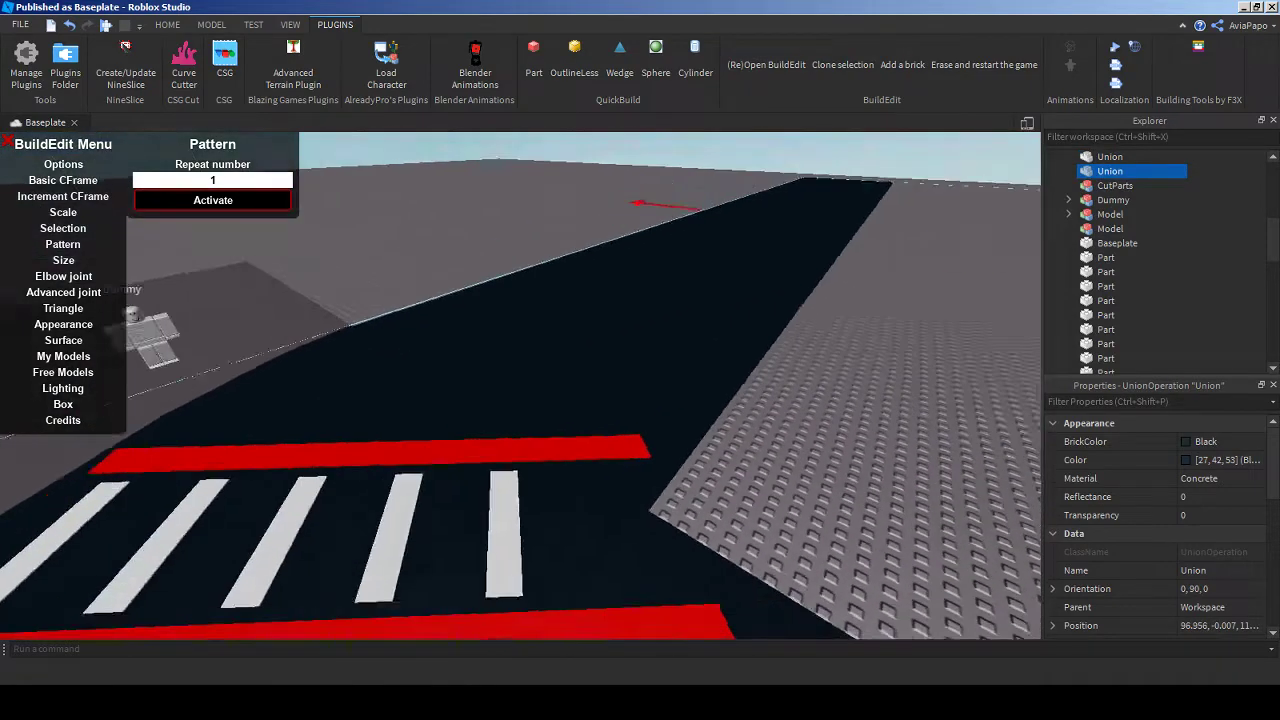
{"action": "key", "text": "a"}
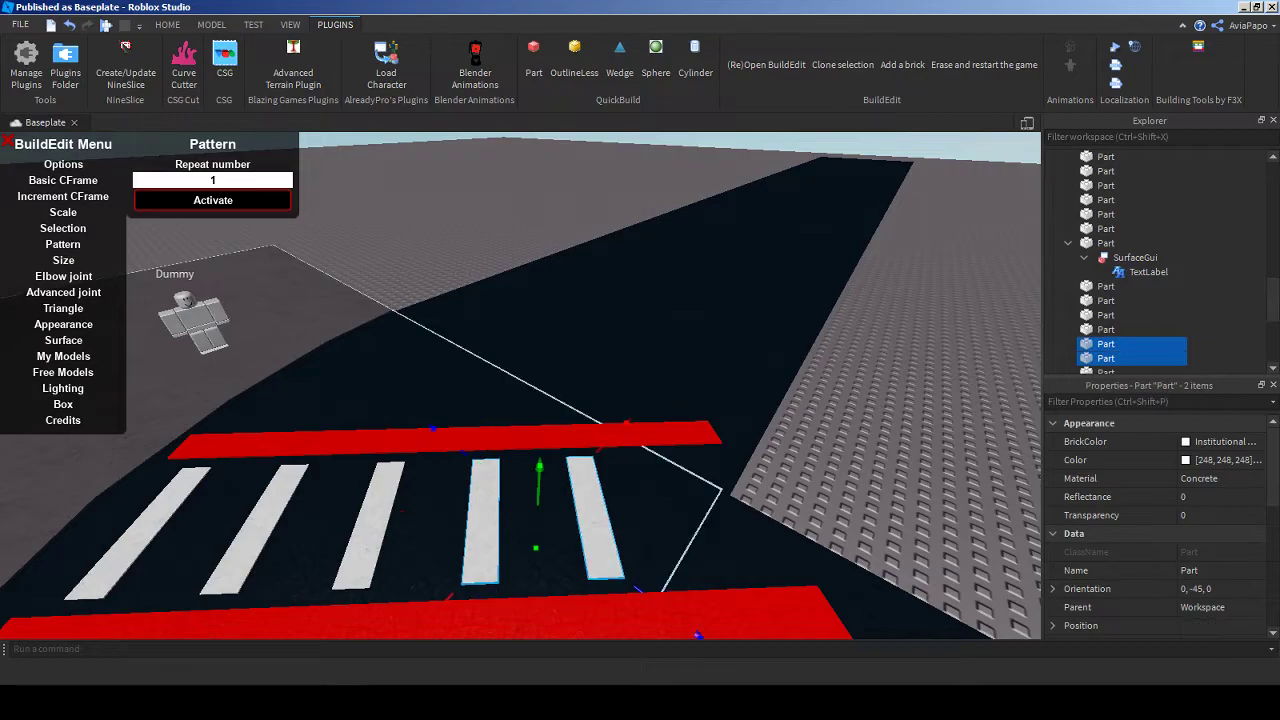
{"action": "left_click", "coordinate": [640, 300]}
{"action": "scroll", "coordinate": [640, 300], "scroll_direction": "down", "scroll_amount": 5}
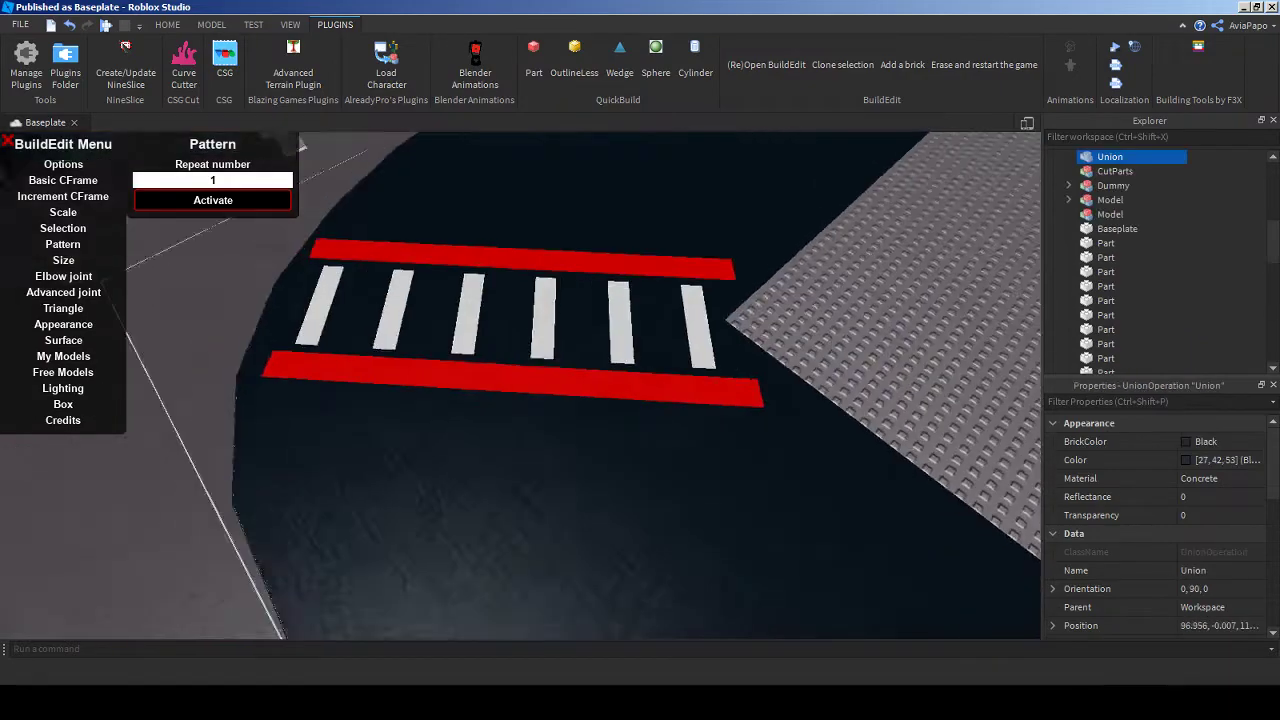
{"action": "right_click_drag", "start_coordinate": [640, 300], "coordinate": [530, 350]}
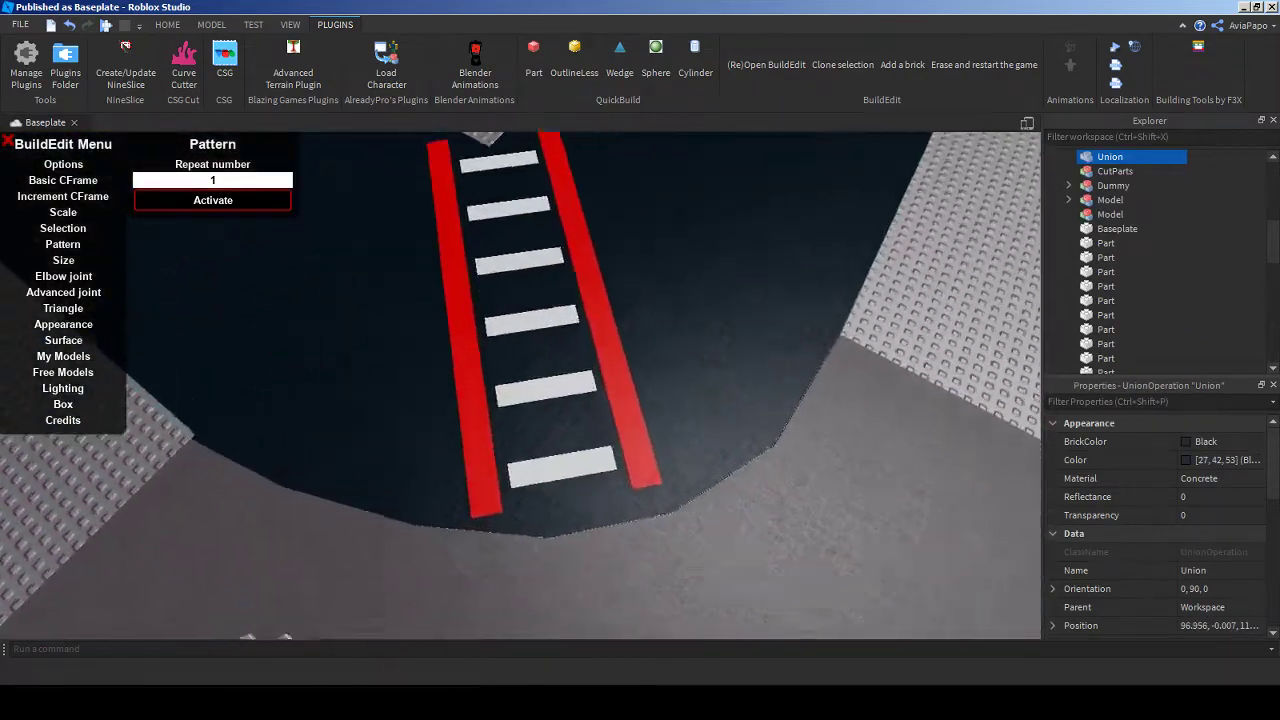
- Select both red strips and all six white crossbars and lower them until they lie almost flush with the road
{"action": "scroll", "coordinate": [520, 385], "scroll_direction": "up", "scroll_amount": 10}
{"action": "left_click", "coordinate": [664, 222]}
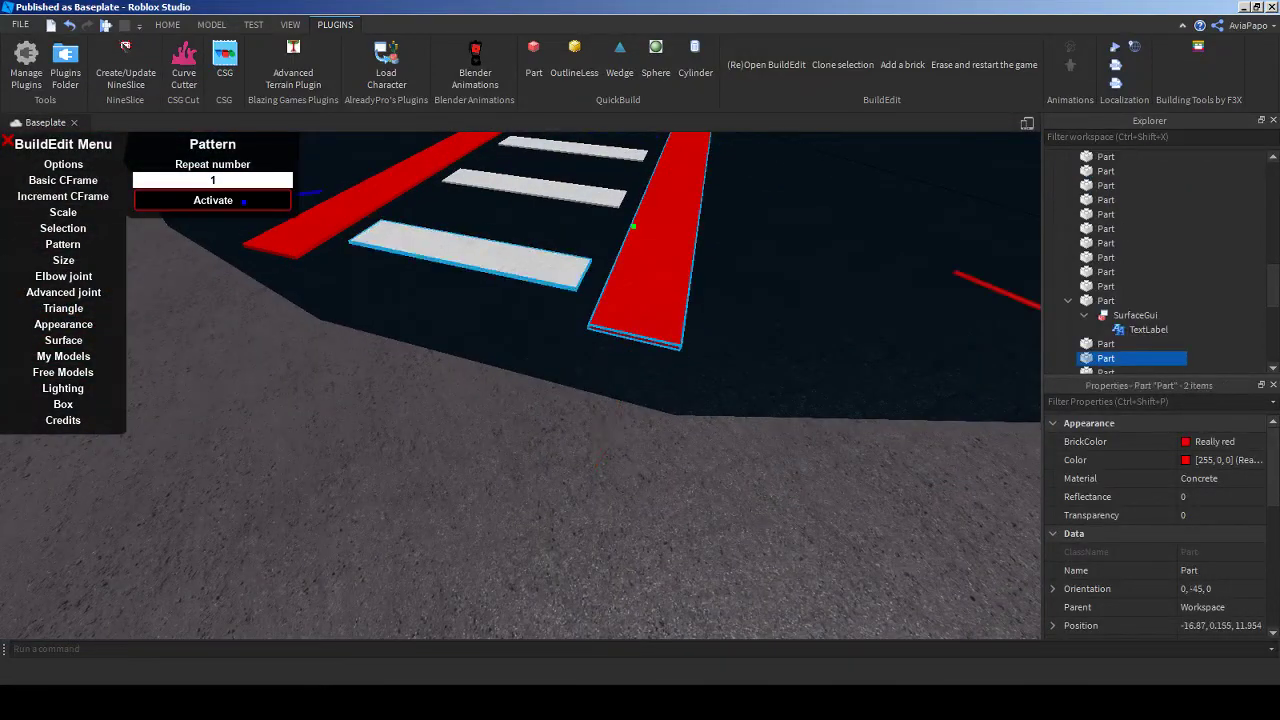
{"action": "left_click", "coordinate": [470, 255], "text": "ctrl"}
{"action": "right_click_drag", "start_coordinate": [470, 255], "coordinate": [560, 230]}
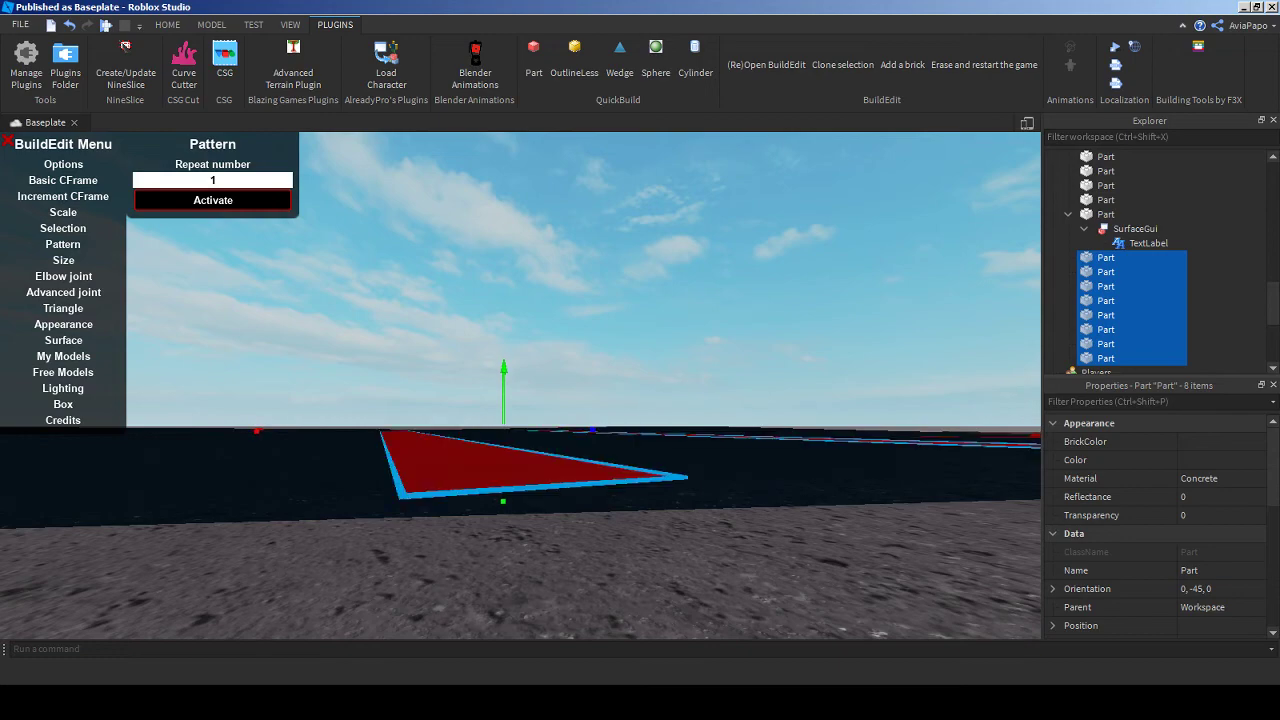
{"action": "key", "text": "f"}
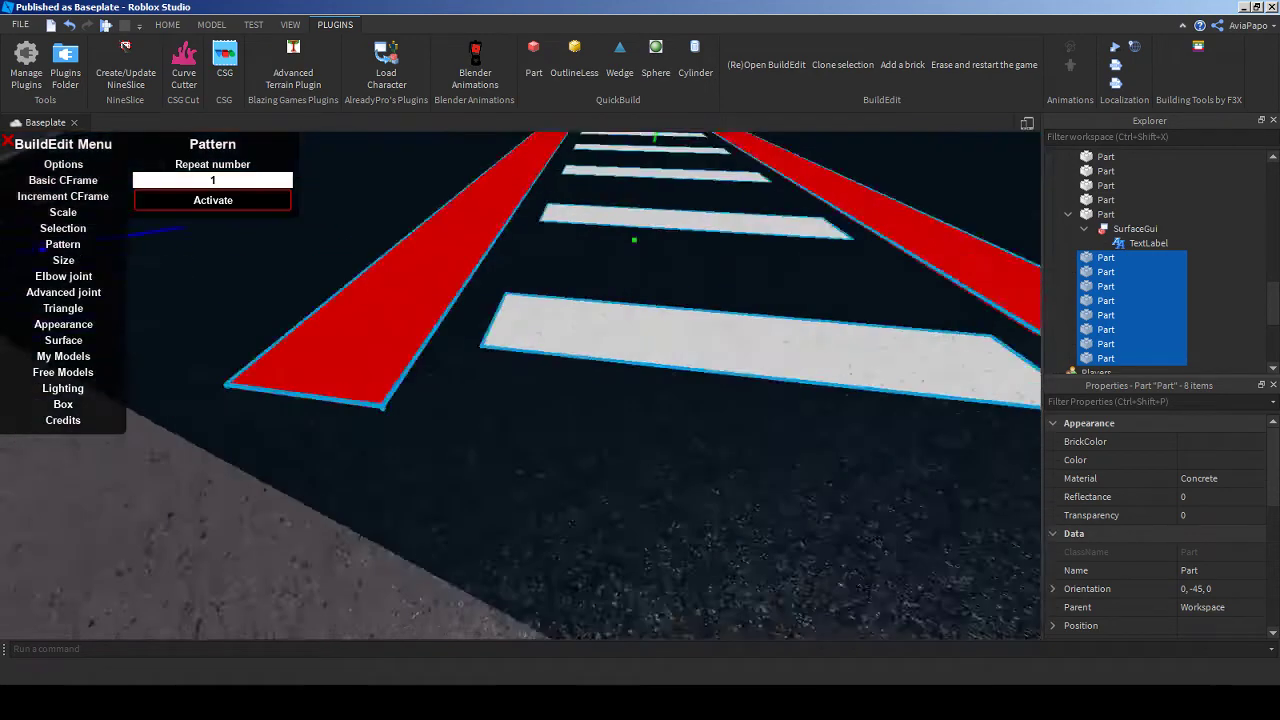
{"action": "scroll", "coordinate": [520, 385], "scroll_direction": "down", "scroll_amount": 5}
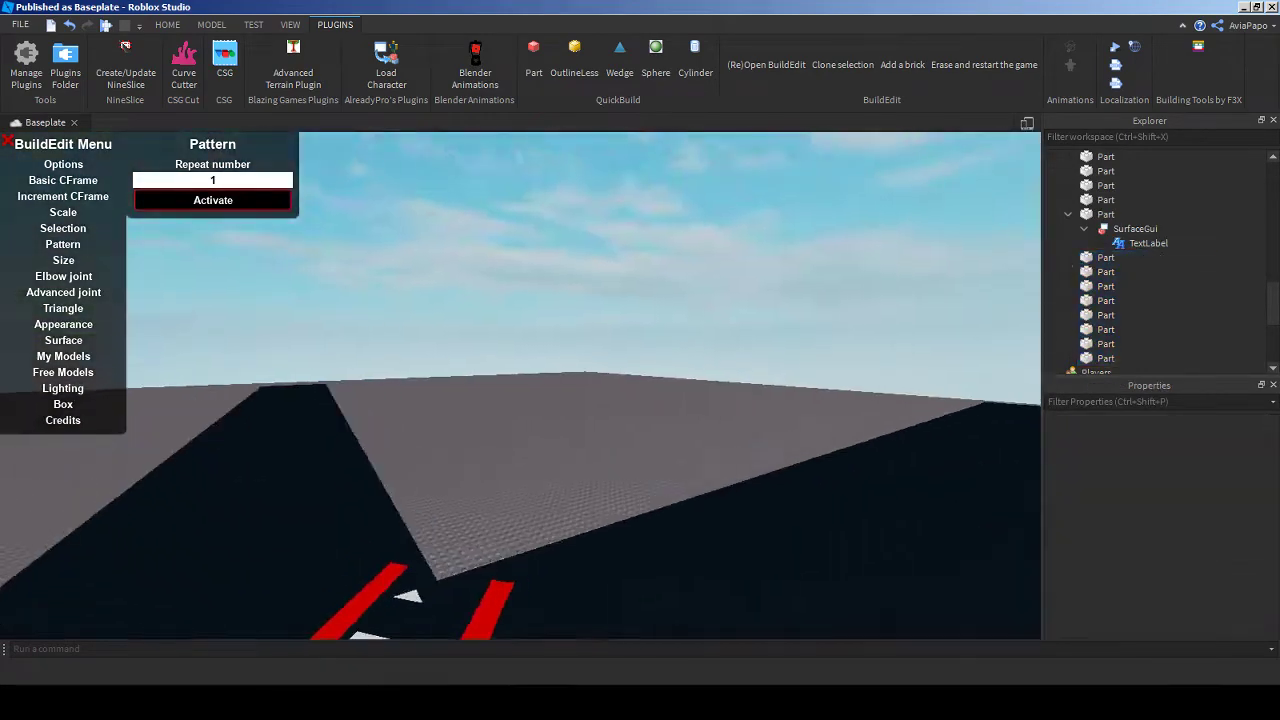
- Raise the white crossbar nearest the baseplate corner to a height of about 0.035 so it clears the road surface
{"action": "right_click_drag", "start_coordinate": [520, 385], "coordinate": [480, 480]}
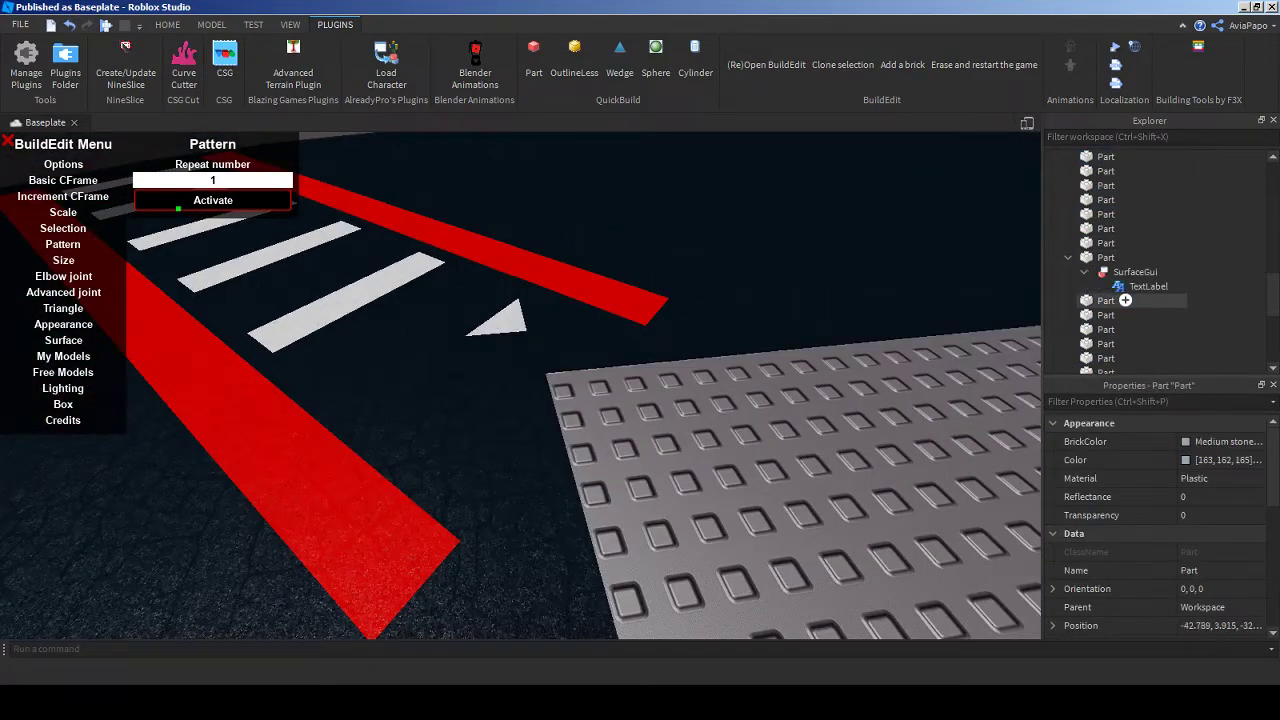
{"action": "scroll", "coordinate": [1125, 314], "scroll_direction": "down", "scroll_amount": 2}
{"action": "left_click", "coordinate": [1125, 271]}
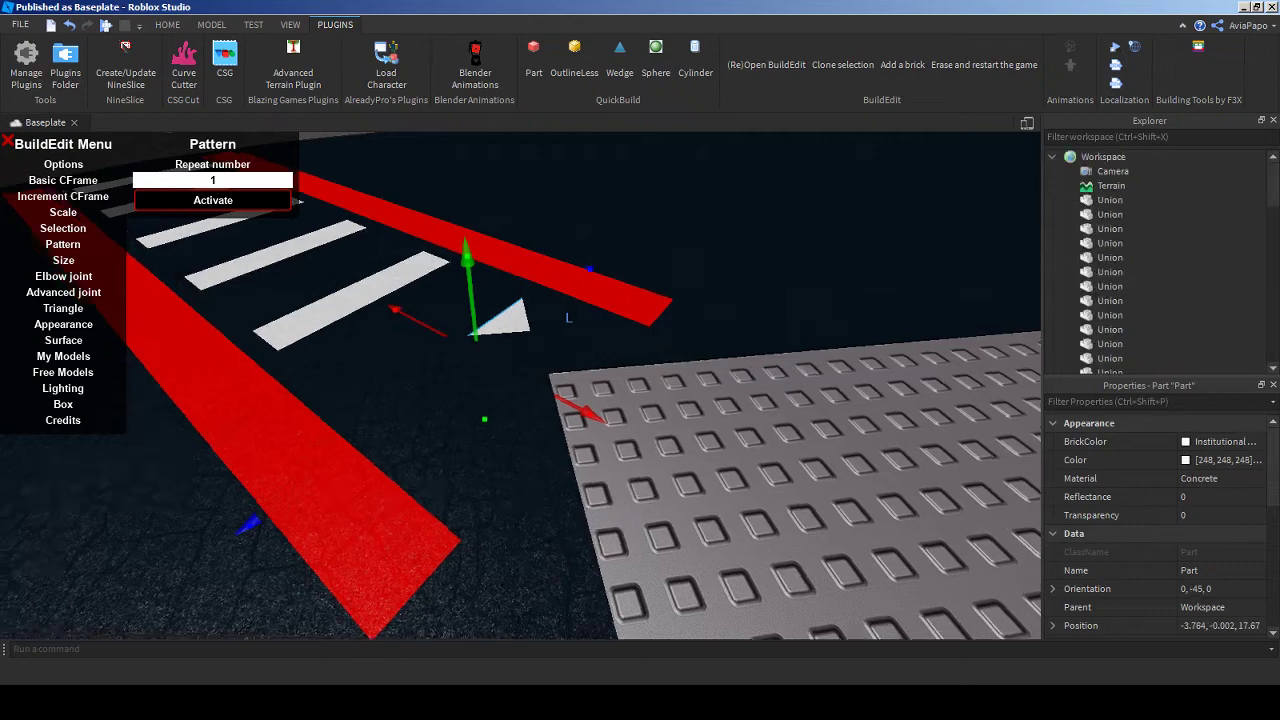
{"action": "key", "text": "f"}
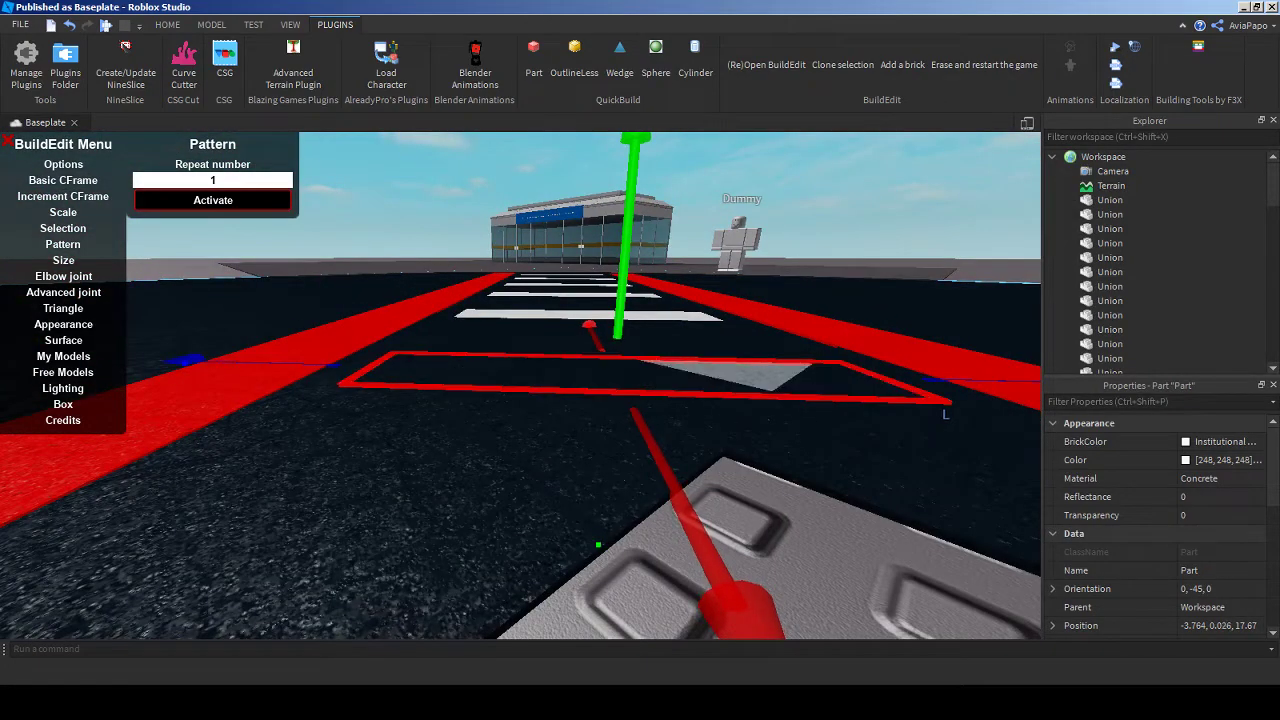
{"action": "scroll", "coordinate": [640, 385], "scroll_direction": "up", "scroll_amount": 3}
{"action": "scroll", "coordinate": [520, 385], "scroll_direction": "down", "scroll_amount": 5}
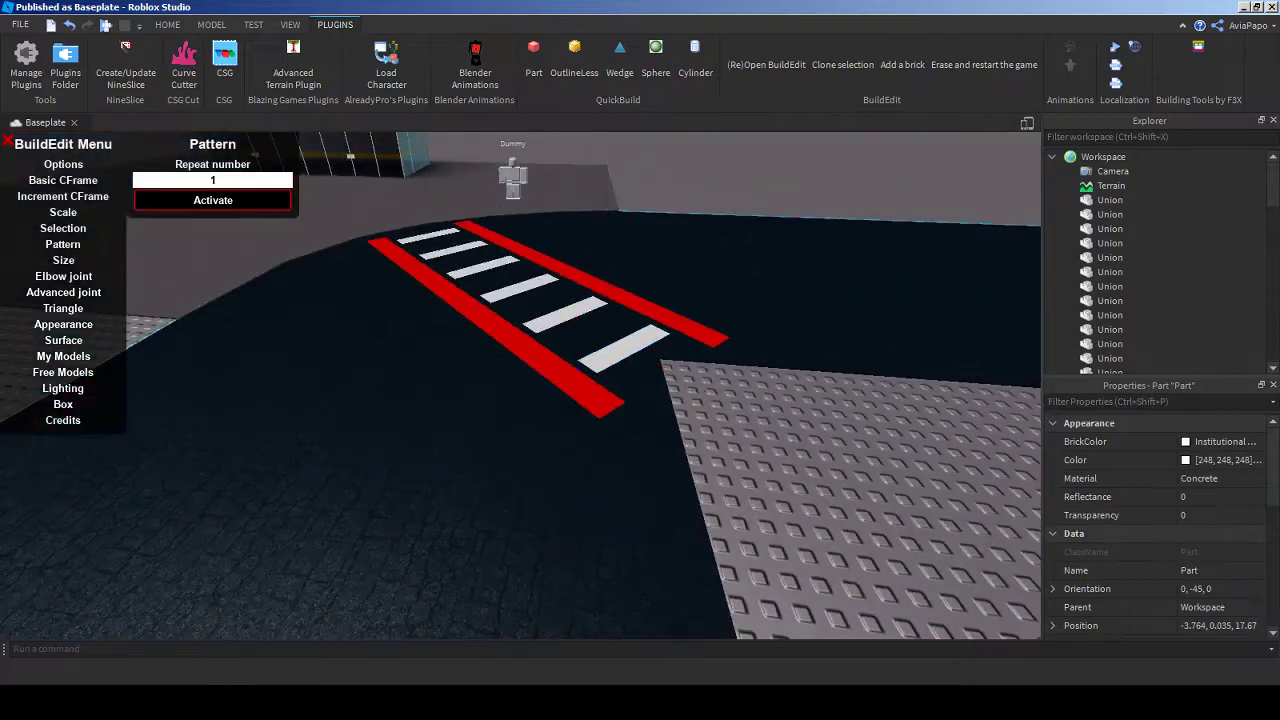
- Select both red strips of the crossing and recolour them Maroon
{"action": "scroll", "coordinate": [520, 385], "scroll_direction": "down", "scroll_amount": 10}
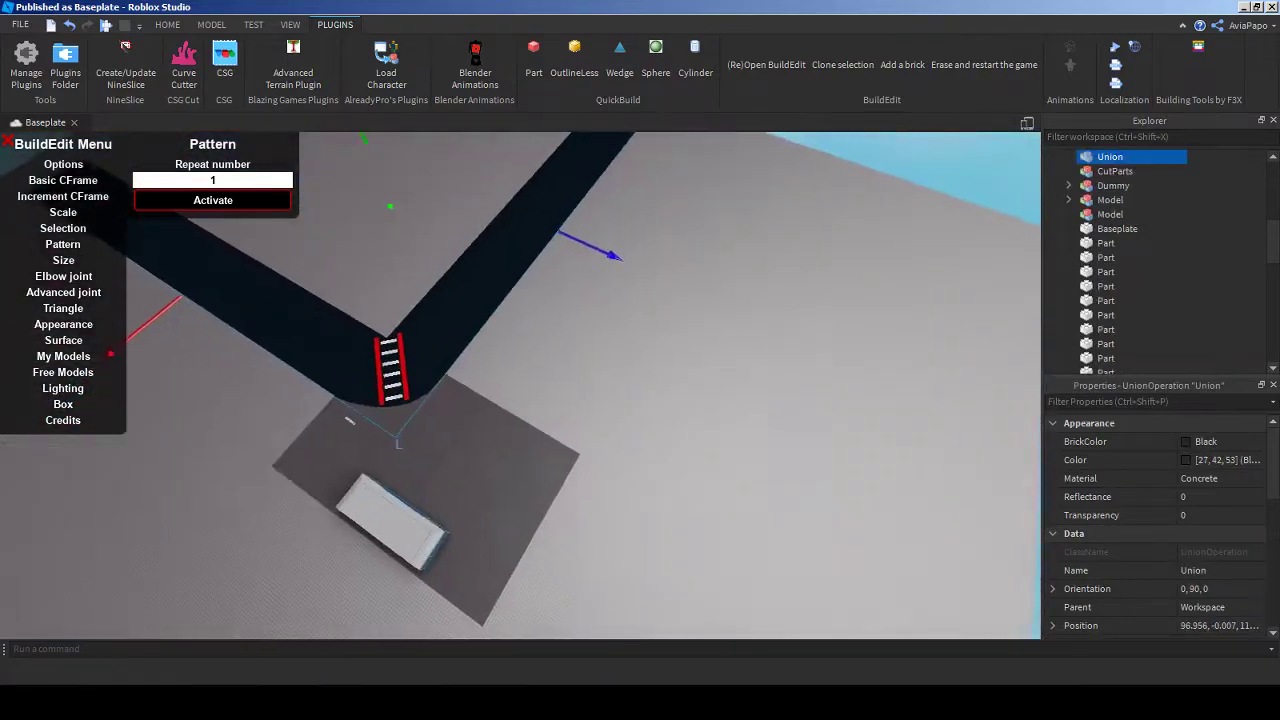
{"action": "scroll", "coordinate": [390, 370], "scroll_direction": "down", "scroll_amount": 2}
{"action": "scroll", "coordinate": [390, 370], "scroll_direction": "up", "scroll_amount": 10}
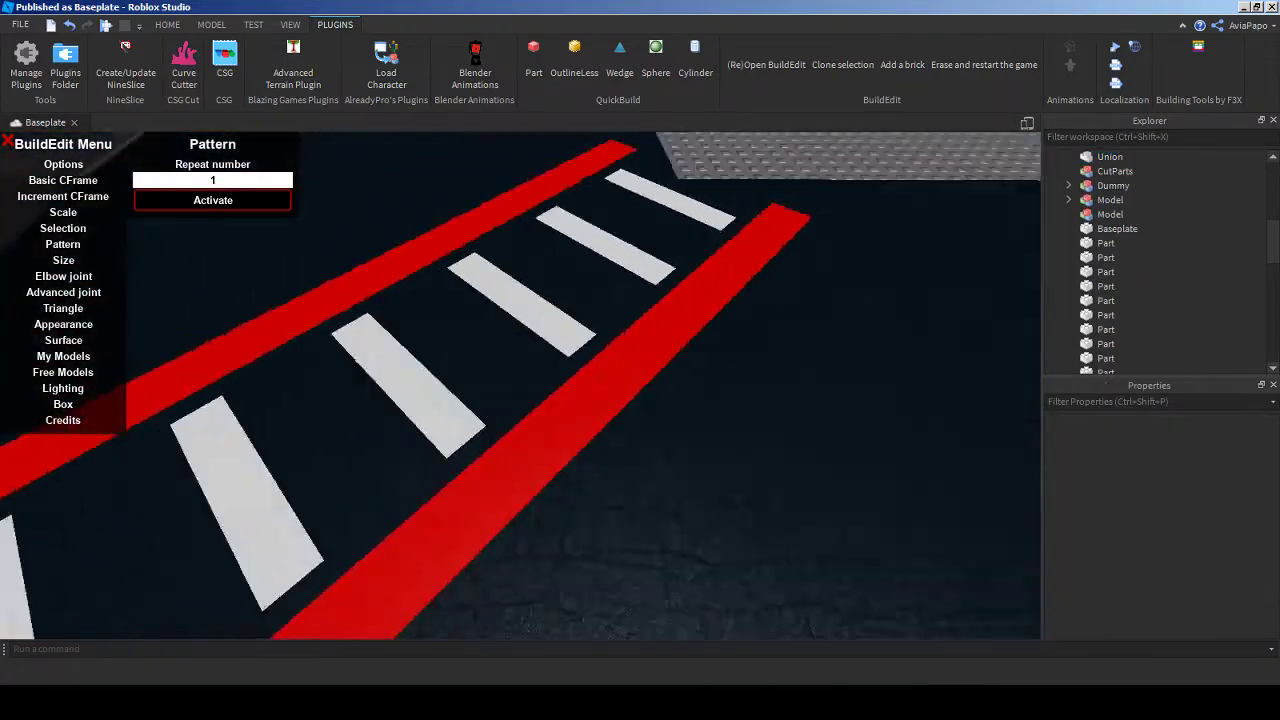
{"action": "right_click_drag", "start_coordinate": [541, 636], "coordinate": [541, 636]}
{"action": "scroll", "coordinate": [541, 636], "scroll_direction": "up", "scroll_amount": 3}
{"action": "left_click", "coordinate": [541, 636]}
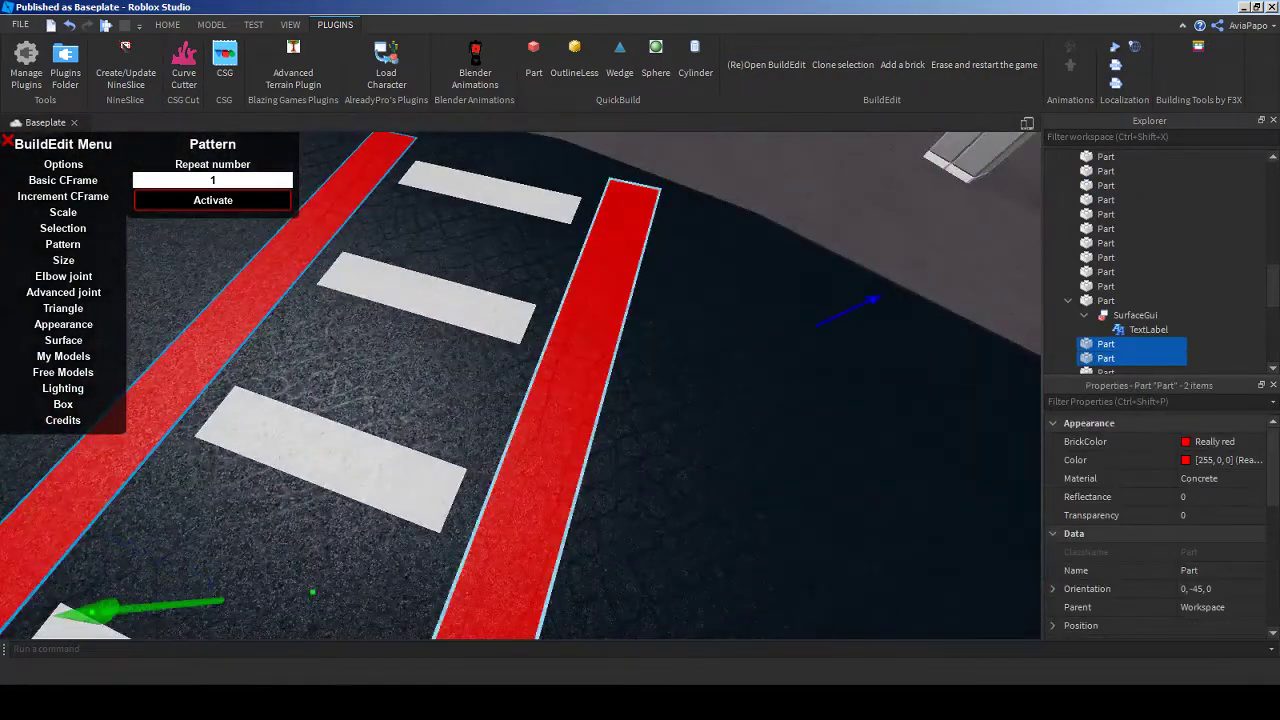
{"action": "left_click", "coordinate": [211, 24]}
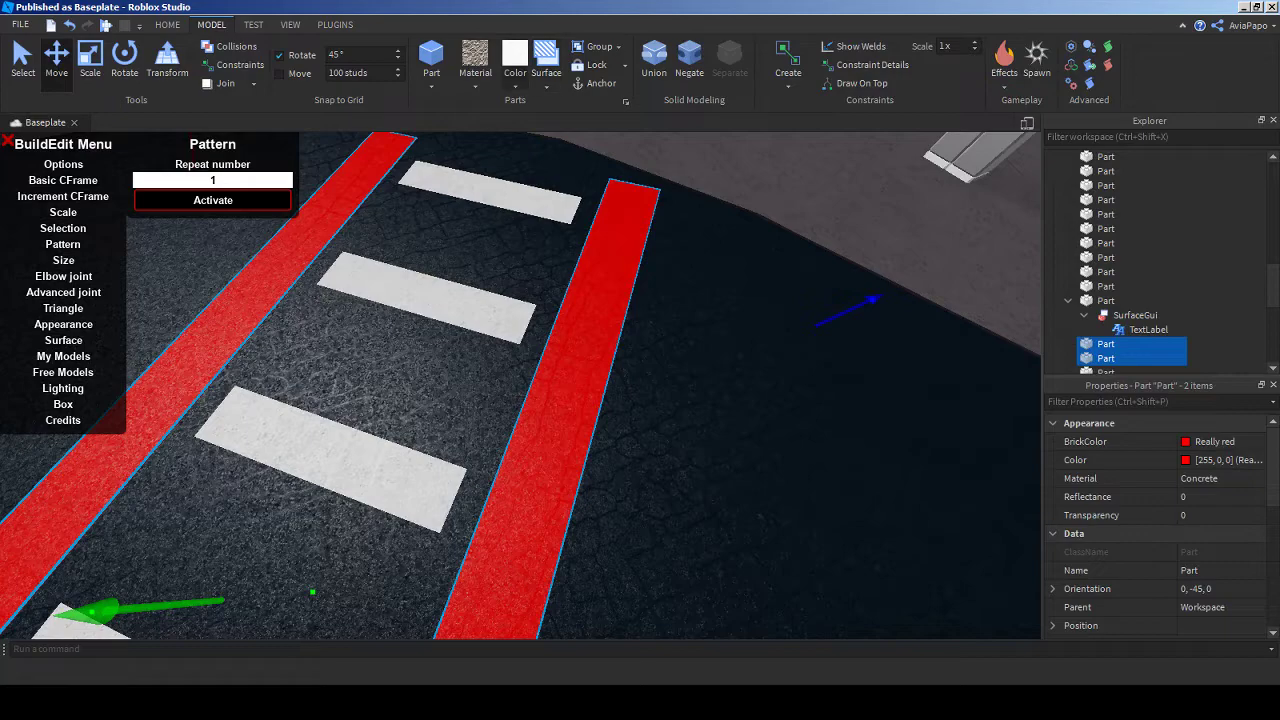
{"action": "left_click", "coordinate": [515, 85]}
{"action": "left_click", "coordinate": [780, 227]}
{"action": "right_click_drag", "start_coordinate": [780, 227], "coordinate": [780, 227]}
{"action": "left_click", "coordinate": [515, 85]}
{"action": "left_click", "coordinate": [780, 227]}
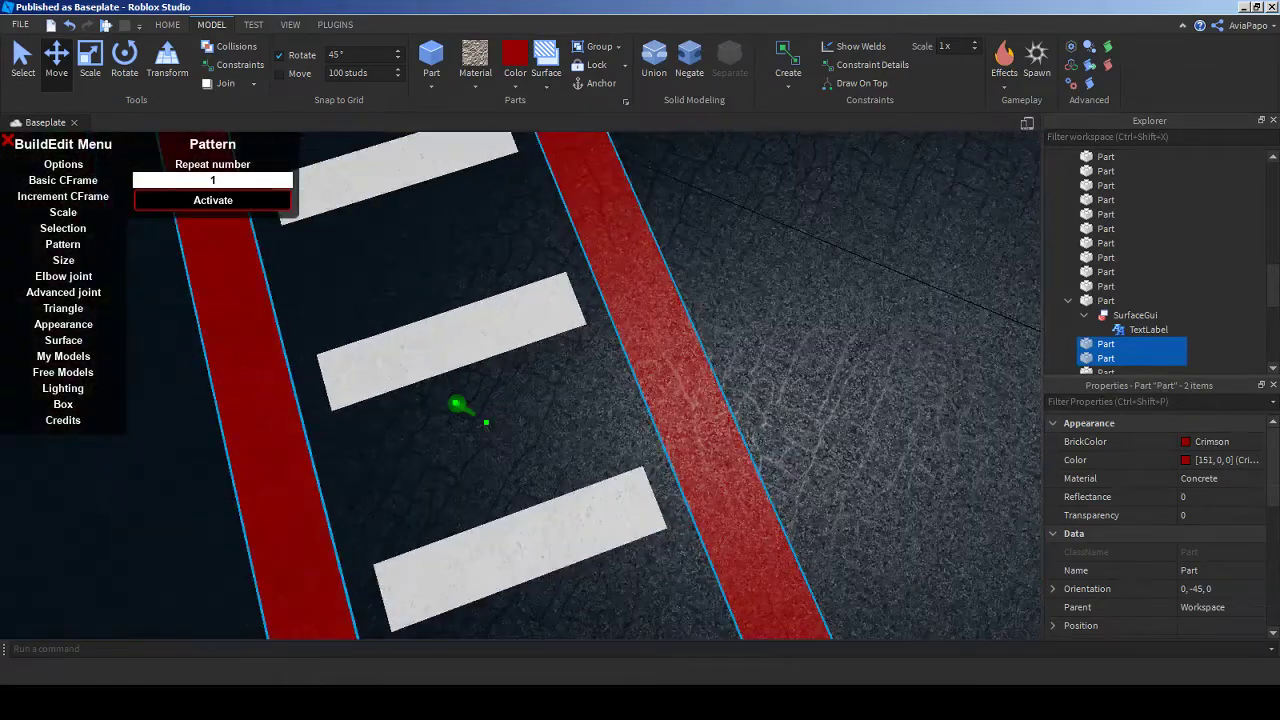
{"action": "left_click", "coordinate": [515, 85]}
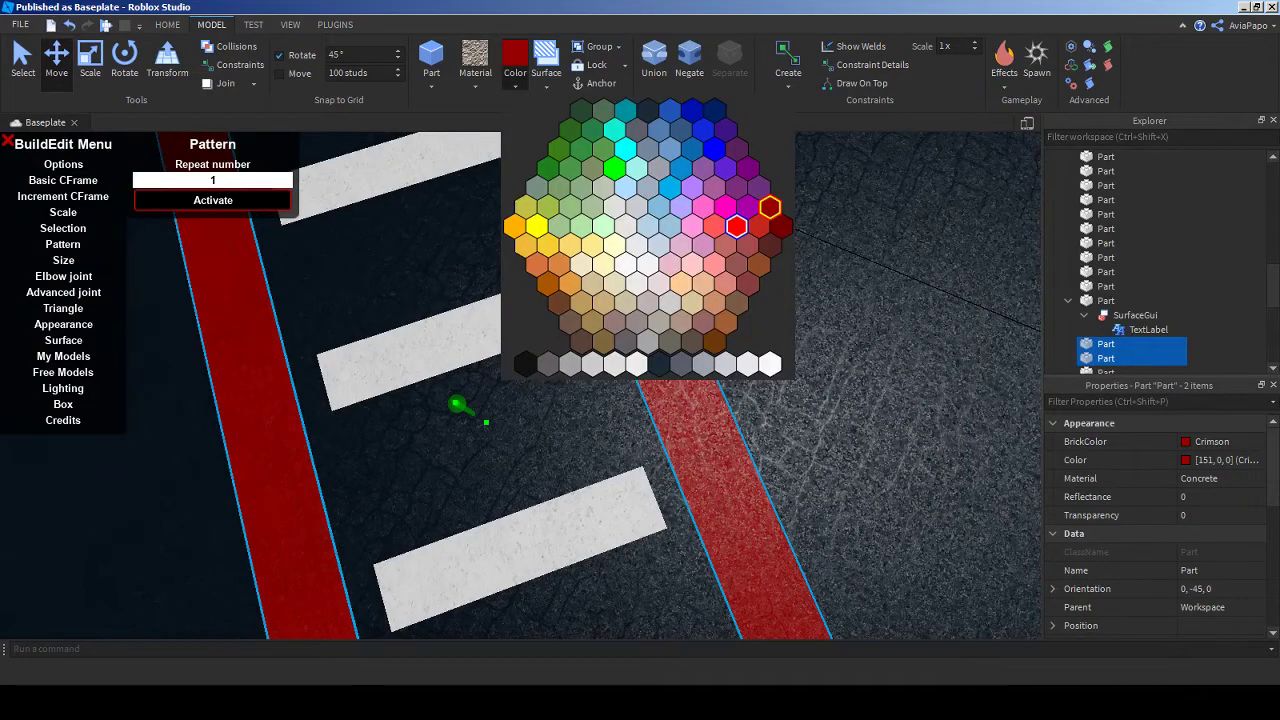
{"action": "left_click", "coordinate": [780, 227]}
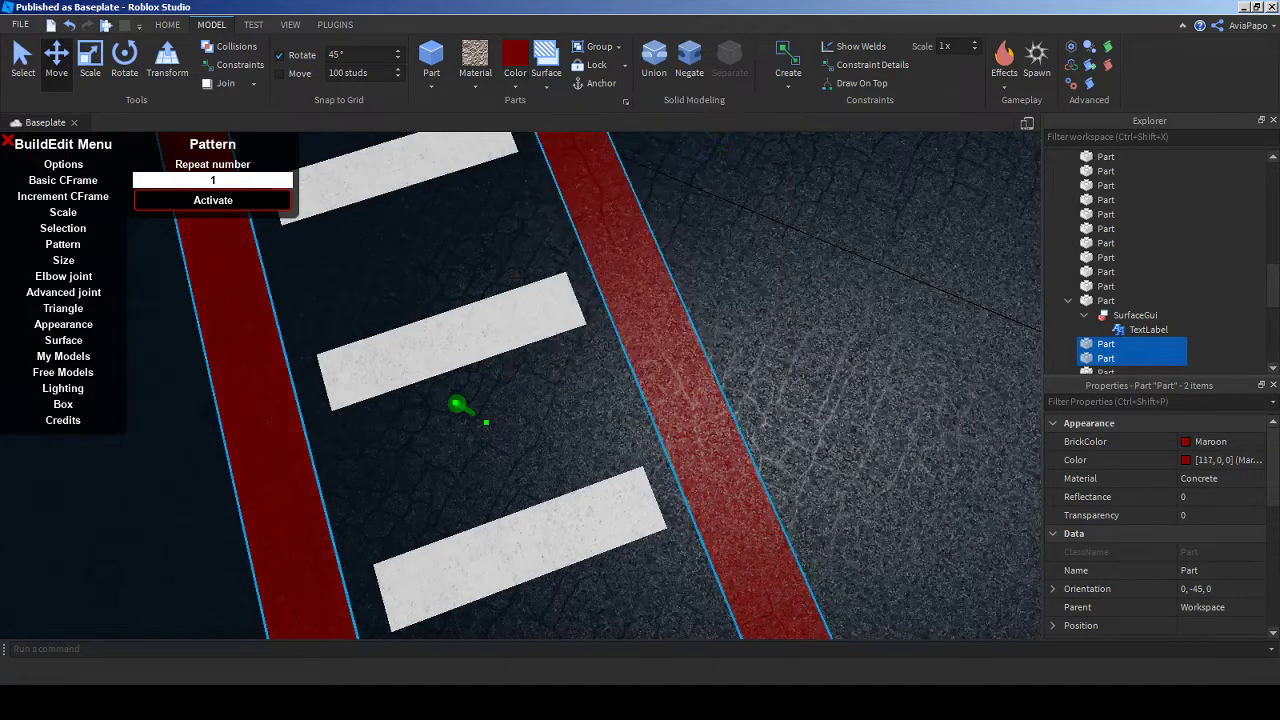
- Move the Dummy away from the crossing to the far corner of the grey forecourt slab
{"action": "scroll", "coordinate": [780, 227], "scroll_direction": "down", "scroll_amount": 10}
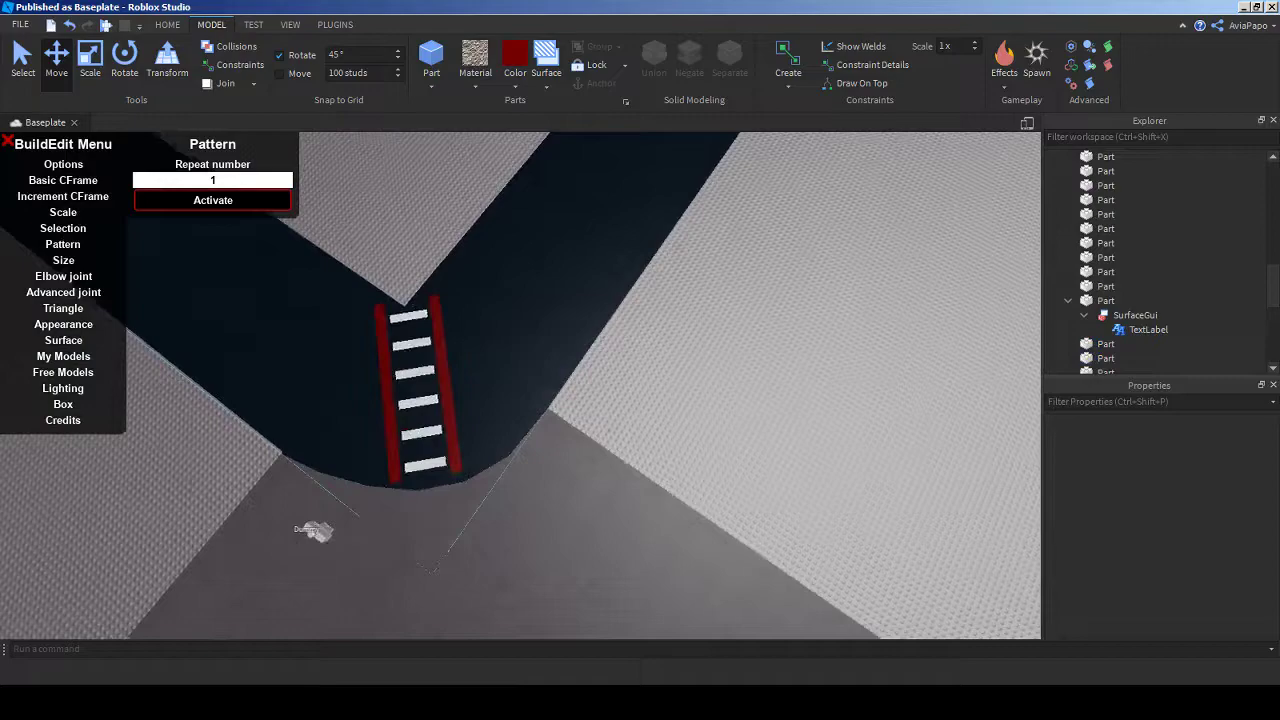
{"action": "right_click_drag", "start_coordinate": [780, 227], "coordinate": [780, 227]}
{"action": "left_click_drag", "start_coordinate": [372, 350], "coordinate": [668, 330]}
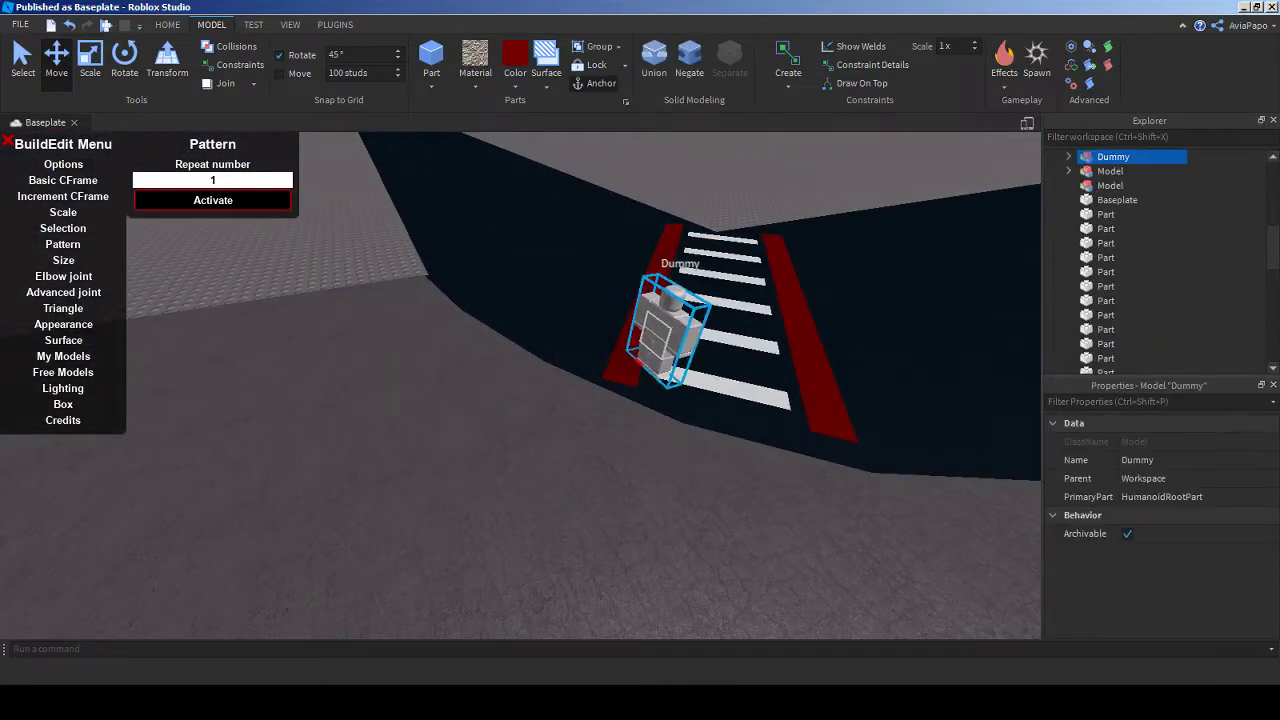
{"action": "scroll", "coordinate": [520, 385], "scroll_direction": "down", "scroll_amount": 10}
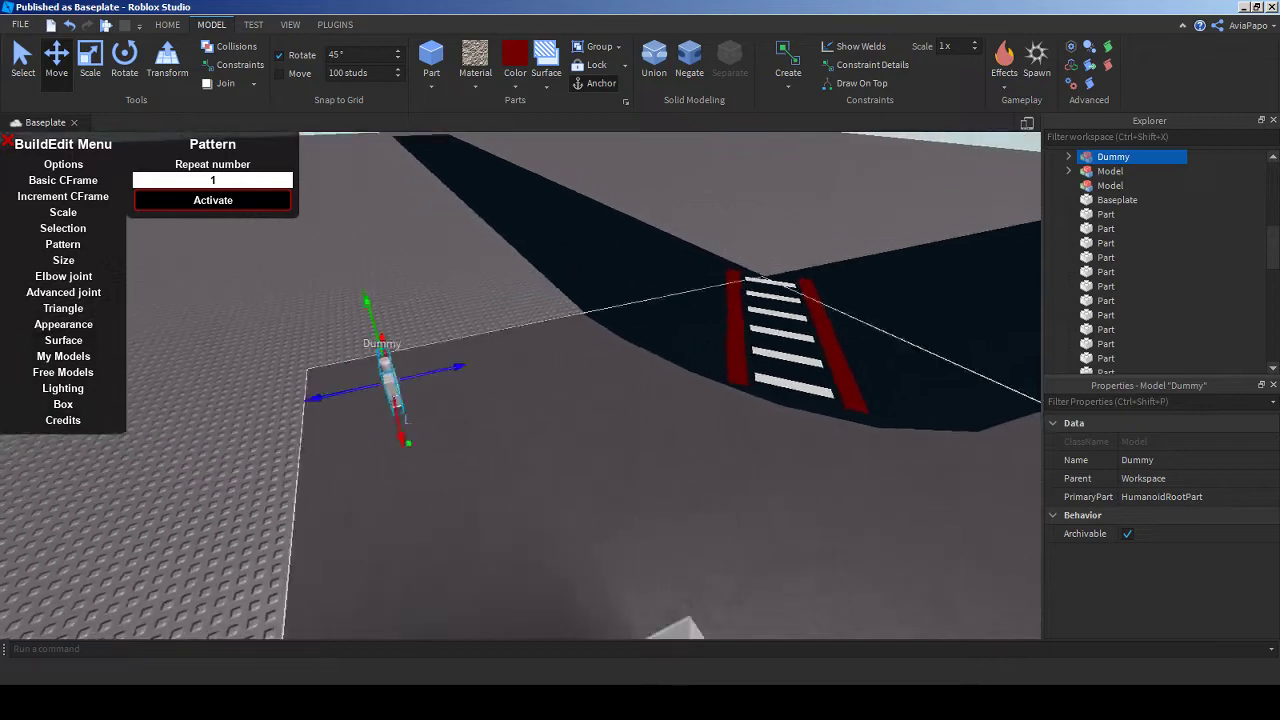
{"action": "scroll", "coordinate": [520, 385], "scroll_direction": "down", "scroll_amount": 3}
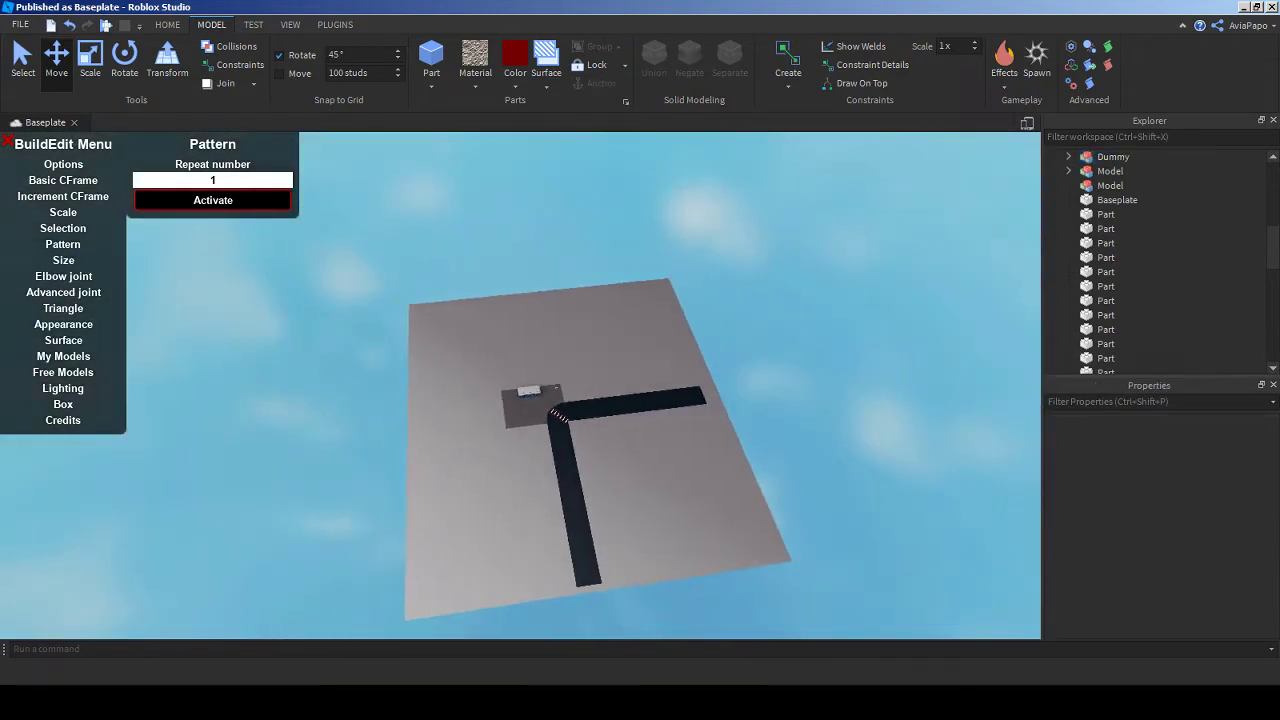
{"action": "left_click_drag", "start_coordinate": [524, 440], "coordinate": [744, 585]}
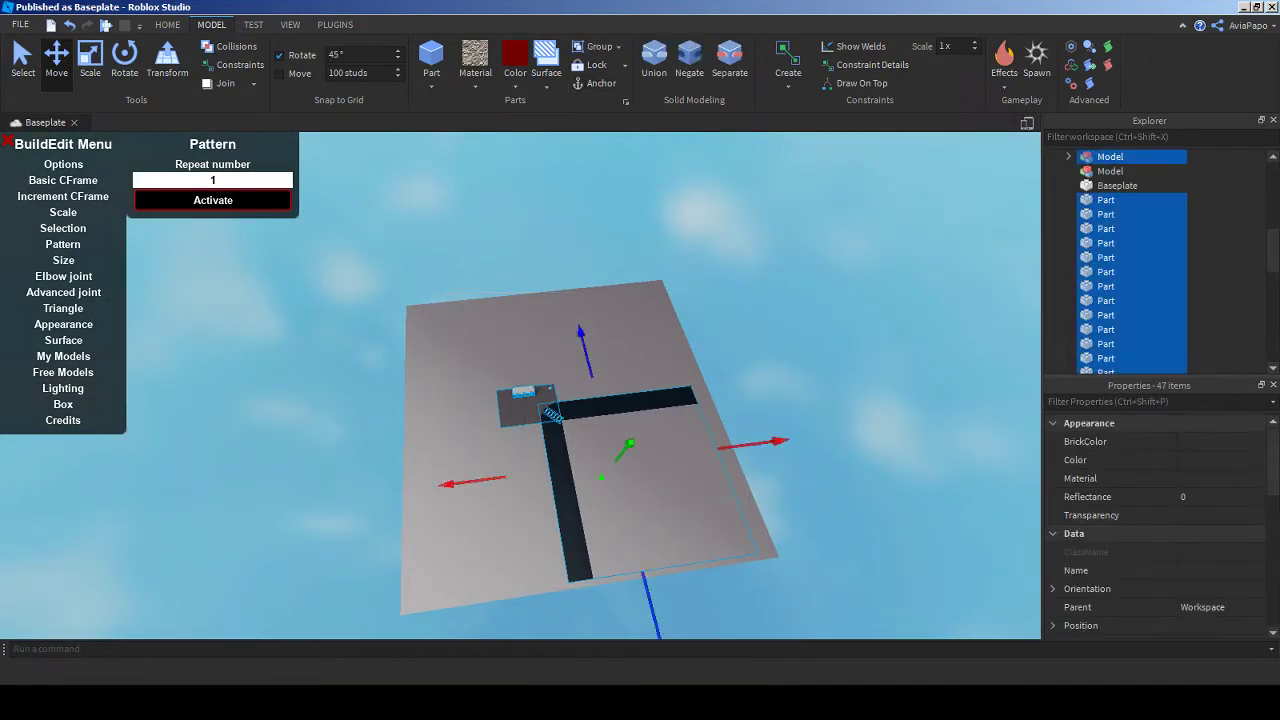
{"action": "left_click", "coordinate": [744, 585]}
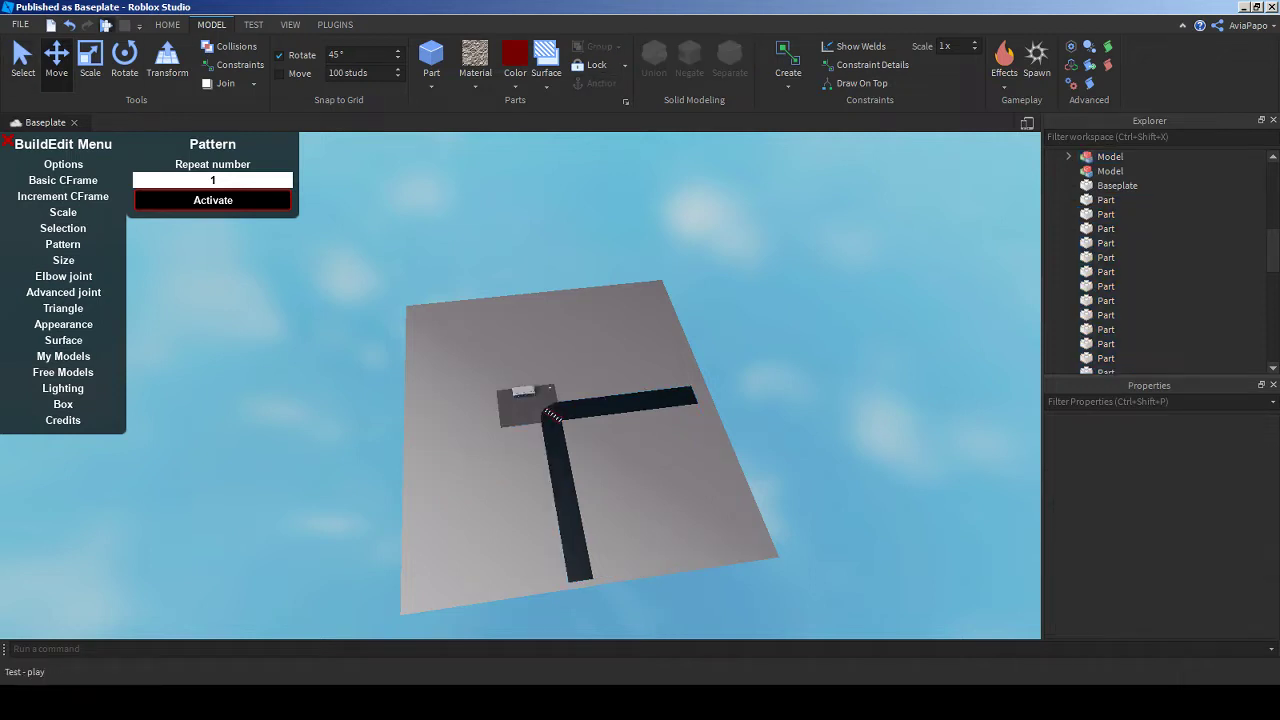
- Playtest the place by walking the avatar over the crossing and around the terminal, and end the test
{"action": "key", "text": "F5"}
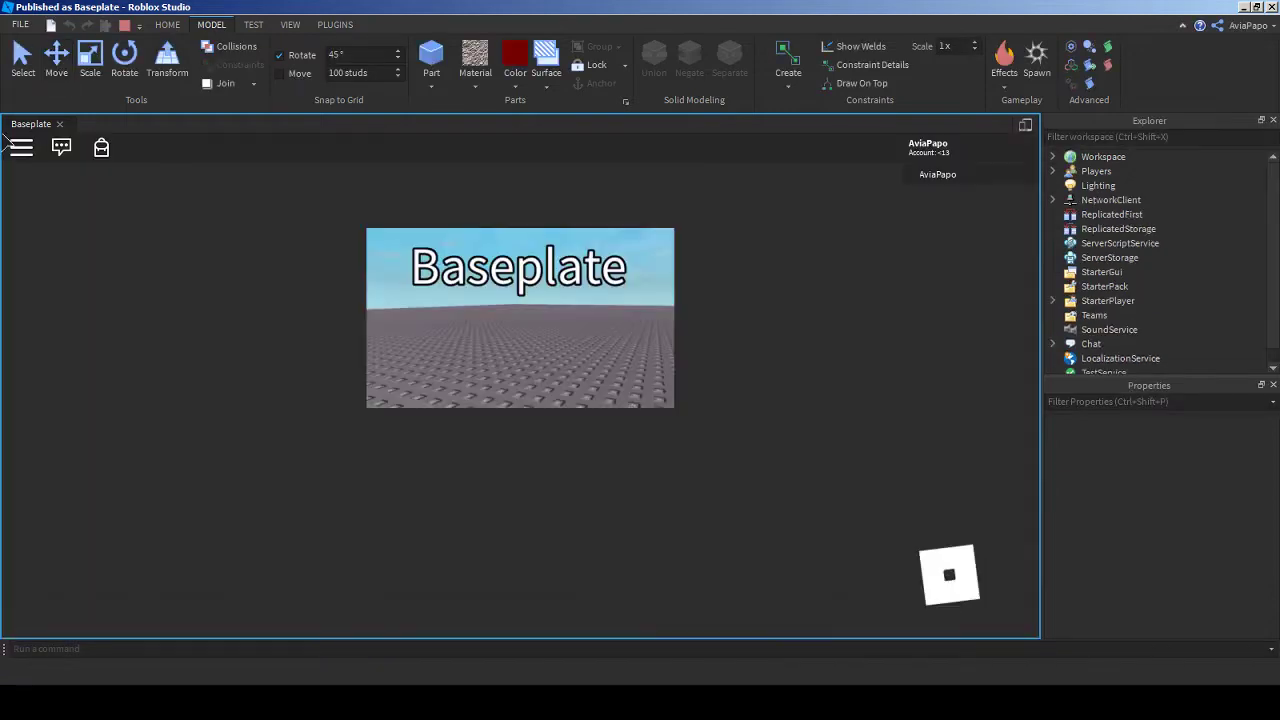
{"action": "key", "text": "w"}
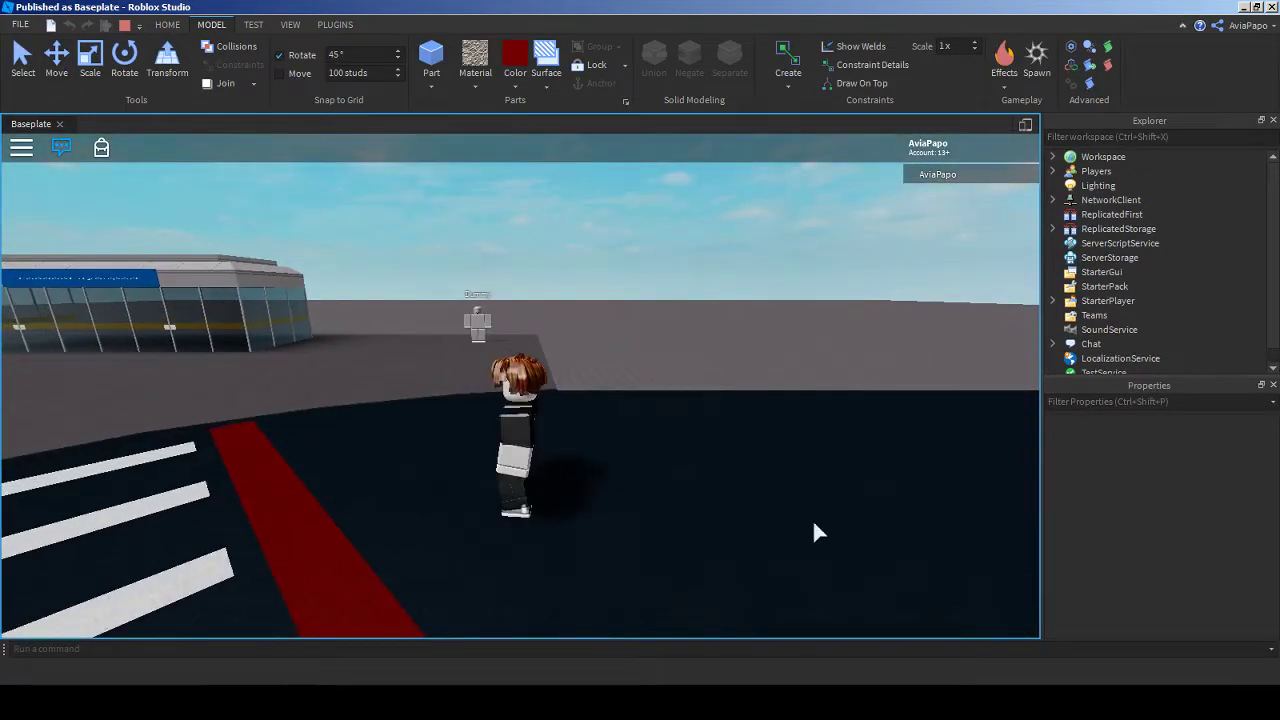
{"action": "right_click_drag", "start_coordinate": [812, 518], "coordinate": [459, 406]}
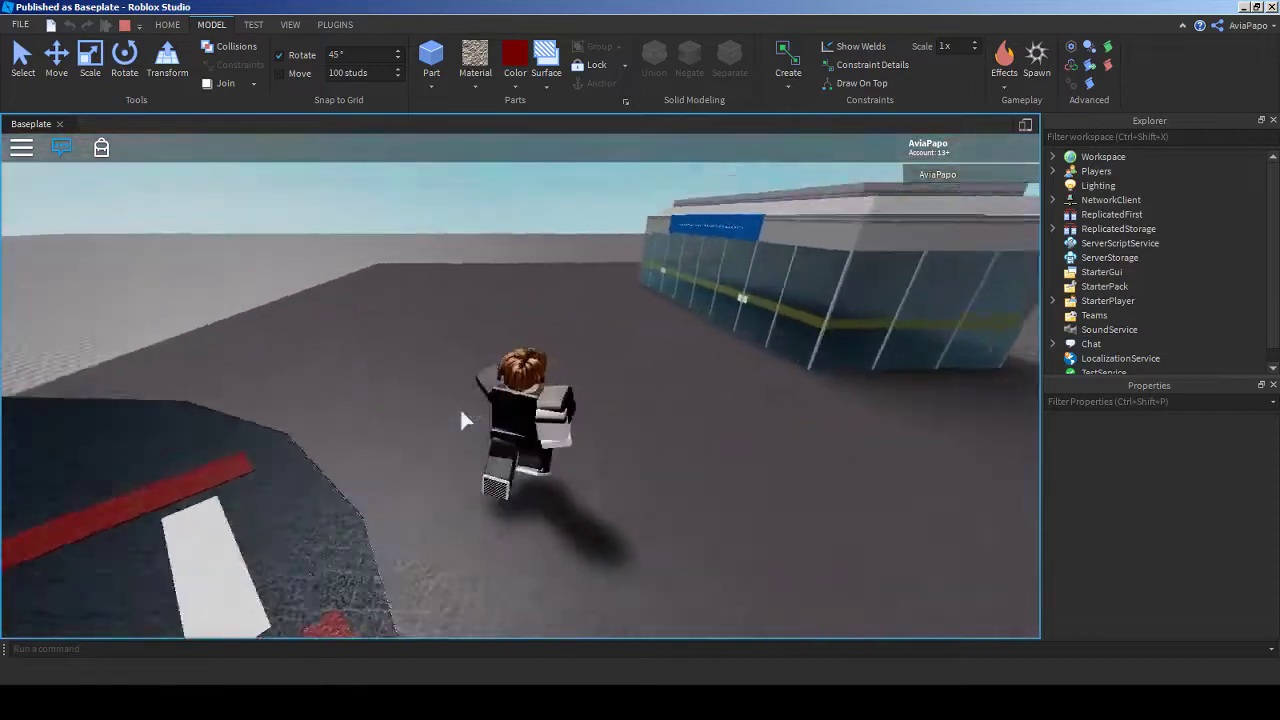
{"action": "key", "text": "w"}
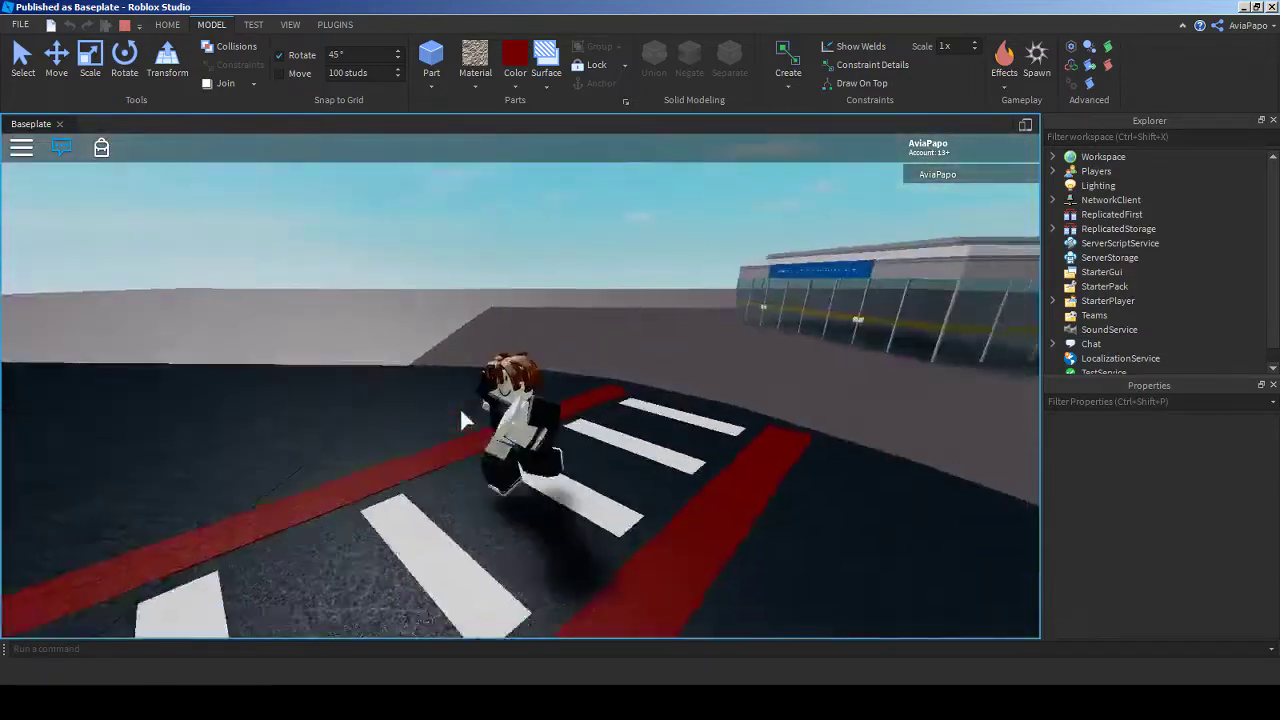
{"action": "right_click_drag", "start_coordinate": [459, 406], "coordinate": [552, 280]}
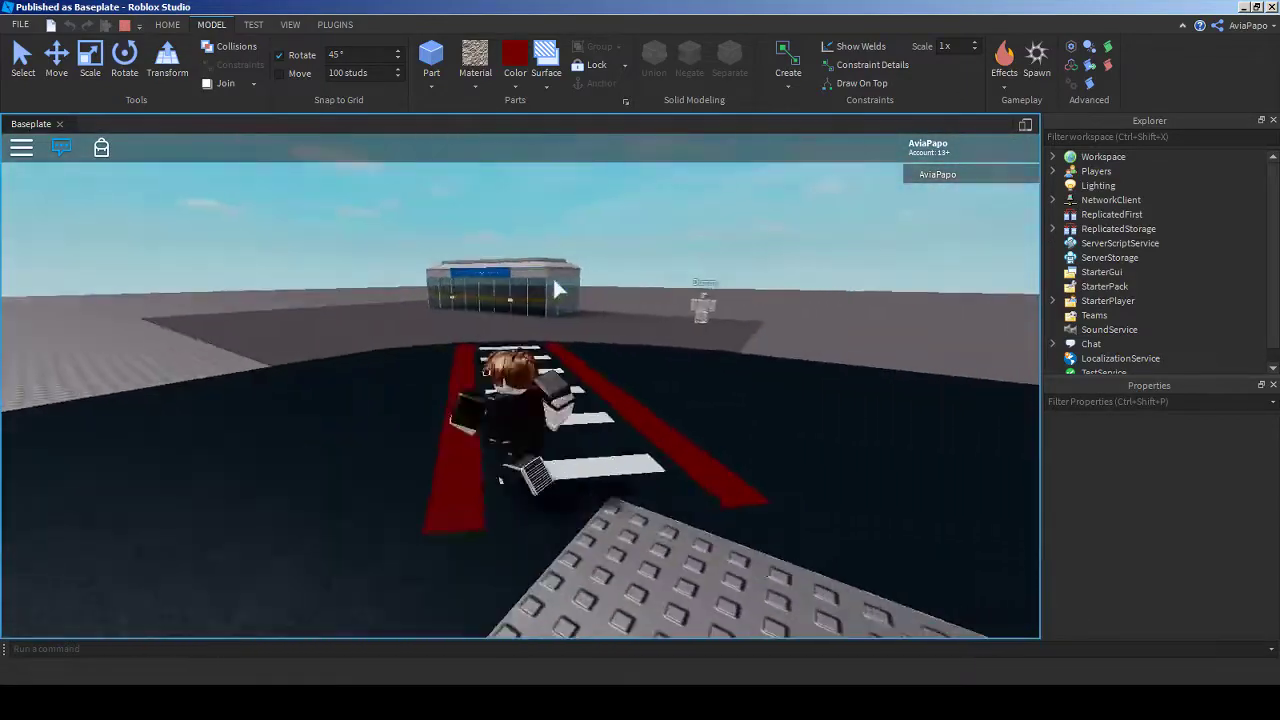
{"action": "key", "text": "a"}
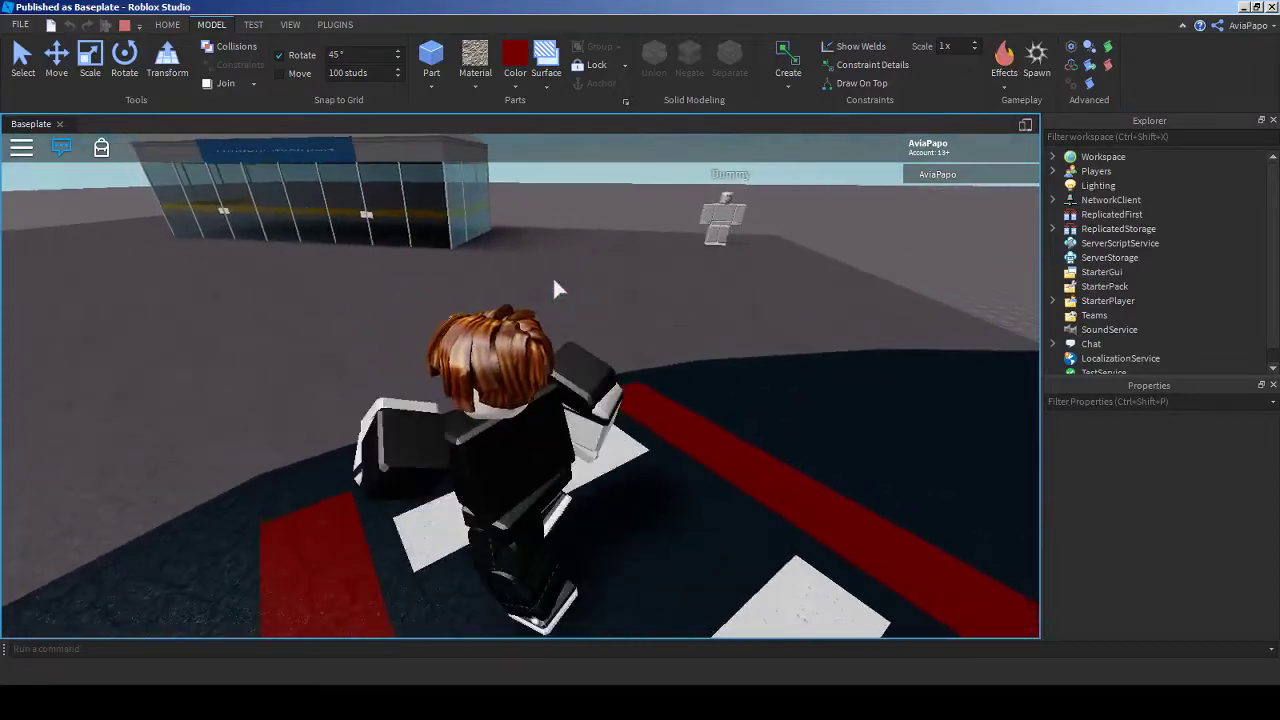
{"action": "key", "text": "w"}
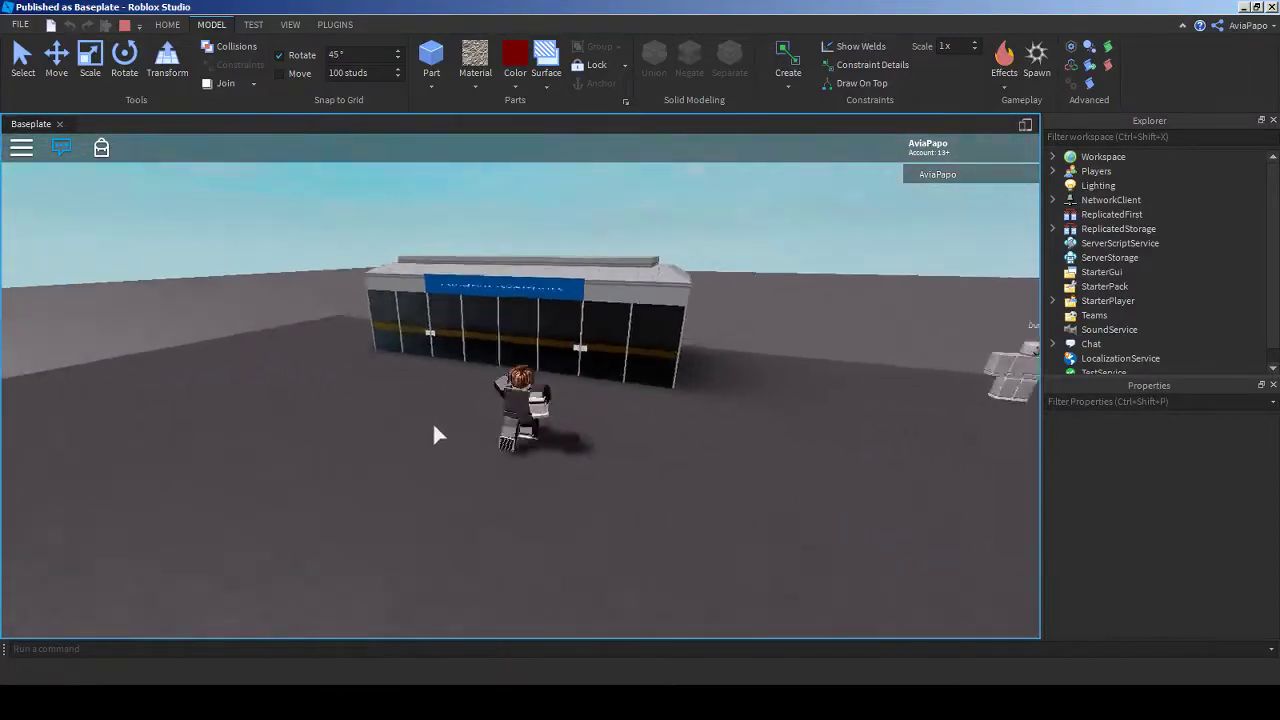
{"action": "key", "text": "d"}
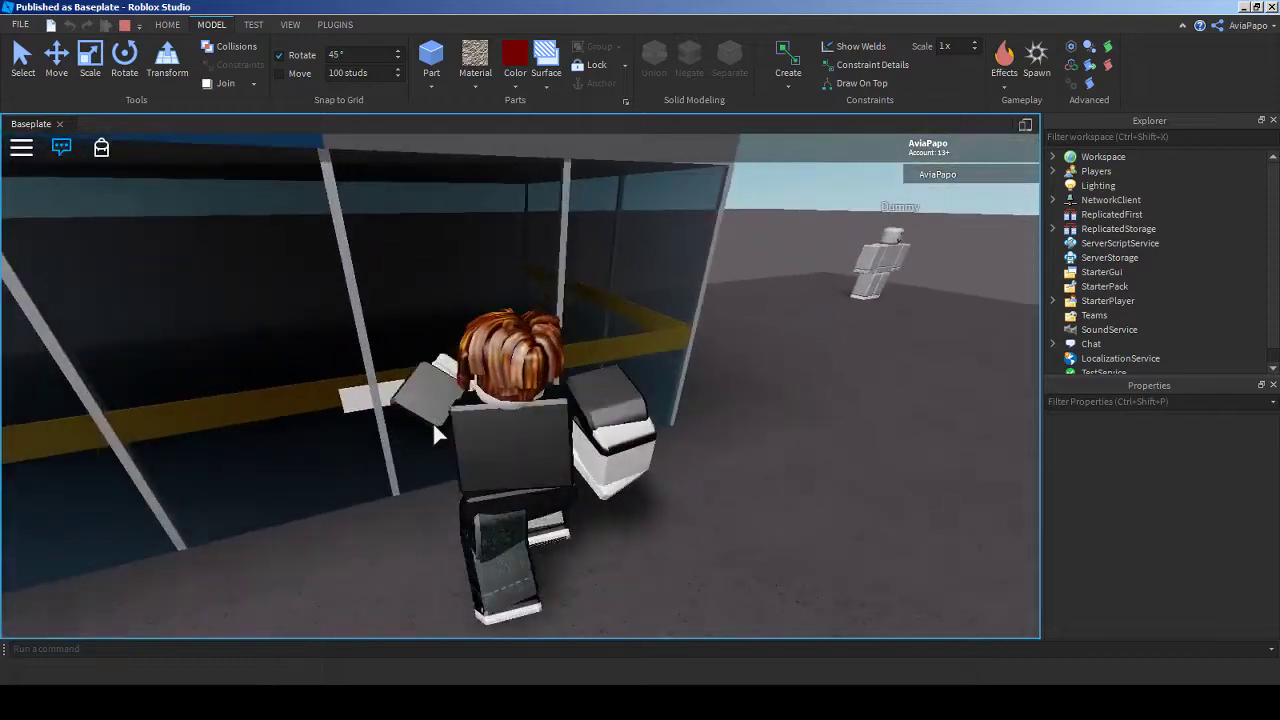
{"action": "key", "text": "a"}
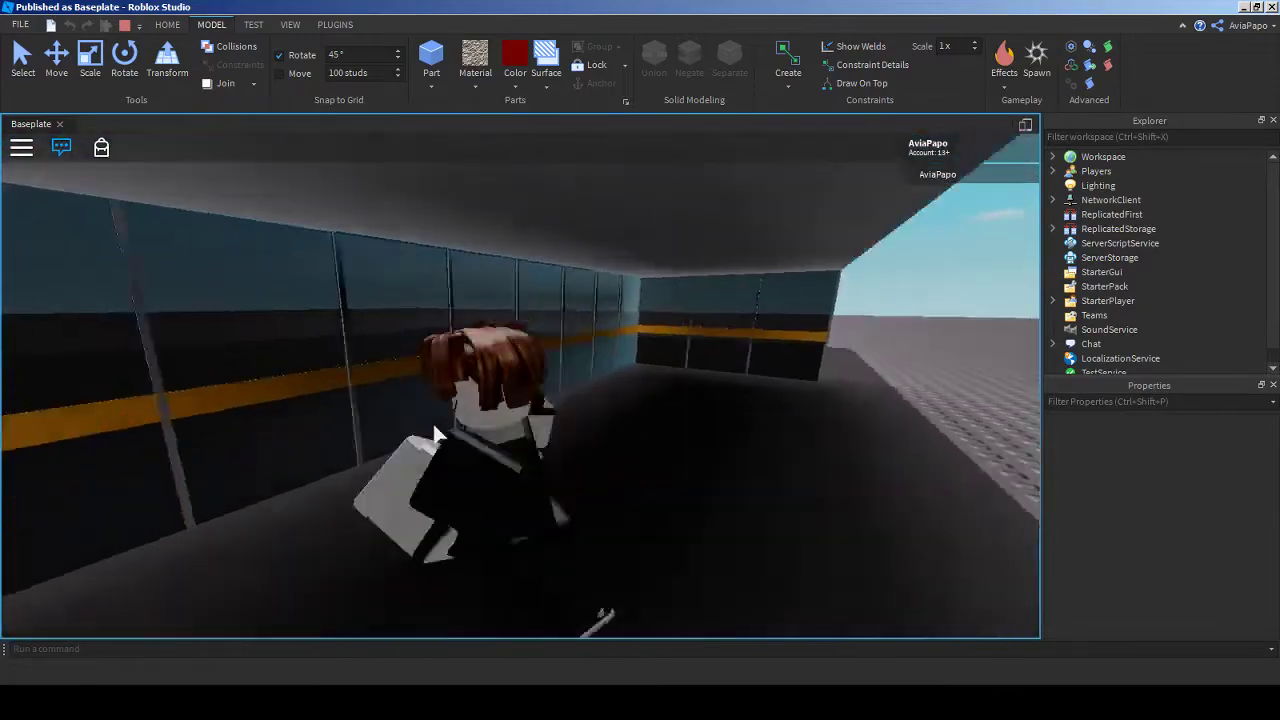
{"action": "key", "text": "s"}
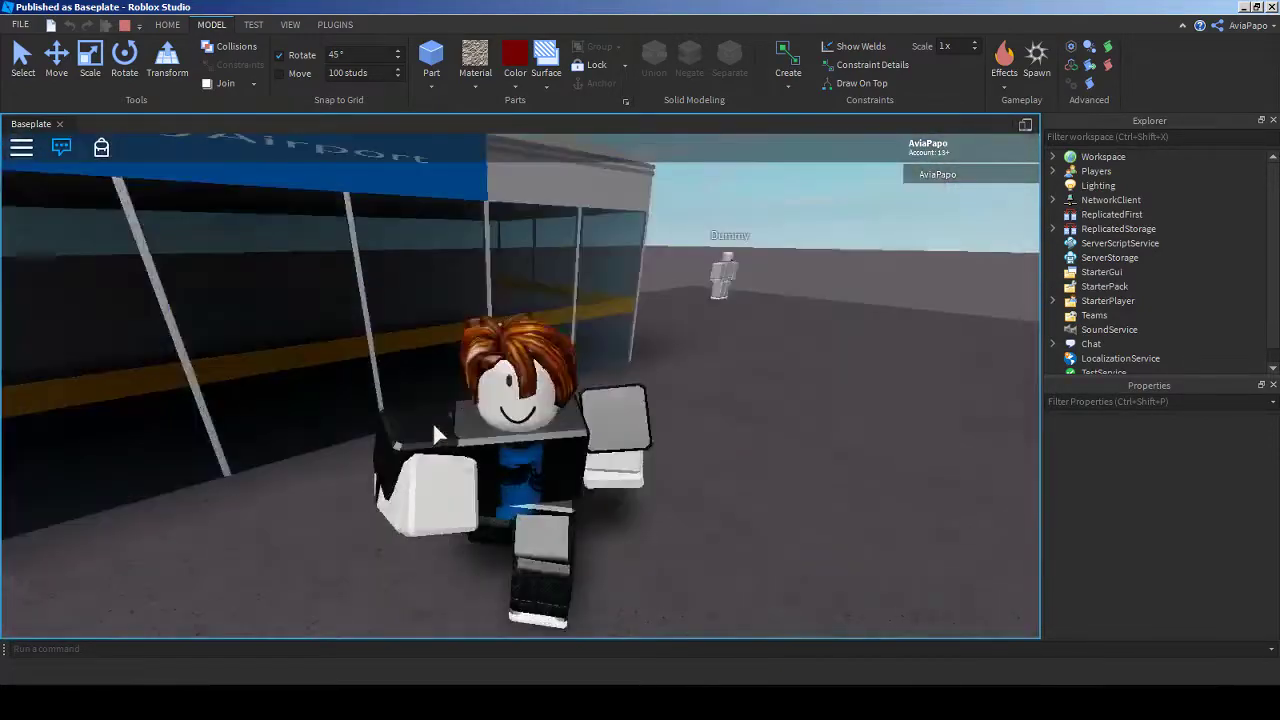
{"action": "key", "text": "s"}
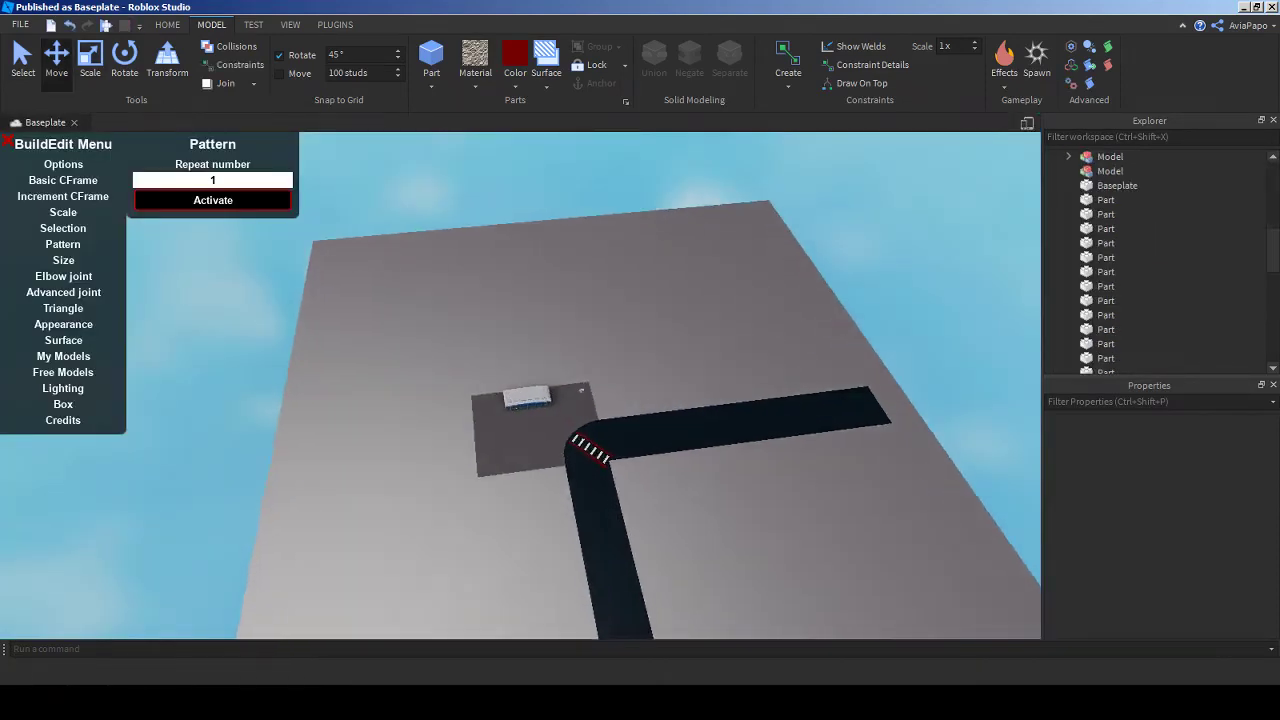
- Select the blue LondonCityAirport sign board and scale its thickness slightly outward from the terminal facade
{"action": "scroll", "coordinate": [520, 385], "scroll_direction": "up", "scroll_amount": 5}
{"action": "mouse_move", "coordinate": [520, 385]}
{"action": "right_mouse_down"}
{"action": "mouse_move", "coordinate": [520, 300]}
{"action": "mouse_move", "coordinate": [520, 360]}
{"action": "right_mouse_up"}
{"action": "scroll", "coordinate": [537, 345], "scroll_direction": "up", "scroll_amount": 10}
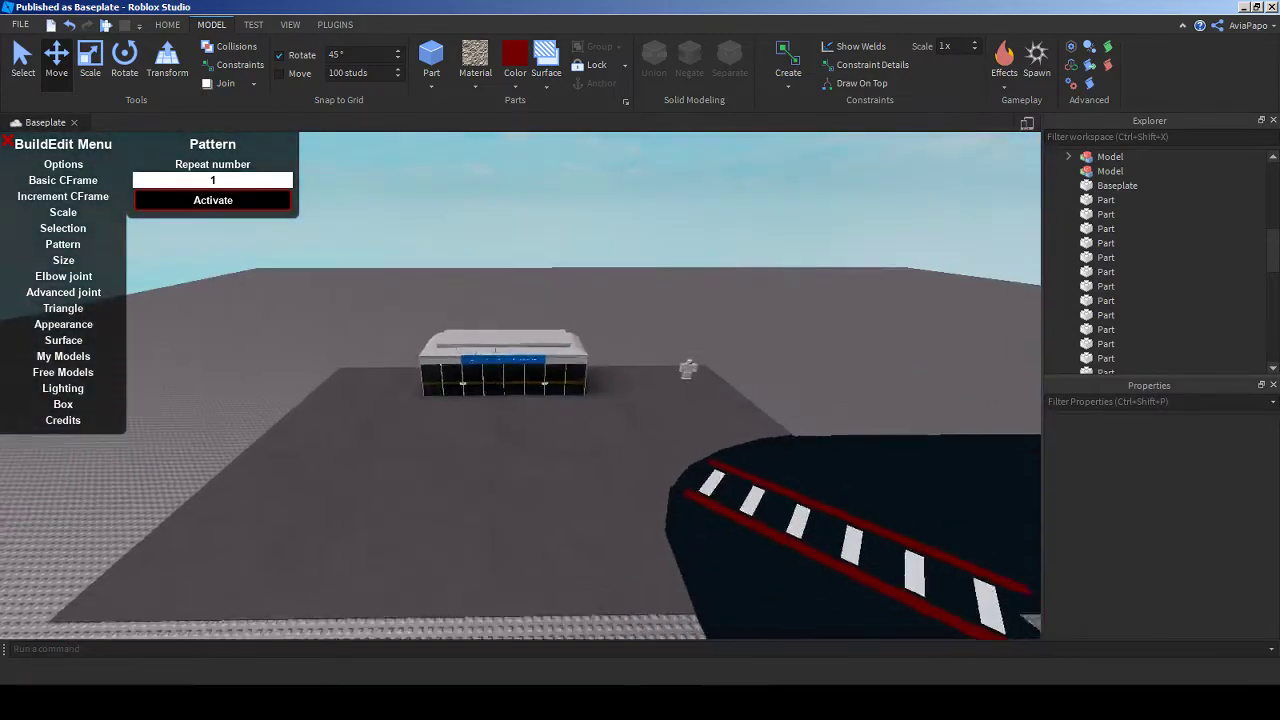
{"action": "scroll", "coordinate": [640, 385], "scroll_direction": "up", "scroll_amount": 5}
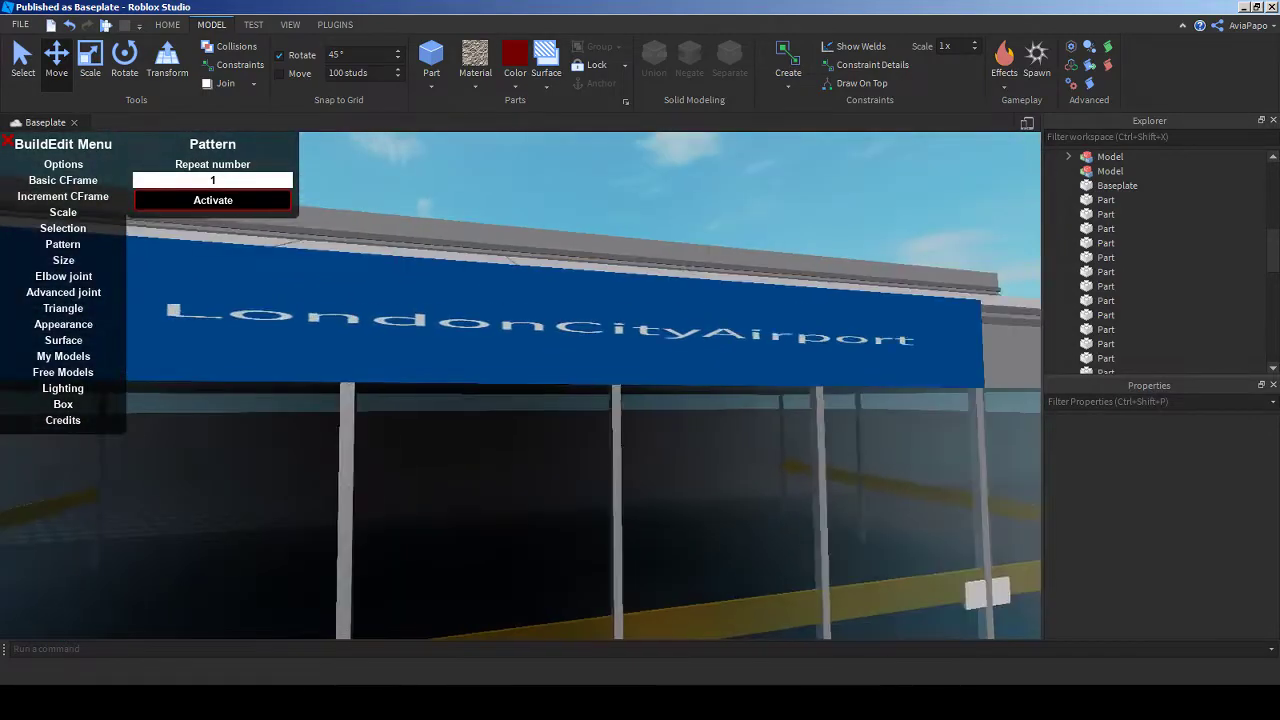
{"action": "left_click", "coordinate": [657, 320]}
{"action": "right_click_drag", "start_coordinate": [657, 320], "coordinate": [510, 330]}
{"action": "scroll", "coordinate": [510, 330], "scroll_direction": "up", "scroll_amount": 3}
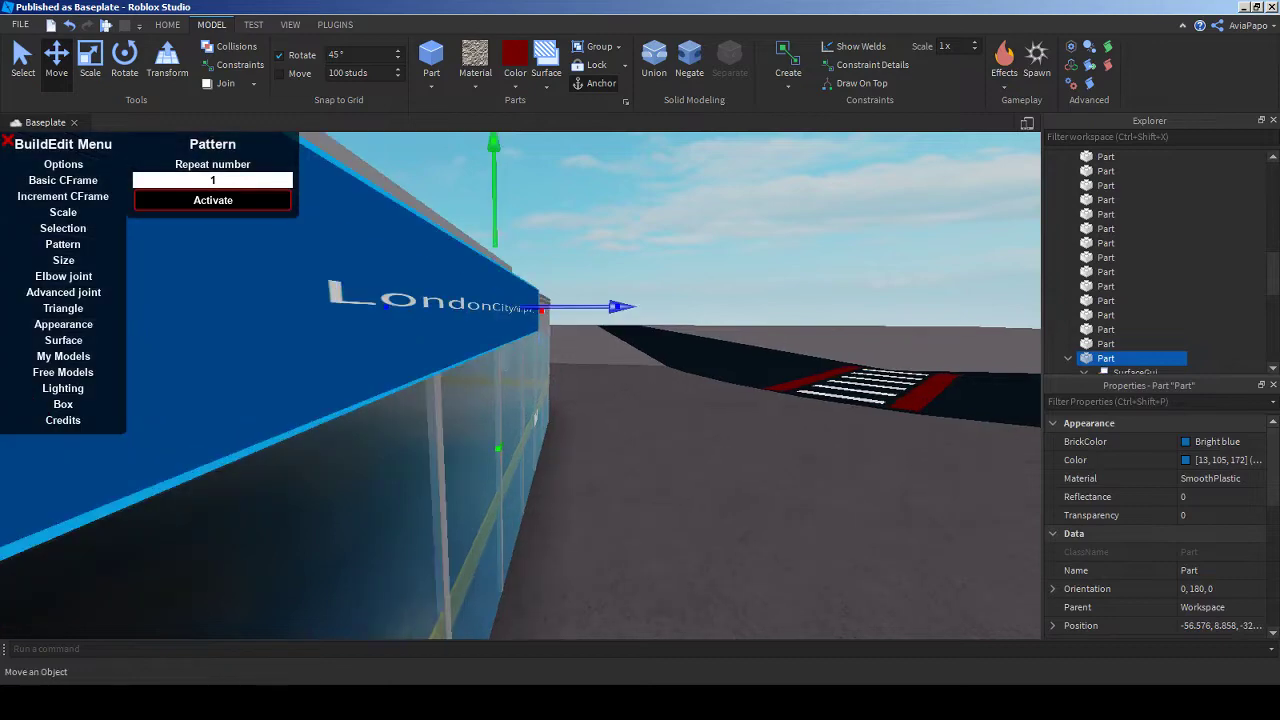
{"action": "scroll", "coordinate": [510, 330], "scroll_direction": "down", "scroll_amount": 3}
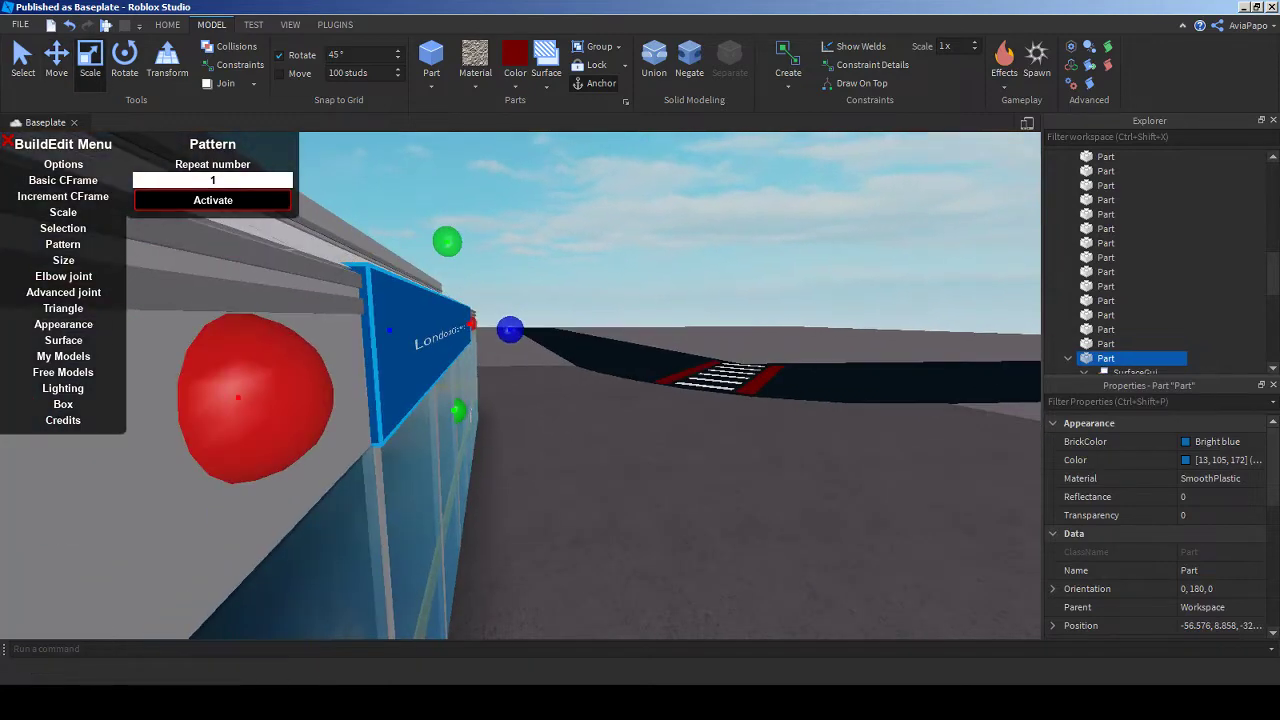
{"action": "left_click_drag", "start_coordinate": [509, 330], "coordinate": [529, 330]}
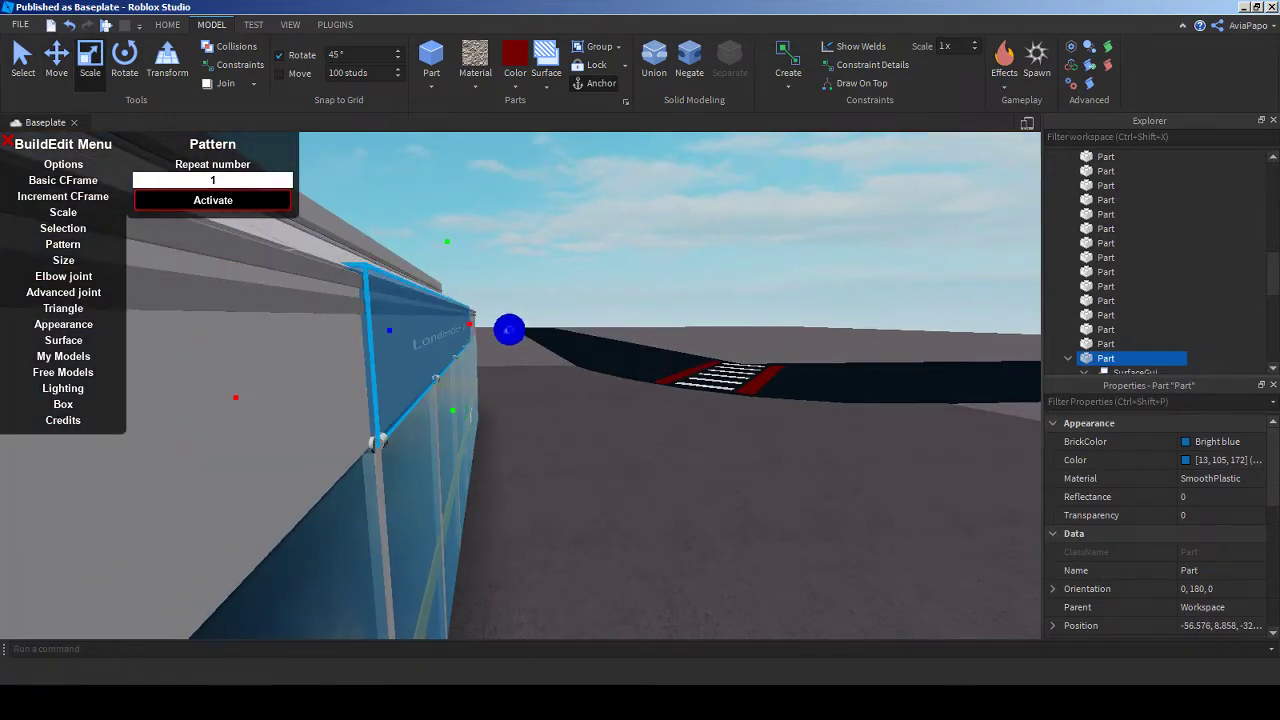
- Compare the terminal and crossing with the London City Airport reference photo in Chrome
{"action": "scroll", "coordinate": [520, 385], "scroll_direction": "down", "scroll_amount": 10}
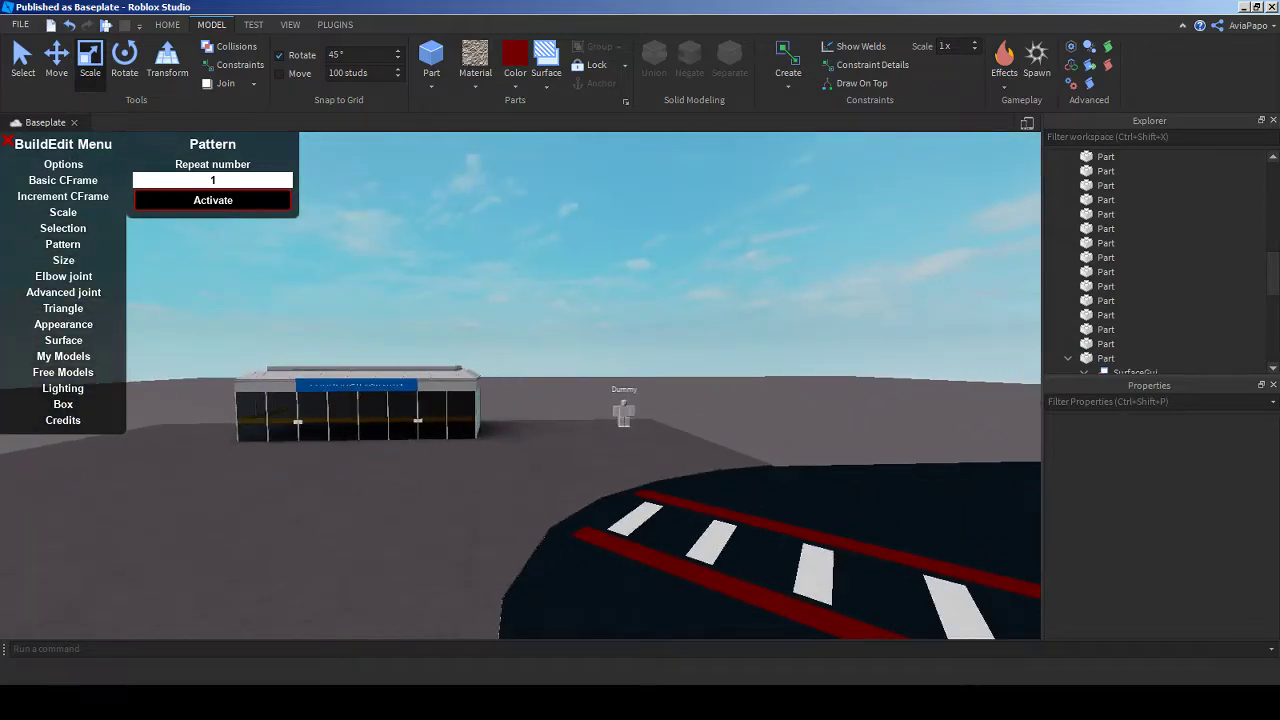
{"action": "right_click_drag", "start_coordinate": [520, 385], "coordinate": [520, 385]}
{"action": "key", "text": "alt+Tab"}
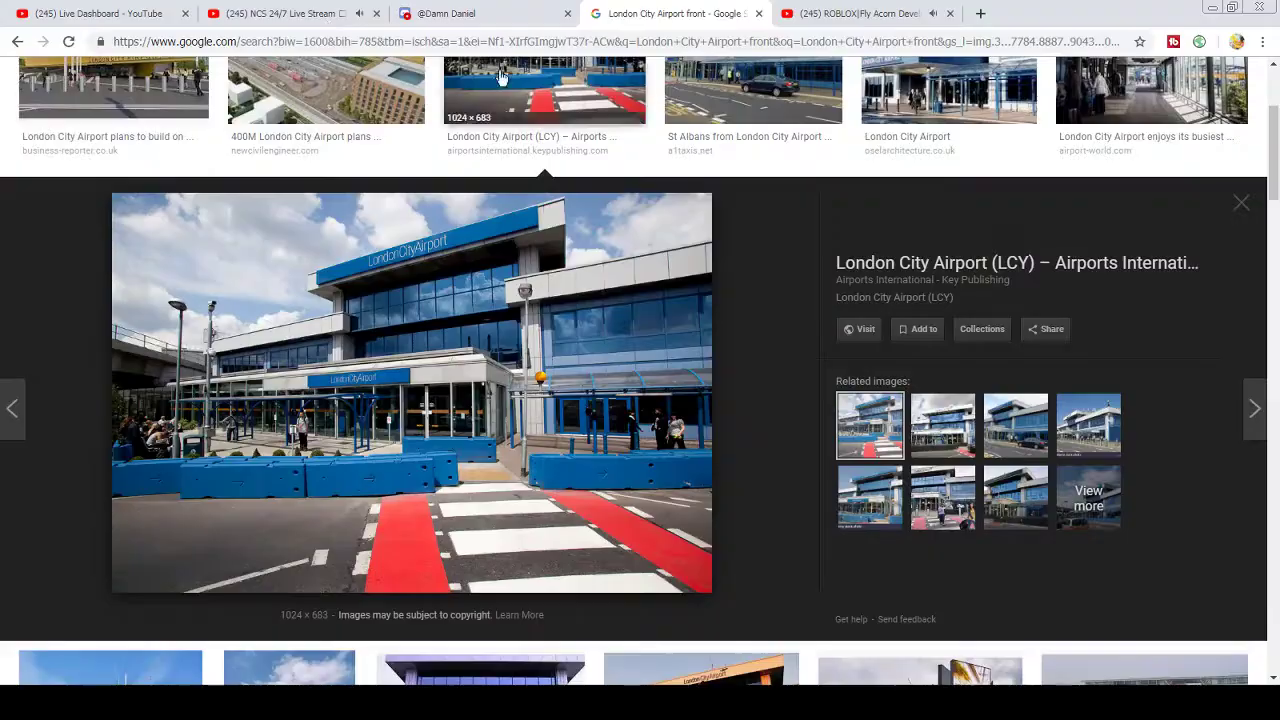
- Search YouTube for "Hip hop" in the music tab and open the lofi hip hop radio live stream
{"action": "left_click", "coordinate": [268, 10]}
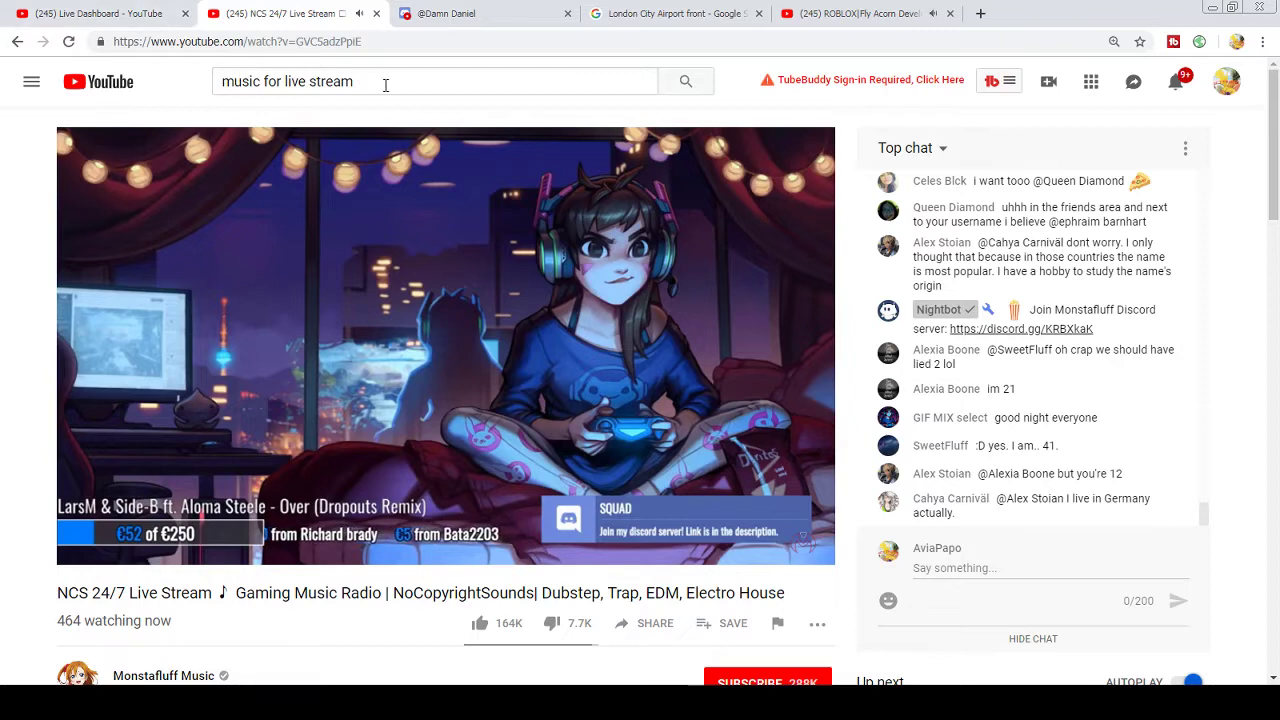
{"action": "left_click", "coordinate": [385, 85]}
{"action": "key", "text": "BackSpace"}
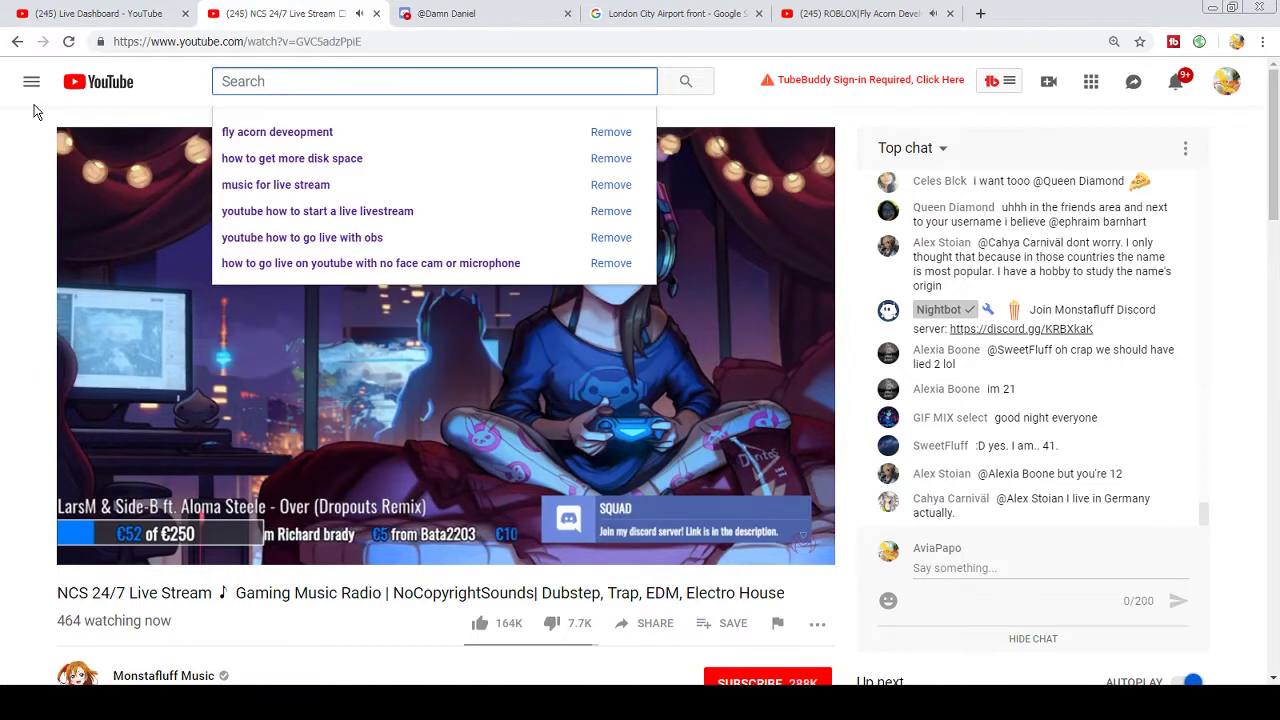
{"action": "type", "text": "Hi hop"}
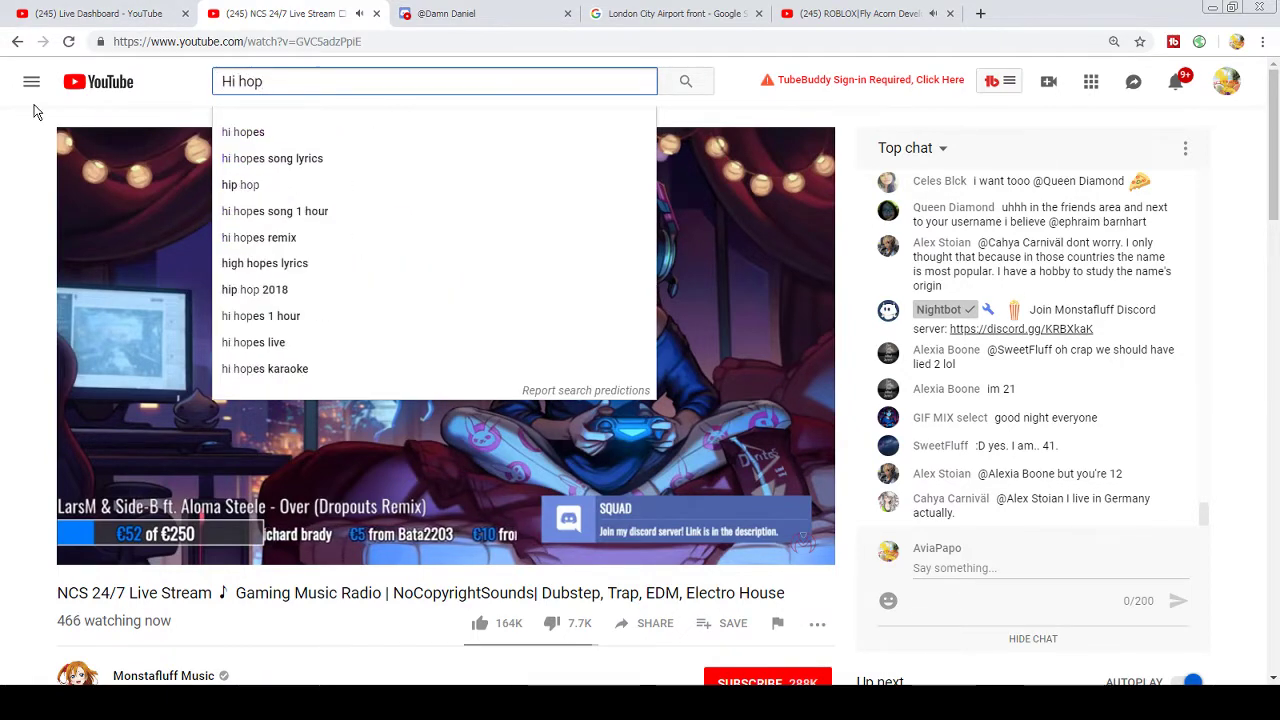
{"action": "key", "text": "Return"}
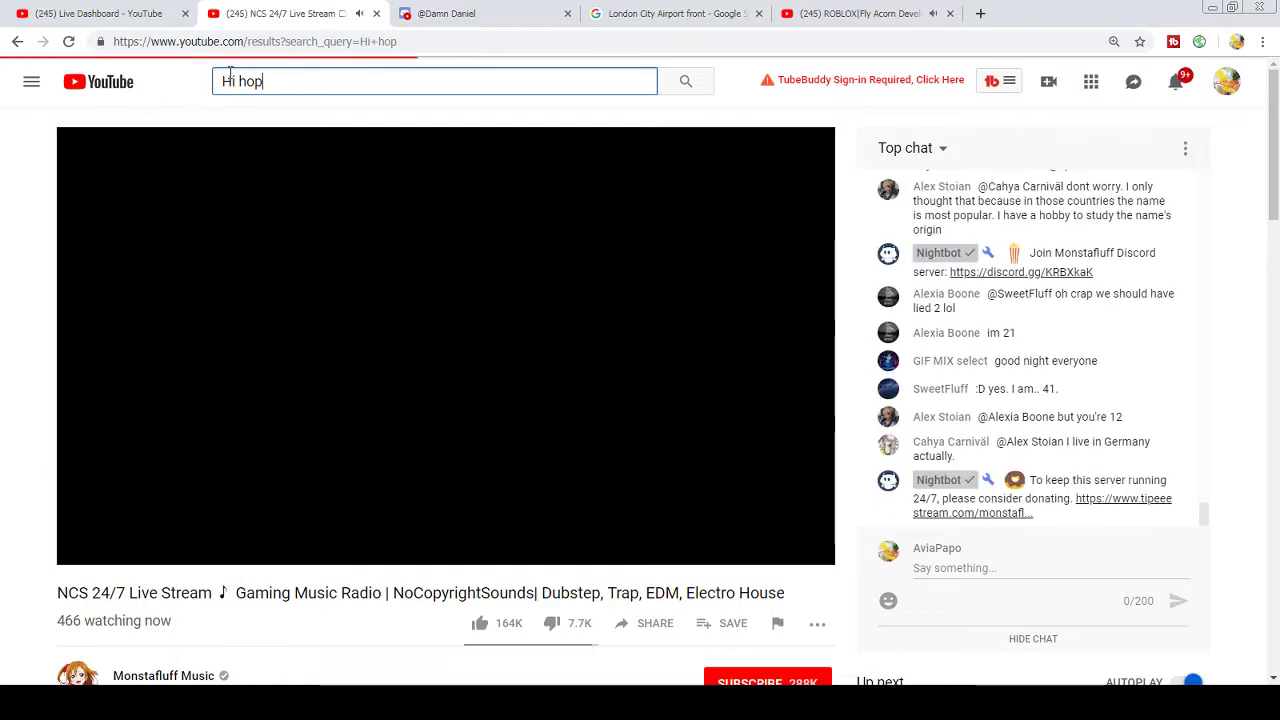
{"action": "left_click", "coordinate": [234, 79]}
{"action": "key", "text": "Return"}
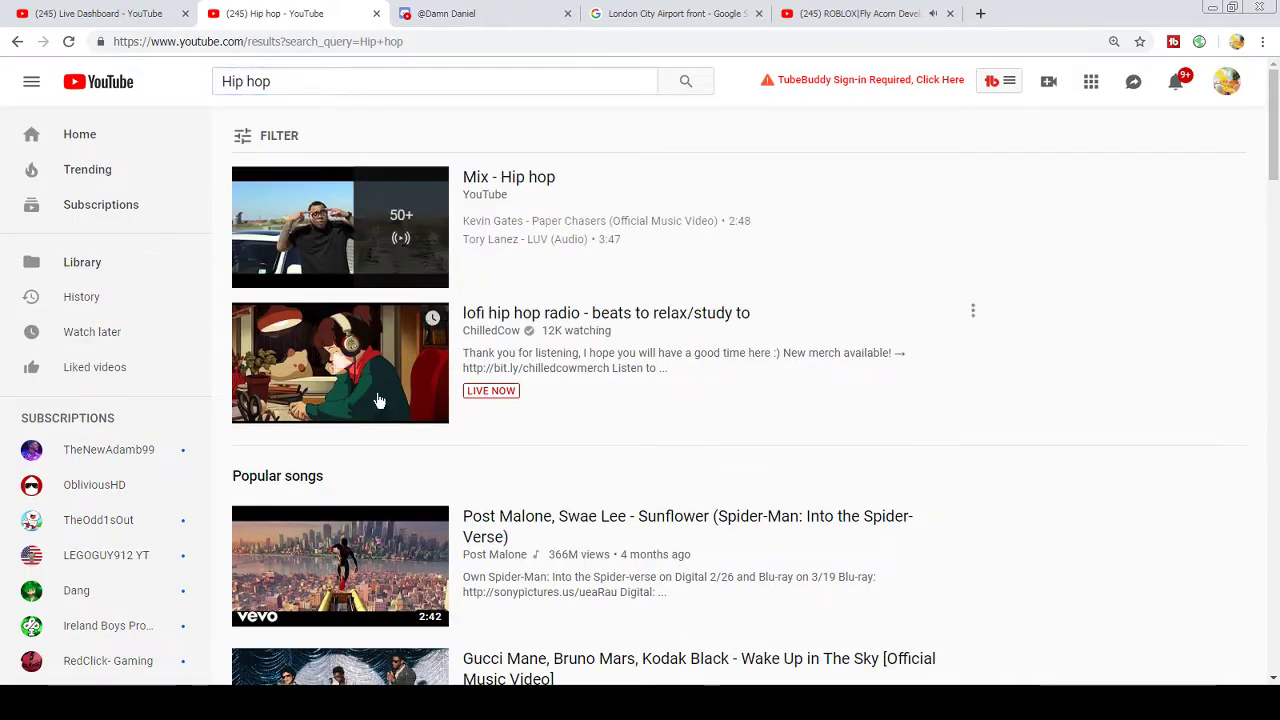
{"action": "scroll", "coordinate": [373, 397], "scroll_direction": "down", "scroll_amount": 1}
{"action": "left_click", "coordinate": [362, 297]}
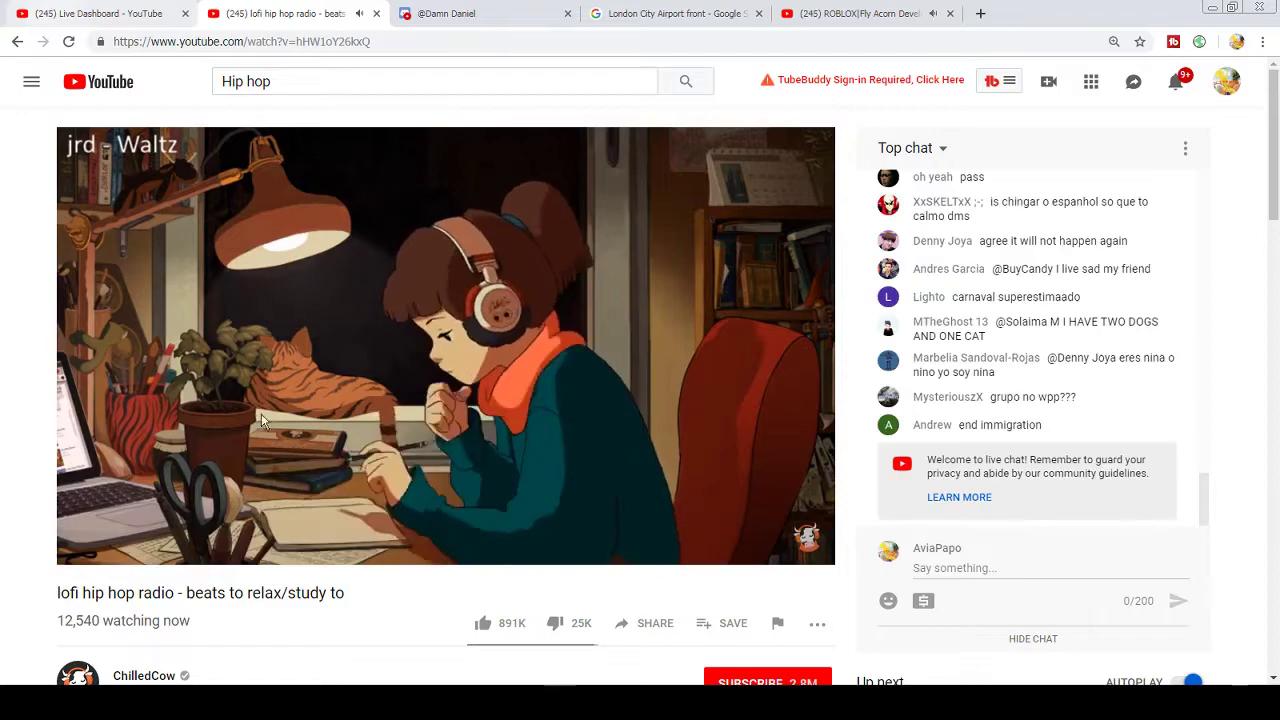
- Inspect the crossing, terminal and edges of the grey slab in Roblox Studio against the reference photo in Chrome
{"action": "key", "text": "alt+Tab"}
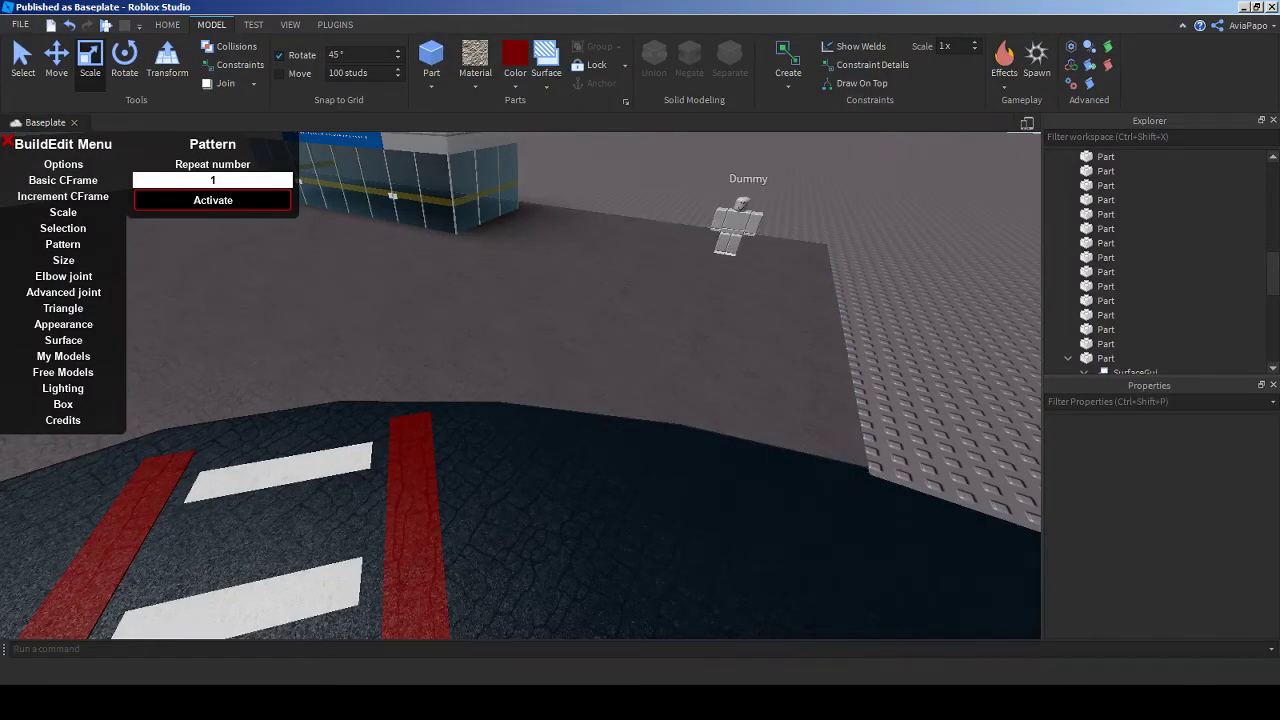
{"action": "right_click_drag", "start_coordinate": [520, 400], "coordinate": [500, 320]}
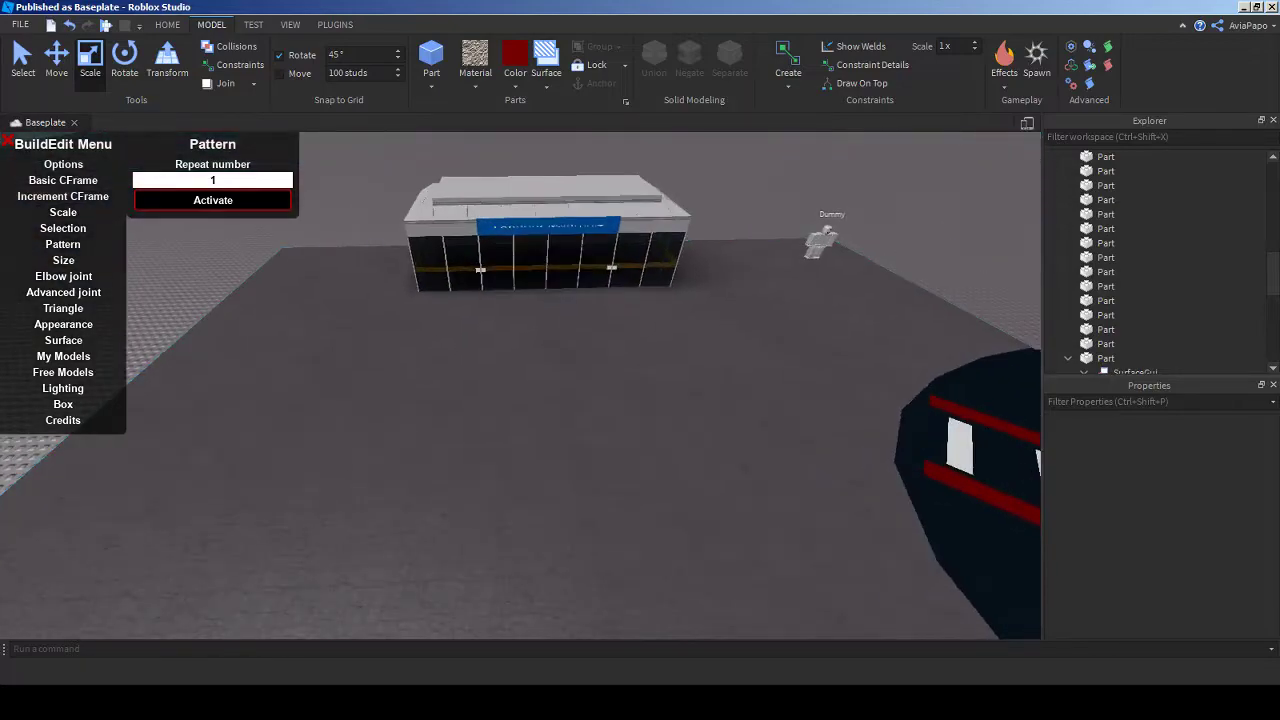
{"action": "key", "text": "alt+Tab"}
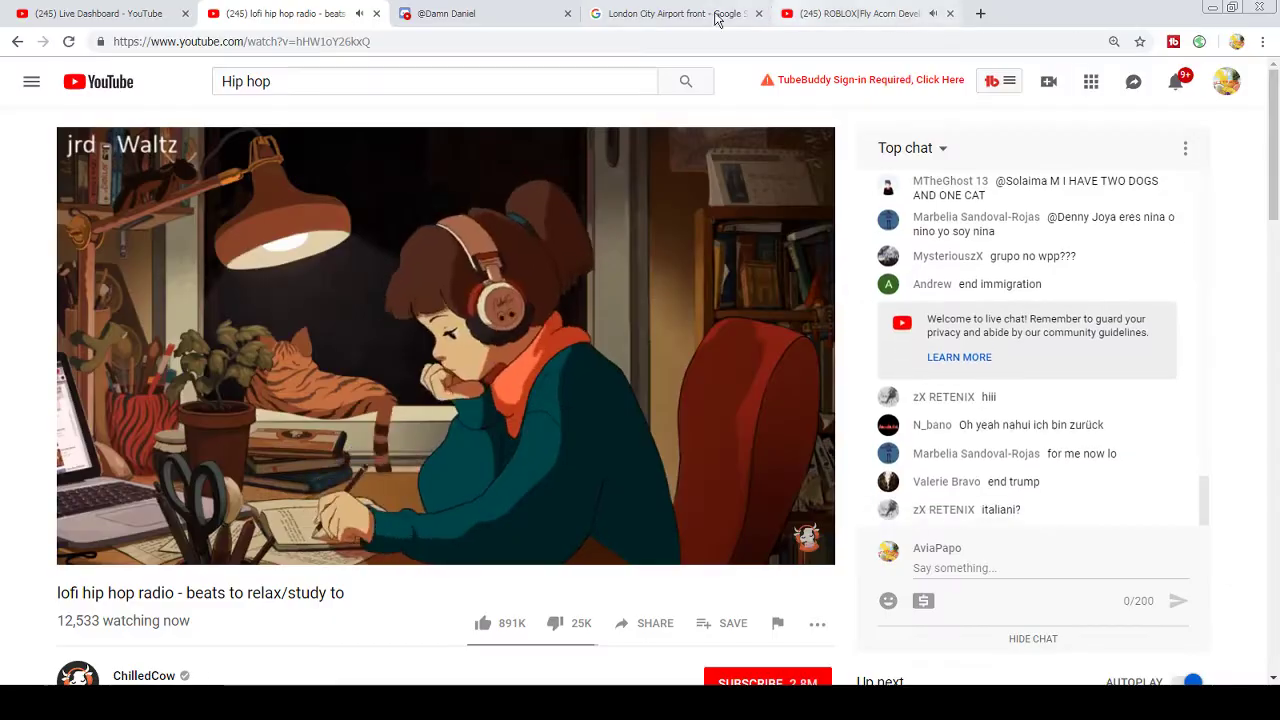
{"action": "left_click", "coordinate": [672, 13]}
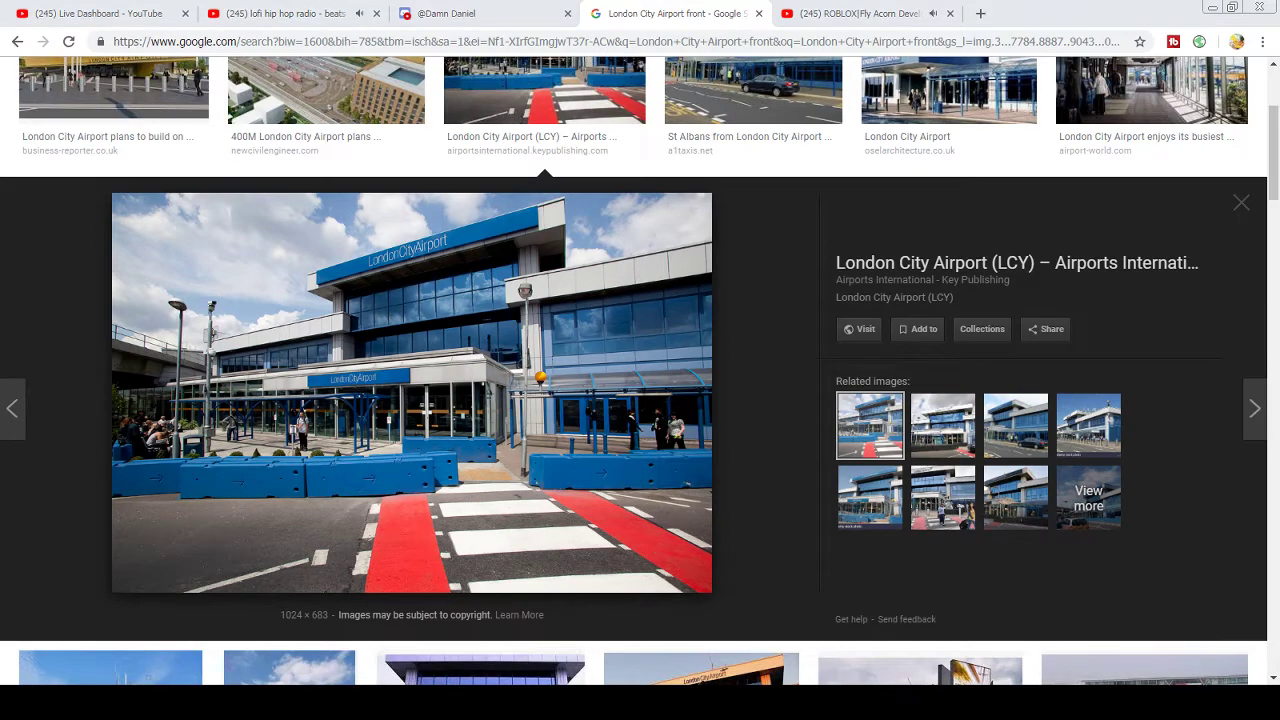
{"action": "key", "text": "alt+Tab"}
{"action": "key", "text": "w"}
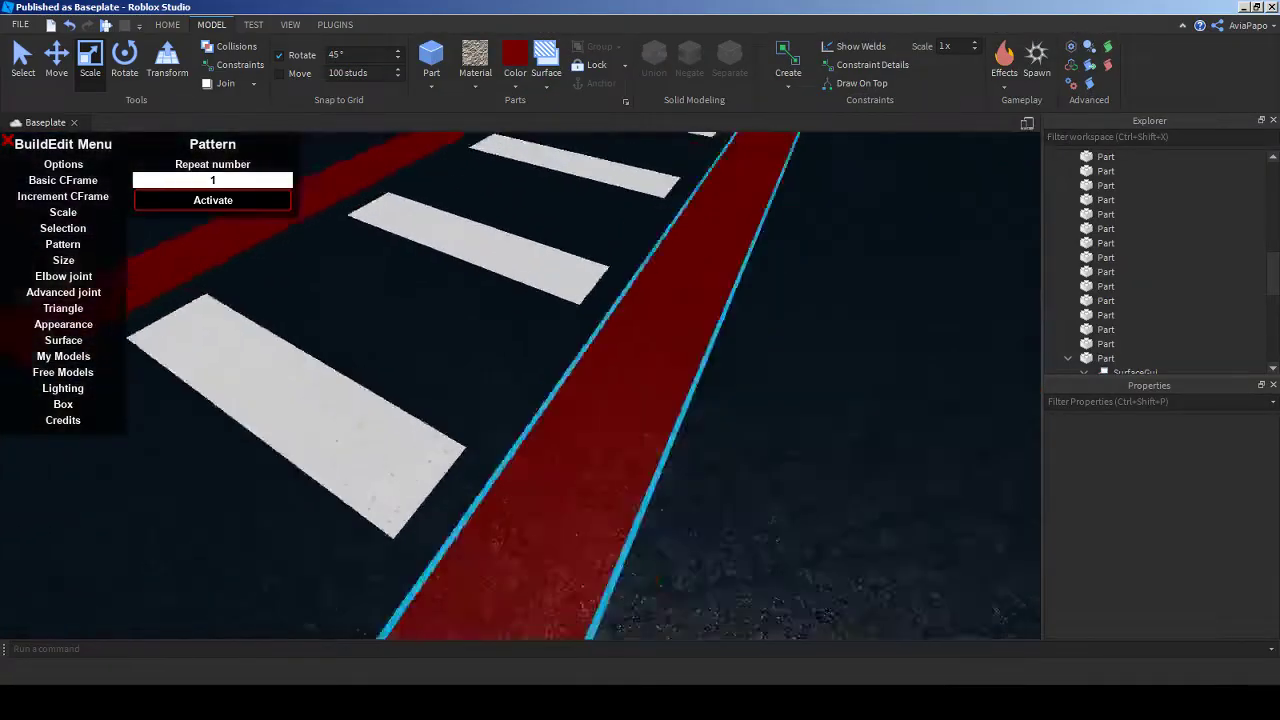
{"action": "key", "text": "s"}
{"action": "left_click", "coordinate": [640, 360]}
{"action": "key", "text": "s"}
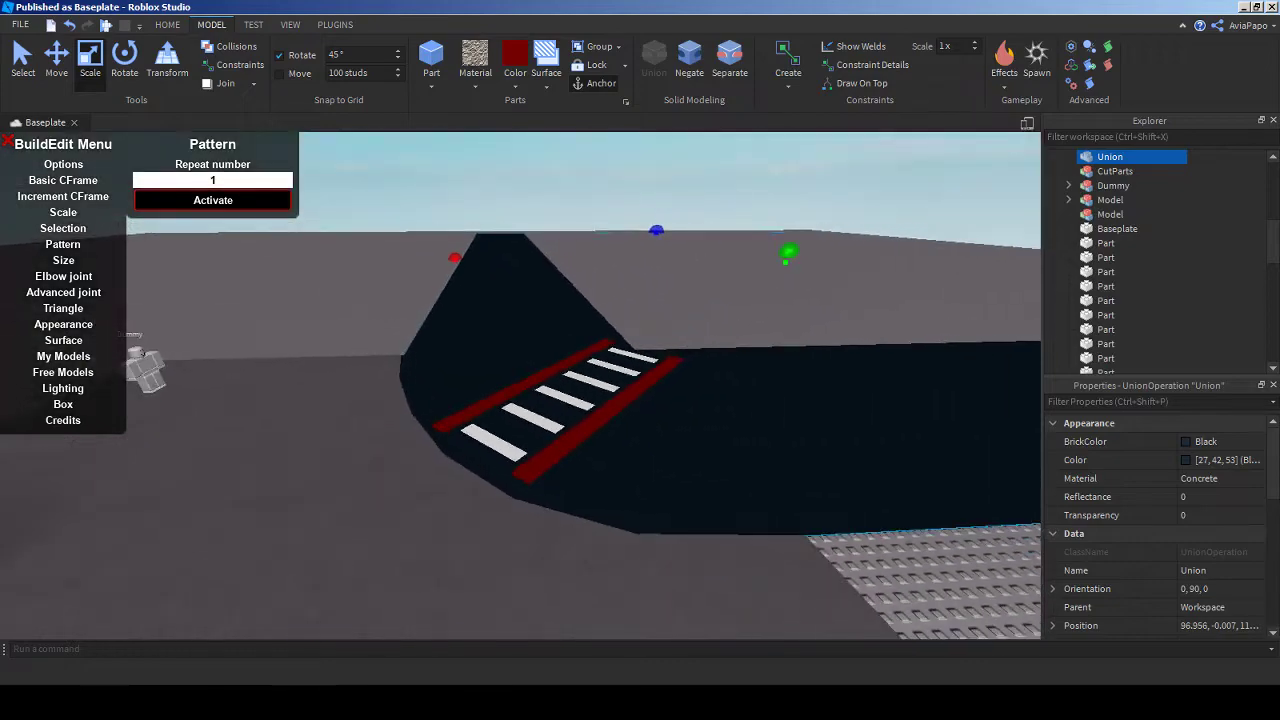
{"action": "key", "text": "w"}
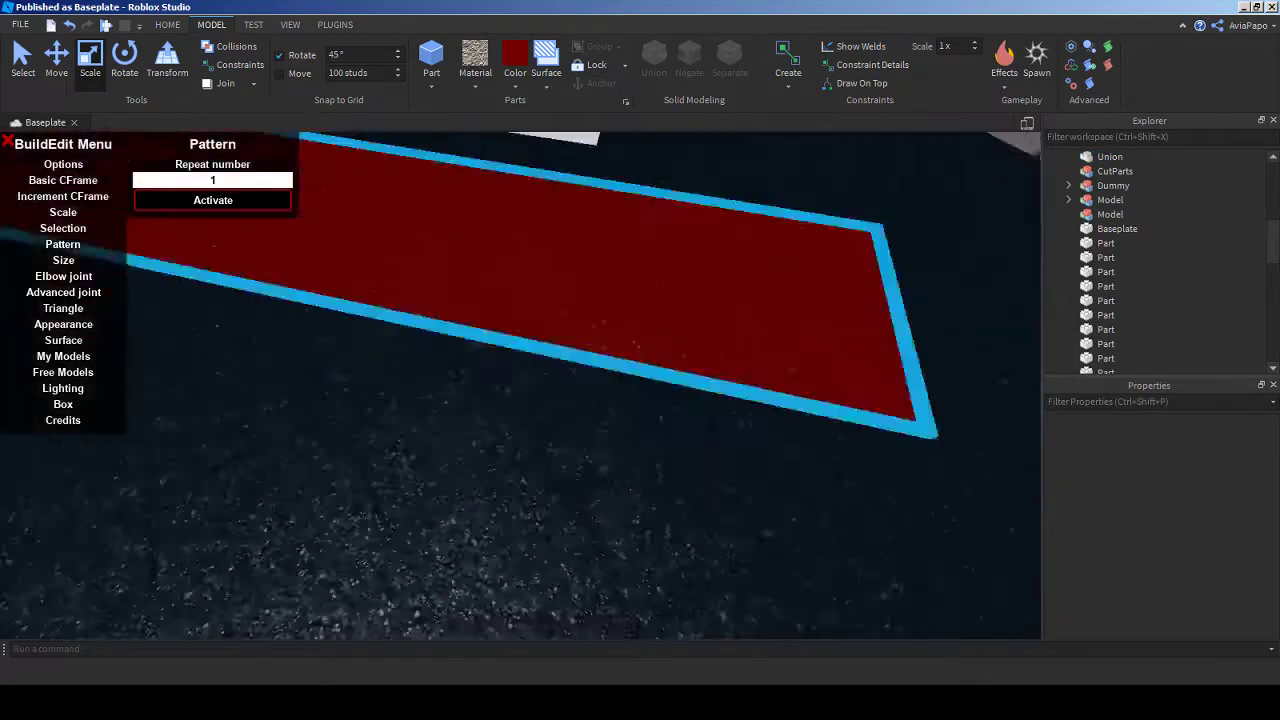
{"action": "key", "text": "s"}
{"action": "key", "text": "w"}
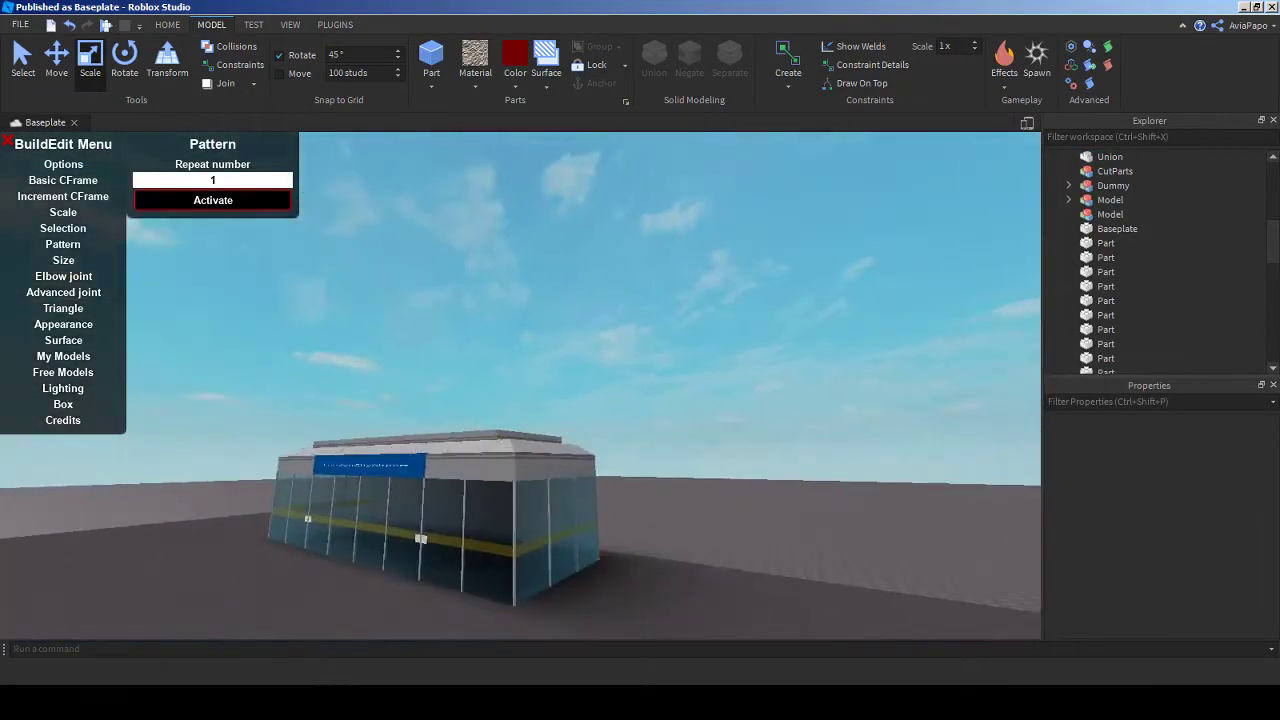
{"action": "key", "text": "s"}
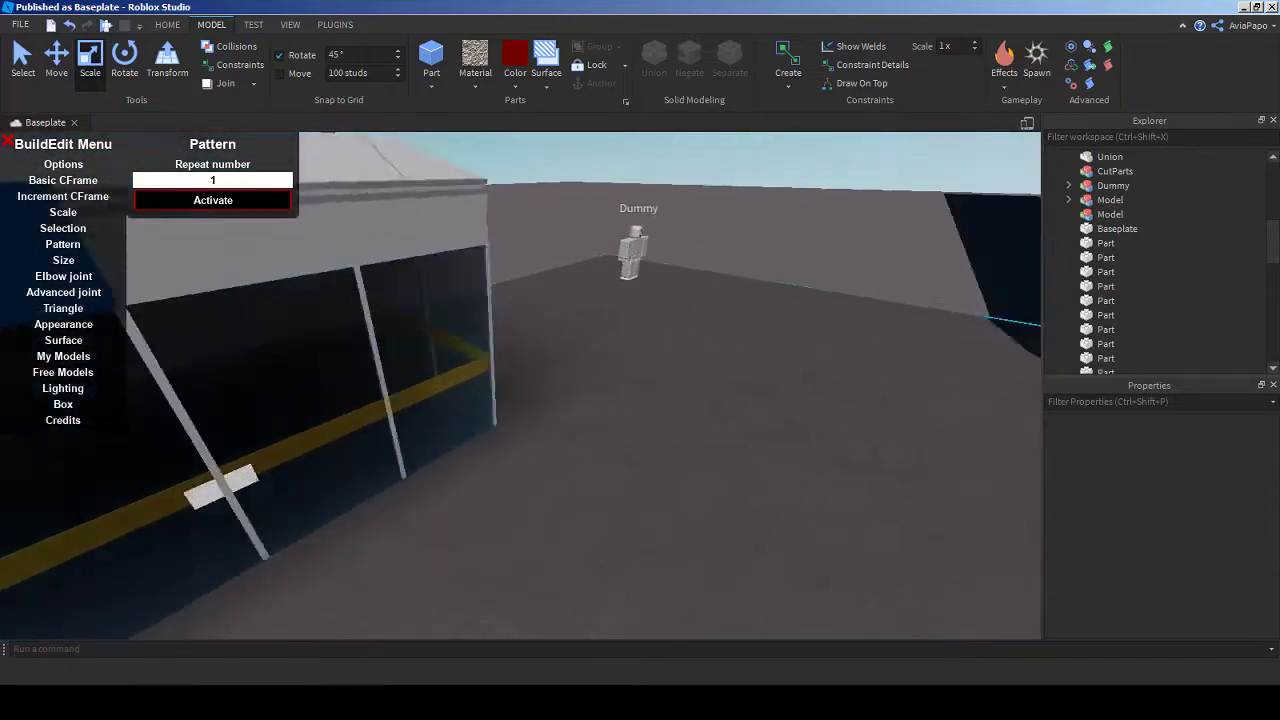
{"action": "key", "text": "s"}
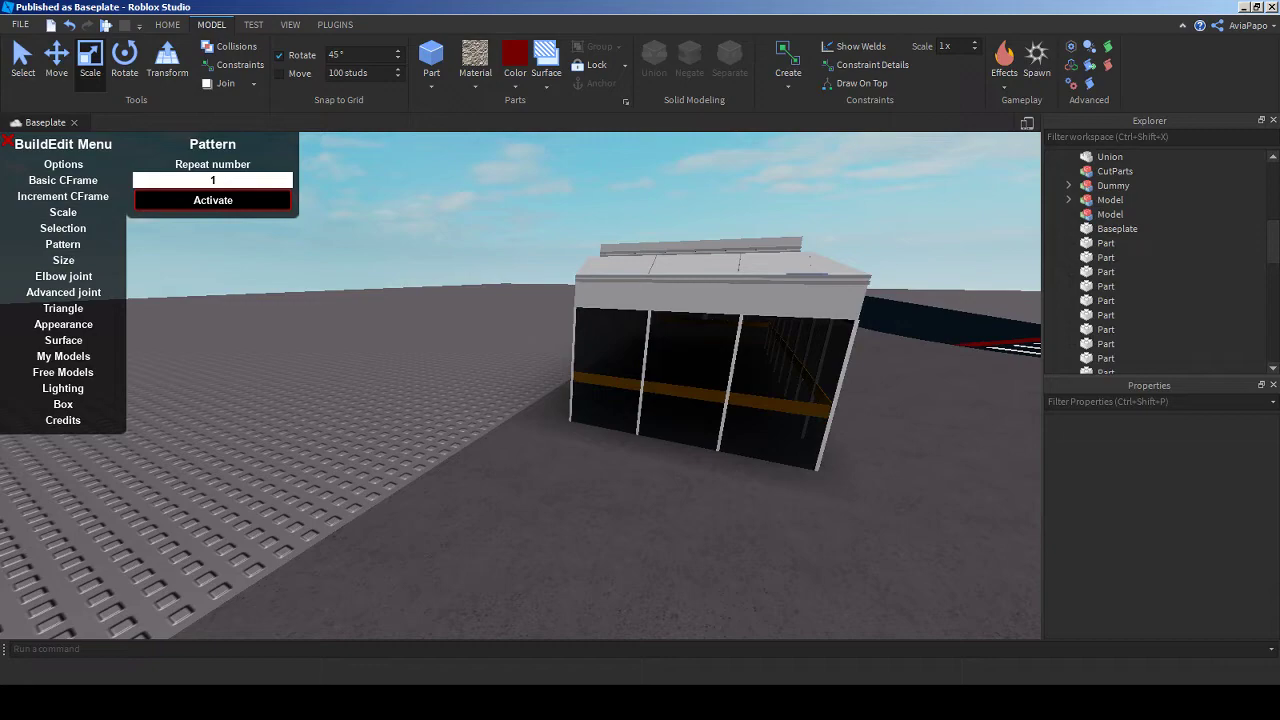
{"action": "key", "text": "w"}
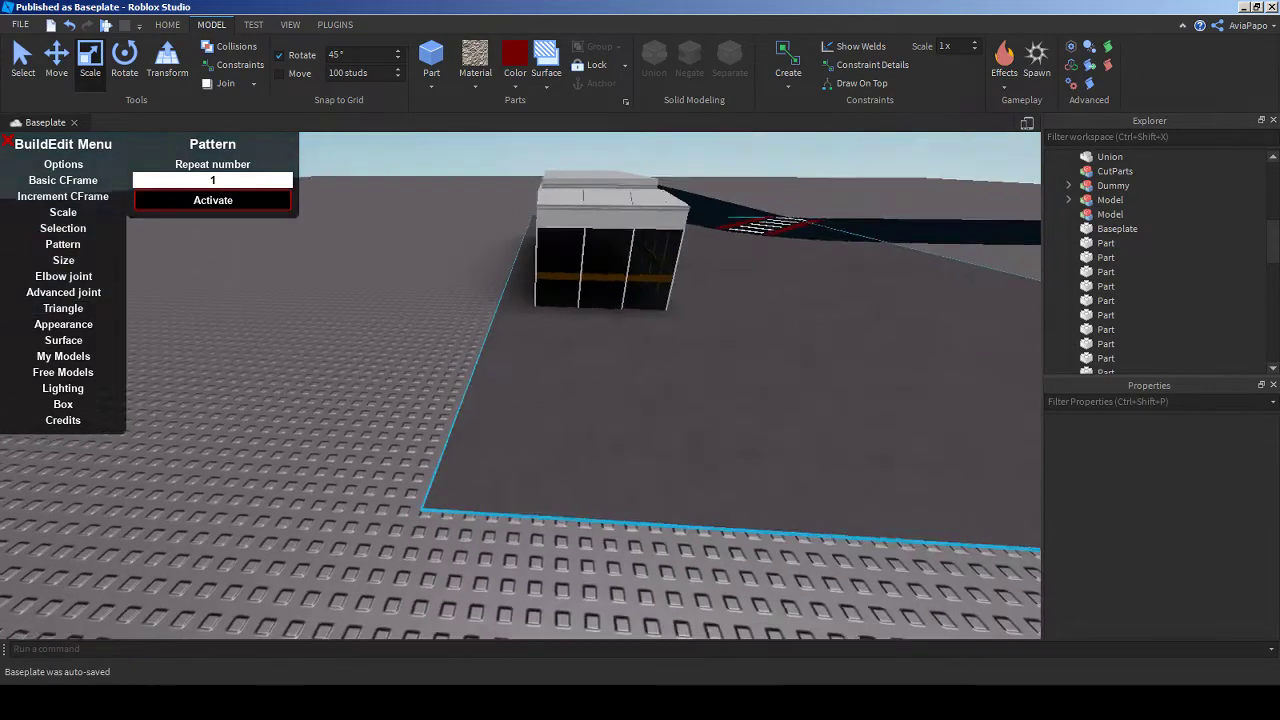
- Trim the grey slab's edge behind the terminal by subtracting a long maroon block stretched along that edge
{"action": "key", "text": "a"}
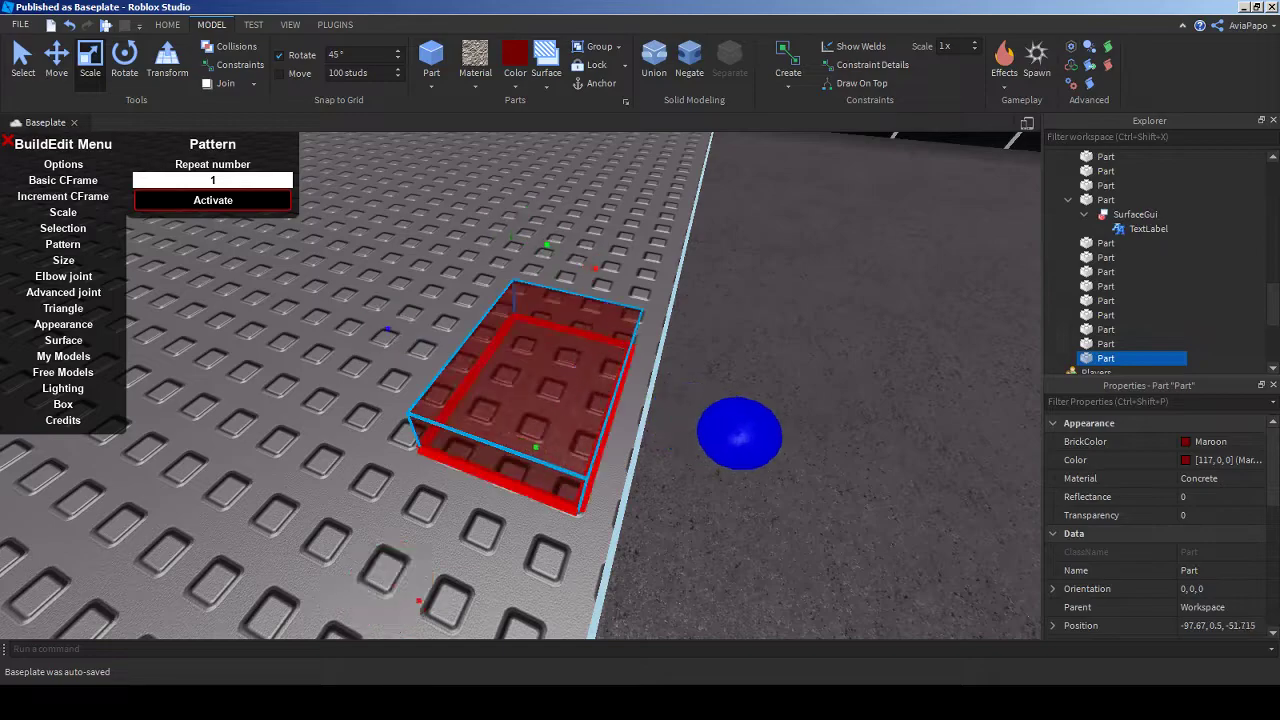
{"action": "right_click_drag", "start_coordinate": [520, 400], "coordinate": [520, 320]}
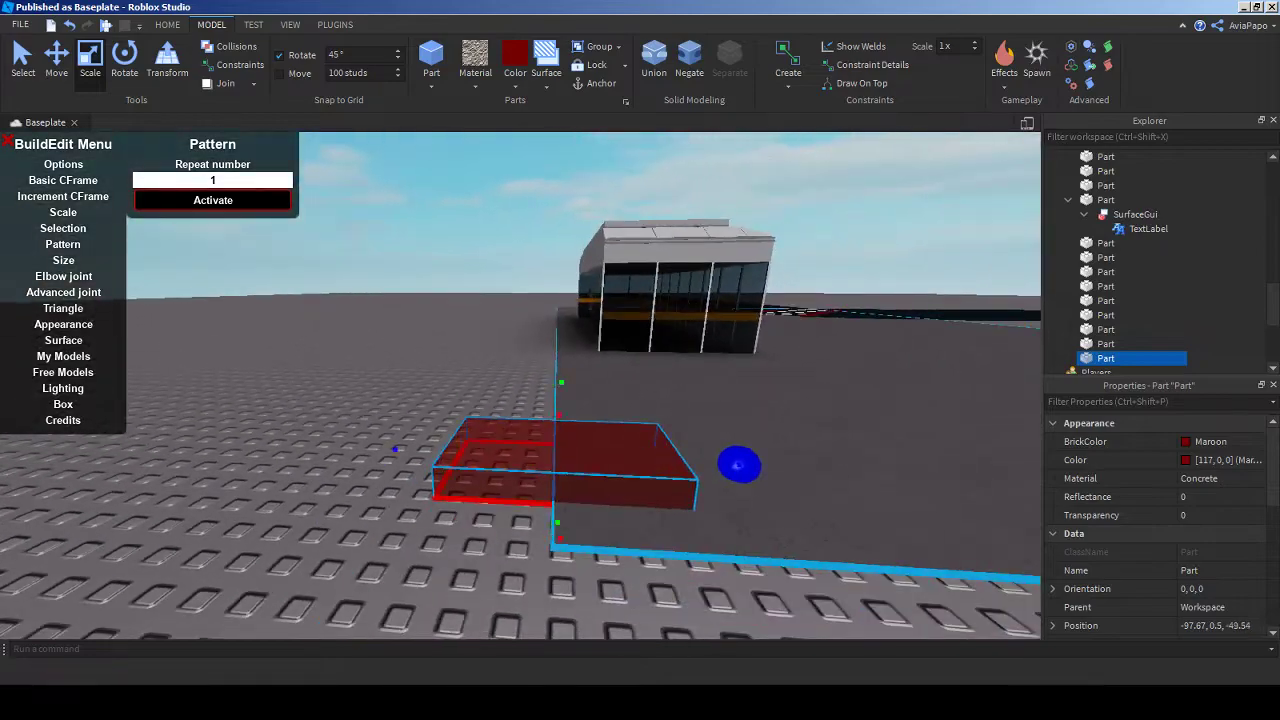
{"action": "right_click_drag", "start_coordinate": [520, 400], "coordinate": [520, 400]}
{"action": "left_click_drag", "start_coordinate": [517, 416], "coordinate": [501, 415]}
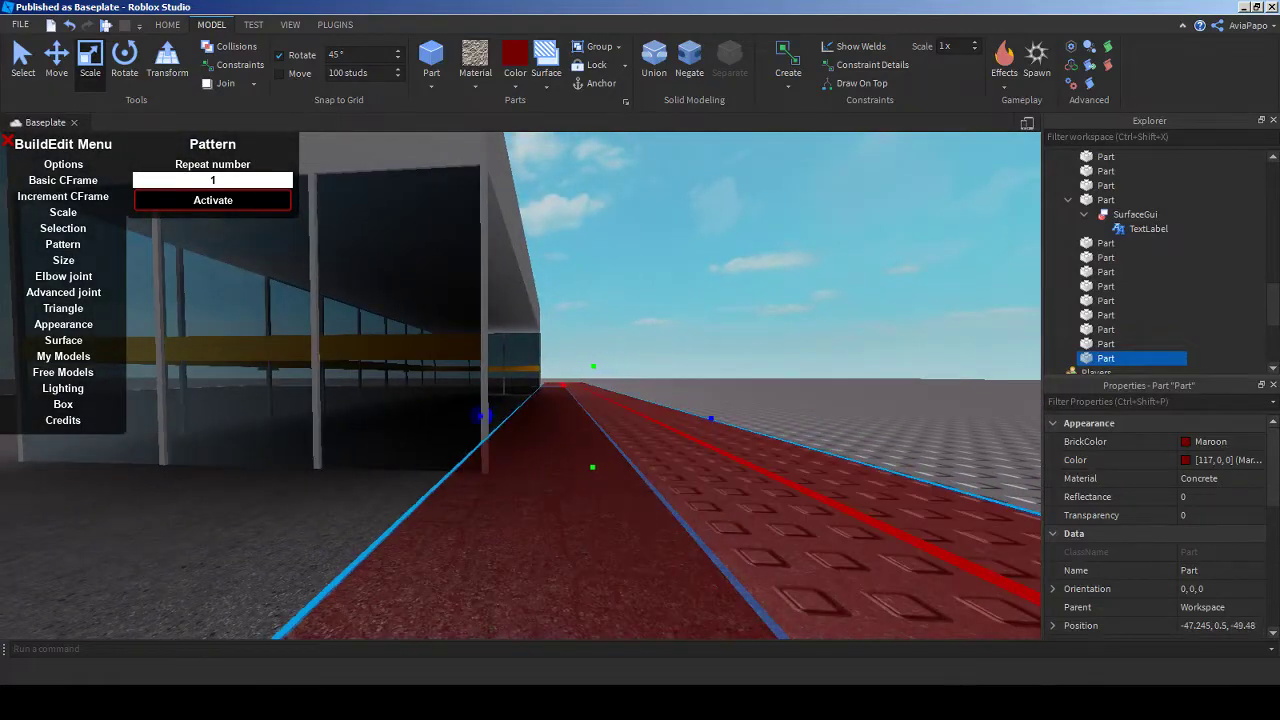
{"action": "right_click_drag", "start_coordinate": [520, 400], "coordinate": [520, 400]}
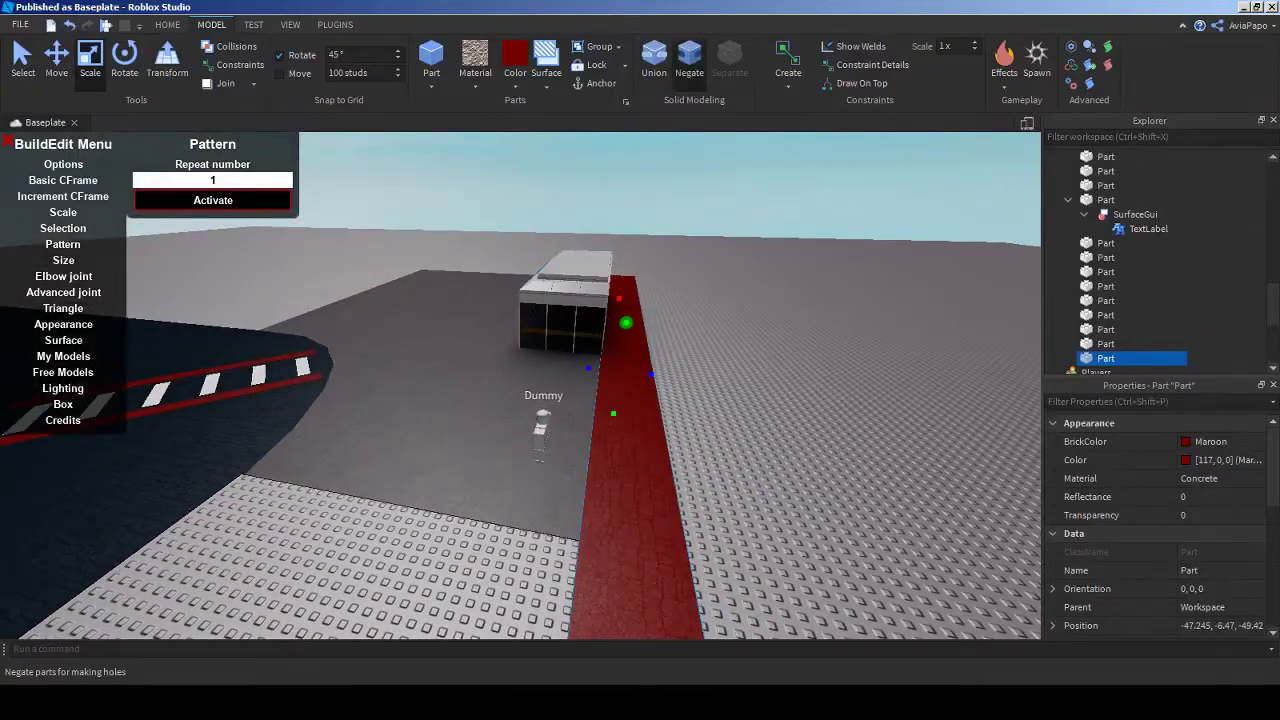
{"action": "left_click", "coordinate": [689, 60]}
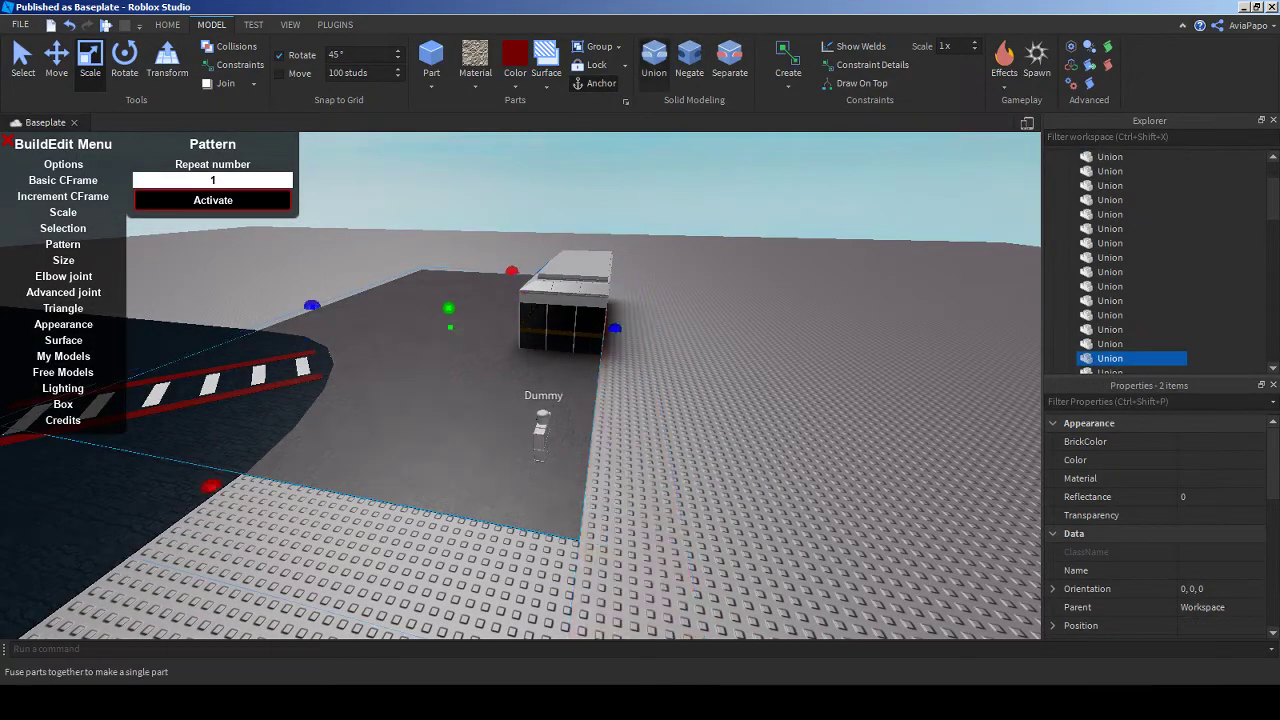
{"action": "left_click", "coordinate": [654, 60]}
- Cut the terminal's footprint out of the grey slab by subtracting a maroon block fitted under the building
{"action": "scroll", "coordinate": [520, 400], "scroll_direction": "up", "scroll_amount": 10}
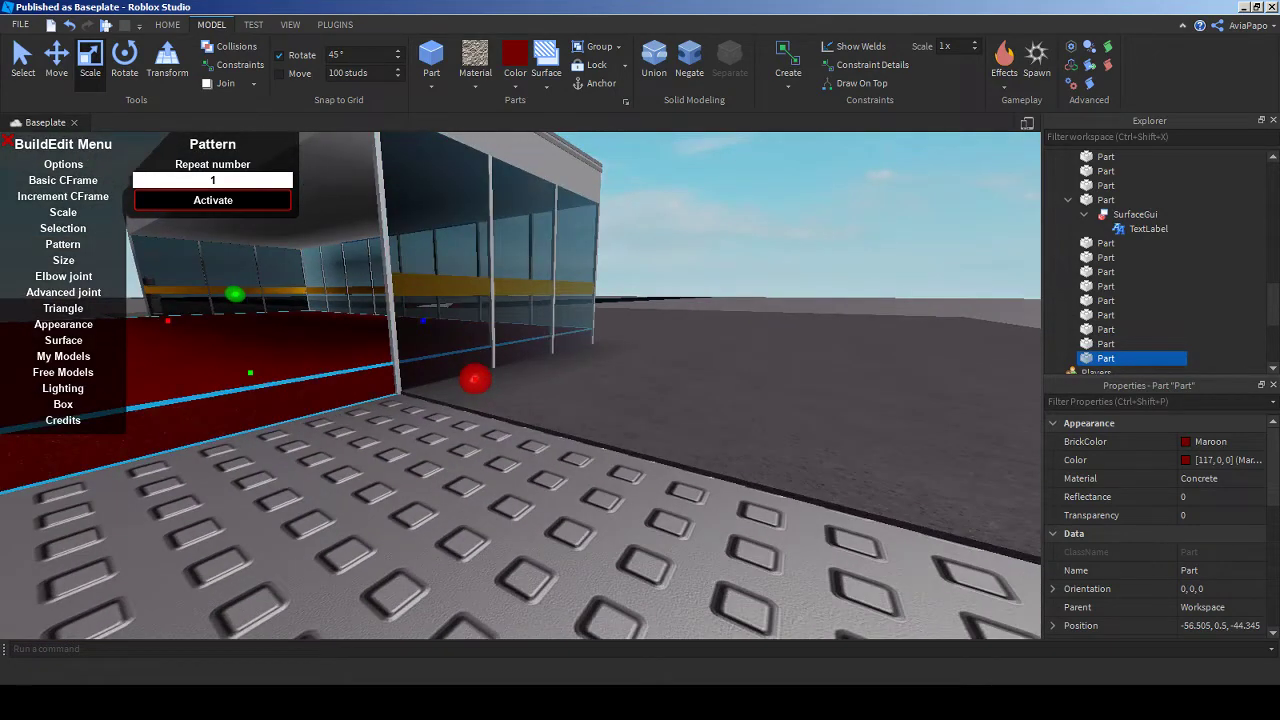
{"action": "key", "text": "ctrl+shift+g"}
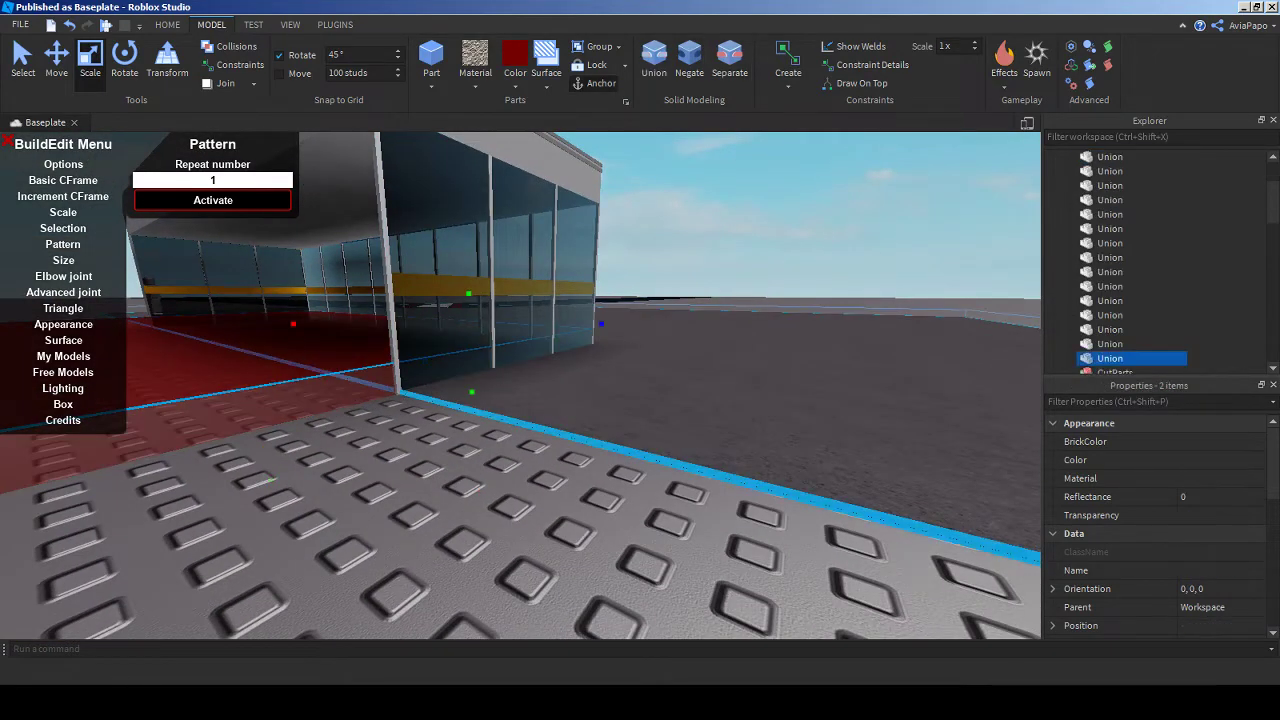
{"action": "key", "text": "Delete"}
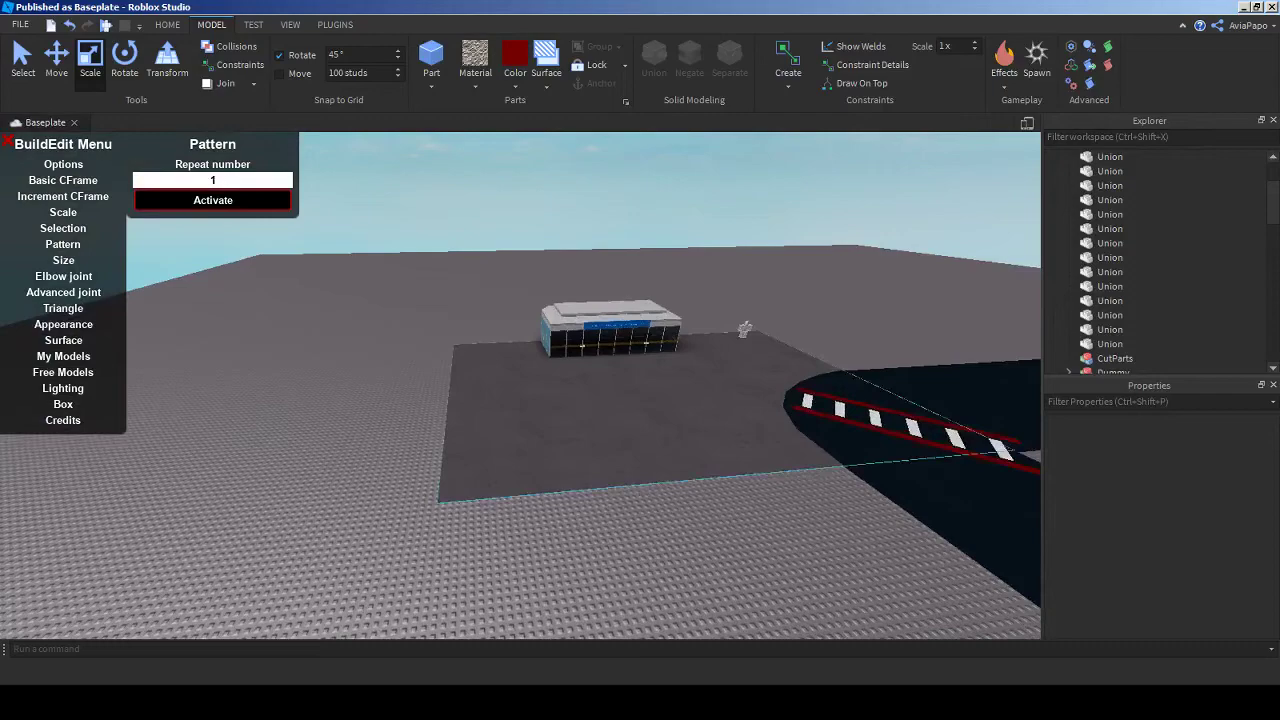
- Raise the grey slab to inspect its cutout, undo the move, and view the terminal from behind
{"action": "left_click", "coordinate": [600, 430]}
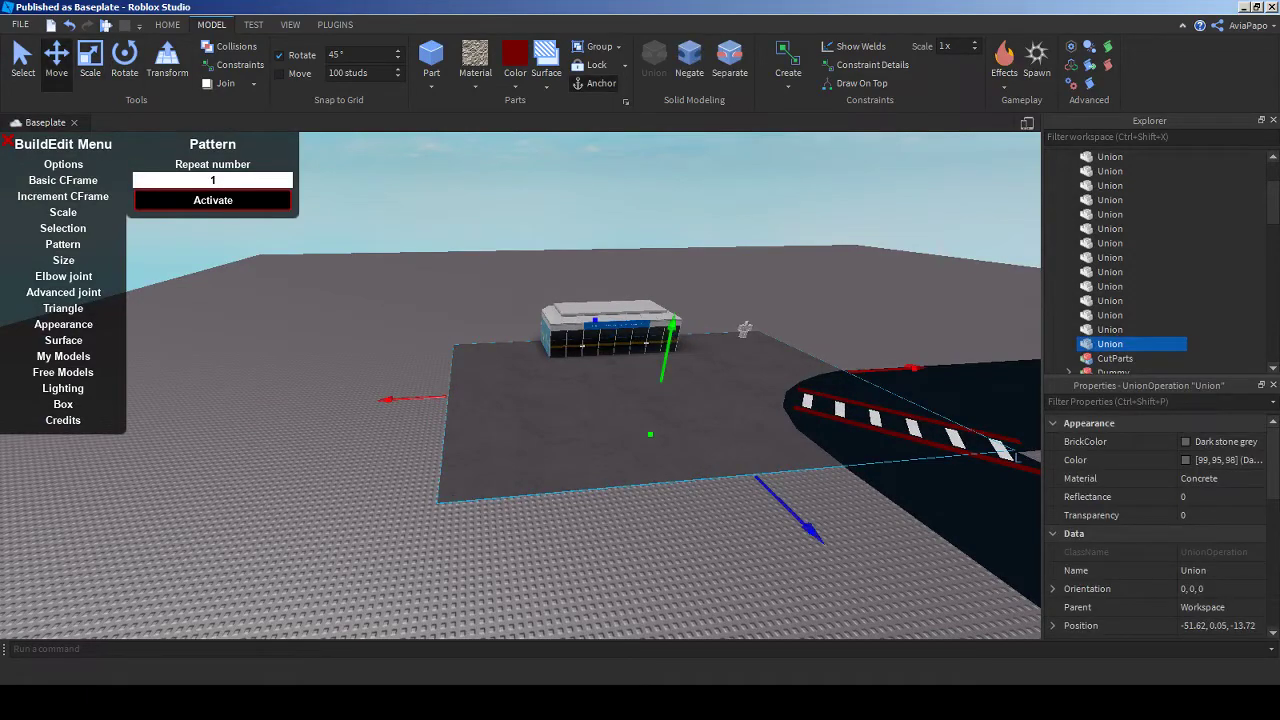
{"action": "left_click_drag", "start_coordinate": [665, 345], "coordinate": [680, 285]}
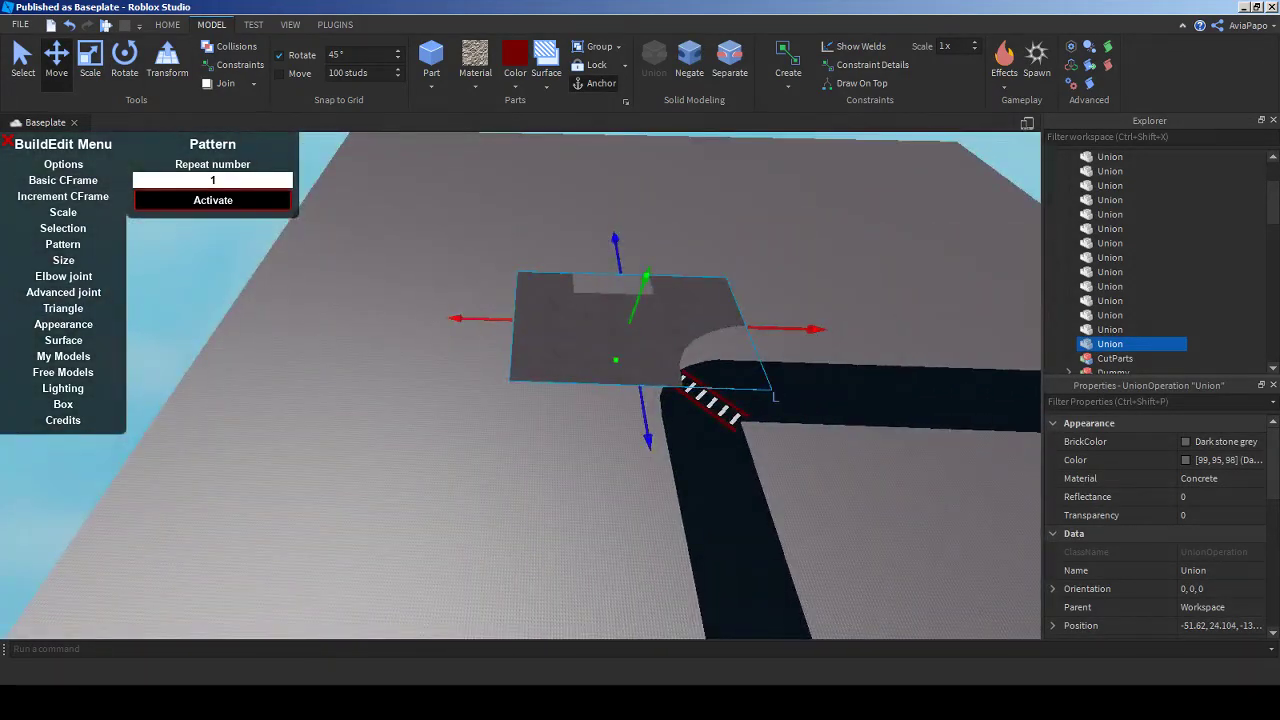
{"action": "left_click", "coordinate": [691, 315]}
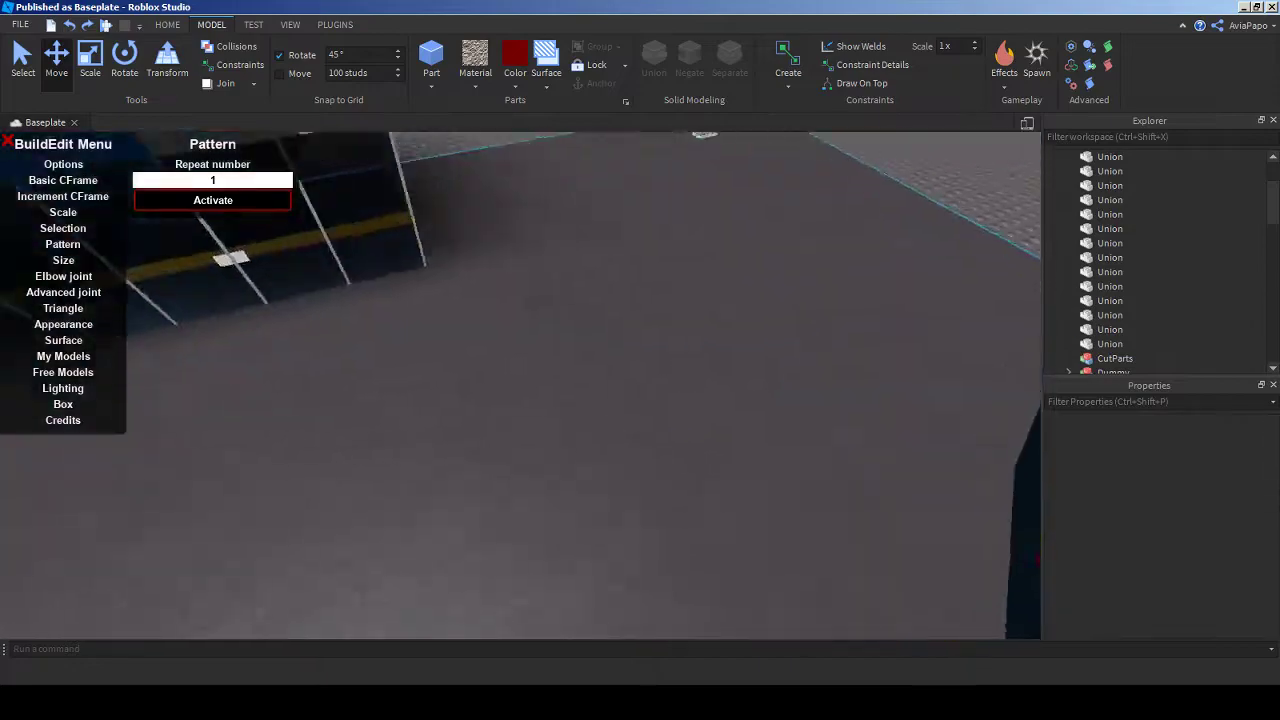
{"action": "key", "text": "w"}
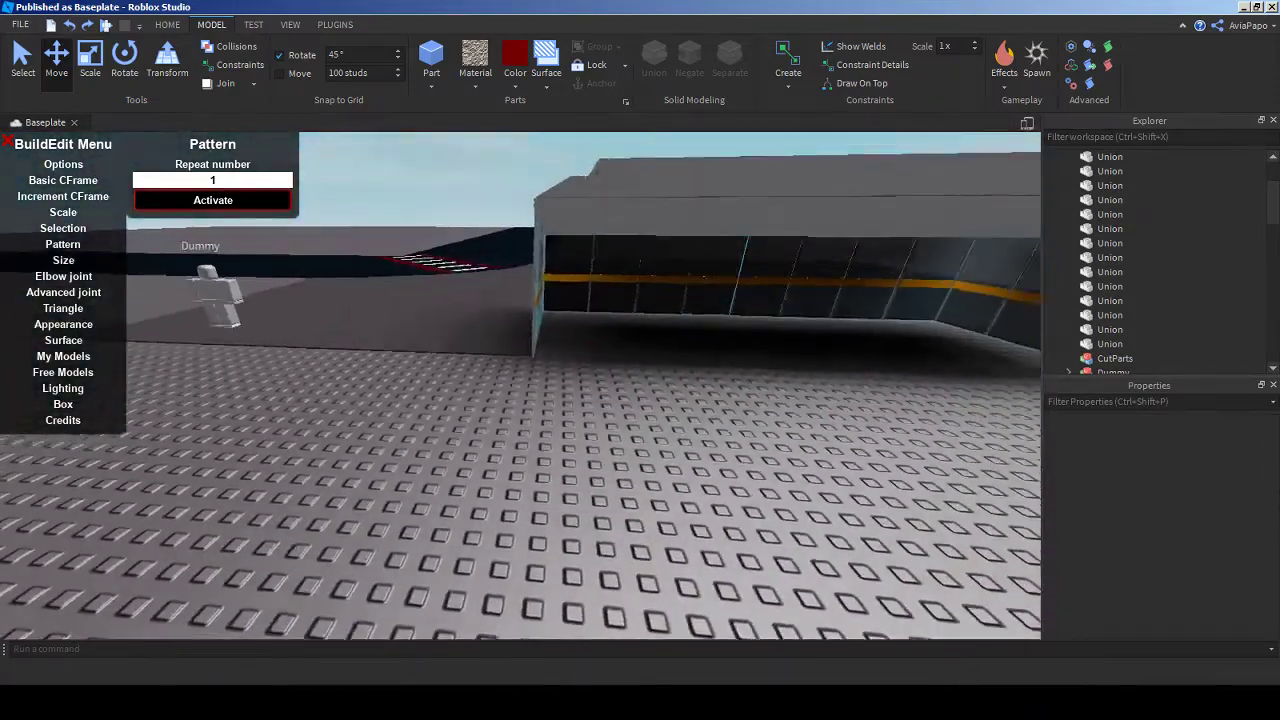
- Consult the airport reference photo in Chrome, and insert a maroon block in Roblox Studio, placing it on the grey slab in front of the Dummy
{"action": "key", "text": "alt+Tab"}
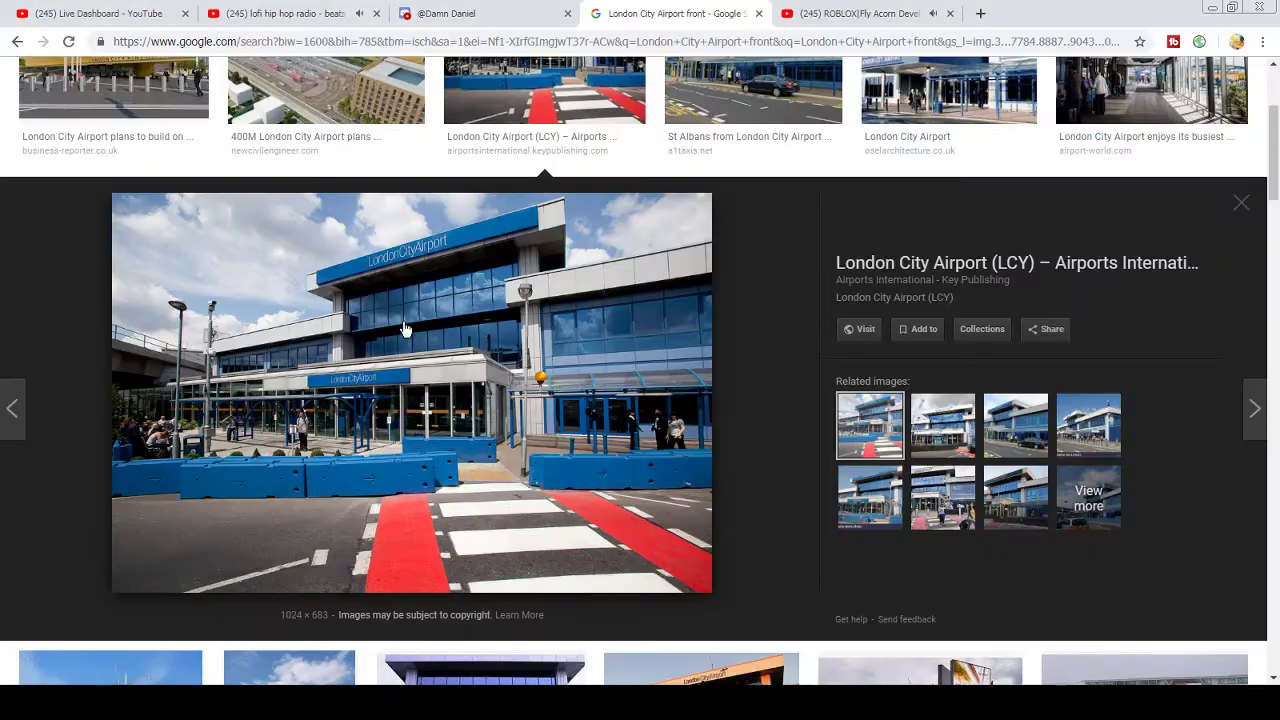
{"action": "scroll", "coordinate": [395, 335], "scroll_direction": "down", "scroll_amount": 3}
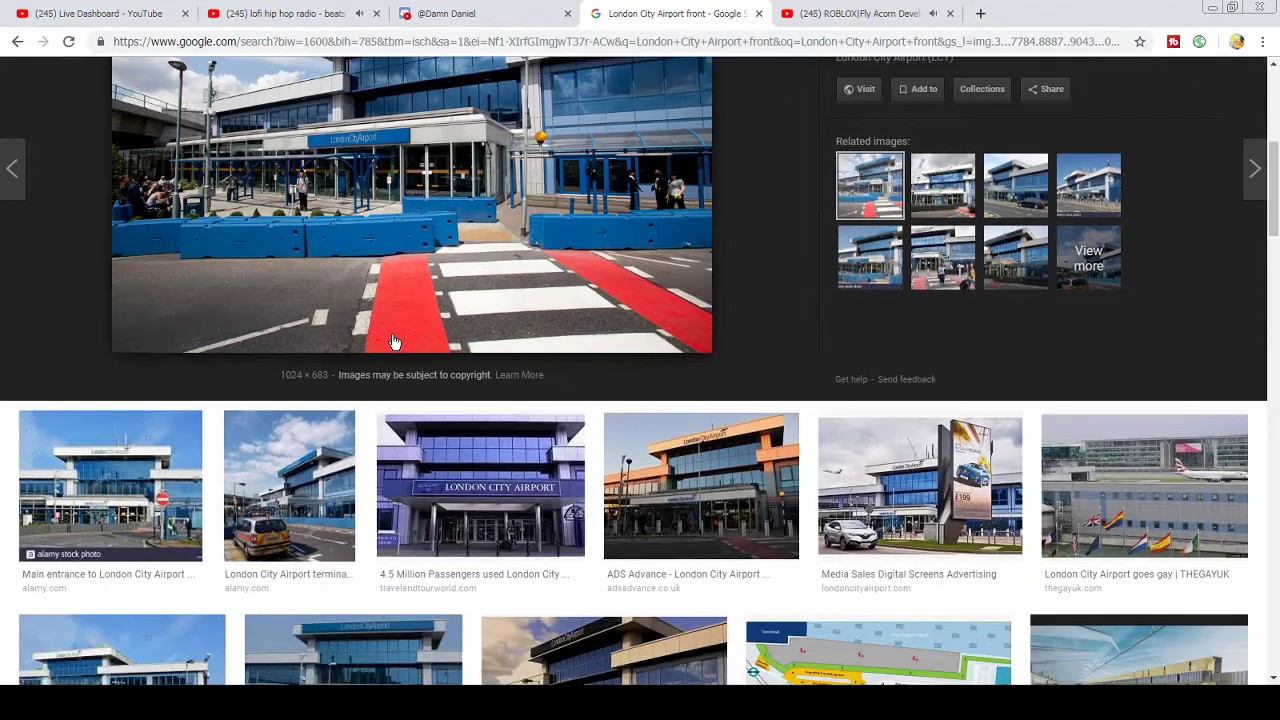
{"action": "scroll", "coordinate": [395, 342], "scroll_direction": "up", "scroll_amount": 1}
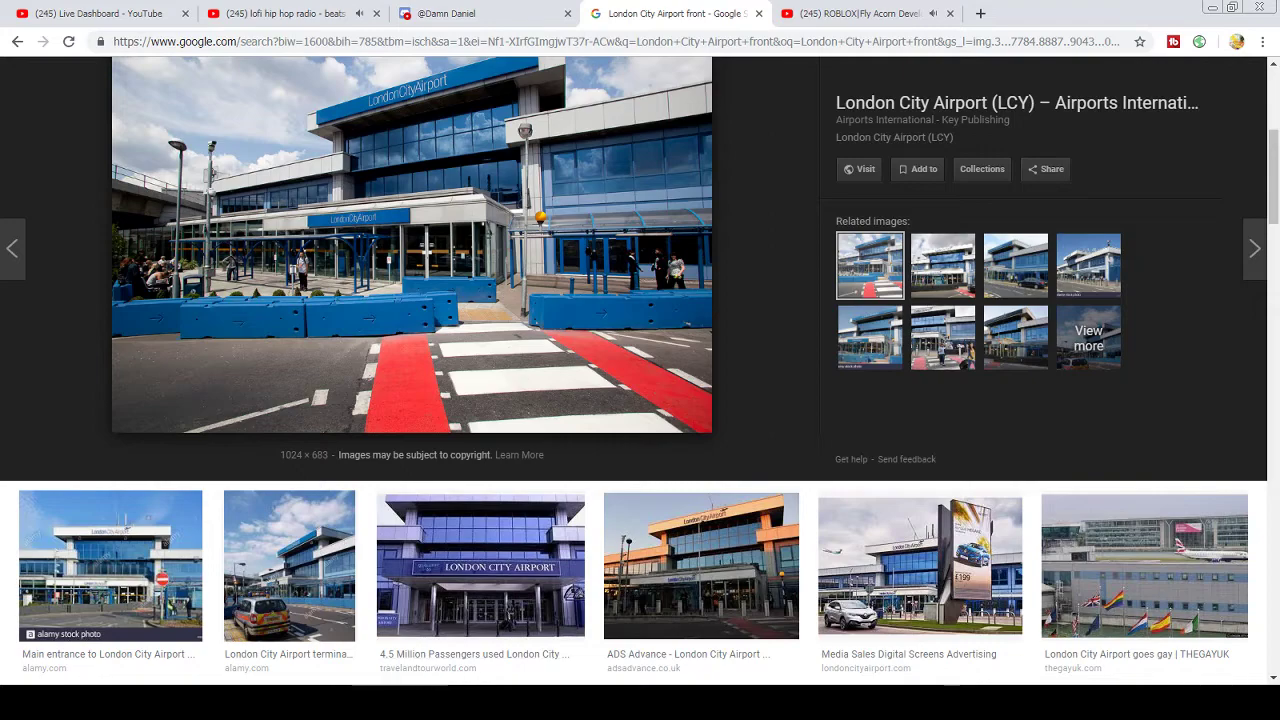
{"action": "key", "text": "alt+Tab"}
{"action": "right_click_drag", "start_coordinate": [400, 336], "coordinate": [540, 340]}
{"action": "left_click", "coordinate": [431, 60]}
{"action": "left_click", "coordinate": [540, 340]}
{"action": "key", "text": "f"}
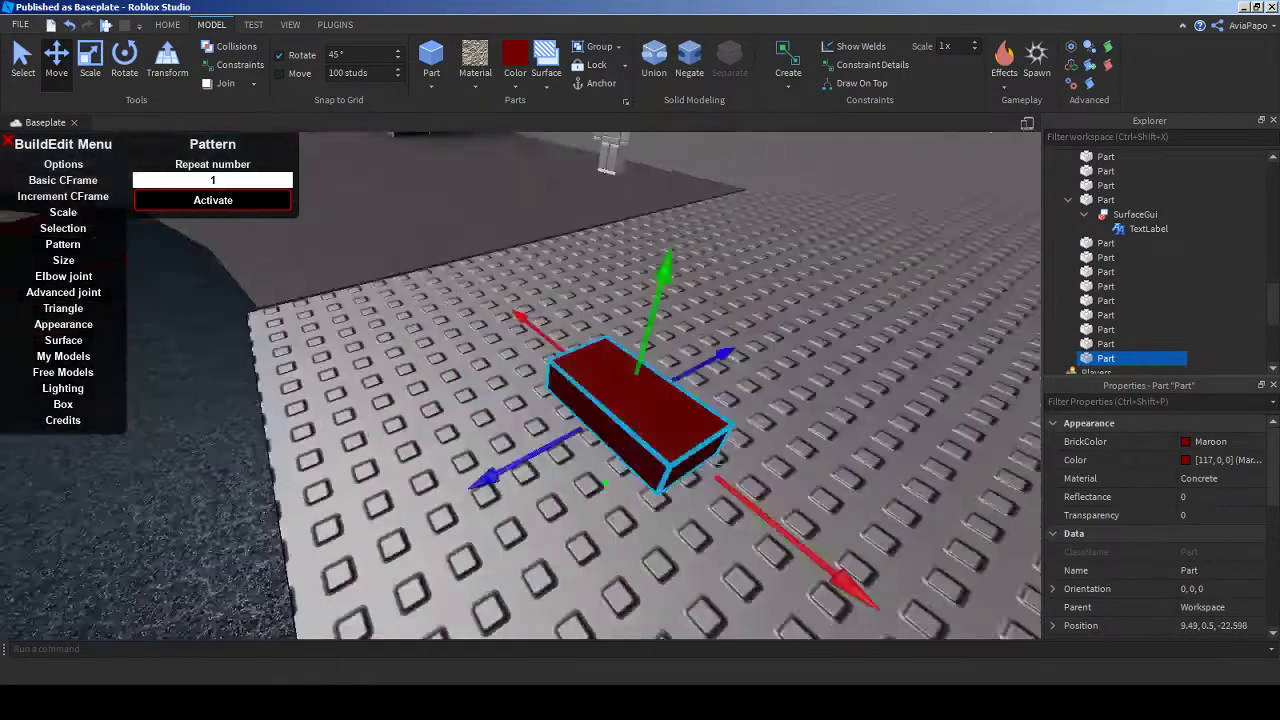
{"action": "scroll", "coordinate": [520, 385], "scroll_direction": "down", "scroll_amount": 3}
{"action": "right_click_drag", "start_coordinate": [520, 385], "coordinate": [500, 370]}
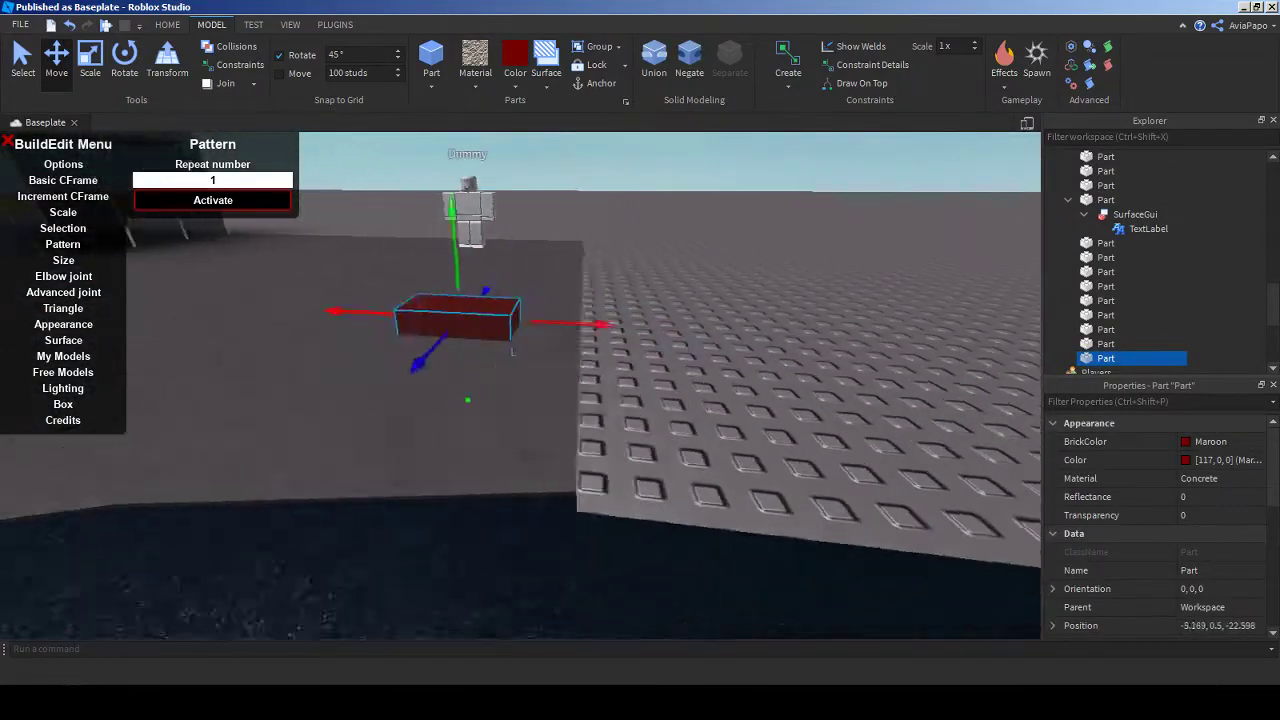
- Move the maroon block across the ground to a spot beside the dummy
{"action": "left_click_drag", "start_coordinate": [430, 320], "coordinate": [360, 315]}
{"action": "right_click_drag", "start_coordinate": [520, 385], "coordinate": [560, 450]}
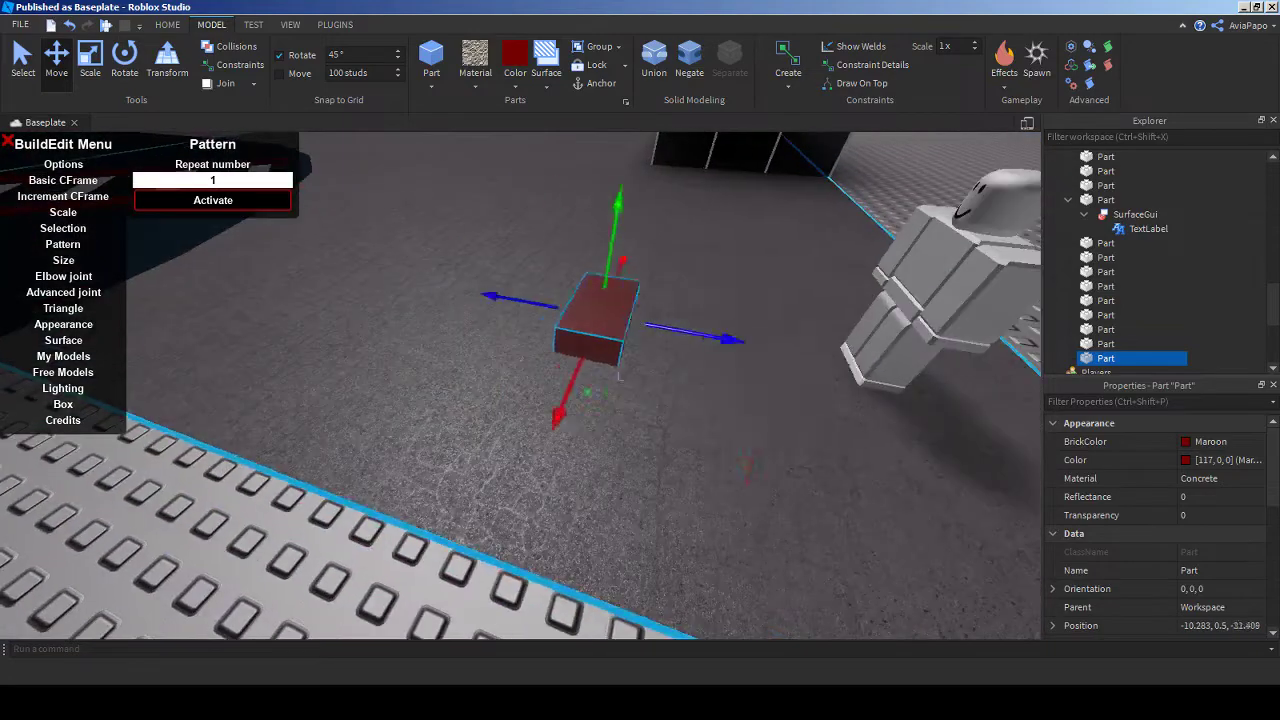
{"action": "left_click_drag", "start_coordinate": [700, 330], "coordinate": [790, 400]}
{"action": "right_click_drag", "start_coordinate": [790, 400], "coordinate": [760, 400]}
{"action": "scroll", "coordinate": [540, 330], "scroll_direction": "up", "scroll_amount": 3}
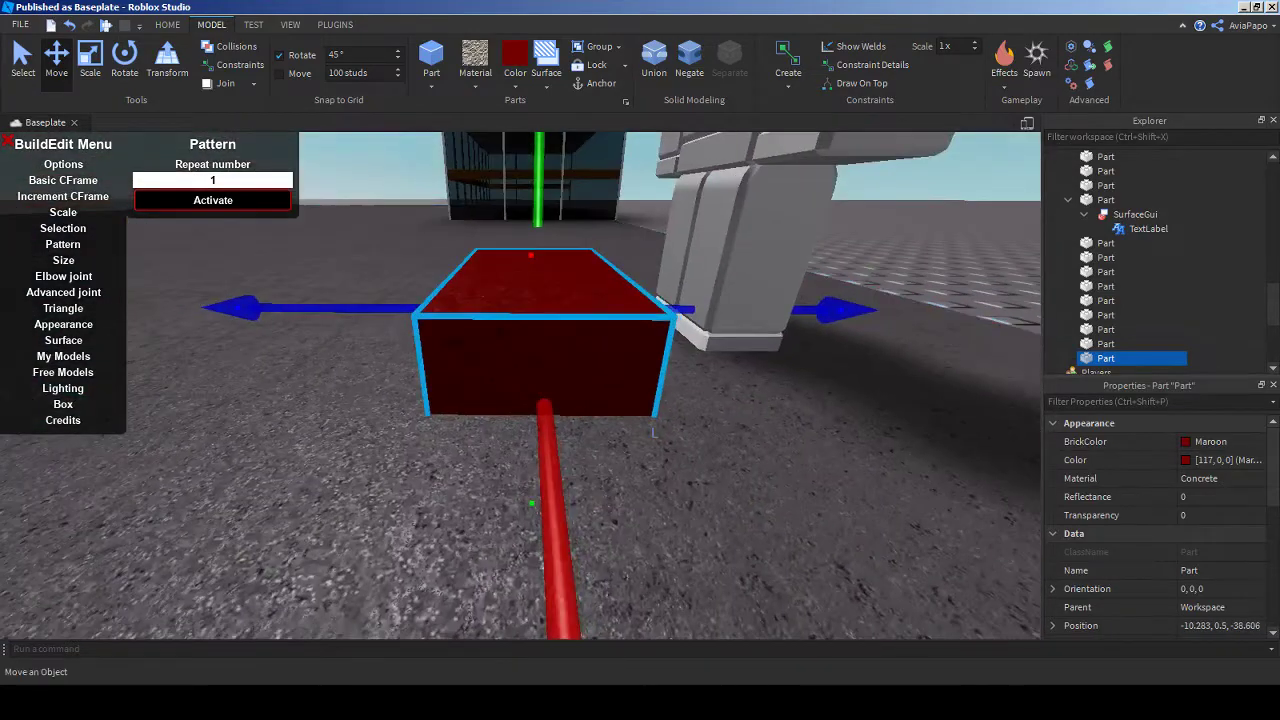
- Scale the maroon block narrower and taller, using the dummy beside it as a size reference
{"action": "left_click", "coordinate": [90, 58]}
{"action": "left_click_drag", "start_coordinate": [306, 309], "coordinate": [393, 305]}
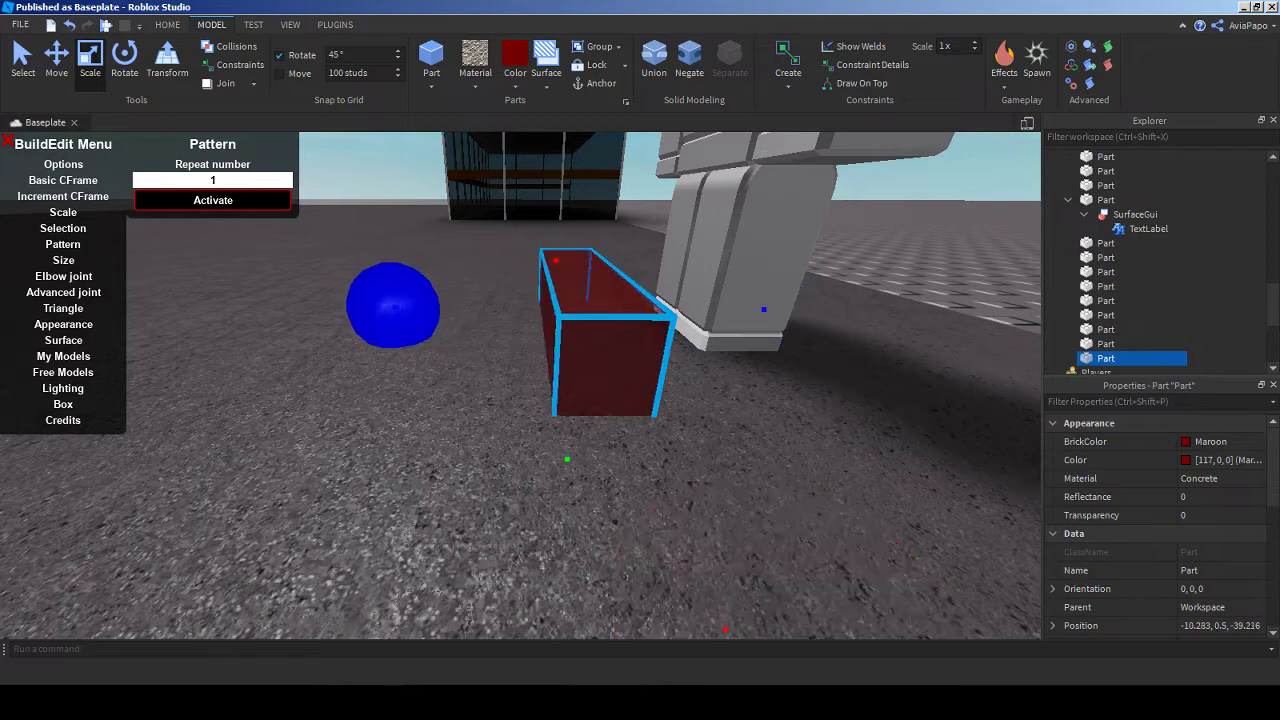
{"action": "right_click_drag", "start_coordinate": [520, 385], "coordinate": [470, 385]}
{"action": "left_click_drag", "start_coordinate": [470, 300], "coordinate": [470, 255]}
{"action": "scroll", "coordinate": [520, 385], "scroll_direction": "up", "scroll_amount": 5}
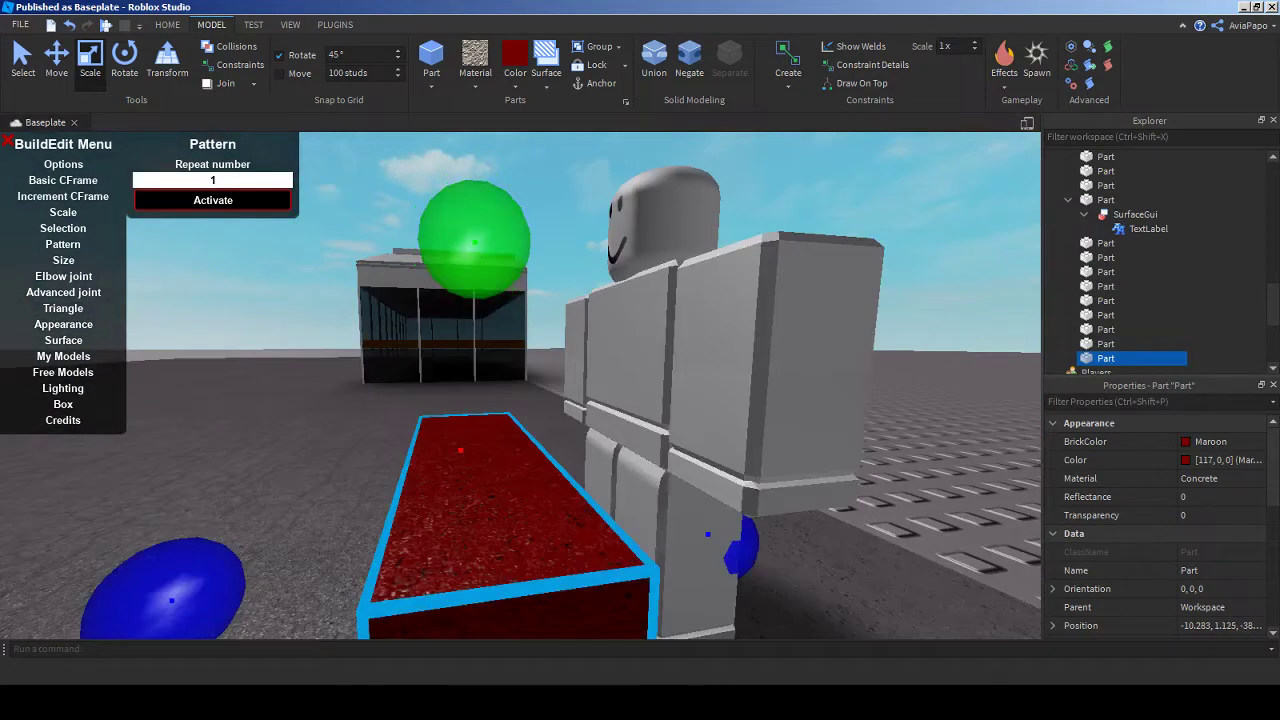
- Check the London City Airport front photo in the browser, return to Roblox Studio and lengthen the maroon block sideways into a barrier
{"action": "key", "text": "alt+Tab"}
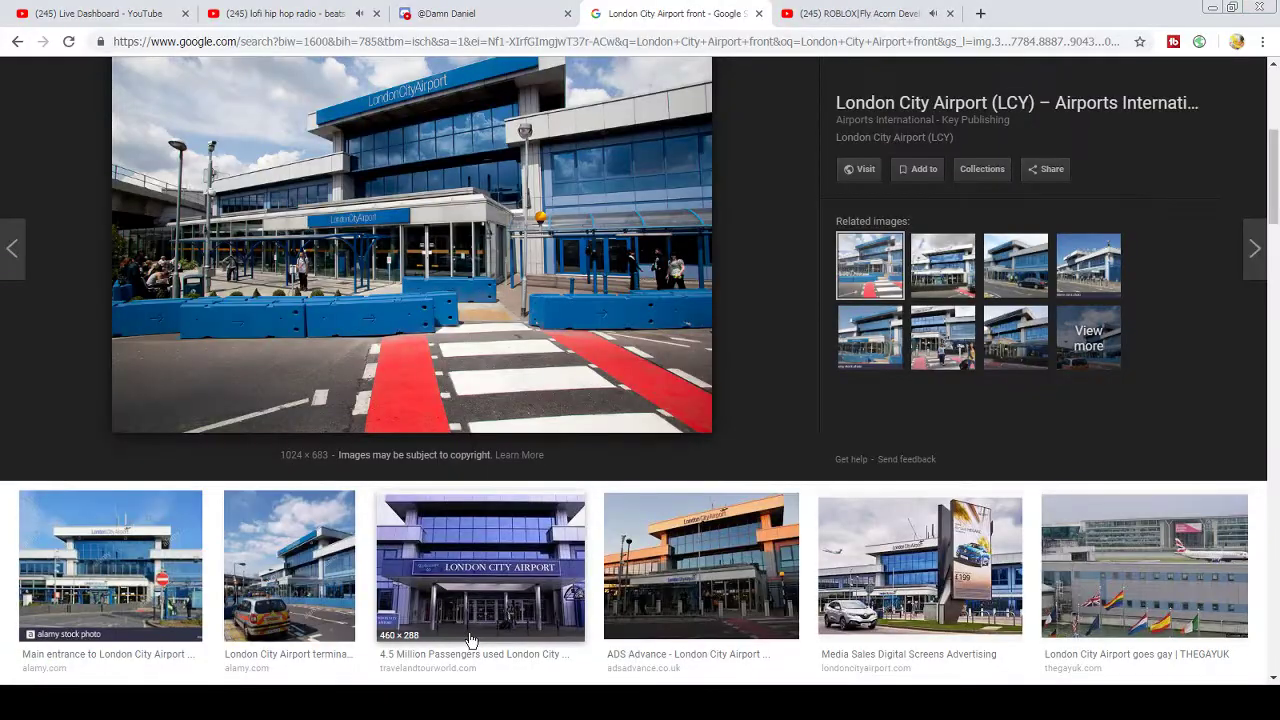
{"action": "key", "text": "alt+Tab"}
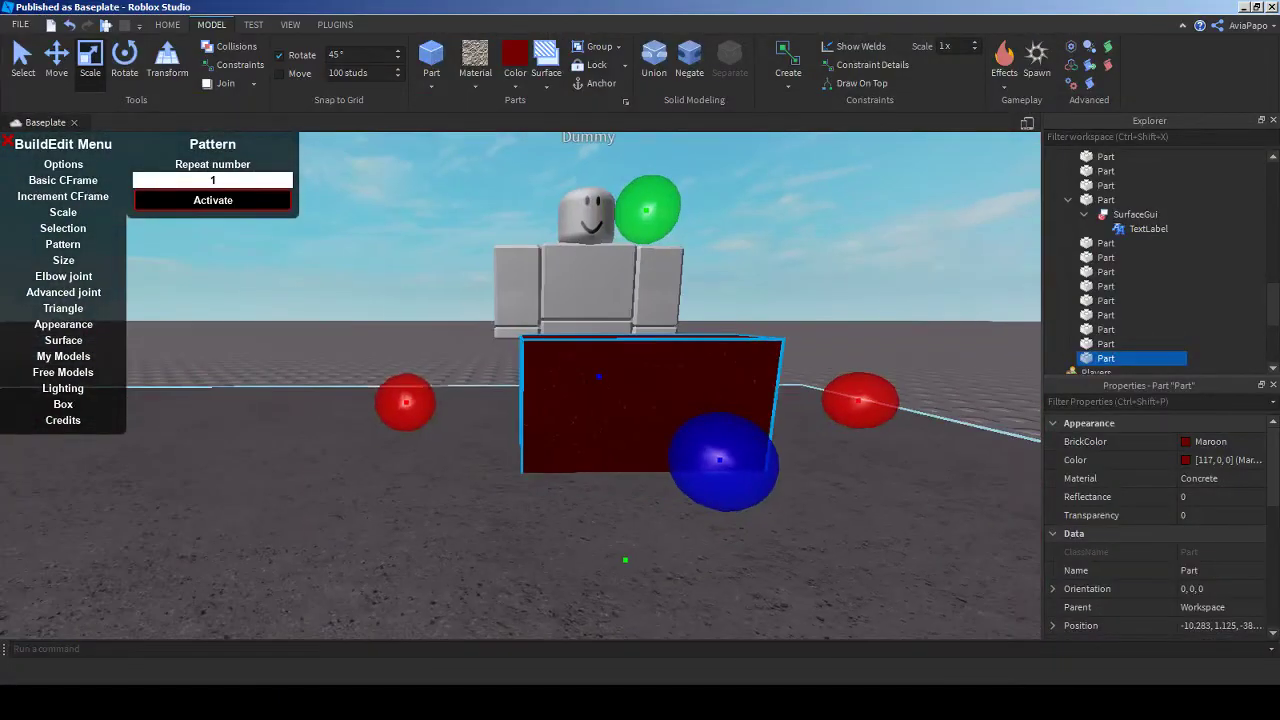
{"action": "left_click_drag", "start_coordinate": [405, 402], "coordinate": [370, 402]}
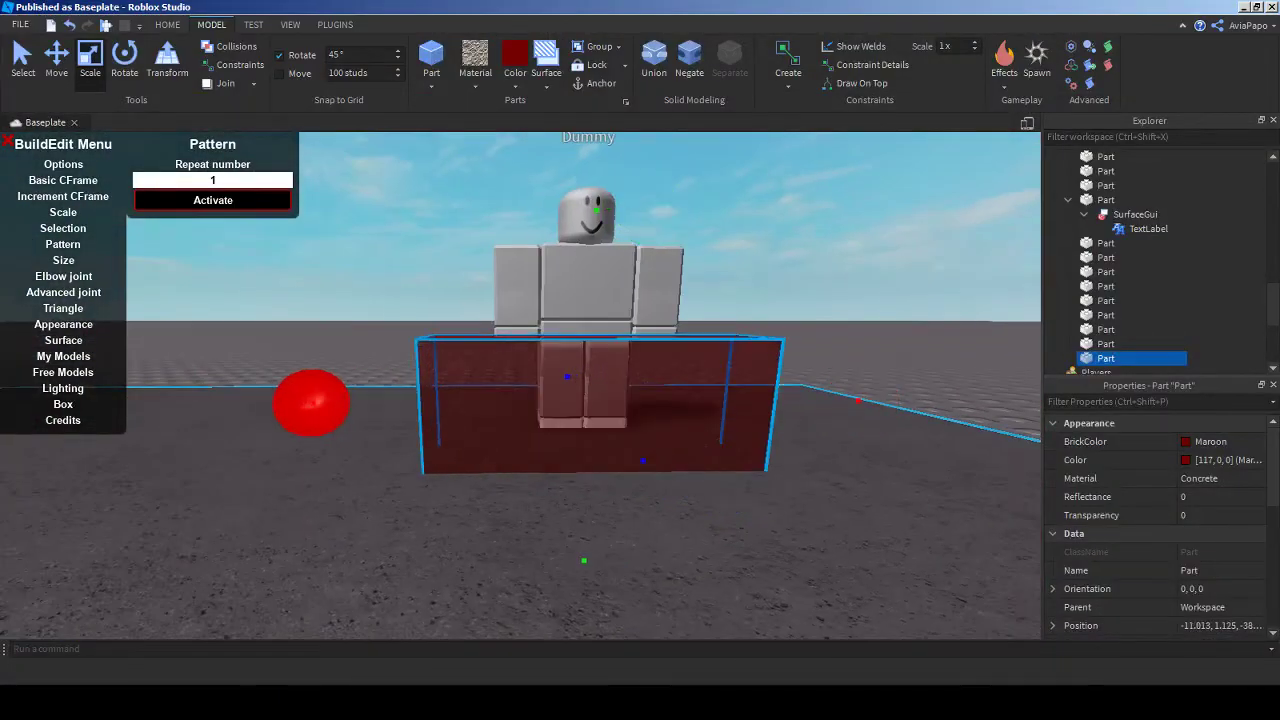
{"action": "right_click_drag", "start_coordinate": [520, 400], "coordinate": [600, 450]}
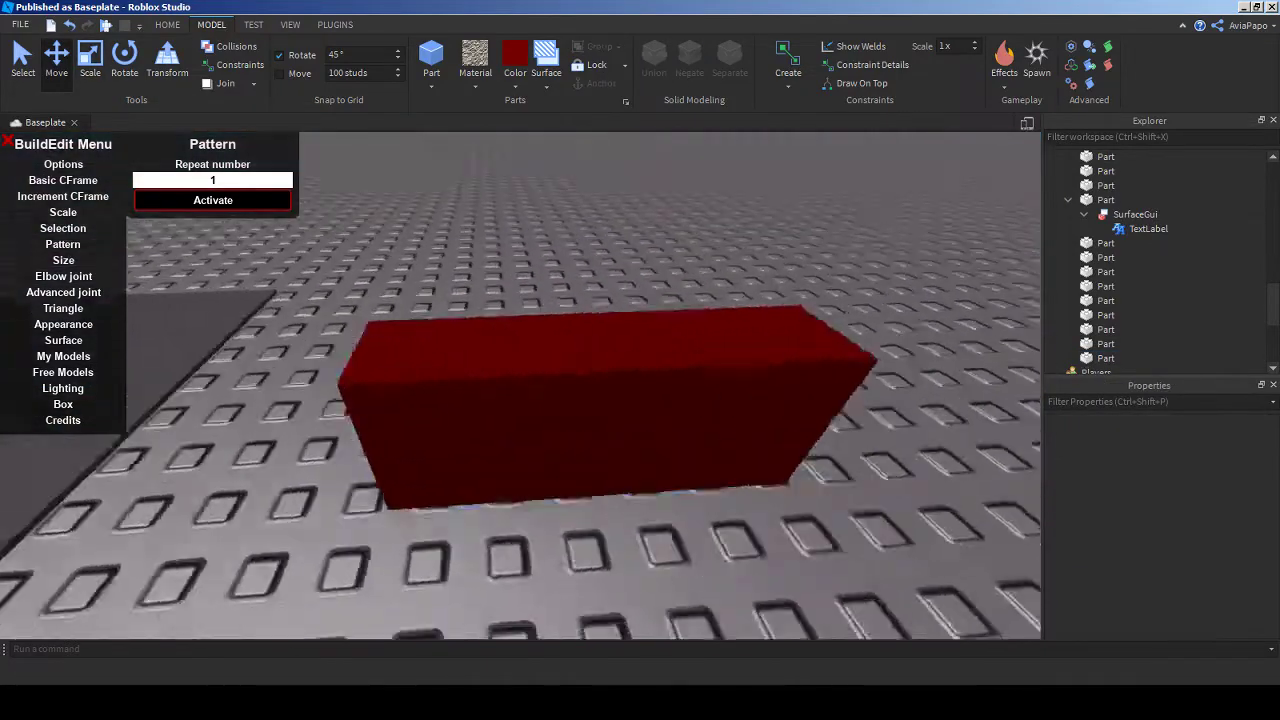
{"action": "left_click", "coordinate": [600, 420]}
{"action": "left_click", "coordinate": [475, 82]}
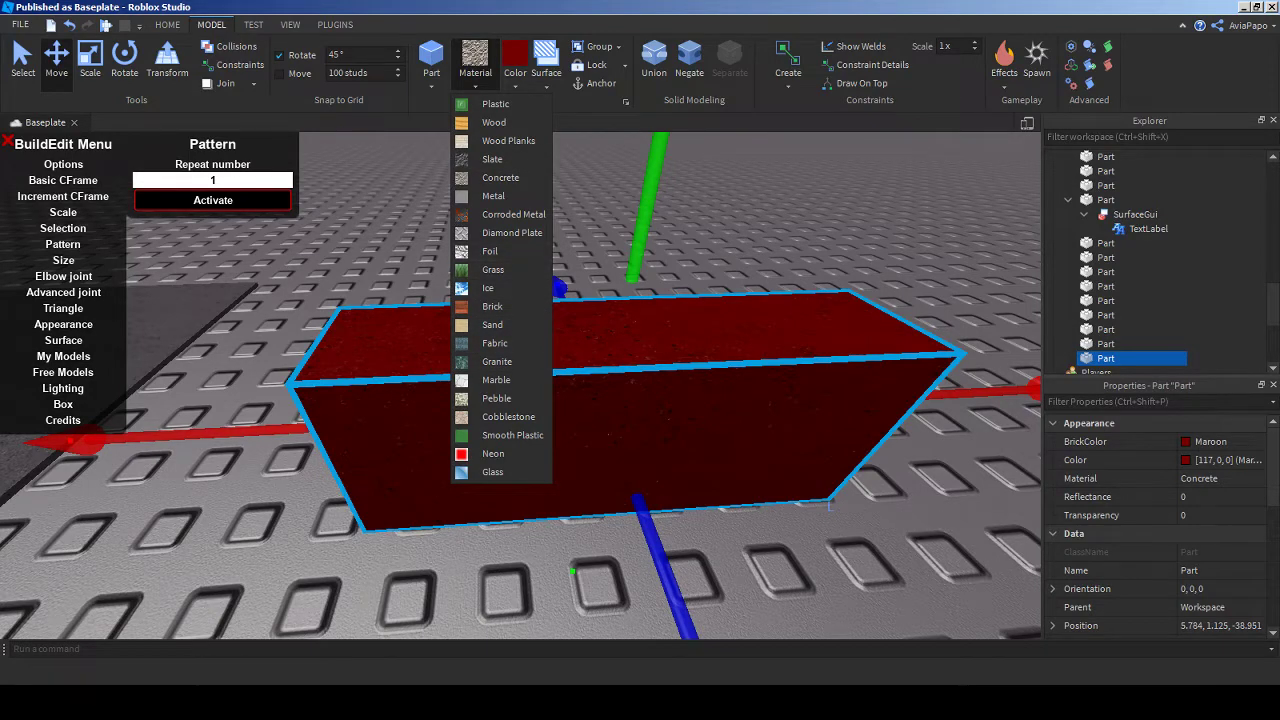
{"action": "left_click", "coordinate": [572, 571]}
- Add a new block in front of the maroon barrier and colour it black
{"action": "right_click_drag", "start_coordinate": [572, 571], "coordinate": [650, 480]}
{"action": "key", "text": "ctrl+v"}
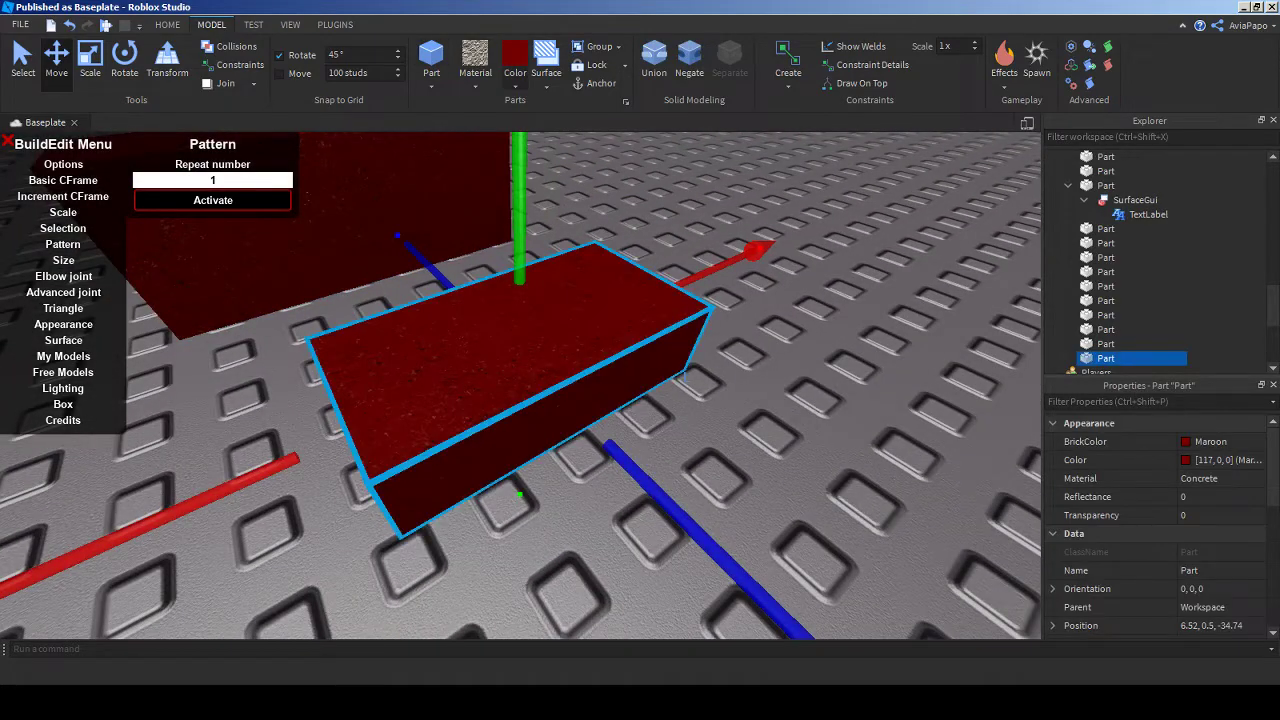
{"action": "left_click", "coordinate": [515, 84]}
{"action": "left_click", "coordinate": [658, 364]}
{"action": "right_click_drag", "start_coordinate": [640, 400], "coordinate": [590, 430]}
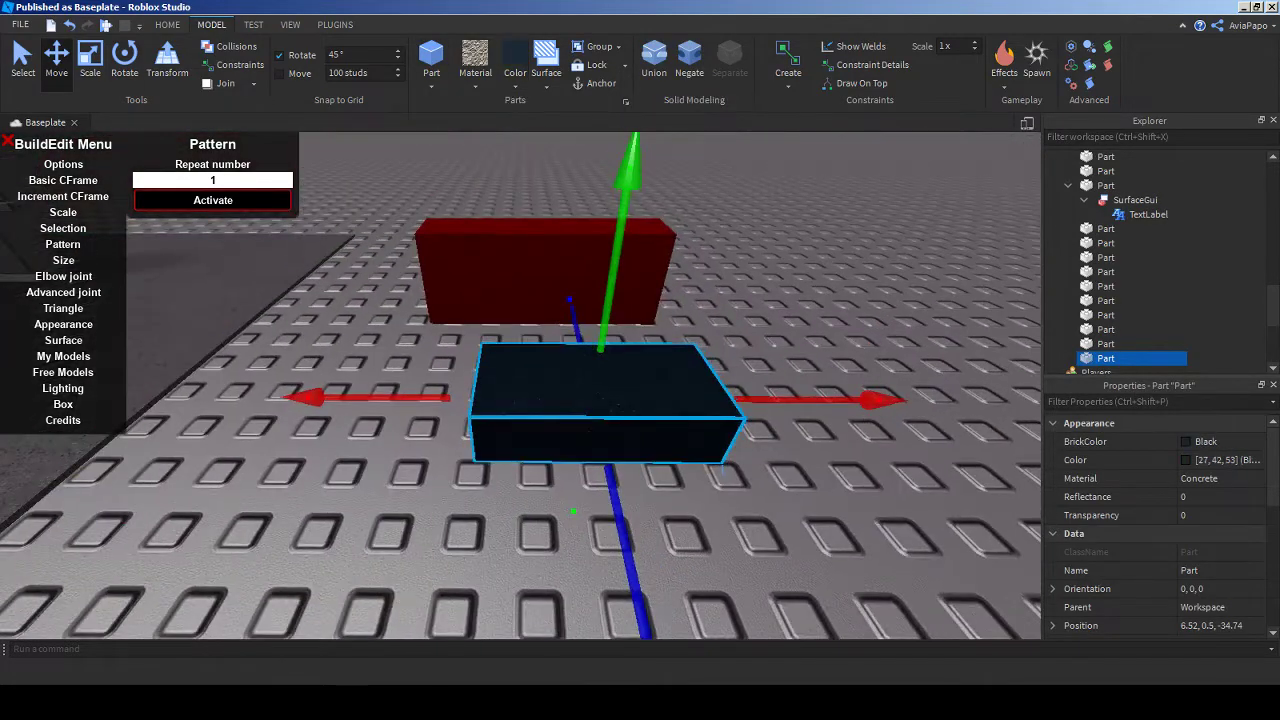
- Scale the black block into a thin, upright panel much taller than the maroon barrier
{"action": "left_click", "coordinate": [90, 60]}
{"action": "left_click_drag", "start_coordinate": [366, 400], "coordinate": [569, 398]}
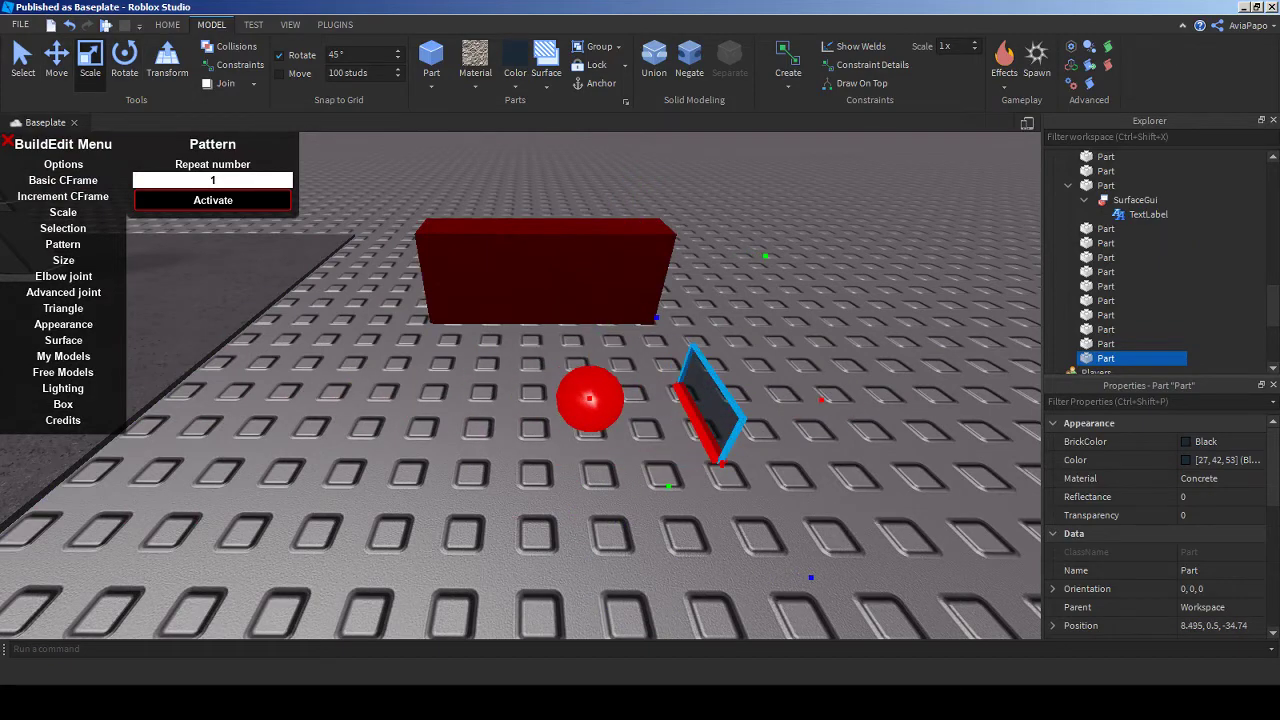
{"action": "left_click_drag", "start_coordinate": [762, 256], "coordinate": [771, 229]}
{"action": "right_click_drag", "start_coordinate": [700, 400], "coordinate": [640, 380]}
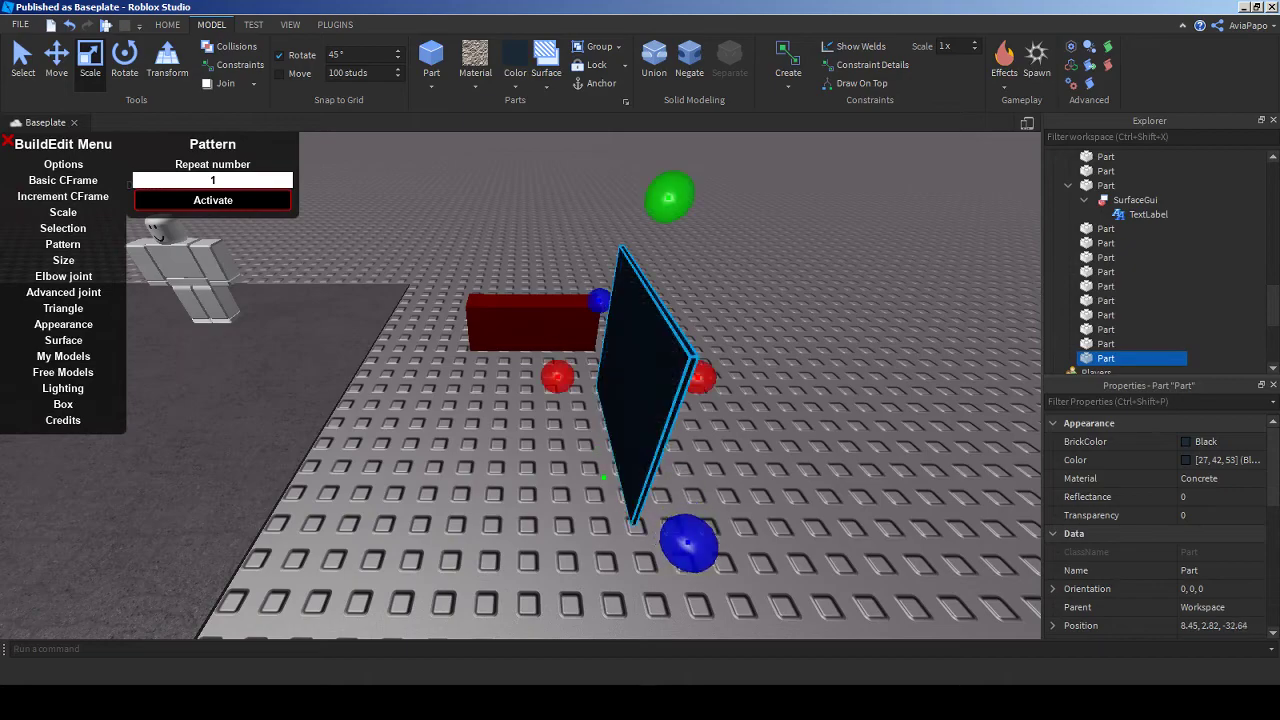
- Move the black panel so it cuts crosswise through one end of the maroon barrier
{"action": "right_click_drag", "start_coordinate": [520, 400], "coordinate": [380, 376]}
{"action": "key", "text": "ctrl+2"}
{"action": "left_click_drag", "start_coordinate": [510, 285], "coordinate": [800, 428]}
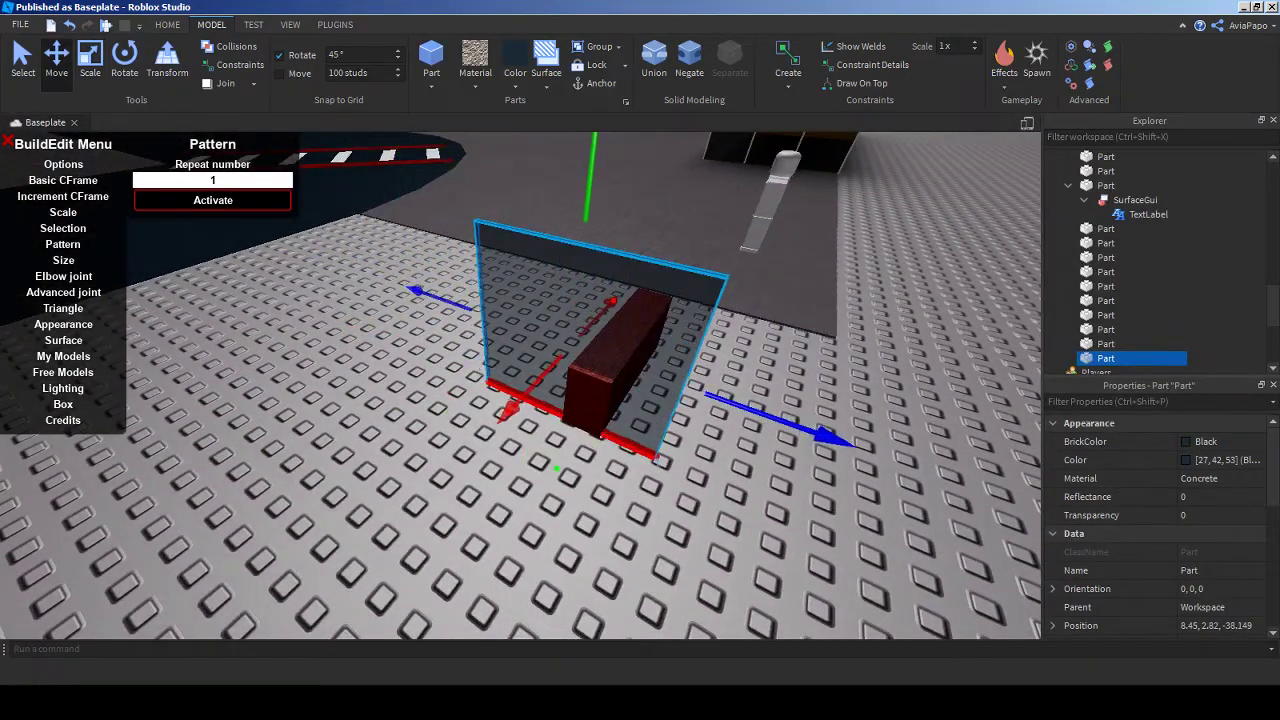
{"action": "right_click_drag", "start_coordinate": [520, 400], "coordinate": [425, 372]}
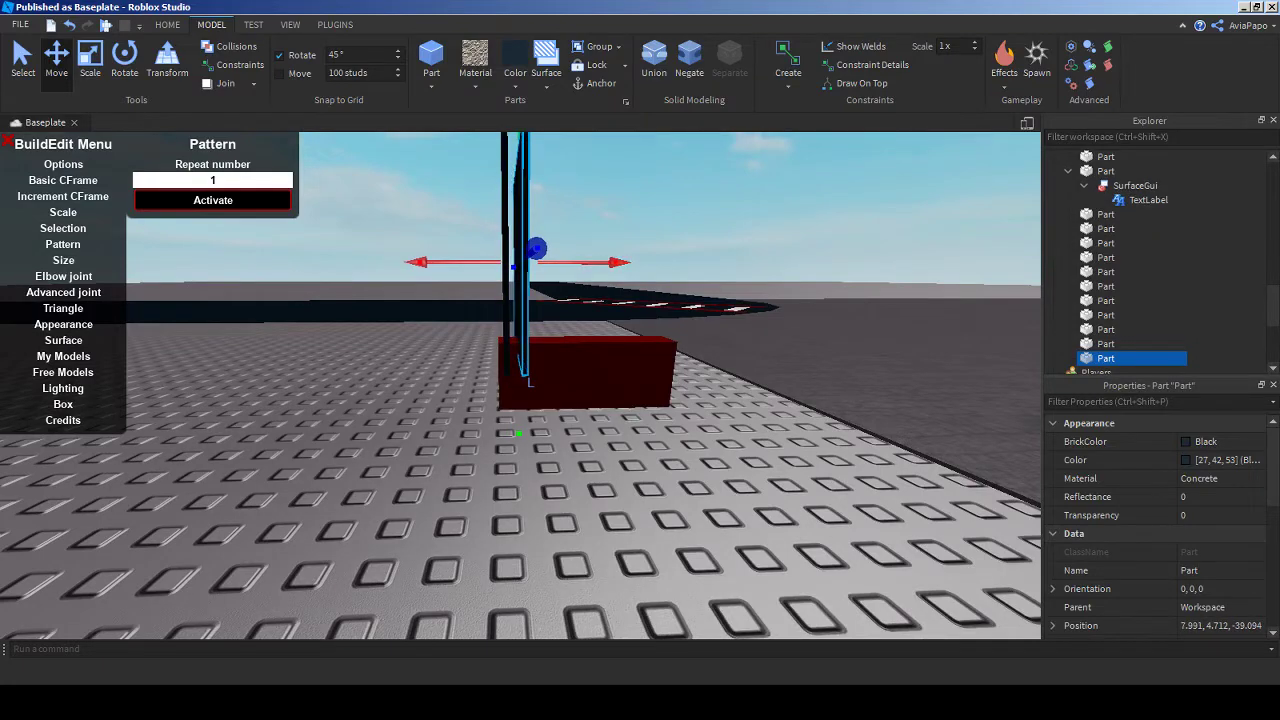
- Select the two black panels and pattern them along the barrier with a repeat number of 3
{"action": "left_click", "coordinate": [519, 433]}
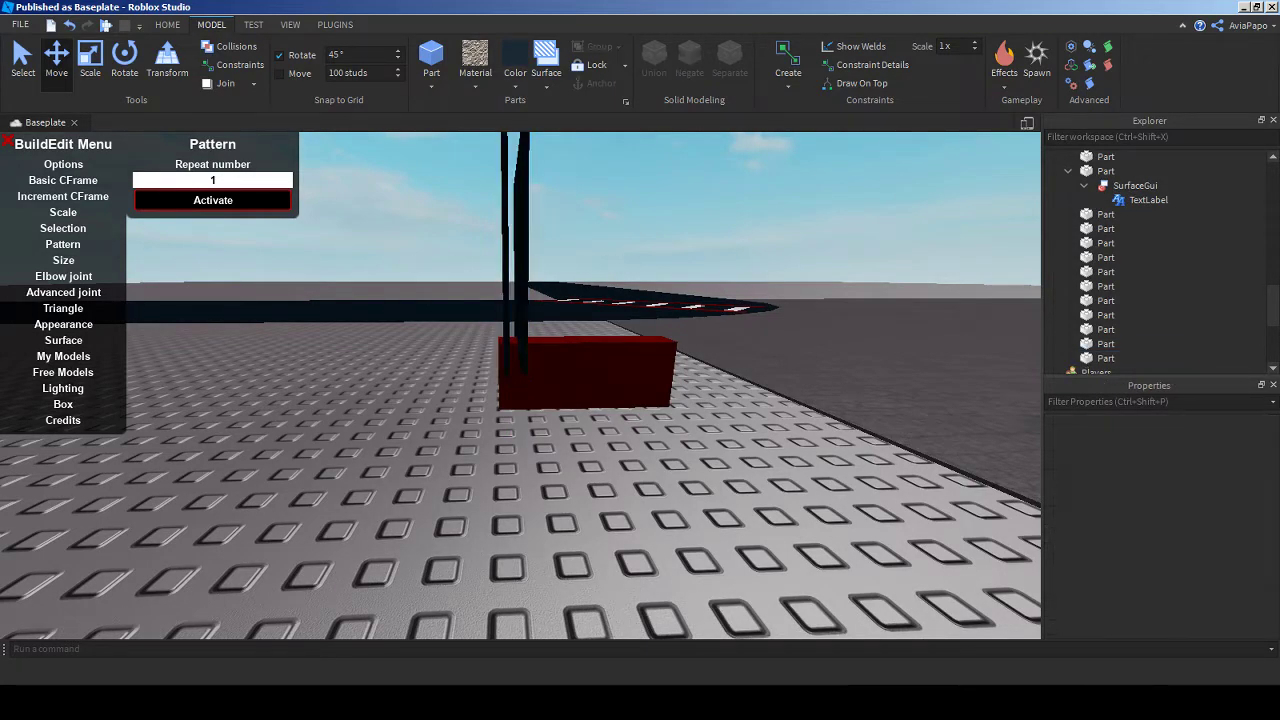
{"action": "scroll", "coordinate": [519, 433], "scroll_direction": "up", "scroll_amount": 5}
{"action": "scroll", "coordinate": [519, 433], "scroll_direction": "down", "scroll_amount": 2}
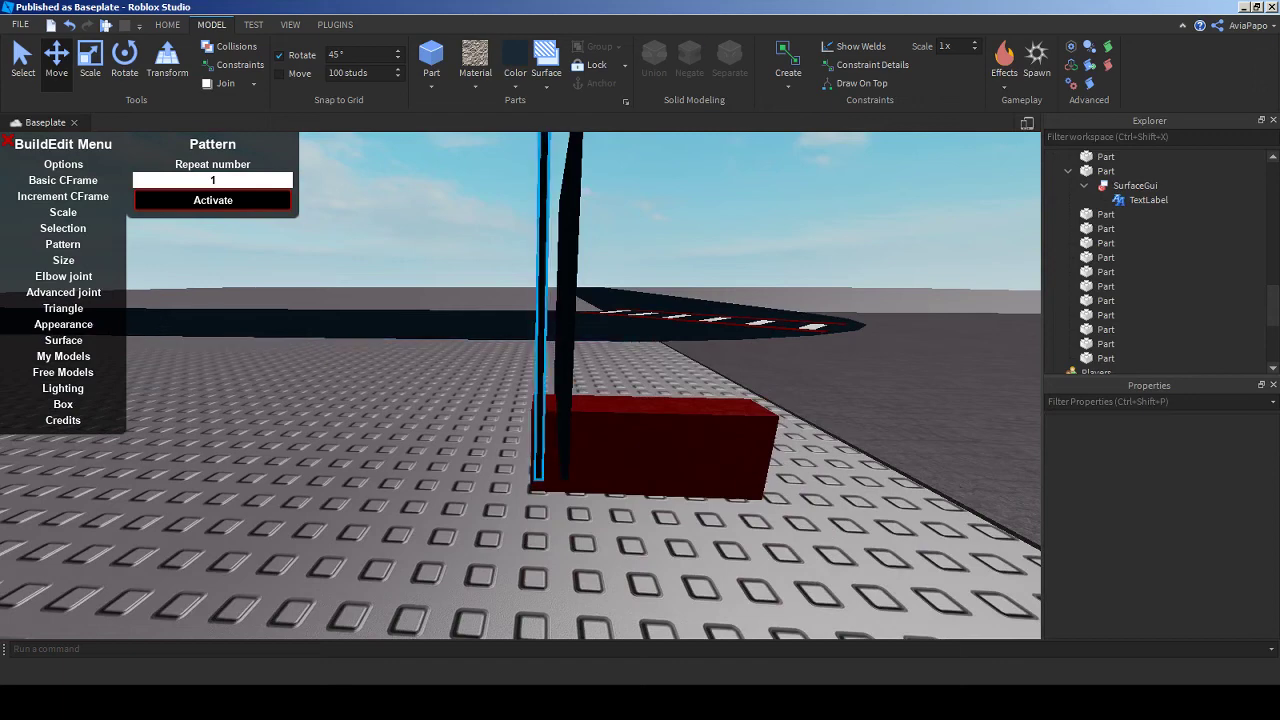
{"action": "left_click", "coordinate": [541, 330]}
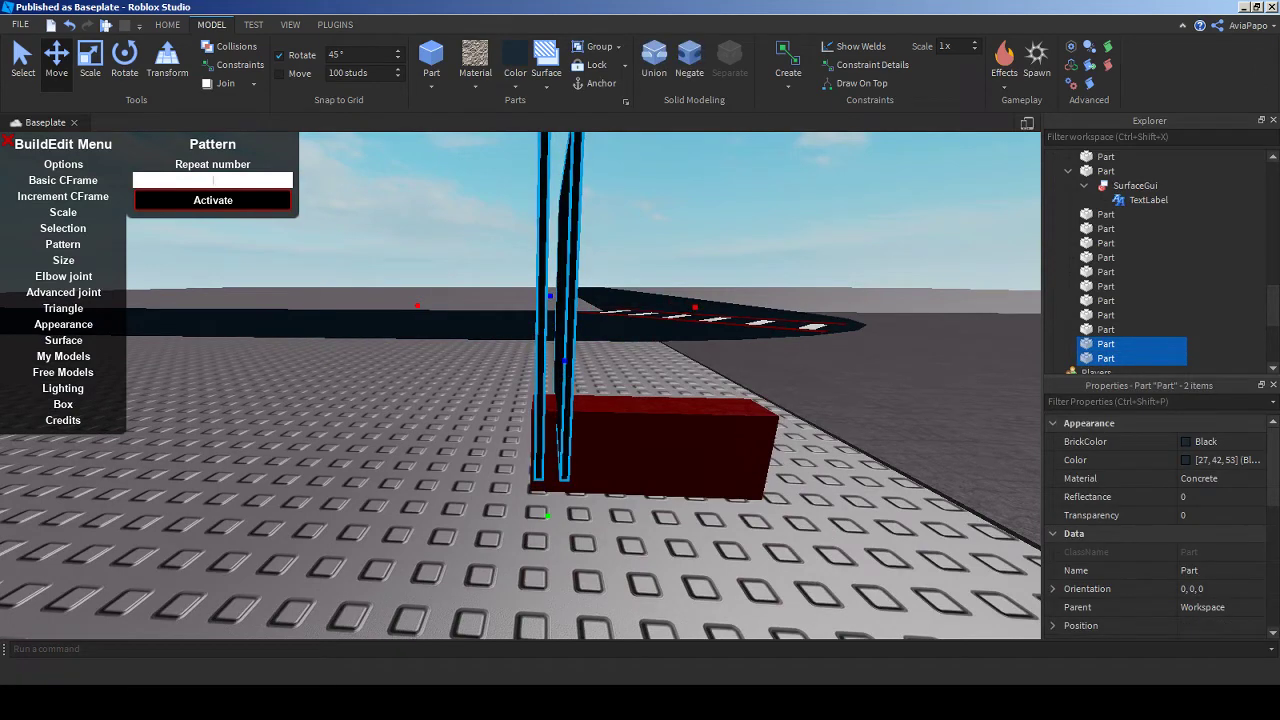
{"action": "key", "text": "w"}
{"action": "key", "text": "s"}
{"action": "key", "text": "d"}
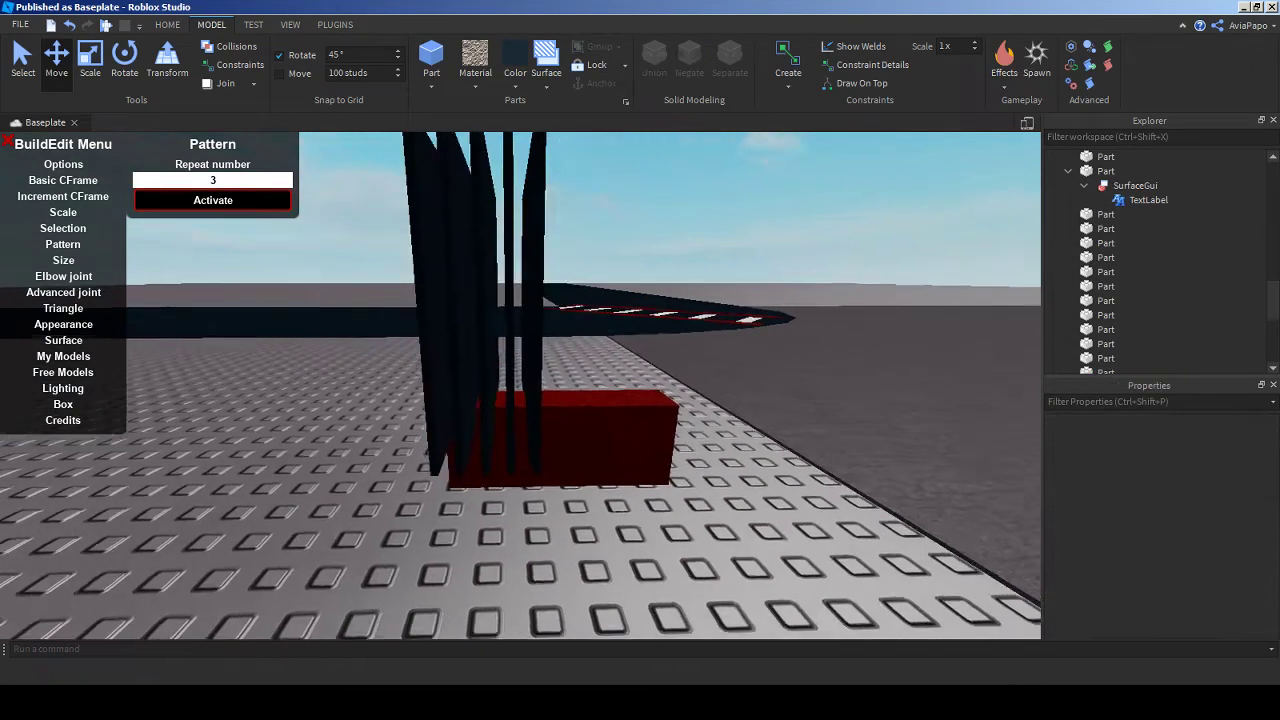
- Repeat the panel pattern until black panels span the barrier's full length, and select all of them
{"action": "left_click", "coordinate": [502, 400]}
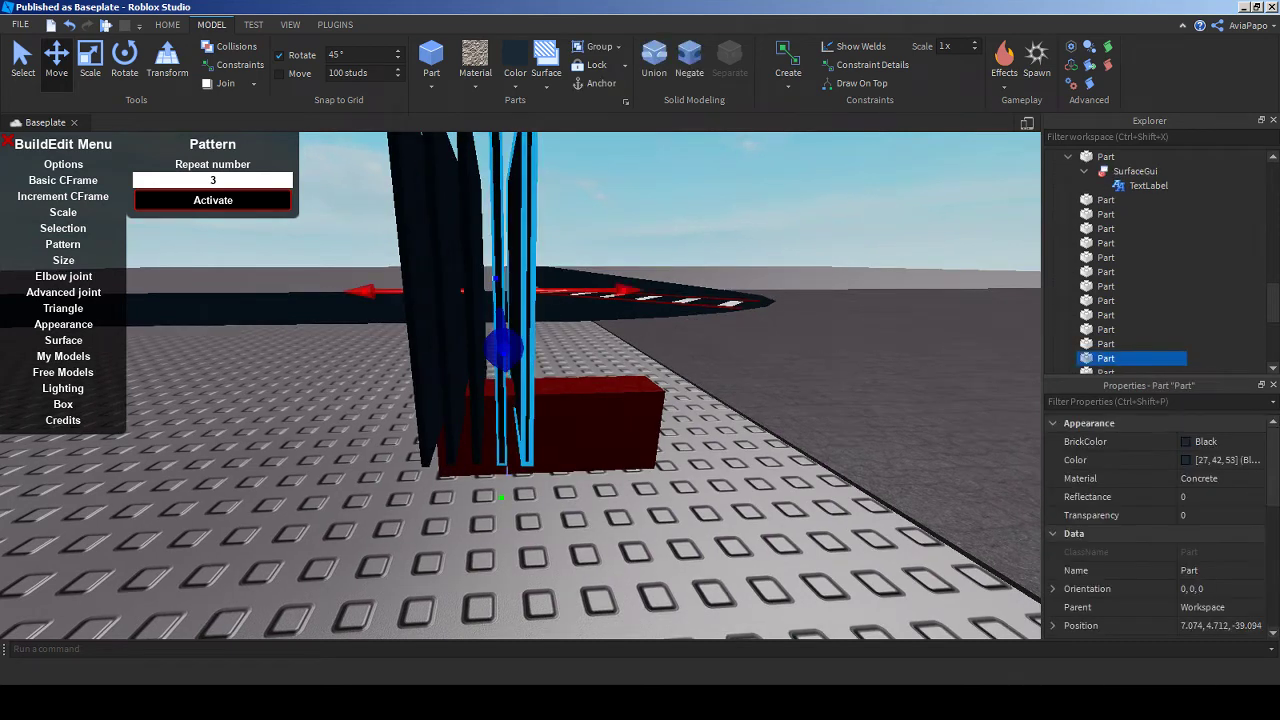
{"action": "key", "text": "d"}
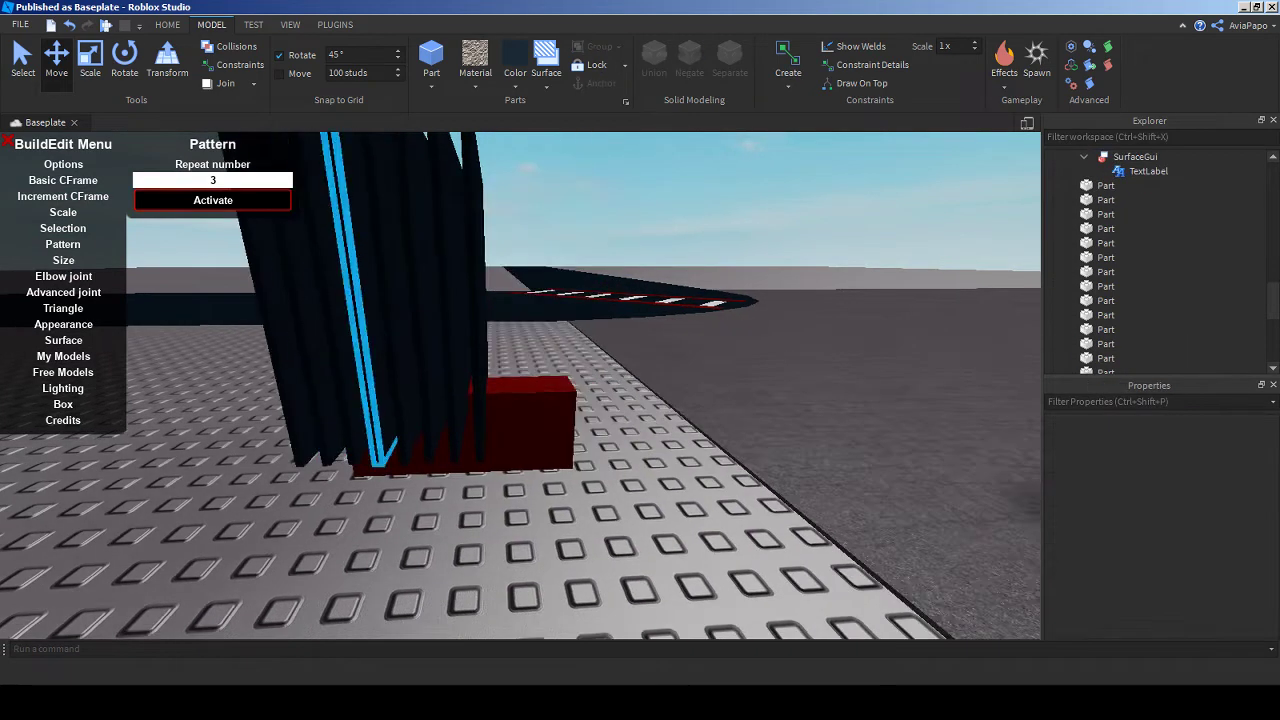
{"action": "left_click", "coordinate": [479, 380]}
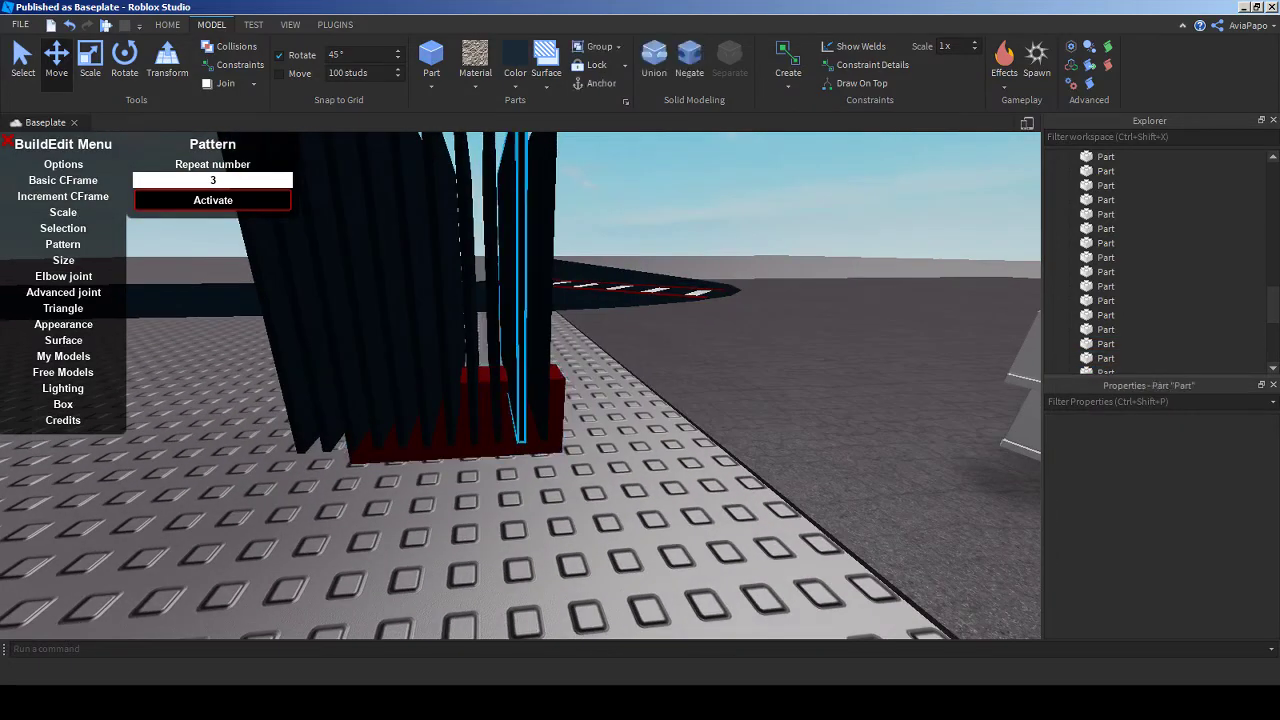
{"action": "left_click", "coordinate": [520, 330]}
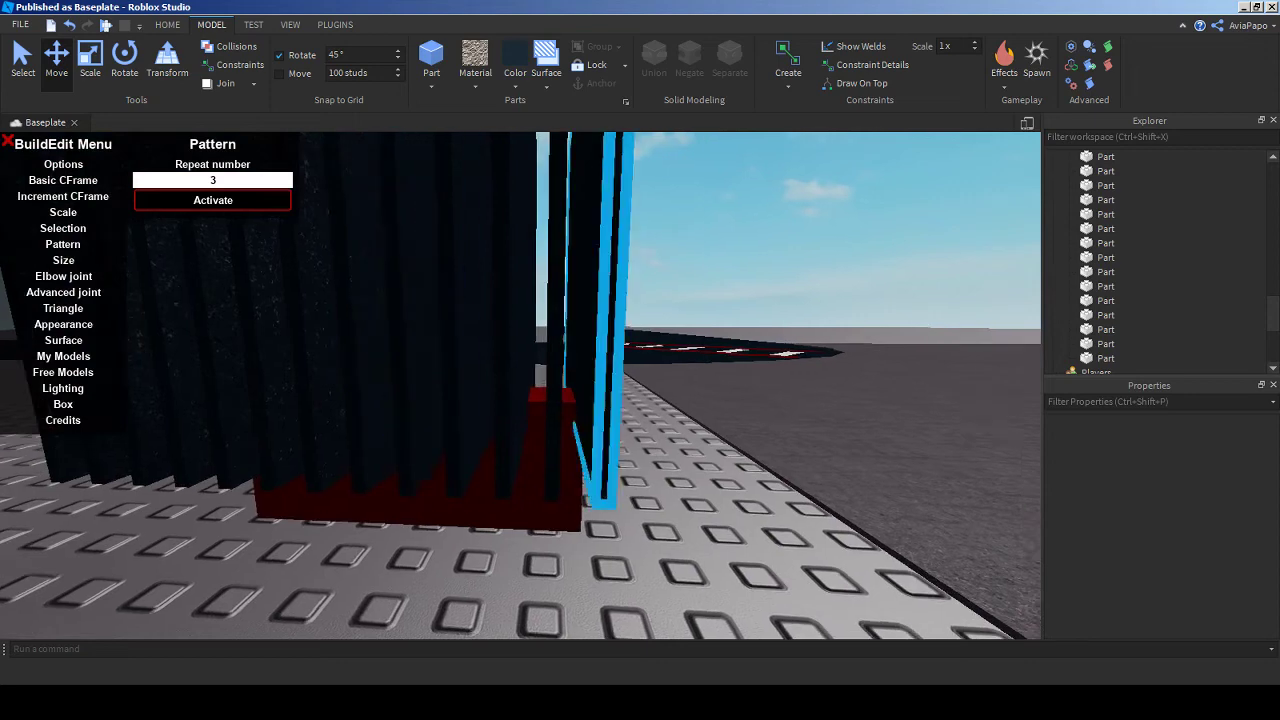
{"action": "left_click", "coordinate": [590, 400]}
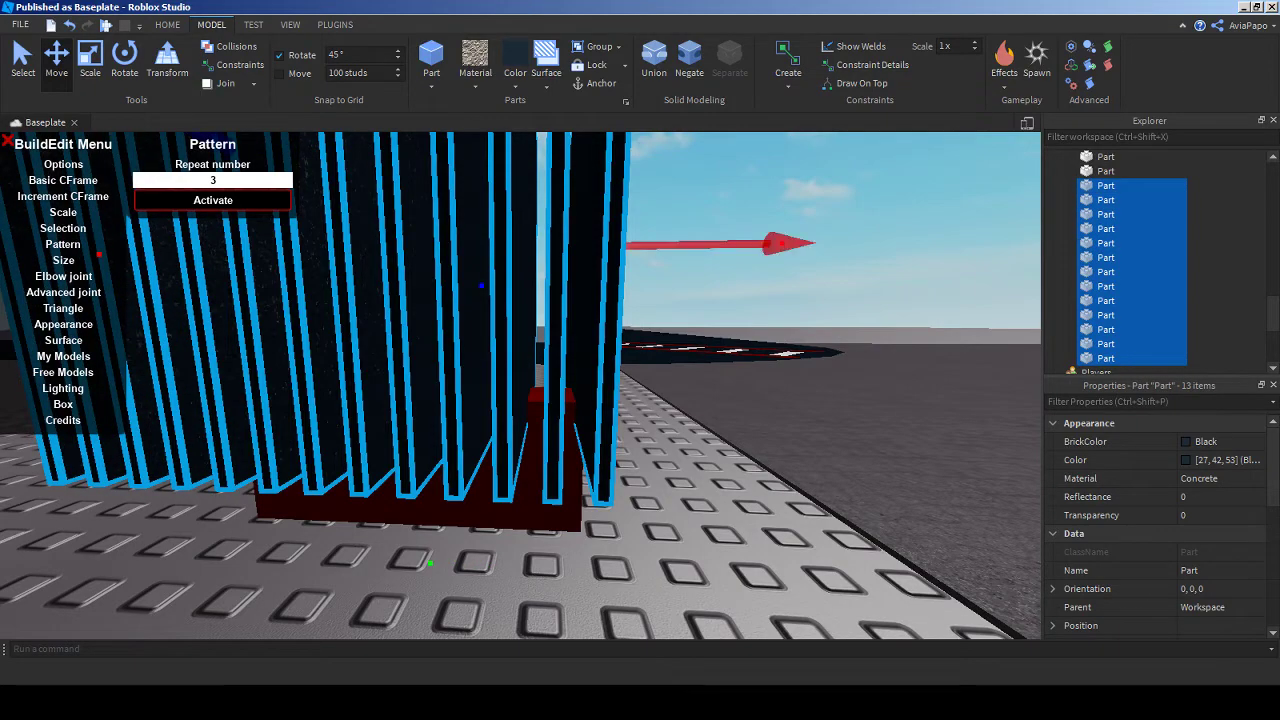
- Slide the selected row of black panels along the barrier to line it up with both barrier ends
{"action": "key", "text": "a"}
{"action": "key", "text": "a"}
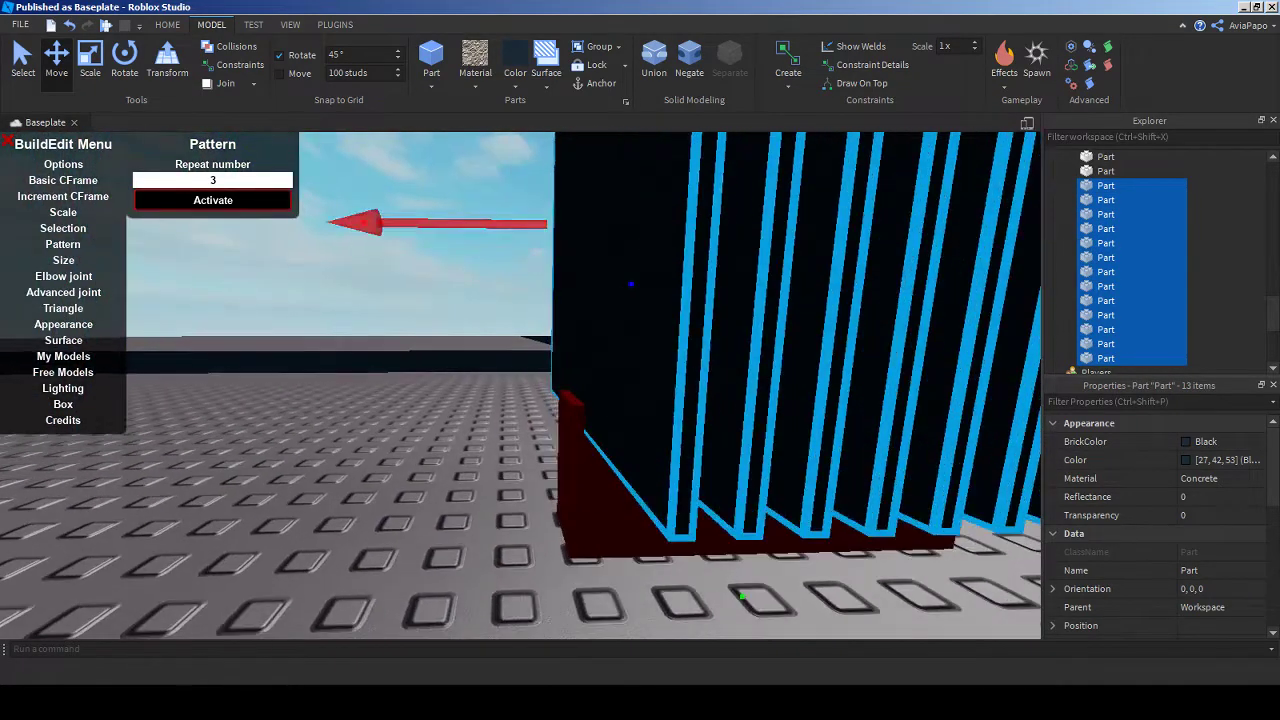
{"action": "key", "text": "d"}
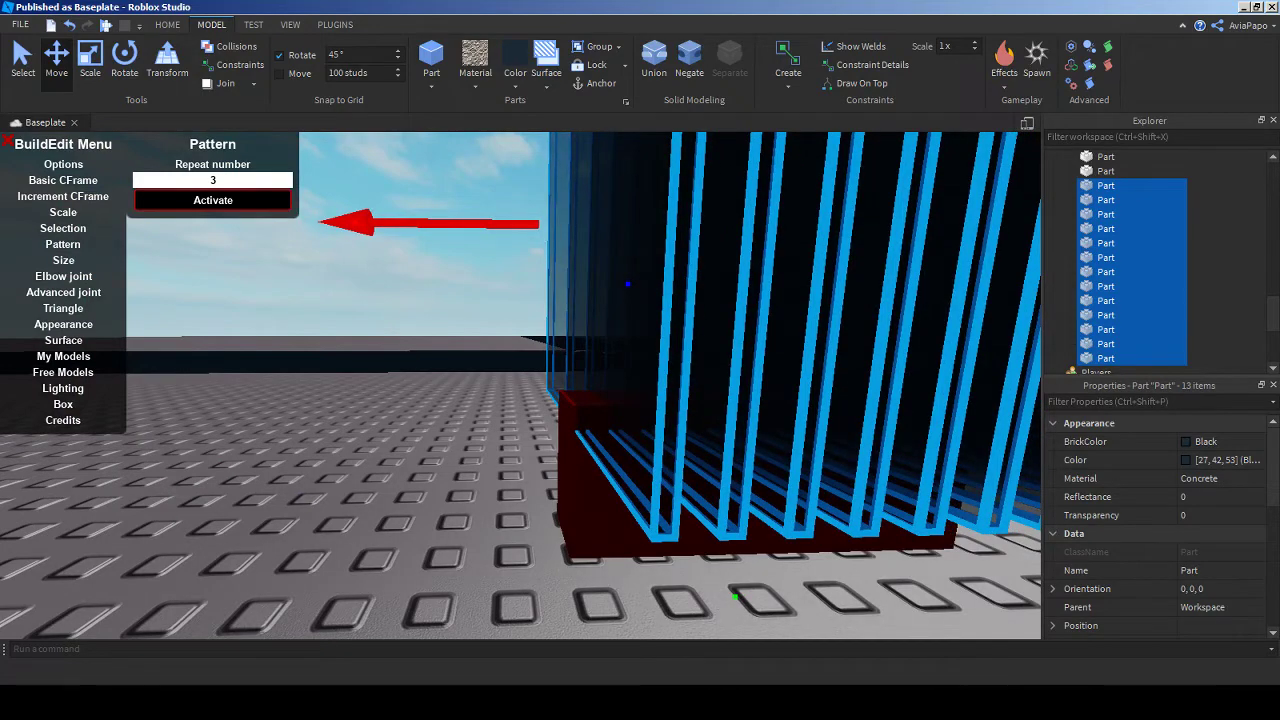
{"action": "key", "text": "d"}
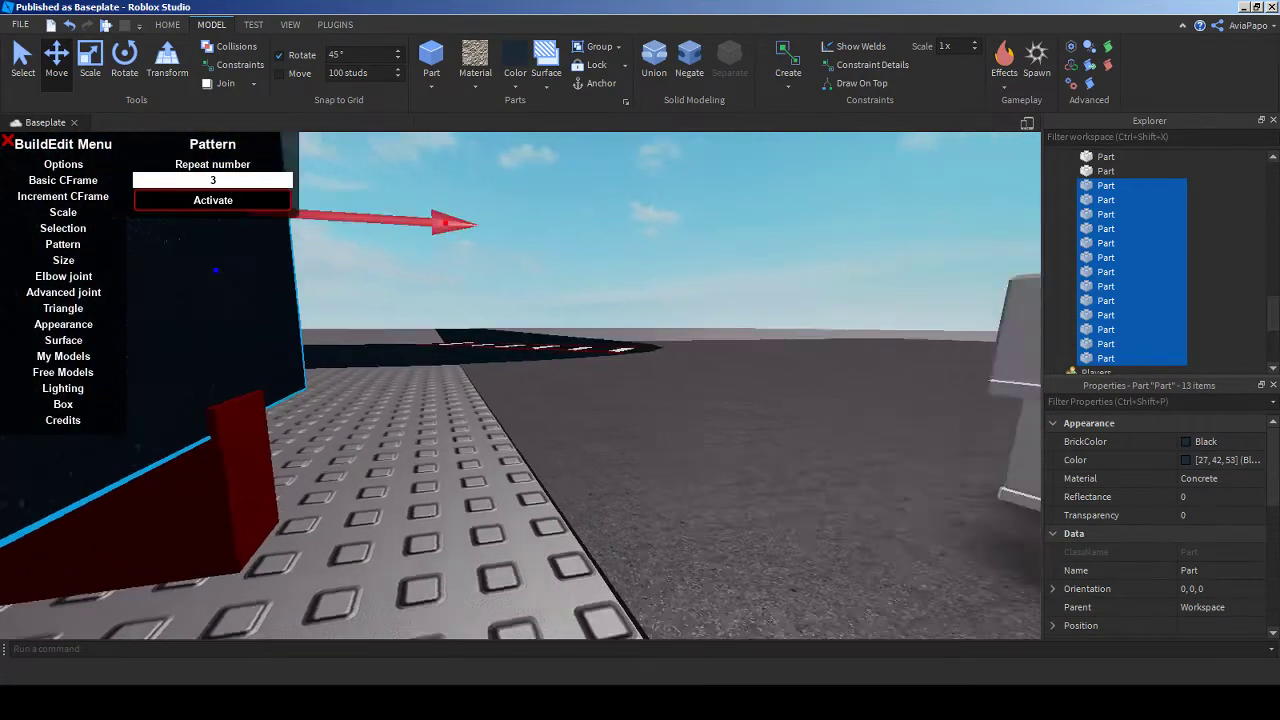
{"action": "key", "text": "f"}
{"action": "key", "text": "w"}
{"action": "key", "text": "d"}
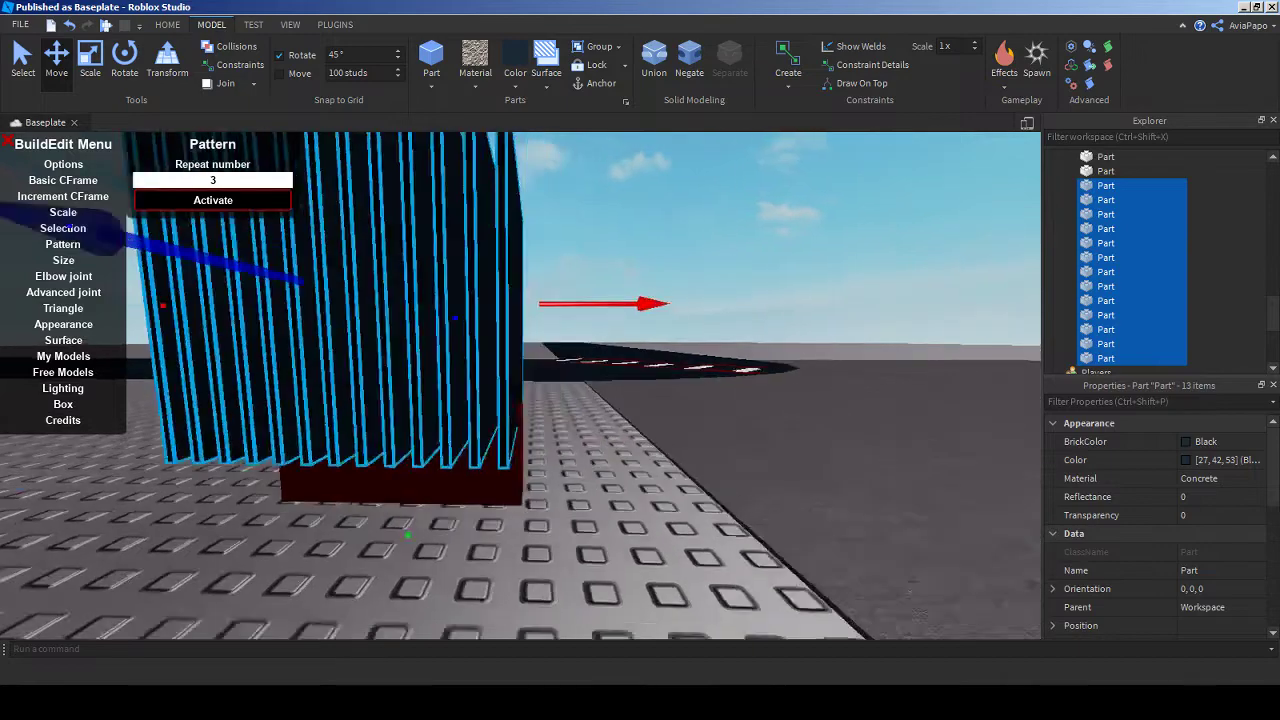
{"action": "key", "text": "s"}
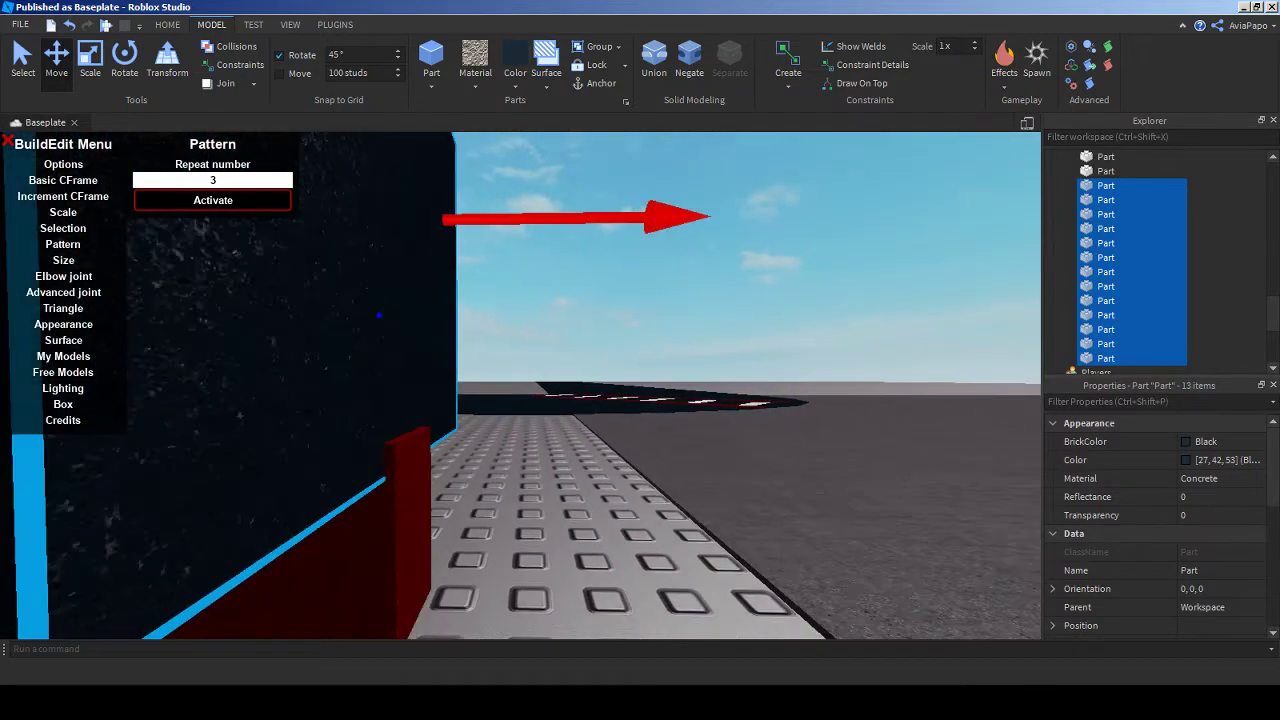
{"action": "right_click_drag", "start_coordinate": [640, 400], "coordinate": [520, 400]}
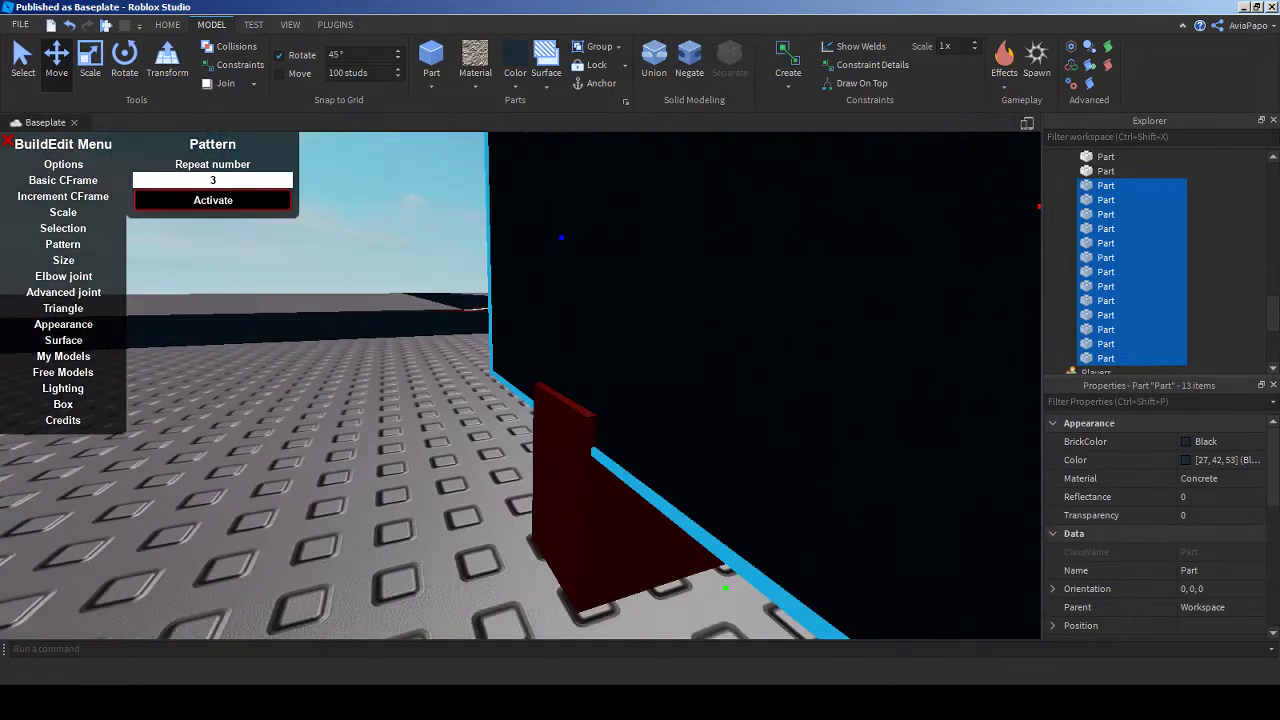
- Negate all the selected black panels so they can cut into the maroon barrier
{"action": "key", "text": "s"}
{"action": "right_click_drag", "start_coordinate": [640, 400], "coordinate": [510, 400]}
{"action": "left_click", "coordinate": [689, 60]}
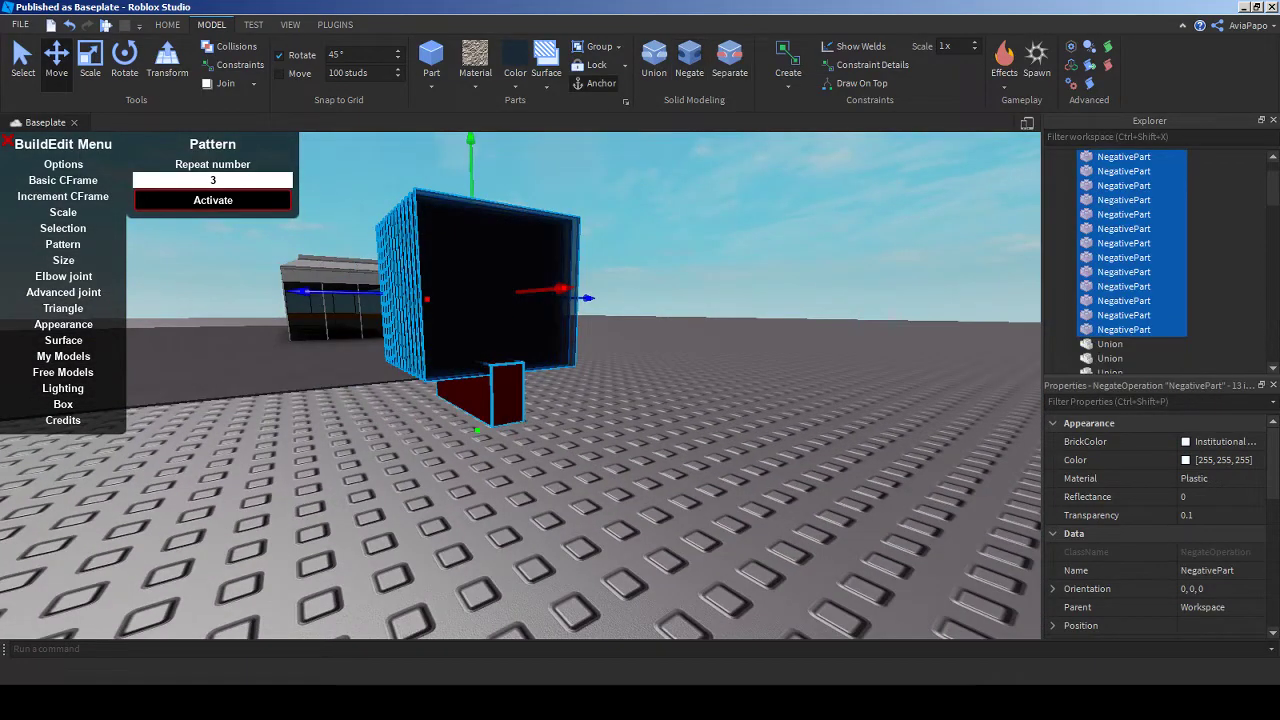
- Try to cut grooves by uniting the negated panels with the maroon barrier, inspect its top edge, and undo the union
{"action": "left_click", "coordinate": [654, 60]}
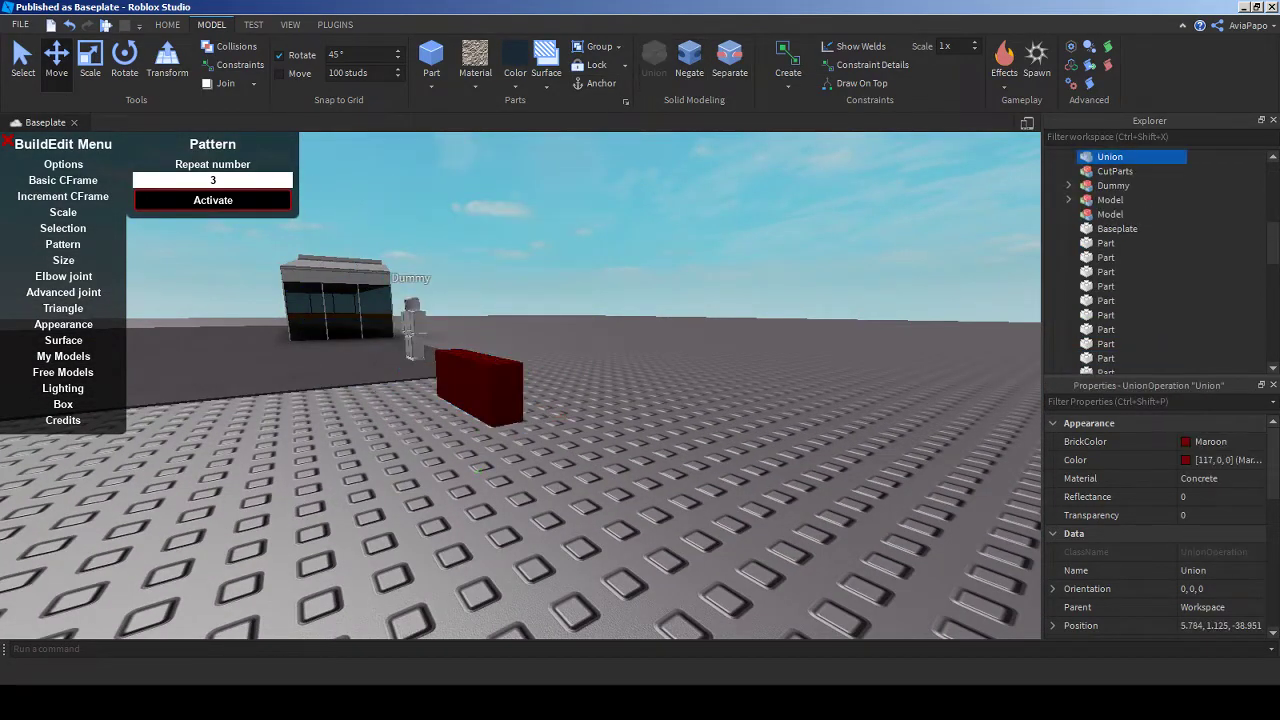
{"action": "key", "text": "w"}
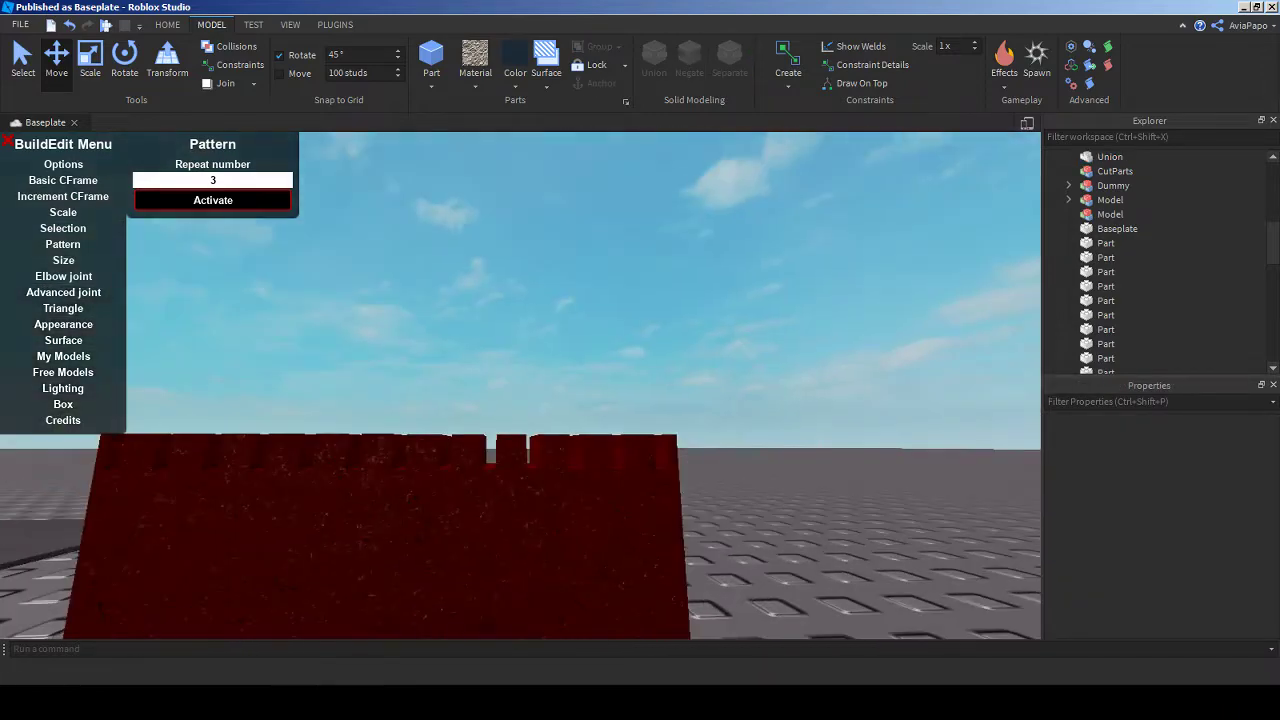
{"action": "key", "text": "s"}
{"action": "key", "text": "ctrl+z"}
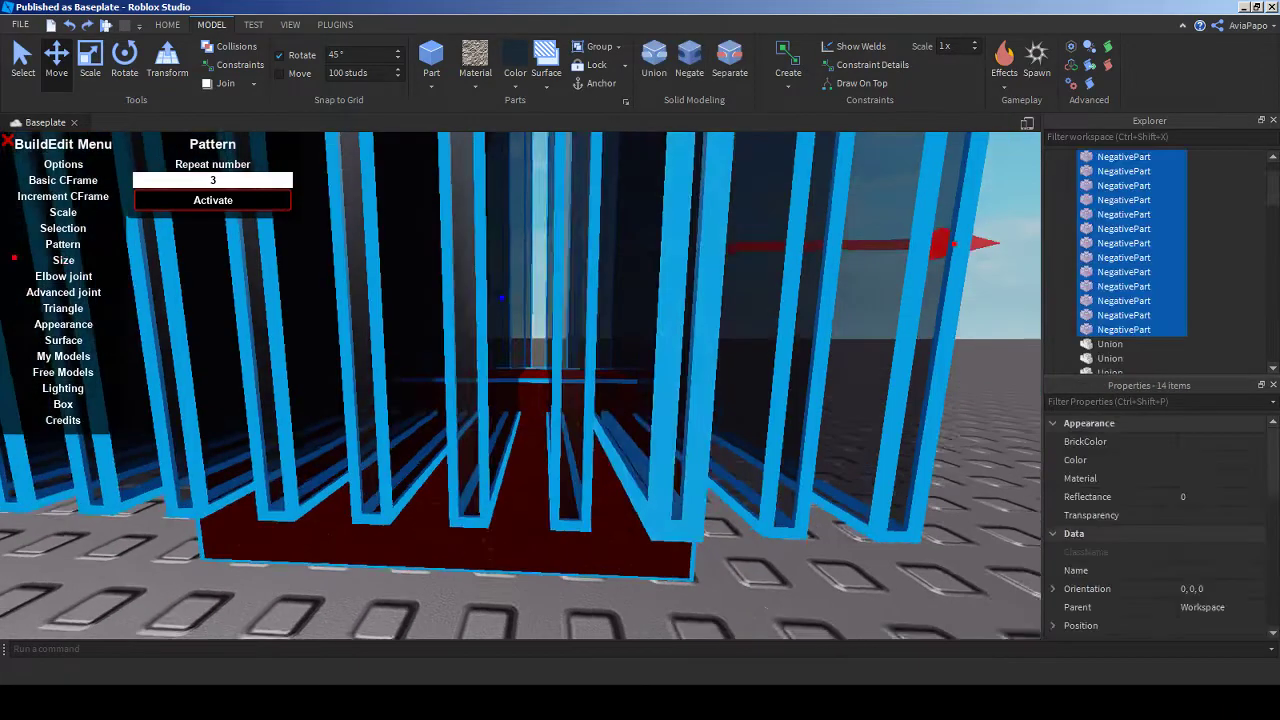
- Delete the surplus negated panels beside the pair at one end of the maroon barrier, one at a time
{"action": "left_click", "coordinate": [581, 400]}
{"action": "left_click", "coordinate": [598, 400]}
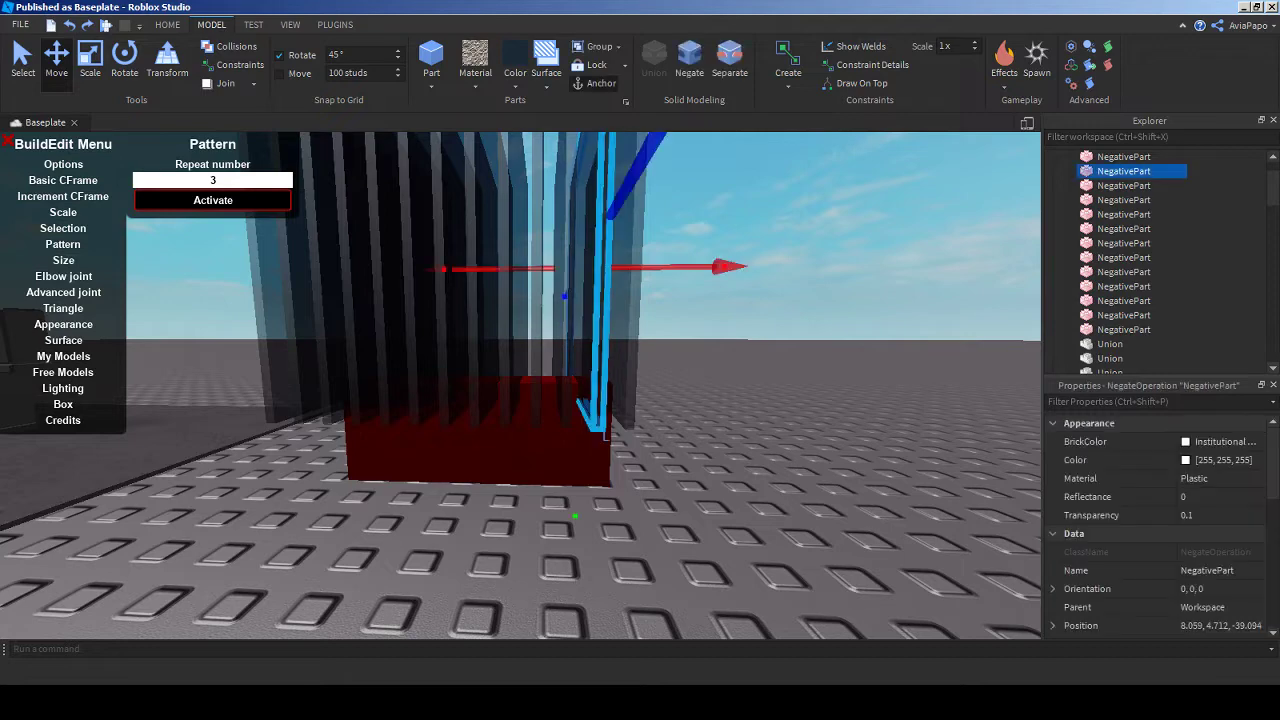
{"action": "left_click", "coordinate": [566, 400]}
{"action": "left_click", "coordinate": [535, 350]}
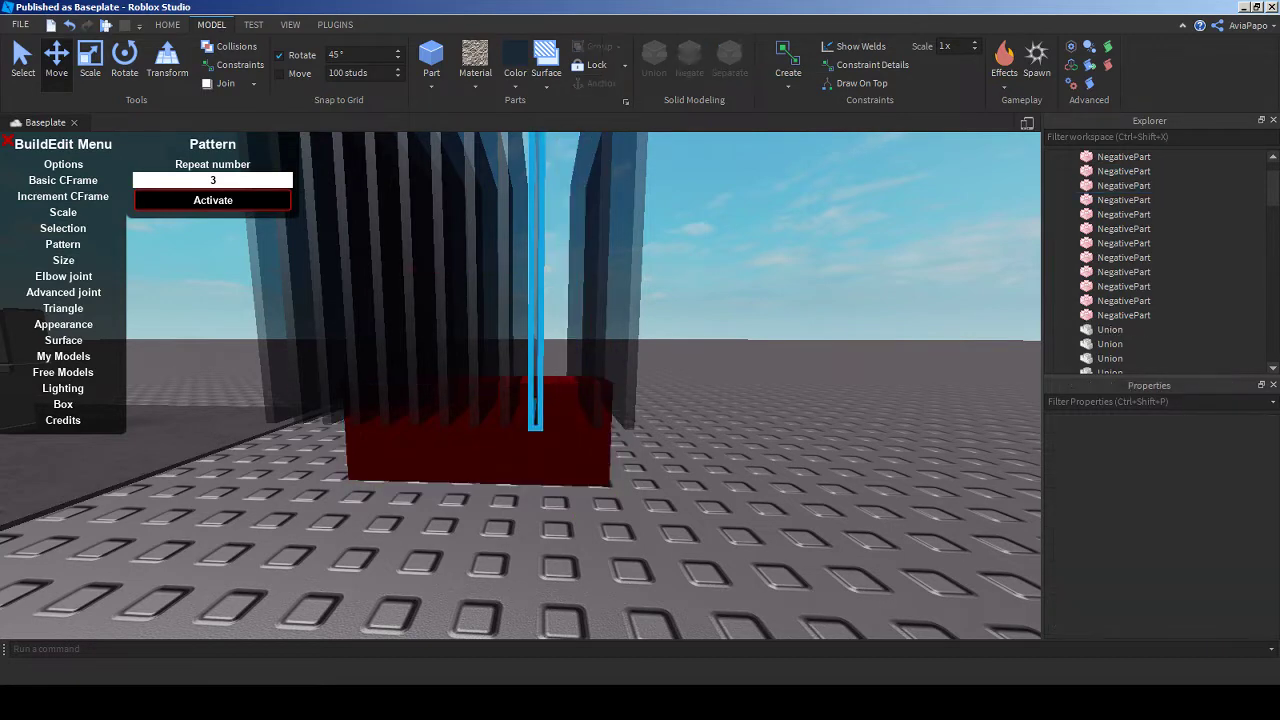
{"action": "left_click", "coordinate": [480, 450]}
{"action": "left_click", "coordinate": [528, 350]}
{"action": "left_click", "coordinate": [510, 380]}
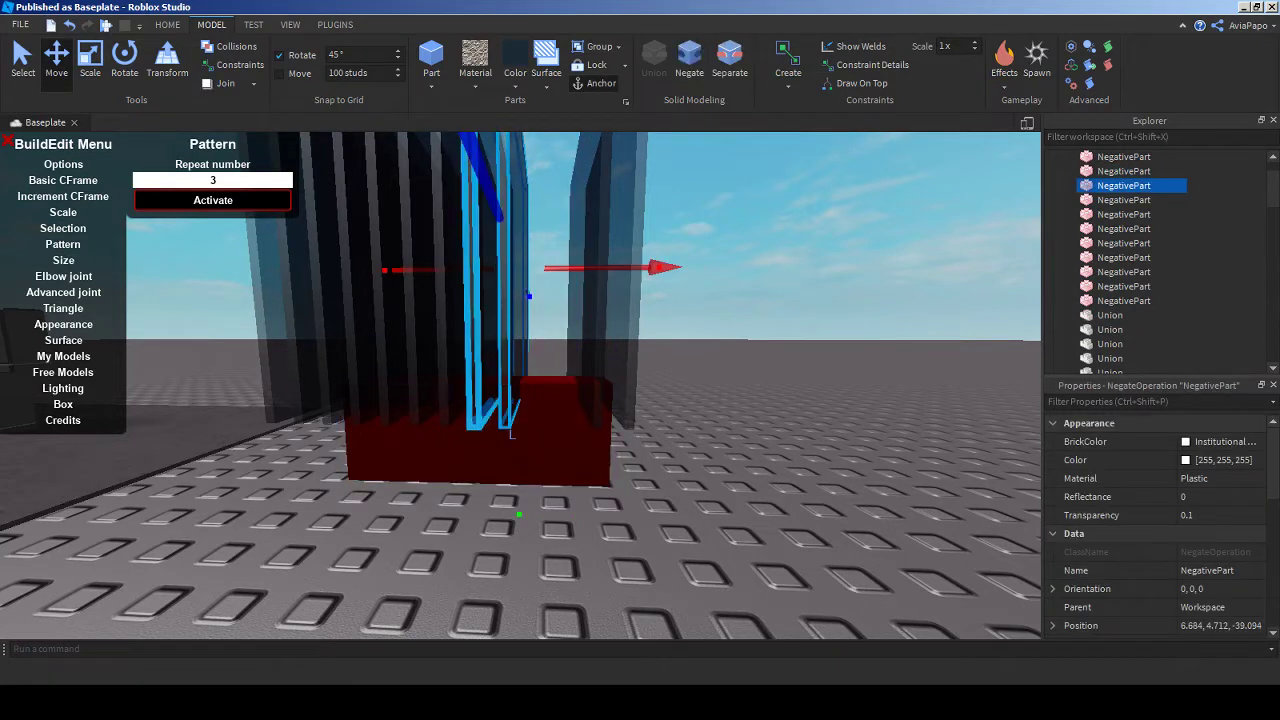
{"action": "right_click_drag", "start_coordinate": [520, 385], "coordinate": [720, 385]}
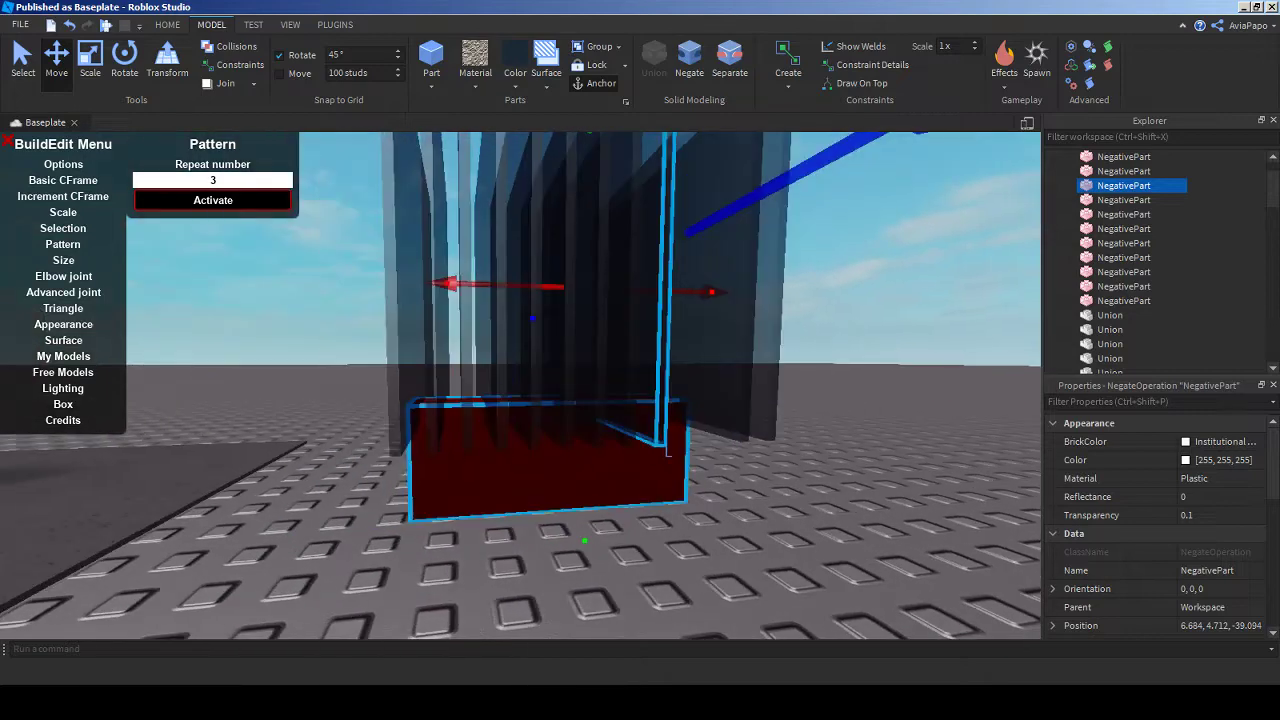
{"action": "left_click", "coordinate": [478, 460]}
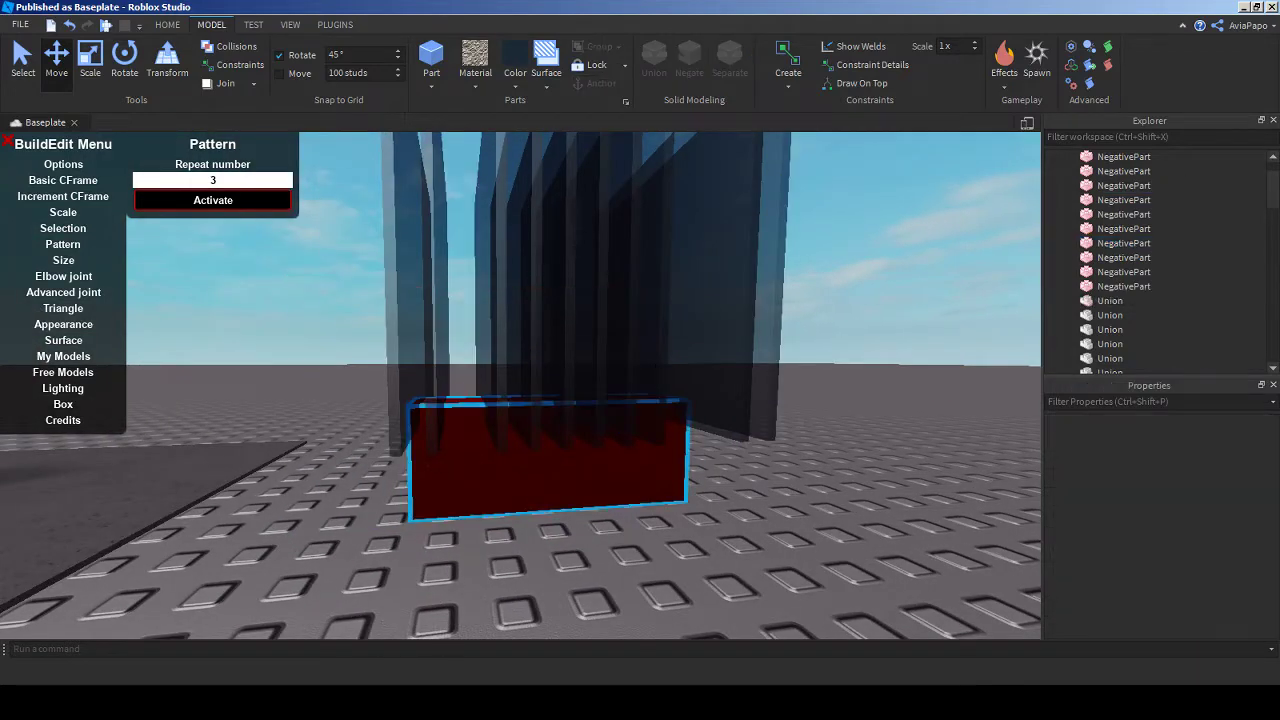
- Delete the other surplus negated panels so only two at each end and three in the middle are left
{"action": "left_click", "coordinate": [530, 440]}
{"action": "left_click", "coordinate": [500, 445]}
{"action": "left_click", "coordinate": [510, 458]}
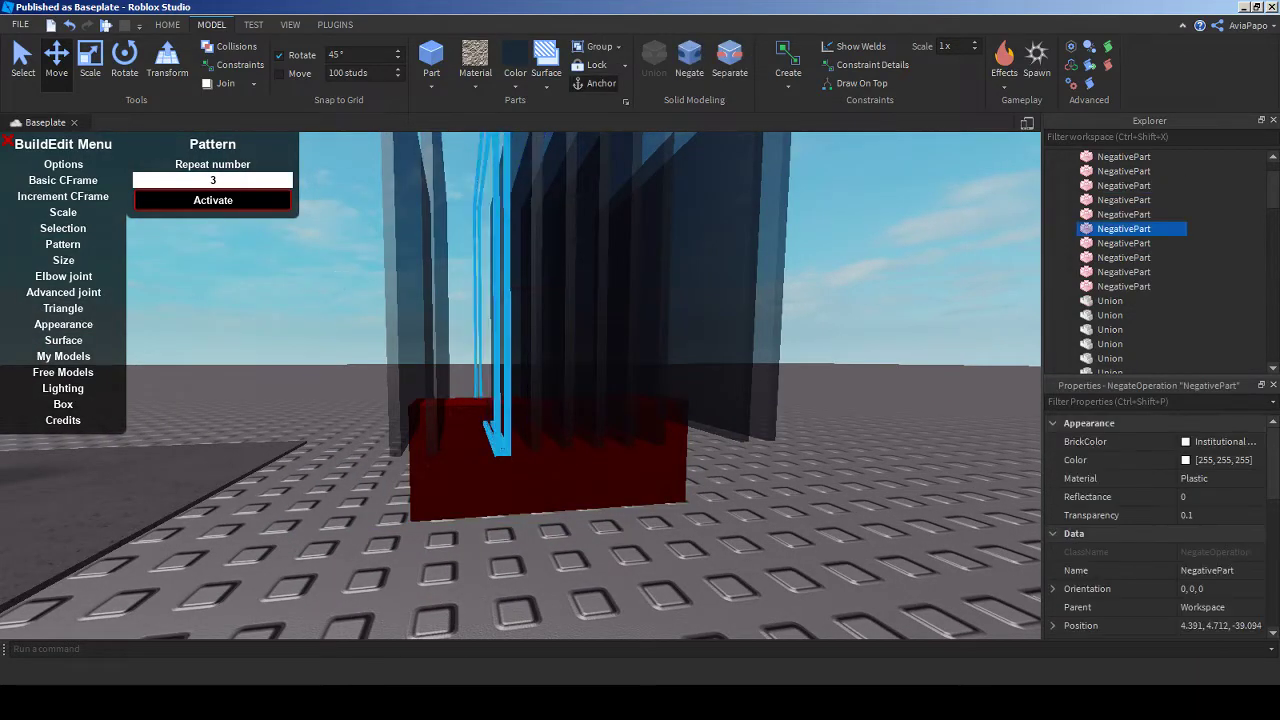
{"action": "left_click", "coordinate": [510, 458]}
{"action": "right_click_drag", "start_coordinate": [510, 458], "coordinate": [600, 458]}
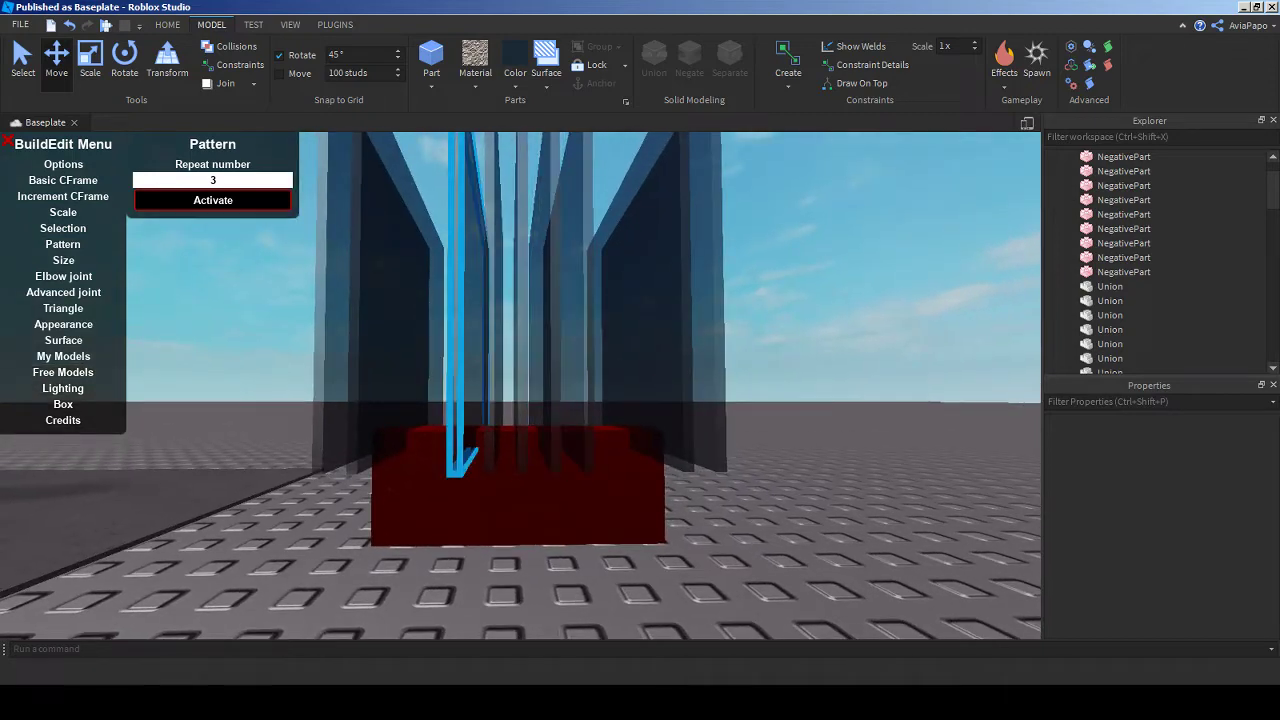
{"action": "left_click", "coordinate": [462, 455]}
{"action": "left_click", "coordinate": [520, 470]}
{"action": "left_click", "coordinate": [580, 440]}
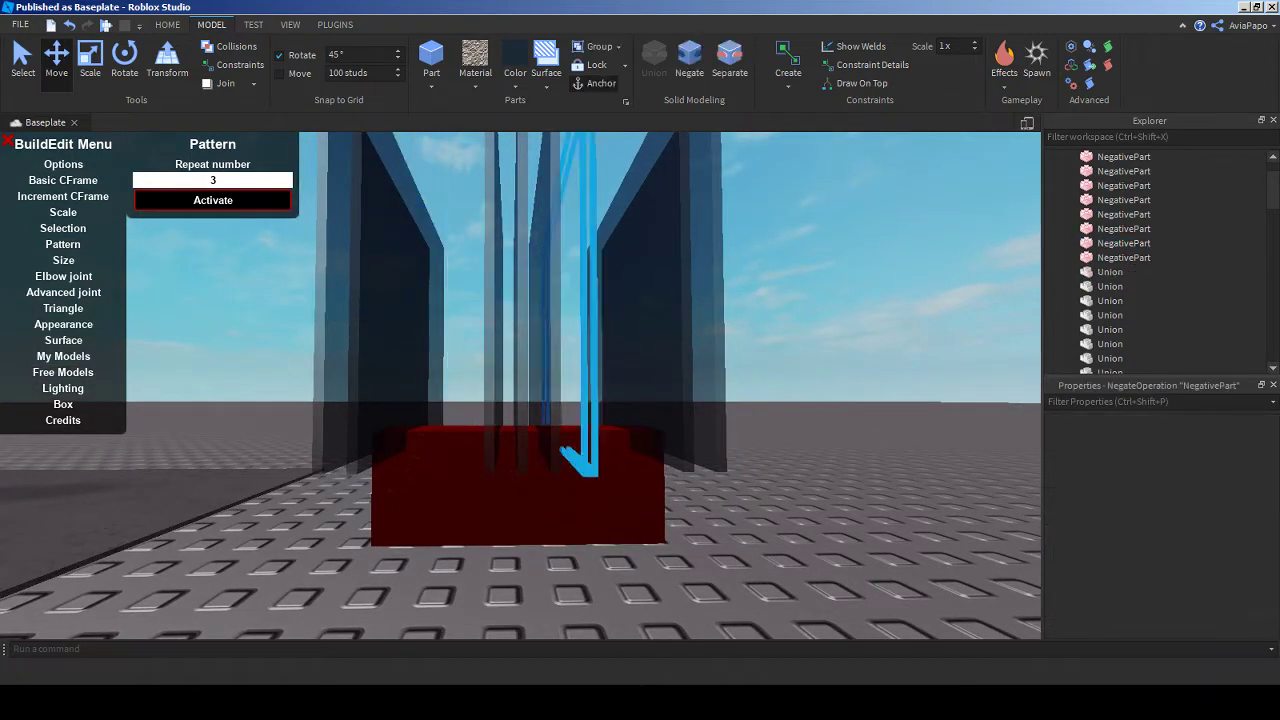
{"action": "left_click", "coordinate": [530, 450]}
- Unite the seven remaining negated panels with the maroon barrier to cut grooves into its top
{"action": "scroll", "coordinate": [521, 386], "scroll_direction": "down", "scroll_amount": 3}
{"action": "right_click_drag", "start_coordinate": [521, 386], "coordinate": [460, 380]}
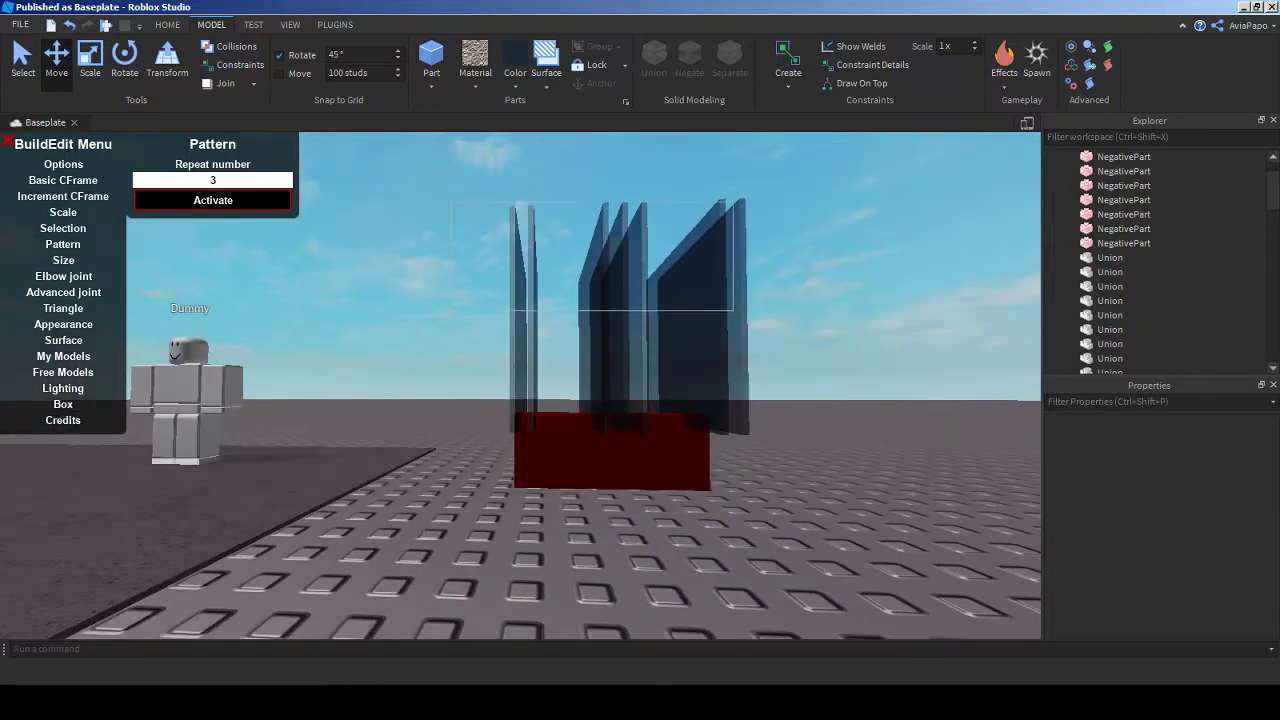
{"action": "left_click_drag", "start_coordinate": [733, 310], "coordinate": [760, 445]}
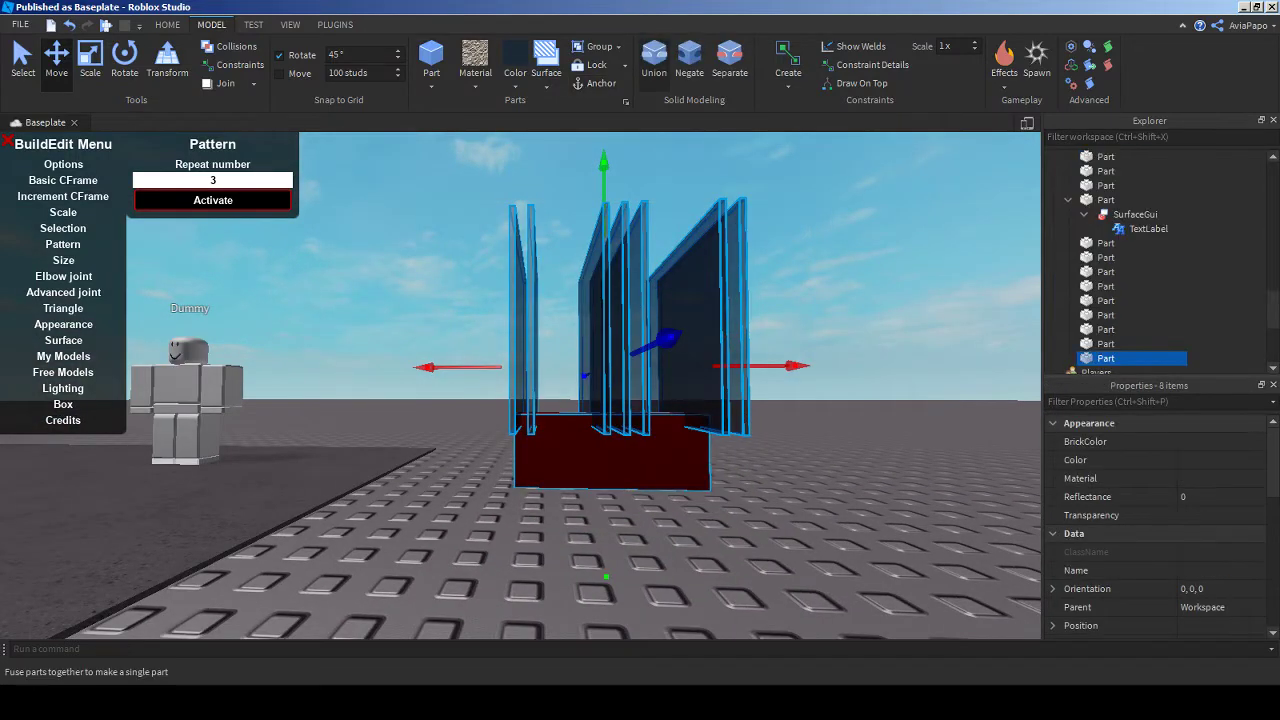
{"action": "left_click", "coordinate": [654, 60]}
{"action": "right_click_drag", "start_coordinate": [600, 400], "coordinate": [580, 430]}
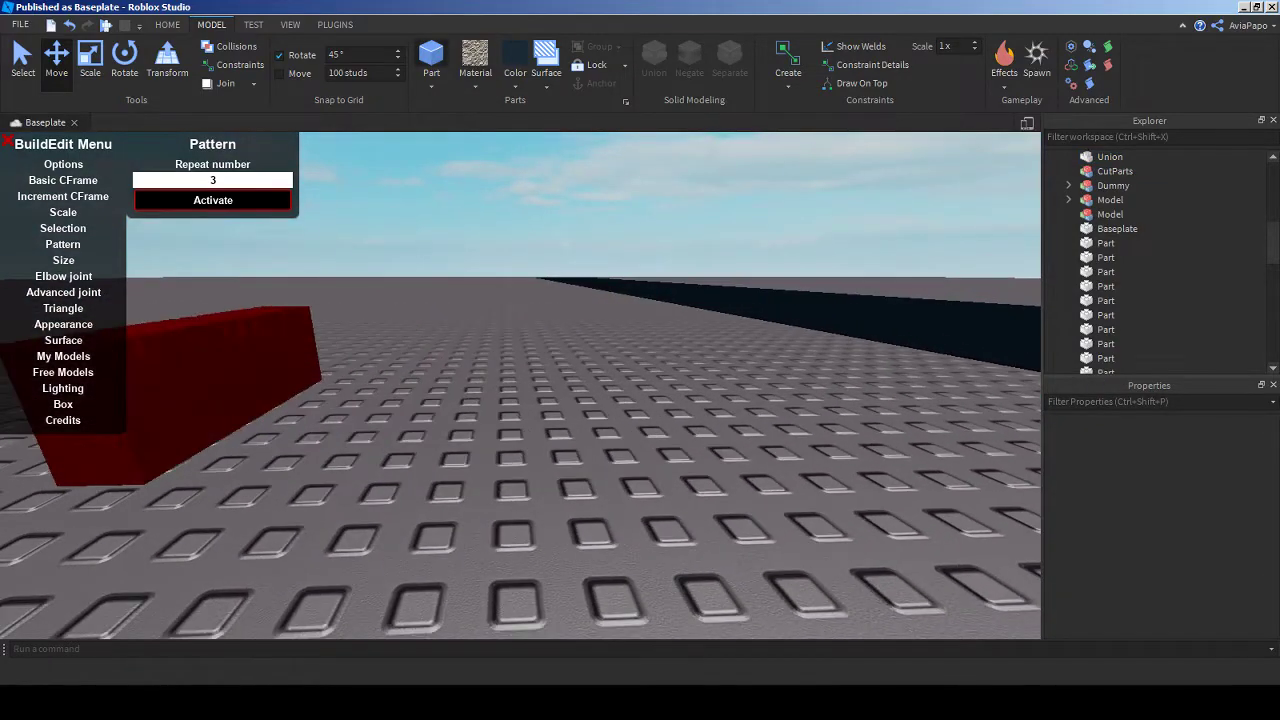
- Insert a black block tilted 45° about the X axis and enlarge it across one side of the barrier's top
{"action": "left_click", "coordinate": [800, 320]}
{"action": "key", "text": "f"}
{"action": "key", "text": "ctrl+4"}
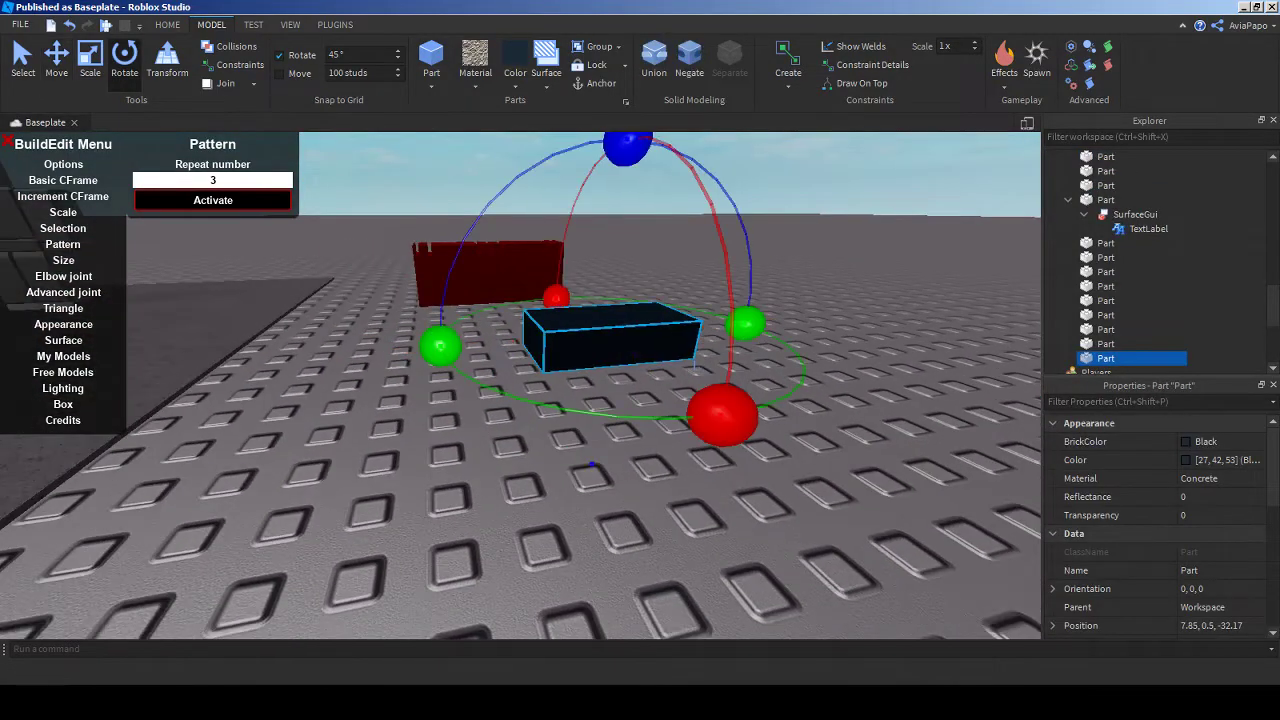
{"action": "scroll", "coordinate": [520, 385], "scroll_direction": "down", "scroll_amount": 5}
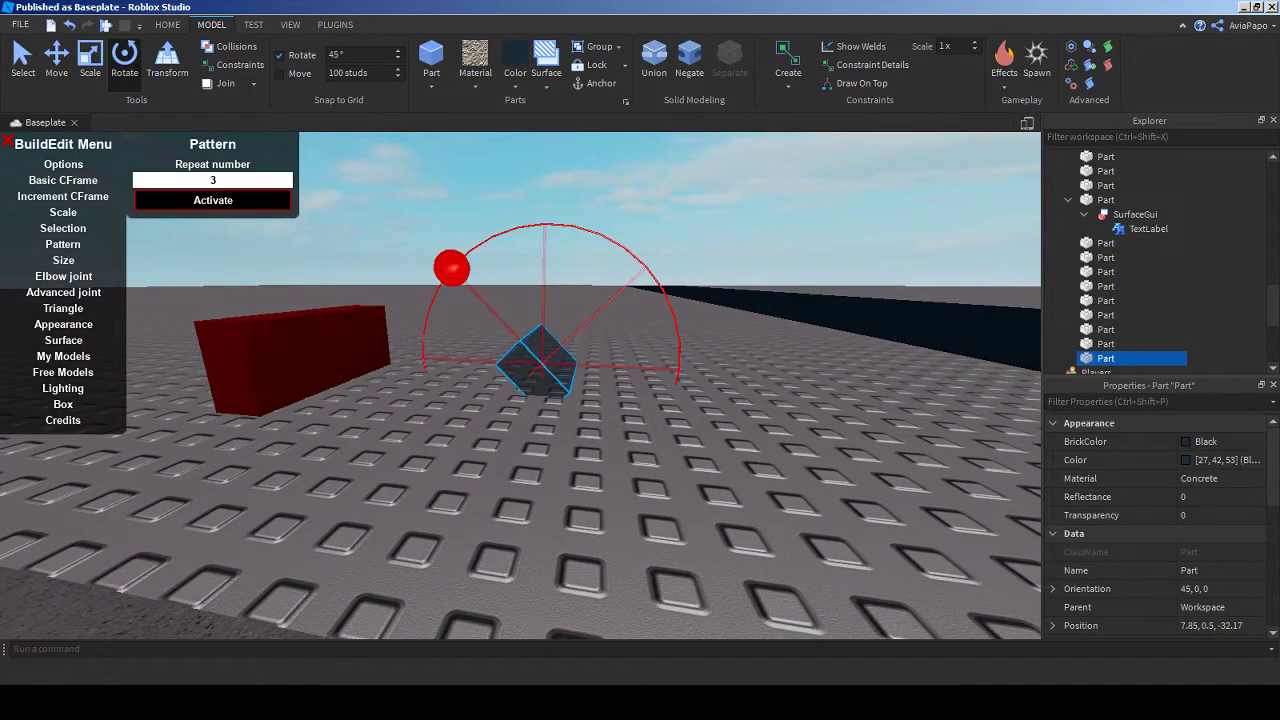
{"action": "right_click_drag", "start_coordinate": [540, 420], "coordinate": [236, 366]}
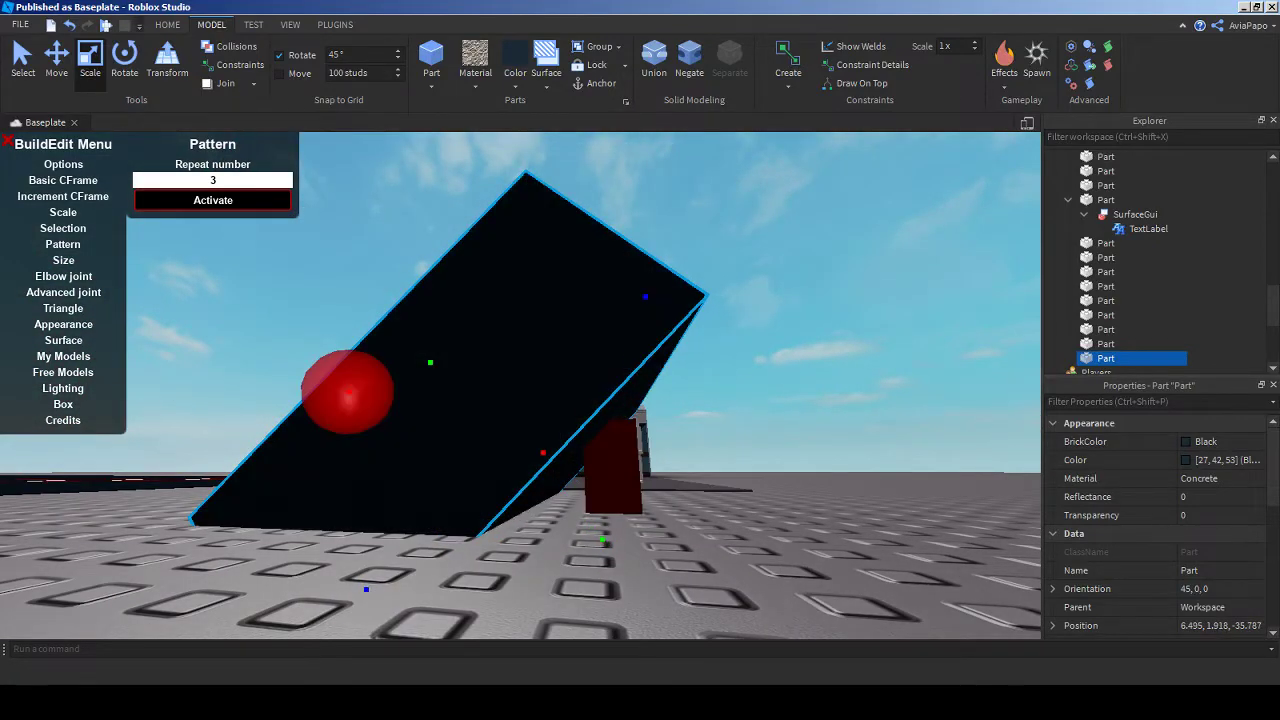
- Duplicate the tilted block, rotate the copy 180° about the Z axis, and slide it diagonally down away from the original
{"action": "key", "text": "ctrl+4"}
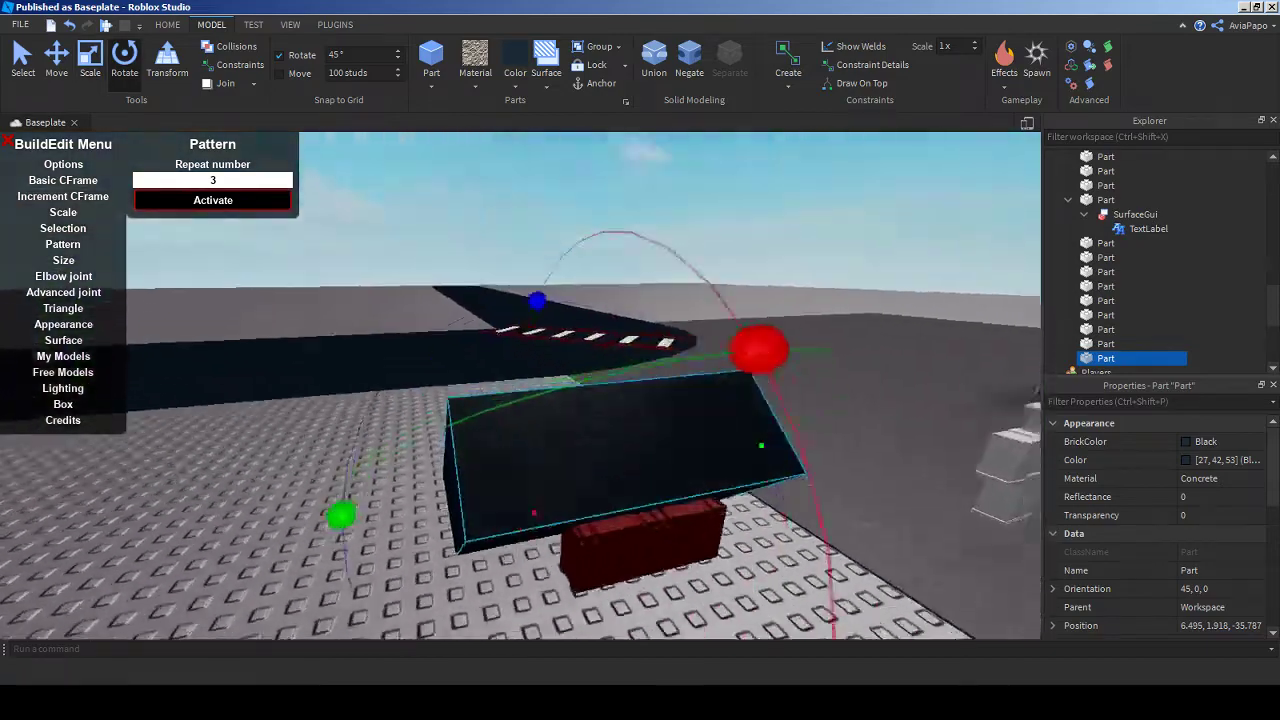
{"action": "mouse_move", "coordinate": [240, 366]}
{"action": "right_mouse_down"}
{"action": "mouse_move", "coordinate": [242, 325]}
{"action": "mouse_move", "coordinate": [230, 380]}
{"action": "right_mouse_up"}
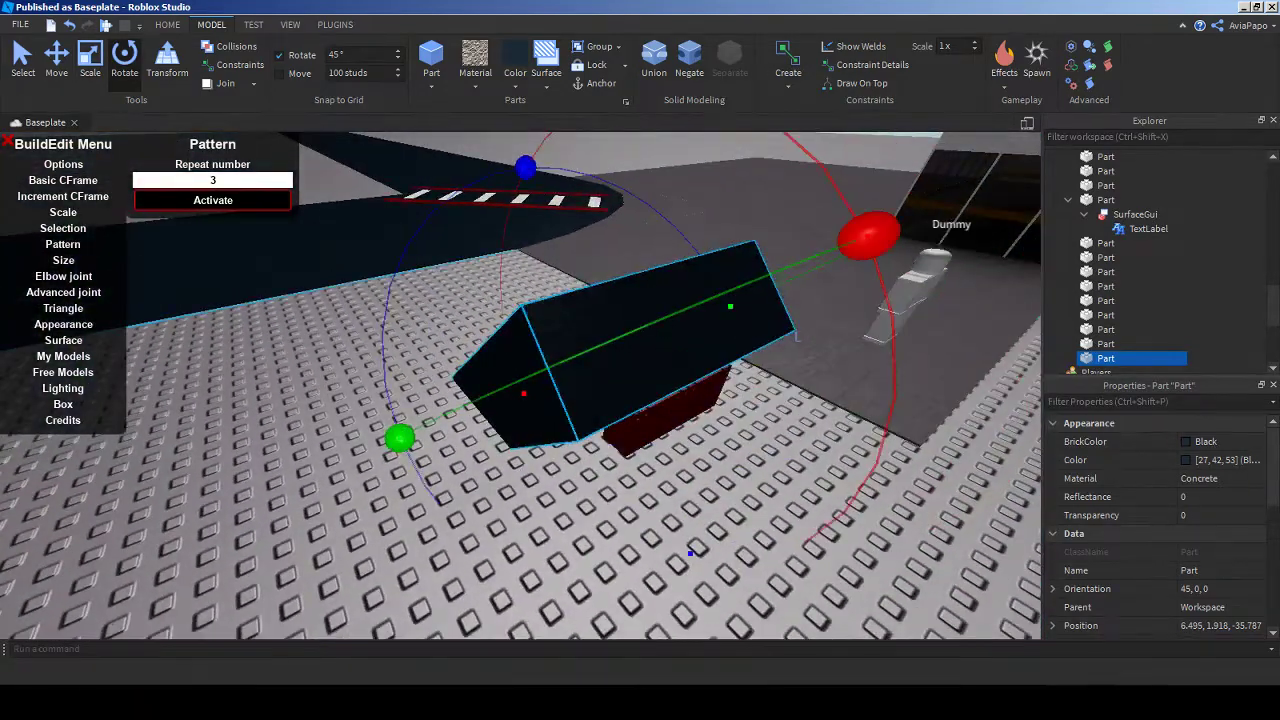
{"action": "mouse_move", "coordinate": [399, 438]}
{"action": "left_mouse_down"}
{"action": "mouse_move", "coordinate": [402, 460]}
{"action": "mouse_move", "coordinate": [400, 440]}
{"action": "left_mouse_up"}
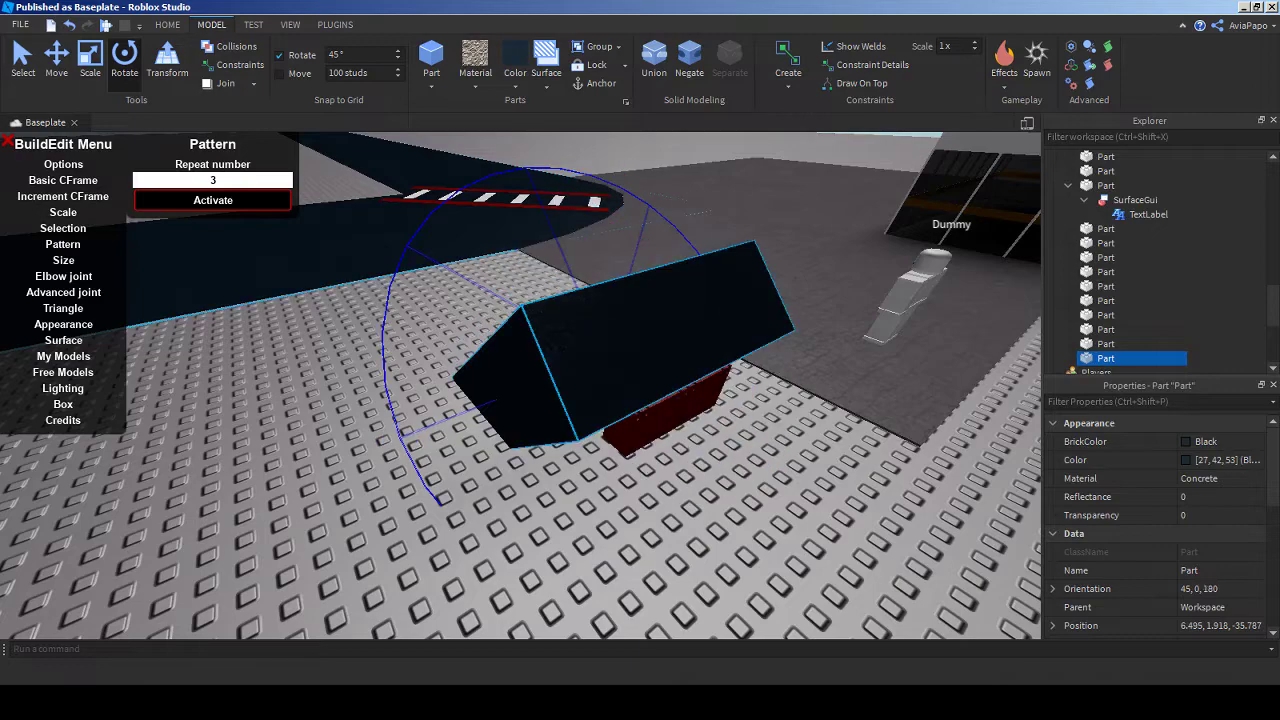
{"action": "key", "text": "ctrl+2"}
{"action": "mouse_move", "coordinate": [520, 380]}
{"action": "right_mouse_down"}
{"action": "mouse_move", "coordinate": [520, 330]}
{"action": "mouse_move", "coordinate": [525, 400]}
{"action": "mouse_move", "coordinate": [530, 390]}
{"action": "right_mouse_up"}
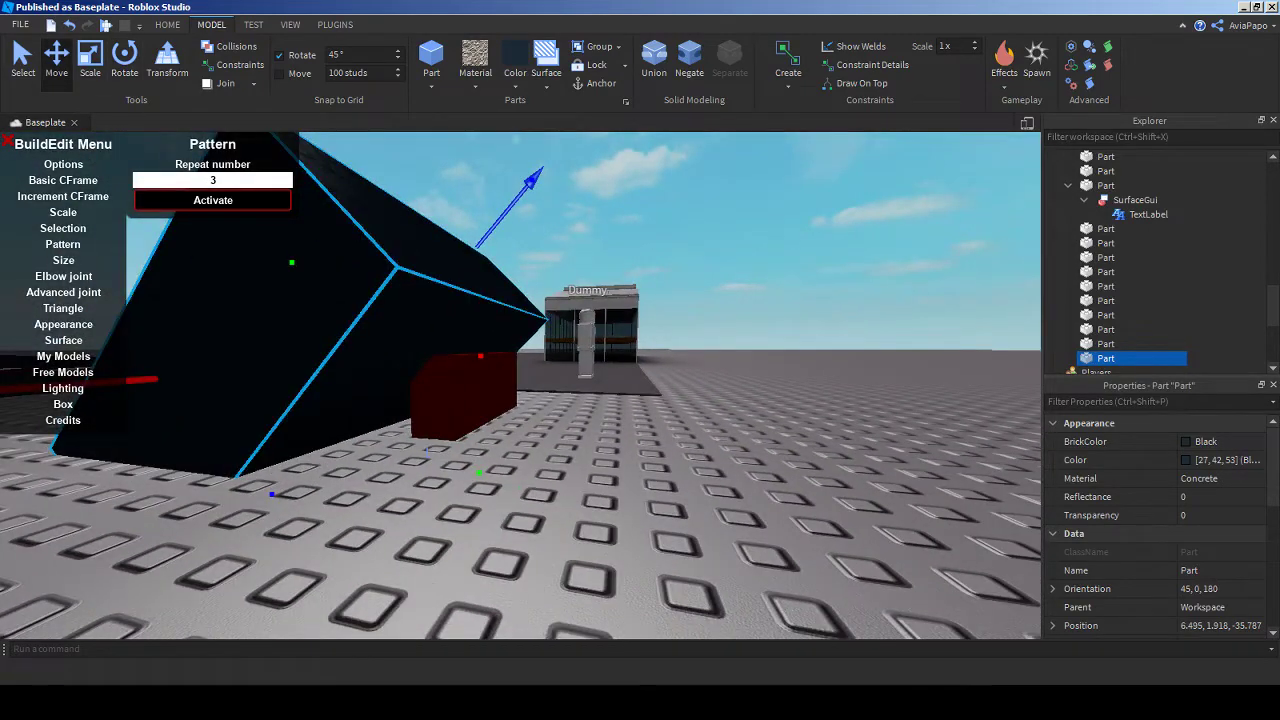
{"action": "left_click_drag", "start_coordinate": [520, 190], "coordinate": [700, 412]}
- Rotate the copied block to orientation 45, 180, 0 and move it over the opposite side of the barrier's top
{"action": "key", "text": "ctrl+4"}
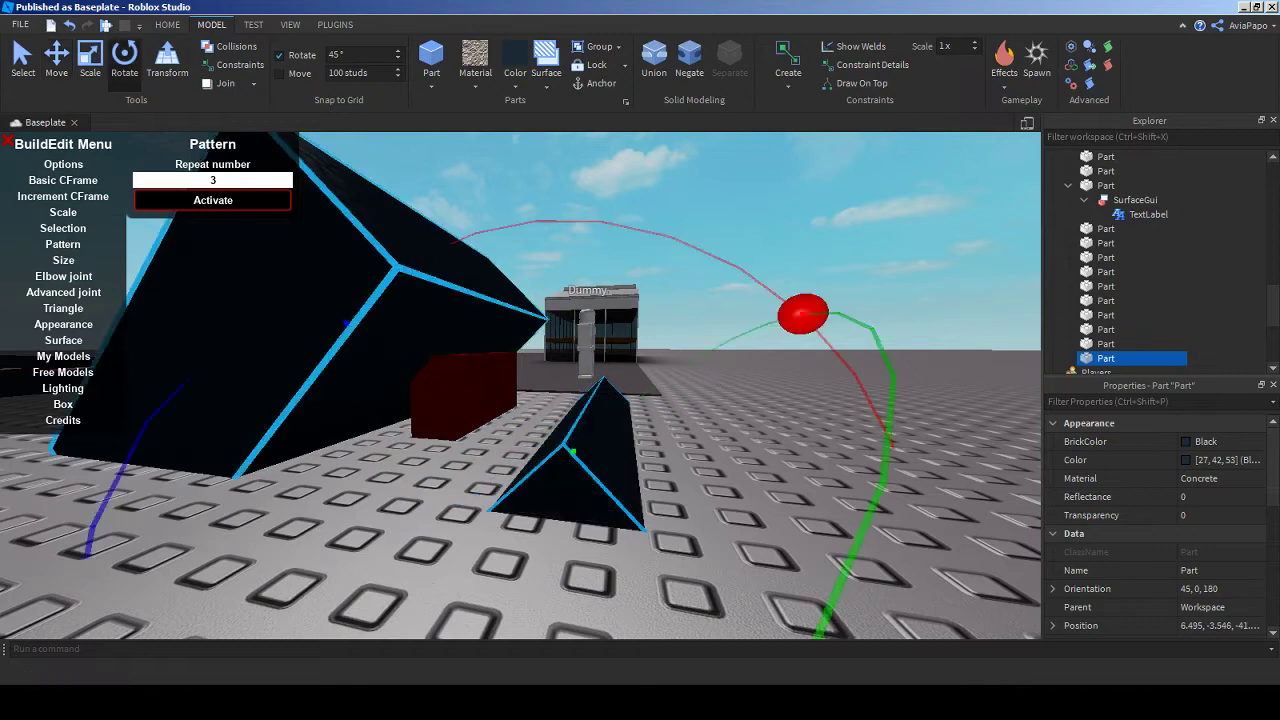
{"action": "scroll", "coordinate": [520, 386], "scroll_direction": "down", "scroll_amount": 5}
{"action": "left_click_drag", "start_coordinate": [633, 325], "coordinate": [664, 372]}
{"action": "key", "text": "ctrl+2"}
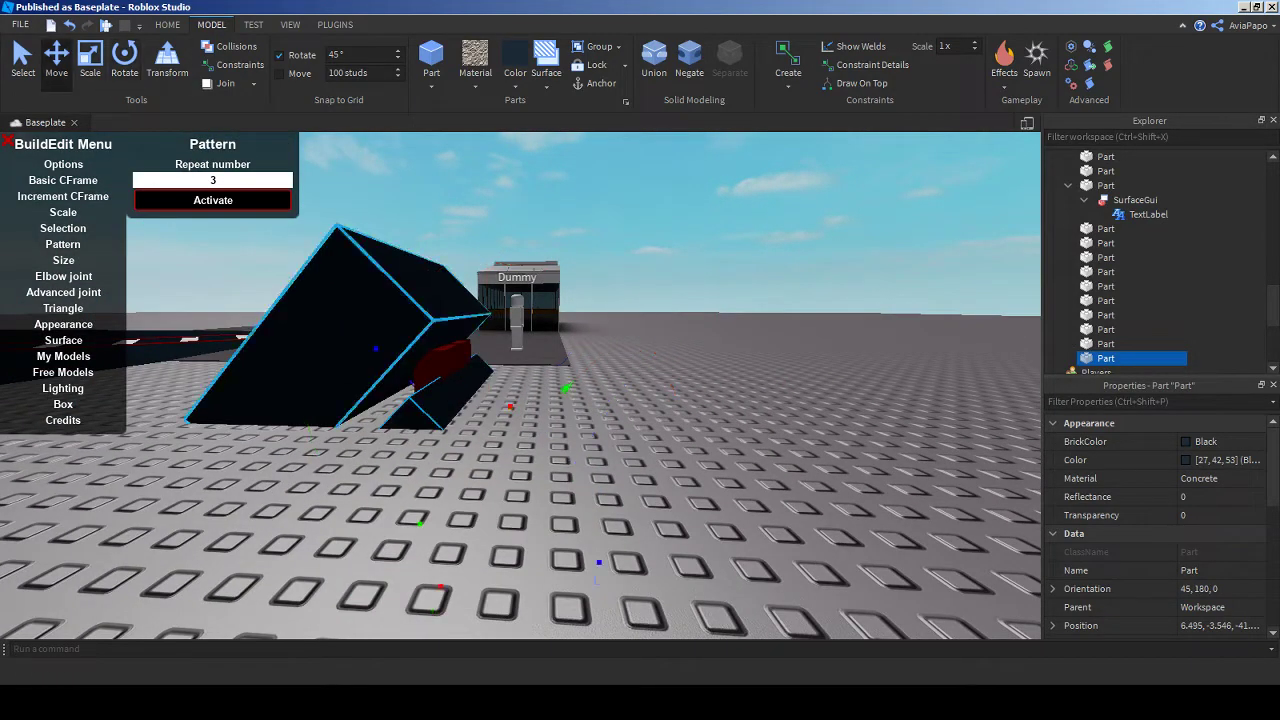
{"action": "left_click_drag", "start_coordinate": [567, 384], "coordinate": [640, 316]}
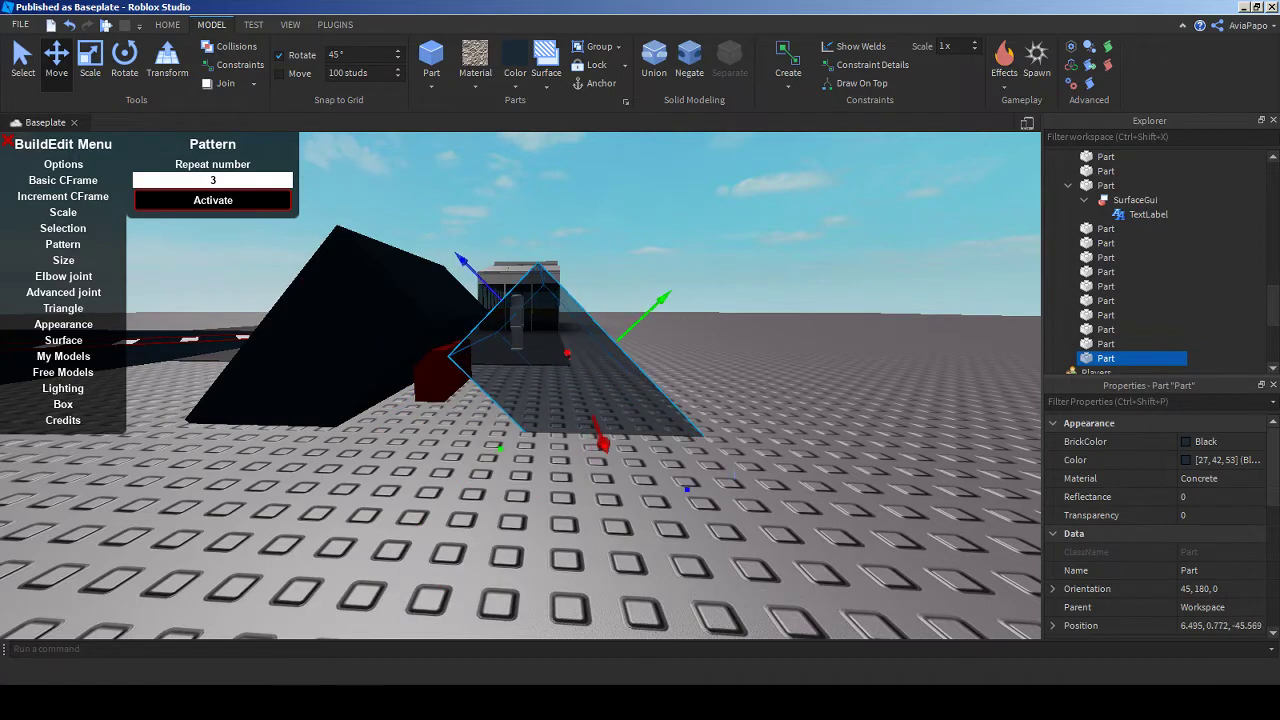
{"action": "scroll", "coordinate": [520, 385], "scroll_direction": "up", "scroll_amount": 5}
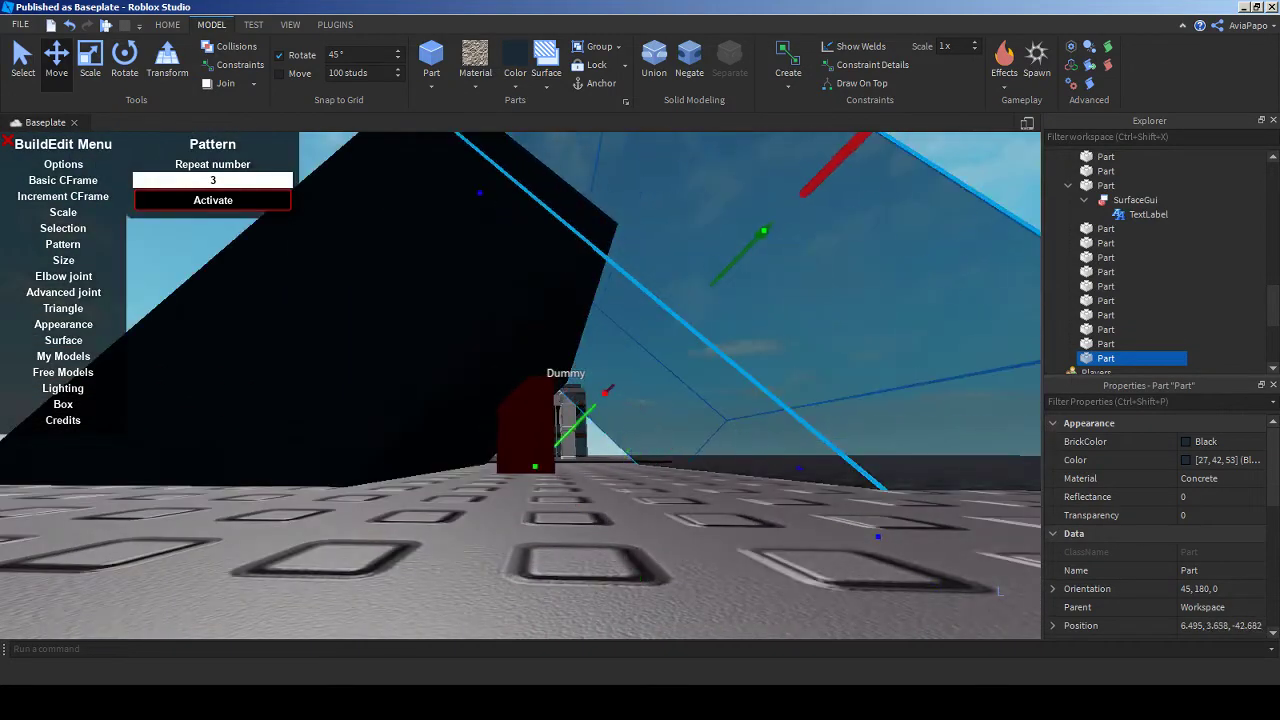
{"action": "left_click_drag", "start_coordinate": [998, 590], "coordinate": [866, 636]}
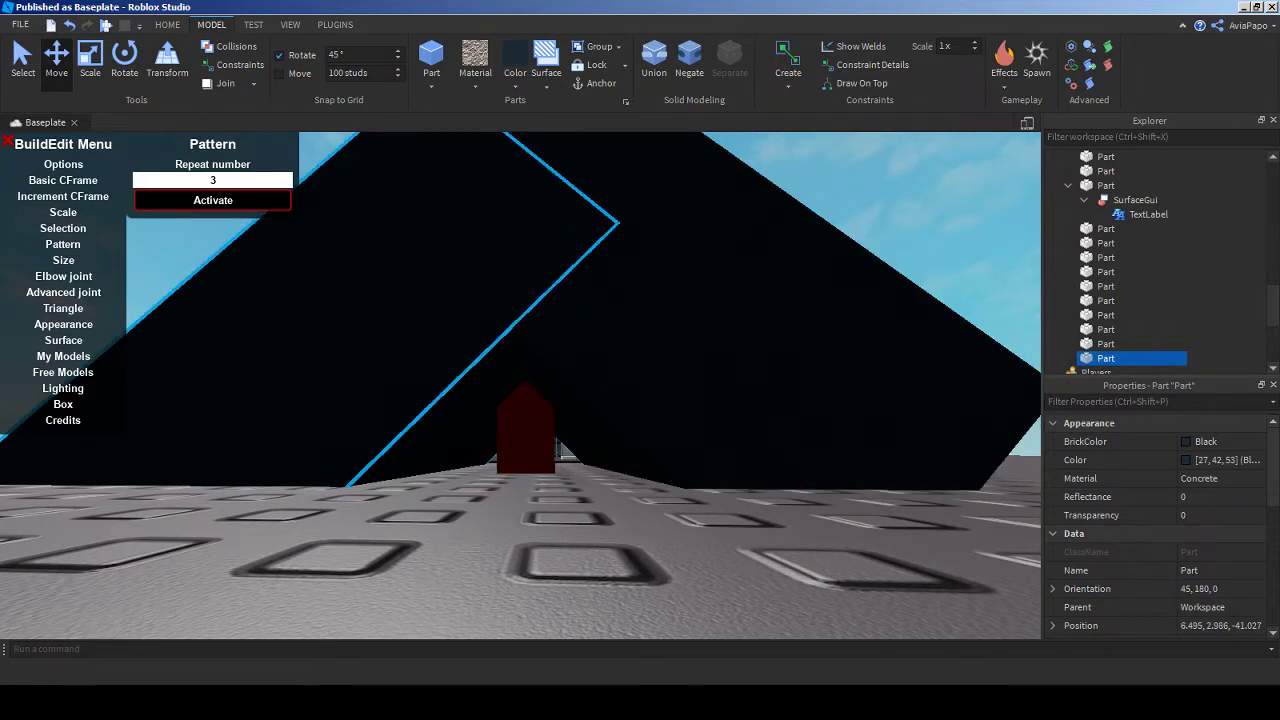
- Adjust the copied block along its slope so both blocks' angled faces cross just above the centre of the barrier
{"action": "left_click", "coordinate": [1106, 343]}
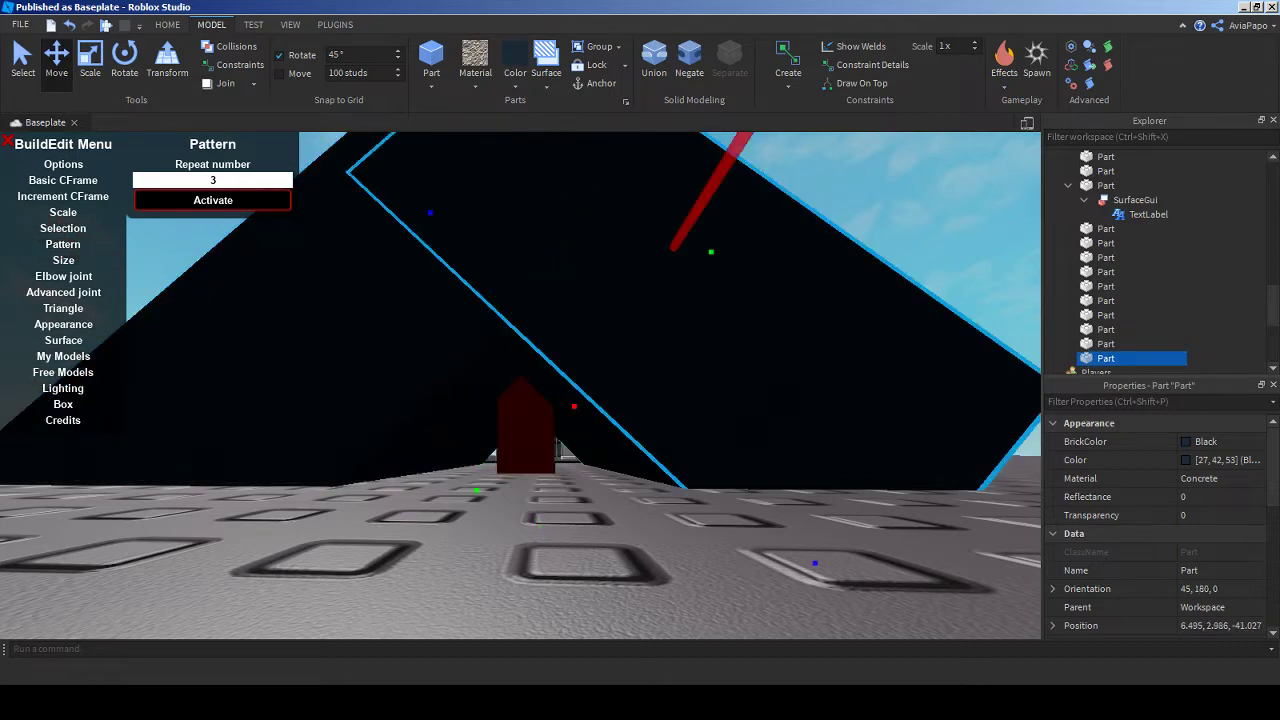
{"action": "key", "text": "s"}
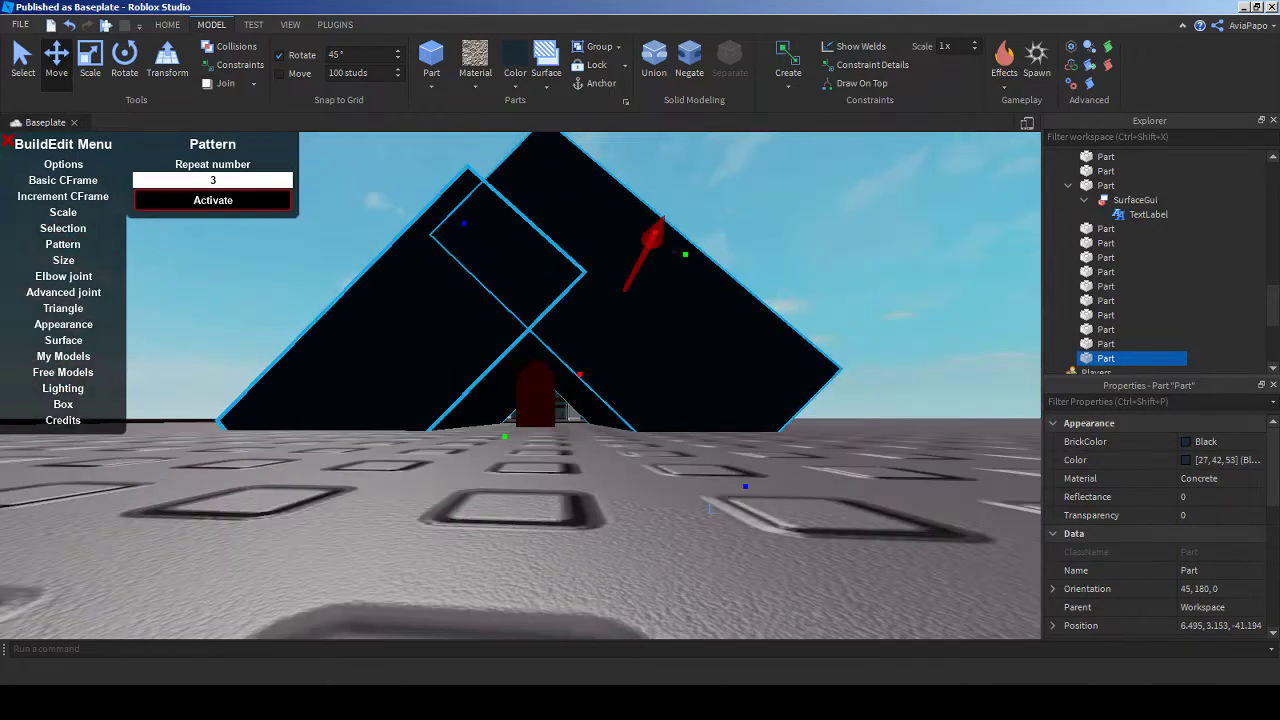
{"action": "key", "text": "w"}
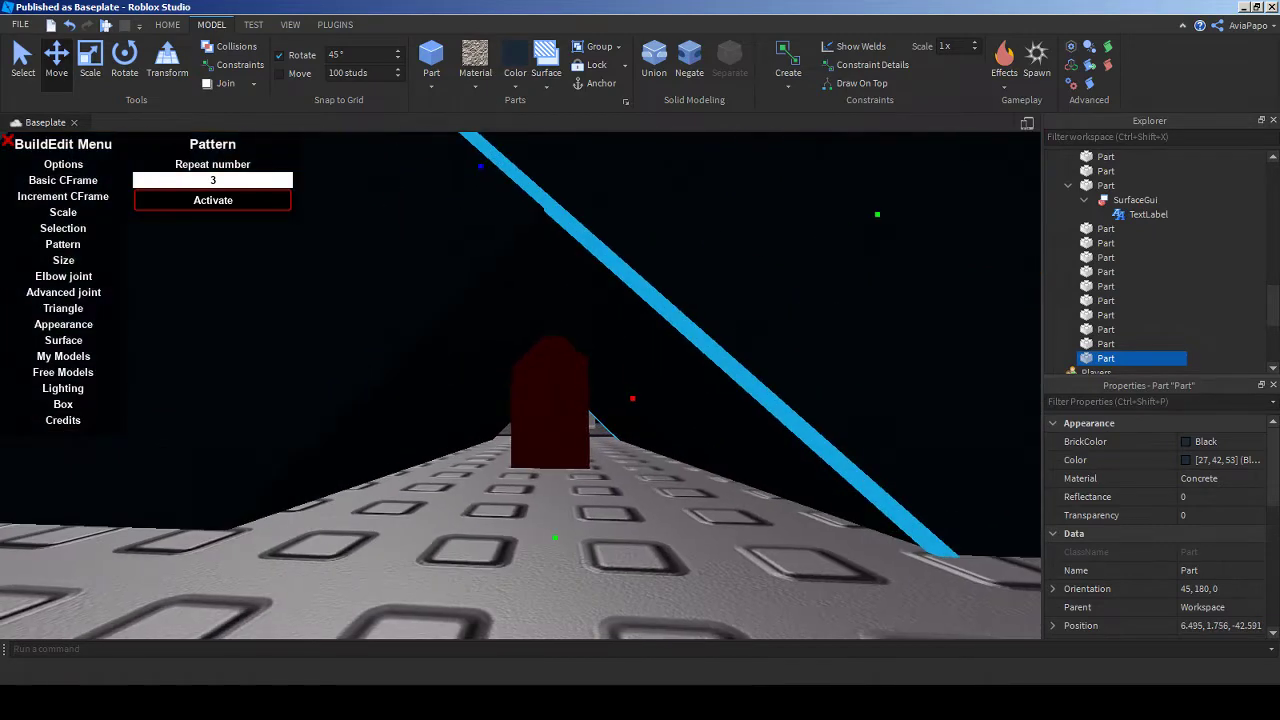
{"action": "key", "text": "d"}
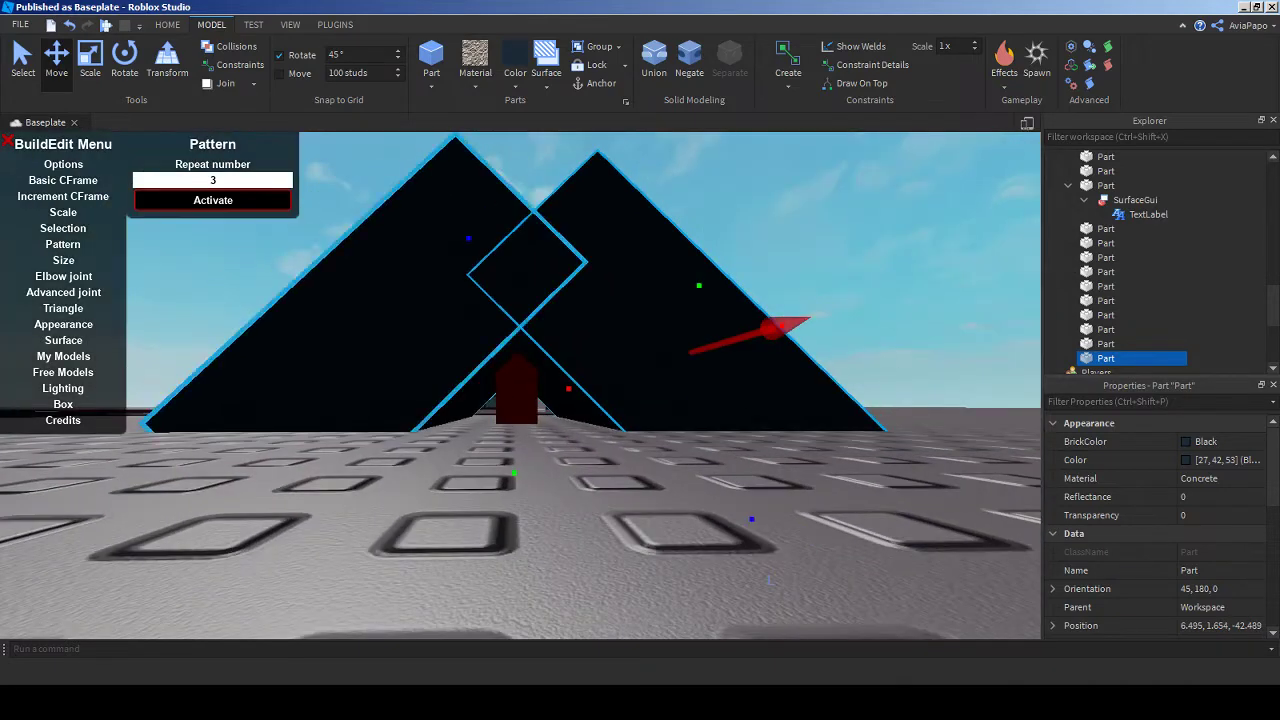
- Negate both tilted blocks and unite them with the barrier to bevel its top into a centred ridge
{"action": "left_click", "coordinate": [689, 60]}
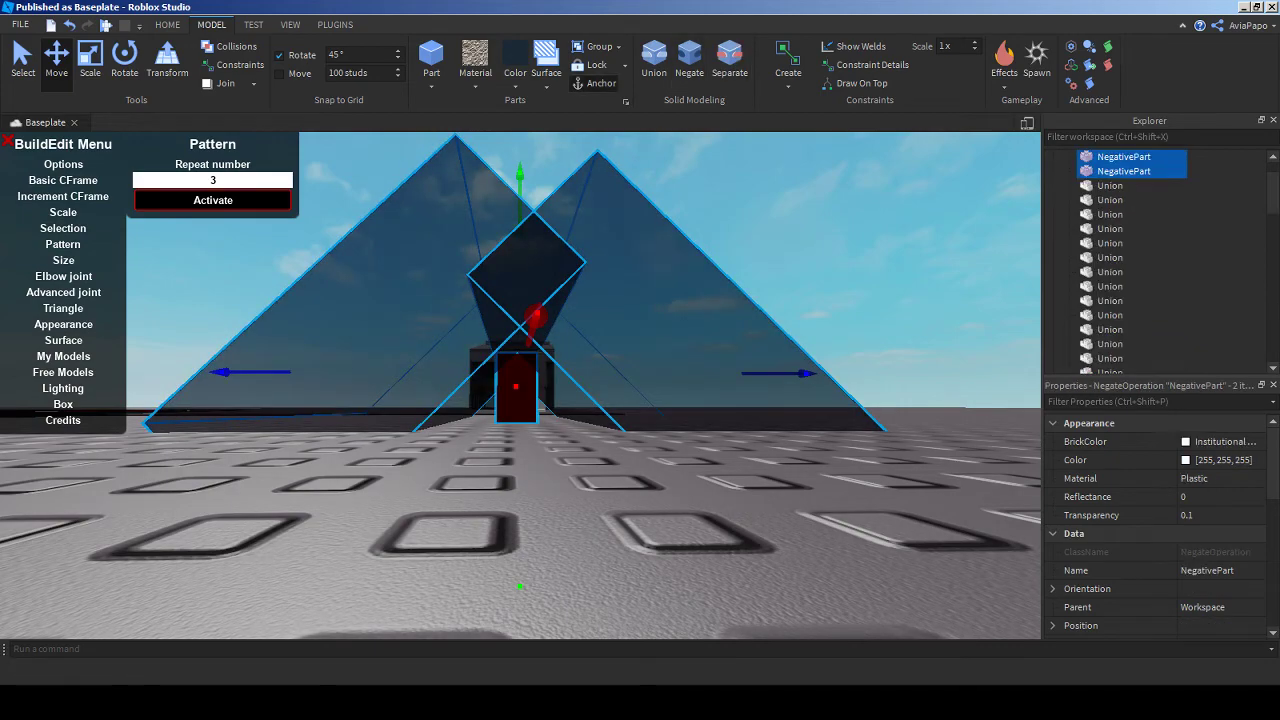
{"action": "left_click", "coordinate": [654, 60]}
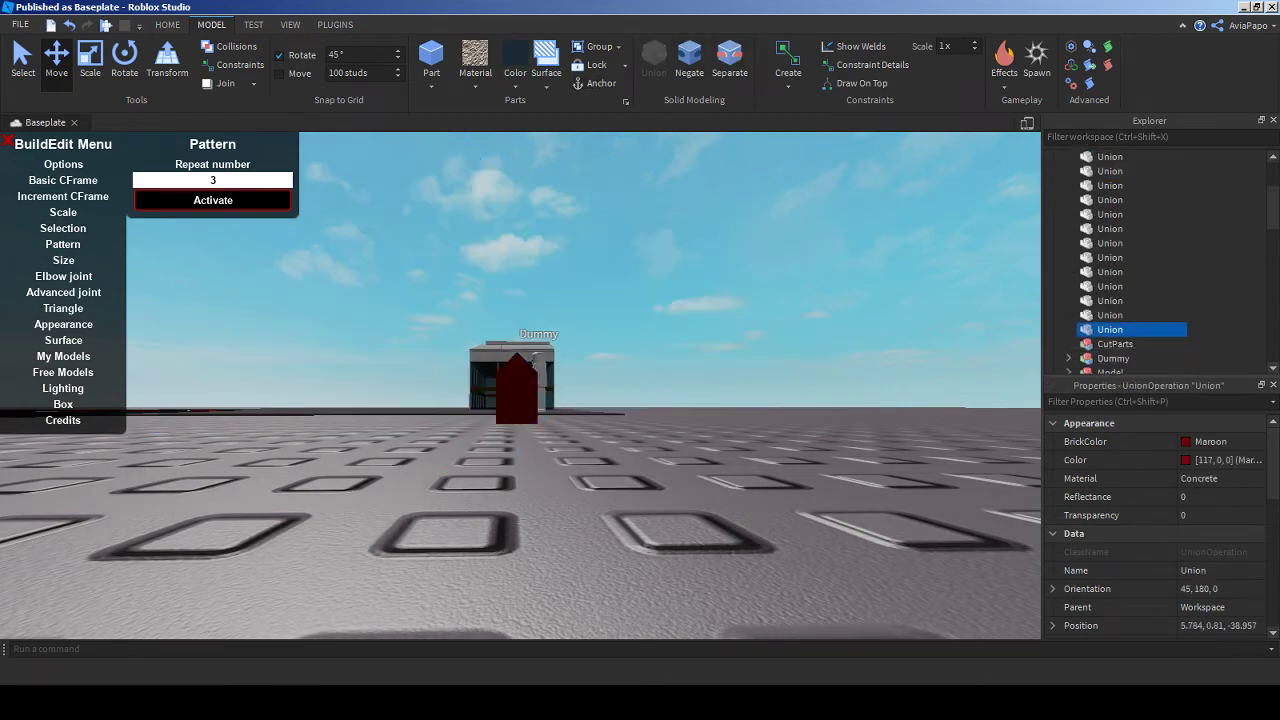
{"action": "scroll", "coordinate": [520, 385], "scroll_direction": "down", "scroll_amount": 5}
{"action": "scroll", "coordinate": [520, 385], "scroll_direction": "up", "scroll_amount": 3}
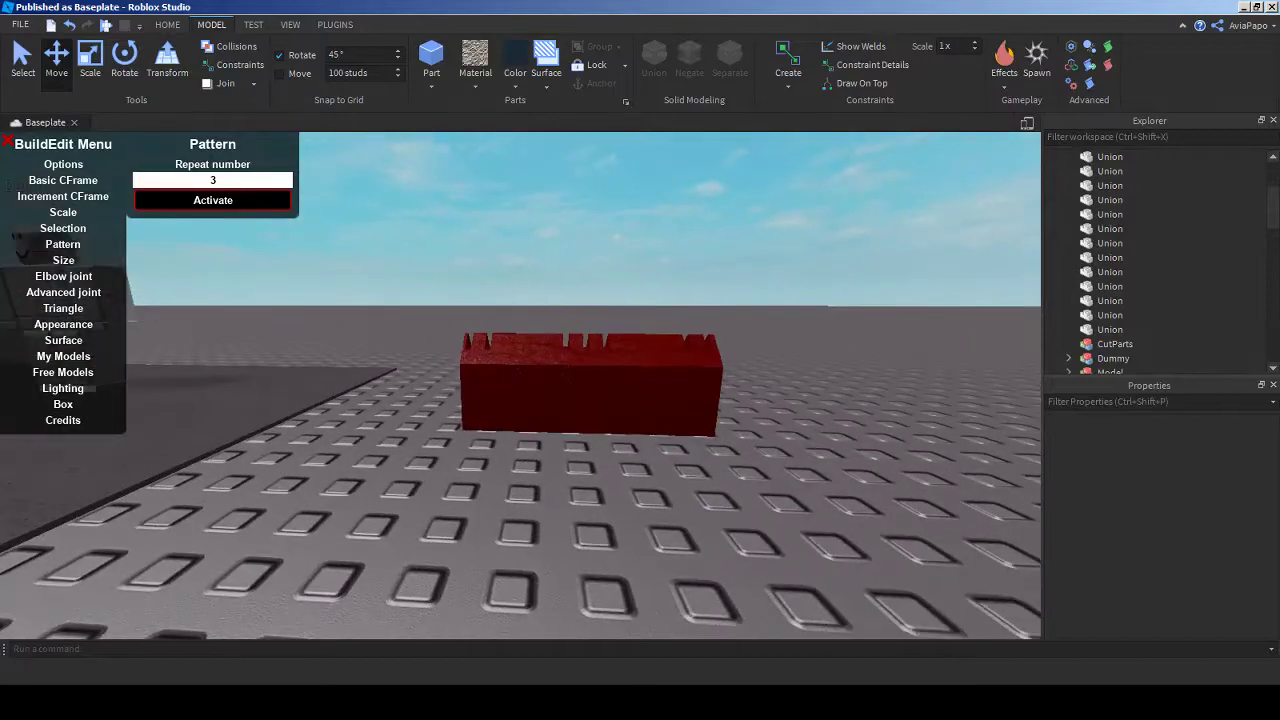
{"action": "right_click_drag", "start_coordinate": [520, 385], "coordinate": [560, 395]}
{"action": "scroll", "coordinate": [520, 385], "scroll_direction": "down", "scroll_amount": 3}
{"action": "scroll", "coordinate": [540, 420], "scroll_direction": "up", "scroll_amount": 8}
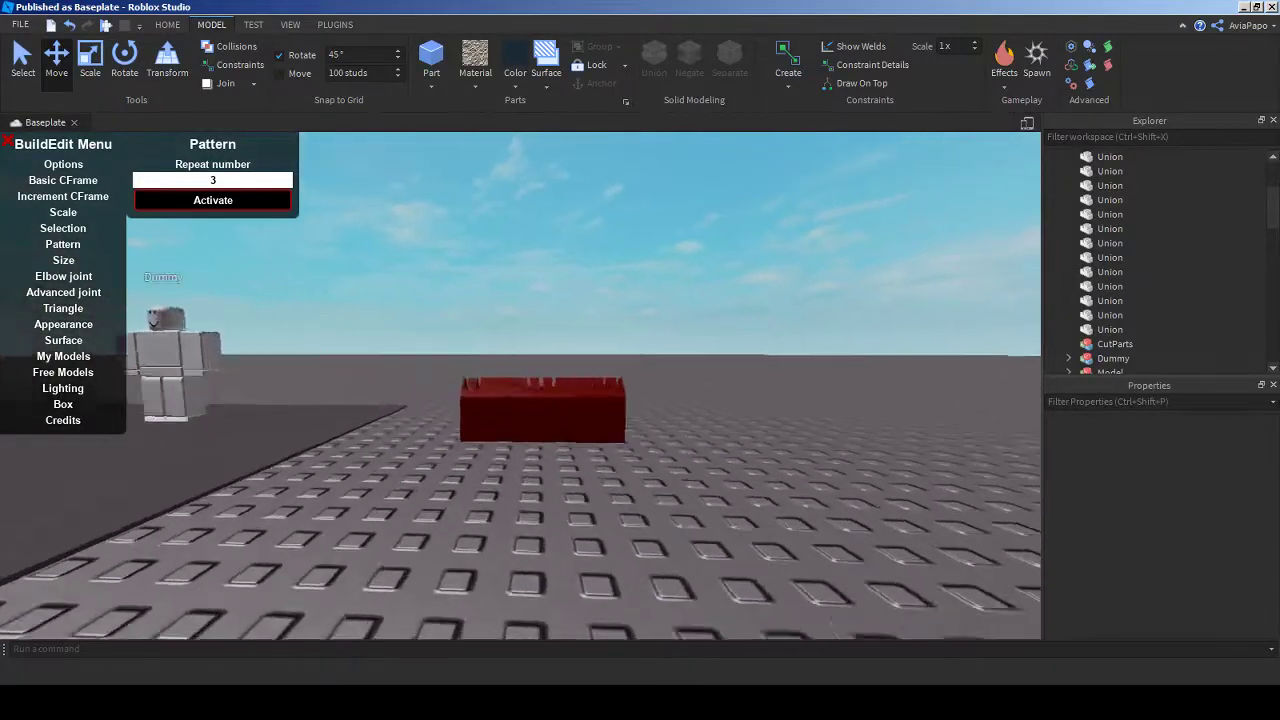
- Colour the barrier union Storm blue and enable UsePartColor so the colour applies to the whole union
{"action": "left_click", "coordinate": [560, 500]}
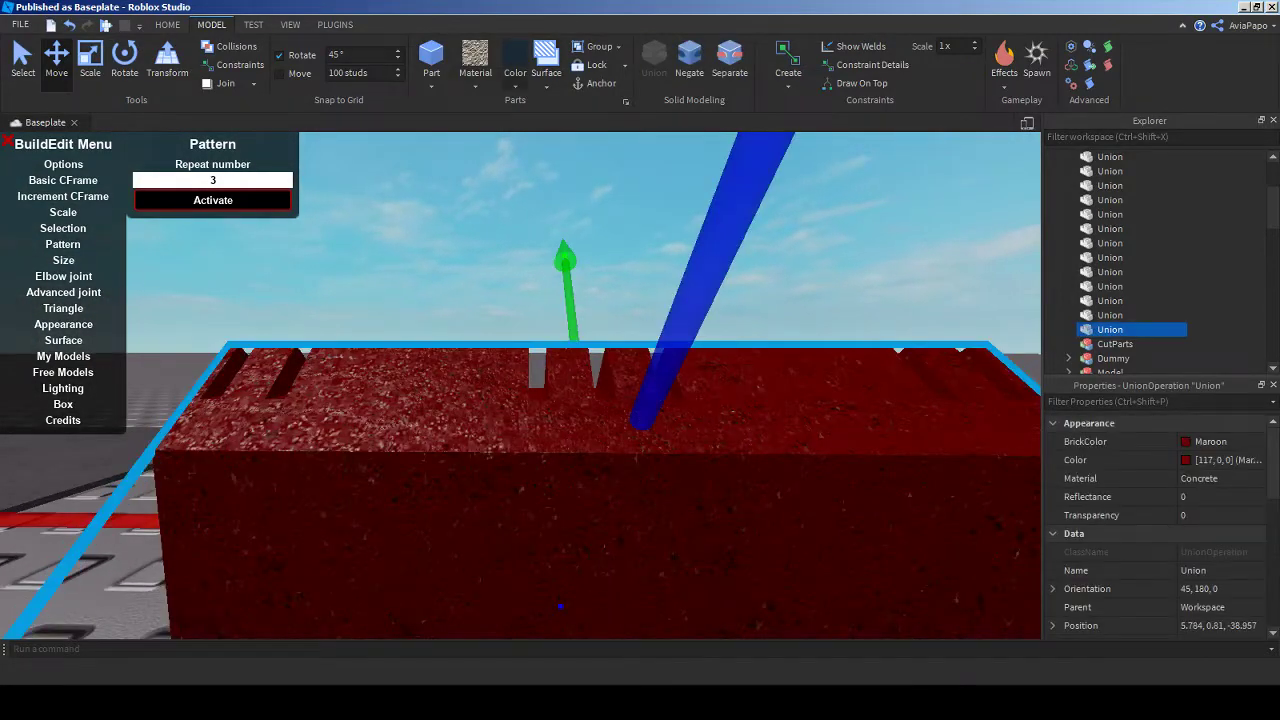
{"action": "left_click", "coordinate": [515, 80]}
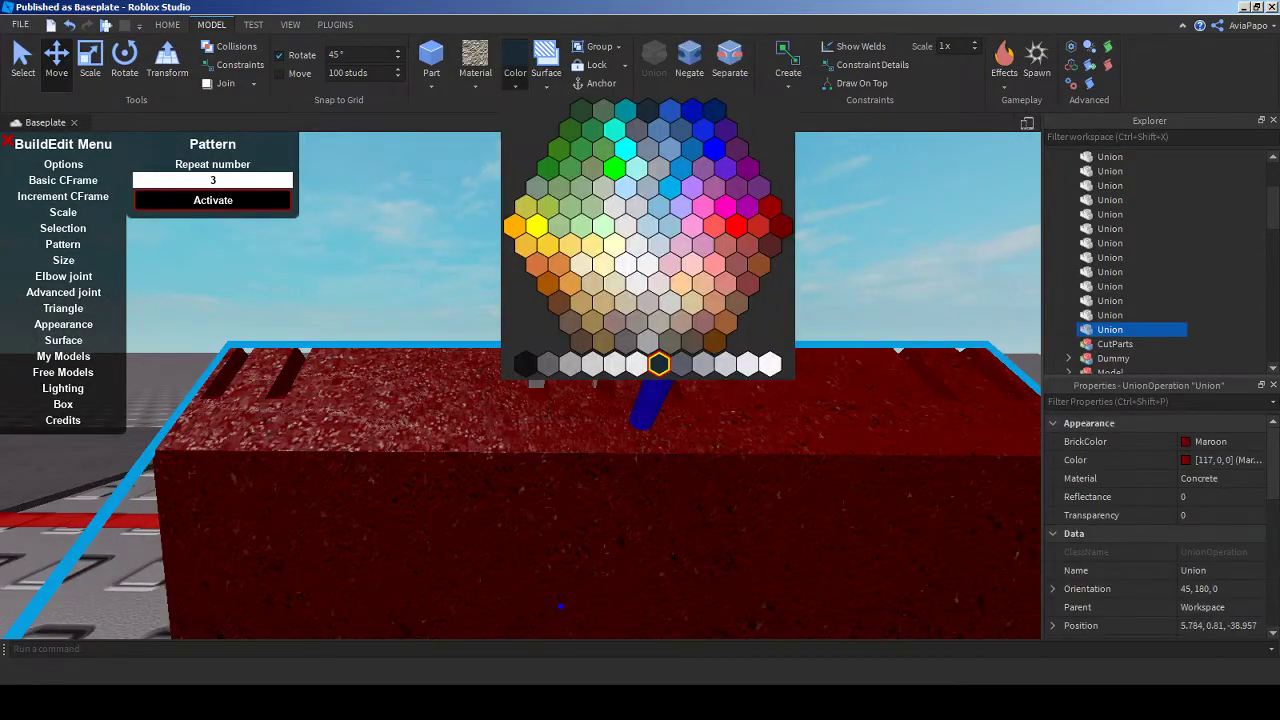
{"action": "left_click", "coordinate": [681, 130]}
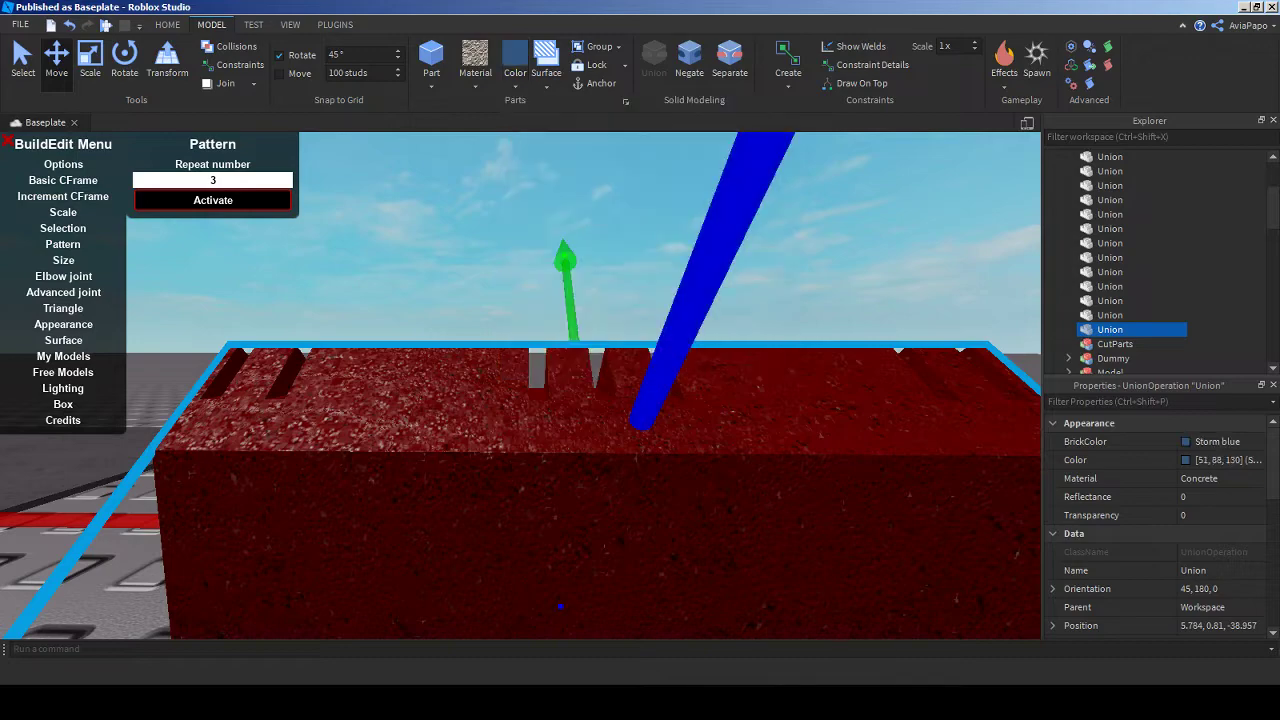
{"action": "scroll", "coordinate": [1160, 520], "scroll_direction": "down", "scroll_amount": 3}
{"action": "left_click", "coordinate": [560, 606]}
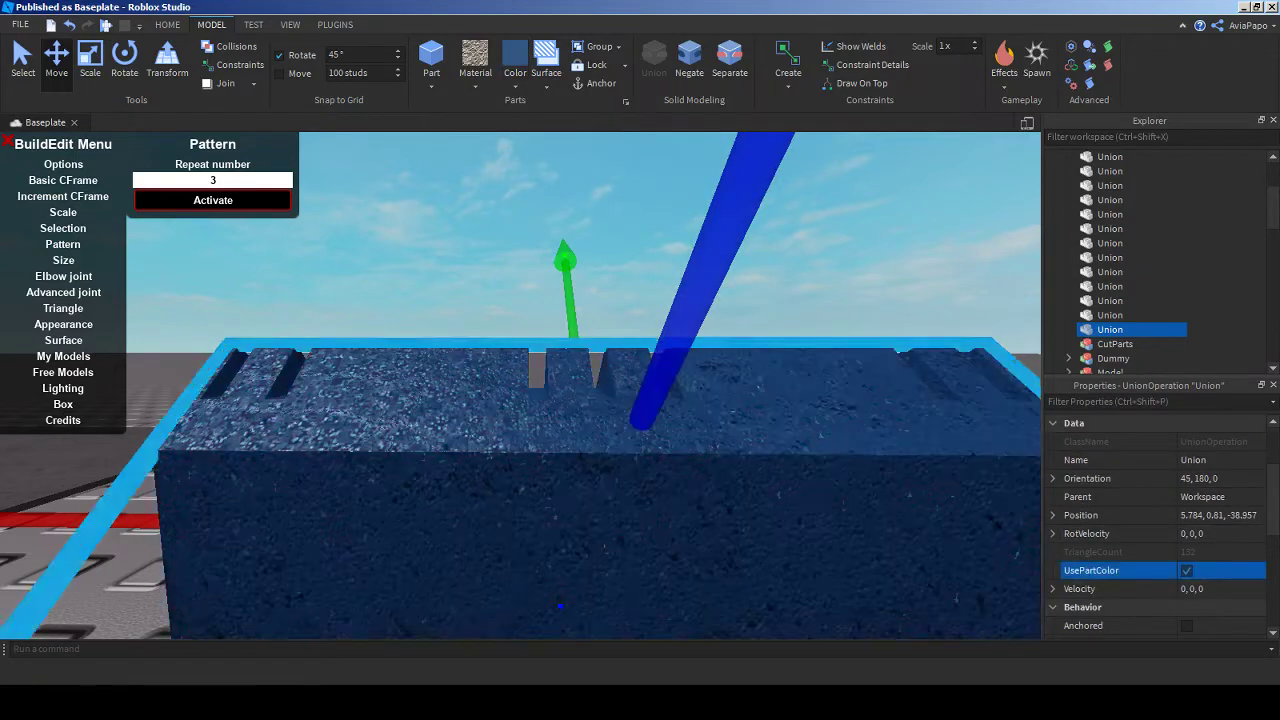
- Darken the barrier union's colour from Storm blue to a dark blue of about RGB 31, 55, 81
{"action": "scroll", "coordinate": [560, 606], "scroll_direction": "down", "scroll_amount": 5}
{"action": "mouse_move", "coordinate": [560, 606]}
{"action": "right_mouse_down"}
{"action": "mouse_move", "coordinate": [680, 450]}
{"action": "mouse_move", "coordinate": [760, 390]}
{"action": "mouse_move", "coordinate": [860, 400]}
{"action": "right_mouse_up"}
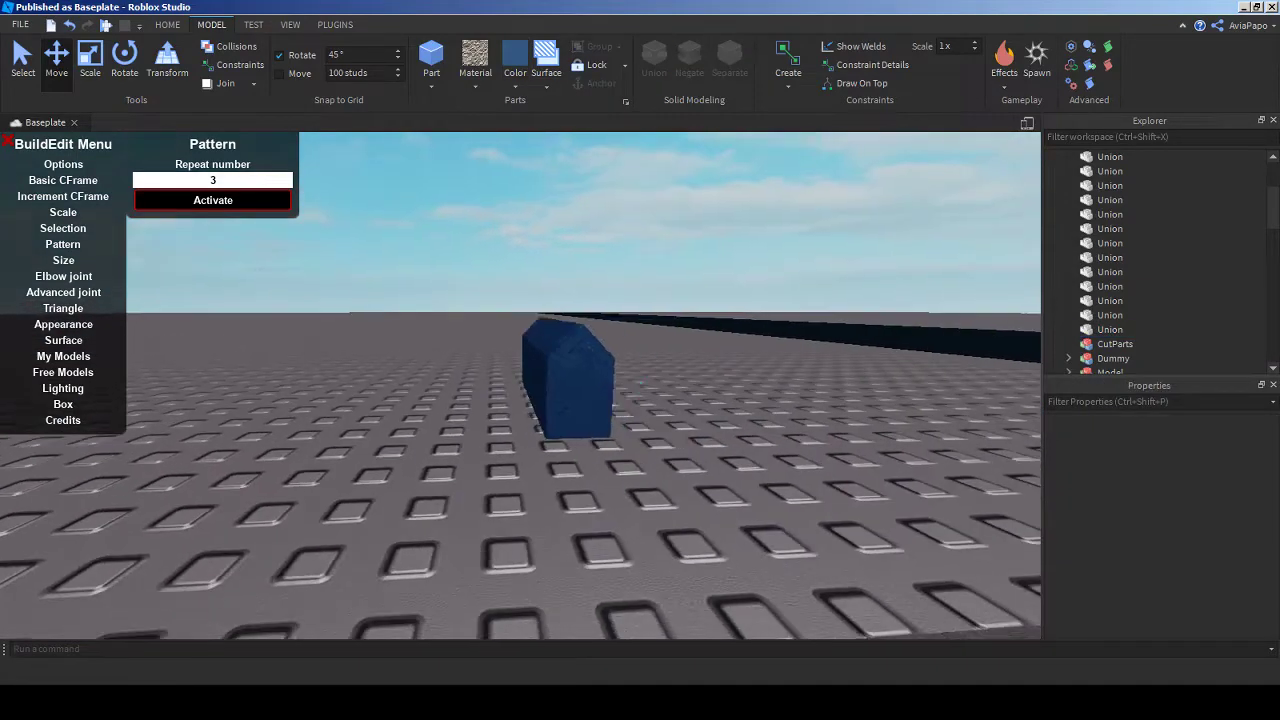
{"action": "left_click", "coordinate": [568, 380]}
{"action": "left_click", "coordinate": [515, 62]}
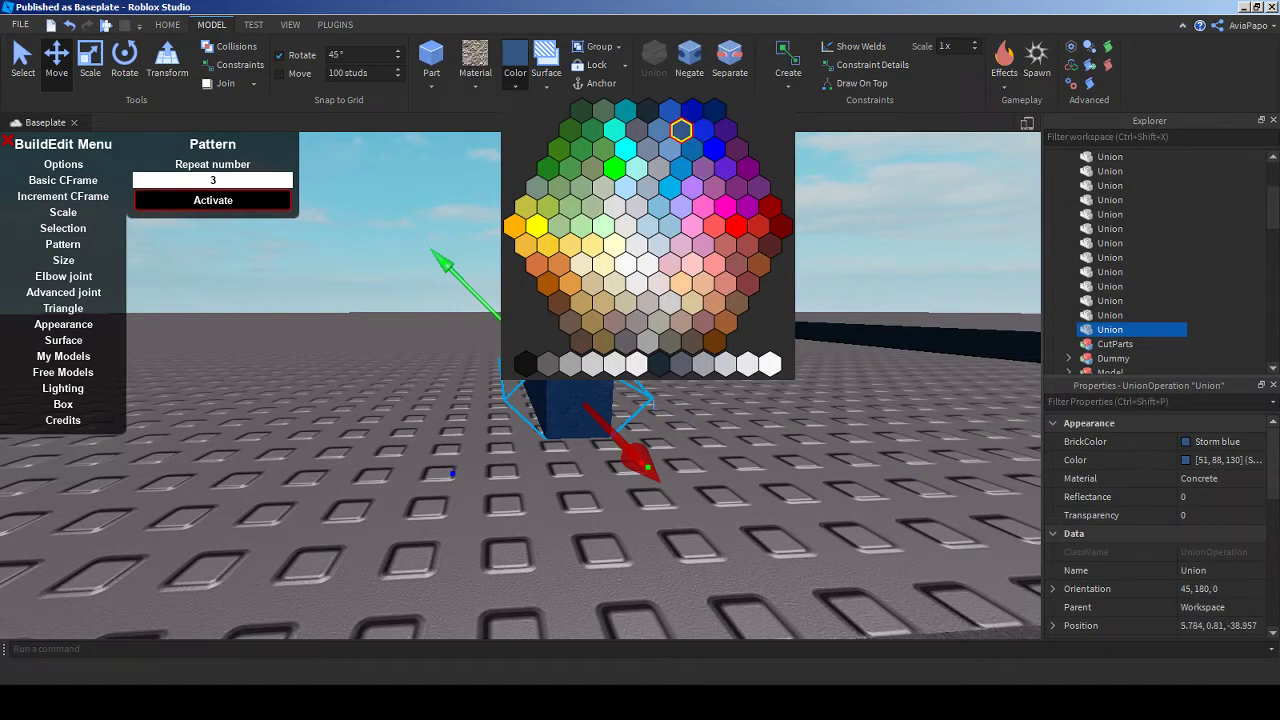
{"action": "left_click", "coordinate": [1186, 460]}
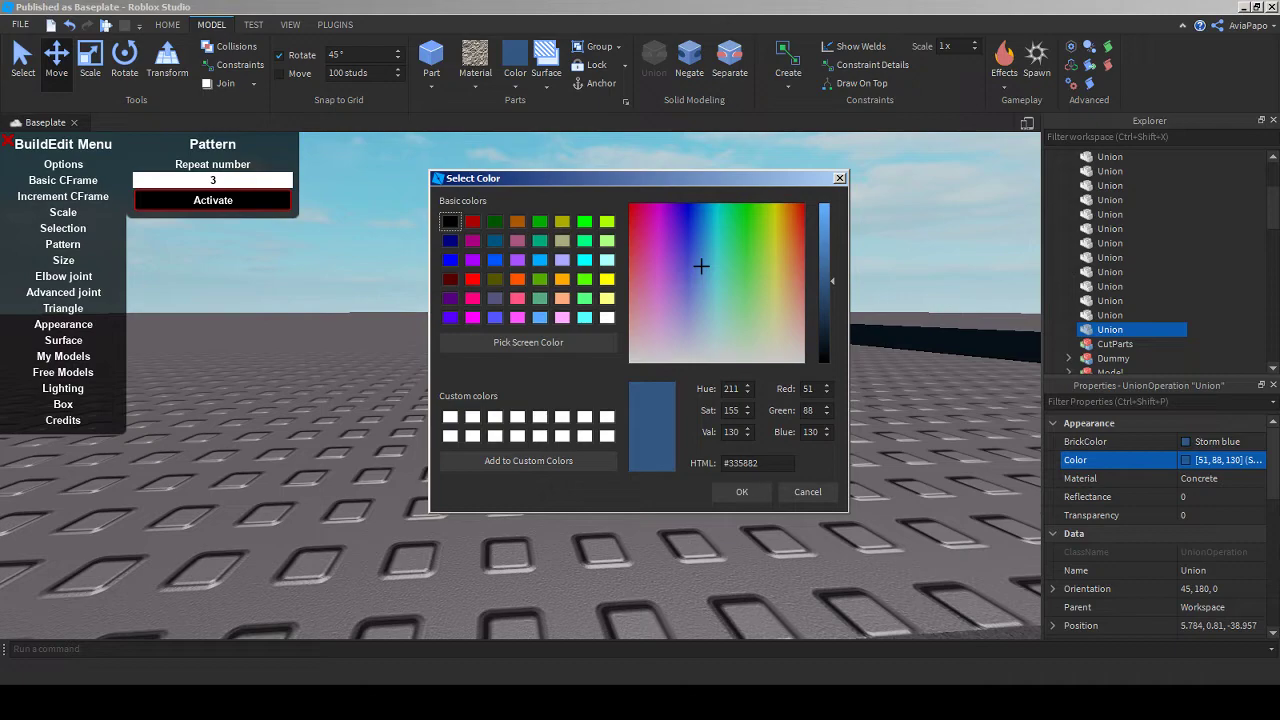
{"action": "left_click_drag", "start_coordinate": [824, 281], "coordinate": [824, 301]}
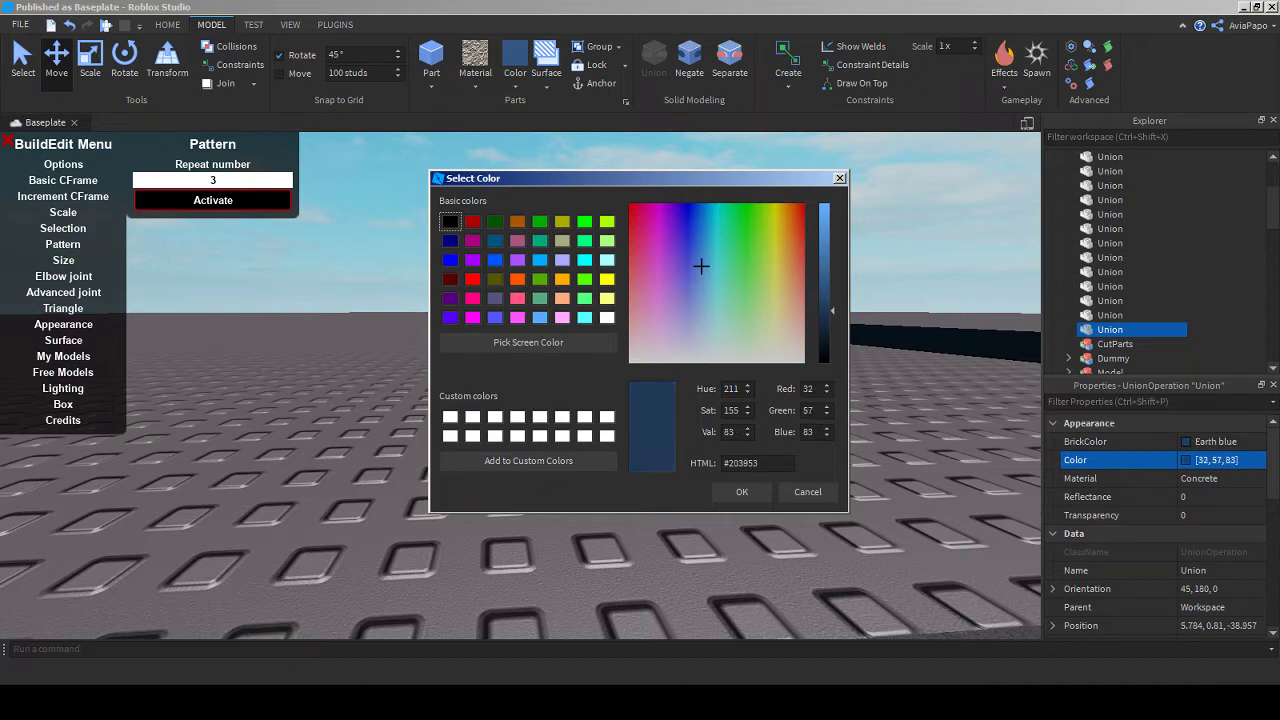
{"action": "key", "text": "Return"}
- Insert a new block near the barrier and scale it into a thin, low bar on the baseplate
{"action": "key", "text": "s"}
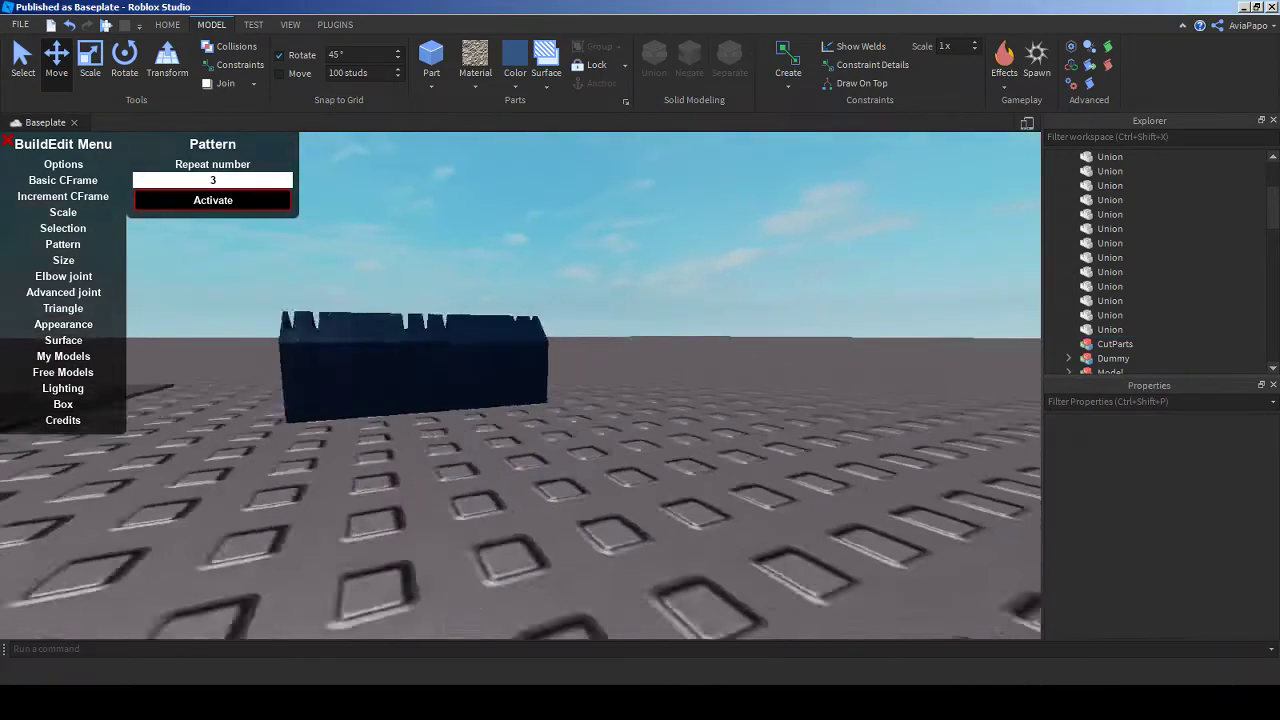
{"action": "key", "text": "w"}
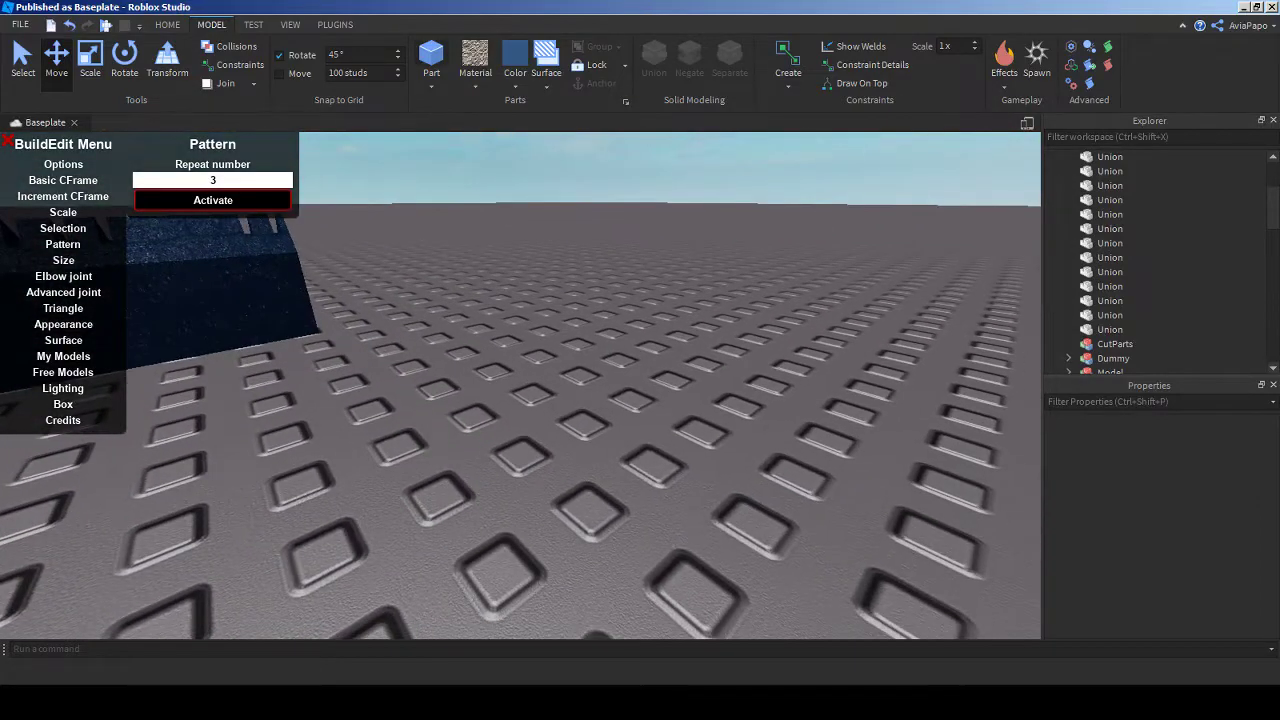
{"action": "left_click", "coordinate": [445, 56]}
{"action": "right_click_drag", "start_coordinate": [520, 385], "coordinate": [380, 380]}
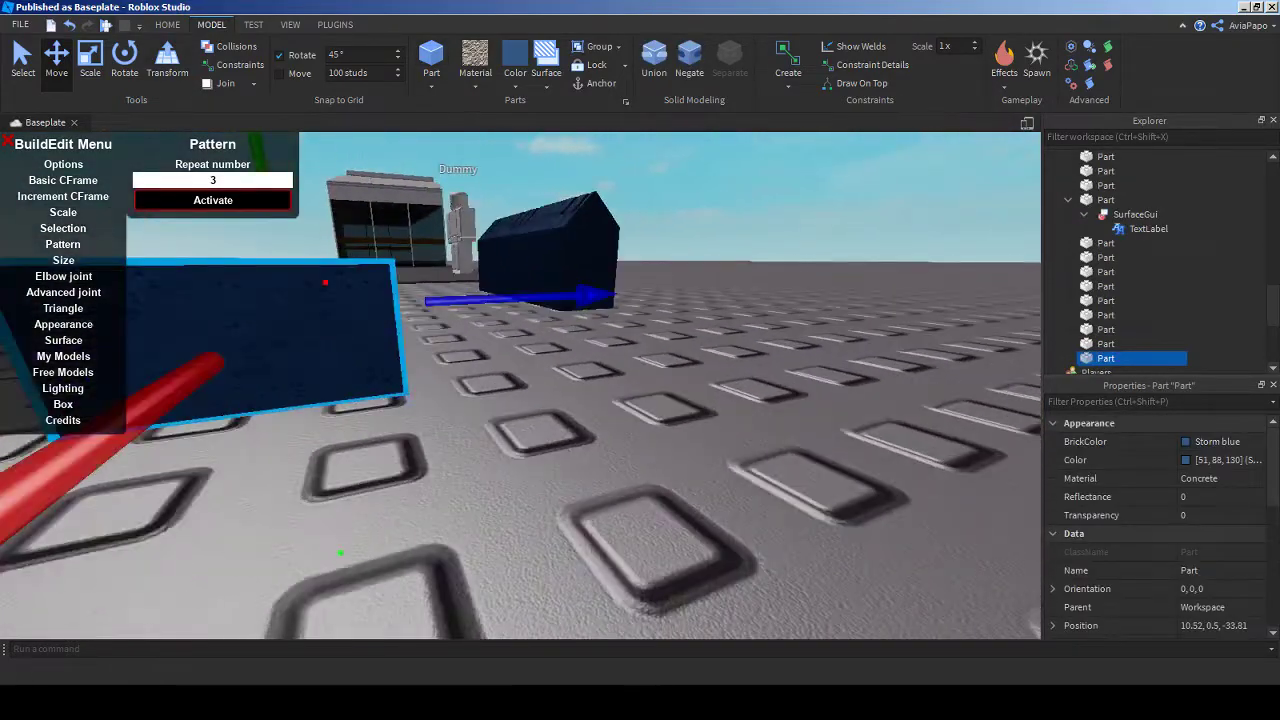
{"action": "key", "text": "s"}
{"action": "left_click_drag", "start_coordinate": [438, 400], "coordinate": [425, 375]}
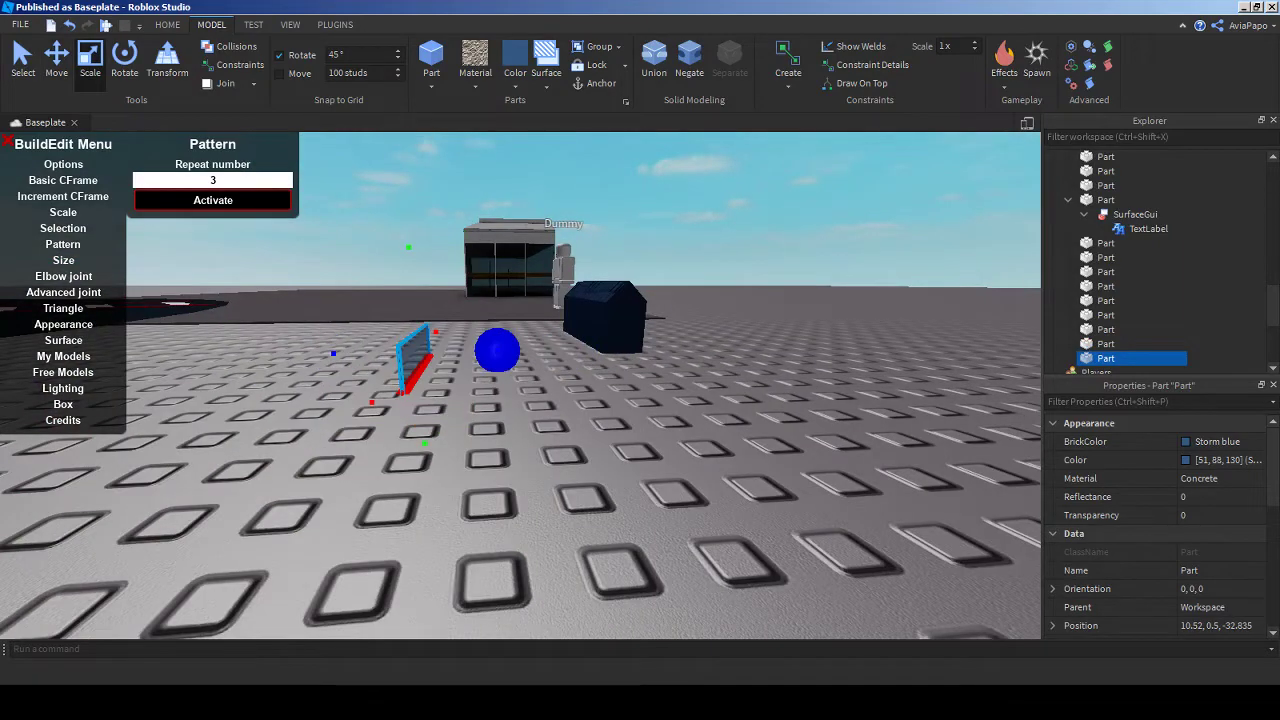
{"action": "right_click_drag", "start_coordinate": [520, 380], "coordinate": [440, 360]}
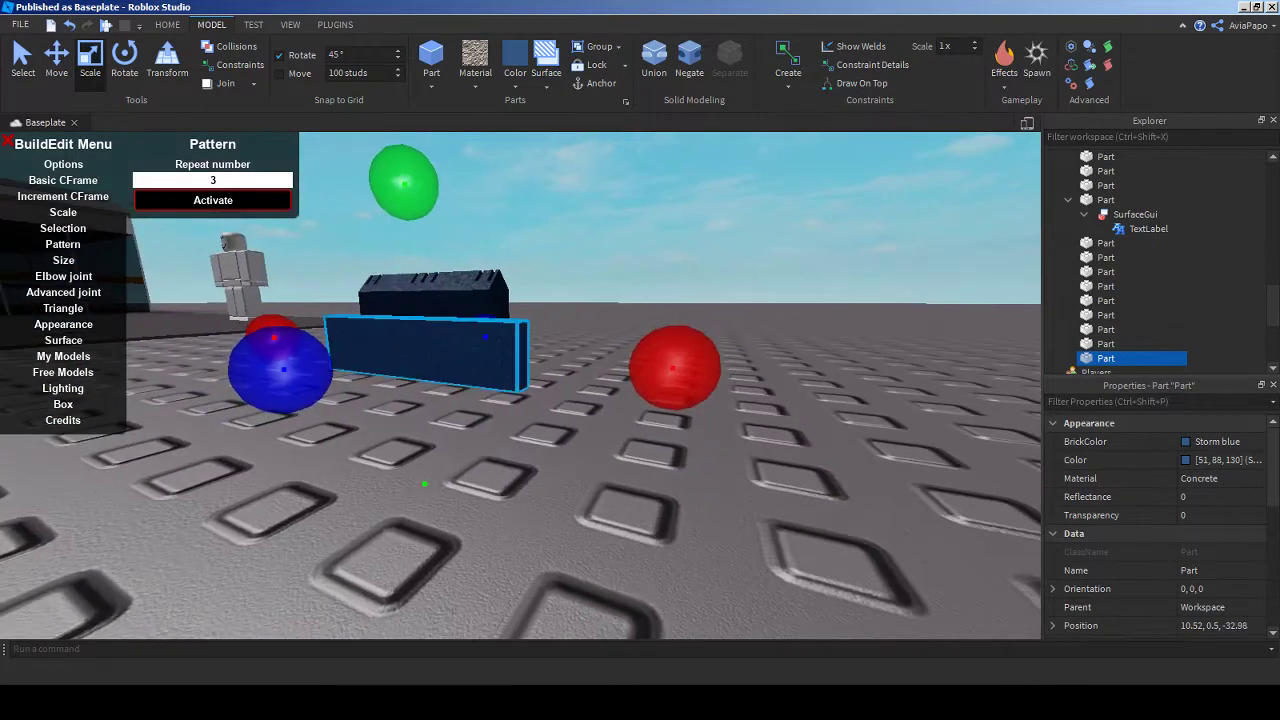
{"action": "left_click_drag", "start_coordinate": [424, 484], "coordinate": [422, 452]}
{"action": "scroll", "coordinate": [422, 455], "scroll_direction": "up", "scroll_amount": 3}
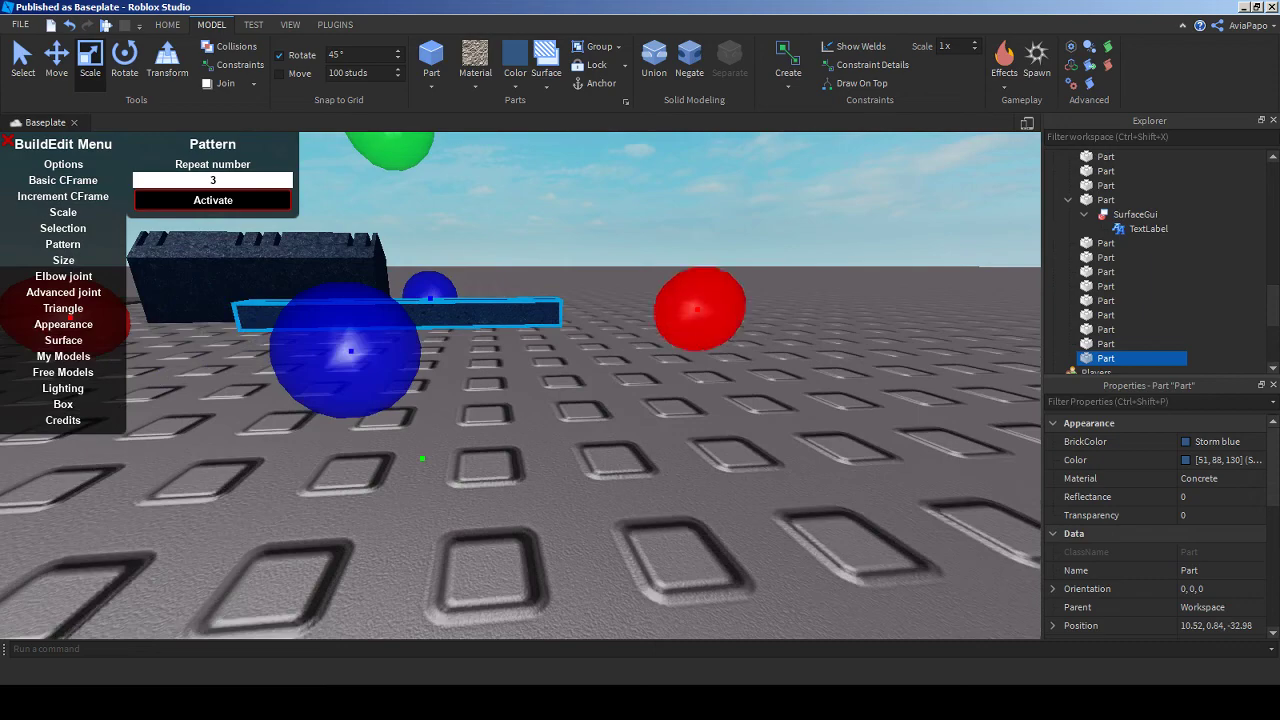
{"action": "left_click", "coordinate": [422, 458]}
{"action": "right_click_drag", "start_coordinate": [422, 458], "coordinate": [520, 520]}
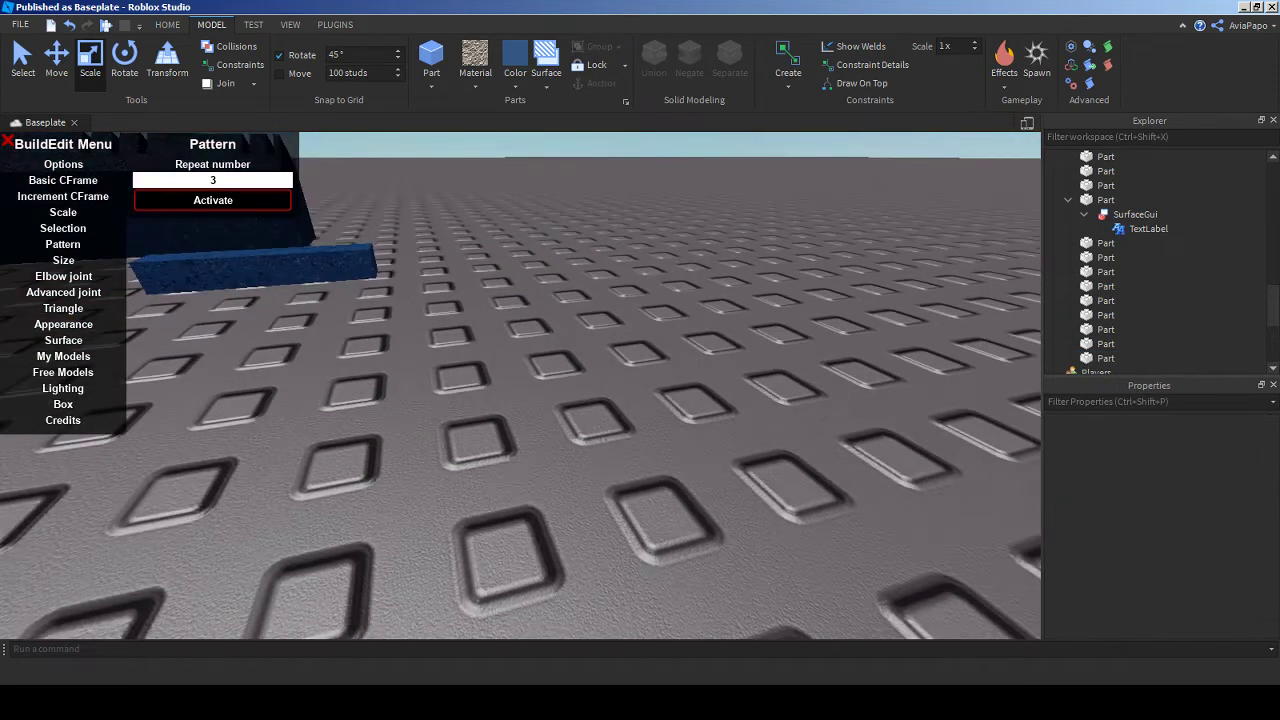
- Change the barrier union's material to Smooth Plastic
{"action": "left_click", "coordinate": [335, 24]}
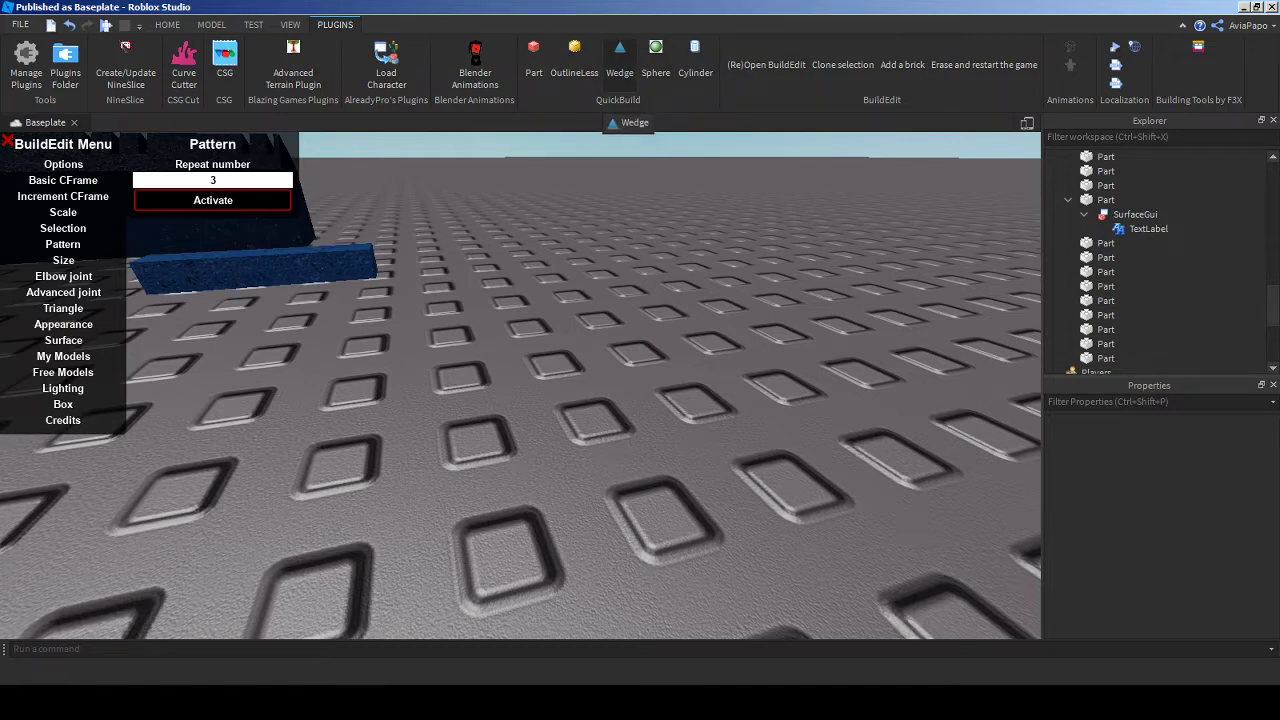
{"action": "right_click_drag", "start_coordinate": [350, 330], "coordinate": [350, 290]}
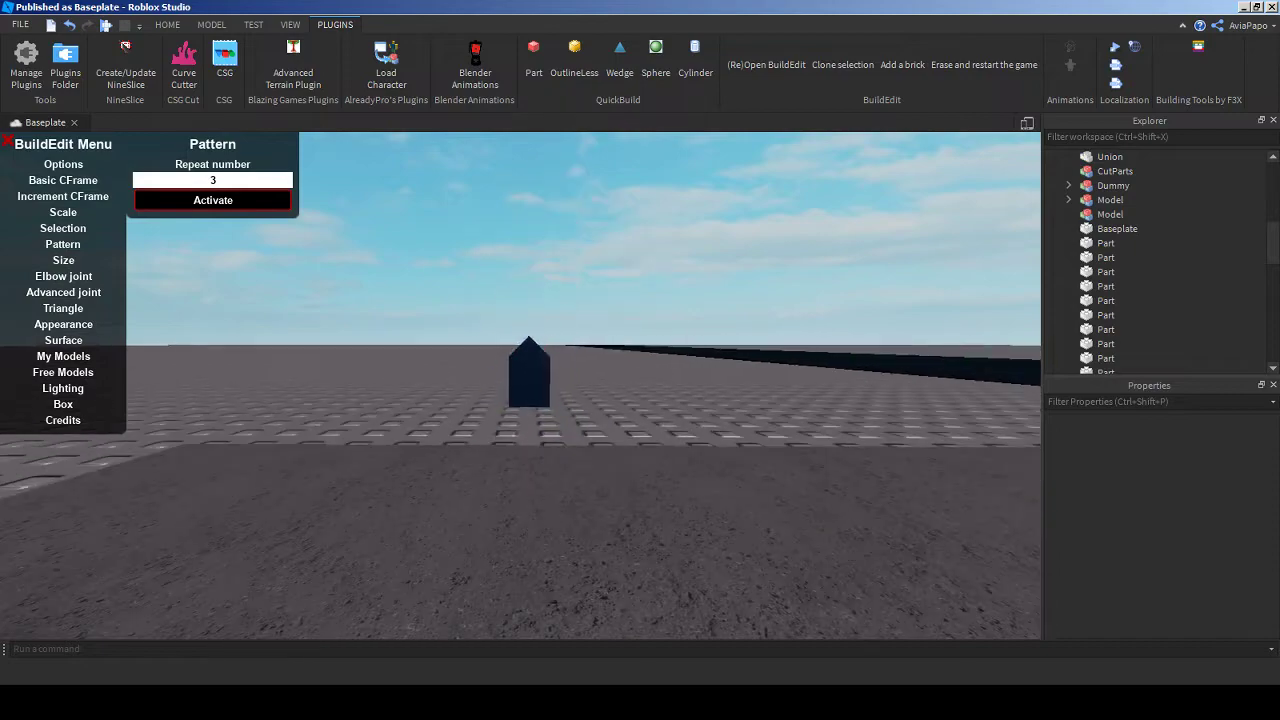
{"action": "left_click", "coordinate": [529, 375]}
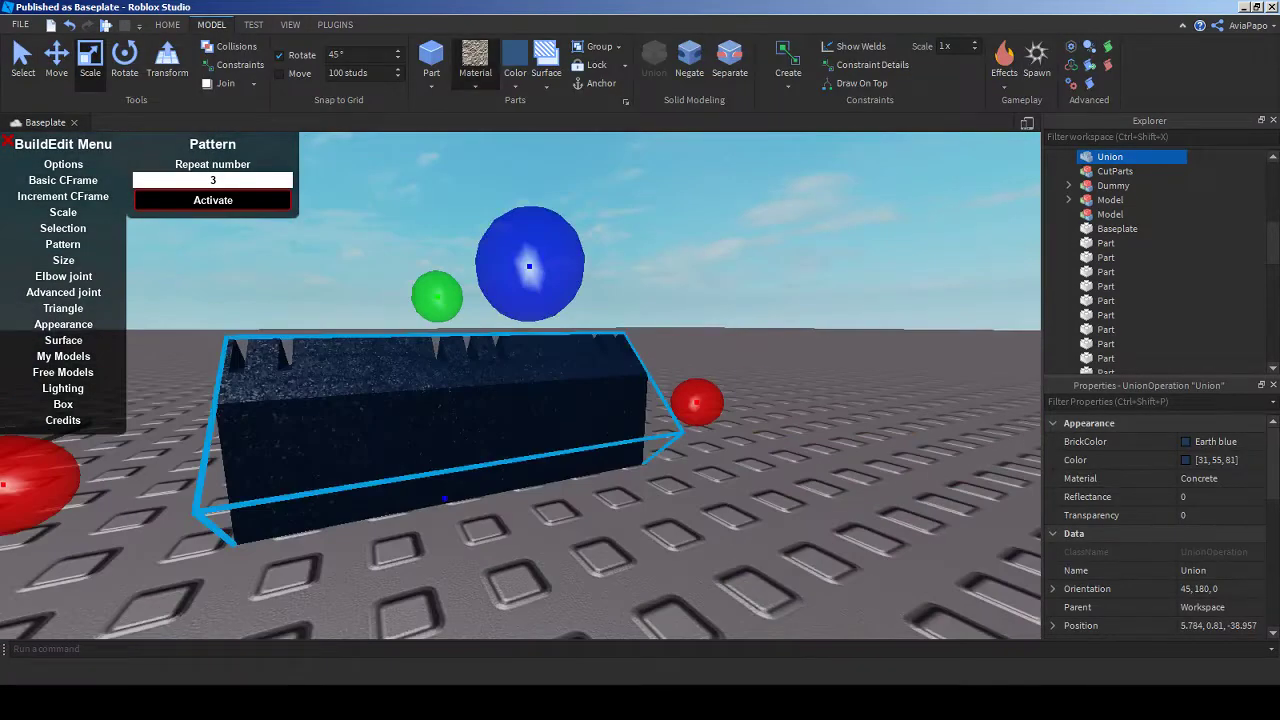
{"action": "left_click", "coordinate": [475, 85]}
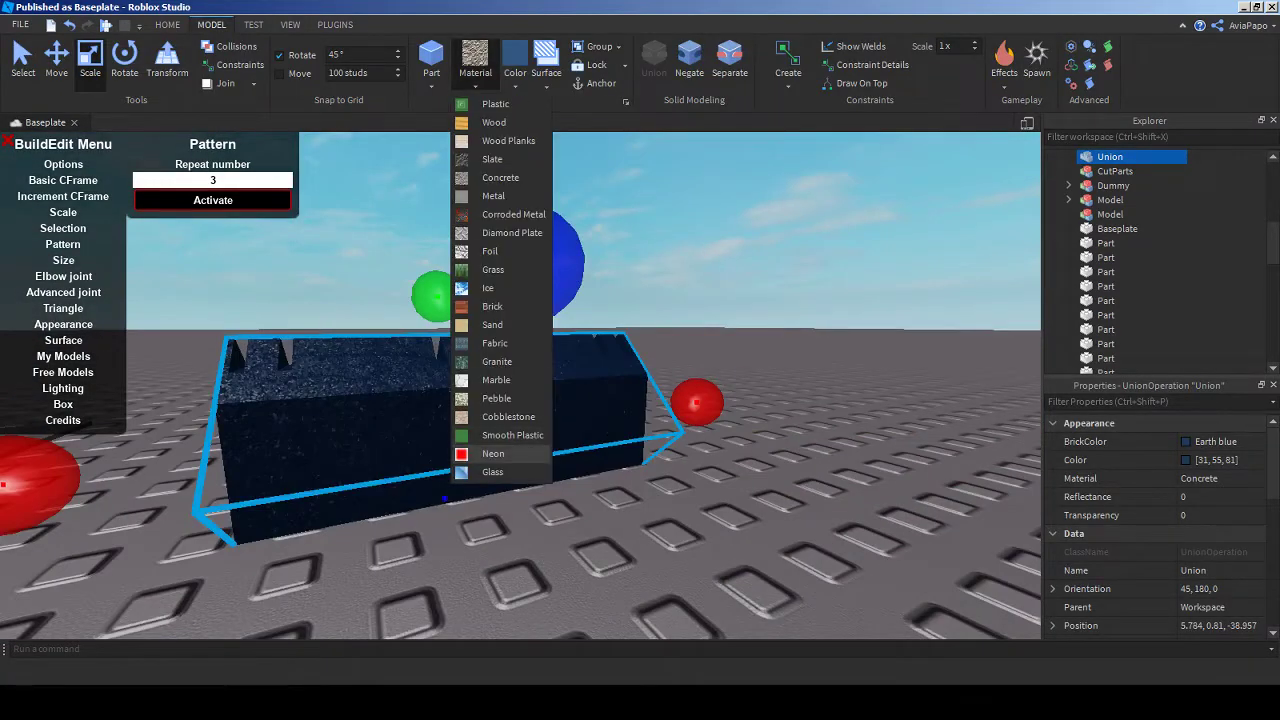
{"action": "left_click", "coordinate": [512, 435]}
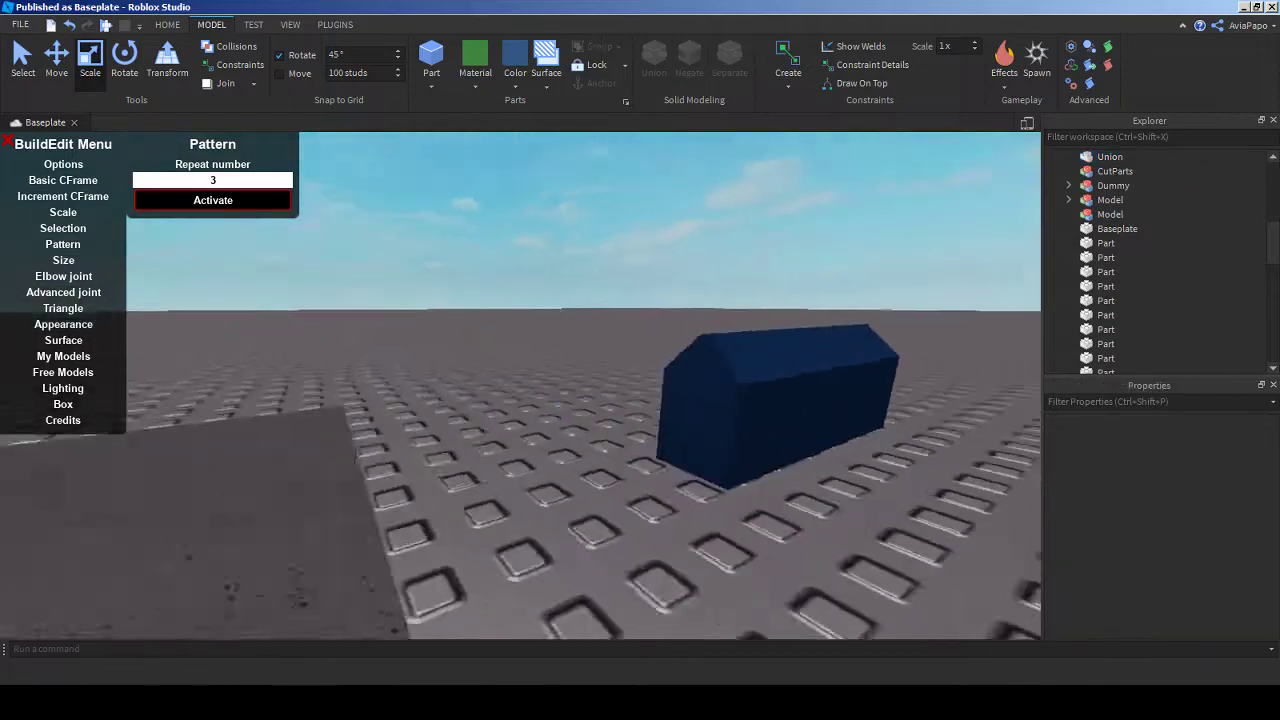
- Add an unrotated block beside the barrier, negate it and unite it with the barrier to reset the barrier's orientation to 0, 0, 0
{"action": "left_click", "coordinate": [690, 380]}
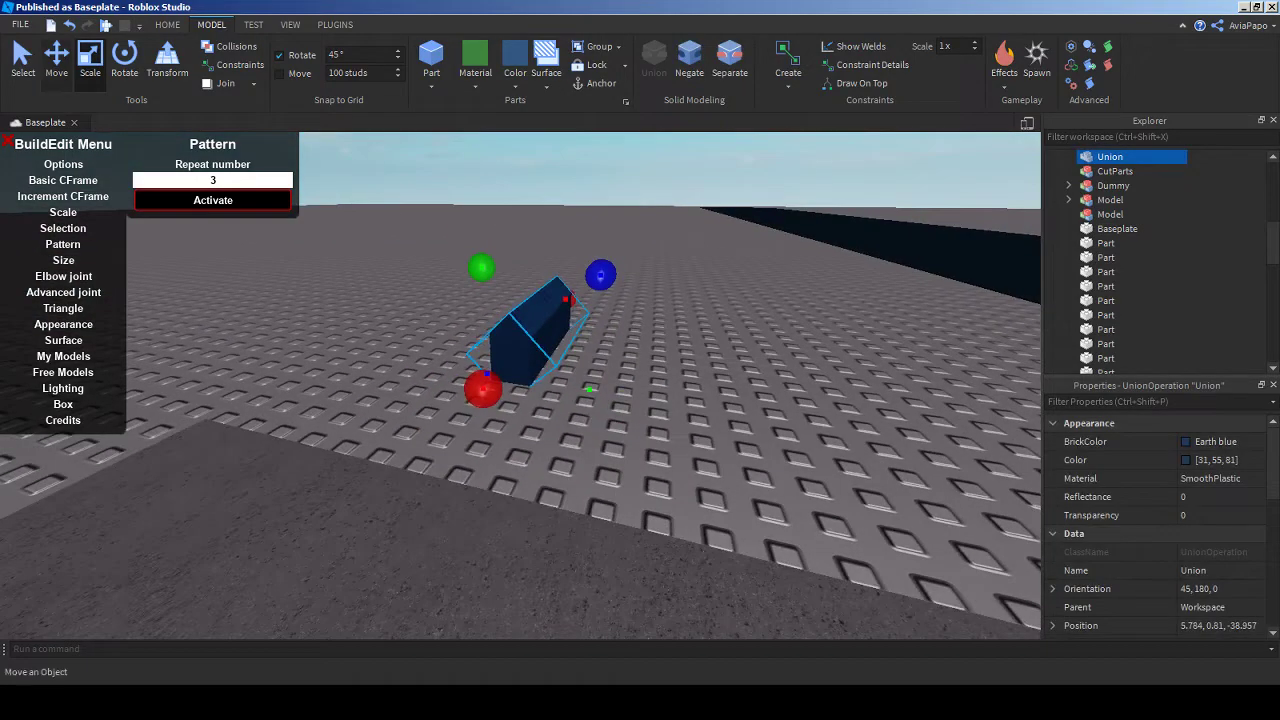
{"action": "key", "text": "ctrl+shift+u"}
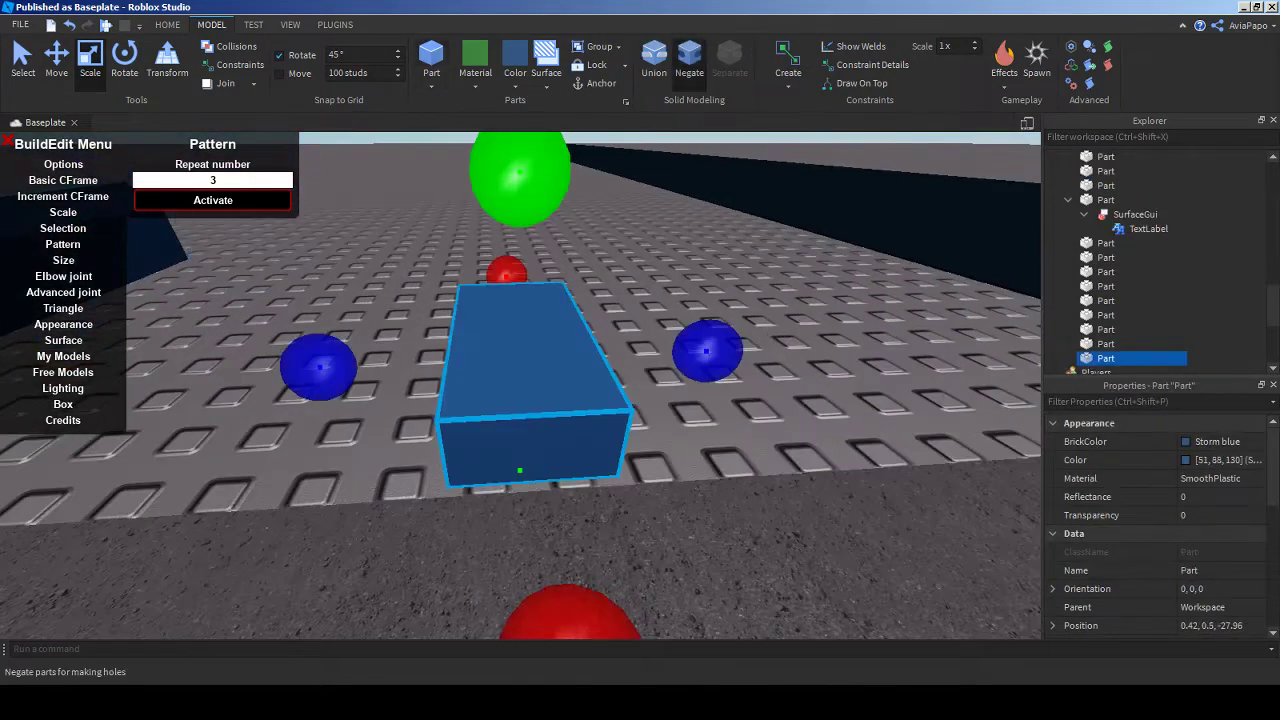
{"action": "key", "text": "ctrl+shift+n"}
{"action": "left_click", "coordinate": [315, 295], "text": "ctrl"}
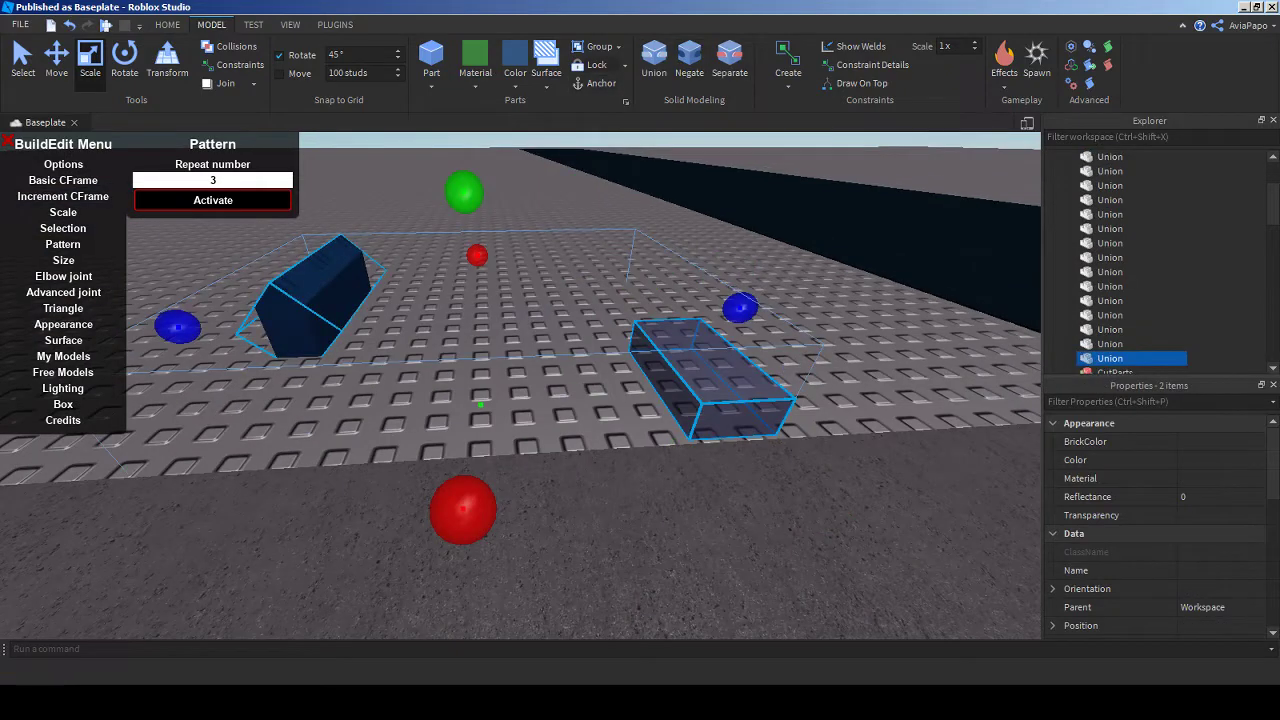
{"action": "key", "text": "ctrl+shift+g"}
- Move the barrier to the curved edge of the road, at about X -5.5
{"action": "key", "text": "ctrl+2"}
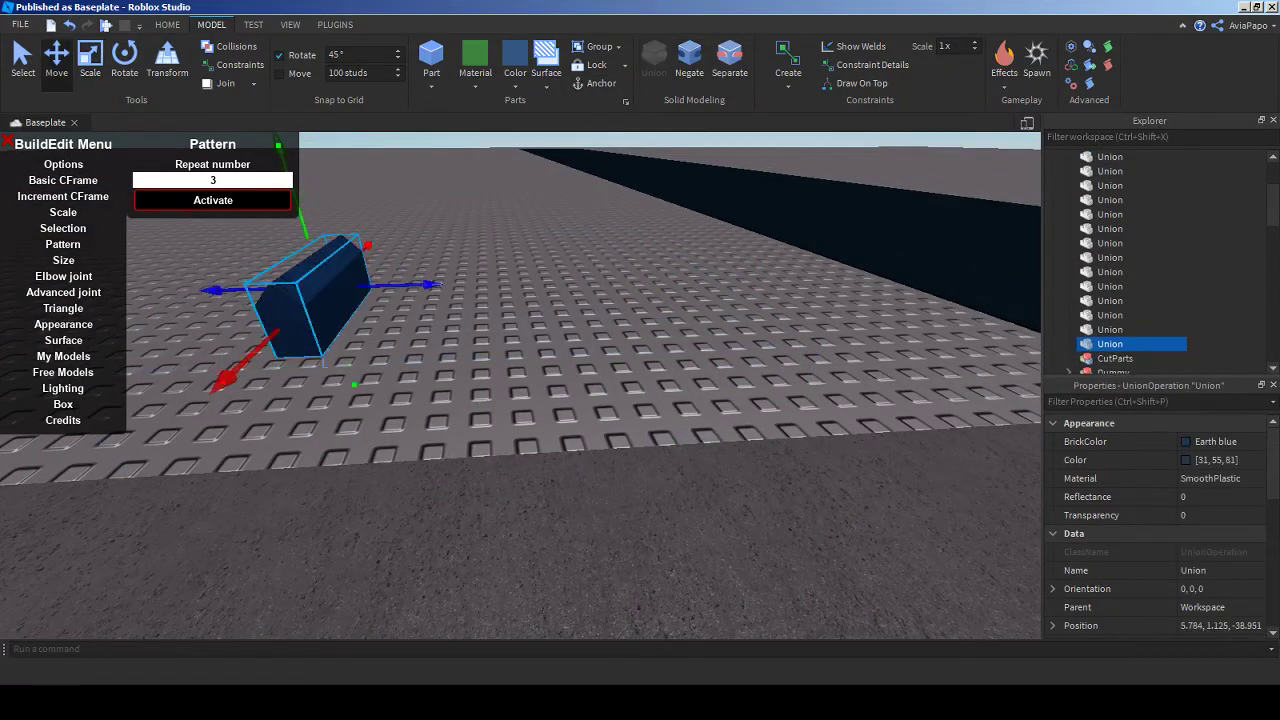
{"action": "key", "text": "s"}
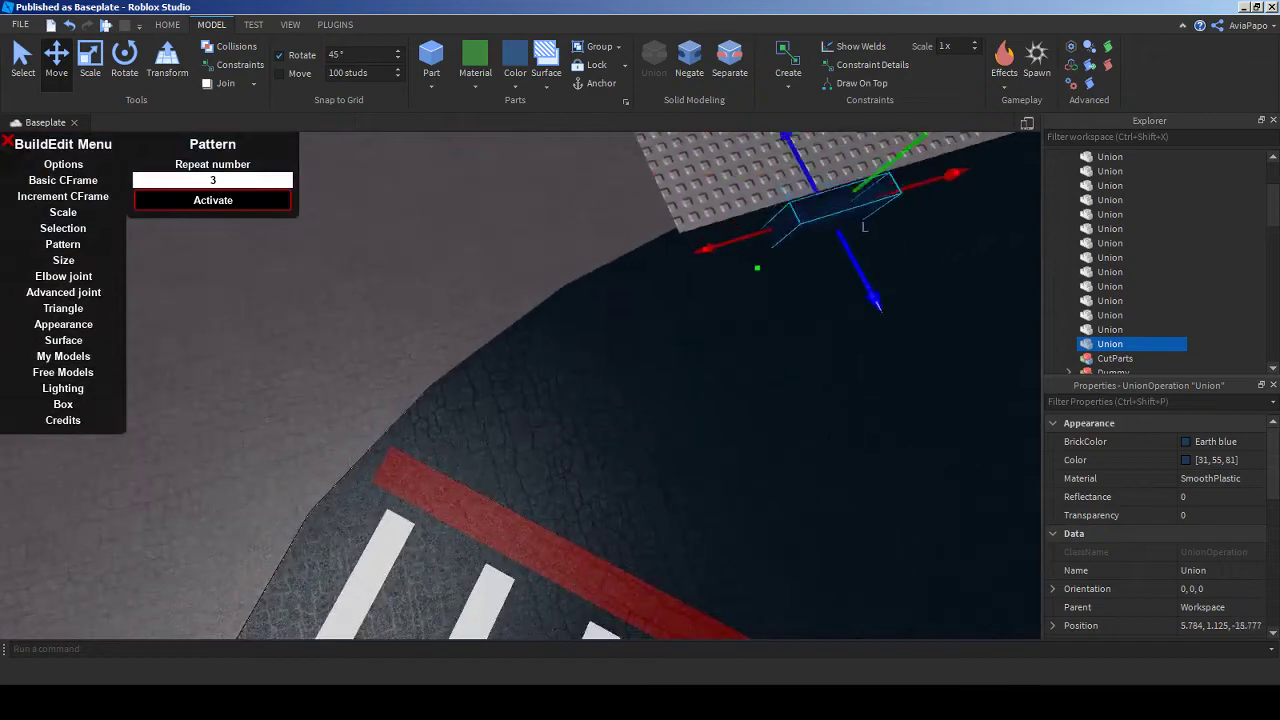
{"action": "left_click_drag", "start_coordinate": [690, 210], "coordinate": [525, 260]}
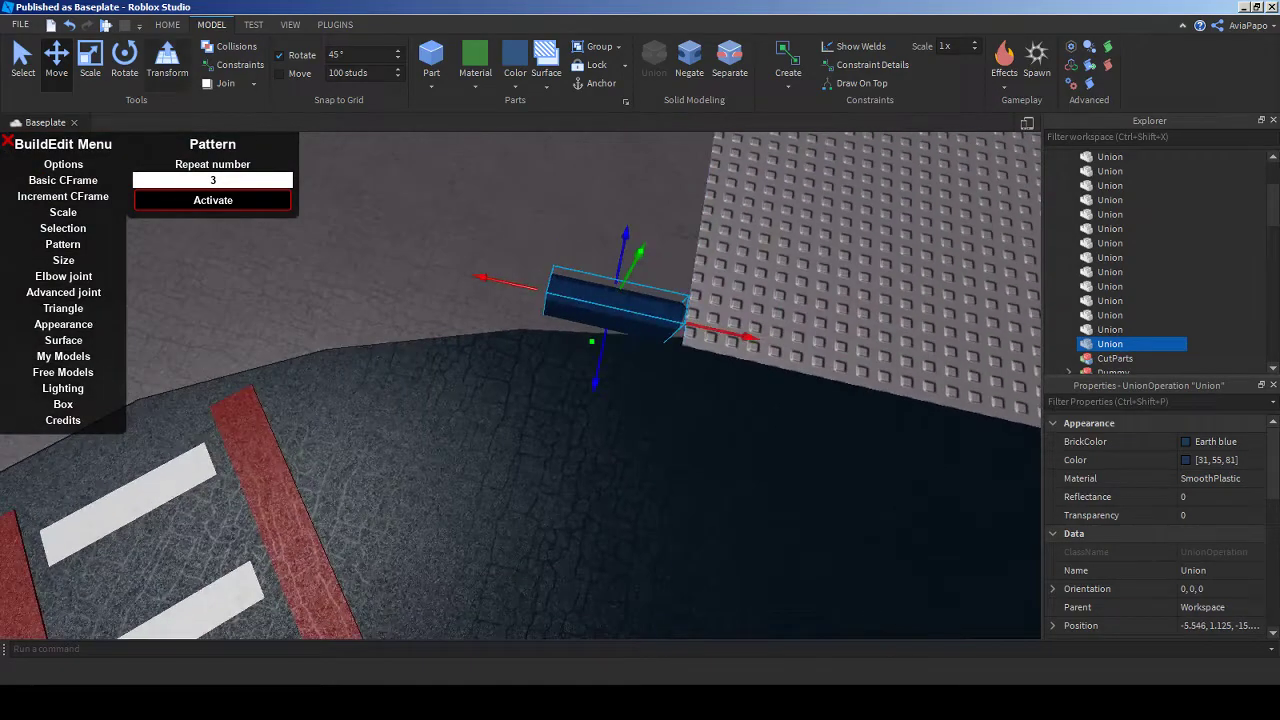
- Rotate the barrier freely by about 10 degrees around its vertical axis, with rotation snapping off, to follow the road edge
{"action": "key", "text": "ctrl+3"}
{"action": "key", "text": "w"}
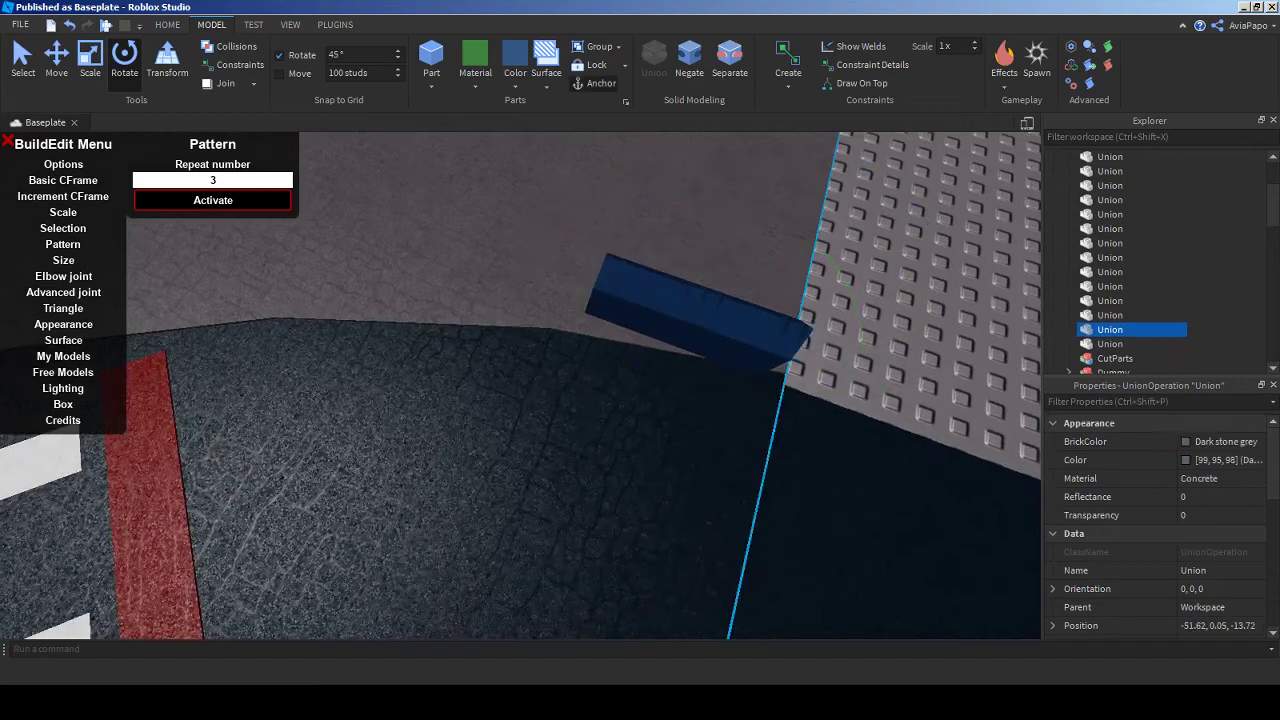
{"action": "left_click_drag", "start_coordinate": [529, 255], "coordinate": [520, 280]}
{"action": "right_click_drag", "start_coordinate": [520, 280], "coordinate": [567, 369]}
{"action": "key", "text": "ctrl+2"}
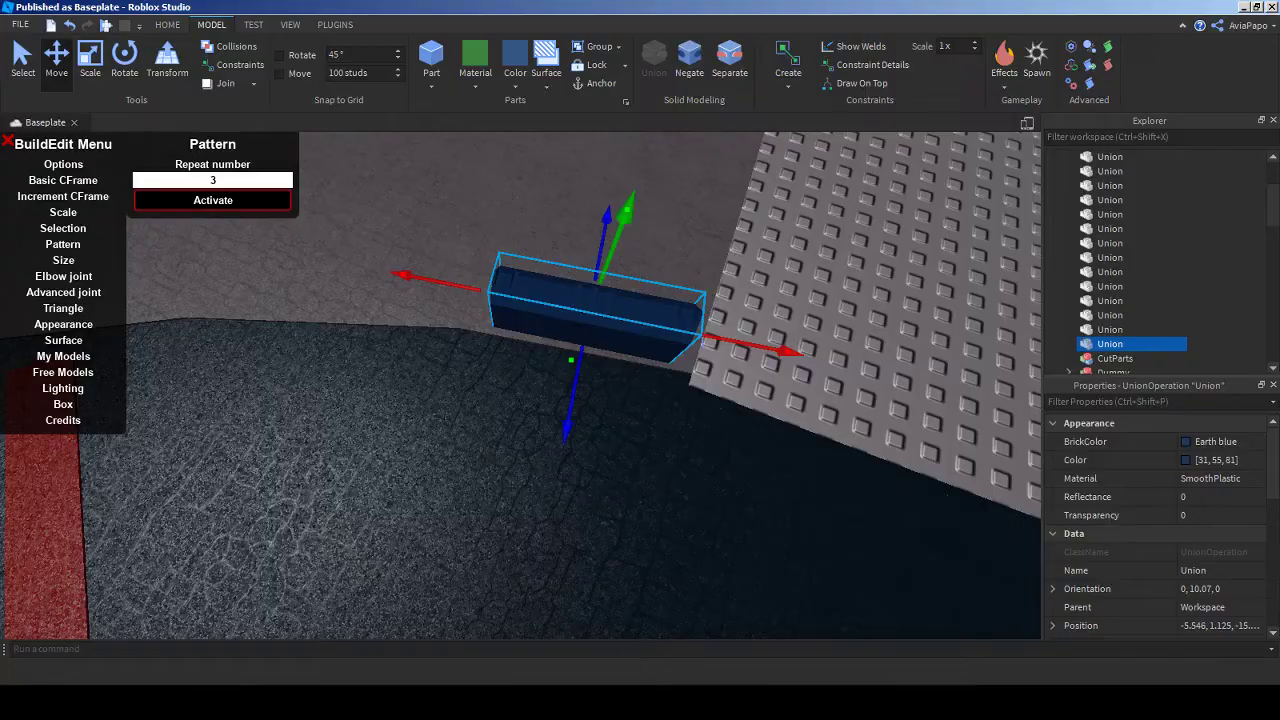
- Switch to the YouTube live dashboard and post "Wut?" and a viewer's nickname in the stream chat
{"action": "key", "text": "alt+Tab"}
{"action": "left_click", "coordinate": [60, 13]}
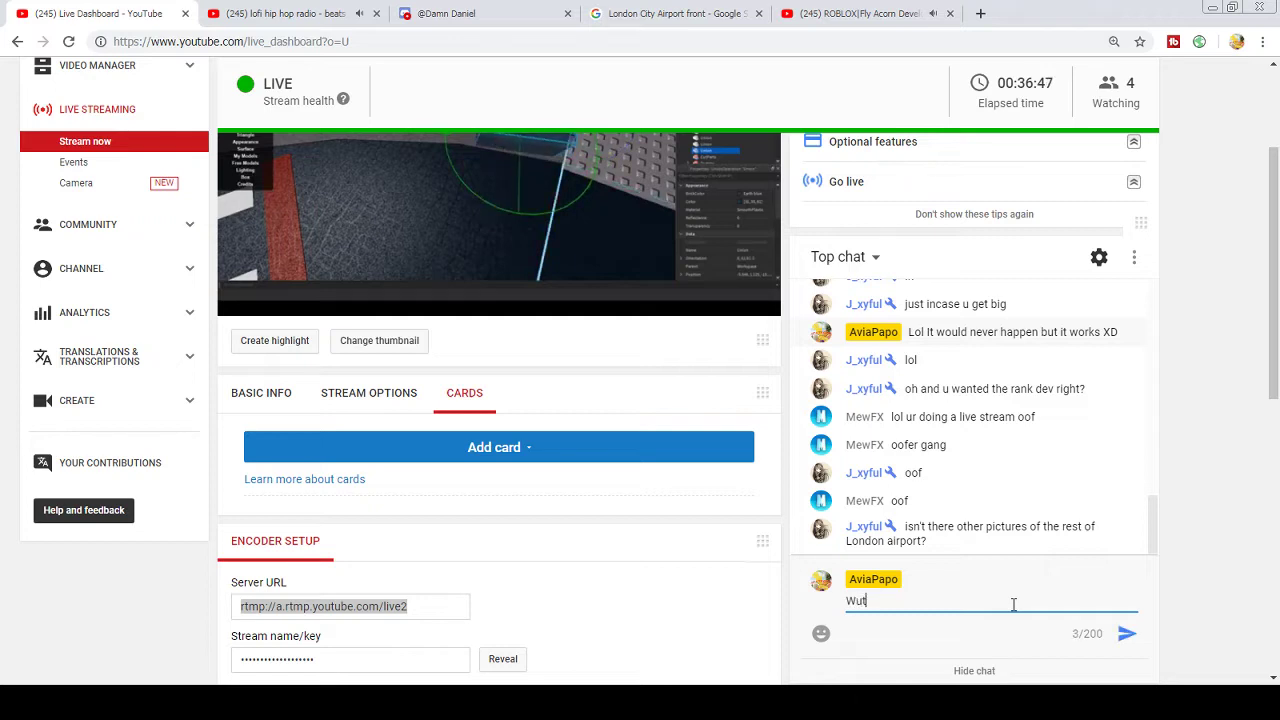
{"action": "key", "text": "Return"}
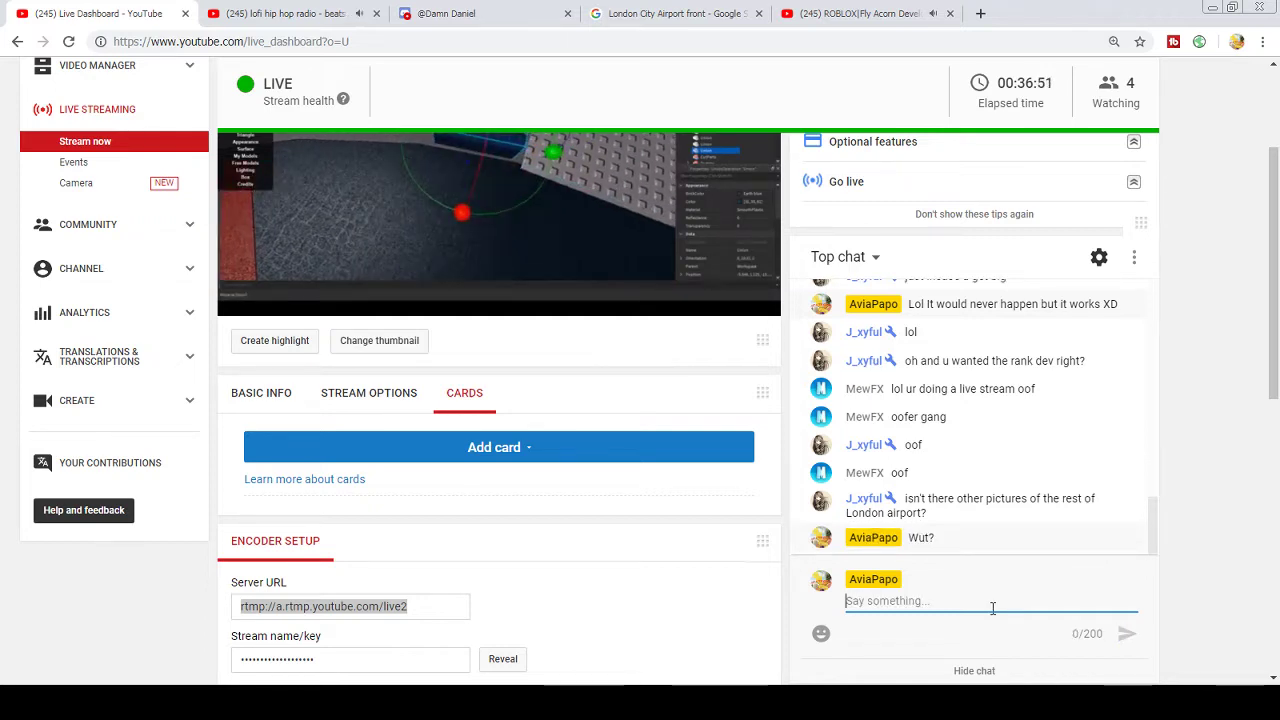
{"action": "type", "text": "@"}
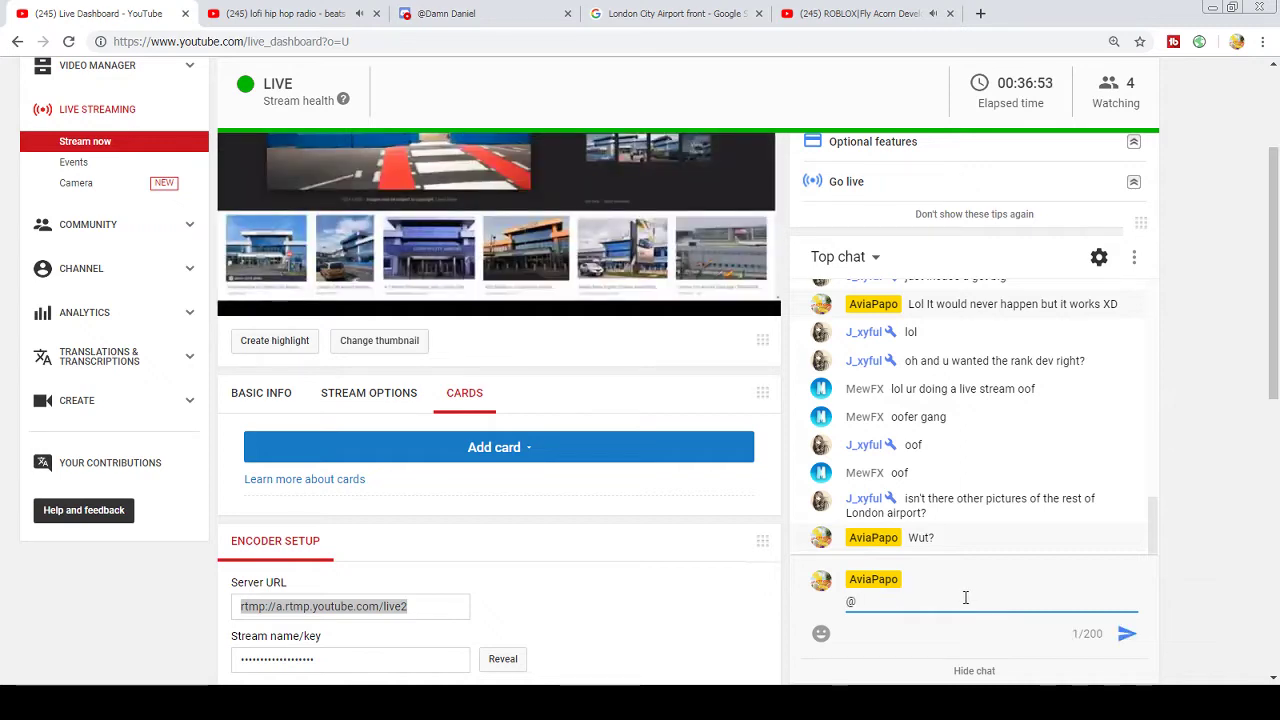
{"action": "key", "text": "BackSpace"}
{"action": "type", "text": "Mew"}
{"action": "key", "text": "Return"}
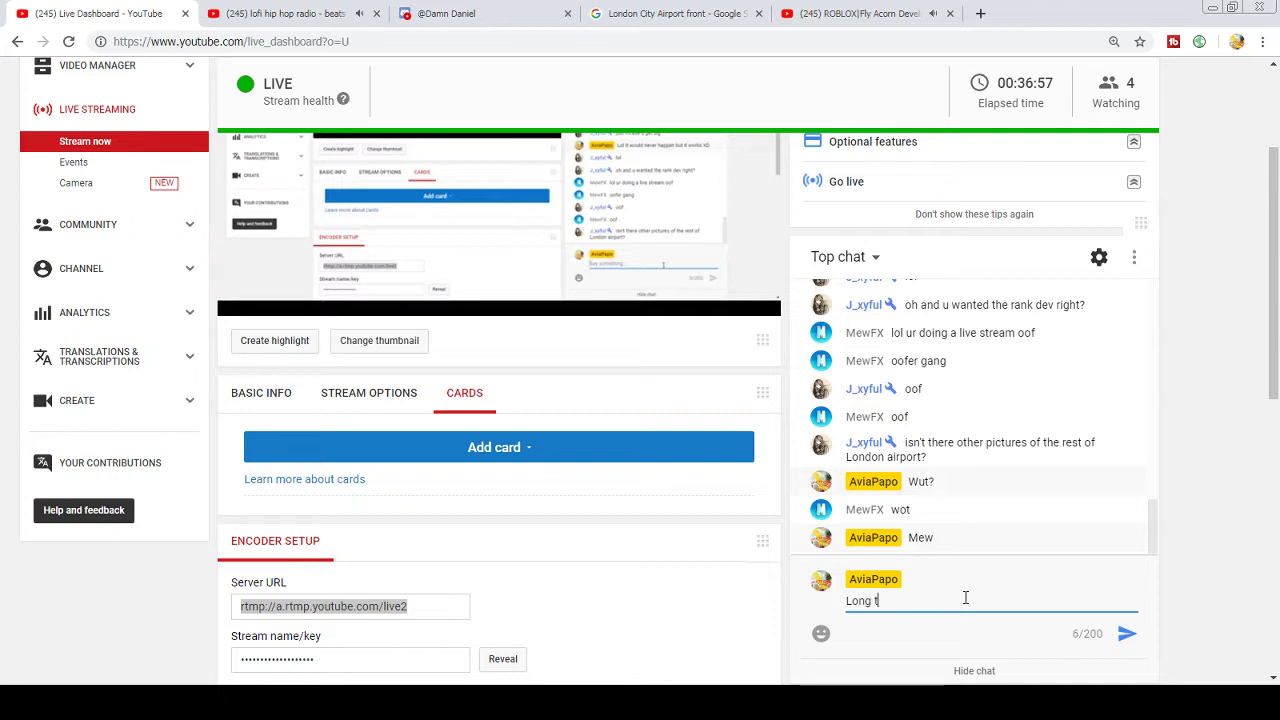
- Post the chat messages "Long time no see", "XD" and "xd"
{"action": "type", "text": "Long time no see"}
{"action": "key", "text": "Return"}
{"action": "type", "text": "XD"}
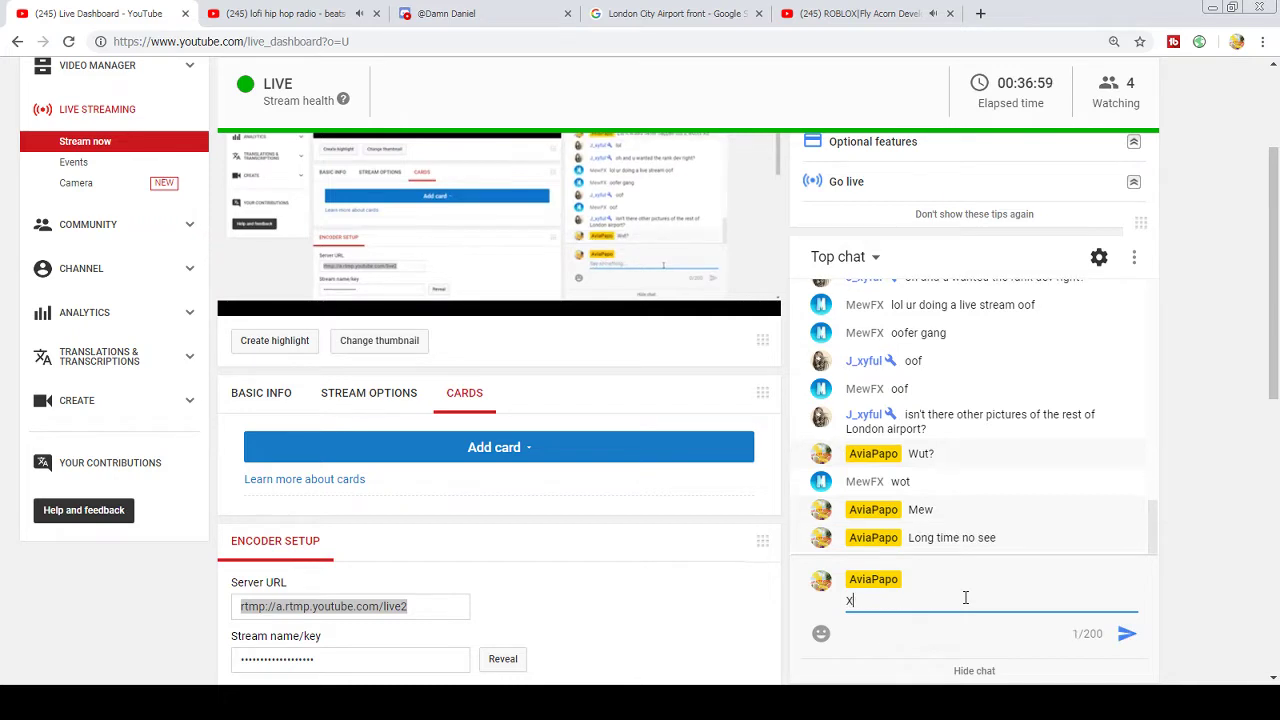
{"action": "key", "text": "Return"}
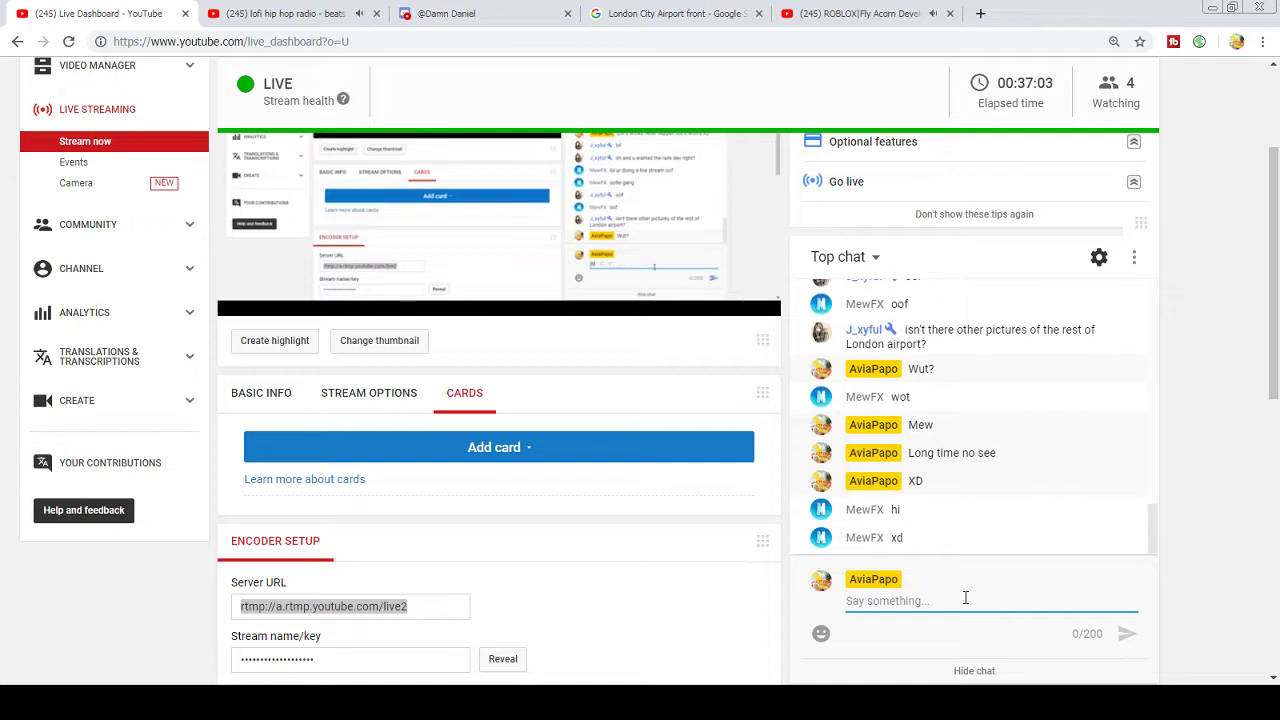
{"action": "type", "text": "xd"}
{"action": "key", "text": "Return"}
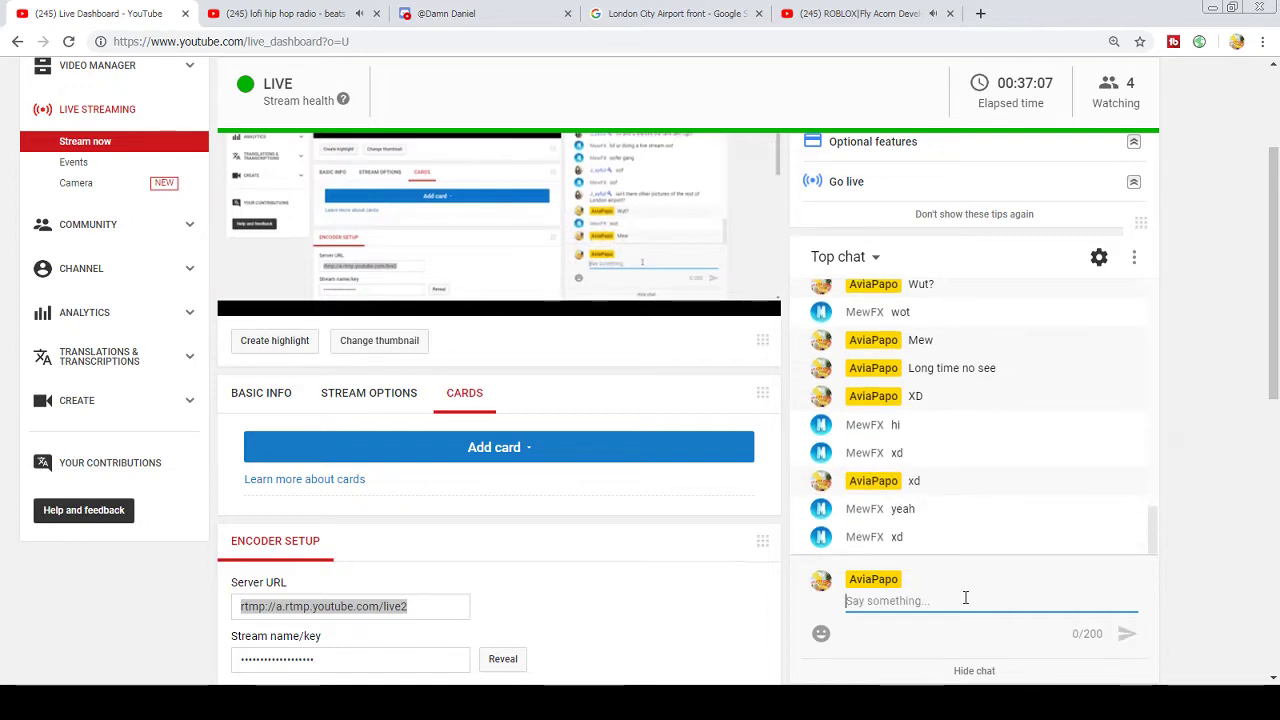
{"action": "type", "text": "Yea trying to d"}
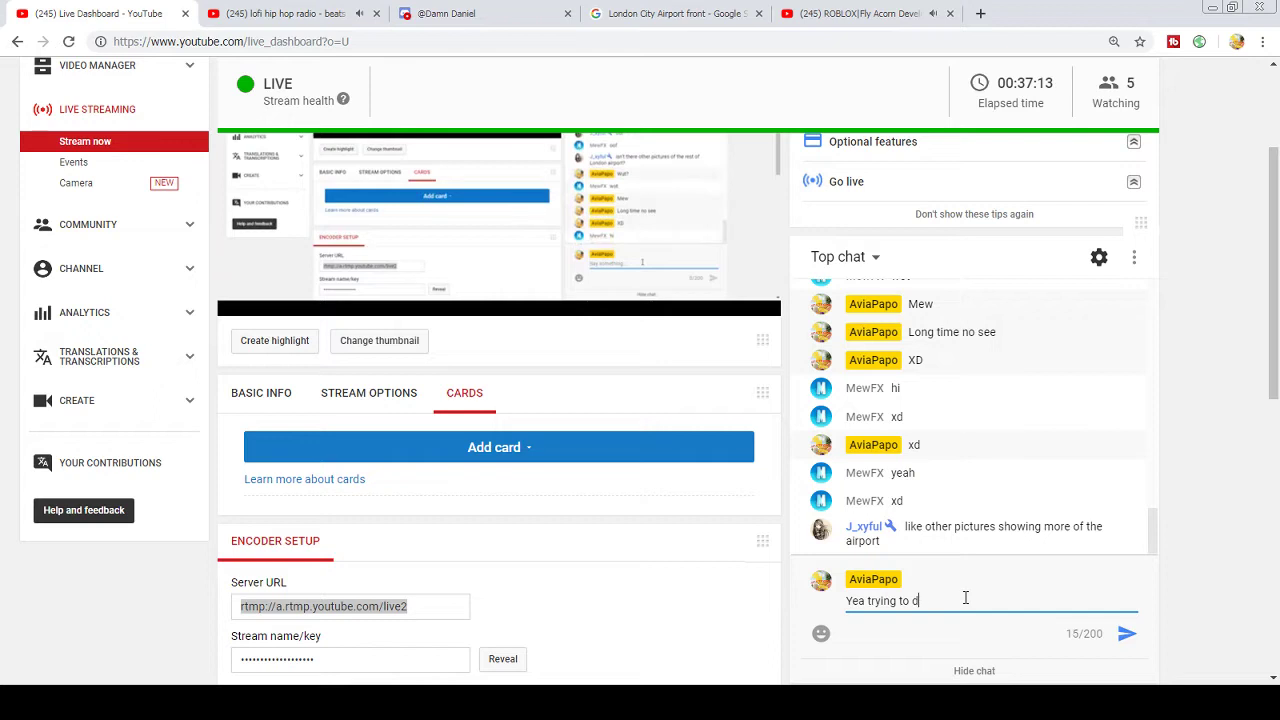
{"action": "key", "text": "BackSpace"}
{"action": "key", "text": "BackSpace"}
{"action": "key", "text": "BackSpace"}
{"action": "key", "text": "BackSpace"}
{"action": "key", "text": "BackSpace"}
{"action": "key", "text": "BackSpace"}
{"action": "key", "text": "BackSpace"}
{"action": "key", "text": "BackSpace"}
{"action": "key", "text": "BackSpace"}
{"action": "key", "text": "BackSpace"}
{"action": "key", "text": "BackSpace"}
{"action": "key", "text": "BackSpace"}
{"action": "key", "text": "BackSpace"}
{"action": "key", "text": "BackSpace"}
{"action": "key", "text": "BackSpace"}
- Reply in the stream chat with "Yea teres others"
{"action": "type", "text": "Ye"}
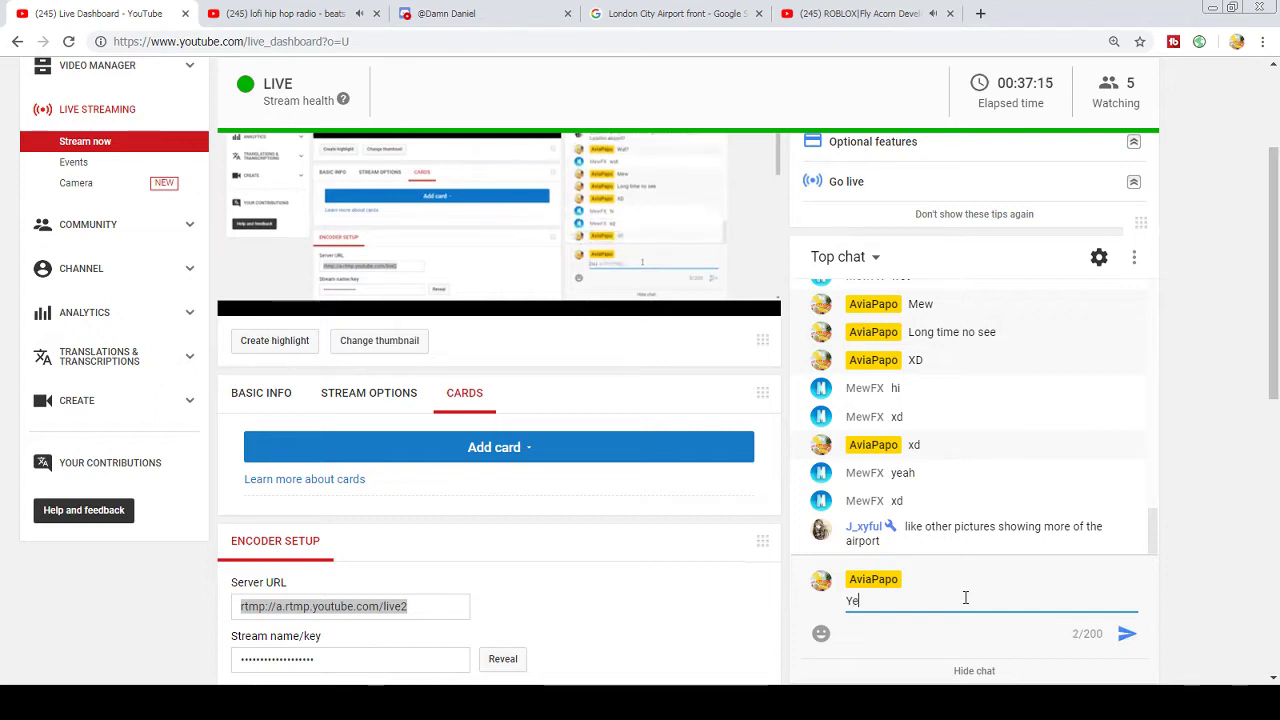
{"action": "type", "text": "a teres"}
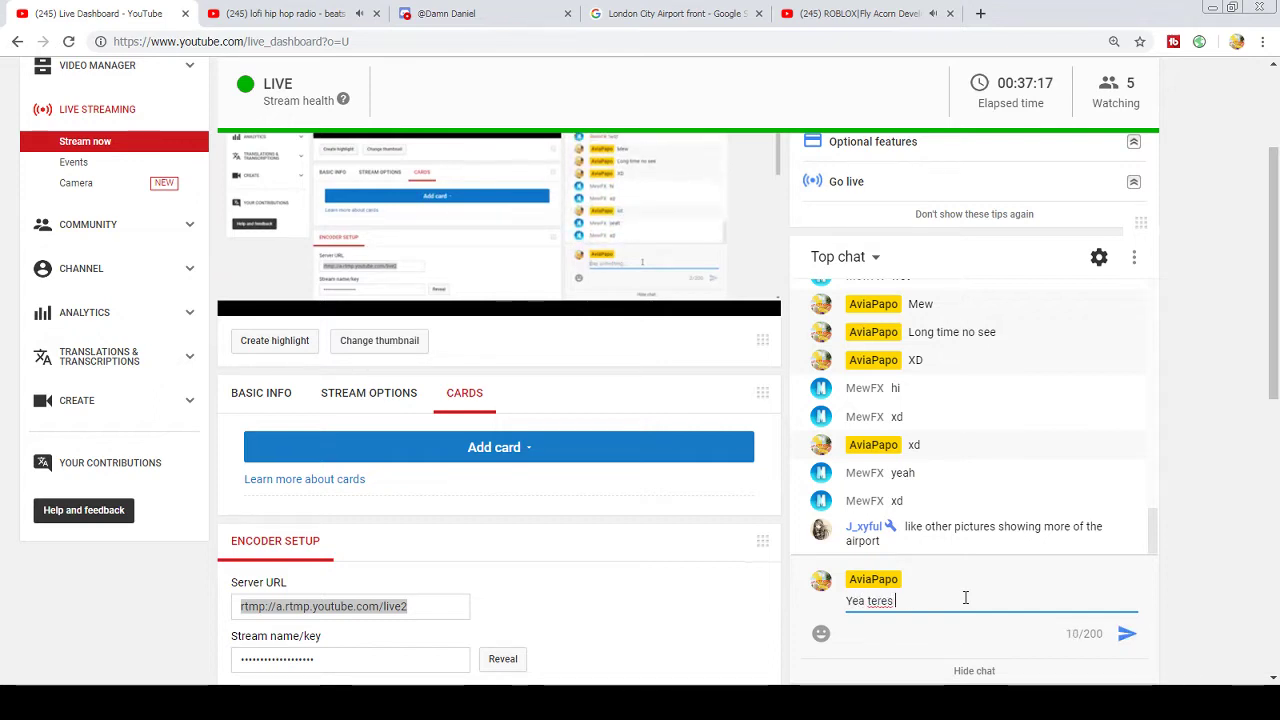
{"action": "type", "text": " others"}
{"action": "key", "text": "Return"}
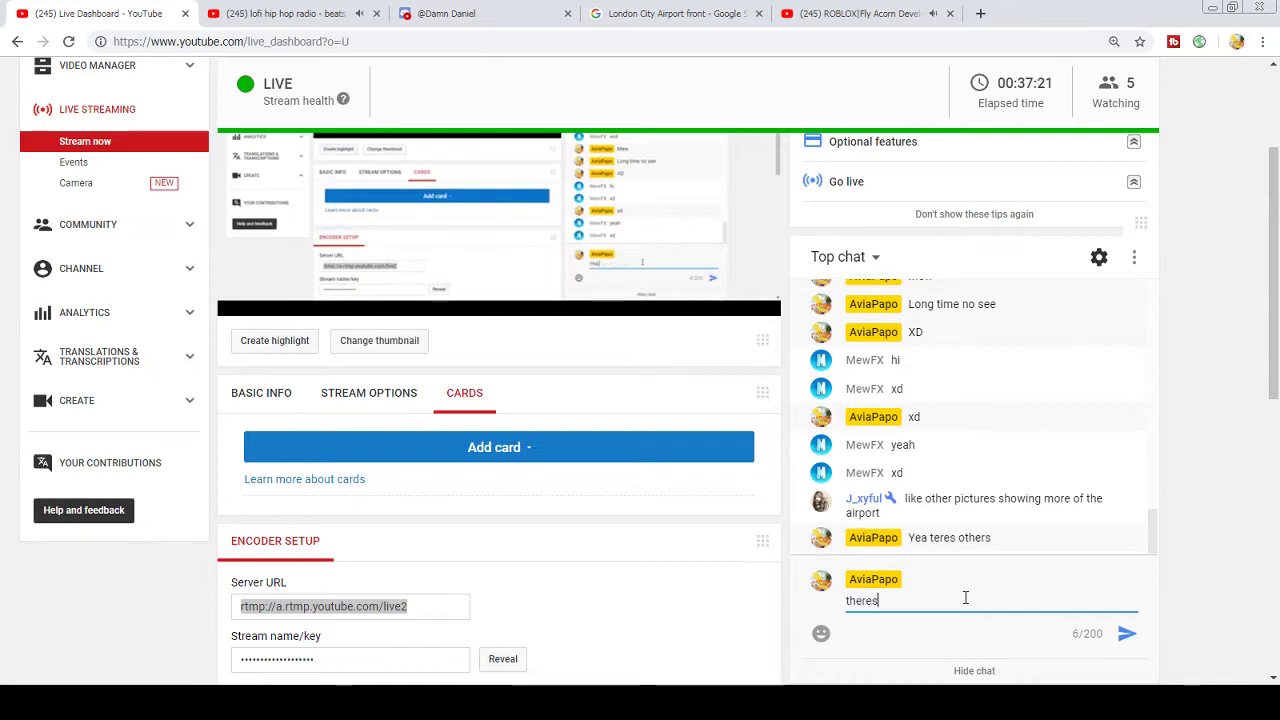
- Post the chat messages "theres*" and "I think" in the stream chat
{"action": "key", "text": "Return"}
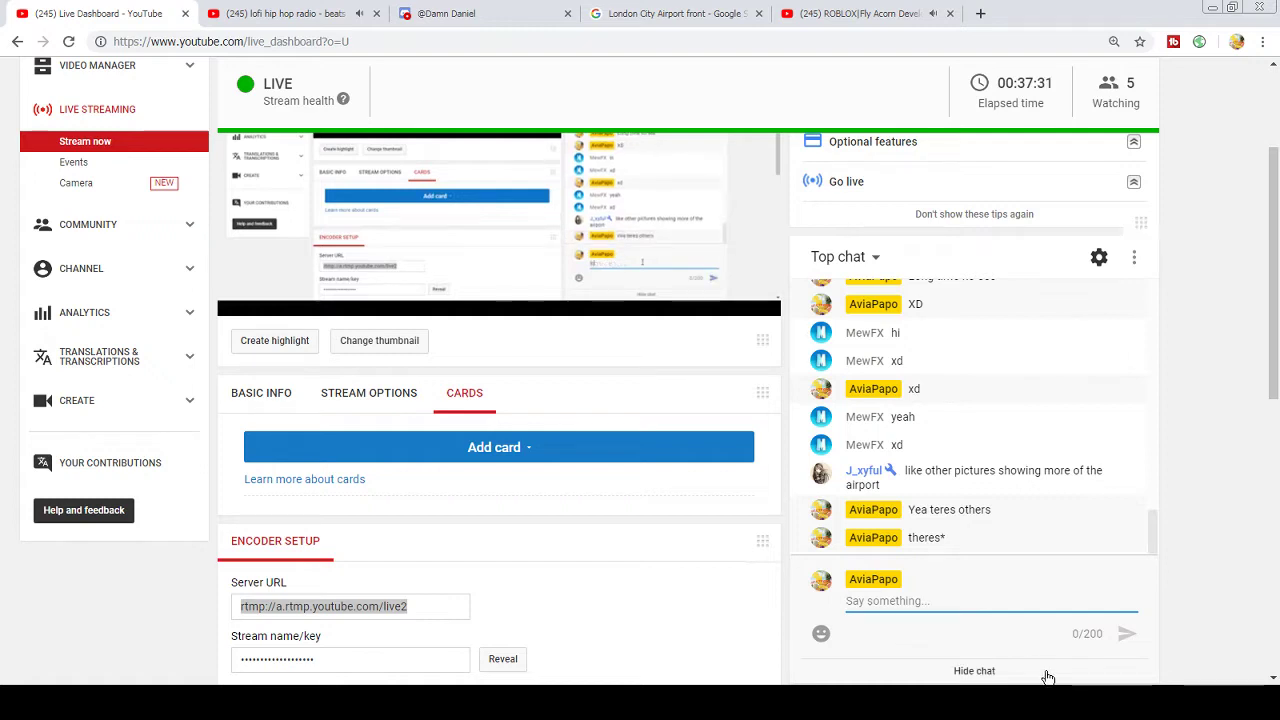
{"action": "type", "text": "I think"}
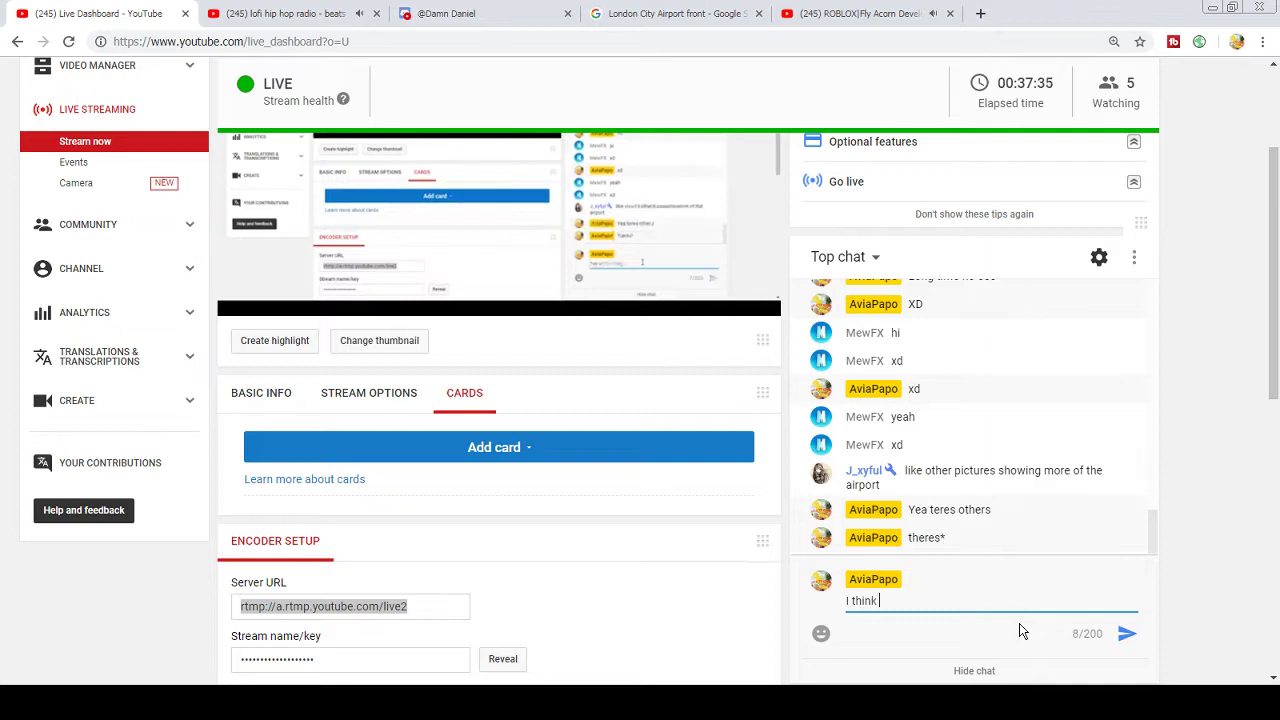
{"action": "key", "text": "Return"}
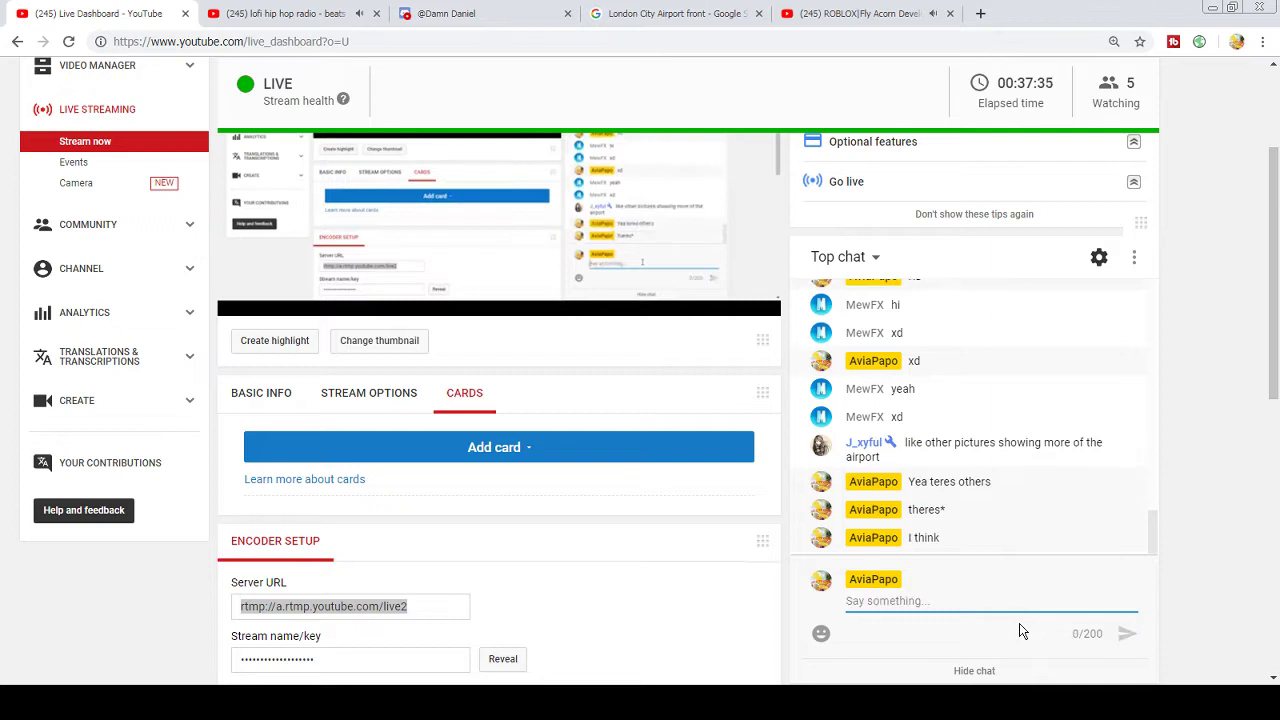
{"action": "type", "text": "sfak"}
{"action": "key", "text": "BackSpace"}
{"action": "key", "text": "BackSpace"}
{"action": "key", "text": "BackSpace"}
{"action": "key", "text": "BackSpace"}
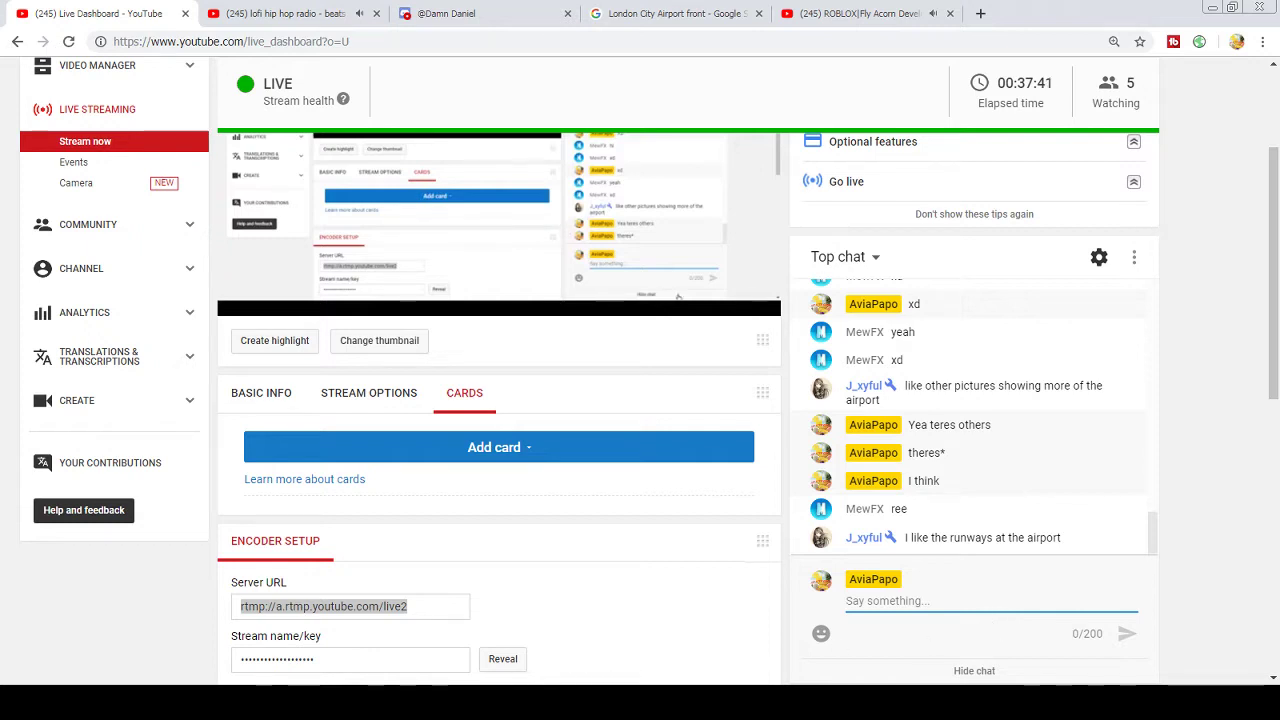
- Post "Yea i cant wait for that part" and "I am trying to make this rlly nice" in the stream chat
{"action": "type", "text": "Yea i"}
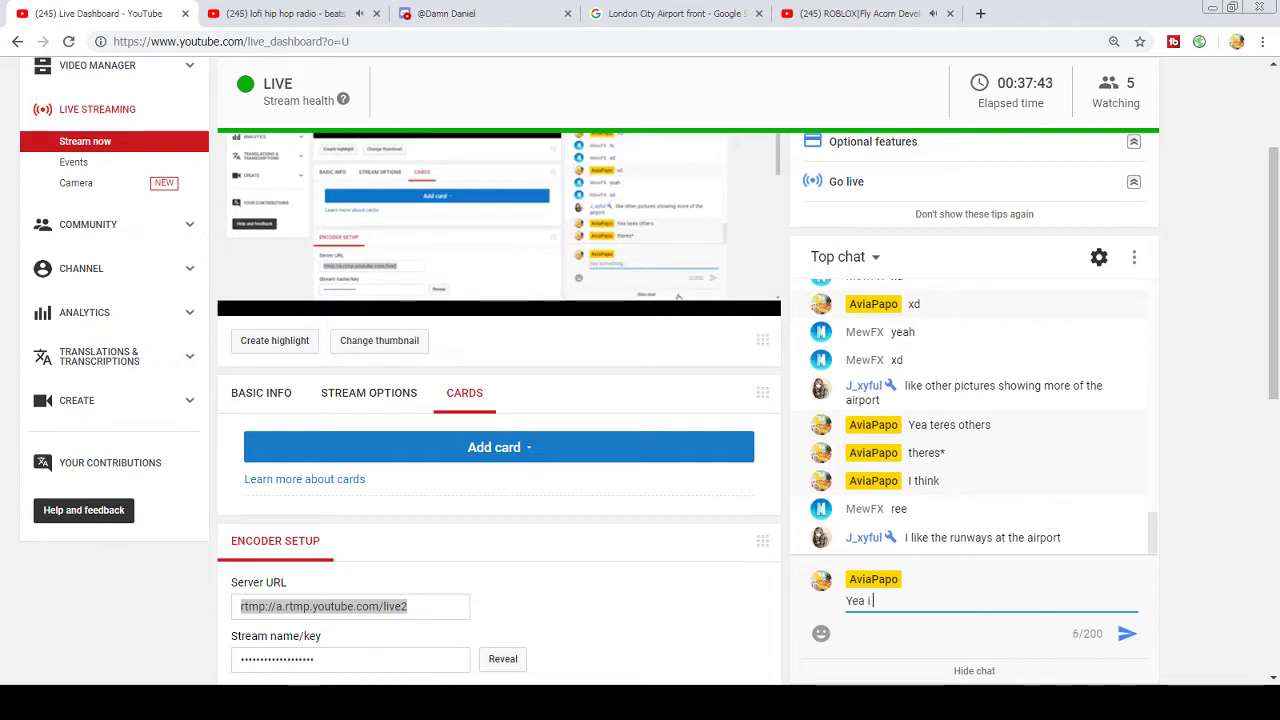
{"action": "type", "text": " cant wait for tha"}
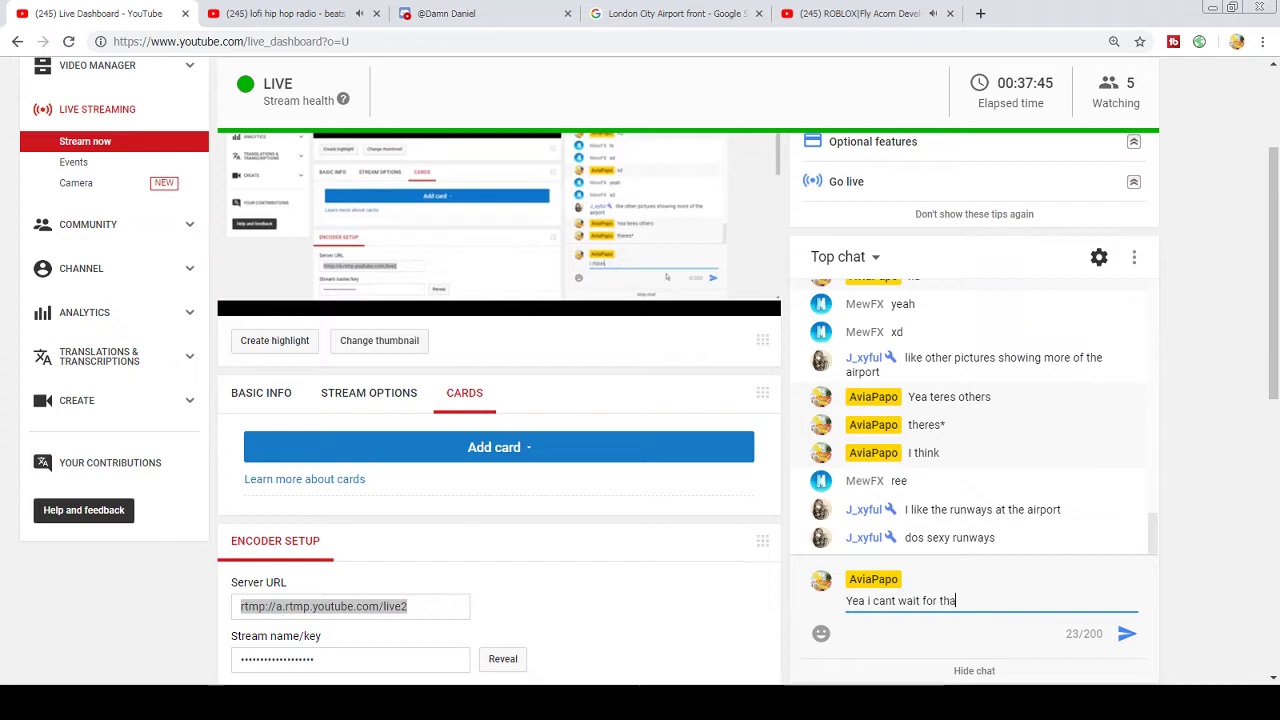
{"action": "type", "text": "t part"}
{"action": "key", "text": "Return"}
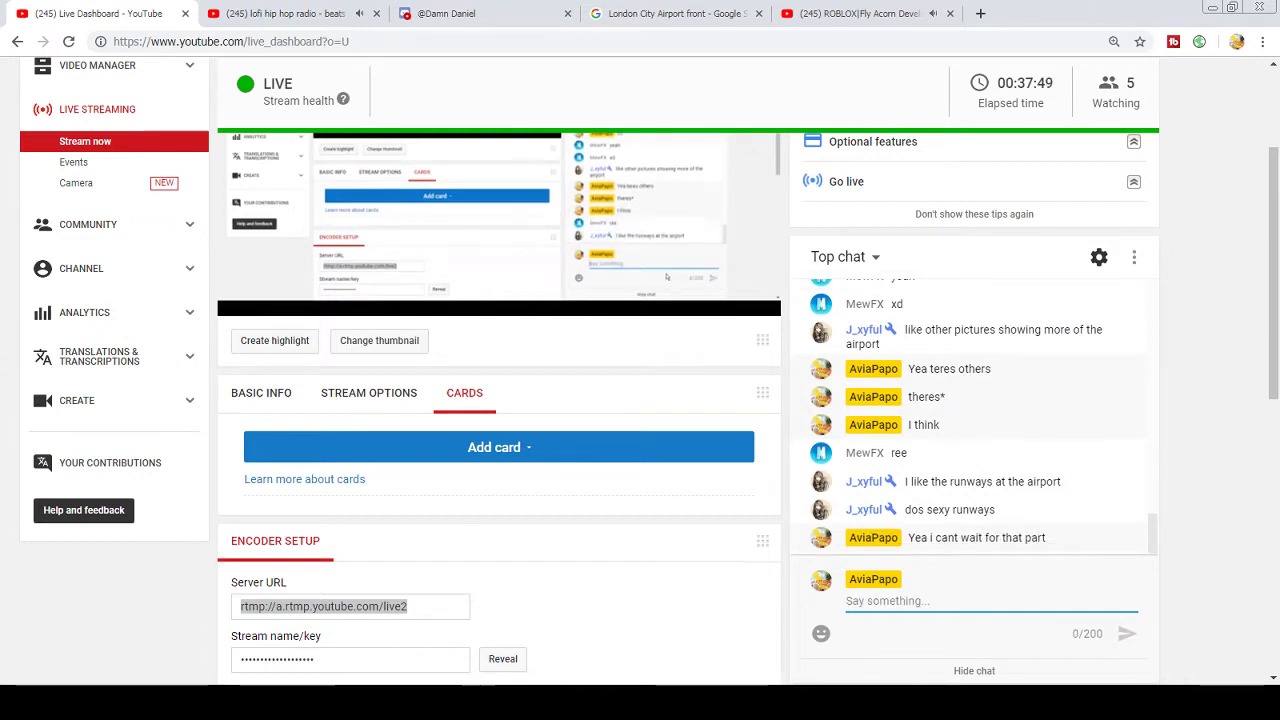
{"action": "type", "text": "I am trying to make this"}
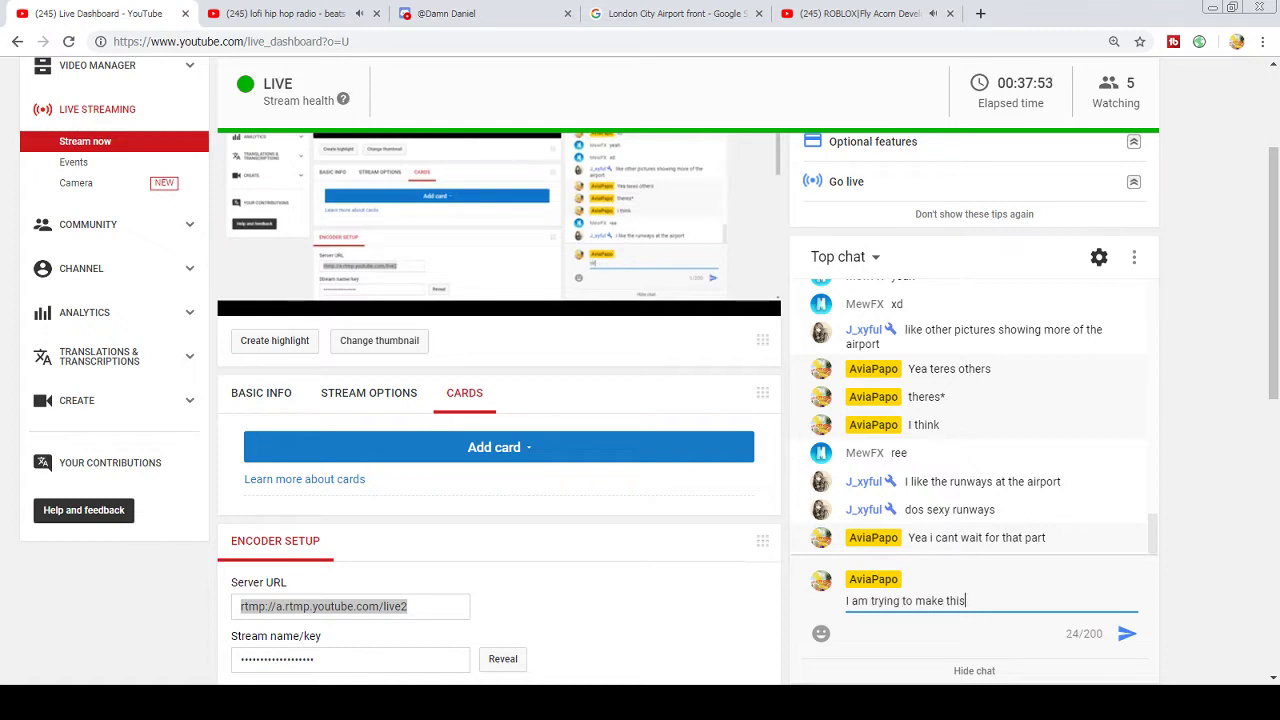
{"action": "type", "text": "ice"}
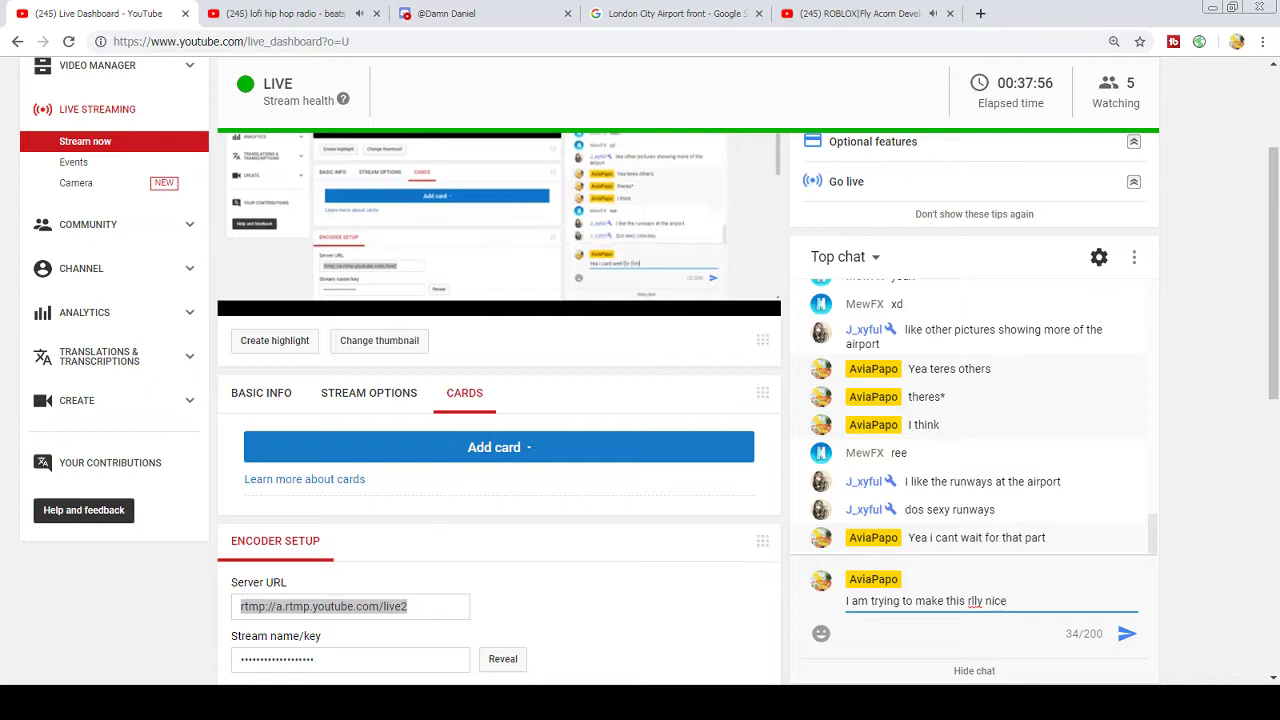
{"action": "key", "text": "Return"}
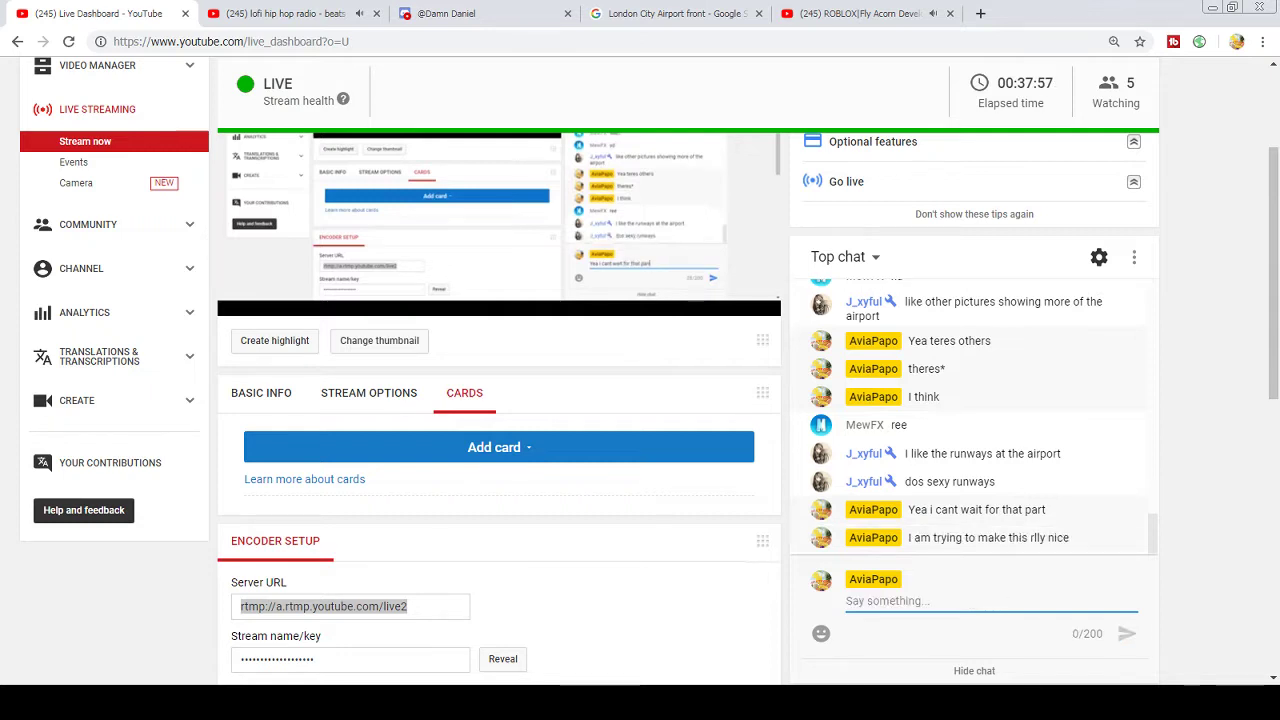
- Post the chat message "I am going to try to make this the first IRL airport in FLy Acorn"
{"action": "type", "text": "I am going to"}
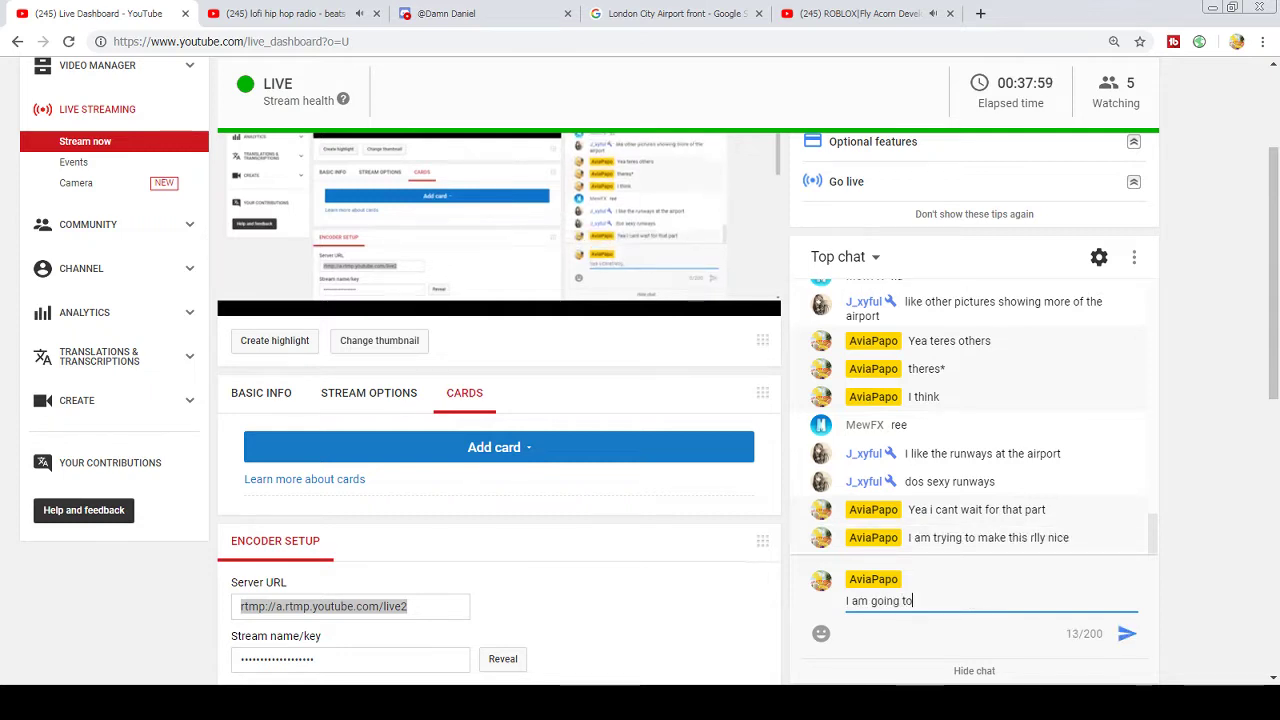
{"action": "type", "text": " try to make this the first IRL airport"}
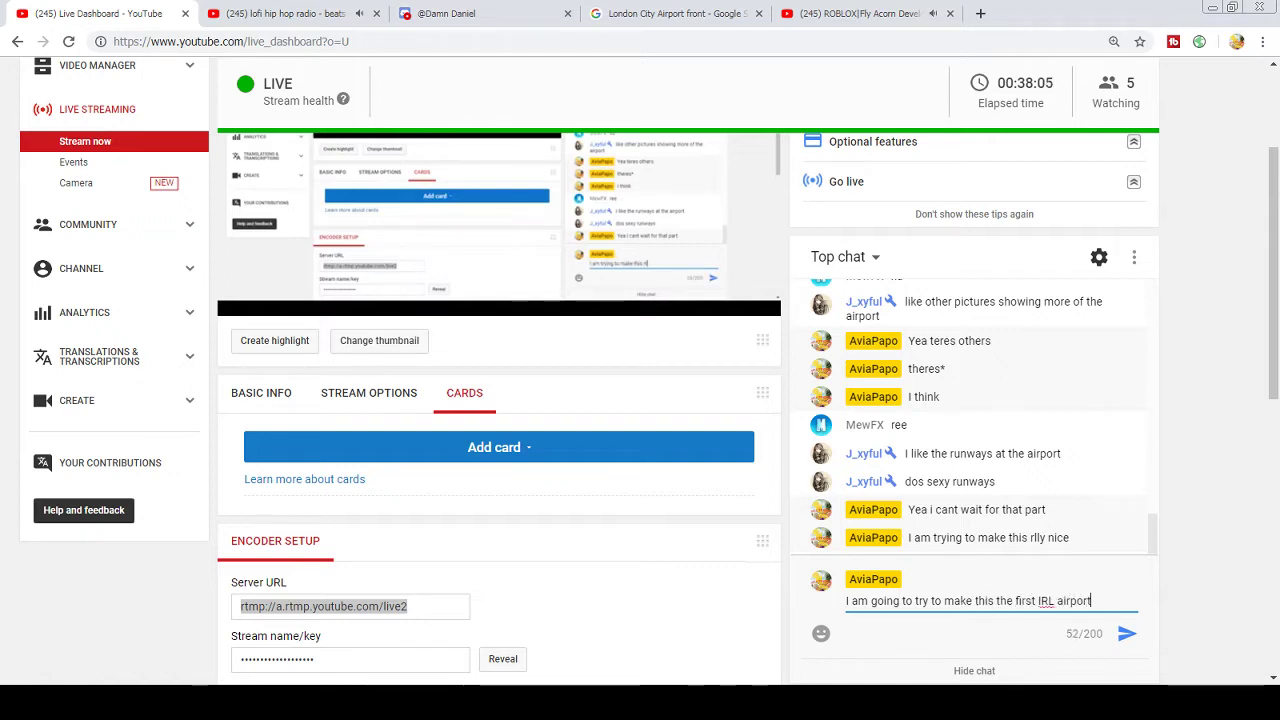
{"action": "type", "text": "FLy A"}
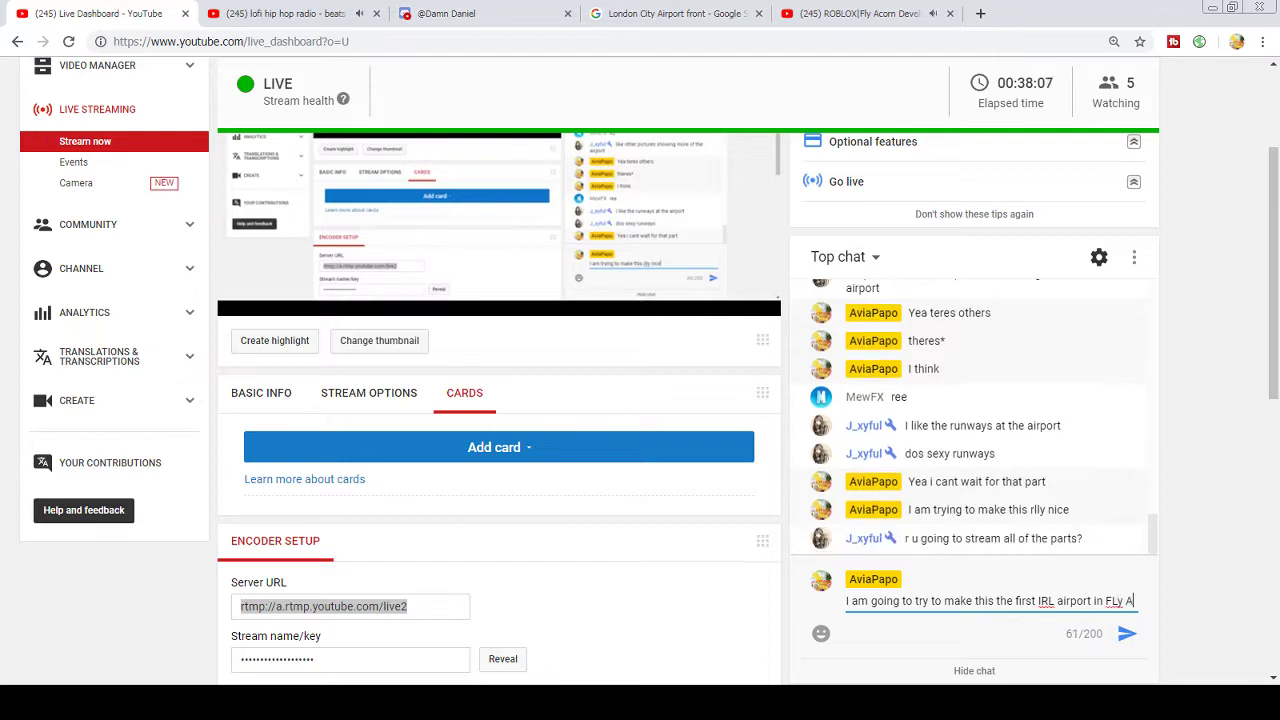
{"action": "type", "text": "corn"}
{"action": "key", "text": "Return"}
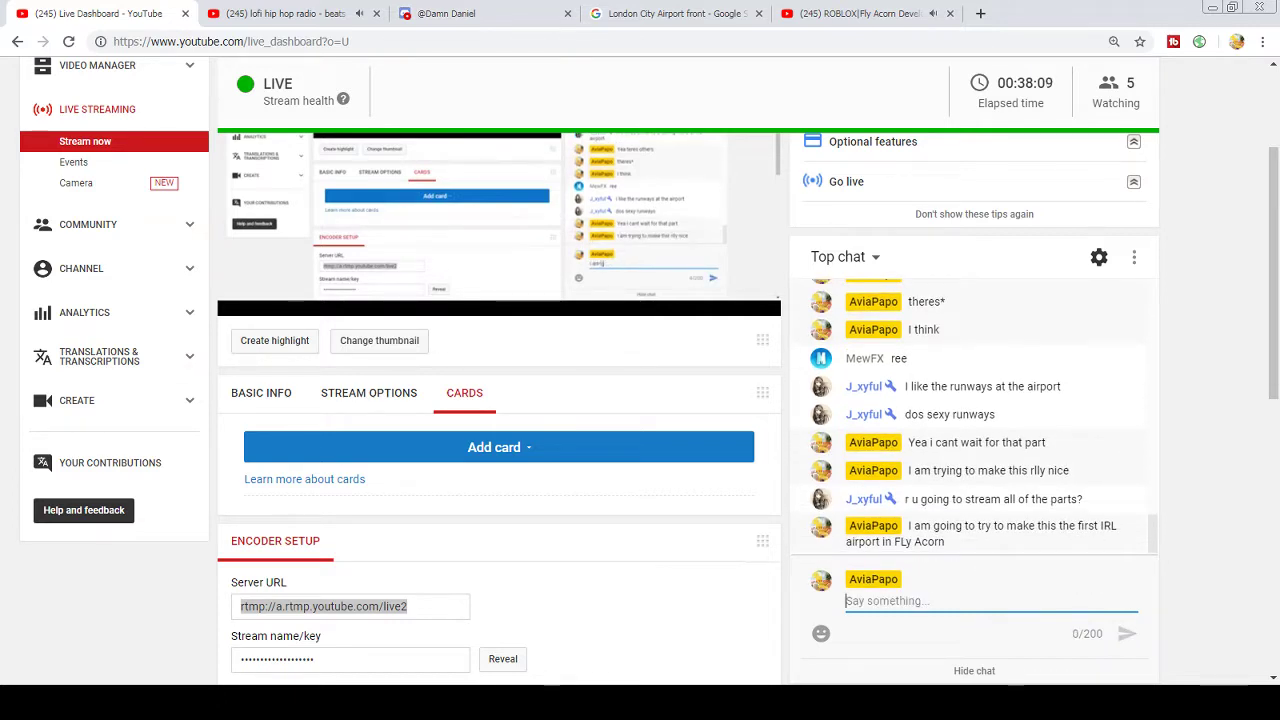
- Post the three chat messages "But of course", "we need" and "VOTES"
{"action": "type", "text": "But of course"}
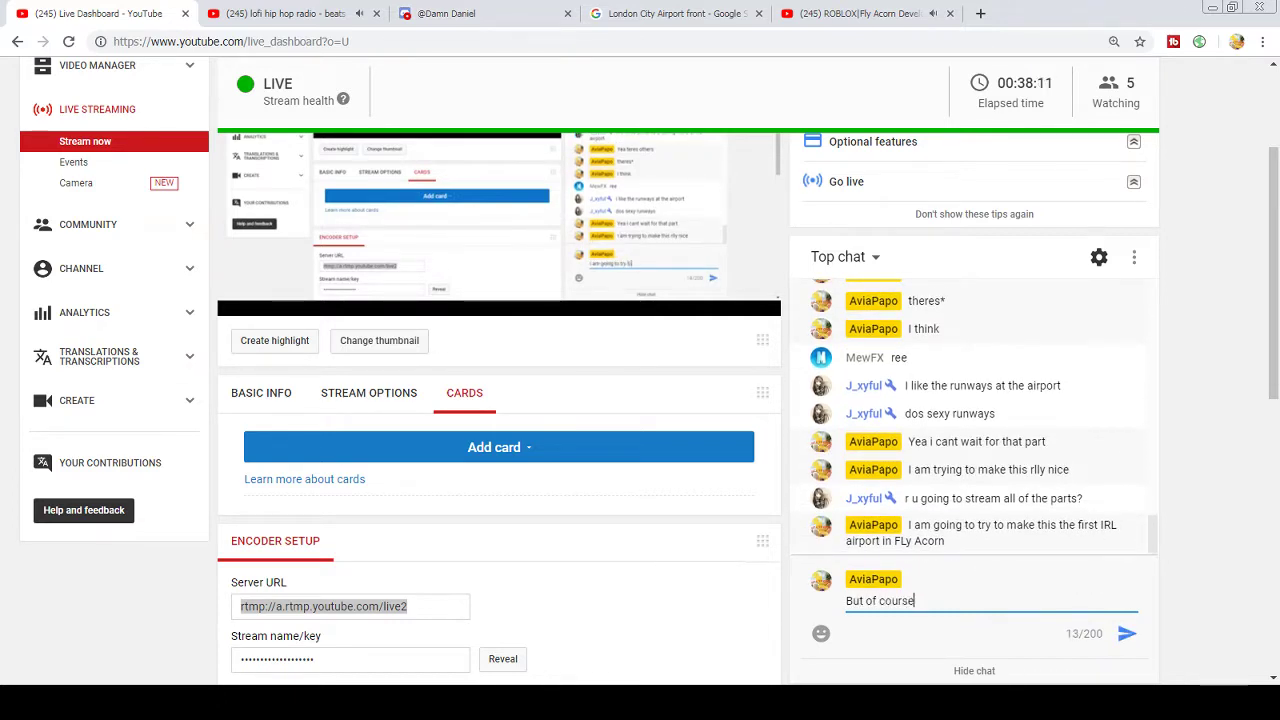
{"action": "key", "text": "Return"}
{"action": "type", "text": "we need"}
{"action": "key", "text": "Return"}
{"action": "type", "text": "V"}
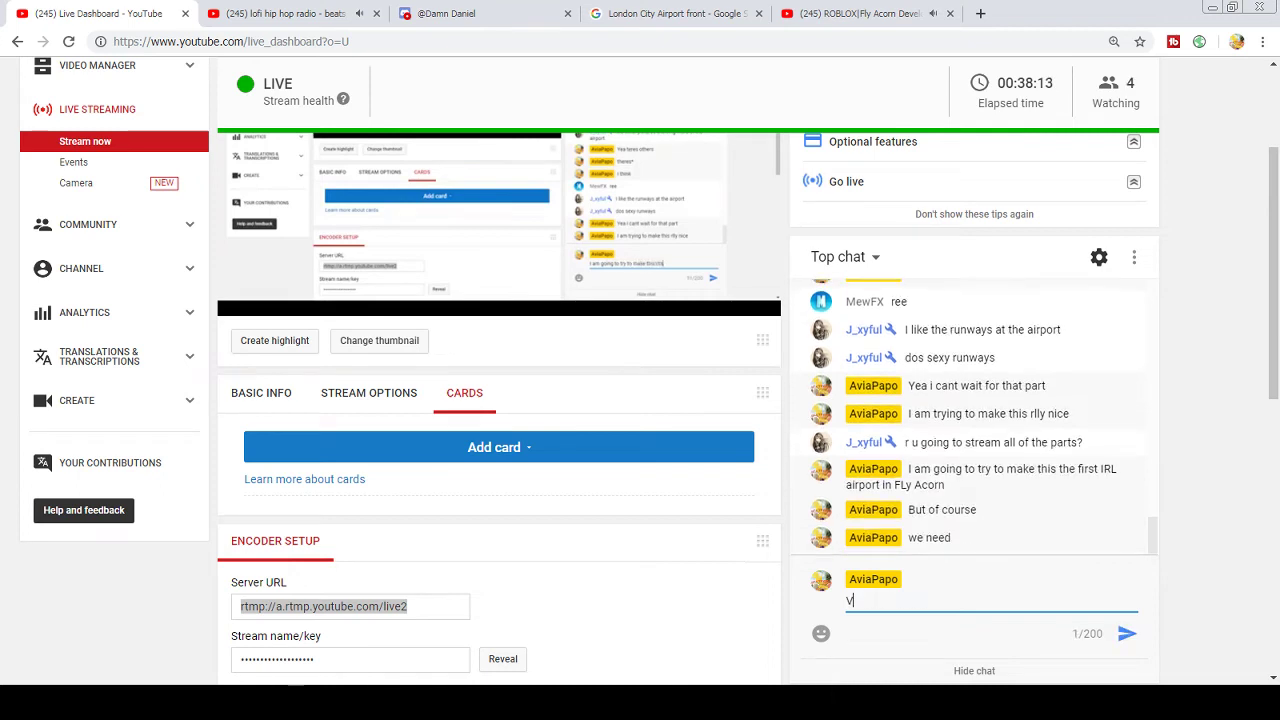
{"action": "type", "text": "OTES"}
{"action": "key", "text": "Return"}
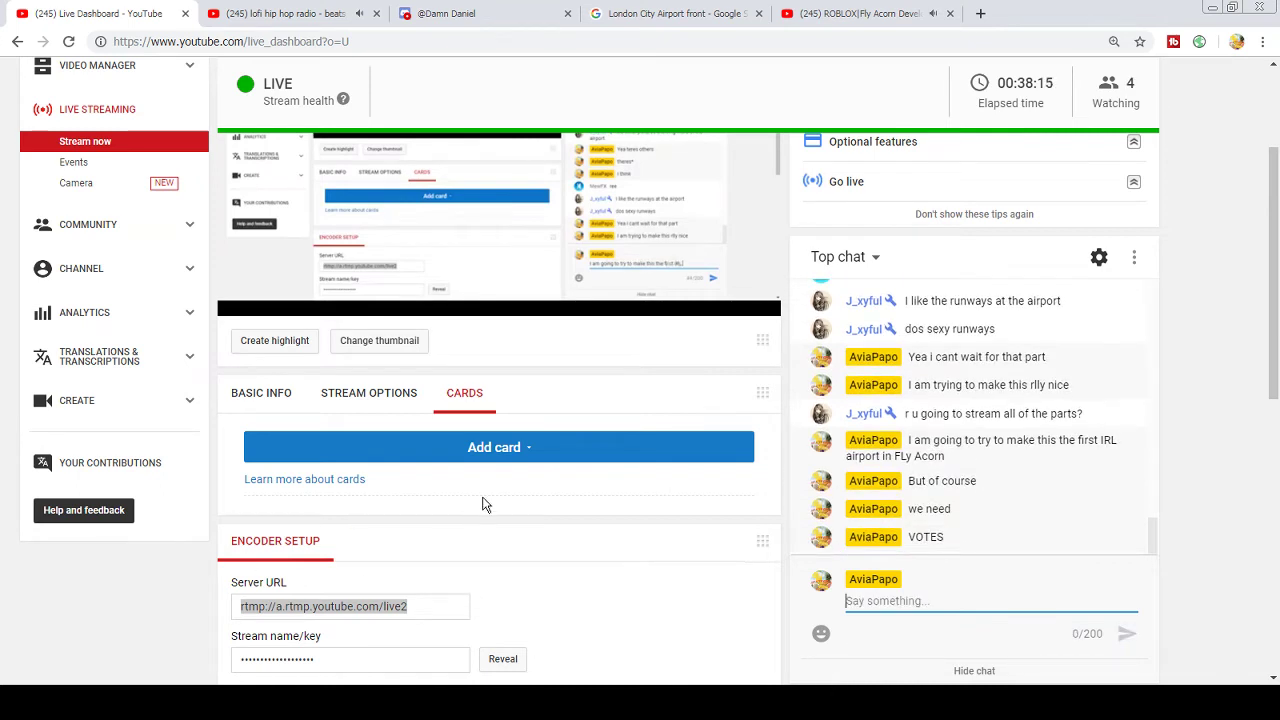
- Post the chat messages "so yea" and "I gotta make it sexy"
{"action": "type", "text": "so yea"}
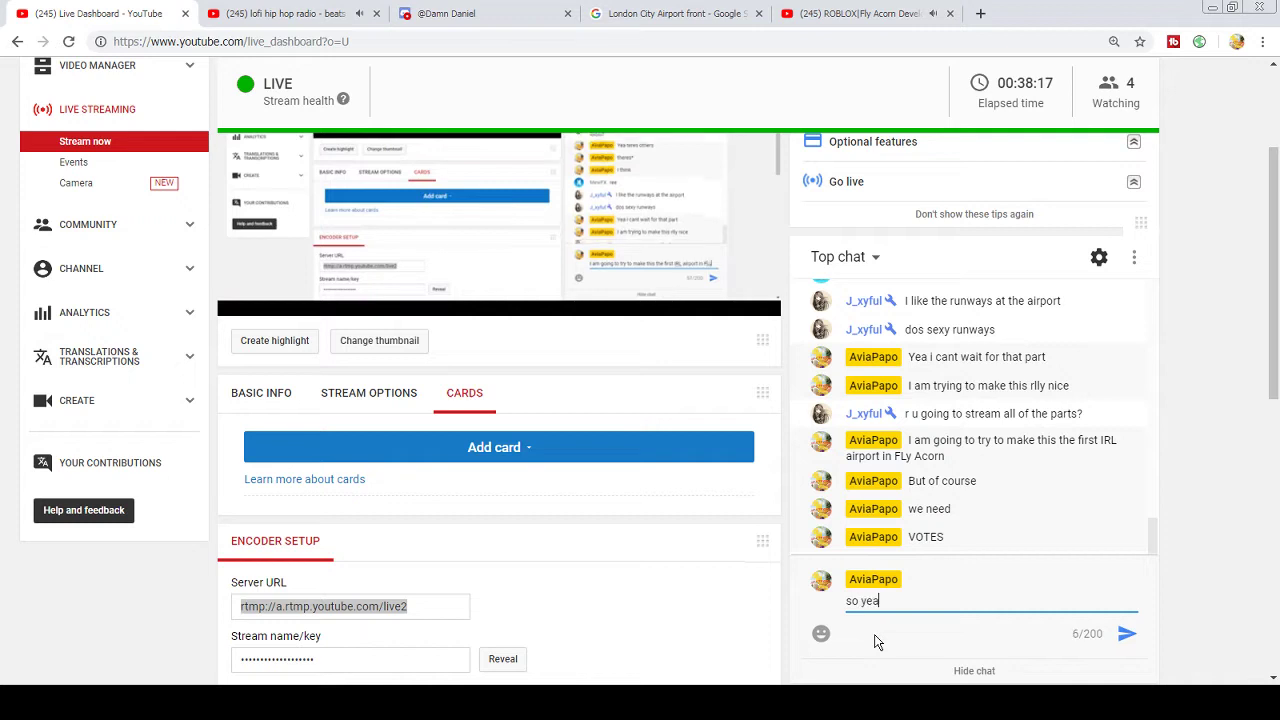
{"action": "key", "text": "Return"}
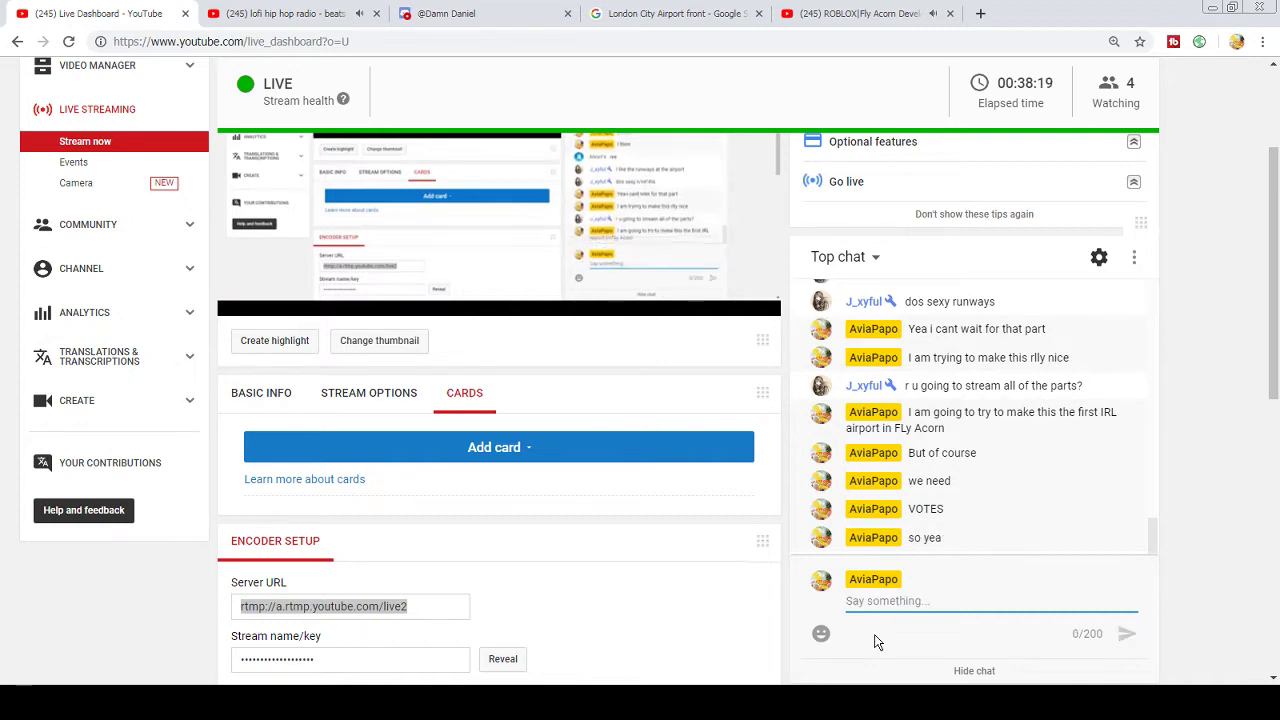
{"action": "type", "text": "I gott"}
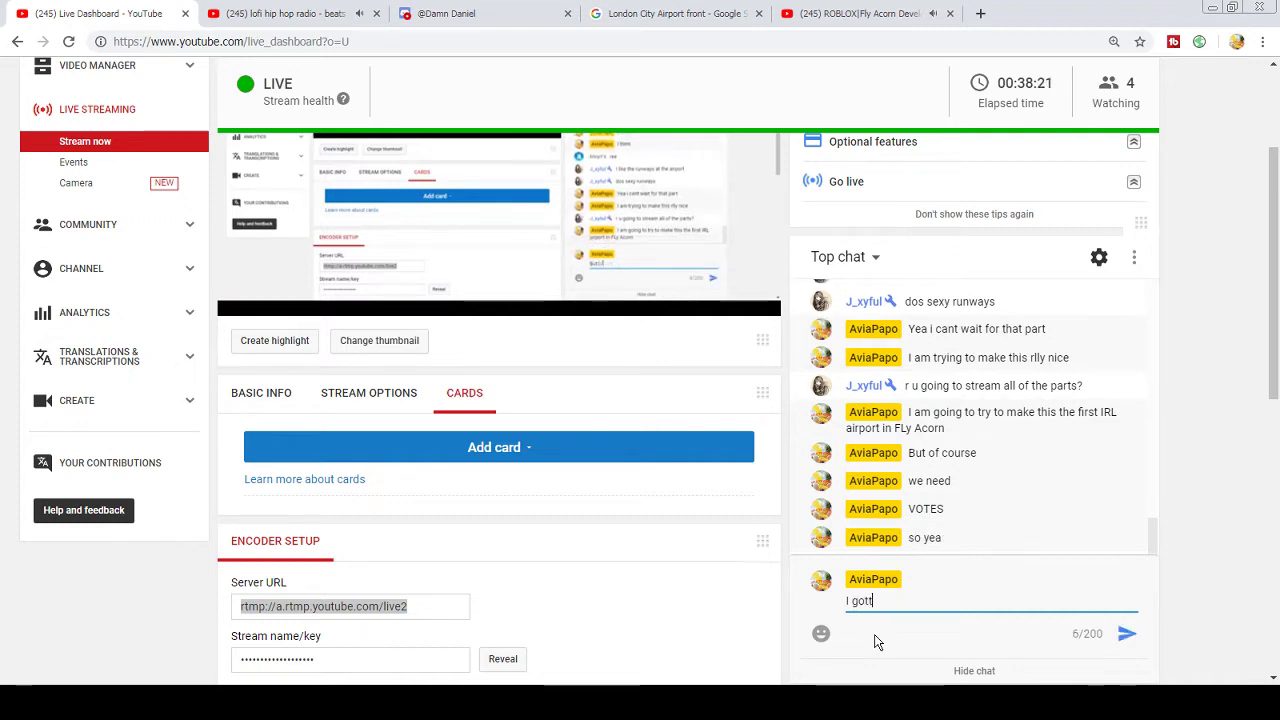
{"action": "type", "text": "a make it sexy"}
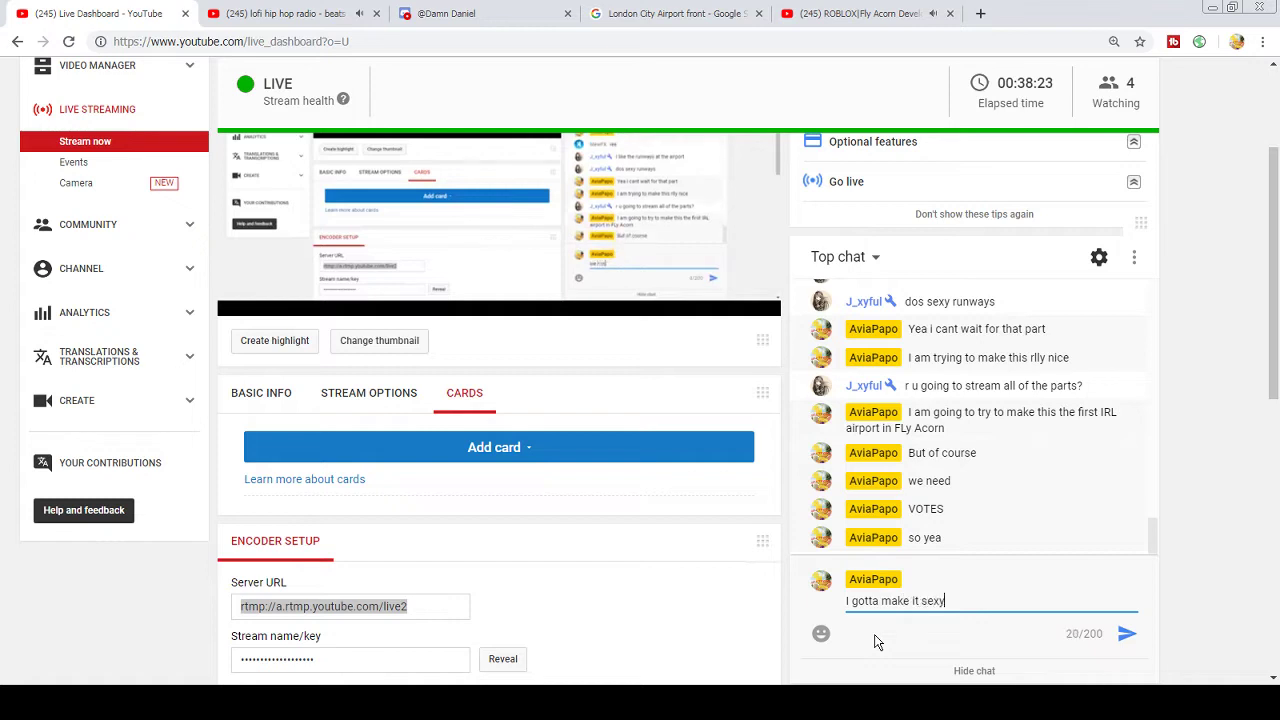
{"action": "key", "text": "Return"}
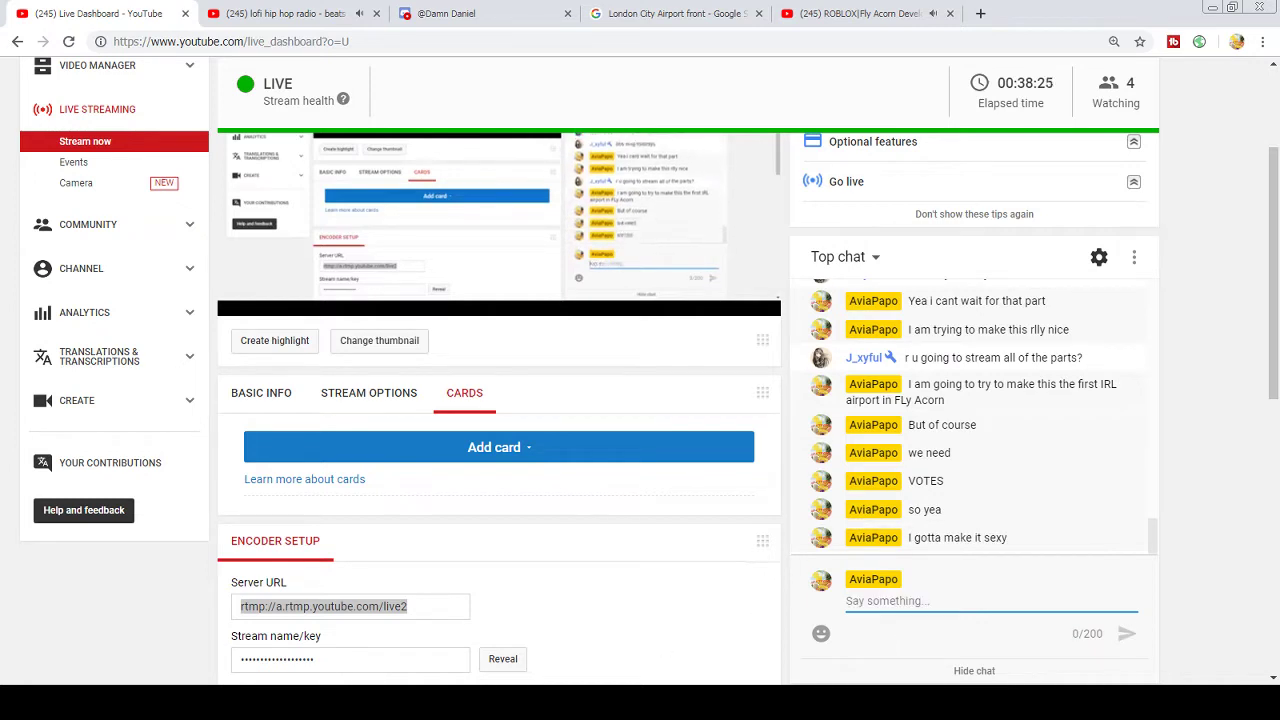
- Switch back to Roblox Studio and fine-tune the barrier's rotation around its vertical axis to about 10.2 degrees
{"action": "key", "text": "alt+Tab"}
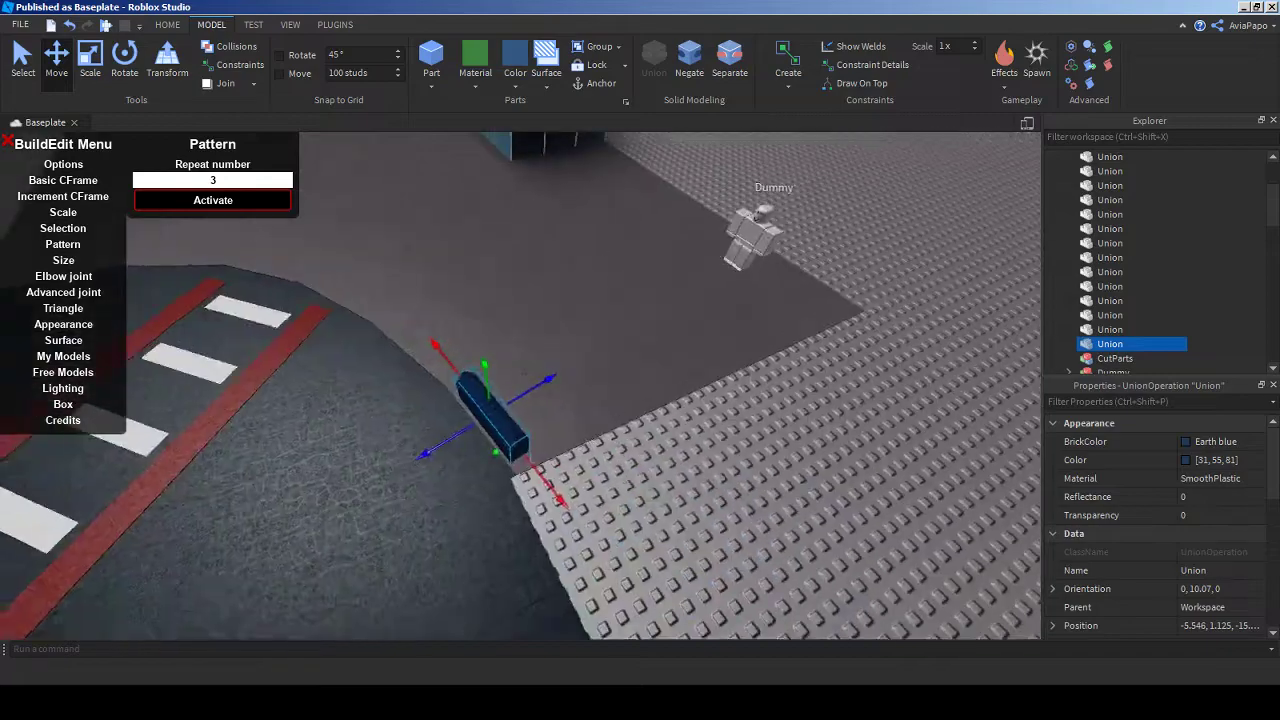
{"action": "key", "text": "f"}
{"action": "right_click_drag", "start_coordinate": [700, 480], "coordinate": [766, 460]}
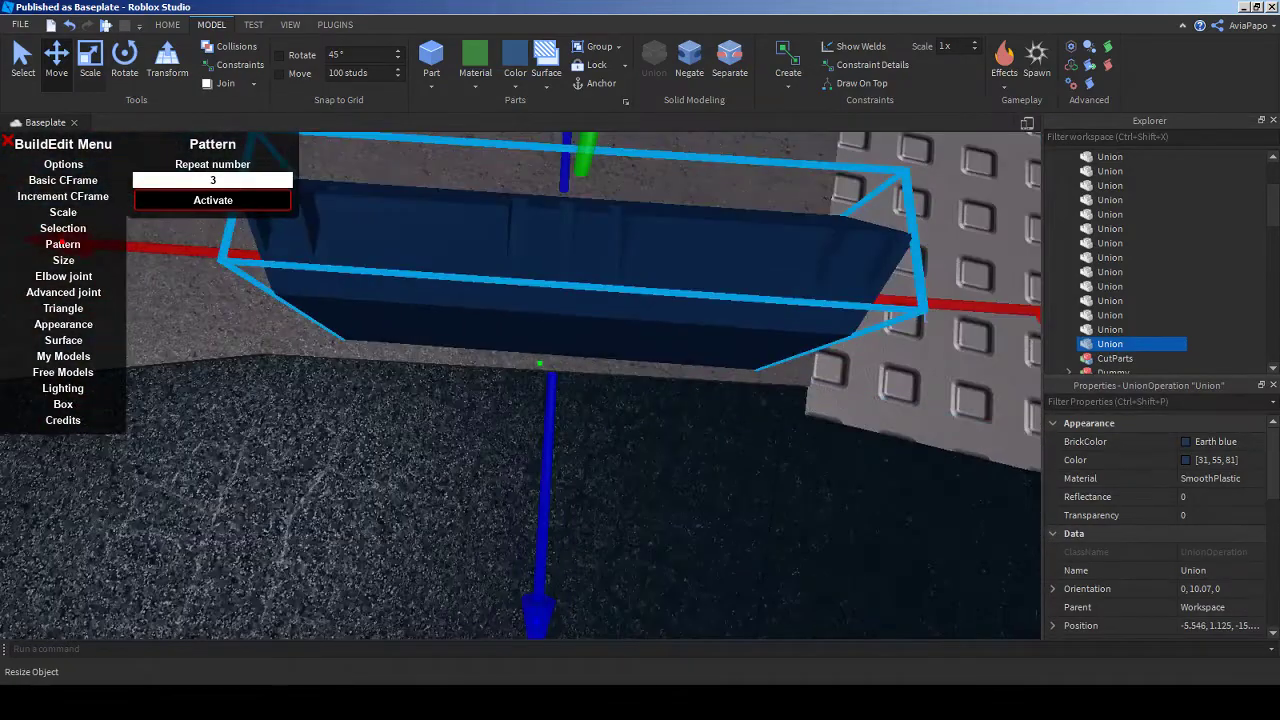
{"action": "key", "text": "ctrl+4"}
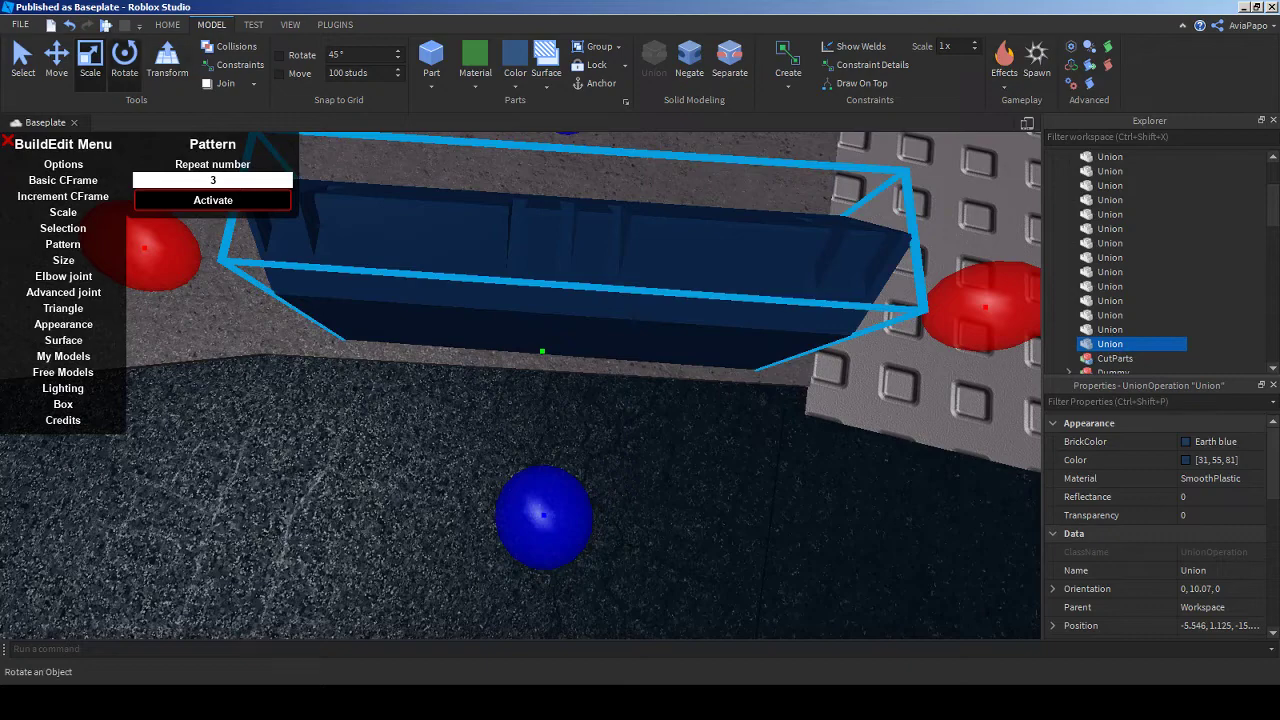
{"action": "right_click_drag", "start_coordinate": [766, 460], "coordinate": [660, 425]}
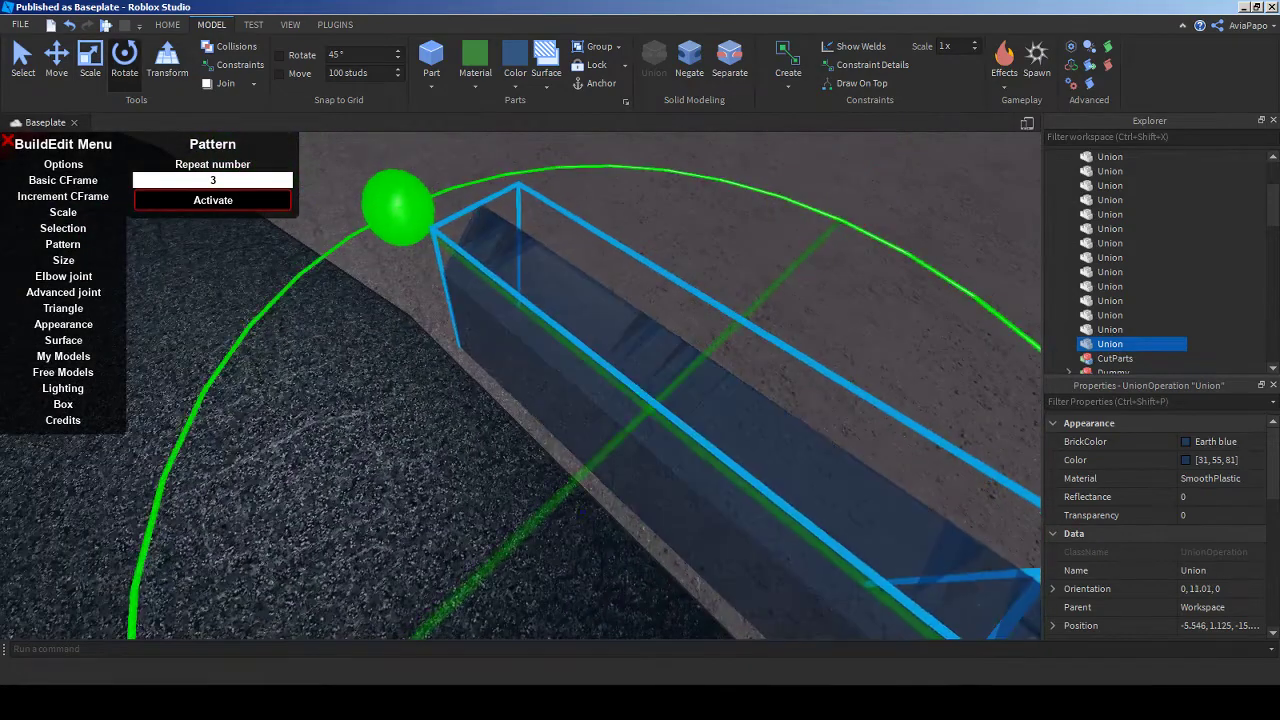
{"action": "left_click_drag", "start_coordinate": [397, 205], "coordinate": [402, 210]}
{"action": "right_click_drag", "start_coordinate": [402, 210], "coordinate": [637, 228]}
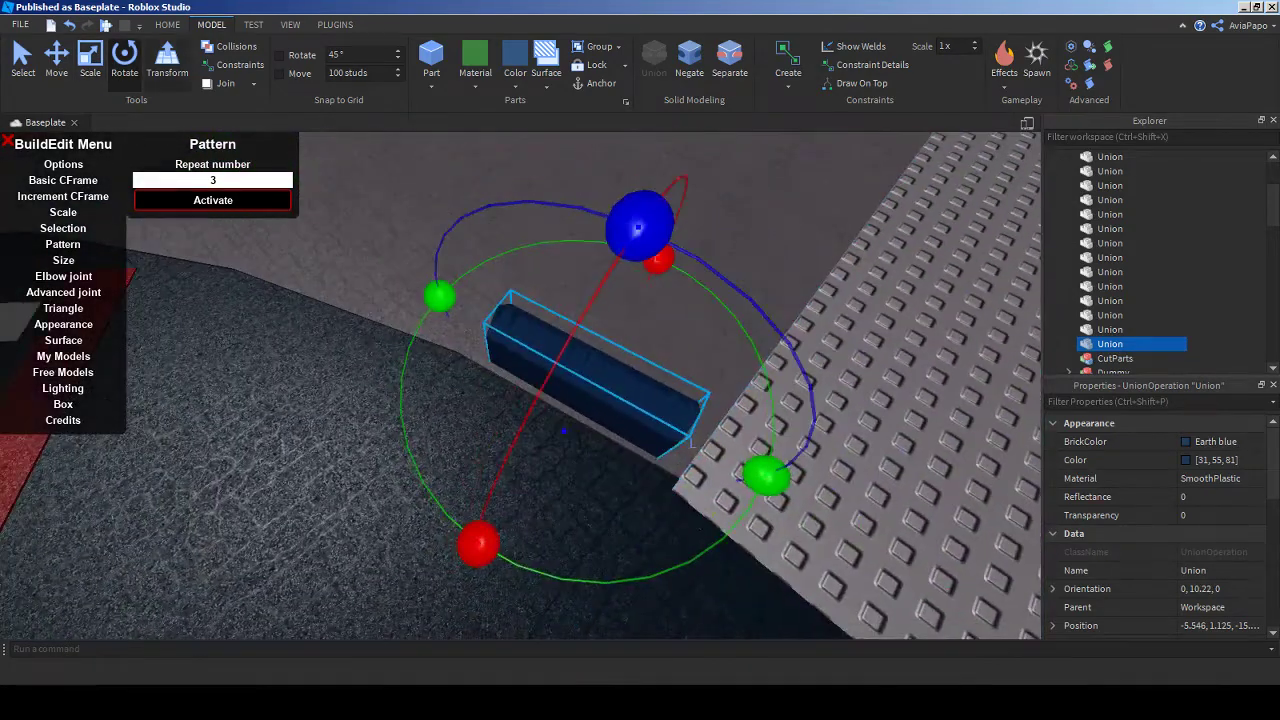
- Duplicate the barrier and move the copy along its length to the next spot on the road edge, leaving a small gap
{"action": "key", "text": "ctrl+2"}
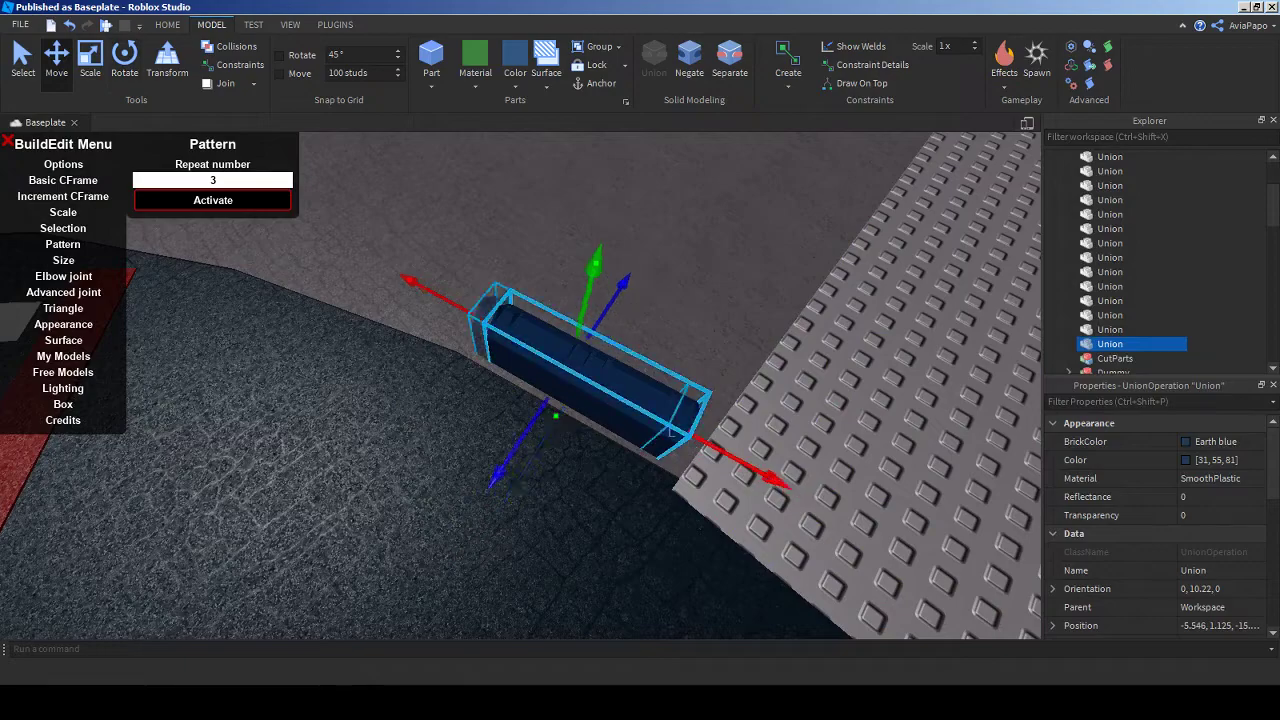
{"action": "key", "text": "ctrl+d"}
{"action": "scroll", "coordinate": [631, 330], "scroll_direction": "up", "scroll_amount": 5}
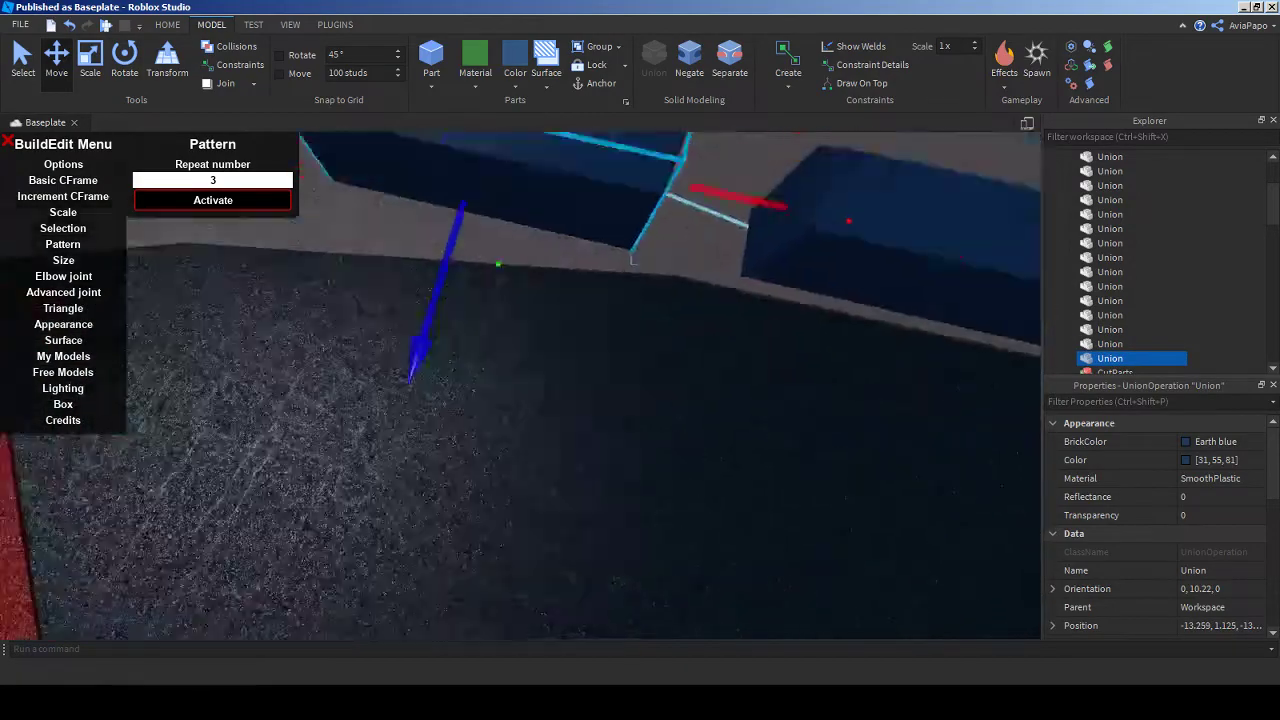
{"action": "key", "text": "f"}
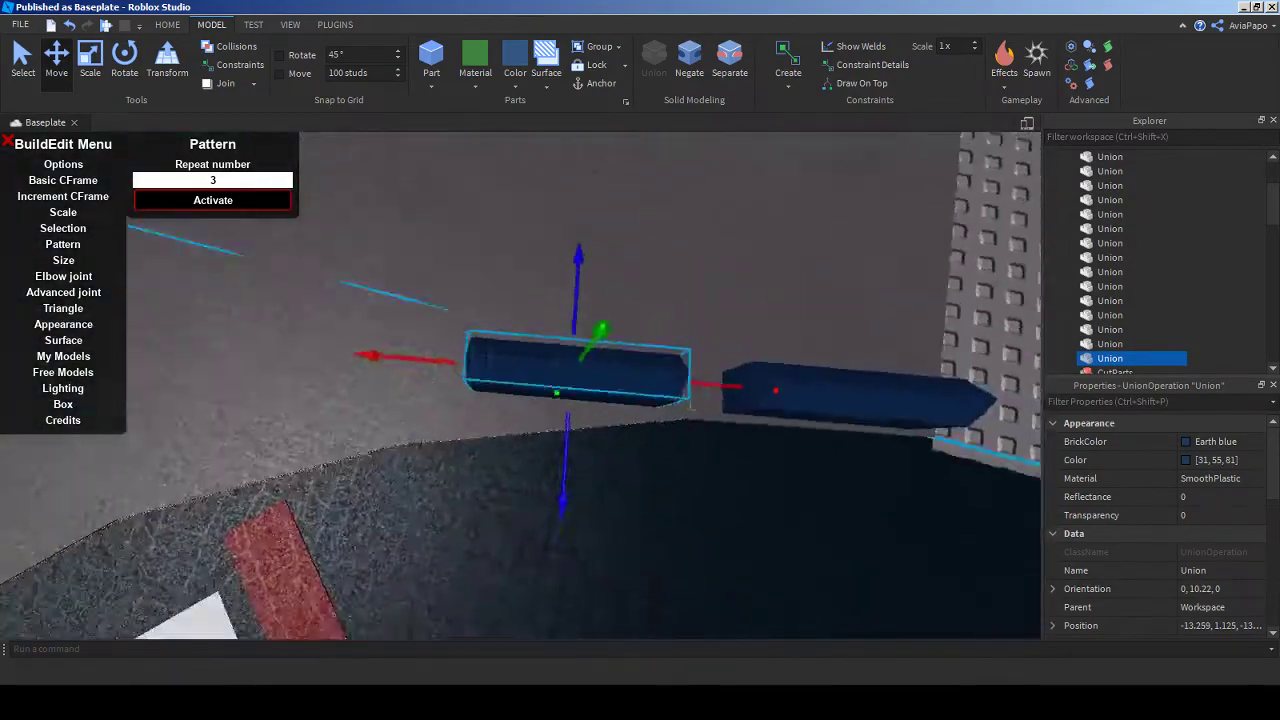
- Rotate the copied barrier to about 19.6 degrees around its vertical axis and move it closer to the curved road edge
{"action": "key", "text": "ctrl+4"}
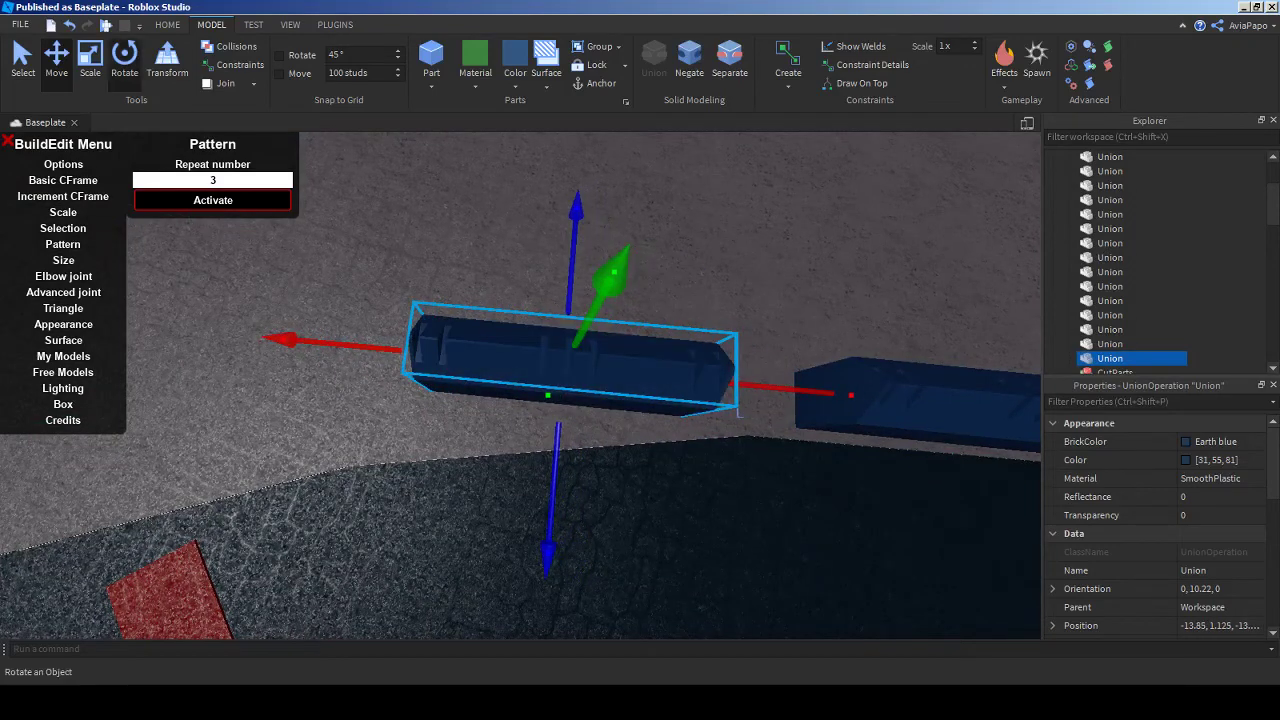
{"action": "left_click_drag", "start_coordinate": [316, 343], "coordinate": [311, 384]}
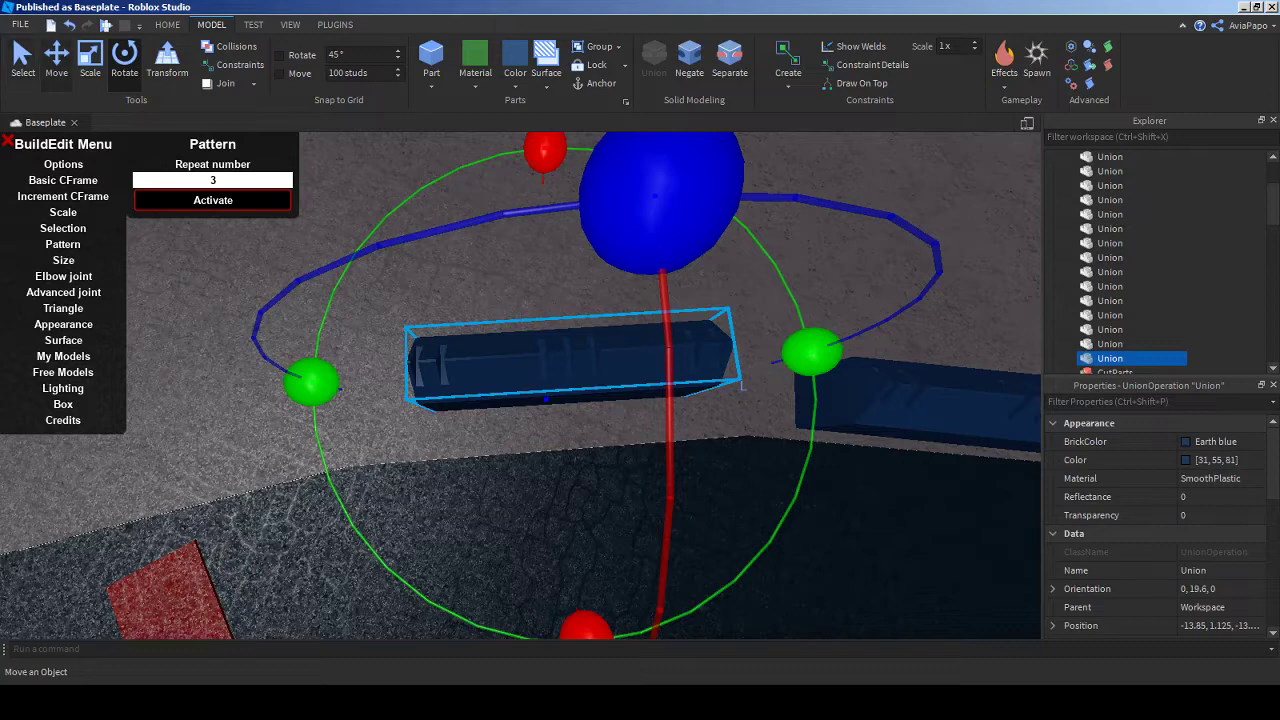
{"action": "key", "text": "ctrl+2"}
{"action": "left_click_drag", "start_coordinate": [717, 388], "coordinate": [718, 425]}
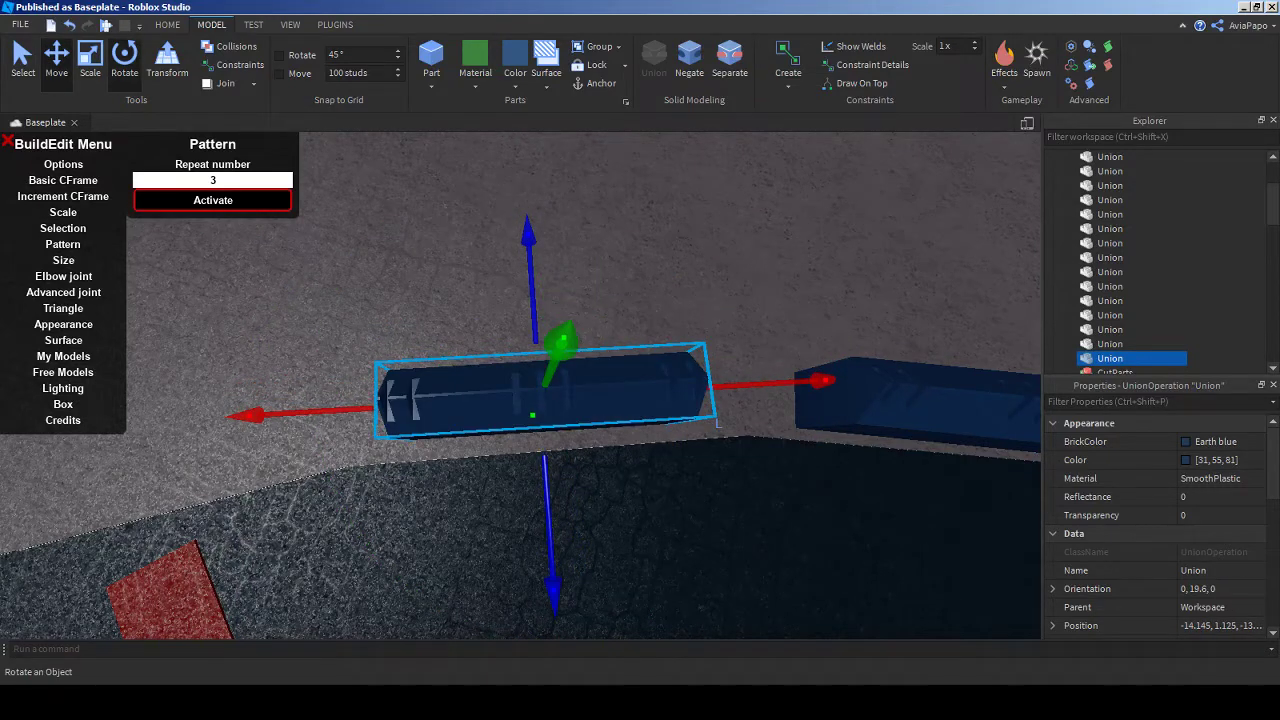
- Fine-tune the copied barrier's rotation around its vertical axis to about 20.6 degrees to match the road curve
{"action": "key", "text": "ctrl+4"}
{"action": "left_click_drag", "start_coordinate": [287, 413], "coordinate": [284, 418]}
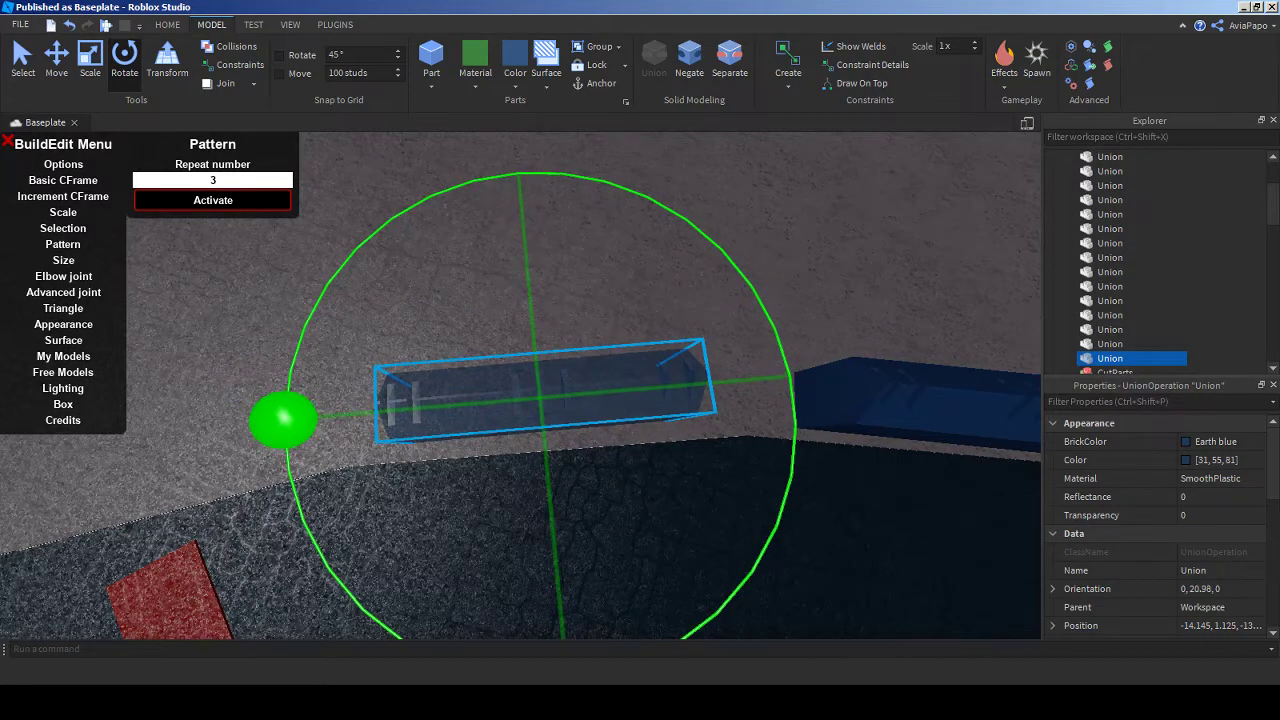
{"action": "right_click_drag", "start_coordinate": [640, 400], "coordinate": [515, 372]}
{"action": "left_click", "coordinate": [515, 372]}
{"action": "scroll", "coordinate": [515, 372], "scroll_direction": "up", "scroll_amount": 5}
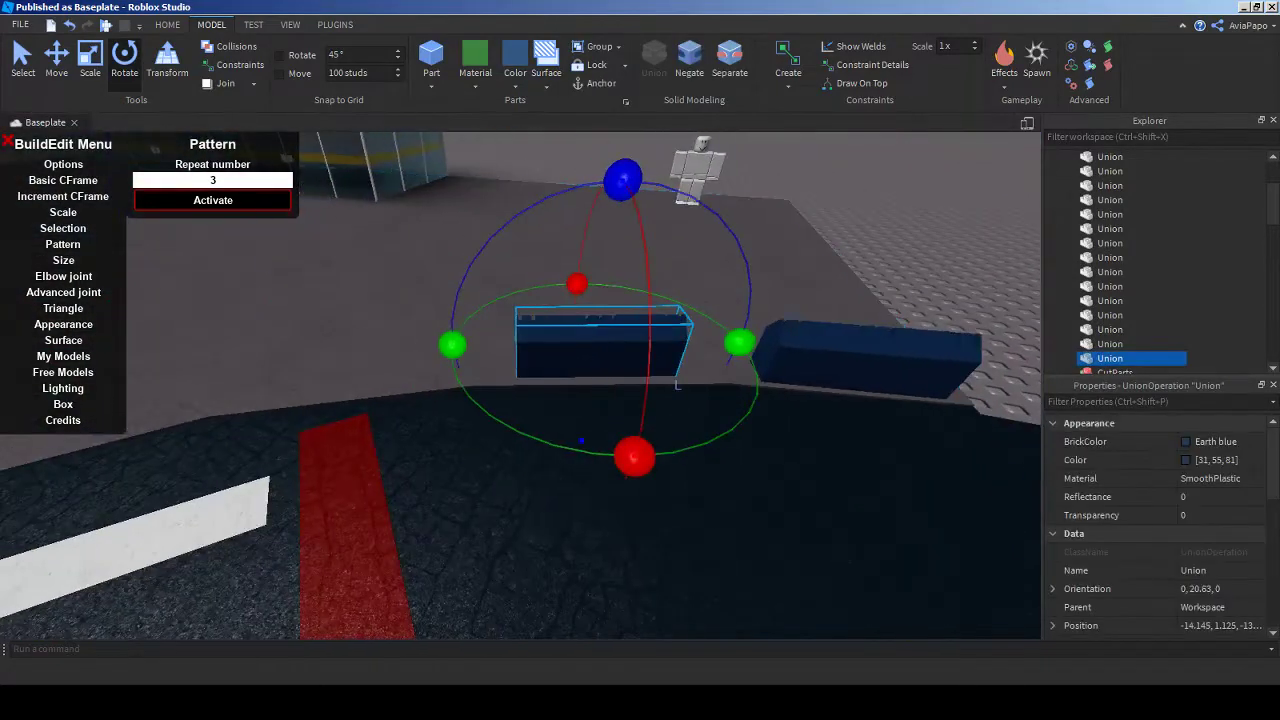
- Duplicate the barrier and move the copy along its length past the crosswalk to the other side's road edge
{"action": "key", "text": "ctrl+2"}
{"action": "right_click_drag", "start_coordinate": [515, 372], "coordinate": [432, 372]}
{"action": "scroll", "coordinate": [500, 380], "scroll_direction": "up", "scroll_amount": 3}
{"action": "left_click", "coordinate": [283, 203]}
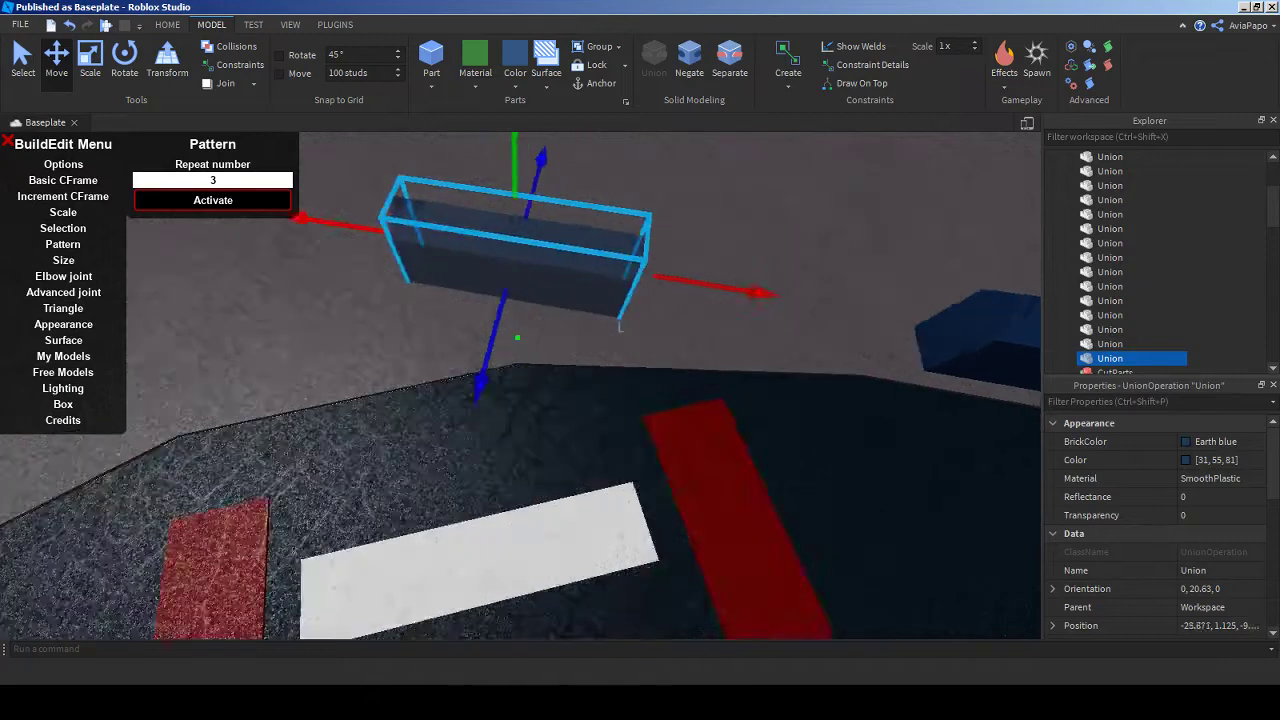
{"action": "right_click_drag", "start_coordinate": [283, 203], "coordinate": [330, 205]}
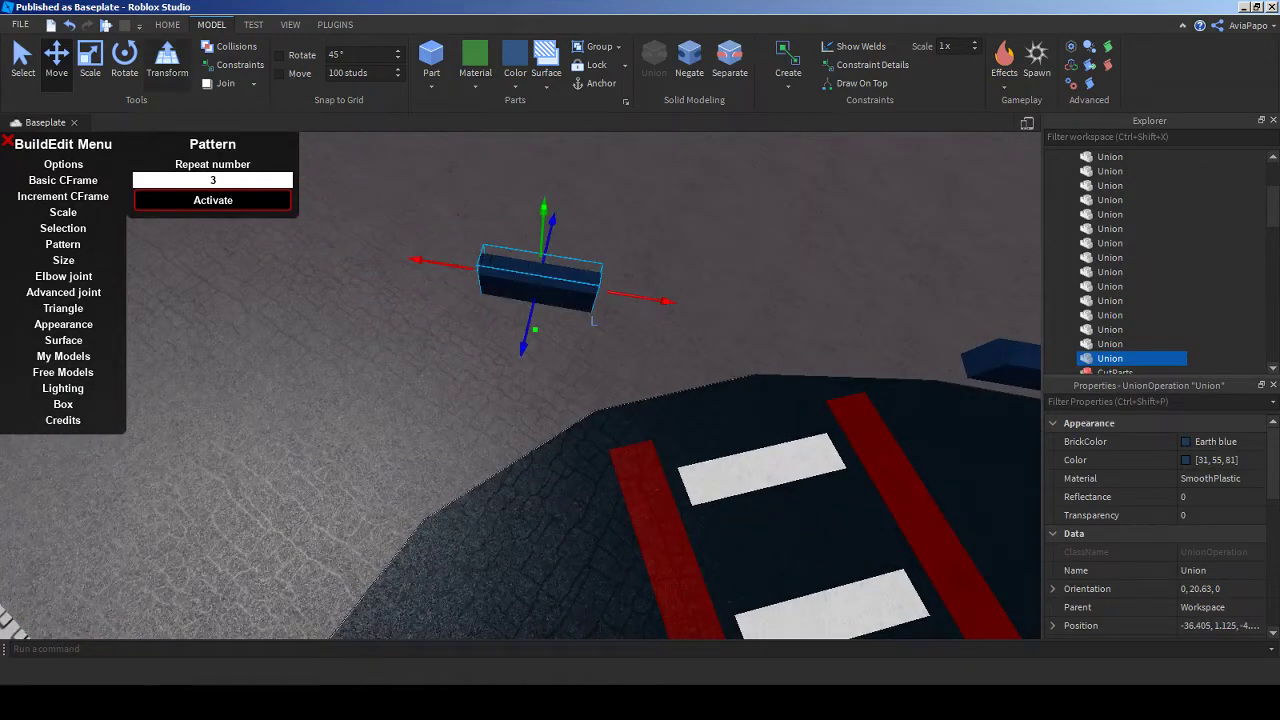
- Rotate the copied barrier to about 56.9 degrees around its vertical axis and move it towards the curved road edge
{"action": "key", "text": "ctrl+4"}
{"action": "left_click_drag", "start_coordinate": [438, 263], "coordinate": [441, 318]}
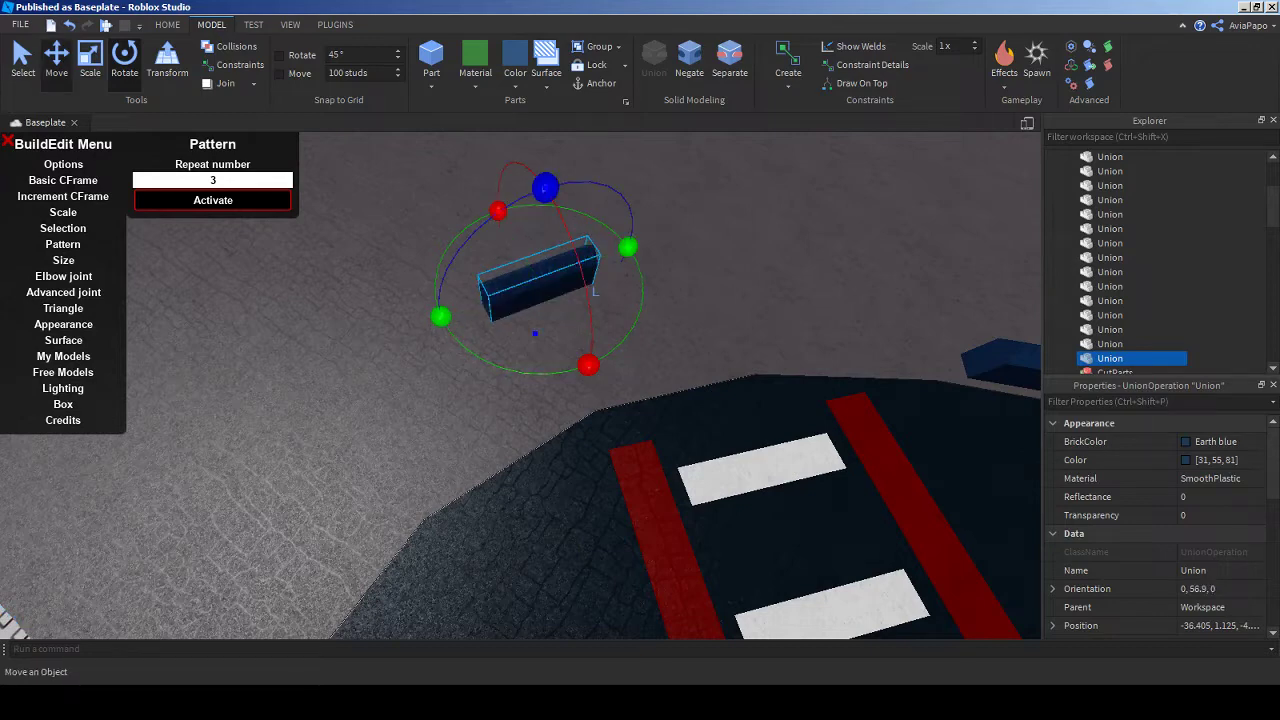
{"action": "key", "text": "ctrl+2"}
{"action": "left_click_drag", "start_coordinate": [500, 360], "coordinate": [485, 470]}
{"action": "right_click_drag", "start_coordinate": [830, 632], "coordinate": [830, 632]}
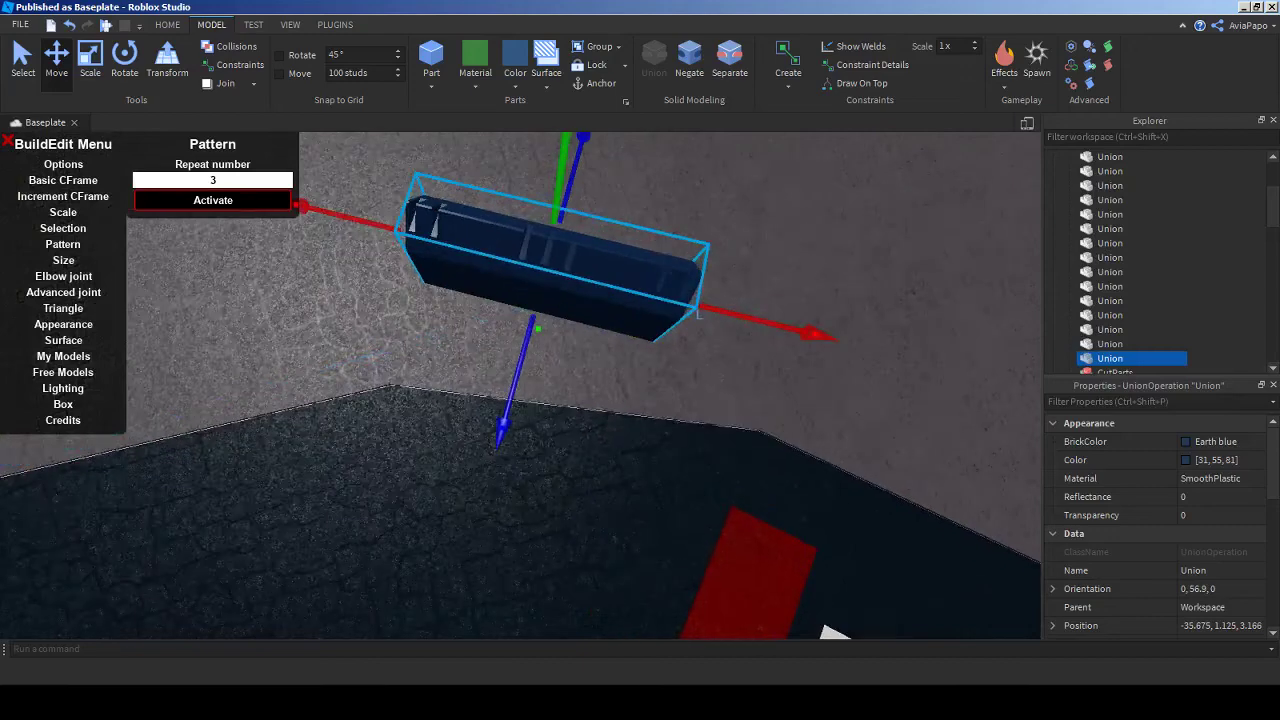
- Rotate the barrier to about 64.75 degrees around its vertical axis and bring it close to the road edge
{"action": "key", "text": "ctrl+4"}
{"action": "left_click_drag", "start_coordinate": [782, 326], "coordinate": [878, 315]}
{"action": "key", "text": "ctrl+2"}
{"action": "left_click_drag", "start_coordinate": [572, 438], "coordinate": [562, 540]}
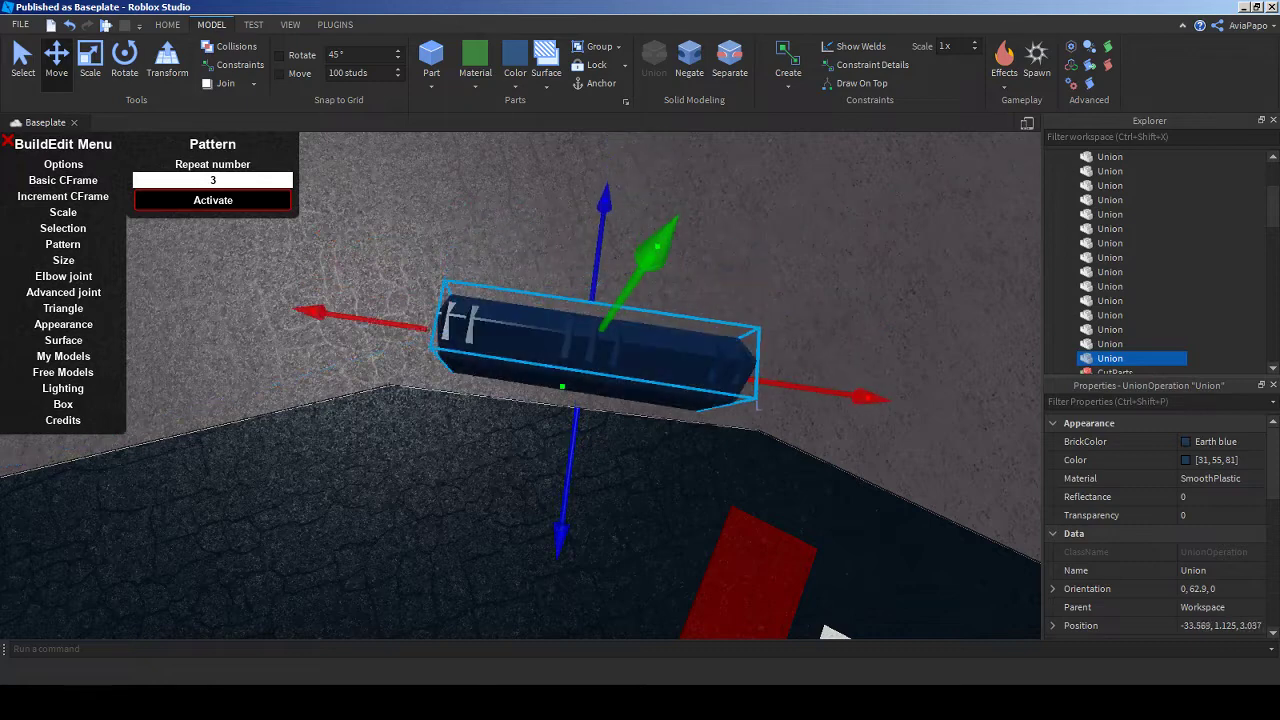
{"action": "key", "text": "ctrl+4"}
{"action": "left_click_drag", "start_coordinate": [343, 316], "coordinate": [343, 324]}
- Switch to the YouTube live dashboard in the browser and send "Ok" in the stream chat
{"action": "left_click", "coordinate": [1243, 6]}
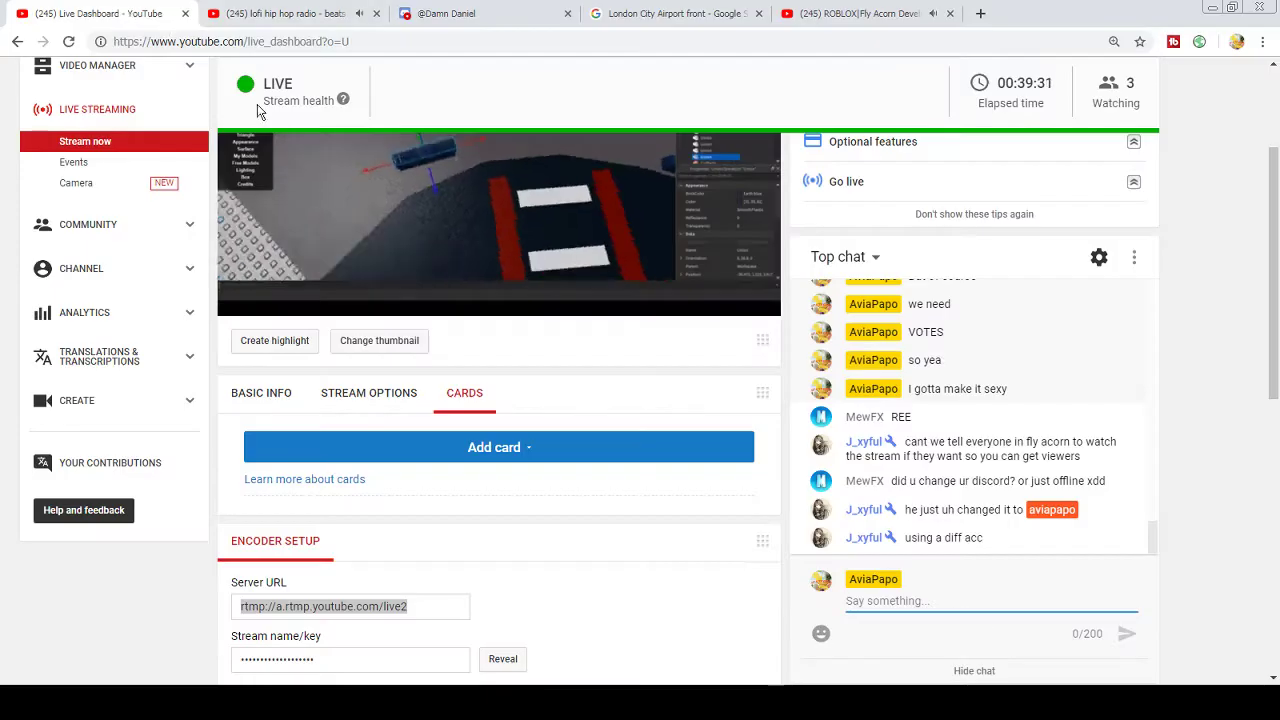
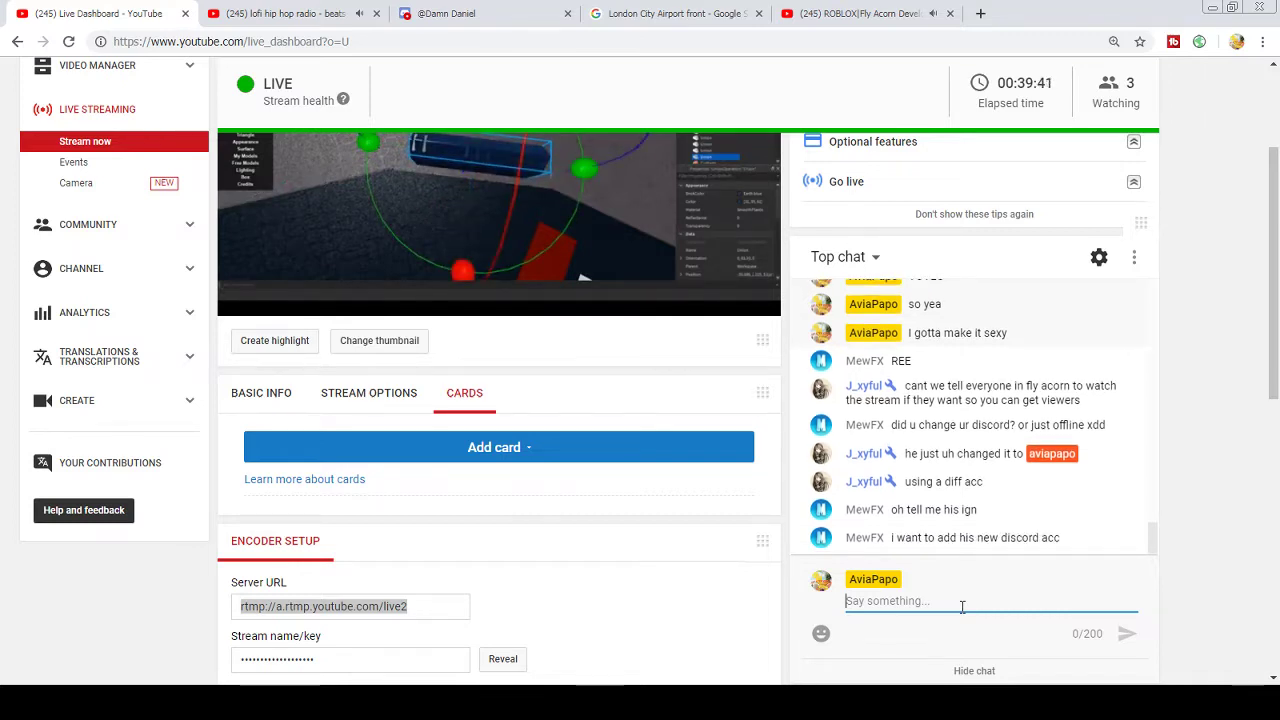
{"action": "type", "text": "ok"}
{"action": "key", "text": "Return"}
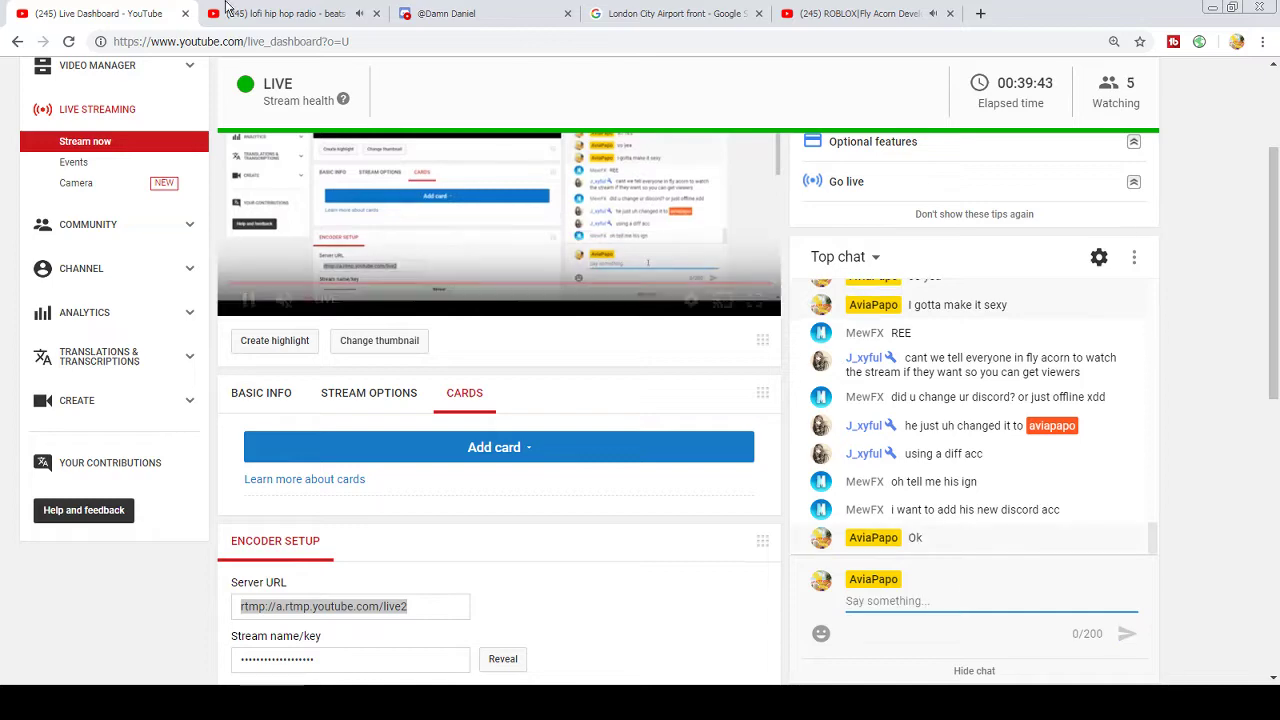
- Look up the streamer's own Discord username and tag in Discord, and send it in the YouTube live stream chat
{"action": "left_click", "coordinate": [265, 13]}
{"action": "left_click", "coordinate": [491, 10]}
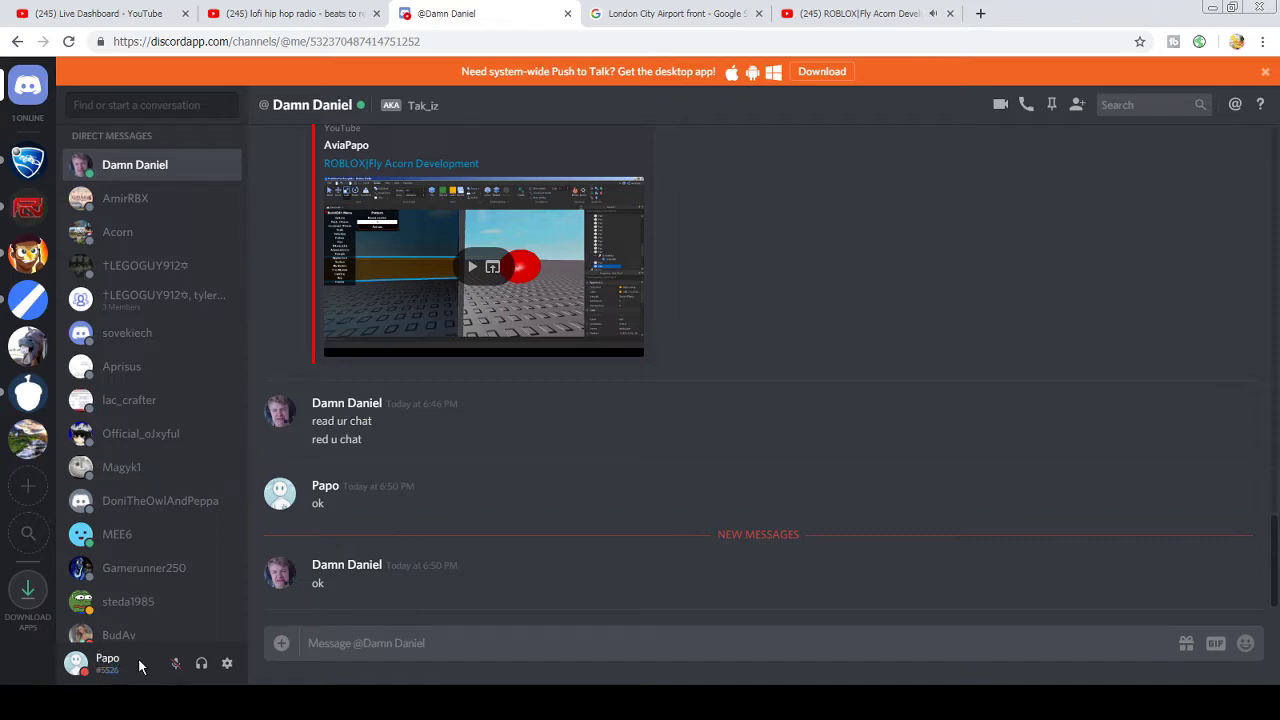
{"action": "left_click", "coordinate": [290, 13]}
{"action": "left_click", "coordinate": [953, 572]}
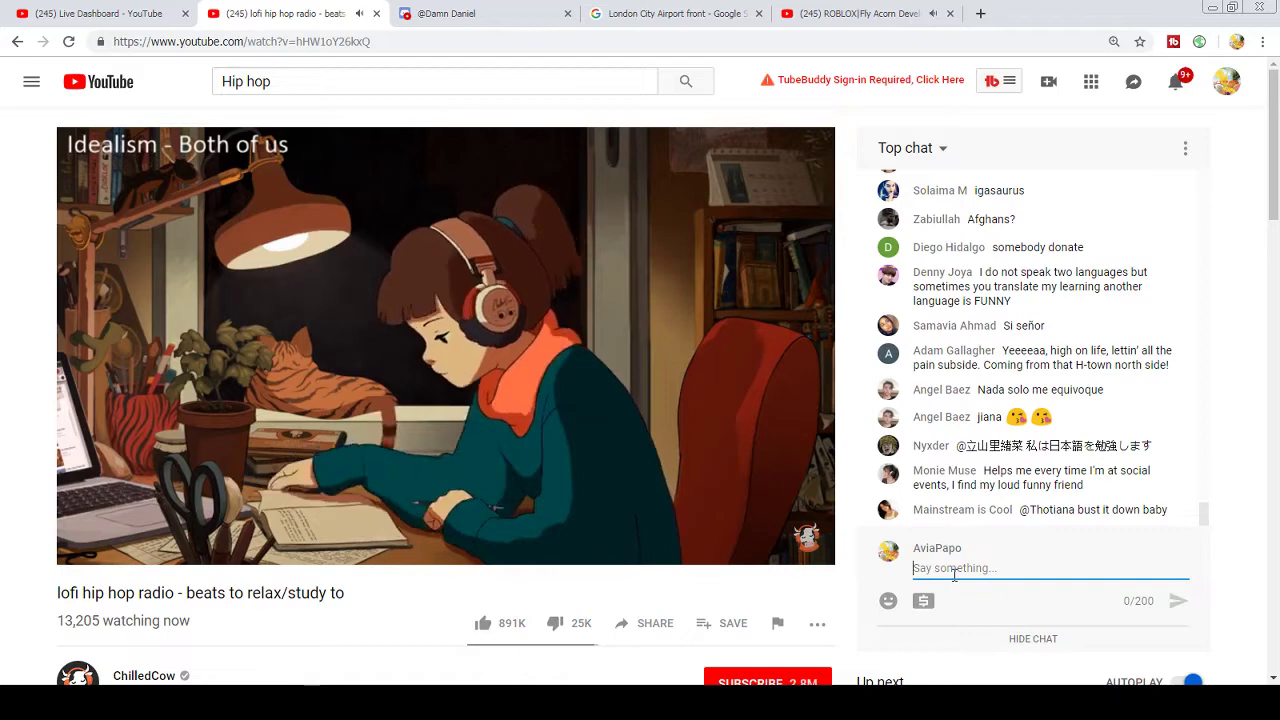
{"action": "left_click", "coordinate": [160, 8]}
{"action": "left_click", "coordinate": [996, 594]}
{"action": "type", "text": "Papo"}
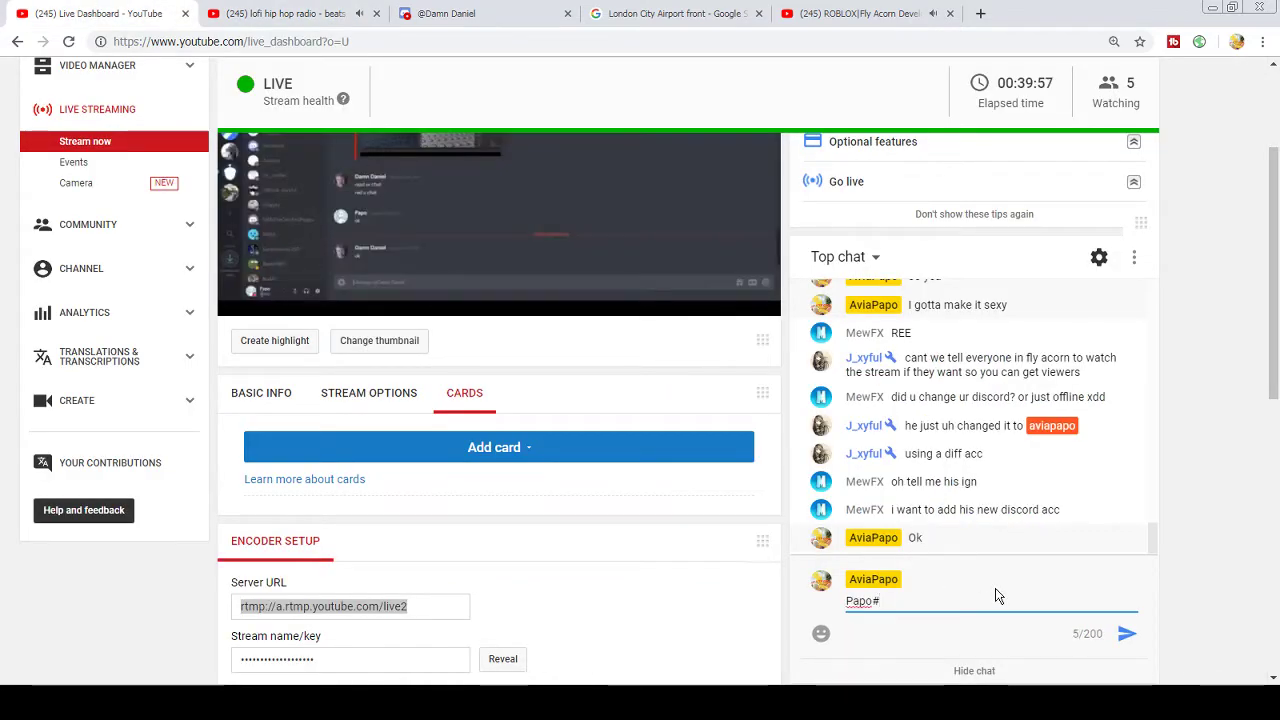
{"action": "type", "text": "#5526"}
{"action": "key", "text": "Return"}
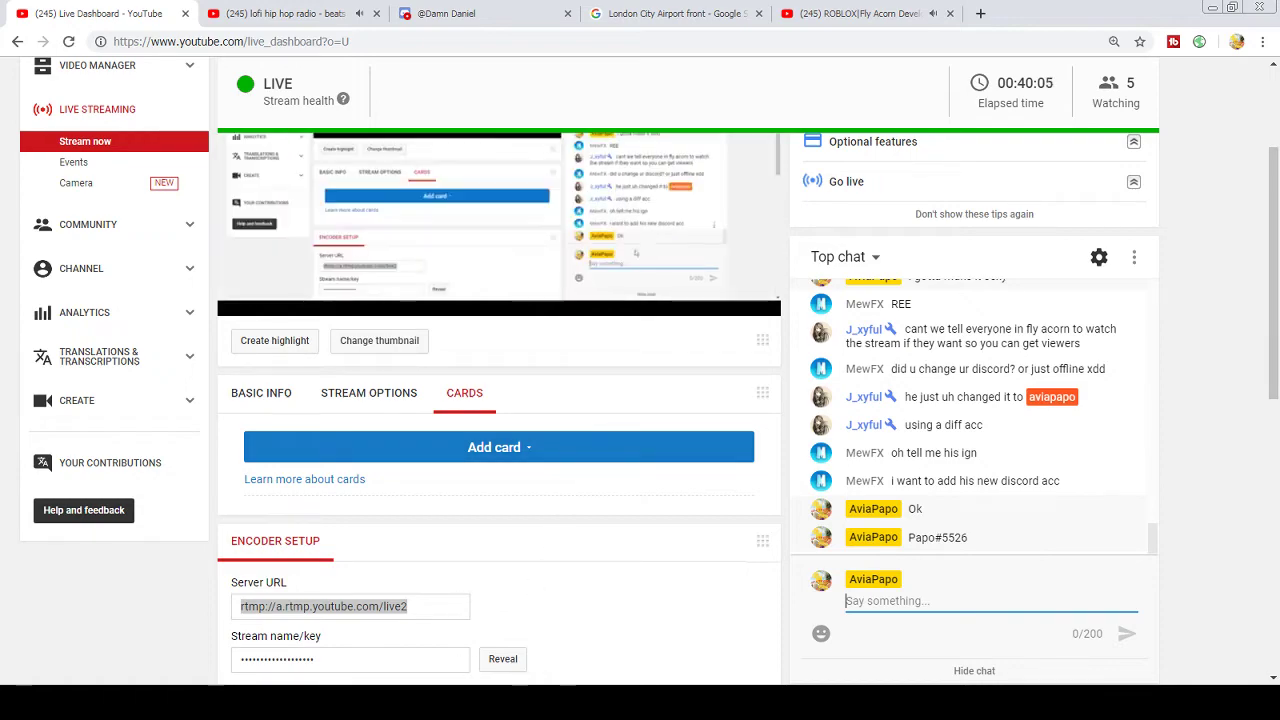
- Switch back to Roblox Studio, duplicate the barrier beside the crosswalk and move the copy along its length to the next spot
{"action": "key", "text": "alt+Tab"}
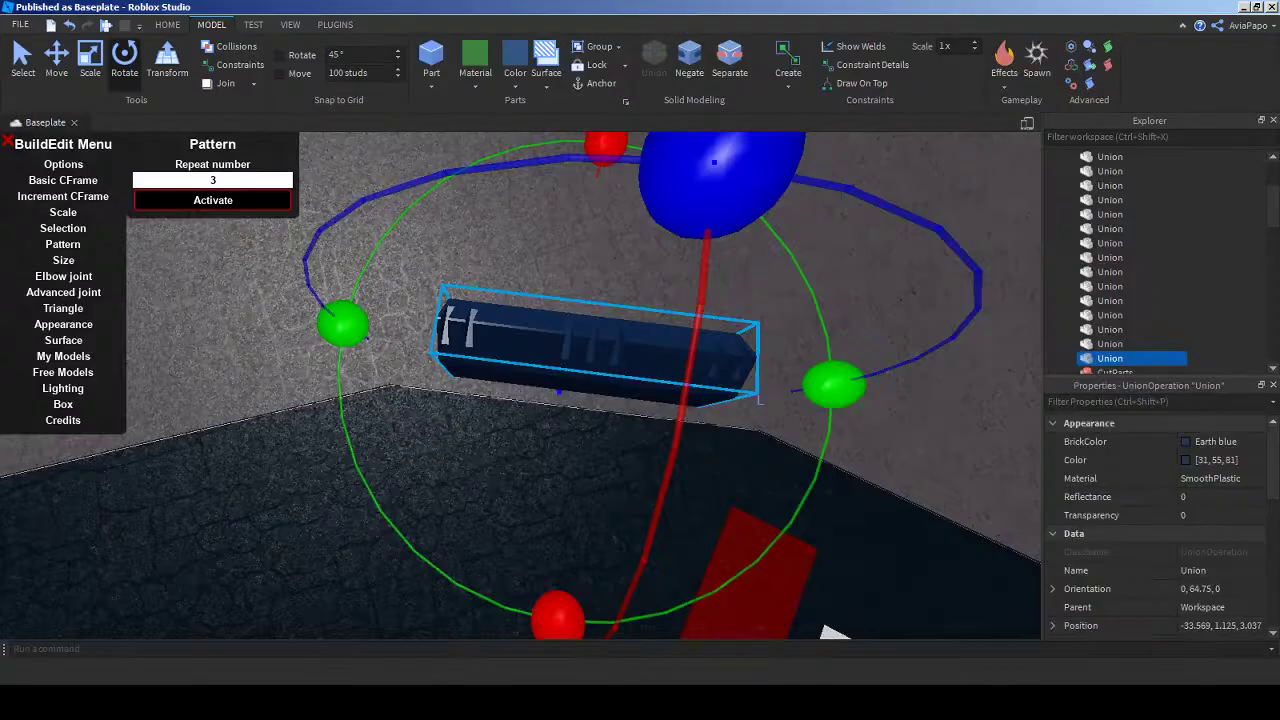
{"action": "key", "text": "s"}
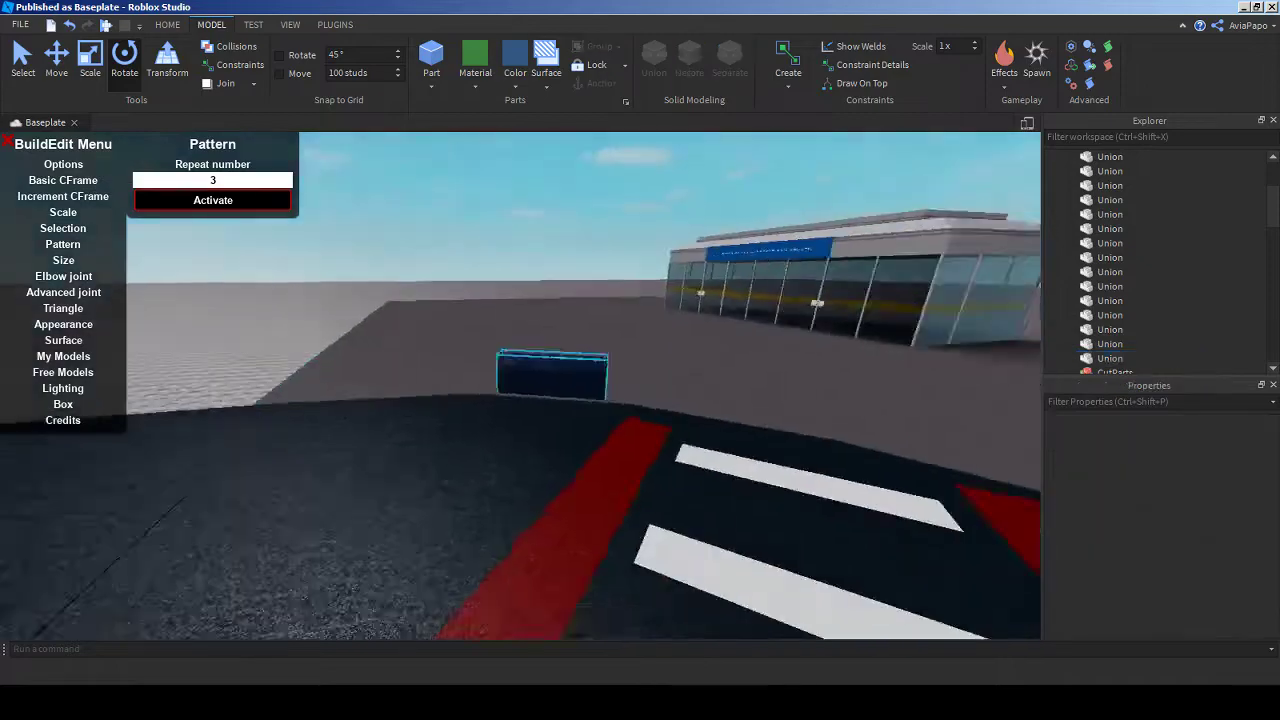
{"action": "key", "text": "w"}
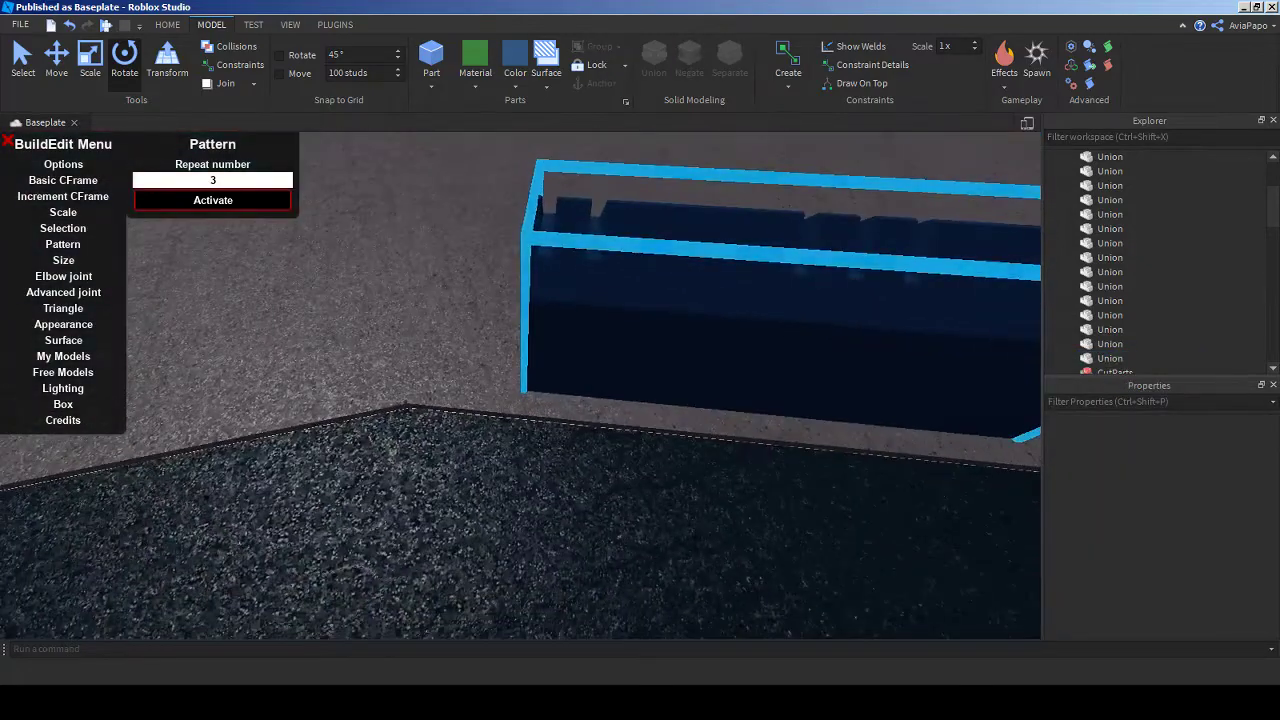
{"action": "left_click", "coordinate": [818, 441]}
{"action": "key", "text": "ctrl+2"}
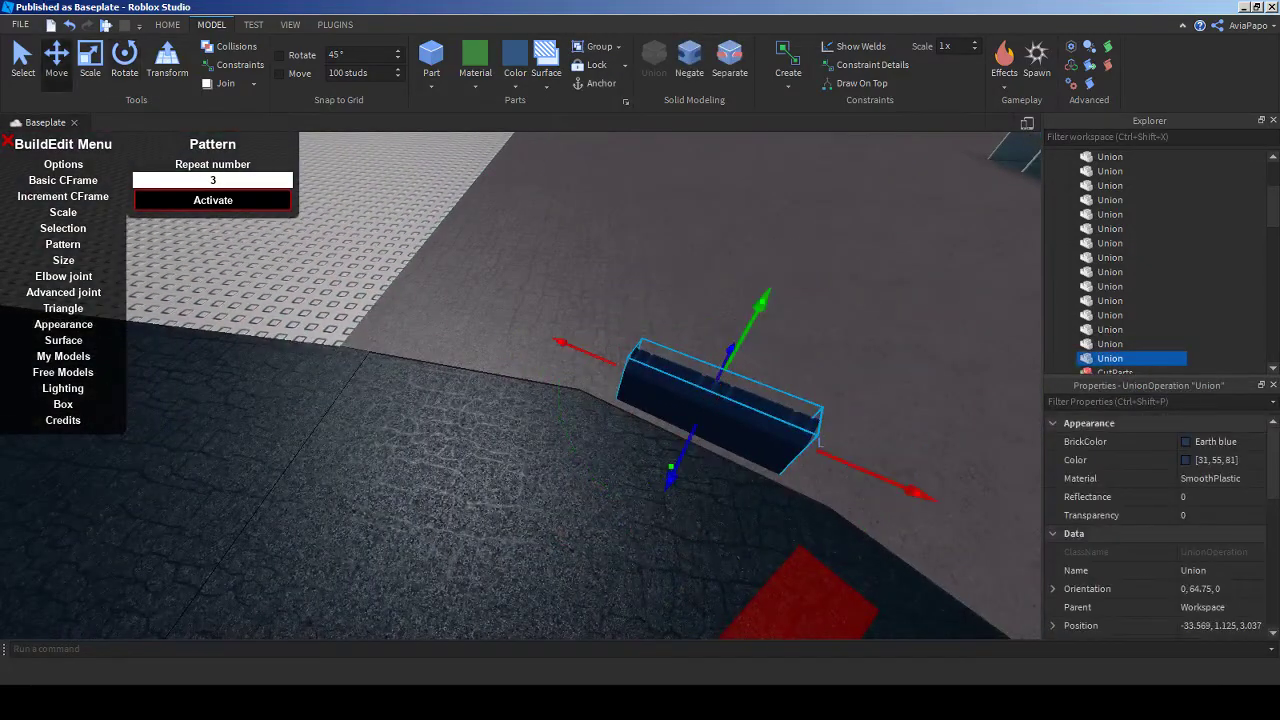
{"action": "key", "text": "d"}
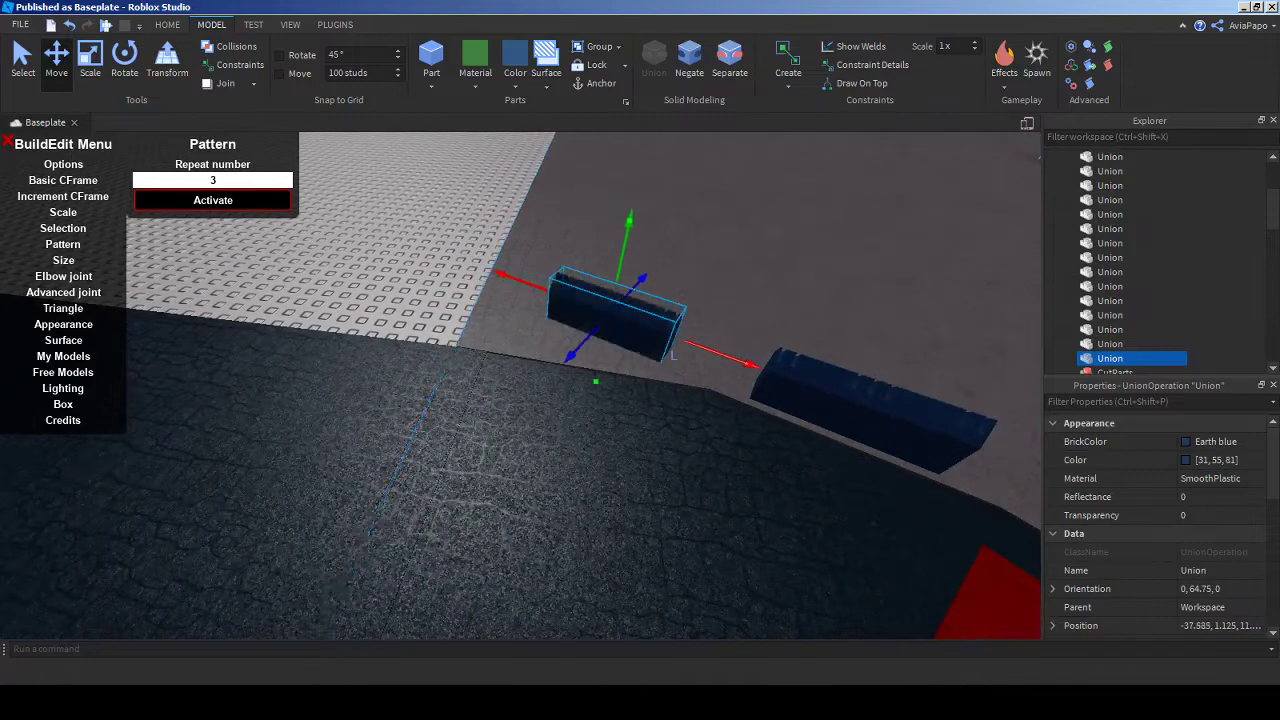
{"action": "key", "text": "w"}
- Rotate the new barrier copy to about 85.6 degrees around its vertical axis and move it against the road edge
{"action": "key", "text": "ctrl+4"}
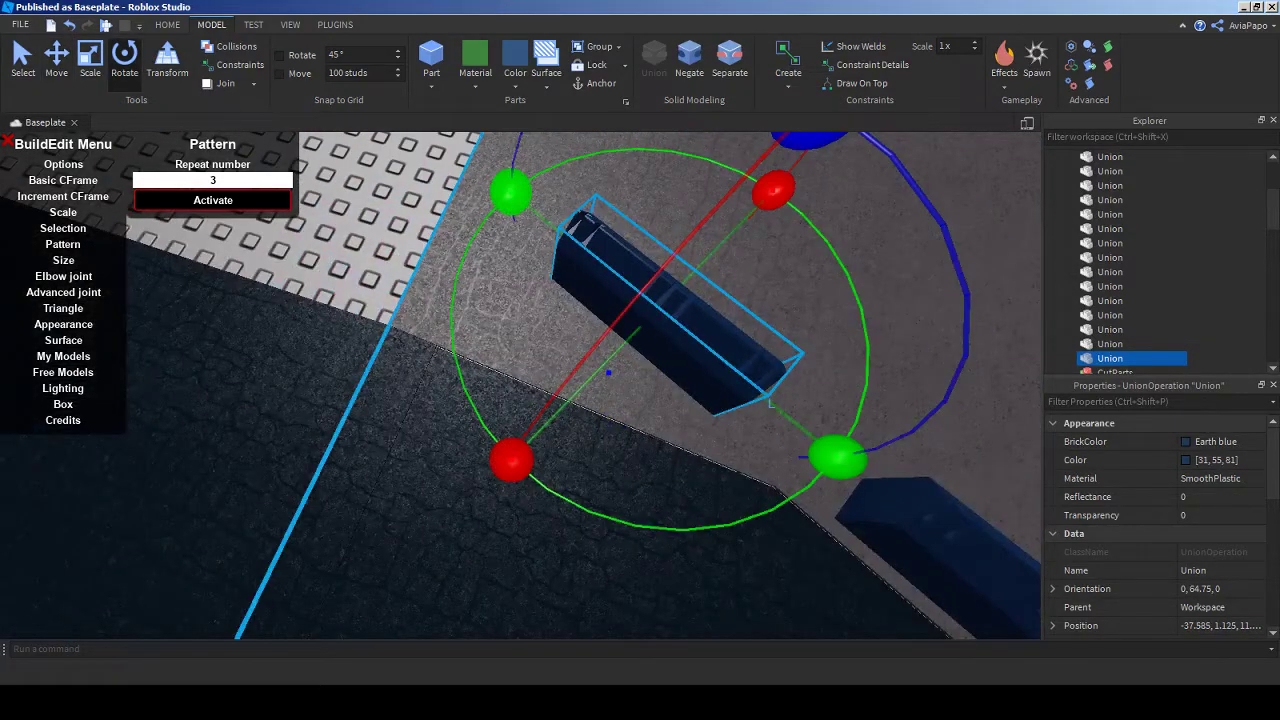
{"action": "left_click_drag", "start_coordinate": [514, 191], "coordinate": [470, 240]}
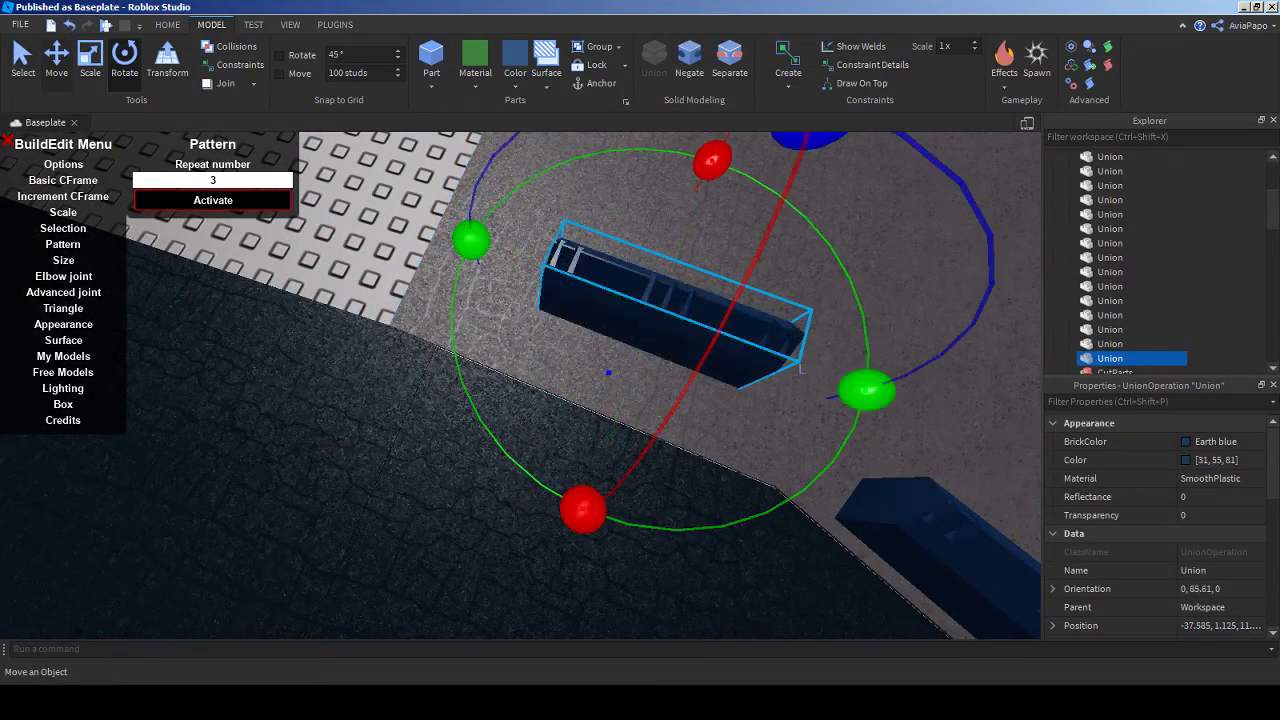
{"action": "key", "text": "ctrl+2"}
{"action": "left_click_drag", "start_coordinate": [600, 386], "coordinate": [570, 418]}
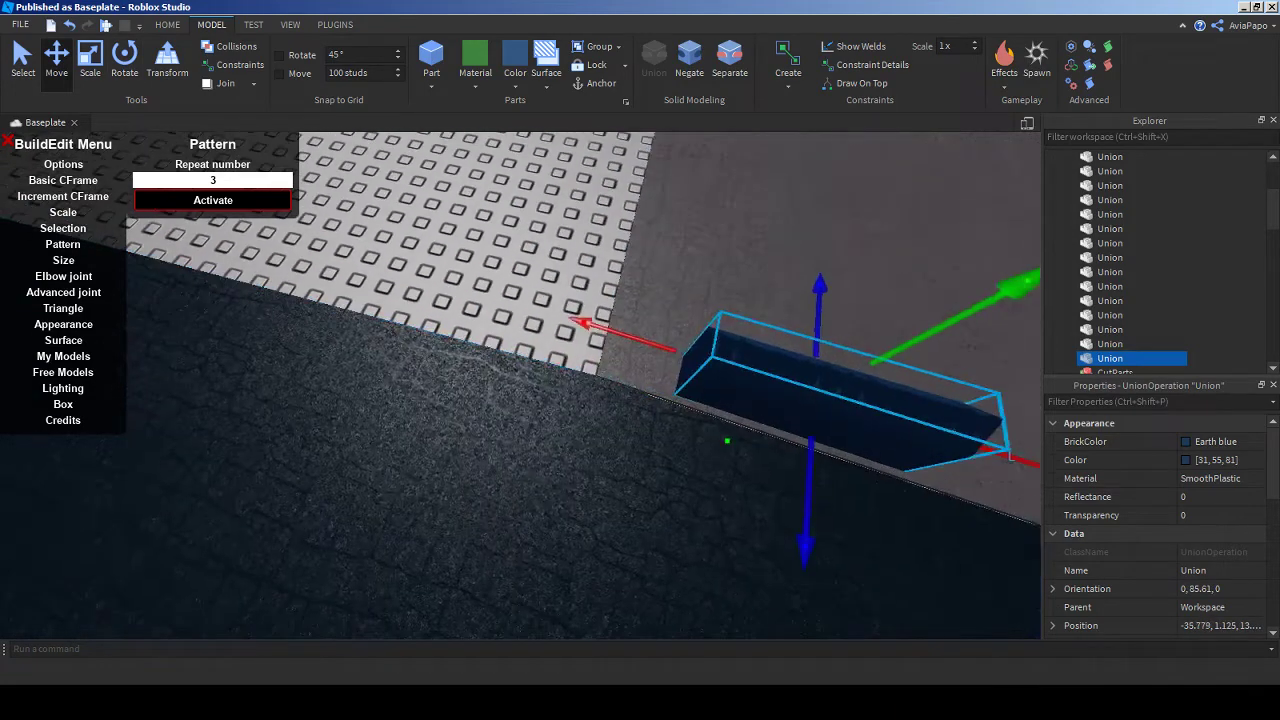
{"action": "left_click", "coordinate": [570, 418]}
{"action": "left_click", "coordinate": [452, 345]}
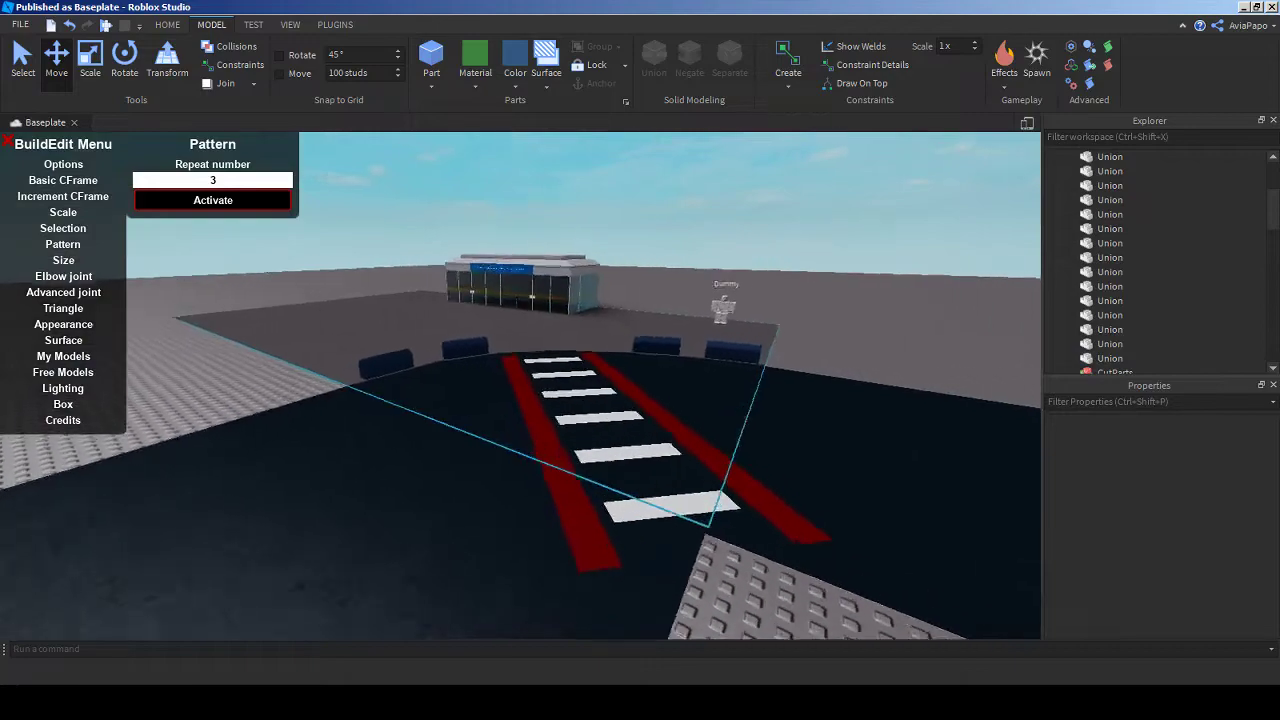
- Place another barrier copy set back from the road edge, between the two barriers beside the crosswalk
{"action": "key", "text": "f"}
{"action": "right_click_drag", "start_coordinate": [520, 380], "coordinate": [520, 380]}
{"action": "left_click_drag", "start_coordinate": [497, 379], "coordinate": [417, 290]}
{"action": "right_click_drag", "start_coordinate": [520, 380], "coordinate": [520, 380]}
{"action": "right_click_drag", "start_coordinate": [799, 475], "coordinate": [799, 475]}
{"action": "left_click", "coordinate": [857, 284]}
{"action": "right_click_drag", "start_coordinate": [857, 284], "coordinate": [857, 284]}
{"action": "key", "text": "d"}
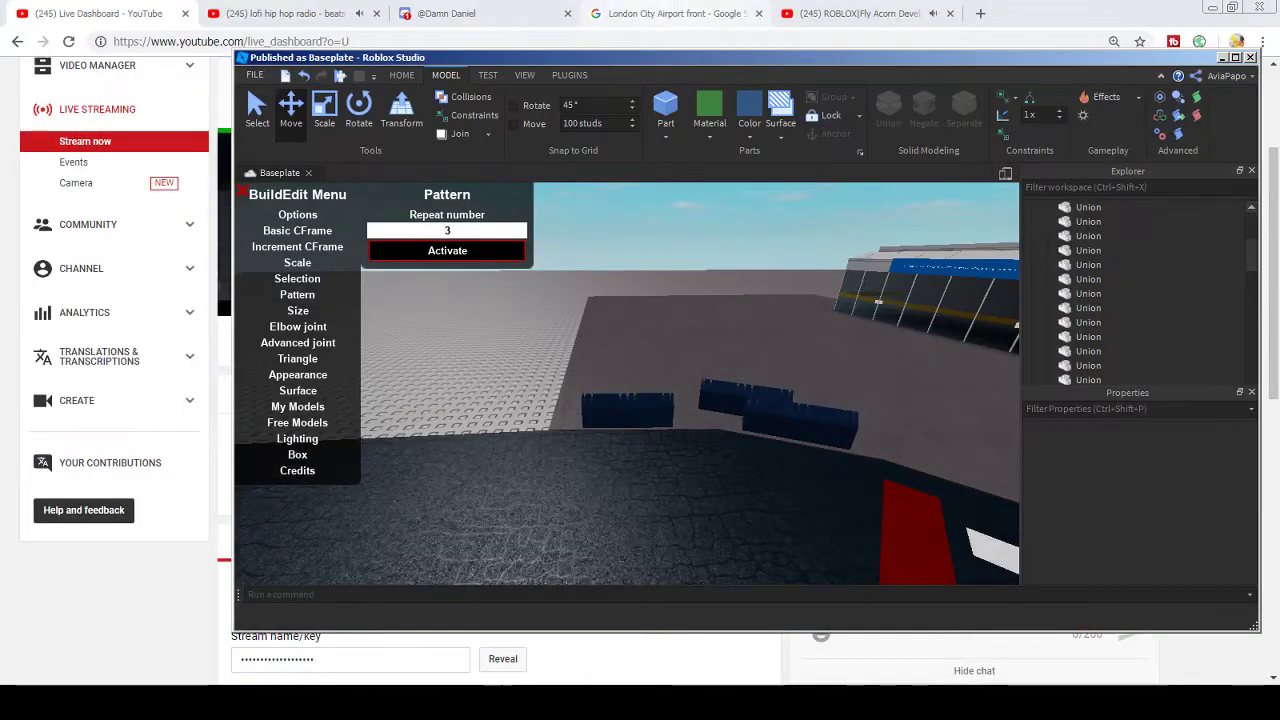
- Switch to Discord in the browser and accept the incoming friend request among the pending requests
{"action": "left_click", "coordinate": [509, 17]}
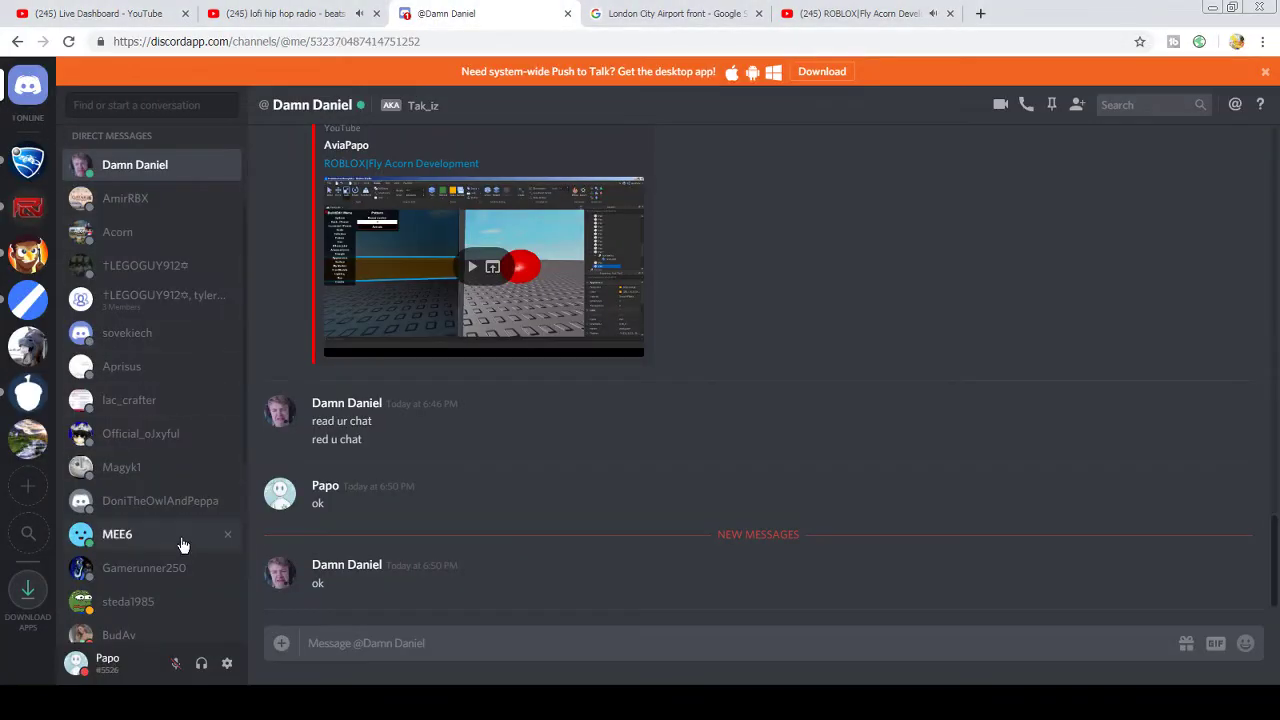
{"action": "scroll", "coordinate": [150, 520], "scroll_direction": "down", "scroll_amount": 2}
{"action": "scroll", "coordinate": [120, 470], "scroll_direction": "up", "scroll_amount": 4}
{"action": "left_click", "coordinate": [117, 262]}
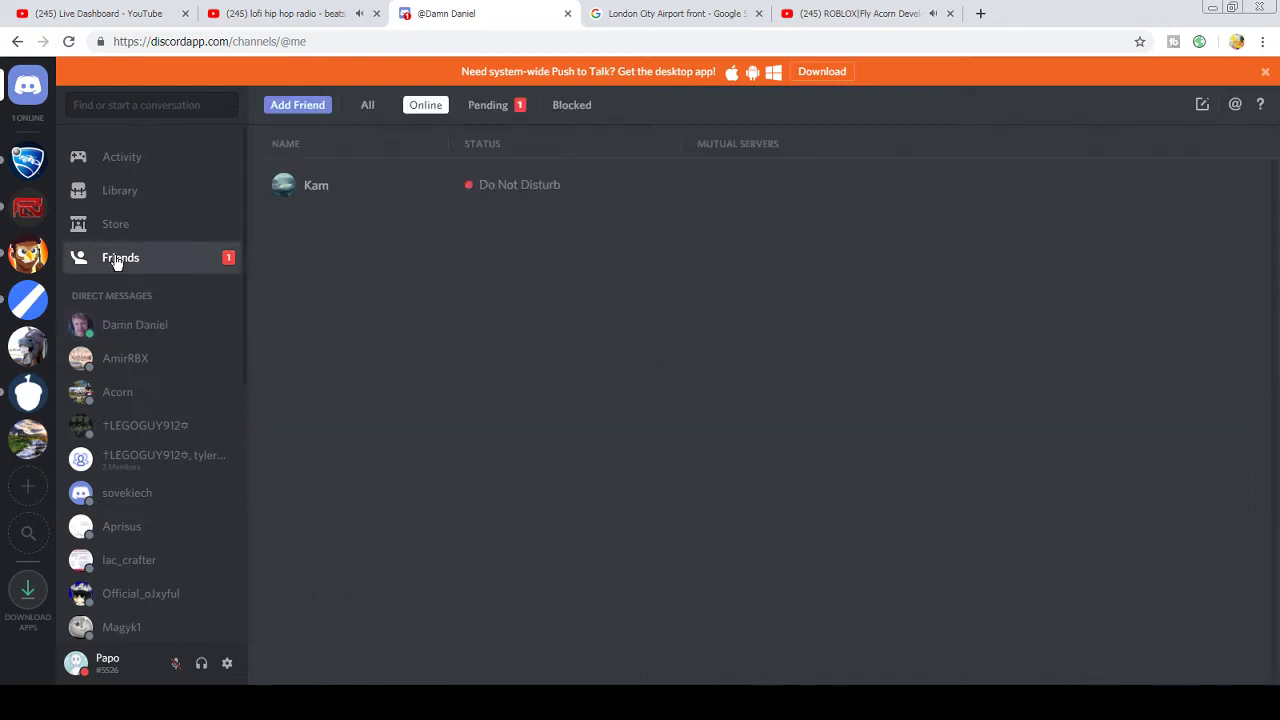
{"action": "left_click", "coordinate": [494, 106]}
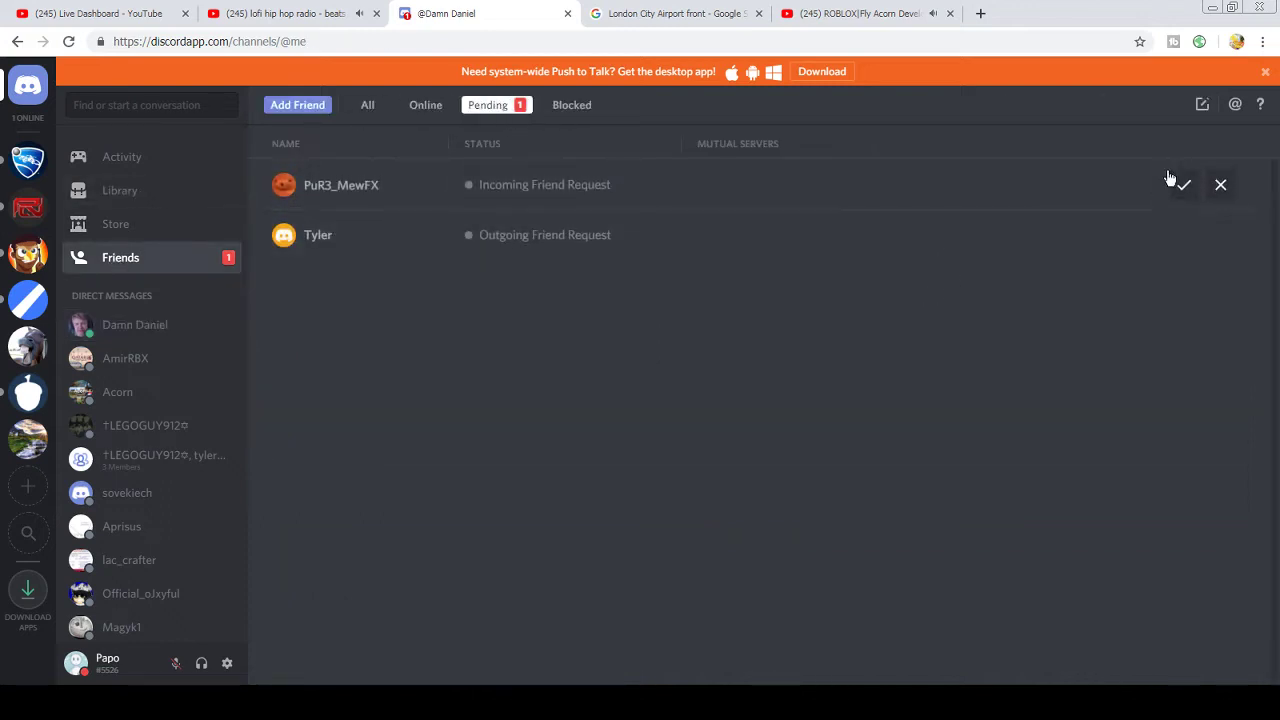
{"action": "left_click", "coordinate": [1181, 190]}
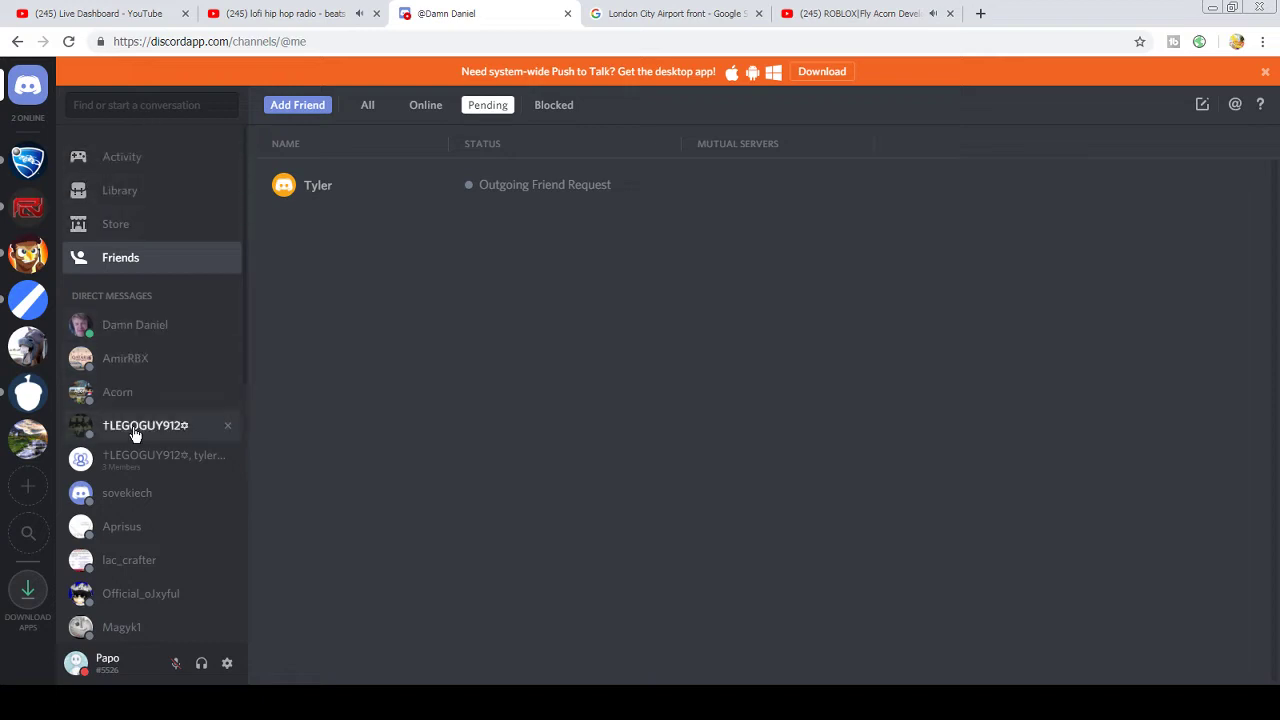
- Check the full friends list, open the new friend's direct message and send "Reee"
{"action": "scroll", "coordinate": [150, 400], "scroll_direction": "down", "scroll_amount": 1}
{"action": "left_click", "coordinate": [365, 105]}
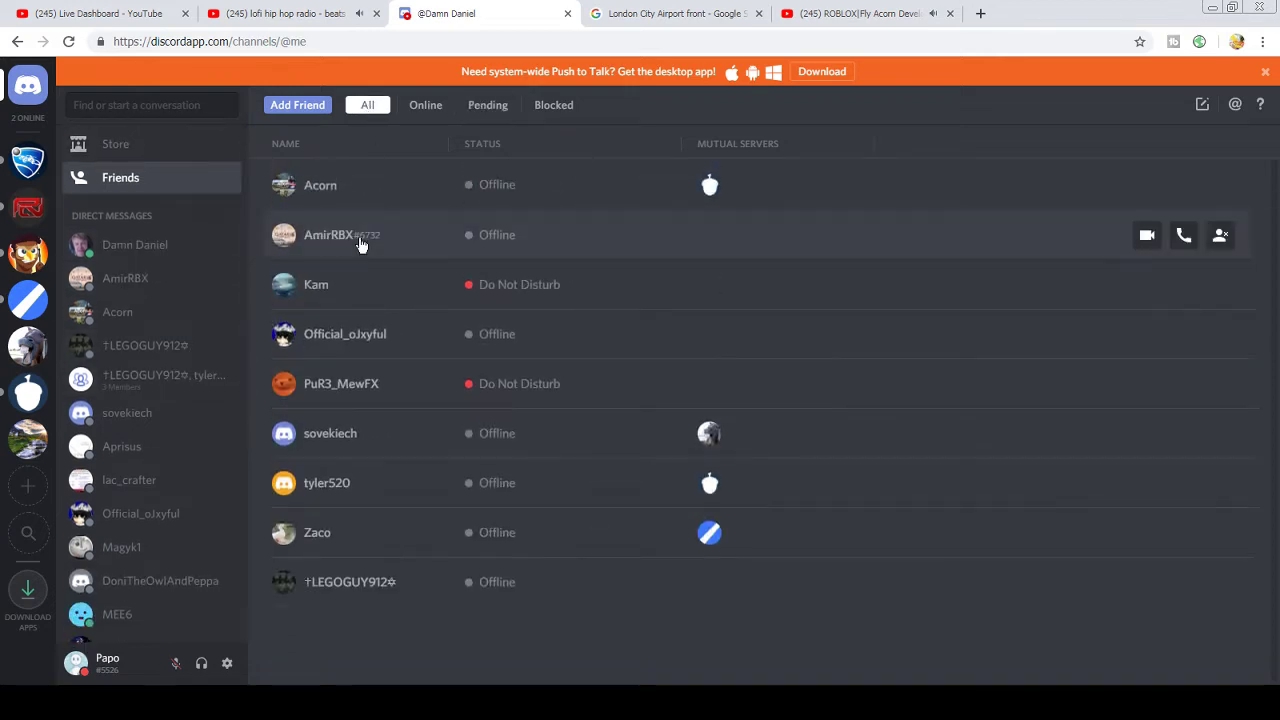
{"action": "left_click", "coordinate": [496, 114]}
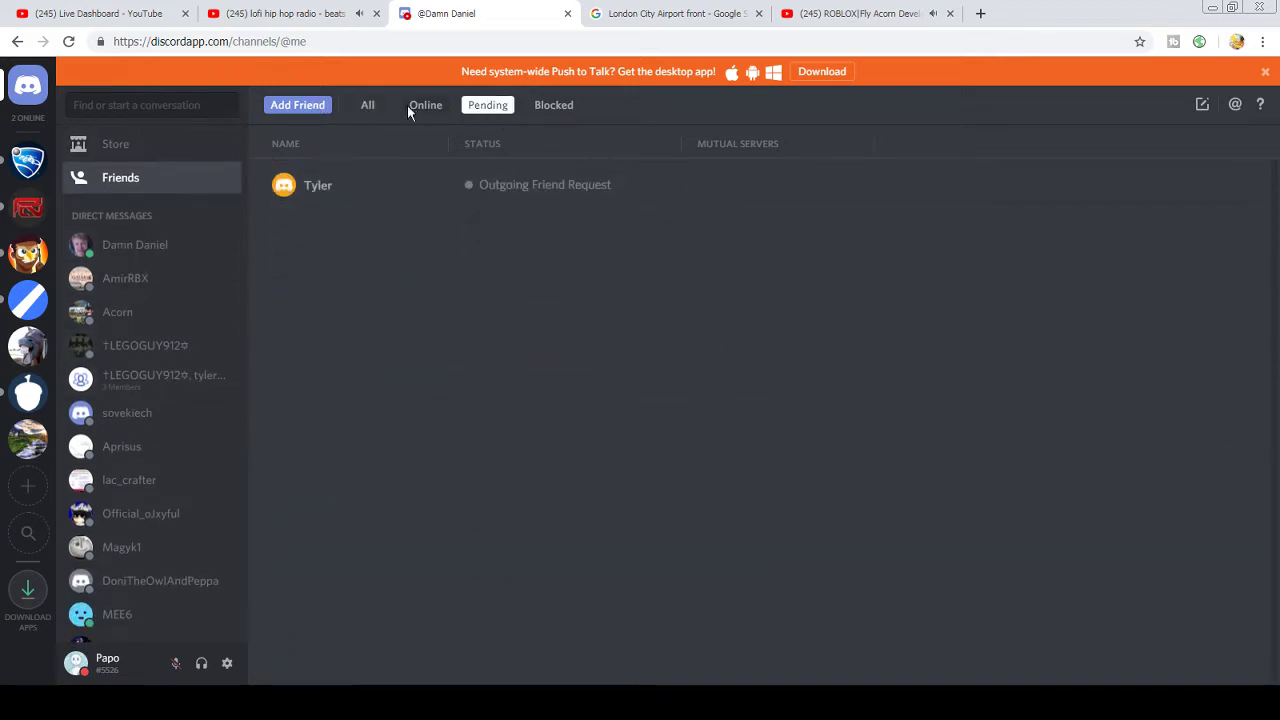
{"action": "left_click", "coordinate": [367, 105]}
{"action": "left_click", "coordinate": [32, 168]}
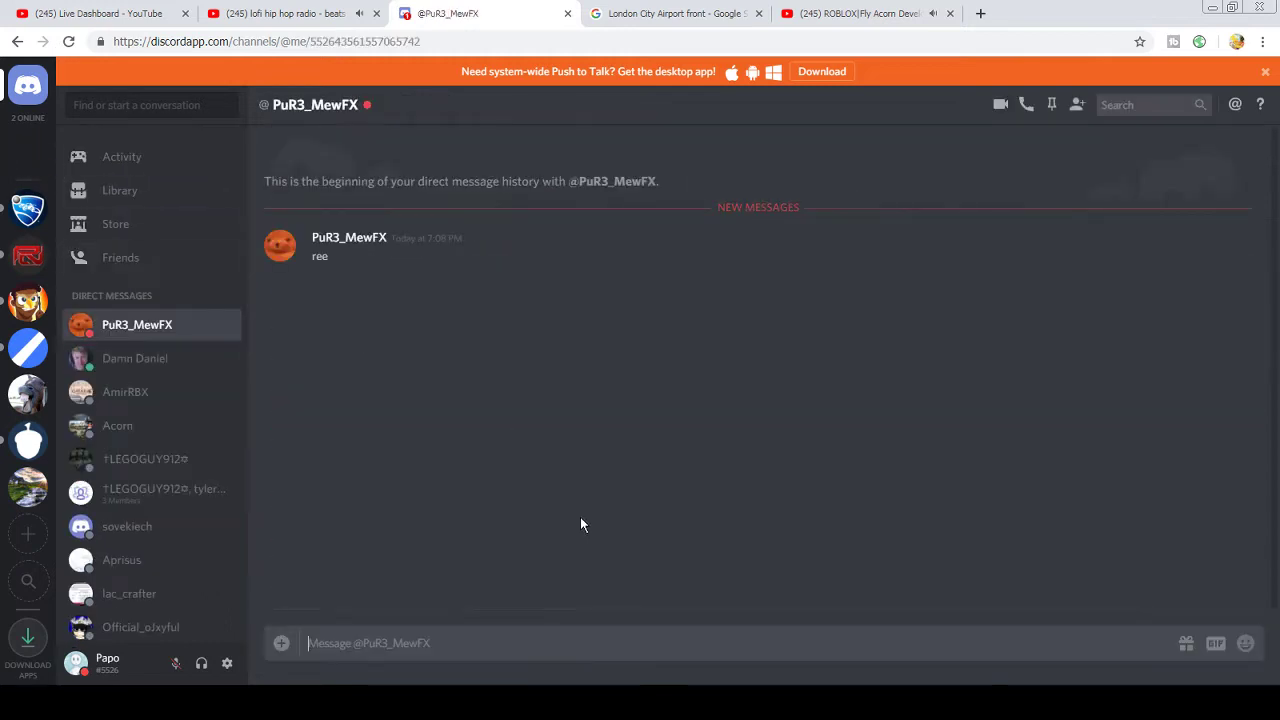
{"action": "type", "text": "Ree"}
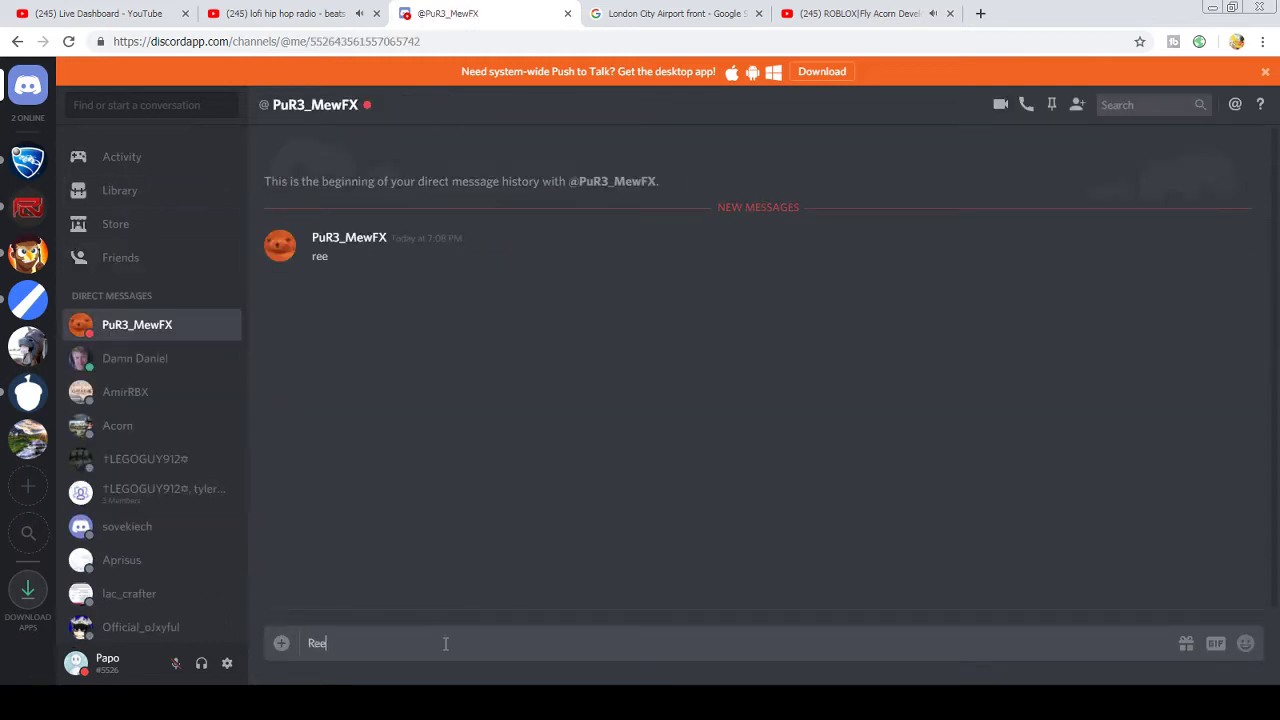
{"action": "type", "text": "e"}
{"action": "key", "text": "Return"}
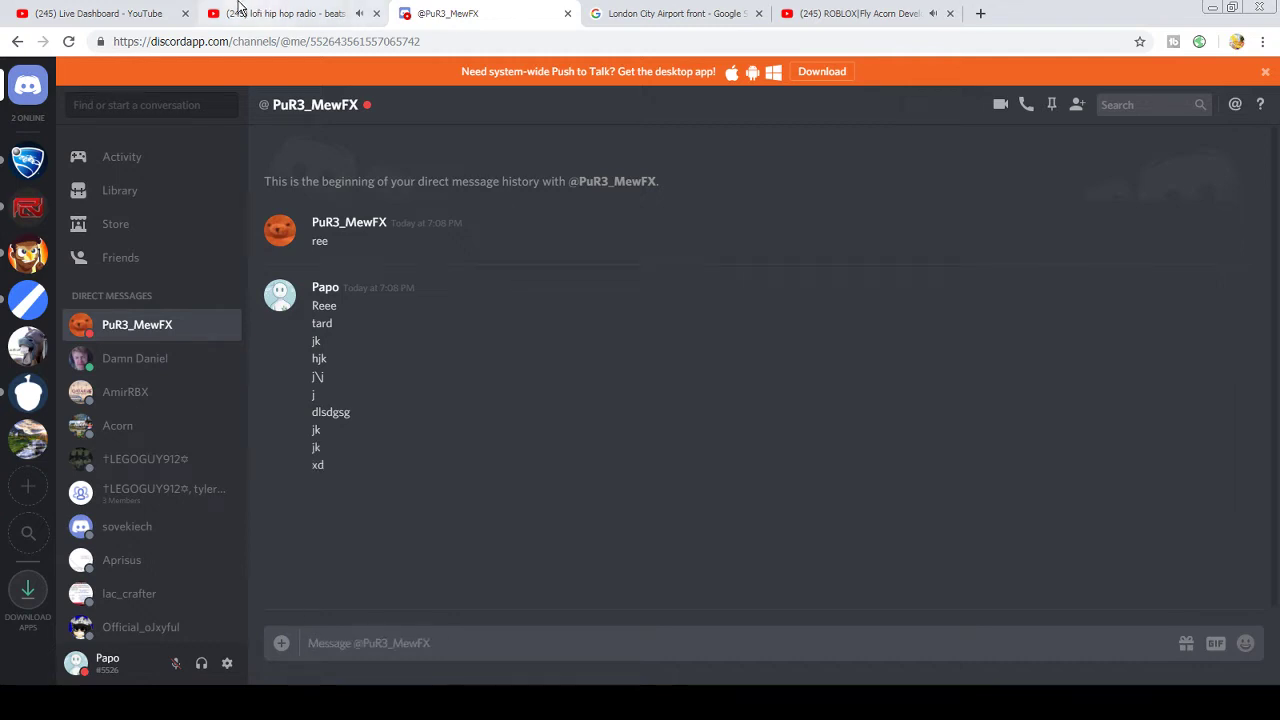
- Return to the YouTube live dashboard and send "Ikr" and "Gotta get dat detail" in the stream chat
{"action": "left_click", "coordinate": [128, 12]}
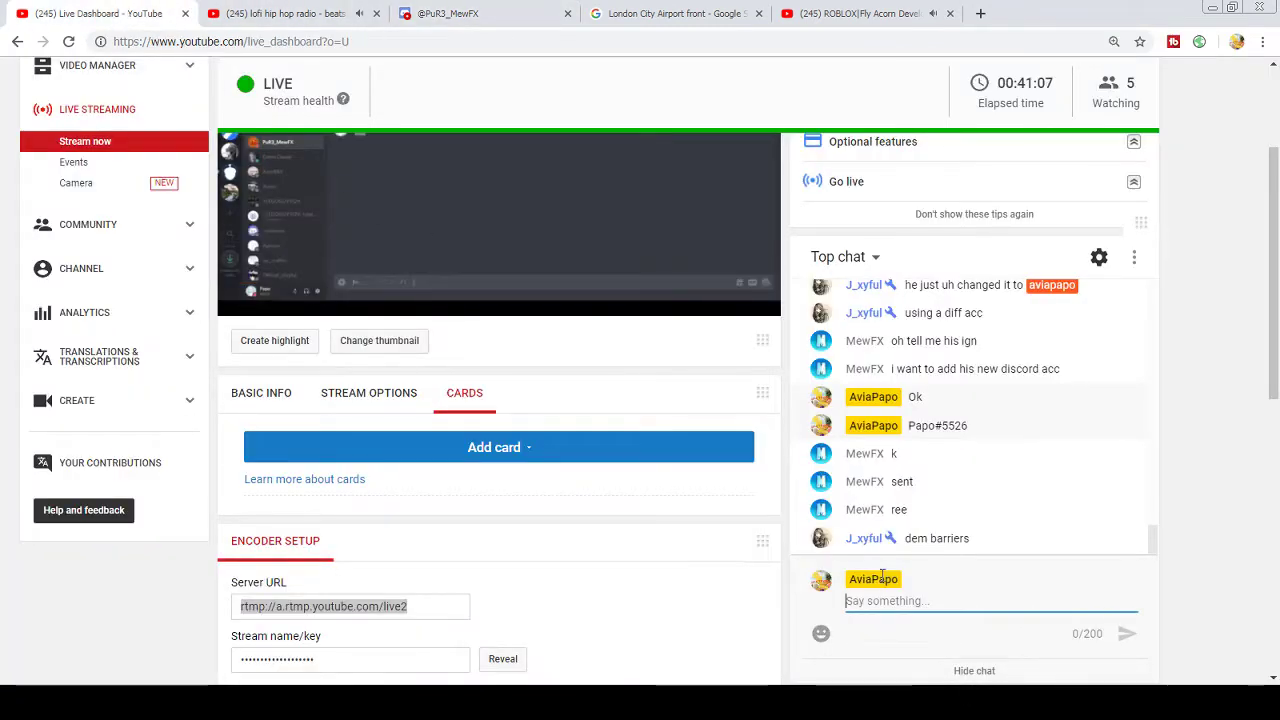
{"action": "type", "text": "lkr"}
{"action": "key", "text": "Return"}
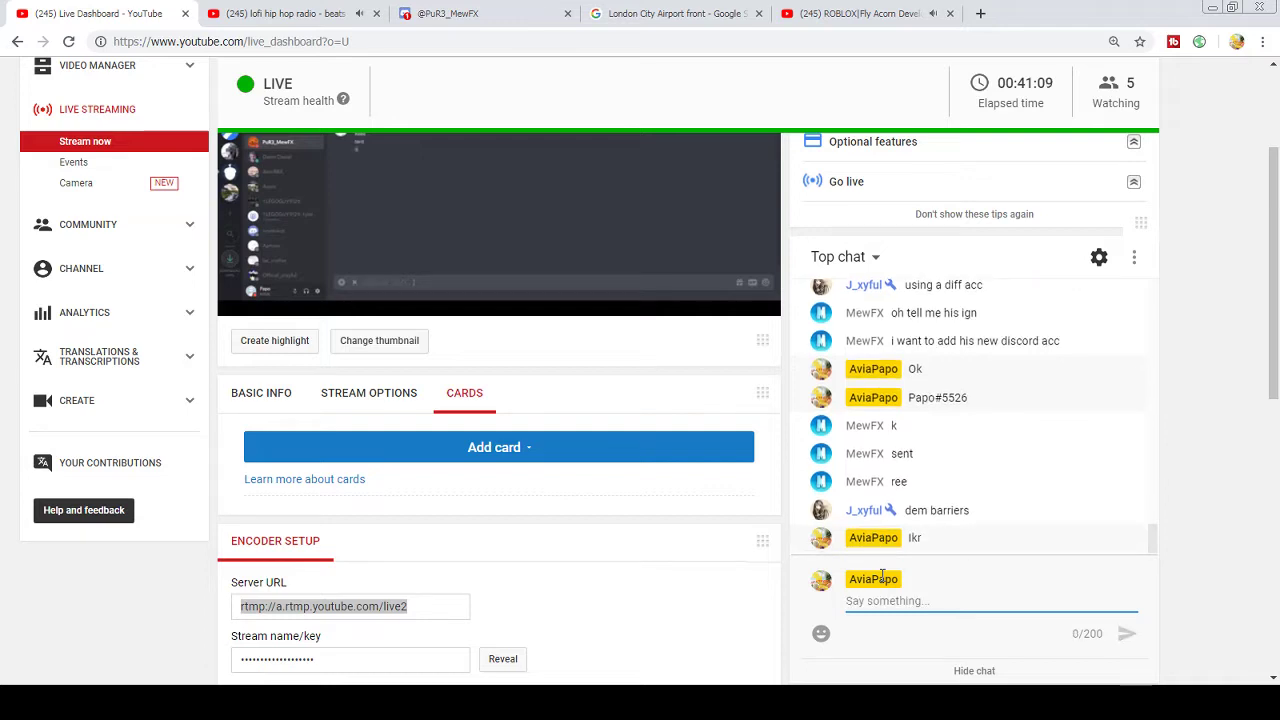
{"action": "type", "text": "Gotta get dat detail"}
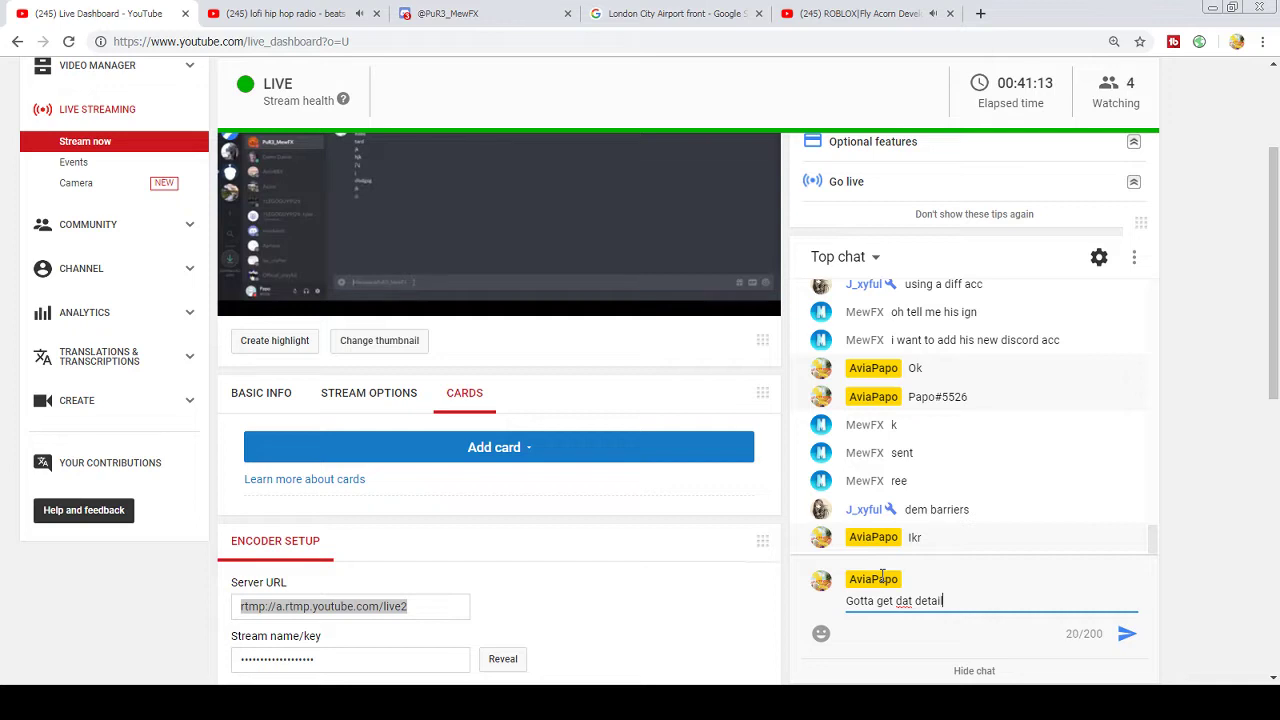
{"action": "key", "text": "Return"}
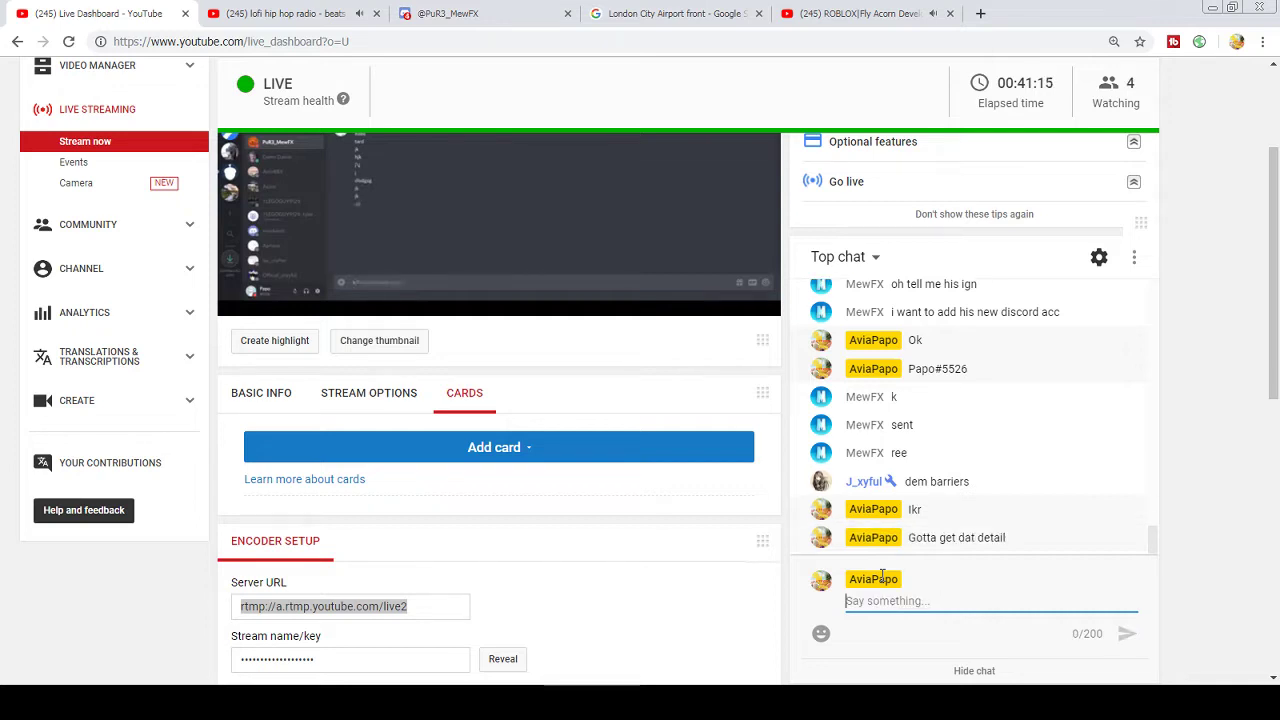
- Send "btw", "when we get the votes u on my side right?" and "xd" in the stream chat
{"action": "type", "text": "btw"}
{"action": "key", "text": "Return"}
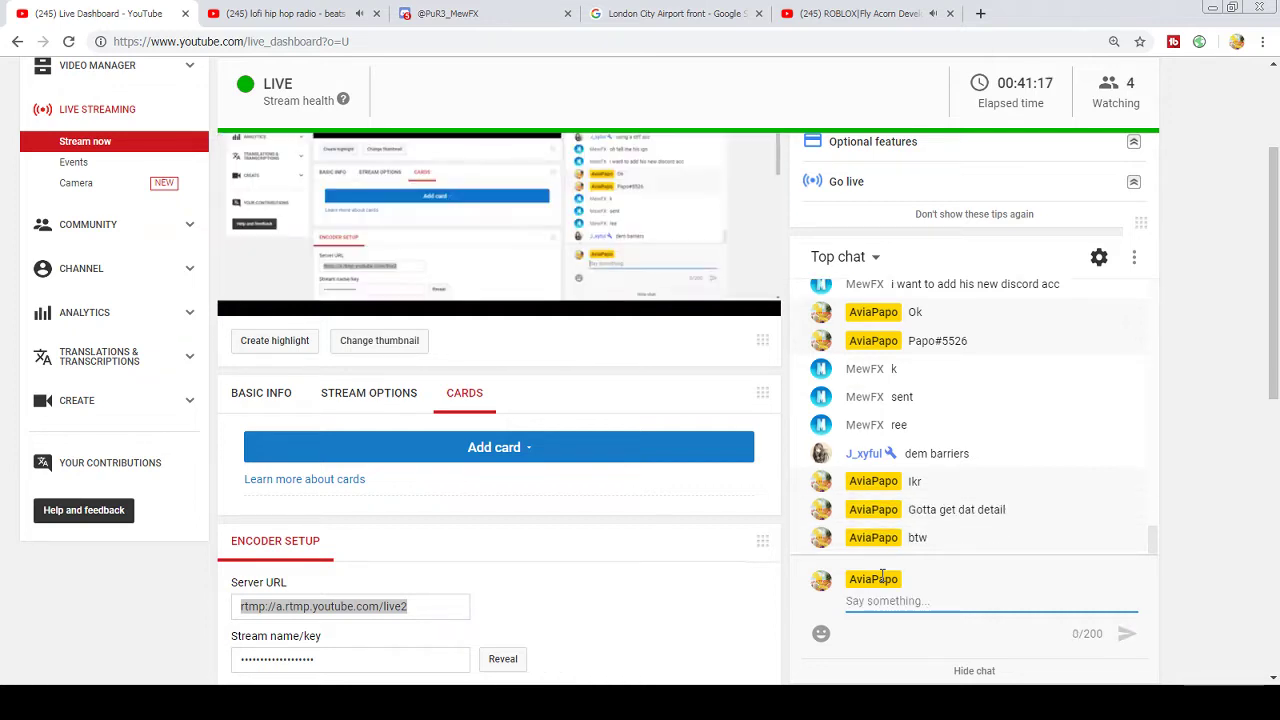
{"action": "type", "text": "when we ge"}
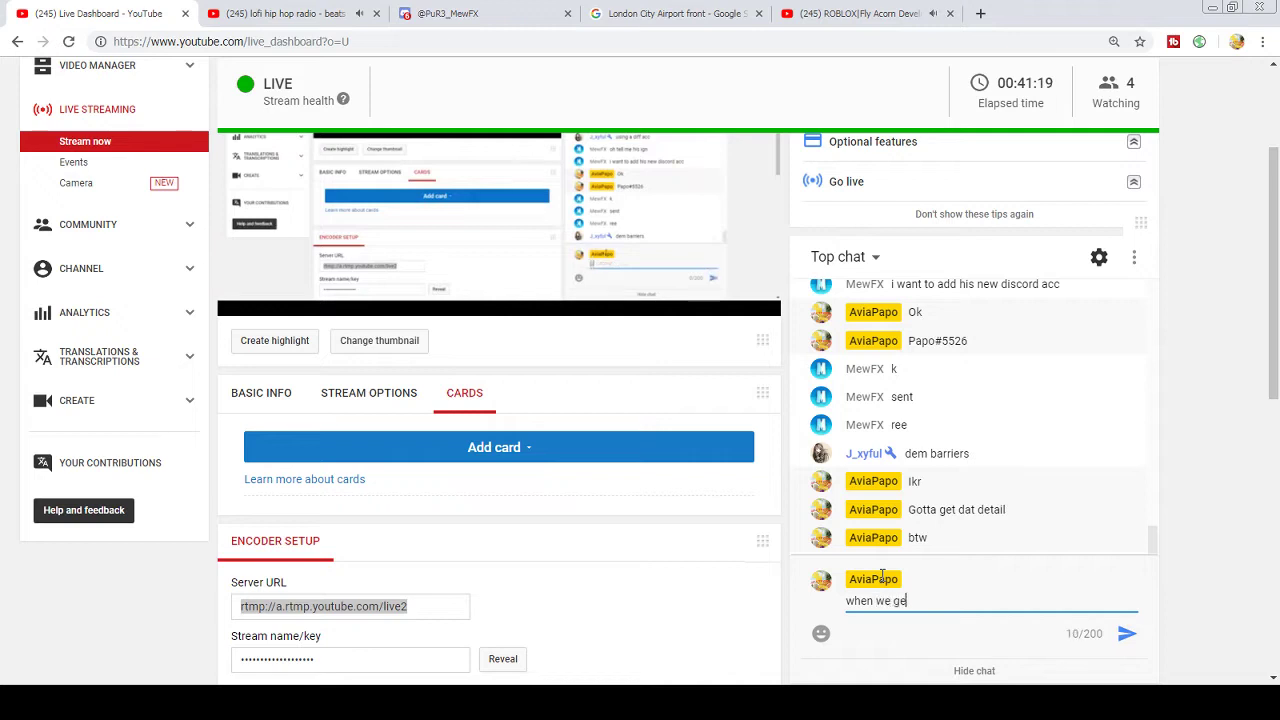
{"action": "type", "text": "t the votes u o"}
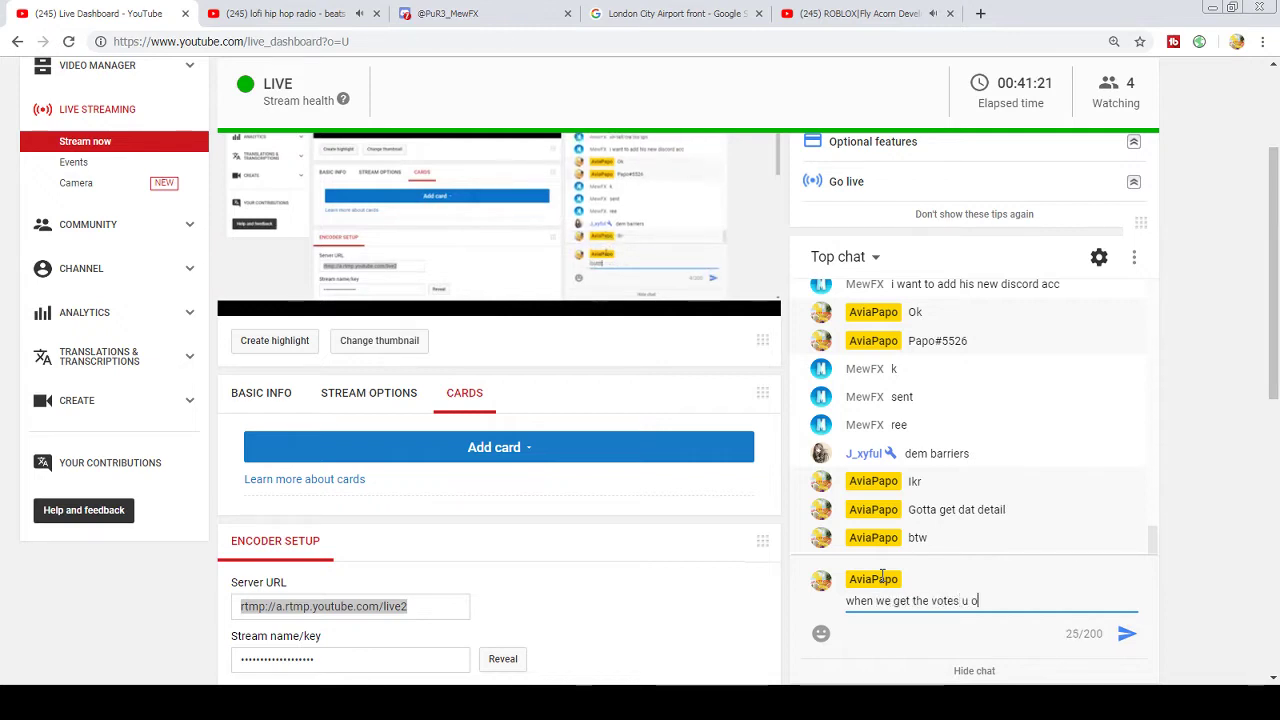
{"action": "type", "text": "ght"}
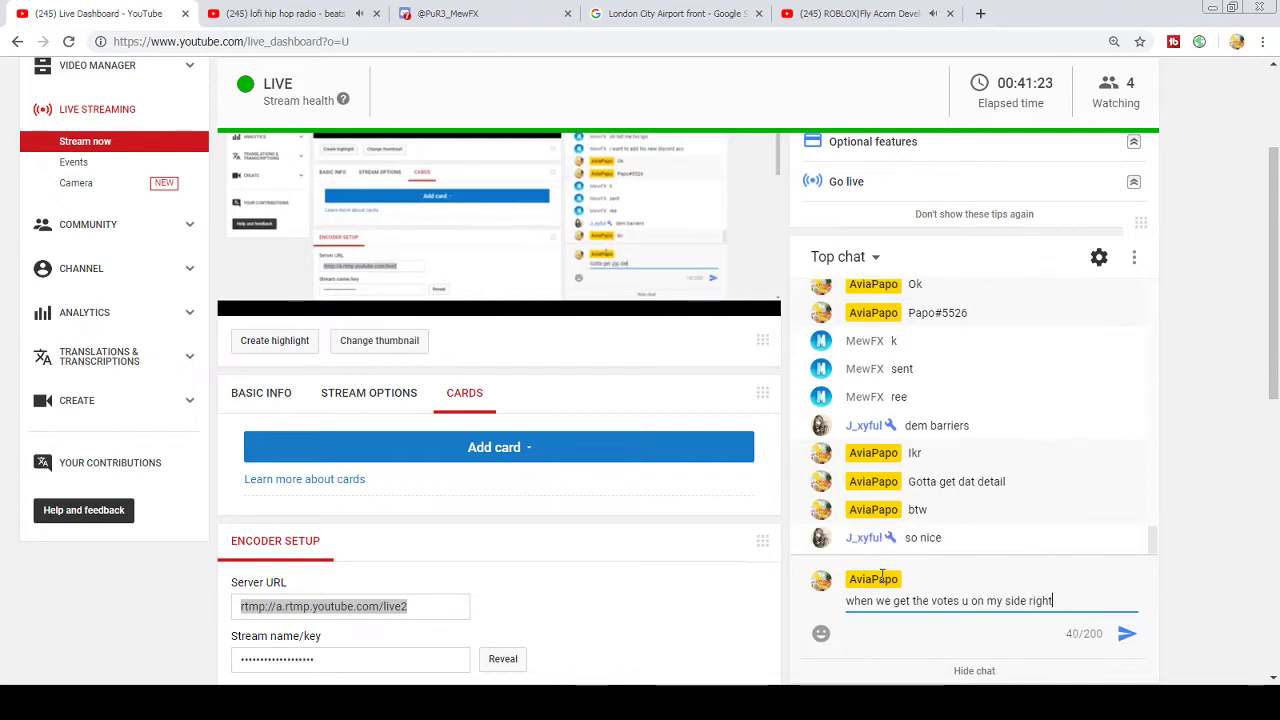
{"action": "type", "text": "?"}
{"action": "key", "text": "Return"}
{"action": "type", "text": "xd"}
{"action": "key", "text": "Return"}
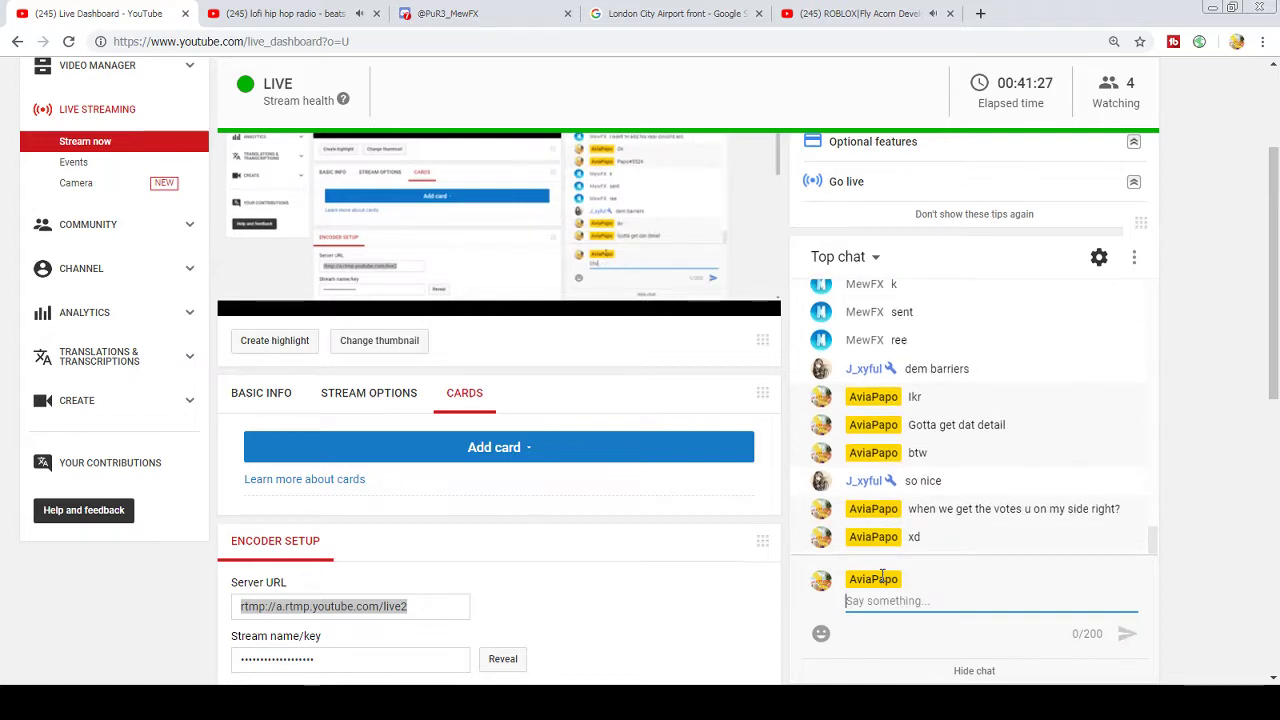
- Send "I rlly want to get this on", "Its a real airport" and "Its London City" in the stream chat
{"action": "type", "text": "I rlly w"}
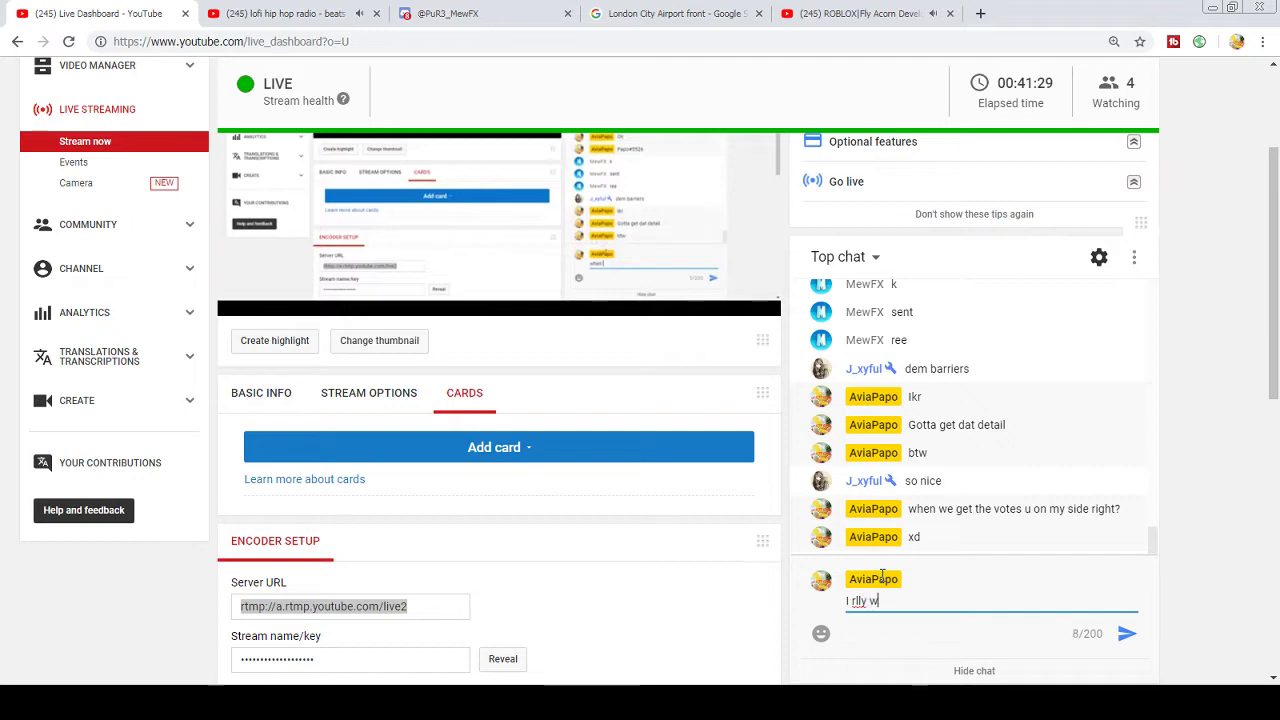
{"action": "type", "text": "ant to get this "}
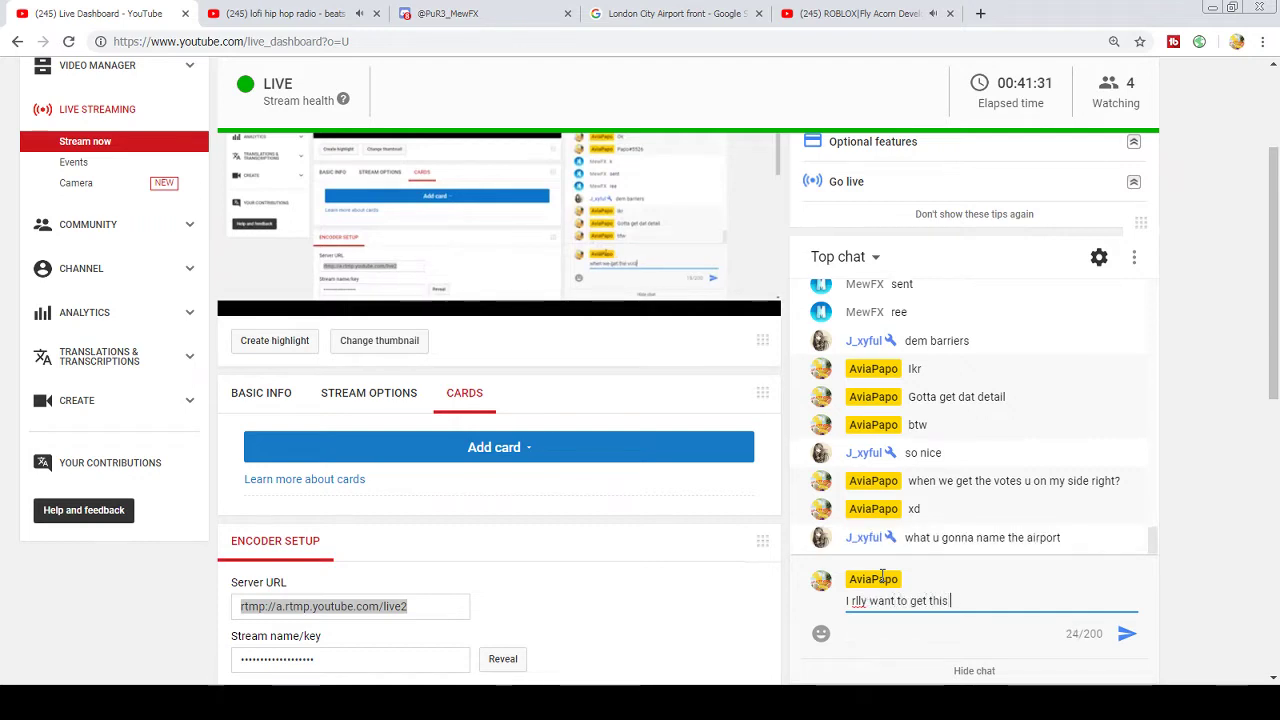
{"action": "type", "text": "on"}
{"action": "key", "text": "Return"}
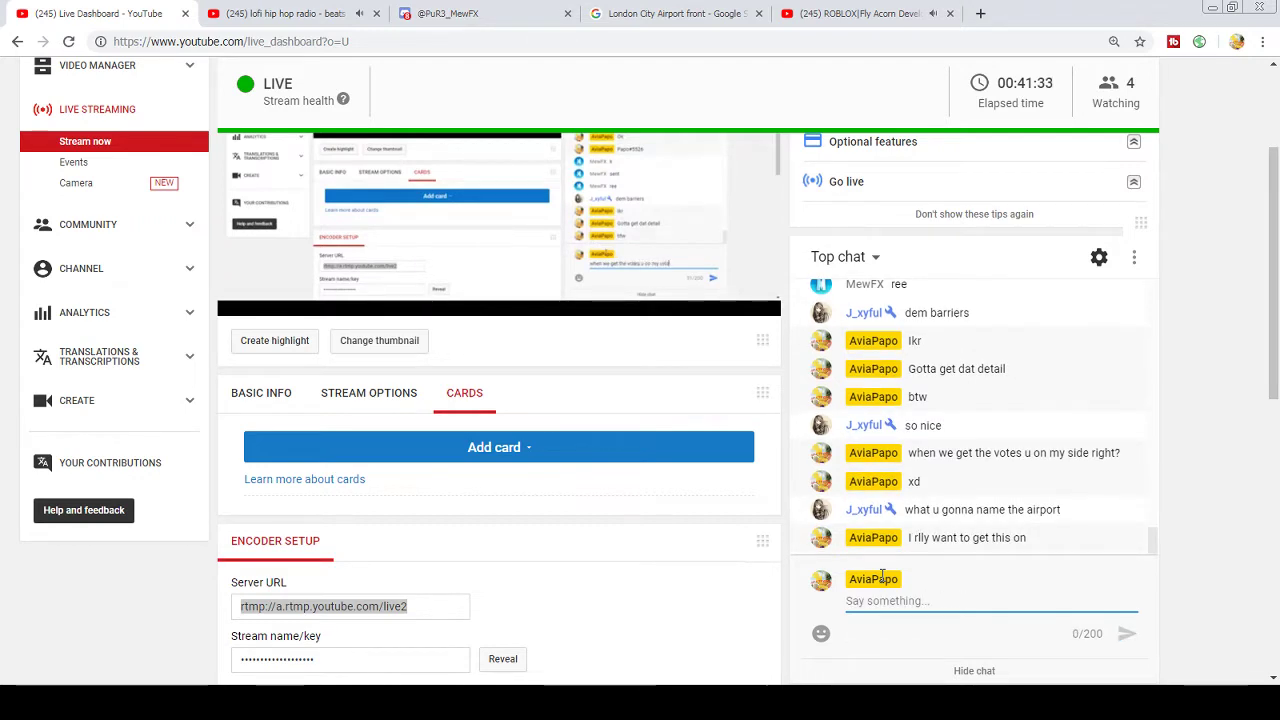
{"action": "type", "text": "Its a real airport"}
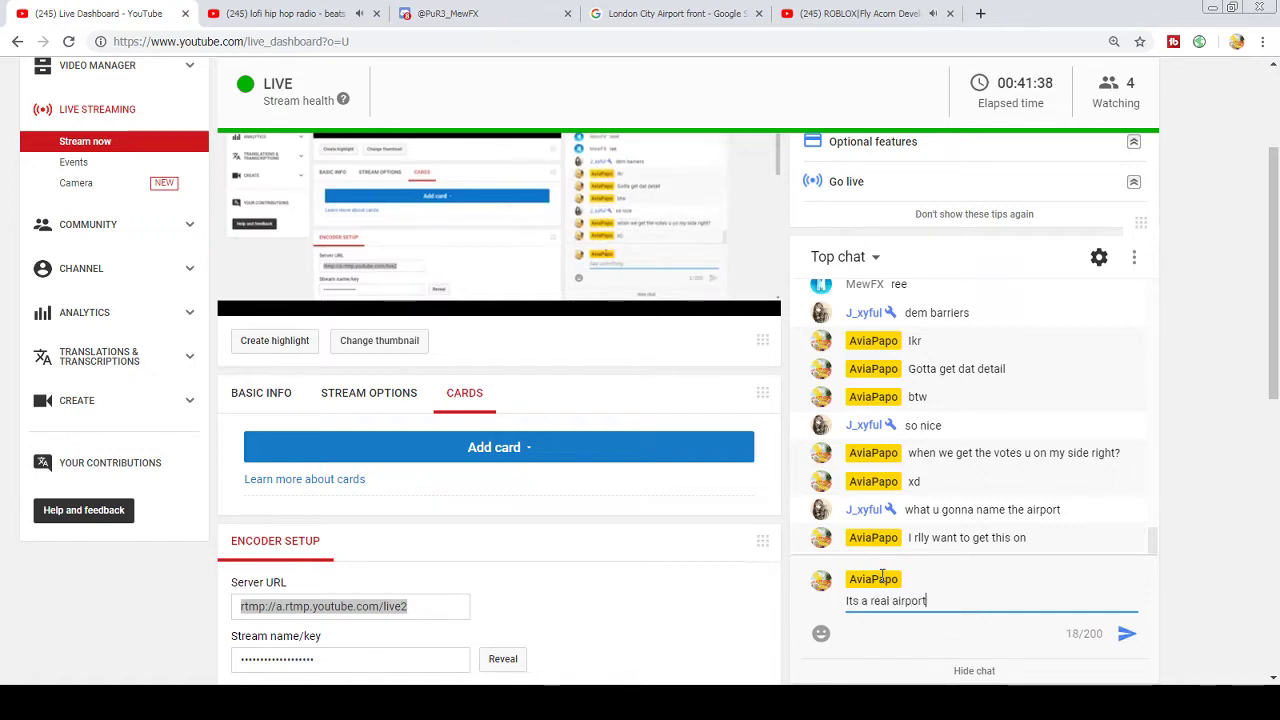
{"action": "key", "text": "Return"}
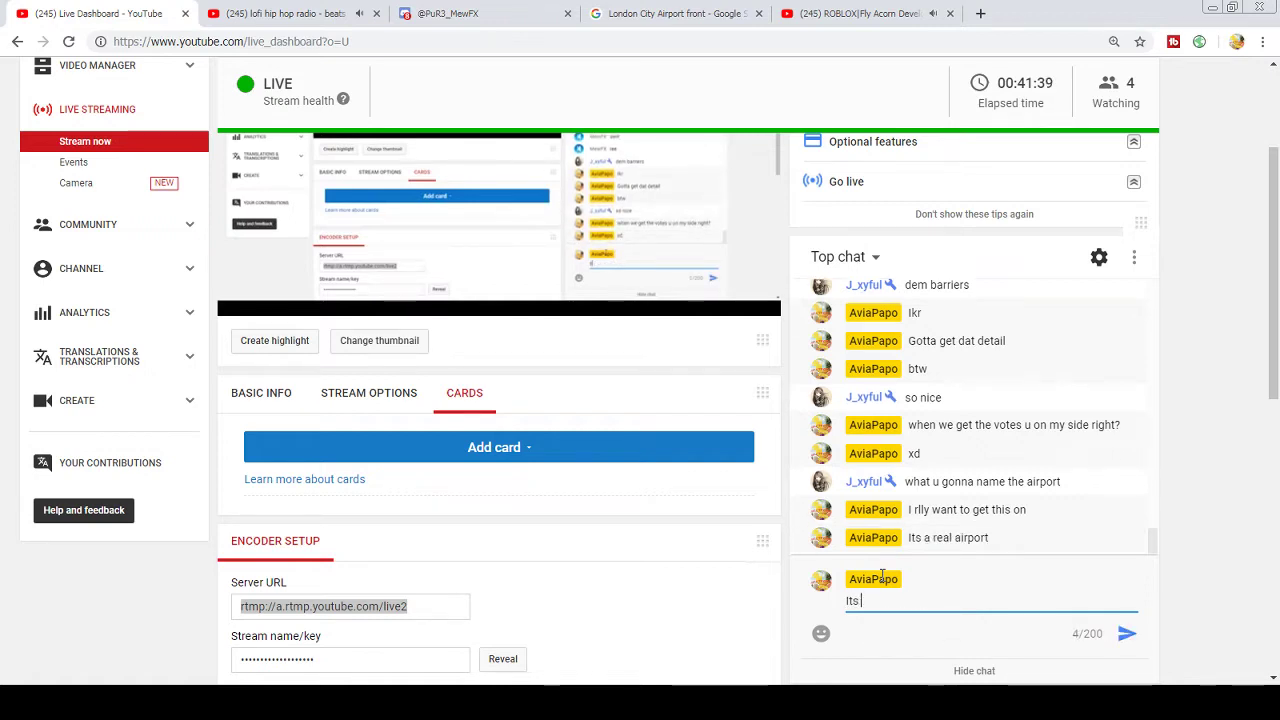
{"action": "type", "text": "Its London"}
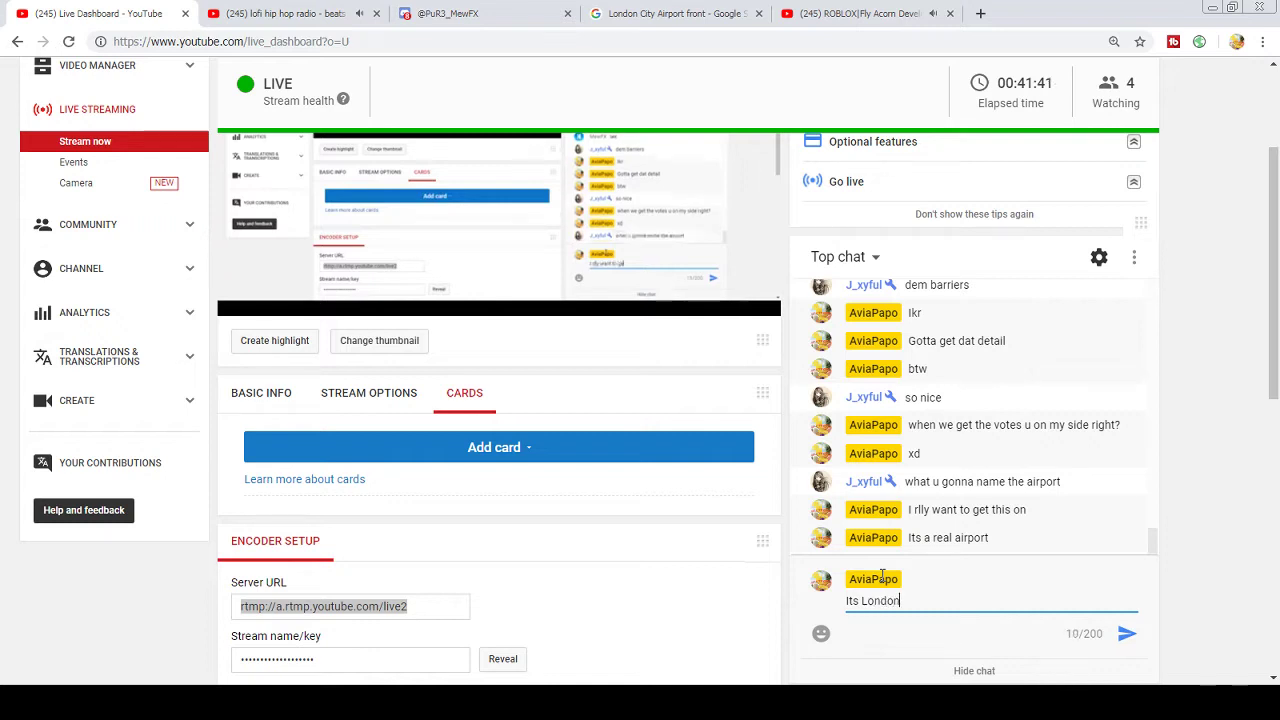
{"action": "type", "text": " City"}
{"action": "key", "text": "Return"}
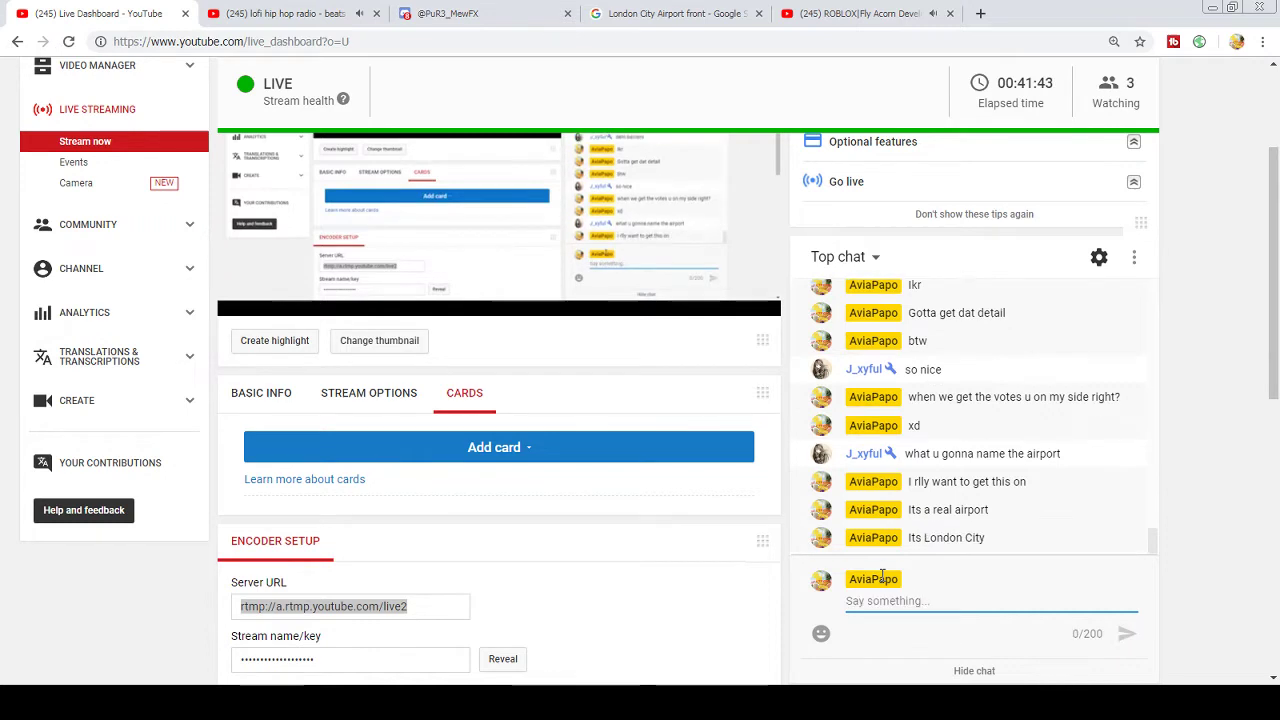
- Switch to the Discord direct message and send "Oh yea", "OH YEA", "im not gay" and "xd"
{"action": "left_click", "coordinate": [460, 14]}
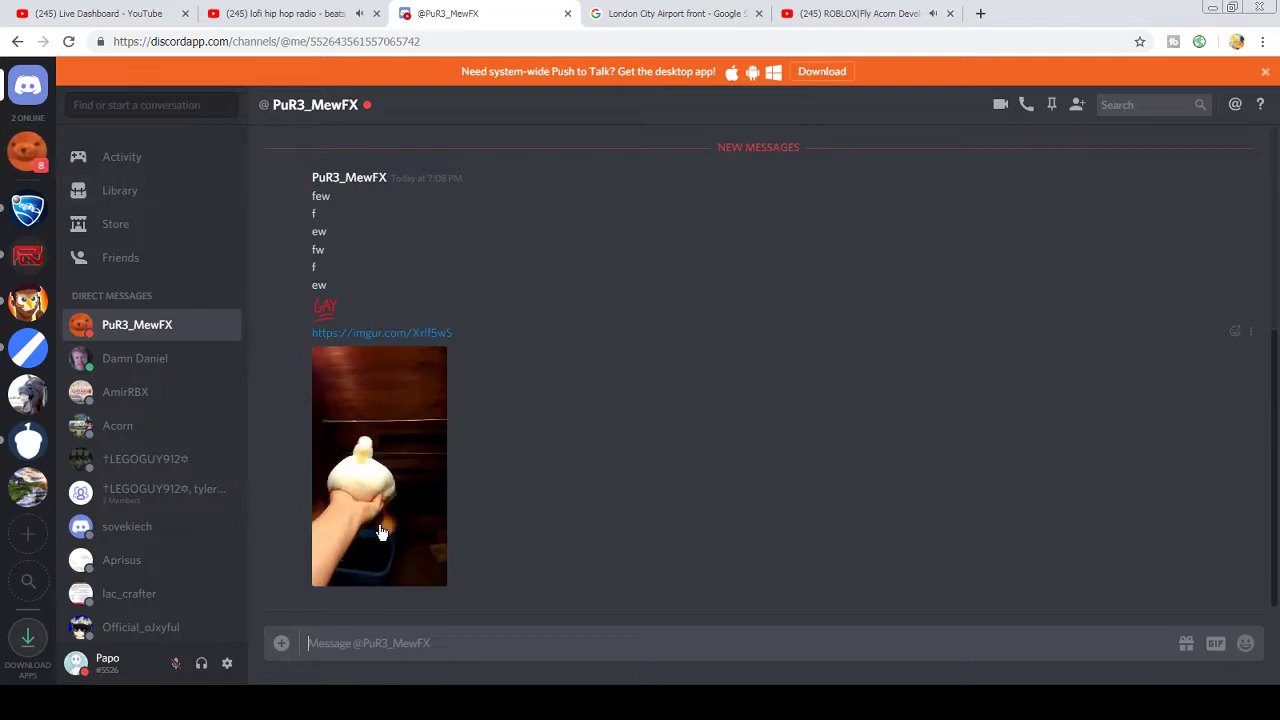
{"action": "type", "text": "Oh yea"}
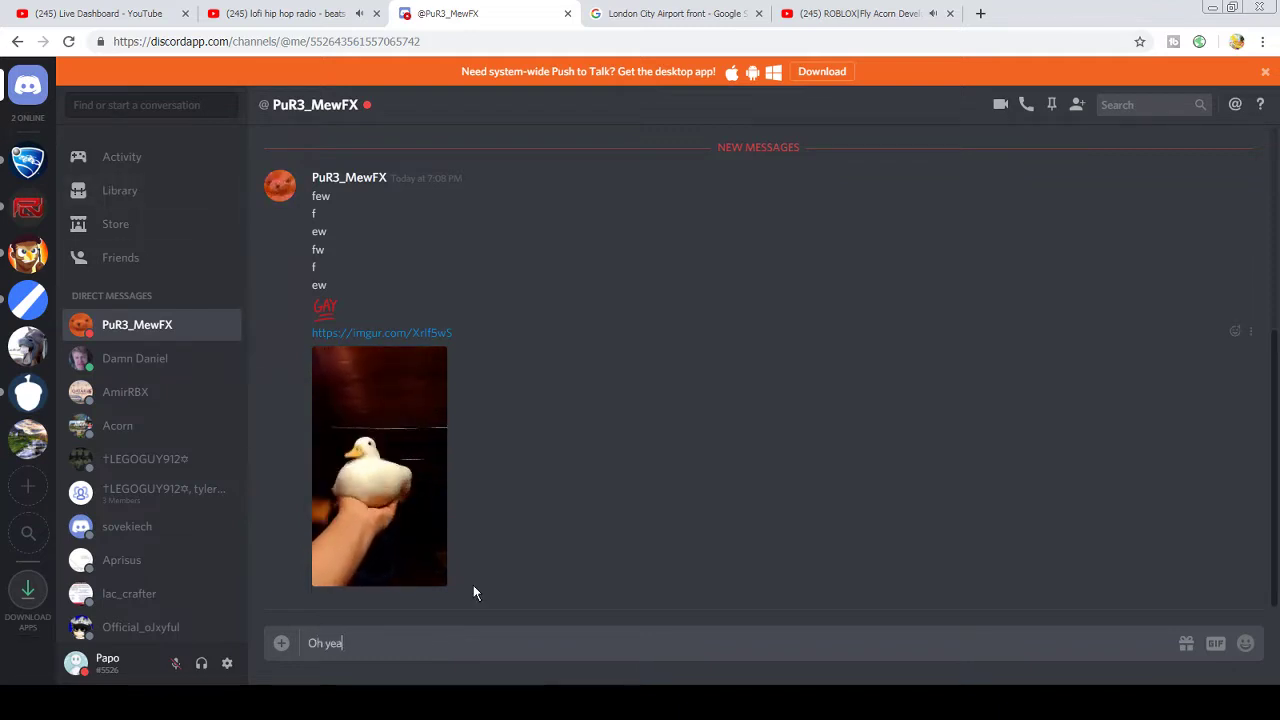
{"action": "key", "text": "Return"}
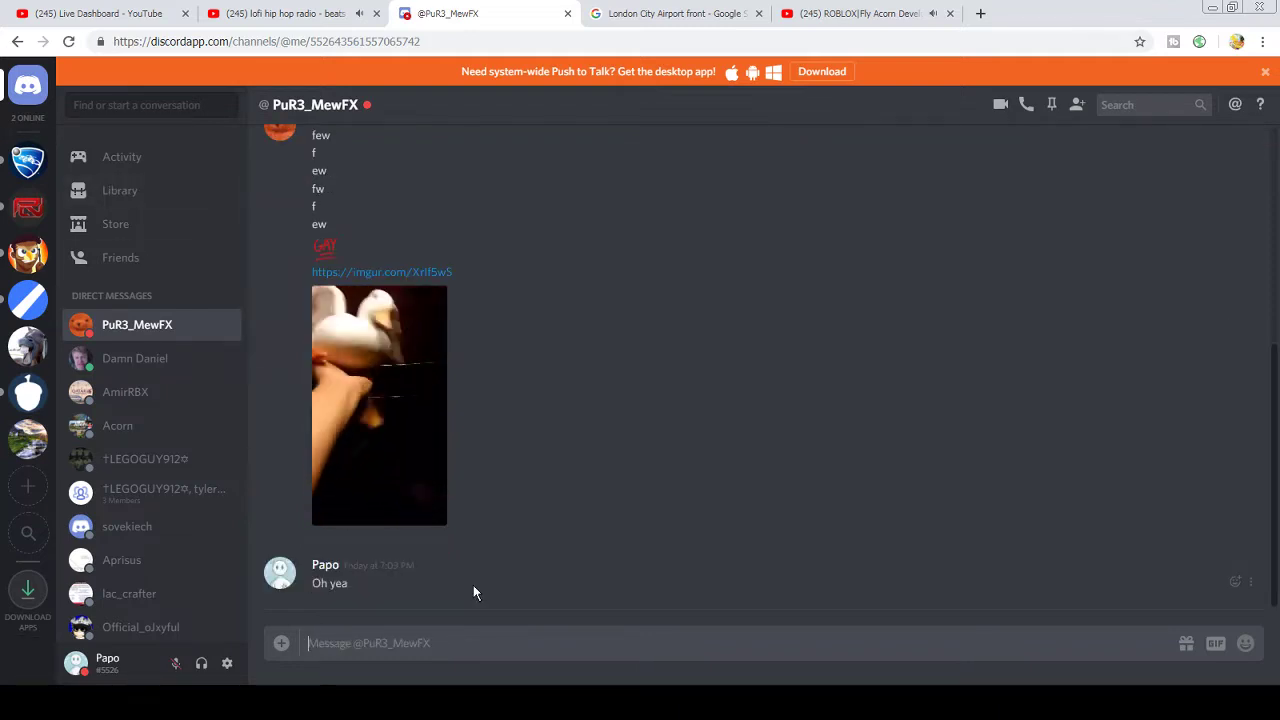
{"action": "type", "text": "OH YEA"}
{"action": "key", "text": "Return"}
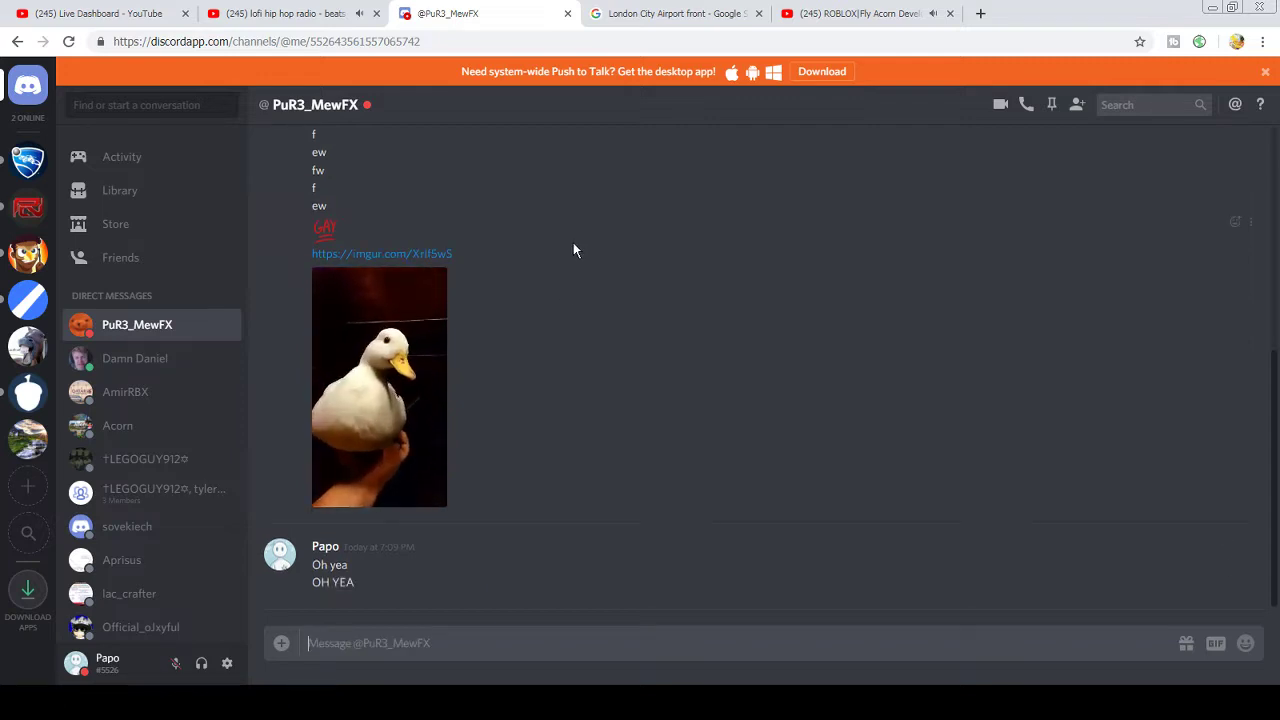
{"action": "type", "text": "im"}
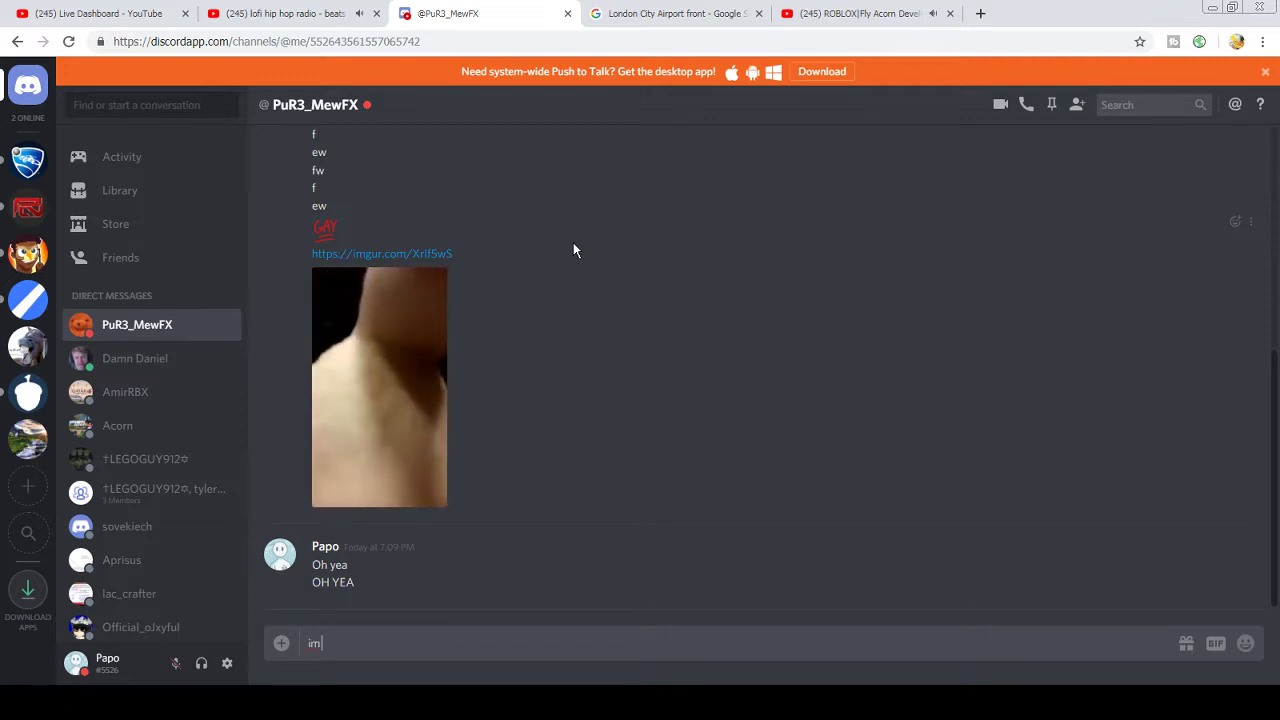
{"action": "type", "text": " not gay"}
{"action": "key", "text": "Return"}
{"action": "type", "text": "xd"}
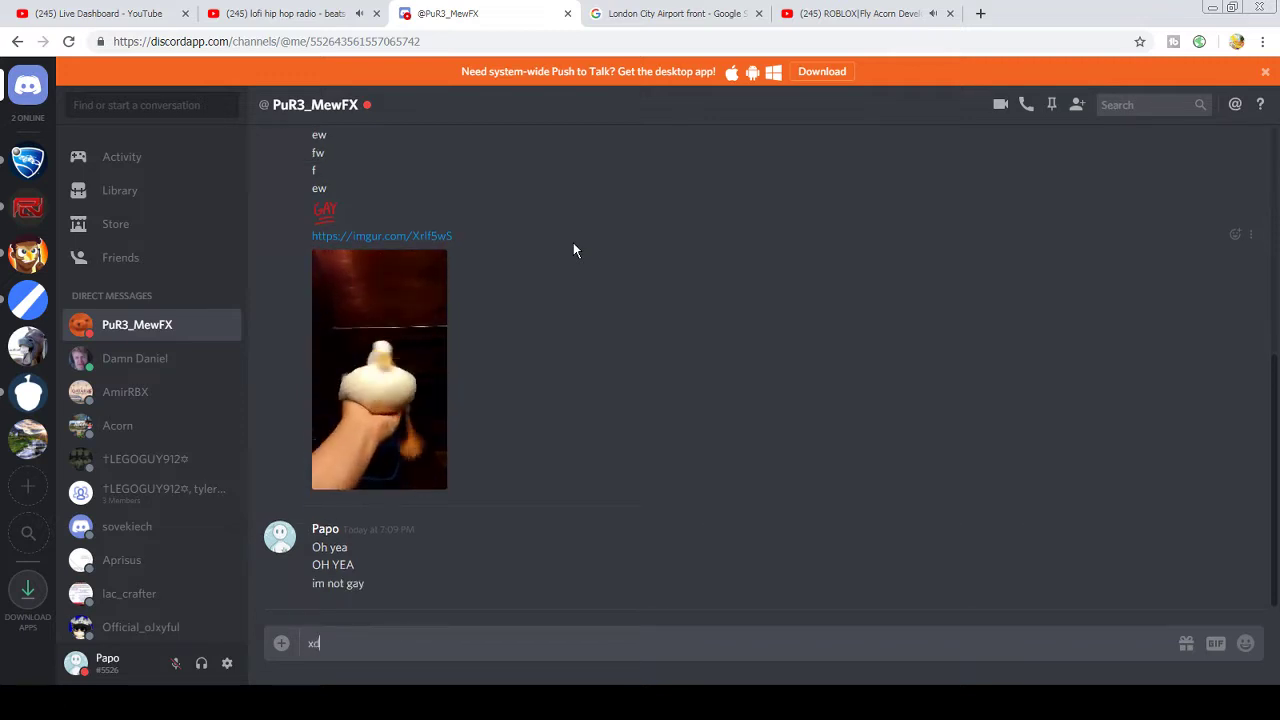
{"action": "key", "text": "Return"}
- Return to the YouTube live dashboard and reply "yea" in the stream chat
{"action": "left_click", "coordinate": [290, 13]}
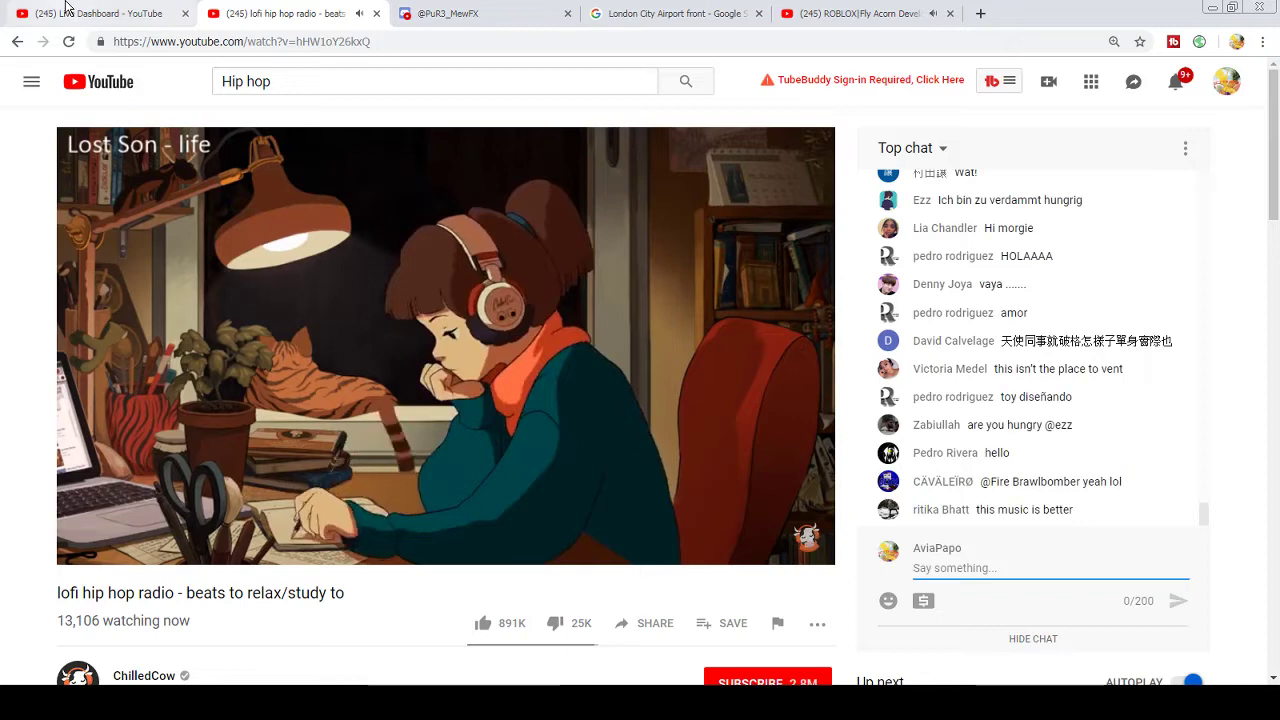
{"action": "left_click", "coordinate": [66, 12]}
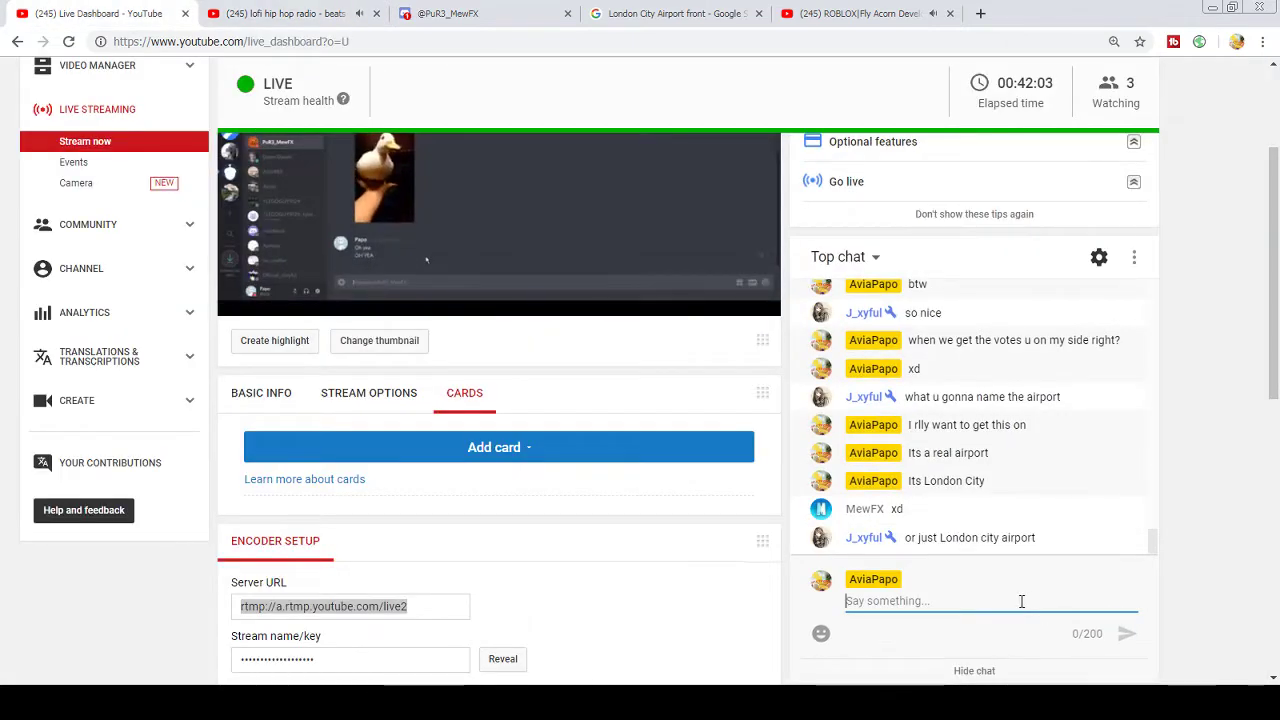
{"action": "type", "text": "yea"}
{"action": "key", "text": "Return"}
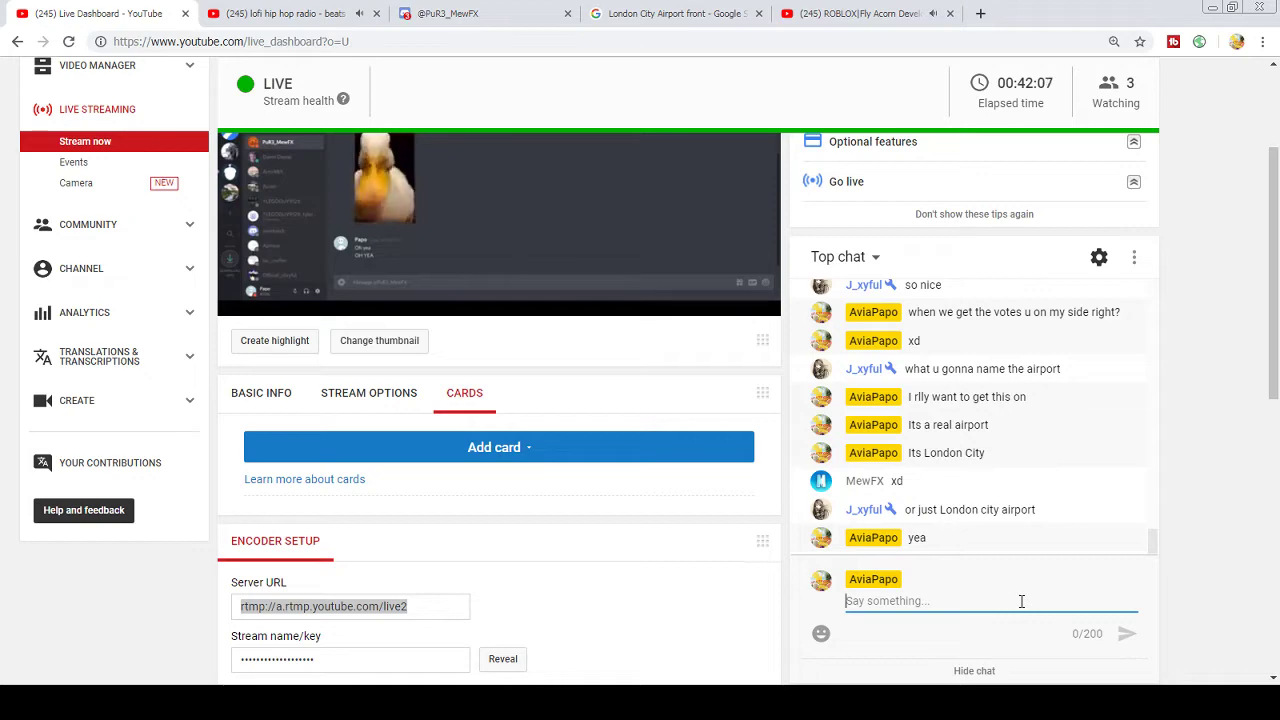
- Check the Discord direct message and the London City Airport reference photo, and switch back to Roblox Studio
{"action": "left_click", "coordinate": [470, 13]}
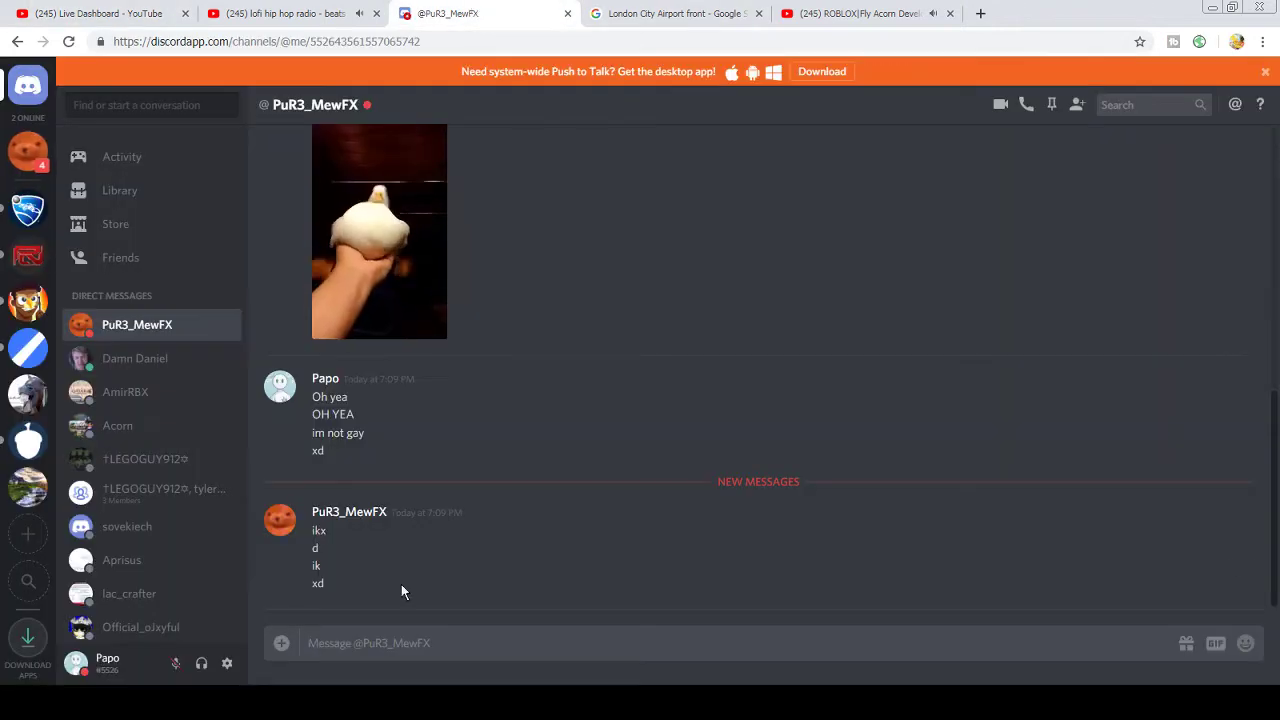
{"action": "left_click", "coordinate": [667, 10]}
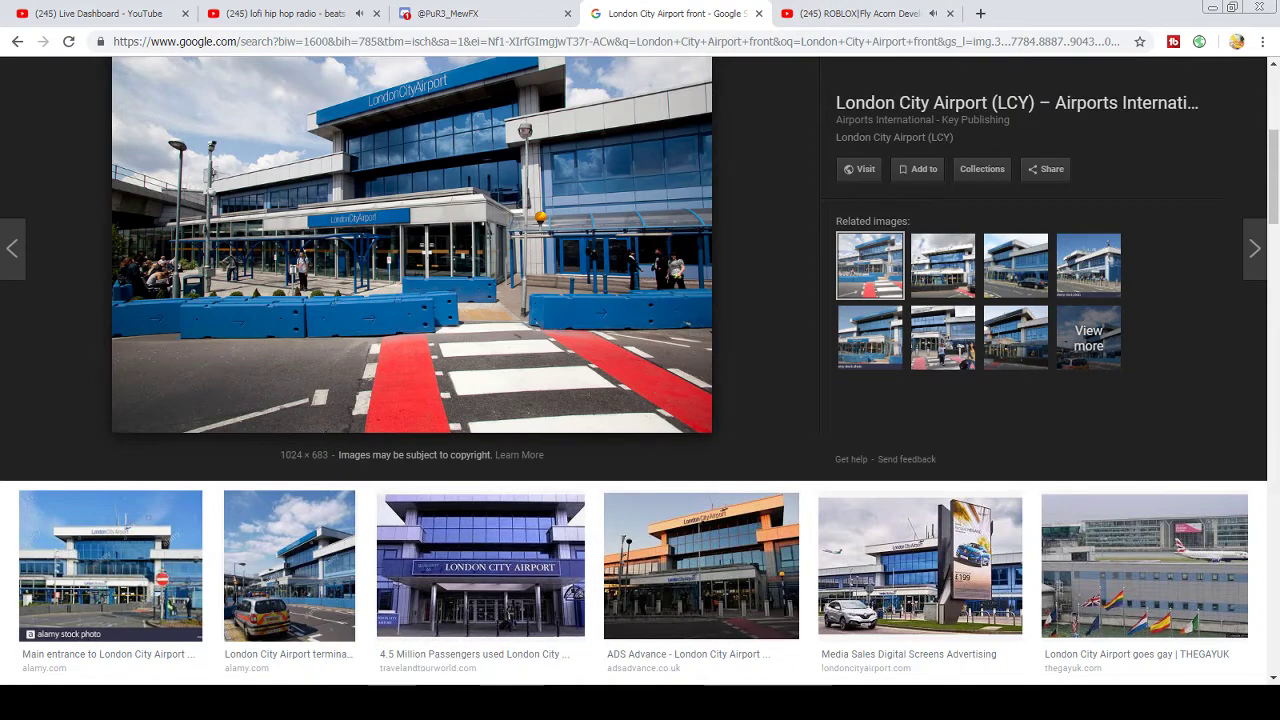
{"action": "key", "text": "alt+Tab"}
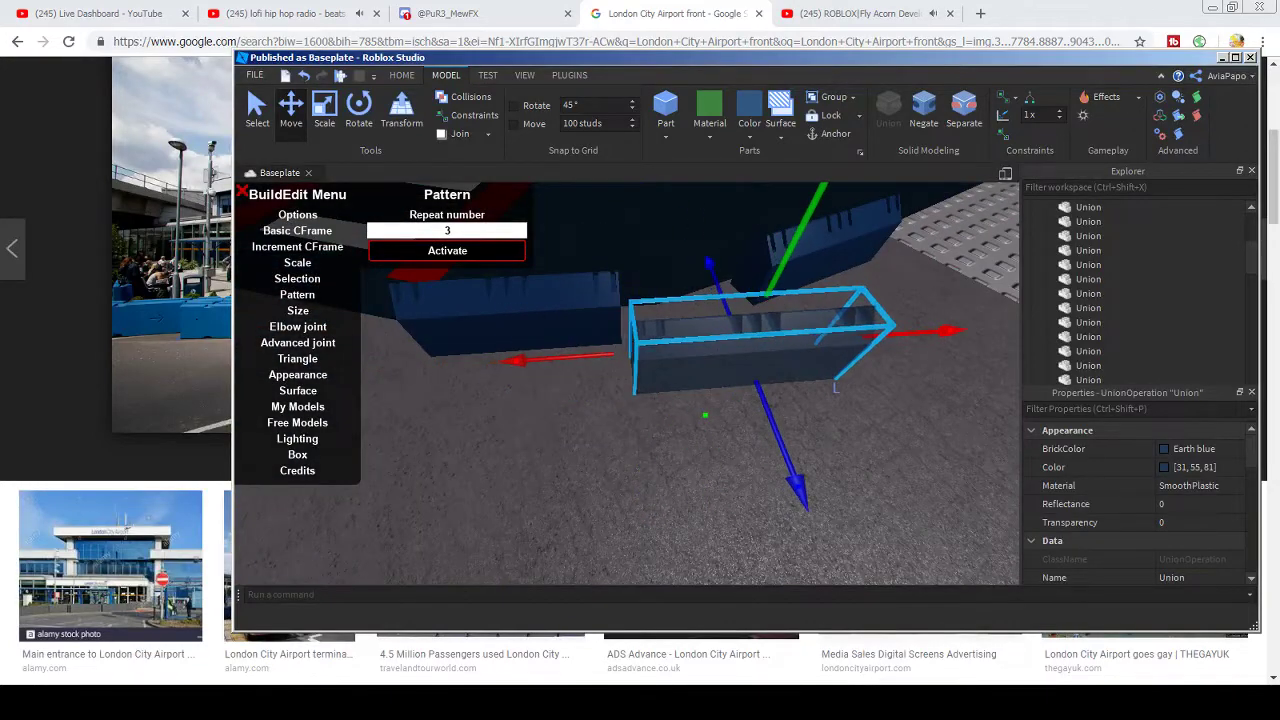
- Rotate the set-back barrier slightly about its vertical axis and adjust its position beside the neighbouring barriers
{"action": "key", "text": "f"}
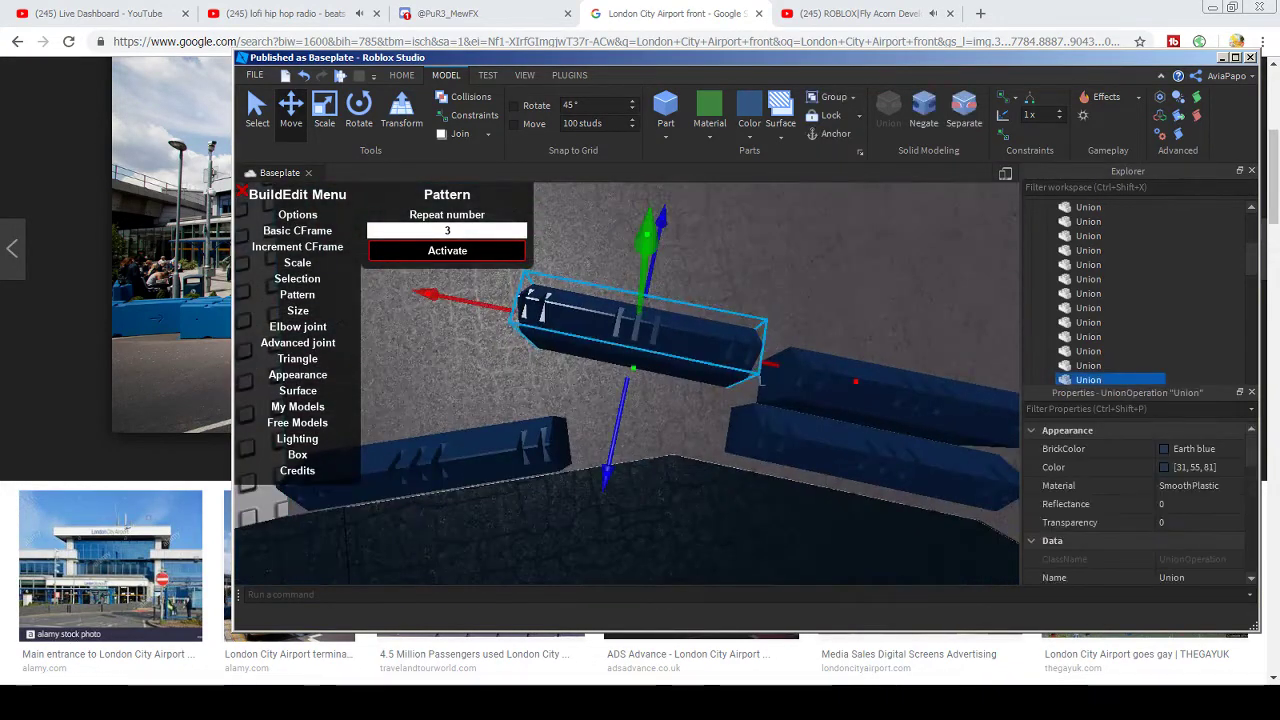
{"action": "left_click", "coordinate": [358, 110]}
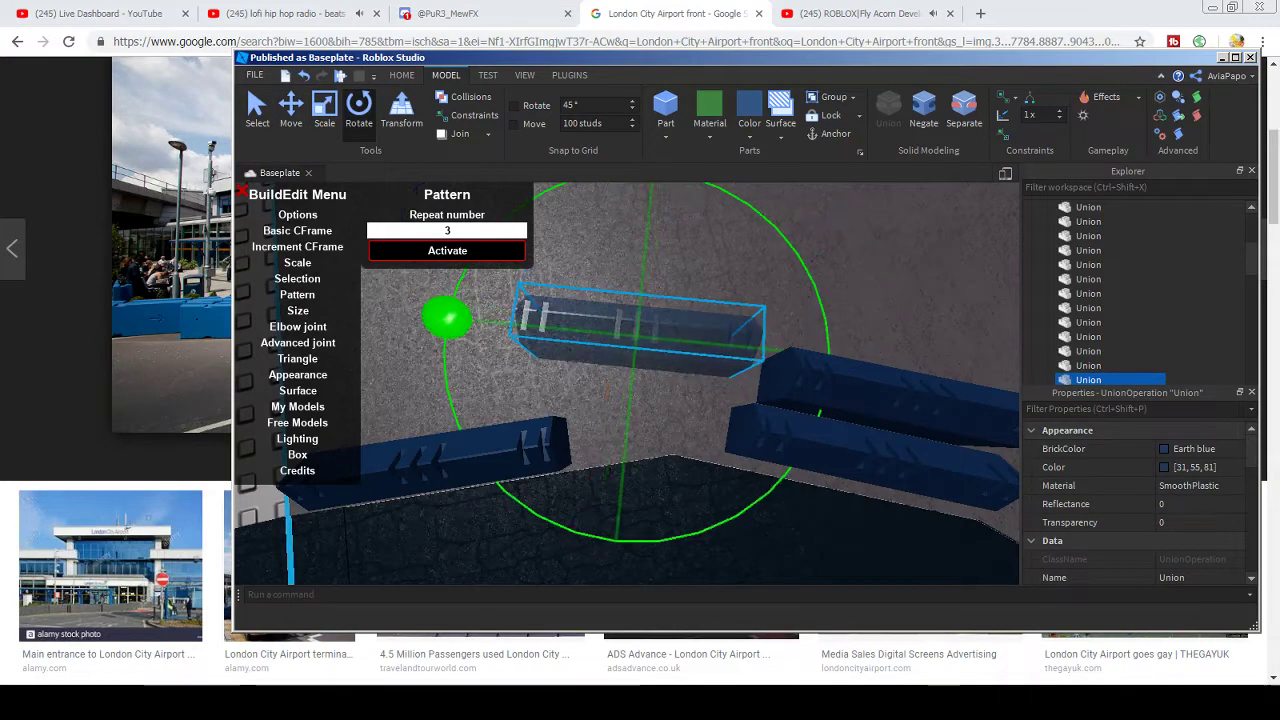
{"action": "left_click", "coordinate": [291, 108]}
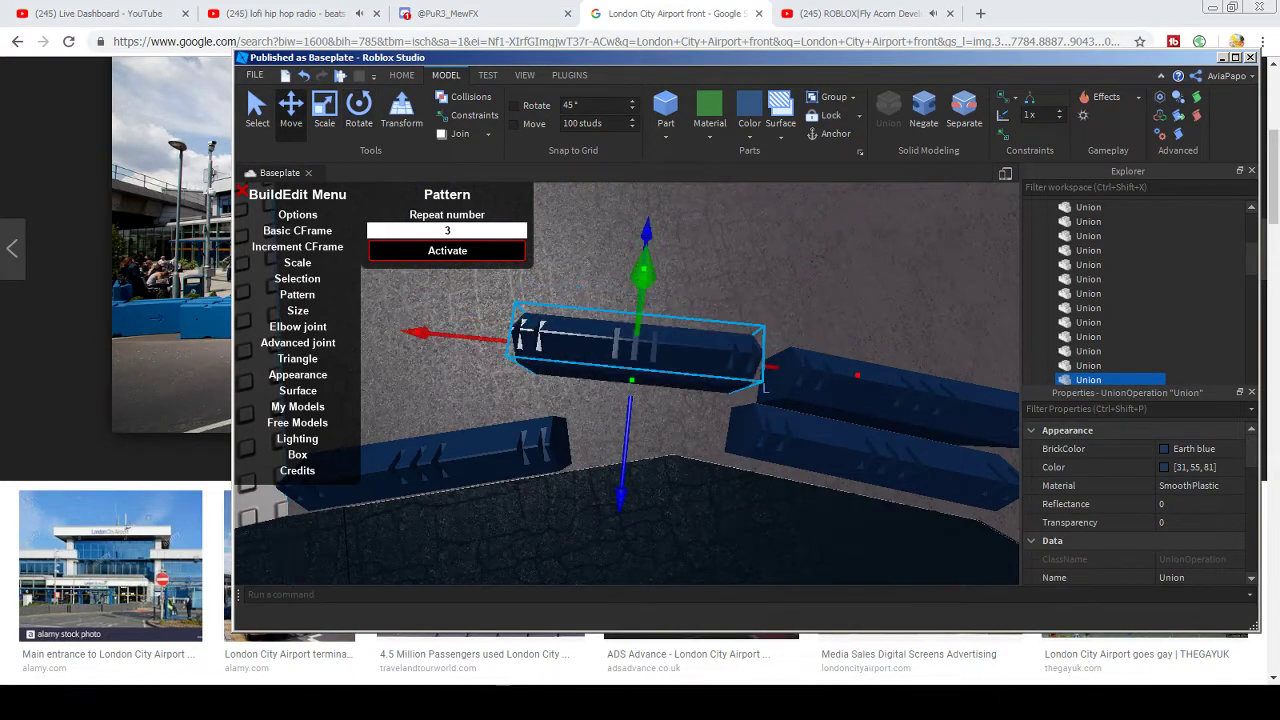
- Check the stream chat on the YouTube live dashboard for new messages and return to Roblox Studio
{"action": "left_click", "coordinate": [1220, 57]}
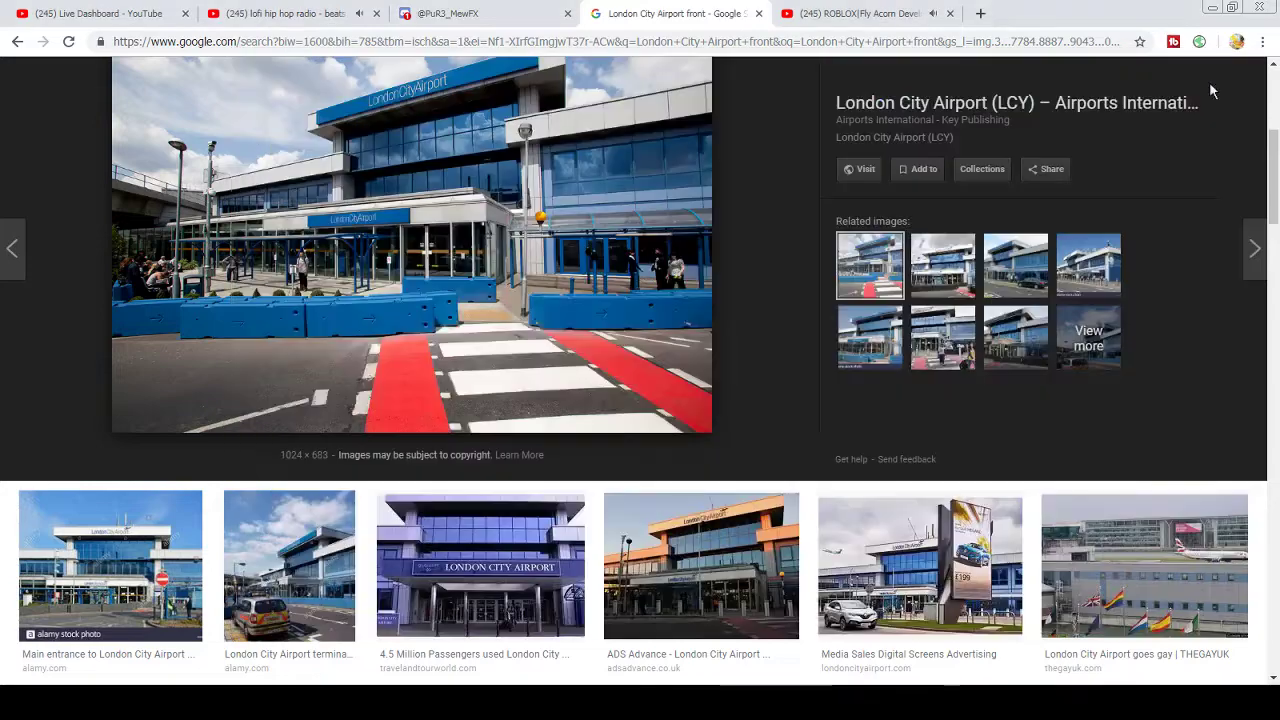
{"action": "left_click", "coordinate": [128, 16]}
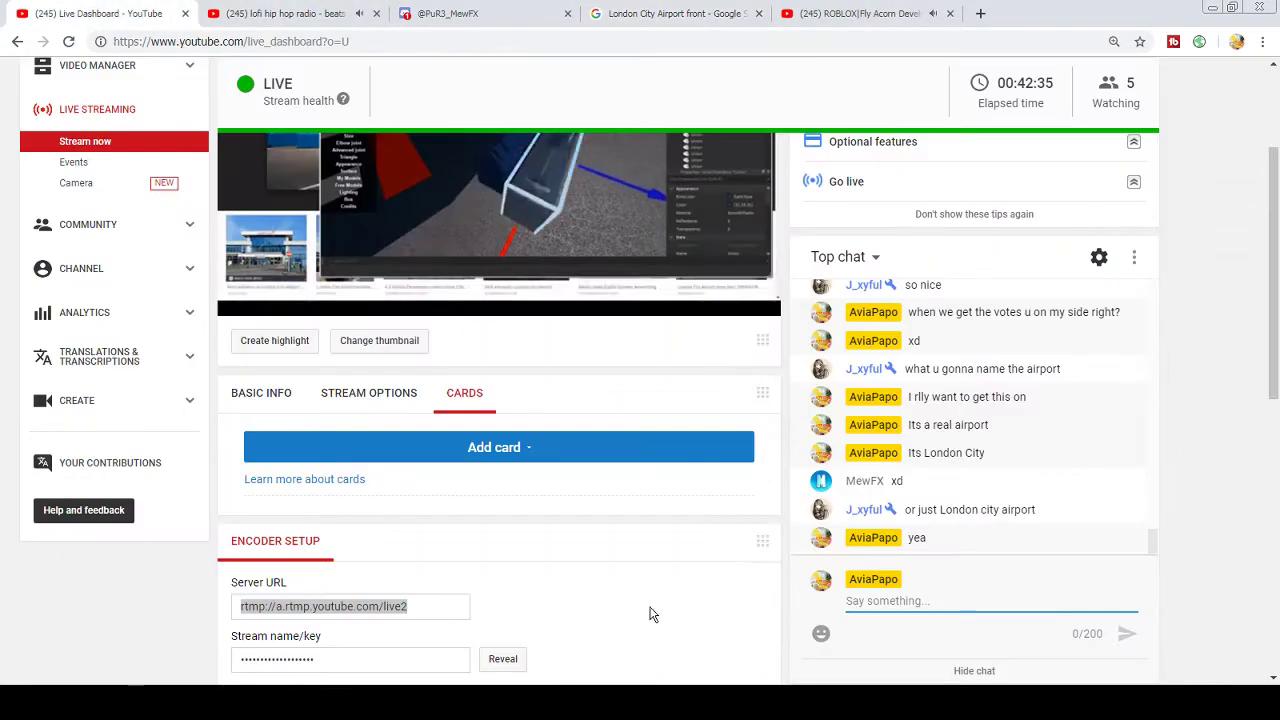
{"action": "key", "text": "alt+Tab"}
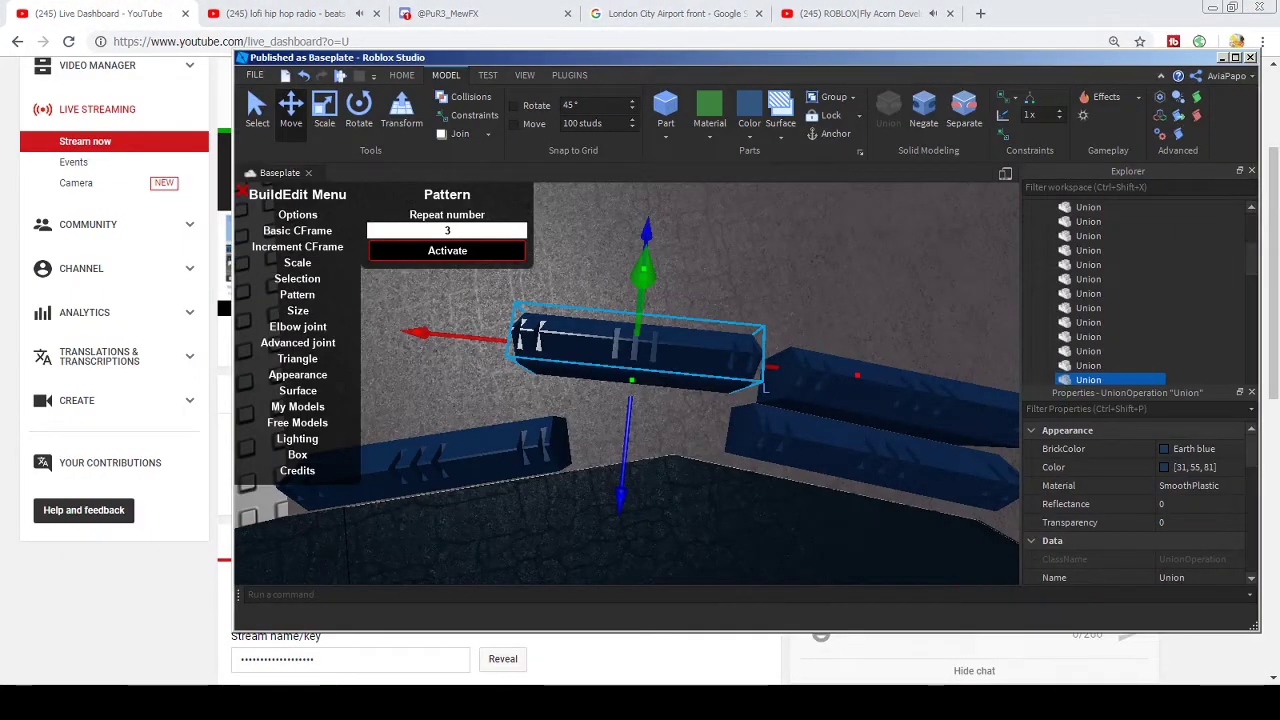
- Maximize the Roblox Studio window and fine-tune the position and rotation of the set-back barrier
{"action": "key", "text": "super+Up"}
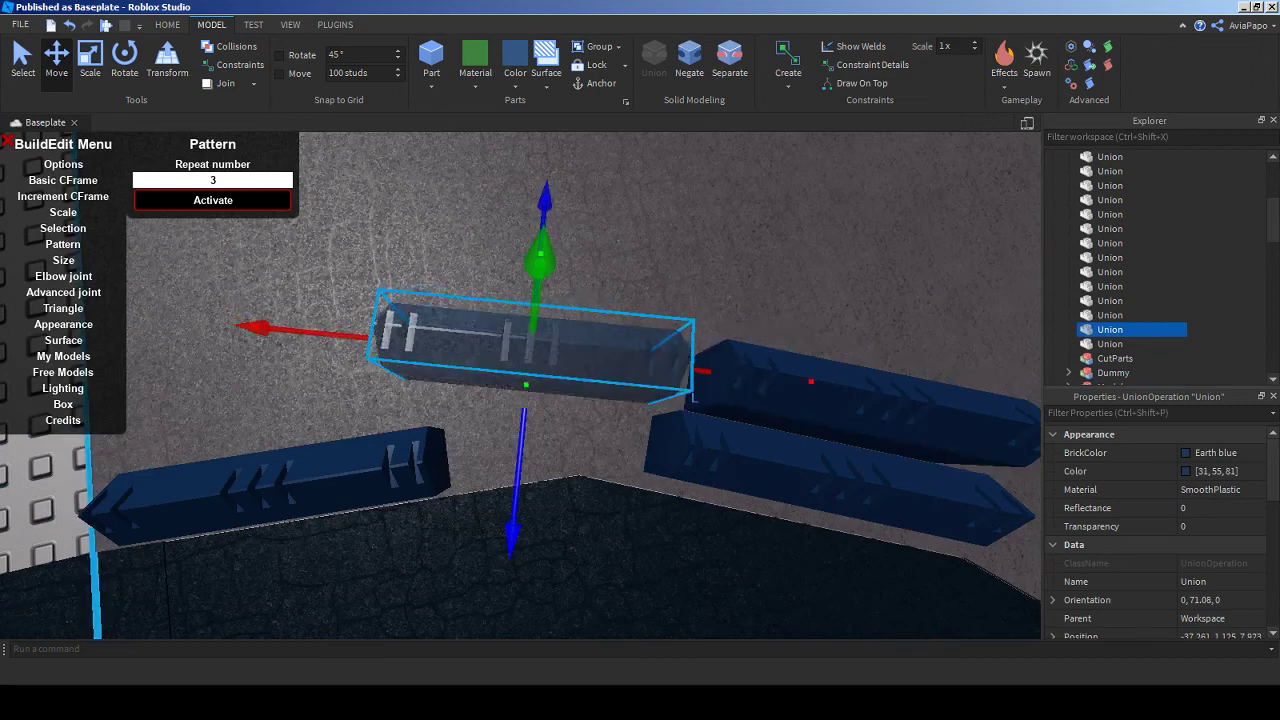
{"action": "key", "text": "ctrl+4"}
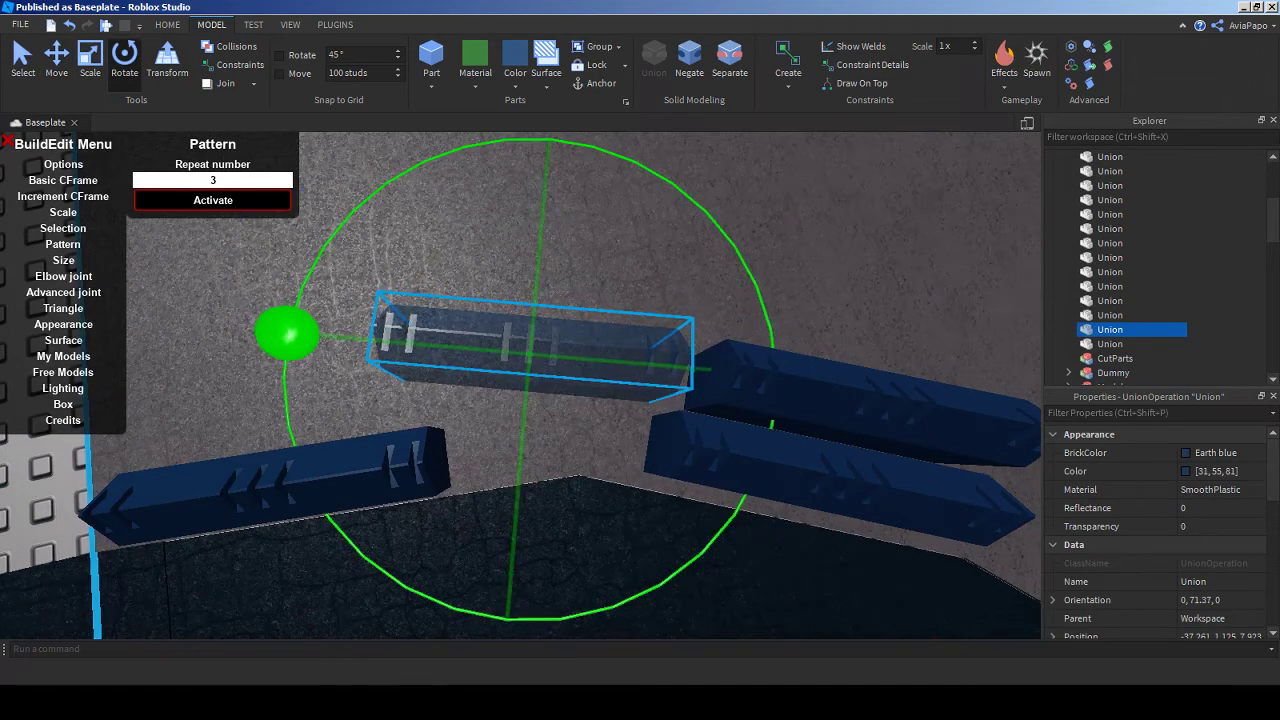
- Duplicate the end barrier on the other side of the crosswalk and move the copy behind it, towards the crosswalk
{"action": "key", "text": "s"}
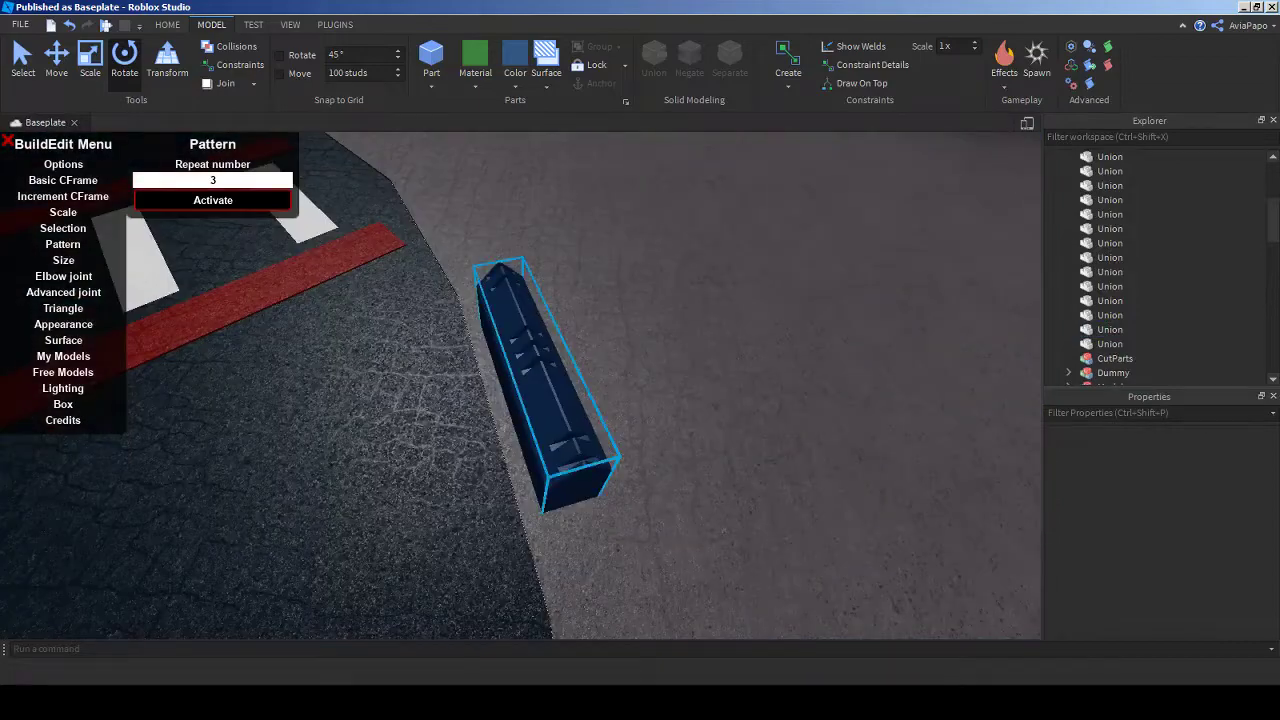
{"action": "left_click", "coordinate": [545, 385]}
{"action": "scroll", "coordinate": [545, 385], "scroll_direction": "up", "scroll_amount": 3}
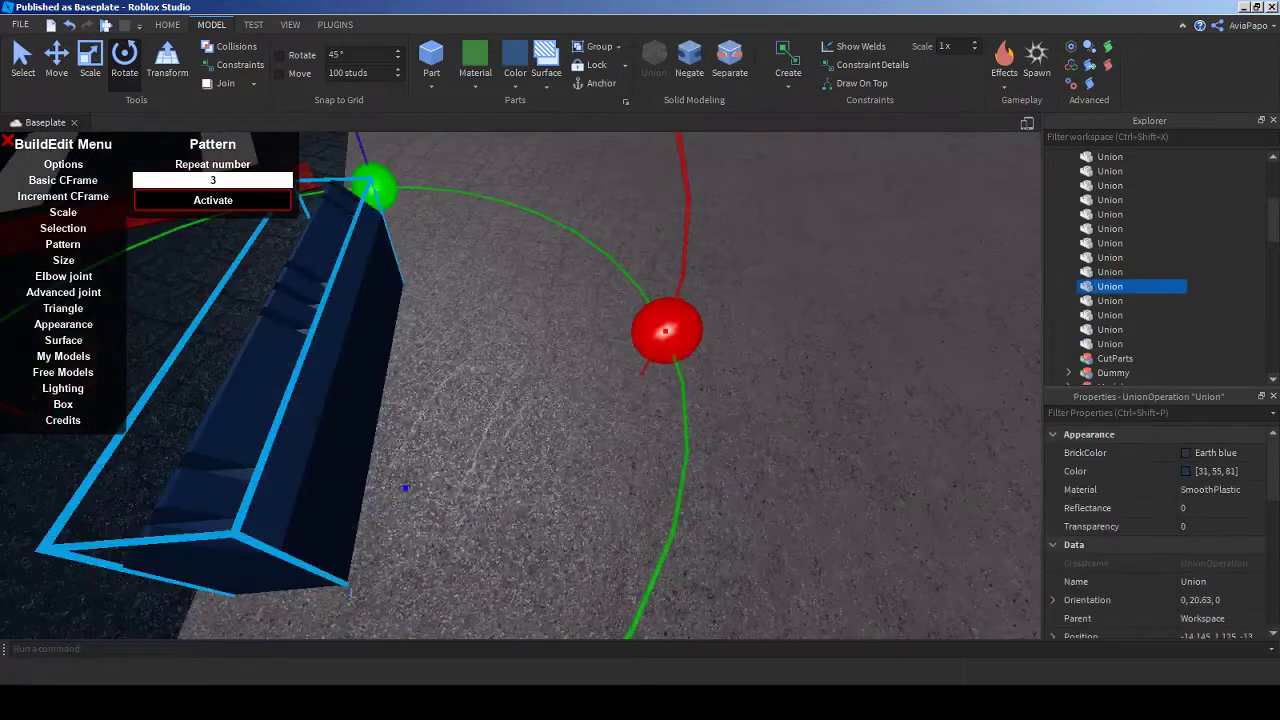
{"action": "key", "text": "ctrl+2"}
{"action": "key", "text": "ctrl+d"}
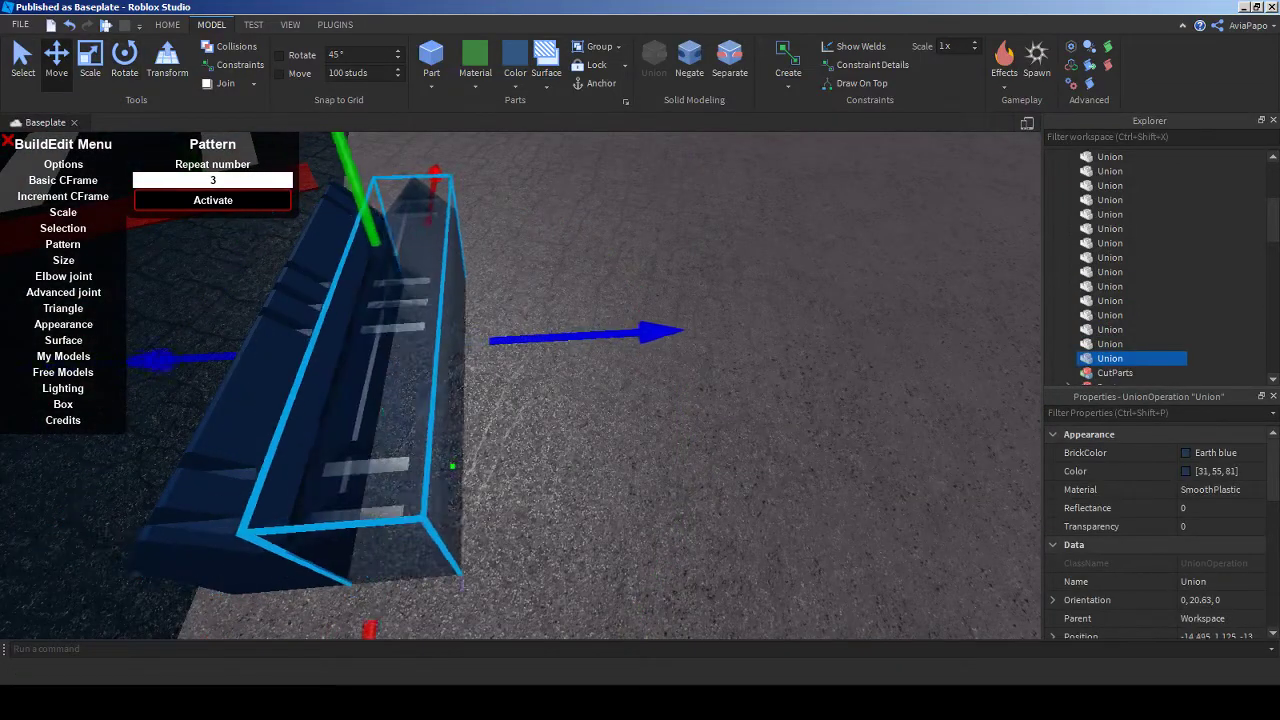
{"action": "left_click_drag", "start_coordinate": [614, 470], "coordinate": [478, 418]}
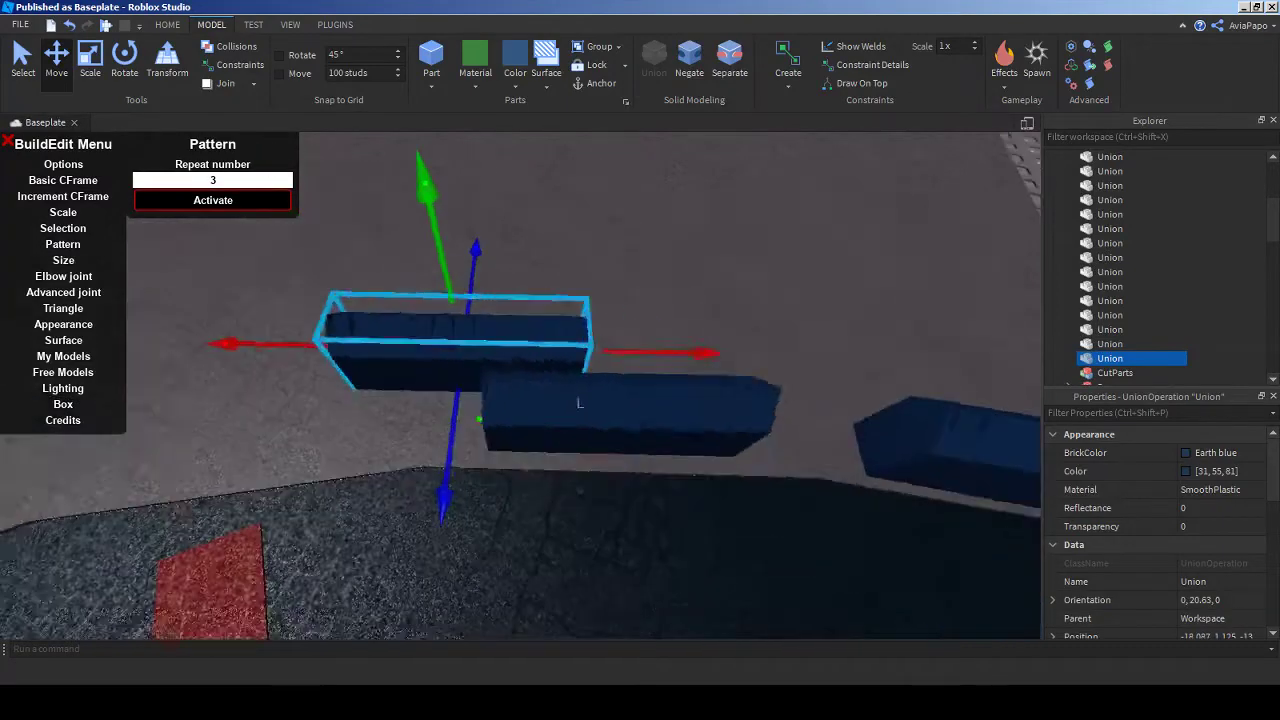
- Rotate the copied barrier about its vertical axis to an orientation of about 31° and adjust its position beside its neighbour
{"action": "right_click_drag", "start_coordinate": [478, 418], "coordinate": [481, 399]}
{"action": "key", "text": "ctrl+4"}
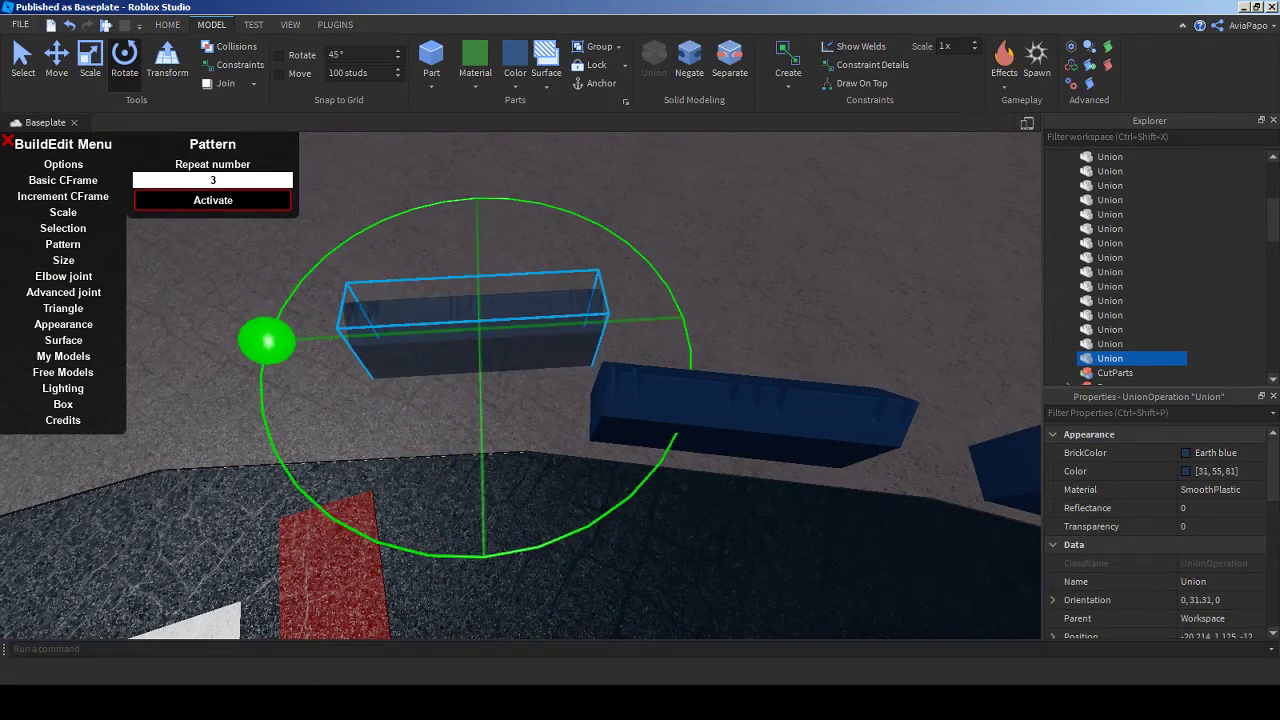
{"action": "left_click_drag", "start_coordinate": [267, 341], "coordinate": [268, 341]}
{"action": "key", "text": "ctrl+2"}
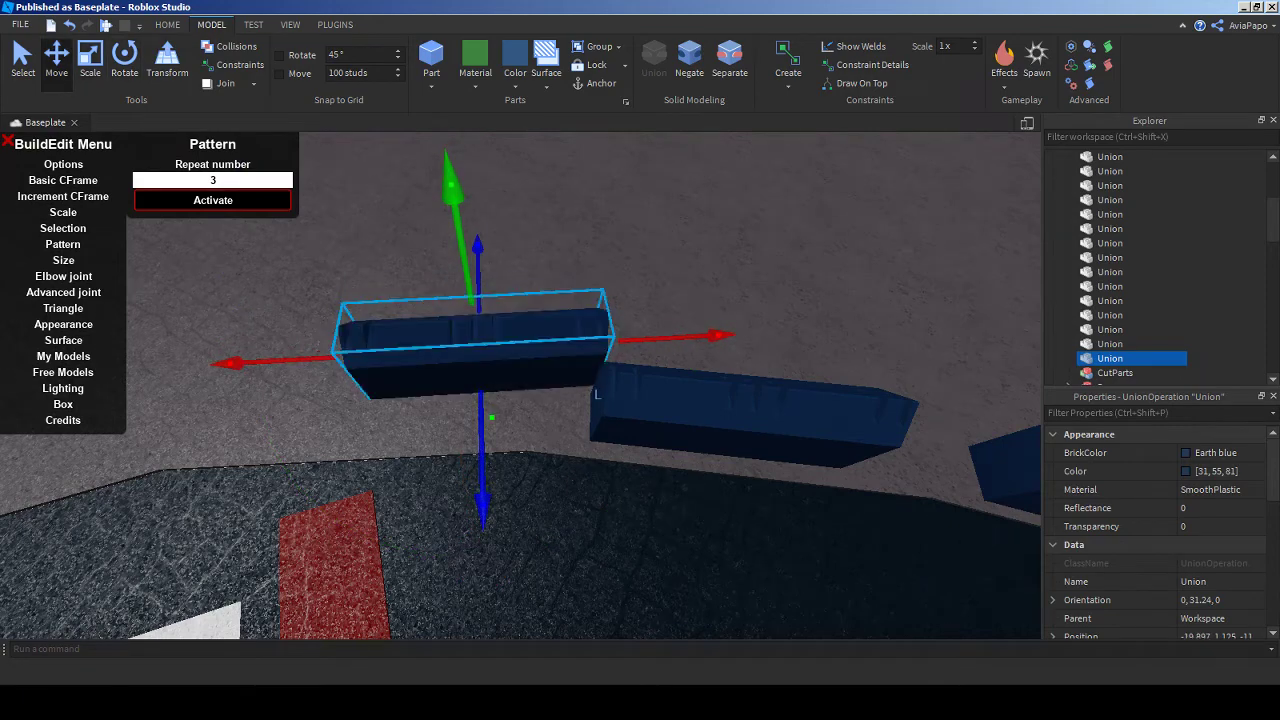
- Duplicate the kerbside barrier again and place the copy directly behind it, meeting the end of the angled barrier
{"action": "left_click", "coordinate": [597, 400]}
{"action": "right_click_drag", "start_coordinate": [597, 400], "coordinate": [587, 614]}
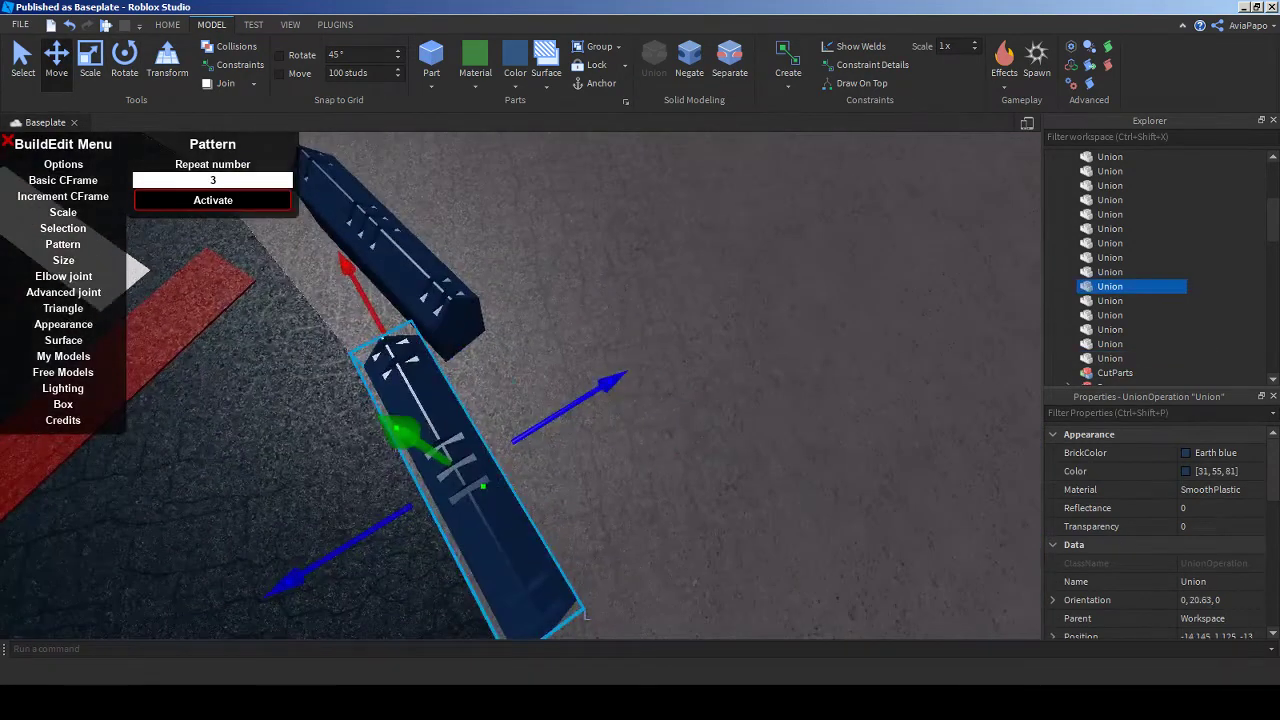
{"action": "key", "text": "ctrl+d"}
{"action": "left_click_drag", "start_coordinate": [580, 608], "coordinate": [665, 552]}
{"action": "left_click", "coordinate": [397, 240]}
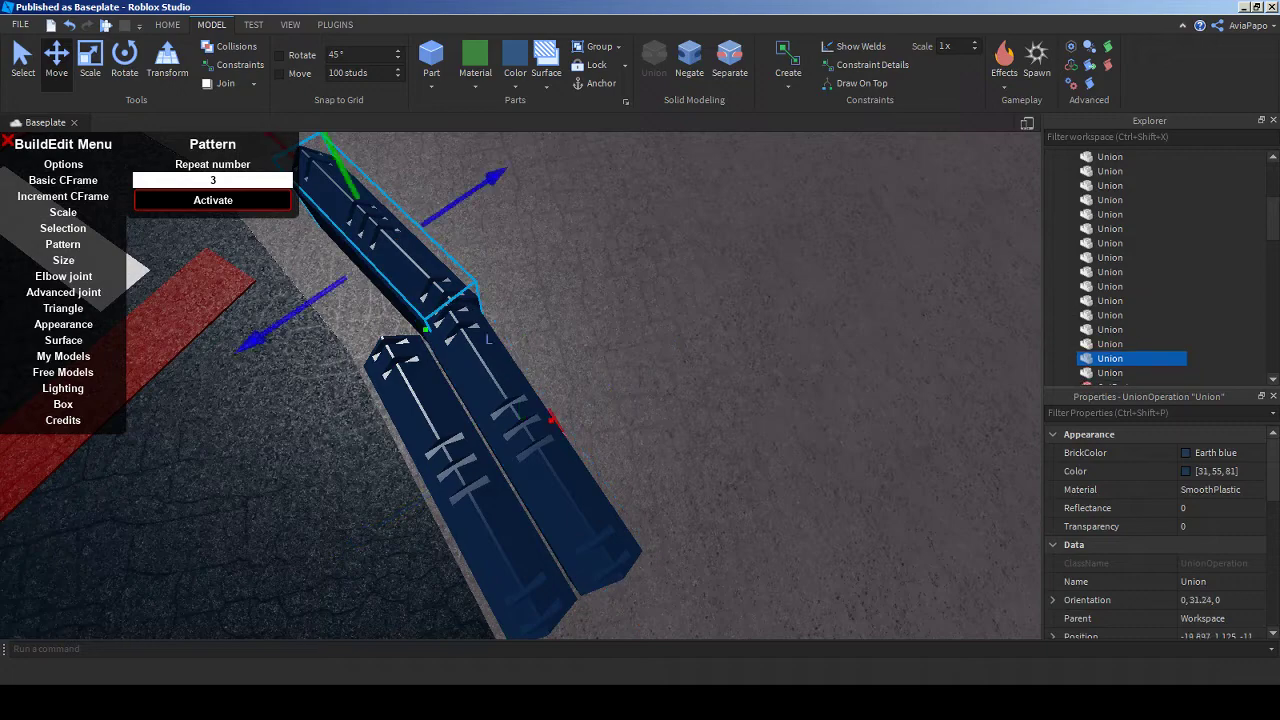
- Inspect the barrier rows on both sides of the crosswalk from several viewpoints in front of the terminal
{"action": "right_click_drag", "start_coordinate": [552, 420], "coordinate": [552, 560]}
{"action": "key", "text": "w"}
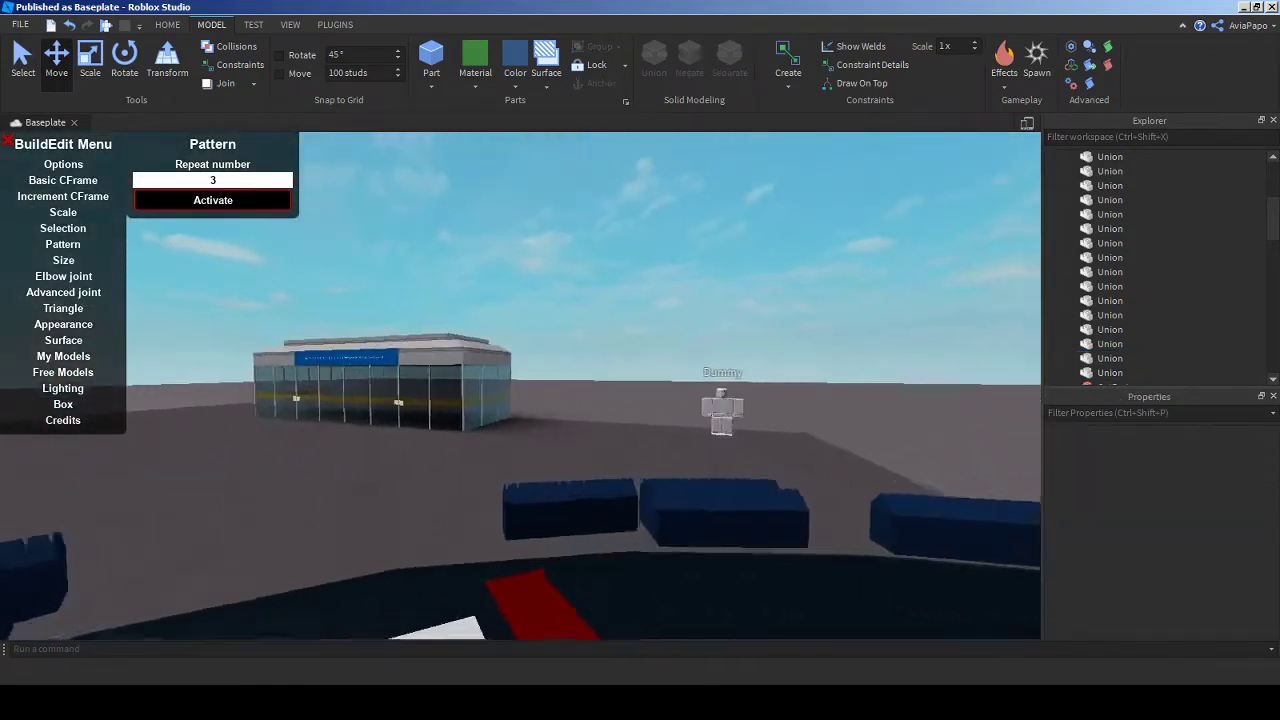
{"action": "right_click_drag", "start_coordinate": [555, 300], "coordinate": [610, 380]}
{"action": "left_click", "coordinate": [645, 400]}
{"action": "left_click", "coordinate": [600, 450]}
{"action": "key", "text": "s"}
{"action": "key", "text": "d"}
- Switch to the Discord direct message in the browser, play the a.mp4 video and reply "lol"
{"action": "key", "text": "alt+Tab"}
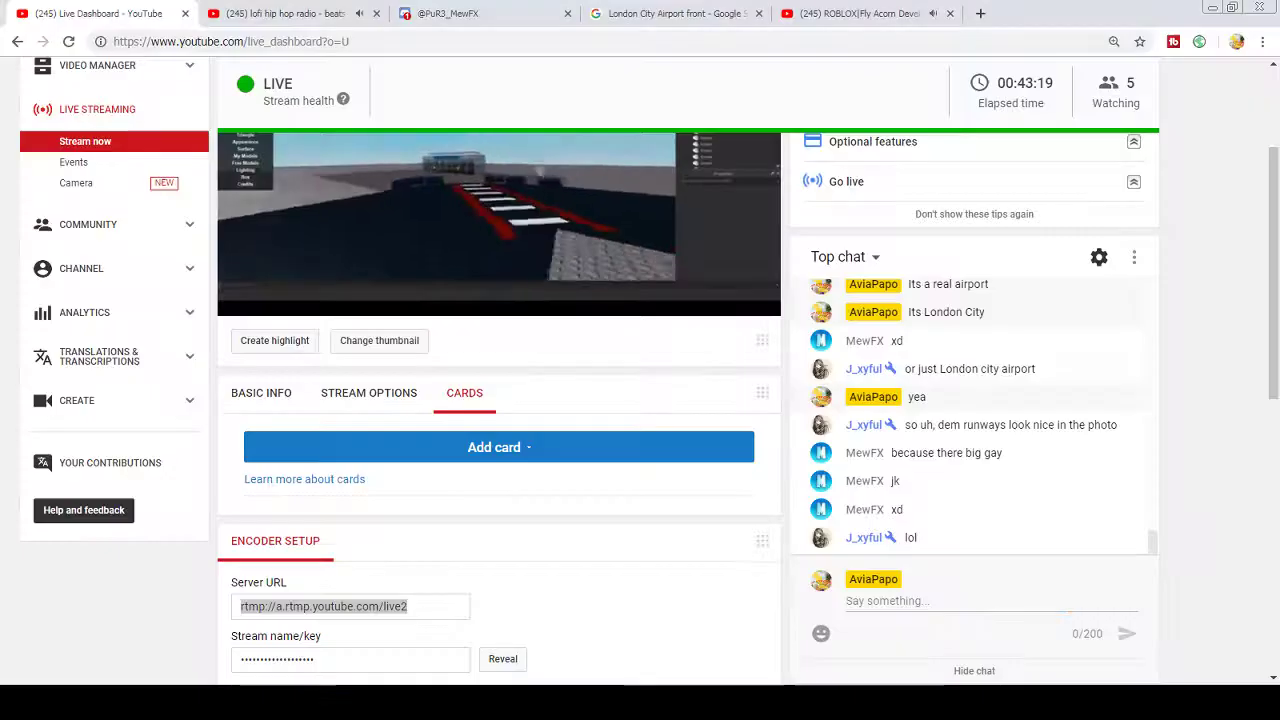
{"action": "left_click", "coordinate": [430, 13]}
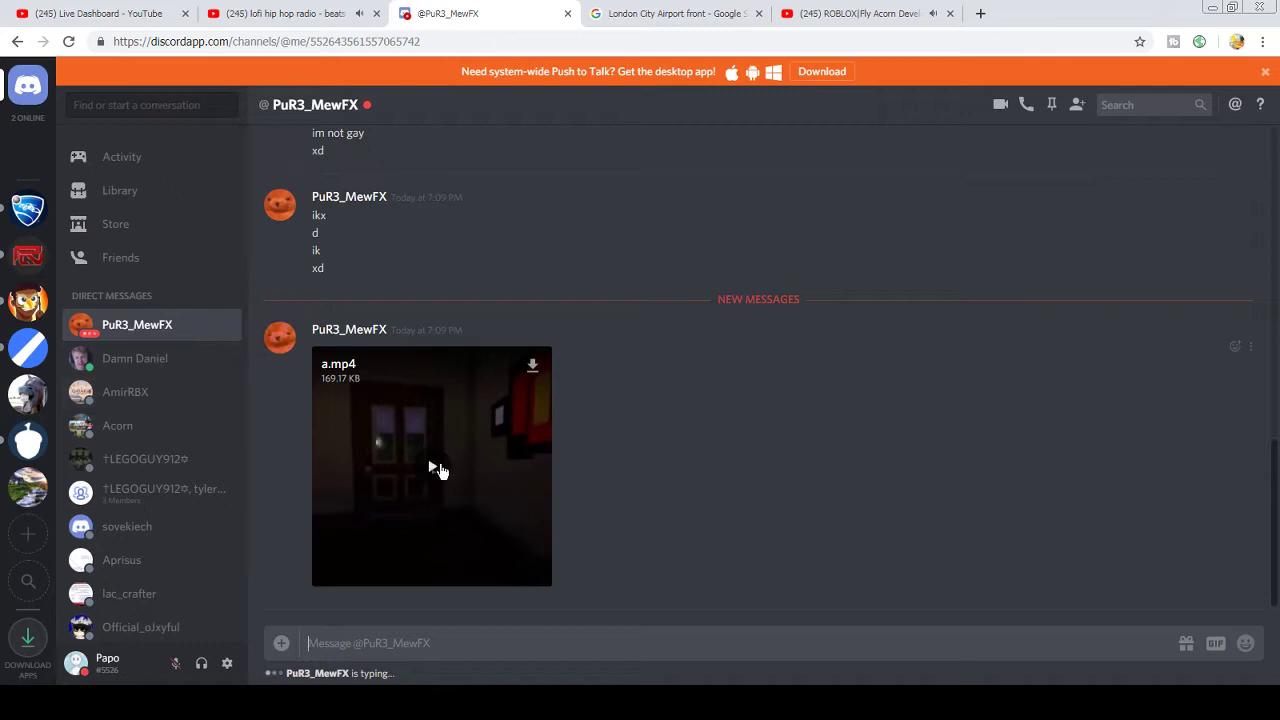
{"action": "left_click", "coordinate": [433, 471]}
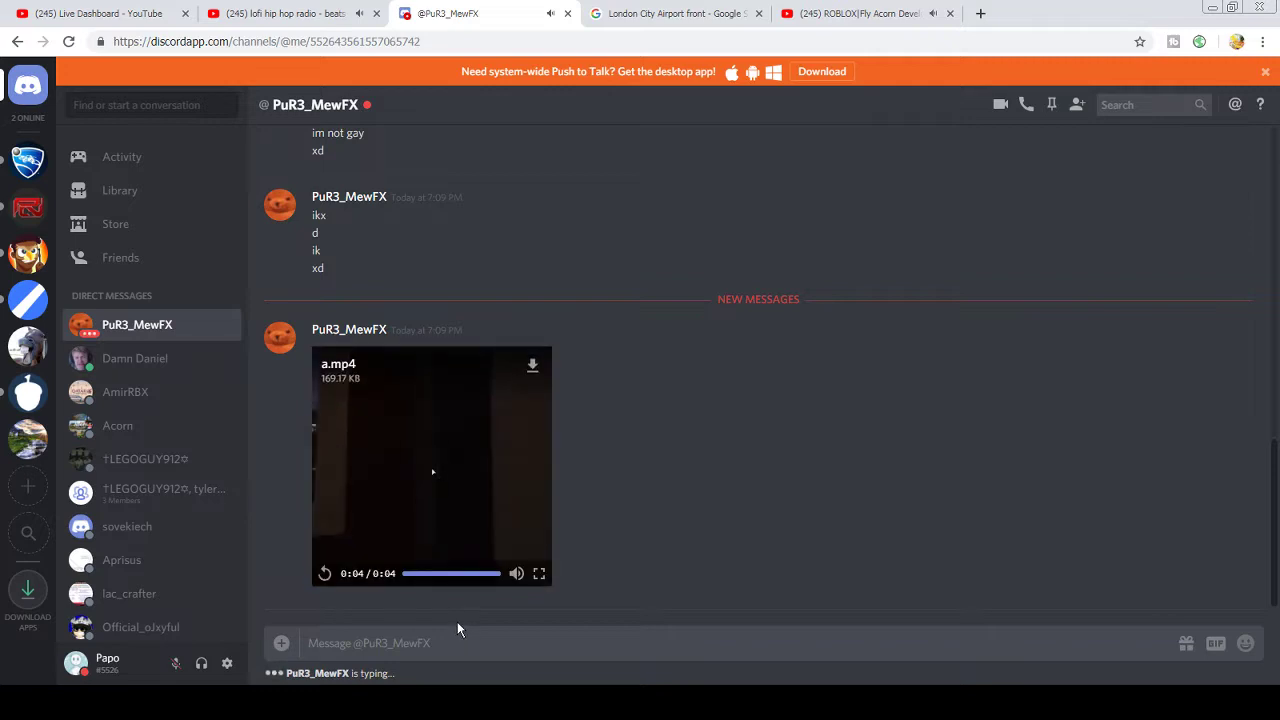
{"action": "type", "text": "lol"}
{"action": "key", "text": "Return"}
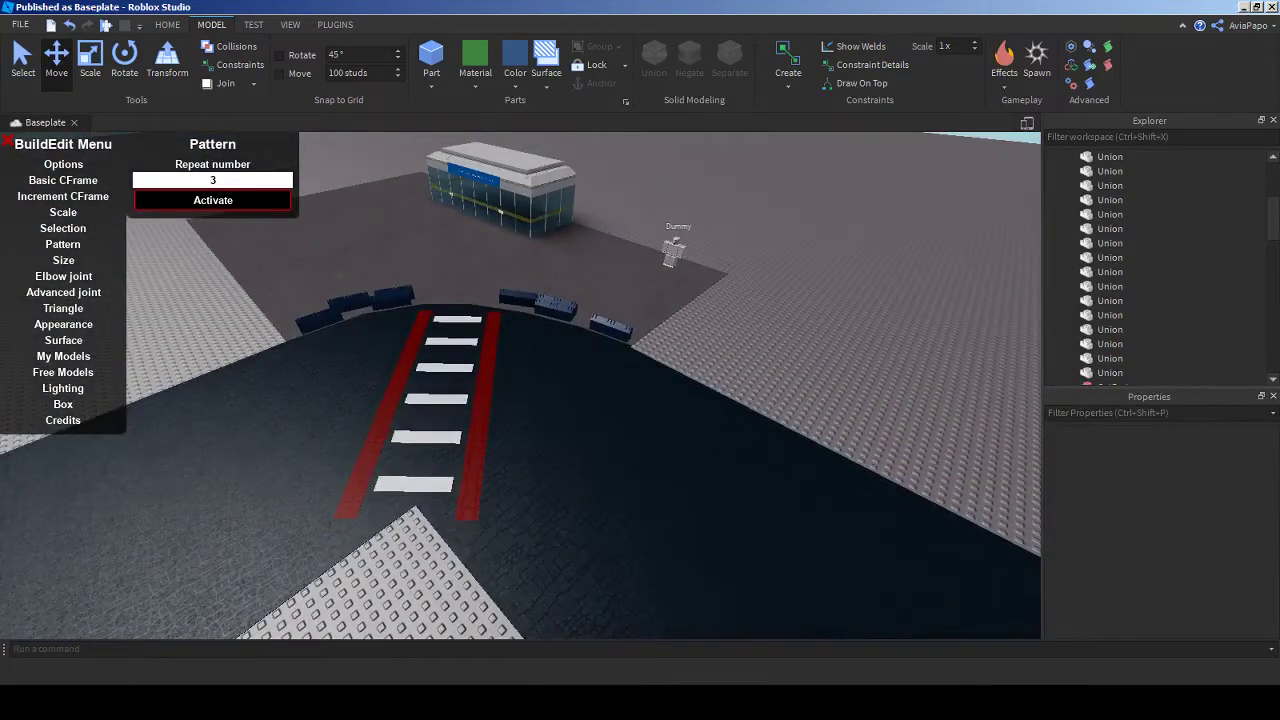
- Send "Its music to my hears", "wait" and "oml" in the Discord direct message
{"action": "key", "text": "alt+Tab"}
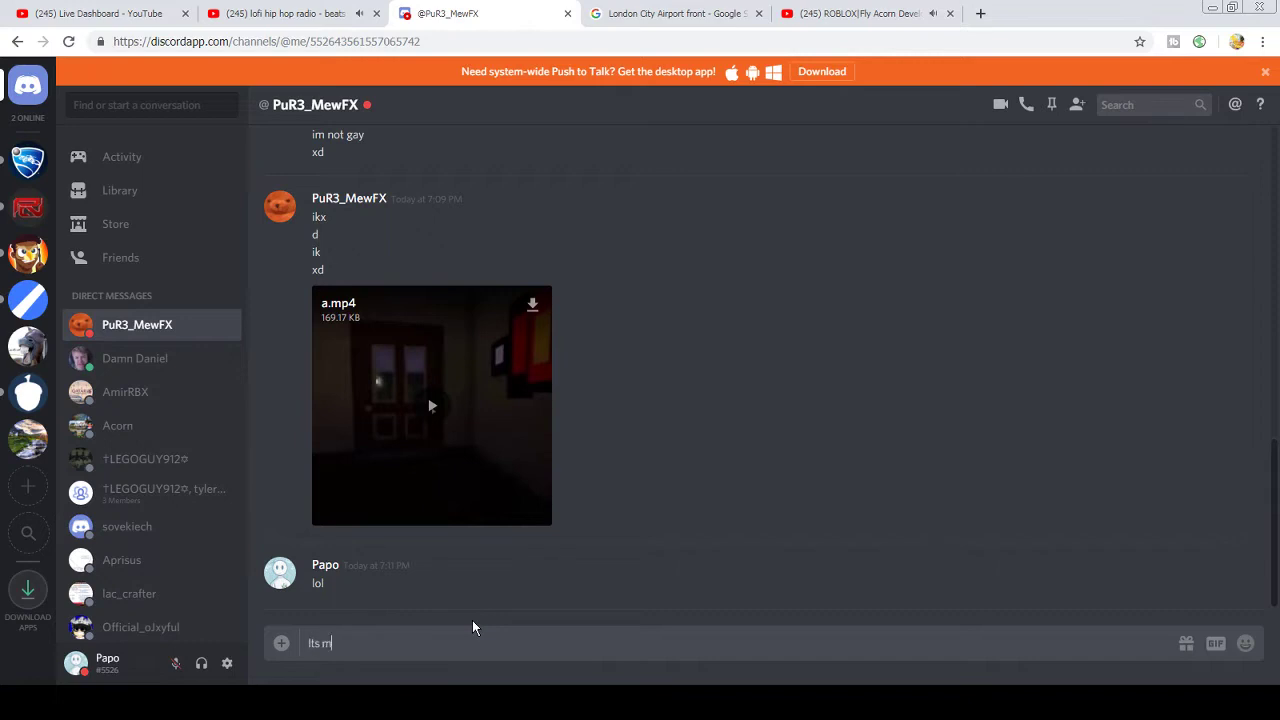
{"action": "type", "text": "hears"}
{"action": "key", "text": "Return"}
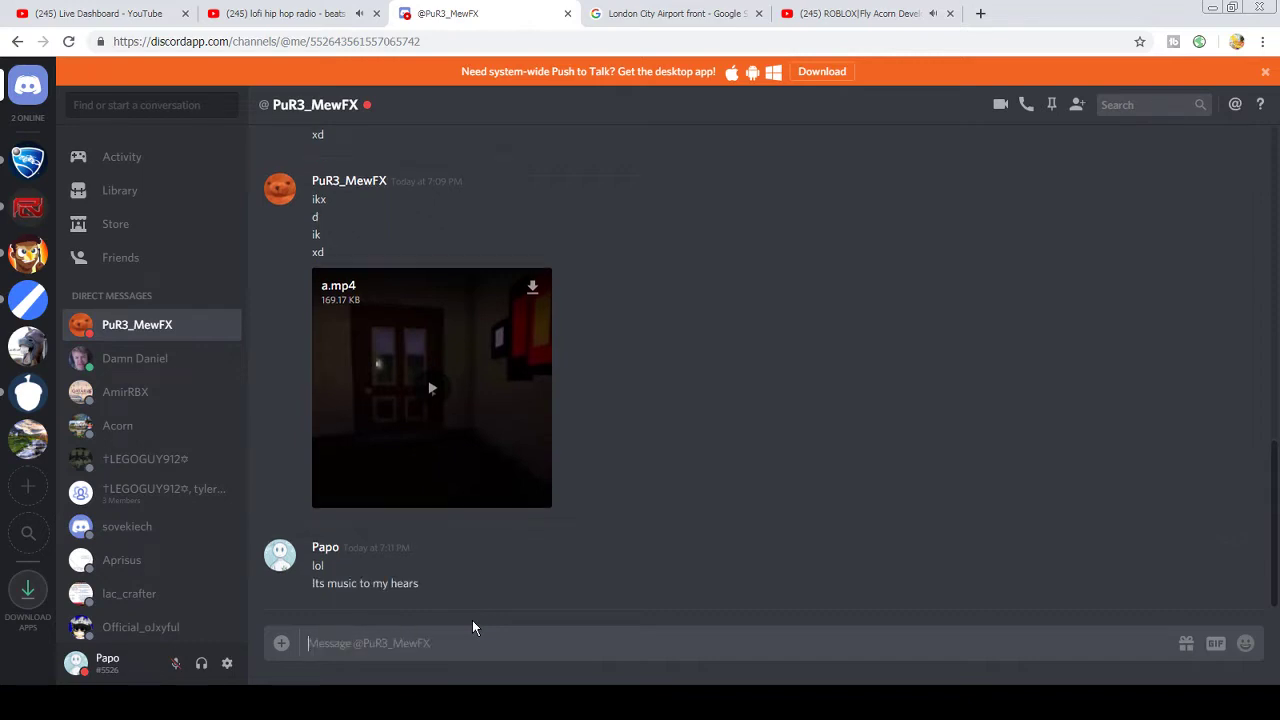
{"action": "type", "text": "wai"}
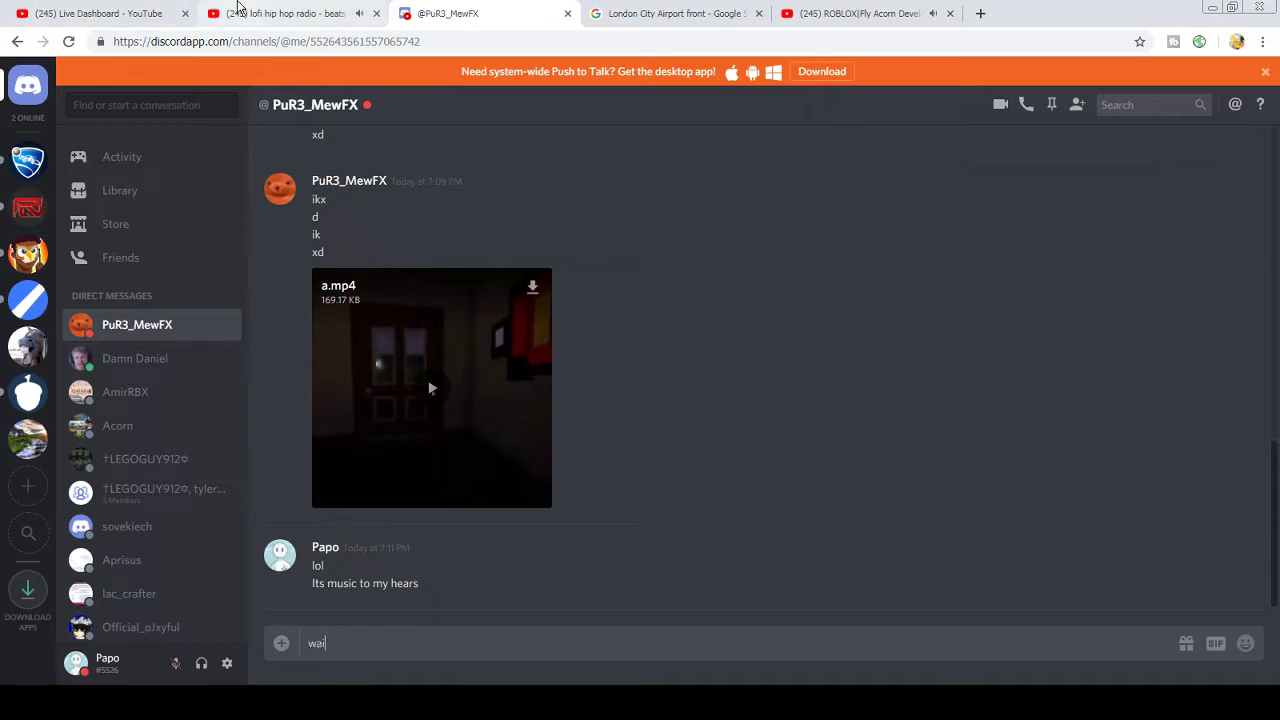
{"action": "type", "text": "t"}
{"action": "key", "text": "Return"}
{"action": "type", "text": "oml"}
{"action": "key", "text": "Return"}
- Send "did i just spell that" and "ears" in the Discord direct message
{"action": "type", "text": "d"}
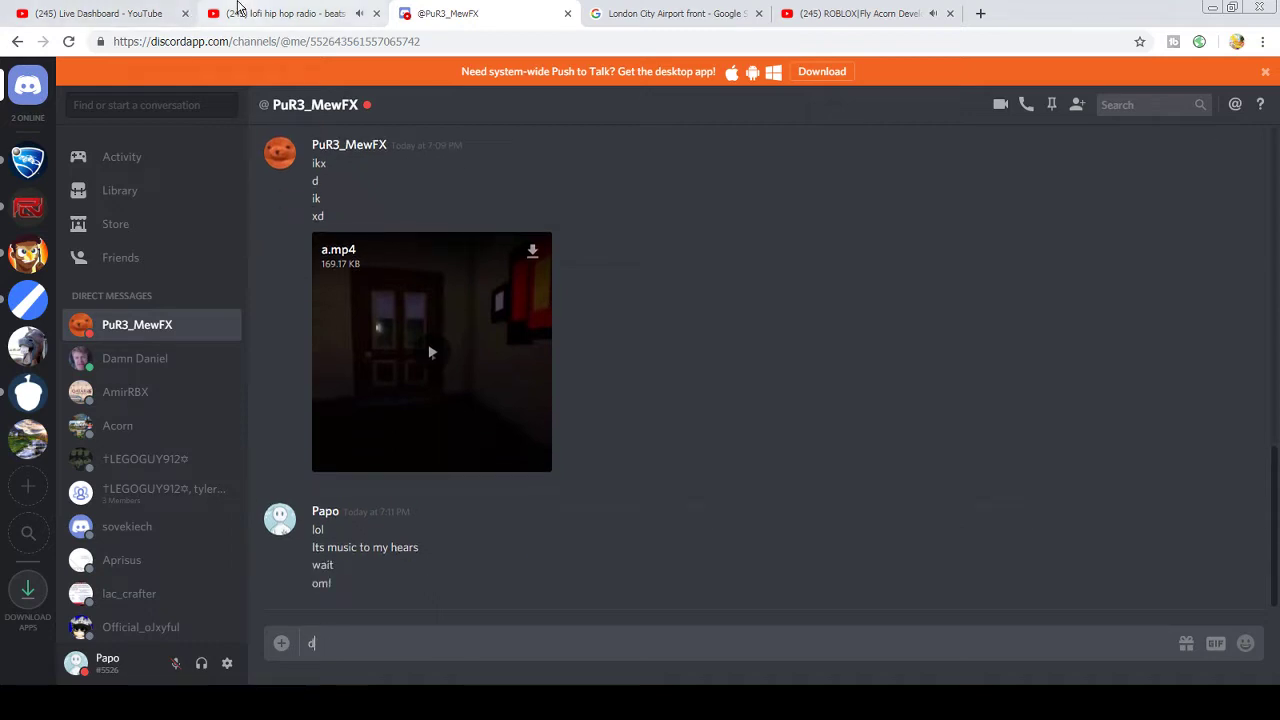
{"action": "type", "text": "id i just spel"}
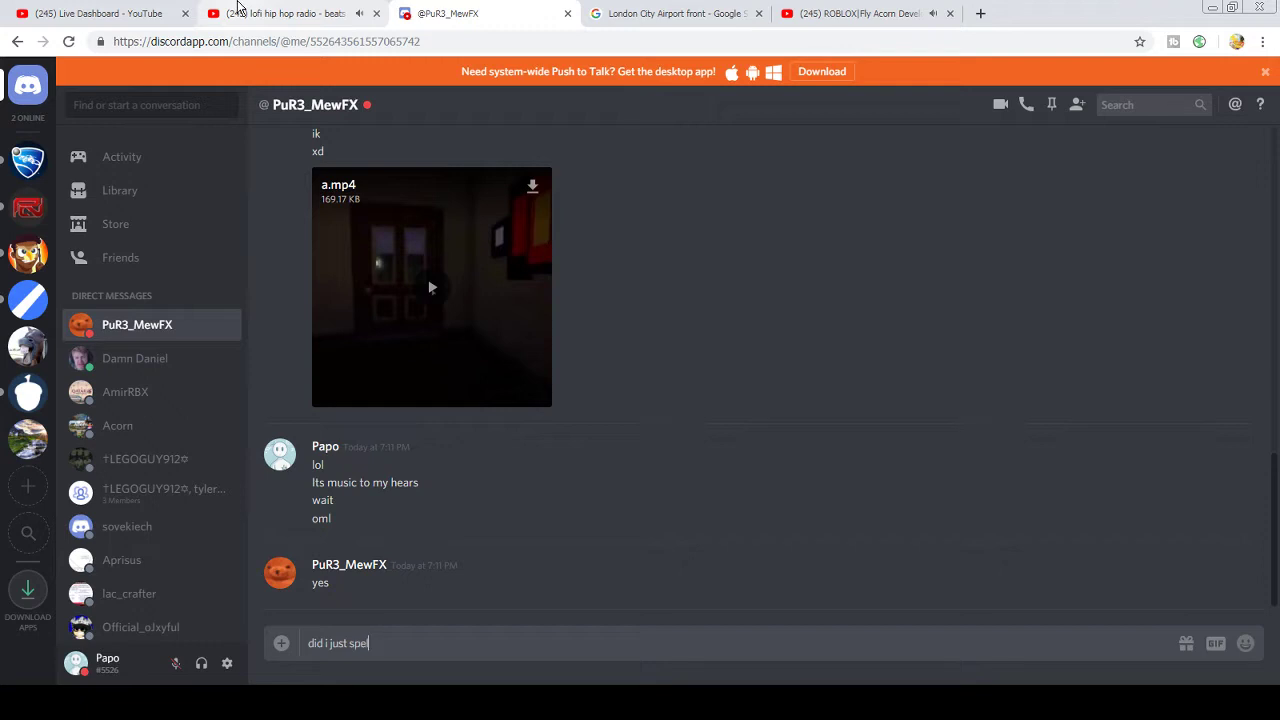
{"action": "type", "text": "l that"}
{"action": "key", "text": "Return"}
{"action": "type", "text": "ear"}
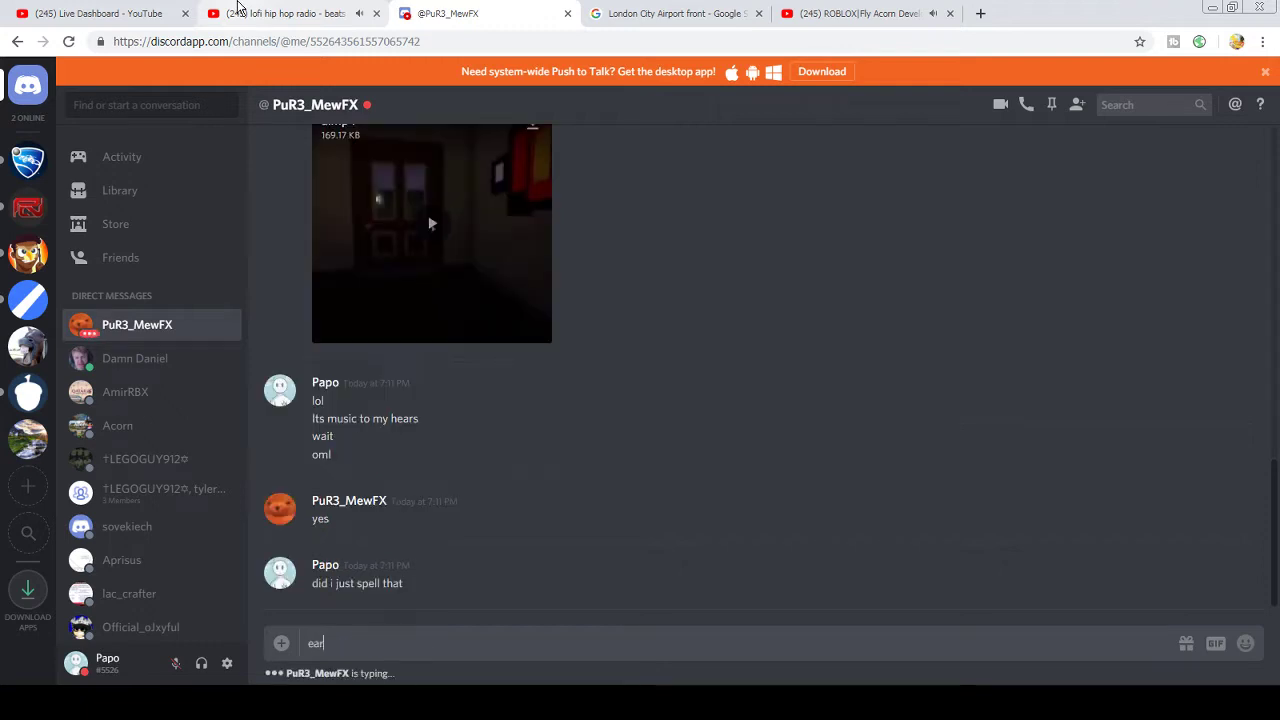
{"action": "type", "text": "s"}
{"action": "key", "text": "Return"}
- Send "Im dumb" and "xd" in the Discord direct message
{"action": "type", "text": "Im du"}
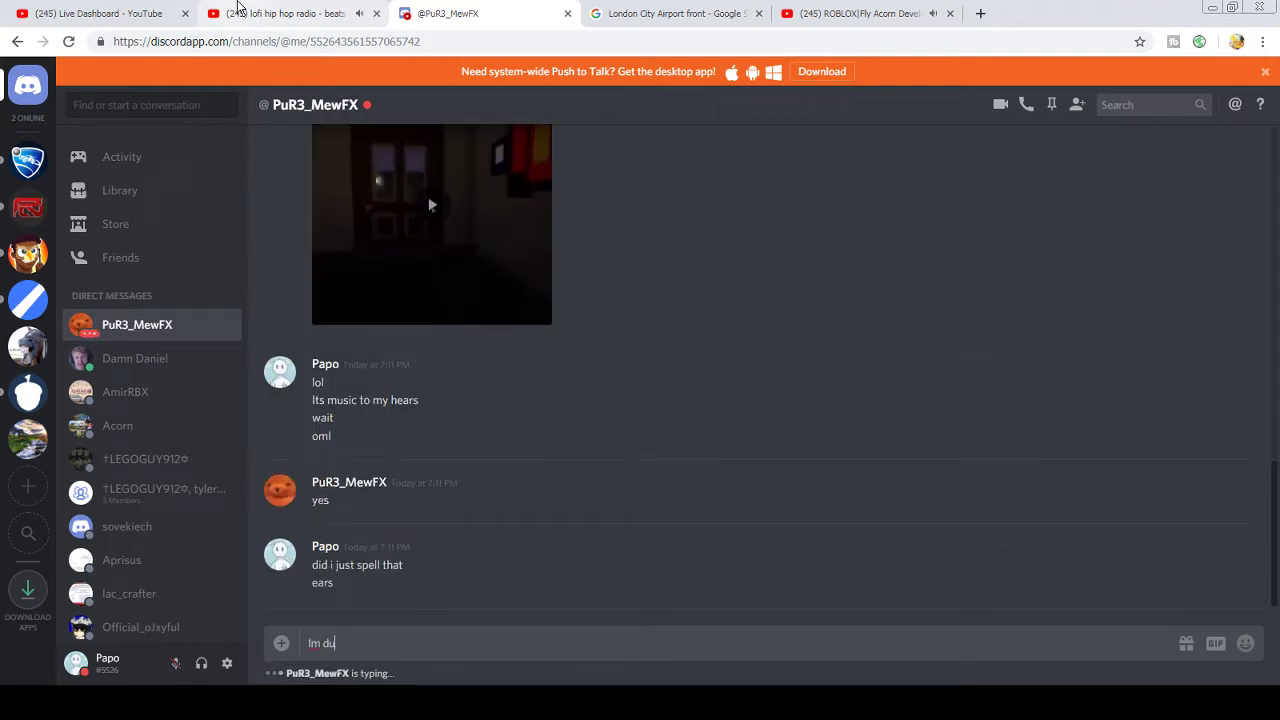
{"action": "type", "text": "mb"}
{"action": "key", "text": "Return"}
{"action": "type", "text": "xd"}
{"action": "key", "text": "Return"}
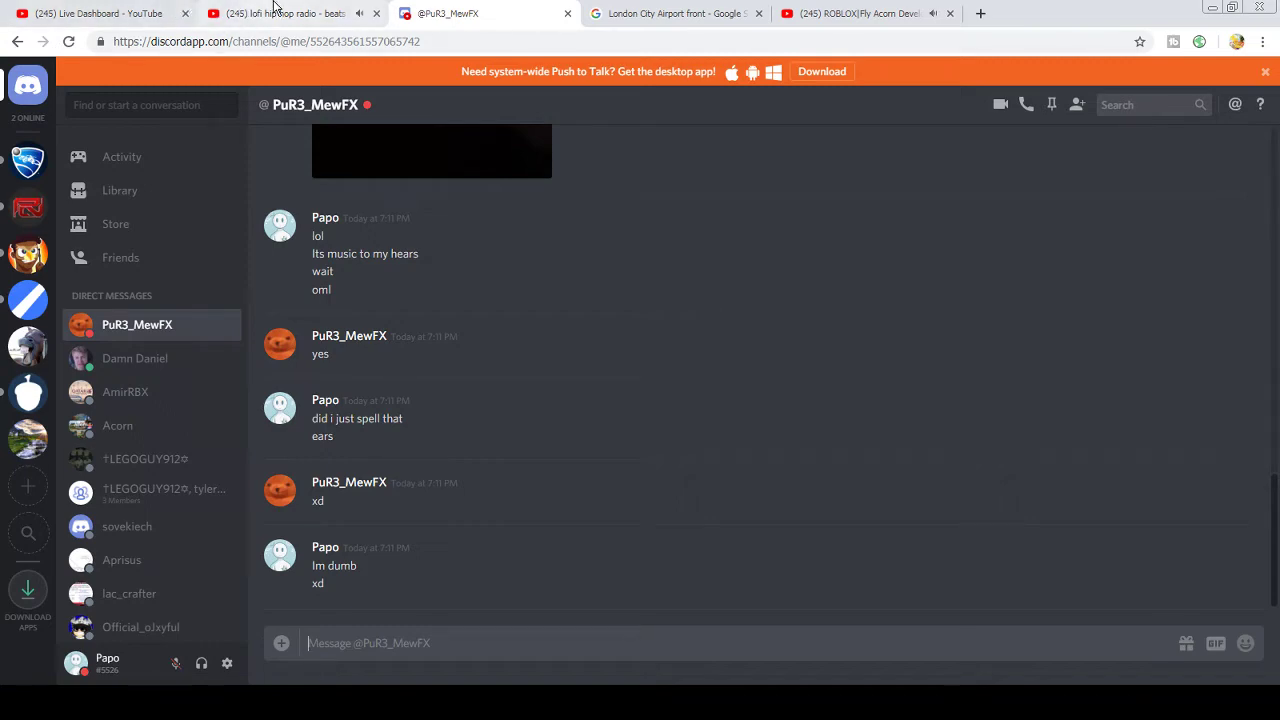
- Go to the YouTube live dashboard and send "LOL" and "xd" in the stream chat
{"action": "left_click", "coordinate": [360, 10]}
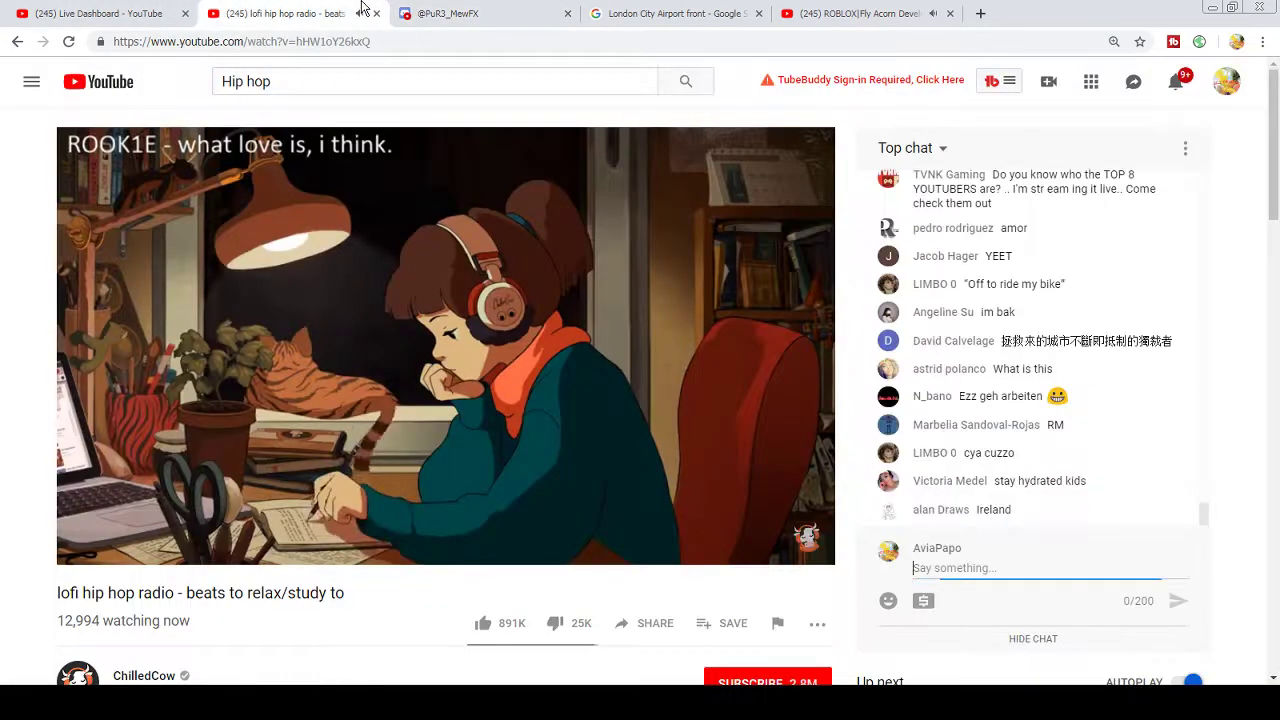
{"action": "left_click", "coordinate": [62, 10]}
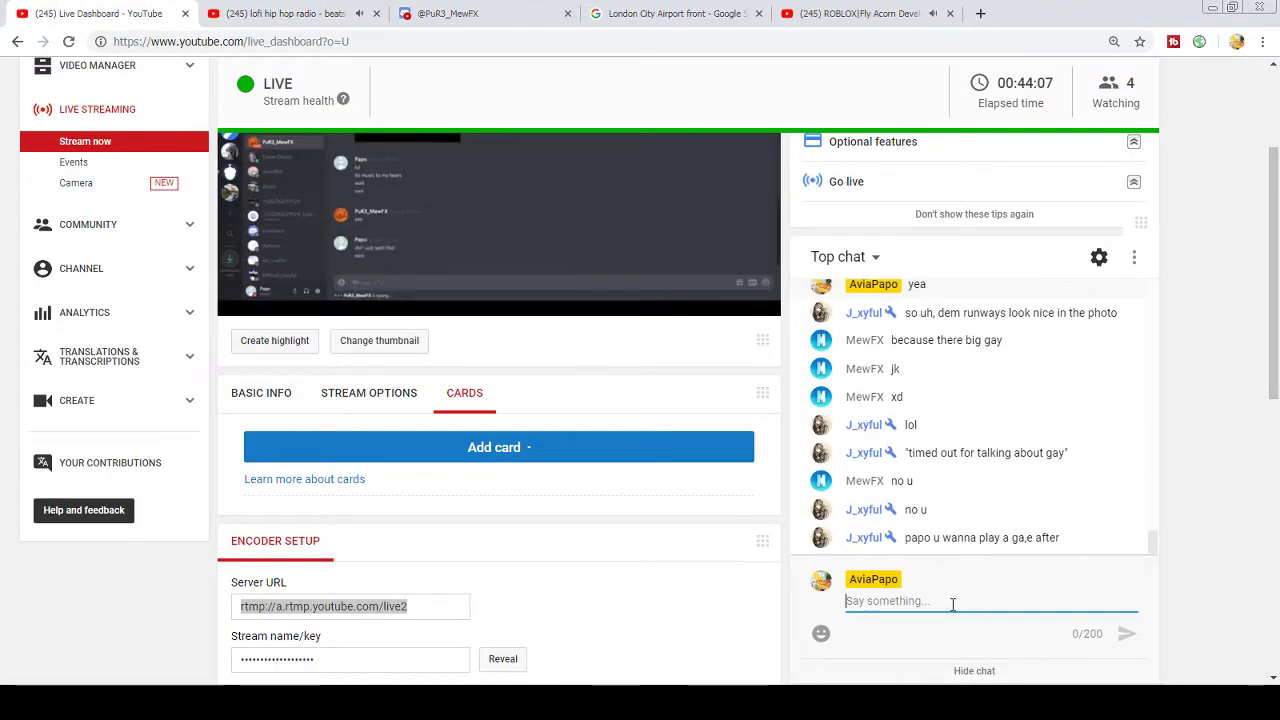
{"action": "key", "text": "Return"}
{"action": "type", "text": "xd"}
{"action": "key", "text": "Return"}
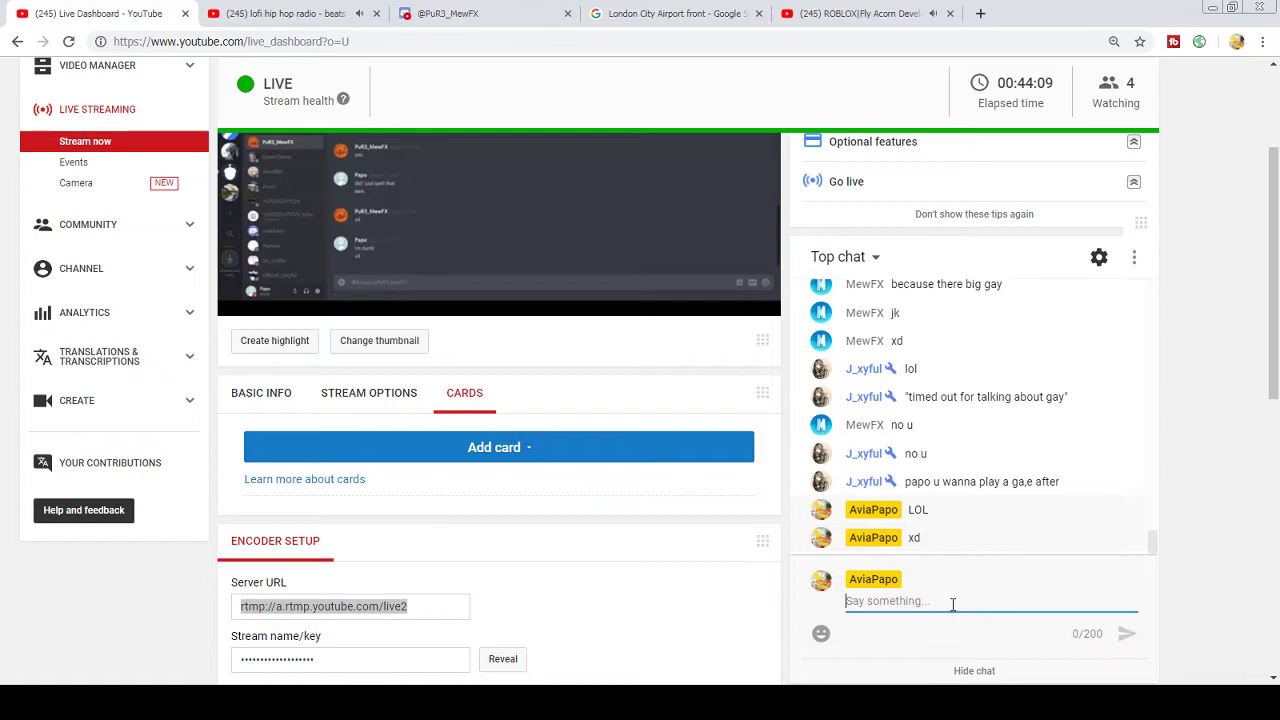
- Return to Roblox Studio and examine the finished barrier rows up close and from afar
{"action": "key", "text": "alt+Tab"}
{"action": "scroll", "coordinate": [520, 385], "scroll_direction": "up", "scroll_amount": 5}
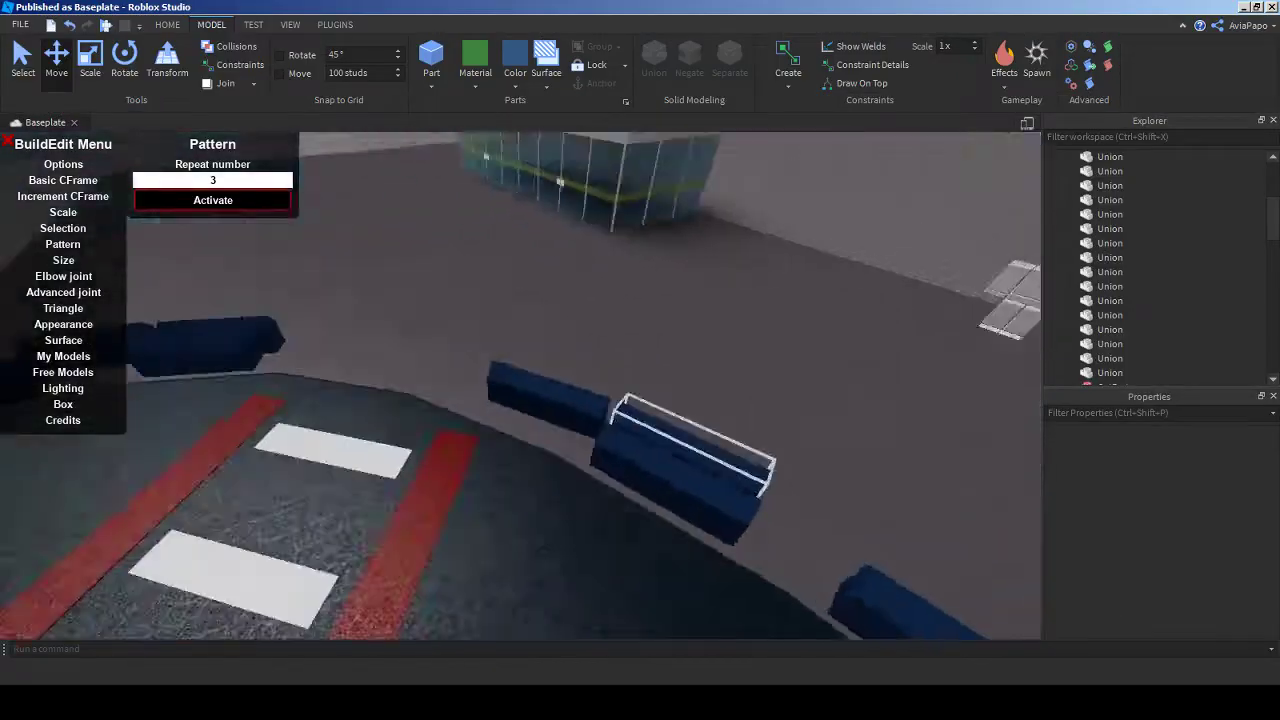
{"action": "scroll", "coordinate": [520, 385], "scroll_direction": "down", "scroll_amount": 10}
{"action": "right_click_drag", "start_coordinate": [520, 385], "coordinate": [520, 385]}
{"action": "scroll", "coordinate": [520, 385], "scroll_direction": "up", "scroll_amount": 5}
{"action": "scroll", "coordinate": [520, 385], "scroll_direction": "down", "scroll_amount": 10}
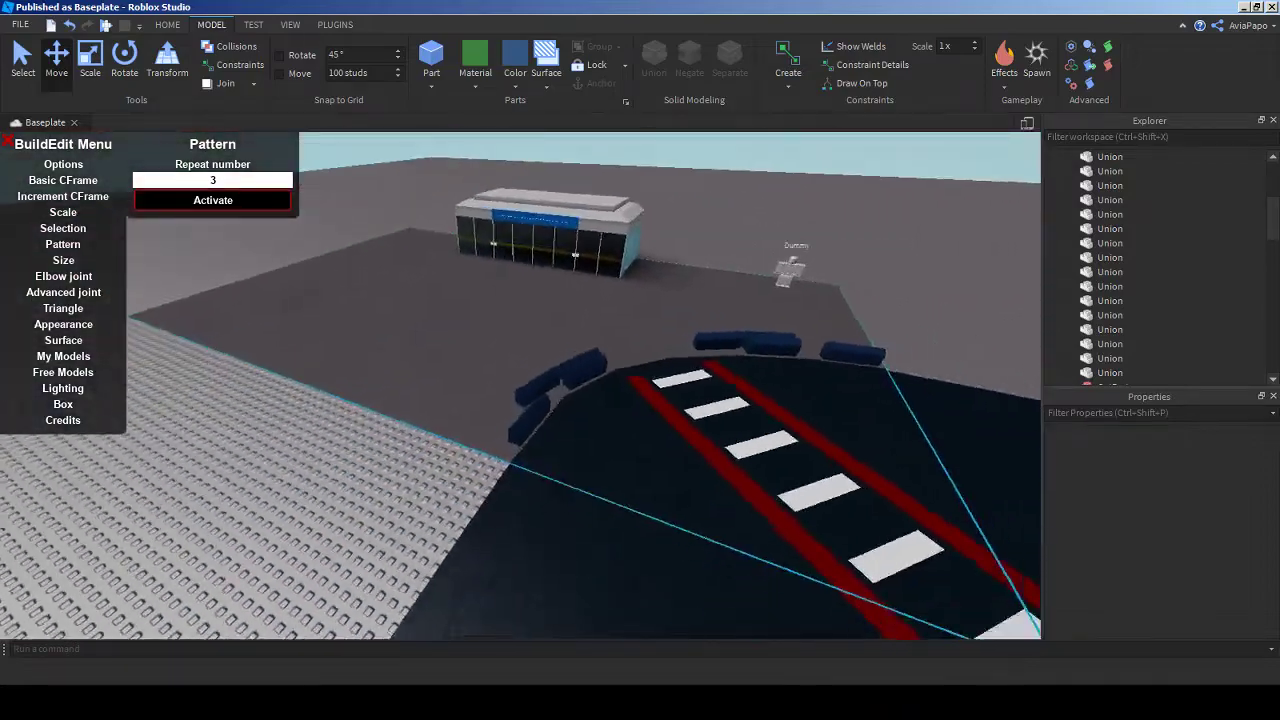
- Check the stream chat, the Discord message and the London City Airport reference photo, and switch back to Roblox Studio
{"action": "key", "text": "alt+Tab"}
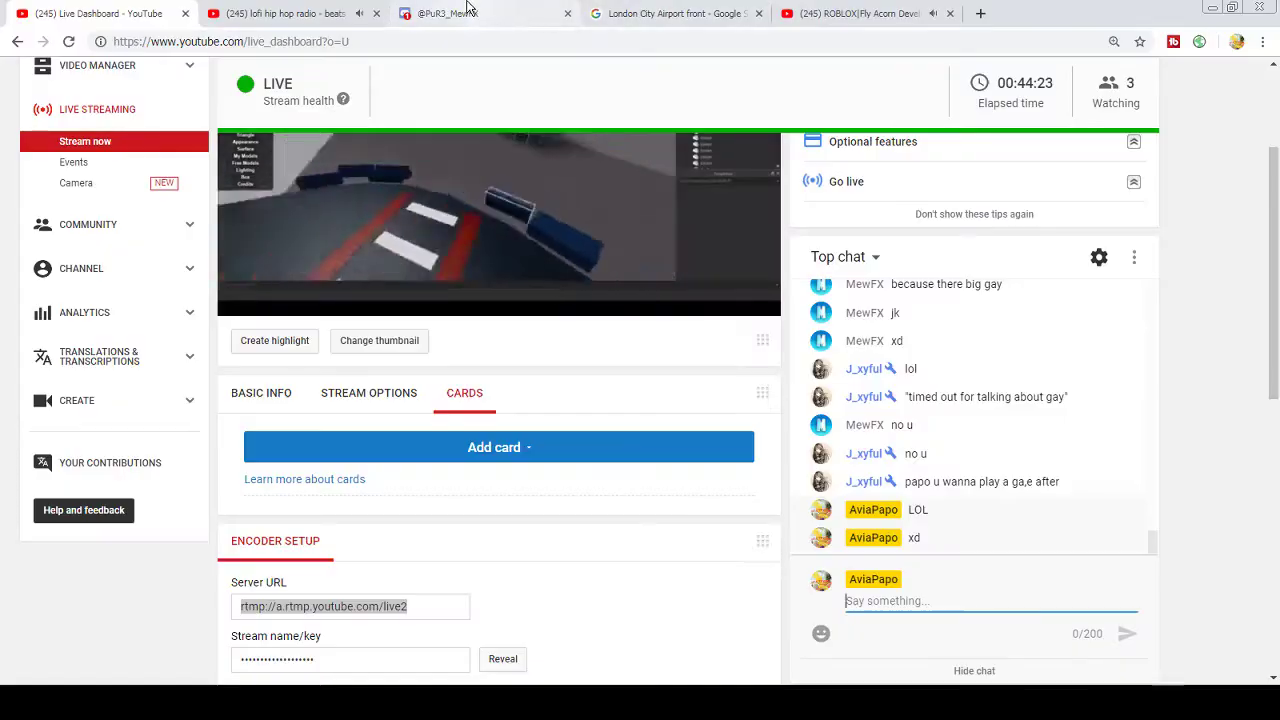
{"action": "left_click", "coordinate": [500, 13]}
{"action": "left_click", "coordinate": [641, 10]}
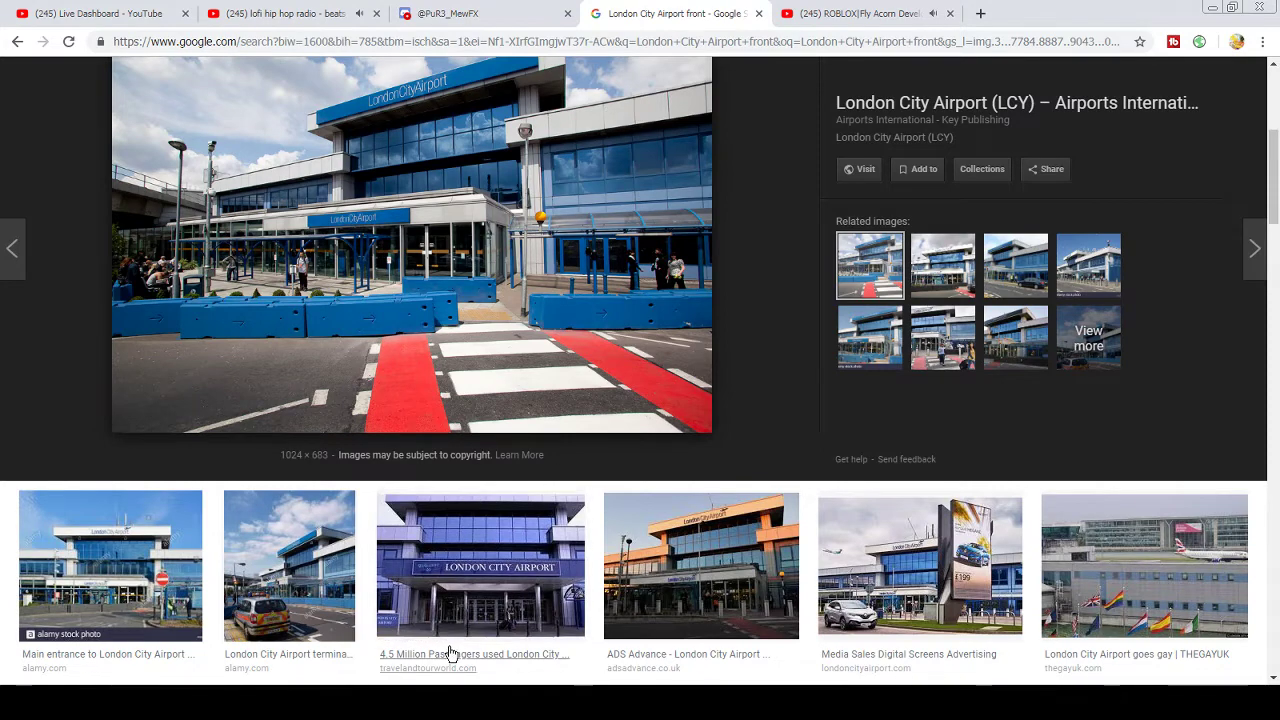
{"action": "key", "text": "alt+Tab"}
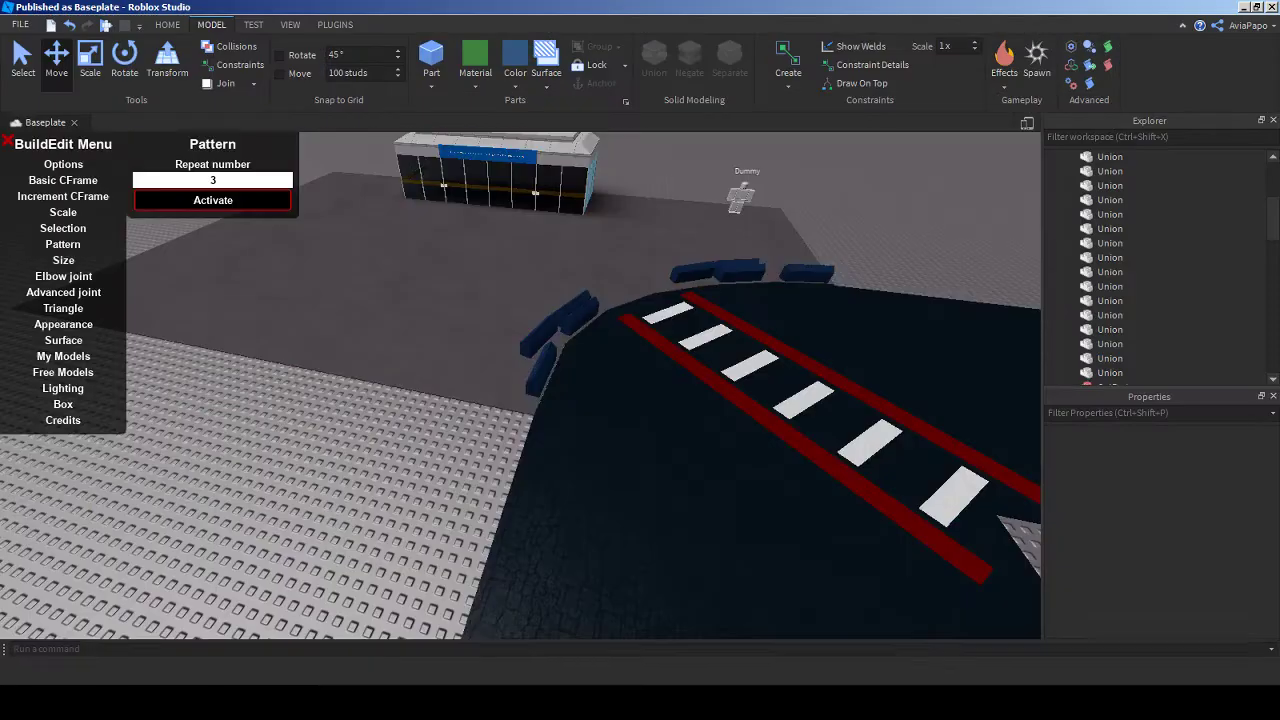
- Insert a new blue part on the baseplate and move it onto the paved area directly in front of the dummy
{"action": "right_click_drag", "start_coordinate": [520, 380], "coordinate": [450, 460]}
{"action": "key", "text": "ctrl+v"}
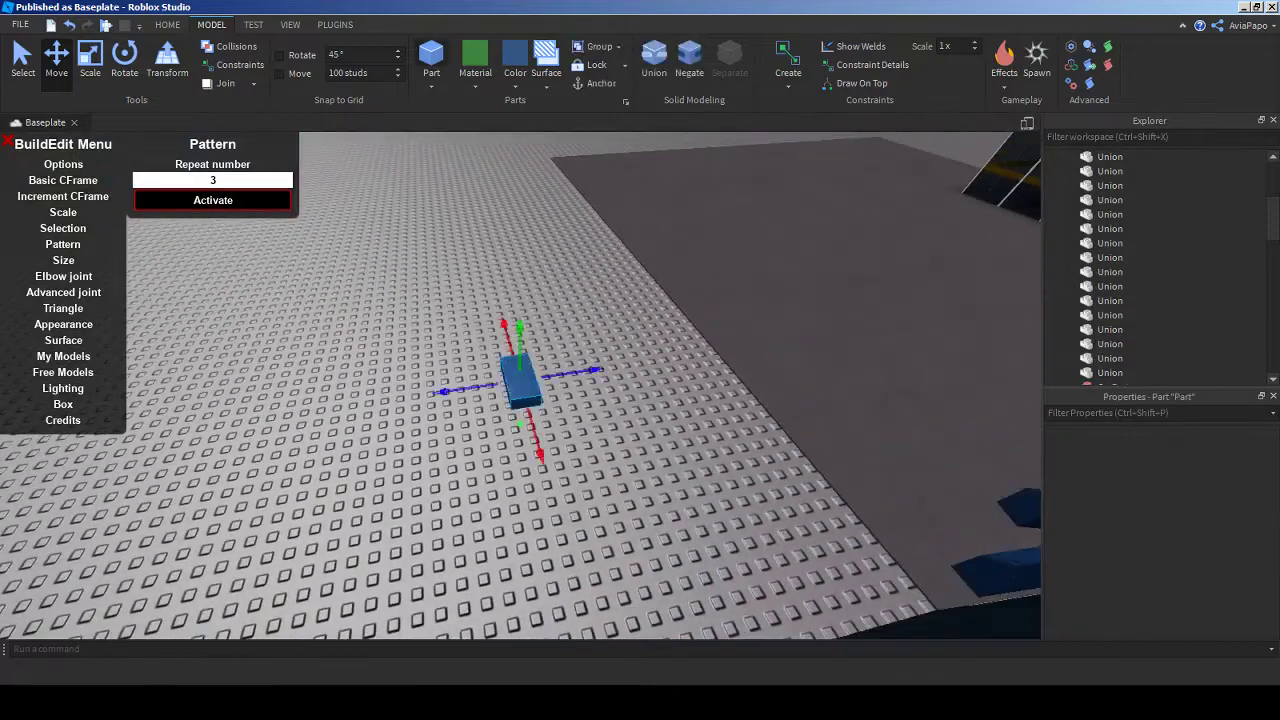
{"action": "key", "text": "w"}
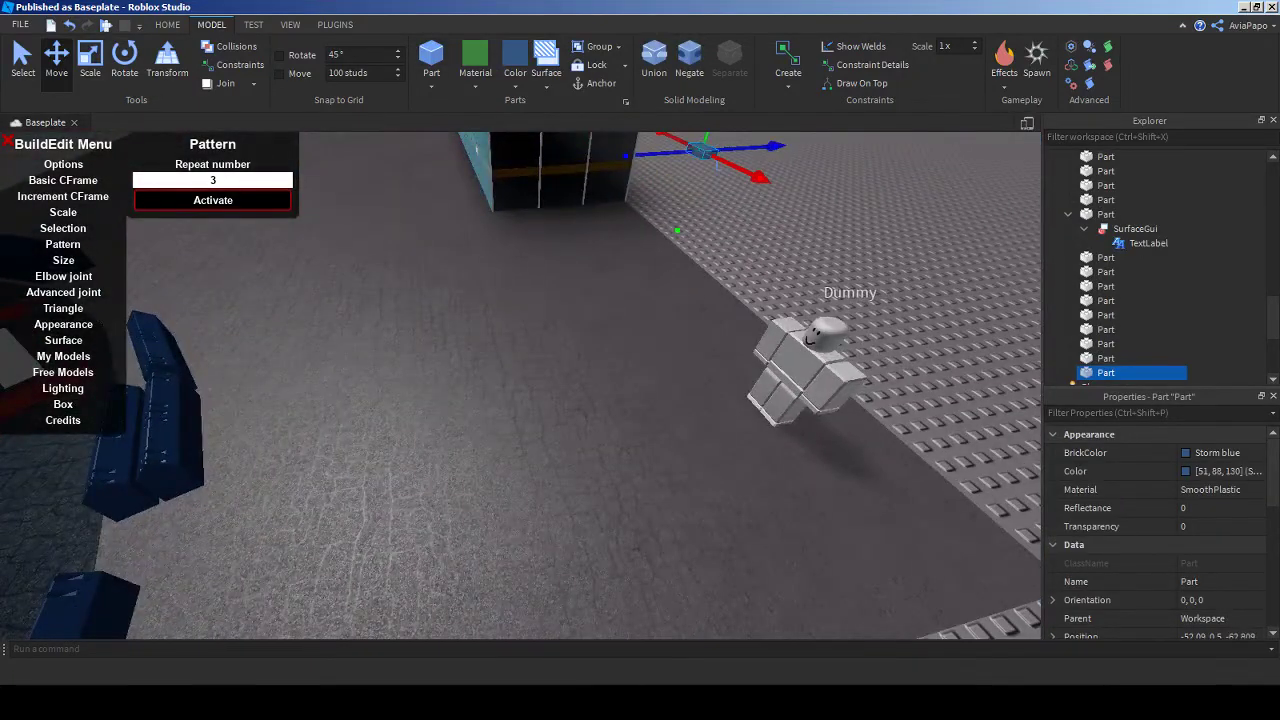
{"action": "left_click_drag", "start_coordinate": [678, 231], "coordinate": [906, 365]}
{"action": "left_click_drag", "start_coordinate": [885, 298], "coordinate": [555, 347]}
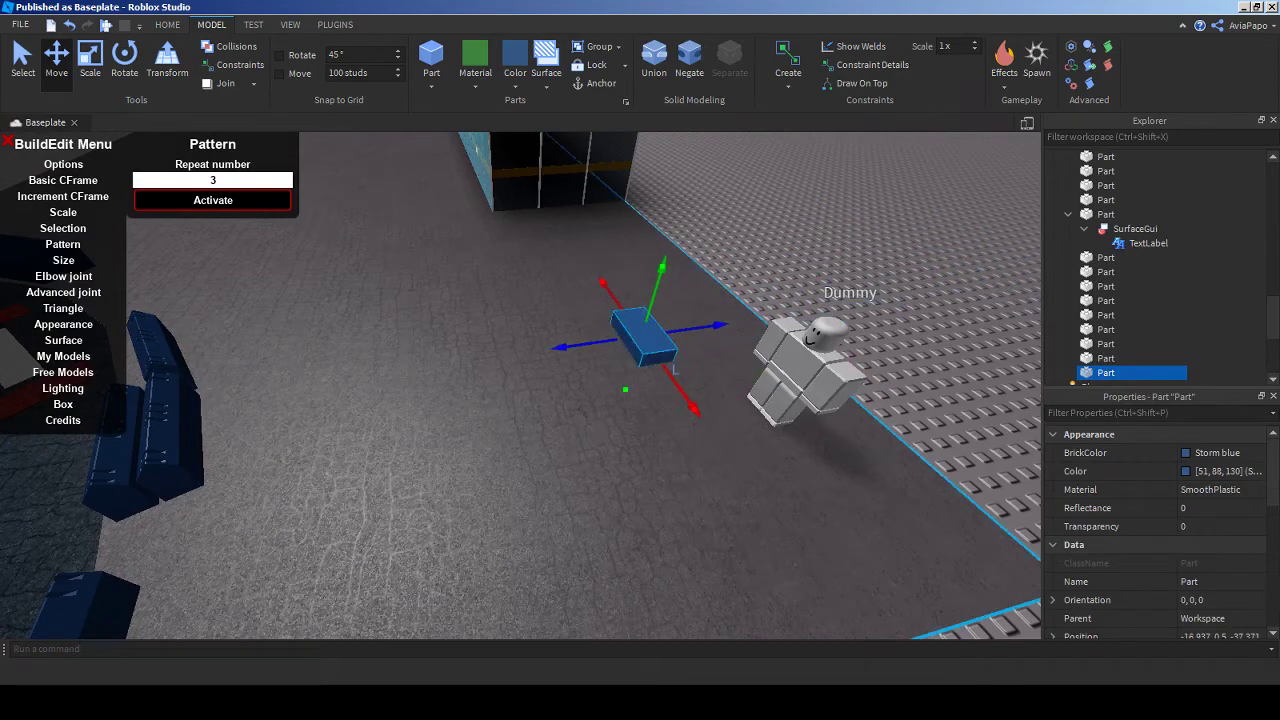
{"action": "left_click_drag", "start_coordinate": [674, 368], "coordinate": [710, 405]}
{"action": "scroll", "coordinate": [710, 405], "scroll_direction": "up", "scroll_amount": 5}
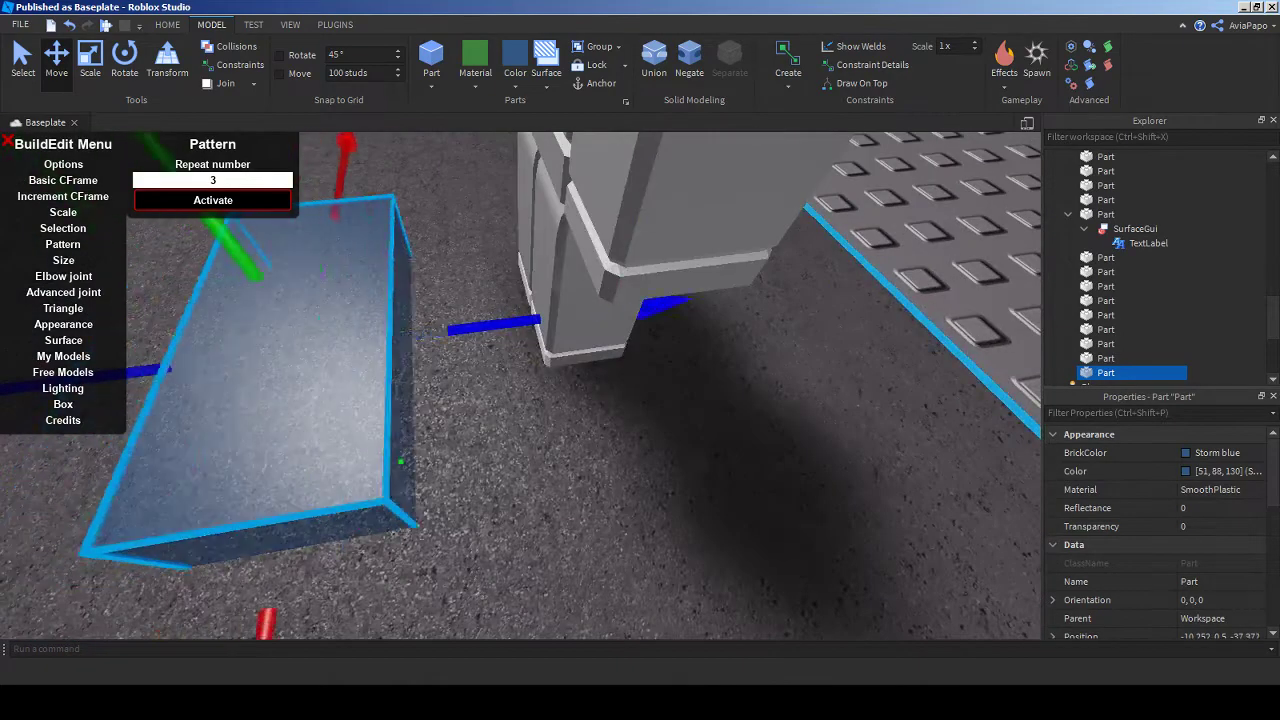
{"action": "left_click_drag", "start_coordinate": [490, 327], "coordinate": [560, 290]}
{"action": "right_click_drag", "start_coordinate": [560, 290], "coordinate": [620, 300]}
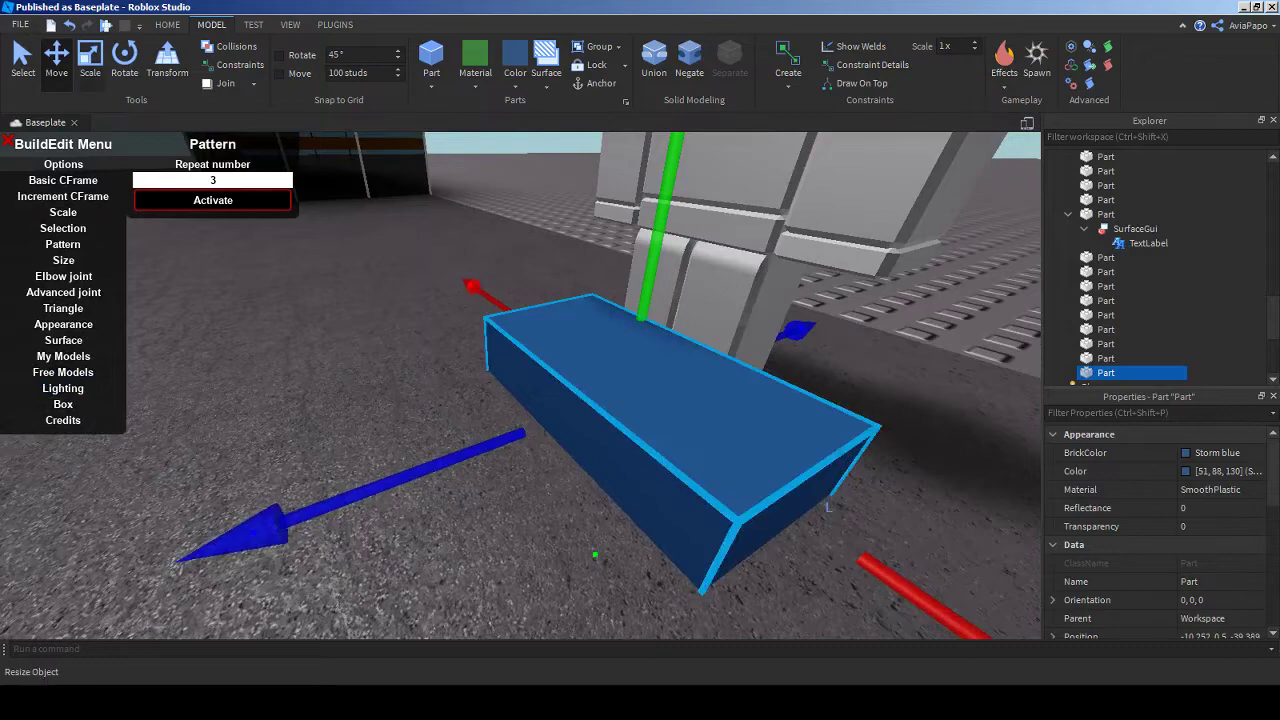
- Scale the blue part upward until it reaches roughly the dummy's chest height
{"action": "left_click", "coordinate": [90, 60]}
{"action": "left_click_drag", "start_coordinate": [549, 300], "coordinate": [549, 80]}
{"action": "scroll", "coordinate": [631, 411], "scroll_direction": "up", "scroll_amount": 3}
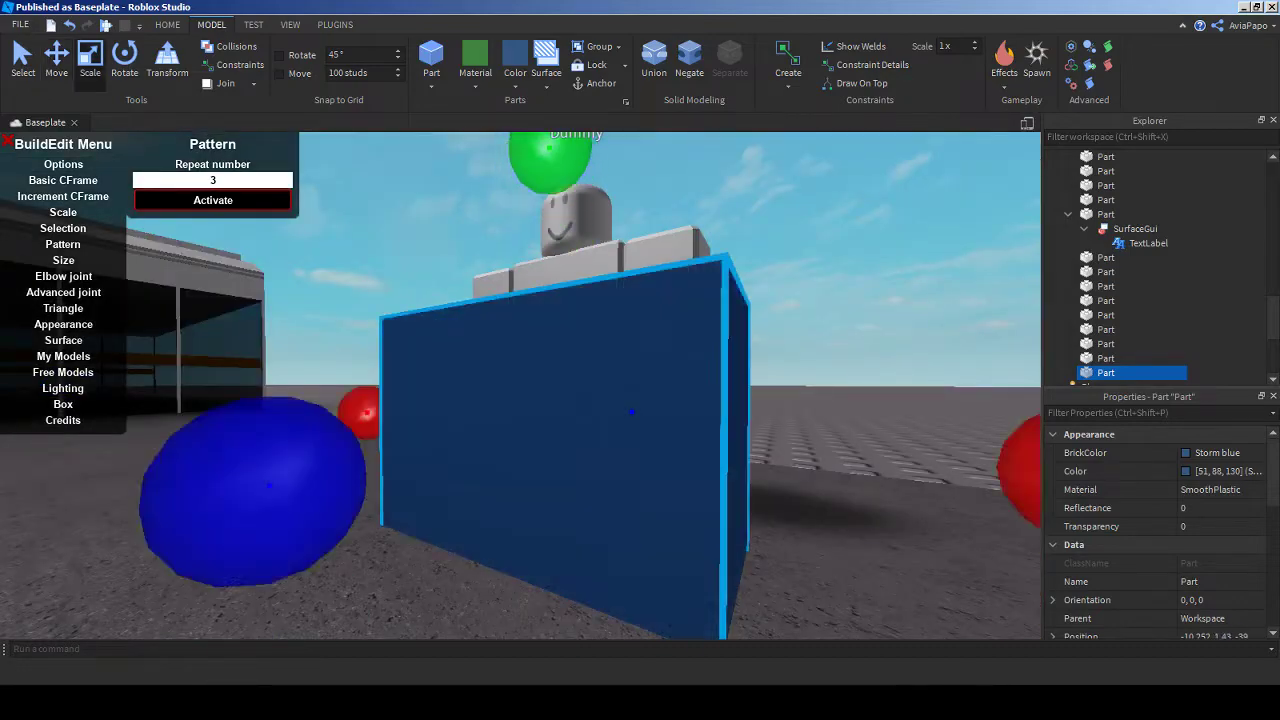
- Scale the blue part narrower from both ends so its footprint is roughly square in front of the dummy
{"action": "scroll", "coordinate": [631, 411], "scroll_direction": "down", "scroll_amount": 5}
{"action": "right_click_drag", "start_coordinate": [631, 411], "coordinate": [605, 305]}
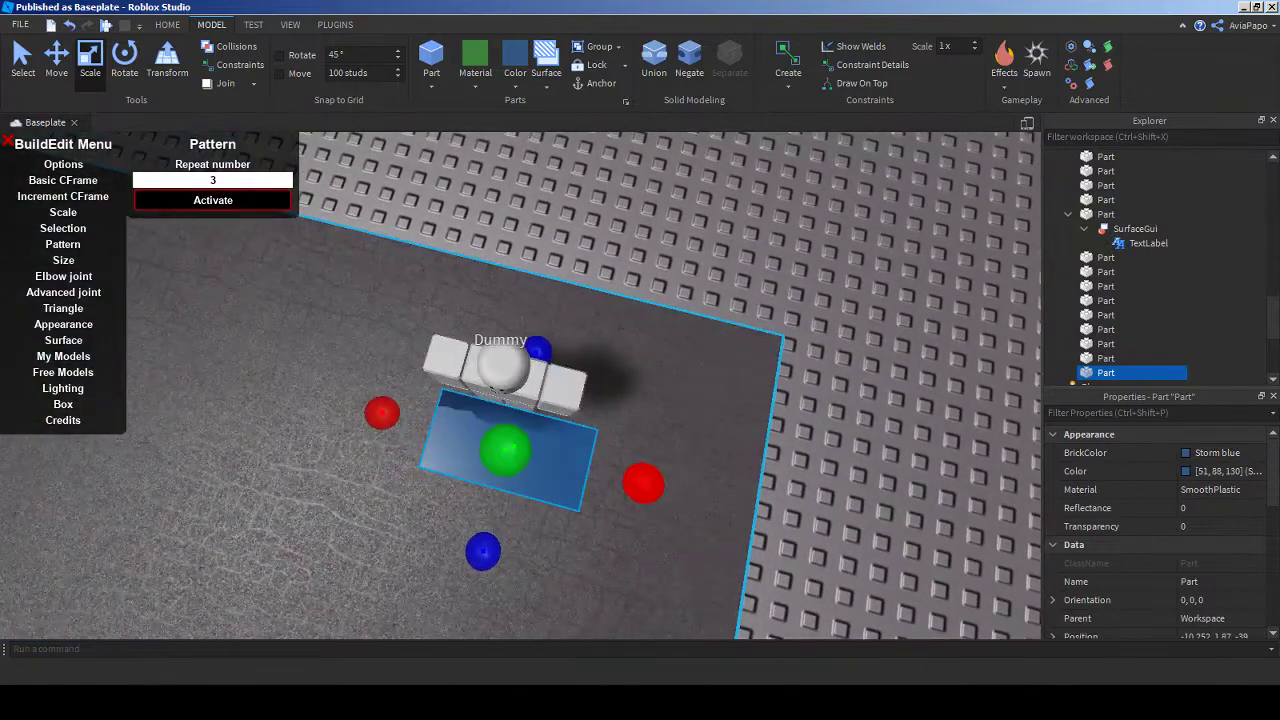
{"action": "left_click_drag", "start_coordinate": [643, 484], "coordinate": [583, 467]}
{"action": "key", "text": "a"}
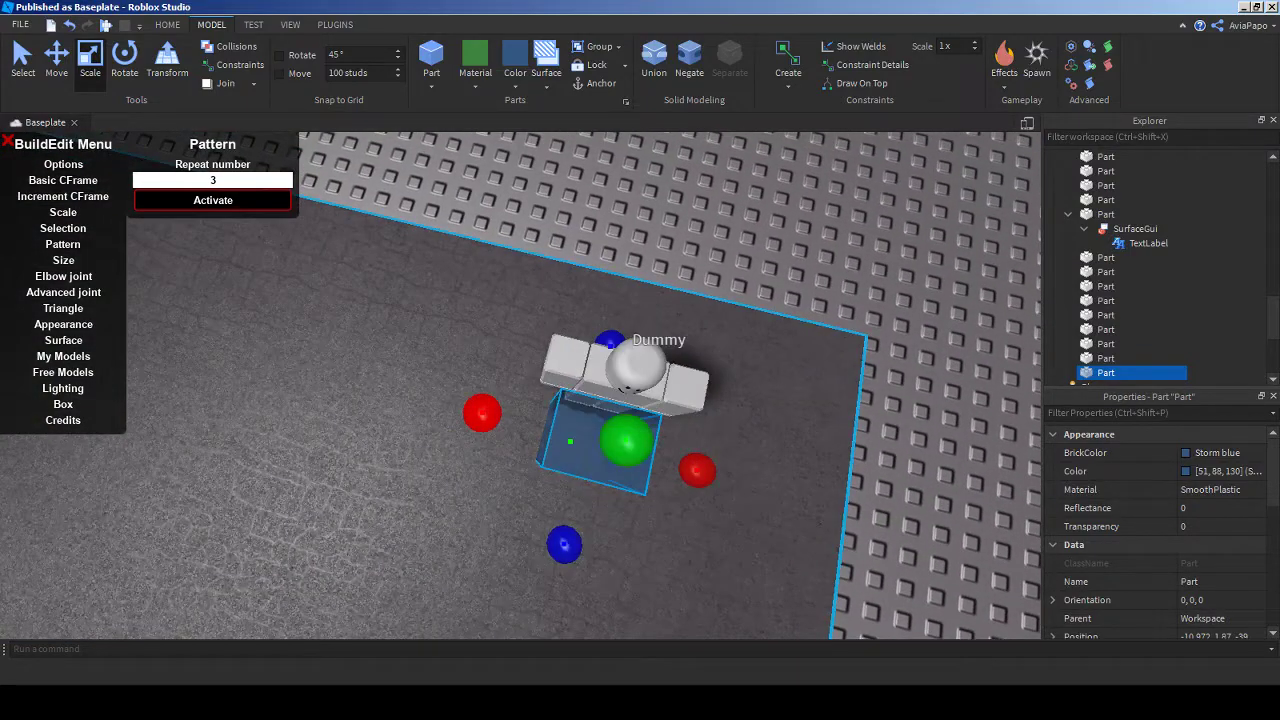
{"action": "left_click_drag", "start_coordinate": [482, 413], "coordinate": [494, 416]}
{"action": "right_click_drag", "start_coordinate": [520, 385], "coordinate": [460, 395]}
- Use Curve Cutter on the blue part's top face to draw a rounded cut around the first corner, with snap to start off
{"action": "left_click", "coordinate": [335, 24]}
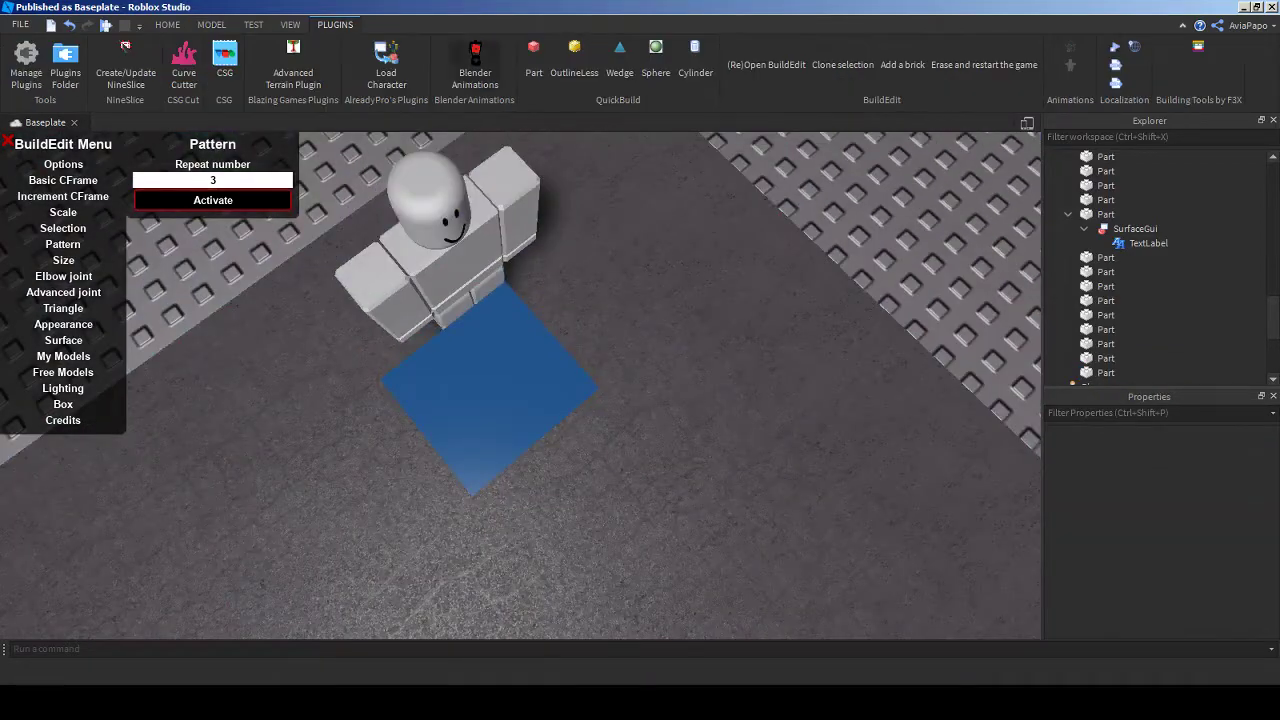
{"action": "left_click", "coordinate": [184, 62]}
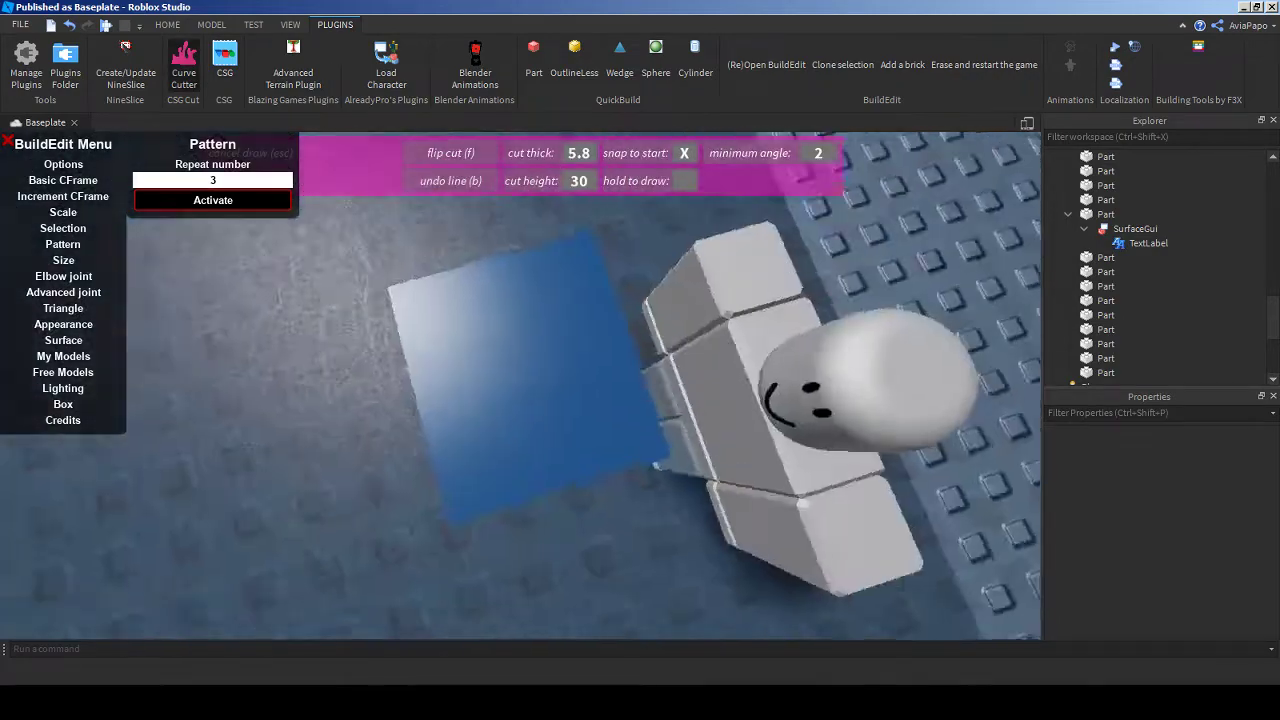
{"action": "right_click_drag", "start_coordinate": [460, 395], "coordinate": [640, 430]}
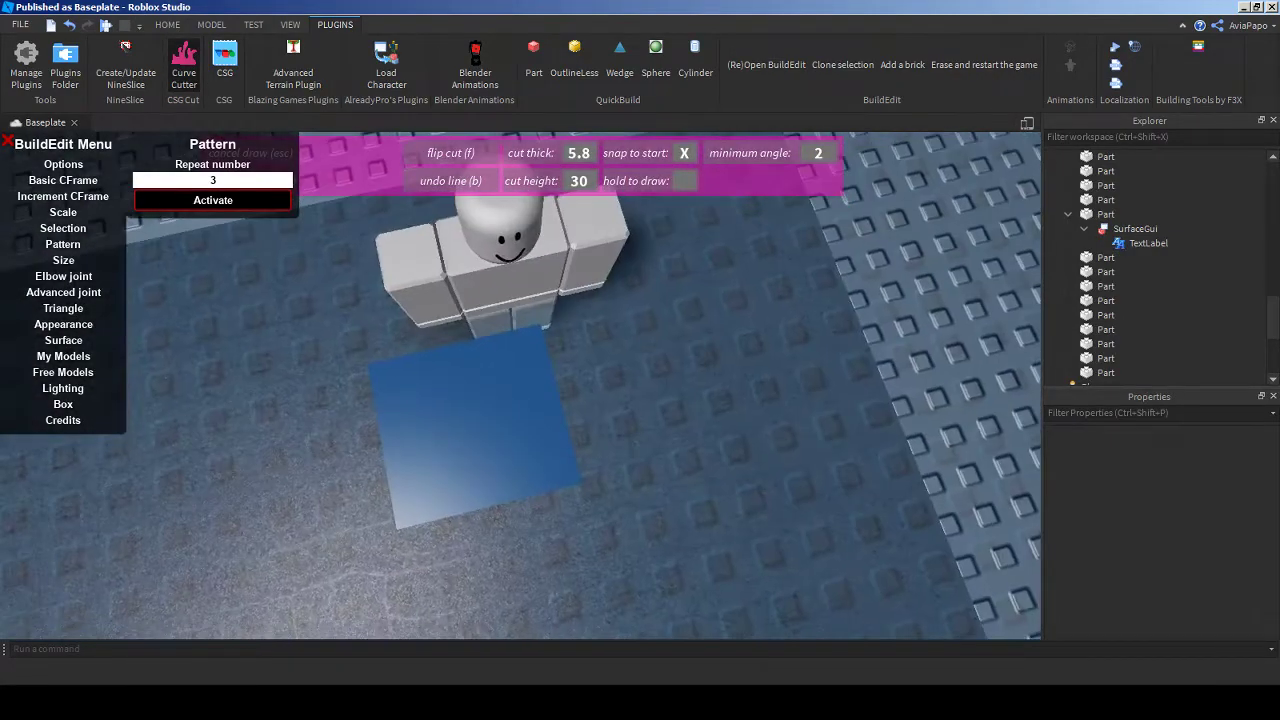
{"action": "left_click", "coordinate": [520, 328]}
{"action": "scroll", "coordinate": [530, 385], "scroll_direction": "up", "scroll_amount": 5}
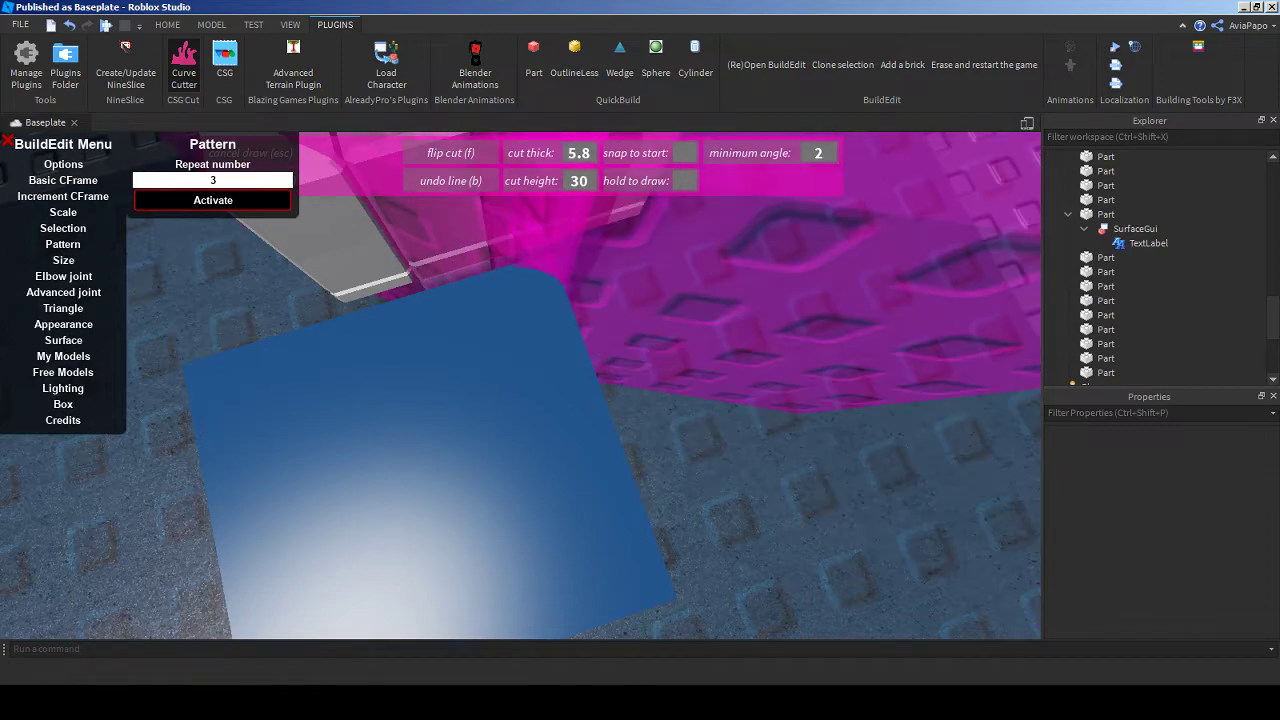
{"action": "key", "text": "Escape"}
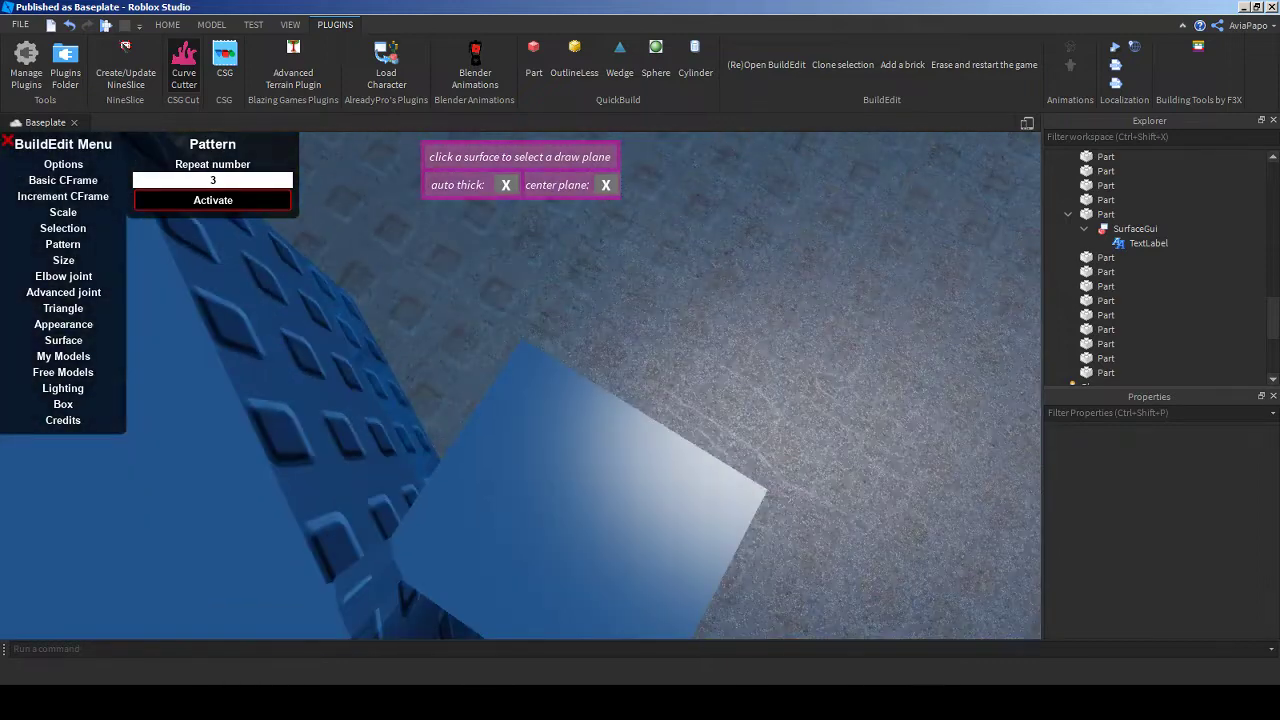
- Draw matching rounded Curve Cutter cuts around the remaining three corners of the blue part
{"action": "left_click", "coordinate": [700, 300]}
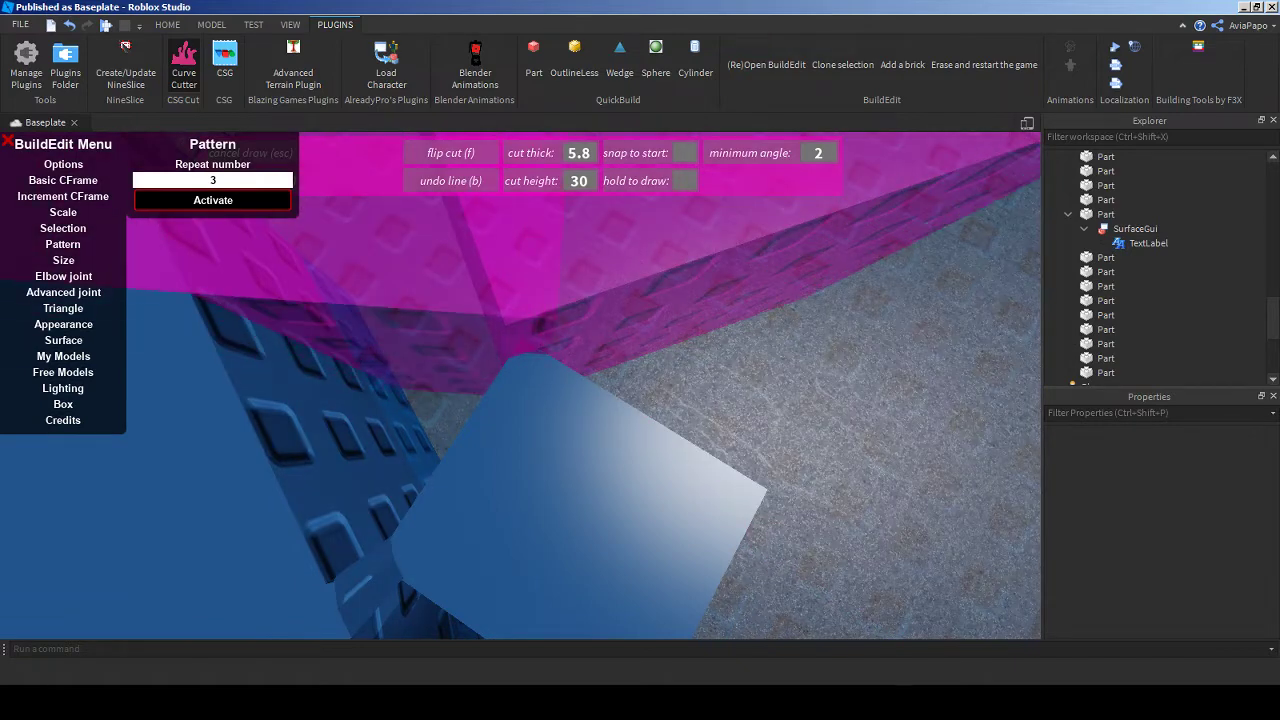
{"action": "key", "text": "Escape"}
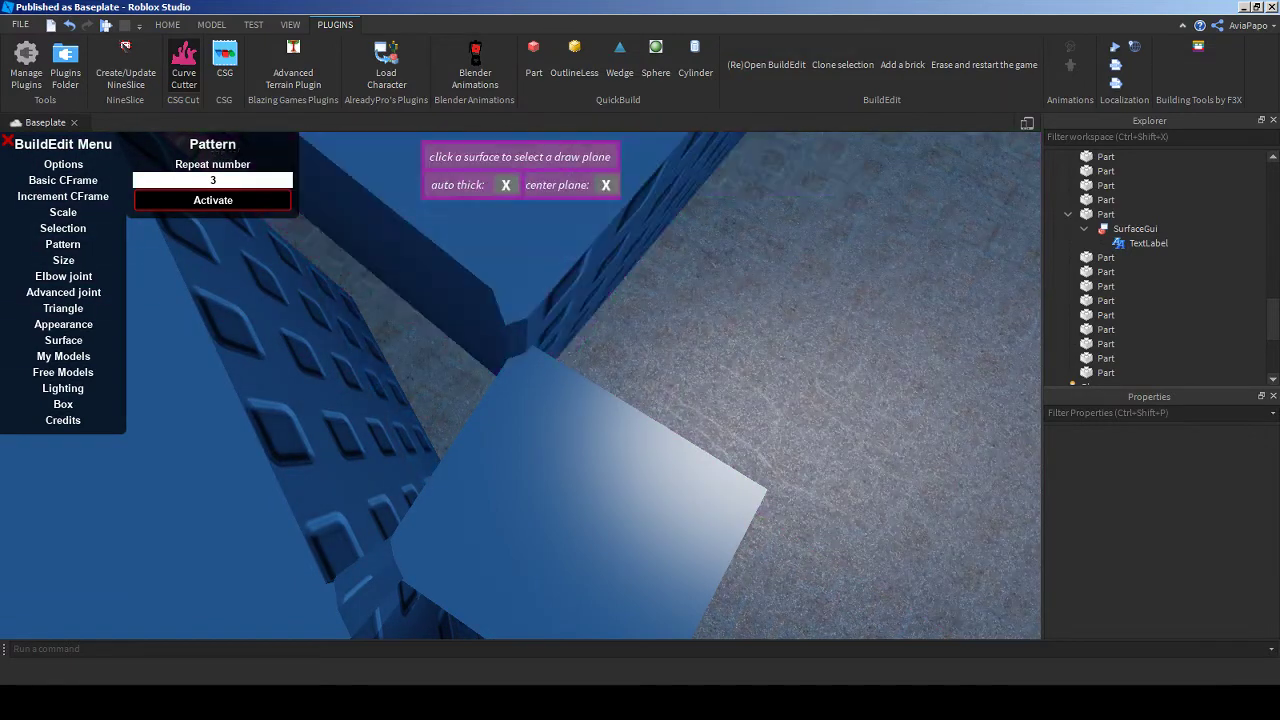
{"action": "right_click_drag", "start_coordinate": [520, 350], "coordinate": [520, 350]}
{"action": "left_click", "coordinate": [600, 420]}
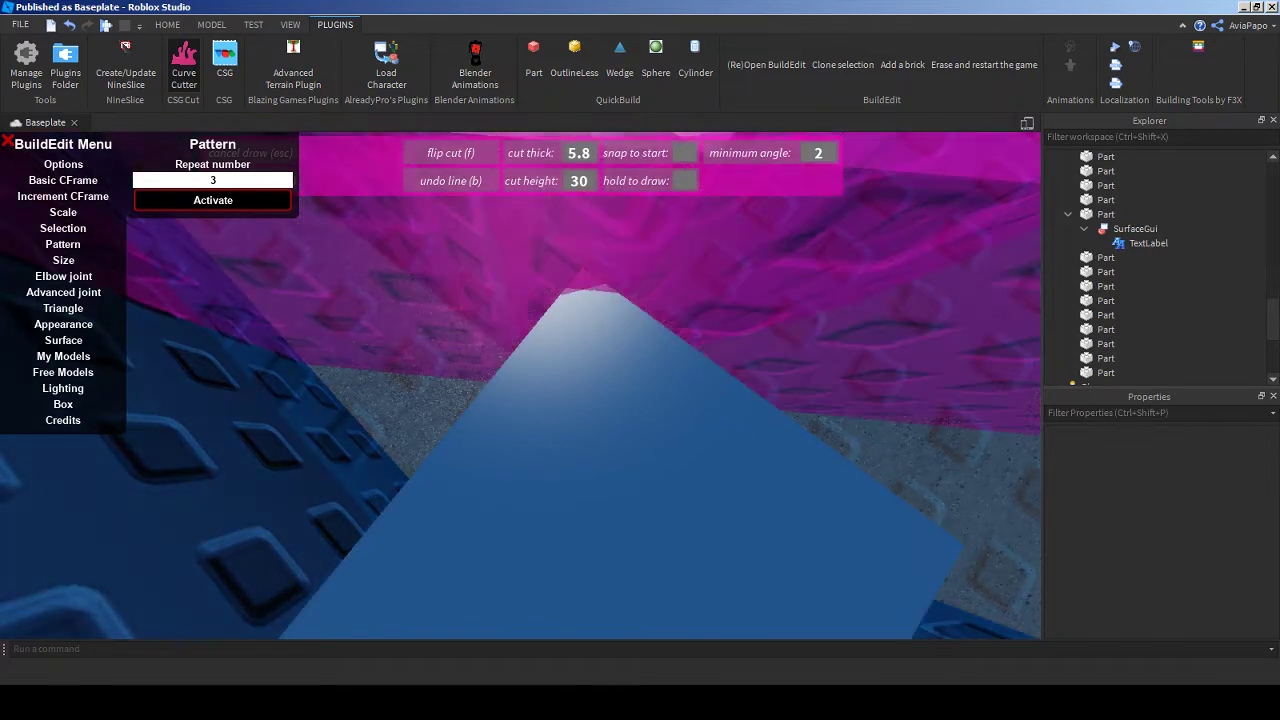
{"action": "key", "text": "Escape"}
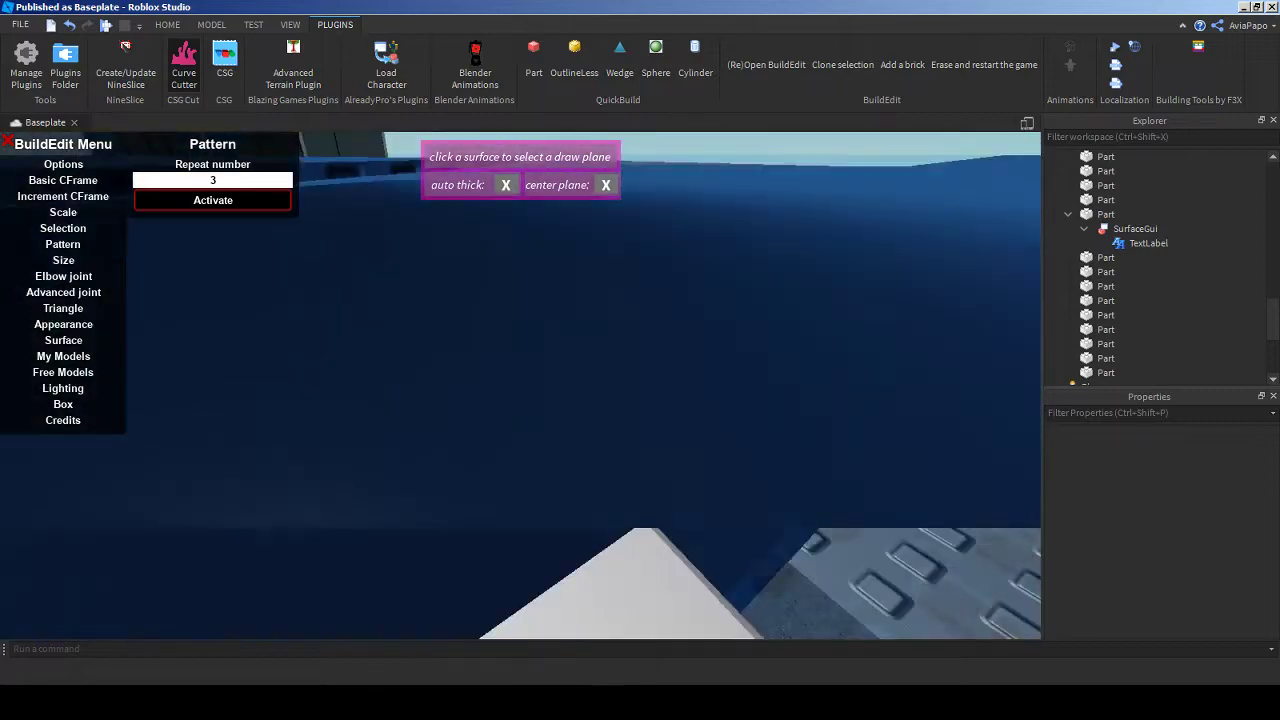
{"action": "key", "text": "a"}
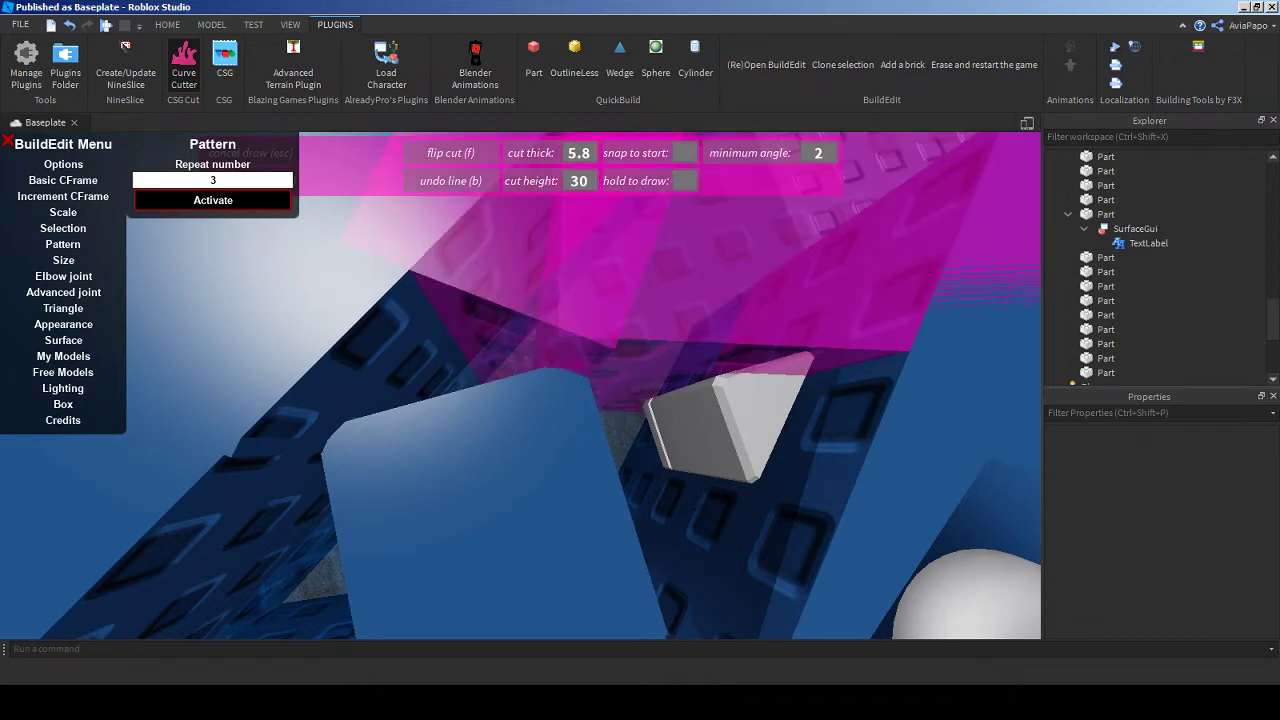
{"action": "key", "text": "Escape"}
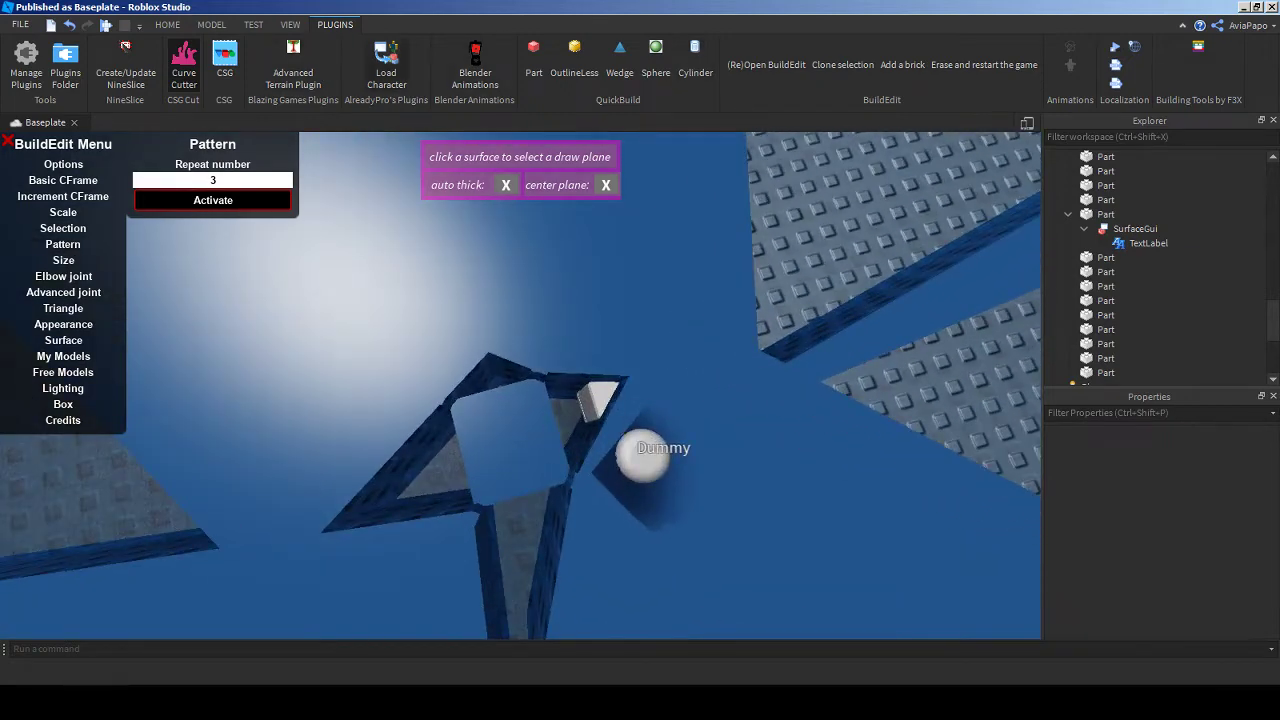
- Negate both parts of the first CutParts group and union them with the blue part to round its first corner
{"action": "key", "text": "ctrl+3"}
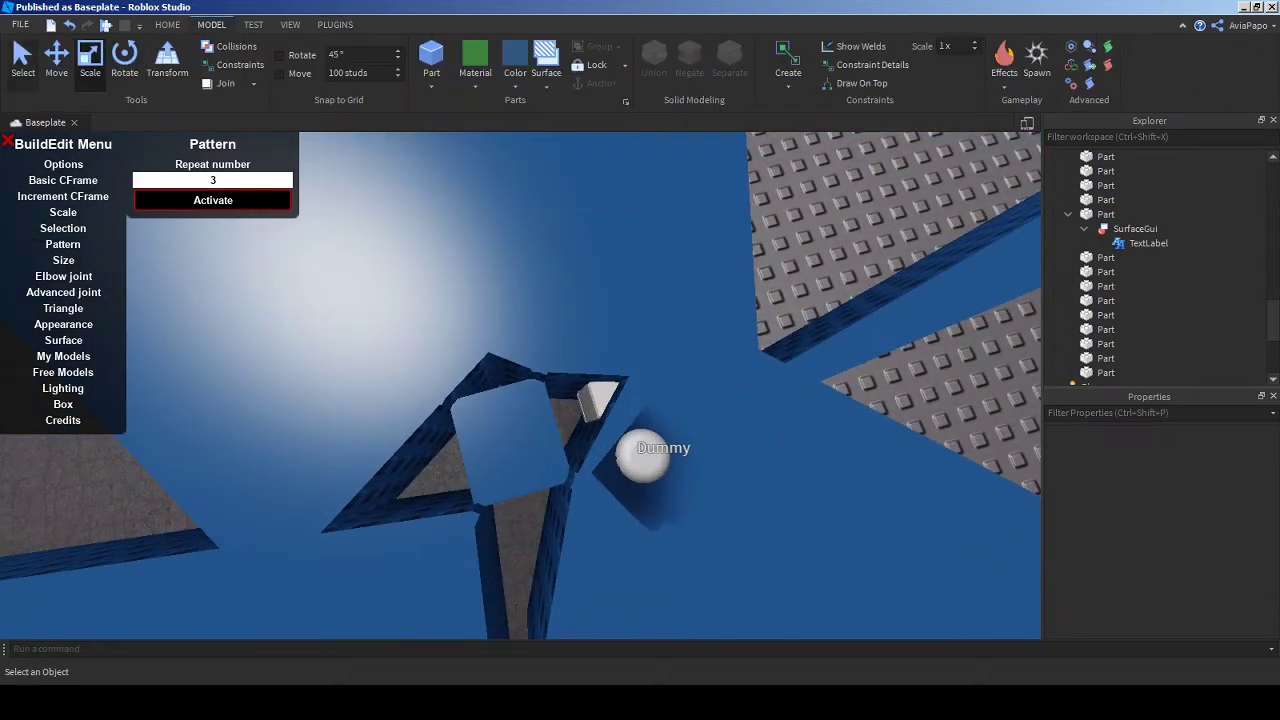
{"action": "left_click", "coordinate": [598, 400]}
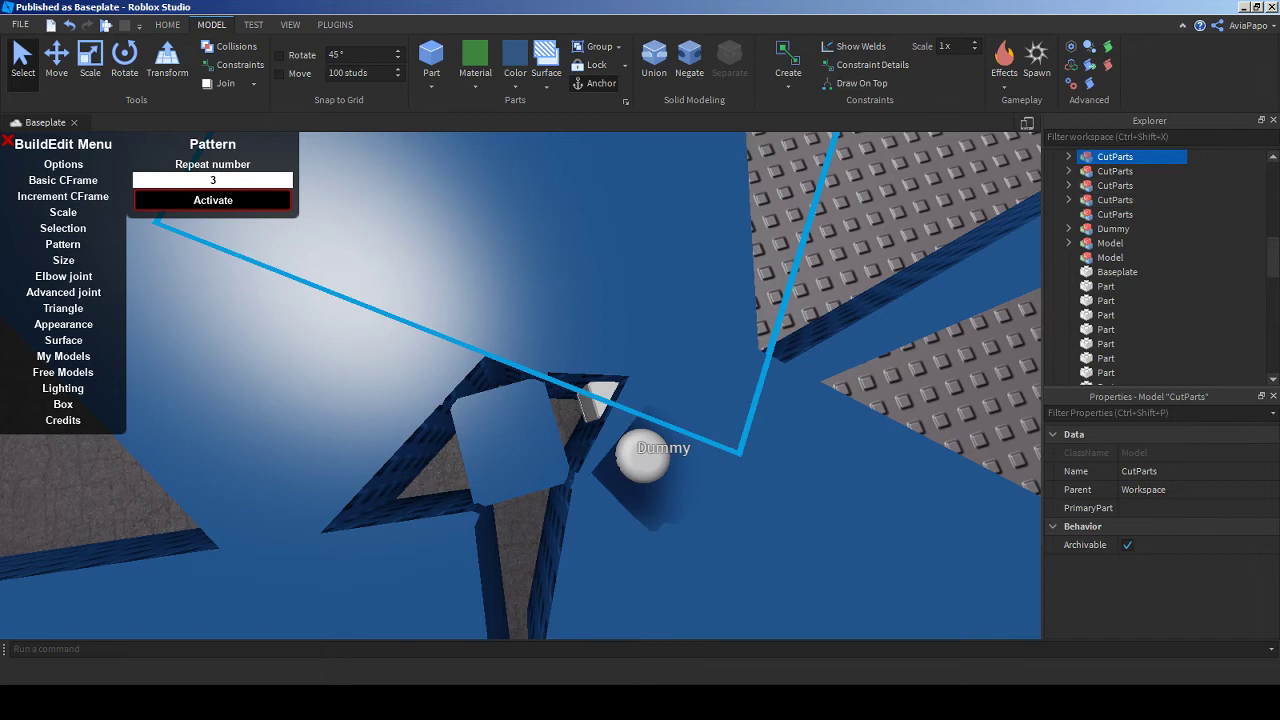
{"action": "left_click", "coordinate": [1141, 171]}
{"action": "left_click", "coordinate": [1141, 185], "text": "shift"}
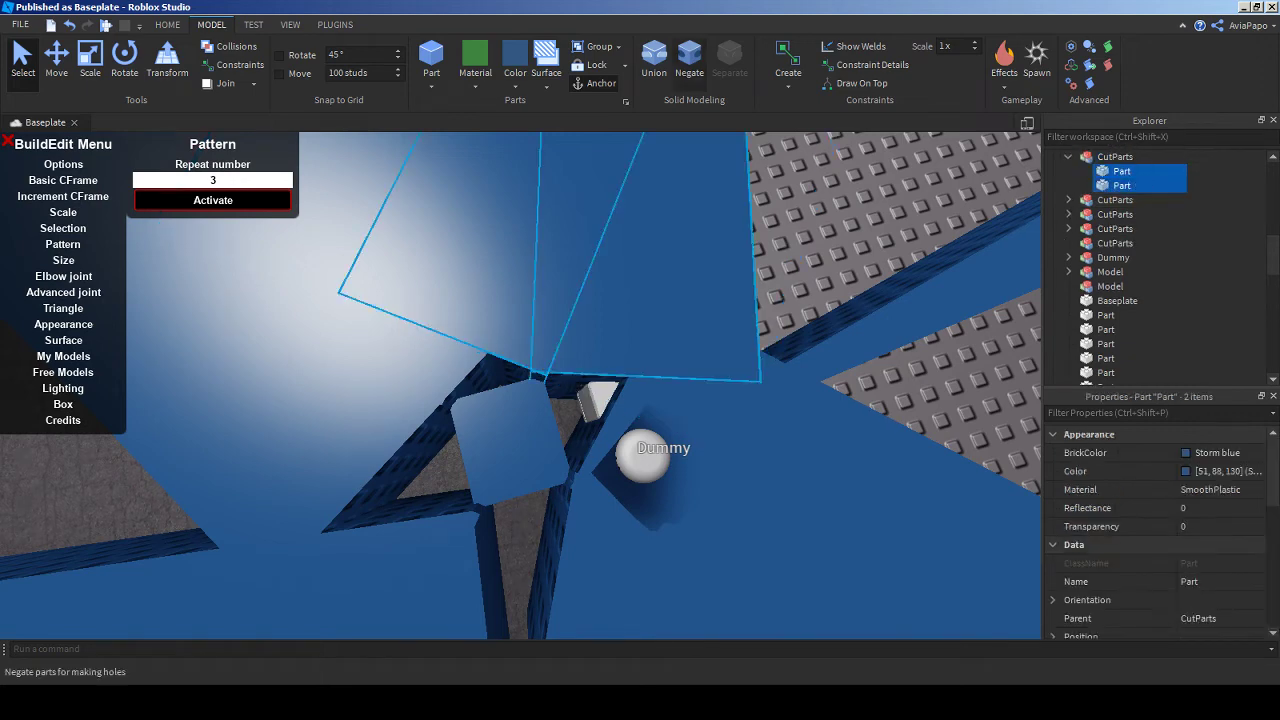
{"action": "left_click", "coordinate": [689, 60]}
{"action": "left_click", "coordinate": [654, 60]}
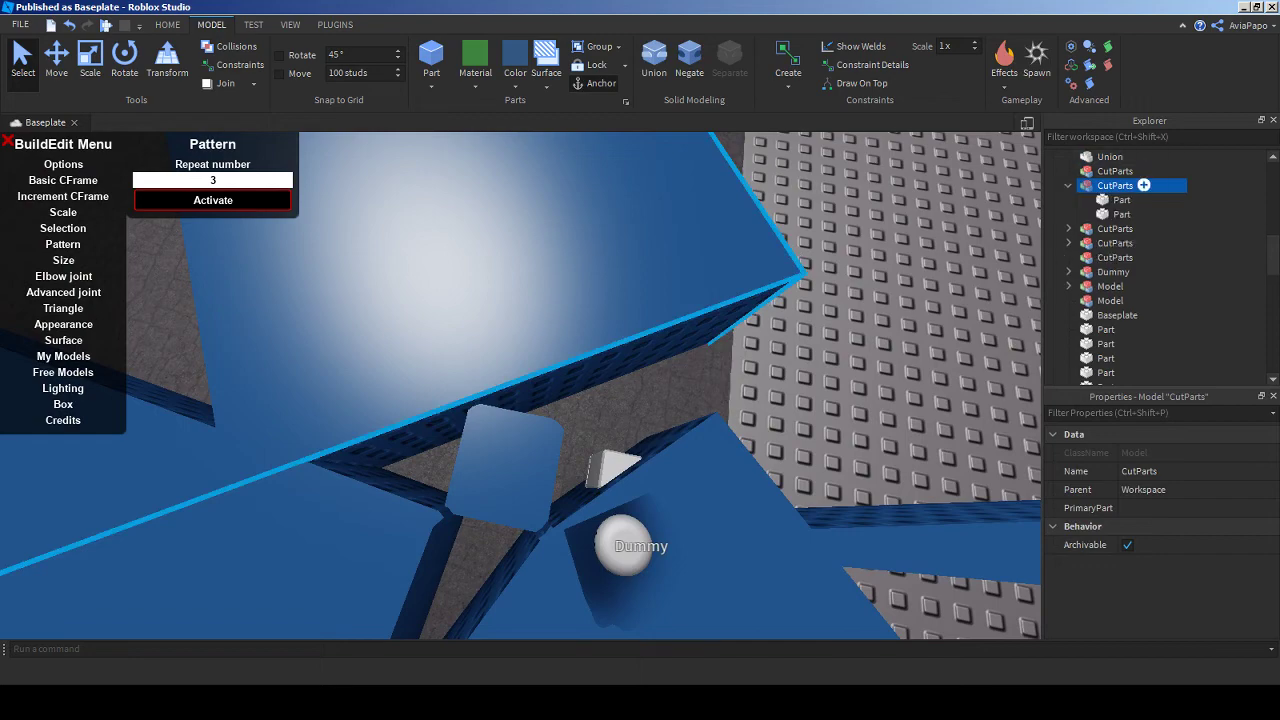
- Negate the second CutParts group's two parts and union them with the blue part to round the second corner
{"action": "left_click", "coordinate": [1142, 199]}
{"action": "left_click", "coordinate": [689, 60]}
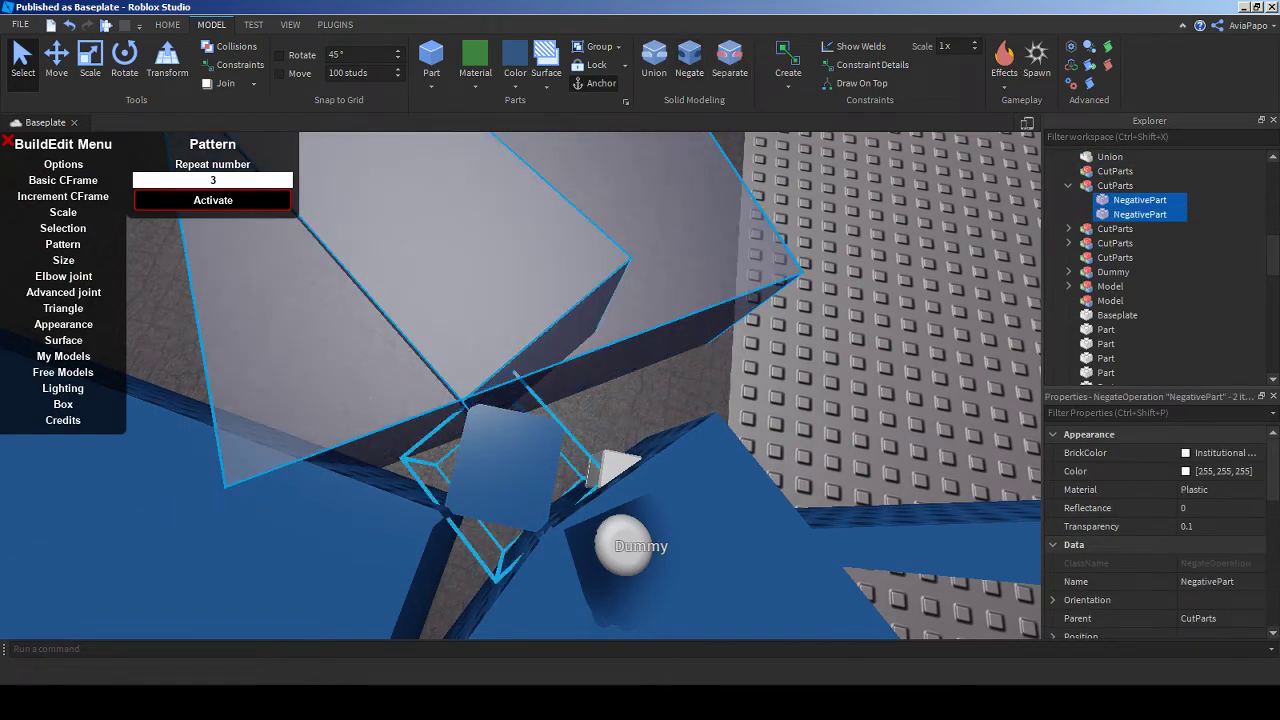
{"action": "left_click", "coordinate": [654, 60]}
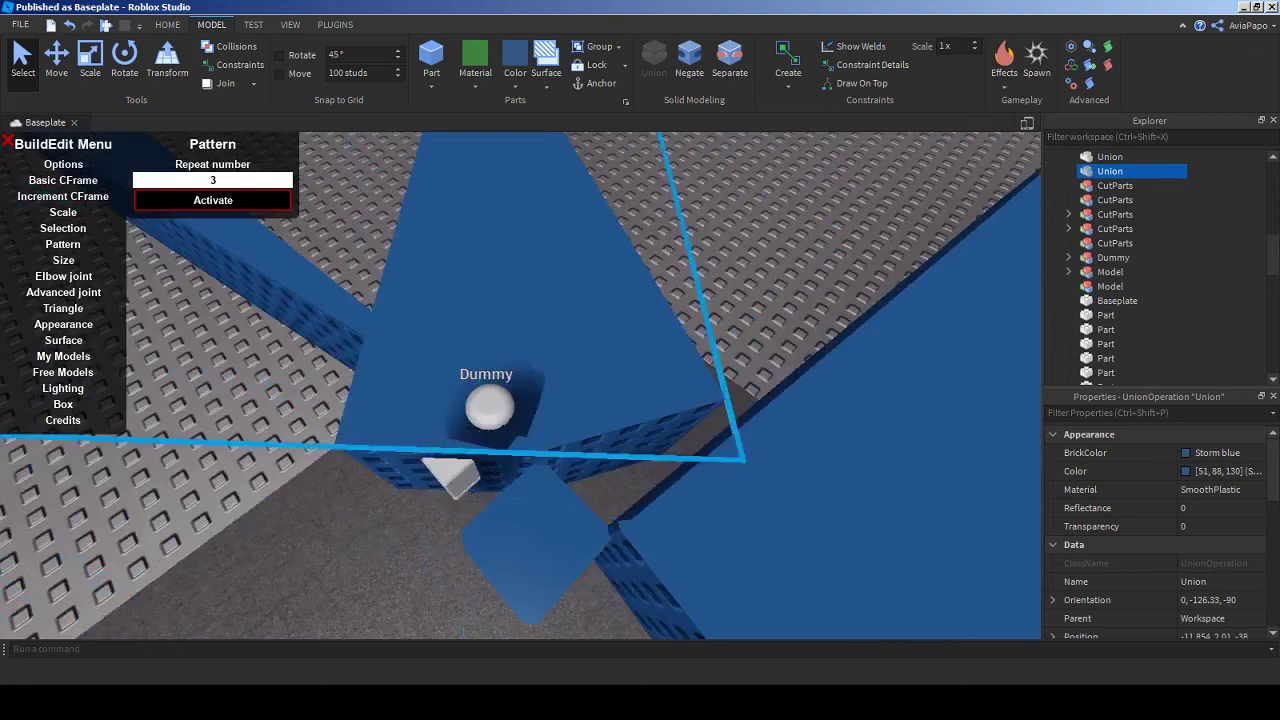
- Negate the two parts and wedge of the CutParts group covering the dummy, and union them with the blue block
{"action": "left_click", "coordinate": [1115, 228]}
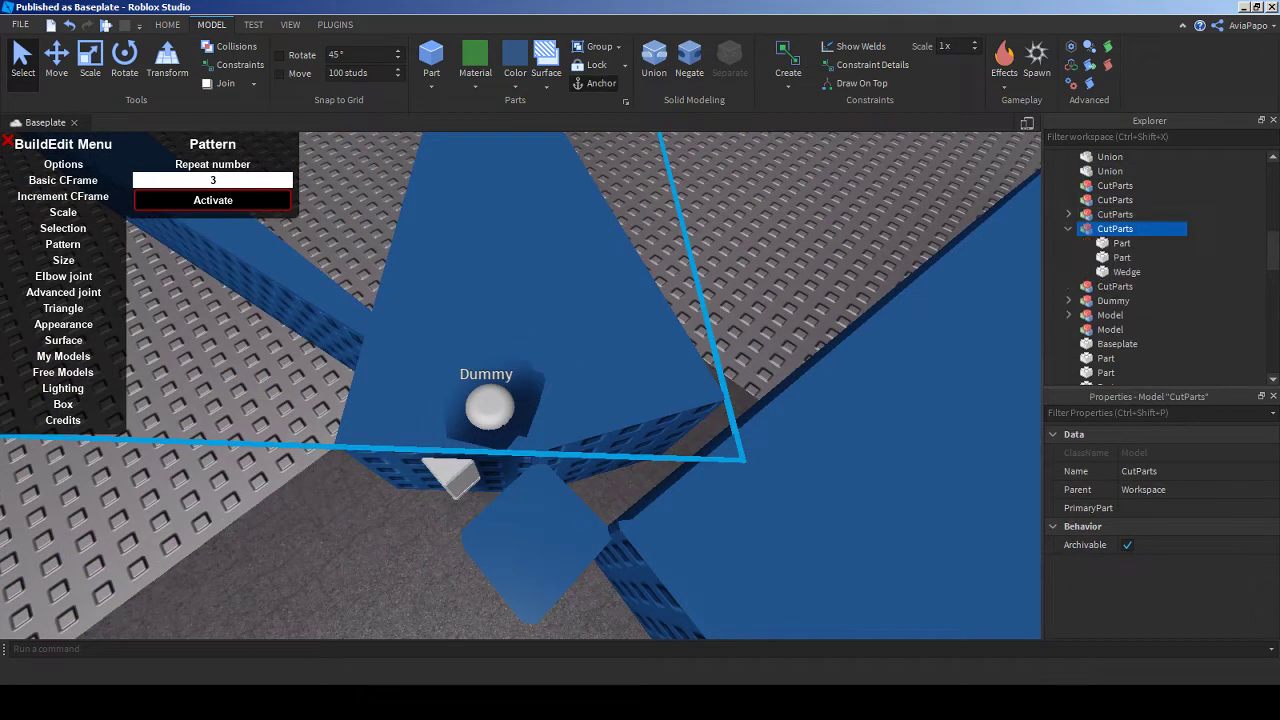
{"action": "left_click", "coordinate": [1141, 242]}
{"action": "left_click", "coordinate": [1151, 271], "text": "shift"}
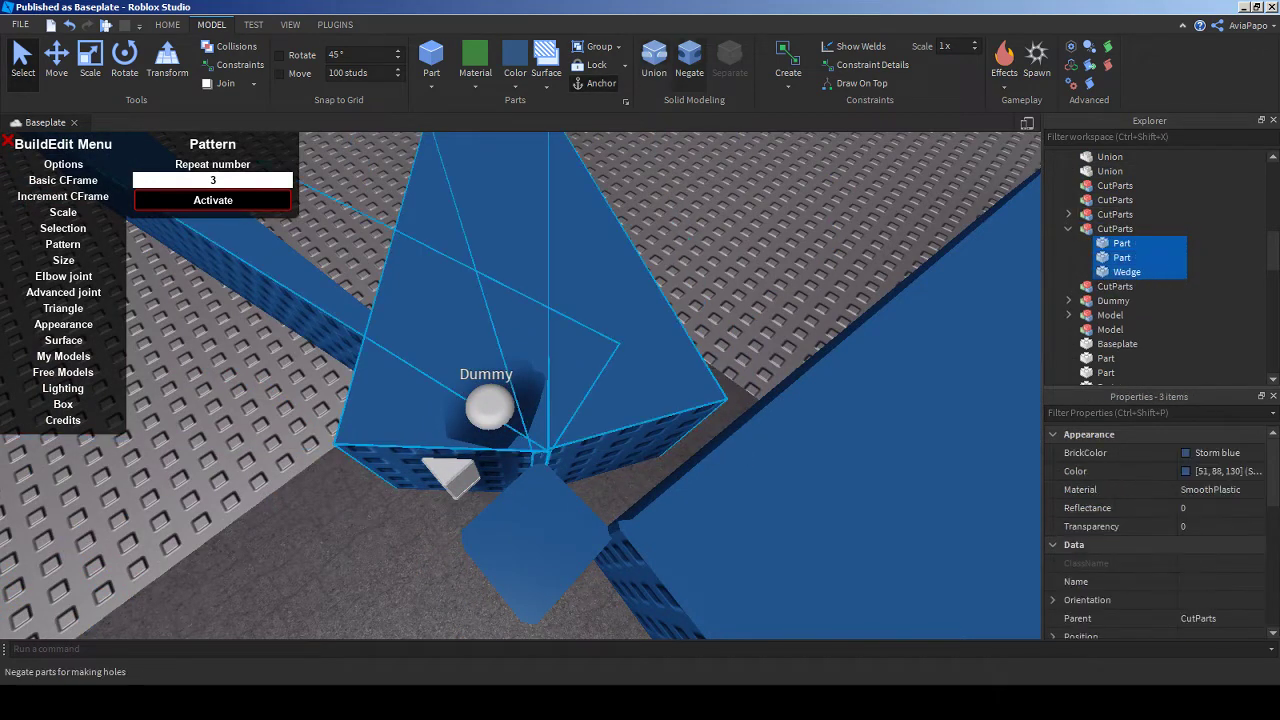
{"action": "left_click", "coordinate": [689, 60]}
{"action": "left_click", "coordinate": [654, 60]}
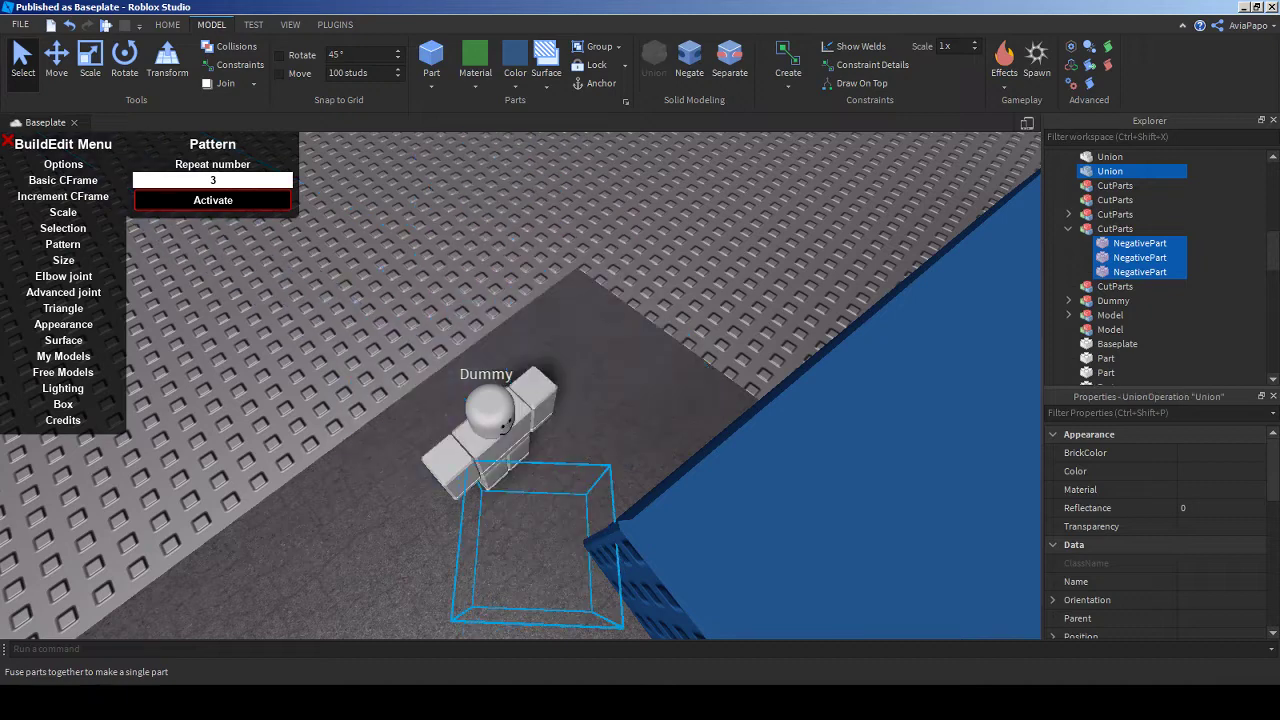
- Negate the last CutParts group's two parts, union them with the blue block, and check its rounded corners from all around
{"action": "left_click", "coordinate": [1115, 214]}
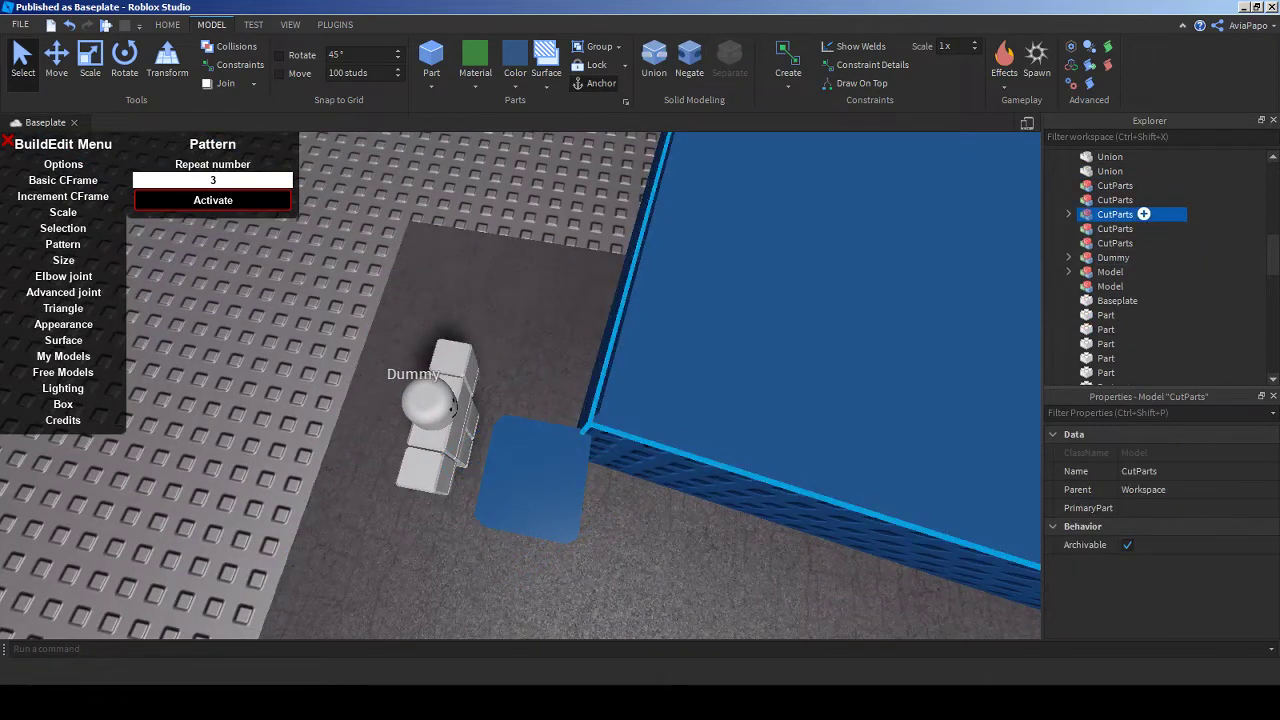
{"action": "left_click", "coordinate": [1141, 228]}
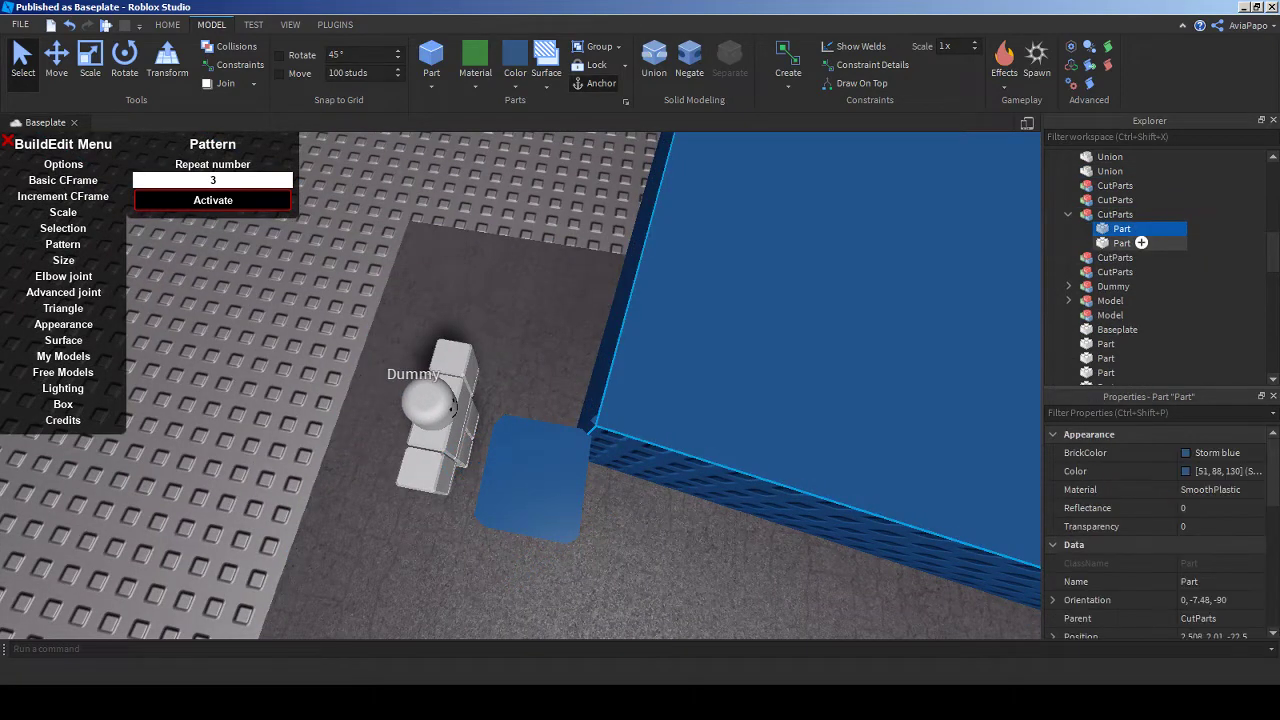
{"action": "key", "text": "ctrl+shift+n"}
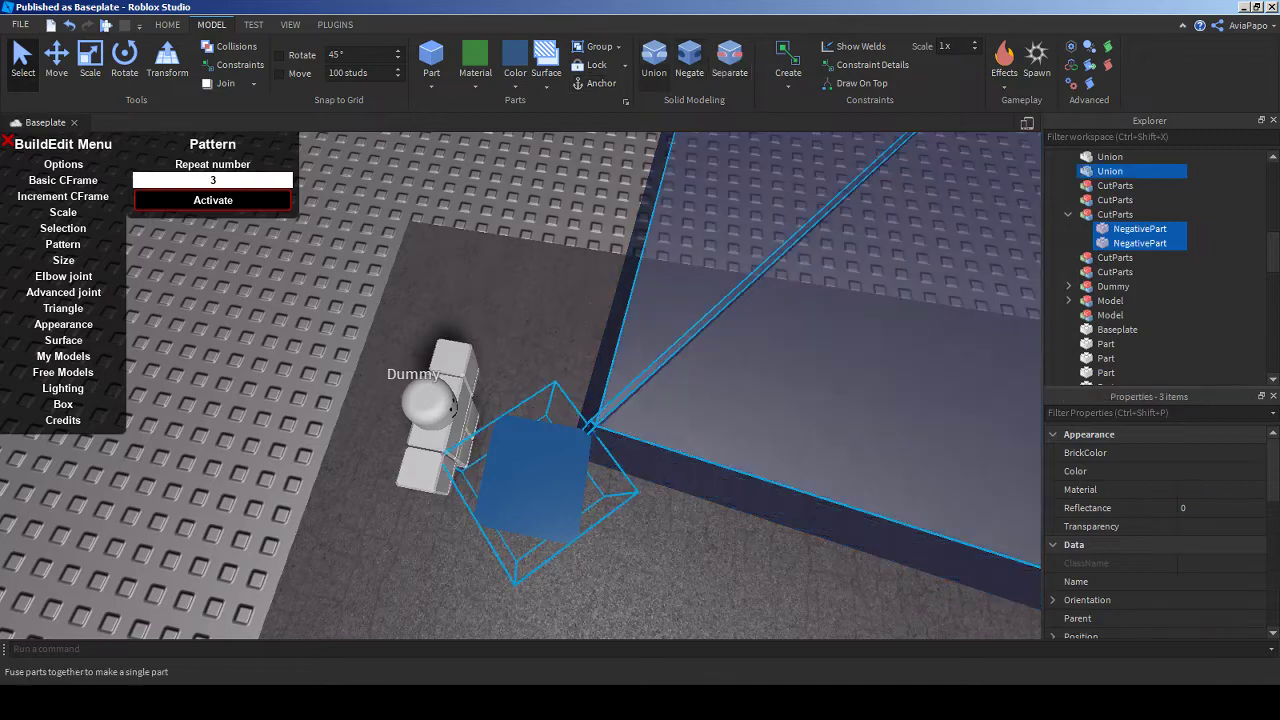
{"action": "scroll", "coordinate": [520, 385], "scroll_direction": "up", "scroll_amount": 5}
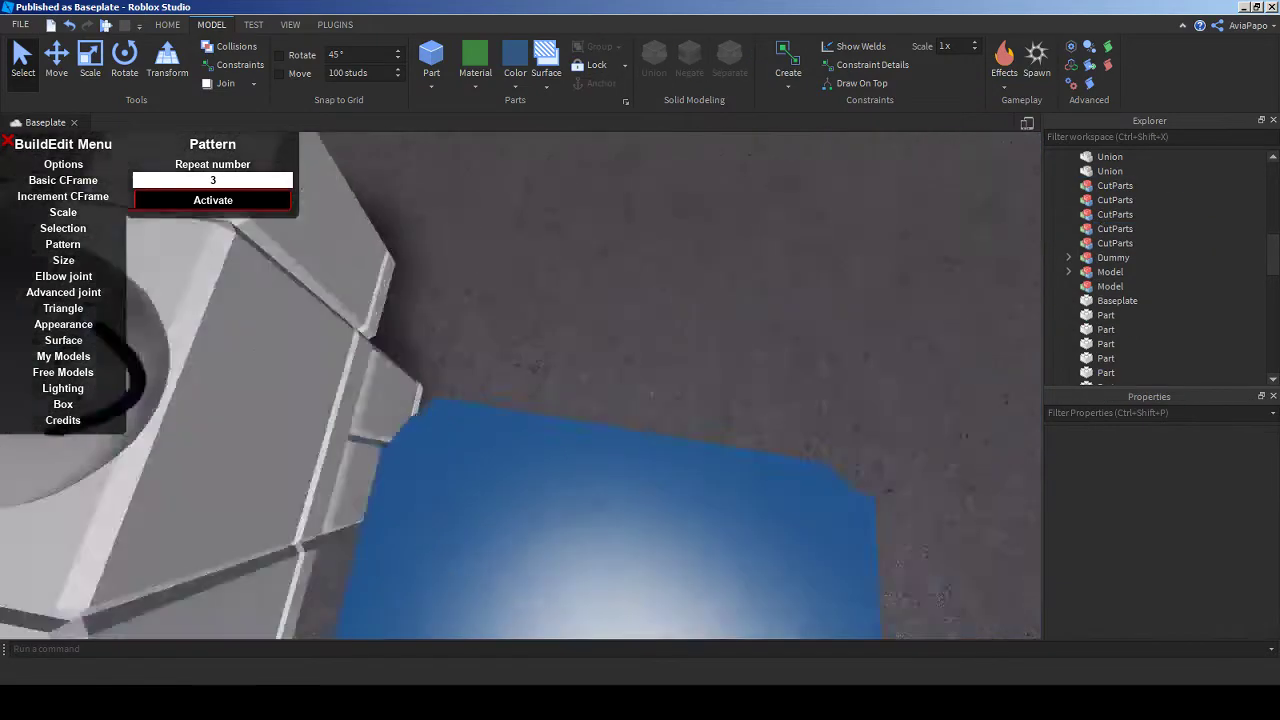
{"action": "right_click_drag", "start_coordinate": [520, 385], "coordinate": [665, 360]}
{"action": "scroll", "coordinate": [755, 405], "scroll_direction": "down", "scroll_amount": 5}
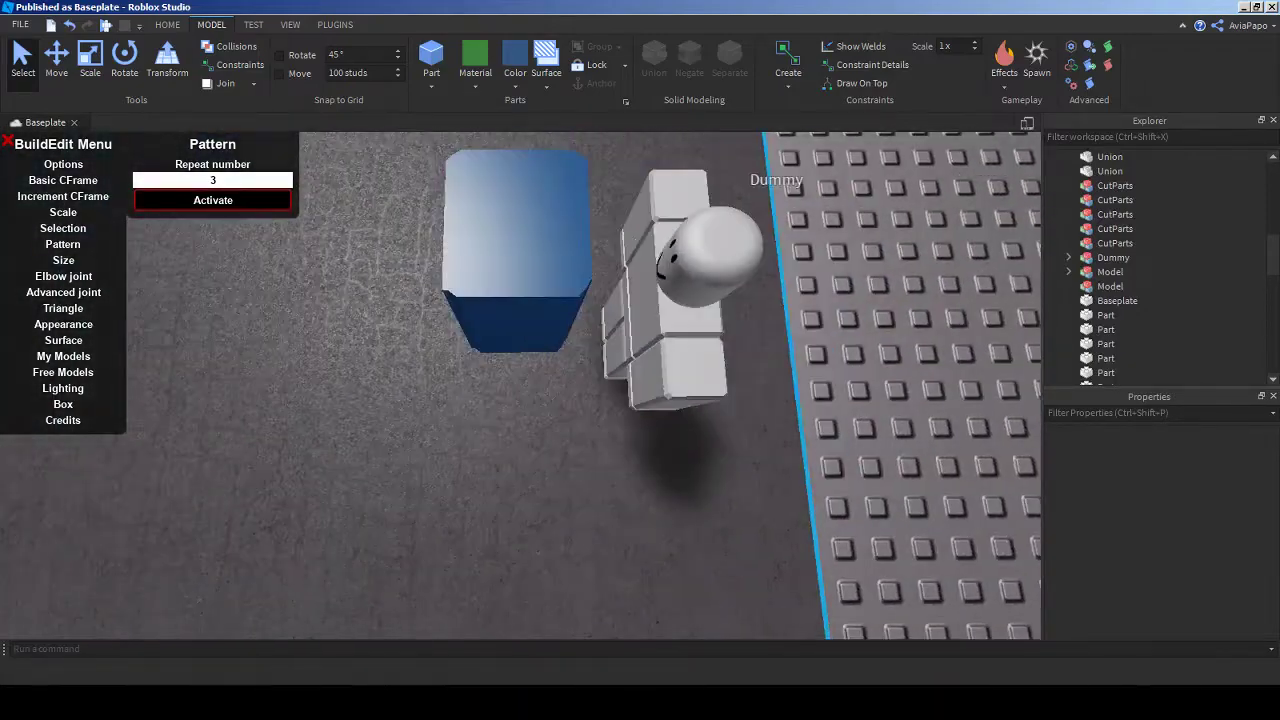
{"action": "right_click_drag", "start_coordinate": [520, 260], "coordinate": [520, 215]}
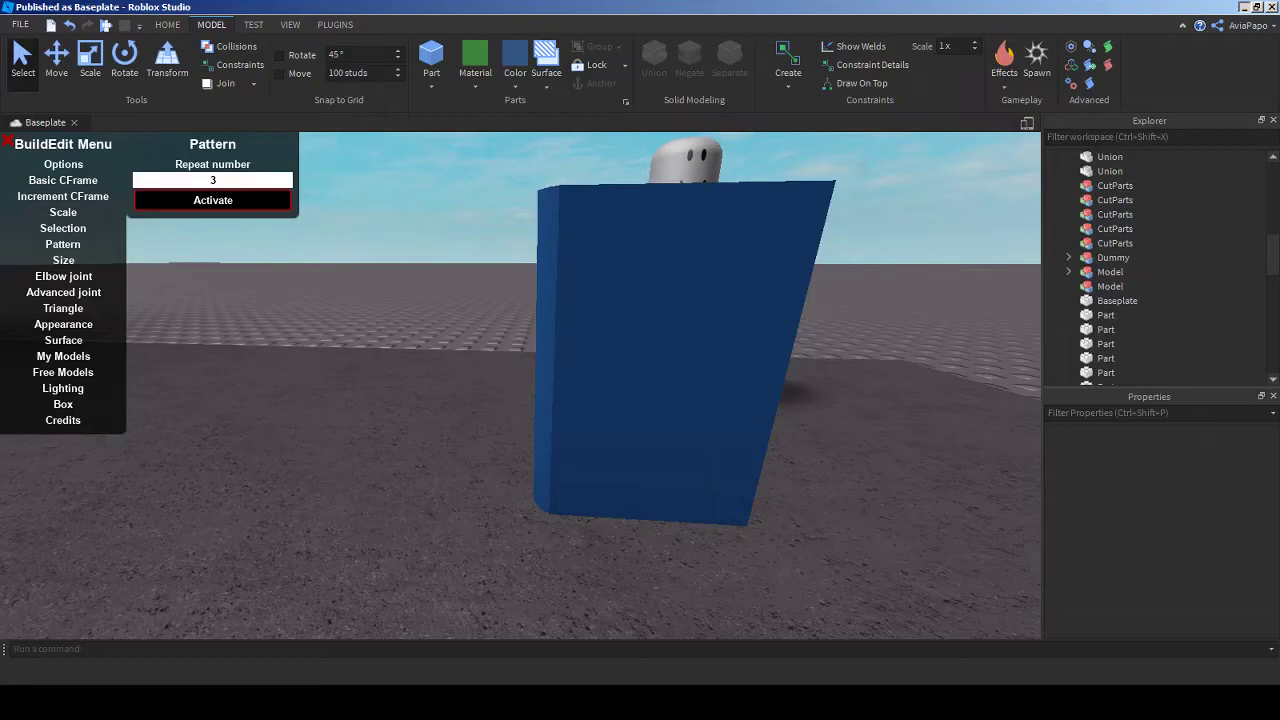
- Switch to the browser and reply "I forgot to" in the open Discord direct message
{"action": "key", "text": "alt+Tab"}
{"action": "left_click", "coordinate": [305, 12]}
{"action": "left_click", "coordinate": [477, 10]}
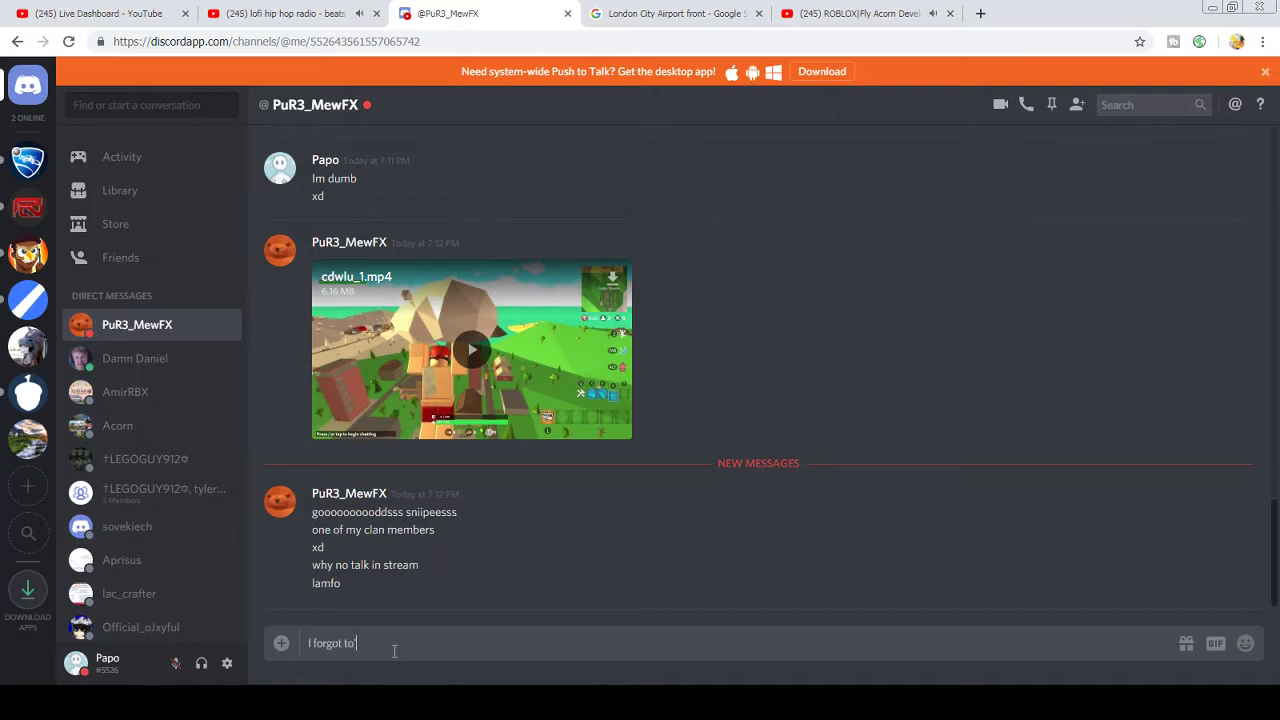
{"action": "key", "text": "Return"}
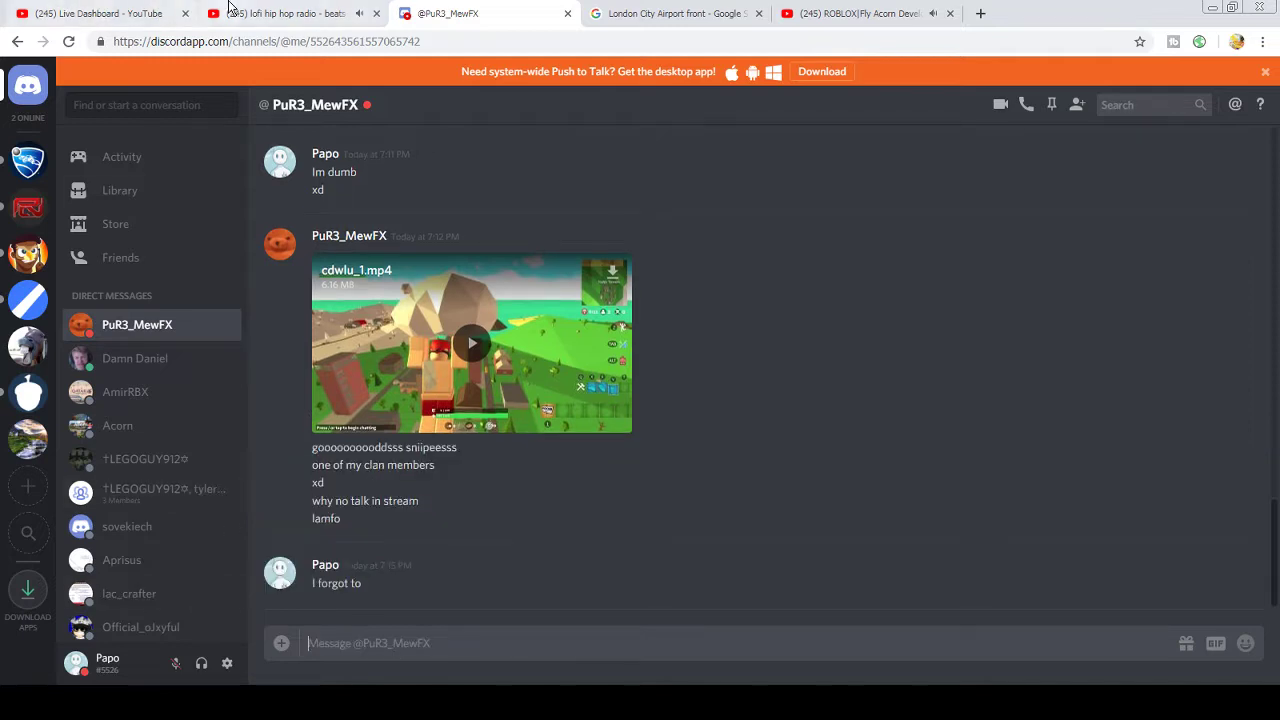
- Return to the YouTube live dashboard and post "hi", "what" and "Whats Thicc?" in the stream chat
{"action": "left_click", "coordinate": [100, 13]}
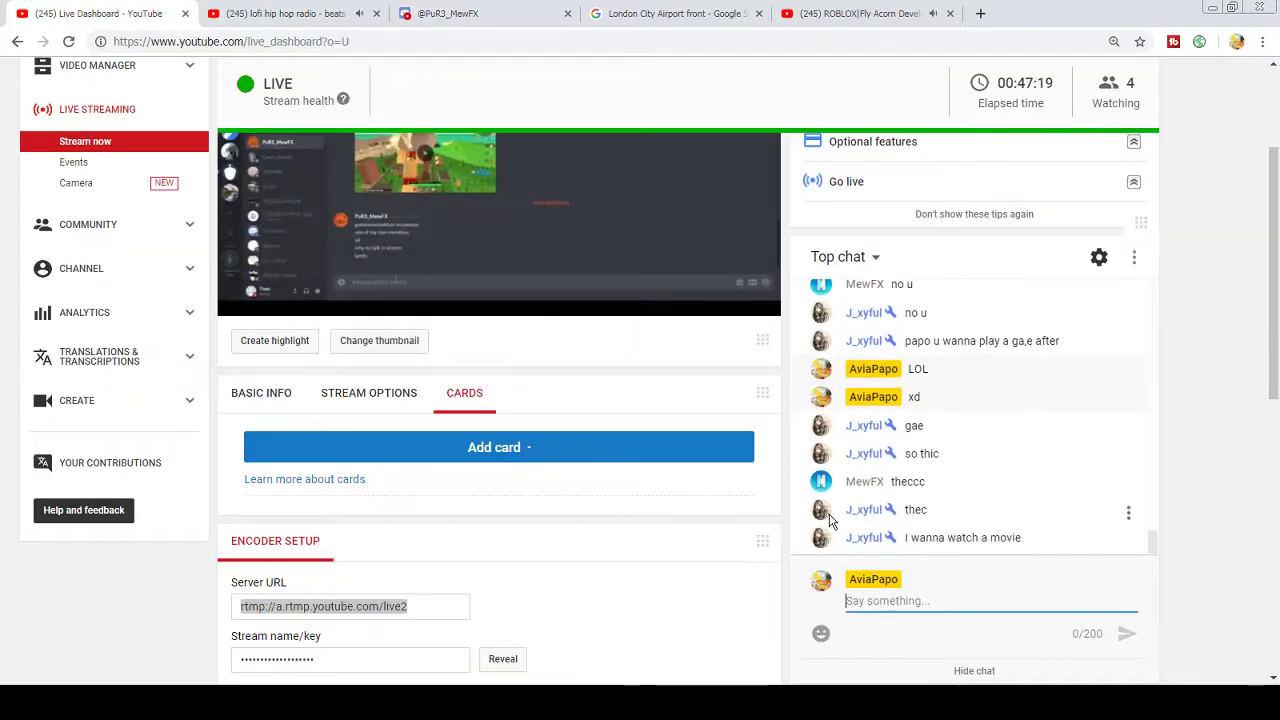
{"action": "type", "text": "hi"}
{"action": "key", "text": "Return"}
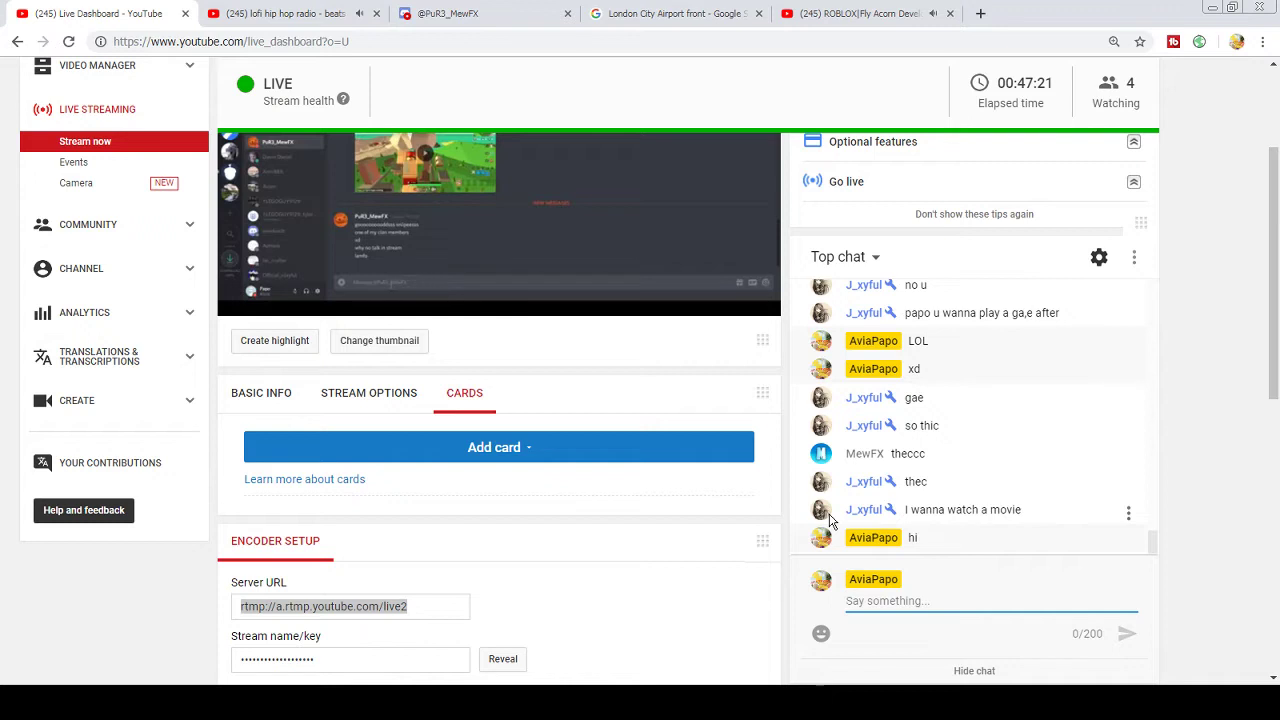
{"action": "type", "text": "what"}
{"action": "key", "text": "Return"}
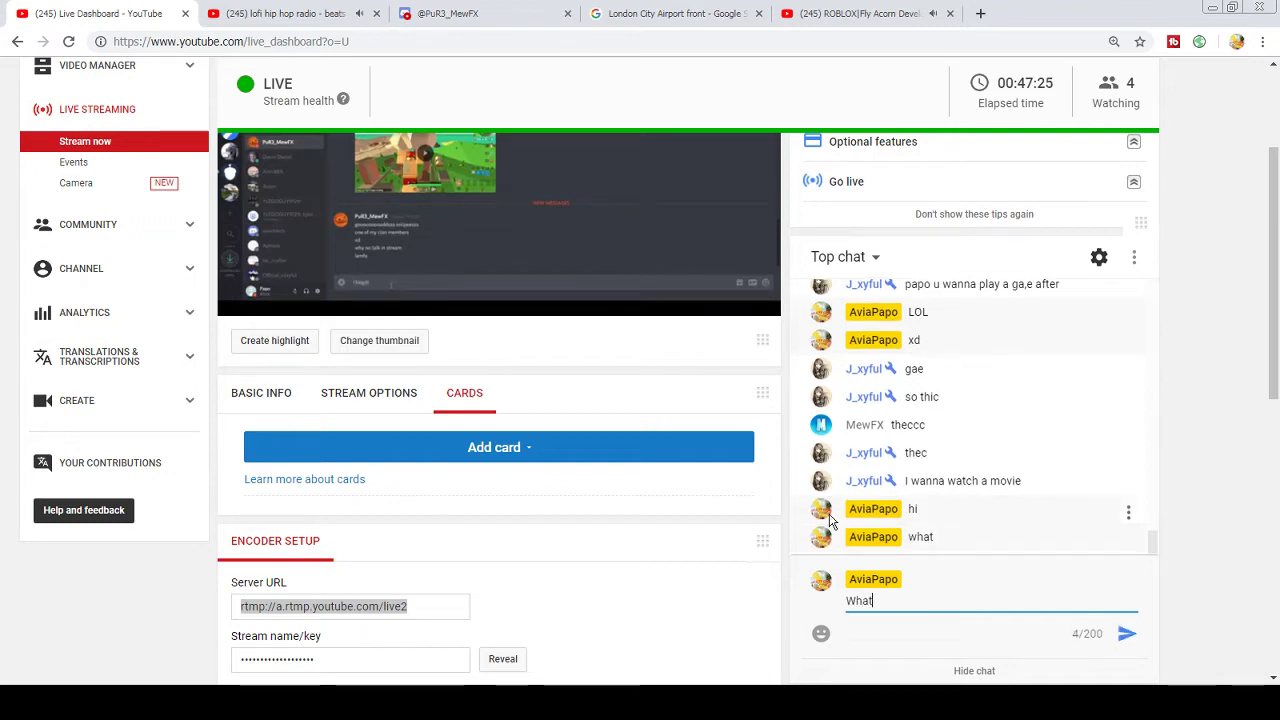
{"action": "type", "text": "Whats Thicc?"}
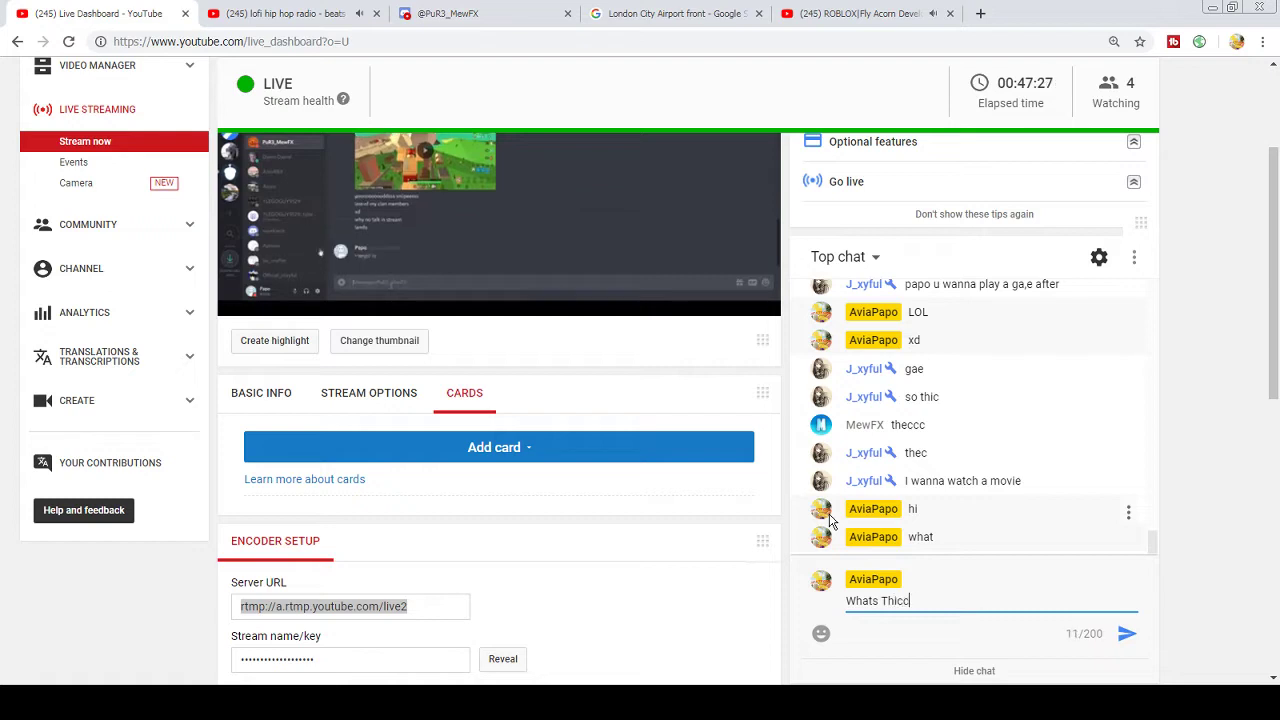
{"action": "key", "text": "Return"}
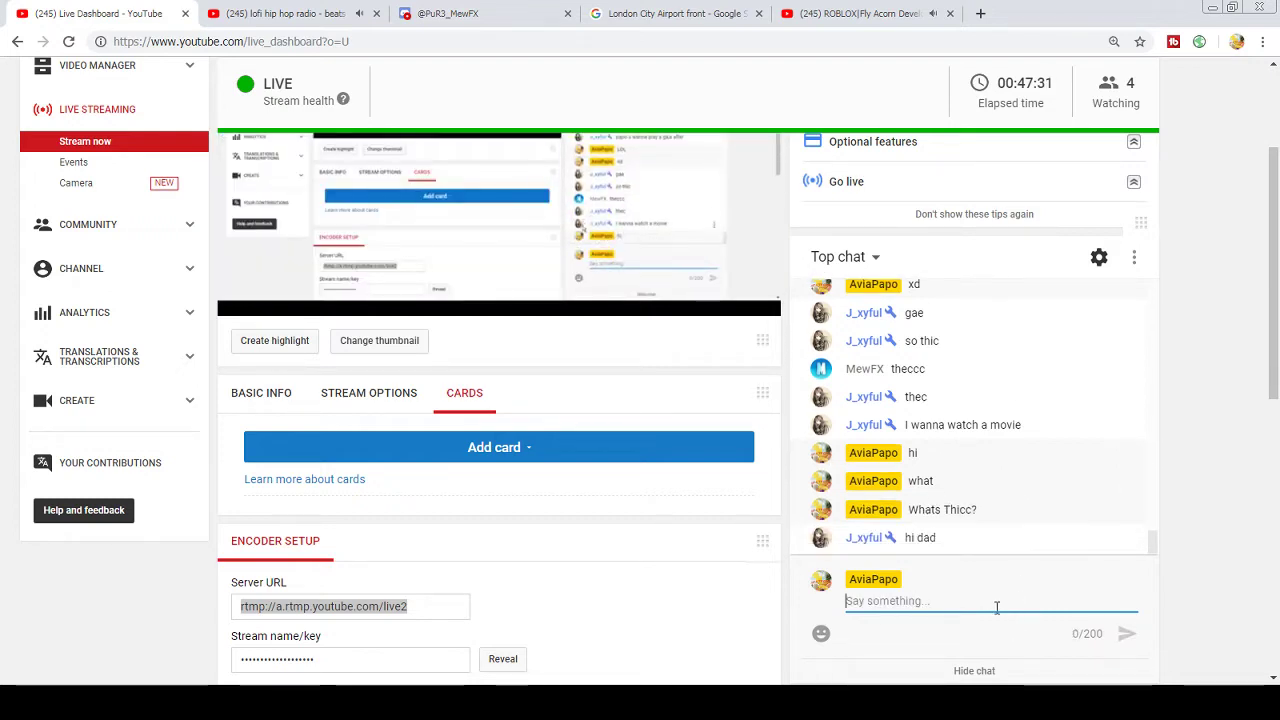
- Post "Hi my son", "How were you at school?", "Oh yea" and "Ikr" in the stream chat
{"action": "type", "text": "Hi my son"}
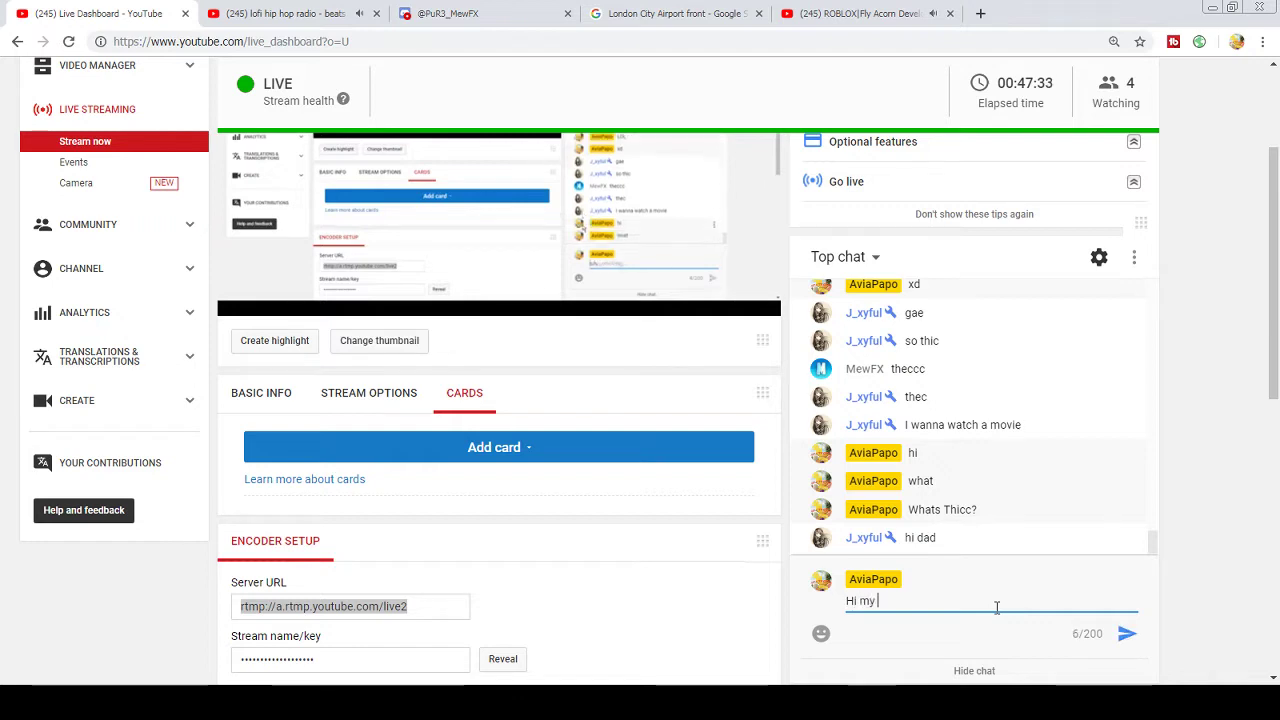
{"action": "key", "text": "Return"}
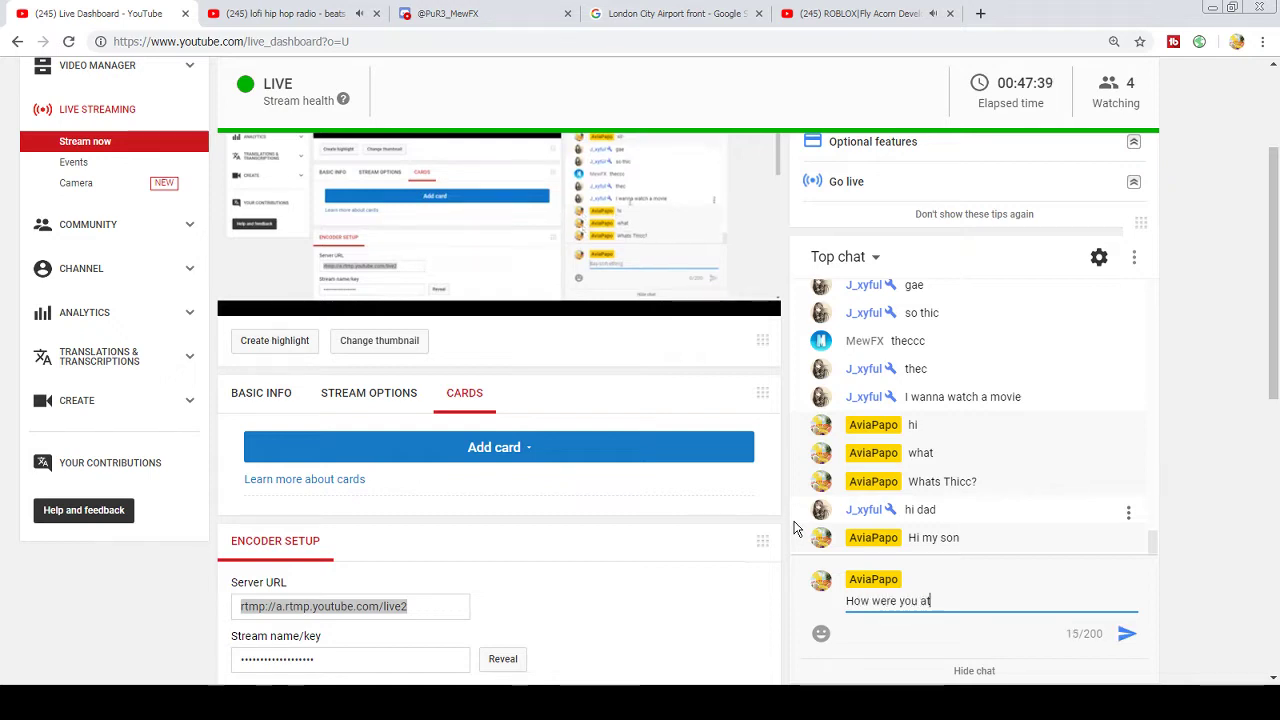
{"action": "type", "text": "?"}
{"action": "key", "text": "Return"}
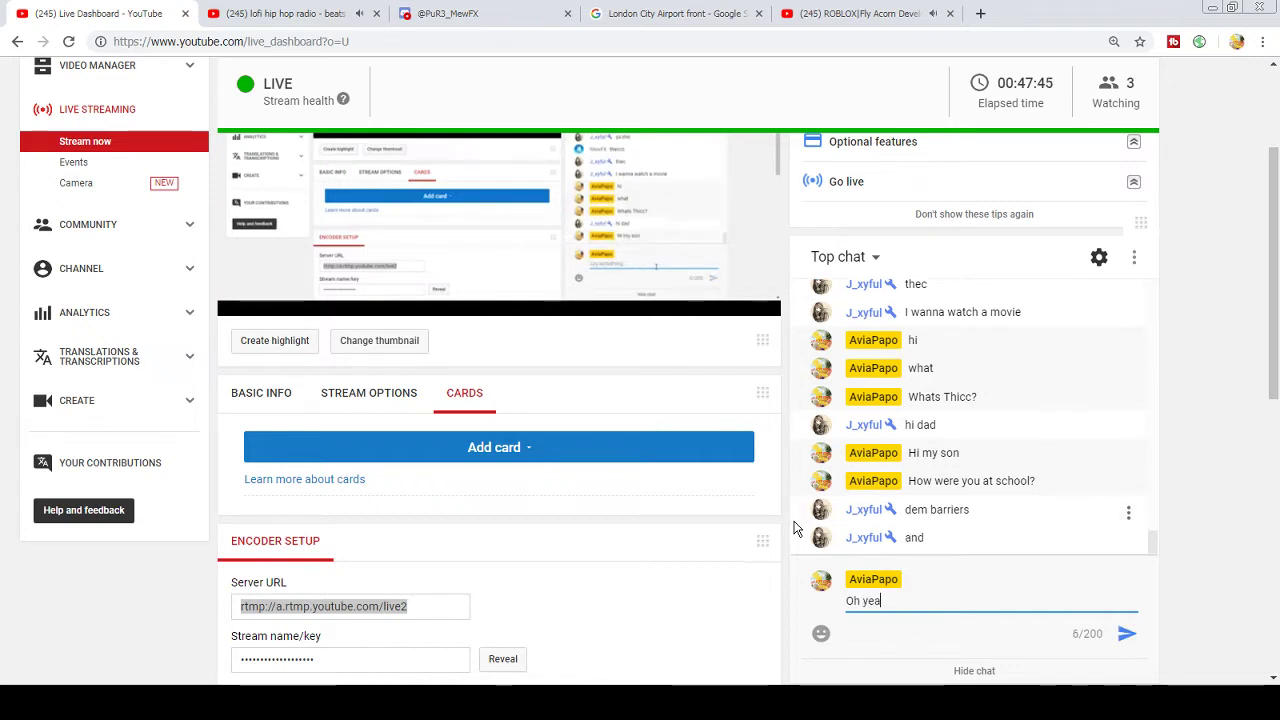
{"action": "key", "text": "Return"}
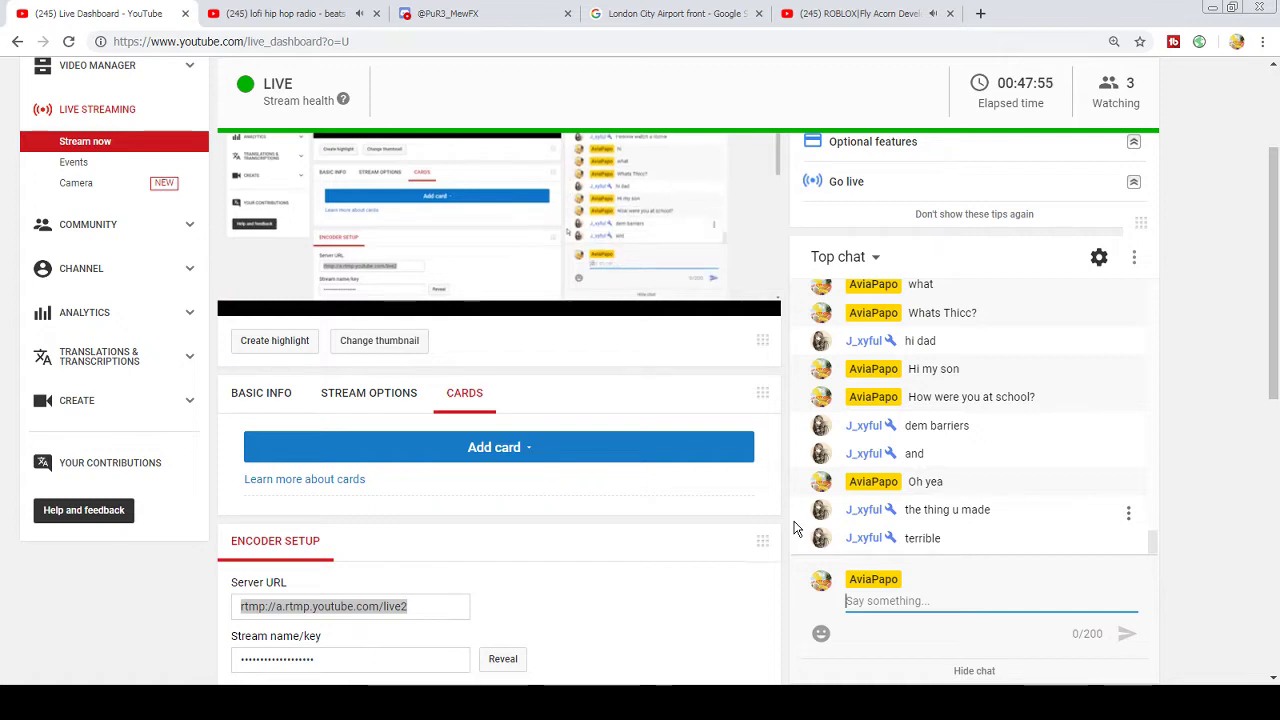
{"action": "key", "text": "Return"}
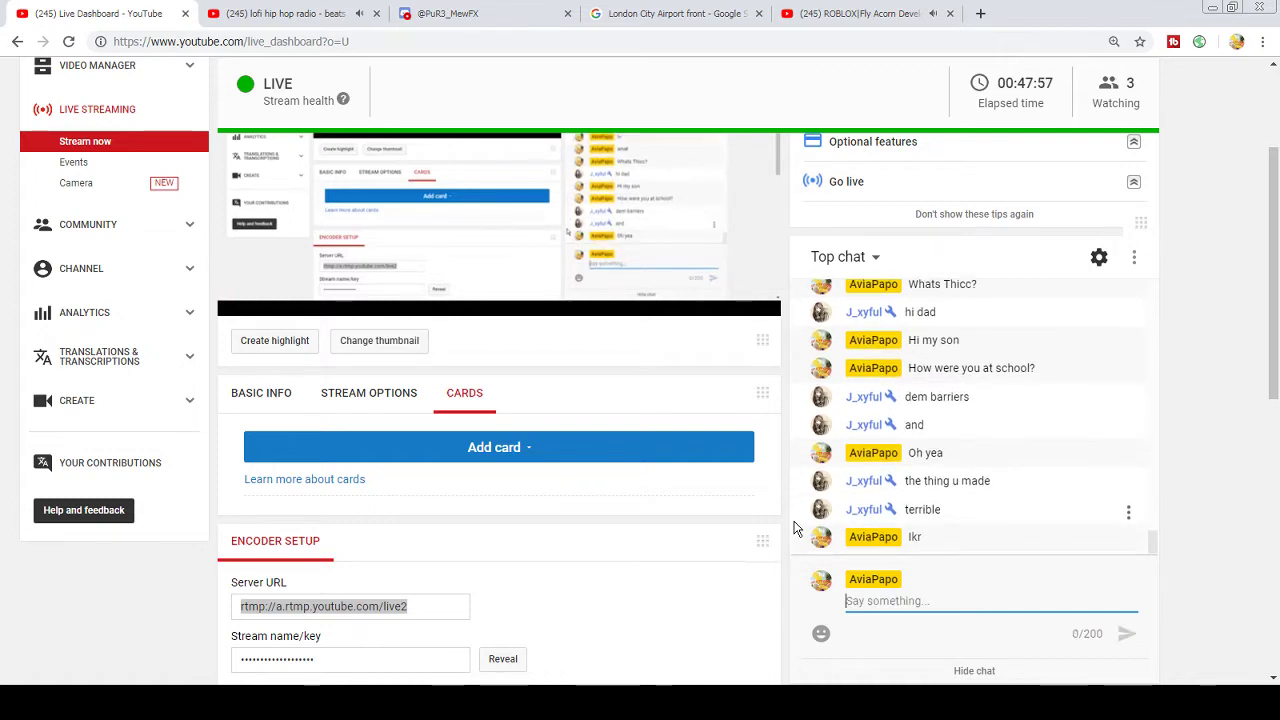
- Post "Trashcans", "are", "not", "fun" and ":C" as separate messages in the stream chat
{"action": "type", "text": "Trashc"}
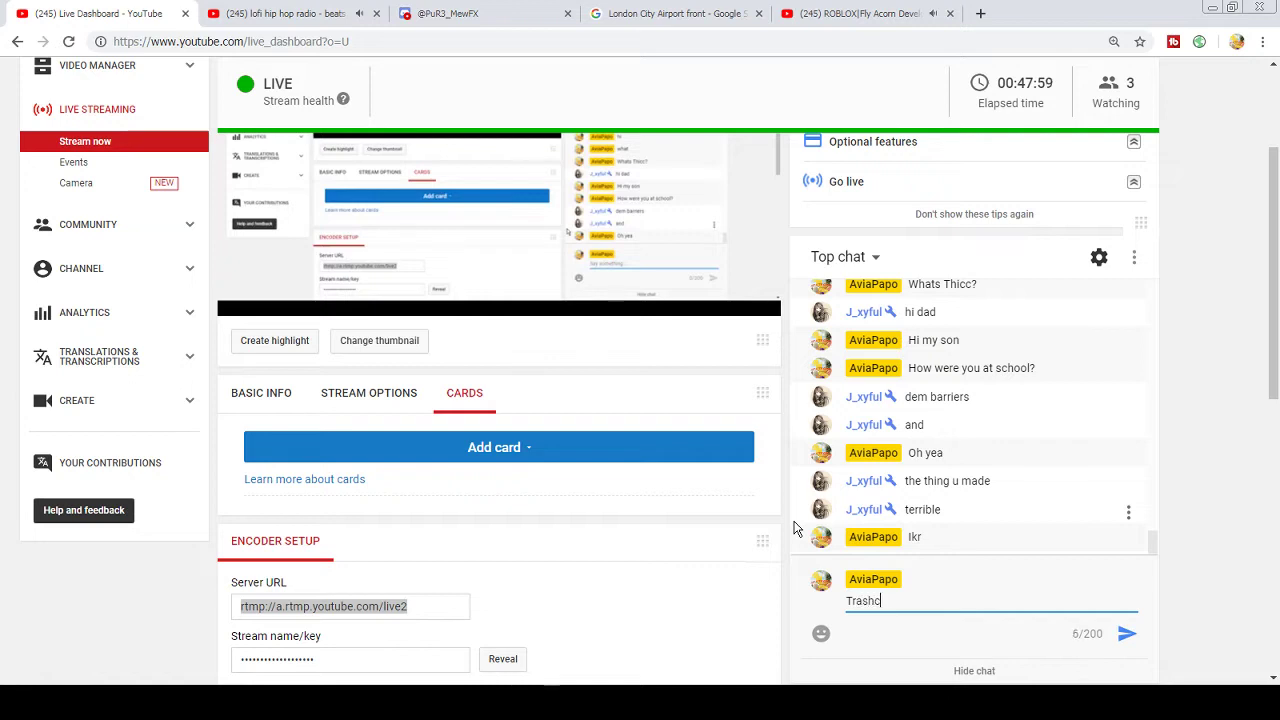
{"action": "type", "text": "ans"}
{"action": "key", "text": "Return"}
{"action": "type", "text": "are"}
{"action": "key", "text": "Return"}
{"action": "type", "text": "not"}
{"action": "key", "text": "Return"}
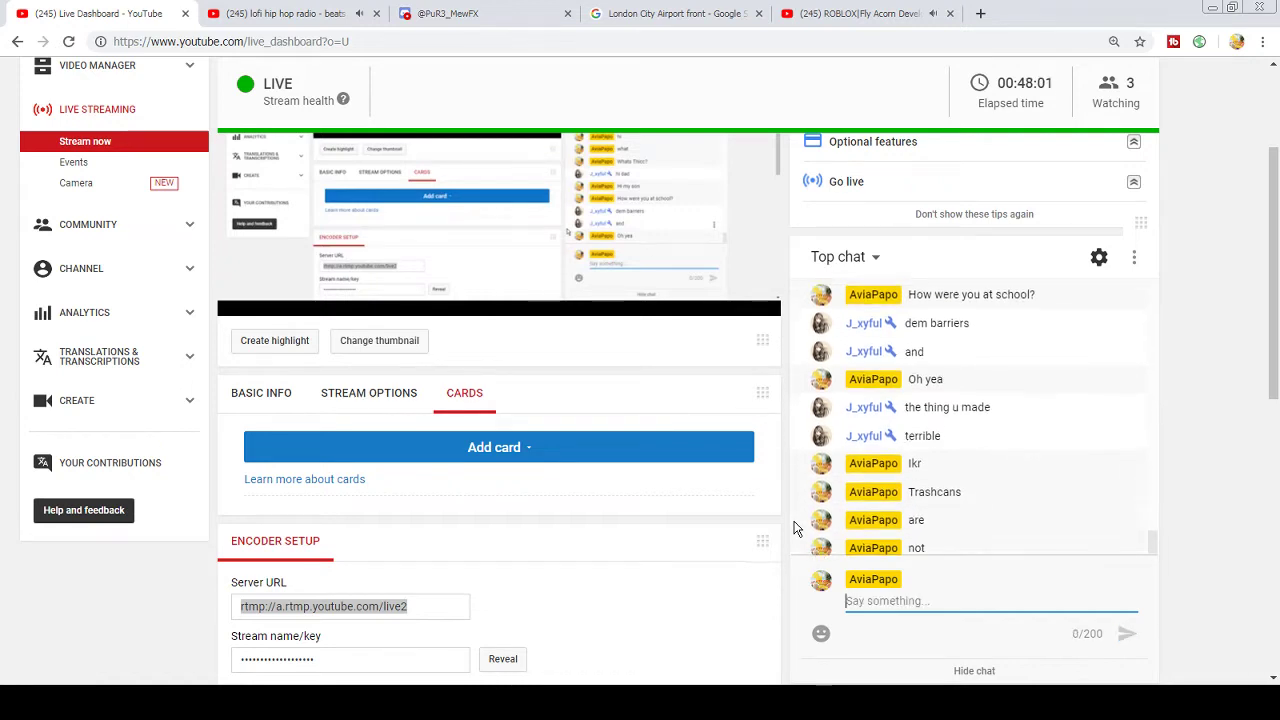
{"action": "type", "text": "fun"}
{"action": "key", "text": "Return"}
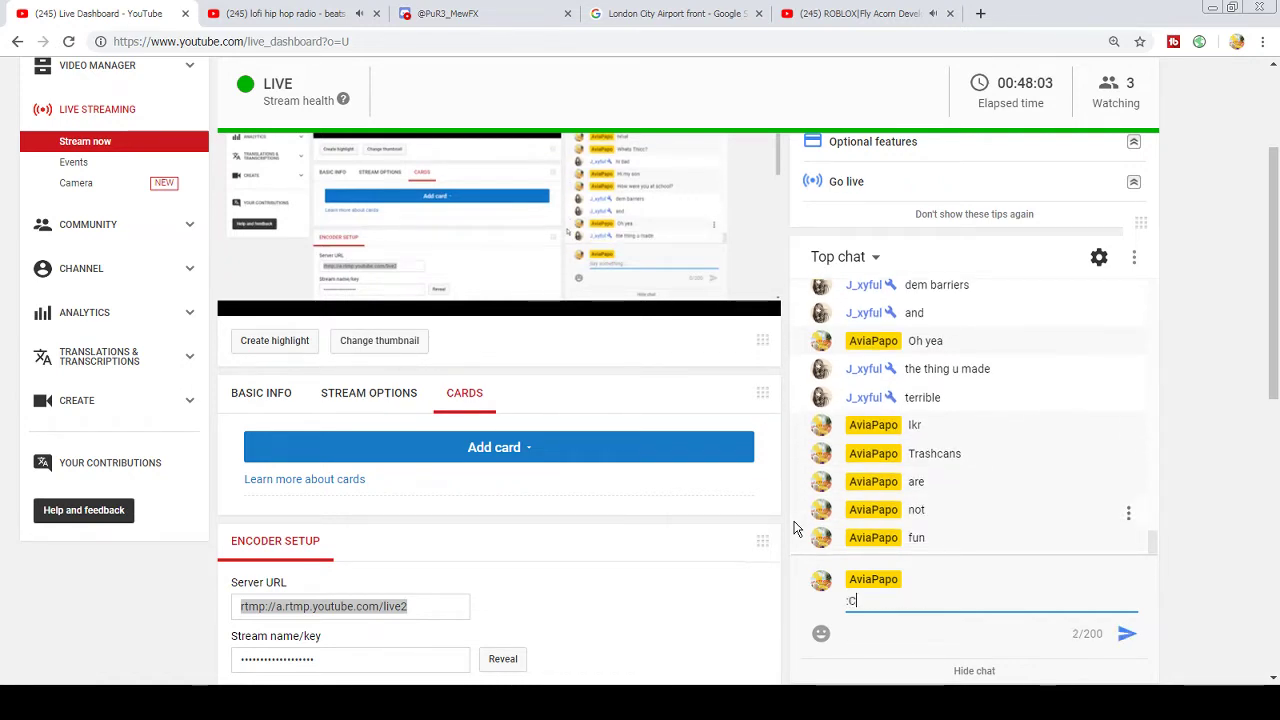
{"action": "key", "text": "Return"}
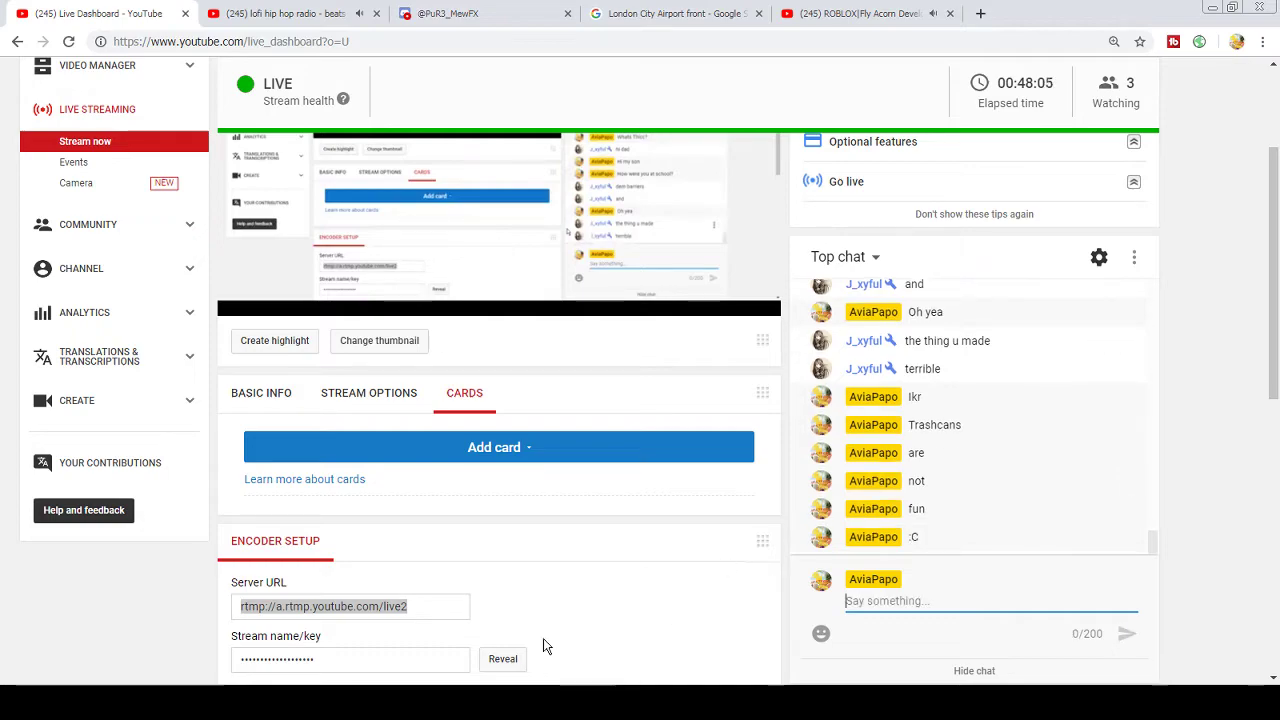
- Switch to Roblox Studio and draw a closed Curve Cutter outline for a slot in the blue block's upper front, with snap to start enabled
{"action": "key", "text": "alt+Tab"}
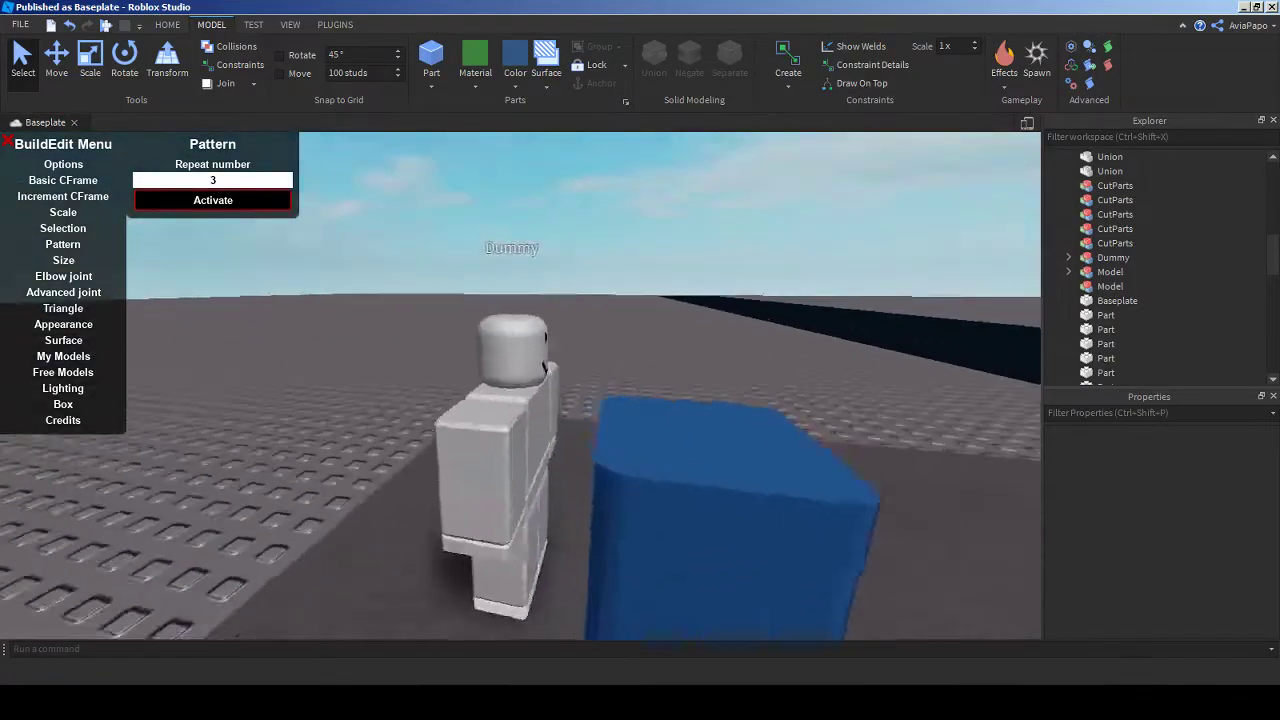
{"action": "right_click_drag", "start_coordinate": [600, 400], "coordinate": [600, 400]}
{"action": "left_click", "coordinate": [335, 24]}
{"action": "left_click", "coordinate": [184, 62]}
{"action": "key", "text": "w"}
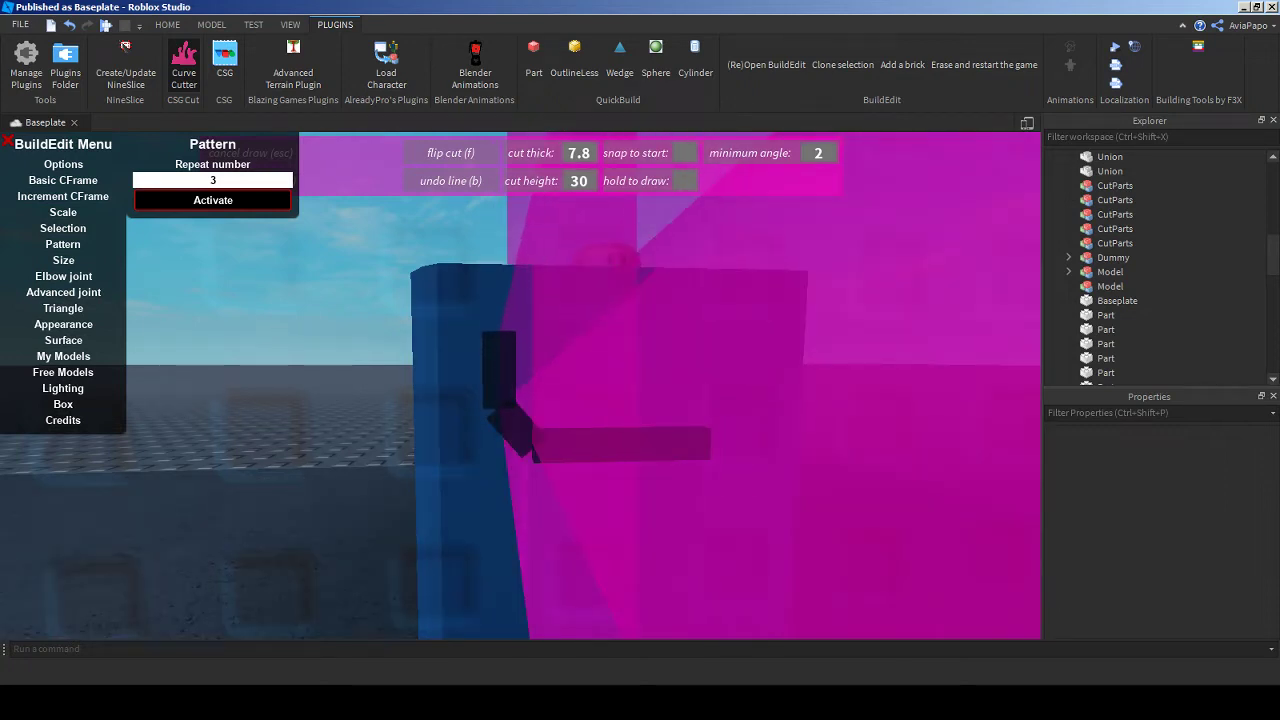
{"action": "right_click_drag", "start_coordinate": [600, 385], "coordinate": [450, 385]}
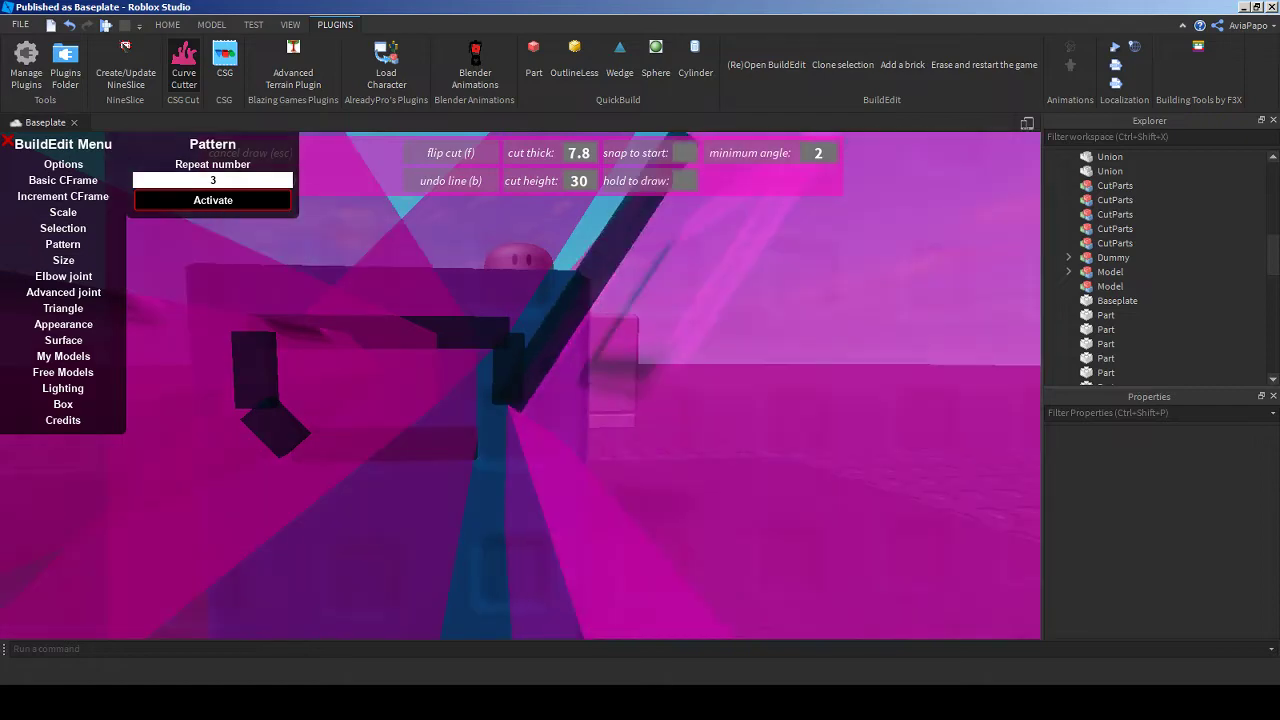
{"action": "left_click", "coordinate": [684, 152]}
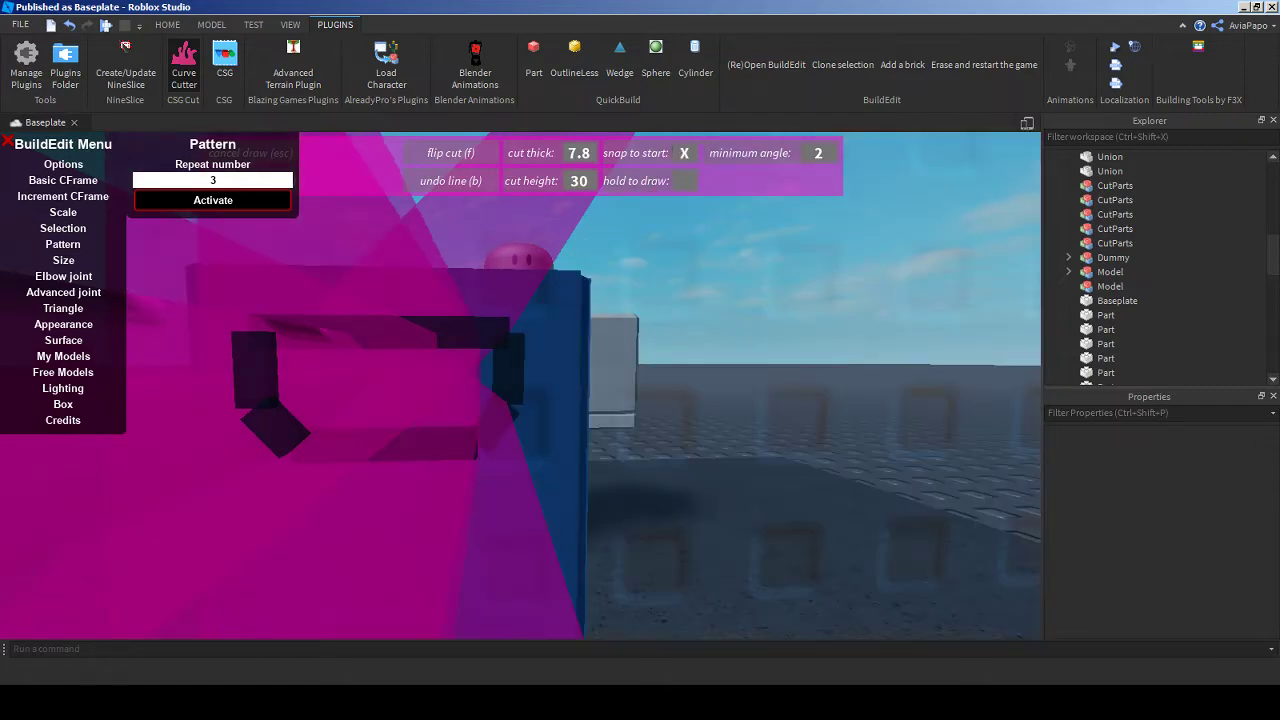
{"action": "key", "text": "s"}
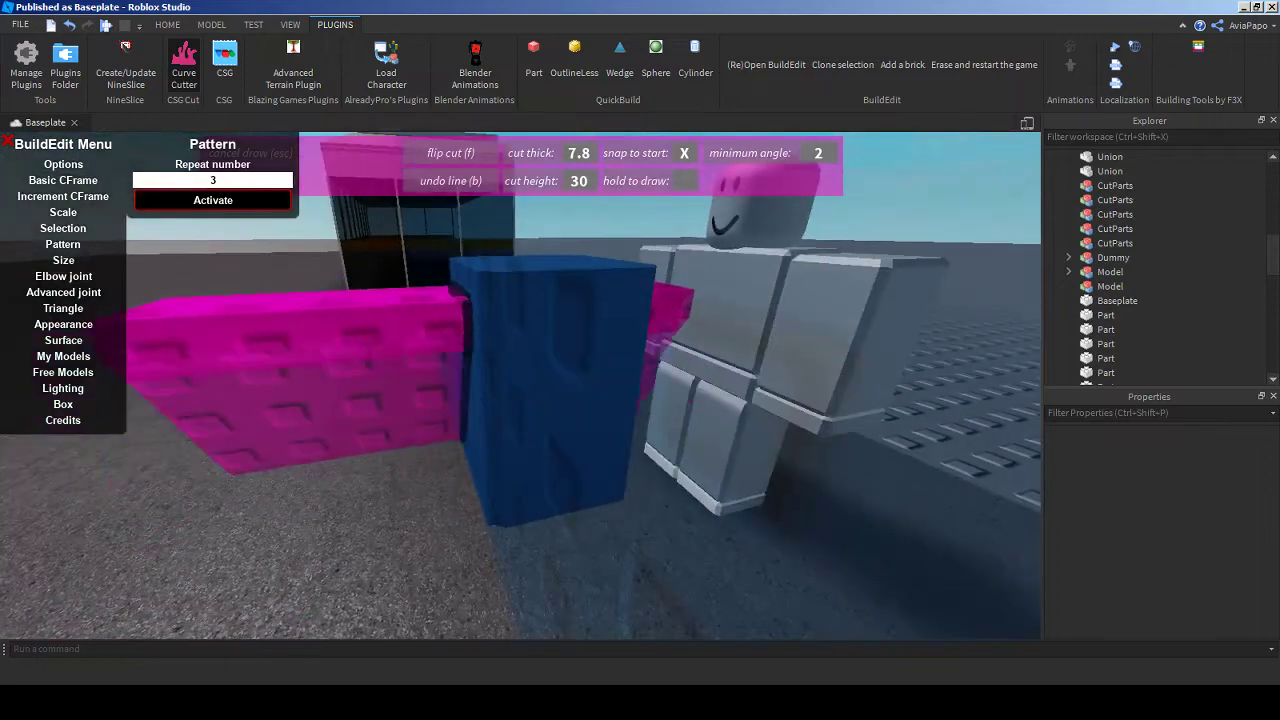
{"action": "key", "text": "Return"}
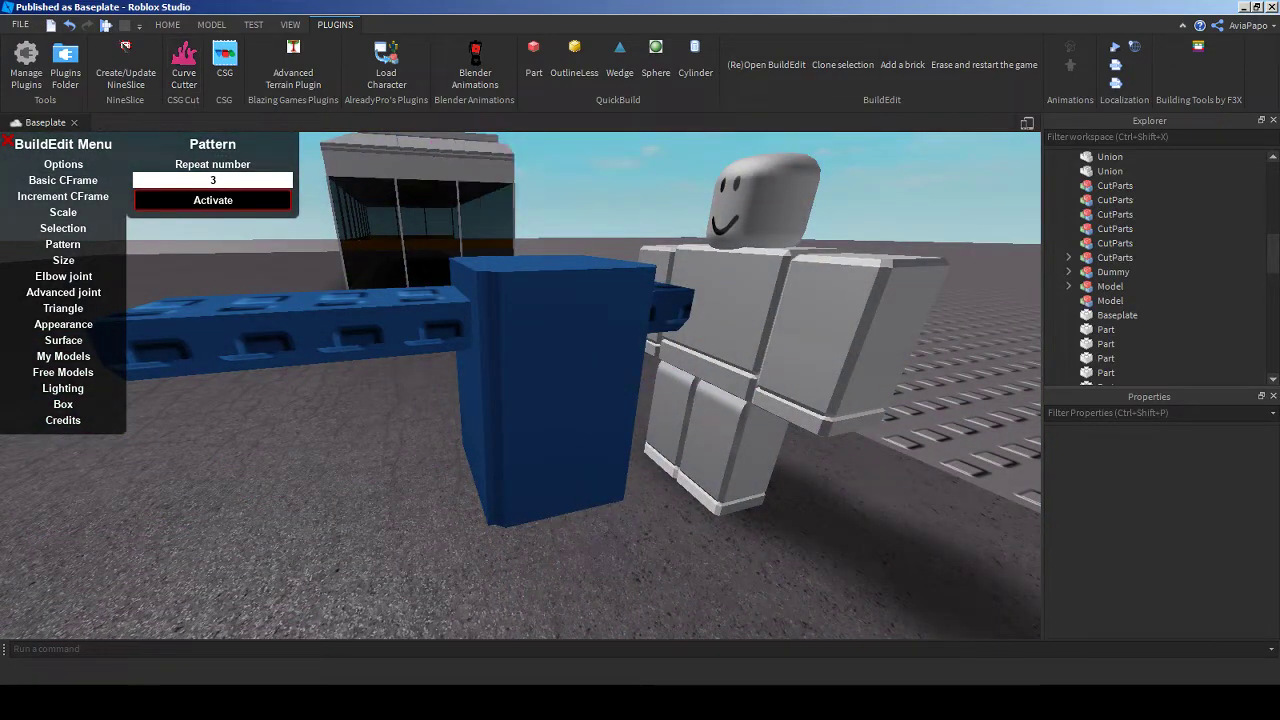
- Negate the new CutParts group's five parts and two wedges, and union them with the blue block
{"action": "left_click", "coordinate": [1068, 257]}
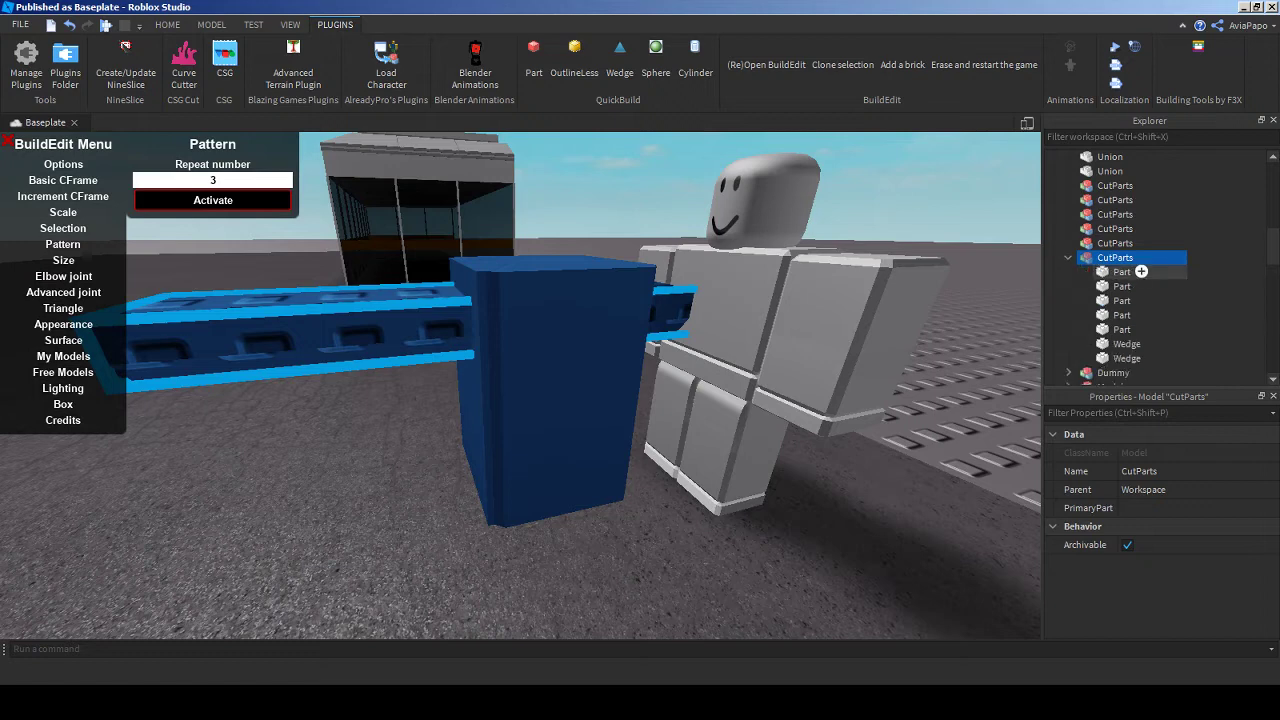
{"action": "left_click", "coordinate": [1121, 271]}
{"action": "left_click", "coordinate": [1126, 358], "text": "shift"}
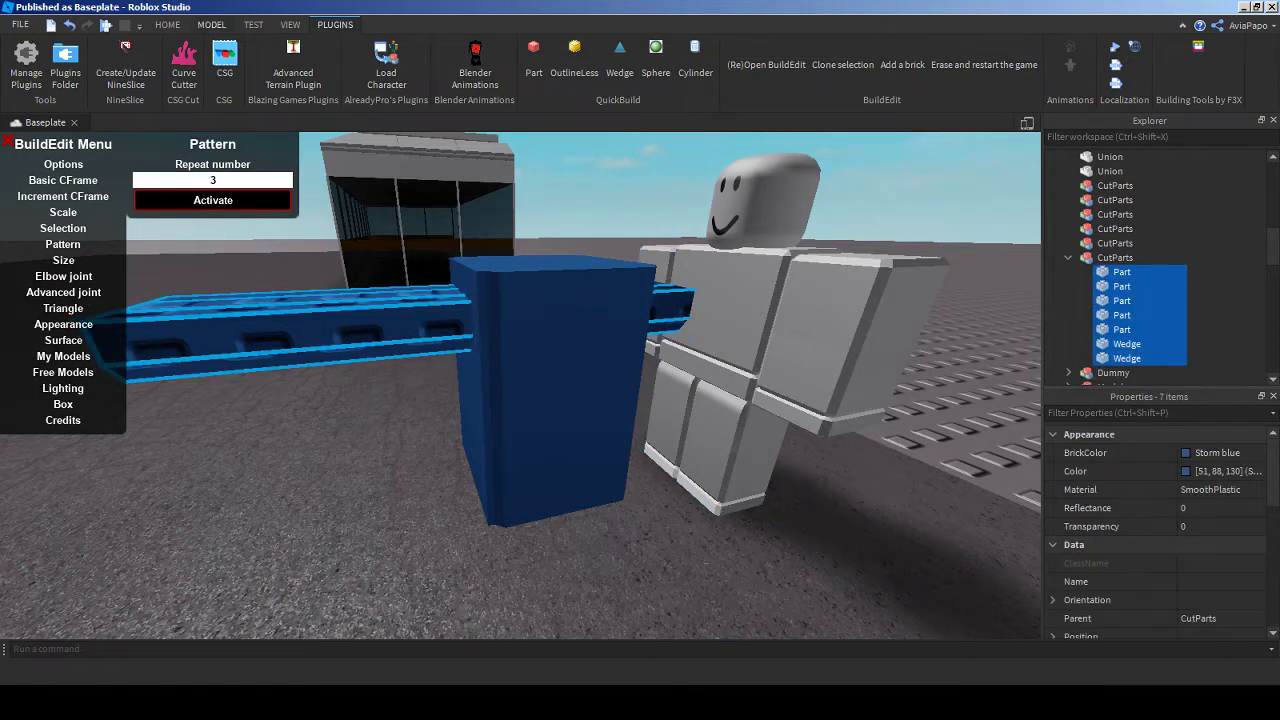
{"action": "left_click", "coordinate": [211, 24]}
{"action": "left_click", "coordinate": [689, 60]}
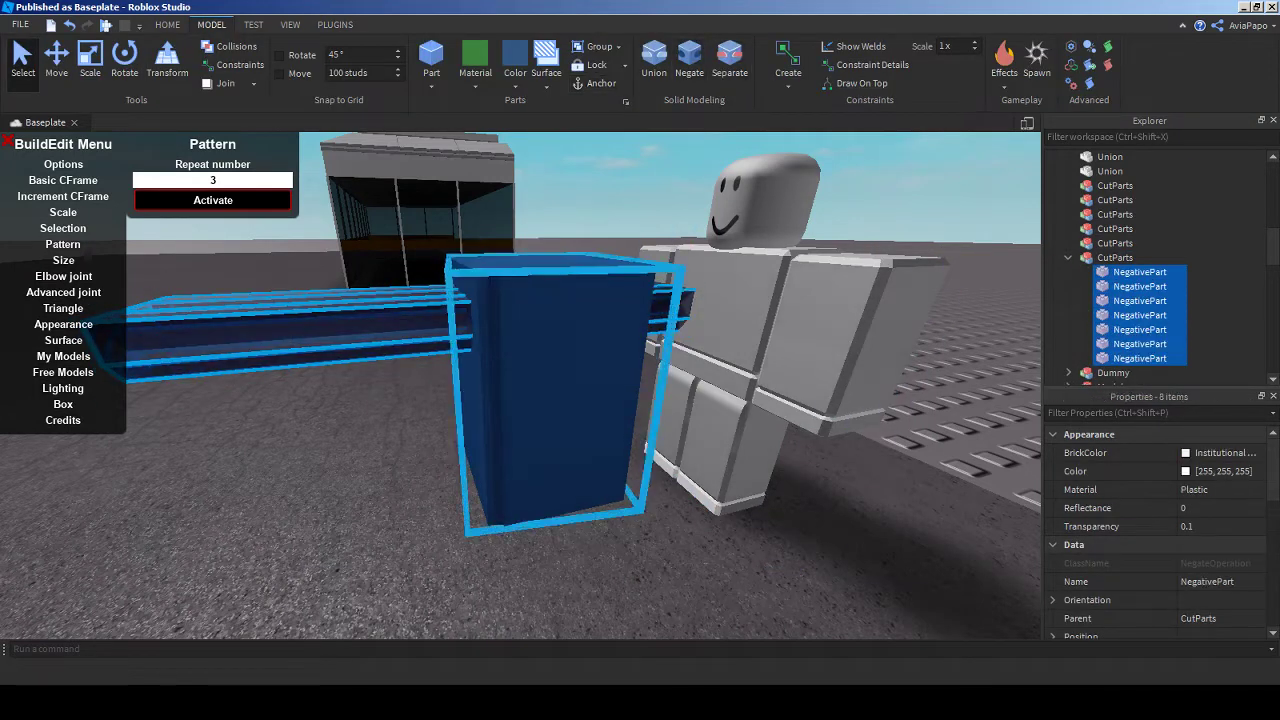
{"action": "left_click", "coordinate": [654, 58]}
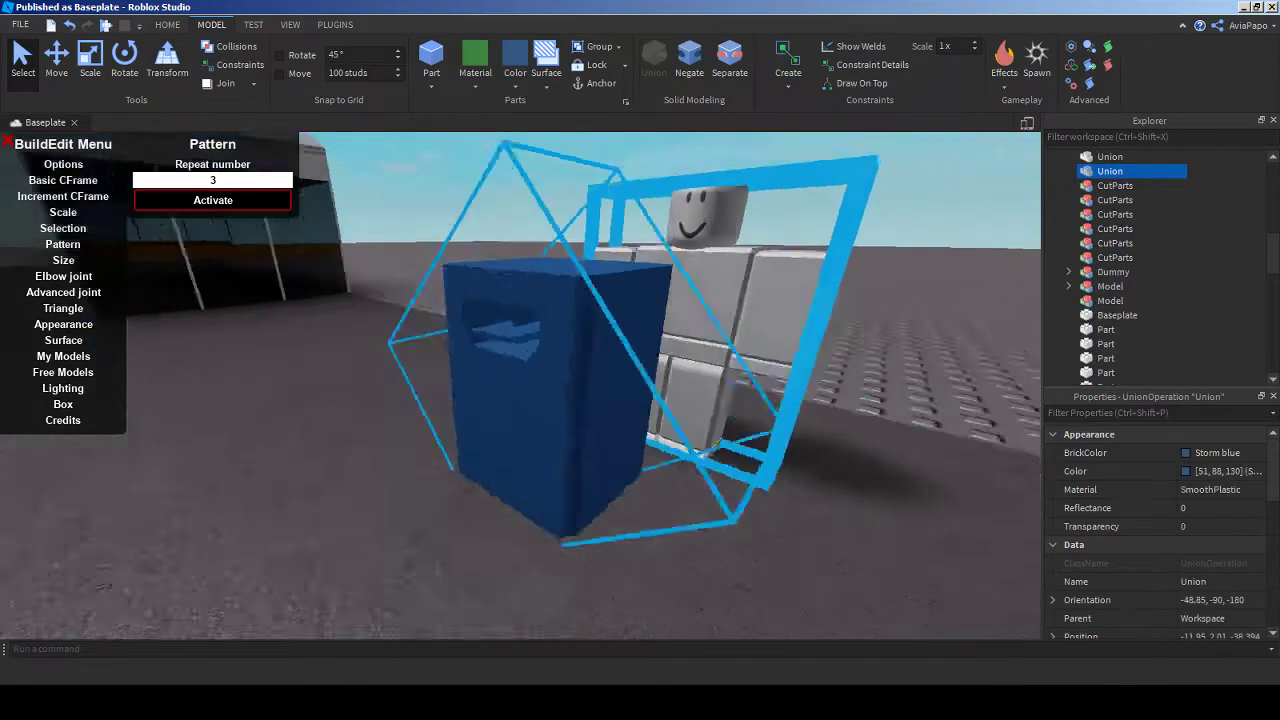
- Inspect the slot through the blue block and insert a new block part above it
{"action": "key", "text": "w"}
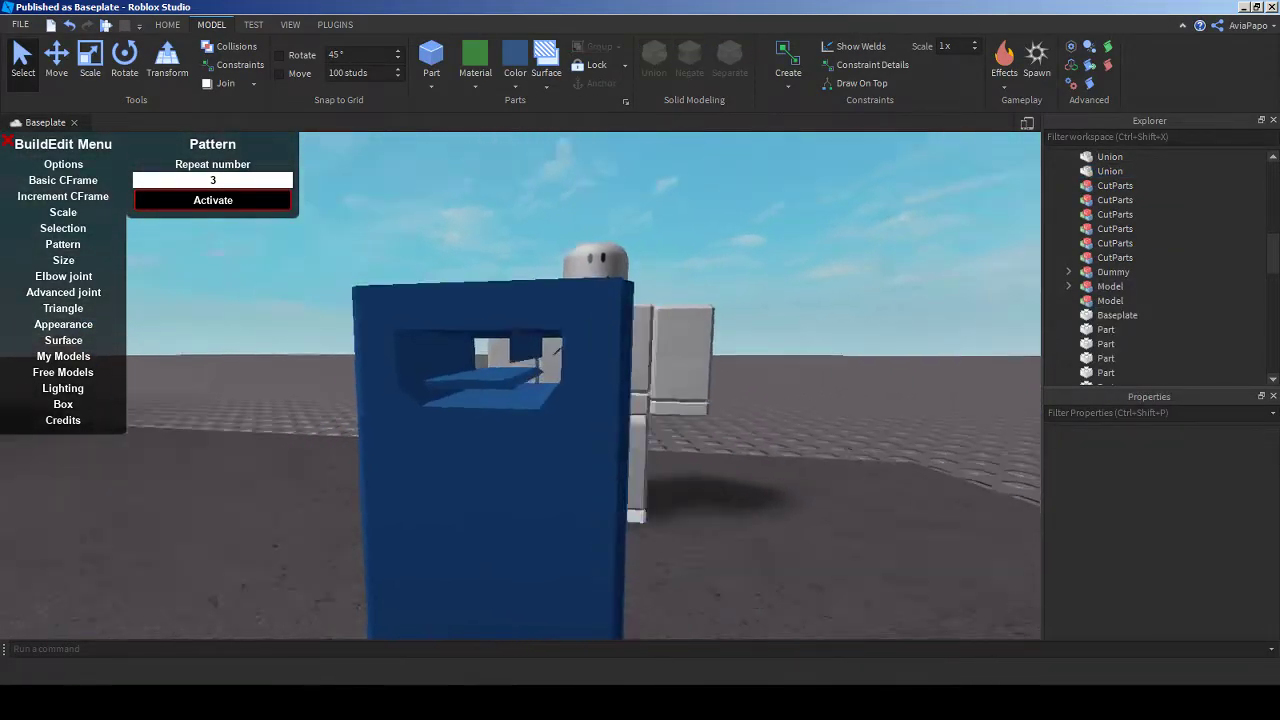
{"action": "key", "text": "w"}
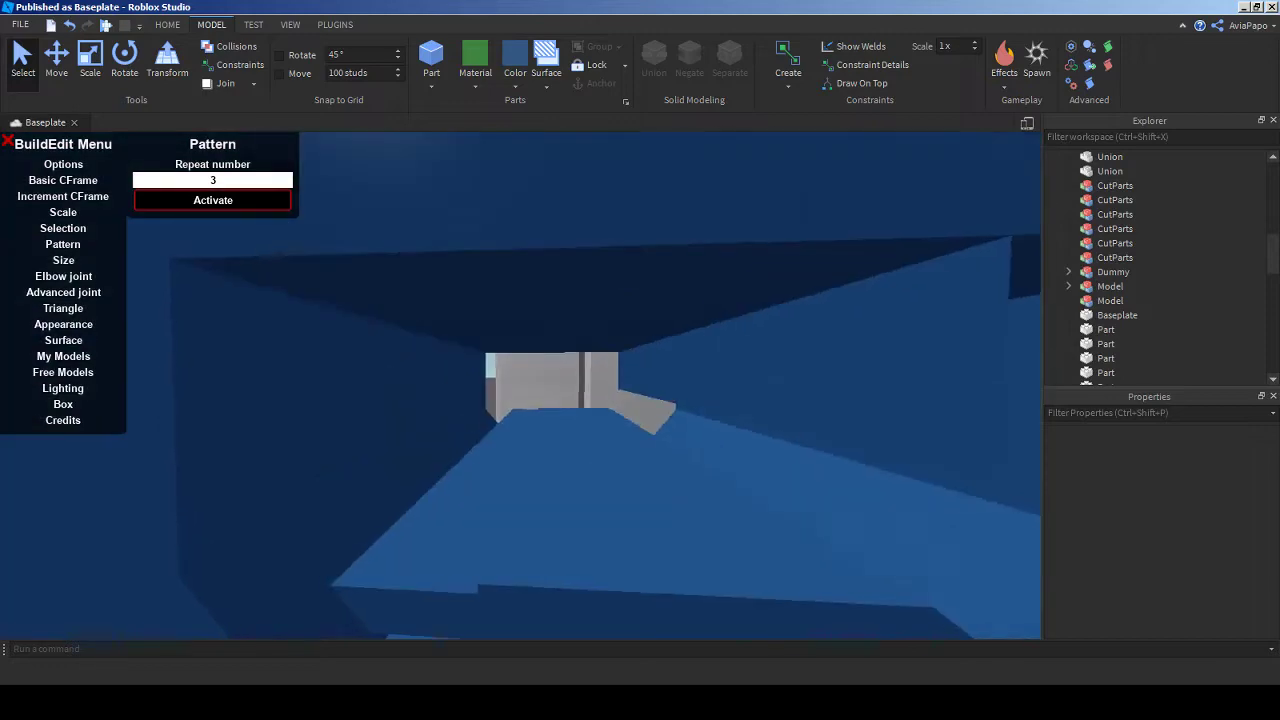
{"action": "key", "text": "s"}
{"action": "left_click", "coordinate": [431, 58]}
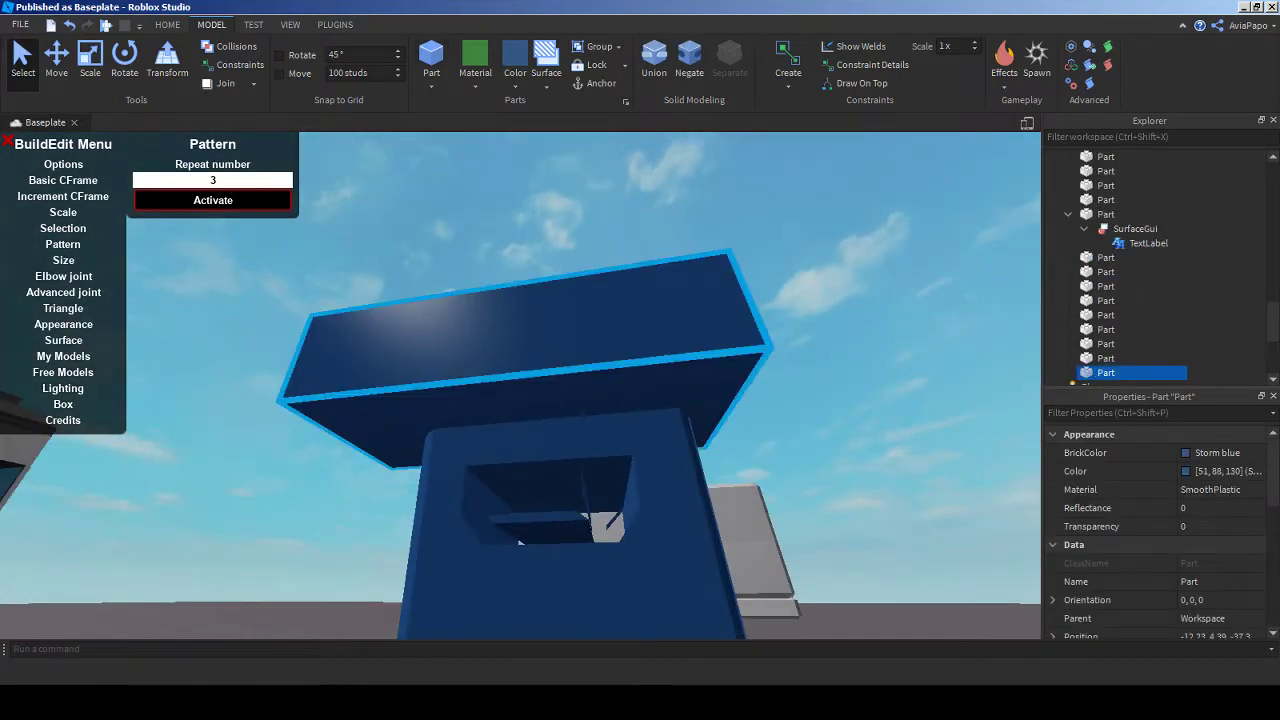
- Switch to the YouTube live dashboard and post "LOL" in the stream chat
{"action": "key", "text": "alt+Tab"}
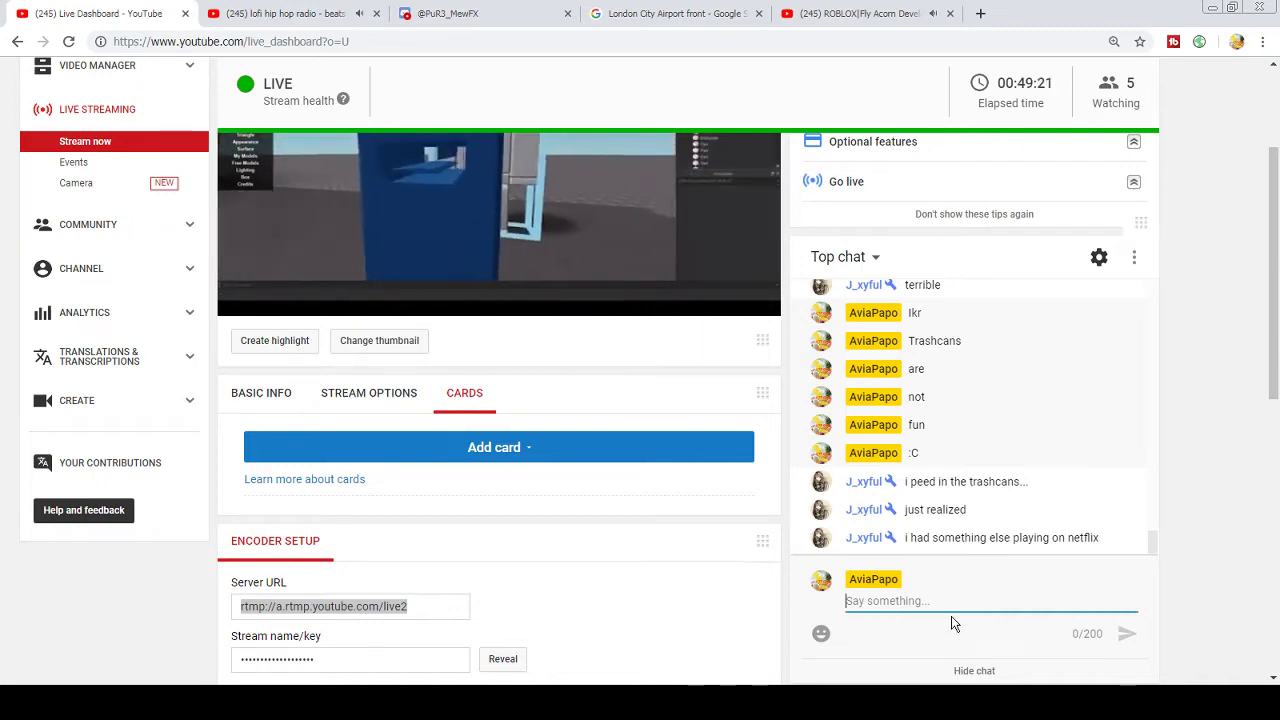
{"action": "type", "text": "LOL"}
{"action": "key", "text": "Return"}
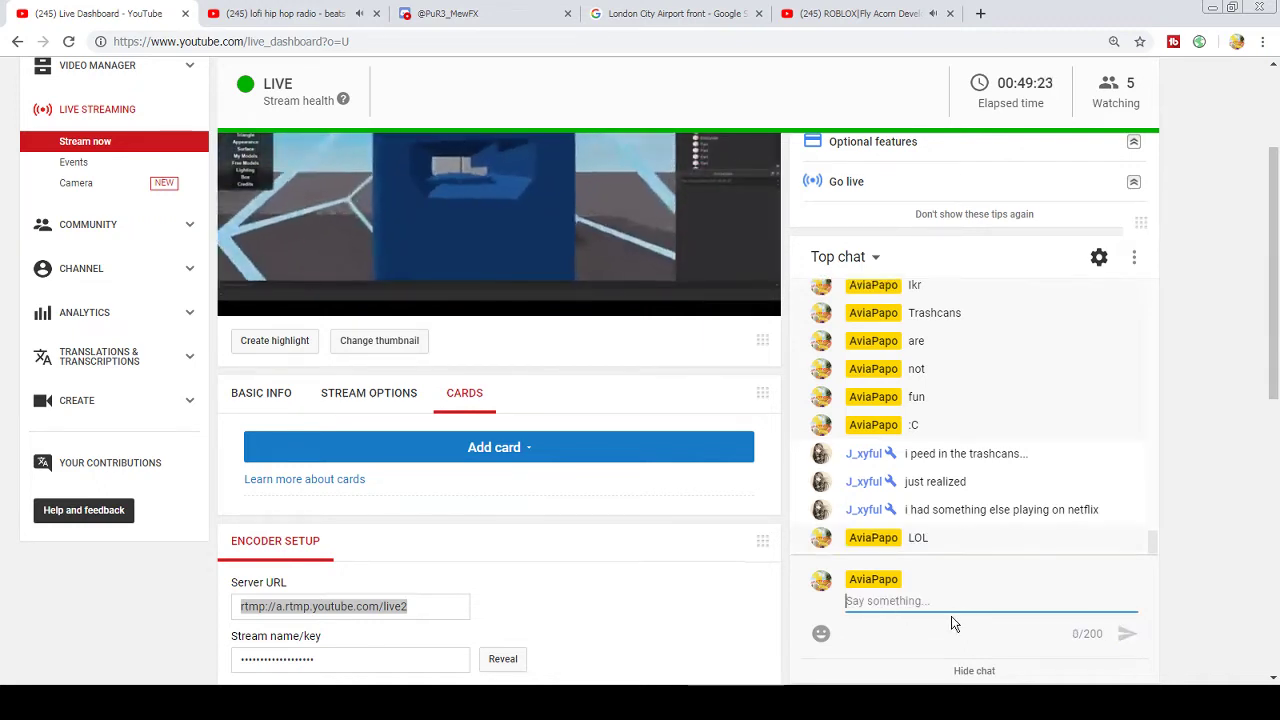
- Switch back to Roblox Studio, color the new part Black and fit it into the block's slot to clear the leftover pieces inside
{"action": "key", "text": "alt+Tab"}
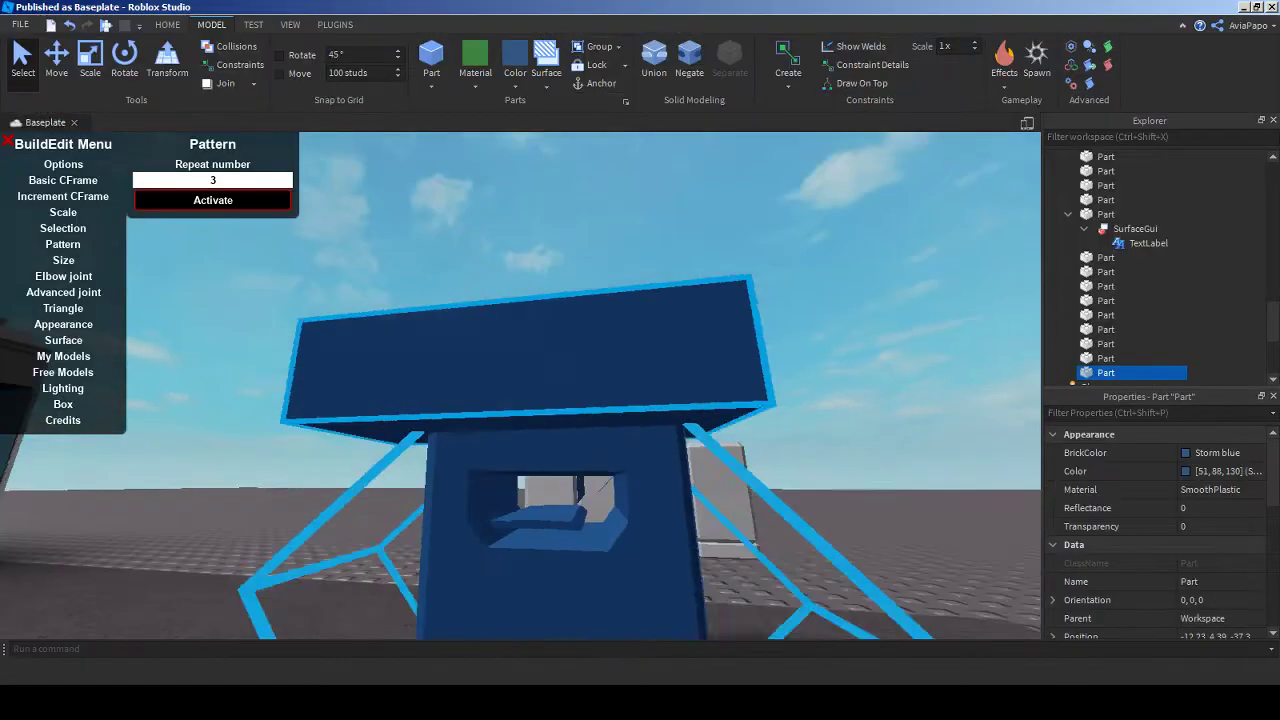
{"action": "left_click", "coordinate": [515, 84]}
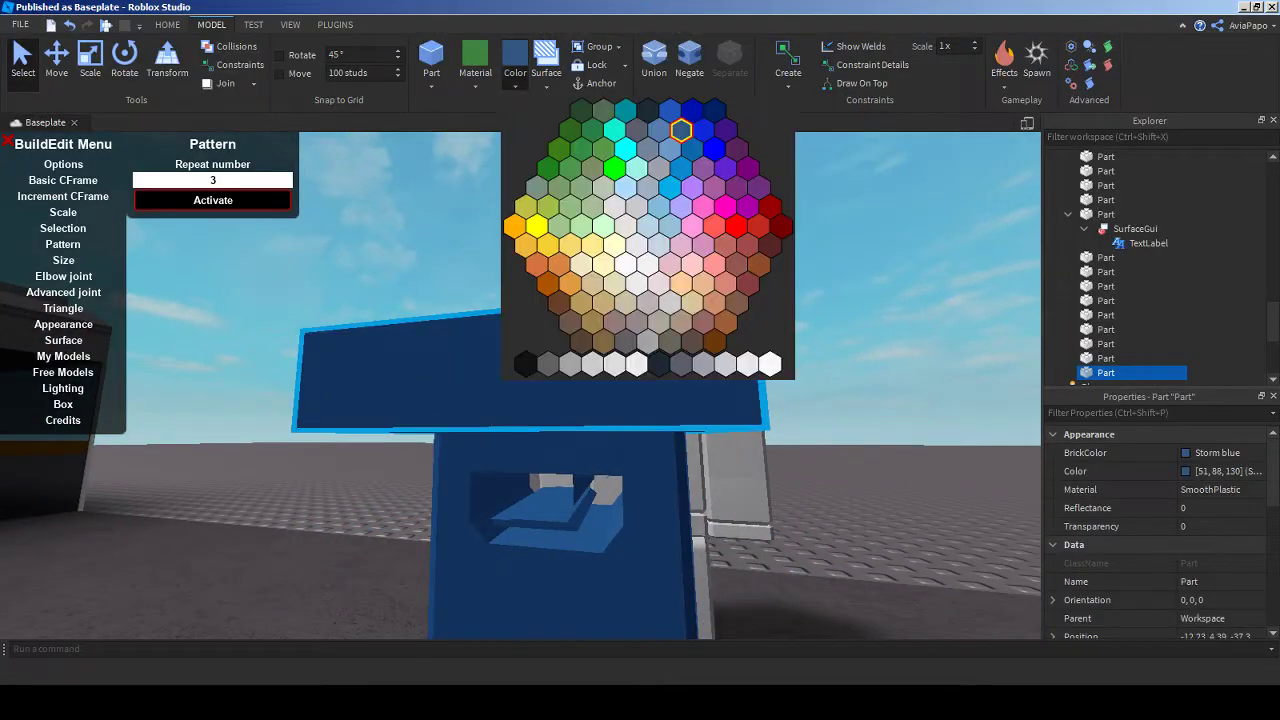
{"action": "left_click", "coordinate": [658, 364]}
{"action": "key", "text": "ctrl+3"}
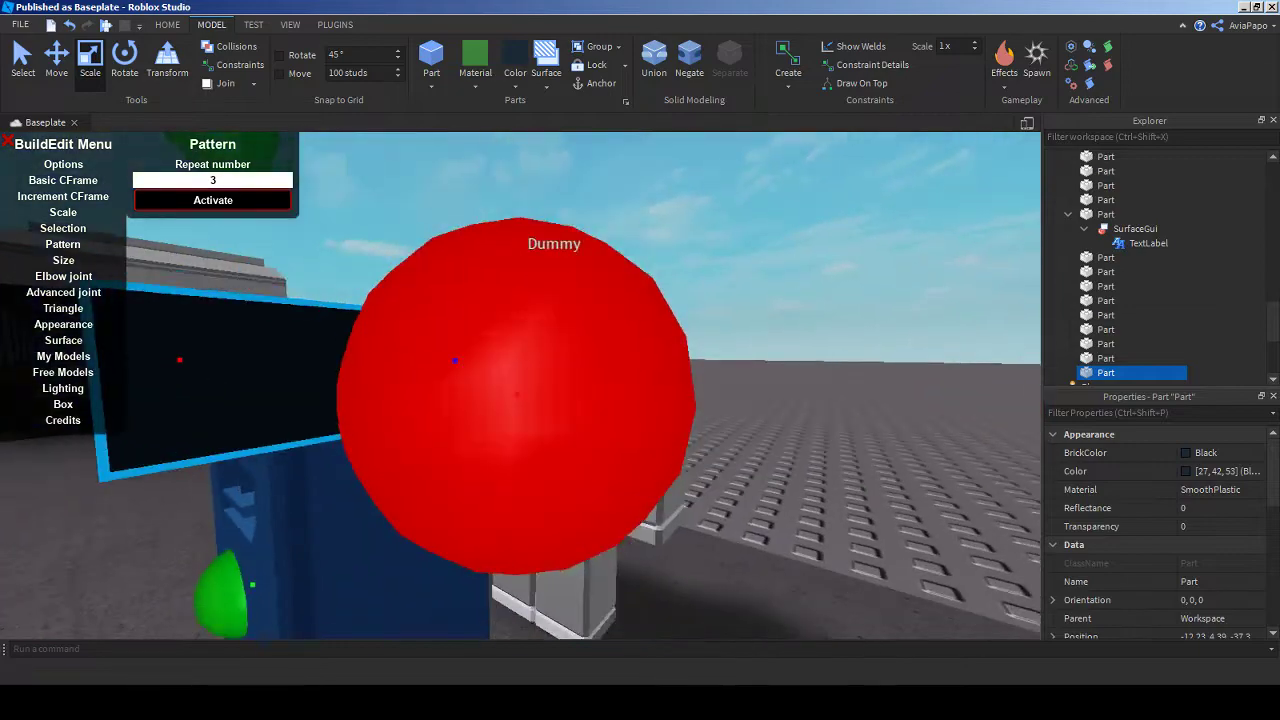
{"action": "key", "text": "f"}
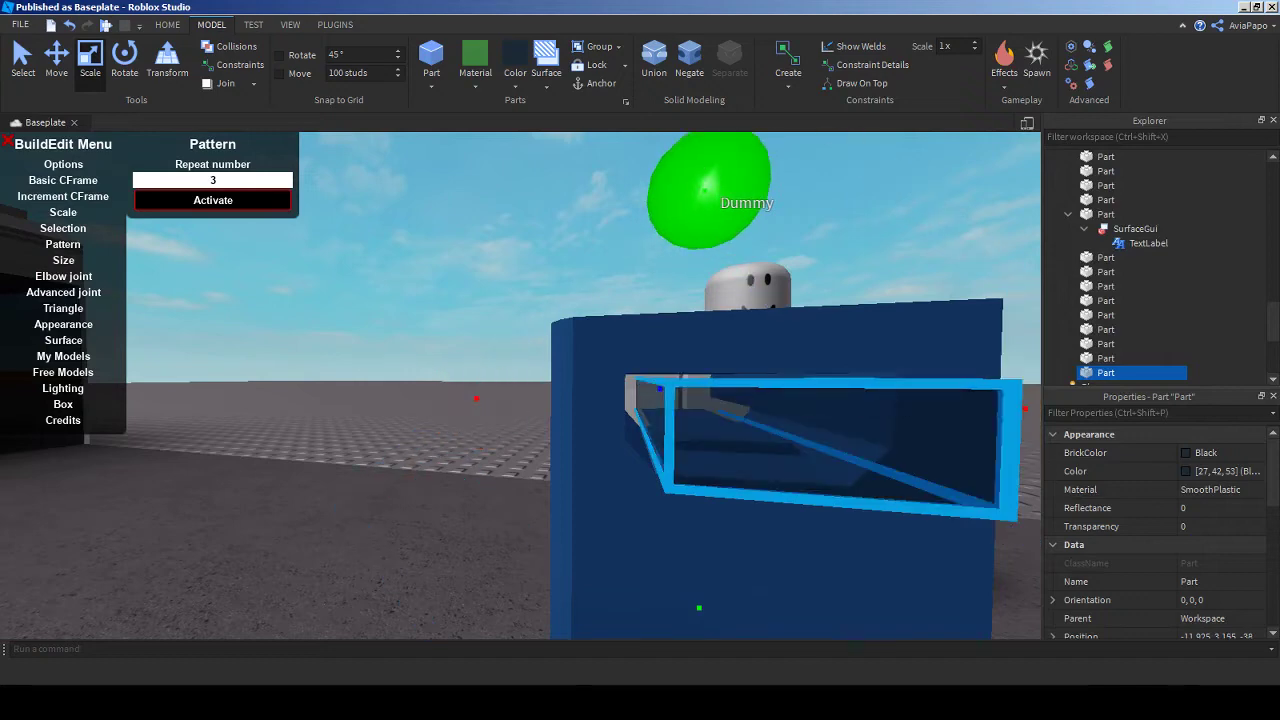
{"action": "key", "text": "s"}
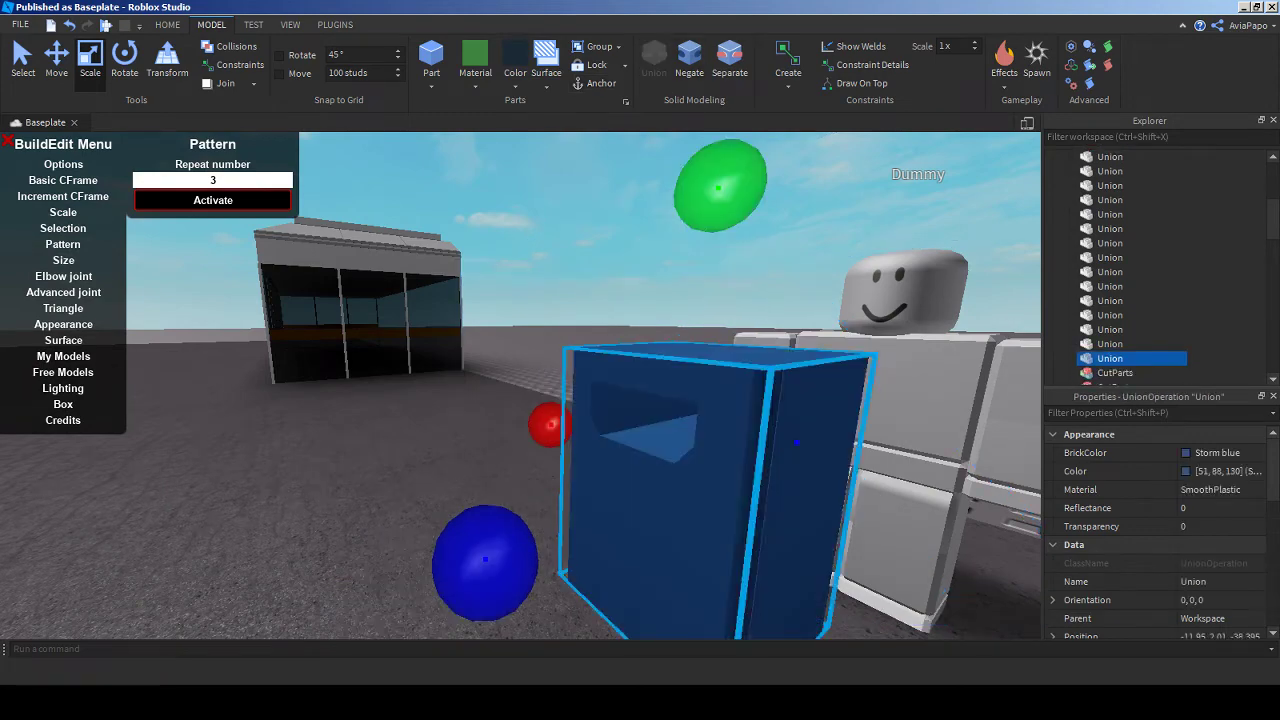
- Examine the inside of the blue block's slot and its outer faces from several angles
{"action": "key", "text": "w"}
{"action": "key", "text": "d"}
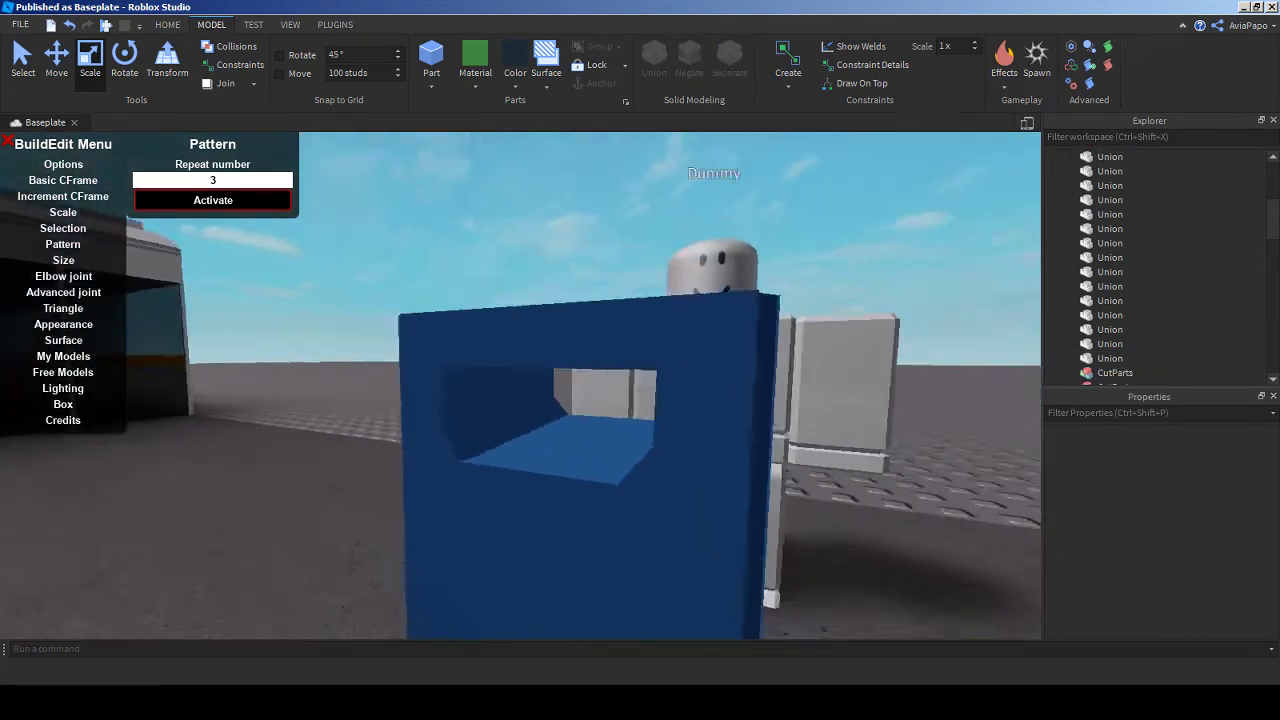
{"action": "key", "text": "w"}
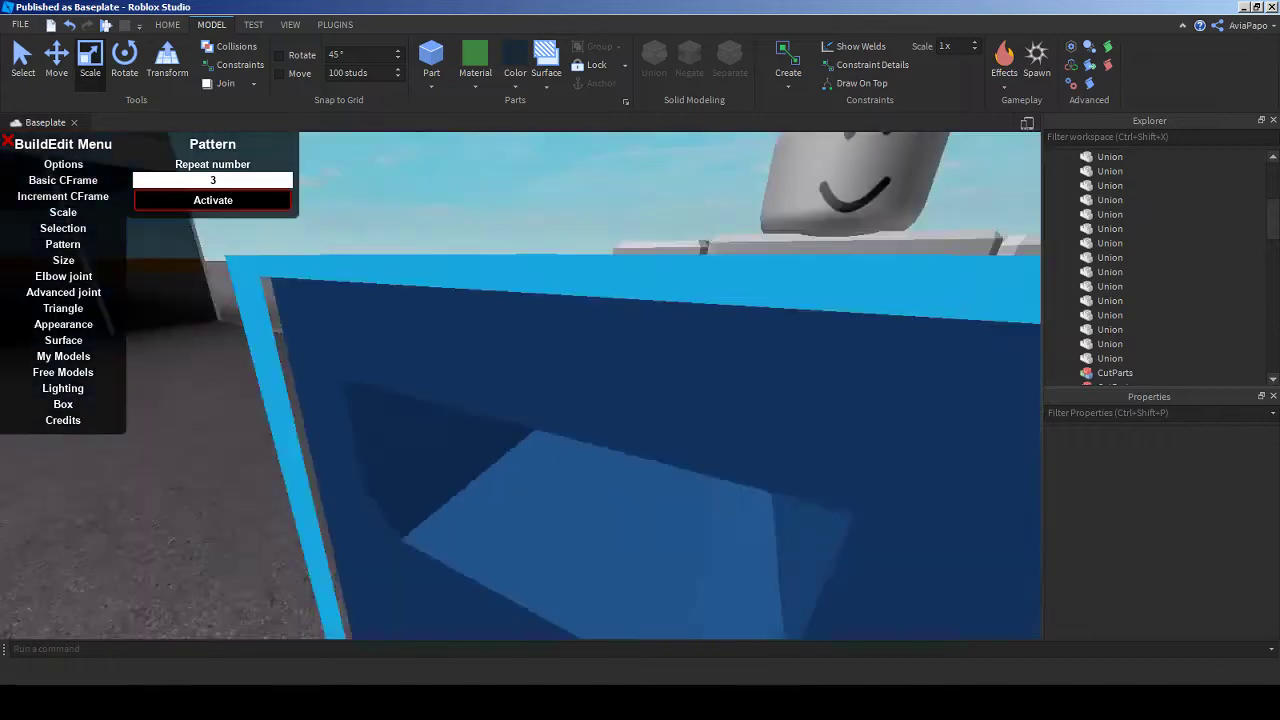
{"action": "key", "text": "s"}
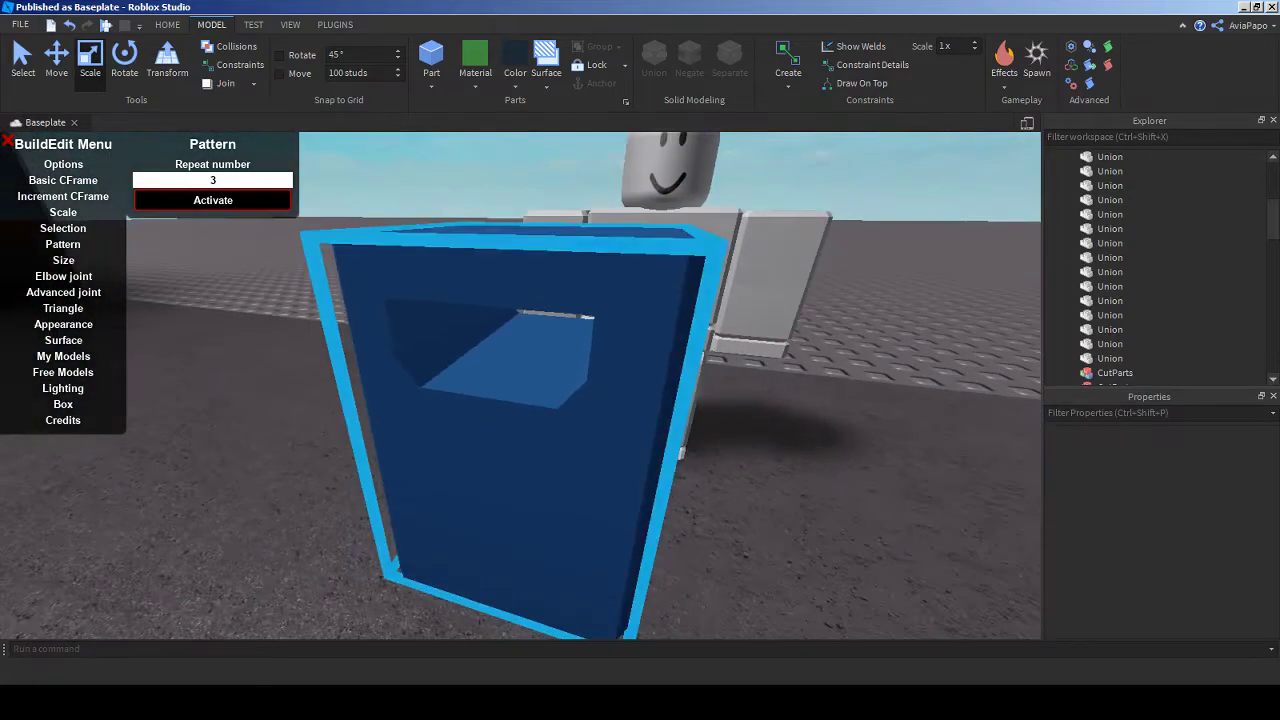
{"action": "left_click", "coordinate": [652, 401]}
{"action": "key", "text": "d"}
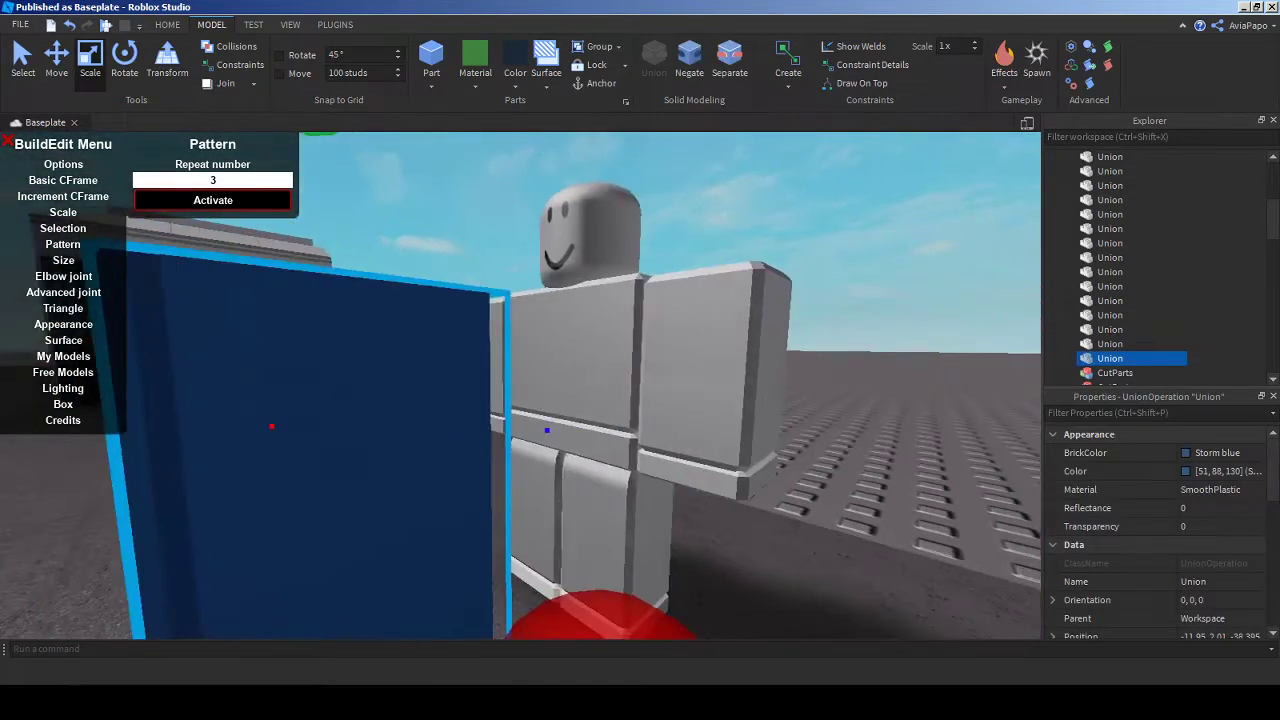
{"action": "key", "text": "a"}
{"action": "key", "text": "w"}
{"action": "key", "text": "s"}
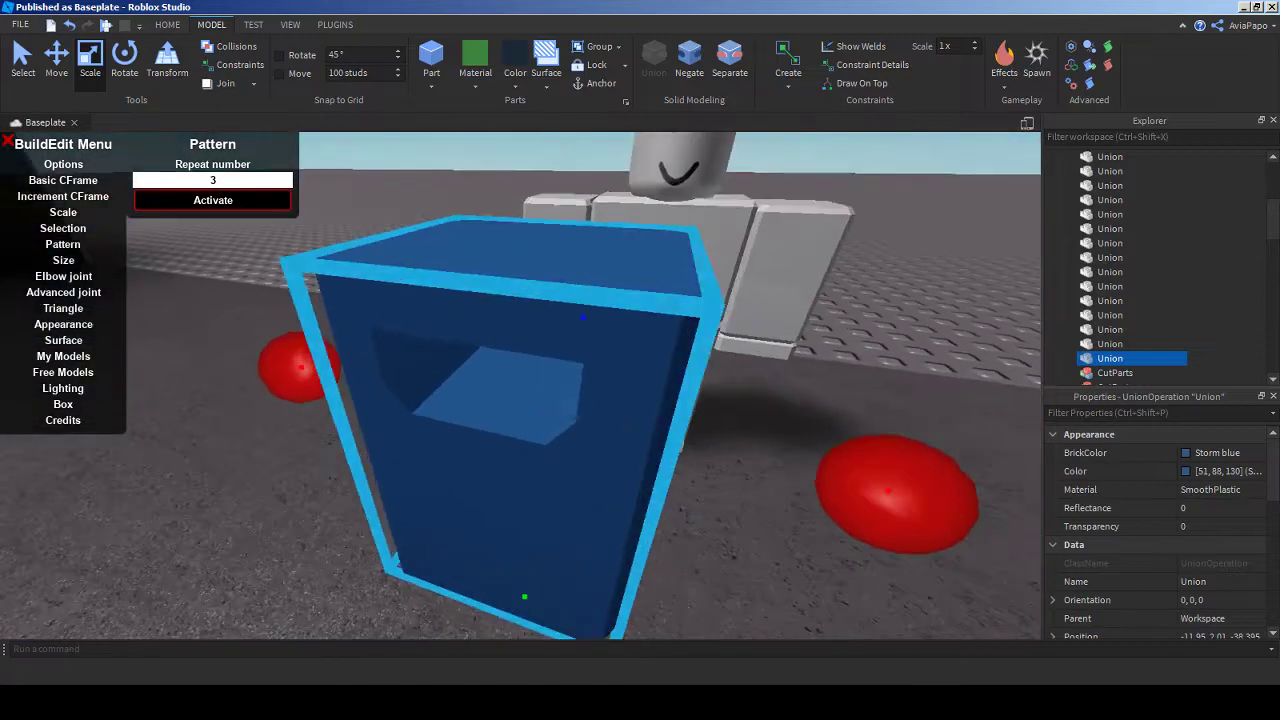
{"action": "key", "text": "w"}
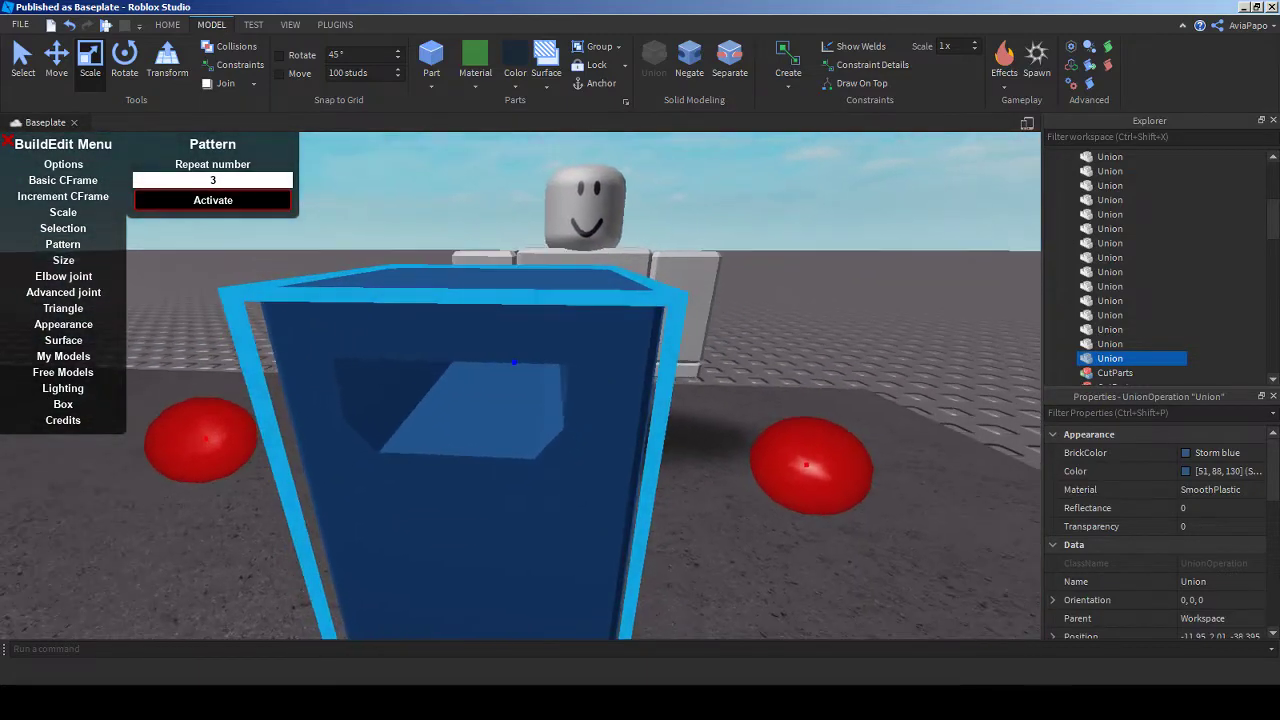
- Select the black part, raise it above the blue trashcan block and narrow it to fit within the block's outline
{"action": "right_click_drag", "start_coordinate": [640, 385], "coordinate": [620, 460]}
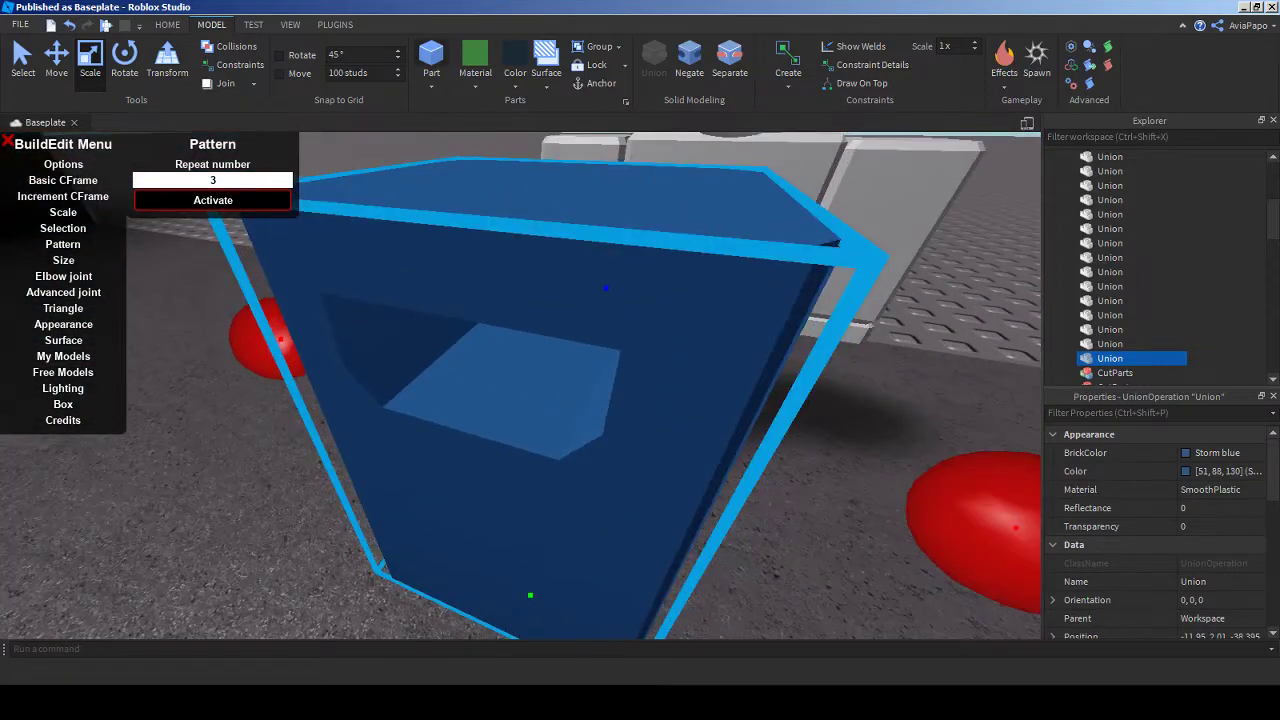
{"action": "key", "text": "s"}
{"action": "left_click", "coordinate": [571, 443]}
{"action": "key", "text": "w"}
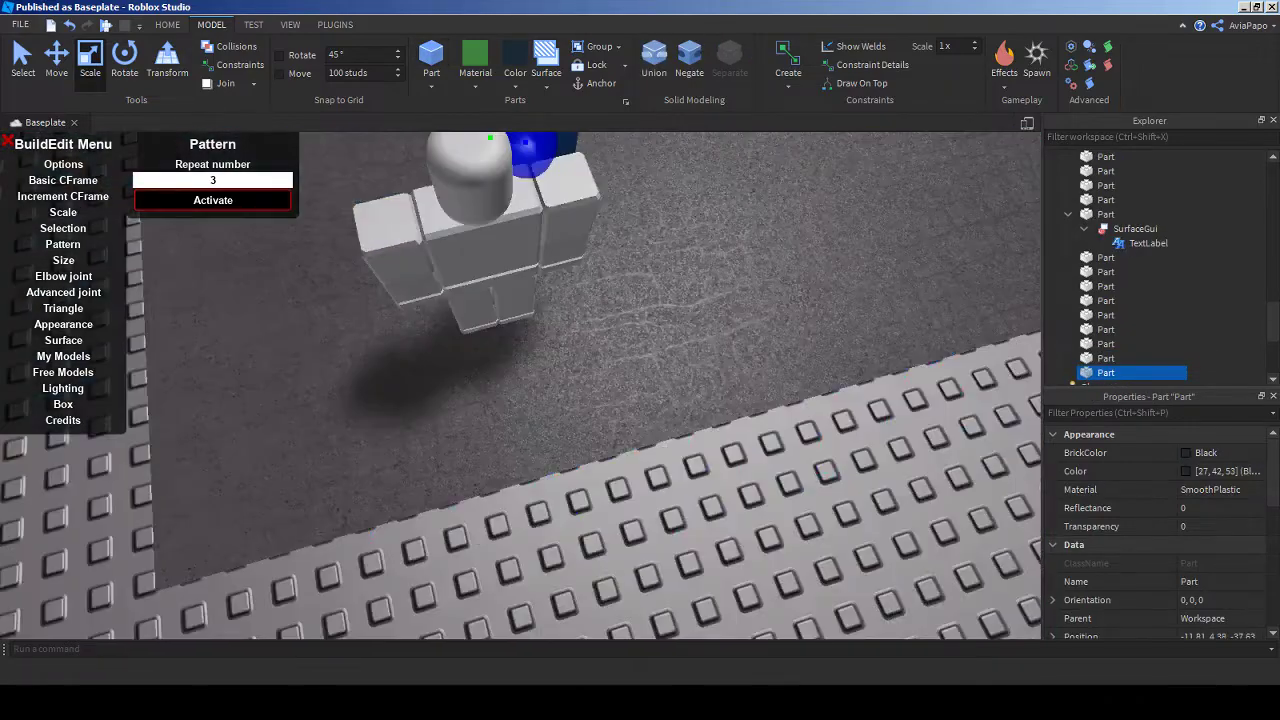
{"action": "key", "text": "s"}
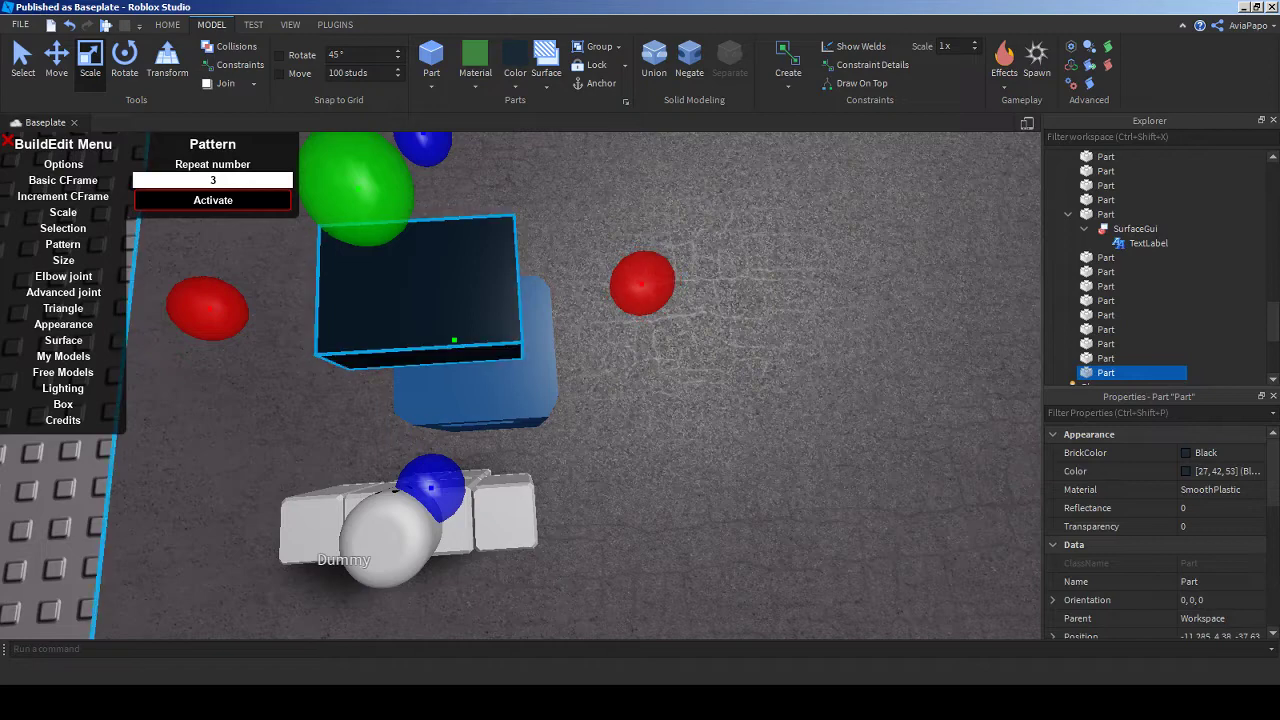
{"action": "left_click_drag", "start_coordinate": [207, 308], "coordinate": [250, 305]}
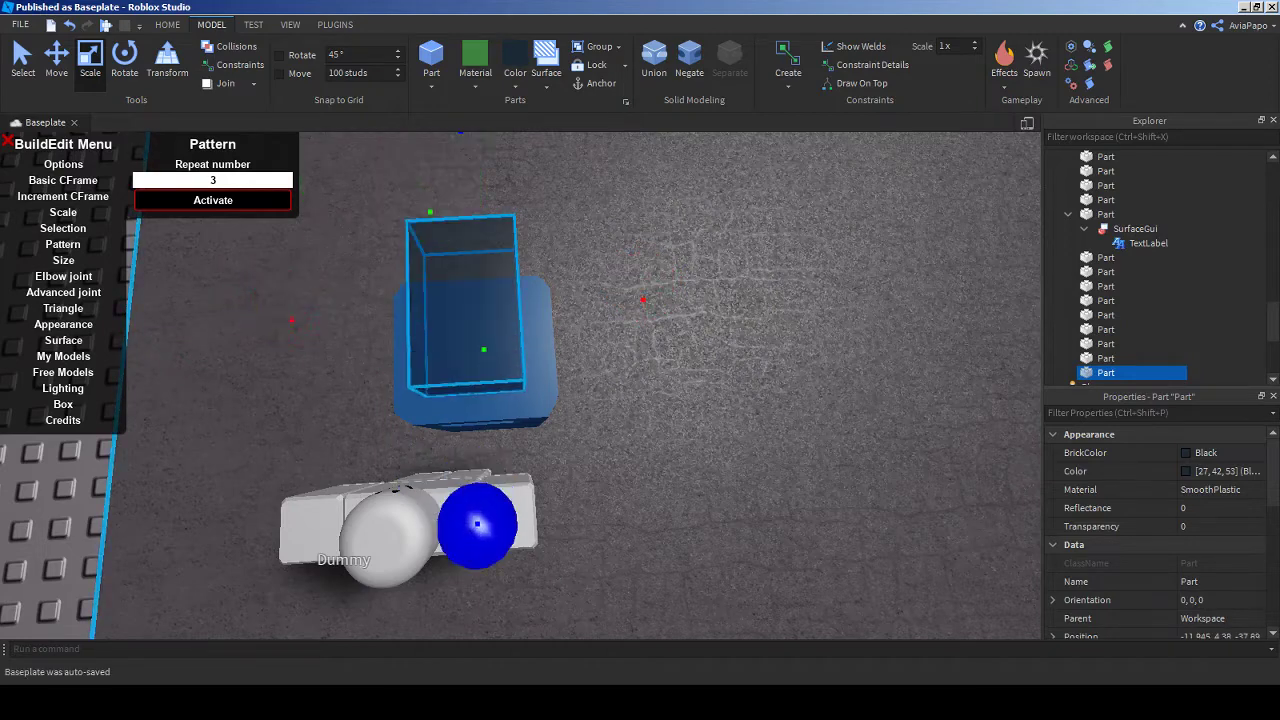
{"action": "mouse_move", "coordinate": [520, 380]}
{"action": "right_mouse_down"}
{"action": "mouse_move", "coordinate": [412, 380]}
{"action": "mouse_move", "coordinate": [495, 380]}
{"action": "right_mouse_up"}
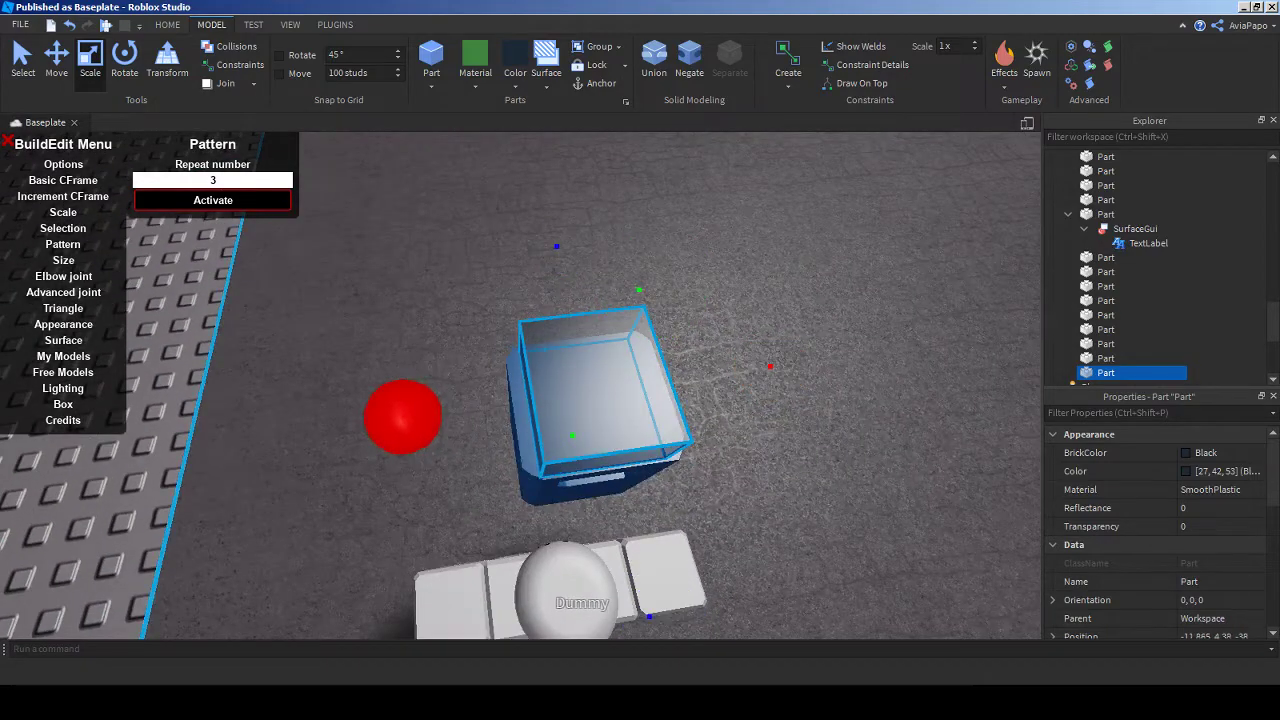
- Lower the black part from above into the blue block and check its fit from the side
{"action": "key", "text": "f"}
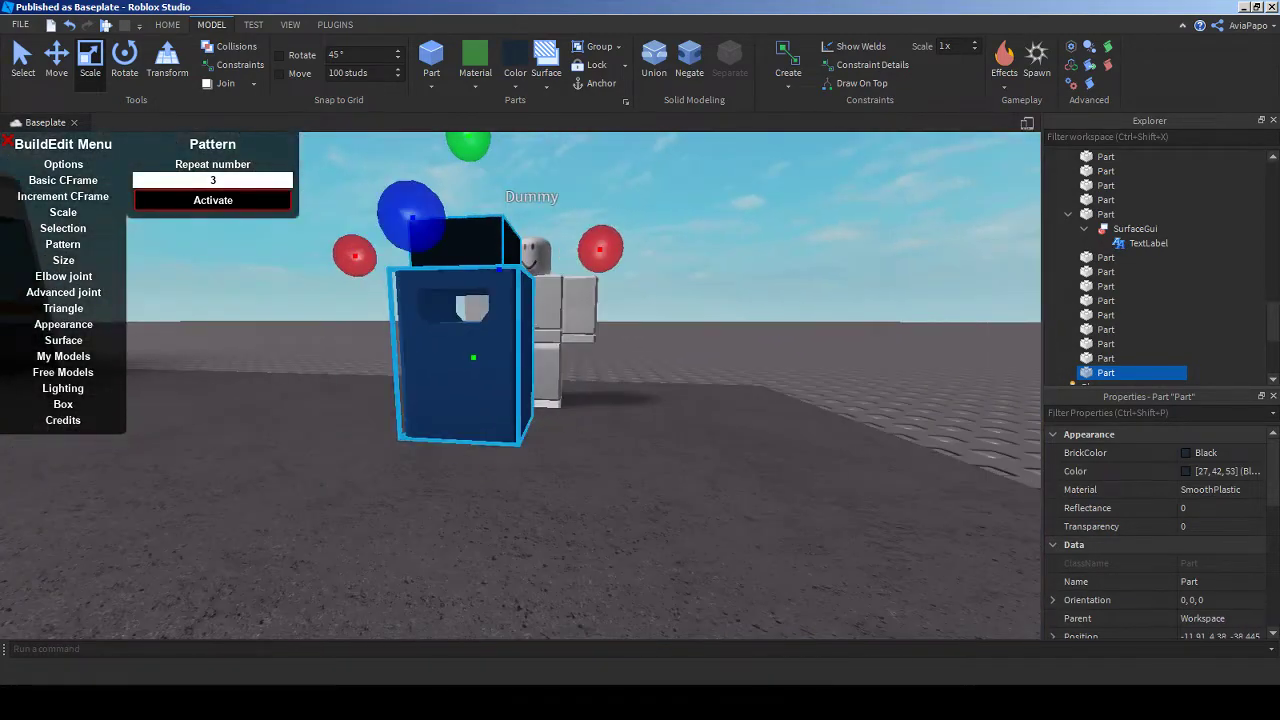
{"action": "key", "text": "w"}
{"action": "key", "text": "w"}
{"action": "key", "text": "w"}
{"action": "key", "text": "w"}
{"action": "key", "text": "q"}
{"action": "key", "text": "q"}
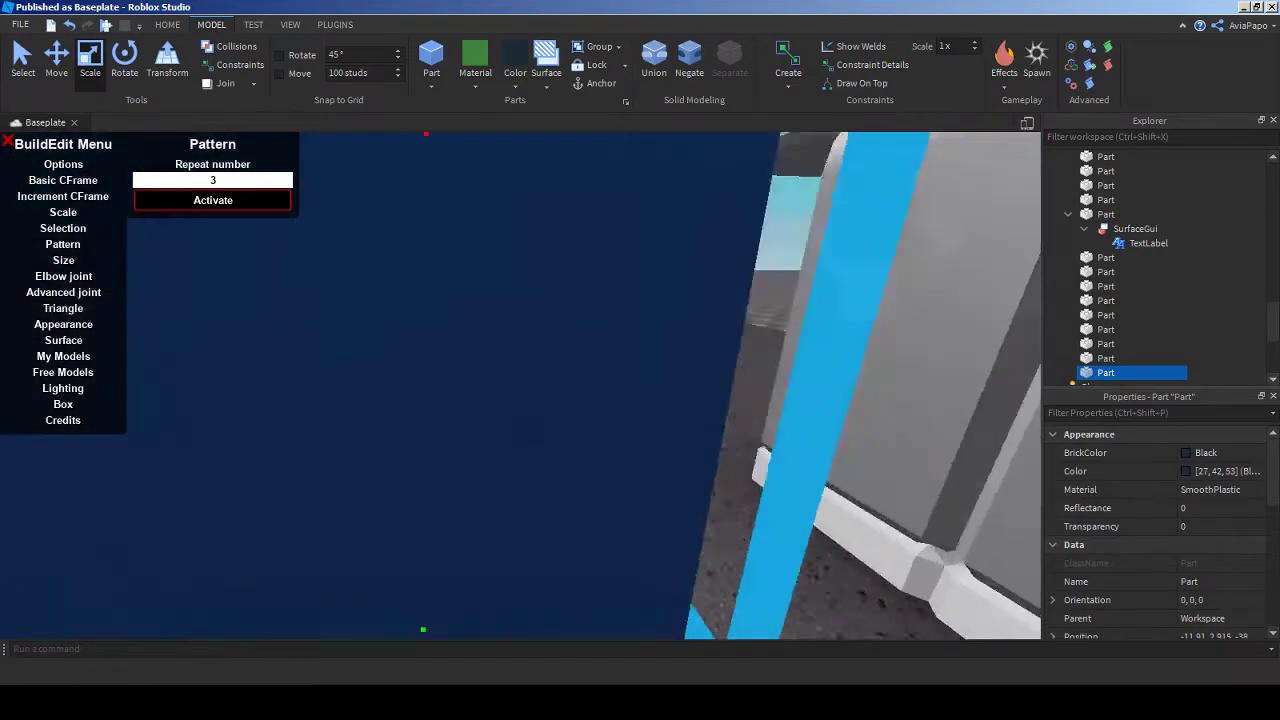
{"action": "key", "text": "d"}
{"action": "key", "text": "d"}
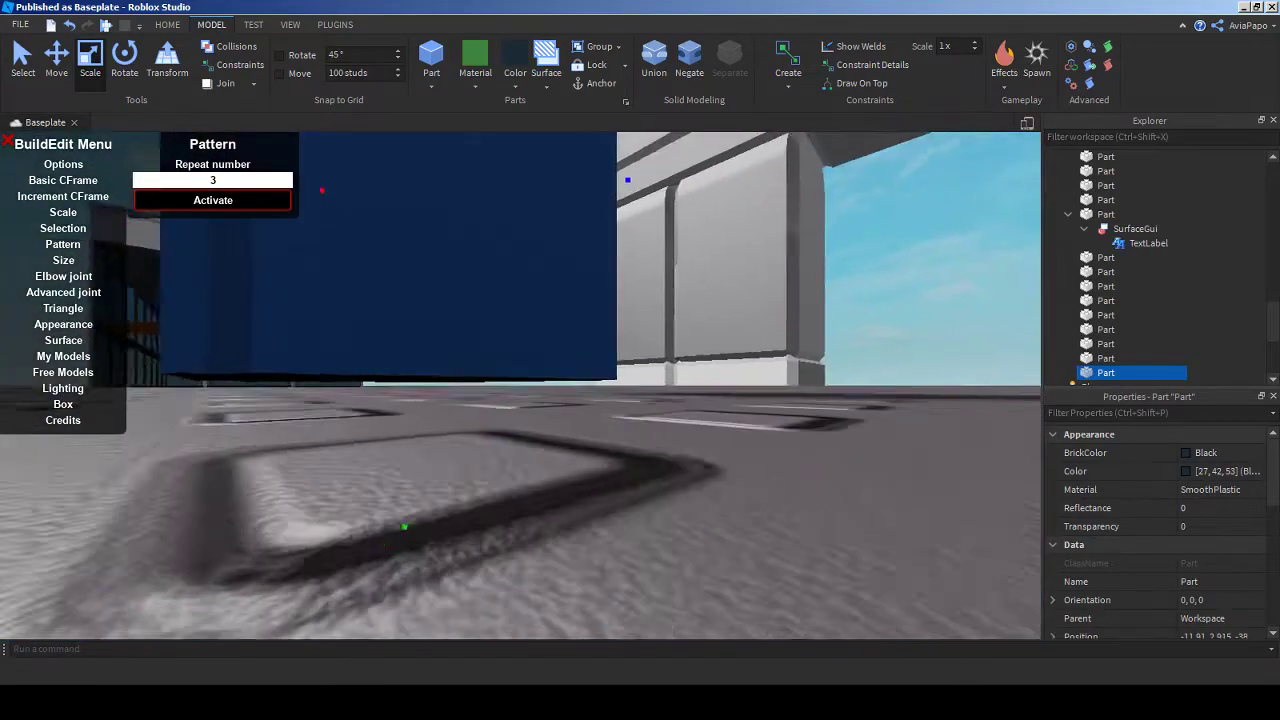
- Adjust the black part's height inside the block until its top sits just above the slot's lower edge
{"action": "key", "text": "s"}
{"action": "key", "text": "s"}
{"action": "key", "text": "a"}
{"action": "key", "text": "a"}
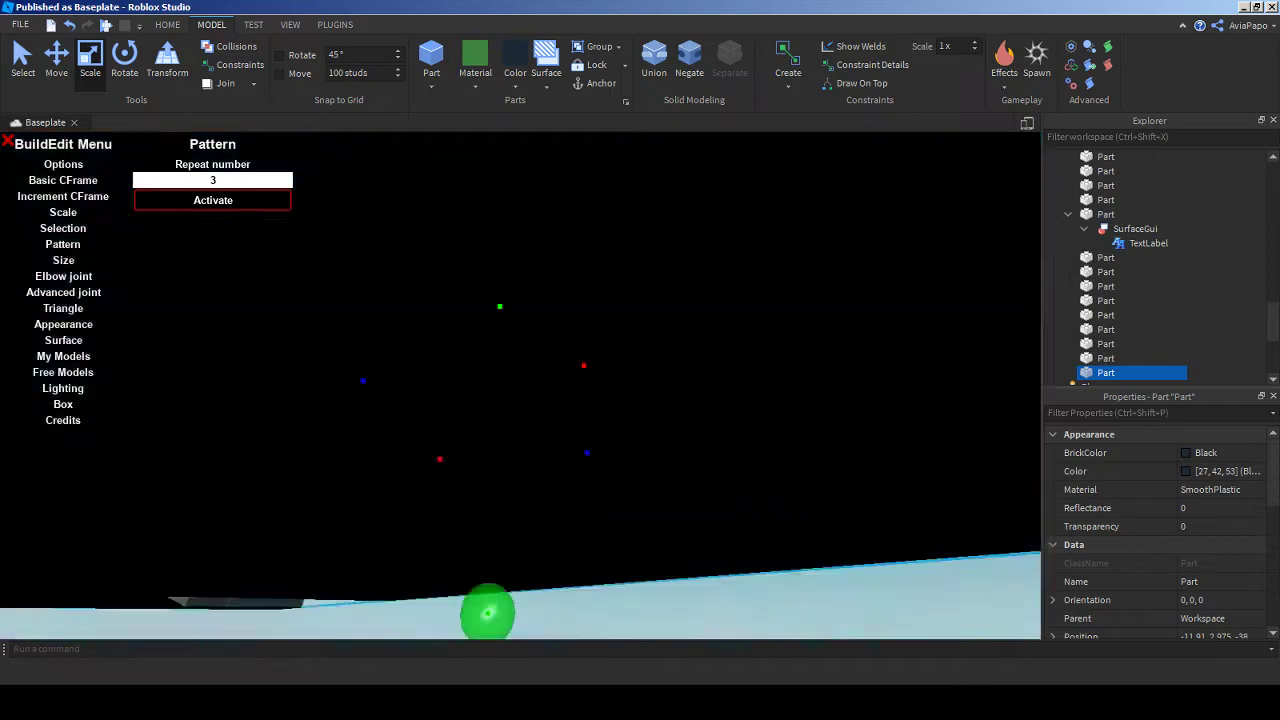
{"action": "key", "text": "f"}
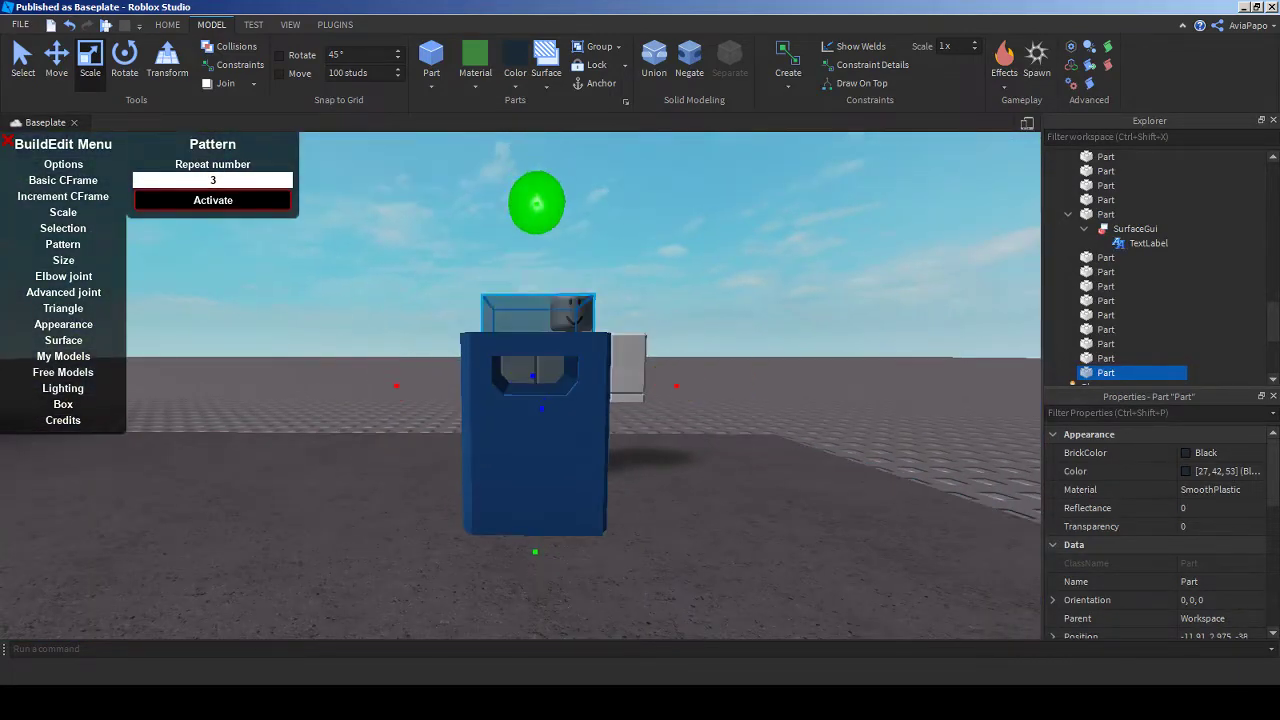
{"action": "key", "text": "w"}
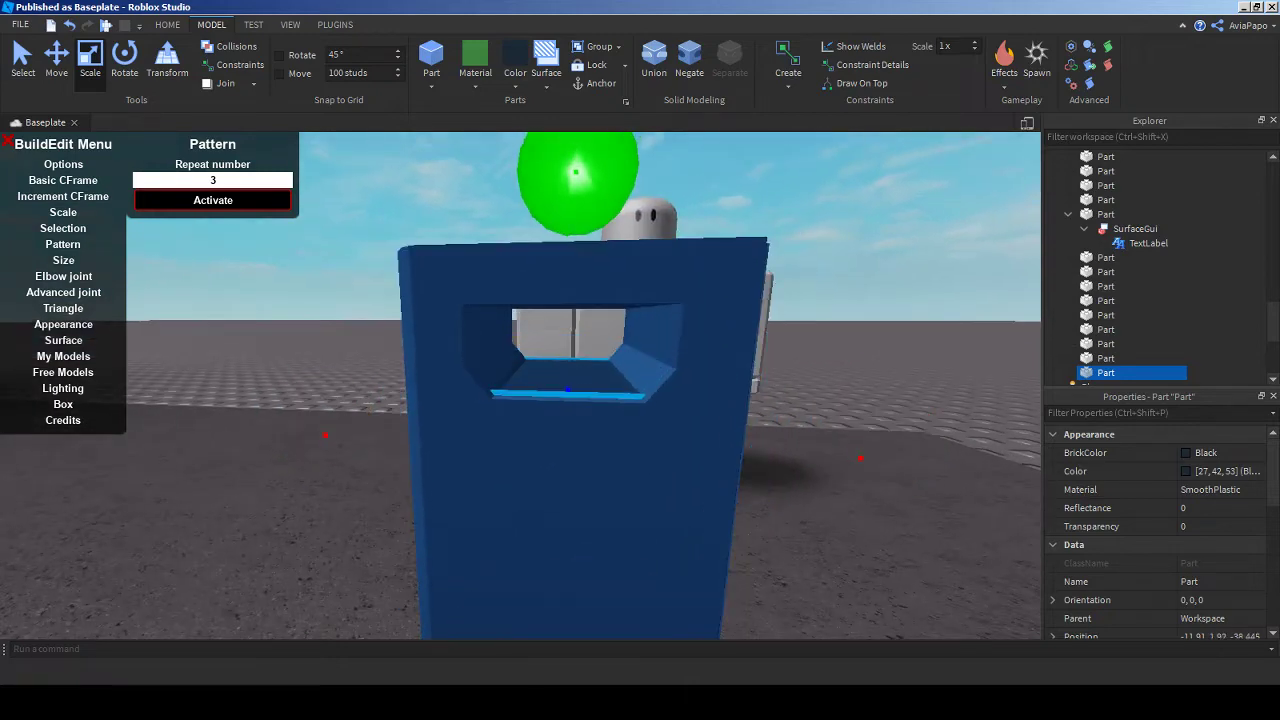
{"action": "key", "text": "s"}
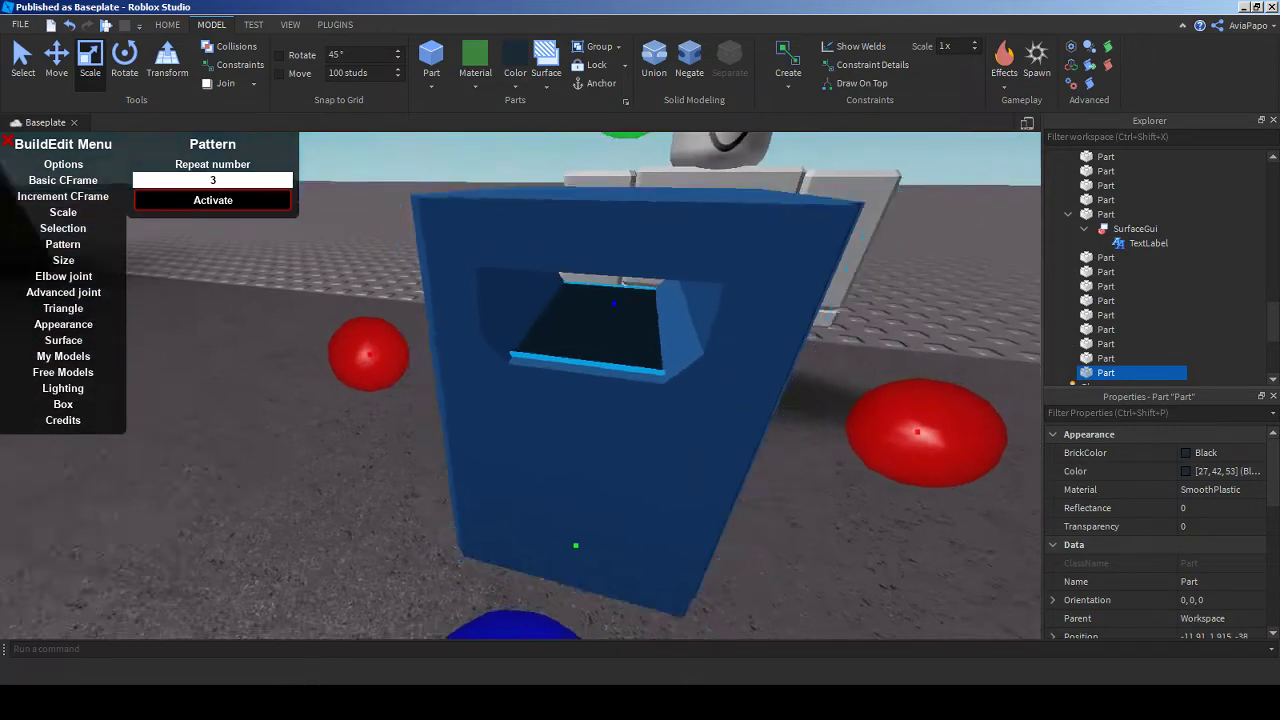
- Try to hollow the blue block by negating the black part and uniting the two, and check the slot
{"action": "key", "text": "ctrl+shift+n"}
{"action": "left_click", "coordinate": [560, 400], "text": "ctrl"}
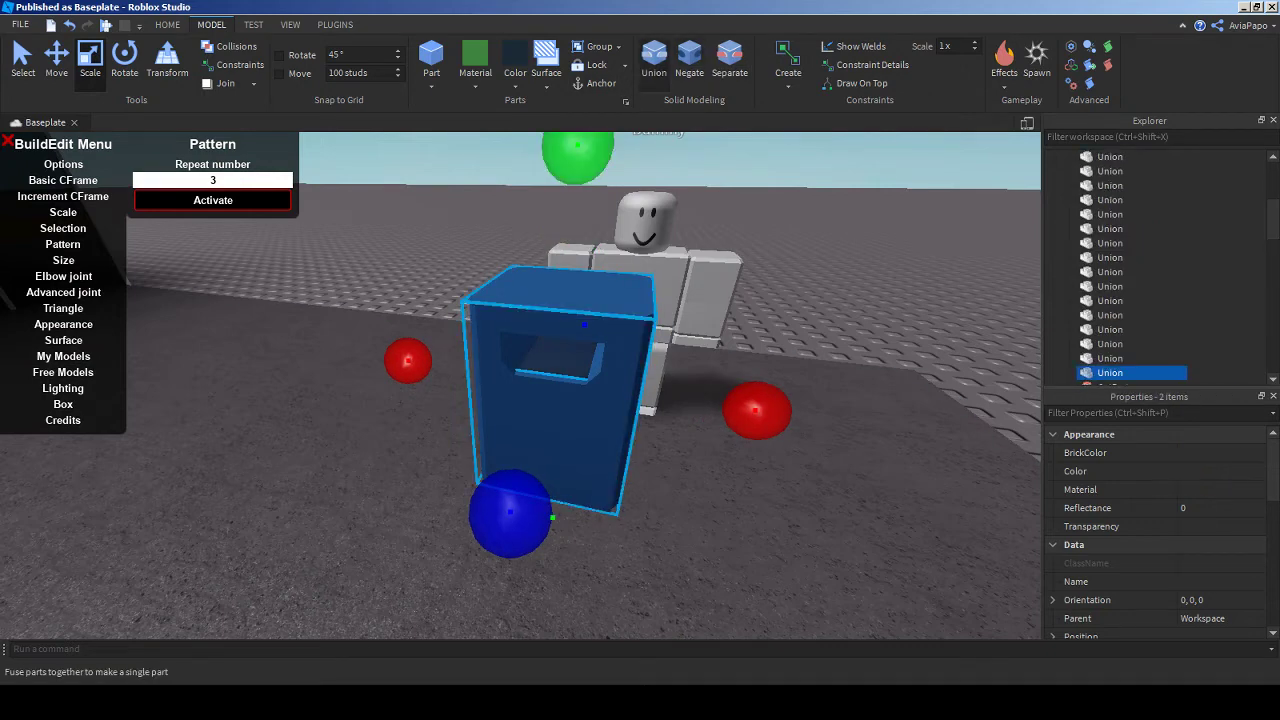
{"action": "left_click", "coordinate": [654, 60]}
{"action": "key", "text": "w"}
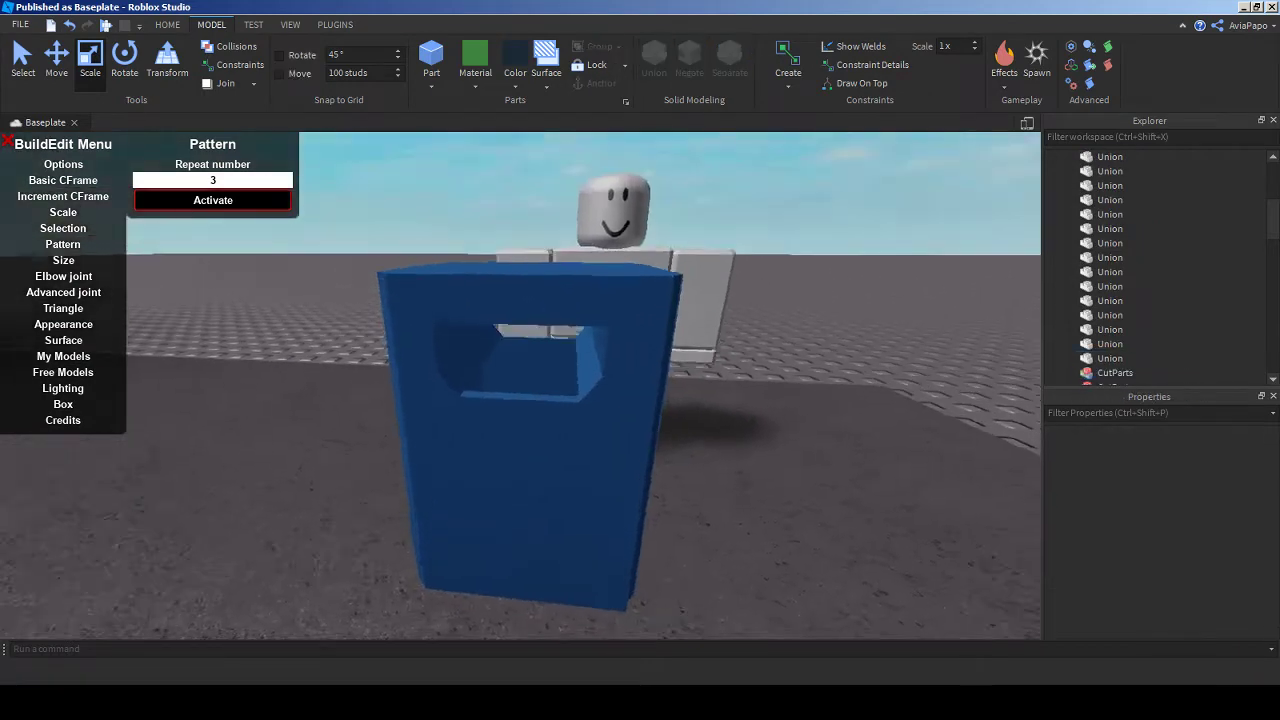
{"action": "key", "text": "s"}
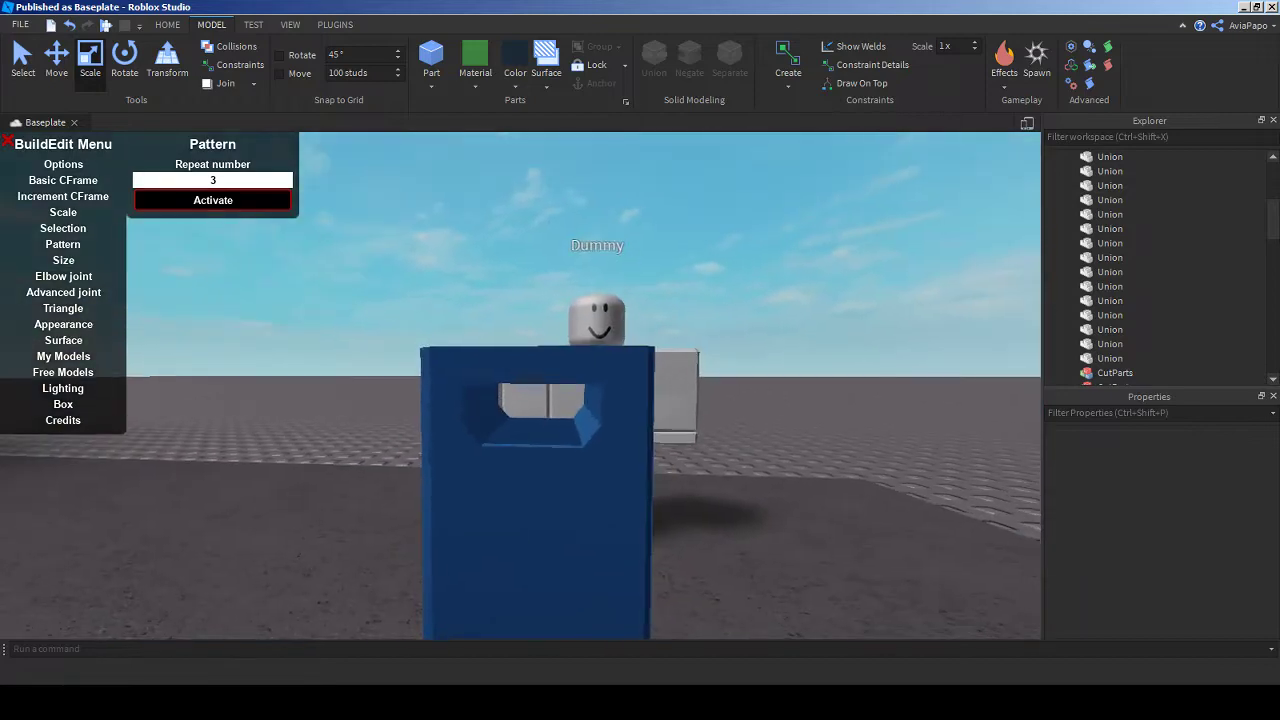
{"action": "key", "text": "s"}
- Undo the union and turn the negative part inside the block back into a normal black part
{"action": "key", "text": "ctrl+z"}
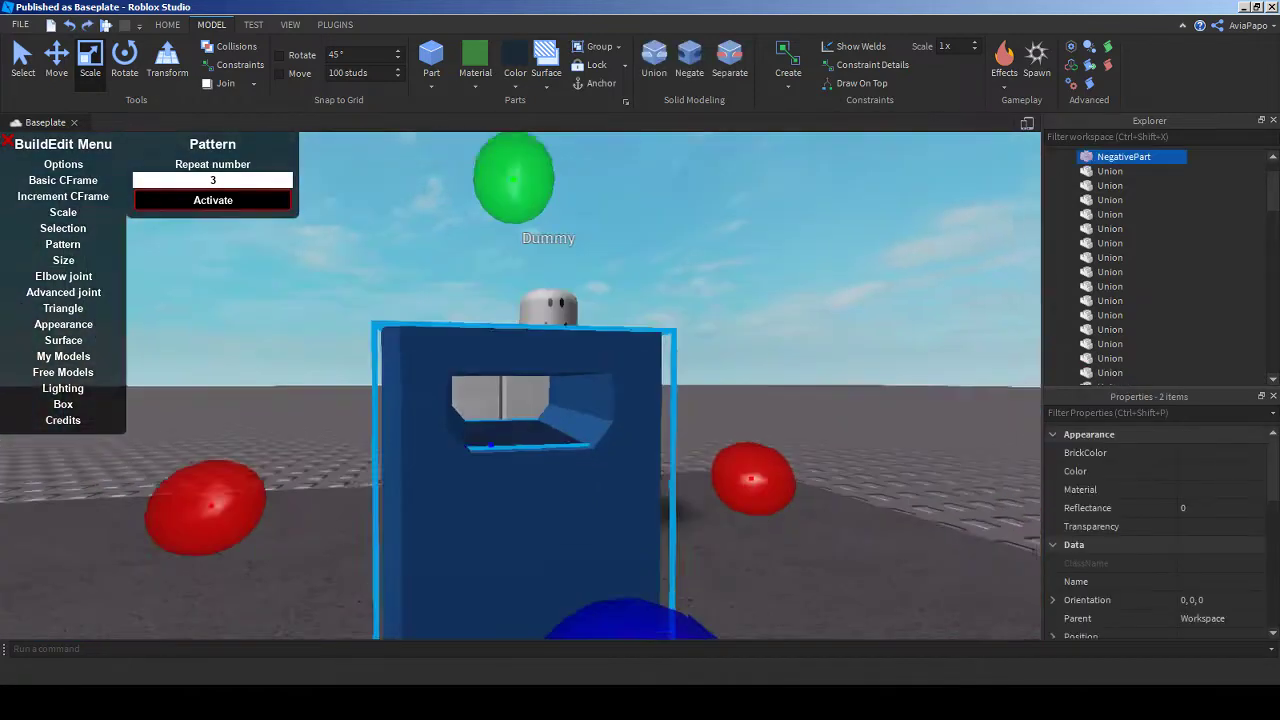
{"action": "key", "text": "s"}
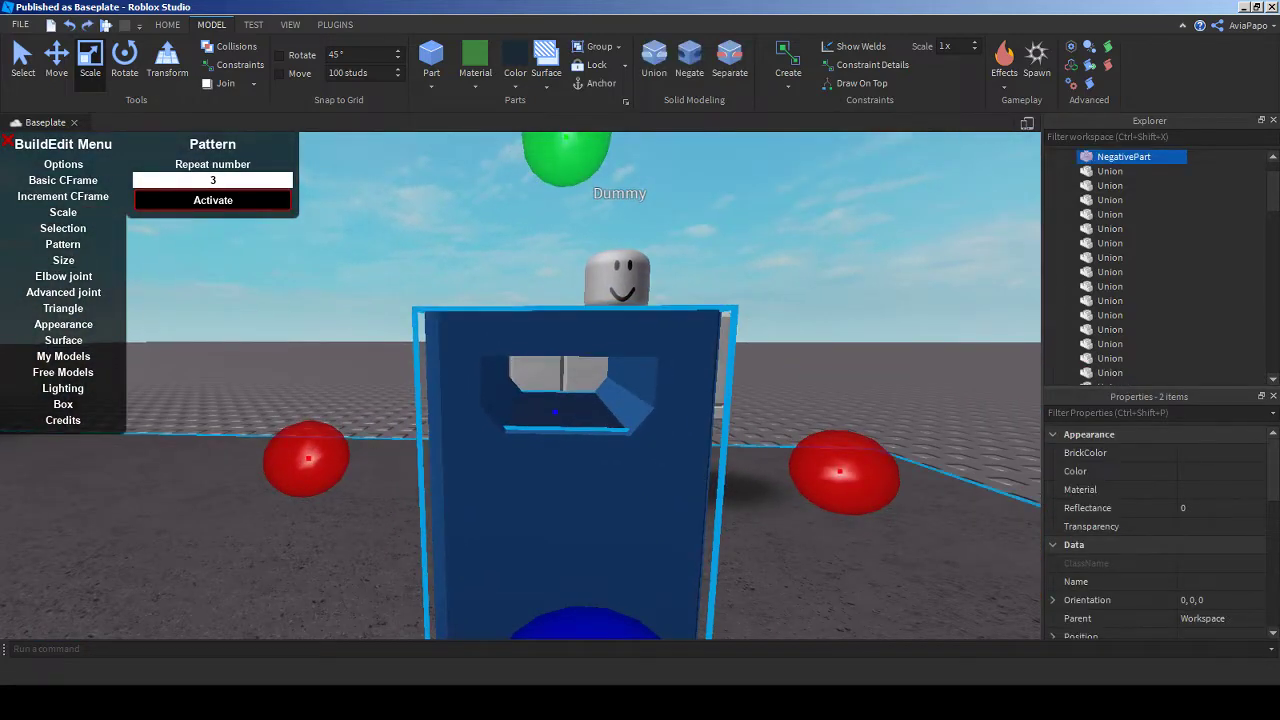
{"action": "key", "text": "ctrl+z"}
{"action": "key", "text": "ctrl+y"}
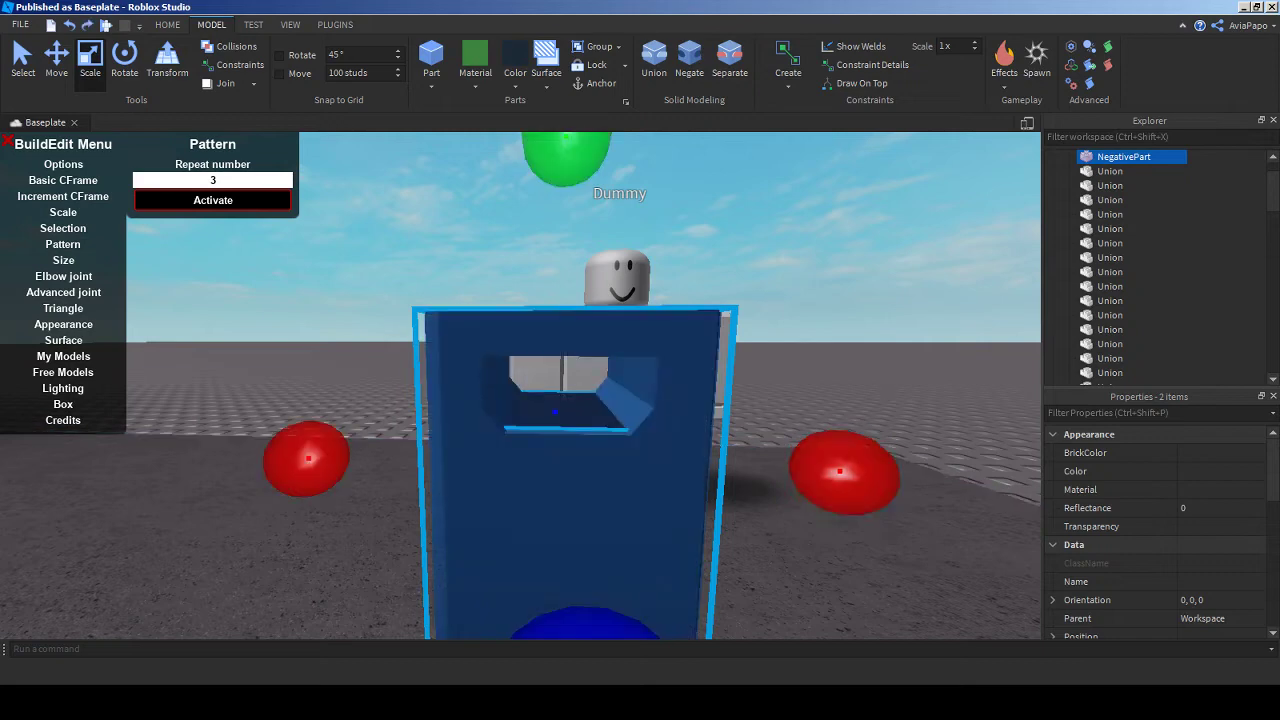
{"action": "key", "text": "Escape"}
{"action": "left_click", "coordinate": [1124, 156]}
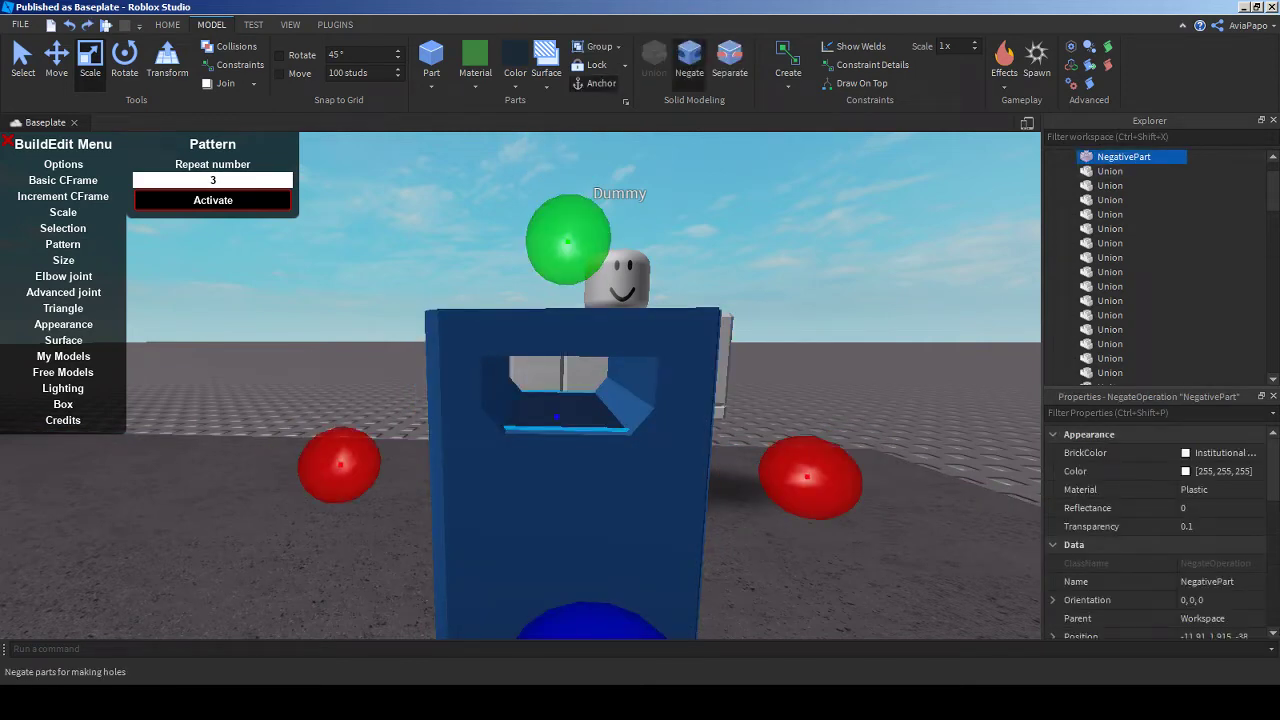
{"action": "key", "text": "ctrl+shift+u"}
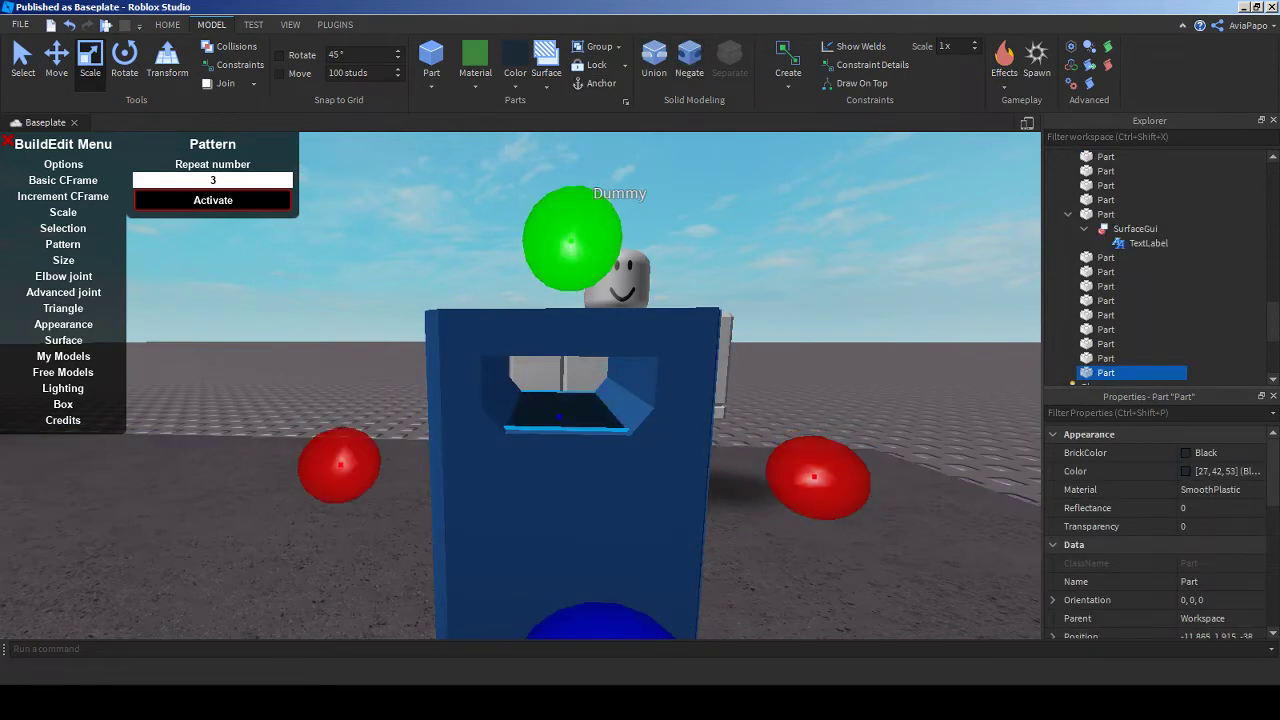
- Extend the black part's top upward to about mid-height of the slot
{"action": "left_click_drag", "start_coordinate": [571, 237], "coordinate": [571, 215]}
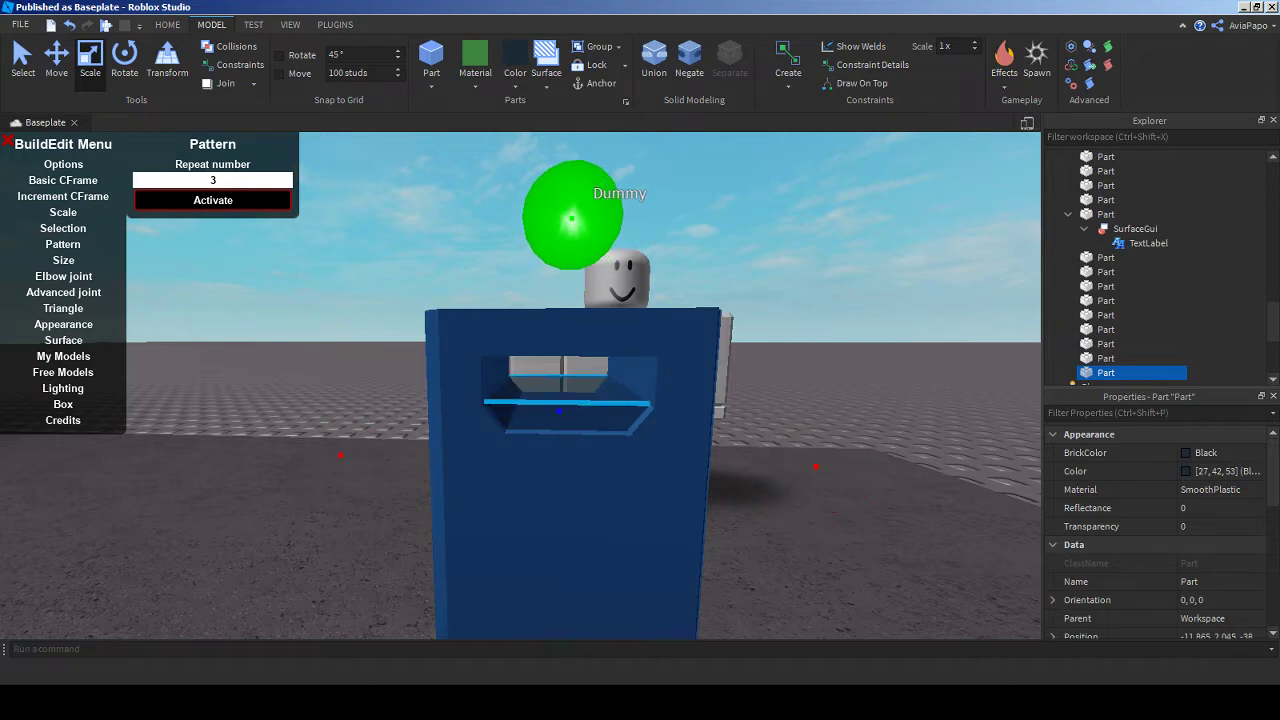
{"action": "mouse_move", "coordinate": [571, 300]}
{"action": "right_mouse_down"}
{"action": "mouse_move", "coordinate": [573, 336]}
{"action": "mouse_move", "coordinate": [573, 300]}
{"action": "right_mouse_up"}
{"action": "scroll", "coordinate": [573, 330], "scroll_direction": "down", "scroll_amount": 5}
- Try uniting the black part with the blue block without negating it, and undo the union
{"action": "key", "text": "ctrl+shift+g"}
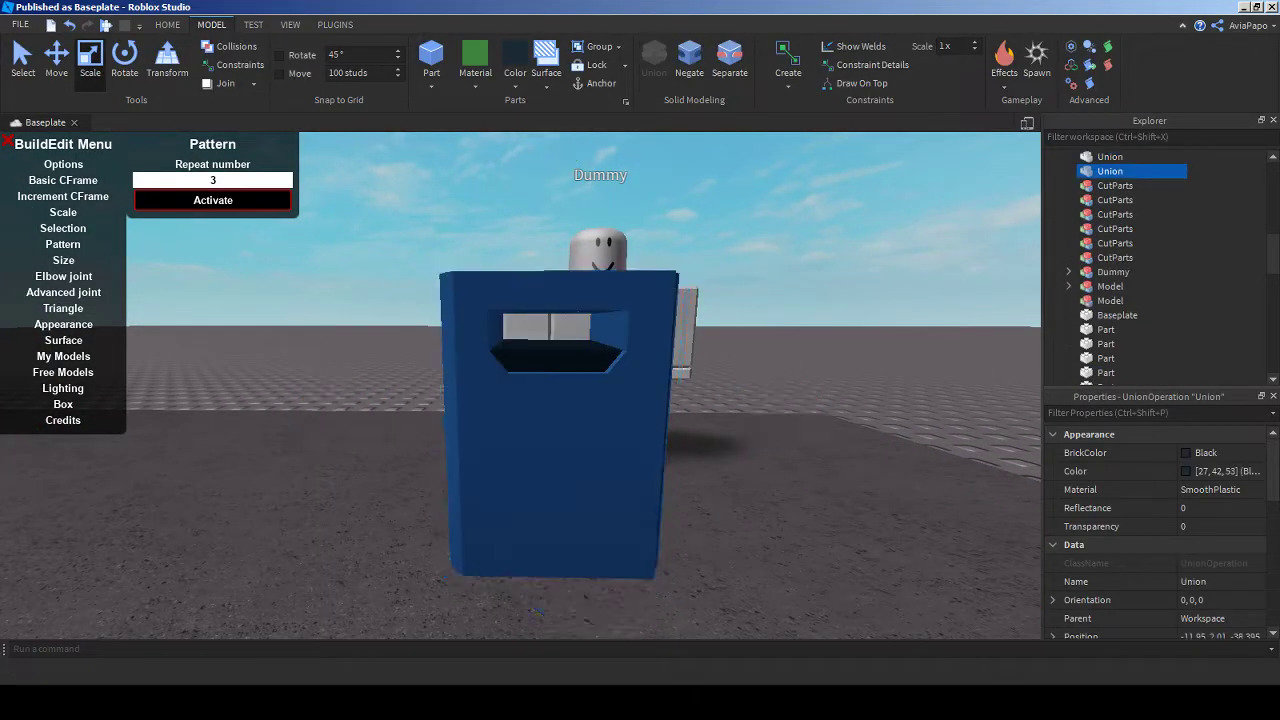
{"action": "scroll", "coordinate": [560, 380], "scroll_direction": "up", "scroll_amount": 4}
{"action": "key", "text": "ctrl+z"}
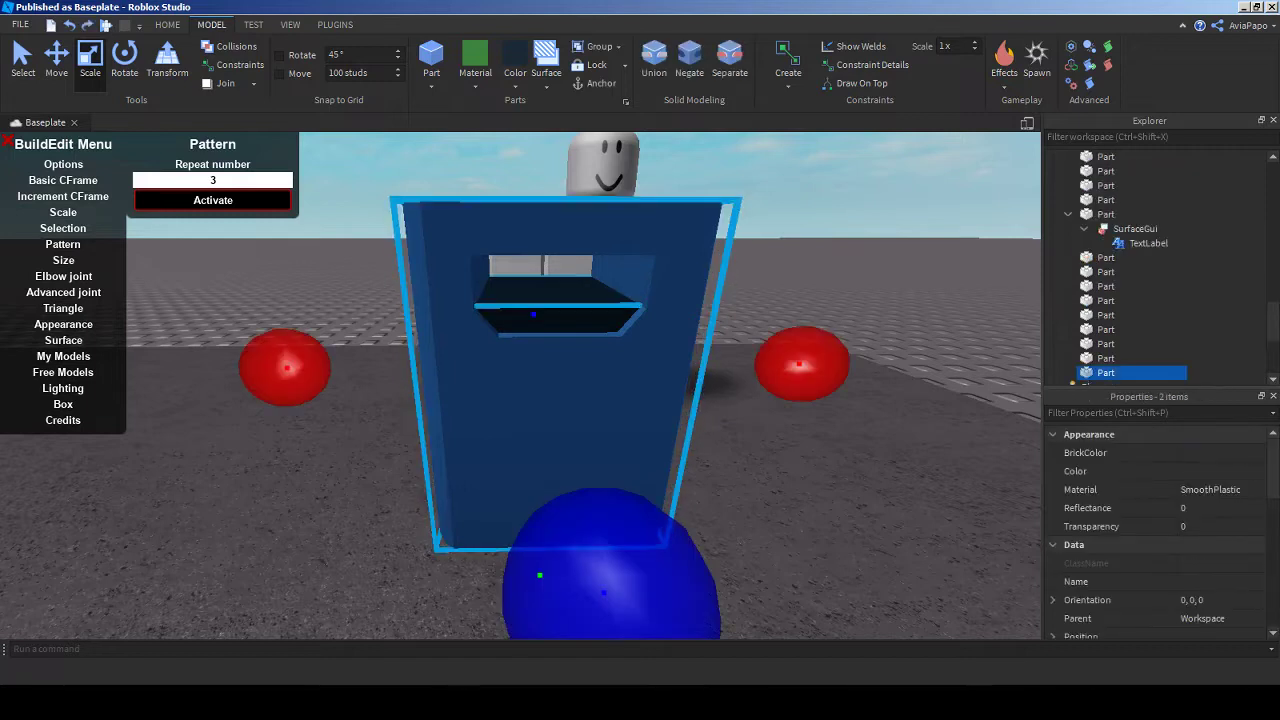
- Try negating the taller black part and uniting it with the blue block, and view the block from behind
{"action": "key", "text": "ctrl+y"}
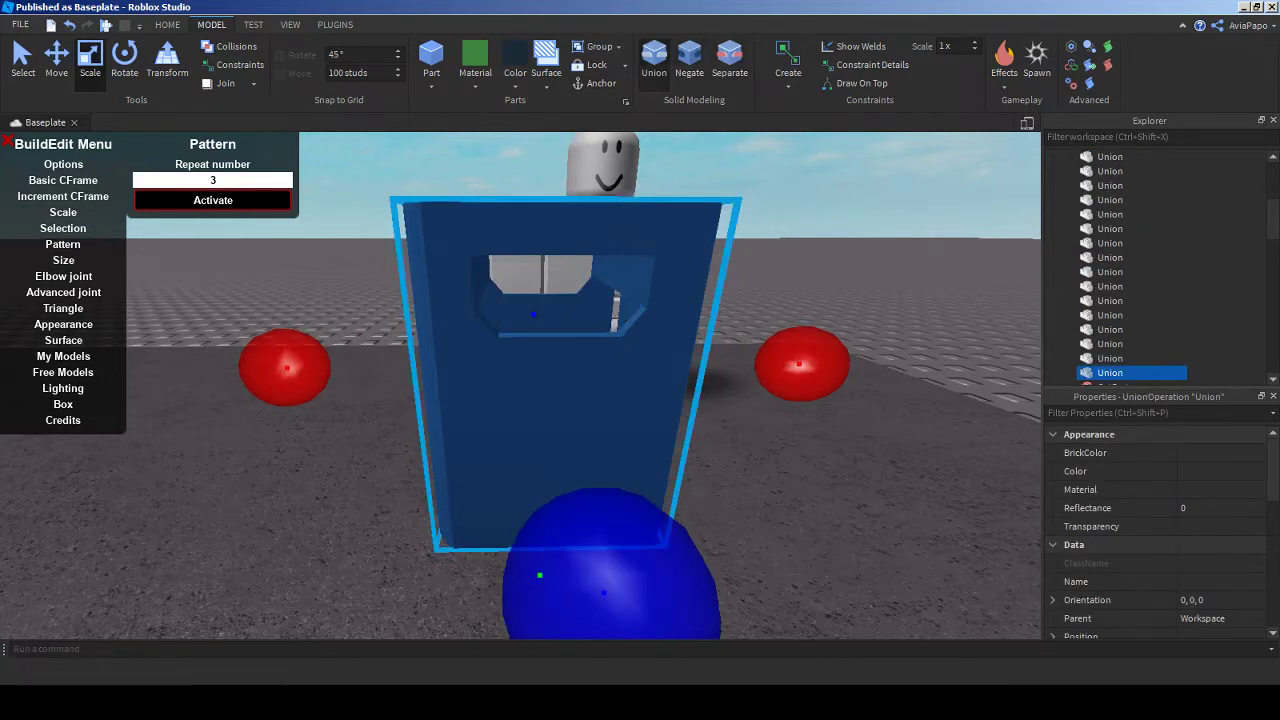
{"action": "key", "text": "ctrl+shift+g"}
{"action": "scroll", "coordinate": [560, 380], "scroll_direction": "up", "scroll_amount": 3}
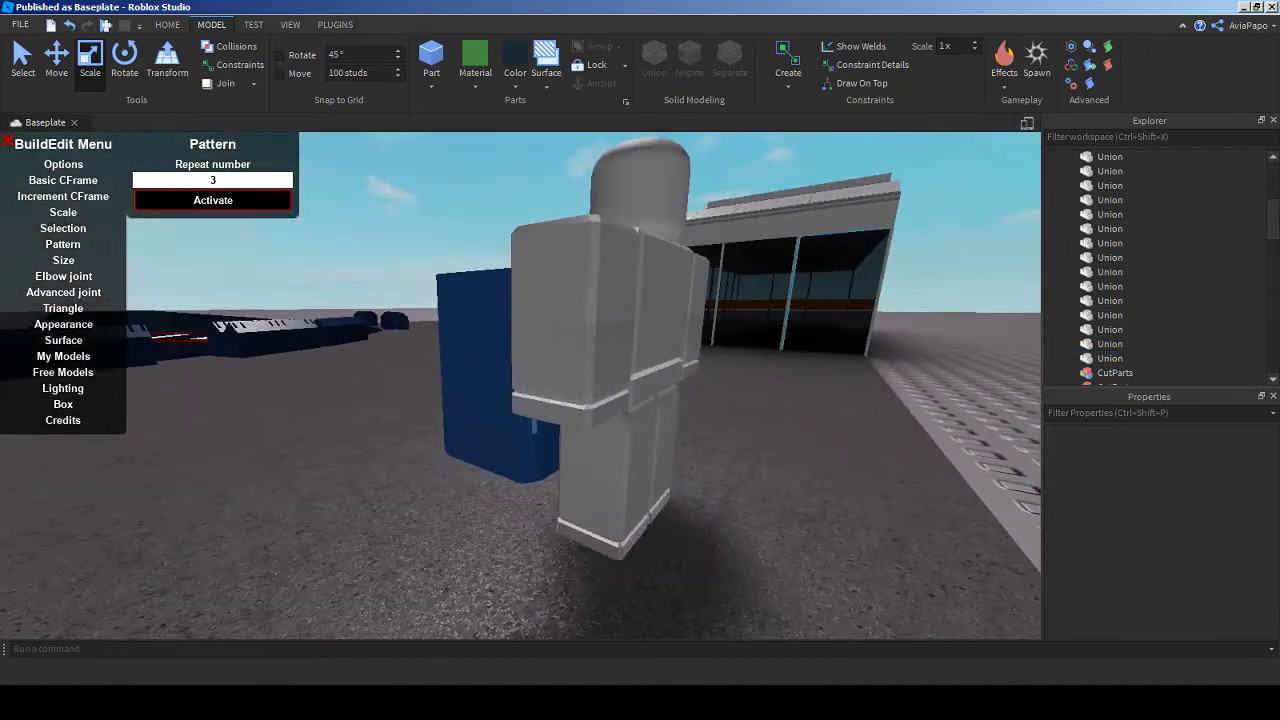
- Undo the latest union and negation to get back the separate black part and blue block
{"action": "key", "text": "ctrl+z"}
{"action": "scroll", "coordinate": [520, 380], "scroll_direction": "up", "scroll_amount": 3}
{"action": "right_click_drag", "start_coordinate": [498, 260], "coordinate": [498, 320]}
{"action": "key", "text": "ctrl+z"}
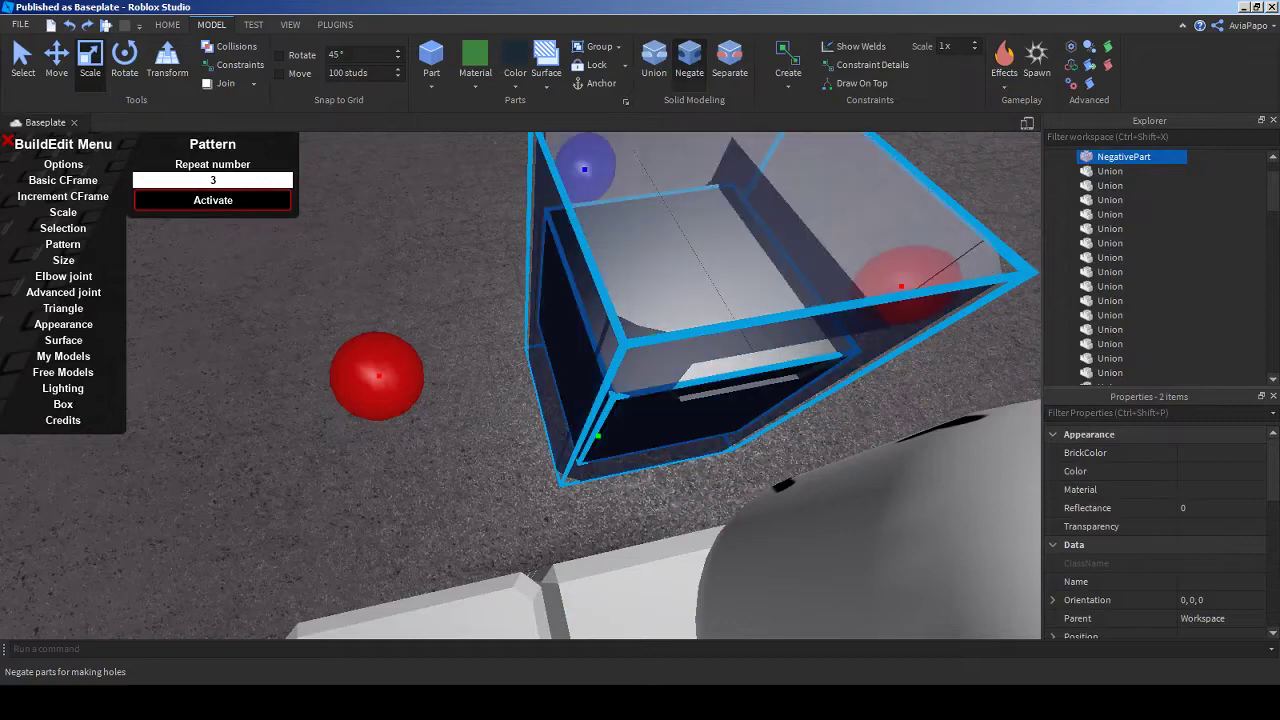
{"action": "key", "text": "ctrl+y"}
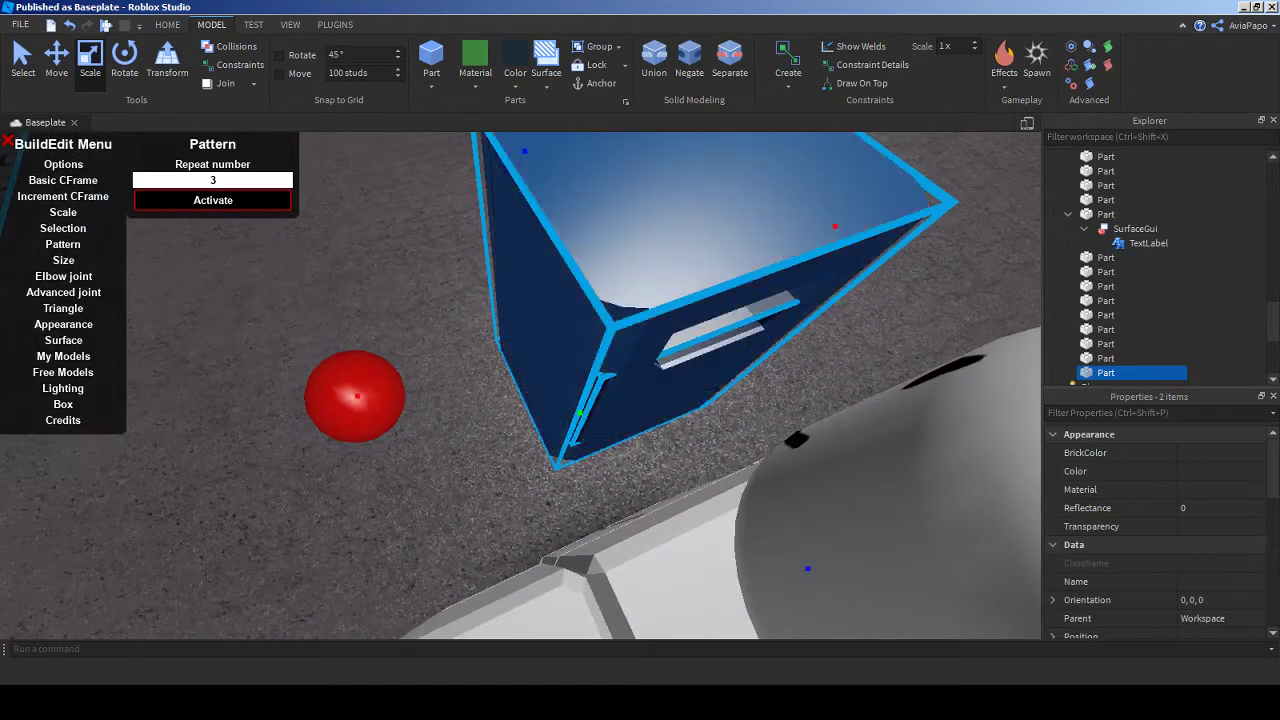
- Narrow the black part to stay inside the blue block's rounded corners, and select both pieces for a union
{"action": "key", "text": "ctrl+shift+g"}
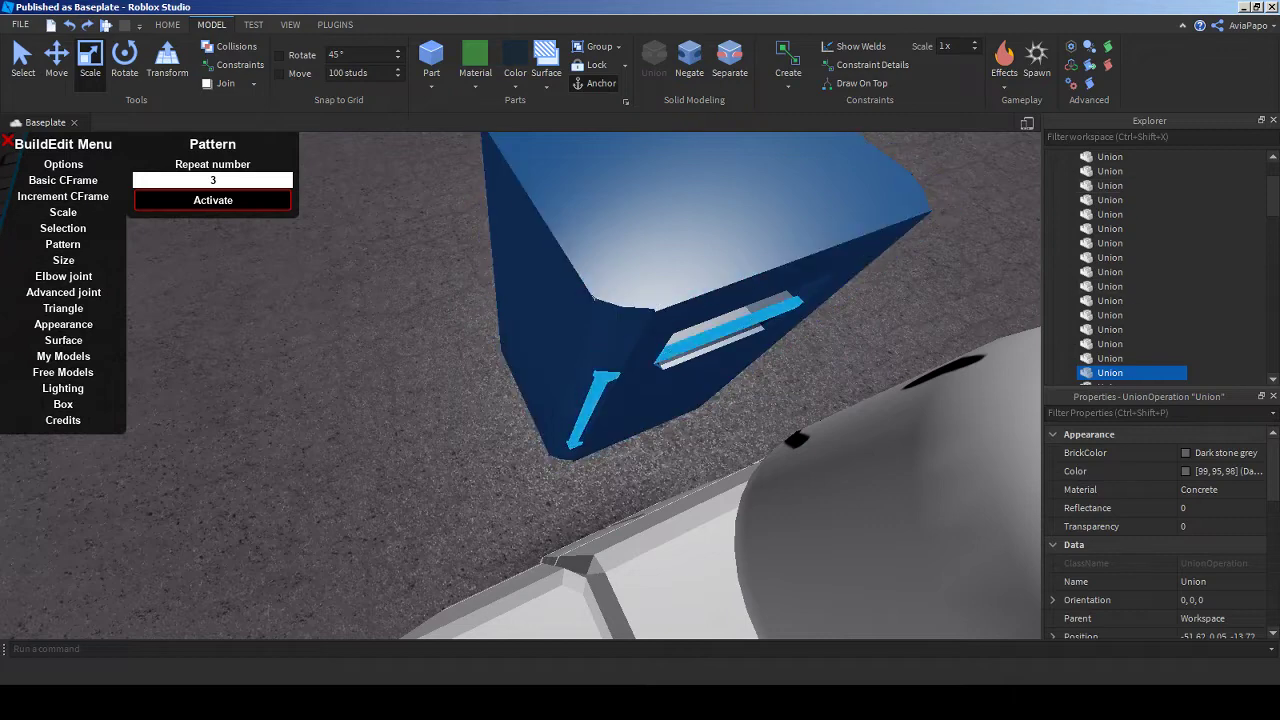
{"action": "left_click", "coordinate": [729, 60]}
{"action": "key", "text": "ctrl+z"}
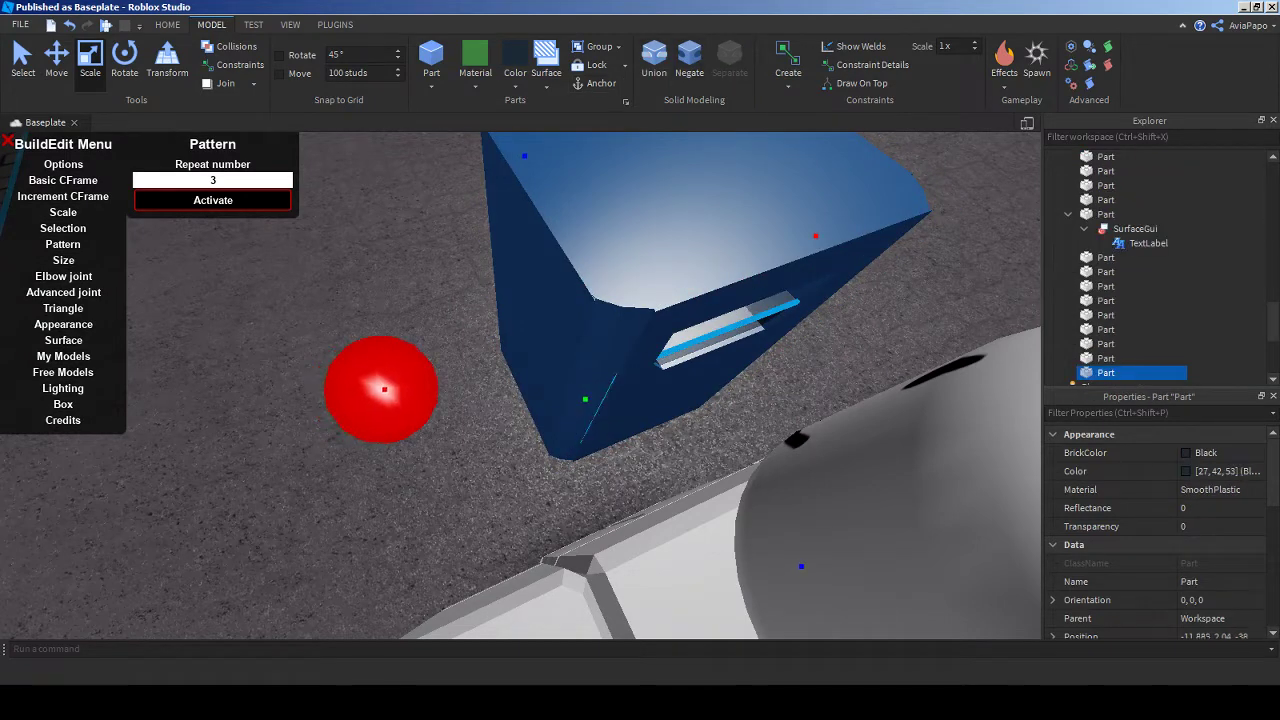
{"action": "key", "text": "f"}
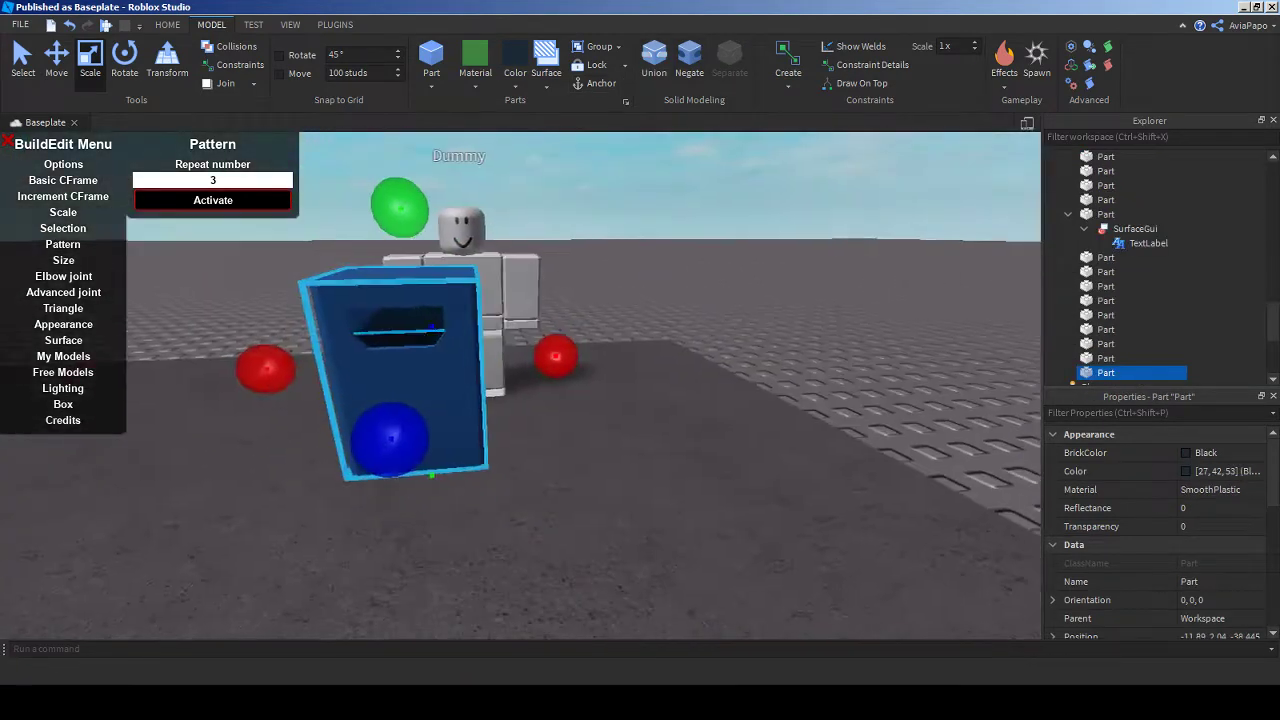
{"action": "key", "text": "ctrl+z"}
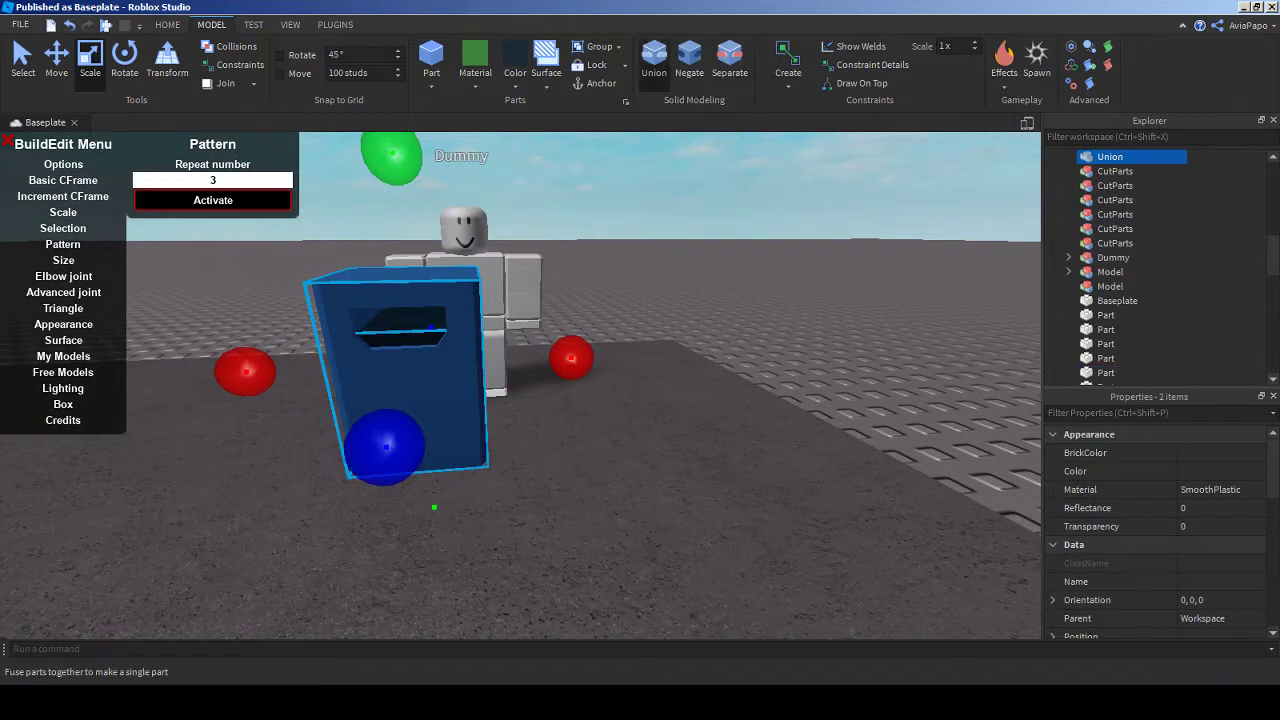
- Undo and redo the recent solid-modelling edits on the blue trash can, restoring the version with the open slot
{"action": "key", "text": "ctrl+z"}
{"action": "key", "text": "ctrl+y"}
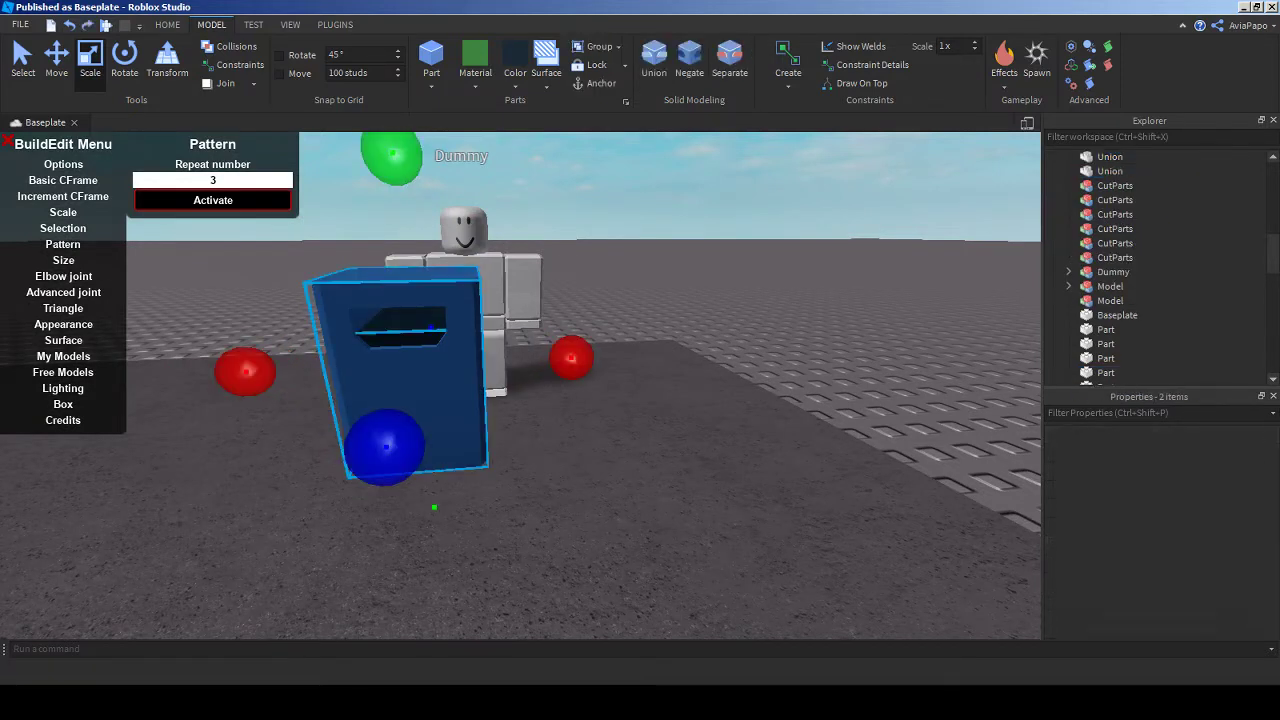
{"action": "key", "text": "ctrl+z"}
{"action": "key", "text": "ctrl+z"}
{"action": "key", "text": "ctrl+y"}
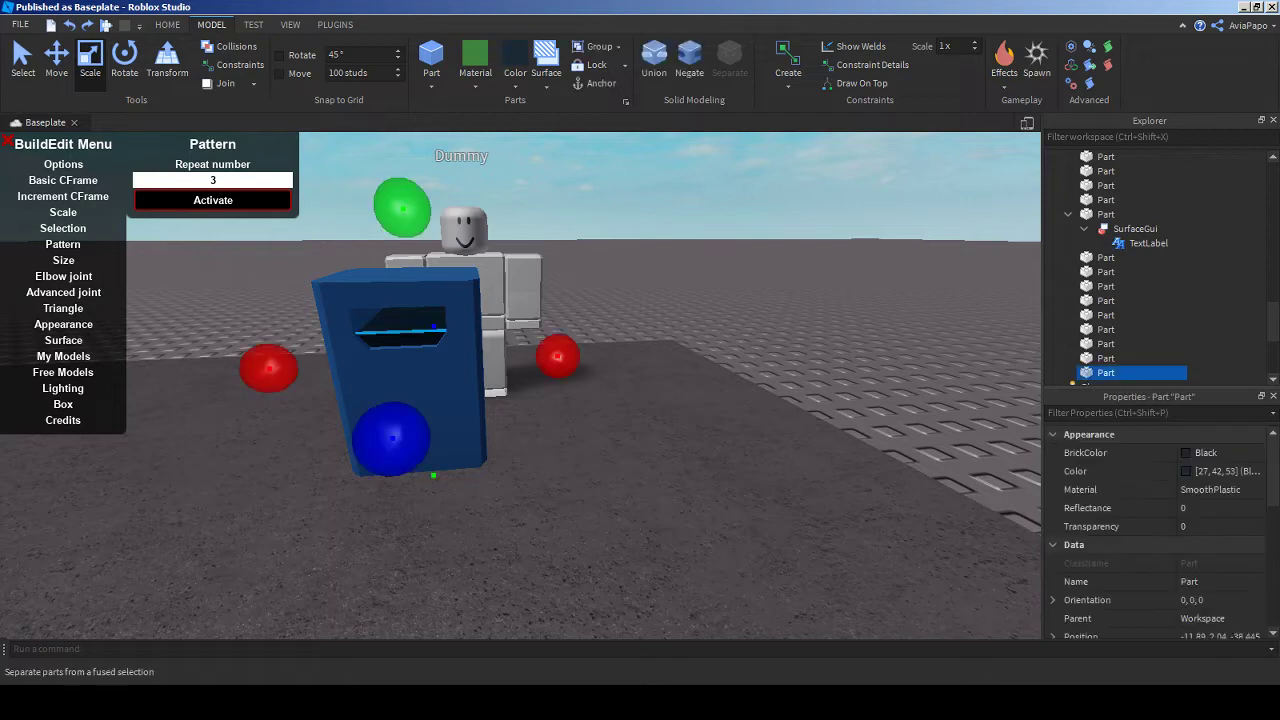
{"action": "key", "text": "ctrl+y"}
{"action": "key", "text": "ctrl+y"}
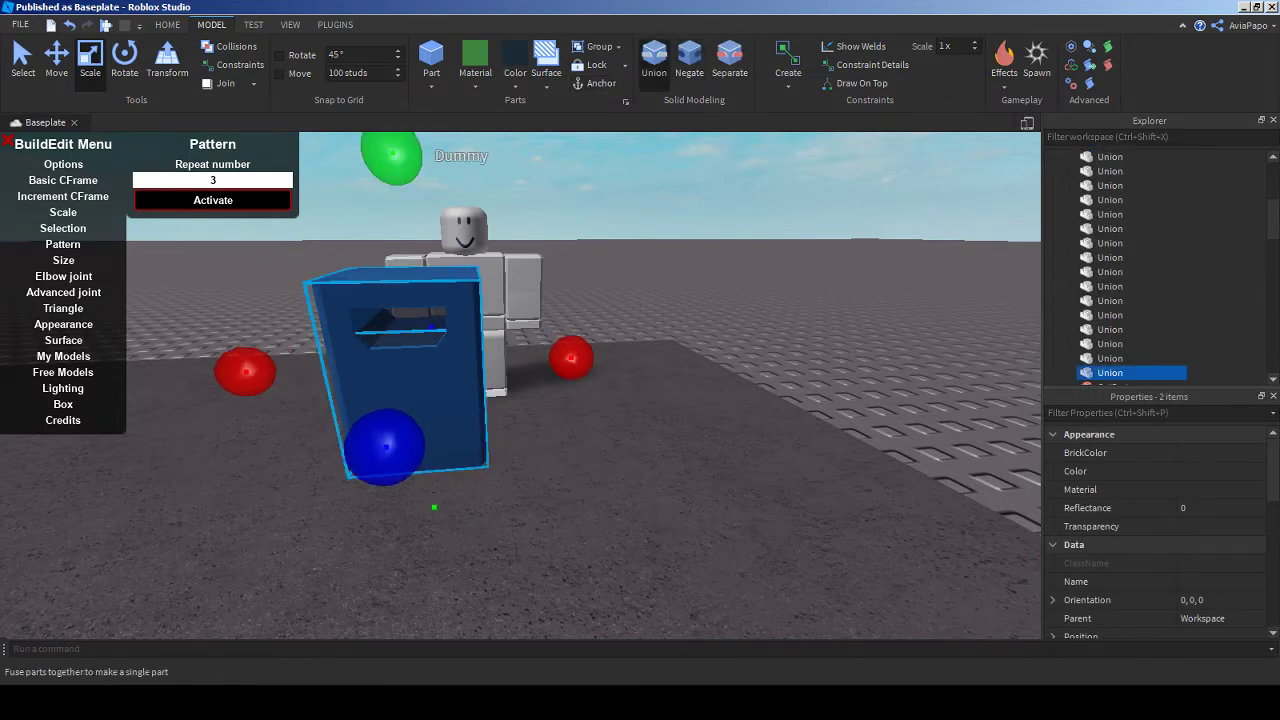
{"action": "key", "text": "ctrl+y"}
{"action": "scroll", "coordinate": [520, 385], "scroll_direction": "up", "scroll_amount": 5}
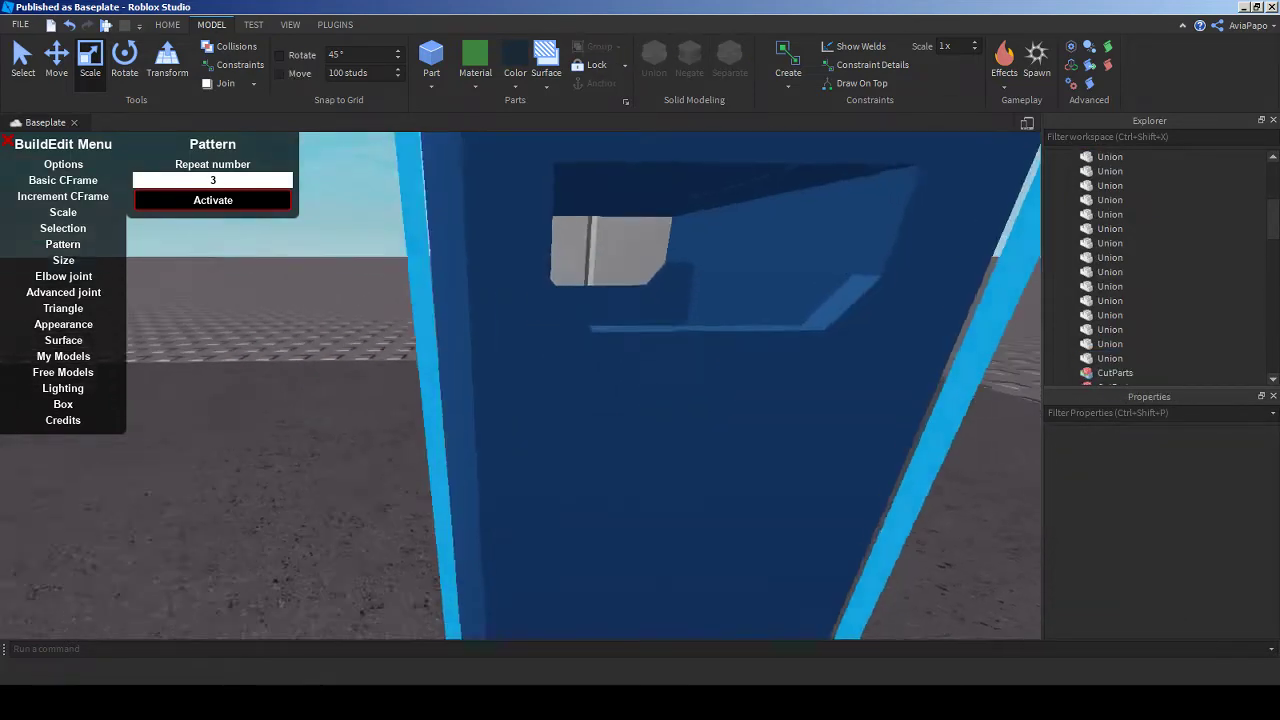
{"action": "scroll", "coordinate": [568, 362], "scroll_direction": "down", "scroll_amount": 10}
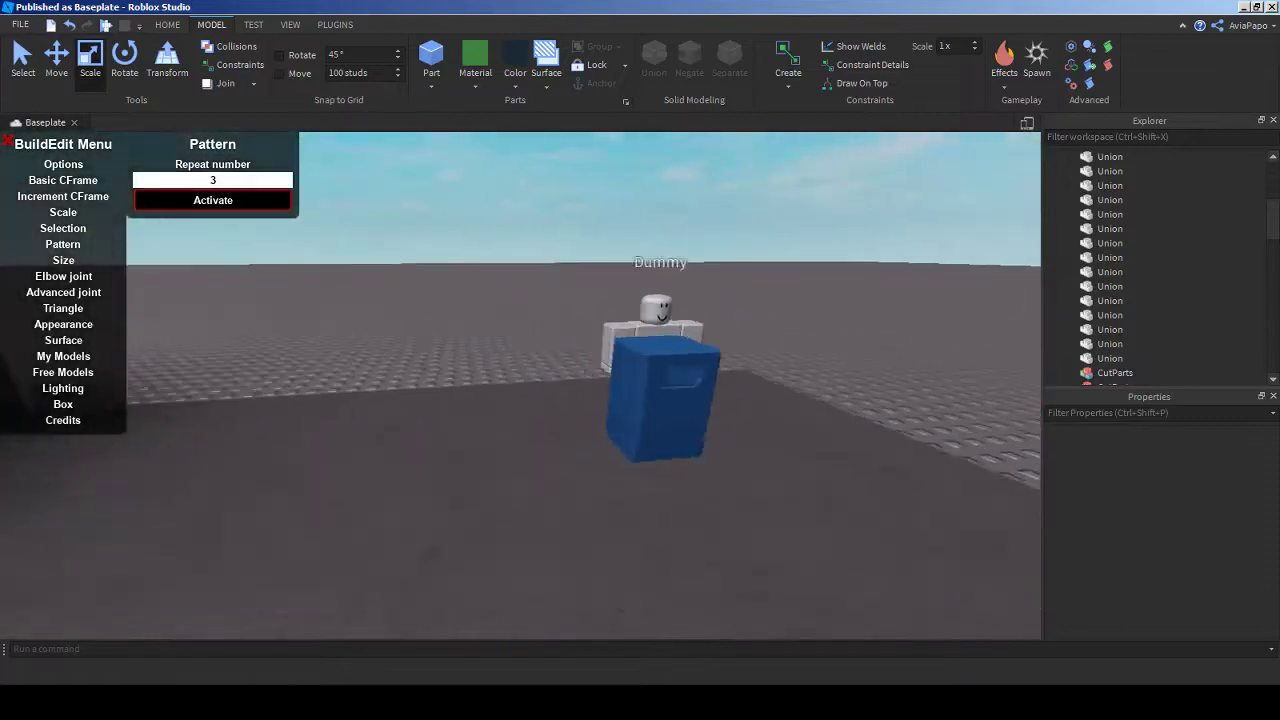
{"action": "scroll", "coordinate": [567, 362], "scroll_direction": "up", "scroll_amount": 5}
{"action": "key", "text": "ctrl+z"}
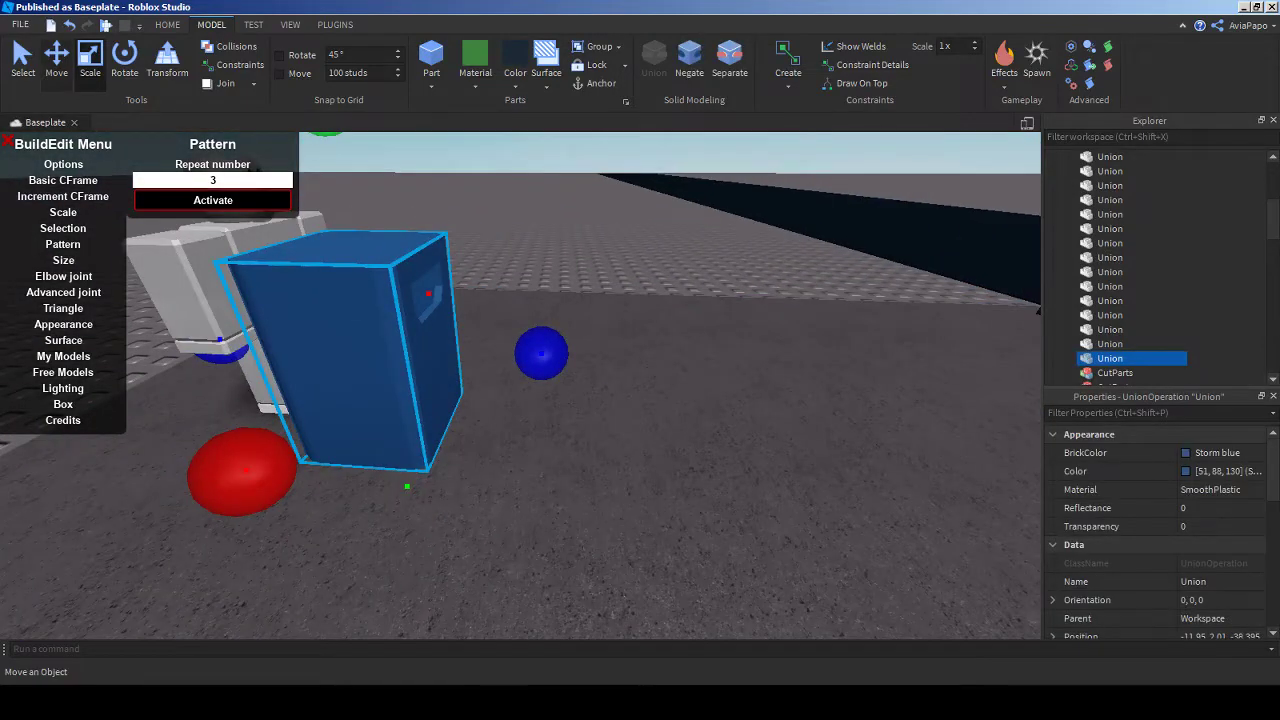
{"action": "key", "text": "ctrl+2"}
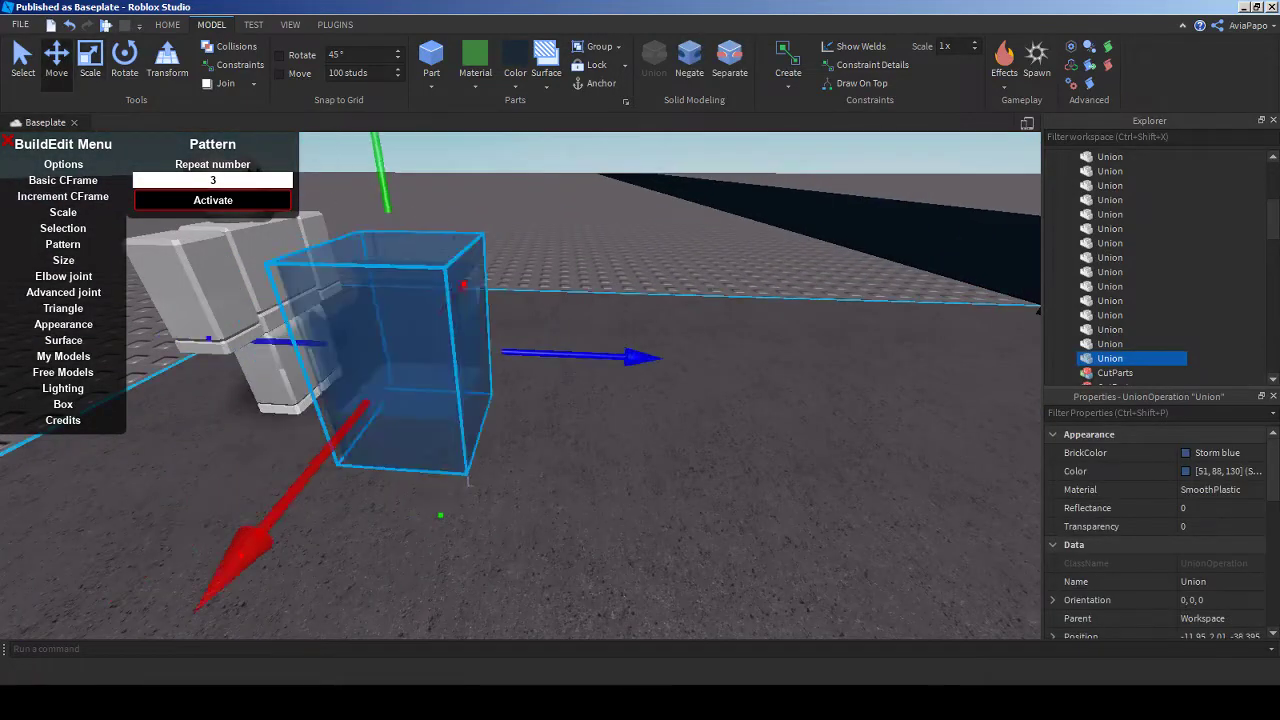
{"action": "key", "text": "ctrl+y"}
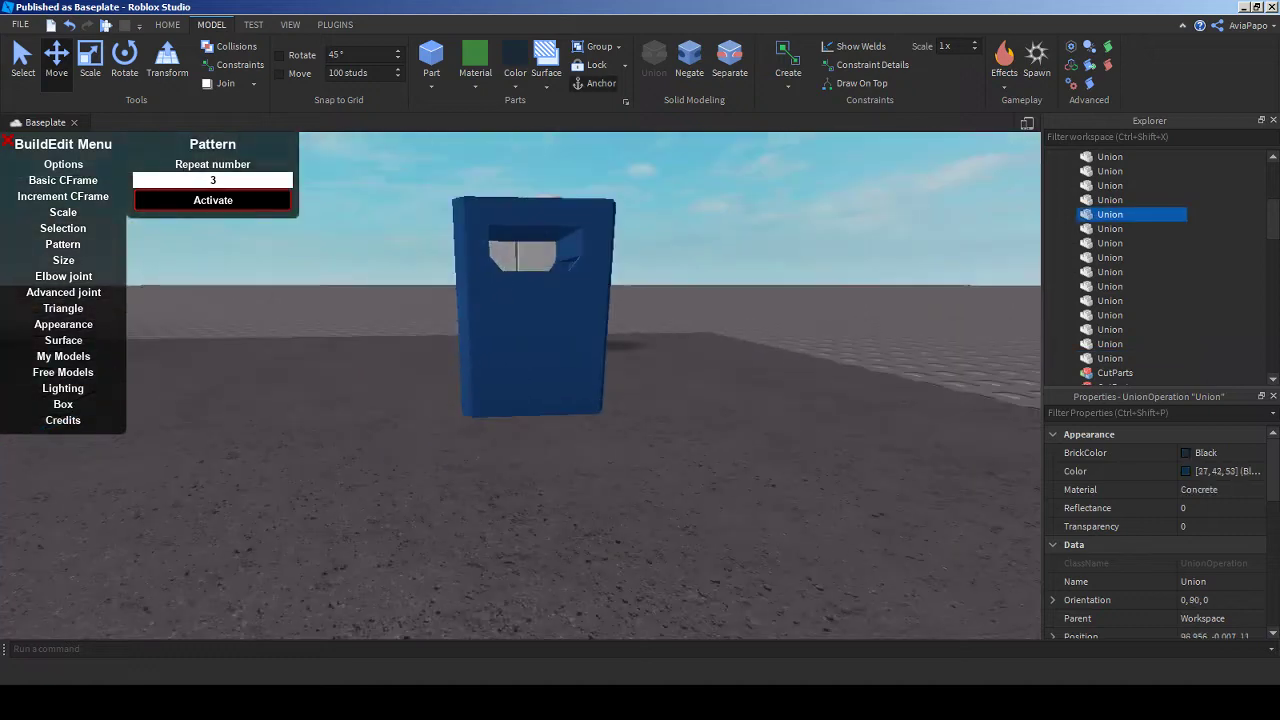
- Paste the black part in front of the blue trash can
{"action": "key", "text": "s"}
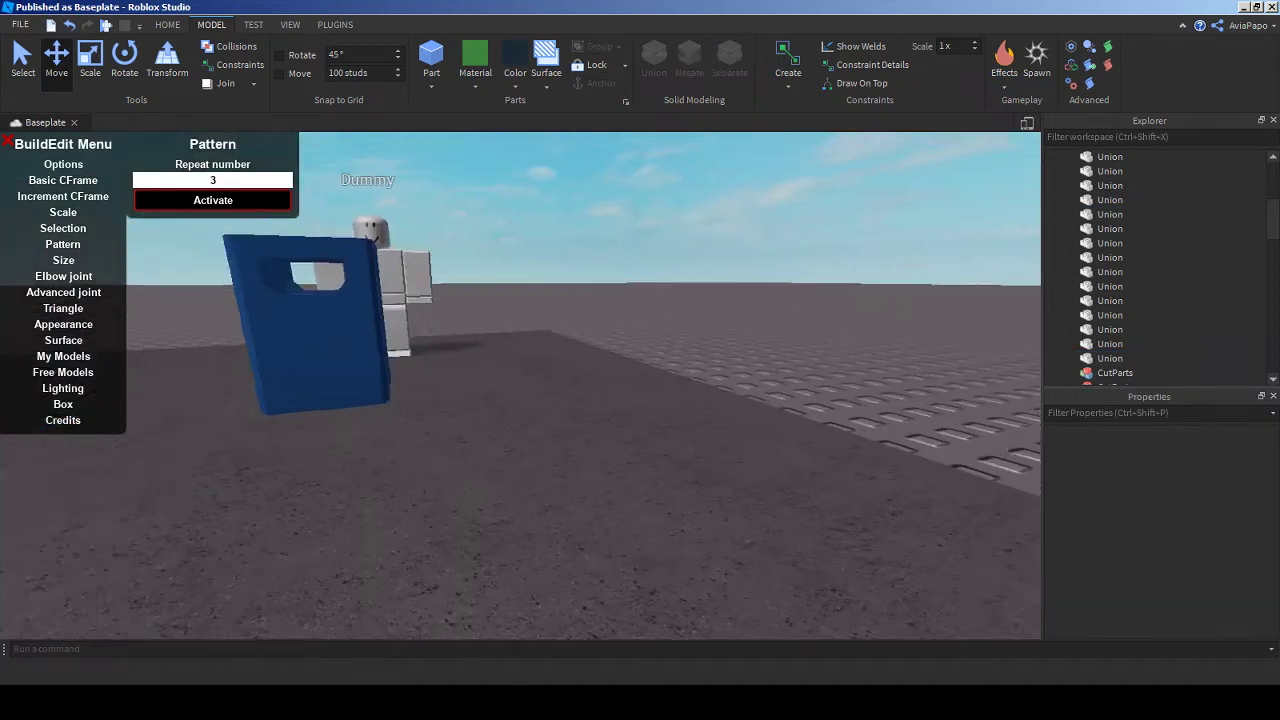
{"action": "key", "text": "w"}
{"action": "key", "text": "ctrl+v"}
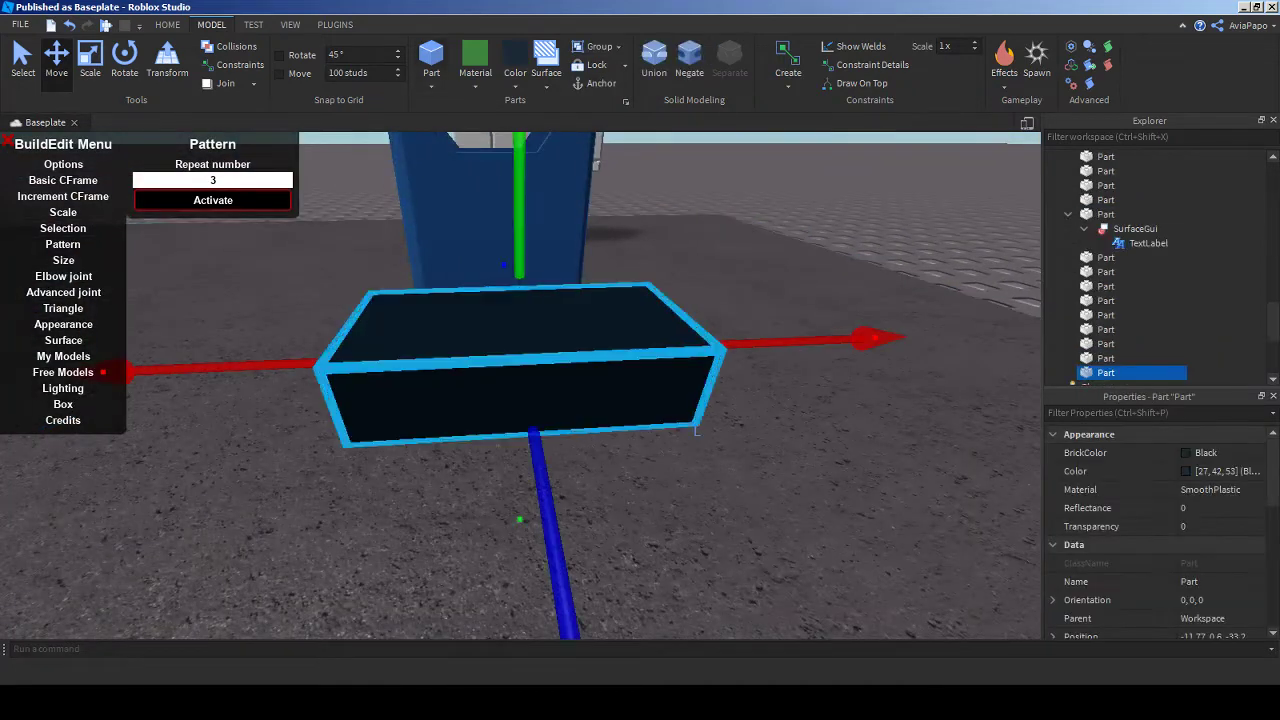
- Switch to the YouTube live chat in Chrome and send "some props?", "in the trash?", "LOL" and "XD" as separate messages
{"action": "left_click", "coordinate": [1243, 7]}
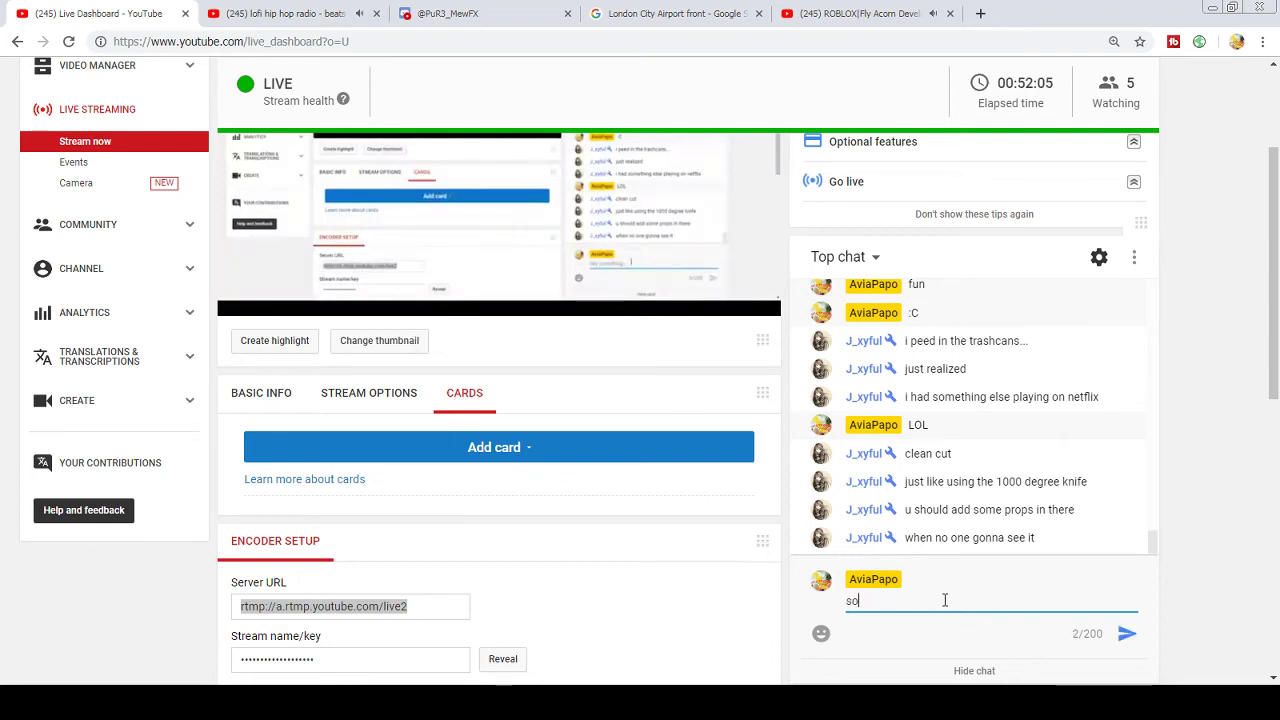
{"action": "key", "text": "Return"}
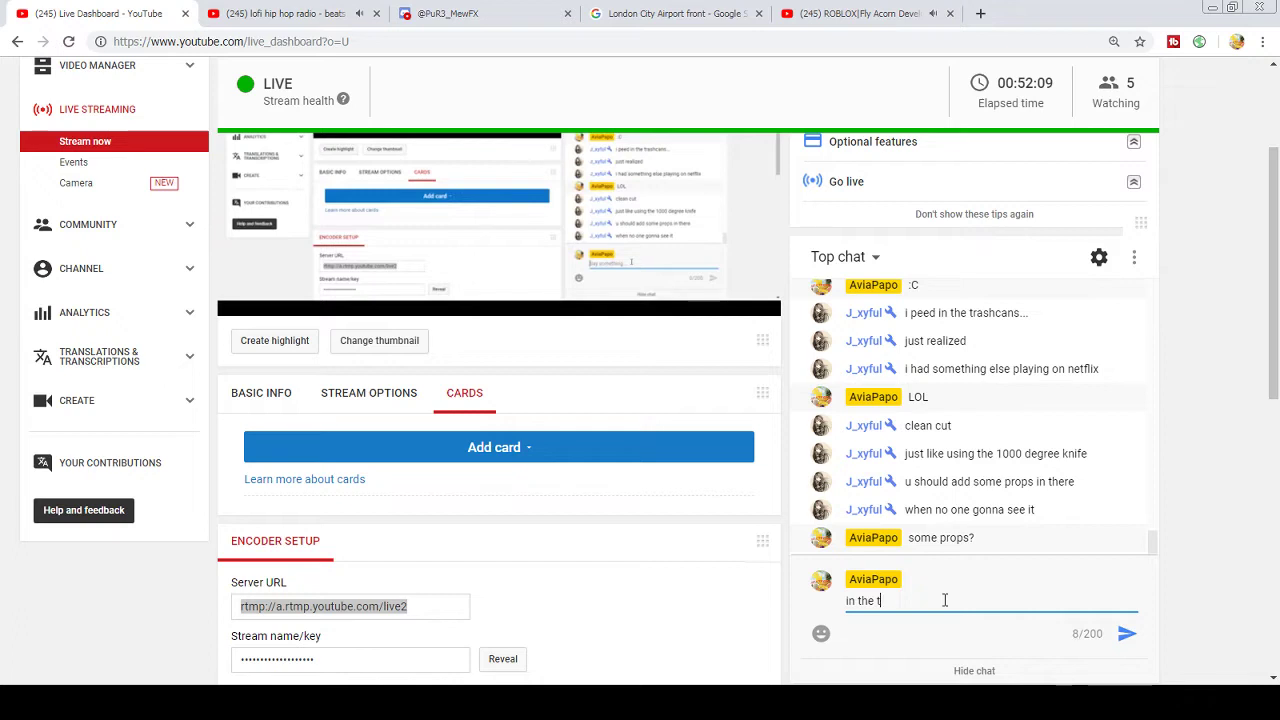
{"action": "key", "text": "Return"}
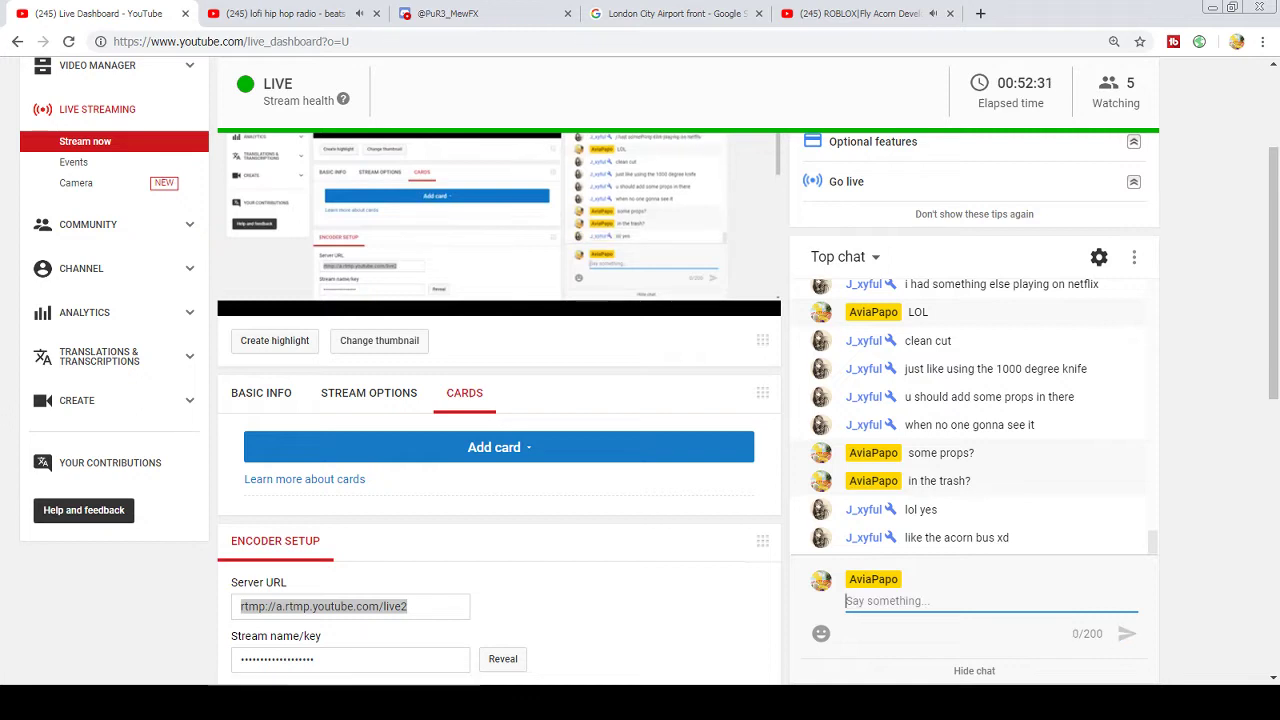
{"action": "key", "text": "Return"}
{"action": "type", "text": "XD"}
{"action": "key", "text": "Return"}
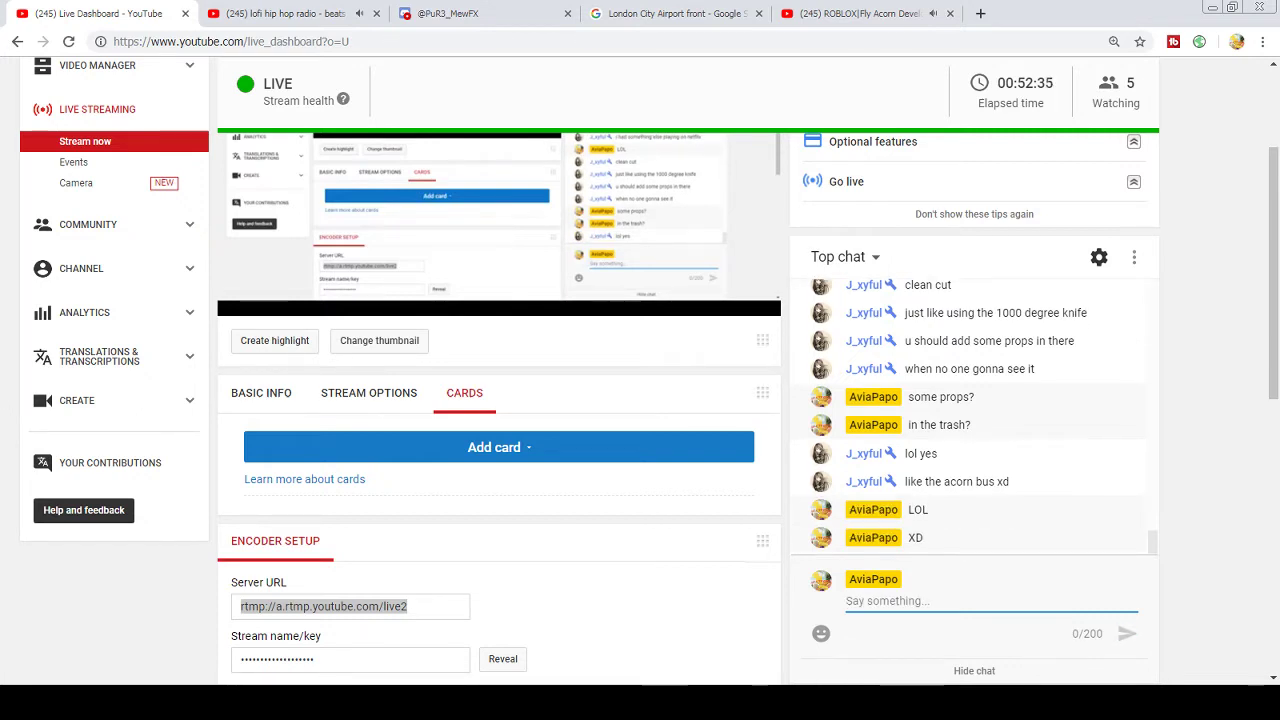
{"action": "key", "text": "alt+Tab"}
{"action": "right_click_drag", "start_coordinate": [640, 400], "coordinate": [750, 452]}
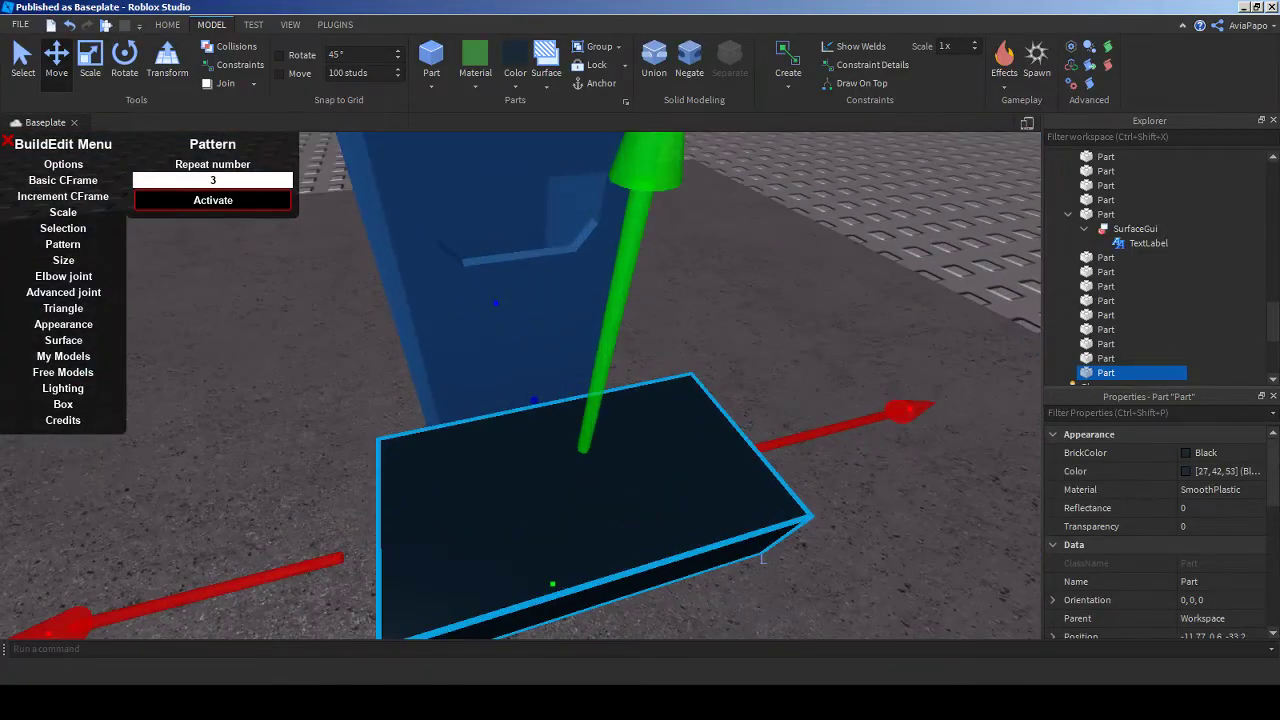
{"action": "key", "text": "alt+Tab"}
{"action": "left_click", "coordinate": [690, 8]}
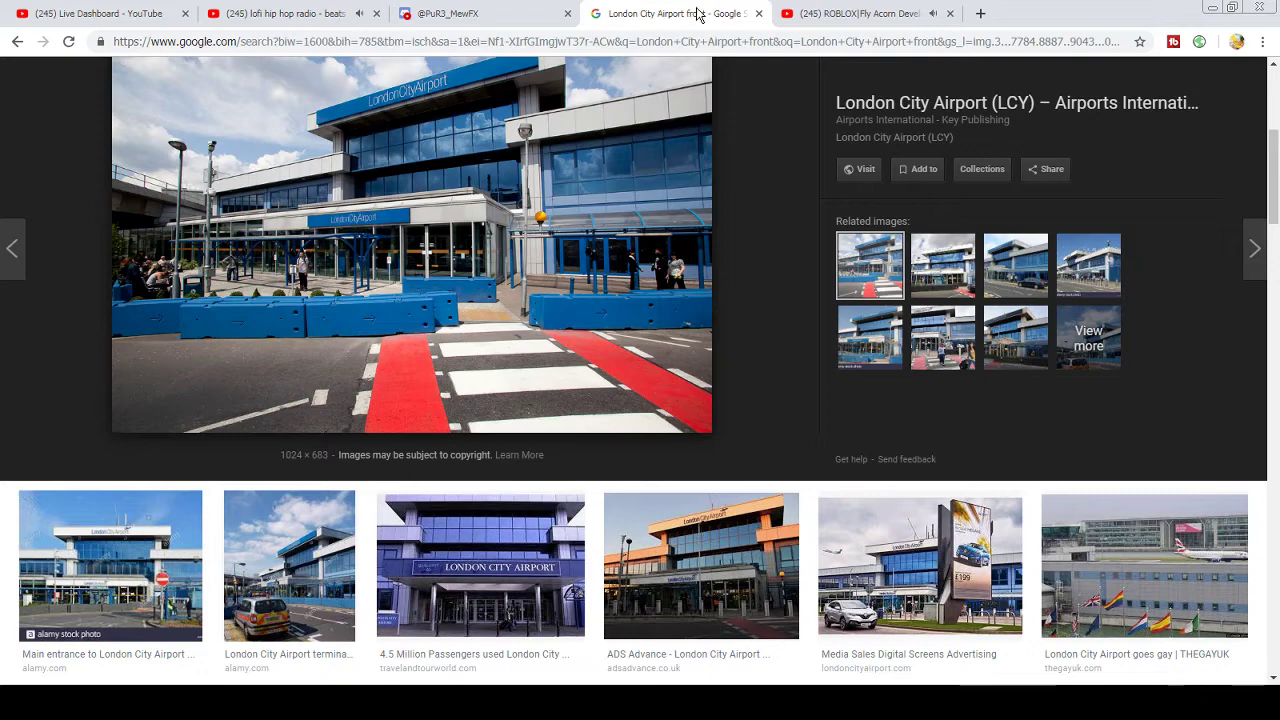
{"action": "left_click", "coordinate": [855, 13]}
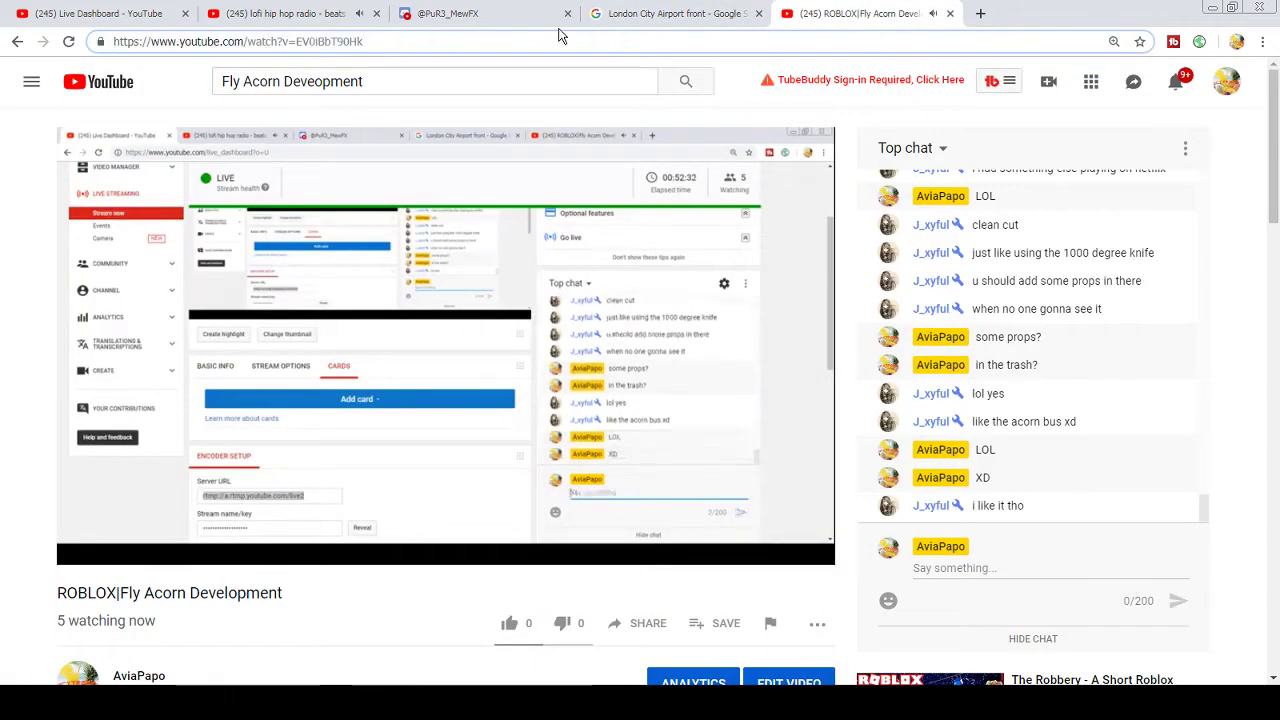
- Search Google for "Recycling Symbol" in a new browser tab and browse the image results
{"action": "left_click", "coordinate": [981, 14]}
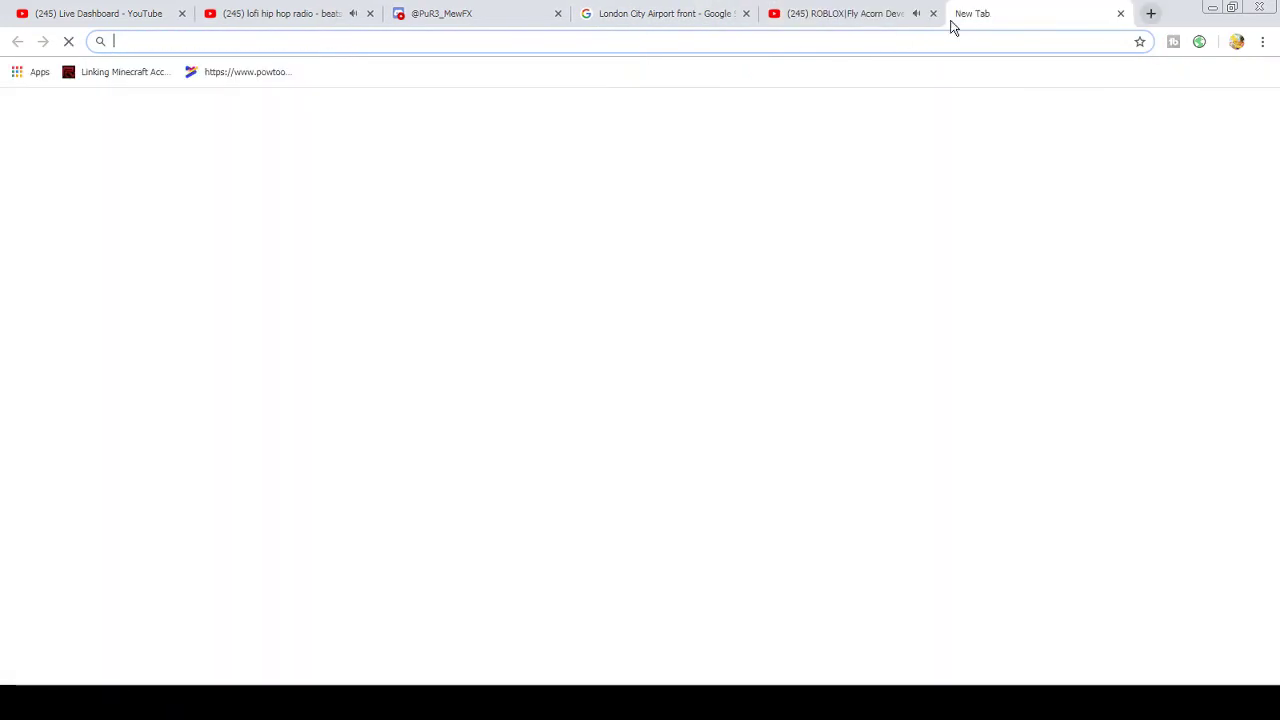
{"action": "type", "text": "google"}
{"action": "key", "text": "Return"}
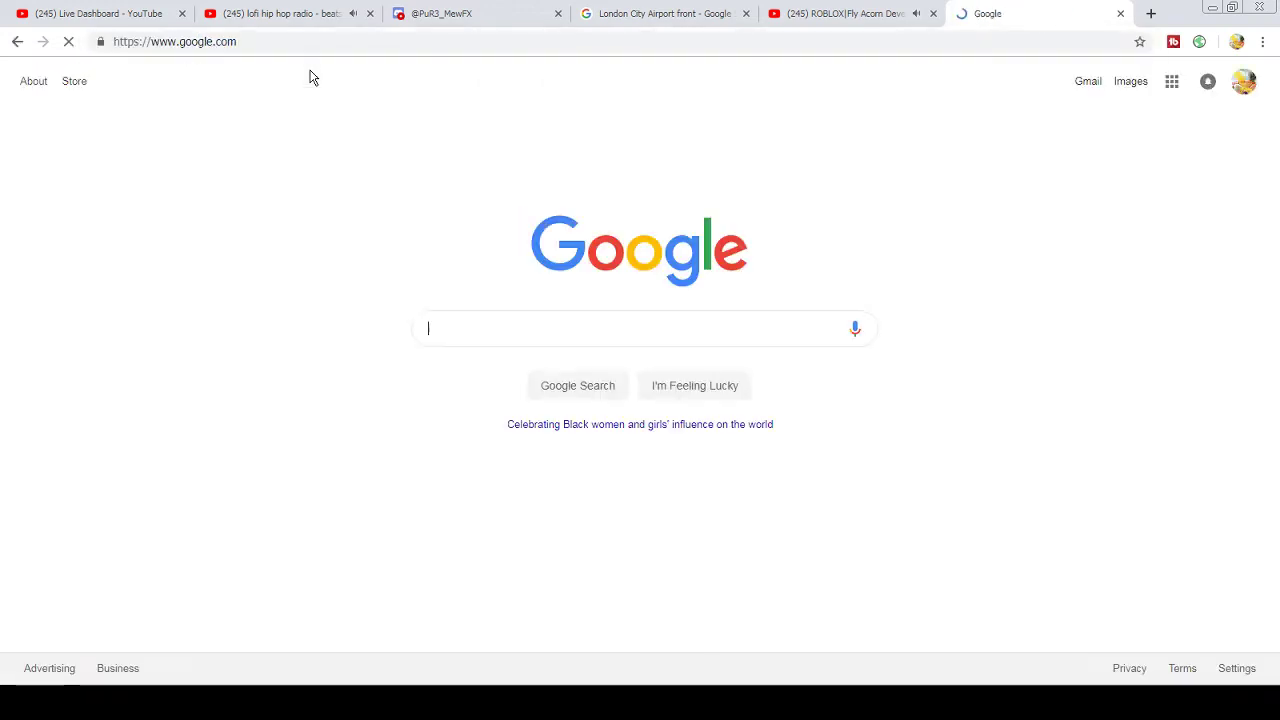
{"action": "type", "text": "Recy"}
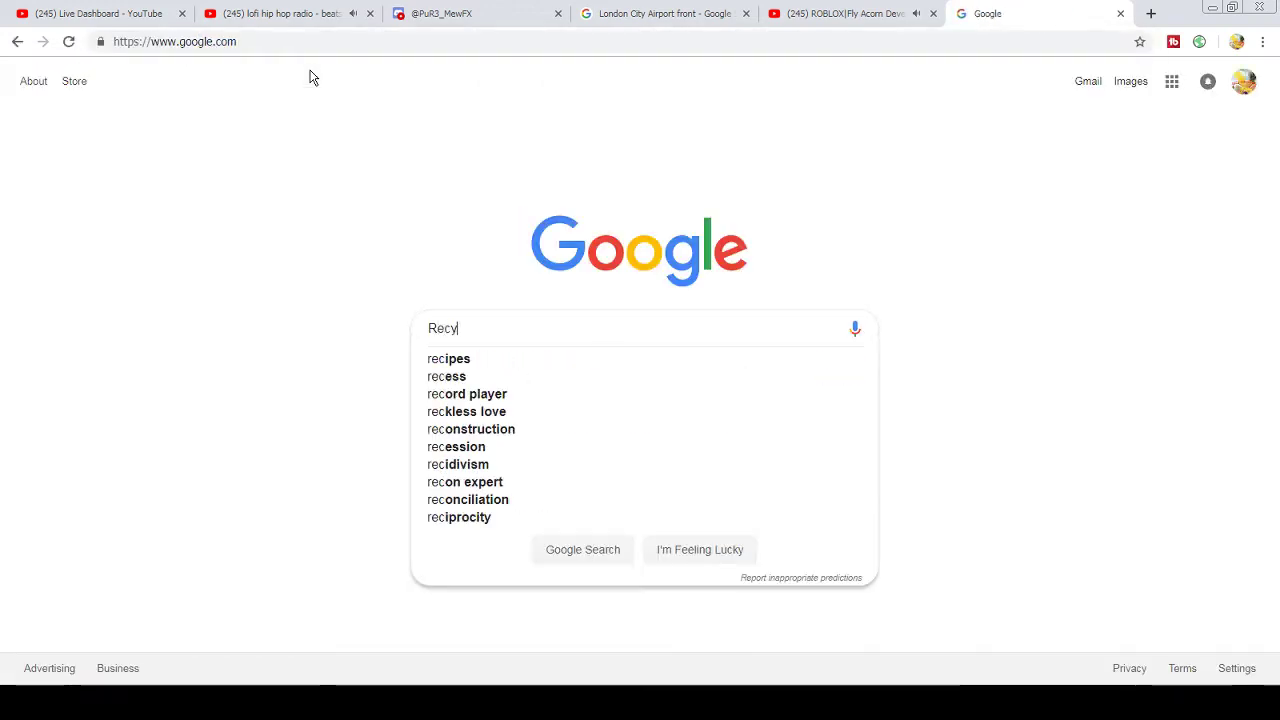
{"action": "type", "text": "c"}
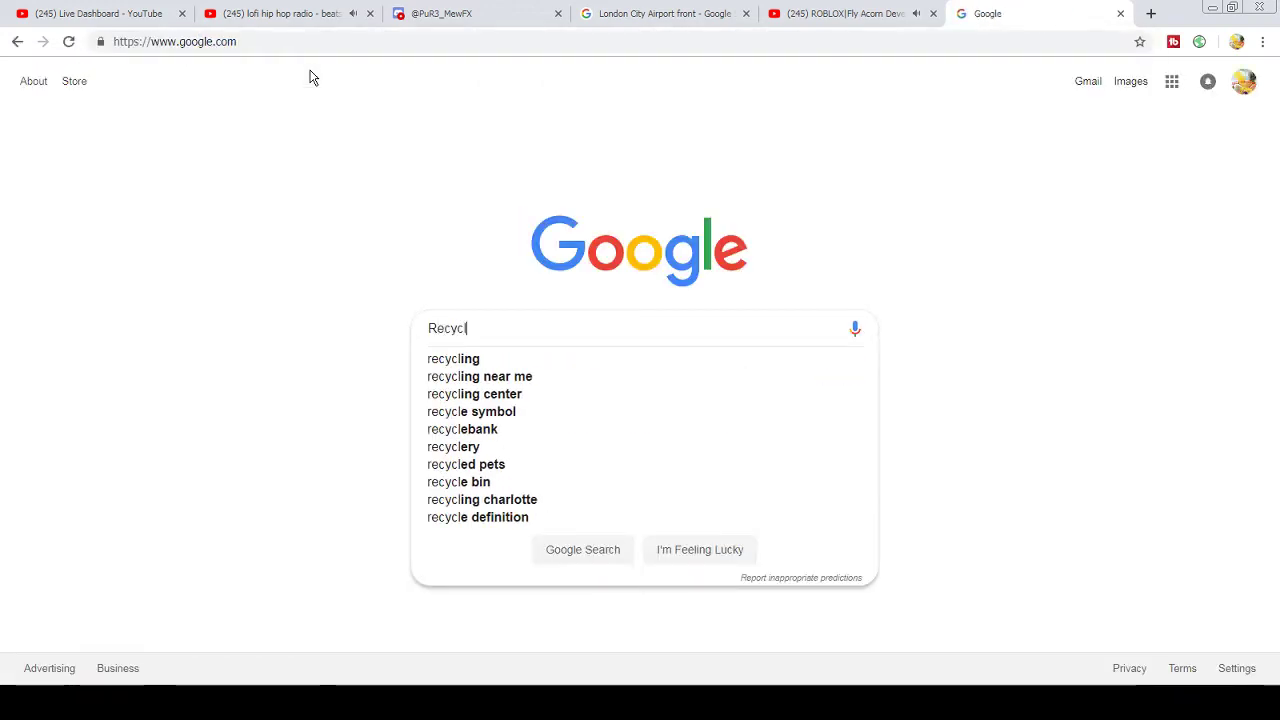
{"action": "type", "text": "ling Symbol"}
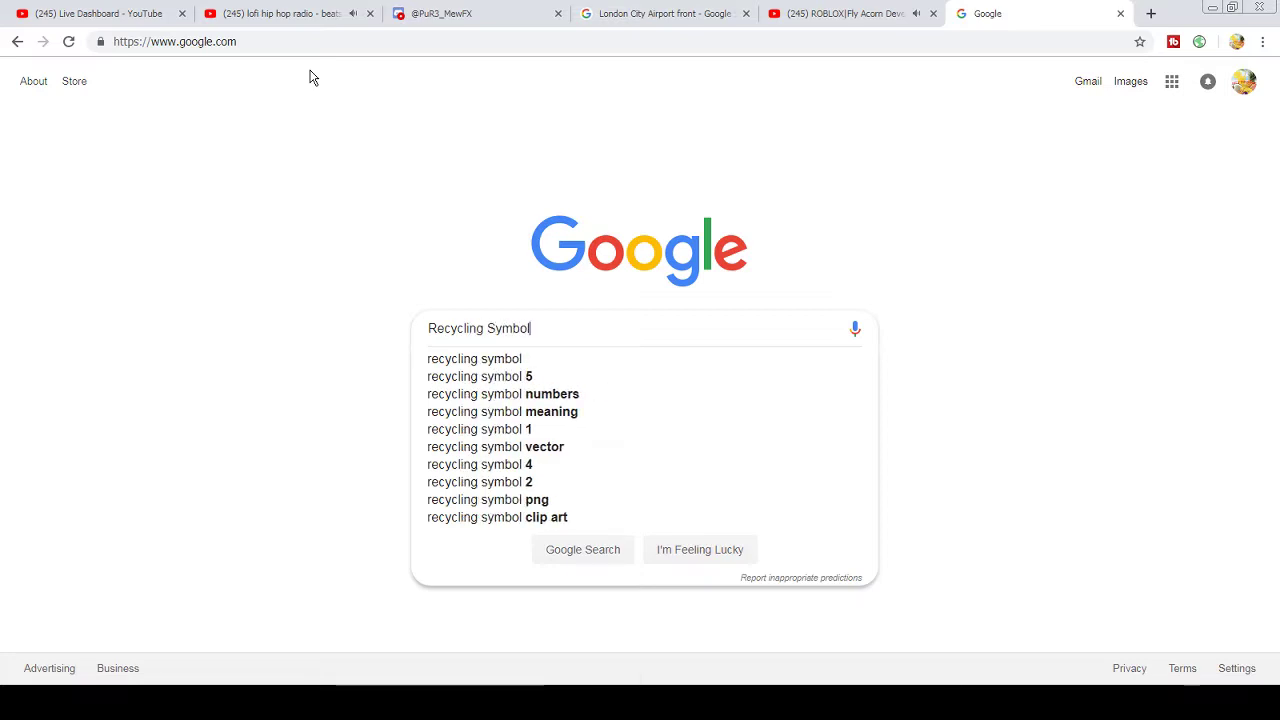
{"action": "key", "text": "Return"}
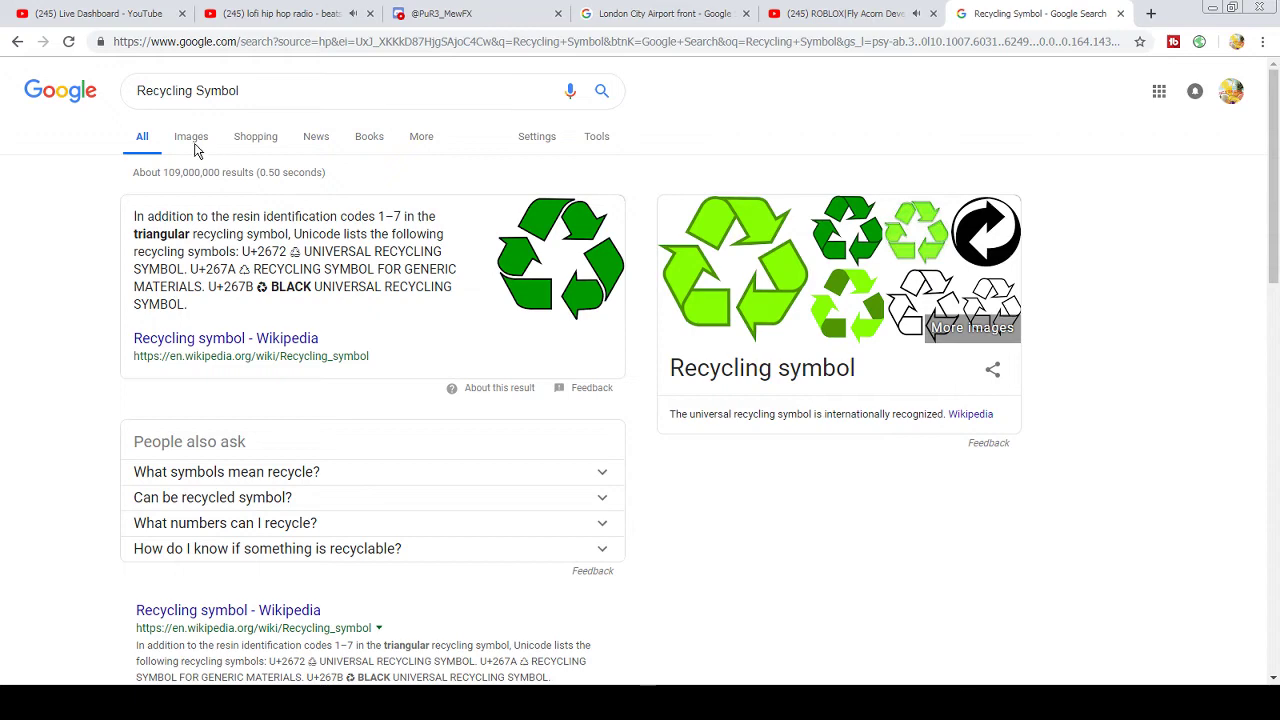
{"action": "left_click", "coordinate": [190, 140]}
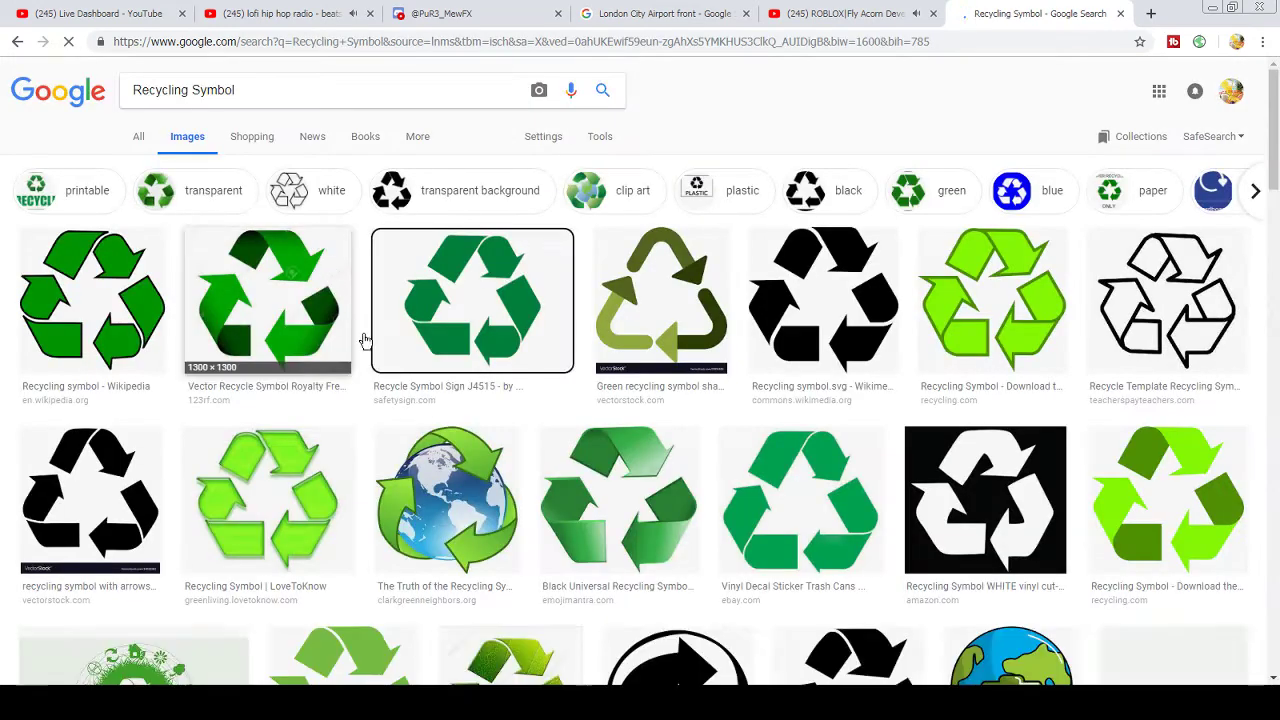
{"action": "scroll", "coordinate": [430, 358], "scroll_direction": "down", "scroll_amount": 2}
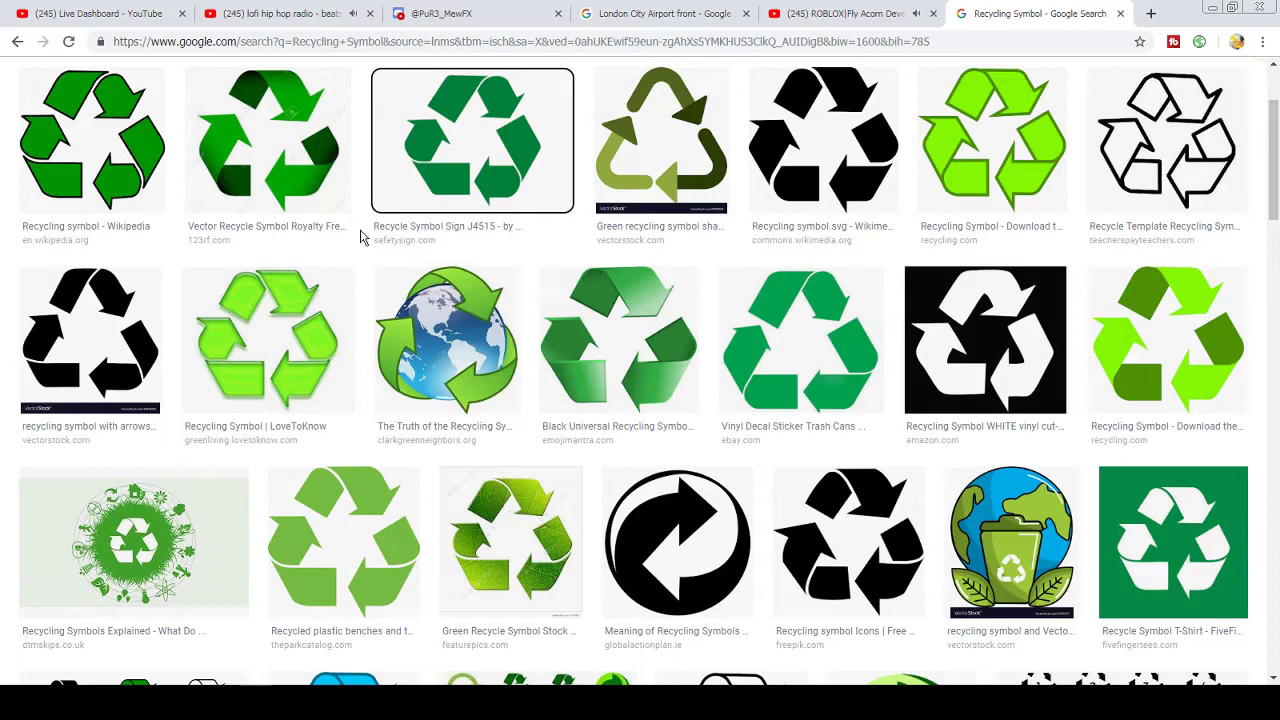
- Return to the live dashboard chat and send the messages "Yea looks better from start" and "xd"
{"action": "left_click", "coordinate": [252, 12]}
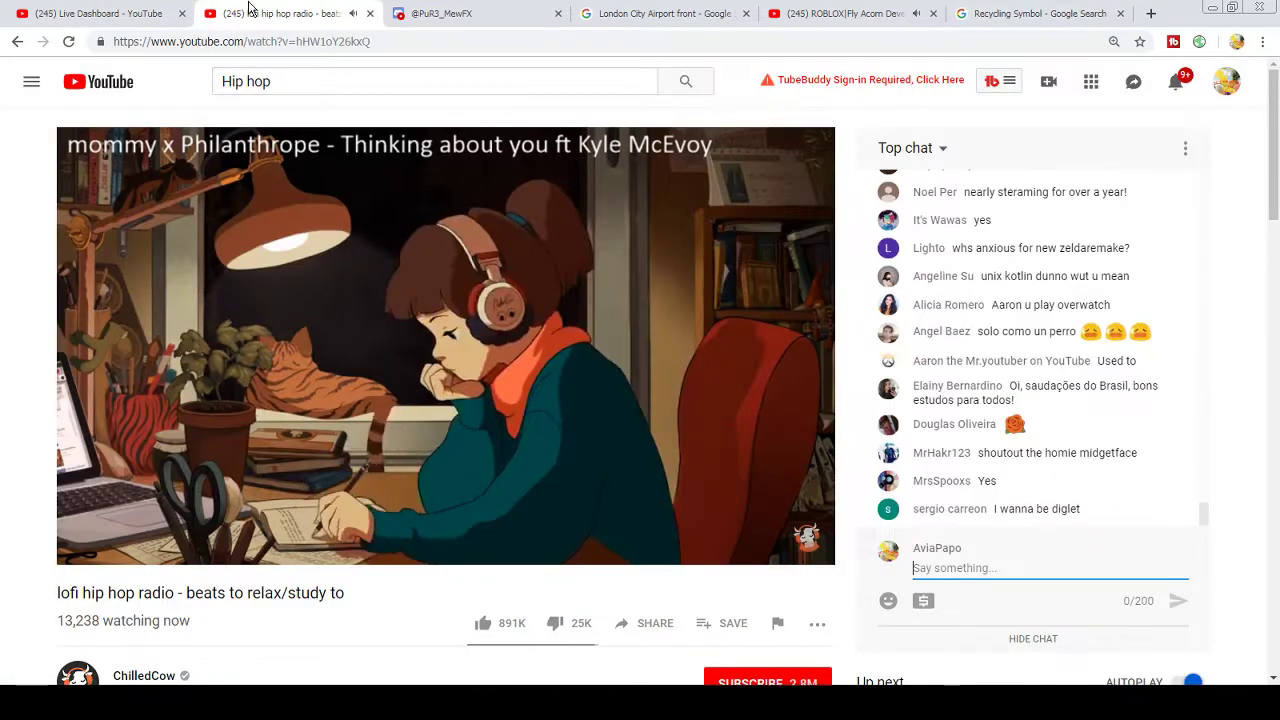
{"action": "left_click", "coordinate": [100, 13]}
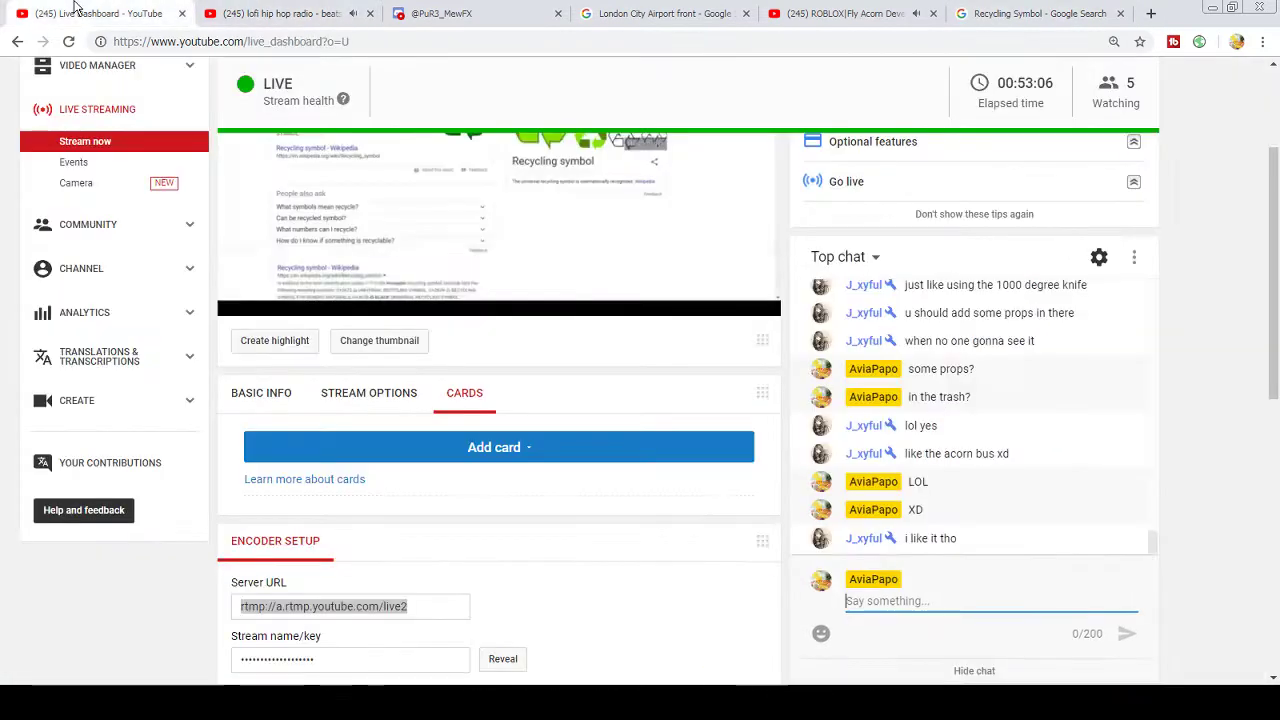
{"action": "left_click", "coordinate": [846, 597]}
{"action": "type", "text": "Yea lo"}
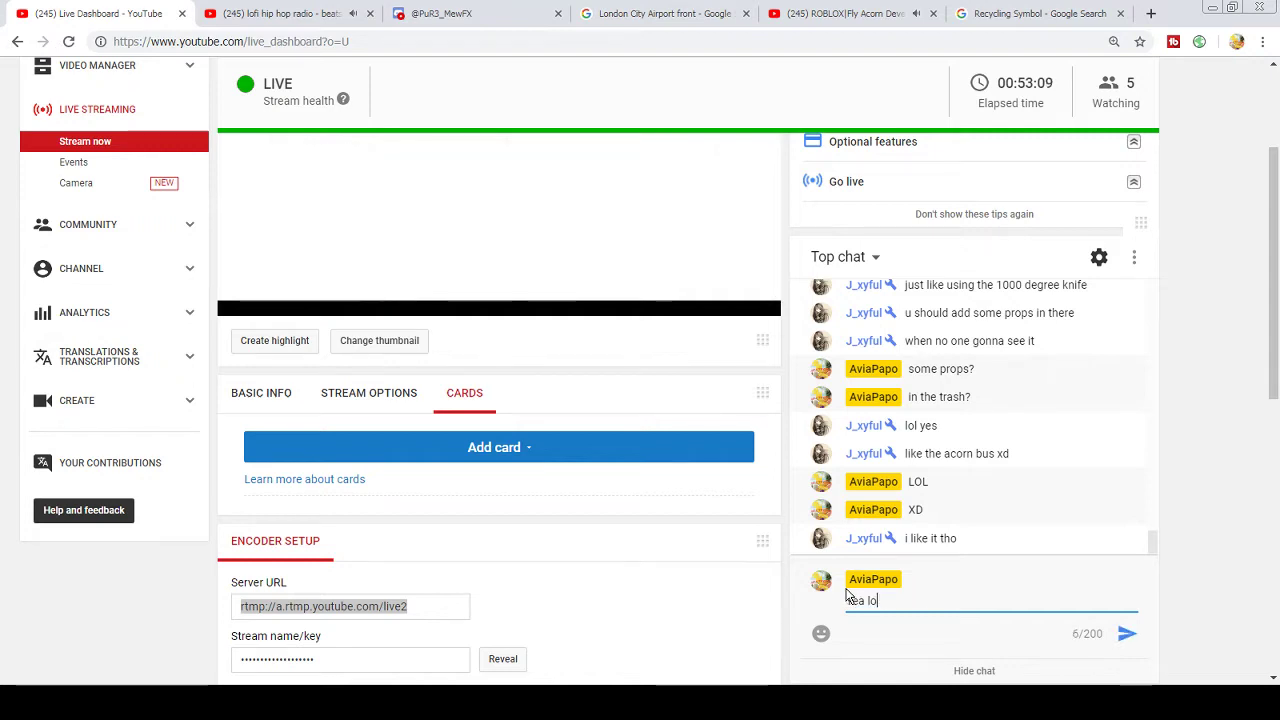
{"action": "type", "text": "oks better from "}
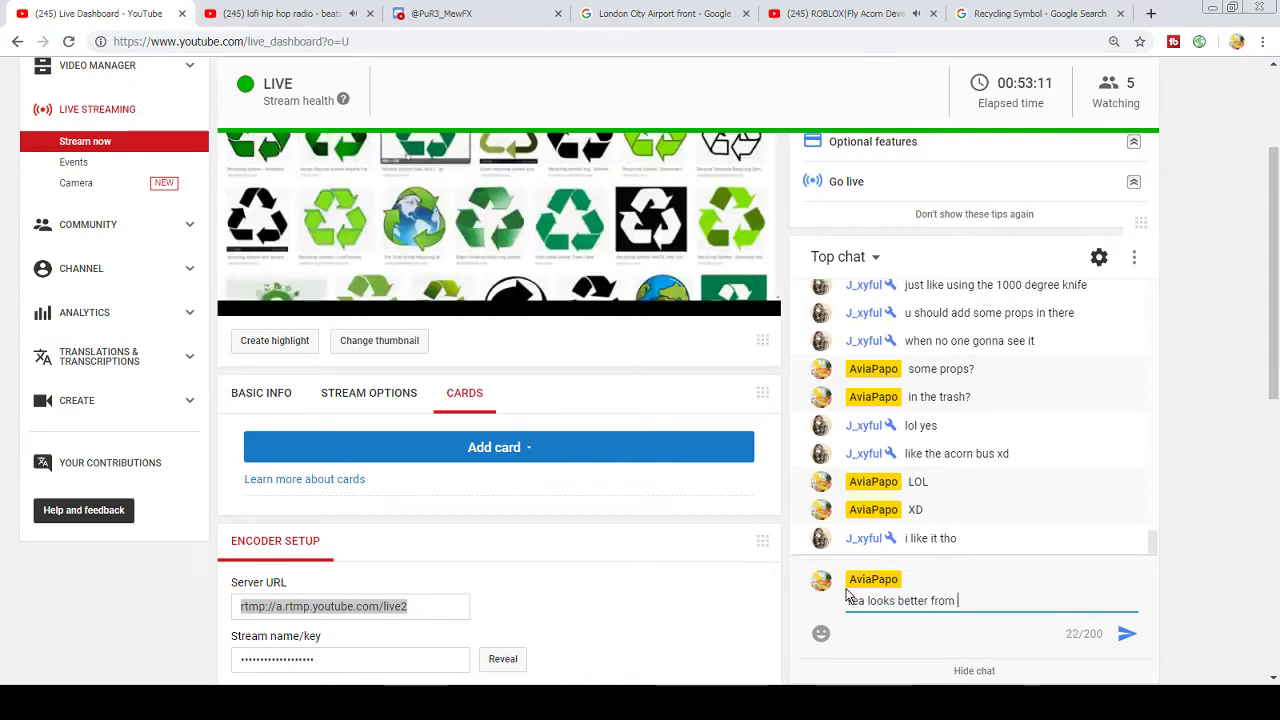
{"action": "type", "text": "start"}
{"action": "key", "text": "Return"}
{"action": "type", "text": "xd"}
{"action": "key", "text": "Return"}
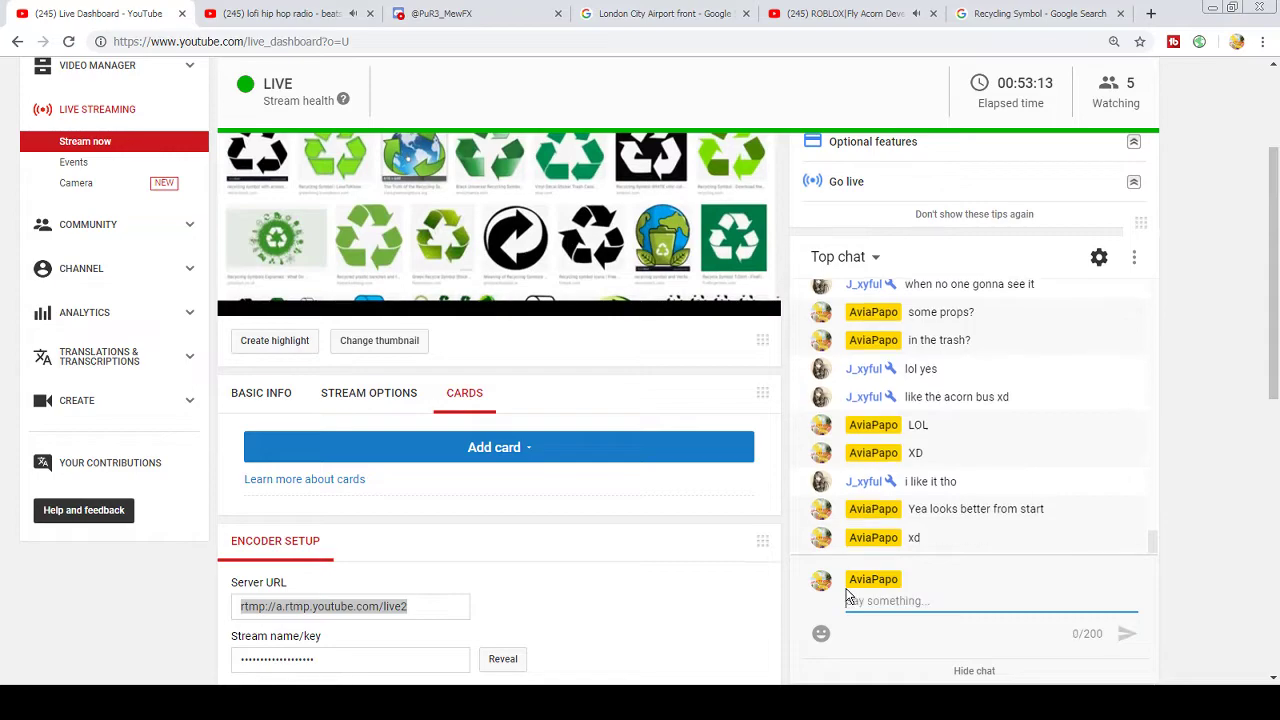
- Switch to Roblox Studio and examine the blue trash can and its slot up close from several angles
{"action": "key", "text": "alt+Tab"}
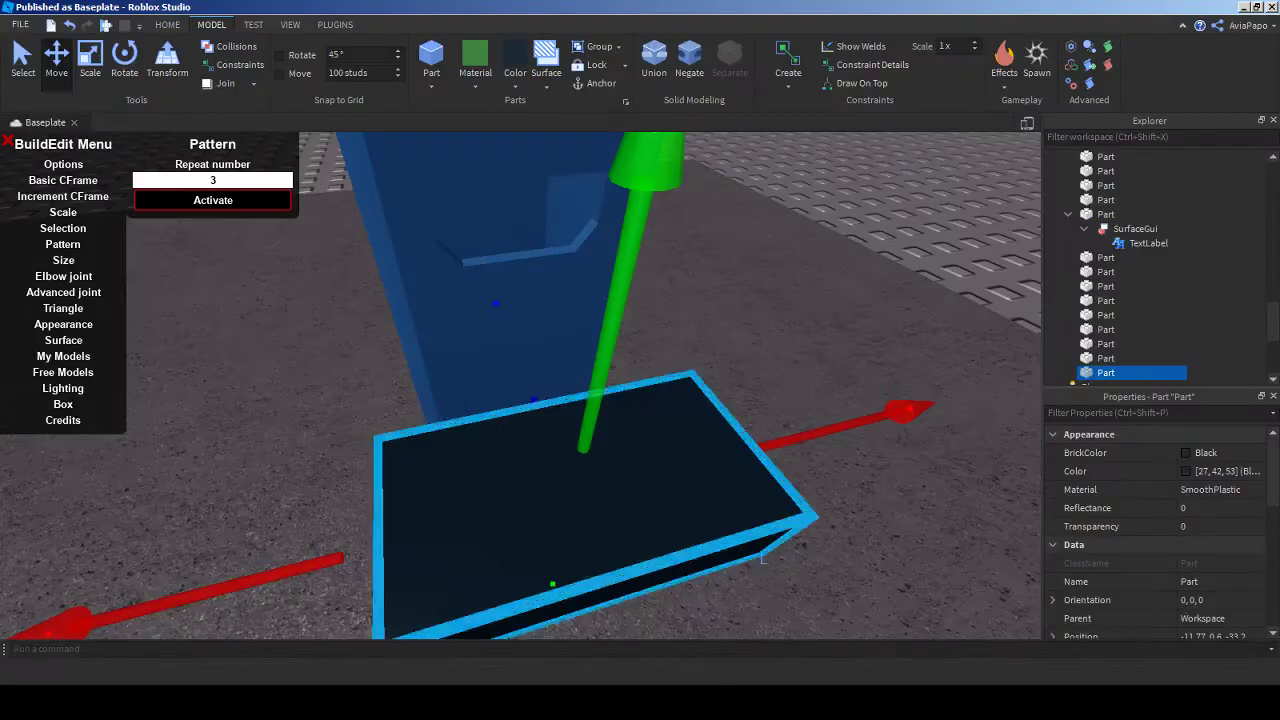
{"action": "scroll", "coordinate": [682, 549], "scroll_direction": "down", "scroll_amount": 5}
{"action": "scroll", "coordinate": [682, 549], "scroll_direction": "up", "scroll_amount": 3}
{"action": "scroll", "coordinate": [681, 549], "scroll_direction": "down", "scroll_amount": 5}
{"action": "scroll", "coordinate": [681, 549], "scroll_direction": "up", "scroll_amount": 4}
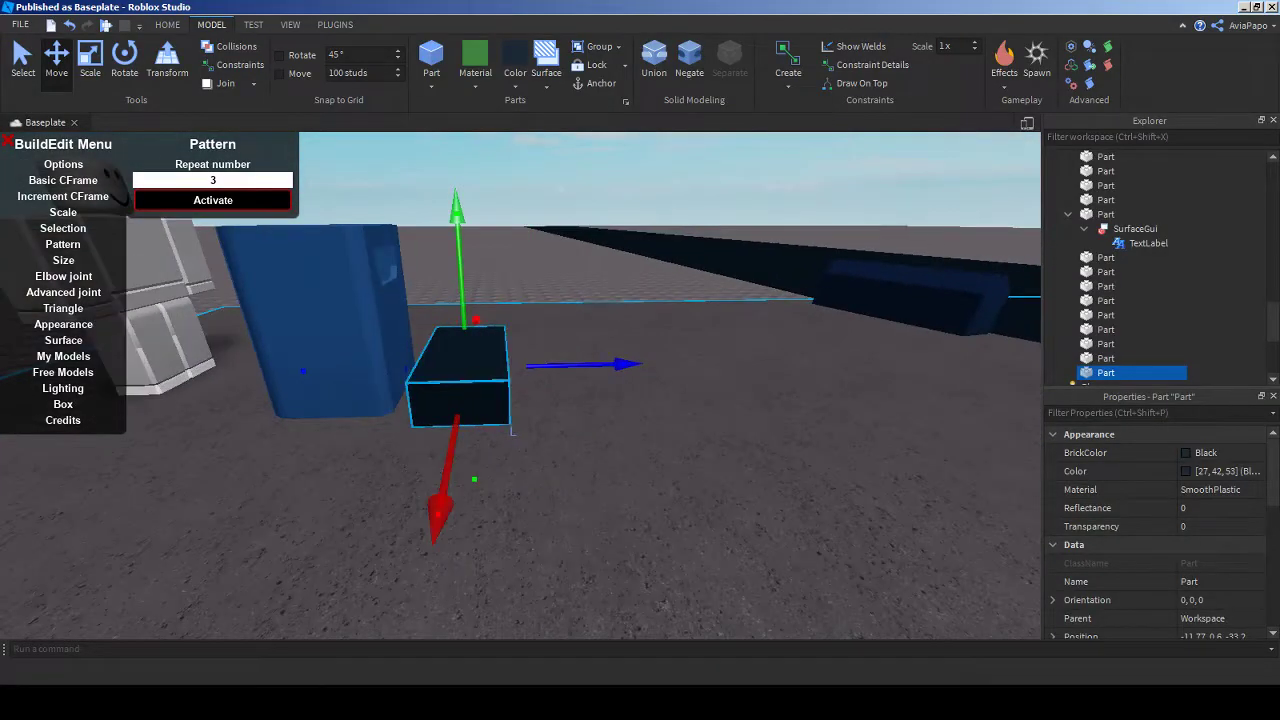
{"action": "right_click_drag", "start_coordinate": [681, 549], "coordinate": [430, 520]}
{"action": "scroll", "coordinate": [571, 554], "scroll_direction": "down", "scroll_amount": 5}
{"action": "scroll", "coordinate": [520, 554], "scroll_direction": "up", "scroll_amount": 5}
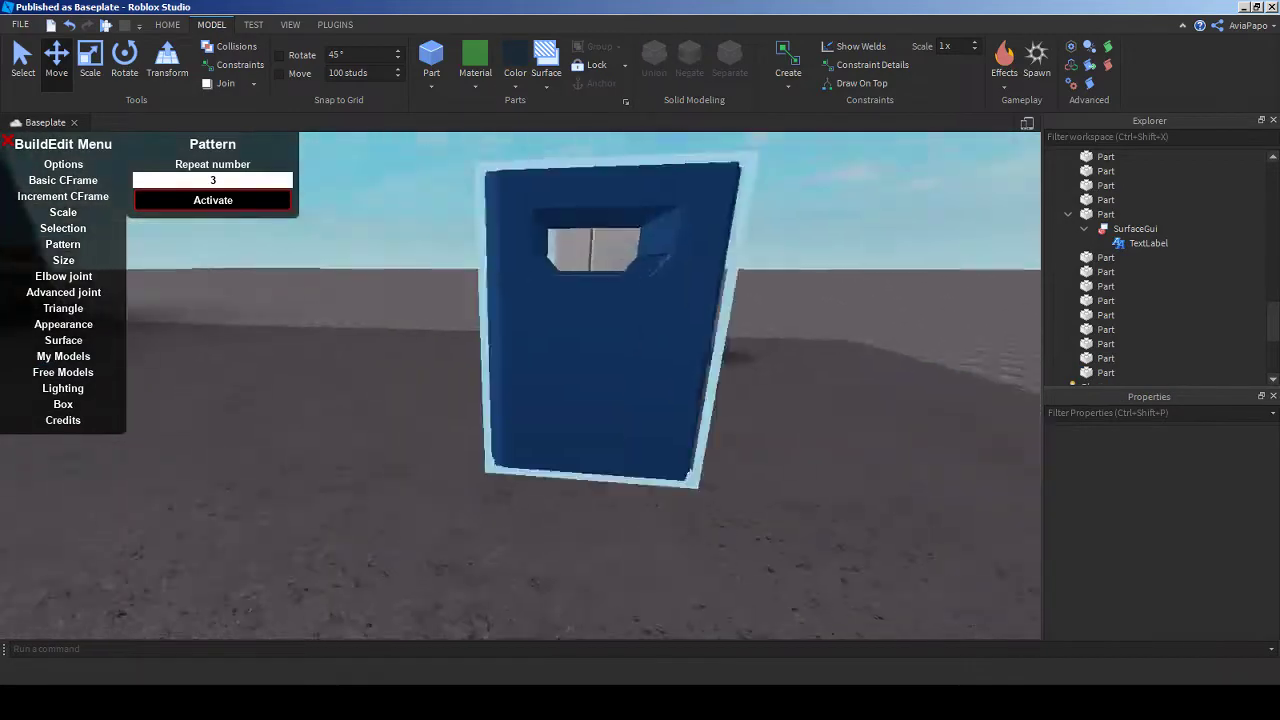
{"action": "scroll", "coordinate": [520, 554], "scroll_direction": "up", "scroll_amount": 3}
{"action": "scroll", "coordinate": [440, 554], "scroll_direction": "up", "scroll_amount": 4}
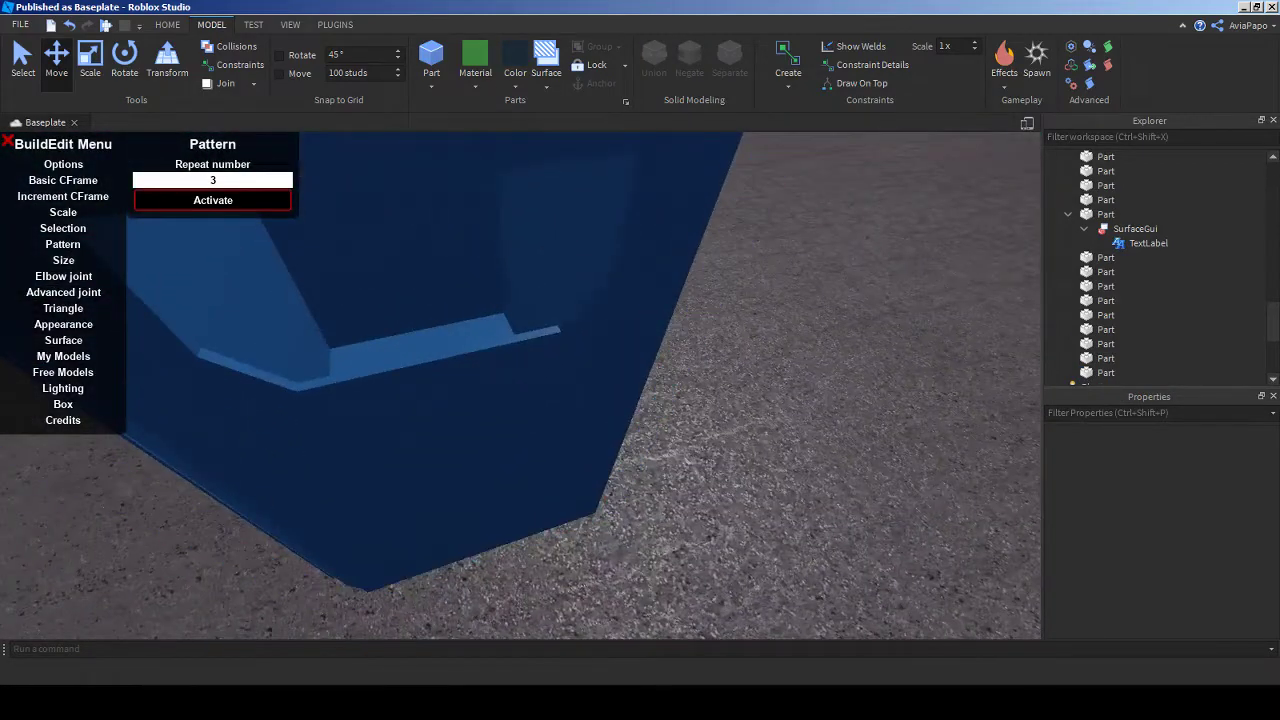
{"action": "key", "text": "alt+Tab"}
{"action": "type", "text": "theres"}
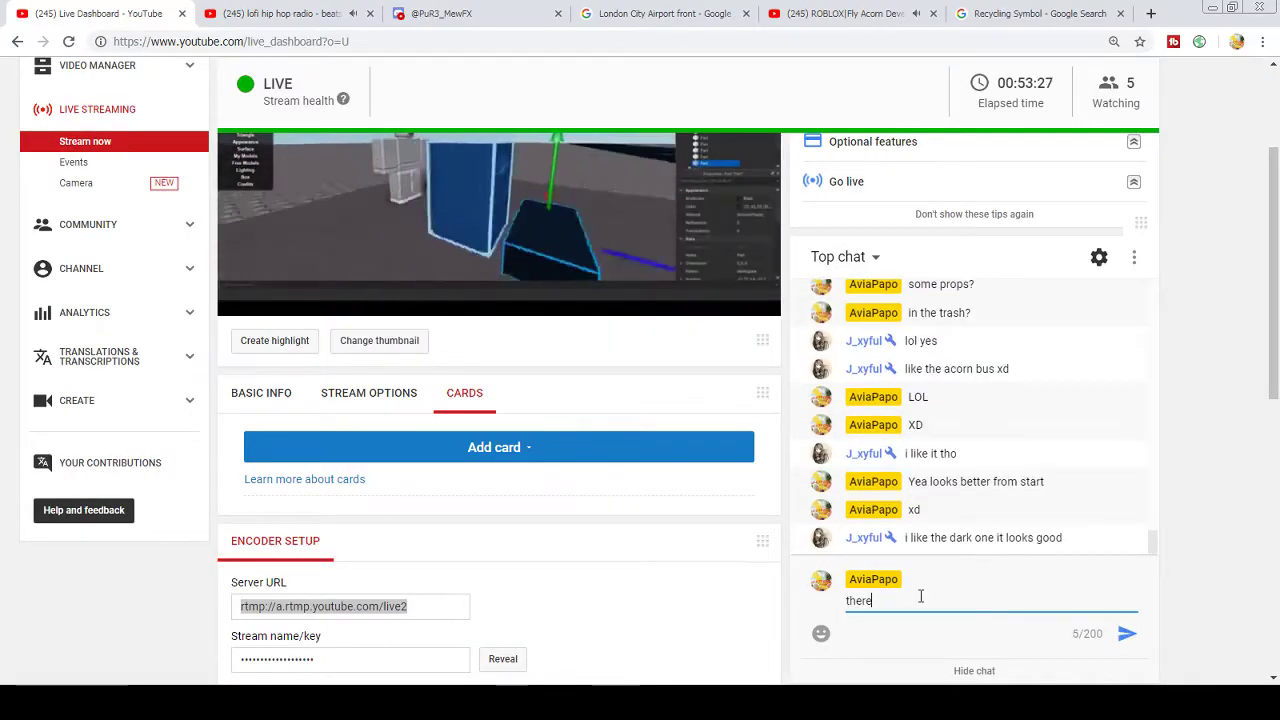
{"action": "key", "text": "BackSpace"}
{"action": "key", "text": "BackSpace"}
{"action": "key", "text": "BackSpace"}
{"action": "key", "text": "BackSpace"}
{"action": "key", "text": "BackSpace"}
{"action": "key", "text": "BackSpace"}
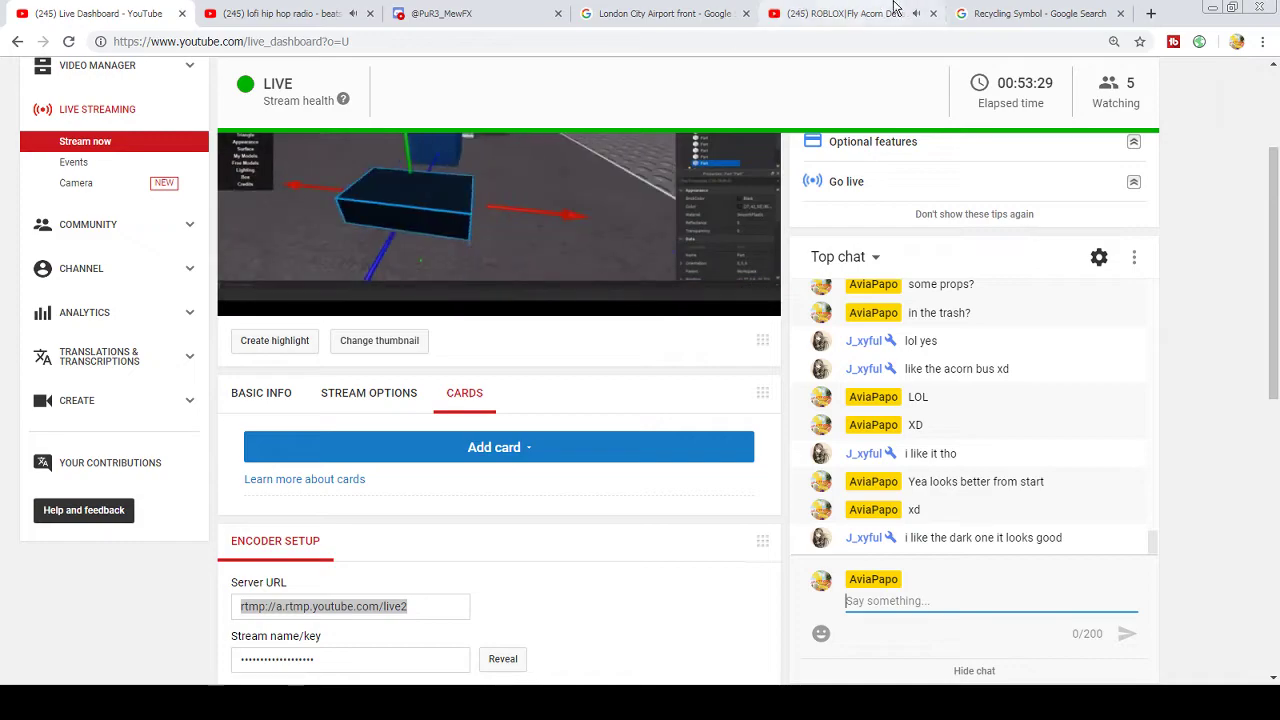
- In Chrome's recycling symbol image results, save the black Wikimedia Commons symbol to Downloads as "Recycling_symbol for Trash Can"
{"action": "left_click", "coordinate": [995, 10]}
{"action": "scroll", "coordinate": [740, 500], "scroll_direction": "up", "scroll_amount": 2}
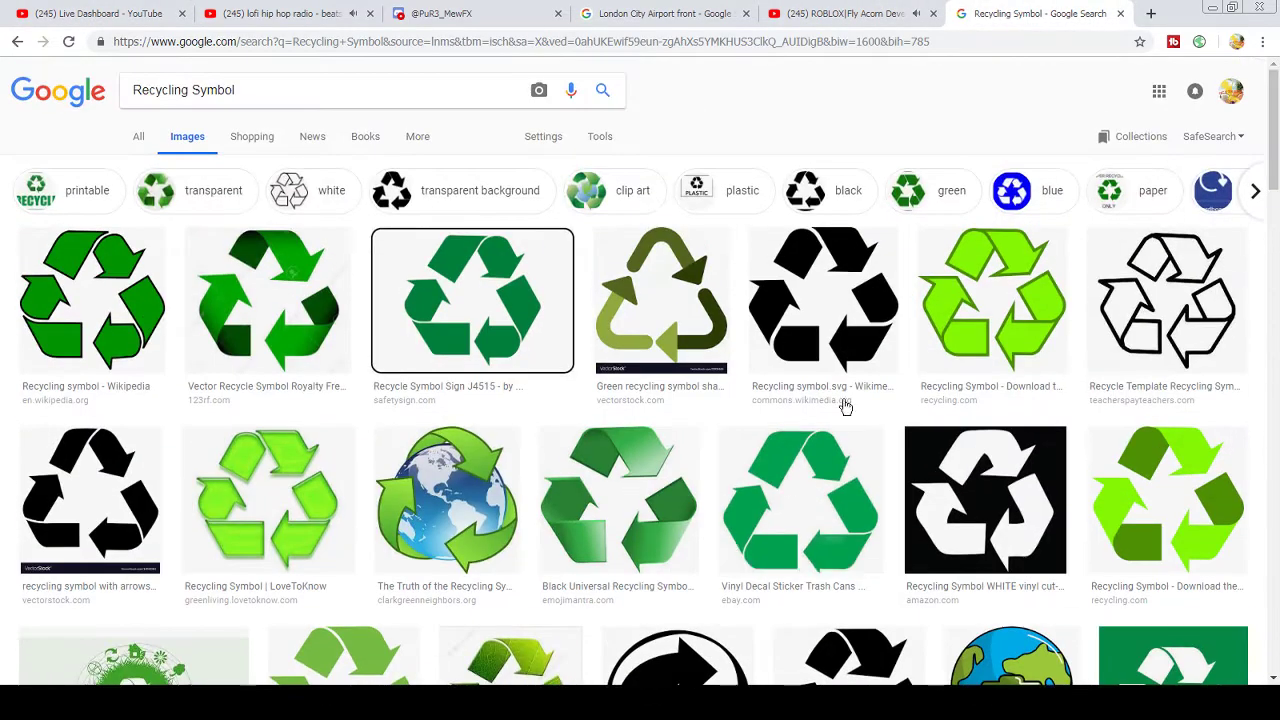
{"action": "left_click", "coordinate": [830, 331]}
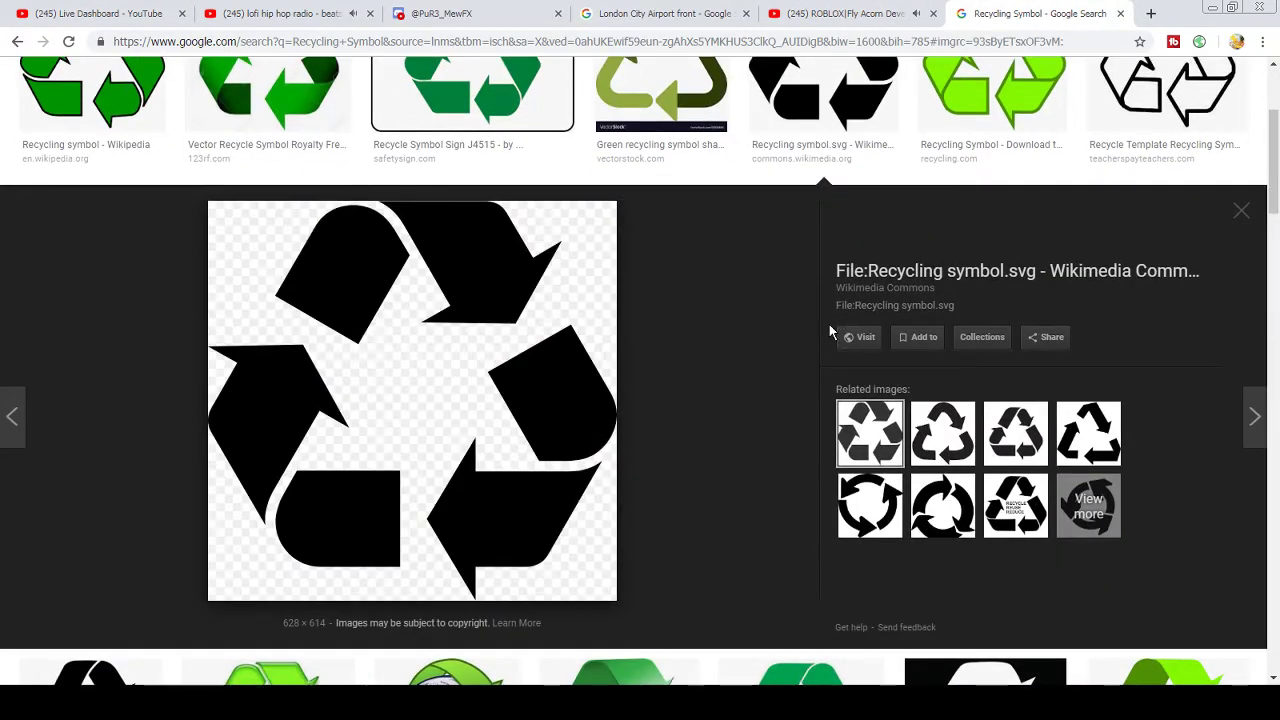
{"action": "right_click", "coordinate": [390, 431]}
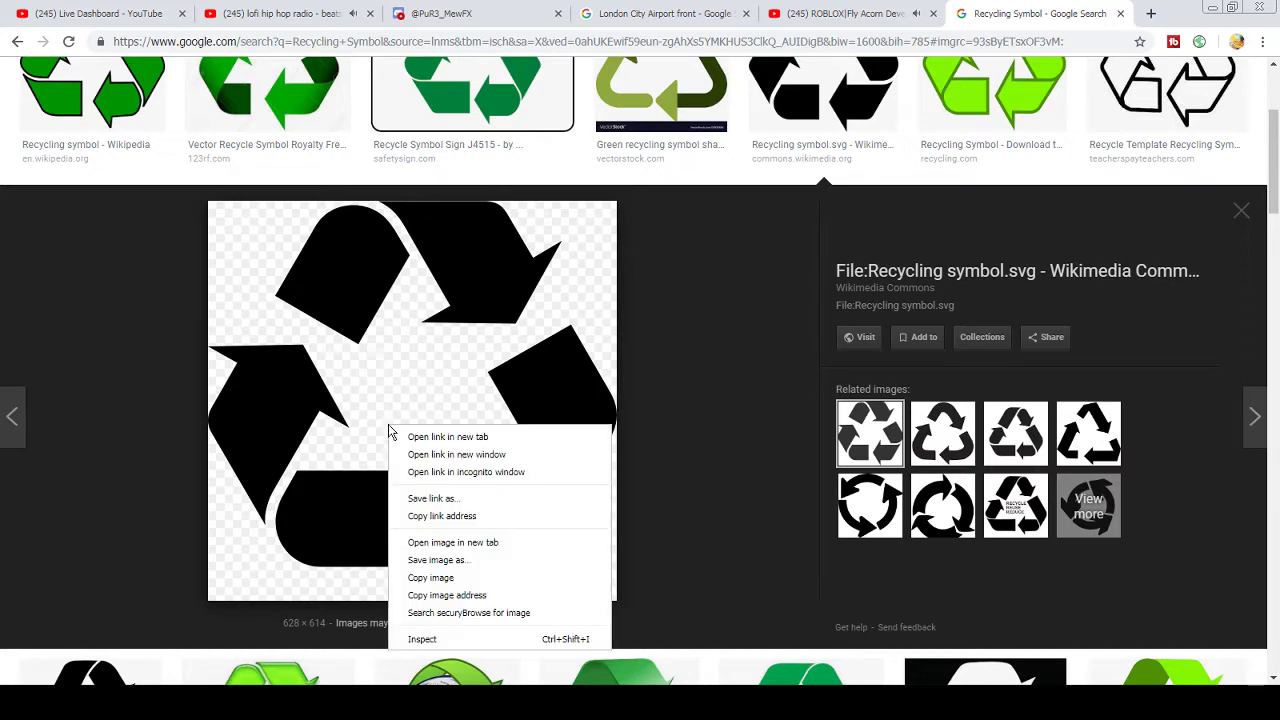
{"action": "left_click", "coordinate": [436, 560]}
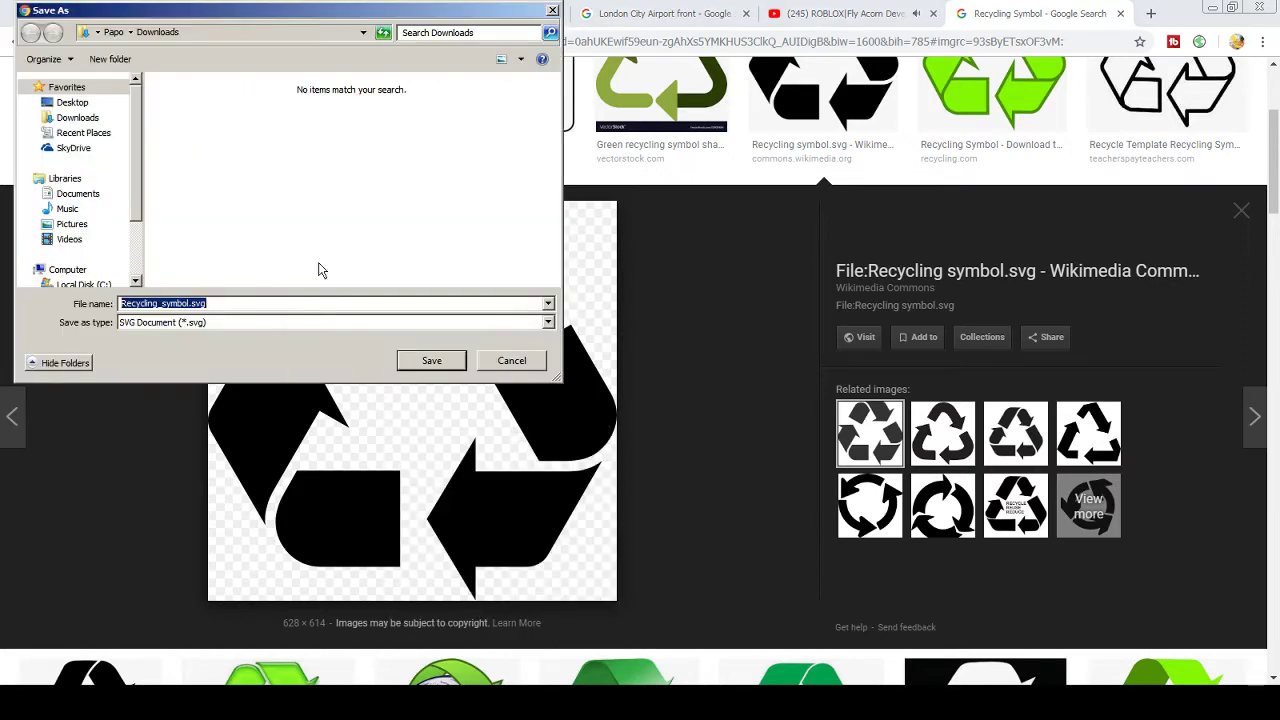
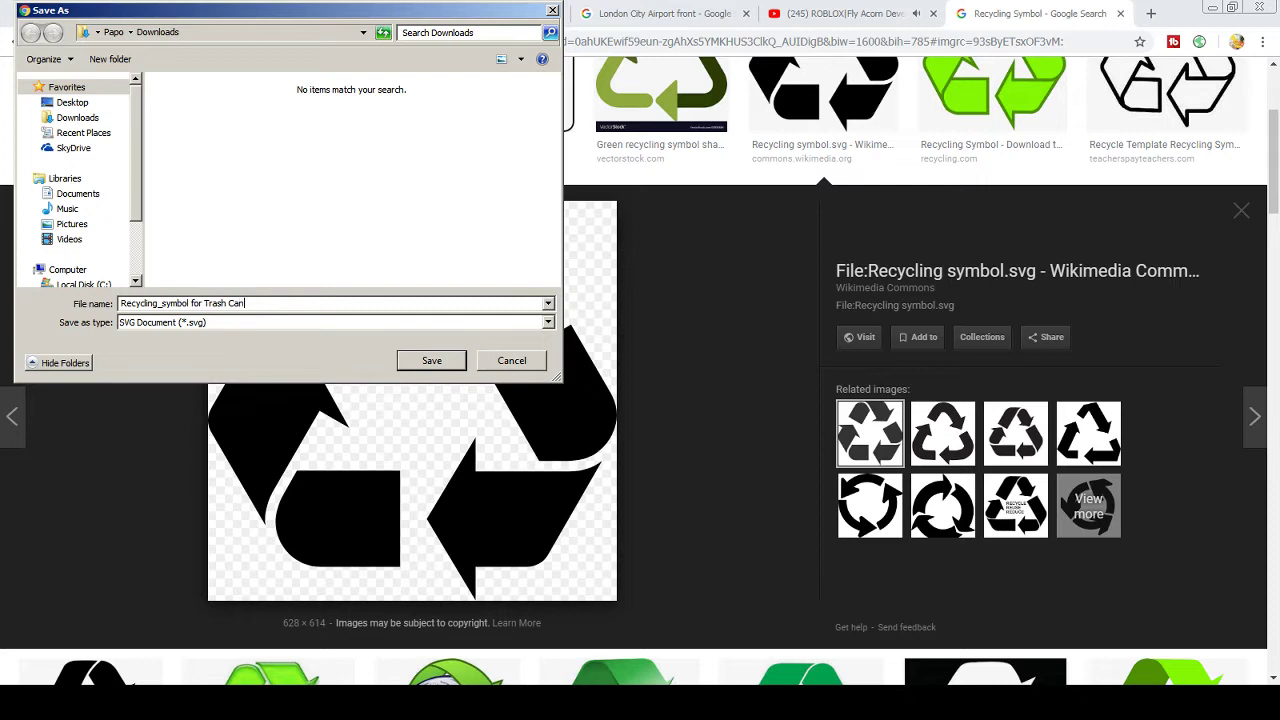
{"action": "left_click", "coordinate": [430, 361]}
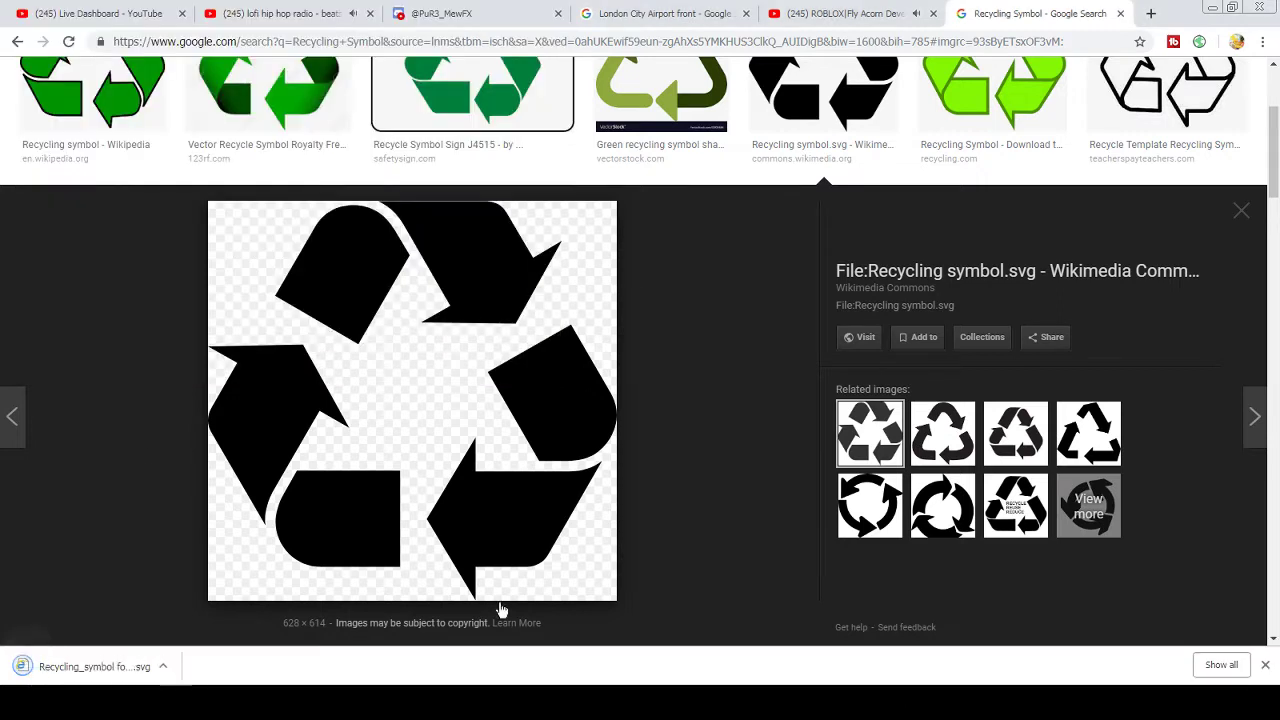
{"action": "left_click", "coordinate": [1264, 665]}
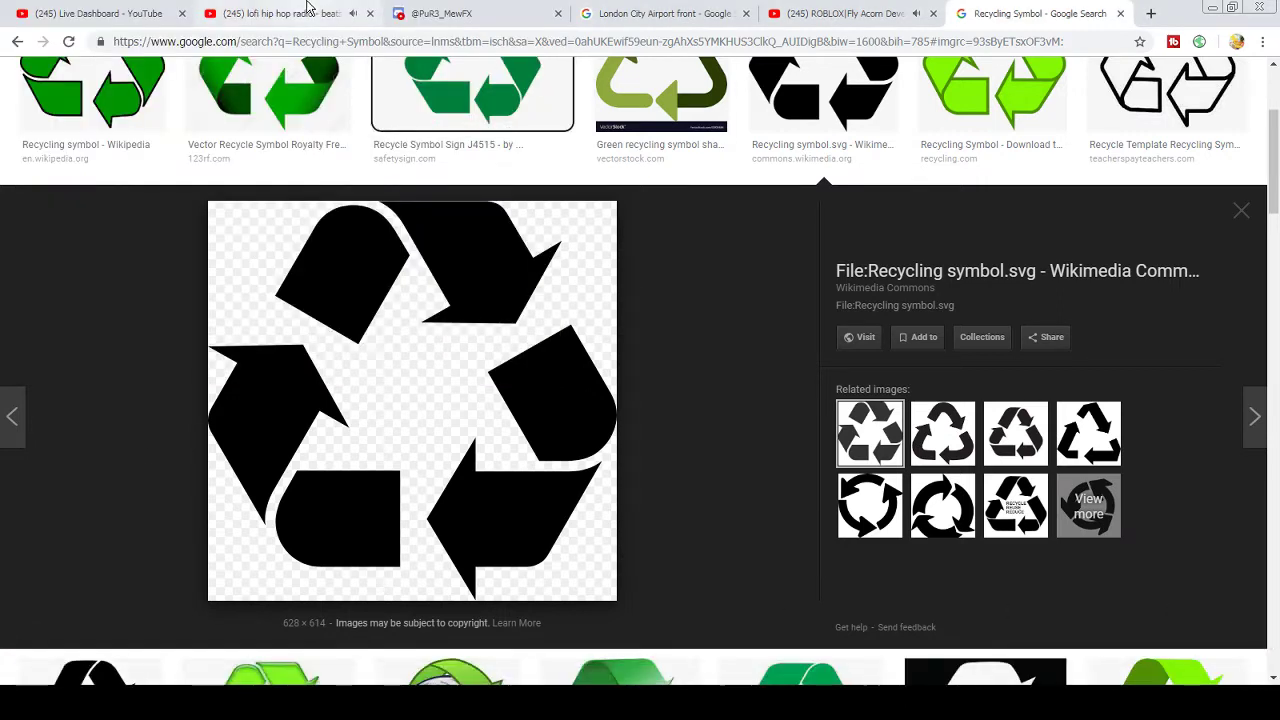
- Go to roblox.com/games and open the Decals creation page under the account's own creations
{"action": "left_click", "coordinate": [1050, 41]}
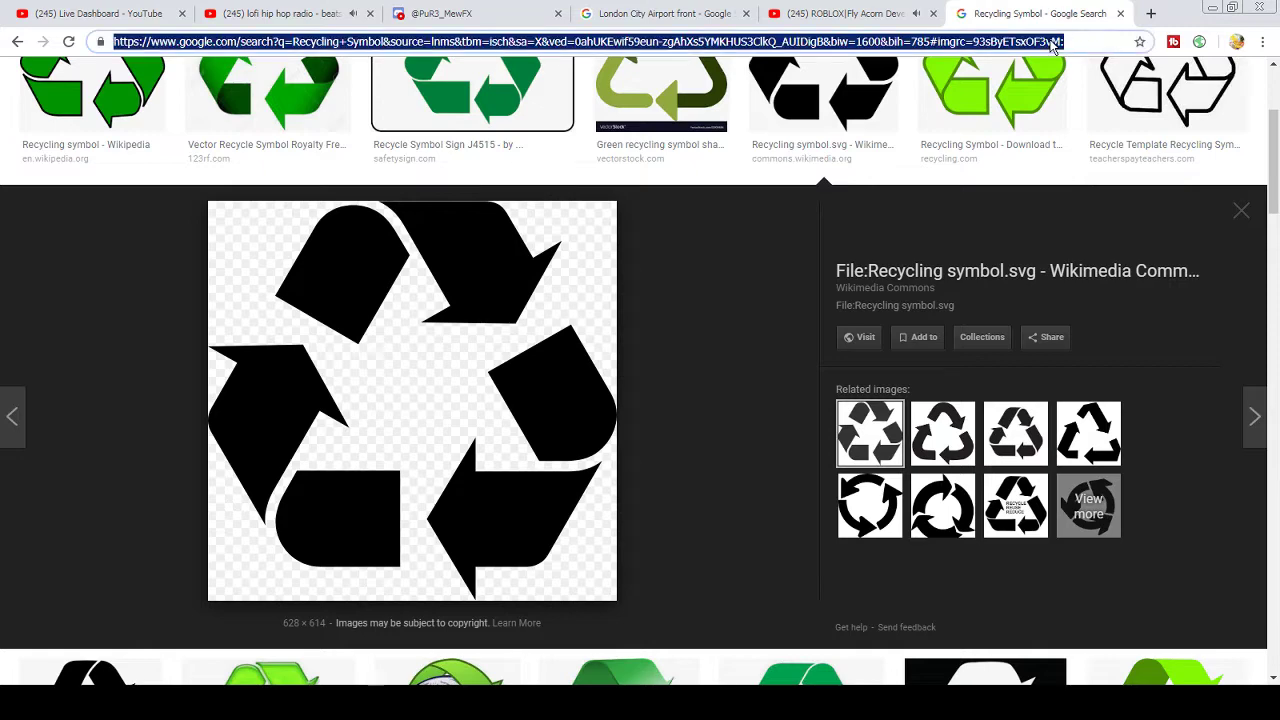
{"action": "type", "text": "roblox.com/games"}
{"action": "key", "text": "Return"}
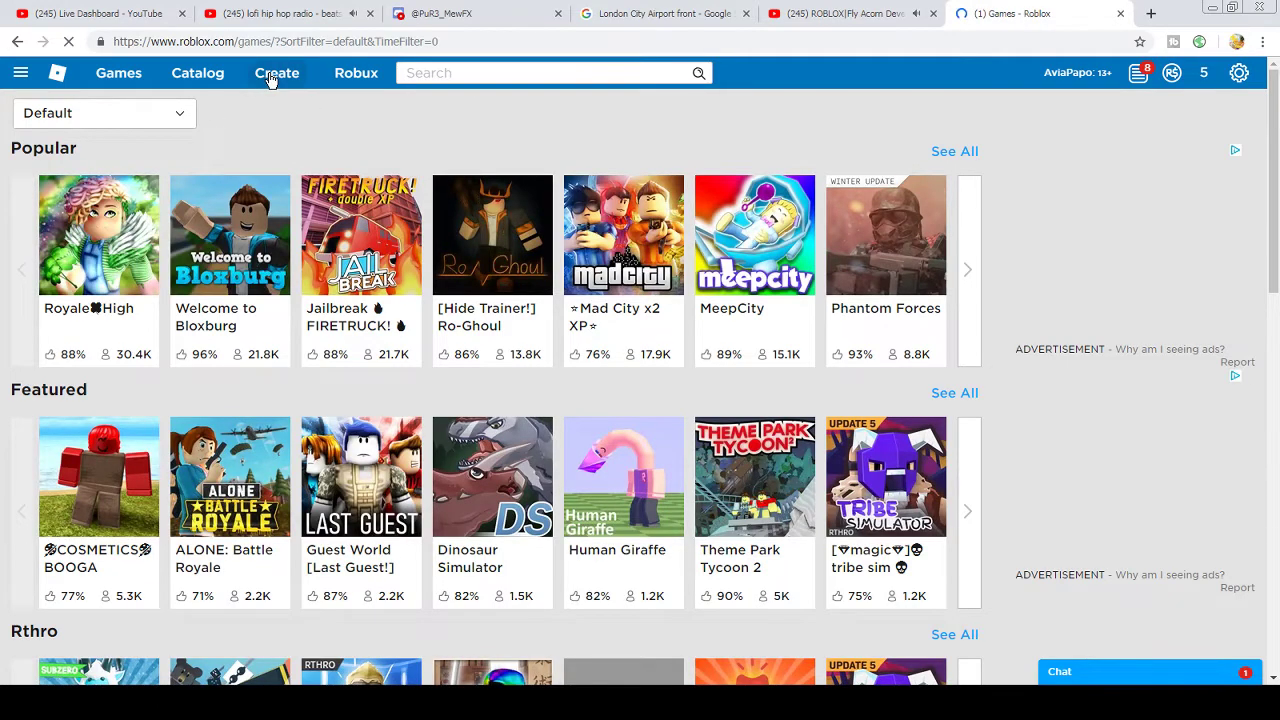
{"action": "left_click", "coordinate": [270, 76]}
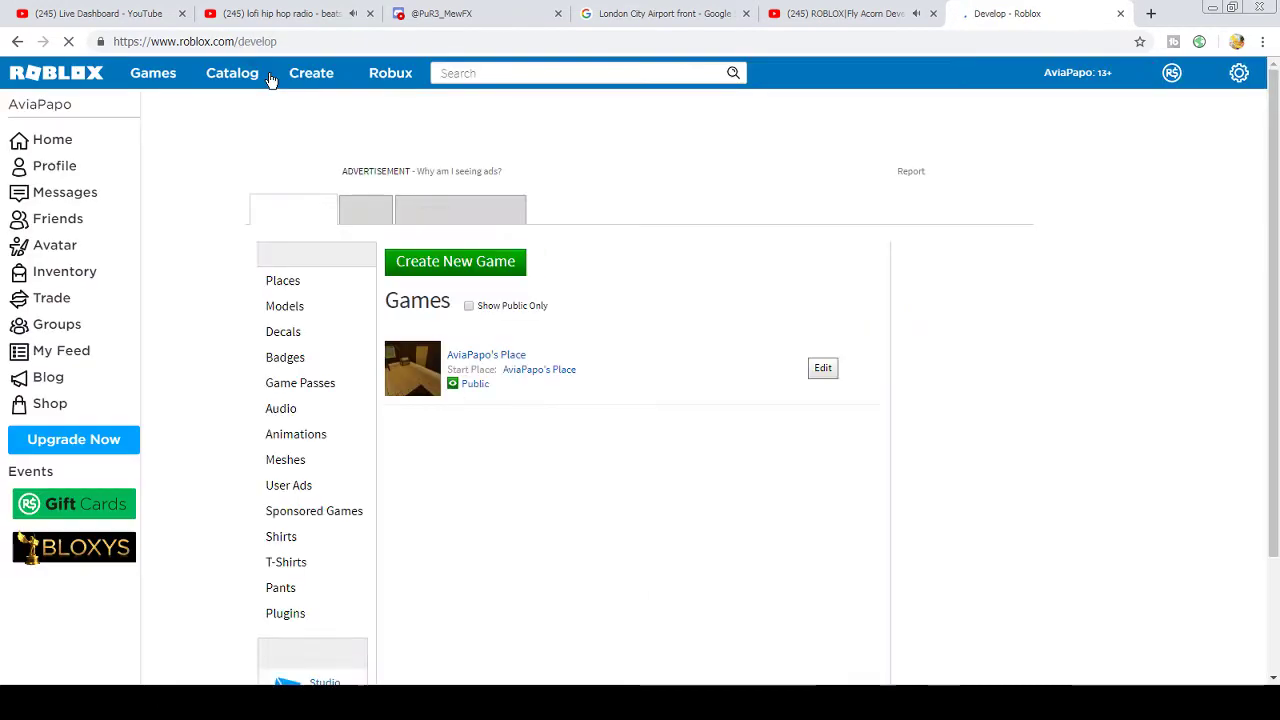
{"action": "left_click", "coordinate": [302, 343]}
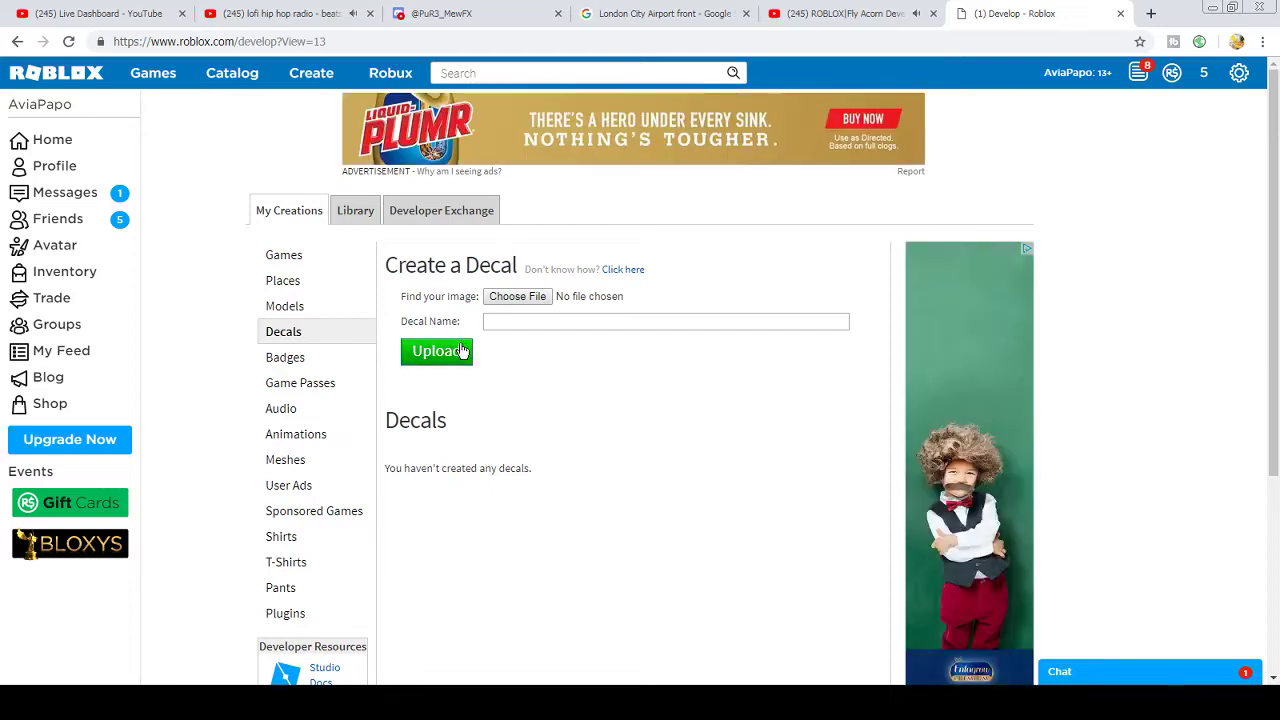
- Choose the saved "Recycling_symbol for Trash Can" SVG file from the Downloads folder as the decal's image
{"action": "left_click", "coordinate": [503, 297]}
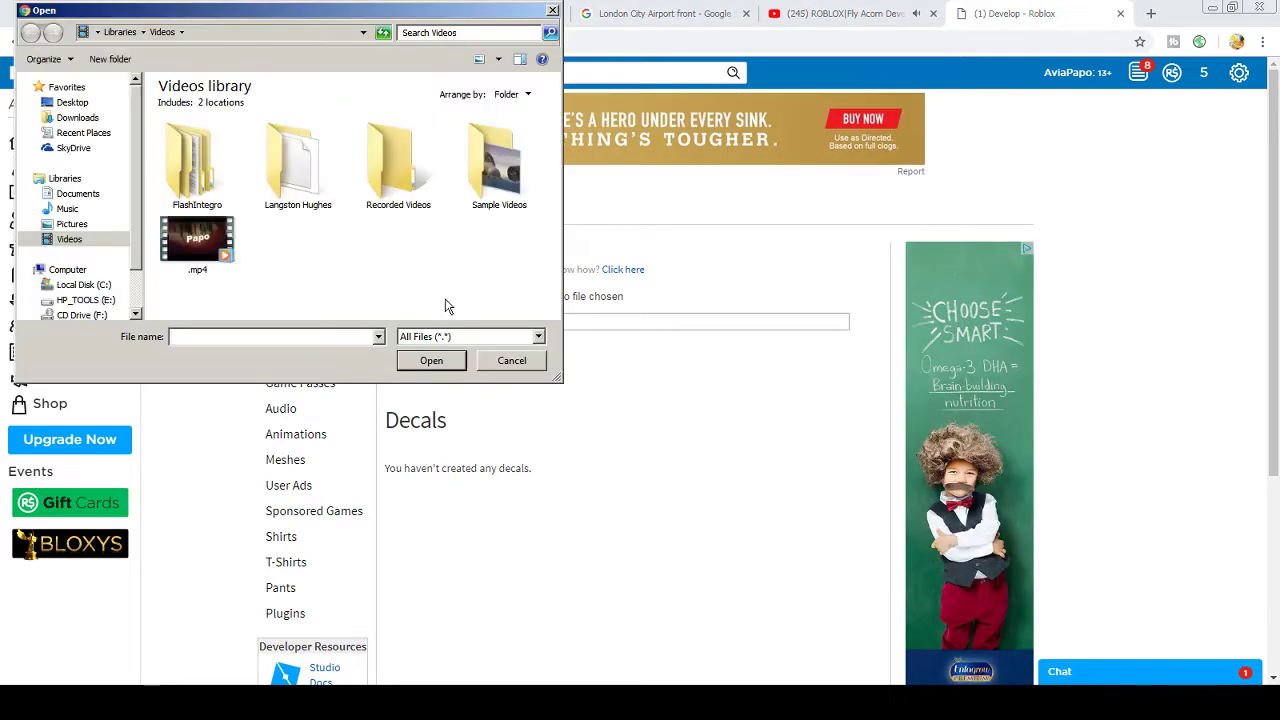
{"action": "left_click", "coordinate": [72, 224]}
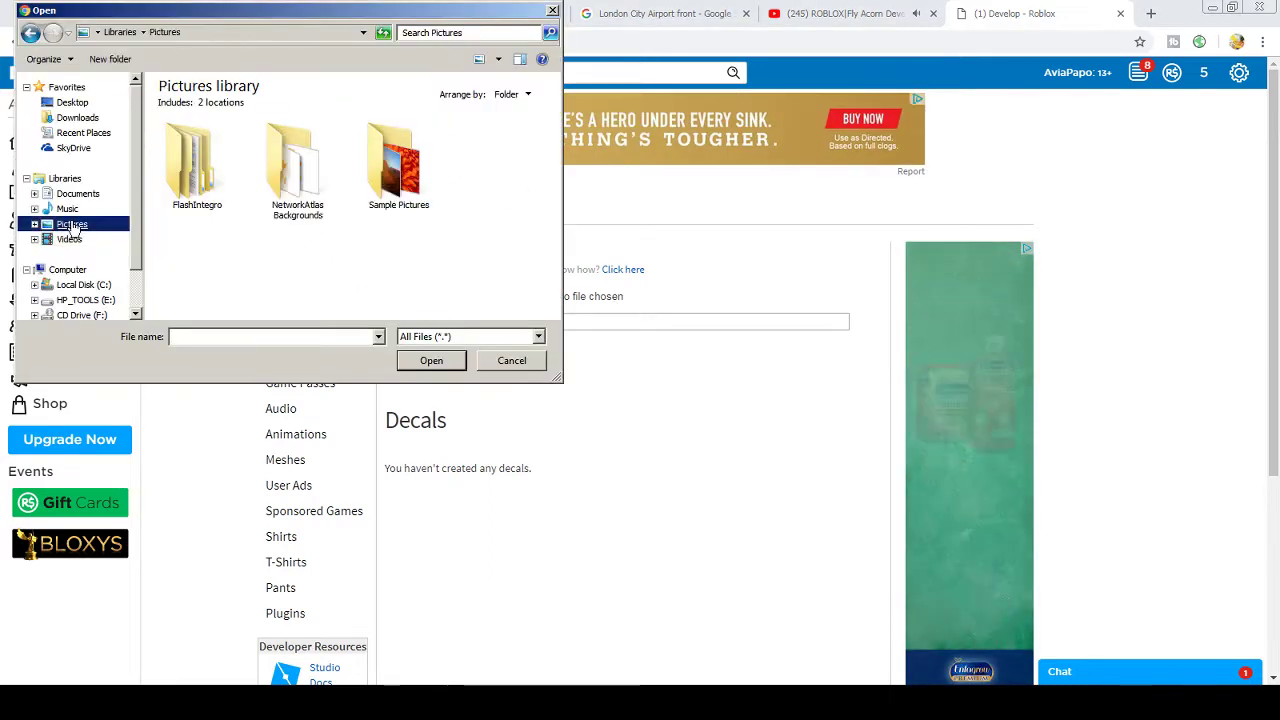
{"action": "left_click", "coordinate": [78, 118]}
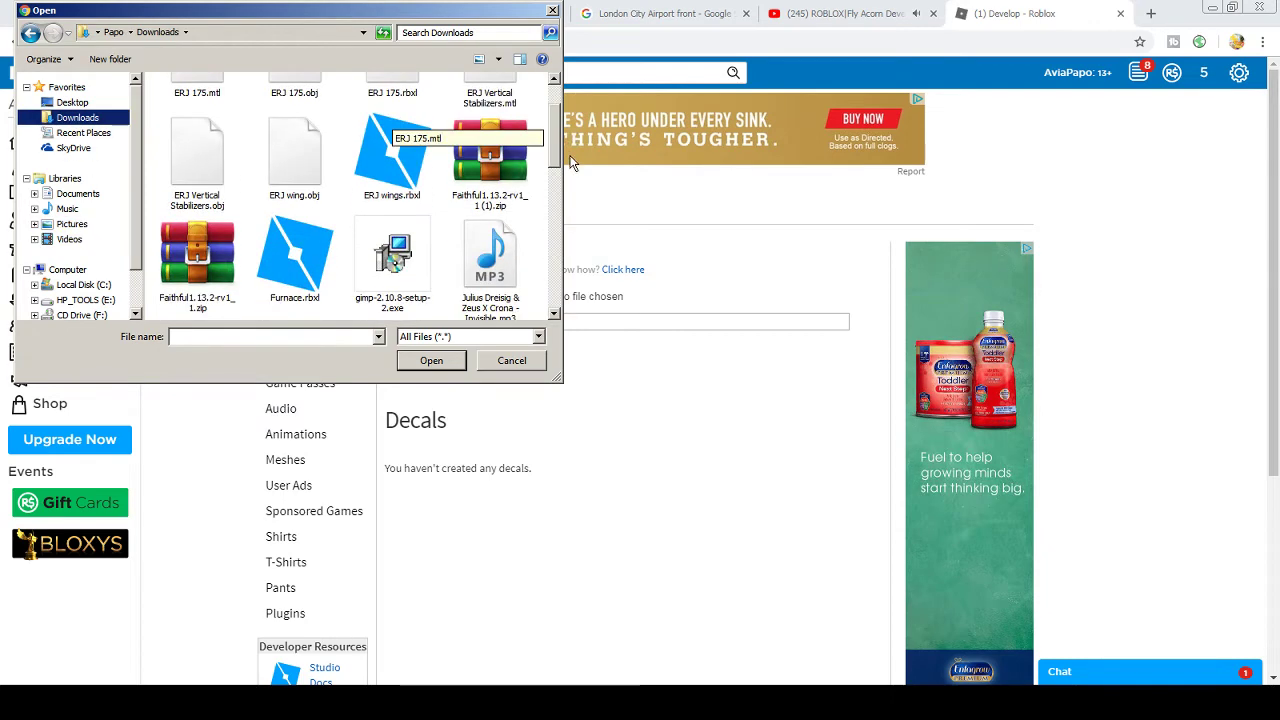
{"action": "key", "text": "Down"}
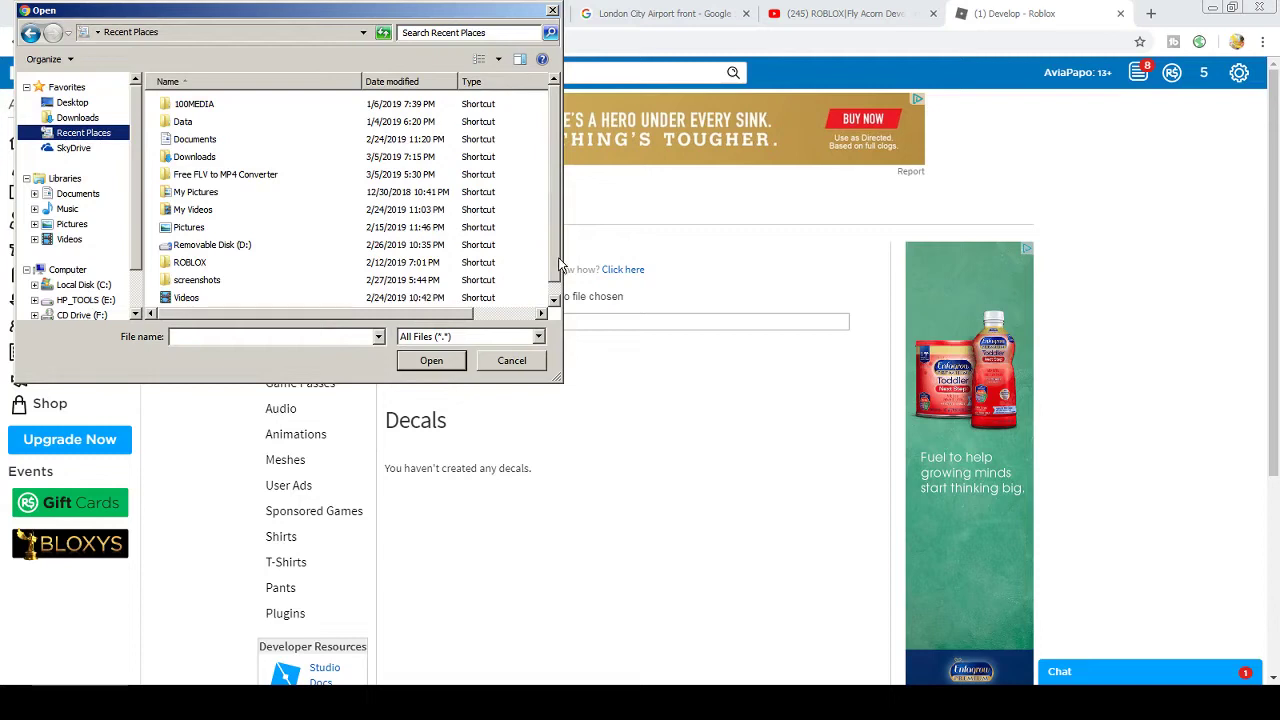
{"action": "scroll", "coordinate": [561, 268], "scroll_direction": "down", "scroll_amount": 1}
{"action": "scroll", "coordinate": [561, 270], "scroll_direction": "down", "scroll_amount": 1}
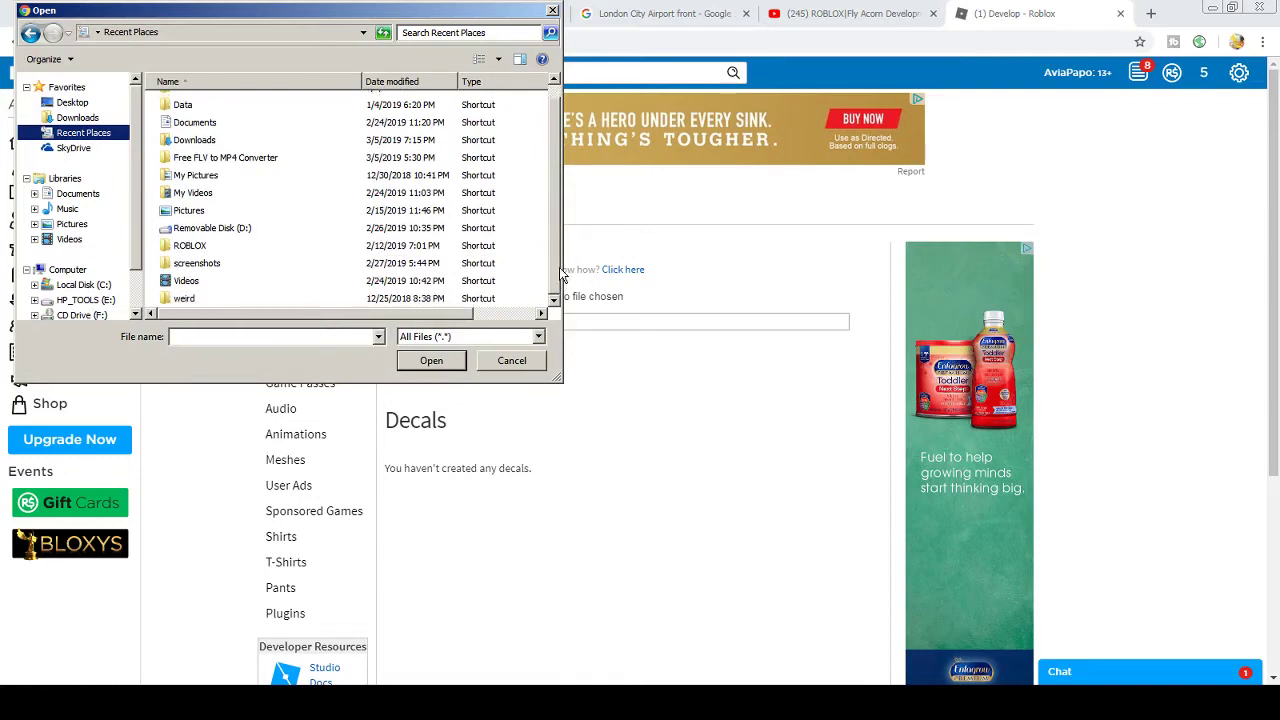
{"action": "scroll", "coordinate": [561, 270], "scroll_direction": "up", "scroll_amount": 1}
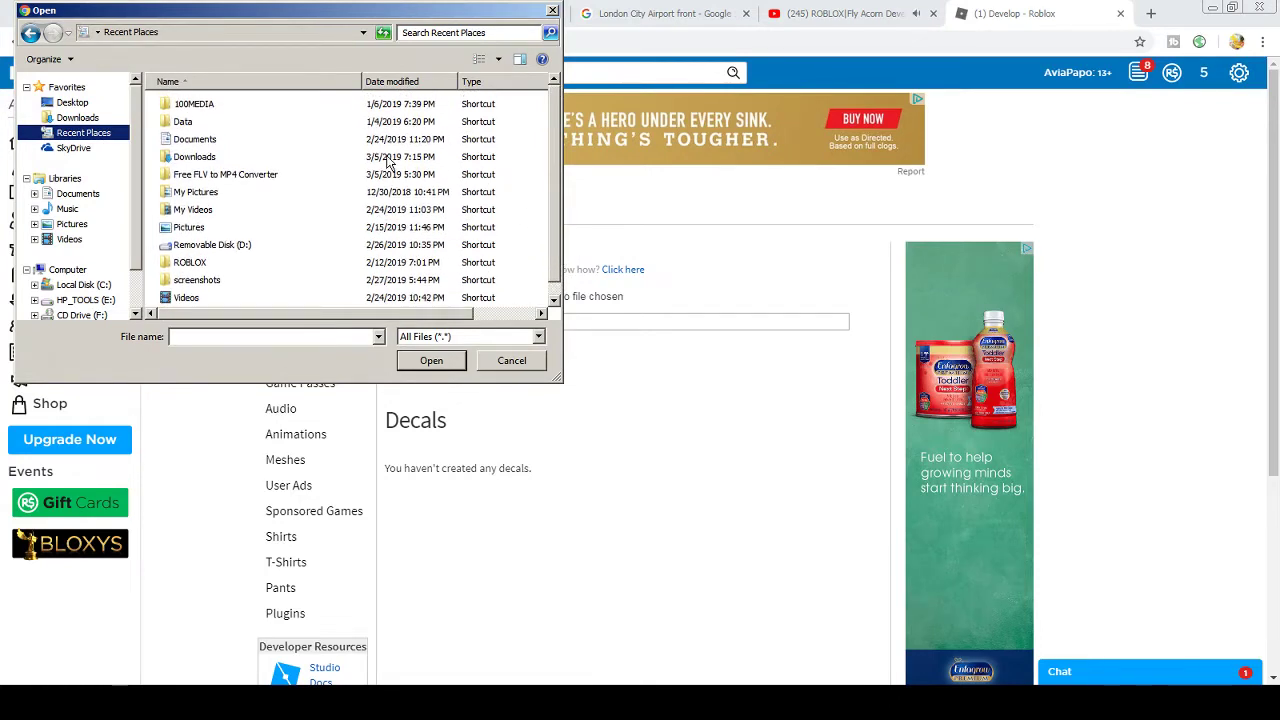
{"action": "double_click", "coordinate": [386, 156]}
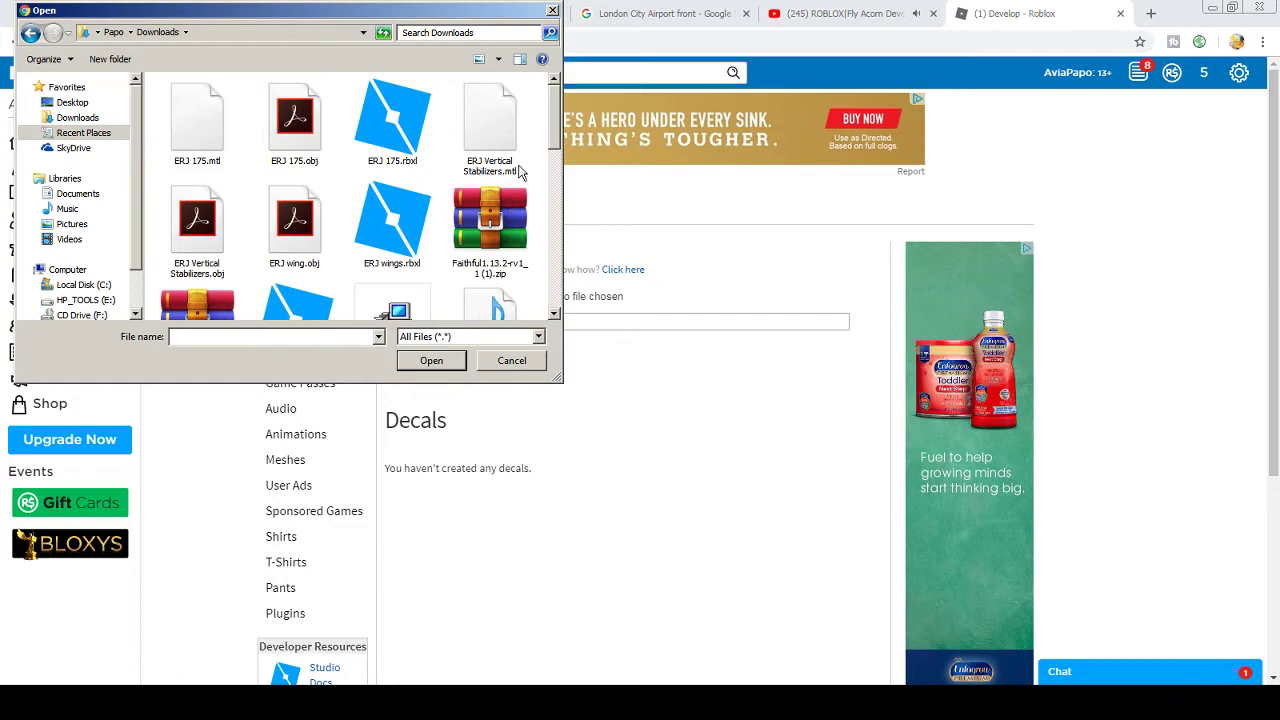
{"action": "left_click_drag", "start_coordinate": [556, 141], "coordinate": [566, 256]}
{"action": "double_click", "coordinate": [291, 228]}
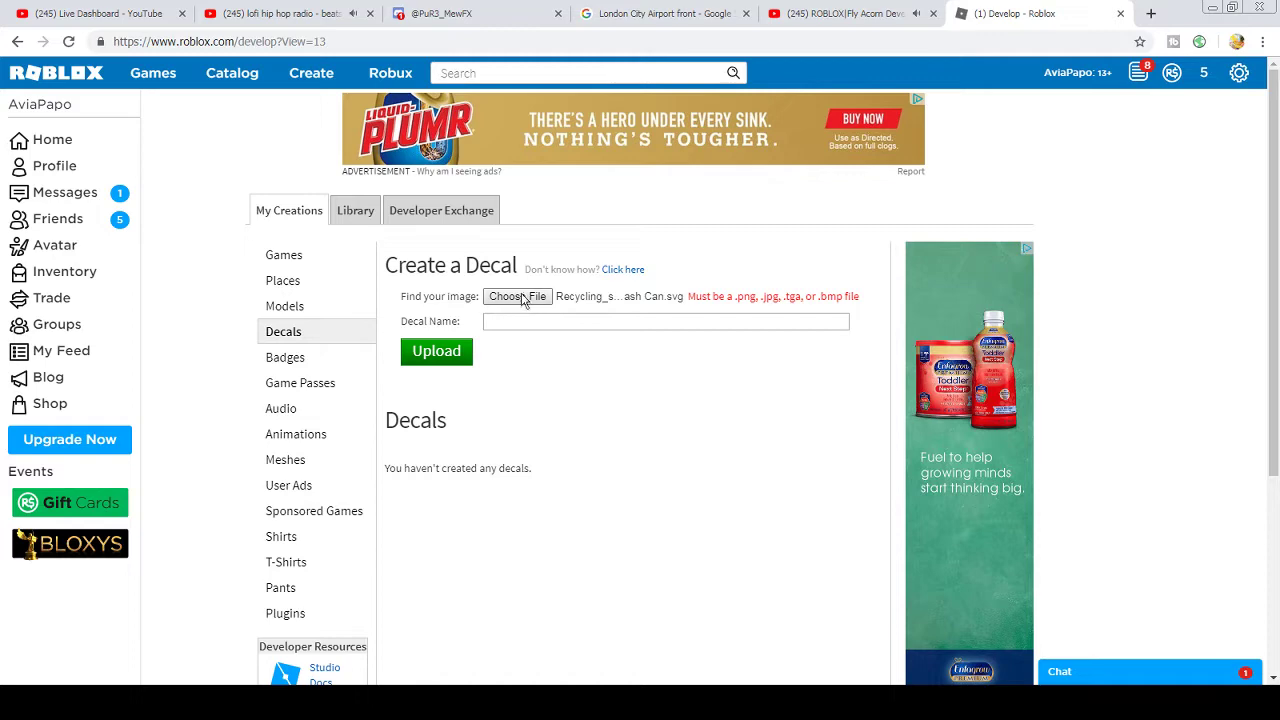
- Switch to Discord, open the direct message with the unread notification and follow its Bing recycle symbol link
{"action": "left_click", "coordinate": [477, 8]}
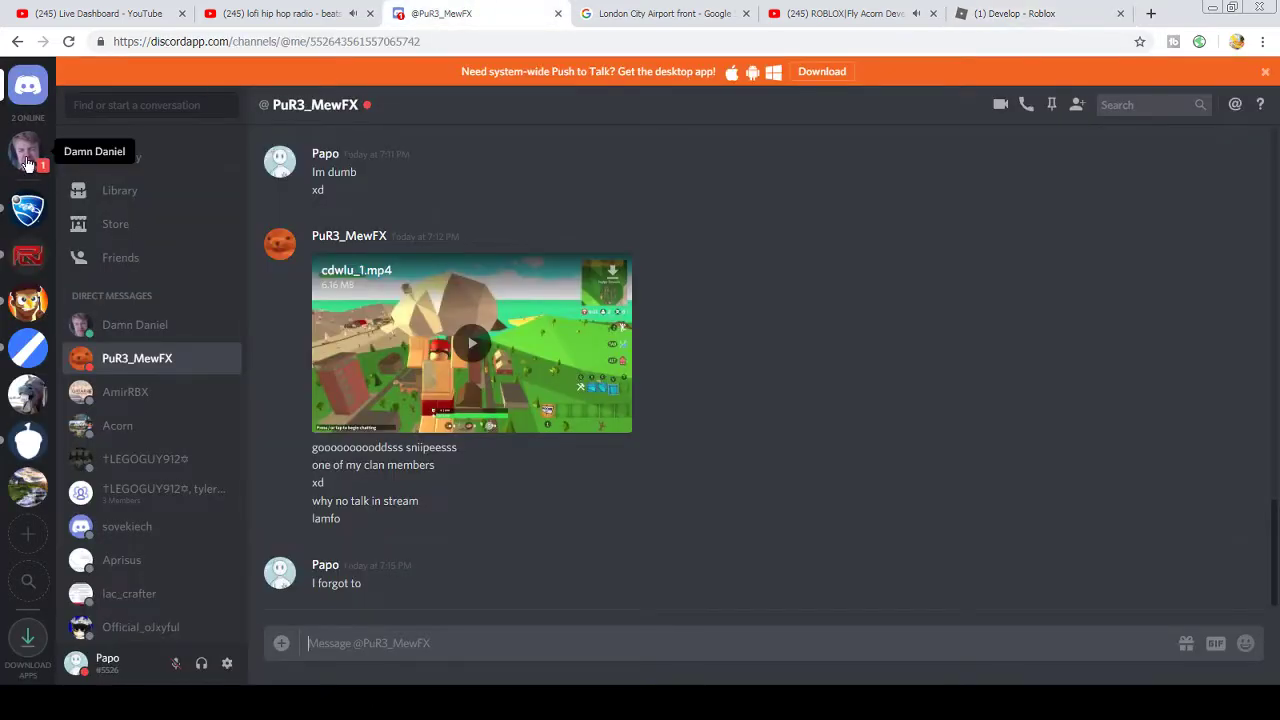
{"action": "left_click", "coordinate": [27, 153]}
{"action": "left_click", "coordinate": [433, 581]}
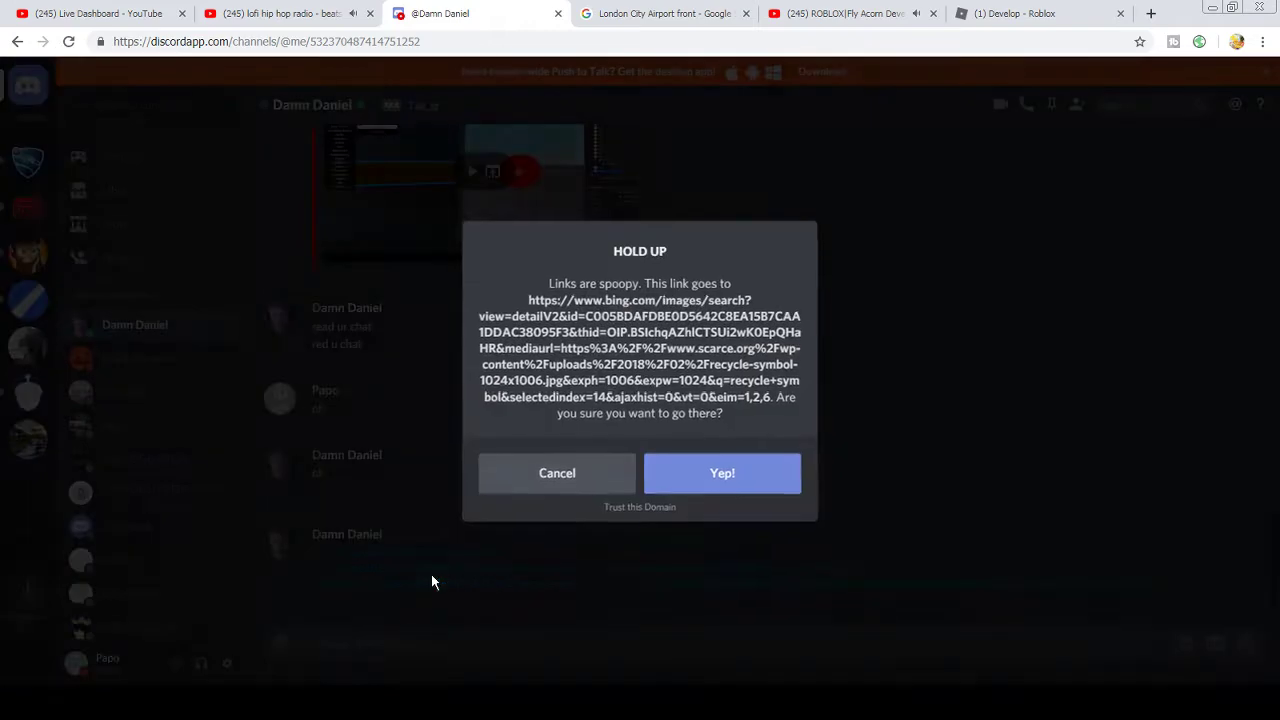
{"action": "left_click", "coordinate": [722, 474]}
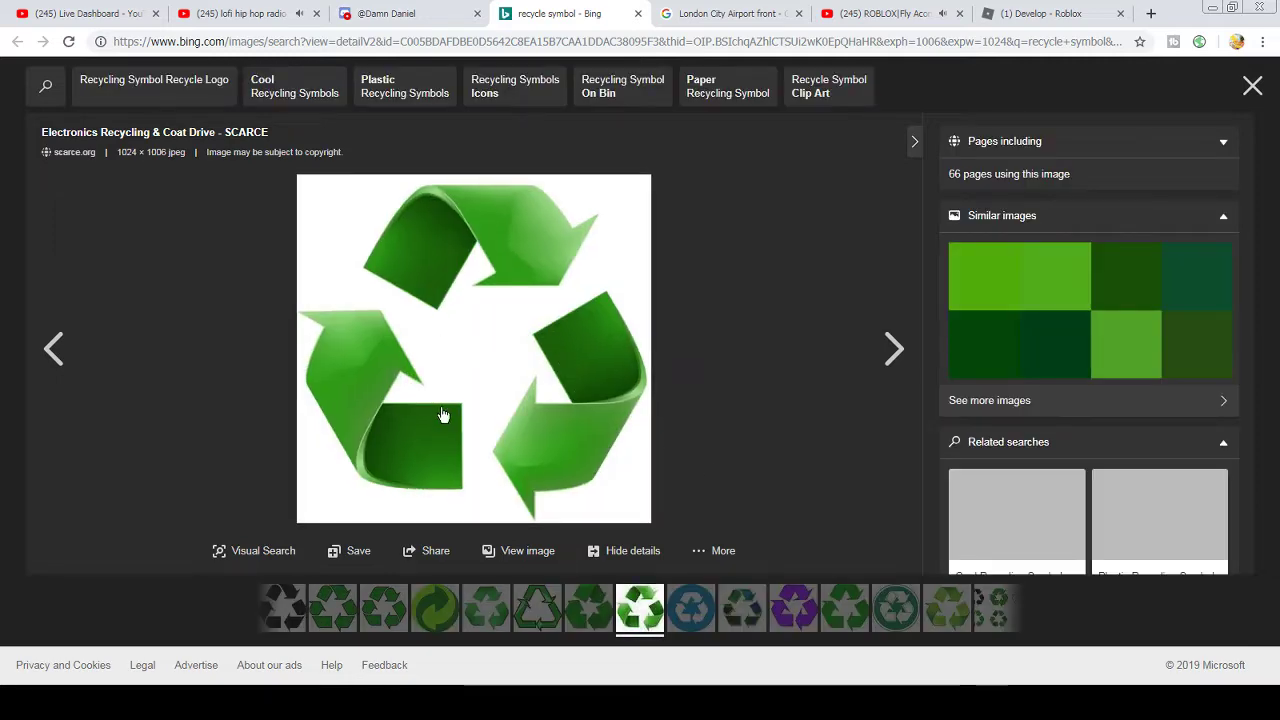
- Return to the Discord conversation with the link sender and send the message "Gracias Senorita"
{"action": "left_click", "coordinate": [208, 12]}
{"action": "left_click", "coordinate": [85, 13]}
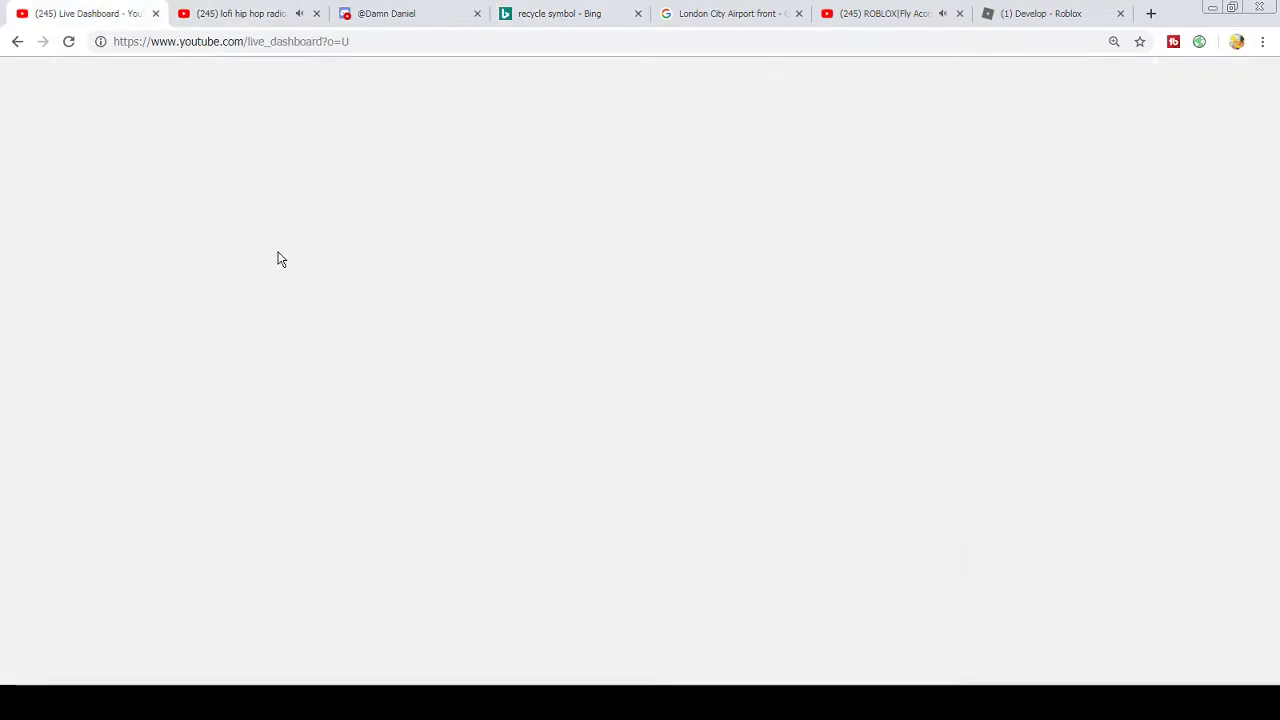
{"action": "left_click", "coordinate": [390, 13]}
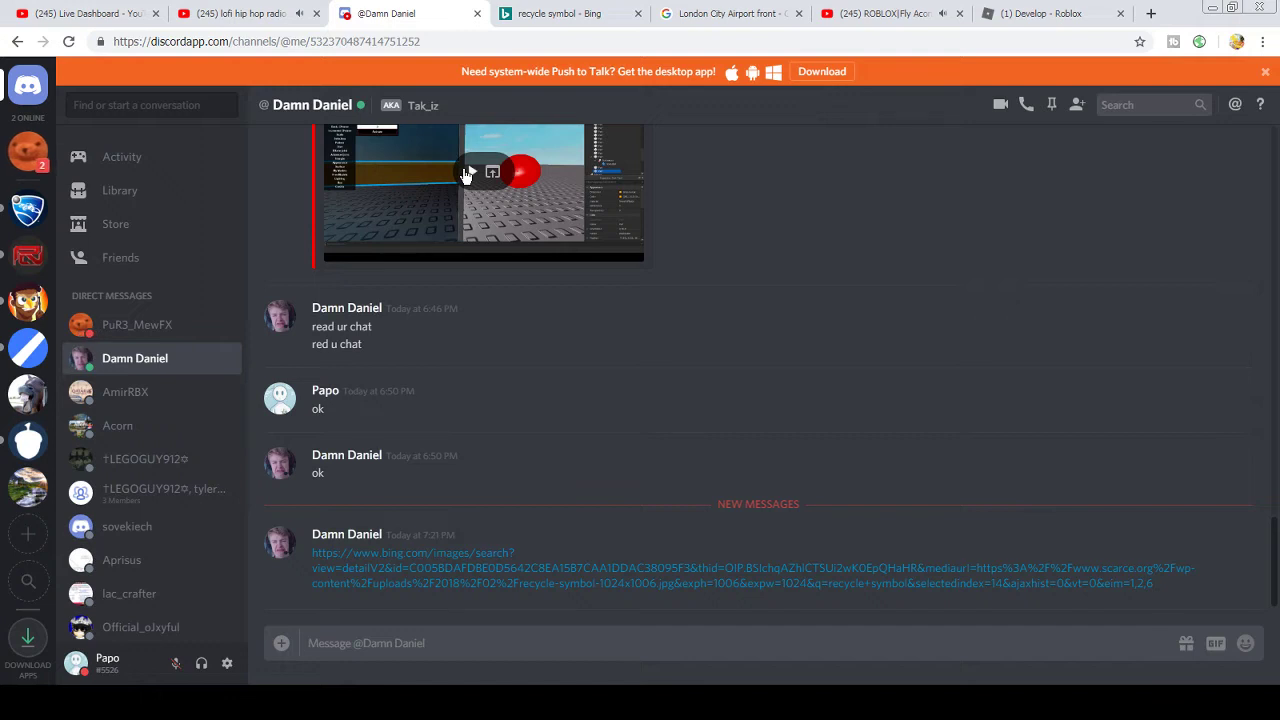
{"action": "type", "text": "Gracias Seno"}
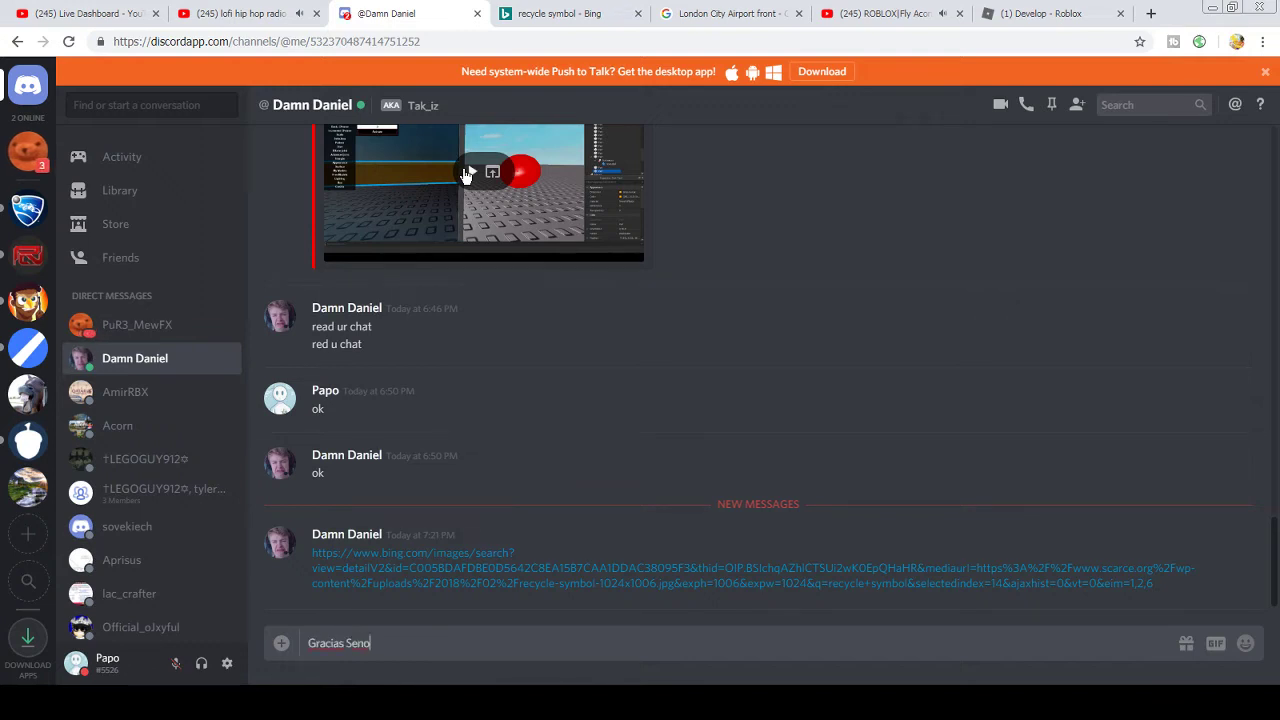
{"action": "type", "text": "rita"}
{"action": "key", "text": "Return"}
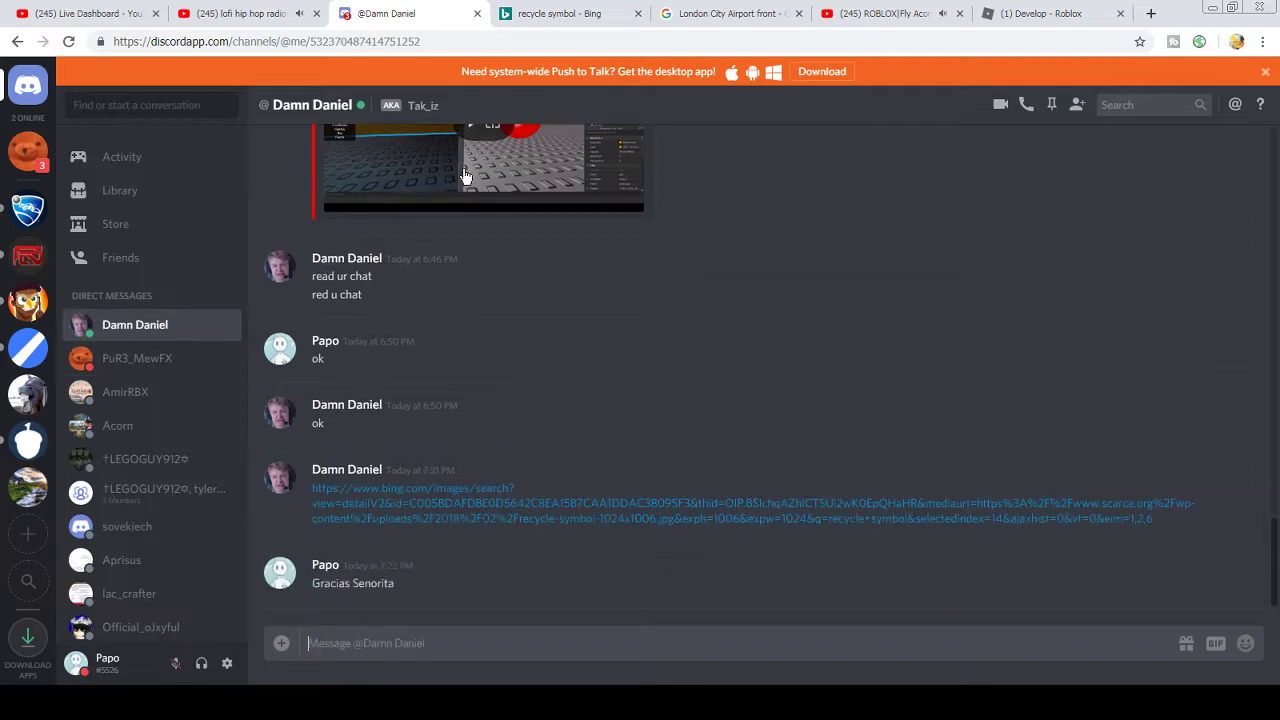
- Open the other unread Discord direct message and reply "I was thinking of maybe doing that but"
{"action": "left_click", "coordinate": [28, 160]}
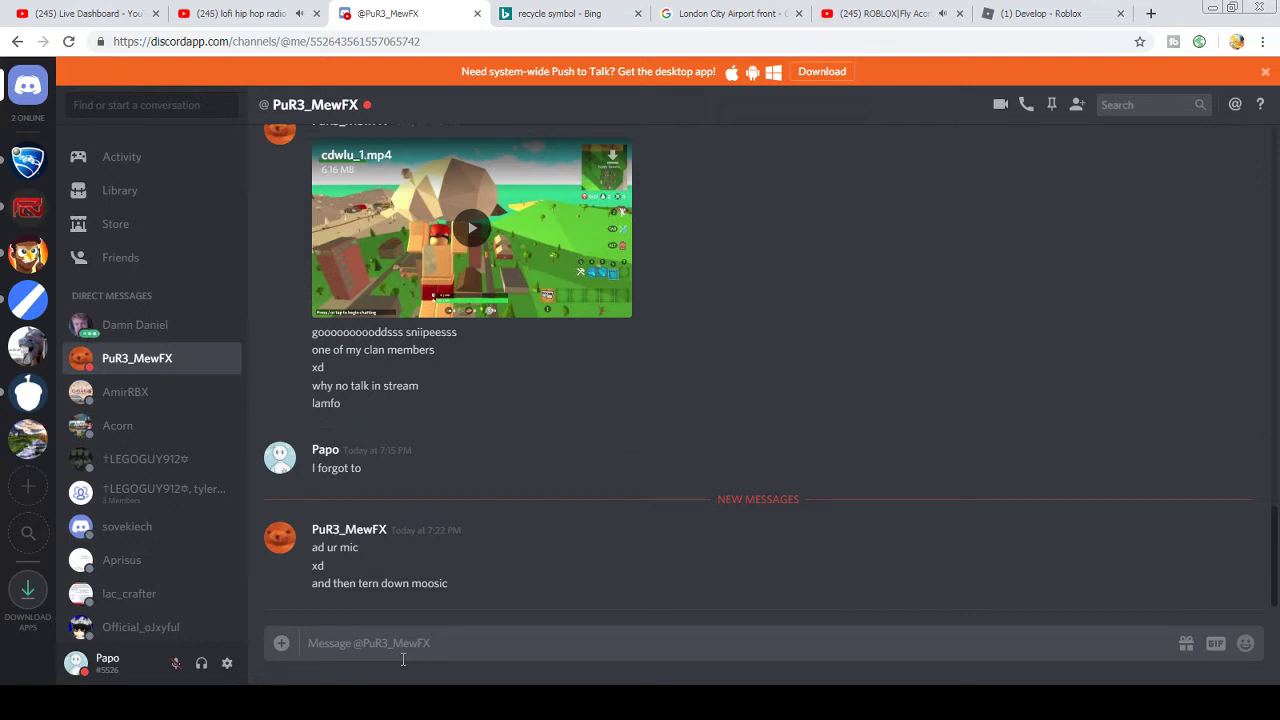
{"action": "type", "text": "I was thinking of maybe doing that"}
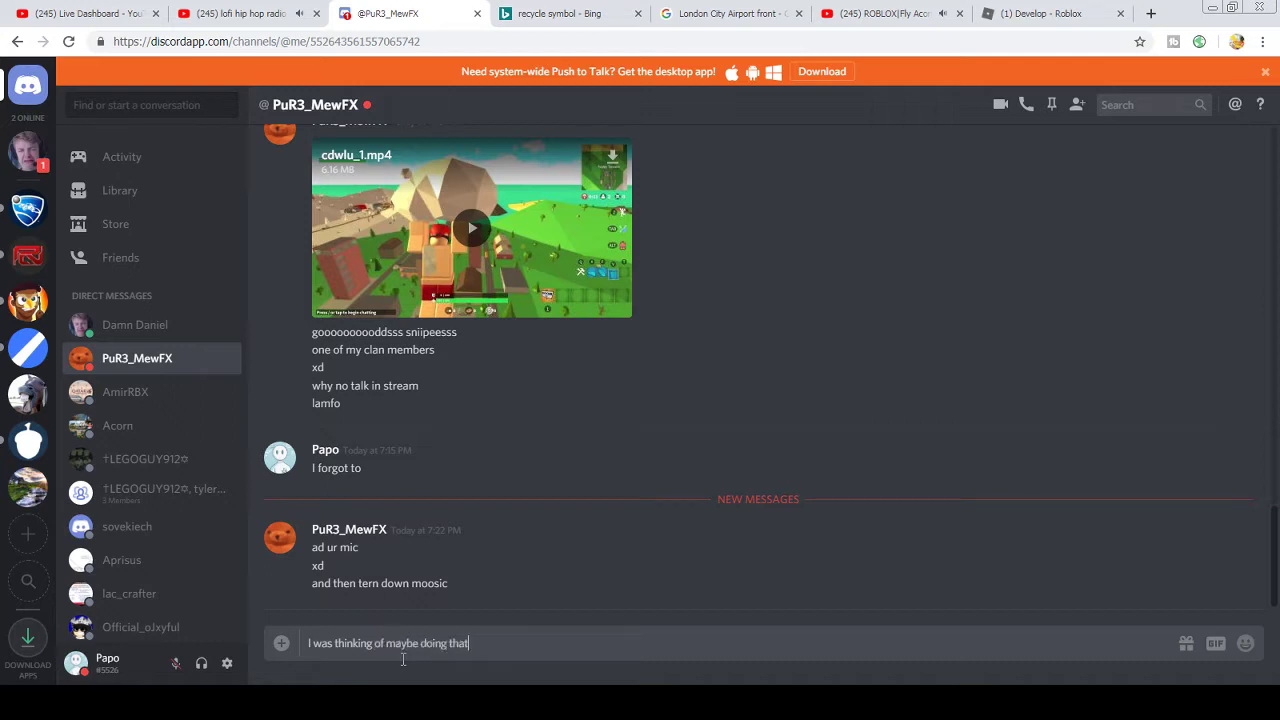
{"action": "type", "text": " but"}
{"action": "key", "text": "Return"}
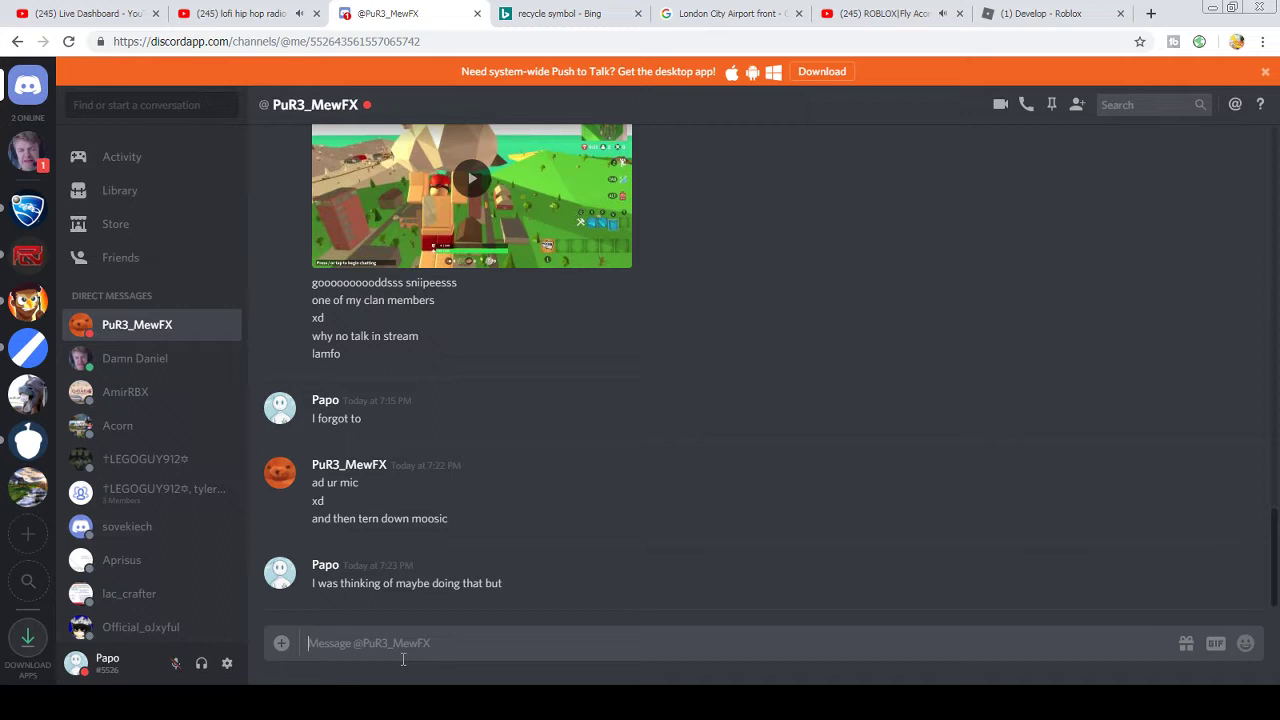
{"action": "type", "text": "I would d"}
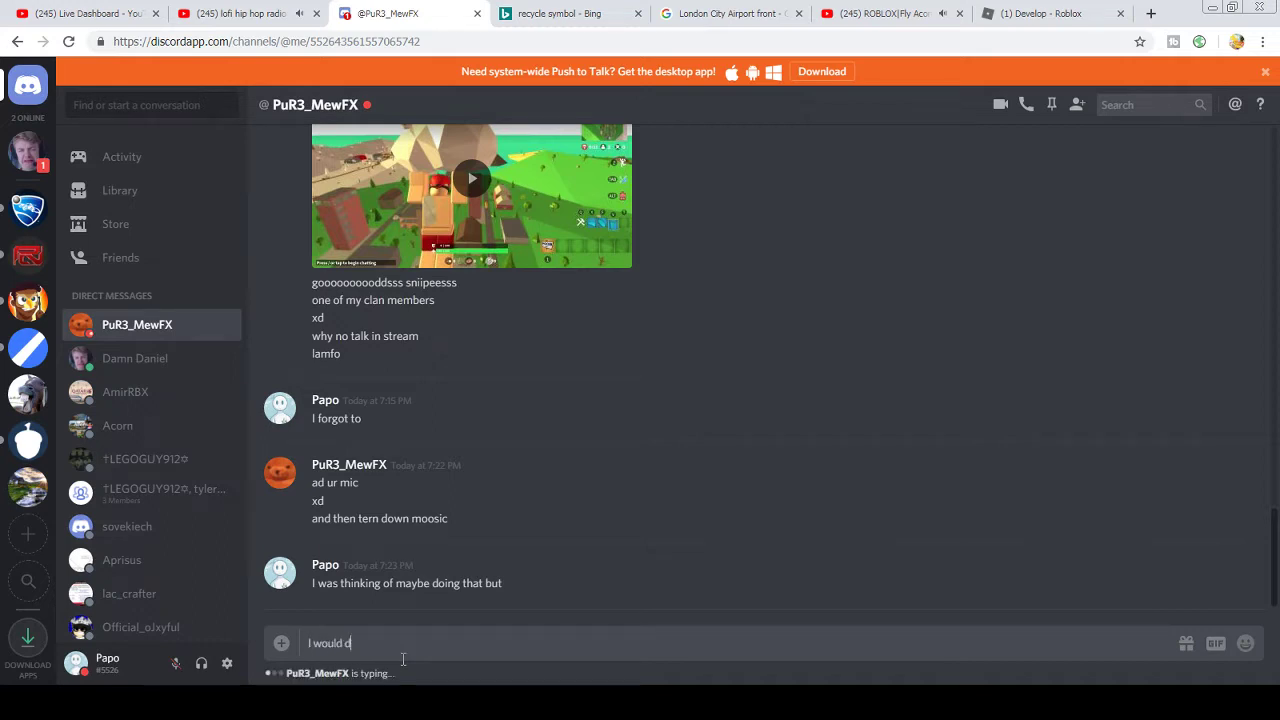
{"action": "type", "text": "o it if i wa"}
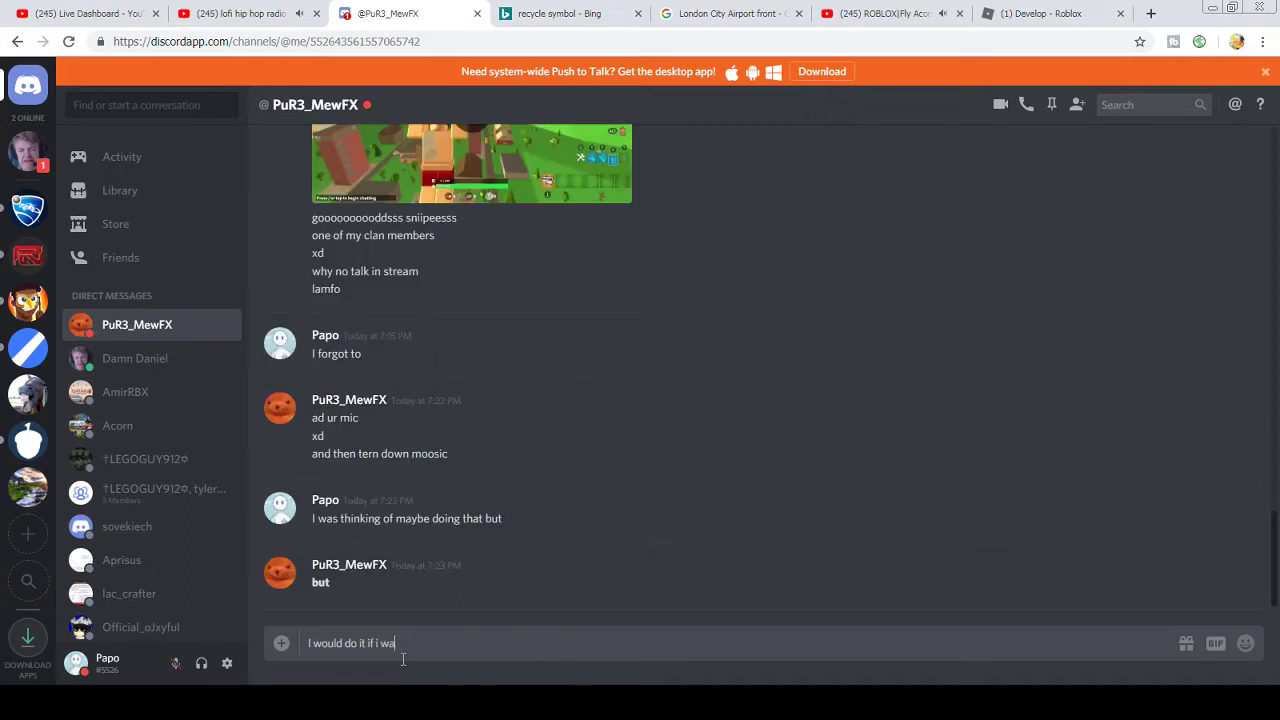
{"action": "key", "text": "BackSpace"}
{"action": "key", "text": "BackSpace"}
{"action": "key", "text": "BackSpace"}
{"action": "key", "text": "BackSpace"}
{"action": "key", "text": "BackSpace"}
{"action": "key", "text": "BackSpace"}
{"action": "key", "text": "BackSpace"}
{"action": "key", "text": "BackSpace"}
{"action": "key", "text": "BackSpace"}
- Reply in the open Discord conversation with the messages "Oh gosh" and "u got me"
{"action": "type", "text": "Oh"}
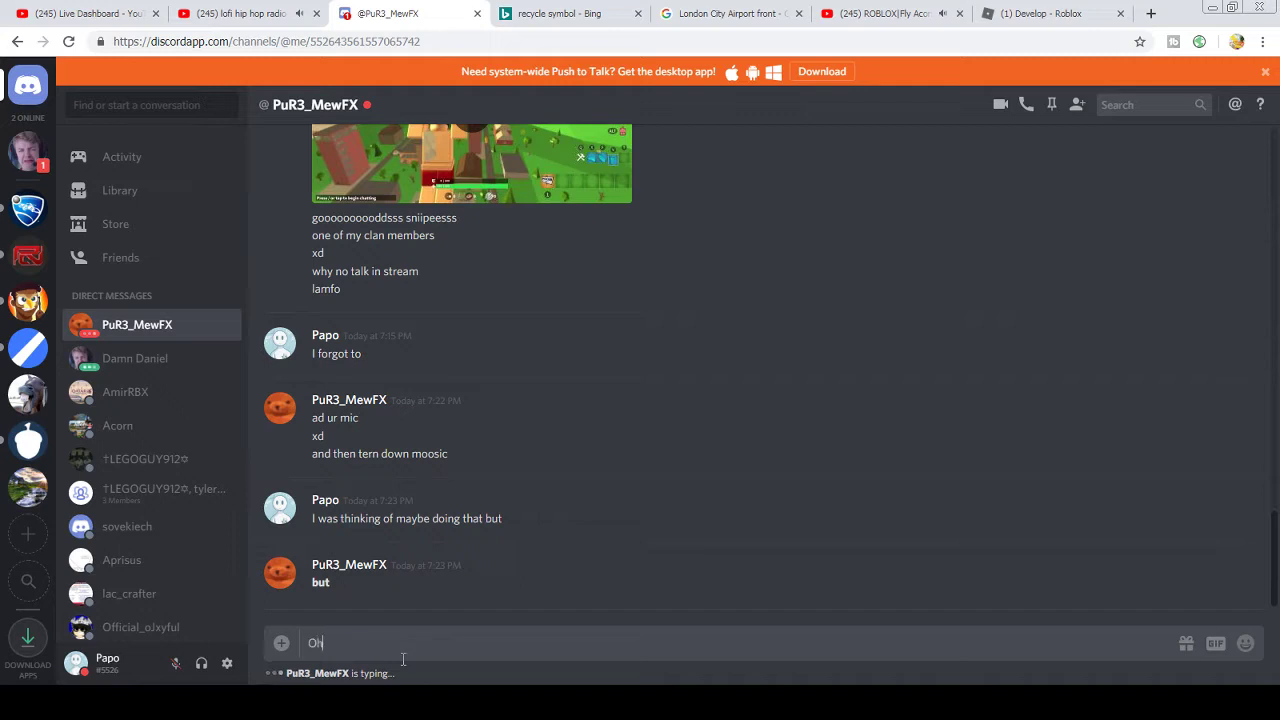
{"action": "type", "text": " gosh"}
{"action": "key", "text": "Return"}
{"action": "type", "text": "u got me"}
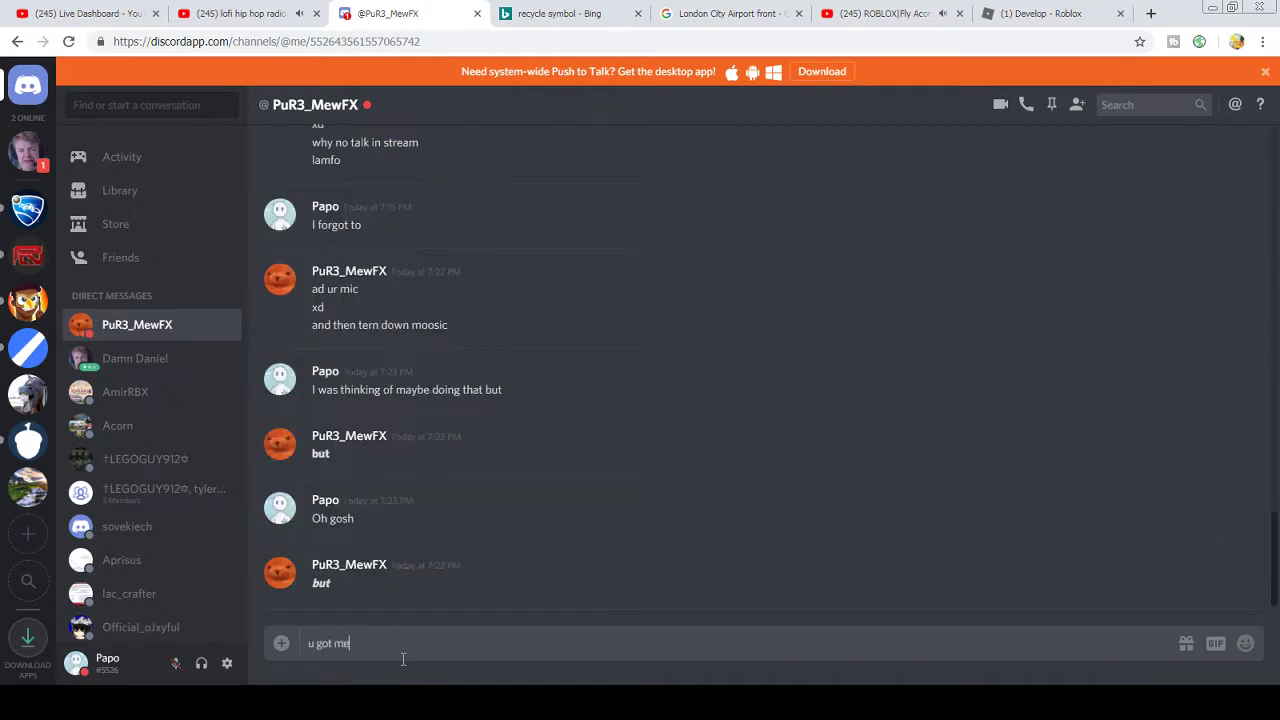
{"action": "key", "text": "Return"}
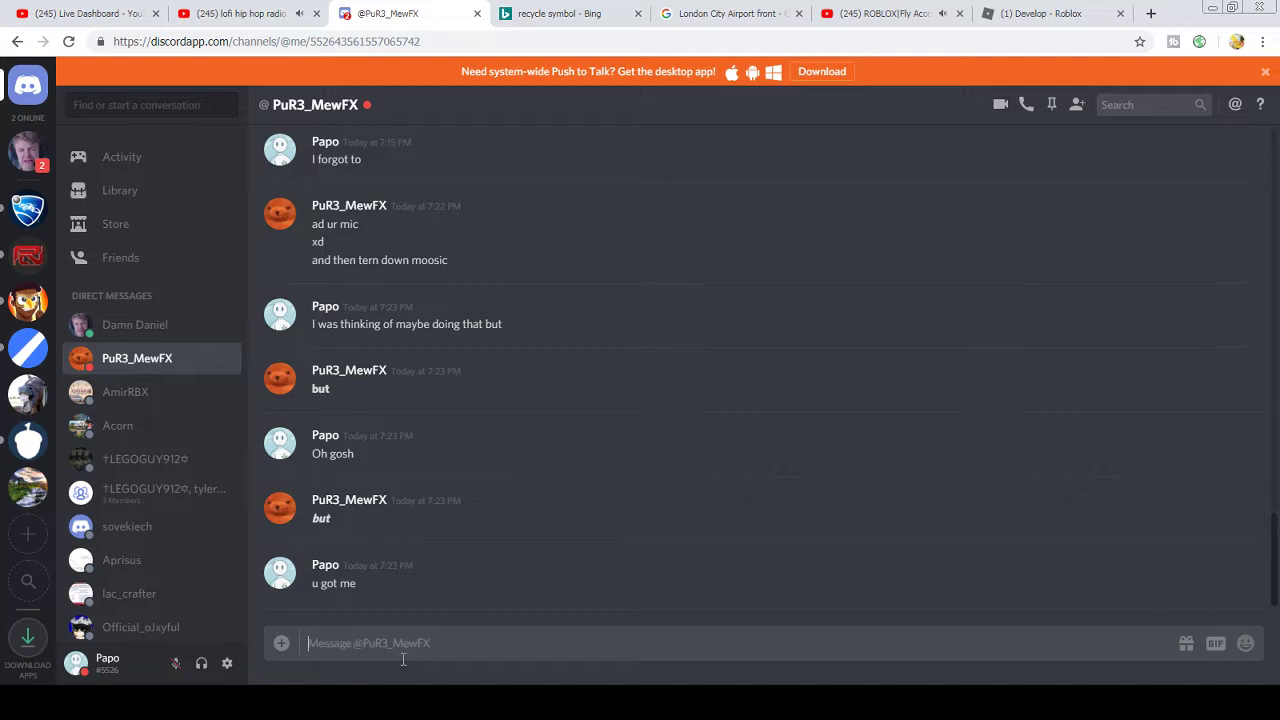
- Send "f" four times as separate messages, followed by "me", in the same Discord conversation
{"action": "type", "text": "f"}
{"action": "key", "text": "Return"}
{"action": "type", "text": "f"}
{"action": "key", "text": "Return"}
{"action": "type", "text": "f"}
{"action": "key", "text": "Return"}
{"action": "type", "text": "f"}
{"action": "key", "text": "Return"}
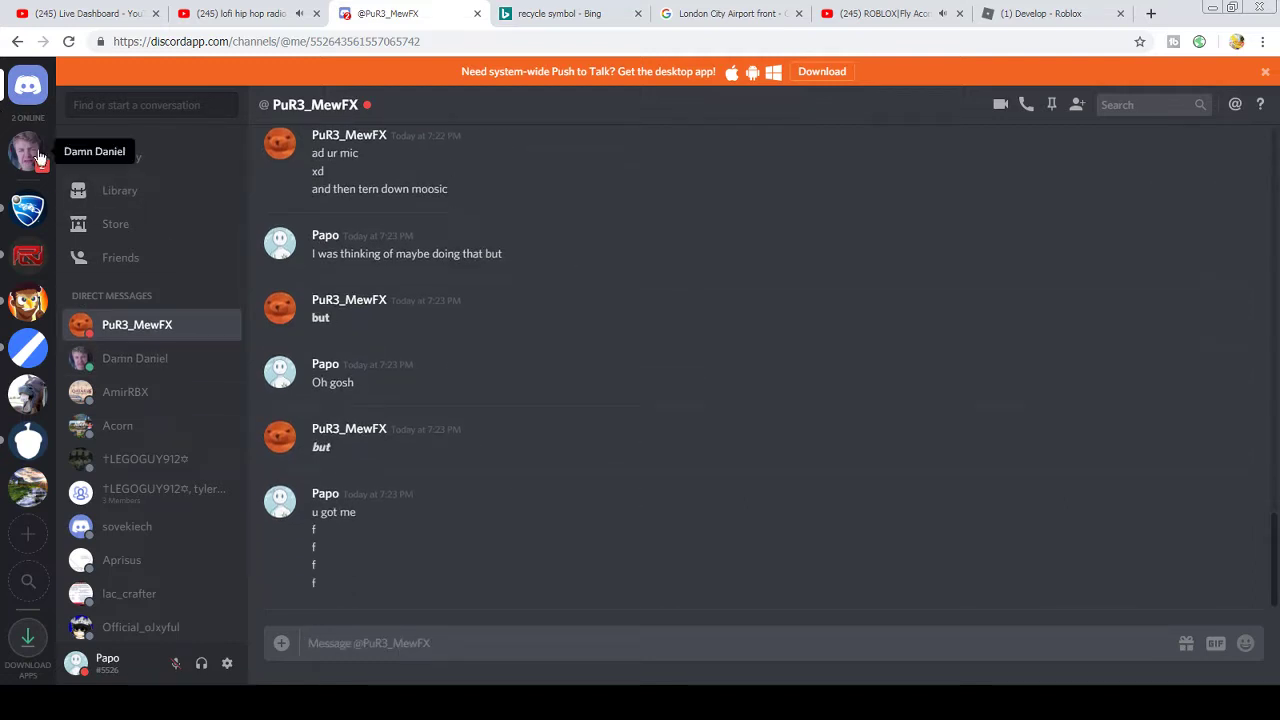
{"action": "type", "text": "me"}
{"action": "key", "text": "Return"}
- Open the unread direct message from the recycle symbol link sender and reply "got to get ready"
{"action": "left_click", "coordinate": [40, 156]}
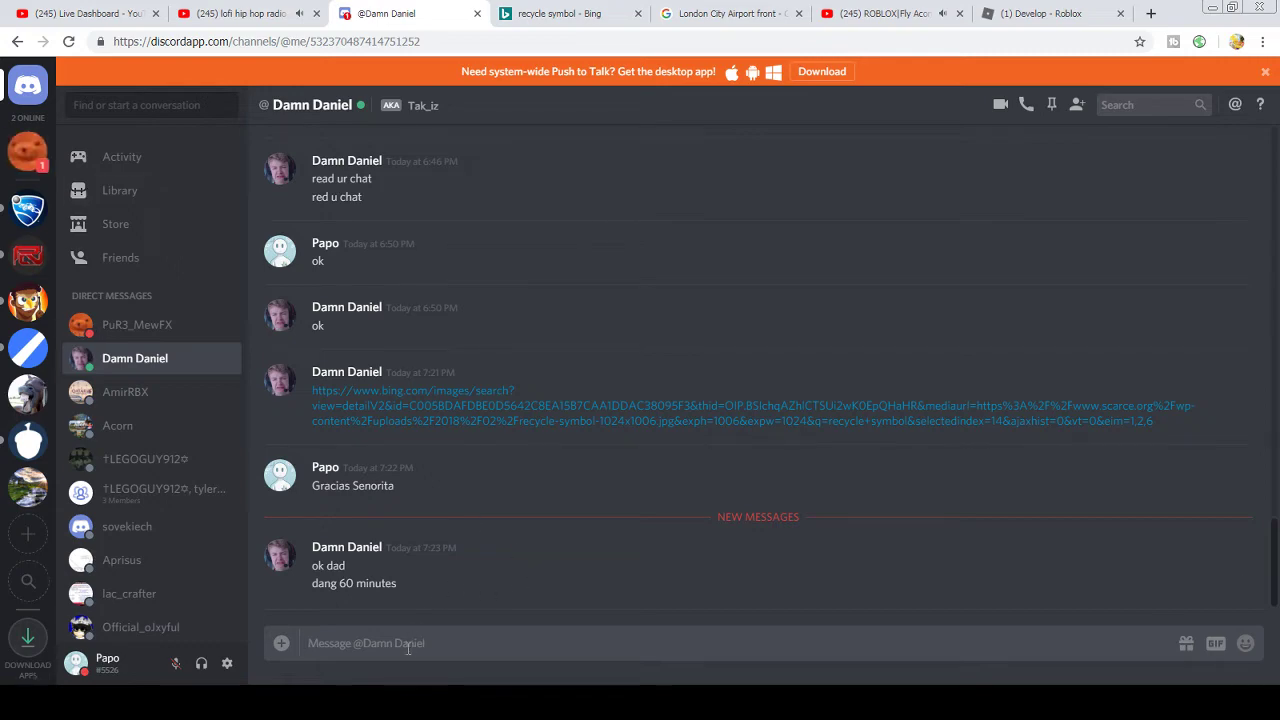
{"action": "left_click", "coordinate": [210, 13]}
{"action": "left_click", "coordinate": [80, 13]}
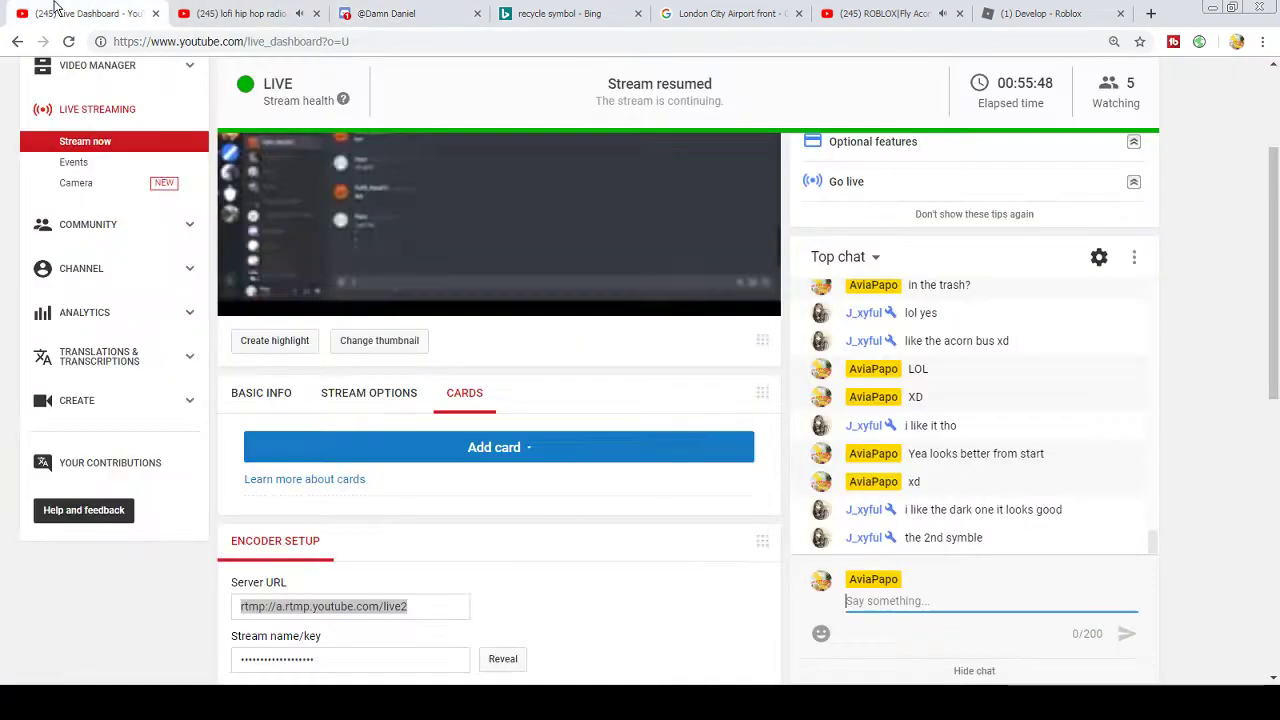
{"action": "left_click", "coordinate": [240, 13]}
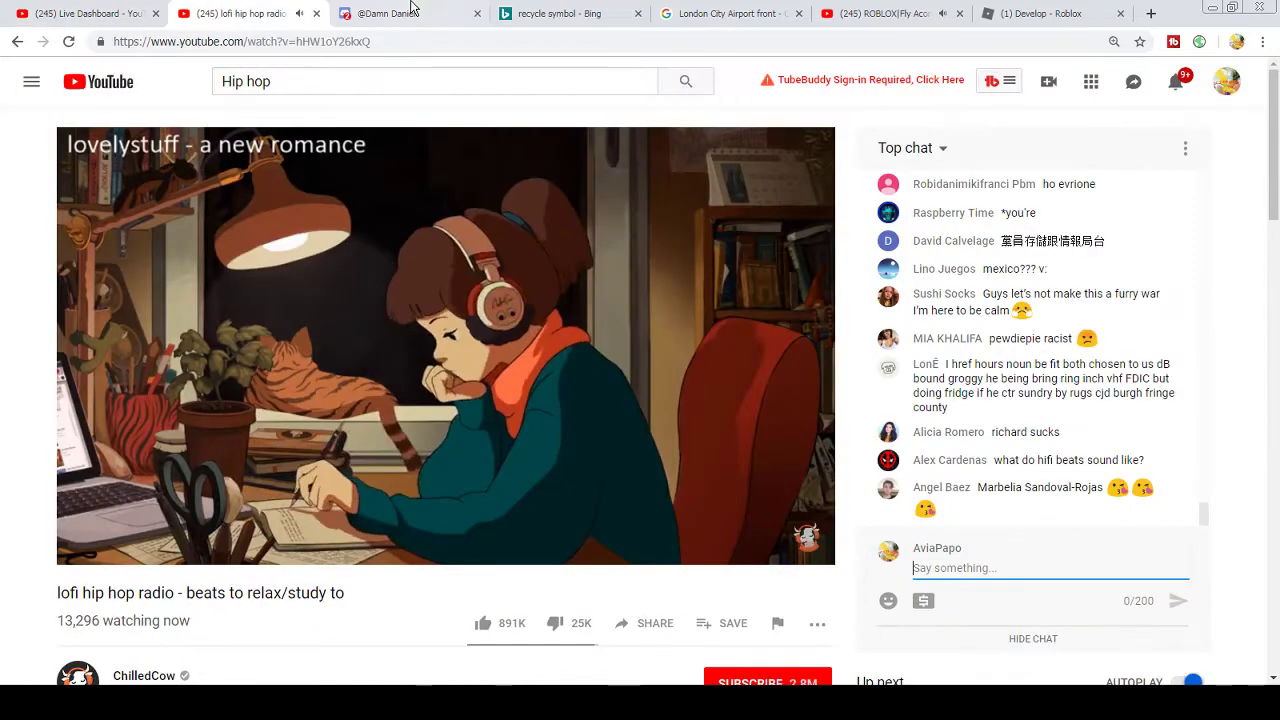
{"action": "left_click", "coordinate": [400, 13]}
{"action": "type", "text": "go"}
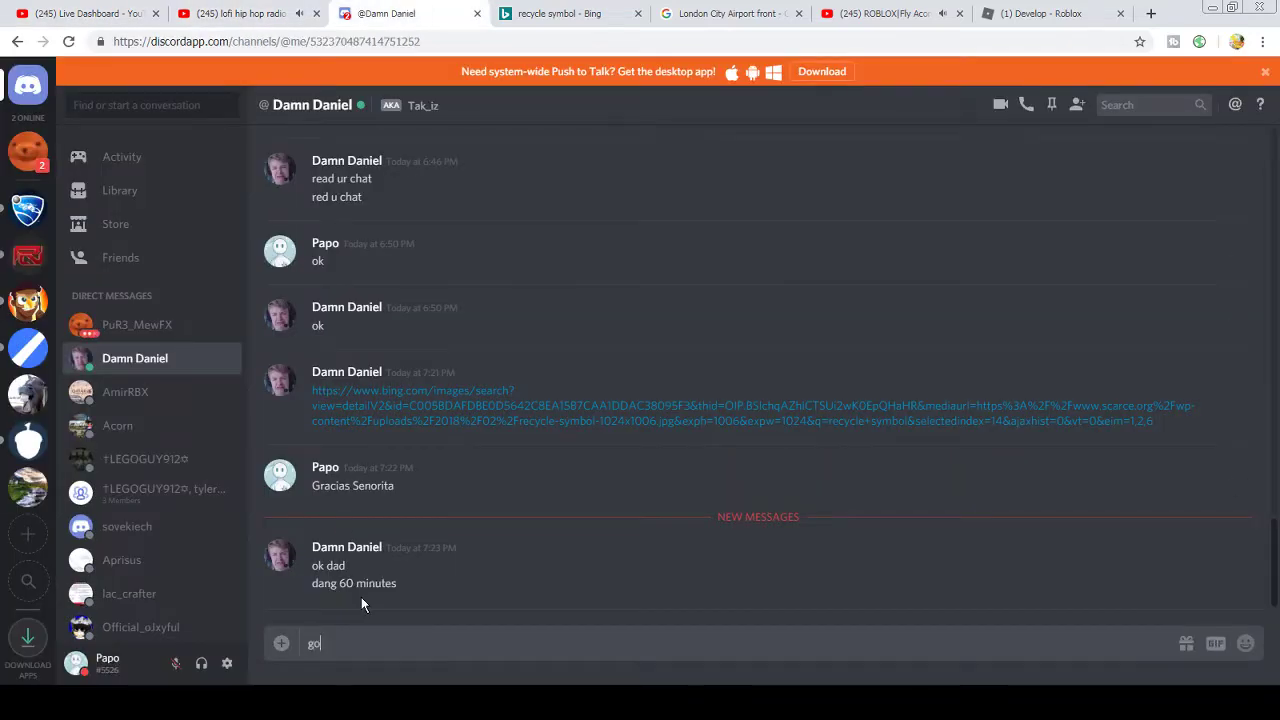
{"action": "type", "text": "t to get ready"}
{"action": "key", "text": "Return"}
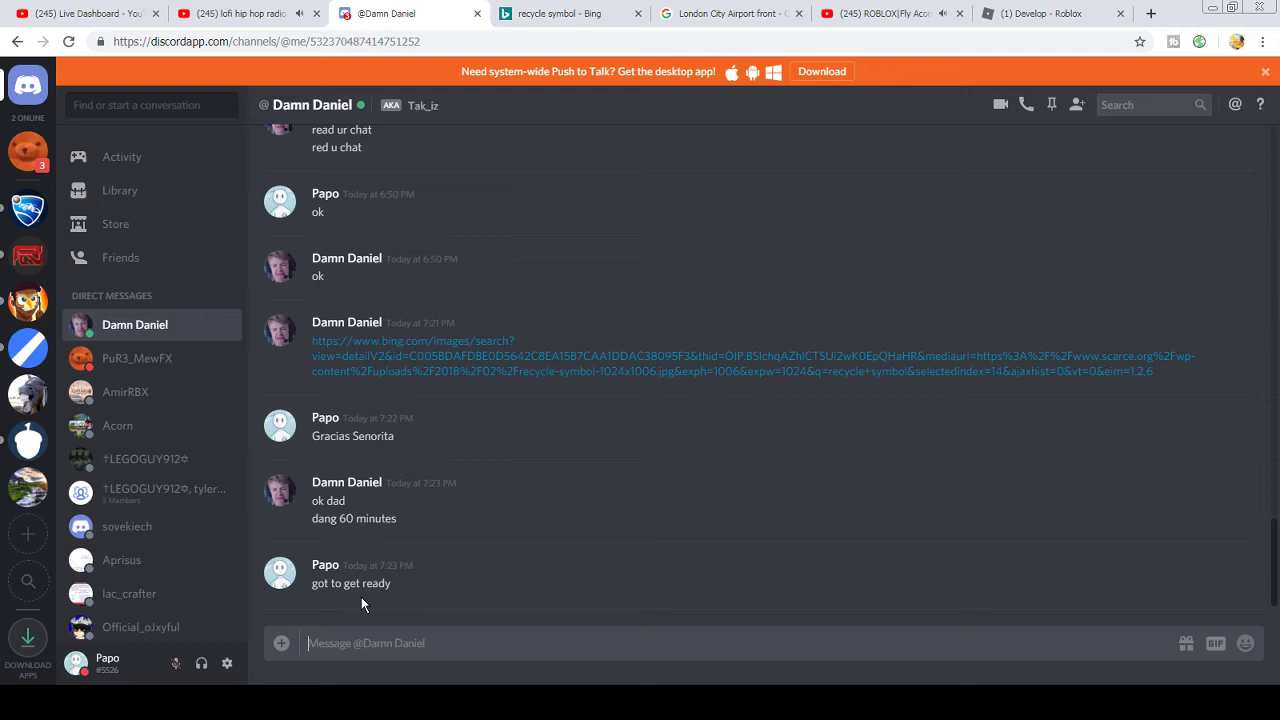
- Open the other unread direct message and send "lol", "Next stream" and "C: wich is maybe tommorow"
{"action": "left_click", "coordinate": [28, 150]}
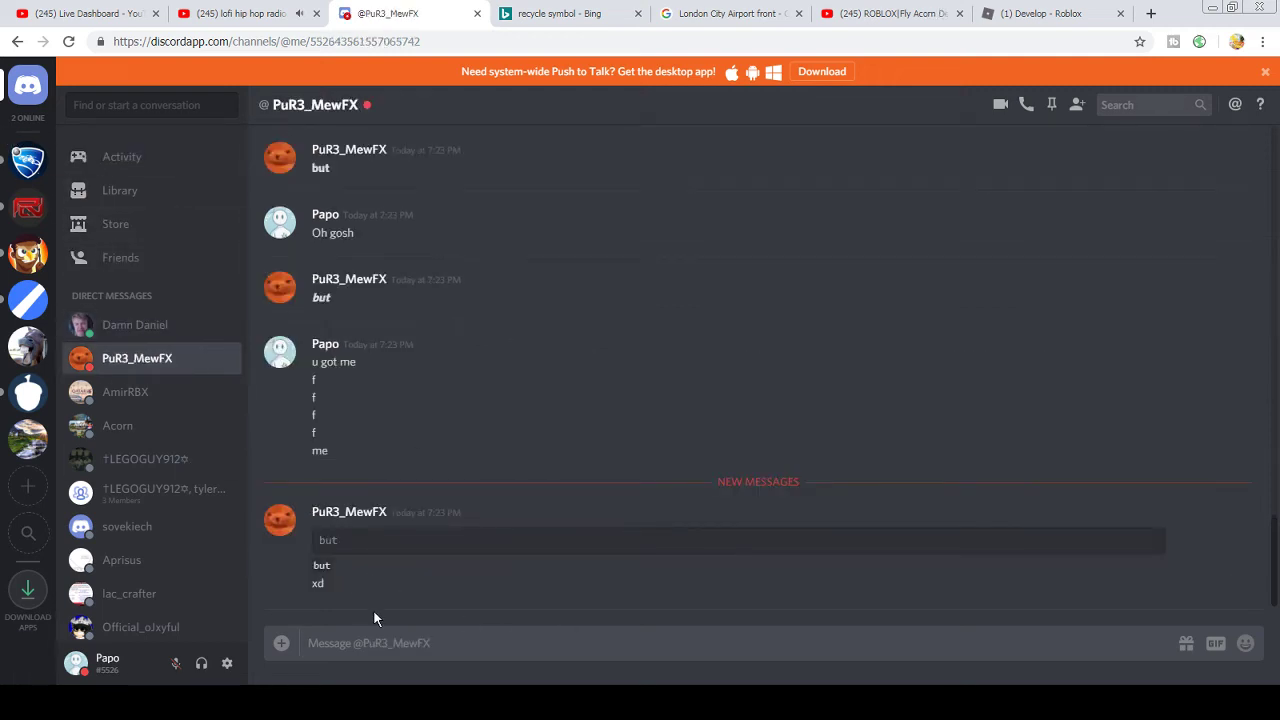
{"action": "type", "text": "lol"}
{"action": "key", "text": "Return"}
{"action": "type", "text": "Next stream"}
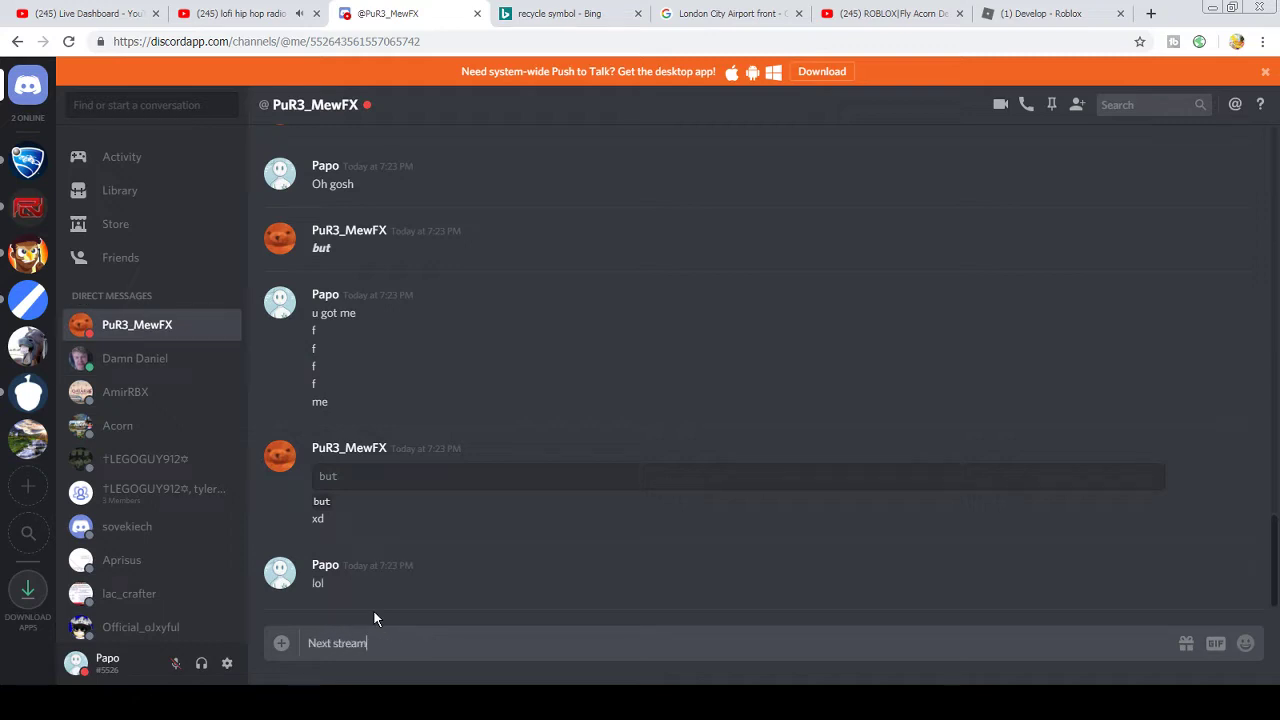
{"action": "key", "text": "Return"}
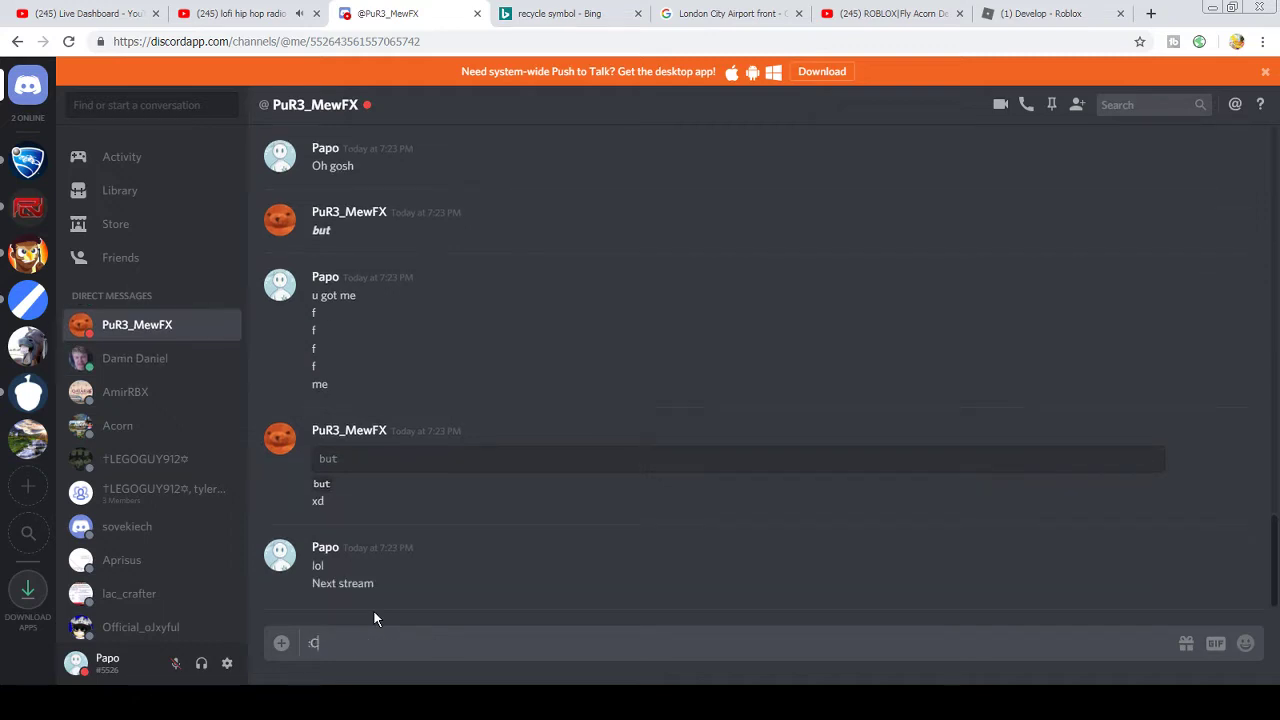
{"action": "type", "text": "C: wich is maybe tommorow"}
{"action": "key", "text": "Return"}
- Answer the friend's reaction with the messages "xd" and "LOL"
{"action": "type", "text": "xd"}
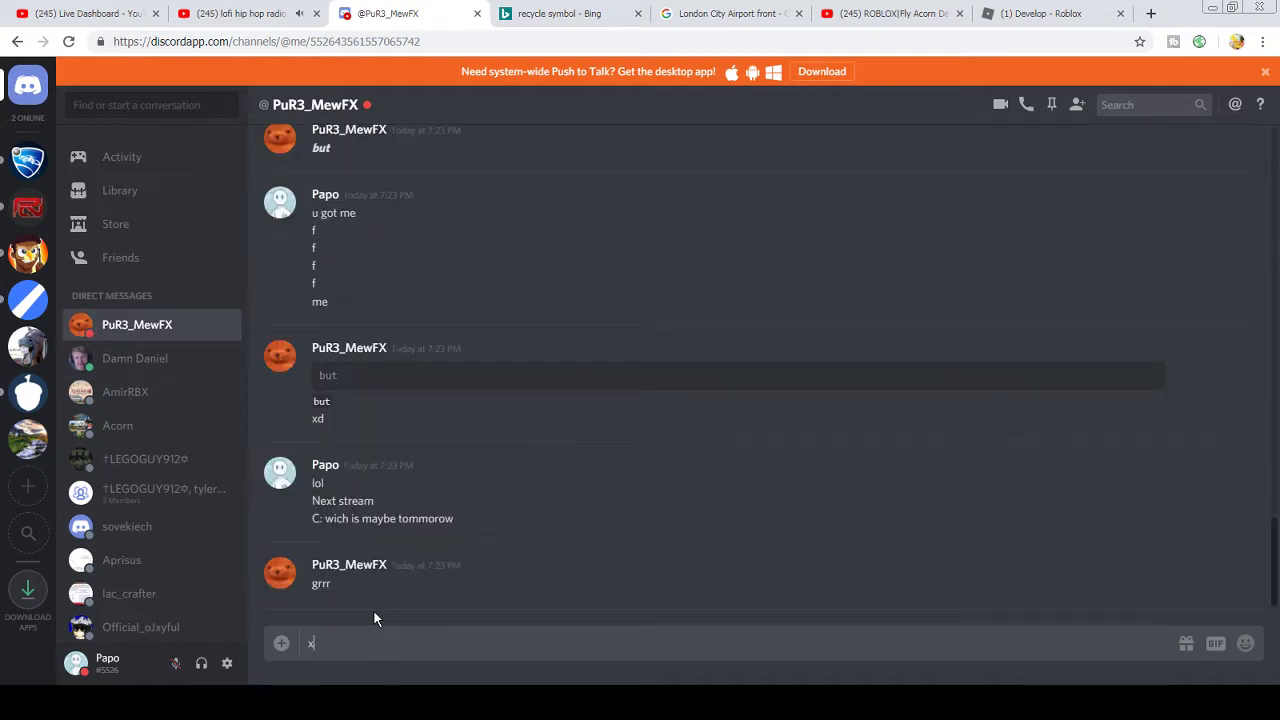
{"action": "key", "text": "Return"}
{"action": "type", "text": "LOL"}
{"action": "key", "text": "Return"}
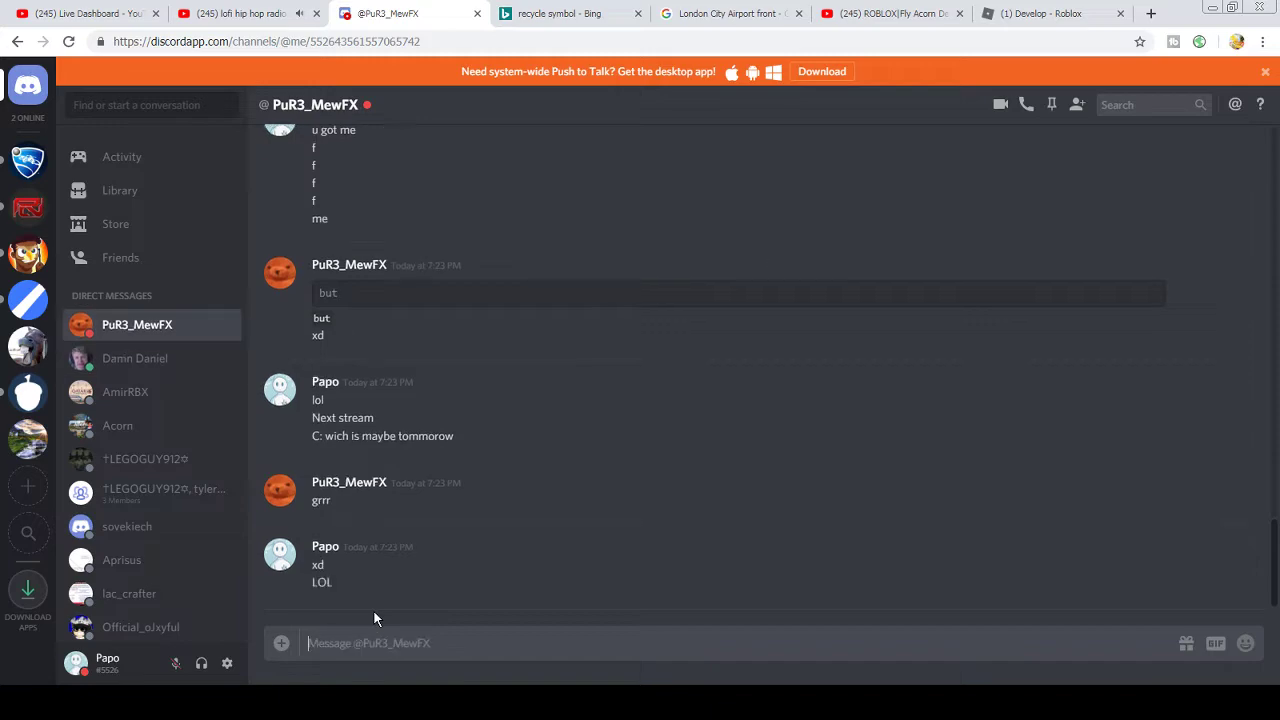
- Switch to the YouTube live dashboard and post "I will put urs" in the stream chat
{"action": "left_click", "coordinate": [298, 10]}
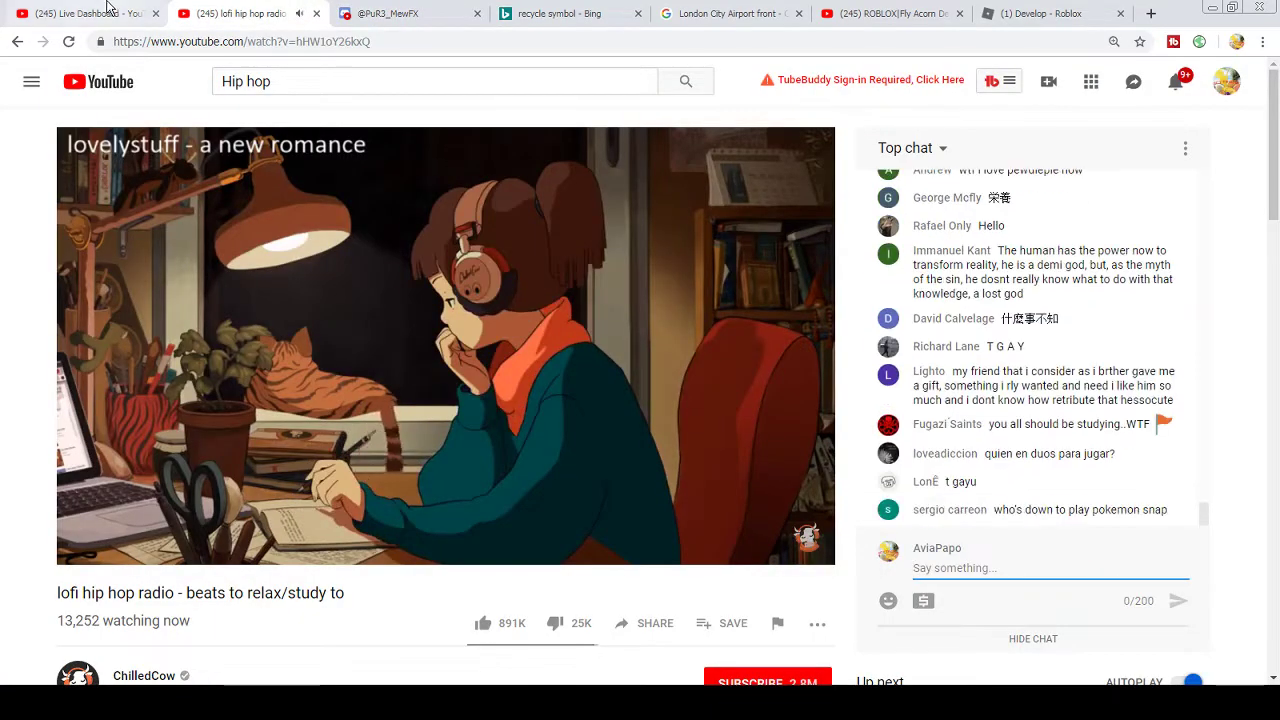
{"action": "left_click", "coordinate": [95, 10]}
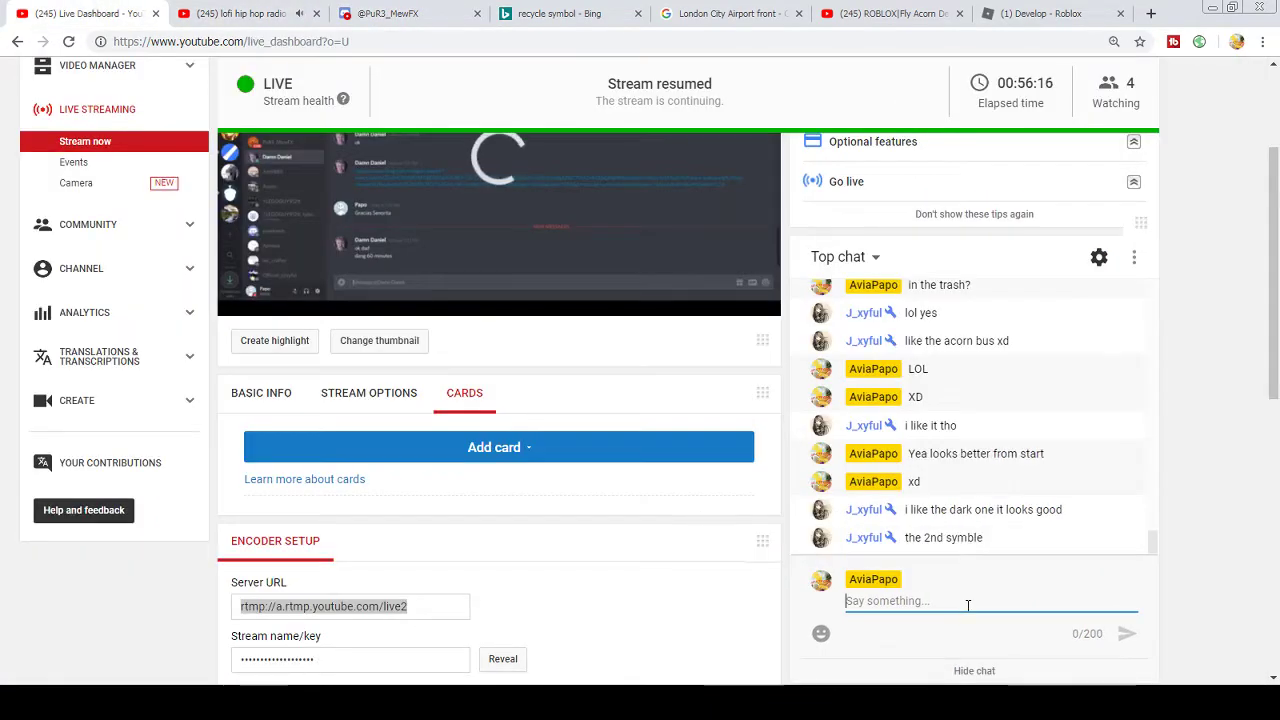
{"action": "type", "text": "I will put ura"}
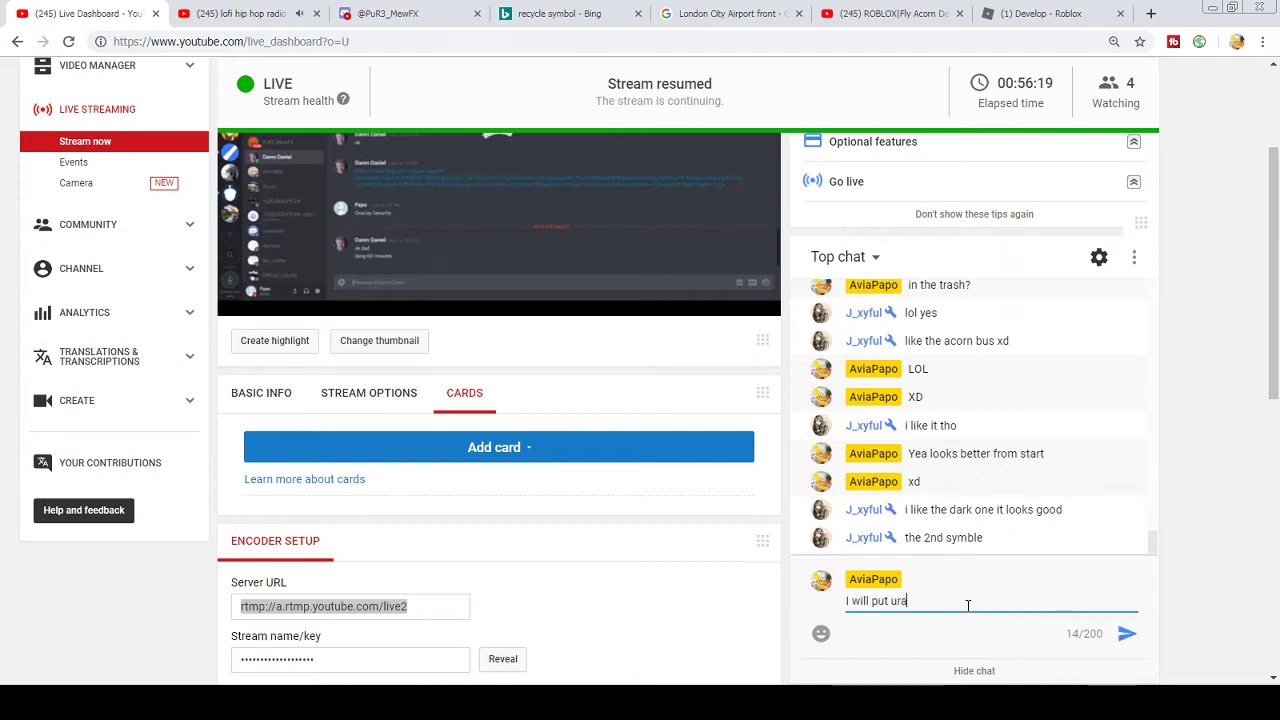
{"action": "key", "text": "BackSpace"}
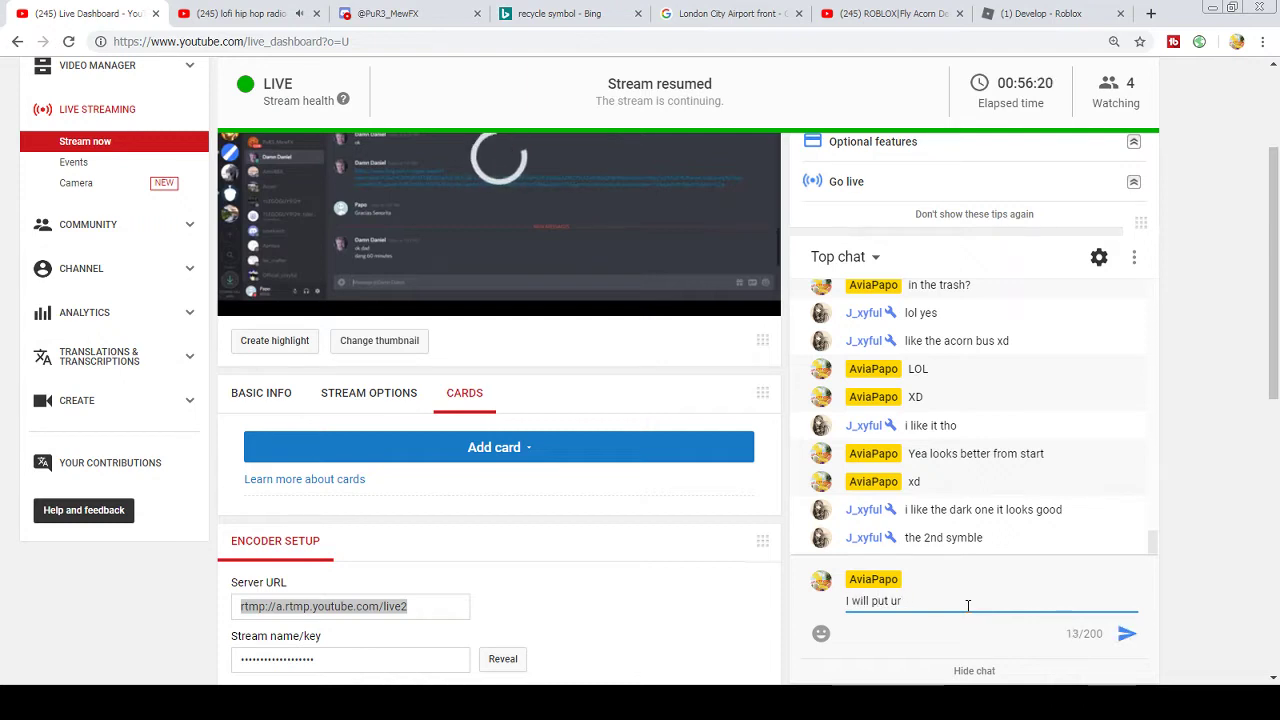
{"action": "type", "text": "s"}
{"action": "key", "text": "Return"}
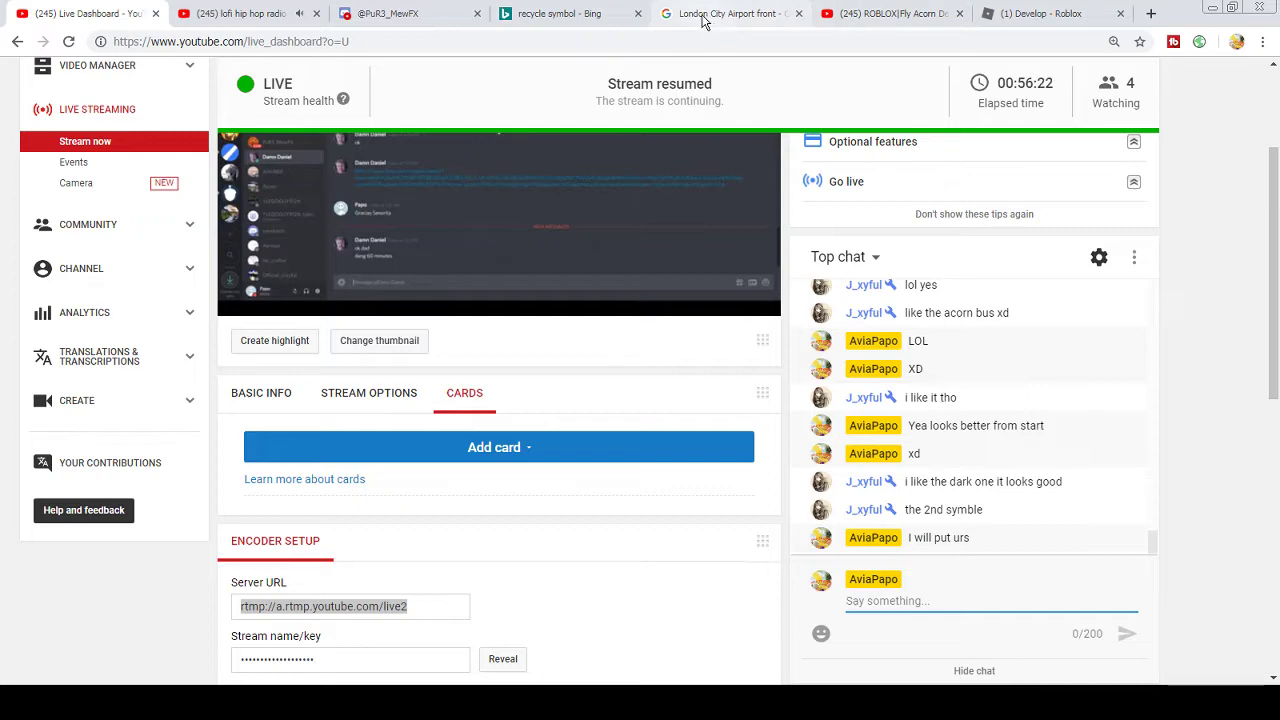
- Save the green recycle symbol image from Bing to the Downloads folder as recycle-symbol-1024x1006.jpg and dismiss the download notice
{"action": "left_click", "coordinate": [565, 14]}
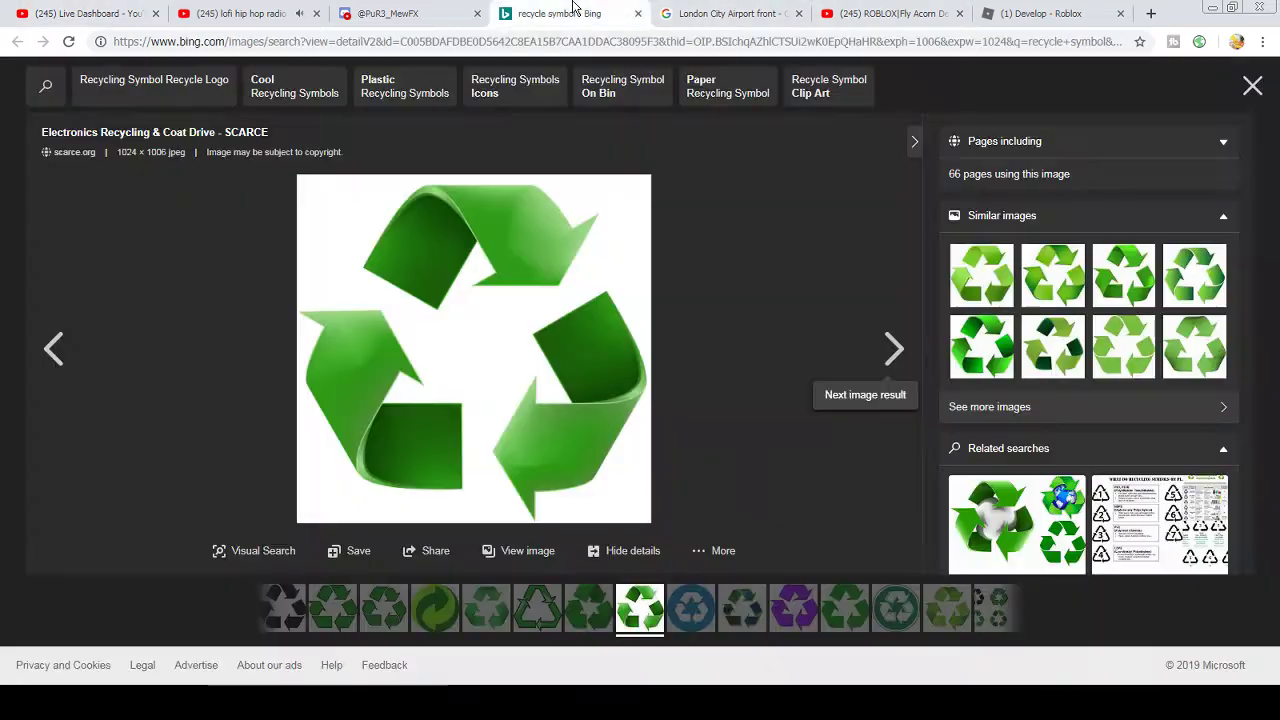
{"action": "right_click", "coordinate": [449, 373]}
{"action": "left_click", "coordinate": [69, 41]}
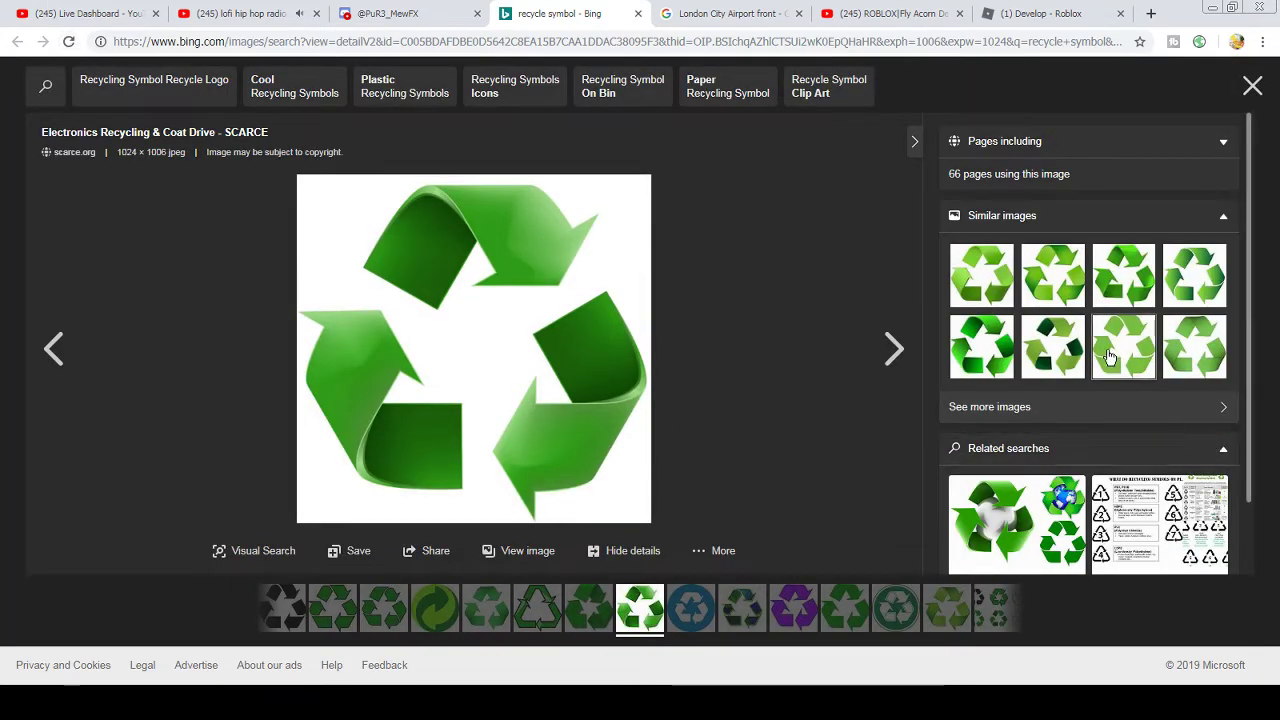
{"action": "right_click", "coordinate": [539, 398]}
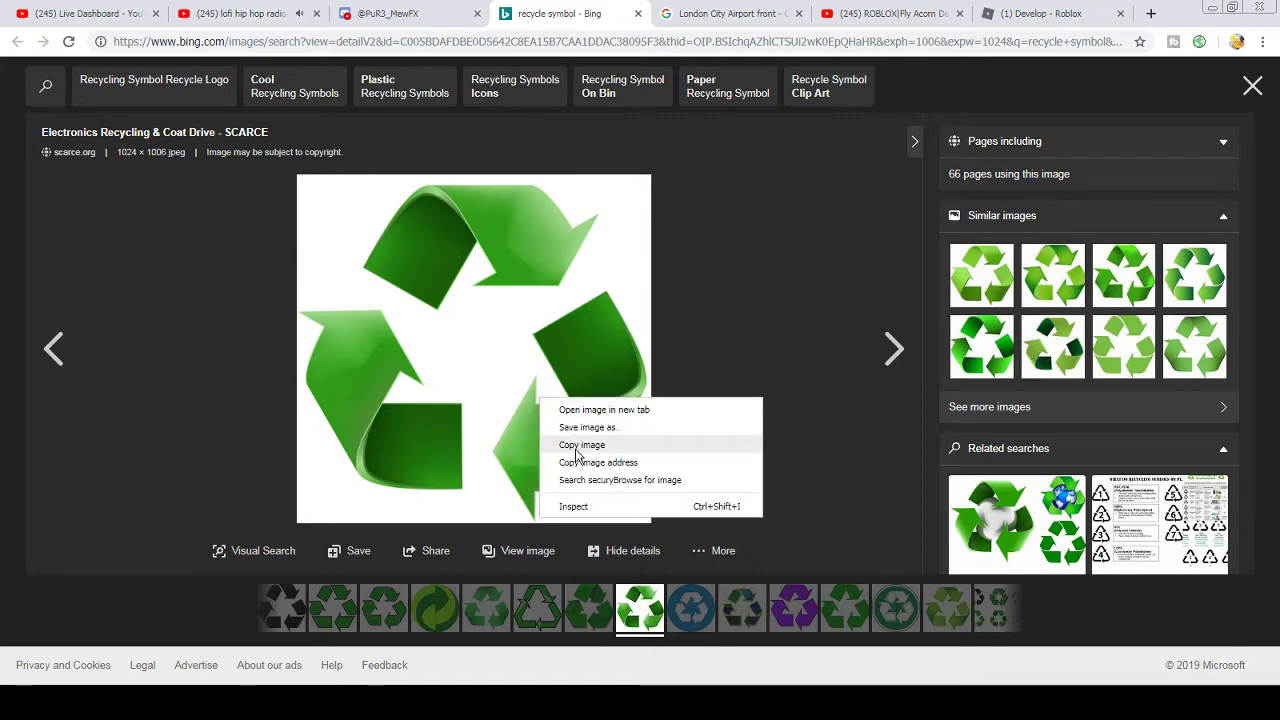
{"action": "left_click", "coordinate": [586, 427]}
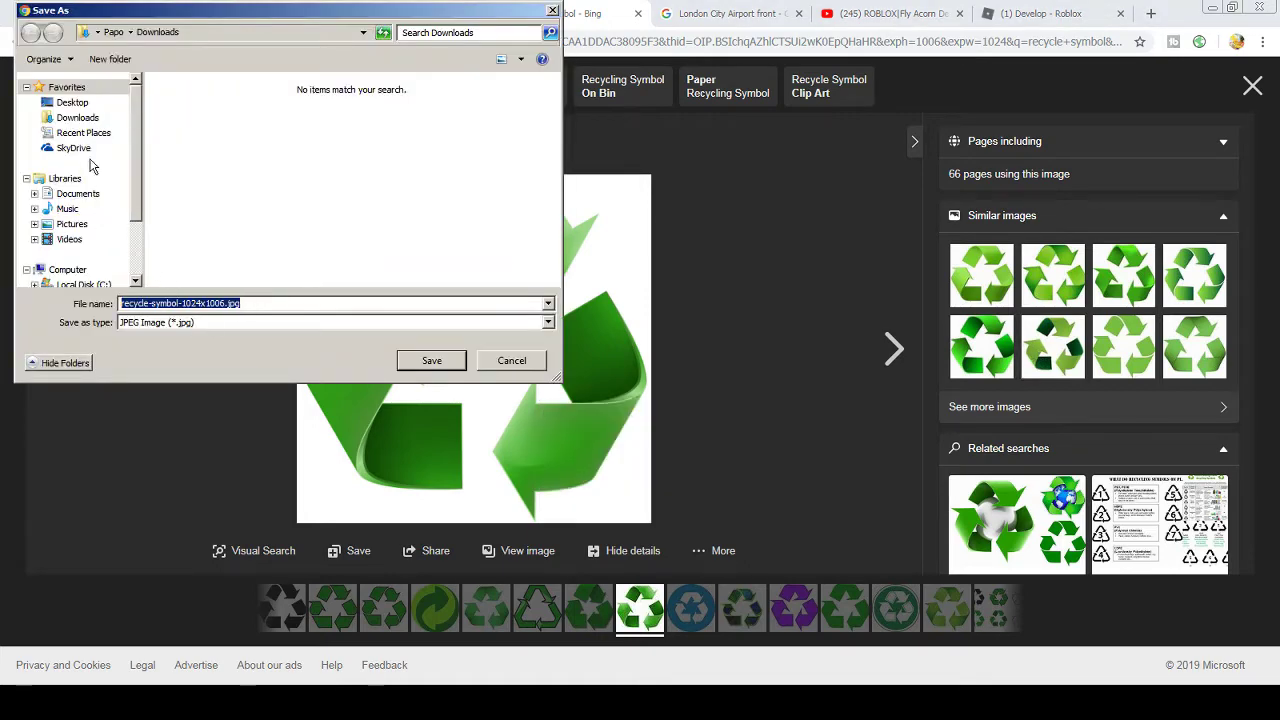
{"action": "left_click", "coordinate": [66, 118]}
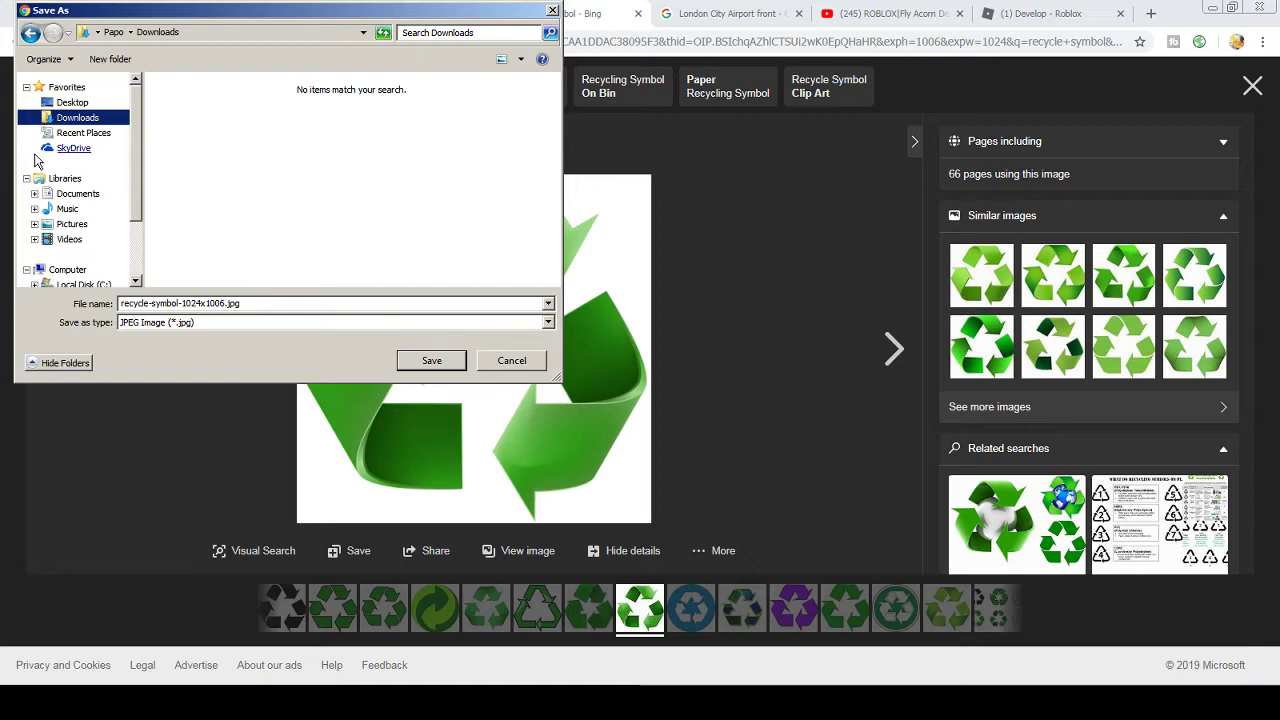
{"action": "left_click", "coordinate": [425, 362]}
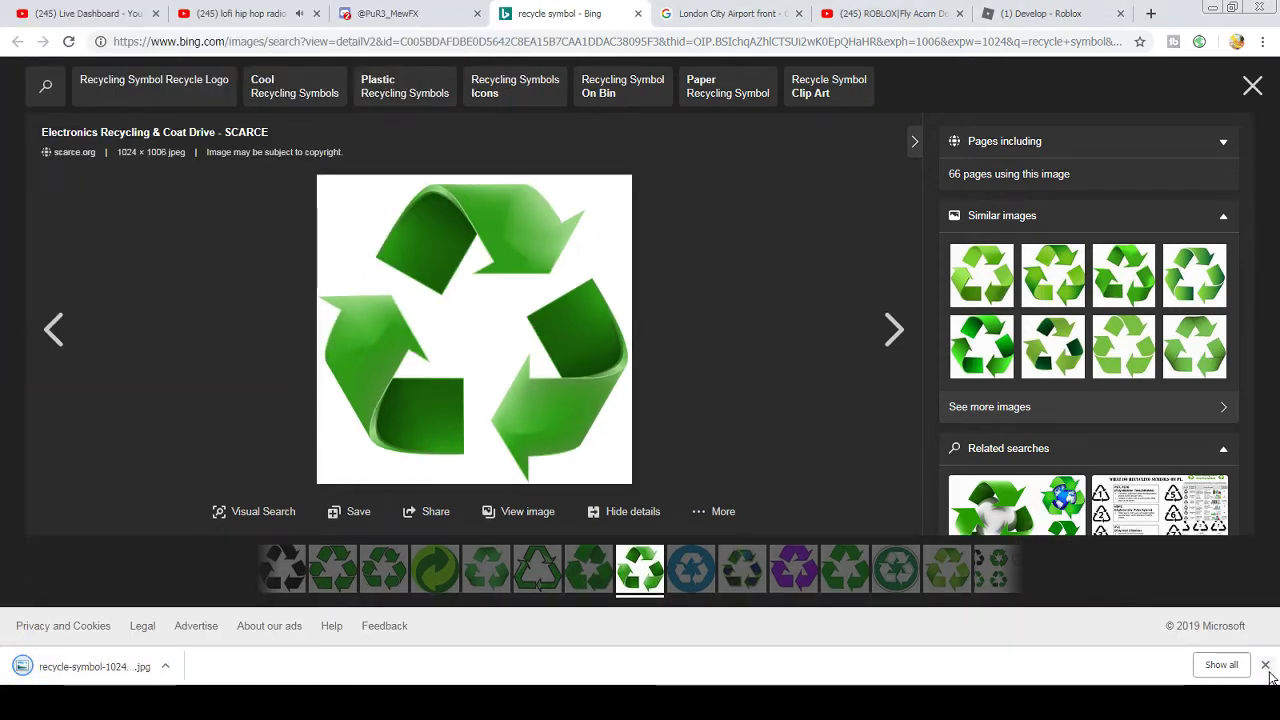
{"action": "left_click", "coordinate": [1265, 665]}
- Return to the Discord conversation and reply "I will add it" to the shared song link
{"action": "left_click", "coordinate": [400, 13]}
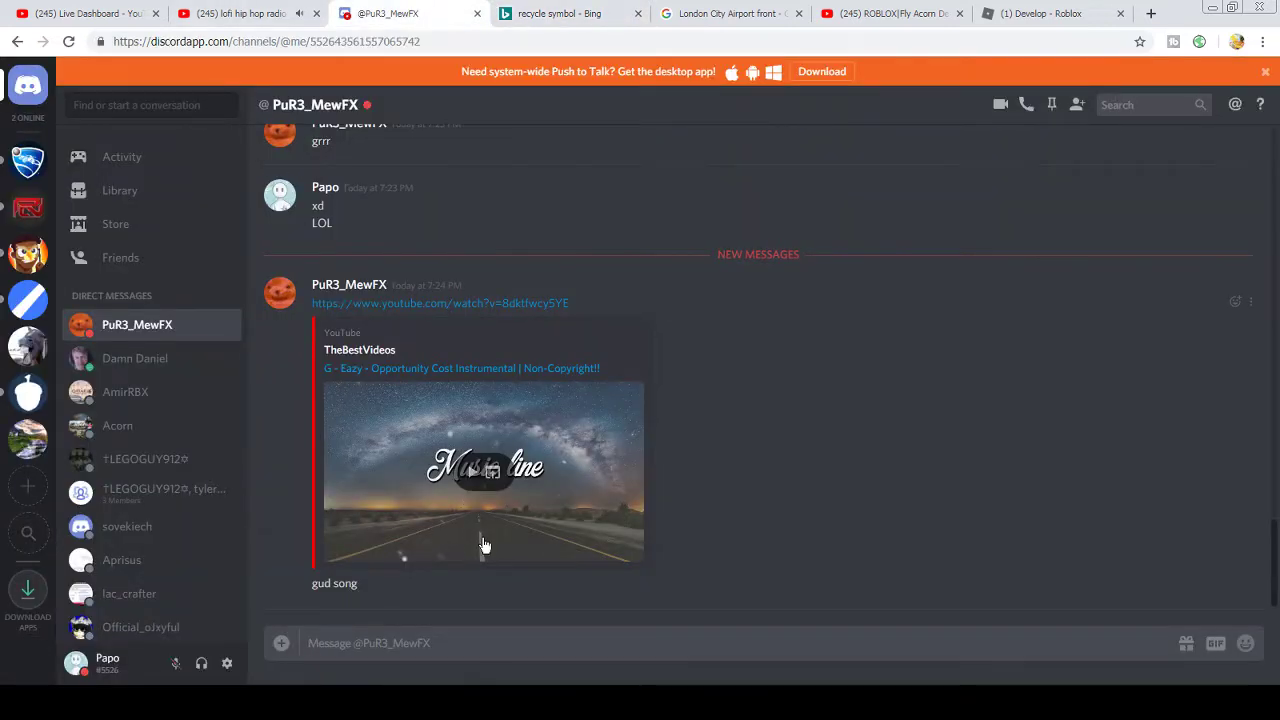
{"action": "type", "text": "I will add it"}
{"action": "key", "text": "Return"}
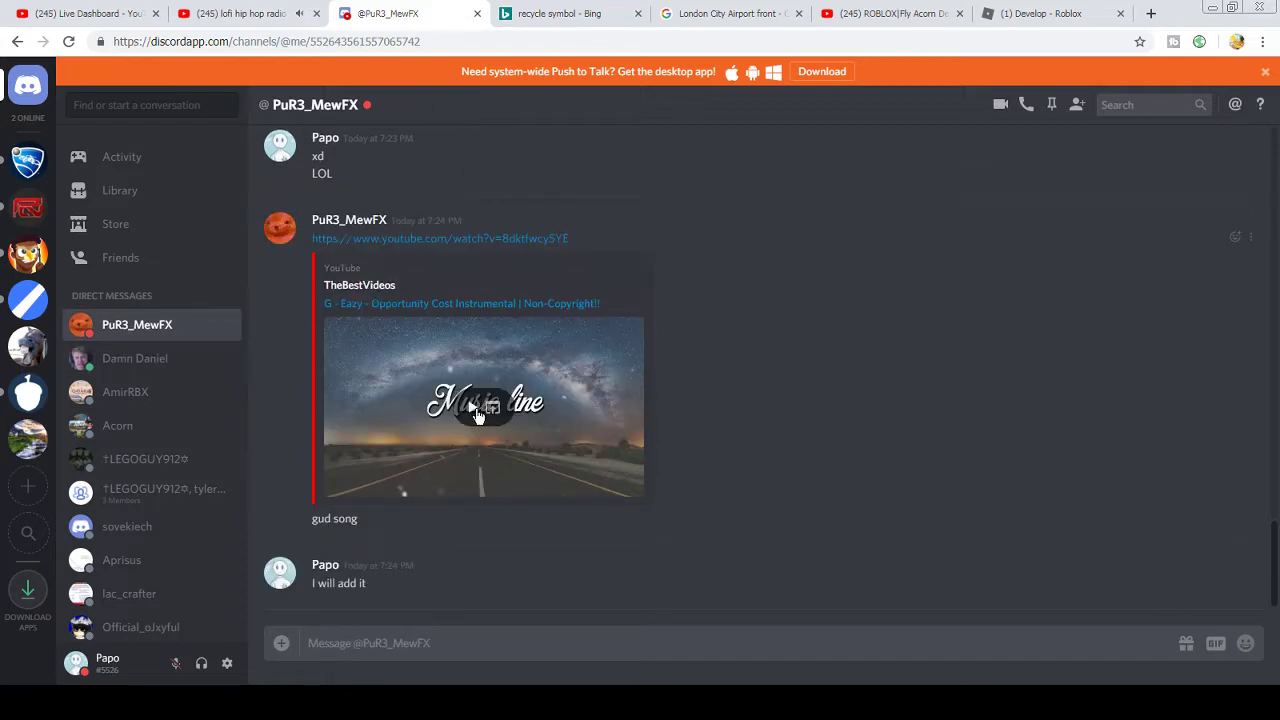
- Pause the lofi hip hop radio stream and load the G-Eazy instrumental video shared in the Discord conversation
{"action": "left_click", "coordinate": [240, 14]}
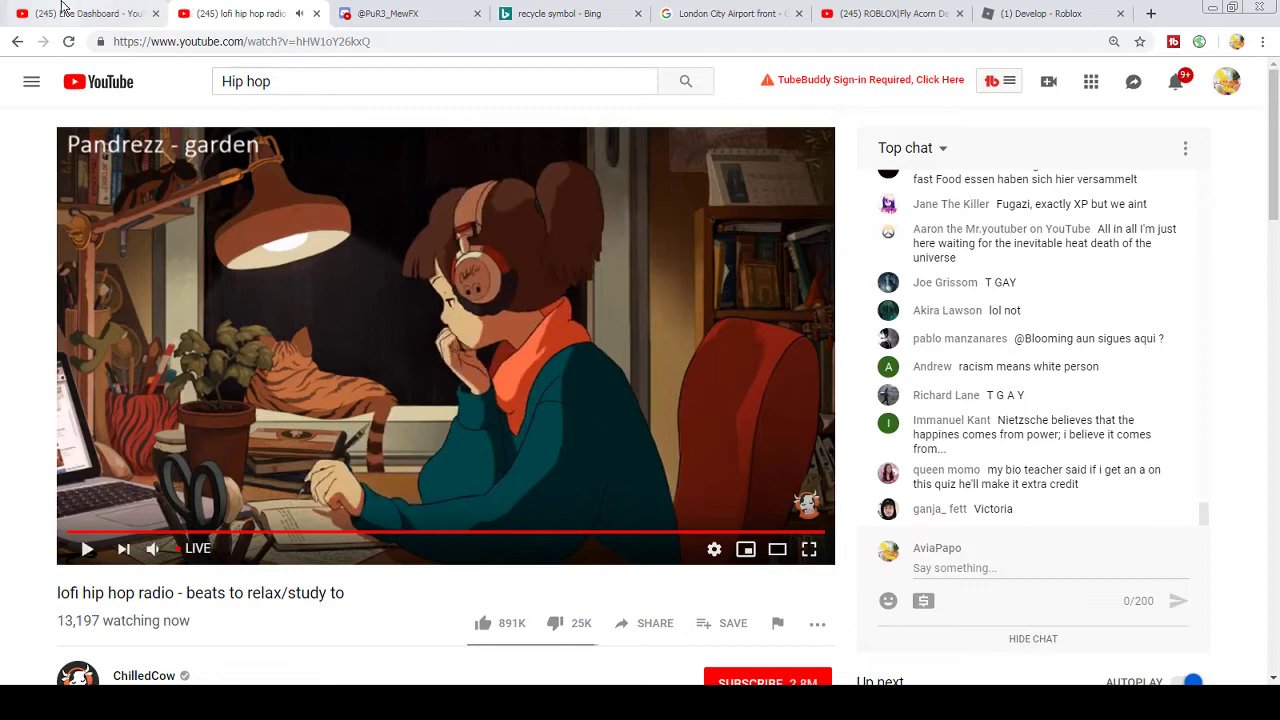
{"action": "left_click", "coordinate": [62, 10]}
{"action": "key", "text": "ctrl+Tab"}
{"action": "key", "text": "ctrl+Tab"}
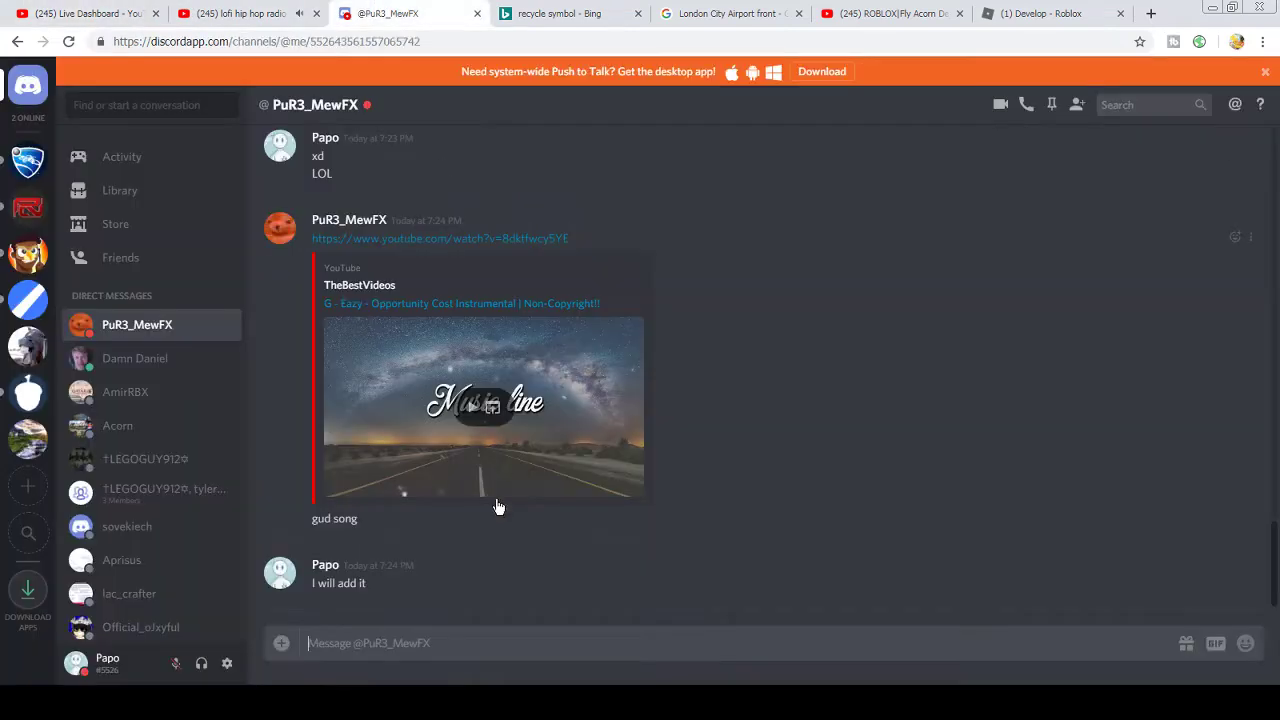
{"action": "left_click", "coordinate": [466, 420]}
- Send the message "thank u" and start playing the shared music video
{"action": "type", "text": "tha"}
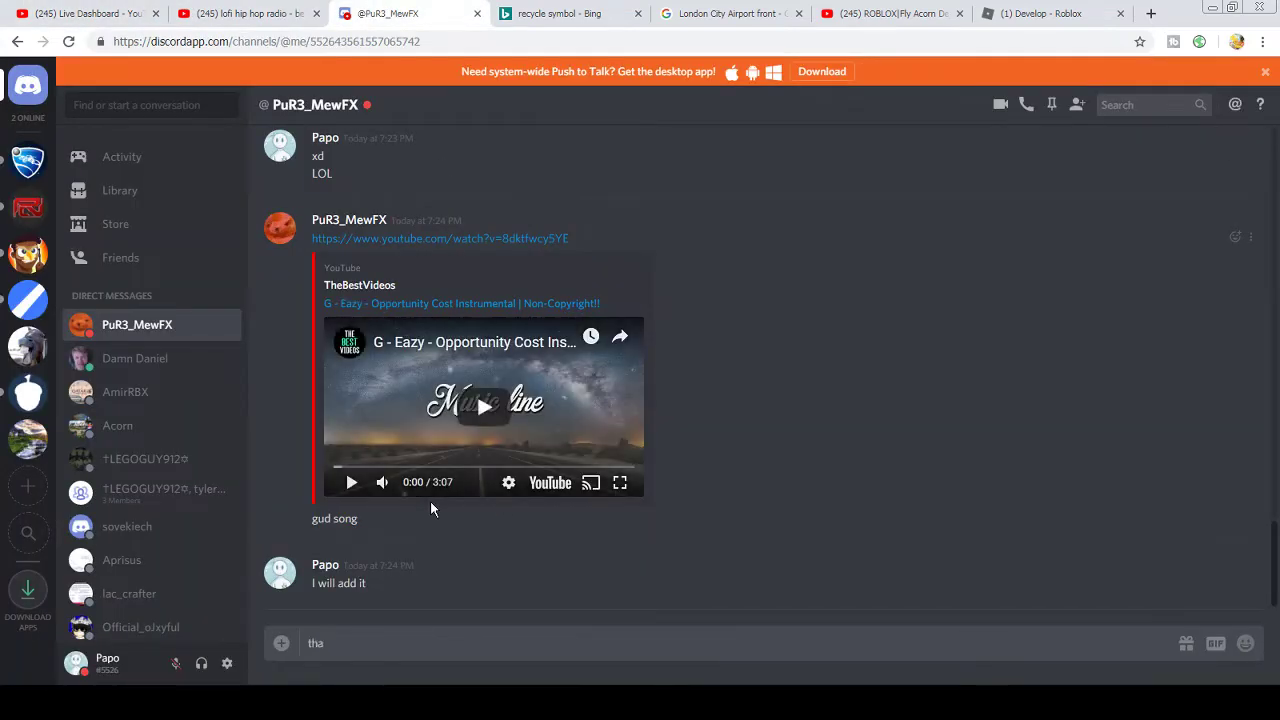
{"action": "type", "text": "nk u"}
{"action": "key", "text": "Return"}
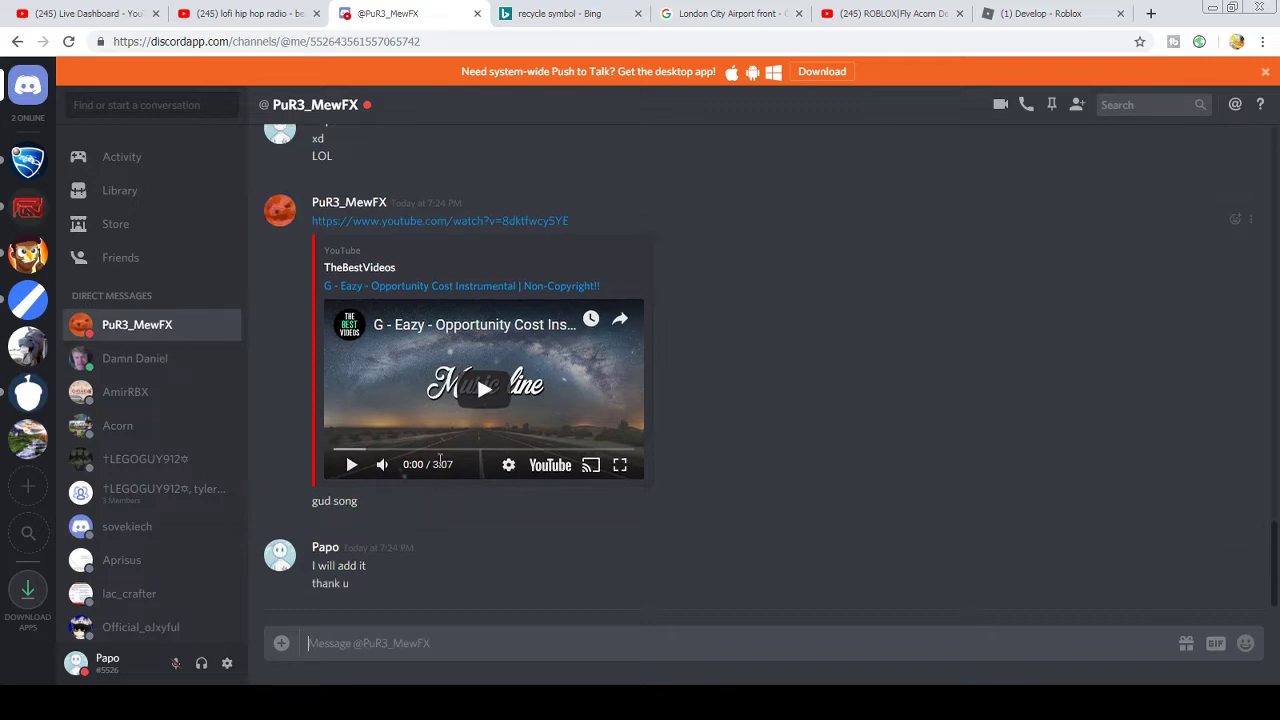
{"action": "left_click", "coordinate": [484, 390]}
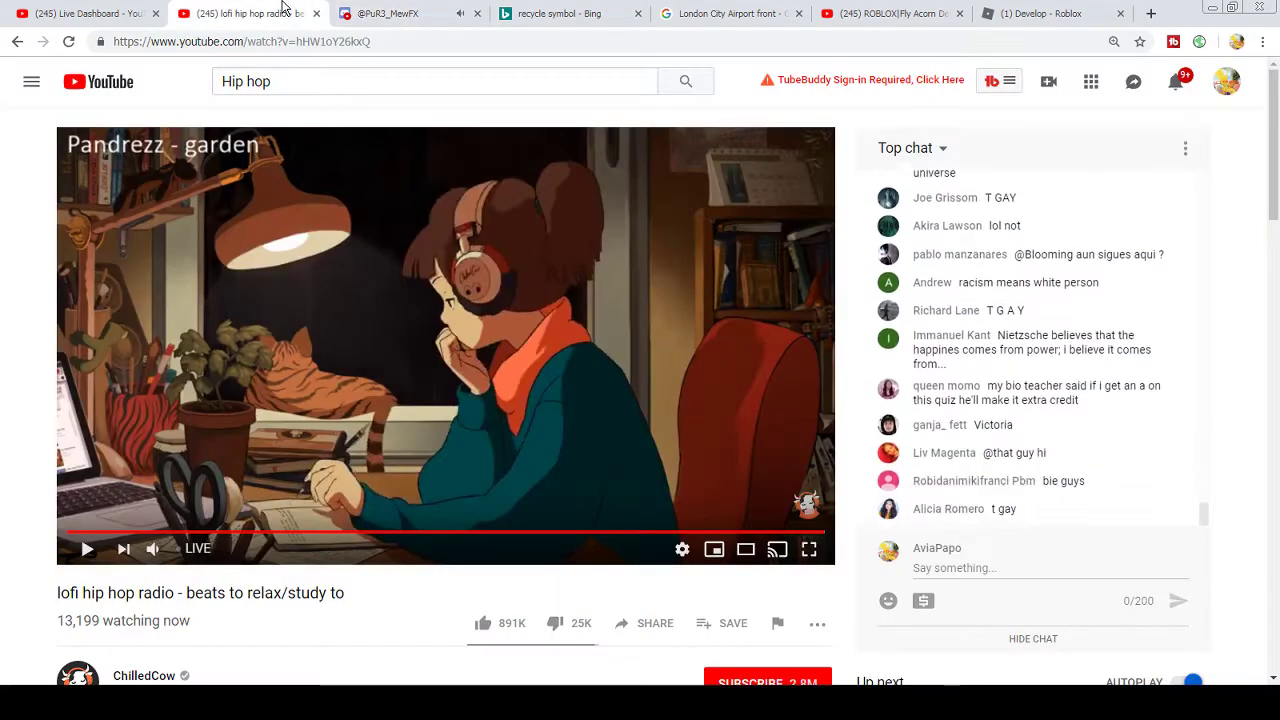
{"action": "left_click", "coordinate": [284, 12]}
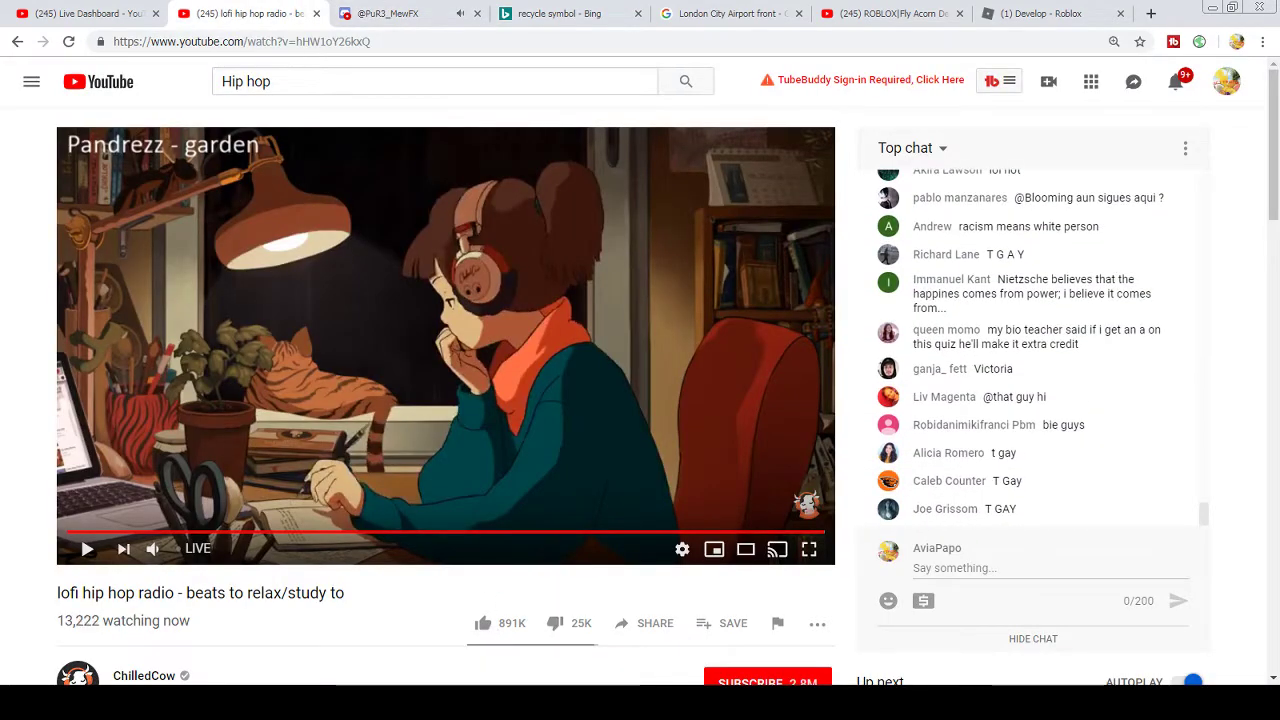
{"action": "left_click", "coordinate": [526, 13]}
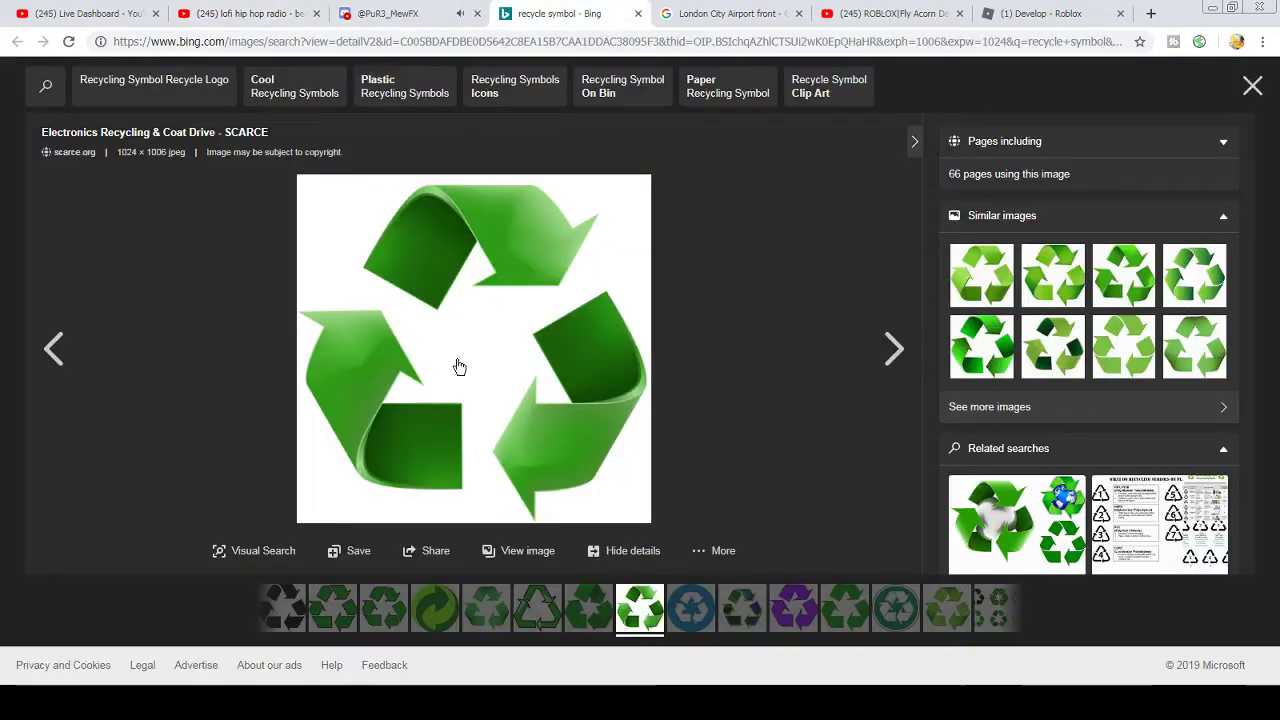
{"action": "left_click", "coordinate": [80, 13]}
{"action": "left_click", "coordinate": [245, 13]}
{"action": "left_click", "coordinate": [885, 13]}
{"action": "left_click", "coordinate": [750, 8]}
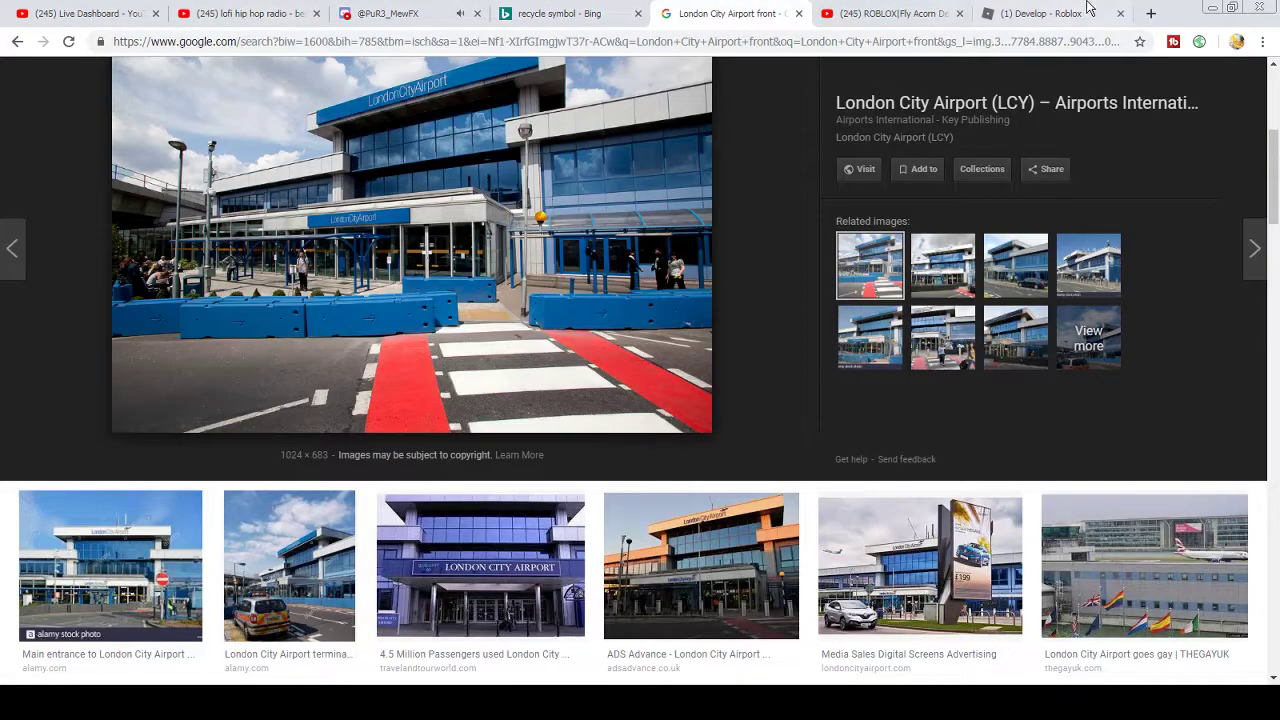
- Upload recycle-symbol-1024x1006.jpg from Downloads as a Roblox decal named recycle-symbol
{"action": "left_click", "coordinate": [1037, 15]}
{"action": "left_click", "coordinate": [517, 296]}
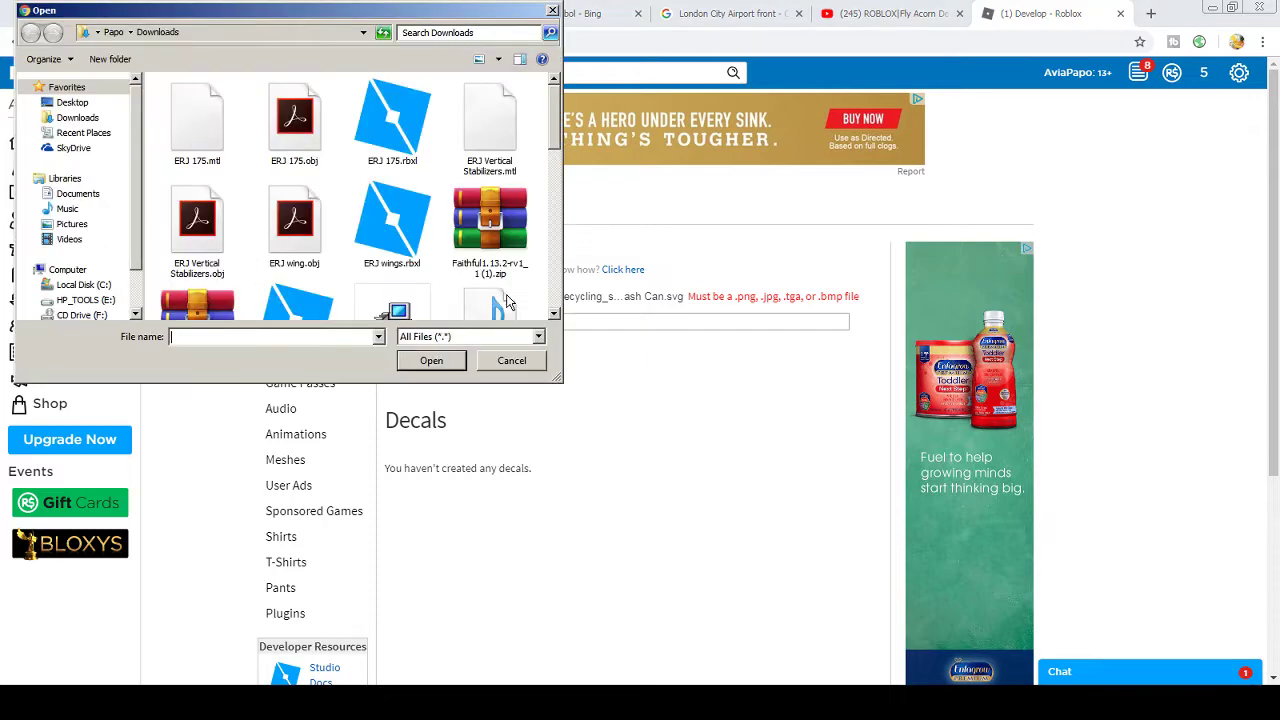
{"action": "left_click_drag", "start_coordinate": [556, 135], "coordinate": [556, 248]}
{"action": "double_click", "coordinate": [300, 237]}
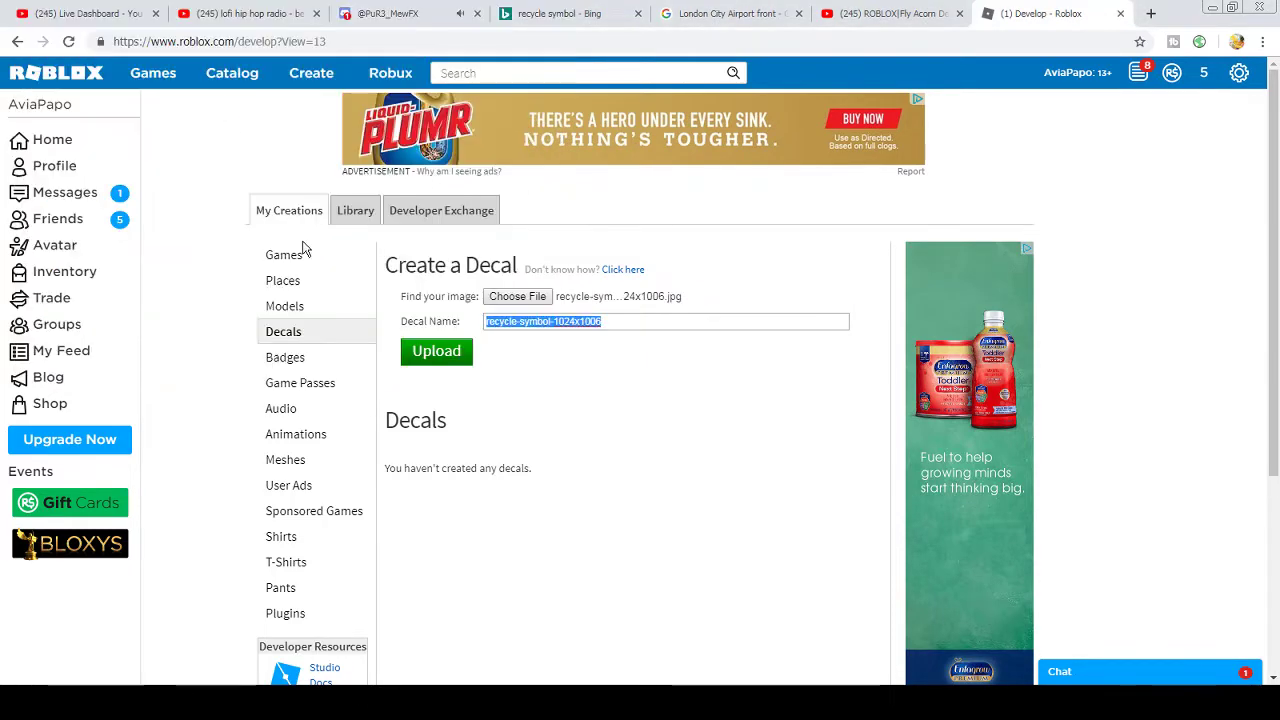
{"action": "double_click", "coordinate": [621, 328]}
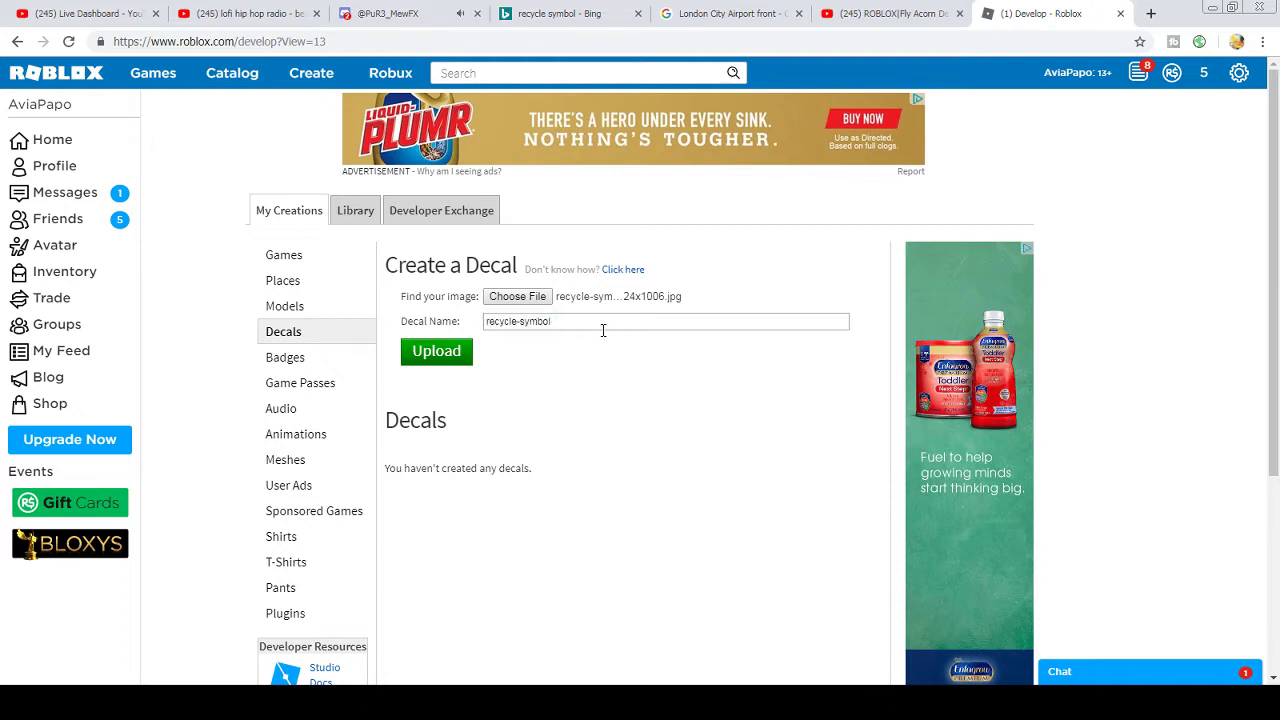
{"action": "left_click", "coordinate": [455, 352]}
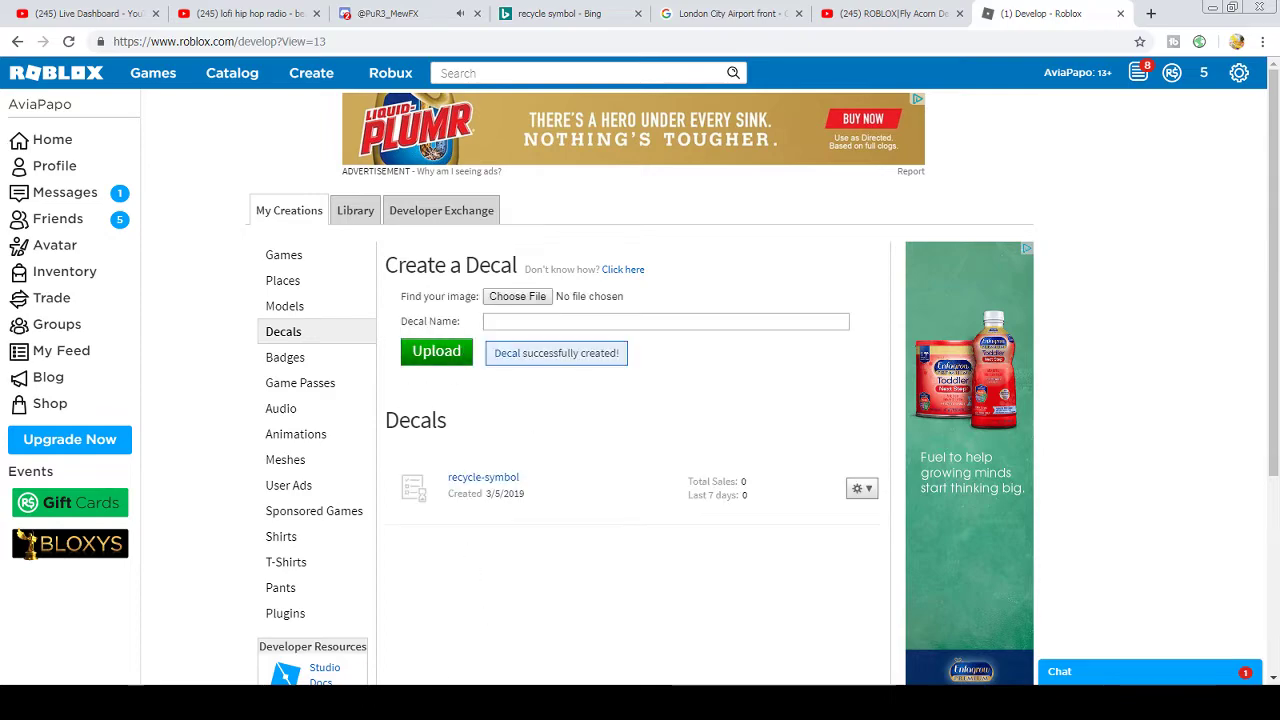
- Switch to Roblox Studio, show My Images in the Toolbox, and apply the recycle-symbol decal to the dark block's upper face
{"action": "key", "text": "alt+Tab"}
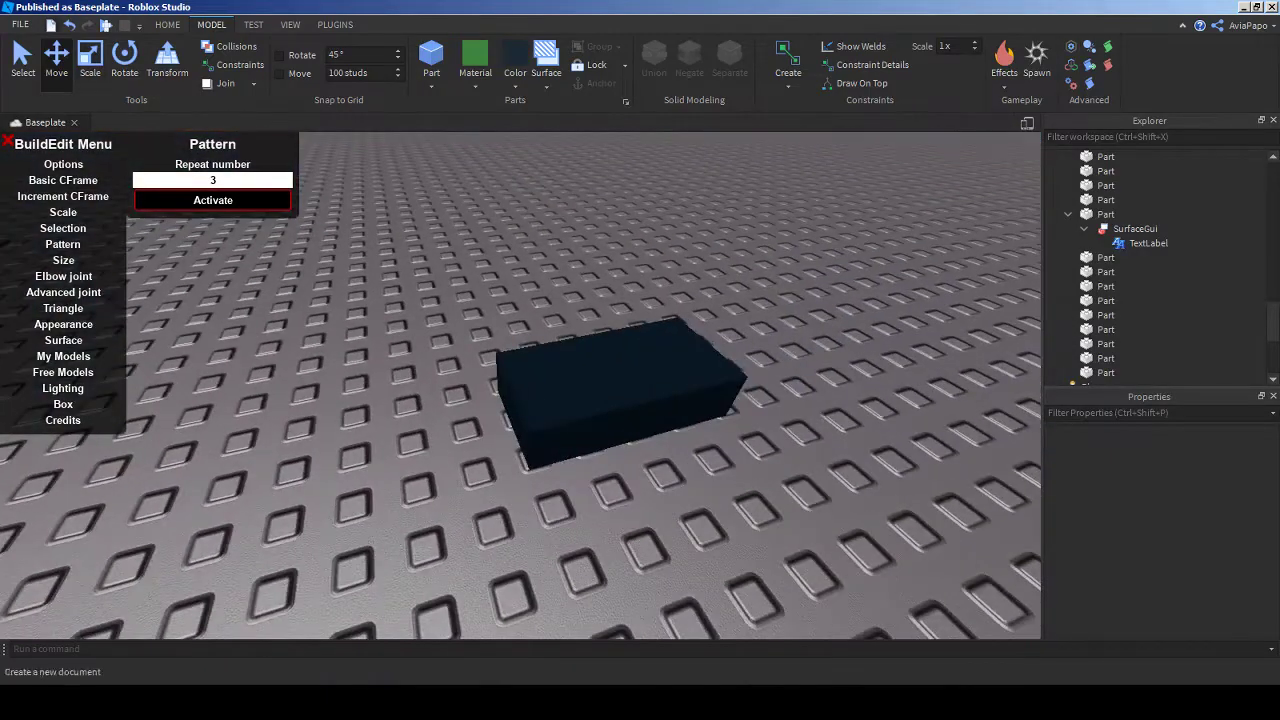
{"action": "left_click", "coordinate": [290, 24]}
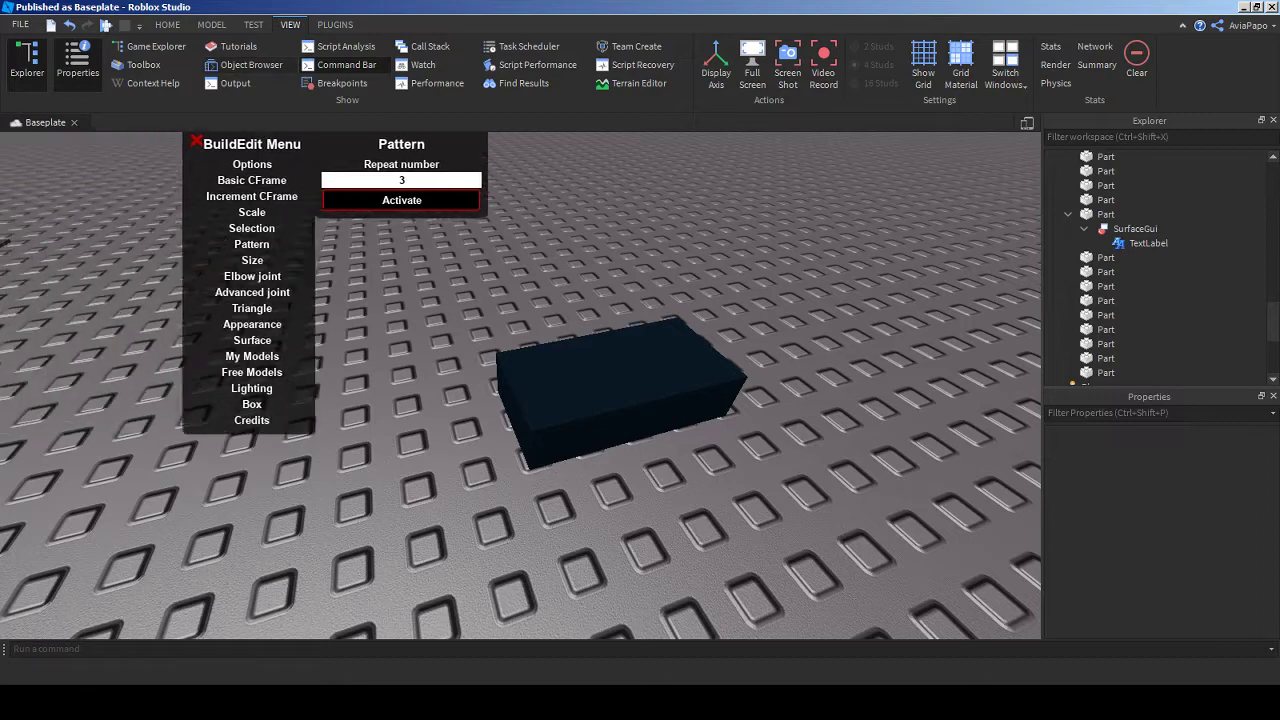
{"action": "left_click", "coordinate": [138, 64]}
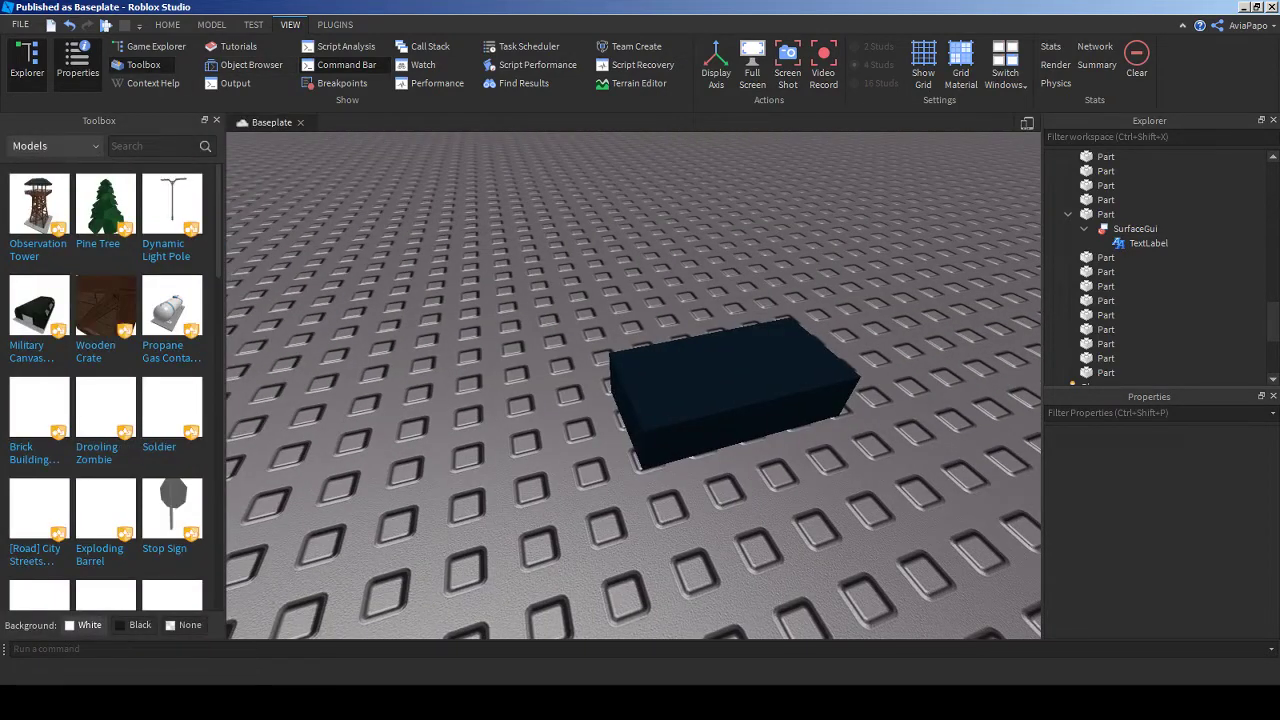
{"action": "left_click", "coordinate": [55, 146]}
{"action": "scroll", "coordinate": [50, 230], "scroll_direction": "down", "scroll_amount": 1}
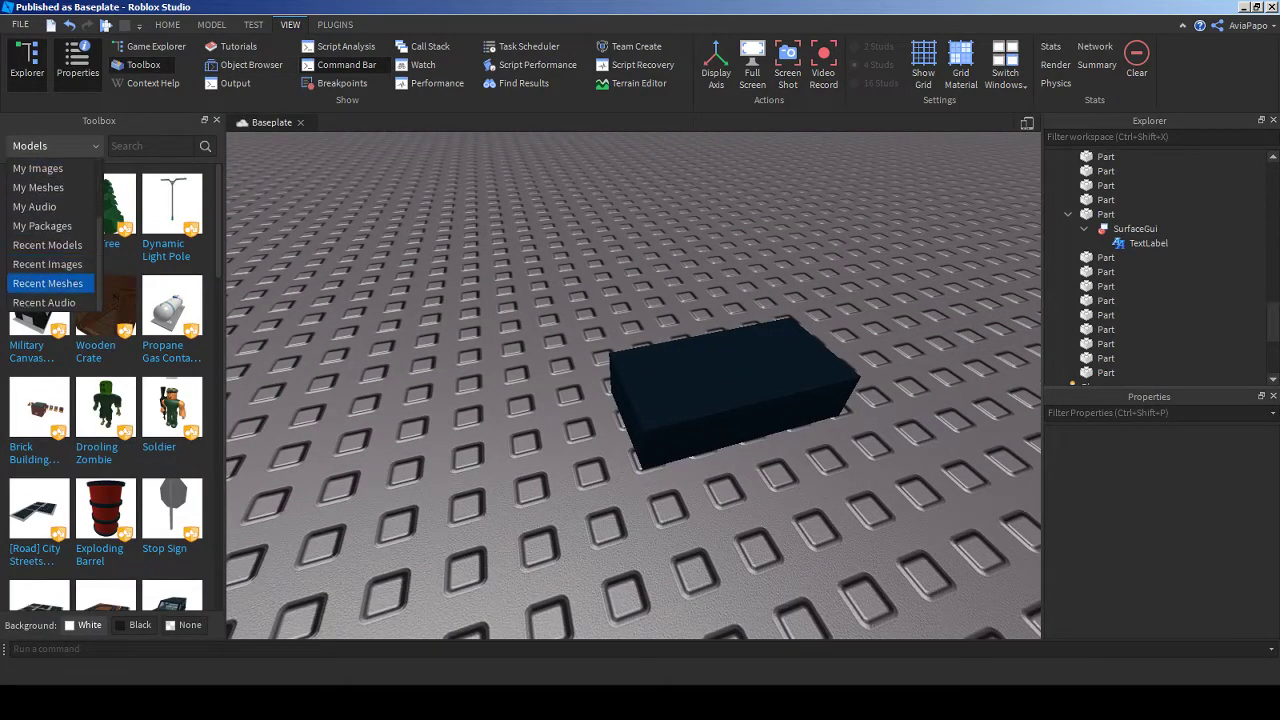
{"action": "left_click", "coordinate": [45, 168]}
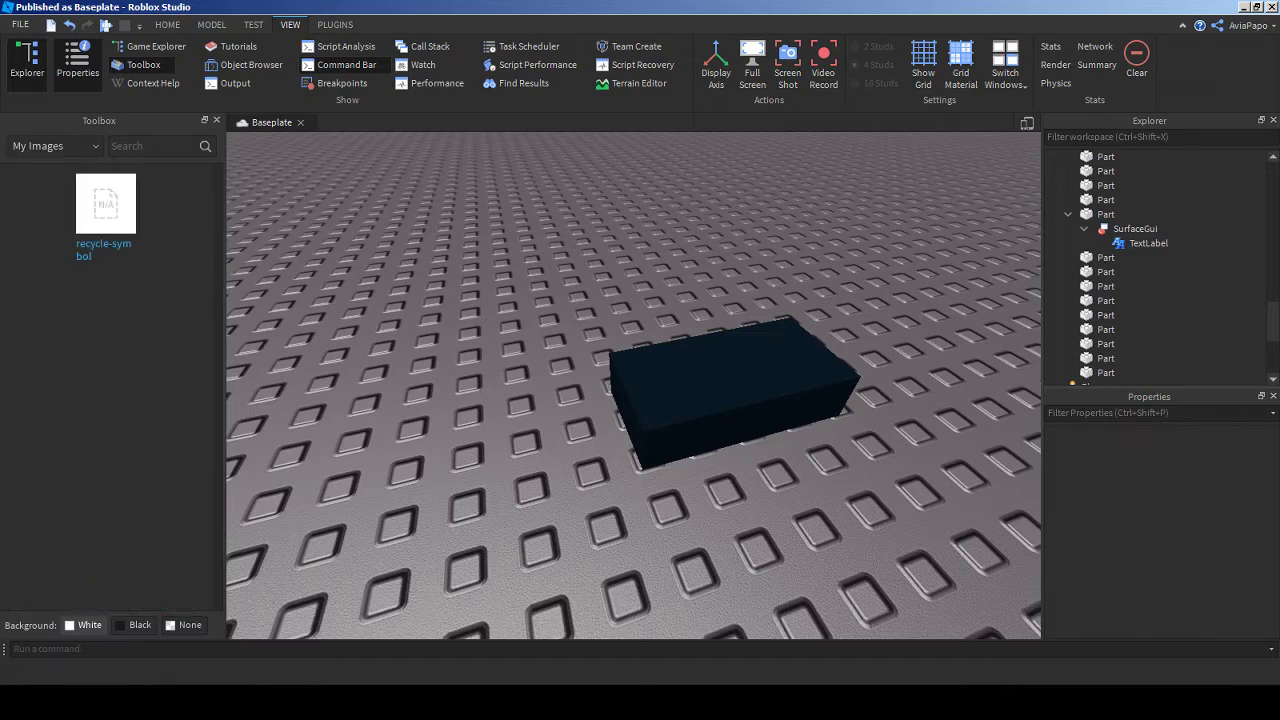
{"action": "left_click_drag", "start_coordinate": [105, 203], "coordinate": [766, 366]}
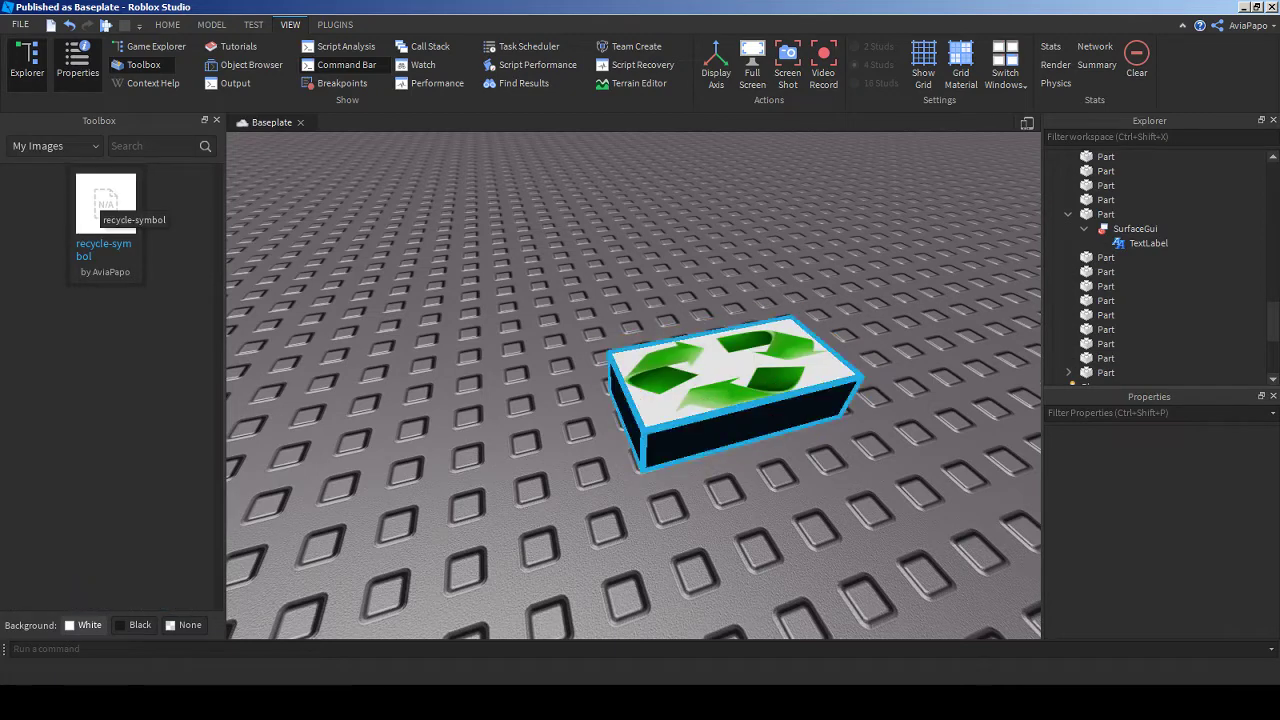
{"action": "key", "text": "f"}
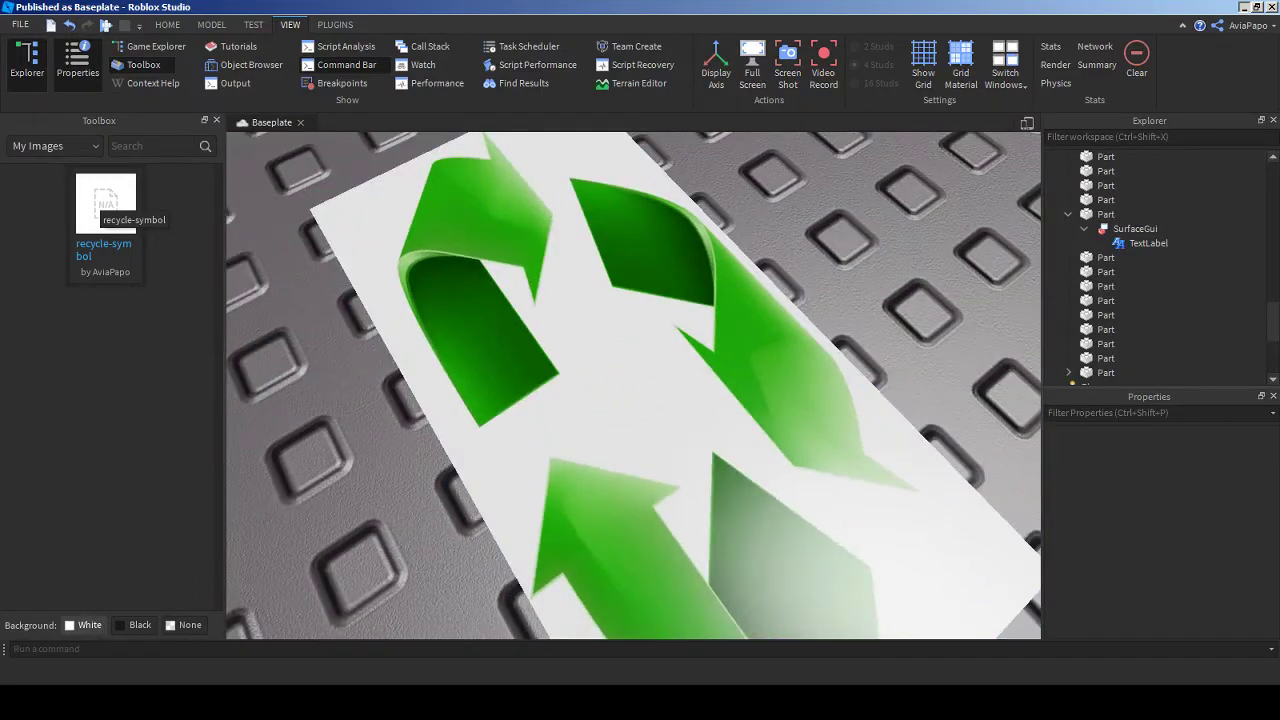
{"action": "key", "text": "alt+Tab"}
{"action": "left_click", "coordinate": [388, 13]}
{"action": "left_click", "coordinate": [613, 8]}
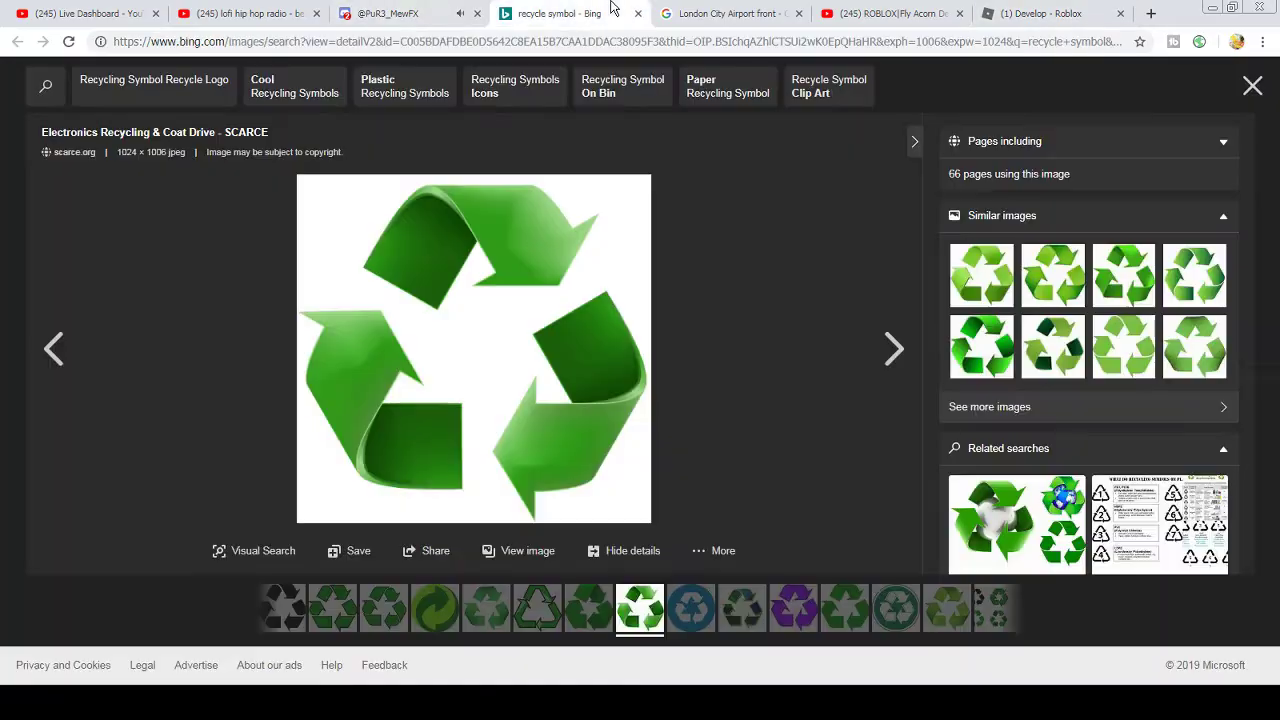
{"action": "left_click", "coordinate": [243, 8]}
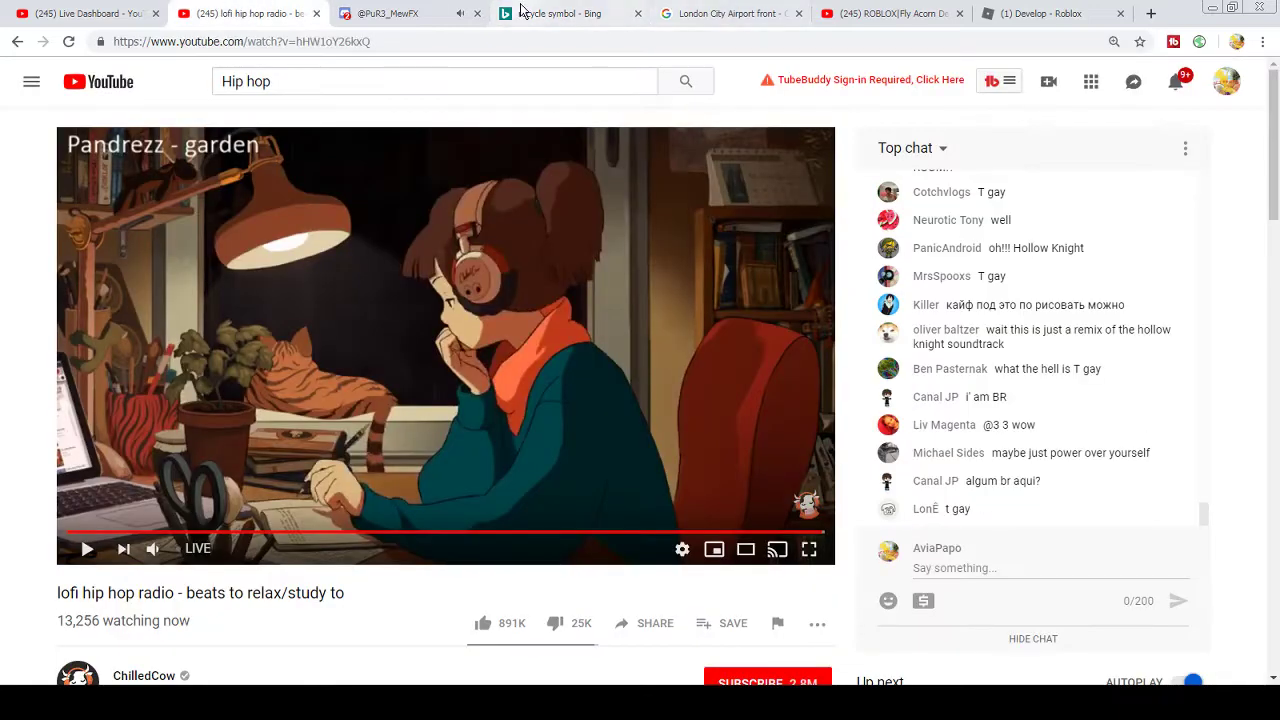
{"action": "left_click", "coordinate": [432, 14]}
{"action": "left_click", "coordinate": [150, 362]}
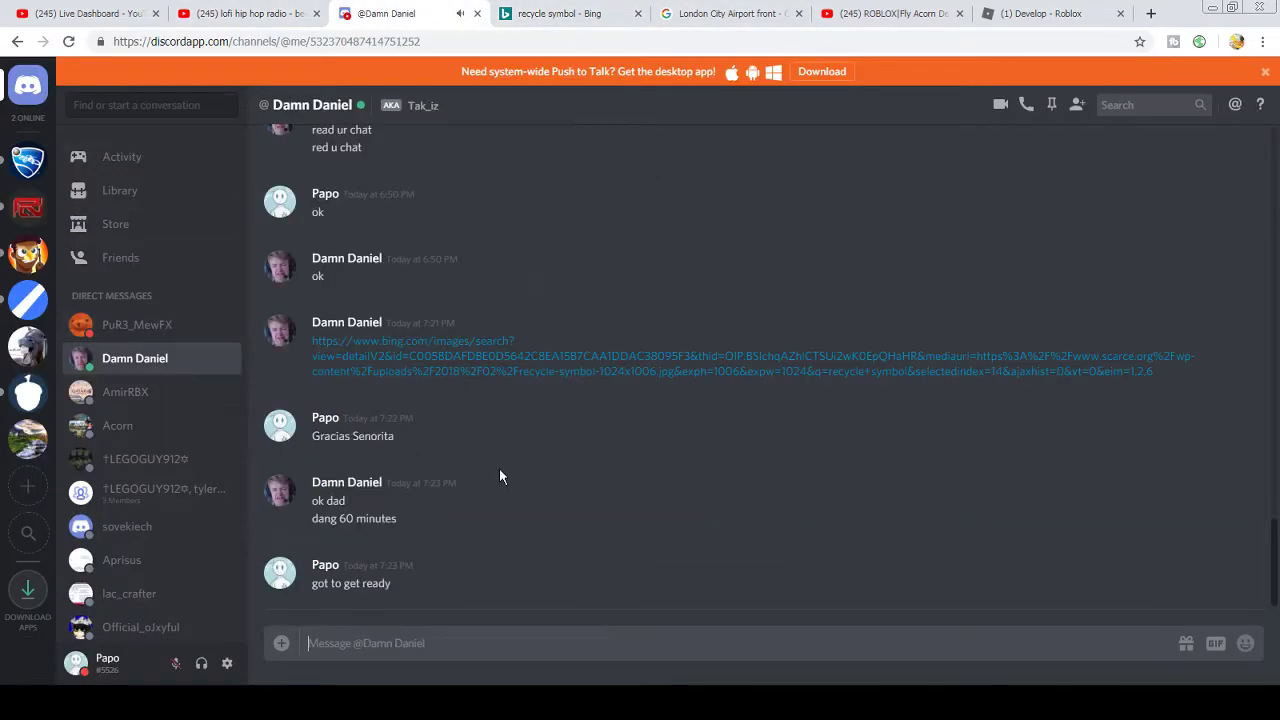
{"action": "type", "text": "Do u have"}
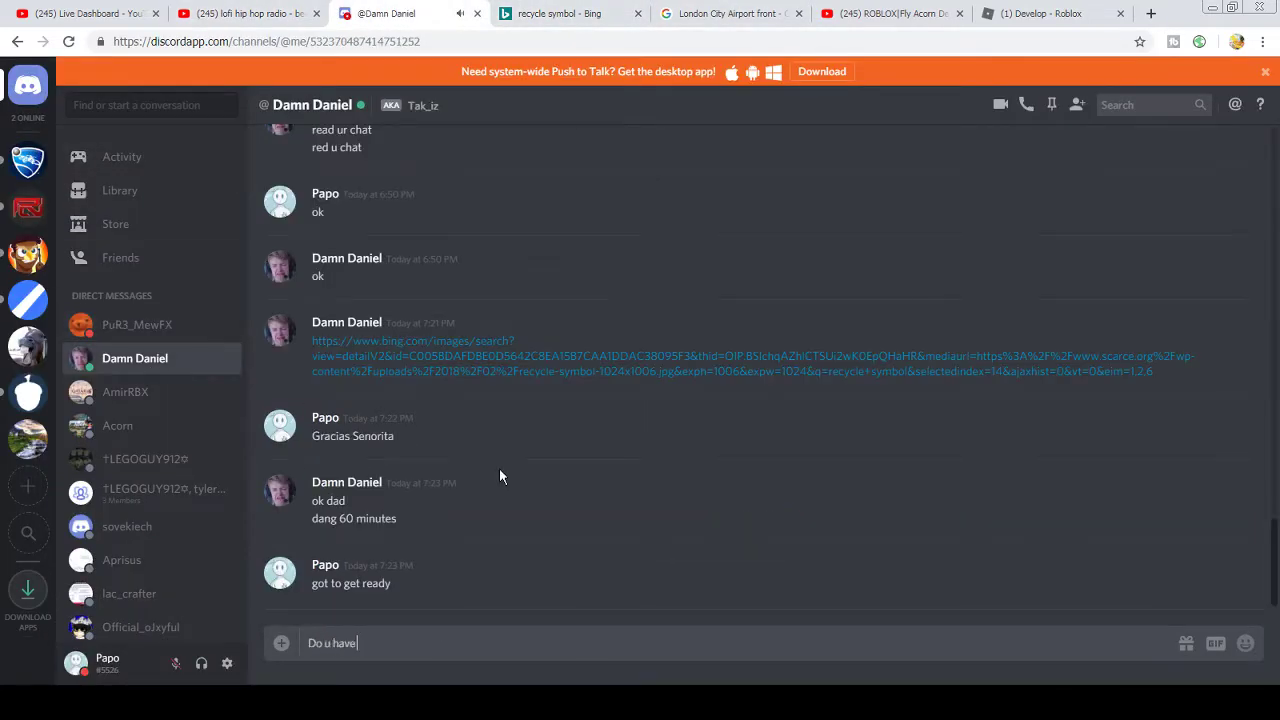
{"action": "key", "text": "BackSpace"}
{"action": "key", "text": "BackSpace"}
{"action": "key", "text": "BackSpace"}
{"action": "key", "text": "BackSpace"}
{"action": "key", "text": "BackSpace"}
{"action": "key", "text": "BackSpace"}
{"action": "key", "text": "BackSpace"}
{"action": "key", "text": "BackSpace"}
{"action": "key", "text": "BackSpace"}
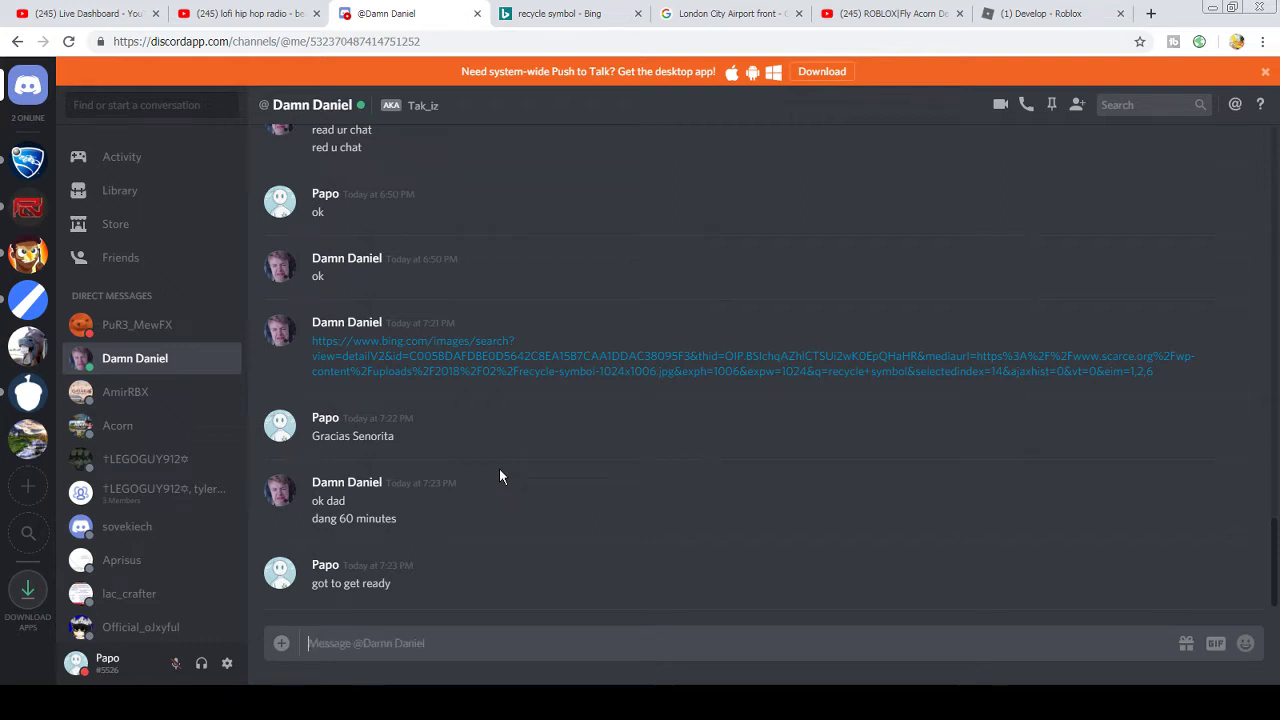
- Open the G-Eazy instrumental video shared in the Discord conversation in its own tab and check the live stream chat
{"action": "left_click", "coordinate": [130, 324]}
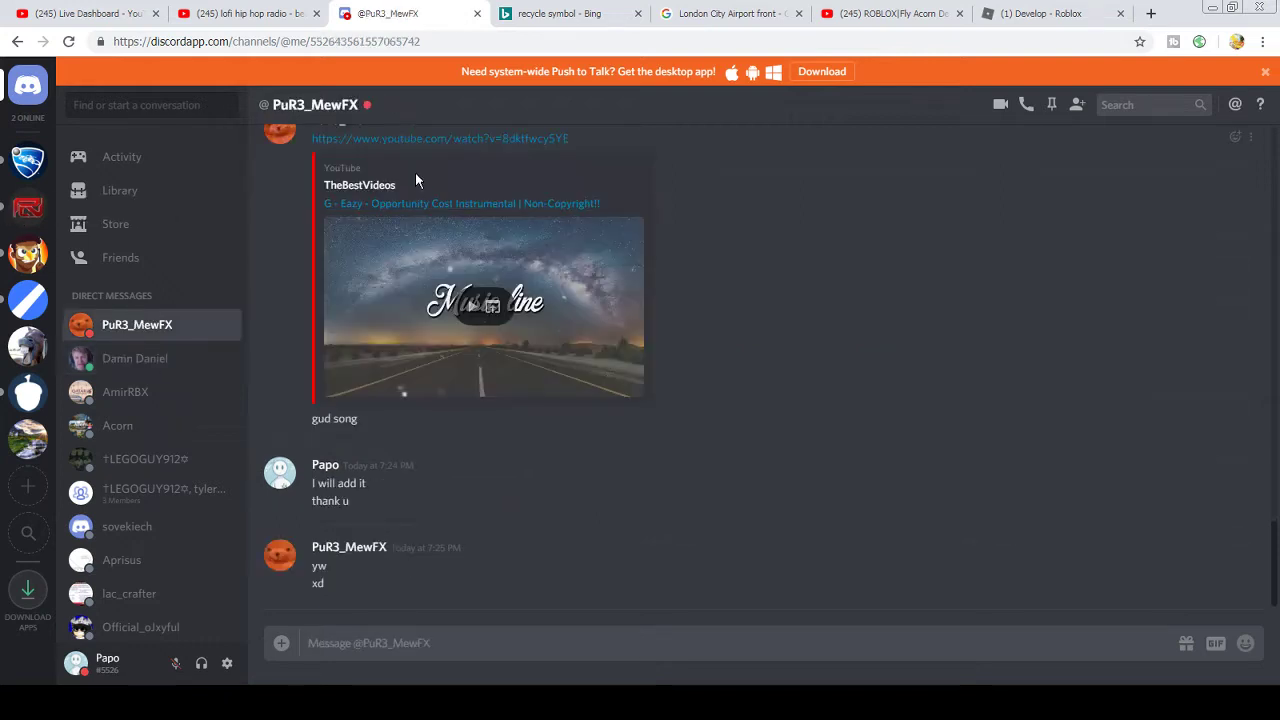
{"action": "left_click", "coordinate": [399, 140]}
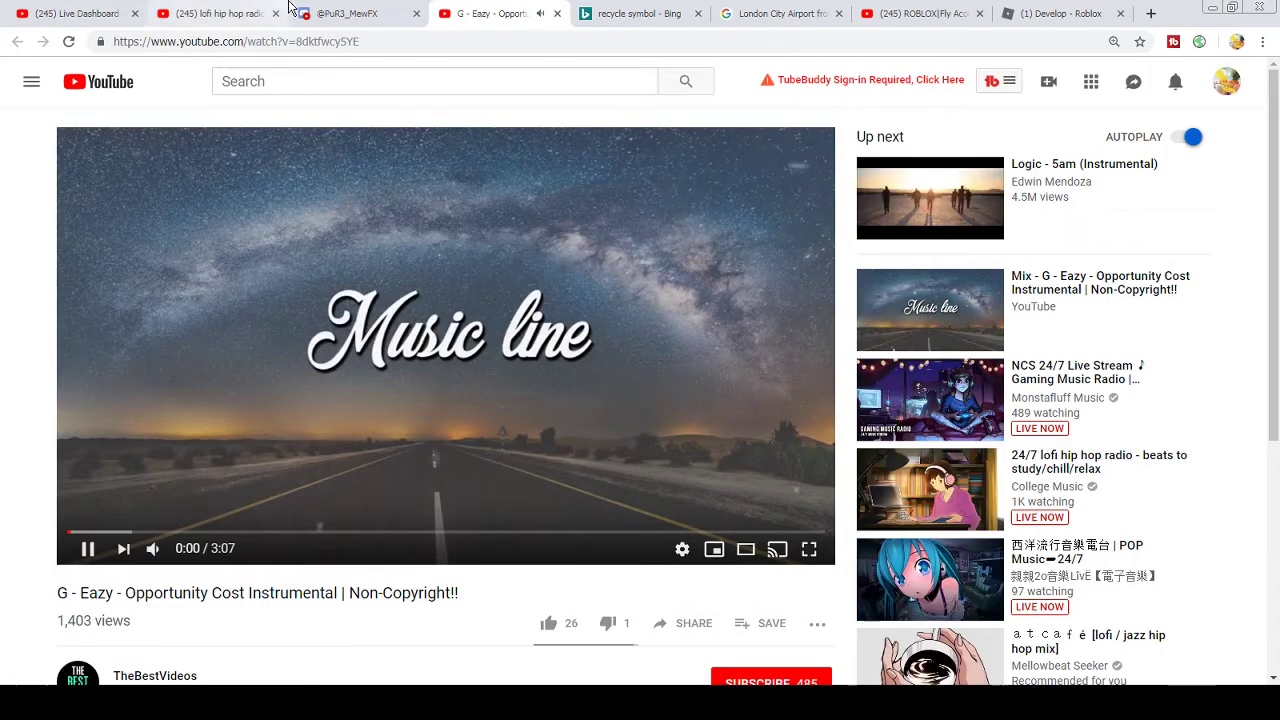
{"action": "left_click", "coordinate": [250, 12]}
{"action": "left_click", "coordinate": [66, 12]}
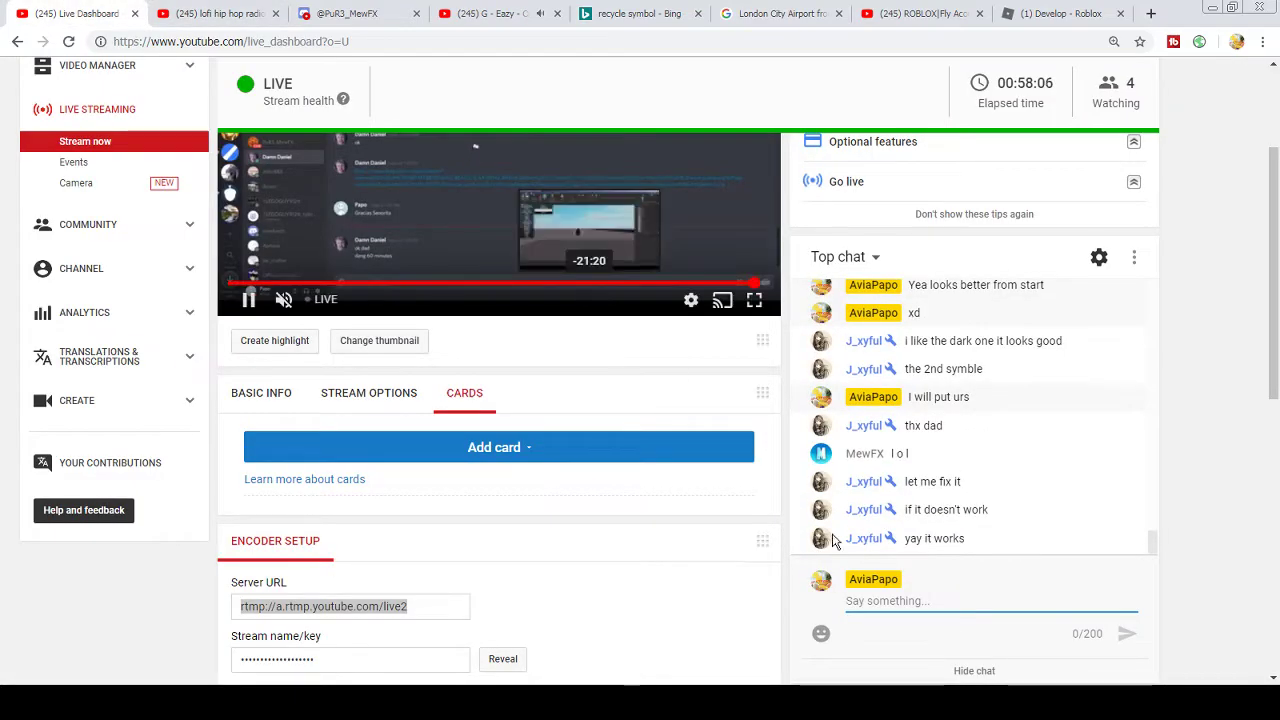
- Message the Discord friend who shared the recycle symbol link: "DO u have transparent backround ones?"
{"action": "left_click", "coordinate": [395, 13]}
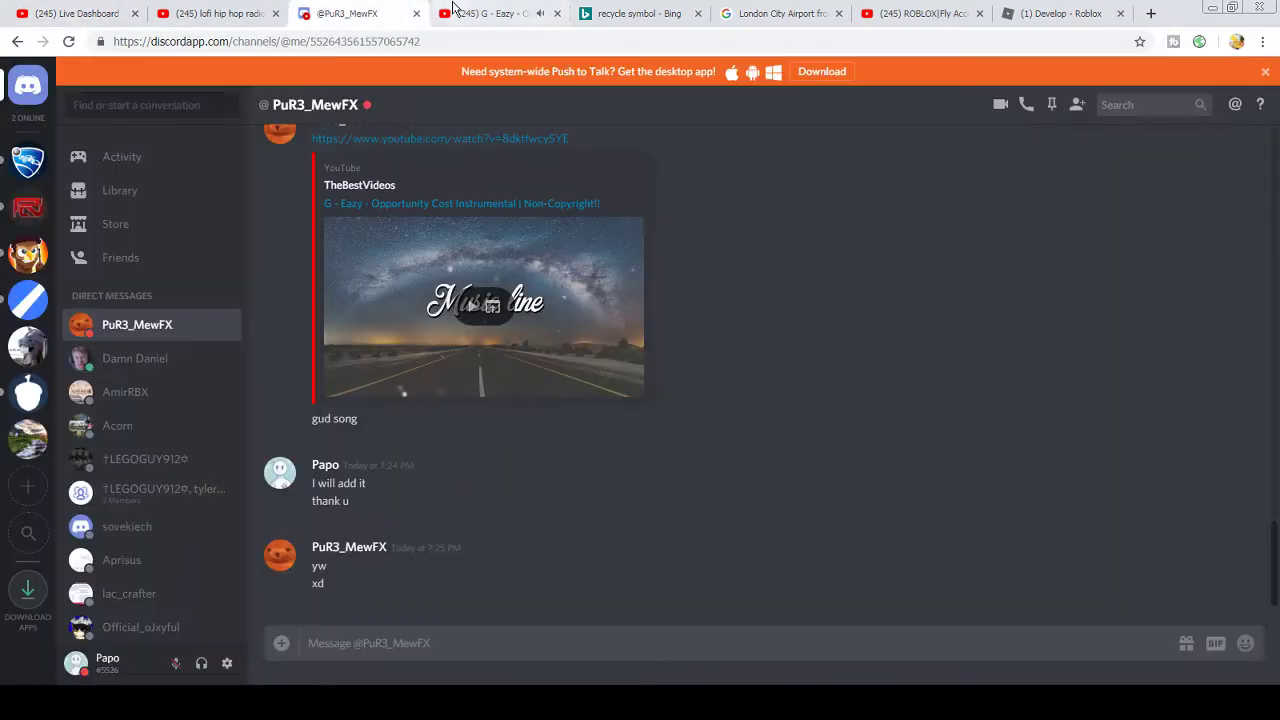
{"action": "left_click", "coordinate": [177, 370]}
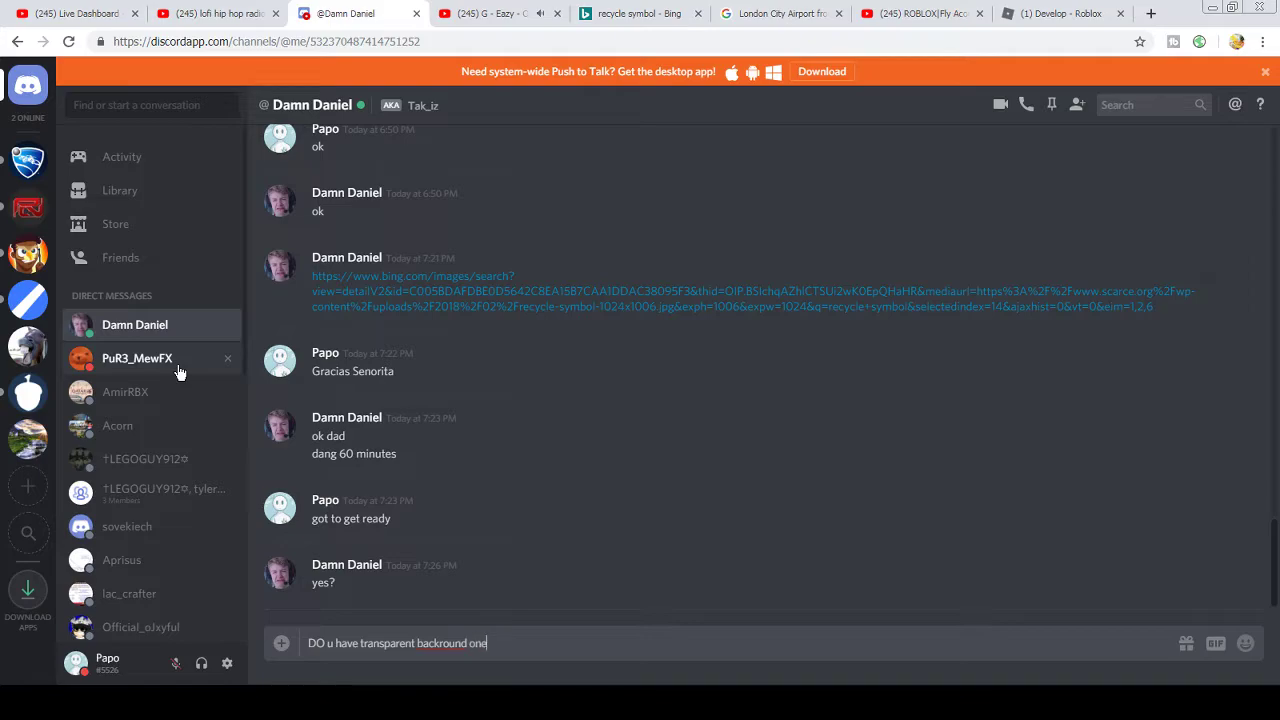
{"action": "key", "text": "Return"}
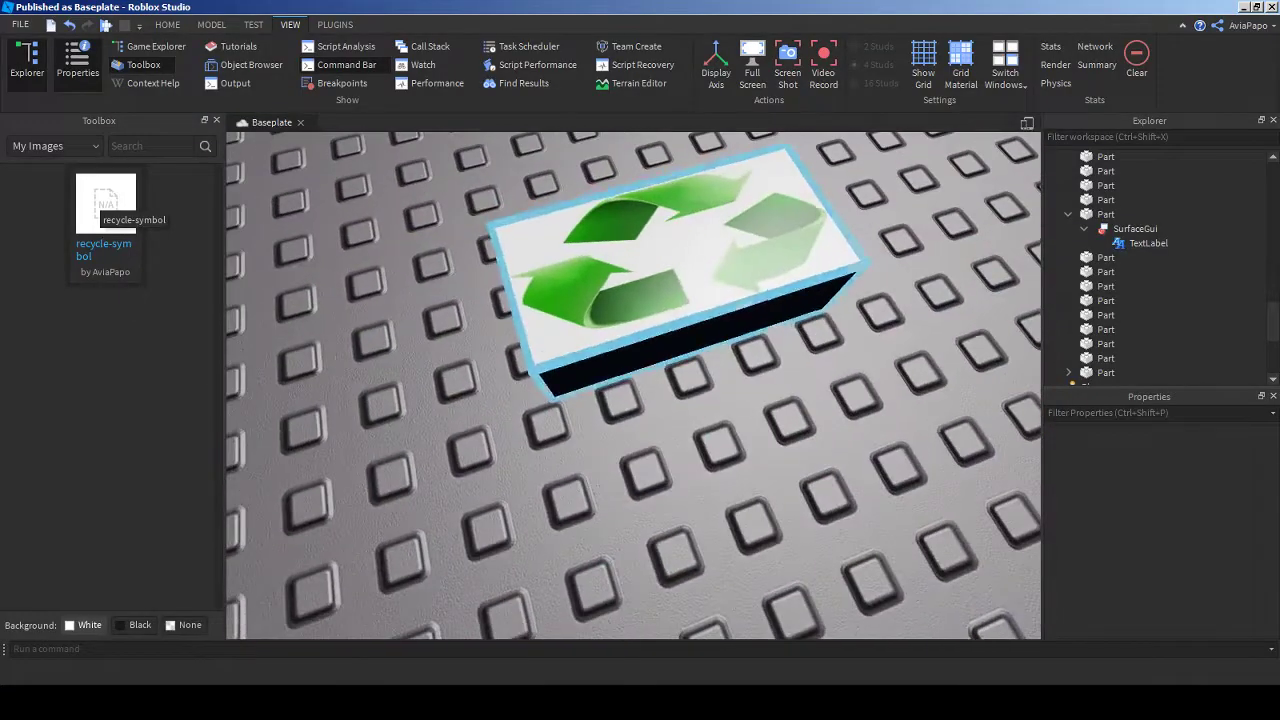
- Return to Roblox Studio and scale the block carrying the recycle decal down into a thin plate
{"action": "left_click", "coordinate": [680, 265]}
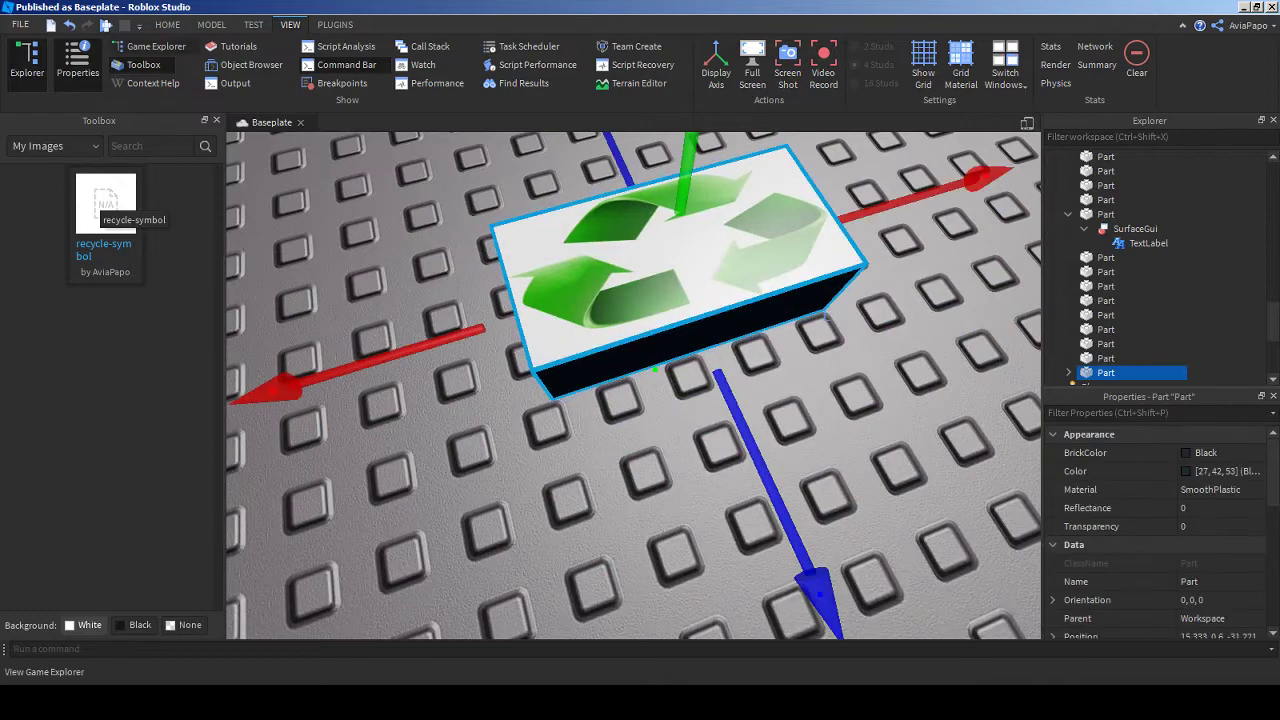
{"action": "left_click", "coordinate": [211, 24]}
{"action": "key", "text": "ctrl+3"}
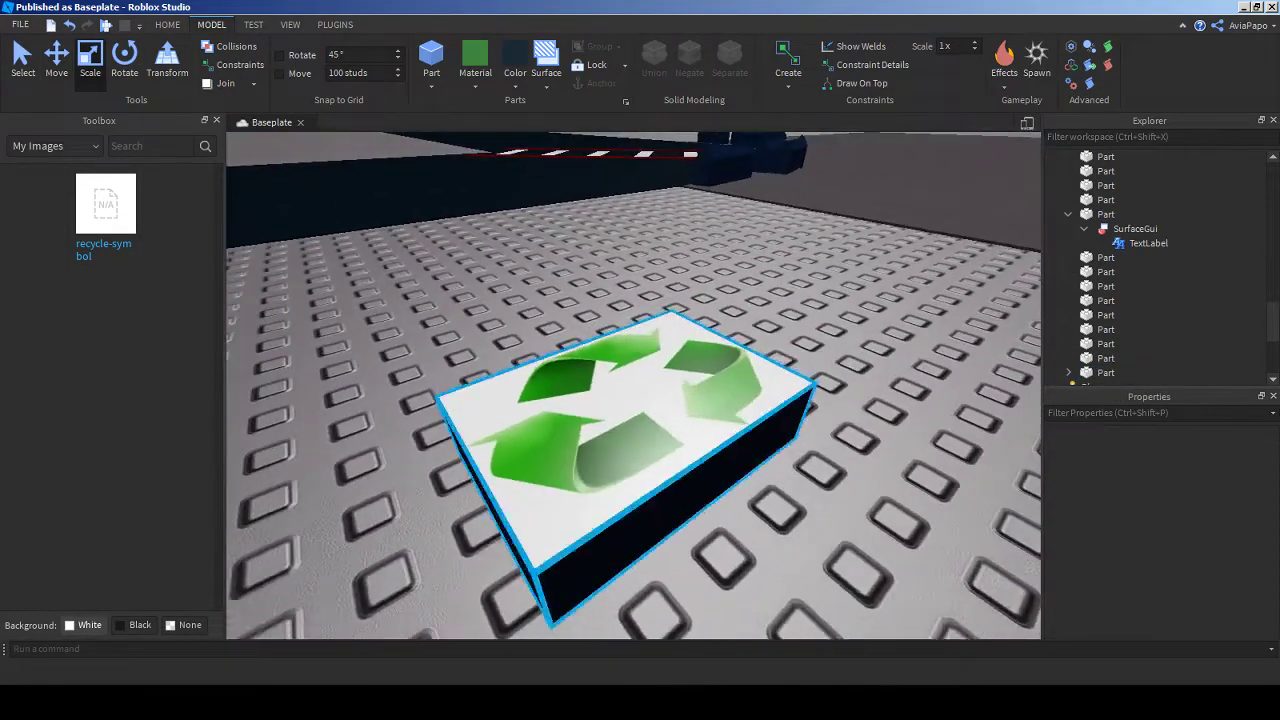
{"action": "left_click", "coordinate": [600, 425]}
{"action": "key", "text": "s"}
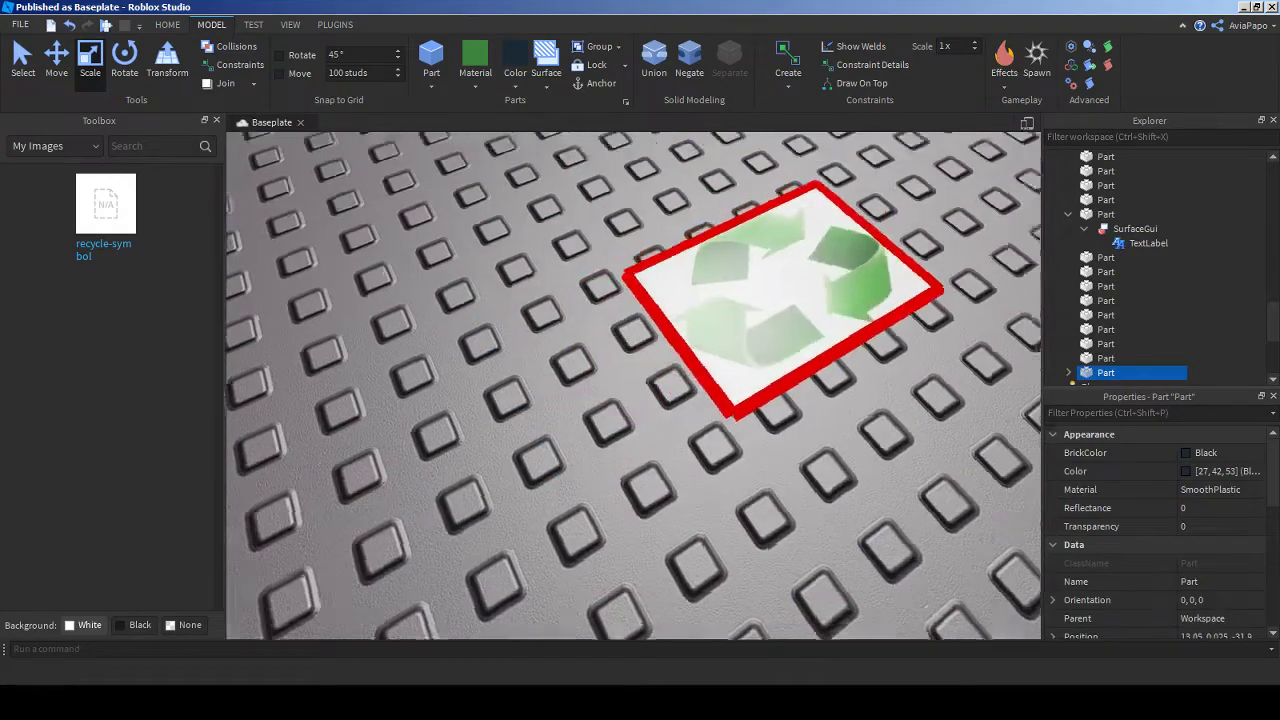
- Stand the decal plate upright on the pavement, rotate it to orientation -90, -180, 0, and move it to the blue trash can's front
{"action": "key", "text": "f"}
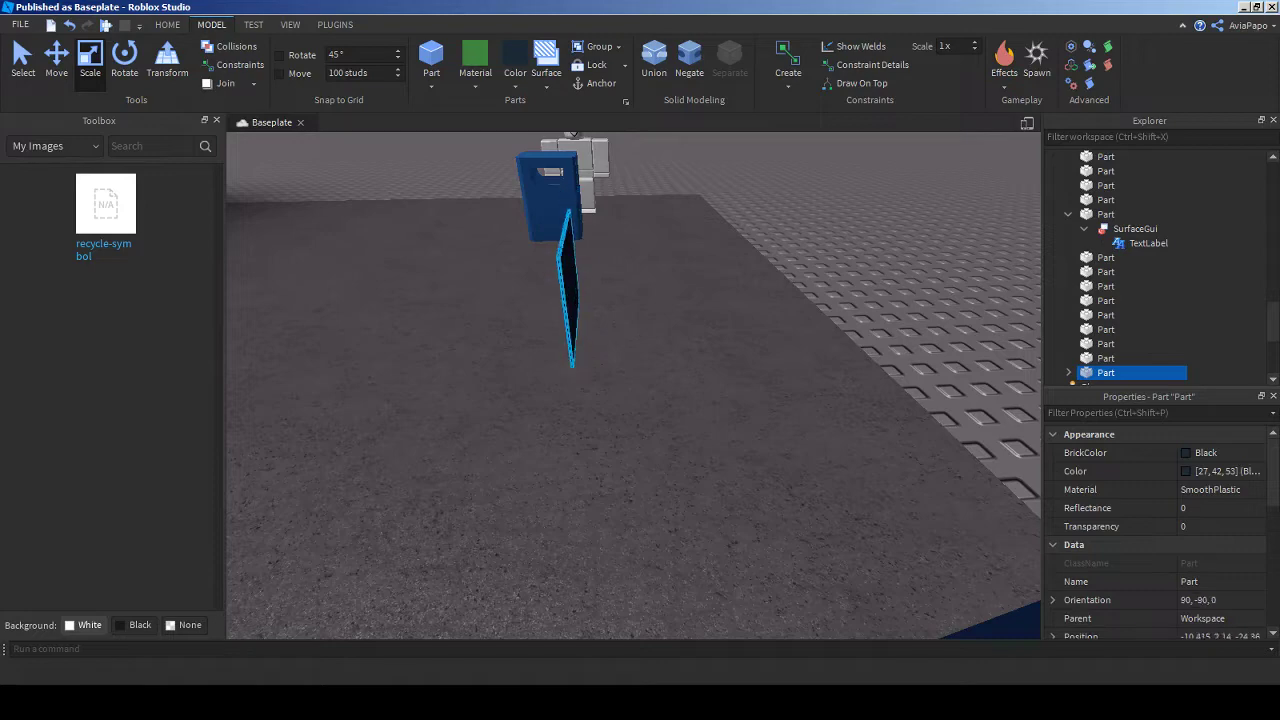
{"action": "key", "text": "f"}
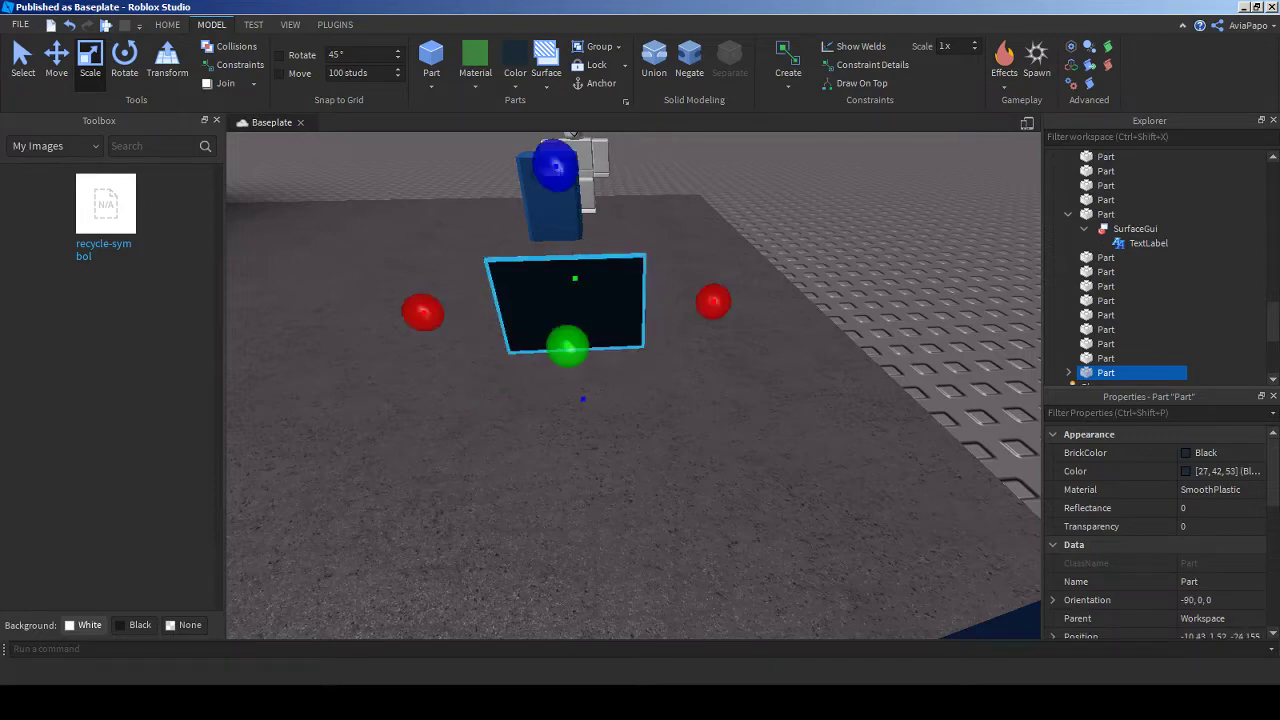
{"action": "key", "text": "ctrl+t"}
{"action": "key", "text": "f"}
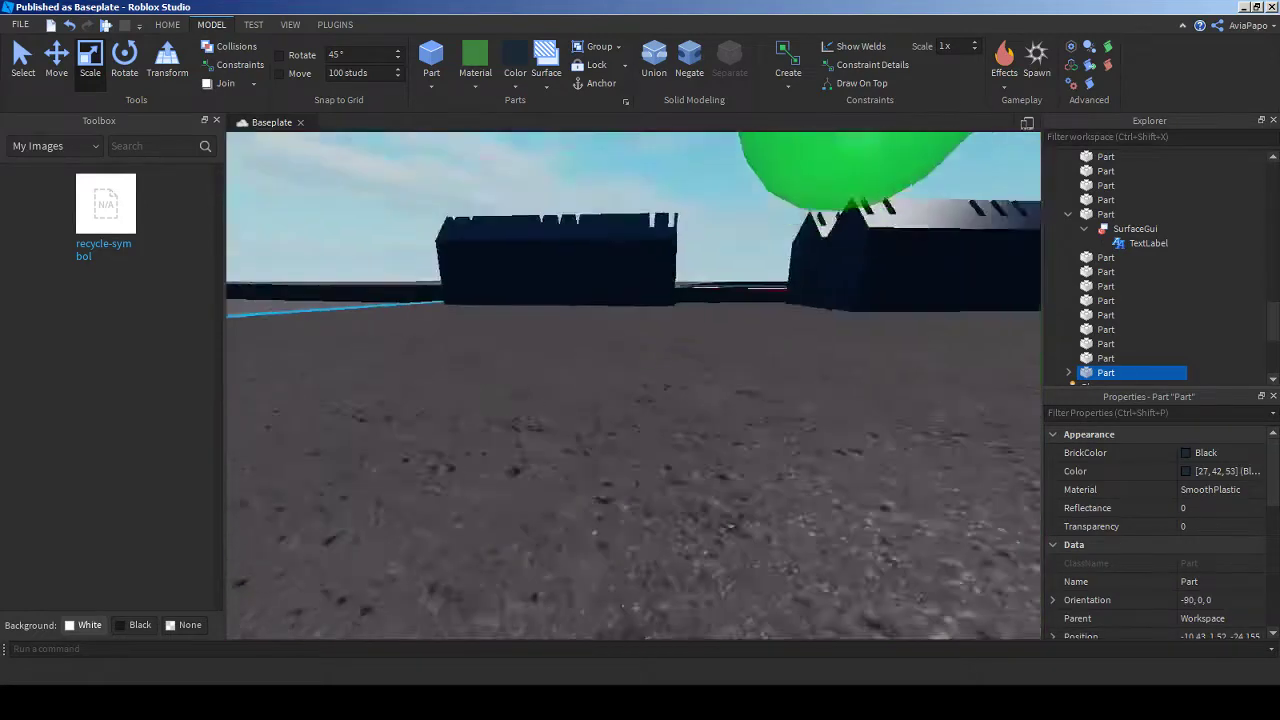
{"action": "right_click_drag", "start_coordinate": [619, 288], "coordinate": [585, 415]}
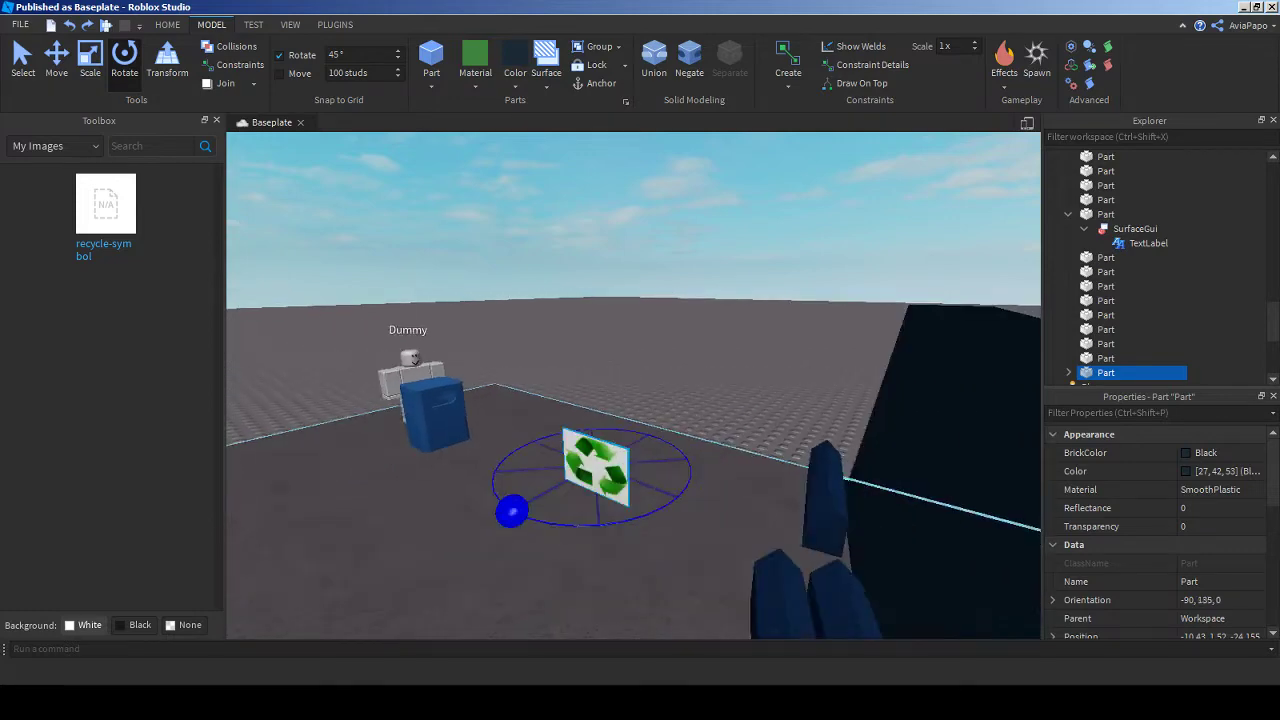
{"action": "key", "text": "ctrl+r"}
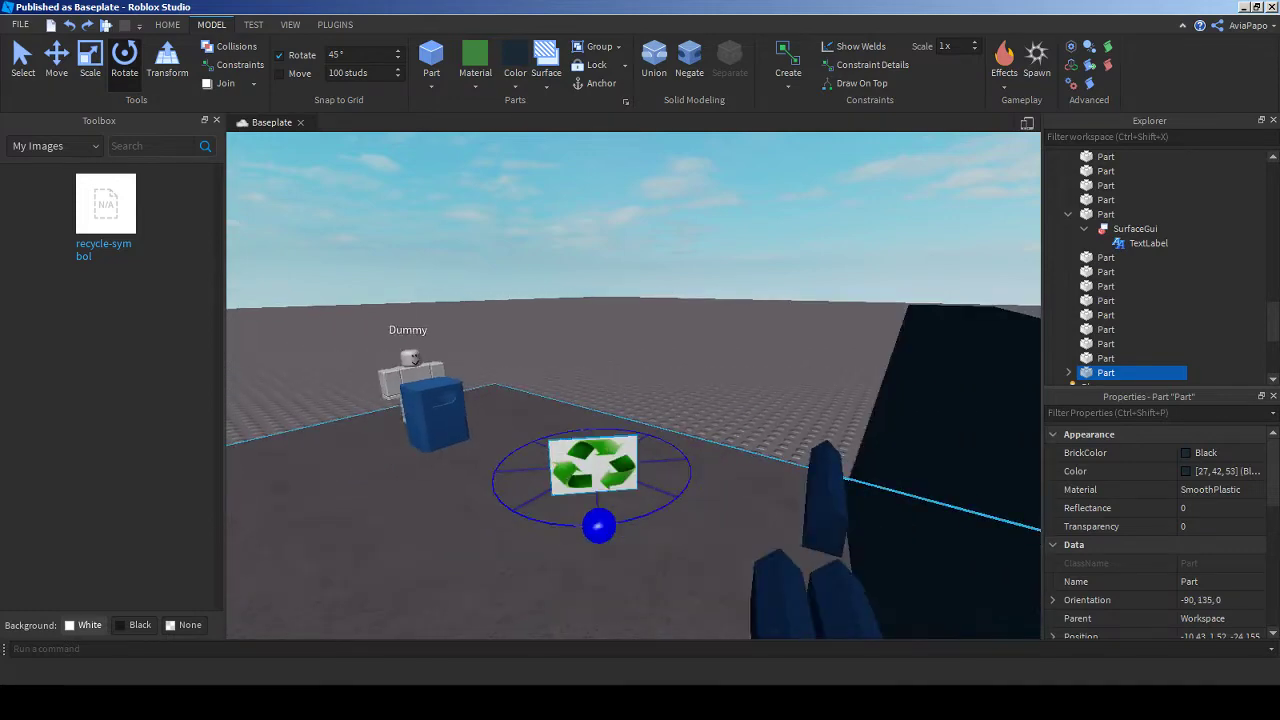
{"action": "key", "text": "ctrl+r"}
{"action": "key", "text": "ctrl+2"}
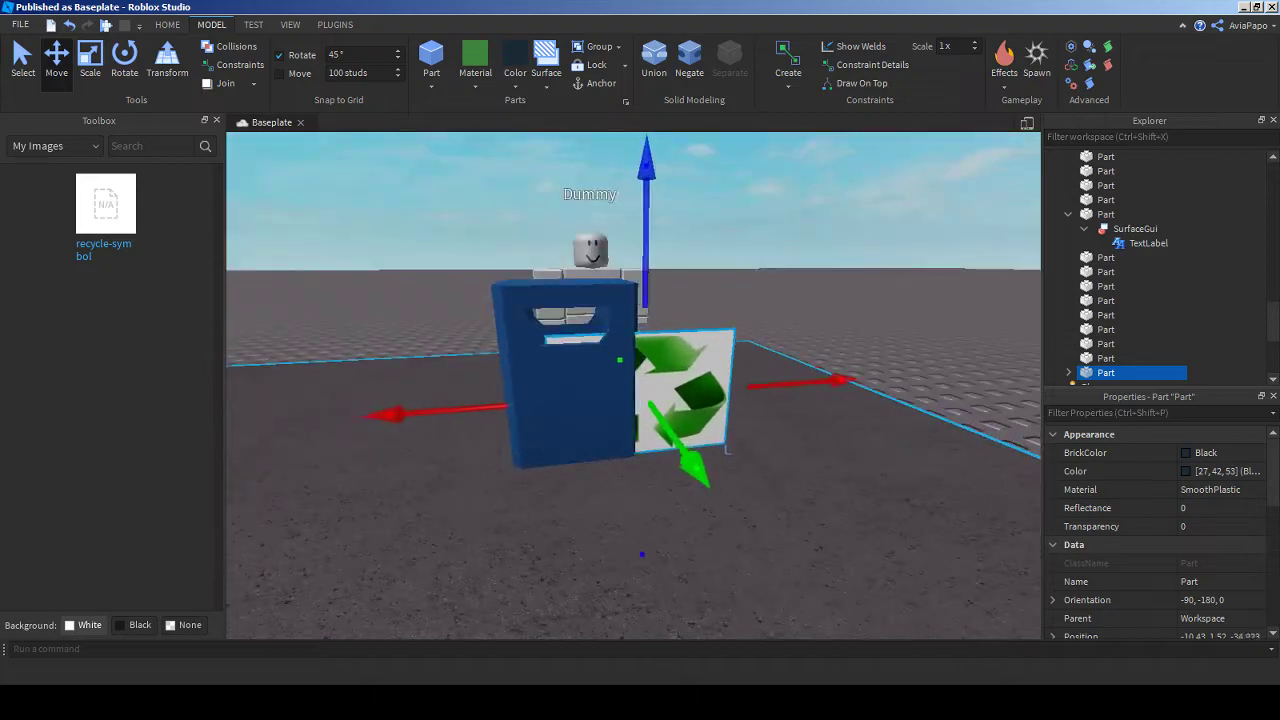
- Reply "Okie" to the friend's background removal offer in the Discord conversation
{"action": "key", "text": "alt+Tab"}
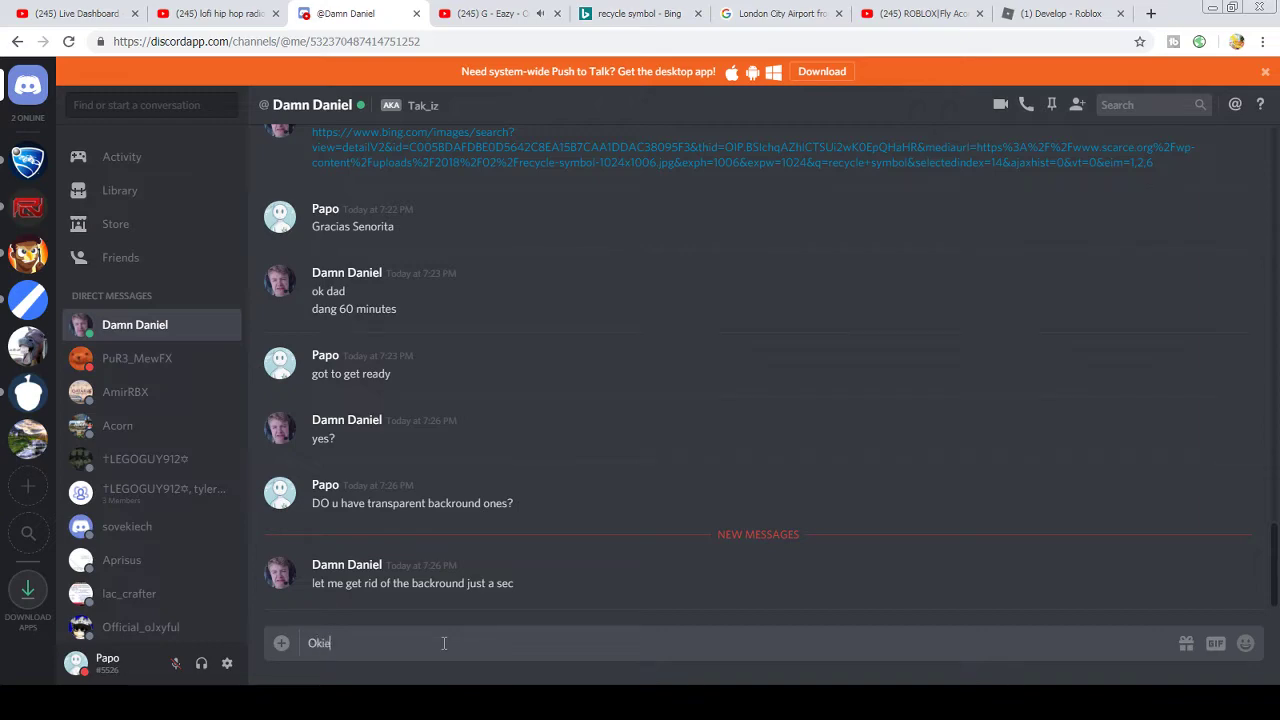
{"action": "type", "text": "Okie"}
{"action": "key", "text": "Return"}
- Switch back to Roblox Studio and delete the recycle decal plate in front of the blue trash can
{"action": "key", "text": "alt+Tab"}
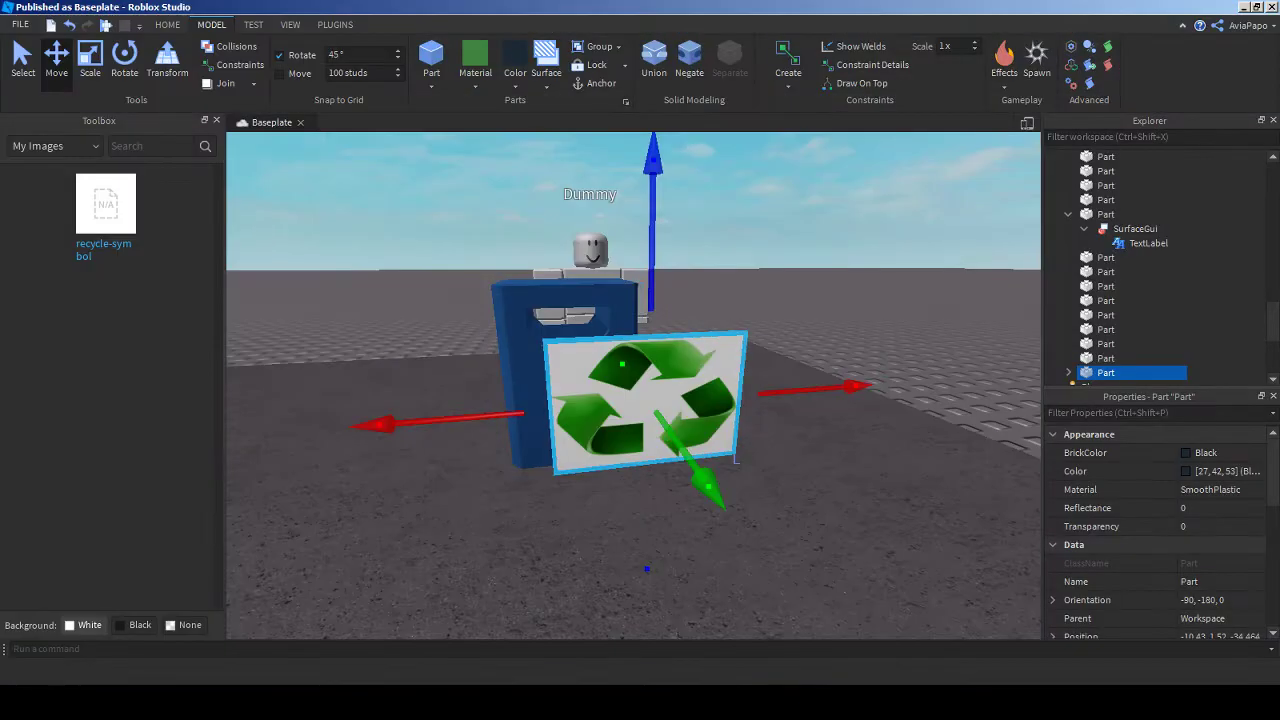
{"action": "key", "text": "Delete"}
{"action": "right_click_drag", "start_coordinate": [633, 400], "coordinate": [660, 480]}
{"action": "left_click", "coordinate": [580, 550]}
{"action": "scroll", "coordinate": [580, 550], "scroll_direction": "up", "scroll_amount": 10}
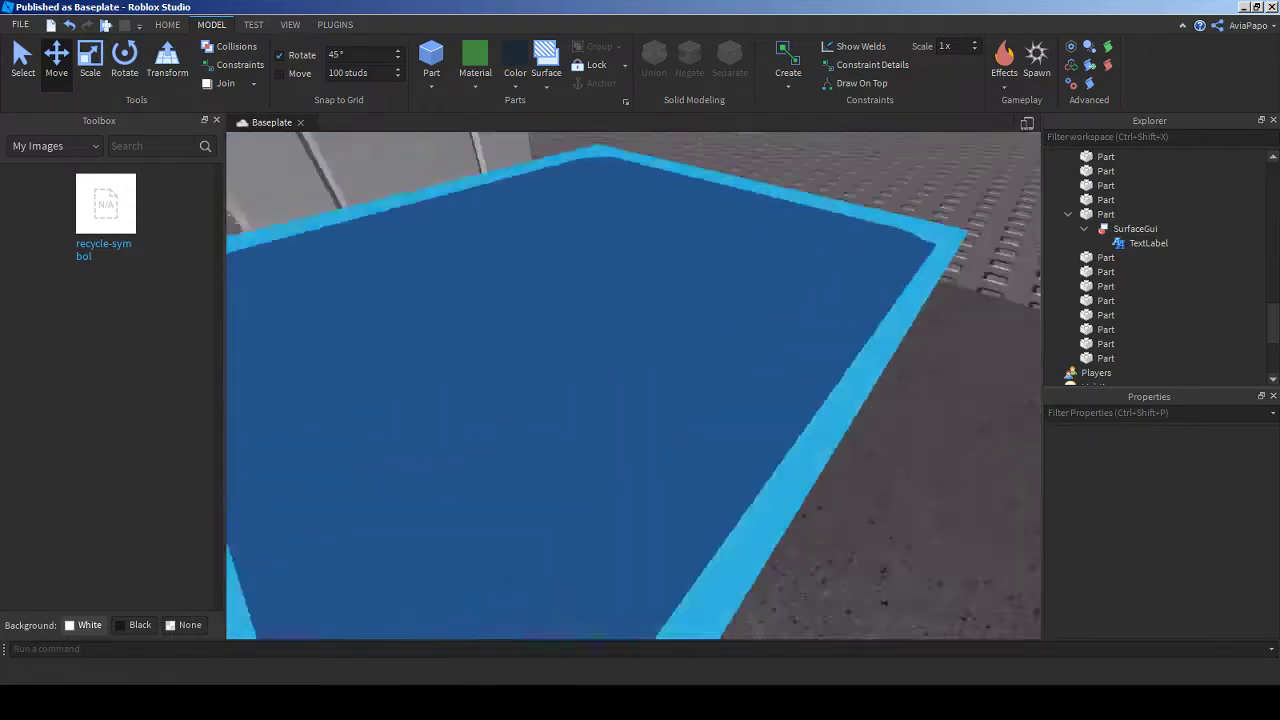
{"action": "scroll", "coordinate": [633, 385], "scroll_direction": "down", "scroll_amount": 5}
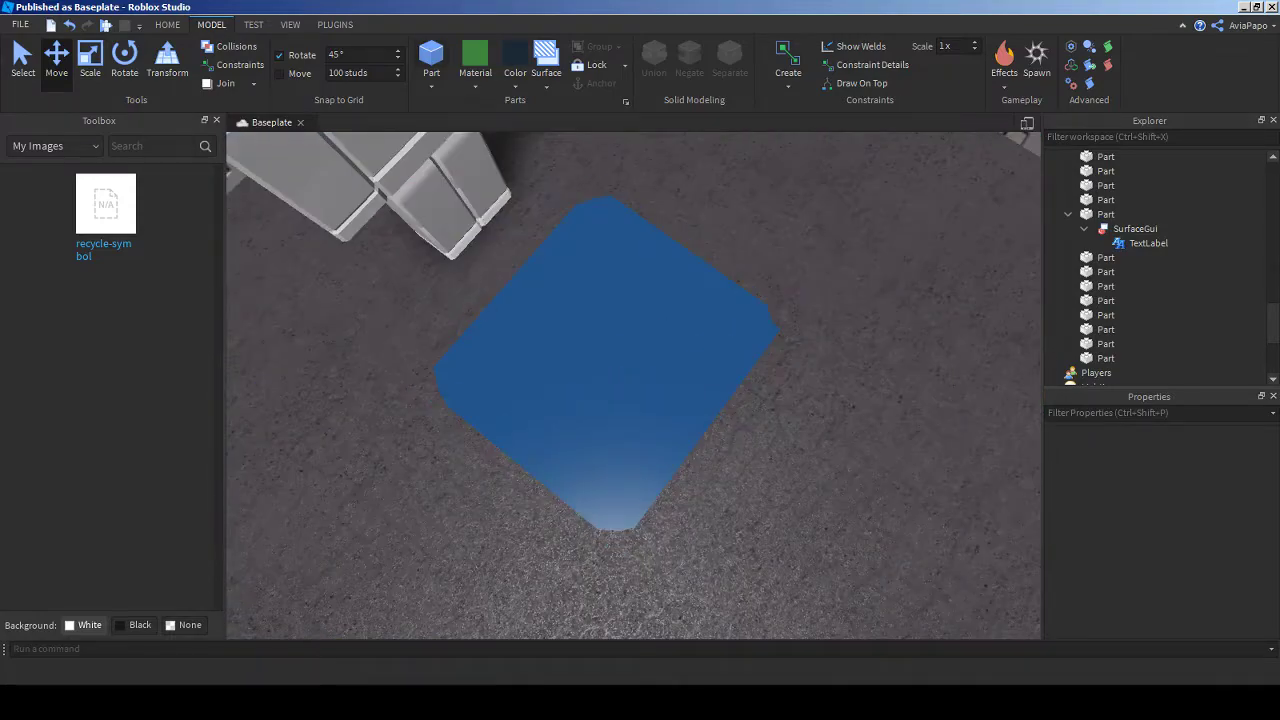
{"action": "key", "text": "ctrl+z"}
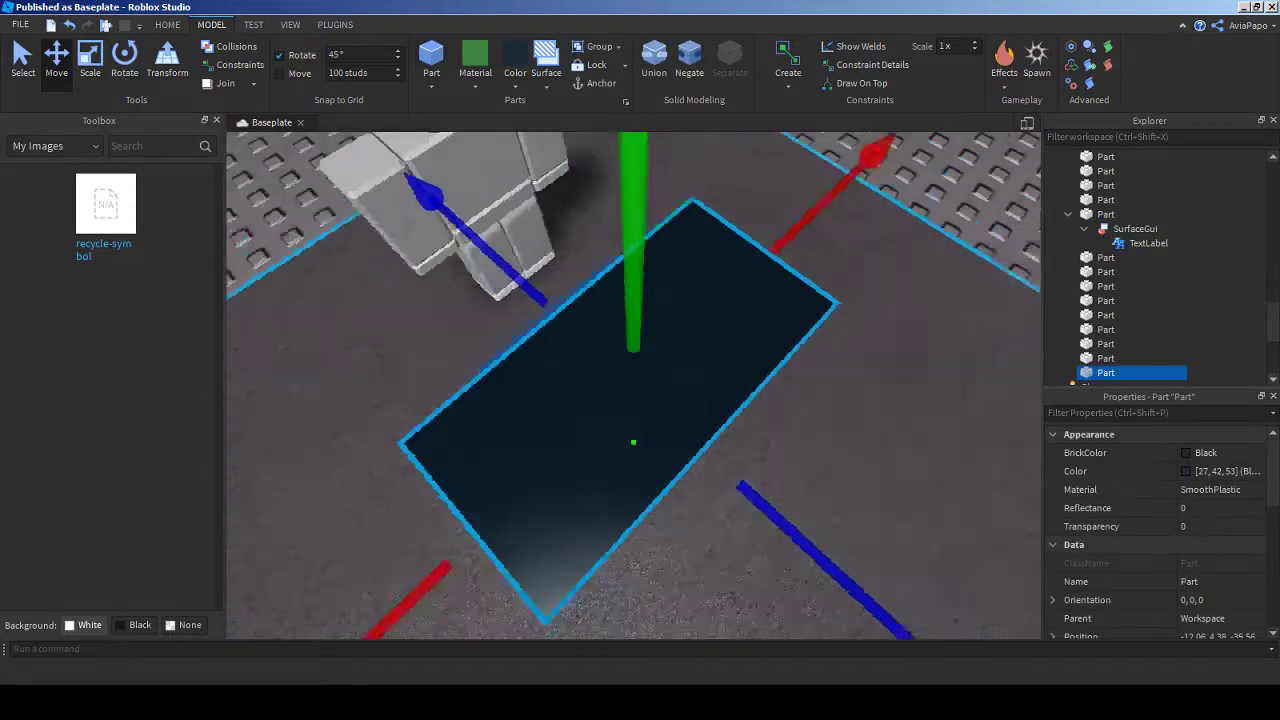
{"action": "right_click_drag", "start_coordinate": [640, 400], "coordinate": [640, 300]}
{"action": "scroll", "coordinate": [640, 400], "scroll_direction": "up", "scroll_amount": 3}
{"action": "key", "text": "ctrl+3"}
{"action": "right_click_drag", "start_coordinate": [640, 400], "coordinate": [640, 300]}
{"action": "scroll", "coordinate": [640, 400], "scroll_direction": "down", "scroll_amount": 5}
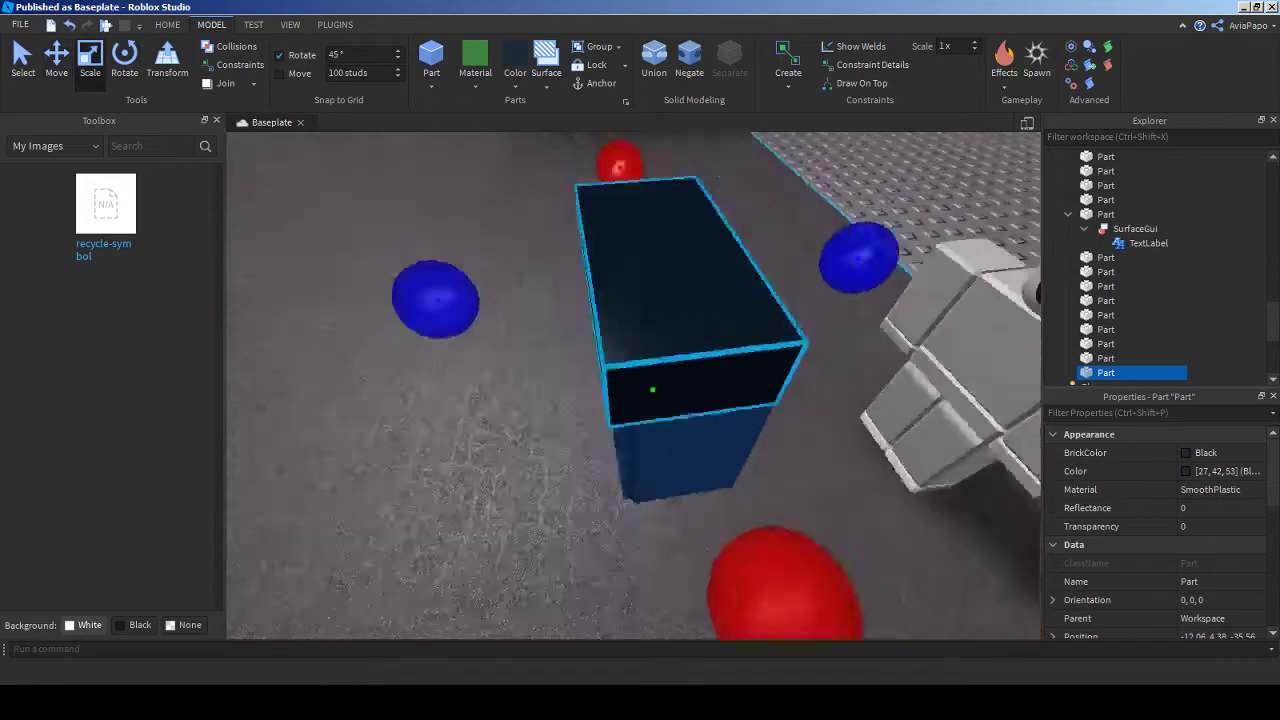
{"action": "key", "text": "Delete"}
- Switch to the browser and look over the recycle symbol image and the London City Airport front photo
{"action": "right_click_drag", "start_coordinate": [640, 400], "coordinate": [730, 400]}
{"action": "key", "text": "w"}
{"action": "key", "text": "super+Down"}
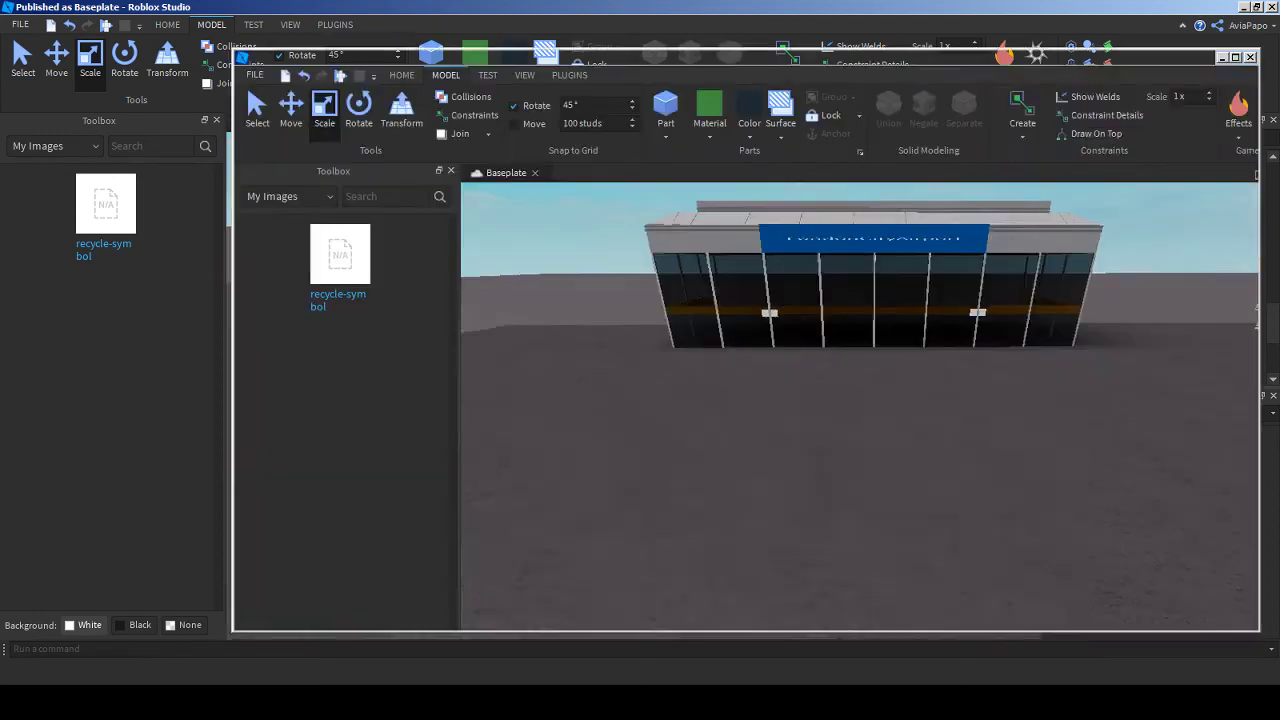
{"action": "key", "text": "super+Up"}
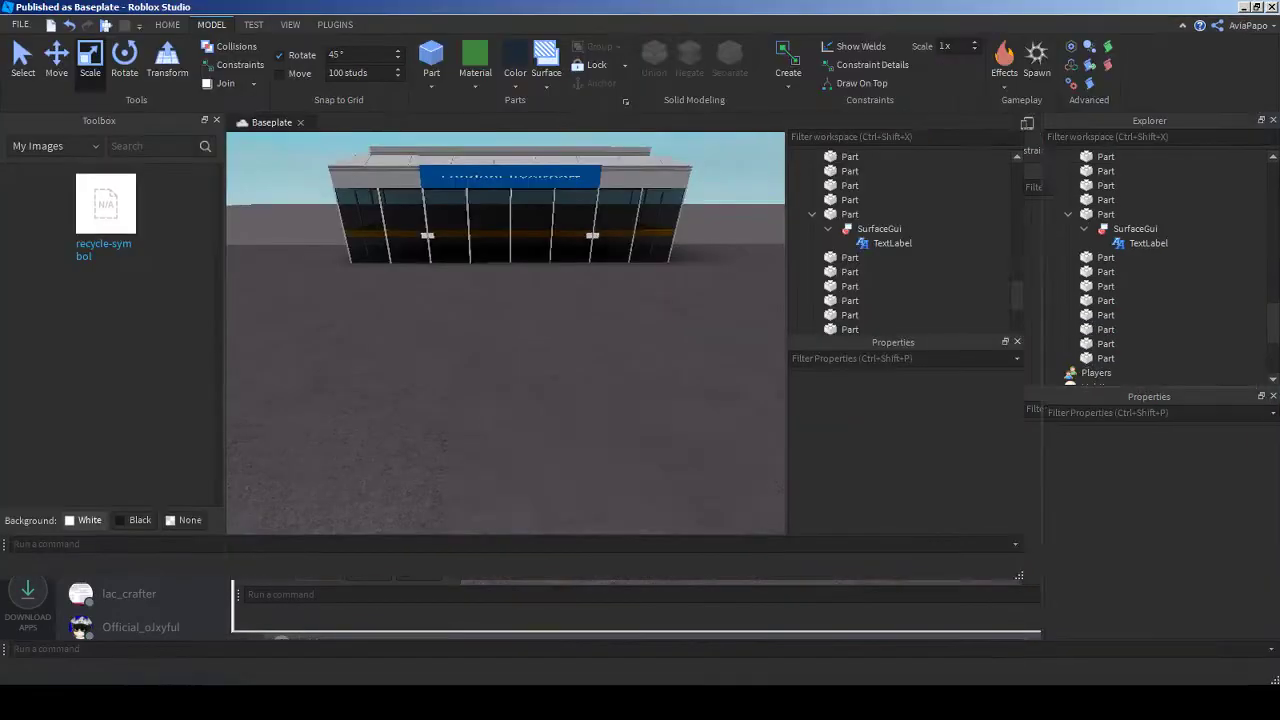
{"action": "left_click", "coordinate": [1243, 6]}
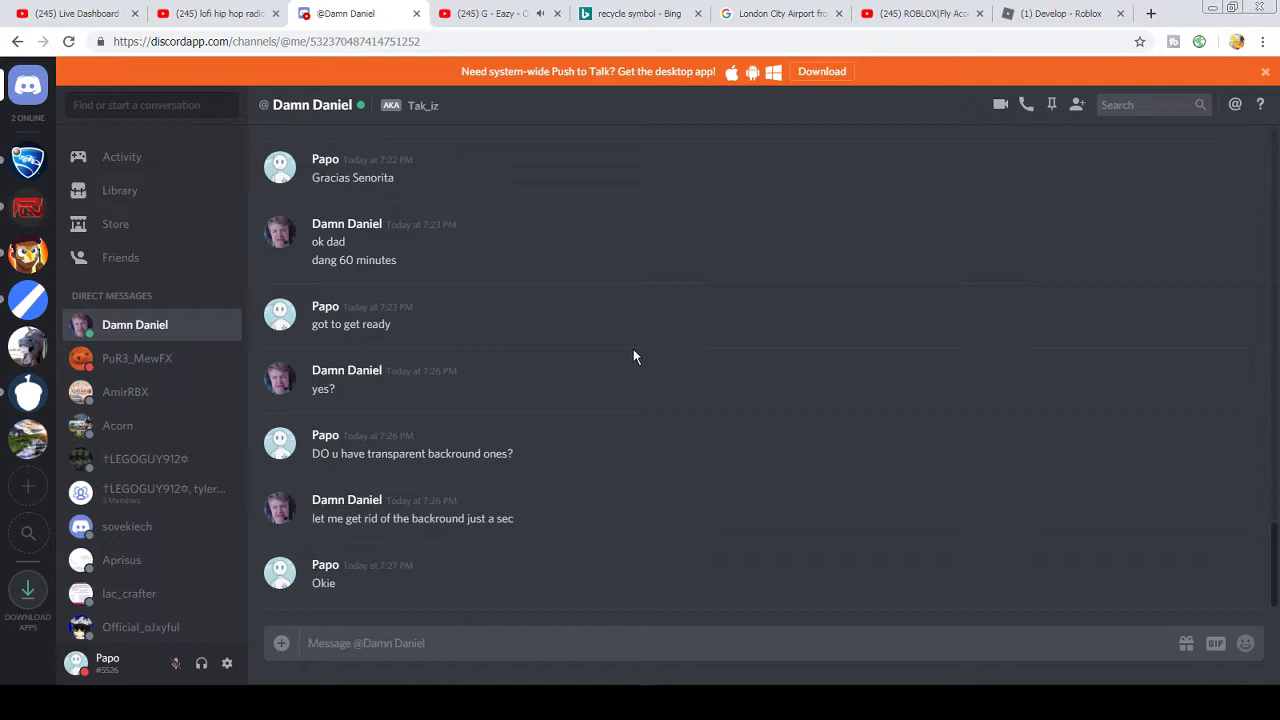
{"action": "left_click", "coordinate": [465, 8]}
{"action": "left_click", "coordinate": [640, 13]}
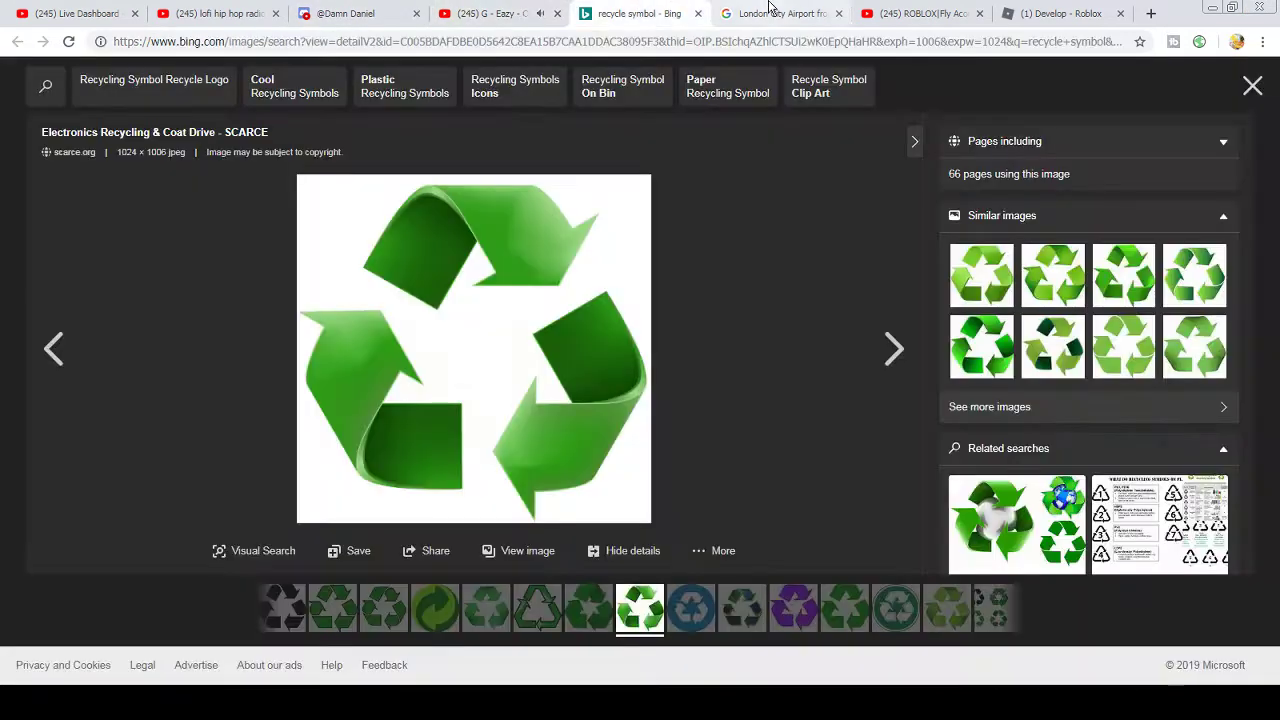
{"action": "left_click", "coordinate": [780, 13]}
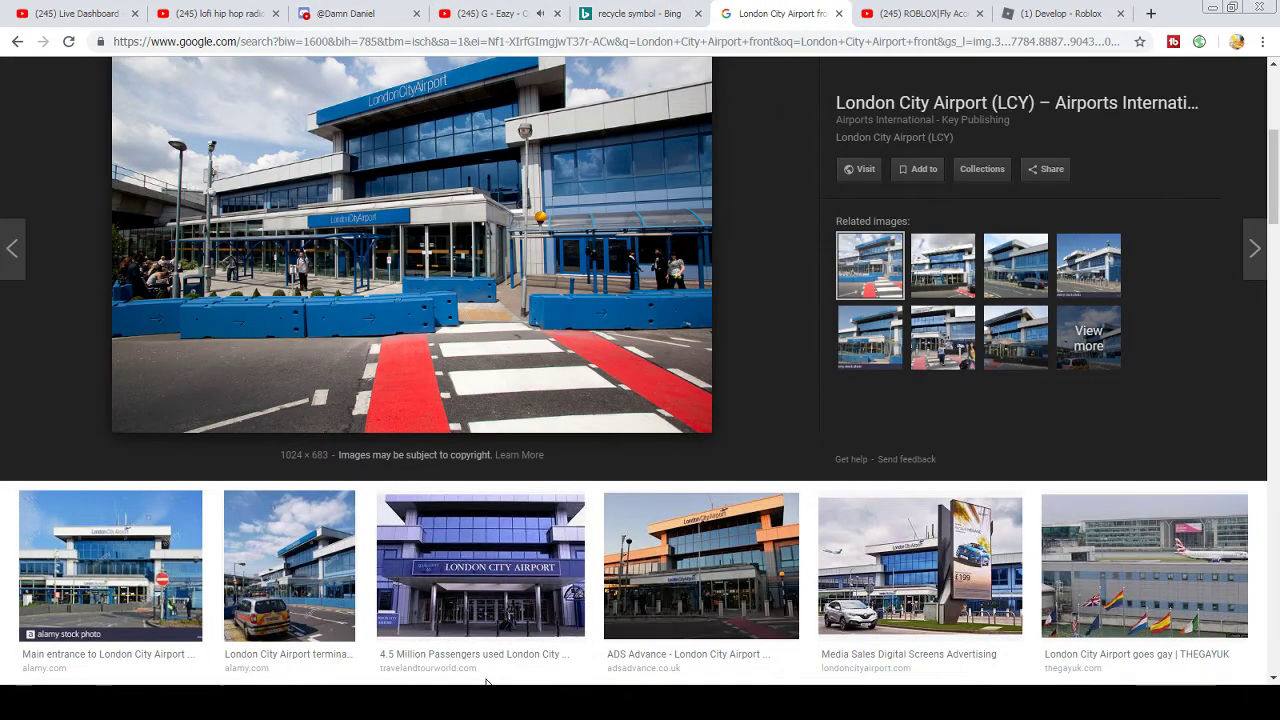
- Return to Roblox Studio and place a black block on the pavement near the blue road barriers
{"action": "key", "text": "alt+Tab"}
{"action": "right_click_drag", "start_coordinate": [632, 385], "coordinate": [460, 380]}
{"action": "right_click", "coordinate": [502, 420]}
{"action": "left_click", "coordinate": [630, 380]}
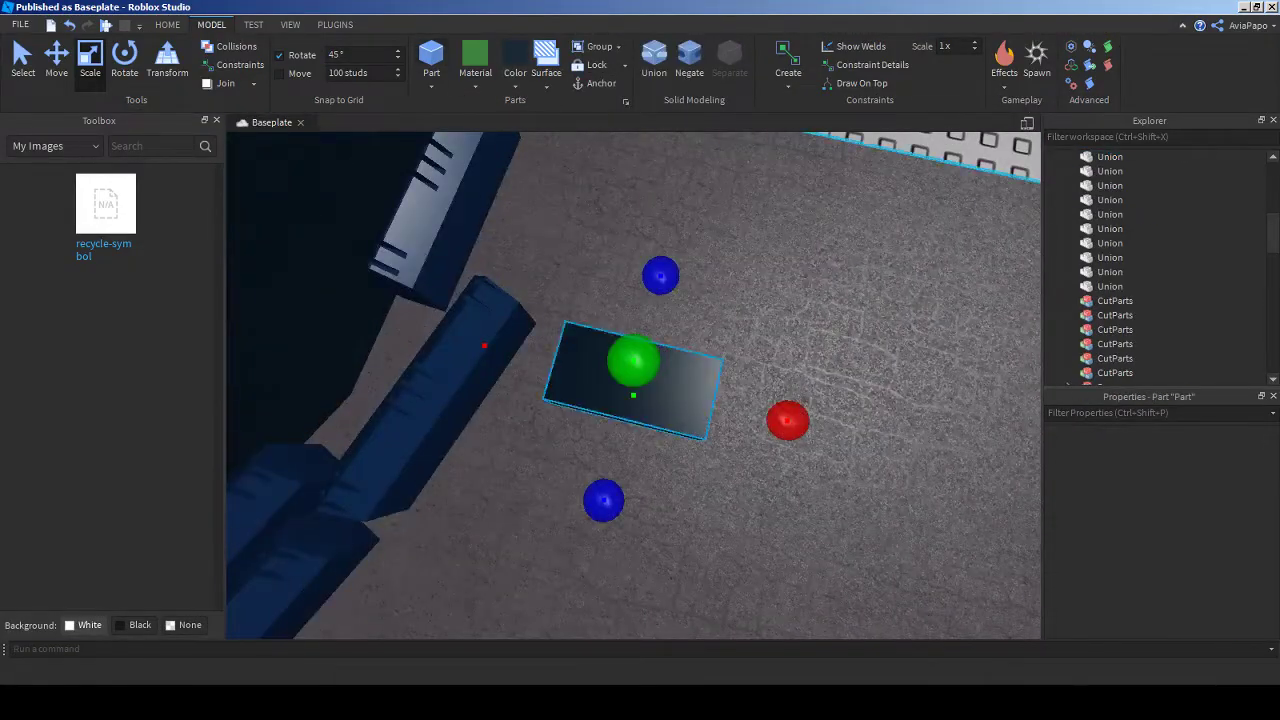
{"action": "key", "text": "ctrl+3"}
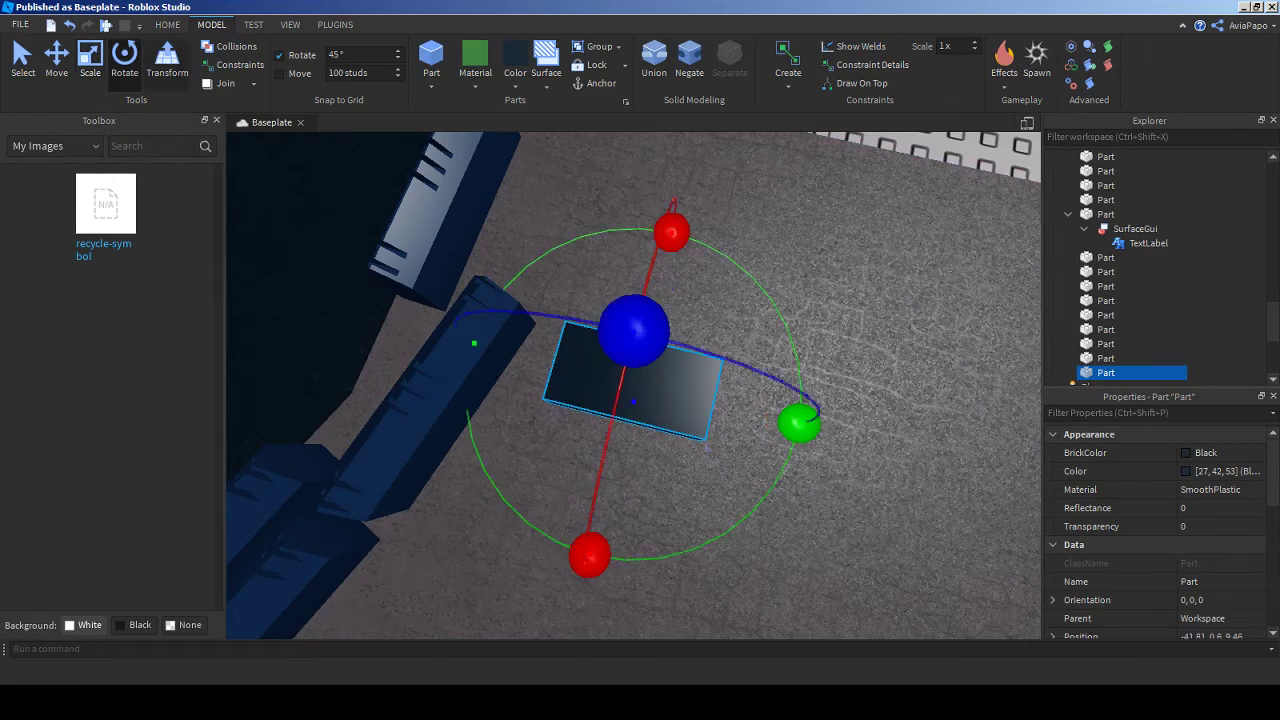
{"action": "right_click_drag", "start_coordinate": [630, 380], "coordinate": [768, 458]}
{"action": "key", "text": "Delete"}
{"action": "key", "text": "ctrl+z"}
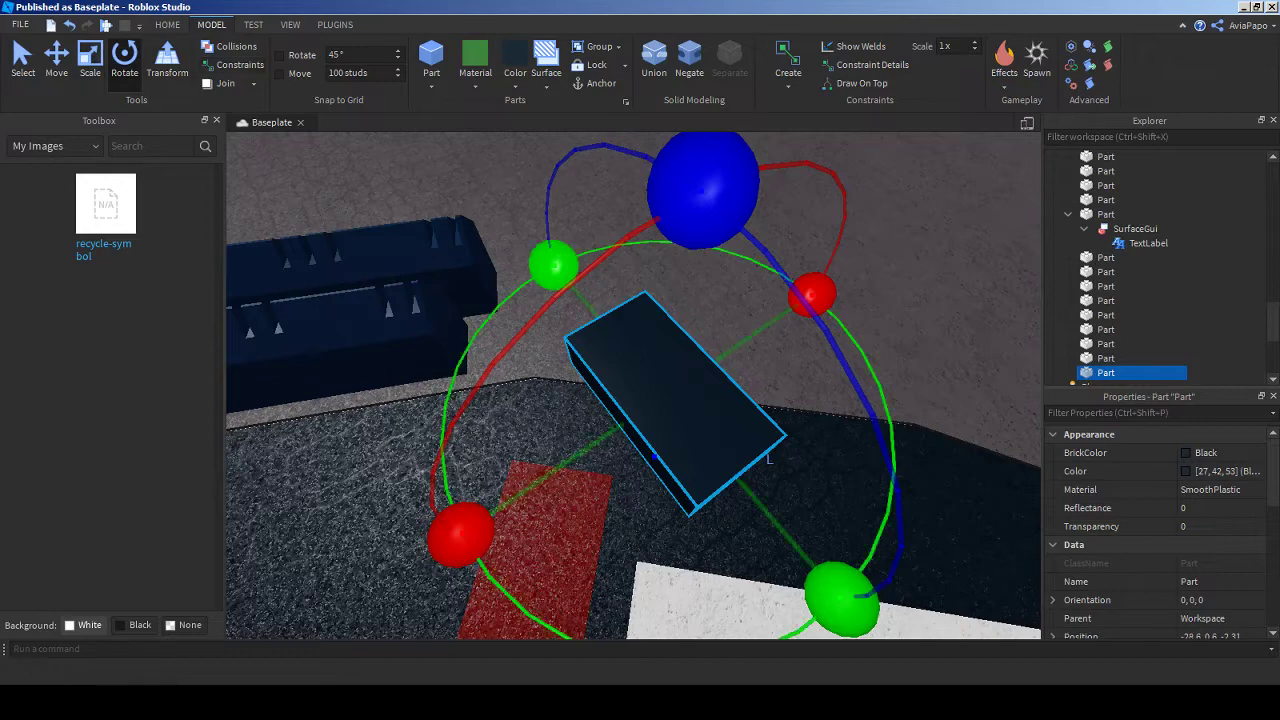
- Rotate the black block to orientation 0, 61.36, 0 and scale it into a long, wide slab beneath two blue barriers
{"action": "left_click_drag", "start_coordinate": [553, 265], "coordinate": [441, 422]}
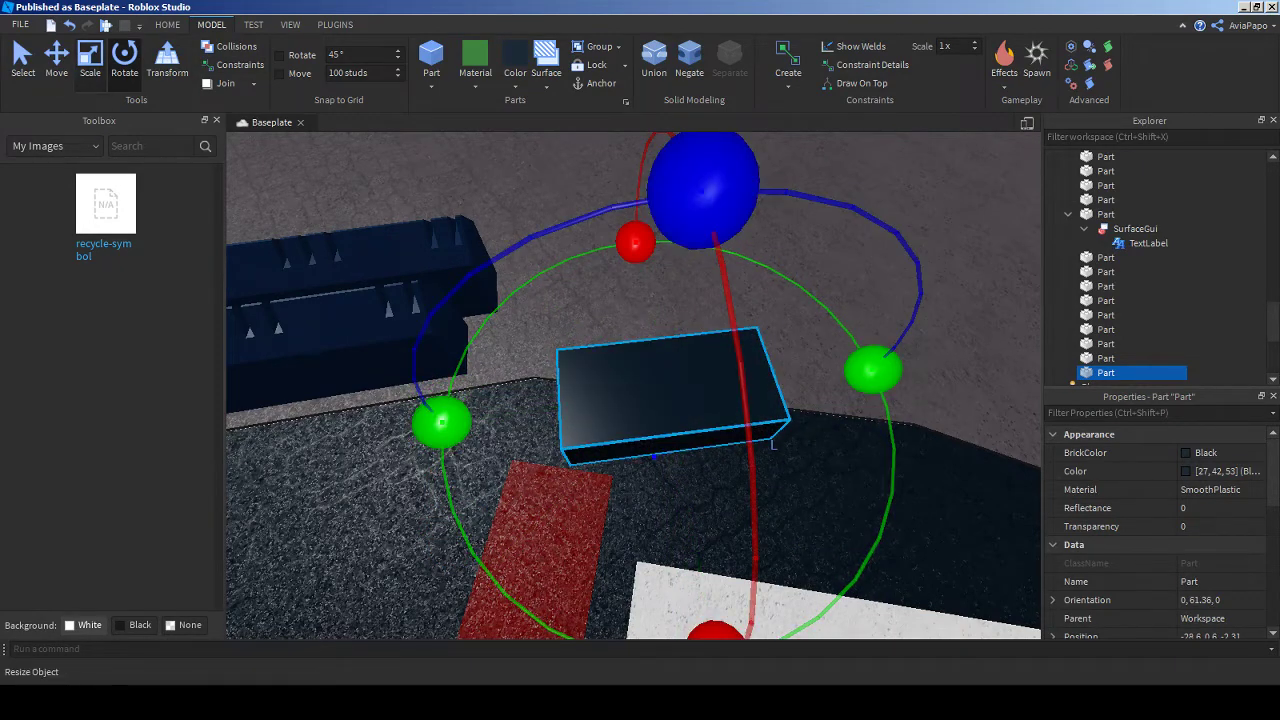
{"action": "left_click", "coordinate": [90, 57]}
{"action": "right_click_drag", "start_coordinate": [640, 400], "coordinate": [700, 410]}
{"action": "left_click_drag", "start_coordinate": [560, 435], "coordinate": [333, 452]}
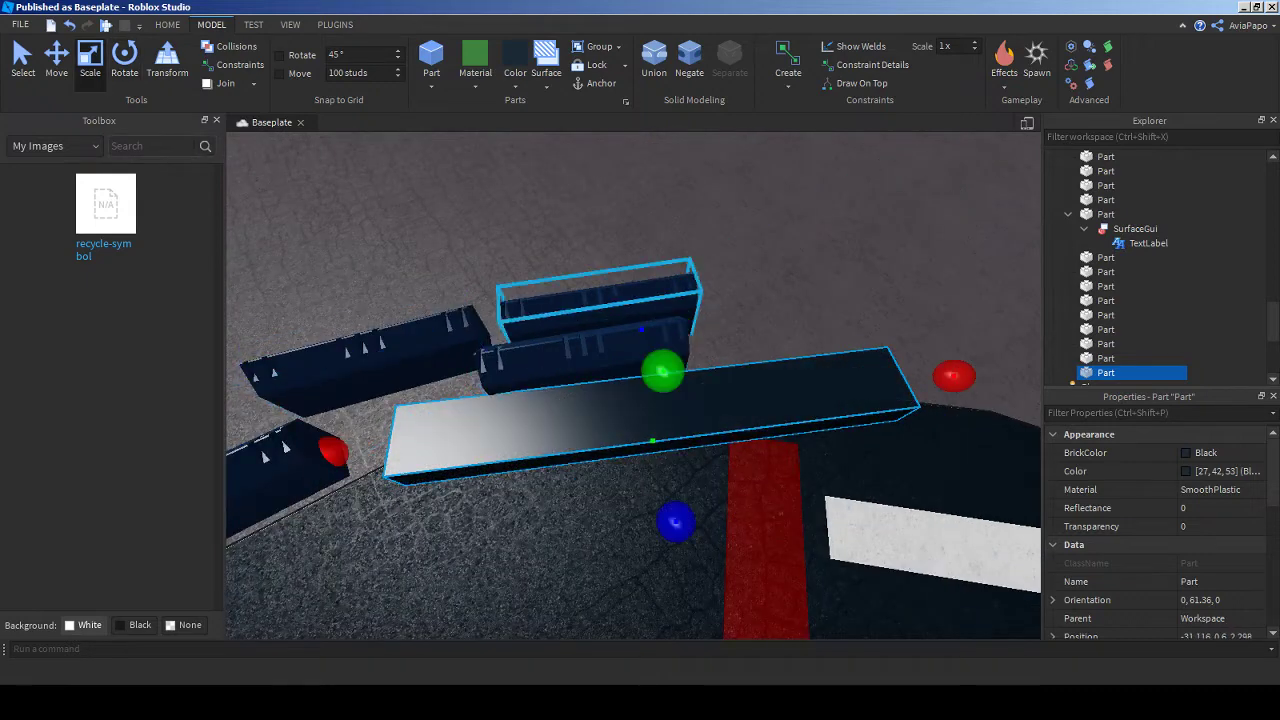
{"action": "scroll", "coordinate": [634, 385], "scroll_direction": "up", "scroll_amount": 3}
{"action": "left_click_drag", "start_coordinate": [686, 340], "coordinate": [620, 175]}
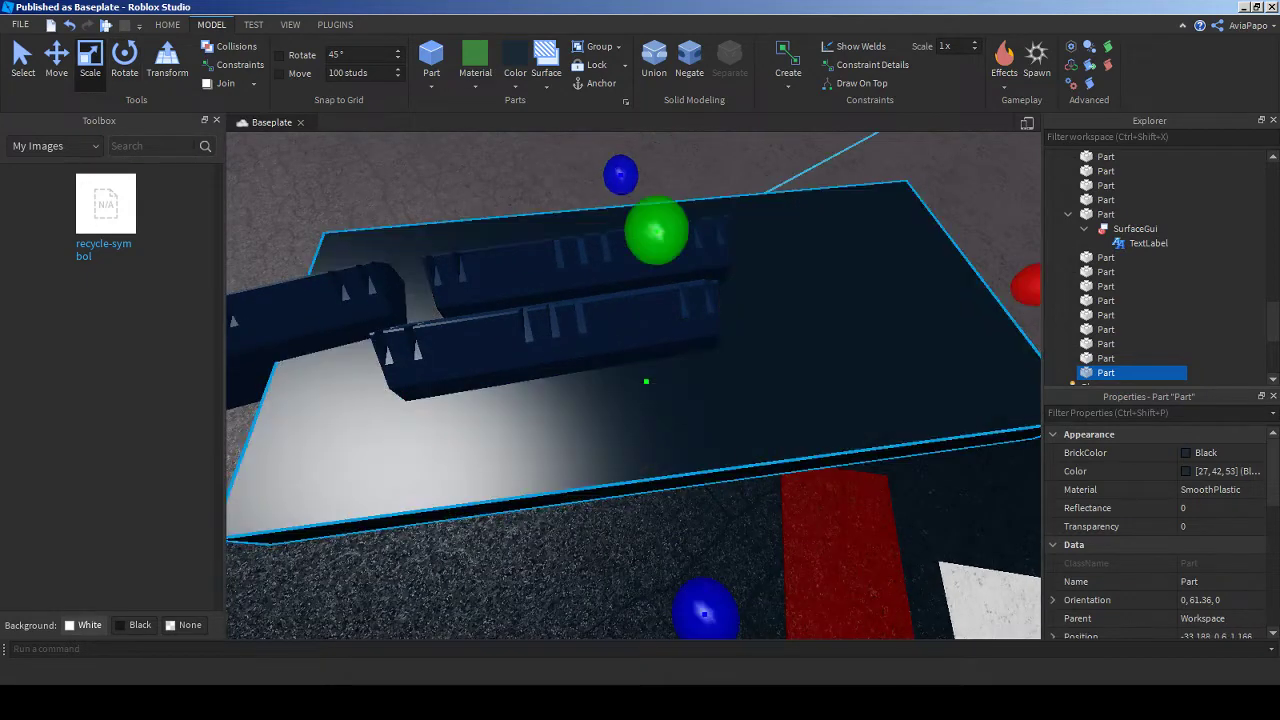
{"action": "left_click_drag", "start_coordinate": [705, 612], "coordinate": [680, 487]}
{"action": "right_click_drag", "start_coordinate": [640, 400], "coordinate": [600, 360]}
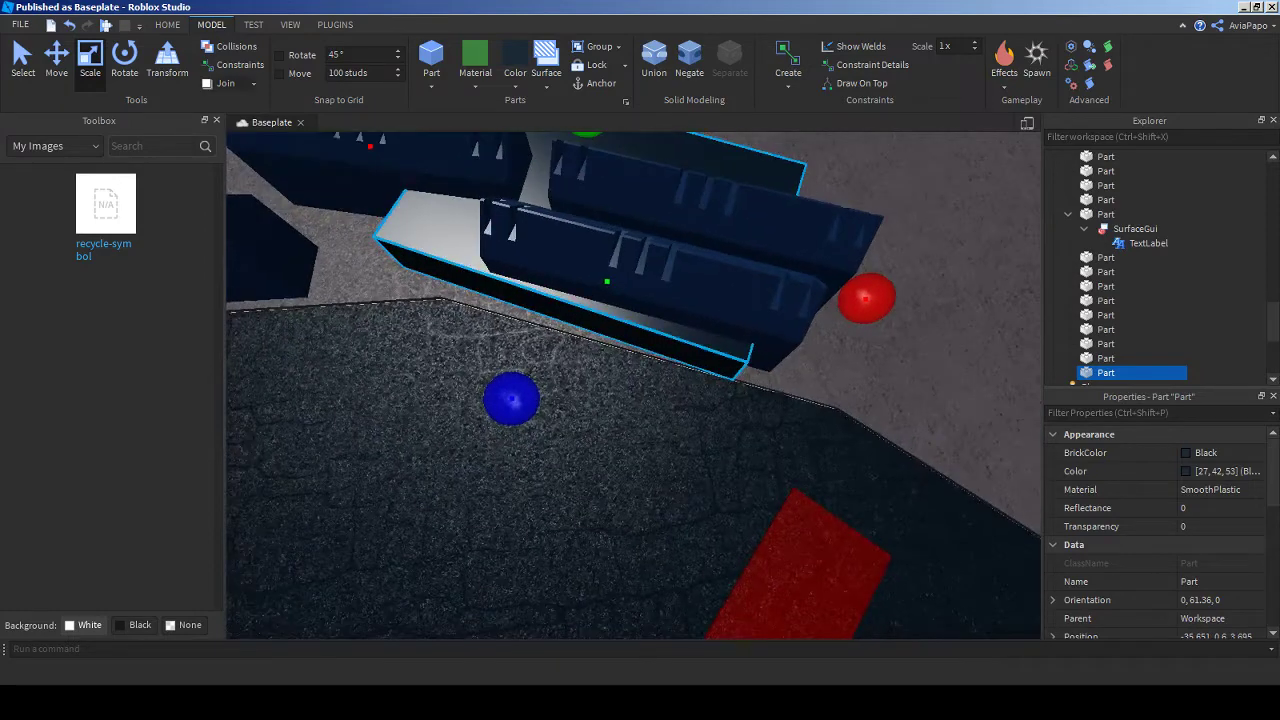
- Rotate the black slab to orientation 0, 65.26, 0 so it lines up with the blue barriers
{"action": "left_click", "coordinate": [124, 57]}
{"action": "right_click_drag", "start_coordinate": [640, 400], "coordinate": [580, 370]}
{"action": "left_click_drag", "start_coordinate": [886, 380], "coordinate": [961, 350]}
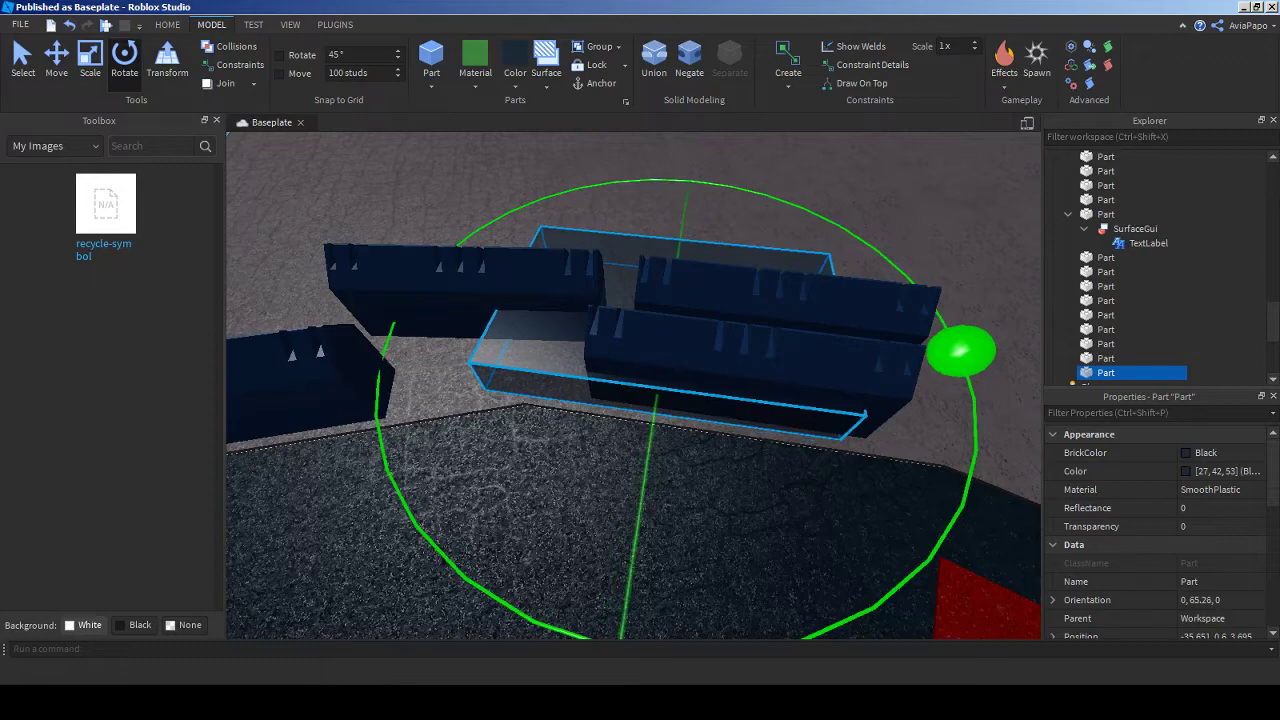
{"action": "right_click_drag", "start_coordinate": [961, 350], "coordinate": [895, 337]}
{"action": "key", "text": "ctrl+2"}
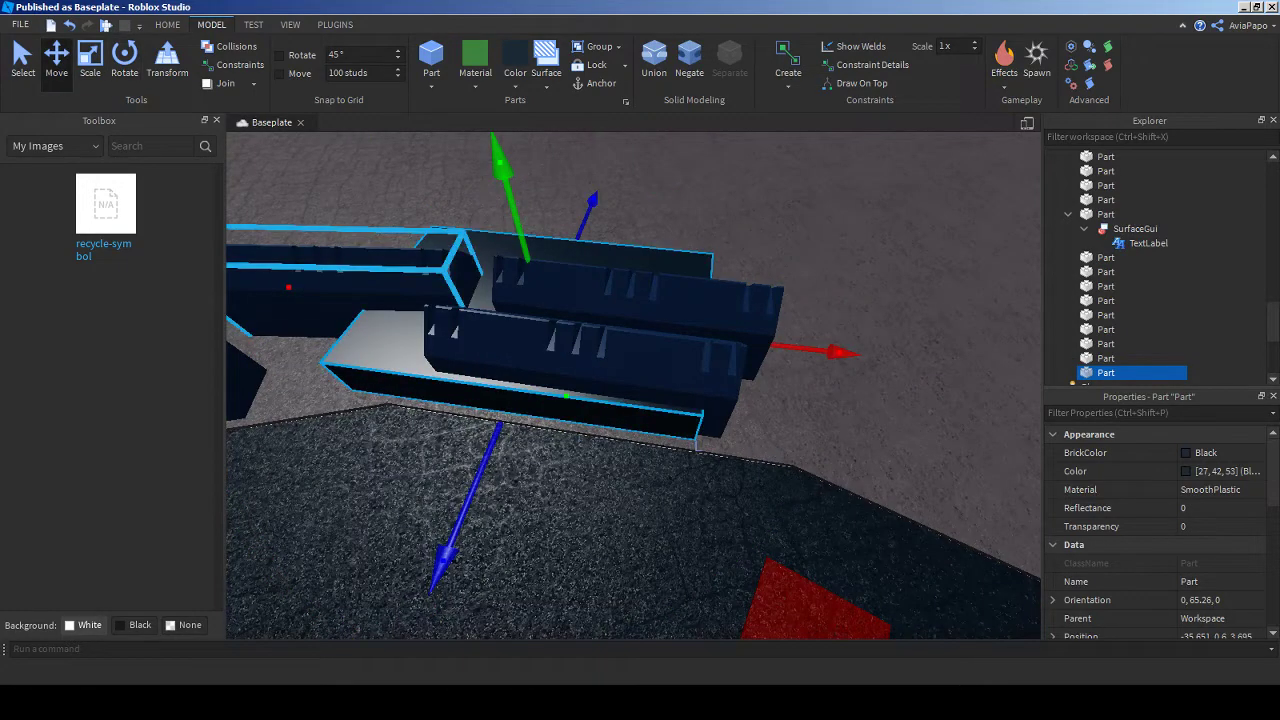
- Narrow the black slab into a thin strip and move it close behind the blue barriers
{"action": "key", "text": "ctrl+3"}
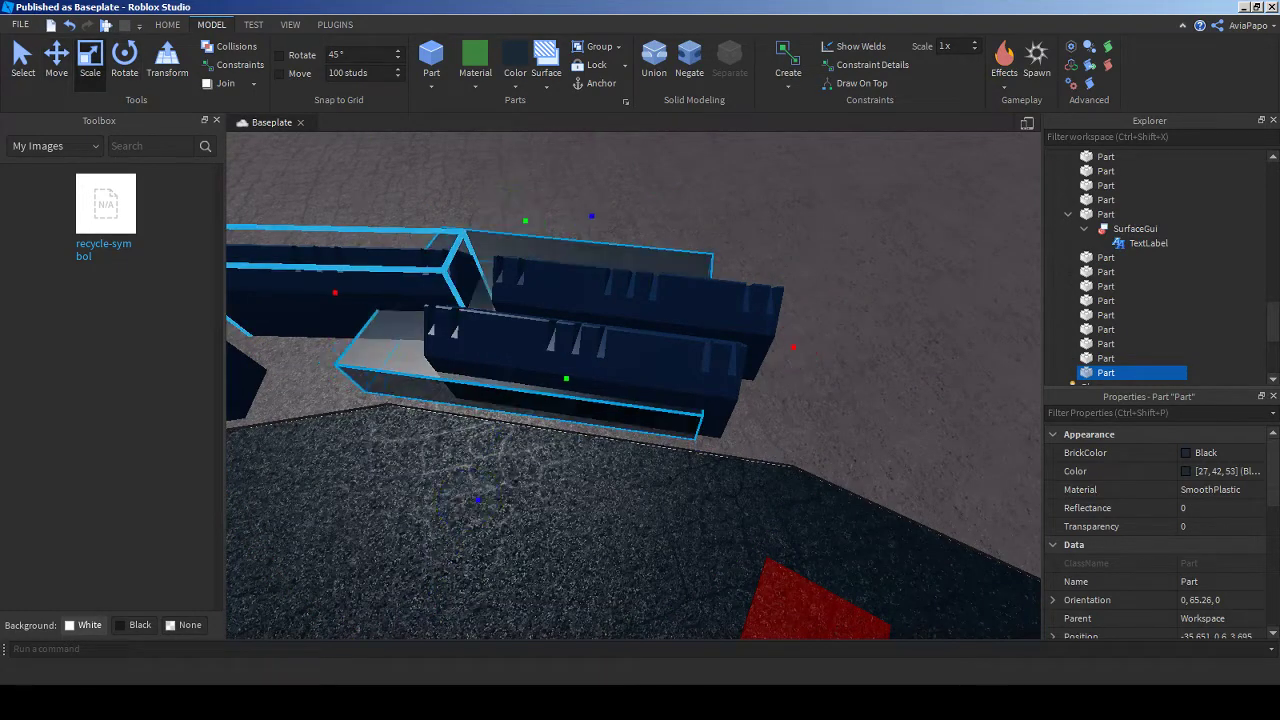
{"action": "right_click_drag", "start_coordinate": [895, 337], "coordinate": [1040, 300]}
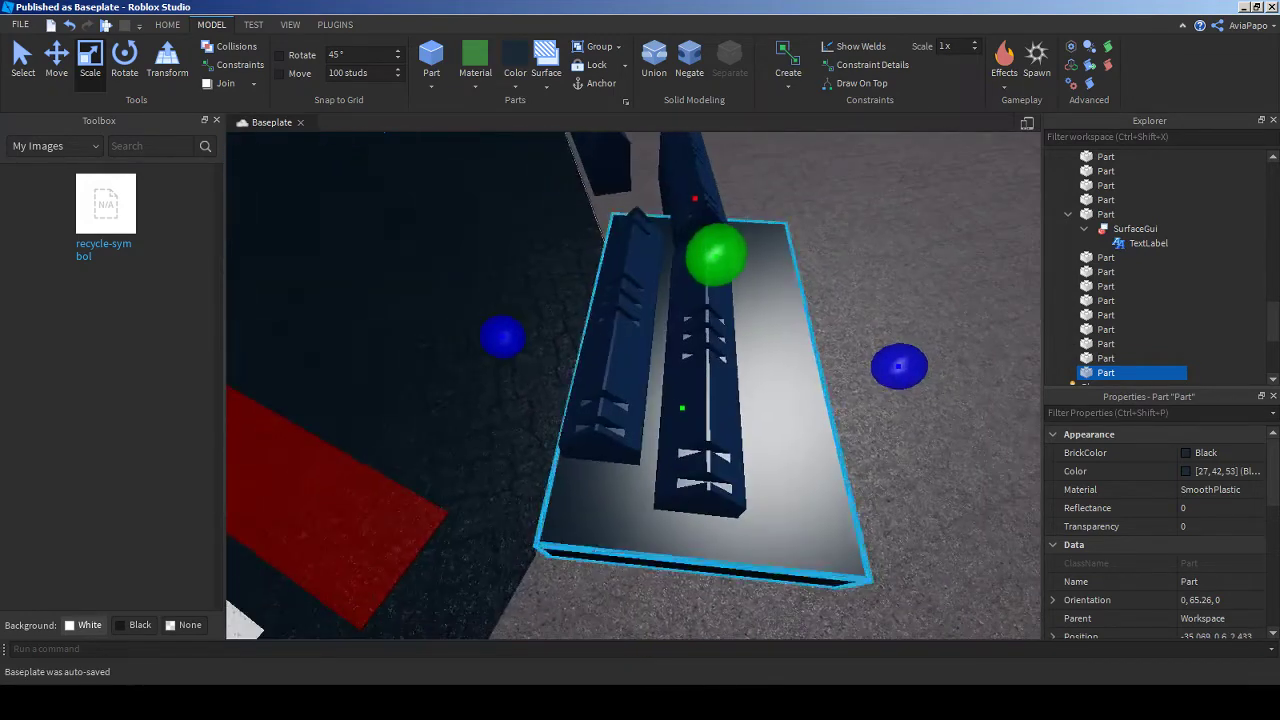
{"action": "left_click_drag", "start_coordinate": [899, 367], "coordinate": [720, 380]}
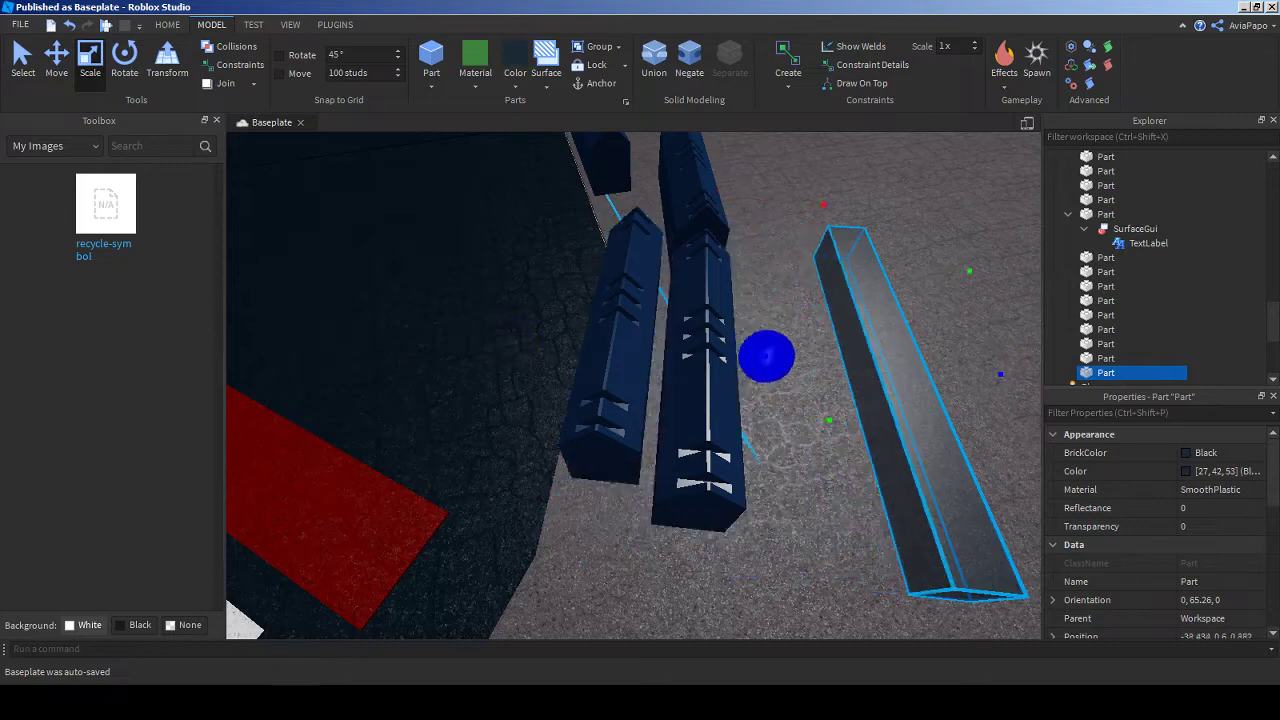
{"action": "right_click_drag", "start_coordinate": [720, 380], "coordinate": [760, 380]}
{"action": "left_click_drag", "start_coordinate": [861, 374], "coordinate": [903, 377]}
{"action": "left_click_drag", "start_coordinate": [683, 360], "coordinate": [700, 362]}
{"action": "key", "text": "ctrl+2"}
{"action": "left_click_drag", "start_coordinate": [820, 415], "coordinate": [600, 398]}
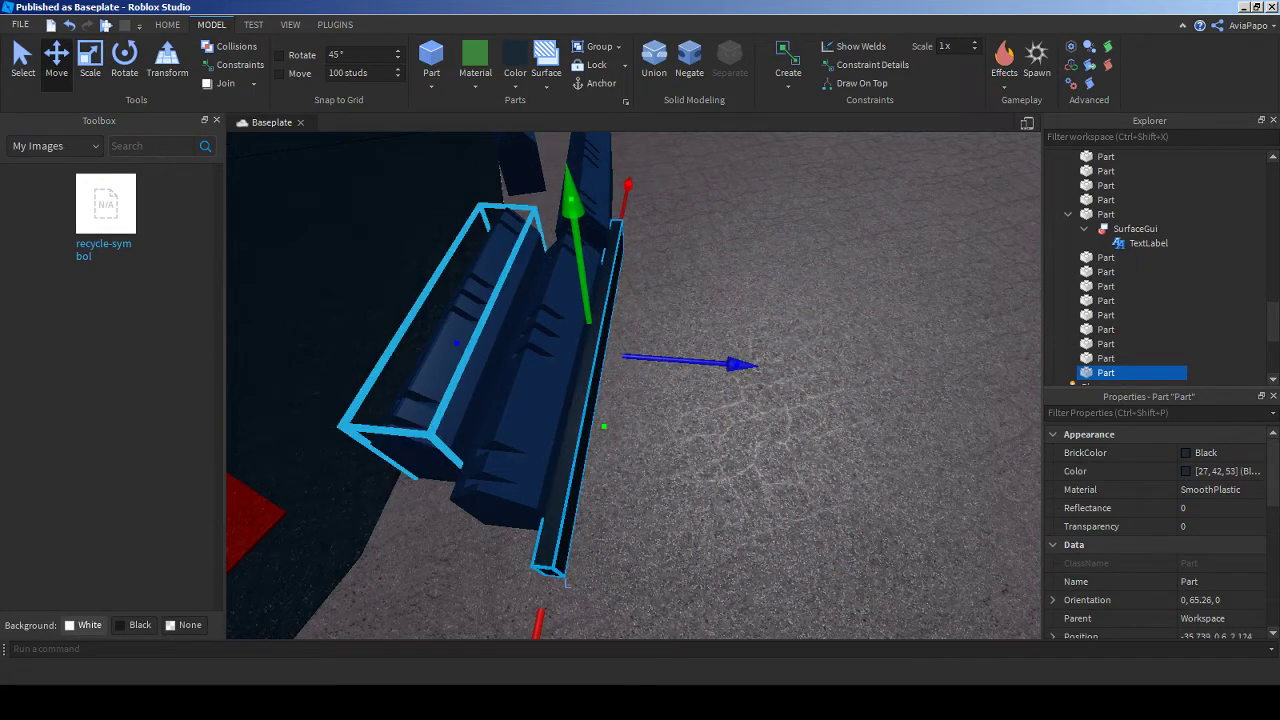
{"action": "scroll", "coordinate": [604, 395], "scroll_direction": "up", "scroll_amount": 5}
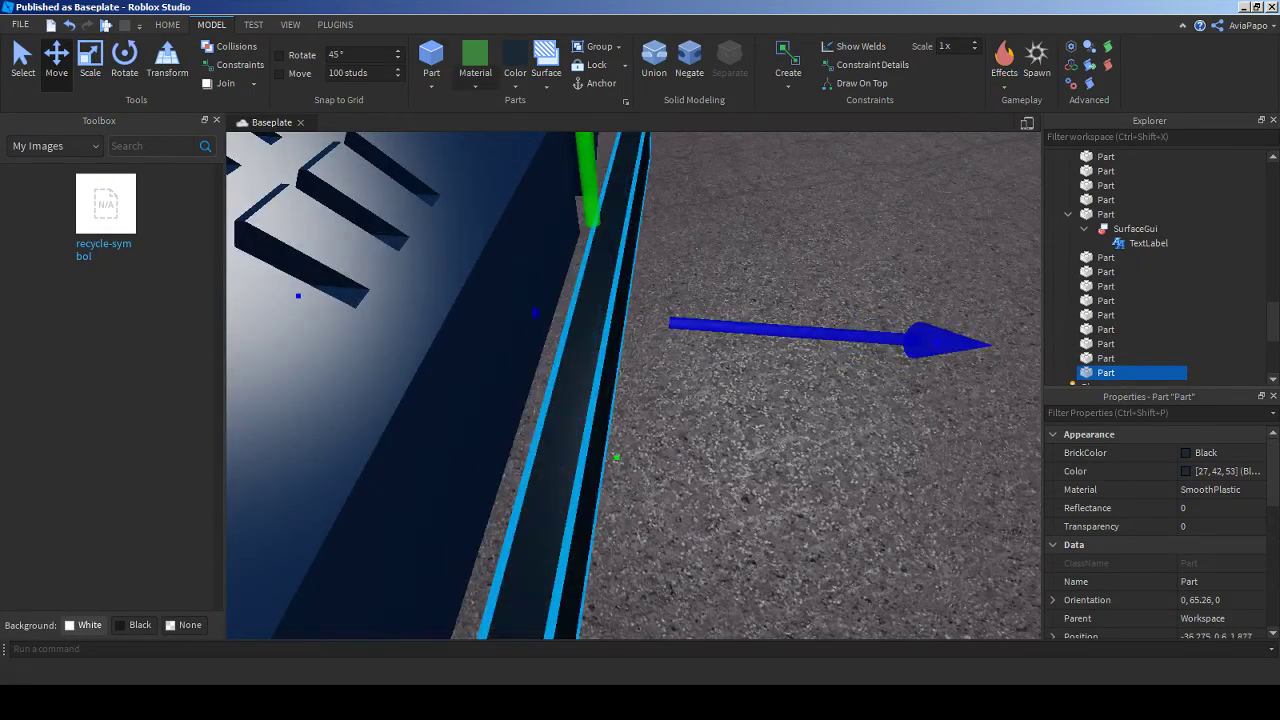
- Give the strip behind the barriers the Pebble material and the Dark stone grey colour
{"action": "left_click", "coordinate": [475, 86]}
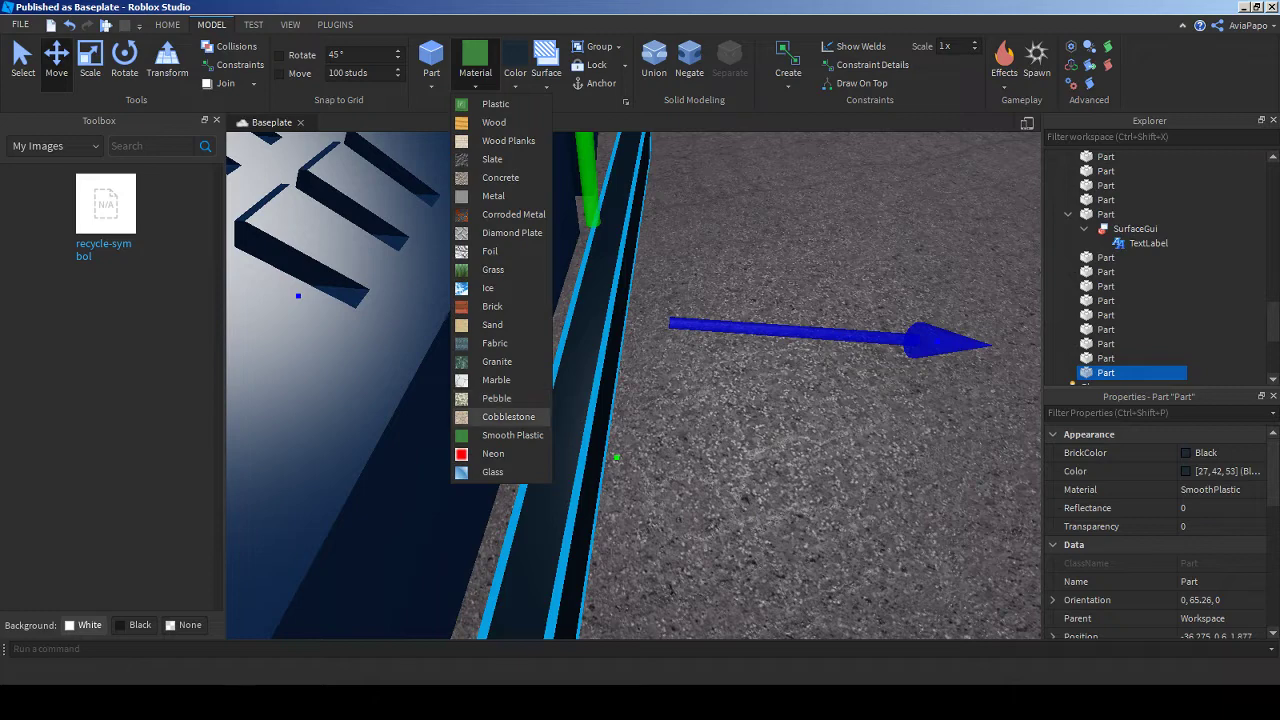
{"action": "left_click", "coordinate": [496, 398]}
{"action": "key", "text": "f"}
{"action": "left_click", "coordinate": [515, 85]}
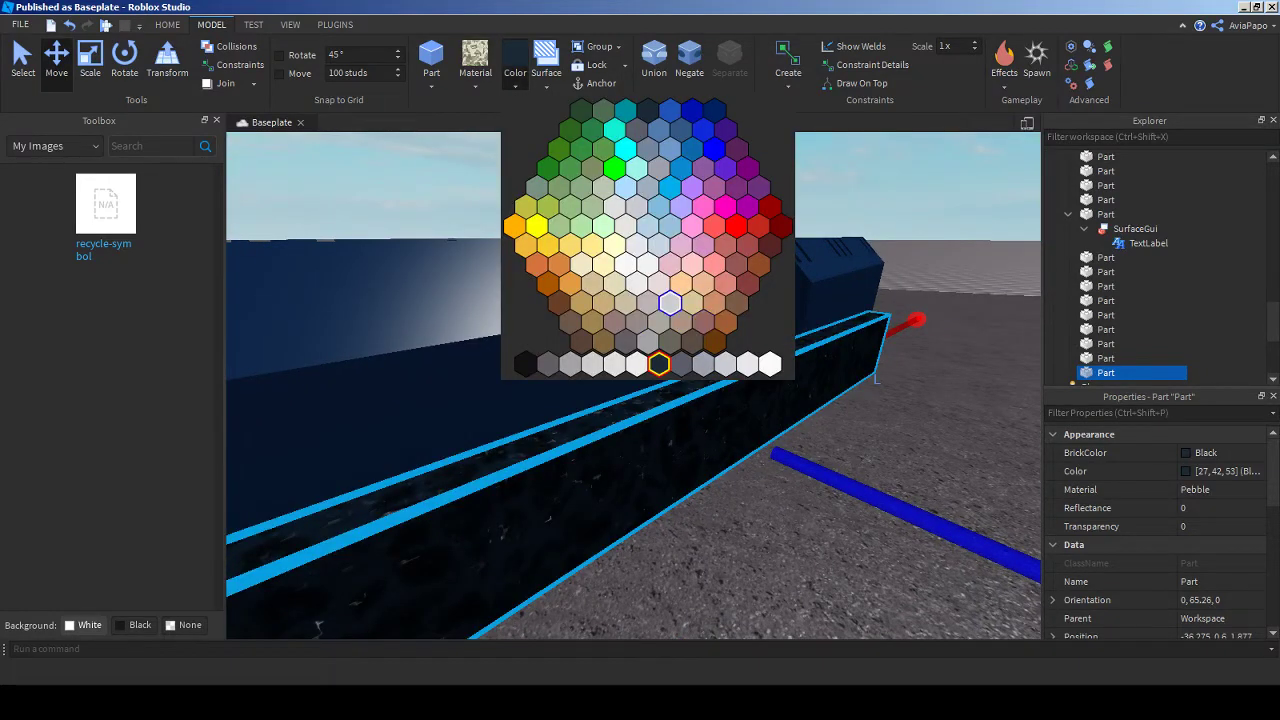
{"action": "left_click", "coordinate": [703, 284]}
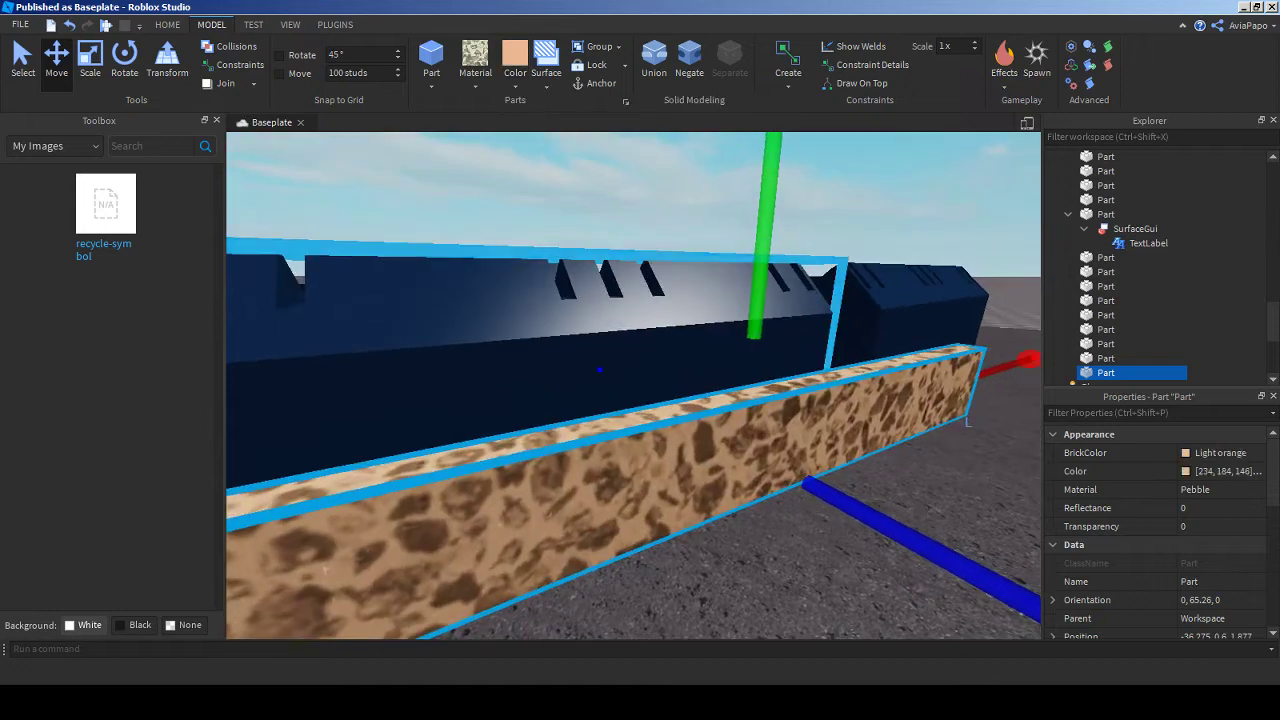
{"action": "left_click", "coordinate": [475, 85]}
{"action": "left_click", "coordinate": [515, 85]}
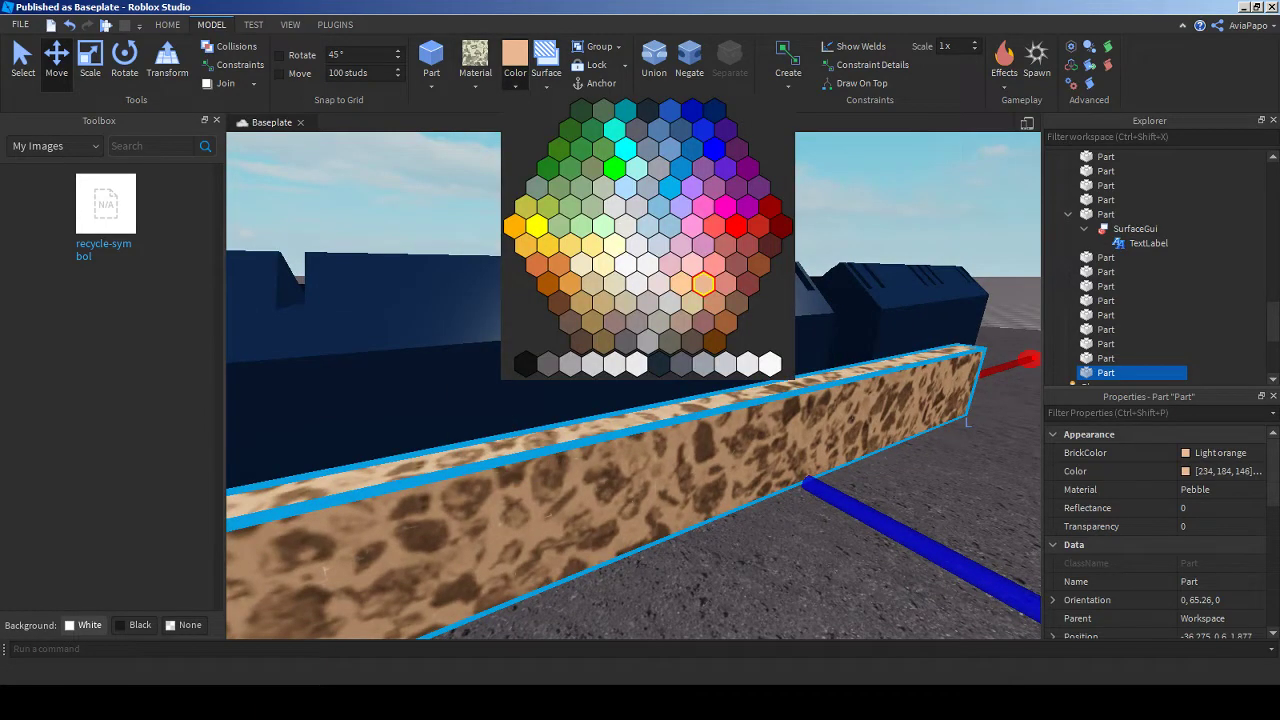
{"action": "left_click", "coordinate": [648, 341]}
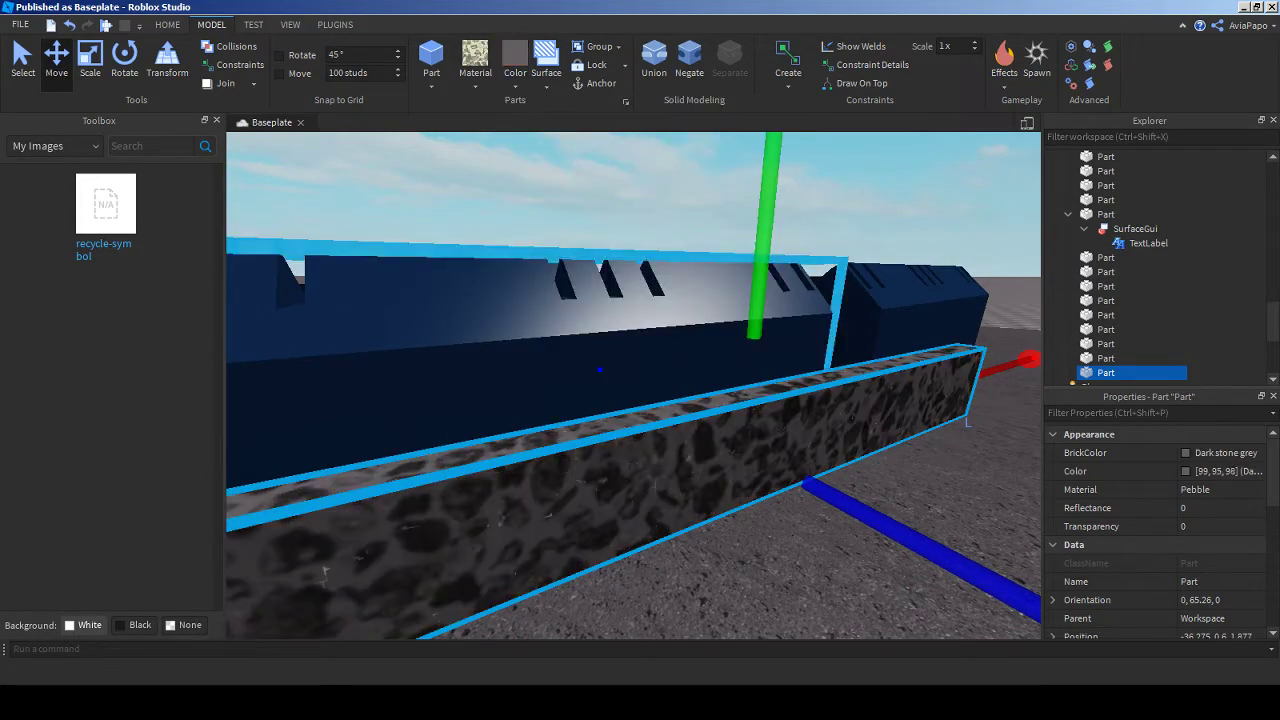
- Scale the pebble strip upward into a low wall behind the blue barriers
{"action": "right_click_drag", "start_coordinate": [230, 413], "coordinate": [230, 413]}
{"action": "key", "text": "ctrl+3"}
{"action": "key", "text": "ctrl+2"}
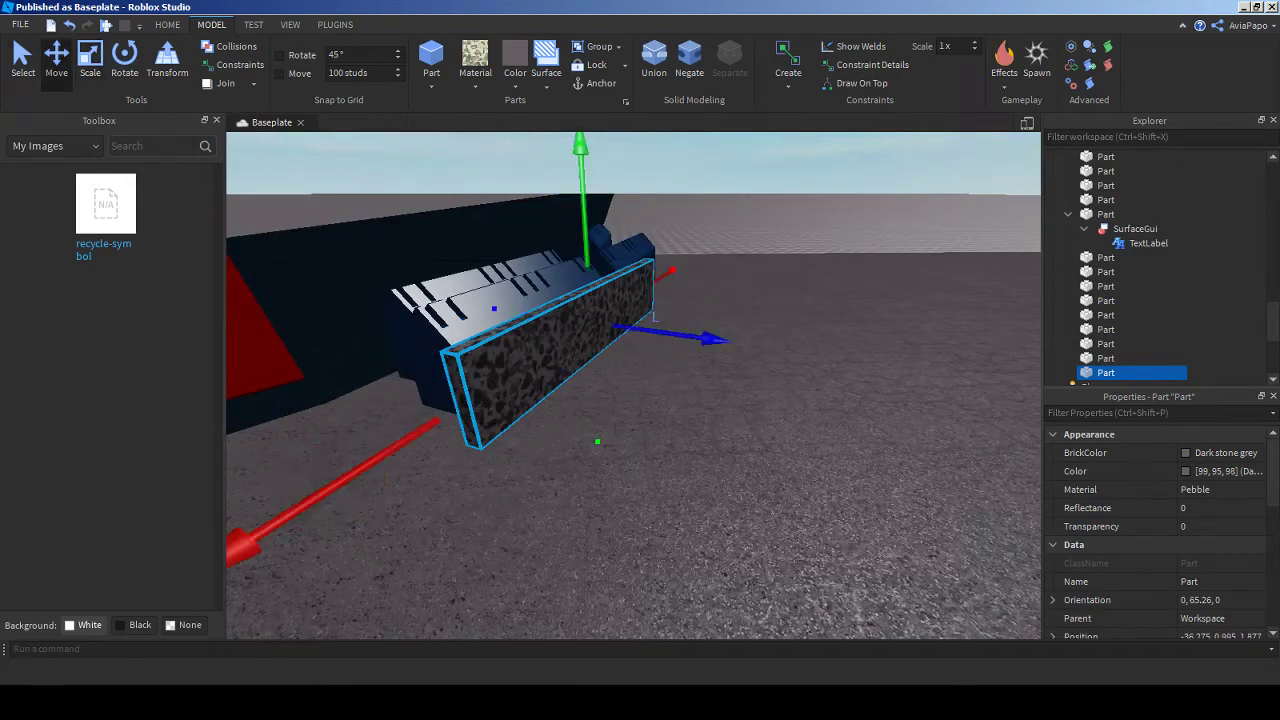
- Duplicate the pebble wall behind the barriers and rotate the copy behind the neighbouring barrier to orientation 0, 86.87, 0
{"action": "key", "text": "ctrl+d"}
{"action": "left_click_drag", "start_coordinate": [715, 340], "coordinate": [815, 352]}
{"action": "right_click_drag", "start_coordinate": [230, 413], "coordinate": [230, 413]}
{"action": "left_click", "coordinate": [124, 58]}
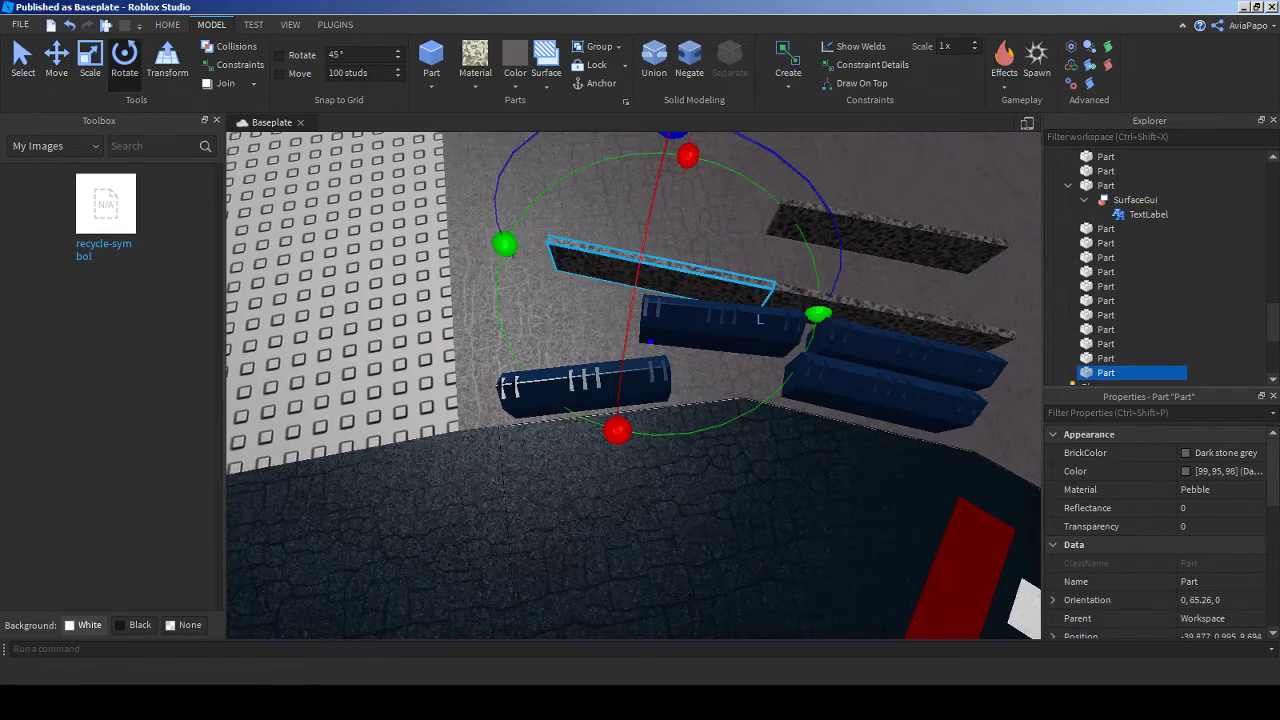
{"action": "left_click_drag", "start_coordinate": [503, 244], "coordinate": [495, 296]}
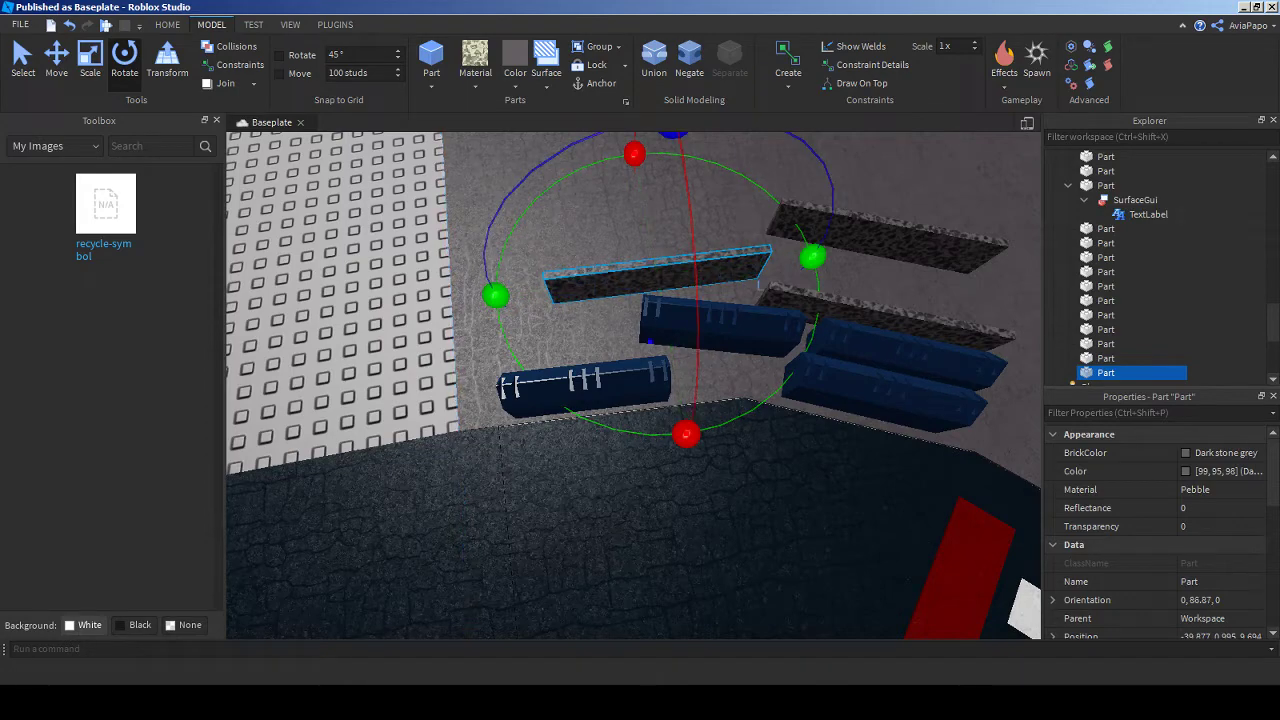
- Switch to Discord in the browser and reply "Okie" to the friend's message about downloading paint.net
{"action": "key", "text": "alt+Tab"}
{"action": "left_click", "coordinate": [380, 12]}
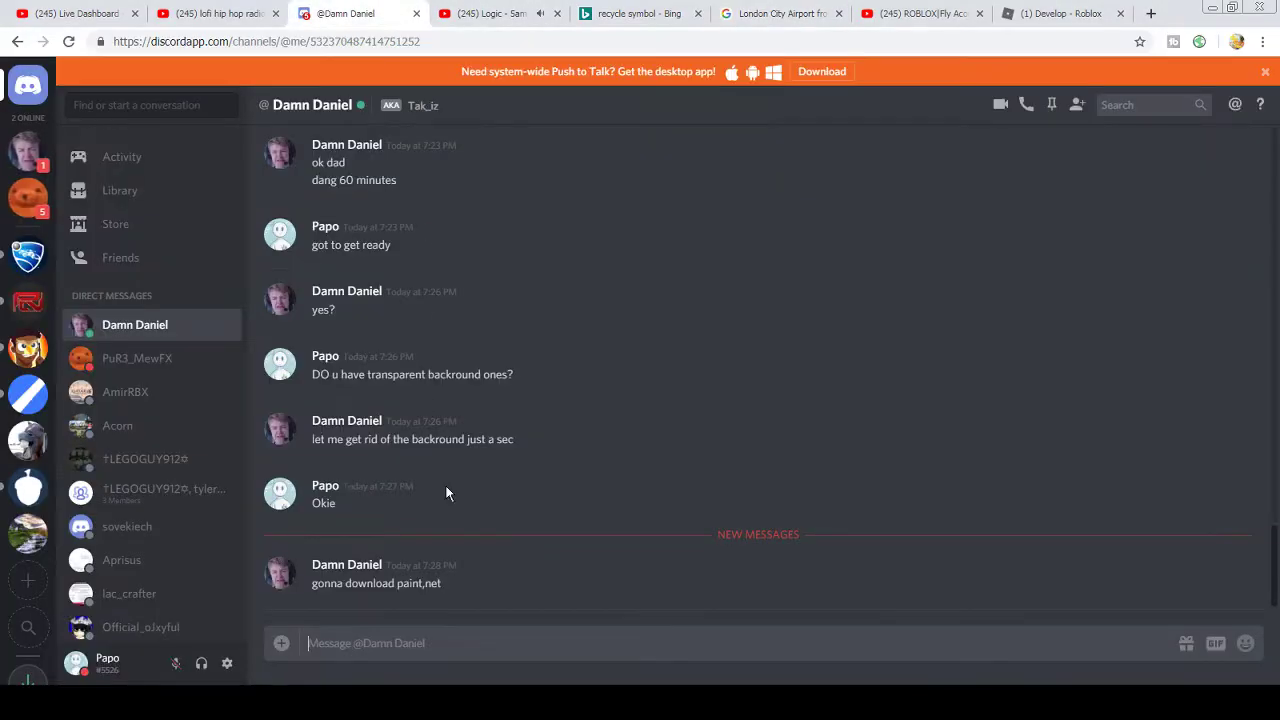
{"action": "type", "text": "Ok"}
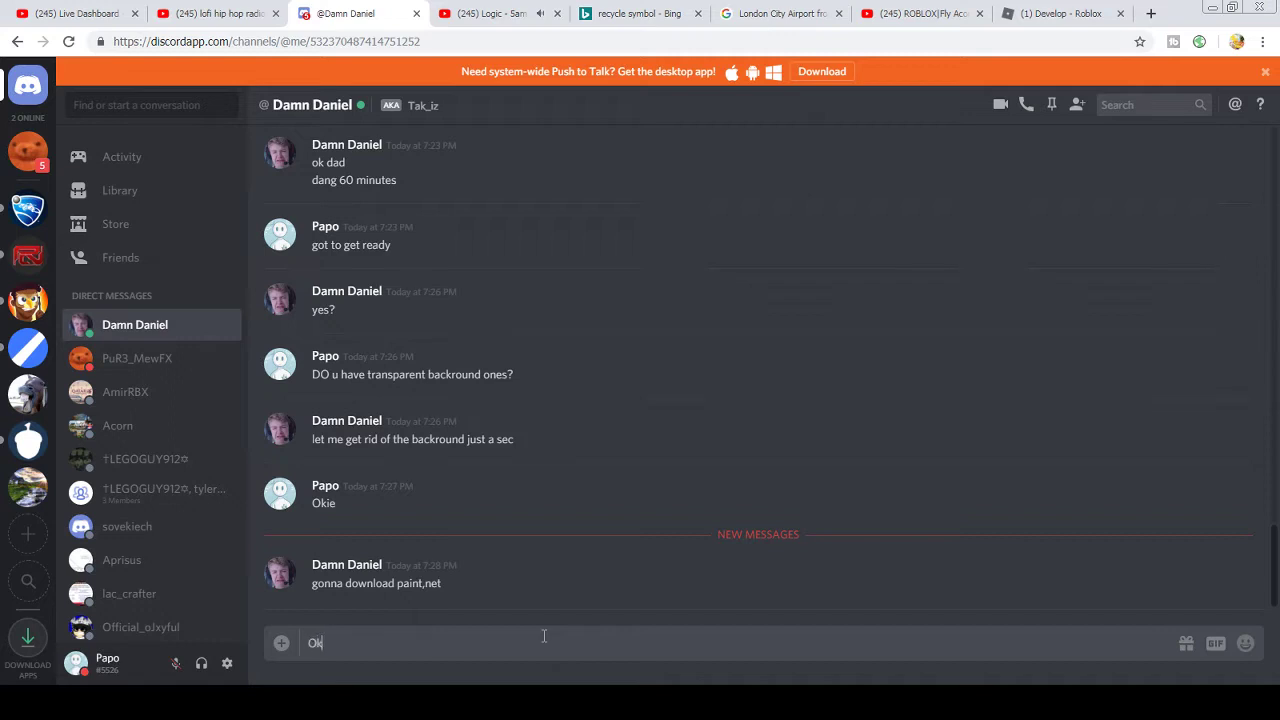
{"action": "type", "text": "ie"}
{"action": "key", "text": "Return"}
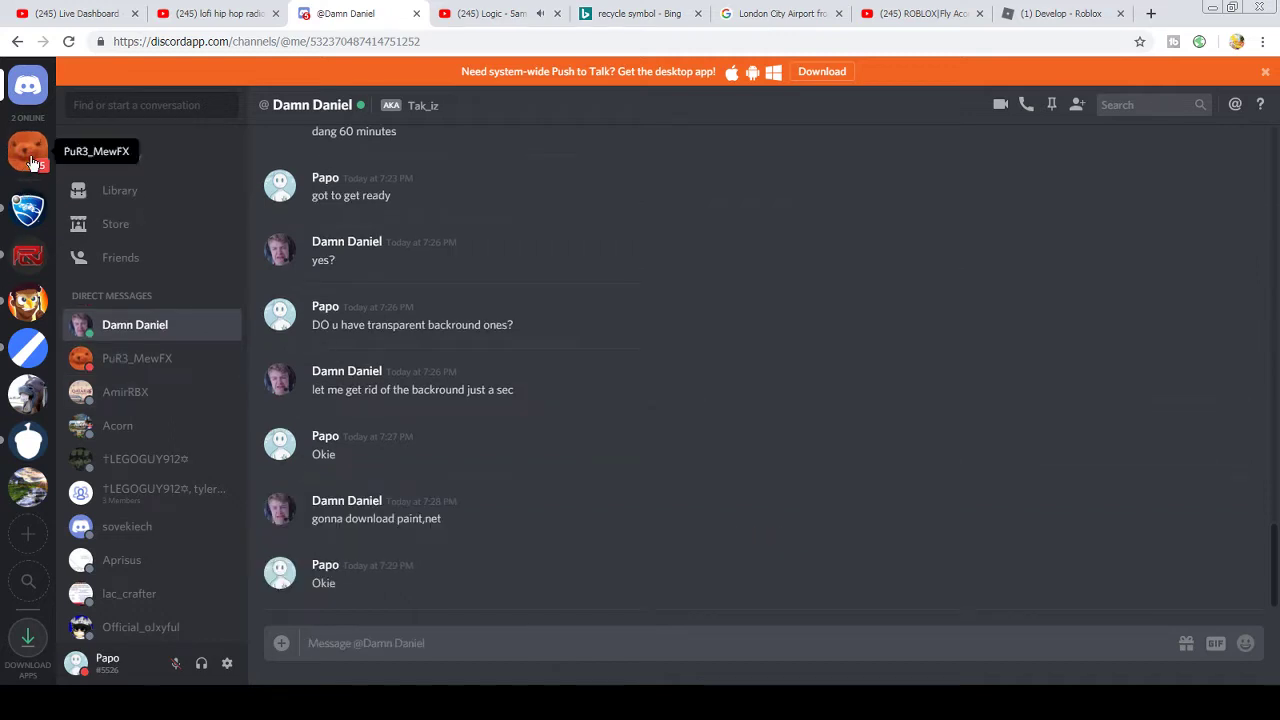
- Open the other friend's unread Discord conversation and send the replies "Its good" and "tho im still single"
{"action": "left_click", "coordinate": [31, 162]}
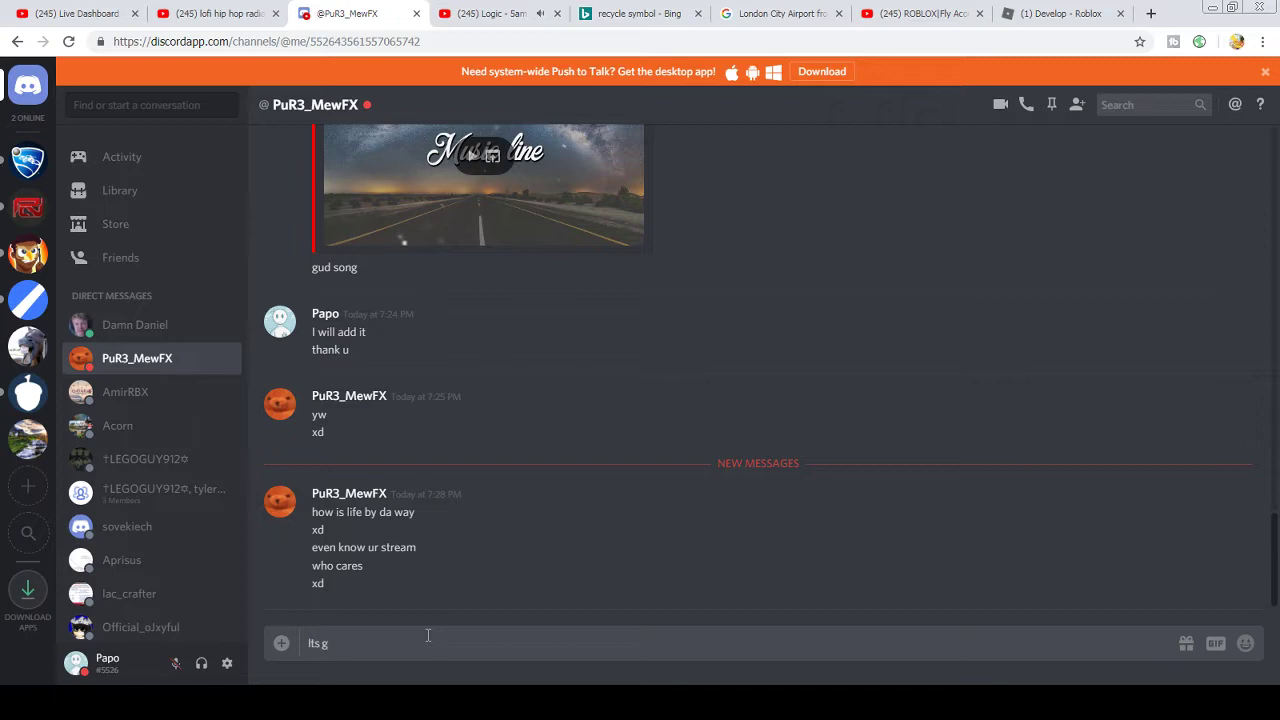
{"action": "type", "text": "Its good"}
{"action": "key", "text": "Return"}
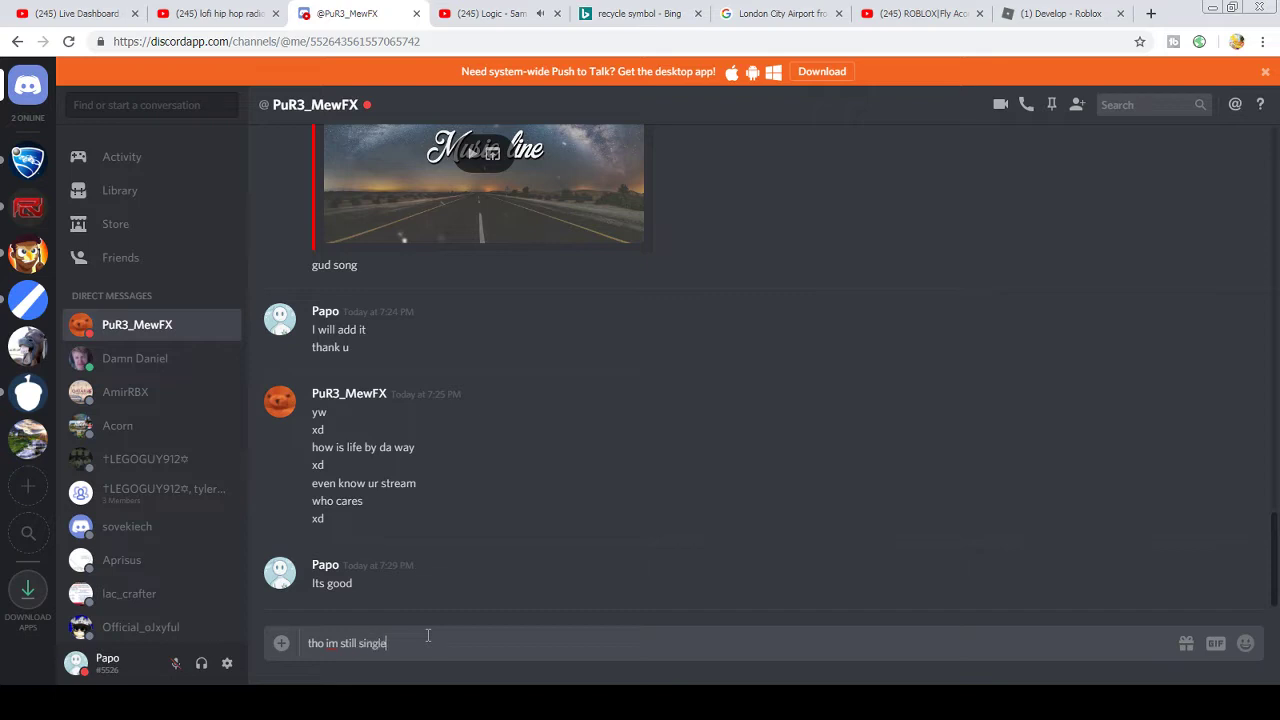
{"action": "type", "text": "tho im still single"}
{"action": "key", "text": "Return"}
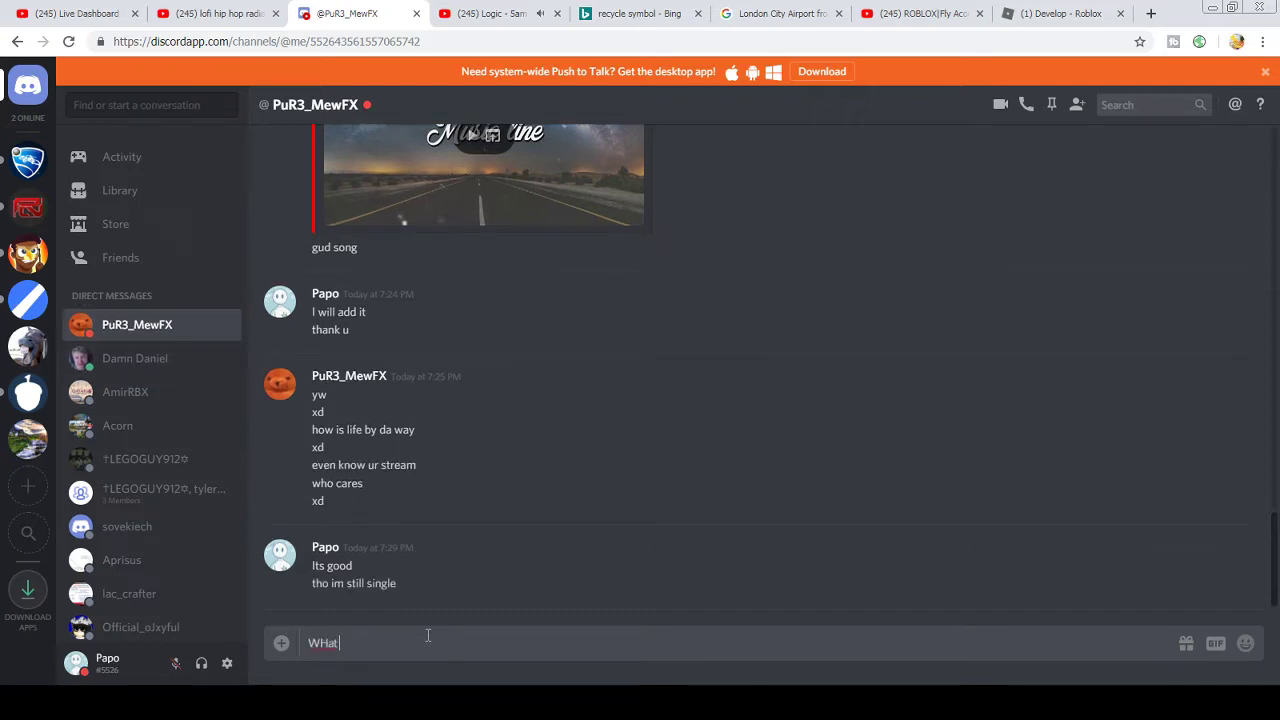
- Send the friend the Discord messages "WHat about u?" and "xd"
{"action": "type", "text": "WHat about u?"}
{"action": "key", "text": "Return"}
{"action": "type", "text": "xd"}
{"action": "key", "text": "Return"}
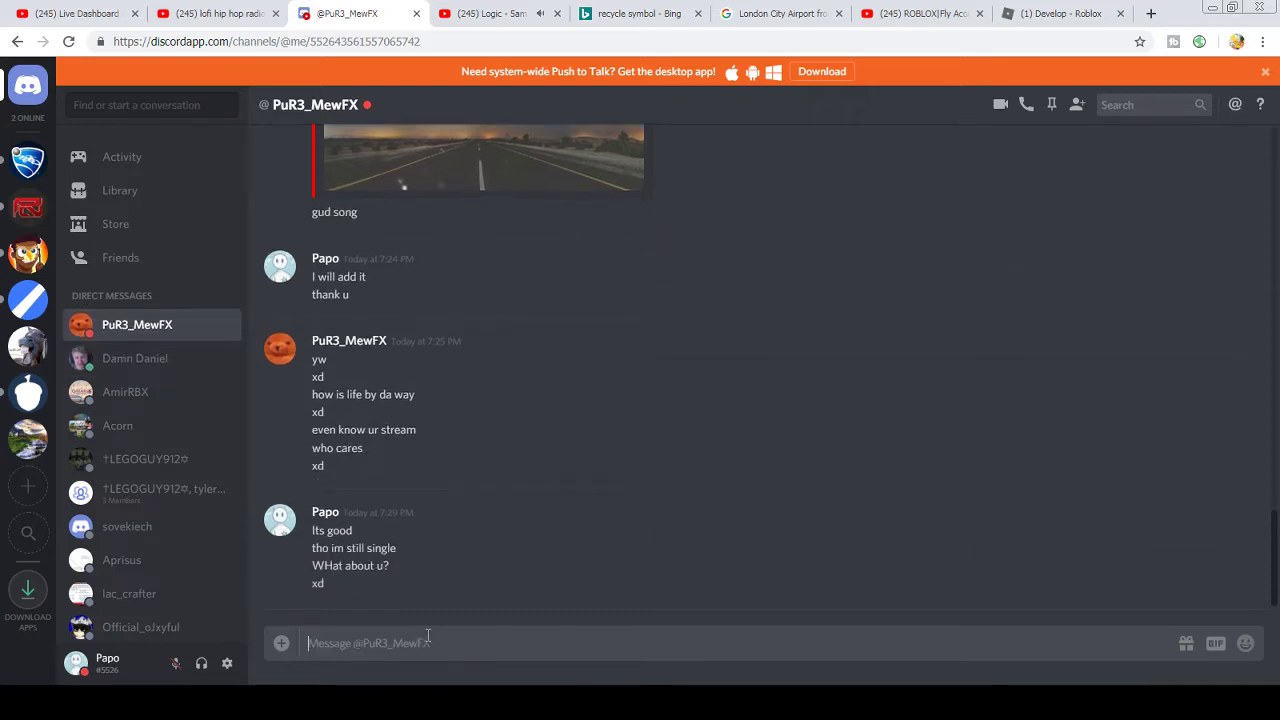
- Switch back to Roblox Studio and move the rotated pebble wall forward against the back of the middle blue barrier
{"action": "key", "text": "alt+Tab"}
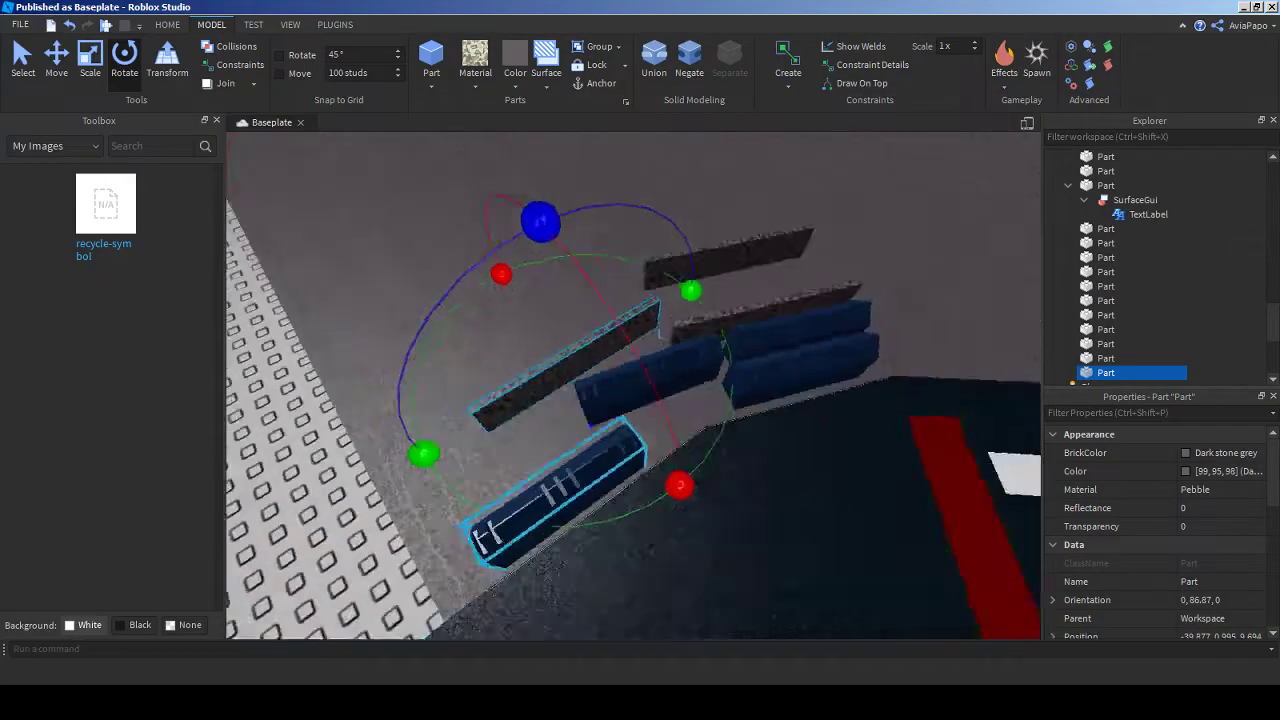
{"action": "key", "text": "ctrl+2"}
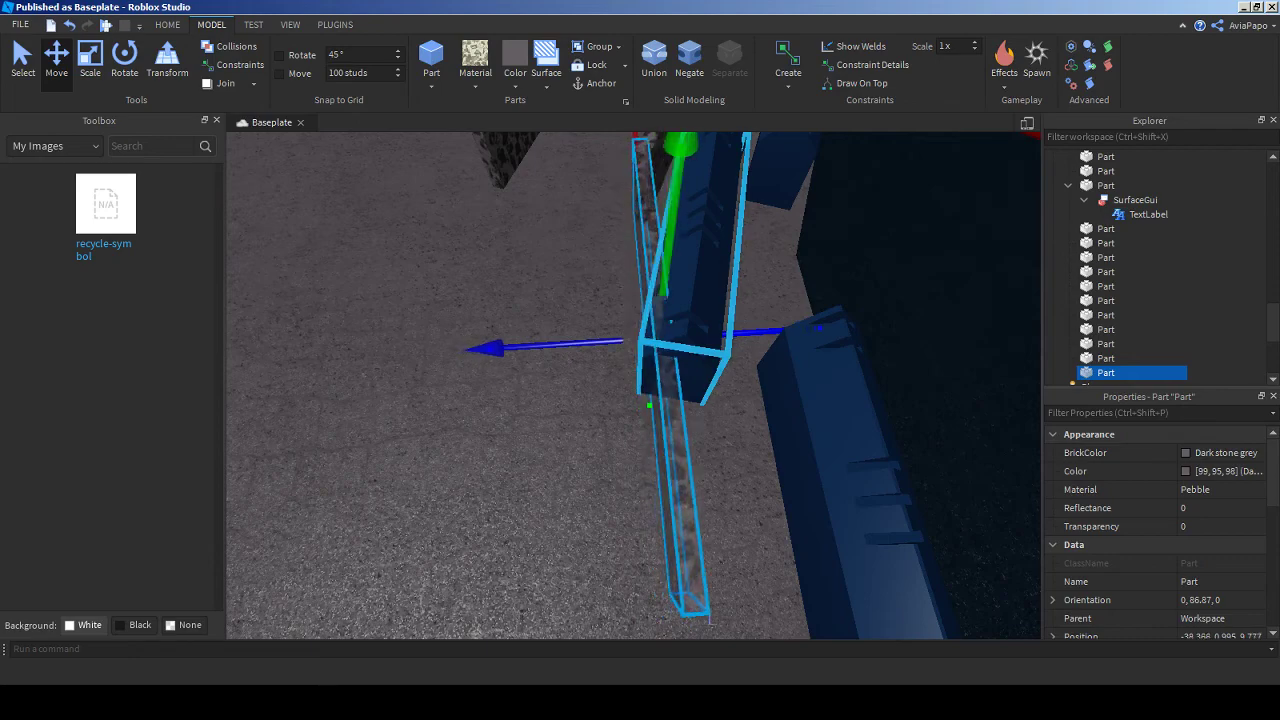
{"action": "key", "text": "ctrl+shift+g"}
- Rotate the middle blue barrier to orientation 0, 77.24, 0 so it lines up better with the pebble wall behind it
{"action": "key", "text": "f"}
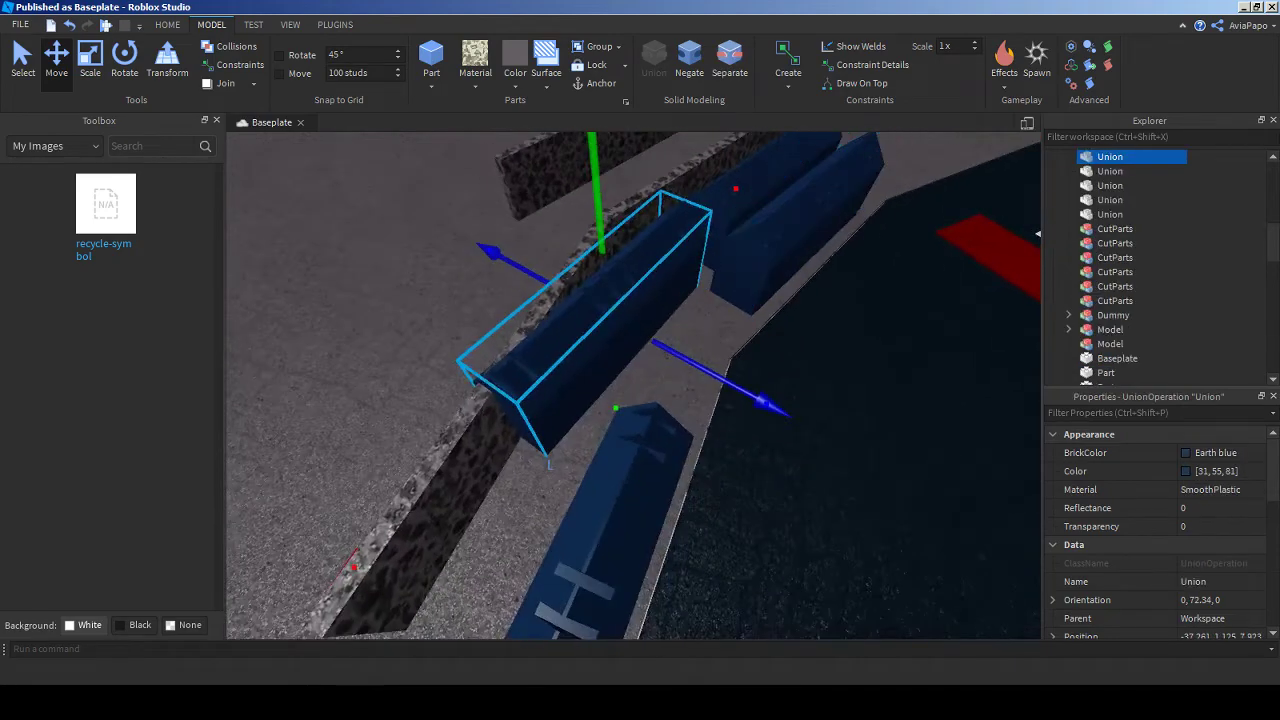
{"action": "left_click", "coordinate": [124, 58]}
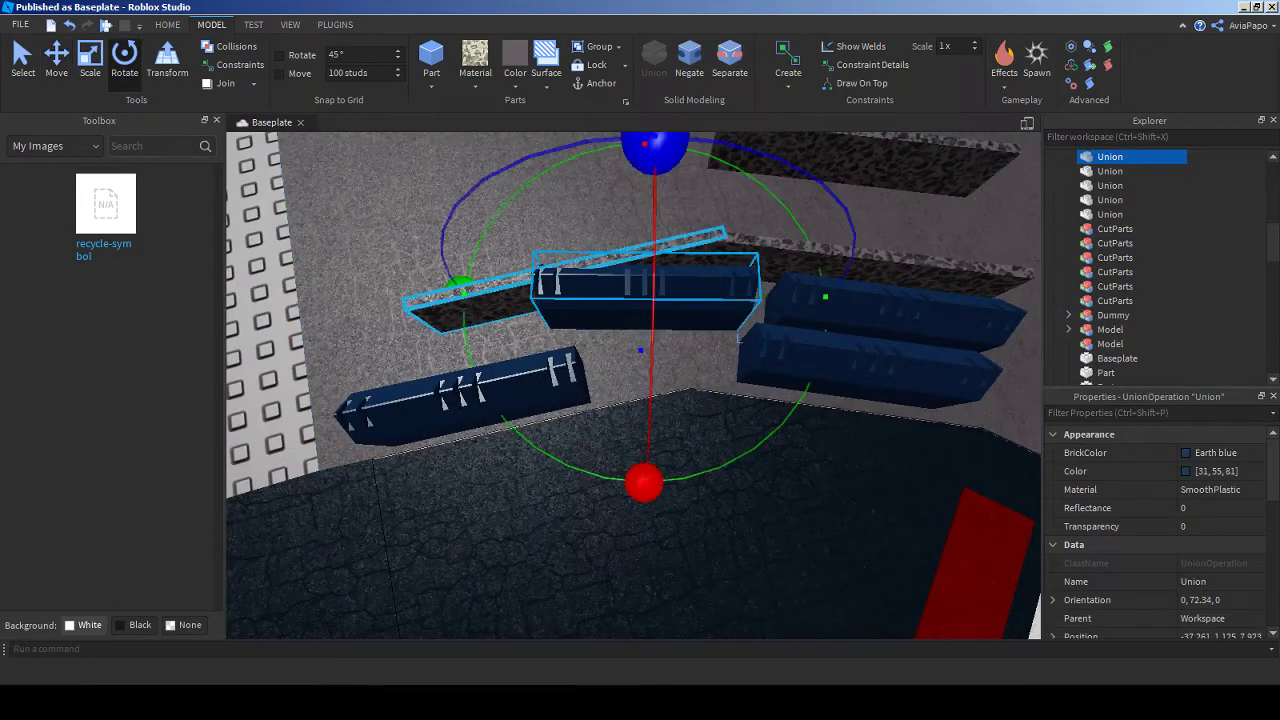
{"action": "left_click_drag", "start_coordinate": [829, 286], "coordinate": [445, 275]}
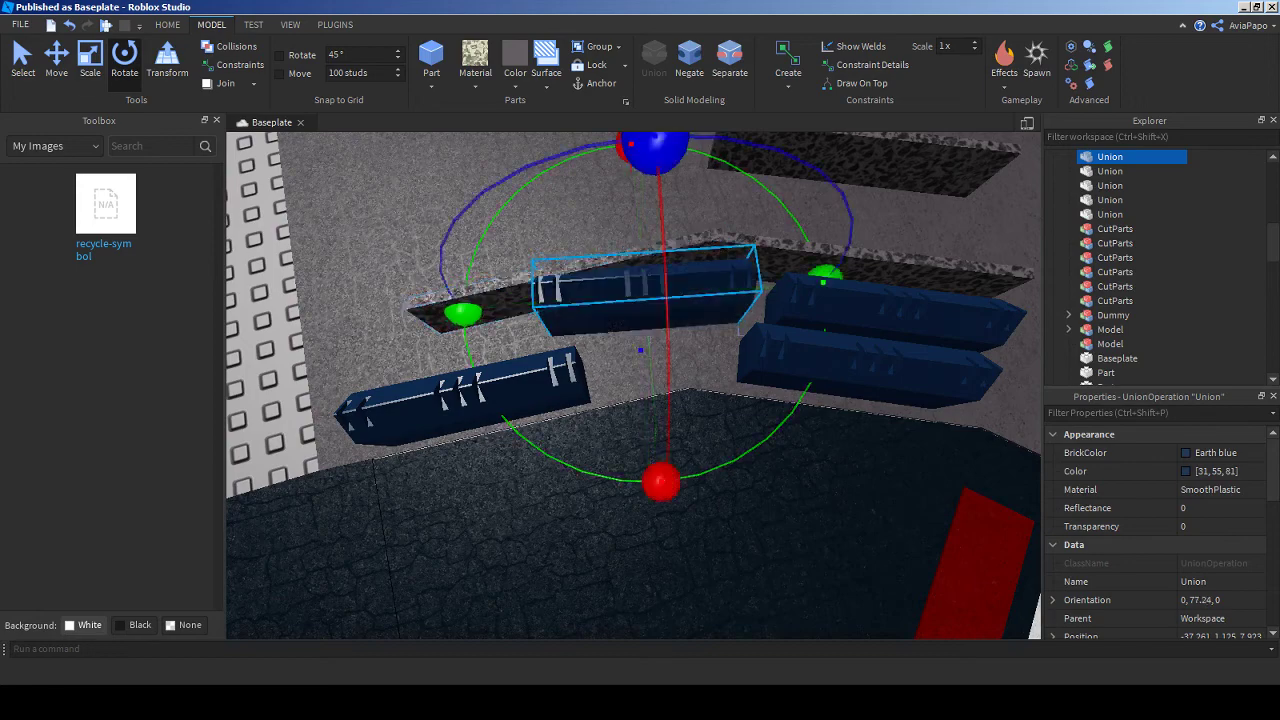
{"action": "left_click", "coordinate": [56, 58]}
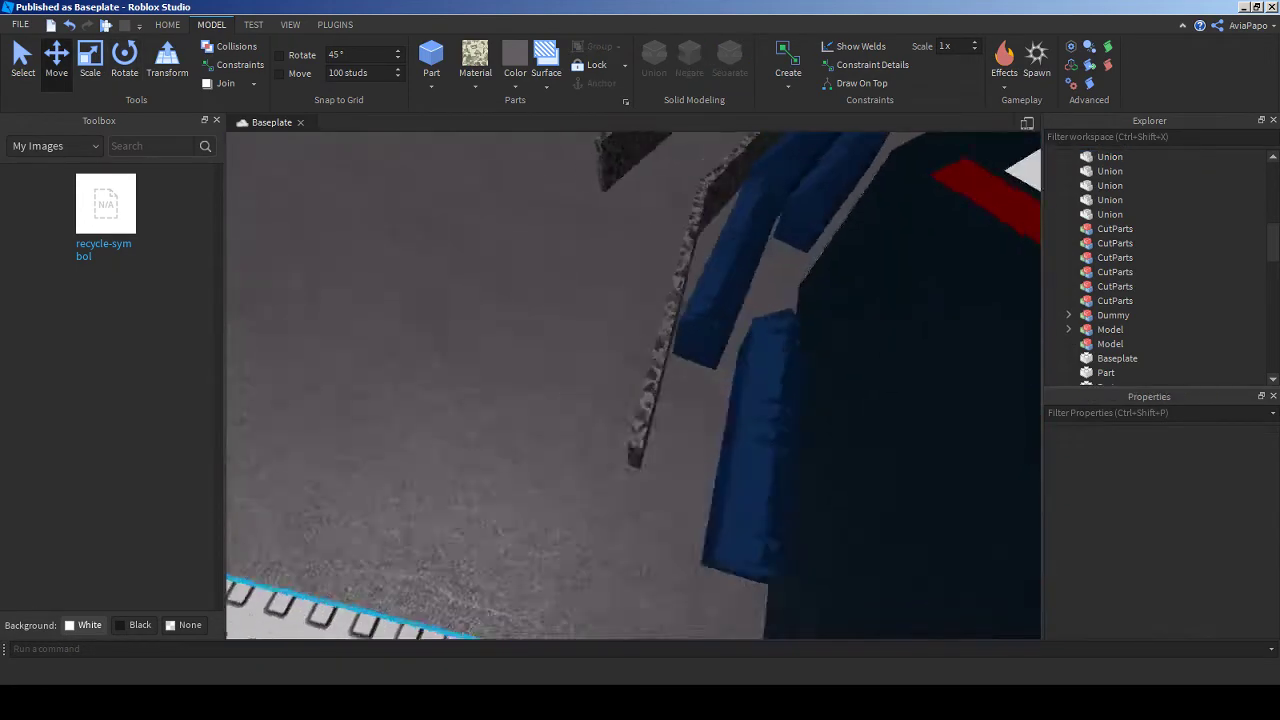
- Move the angled front pebble wall so its end meets the corner of the adjoining front wall
{"action": "left_click", "coordinate": [800, 520]}
{"action": "scroll", "coordinate": [800, 520], "scroll_direction": "up", "scroll_amount": 3}
{"action": "right_click_drag", "start_coordinate": [632, 385], "coordinate": [592, 425]}
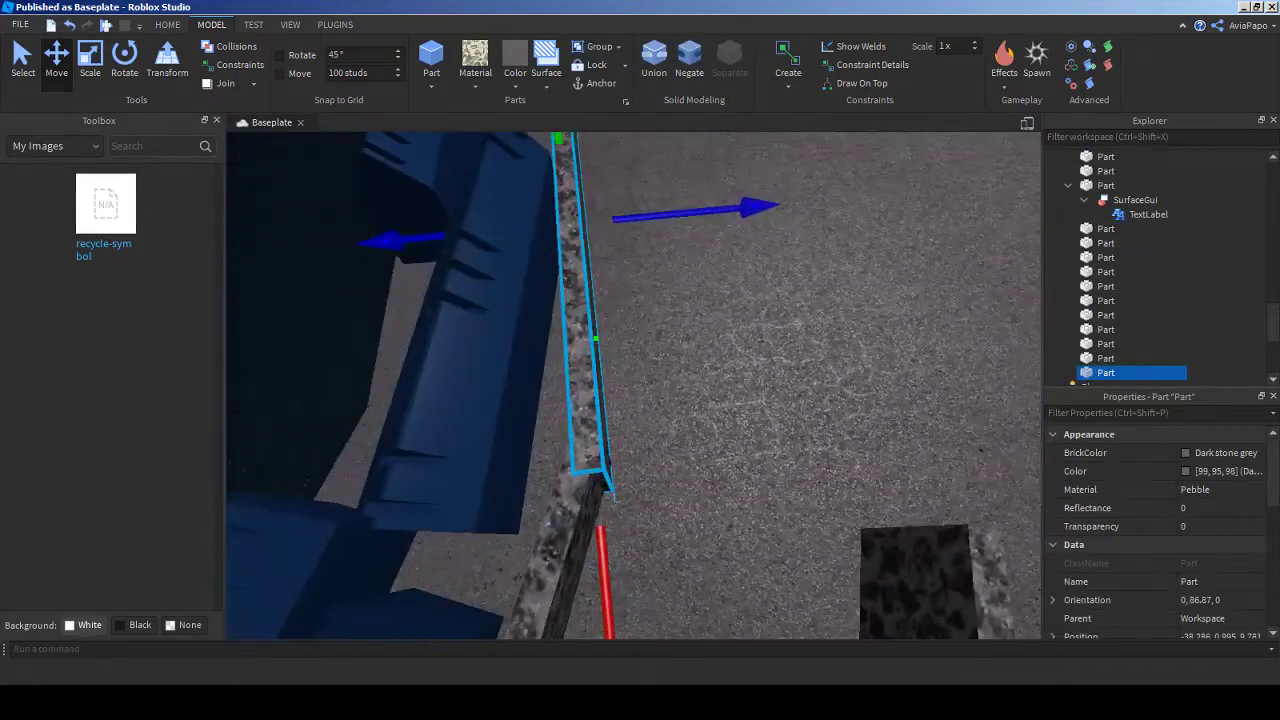
{"action": "left_click_drag", "start_coordinate": [585, 420], "coordinate": [582, 420]}
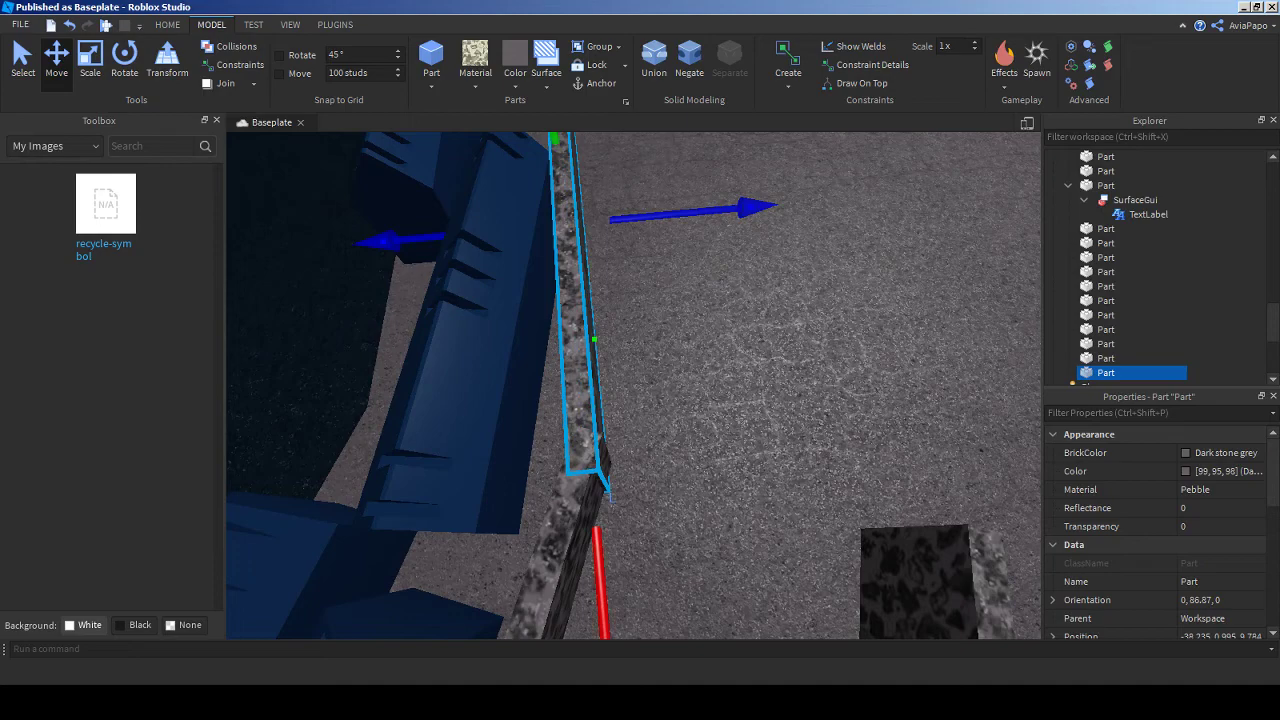
{"action": "left_click_drag", "start_coordinate": [607, 492], "coordinate": [604, 462]}
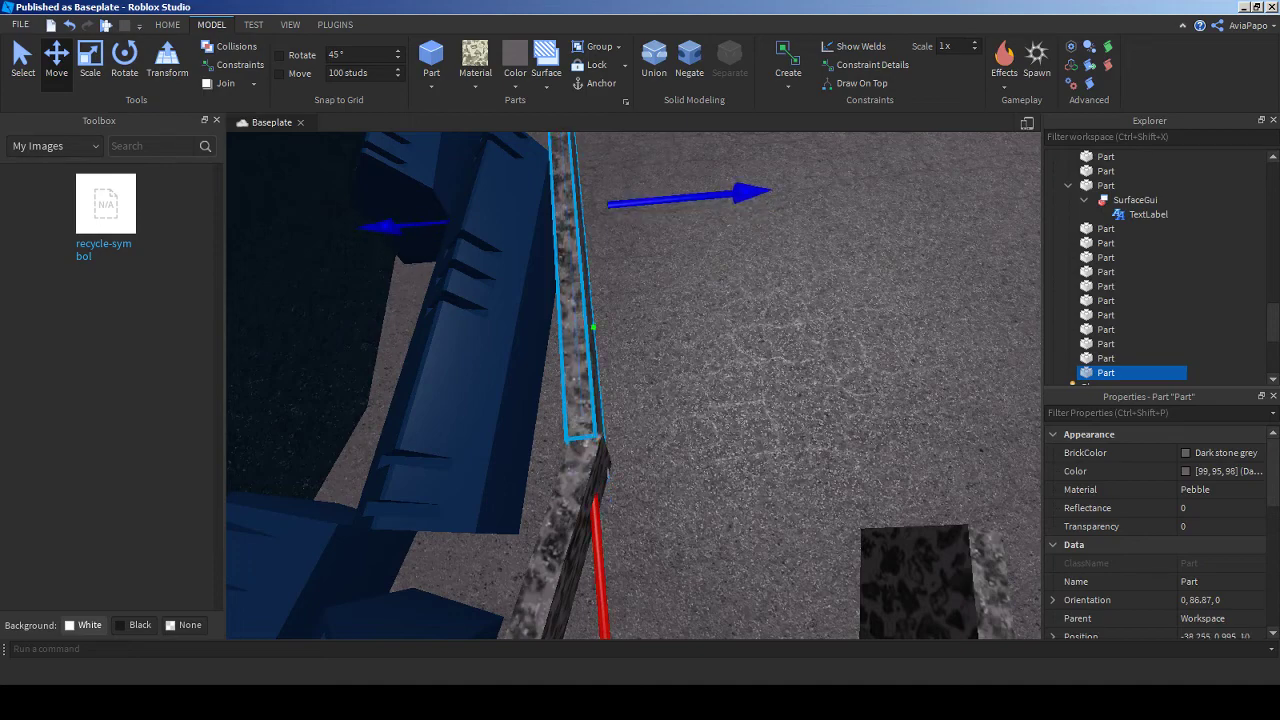
{"action": "left_click_drag", "start_coordinate": [598, 570], "coordinate": [605, 570]}
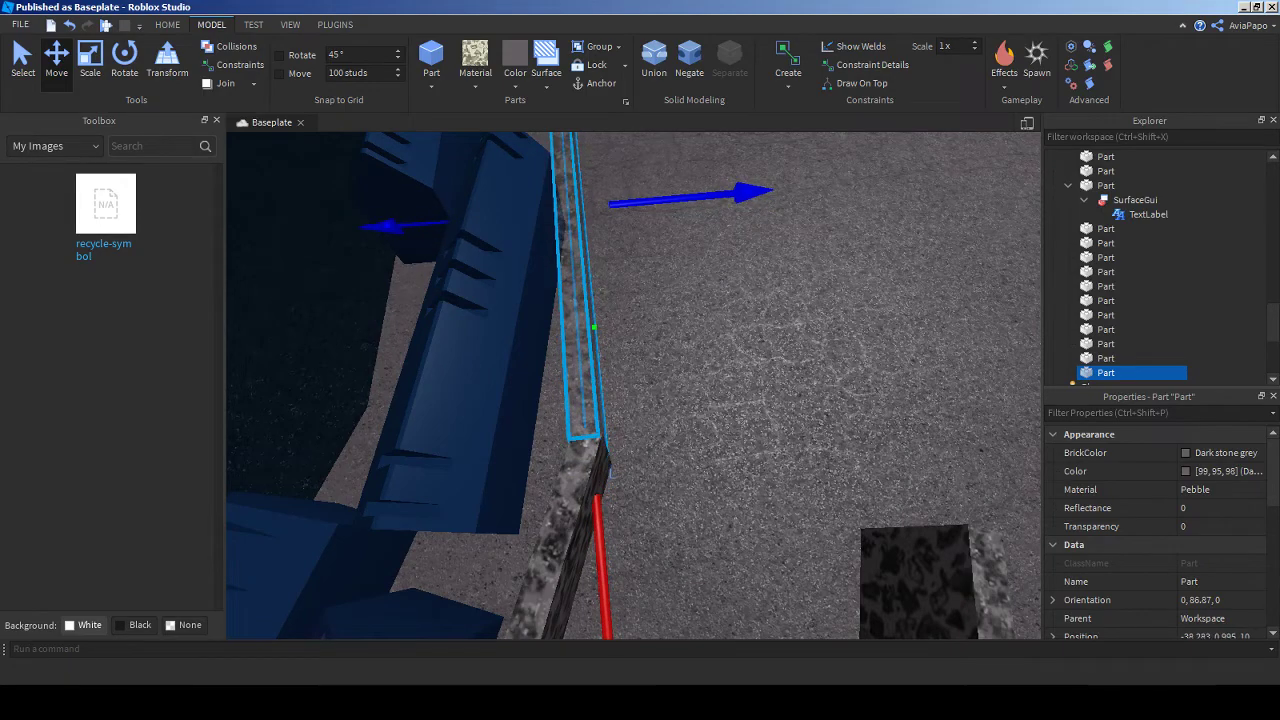
- Duplicate the angled pebble wall into the rear row and lengthen the copy to meet the adjoining rear wall
{"action": "key", "text": "f"}
{"action": "key", "text": "Down"}
{"action": "key", "text": "f"}
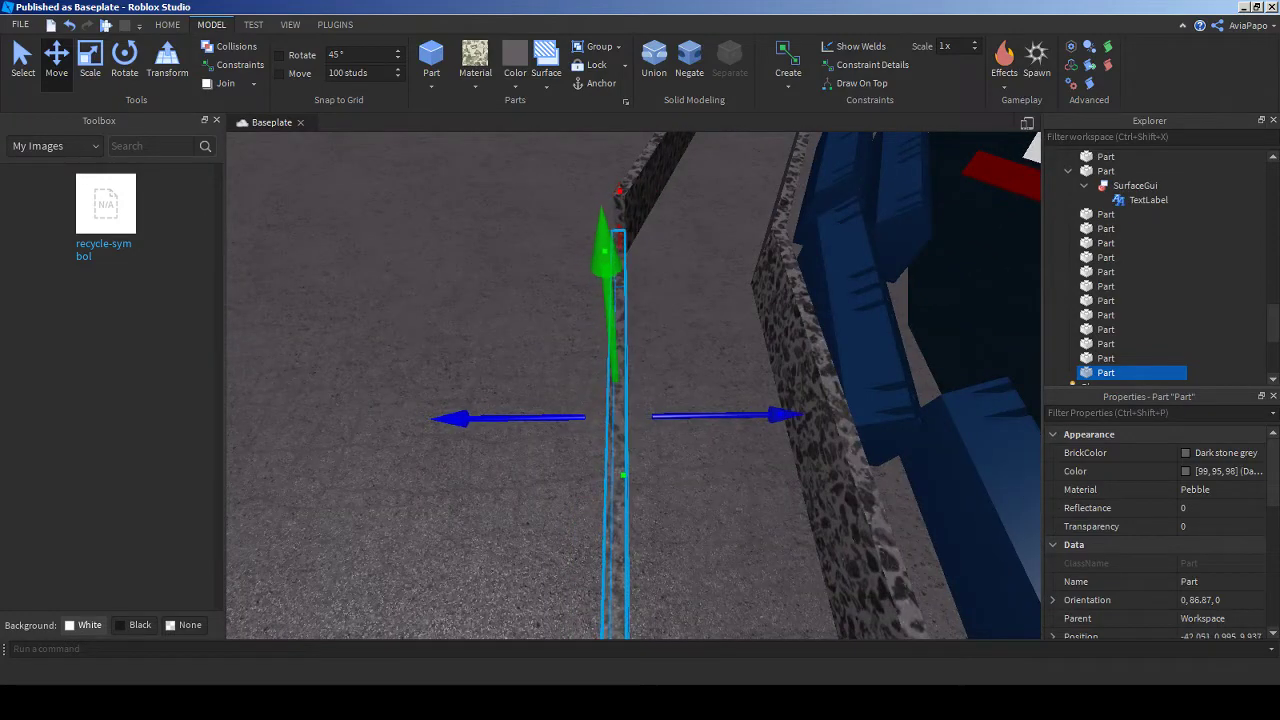
{"action": "key", "text": "f"}
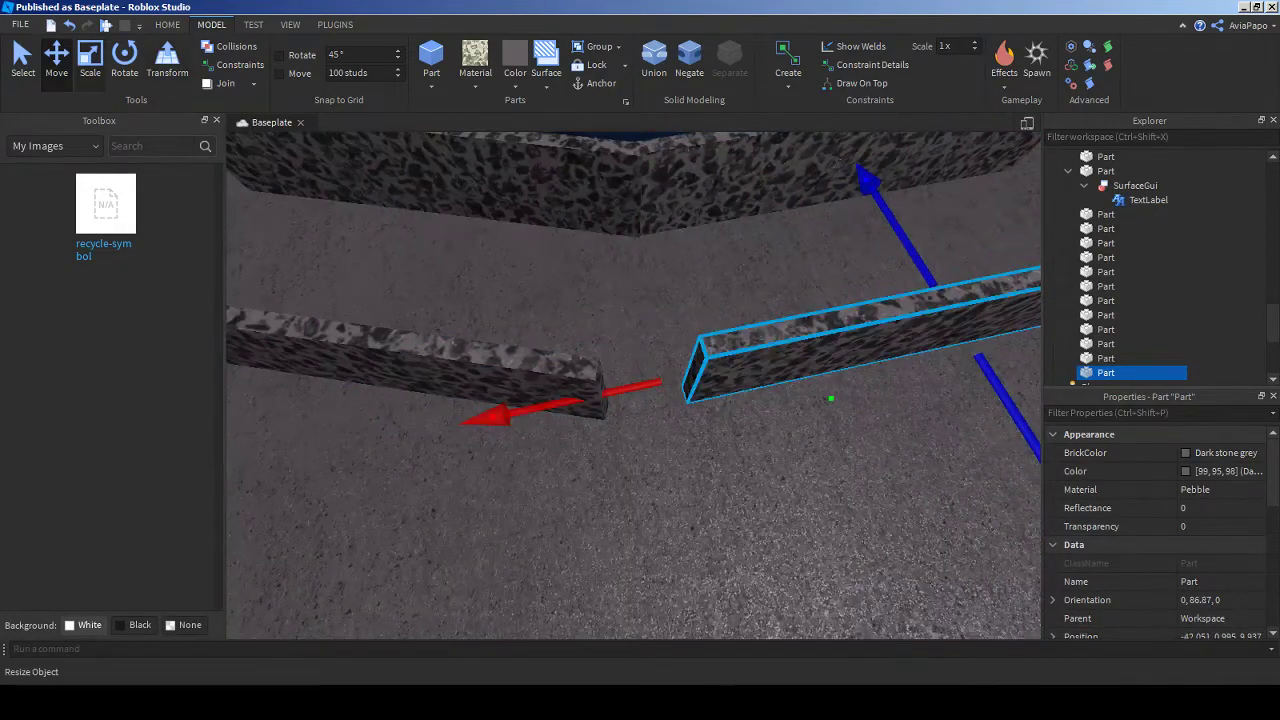
{"action": "key", "text": "ctrl+3"}
{"action": "left_click_drag", "start_coordinate": [543, 409], "coordinate": [462, 424]}
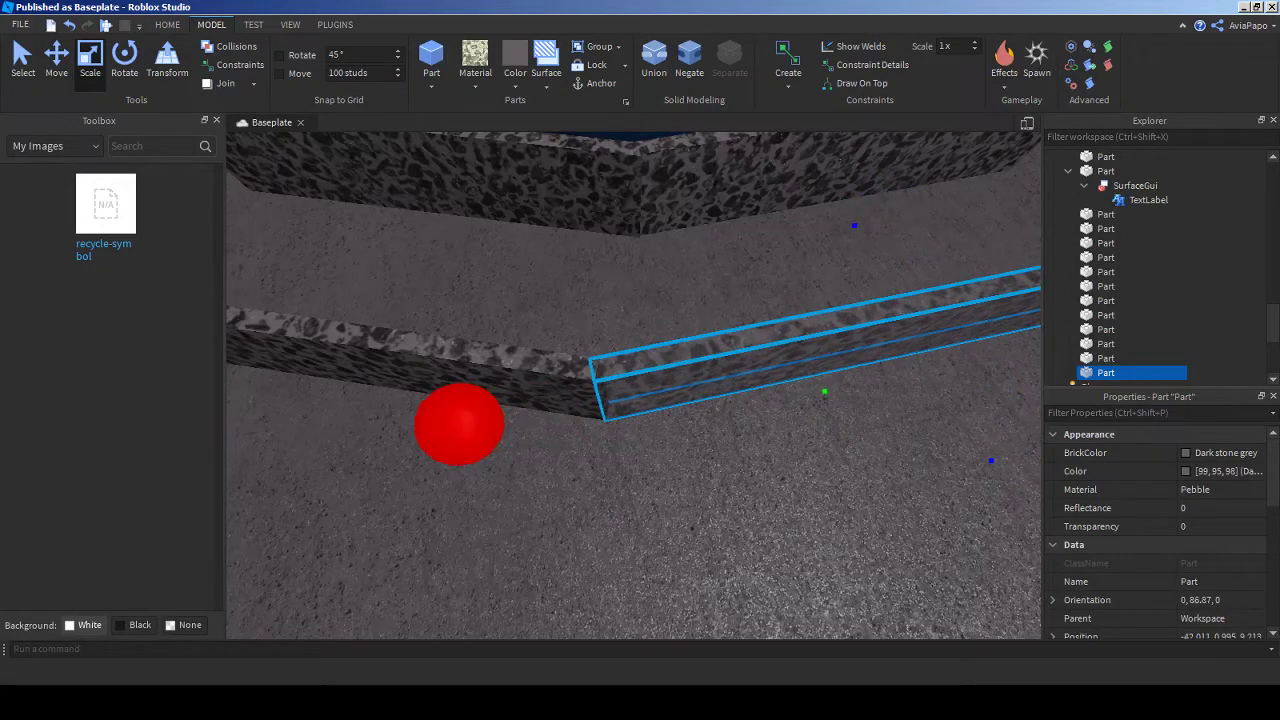
{"action": "right_click_drag", "start_coordinate": [462, 424], "coordinate": [700, 320]}
- Extend the free ends of the front and rear angled pebble walls to the edge of the studded baseplate
{"action": "left_click", "coordinate": [640, 420]}
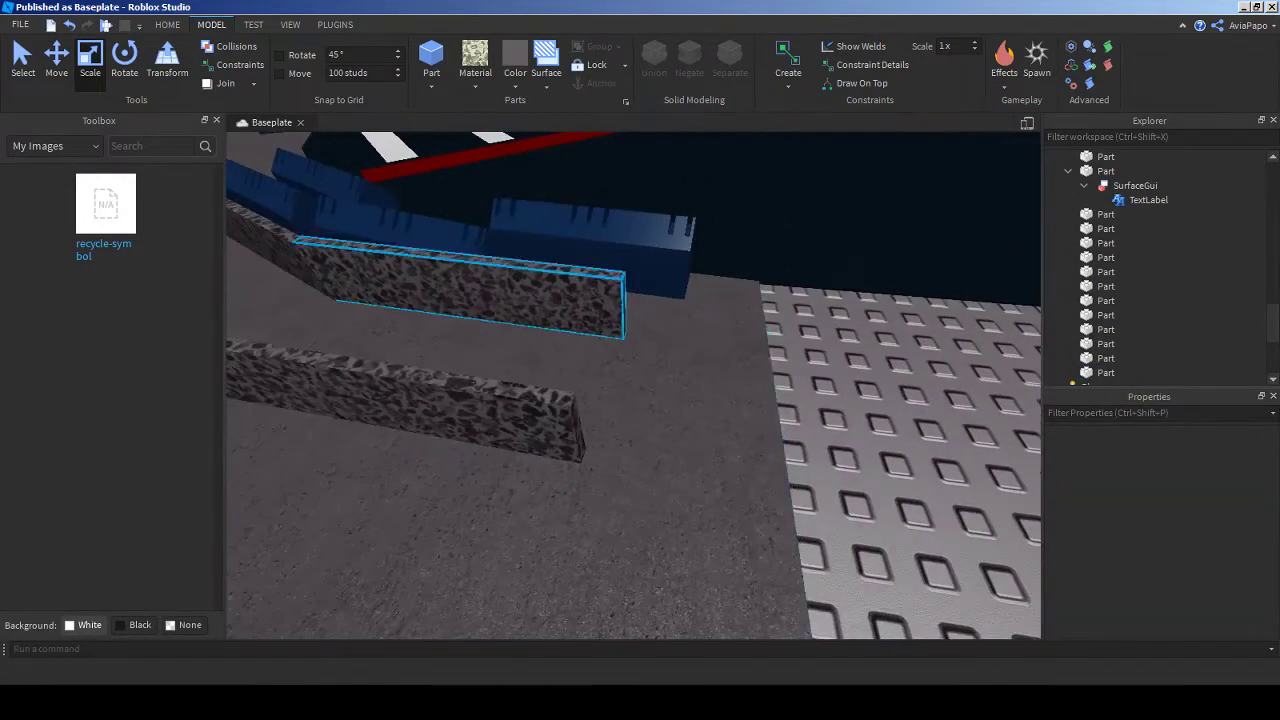
{"action": "left_click", "coordinate": [600, 300]}
{"action": "left_click_drag", "start_coordinate": [714, 314], "coordinate": [871, 340]}
{"action": "right_click_drag", "start_coordinate": [871, 340], "coordinate": [860, 345]}
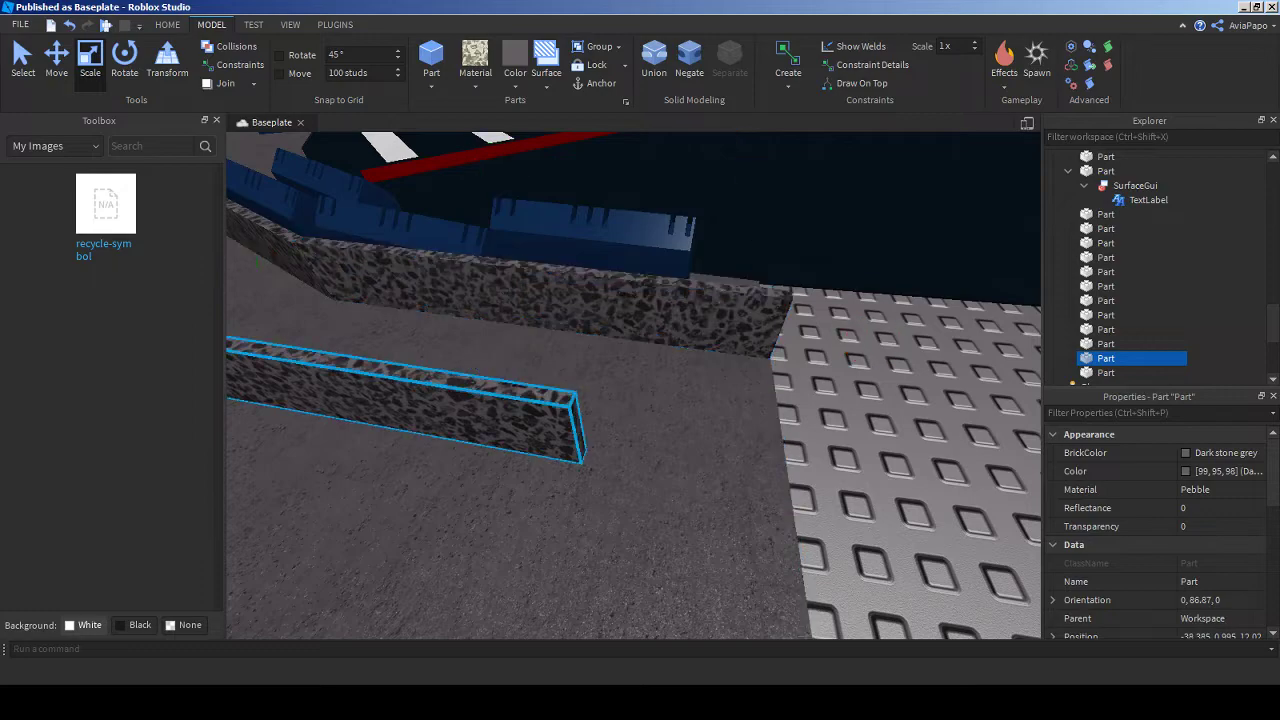
{"action": "left_click", "coordinate": [420, 400]}
{"action": "right_click_drag", "start_coordinate": [420, 400], "coordinate": [500, 380]}
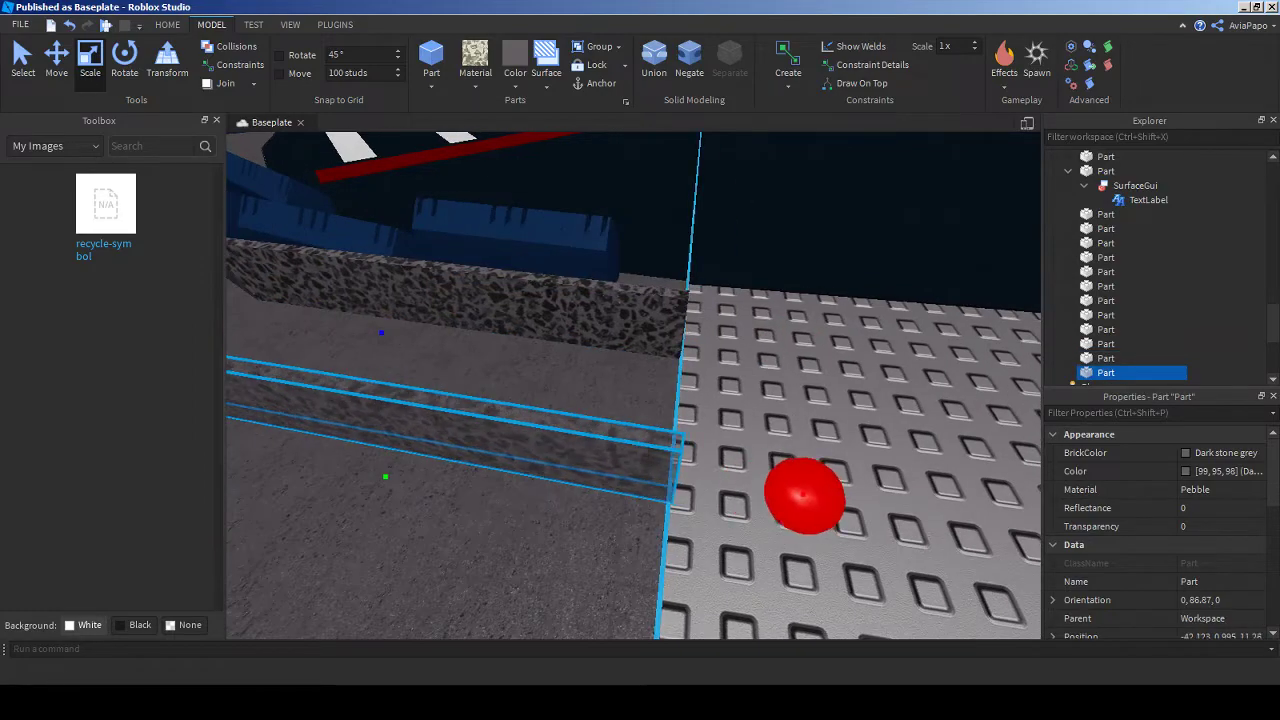
{"action": "scroll", "coordinate": [633, 385], "scroll_direction": "down", "scroll_amount": 3}
{"action": "right_click_drag", "start_coordinate": [633, 385], "coordinate": [580, 470]}
{"action": "scroll", "coordinate": [560, 380], "scroll_direction": "up", "scroll_amount": 3}
{"action": "key", "text": "d"}
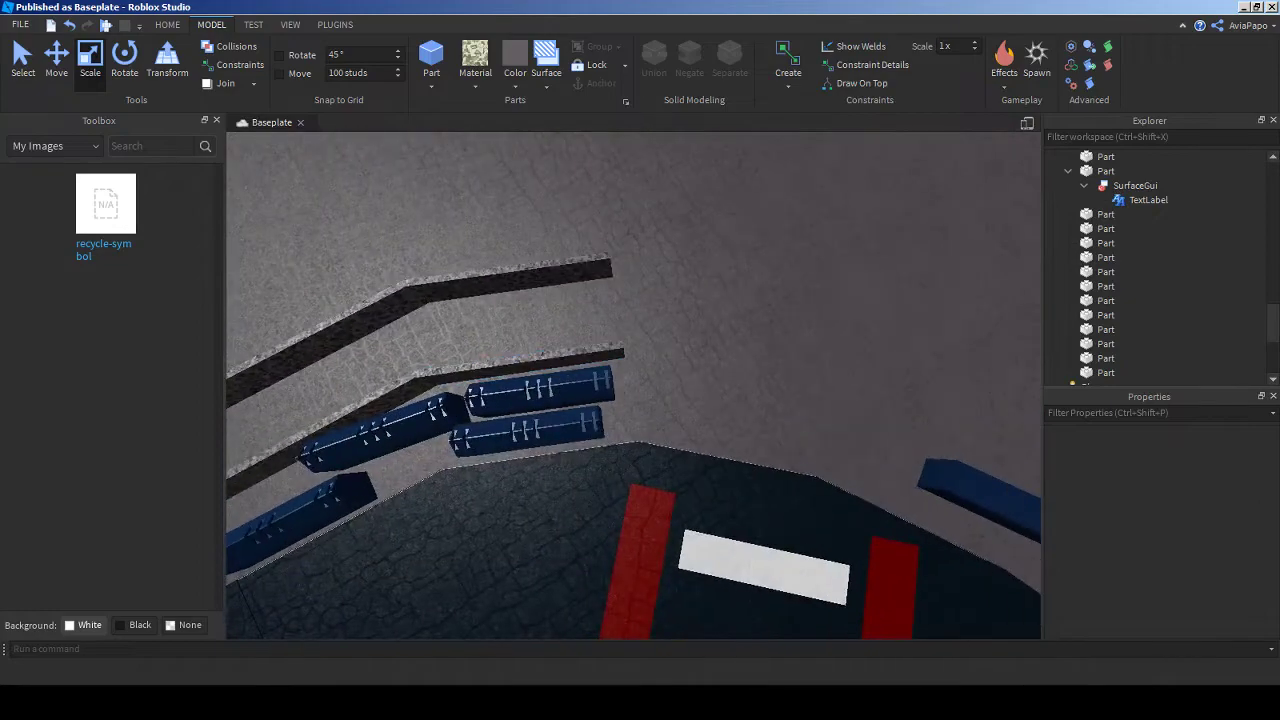
- Check the friend's Discord conversation and the YouTube live dashboard chat, and return to Roblox Studio
{"action": "key", "text": "alt+Tab"}
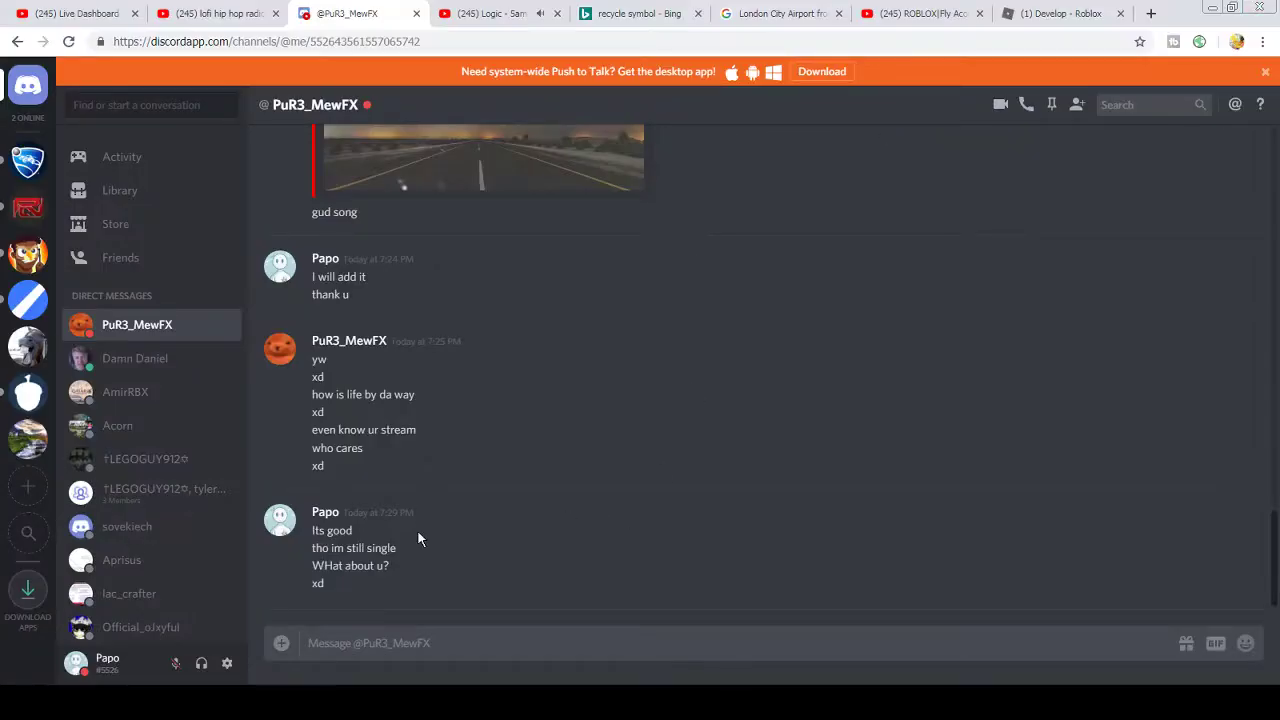
{"action": "key", "text": "alt+Tab"}
{"action": "key", "text": "alt+Tab"}
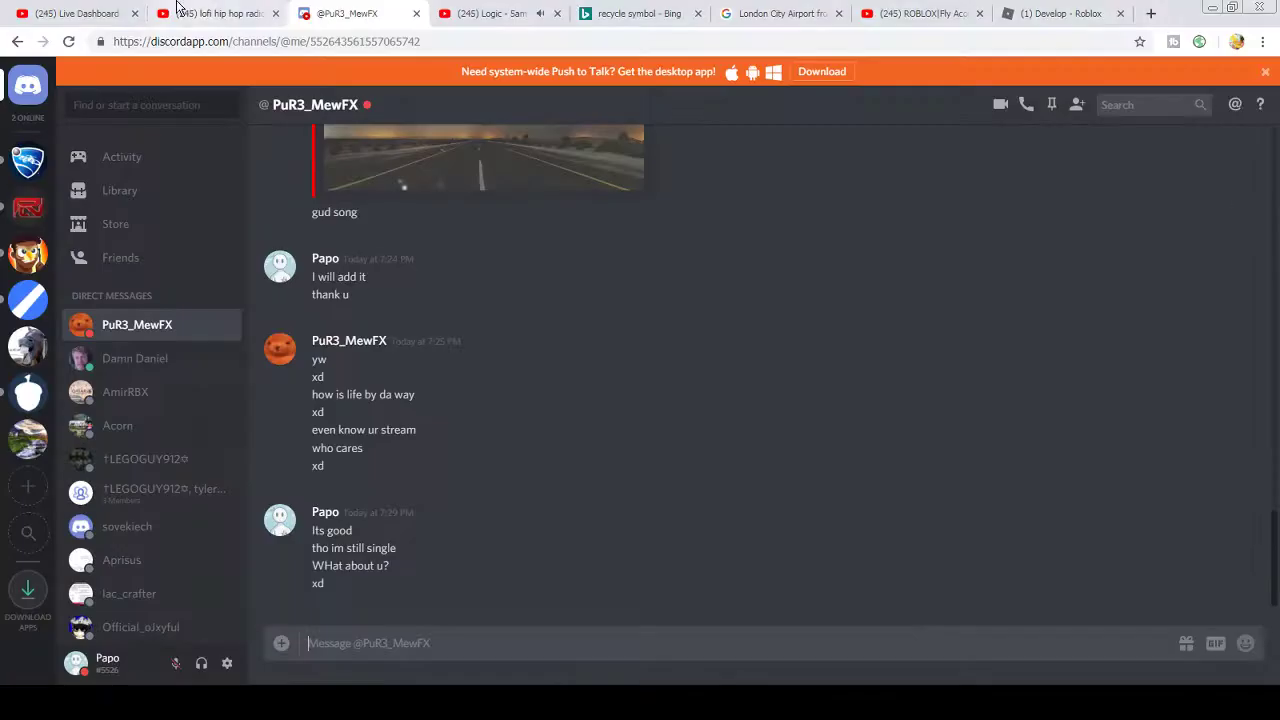
{"action": "left_click", "coordinate": [222, 8]}
{"action": "left_click", "coordinate": [37, 10]}
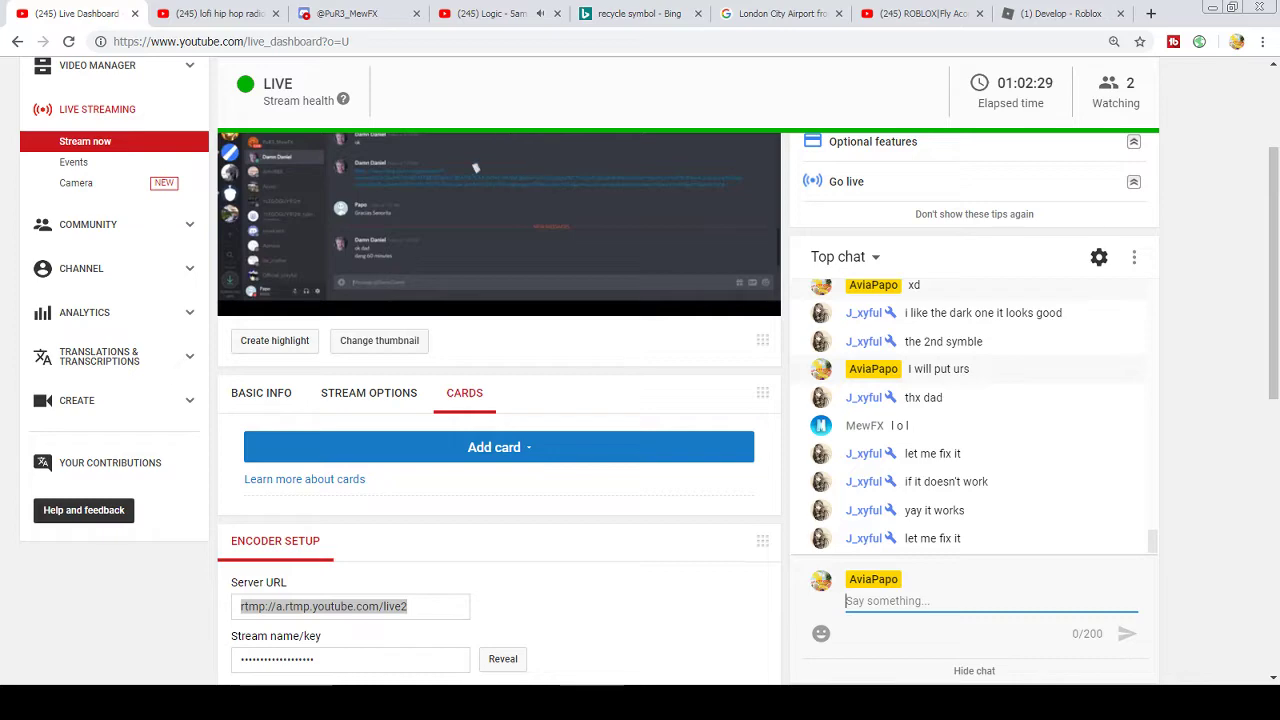
{"action": "key", "text": "alt+Tab"}
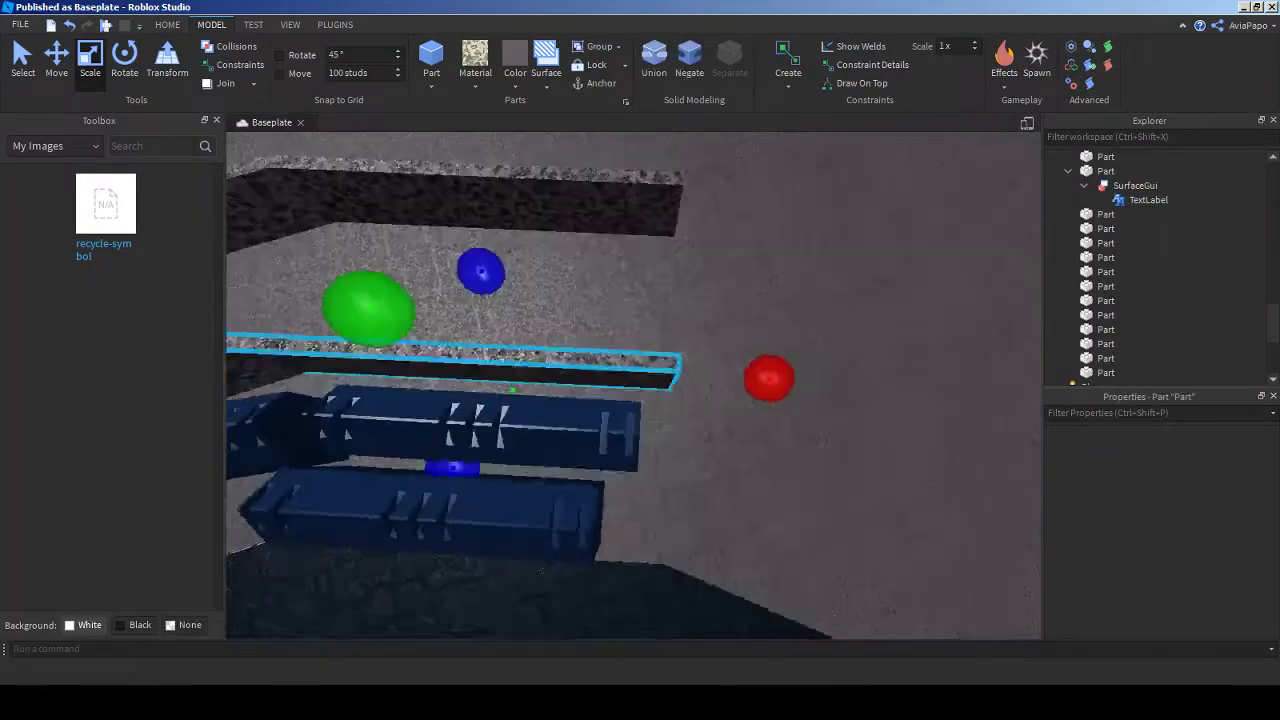
{"action": "key", "text": "s"}
{"action": "key", "text": "ctrl+1"}
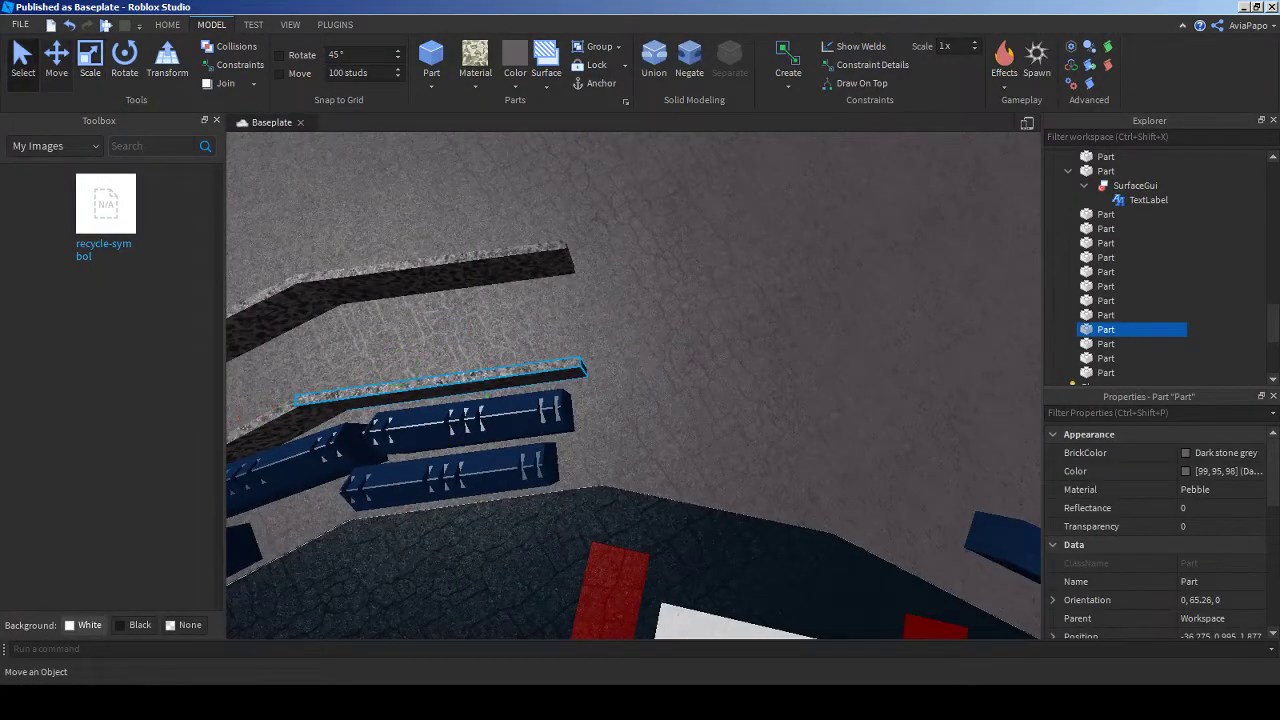
{"action": "key", "text": "ctrl+2"}
{"action": "key", "text": "ctrl+d"}
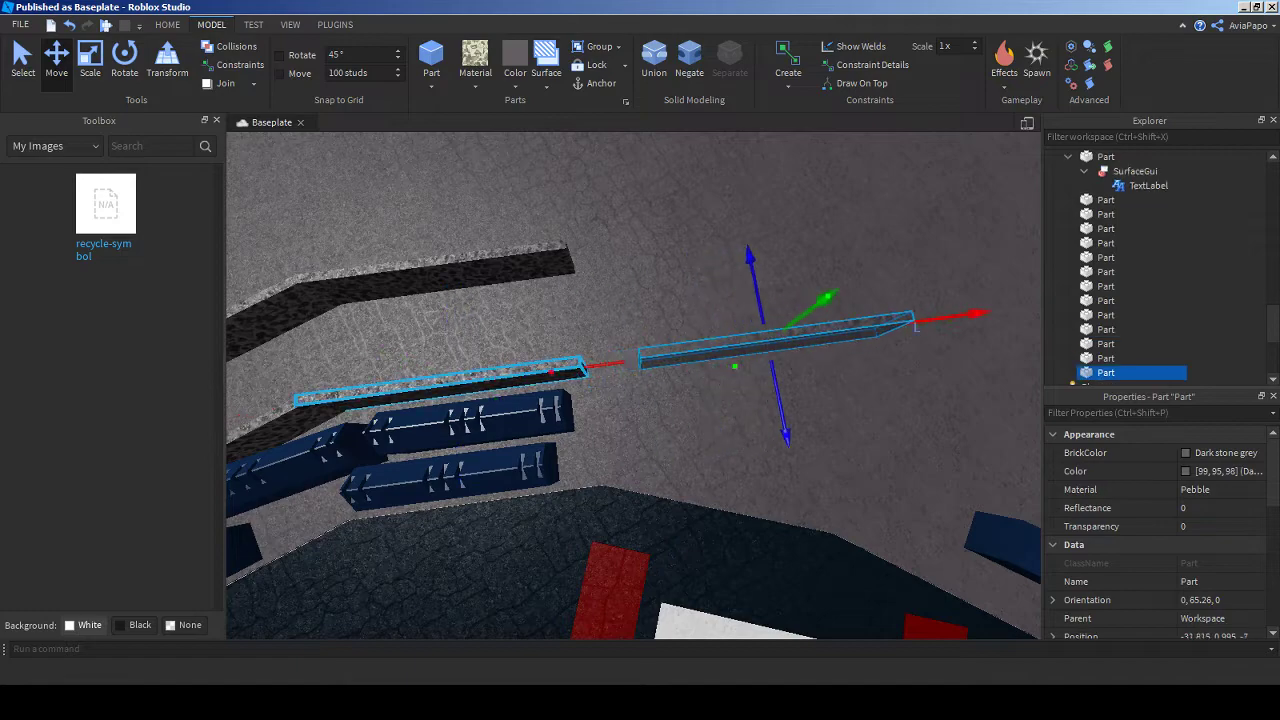
{"action": "key", "text": "Delete"}
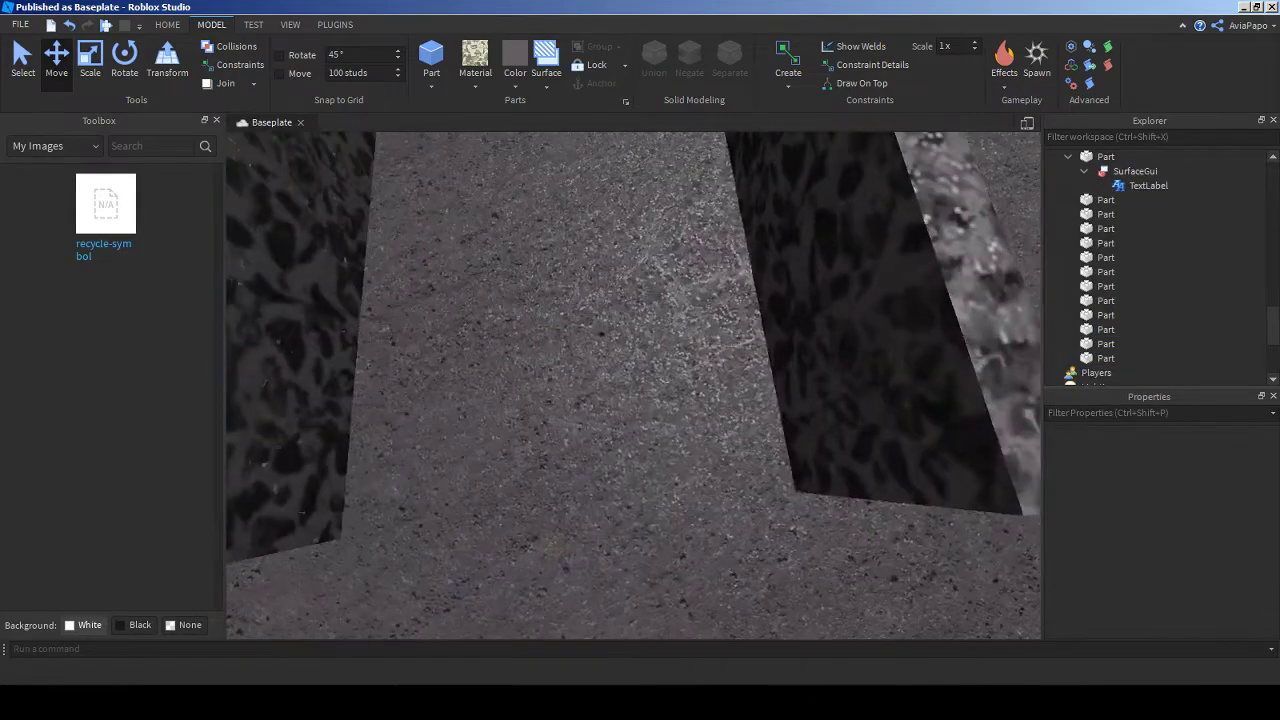
- Duplicate the straight rear pebble wall and resize the copy into an end wall closing the gap to the front wall
{"action": "left_click", "coordinate": [886, 286]}
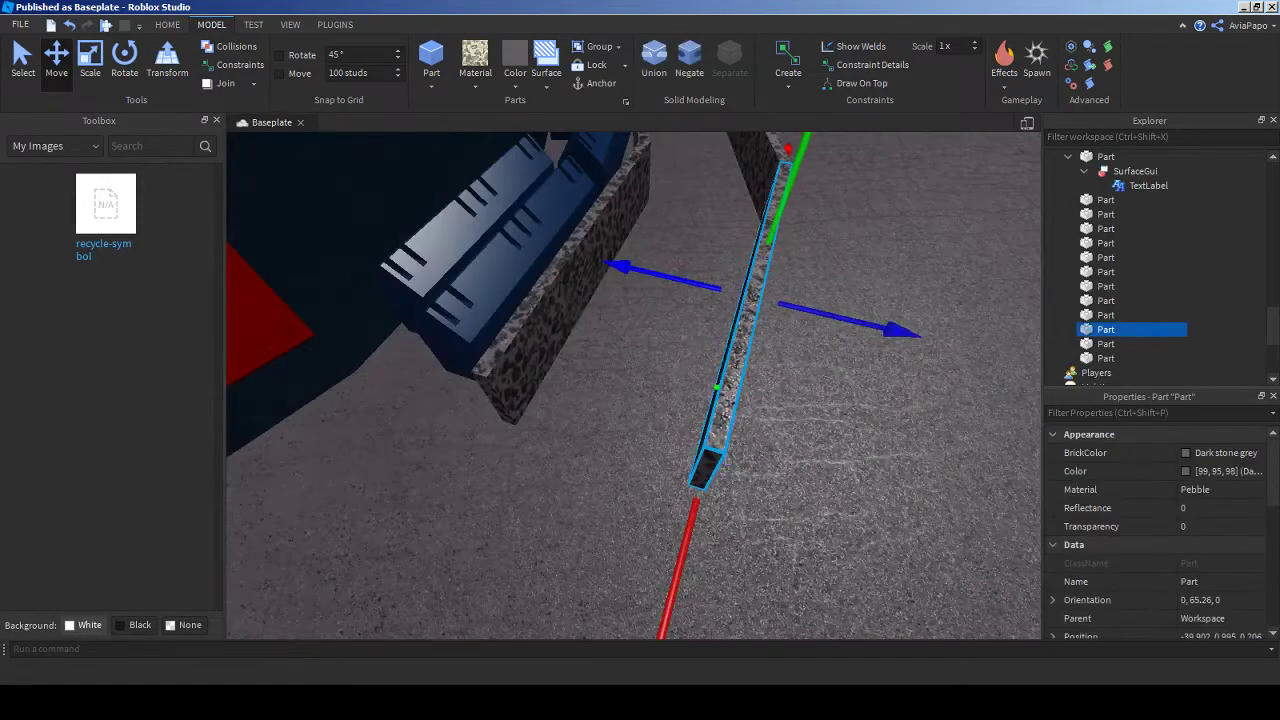
{"action": "key", "text": "ctrl+d"}
{"action": "key", "text": "ctrl+3"}
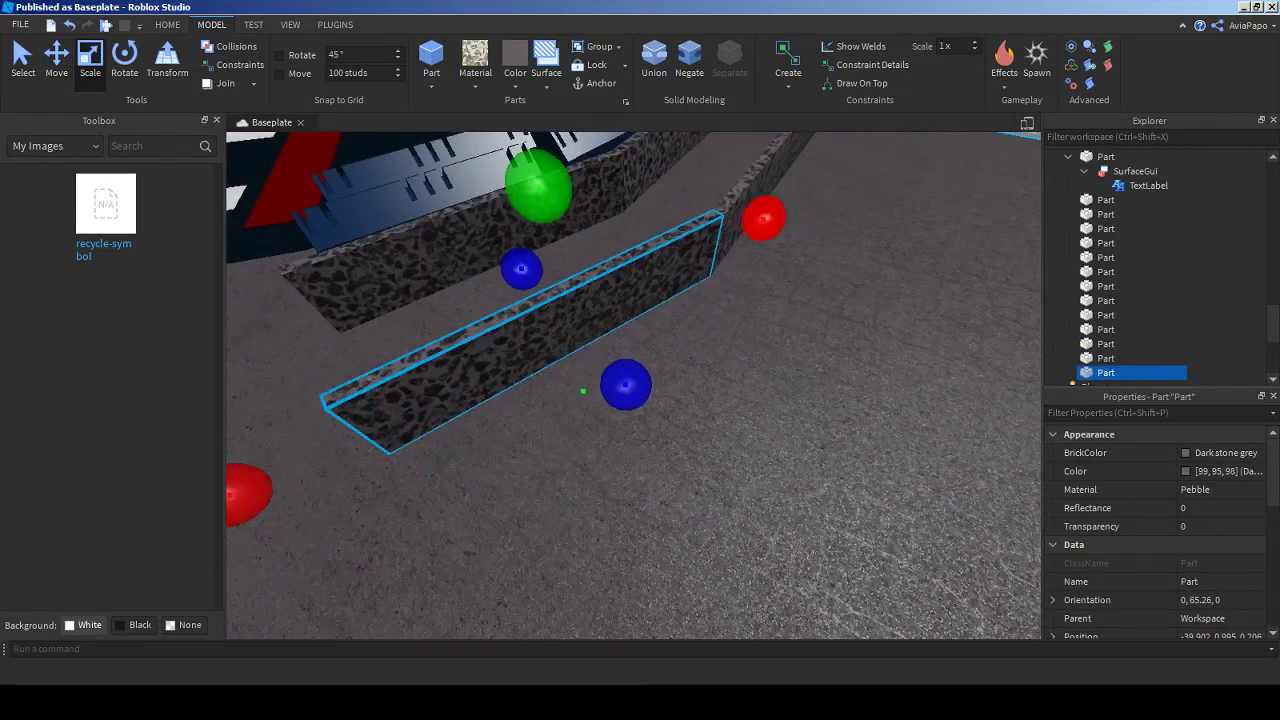
{"action": "left_click_drag", "start_coordinate": [764, 218], "coordinate": [651, 366]}
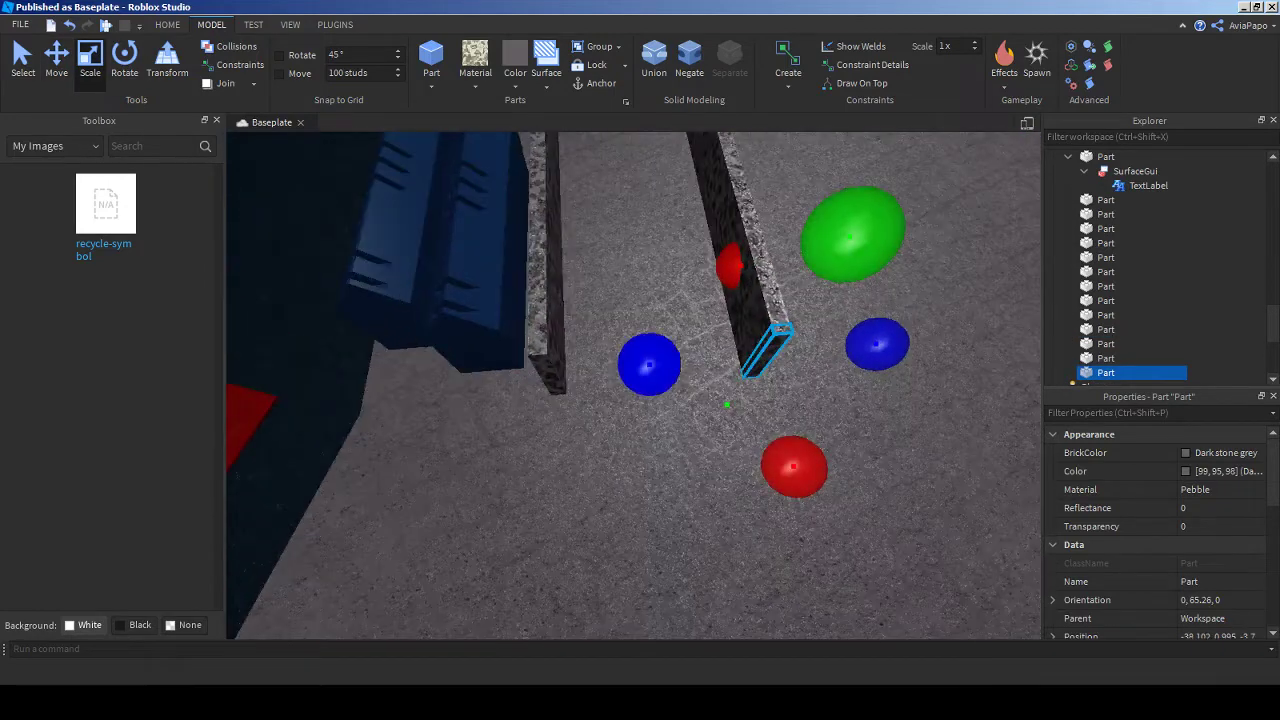
{"action": "key", "text": "f"}
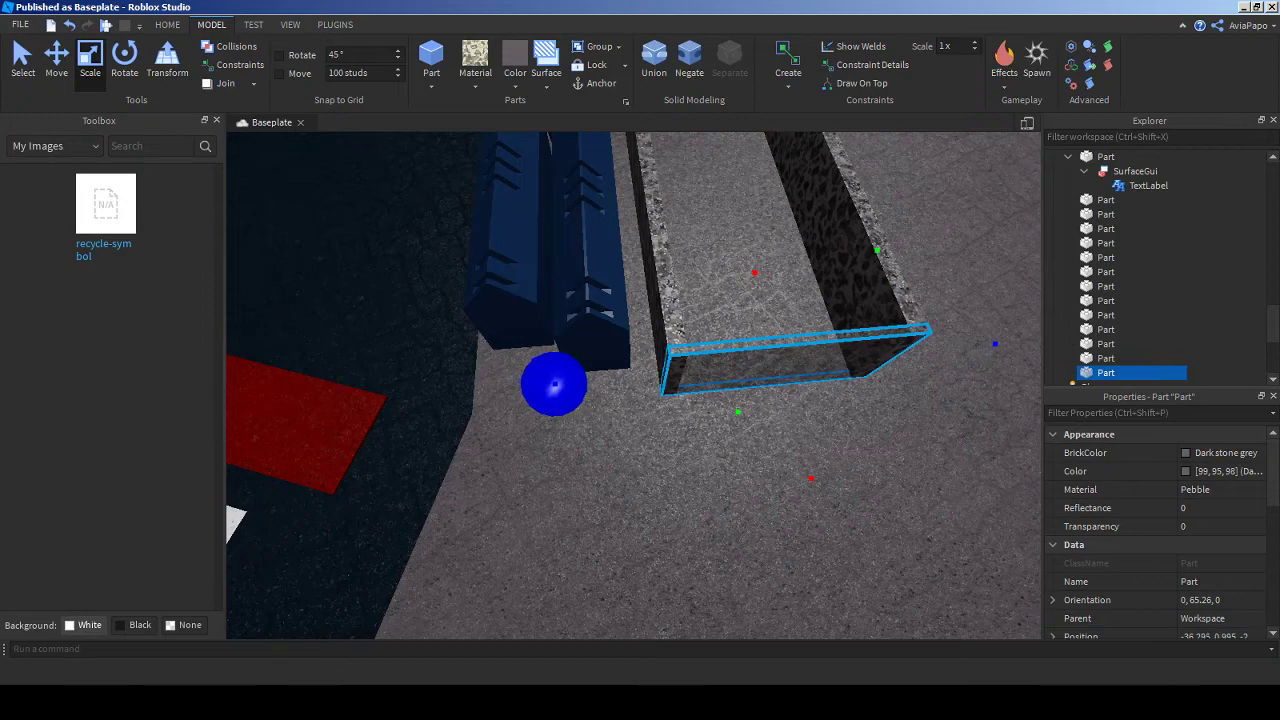
- Fill the space between the straight front and rear walls with a flat pebble floor slab at orientation 0, 65.26, 0
{"action": "right_click_drag", "start_coordinate": [633, 385], "coordinate": [550, 470]}
{"action": "left_click", "coordinate": [630, 450]}
{"action": "left_click", "coordinate": [786, 486]}
{"action": "key", "text": "f"}
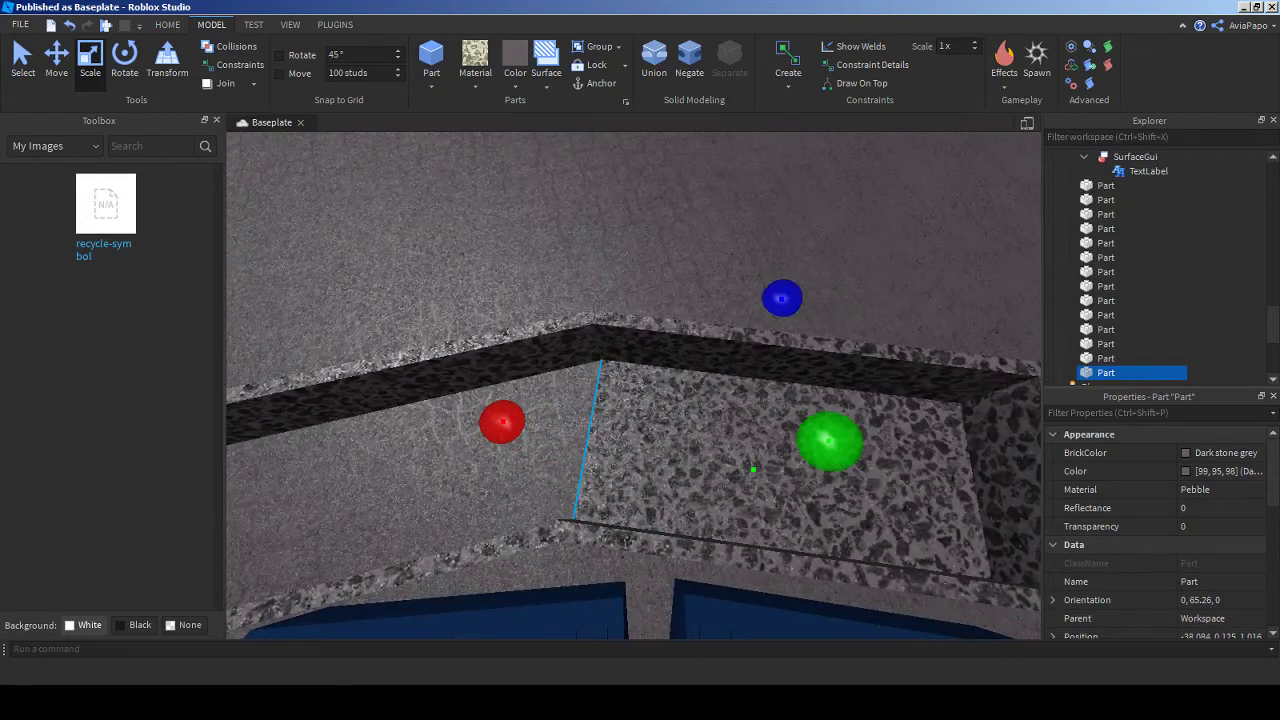
- Change the floor slab between the walls to Slate material and a brown color
{"action": "left_click", "coordinate": [475, 86]}
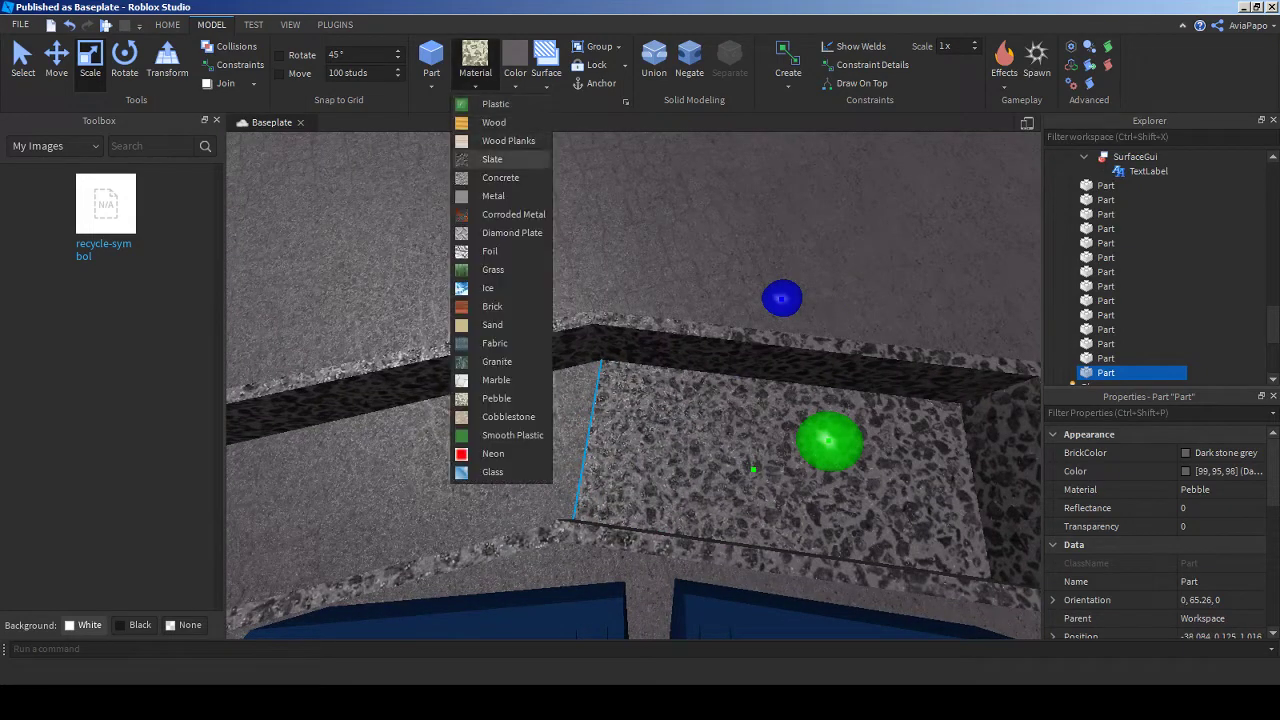
{"action": "left_click", "coordinate": [492, 159]}
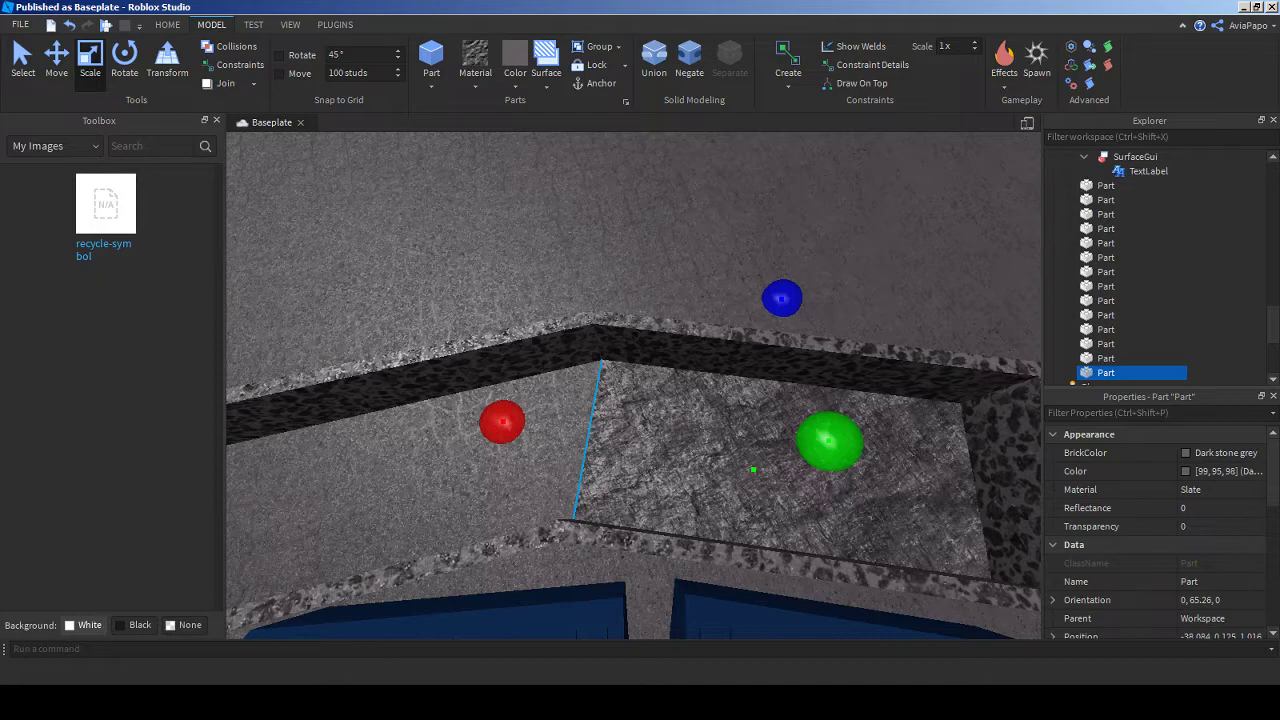
{"action": "left_click", "coordinate": [515, 85]}
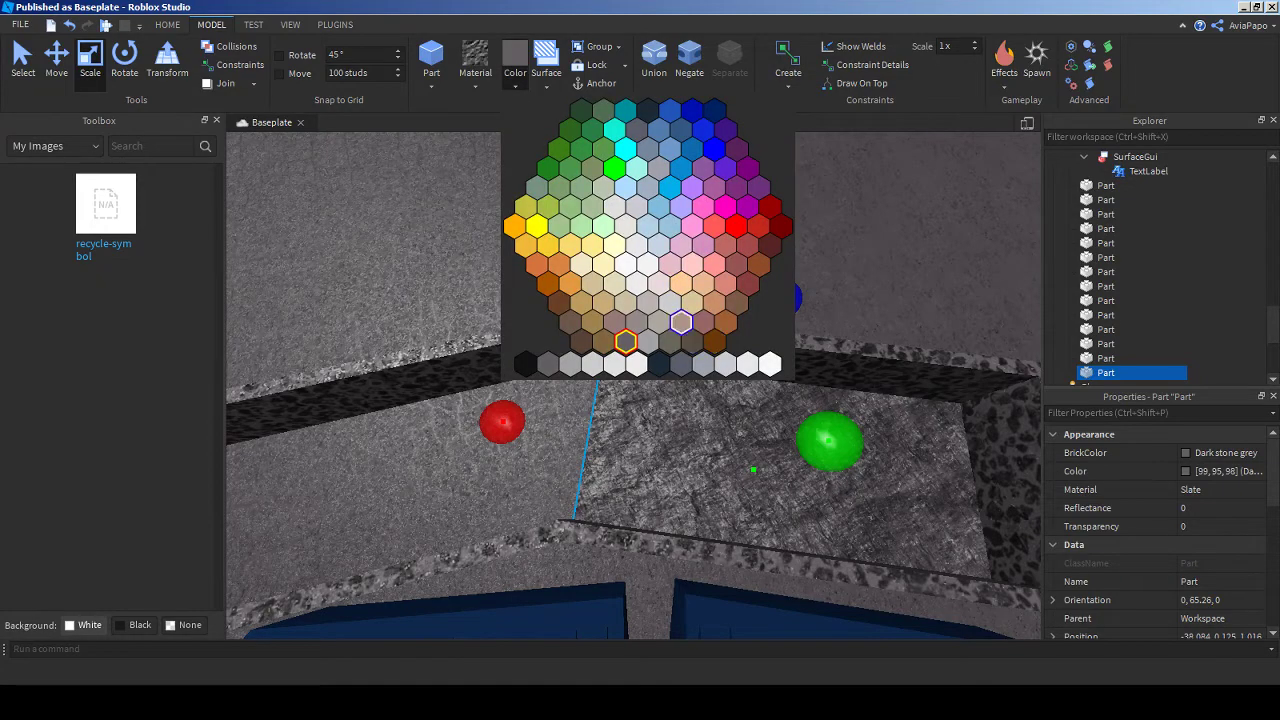
{"action": "left_click", "coordinate": [559, 303]}
- Duplicate the second rear pebble wall and resize the copy into a flat floor slab filling the gap to the front wall at orientation 0, 86.87, 0
{"action": "scroll", "coordinate": [632, 385], "scroll_direction": "down", "scroll_amount": 5}
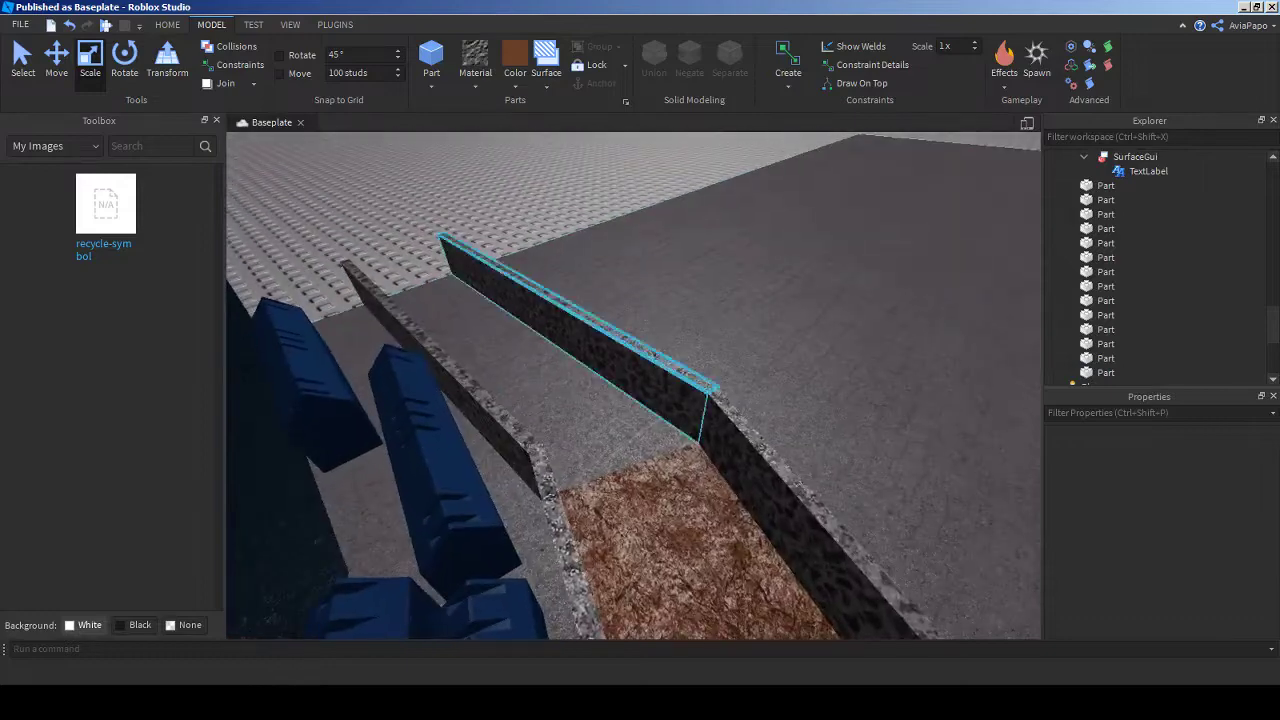
{"action": "left_click", "coordinate": [720, 400]}
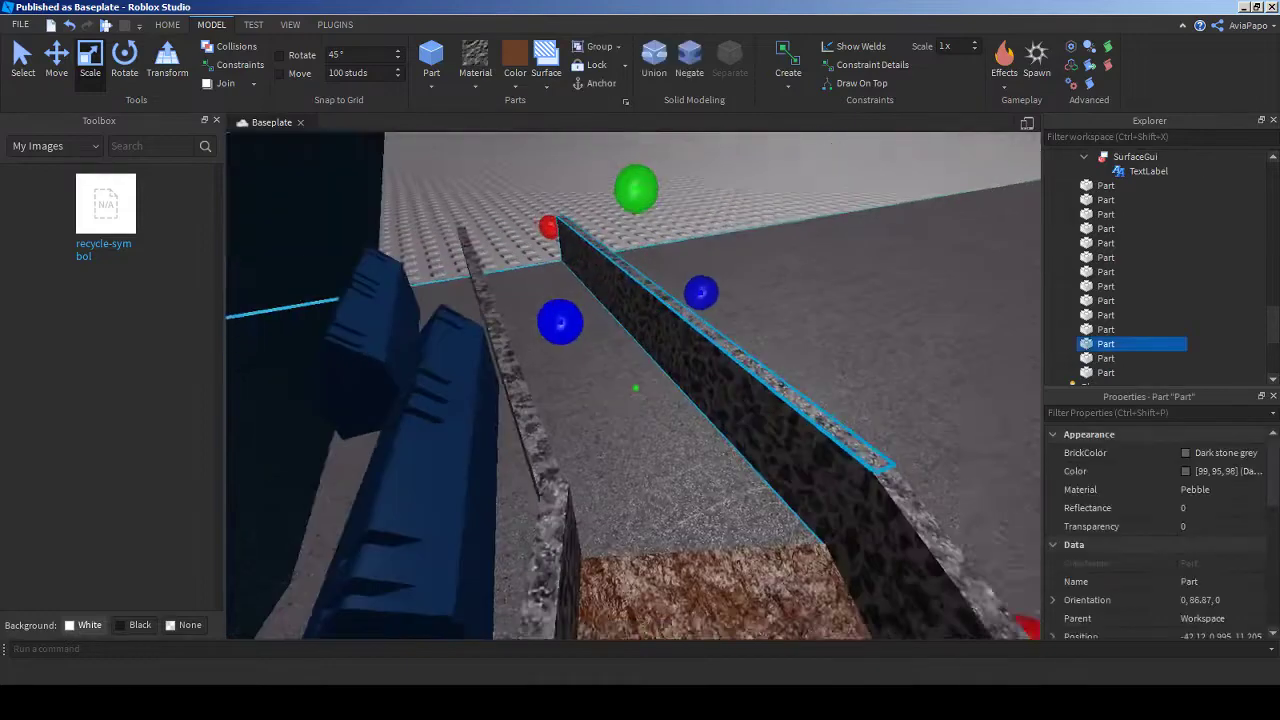
{"action": "left_click", "coordinate": [640, 403]}
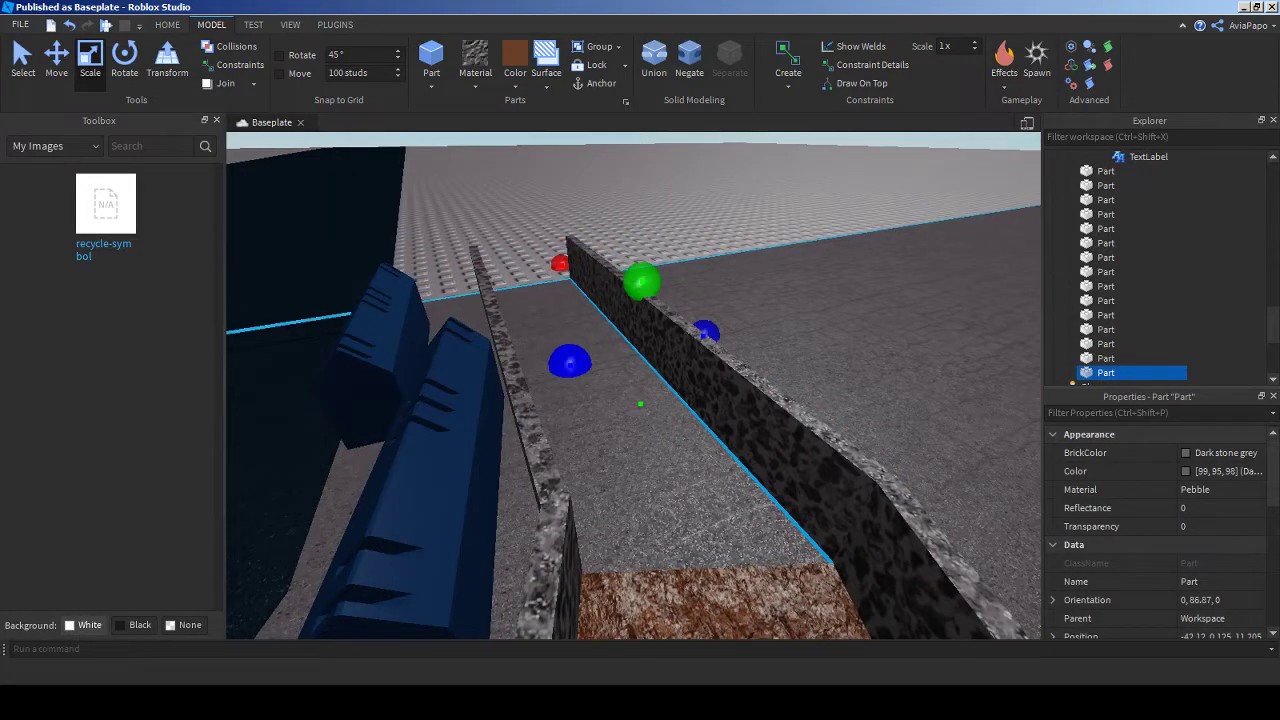
{"action": "left_click_drag", "start_coordinate": [569, 361], "coordinate": [430, 395]}
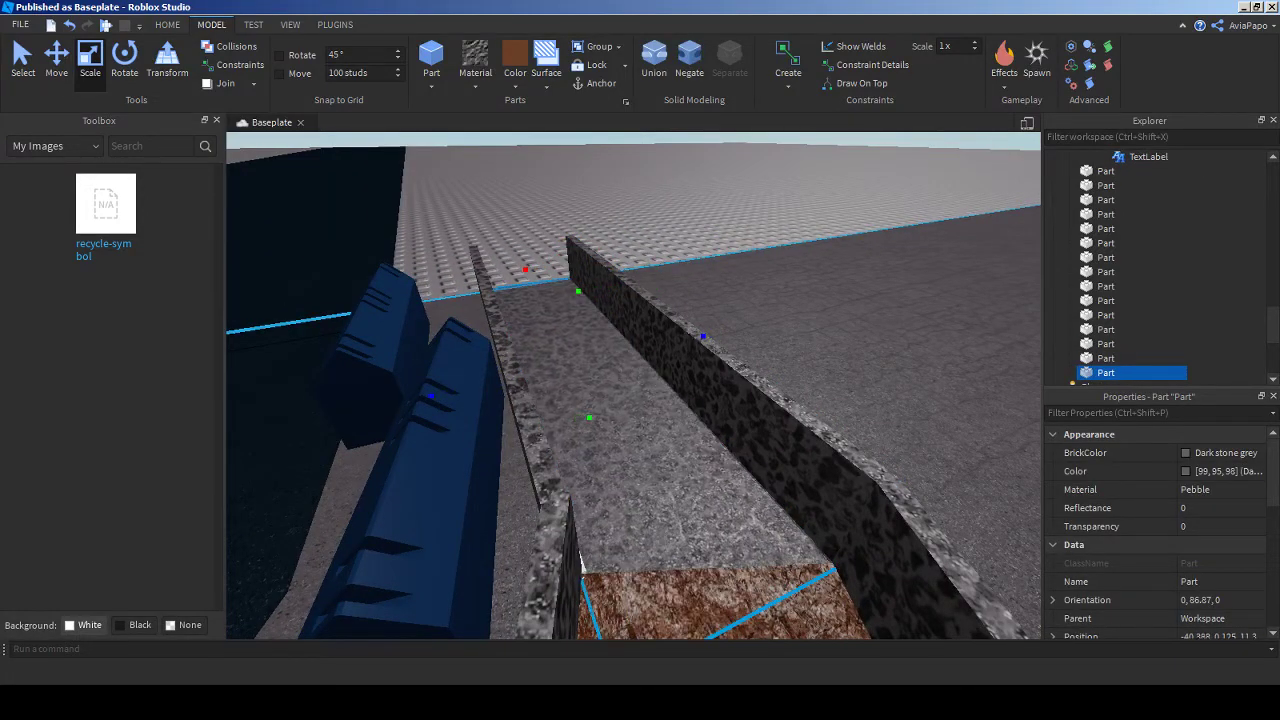
{"action": "right_click_drag", "start_coordinate": [430, 395], "coordinate": [430, 470]}
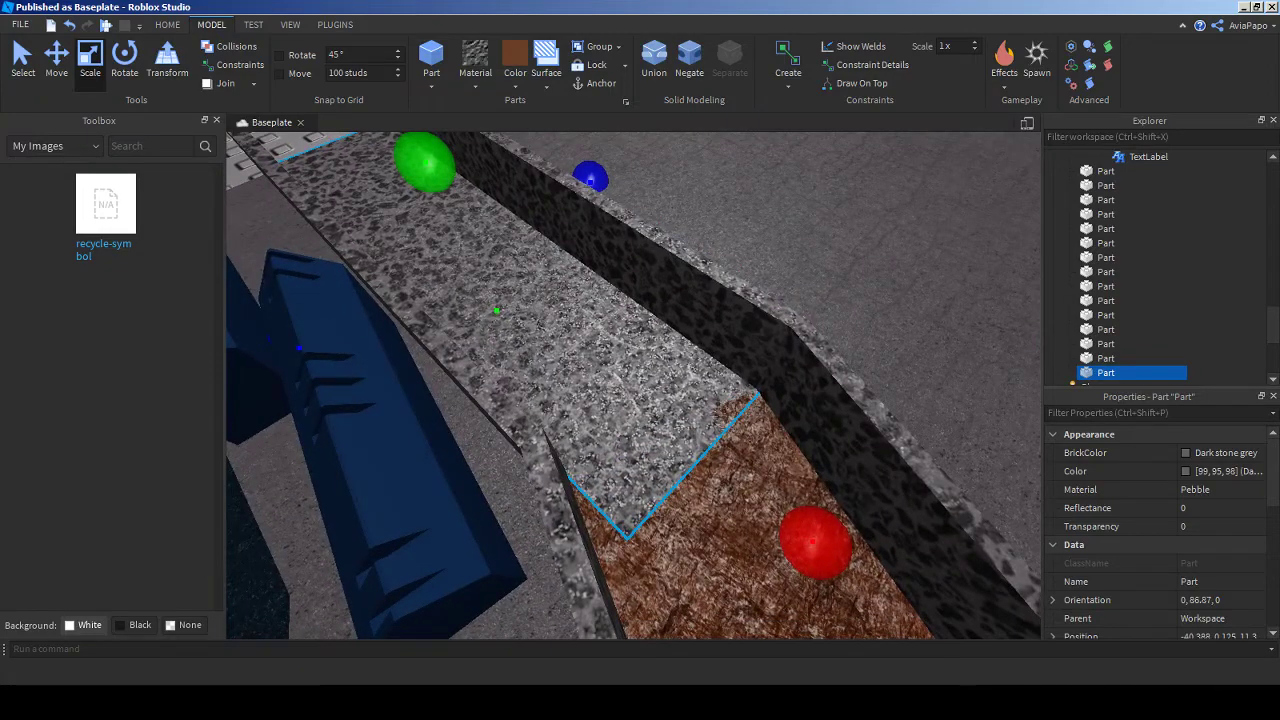
- Color the new floor slab brown and union it with the adjoining soil slab
{"action": "left_click", "coordinate": [515, 55]}
{"action": "right_click_drag", "start_coordinate": [430, 470], "coordinate": [555, 385]}
{"action": "key", "text": "ctrl+shift+g"}
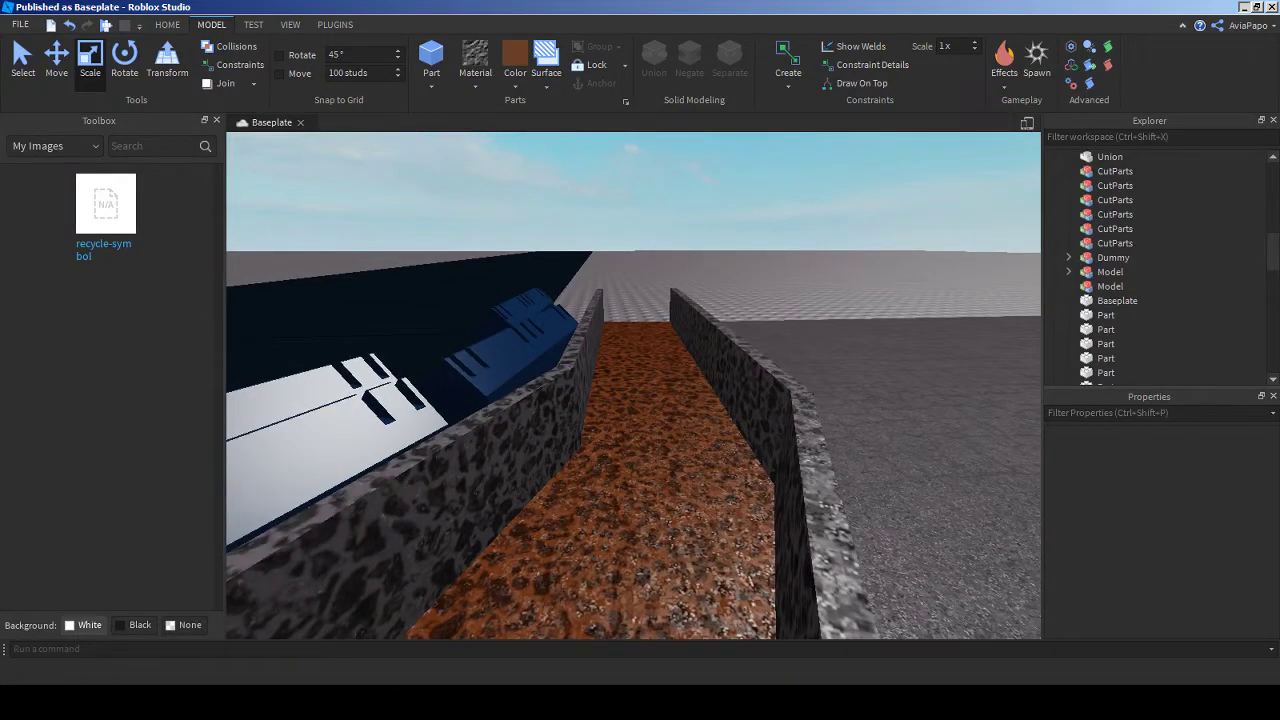
- Switch to the friend's Discord conversation and send the messages "No" and "Hopefully a girl found me tho"
{"action": "key", "text": "alt+Tab"}
{"action": "left_click", "coordinate": [340, 13]}
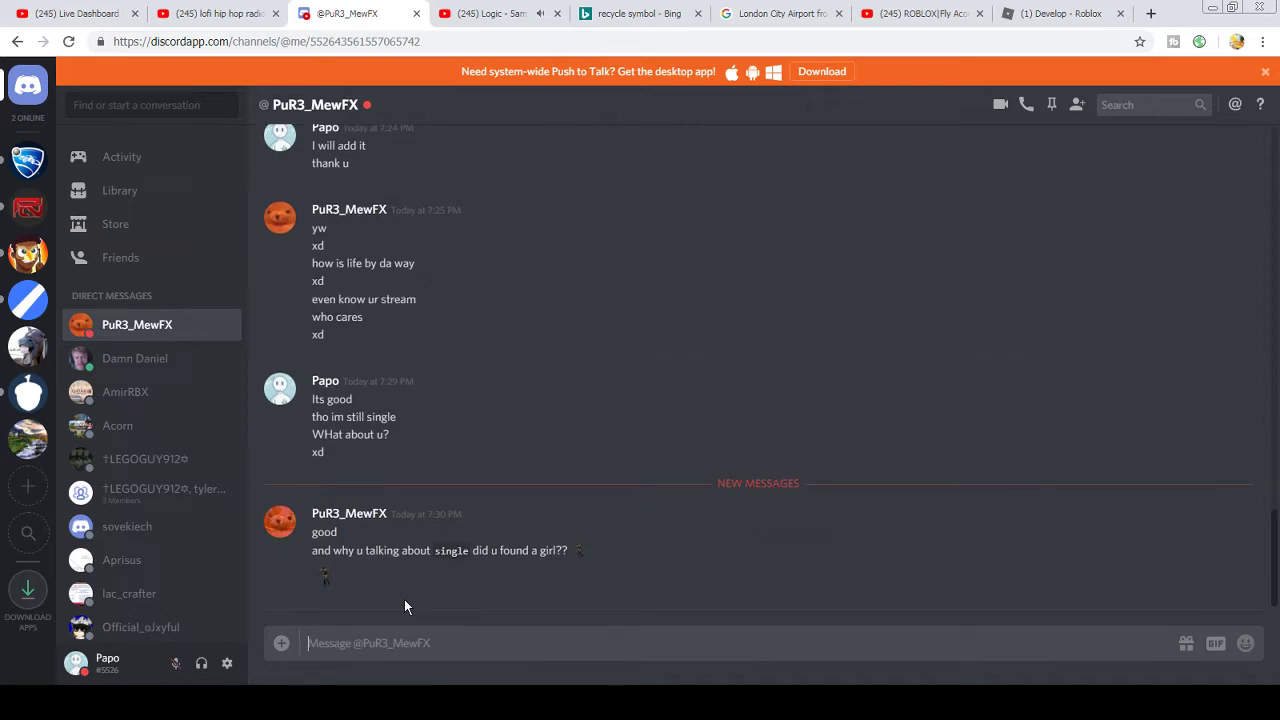
{"action": "type", "text": "n"}
{"action": "key", "text": "BackSpace"}
{"action": "type", "text": "N"}
{"action": "key", "text": "BackSpace"}
{"action": "type", "text": "No"}
{"action": "key", "text": "Return"}
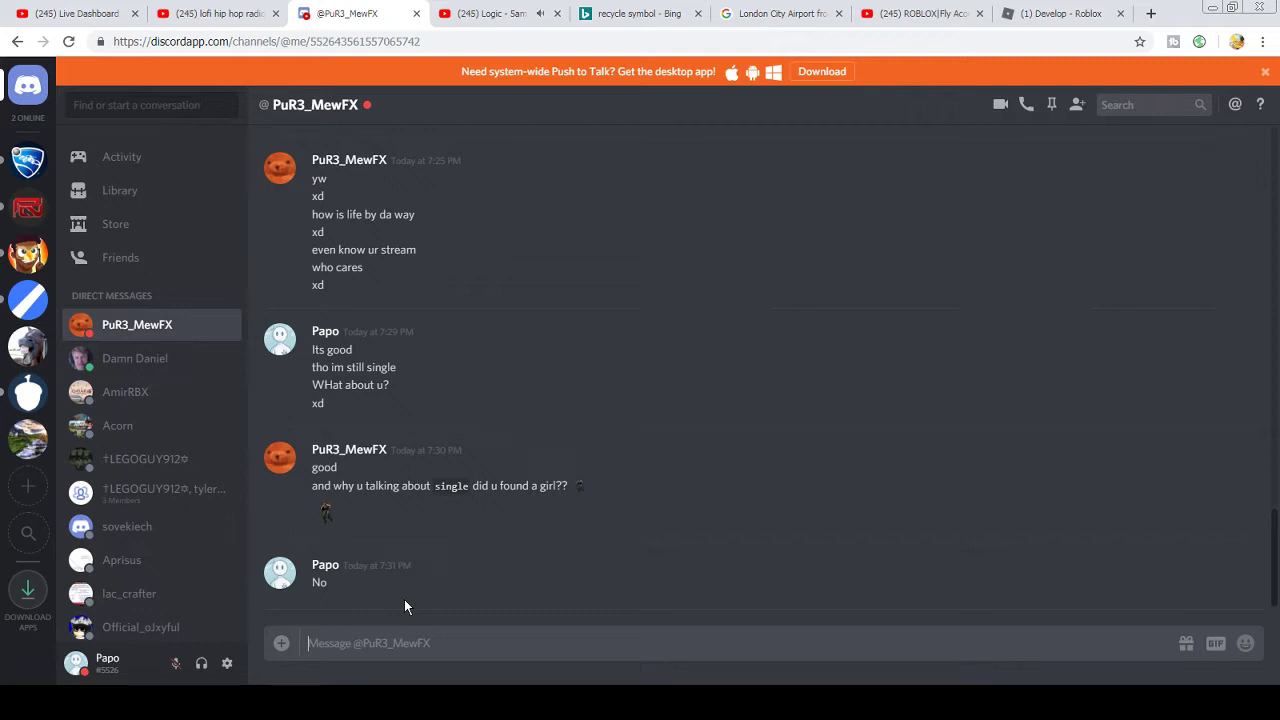
{"action": "type", "text": "Hopefully a girl found me tho"}
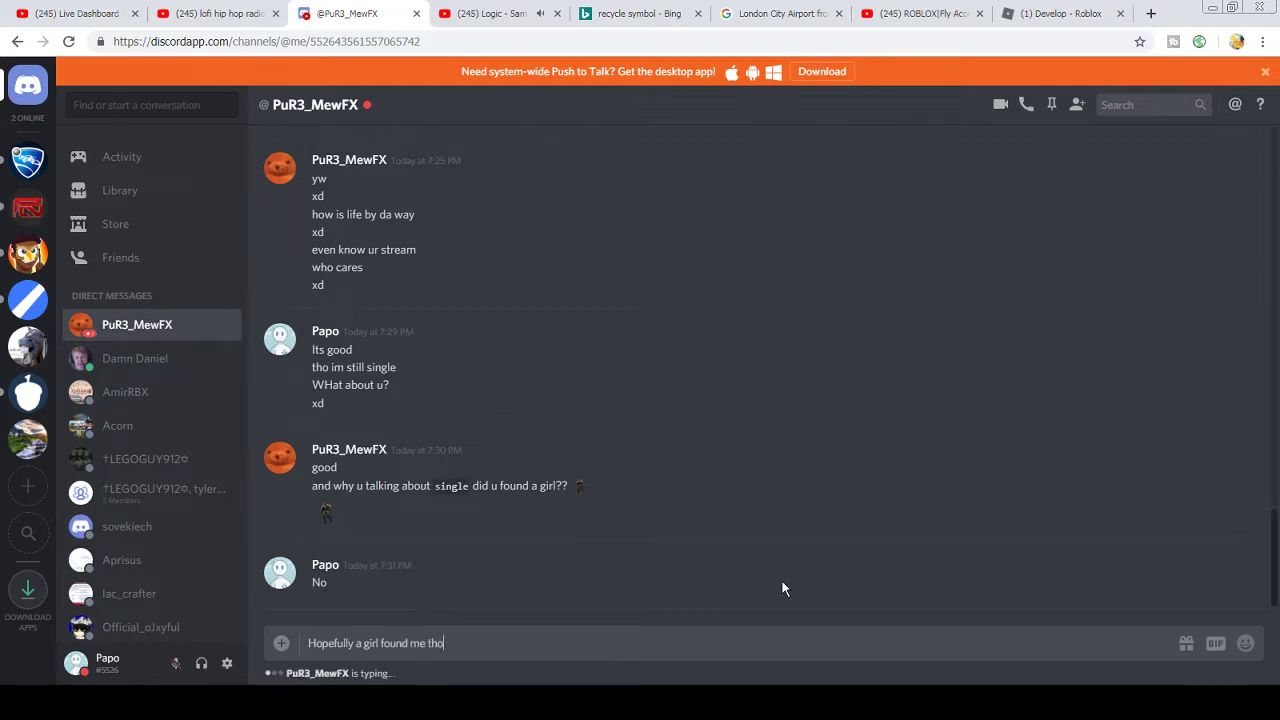
{"action": "key", "text": "Return"}
- Search the emoji picker for "sm" and send the smirk emoji to the friend
{"action": "left_click", "coordinate": [1245, 643]}
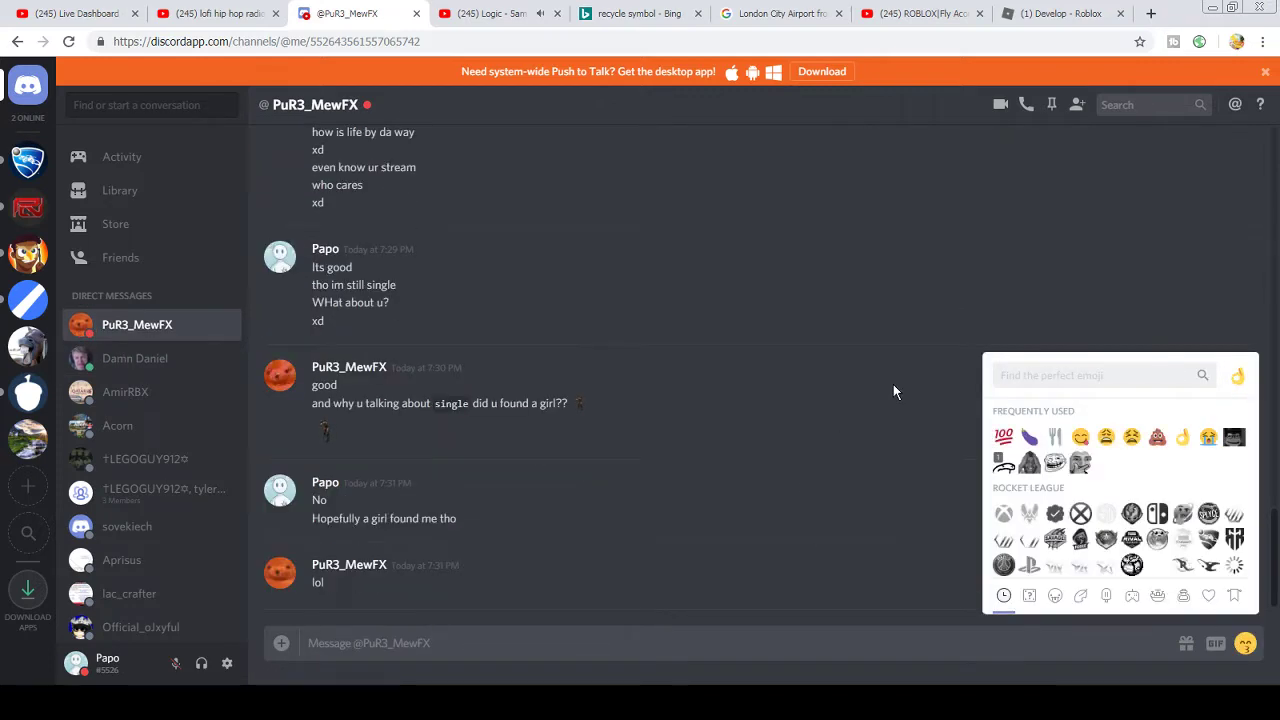
{"action": "type", "text": "sm"}
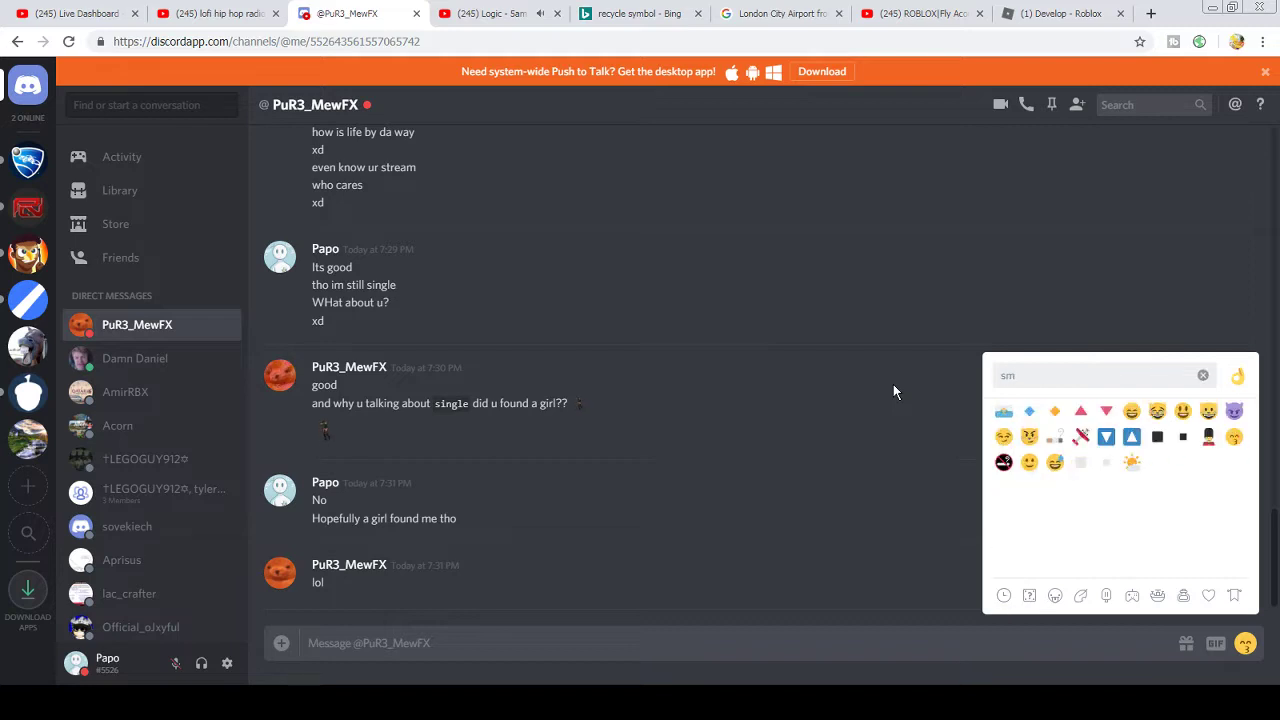
{"action": "key", "text": "Return"}
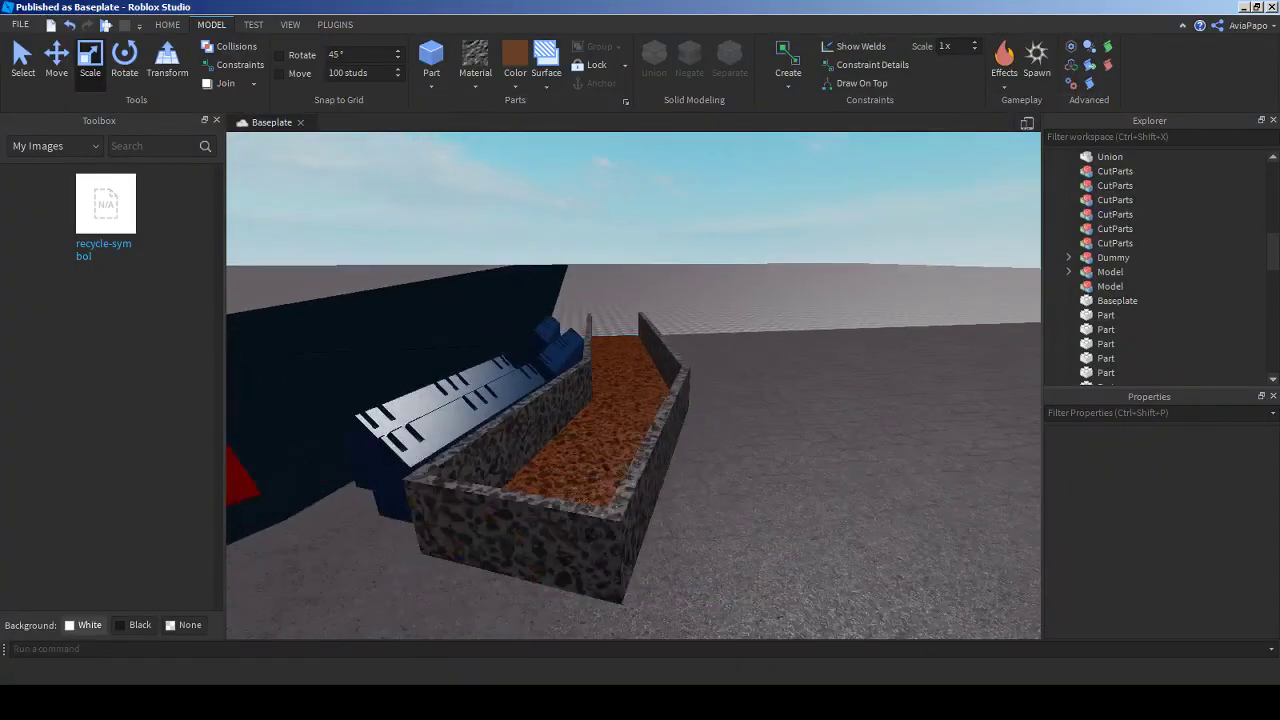
- Undo the planter construction in Roblox Studio, removing its end wall, brown soil floor and pebble walls behind the barriers
{"action": "left_click", "coordinate": [515, 545]}
{"action": "key", "text": "ctrl+z"}
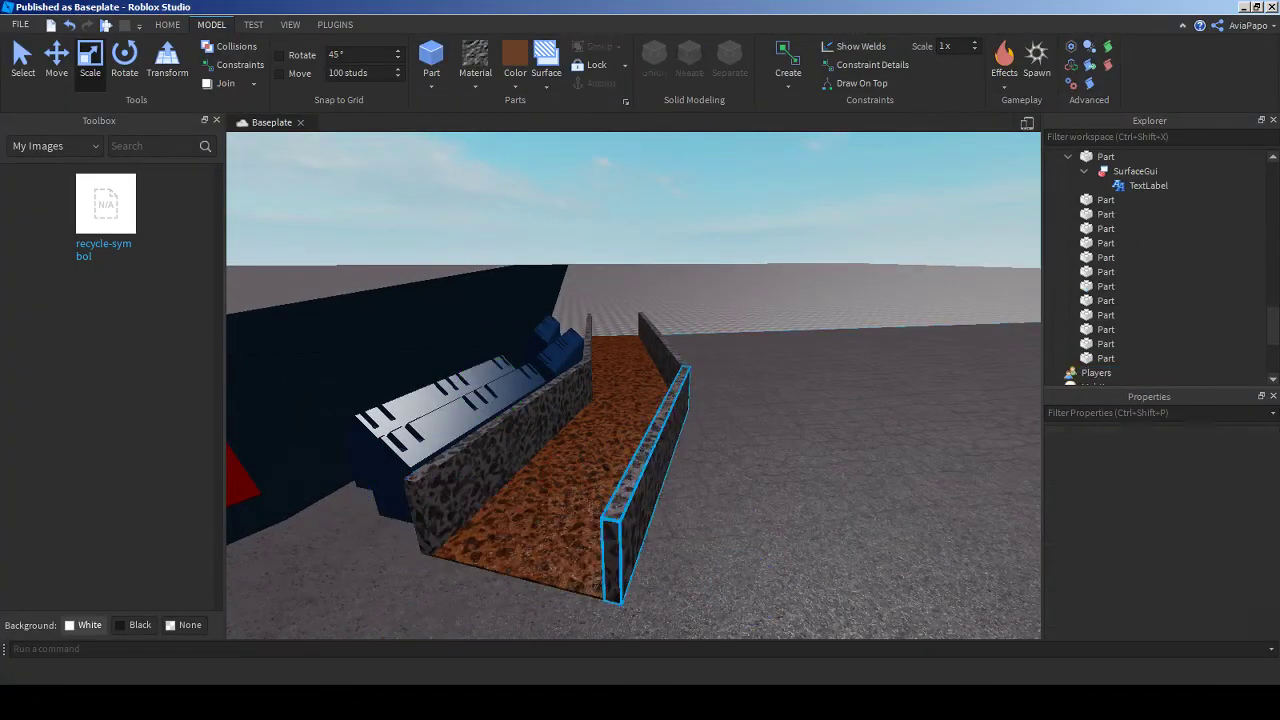
{"action": "key", "text": "ctrl+z"}
{"action": "key", "text": "ctrl+z"}
{"action": "key", "text": "ctrl+z"}
{"action": "key", "text": "ctrl+z"}
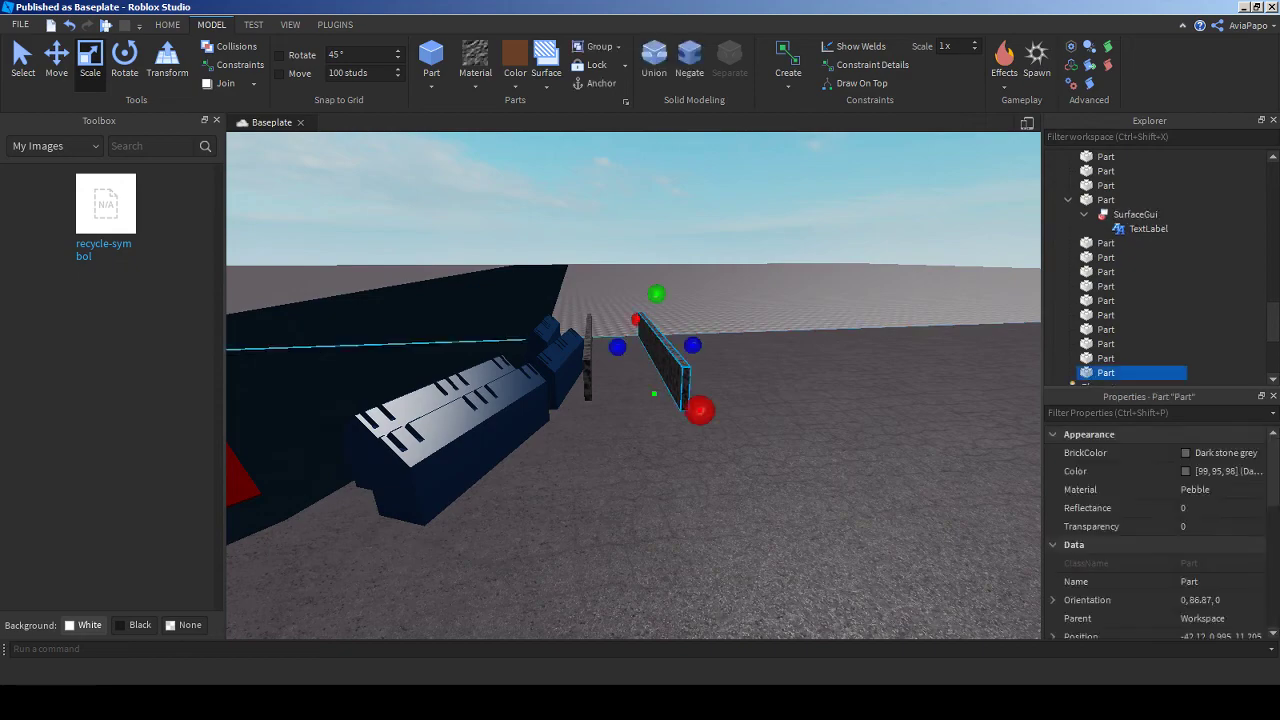
{"action": "key", "text": "ctrl+z"}
{"action": "key", "text": "ctrl+z"}
{"action": "key", "text": "ctrl+z"}
{"action": "key", "text": "ctrl+z"}
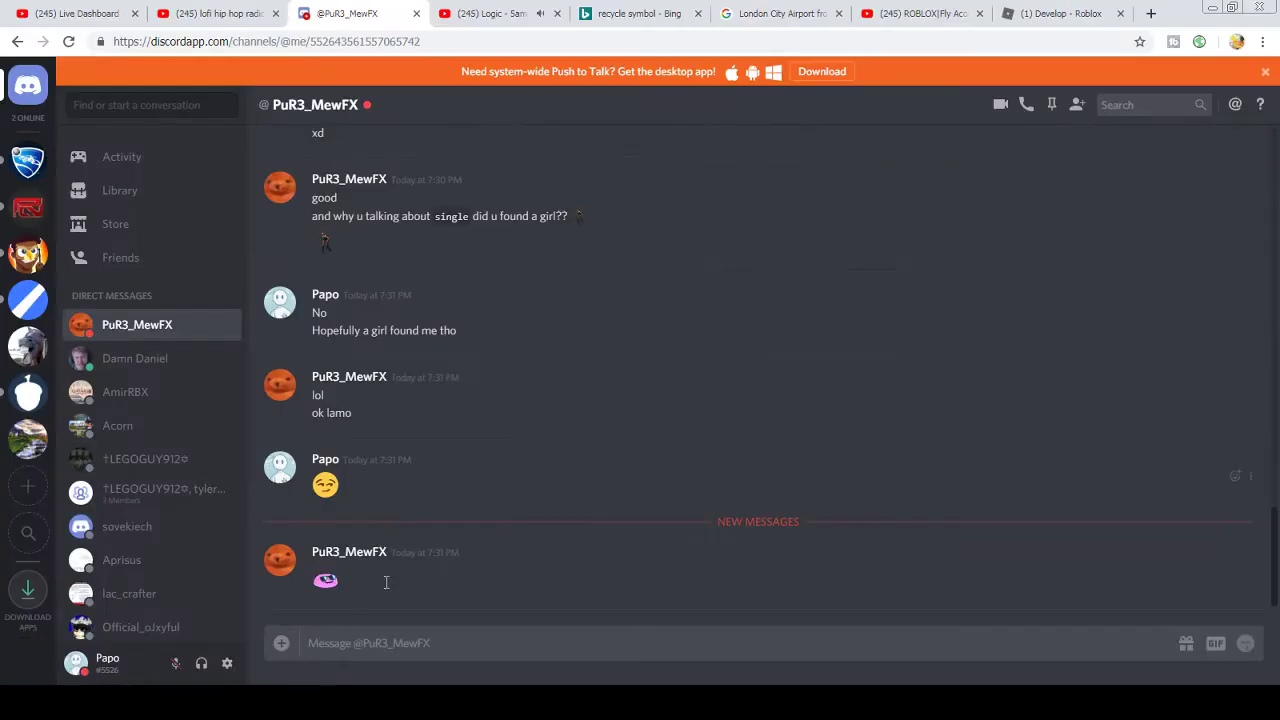
- Reply in the friend's Discord conversation with the messages "Oh yea yea" and "yeah yeah"
{"action": "type", "text": "Oh ye"}
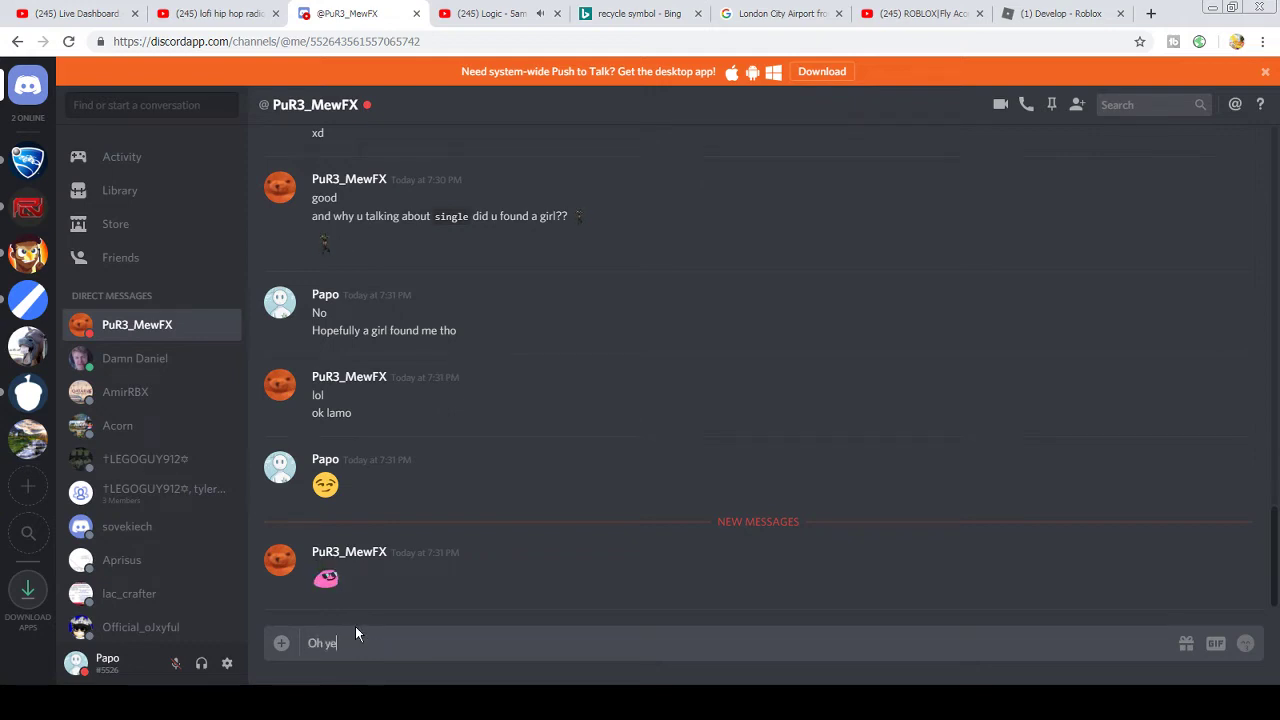
{"action": "type", "text": "a yea y"}
{"action": "key", "text": "Return"}
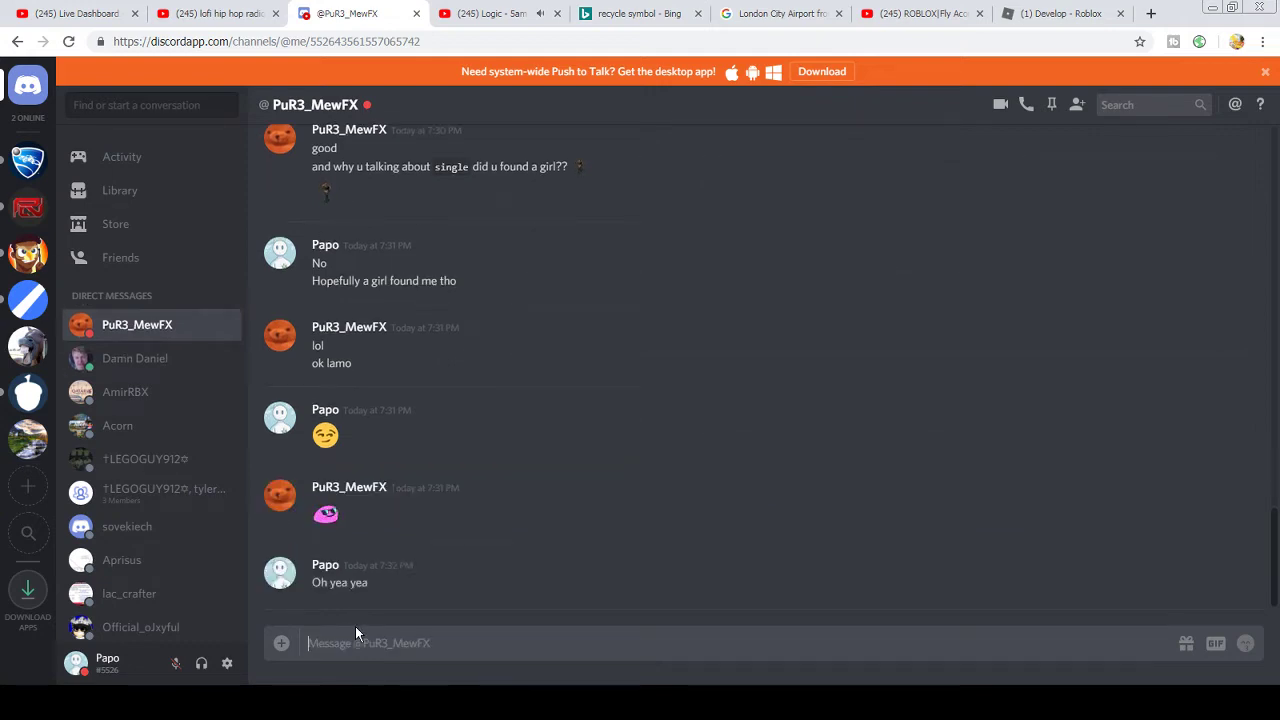
{"action": "type", "text": "yeah yeah"}
{"action": "key", "text": "Return"}
- Send the friend the messages ":C", "C:", "UGH" and "I keep doing the wrong face"
{"action": "type", "text": ":C"}
{"action": "key", "text": "Return"}
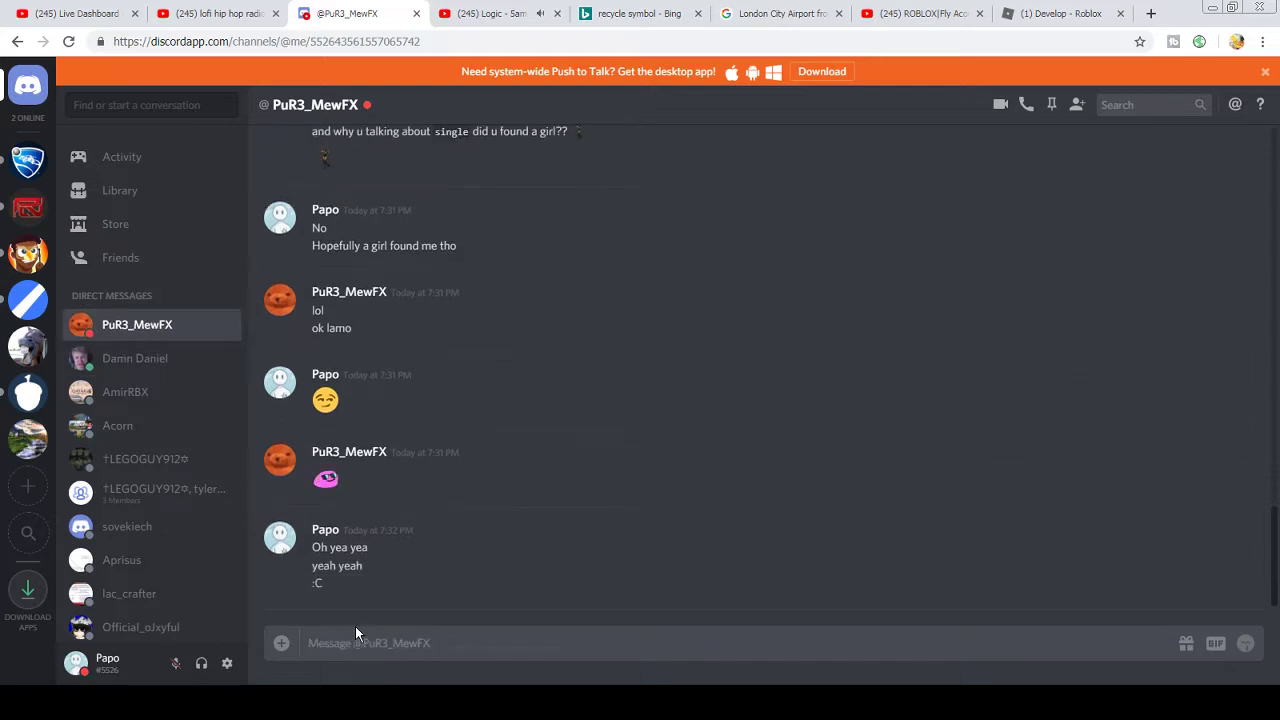
{"action": "type", "text": "C:"}
{"action": "key", "text": "Return"}
{"action": "type", "text": "UGH"}
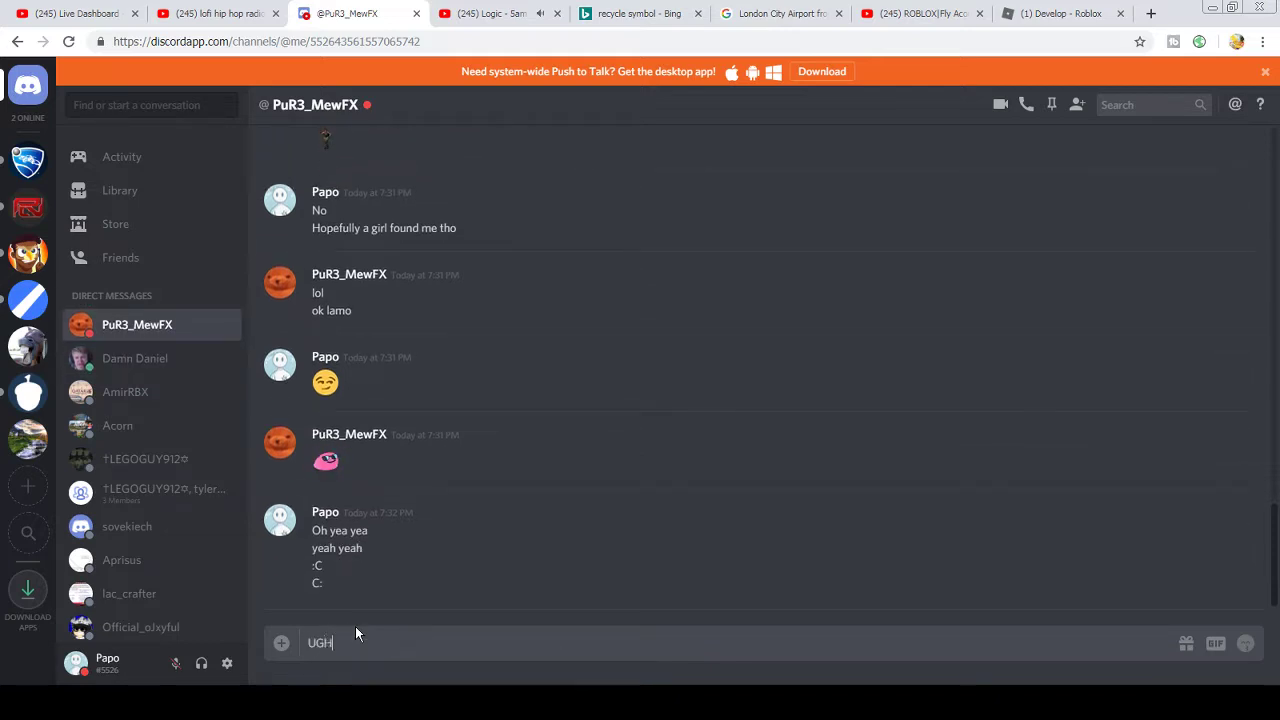
{"action": "key", "text": "Return"}
{"action": "type", "text": "I keep doi"}
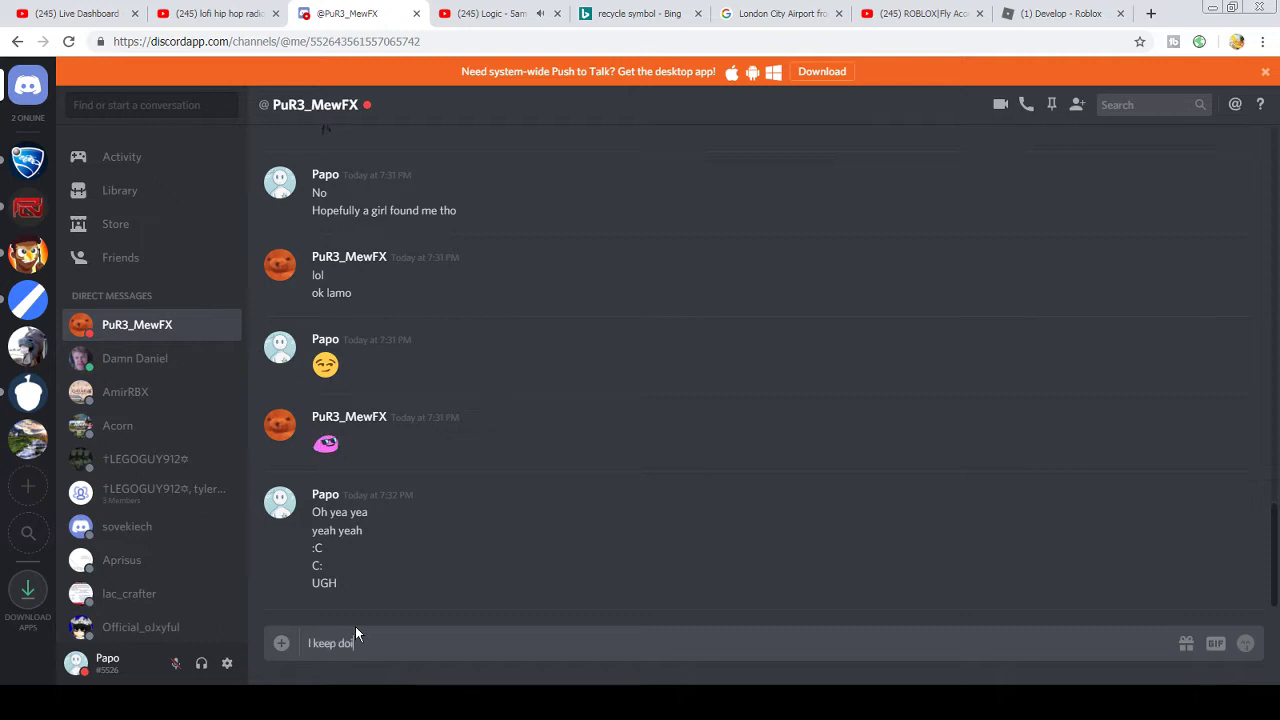
{"action": "type", "text": "ng the wrong face"}
{"action": "key", "text": "Return"}
- Return to Roblox Studio, close the Toolbox and look over the forecourt, recycling bin and crossing
{"action": "left_click", "coordinate": [446, 680]}
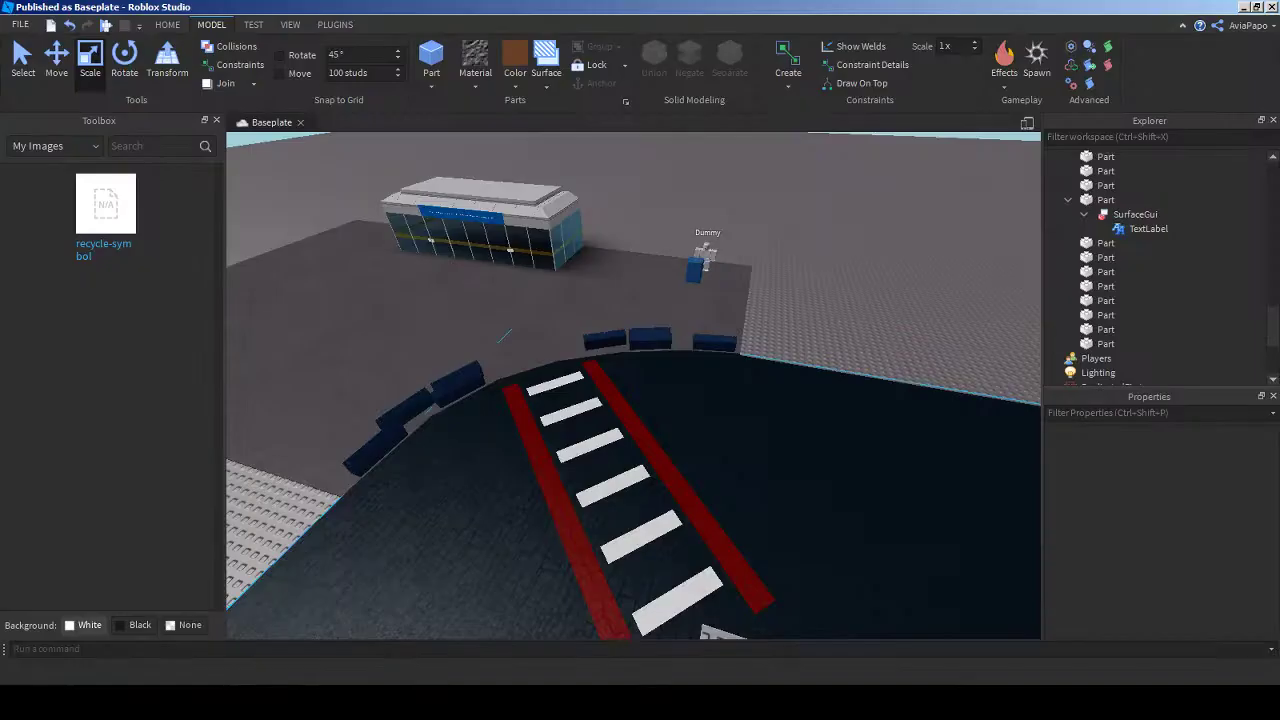
{"action": "key", "text": "w"}
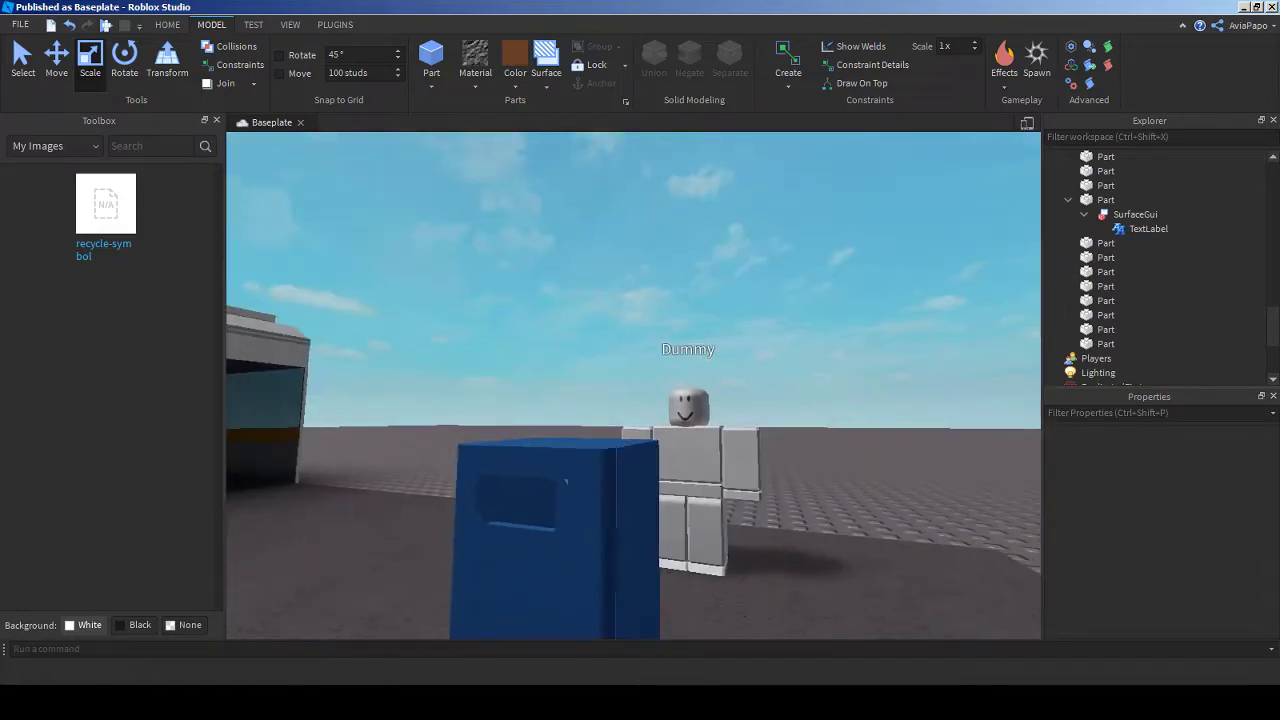
{"action": "key", "text": "s"}
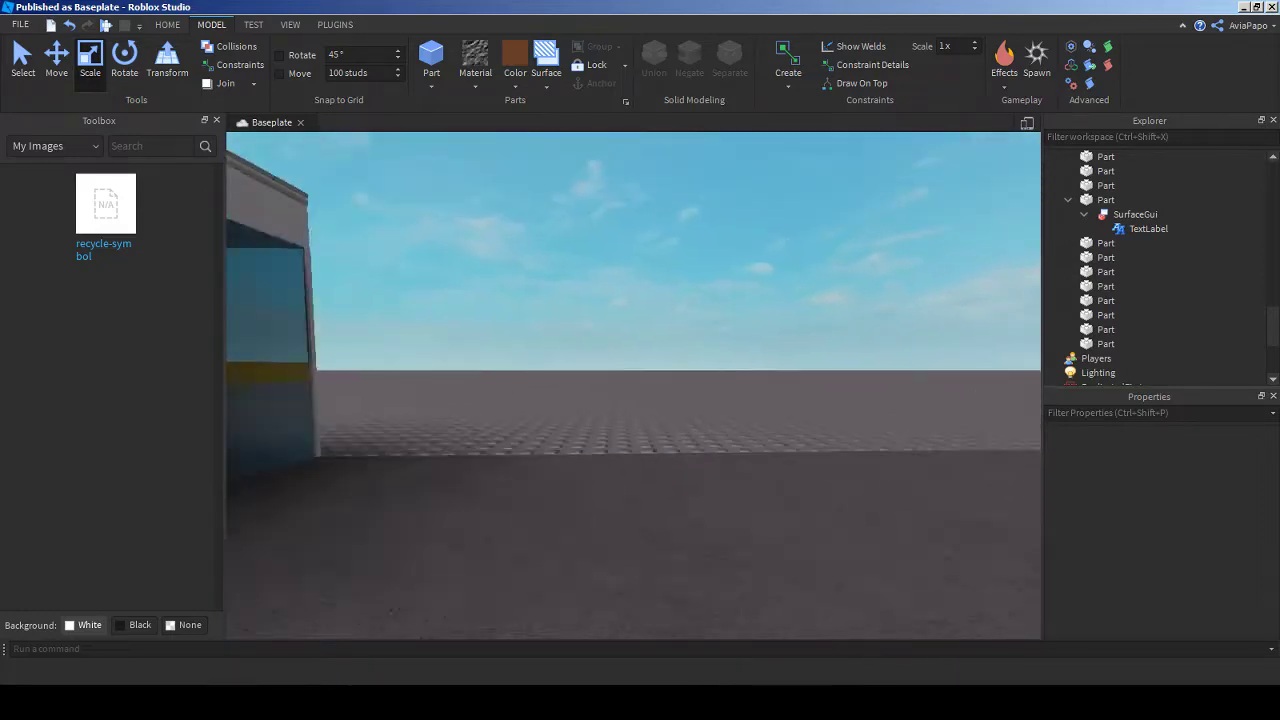
{"action": "key", "text": "s"}
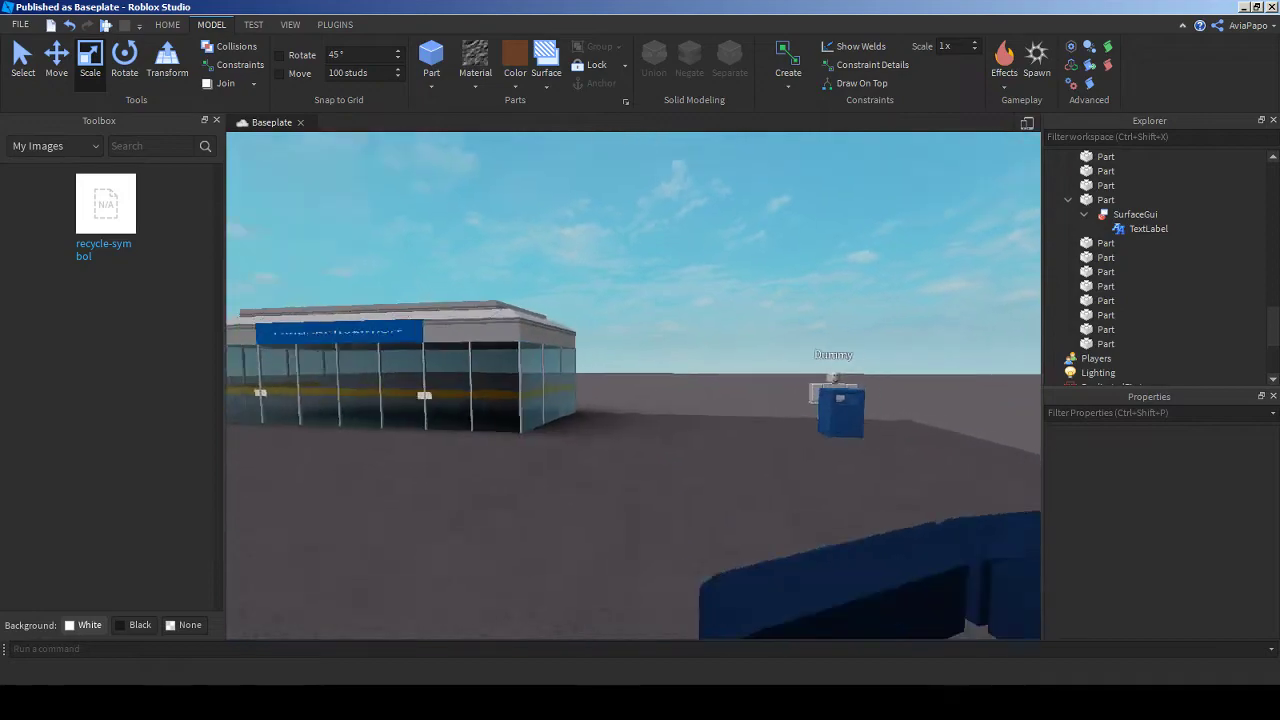
{"action": "left_click", "coordinate": [216, 120]}
{"action": "right_click_drag", "start_coordinate": [520, 385], "coordinate": [320, 340]}
{"action": "key", "text": "w"}
{"action": "key", "text": "s"}
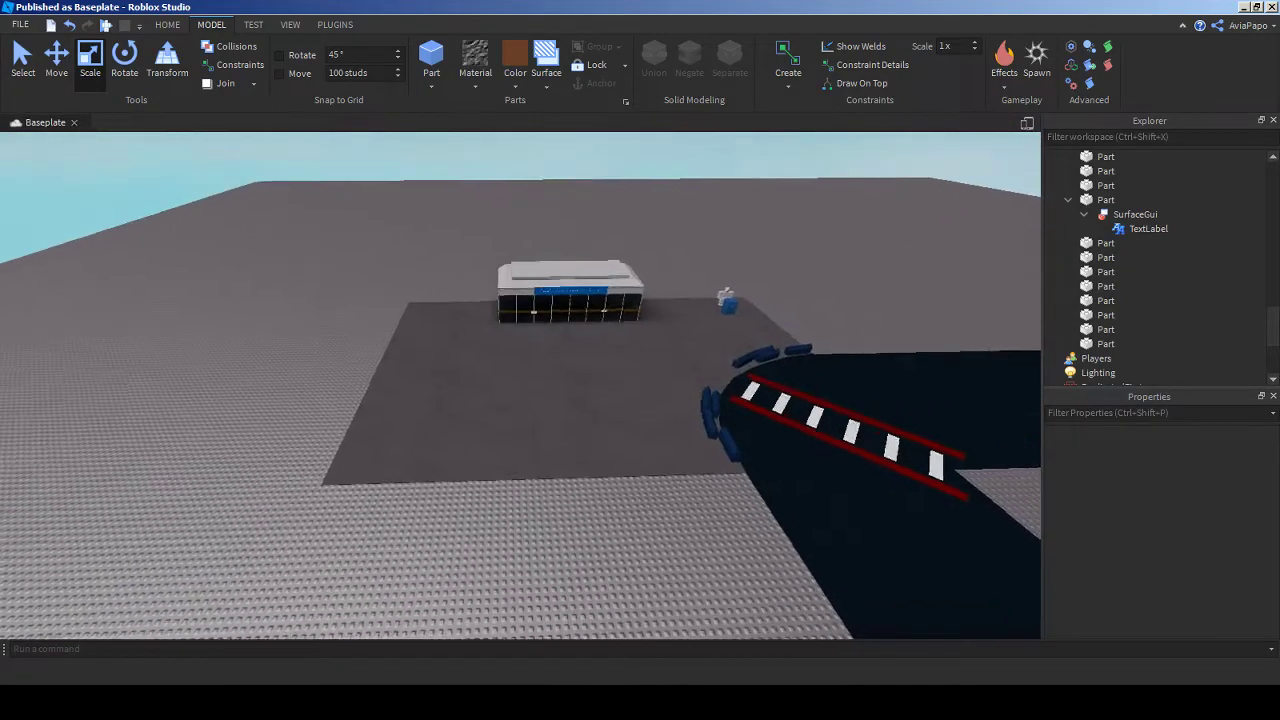
- Add a reddish brown block on the forecourt in front of the terminal, with Smooth Plastic material, and shorten its length
{"action": "key", "text": "w"}
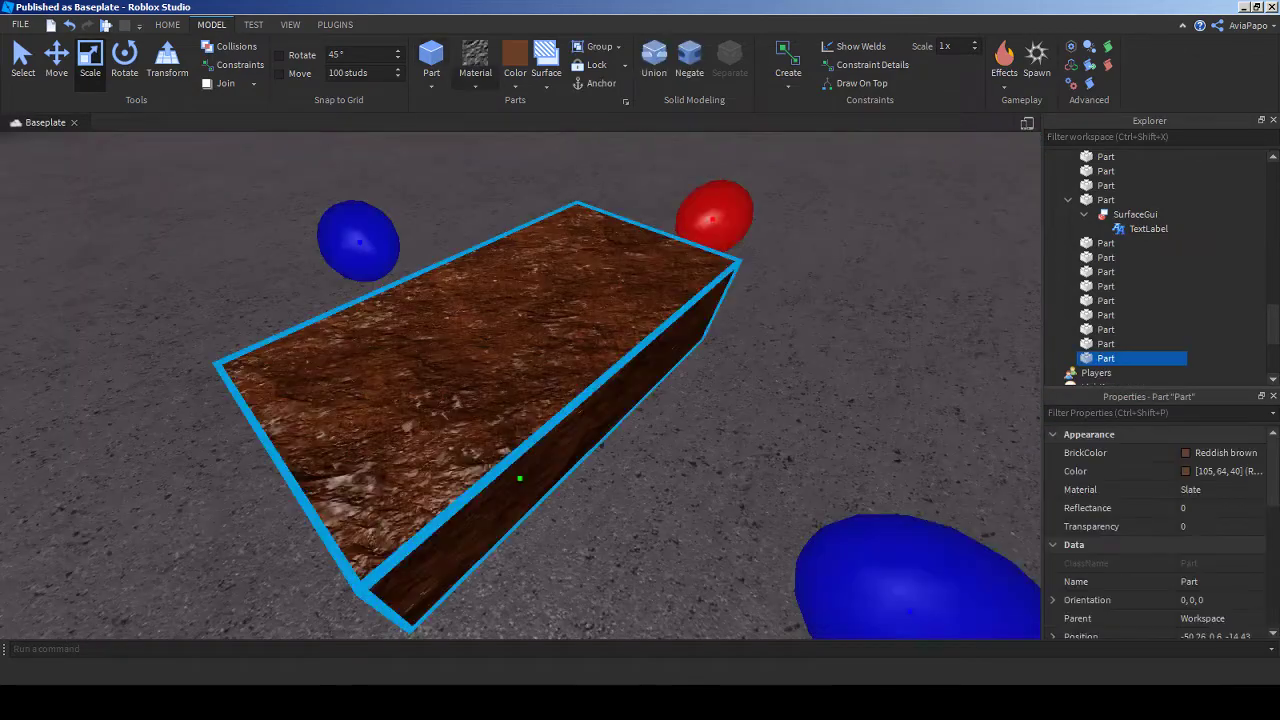
{"action": "left_click", "coordinate": [475, 62]}
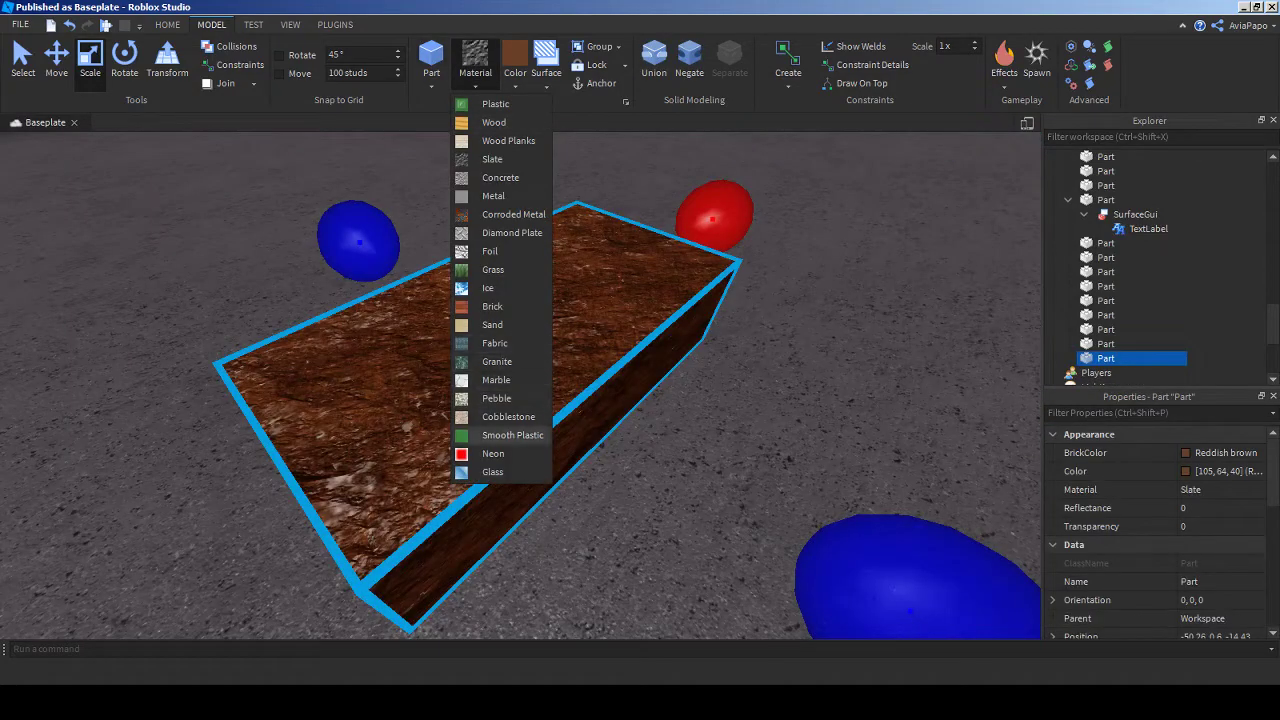
{"action": "left_click", "coordinate": [512, 435]}
{"action": "key", "text": "f"}
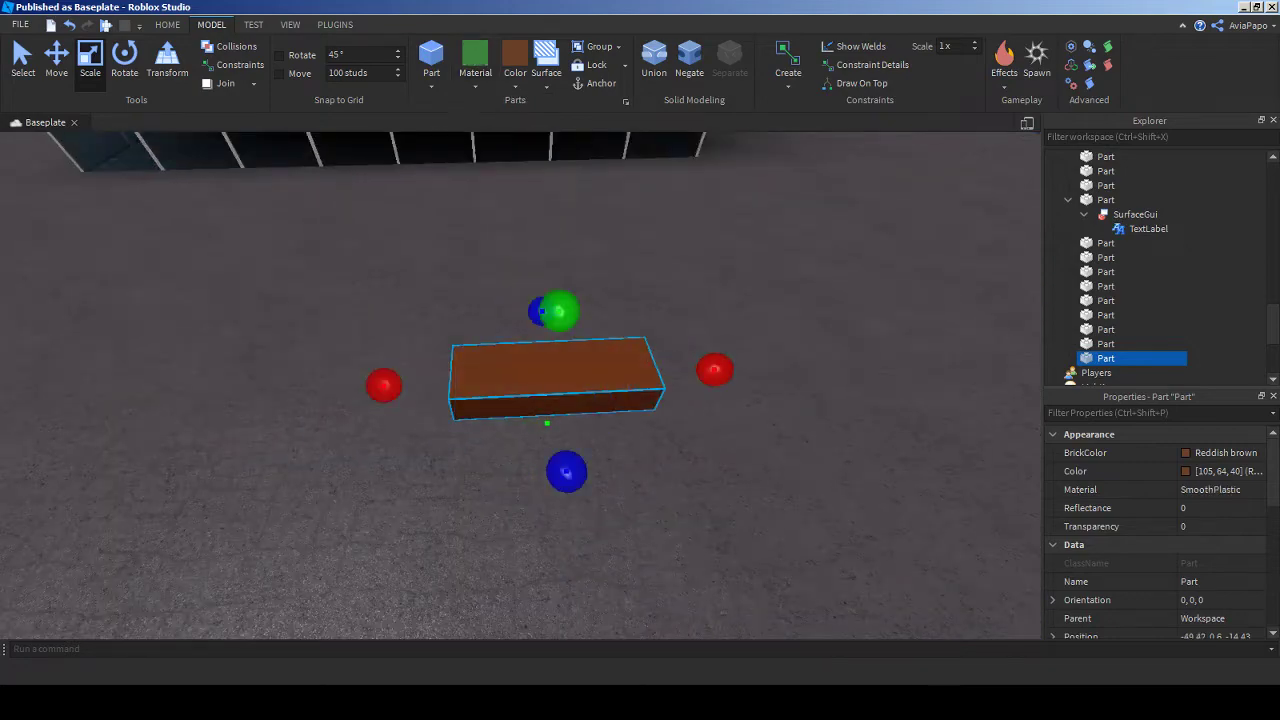
{"action": "left_click_drag", "start_coordinate": [383, 385], "coordinate": [457, 381]}
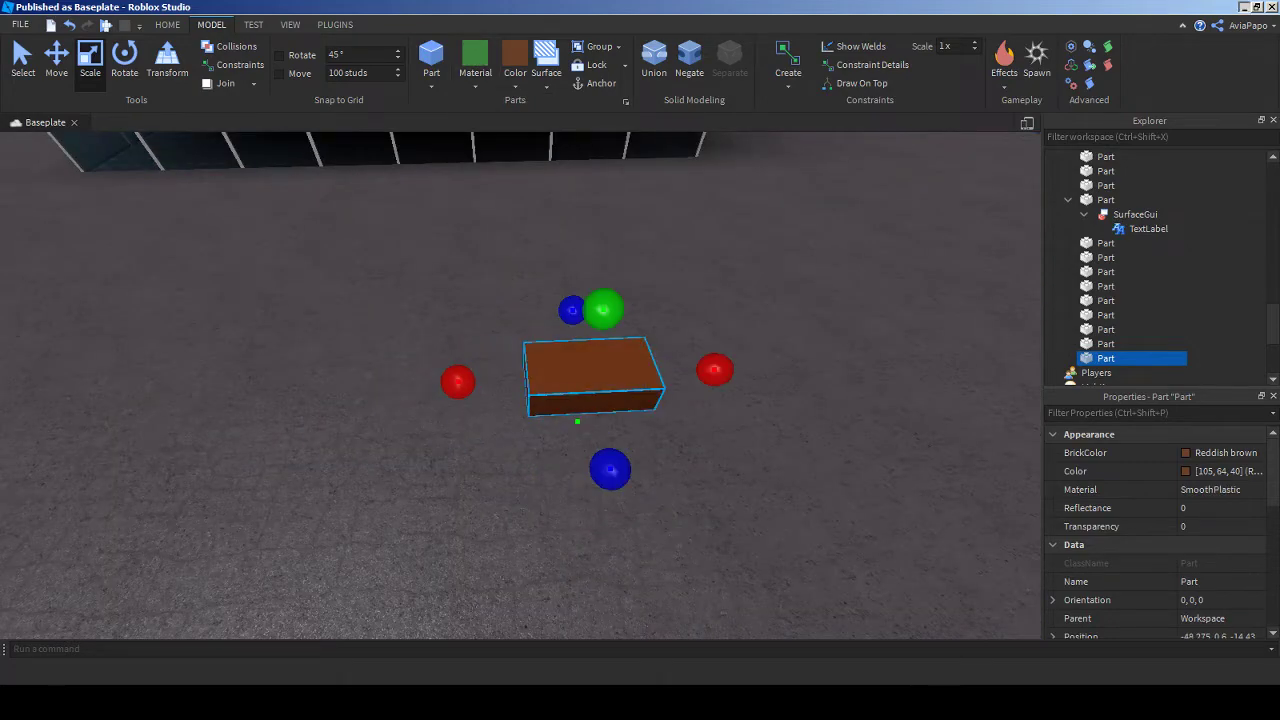
- Check the London City Airport front reference photo in the browser and return to Roblox Studio
{"action": "key", "text": "alt+Tab"}
{"action": "left_click", "coordinate": [665, 10]}
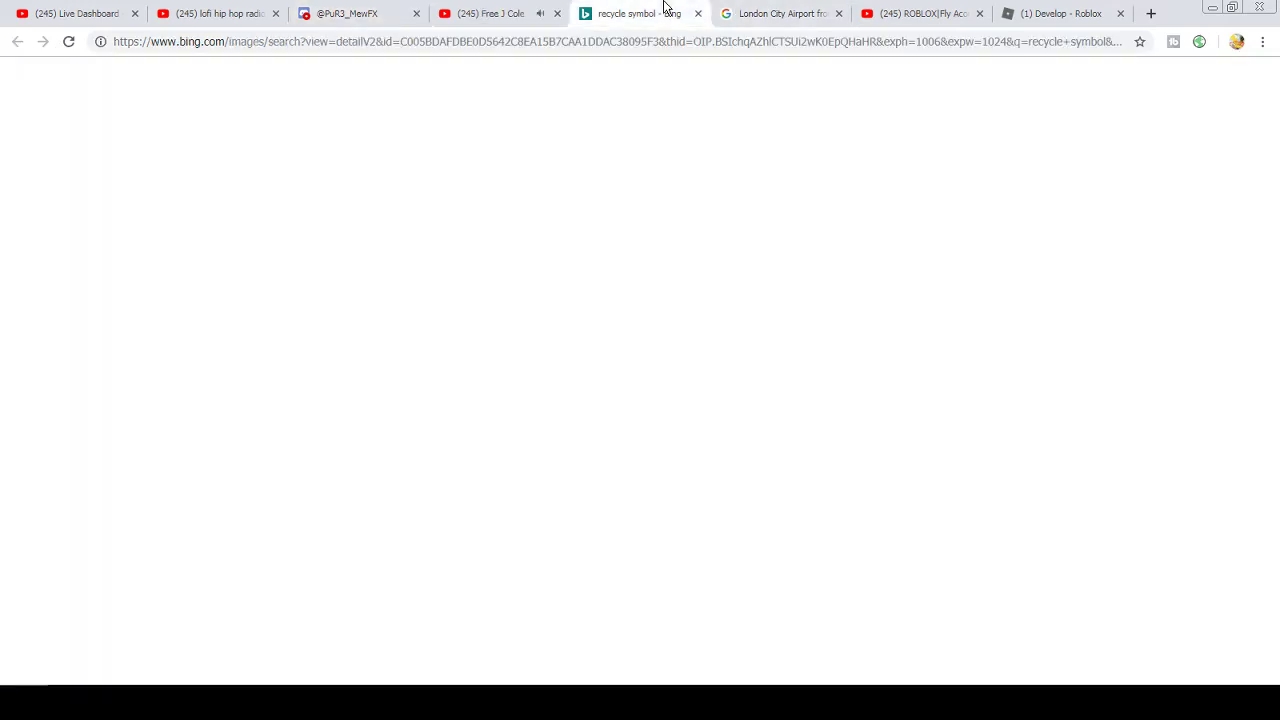
{"action": "left_click", "coordinate": [731, 10]}
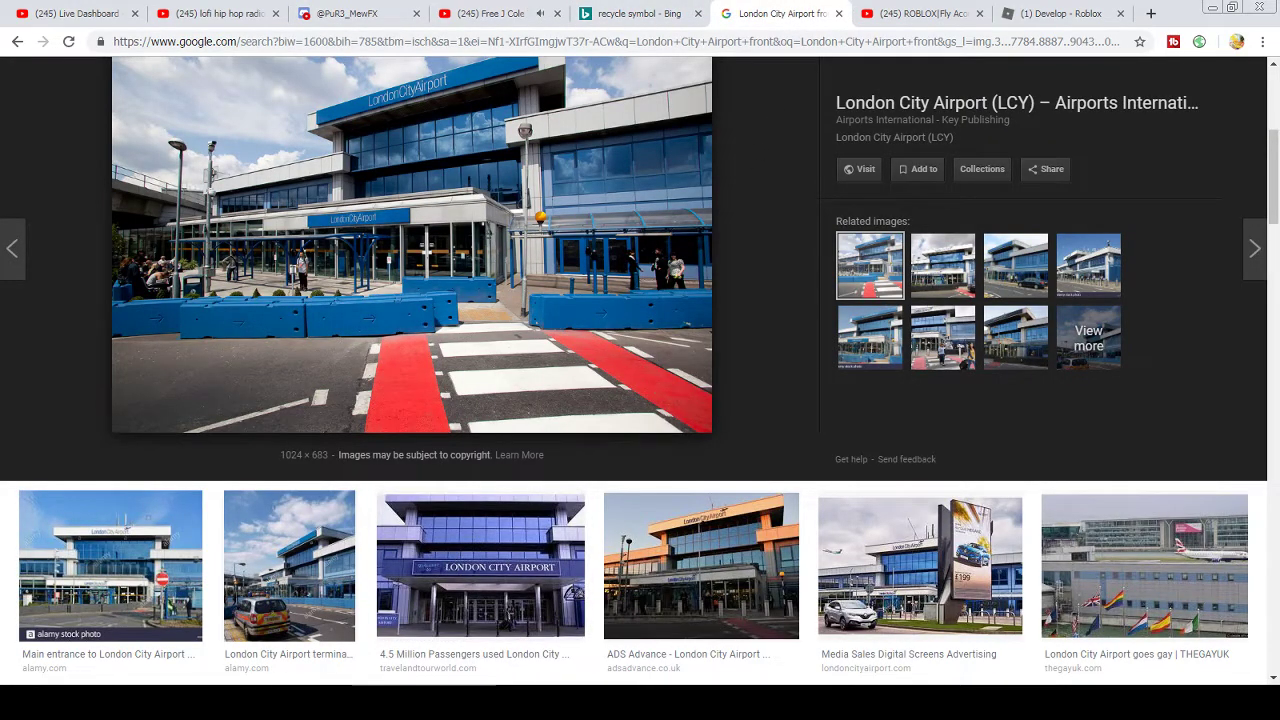
{"action": "key", "text": "alt+Tab"}
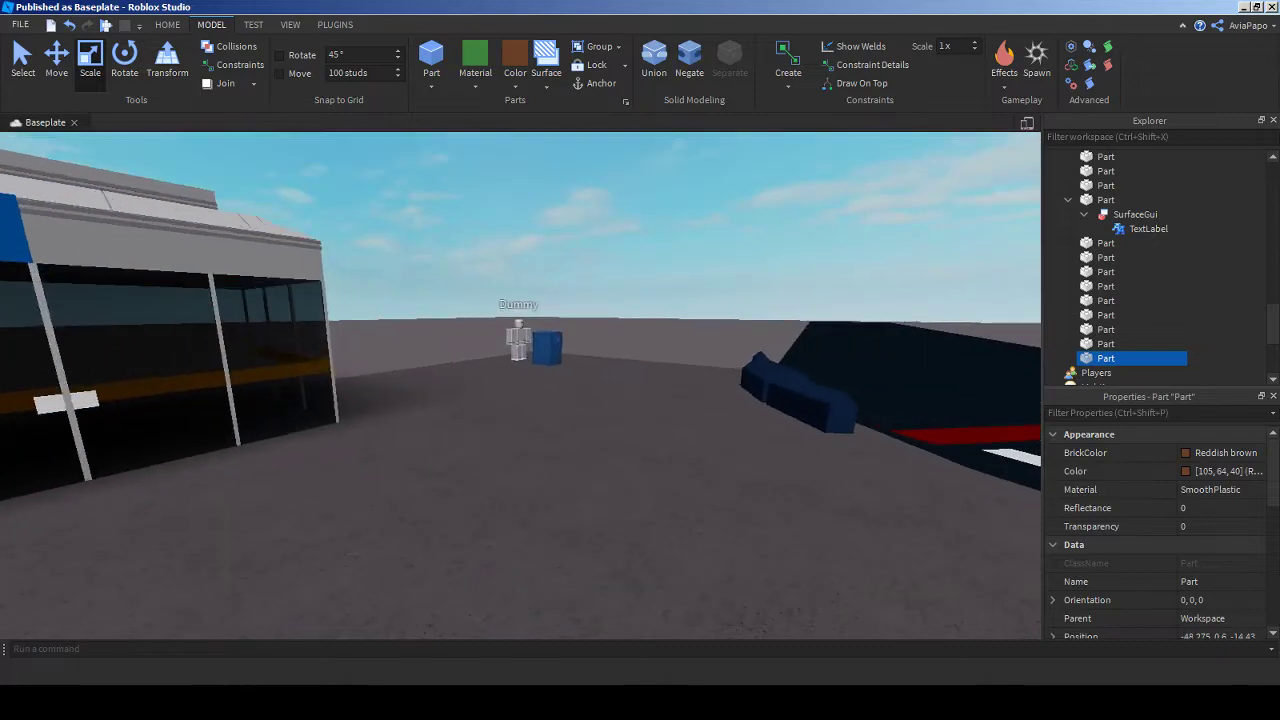
- Place the Dummy beside the brown block as a scale reference and narrow the block's width
{"action": "left_click", "coordinate": [518, 340]}
{"action": "key", "text": "f"}
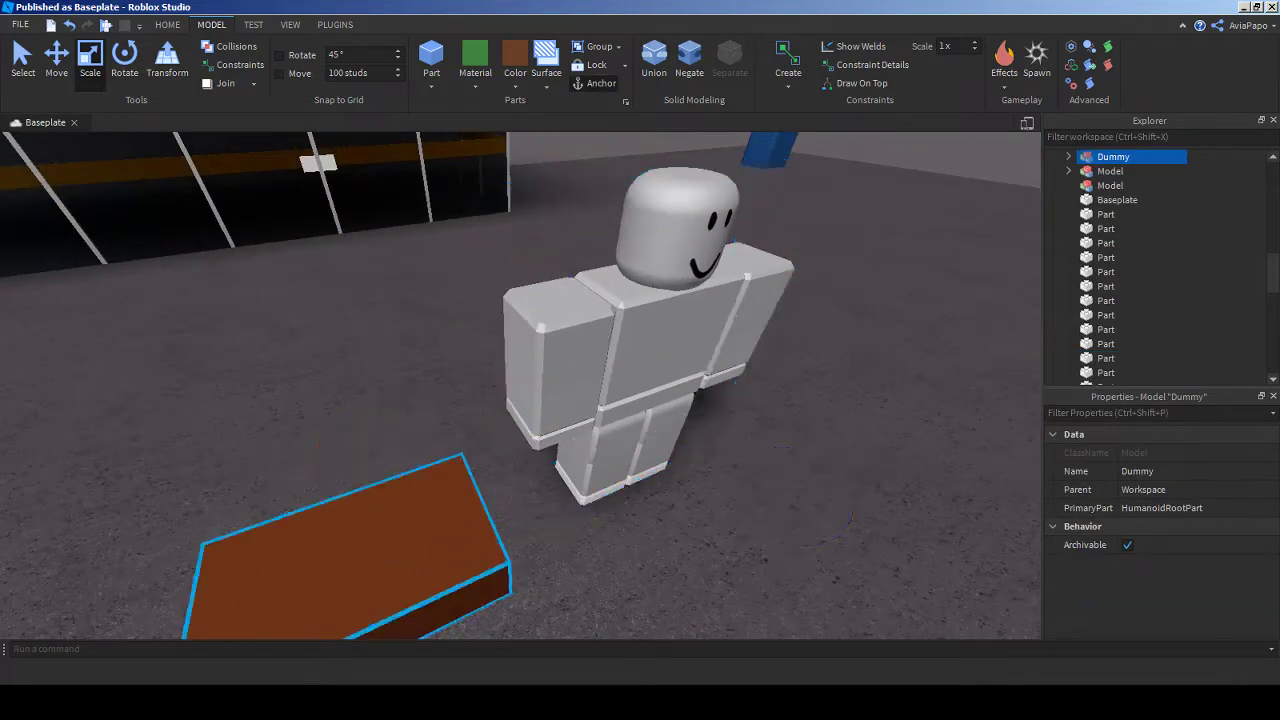
{"action": "left_click", "coordinate": [350, 555]}
{"action": "key", "text": "f"}
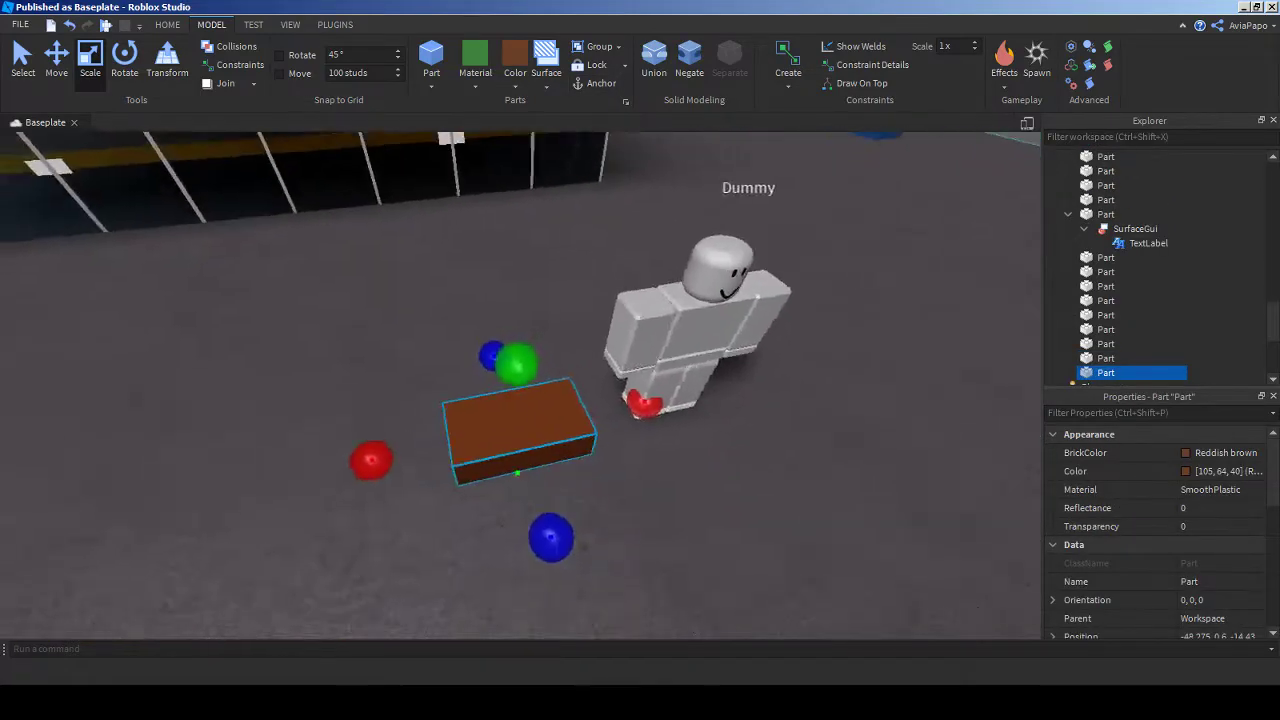
{"action": "left_click_drag", "start_coordinate": [449, 543], "coordinate": [497, 457]}
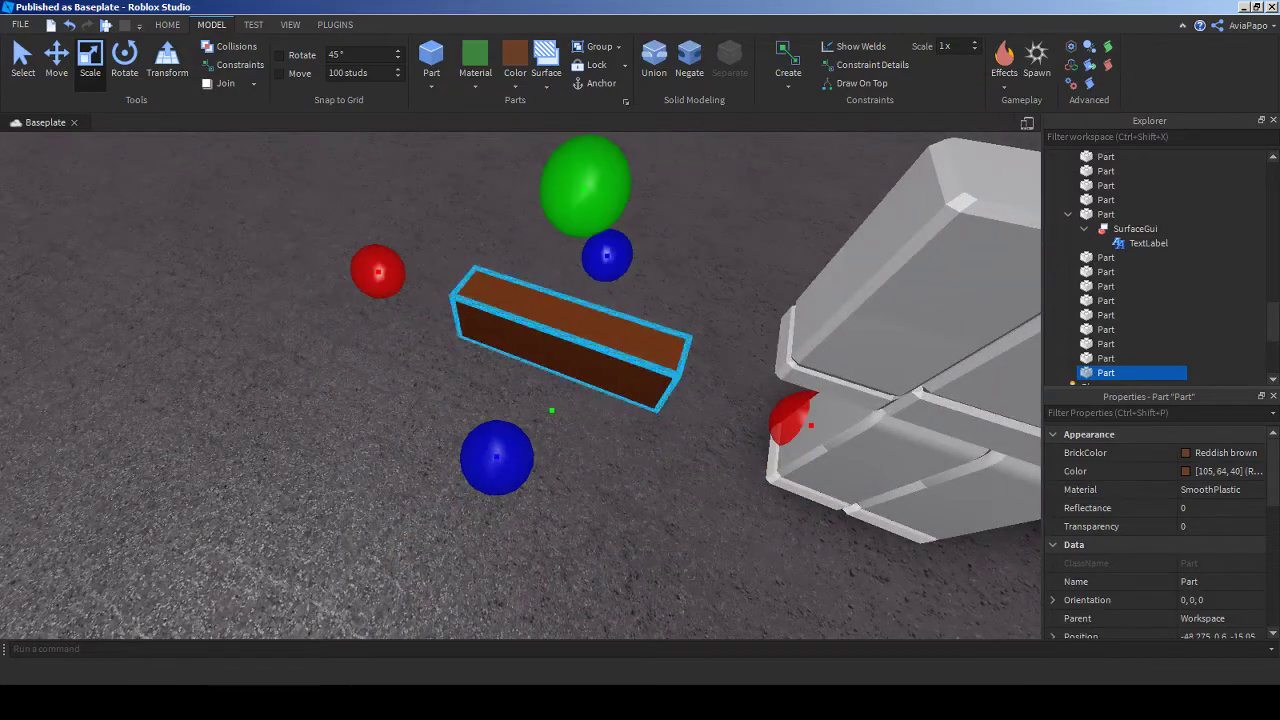
- Shrink the brown block's length to a thin square section and stretch it upward into a tall post beside the Dummy
{"action": "mouse_move", "coordinate": [520, 385]}
{"action": "right_mouse_down"}
{"action": "mouse_move", "coordinate": [530, 475]}
{"action": "mouse_move", "coordinate": [530, 380]}
{"action": "mouse_move", "coordinate": [530, 405]}
{"action": "right_mouse_up"}
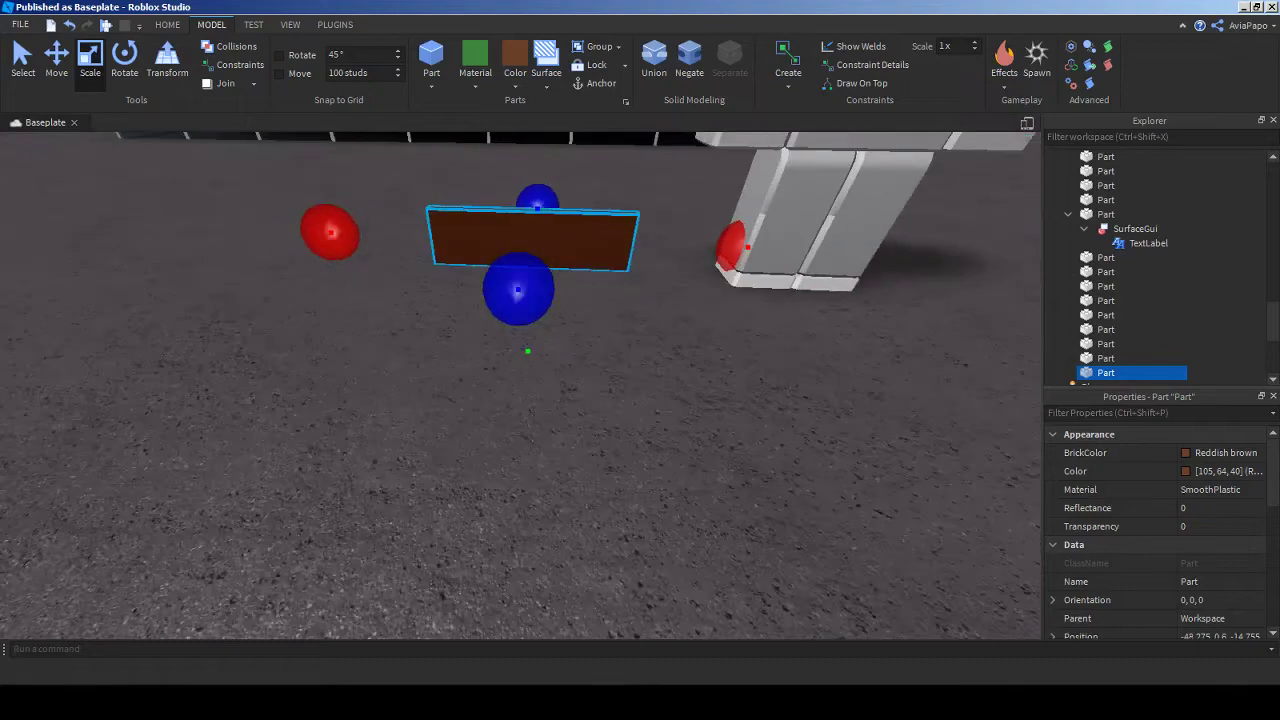
{"action": "left_click_drag", "start_coordinate": [330, 232], "coordinate": [510, 237]}
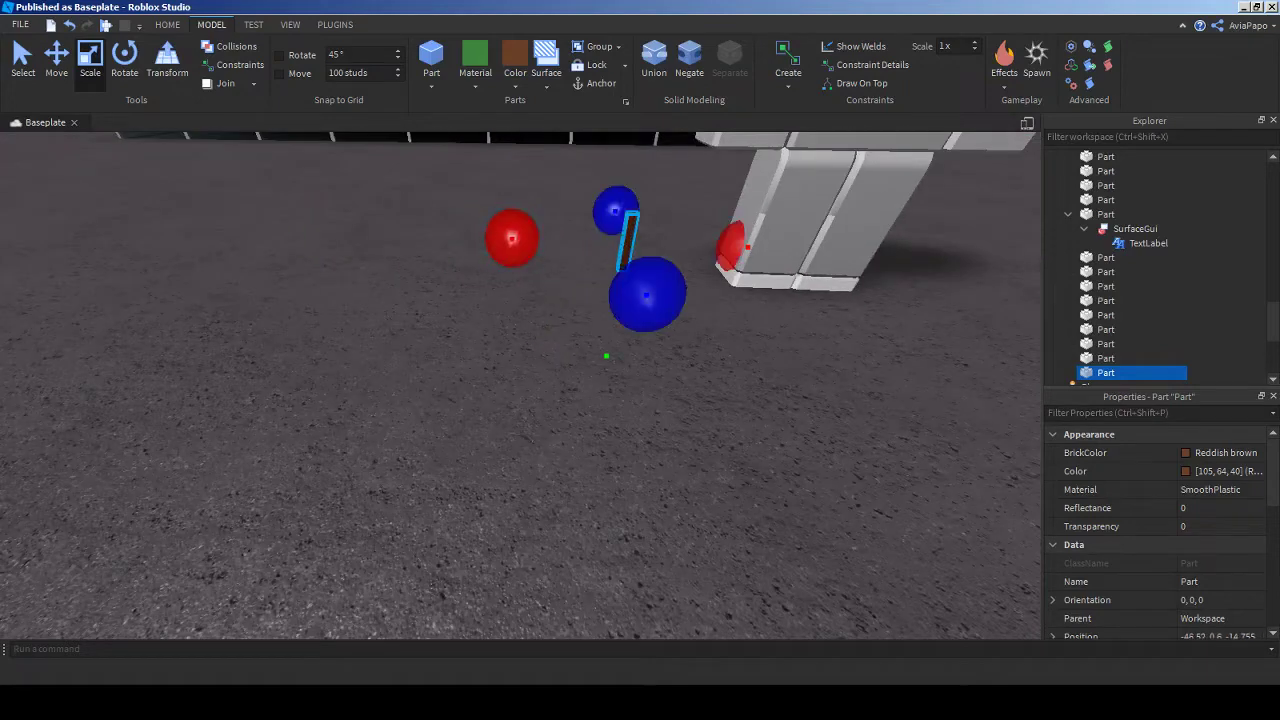
{"action": "scroll", "coordinate": [515, 237], "scroll_direction": "down", "scroll_amount": 5}
{"action": "scroll", "coordinate": [515, 237], "scroll_direction": "up", "scroll_amount": 5}
{"action": "right_click_drag", "start_coordinate": [515, 237], "coordinate": [480, 330]}
{"action": "scroll", "coordinate": [515, 230], "scroll_direction": "down", "scroll_amount": 3}
{"action": "scroll", "coordinate": [470, 240], "scroll_direction": "down", "scroll_amount": 2}
{"action": "scroll", "coordinate": [470, 240], "scroll_direction": "up", "scroll_amount": 5}
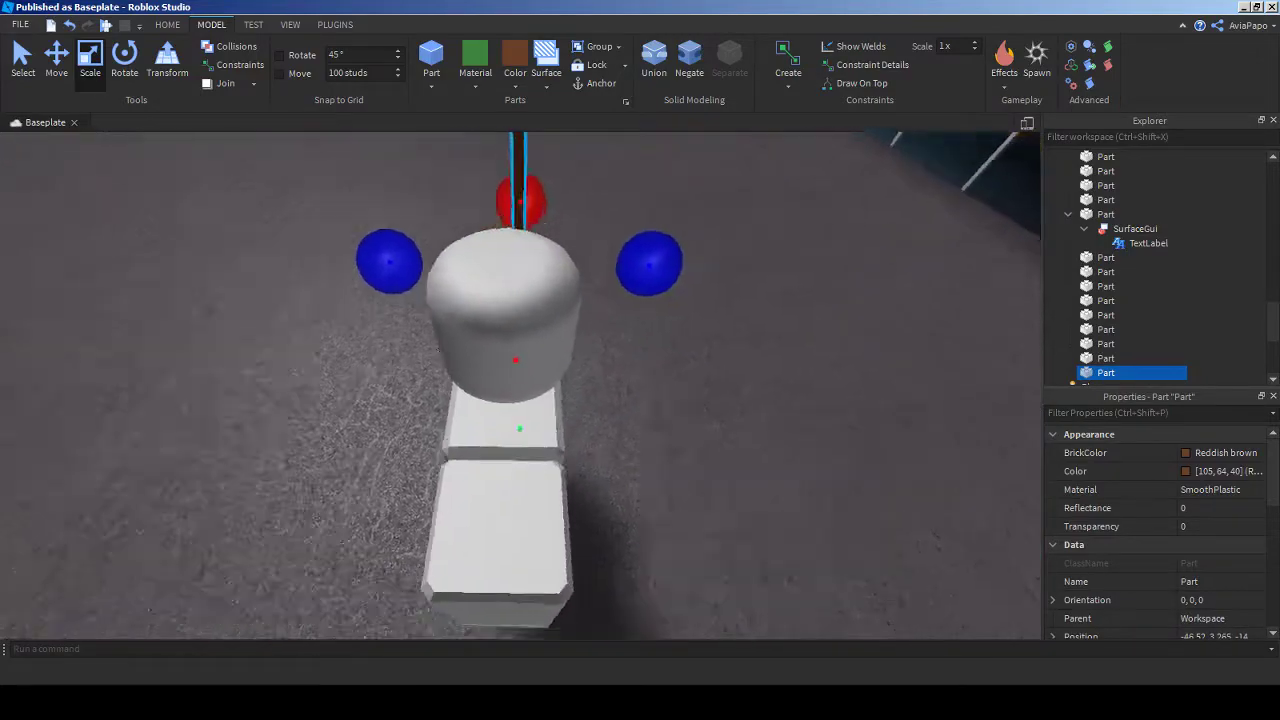
{"action": "scroll", "coordinate": [515, 320], "scroll_direction": "down", "scroll_amount": 2}
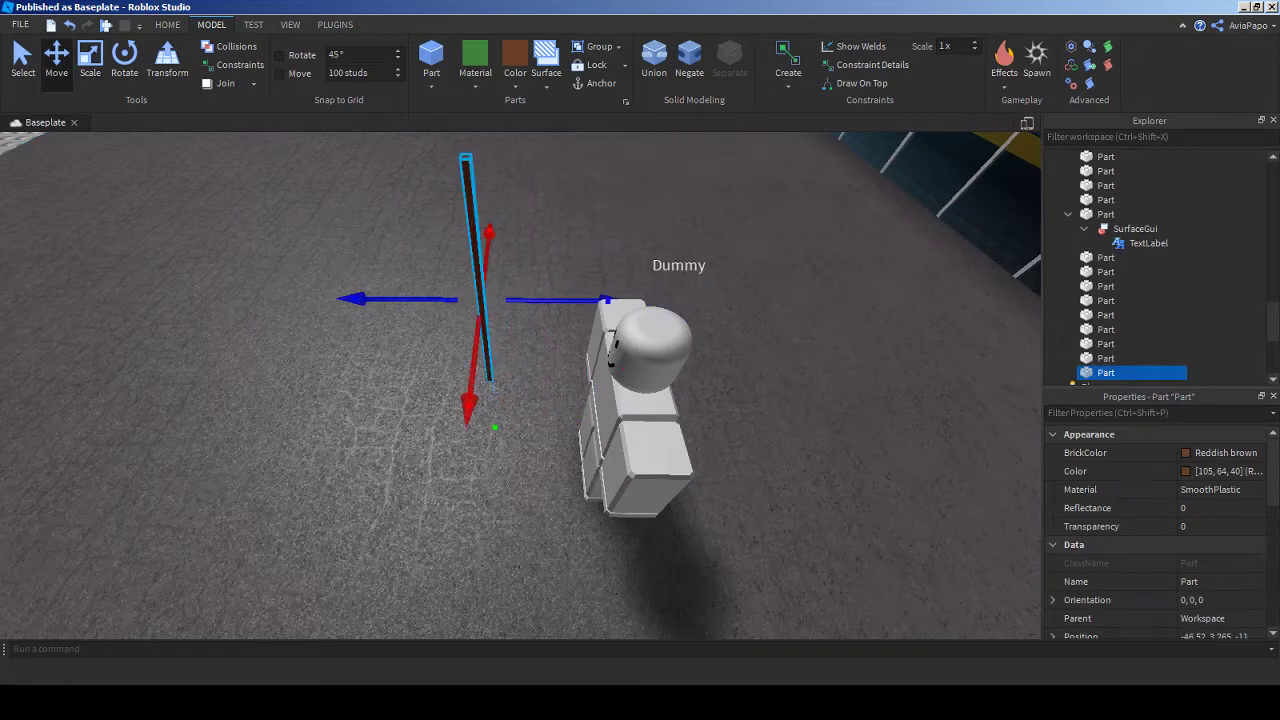
- Color the tall post Bright blue
{"action": "left_click", "coordinate": [515, 80]}
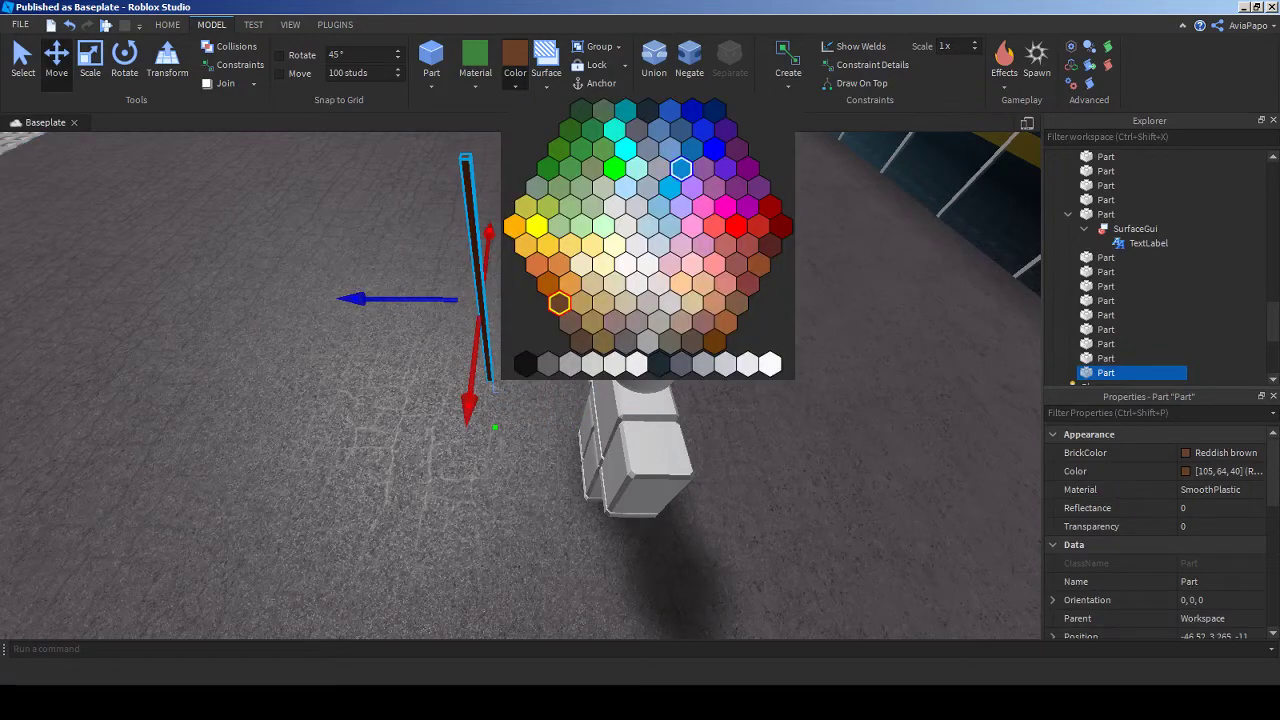
{"action": "left_click", "coordinate": [681, 168]}
{"action": "scroll", "coordinate": [681, 168], "scroll_direction": "up", "scroll_amount": 3}
{"action": "right_click_drag", "start_coordinate": [681, 168], "coordinate": [700, 200]}
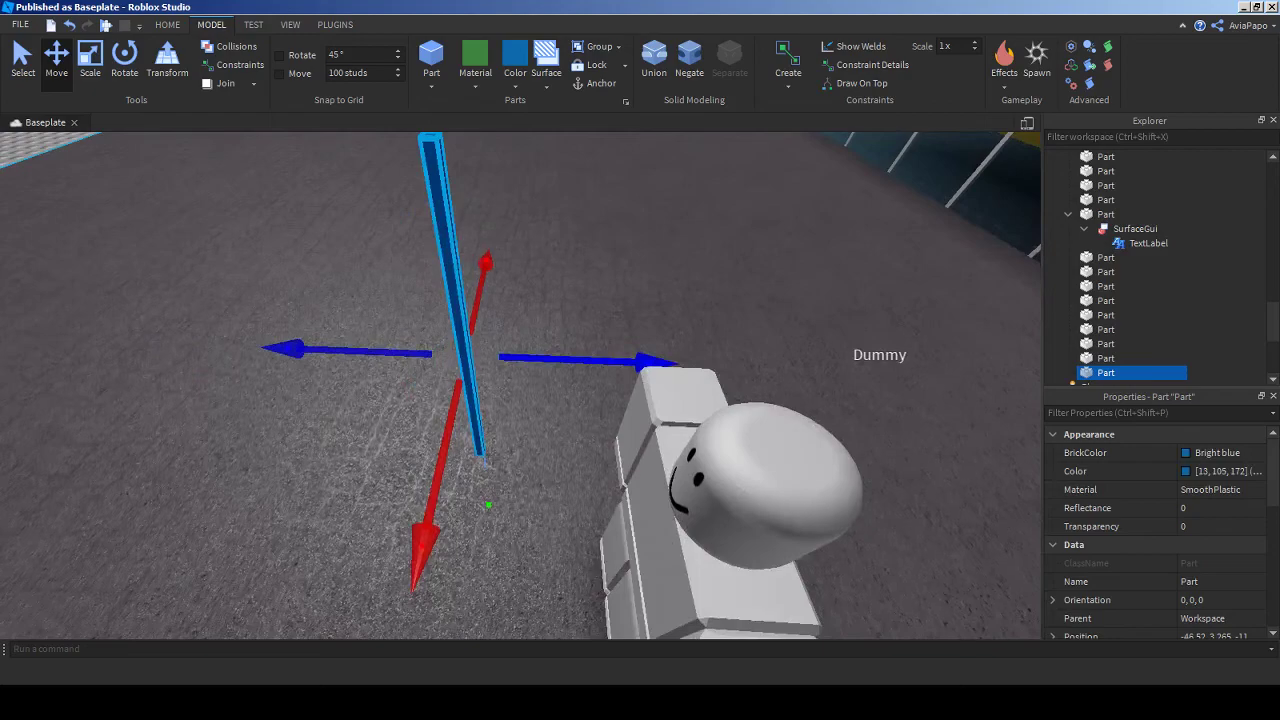
- Duplicate the blue post and move the copy sideways to form the second upright of the frame
{"action": "key", "text": "ctrl+d"}
{"action": "left_click_drag", "start_coordinate": [645, 361], "coordinate": [848, 369]}
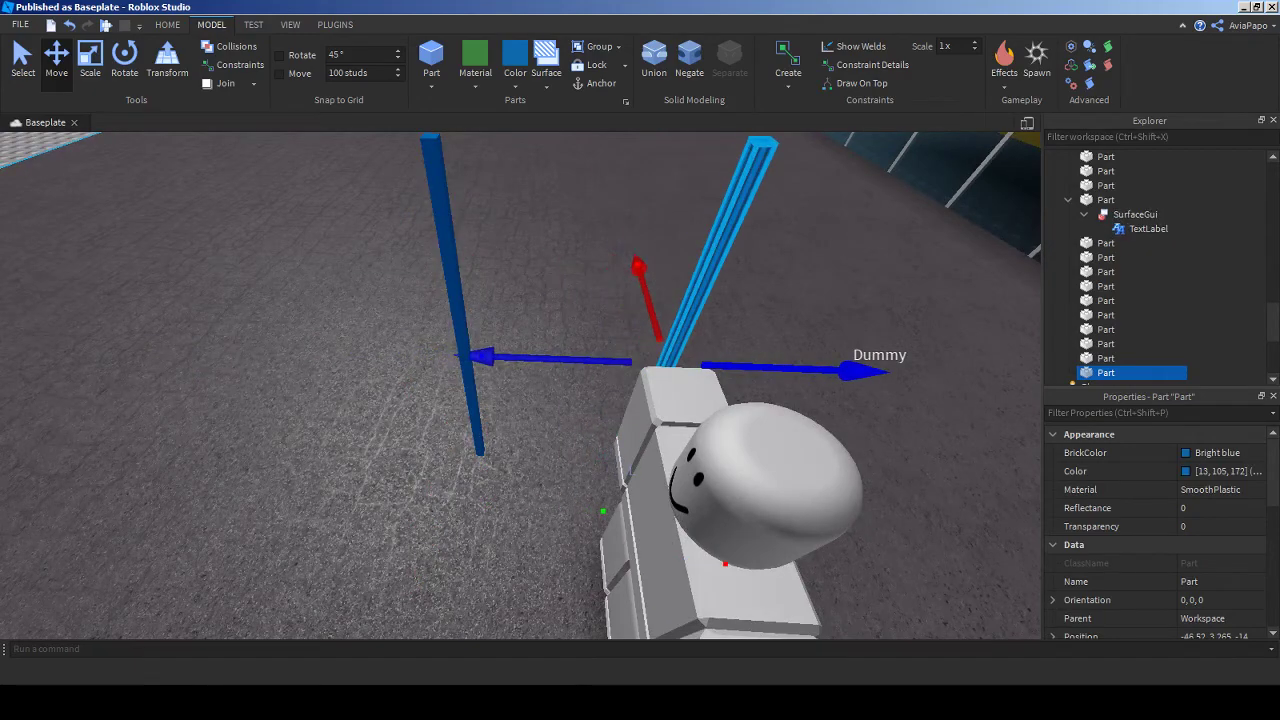
{"action": "right_click_drag", "start_coordinate": [848, 369], "coordinate": [770, 340]}
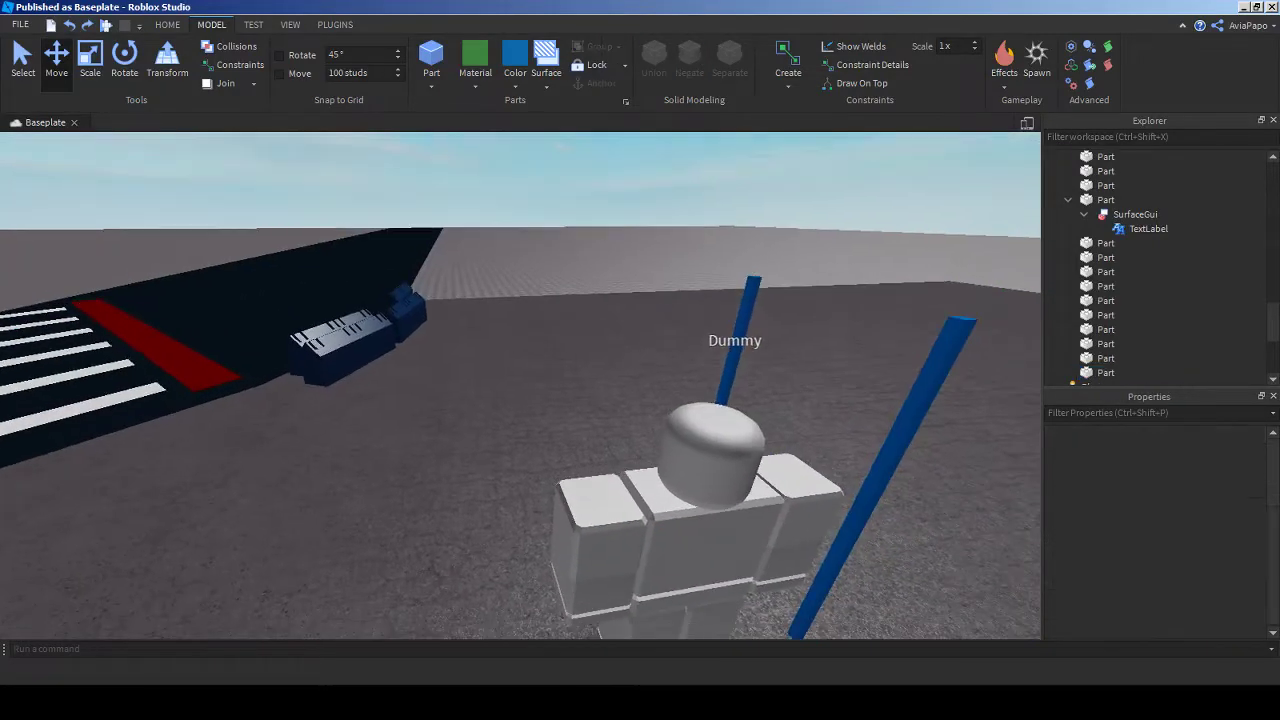
- Duplicate one blue upright in place and lower the copy's top end to make a short piece
{"action": "left_click", "coordinate": [700, 500]}
{"action": "key", "text": "f"}
{"action": "right_click_drag", "start_coordinate": [700, 500], "coordinate": [560, 400]}
{"action": "left_click", "coordinate": [487, 420]}
{"action": "key", "text": "f"}
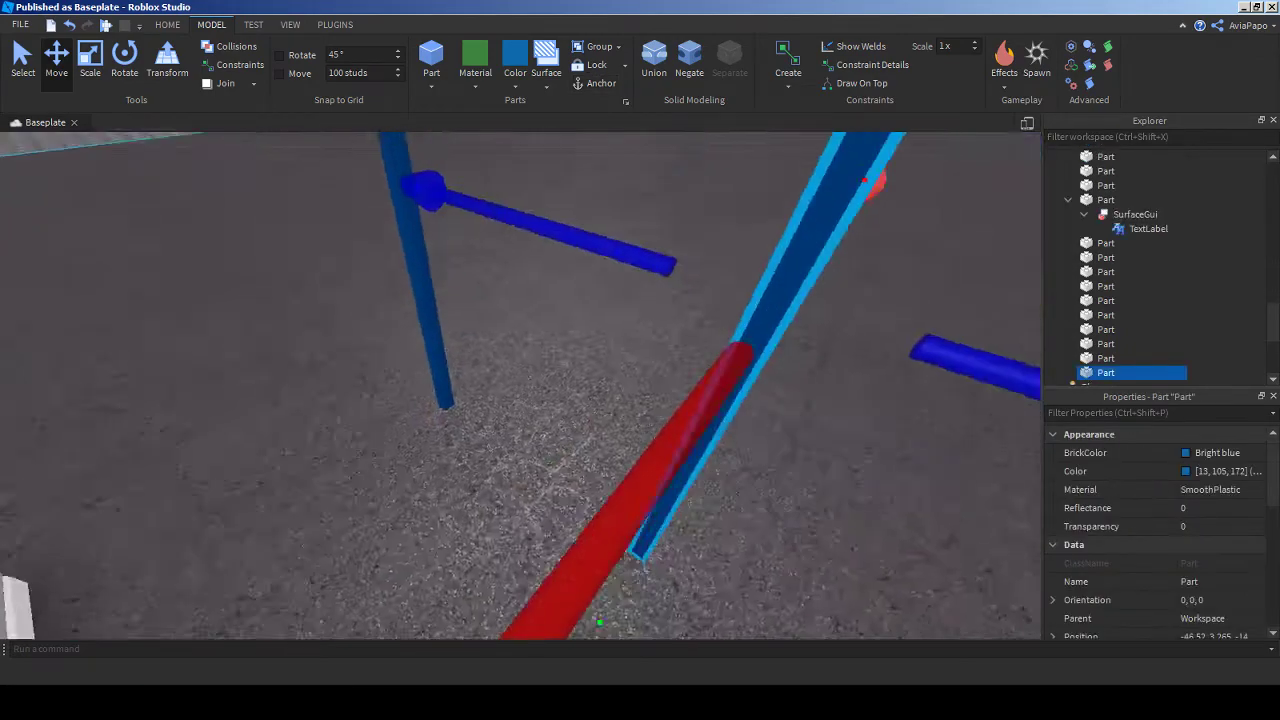
{"action": "key", "text": "ctrl+3"}
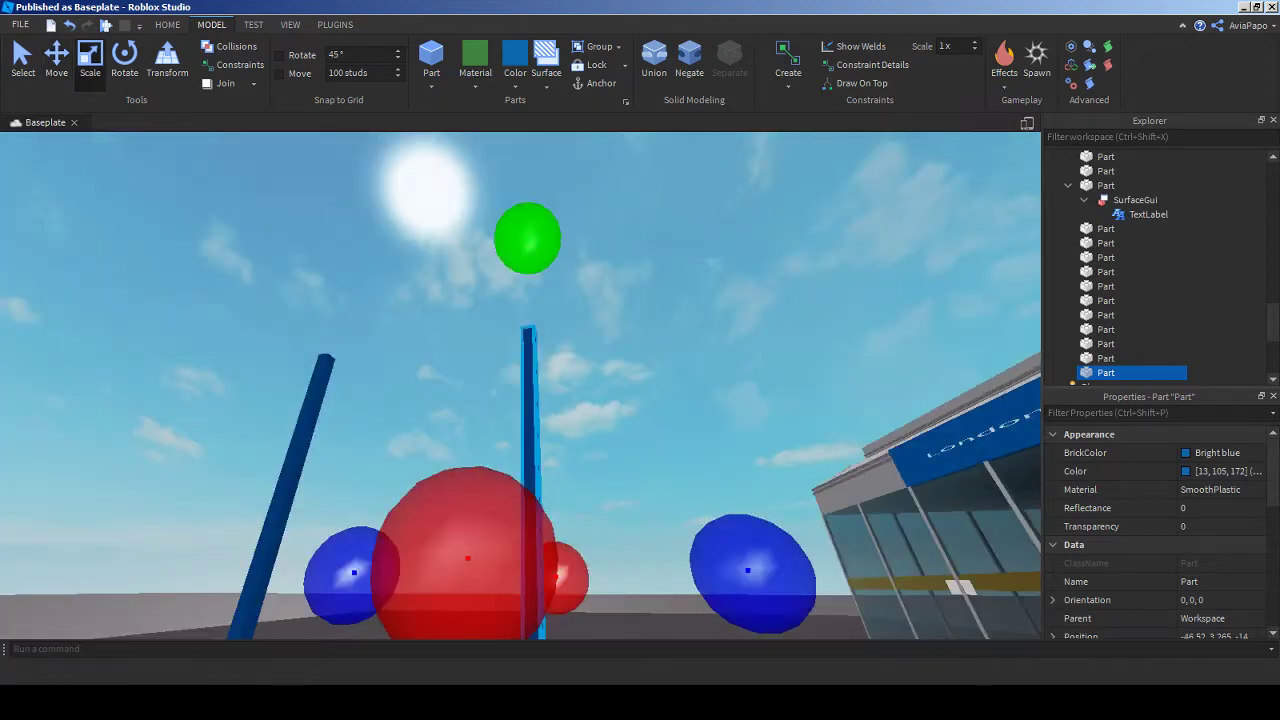
{"action": "left_click_drag", "start_coordinate": [538, 200], "coordinate": [537, 375]}
{"action": "scroll", "coordinate": [537, 375], "scroll_direction": "up", "scroll_amount": 5}
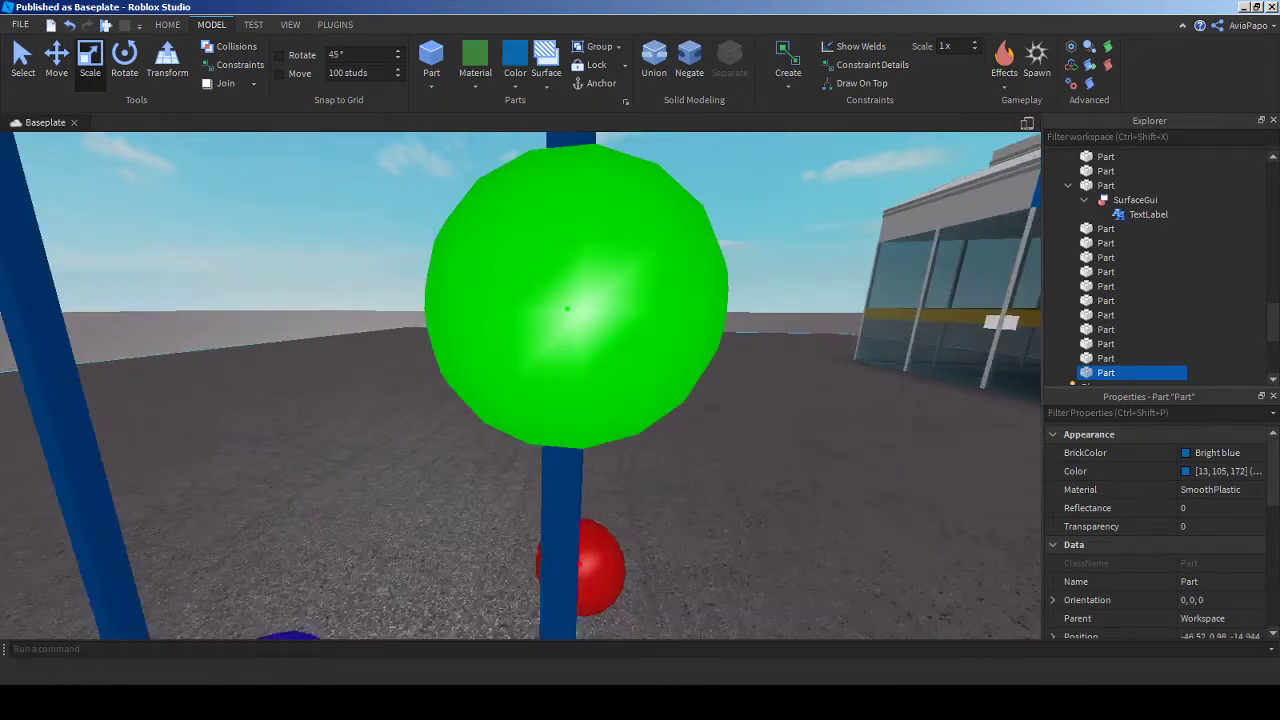
{"action": "scroll", "coordinate": [520, 385], "scroll_direction": "down", "scroll_amount": 5}
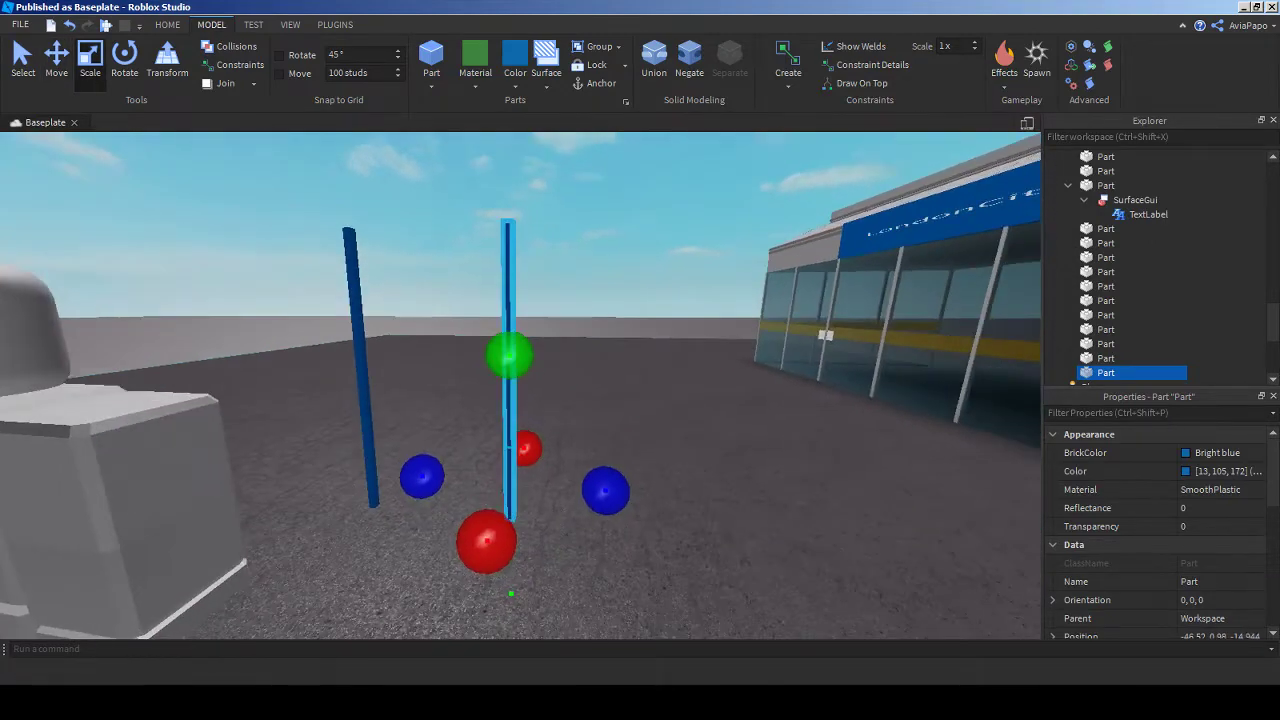
- Trim the short piece from below to a small block and stretch it sideways into a crossbar joining both uprights
{"action": "mouse_move", "coordinate": [520, 385]}
{"action": "right_mouse_down"}
{"action": "mouse_move", "coordinate": [520, 420]}
{"action": "mouse_move", "coordinate": [520, 370]}
{"action": "right_mouse_up"}
{"action": "scroll", "coordinate": [520, 385], "scroll_direction": "up", "scroll_amount": 2}
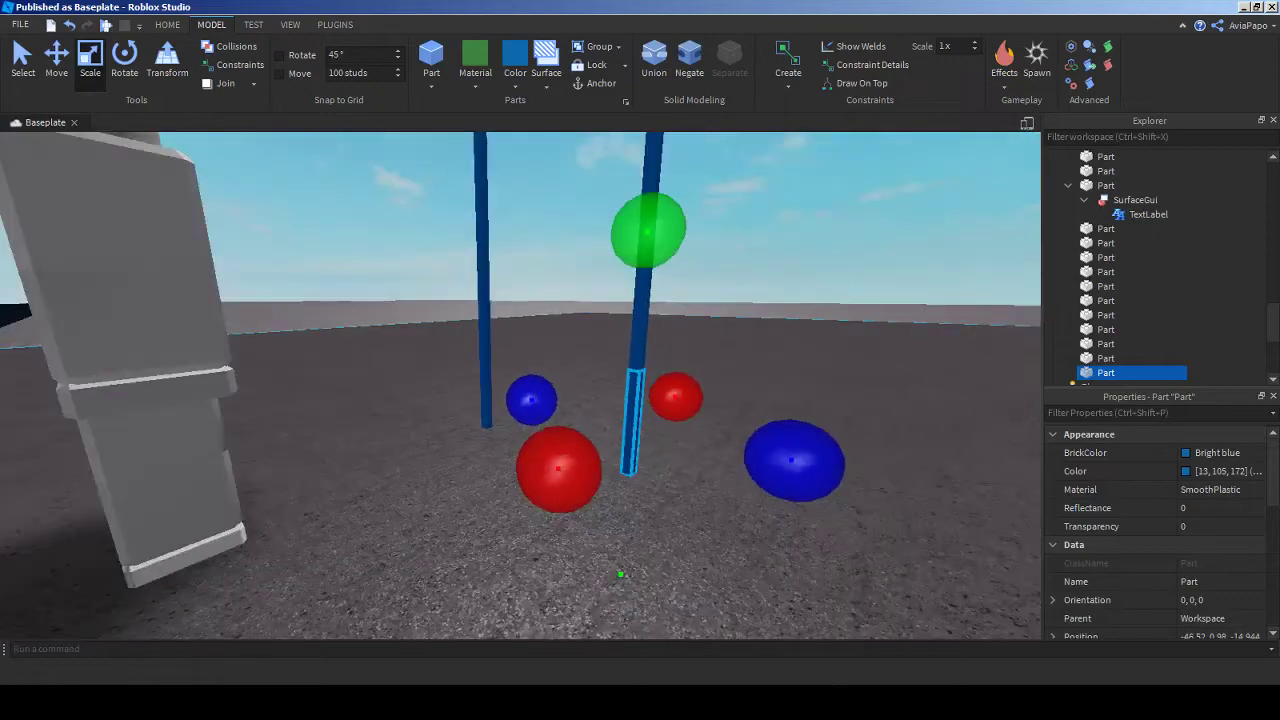
{"action": "left_click_drag", "start_coordinate": [620, 574], "coordinate": [625, 505]}
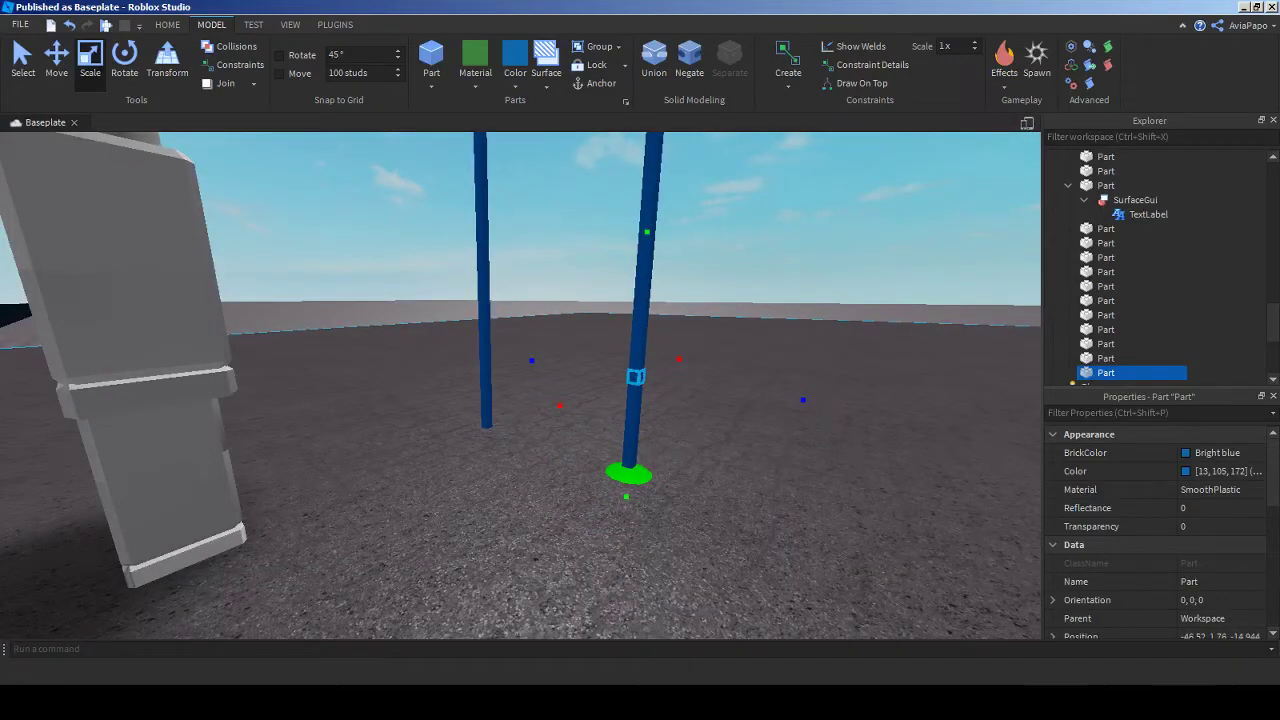
{"action": "scroll", "coordinate": [520, 385], "scroll_direction": "up", "scroll_amount": 4}
{"action": "right_click_drag", "start_coordinate": [520, 385], "coordinate": [610, 380]}
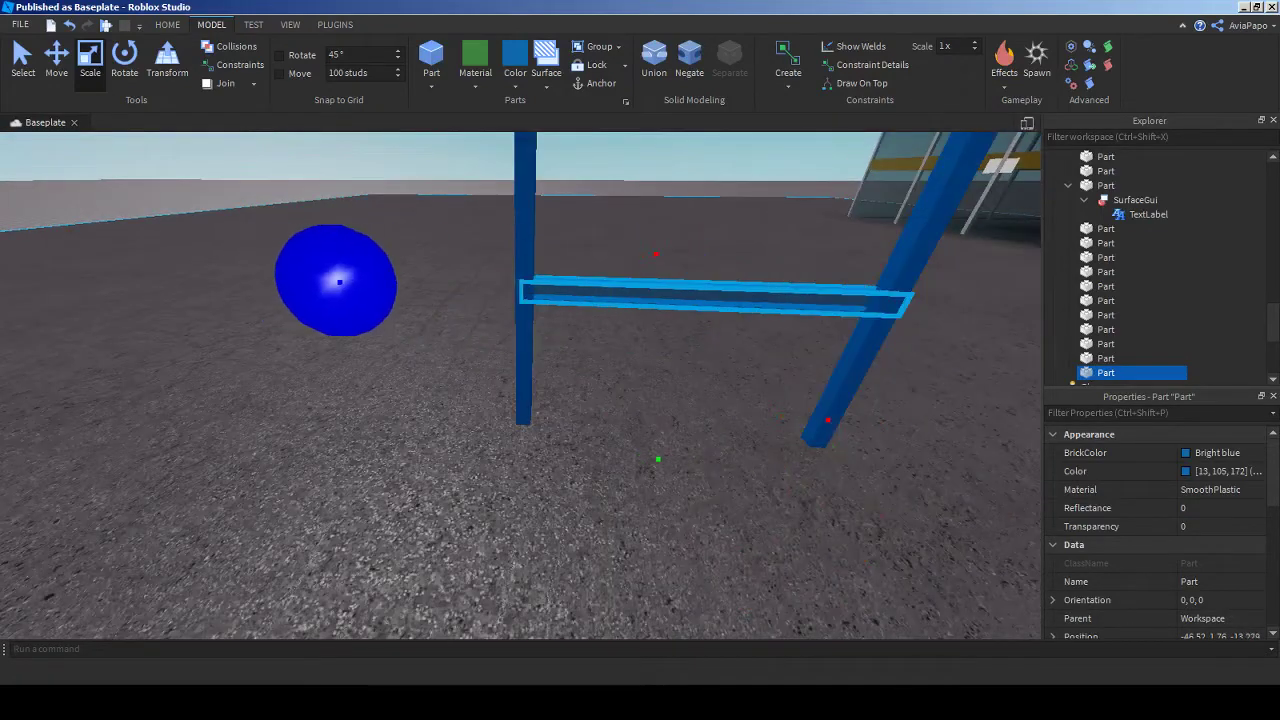
{"action": "right_click_drag", "start_coordinate": [528, 286], "coordinate": [569, 338]}
{"action": "scroll", "coordinate": [555, 310], "scroll_direction": "up", "scroll_amount": 3}
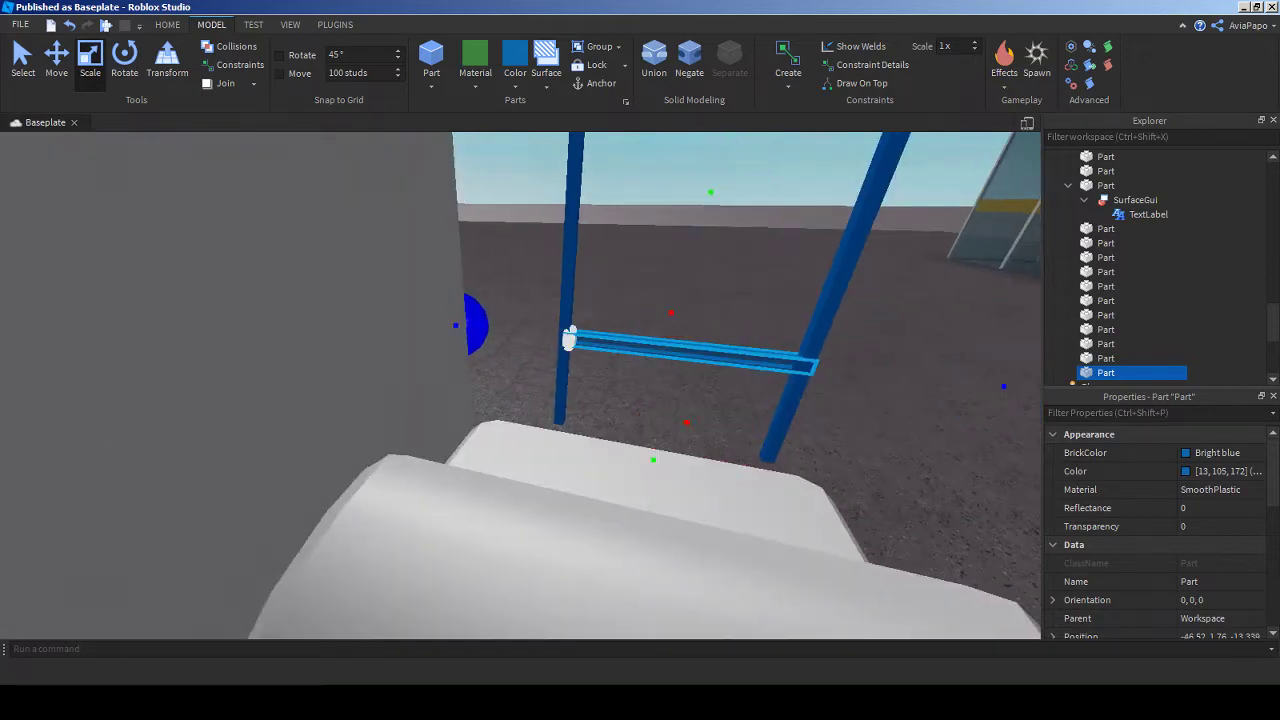
- Move the Dummy away from the blue frame and deselect it
{"action": "scroll", "coordinate": [520, 385], "scroll_direction": "down", "scroll_amount": 5}
{"action": "right_click_drag", "start_coordinate": [520, 385], "coordinate": [560, 385]}
{"action": "left_click", "coordinate": [454, 303]}
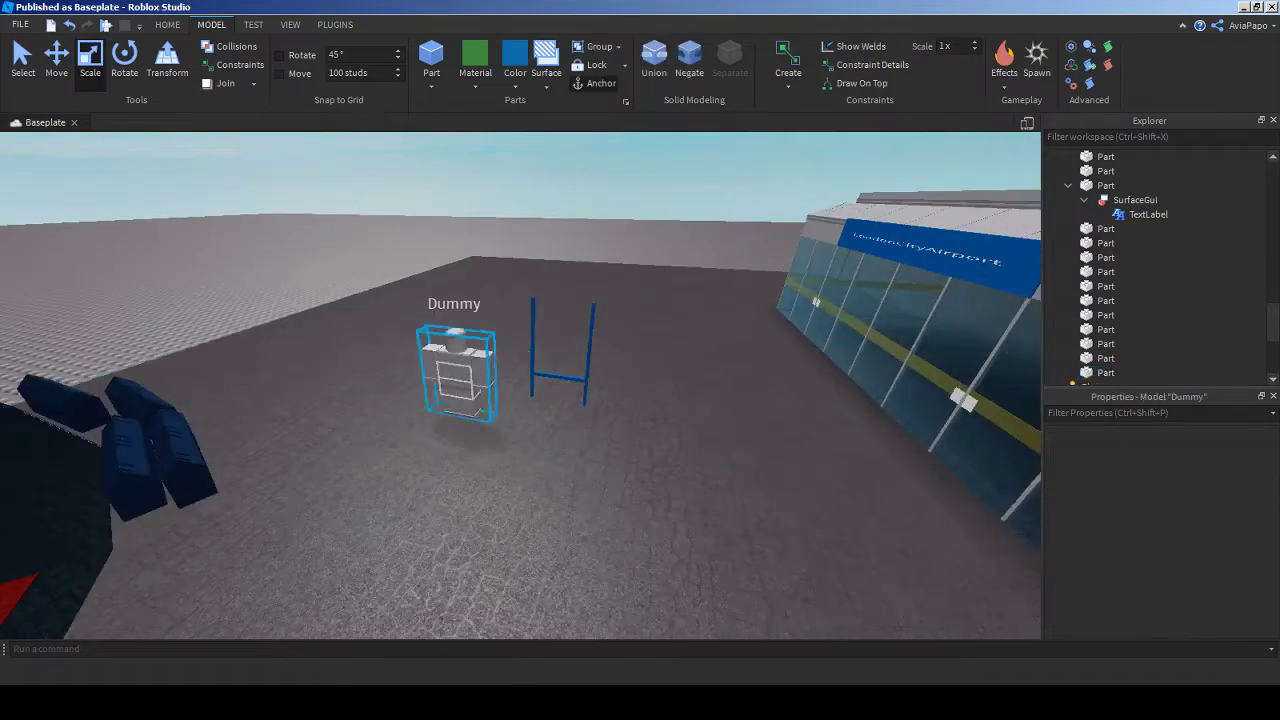
{"action": "left_click_drag", "start_coordinate": [454, 303], "coordinate": [380, 510]}
{"action": "left_click", "coordinate": [640, 520]}
{"action": "scroll", "coordinate": [560, 350], "scroll_direction": "up", "scroll_amount": 5}
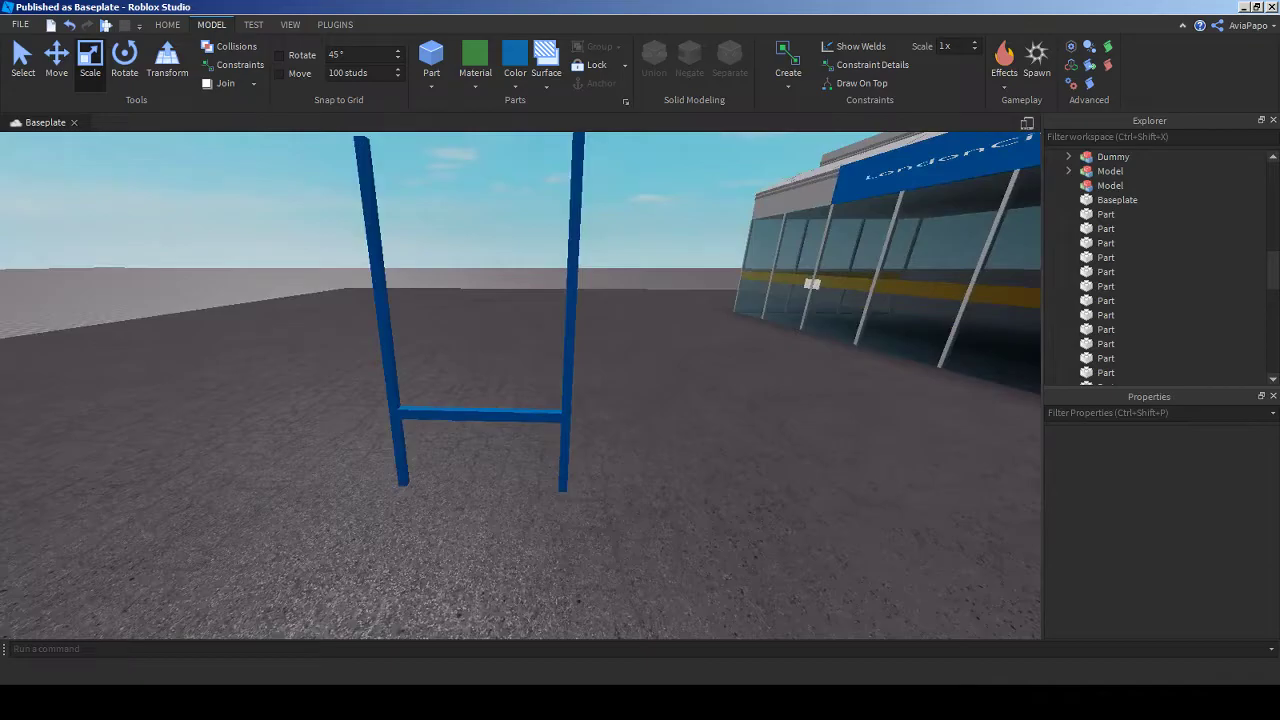
- Switch to Discord in the browser and send the message "Looks nice" in the open direct message
{"action": "key", "text": "alt+Tab"}
{"action": "left_click", "coordinate": [345, 13]}
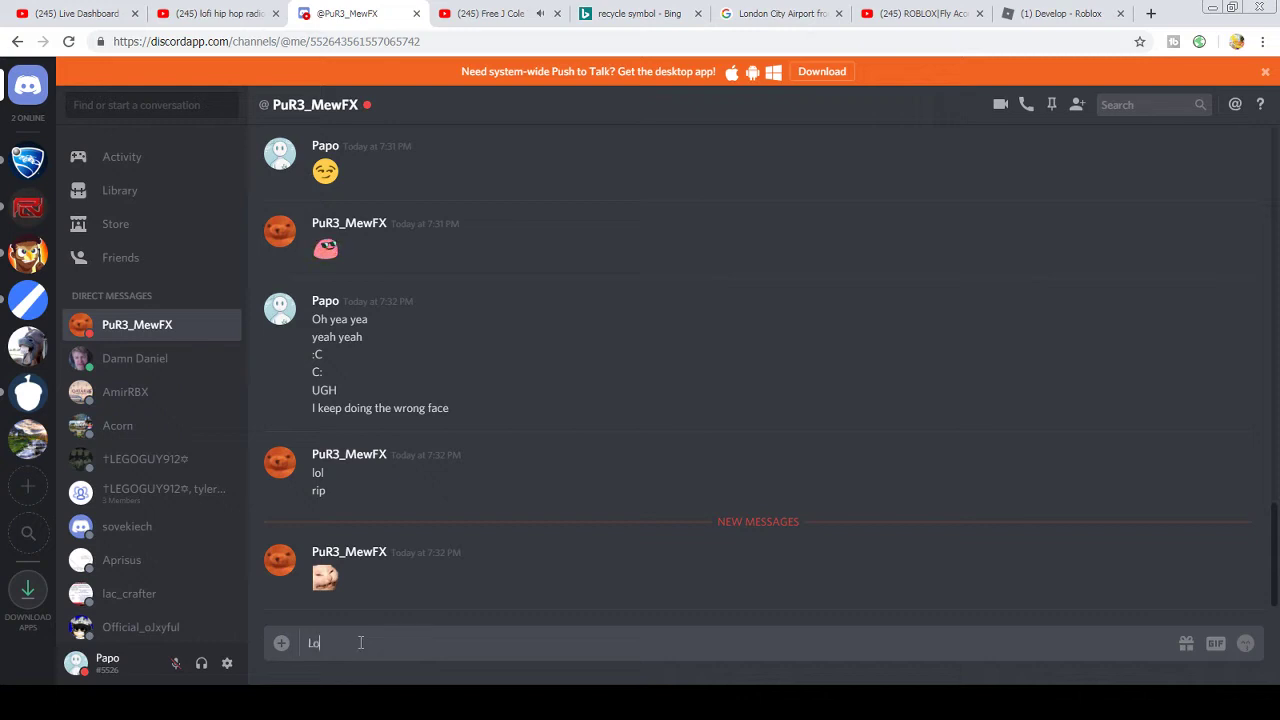
{"action": "left_click", "coordinate": [360, 643]}
{"action": "type", "text": "Looks nice"}
{"action": "key", "text": "Return"}
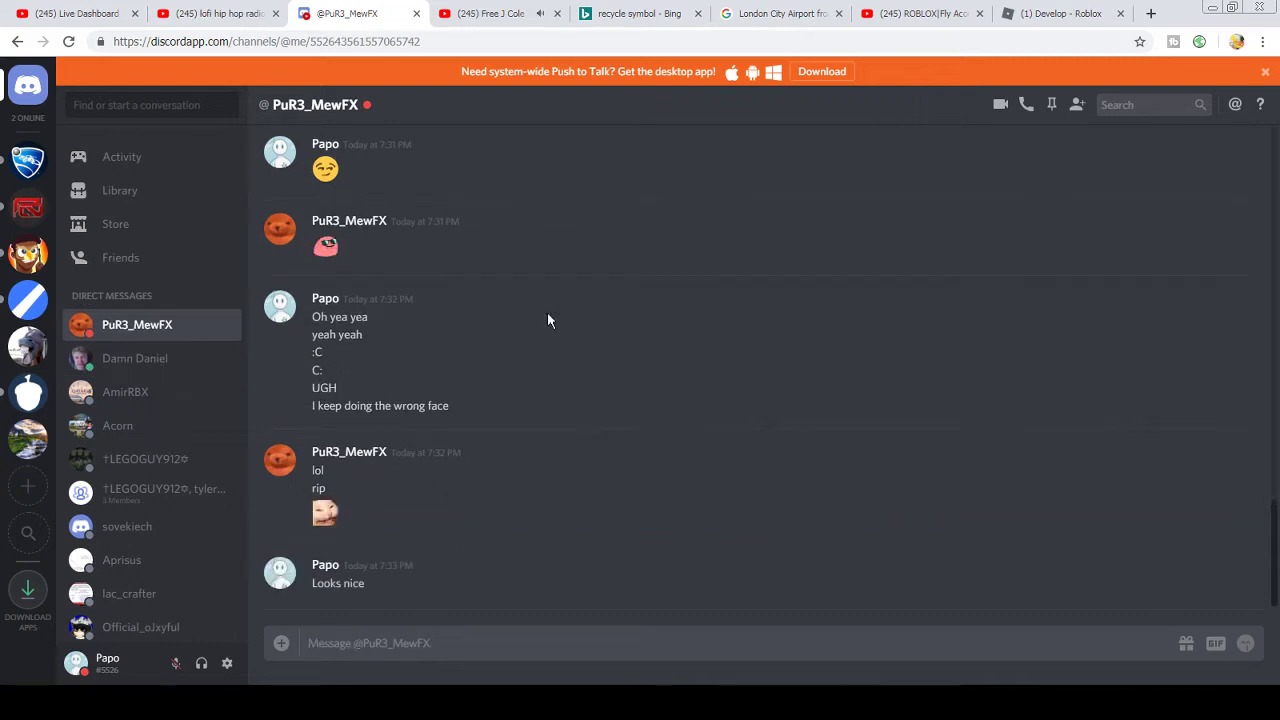
- Compare the London City Airport front reference photo in the browser with the blue frame and return to Roblox Studio
{"action": "left_click", "coordinate": [901, 10]}
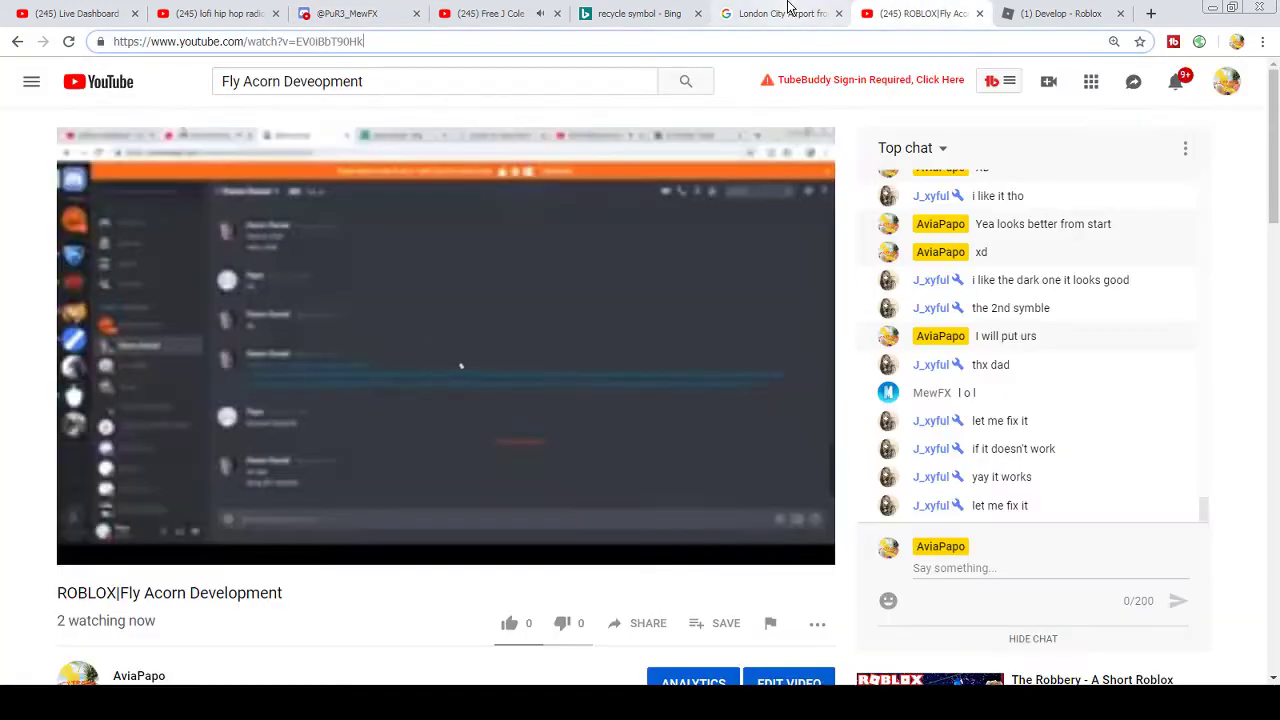
{"action": "left_click", "coordinate": [788, 12]}
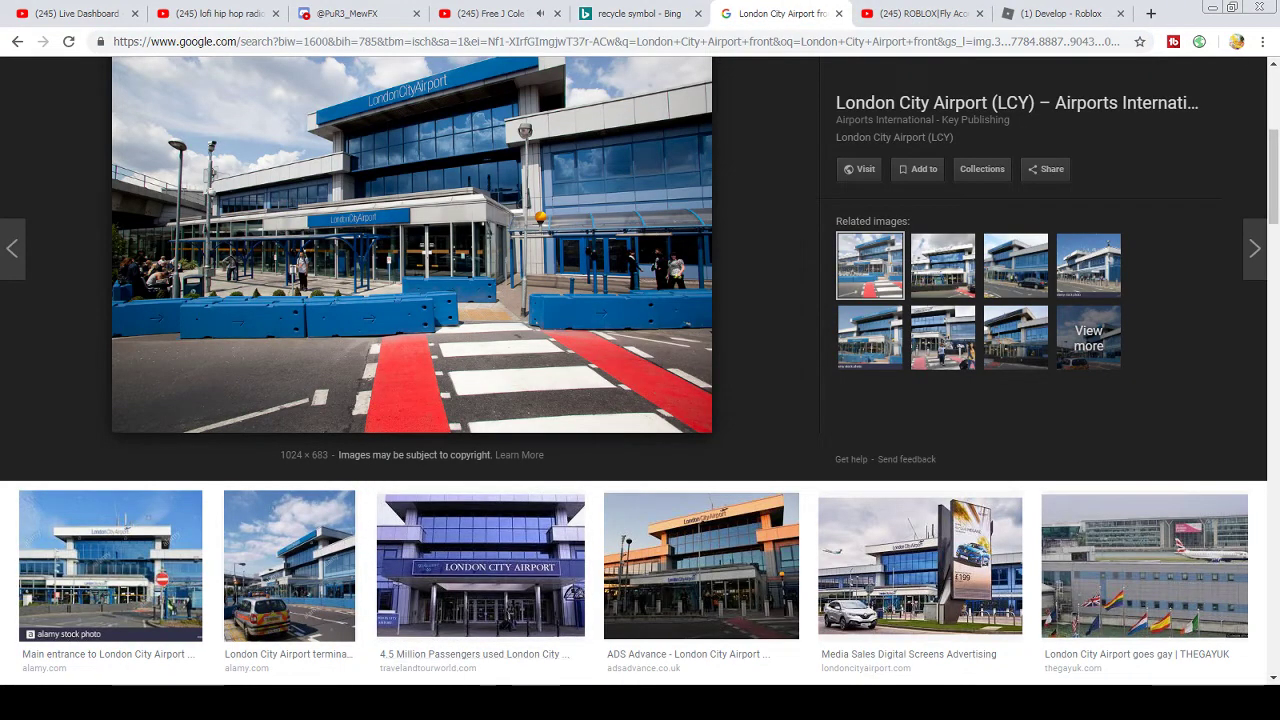
{"action": "key", "text": "alt+Tab"}
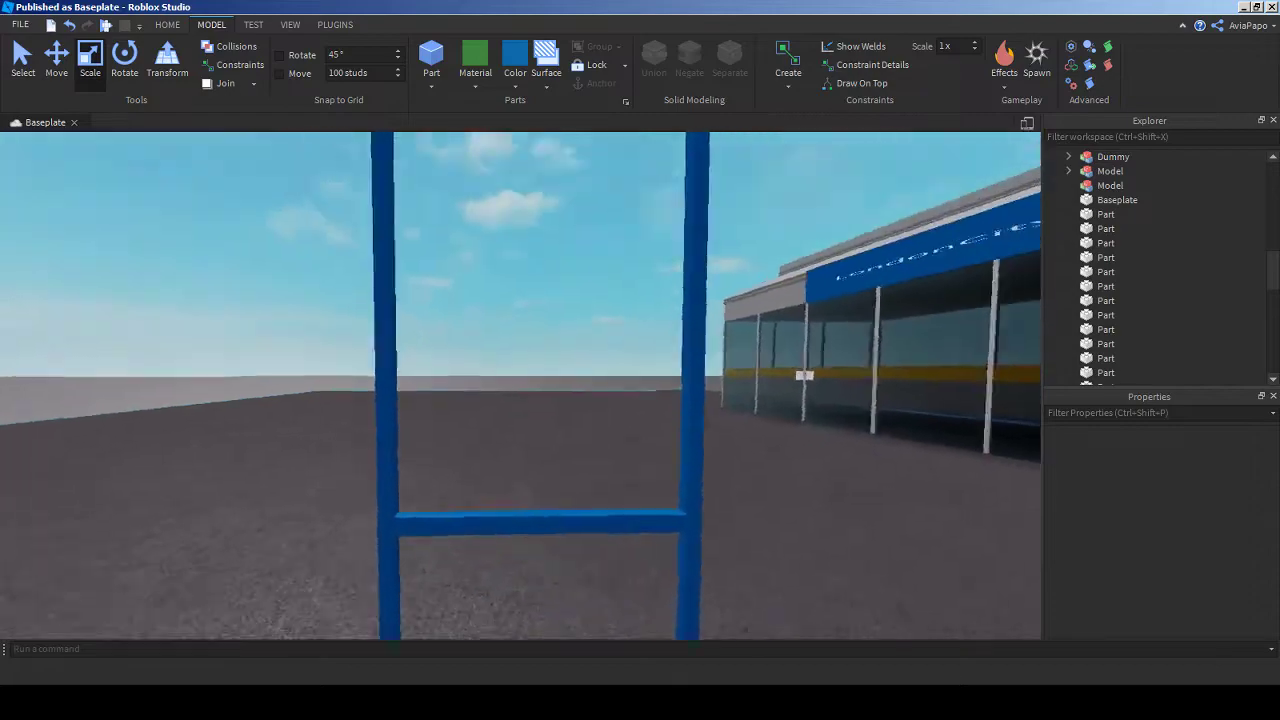
{"action": "right_click_drag", "start_coordinate": [520, 455], "coordinate": [520, 442]}
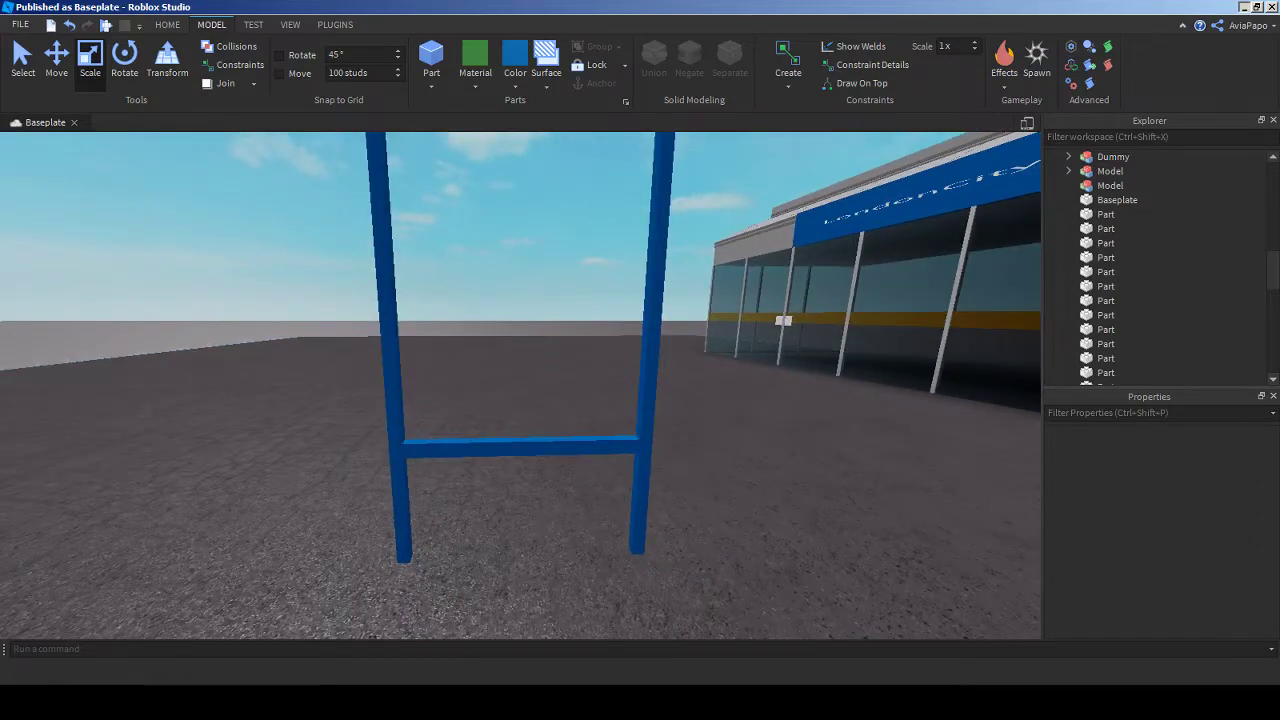
{"action": "left_click", "coordinate": [1243, 7]}
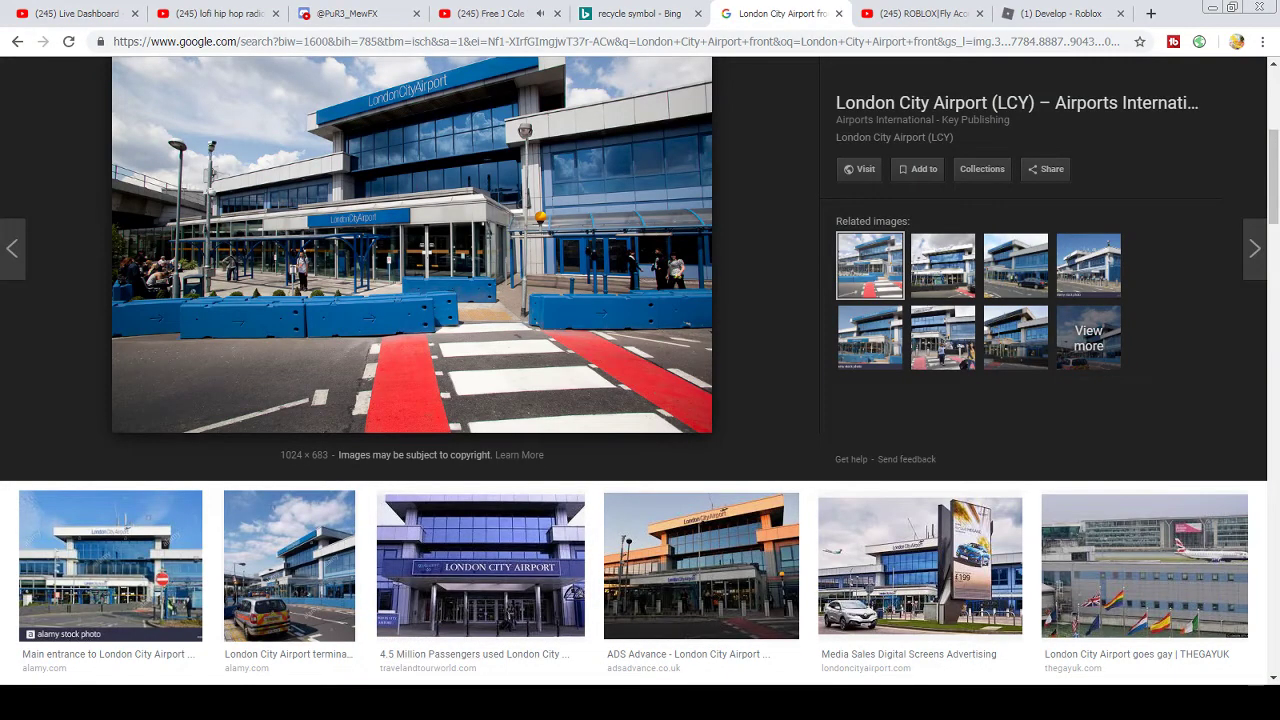
{"action": "key", "text": "alt+Tab"}
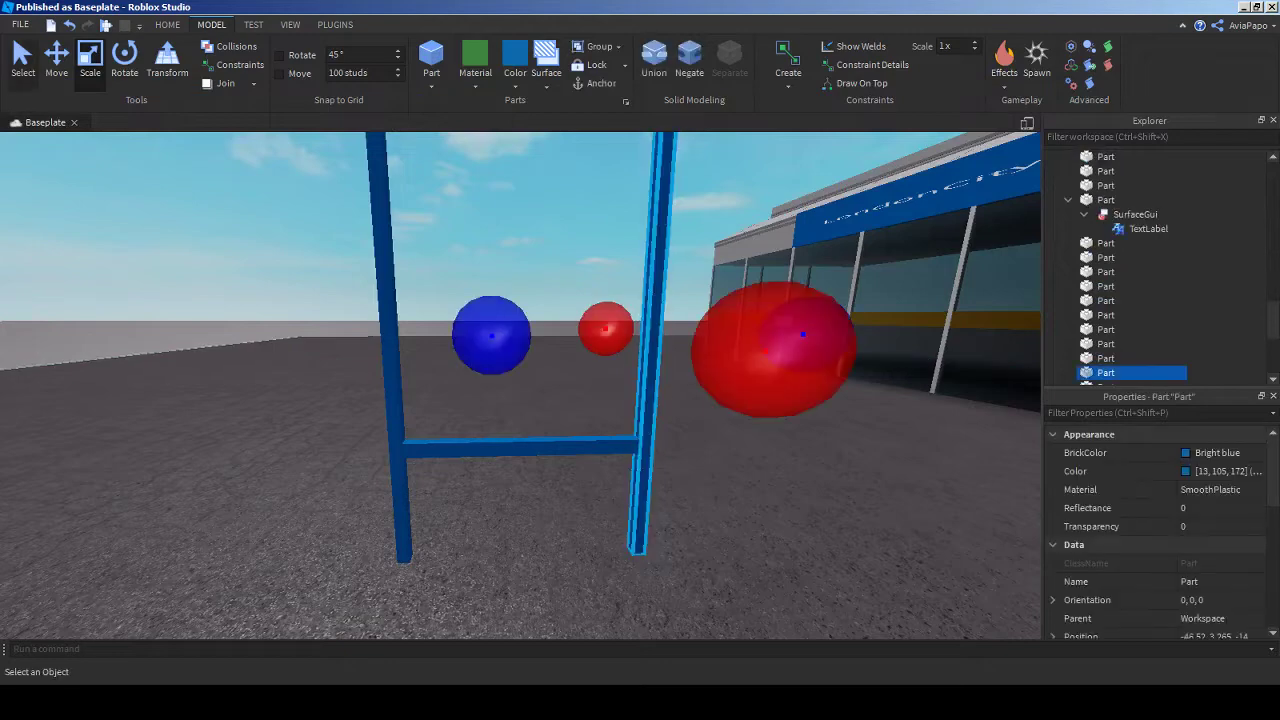
- Duplicate a blue upright and move the copy to the middle between the two posts
{"action": "key", "text": "ctrl+2"}
{"action": "left_click_drag", "start_coordinate": [440, 336], "coordinate": [279, 336]}
{"action": "scroll", "coordinate": [520, 385], "scroll_direction": "down", "scroll_amount": 5}
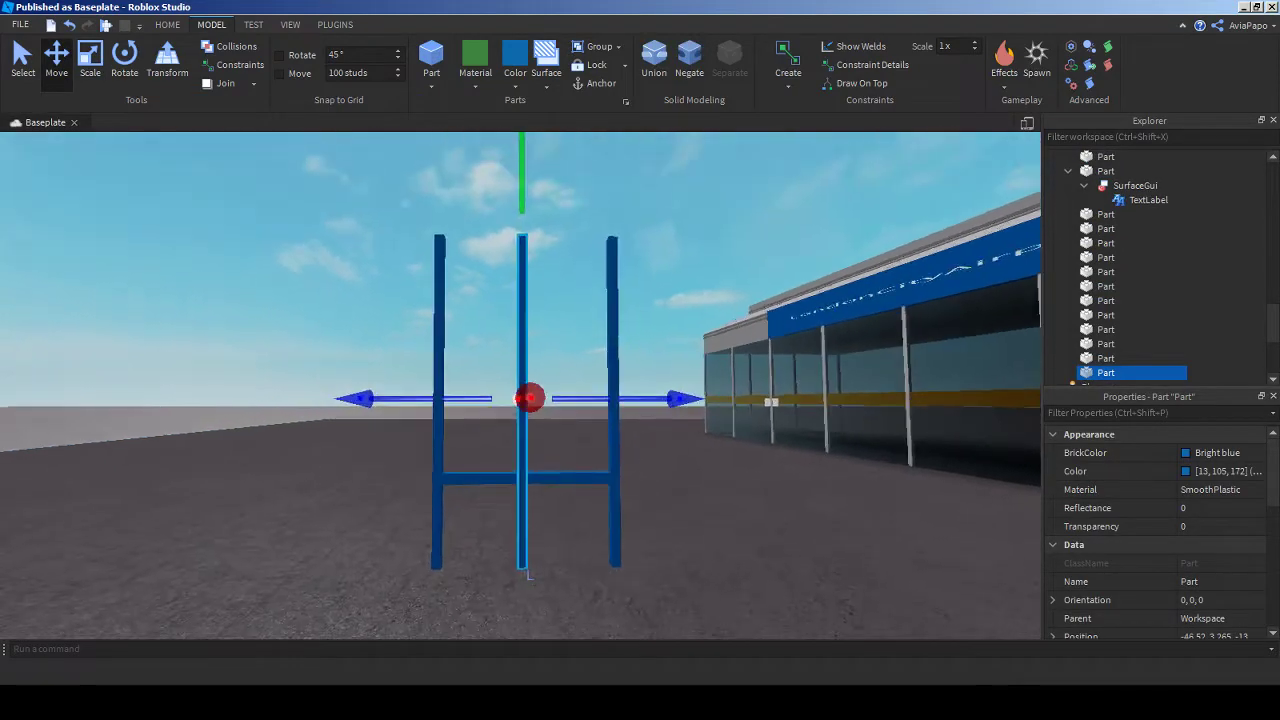
- Shorten the middle post at both ends so it stands on the crossbar well below the tops of the uprights
{"action": "right_click_drag", "start_coordinate": [520, 385], "coordinate": [475, 370]}
{"action": "scroll", "coordinate": [500, 340], "scroll_direction": "up", "scroll_amount": 4}
{"action": "key", "text": "ctrl+3"}
{"action": "scroll", "coordinate": [520, 385], "scroll_direction": "down", "scroll_amount": 5}
{"action": "scroll", "coordinate": [520, 385], "scroll_direction": "up", "scroll_amount": 6}
{"action": "scroll", "coordinate": [520, 385], "scroll_direction": "down", "scroll_amount": 4}
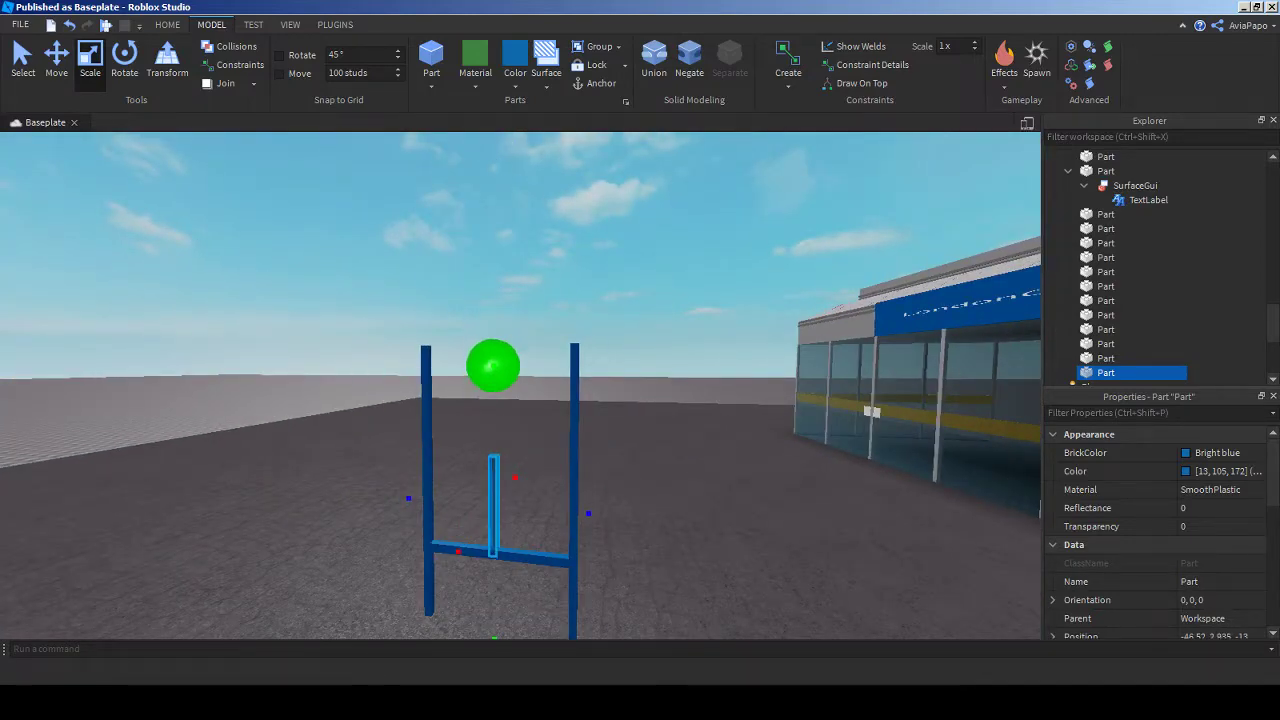
{"action": "right_click_drag", "start_coordinate": [520, 385], "coordinate": [650, 385]}
{"action": "scroll", "coordinate": [520, 385], "scroll_direction": "up", "scroll_amount": 3}
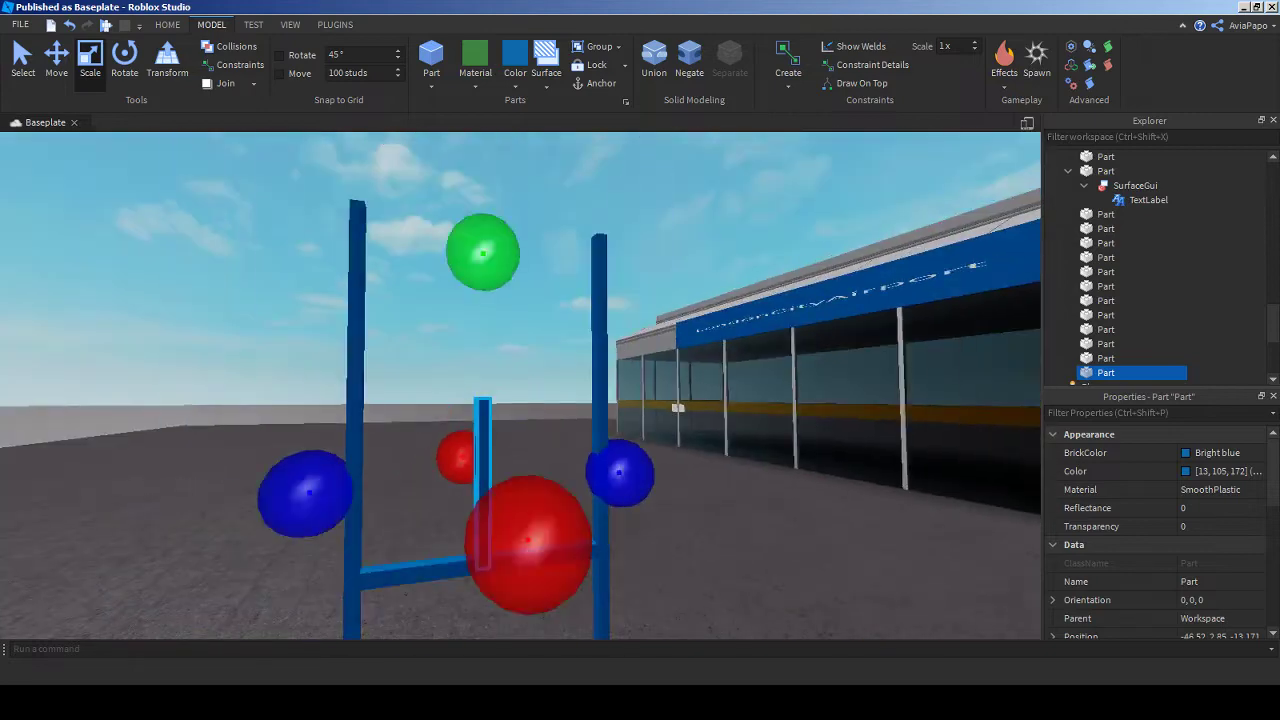
- Stack a copy of the short middle post on top of it and tilt the copy 20° using a 20° rotation increment
{"action": "key", "text": "ctrl+2"}
{"action": "left_click_drag", "start_coordinate": [483, 200], "coordinate": [483, 38]}
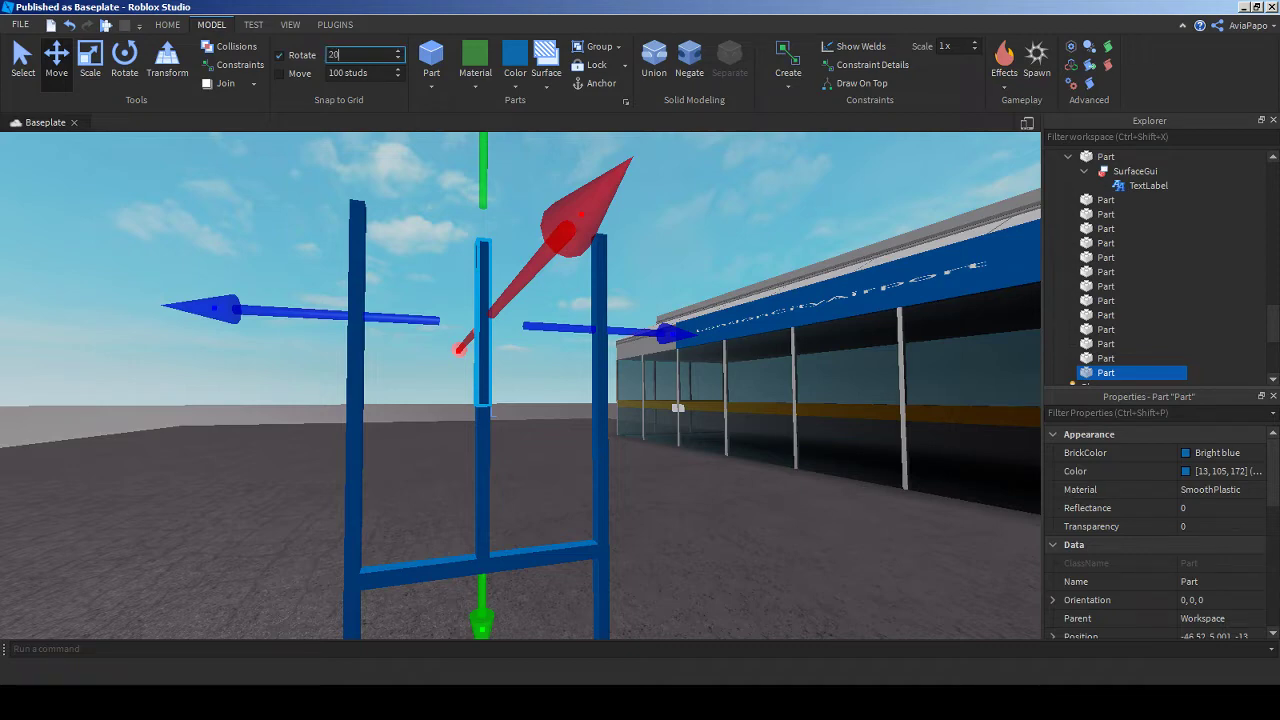
{"action": "key", "text": "Return"}
{"action": "left_click", "coordinate": [483, 320]}
{"action": "key", "text": "ctrl+4"}
{"action": "key", "text": "f"}
{"action": "left_click_drag", "start_coordinate": [347, 340], "coordinate": [352, 405]}
{"action": "scroll", "coordinate": [352, 405], "scroll_direction": "up", "scroll_amount": 3}
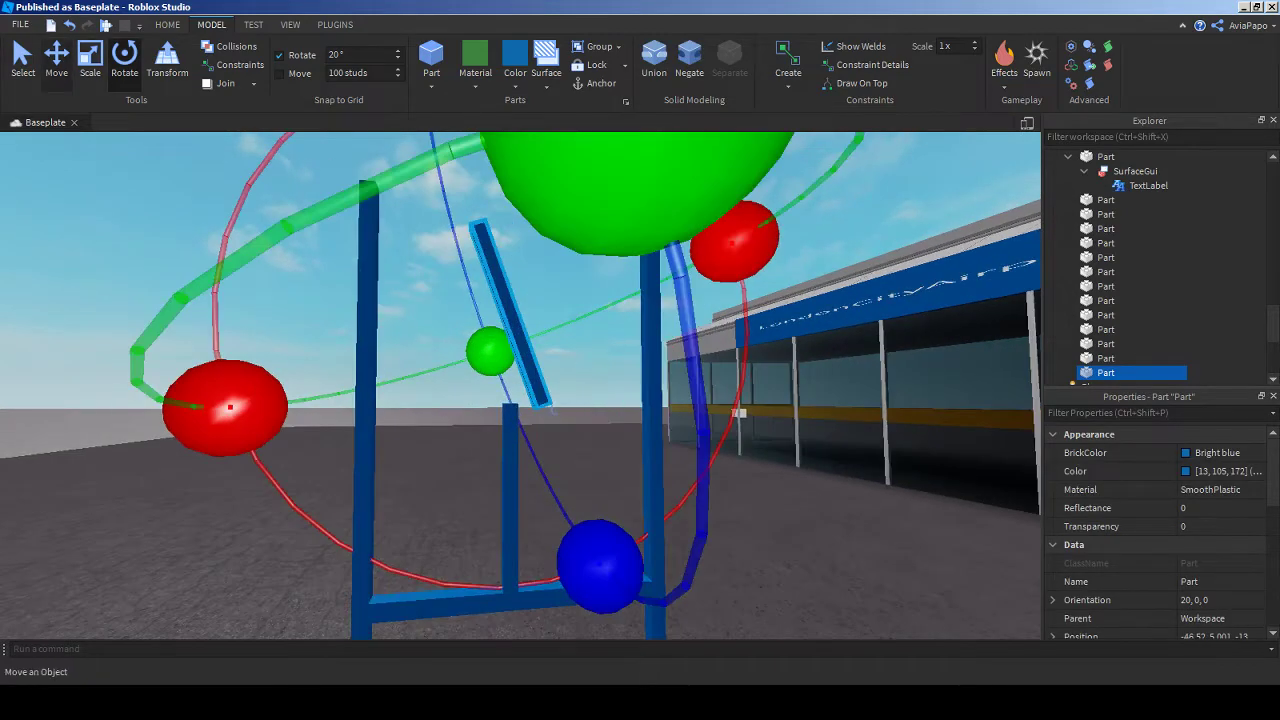
- Align the tilted piece's lower end with the top of the middle post and shorten the piece
{"action": "key", "text": "ctrl+2"}
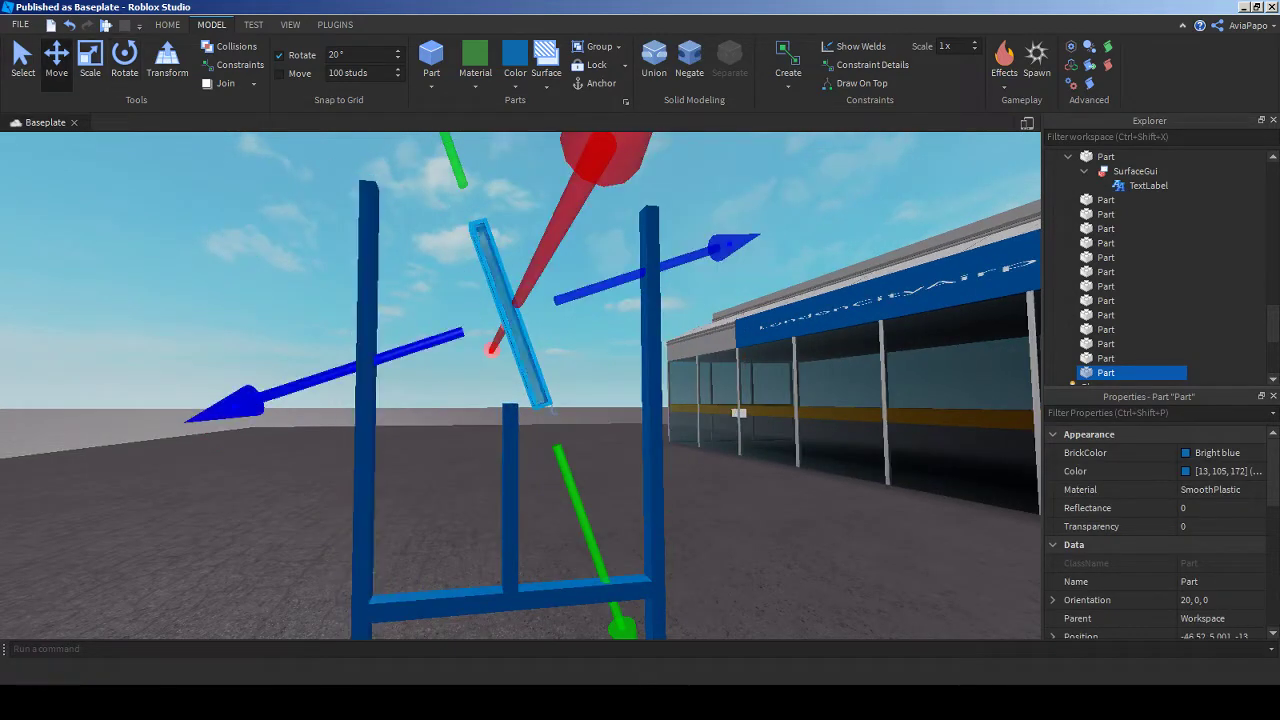
{"action": "left_click_drag", "start_coordinate": [586, 157], "coordinate": [503, 150]}
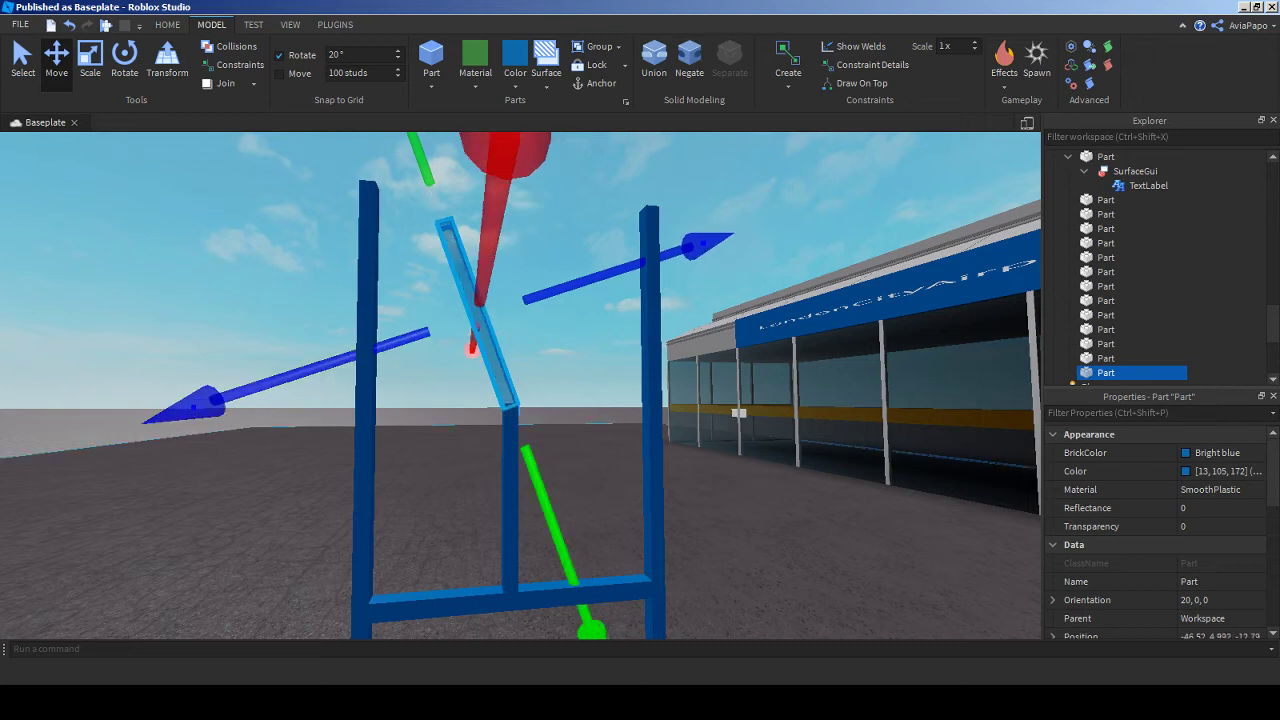
{"action": "scroll", "coordinate": [520, 385], "scroll_direction": "down", "scroll_amount": 3}
{"action": "key", "text": "ctrl+3"}
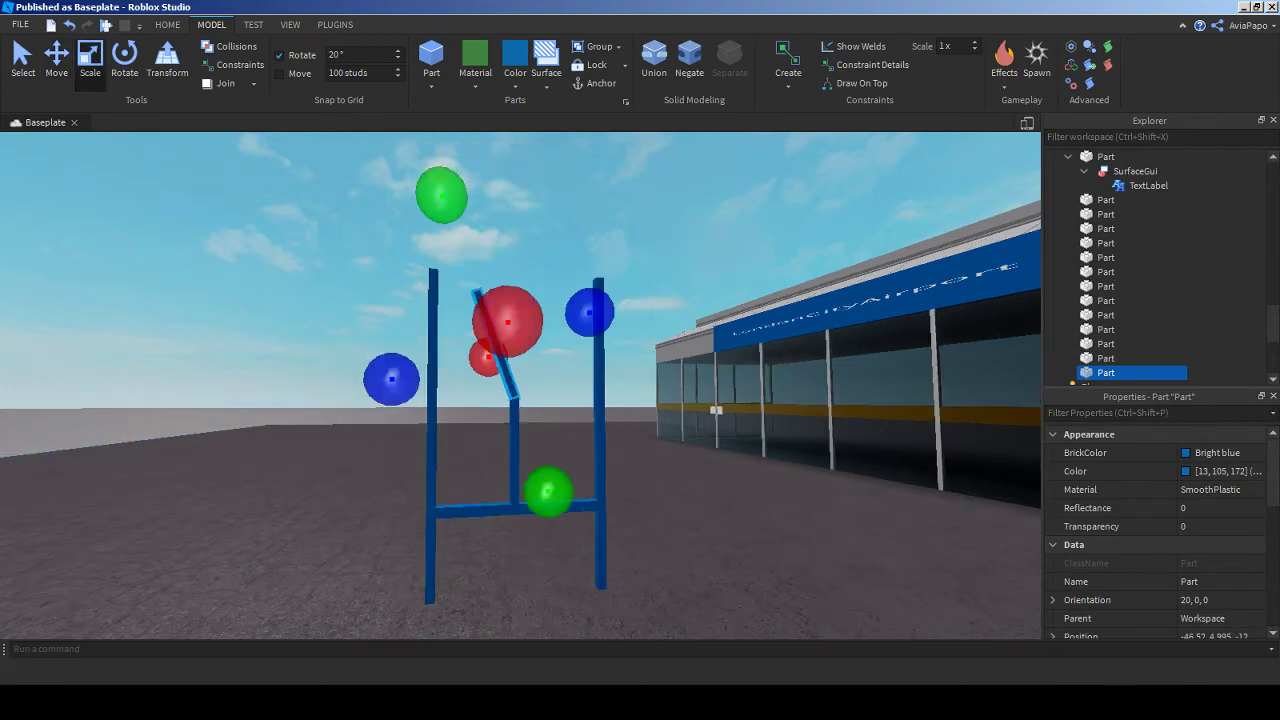
{"action": "left_click_drag", "start_coordinate": [441, 194], "coordinate": [467, 266]}
{"action": "right_click_drag", "start_coordinate": [467, 266], "coordinate": [430, 360]}
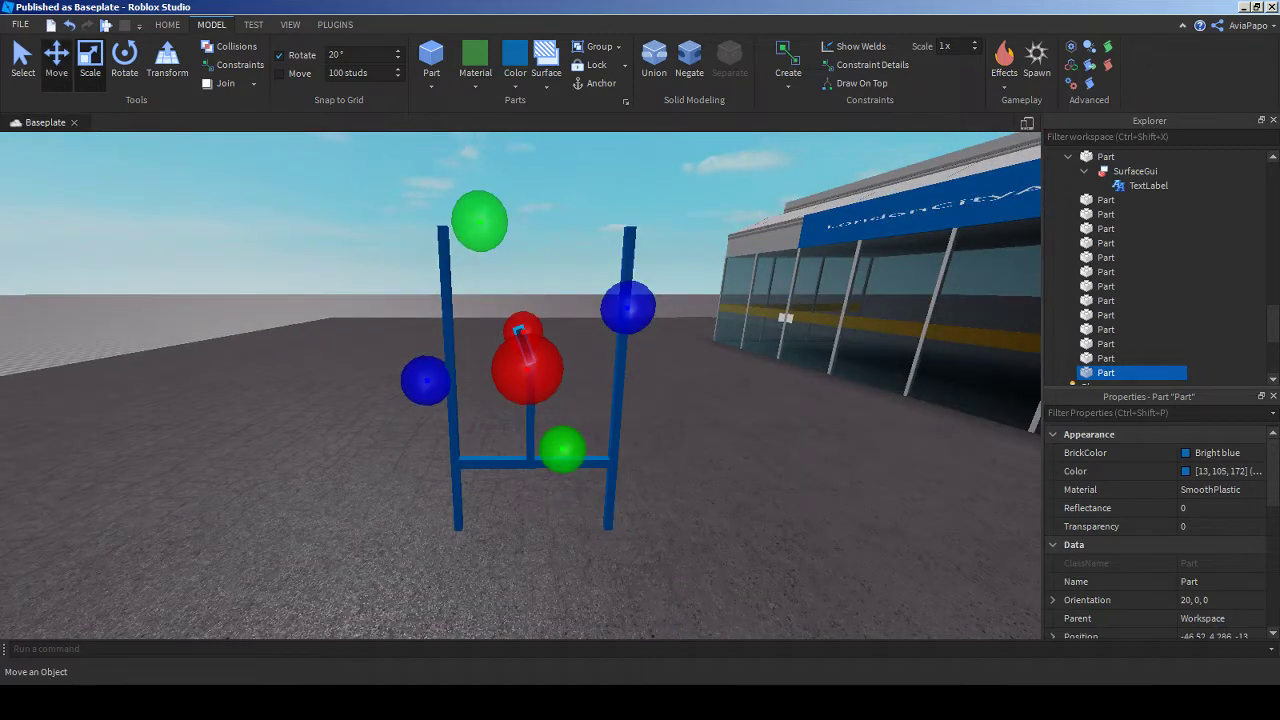
- Place a copy of the tilted piece above it and tilt the copy another 20°, to a 40° orientation
{"action": "key", "text": "ctrl+2"}
{"action": "left_click_drag", "start_coordinate": [578, 495], "coordinate": [558, 445]}
{"action": "key", "text": "ctrl+3"}
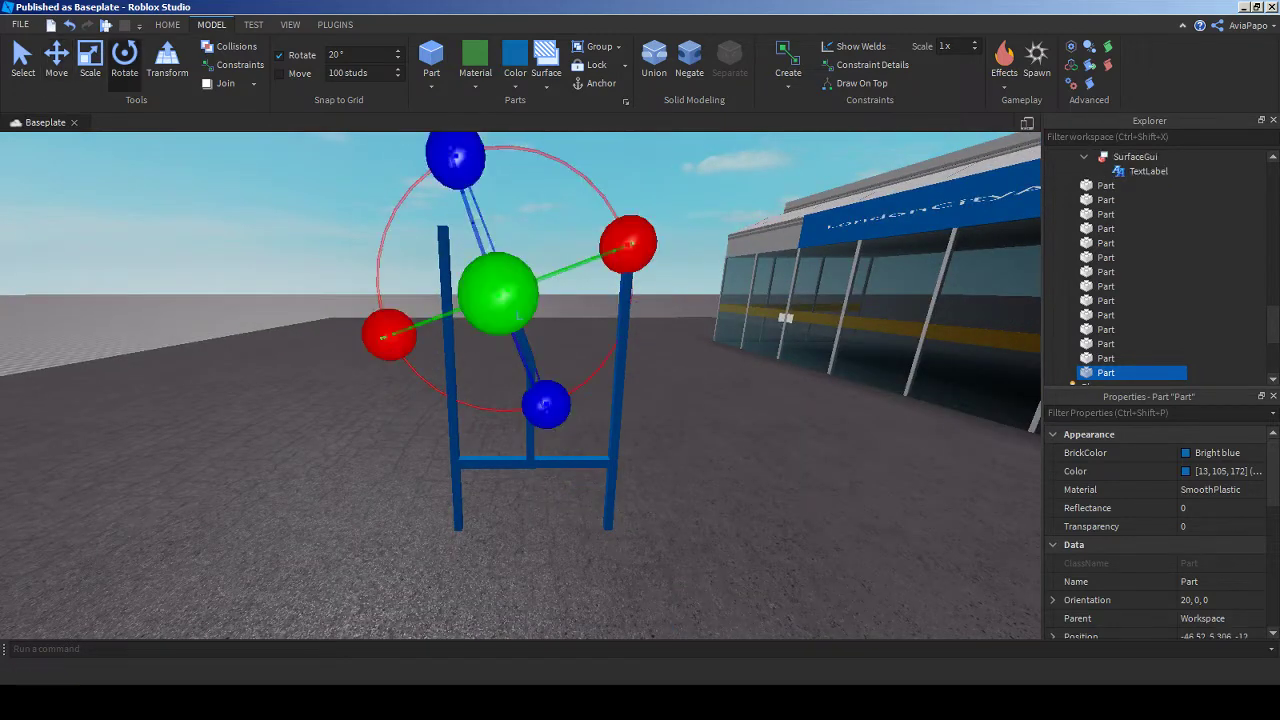
{"action": "left_click_drag", "start_coordinate": [389, 336], "coordinate": [412, 372]}
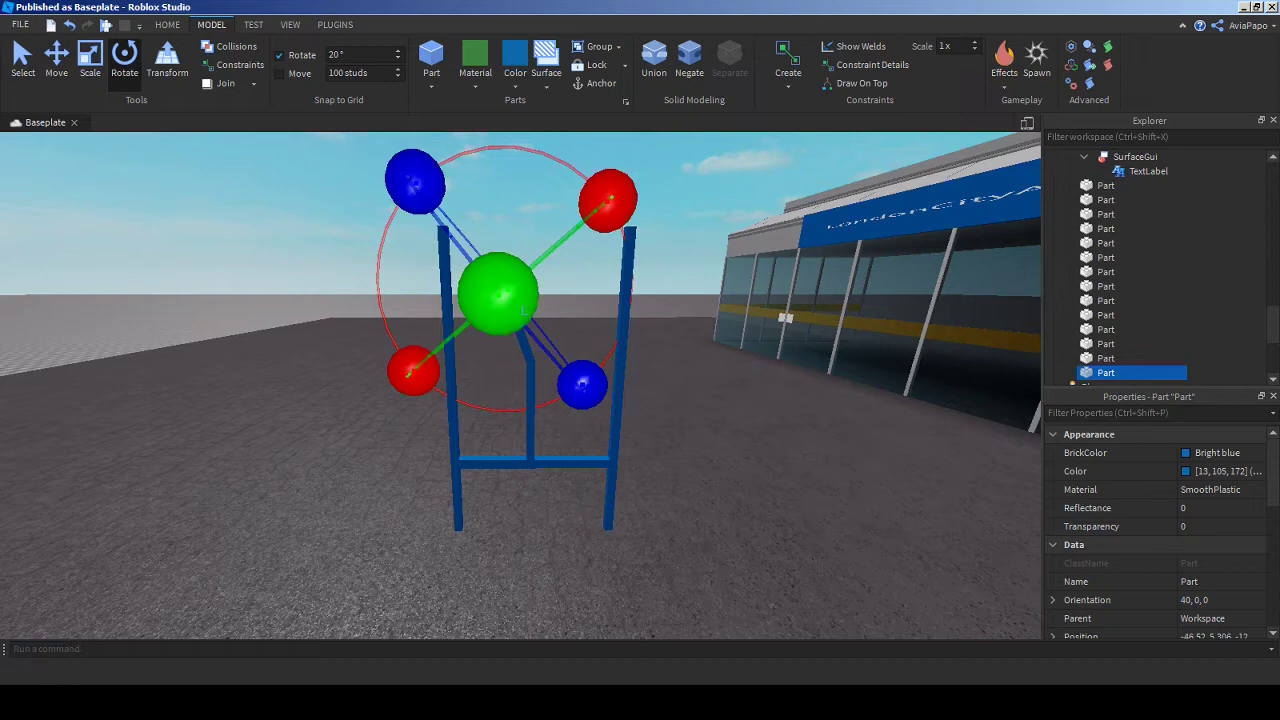
{"action": "key", "text": "ctrl+4"}
{"action": "key", "text": "ctrl+2"}
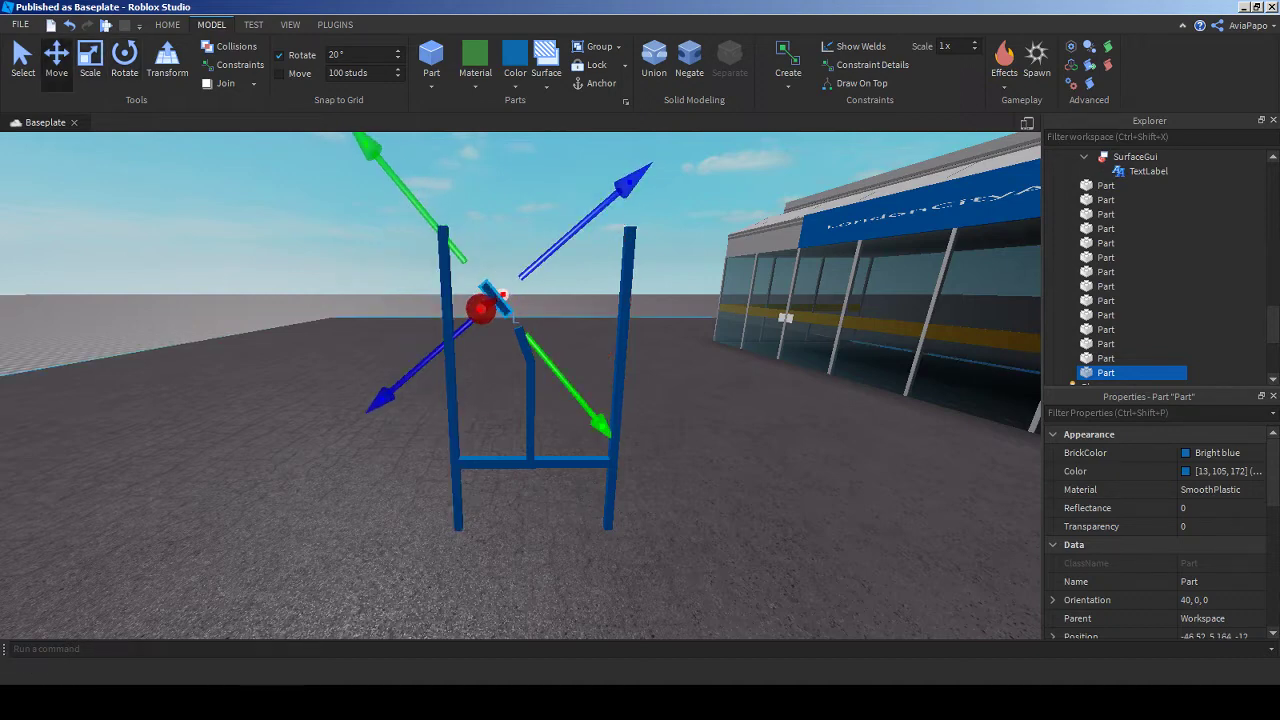
- Align the 40° piece's lower end with the top of the first tilted piece and lengthen it upward
{"action": "scroll", "coordinate": [500, 280], "scroll_direction": "up", "scroll_amount": 5}
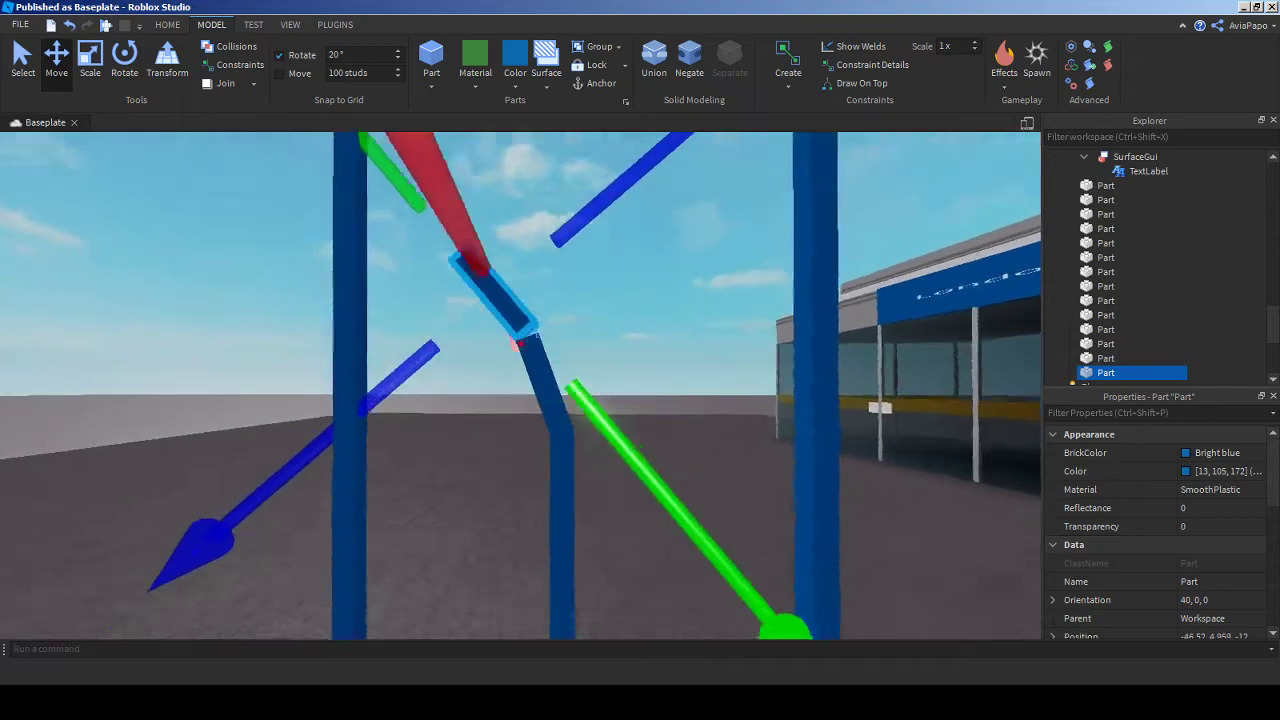
{"action": "scroll", "coordinate": [520, 330], "scroll_direction": "down", "scroll_amount": 2}
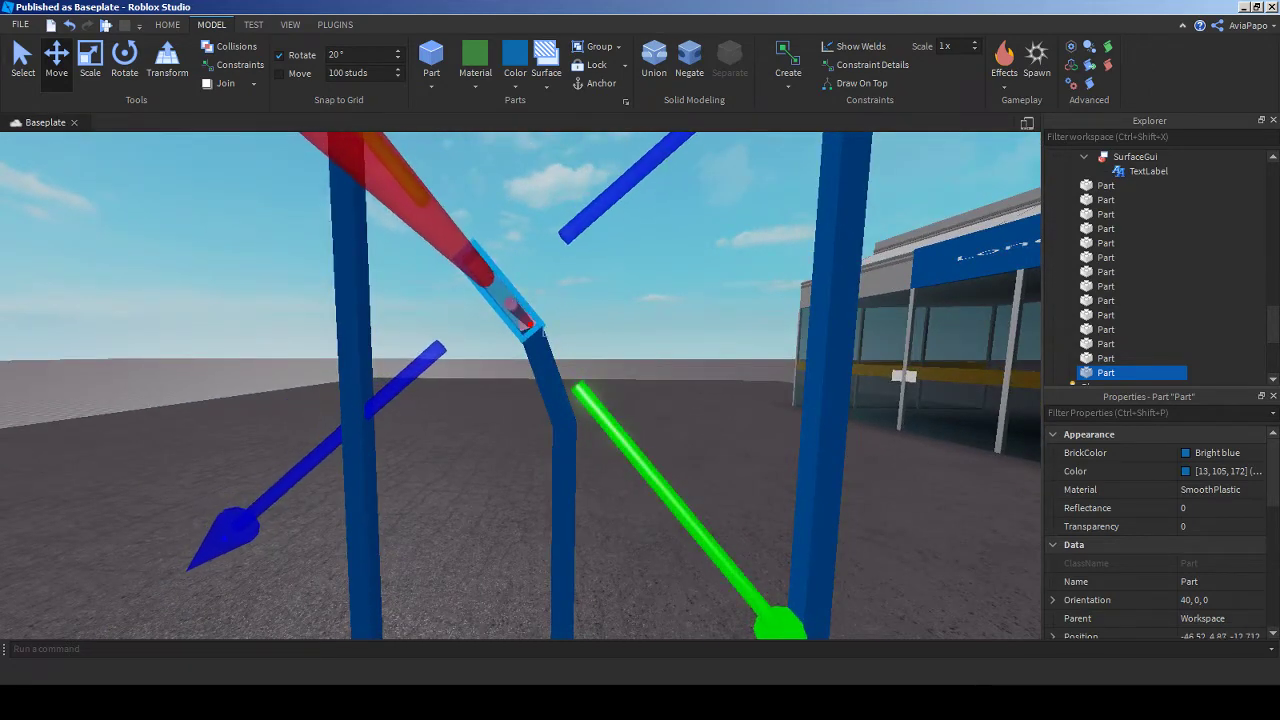
{"action": "scroll", "coordinate": [543, 332], "scroll_direction": "down", "scroll_amount": 6}
{"action": "left_click", "coordinate": [543, 332]}
{"action": "scroll", "coordinate": [543, 332], "scroll_direction": "up", "scroll_amount": 6}
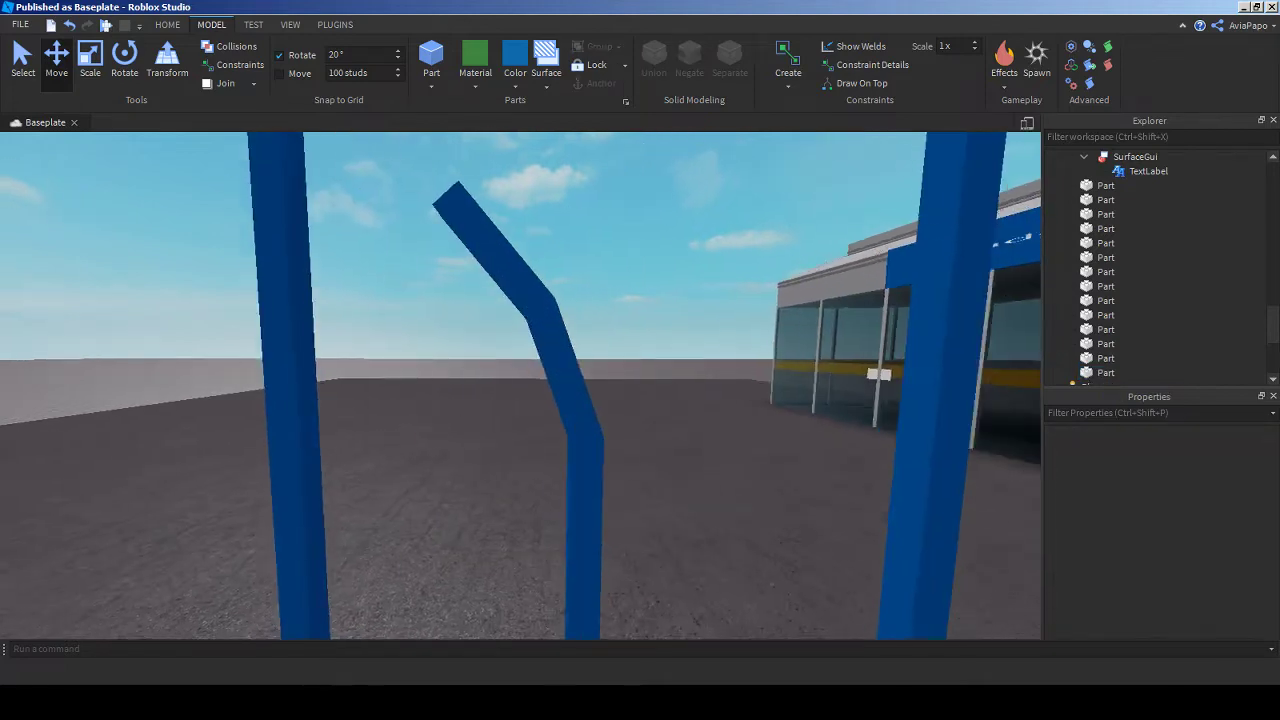
{"action": "left_click", "coordinate": [490, 240]}
{"action": "scroll", "coordinate": [490, 240], "scroll_direction": "down", "scroll_amount": 5}
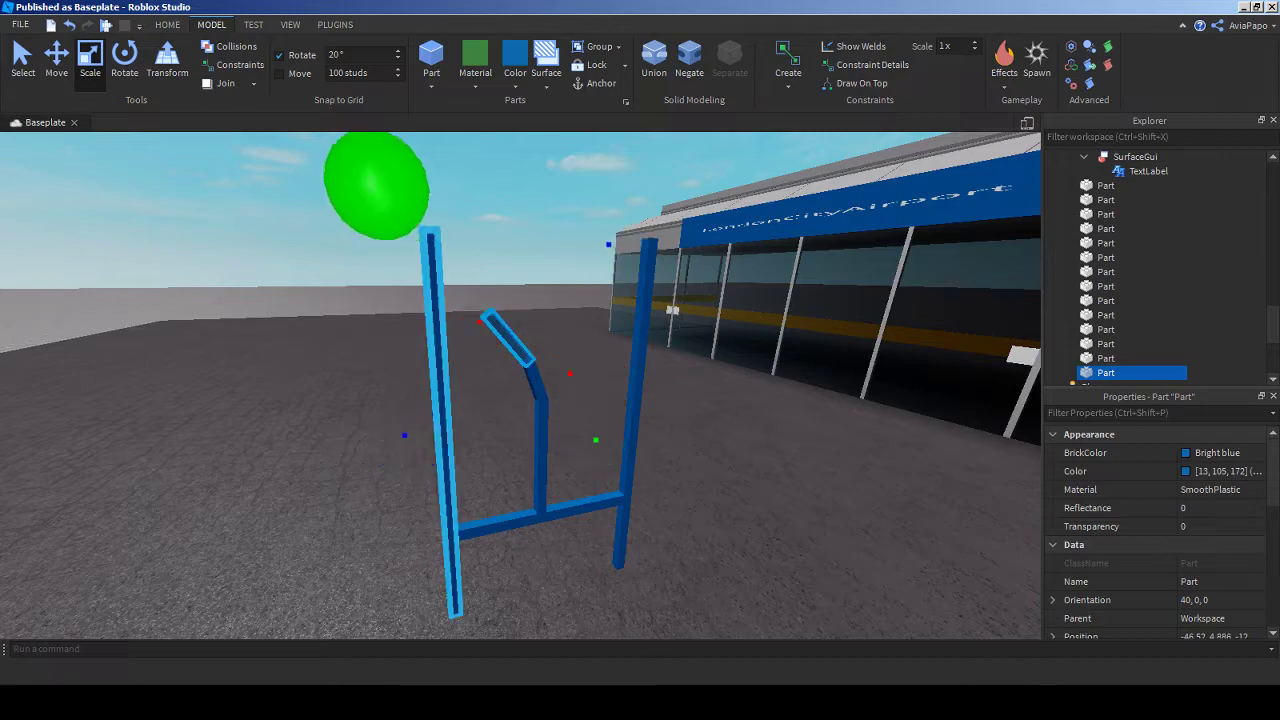
- Switch to the browser and check the London City Airport front photos for the frame's shape
{"action": "key", "text": "alt+Tab"}
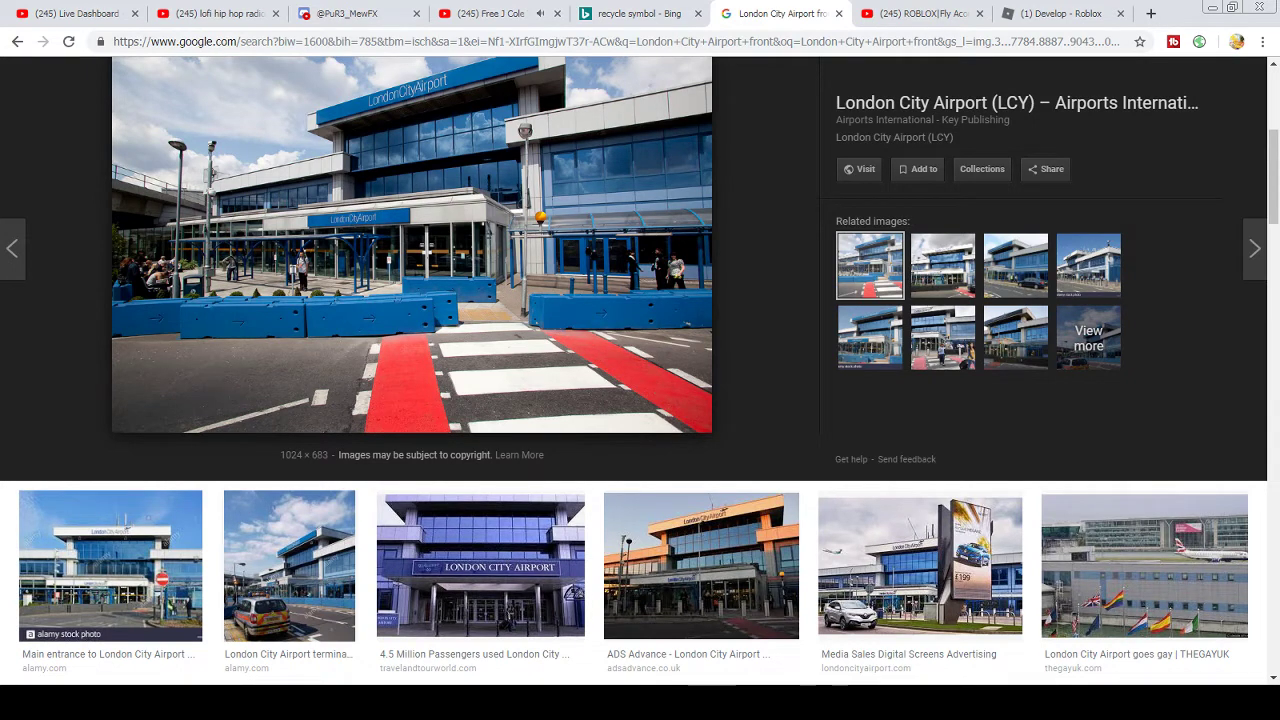
{"action": "scroll", "coordinate": [462, 547], "scroll_direction": "down", "scroll_amount": 3}
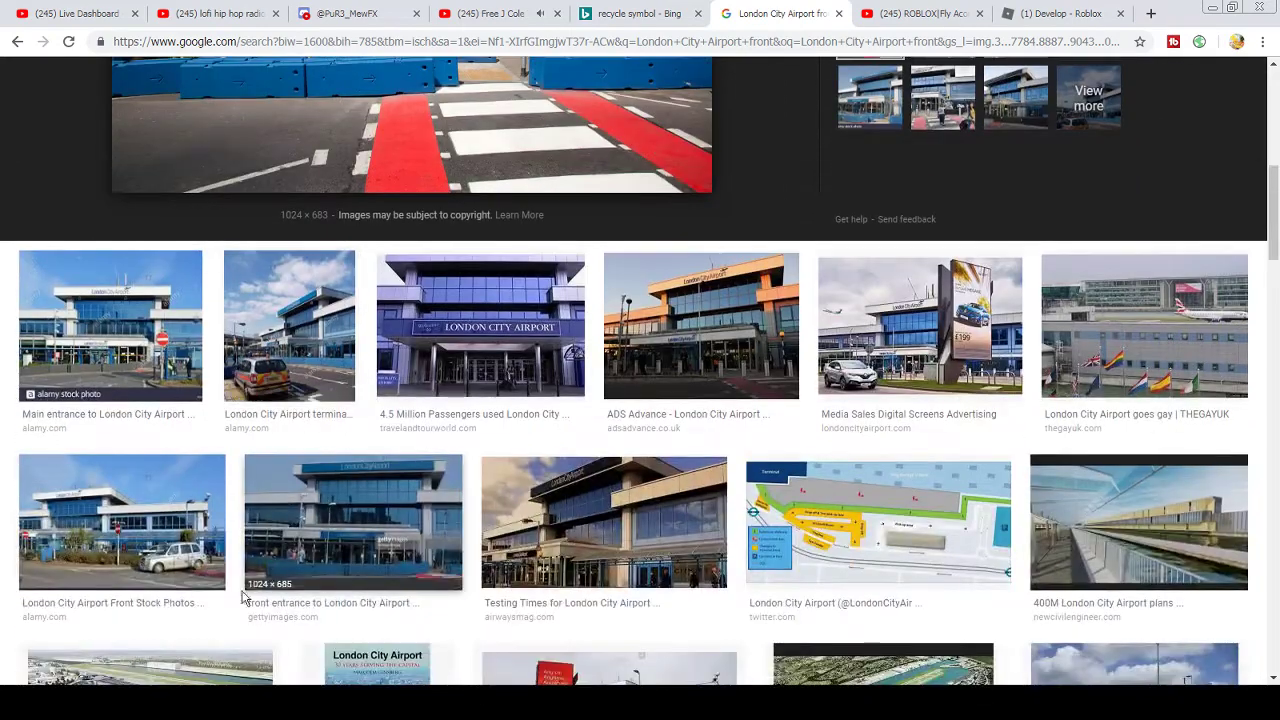
{"action": "left_click", "coordinate": [342, 520]}
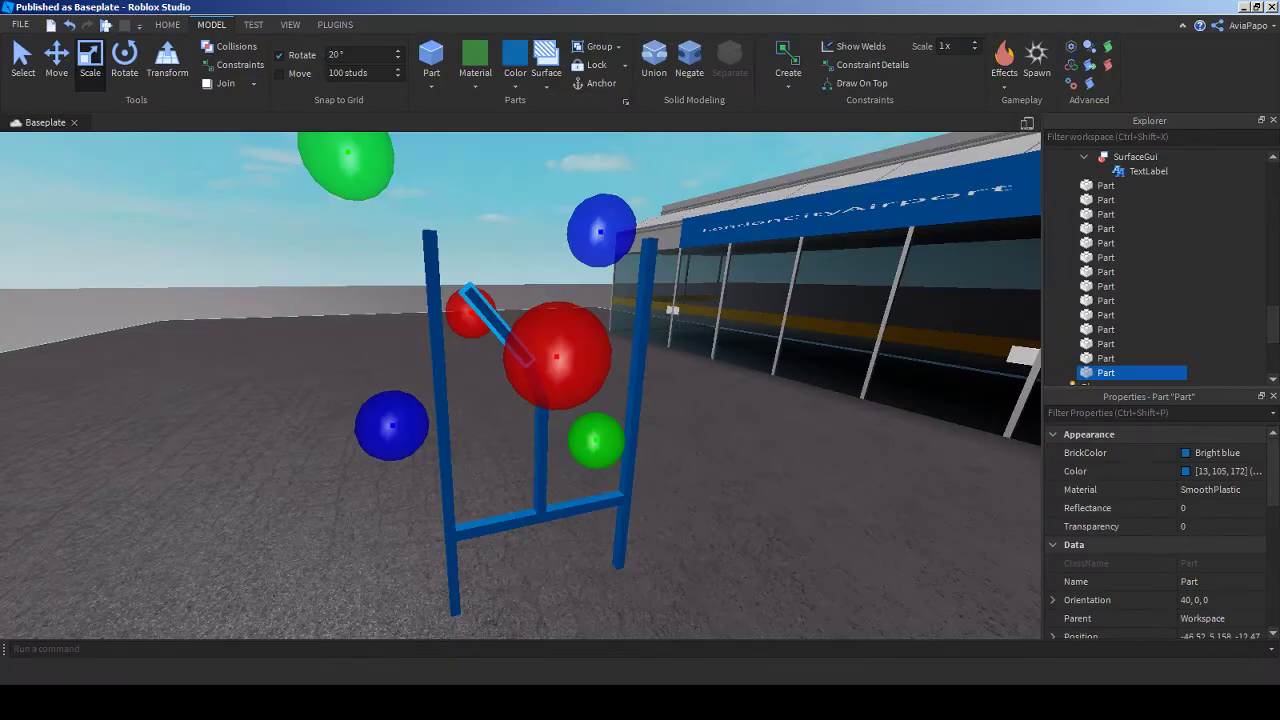
- Duplicate the 40° piece and tilt the copy a further 20°, to a 60° orientation
{"action": "key", "text": "a"}
{"action": "scroll", "coordinate": [500, 250], "scroll_direction": "up", "scroll_amount": 5}
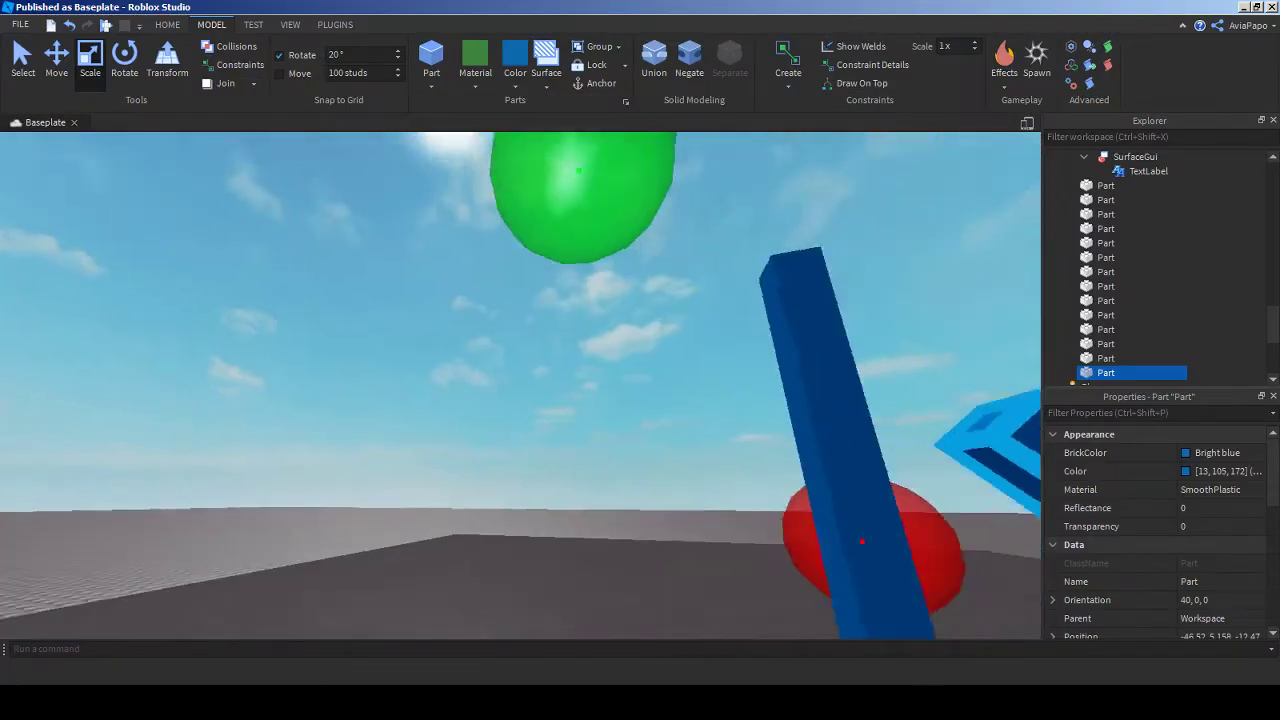
{"action": "scroll", "coordinate": [500, 250], "scroll_direction": "down", "scroll_amount": 6}
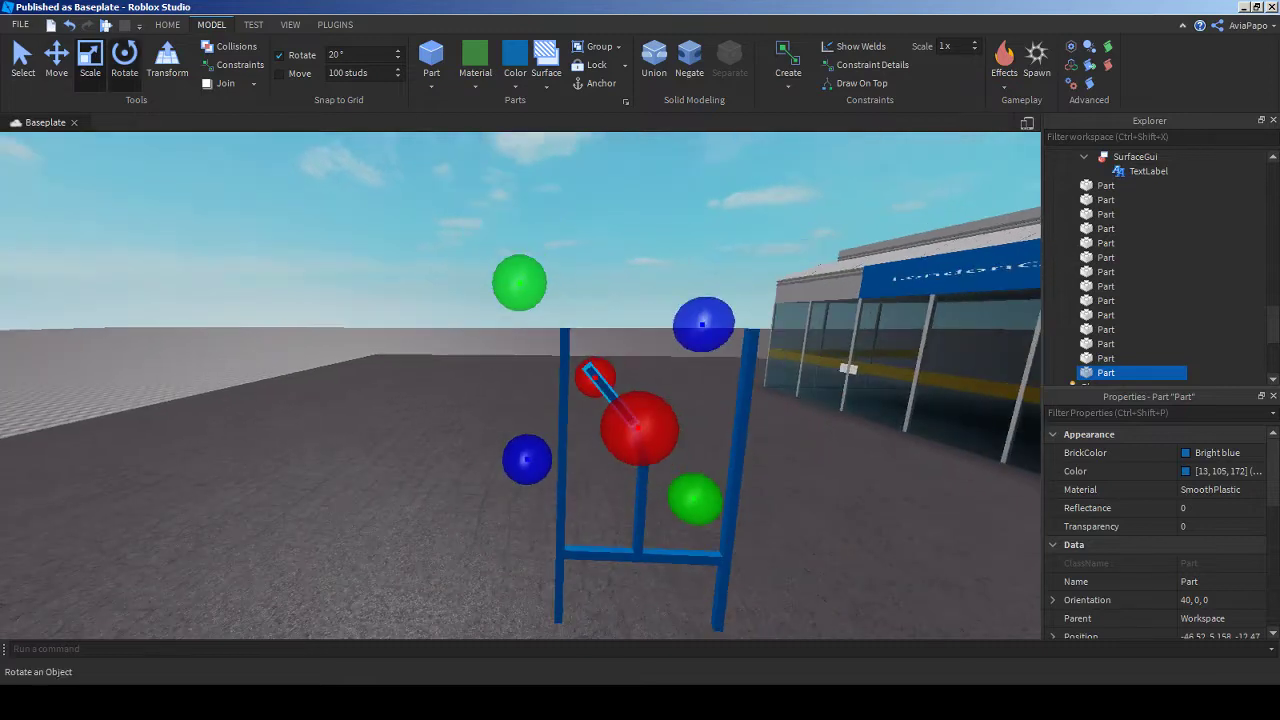
{"action": "key", "text": "ctrl+z"}
{"action": "left_click_drag", "start_coordinate": [734, 300], "coordinate": [695, 263]}
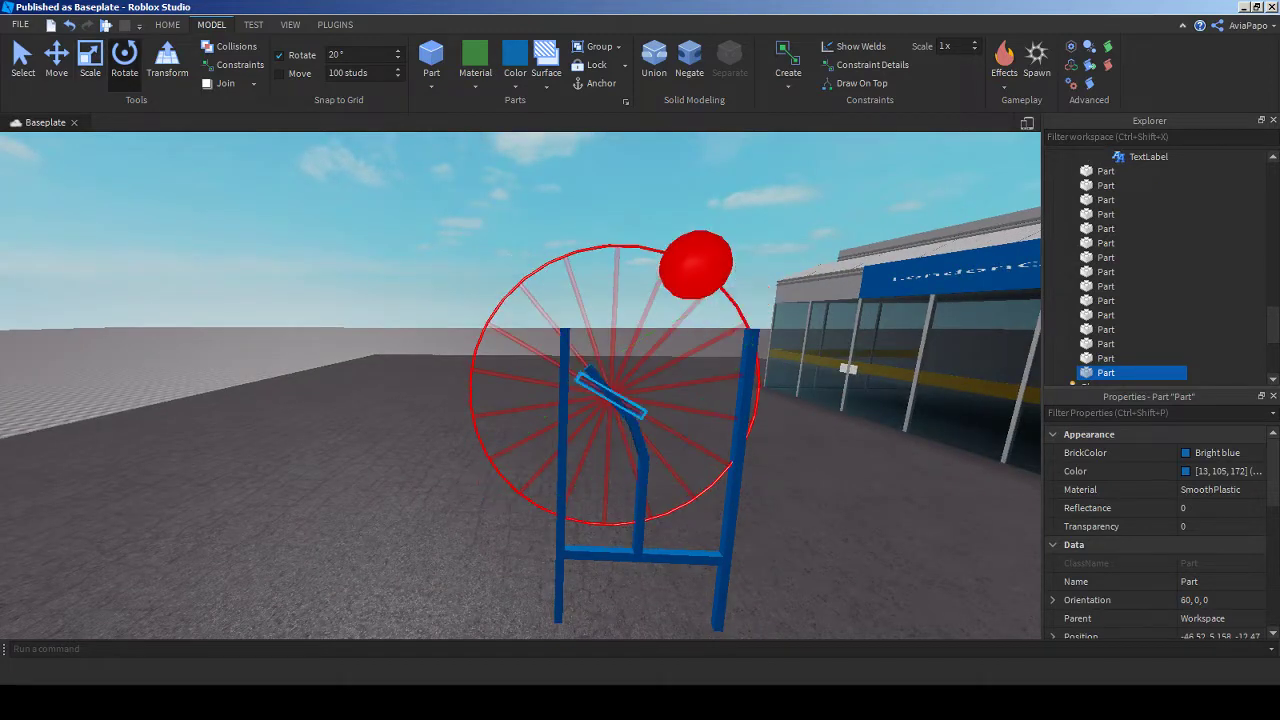
- Move the 60° piece so its lower end meets the top of the 40° piece and it crosses the upright
{"action": "key", "text": "ctrl+2"}
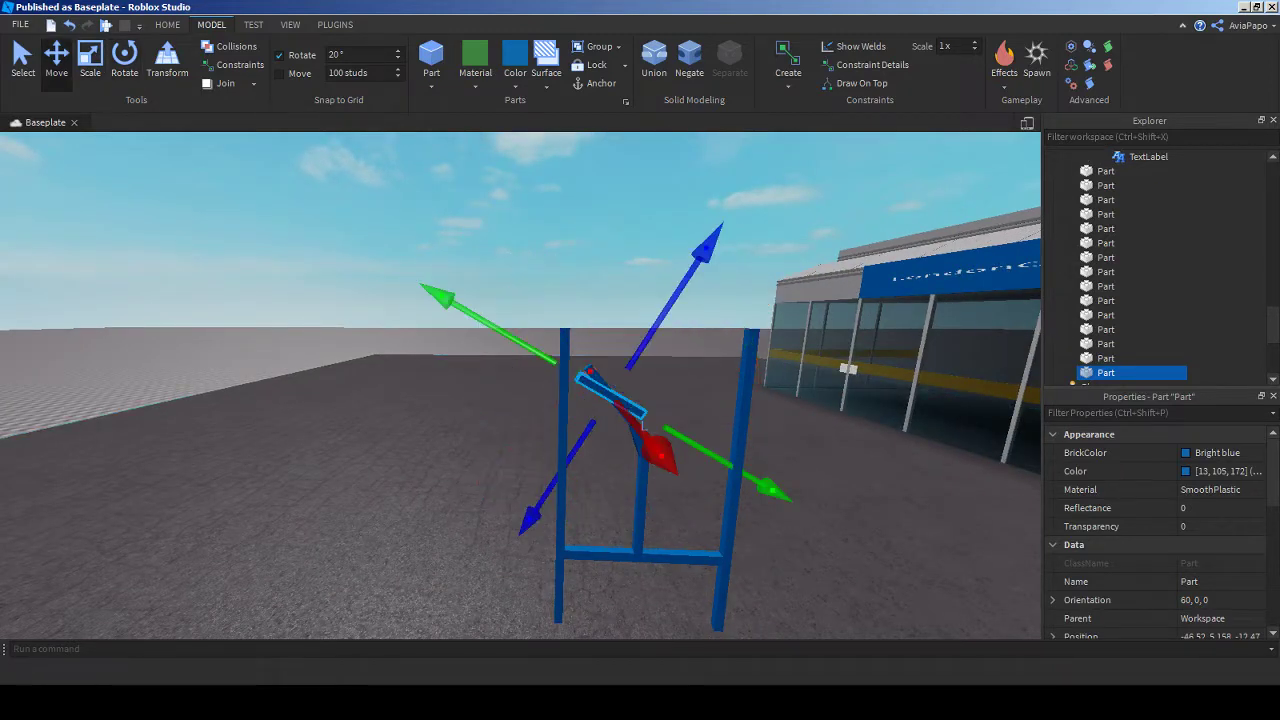
{"action": "left_click_drag", "start_coordinate": [655, 450], "coordinate": [560, 376]}
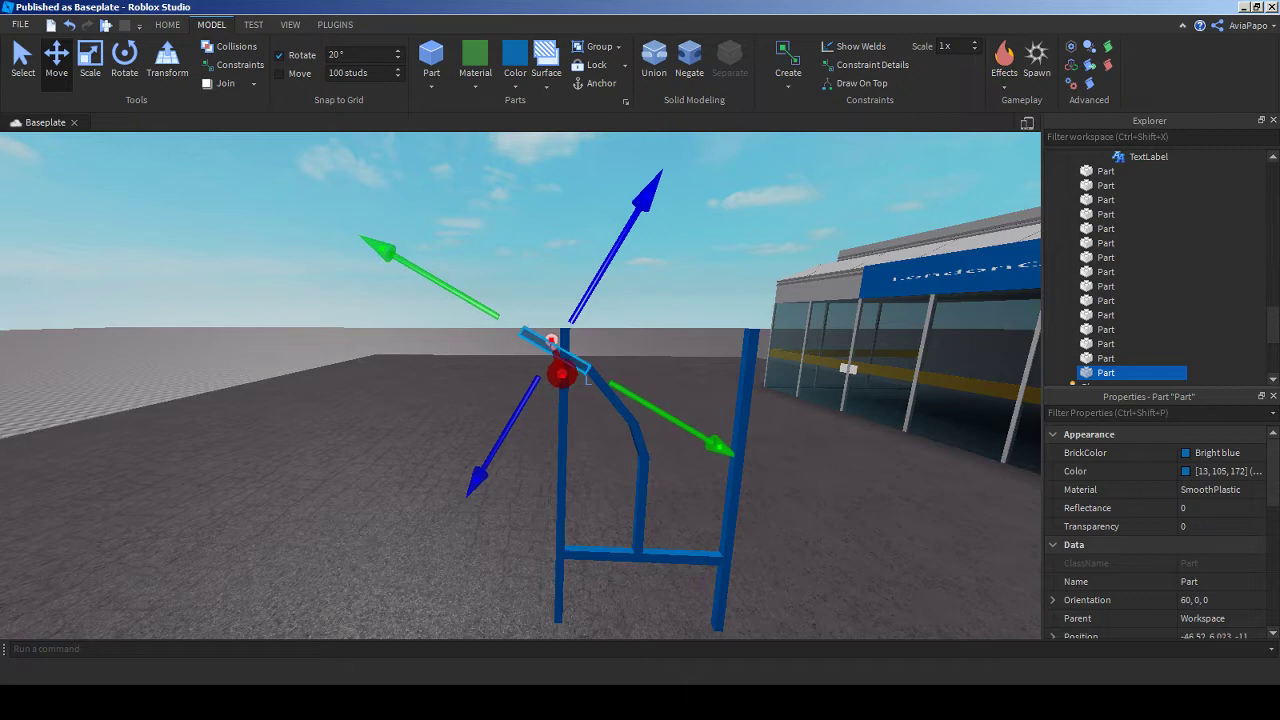
{"action": "key", "text": "s"}
{"action": "key", "text": "w"}
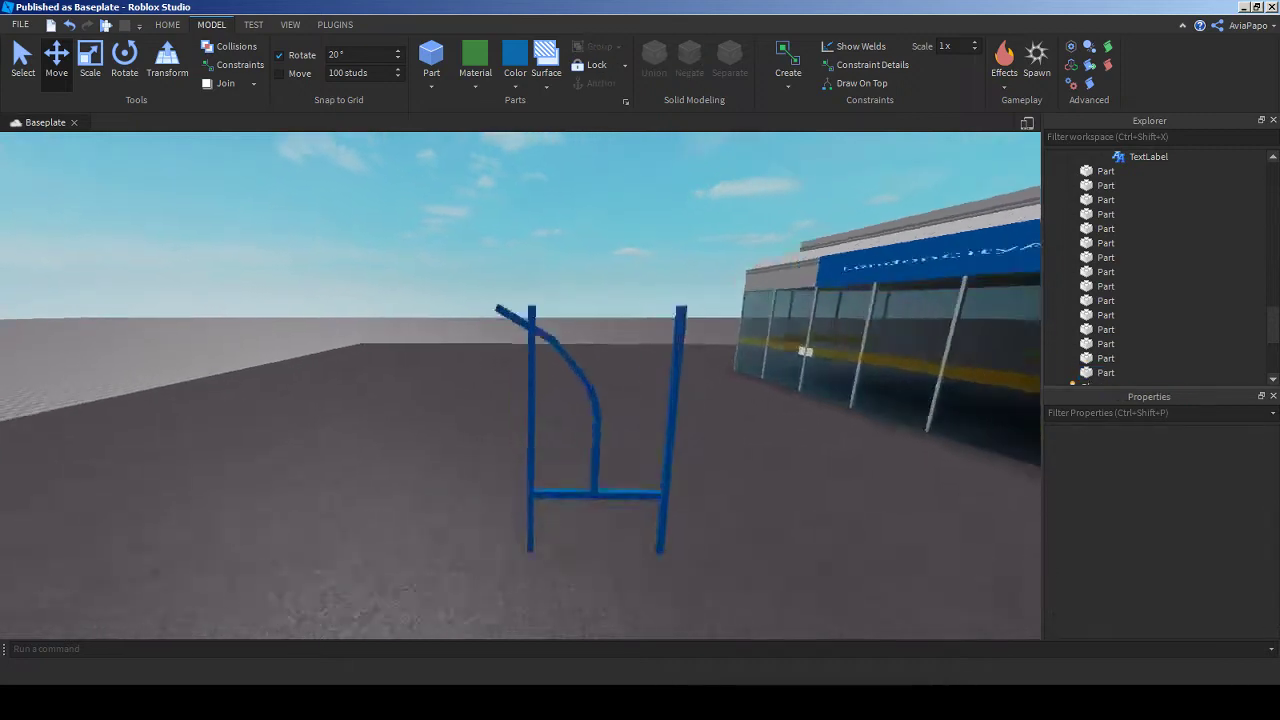
{"action": "left_click", "coordinate": [666, 380]}
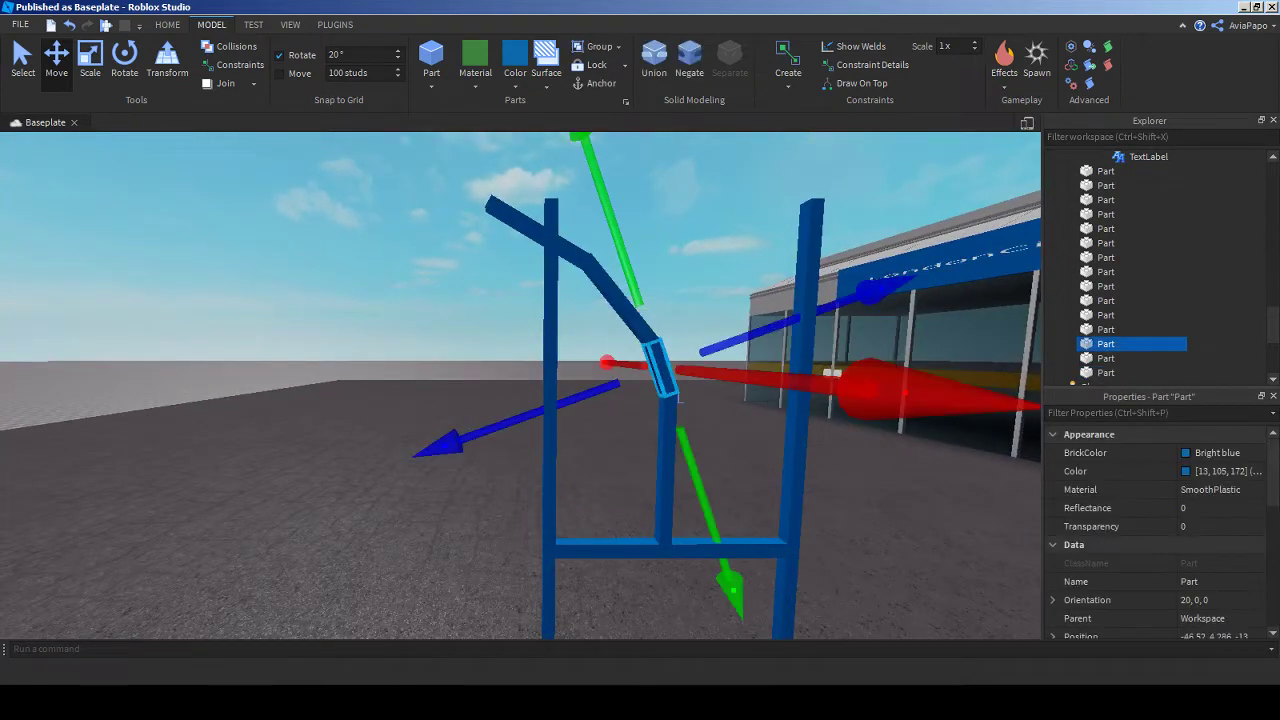
{"action": "left_click", "coordinate": [535, 228]}
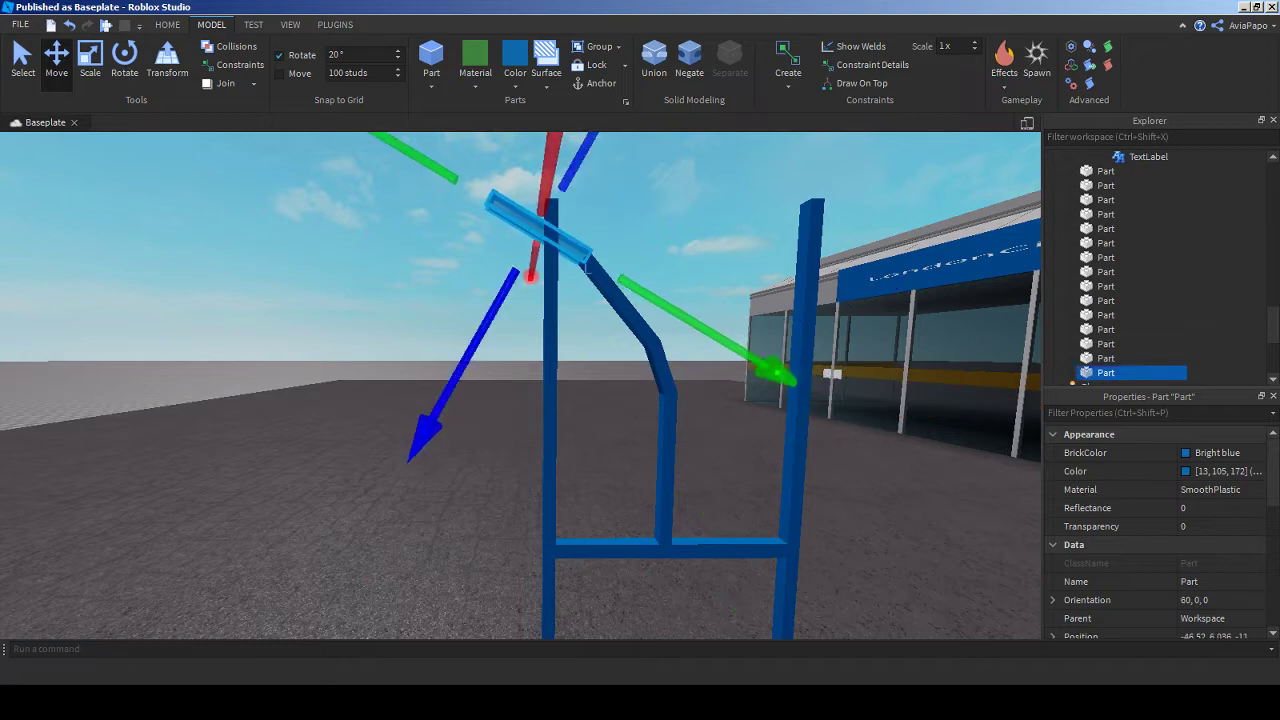
{"action": "key", "text": "s"}
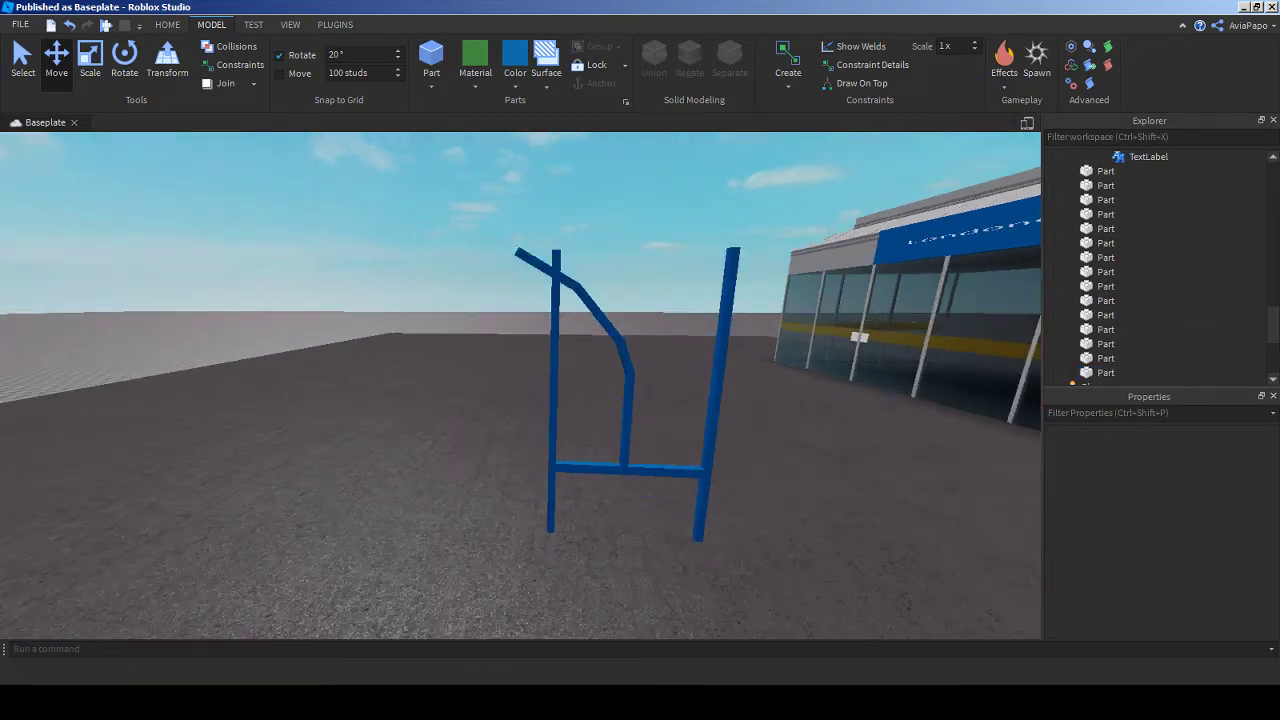
- Duplicate the three tilted arm pieces and turn the copies 180° about the vertical axis with a 45° rotation increment
{"action": "left_click", "coordinate": [546, 270]}
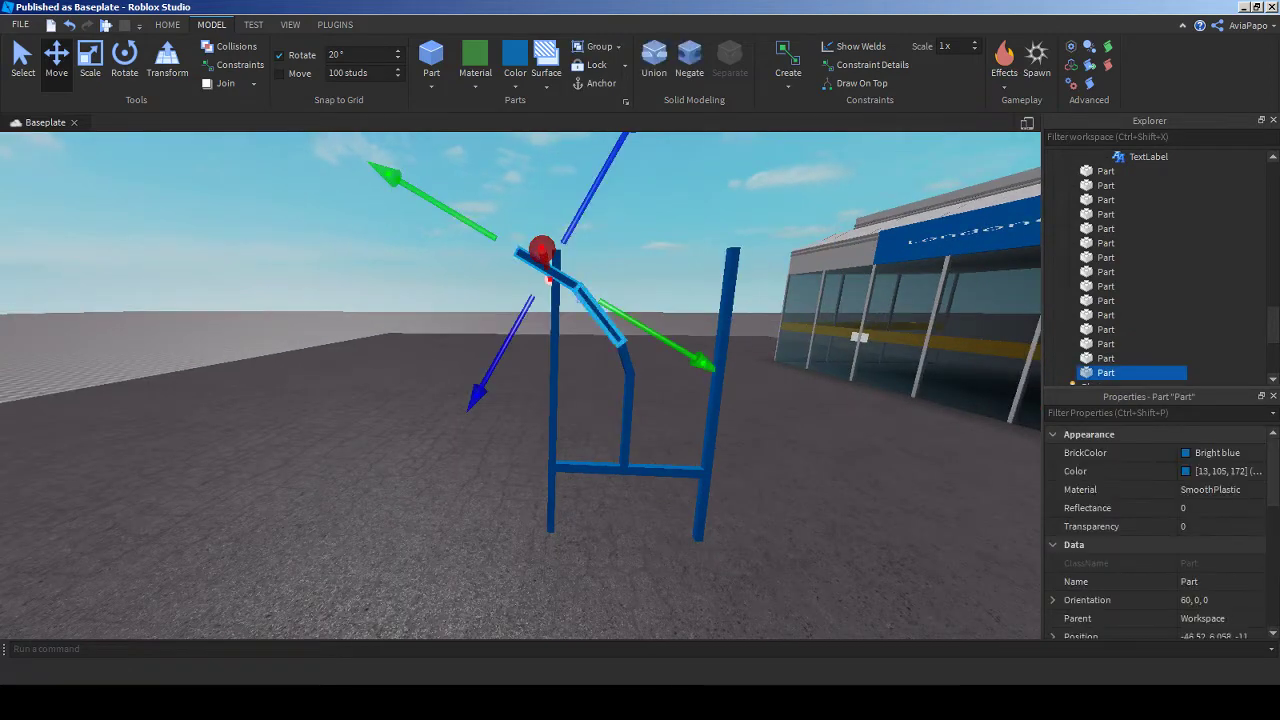
{"action": "left_click", "coordinate": [600, 318], "text": "shift"}
{"action": "left_click", "coordinate": [628, 366], "text": "shift"}
{"action": "left_click", "coordinate": [124, 60]}
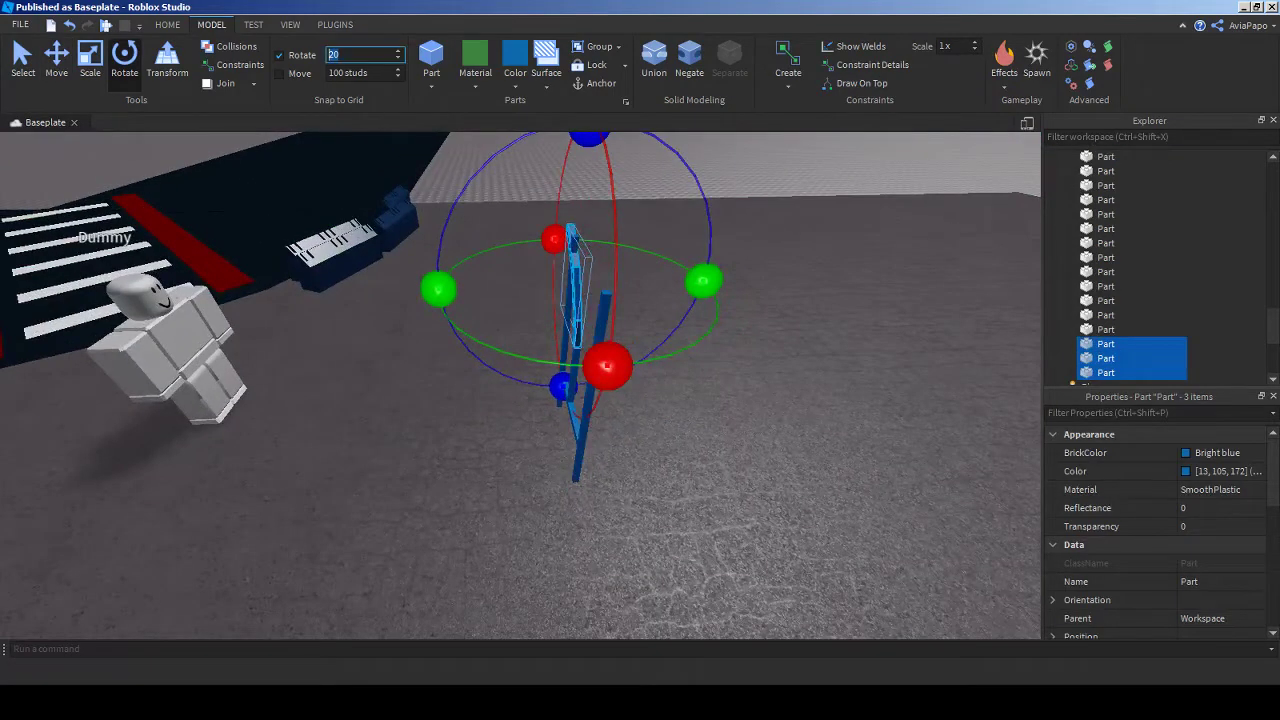
{"action": "type", "text": "45"}
{"action": "left_click_drag", "start_coordinate": [438, 289], "coordinate": [703, 277]}
{"action": "key", "text": "f"}
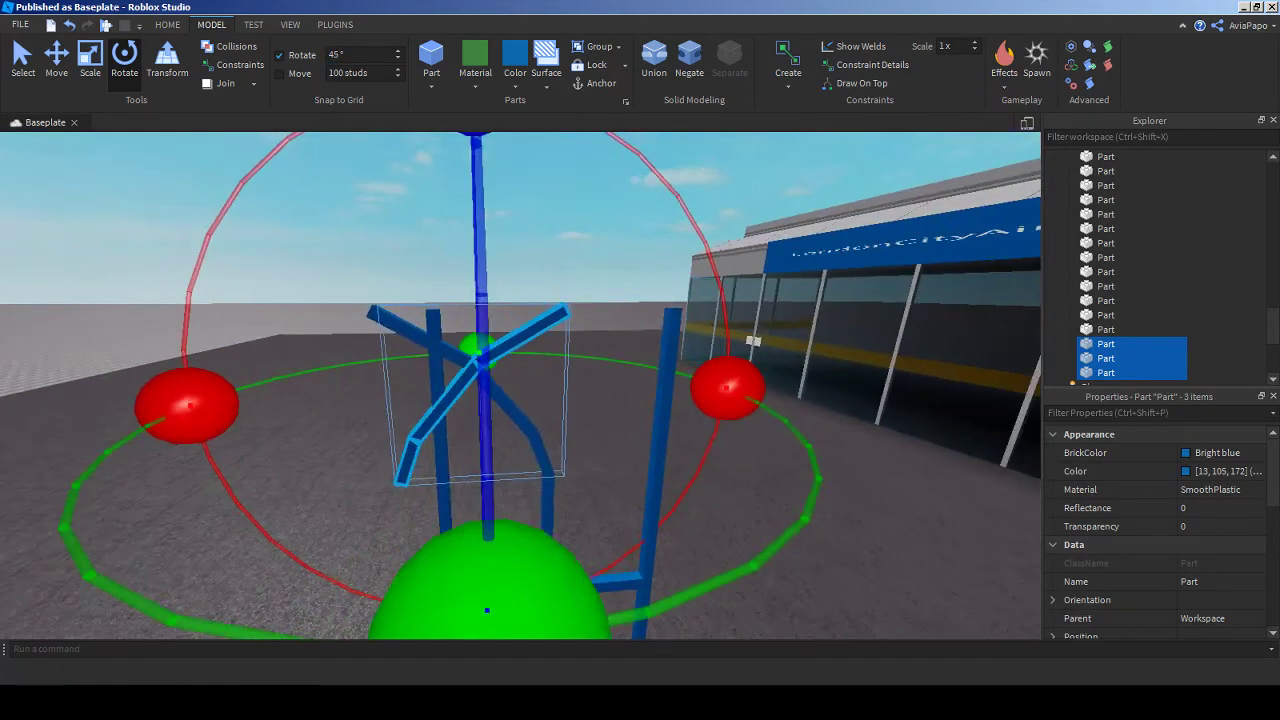
- Move the turned arm to the opposite side of the middle post so both arms form a Y
{"action": "key", "text": "ctrl+r"}
{"action": "key", "text": "ctrl+r"}
{"action": "key", "text": "ctrl+r"}
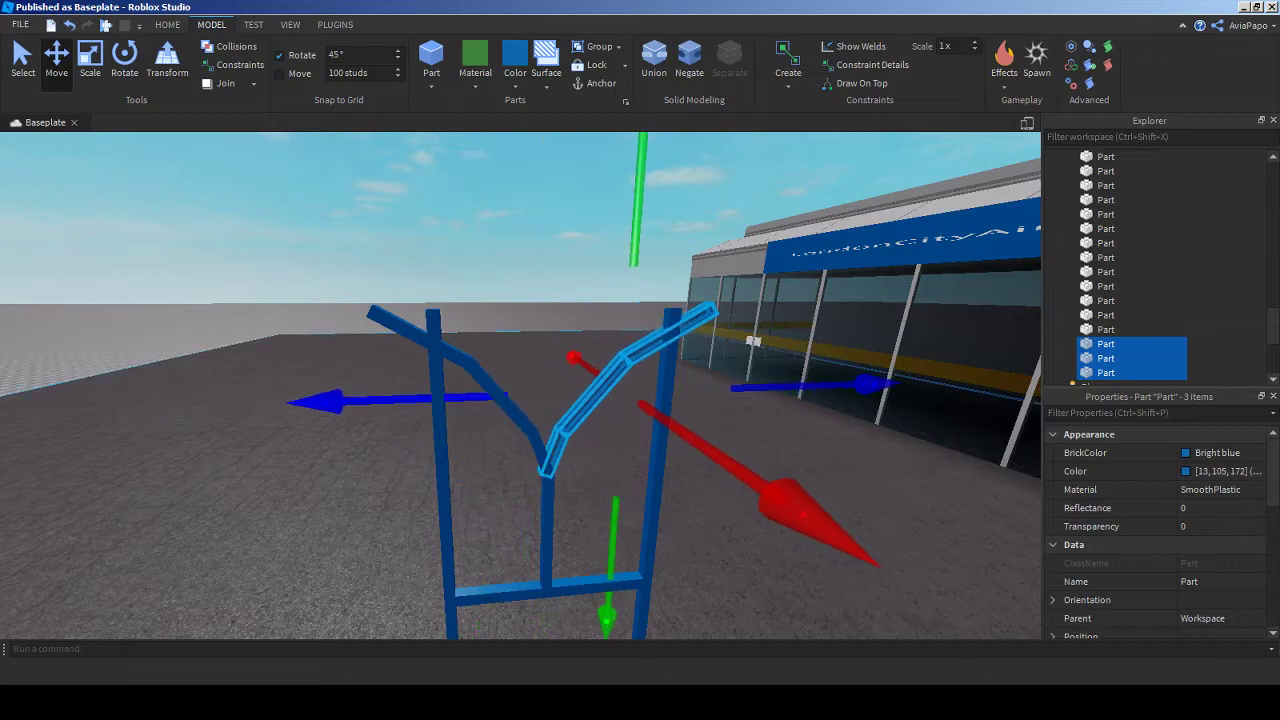
{"action": "key", "text": "s"}
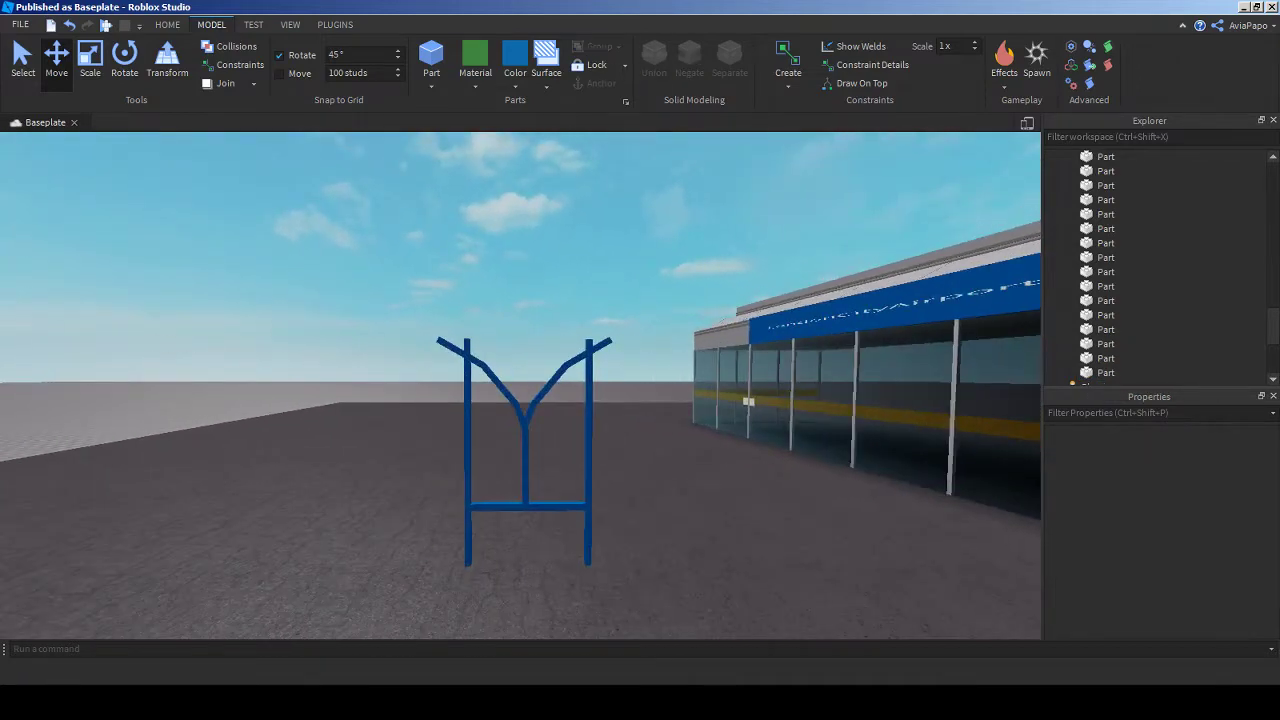
- Select both three-piece arms with the middle post and shift them sideways together to centre them between the uprights
{"action": "scroll", "coordinate": [520, 385], "scroll_direction": "up", "scroll_amount": 2}
{"action": "left_click", "coordinate": [468, 358]}
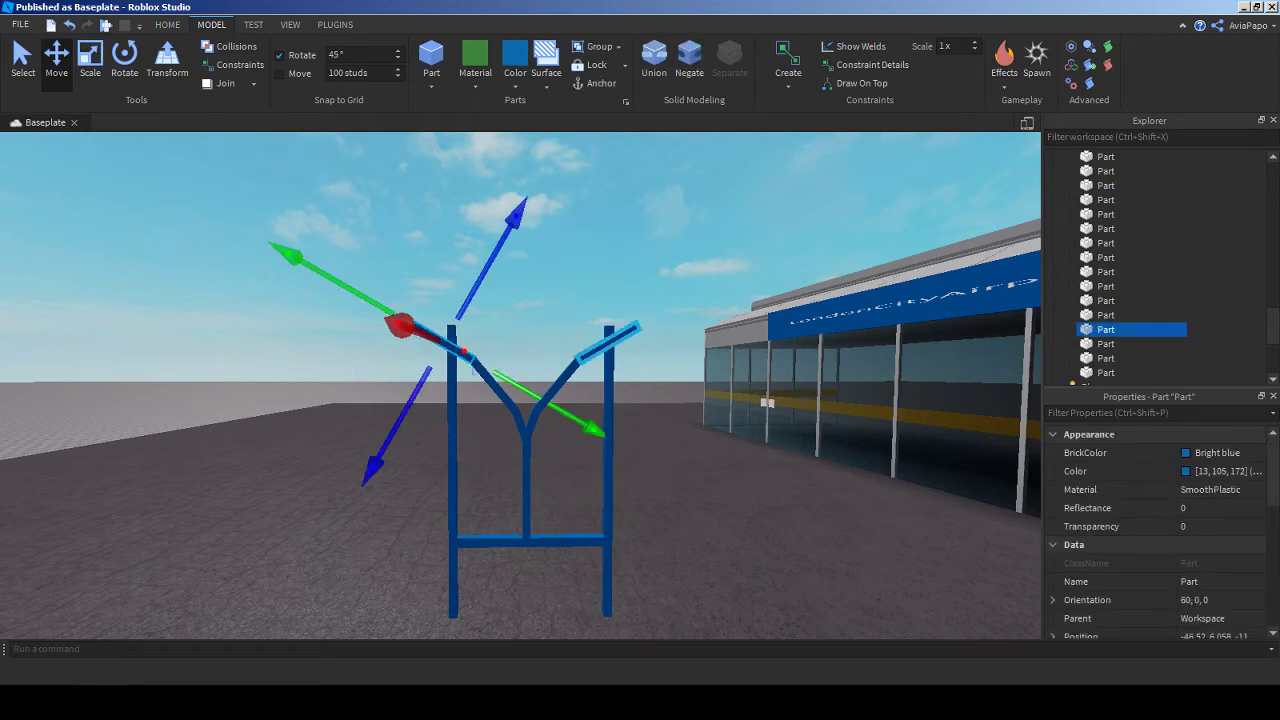
{"action": "left_click", "coordinate": [603, 343], "text": "ctrl"}
{"action": "left_click", "coordinate": [556, 386], "text": "ctrl"}
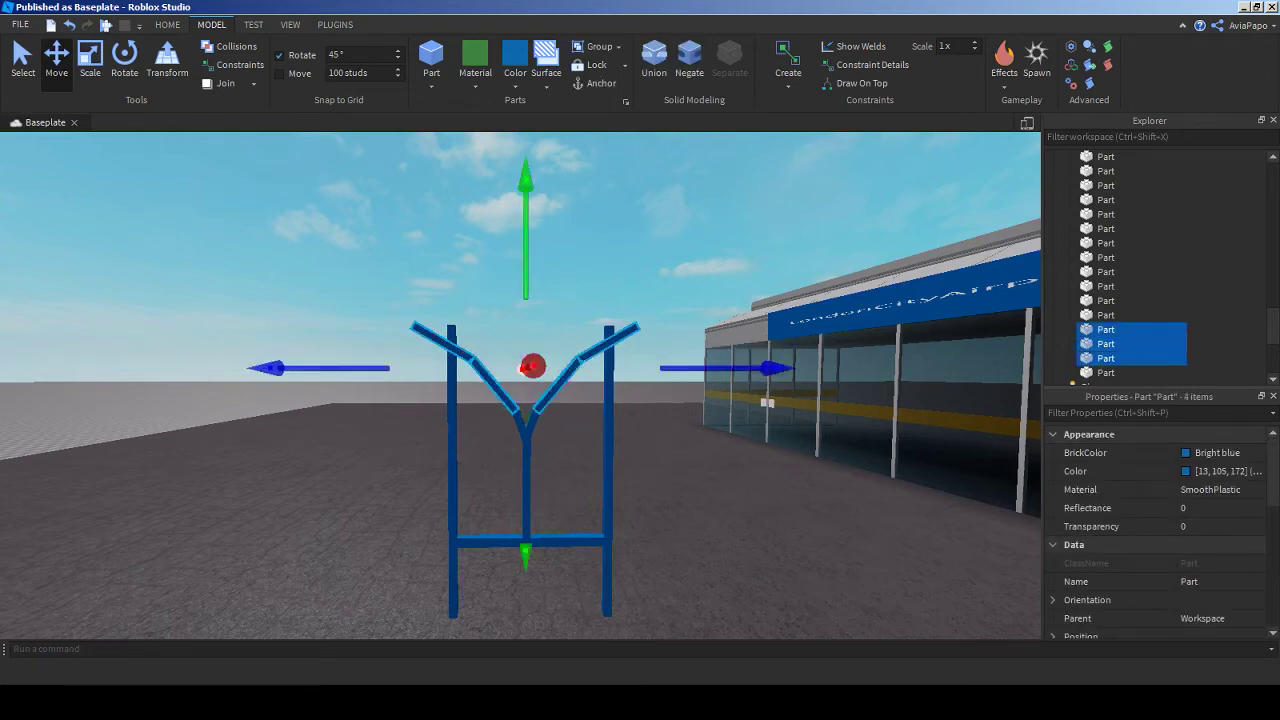
{"action": "left_click", "coordinate": [520, 380], "text": "ctrl"}
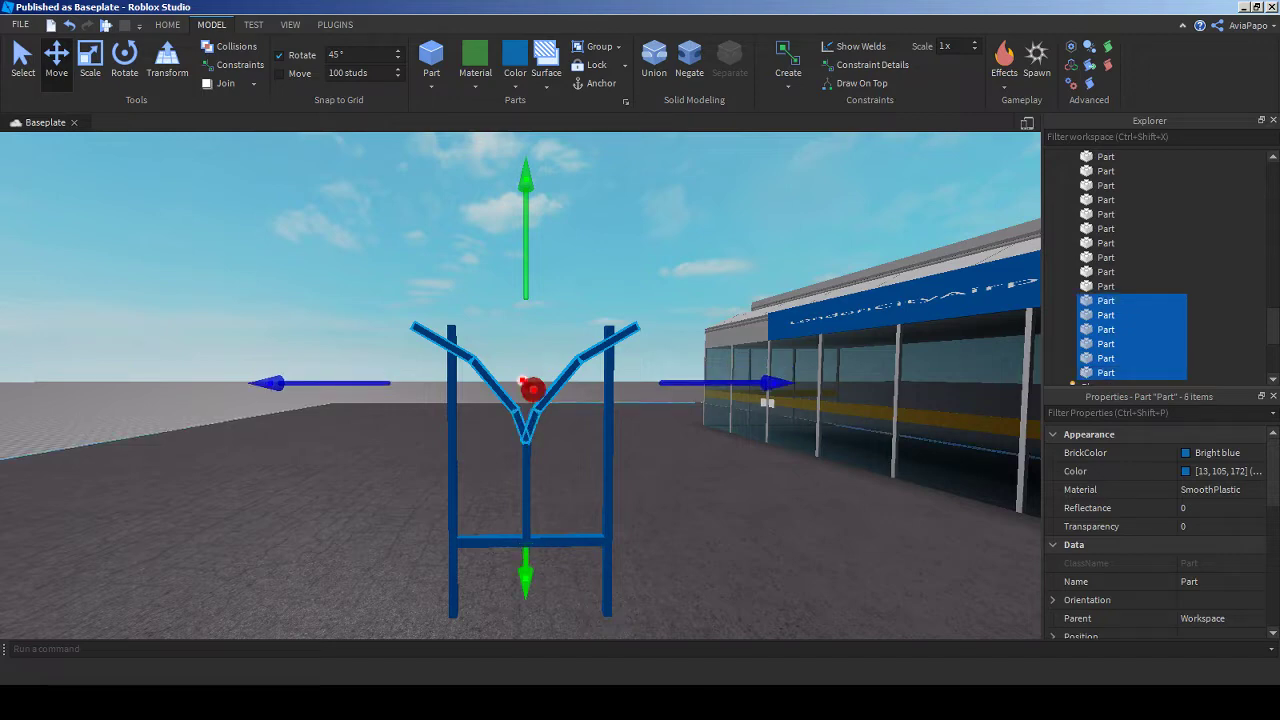
{"action": "scroll", "coordinate": [1125, 300], "scroll_direction": "down", "scroll_amount": 1}
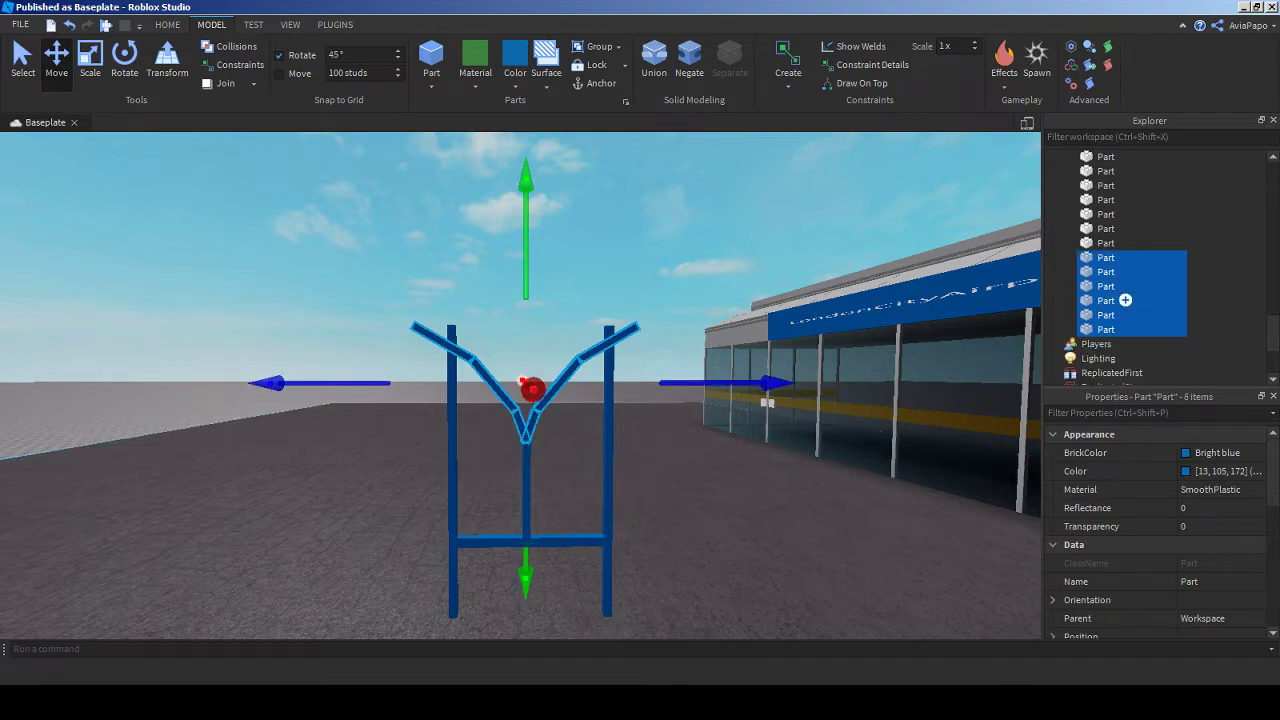
{"action": "left_click", "coordinate": [1106, 243], "text": "ctrl"}
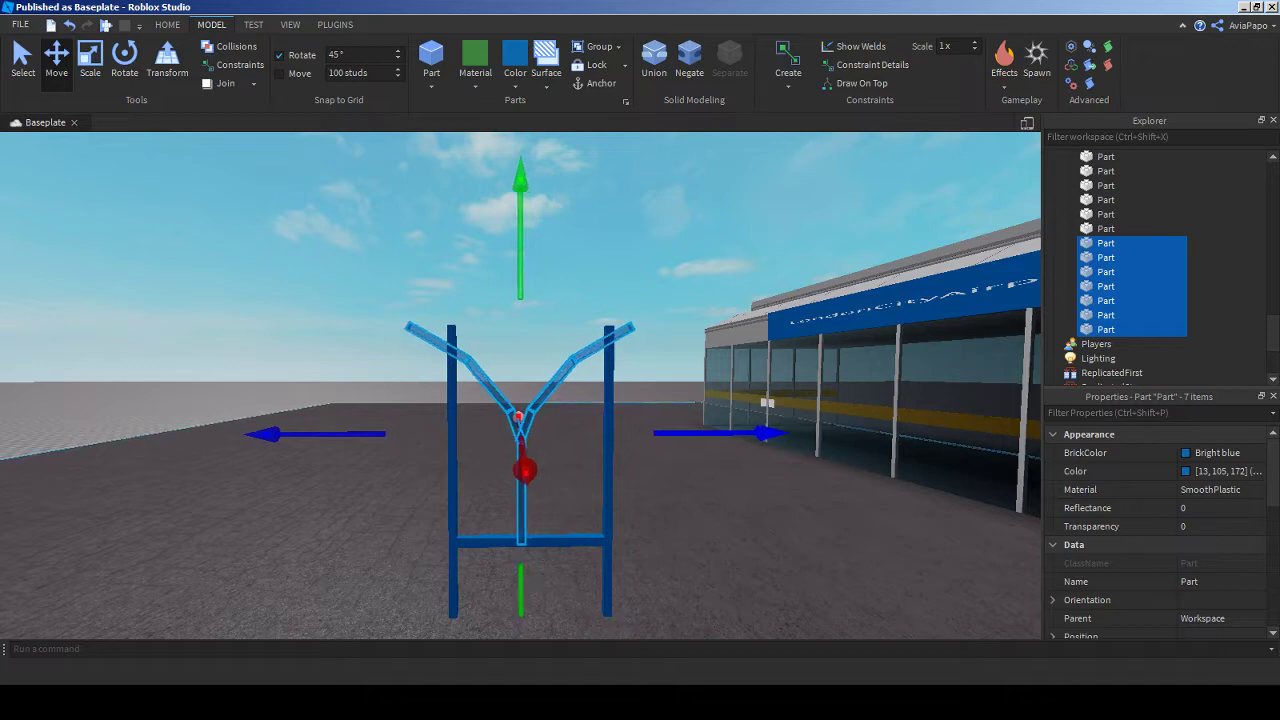
{"action": "left_click_drag", "start_coordinate": [730, 433], "coordinate": [735, 433]}
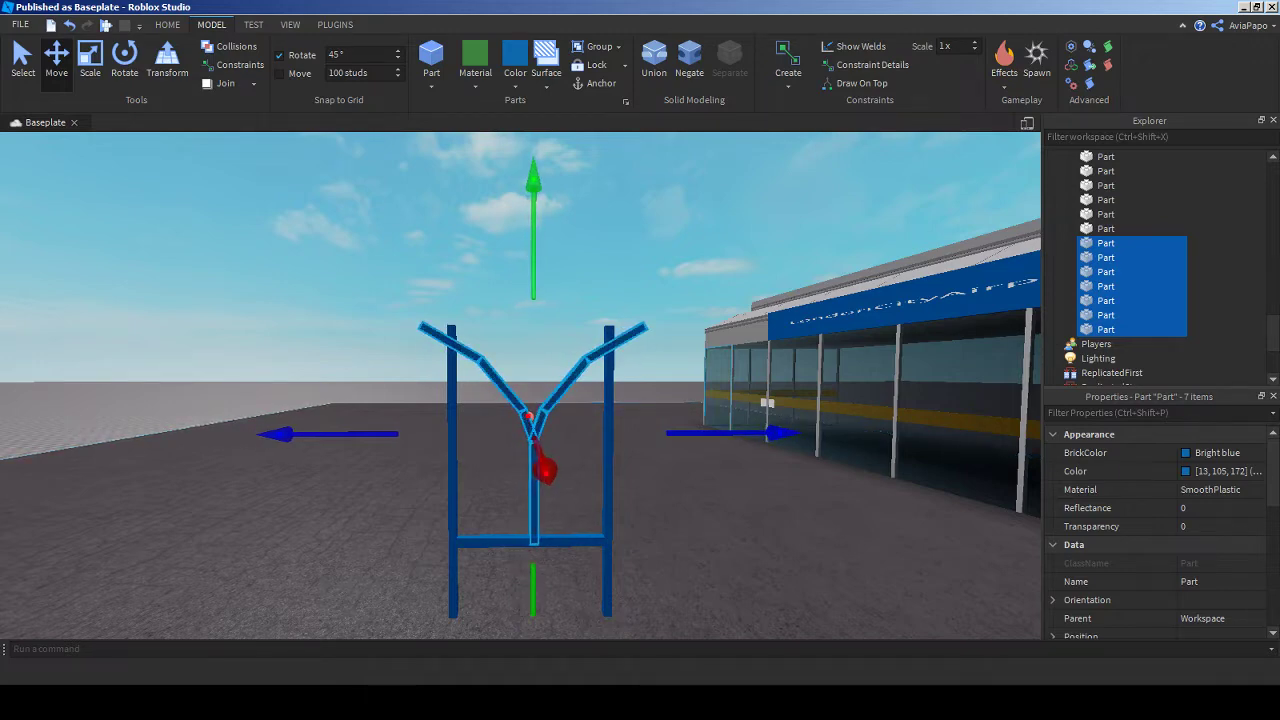
- Extend the outer end of the top piece on the arm farther from the terminal, beyond its upright
{"action": "left_click", "coordinate": [767, 403]}
{"action": "right_click_drag", "start_coordinate": [767, 403], "coordinate": [880, 440]}
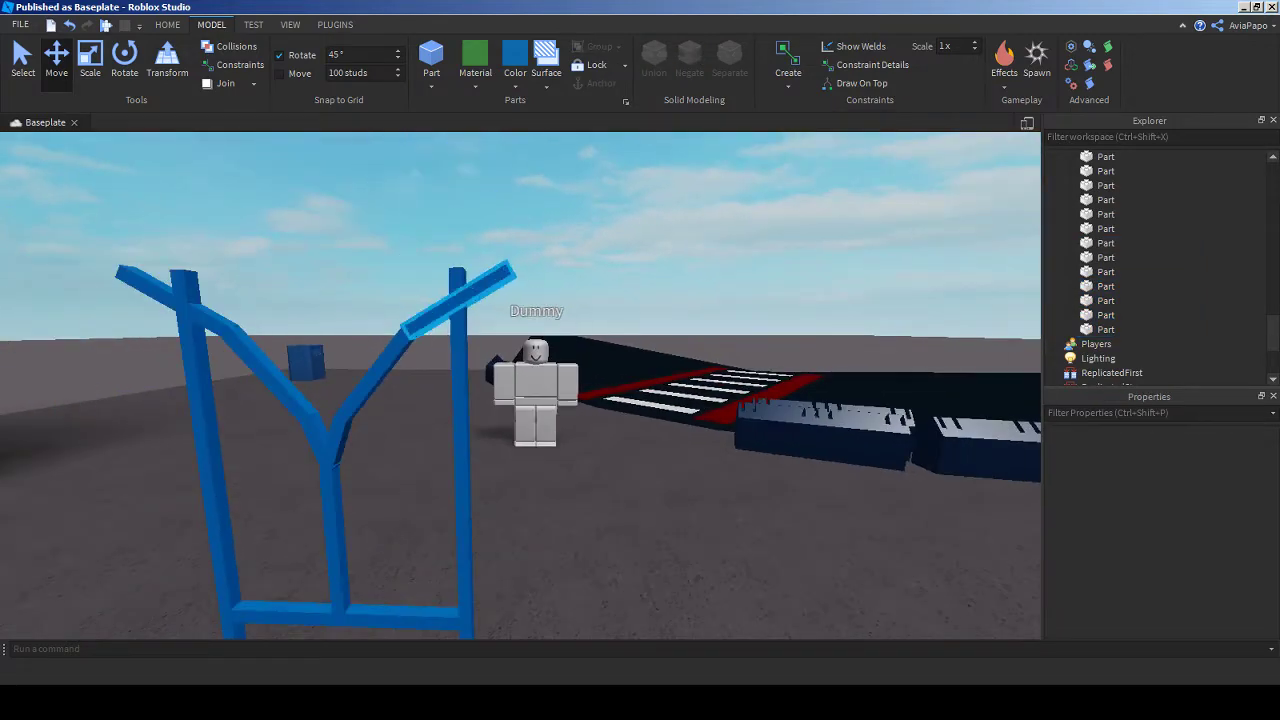
{"action": "left_click", "coordinate": [457, 300]}
{"action": "key", "text": "f"}
{"action": "right_click_drag", "start_coordinate": [520, 385], "coordinate": [740, 395]}
{"action": "key", "text": "ctrl+3"}
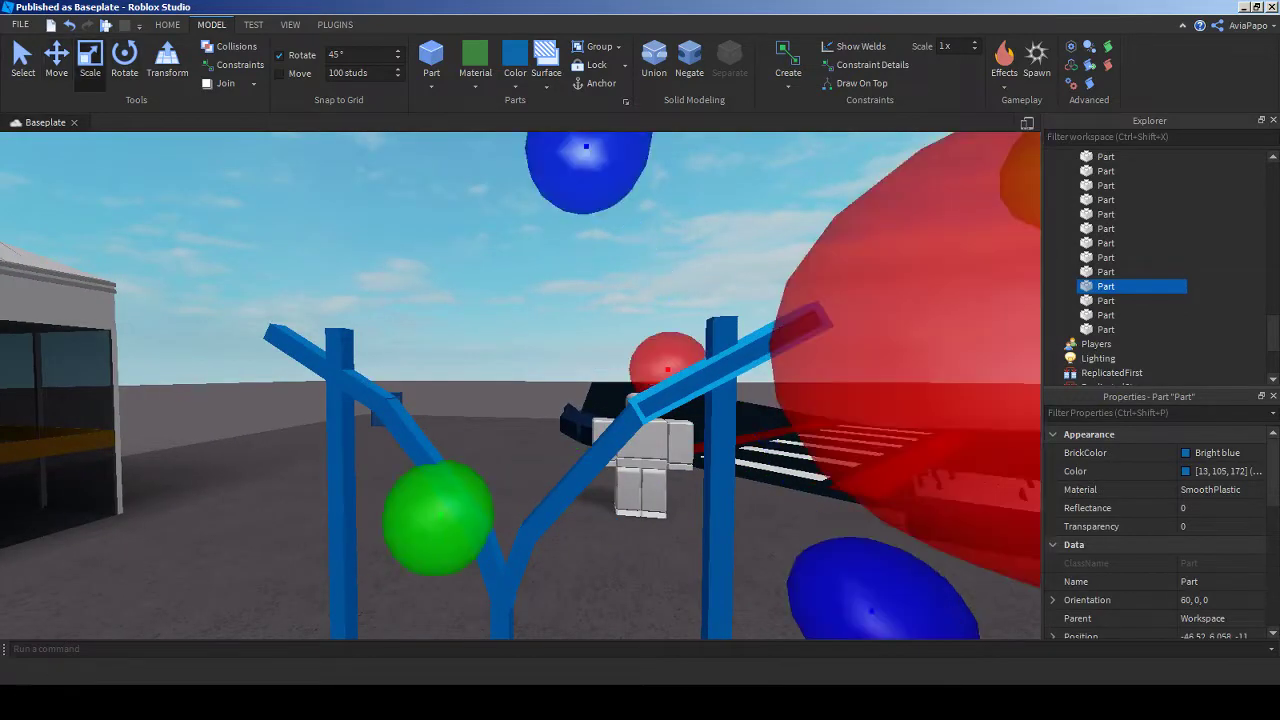
{"action": "scroll", "coordinate": [520, 385], "scroll_direction": "down", "scroll_amount": 3}
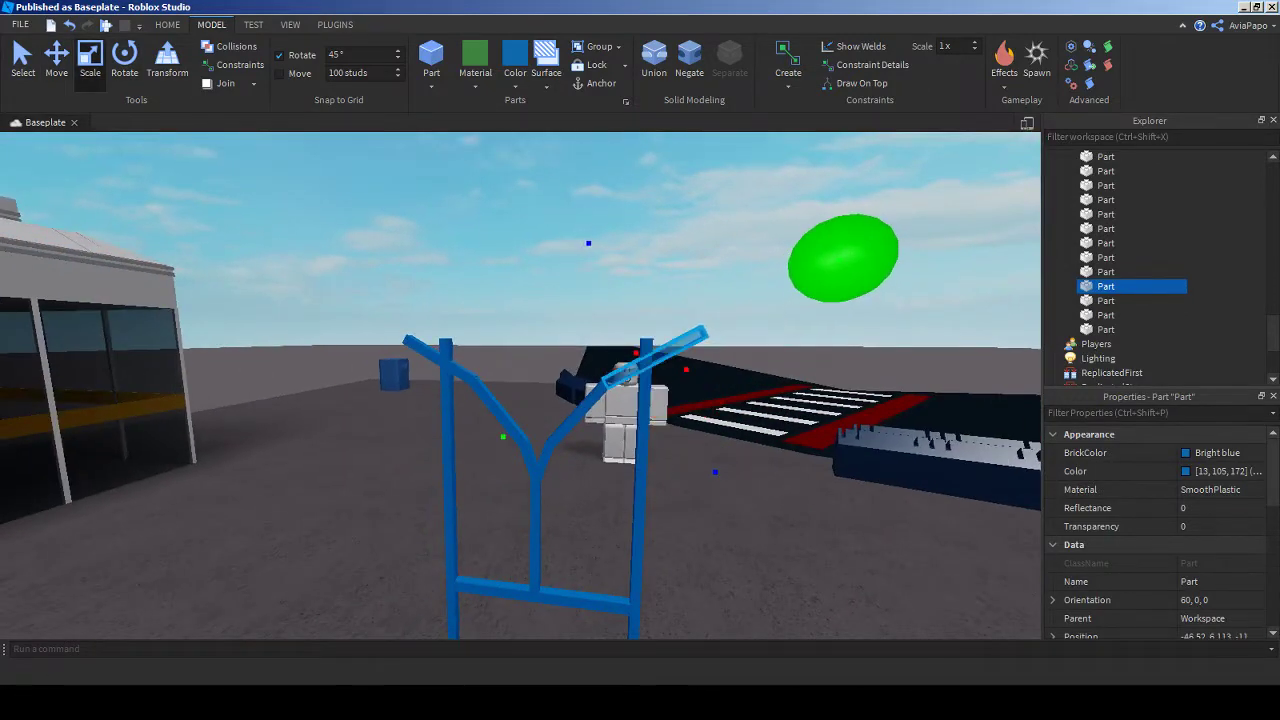
{"action": "left_click", "coordinate": [440, 358]}
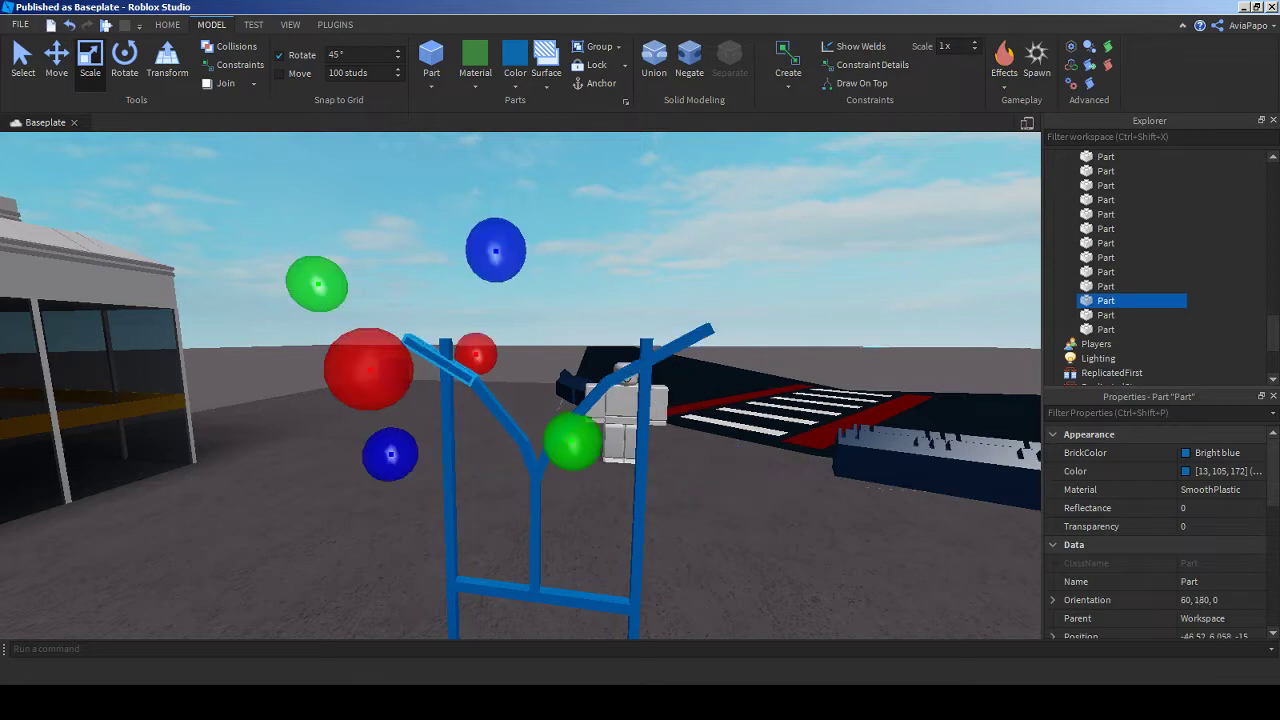
{"action": "left_click", "coordinate": [655, 357]}
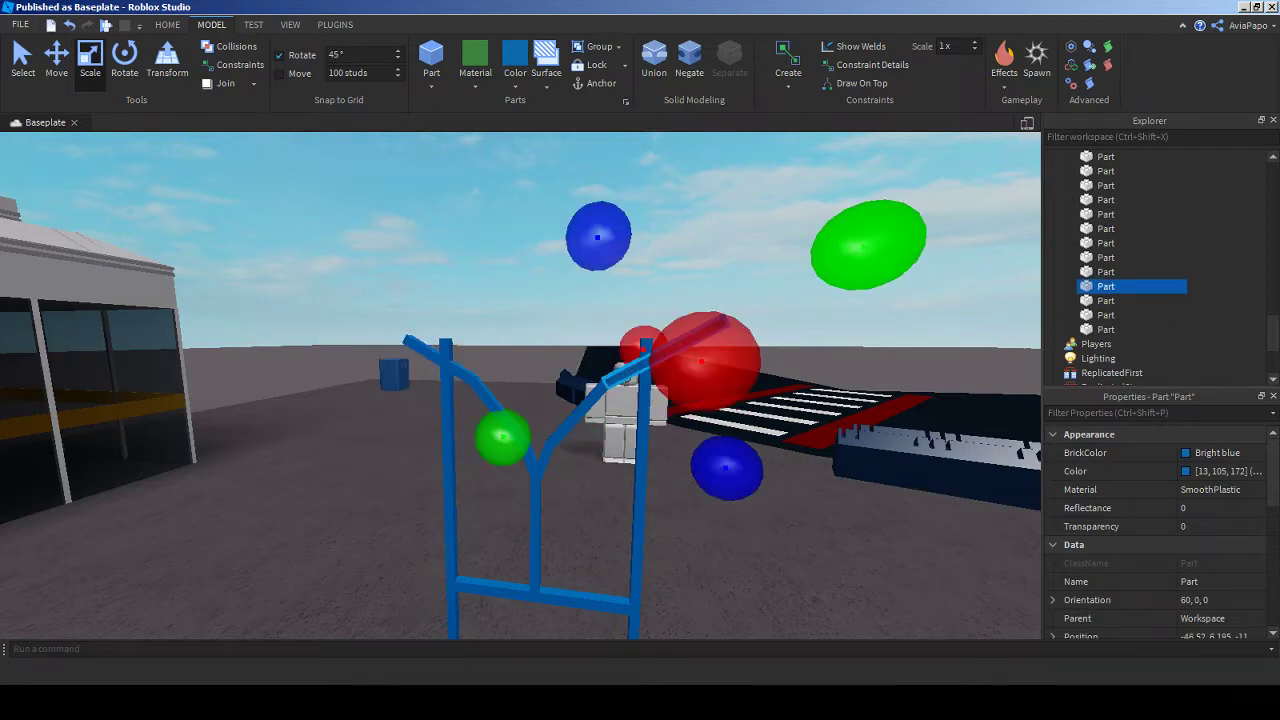
- Match the top piece of the arm nearer the terminal to the extended one by setting its size to 0.18, 1.99, 0.17
{"action": "scroll", "coordinate": [520, 385], "scroll_direction": "down", "scroll_amount": 5}
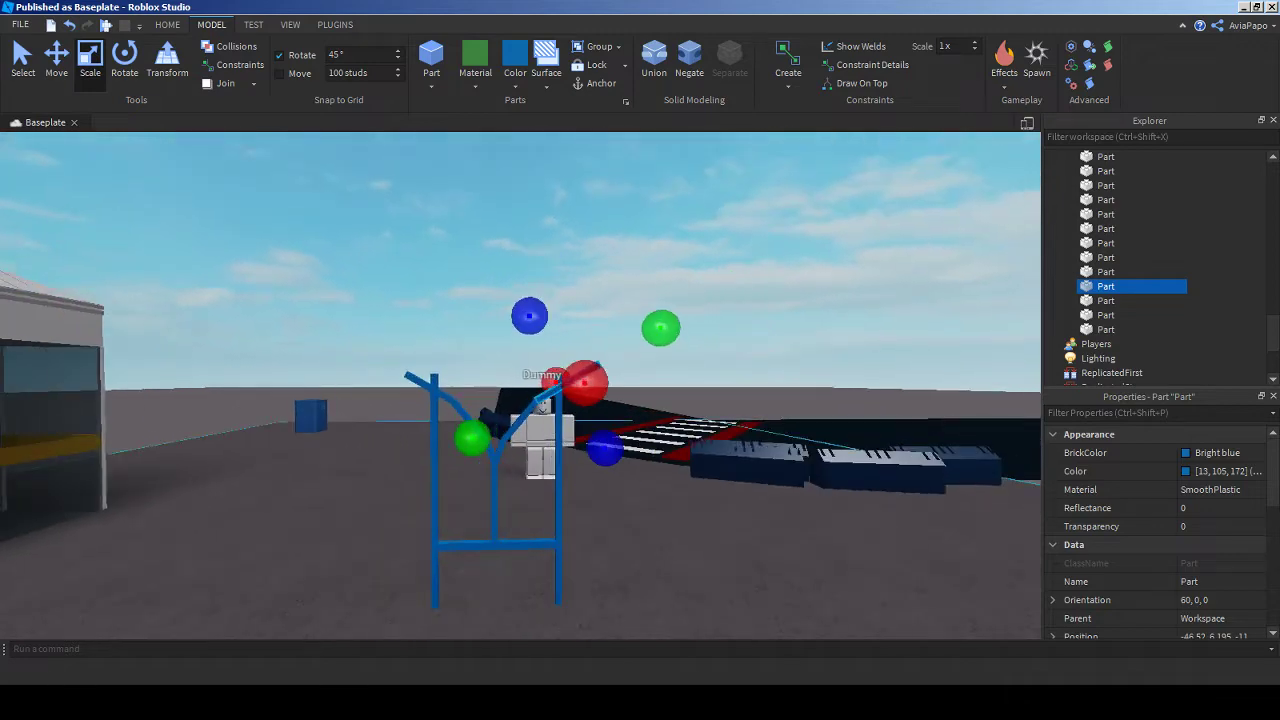
{"action": "scroll", "coordinate": [1150, 560], "scroll_direction": "down", "scroll_amount": 6}
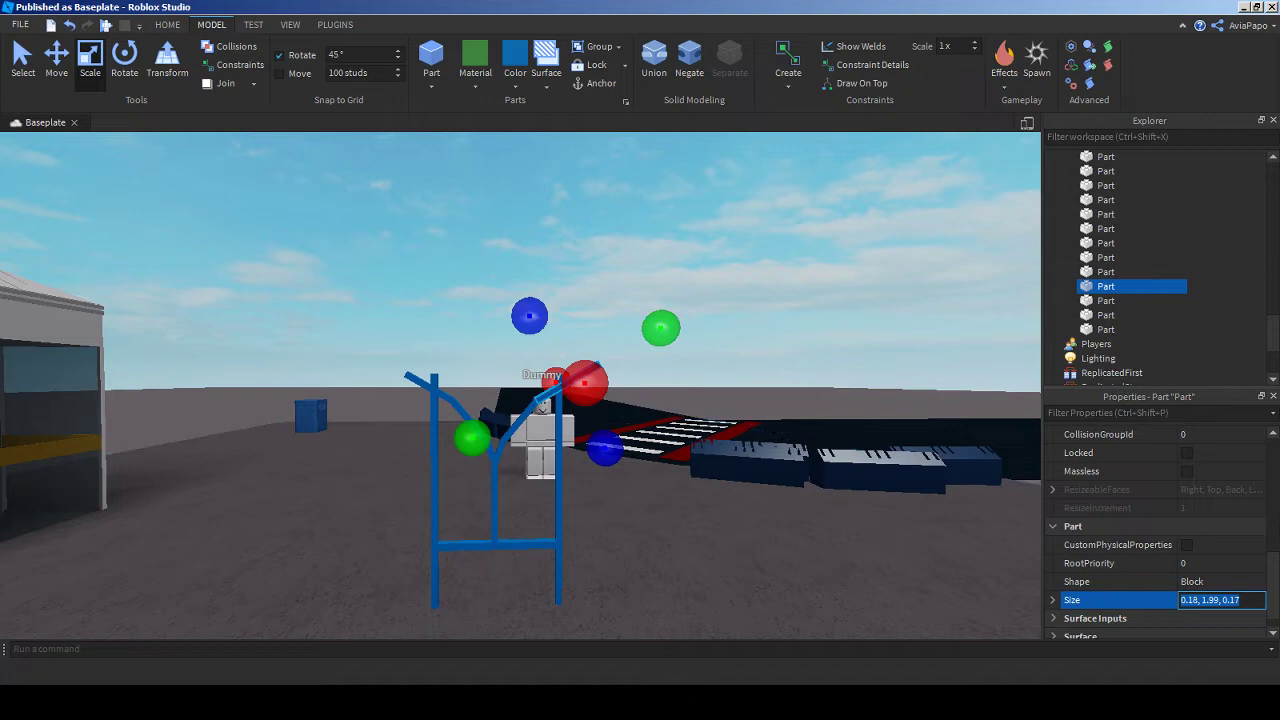
{"action": "left_click", "coordinate": [1106, 300]}
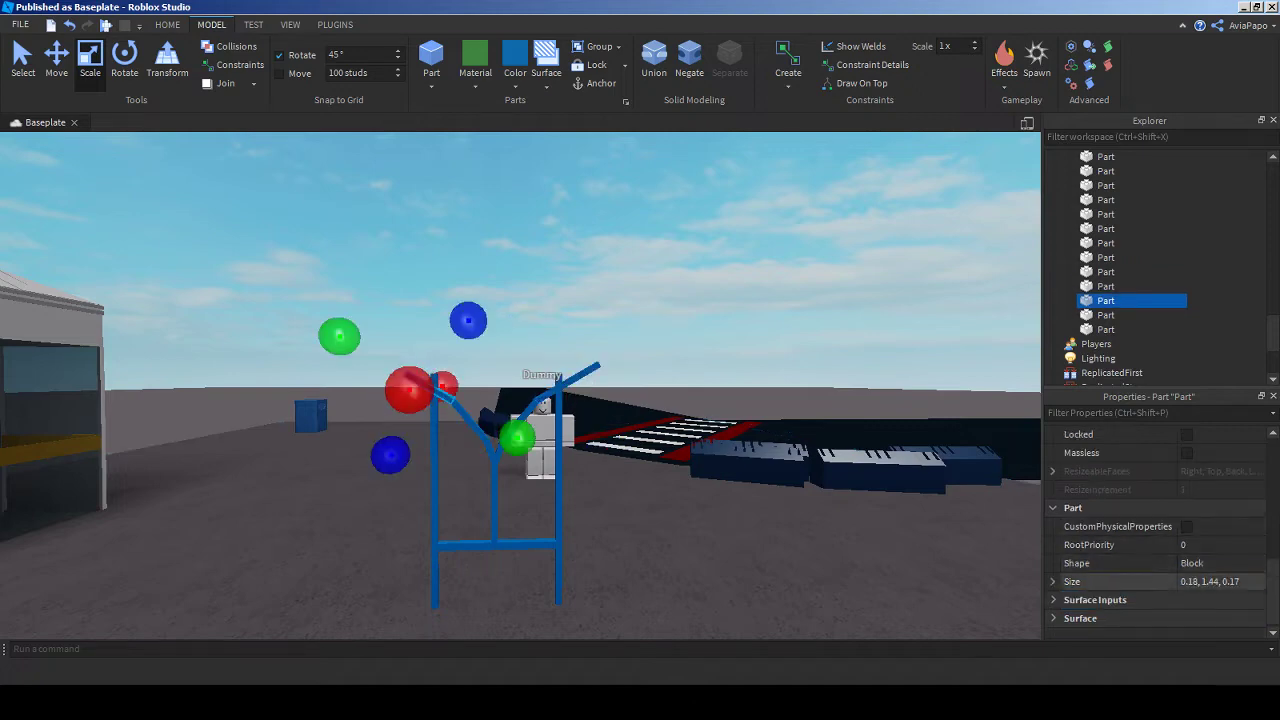
{"action": "key", "text": "Return"}
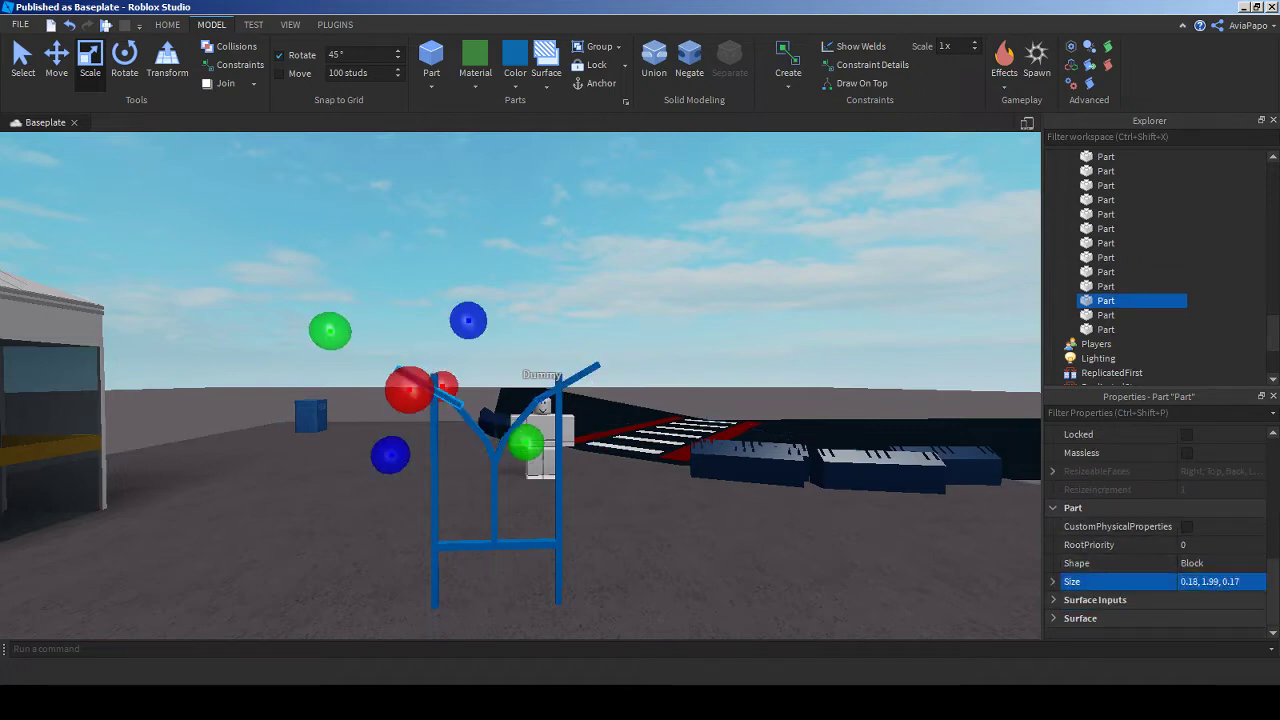
- Shift the resized top piece outward along its length so its inner end meets the arm's middle piece
{"action": "key", "text": "w"}
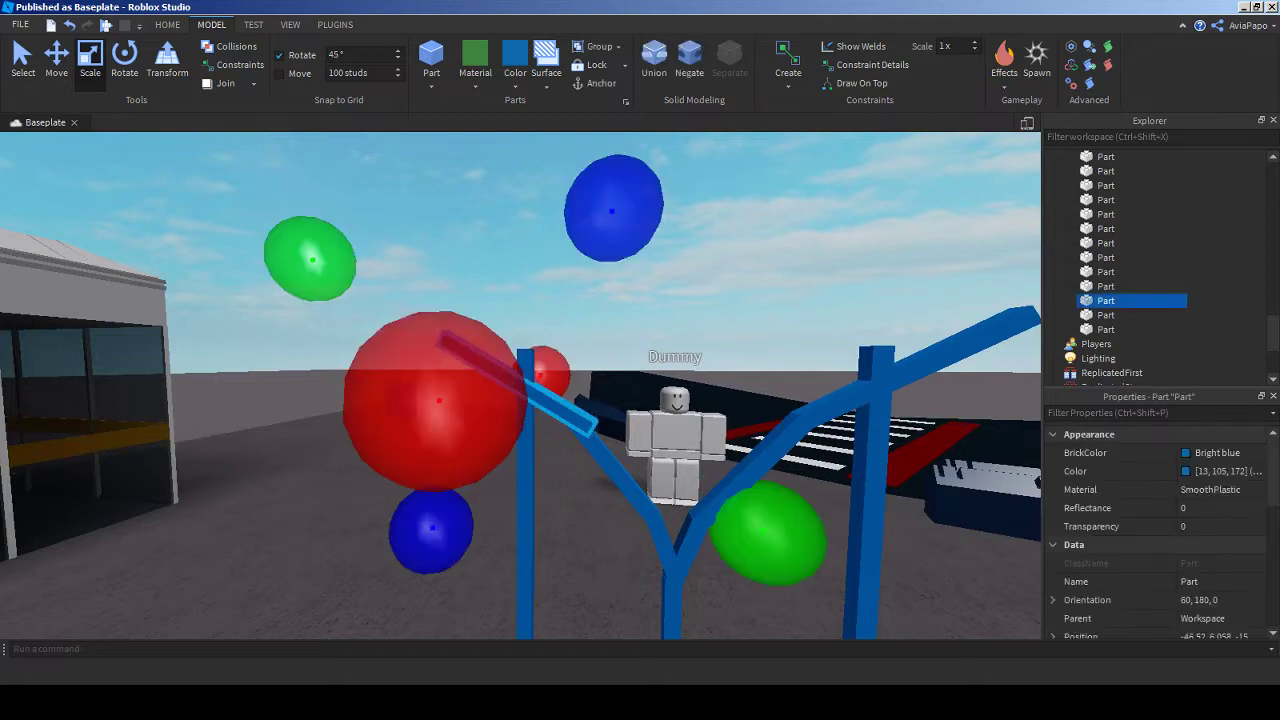
{"action": "key", "text": "ctrl+2"}
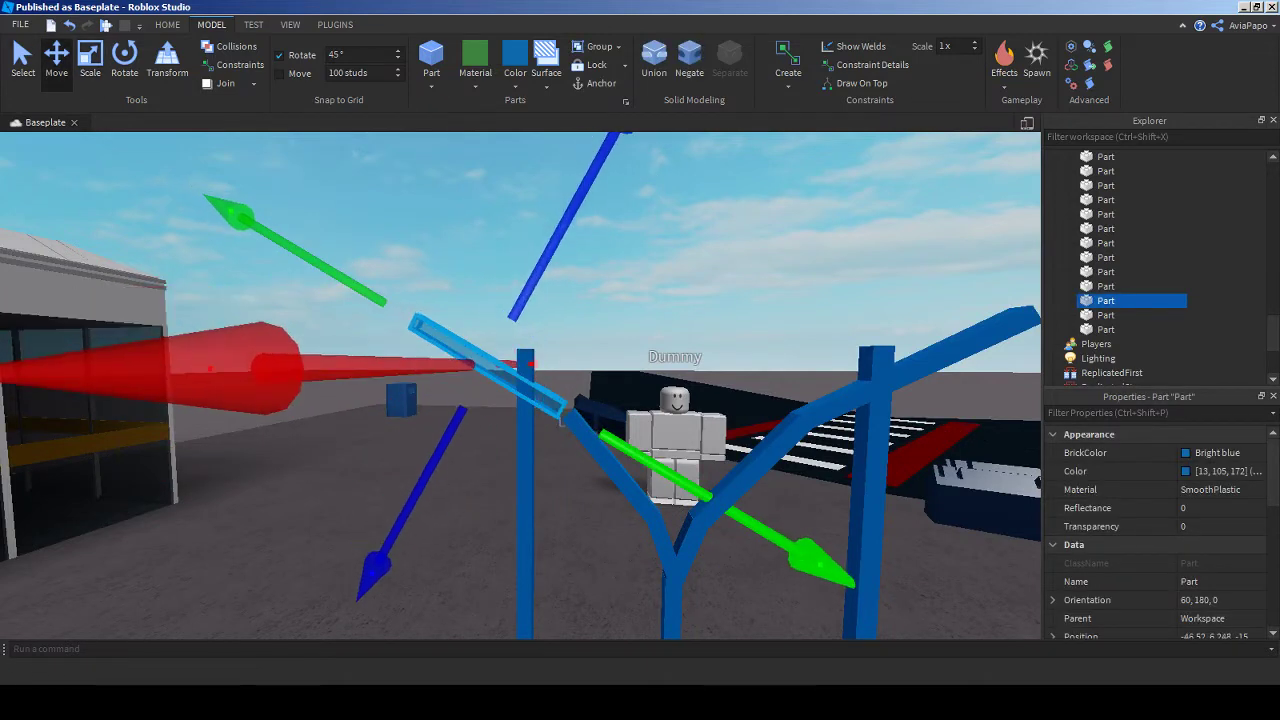
{"action": "left_click_drag", "start_coordinate": [236, 386], "coordinate": [242, 391]}
- Move the Dummy away from the Y-shaped frame so the frame stands clear for selection
{"action": "right_click_drag", "start_coordinate": [520, 385], "coordinate": [520, 440]}
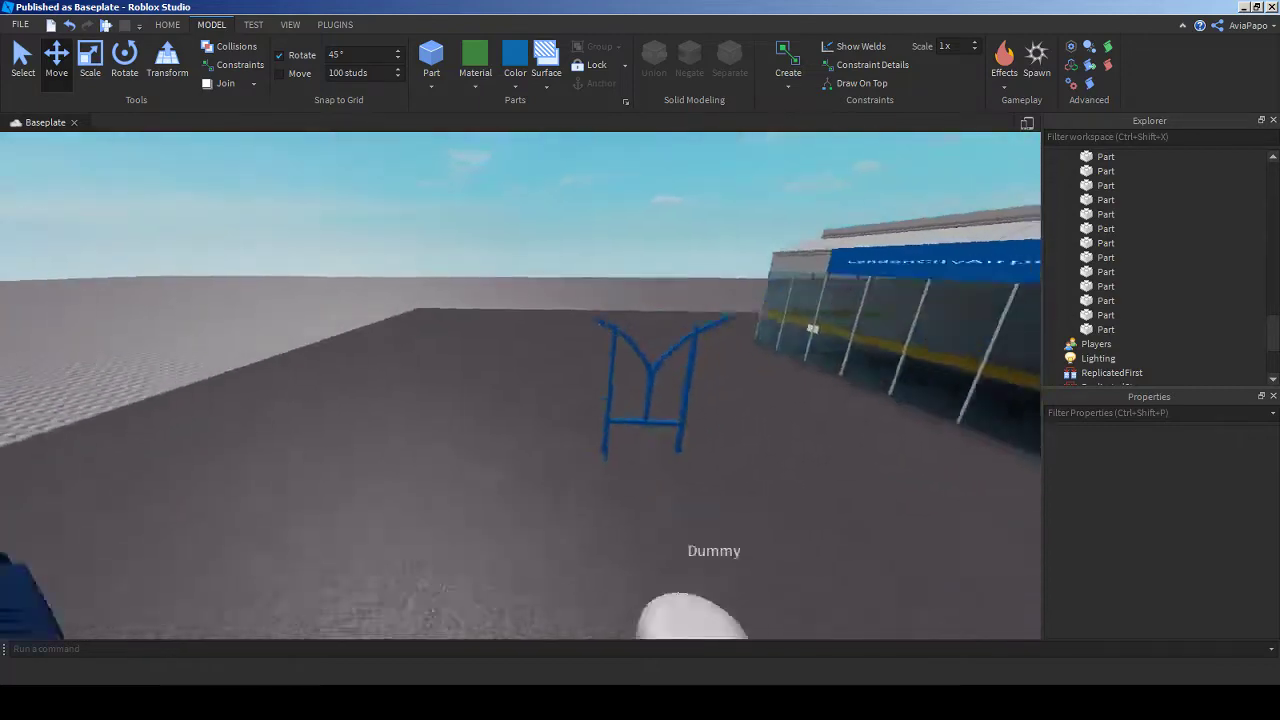
{"action": "scroll", "coordinate": [520, 385], "scroll_direction": "down", "scroll_amount": 3}
{"action": "left_click", "coordinate": [413, 378]}
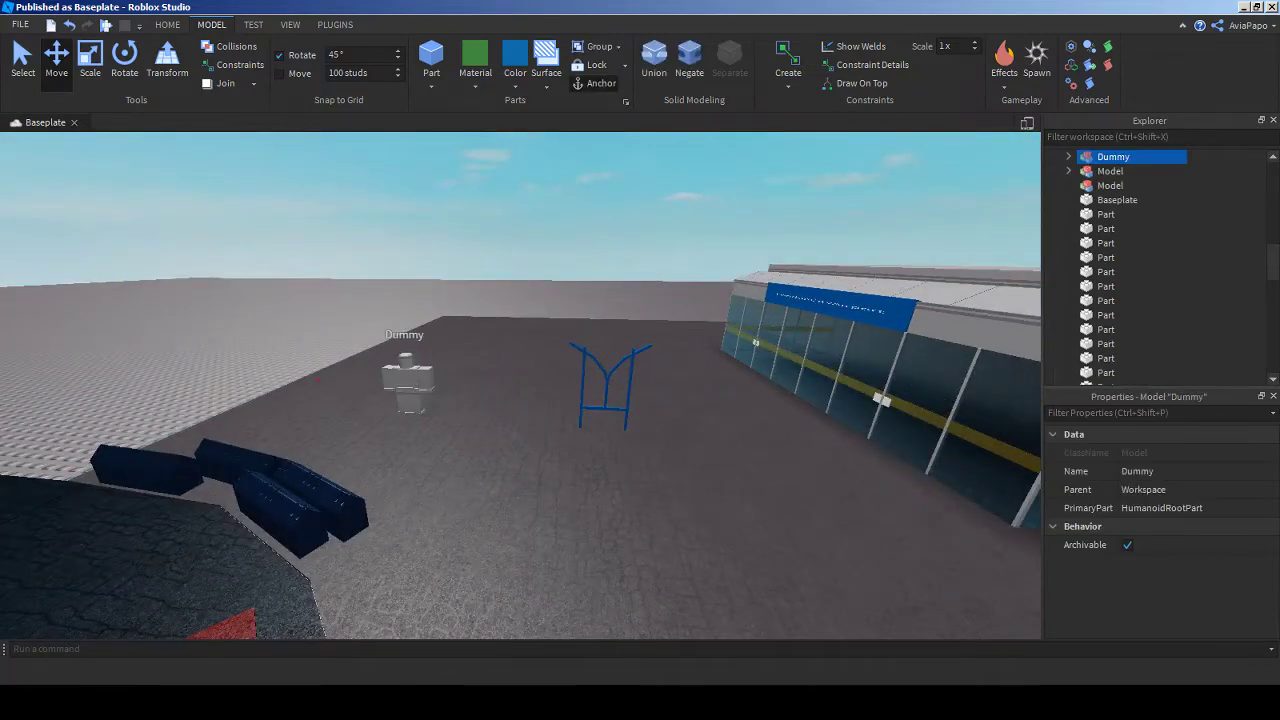
{"action": "scroll", "coordinate": [520, 385], "scroll_direction": "up", "scroll_amount": 3}
{"action": "right_click_drag", "start_coordinate": [520, 385], "coordinate": [520, 330]}
- Try to union everything caught in a selection box around the frame, then undo the union
{"action": "left_click_drag", "start_coordinate": [354, 249], "coordinate": [685, 594]}
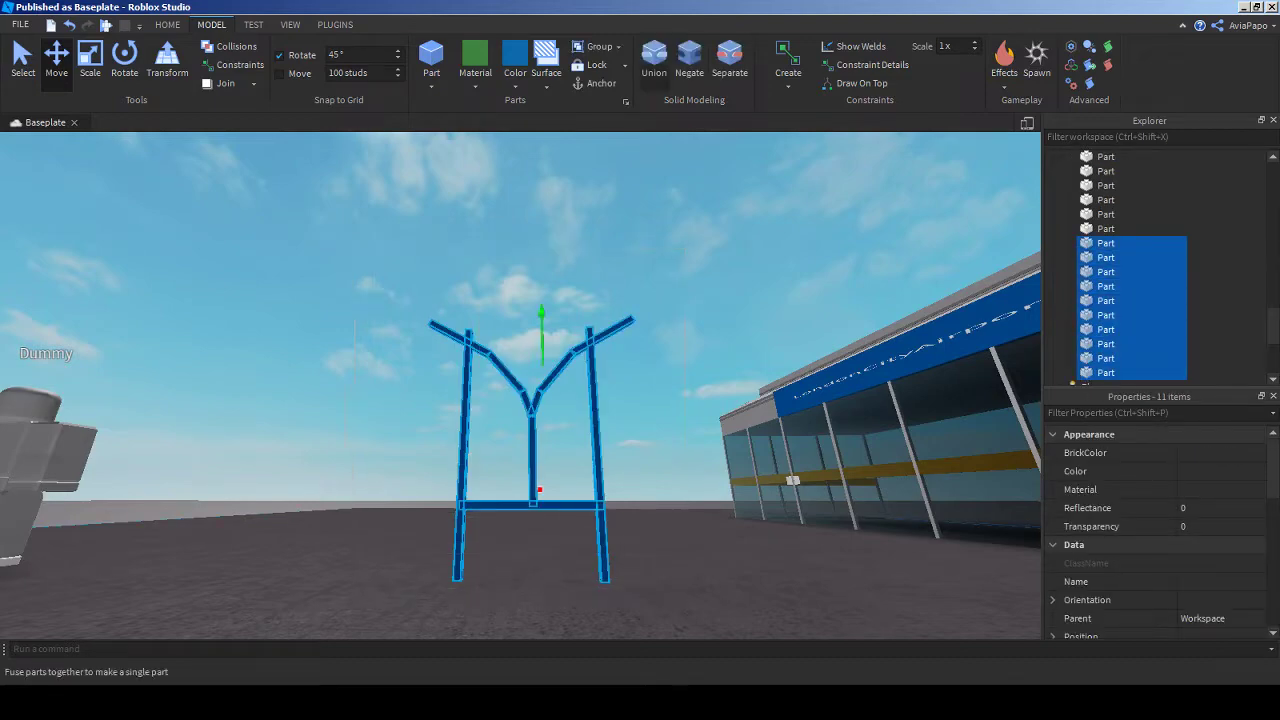
{"action": "left_click", "coordinate": [654, 60]}
{"action": "scroll", "coordinate": [520, 385], "scroll_direction": "down", "scroll_amount": 5}
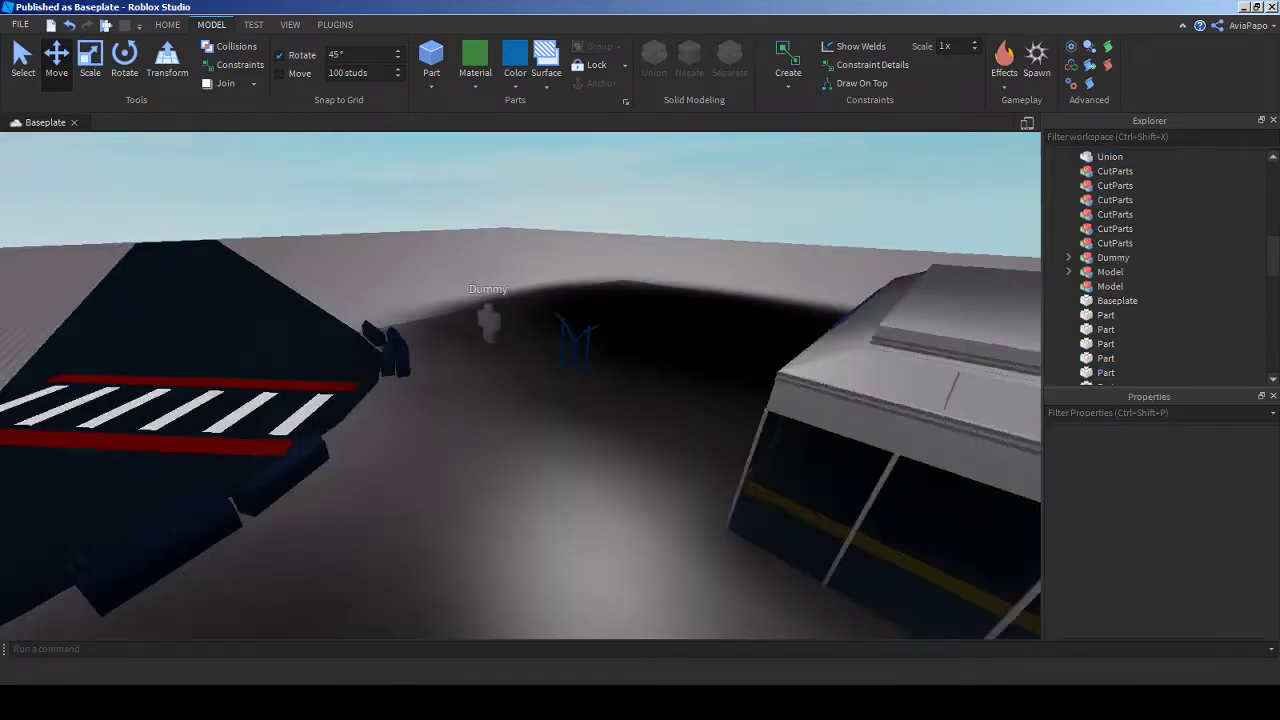
{"action": "key", "text": "ctrl+z"}
{"action": "scroll", "coordinate": [520, 385], "scroll_direction": "up", "scroll_amount": 5}
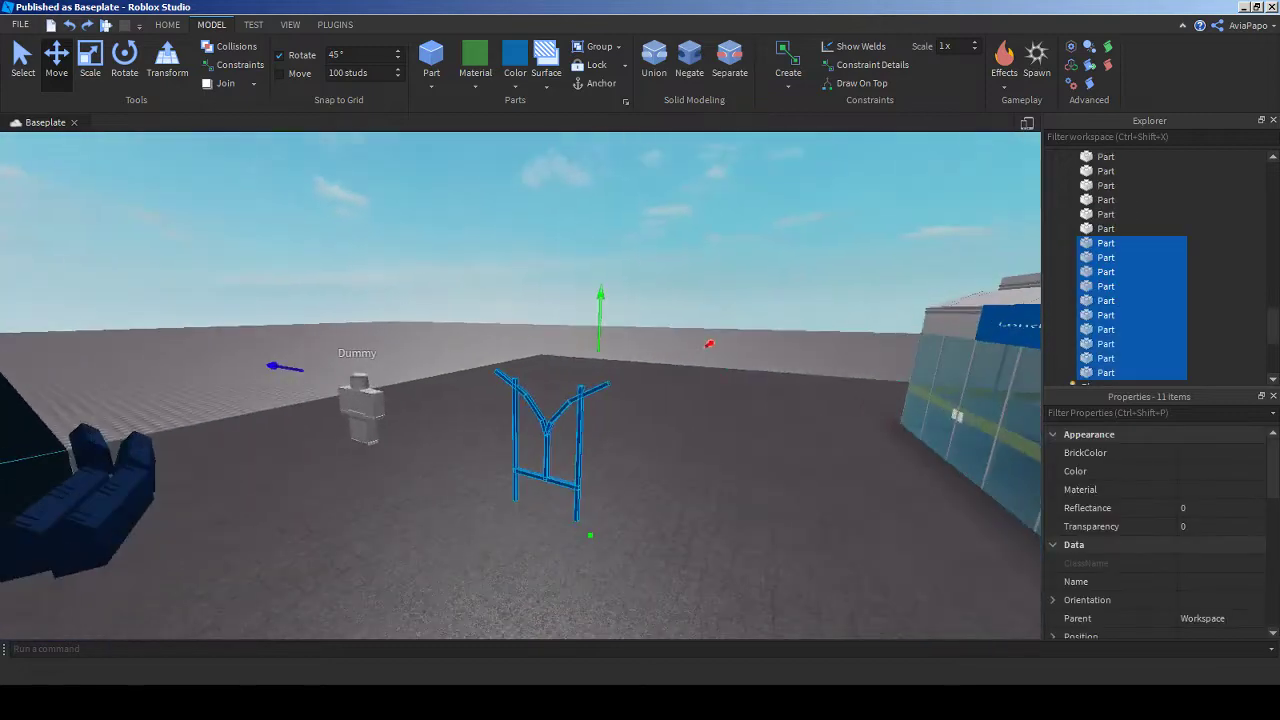
- Union only the ten blue frame parts into a single object, leaving the forecourt floor out of the selection
{"action": "scroll", "coordinate": [507, 287], "scroll_direction": "down", "scroll_amount": 5}
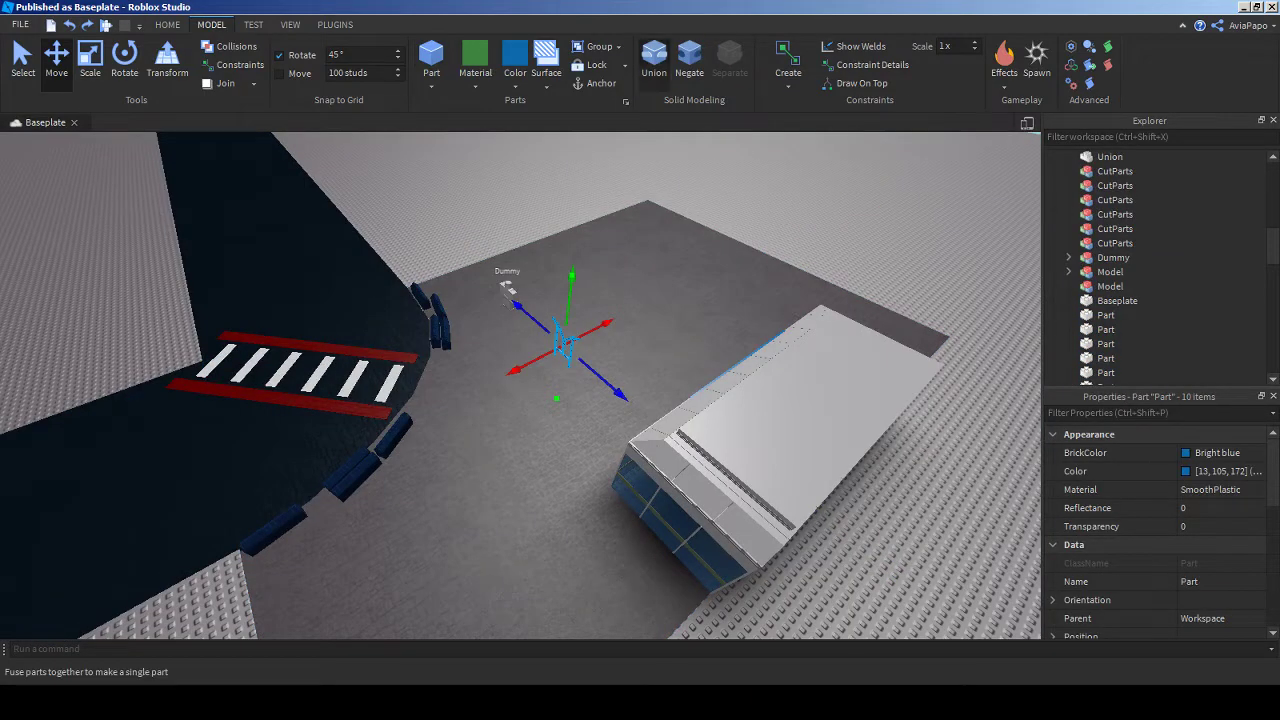
{"action": "key", "text": "ctrl+y"}
{"action": "scroll", "coordinate": [507, 287], "scroll_direction": "up", "scroll_amount": 8}
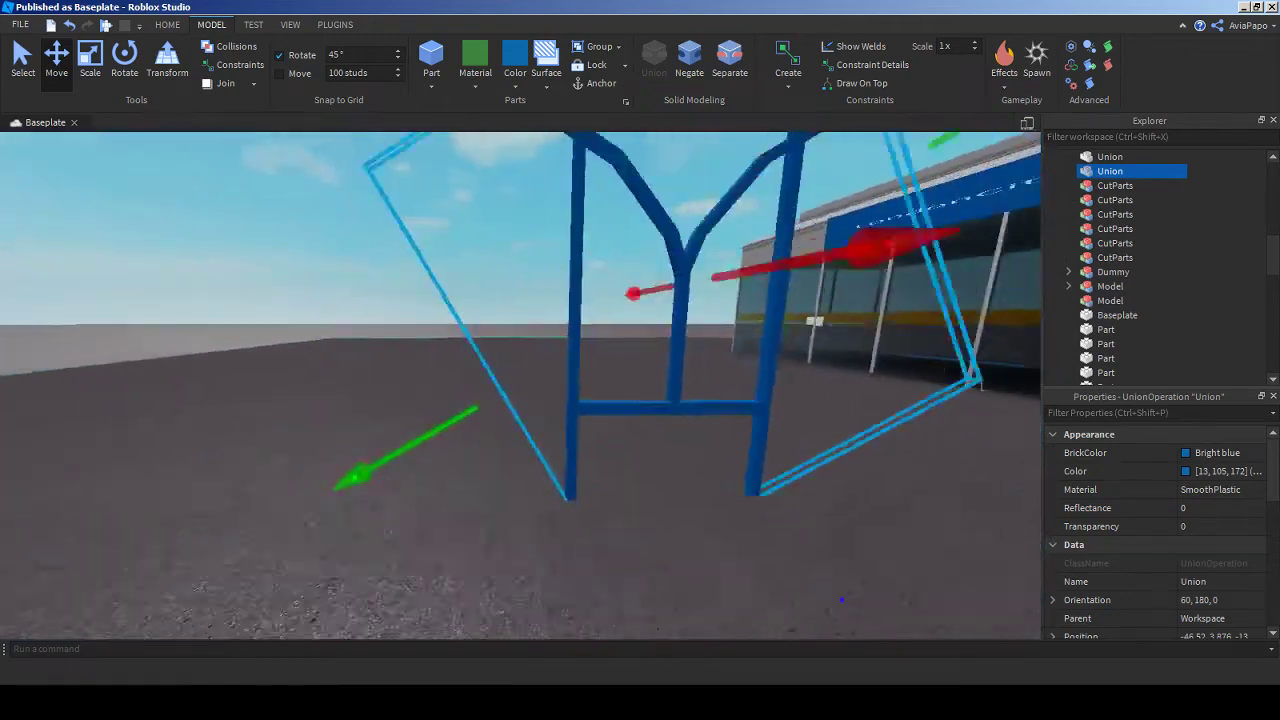
- Duplicate the unioned frame, place the copy parallel to it farther along the terminal front, and move the Dummy out of the way
{"action": "scroll", "coordinate": [520, 385], "scroll_direction": "down", "scroll_amount": 5}
{"action": "right_click_drag", "start_coordinate": [520, 385], "coordinate": [720, 385]}
{"action": "scroll", "coordinate": [520, 385], "scroll_direction": "up", "scroll_amount": 4}
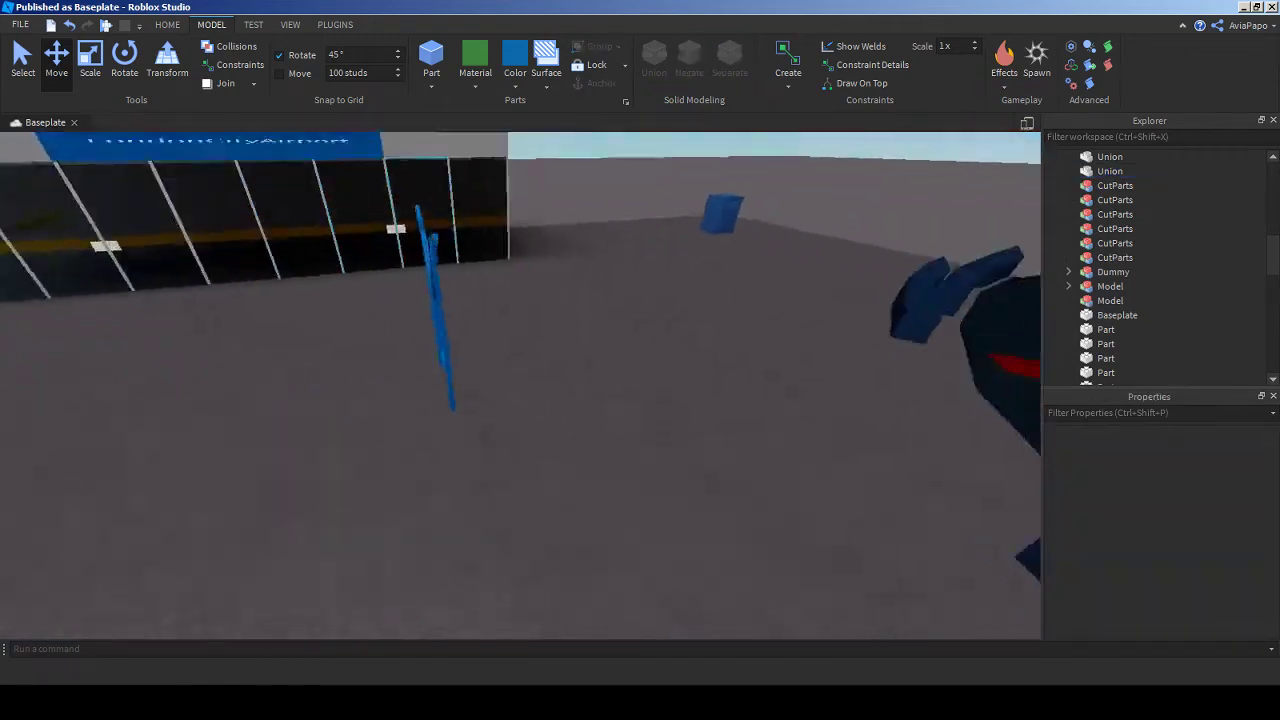
{"action": "right_click_drag", "start_coordinate": [520, 385], "coordinate": [490, 330]}
{"action": "left_click", "coordinate": [414, 520]}
{"action": "scroll", "coordinate": [590, 330], "scroll_direction": "down", "scroll_amount": 5}
{"action": "left_click", "coordinate": [549, 402]}
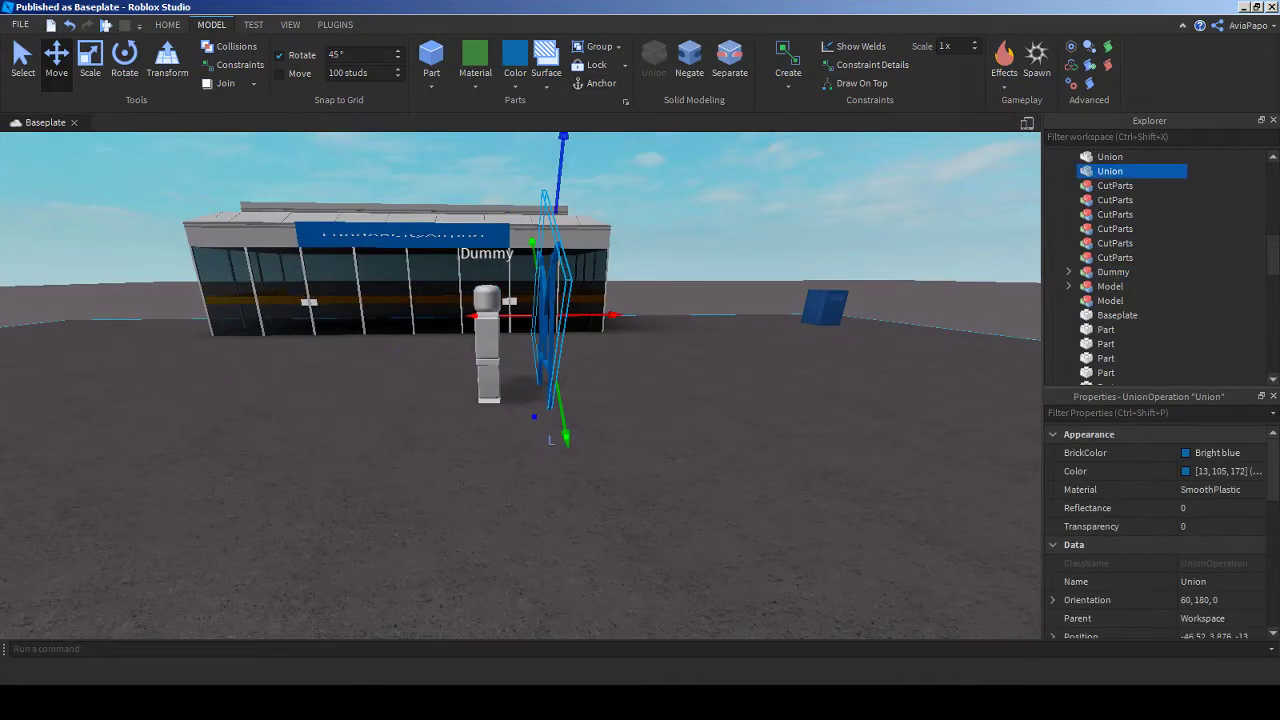
{"action": "key", "text": "ctrl+d"}
{"action": "right_click_drag", "start_coordinate": [520, 380], "coordinate": [460, 380]}
{"action": "left_click_drag", "start_coordinate": [640, 330], "coordinate": [229, 560]}
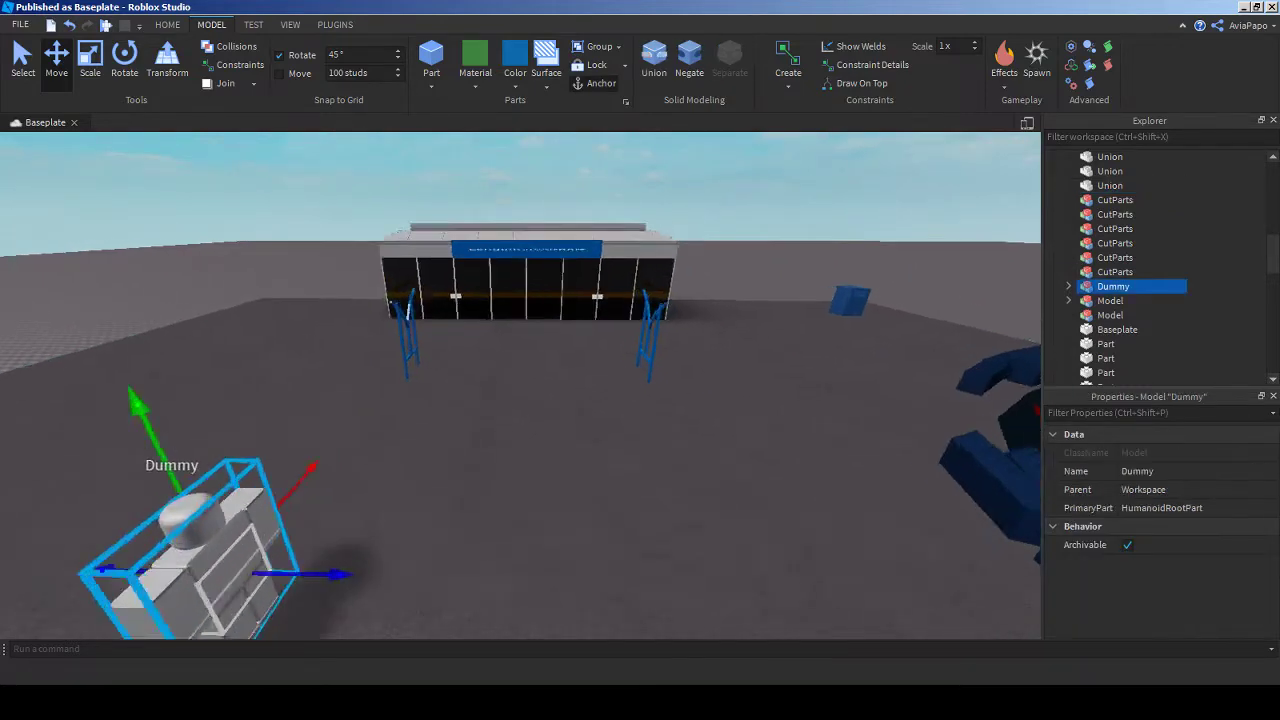
- Insert a cylinder part at the frame and move it aside, raised in front of the terminal
{"action": "right_click_drag", "start_coordinate": [229, 560], "coordinate": [130, 540]}
{"action": "key", "text": "w"}
{"action": "left_click", "coordinate": [431, 86]}
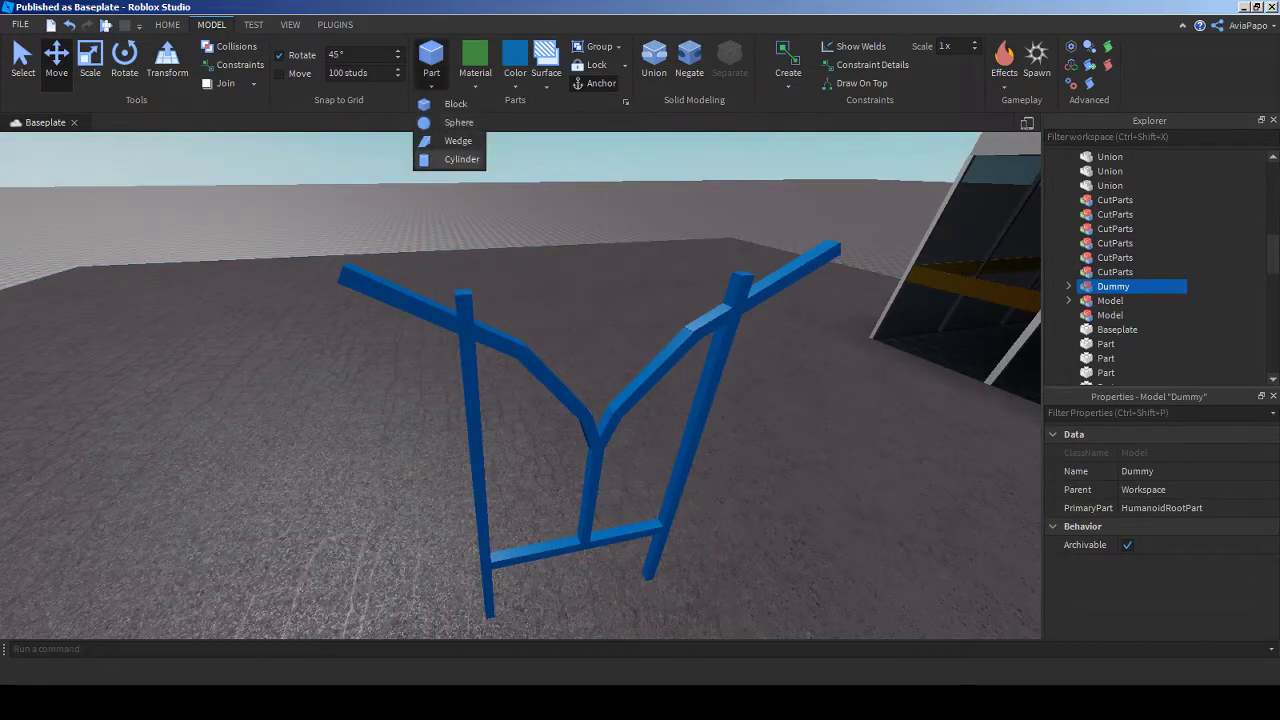
{"action": "left_click", "coordinate": [455, 165]}
{"action": "scroll", "coordinate": [520, 400], "scroll_direction": "down", "scroll_amount": 3}
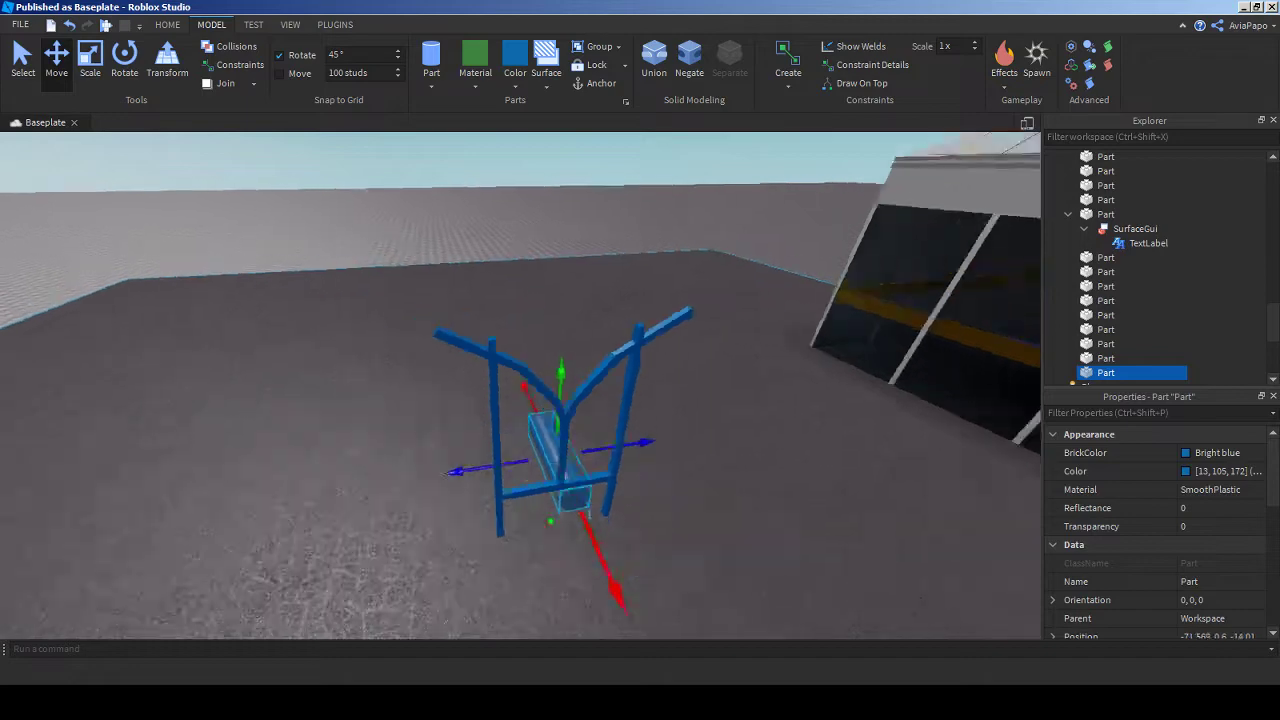
{"action": "left_click_drag", "start_coordinate": [557, 514], "coordinate": [586, 560]}
{"action": "scroll", "coordinate": [600, 420], "scroll_direction": "up", "scroll_amount": 3}
{"action": "left_click_drag", "start_coordinate": [705, 391], "coordinate": [900, 385]}
{"action": "scroll", "coordinate": [900, 385], "scroll_direction": "up", "scroll_amount": 3}
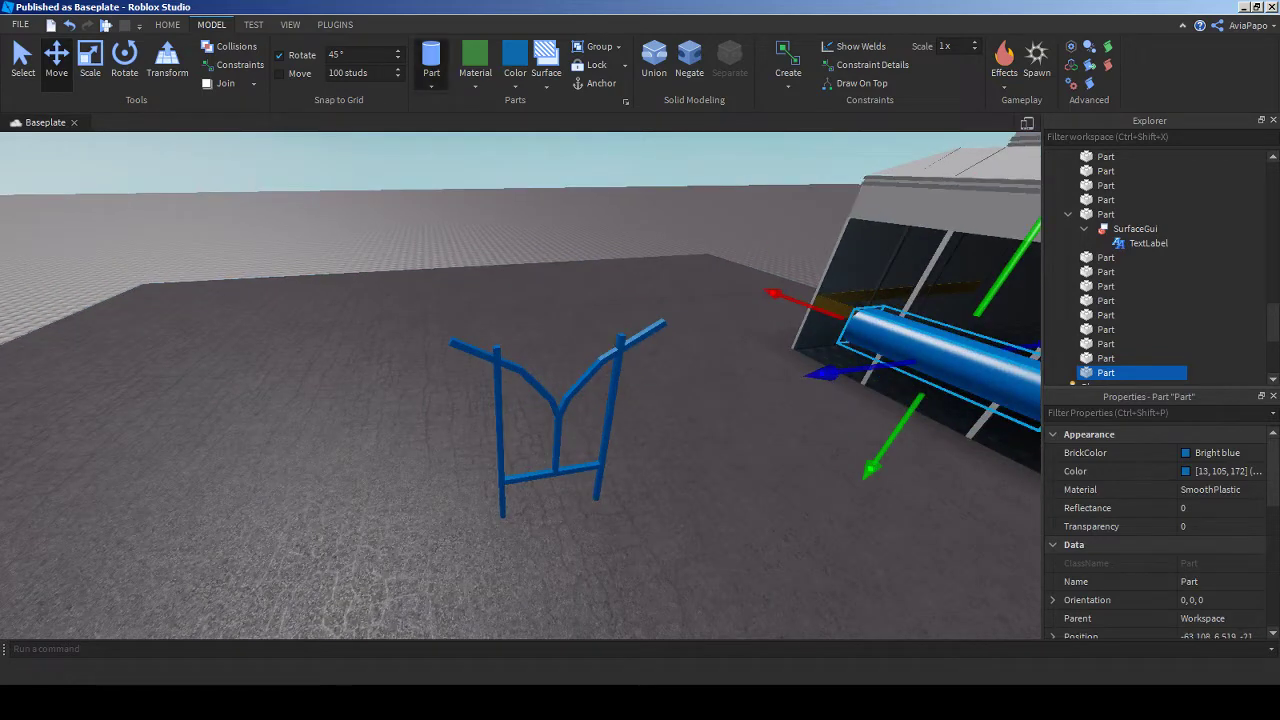
- Insert a block part on the forecourt beside the frame
{"action": "left_click", "coordinate": [431, 86]}
{"action": "left_click", "coordinate": [456, 101]}
{"action": "right_click_drag", "start_coordinate": [551, 412], "coordinate": [790, 515]}
{"action": "scroll", "coordinate": [540, 420], "scroll_direction": "up", "scroll_amount": 5}
{"action": "scroll", "coordinate": [787, 503], "scroll_direction": "down", "scroll_amount": 5}
{"action": "key", "text": "f"}
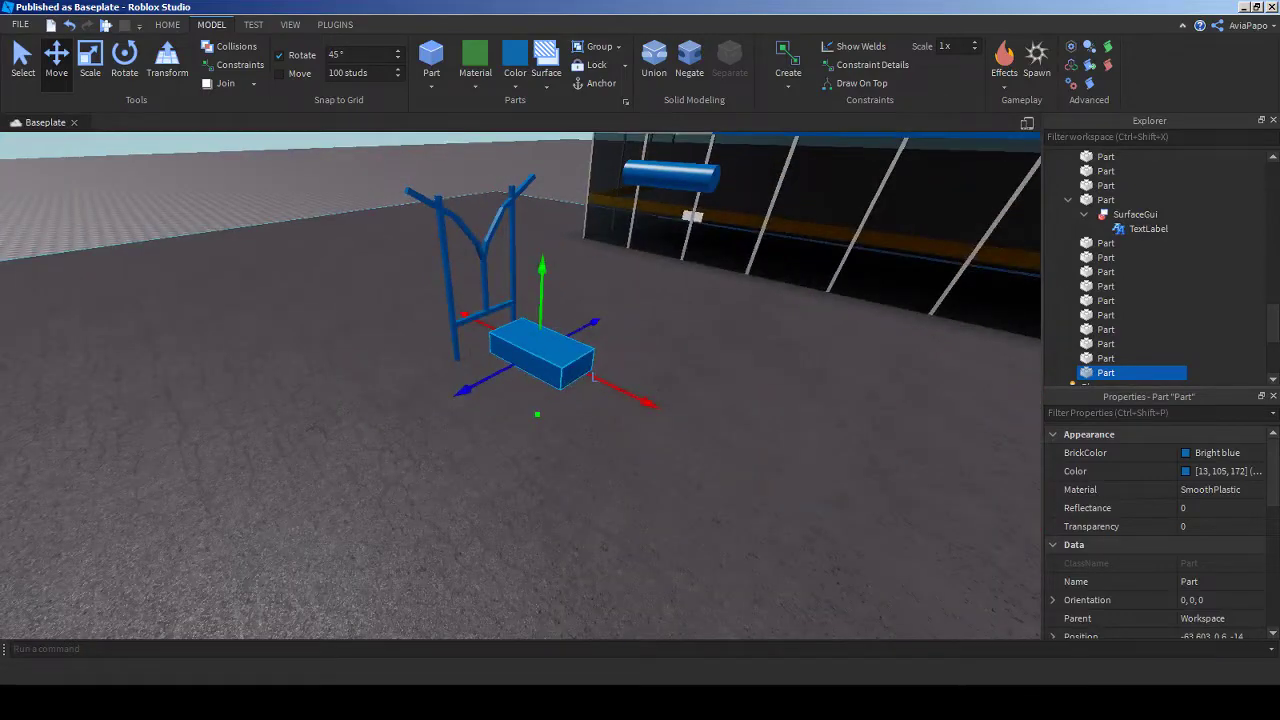
- Raise the new block to the height of the frame's upper arm ends
{"action": "left_click_drag", "start_coordinate": [541, 268], "coordinate": [541, 148]}
{"action": "right_click_drag", "start_coordinate": [541, 300], "coordinate": [541, 330]}
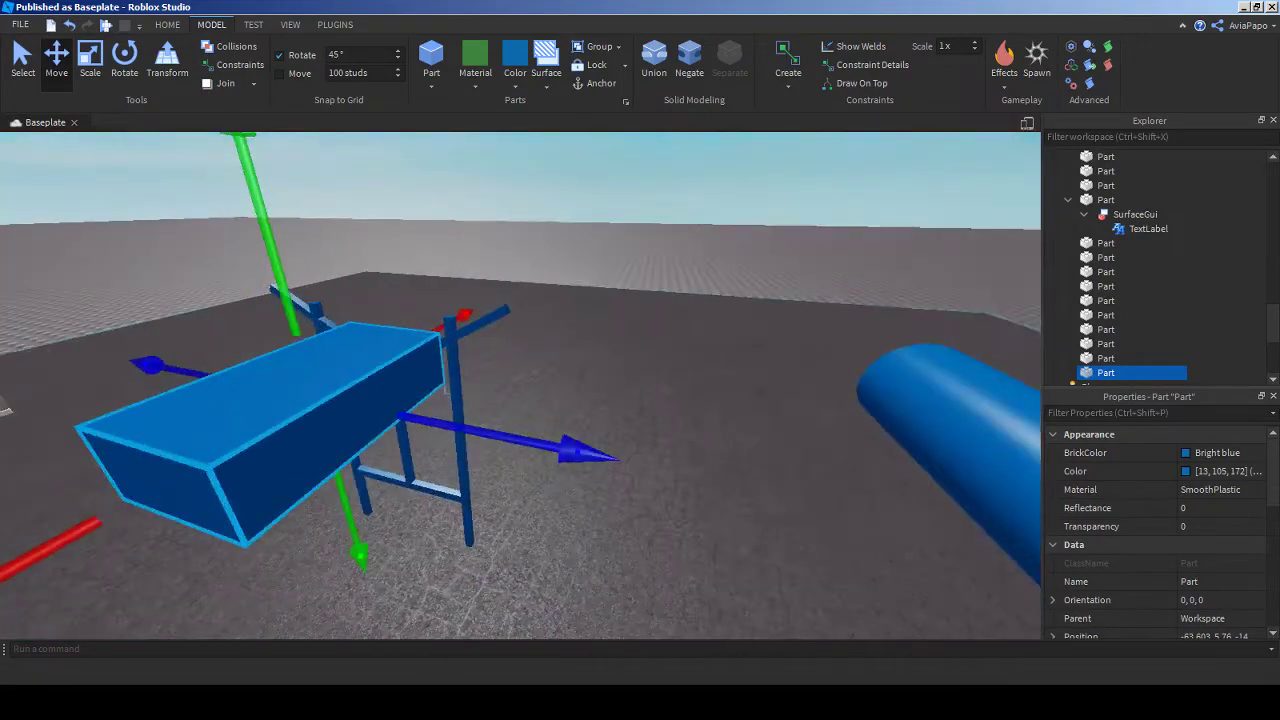
{"action": "left_click_drag", "start_coordinate": [260, 395], "coordinate": [305, 415]}
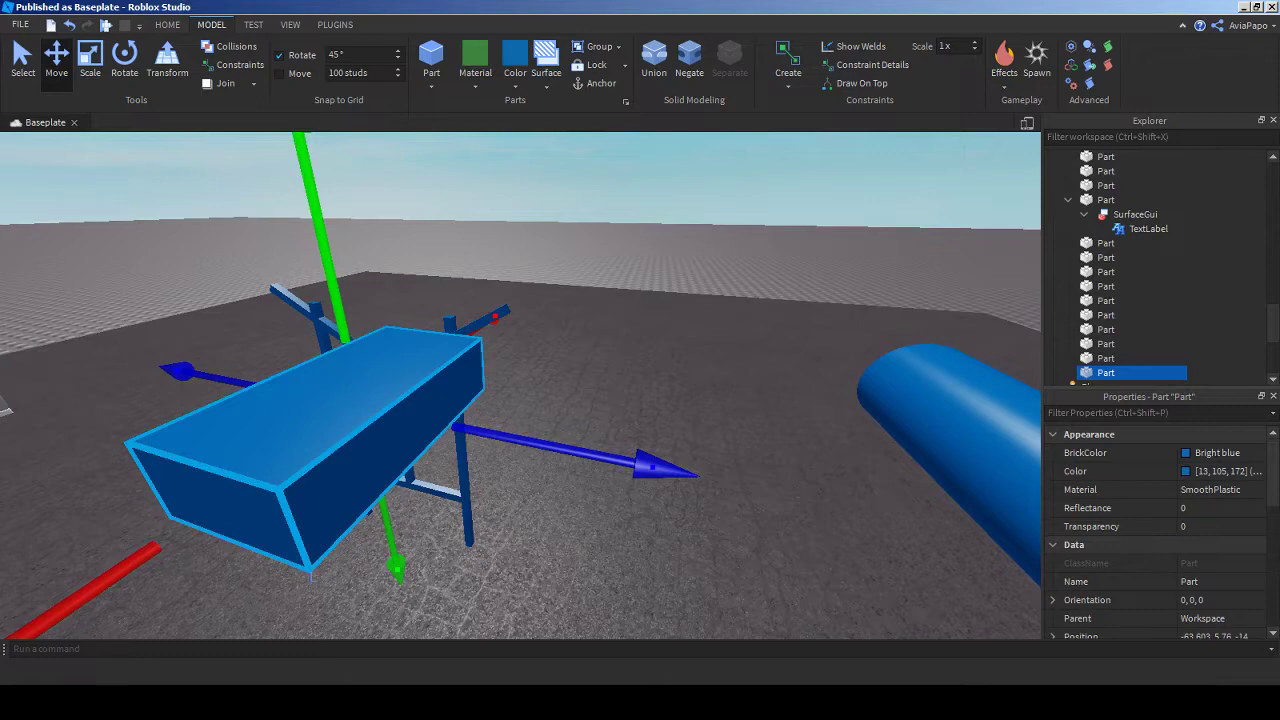
{"action": "right_click_drag", "start_coordinate": [520, 385], "coordinate": [700, 395]}
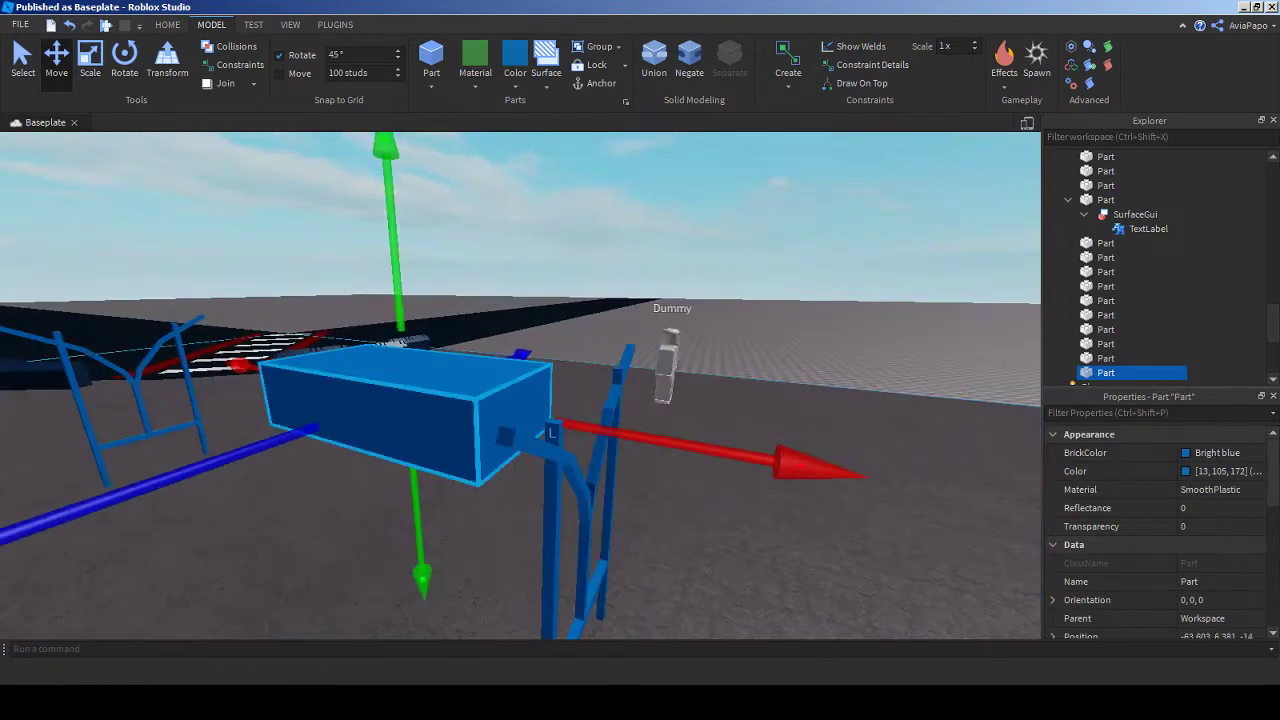
- Scale the block's height down to a thin slab level with the tips of the frame's arms
{"action": "left_click", "coordinate": [90, 60]}
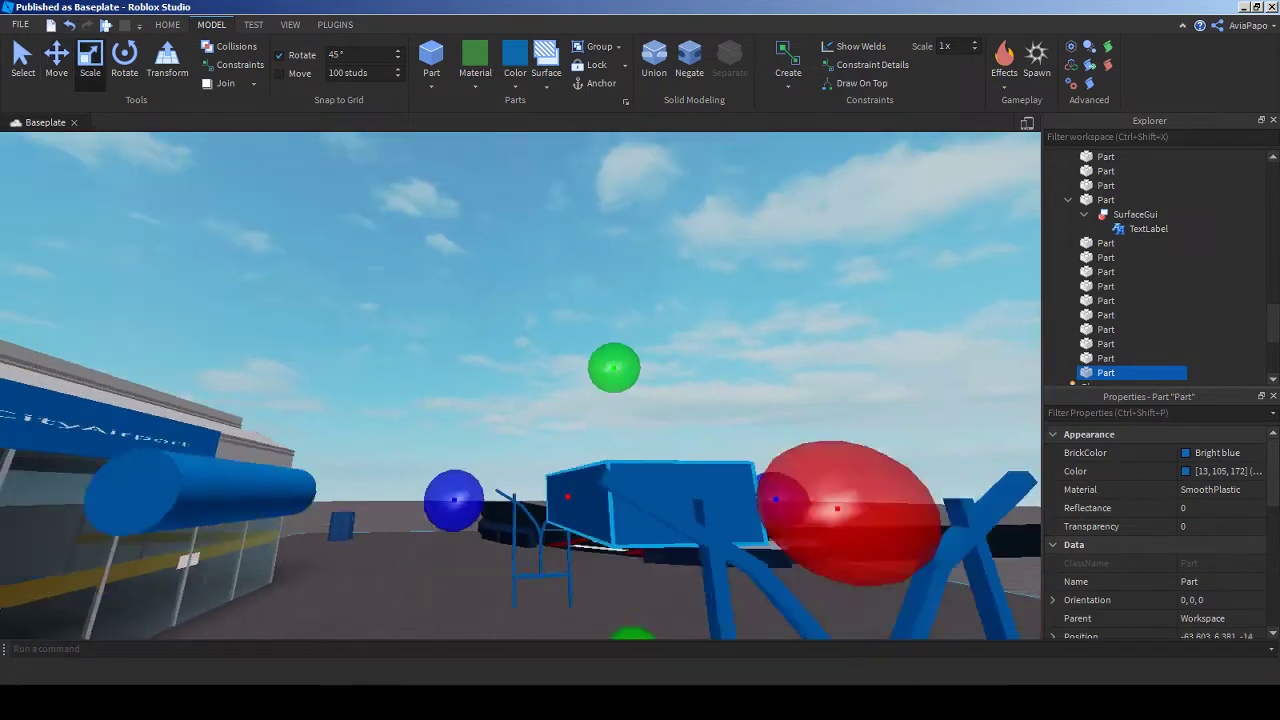
{"action": "left_click_drag", "start_coordinate": [598, 380], "coordinate": [597, 357]}
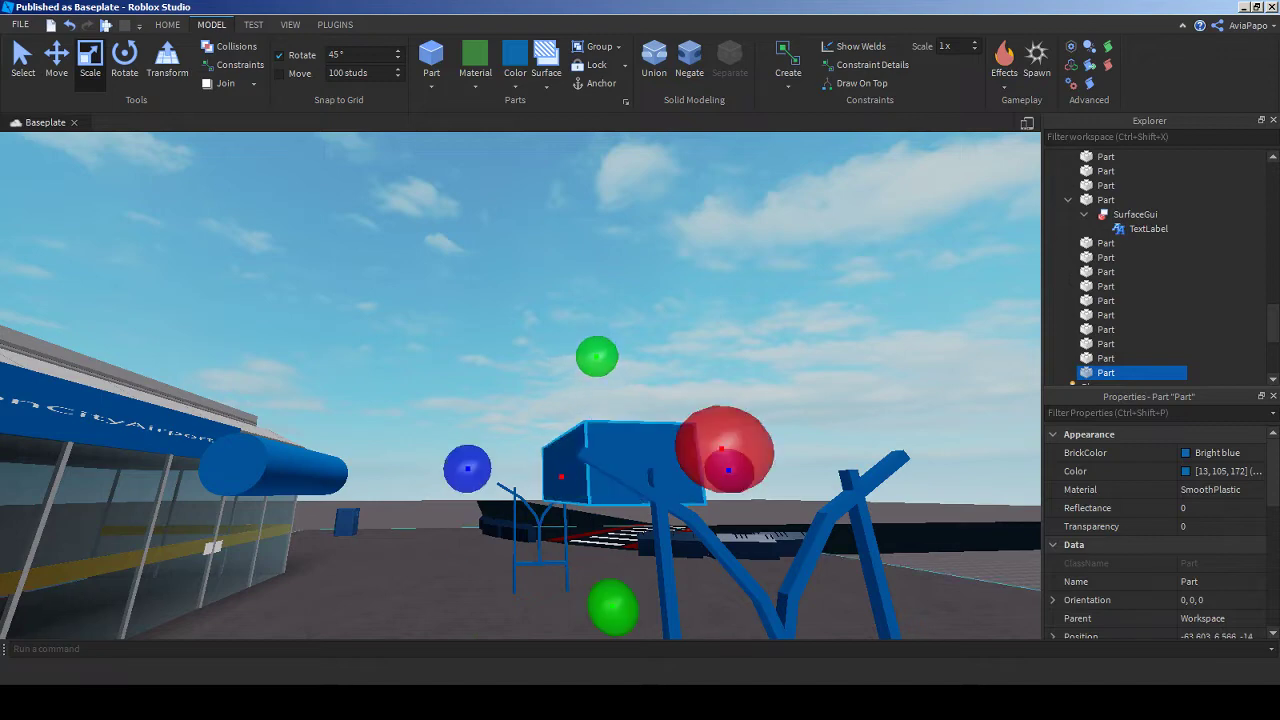
{"action": "key", "text": "ctrl+z"}
{"action": "key", "text": "ctrl+z"}
{"action": "key", "text": "ctrl+z"}
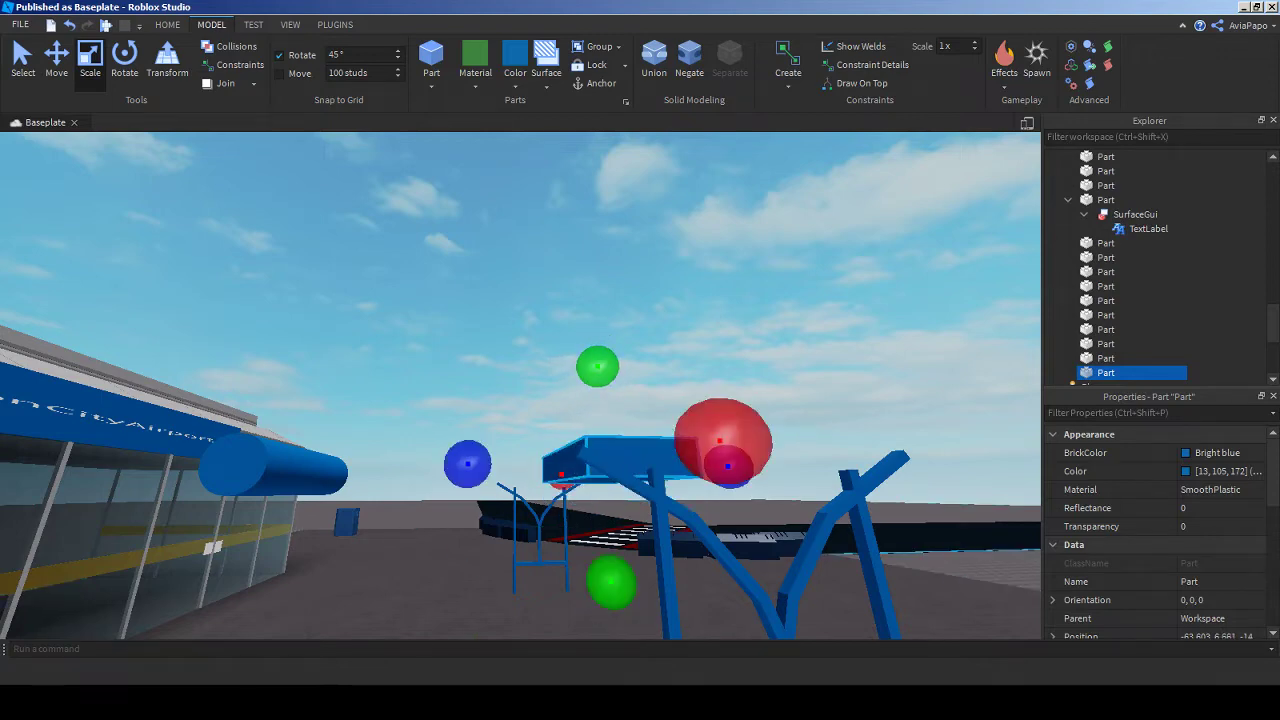
{"action": "key", "text": "ctrl+z"}
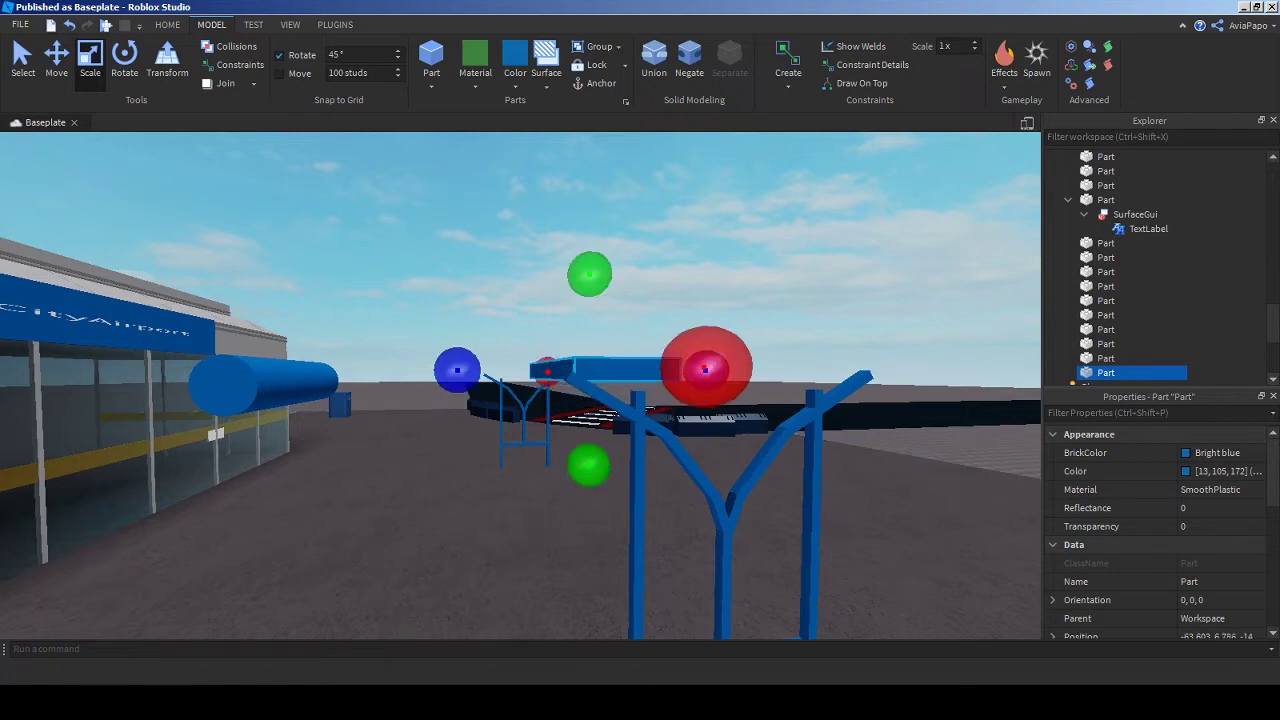
{"action": "key", "text": "f"}
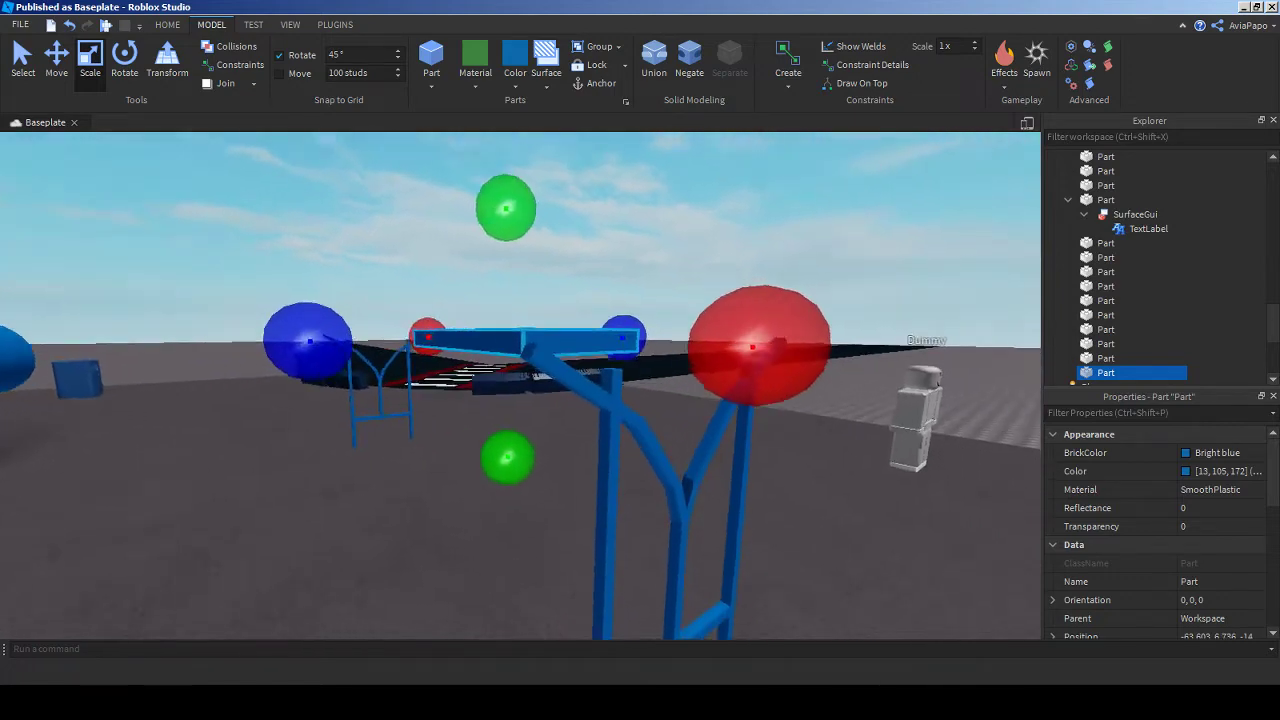
- Widen the slab on both sides so it spans between the outer tips of the frame's two arms
{"action": "key", "text": "w"}
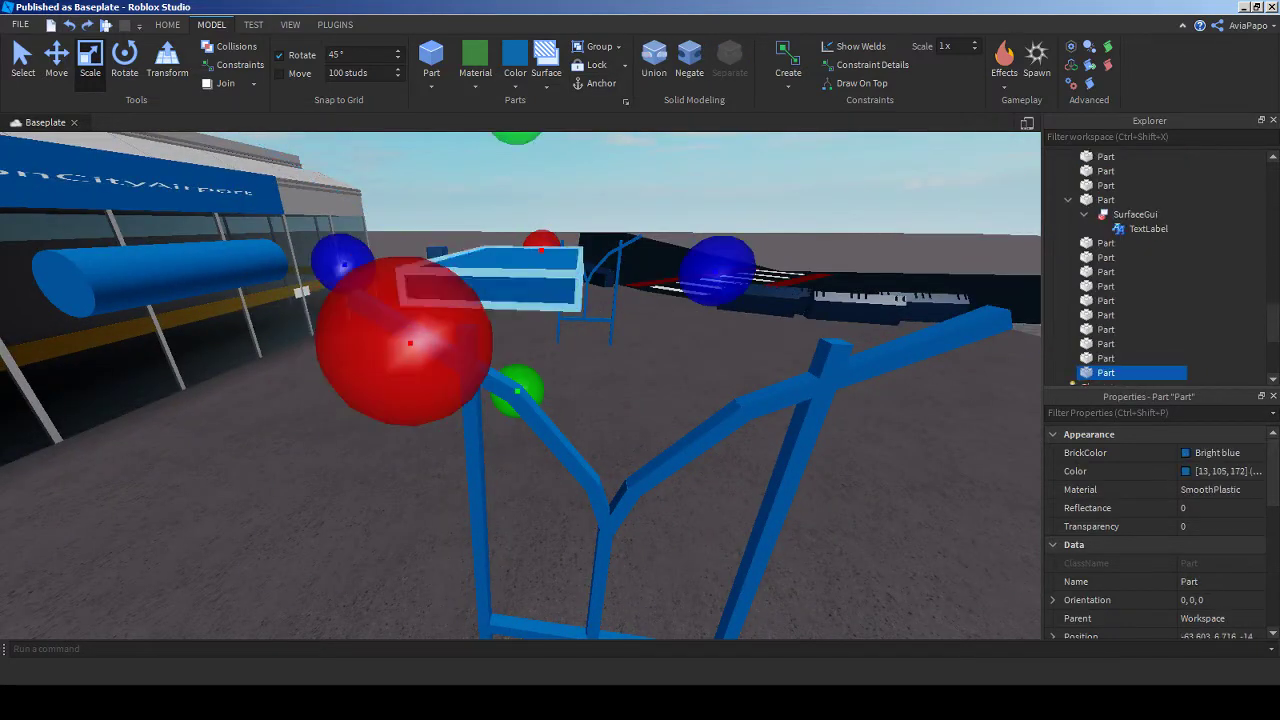
{"action": "key", "text": "w"}
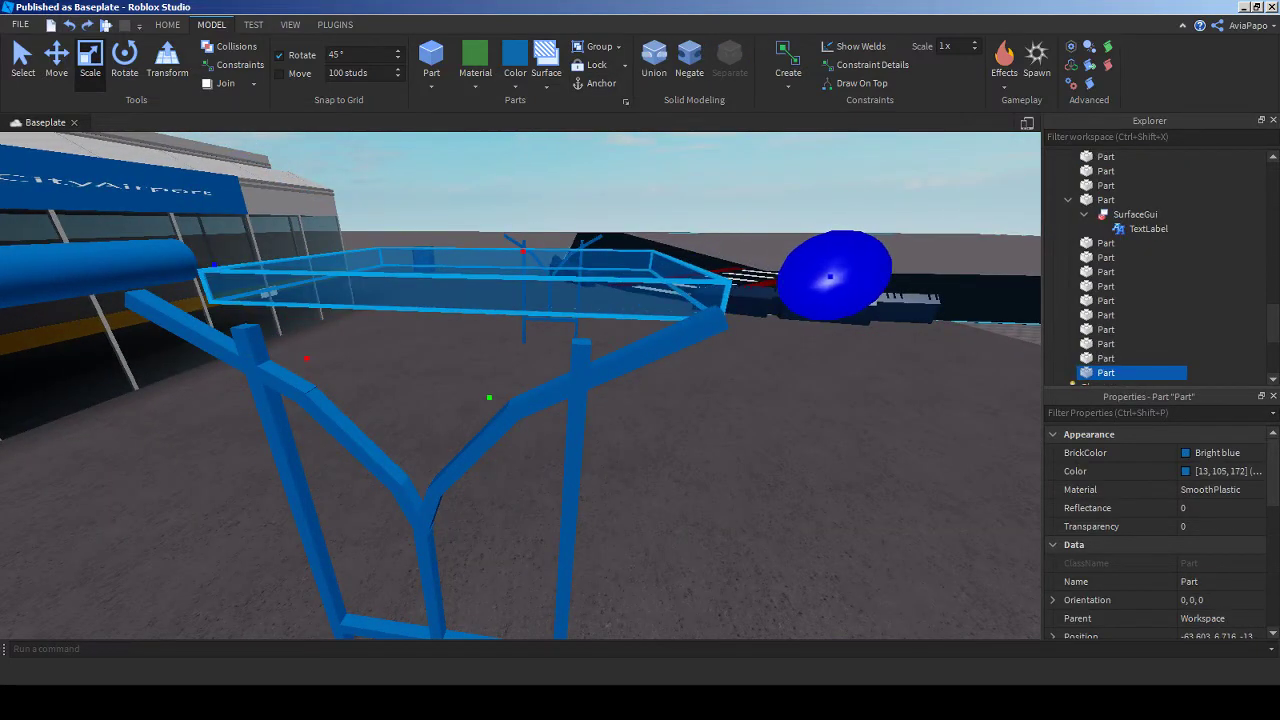
{"action": "key", "text": "a"}
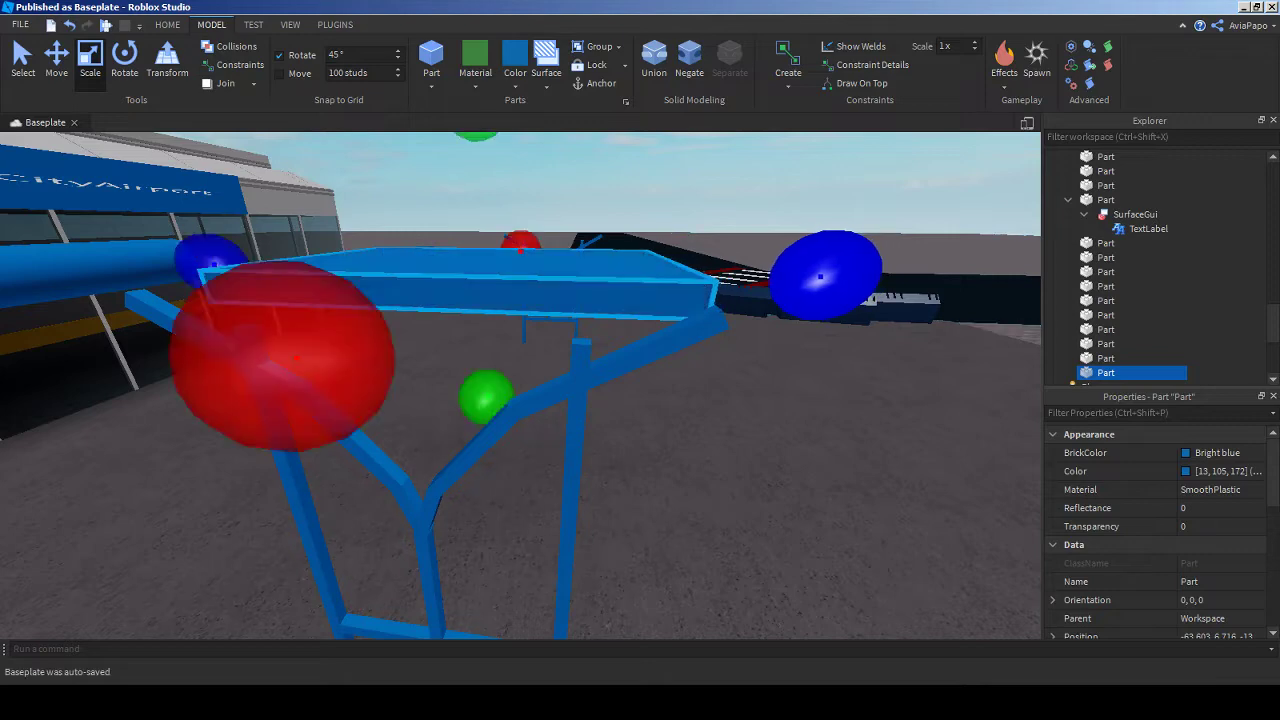
{"action": "key", "text": "a"}
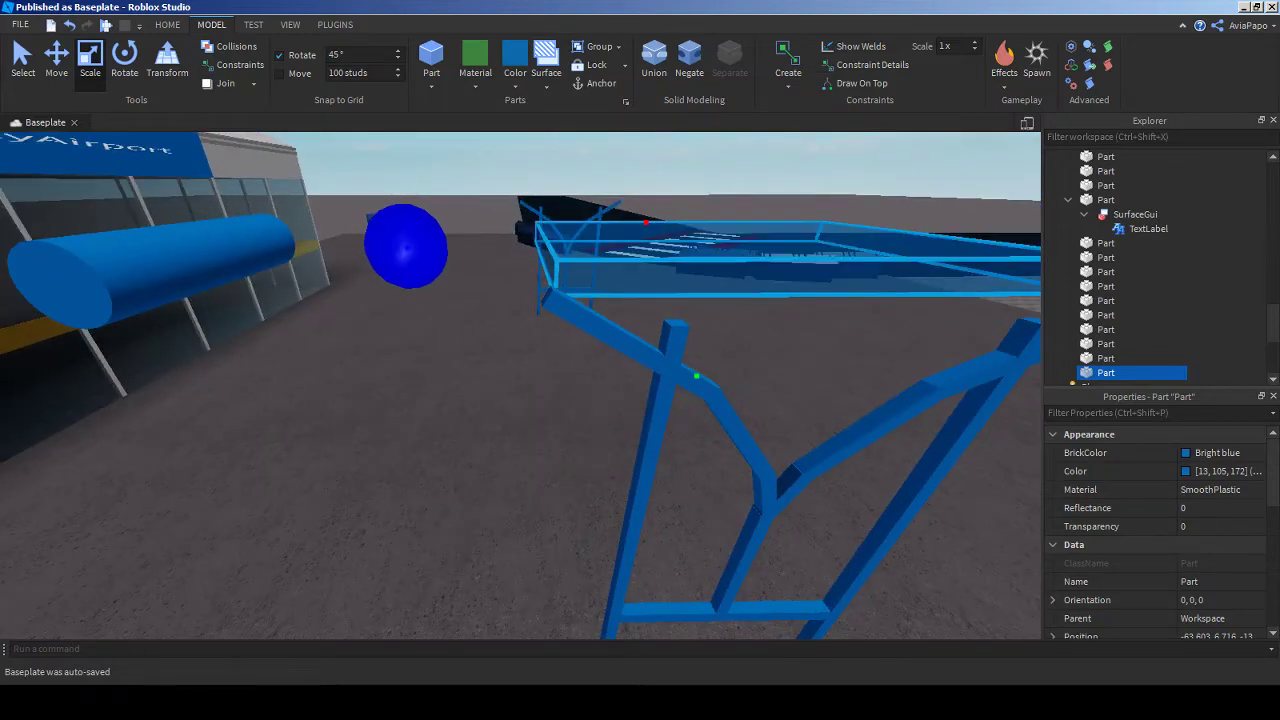
- Scale the blue roof slab so its near end lines up with the arms of the Y-shaped support frame
{"action": "key", "text": "s"}
{"action": "key", "text": "w"}
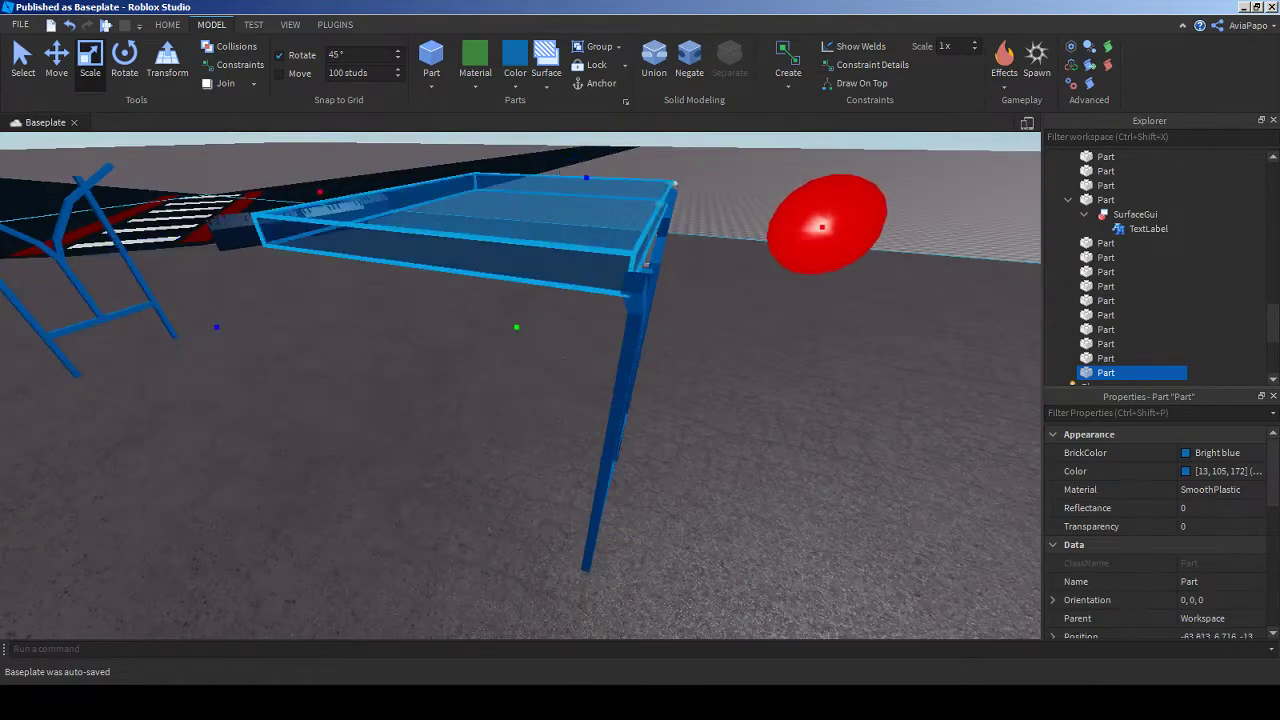
{"action": "key", "text": "d"}
{"action": "key", "text": "w"}
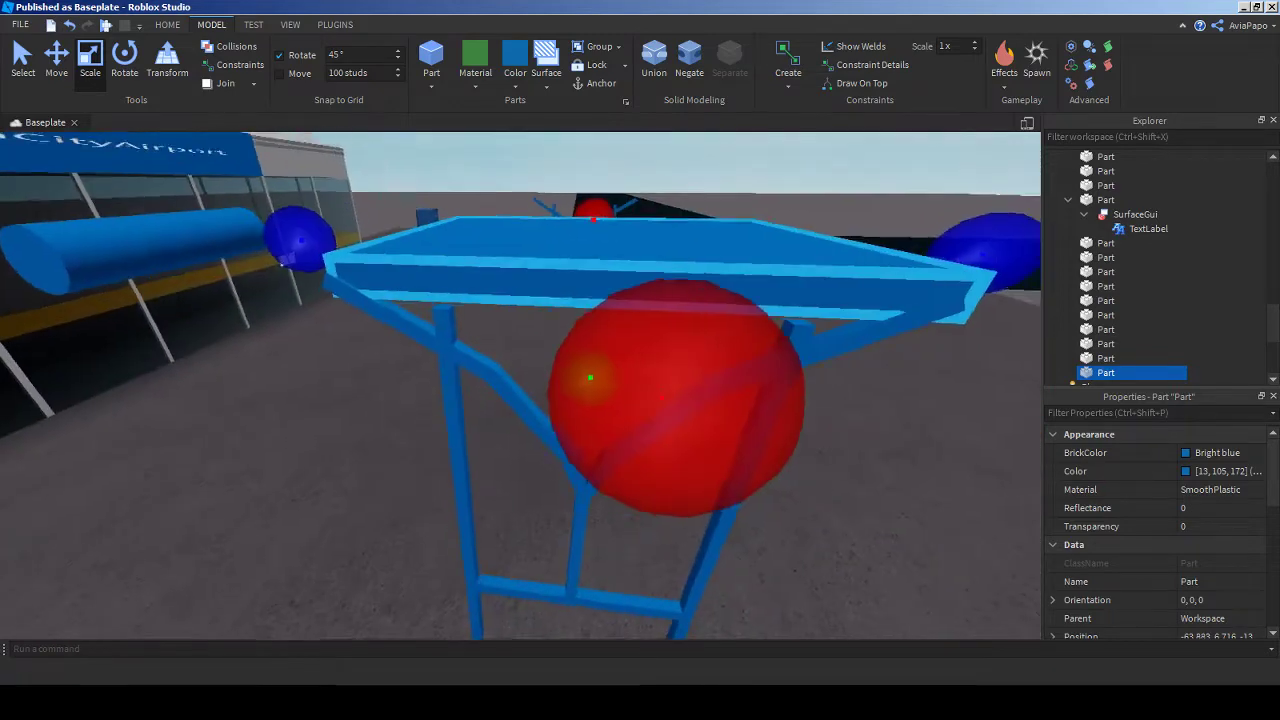
{"action": "key", "text": "d"}
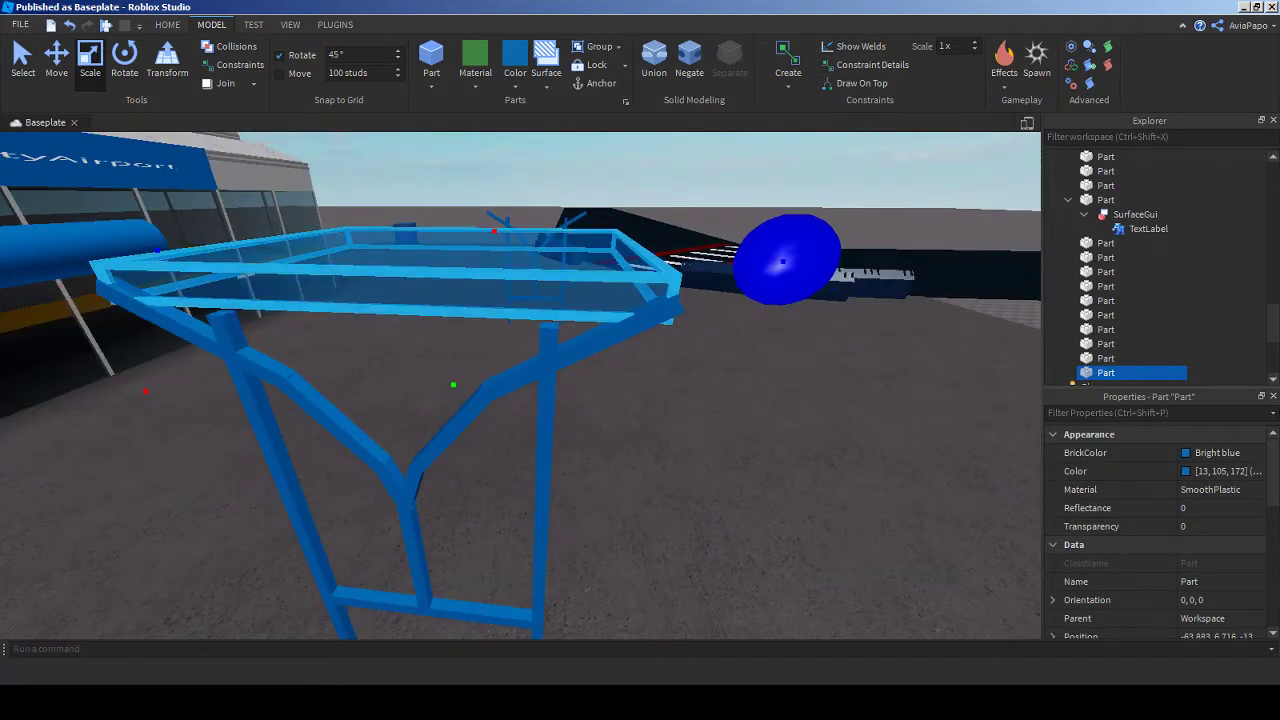
{"action": "key", "text": "w"}
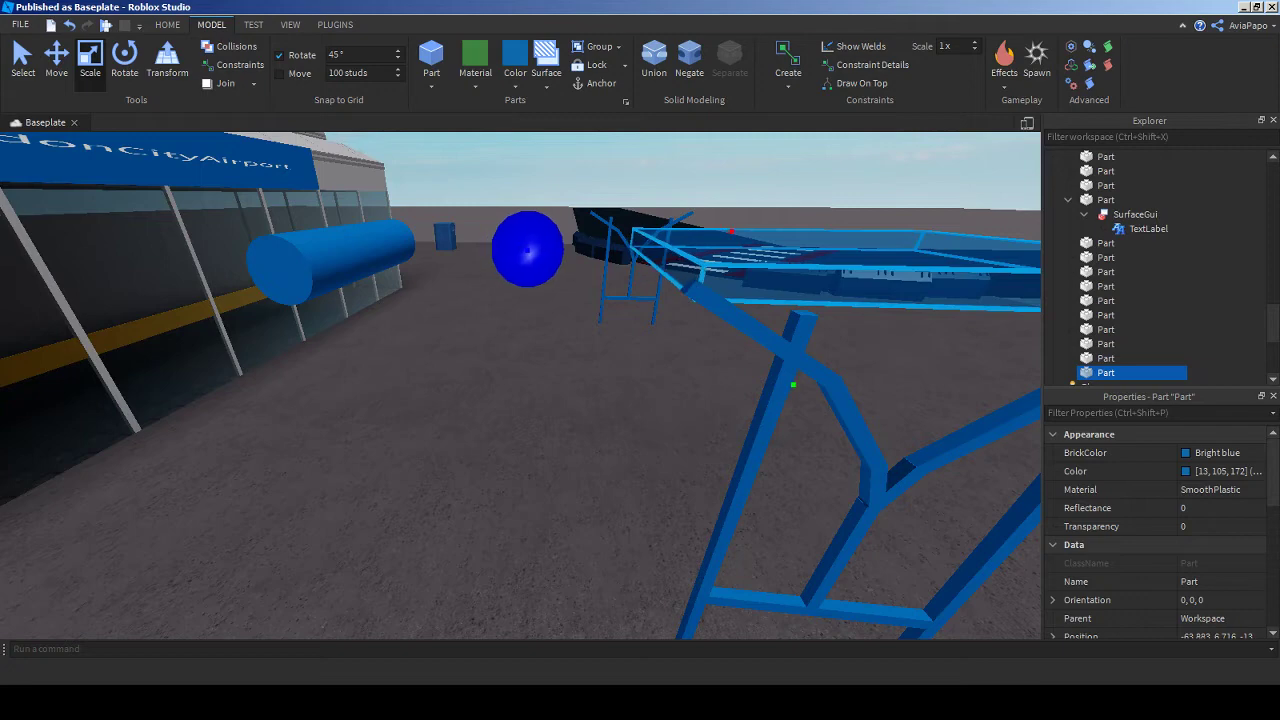
{"action": "key", "text": "f"}
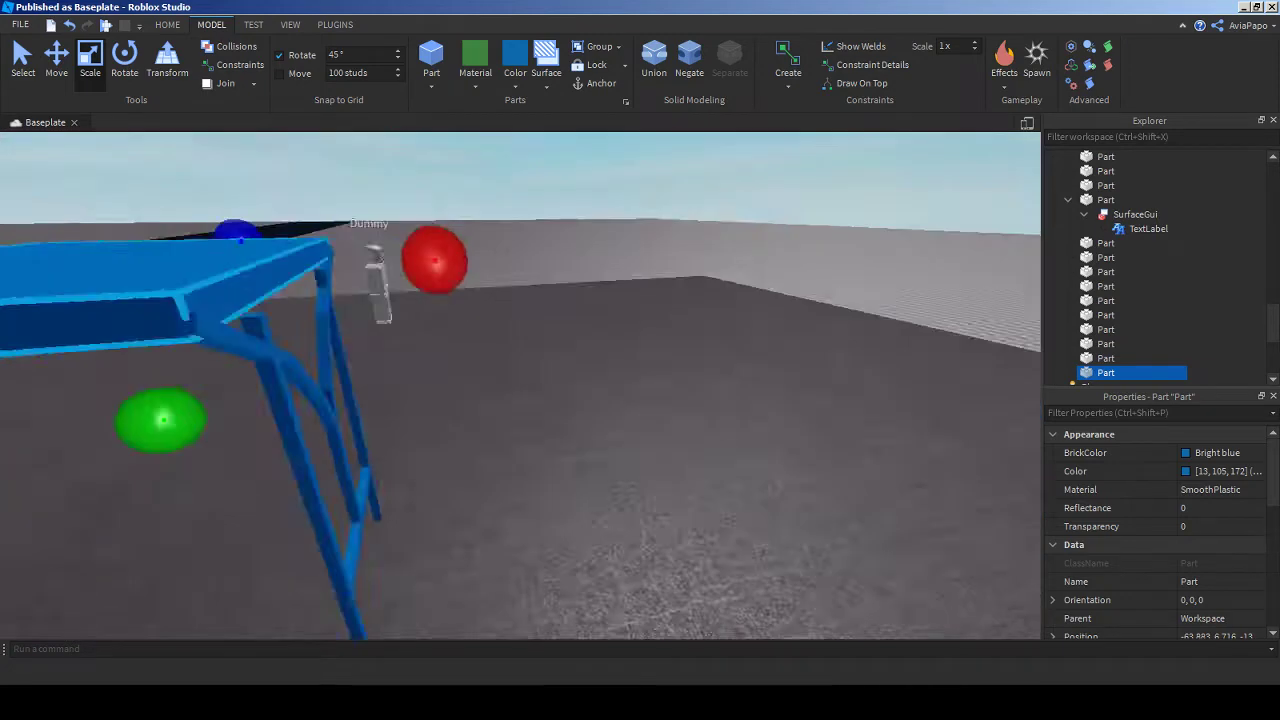
- Lengthen the roof slab toward the far support frame and increase its height
{"action": "key", "text": "a"}
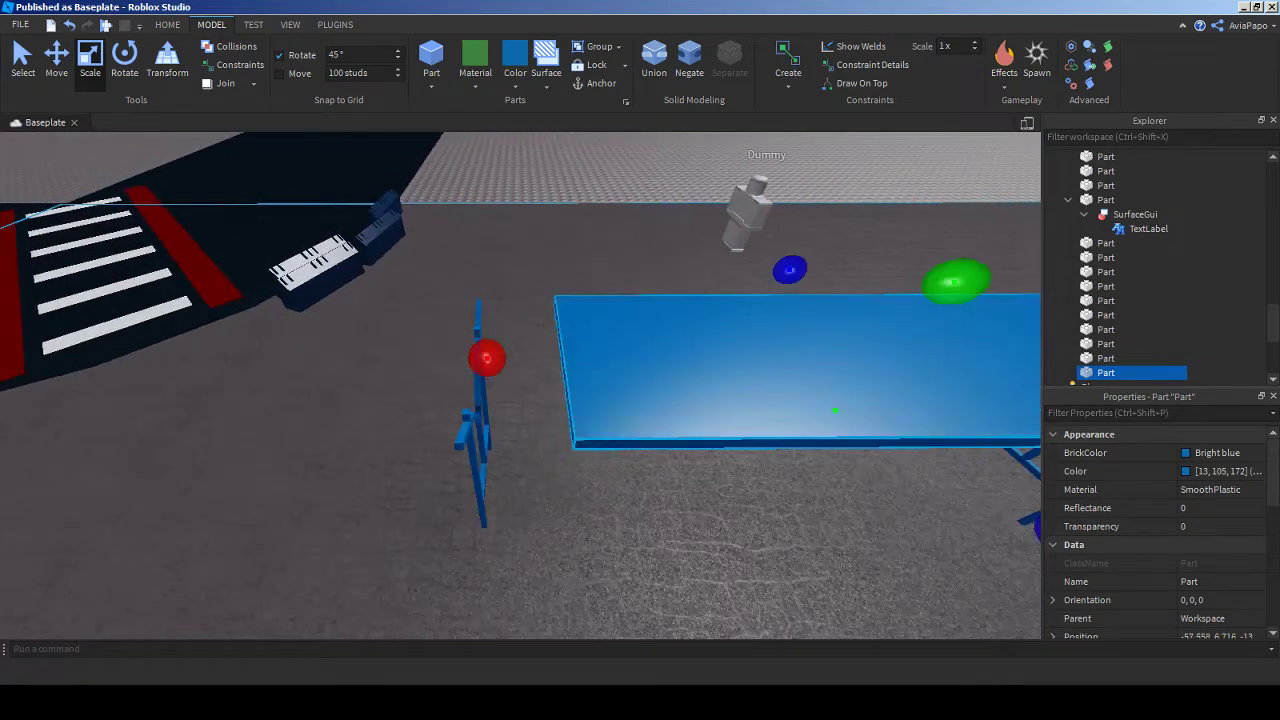
{"action": "key", "text": "q"}
{"action": "key", "text": "e"}
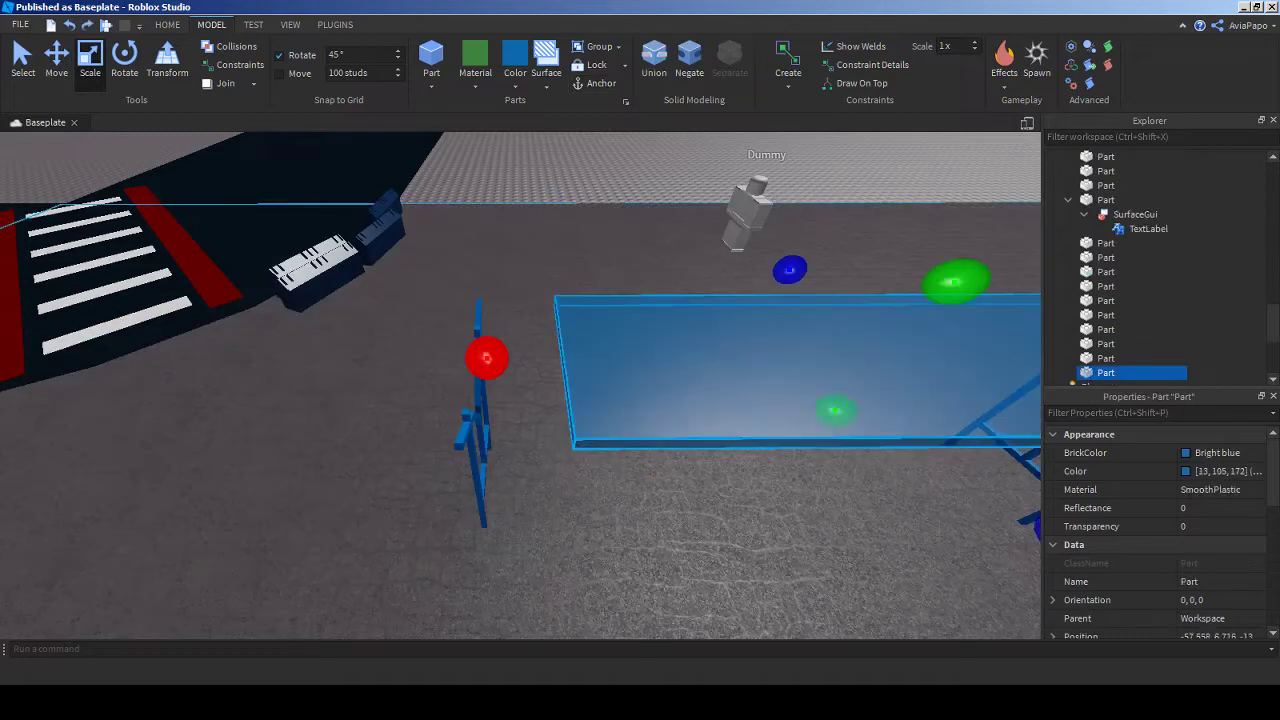
{"action": "right_click_drag", "start_coordinate": [520, 385], "coordinate": [520, 385]}
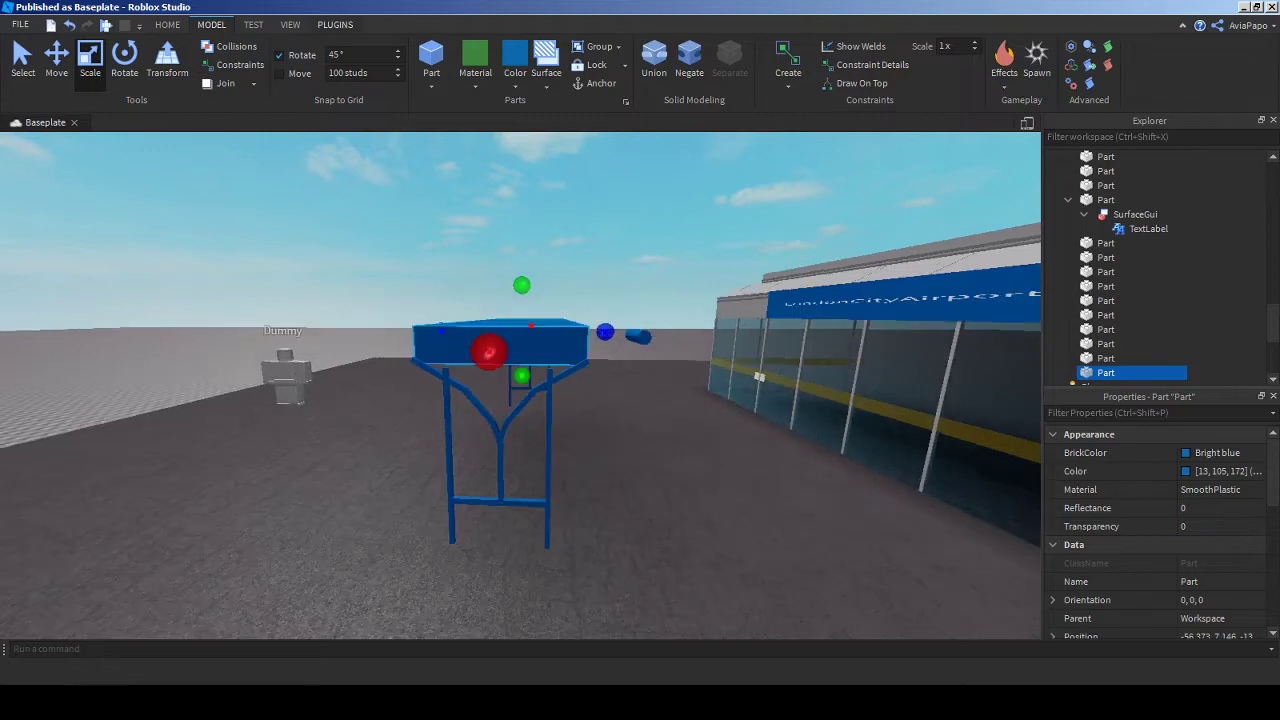
- Draw an arched cut across the roof slab's end face with Curve Cutter to round its top, generating the cut parts
{"action": "left_click", "coordinate": [335, 24]}
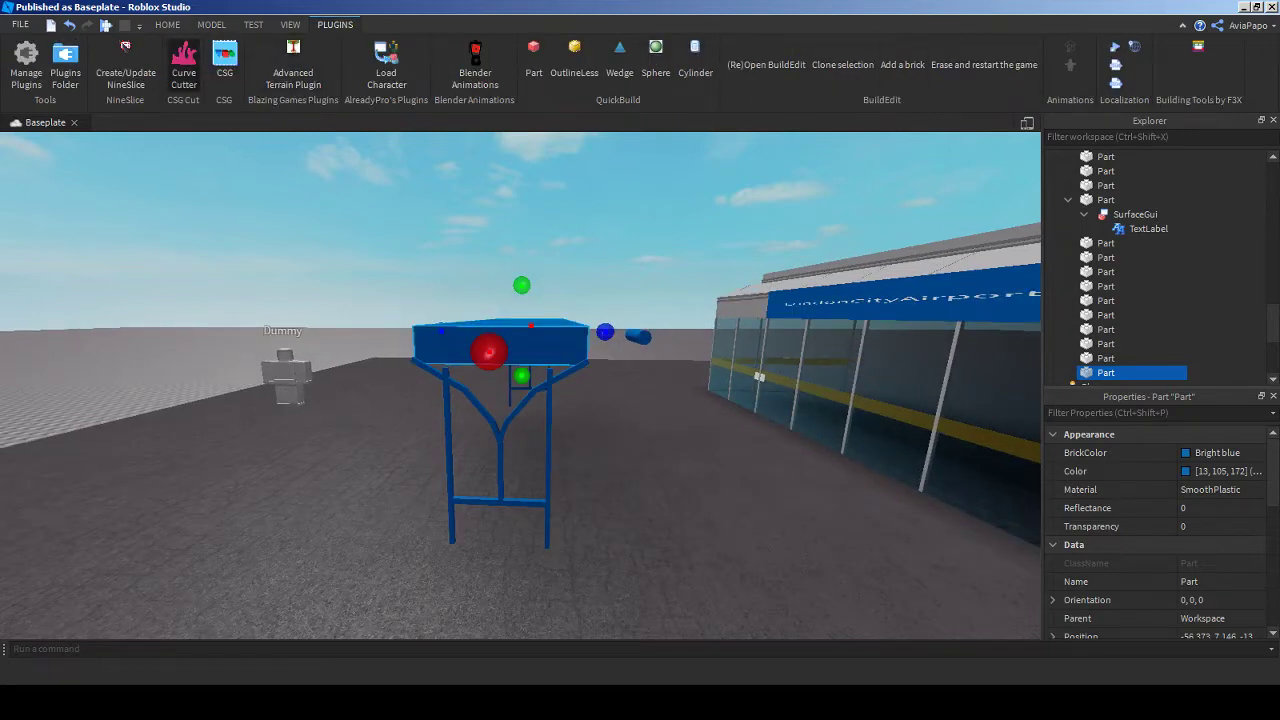
{"action": "left_click", "coordinate": [183, 62]}
{"action": "left_click", "coordinate": [486, 343]}
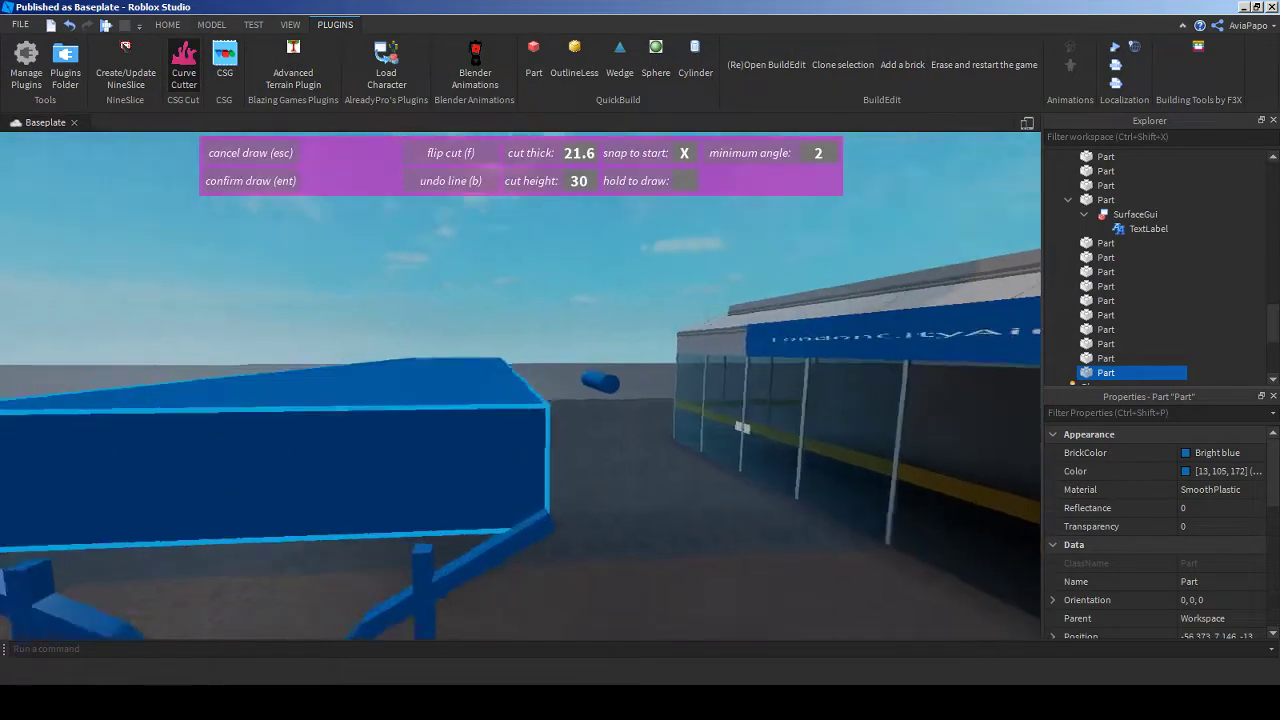
{"action": "right_click_drag", "start_coordinate": [520, 385], "coordinate": [520, 385]}
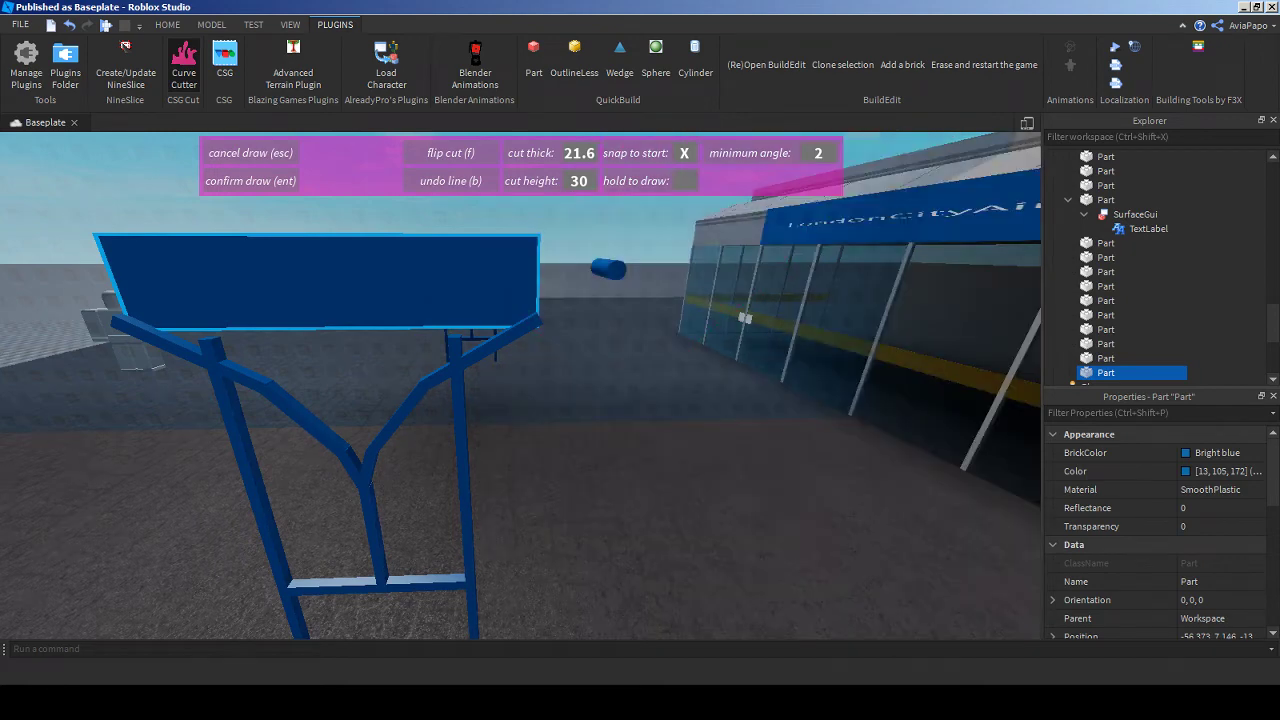
{"action": "right_click_drag", "start_coordinate": [600, 400], "coordinate": [450, 400]}
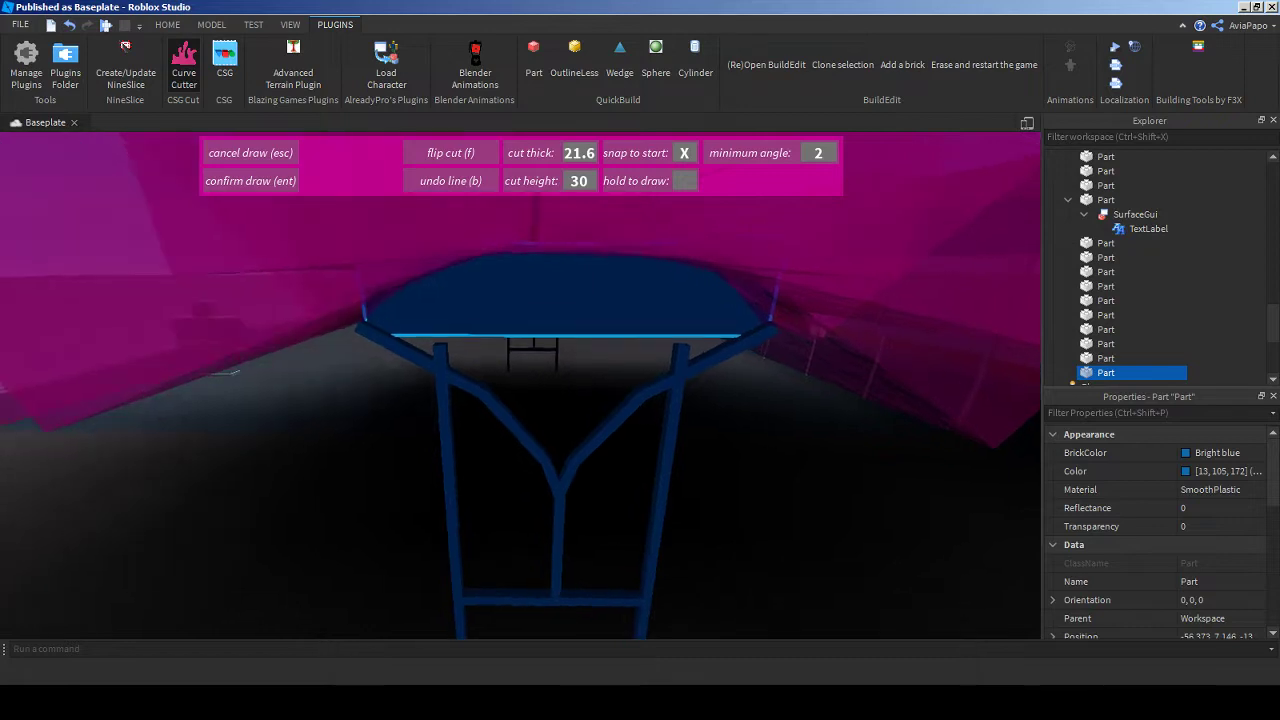
{"action": "scroll", "coordinate": [520, 385], "scroll_direction": "down", "scroll_amount": 5}
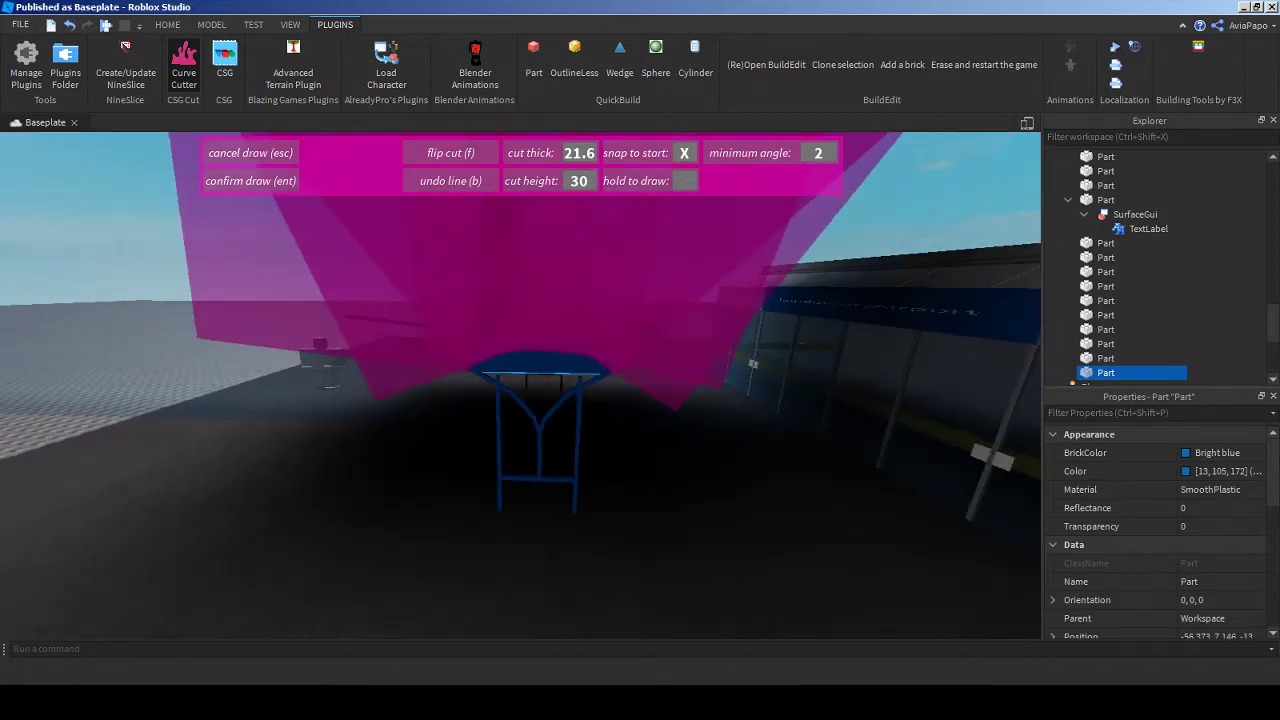
{"action": "key", "text": "Escape"}
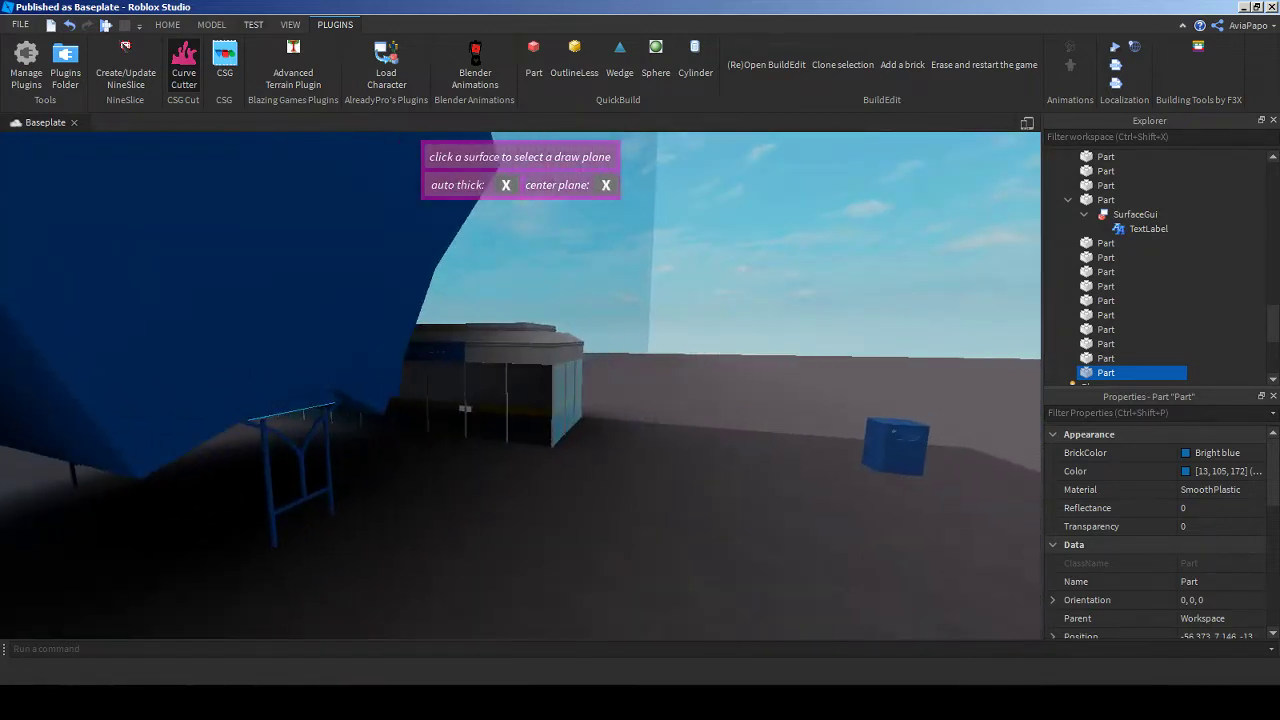
- Negate all the parts inside the CutParts model and union them with the roof slab to carve the curved roof
{"action": "key", "text": "ctrl+3"}
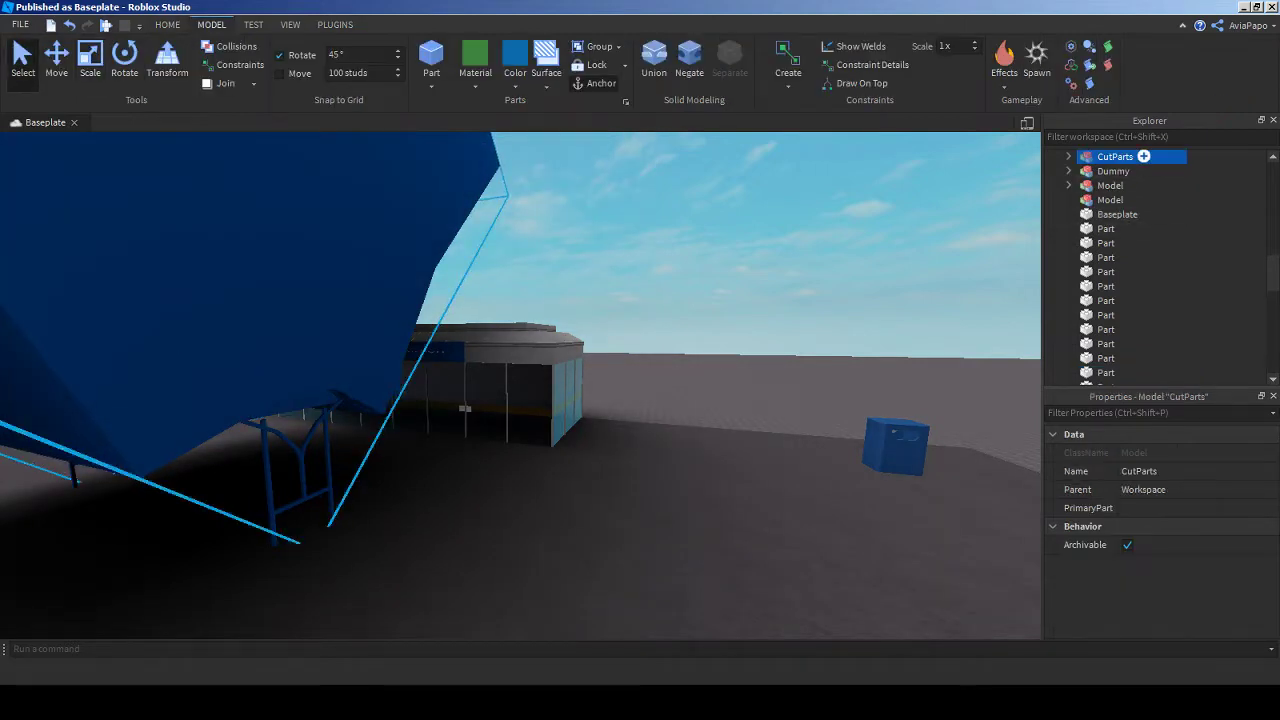
{"action": "left_click", "coordinate": [1122, 171]}
{"action": "left_click", "coordinate": [1122, 286], "text": "shift"}
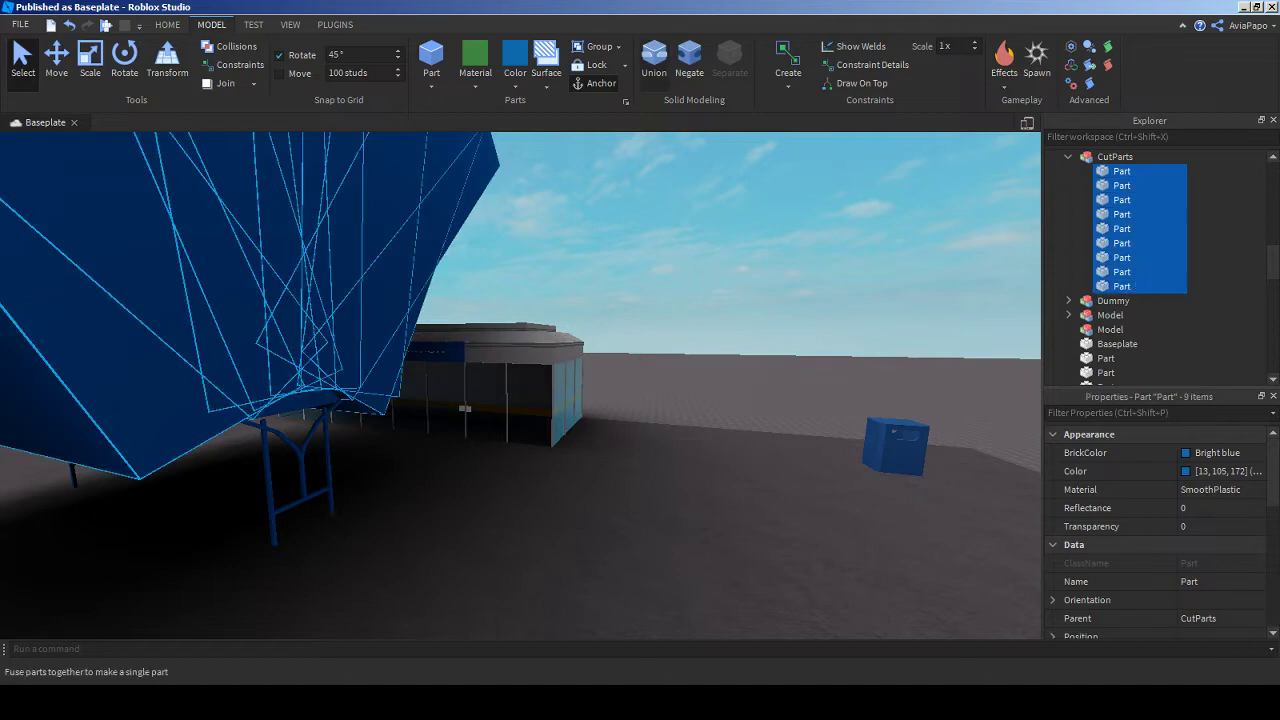
{"action": "left_click", "coordinate": [689, 60]}
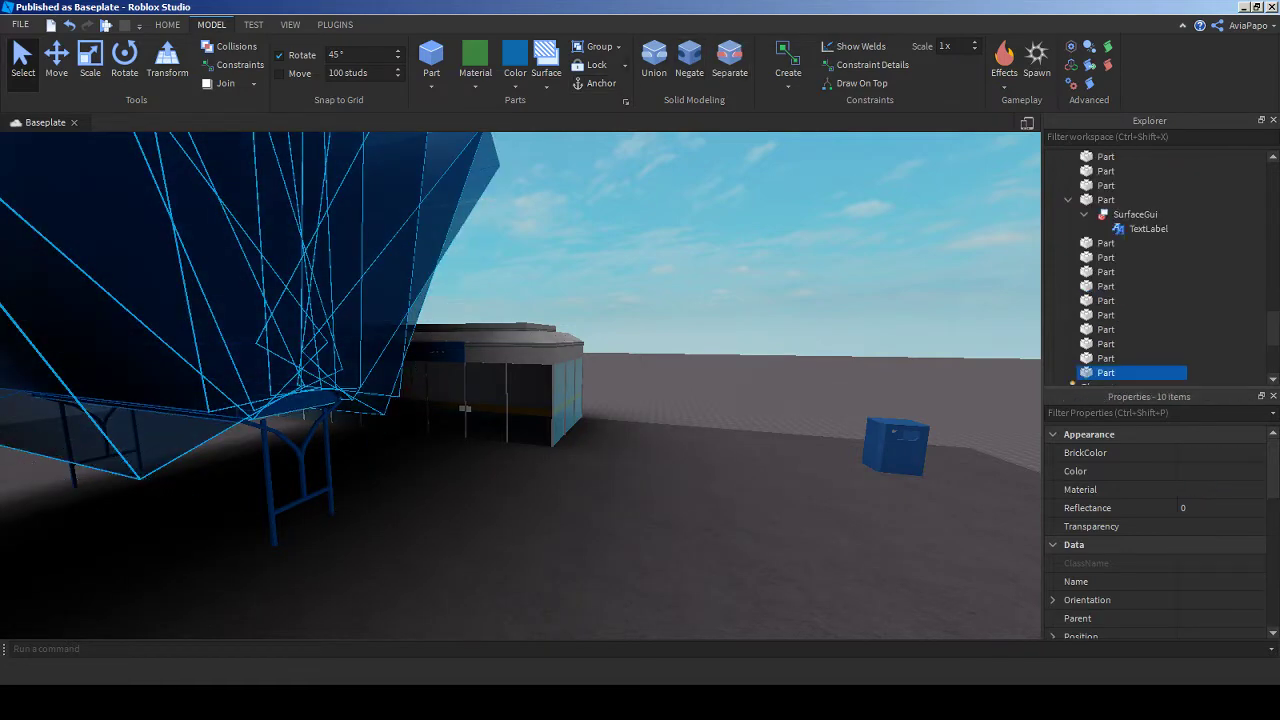
{"action": "key", "text": "w"}
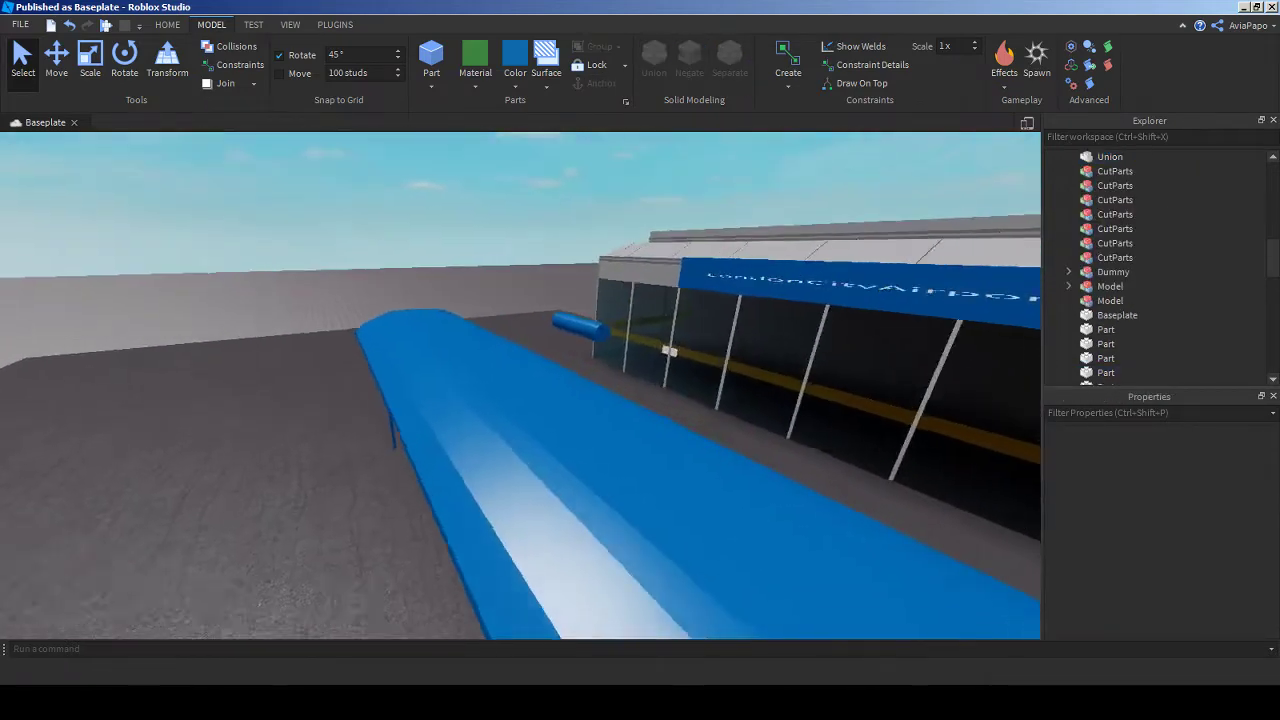
- Inspect the curved roof from the end and compare it with the London City Airport entrance photo in the browser
{"action": "key", "text": "s"}
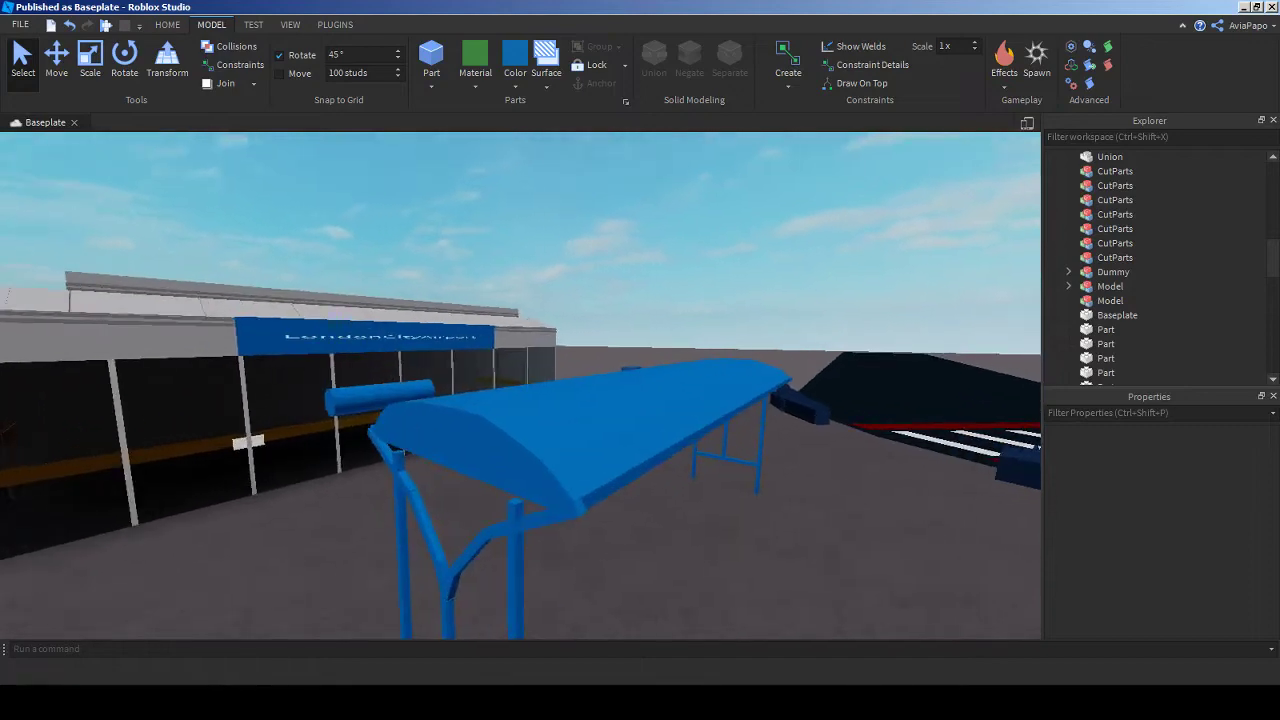
{"action": "right_click_drag", "start_coordinate": [520, 420], "coordinate": [560, 400]}
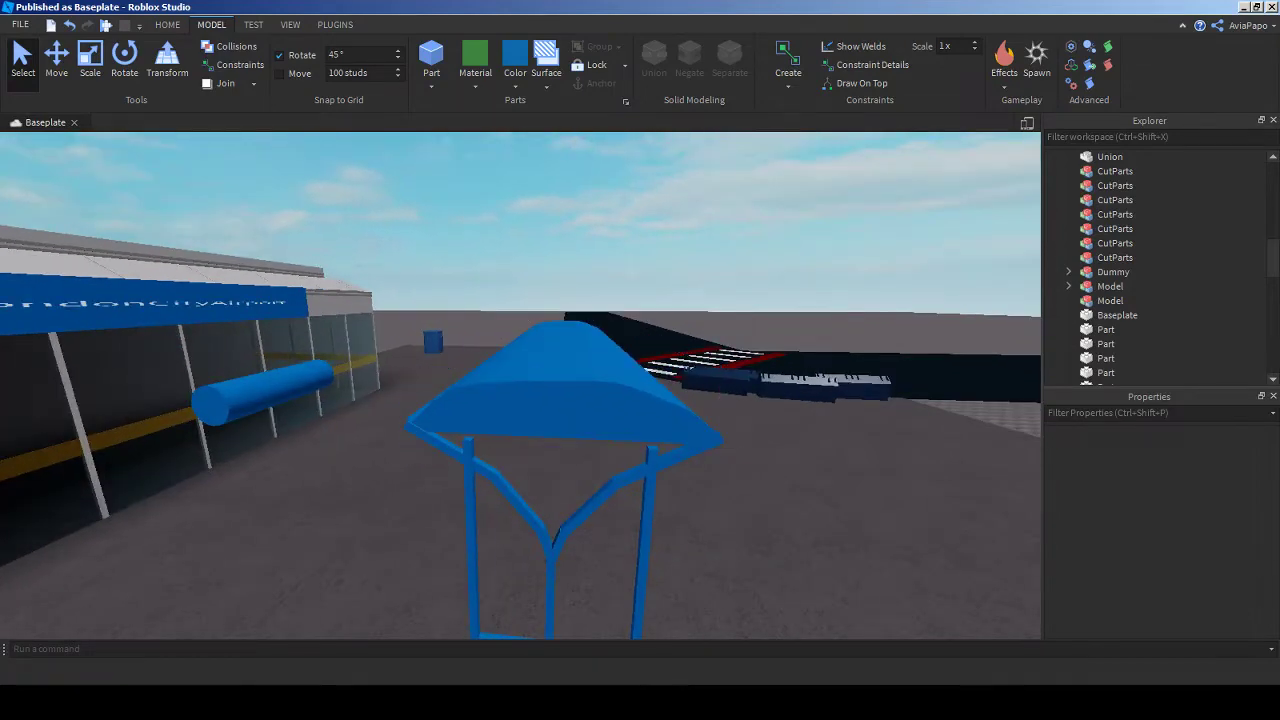
{"action": "key", "text": "alt+Tab"}
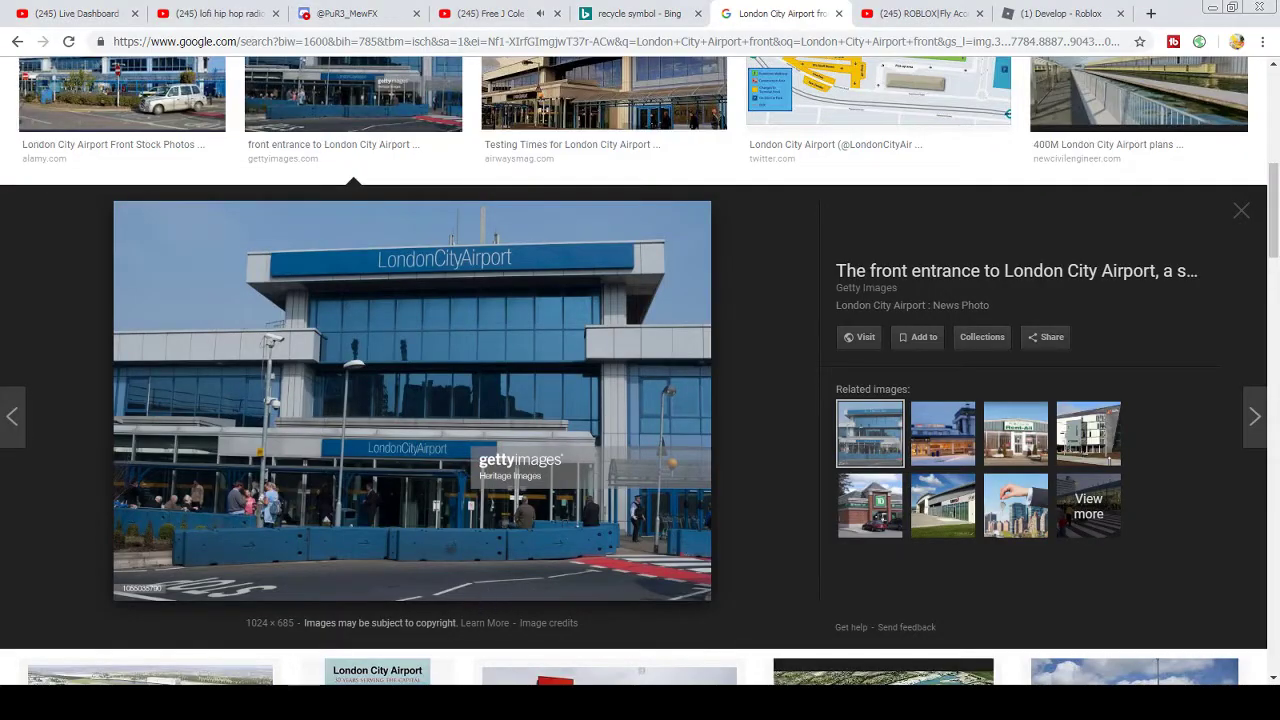
{"action": "key", "text": "alt+Tab"}
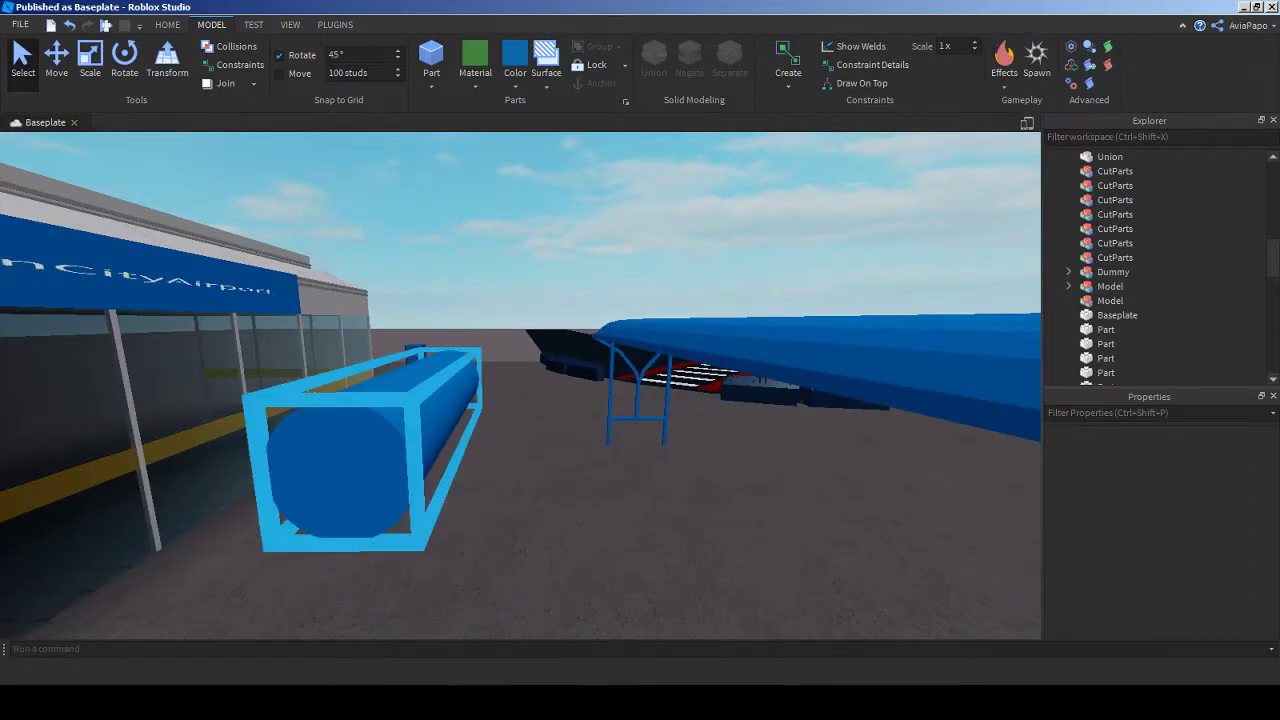
- Insert a small block beside the curved roof, negate it, and union it with the roof
{"action": "left_click", "coordinate": [360, 450]}
{"action": "left_click", "coordinate": [486, 400]}
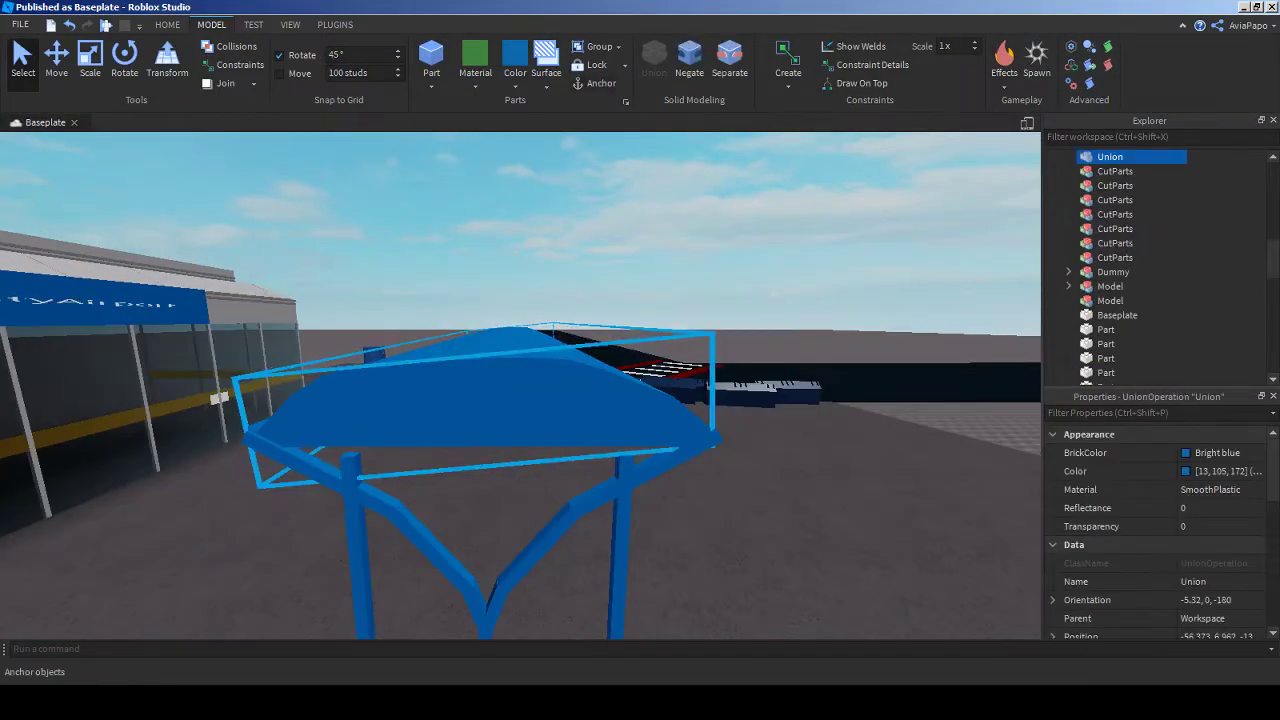
{"action": "right_click_drag", "start_coordinate": [520, 386], "coordinate": [520, 330]}
{"action": "key", "text": "ctrl+2"}
{"action": "left_click", "coordinate": [431, 60]}
{"action": "left_click", "coordinate": [689, 60]}
{"action": "left_click", "coordinate": [370, 280], "text": "ctrl"}
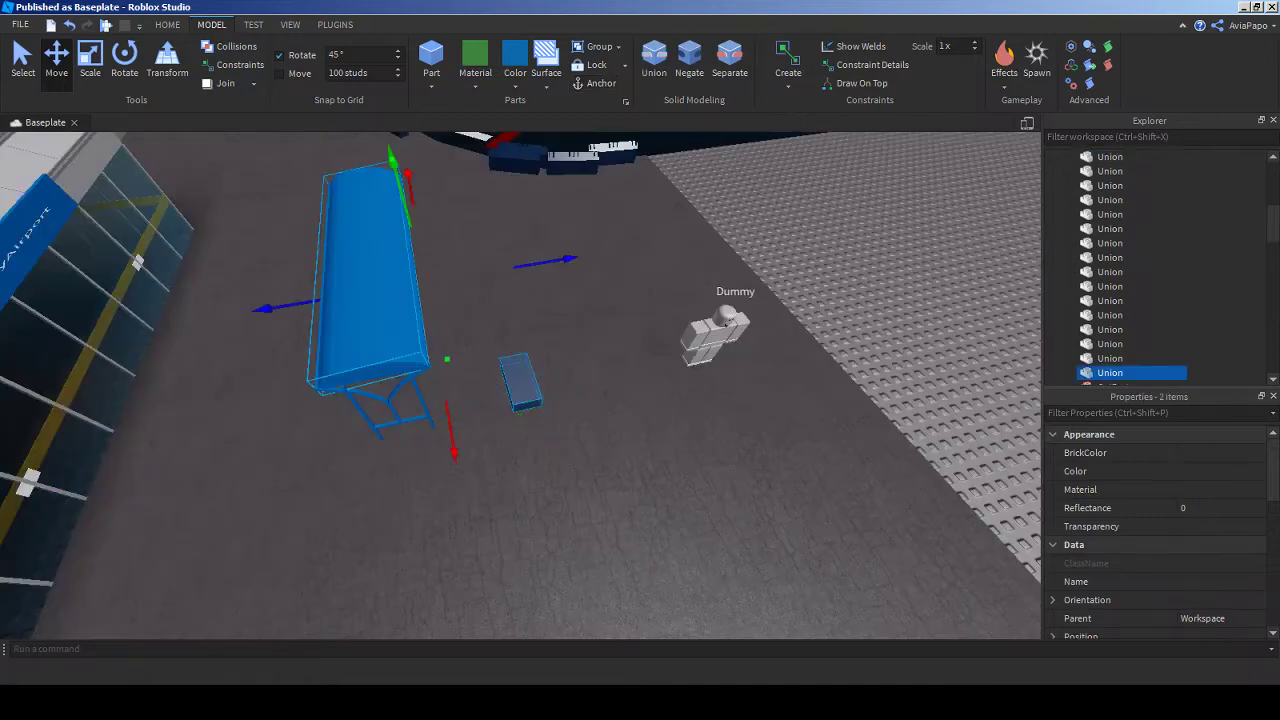
{"action": "left_click", "coordinate": [654, 60]}
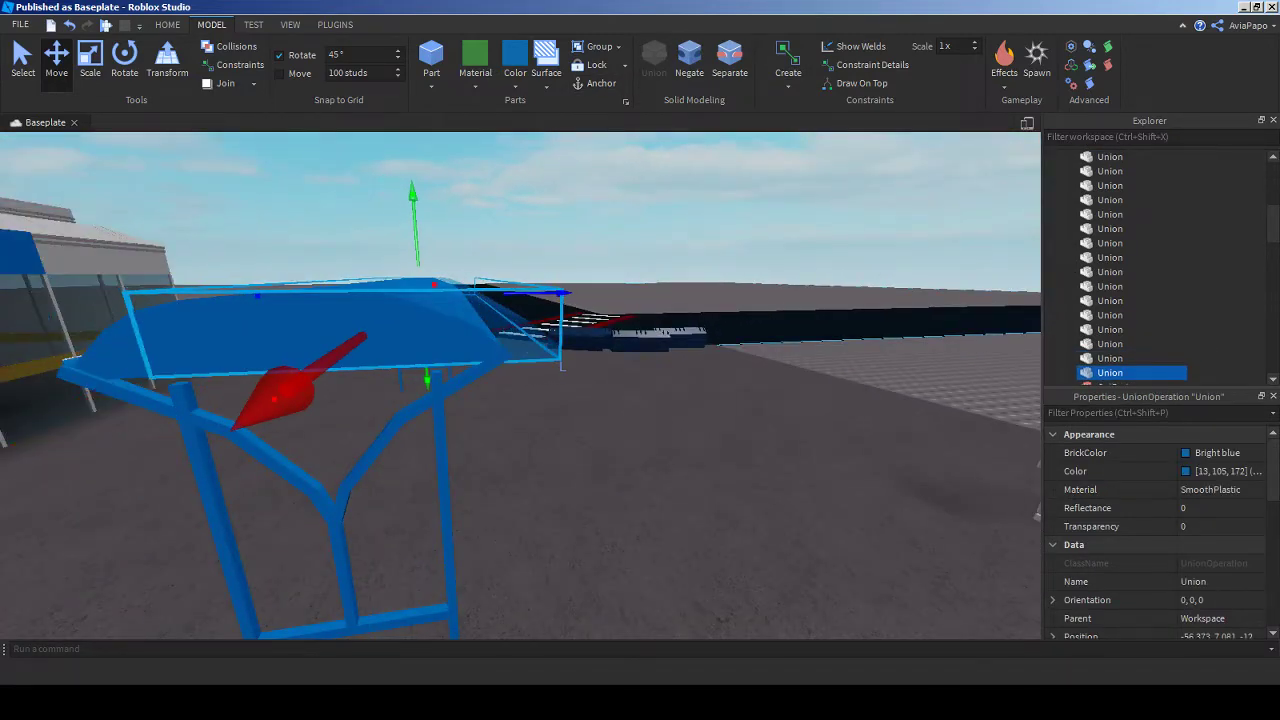
- Add an offset copy of the curved roof and union the three overlapping roof pieces into one wider roof
{"action": "key", "text": "a"}
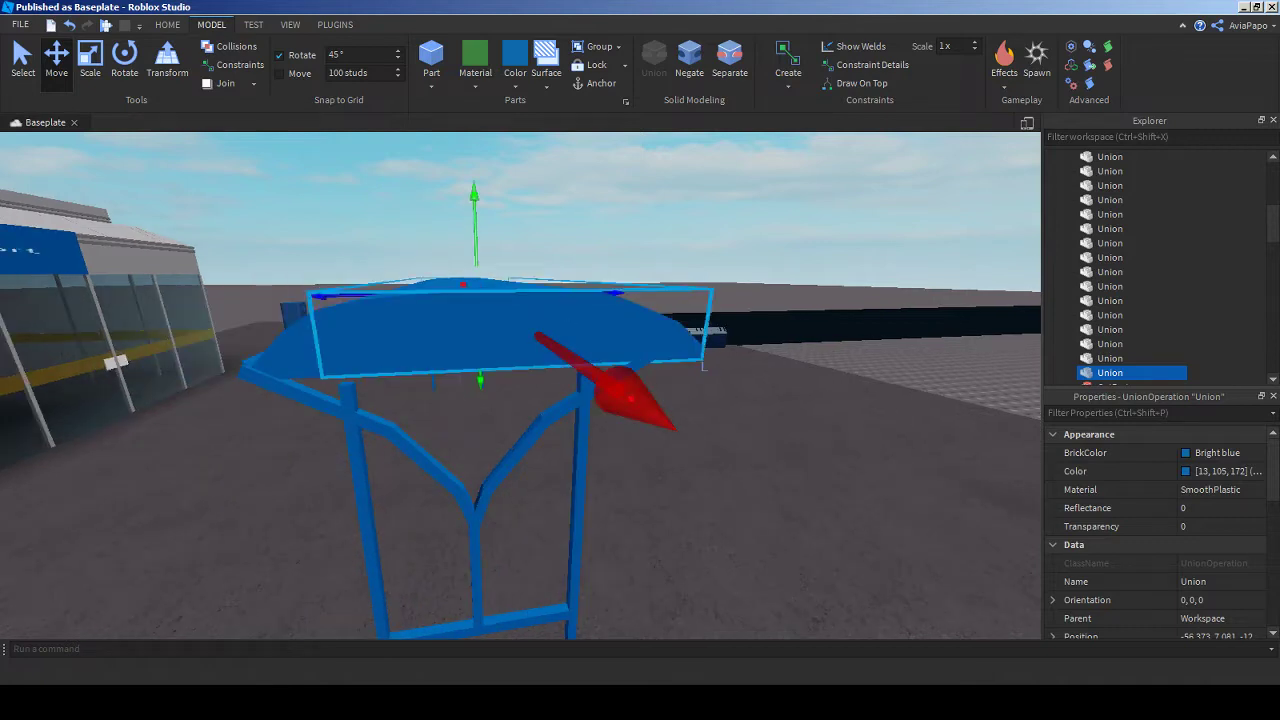
{"action": "key", "text": "ctrl+r"}
{"action": "key", "text": "Escape"}
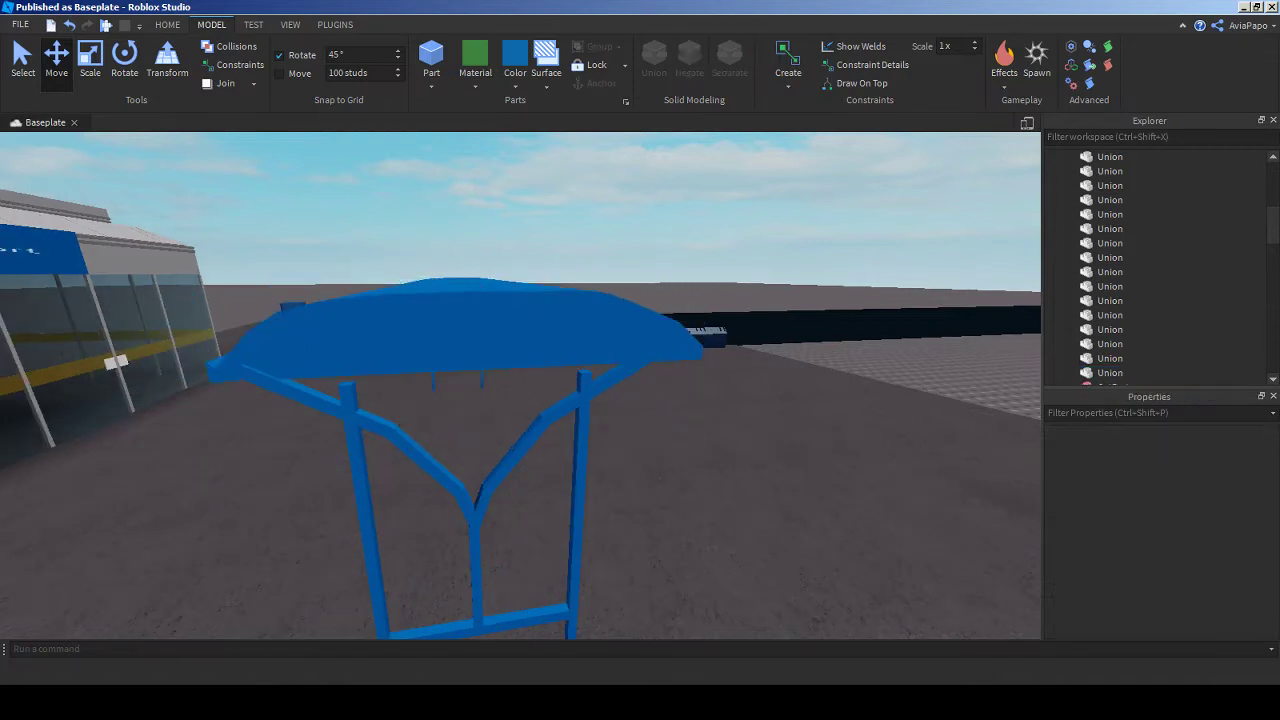
{"action": "key", "text": "s"}
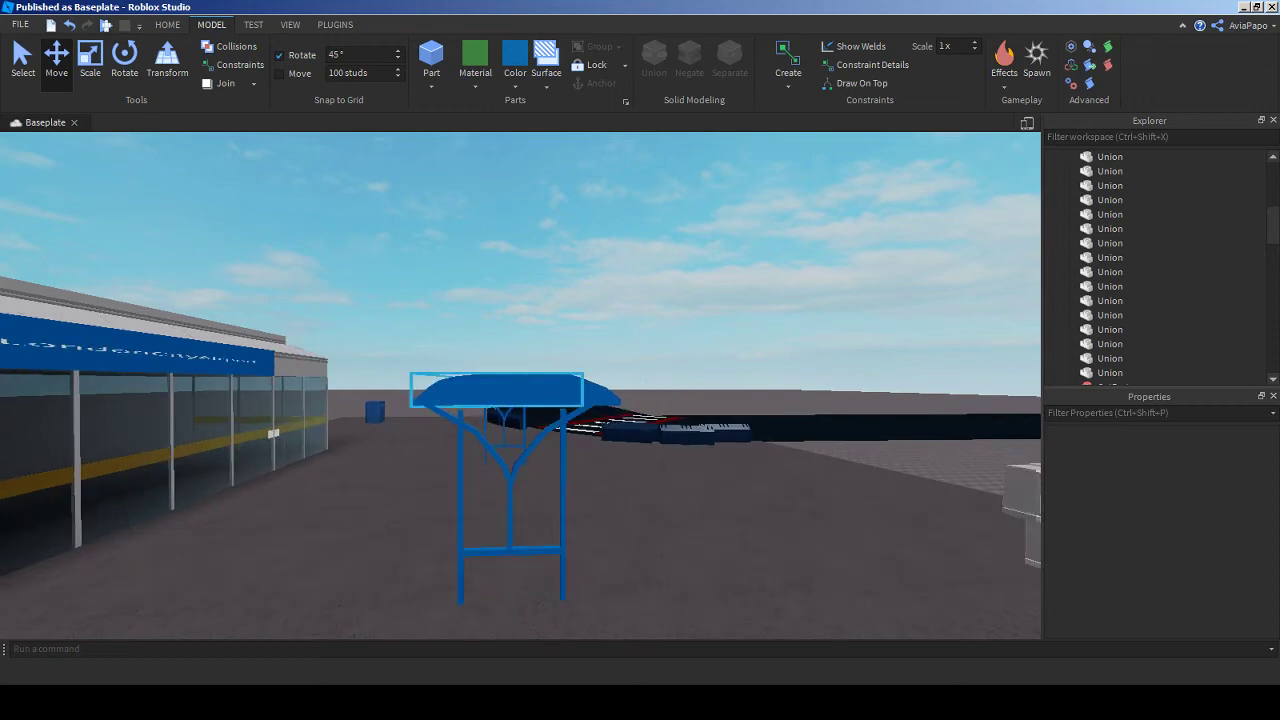
{"action": "left_click", "coordinate": [497, 390]}
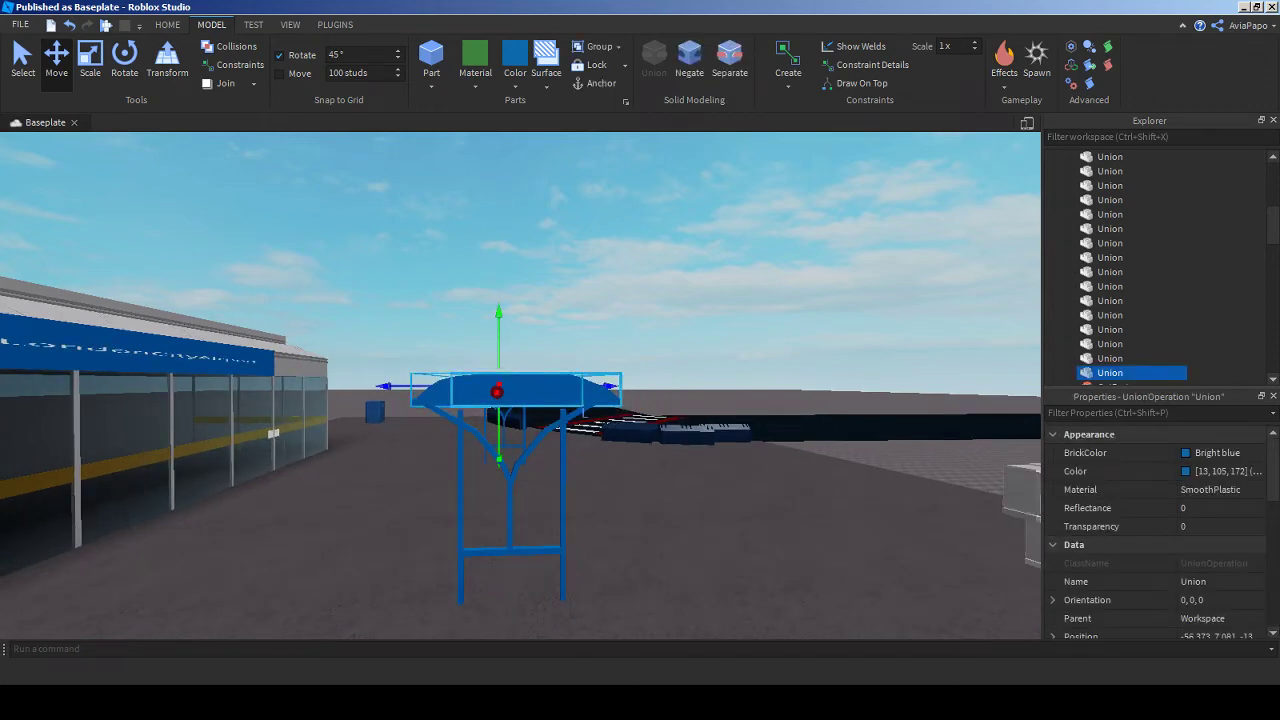
{"action": "left_click", "coordinate": [505, 385], "text": "shift"}
{"action": "scroll", "coordinate": [1134, 314], "scroll_direction": "down", "scroll_amount": 1}
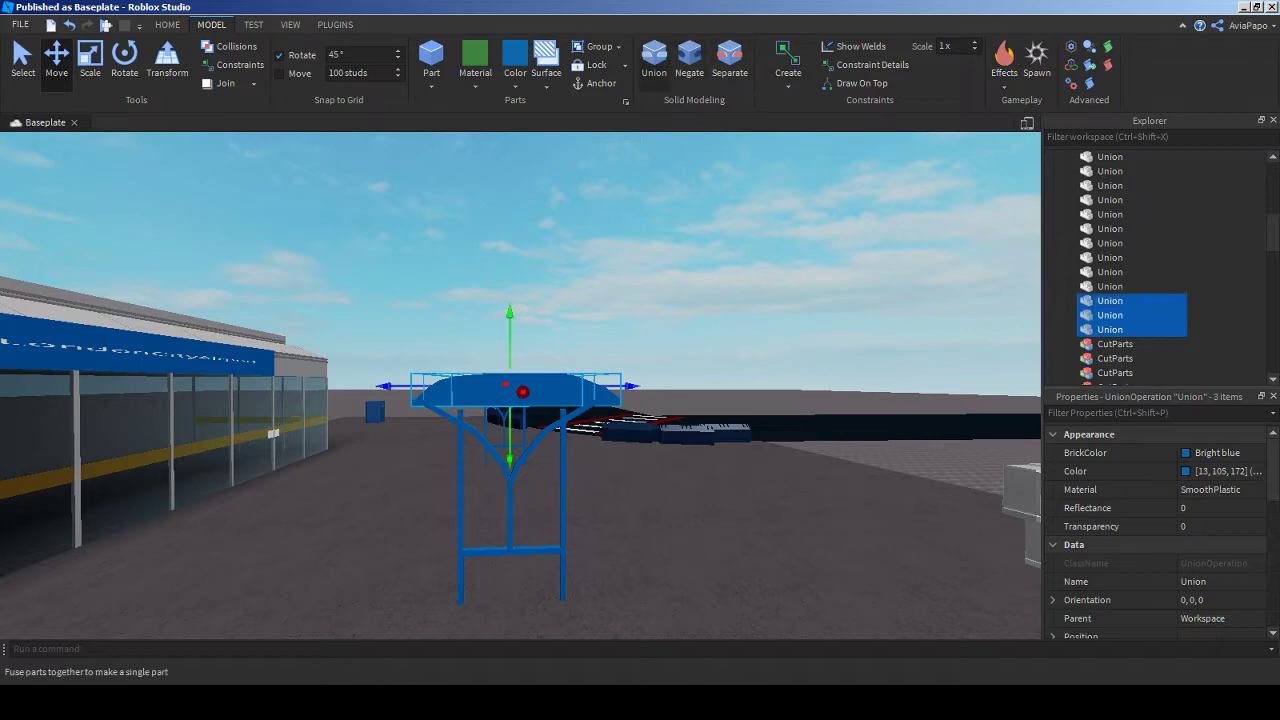
{"action": "left_click", "coordinate": [654, 60]}
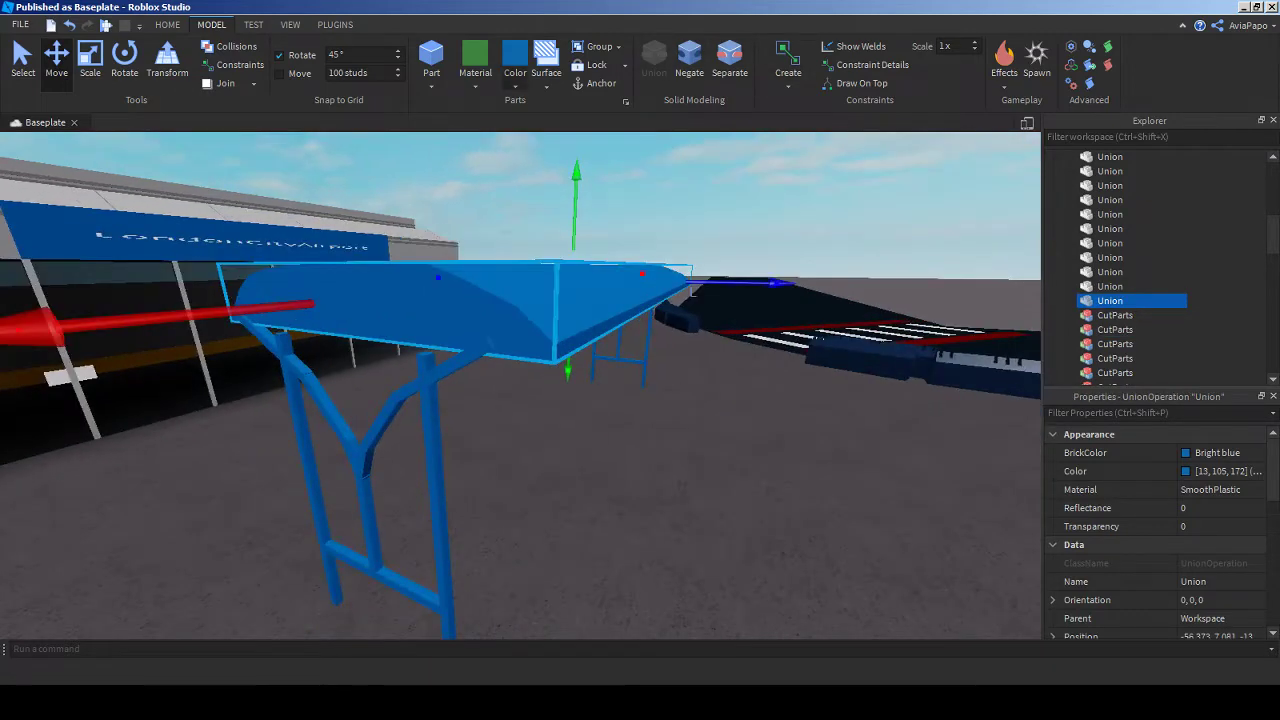
- Recolour the roof union grey and enable its UsePartColor property
{"action": "left_click", "coordinate": [515, 85]}
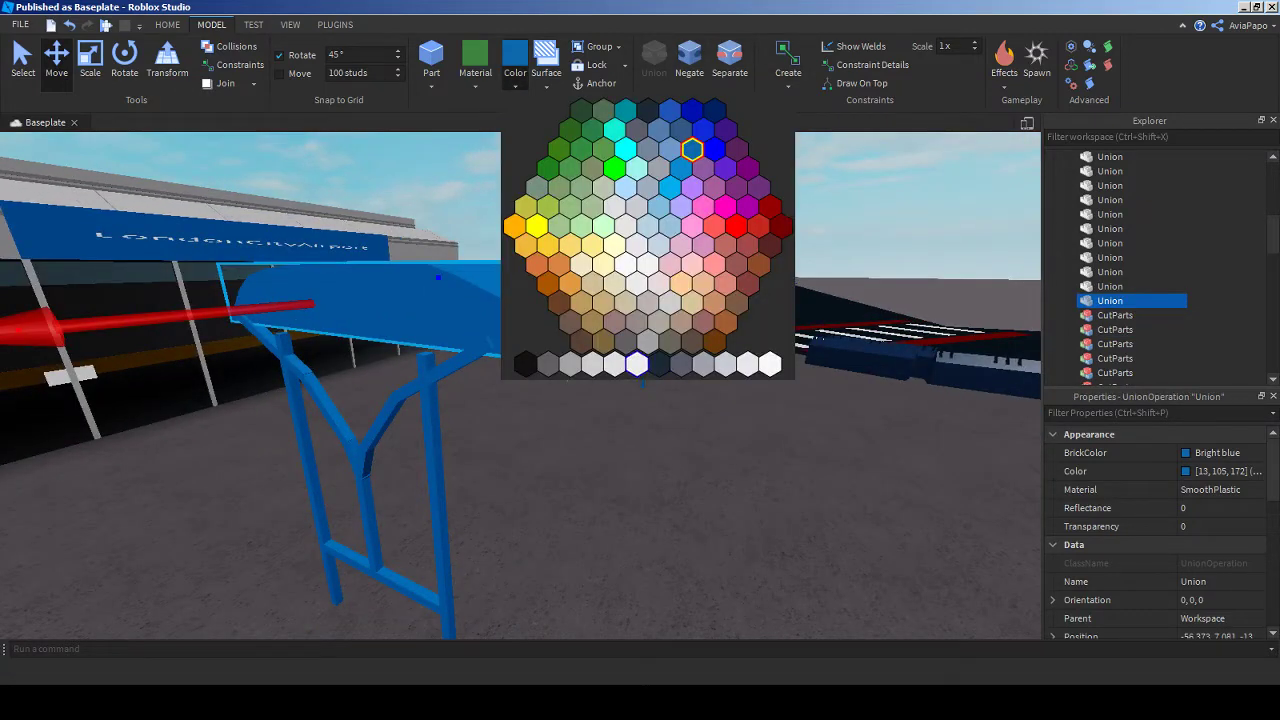
{"action": "left_click", "coordinate": [641, 366]}
{"action": "scroll", "coordinate": [1150, 530], "scroll_direction": "down", "scroll_amount": 3}
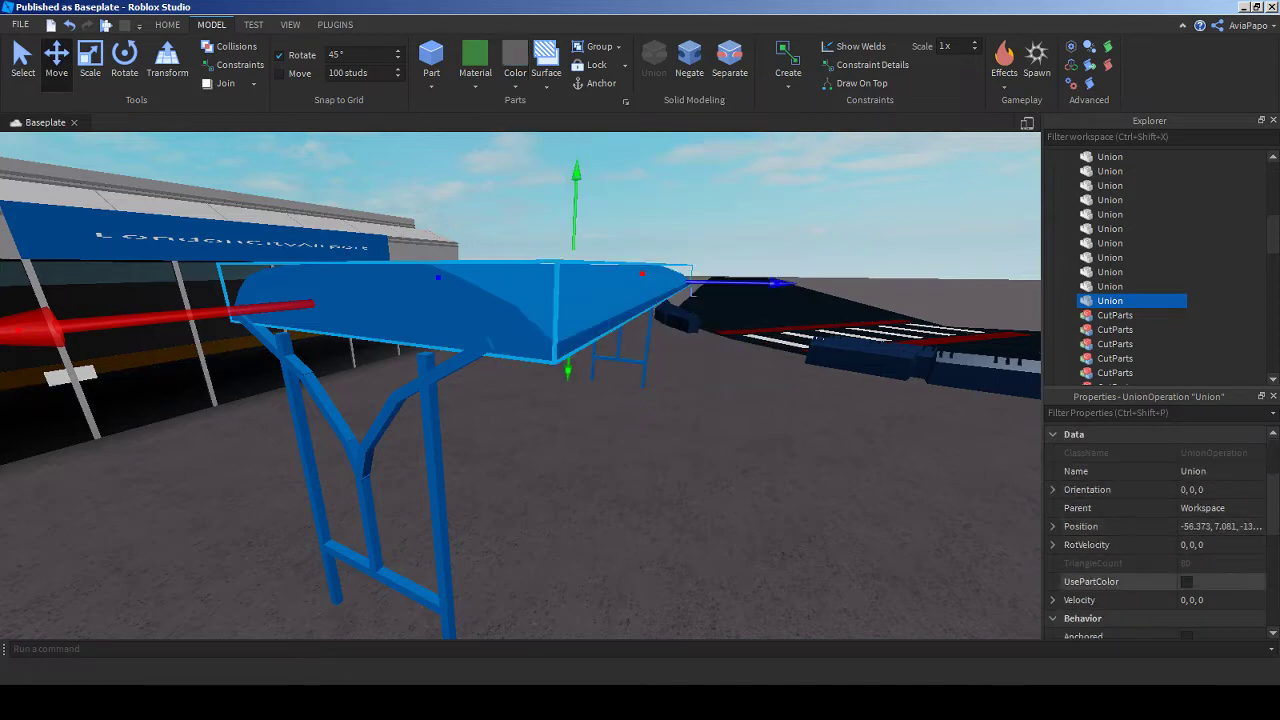
{"action": "left_click", "coordinate": [1186, 581]}
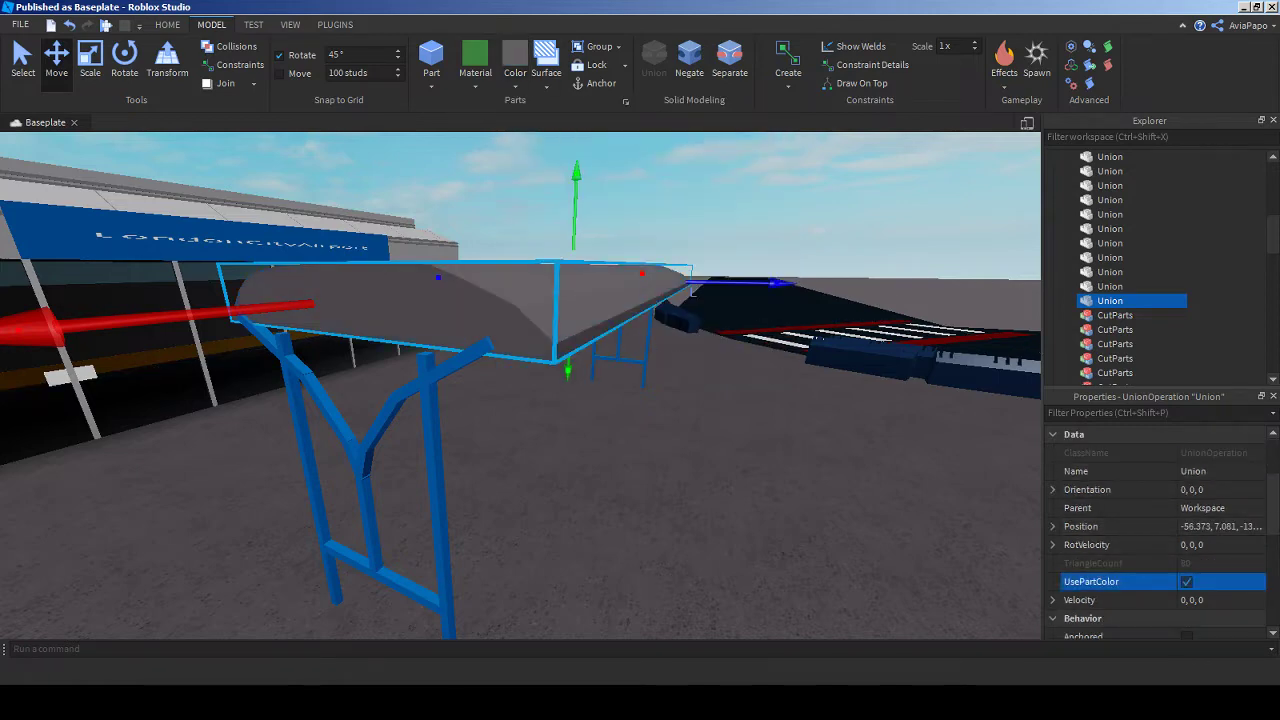
{"action": "left_click", "coordinate": [515, 85]}
{"action": "left_click", "coordinate": [641, 383]}
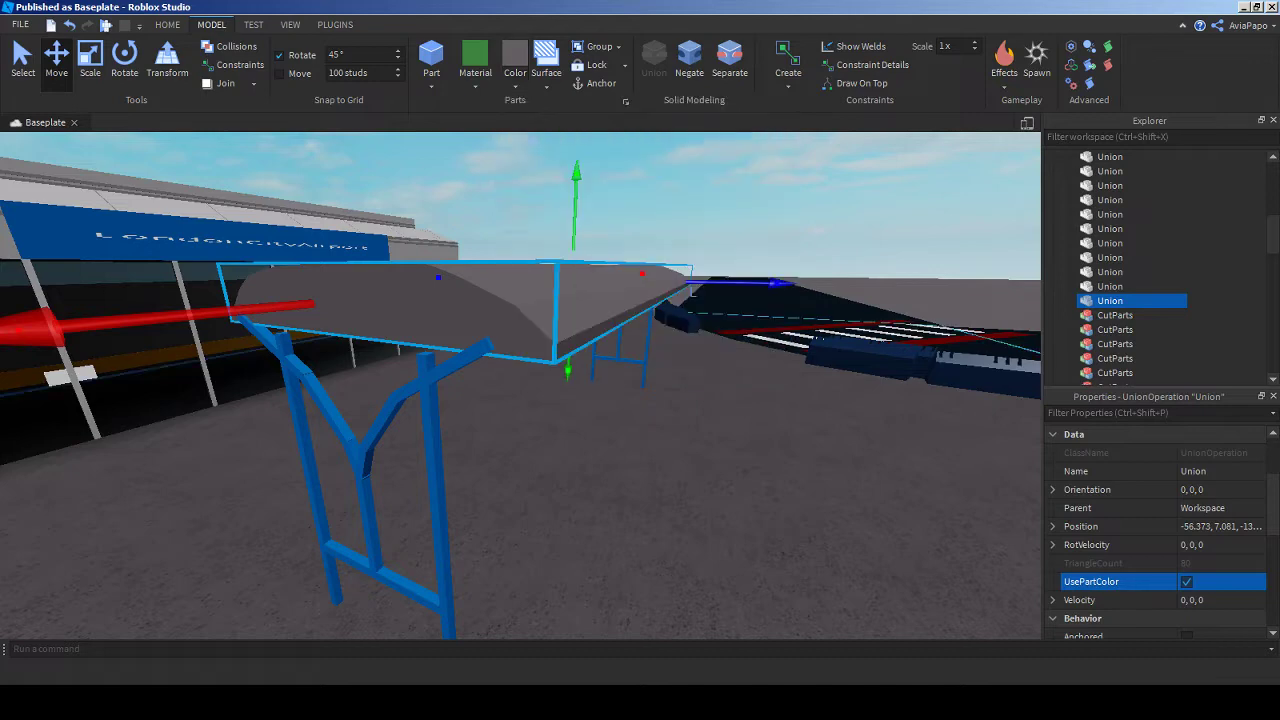
- Recolour the curved roof union Smoky grey and deselect it
{"action": "left_click", "coordinate": [515, 85]}
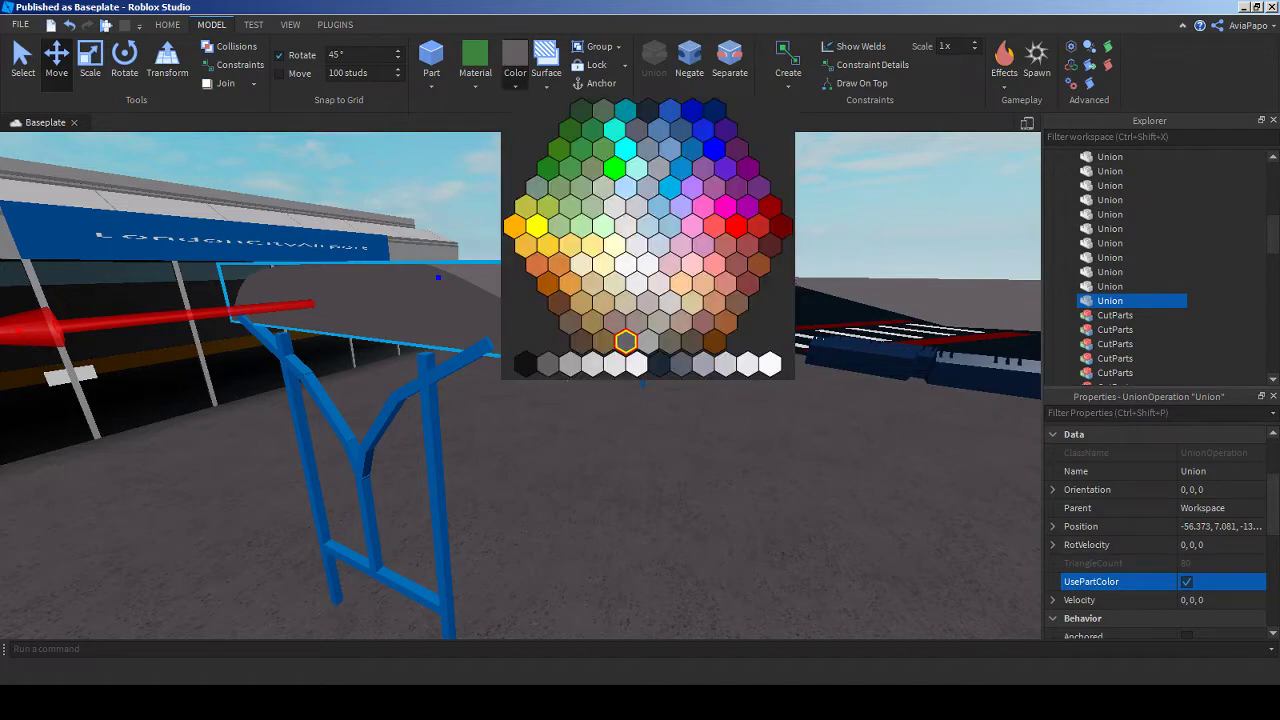
{"action": "left_click", "coordinate": [641, 383]}
{"action": "left_click", "coordinate": [692, 290]}
{"action": "right_click_drag", "start_coordinate": [692, 290], "coordinate": [220, 394]}
{"action": "left_click", "coordinate": [303, 404]}
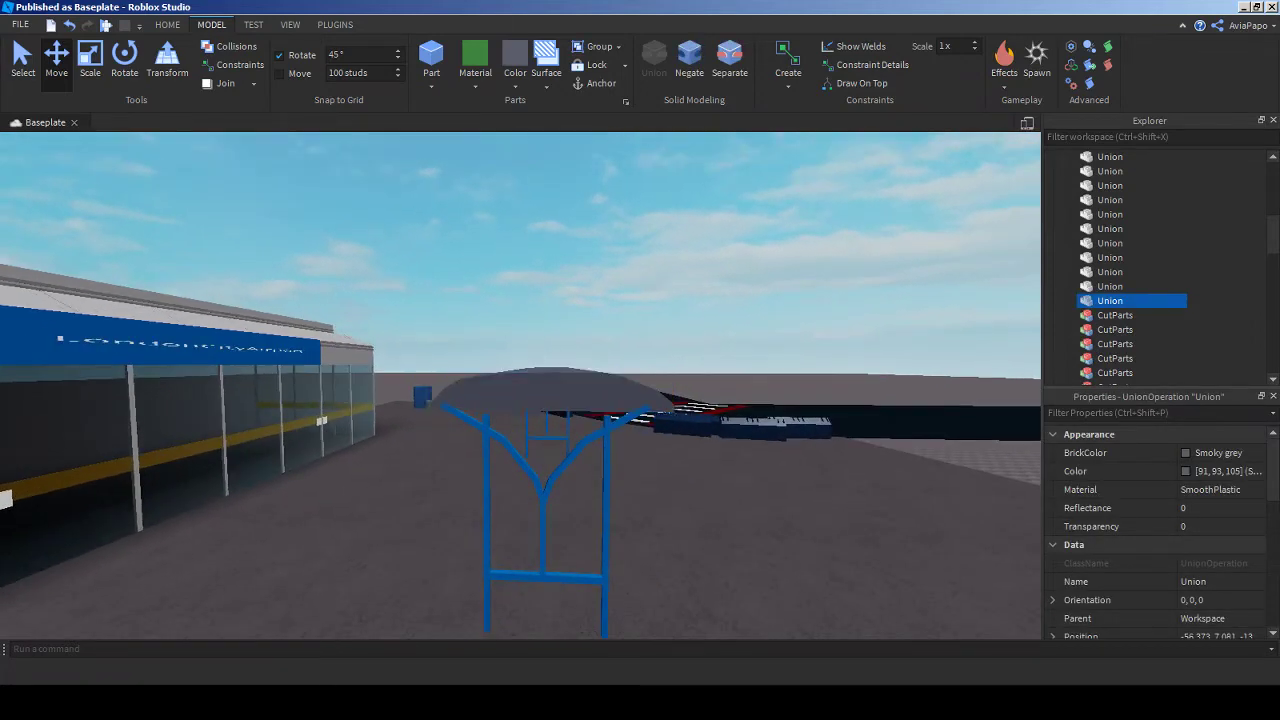
- Inspect the recoloured roof and its blue frames from several sides, and compare them with the London City Airport entrance photo in the browser
{"action": "key", "text": "s"}
{"action": "key", "text": "w"}
{"action": "right_click_drag", "start_coordinate": [220, 394], "coordinate": [220, 394]}
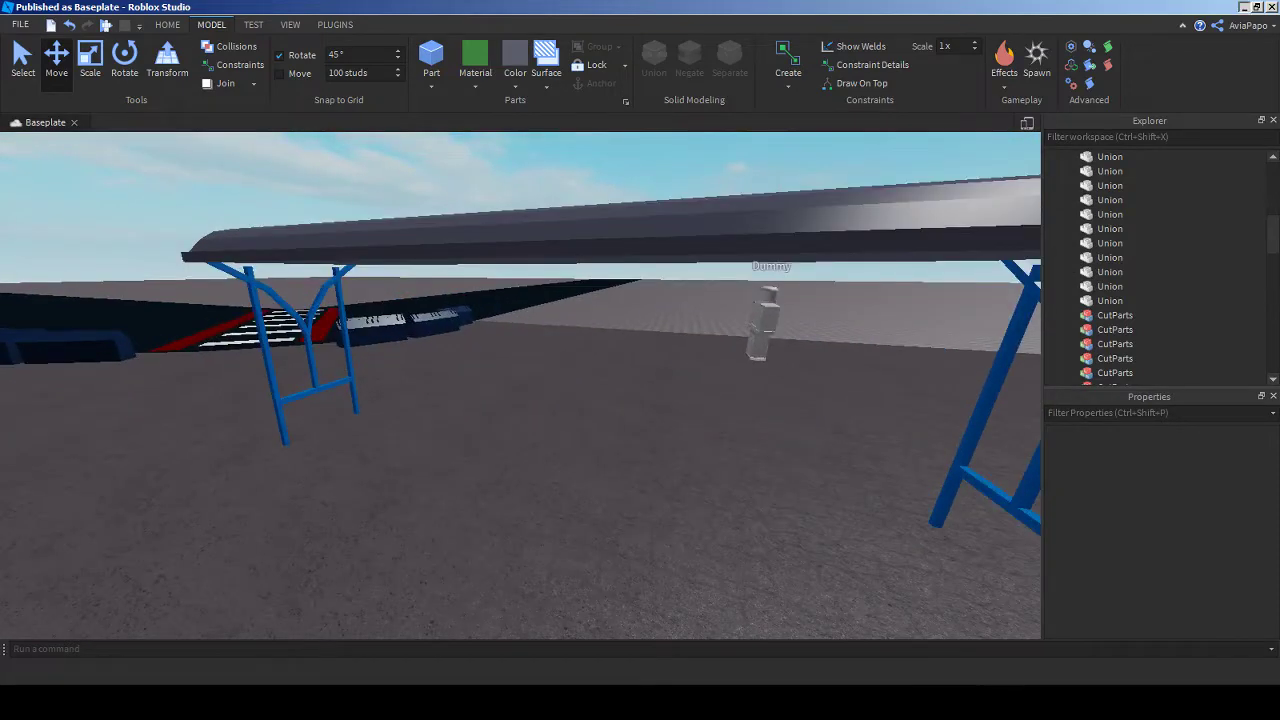
{"action": "left_click", "coordinate": [1244, 6]}
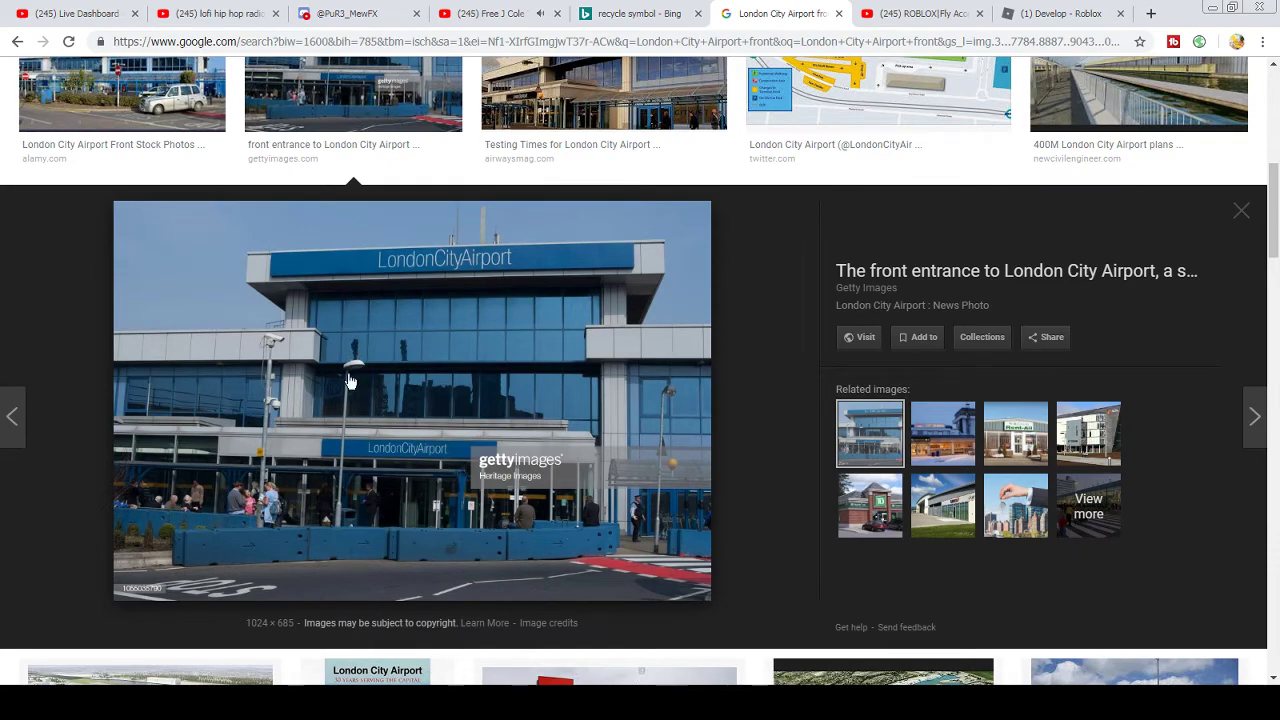
{"action": "key", "text": "alt+Tab"}
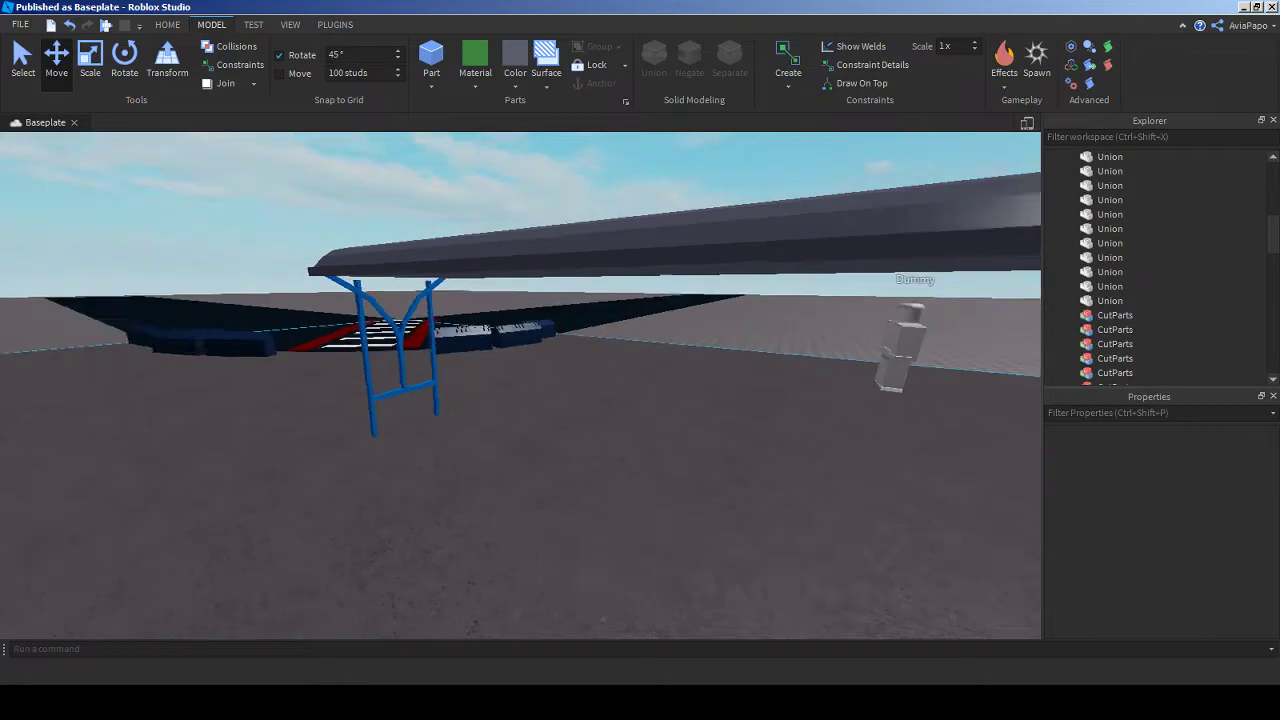
{"action": "key", "text": "s"}
{"action": "key", "text": "a"}
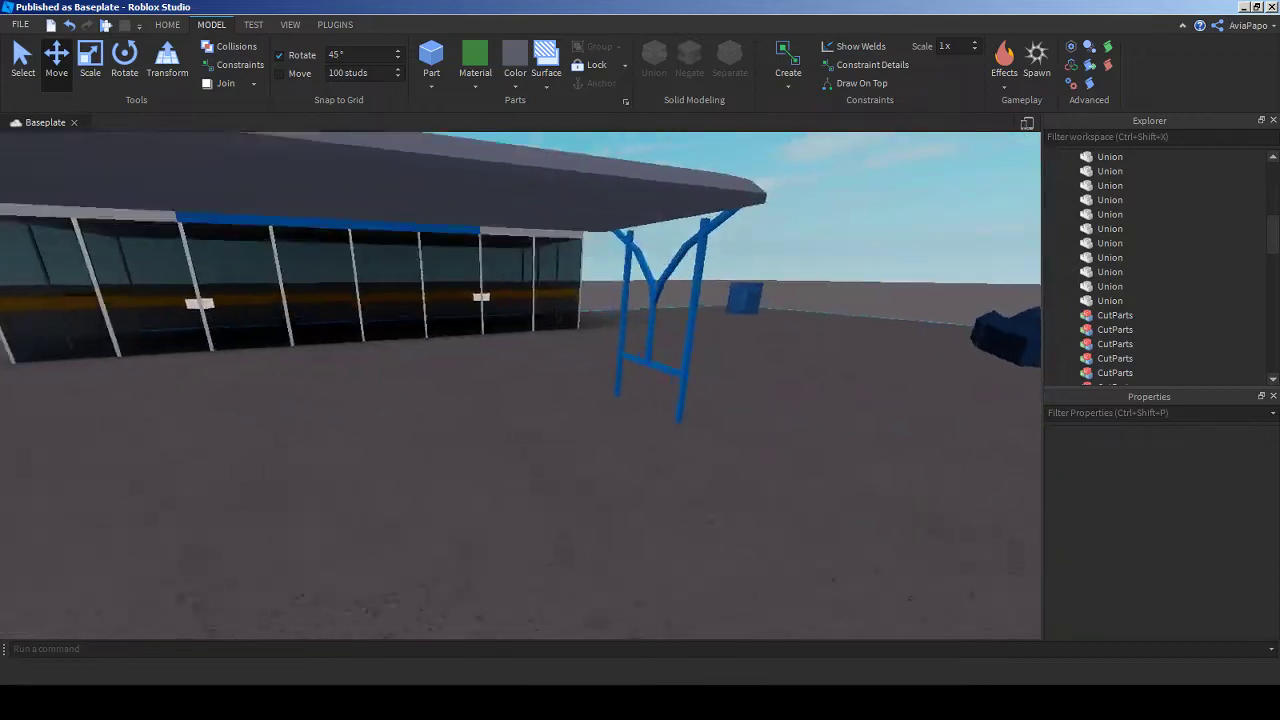
{"action": "key", "text": "s"}
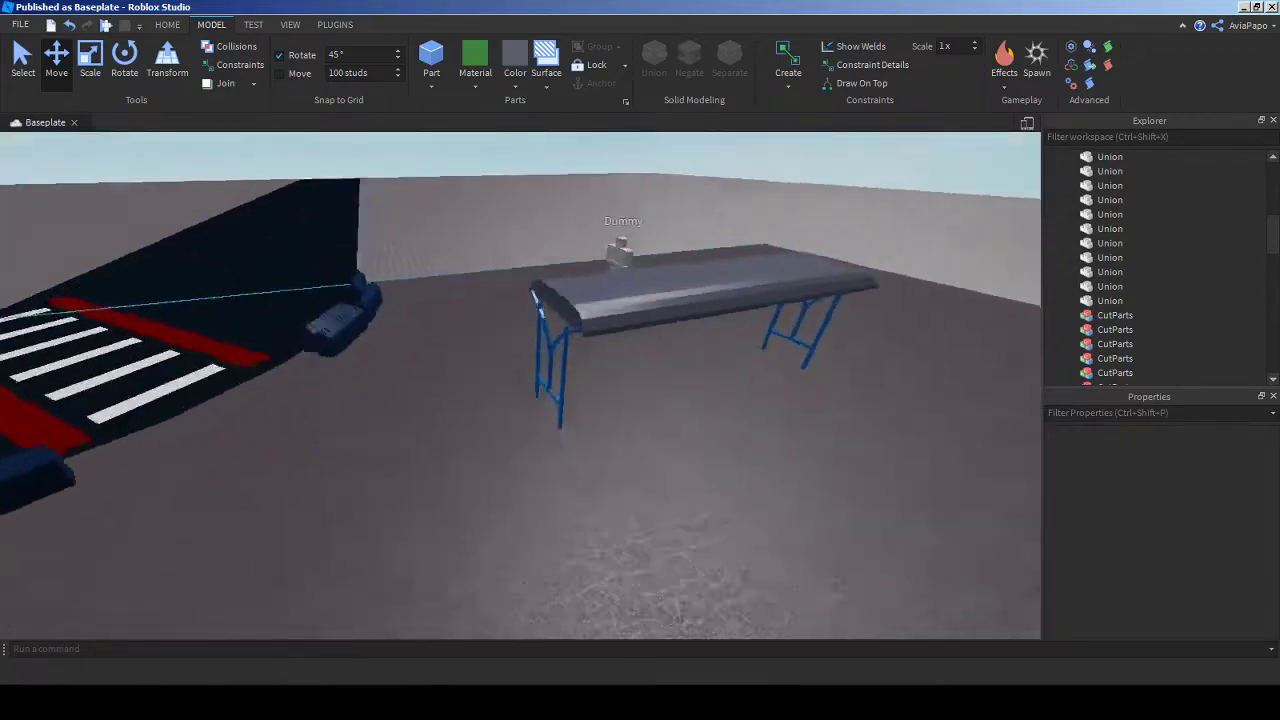
- Select both blue support frames together with the curved roof, and check the shelter's alignment with the terminal front
{"action": "left_click", "coordinate": [563, 258]}
{"action": "key", "text": "w"}
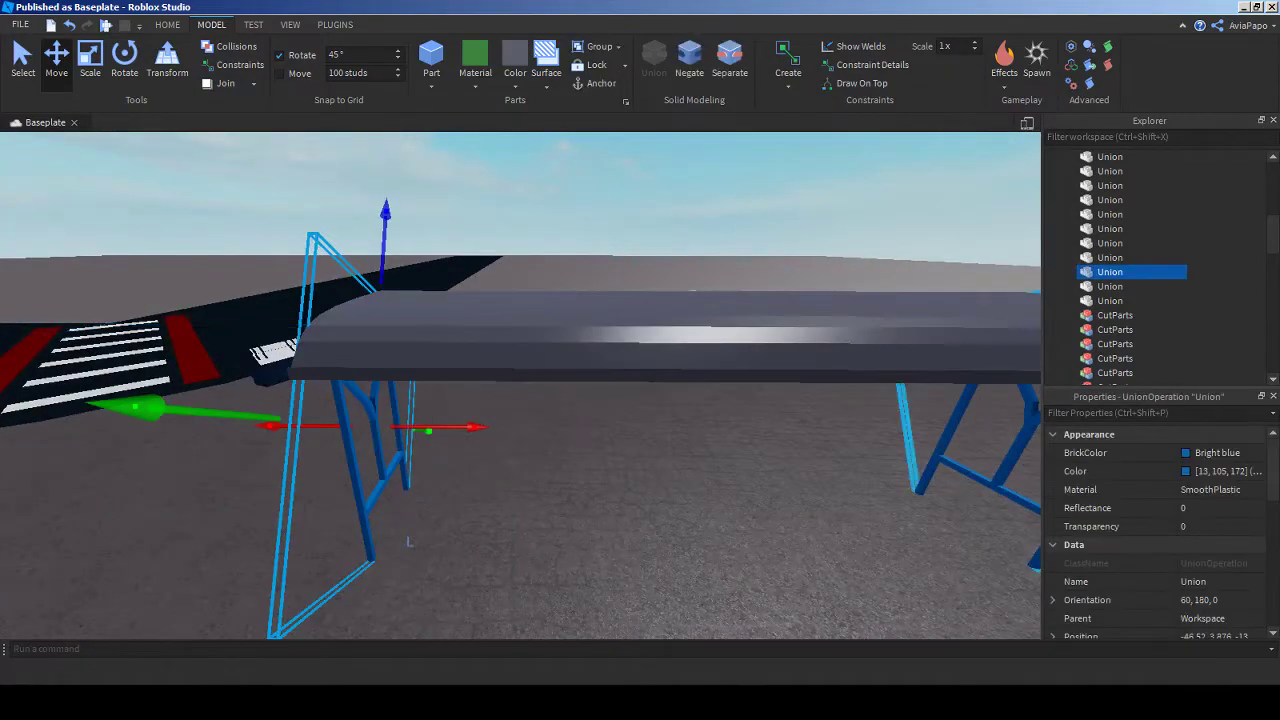
{"action": "left_click", "coordinate": [905, 440], "text": "ctrl"}
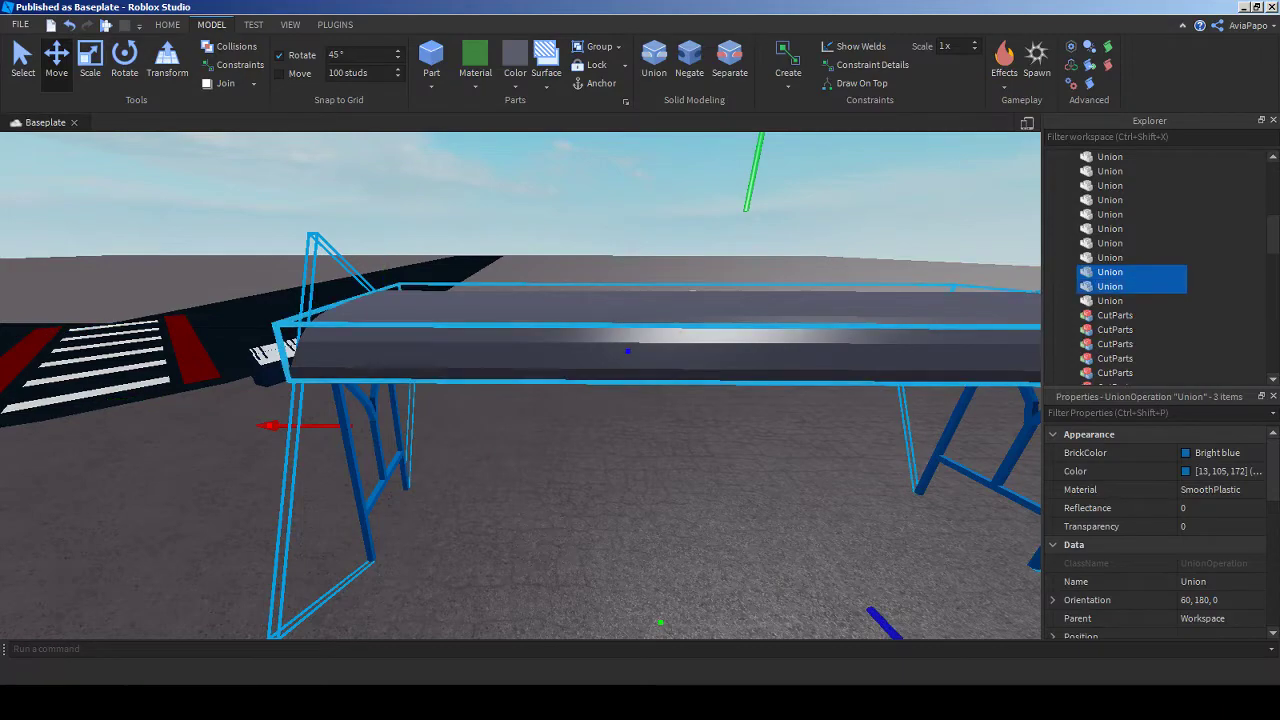
{"action": "left_click", "coordinate": [600, 330], "text": "ctrl"}
{"action": "right_click_drag", "start_coordinate": [600, 330], "coordinate": [600, 430]}
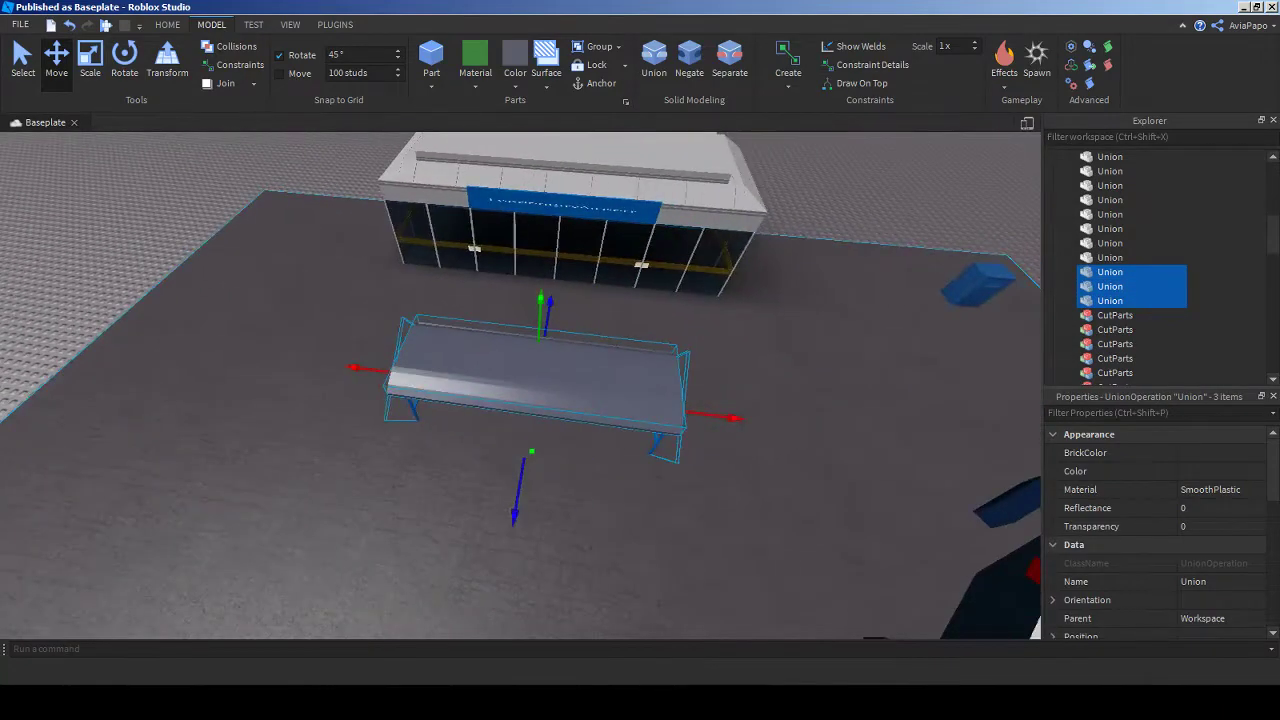
{"action": "right_click_drag", "start_coordinate": [520, 385], "coordinate": [520, 340]}
{"action": "key", "text": "w"}
{"action": "key", "text": "w"}
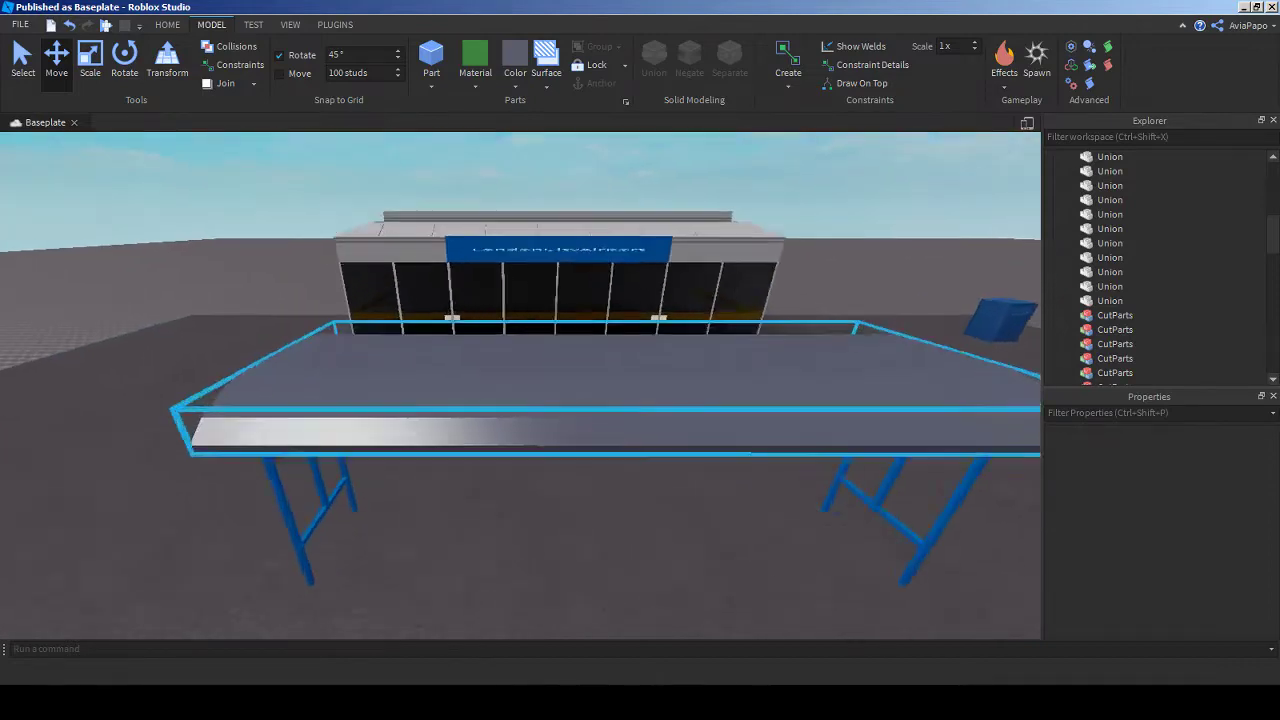
{"action": "key", "text": "s"}
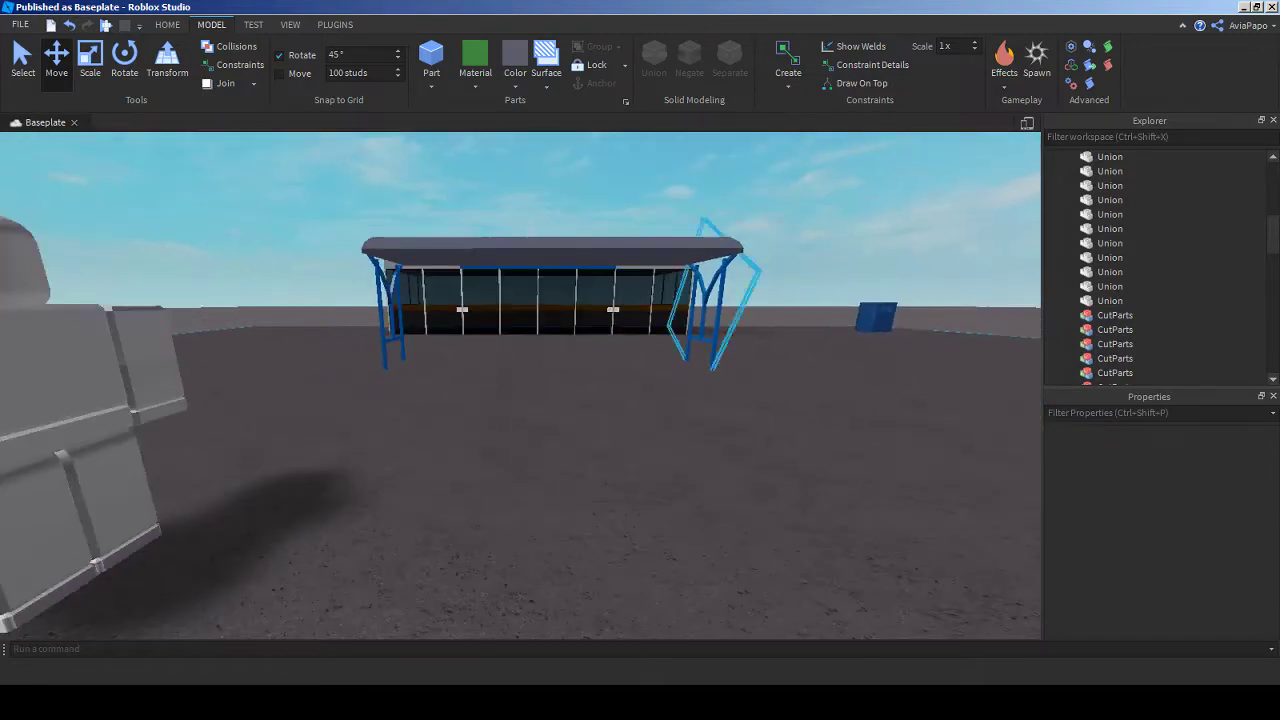
- Select the curved roof and both support frames, and shift the whole shelter slightly sideways in front of the terminal
{"action": "left_click", "coordinate": [1110, 271]}
{"action": "left_click", "coordinate": [1110, 300], "text": "ctrl"}
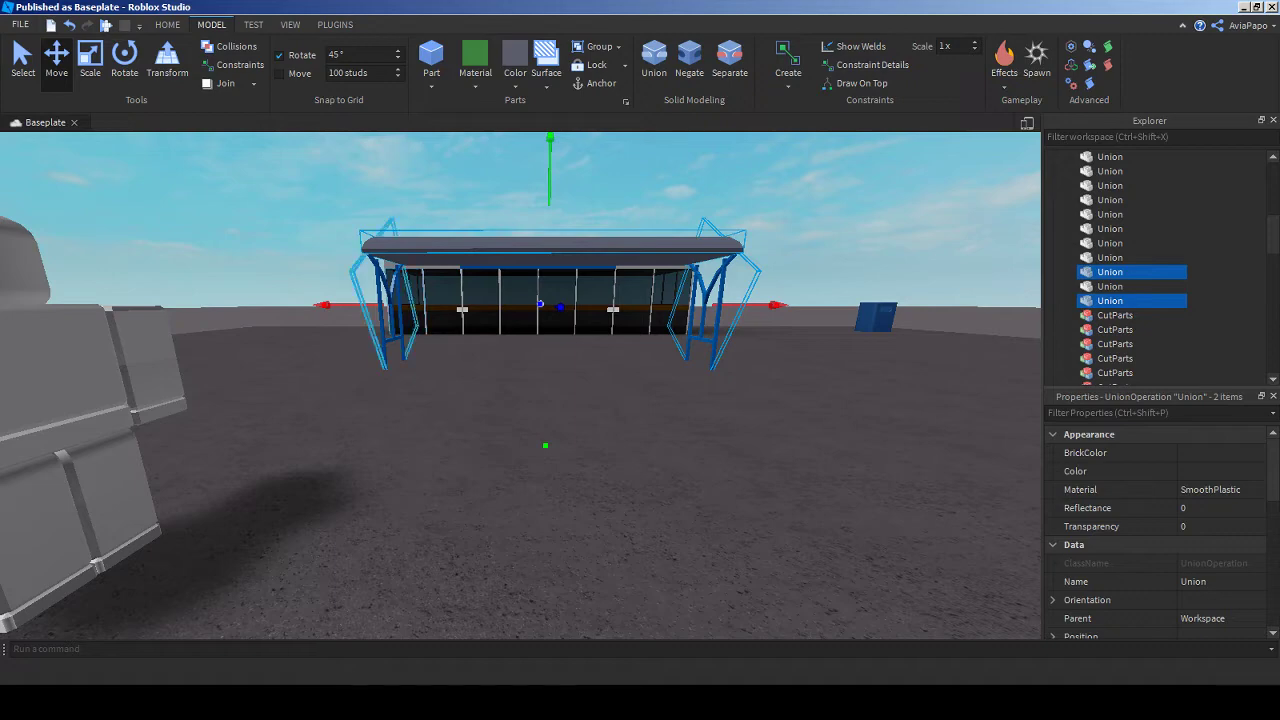
{"action": "left_click", "coordinate": [1110, 286], "text": "ctrl"}
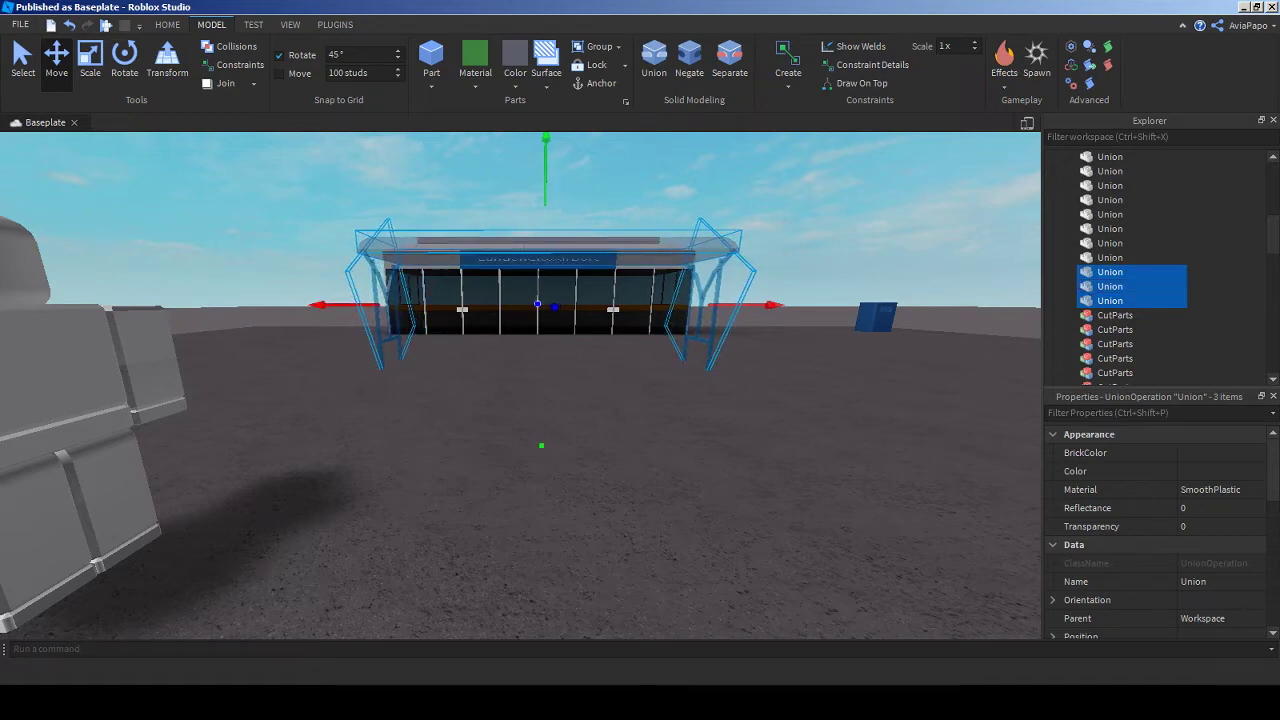
{"action": "key", "text": "w"}
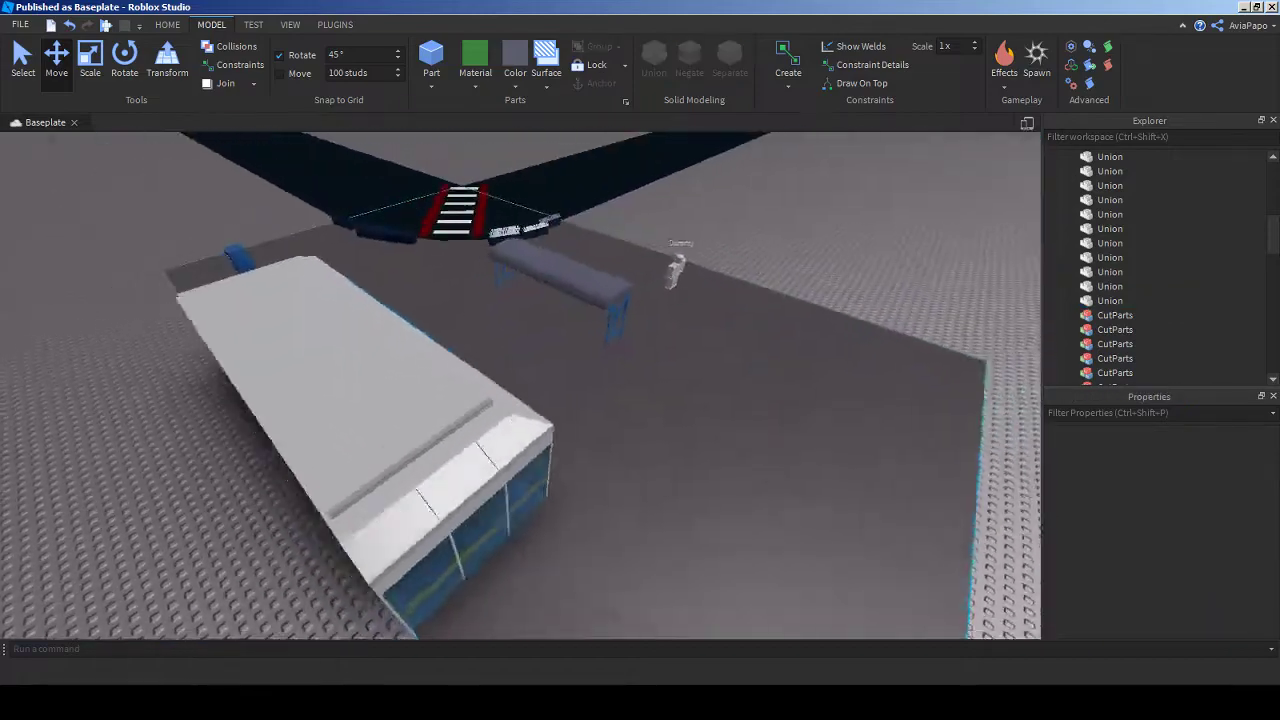
{"action": "key", "text": "s"}
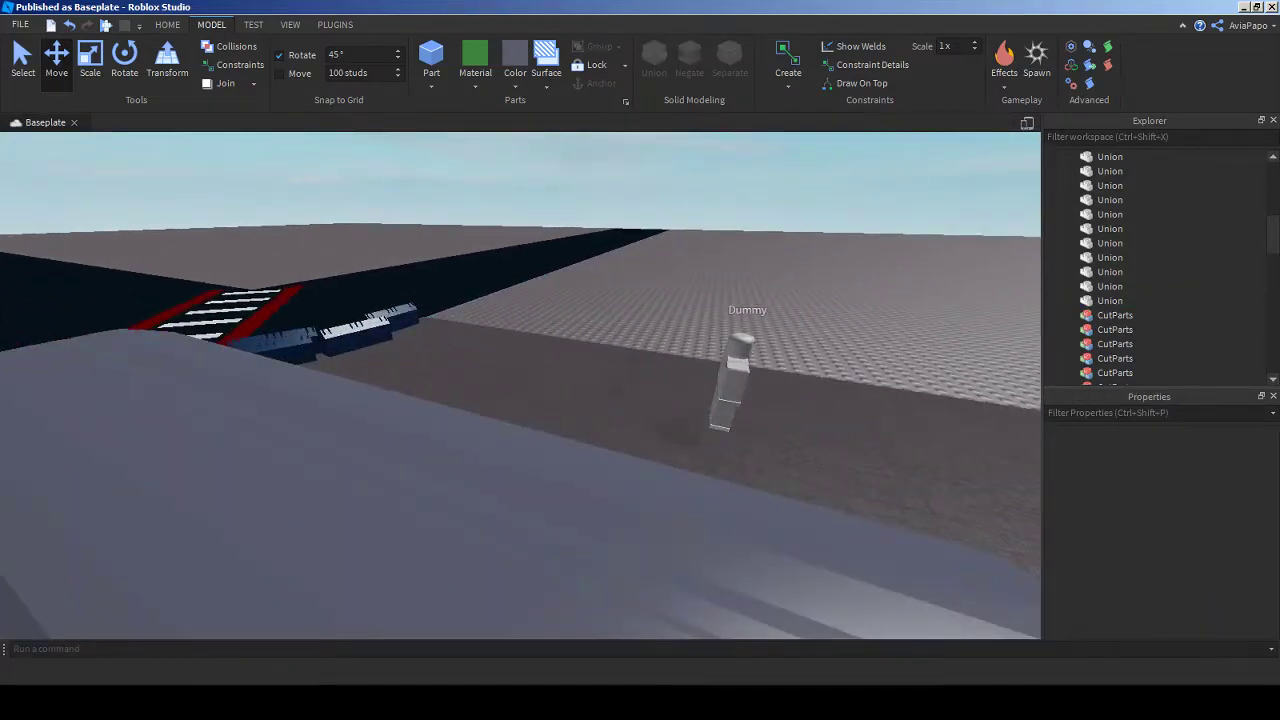
- Switch to the browser and check the YouTube live dashboard, the stream's watch page and the live chat
{"action": "left_click", "coordinate": [1240, 7]}
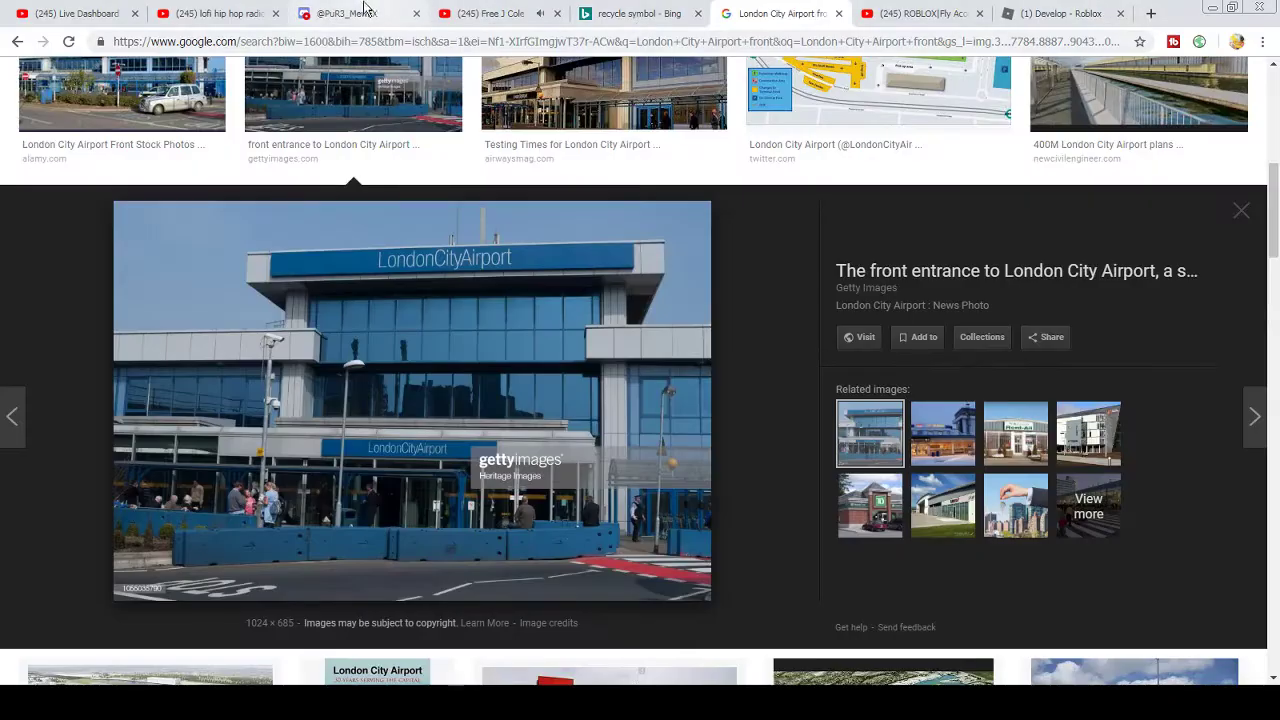
{"action": "left_click", "coordinate": [76, 13]}
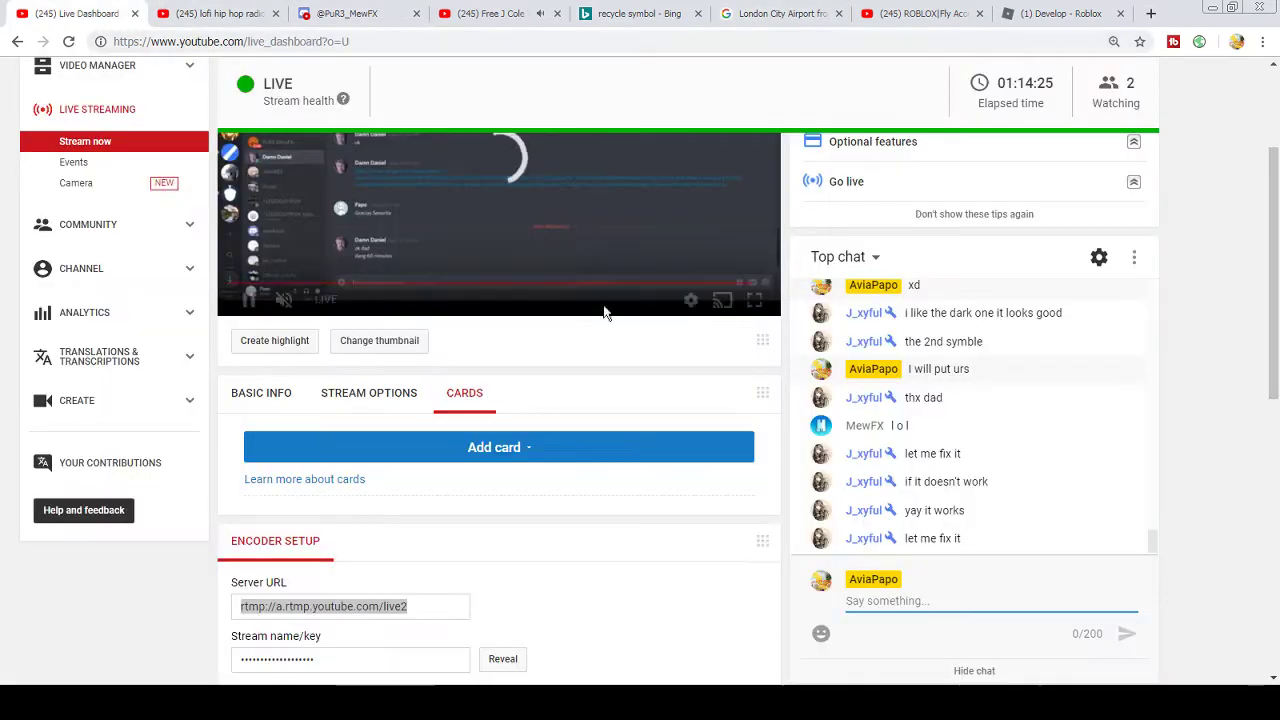
{"action": "left_click", "coordinate": [947, 600]}
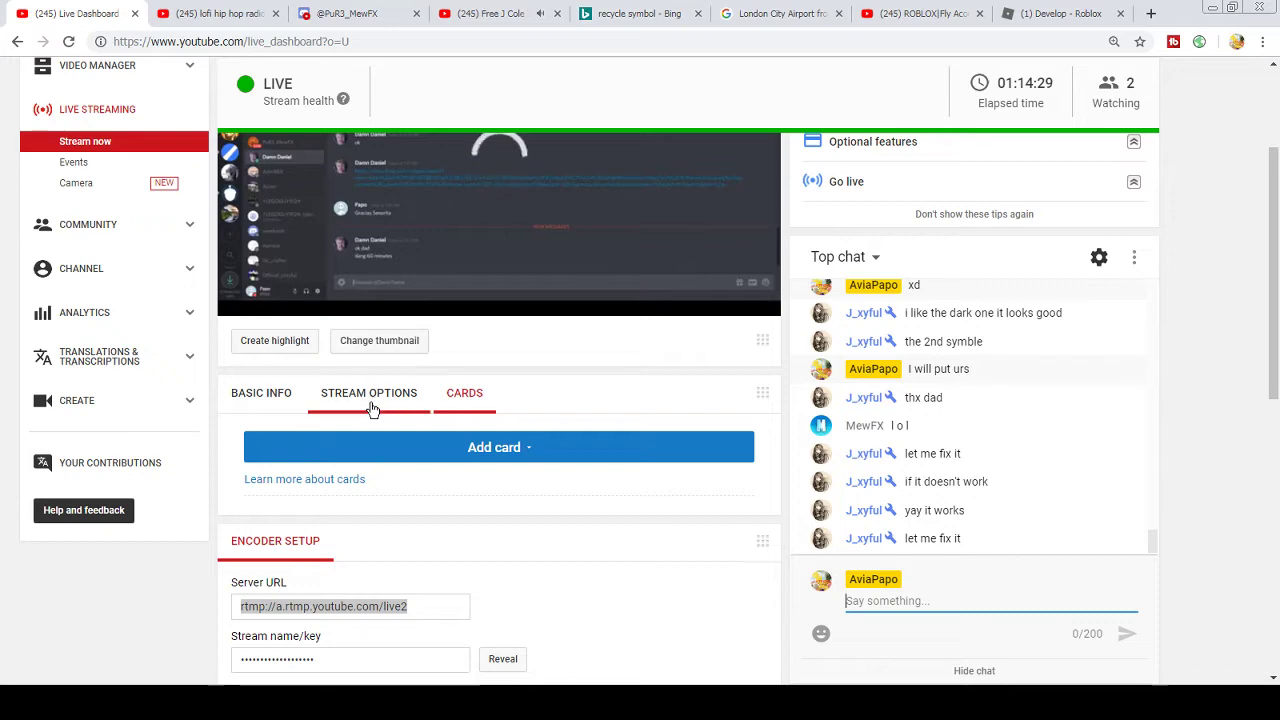
{"action": "left_click", "coordinate": [1237, 266]}
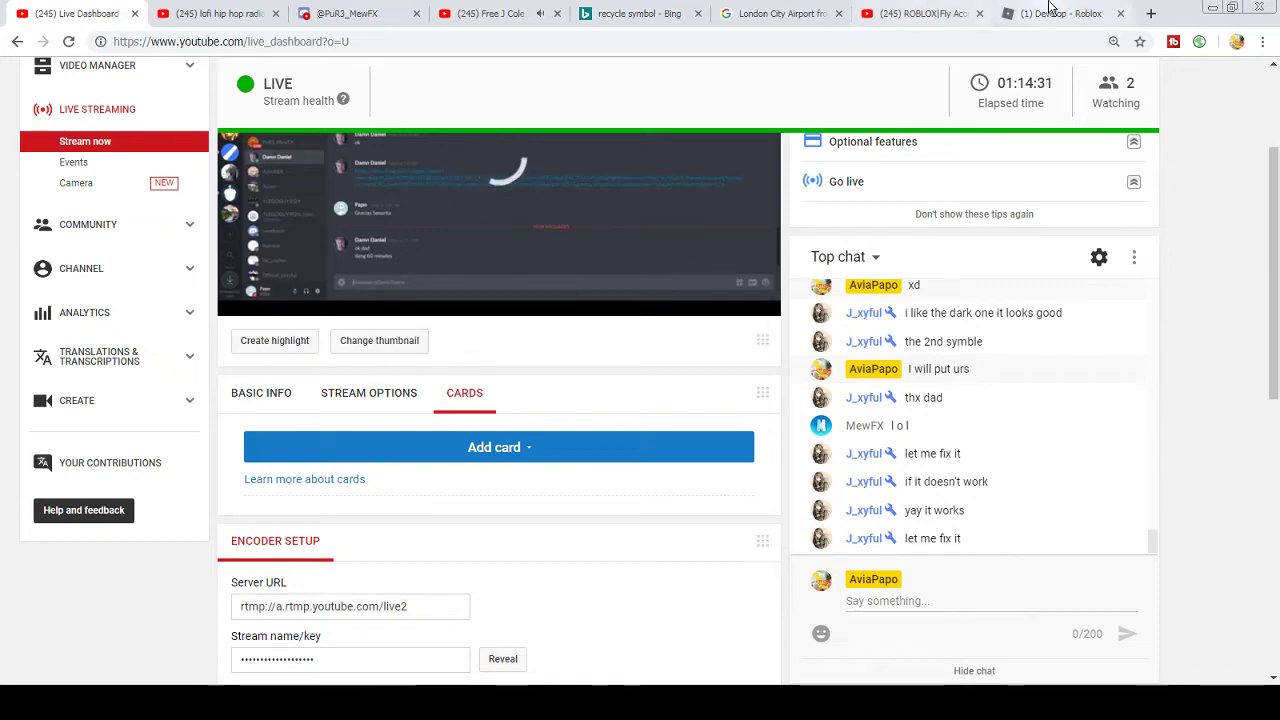
{"action": "left_click", "coordinate": [1050, 12]}
{"action": "left_click", "coordinate": [928, 12]}
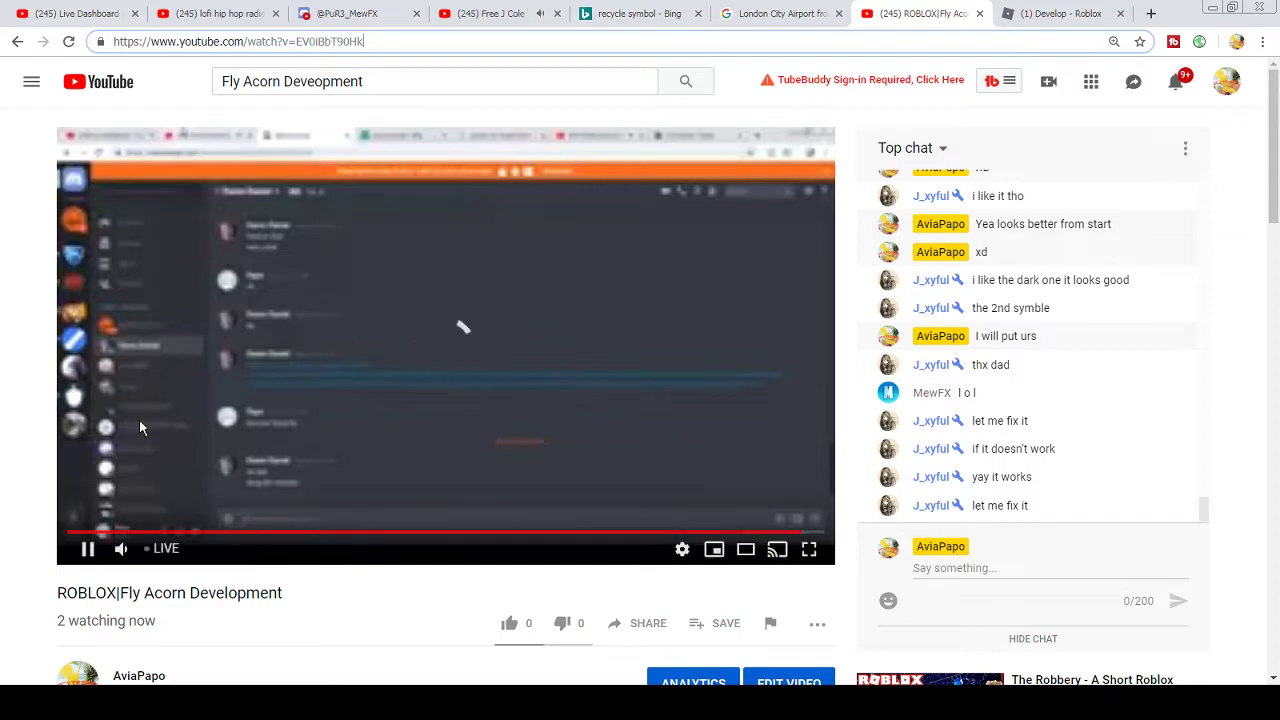
{"action": "scroll", "coordinate": [165, 480], "scroll_direction": "down", "scroll_amount": 5}
{"action": "scroll", "coordinate": [170, 492], "scroll_direction": "up", "scroll_amount": 5}
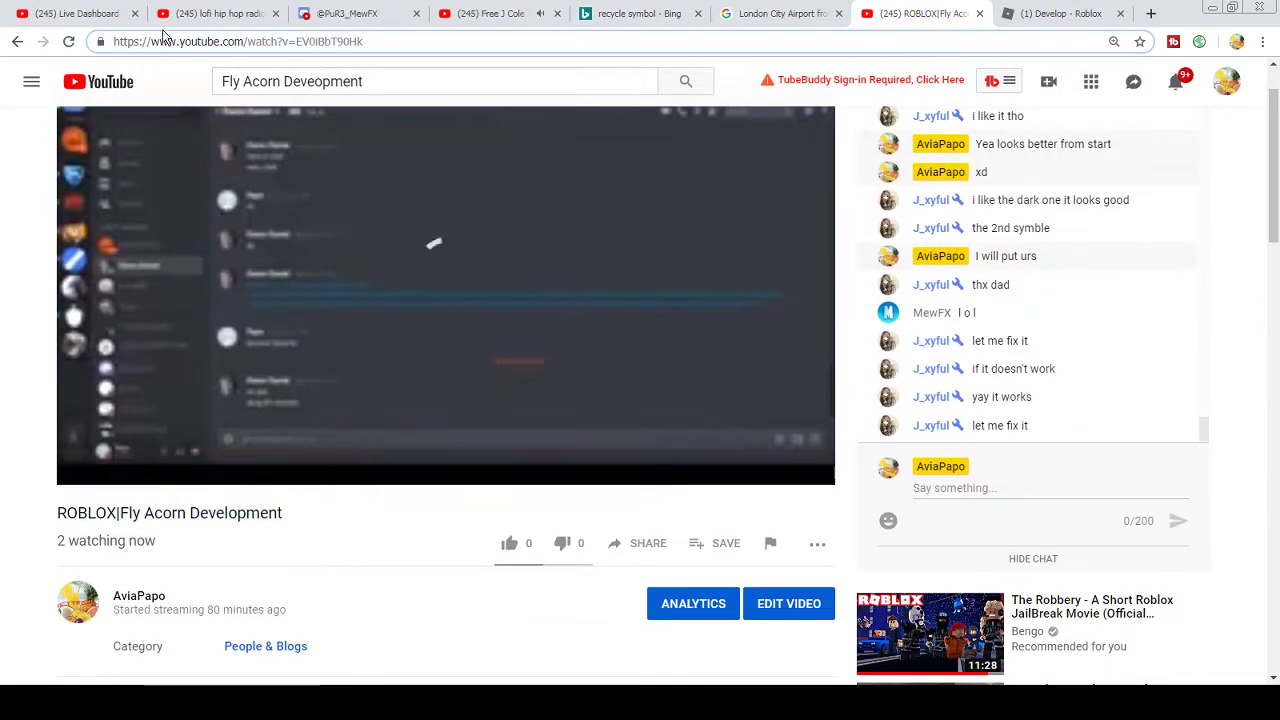
- Return to the YouTube live dashboard and place the cursor in the live chat's message field
{"action": "left_click", "coordinate": [198, 12]}
{"action": "left_click", "coordinate": [44, 10]}
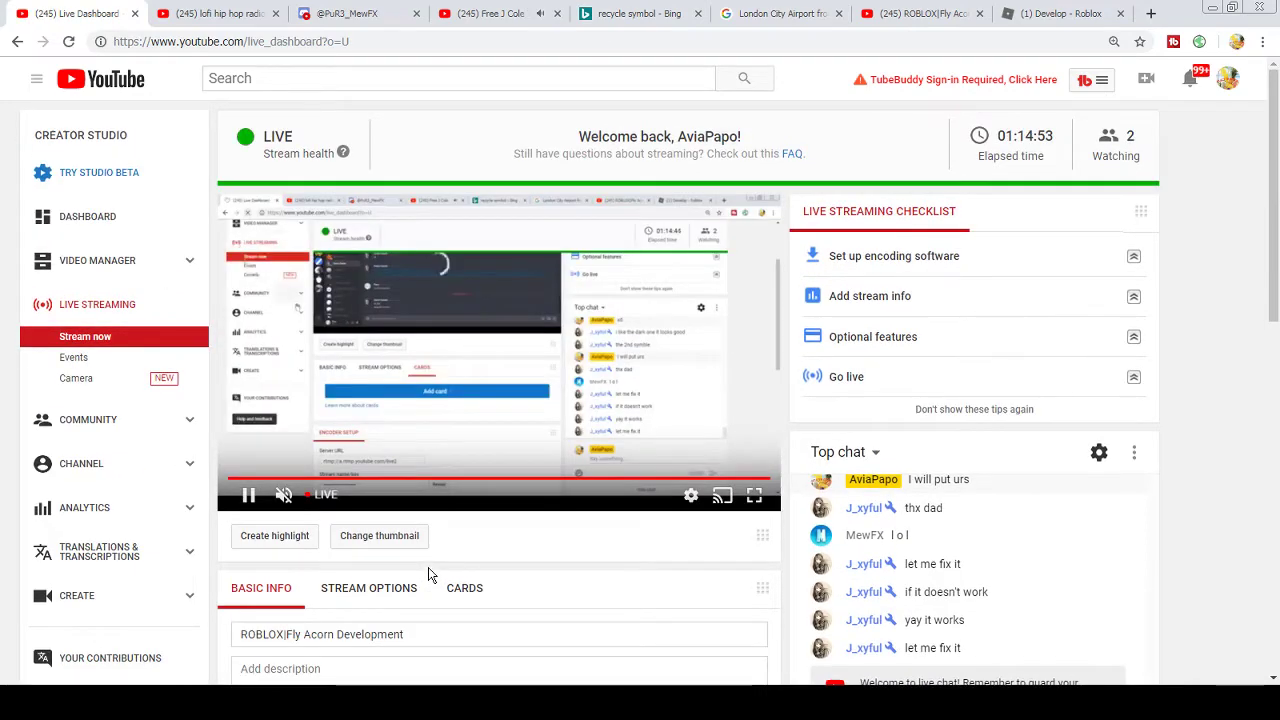
{"action": "scroll", "coordinate": [609, 563], "scroll_direction": "down", "scroll_amount": 2}
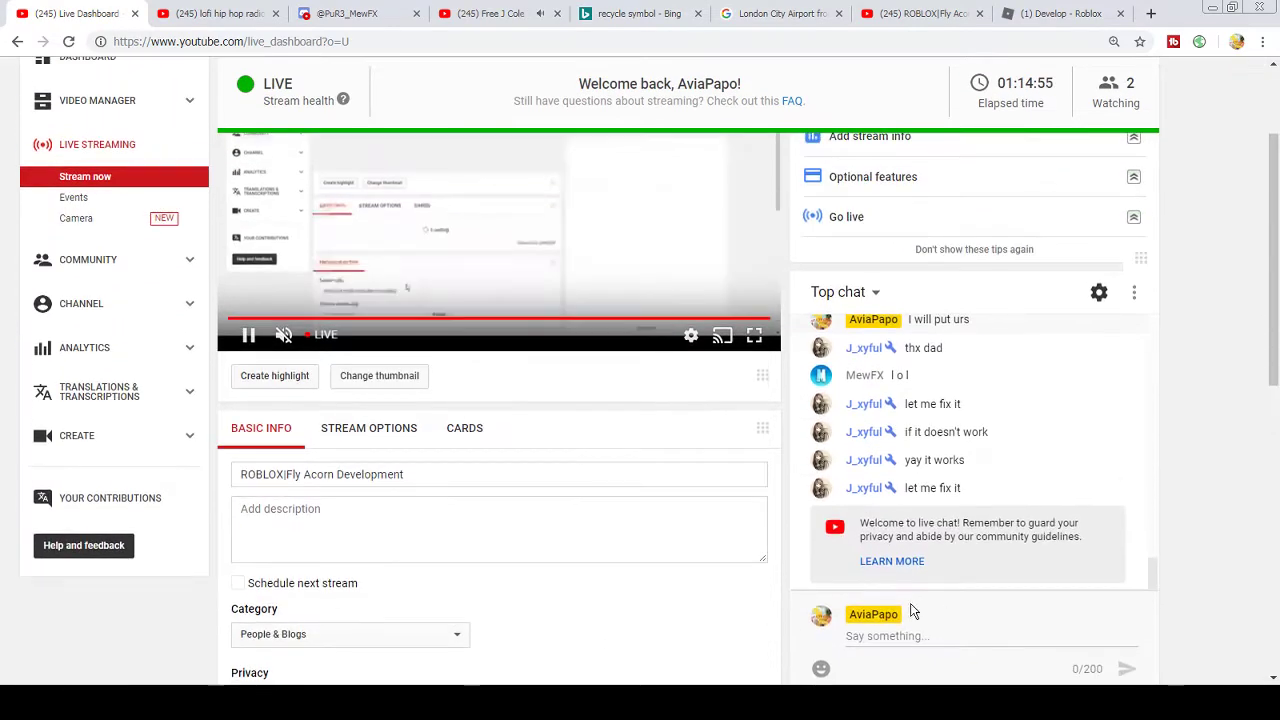
{"action": "left_click", "coordinate": [914, 642]}
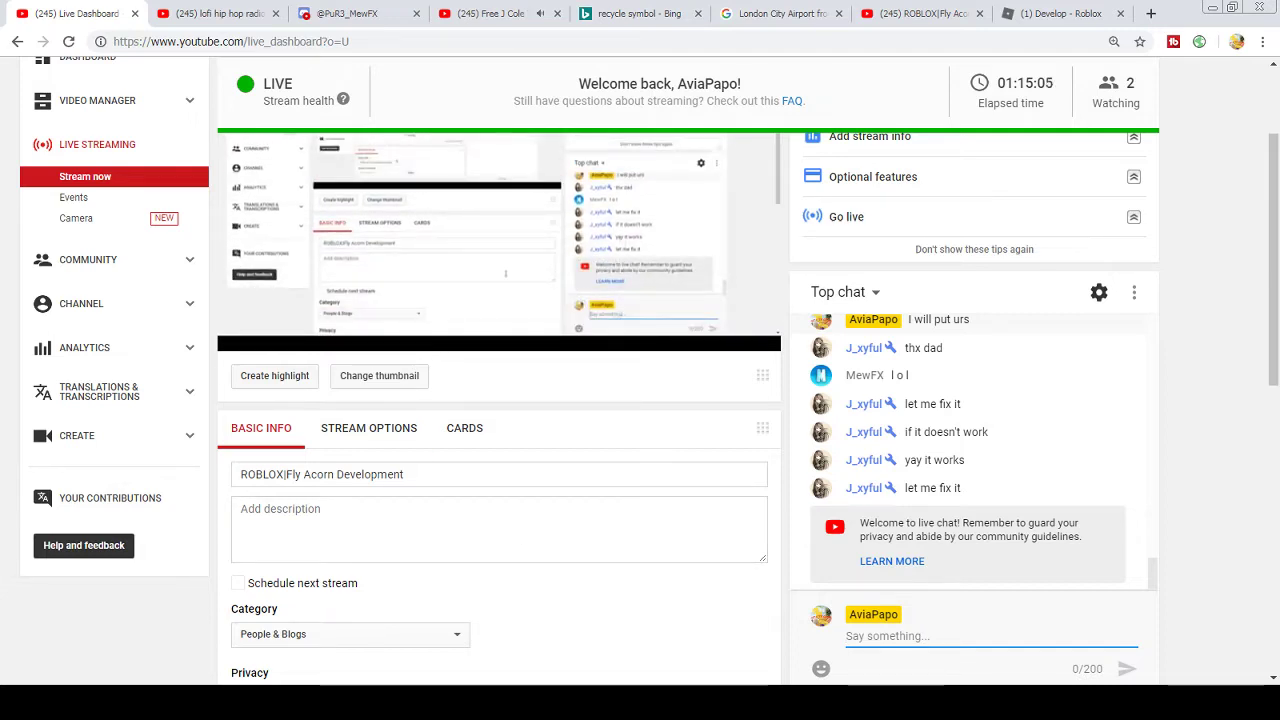
- Switch to Roblox Studio and inspect the terminal's front and the shelter's placement before it
{"action": "key", "text": "alt+Tab"}
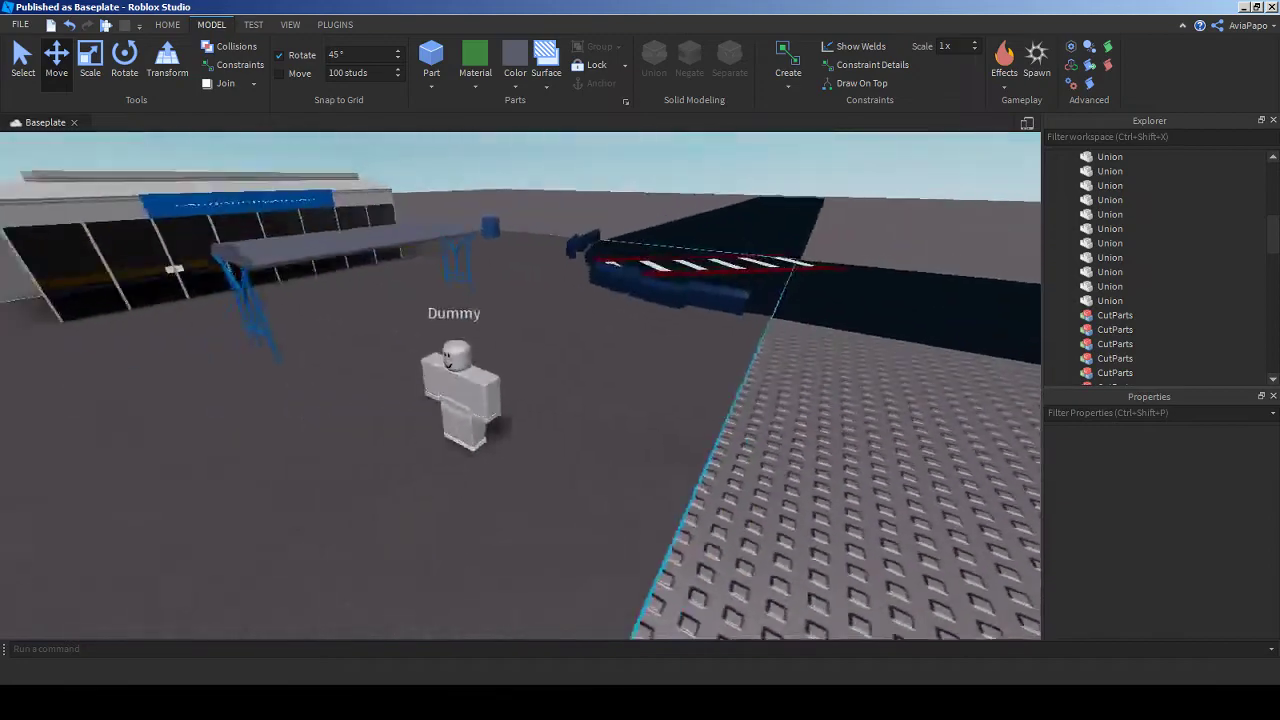
{"action": "key", "text": "w"}
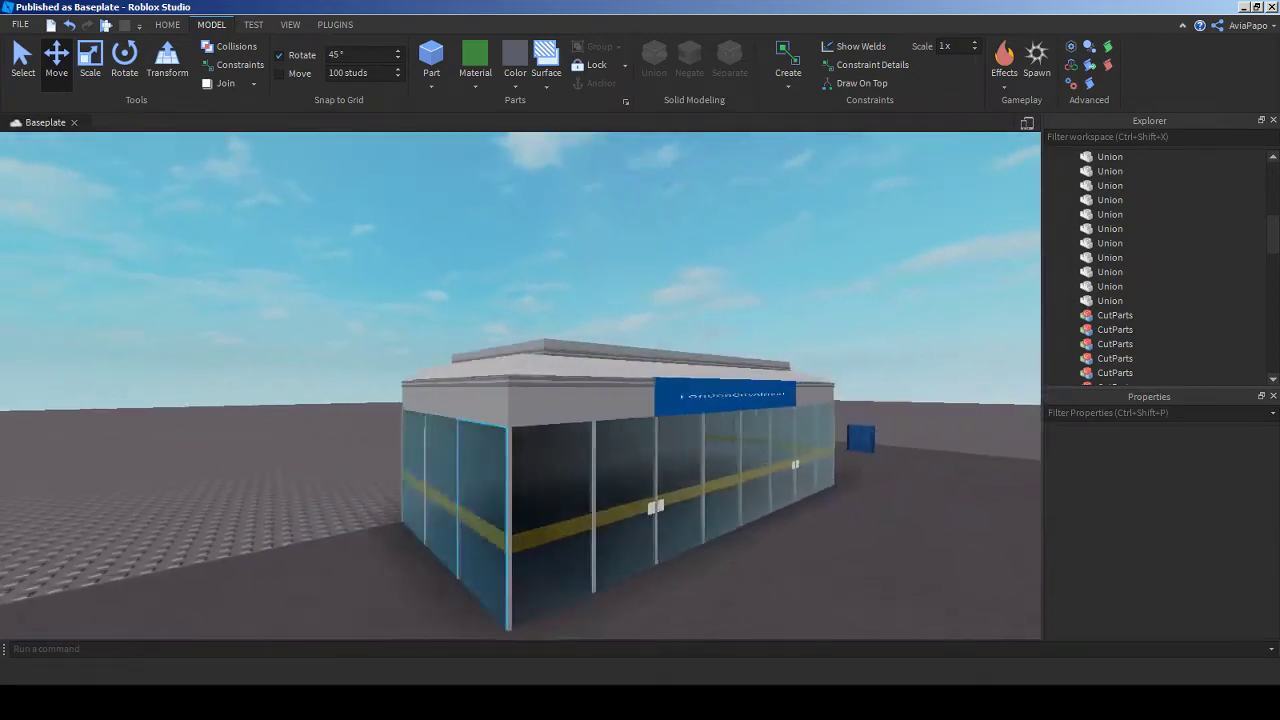
{"action": "key", "text": "w"}
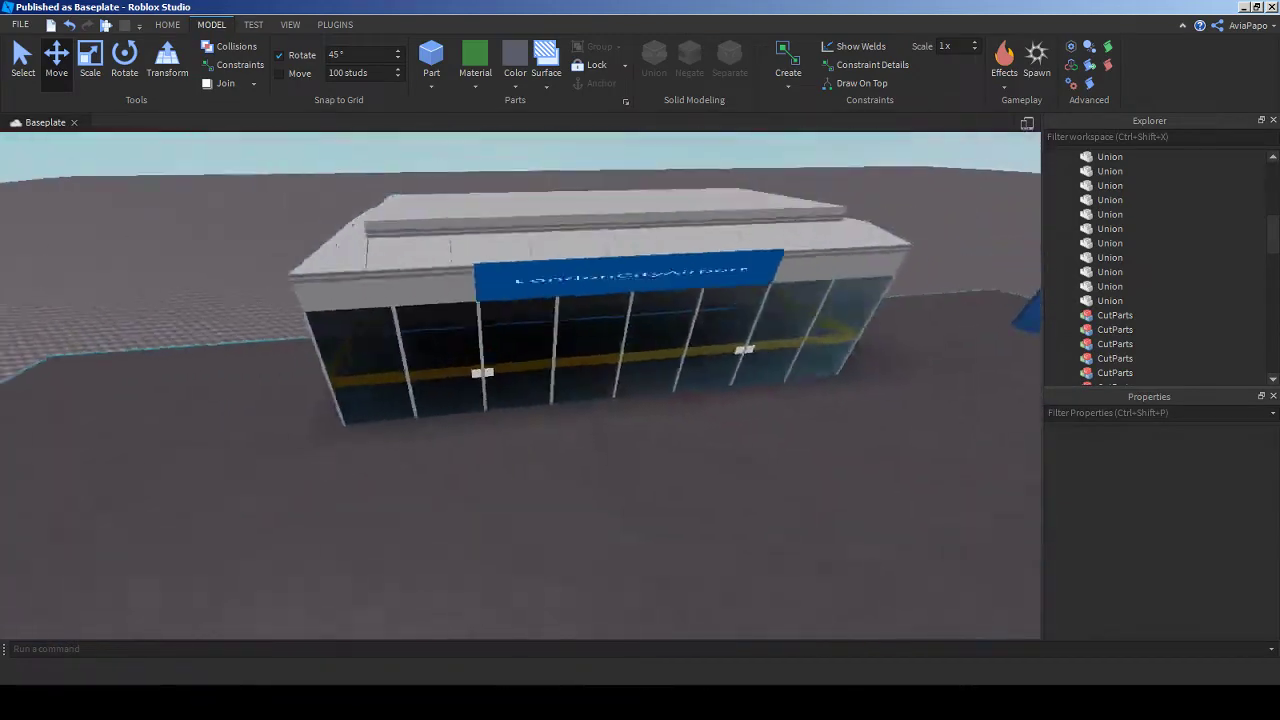
{"action": "key", "text": "s"}
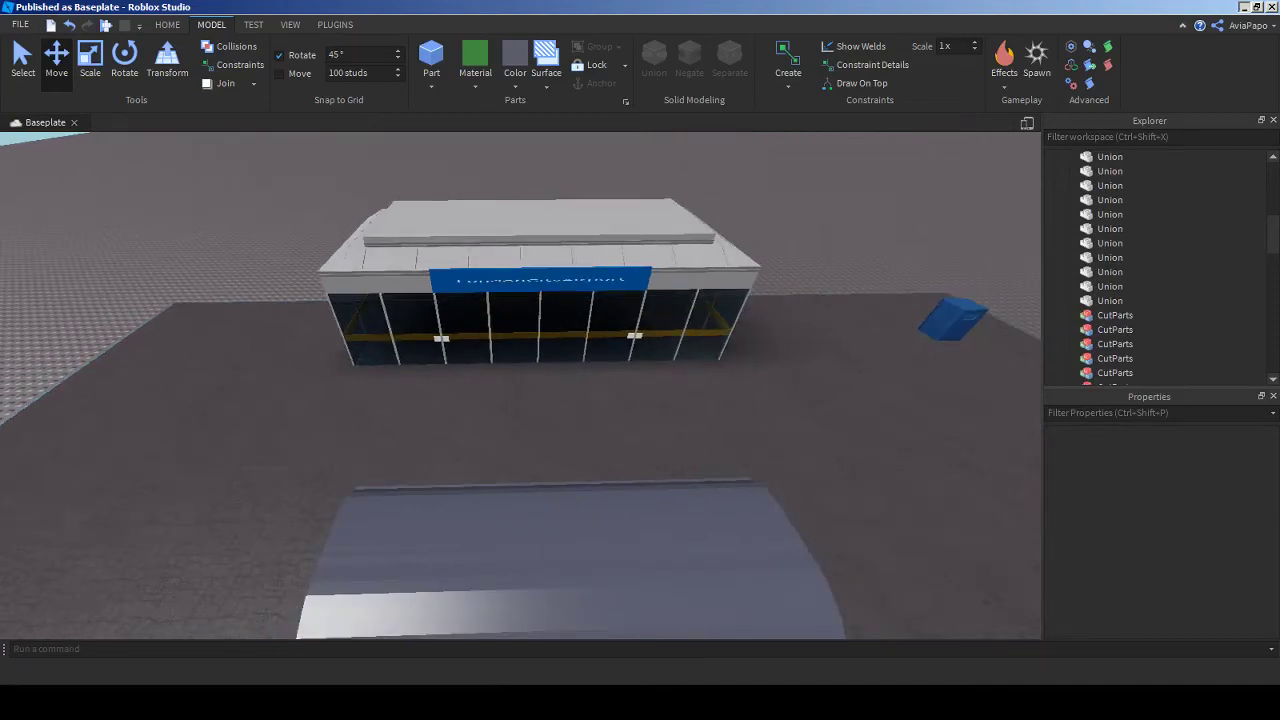
- Switch to the browser and reload the YouTube live stream's watch page
{"action": "key", "text": "alt+Tab"}
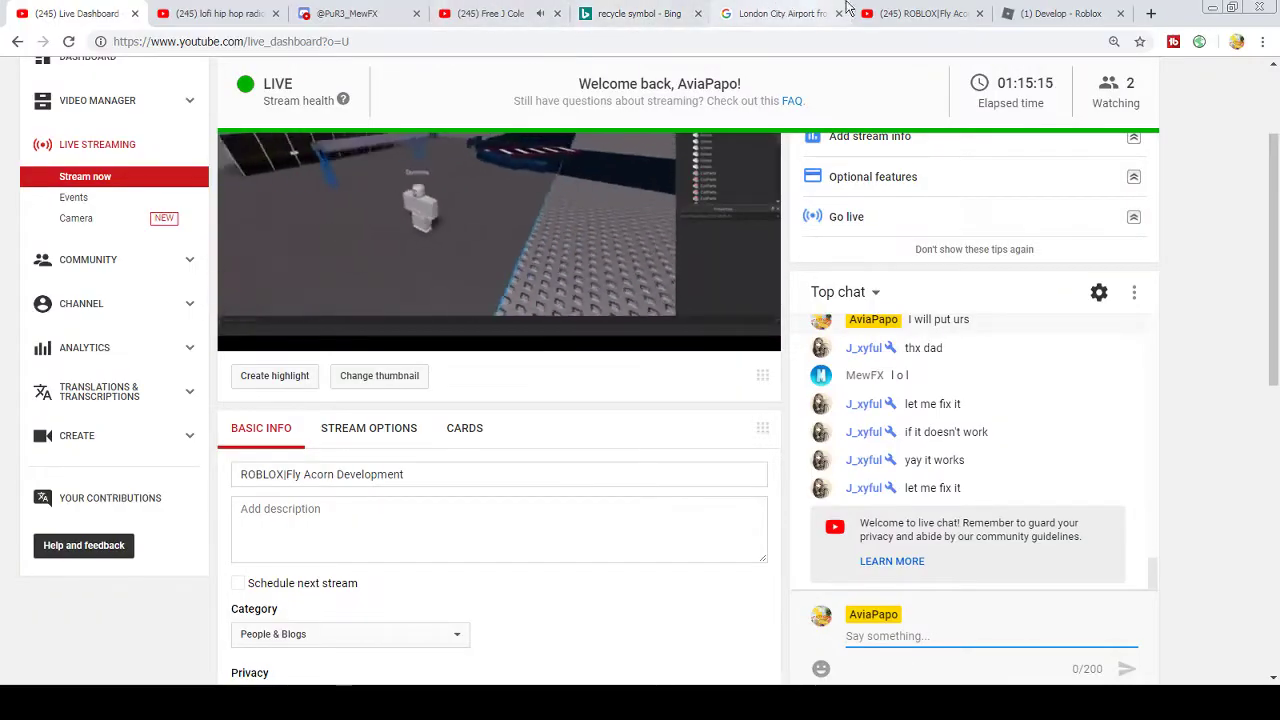
{"action": "left_click", "coordinate": [888, 12]}
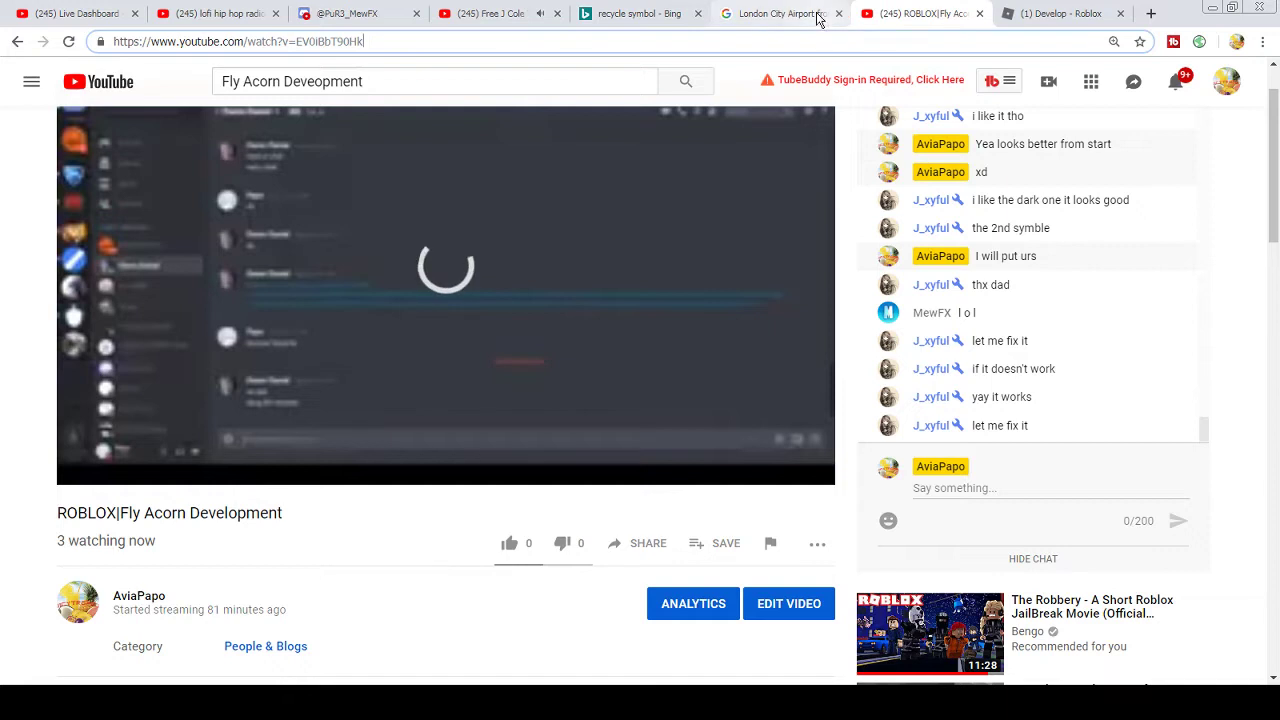
{"action": "left_click", "coordinate": [74, 48]}
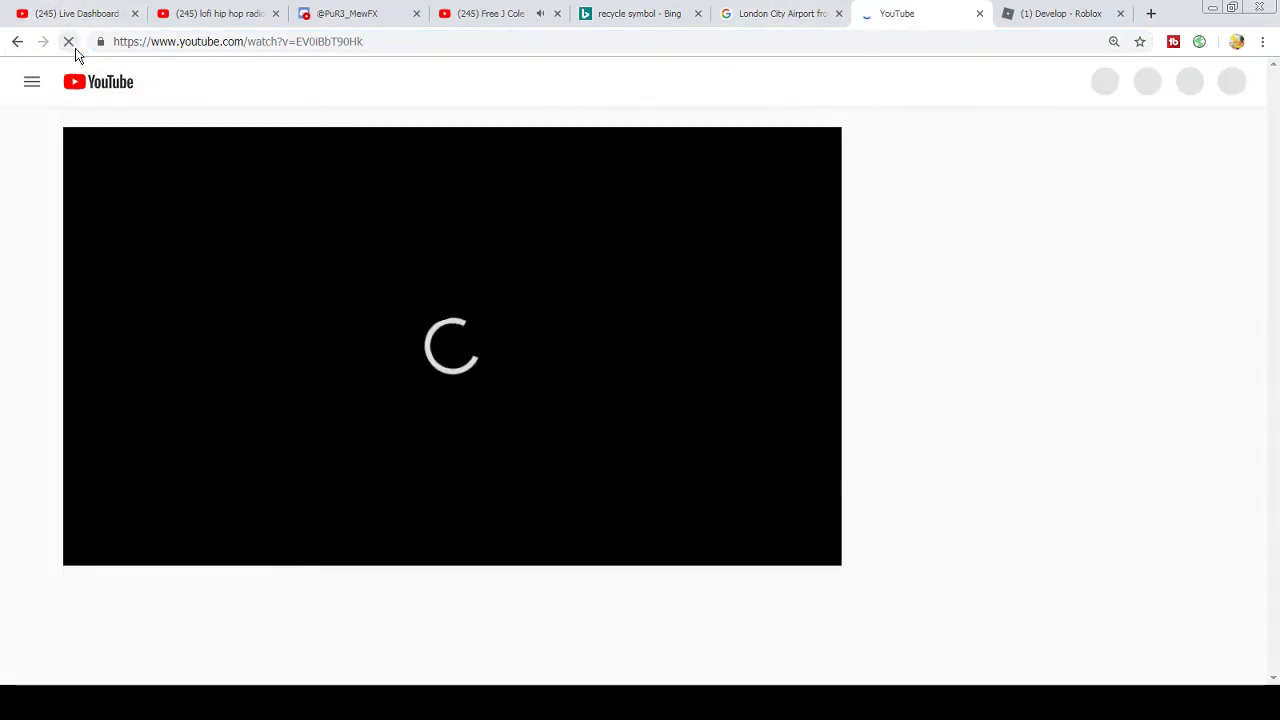
{"action": "key", "text": "ctrl+Tab"}
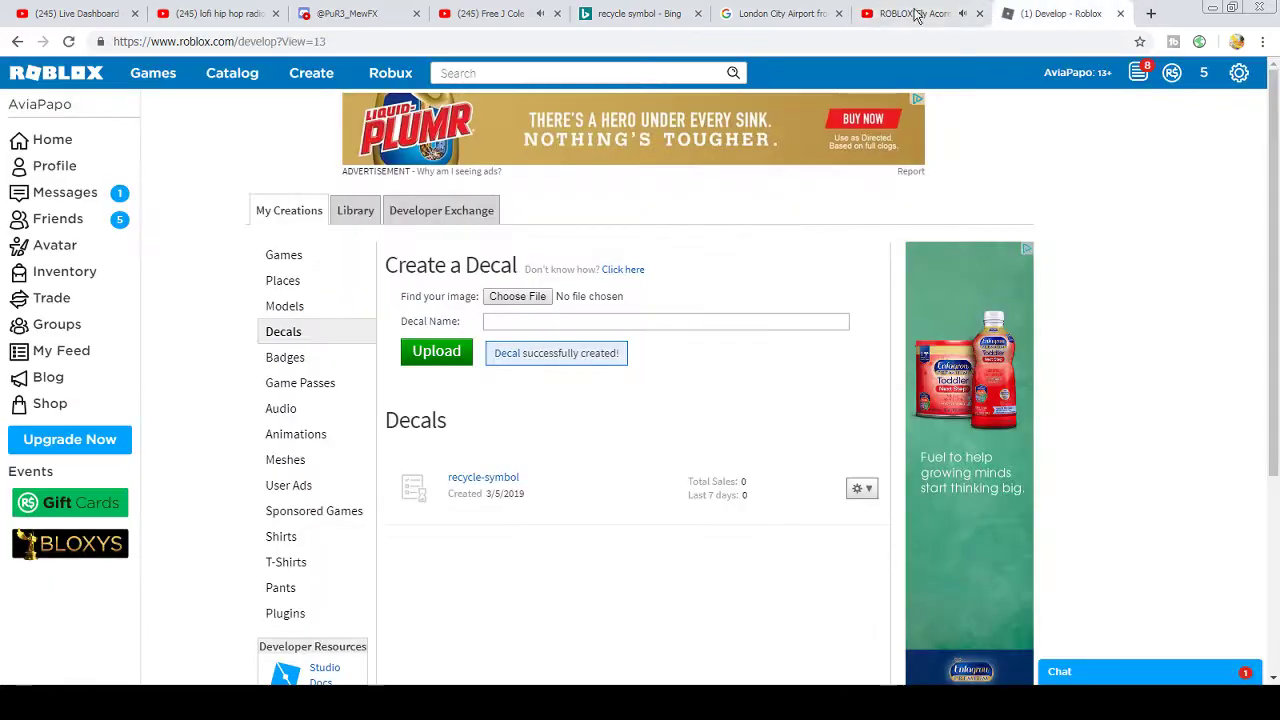
- Close the YouTube watch page and look through the London City Airport front image results for a reference photo
{"action": "left_click", "coordinate": [771, 9]}
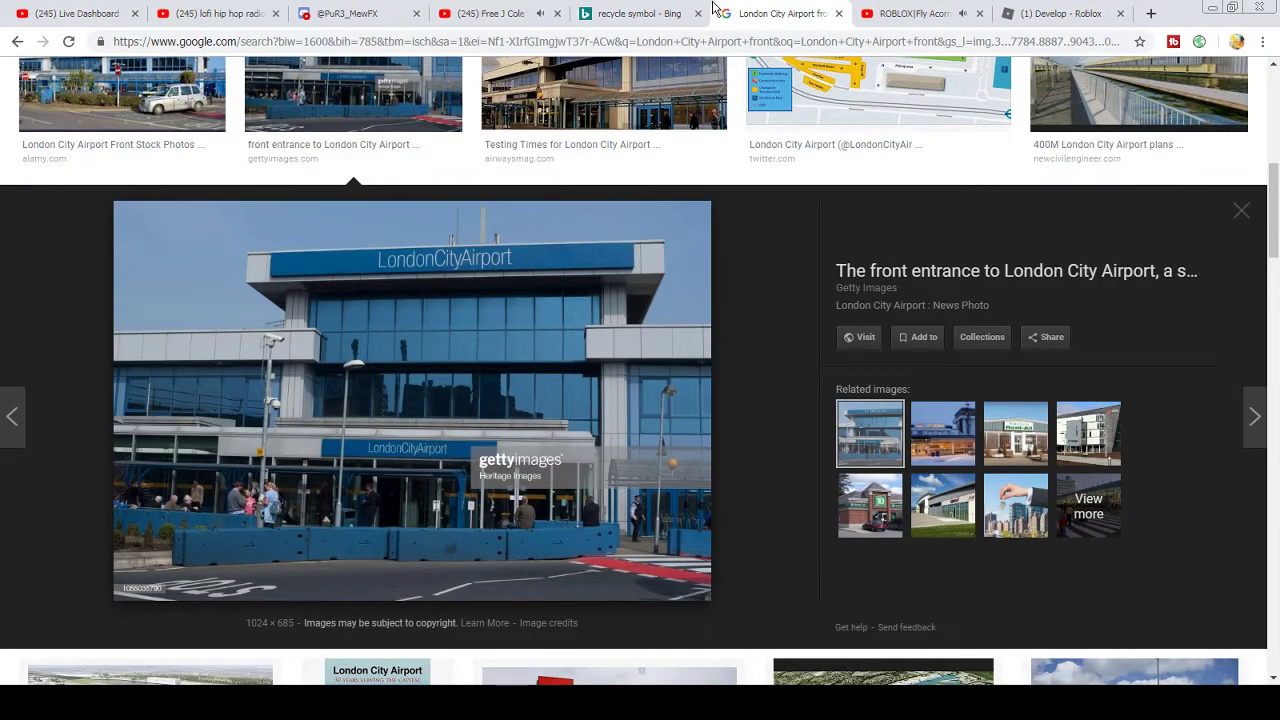
{"action": "scroll", "coordinate": [717, 461], "scroll_direction": "up", "scroll_amount": 5}
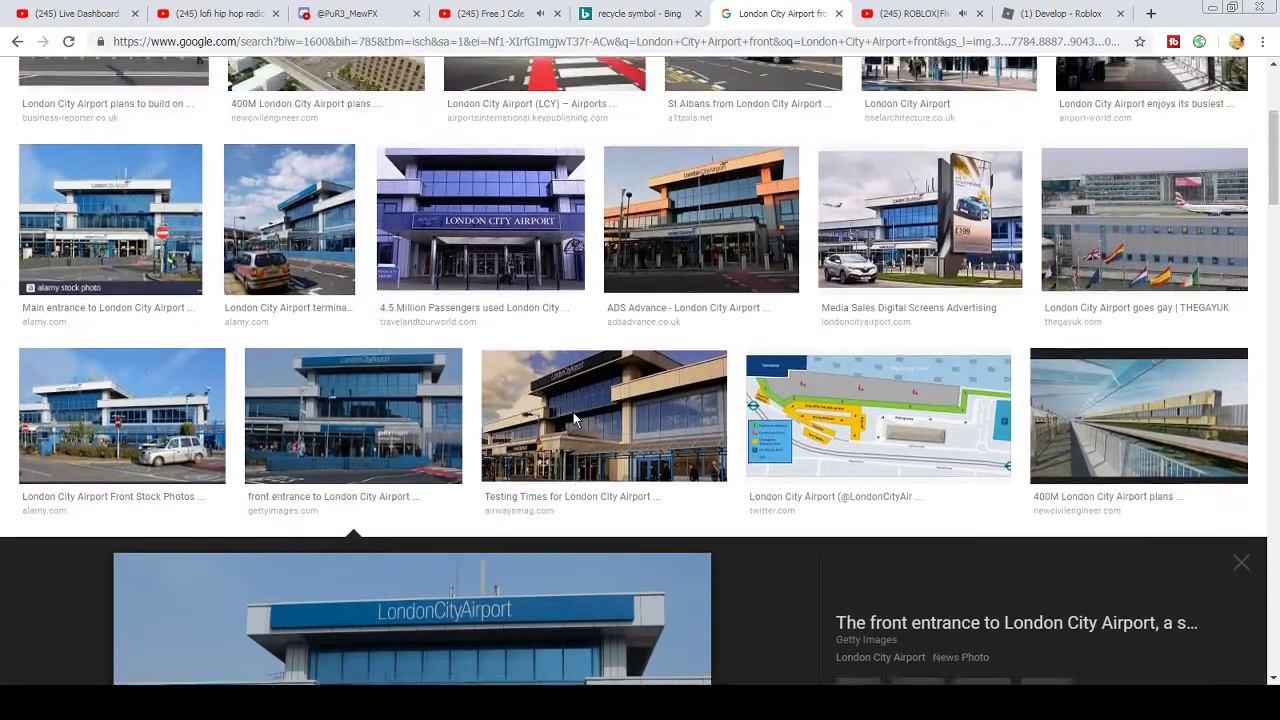
{"action": "key", "text": "ctrl+Tab"}
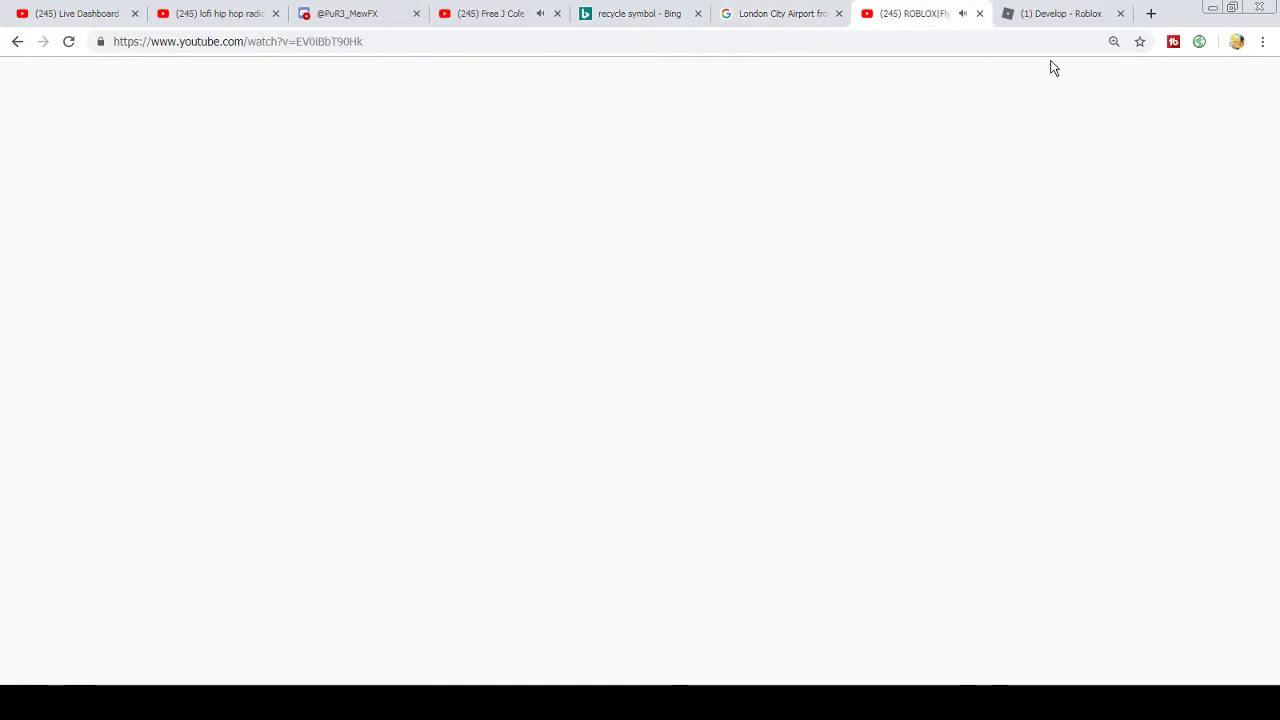
{"action": "left_click", "coordinate": [980, 14]}
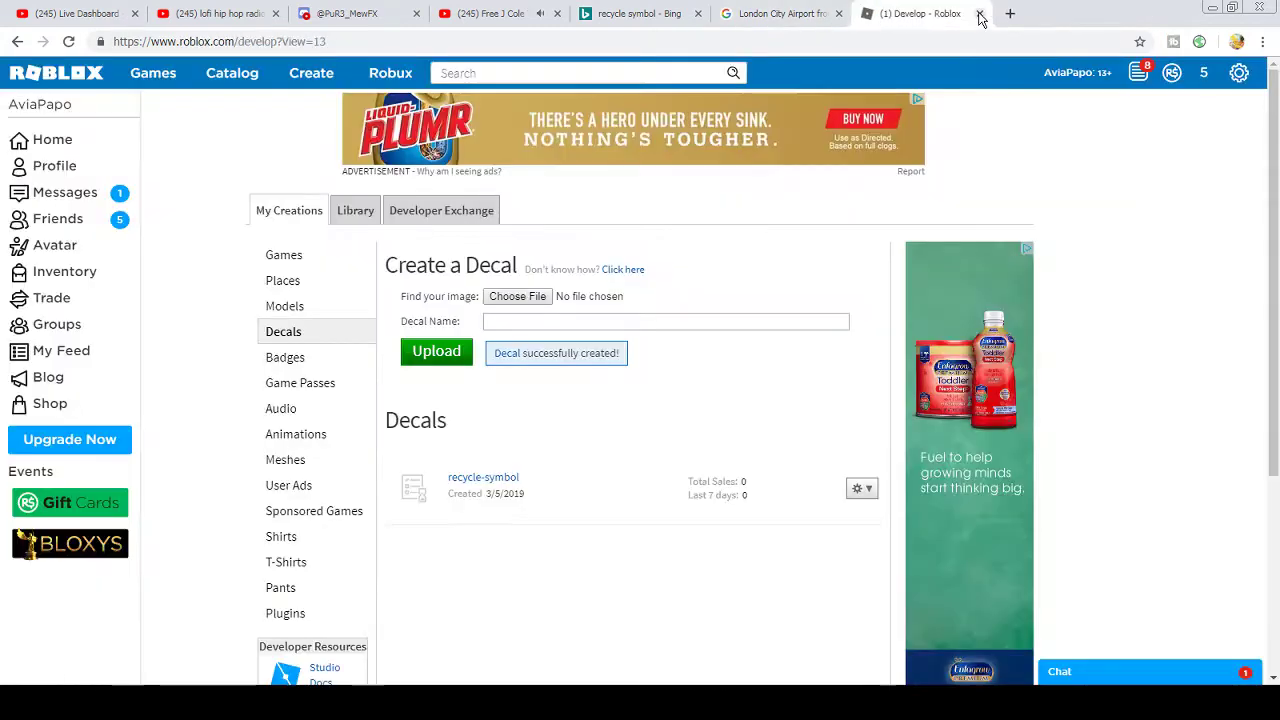
{"action": "left_click", "coordinate": [240, 12]}
{"action": "left_click", "coordinate": [890, 10]}
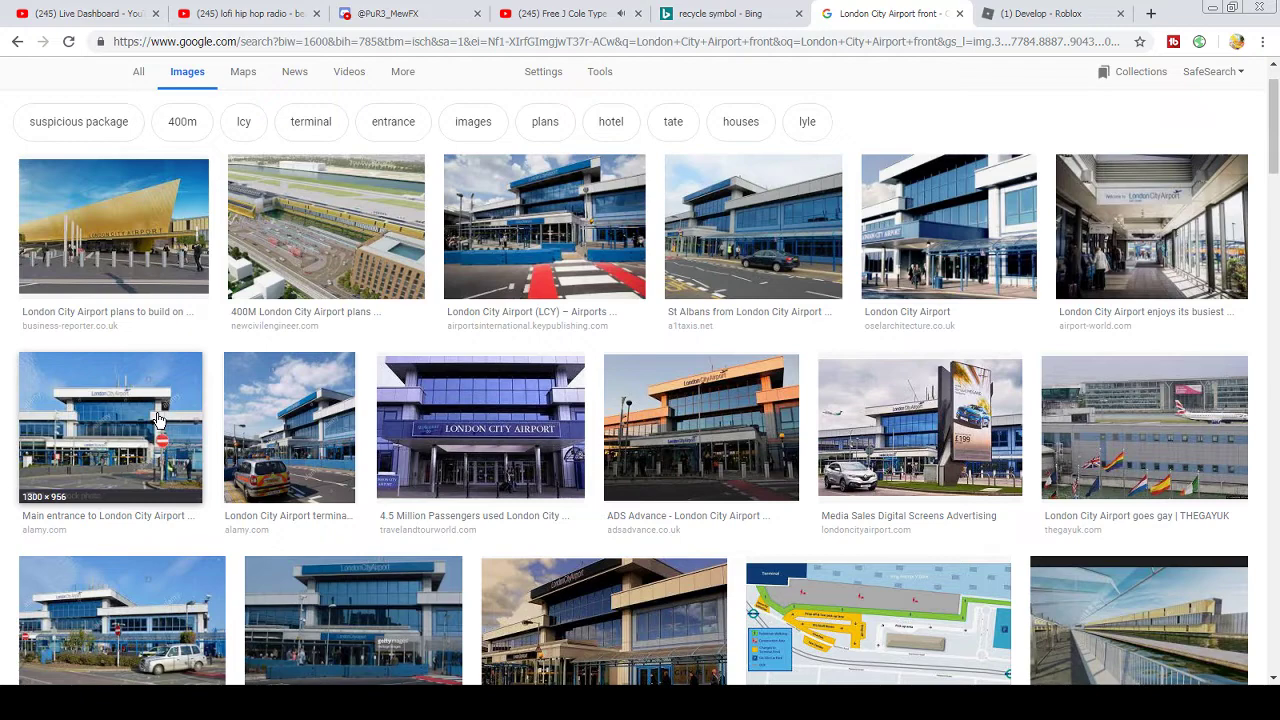
{"action": "left_click_drag", "start_coordinate": [157, 420], "coordinate": [505, 304]}
{"action": "left_click", "coordinate": [506, 300]}
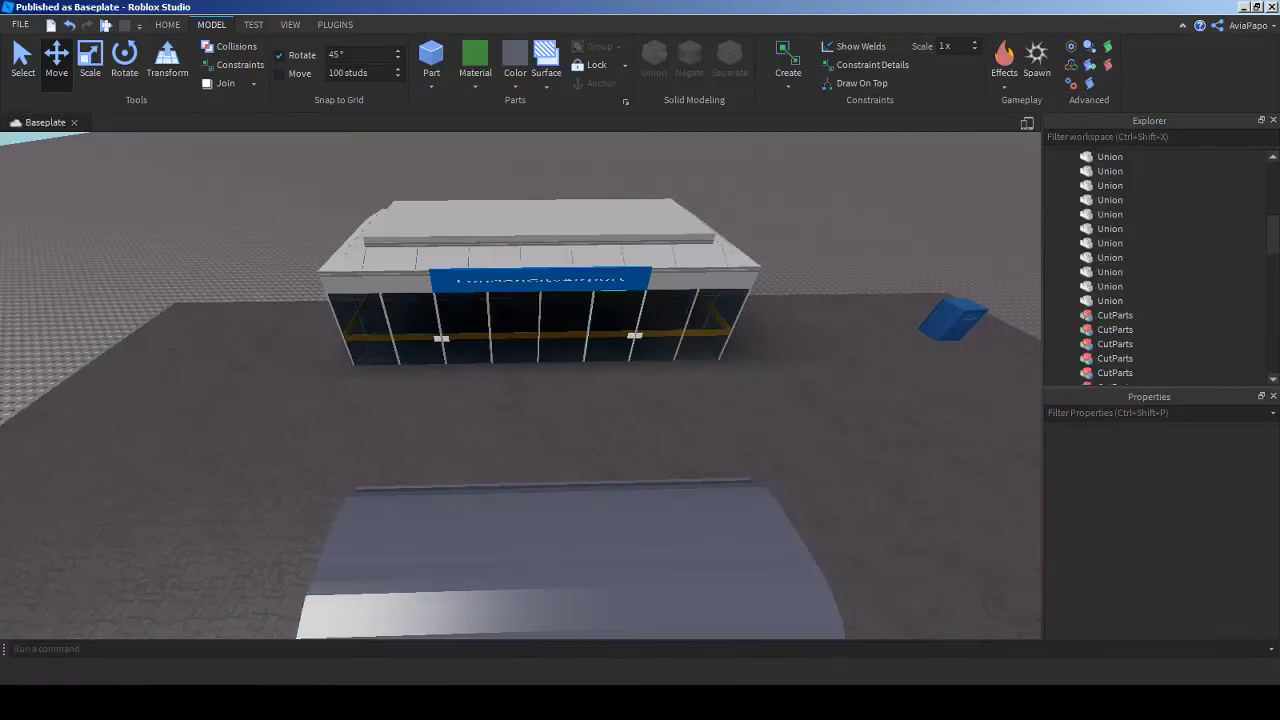
- Switch to Roblox Studio, insert a block part on the baseplate beside the terminal and colour it Ghost grey
{"action": "right_click_drag", "start_coordinate": [520, 385], "coordinate": [640, 460]}
{"action": "left_click", "coordinate": [431, 55]}
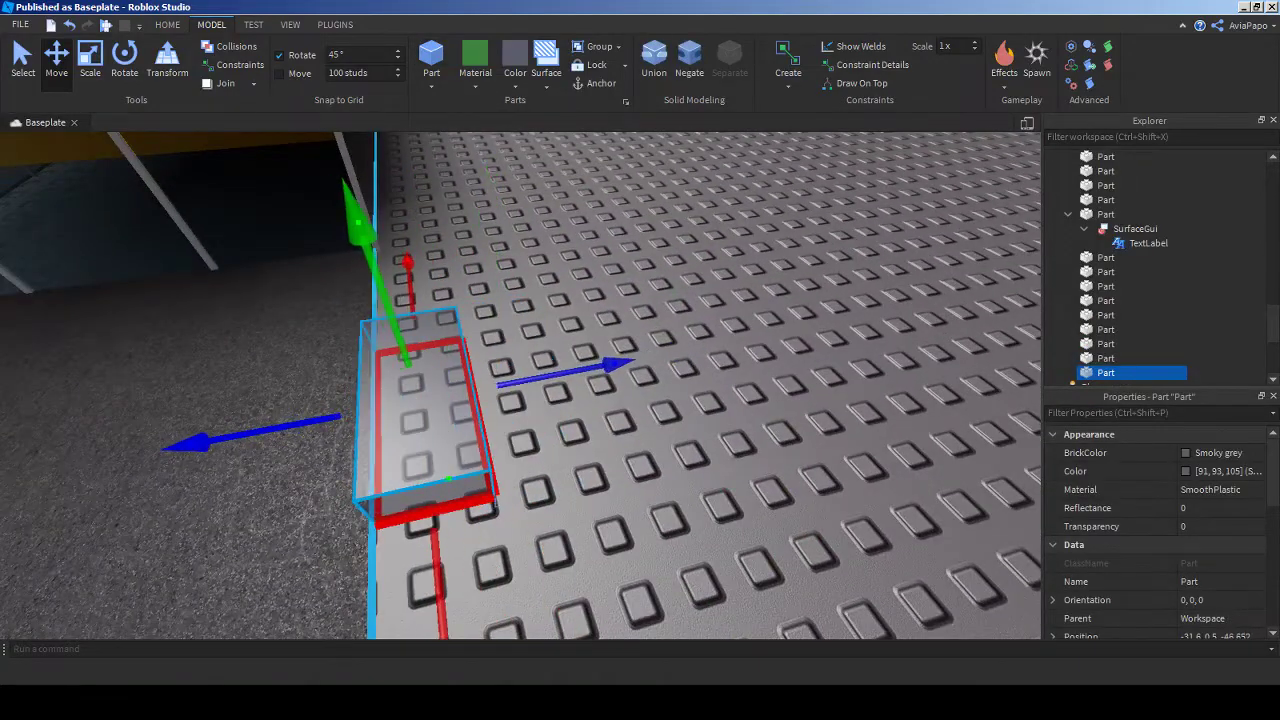
{"action": "scroll", "coordinate": [640, 385], "scroll_direction": "down", "scroll_amount": 3}
{"action": "scroll", "coordinate": [640, 385], "scroll_direction": "up", "scroll_amount": 5}
{"action": "left_click", "coordinate": [515, 78]}
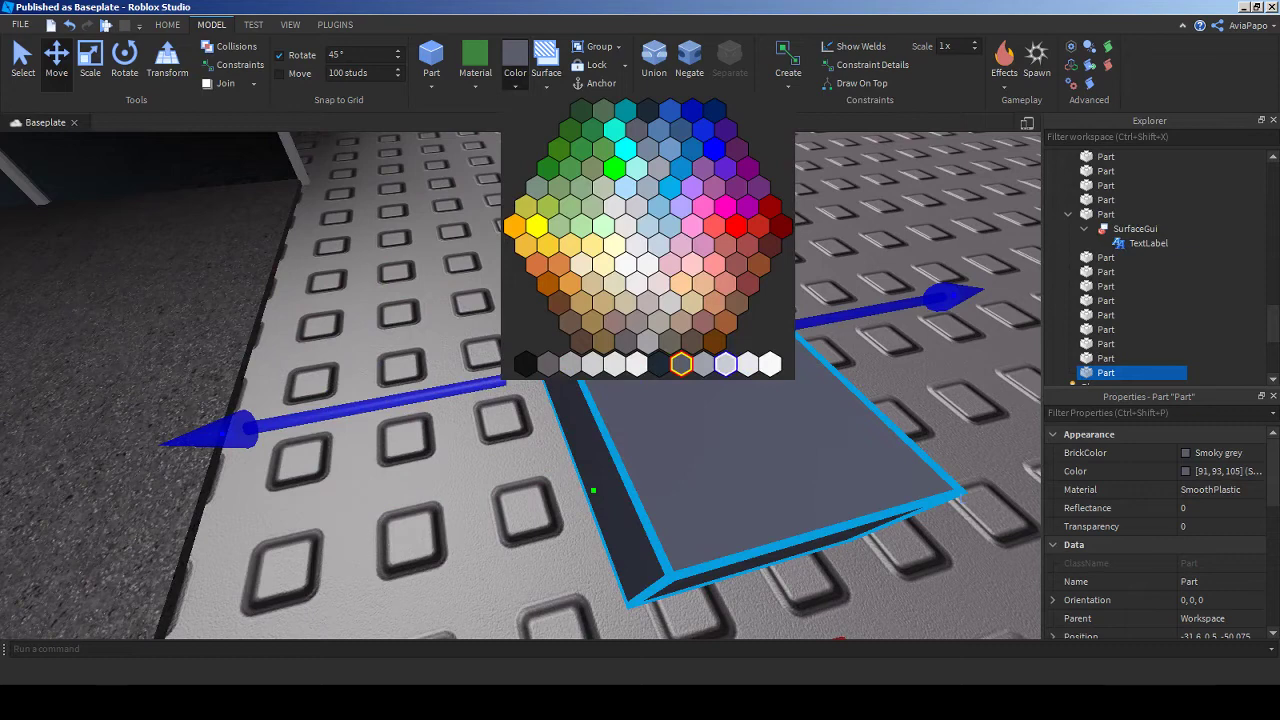
{"action": "left_click", "coordinate": [726, 364]}
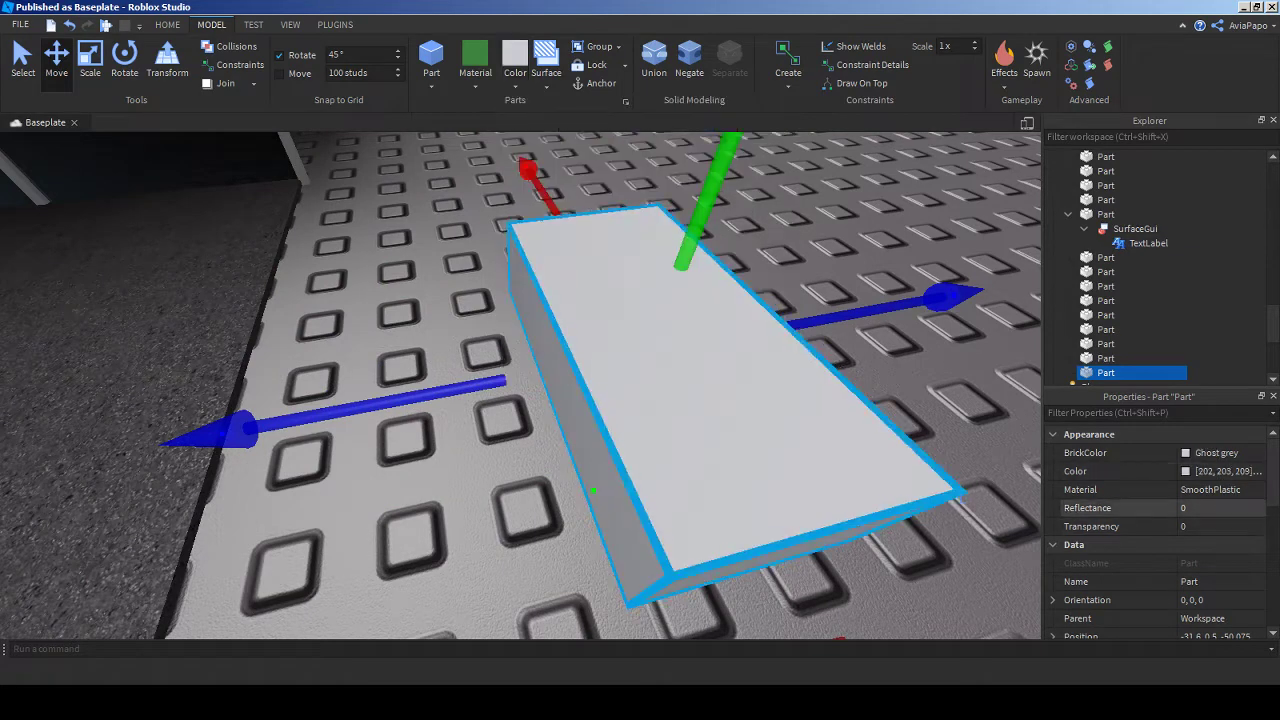
- Darken the new block's colour to neutral grey 166, 166, 166
{"action": "left_click", "coordinate": [1186, 471]}
{"action": "mouse_move", "coordinate": [831, 231]}
{"action": "left_mouse_down"}
{"action": "mouse_move", "coordinate": [831, 285]}
{"action": "mouse_move", "coordinate": [831, 242]}
{"action": "left_mouse_up"}
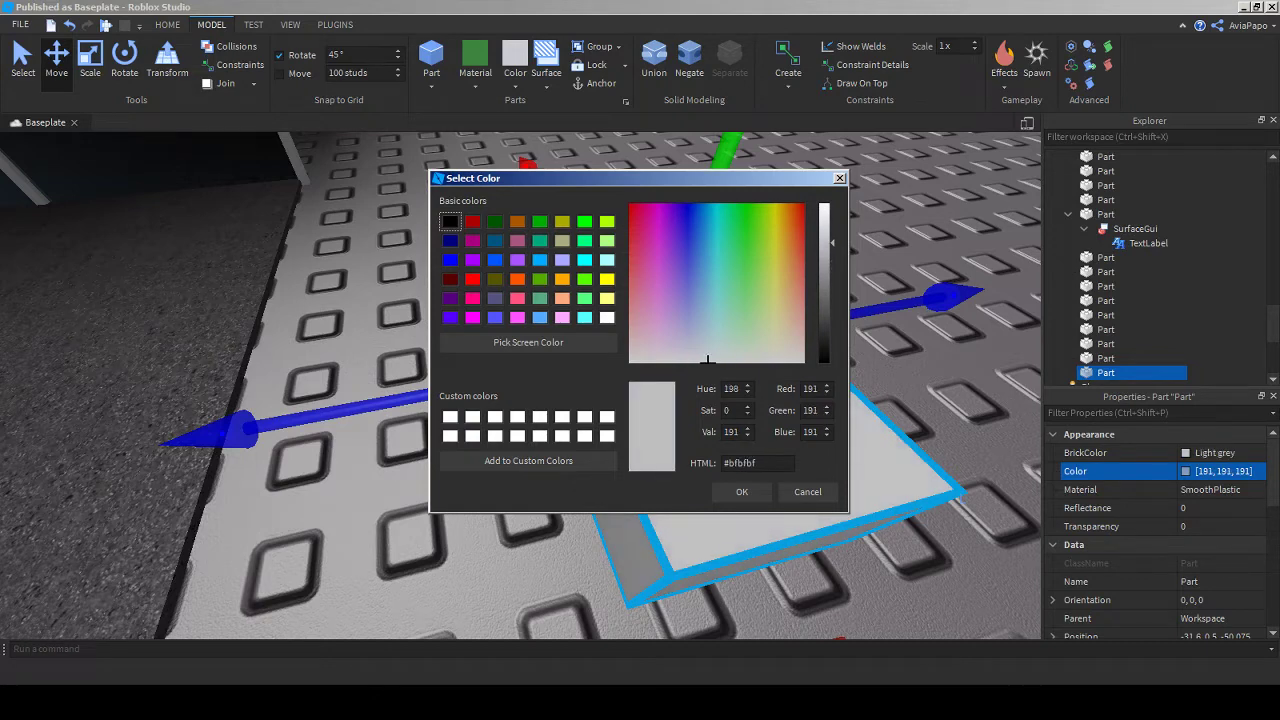
{"action": "left_click_drag", "start_coordinate": [831, 242], "coordinate": [831, 258]}
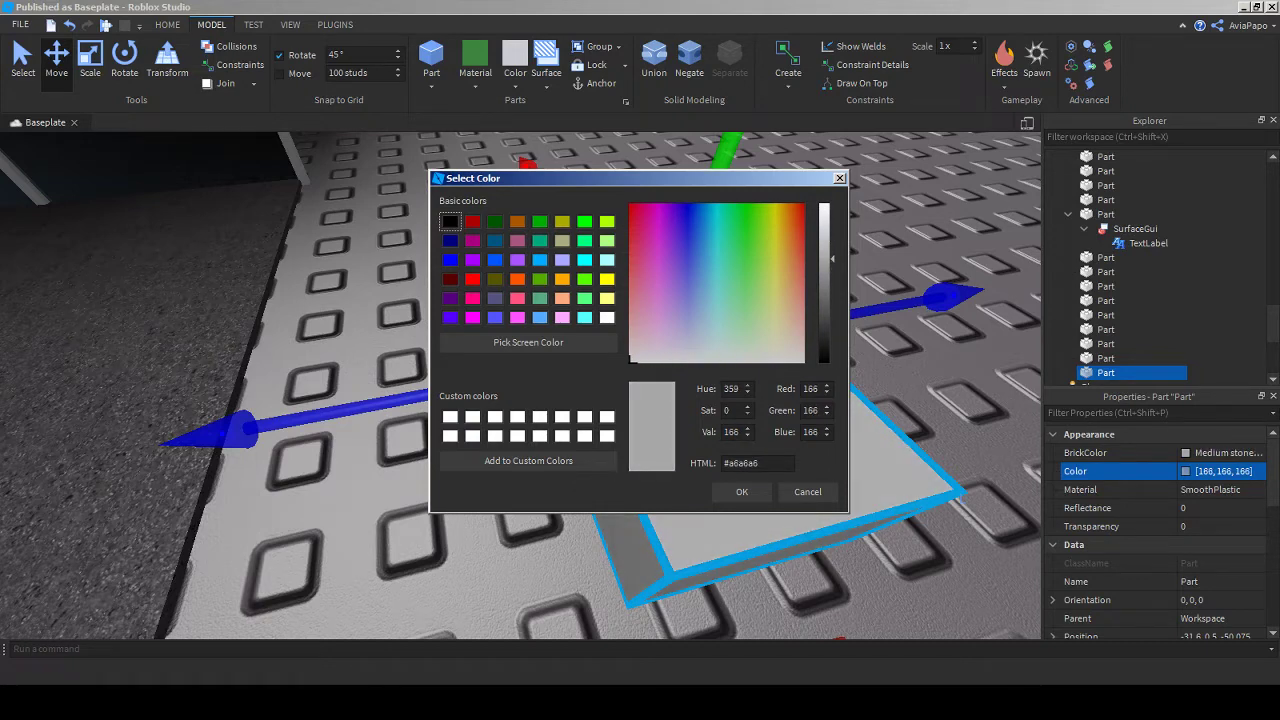
{"action": "left_click", "coordinate": [742, 491]}
- Delete the block beside the terminal and undo back to its Ghost grey version
{"action": "scroll", "coordinate": [515, 370], "scroll_direction": "up", "scroll_amount": 3}
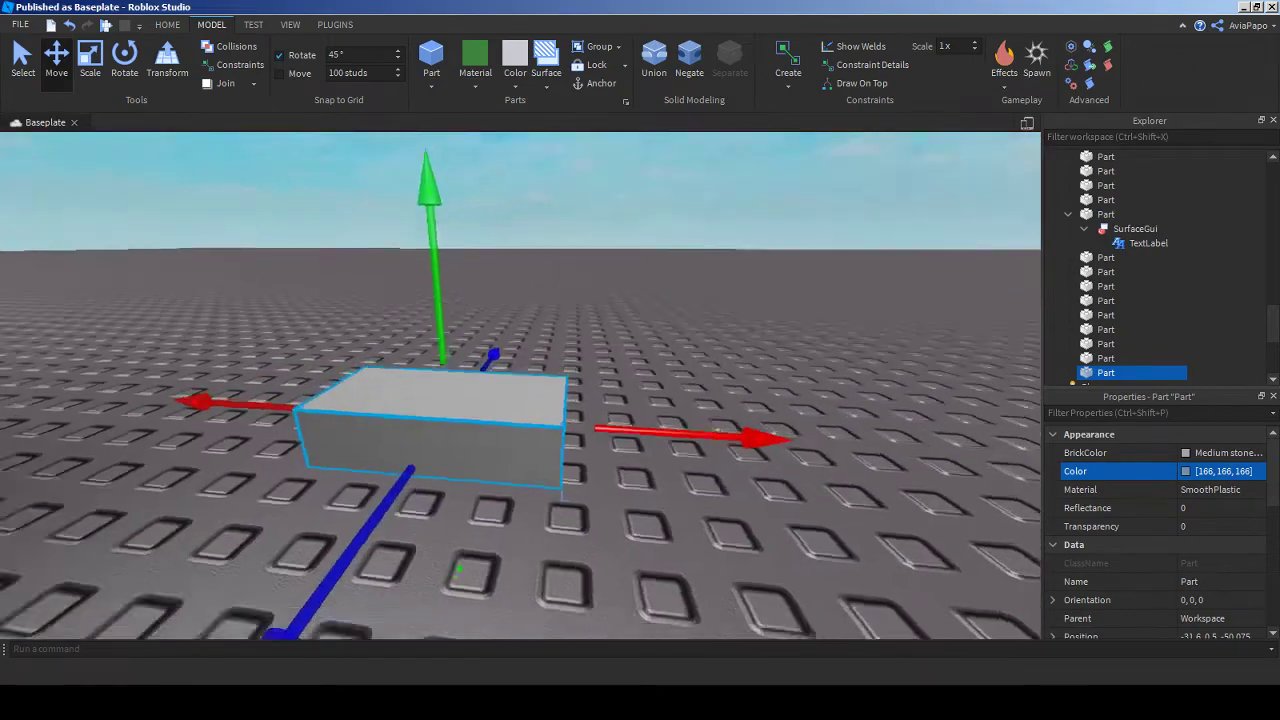
{"action": "right_click_drag", "start_coordinate": [600, 400], "coordinate": [540, 390]}
{"action": "key", "text": "Delete"}
{"action": "key", "text": "ctrl+z"}
- Recolour the block by sampling colours from the screen, ending on light grey 210, 210, 210
{"action": "left_click", "coordinate": [1258, 471]}
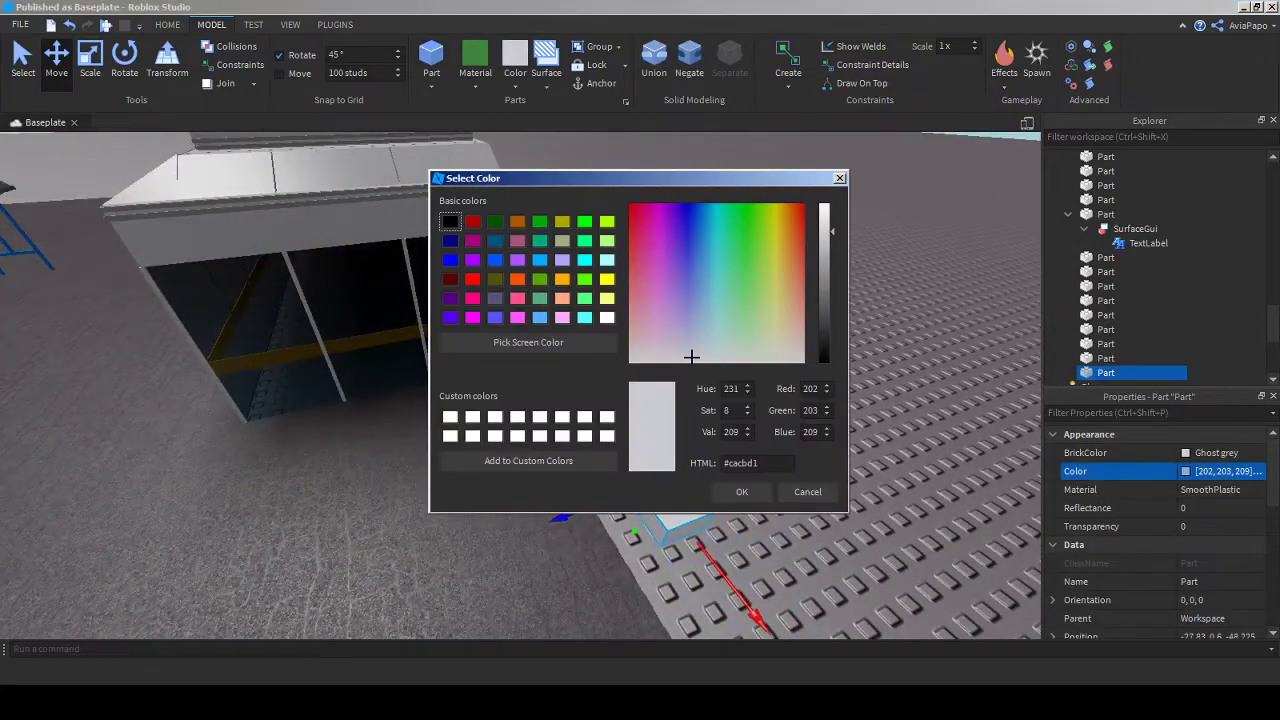
{"action": "left_click", "coordinate": [528, 342]}
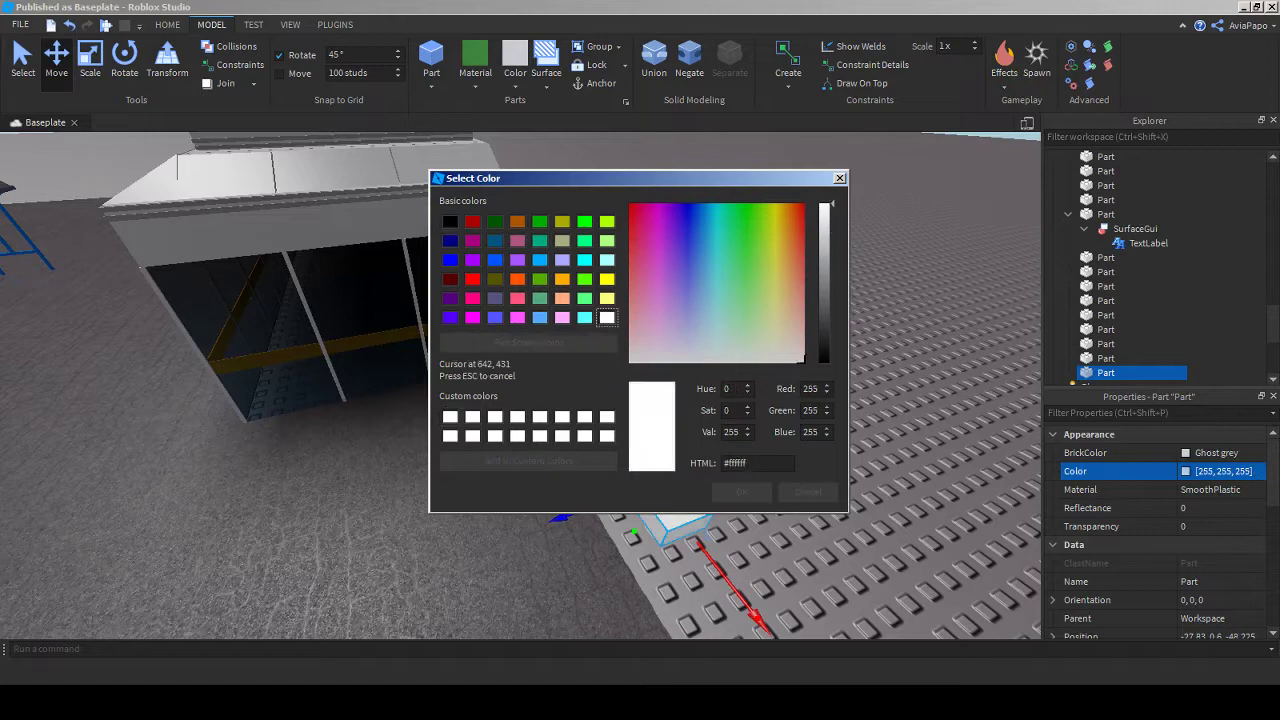
{"action": "key", "text": "Return"}
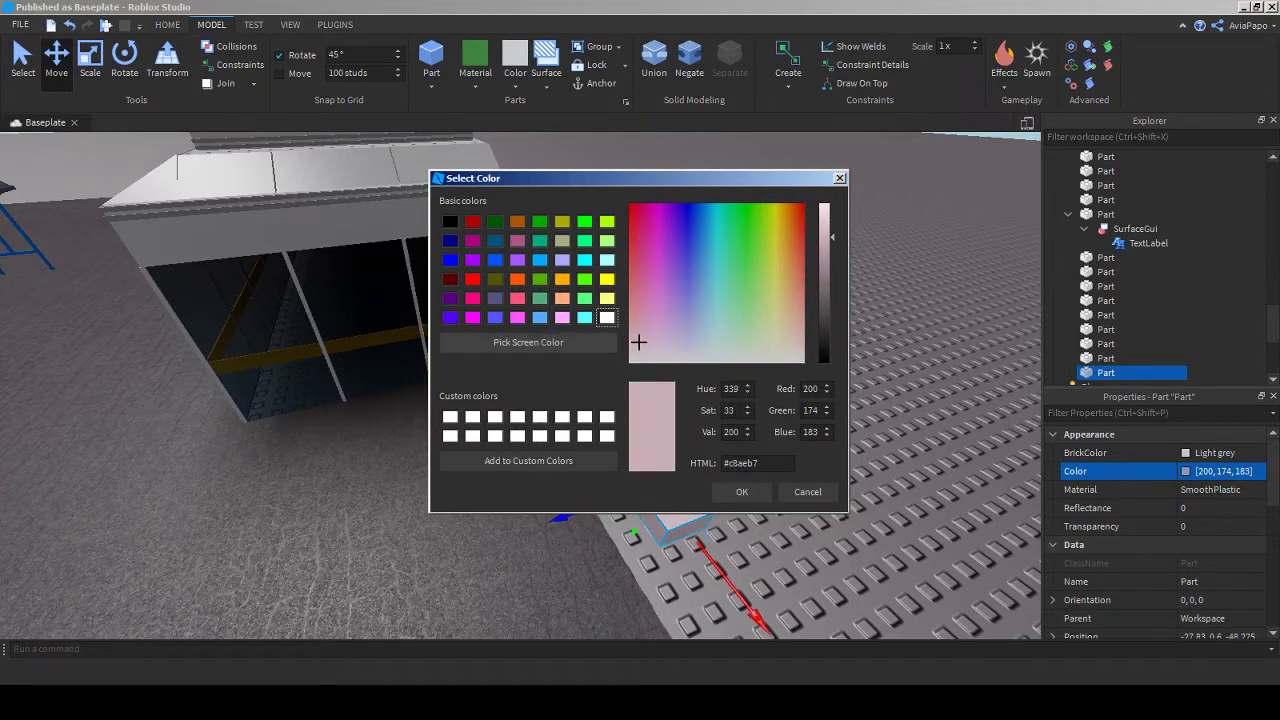
{"action": "left_click", "coordinate": [528, 342]}
{"action": "key", "text": "Return"}
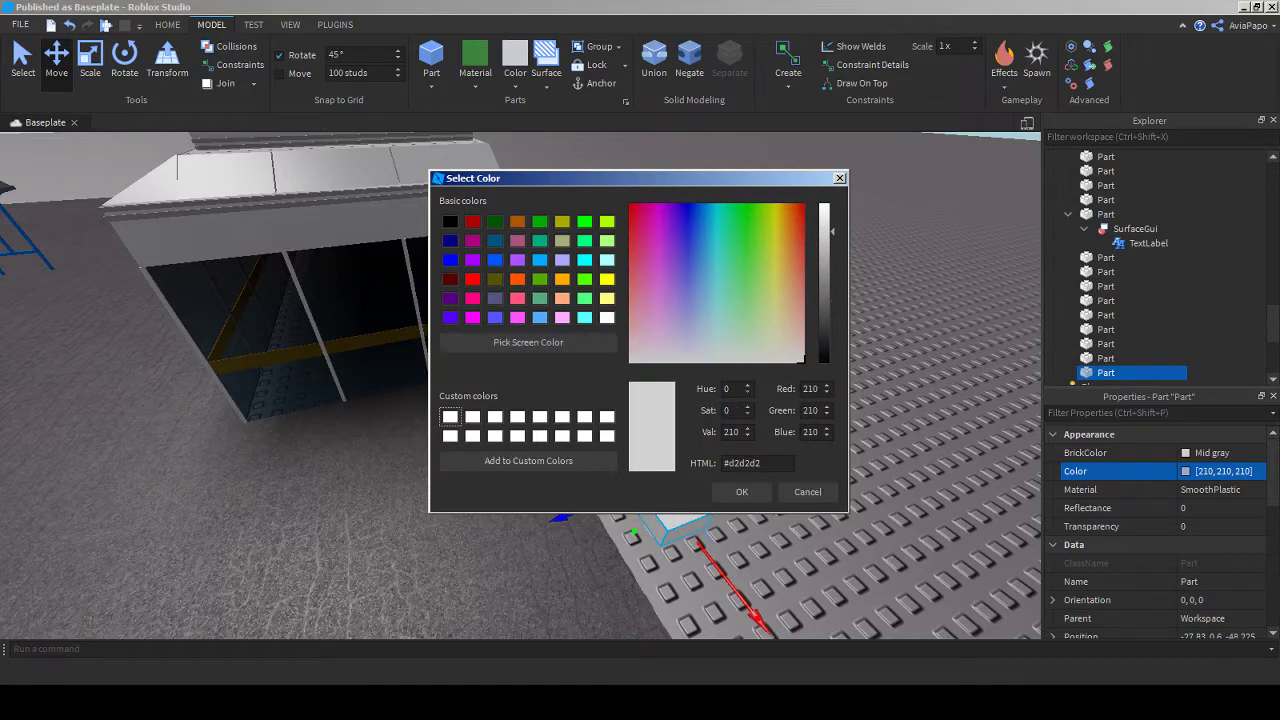
{"action": "key", "text": "Return"}
- Resample the block's colour from the dark trim on the terminal's roof, giving it 100, 99, 102
{"action": "key", "text": "f"}
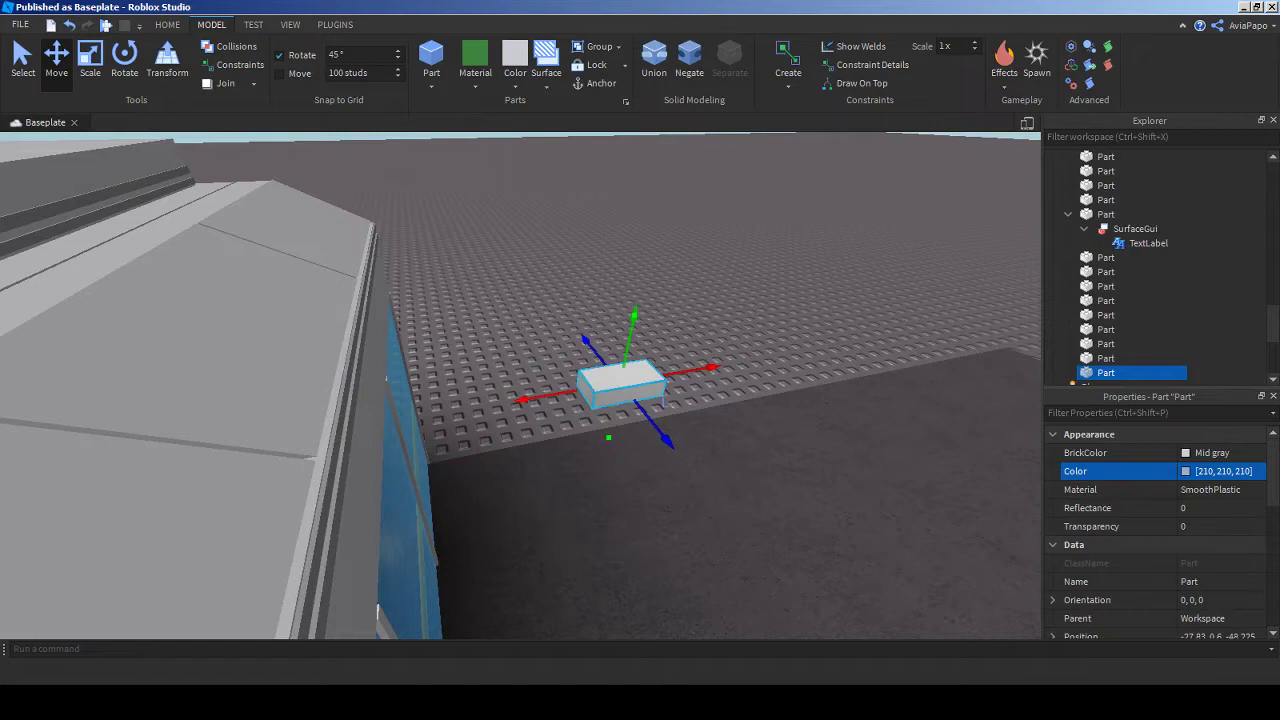
{"action": "left_click", "coordinate": [1224, 471]}
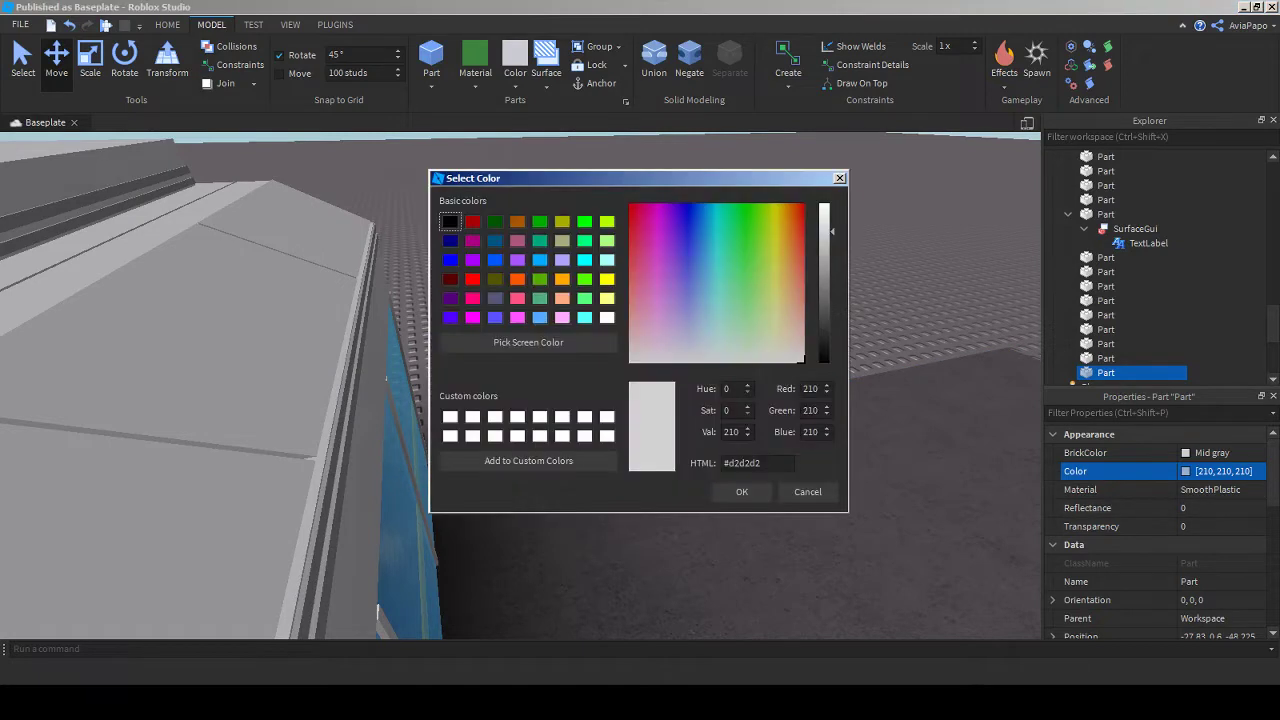
{"action": "left_click", "coordinate": [528, 342]}
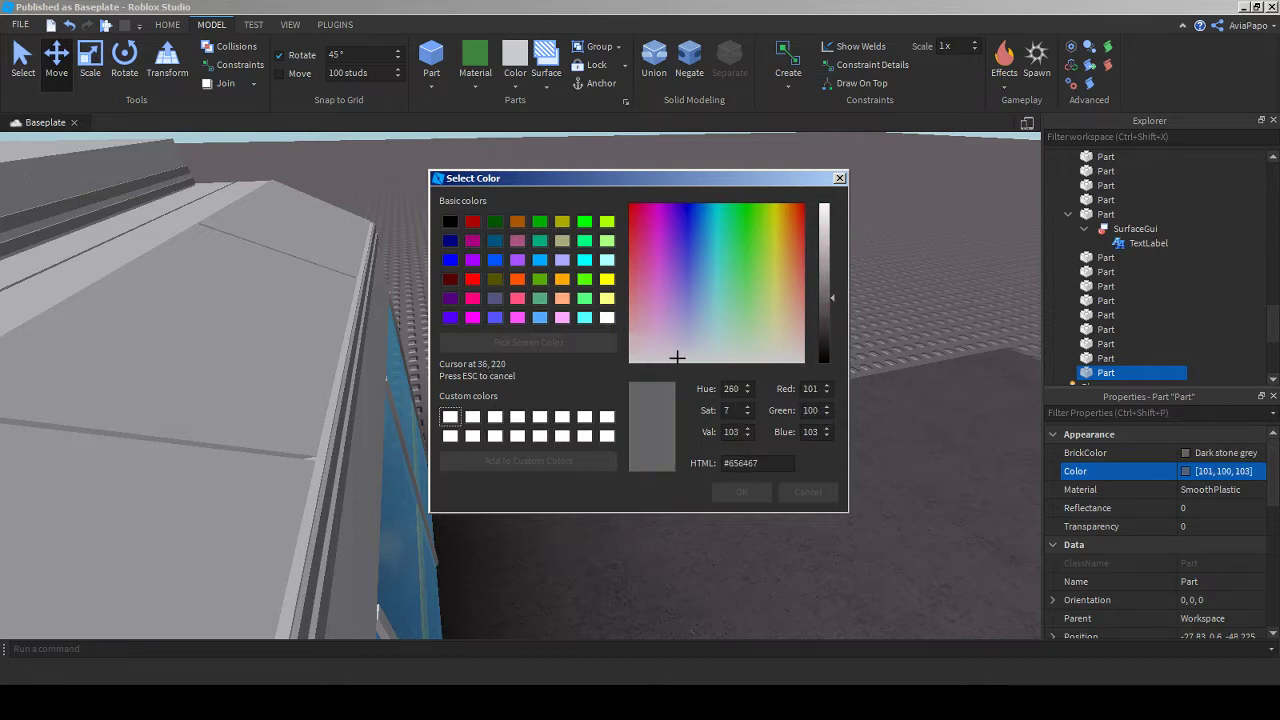
{"action": "key", "text": "Return"}
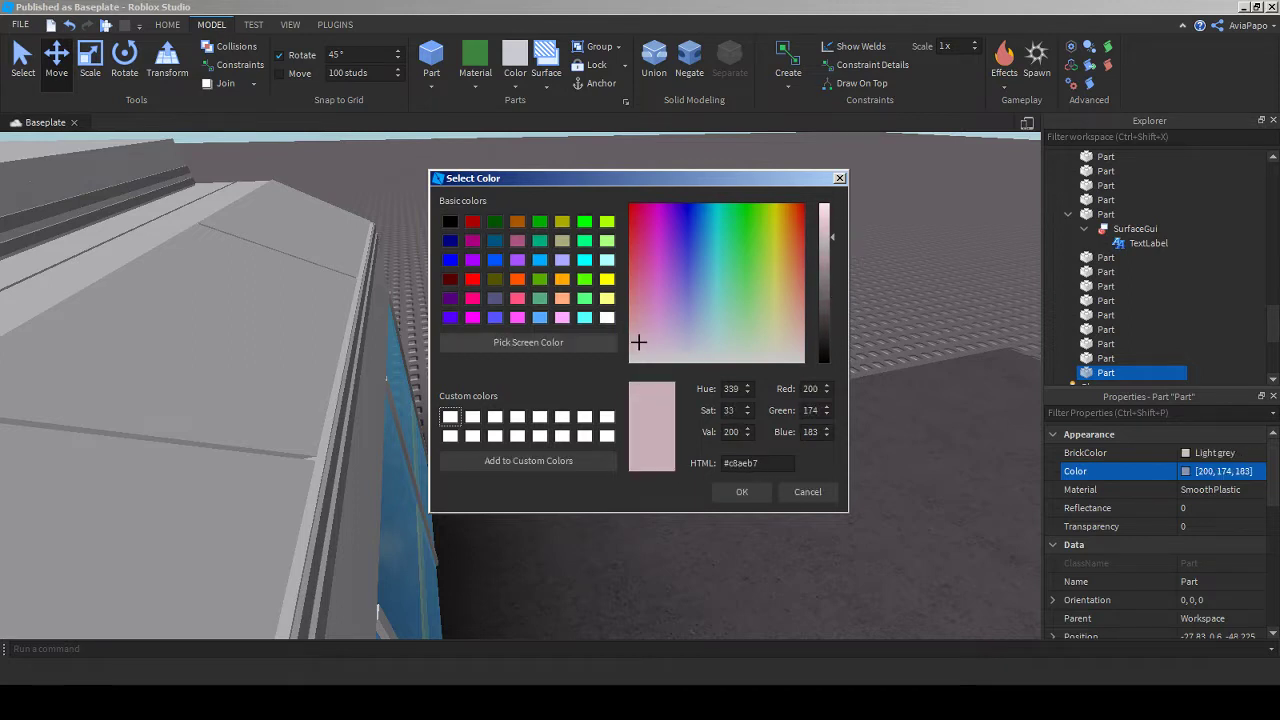
{"action": "key", "text": "space"}
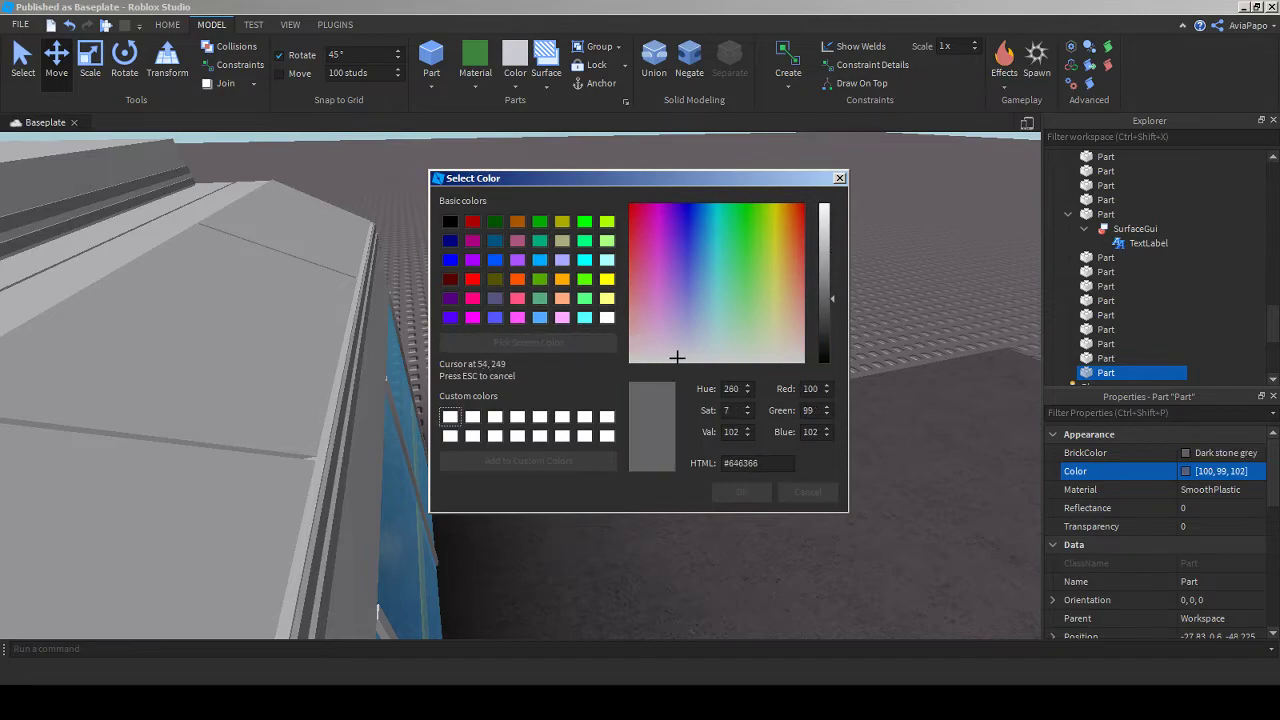
{"action": "left_click", "coordinate": [677, 357]}
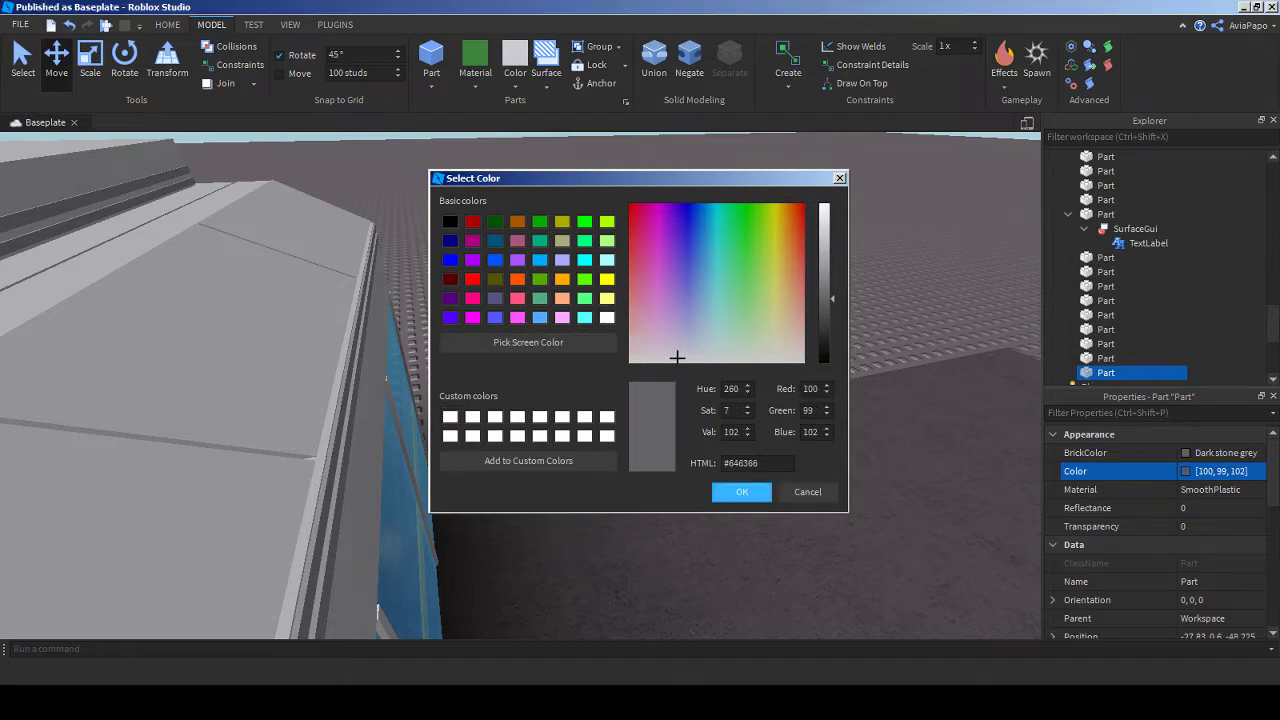
{"action": "left_click", "coordinate": [742, 491]}
- Sample the light surface of the terminal's roof and apply colour 175, 174, 177 to the block
{"action": "right_click_drag", "start_coordinate": [520, 385], "coordinate": [650, 430]}
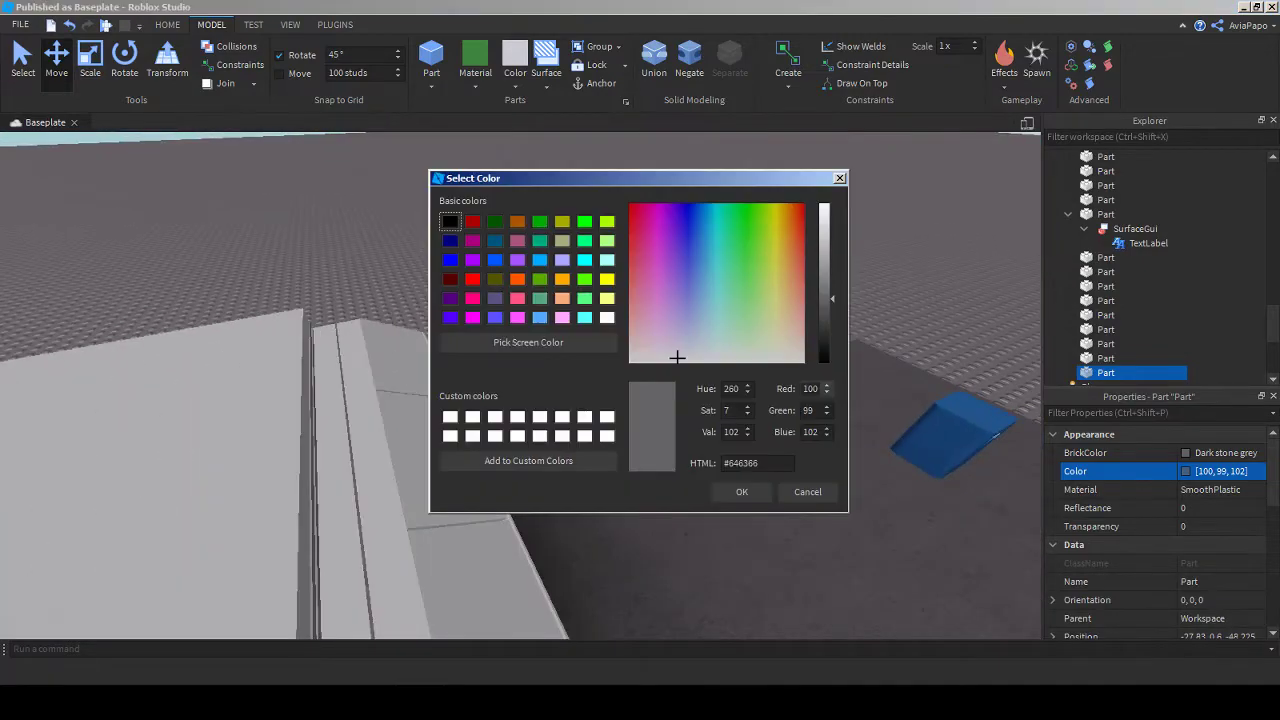
{"action": "left_click", "coordinate": [528, 342]}
{"action": "left_click", "coordinate": [638, 342]}
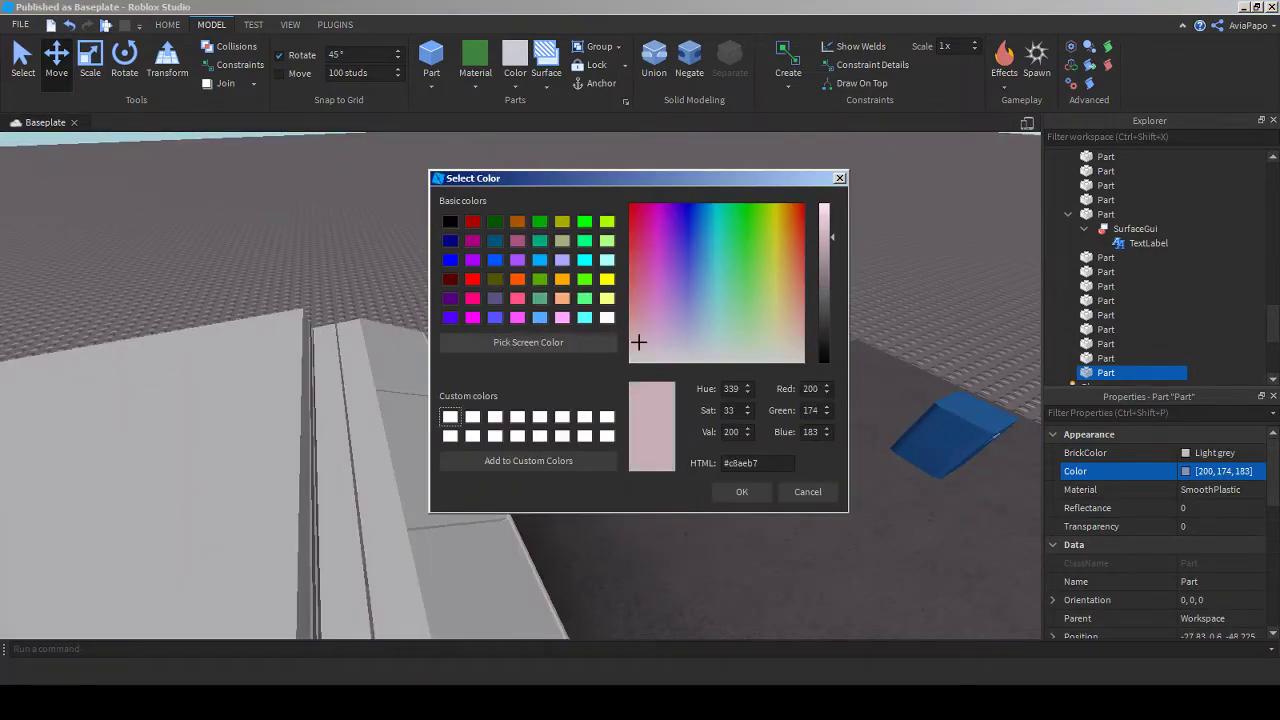
{"action": "left_click", "coordinate": [528, 342]}
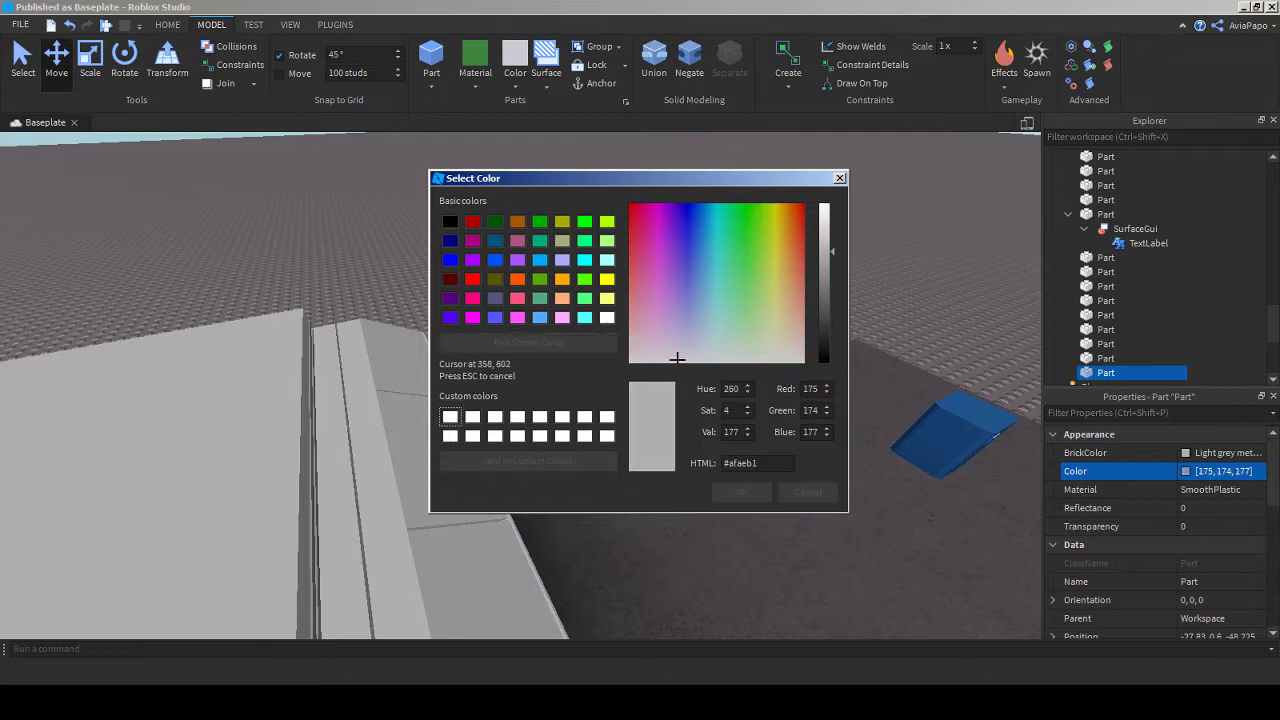
{"action": "left_click", "coordinate": [677, 358]}
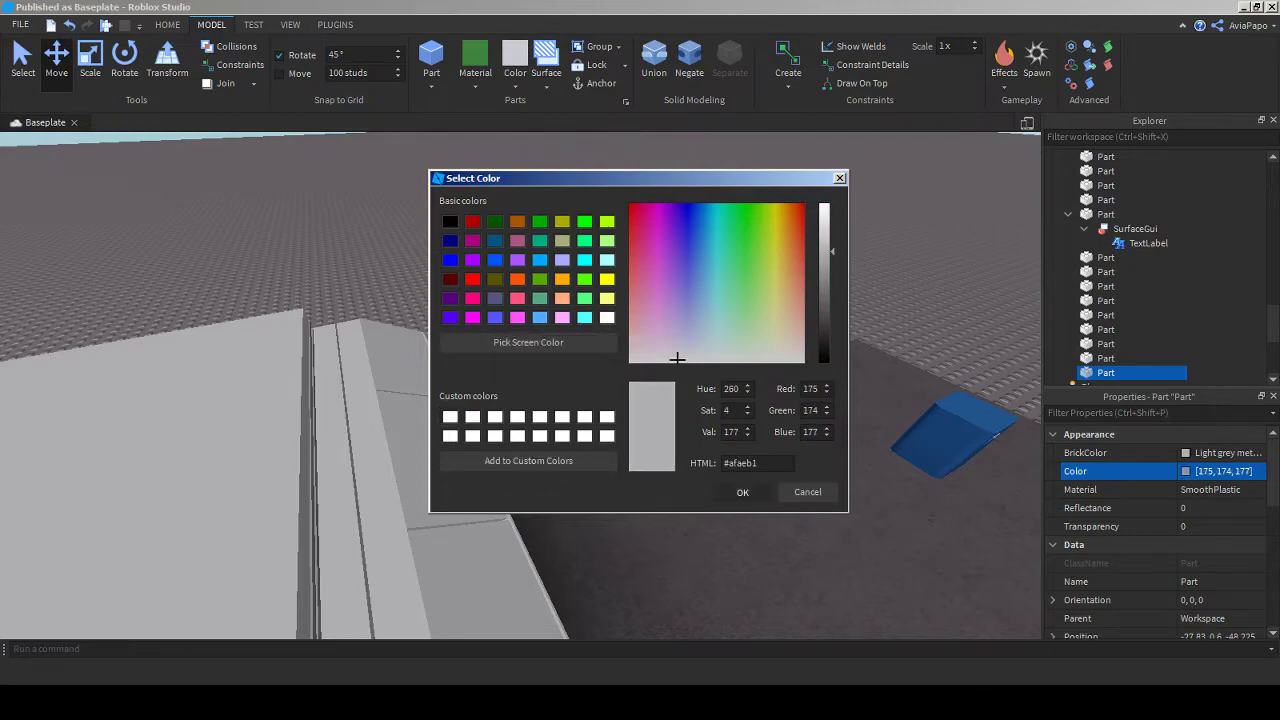
{"action": "left_click", "coordinate": [741, 491]}
- Move the Dummy figure from near the blue-framed shelter to the terminal's corner, close to the grey block
{"action": "right_click_drag", "start_coordinate": [741, 491], "coordinate": [600, 405]}
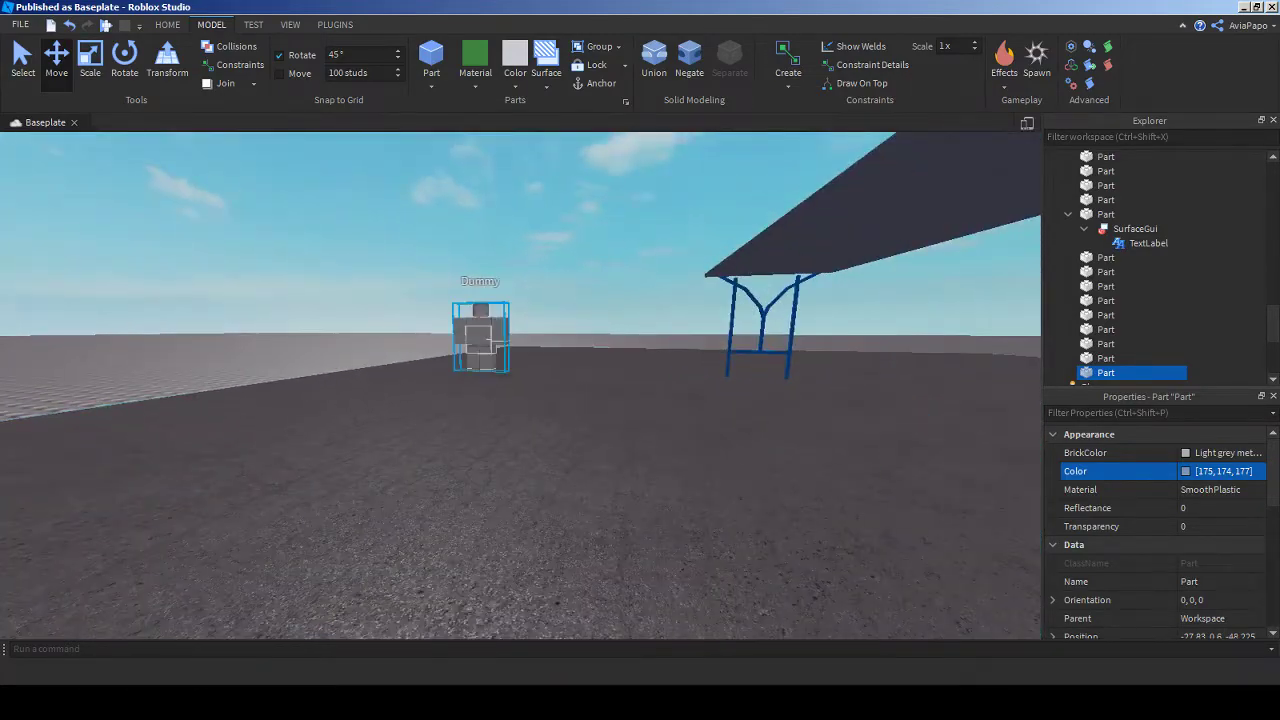
{"action": "left_click", "coordinate": [485, 338]}
{"action": "key", "text": "f"}
{"action": "right_click_drag", "start_coordinate": [485, 338], "coordinate": [400, 345]}
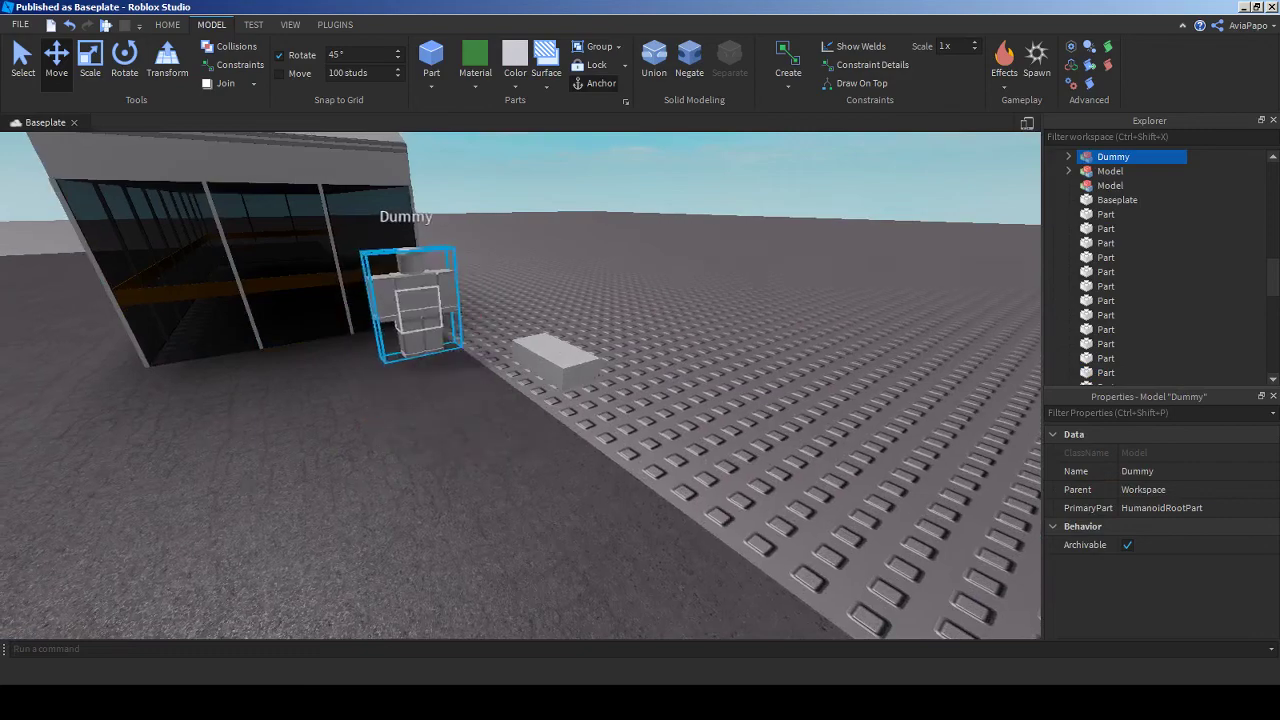
{"action": "key", "text": "f"}
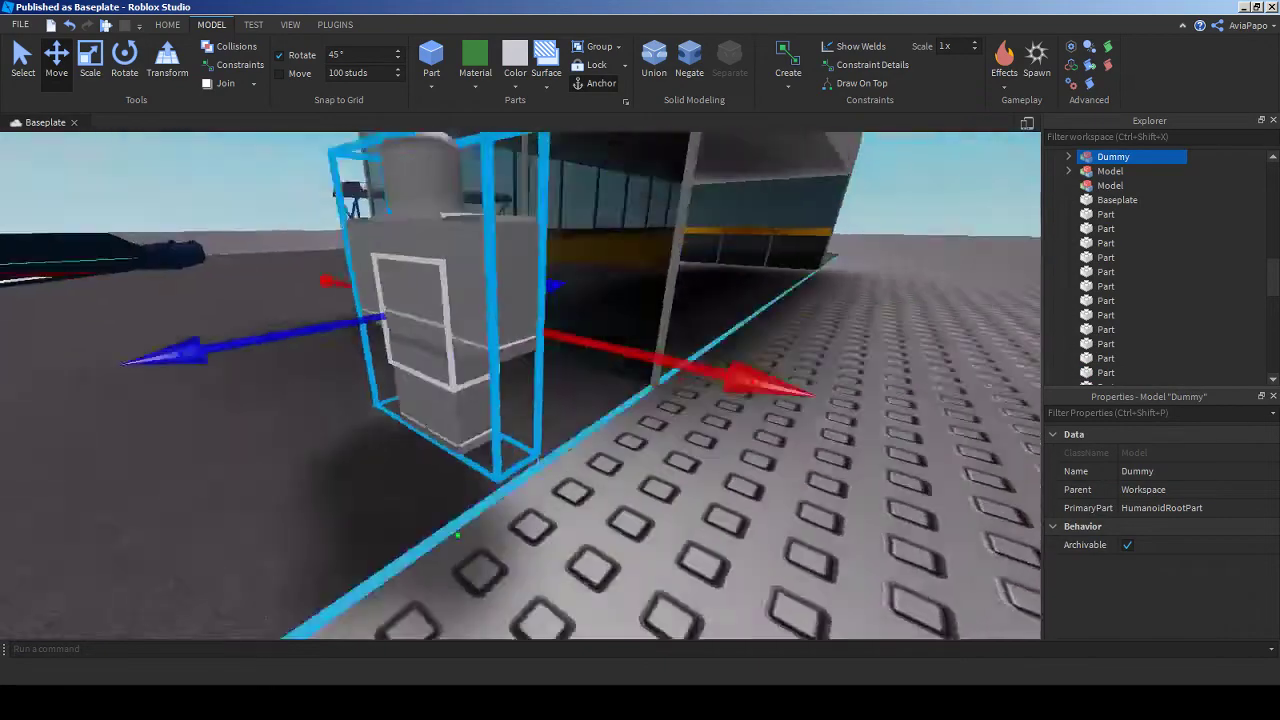
{"action": "scroll", "coordinate": [520, 385], "scroll_direction": "down", "scroll_amount": 5}
- Reposition the grey block on the baseplate at the terminal's corner, next to the Dummy
{"action": "left_click", "coordinate": [400, 470]}
{"action": "key", "text": "f"}
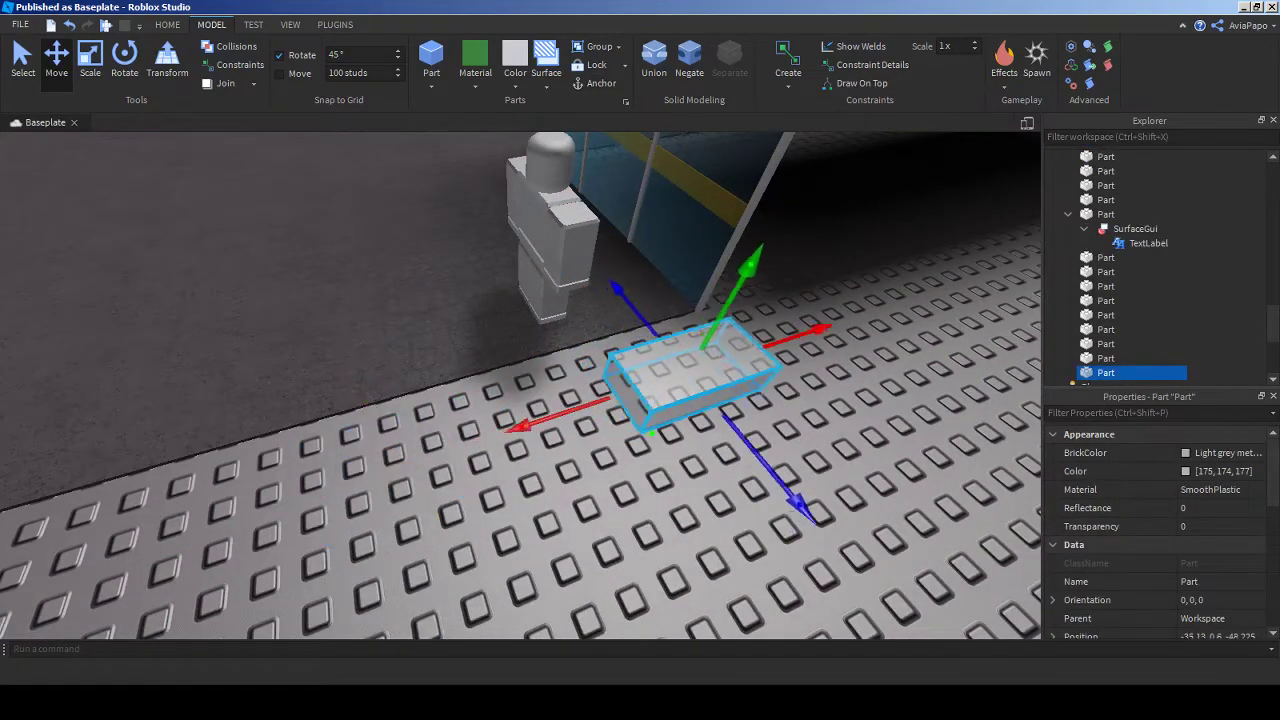
{"action": "right_click_drag", "start_coordinate": [520, 385], "coordinate": [430, 375]}
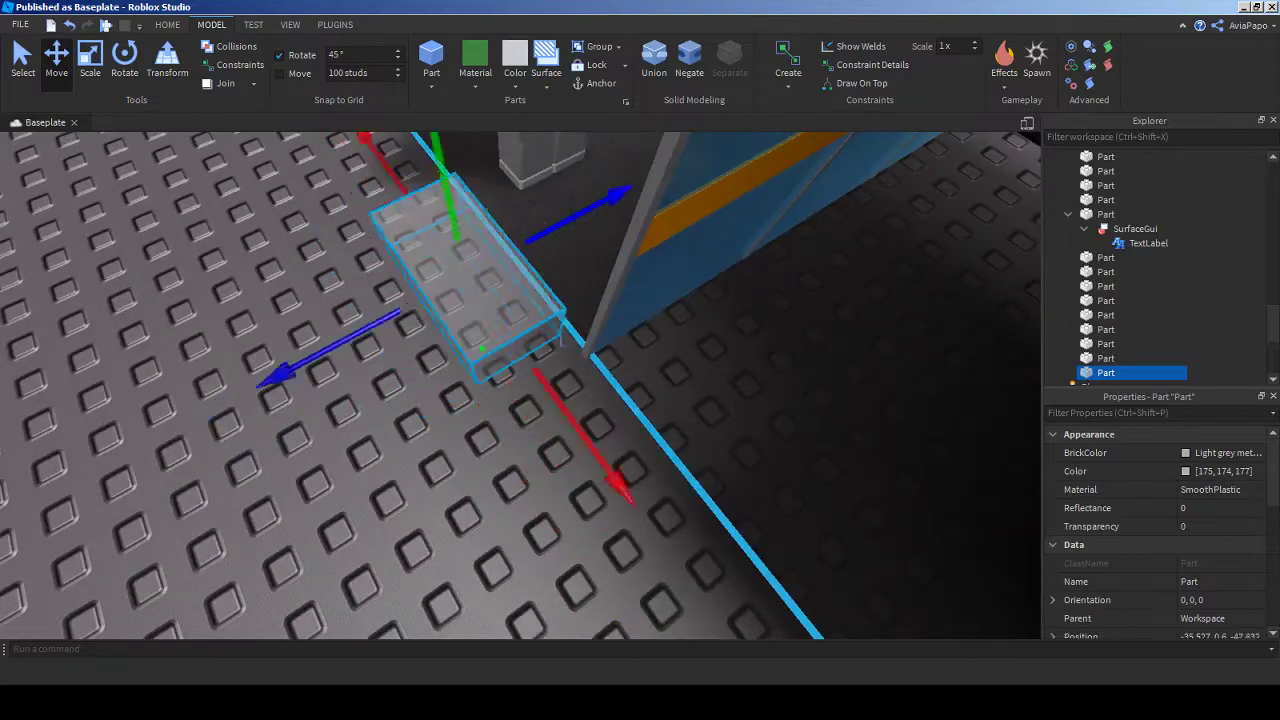
{"action": "mouse_move", "coordinate": [300, 362]}
{"action": "left_mouse_down"}
{"action": "mouse_move", "coordinate": [380, 327]}
{"action": "mouse_move", "coordinate": [280, 372]}
{"action": "left_mouse_up"}
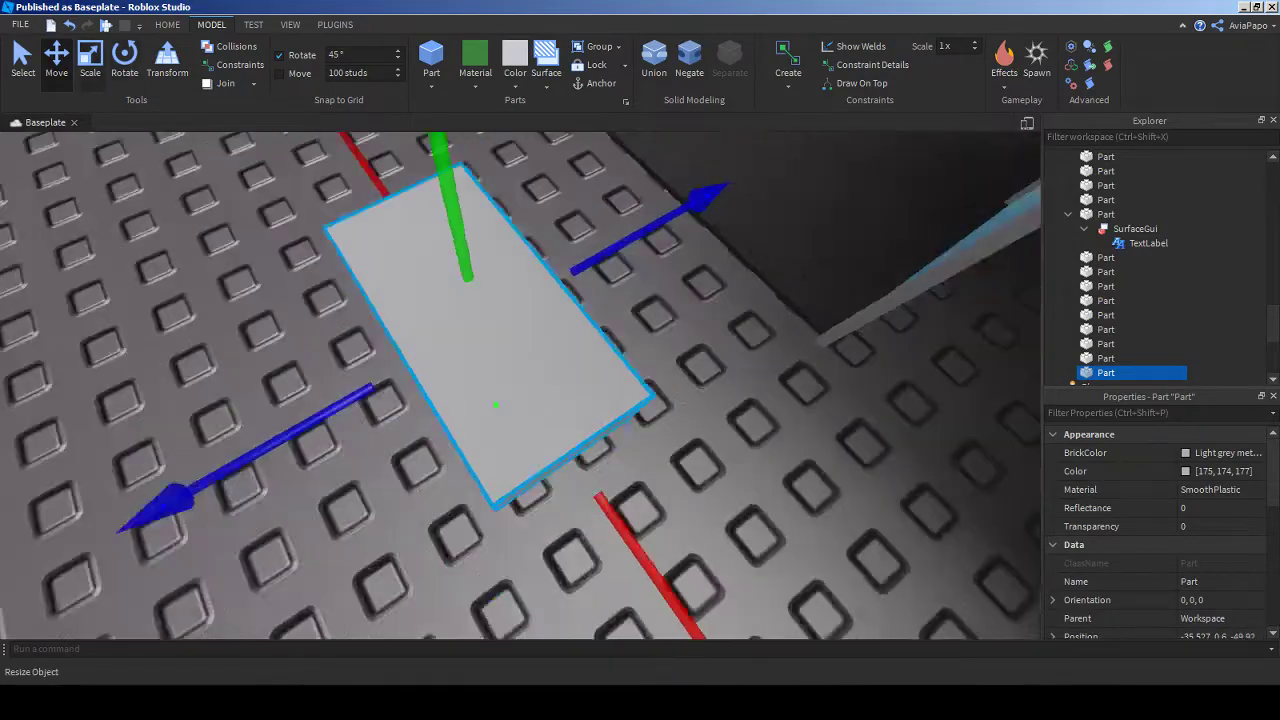
- Scale the grey block upward into a slim tower rising well above the terminal's roof
{"action": "key", "text": "ctrl+3"}
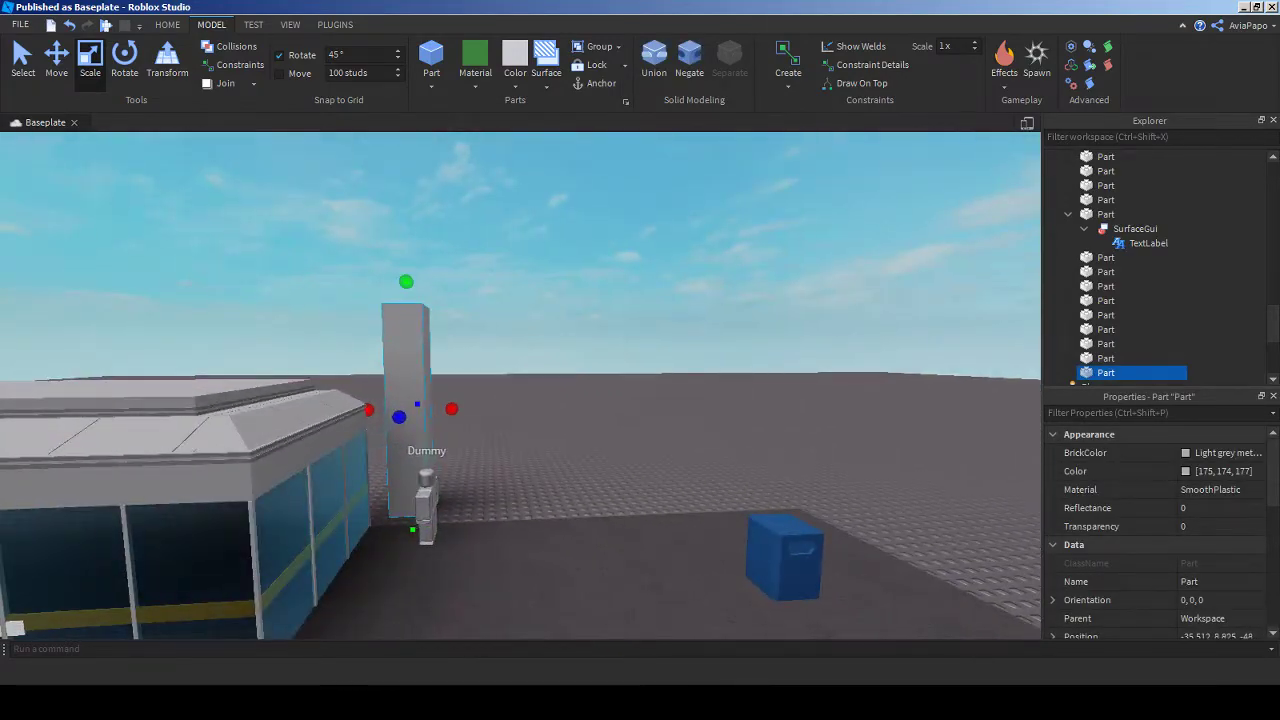
{"action": "left_click_drag", "start_coordinate": [405, 282], "coordinate": [405, 209]}
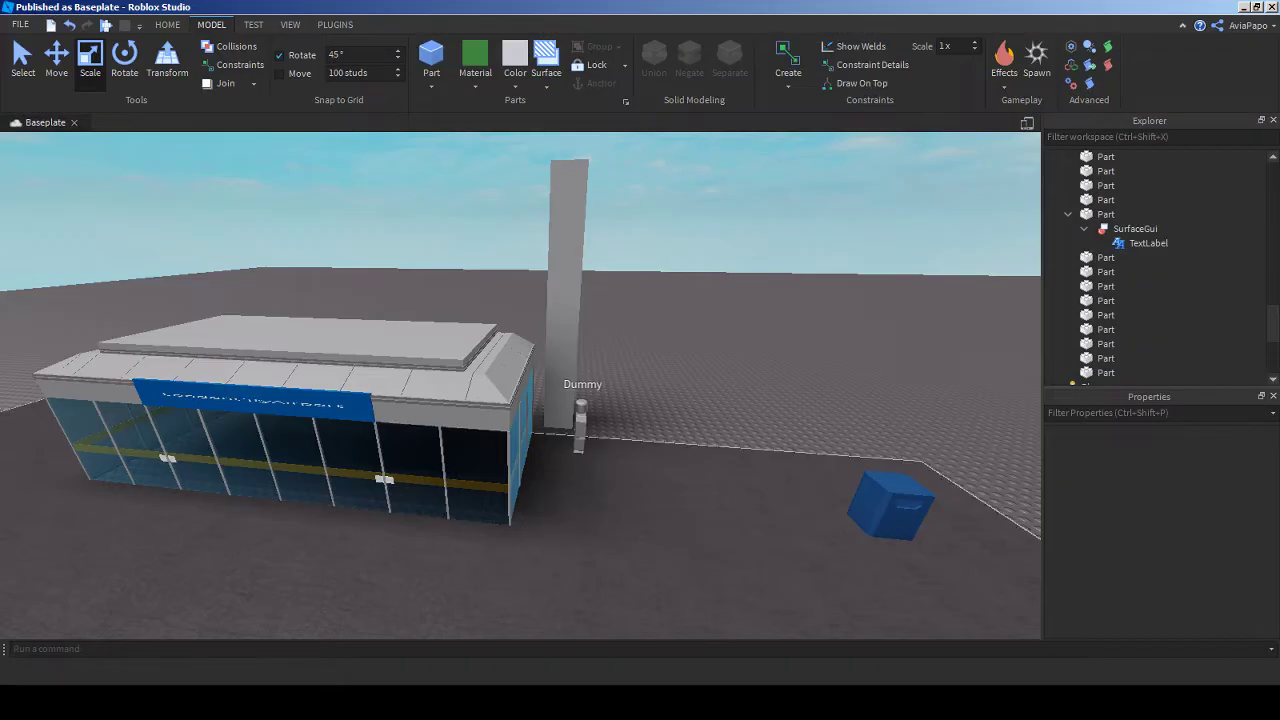
{"action": "key", "text": "w"}
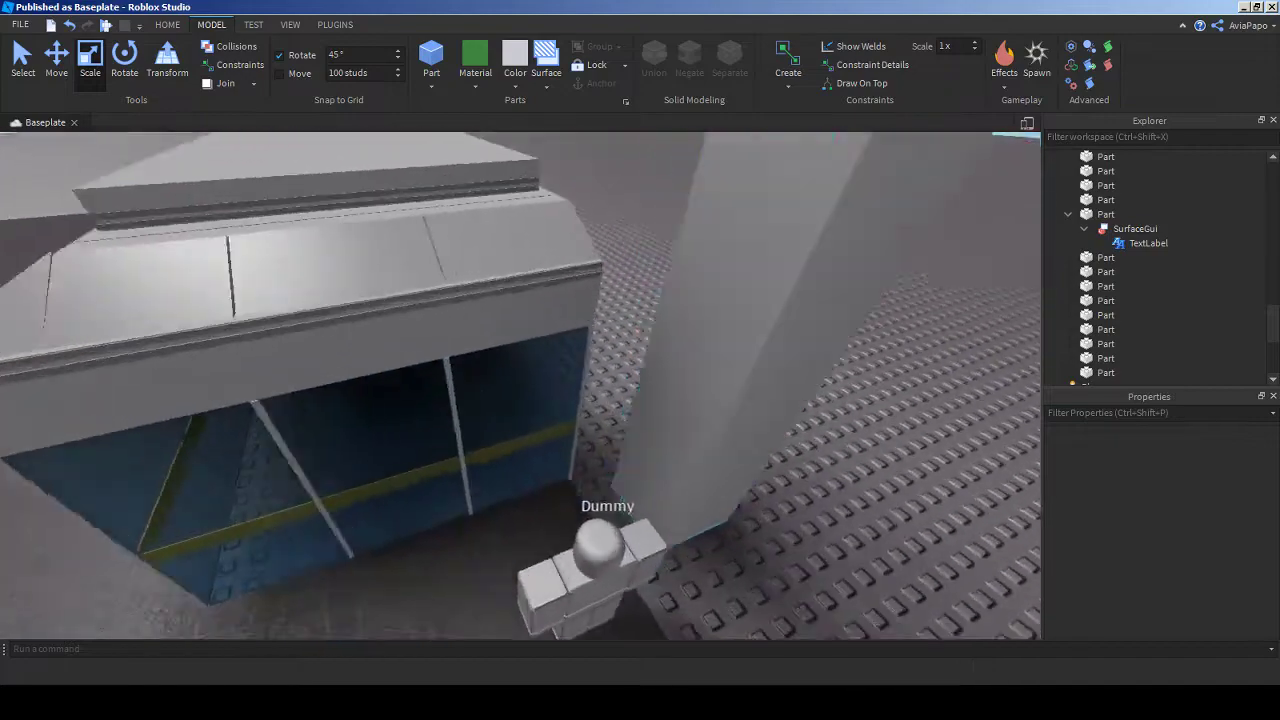
- Scale the grey tower taller in stages, stretching it upward to several times the terminal's height
{"action": "left_click", "coordinate": [760, 350]}
{"action": "key", "text": "f"}
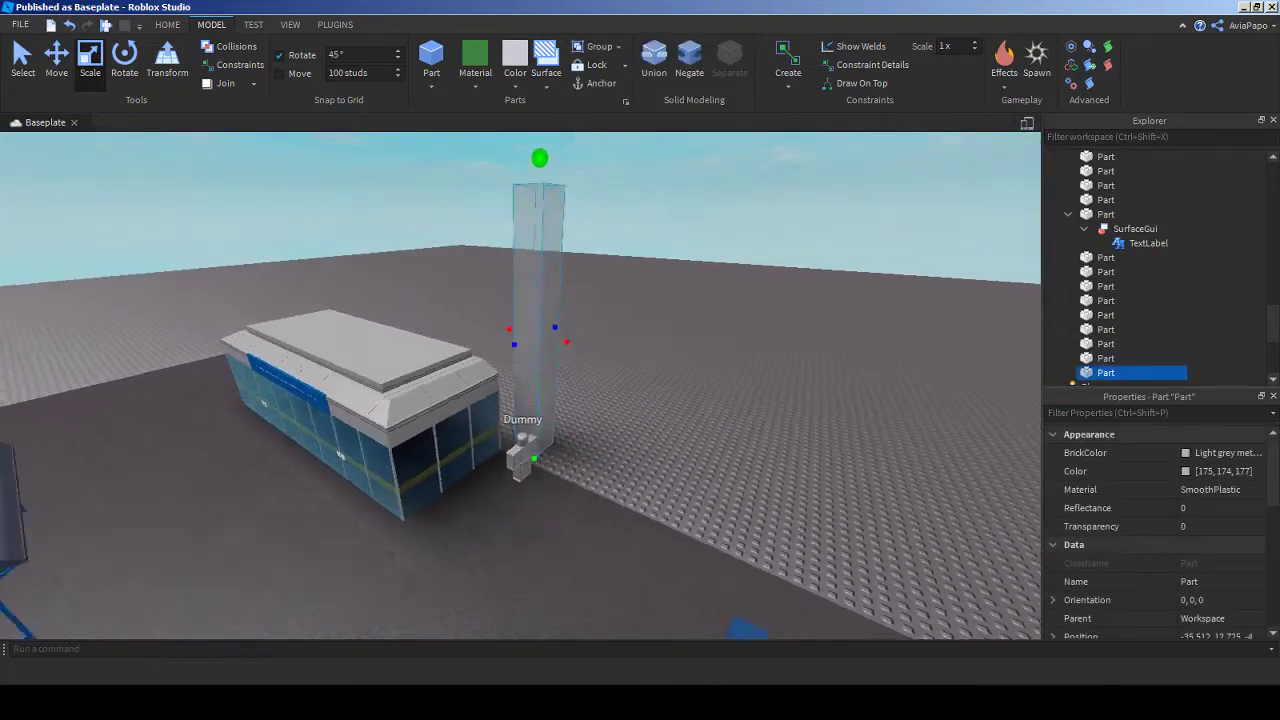
{"action": "right_click_drag", "start_coordinate": [520, 380], "coordinate": [600, 380]}
{"action": "key", "text": "w"}
{"action": "left_click", "coordinate": [540, 300]}
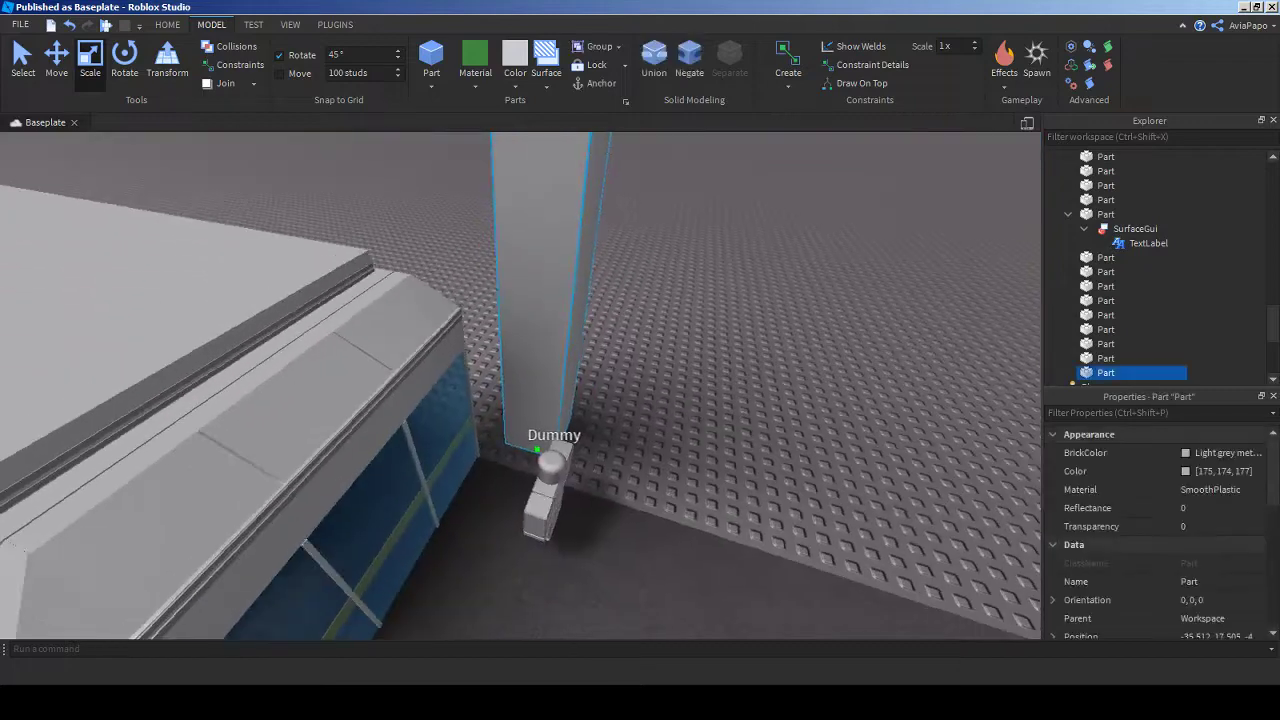
{"action": "key", "text": "f"}
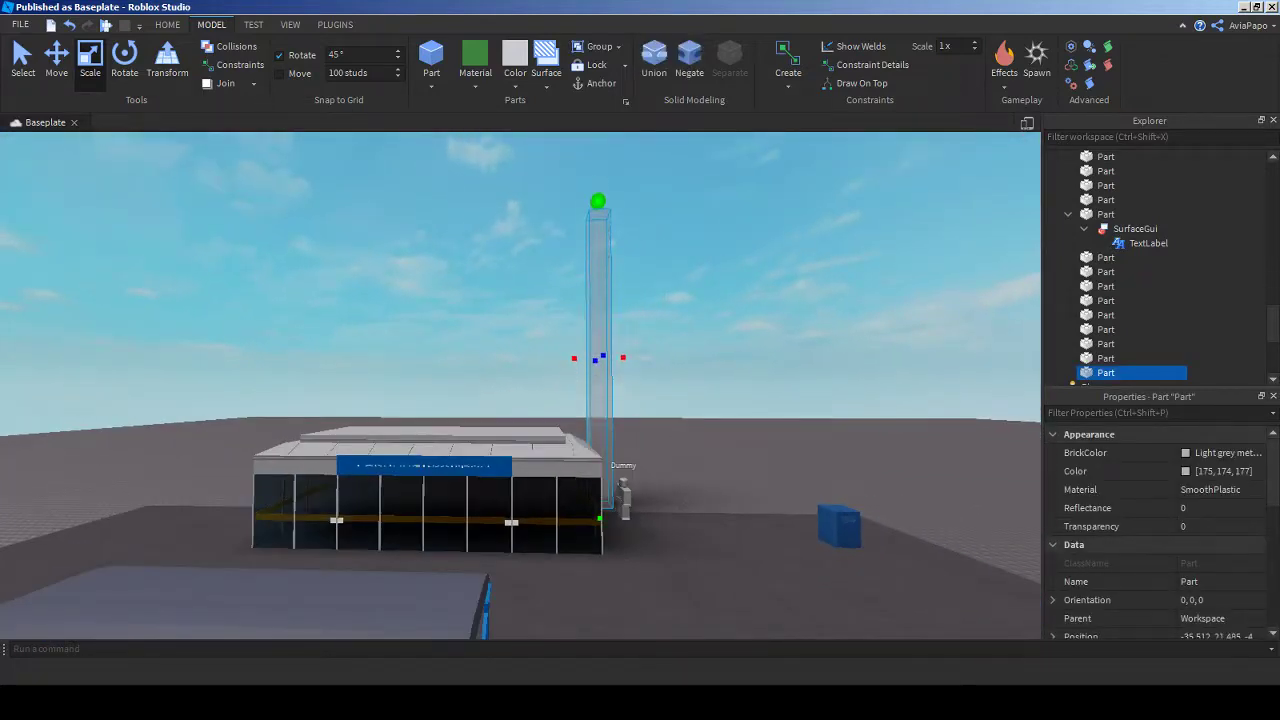
{"action": "right_click_drag", "start_coordinate": [520, 385], "coordinate": [520, 250]}
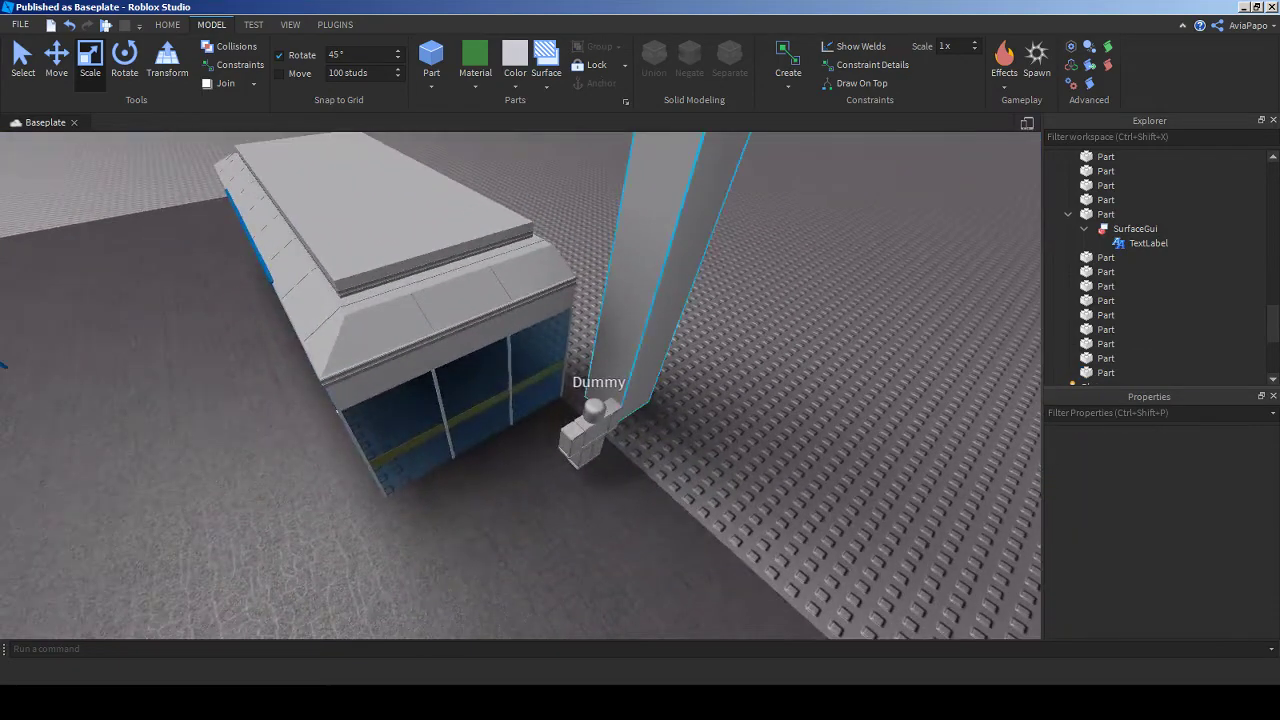
{"action": "key", "text": "w"}
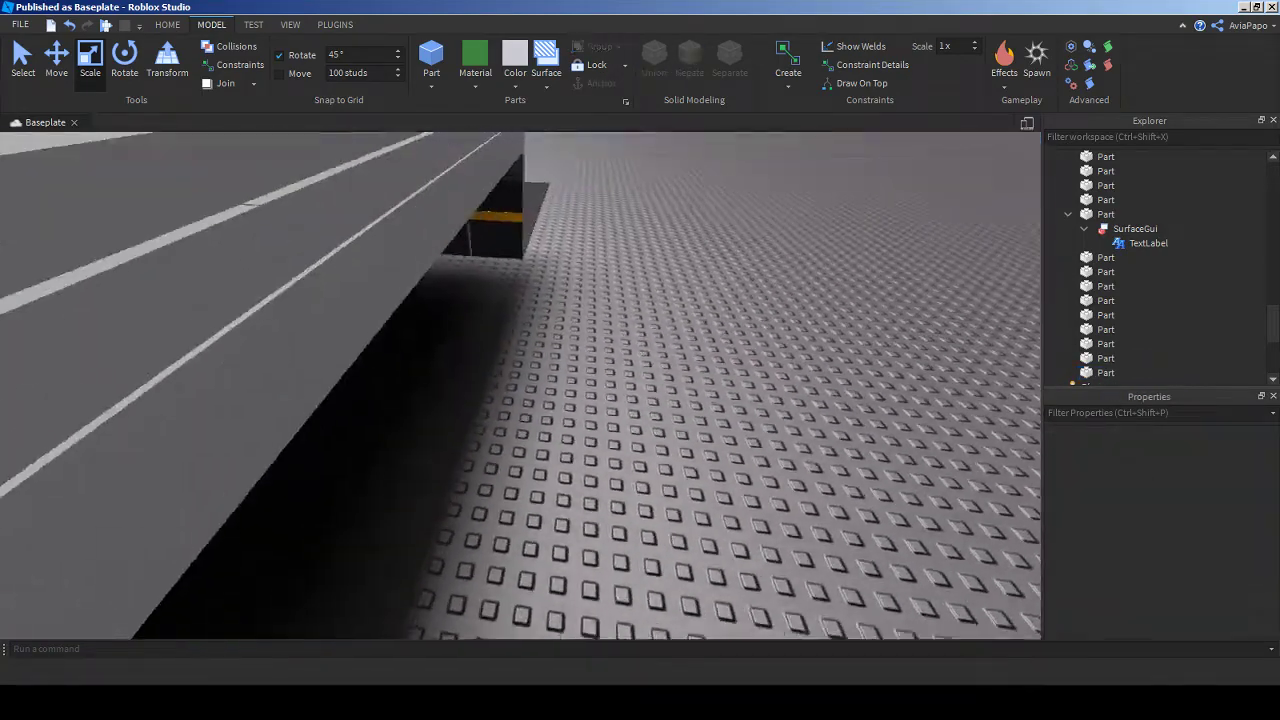
{"action": "right_click_drag", "start_coordinate": [520, 360], "coordinate": [520, 470]}
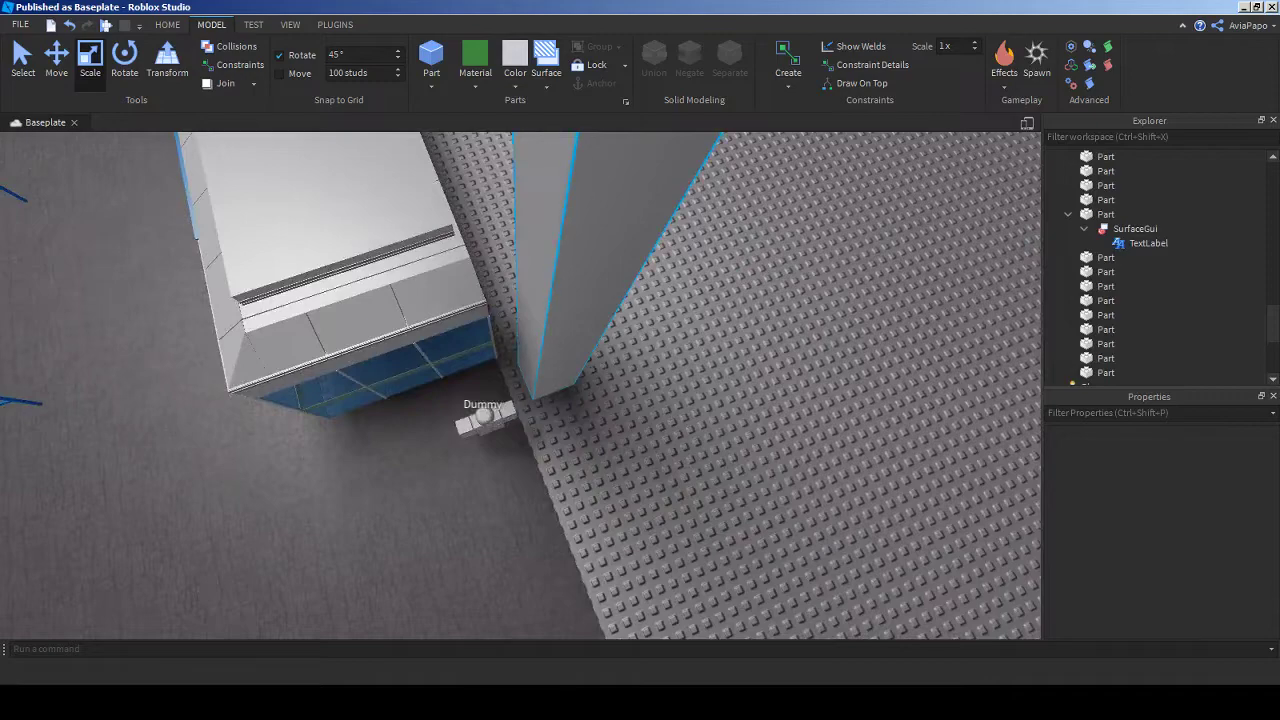
- Shorten the grey tower slightly and move it away from the terminal's corner, leaving a gap beside the Dummy
{"action": "left_click", "coordinate": [545, 250]}
{"action": "key", "text": "f"}
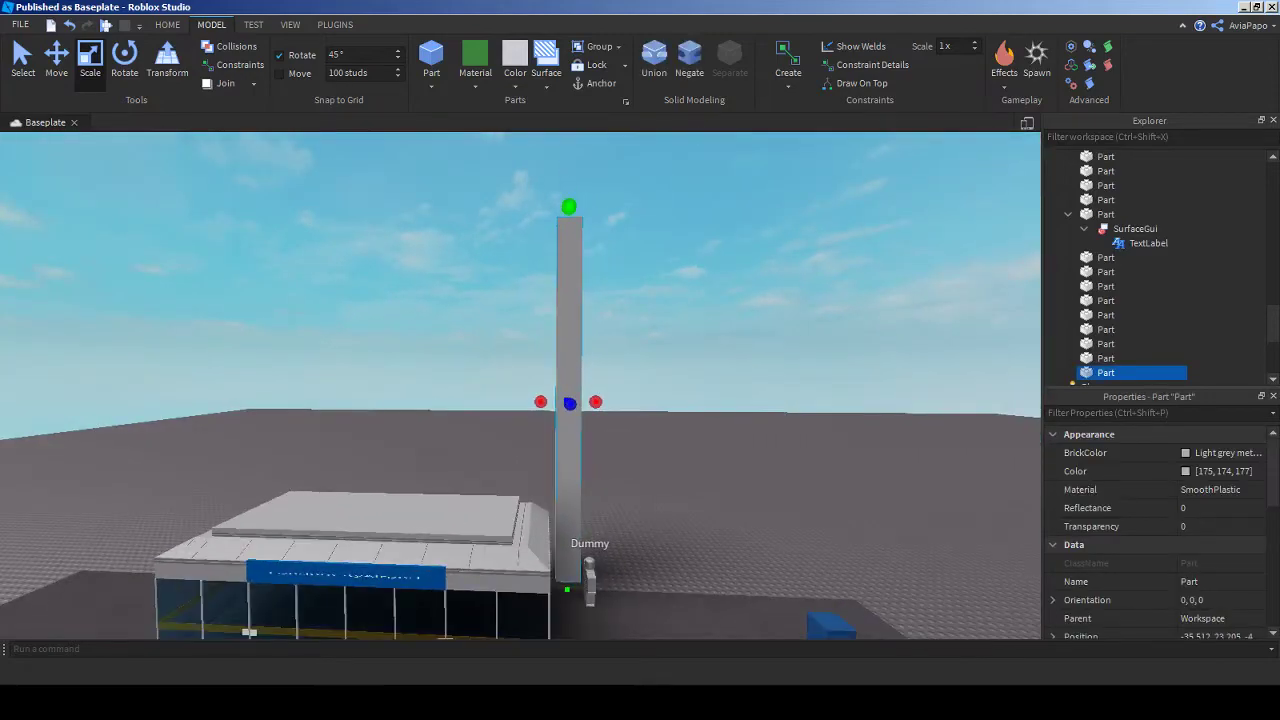
{"action": "key", "text": "Escape"}
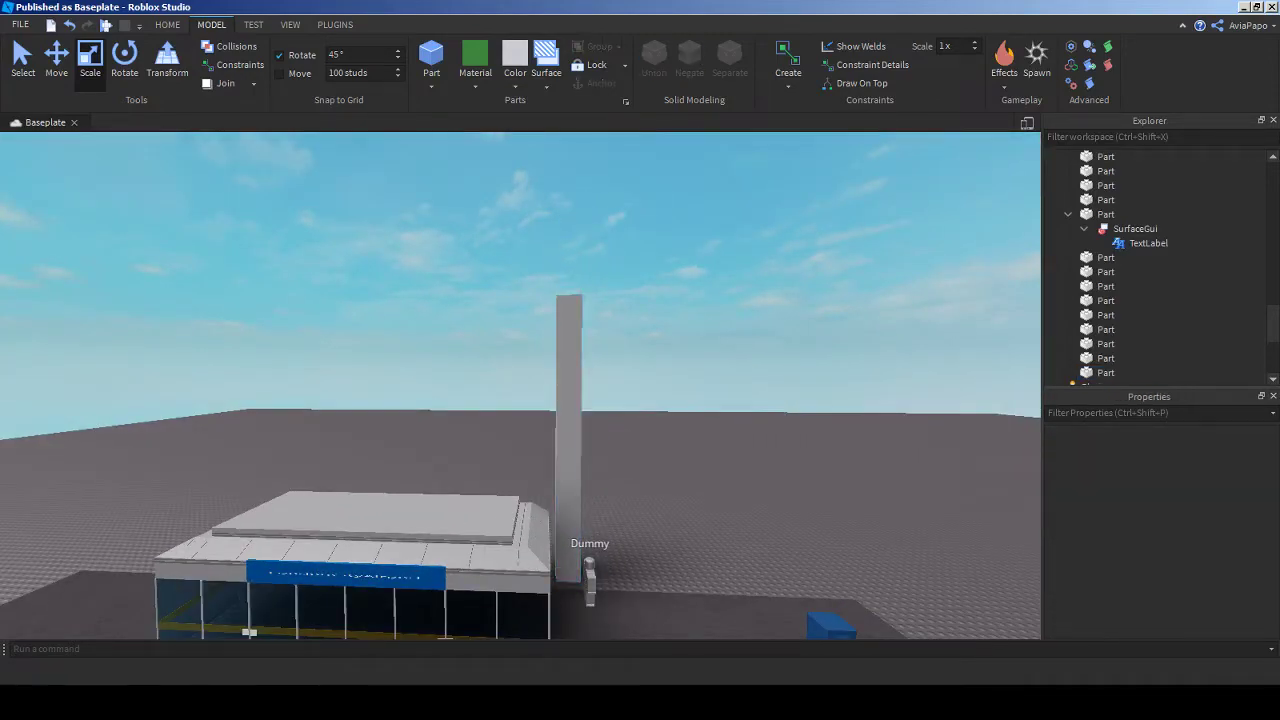
{"action": "left_click", "coordinate": [569, 400]}
{"action": "key", "text": "f"}
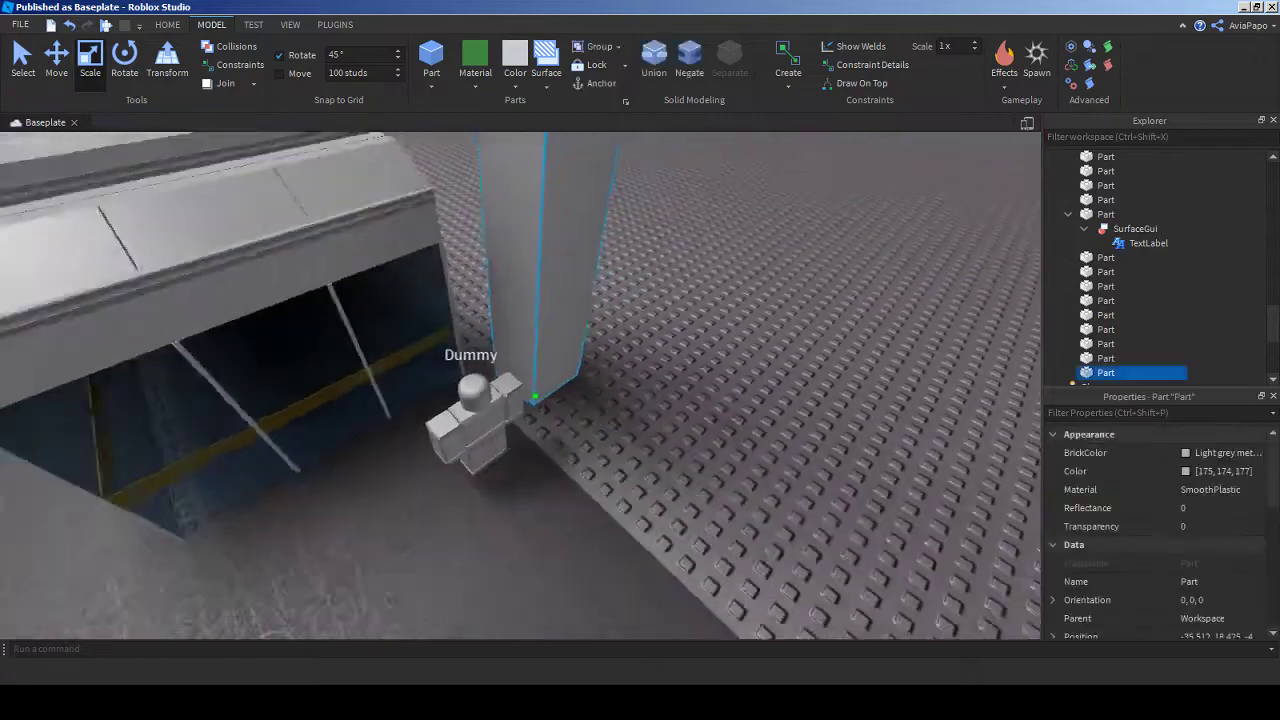
{"action": "right_click_drag", "start_coordinate": [533, 413], "coordinate": [750, 480]}
{"action": "left_click", "coordinate": [533, 250]}
- Cut a curve off one vertical corner of the tower with the Curve Cutter plugin, drawing on its top face
{"action": "left_click", "coordinate": [335, 24]}
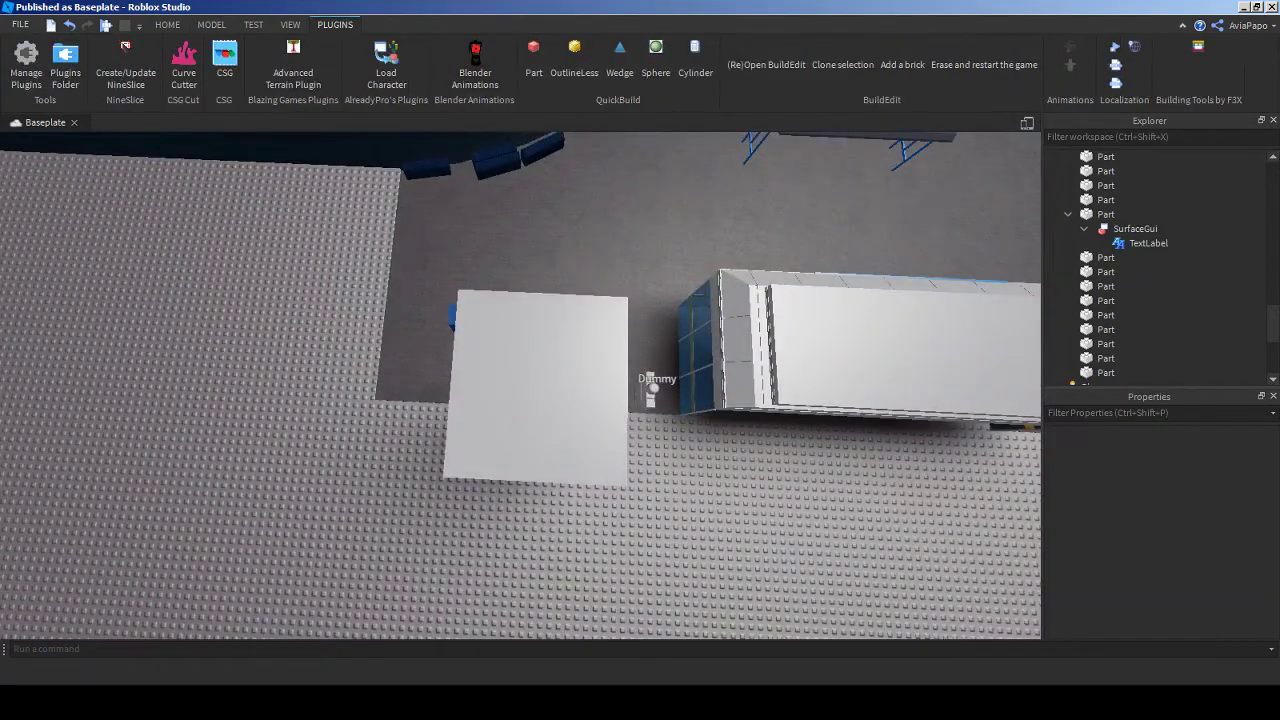
{"action": "left_click", "coordinate": [184, 60]}
{"action": "right_click_drag", "start_coordinate": [520, 400], "coordinate": [590, 370]}
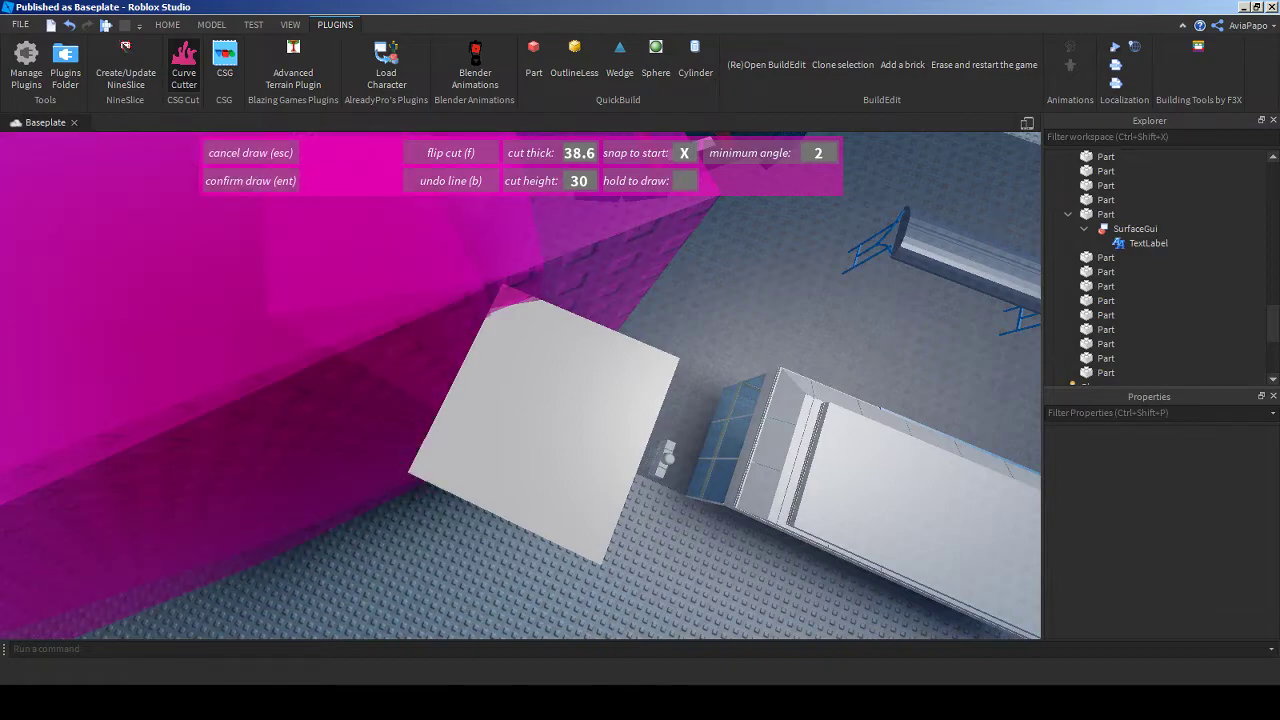
{"action": "key", "text": "Escape"}
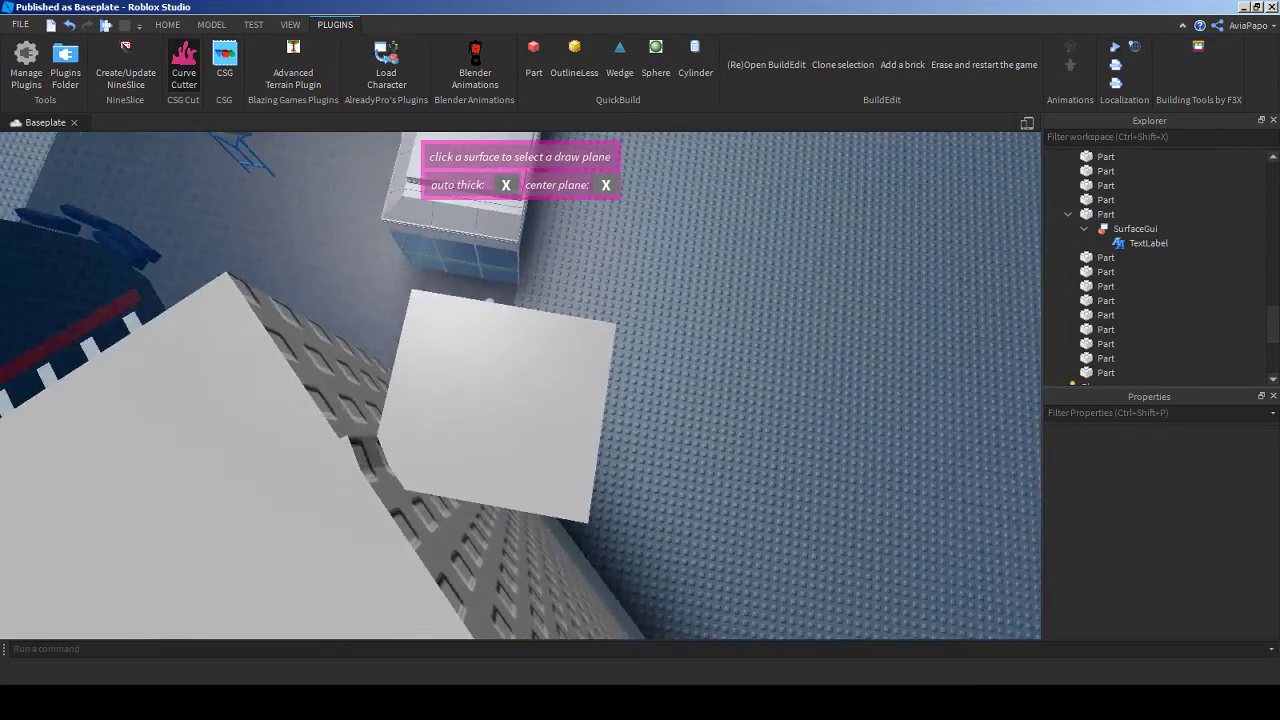
- Draw matching curved cuts on the tower's other three vertical corners, then exit the Curve Cutter
{"action": "left_click", "coordinate": [520, 385]}
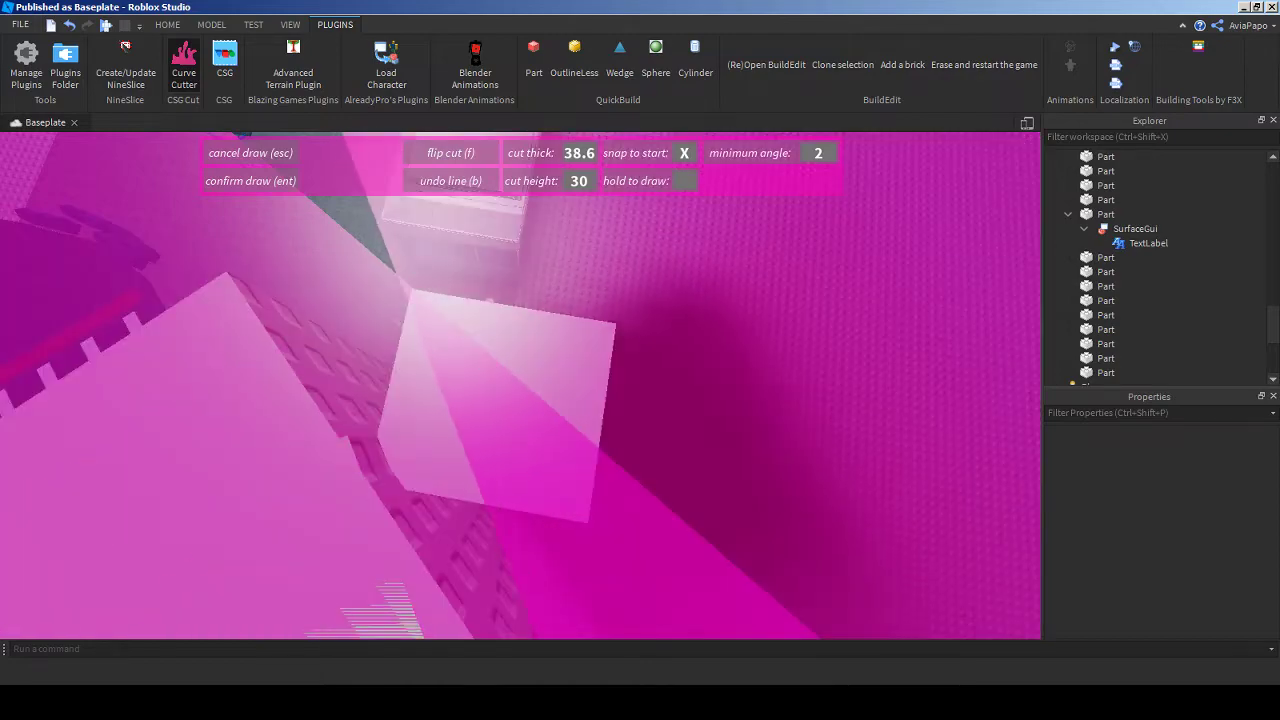
{"action": "key", "text": "w"}
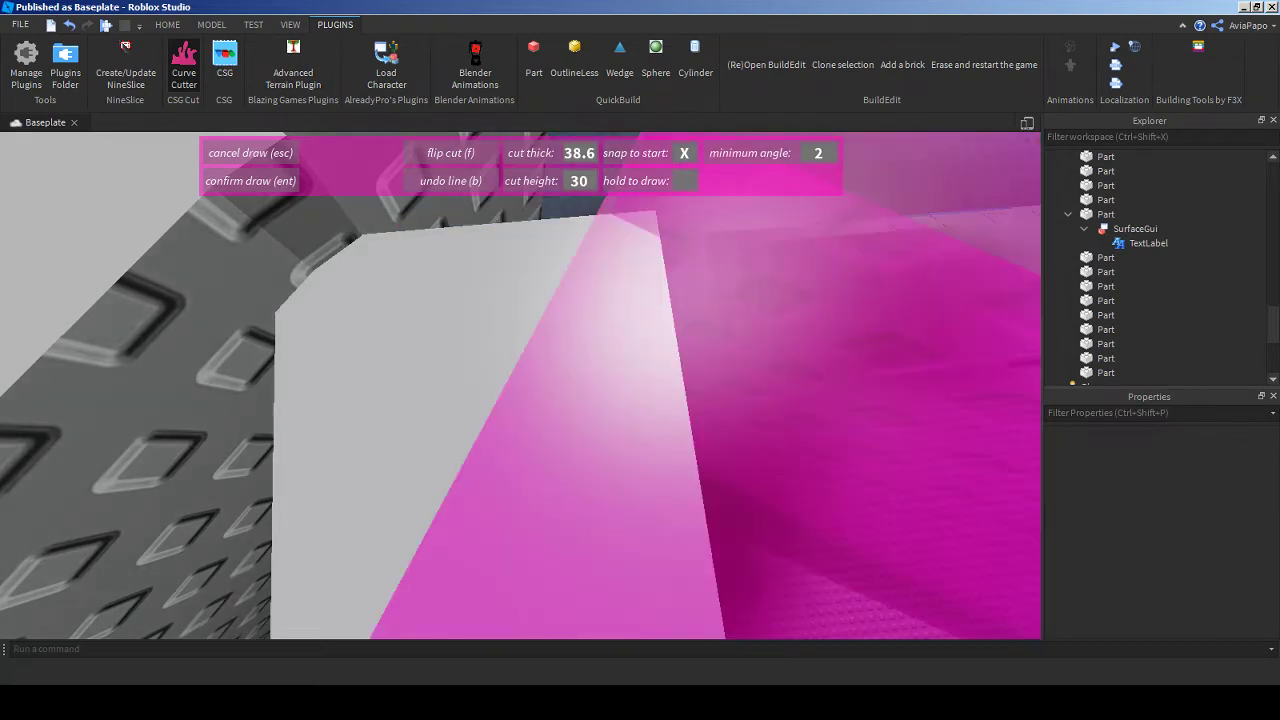
{"action": "right_click_drag", "start_coordinate": [520, 385], "coordinate": [435, 348]}
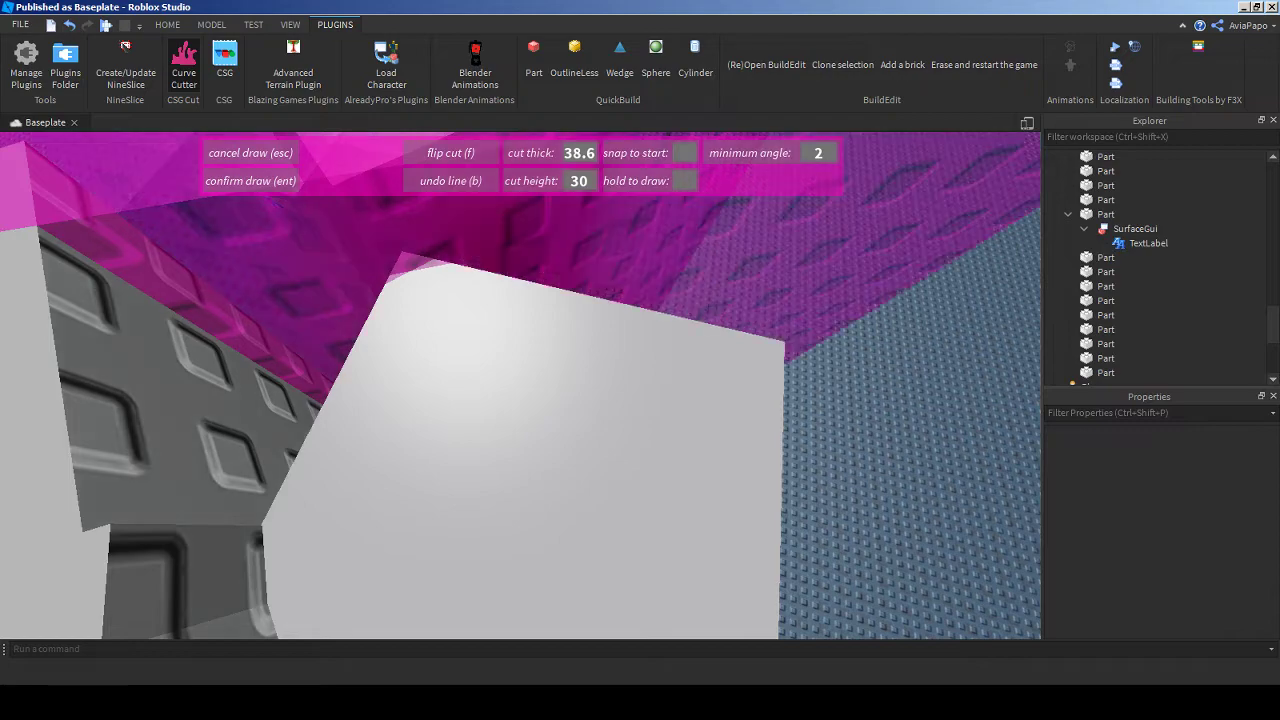
{"action": "key", "text": "Escape"}
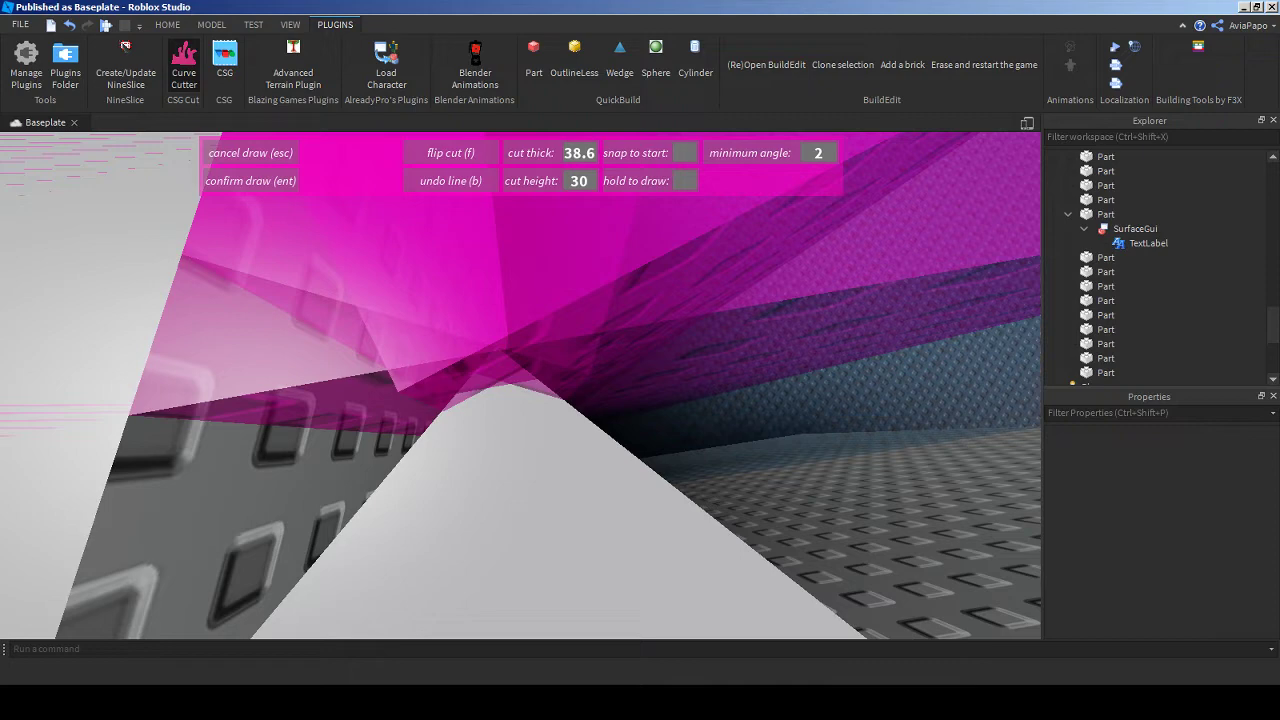
{"action": "key", "text": "Return"}
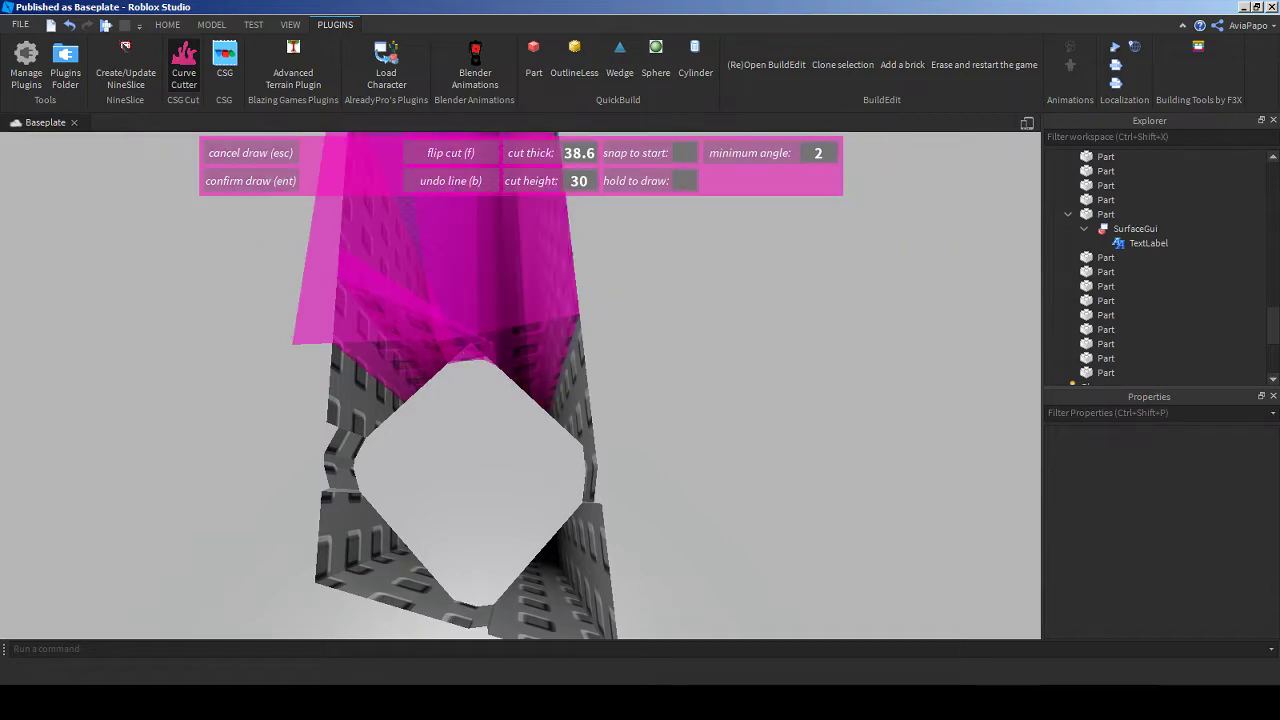
{"action": "key", "text": "Return"}
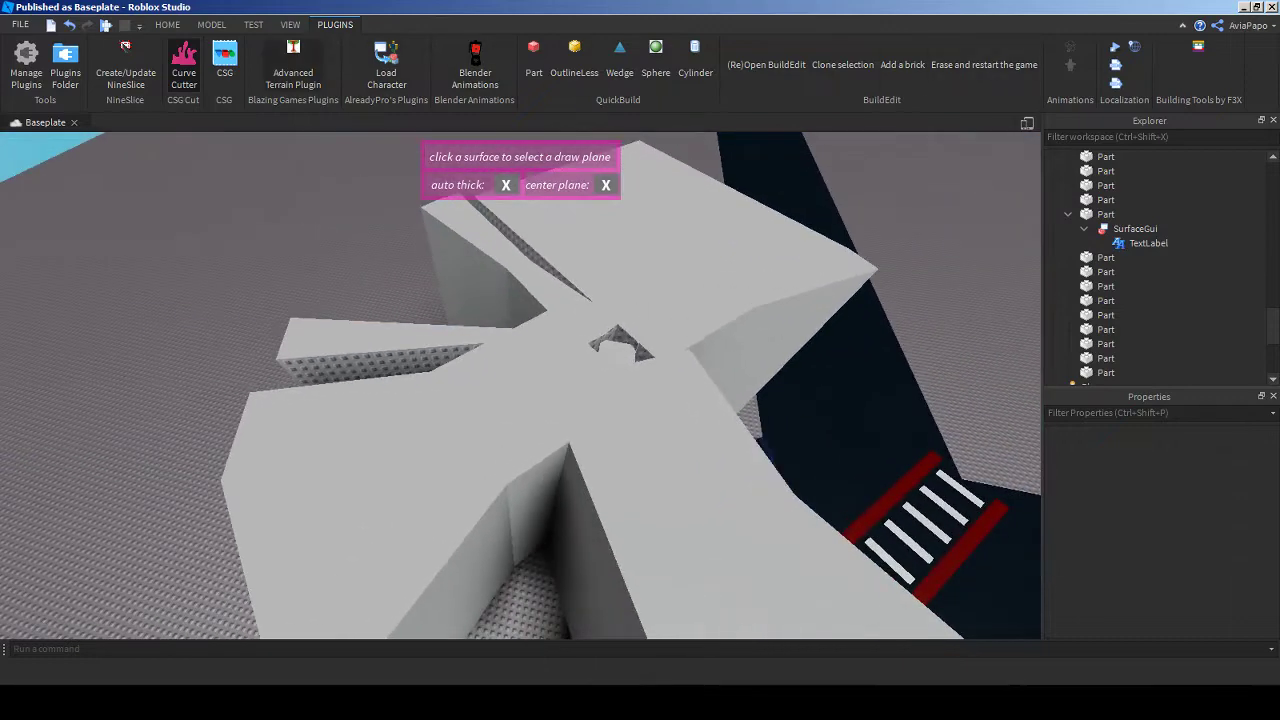
{"action": "key", "text": "Escape"}
- Negate both parts of the first CutParts model and union them with the tower to carve one rounded corner
{"action": "left_click", "coordinate": [211, 24]}
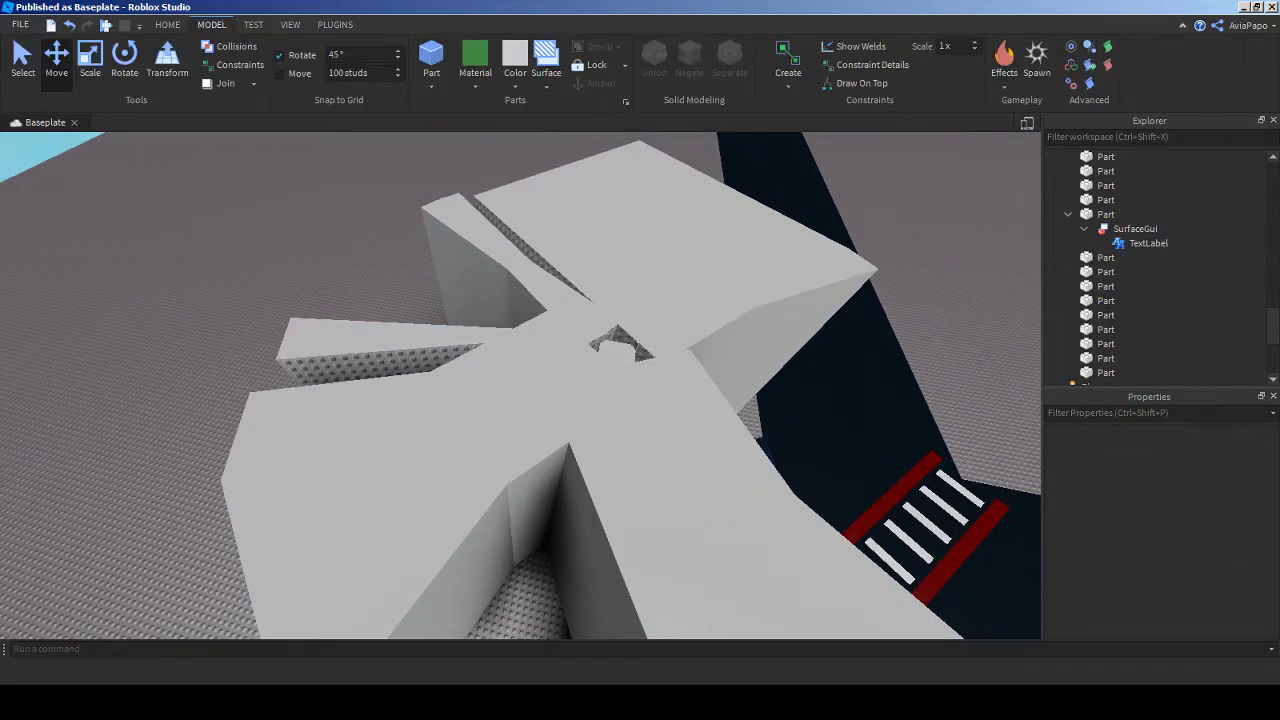
{"action": "left_click", "coordinate": [670, 260]}
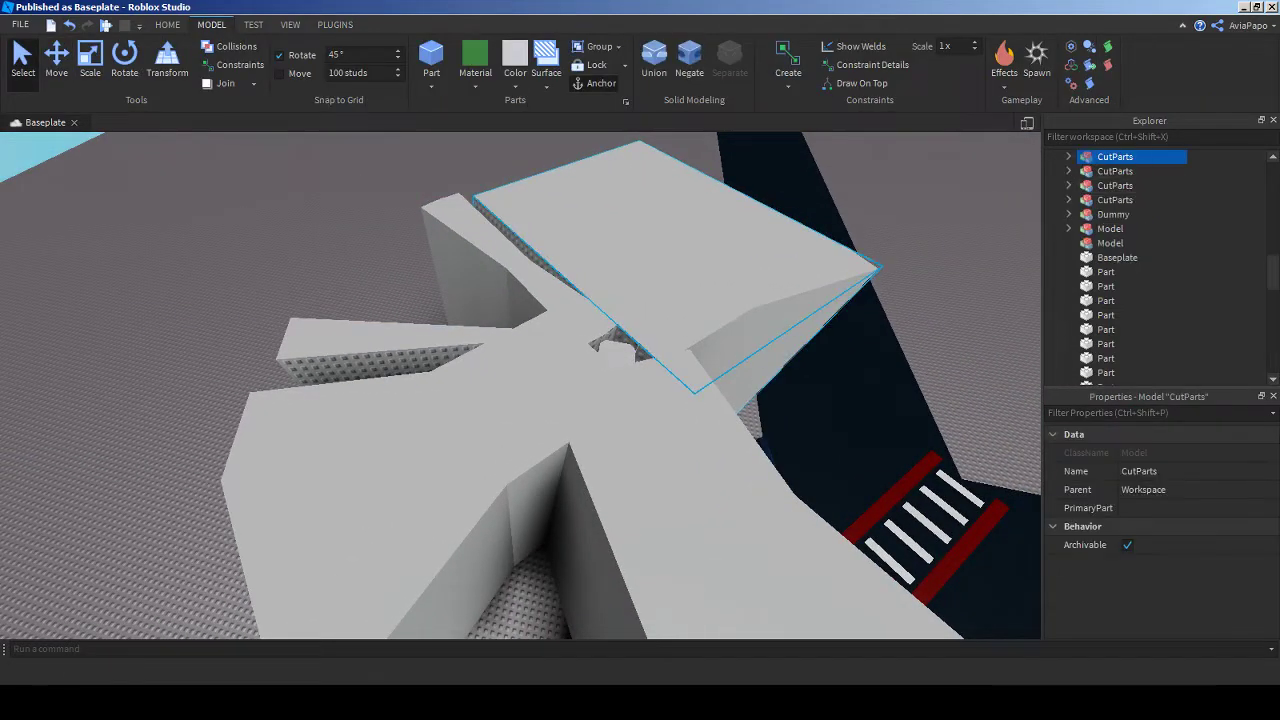
{"action": "left_click", "coordinate": [1141, 171]}
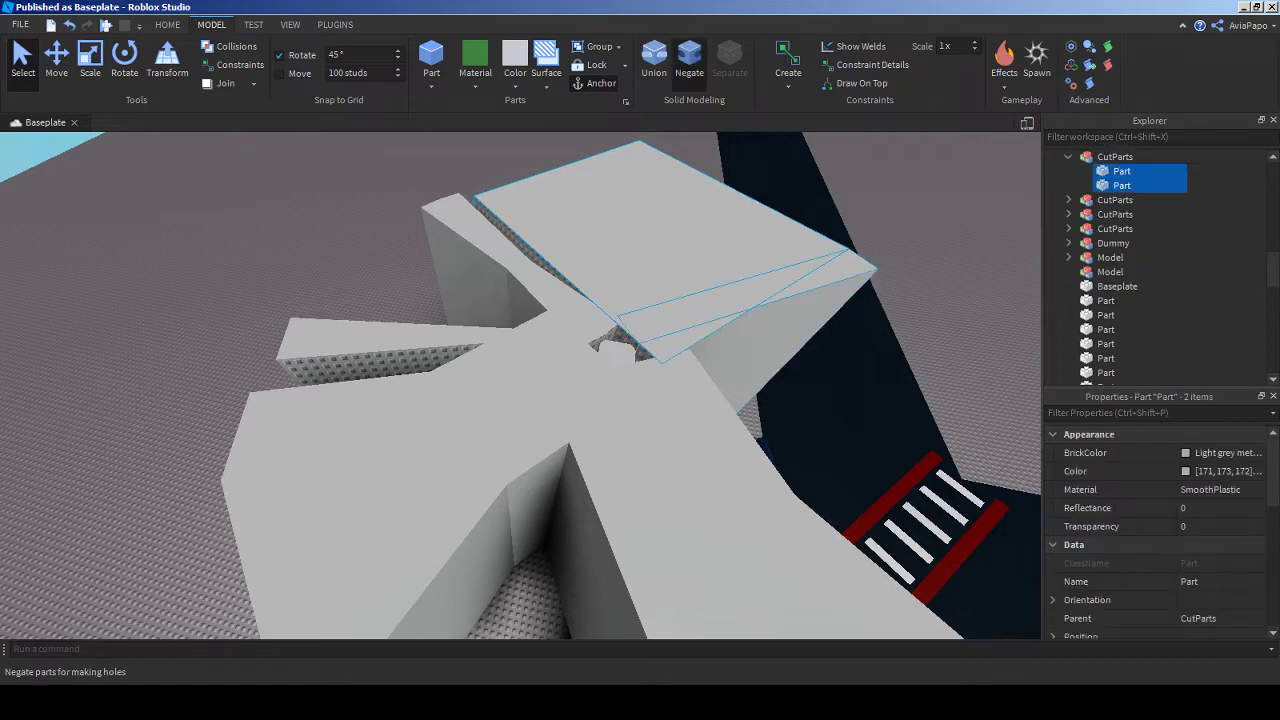
{"action": "left_click", "coordinate": [689, 58]}
{"action": "left_click", "coordinate": [1106, 372], "text": "ctrl"}
{"action": "left_click", "coordinate": [654, 58]}
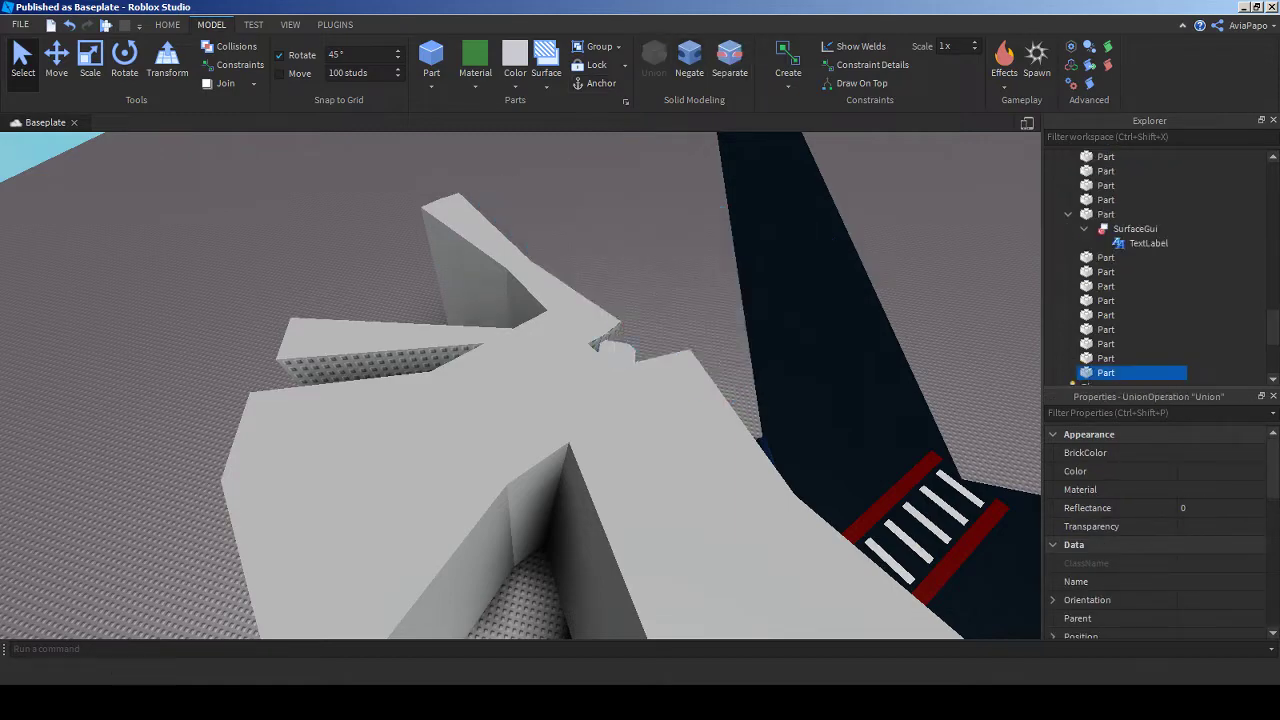
- Negate the three parts inside the next CutParts model and union them with the tower to carve its second corner
{"action": "key", "text": "f"}
{"action": "left_click", "coordinate": [1114, 300]}
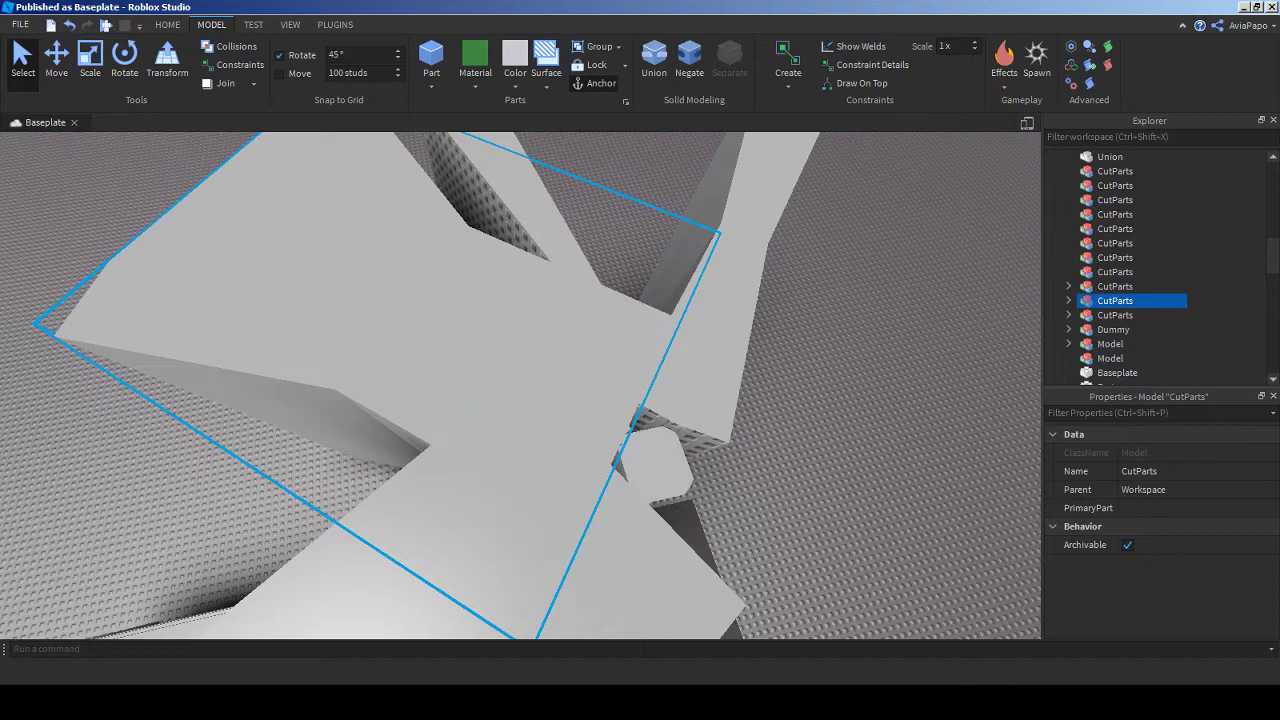
{"action": "left_click", "coordinate": [1121, 314]}
{"action": "left_click", "coordinate": [1121, 343], "text": "shift"}
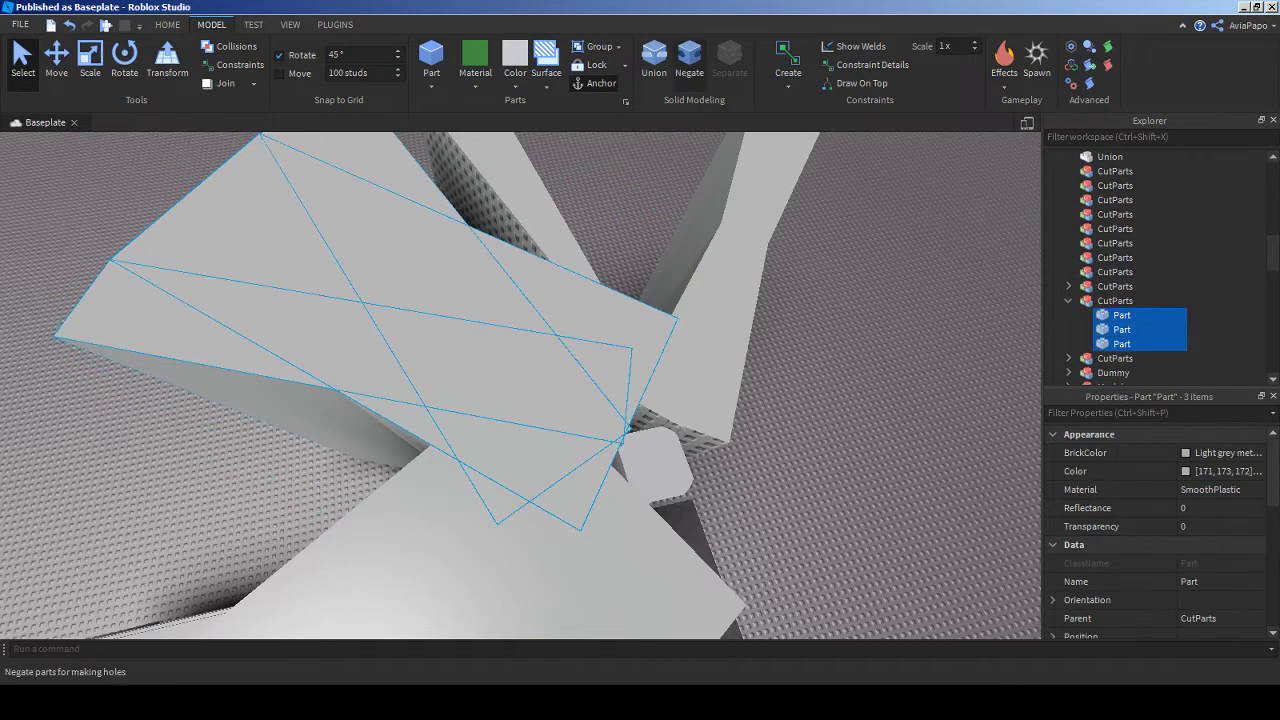
{"action": "left_click", "coordinate": [689, 58]}
{"action": "left_click", "coordinate": [1109, 156], "text": "ctrl"}
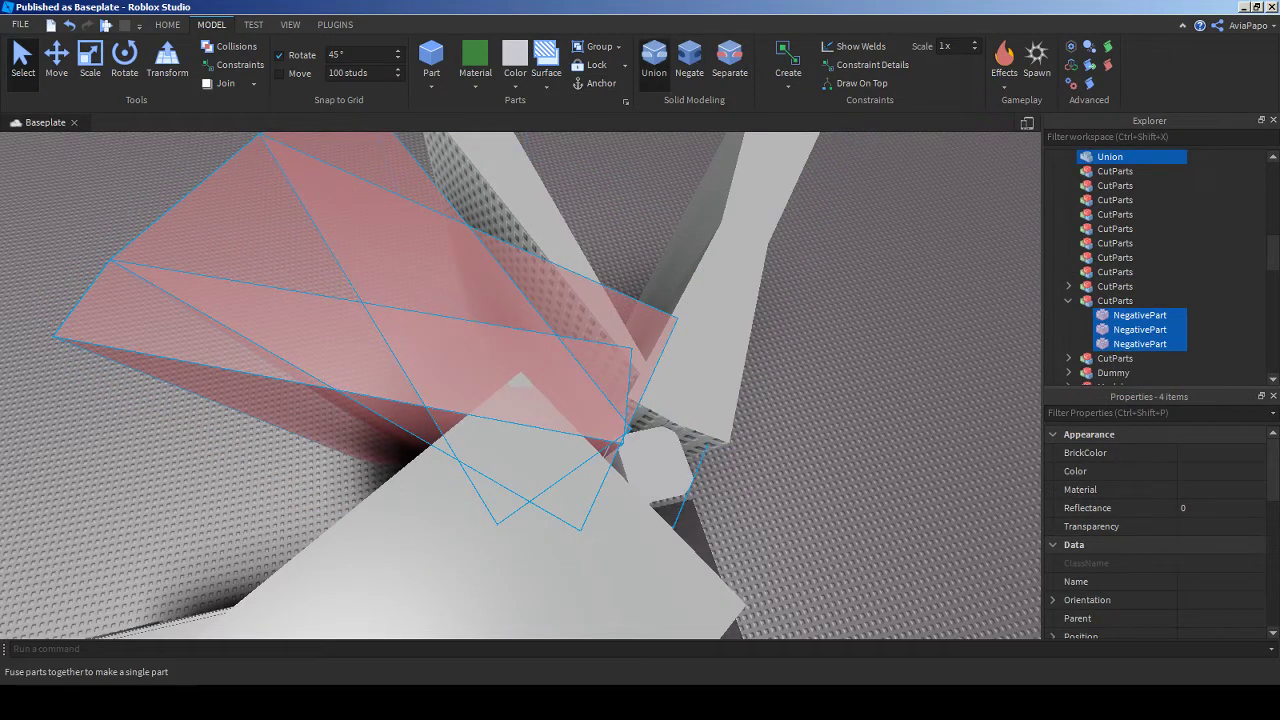
{"action": "left_click", "coordinate": [654, 58]}
- Negate the two parts and the wedge of the third CutParts model and union them with the tower
{"action": "left_click", "coordinate": [1114, 329]}
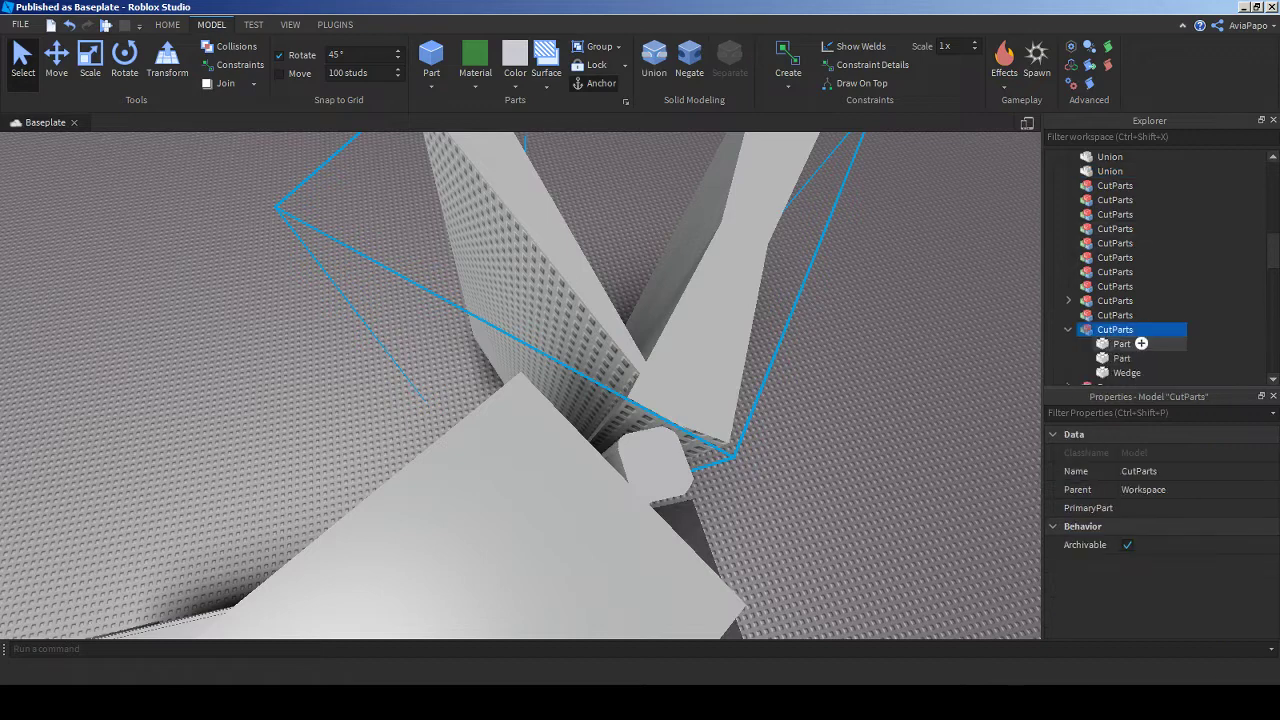
{"action": "left_click", "coordinate": [1141, 343]}
{"action": "key", "text": "shift+Down"}
{"action": "key", "text": "shift+Down"}
{"action": "left_click", "coordinate": [689, 58]}
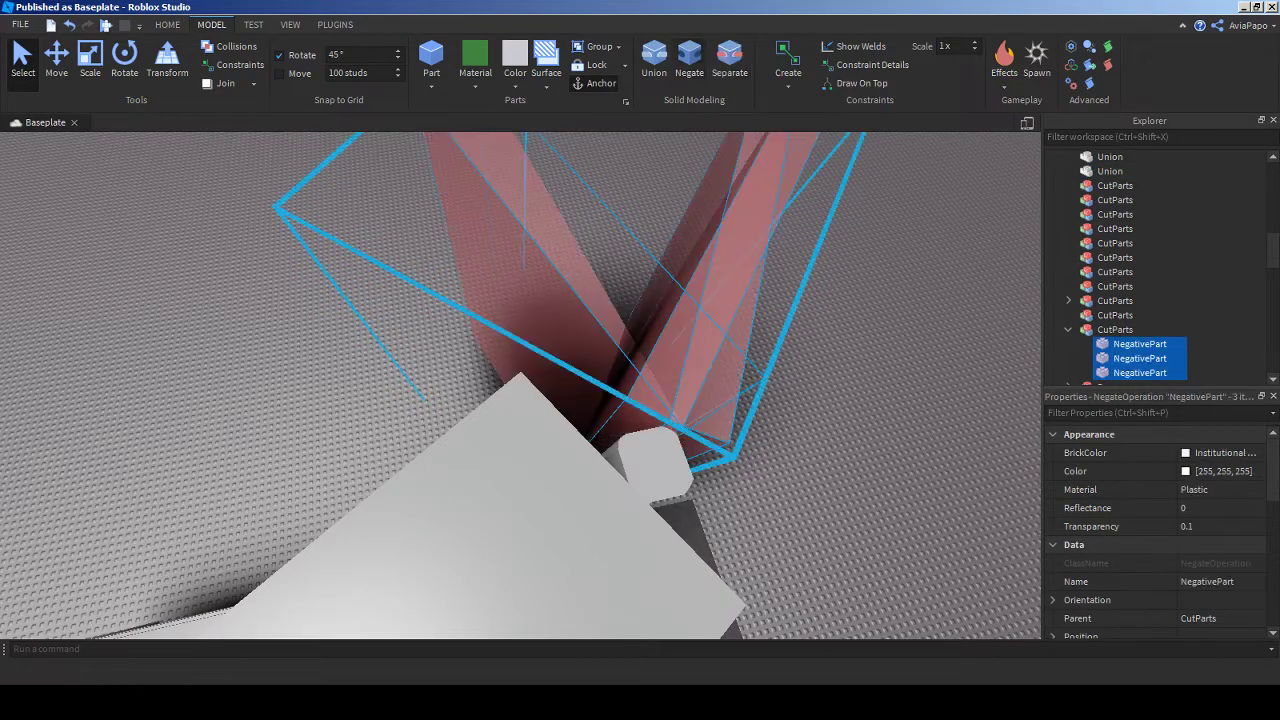
{"action": "left_click", "coordinate": [1110, 171], "text": "ctrl"}
{"action": "left_click", "coordinate": [654, 58]}
- Negate the two parts of the last filled CutParts model and union them with the tower to carve its fourth corner
{"action": "left_click", "coordinate": [1114, 300]}
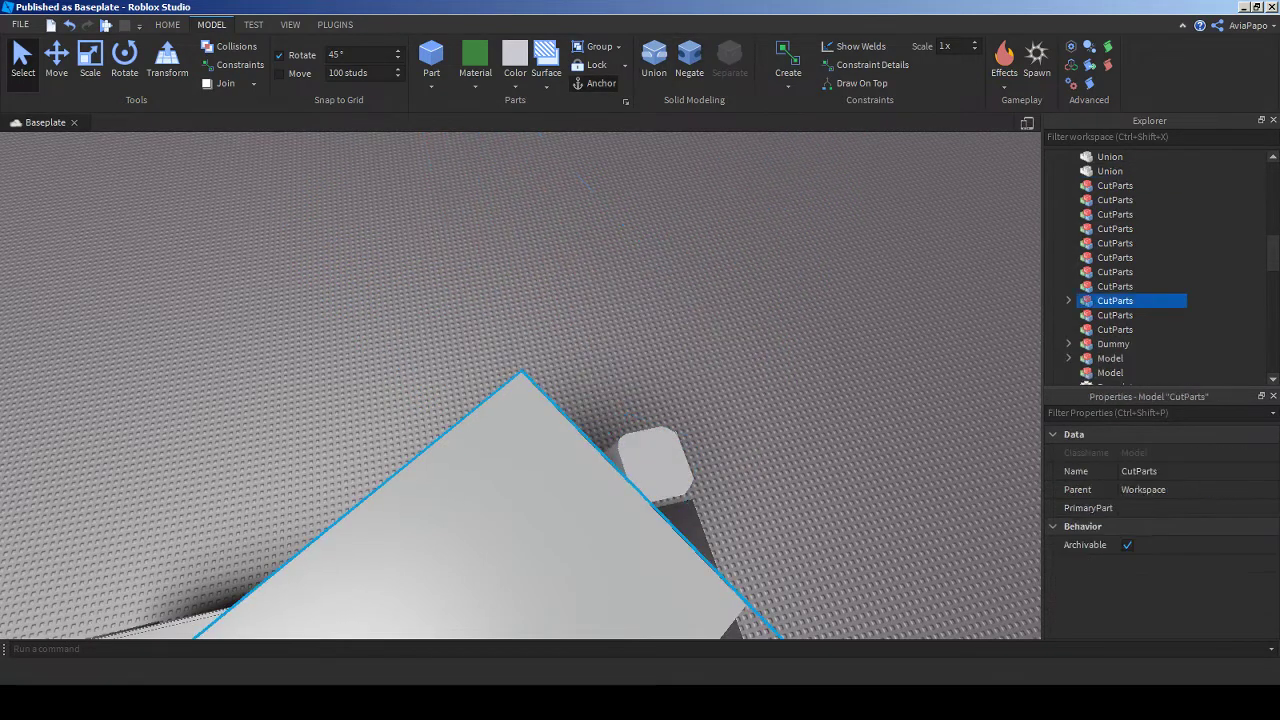
{"action": "left_click", "coordinate": [1141, 314]}
{"action": "left_click", "coordinate": [1141, 328], "text": "shift"}
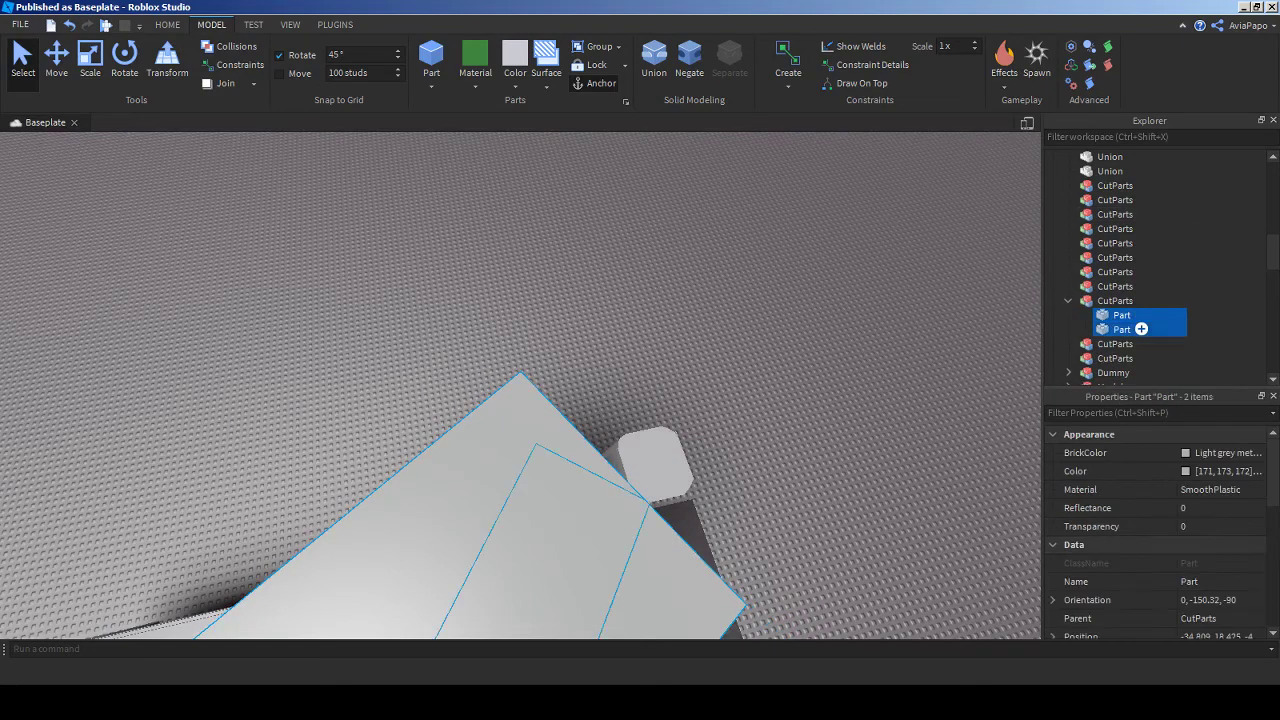
{"action": "left_click", "coordinate": [689, 58]}
{"action": "left_click", "coordinate": [1110, 171], "text": "ctrl"}
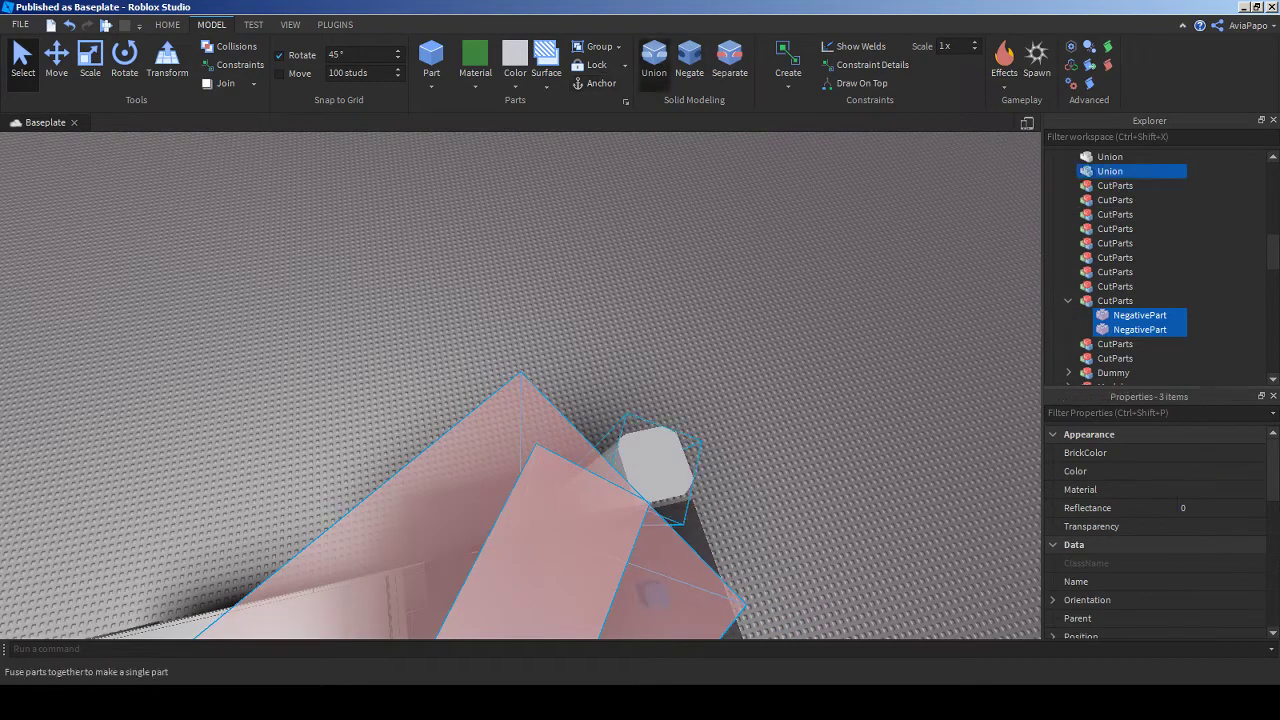
{"action": "left_click", "coordinate": [653, 58]}
- Examine the tower's rounded corners and its height and placement beside the terminal, from its top down to its base
{"action": "right_click_drag", "start_coordinate": [470, 555], "coordinate": [508, 548]}
{"action": "key", "text": "w"}
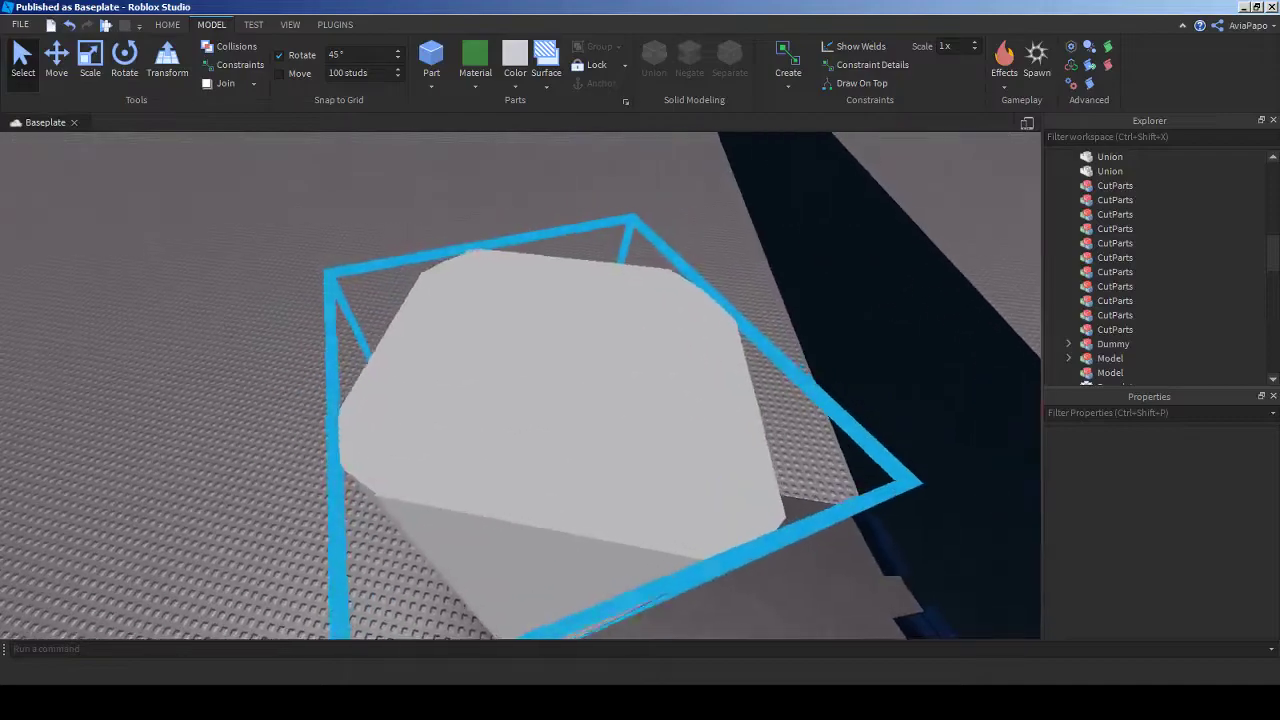
{"action": "key", "text": "w"}
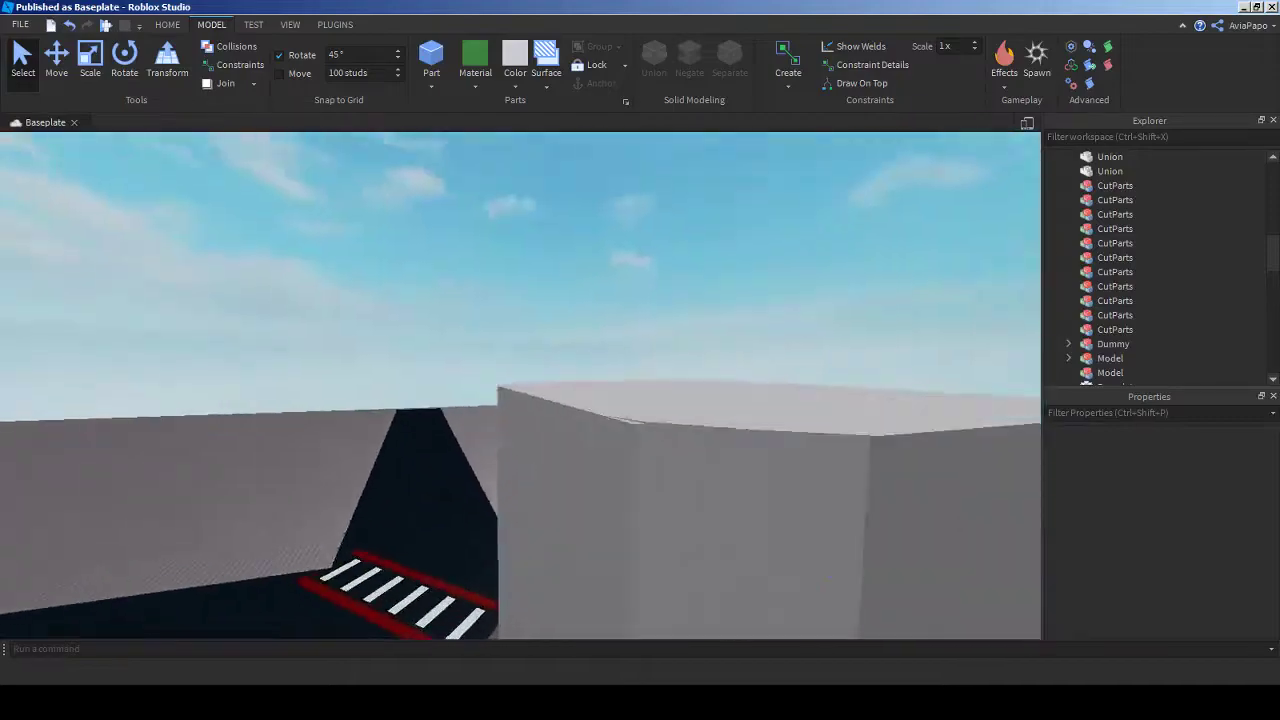
{"action": "key", "text": "w"}
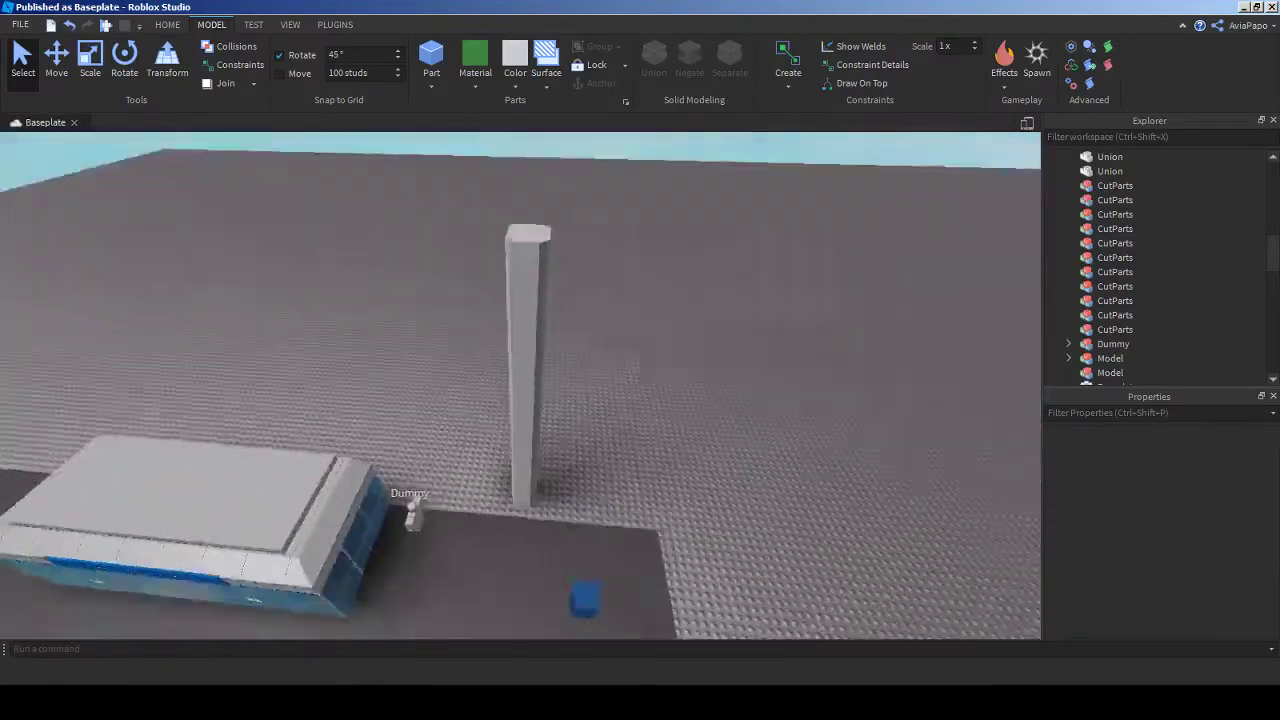
{"action": "key", "text": "s"}
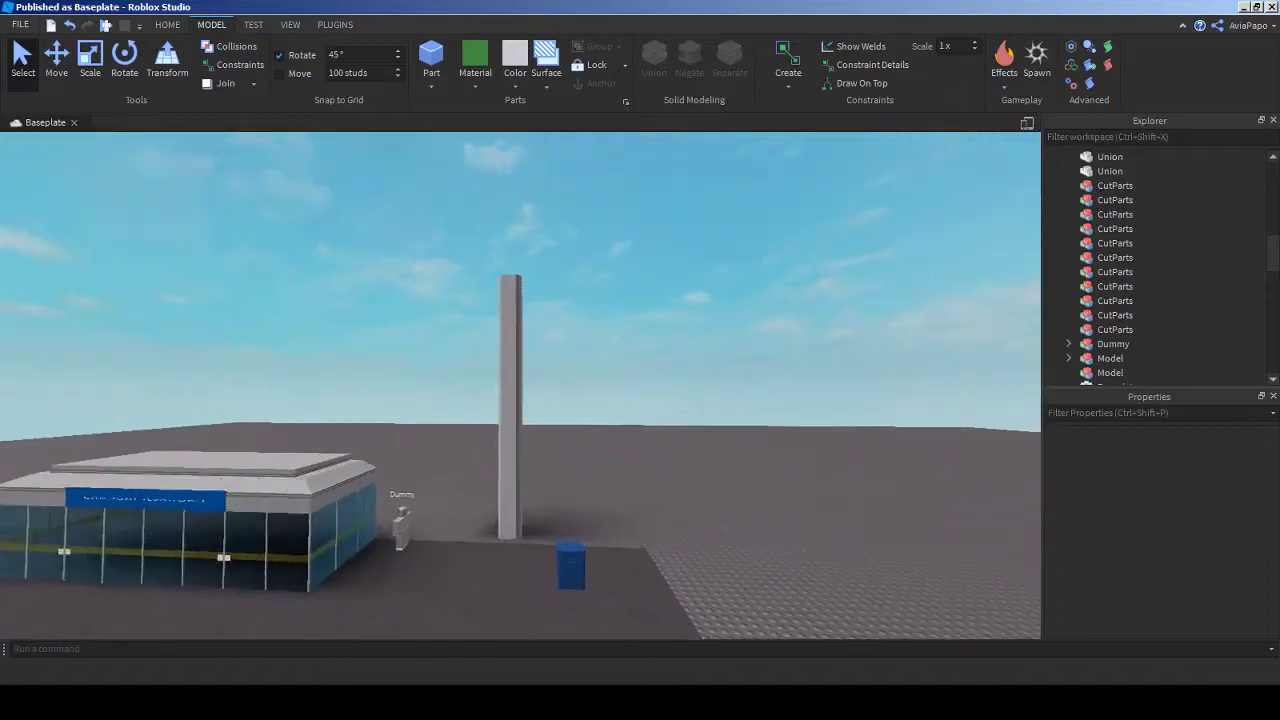
{"action": "key", "text": "w"}
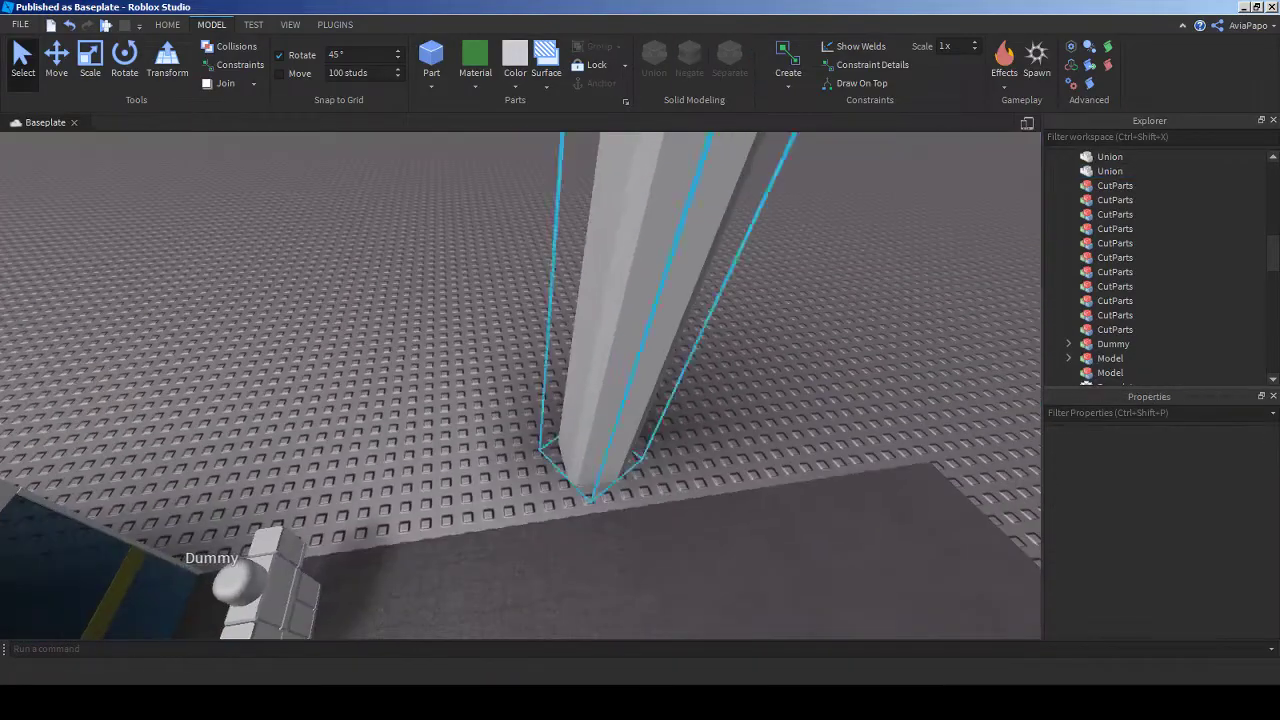
- Negate a small new part and union it with the tower to reset the tower's orientation to 0, 0, 0
{"action": "key", "text": "s"}
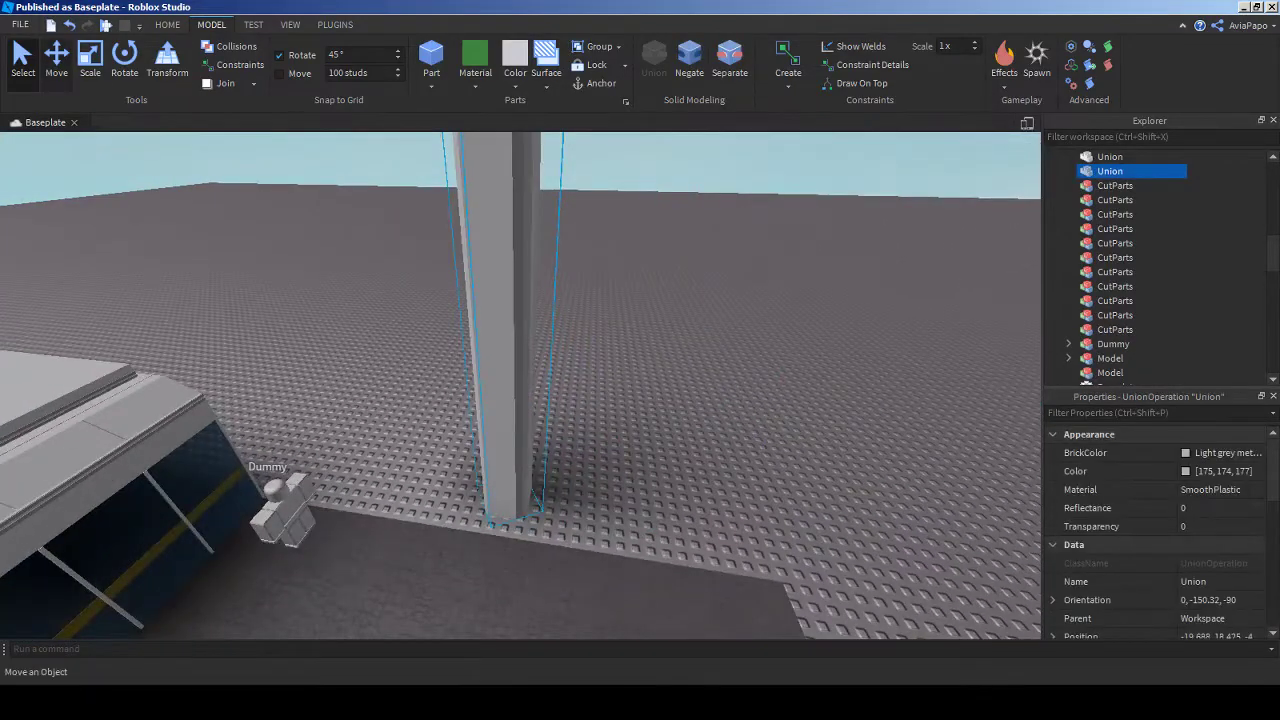
{"action": "key", "text": "s"}
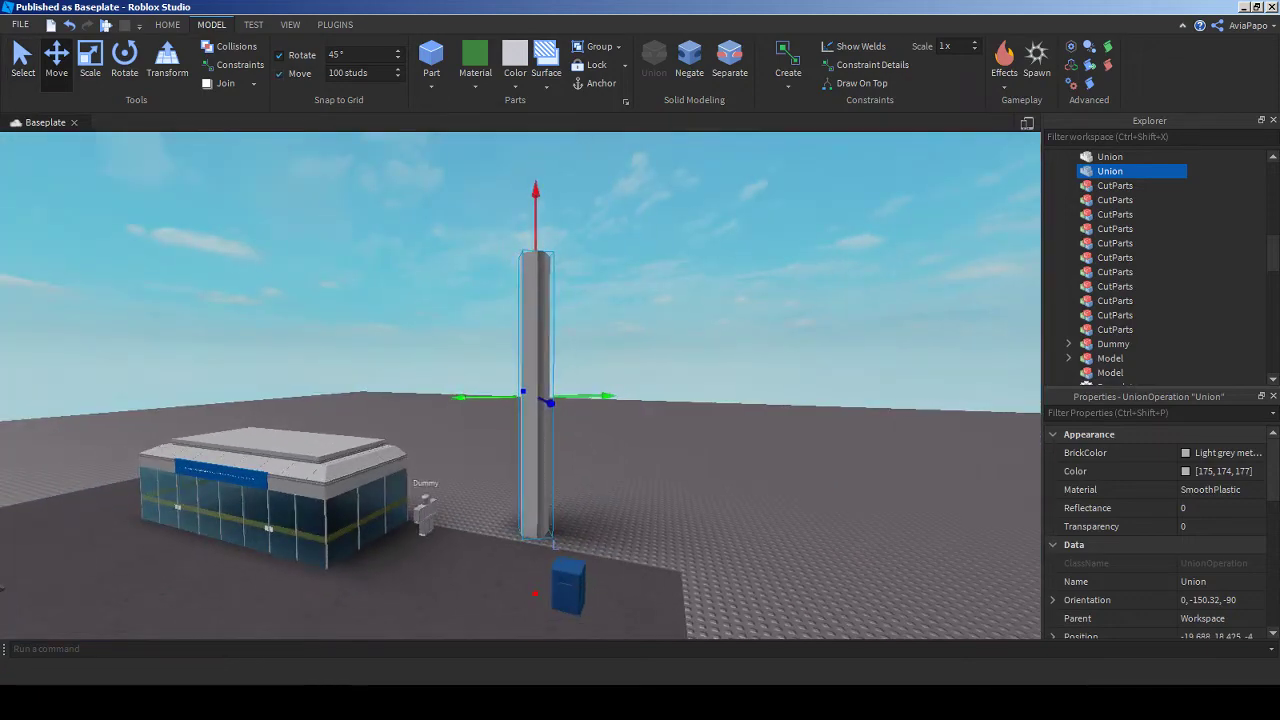
{"action": "key", "text": "w"}
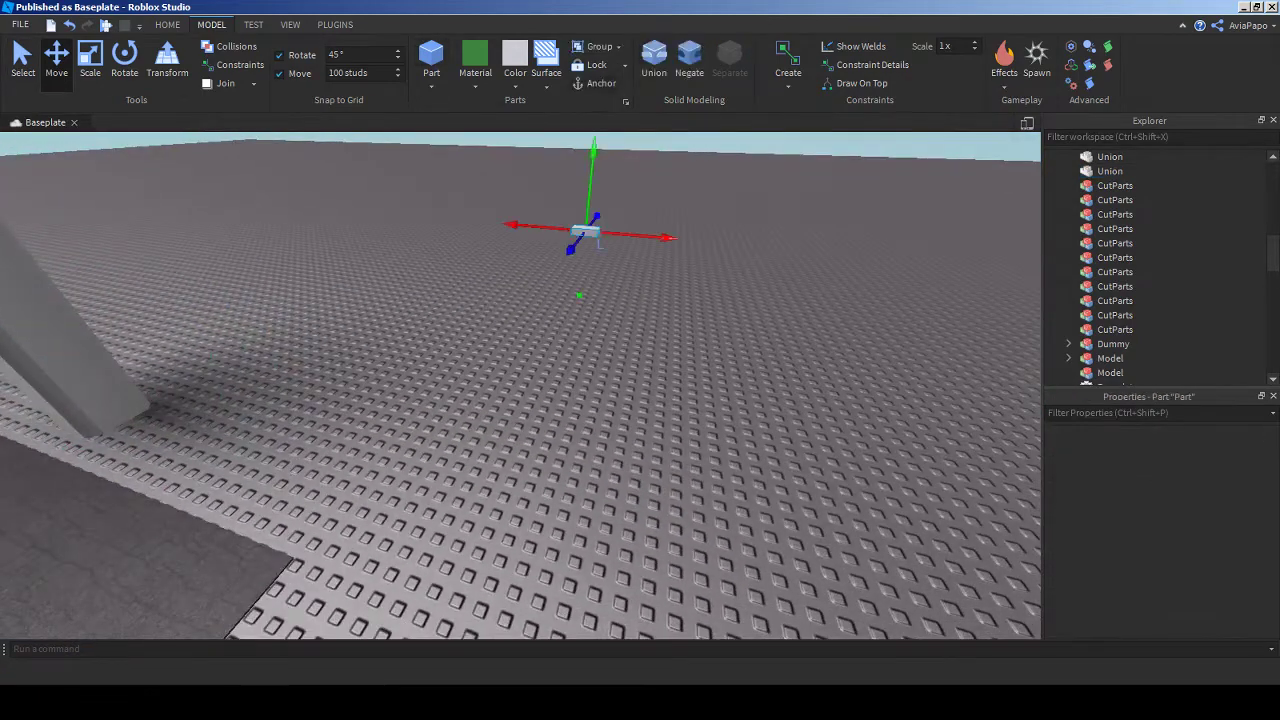
{"action": "key", "text": "s"}
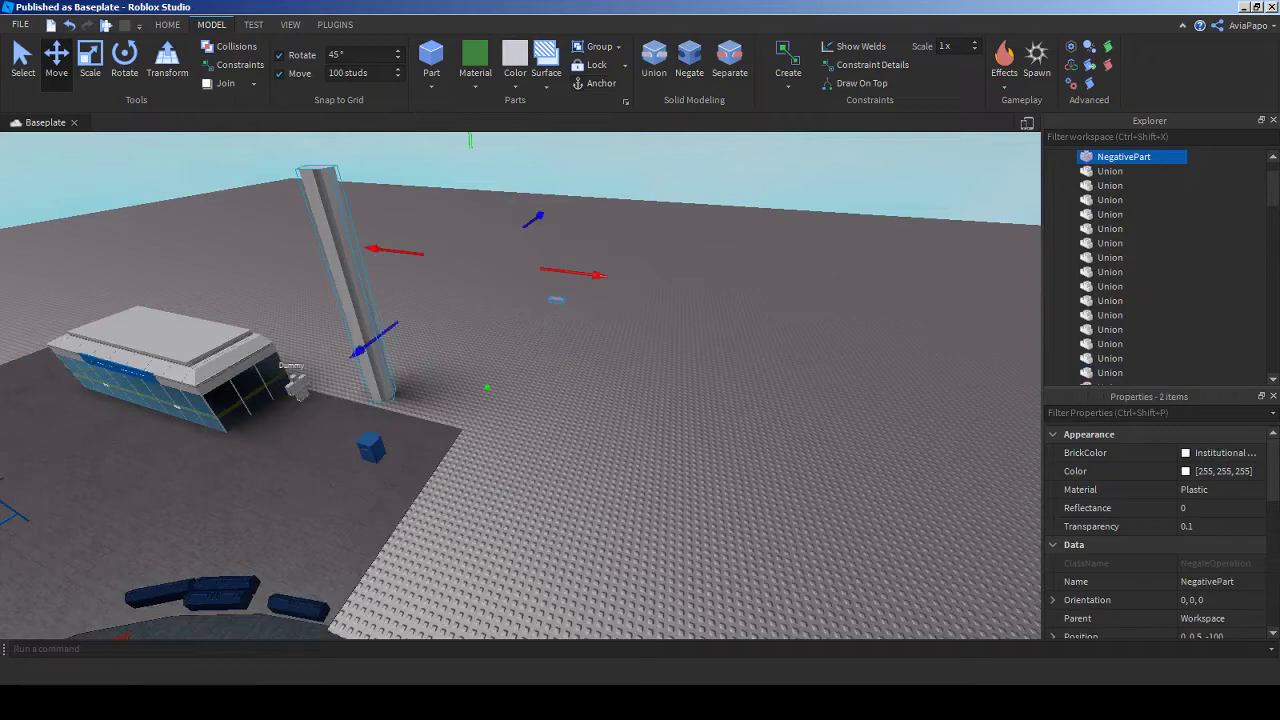
{"action": "key", "text": "ctrl+shift+g"}
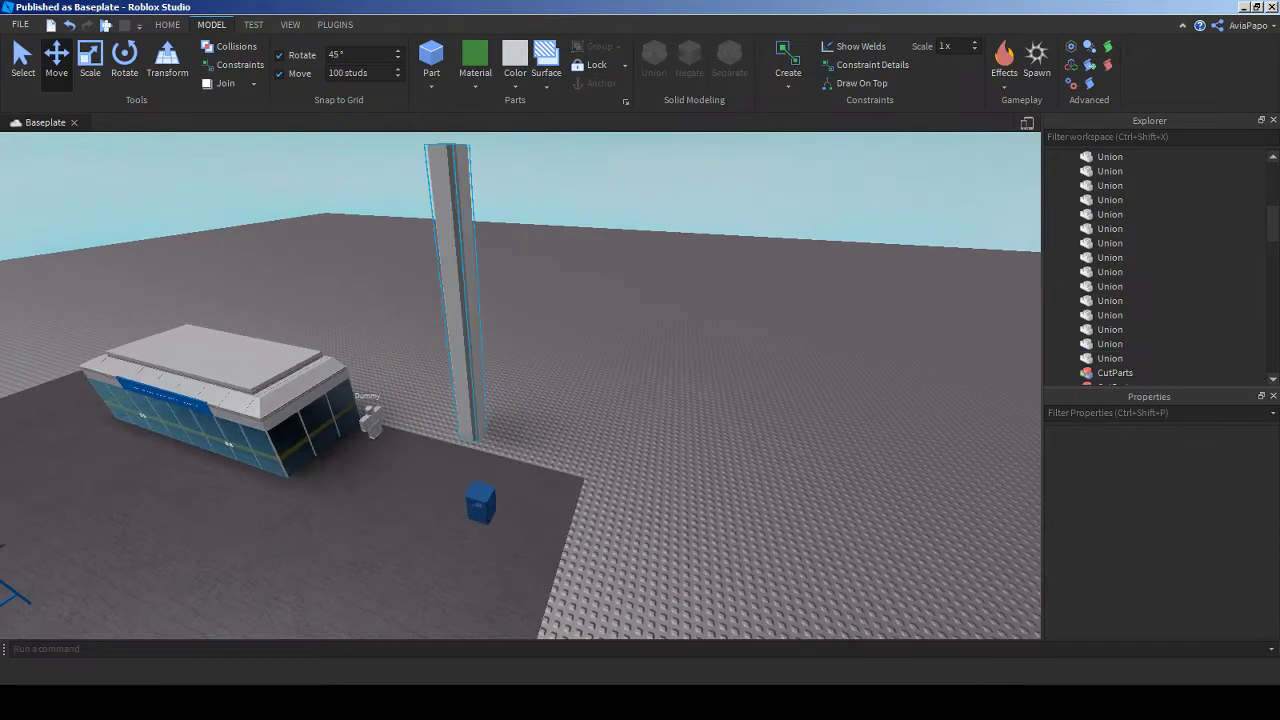
- Duplicate the tower and raise the copy 100 studs straight above the original
{"action": "left_click", "coordinate": [455, 290]}
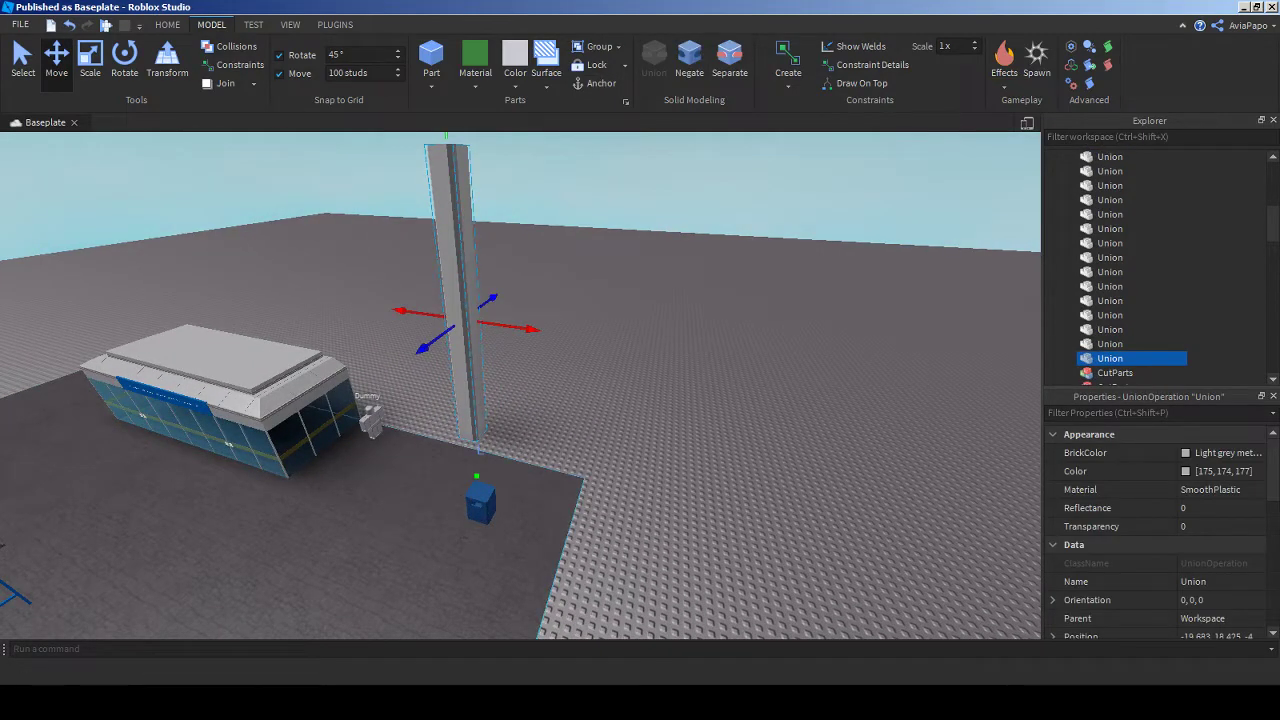
{"action": "right_click_drag", "start_coordinate": [455, 290], "coordinate": [455, 290]}
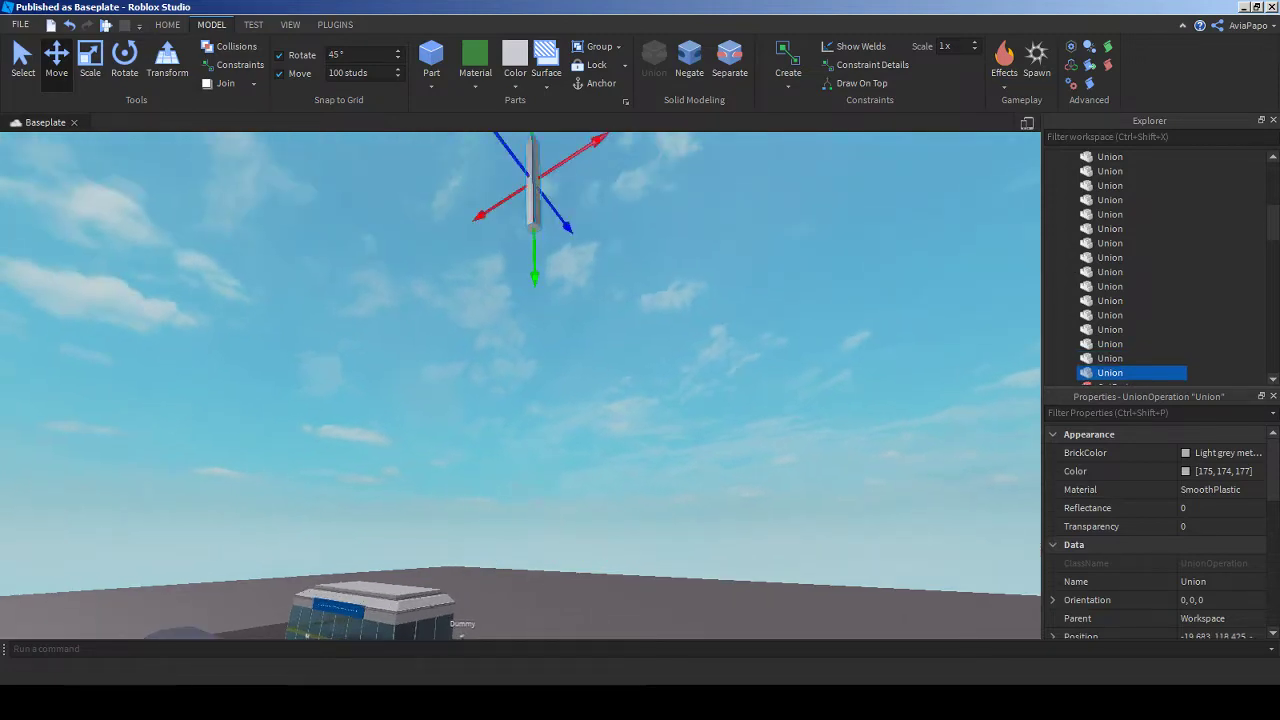
{"action": "left_click", "coordinate": [455, 290]}
- Shape a Ghost grey SmoothPlastic part into a thin flat slab extending around the tower's base
{"action": "right_click_drag", "start_coordinate": [455, 290], "coordinate": [455, 290]}
{"action": "scroll", "coordinate": [455, 290], "scroll_direction": "down", "scroll_amount": 2}
{"action": "left_click", "coordinate": [500, 400]}
{"action": "key", "text": "ctrl+3"}
{"action": "left_click_drag", "start_coordinate": [471, 251], "coordinate": [474, 272]}
{"action": "right_click_drag", "start_coordinate": [455, 290], "coordinate": [455, 290]}
{"action": "key", "text": "s"}
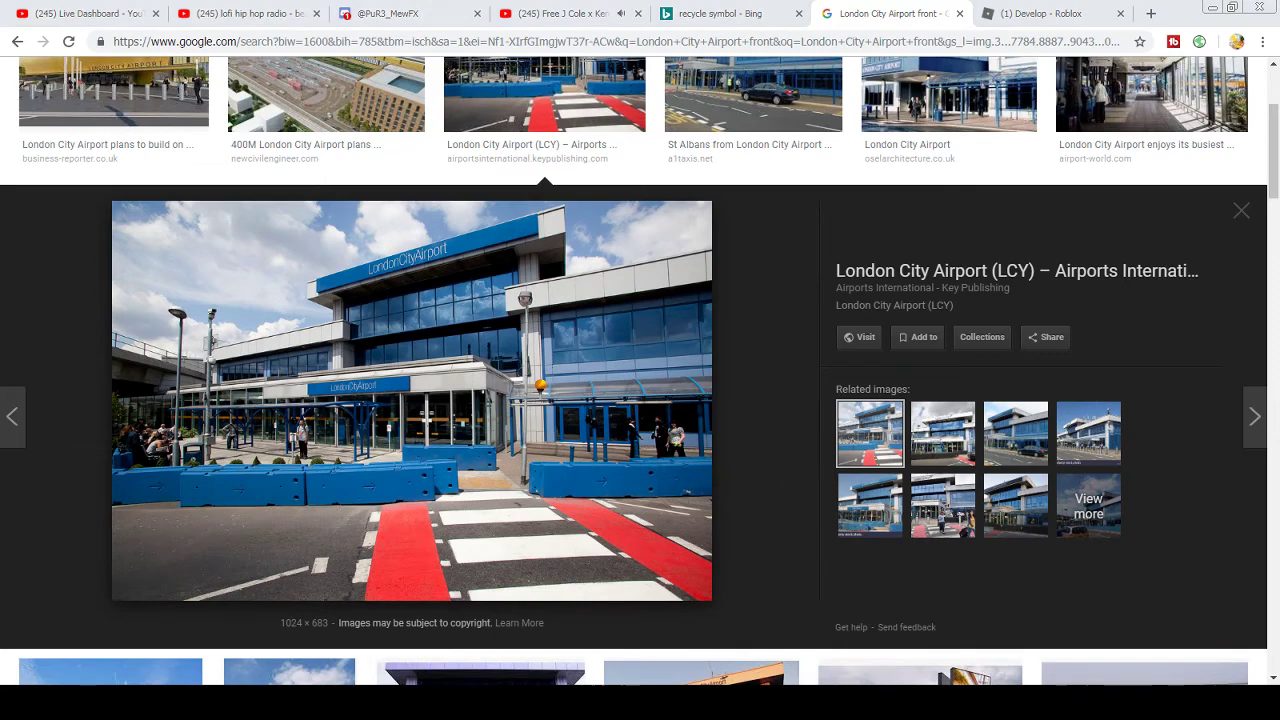
{"action": "key", "text": "alt+Tab"}
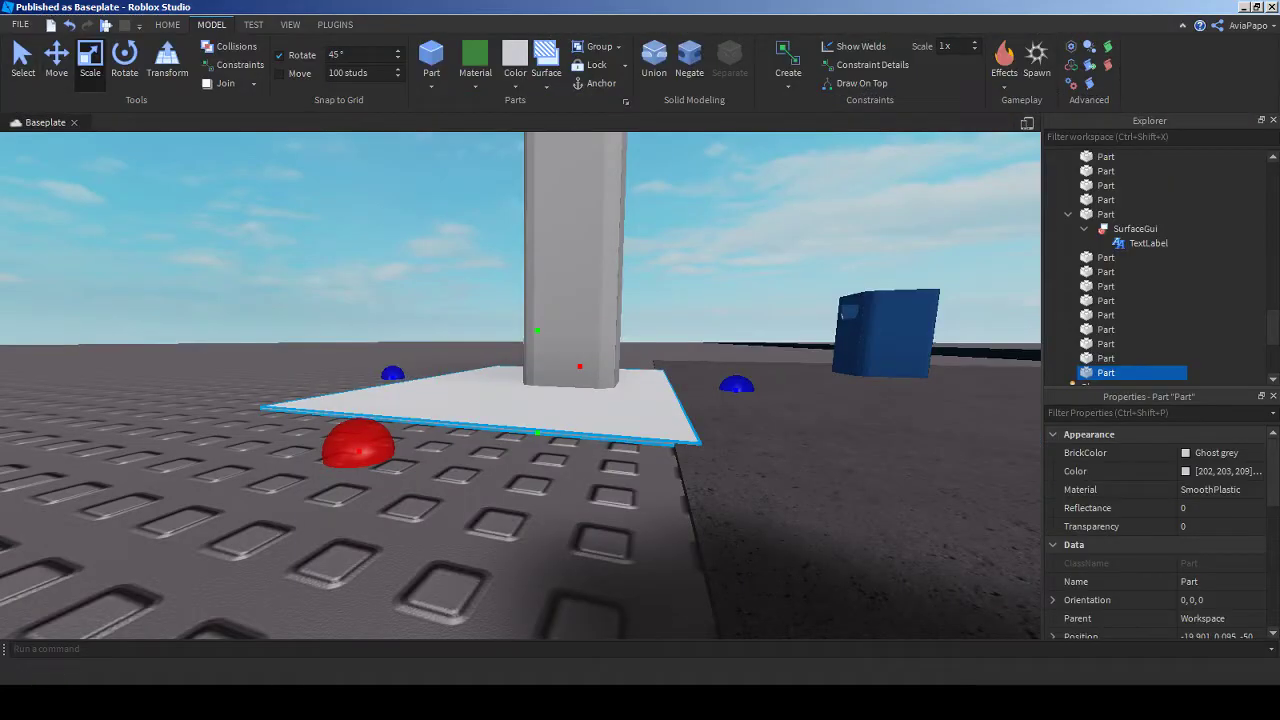
- Duplicate the thin base slab and raise the copy along the tower to a height of about 10 studs
{"action": "key", "text": "ctrl+2"}
{"action": "key", "text": "s"}
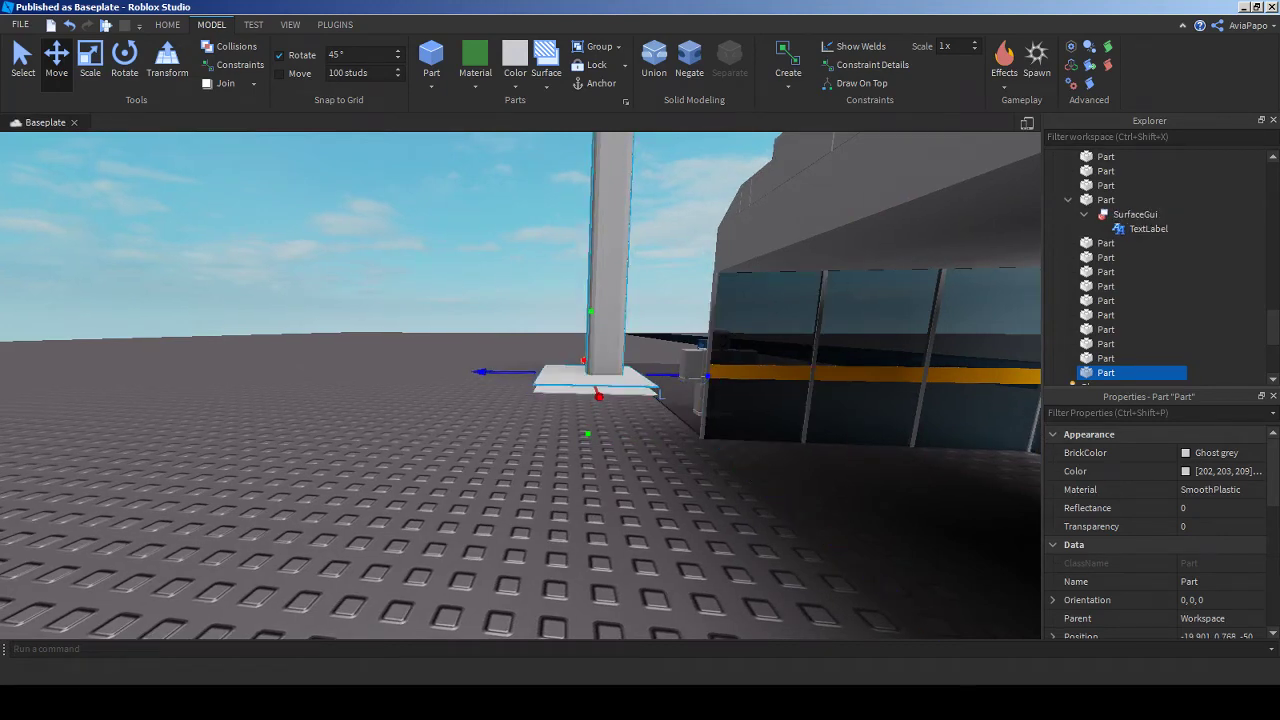
{"action": "left_click_drag", "start_coordinate": [592, 261], "coordinate": [595, 194]}
{"action": "key", "text": "s"}
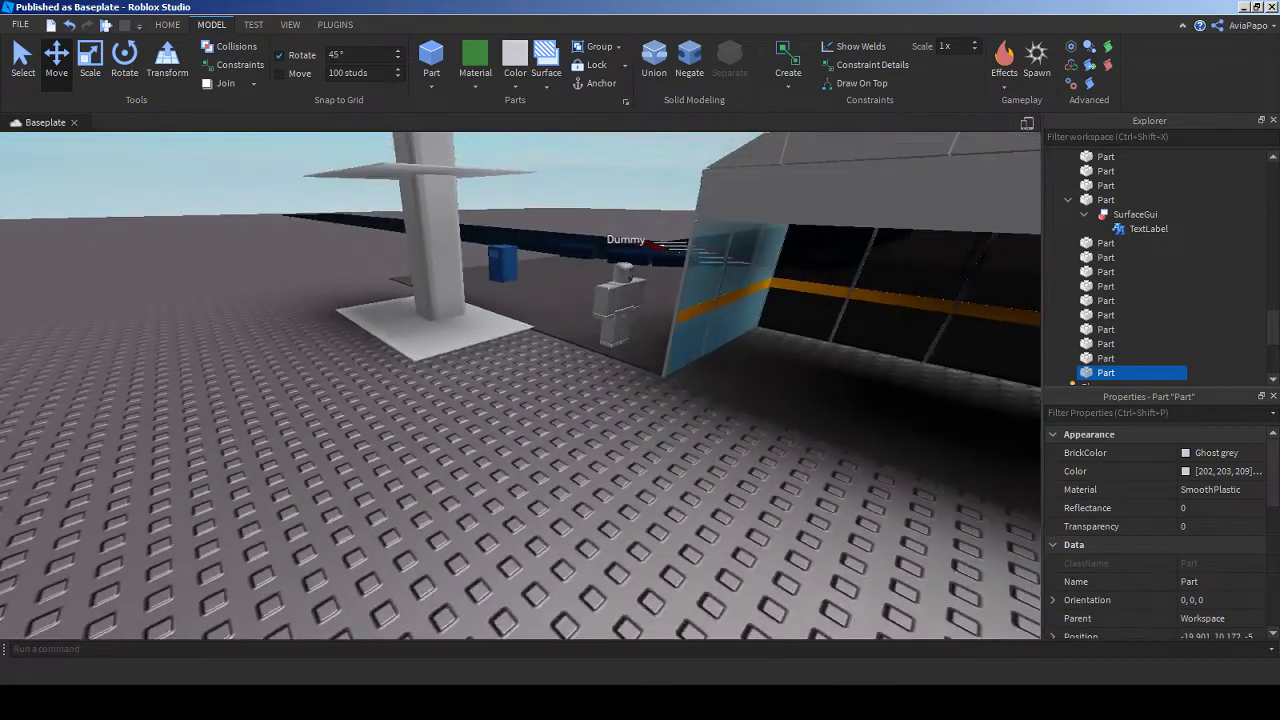
- Repeat the spacing of the two slabs 5 times up the tower with the BuildEdit Pattern tool
{"action": "left_click", "coordinate": [335, 24]}
{"action": "key", "text": "s"}
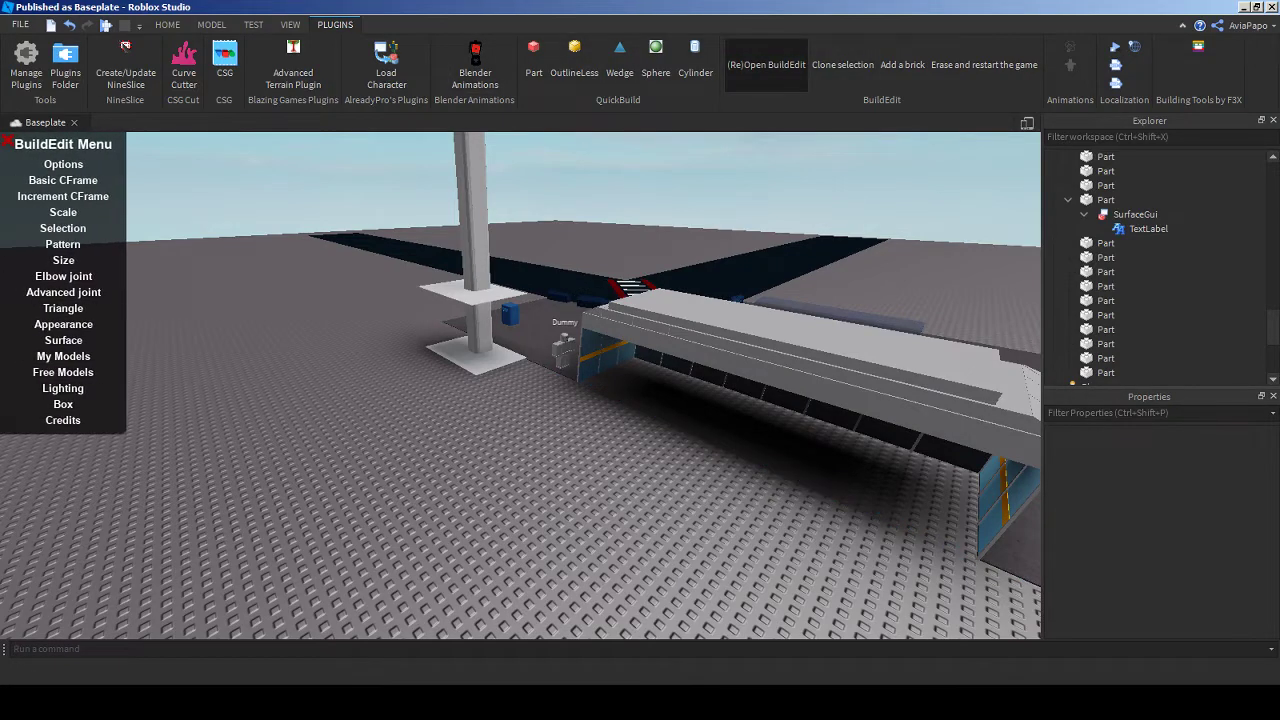
{"action": "left_click", "coordinate": [62, 244]}
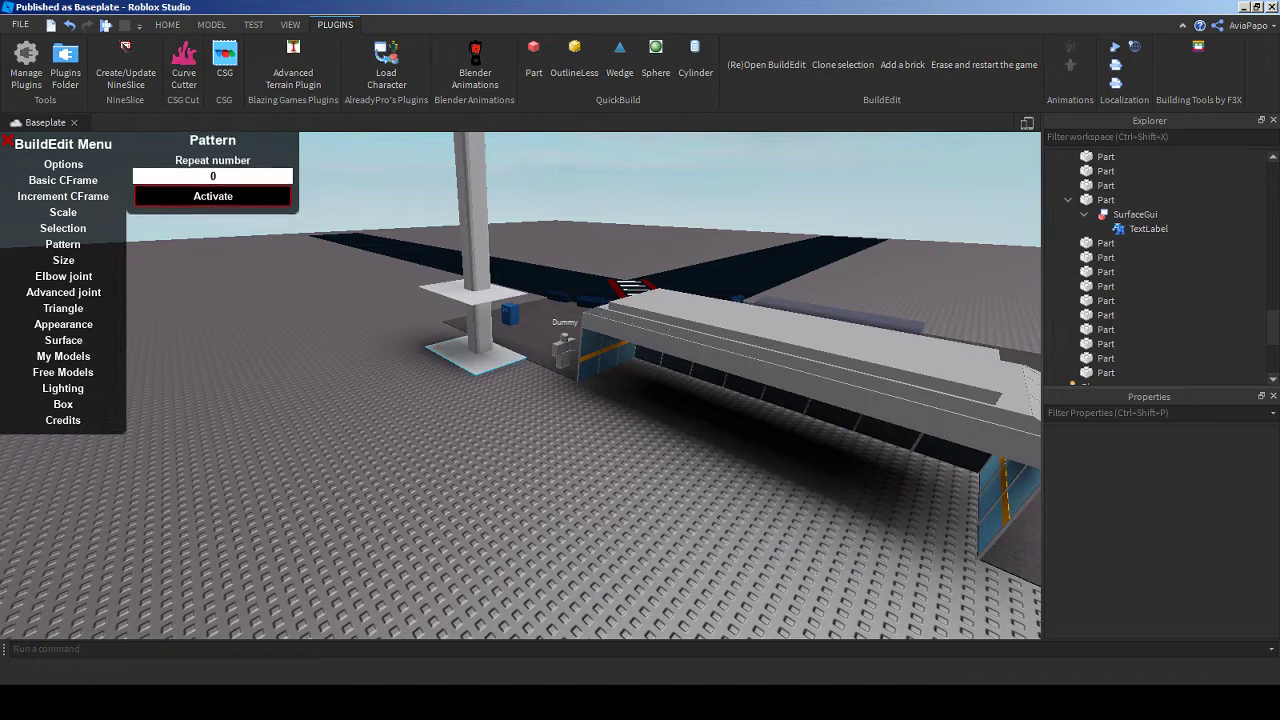
{"action": "left_click", "coordinate": [476, 352]}
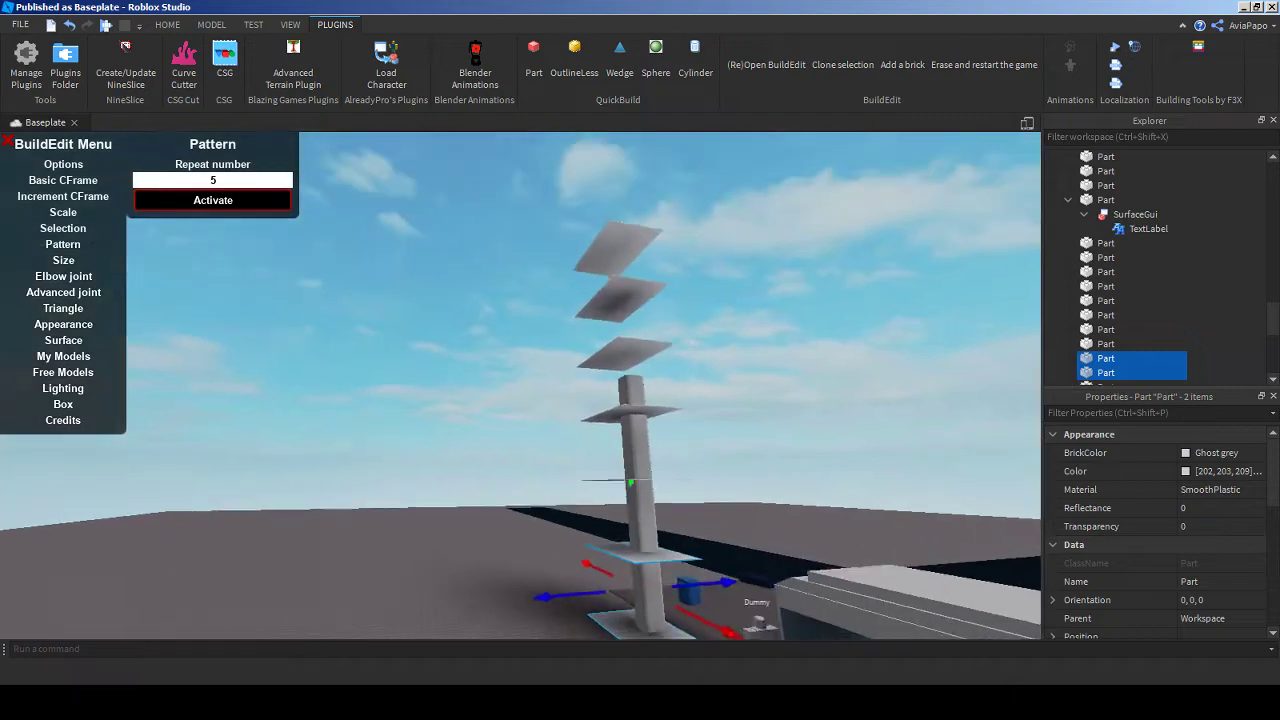
- Delete the three patterned slabs that float above the top of the tower
{"action": "key", "text": "s"}
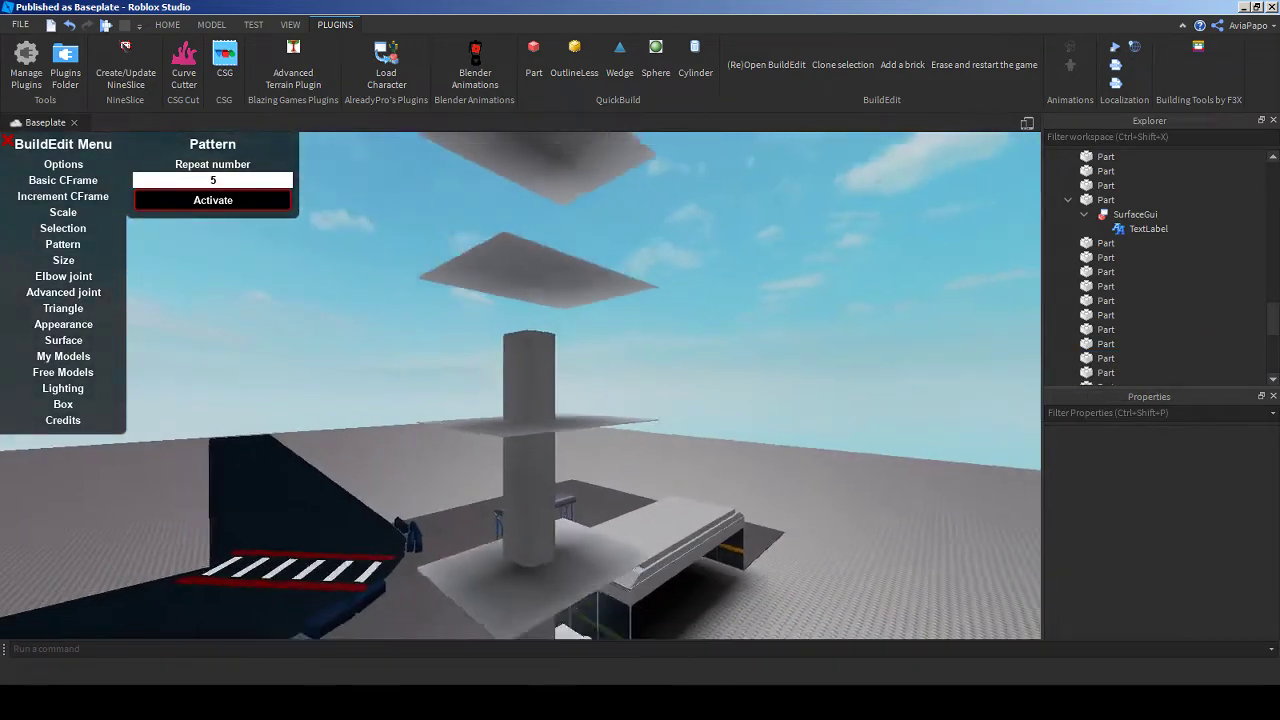
{"action": "left_click", "coordinate": [1105, 372]}
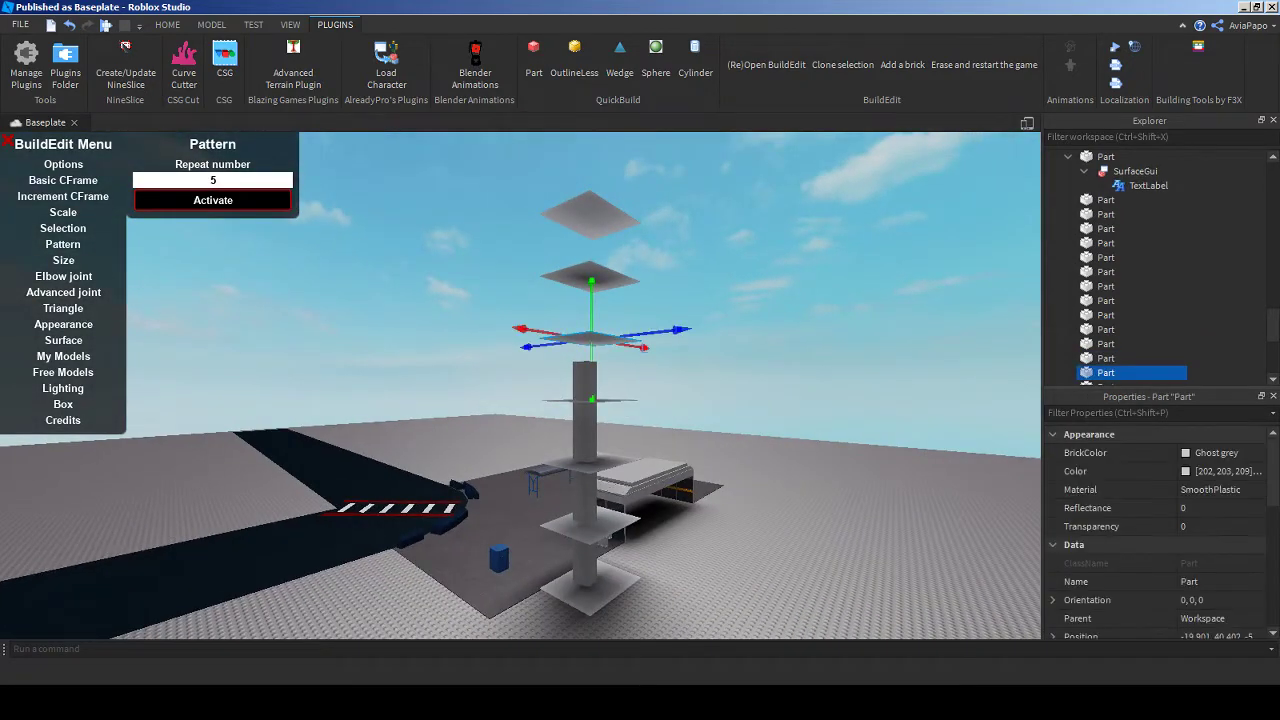
{"action": "key", "text": "Delete"}
{"action": "left_click", "coordinate": [1105, 372]}
{"action": "key", "text": "Delete"}
{"action": "left_click", "coordinate": [1105, 372]}
{"action": "key", "text": "Delete"}
- Negate the four remaining slabs and union them with the tower to cut thin horizontal seams into it
{"action": "key", "text": "w"}
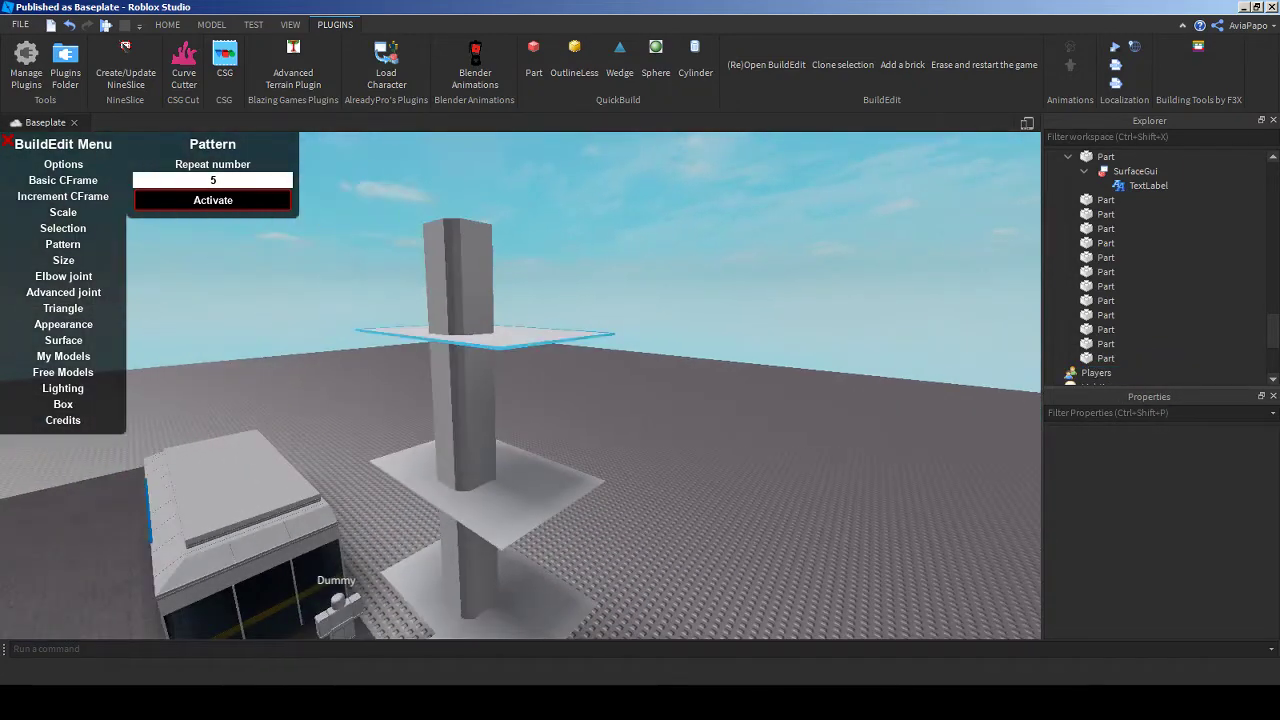
{"action": "left_click", "coordinate": [485, 335]}
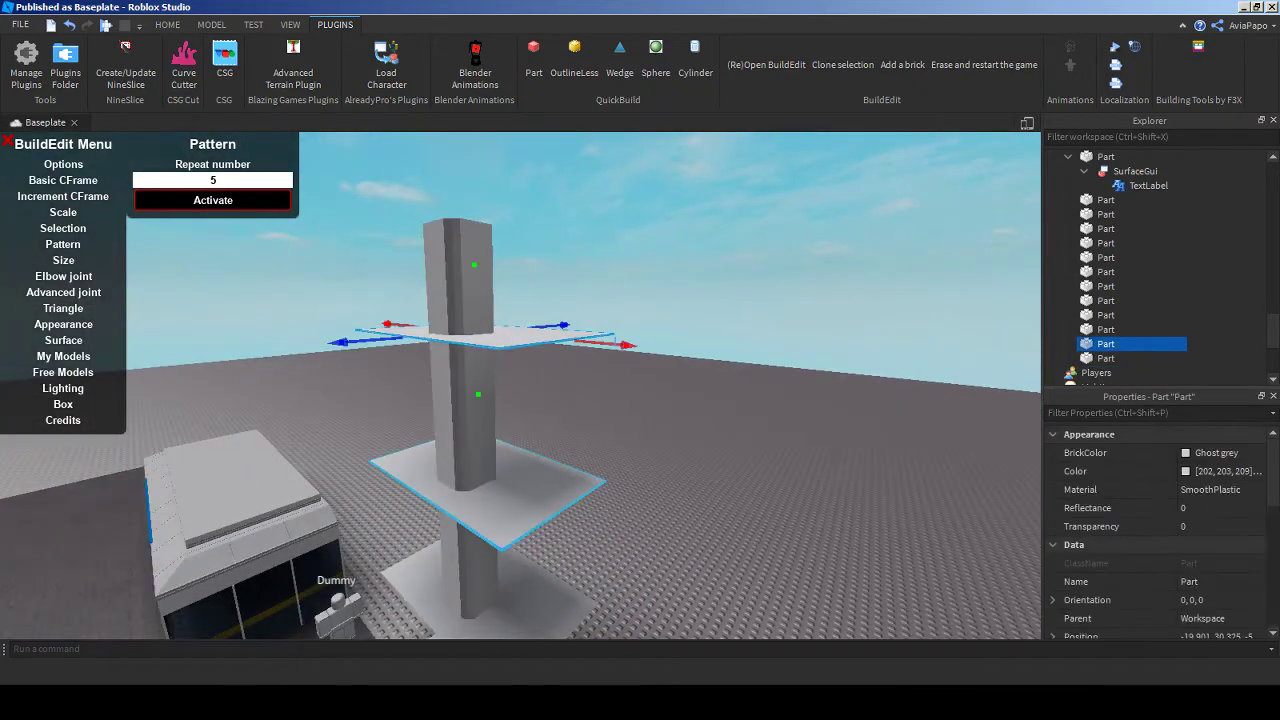
{"action": "left_click", "coordinate": [485, 470], "text": "shift"}
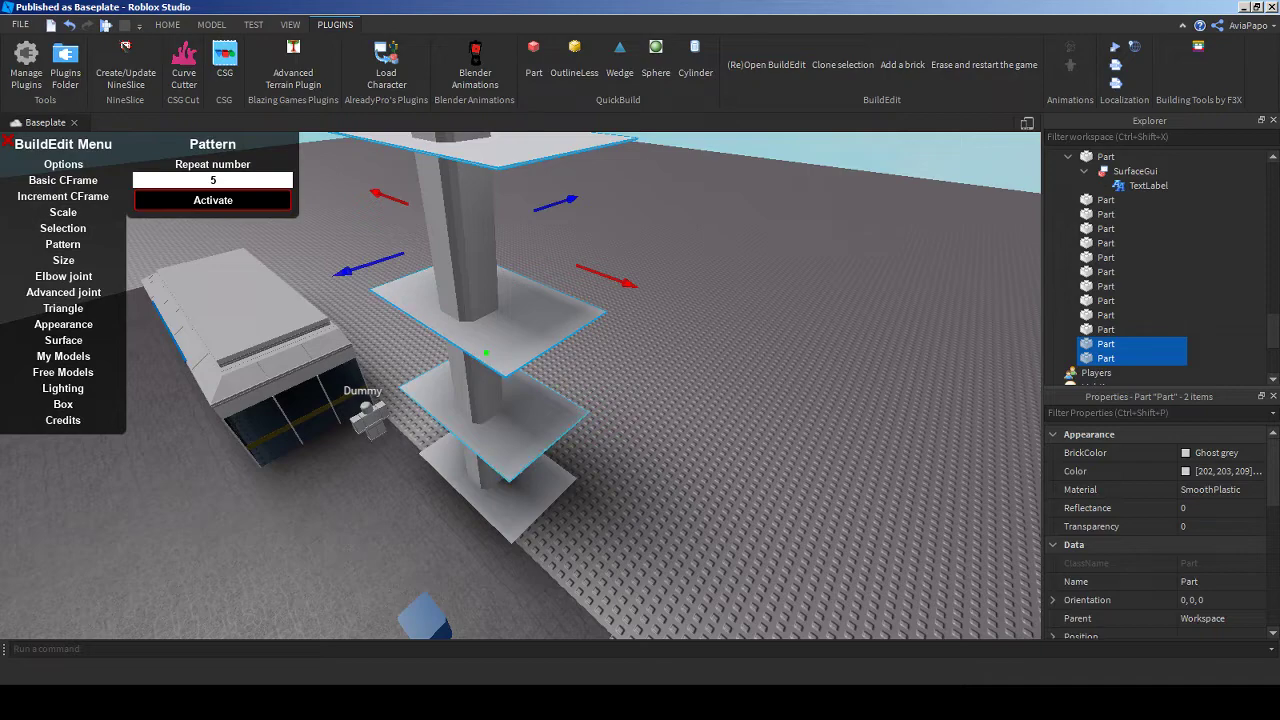
{"action": "left_click", "coordinate": [211, 24]}
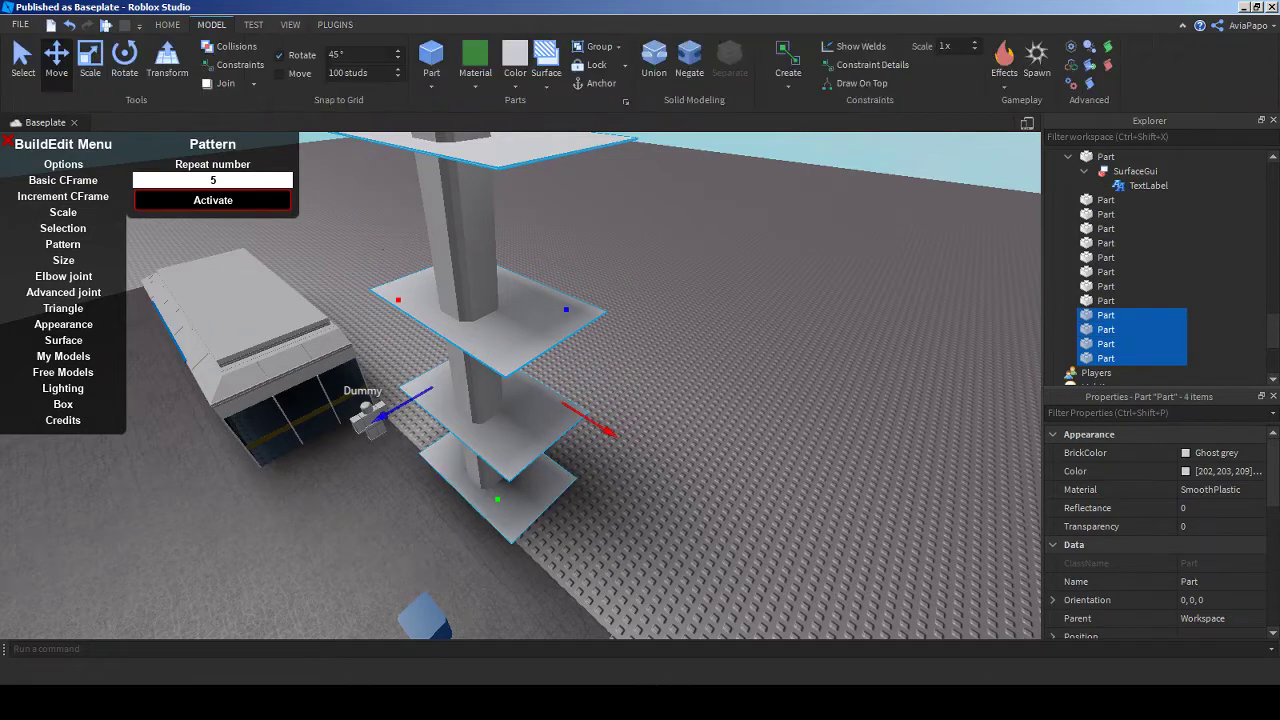
{"action": "left_click", "coordinate": [689, 60]}
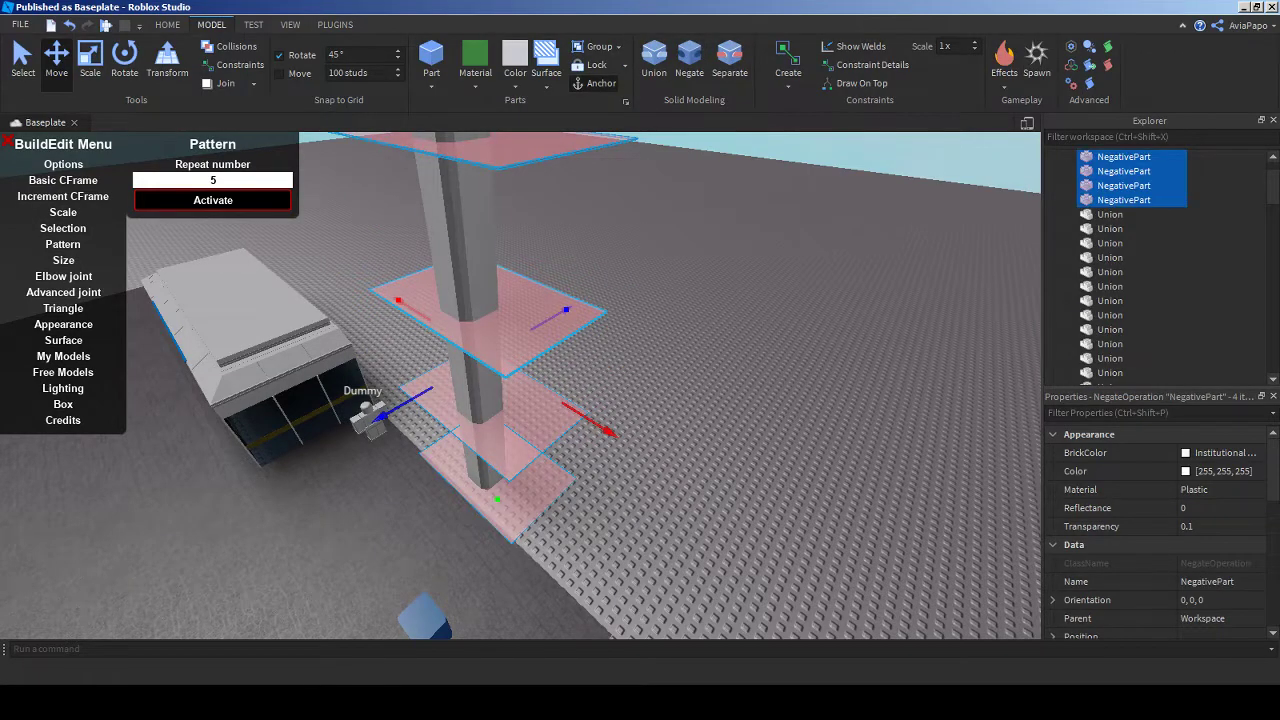
{"action": "left_click", "coordinate": [455, 240], "text": "shift"}
{"action": "left_click", "coordinate": [654, 60]}
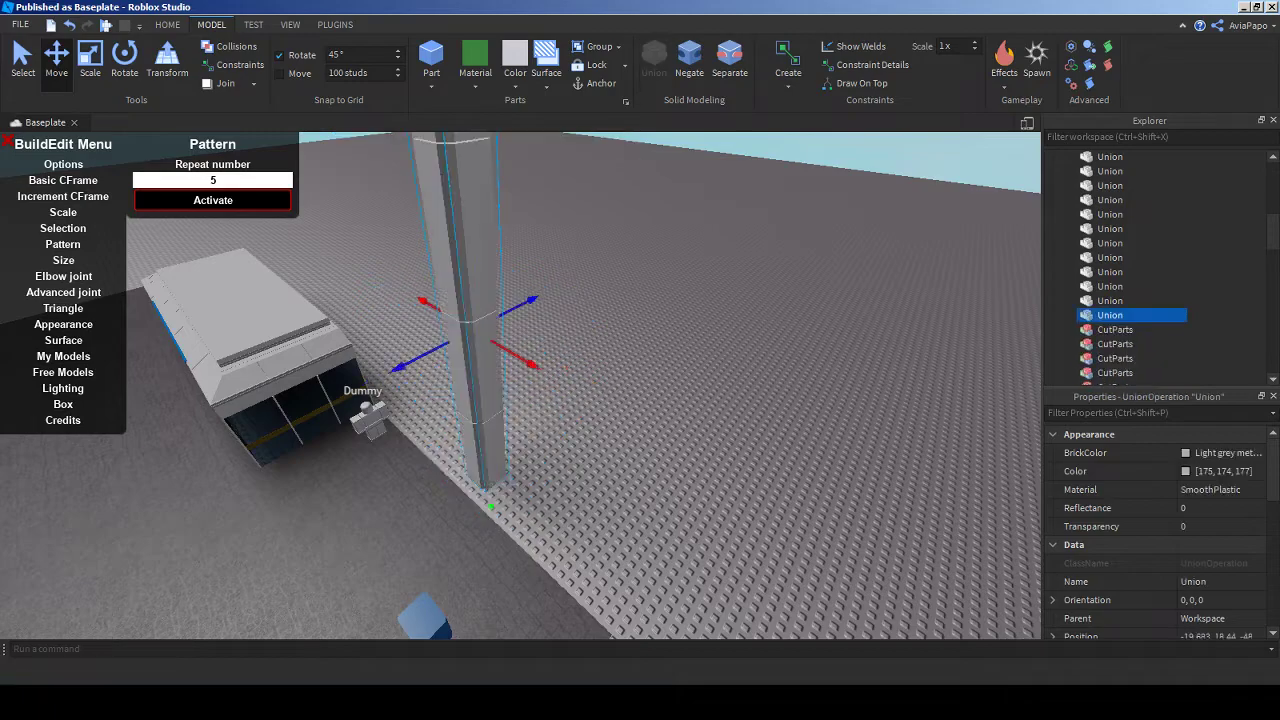
- Lower the spare tower copy from the sky by 100 studs so it overlaps the seamed tower
{"action": "scroll", "coordinate": [480, 380], "scroll_direction": "up", "scroll_amount": 10}
{"action": "scroll", "coordinate": [520, 385], "scroll_direction": "down", "scroll_amount": 10}
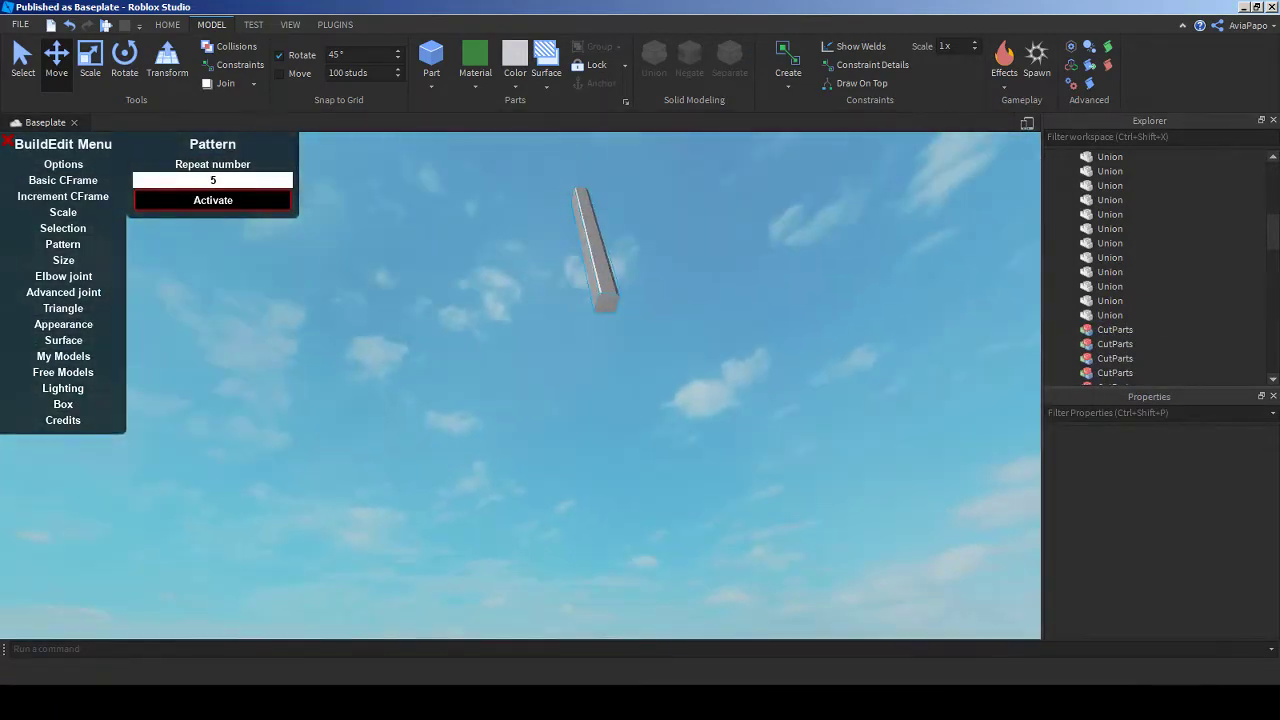
{"action": "left_click", "coordinate": [596, 248]}
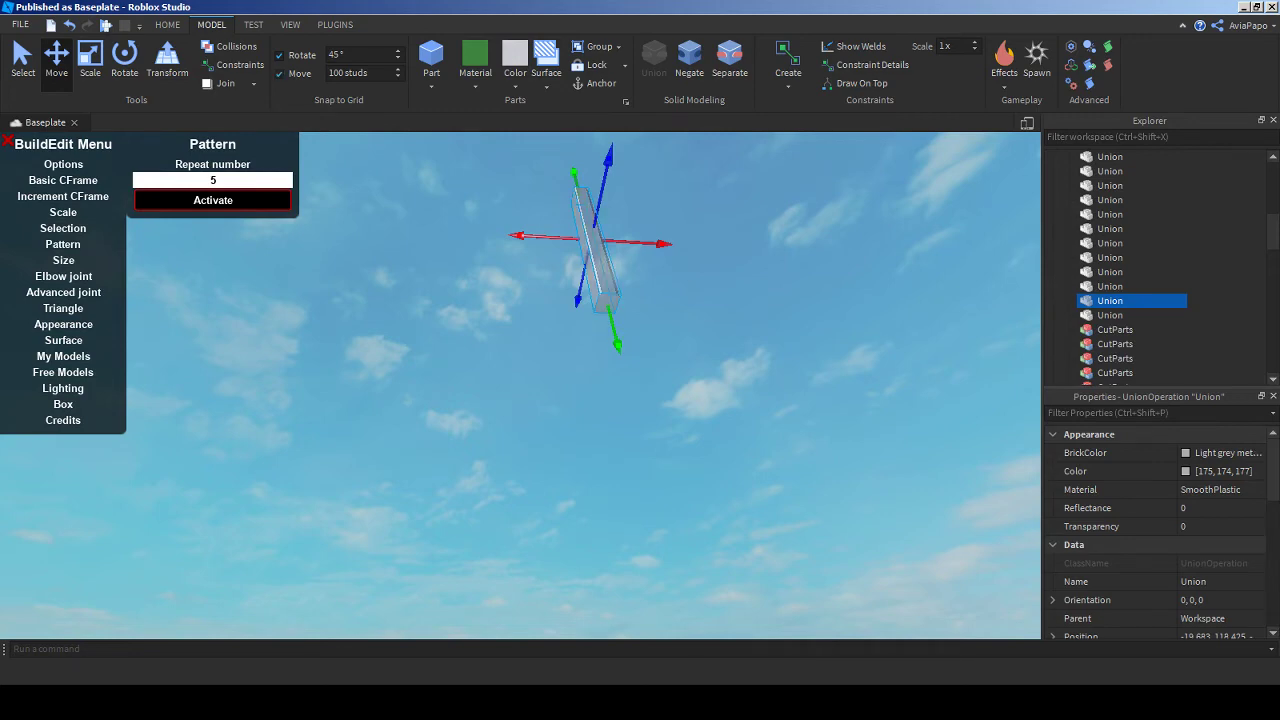
{"action": "right_click_drag", "start_coordinate": [520, 300], "coordinate": [520, 270]}
{"action": "scroll", "coordinate": [520, 385], "scroll_direction": "down", "scroll_amount": 6}
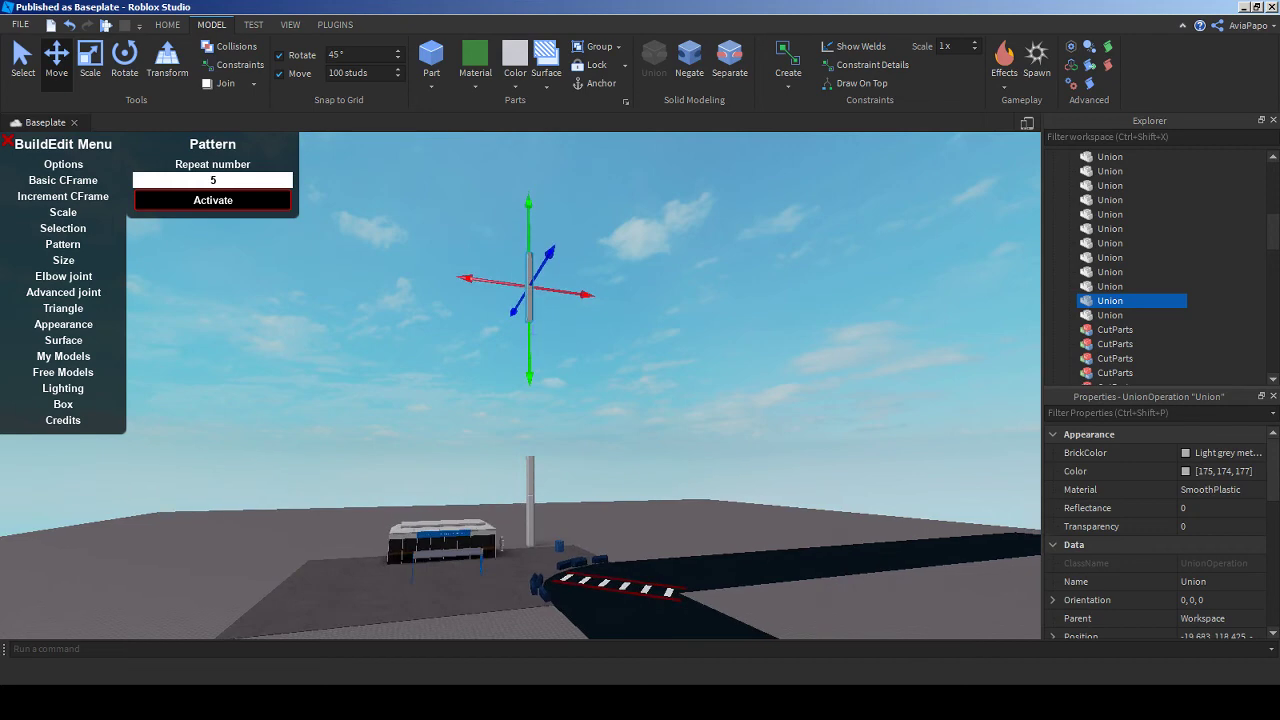
{"action": "scroll", "coordinate": [520, 385], "scroll_direction": "up", "scroll_amount": 5}
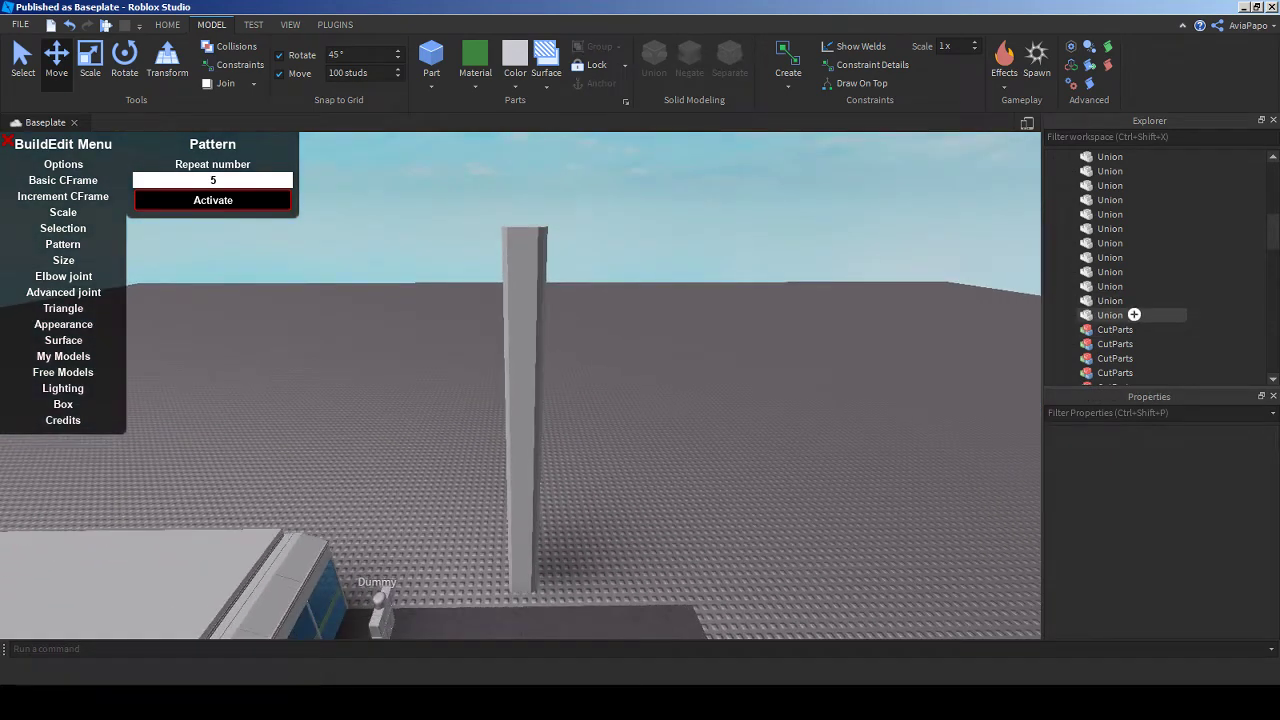
{"action": "left_click", "coordinate": [1110, 315]}
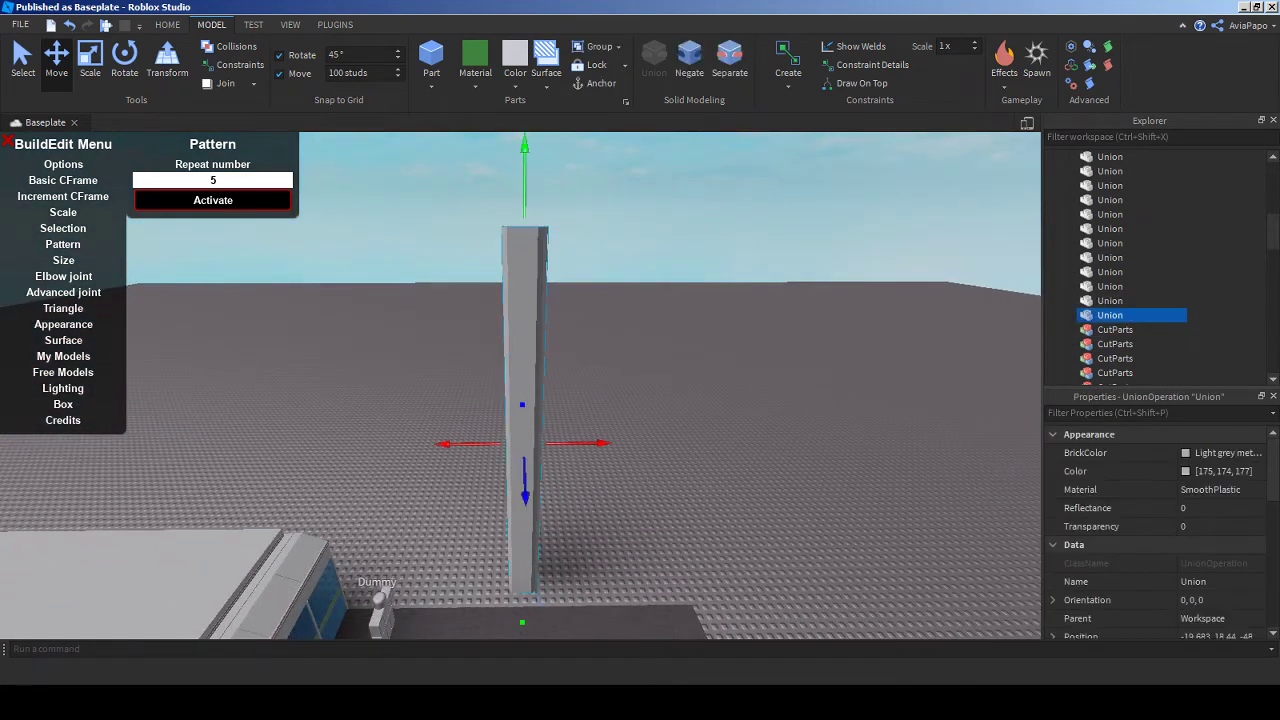
{"action": "right_click_drag", "start_coordinate": [520, 385], "coordinate": [400, 390]}
{"action": "key", "text": "ctrl+z"}
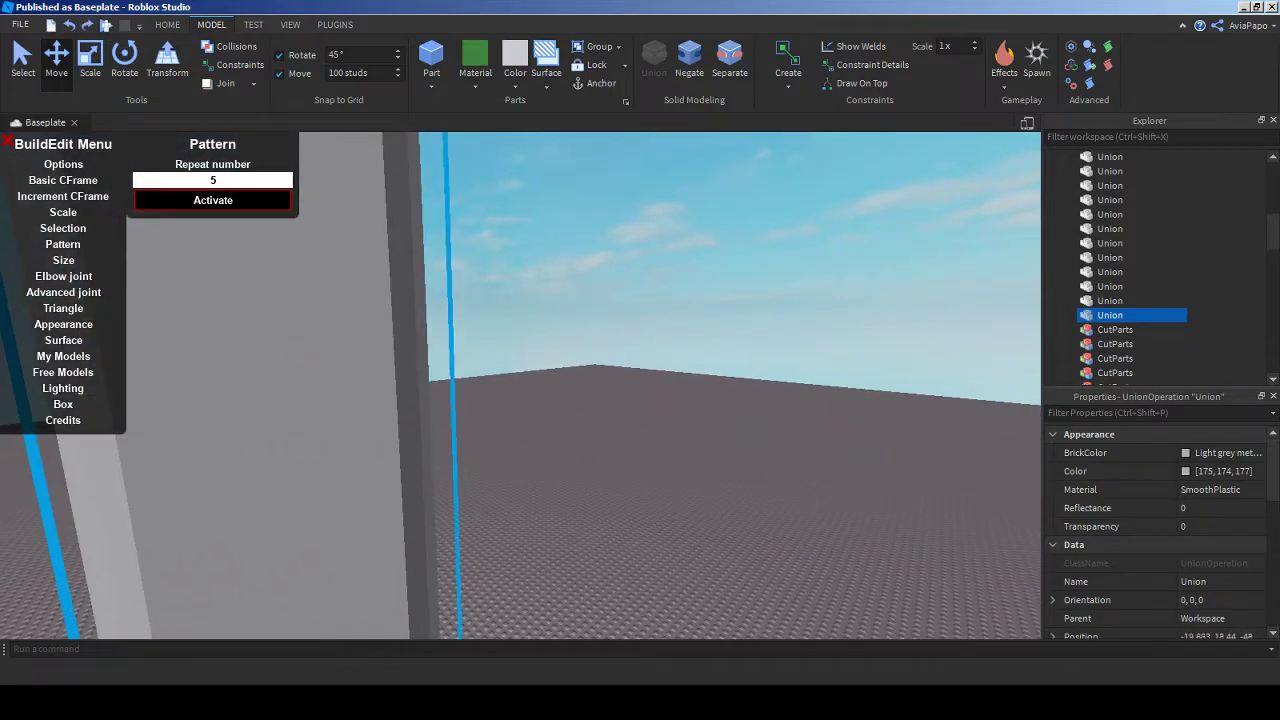
- Recolour the overlapping uncut tower copy dark grey and enable UsePartColor on it
{"action": "key", "text": "f"}
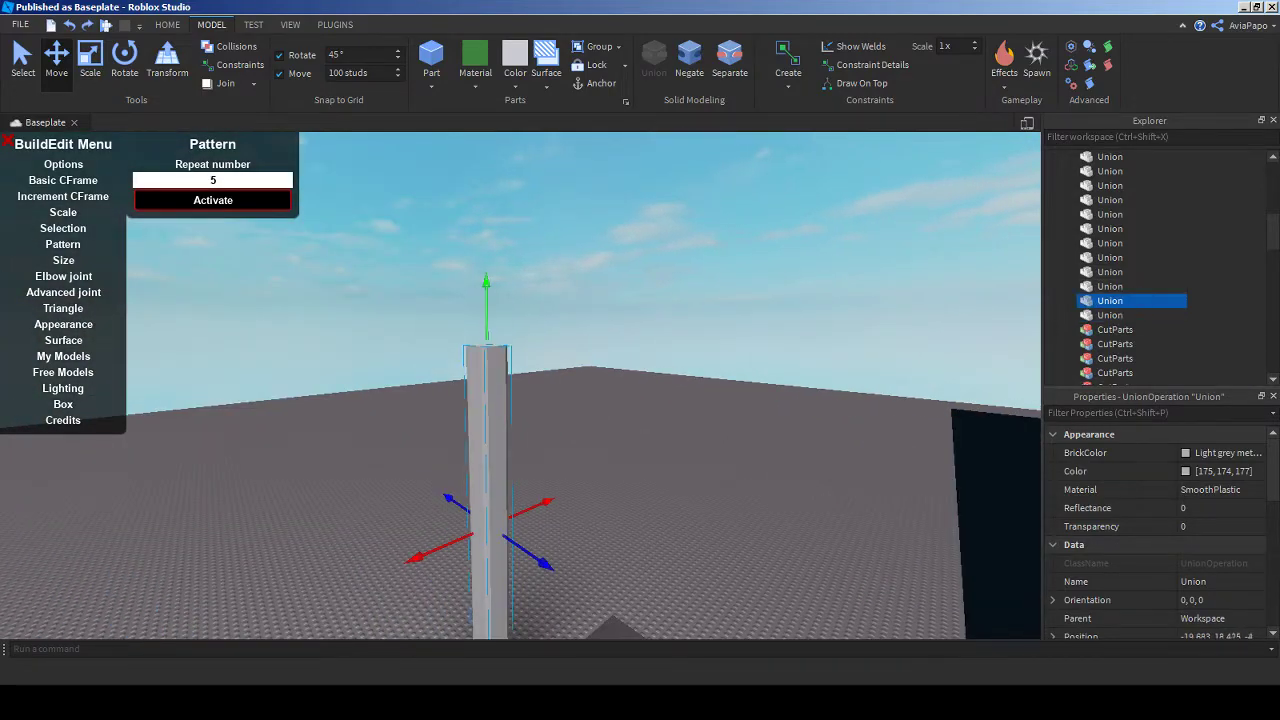
{"action": "left_click", "coordinate": [515, 84]}
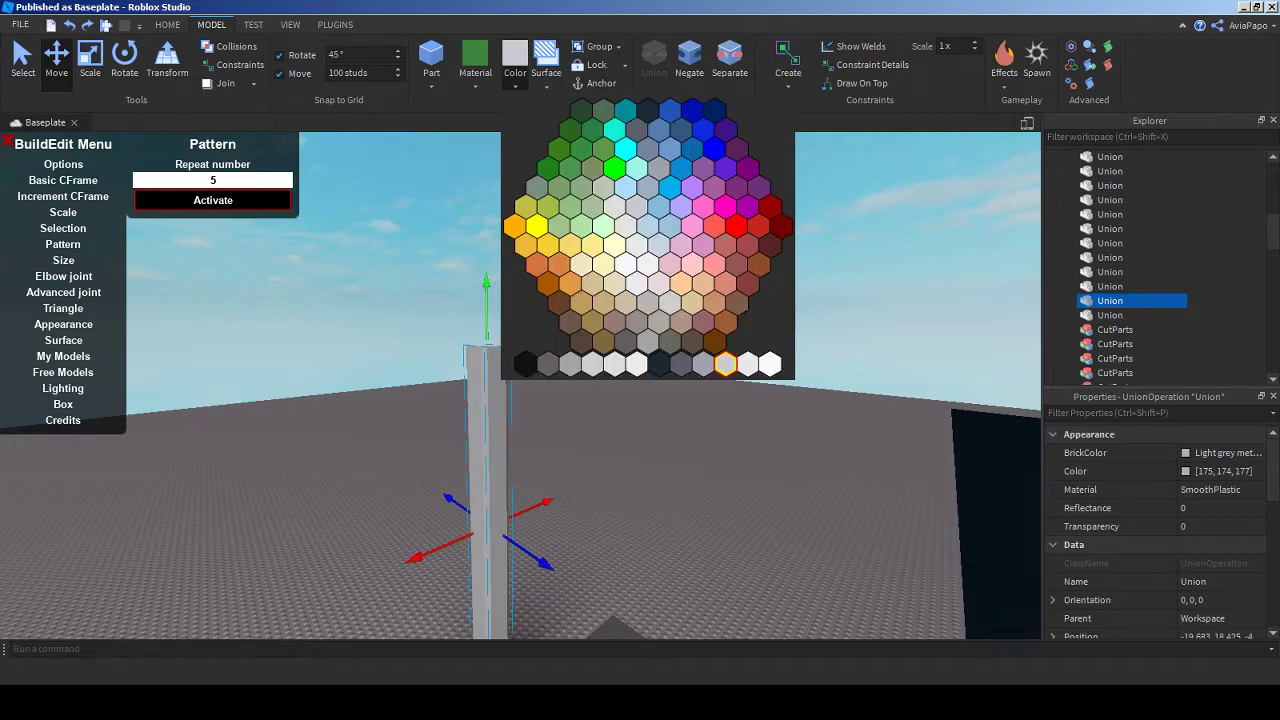
{"action": "left_click", "coordinate": [726, 364]}
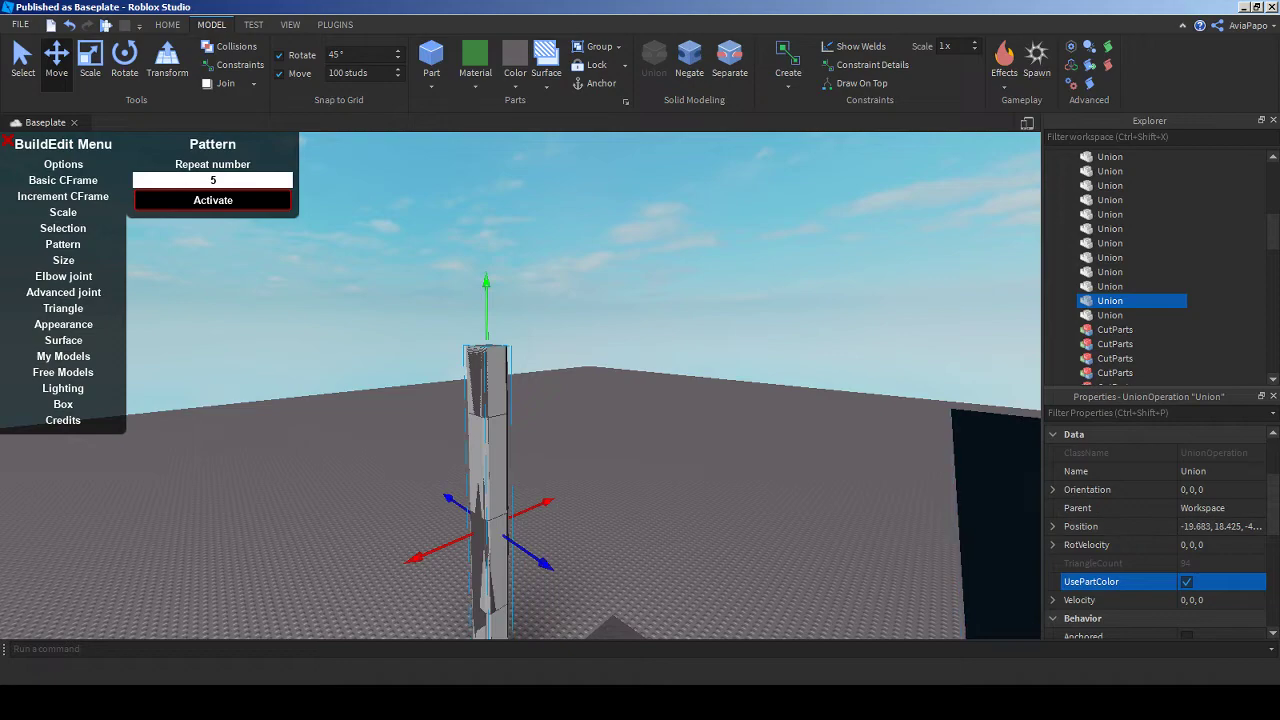
{"action": "scroll", "coordinate": [520, 400], "scroll_direction": "up", "scroll_amount": 5}
{"action": "scroll", "coordinate": [520, 400], "scroll_direction": "down", "scroll_amount": 3}
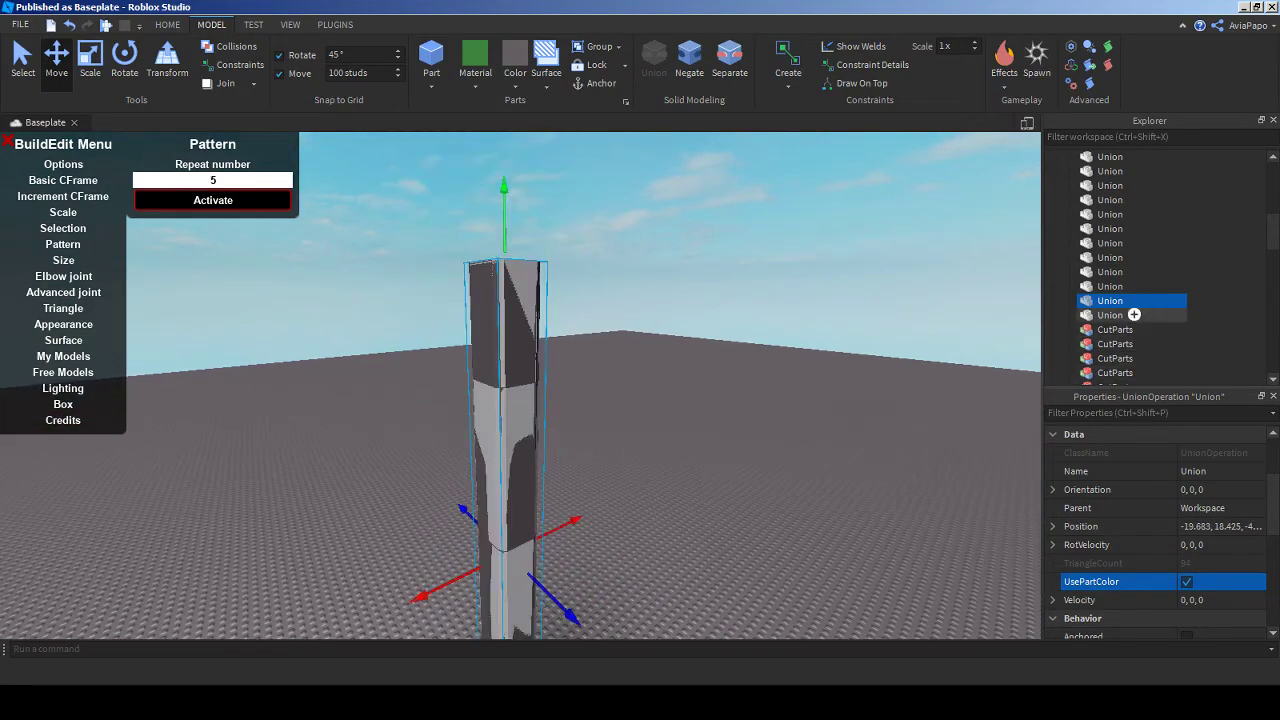
{"action": "right_click_drag", "start_coordinate": [600, 400], "coordinate": [610, 560]}
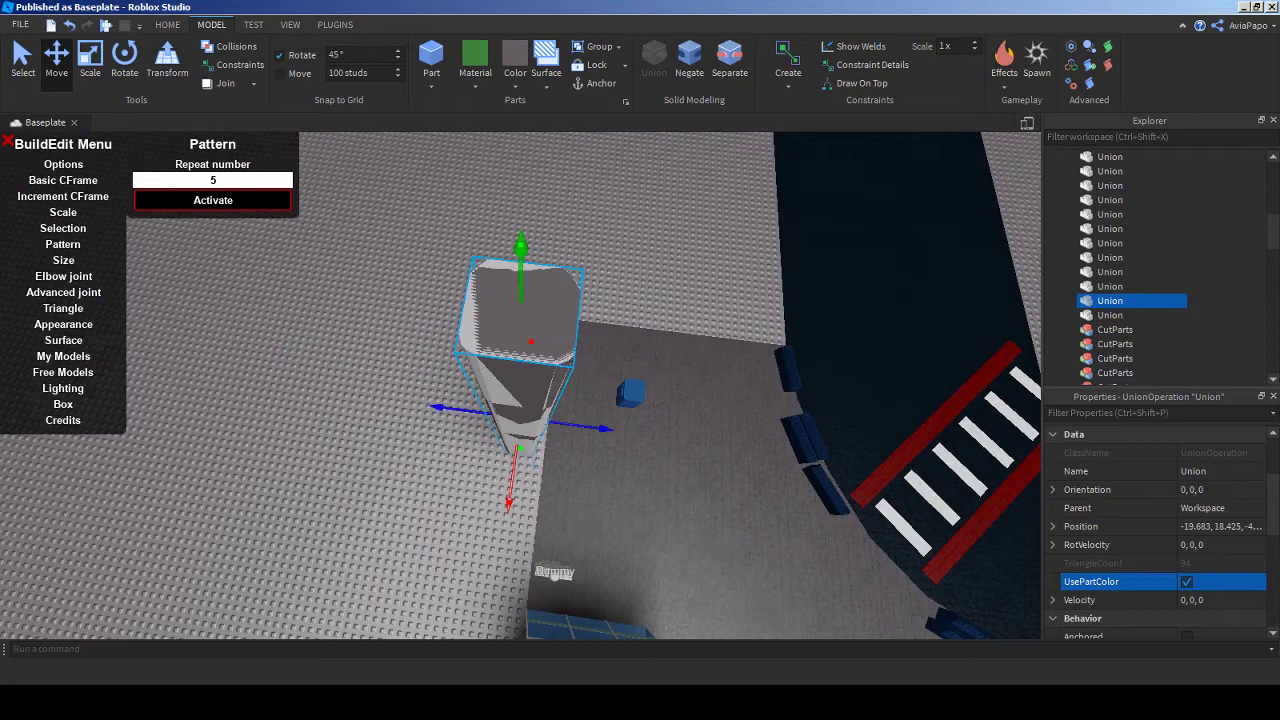
- Try pulling the dark tower copy aside, shrinking it slightly and returning it to the inside of the seamed tower
{"action": "key", "text": "ctrl+d"}
{"action": "left_click_drag", "start_coordinate": [437, 407], "coordinate": [310, 410]}
{"action": "scroll", "coordinate": [520, 400], "scroll_direction": "up", "scroll_amount": 3}
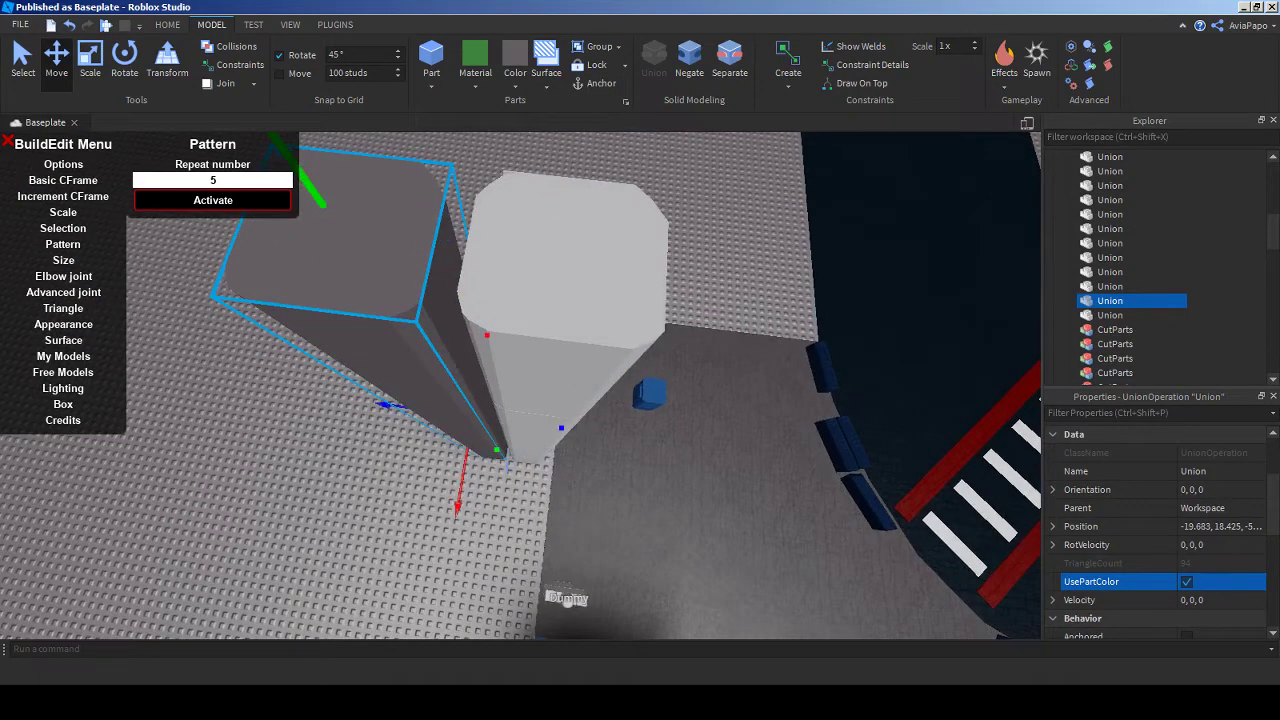
{"action": "right_click_drag", "start_coordinate": [655, 493], "coordinate": [645, 545]}
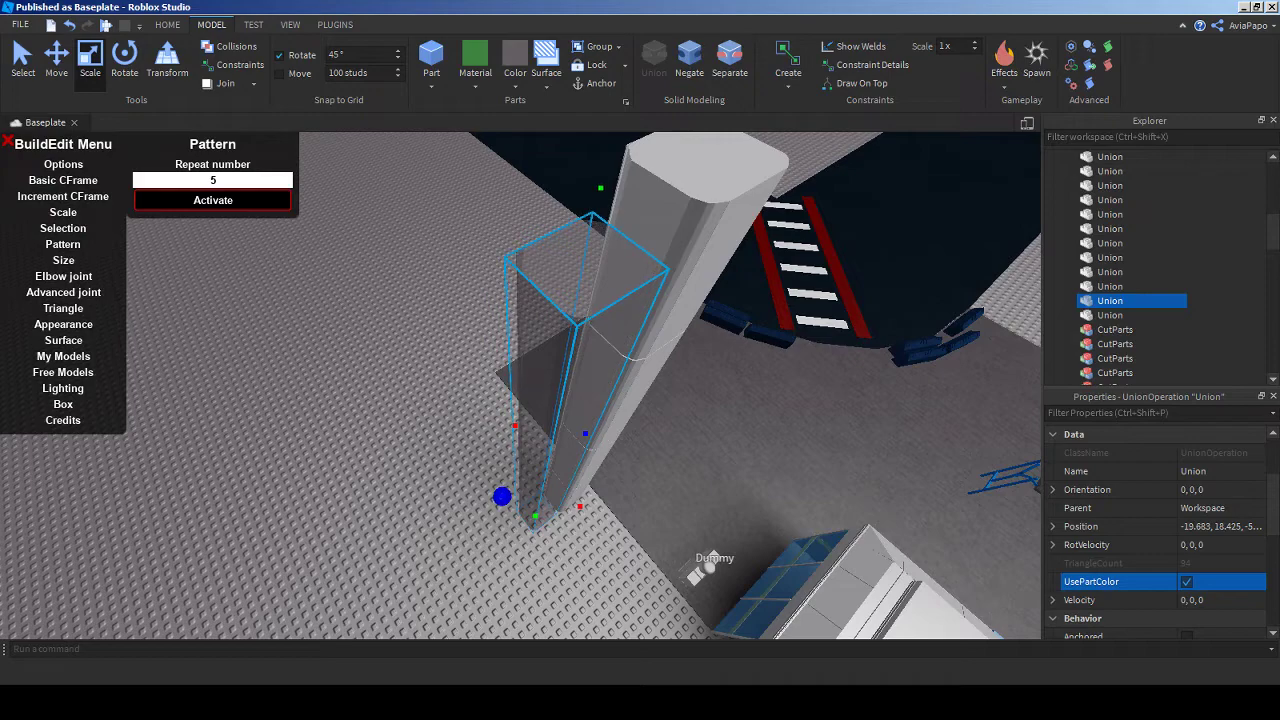
{"action": "right_click_drag", "start_coordinate": [645, 545], "coordinate": [605, 538]}
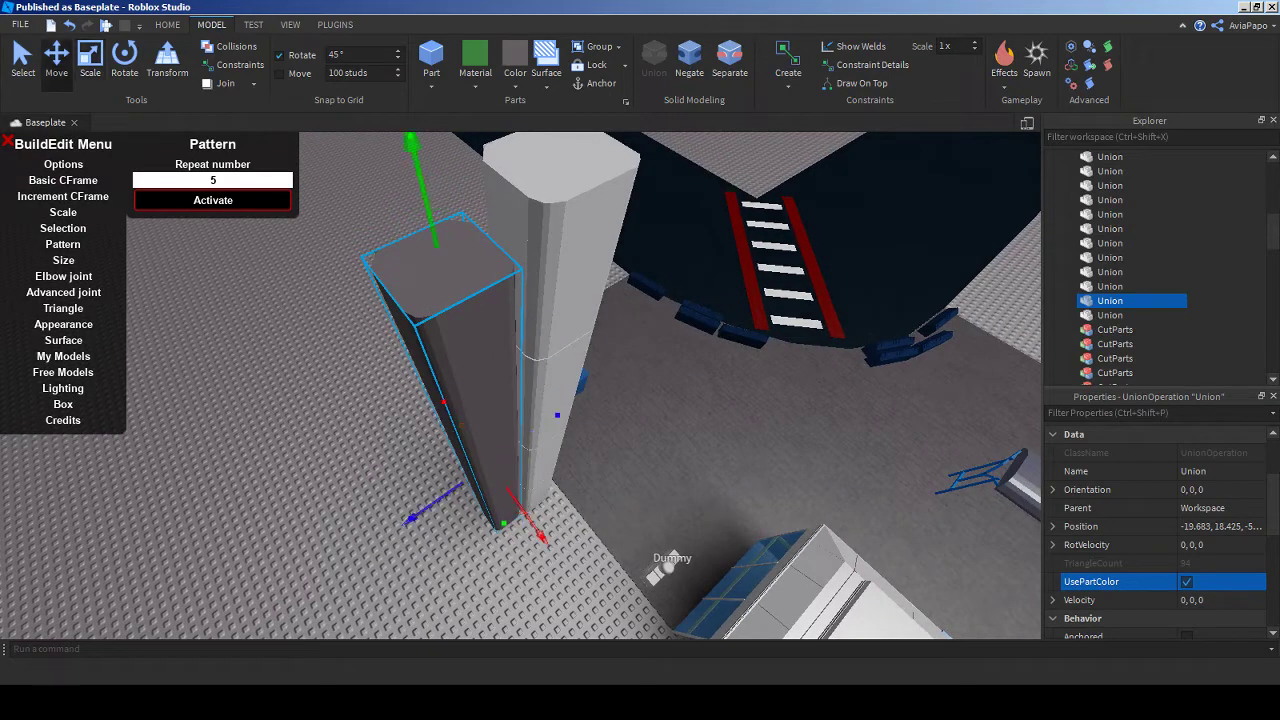
{"action": "left_click_drag", "start_coordinate": [470, 400], "coordinate": [570, 360]}
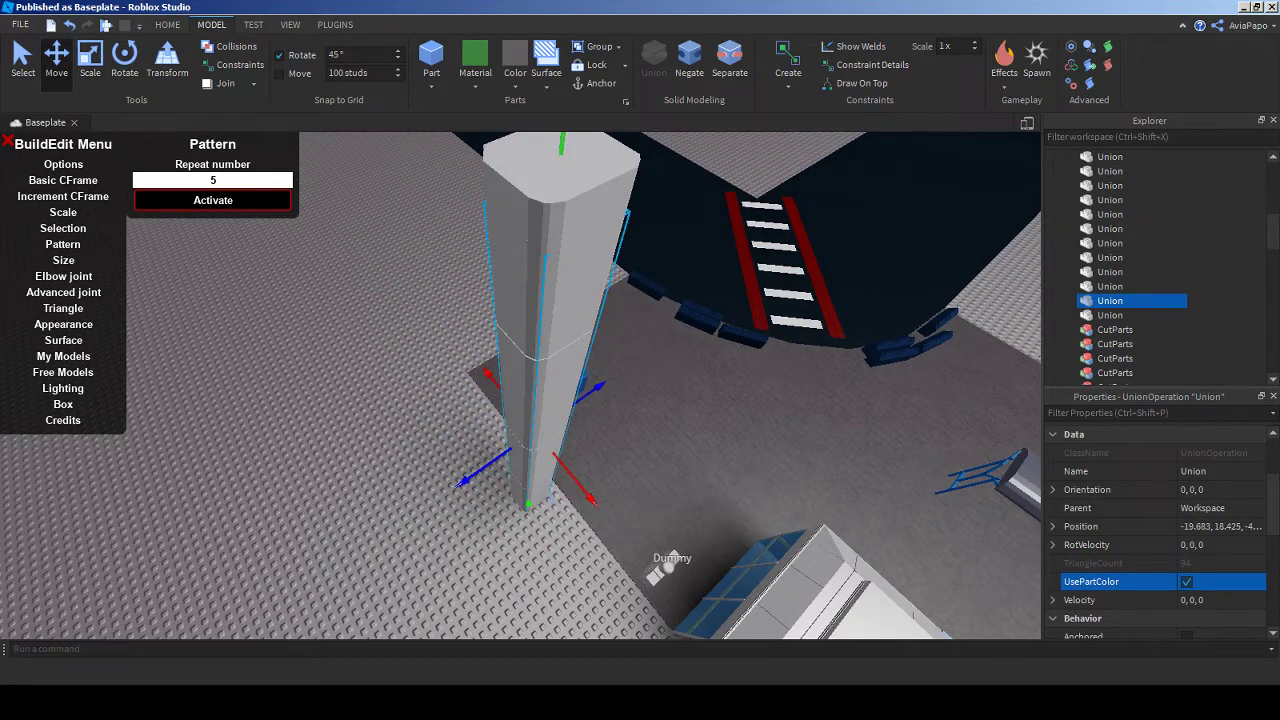
{"action": "key", "text": "w"}
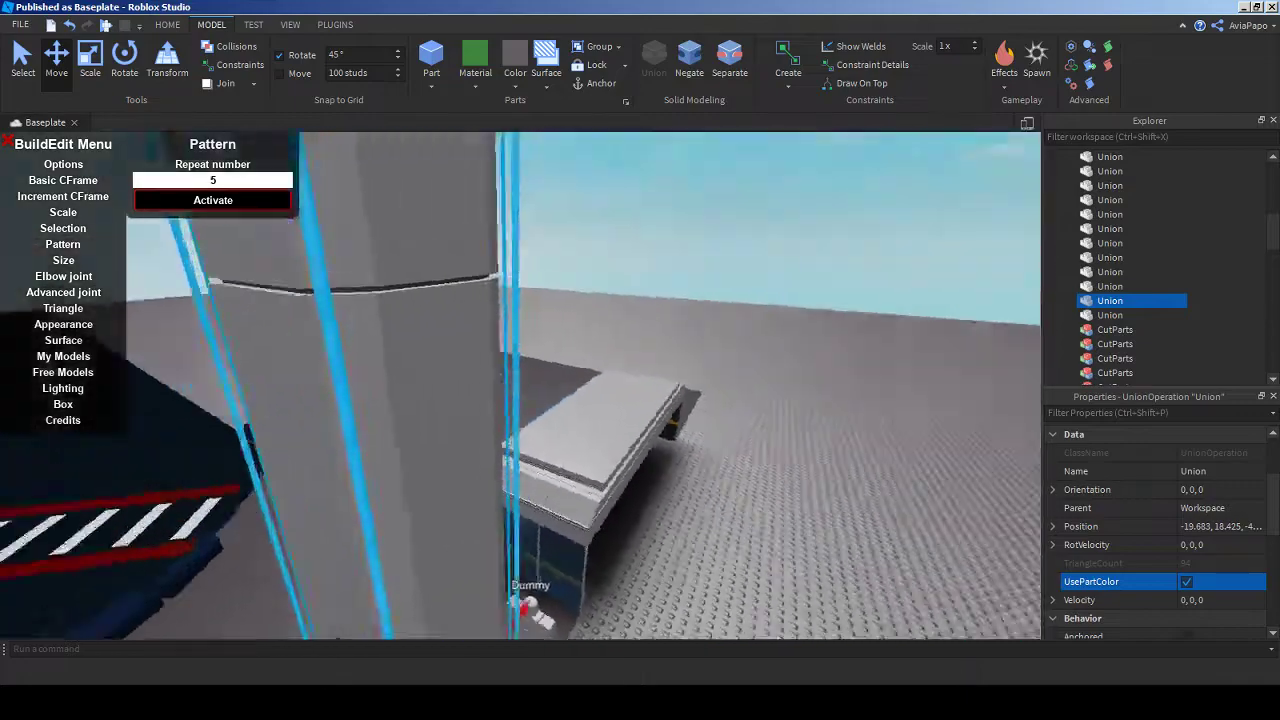
{"action": "key", "text": "s"}
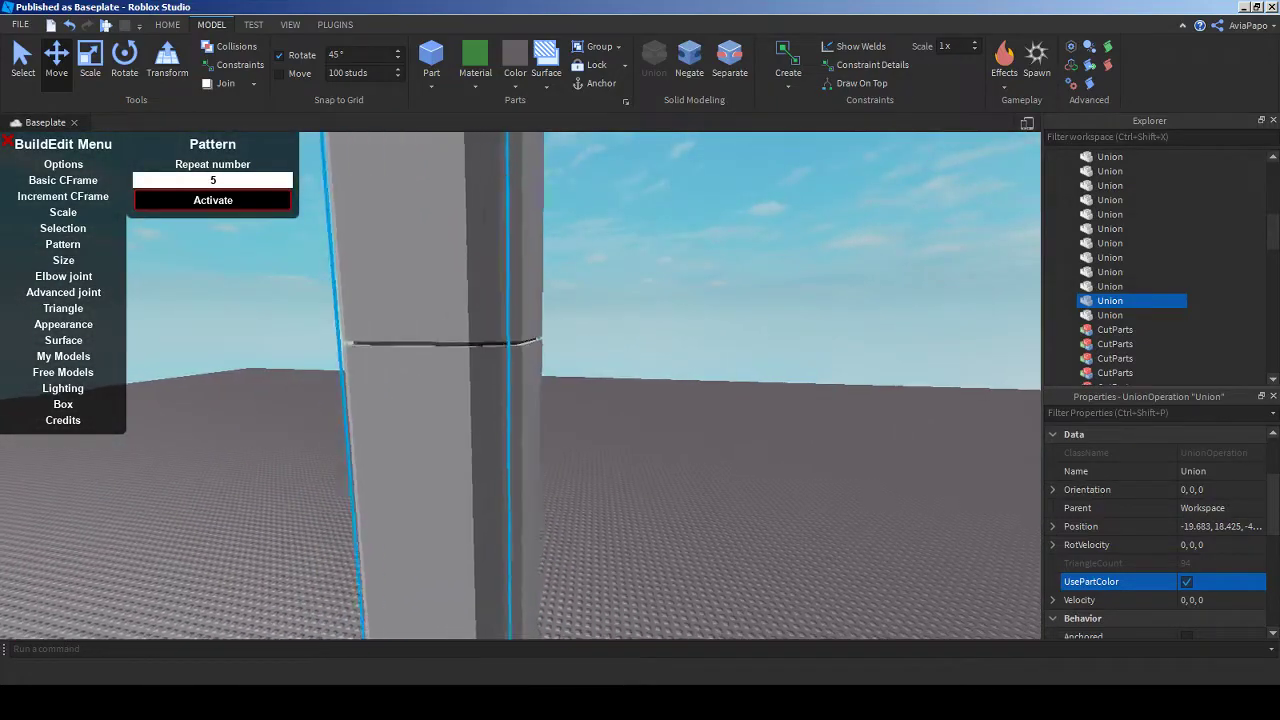
{"action": "key", "text": "s"}
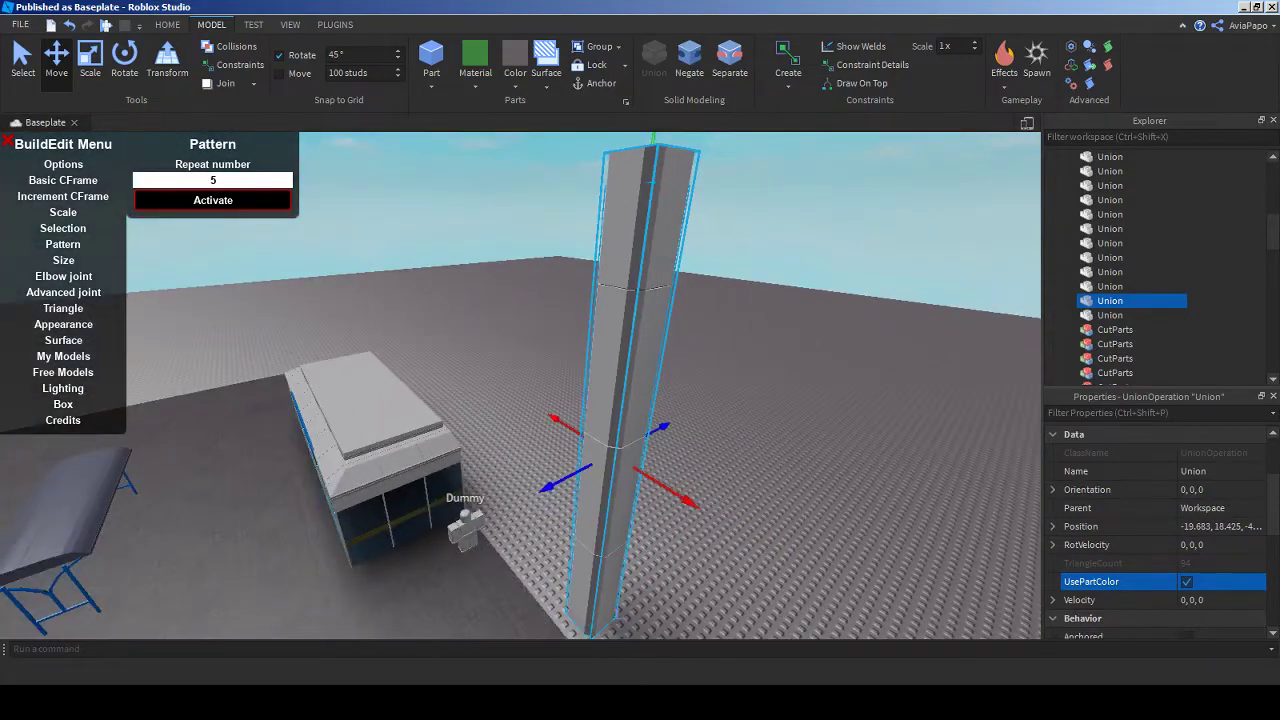
- Pull the shrunken dark tower out, copy its size value, and undo its moves and resizing
{"action": "key", "text": "ctrl+d"}
{"action": "left_click_drag", "start_coordinate": [555, 484], "coordinate": [485, 518]}
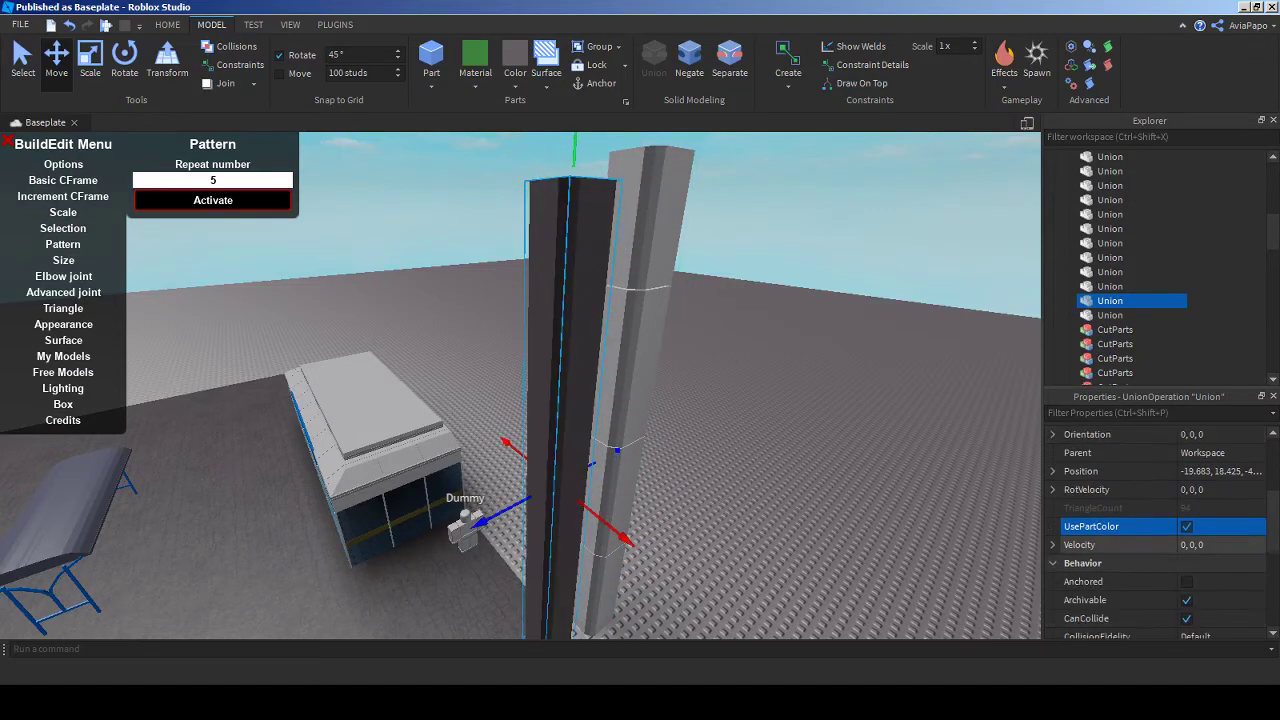
{"action": "scroll", "coordinate": [1155, 530], "scroll_direction": "down", "scroll_amount": 1}
{"action": "scroll", "coordinate": [1155, 530], "scroll_direction": "down", "scroll_amount": 4}
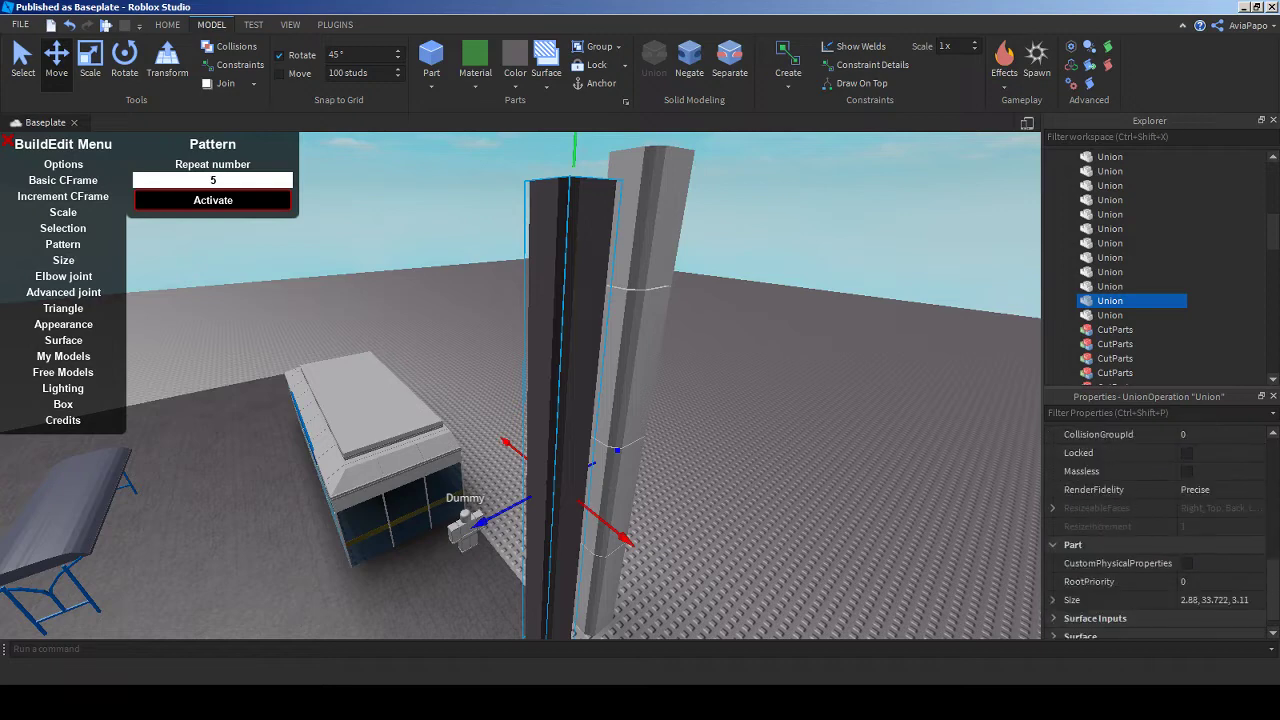
{"action": "left_click", "coordinate": [1214, 600]}
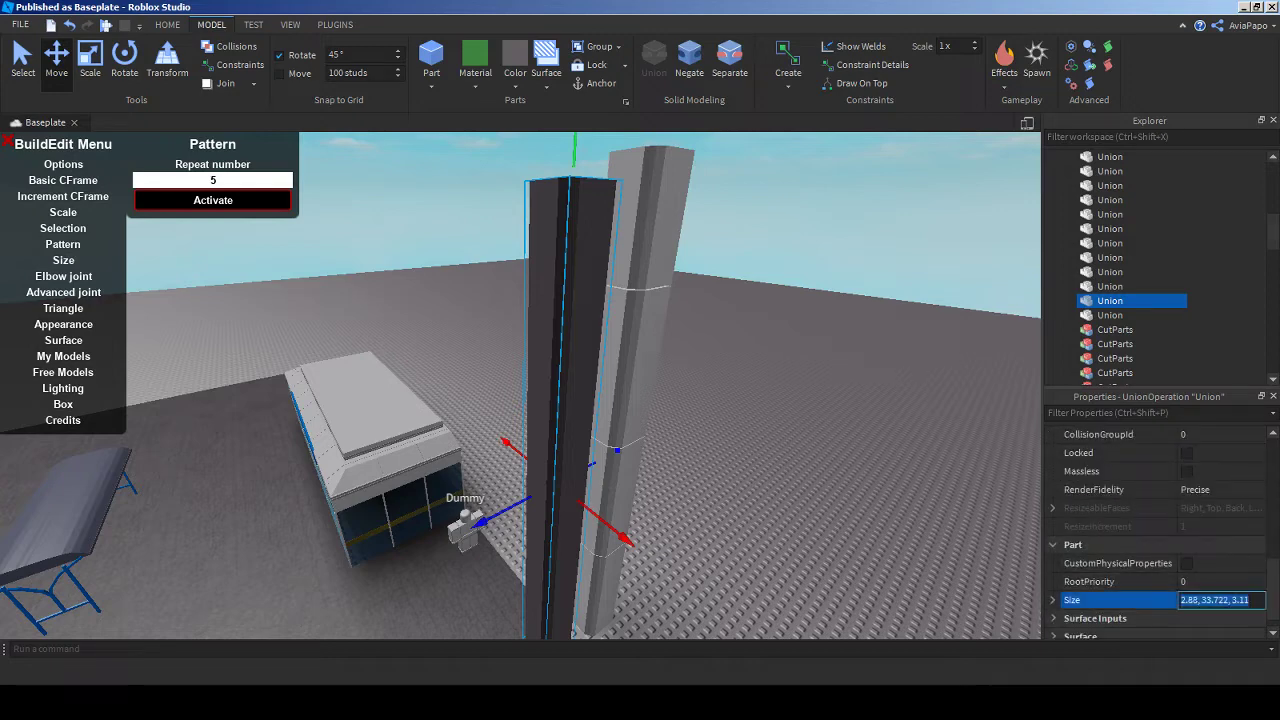
{"action": "key", "text": "Escape"}
{"action": "key", "text": "ctrl+z"}
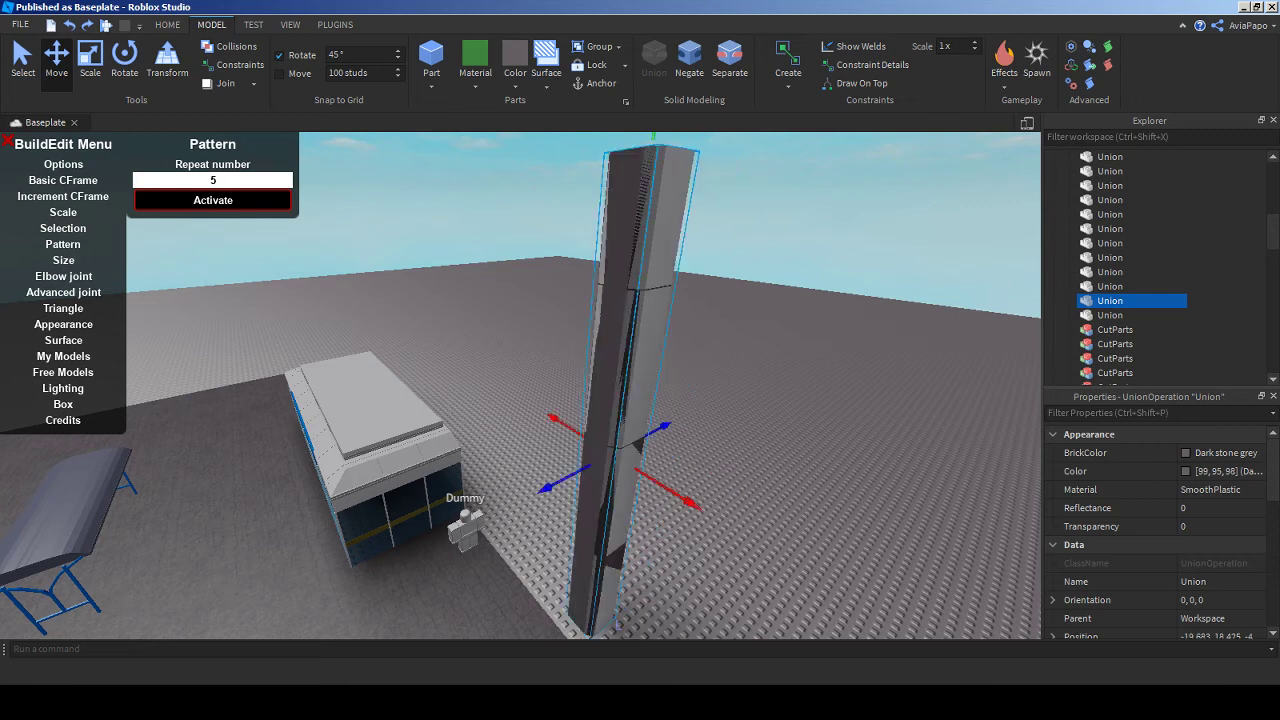
- Set the size of the dark tower copy inside the seamed tower to 2.88, 33.722, 3.11
{"action": "scroll", "coordinate": [1150, 530], "scroll_direction": "down", "scroll_amount": 3}
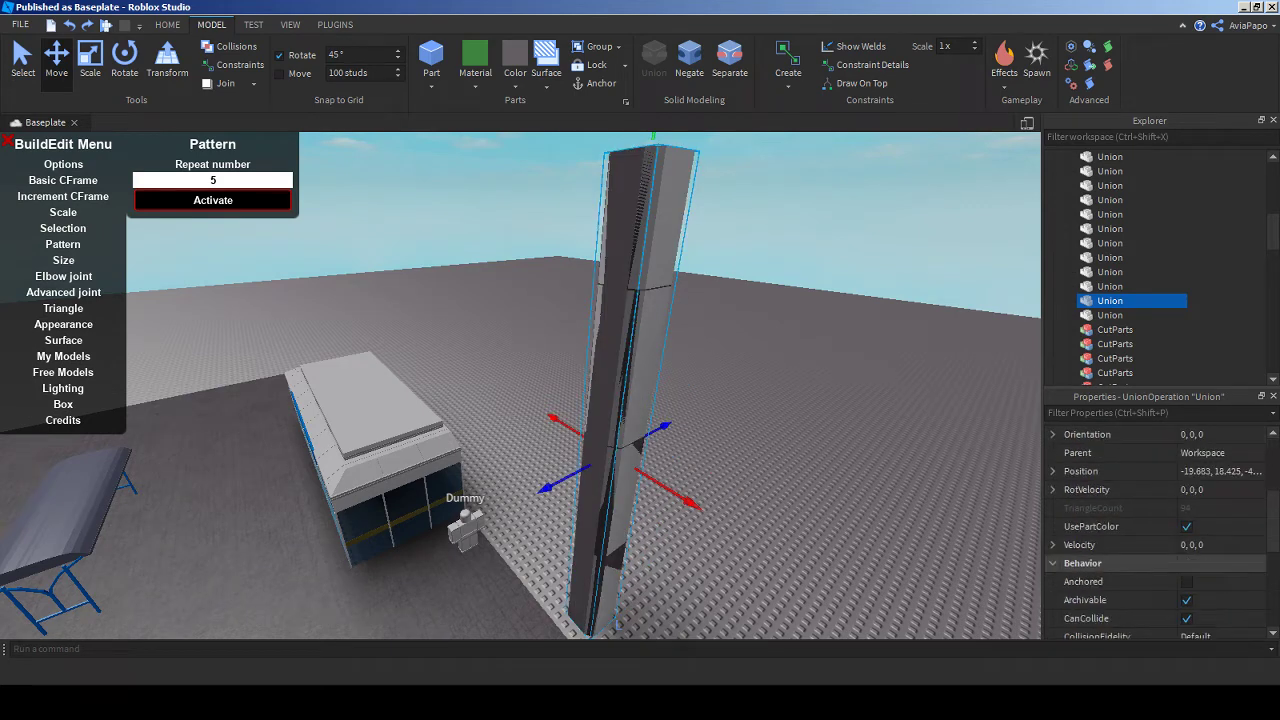
{"action": "scroll", "coordinate": [1150, 581], "scroll_direction": "down", "scroll_amount": 5}
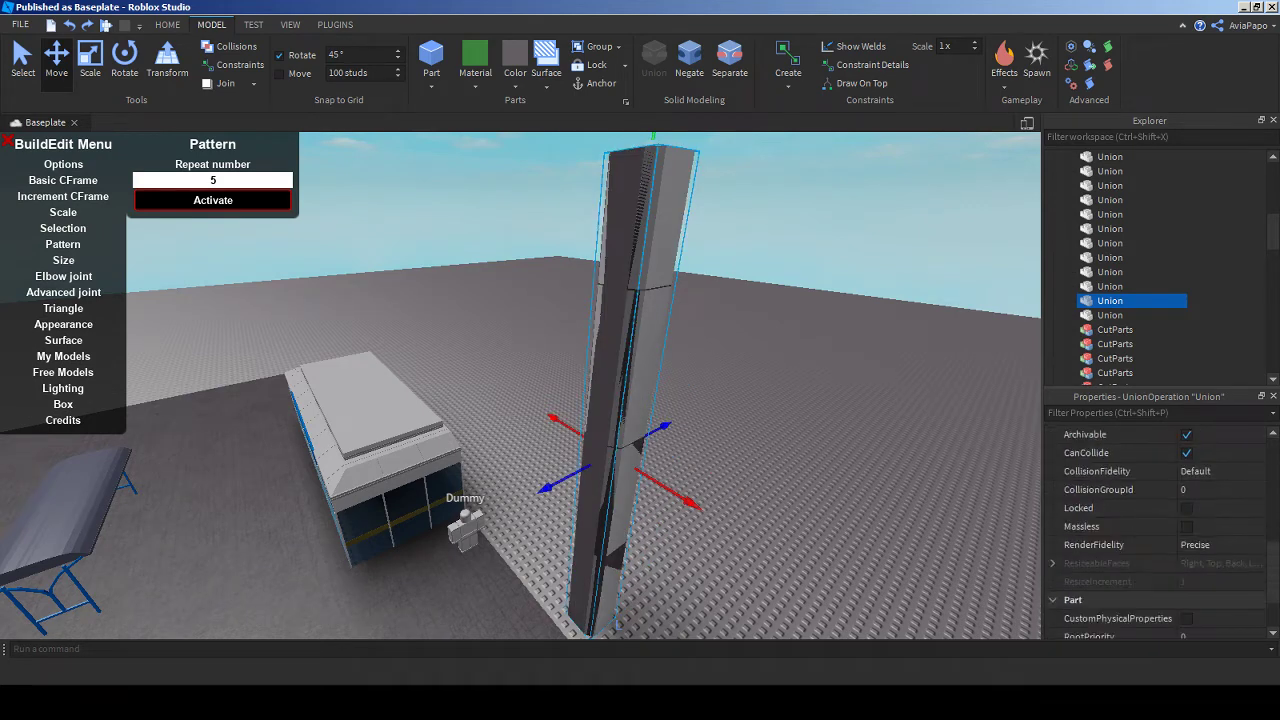
{"action": "scroll", "coordinate": [1150, 581], "scroll_direction": "down", "scroll_amount": 1}
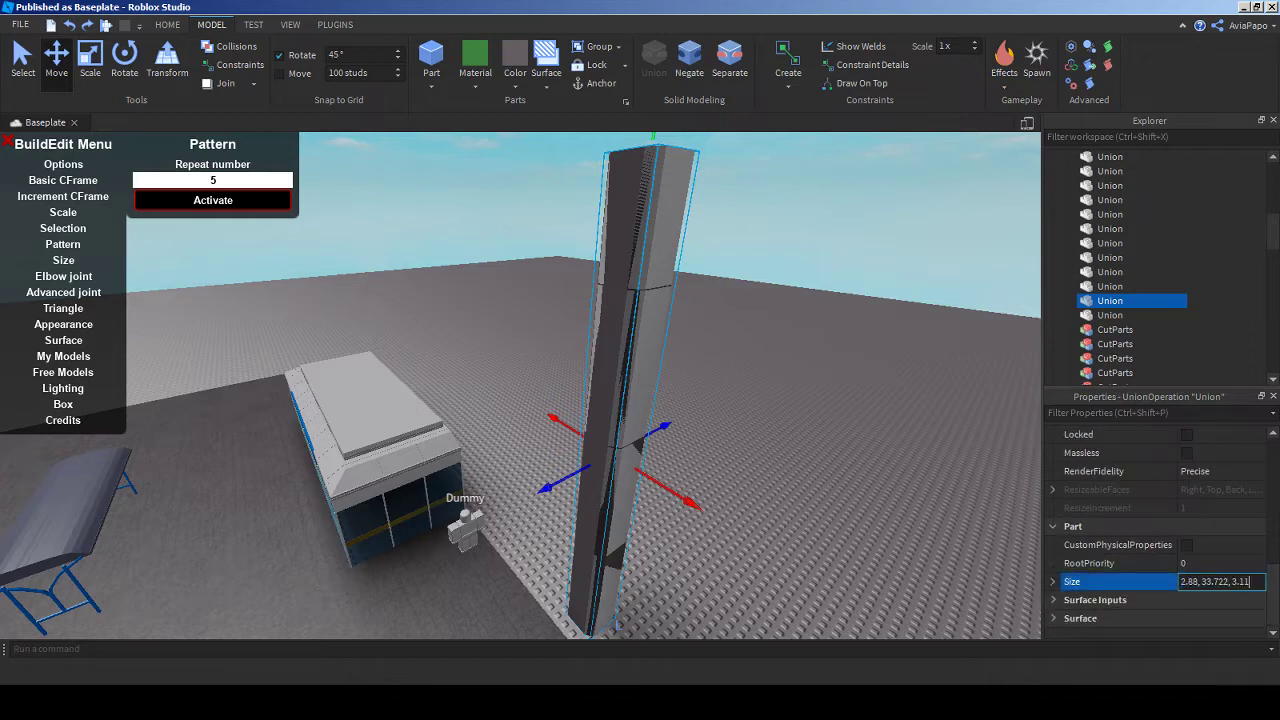
{"action": "key", "text": "Return"}
{"action": "key", "text": "Escape"}
- Select the seamed tower together with its dark inner core and union them into one object
{"action": "key", "text": "w"}
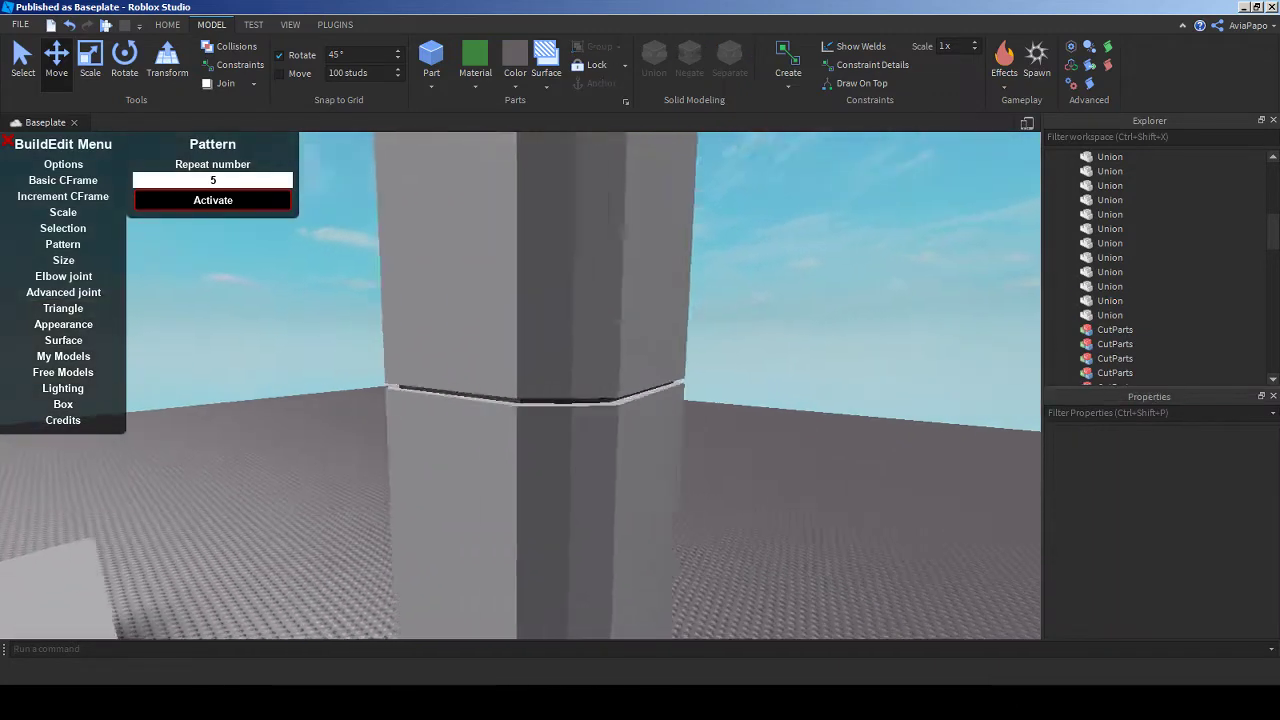
{"action": "key", "text": "s"}
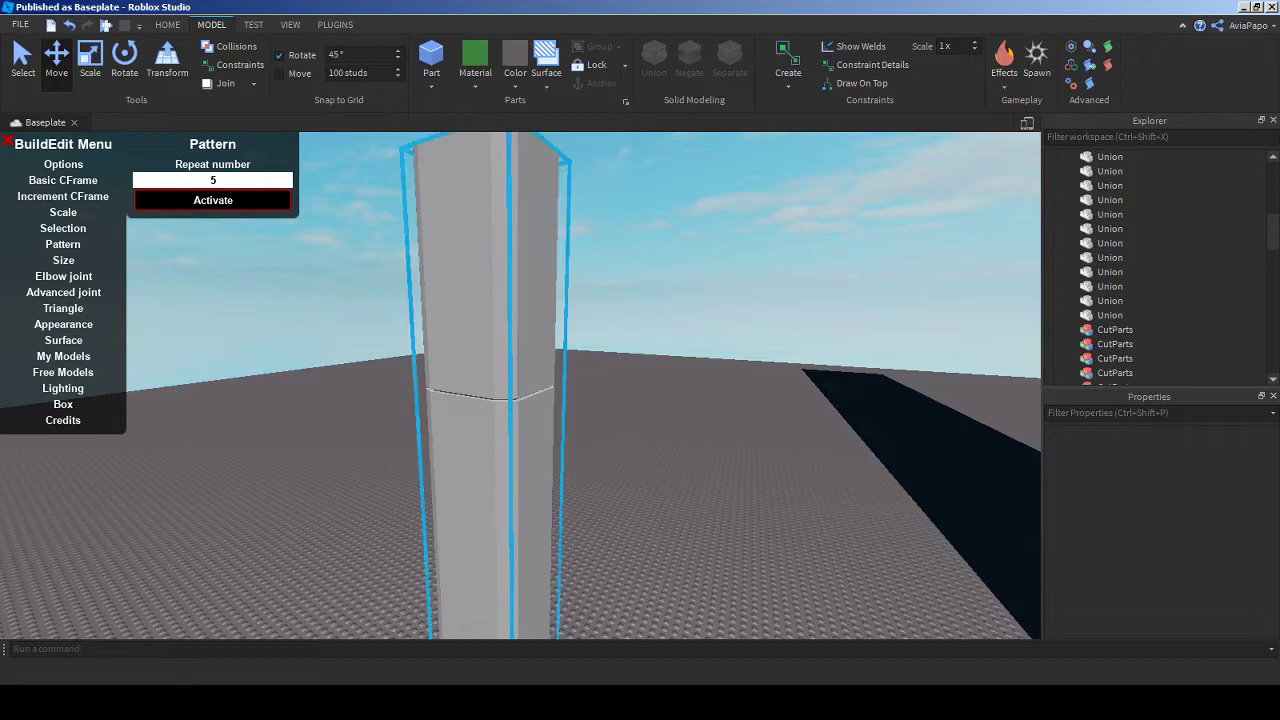
{"action": "left_click", "coordinate": [1134, 314]}
{"action": "left_click", "coordinate": [1134, 300], "text": "ctrl"}
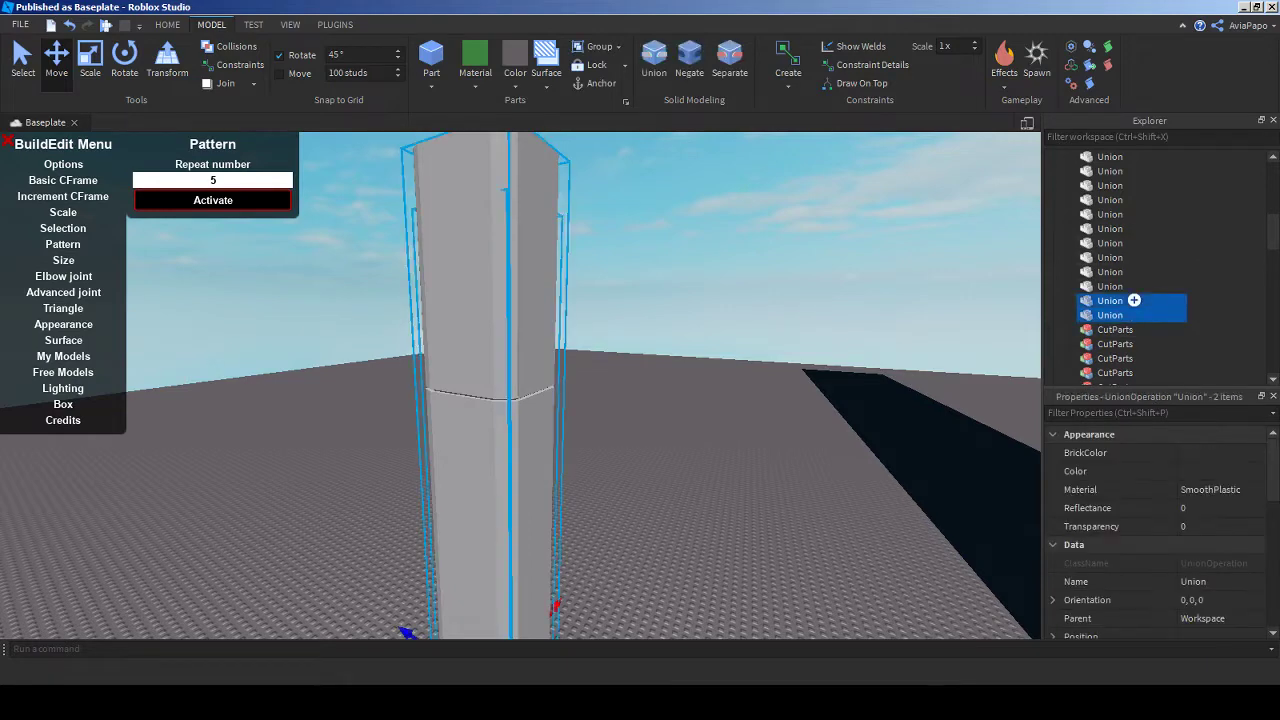
{"action": "key", "text": "ctrl+shift+g"}
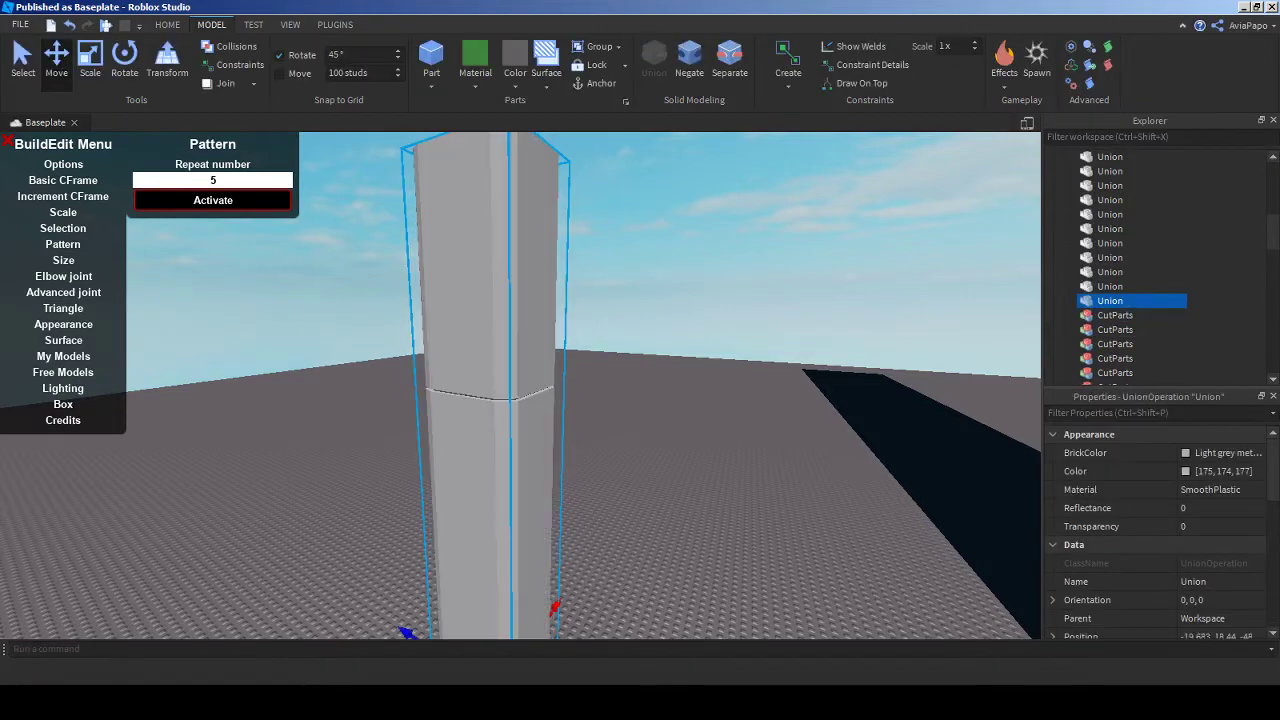
- Move the unioned tower across the baseplate to the near end corner of the terminal building
{"action": "key", "text": "w"}
{"action": "key", "text": "Escape"}
{"action": "key", "text": "s"}
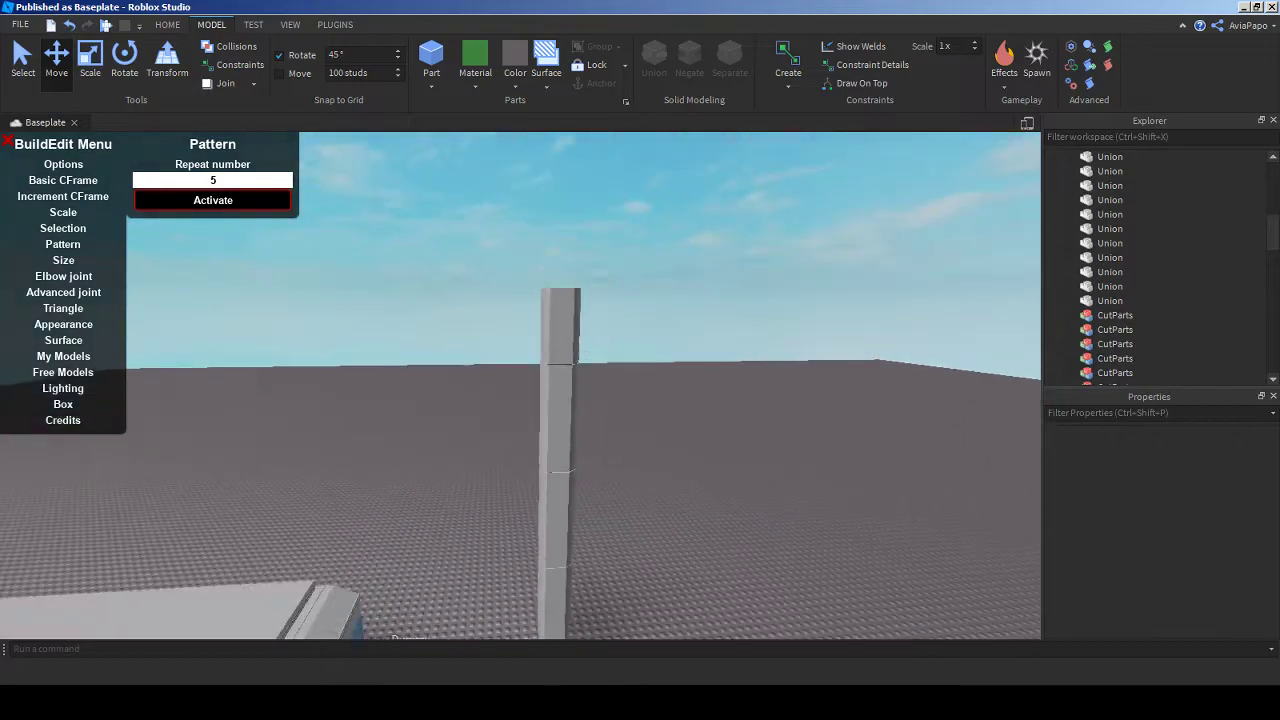
{"action": "key", "text": "w"}
{"action": "key", "text": "w"}
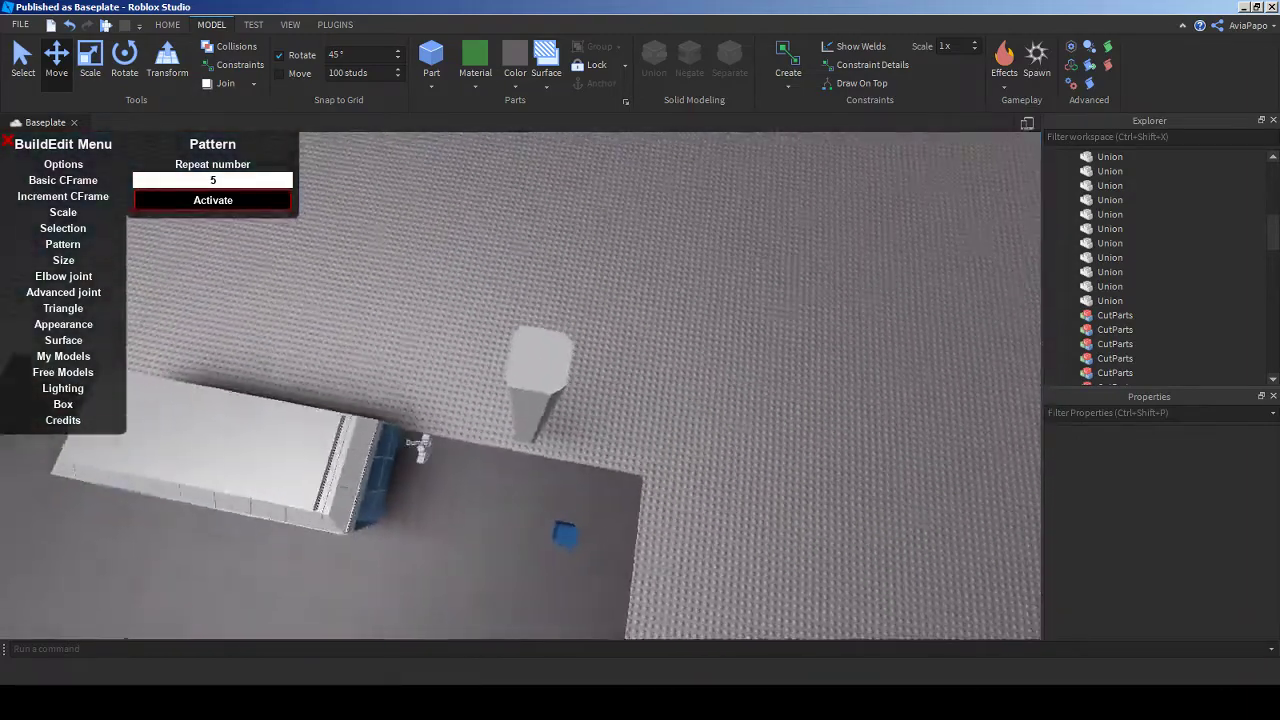
{"action": "left_click", "coordinate": [534, 429]}
{"action": "key", "text": "f"}
{"action": "right_click_drag", "start_coordinate": [560, 400], "coordinate": [500, 190]}
{"action": "left_click", "coordinate": [478, 420]}
{"action": "right_click_drag", "start_coordinate": [500, 300], "coordinate": [500, 380]}
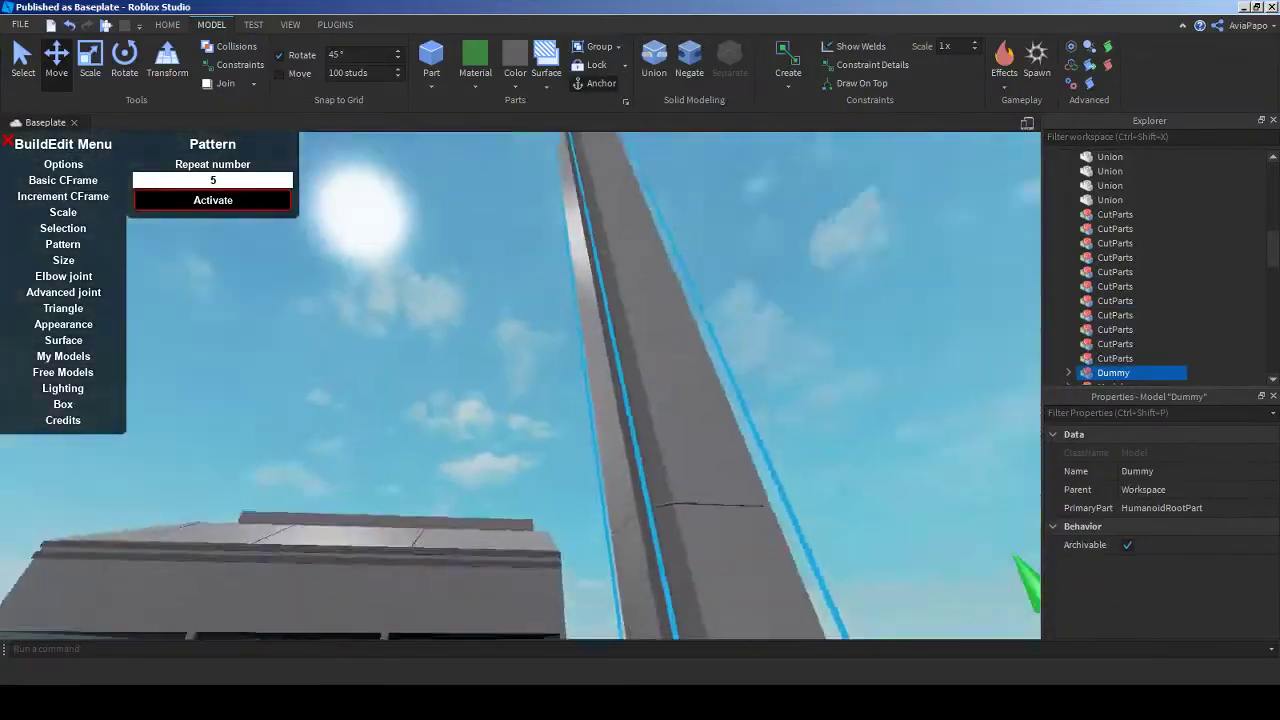
{"action": "scroll", "coordinate": [520, 385], "scroll_direction": "down", "scroll_amount": 5}
{"action": "scroll", "coordinate": [520, 385], "scroll_direction": "up", "scroll_amount": 6}
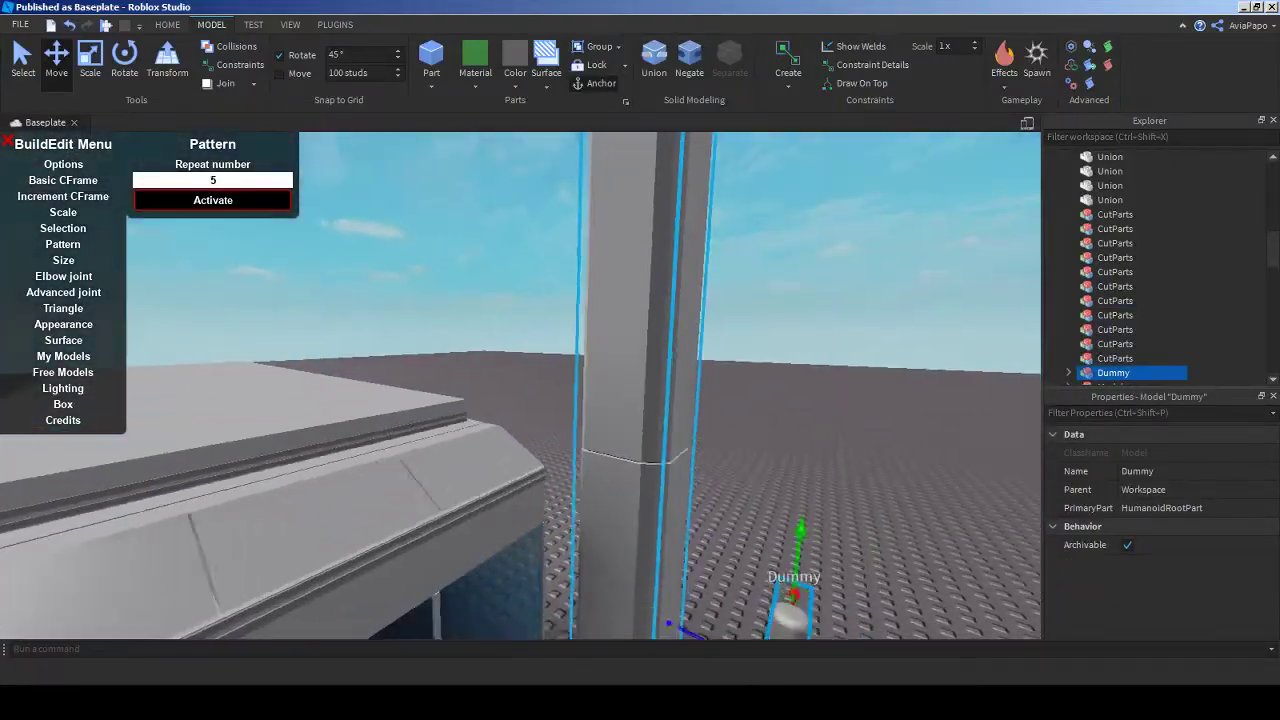
- Nudge the tower towards the terminal until it meets the building's corner, at an X position of about -36.92
{"action": "left_click", "coordinate": [1110, 199]}
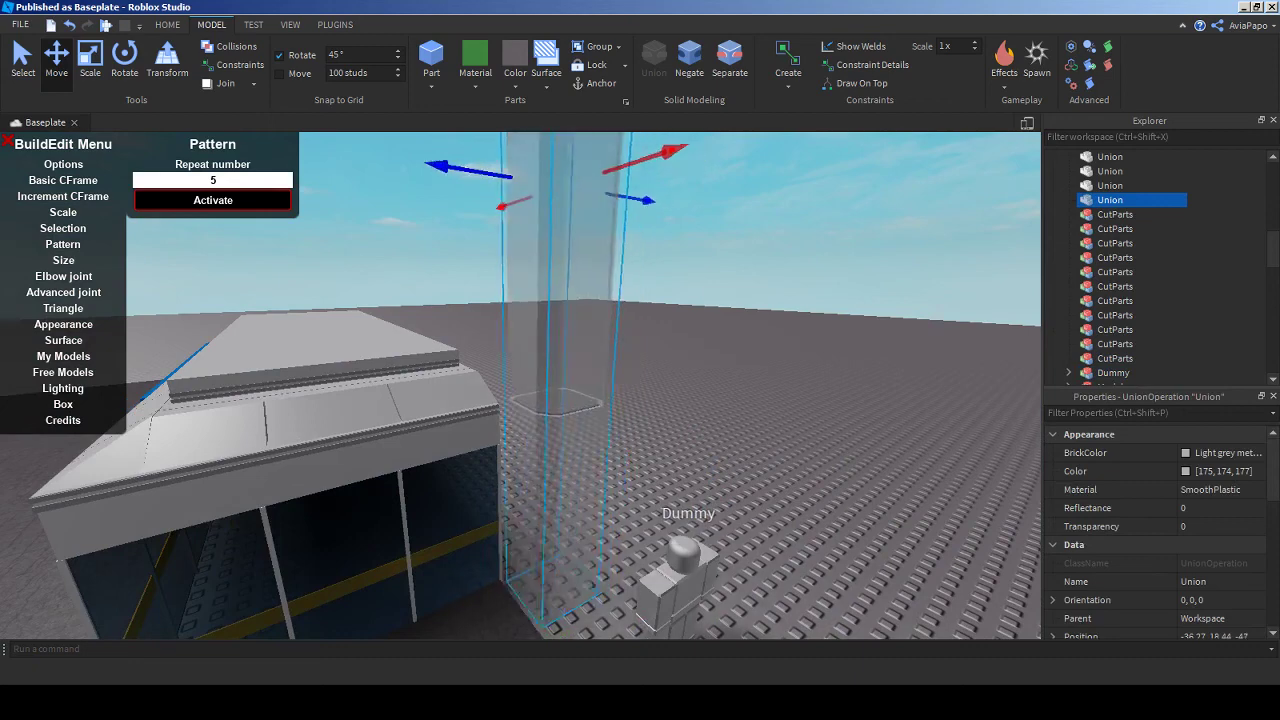
{"action": "scroll", "coordinate": [560, 400], "scroll_direction": "up", "scroll_amount": 3}
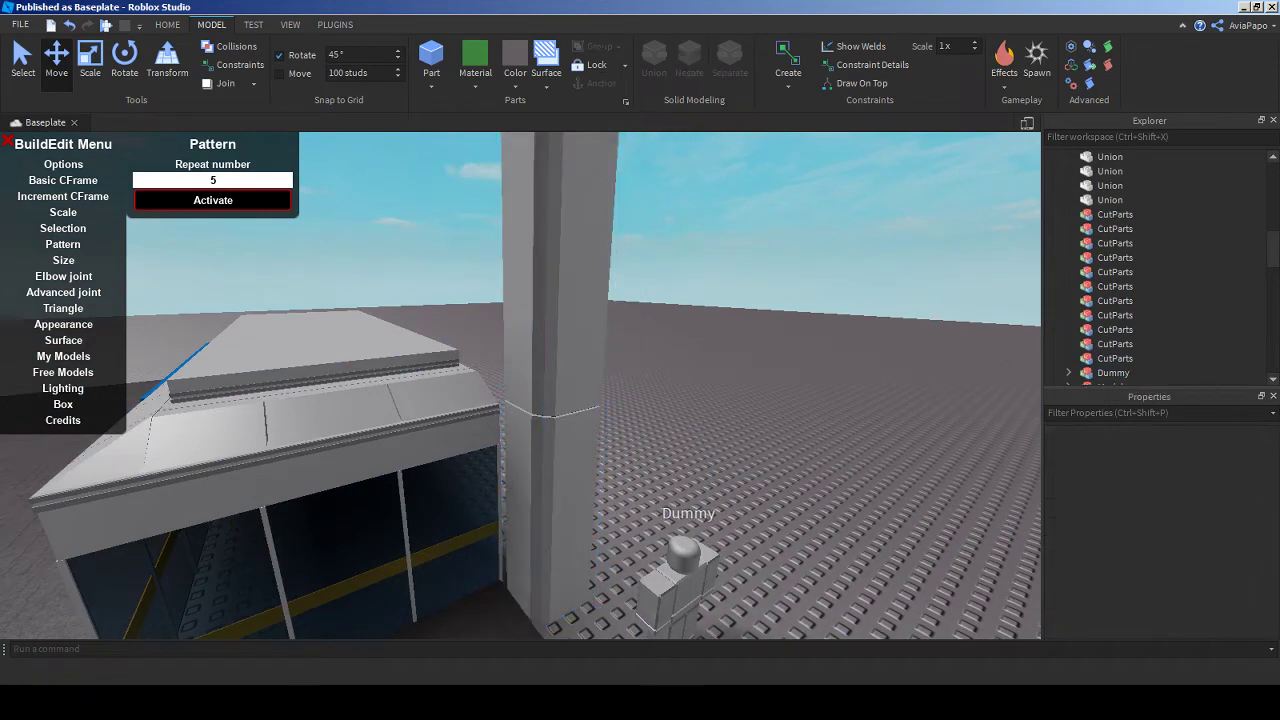
{"action": "right_click_drag", "start_coordinate": [640, 400], "coordinate": [640, 300]}
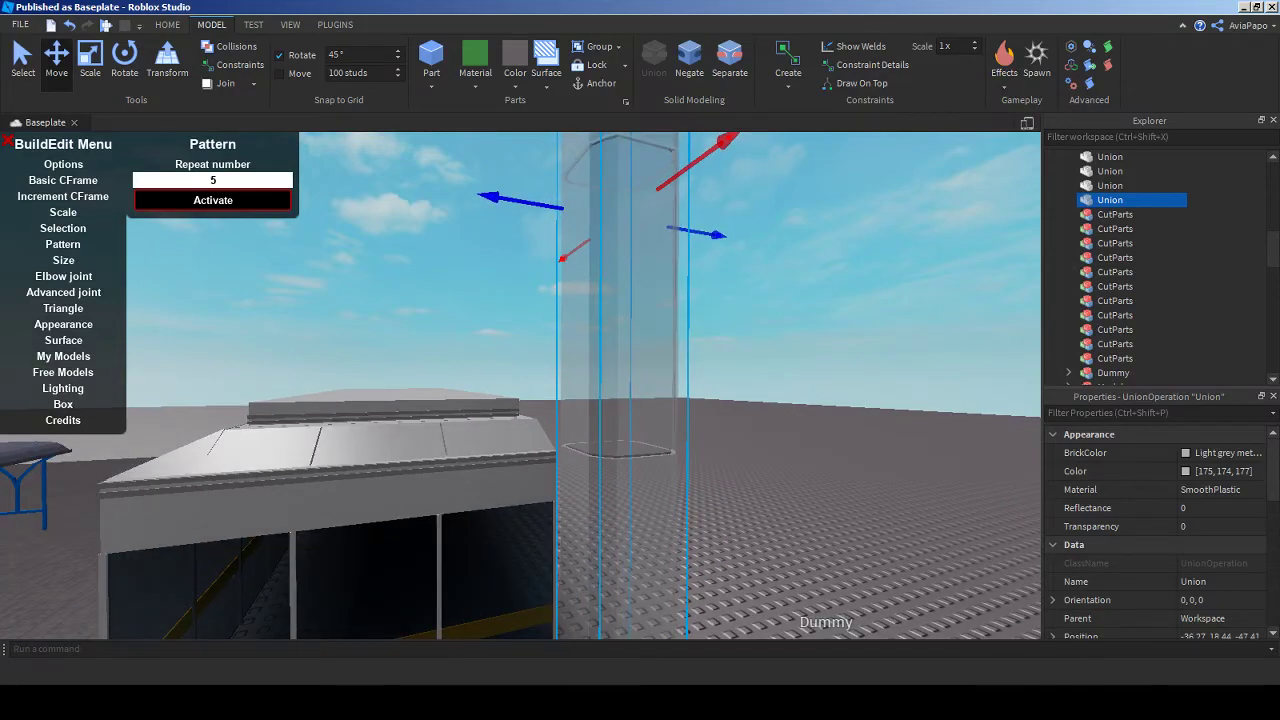
{"action": "right_click_drag", "start_coordinate": [640, 400], "coordinate": [580, 480]}
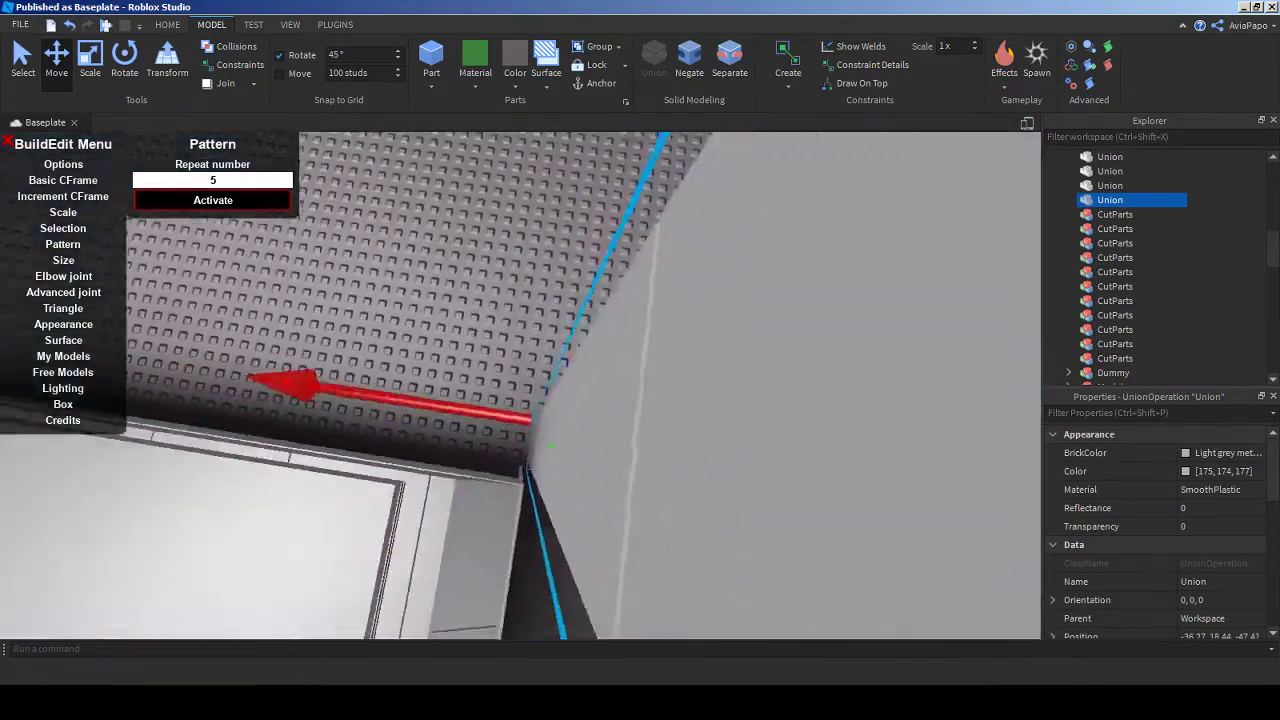
{"action": "scroll", "coordinate": [530, 450], "scroll_direction": "down", "scroll_amount": 2}
{"action": "scroll", "coordinate": [520, 460], "scroll_direction": "down", "scroll_amount": 2}
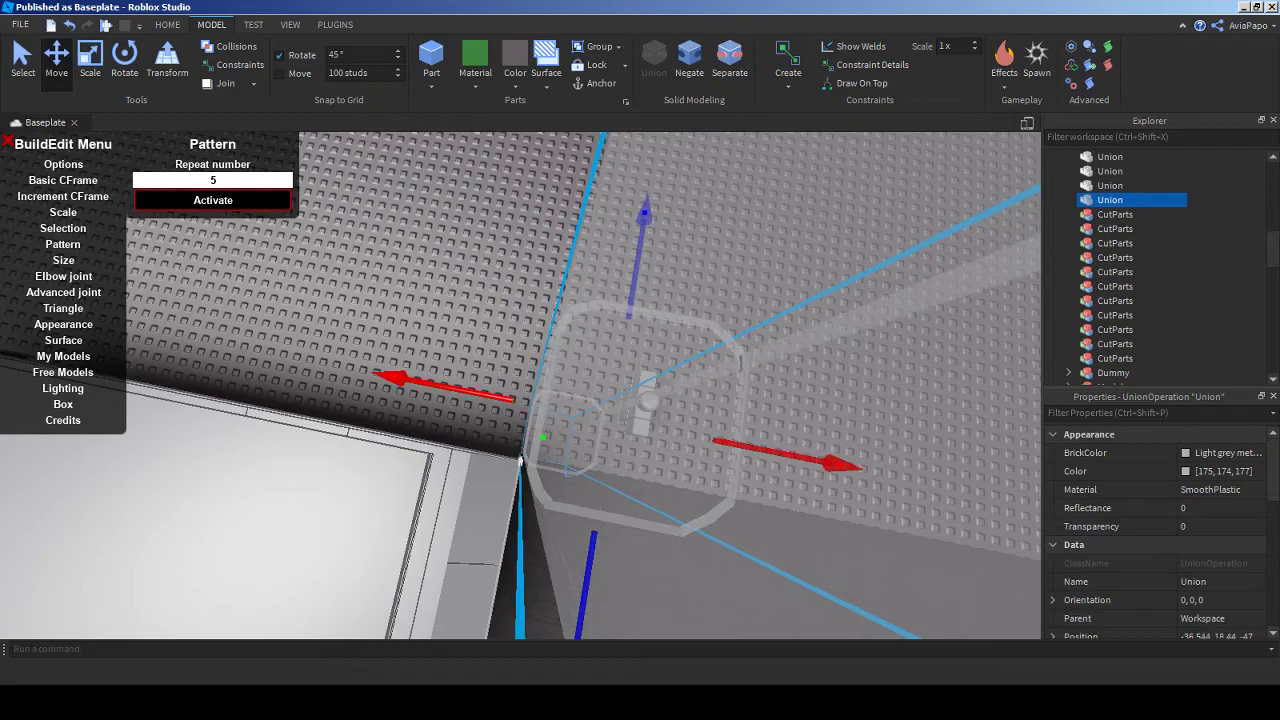
{"action": "scroll", "coordinate": [520, 460], "scroll_direction": "up", "scroll_amount": 2}
{"action": "left_click", "coordinate": [520, 460]}
{"action": "right_click_drag", "start_coordinate": [520, 460], "coordinate": [440, 420]}
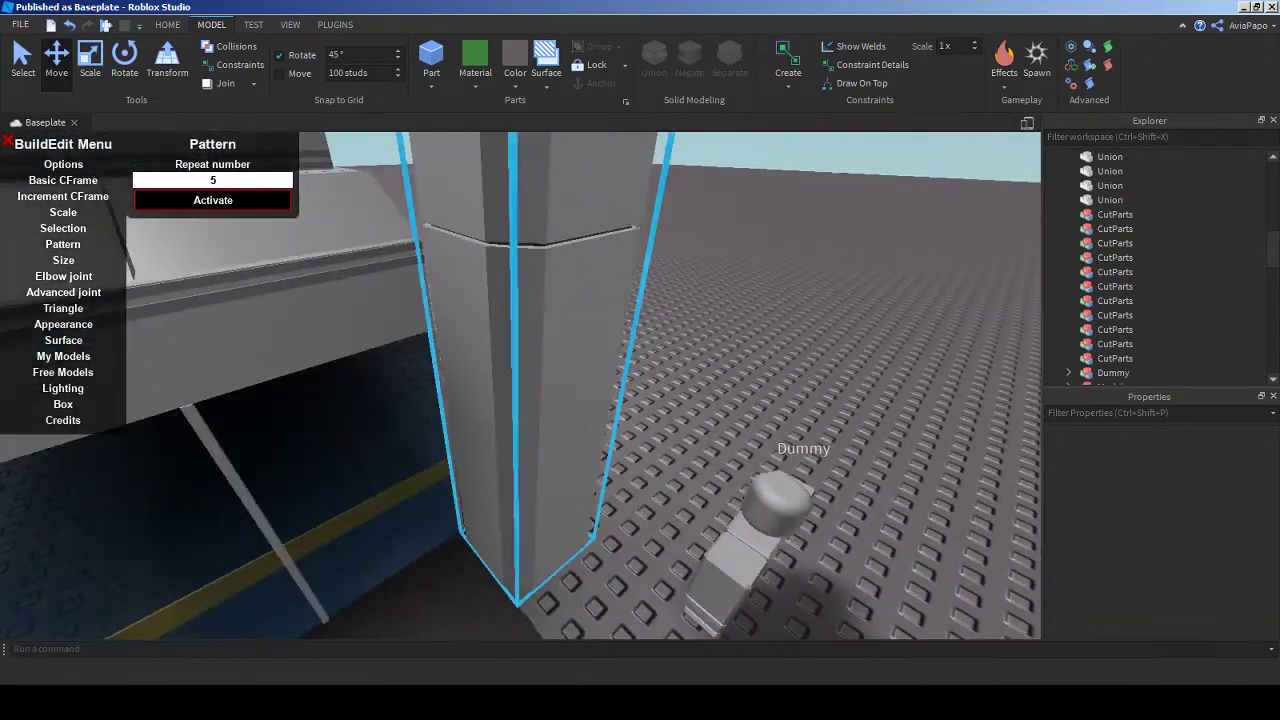
{"action": "left_click", "coordinate": [520, 460]}
{"action": "right_click_drag", "start_coordinate": [520, 460], "coordinate": [560, 400]}
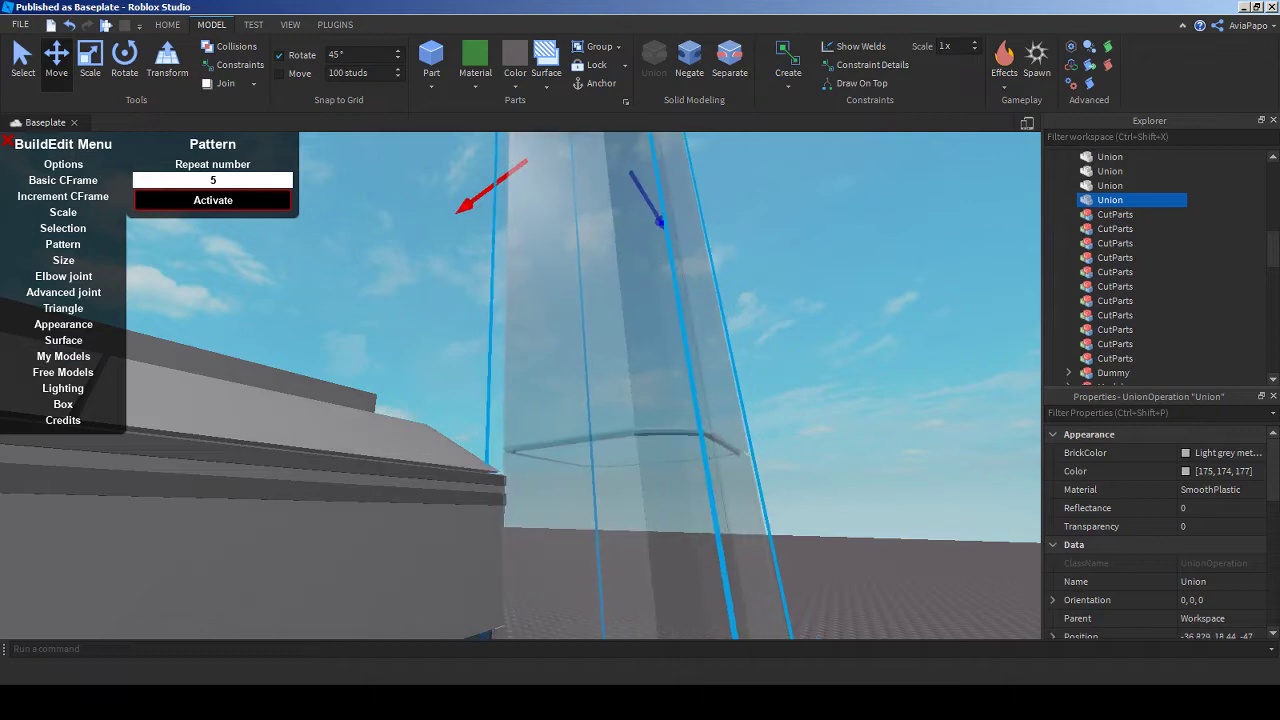
{"action": "scroll", "coordinate": [520, 385], "scroll_direction": "down", "scroll_amount": 10}
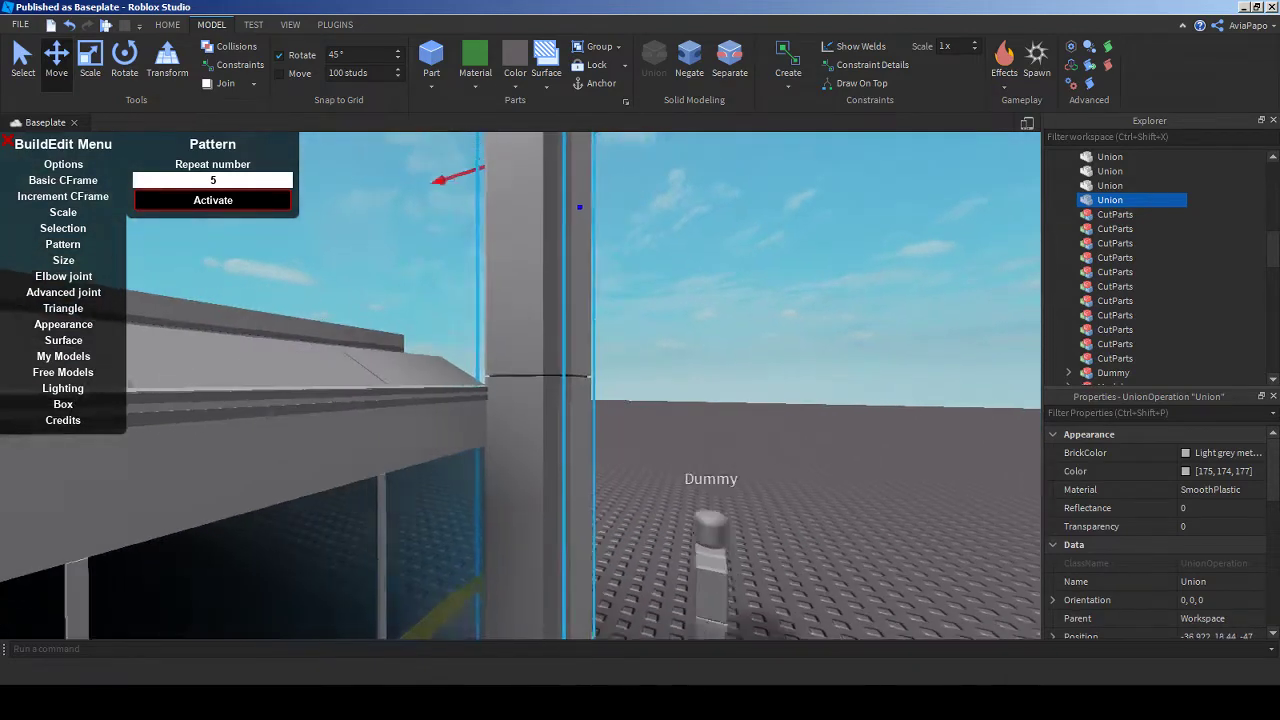
- Duplicate the tower and place the copy at the opposite end of the terminal, at an X position of about -78.7
{"action": "right_click_drag", "start_coordinate": [520, 385], "coordinate": [600, 440]}
{"action": "scroll", "coordinate": [600, 390], "scroll_direction": "up", "scroll_amount": 8}
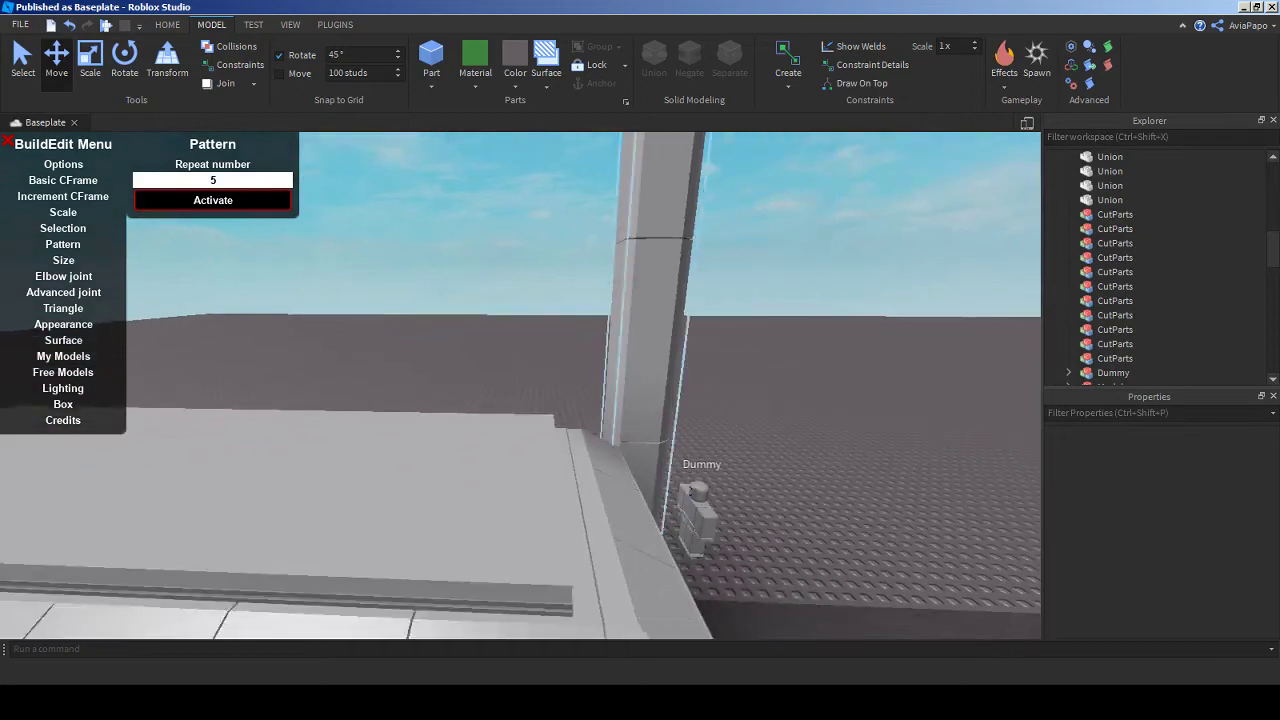
{"action": "left_click", "coordinate": [645, 380]}
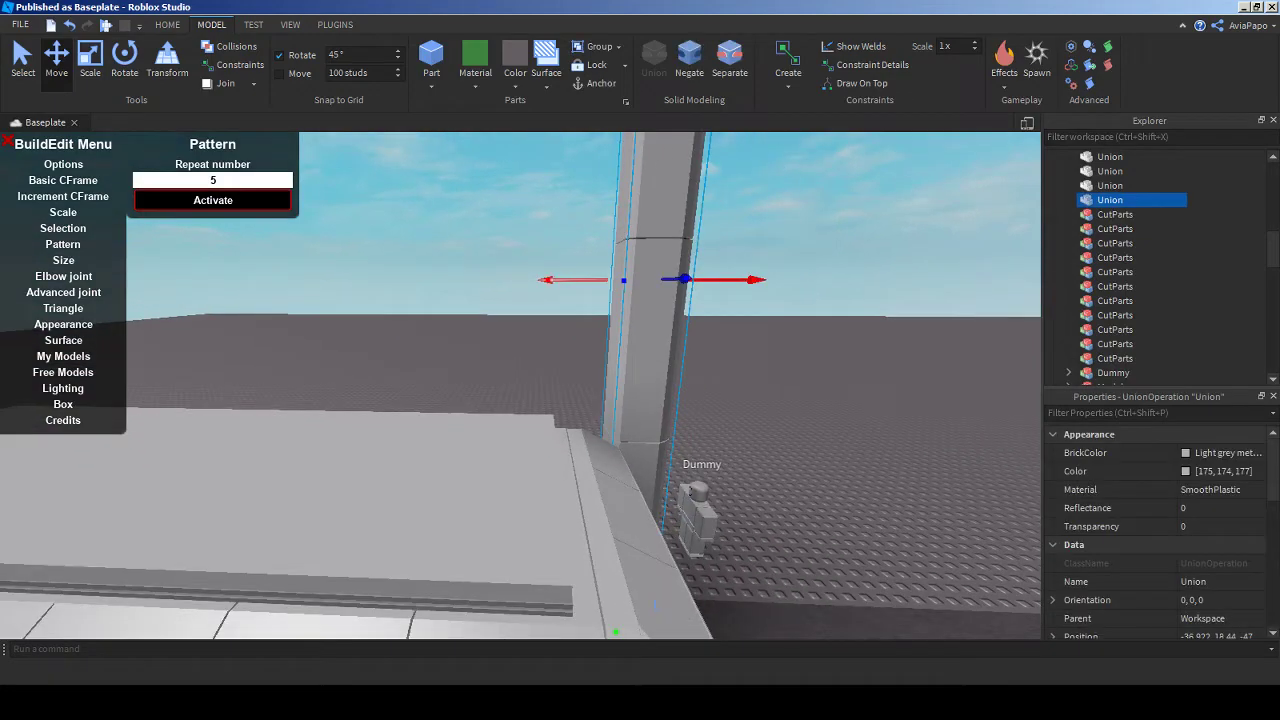
{"action": "key", "text": "ctrl+d"}
{"action": "right_click_drag", "start_coordinate": [656, 605], "coordinate": [490, 497]}
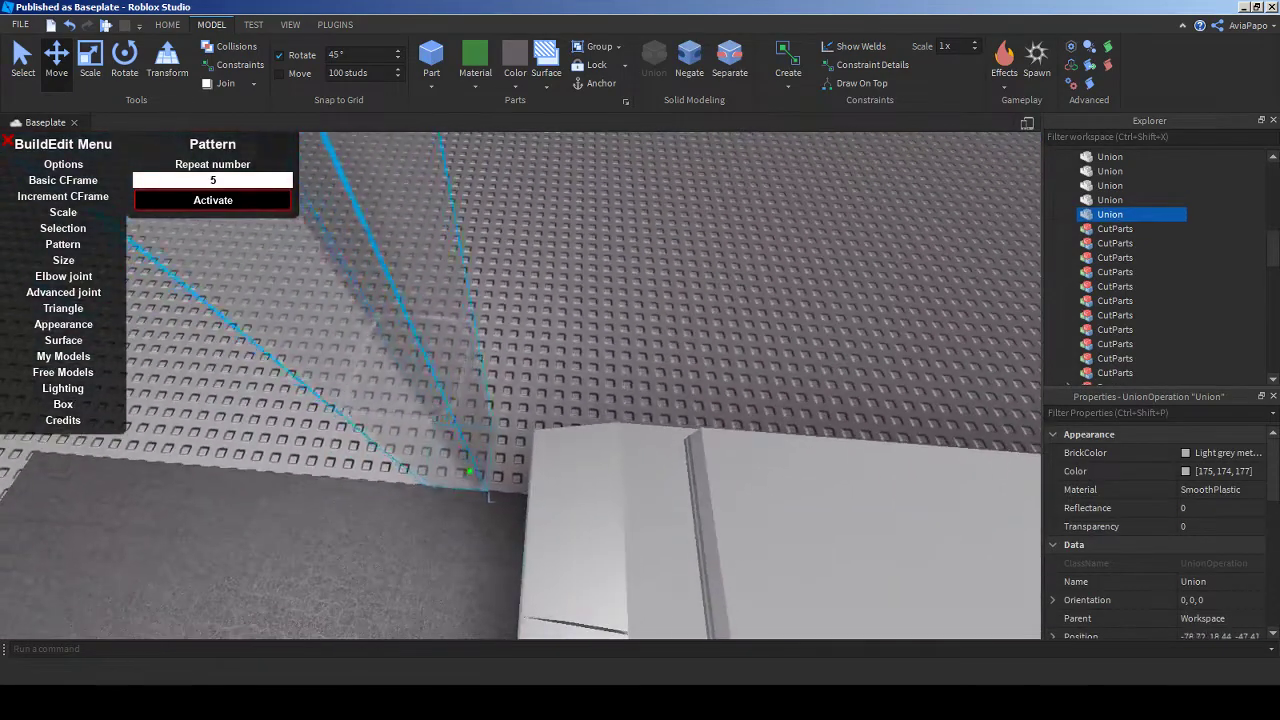
{"action": "left_click_drag", "start_coordinate": [511, 498], "coordinate": [527, 499]}
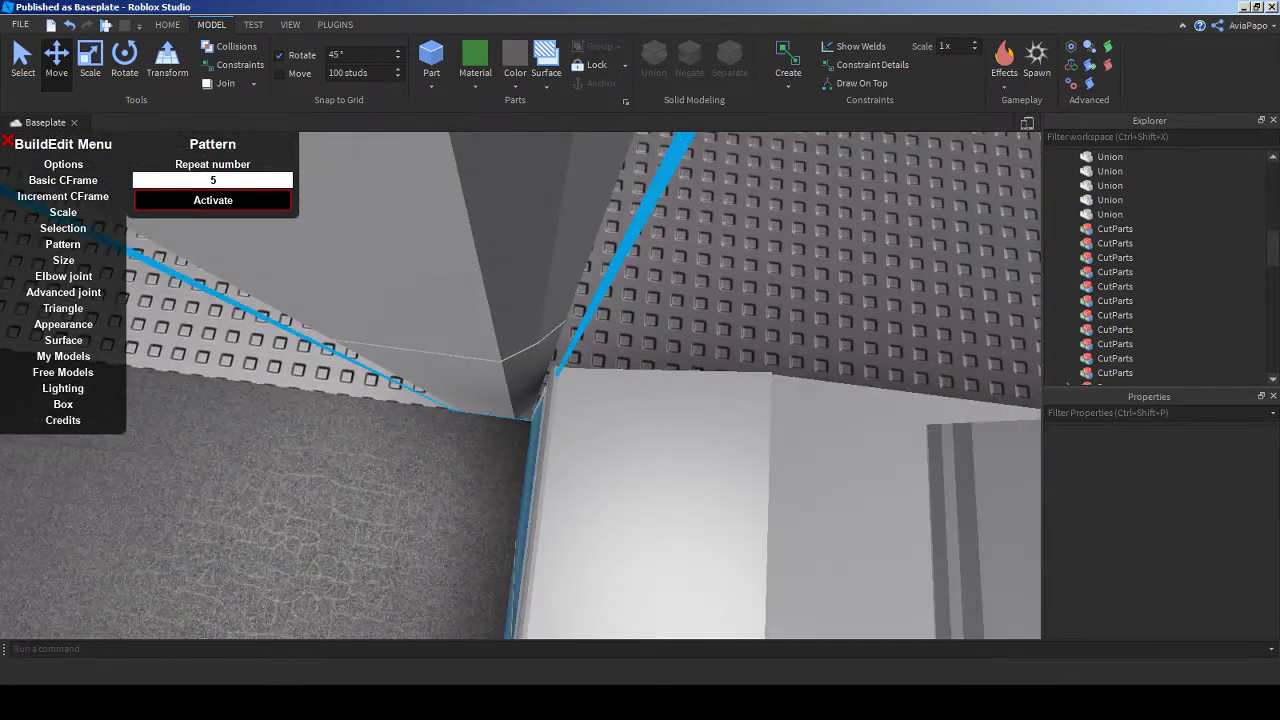
{"action": "key", "text": "ctrl+z"}
{"action": "right_click_drag", "start_coordinate": [520, 400], "coordinate": [630, 385]}
- Switch to the browser to view the London City Airport front reference photo
{"action": "key", "text": "alt+Tab"}
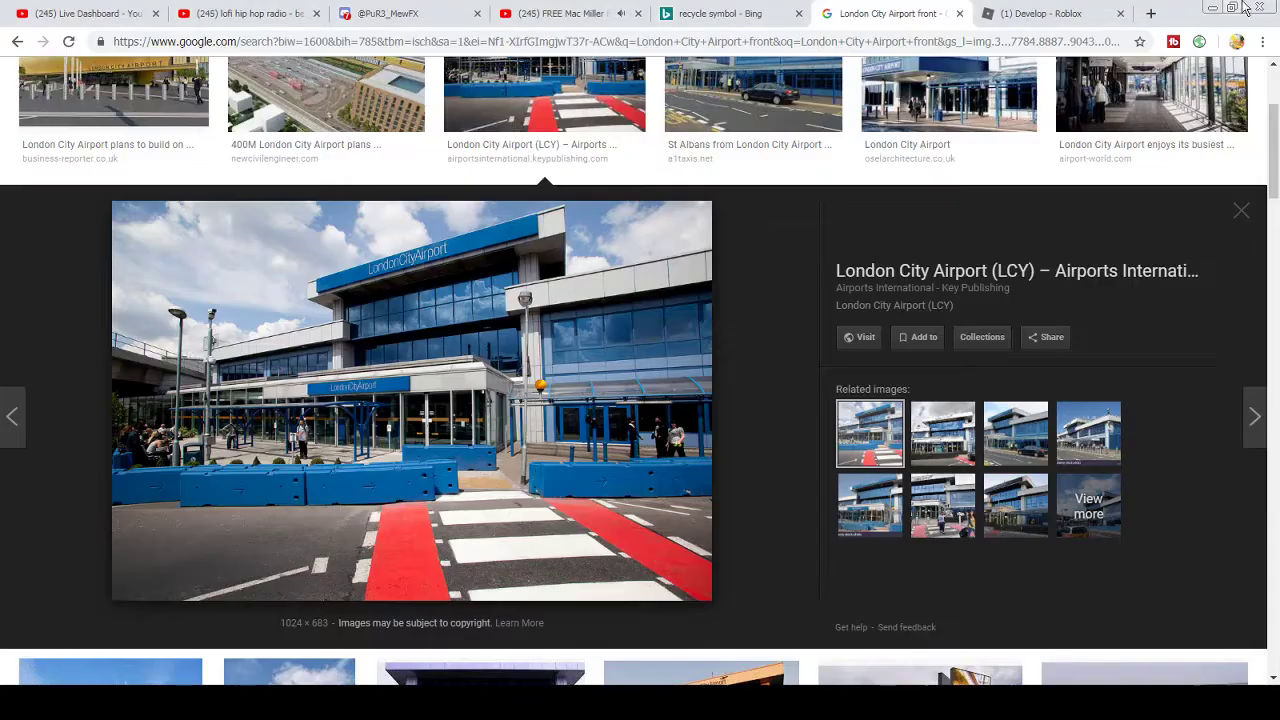
- Switch to Discord, open the direct message with unread mentions, and send the replies "hi" and "Wut"
{"action": "left_click", "coordinate": [390, 13]}
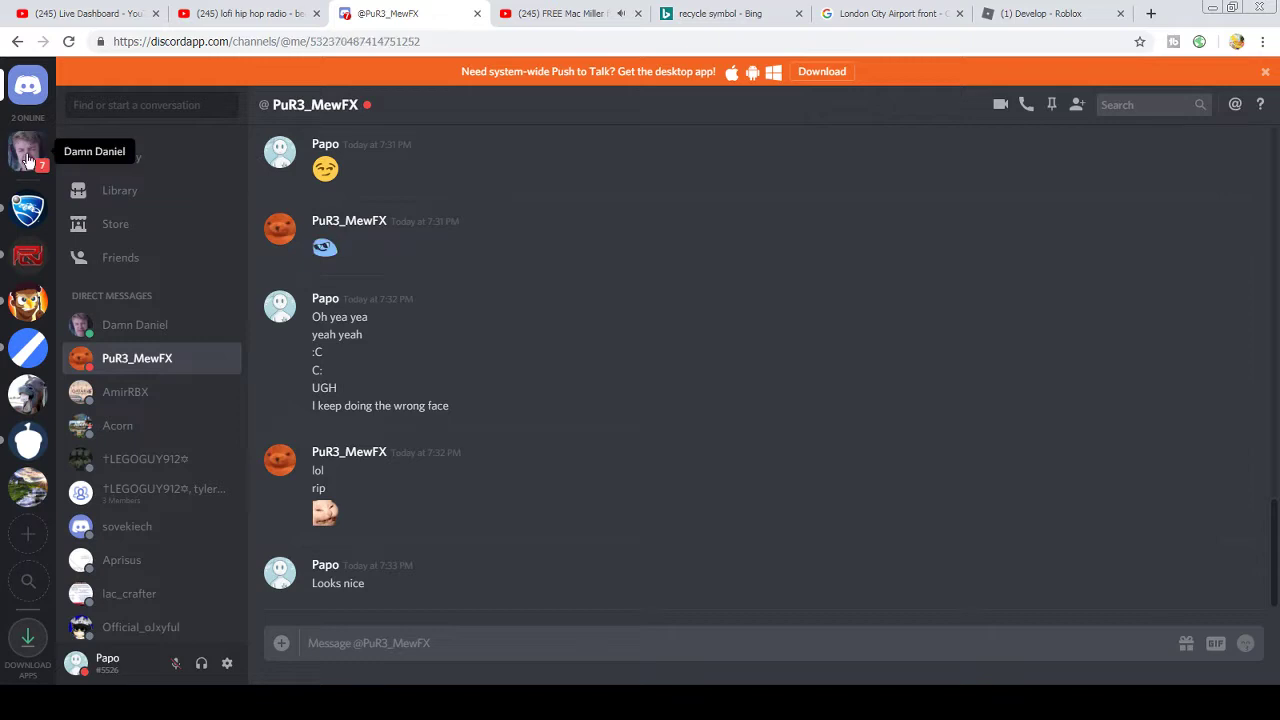
{"action": "left_click", "coordinate": [27, 150]}
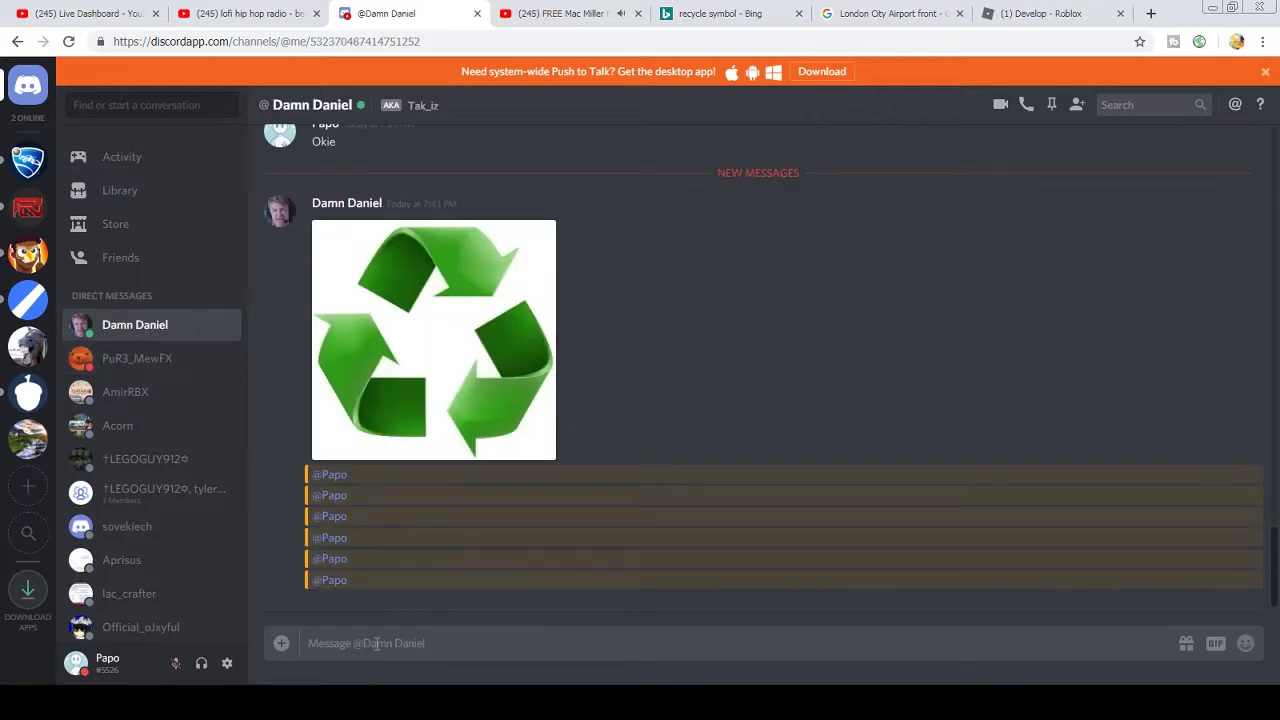
{"action": "type", "text": "hi"}
{"action": "key", "text": "Return"}
{"action": "type", "text": "Wut"}
{"action": "key", "text": "Return"}
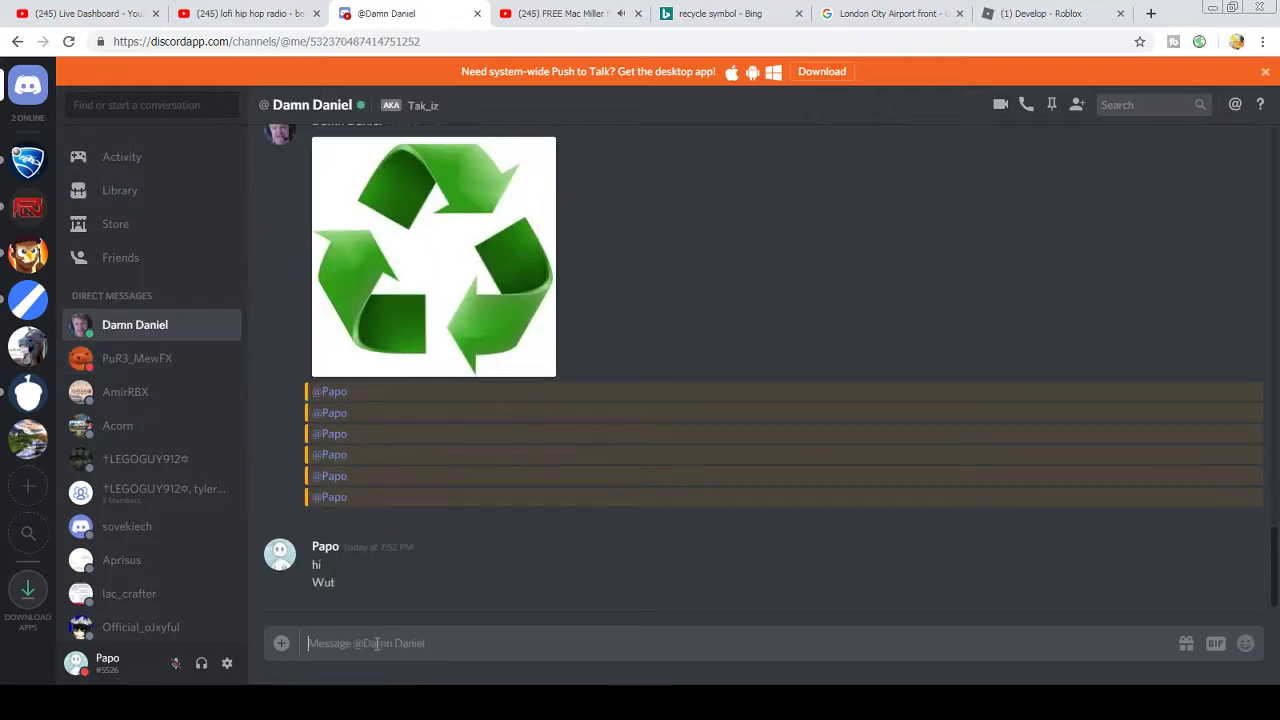
- Examine the recycling symbol image the contact sent, enlarged, and the messages around it
{"action": "left_click", "coordinate": [389, 289]}
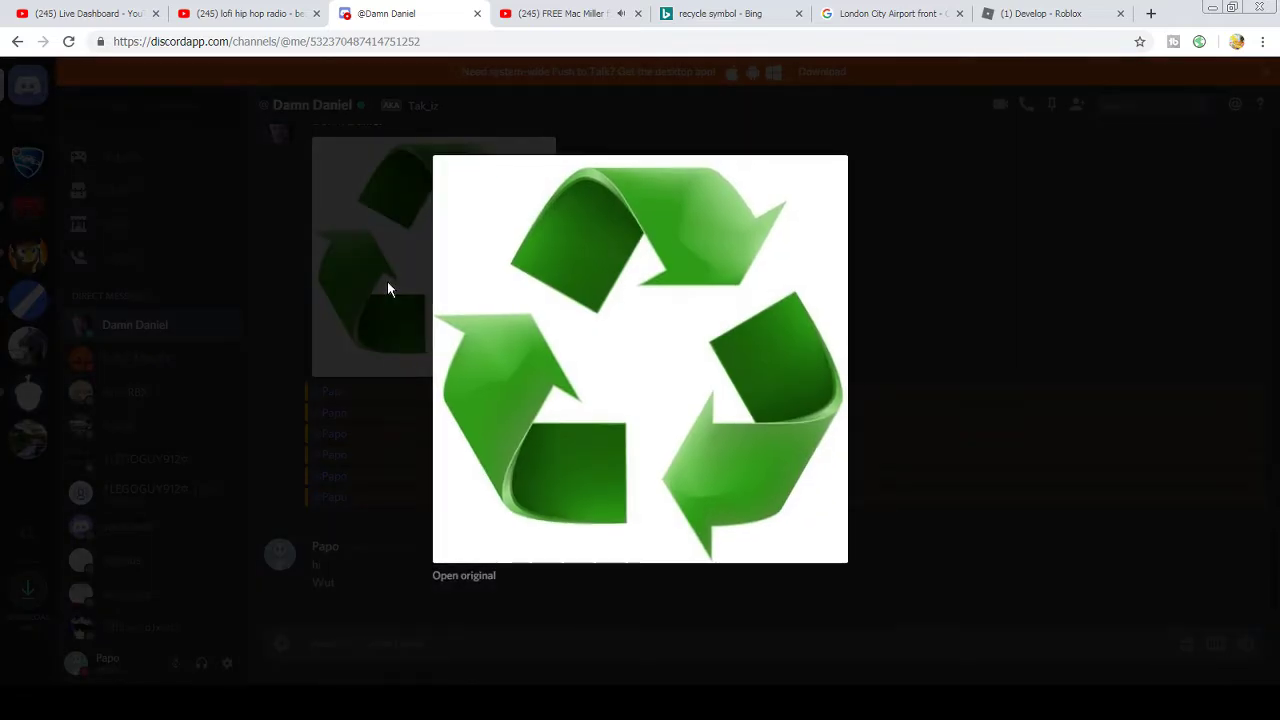
{"action": "left_click", "coordinate": [657, 623]}
{"action": "scroll", "coordinate": [529, 371], "scroll_direction": "up", "scroll_amount": 1}
{"action": "left_click", "coordinate": [457, 380]}
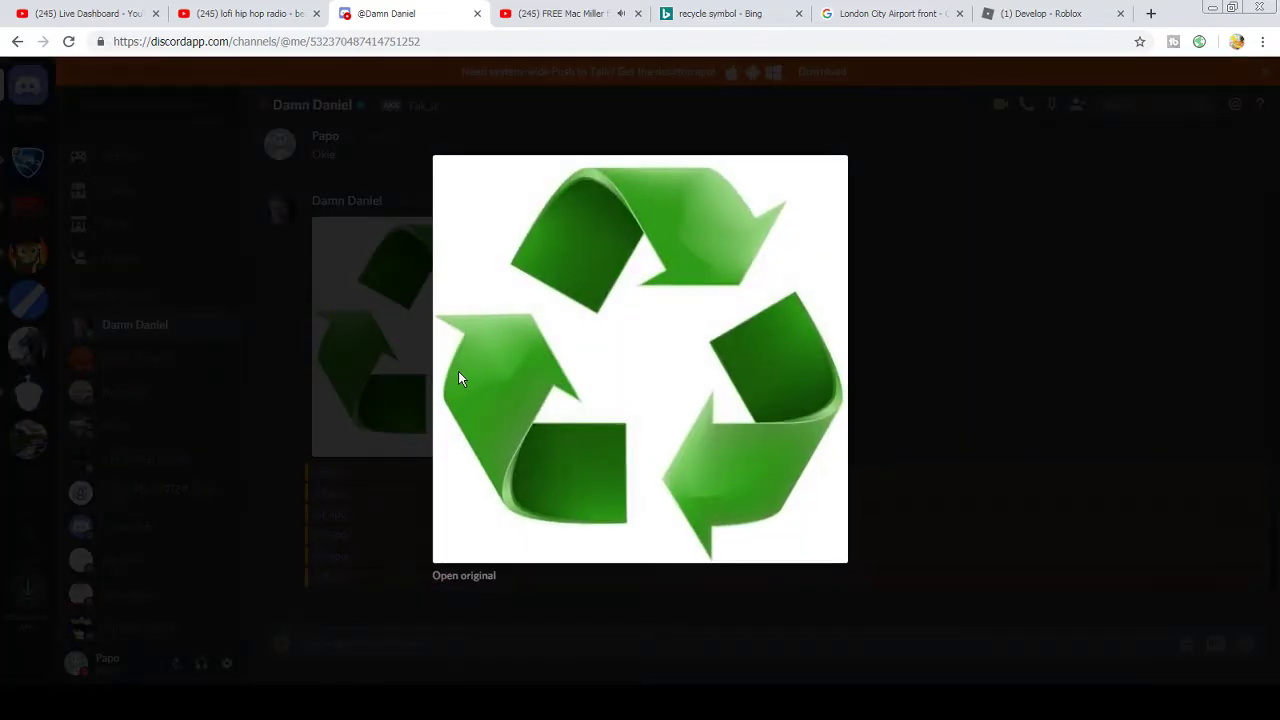
{"action": "left_click", "coordinate": [1045, 262]}
{"action": "scroll", "coordinate": [737, 433], "scroll_direction": "down", "scroll_amount": 1}
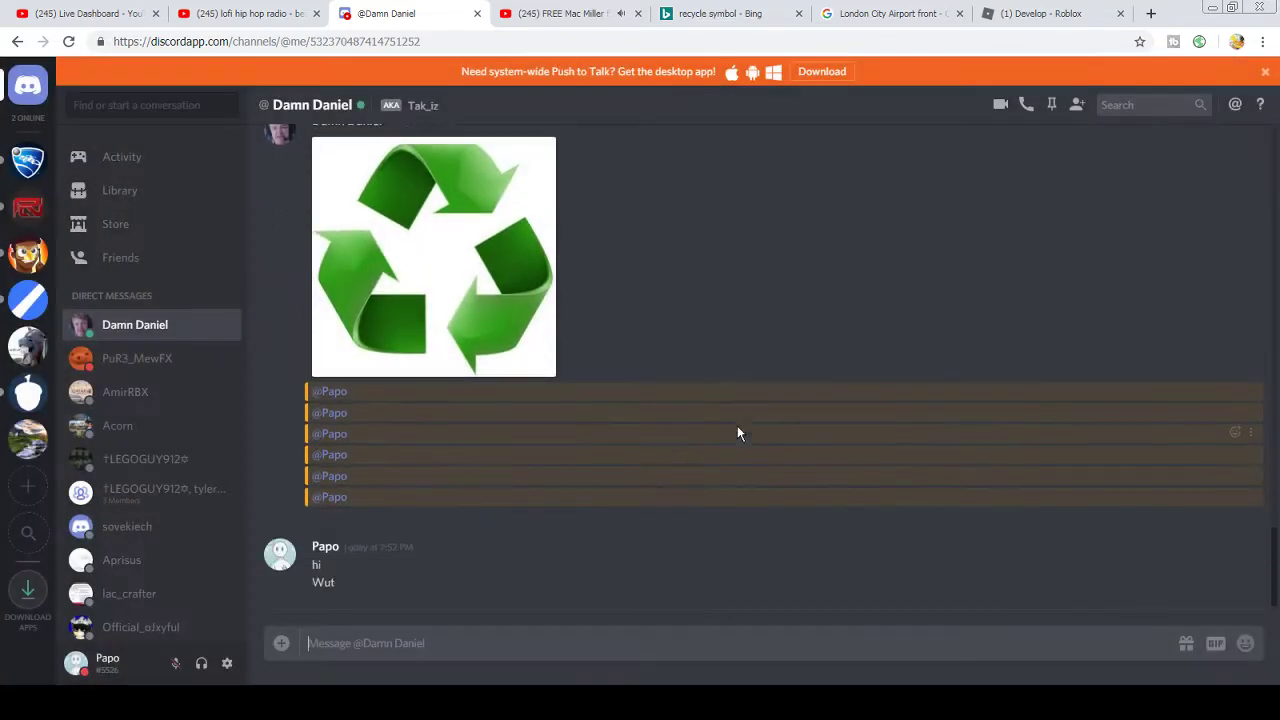
{"action": "scroll", "coordinate": [737, 430], "scroll_direction": "up", "scroll_amount": 3}
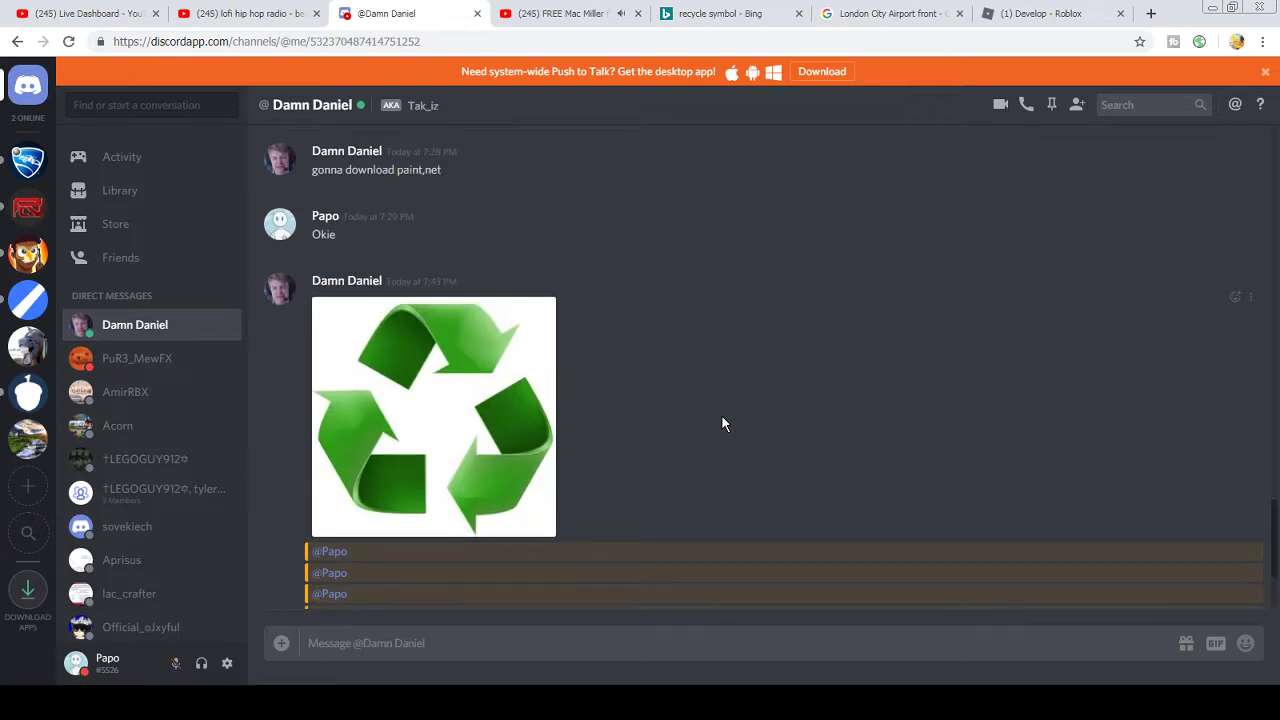
{"action": "scroll", "coordinate": [721, 414], "scroll_direction": "down", "scroll_amount": 3}
- Send the contact four separate messages, each containing only a mention of them
{"action": "type", "text": "@"}
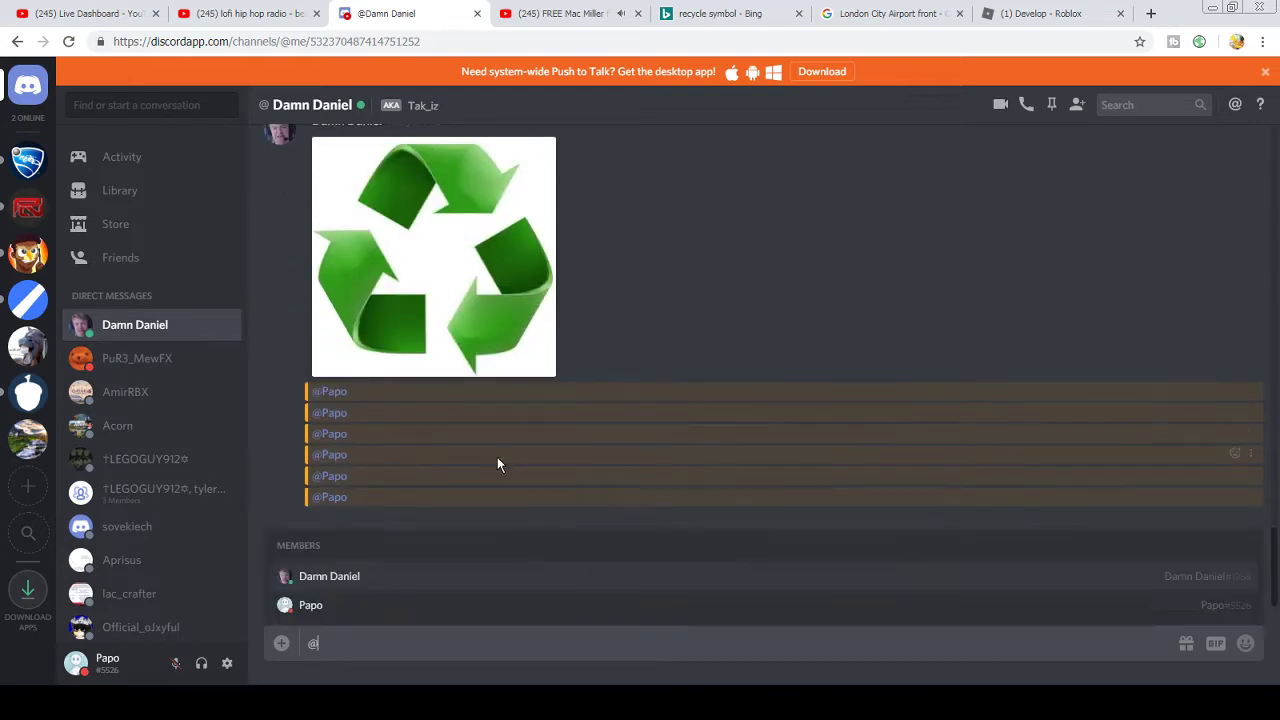
{"action": "left_click", "coordinate": [330, 578]}
{"action": "key", "text": "Return"}
{"action": "type", "text": "@"}
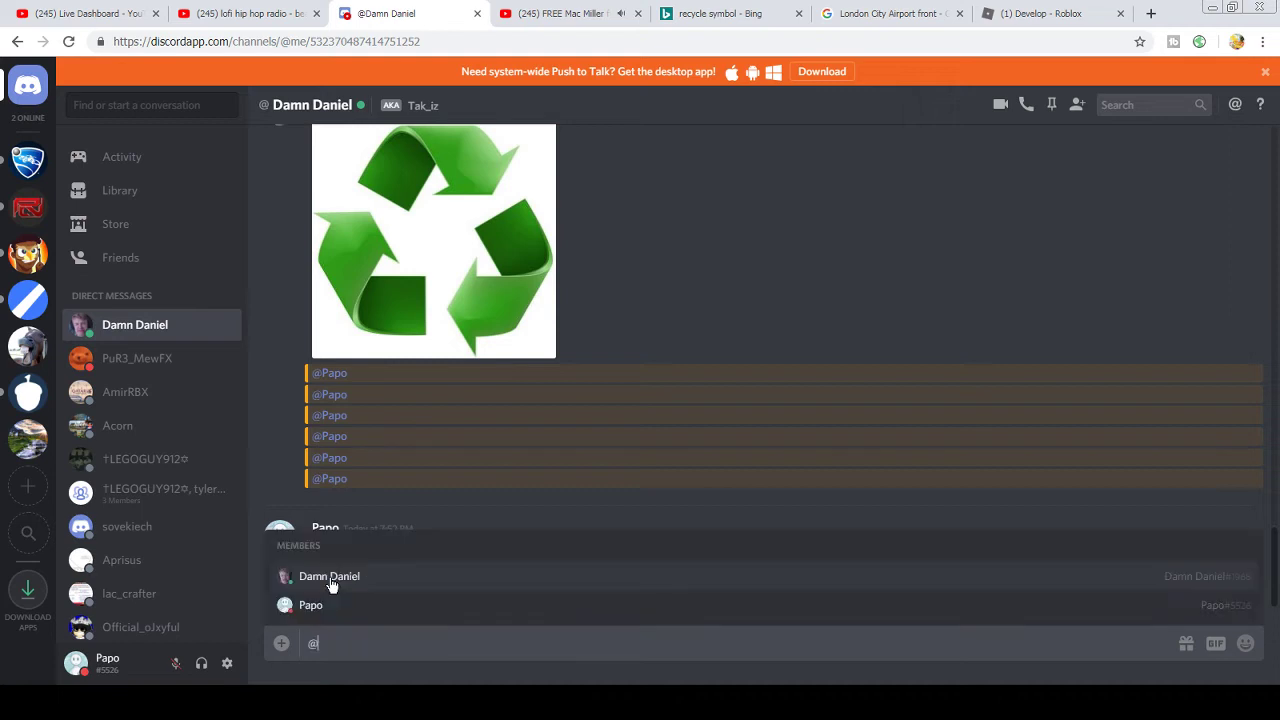
{"action": "left_click", "coordinate": [331, 580]}
{"action": "key", "text": "Return"}
{"action": "type", "text": "@"}
{"action": "left_click", "coordinate": [328, 577]}
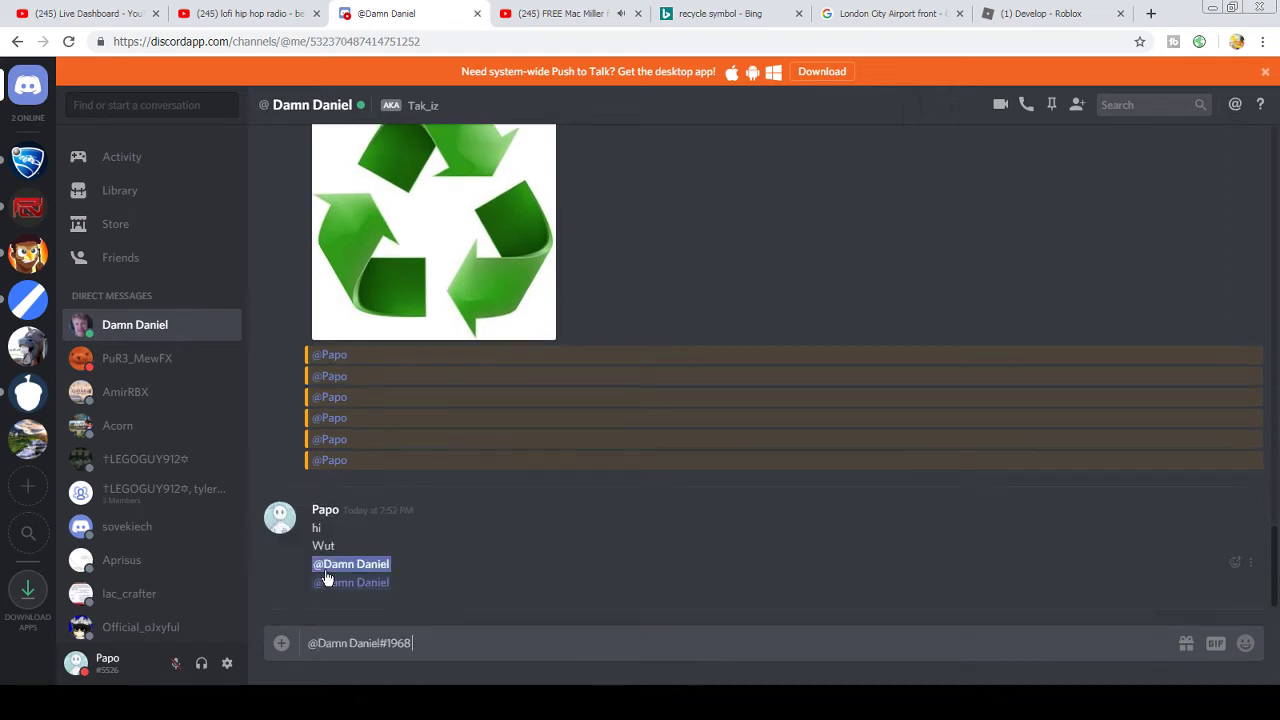
{"action": "key", "text": "Return"}
{"action": "type", "text": "@"}
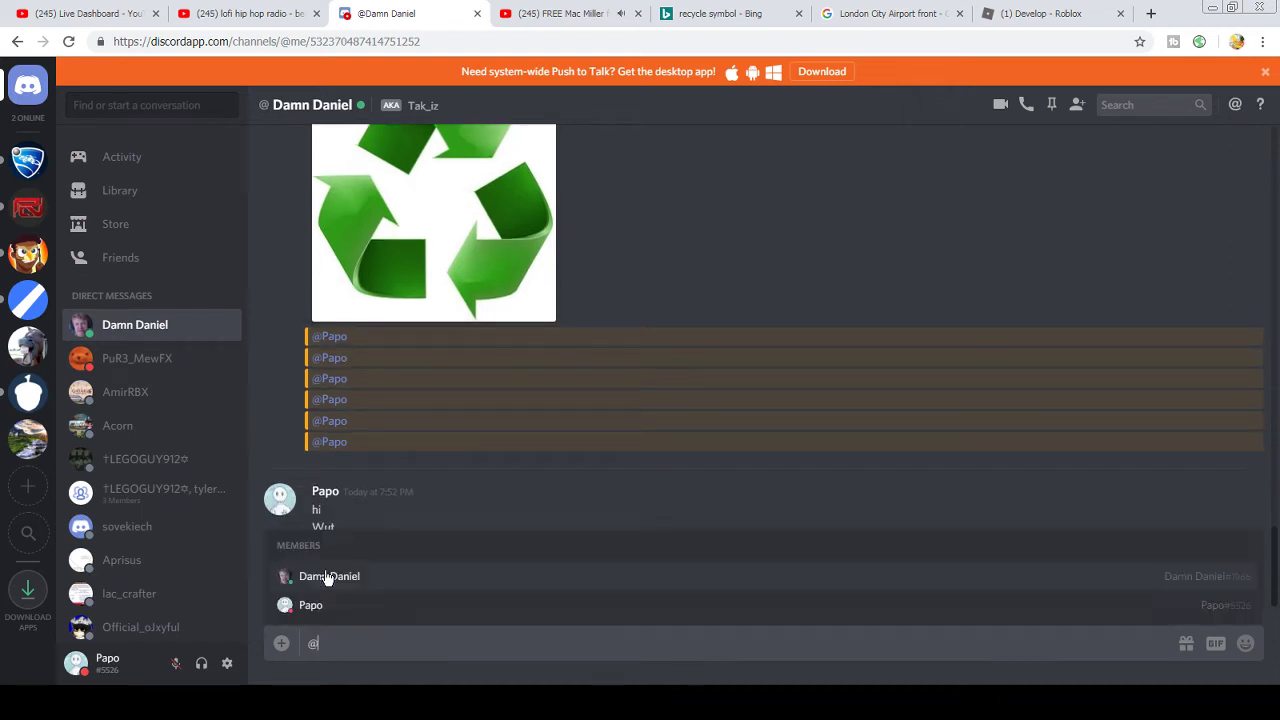
{"action": "left_click", "coordinate": [326, 578]}
{"action": "key", "text": "Return"}
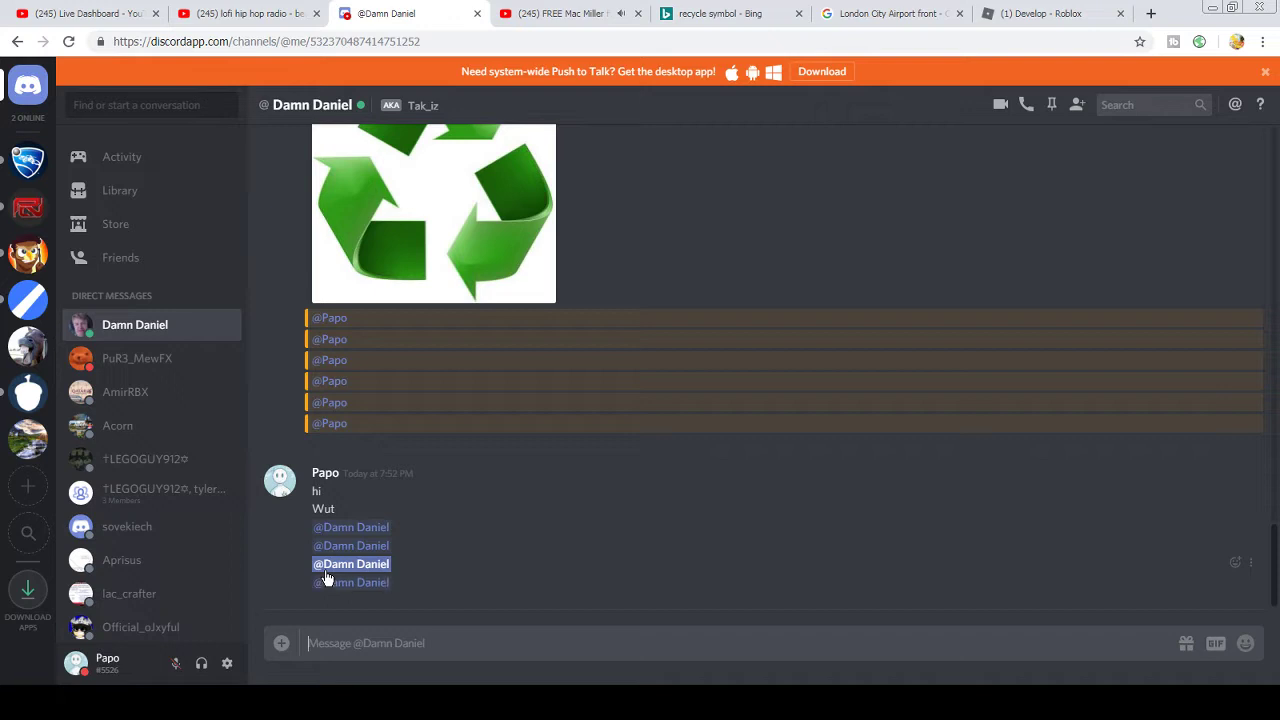
- Switch to the YouTube Live Dashboard and post "Oh ok" in the stream's chat
{"action": "left_click", "coordinate": [55, 10]}
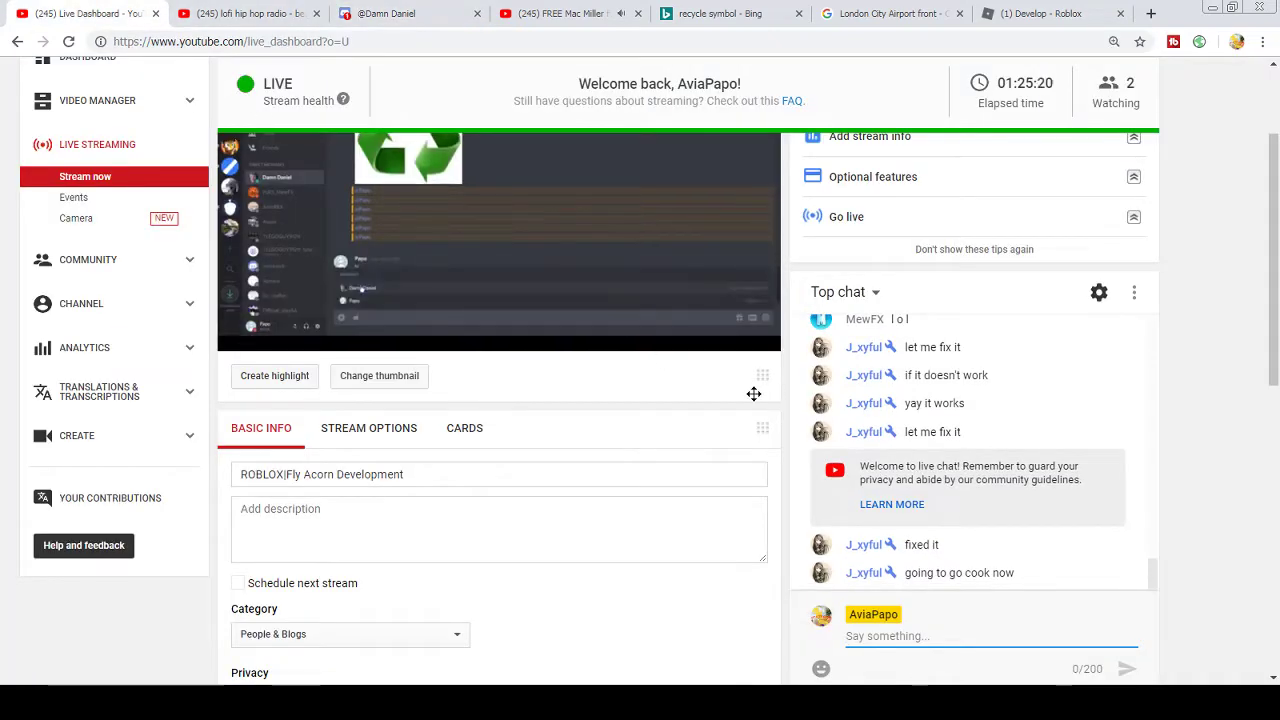
{"action": "type", "text": "Oh "}
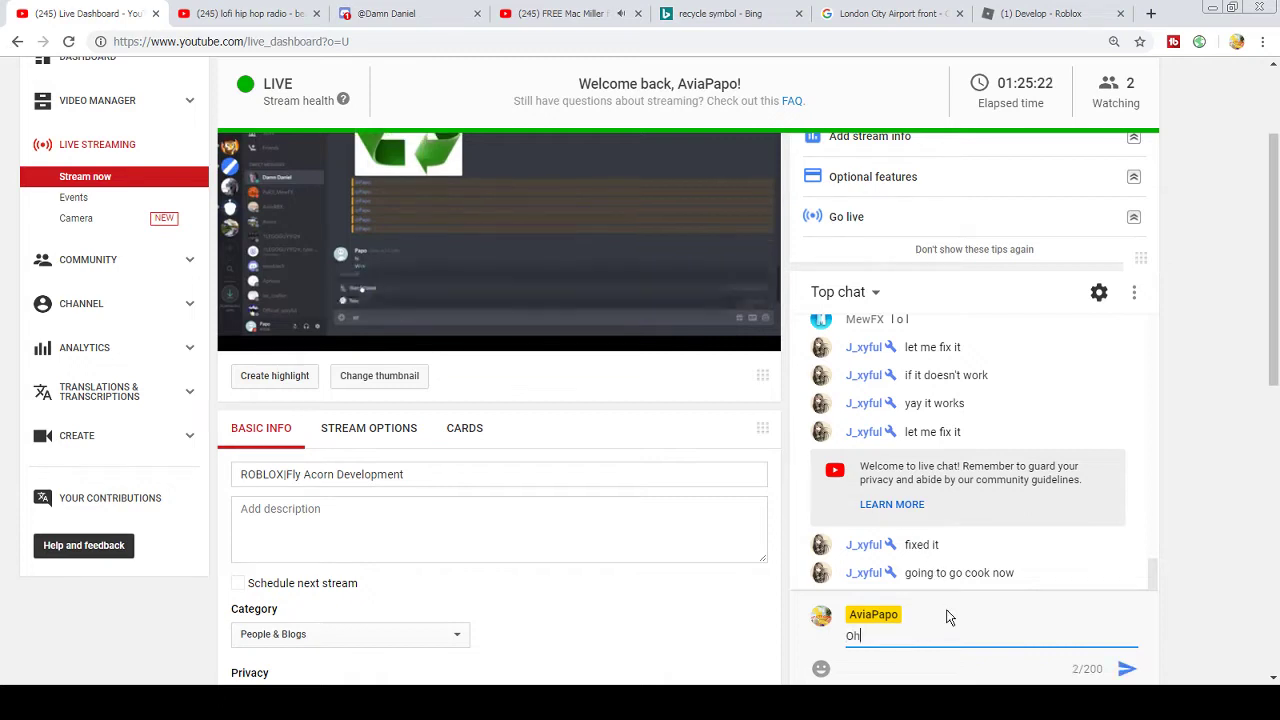
{"action": "type", "text": "ok"}
{"action": "key", "text": "Return"}
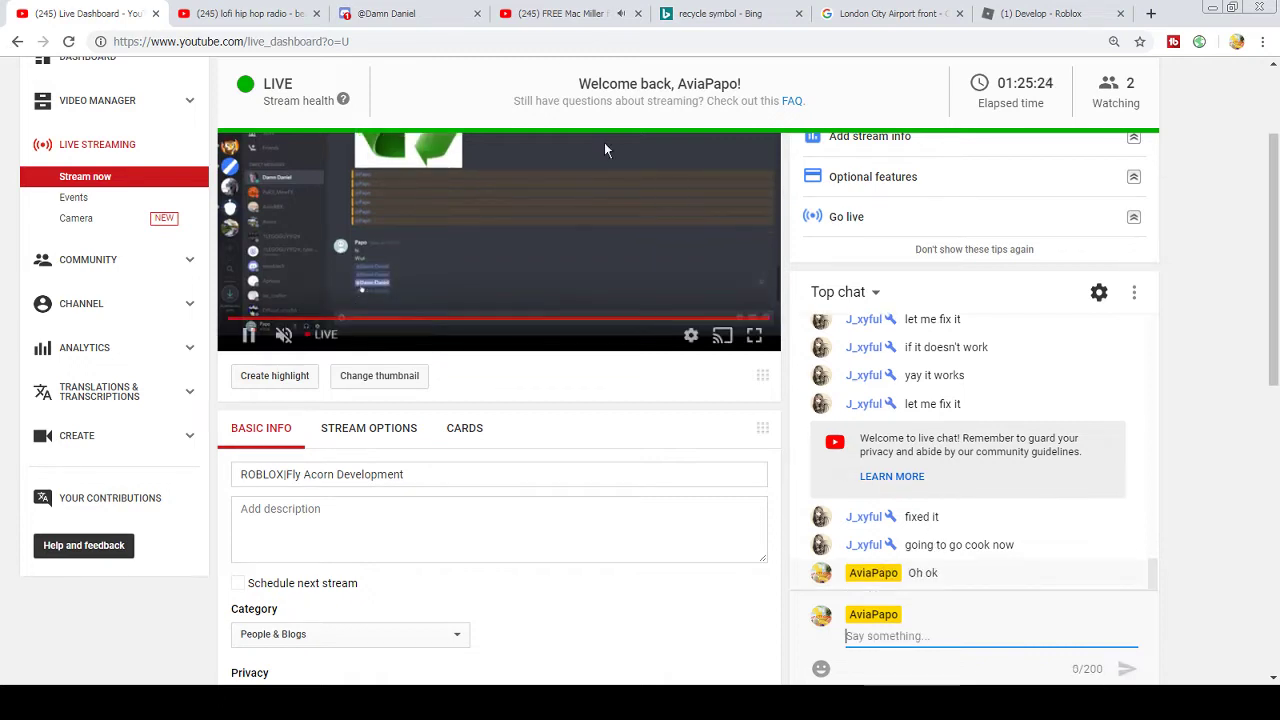
- Return to the Discord conversation and send "Is it diffrent???" followed by "umm ok"
{"action": "left_click", "coordinate": [432, 8]}
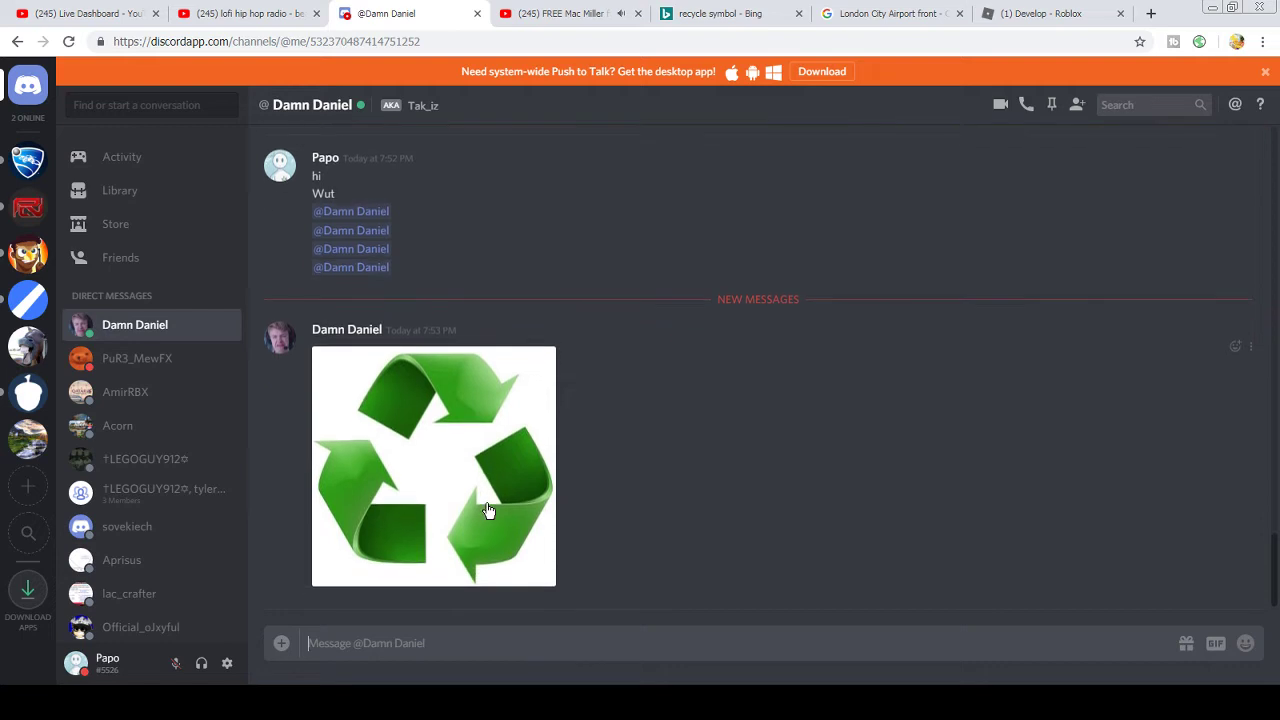
{"action": "type", "text": "Is it diffrent"}
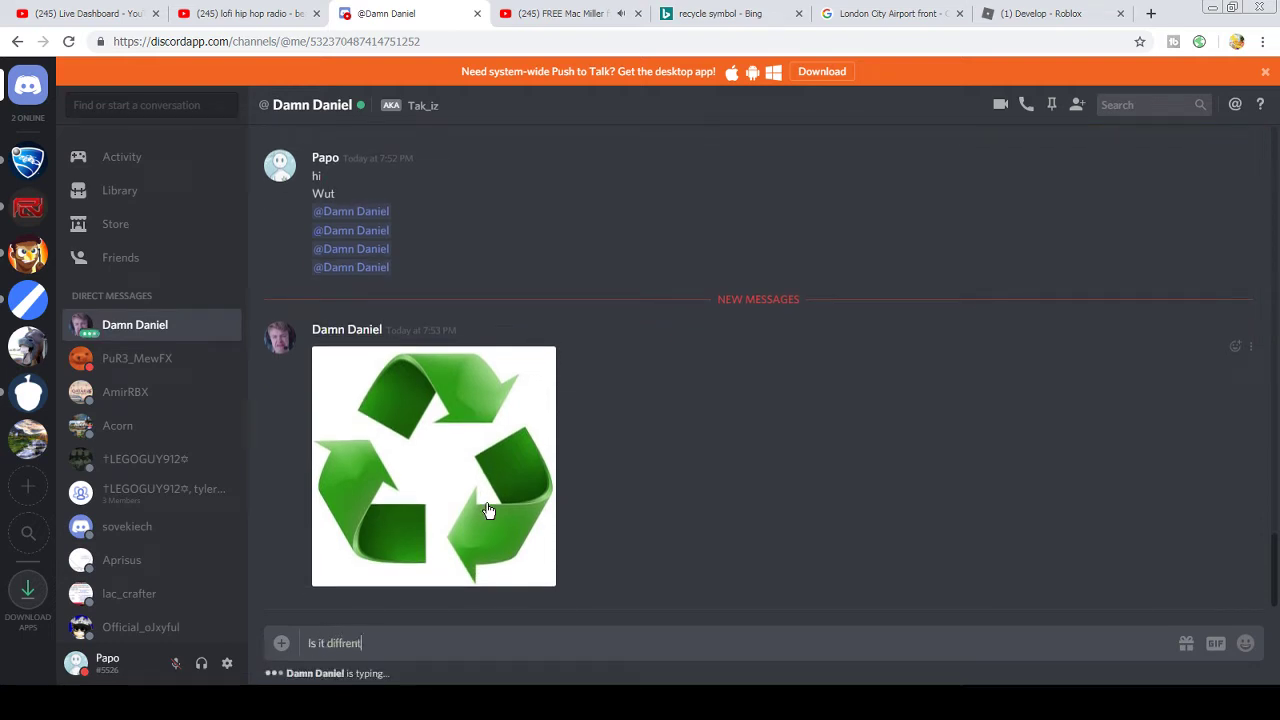
{"action": "type", "text": "???"}
{"action": "key", "text": "Return"}
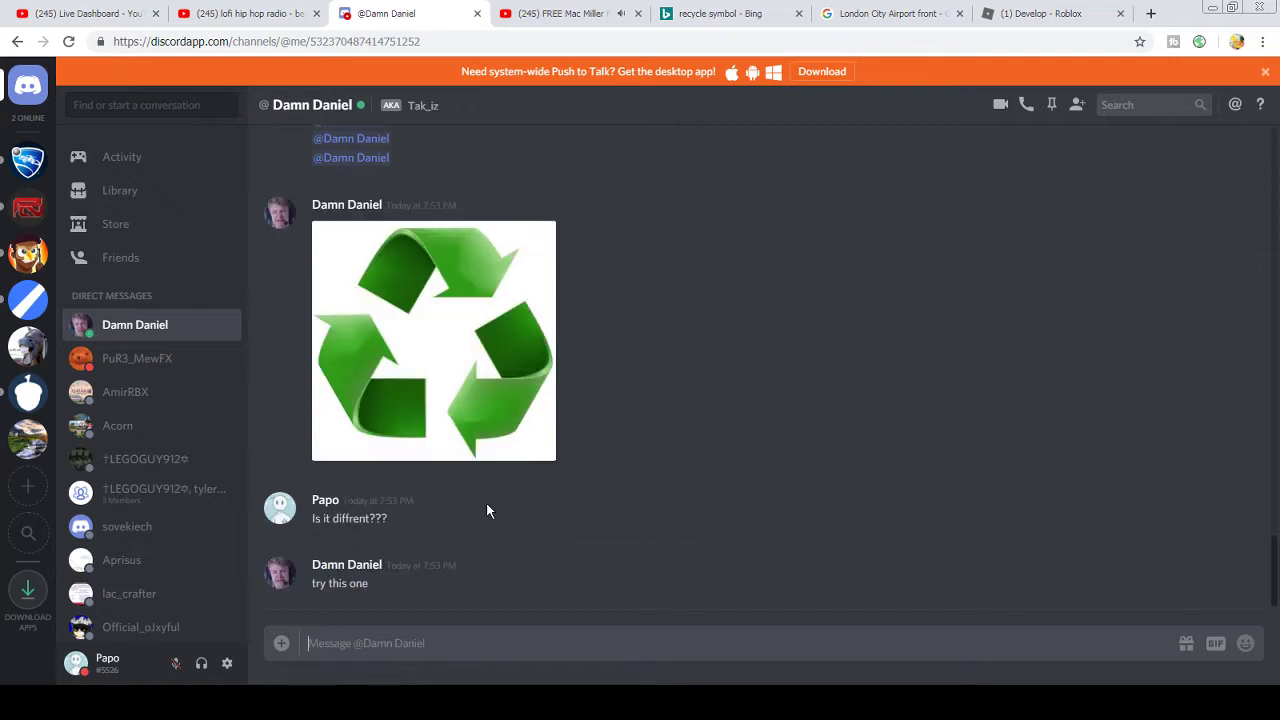
{"action": "type", "text": "umm ok"}
{"action": "key", "text": "Return"}
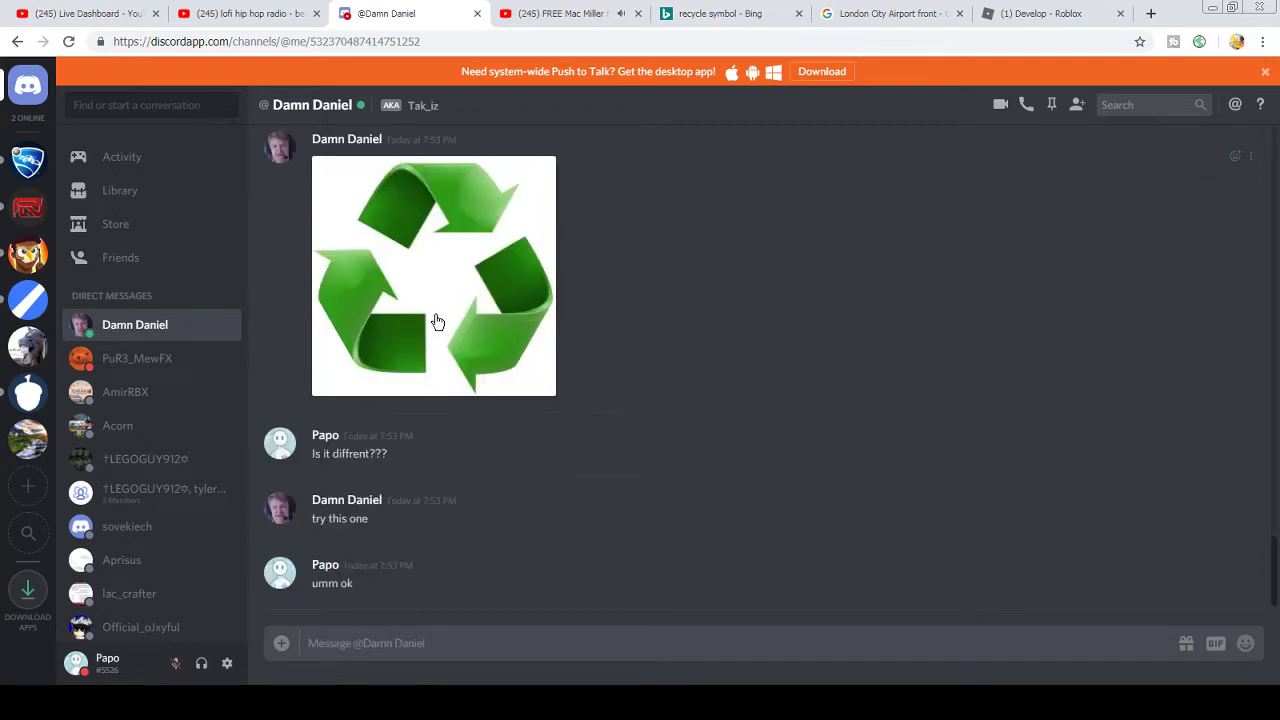
- Save the newly received recycling symbol image to Downloads as recycle-symbol-1024x1006.jpg, replacing the existing file
{"action": "right_click", "coordinate": [436, 318]}
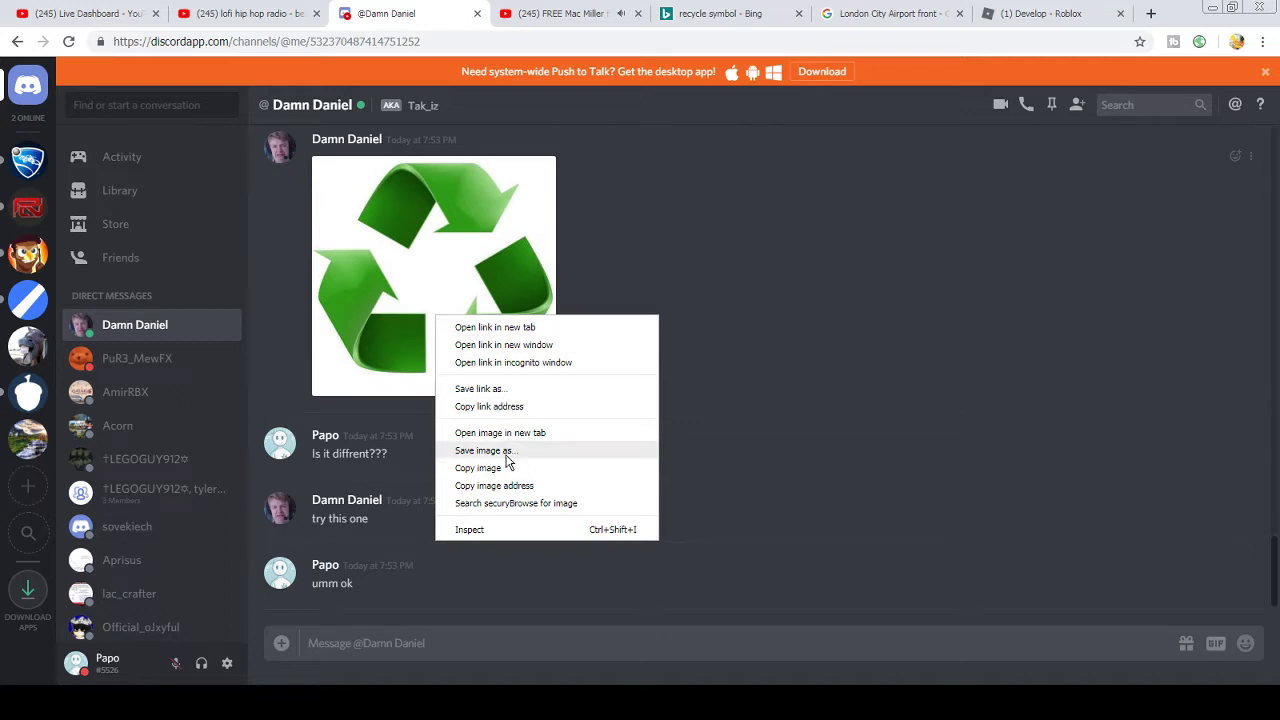
{"action": "left_click", "coordinate": [485, 450]}
{"action": "left_click", "coordinate": [207, 150]}
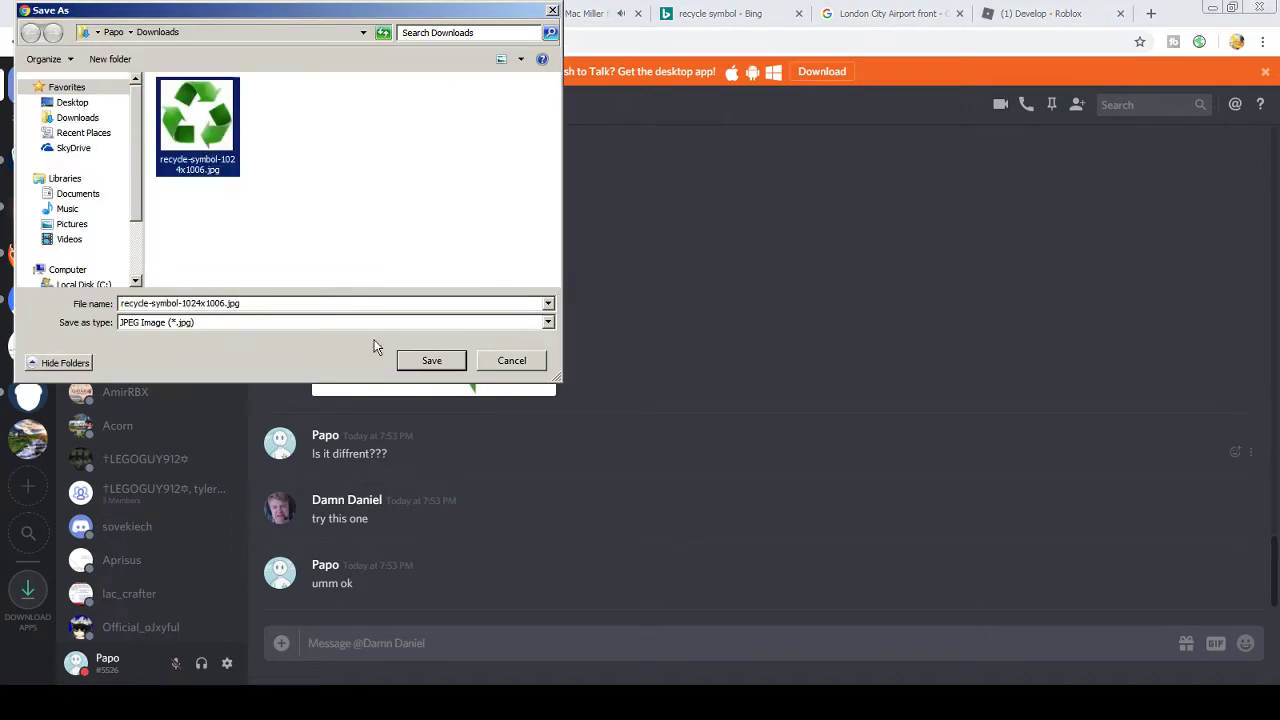
{"action": "left_click", "coordinate": [439, 361]}
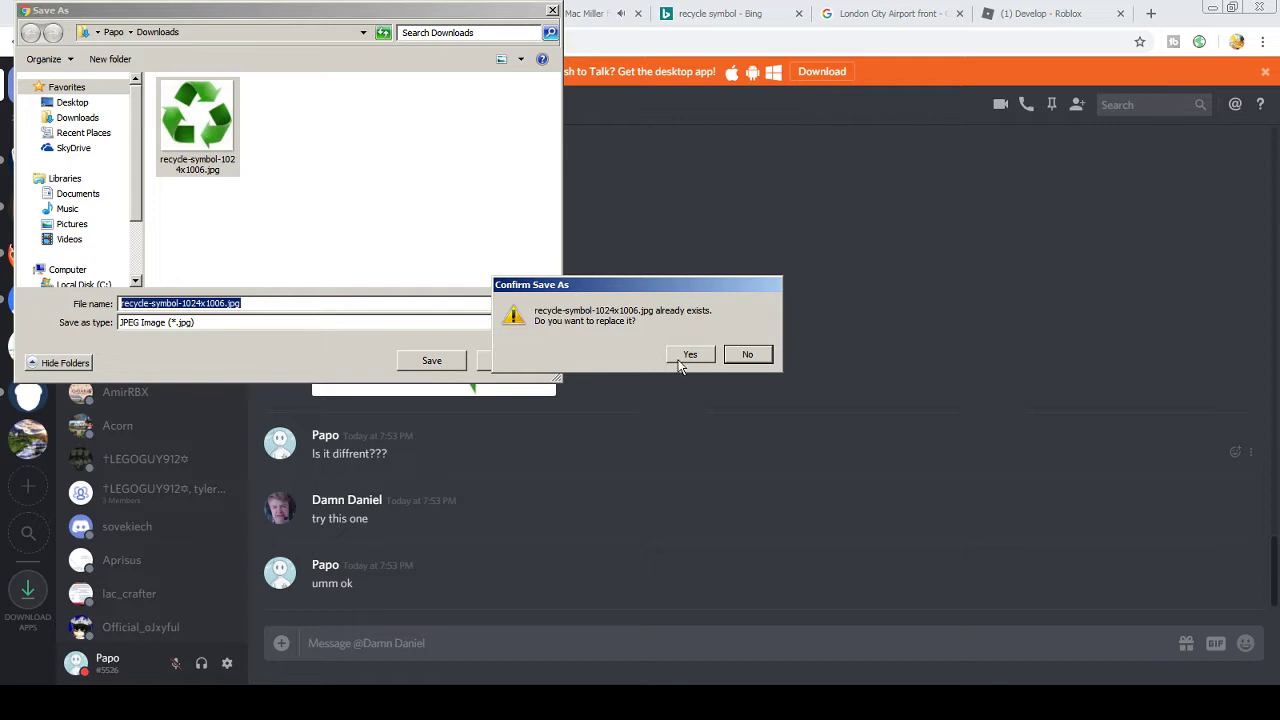
{"action": "left_click", "coordinate": [690, 358]}
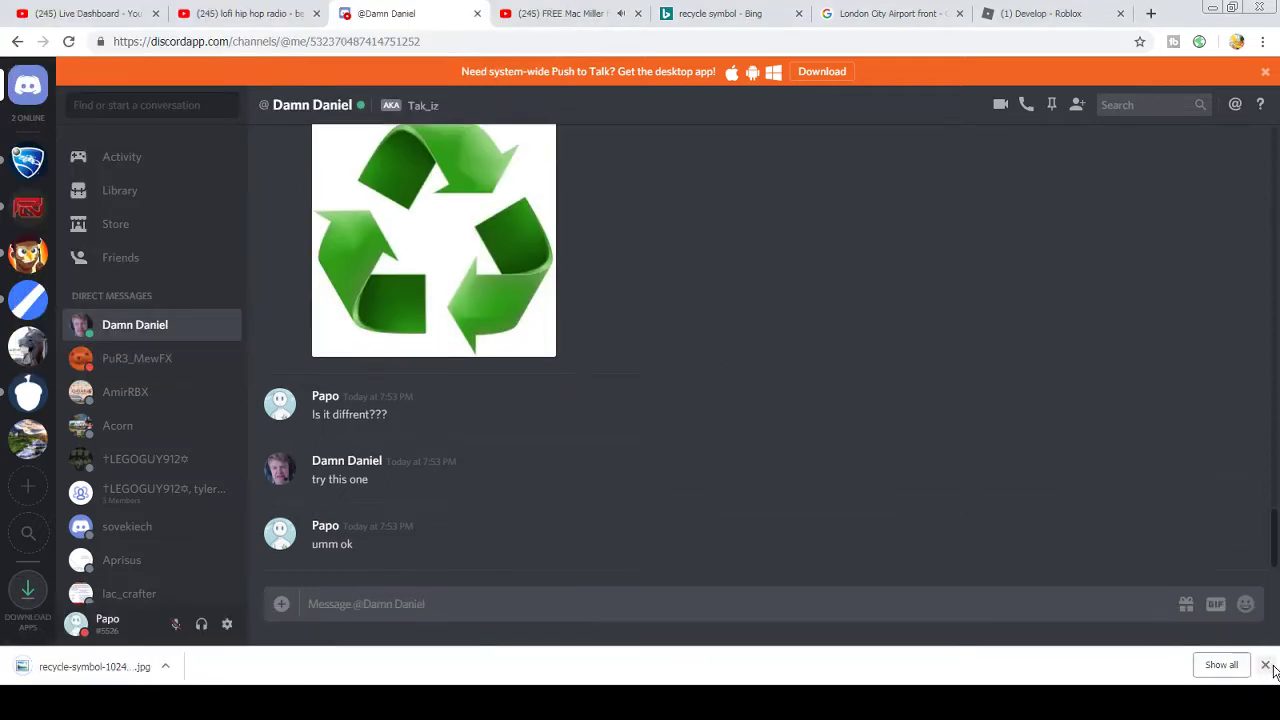
{"action": "left_click", "coordinate": [1265, 664]}
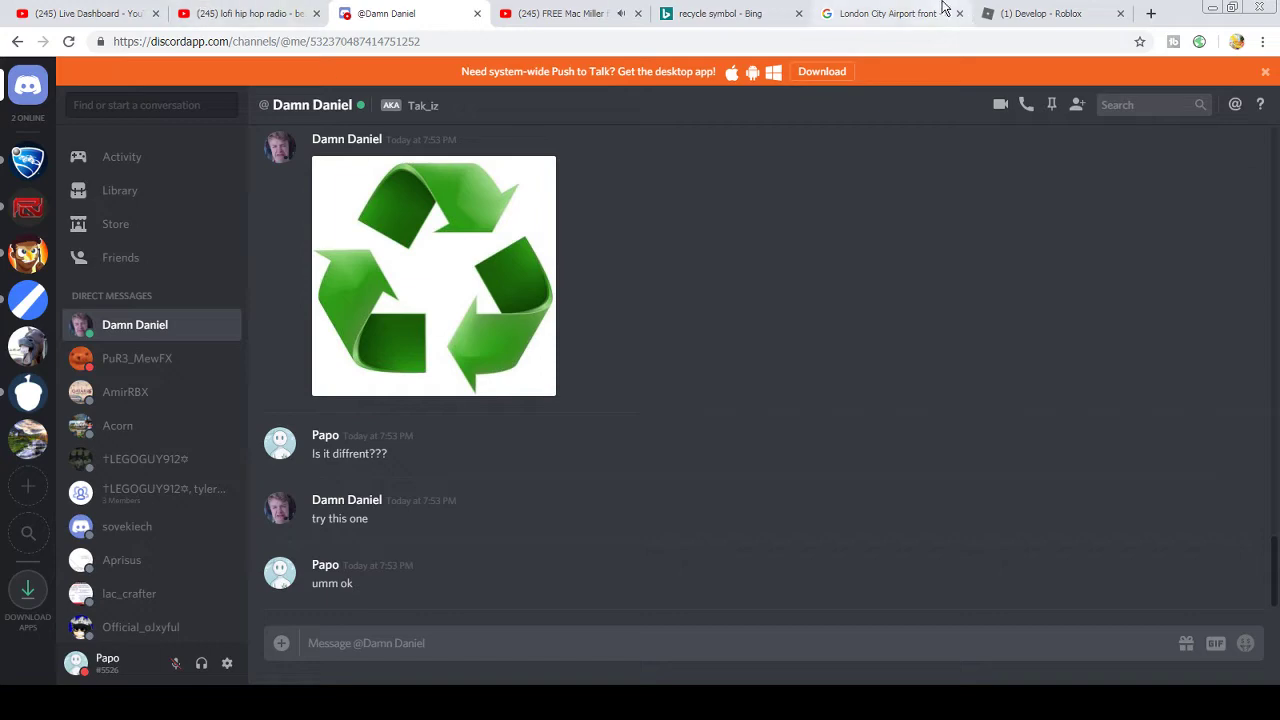
- Switch to the Roblox Develop page and review the configuration settings of the existing recycle-symbol decal
{"action": "left_click", "coordinate": [895, 13]}
{"action": "left_click", "coordinate": [560, 13]}
{"action": "left_click", "coordinate": [722, 13]}
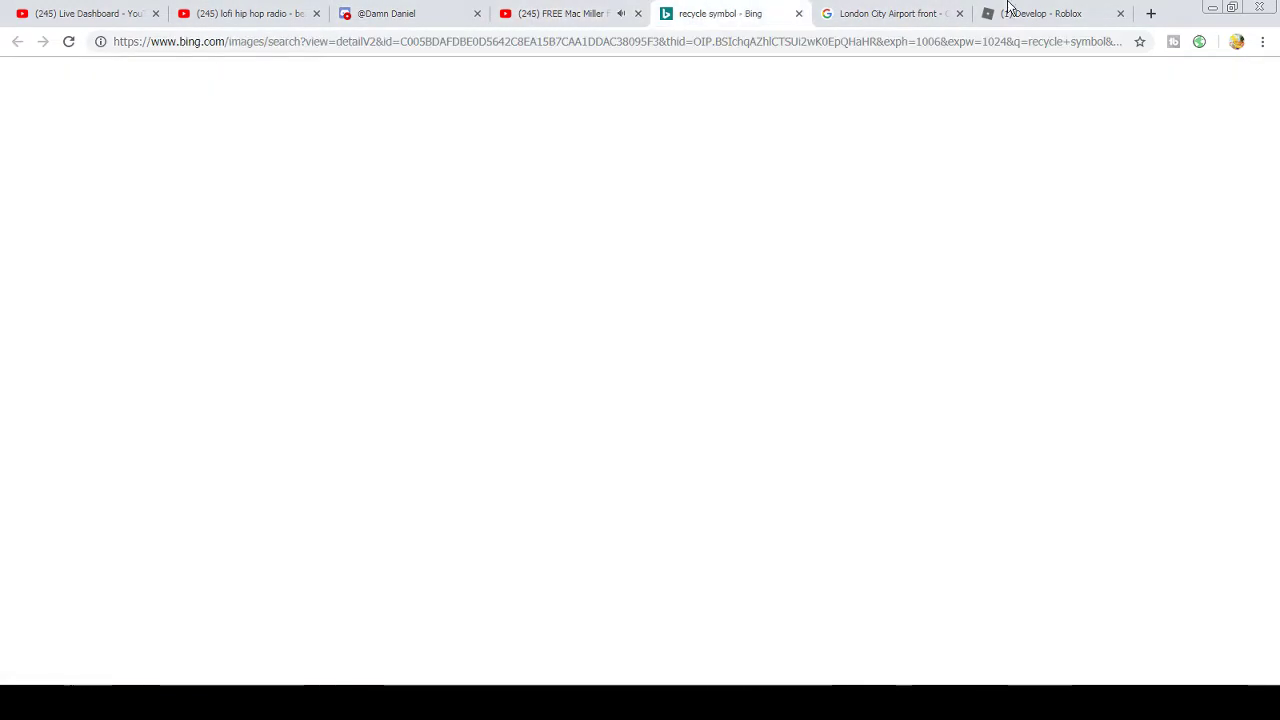
{"action": "left_click", "coordinate": [1010, 13]}
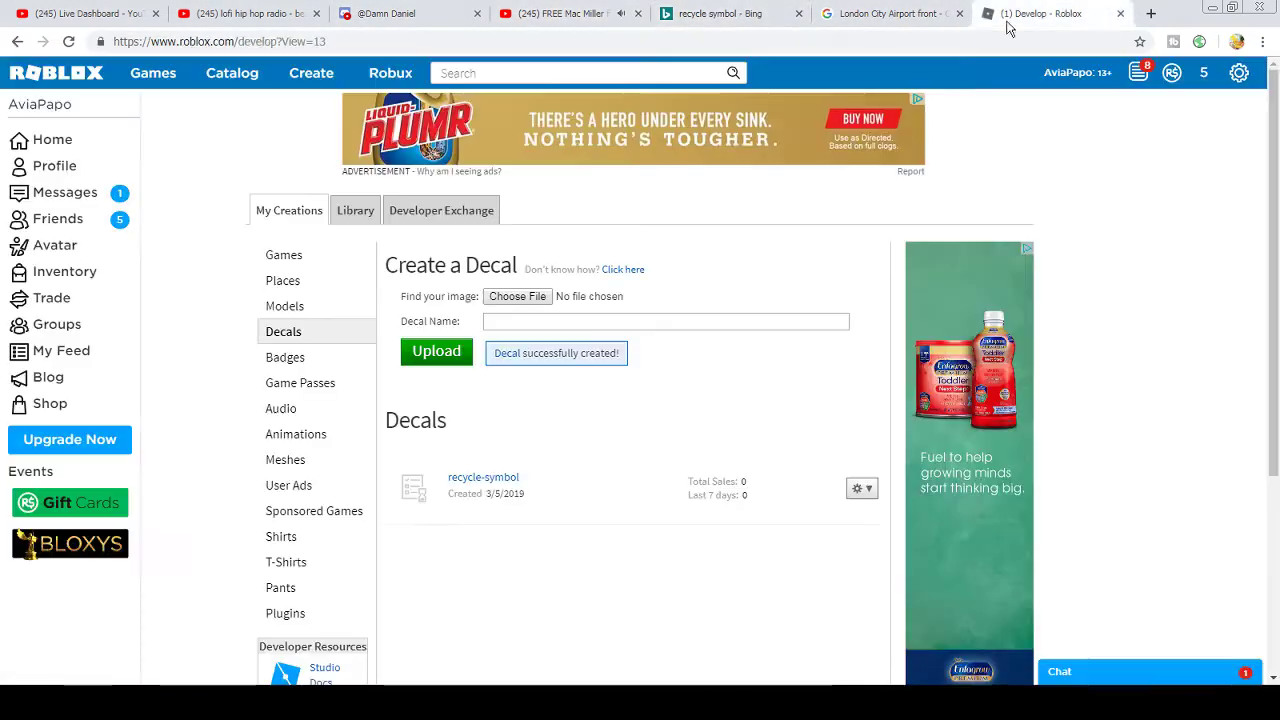
{"action": "left_click", "coordinate": [862, 490]}
{"action": "left_click", "coordinate": [845, 517]}
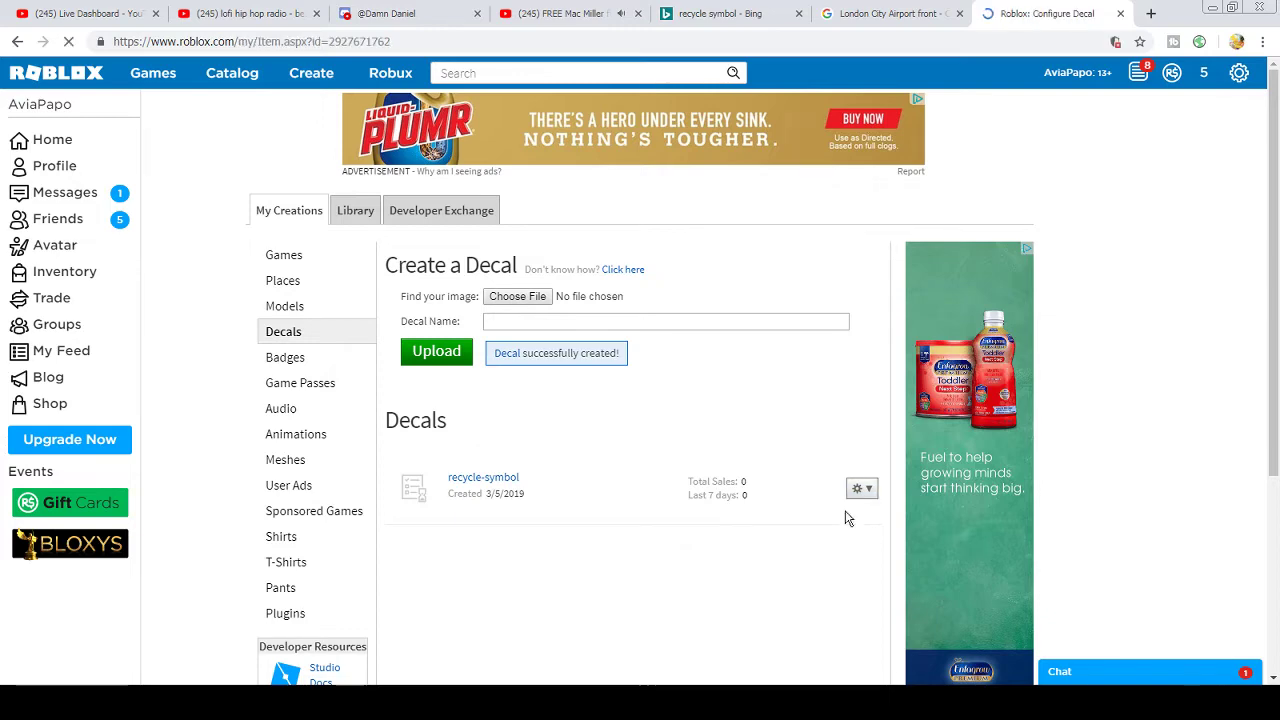
{"action": "scroll", "coordinate": [657, 449], "scroll_direction": "down", "scroll_amount": 8}
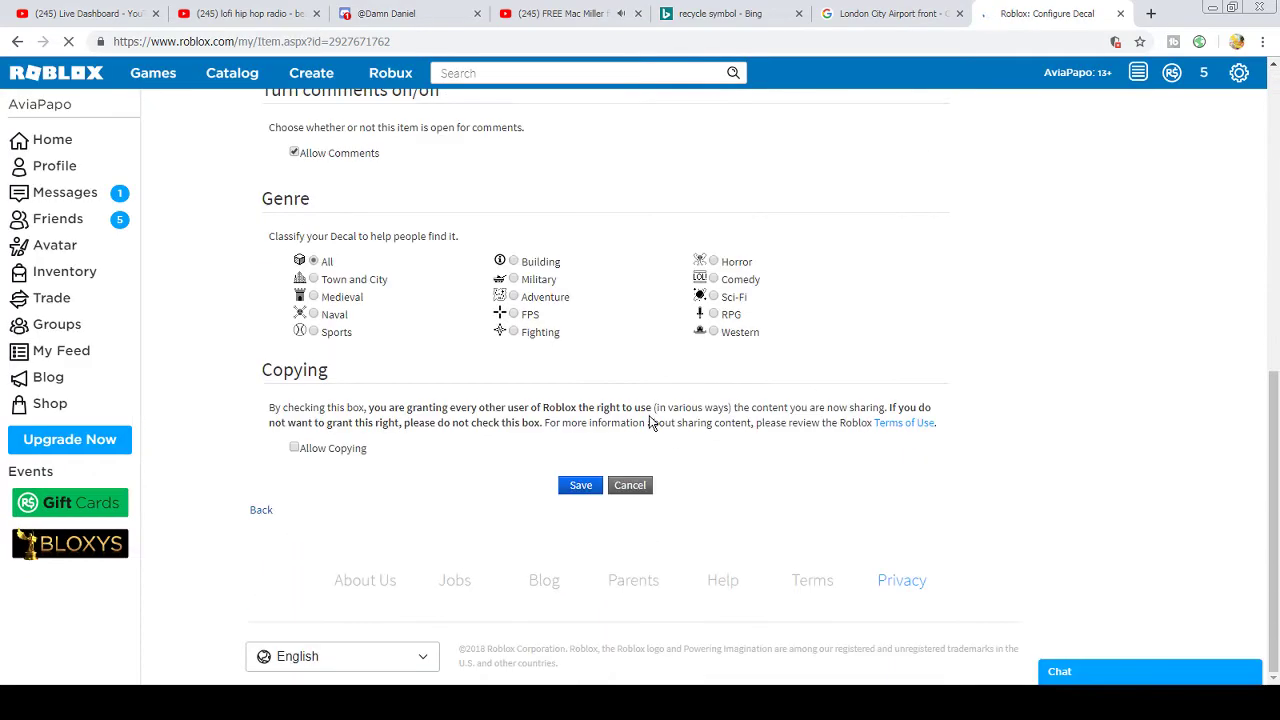
{"action": "scroll", "coordinate": [665, 428], "scroll_direction": "up", "scroll_amount": 4}
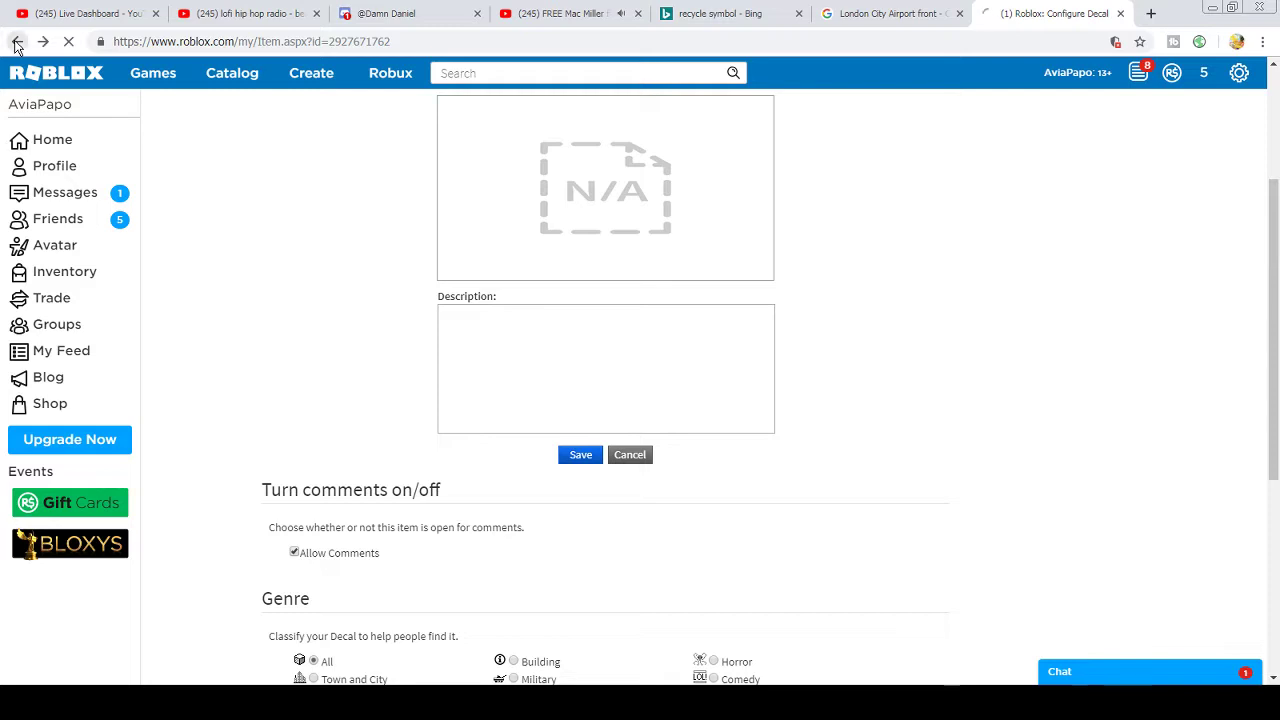
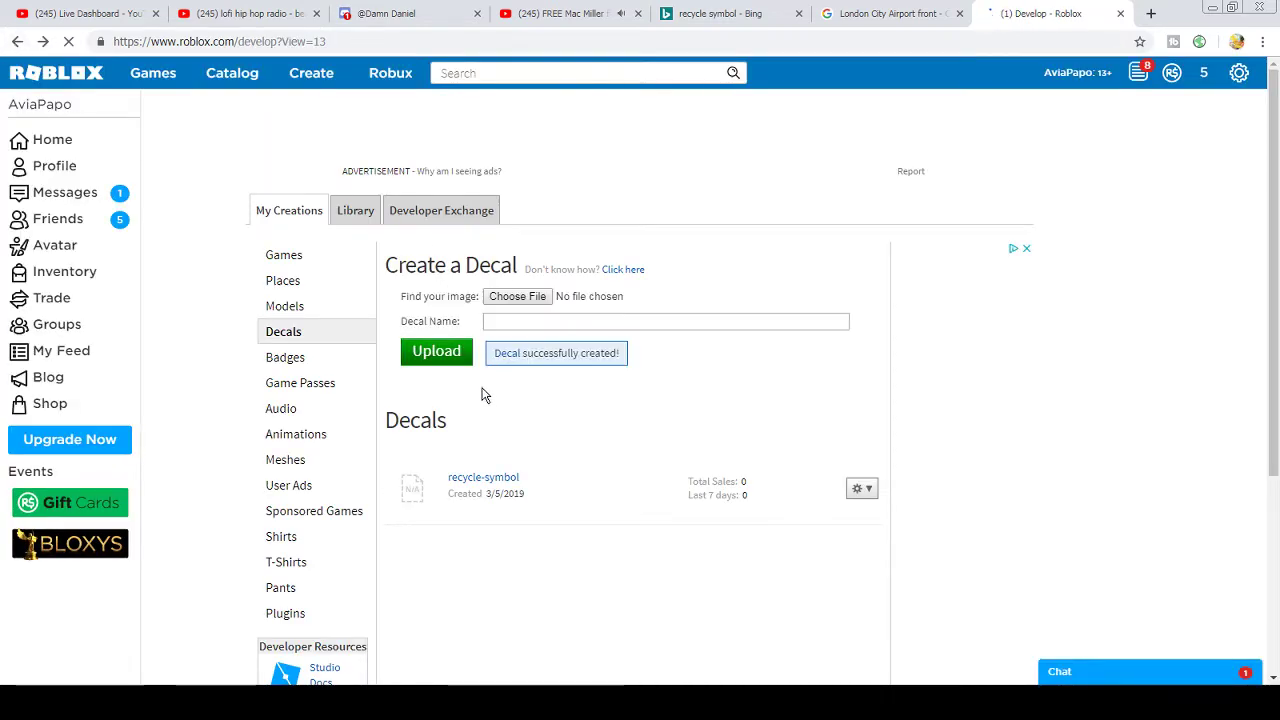
- Choose recycle-symbol-1024x1006.jpg from Downloads as the image for a new decal and shorten its name to recycle-symbol
{"action": "left_click", "coordinate": [860, 494]}
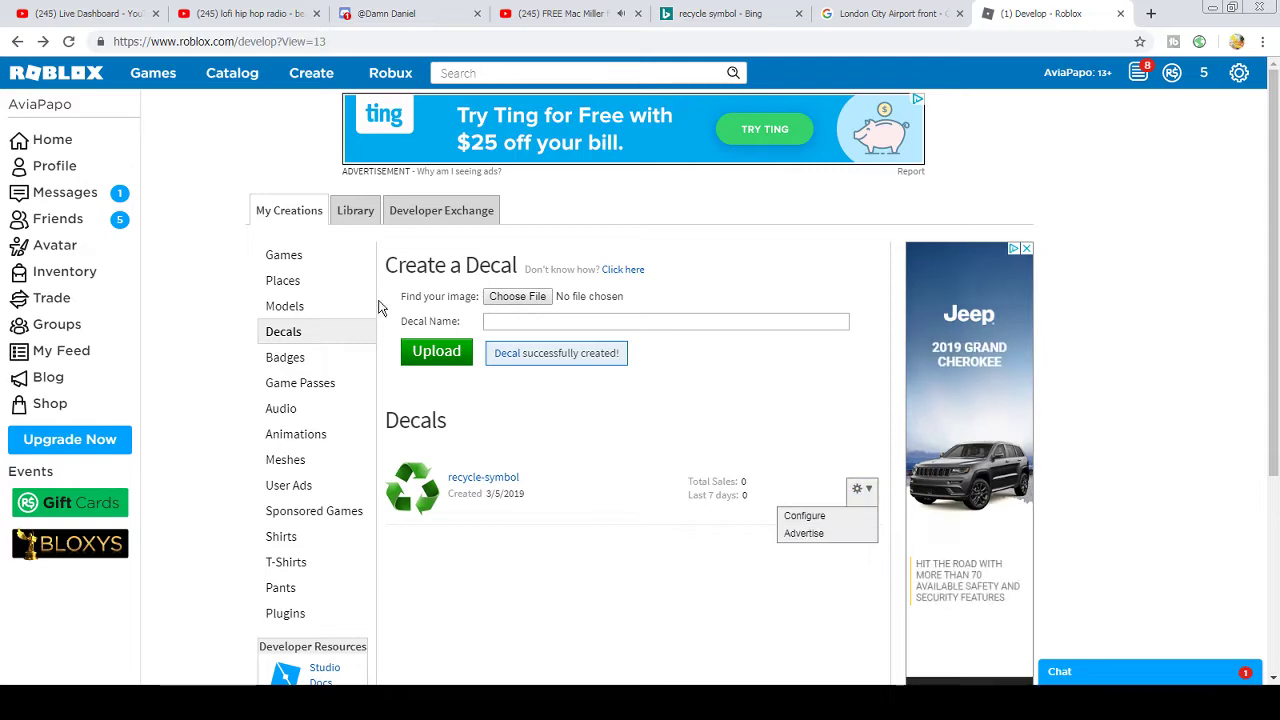
{"action": "left_click", "coordinate": [505, 297]}
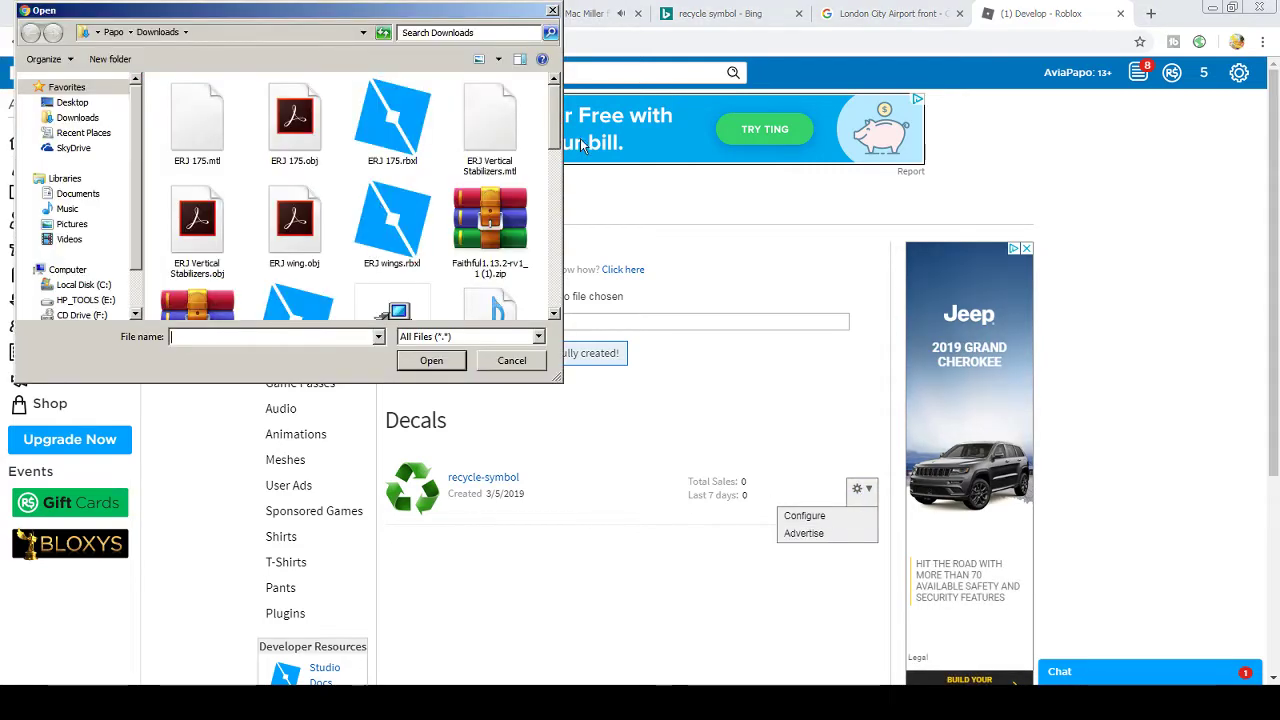
{"action": "scroll", "coordinate": [385, 200], "scroll_direction": "down", "scroll_amount": 10}
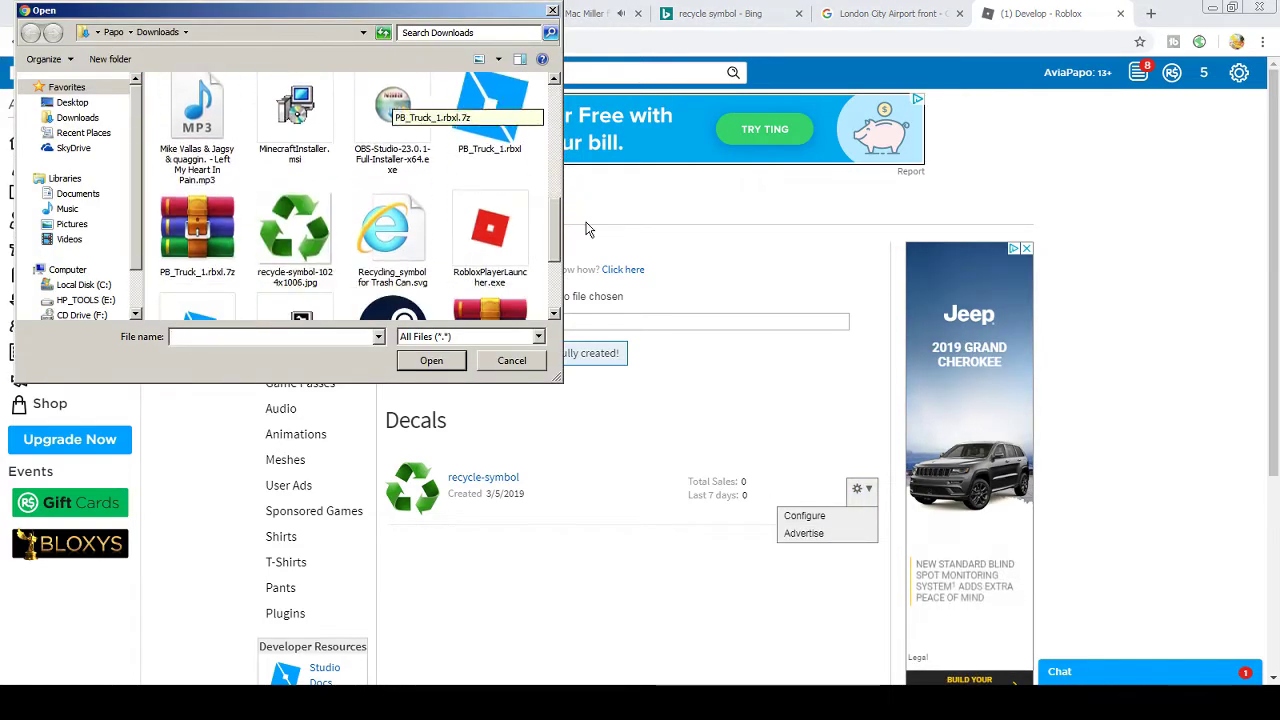
{"action": "double_click", "coordinate": [295, 230]}
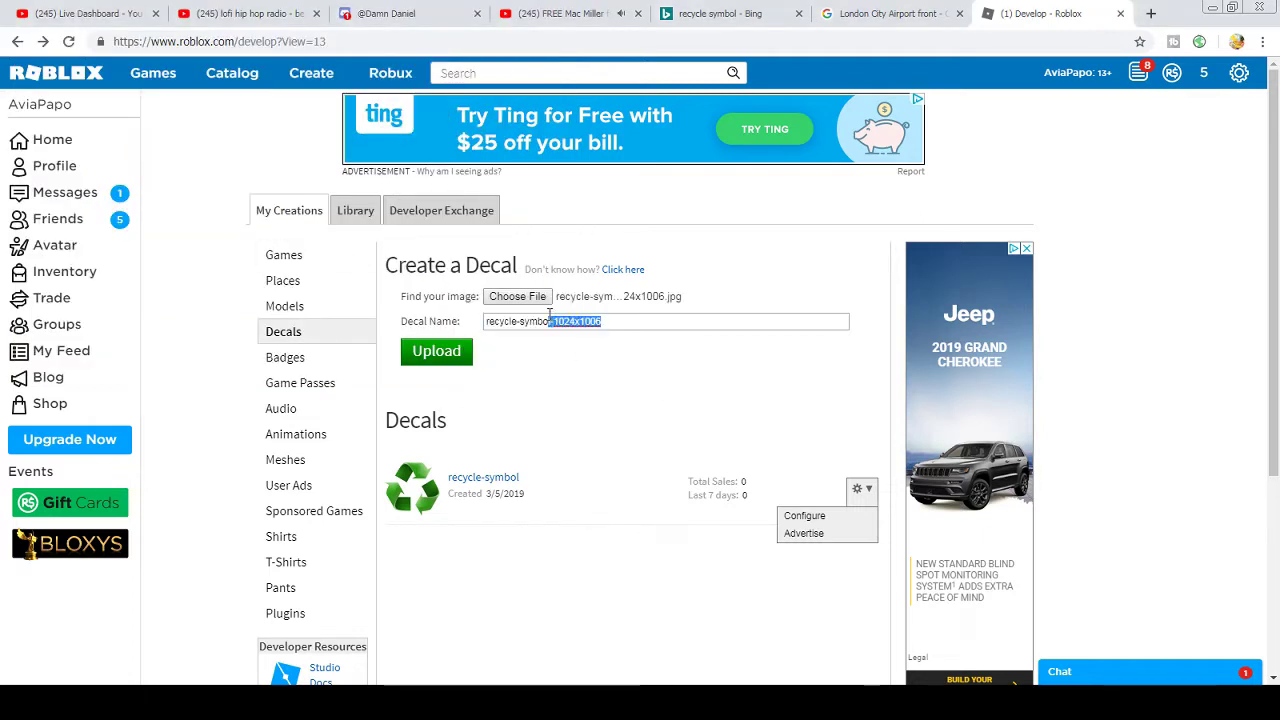
{"action": "key", "text": "BackSpace"}
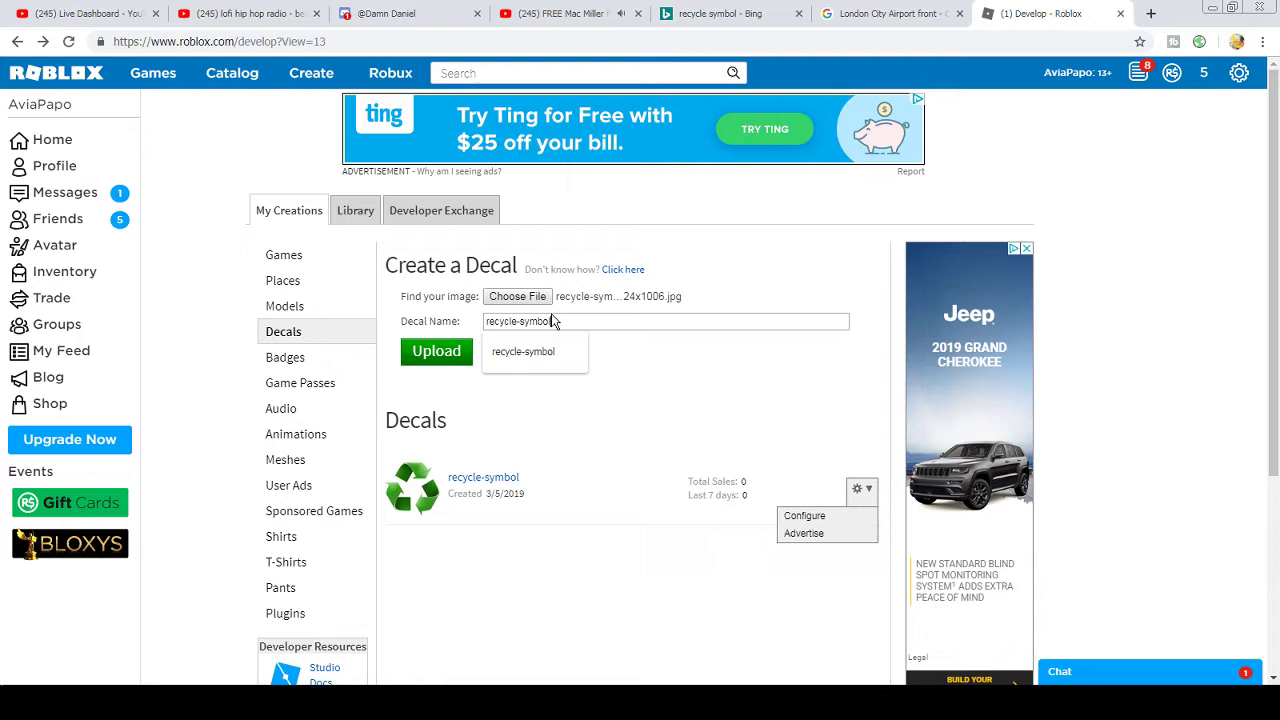
- Upload the recycle-symbol decal and switch to Roblox Studio
{"action": "left_click", "coordinate": [455, 352]}
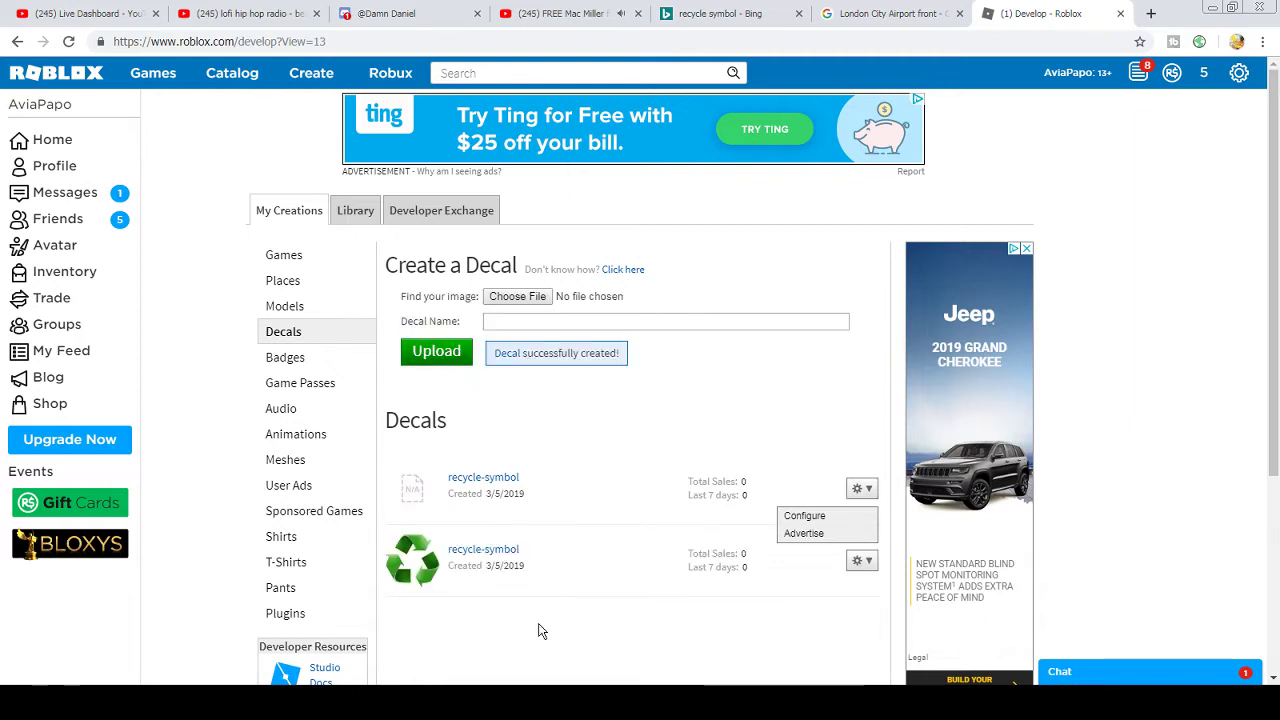
{"action": "left_click", "coordinate": [770, 632]}
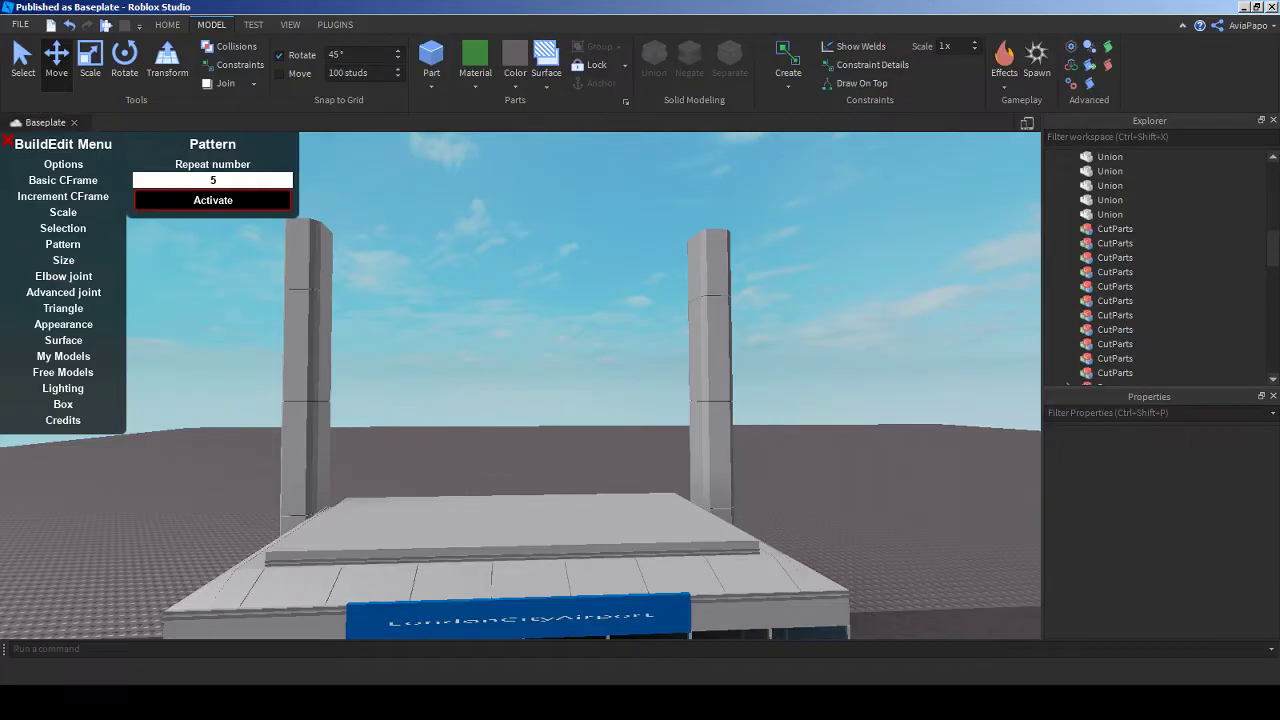
- Paste a dark stone grey test part onto the dark pavement near the blue recycling bin
{"action": "key", "text": "w"}
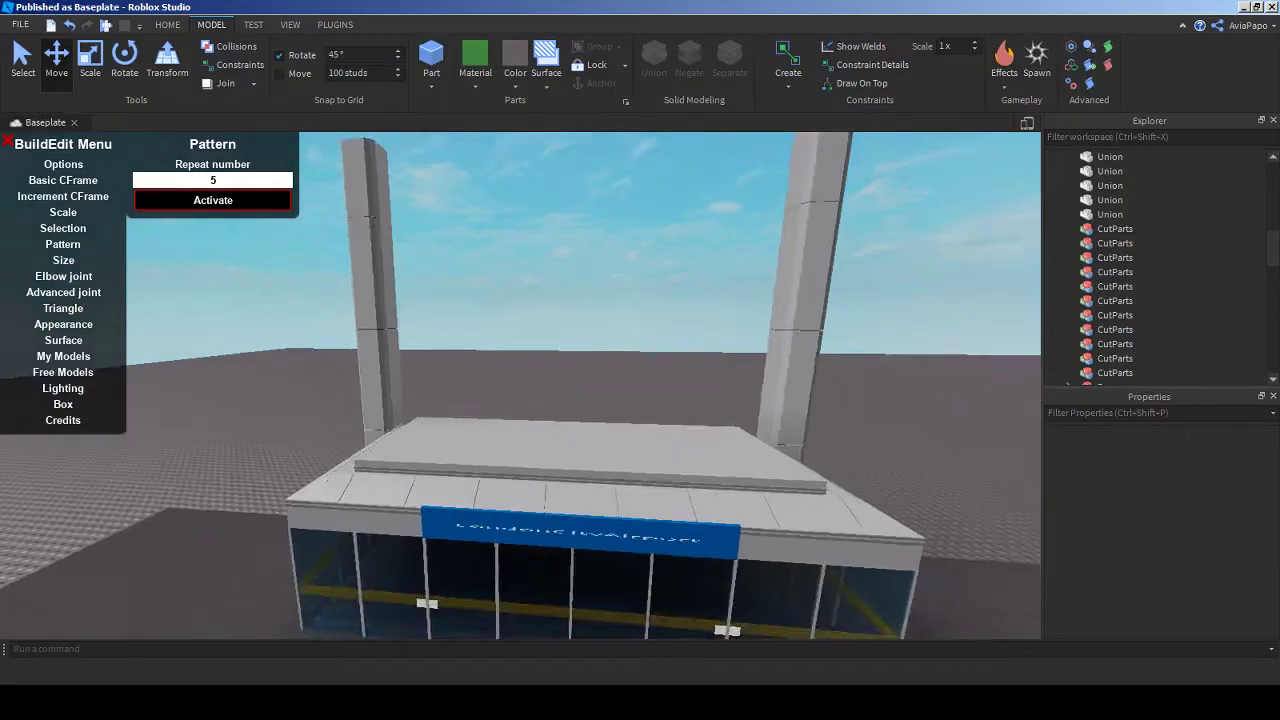
{"action": "key", "text": "w"}
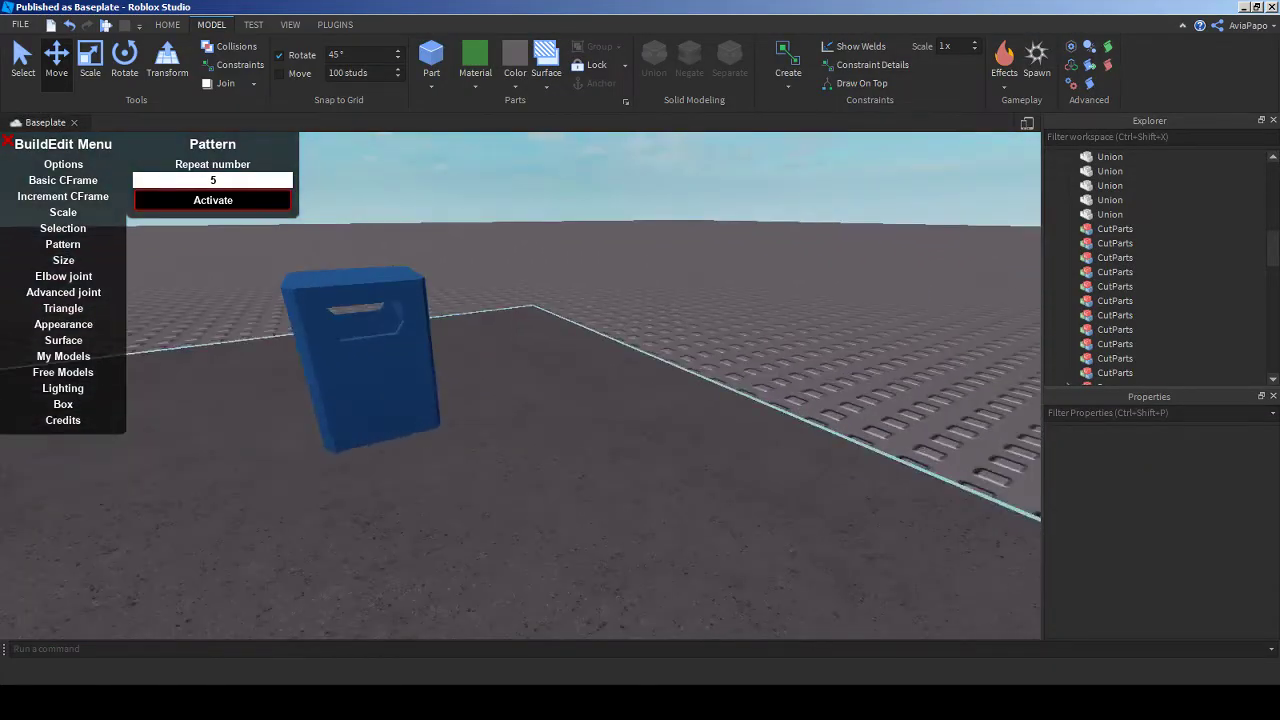
{"action": "key", "text": "w"}
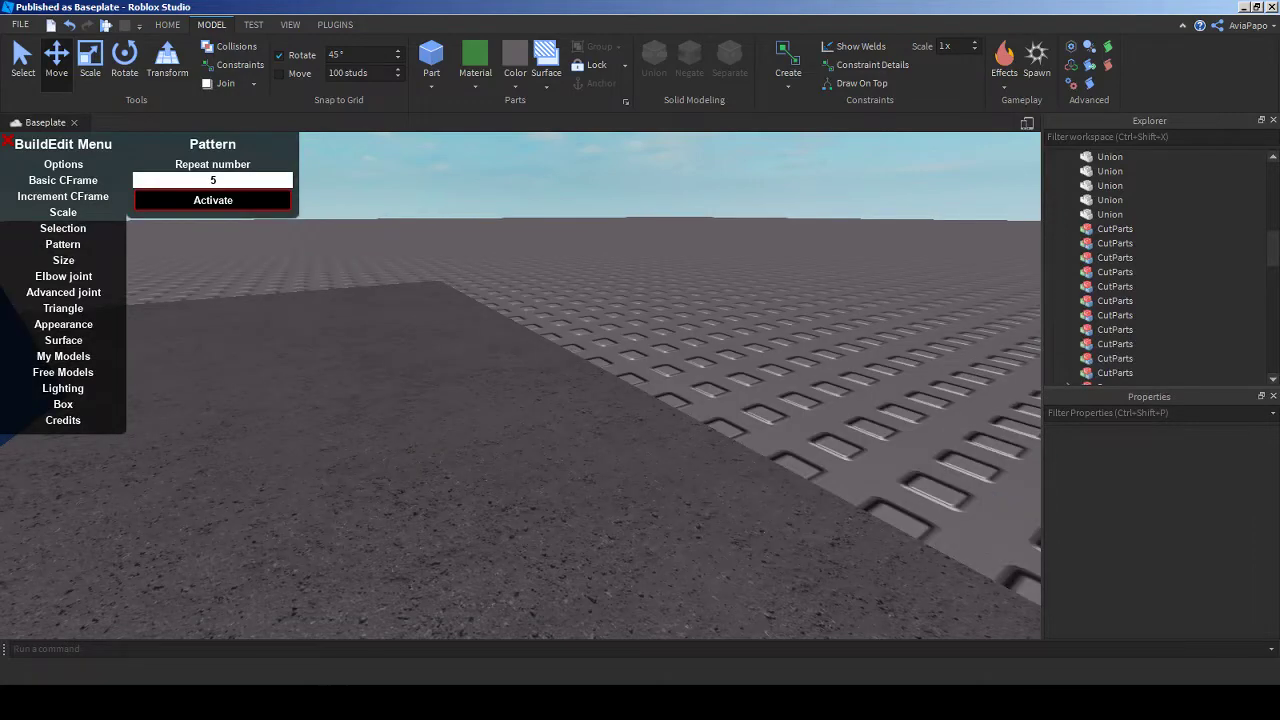
{"action": "key", "text": "ctrl+v"}
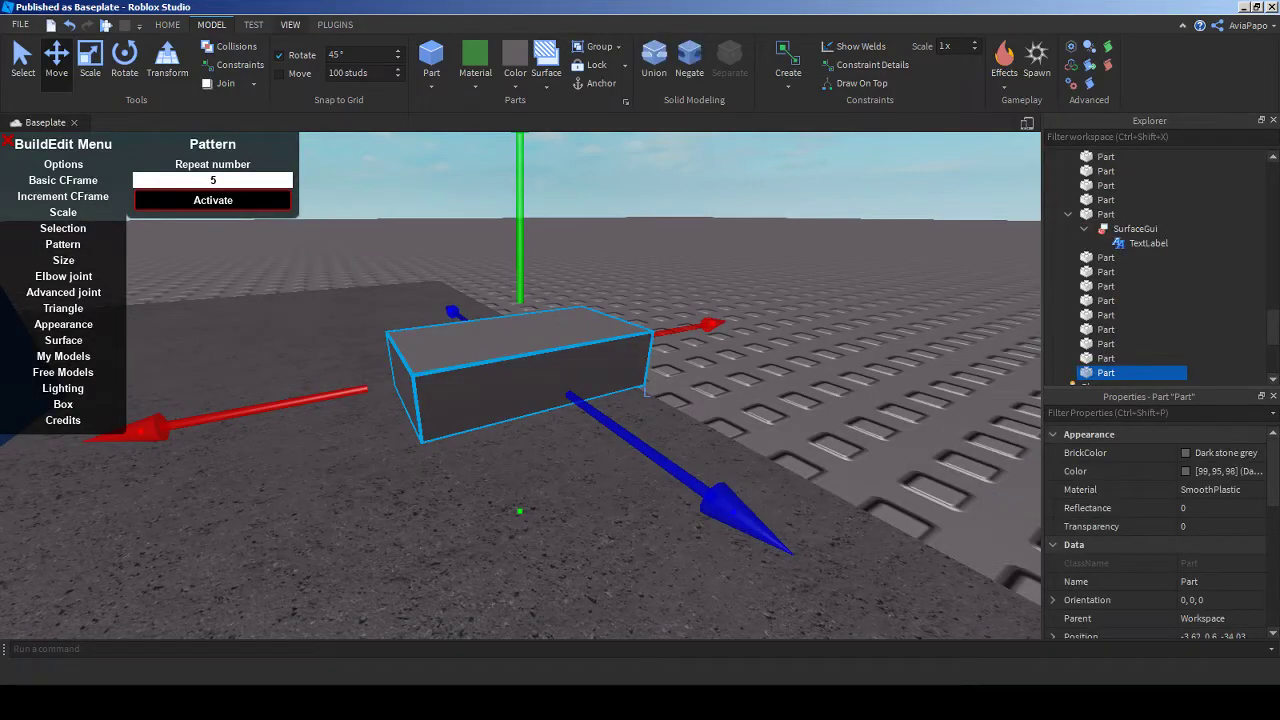
- Open the Toolbox and change its category from My Images to Models
{"action": "left_click", "coordinate": [290, 24]}
{"action": "left_click", "coordinate": [143, 64]}
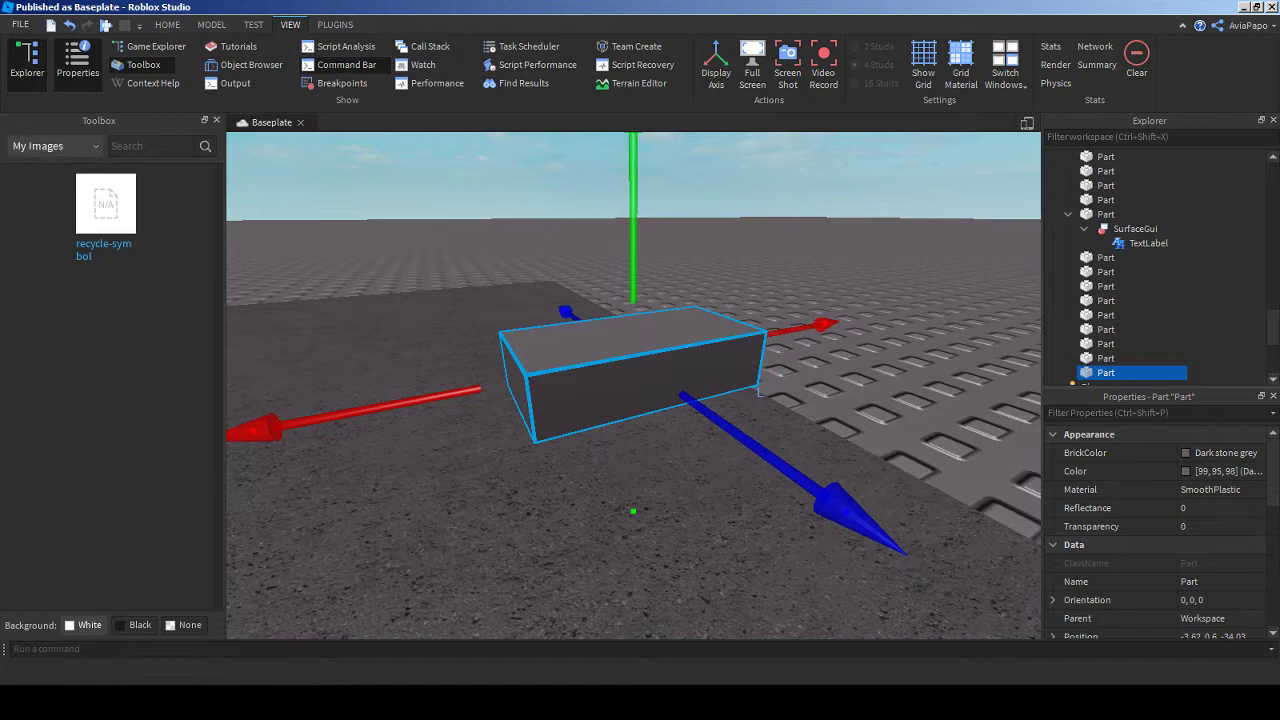
{"action": "left_click", "coordinate": [55, 146]}
{"action": "left_click", "coordinate": [30, 168]}
{"action": "left_click", "coordinate": [55, 146]}
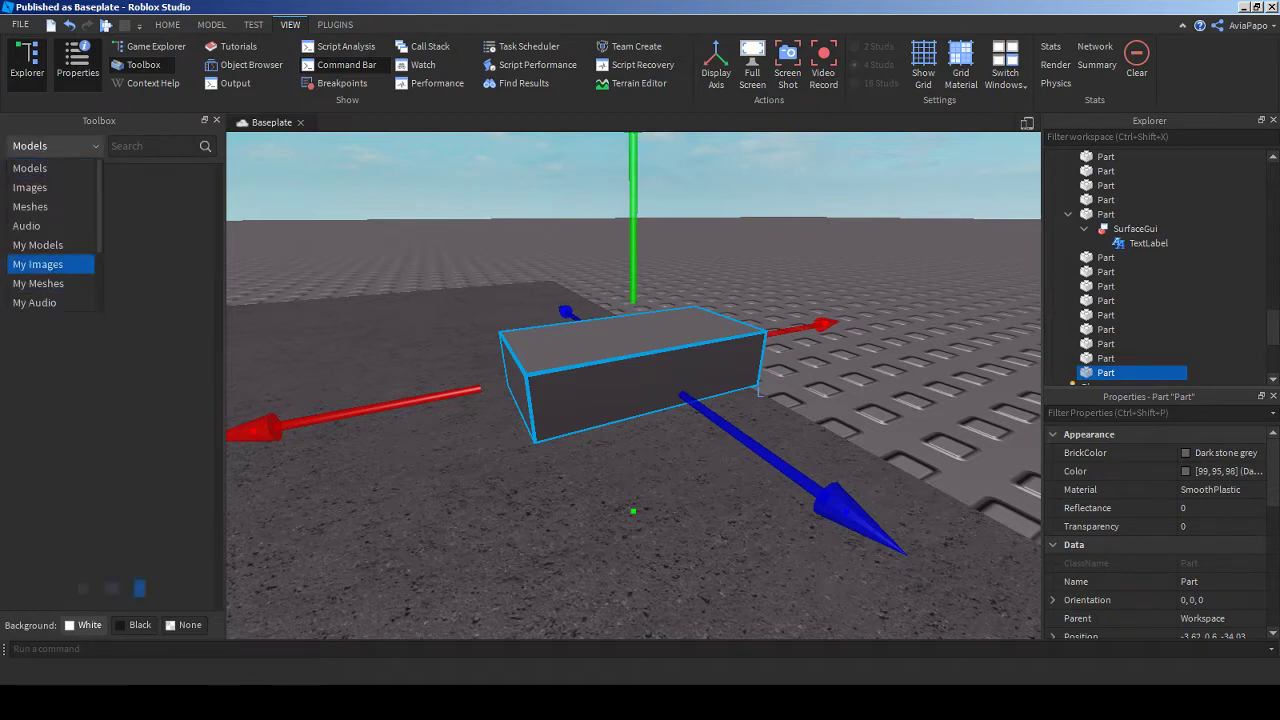
{"action": "key", "text": "Escape"}
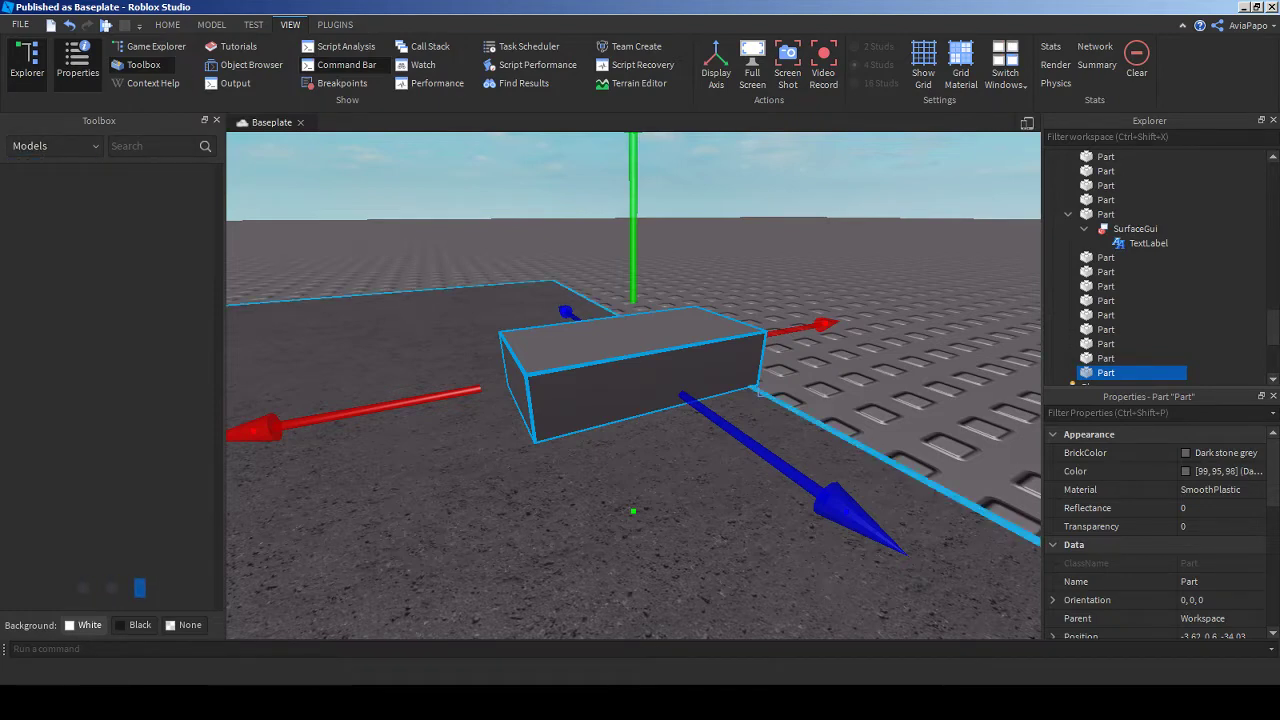
{"action": "mouse_move", "coordinate": [633, 511]}
{"action": "right_mouse_down"}
{"action": "mouse_move", "coordinate": [540, 498]}
{"action": "mouse_move", "coordinate": [640, 500]}
{"action": "mouse_move", "coordinate": [620, 500]}
{"action": "right_mouse_up"}
- Show My Images in the Toolbox again and apply the newly uploaded recycle-symbol decal to the test part's upper face
{"action": "left_click", "coordinate": [55, 146]}
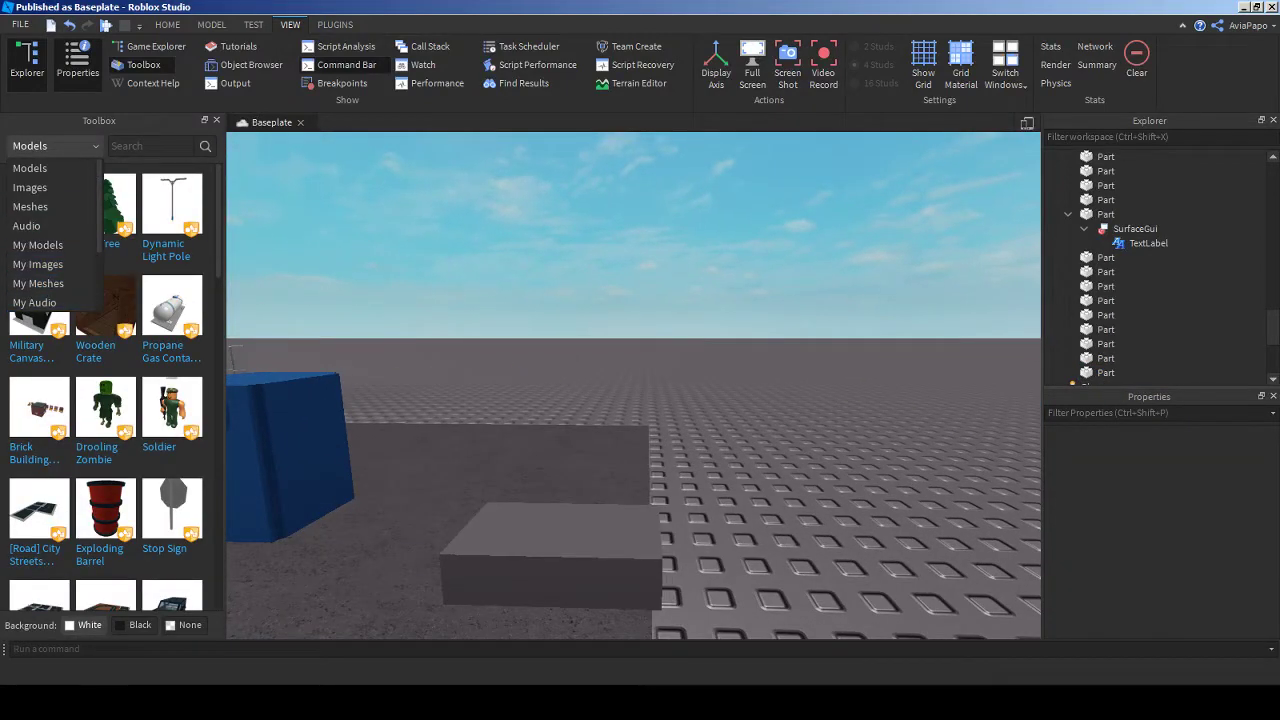
{"action": "scroll", "coordinate": [50, 265], "scroll_direction": "down", "scroll_amount": 3}
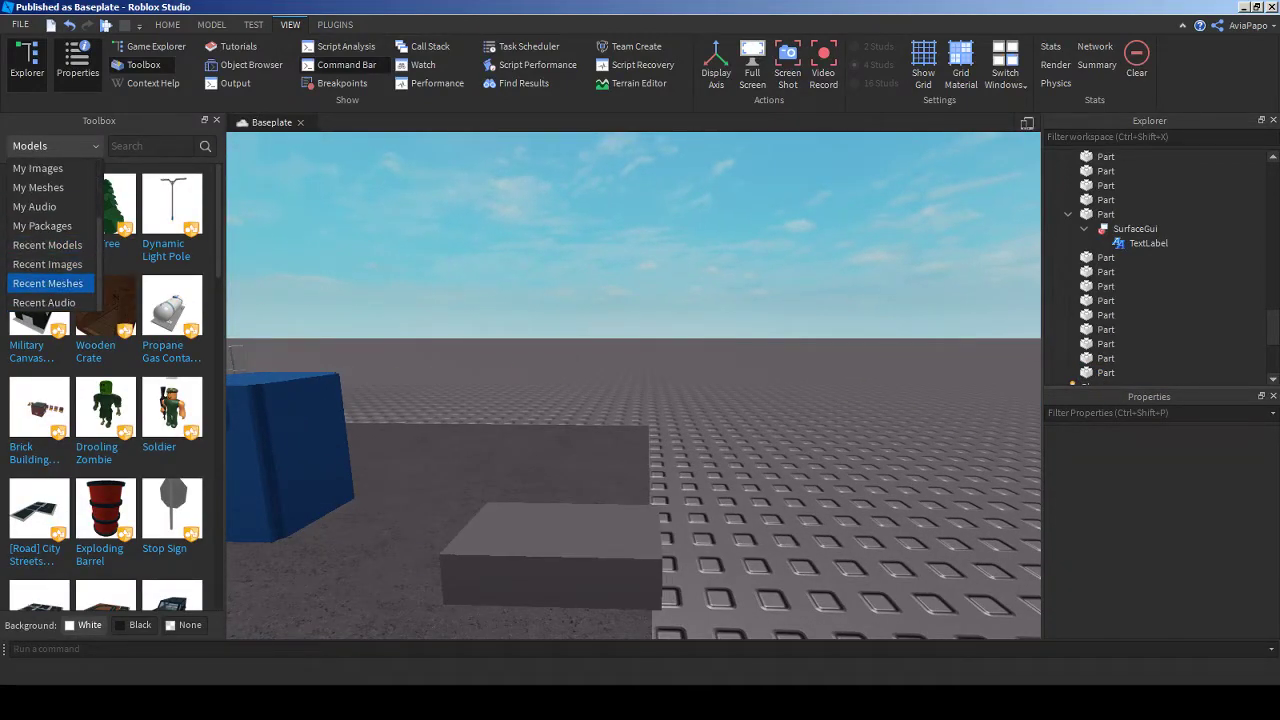
{"action": "scroll", "coordinate": [50, 283], "scroll_direction": "up", "scroll_amount": 2}
{"action": "left_click", "coordinate": [38, 206]}
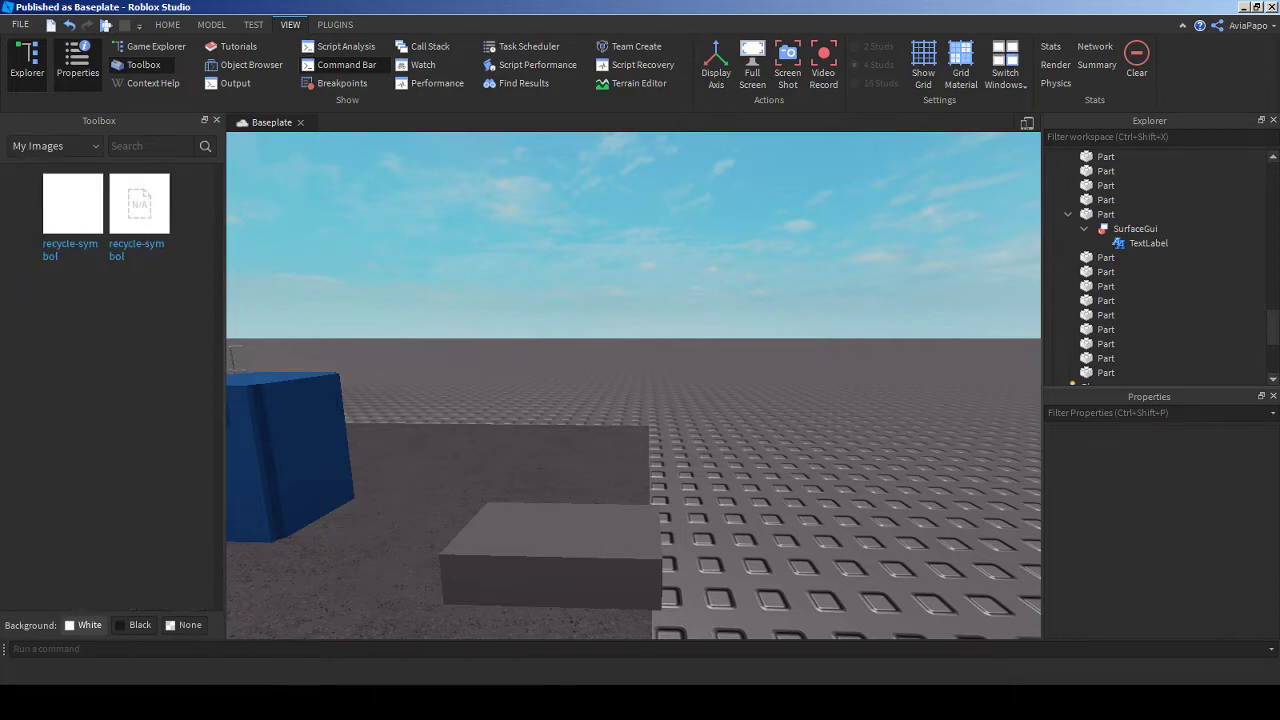
{"action": "scroll", "coordinate": [550, 555], "scroll_direction": "up", "scroll_amount": 5}
{"action": "left_click_drag", "start_coordinate": [72, 205], "coordinate": [480, 268]}
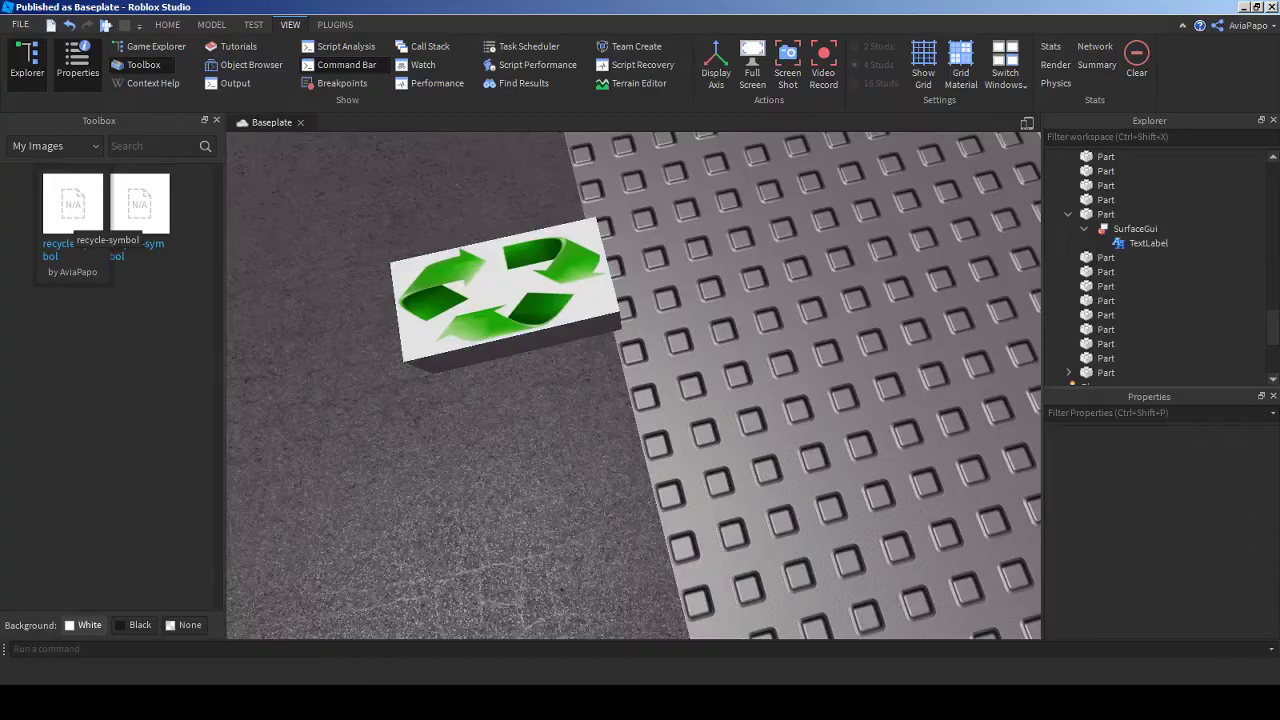
- Switch to the Discord conversation and send "the same", "..." and "Its fine for now"
{"action": "left_click", "coordinate": [1243, 7]}
{"action": "left_click", "coordinate": [400, 13]}
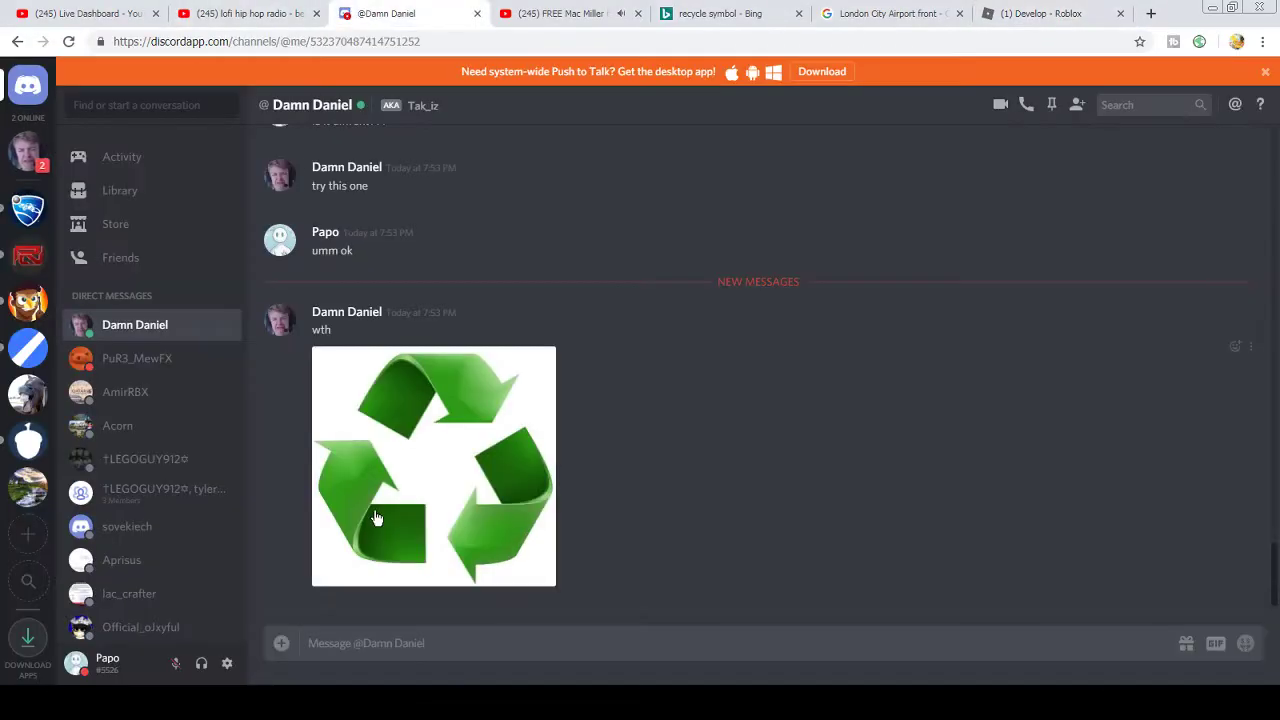
{"action": "type", "text": "the s"}
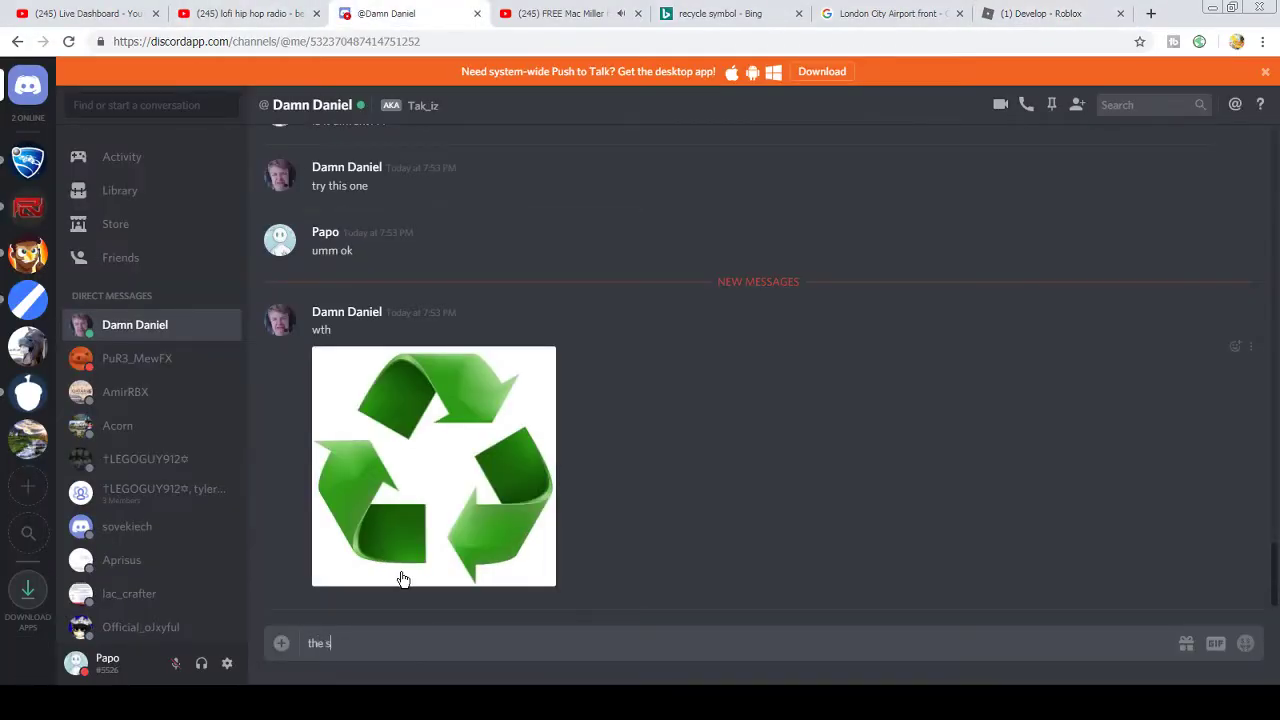
{"action": "type", "text": "ame"}
{"action": "key", "text": "Return"}
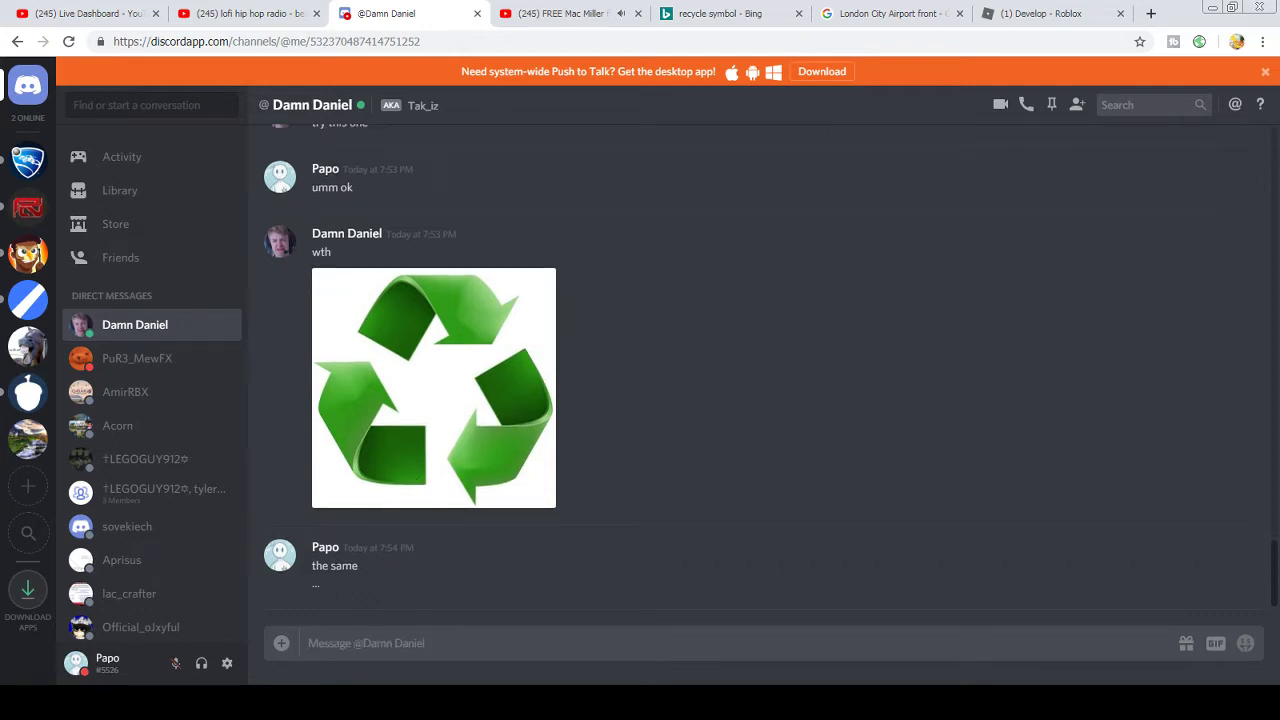
{"action": "type", "text": "l"}
{"action": "type", "text": "ow"}
{"action": "key", "text": "Return"}
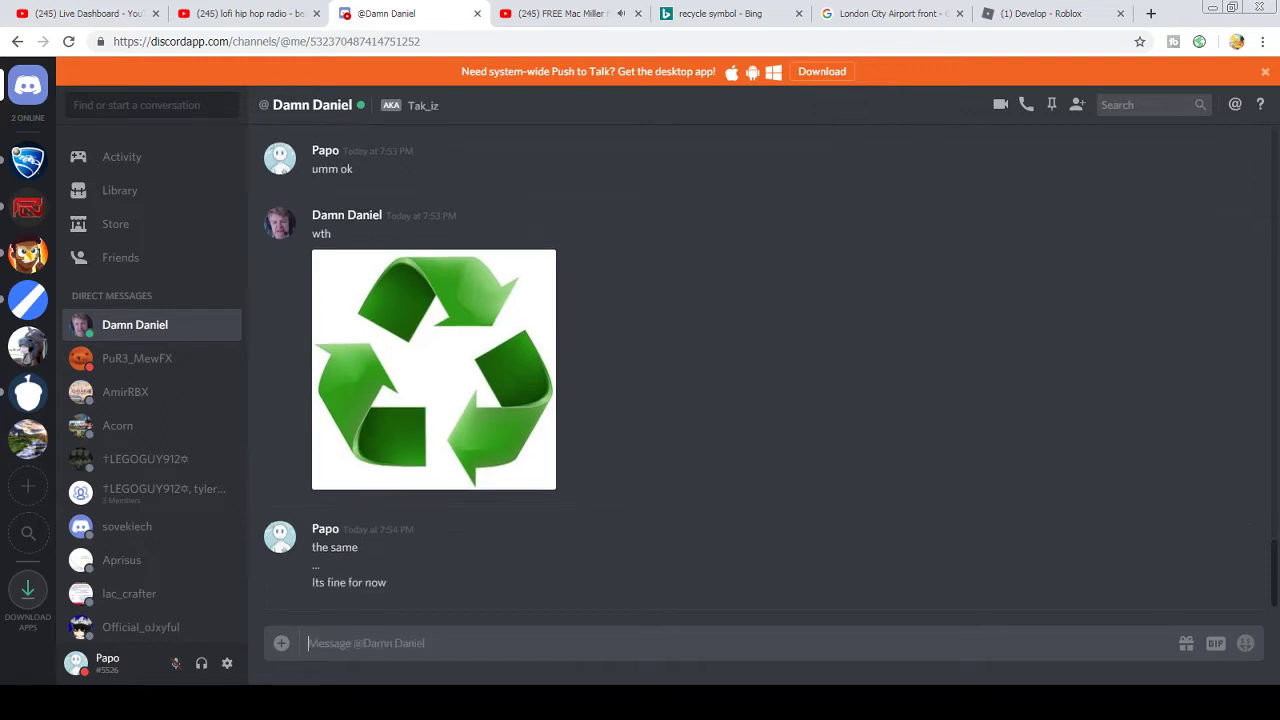
- Send "we", "can do it later" and "Im gonna start ending the live stream anyways." in the Discord conversation
{"action": "type", "text": "we"}
{"action": "key", "text": "Return"}
{"action": "type", "text": "can do it l"}
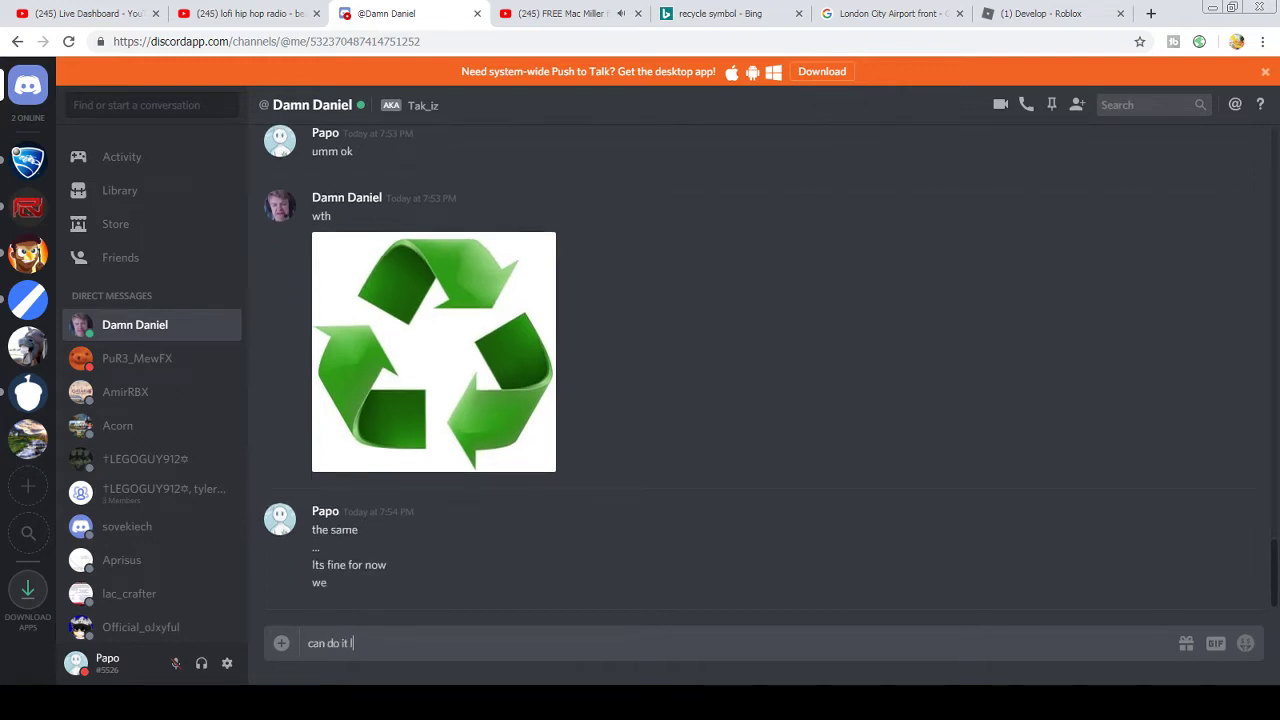
{"action": "type", "text": "ater"}
{"action": "key", "text": "Return"}
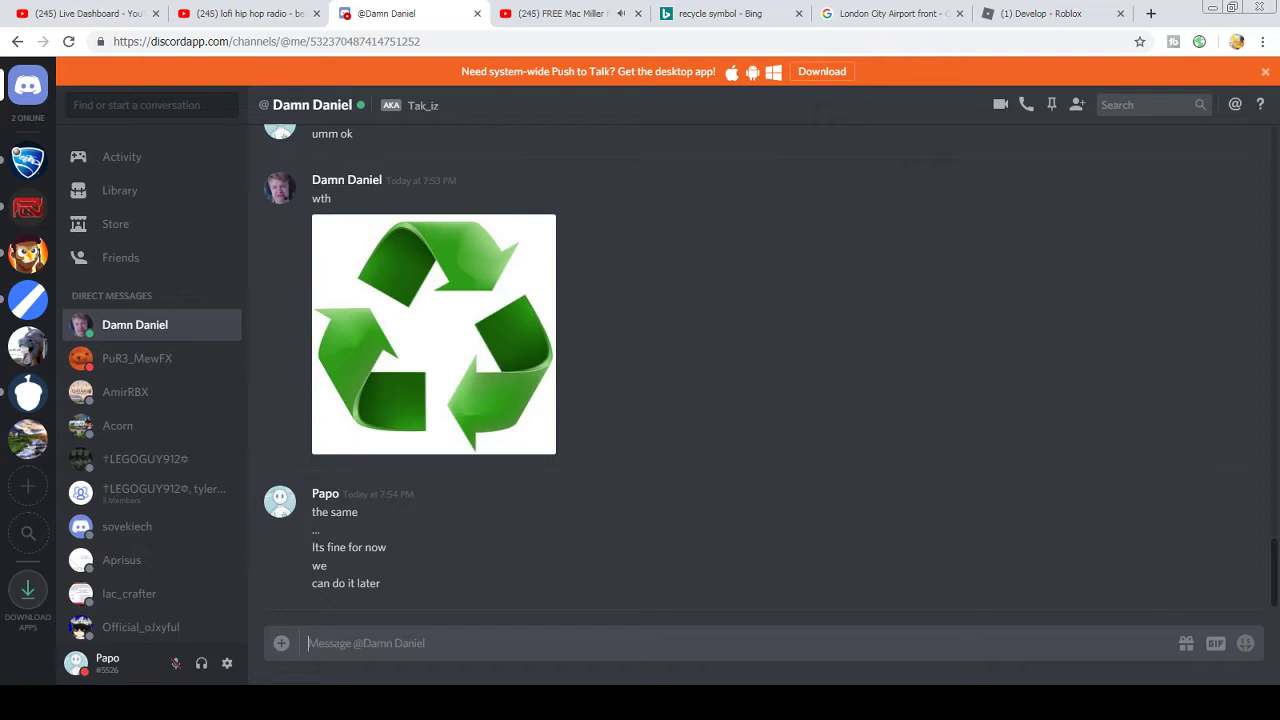
{"action": "type", "text": "Im"}
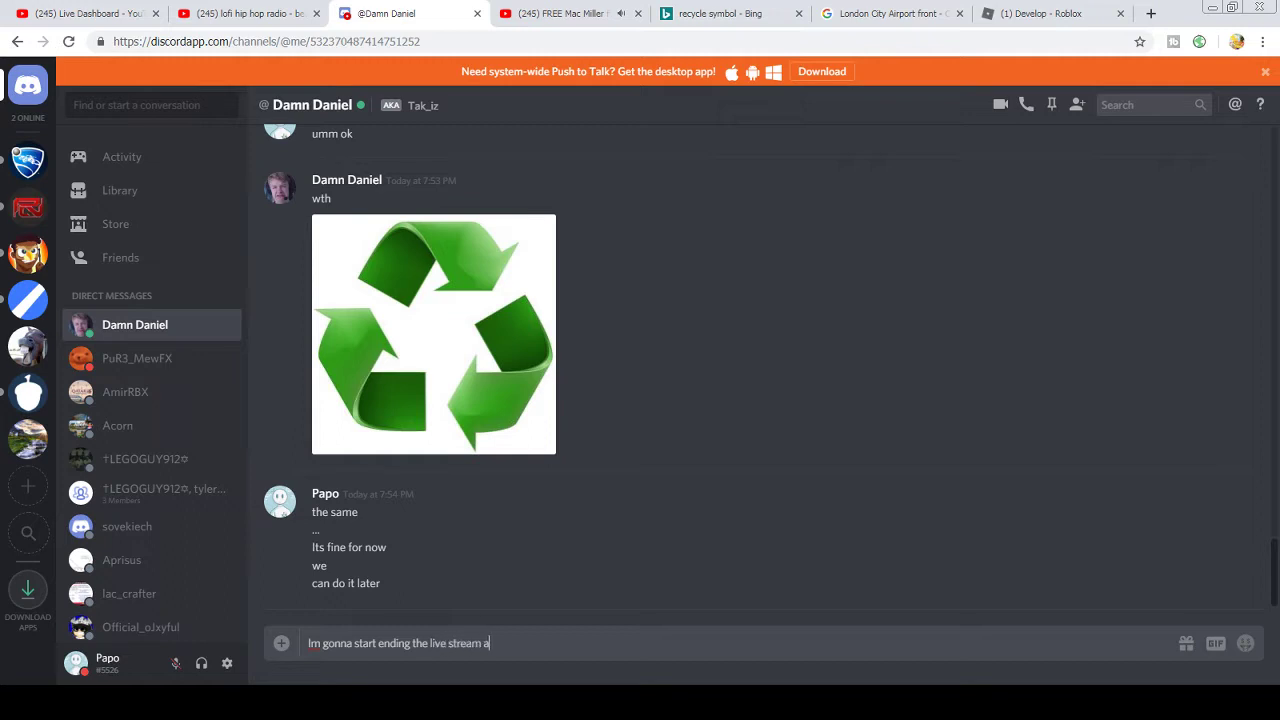
{"action": "key", "text": "Return"}
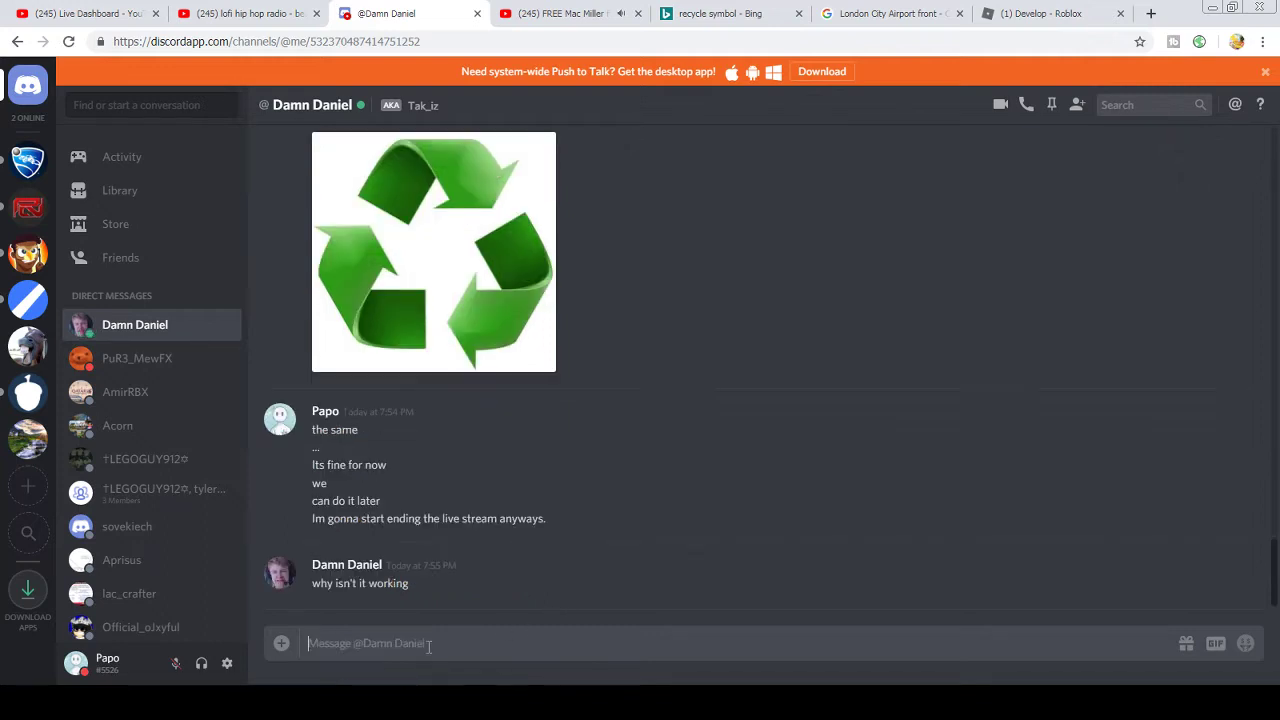
- Reply in the Discord conversation with "idk" and "I can try and help later"
{"action": "type", "text": "idk"}
{"action": "key", "text": "Return"}
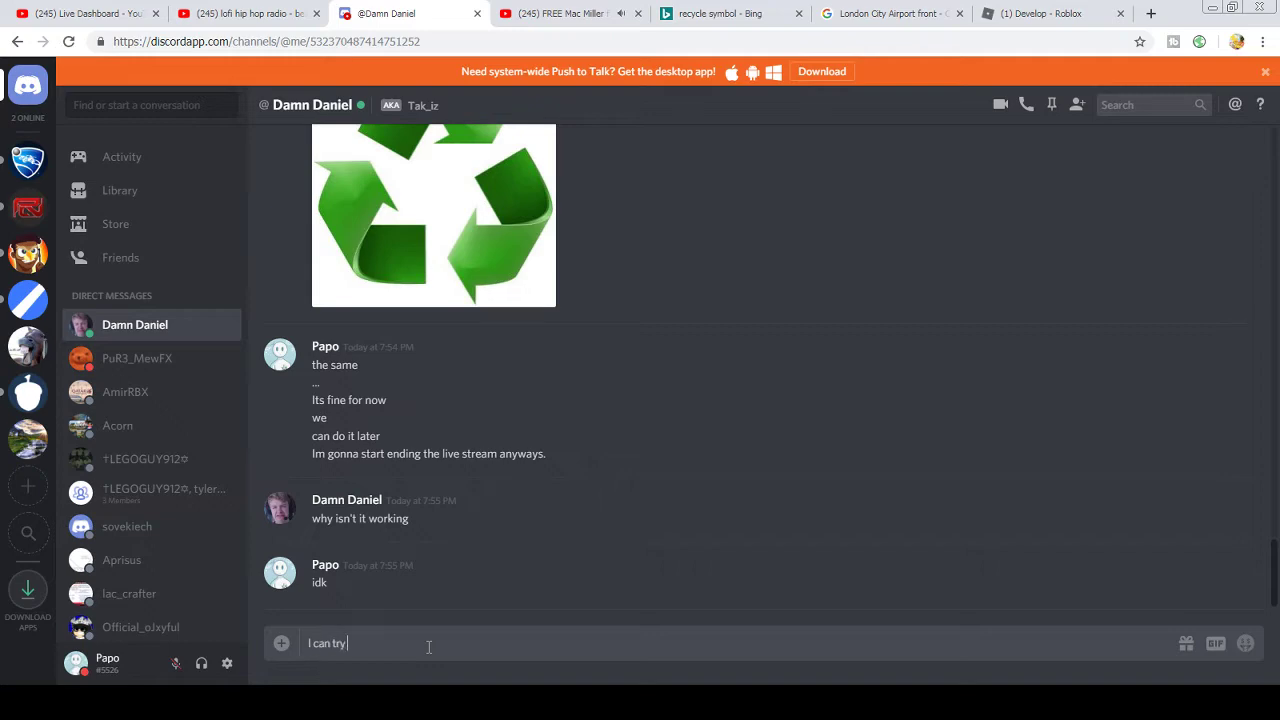
{"action": "type", "text": "I can try and help later"}
{"action": "key", "text": "Return"}
- Return to Roblox Studio and delete the test part carrying the recycling decal
{"action": "key", "text": "alt+Tab"}
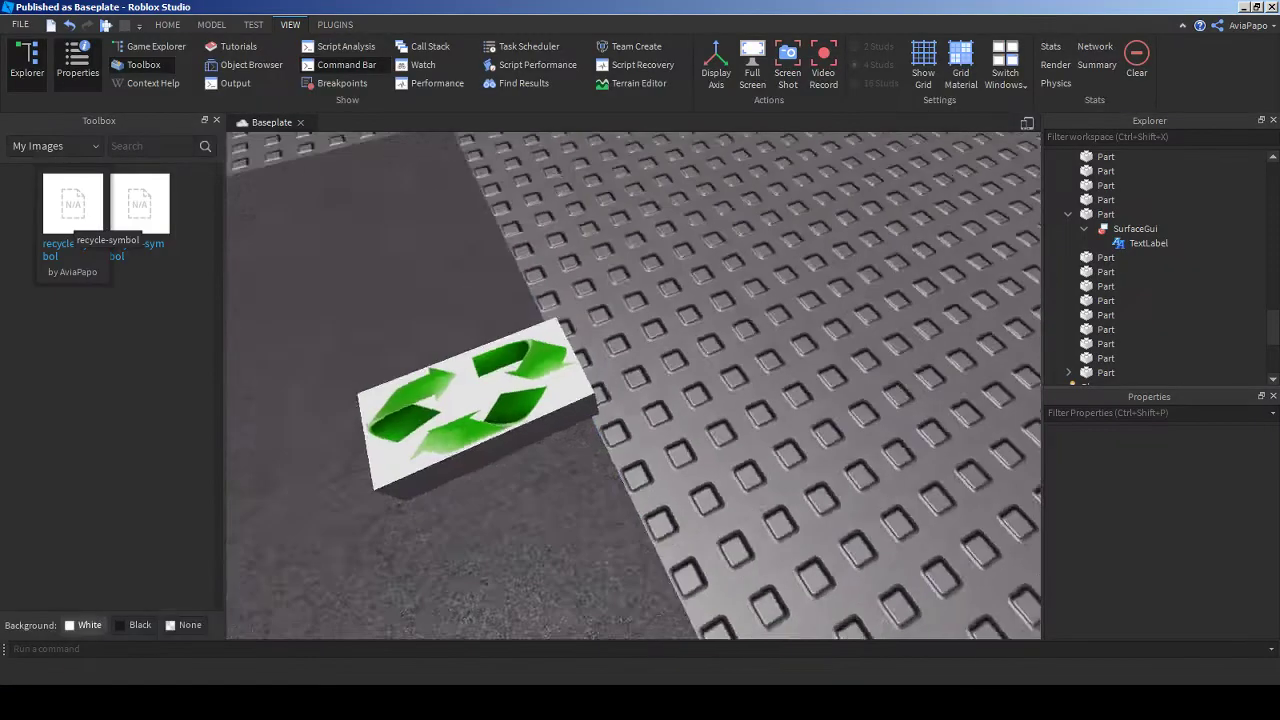
{"action": "key", "text": "Delete"}
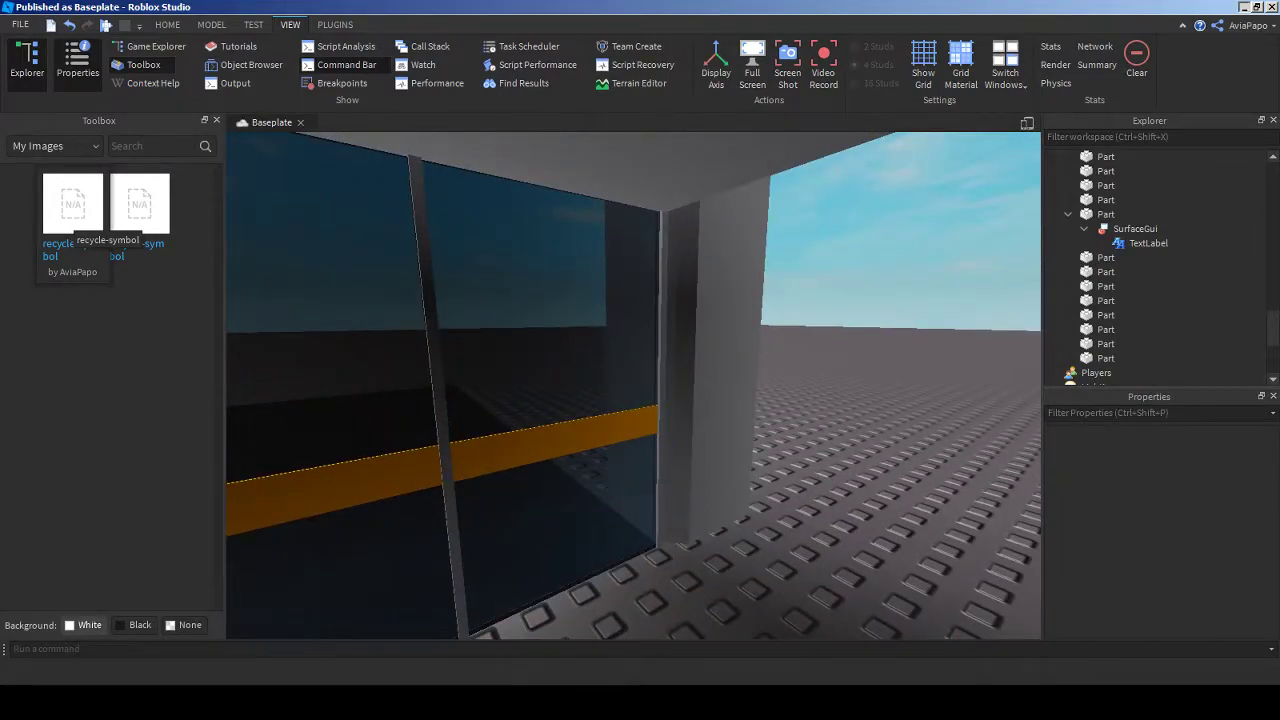
- Switch to the browser and examine the London City Airport front reference photo
{"action": "left_click", "coordinate": [1242, 8]}
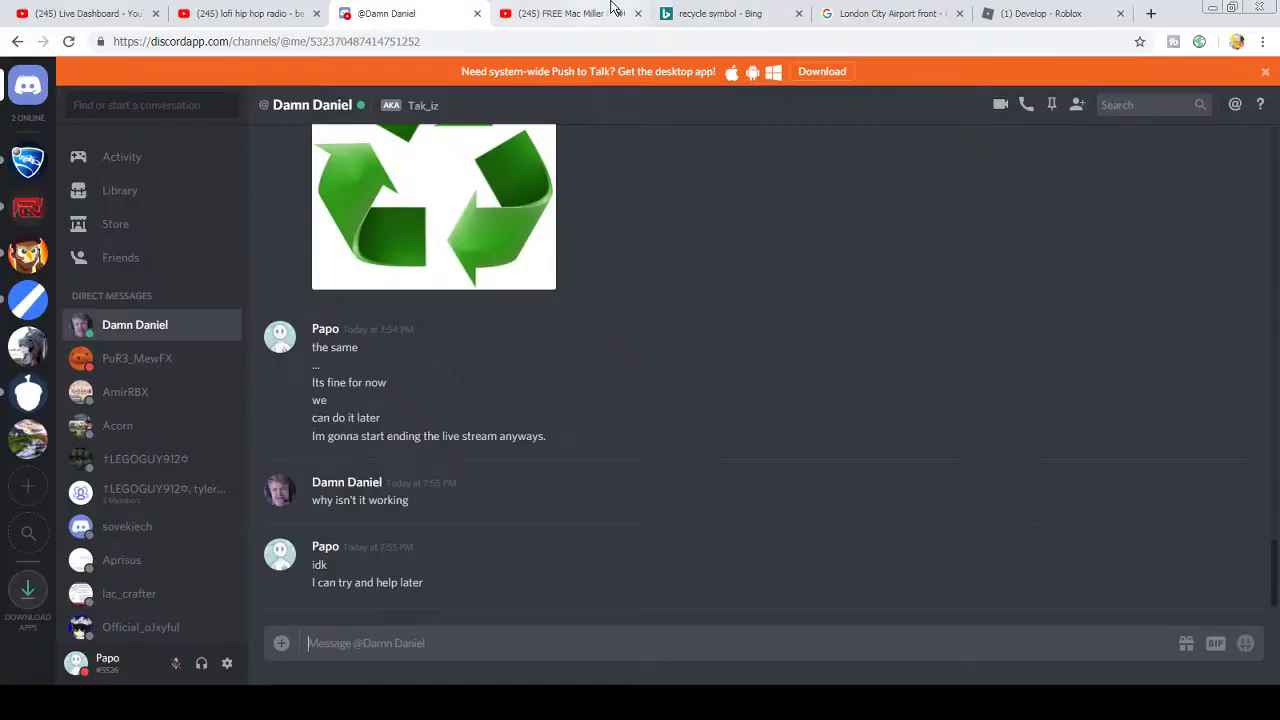
{"action": "left_click", "coordinate": [549, 8]}
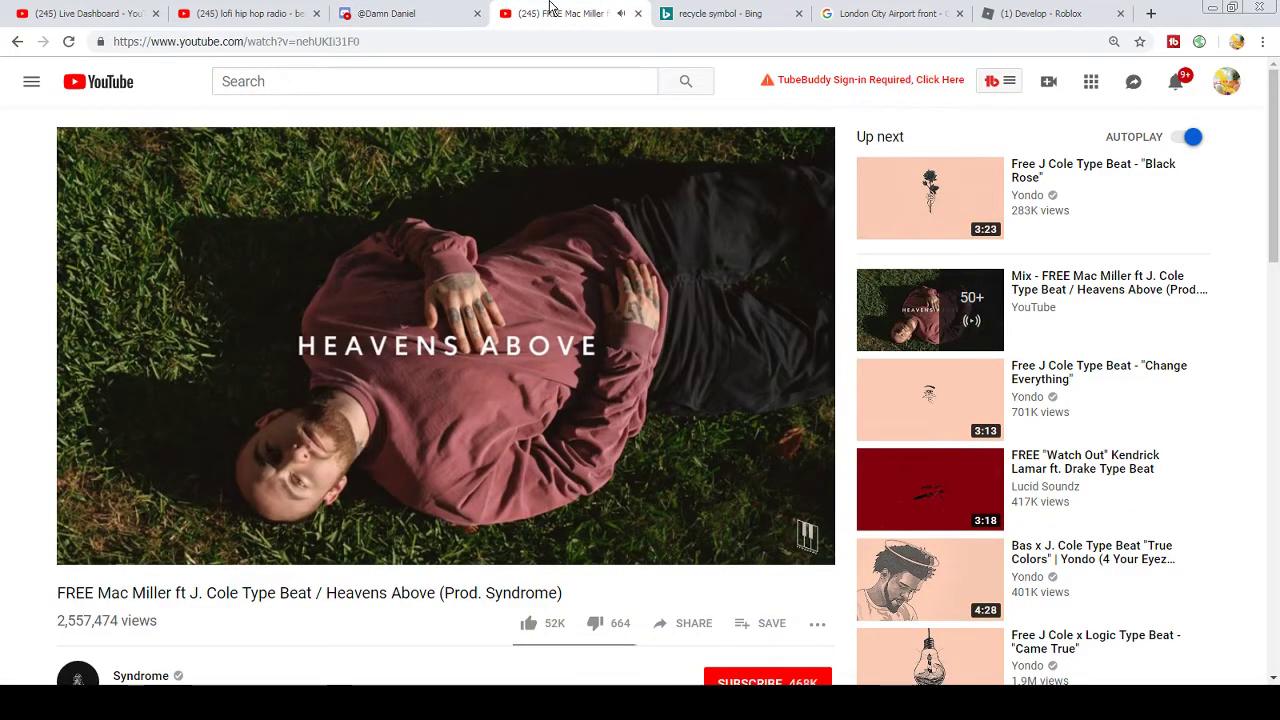
{"action": "left_click", "coordinate": [366, 9]}
{"action": "left_click", "coordinate": [905, 8]}
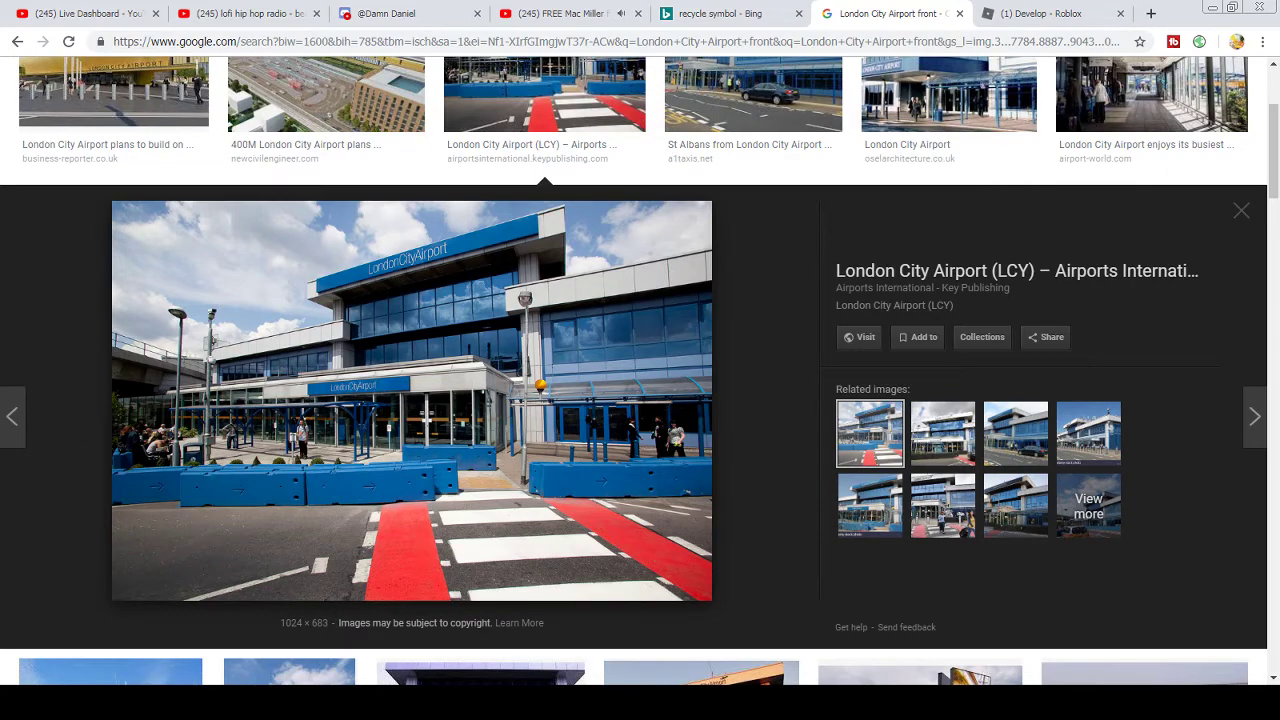
{"action": "key", "text": "alt+Tab"}
- Duplicate the dark glass panel at the end of the building front and raise the copy above the roof beside the tall pillar
{"action": "left_click", "coordinate": [540, 400]}
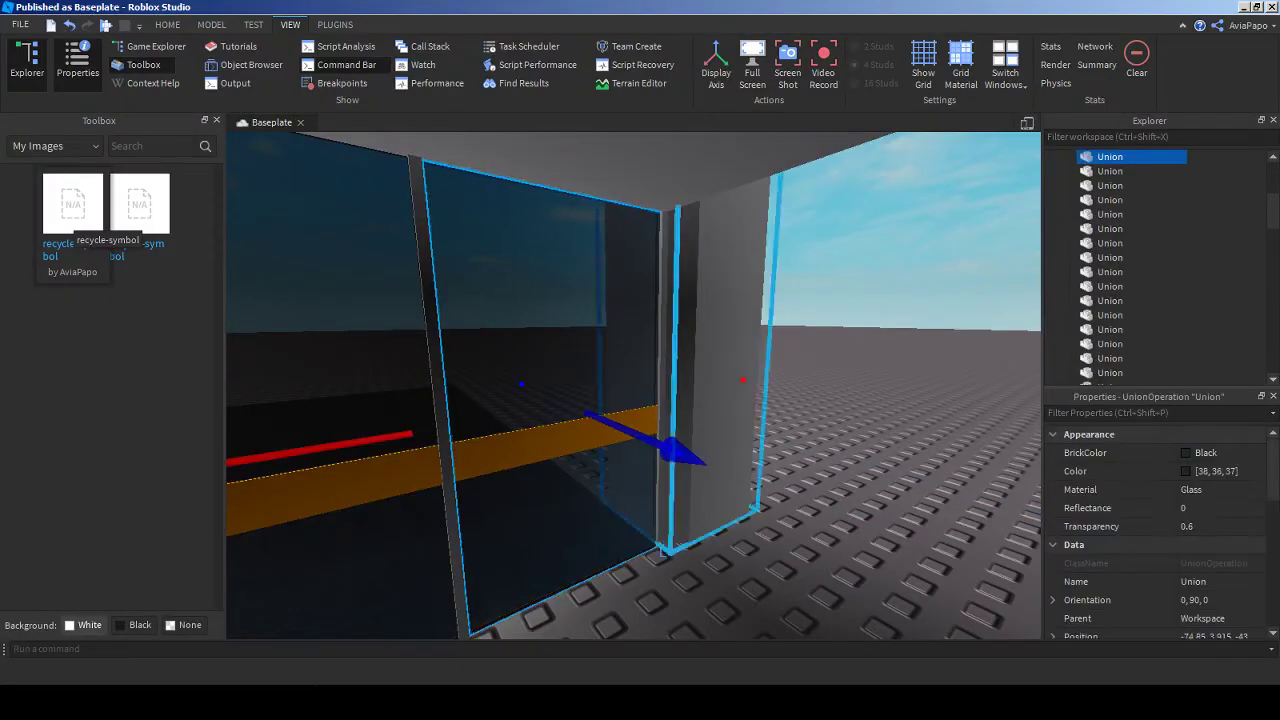
{"action": "key", "text": "f"}
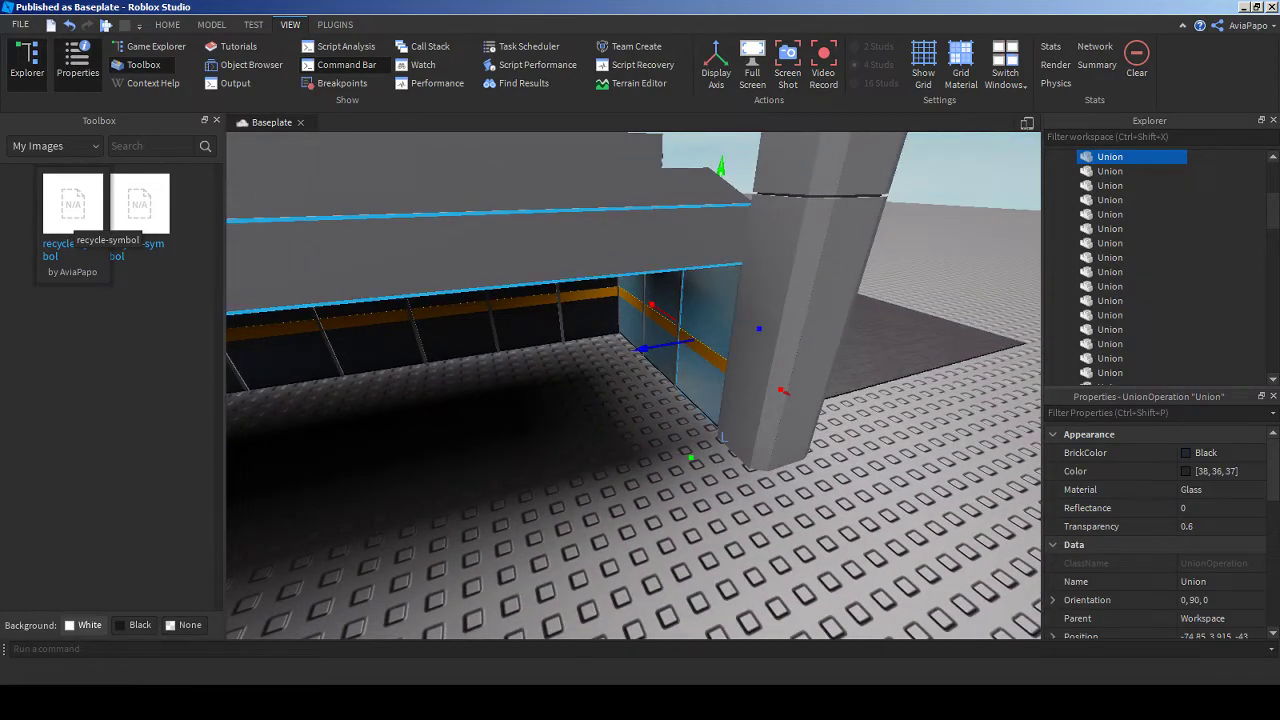
{"action": "left_click", "coordinate": [1110, 372]}
{"action": "key", "text": "f"}
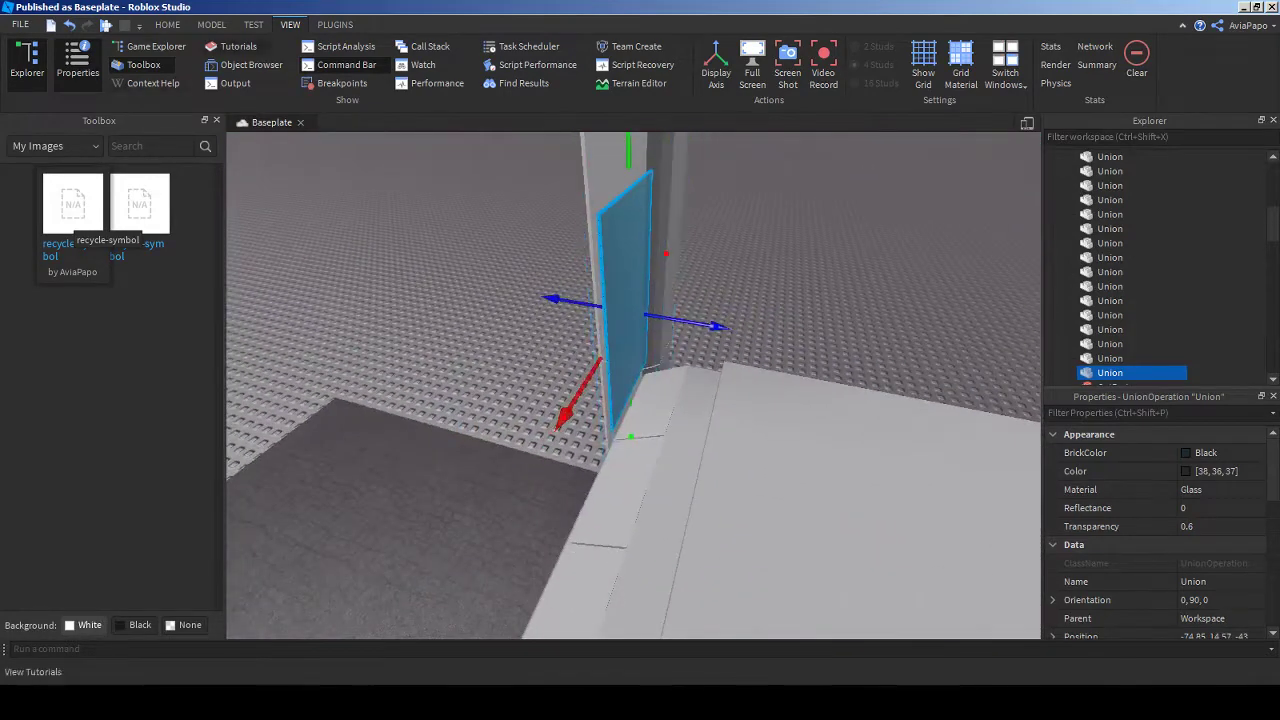
- Rotate the raised glass panel 90° about the vertical axis and move it about 5 studs toward the tall pillar
{"action": "key", "text": "ctrl+4"}
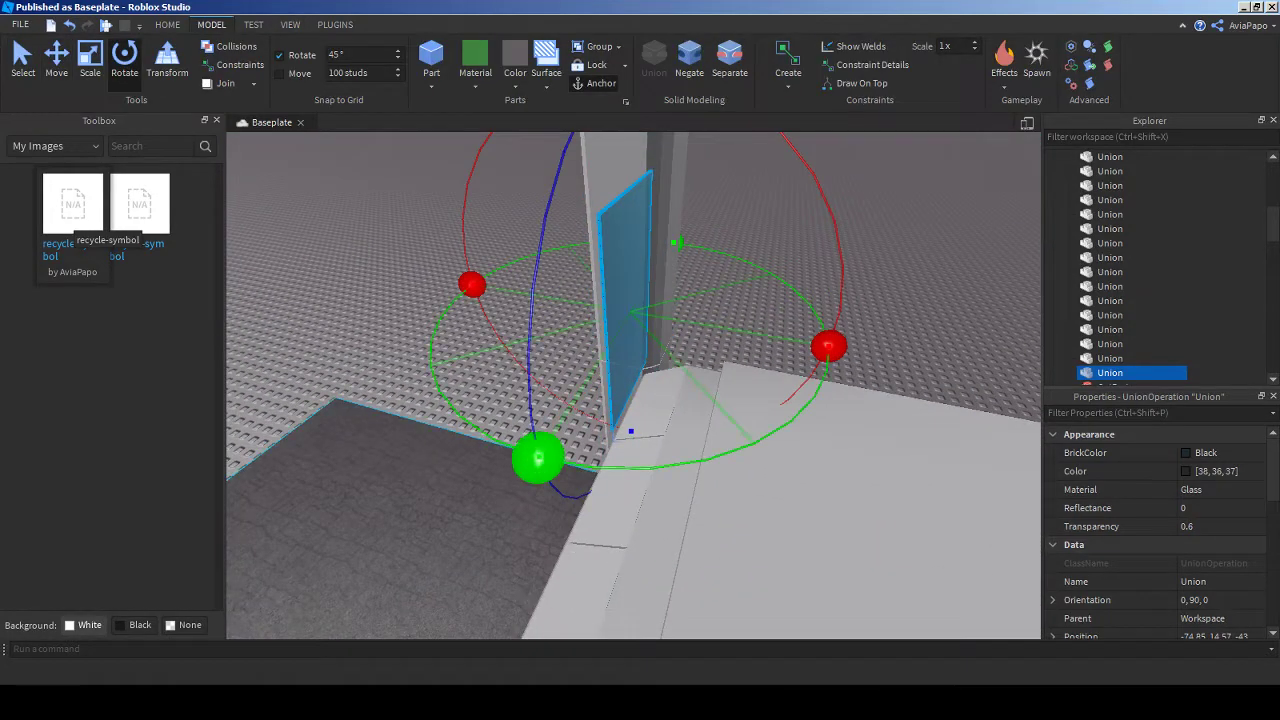
{"action": "left_click_drag", "start_coordinate": [538, 458], "coordinate": [829, 349]}
{"action": "right_click_drag", "start_coordinate": [829, 349], "coordinate": [829, 349]}
{"action": "key", "text": "ctrl+2"}
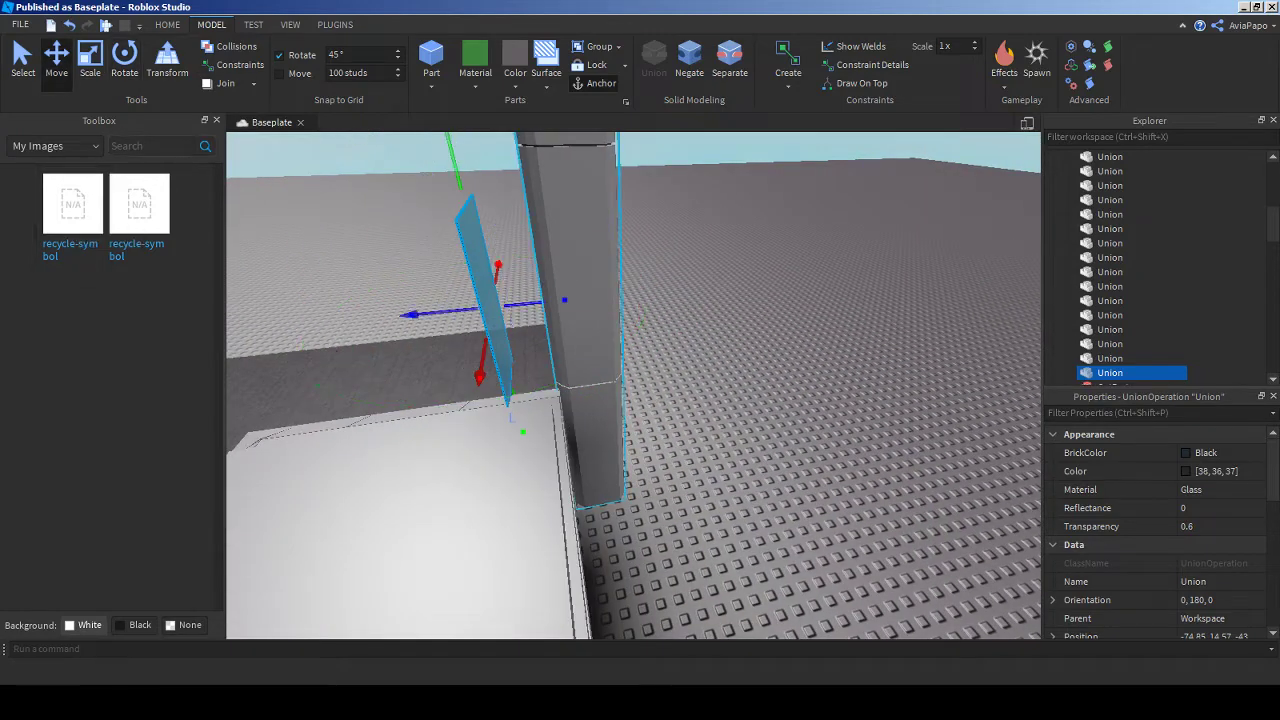
{"action": "left_click_drag", "start_coordinate": [410, 314], "coordinate": [540, 302]}
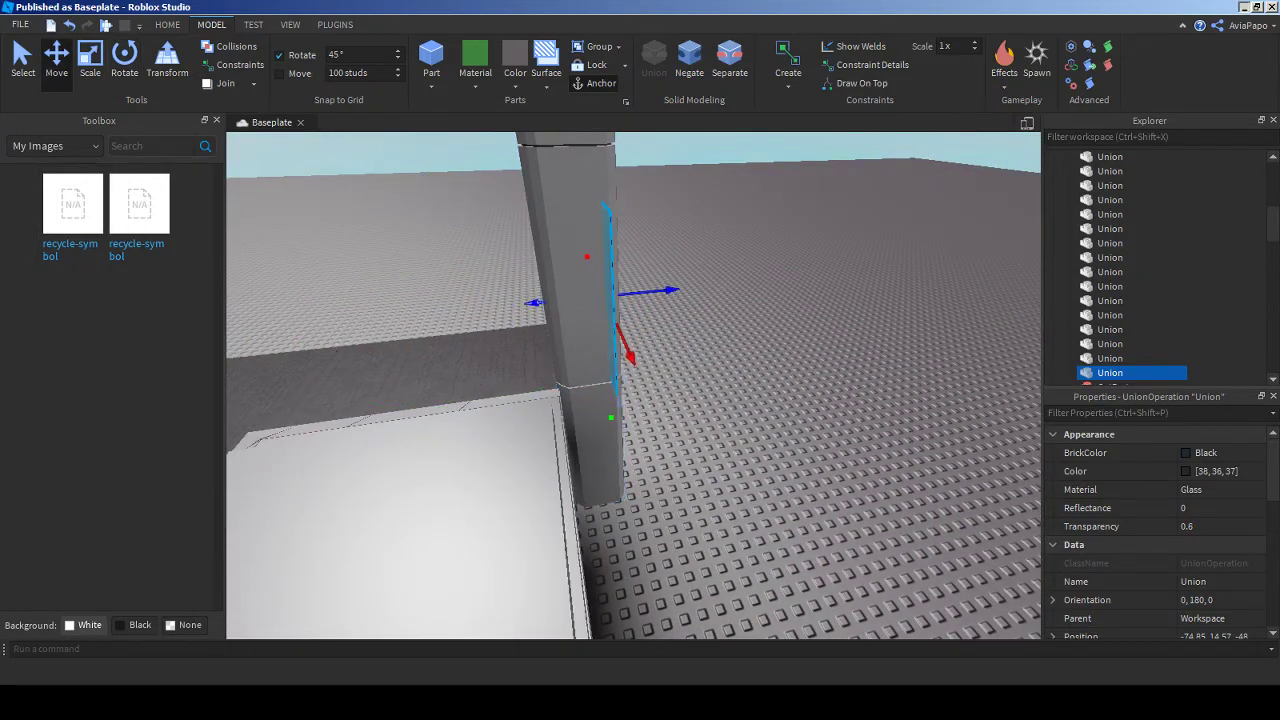
- Compare the glass panel's placement by the pillar with the airport reference photo
{"action": "left_click", "coordinate": [1244, 7]}
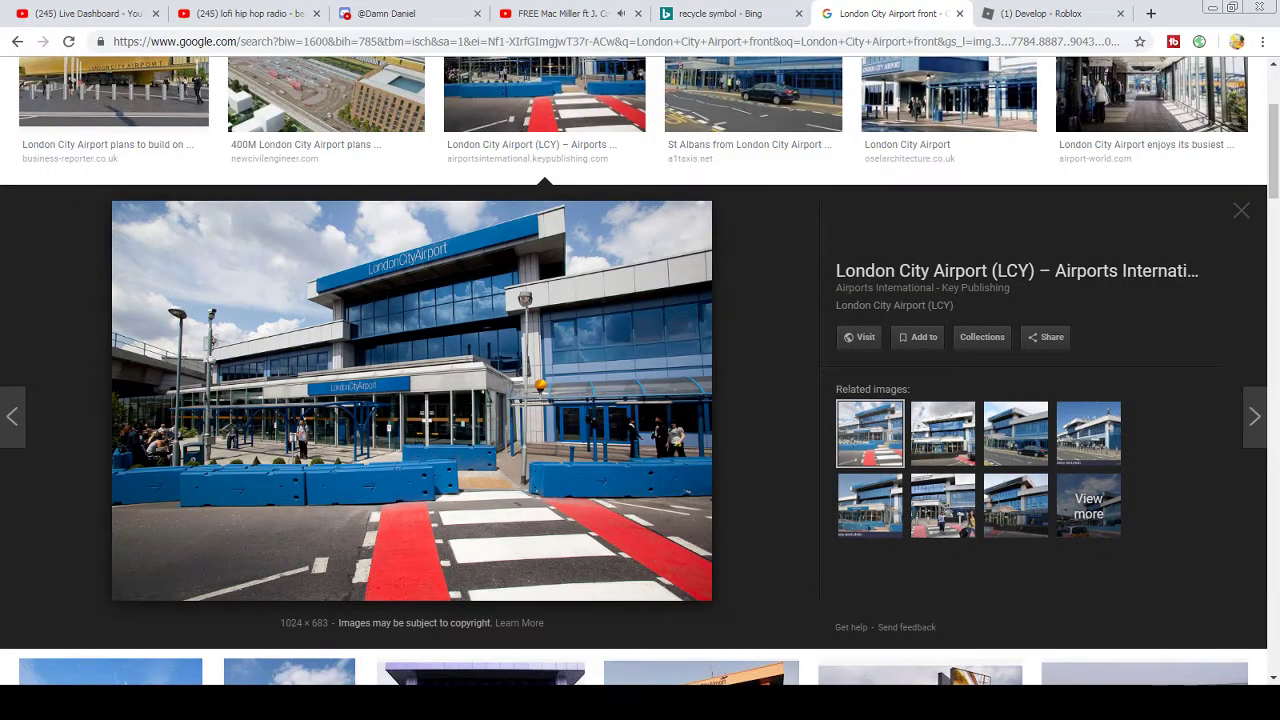
{"action": "key", "text": "alt+Tab"}
{"action": "right_click_drag", "start_coordinate": [583, 350], "coordinate": [583, 350]}
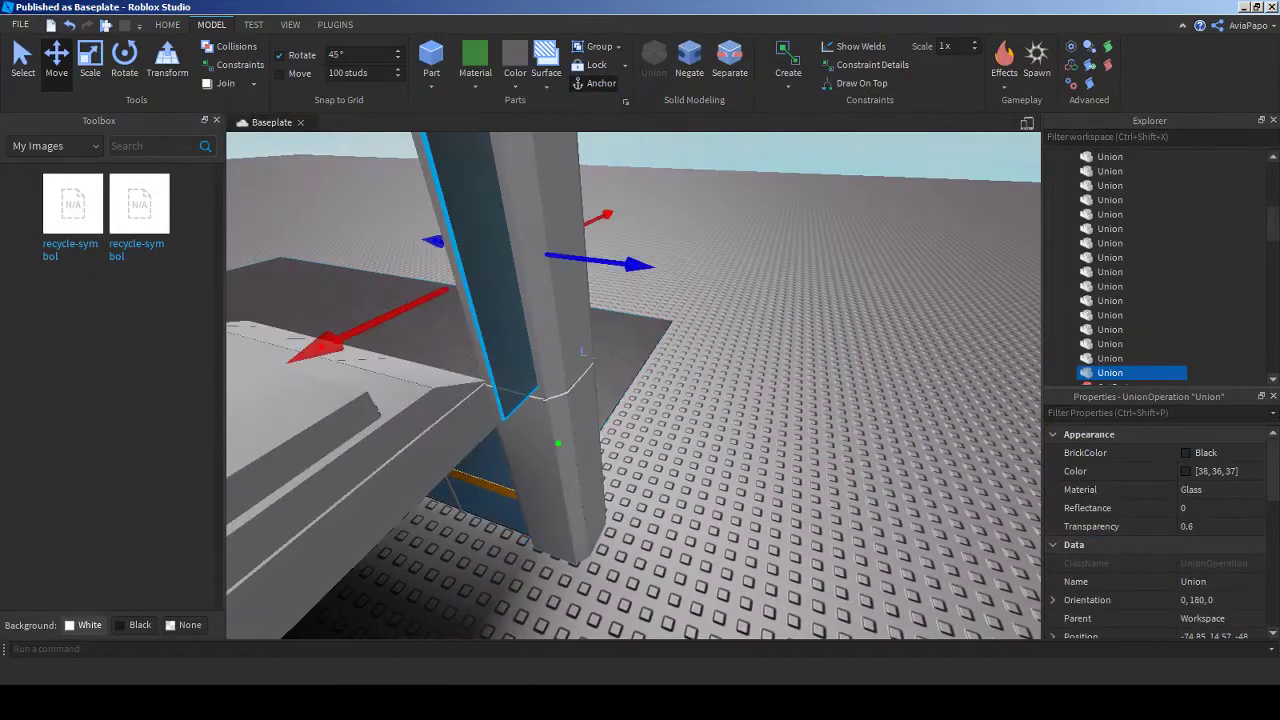
- Shift the raised glass panel clear of the tall pillar and extend the long grey roof part at the back of the building toward it
{"action": "left_click_drag", "start_coordinate": [583, 351], "coordinate": [540, 392]}
{"action": "left_click", "coordinate": [540, 392]}
{"action": "right_click_drag", "start_coordinate": [540, 392], "coordinate": [440, 360]}
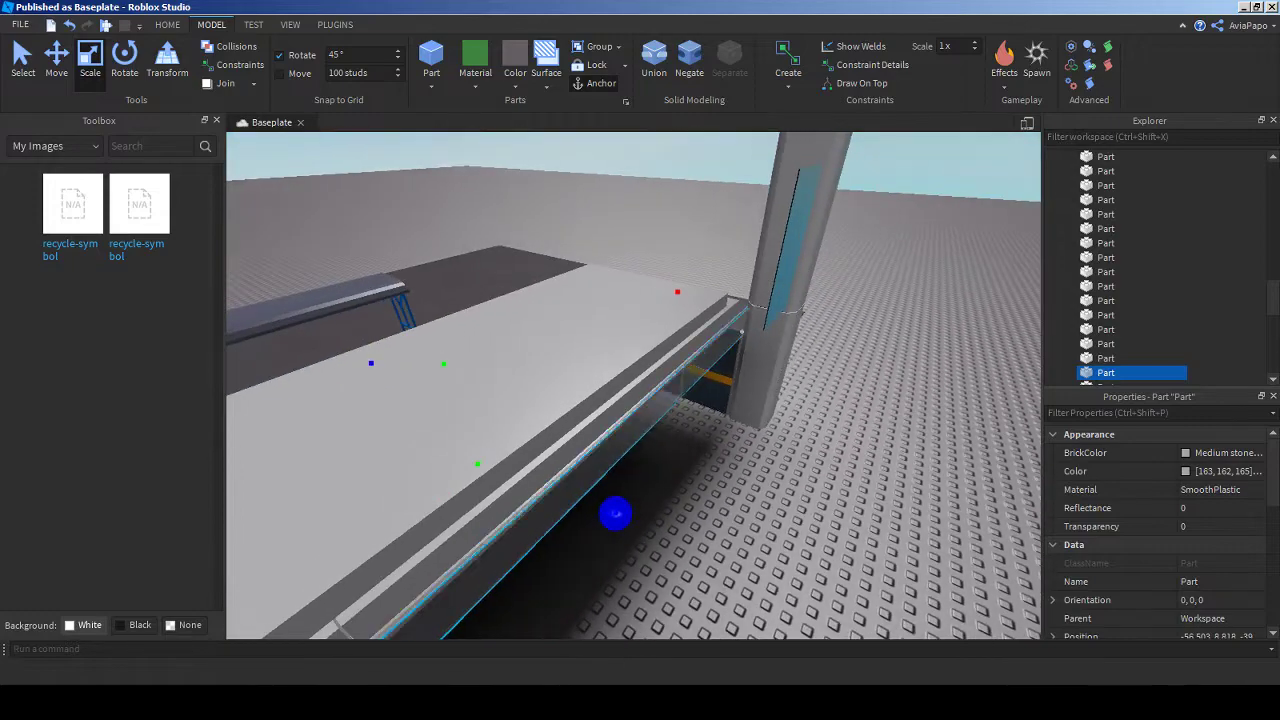
{"action": "right_click_drag", "start_coordinate": [686, 556], "coordinate": [600, 450]}
{"action": "scroll", "coordinate": [632, 386], "scroll_direction": "down", "scroll_amount": 5}
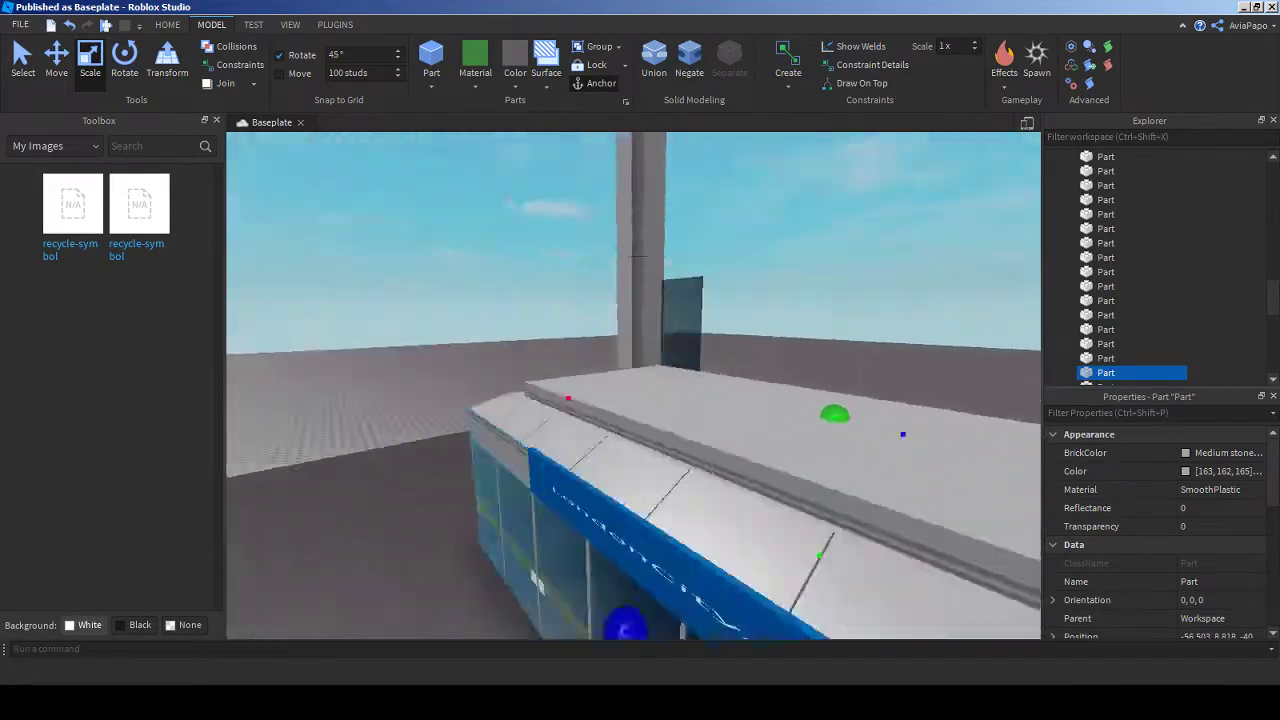
{"action": "scroll", "coordinate": [632, 386], "scroll_direction": "up", "scroll_amount": 6}
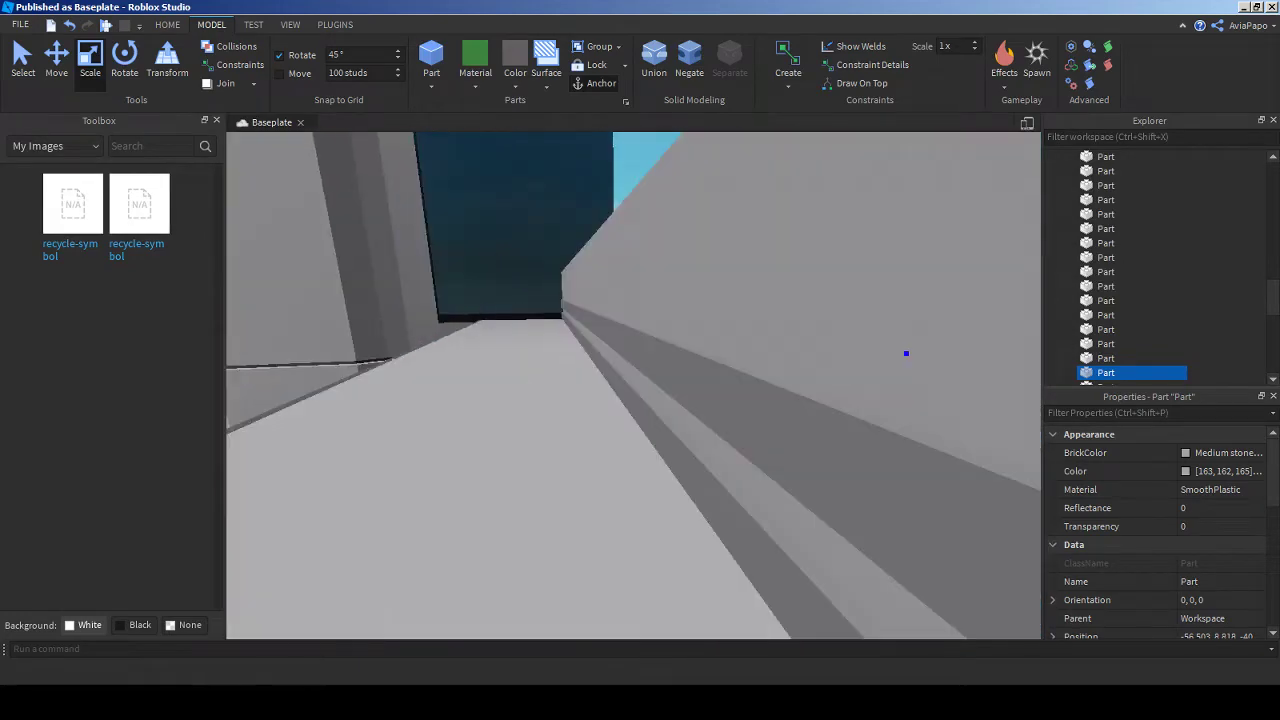
{"action": "scroll", "coordinate": [632, 386], "scroll_direction": "down", "scroll_amount": 3}
{"action": "left_click", "coordinate": [898, 447]}
{"action": "mouse_move", "coordinate": [898, 447]}
{"action": "right_mouse_down"}
{"action": "mouse_move", "coordinate": [860, 440]}
{"action": "mouse_move", "coordinate": [900, 445]}
{"action": "mouse_move", "coordinate": [890, 450]}
{"action": "right_mouse_up"}
- Separate the raised glass panel union into its two overlapping parts and delete one of them
{"action": "left_click", "coordinate": [643, 320]}
{"action": "right_click_drag", "start_coordinate": [643, 320], "coordinate": [700, 340]}
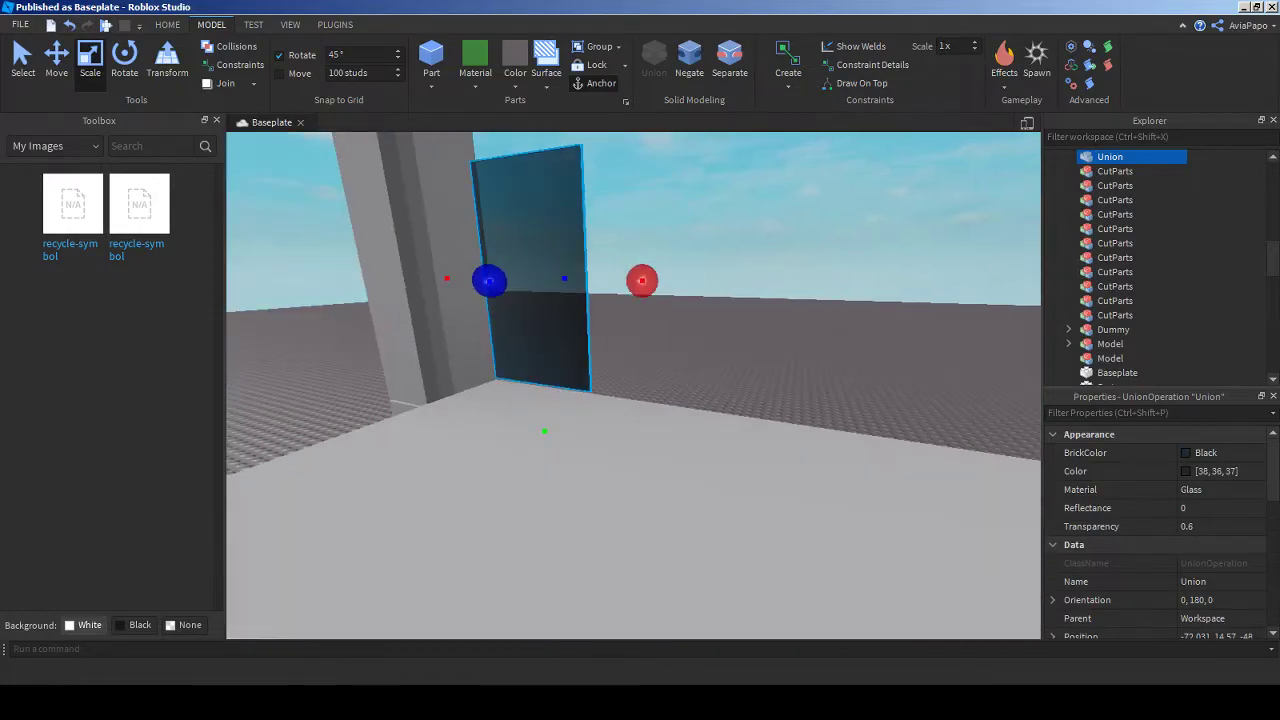
{"action": "left_click", "coordinate": [729, 60]}
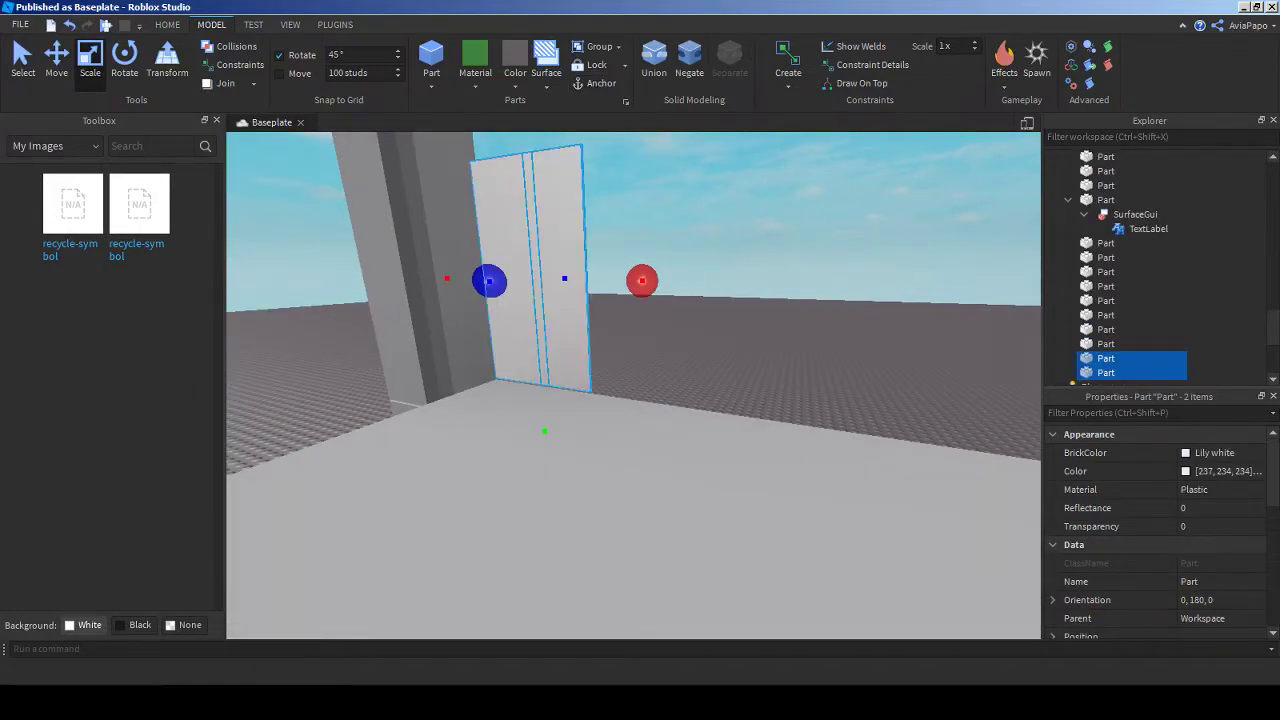
{"action": "left_click", "coordinate": [565, 320]}
{"action": "right_click_drag", "start_coordinate": [640, 380], "coordinate": [710, 385]}
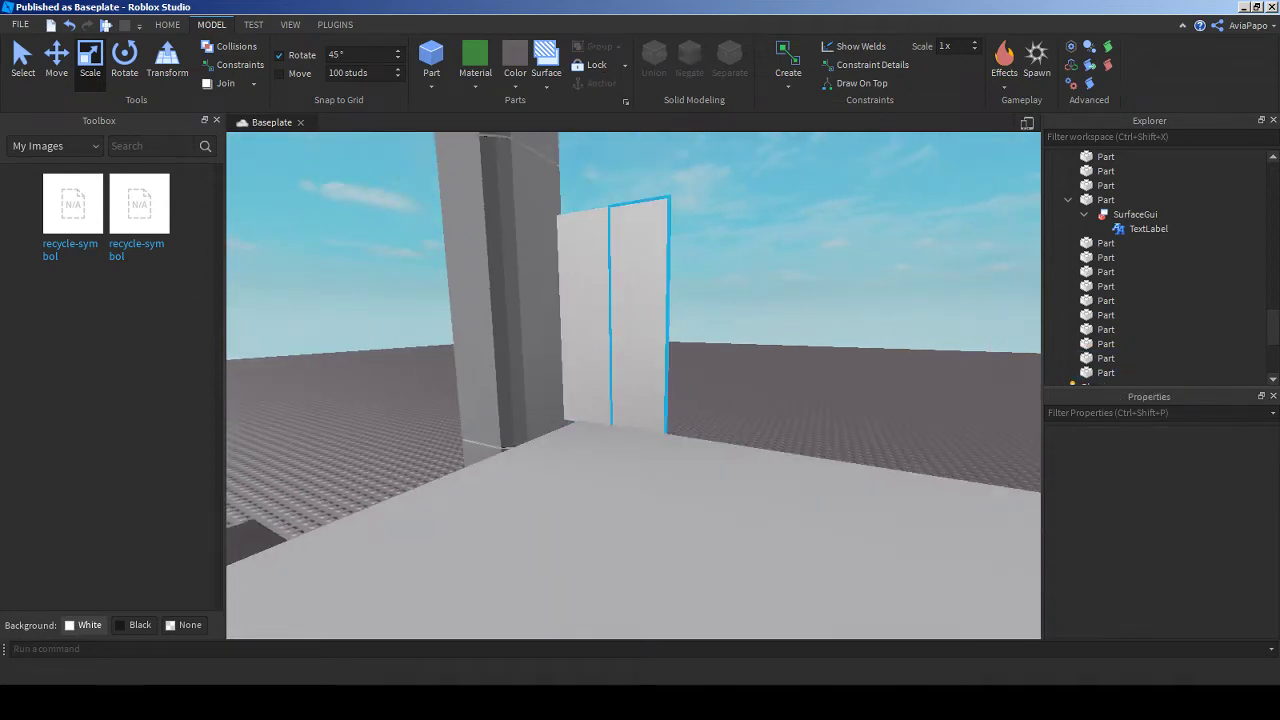
{"action": "left_click", "coordinate": [640, 280]}
{"action": "scroll", "coordinate": [632, 385], "scroll_direction": "up", "scroll_amount": 5}
{"action": "scroll", "coordinate": [632, 385], "scroll_direction": "down", "scroll_amount": 5}
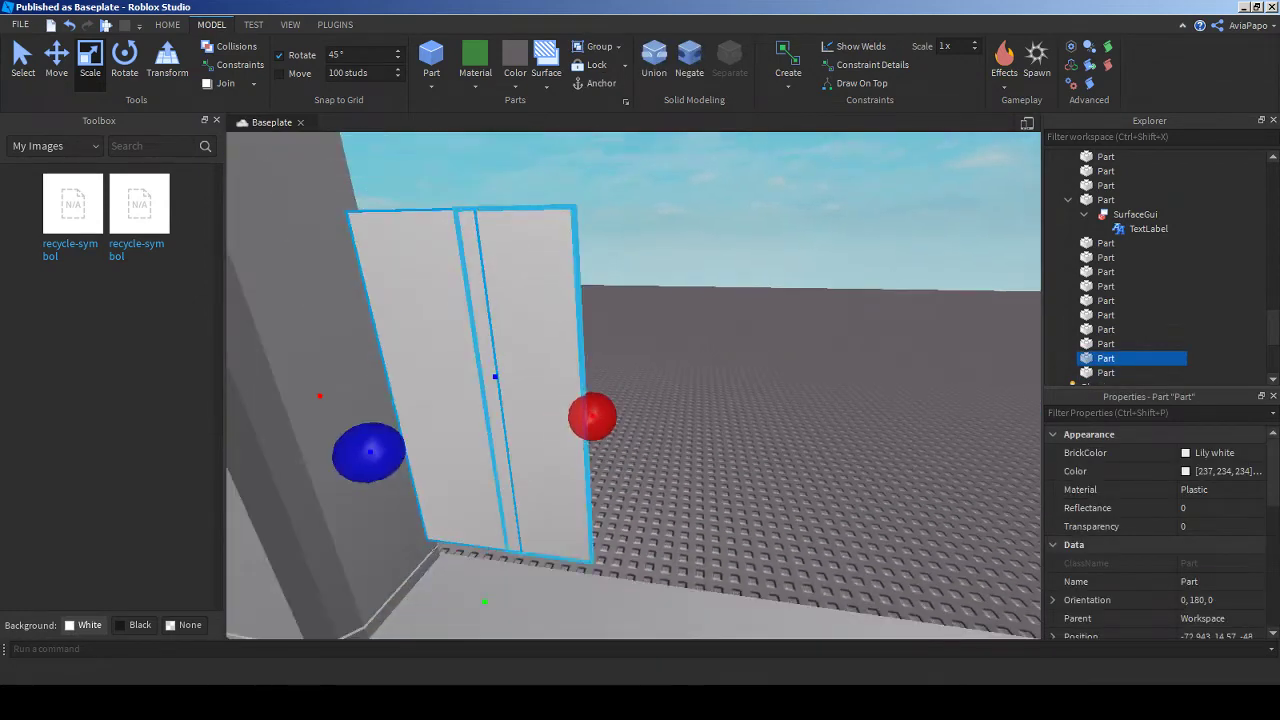
{"action": "left_click", "coordinate": [445, 375]}
{"action": "right_click_drag", "start_coordinate": [632, 385], "coordinate": [680, 385]}
{"action": "scroll", "coordinate": [632, 385], "scroll_direction": "up", "scroll_amount": 3}
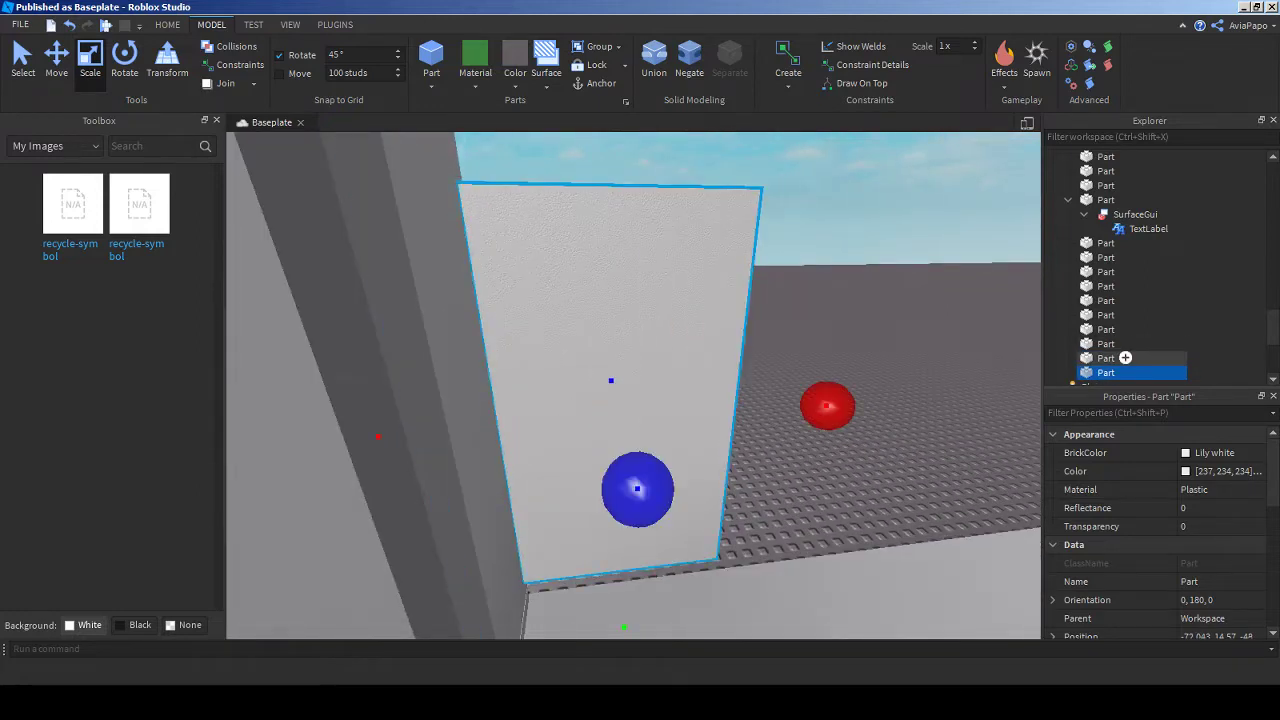
{"action": "key", "text": "Delete"}
- Set the remaining panel part's material to Glass and its transparency to 0.6
{"action": "left_click", "coordinate": [1125, 358]}
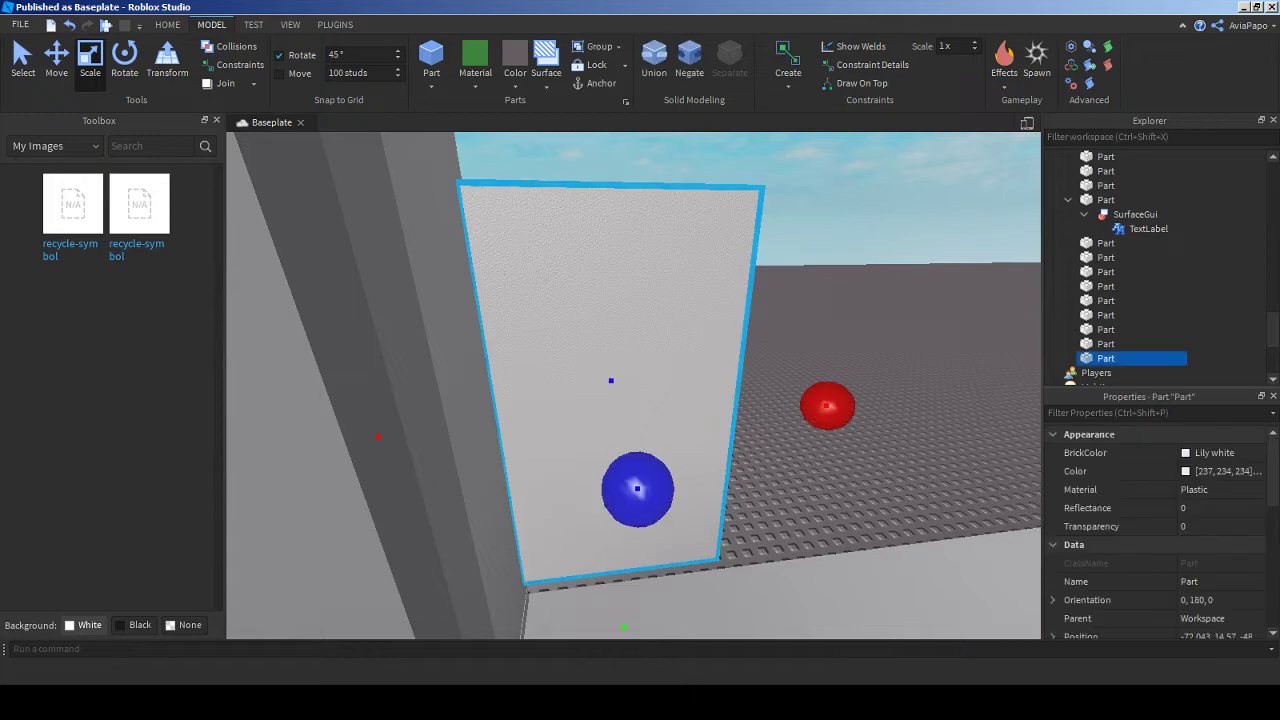
{"action": "left_click", "coordinate": [475, 80]}
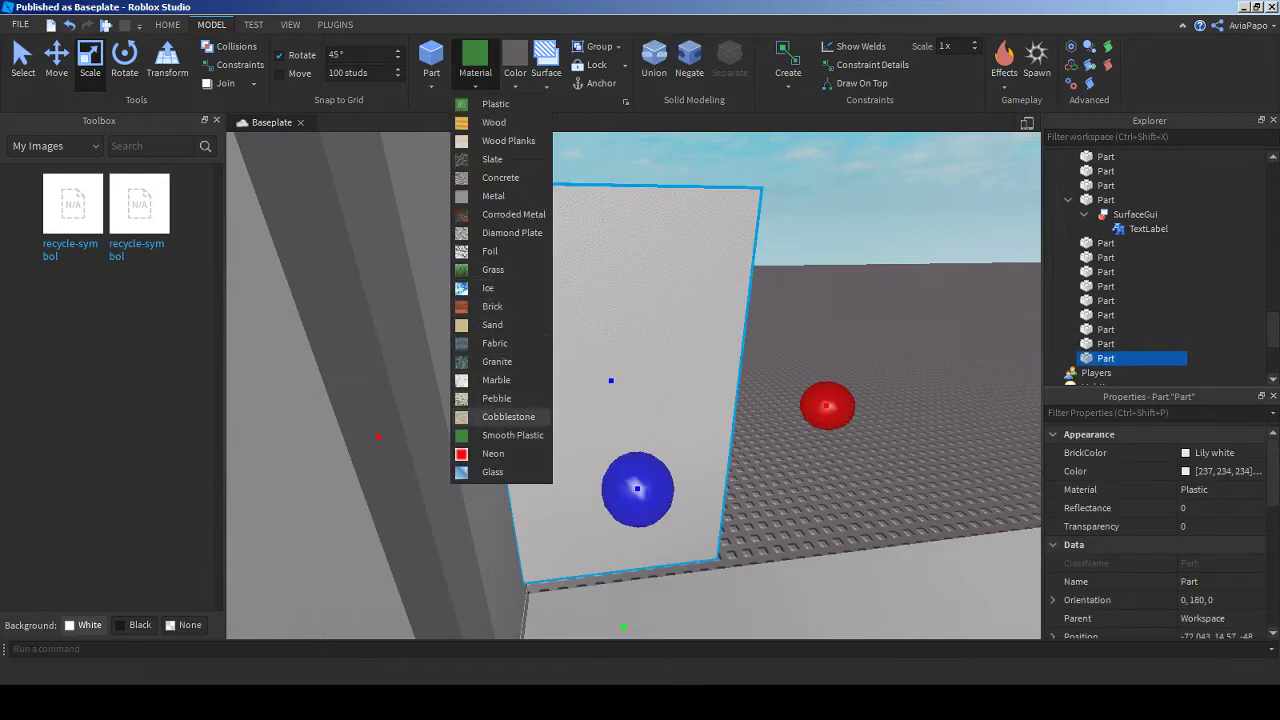
{"action": "left_click", "coordinate": [492, 471]}
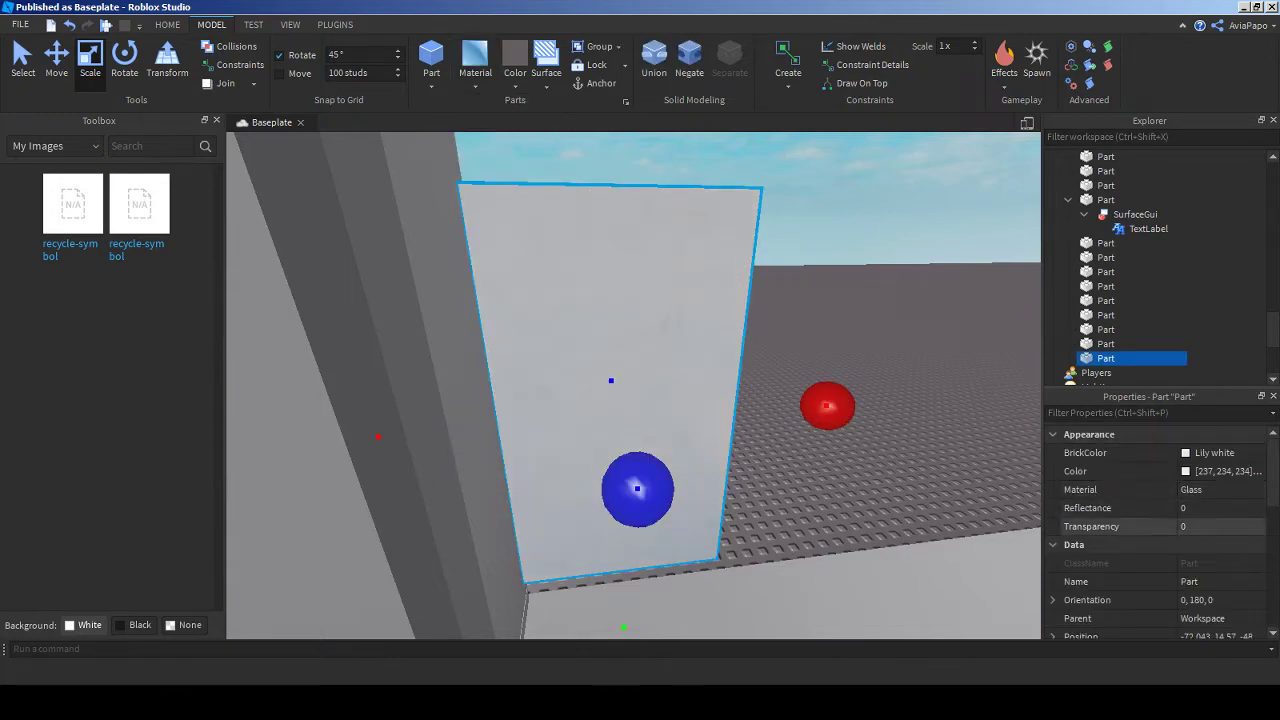
{"action": "type", "text": ".6"}
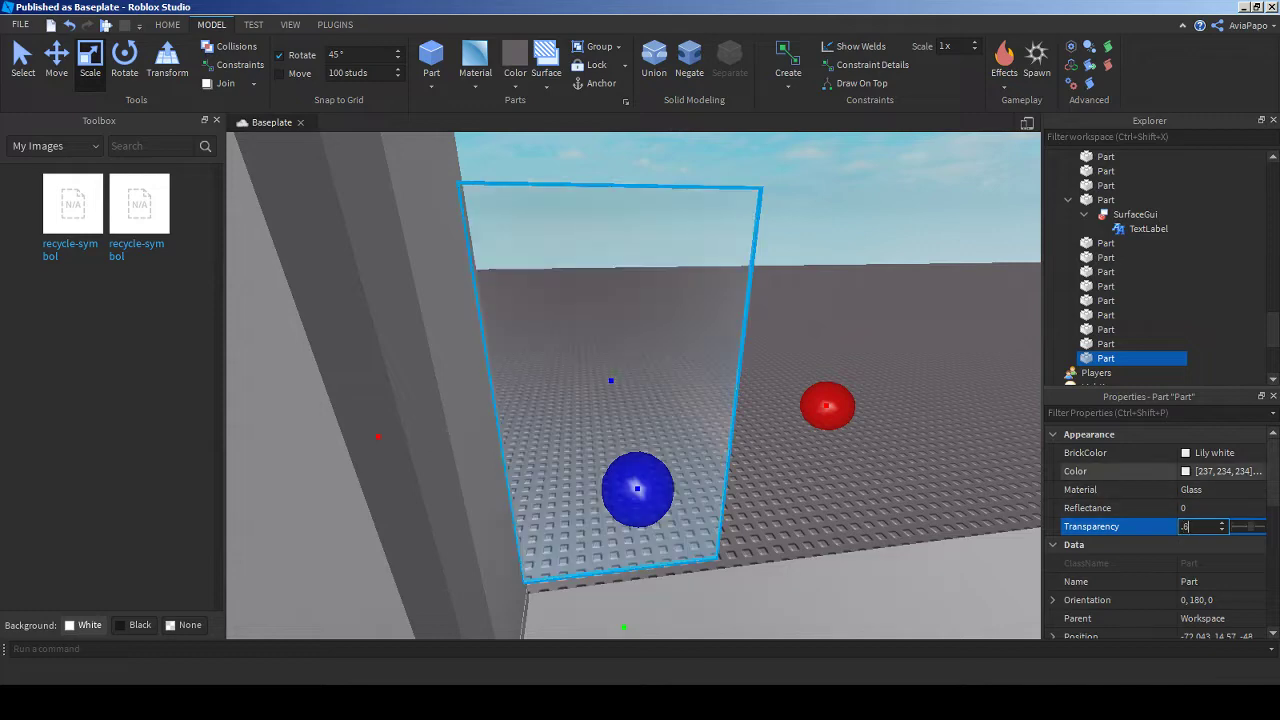
{"action": "key", "text": "Return"}
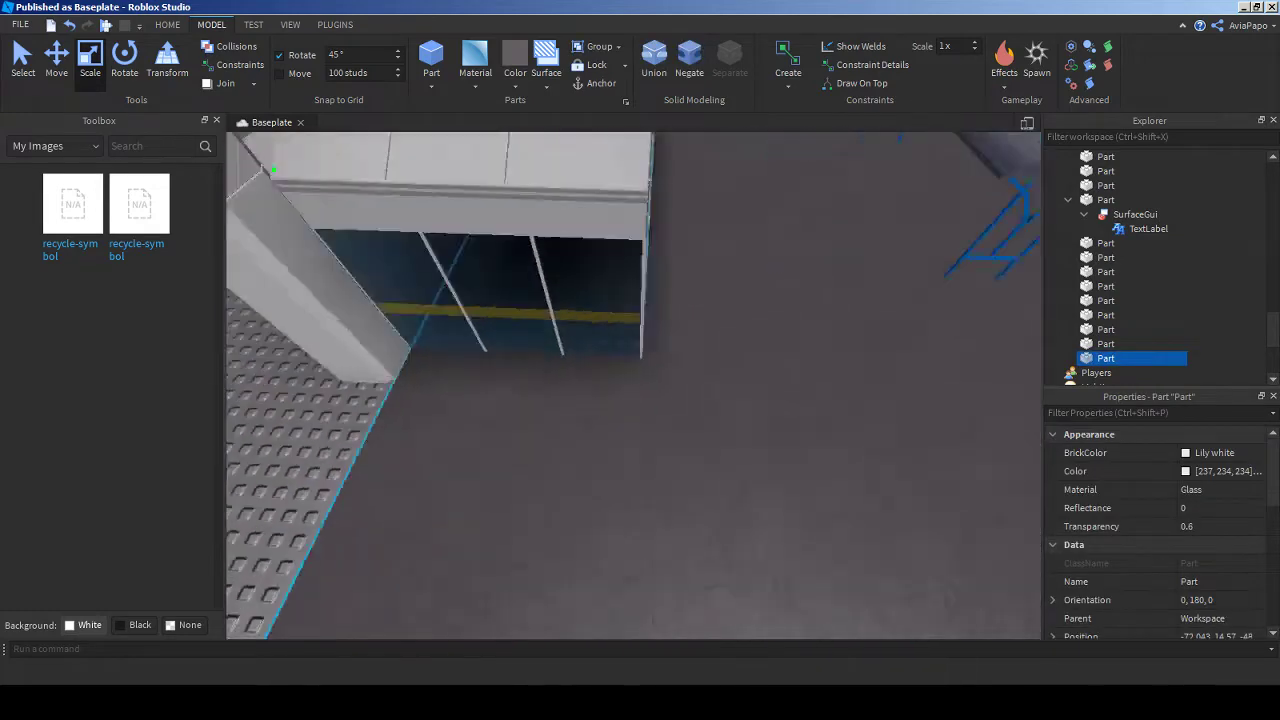
- Copy the color 38, 36, 37 from the building's front glass to the panel beside the pillar
{"action": "left_click", "coordinate": [675, 270]}
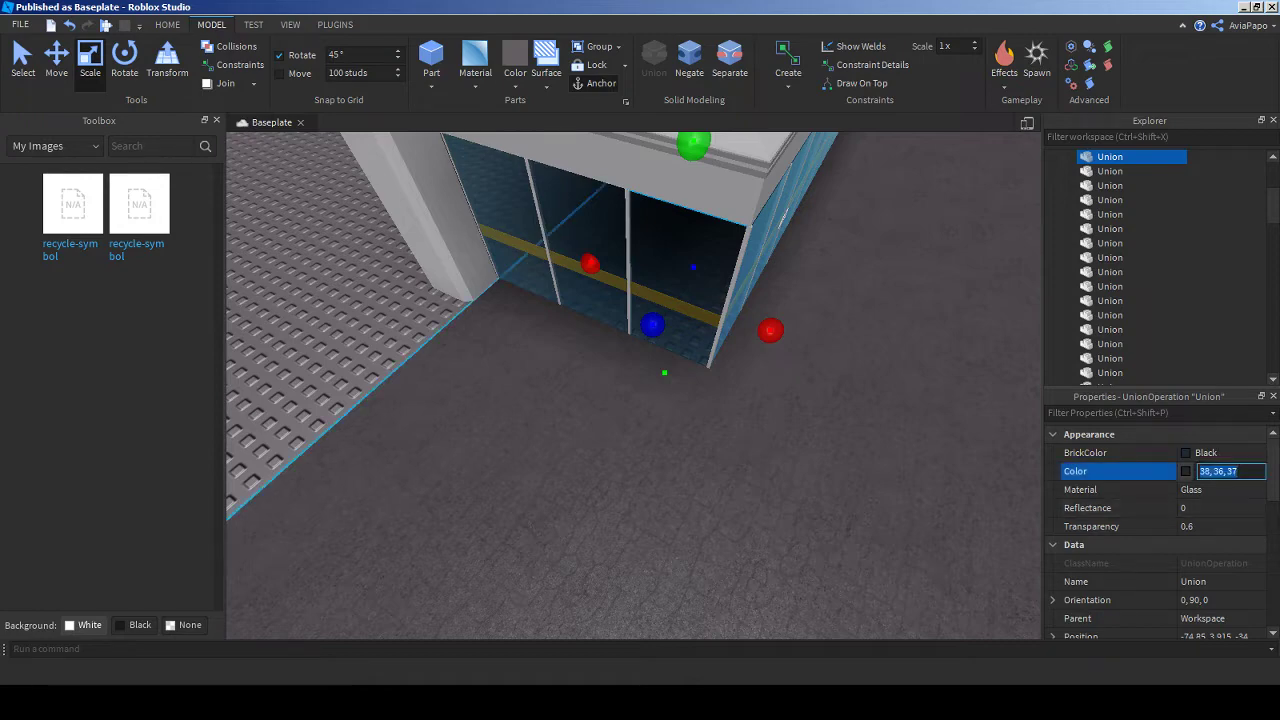
{"action": "left_click", "coordinate": [1110, 372]}
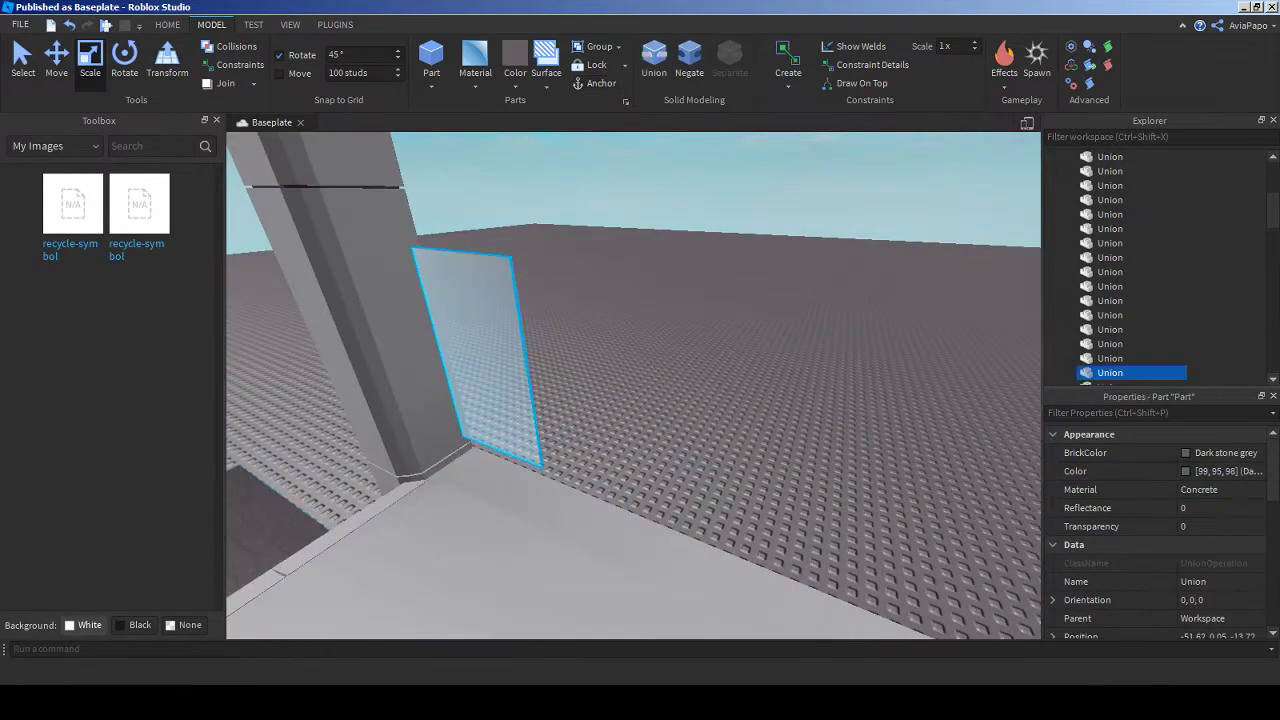
{"action": "left_click", "coordinate": [470, 340]}
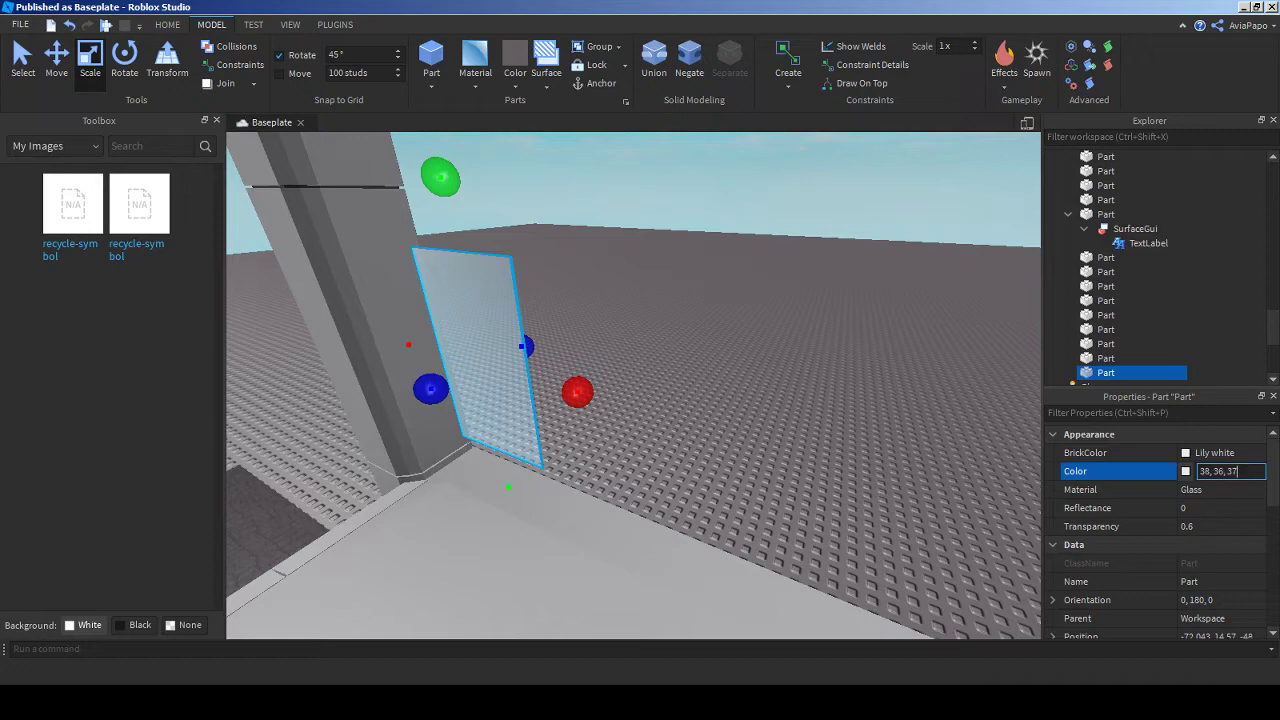
{"action": "key", "text": "Return"}
{"action": "key", "text": "w"}
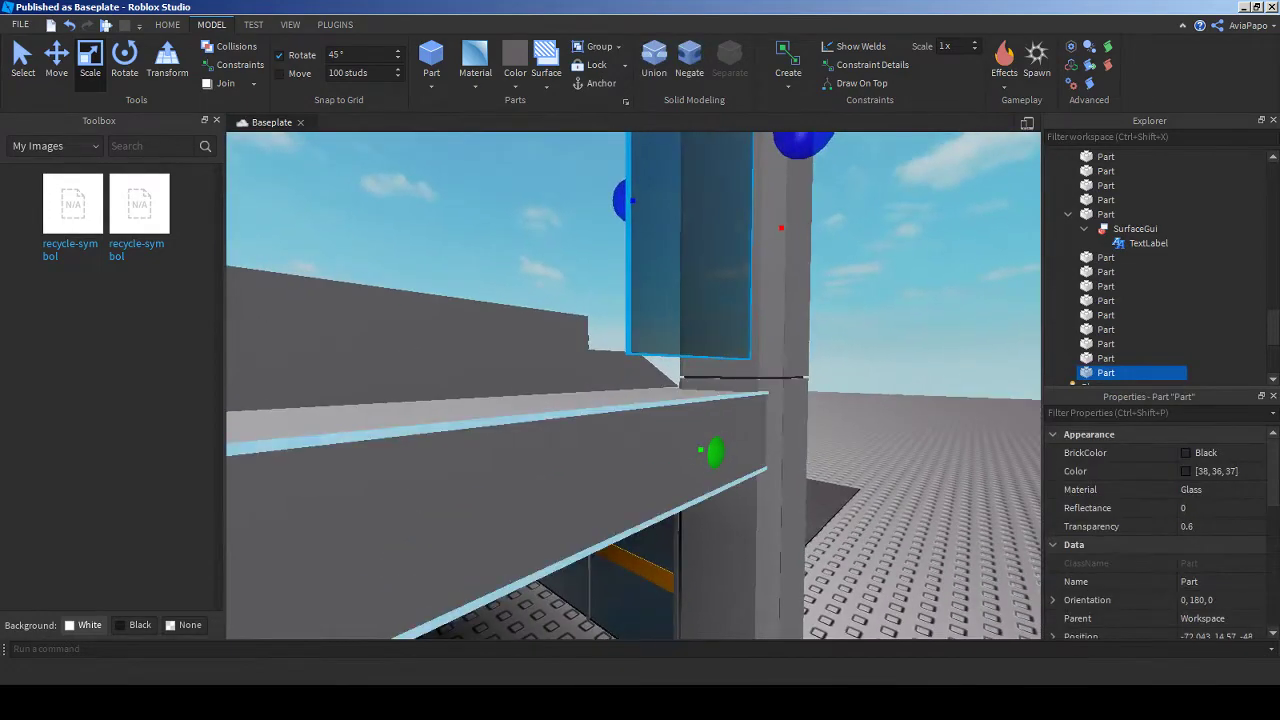
- Extend the bottom edge of the glass panel down to the roof ledge beside the pillar
{"action": "left_click_drag", "start_coordinate": [714, 451], "coordinate": [706, 497]}
{"action": "right_click_drag", "start_coordinate": [706, 497], "coordinate": [570, 486]}
{"action": "key", "text": "s"}
{"action": "key", "text": "w"}
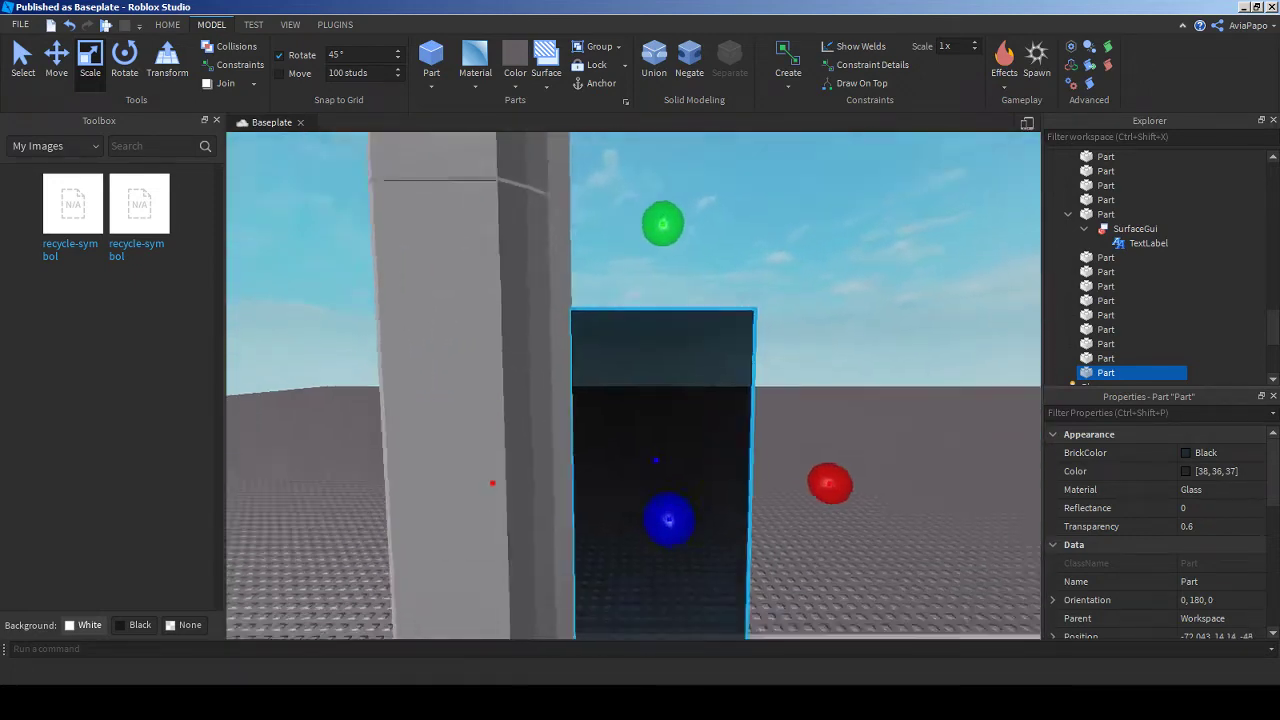
{"action": "key", "text": "s"}
{"action": "key", "text": "w"}
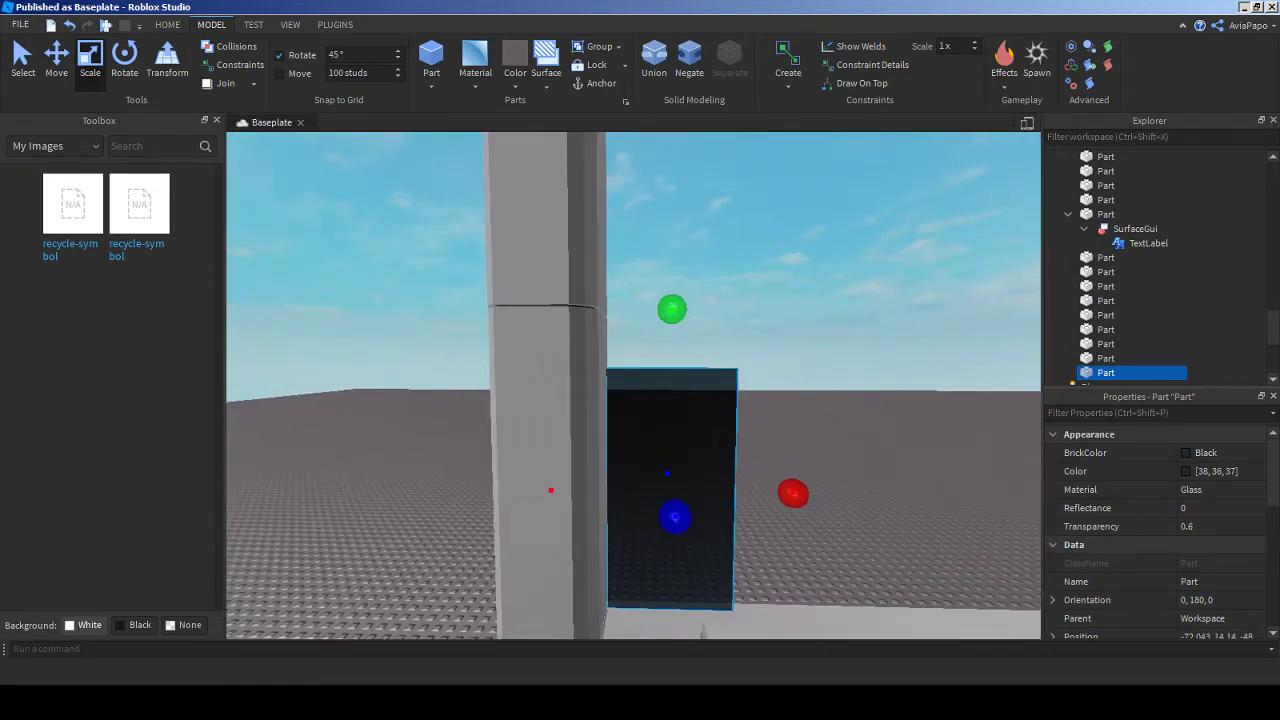
- Check the airport reference photo and stretch the glass panel's top edge up to the seam on the pillar
{"action": "key", "text": "alt+Tab"}
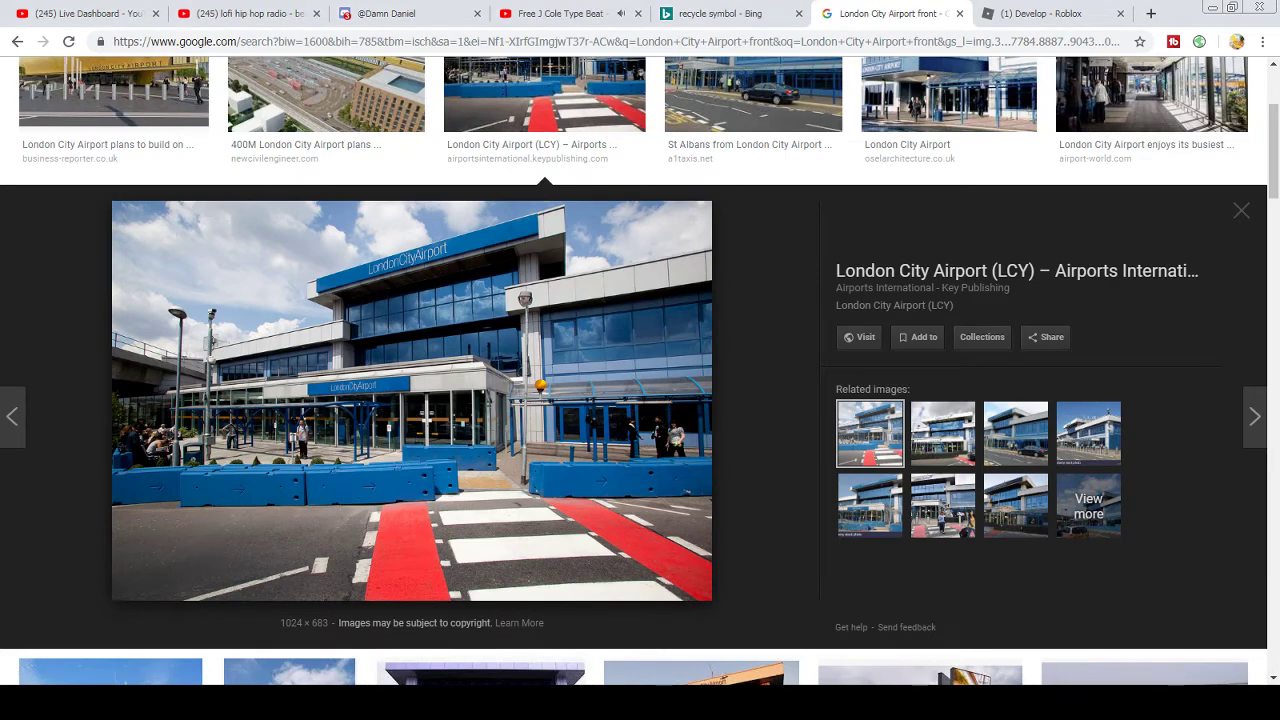
{"action": "key", "text": "alt+Tab"}
{"action": "key", "text": "s"}
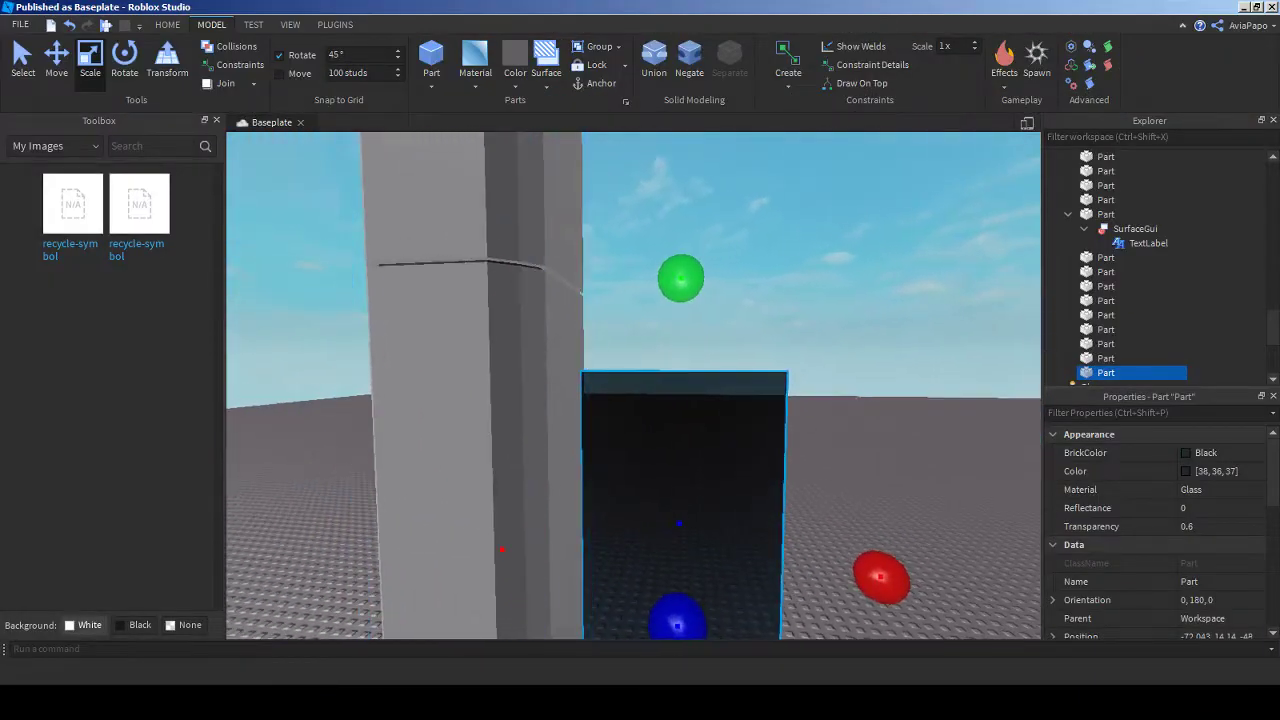
{"action": "key", "text": "s"}
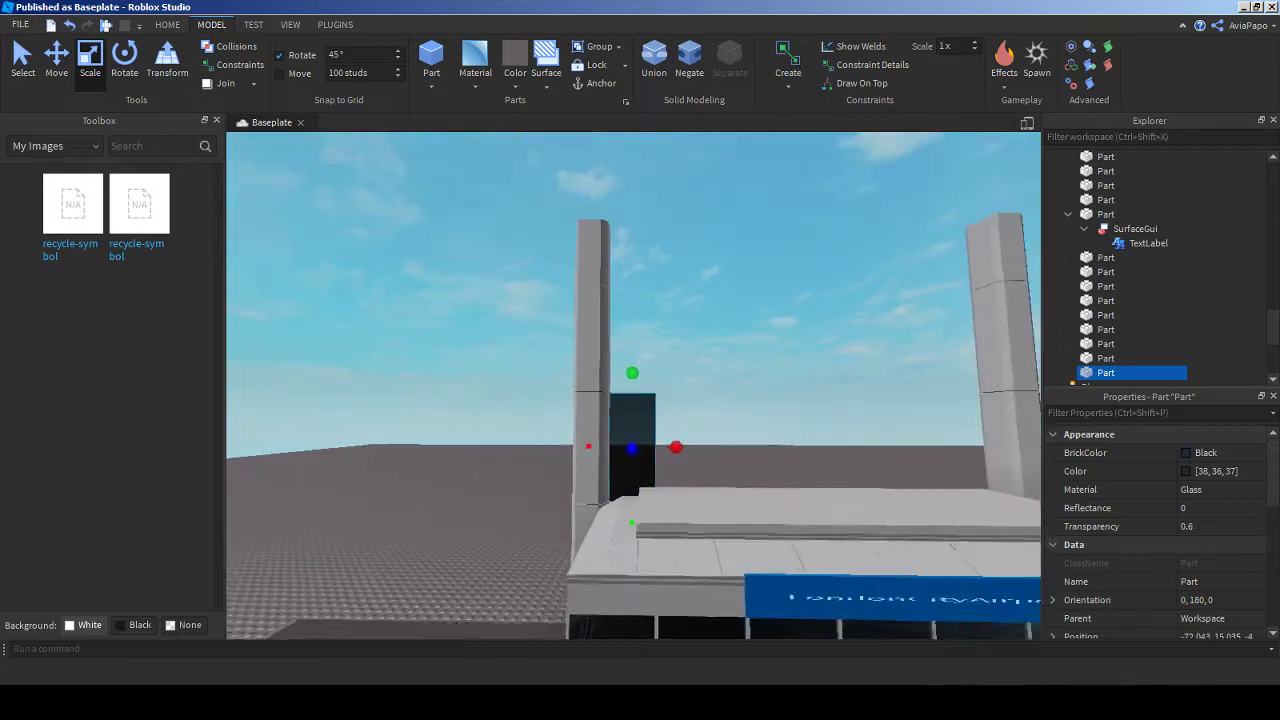
{"action": "key", "text": "w"}
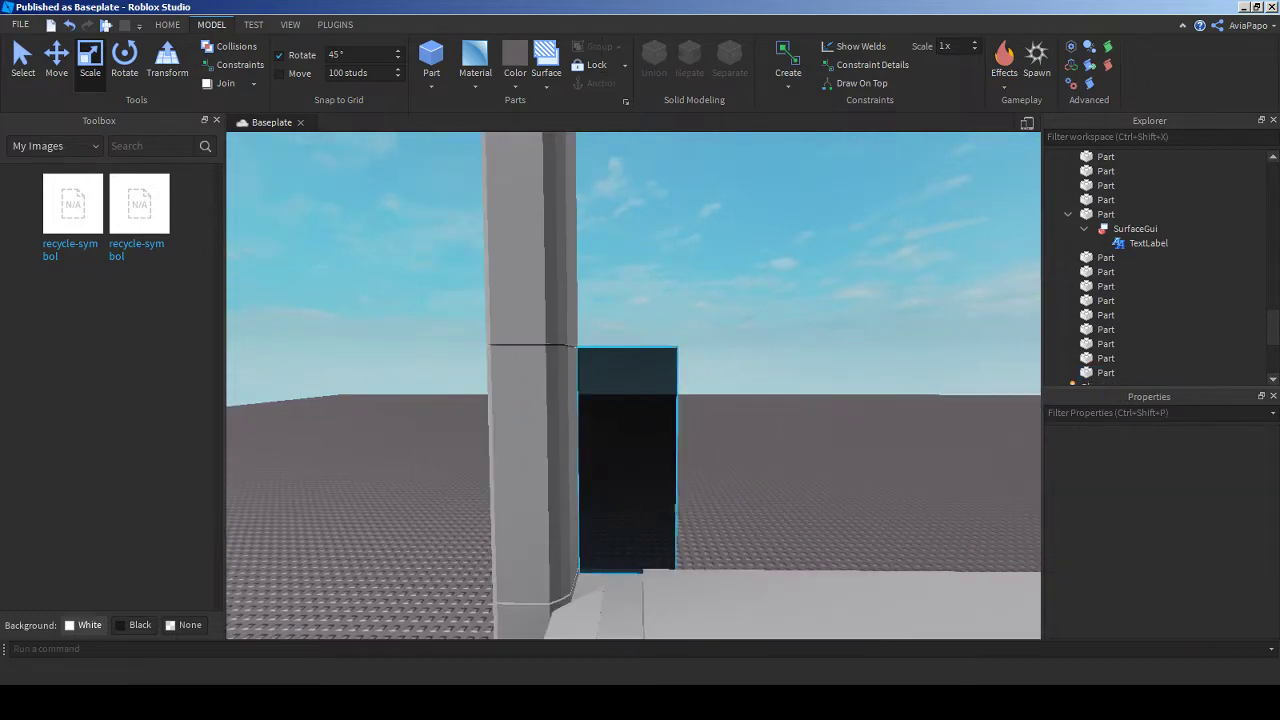
- Stretch the glass panel taller, past the pillar's seam, and widen it away from the pillar
{"action": "left_click", "coordinate": [627, 460]}
{"action": "key", "text": "s"}
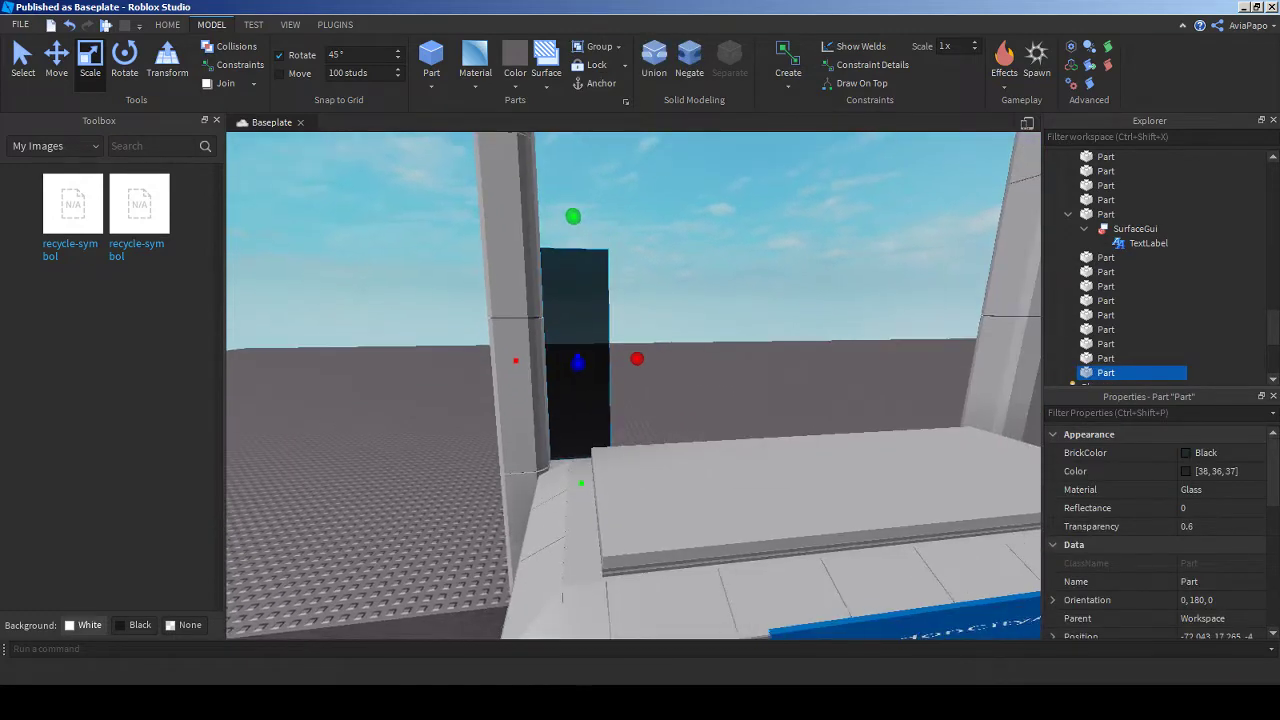
{"action": "key", "text": "w"}
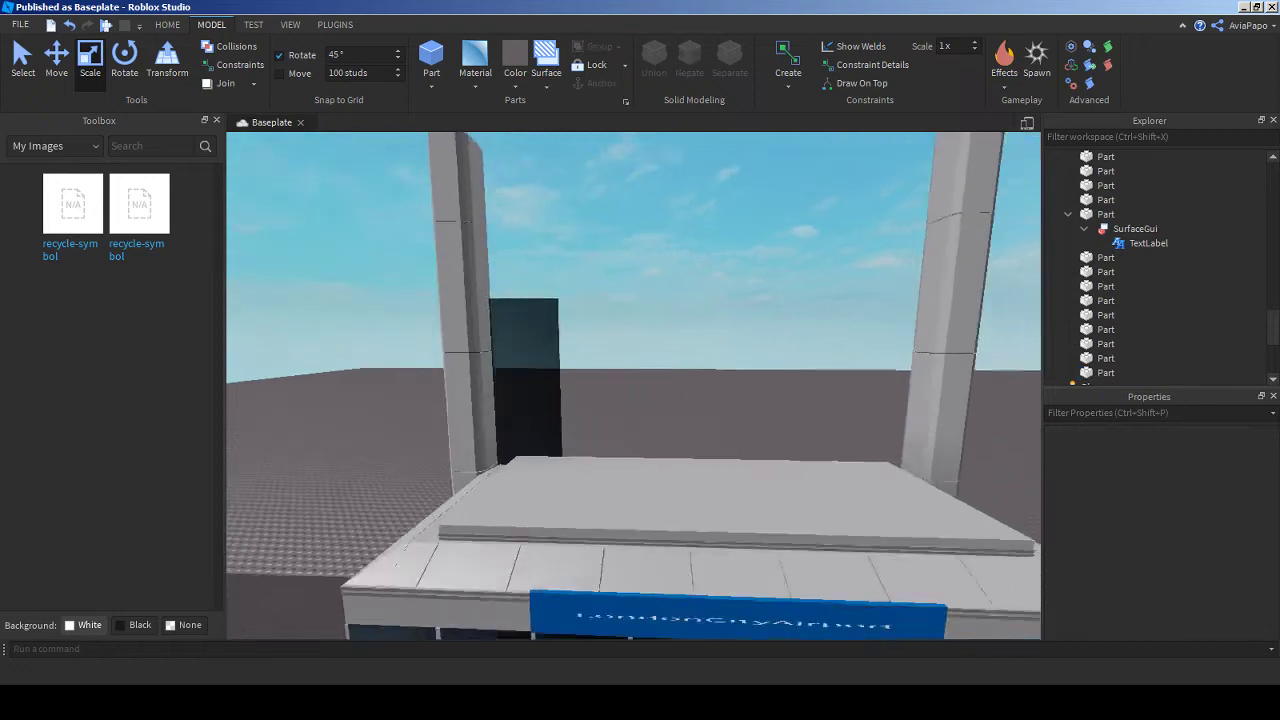
{"action": "key", "text": "s"}
{"action": "left_click", "coordinate": [608, 450]}
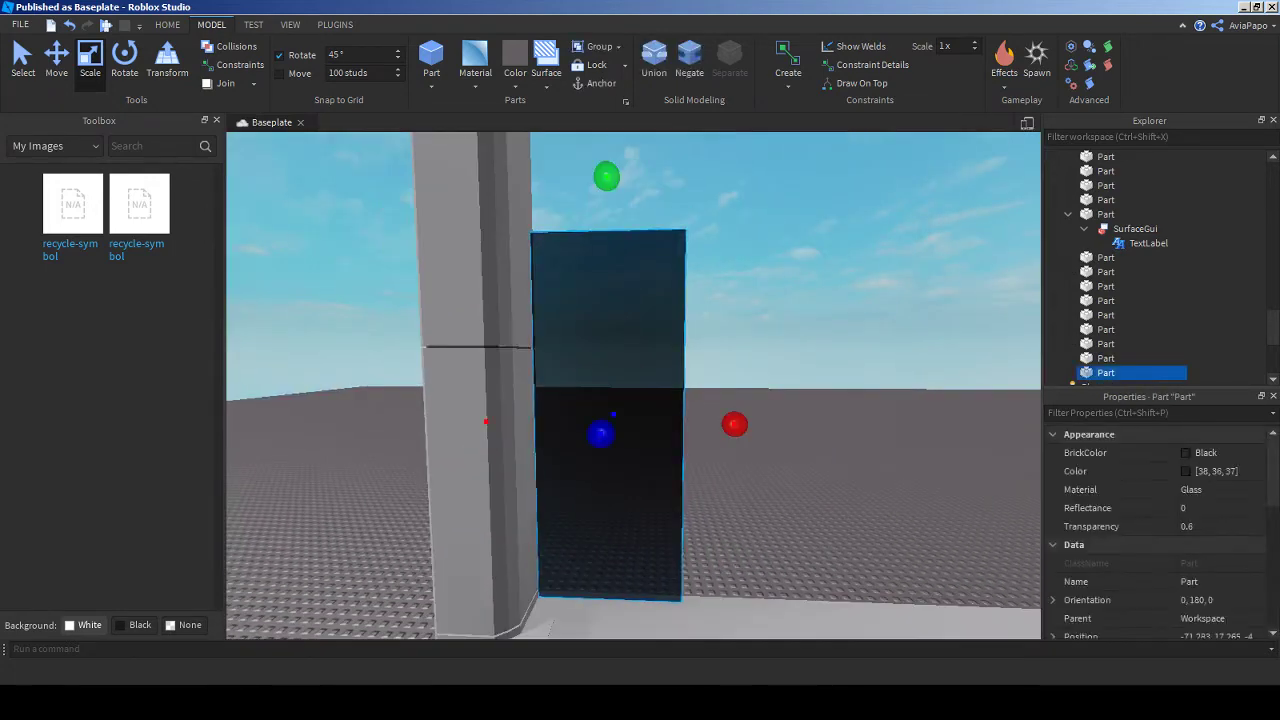
- Lower the glass panel's top edge back to the level of the pillar's seam
{"action": "key", "text": "w"}
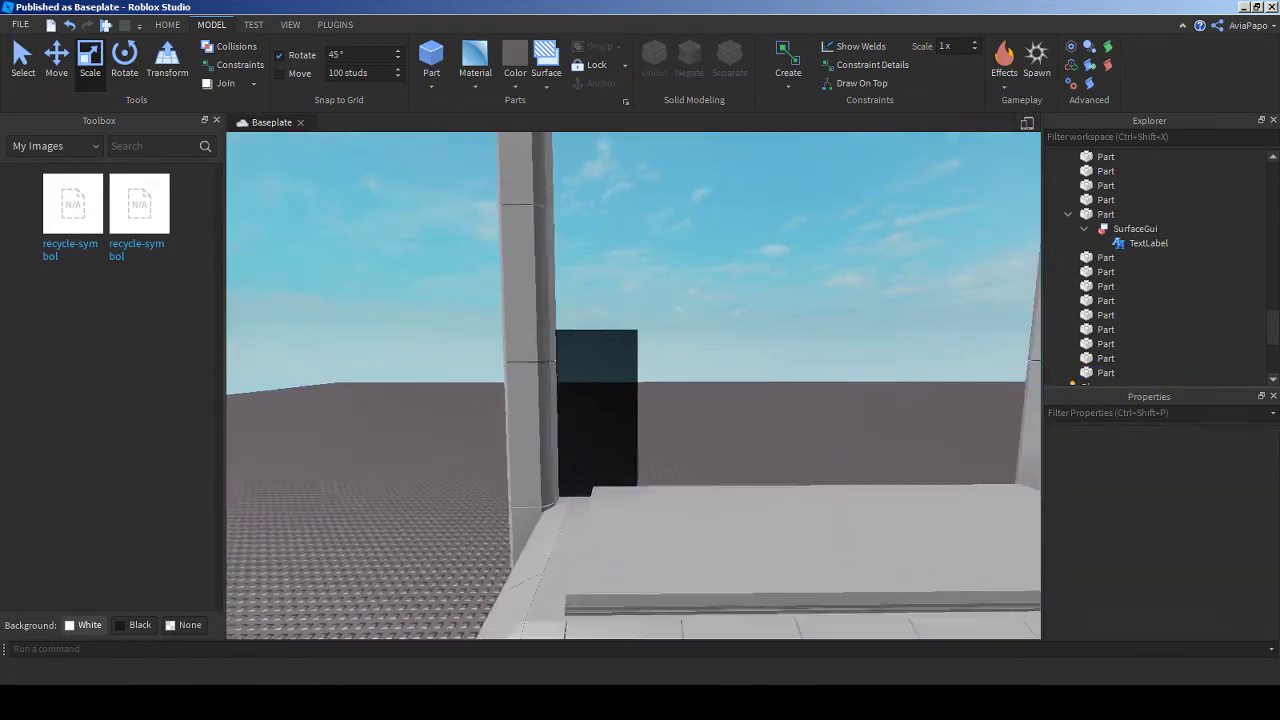
{"action": "key", "text": "s"}
{"action": "key", "text": "w"}
{"action": "key", "text": "w"}
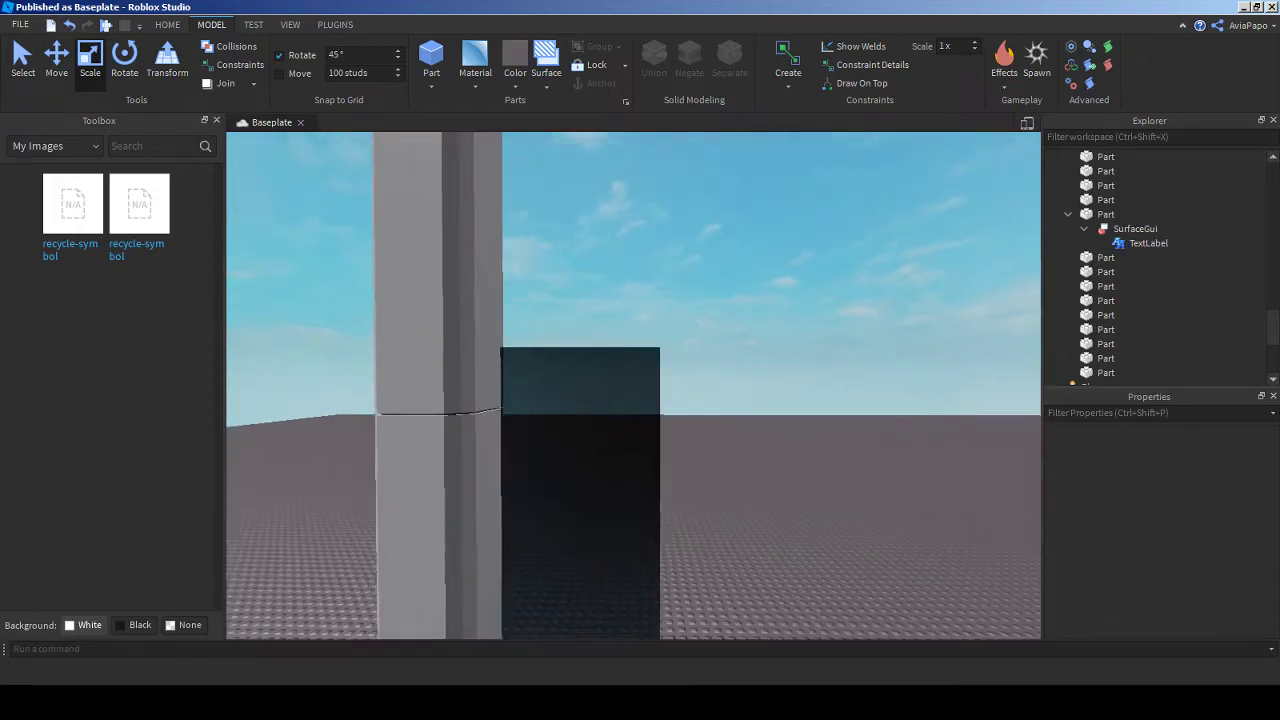
{"action": "left_click", "coordinate": [575, 480]}
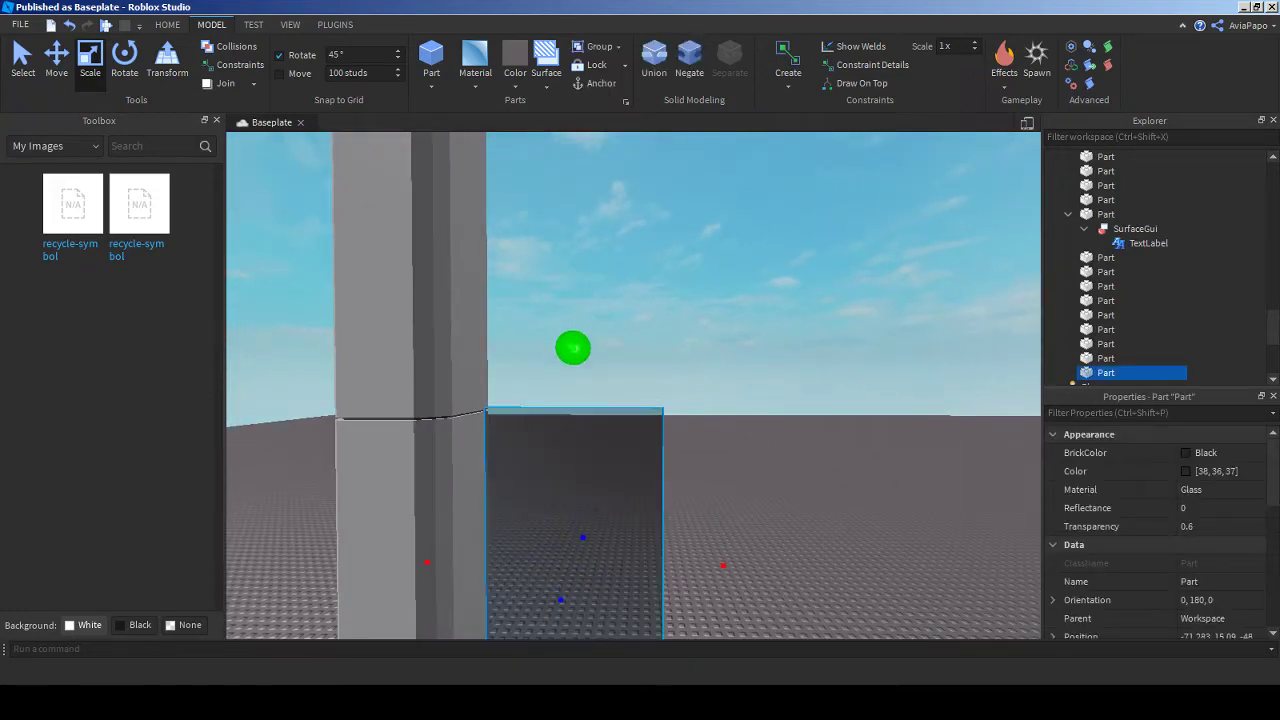
{"action": "key", "text": "w"}
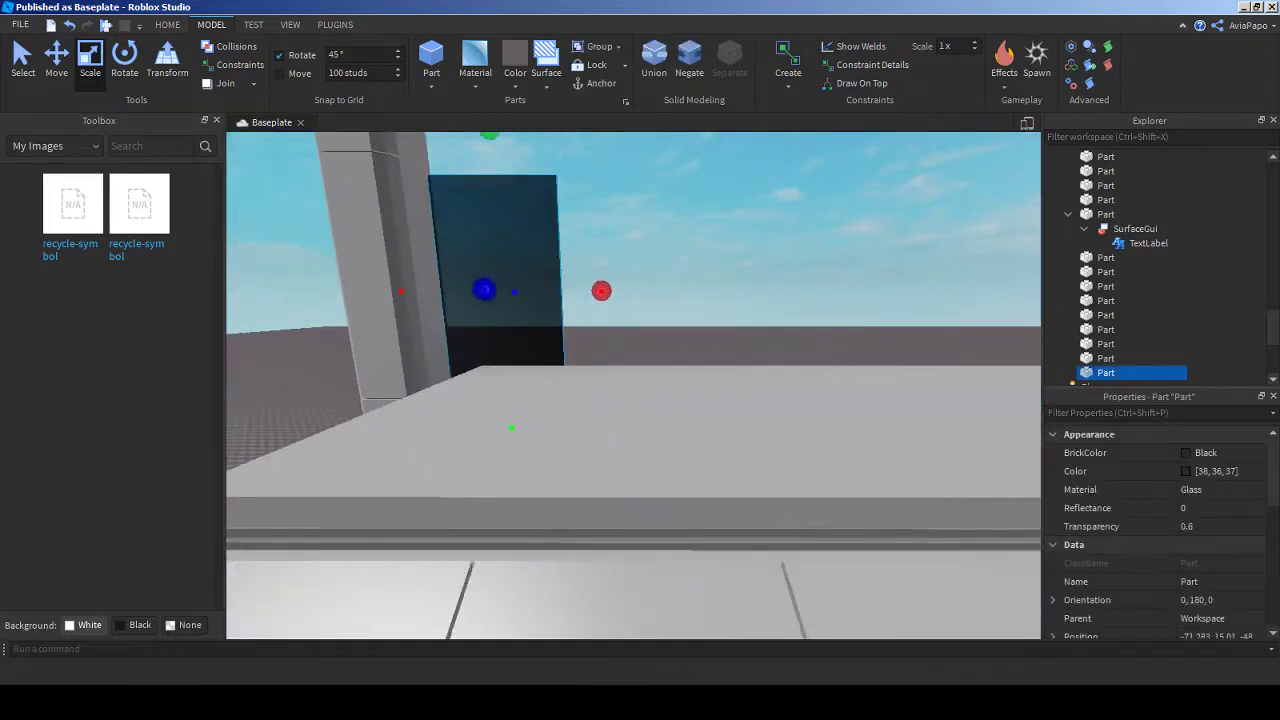
{"action": "right_click_drag", "start_coordinate": [633, 385], "coordinate": [655, 495]}
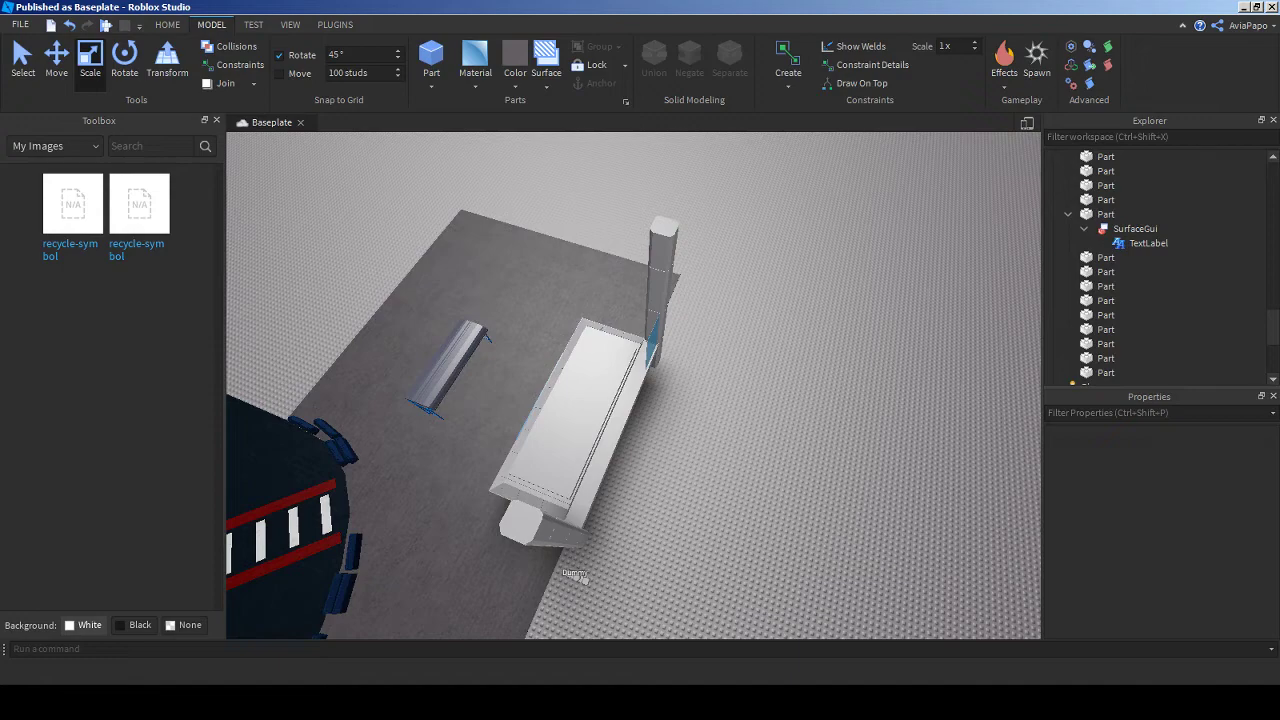
- Insert a new part on the entrance roof beside the glass panel and make it Black SmoothPlastic
{"action": "key", "text": "w"}
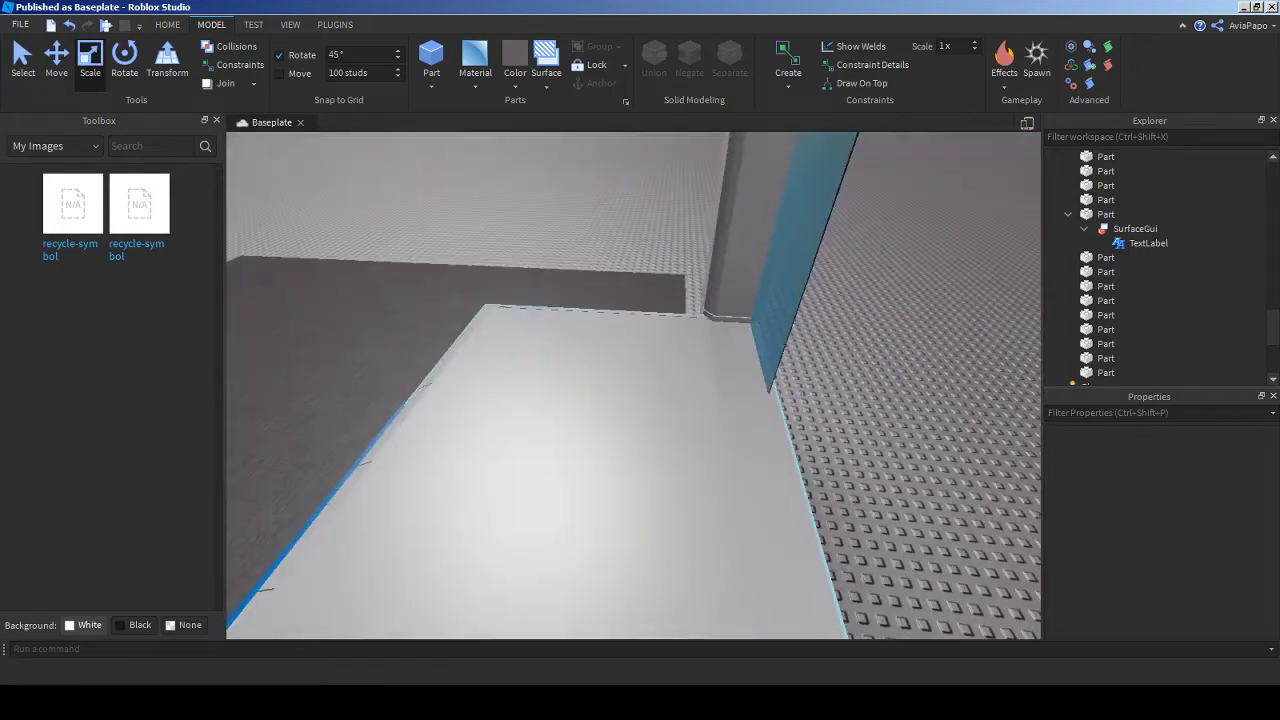
{"action": "key", "text": "w"}
{"action": "left_click", "coordinate": [431, 60]}
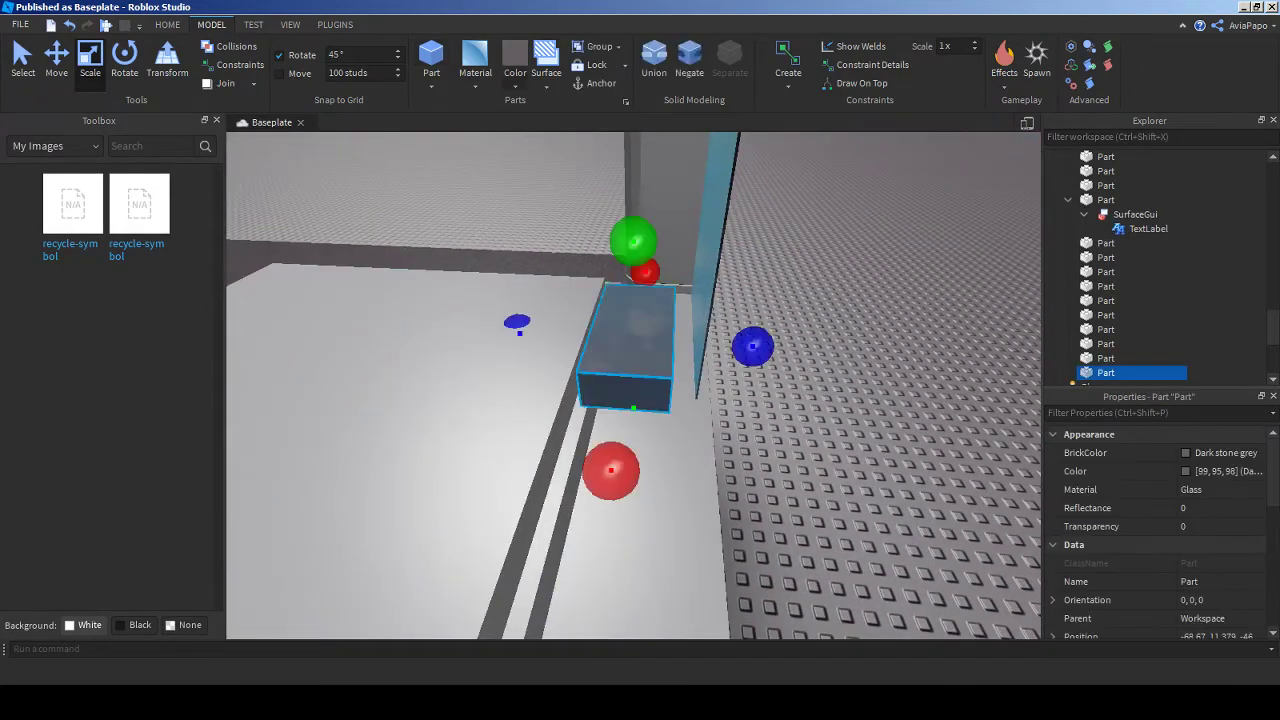
{"action": "left_click", "coordinate": [475, 60]}
{"action": "left_click", "coordinate": [512, 435]}
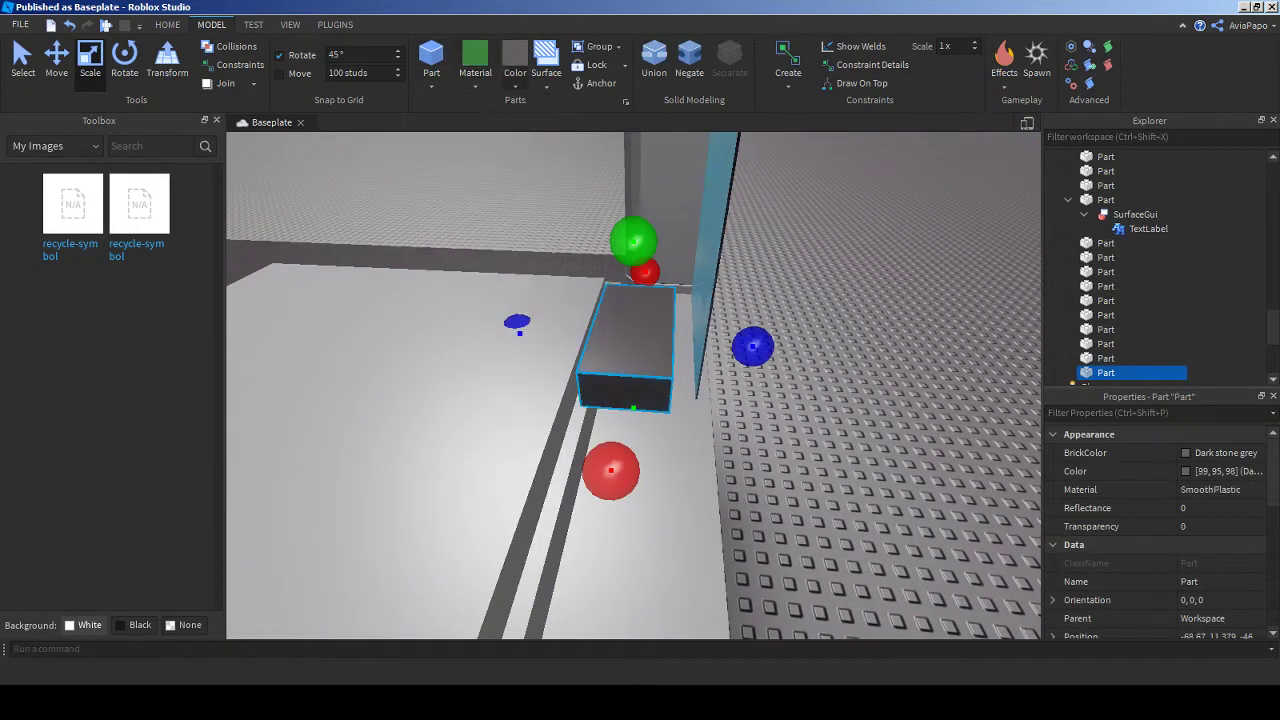
{"action": "left_click", "coordinate": [515, 60]}
{"action": "left_click", "coordinate": [659, 363]}
- Shape the black part into a thin vertical post along the glass panel's outer edge, as tall as the panel
{"action": "right_click_drag", "start_coordinate": [659, 363], "coordinate": [590, 402]}
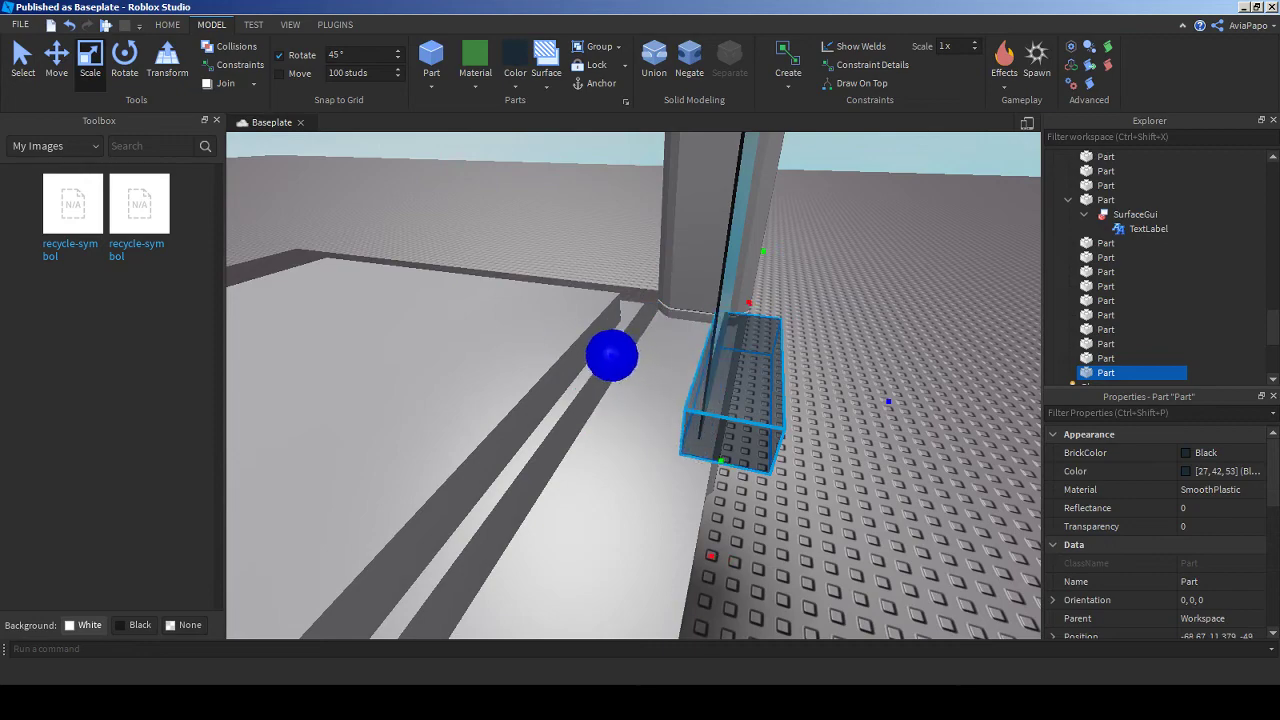
{"action": "left_click_drag", "start_coordinate": [887, 400], "coordinate": [847, 394]}
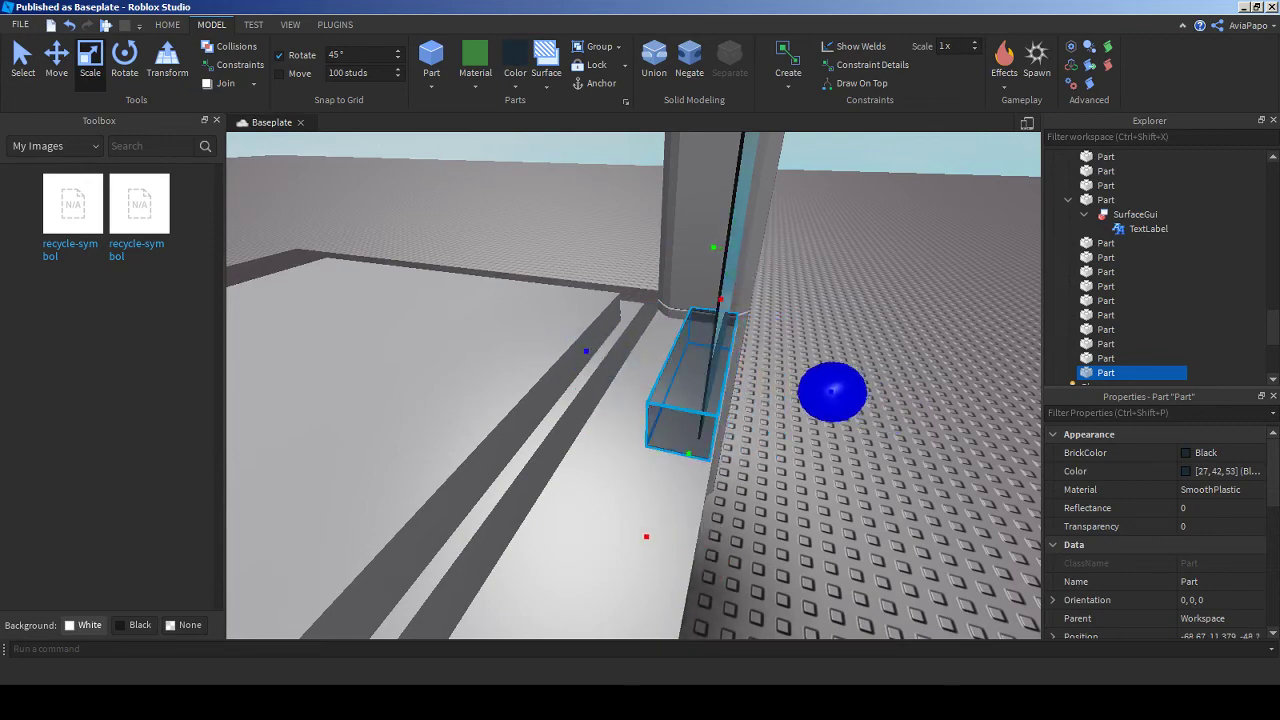
{"action": "right_click_drag", "start_coordinate": [590, 402], "coordinate": [650, 398]}
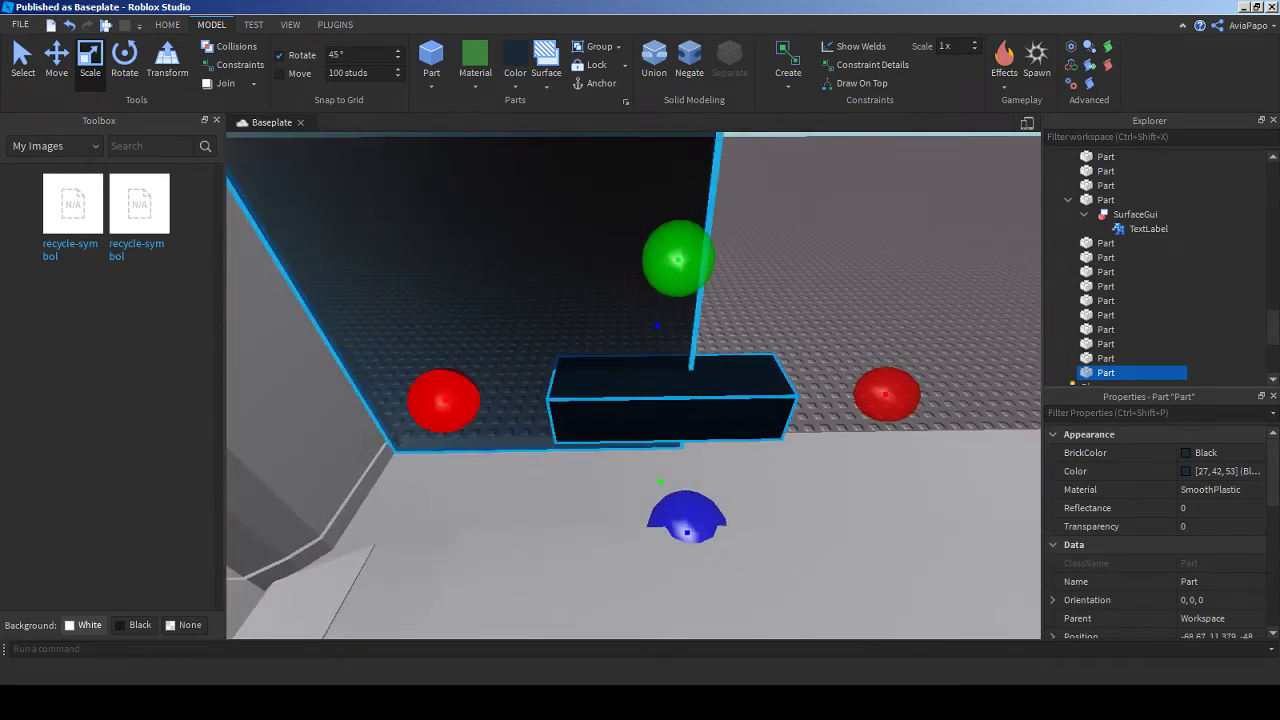
{"action": "left_click_drag", "start_coordinate": [443, 400], "coordinate": [605, 398]}
{"action": "right_click_drag", "start_coordinate": [580, 398], "coordinate": [590, 500]}
{"action": "left_click", "coordinate": [602, 547]}
{"action": "left_click_drag", "start_coordinate": [845, 595], "coordinate": [845, 640]}
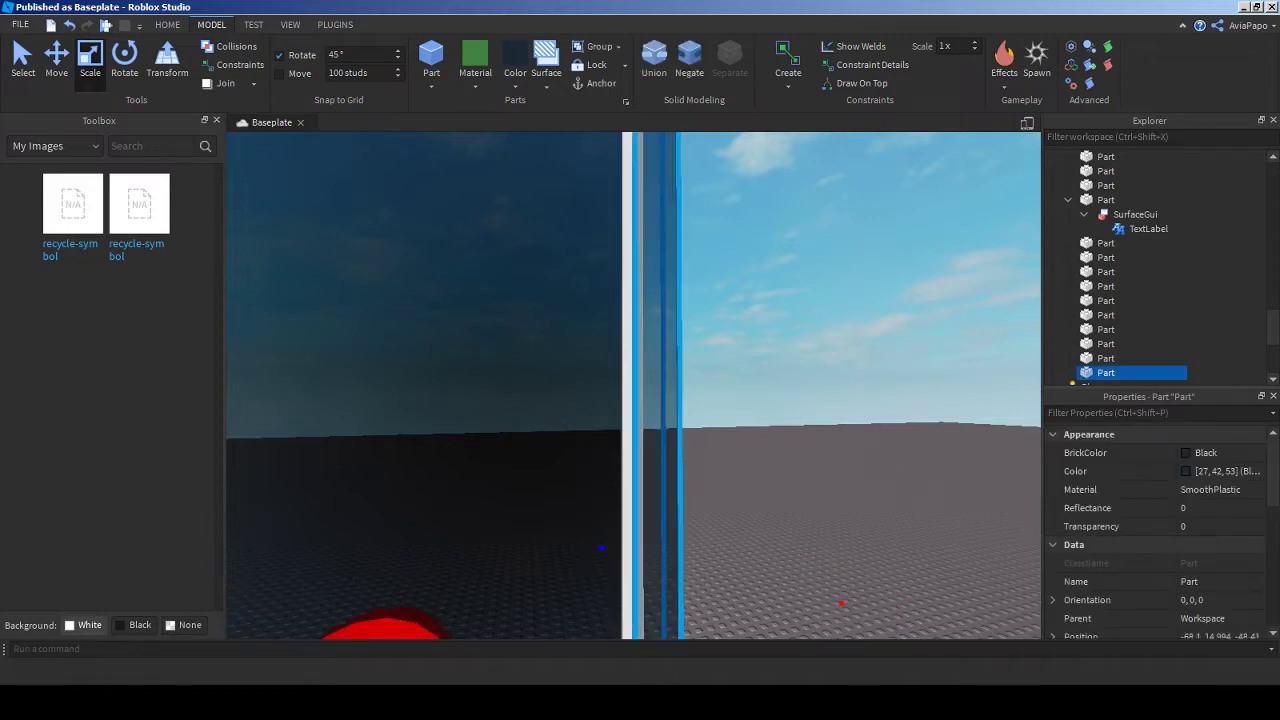
{"action": "right_click_drag", "start_coordinate": [590, 500], "coordinate": [500, 470]}
{"action": "scroll", "coordinate": [633, 385], "scroll_direction": "down", "scroll_amount": 5}
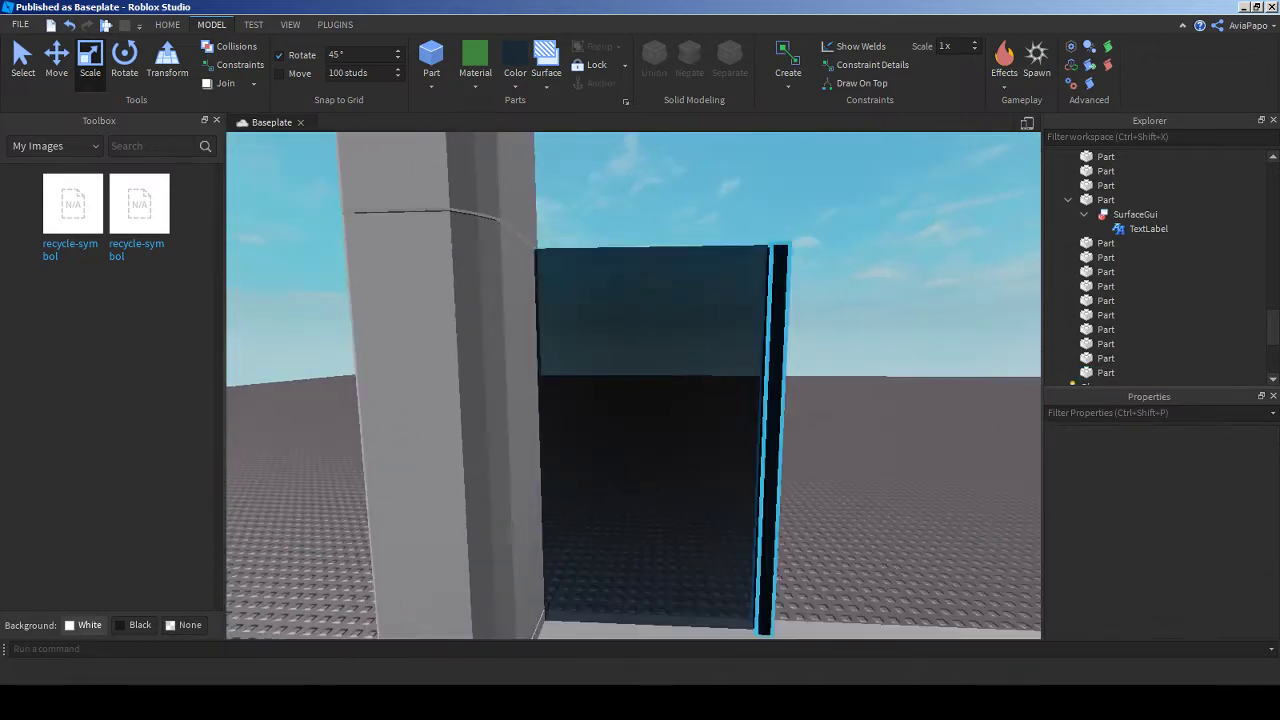
- Duplicate the dark glass panel and place the copy on the other side of the black post
{"action": "left_click", "coordinate": [650, 480]}
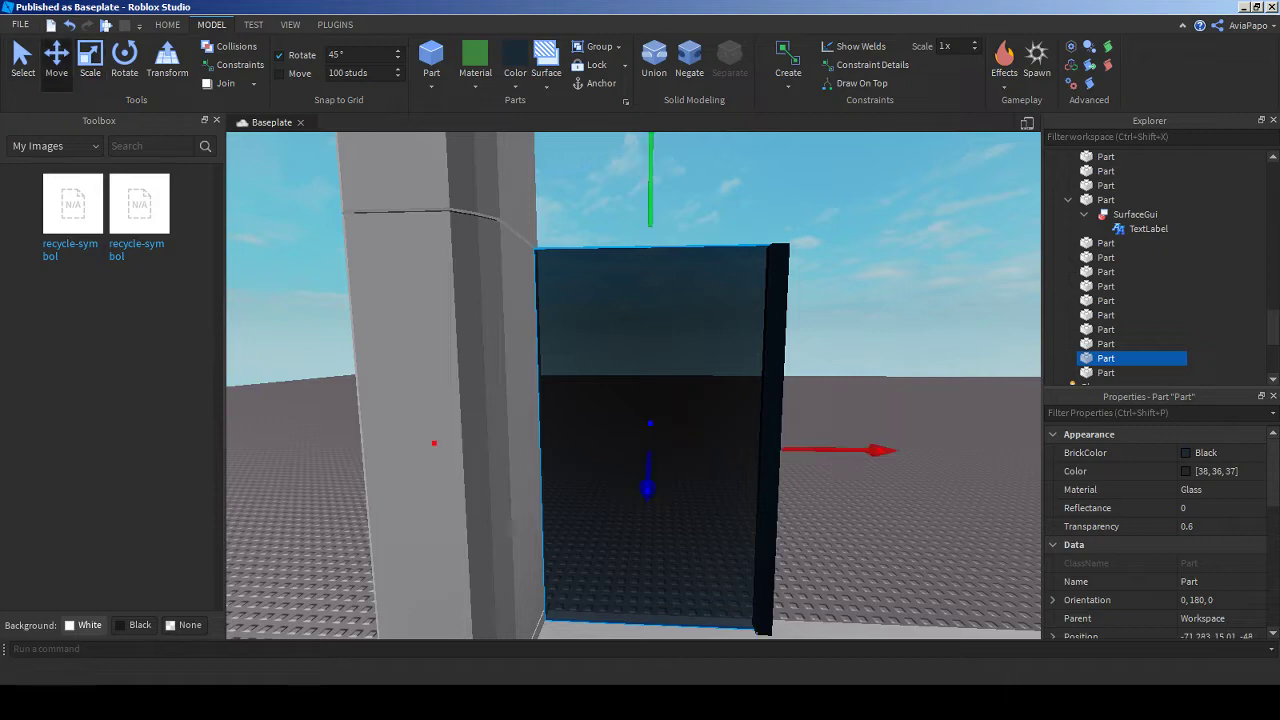
{"action": "right_click_drag", "start_coordinate": [650, 480], "coordinate": [730, 500]}
{"action": "key", "text": "ctrl+d"}
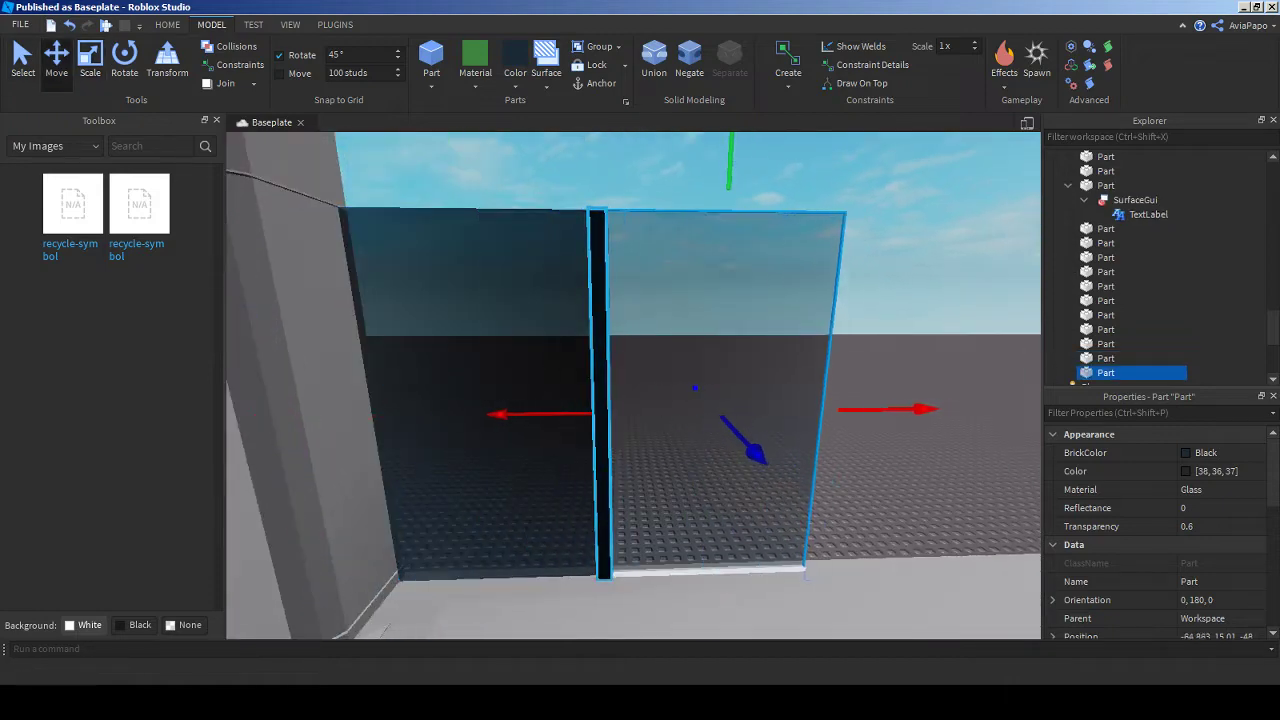
{"action": "left_click", "coordinate": [597, 400]}
{"action": "key", "text": "f"}
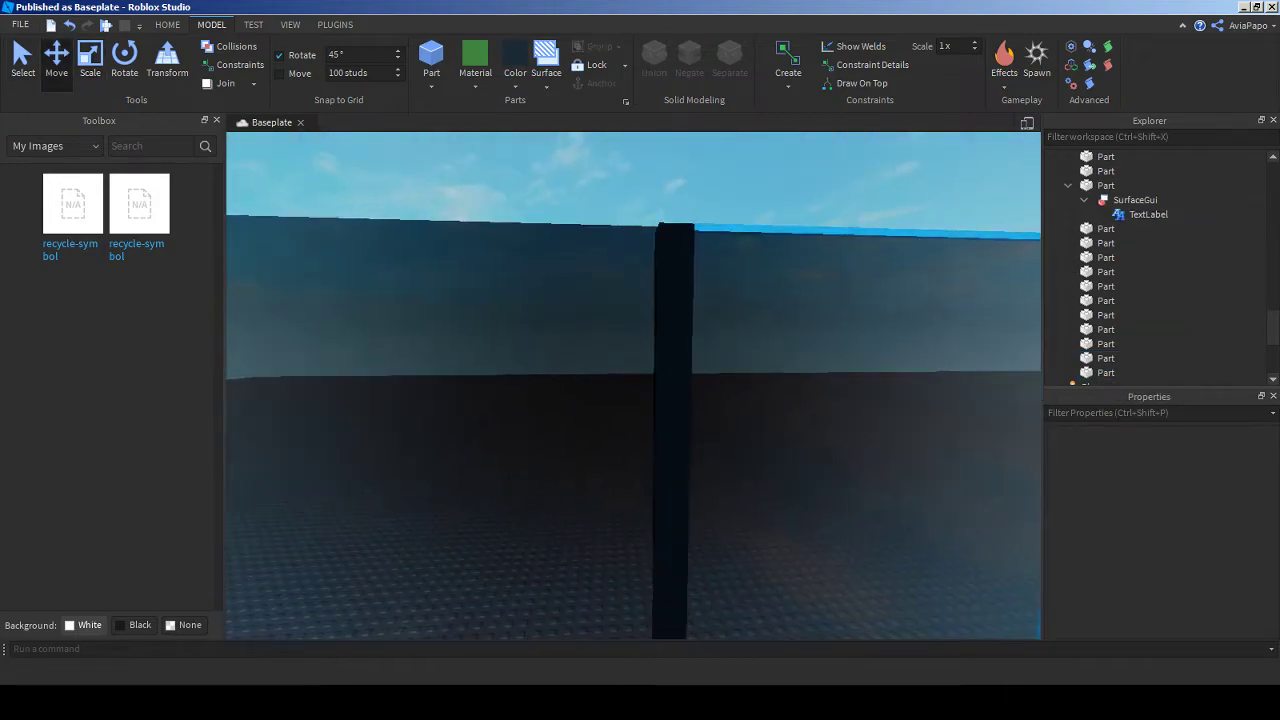
- Adjust the duplicated glass panel so that its inner edge meets the black post
{"action": "key", "text": "ctrl+3"}
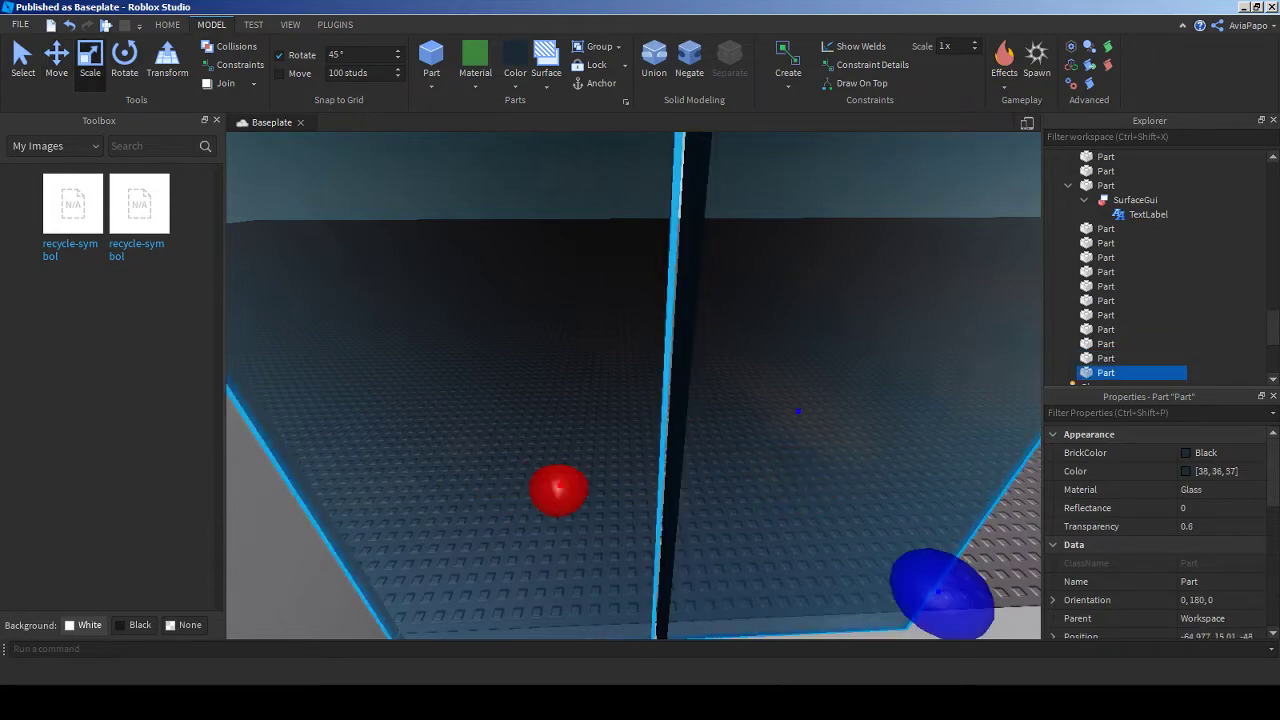
{"action": "key", "text": "ctrl+2"}
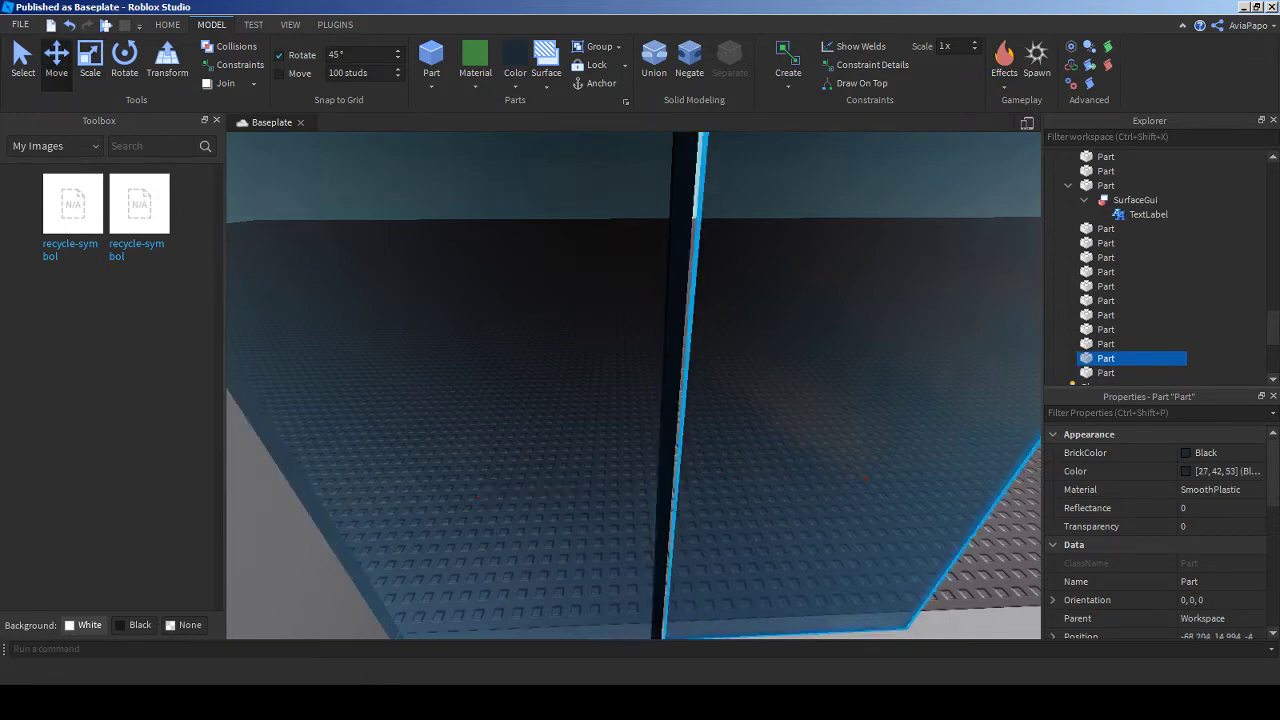
{"action": "left_click", "coordinate": [1106, 372]}
{"action": "key", "text": "f"}
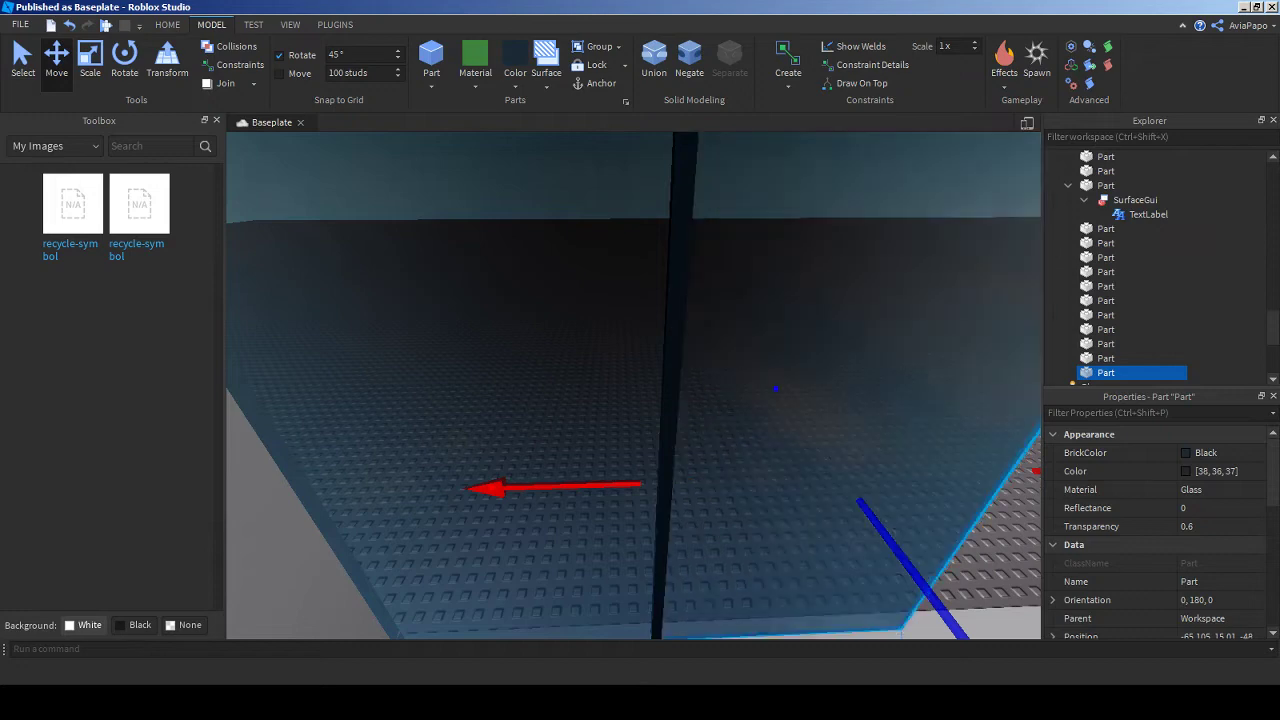
- Duplicate the black post and move the copy to the outer edge of the second glass panel
{"action": "scroll", "coordinate": [633, 385], "scroll_direction": "up", "scroll_amount": 3}
{"action": "left_click", "coordinate": [508, 580]}
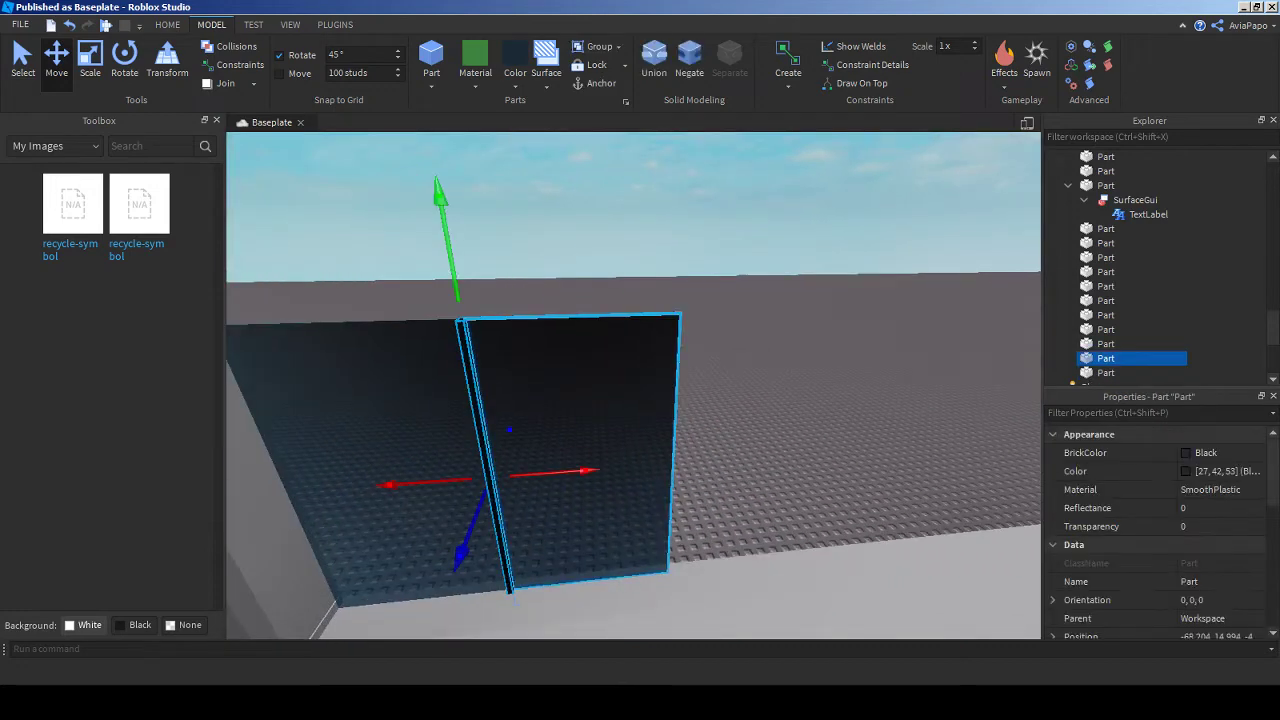
{"action": "key", "text": "ctrl+d"}
{"action": "left_click_drag", "start_coordinate": [575, 471], "coordinate": [792, 468]}
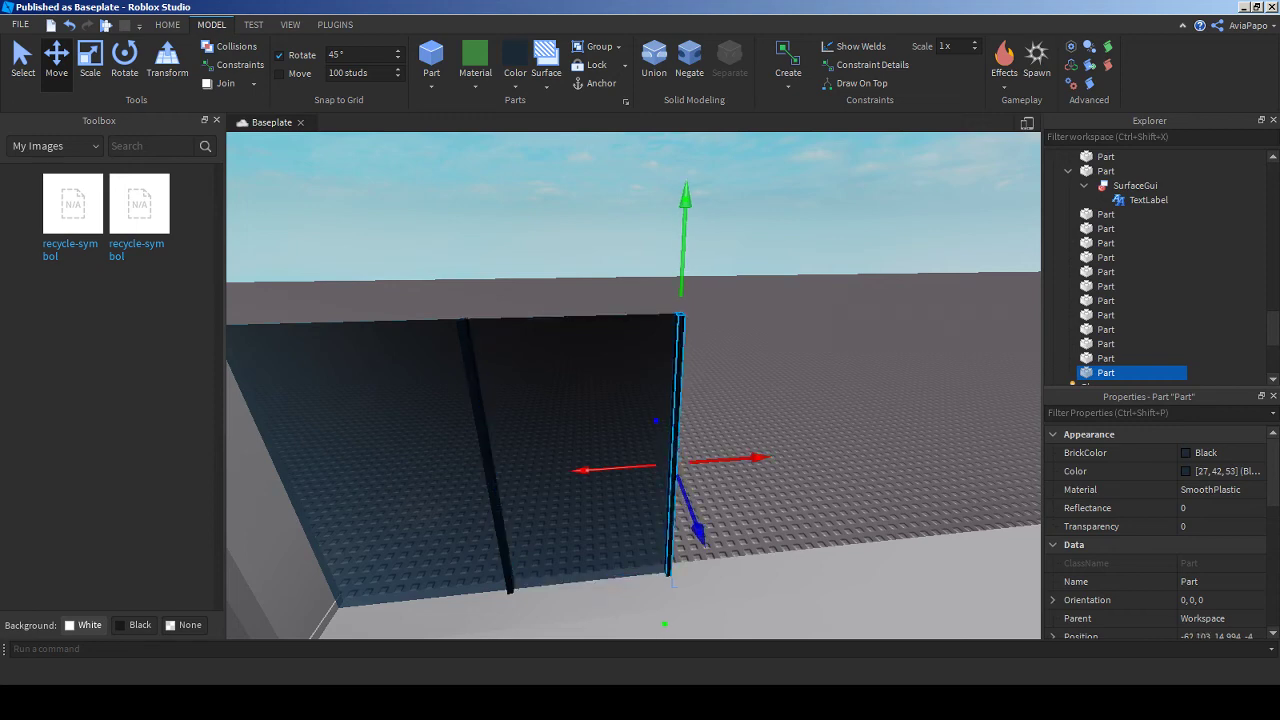
{"action": "key", "text": "w"}
{"action": "key", "text": "s"}
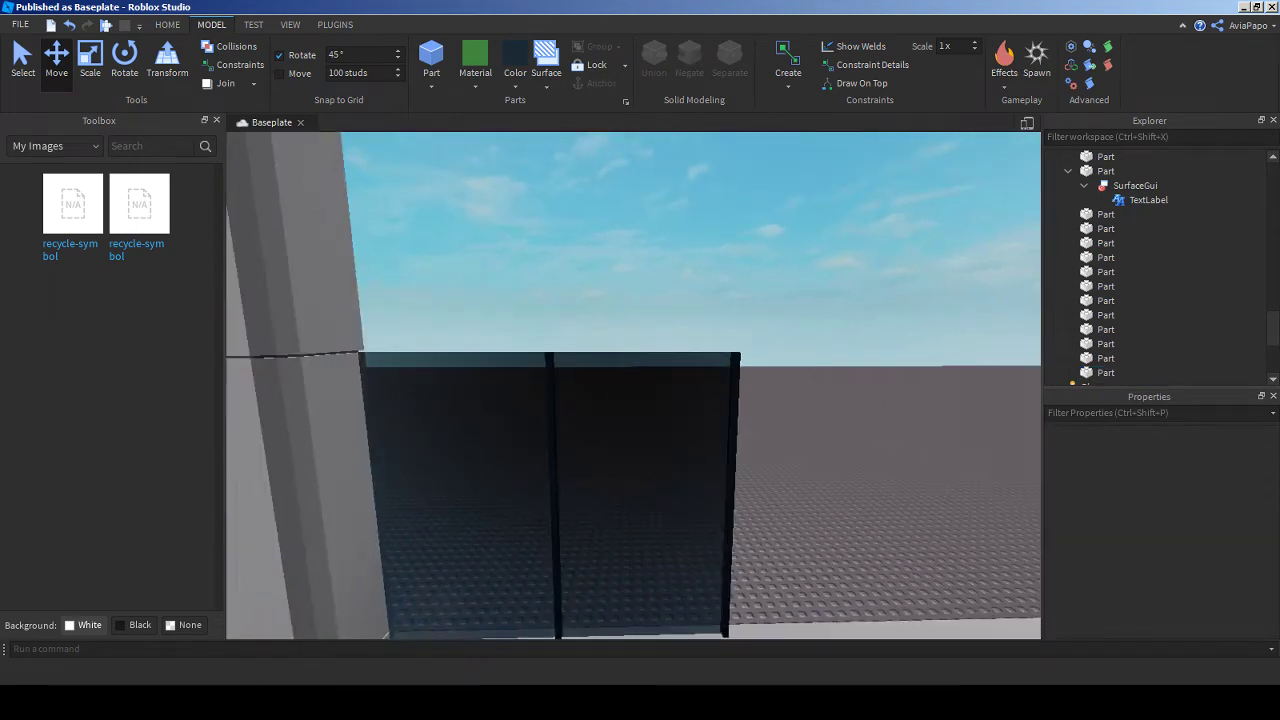
- Close the Toolbox and open the Pattern tool of the BuildEdit plugin for repeating the posts
{"action": "left_click", "coordinate": [216, 120]}
{"action": "left_click", "coordinate": [335, 24]}
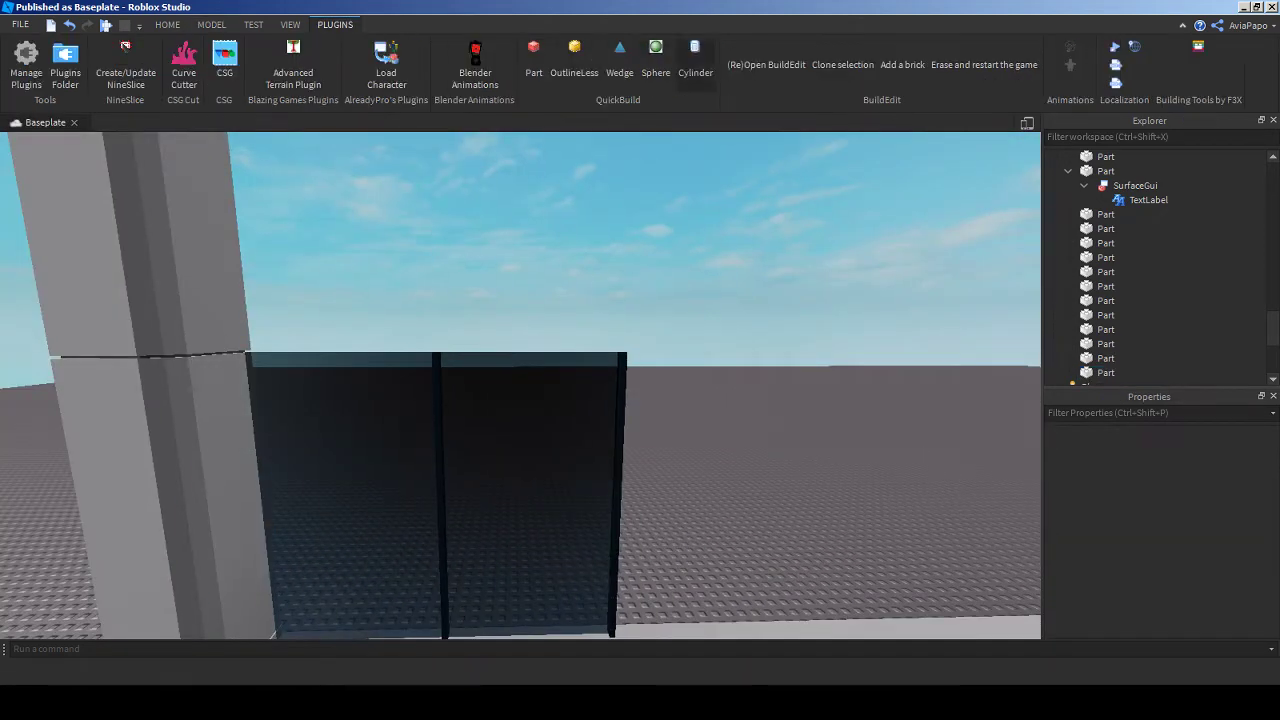
{"action": "left_click", "coordinate": [766, 64]}
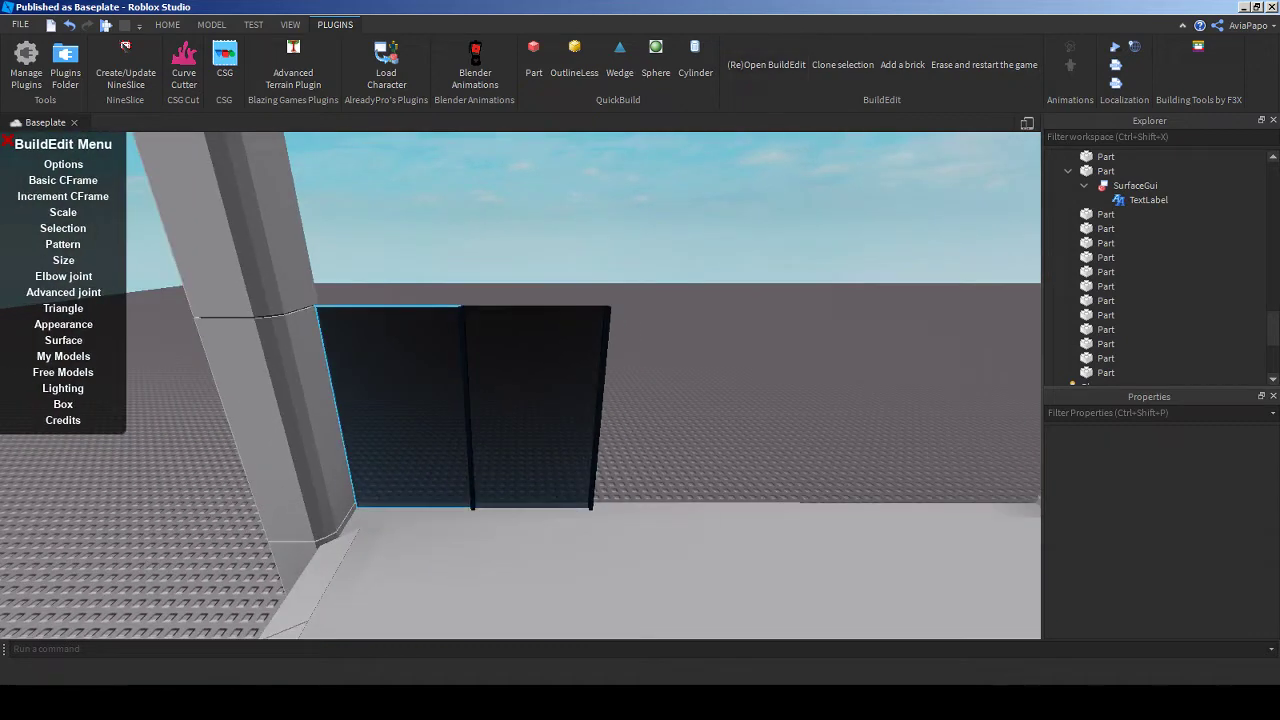
{"action": "left_click", "coordinate": [466, 410]}
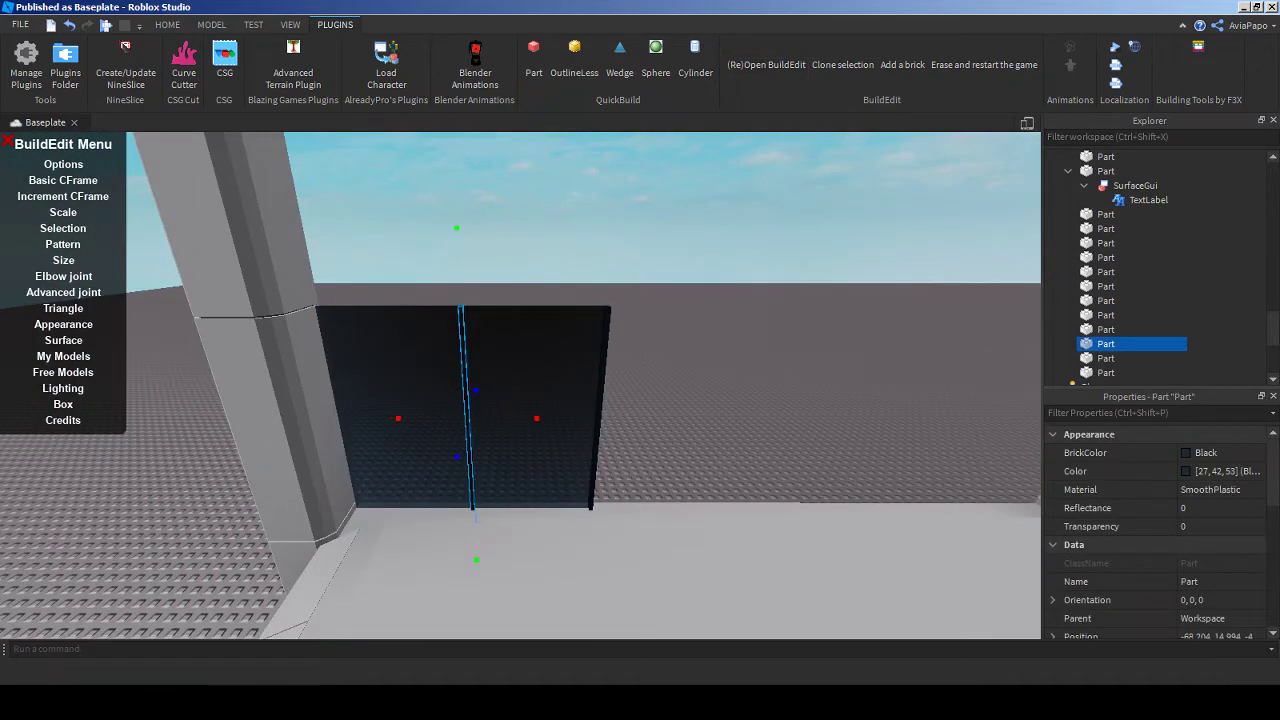
{"action": "left_click", "coordinate": [63, 244]}
{"action": "left_click", "coordinate": [255, 420]}
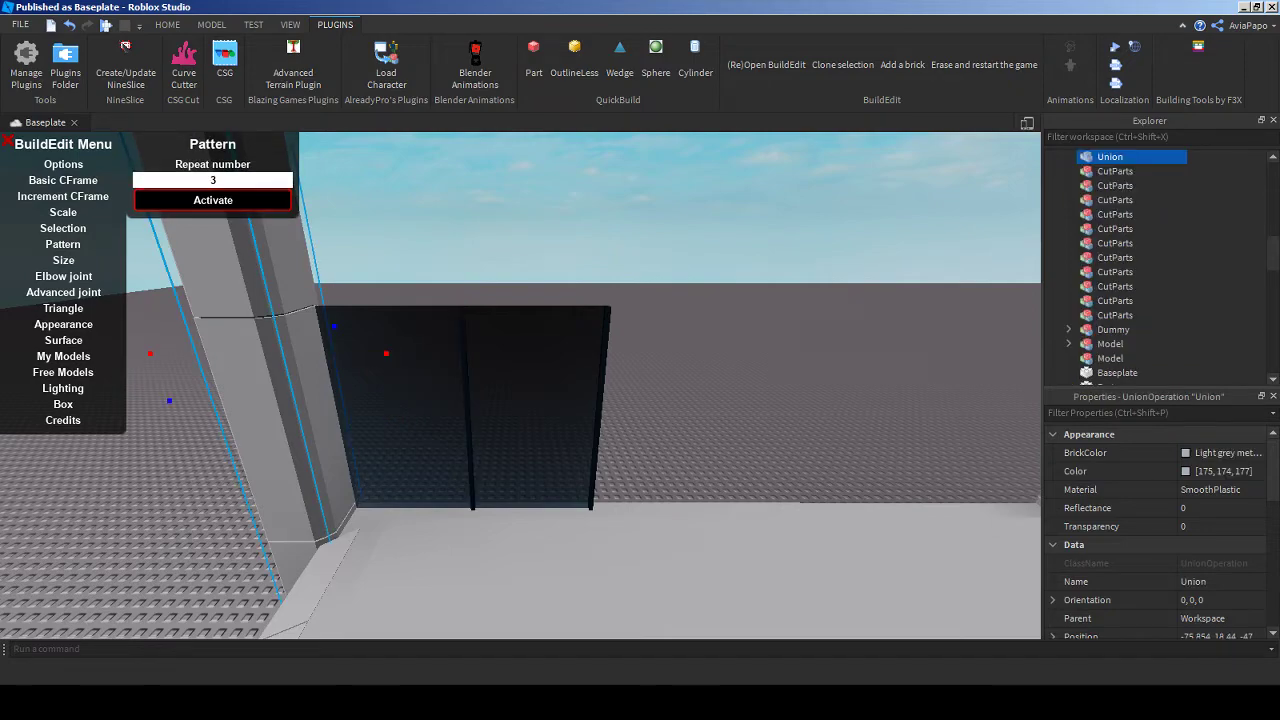
- Pattern the two black posts across the roof ledge towards the opposite pillar with a repeat number of 3
{"action": "key", "text": "s"}
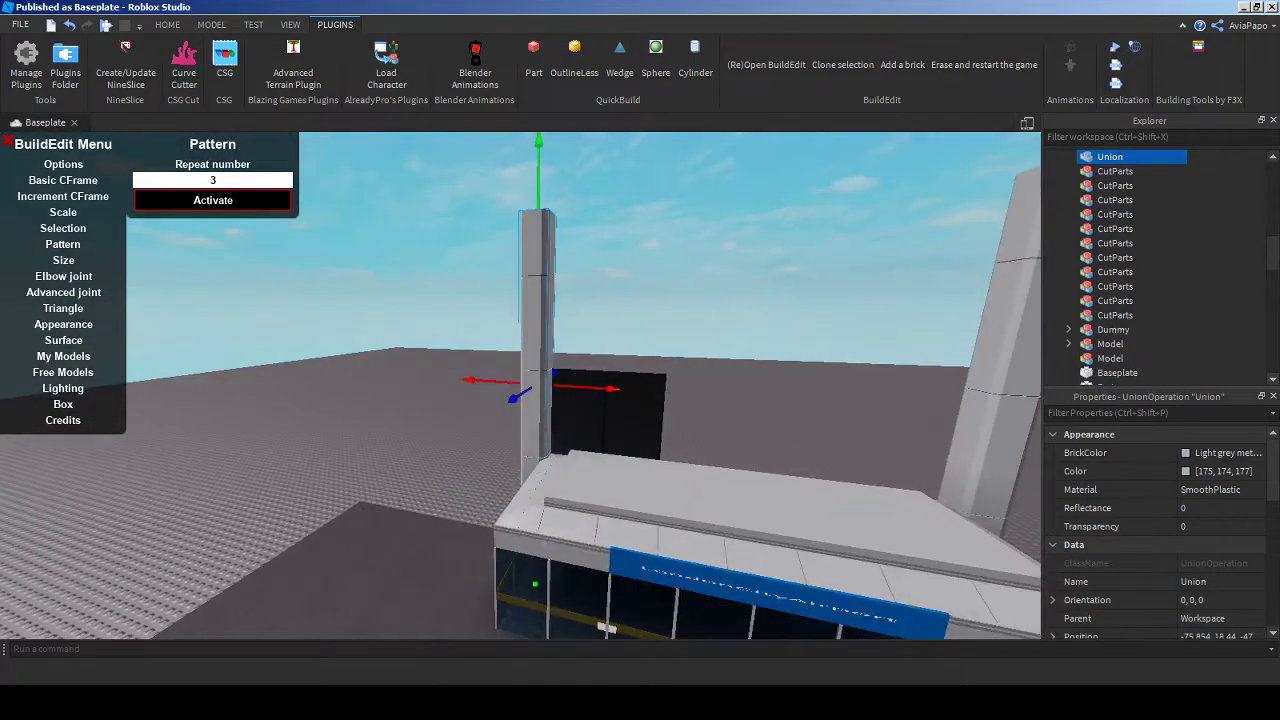
{"action": "right_click_drag", "start_coordinate": [520, 385], "coordinate": [560, 385]}
{"action": "scroll", "coordinate": [600, 350], "scroll_direction": "down", "scroll_amount": 5}
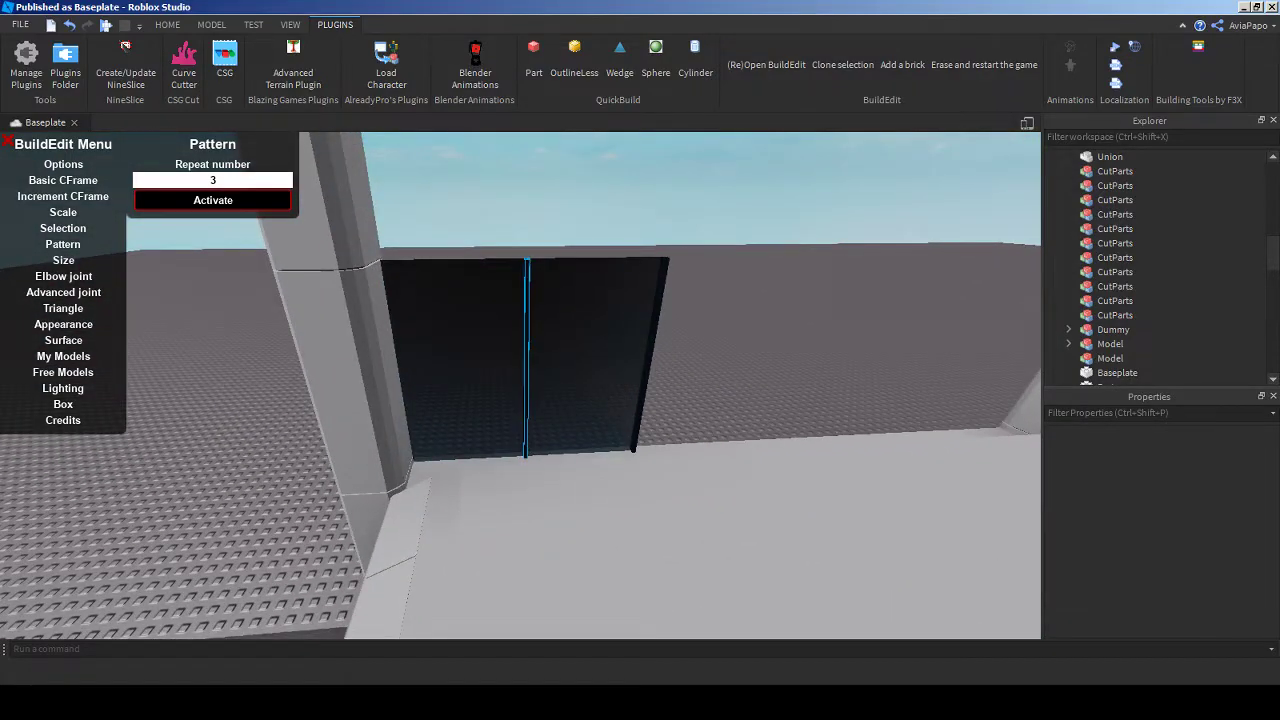
{"action": "left_click", "coordinate": [590, 350]}
{"action": "left_click", "coordinate": [212, 200]}
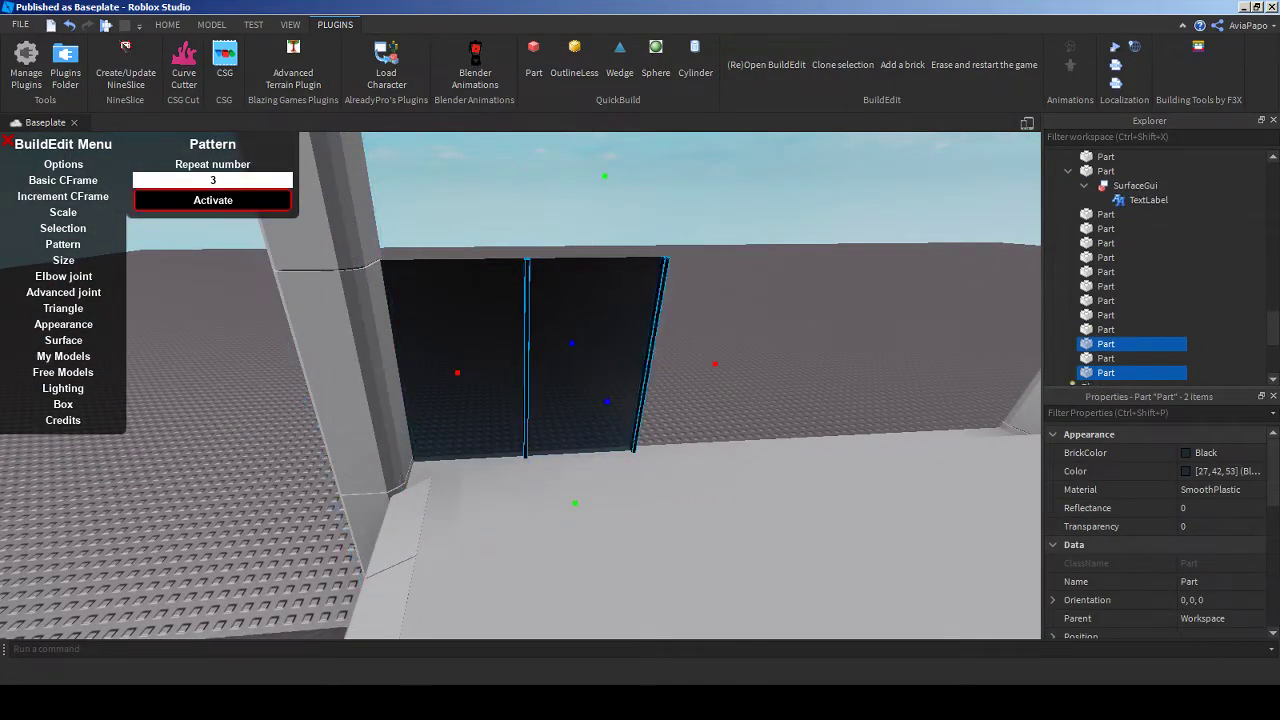
{"action": "scroll", "coordinate": [520, 385], "scroll_direction": "up", "scroll_amount": 3}
{"action": "scroll", "coordinate": [520, 385], "scroll_direction": "up", "scroll_amount": 2}
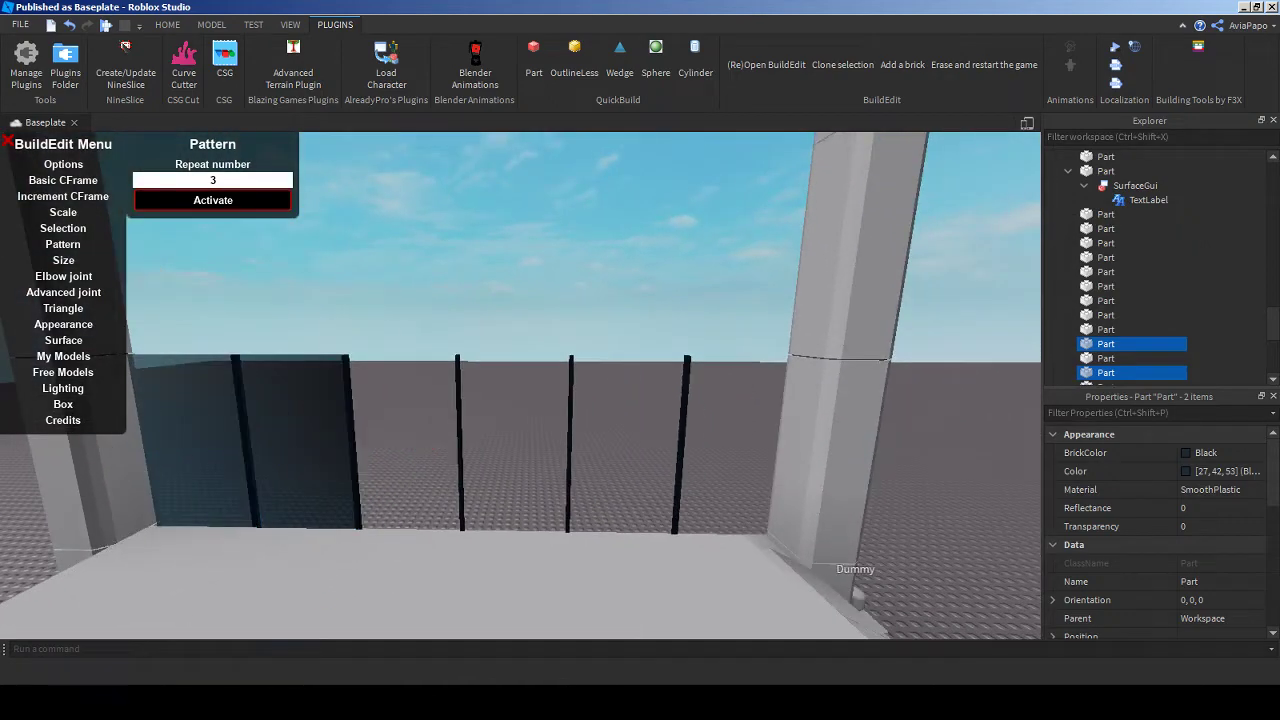
- Pattern the two dark glass panels across the row of black posts with a repeat number of 3
{"action": "scroll", "coordinate": [520, 500], "scroll_direction": "down", "scroll_amount": 4}
{"action": "left_click", "coordinate": [370, 390]}
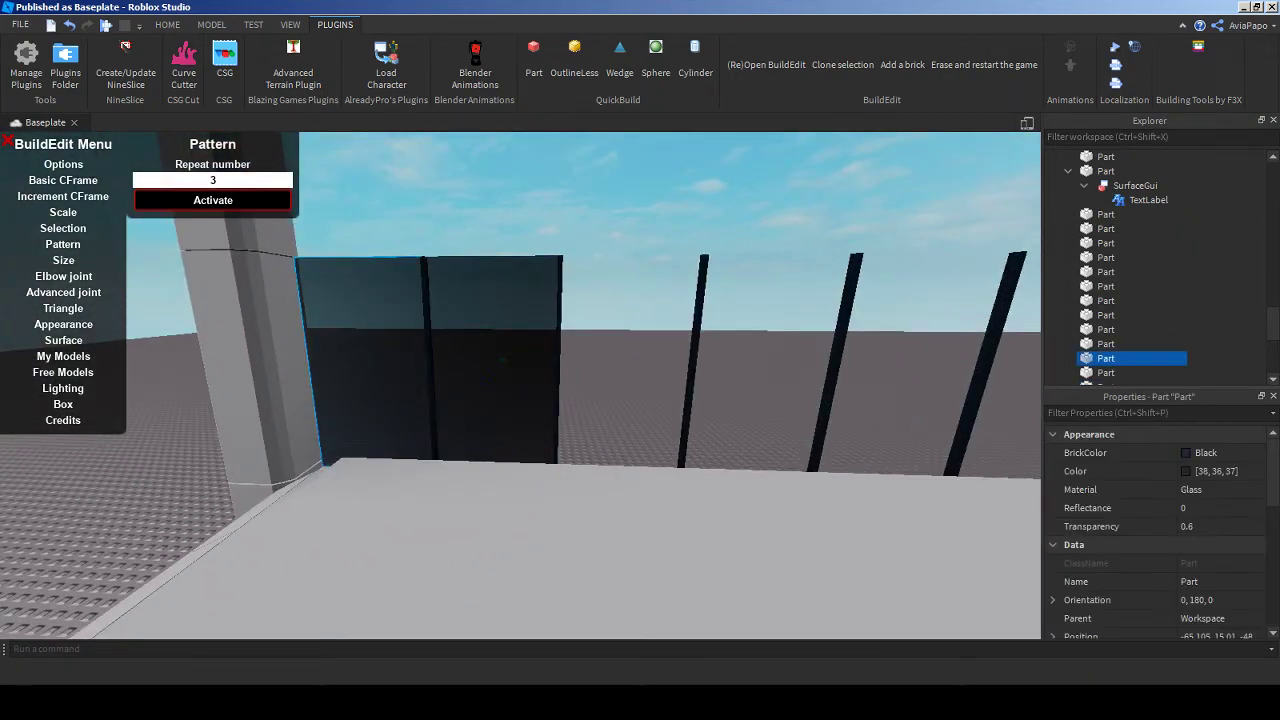
{"action": "left_click", "coordinate": [495, 360], "text": "ctrl"}
{"action": "key", "text": "f"}
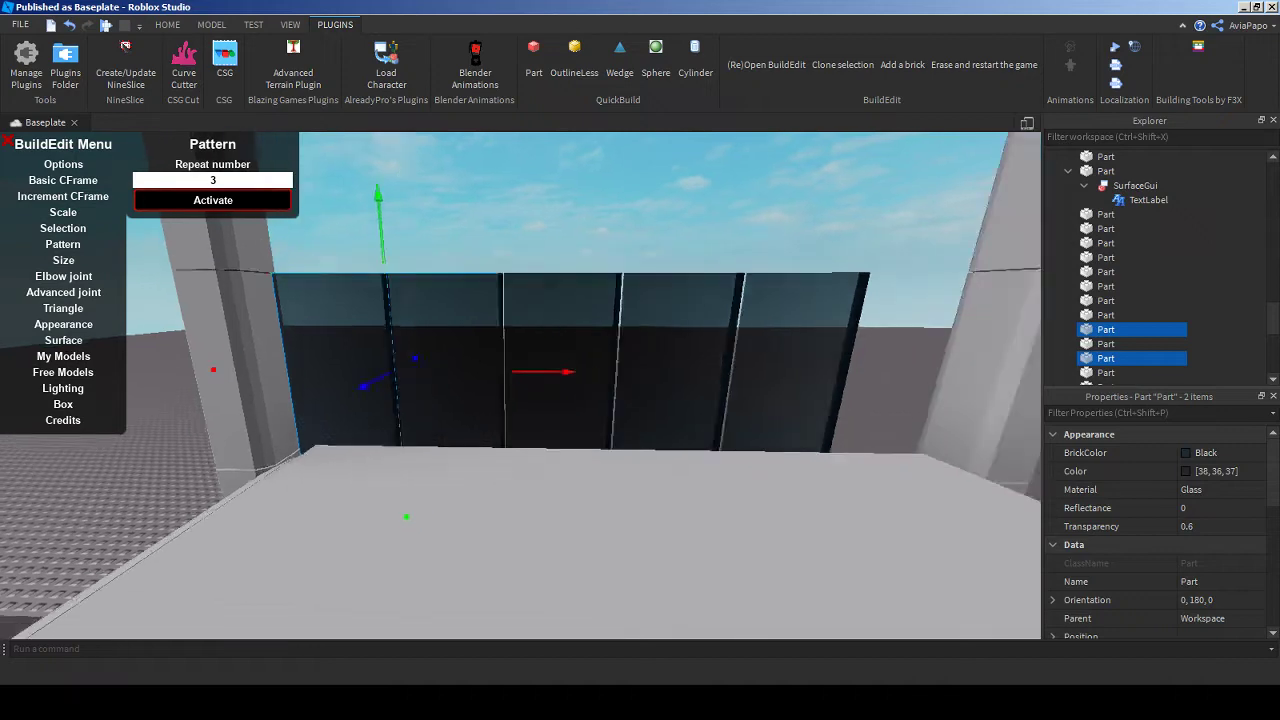
{"action": "scroll", "coordinate": [753, 533], "scroll_direction": "down", "scroll_amount": 3}
{"action": "scroll", "coordinate": [753, 533], "scroll_direction": "up", "scroll_amount": 4}
- Pattern the glass panels once more with a repeat number of 1 to fill the bay beside the far pillar
{"action": "left_click", "coordinate": [753, 533]}
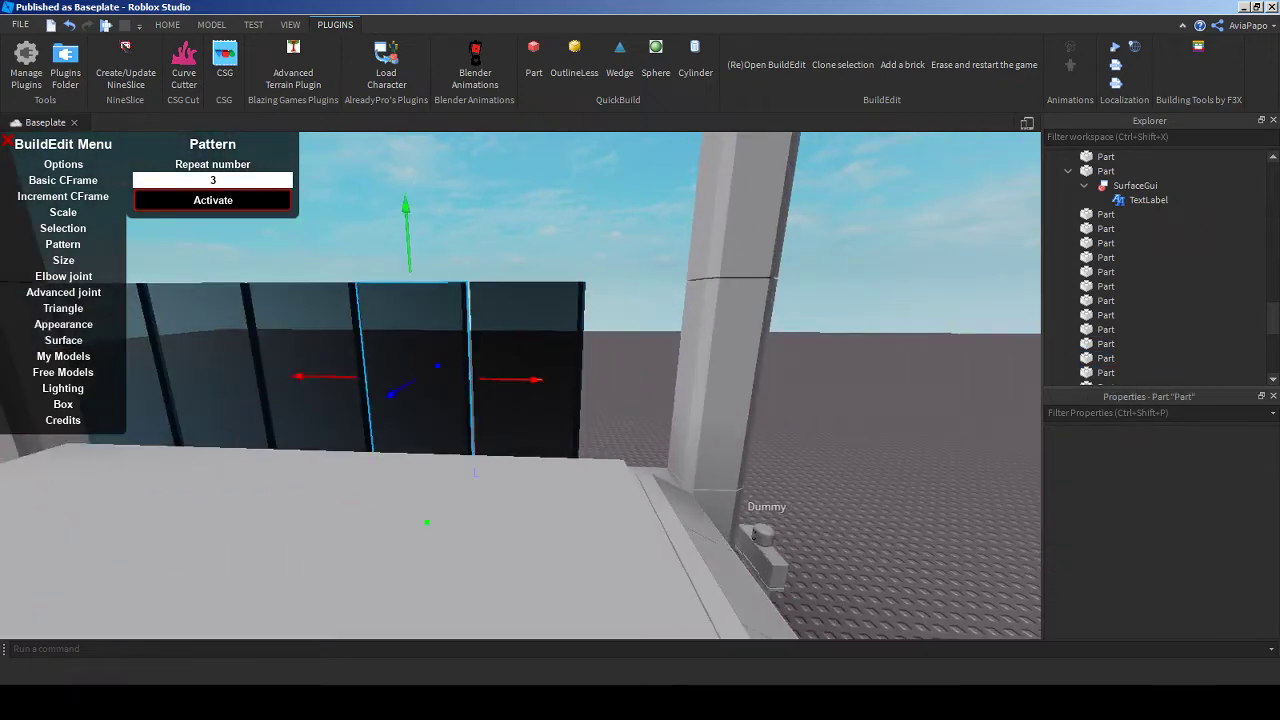
{"action": "key", "text": "ctrl+z"}
{"action": "key", "text": "Return"}
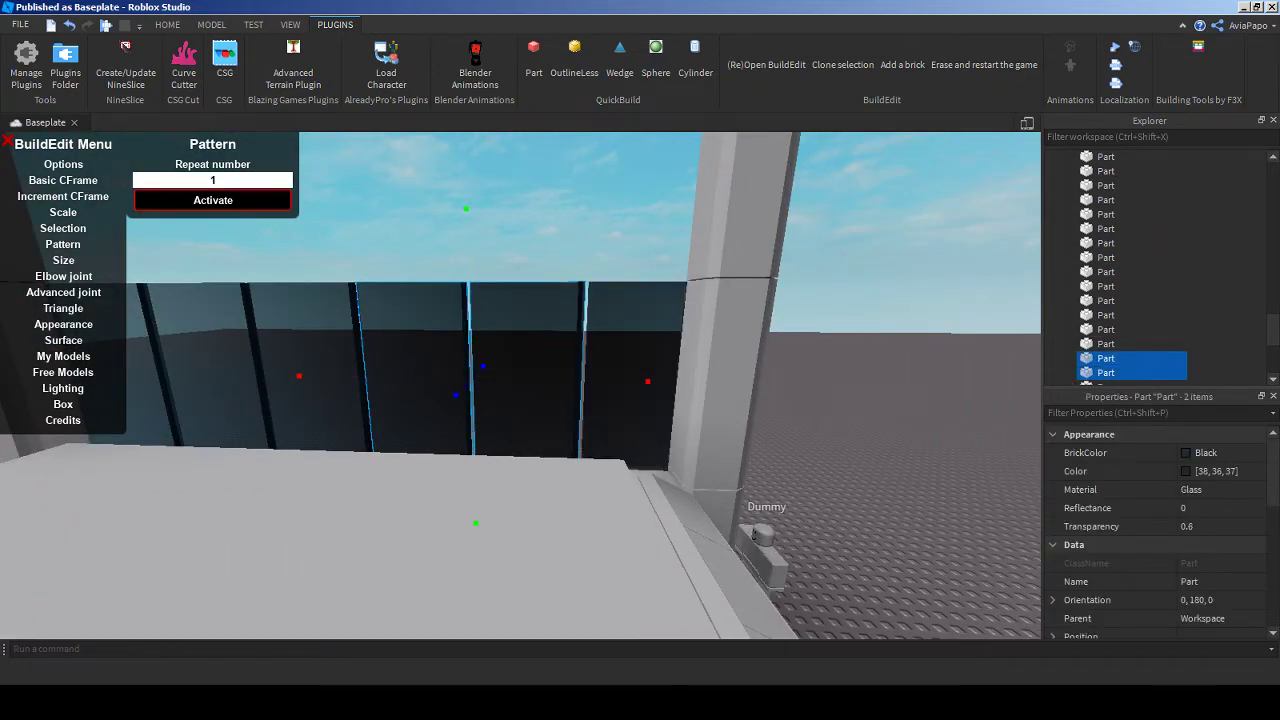
- Stretch the last glass panel beside the far pillar to close the gap at its neighbouring black post
{"action": "scroll", "coordinate": [753, 533], "scroll_direction": "down", "scroll_amount": 3}
{"action": "scroll", "coordinate": [753, 533], "scroll_direction": "up", "scroll_amount": 8}
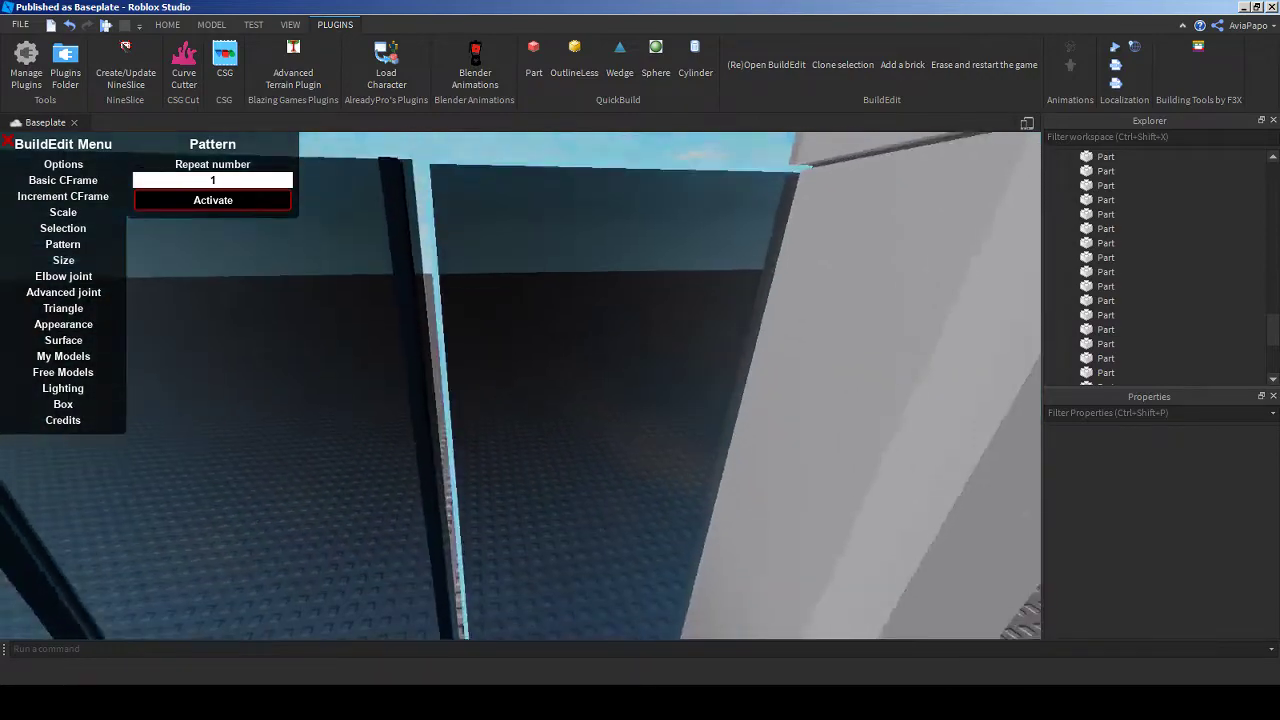
{"action": "right_click_drag", "start_coordinate": [561, 489], "coordinate": [561, 489]}
{"action": "left_click", "coordinate": [561, 470]}
{"action": "key", "text": "ctrl+3"}
{"action": "left_click", "coordinate": [715, 455]}
{"action": "left_click", "coordinate": [700, 420]}
{"action": "left_click", "coordinate": [700, 485]}
{"action": "right_click_drag", "start_coordinate": [700, 485], "coordinate": [698, 485]}
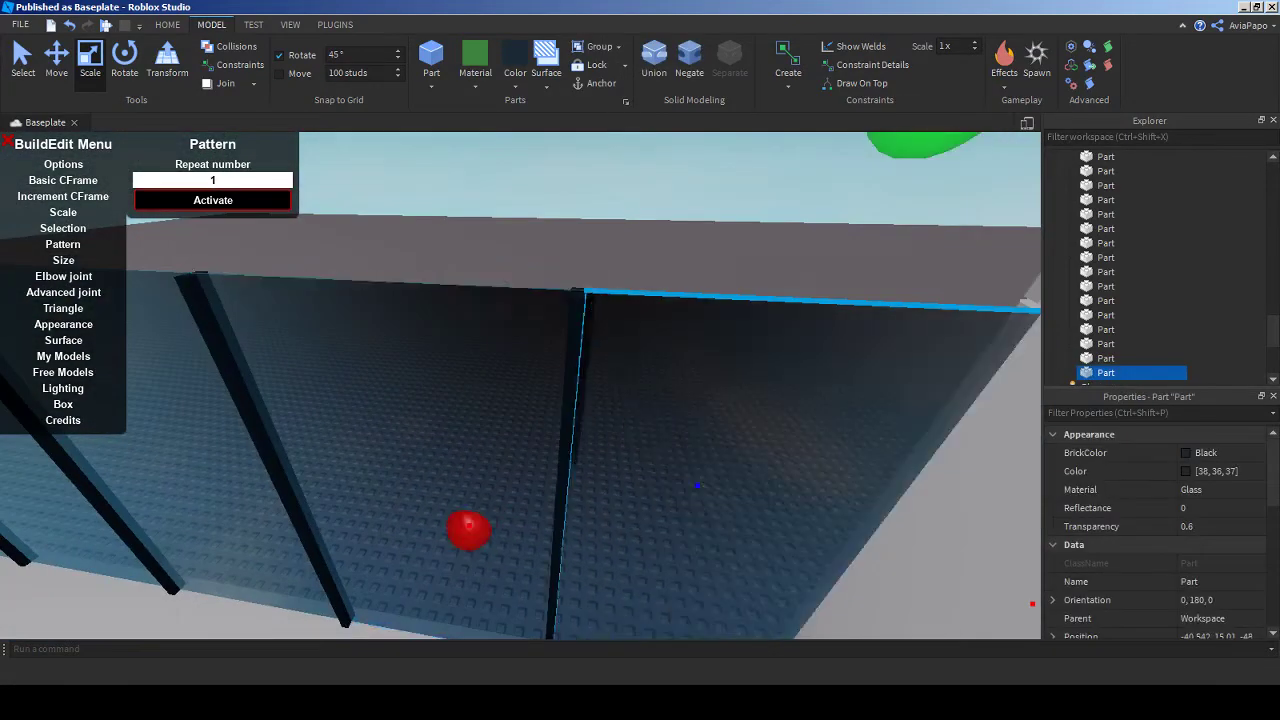
- Inspect the upper glass row from a distance and compare it with the London City Airport reference photo in Chrome
{"action": "scroll", "coordinate": [697, 485], "scroll_direction": "down", "scroll_amount": 10}
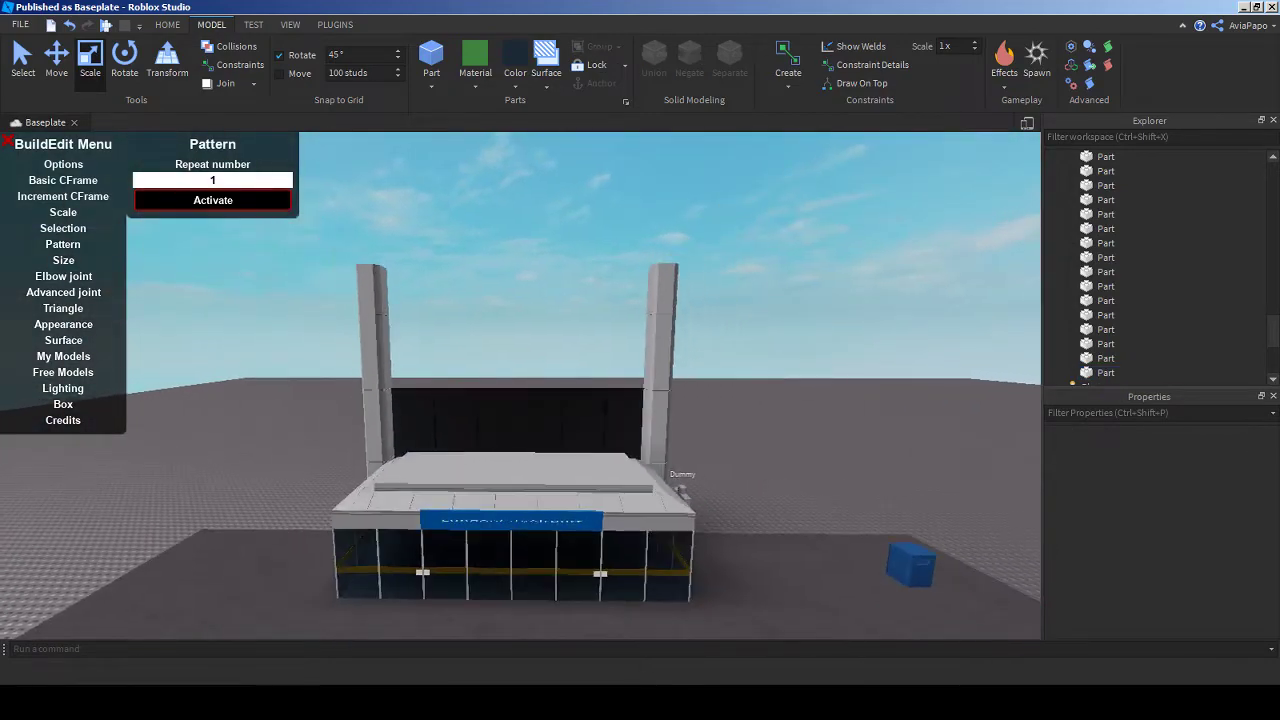
{"action": "scroll", "coordinate": [697, 485], "scroll_direction": "down", "scroll_amount": 4}
{"action": "right_click_drag", "start_coordinate": [697, 485], "coordinate": [697, 485]}
{"action": "scroll", "coordinate": [697, 400], "scroll_direction": "up", "scroll_amount": 10}
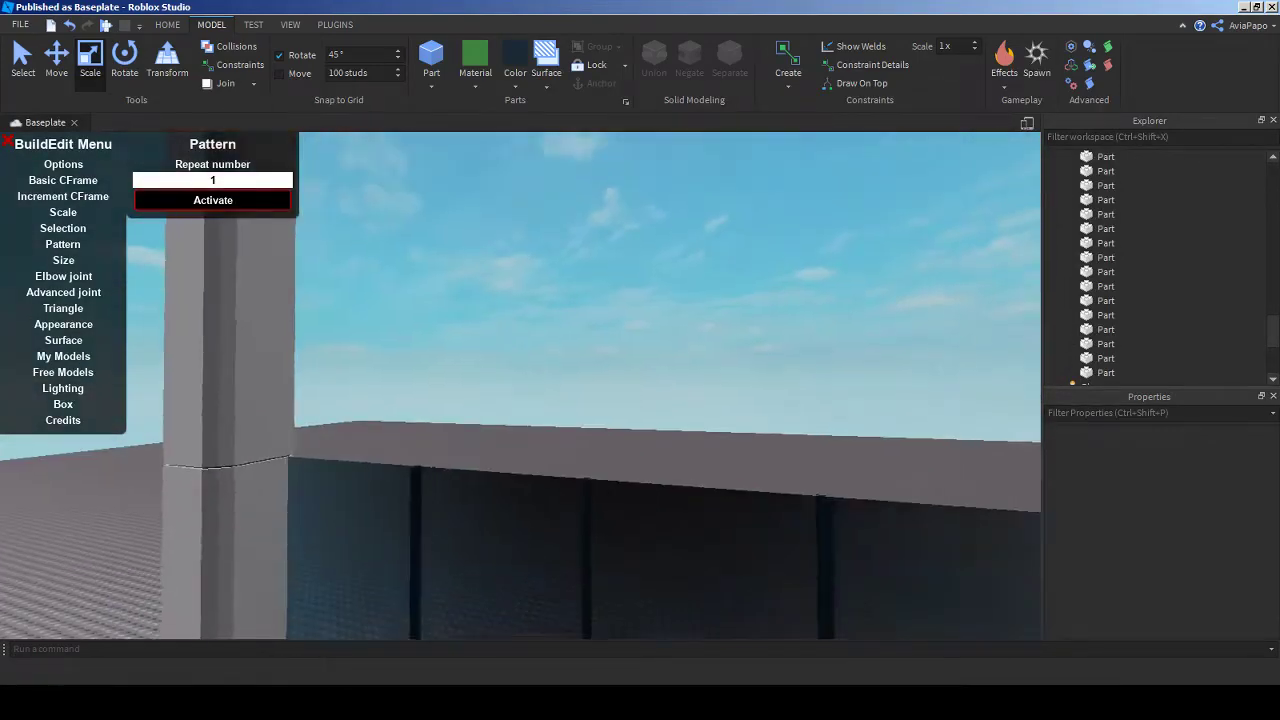
{"action": "key", "text": "alt+Tab"}
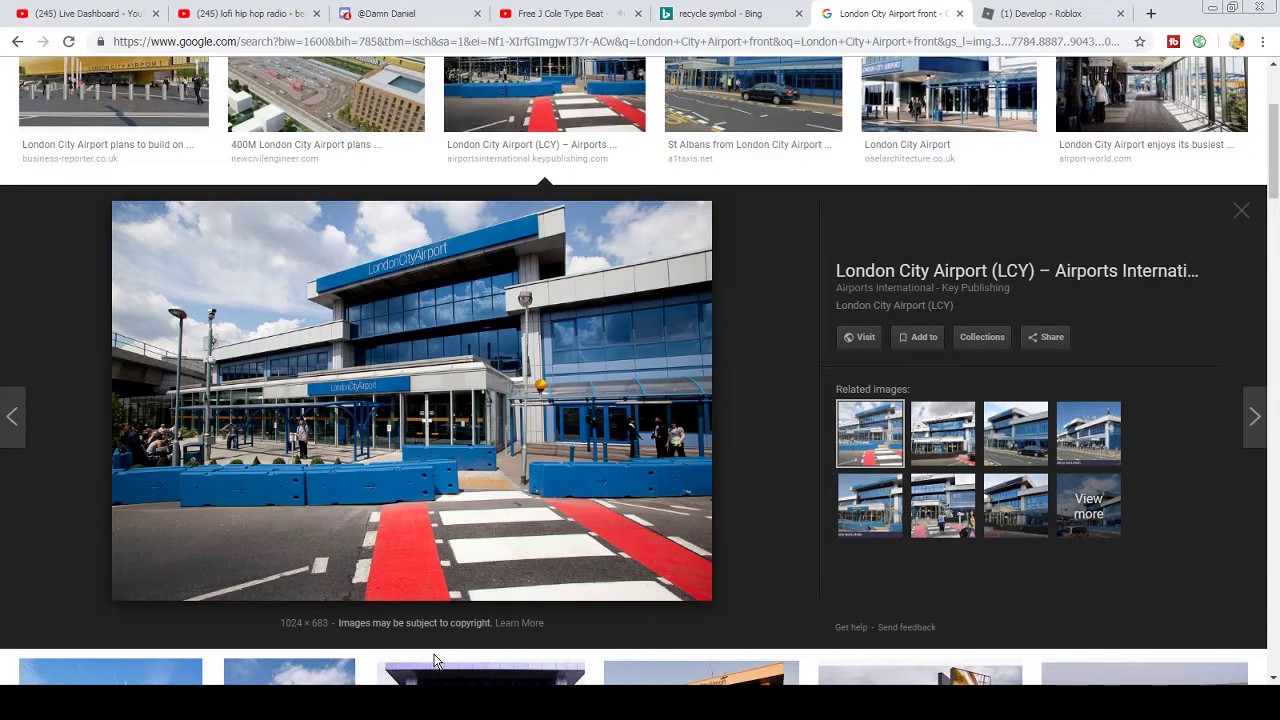
- Switch to the Discord conversation, view the shared green recycle symbol and start writing a thank-you reply
{"action": "left_click", "coordinate": [388, 13]}
{"action": "left_click", "coordinate": [403, 492]}
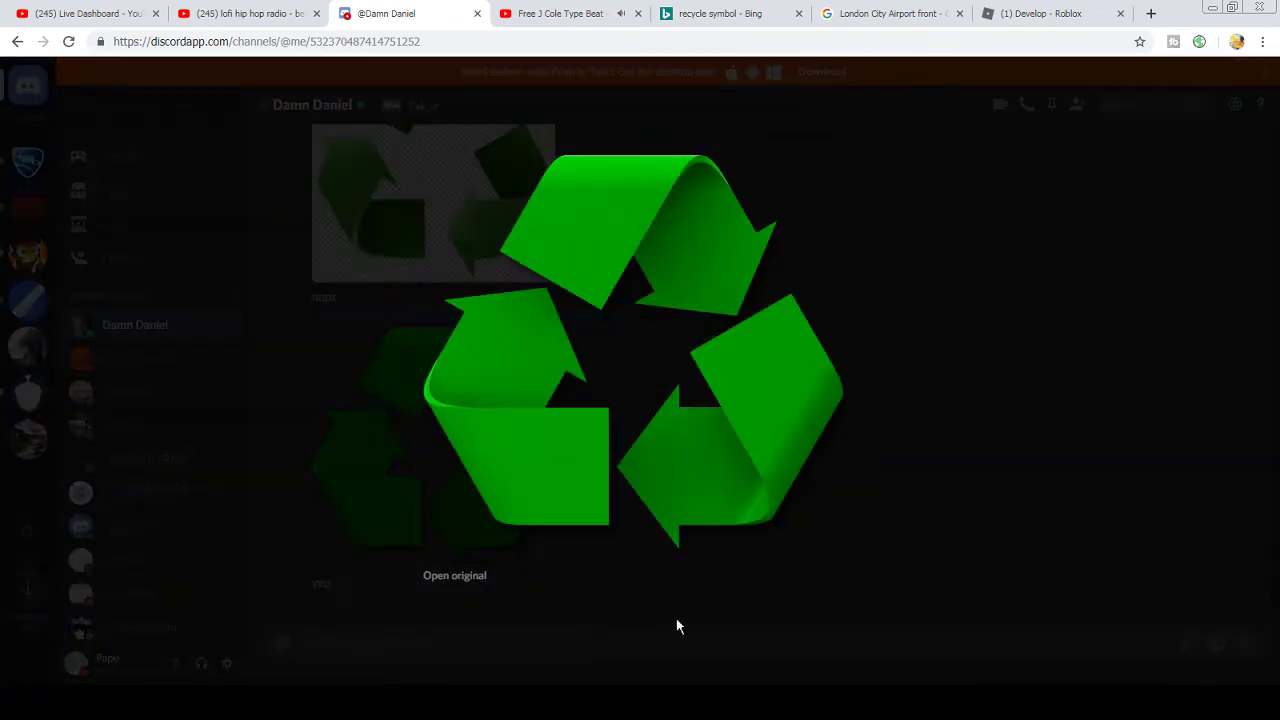
{"action": "left_click", "coordinate": [890, 622]}
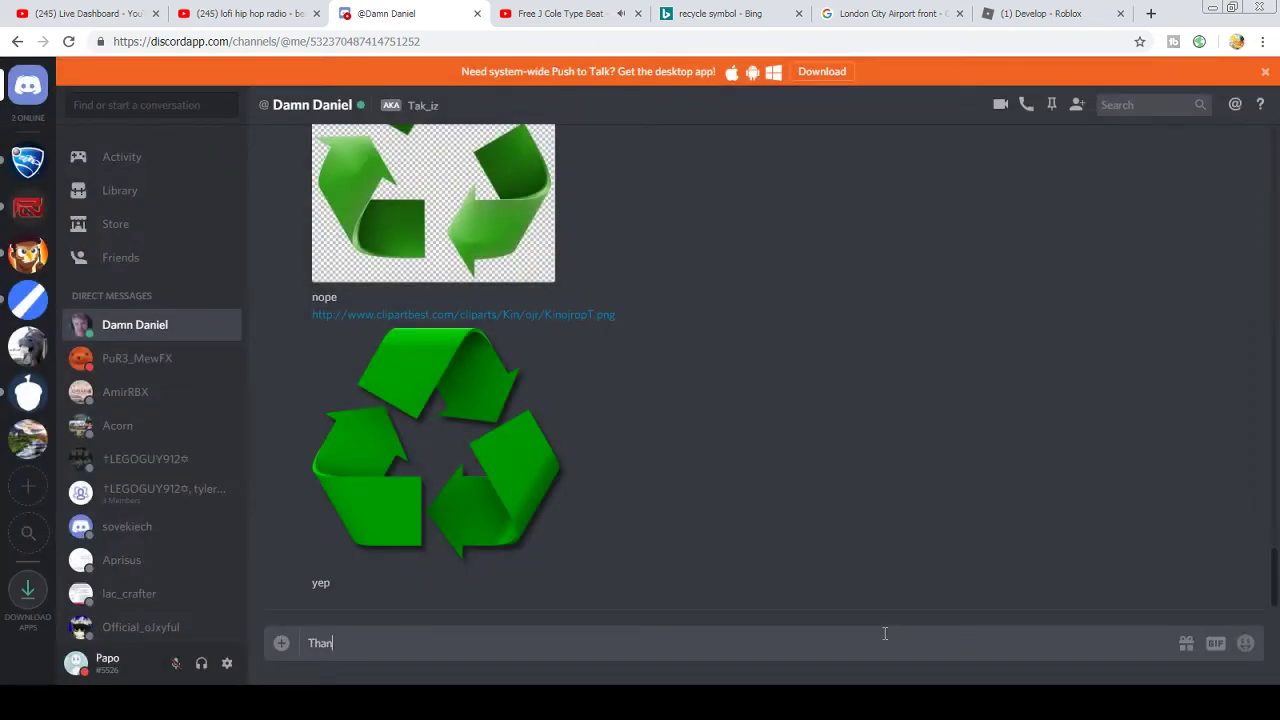
- Send the reply "Thank u" in the direct message and start saving the solid green recycle symbol image from the conversation
{"action": "key", "text": "Return"}
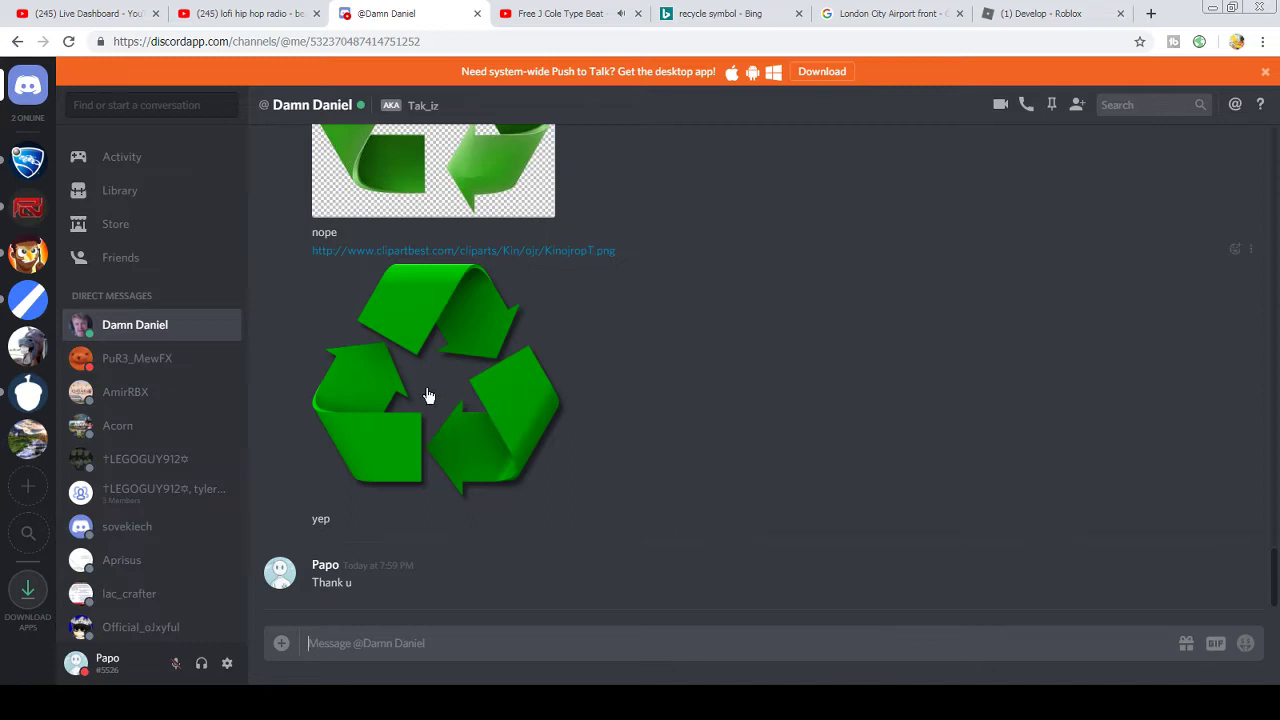
{"action": "scroll", "coordinate": [427, 396], "scroll_direction": "up", "scroll_amount": 2}
{"action": "scroll", "coordinate": [425, 449], "scroll_direction": "down", "scroll_amount": 1}
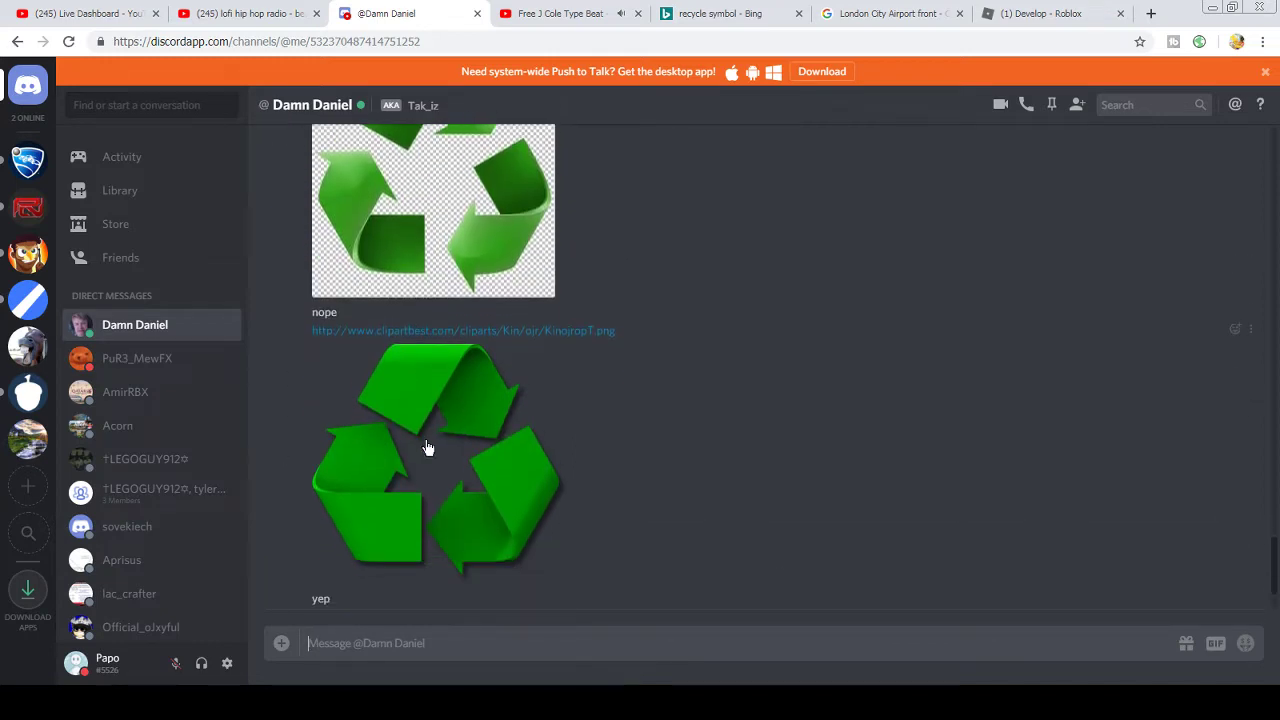
{"action": "right_click", "coordinate": [439, 463]}
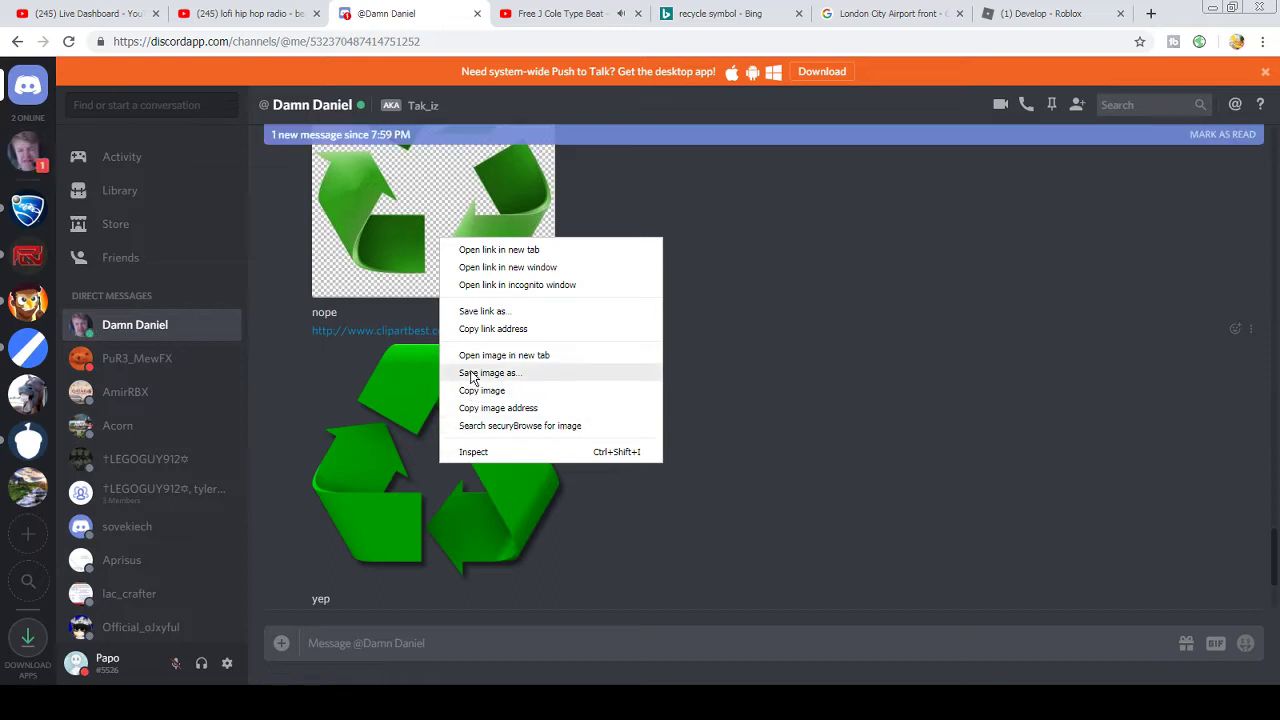
{"action": "scroll", "coordinate": [843, 526], "scroll_direction": "down", "scroll_amount": 3}
{"action": "right_click", "coordinate": [429, 303]}
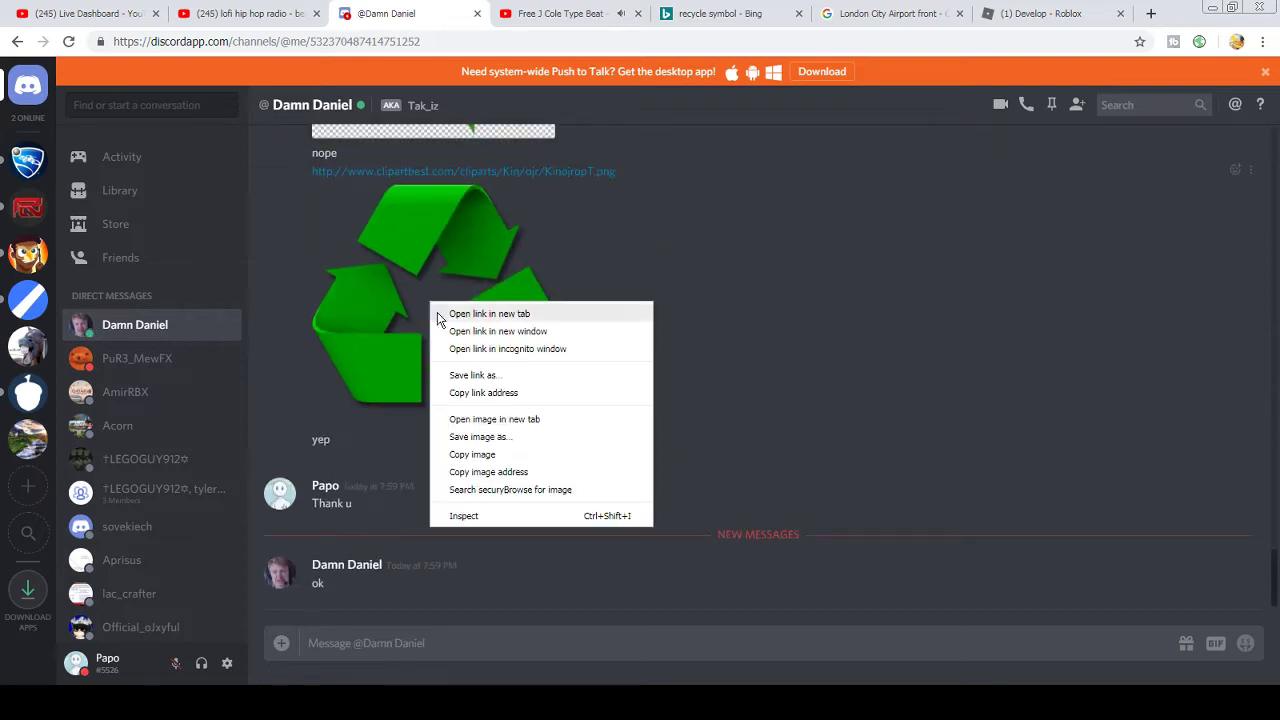
{"action": "left_click", "coordinate": [476, 437]}
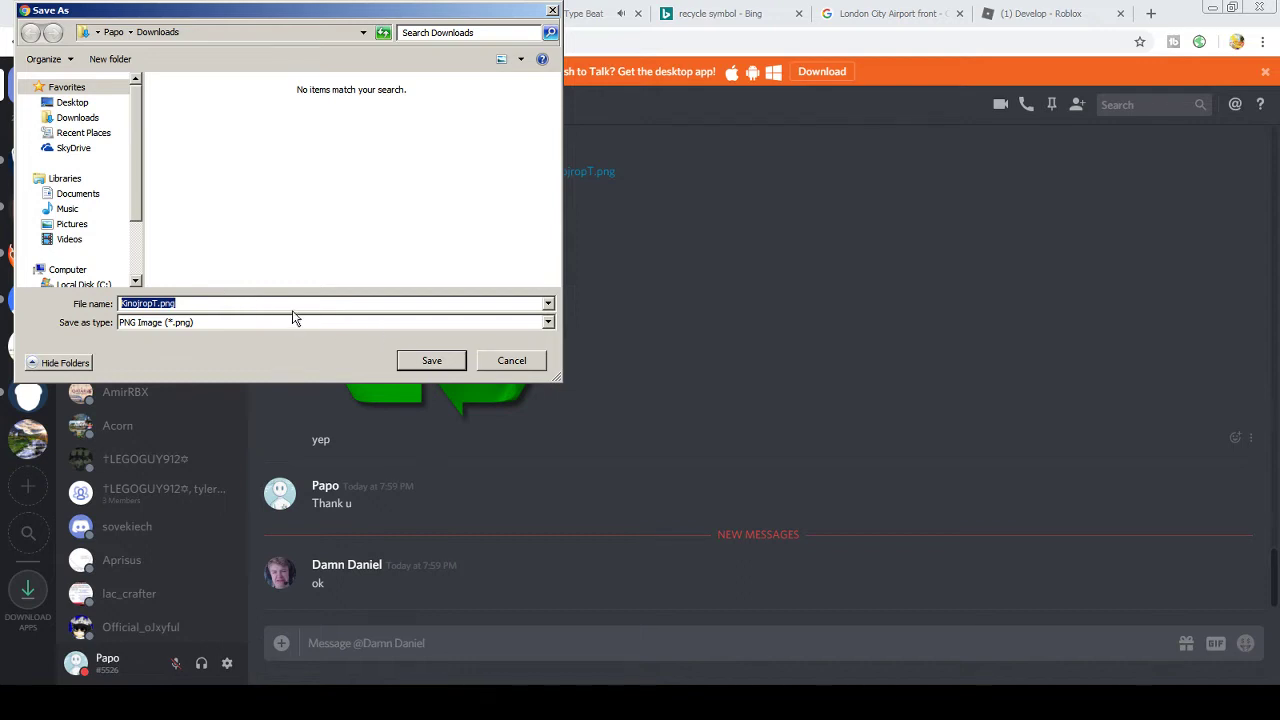
- Save the image in Downloads as a PNG named "recycle Kids" and dismiss the download notice
{"action": "key", "text": "BackSpace"}
{"action": "type", "text": "im"}
{"action": "type", "text": "rex"}
{"action": "key", "text": "BackSpace"}
{"action": "type", "text": "cy"}
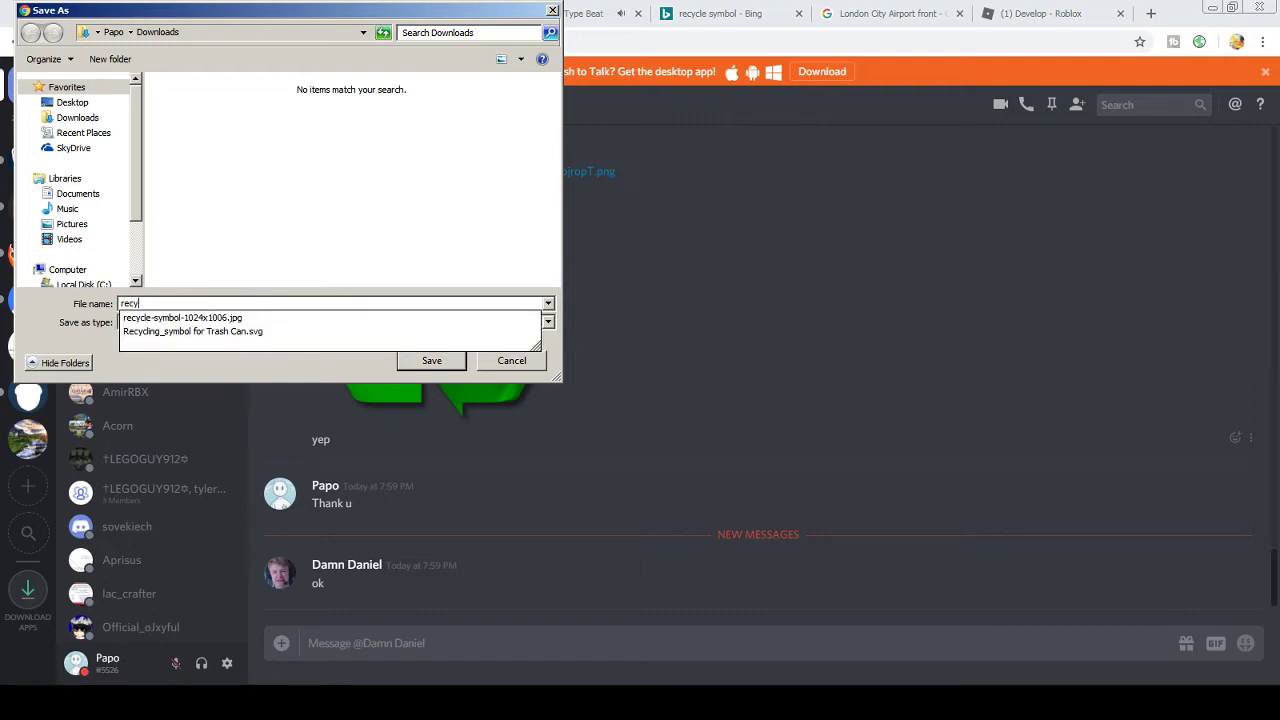
{"action": "type", "text": "cle Kids"}
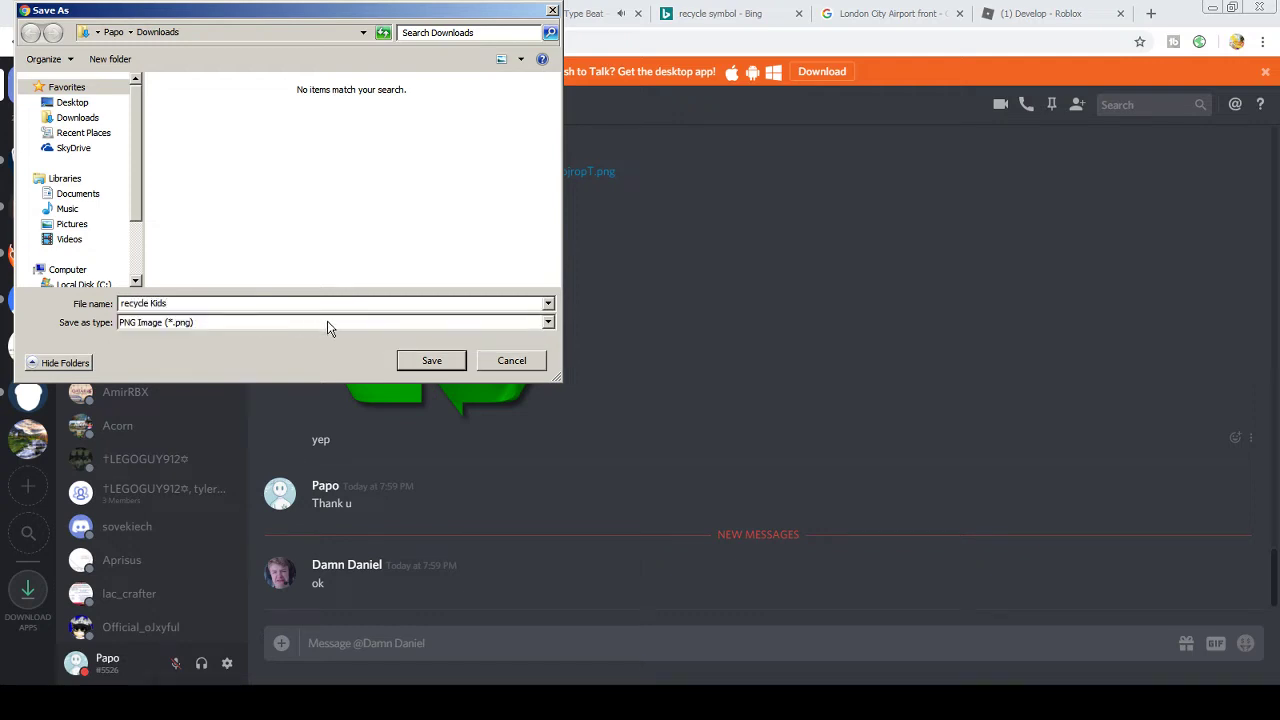
{"action": "left_click", "coordinate": [413, 360]}
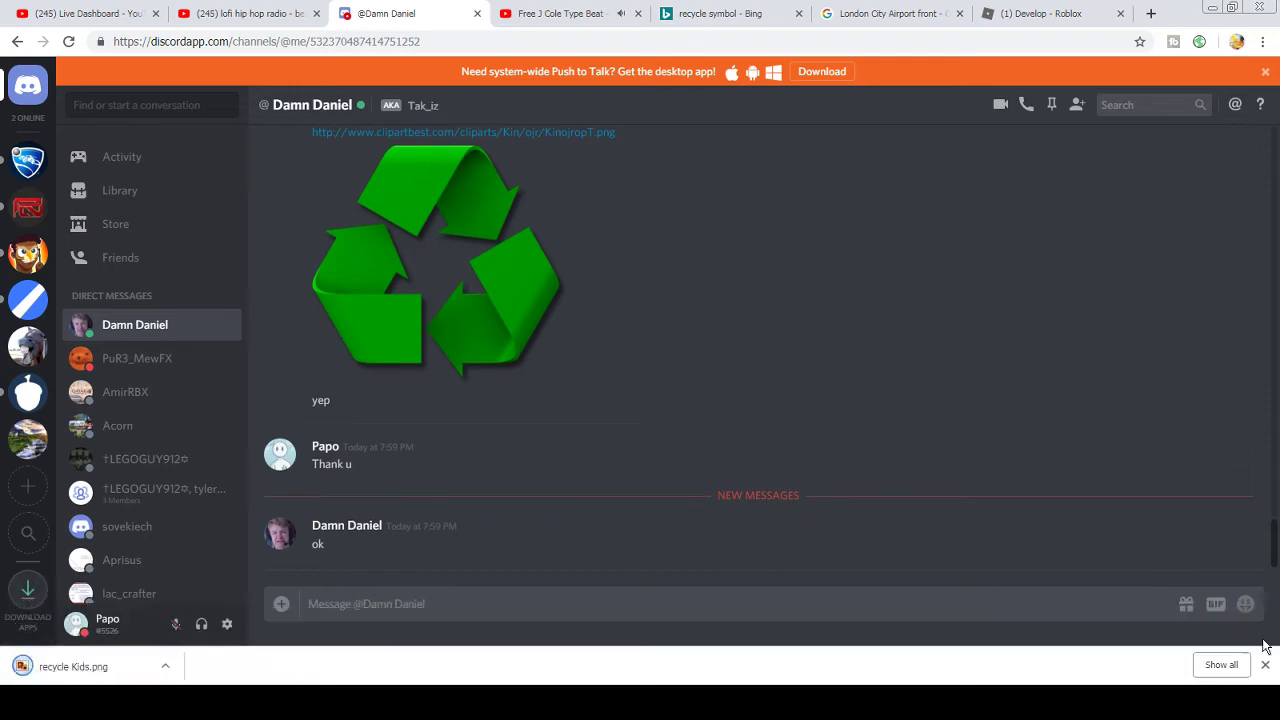
{"action": "left_click", "coordinate": [1265, 666]}
- Switch to the Roblox Develop page and upload recycle Kids.png from Downloads as a decal named "recycle Kids"
{"action": "left_click", "coordinate": [889, 12]}
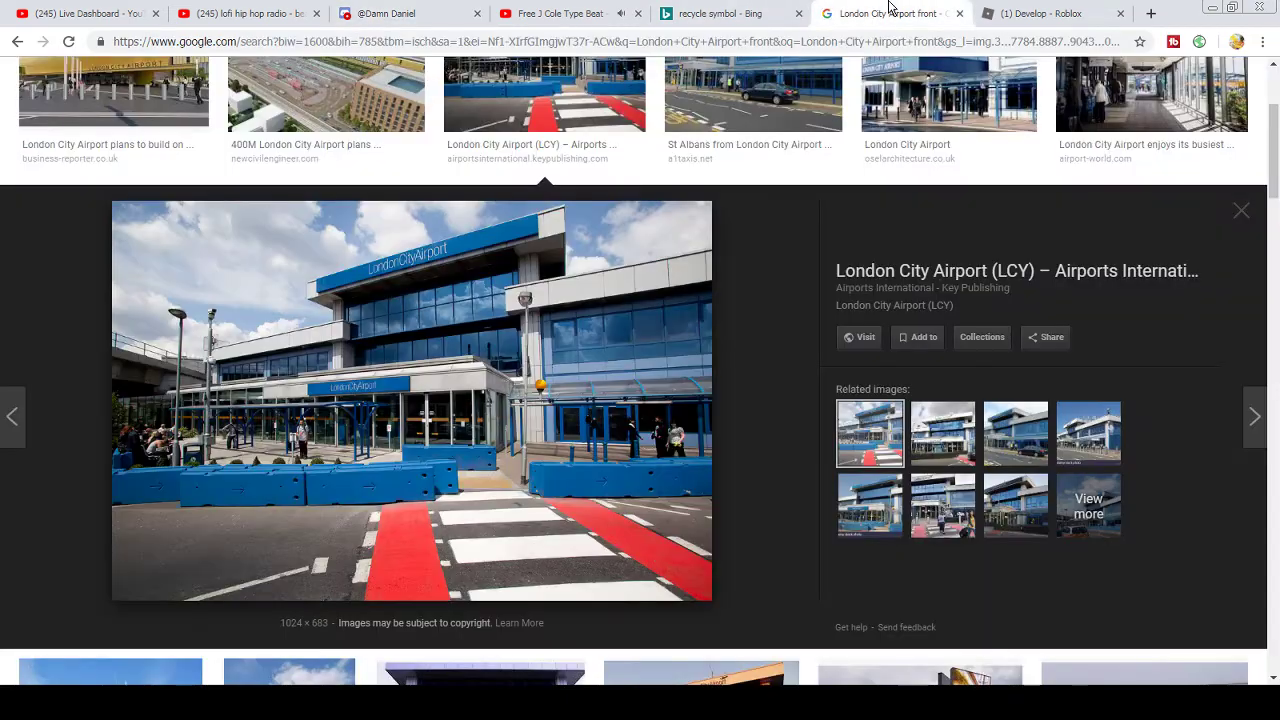
{"action": "left_click", "coordinate": [1040, 13]}
{"action": "left_click", "coordinate": [516, 298]}
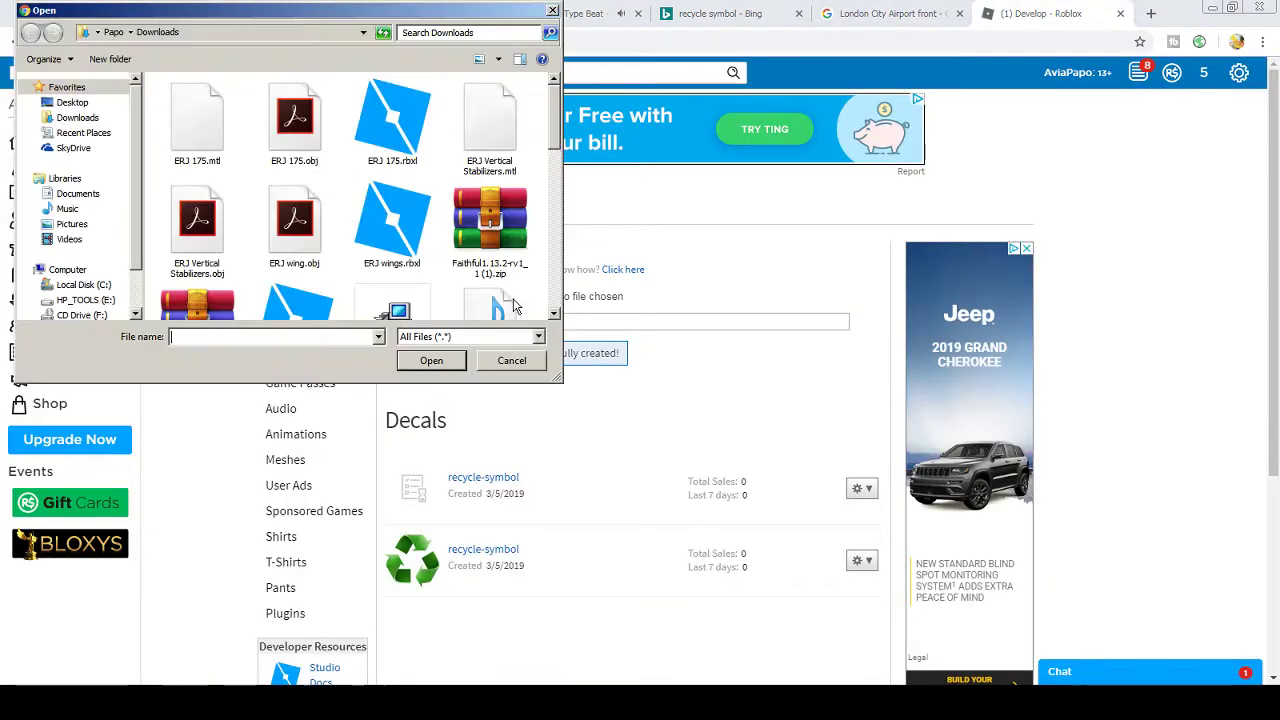
{"action": "scroll", "coordinate": [517, 157], "scroll_direction": "down", "scroll_amount": 5}
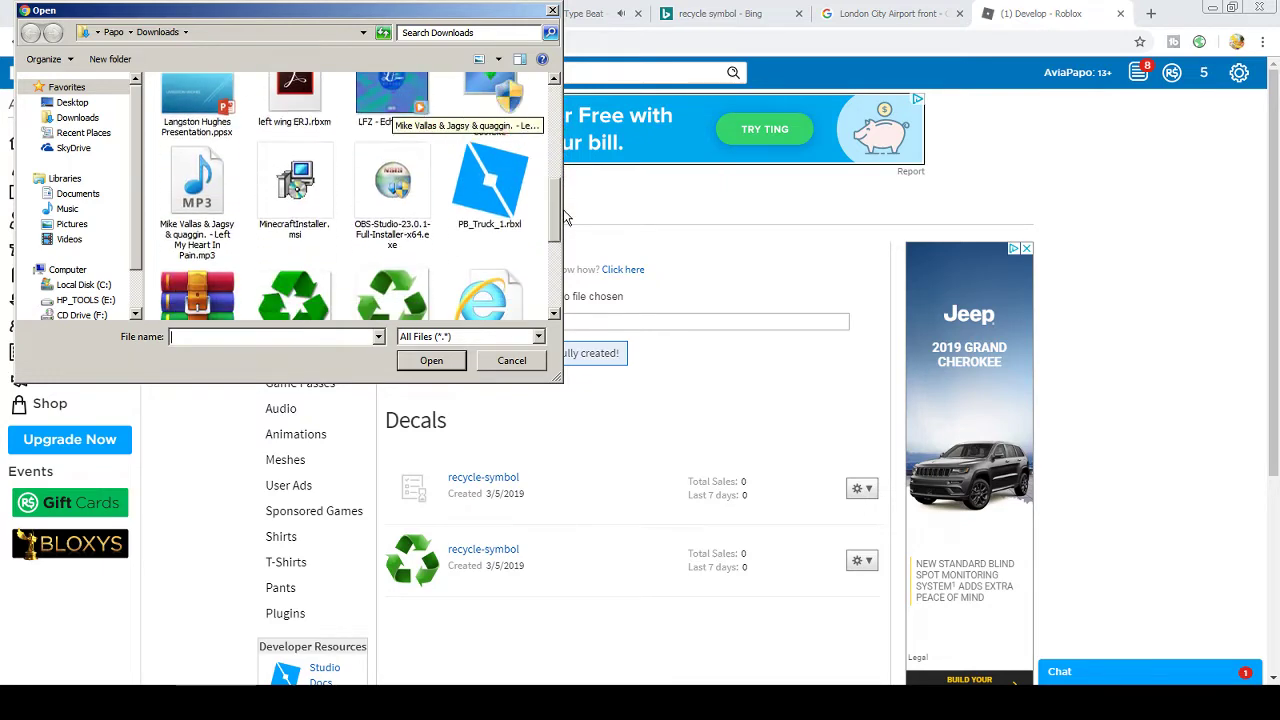
{"action": "left_click_drag", "start_coordinate": [557, 243], "coordinate": [561, 260]}
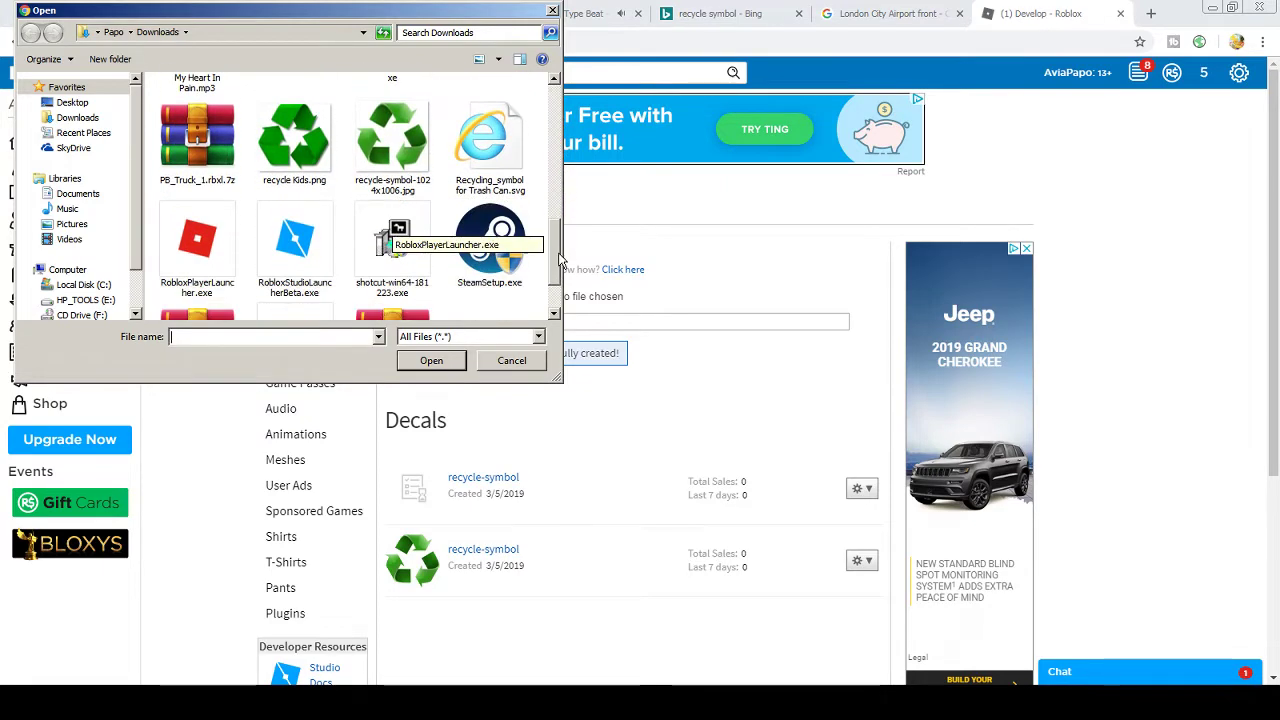
{"action": "double_click", "coordinate": [287, 125]}
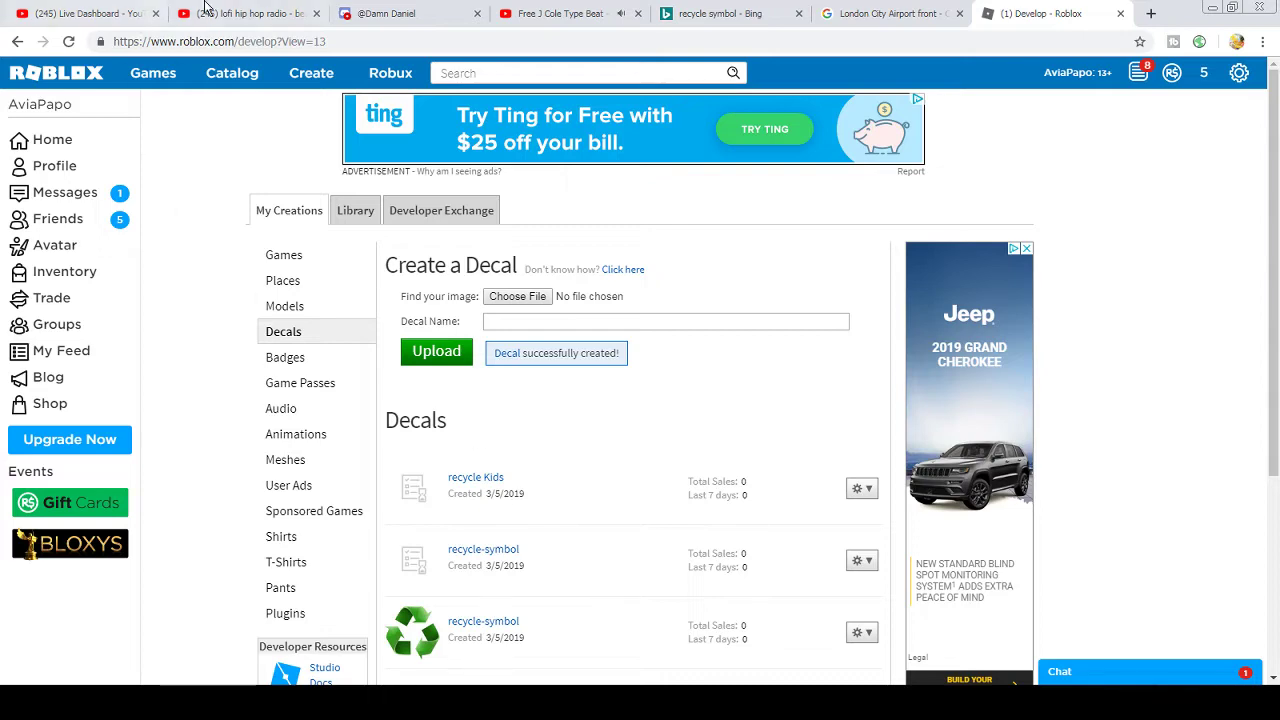
- Check the chat on the YouTube live stream dashboard
{"action": "left_click", "coordinate": [250, 12]}
{"action": "left_click", "coordinate": [108, 12]}
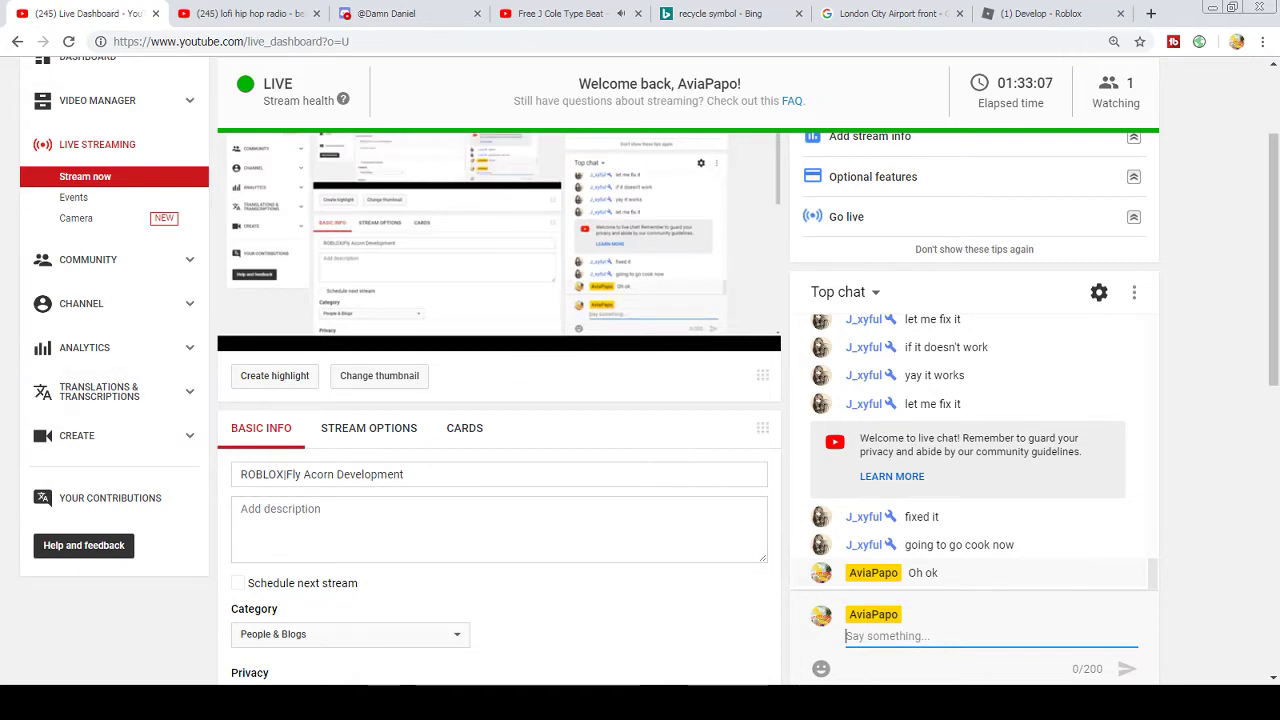
- Switch to Roblox Studio and paste the copied black part onto the pavement next to the blue bin
{"action": "key", "text": "alt+Tab"}
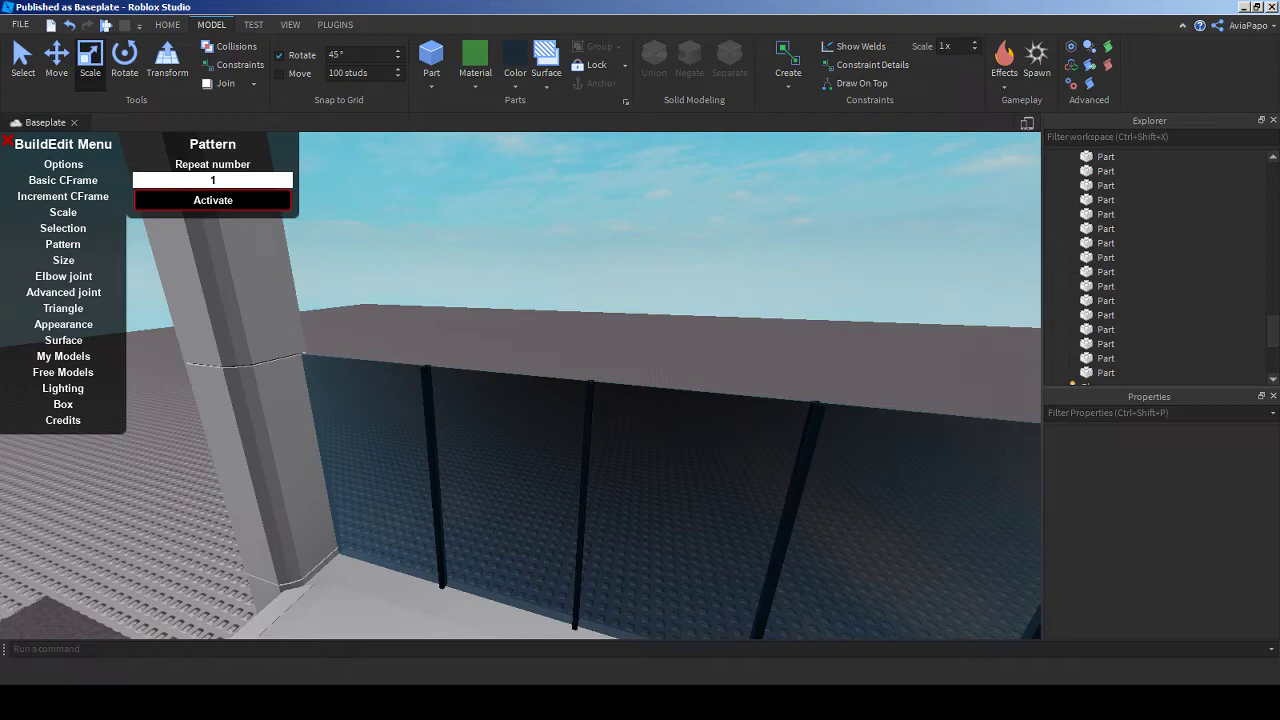
{"action": "key", "text": "s"}
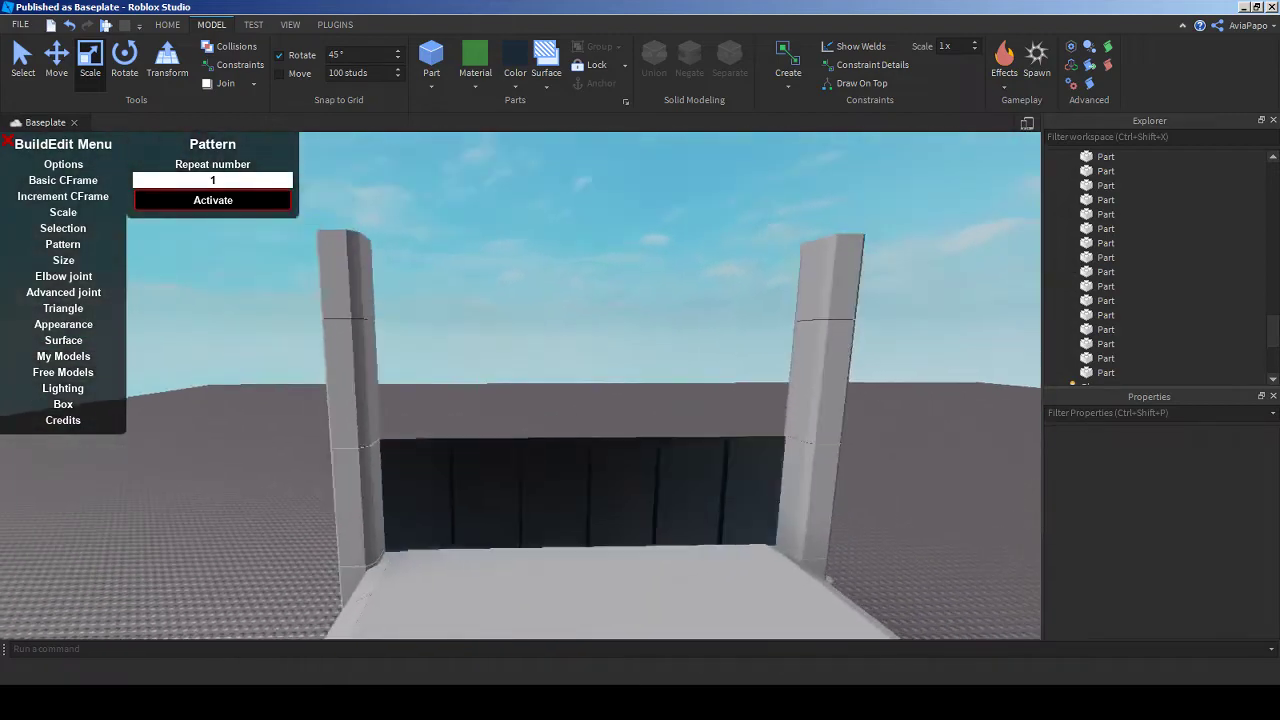
{"action": "key", "text": "w"}
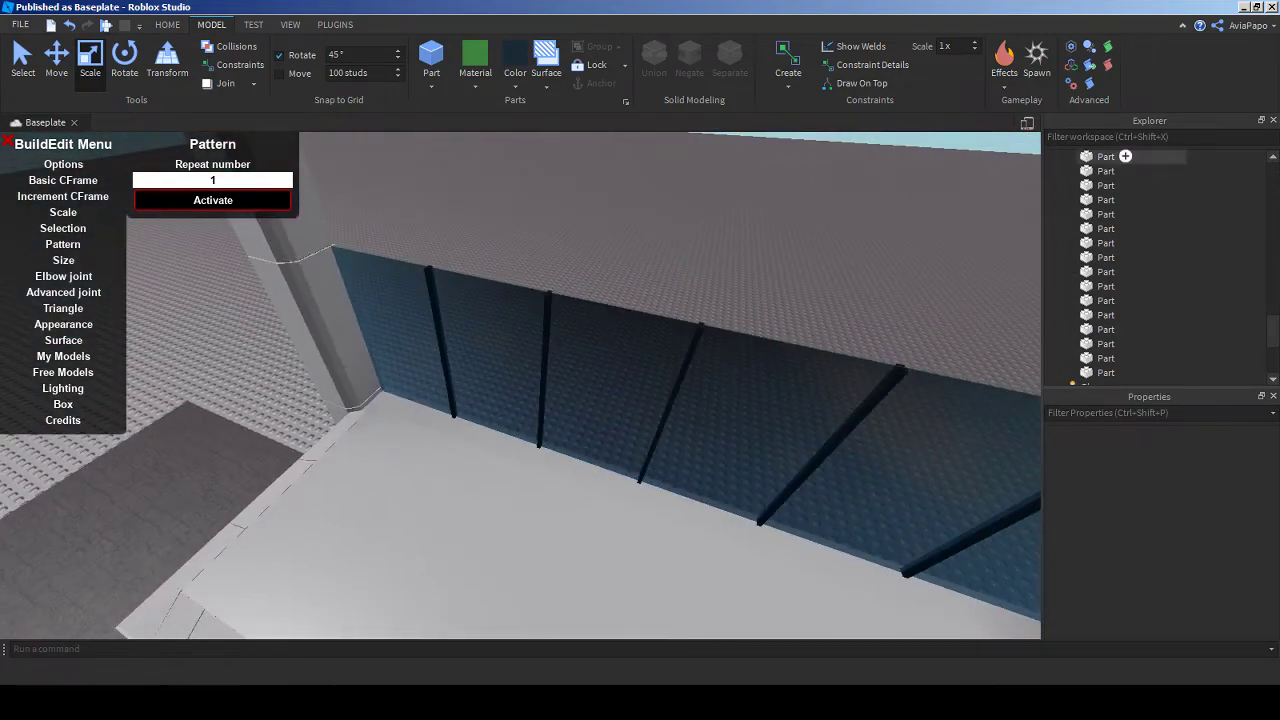
{"action": "key", "text": "w"}
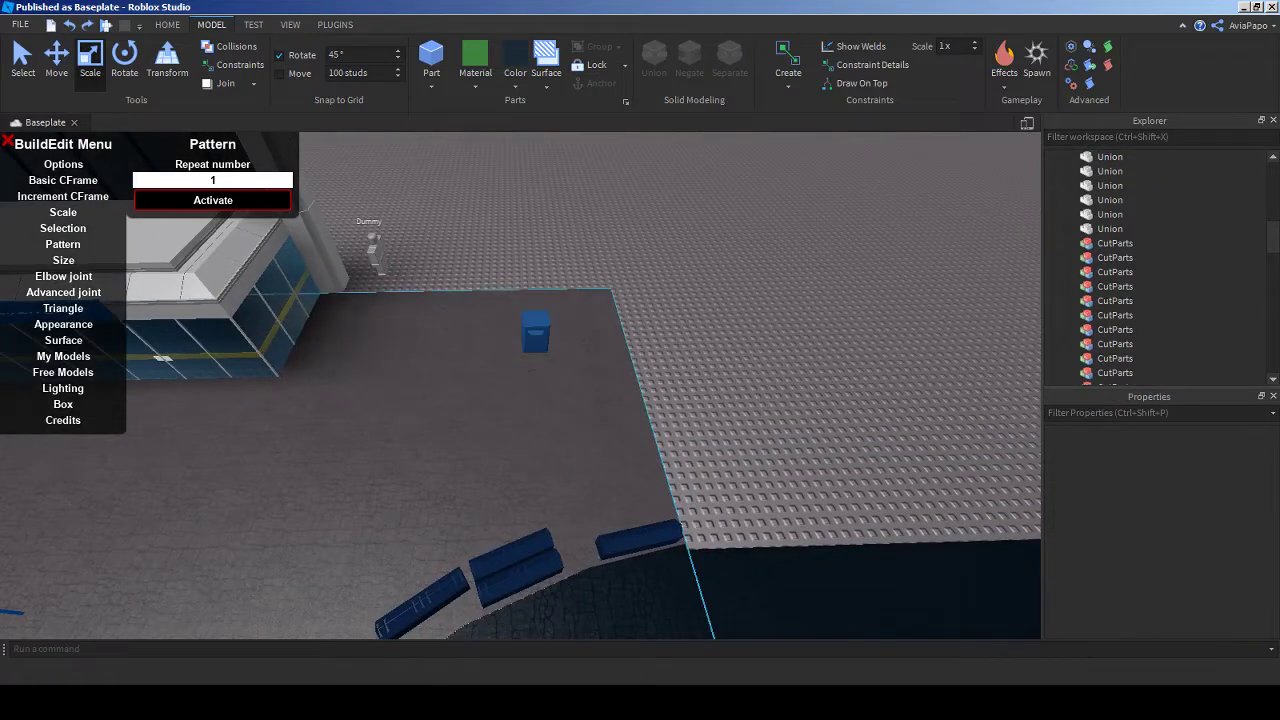
{"action": "scroll", "coordinate": [509, 403], "scroll_direction": "up", "scroll_amount": 3}
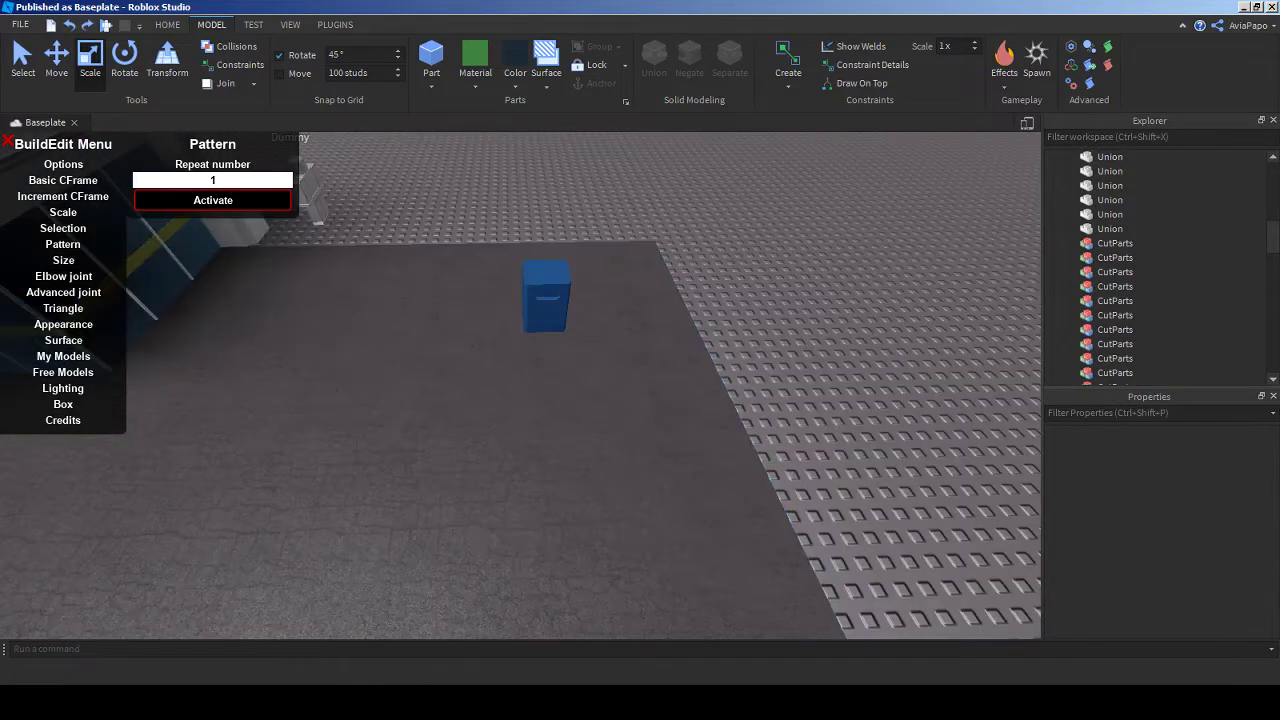
{"action": "key", "text": "ctrl+v"}
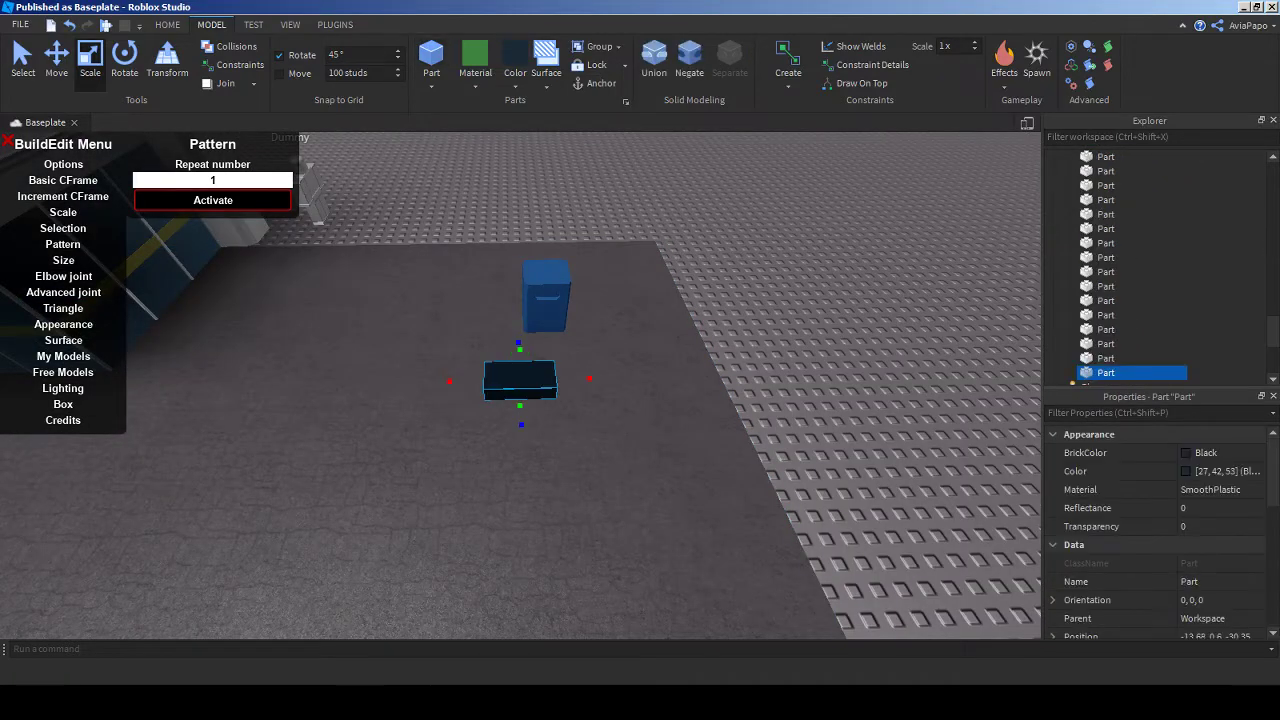
- Show the Toolbox and set its category to My Images
{"action": "left_click", "coordinate": [290, 24]}
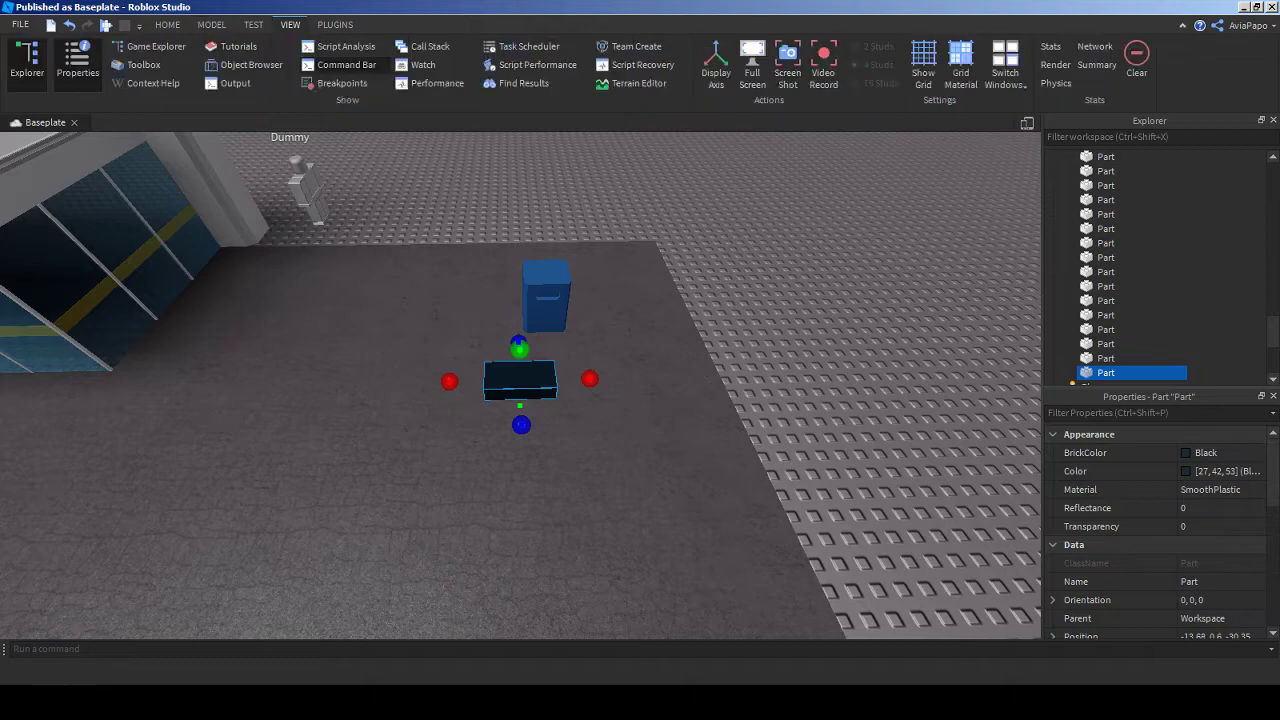
{"action": "left_click", "coordinate": [140, 64]}
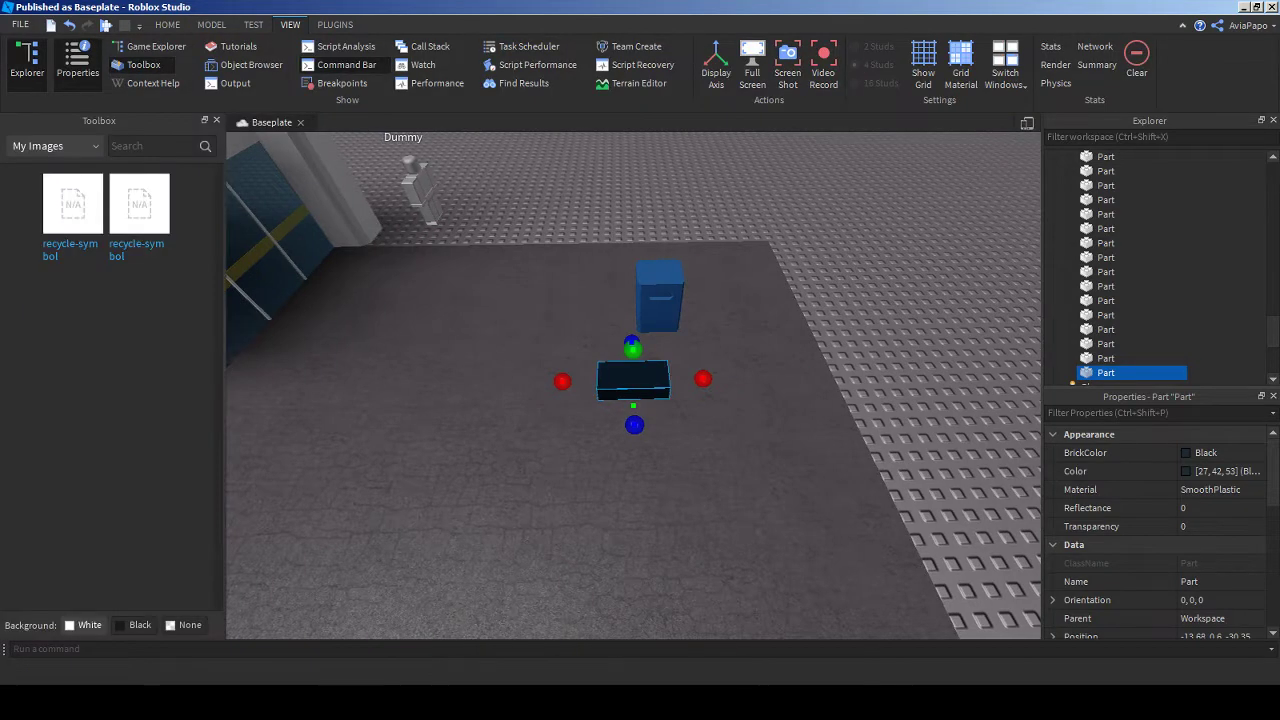
{"action": "left_click", "coordinate": [55, 146]}
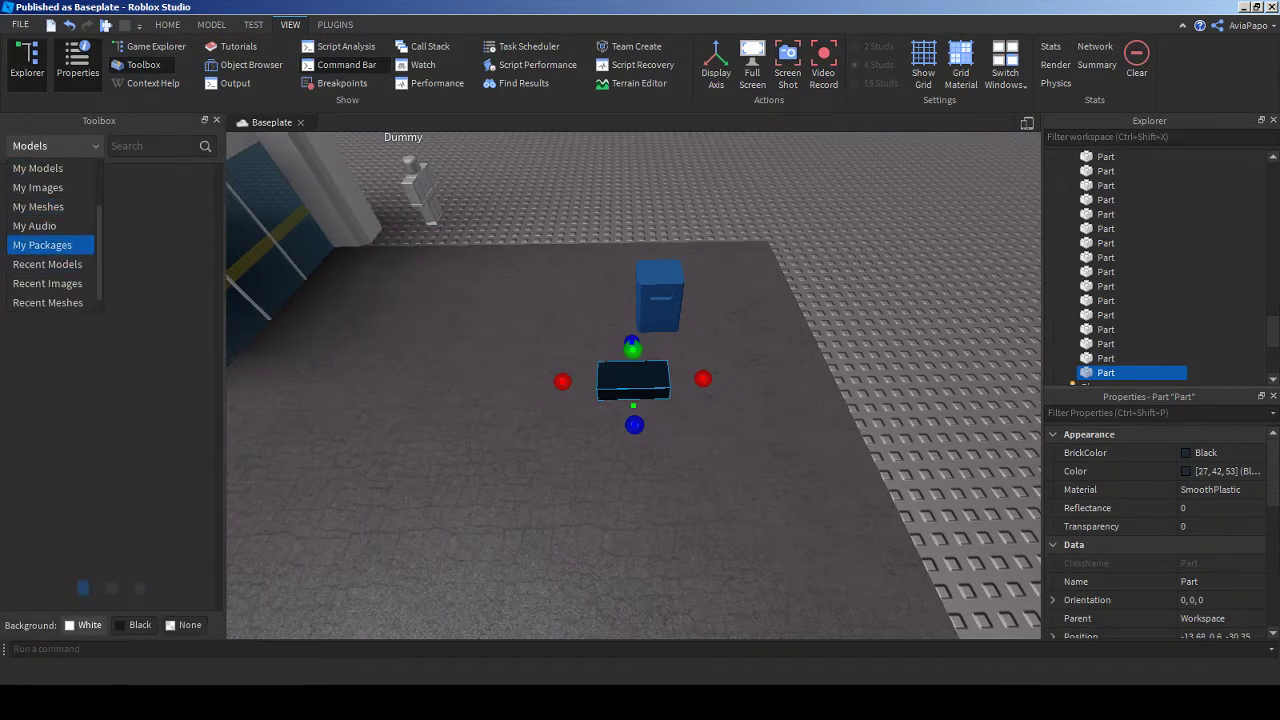
{"action": "key", "text": "Down"}
{"action": "key", "text": "Down"}
{"action": "key", "text": "Up"}
{"action": "key", "text": "Up"}
{"action": "key", "text": "Up"}
{"action": "key", "text": "Up"}
{"action": "key", "text": "Up"}
{"action": "key", "text": "Up"}
{"action": "key", "text": "Up"}
{"action": "key", "text": "Up"}
{"action": "key", "text": "Up"}
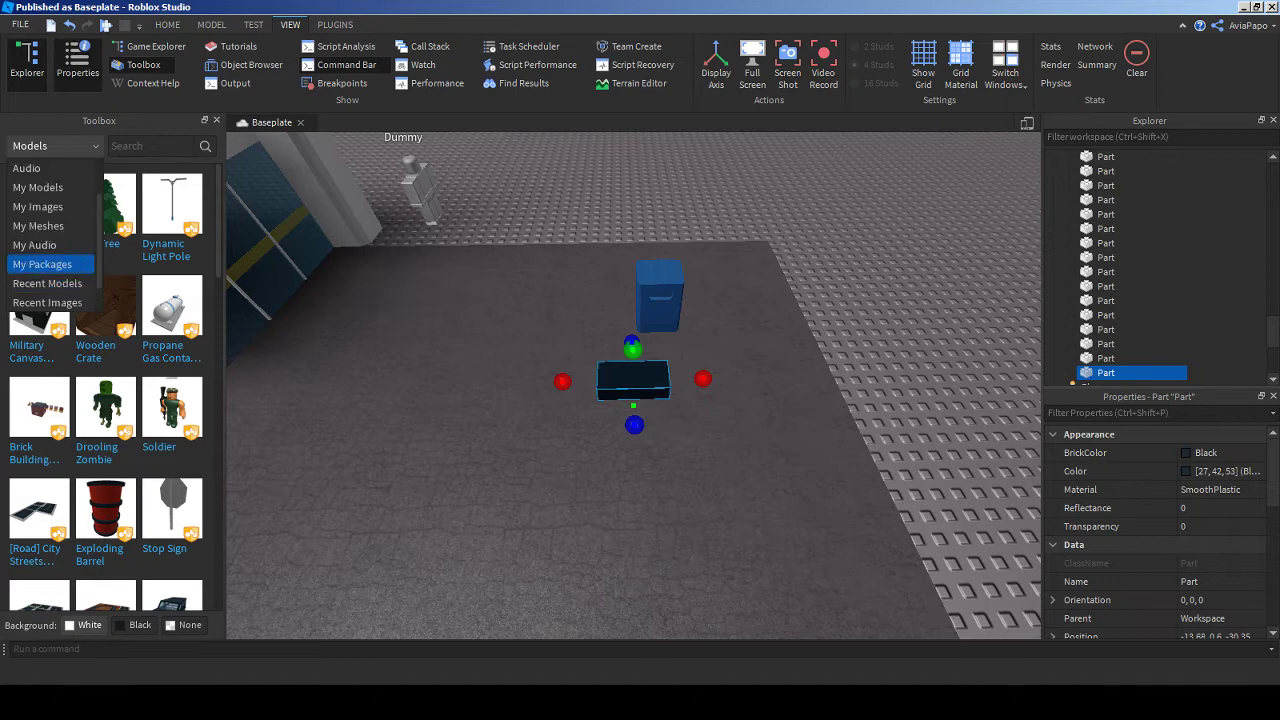
{"action": "key", "text": "Down"}
{"action": "key", "text": "Down"}
{"action": "key", "text": "Down"}
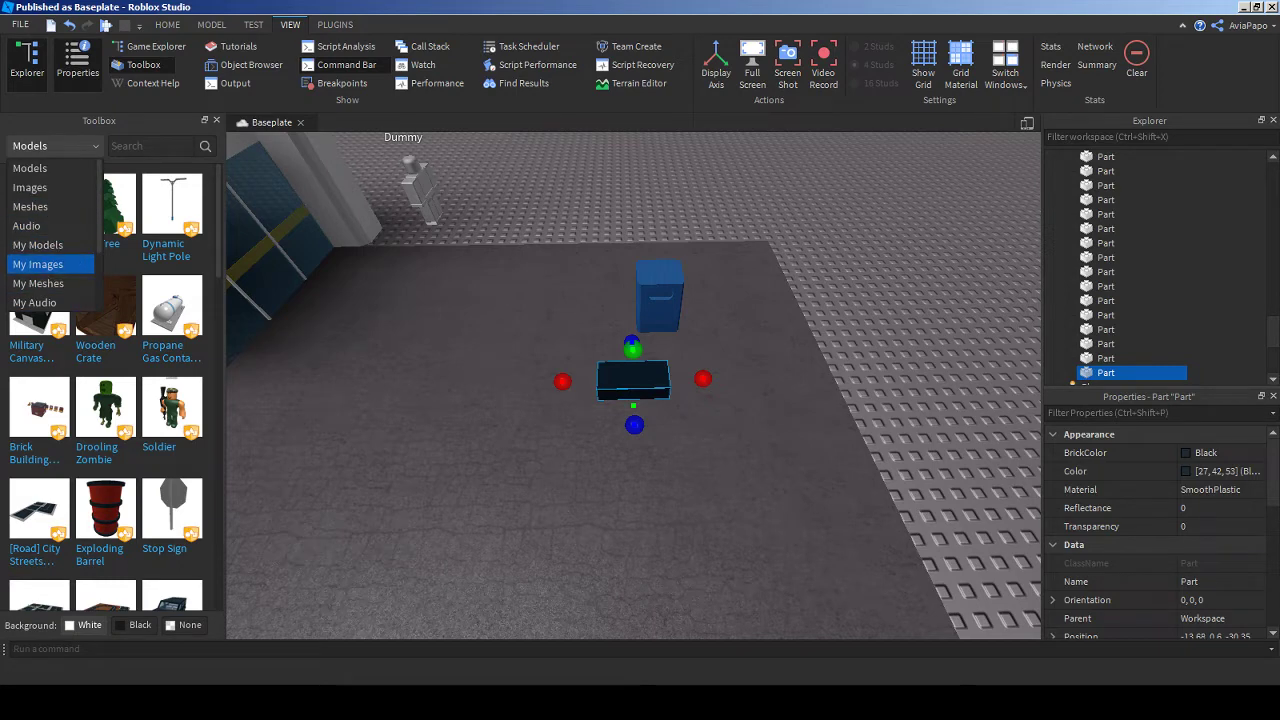
{"action": "key", "text": "Return"}
- Apply the "recycle Kids" decal to the upper face of the black part
{"action": "key", "text": "f"}
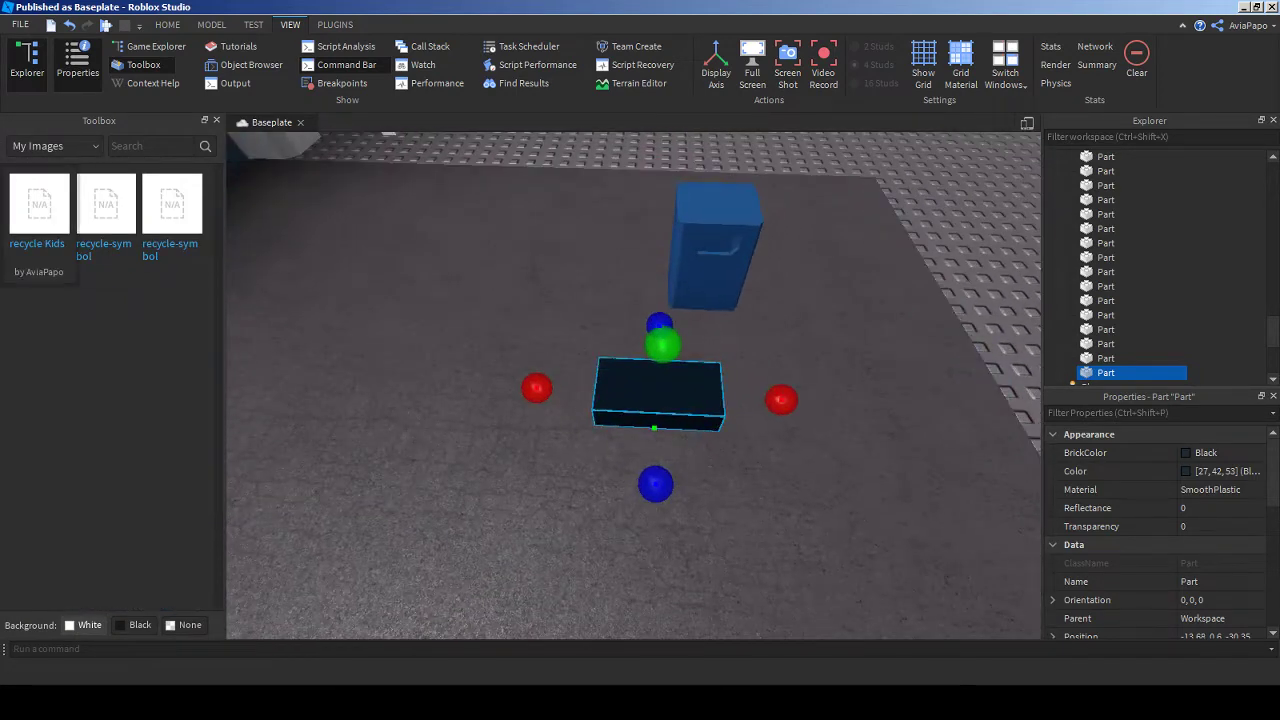
{"action": "left_click", "coordinate": [40, 204]}
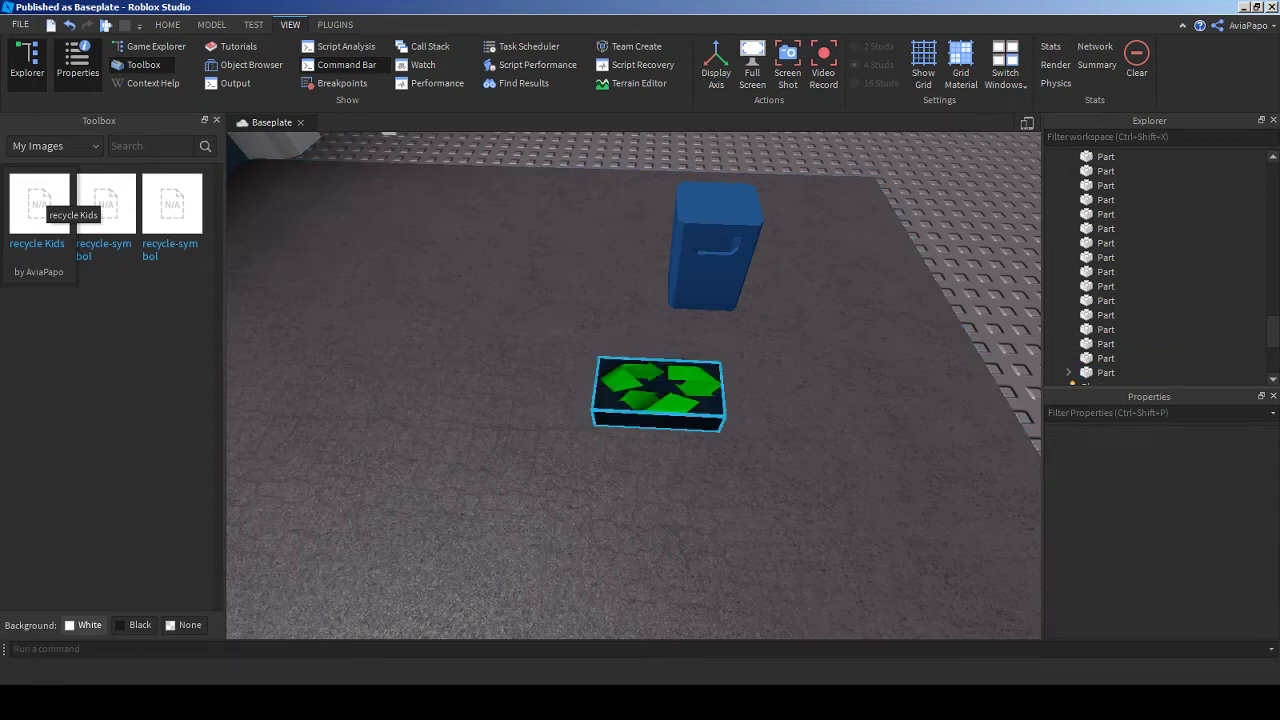
- Rotate the decal part about its vertical axis to an orientation of 0, 180, 0
{"action": "key", "text": "f"}
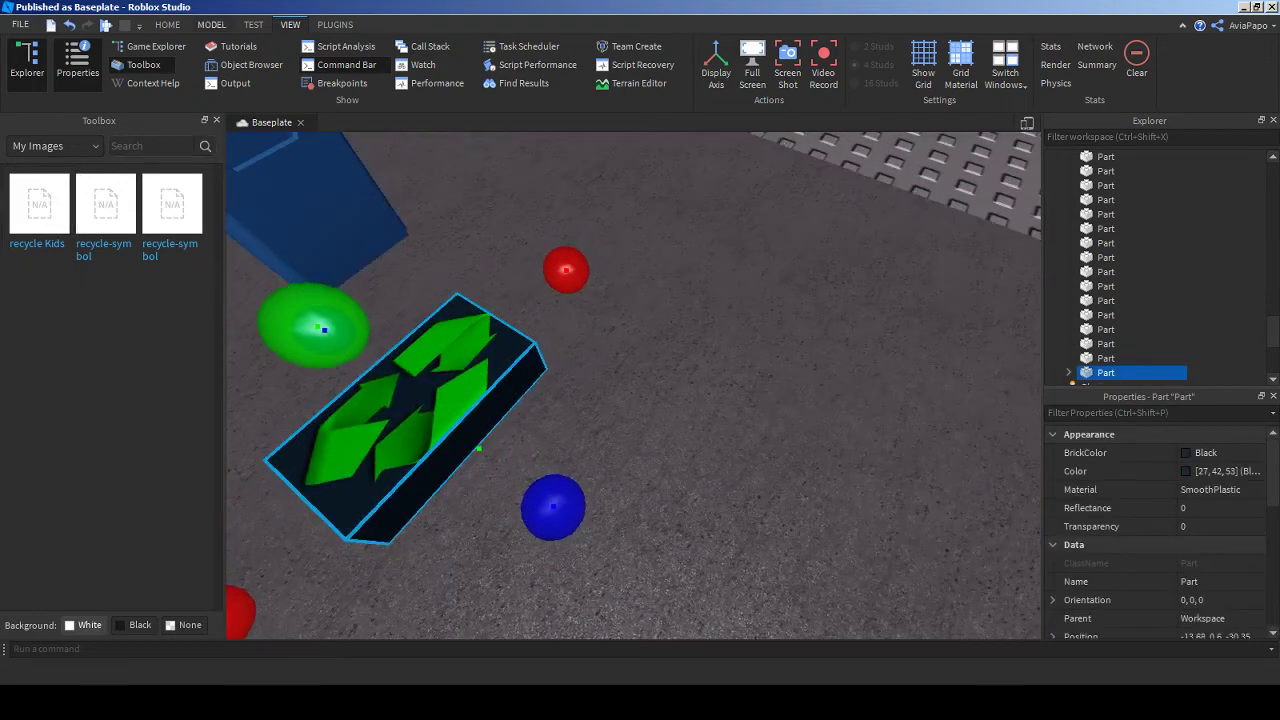
{"action": "key", "text": "ctrl+4"}
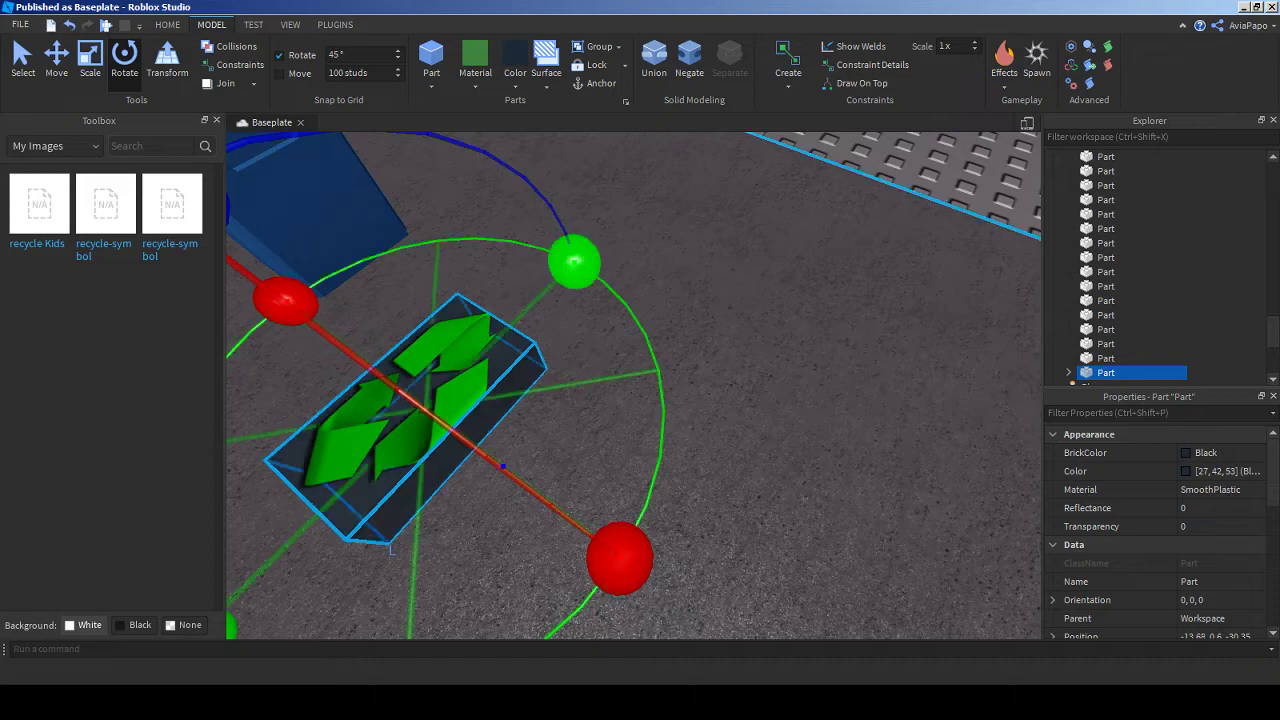
{"action": "left_click_drag", "start_coordinate": [574, 262], "coordinate": [300, 420]}
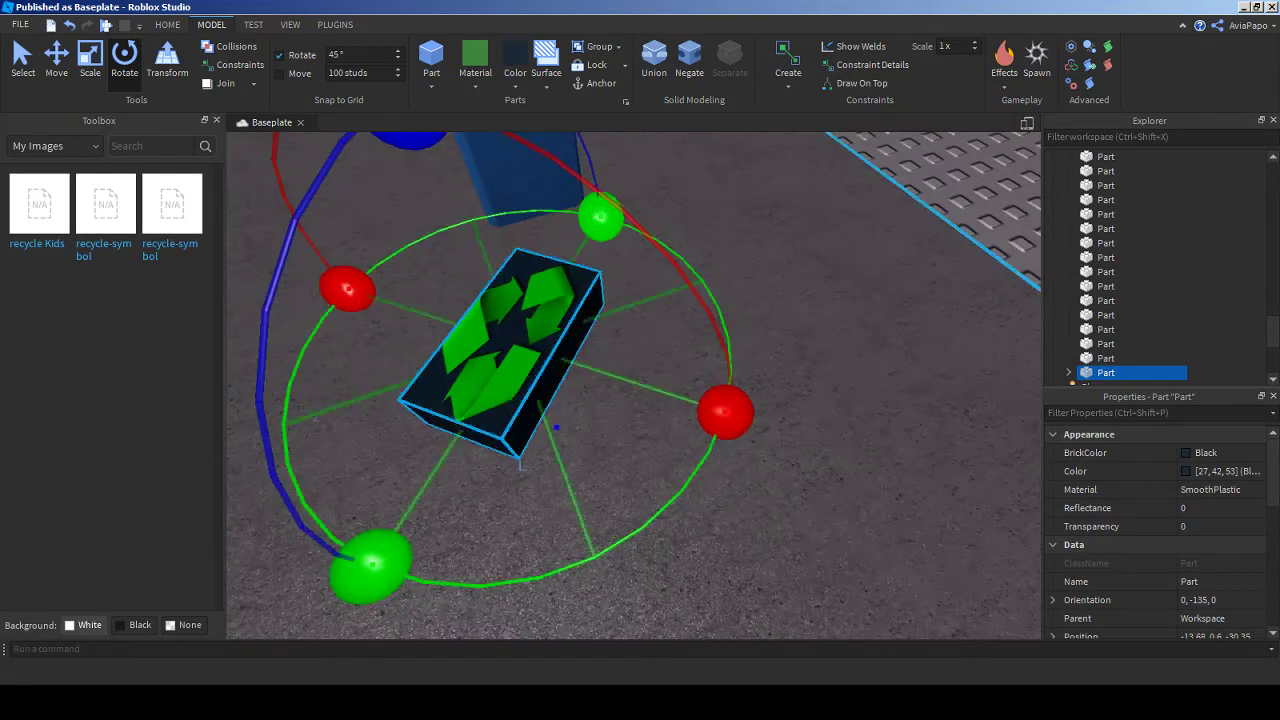
{"action": "left_click_drag", "start_coordinate": [602, 213], "coordinate": [702, 281]}
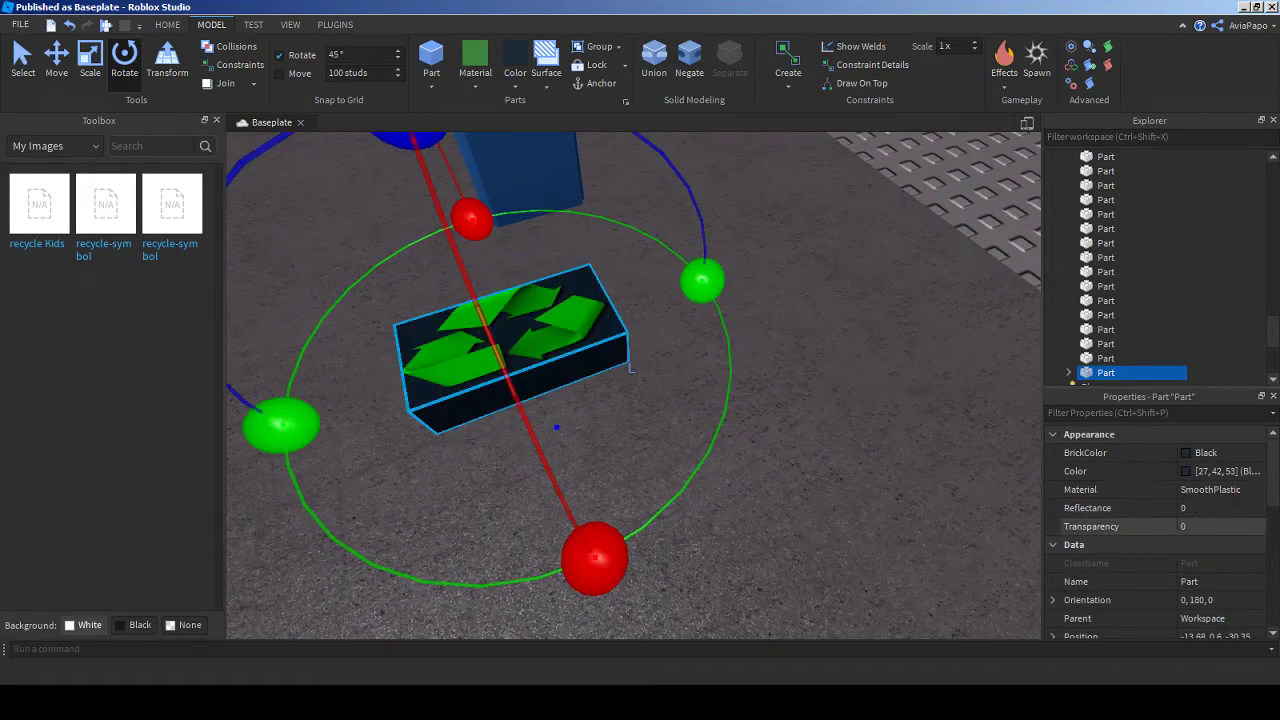
- Set the decal part's Transparency to 1
{"action": "type", "text": "1"}
{"action": "key", "text": "Return"}
{"action": "key", "text": "f"}
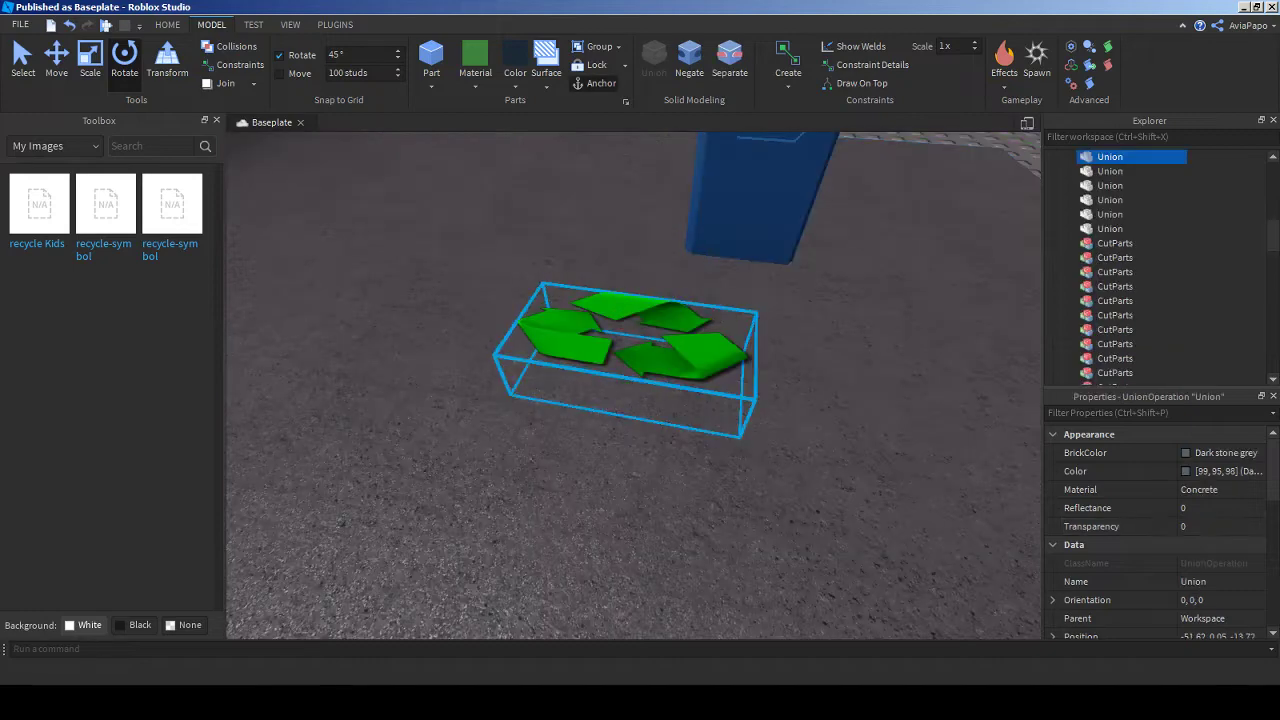
- Scale the transparent part down into a thin, roughly square plate carrying the recycle symbol
{"action": "key", "text": "ctrl+3"}
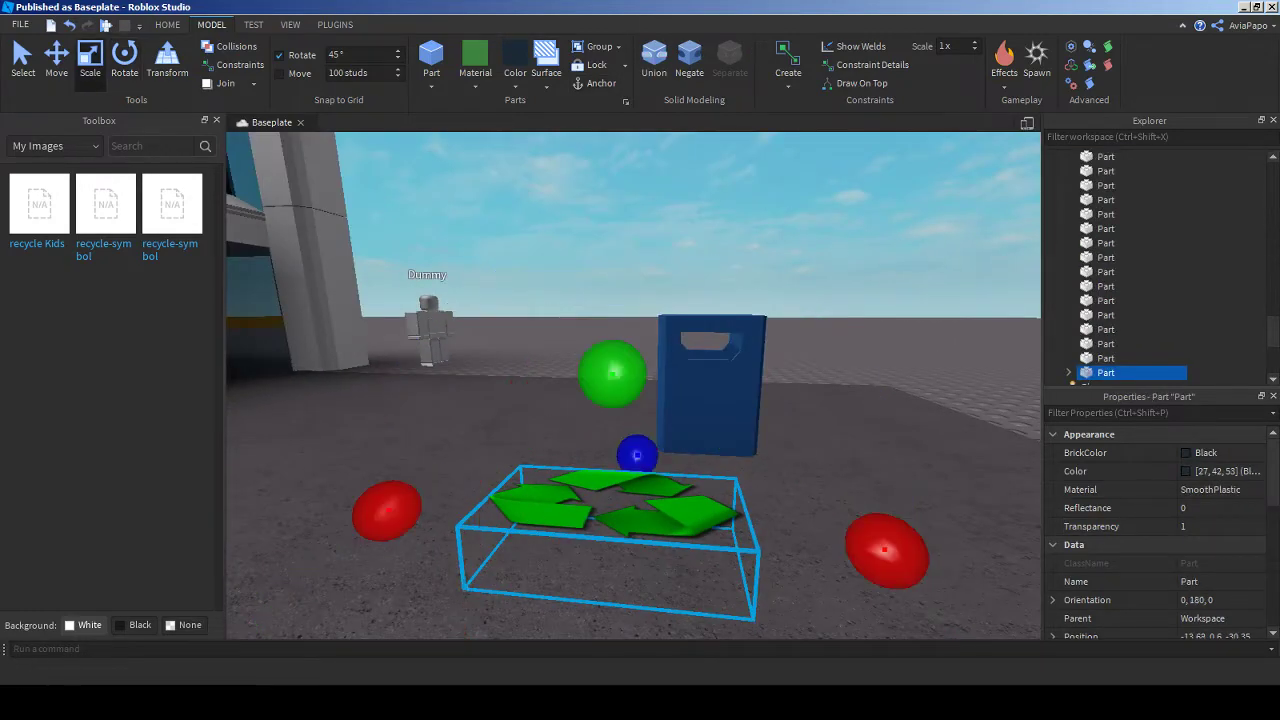
{"action": "right_click_drag", "start_coordinate": [633, 400], "coordinate": [633, 490]}
{"action": "scroll", "coordinate": [633, 400], "scroll_direction": "down", "scroll_amount": 2}
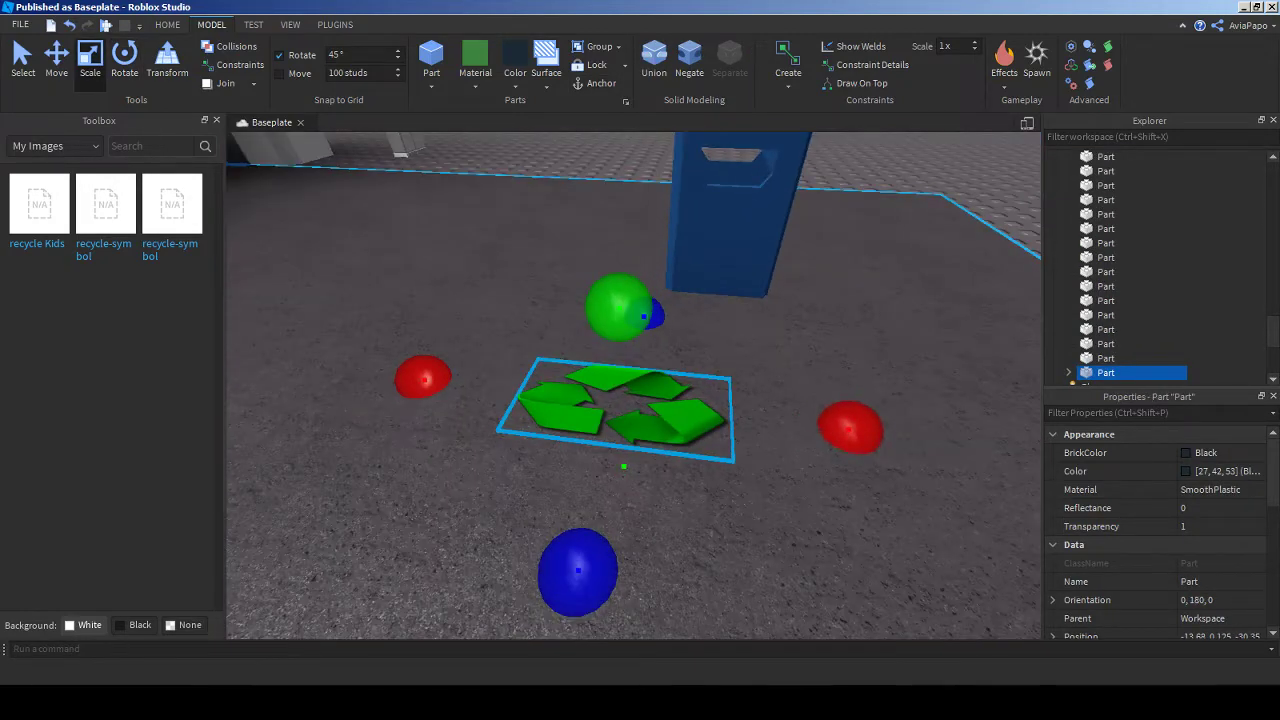
{"action": "right_click_drag", "start_coordinate": [633, 400], "coordinate": [633, 330]}
- Stand the decal plate upright at orientation -90, -180, 0 and place it flat against the front of the blue bin
{"action": "key", "text": "ctrl+4"}
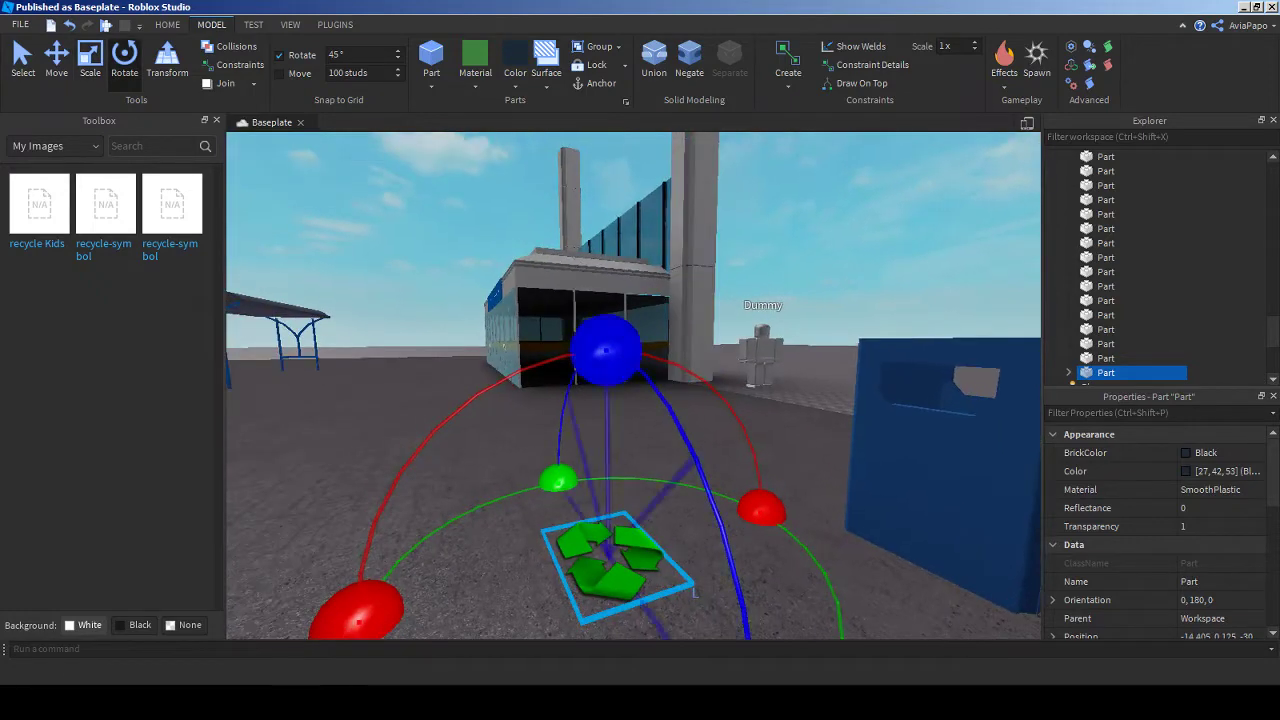
{"action": "left_click_drag", "start_coordinate": [727, 401], "coordinate": [605, 350]}
{"action": "key", "text": "ctrl+2"}
{"action": "key", "text": "f"}
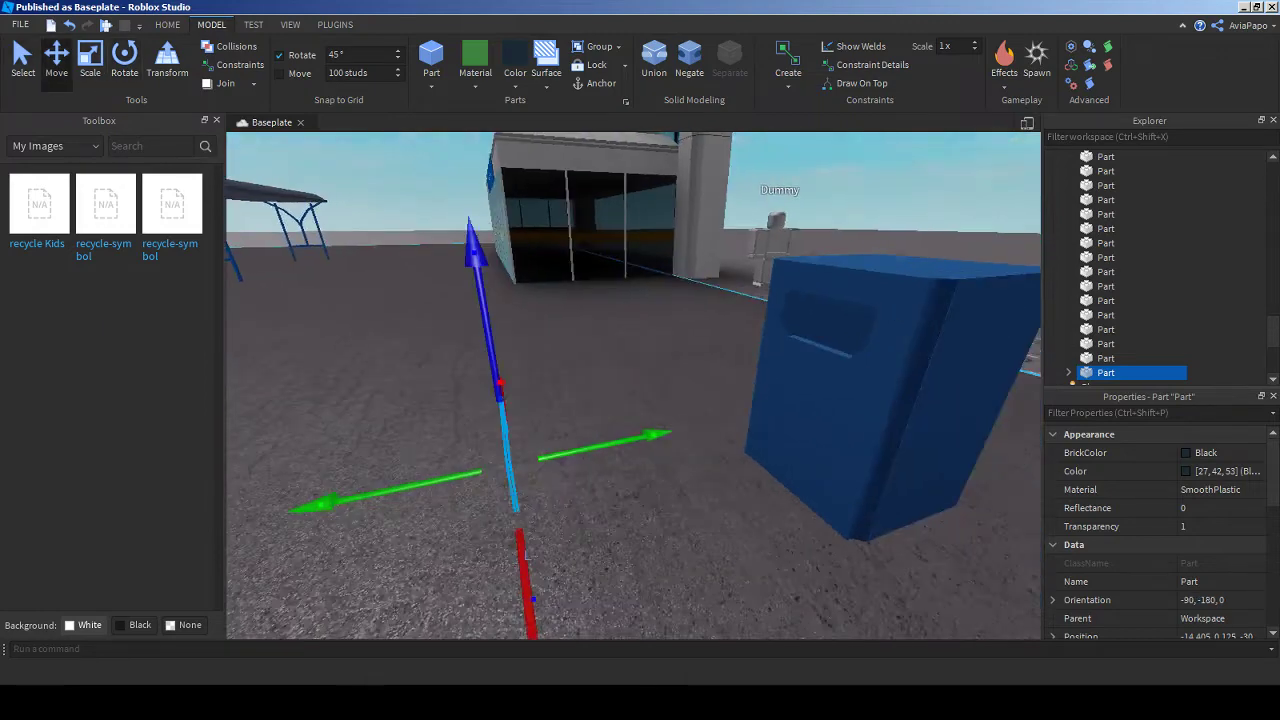
{"action": "left_click_drag", "start_coordinate": [713, 500], "coordinate": [799, 526]}
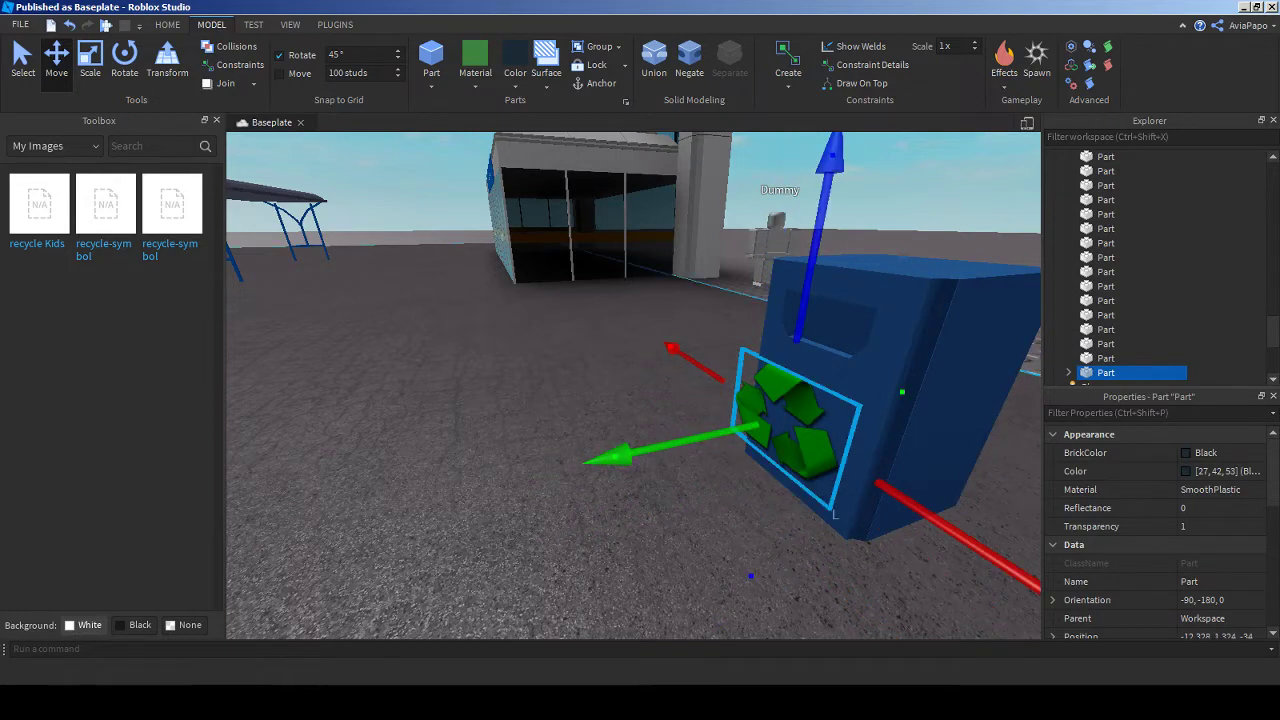
{"action": "right_click_drag", "start_coordinate": [799, 526], "coordinate": [689, 519]}
{"action": "scroll", "coordinate": [689, 519], "scroll_direction": "up", "scroll_amount": 5}
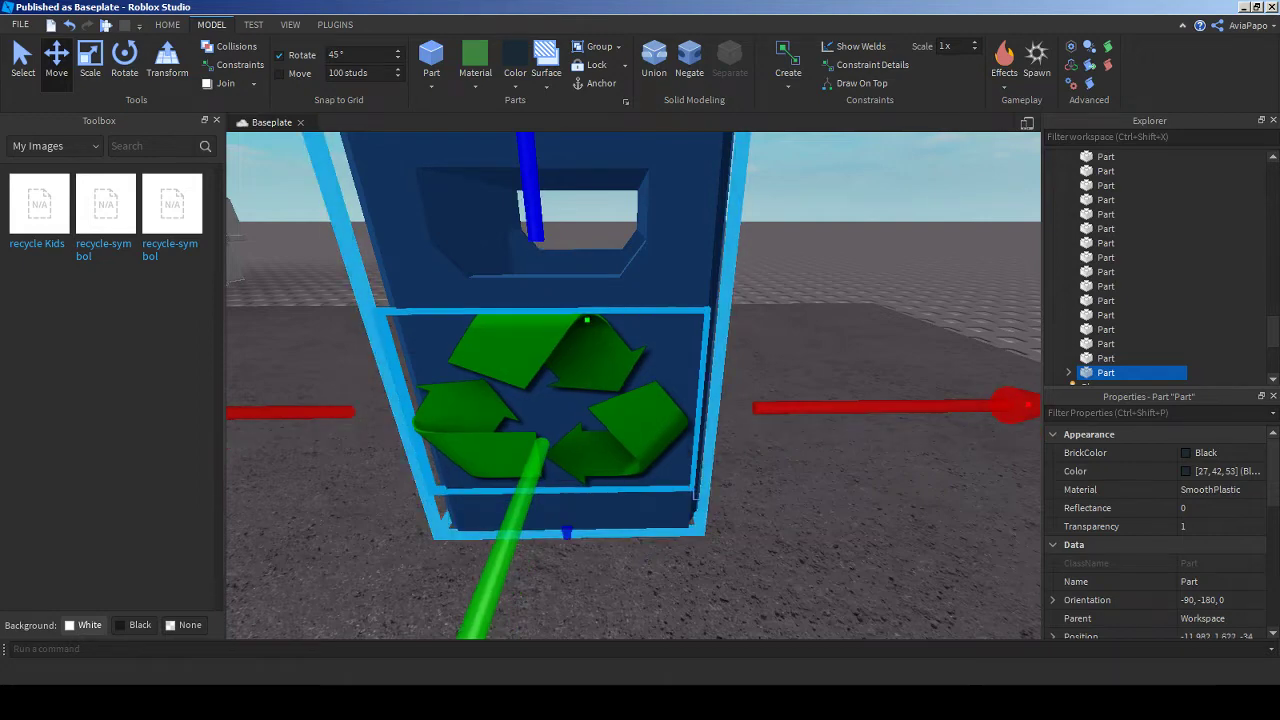
{"action": "right_click_drag", "start_coordinate": [689, 519], "coordinate": [540, 512]}
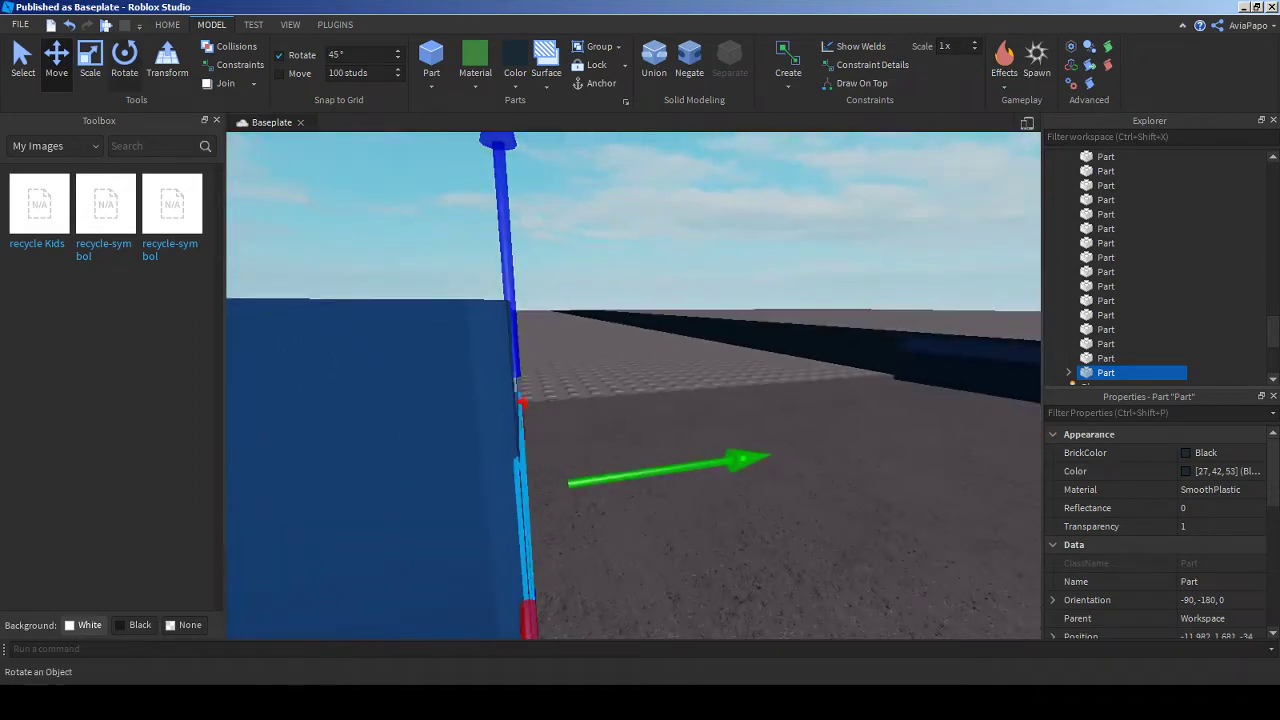
- Scale the decal plate down evenly in width and height so the recycle symbol sits within the bin's front face
{"action": "key", "text": "ctrl+3"}
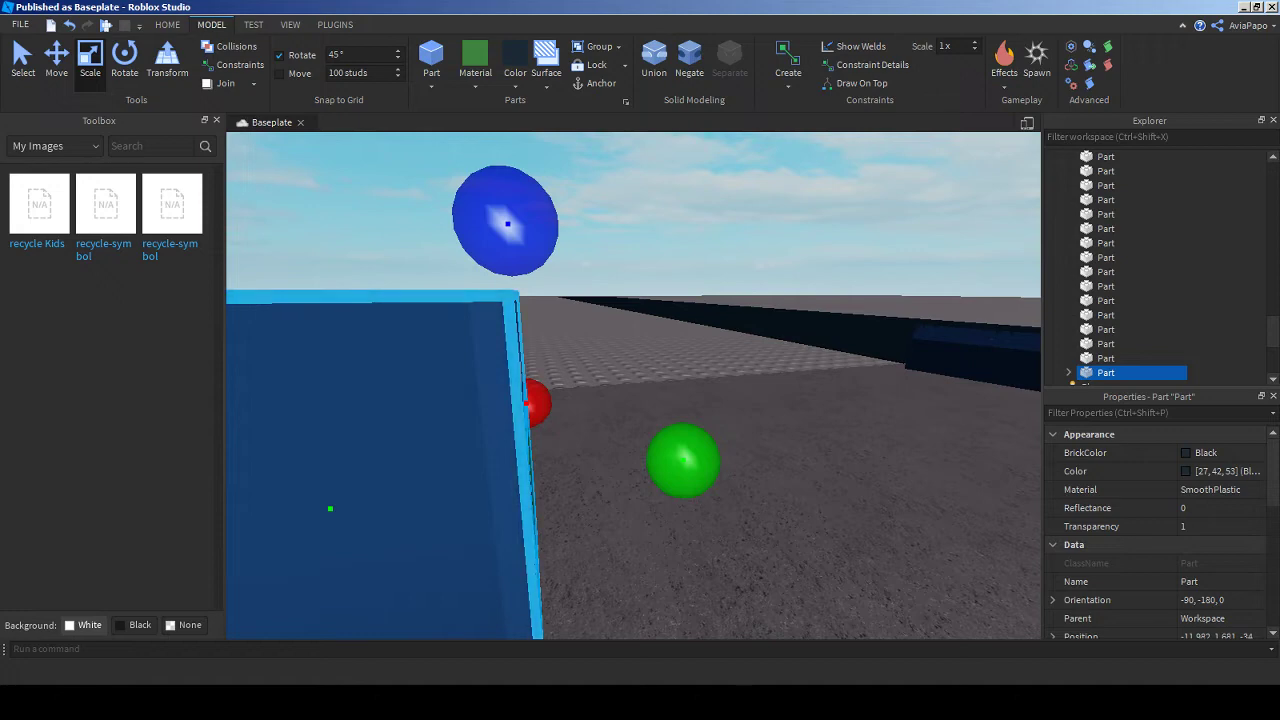
{"action": "key", "text": "s"}
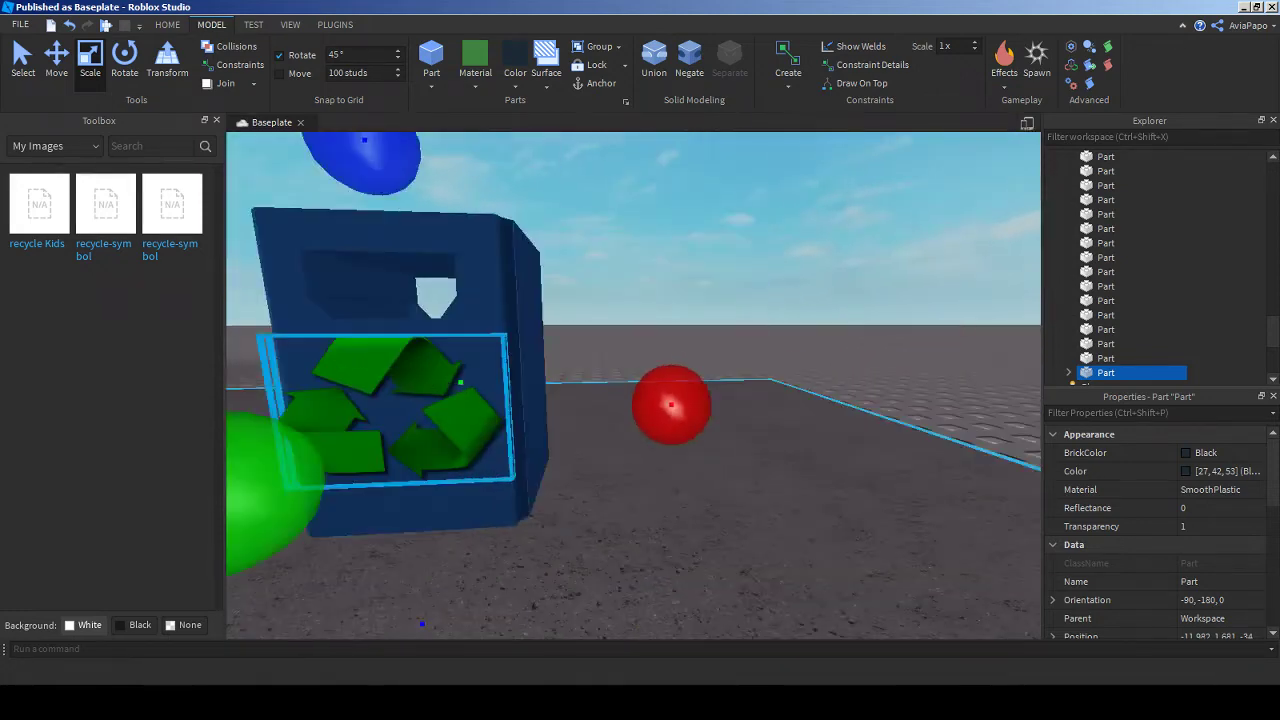
{"action": "key", "text": "s"}
{"action": "key", "text": "a"}
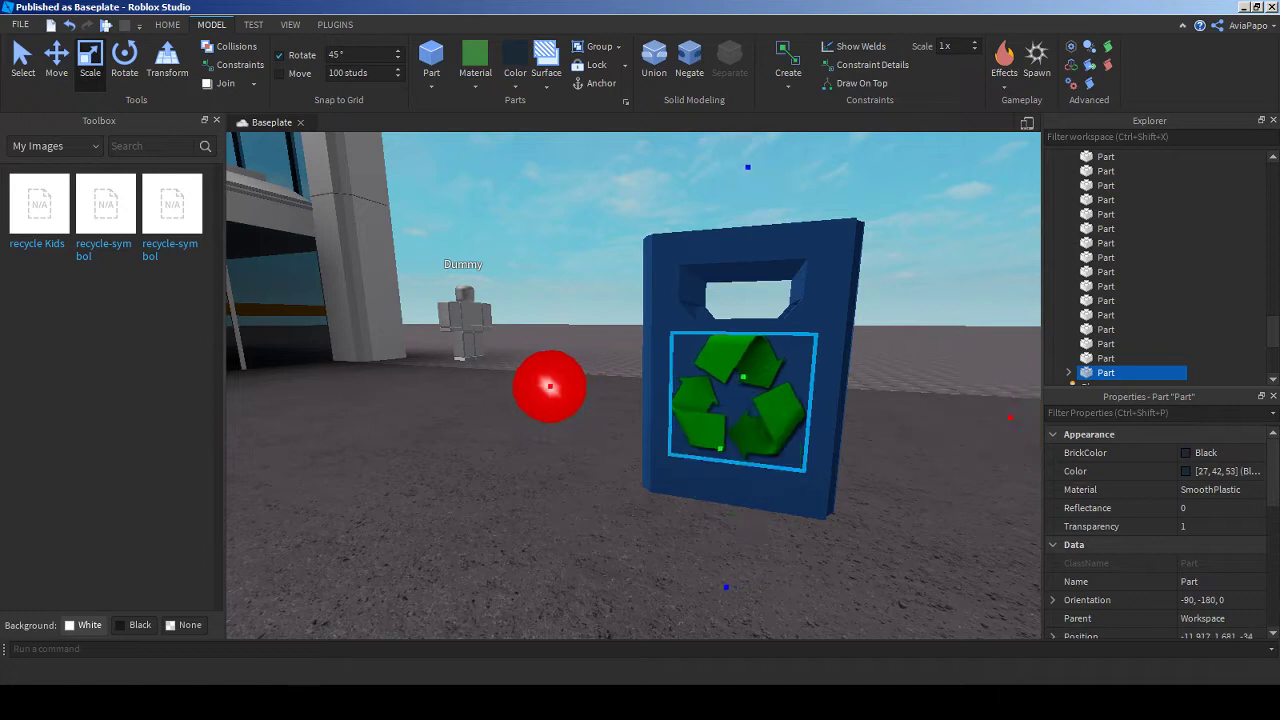
{"action": "left_click_drag", "start_coordinate": [720, 449], "coordinate": [714, 458]}
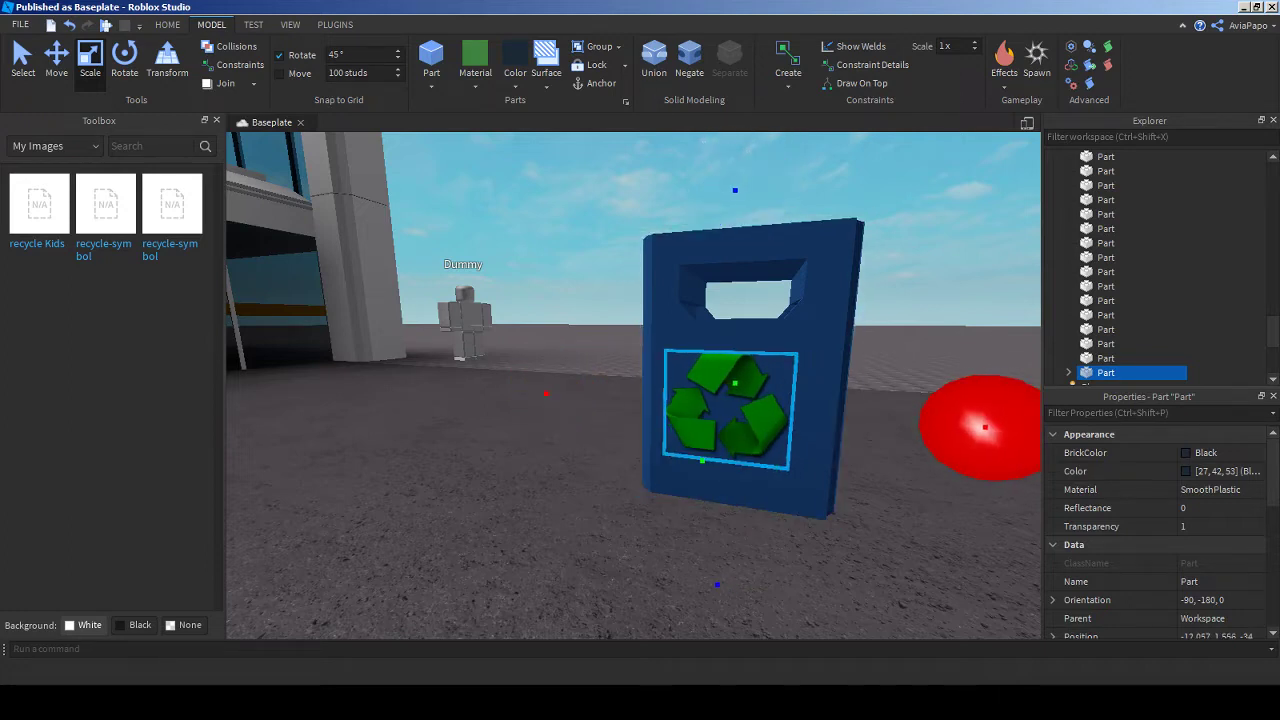
{"action": "left_click_drag", "start_coordinate": [545, 393], "coordinate": [563, 395]}
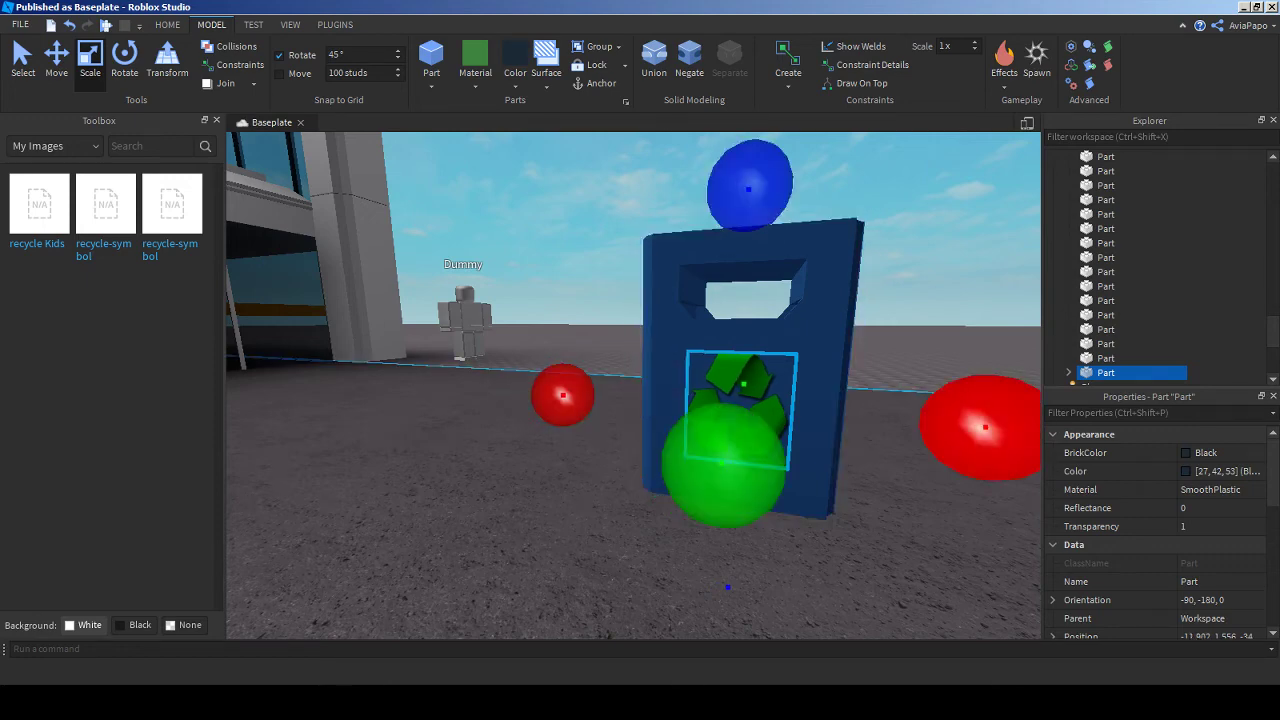
{"action": "left_click_drag", "start_coordinate": [985, 428], "coordinate": [972, 426]}
{"action": "left_click_drag", "start_coordinate": [745, 185], "coordinate": [743, 208]}
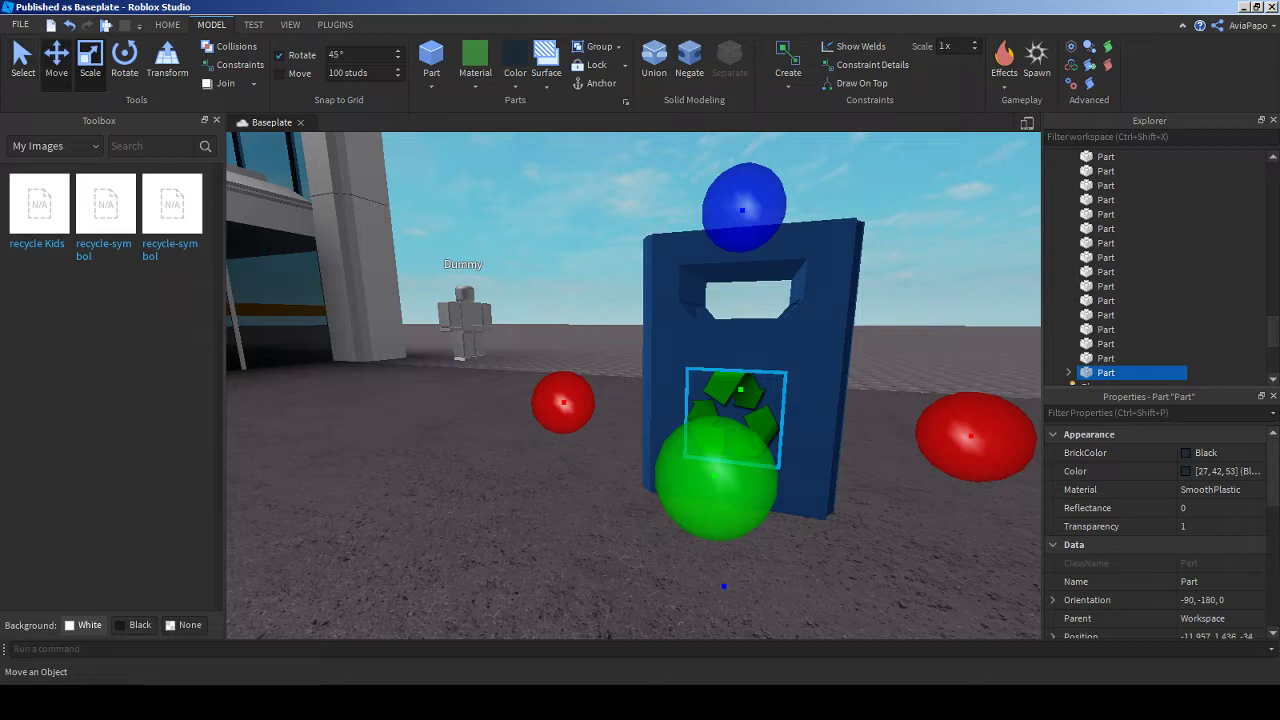
- Raise the decal plate to just below the bin's opening
{"action": "key", "text": "ctrl+2"}
{"action": "left_click_drag", "start_coordinate": [686, 535], "coordinate": [697, 482]}
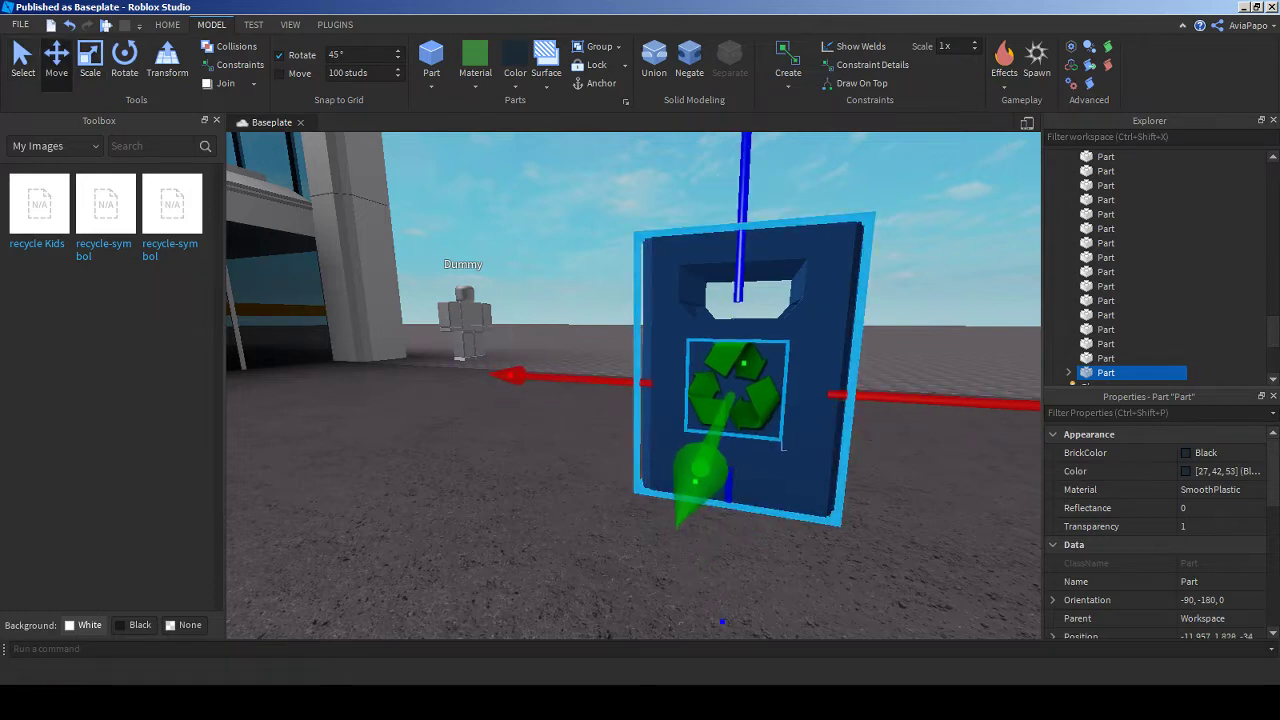
{"action": "scroll", "coordinate": [783, 447], "scroll_direction": "down", "scroll_amount": 5}
{"action": "left_click", "coordinate": [783, 447]}
{"action": "right_click_drag", "start_coordinate": [783, 447], "coordinate": [620, 430]}
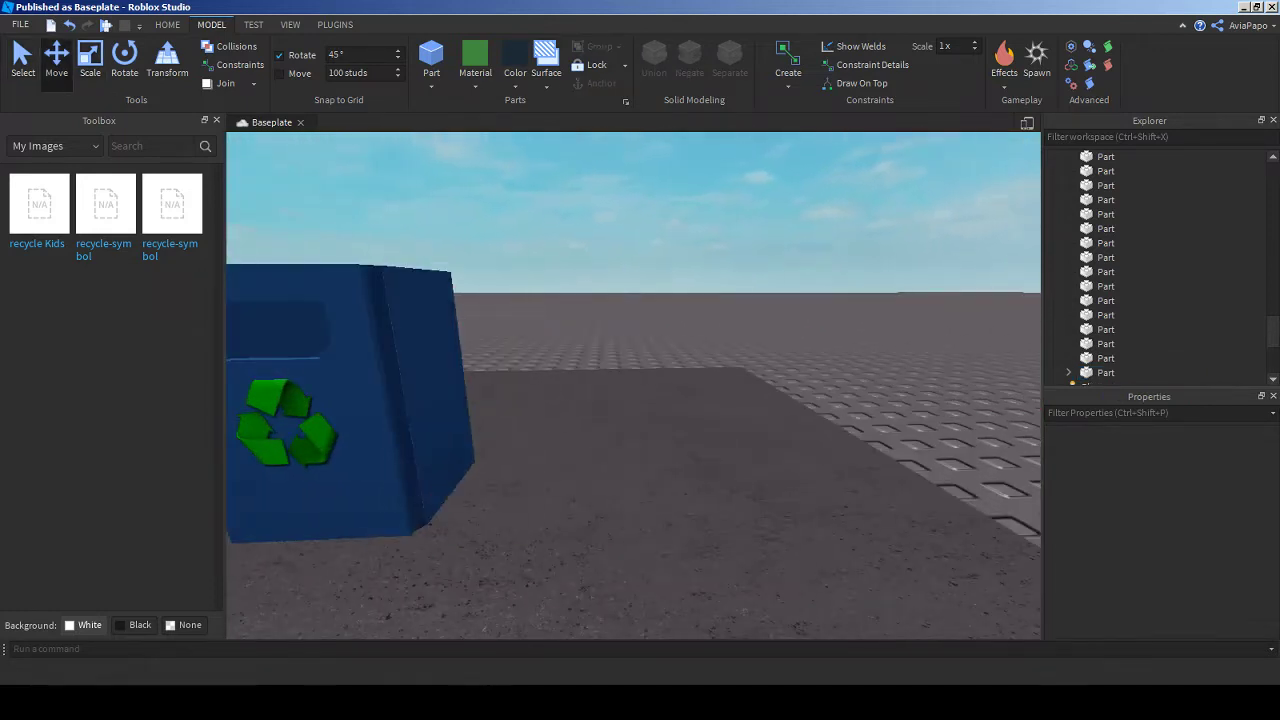
- Duplicate the decal plate and rotate the copy about the vertical axis to an orientation of -90, 0, 0
{"action": "left_click", "coordinate": [586, 428]}
{"action": "key", "text": "f"}
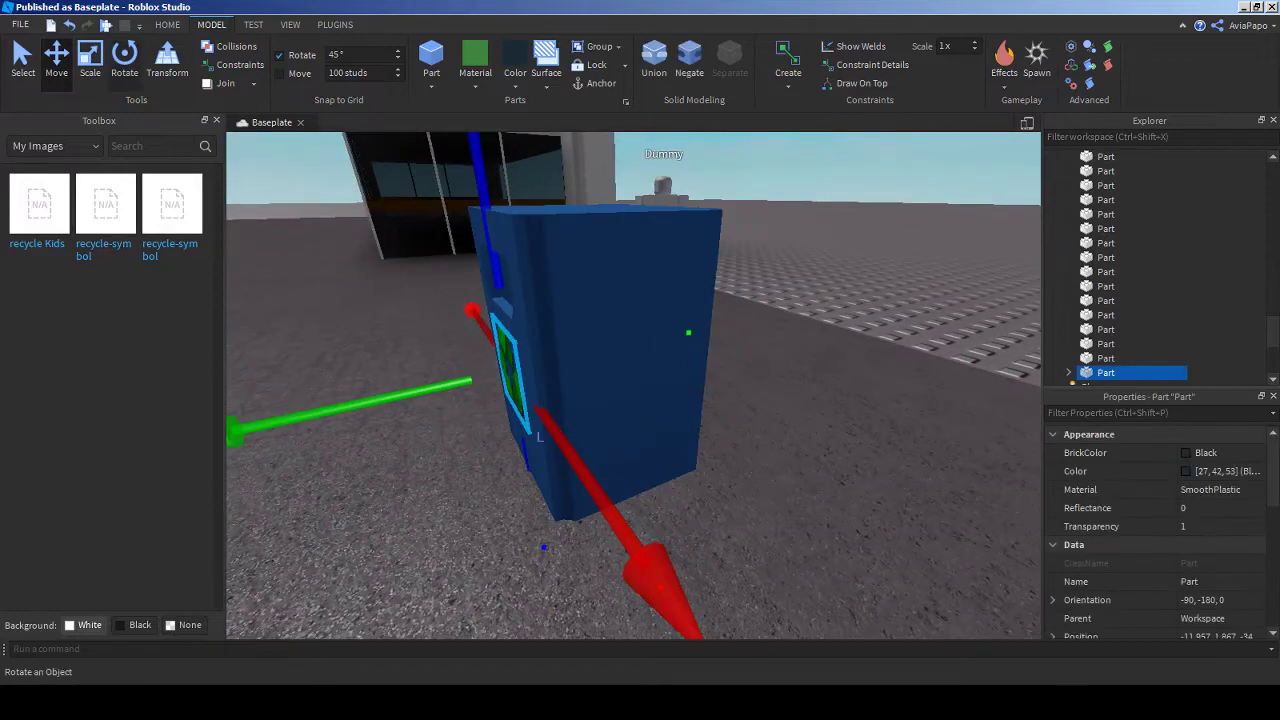
{"action": "left_click", "coordinate": [124, 60]}
{"action": "right_click_drag", "start_coordinate": [630, 400], "coordinate": [560, 400]}
{"action": "scroll", "coordinate": [630, 400], "scroll_direction": "up", "scroll_amount": 5}
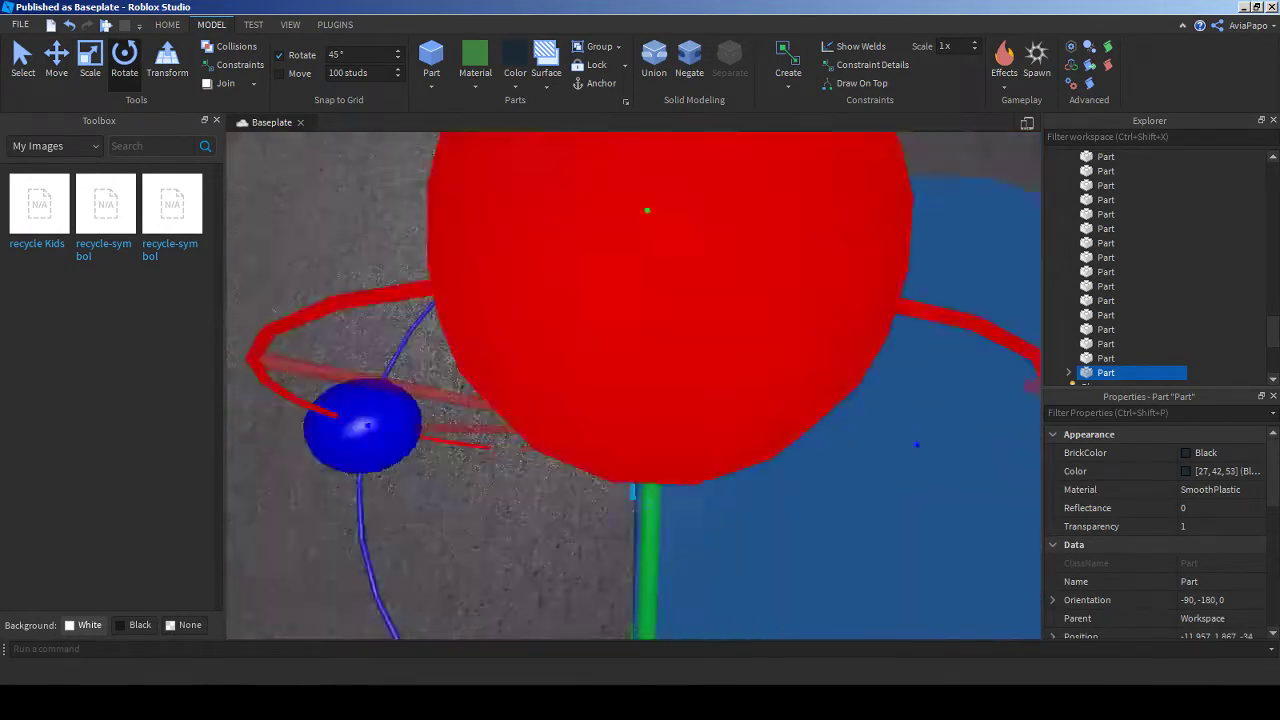
{"action": "scroll", "coordinate": [640, 400], "scroll_direction": "down", "scroll_amount": 6}
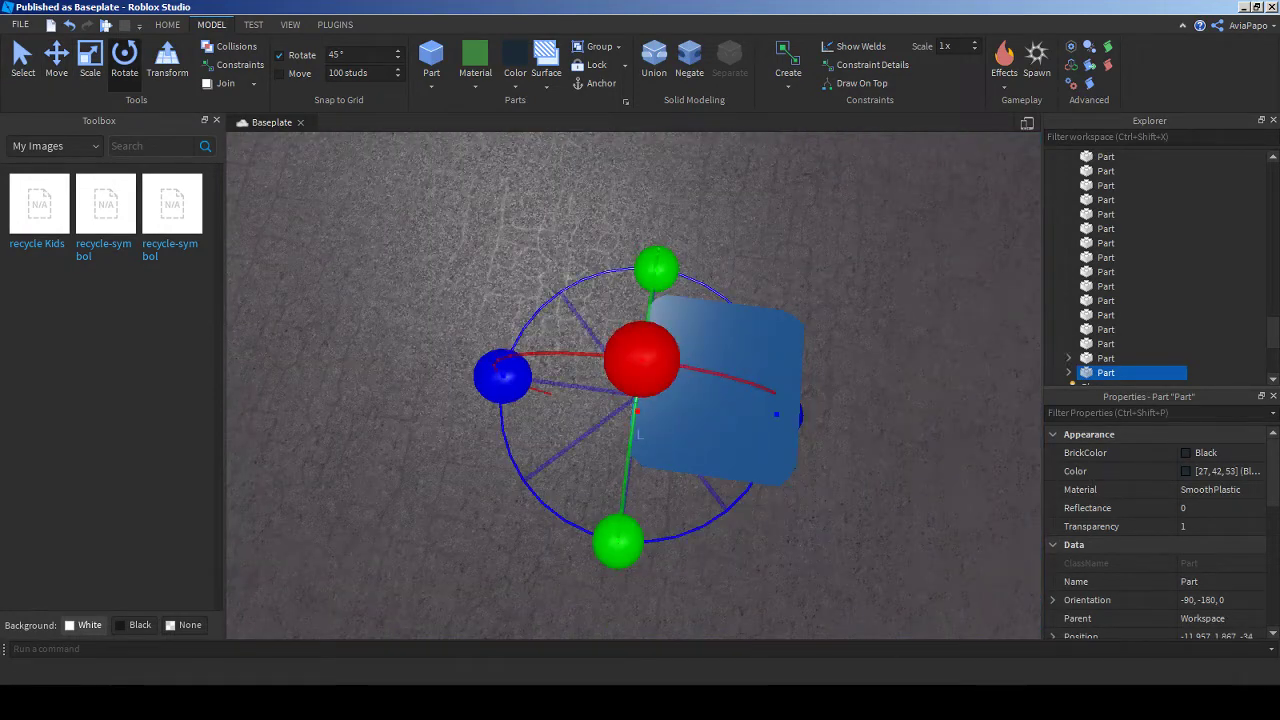
{"action": "left_click_drag", "start_coordinate": [502, 375], "coordinate": [805, 418]}
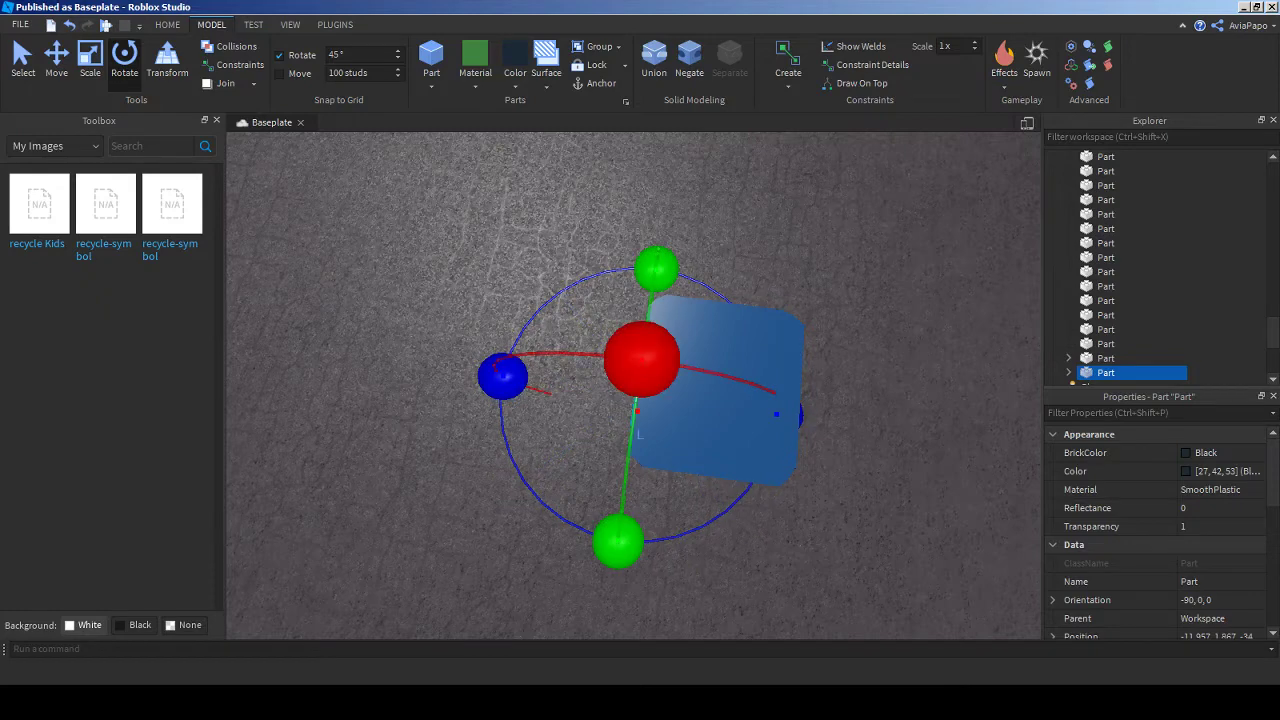
- Move the duplicated decal plate onto the opposite face of the blue bin
{"action": "key", "text": "ctrl+2"}
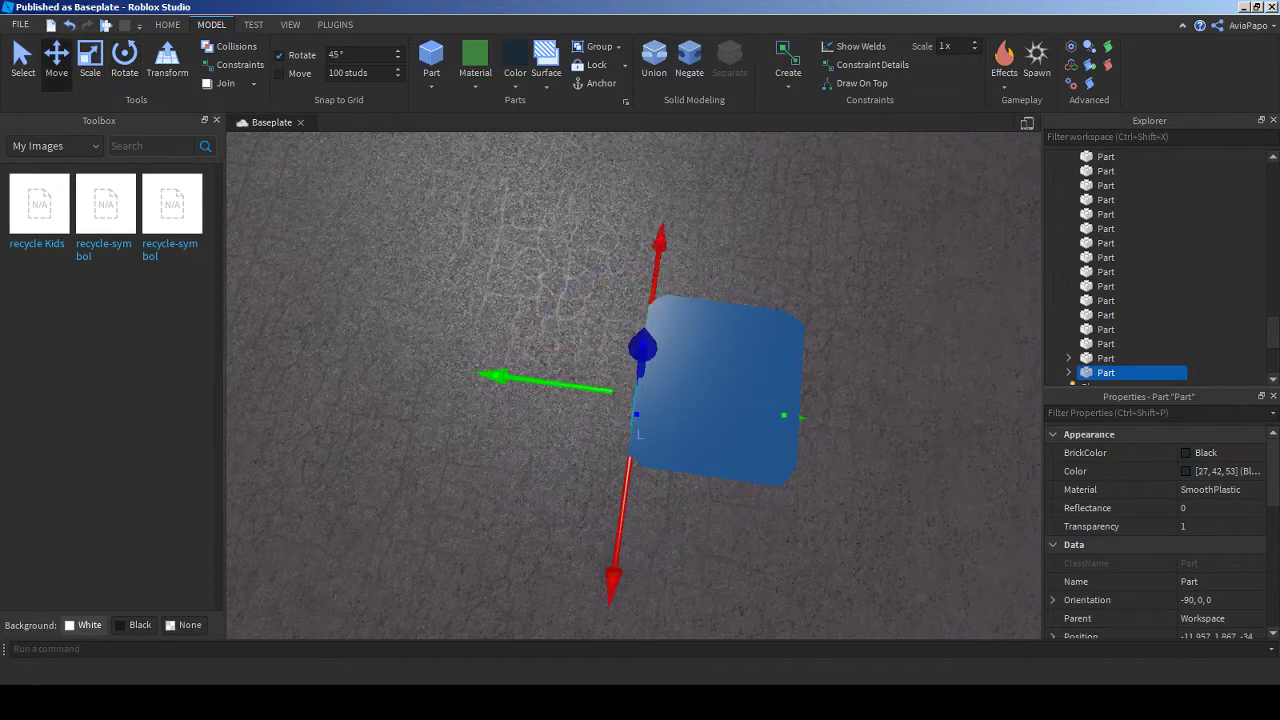
{"action": "right_click_drag", "start_coordinate": [640, 385], "coordinate": [700, 385]}
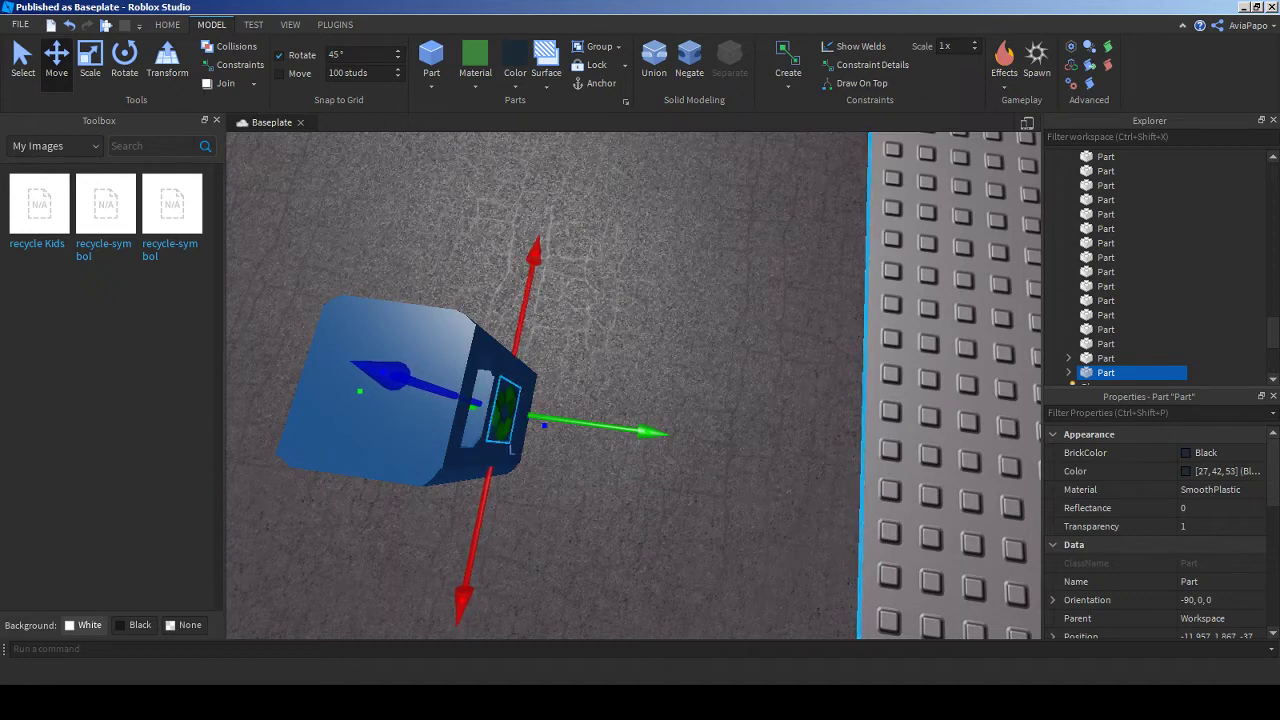
{"action": "right_click_drag", "start_coordinate": [640, 385], "coordinate": [640, 250]}
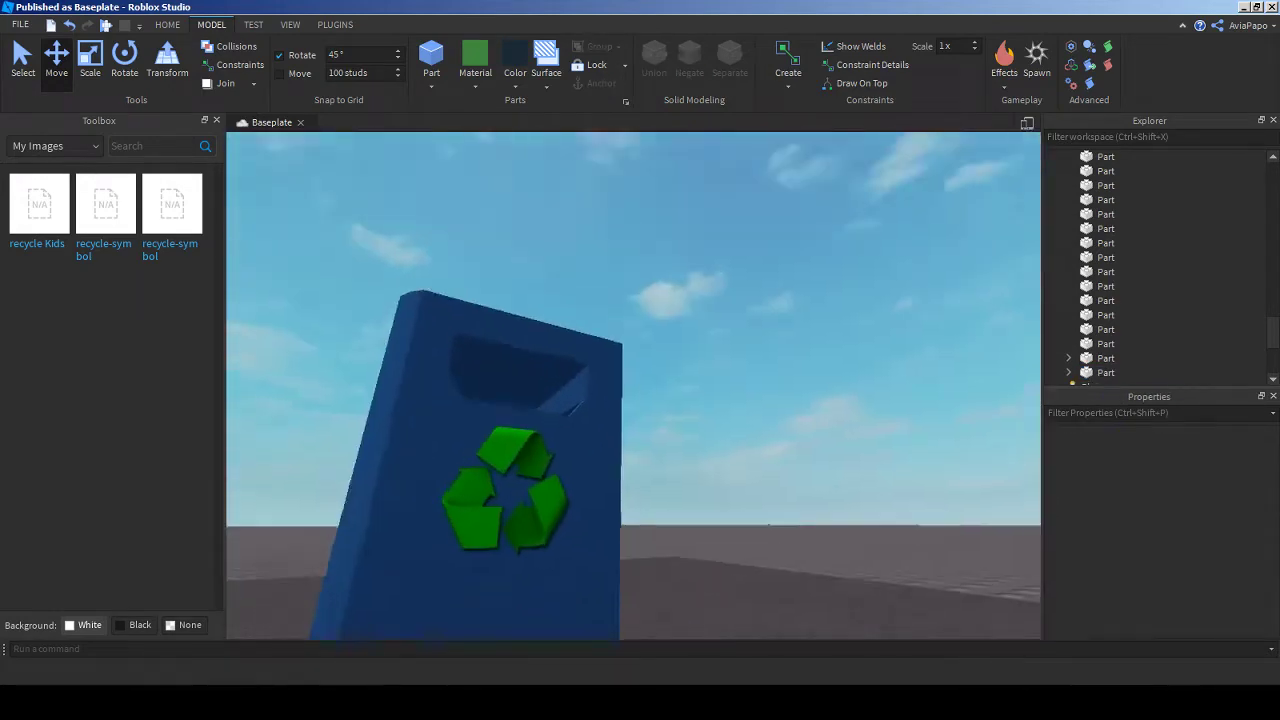
- Group the blue bin and both decal plates into a model named TrashCan
{"action": "scroll", "coordinate": [640, 385], "scroll_direction": "down", "scroll_amount": 5}
{"action": "left_click_drag", "start_coordinate": [551, 364], "coordinate": [783, 398]}
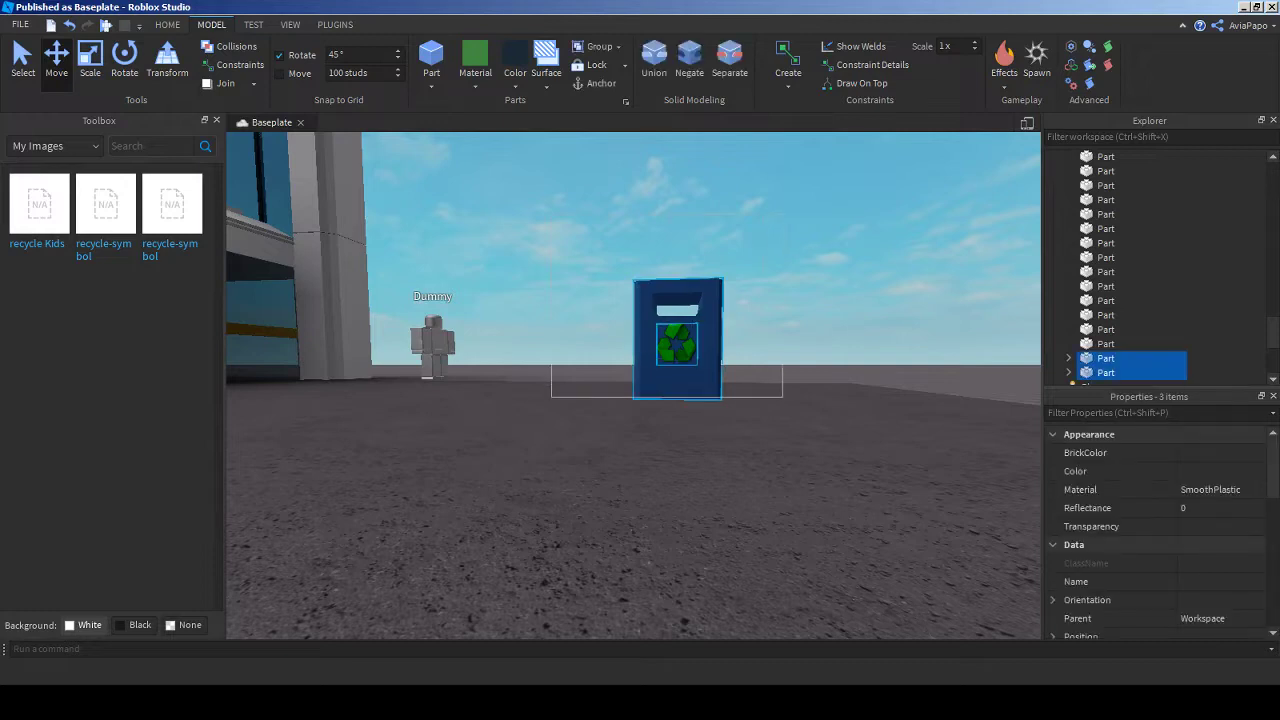
{"action": "key", "text": "ctrl+g"}
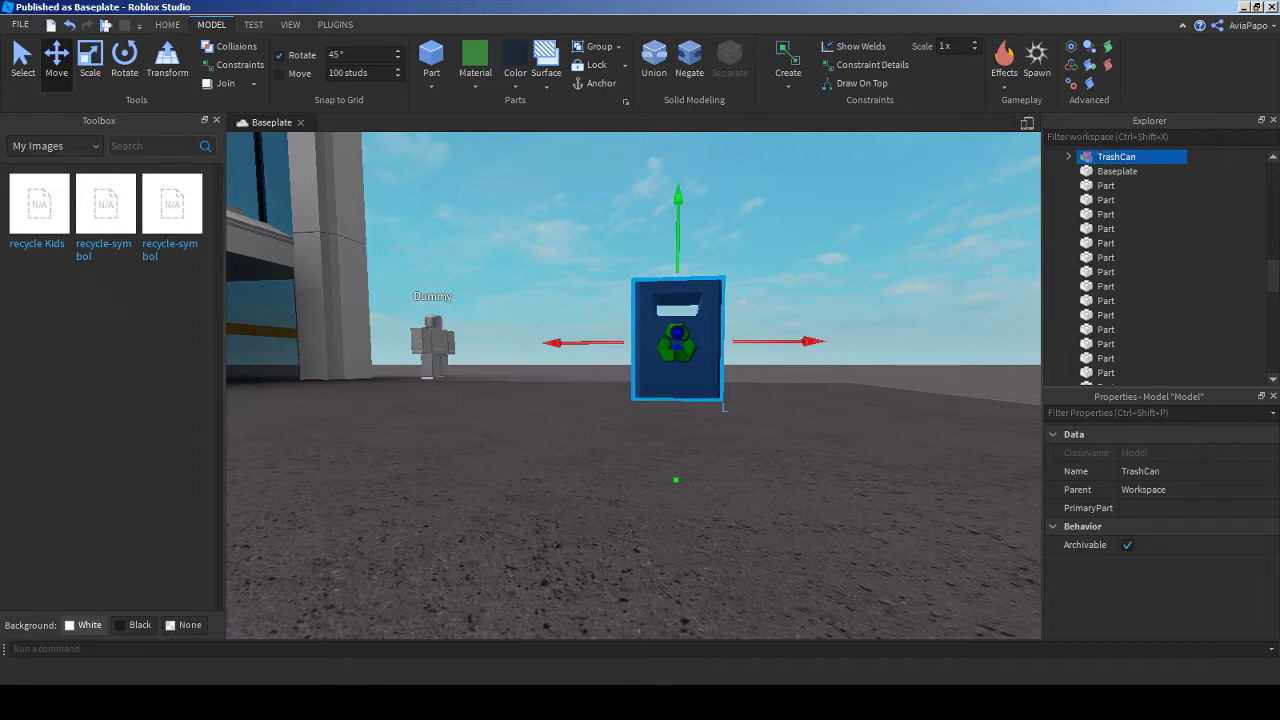
{"action": "key", "text": "f"}
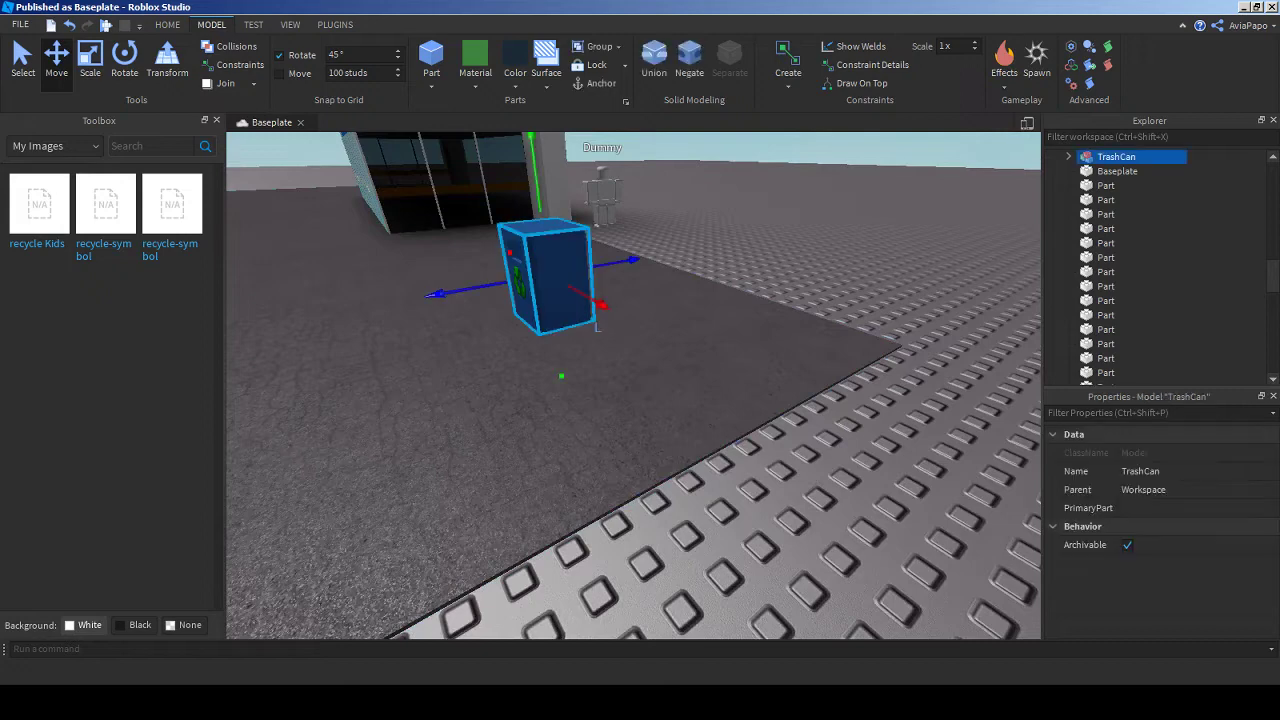
{"action": "key", "text": "w"}
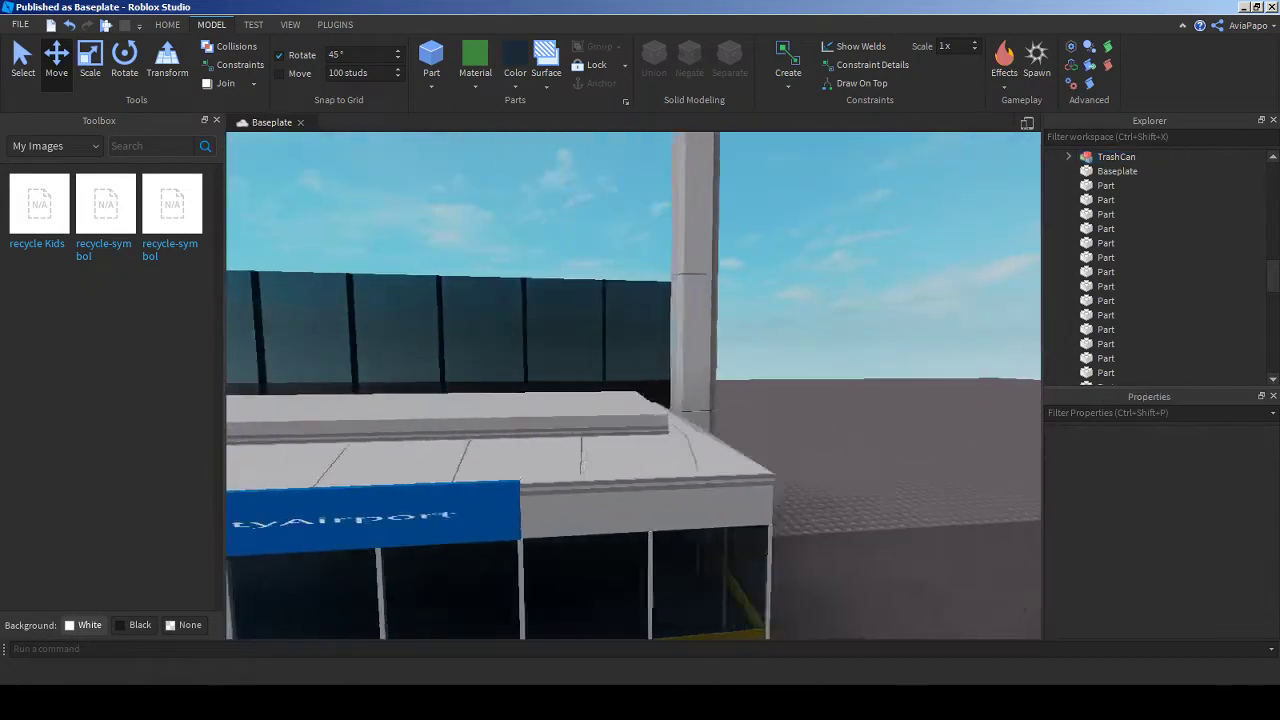
{"action": "key", "text": "w"}
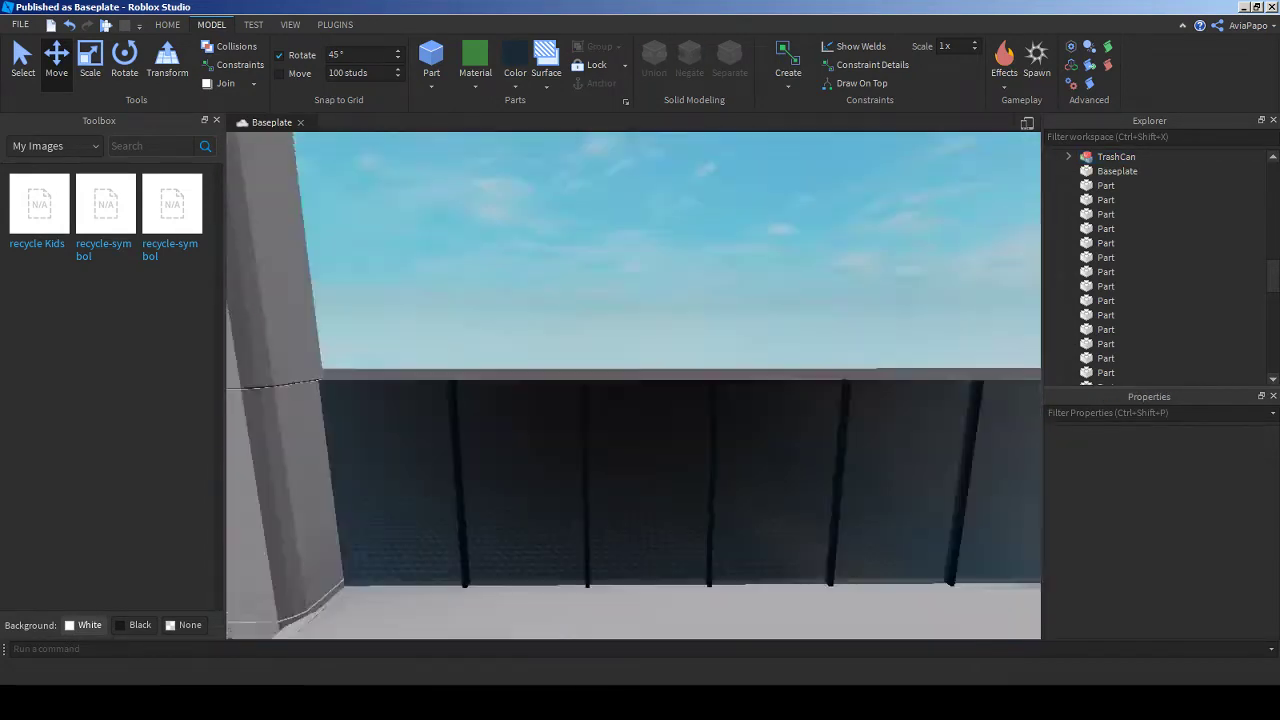
- Switch to the YouTube live dashboard in the browser and send "Hello" in the stream's live chat
{"action": "key", "text": "alt+Tab"}
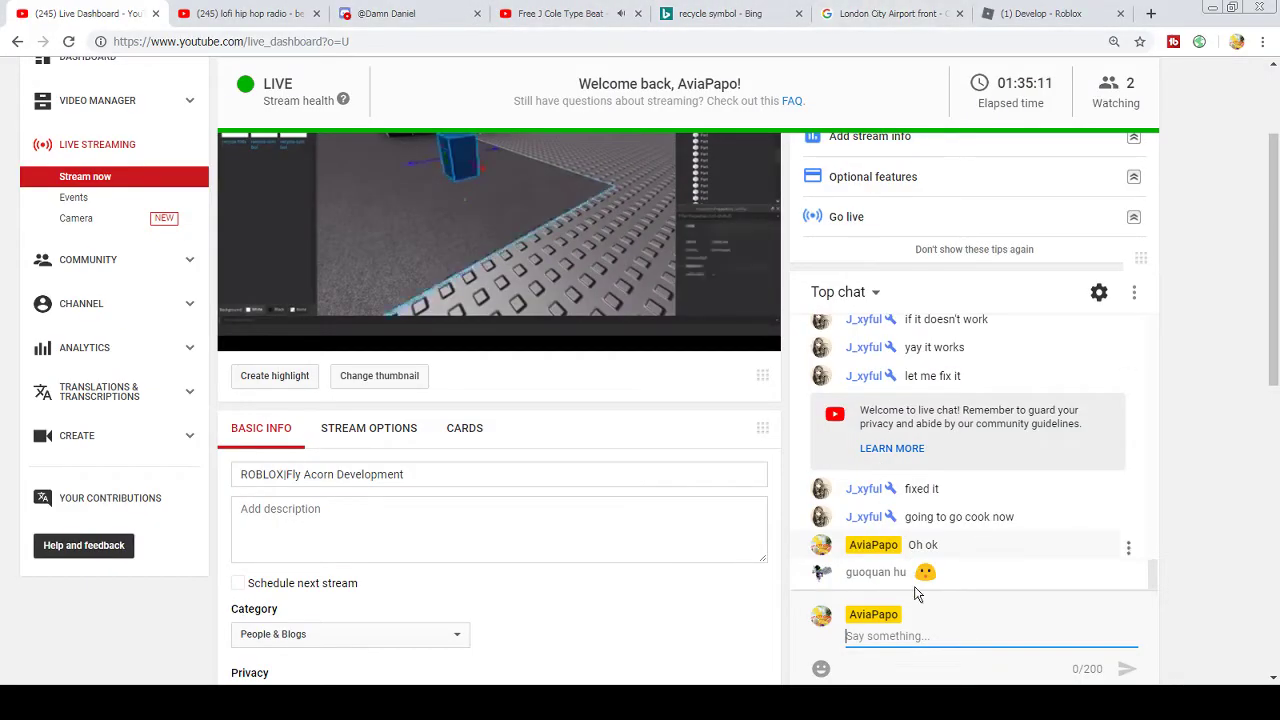
{"action": "type", "text": "sad"}
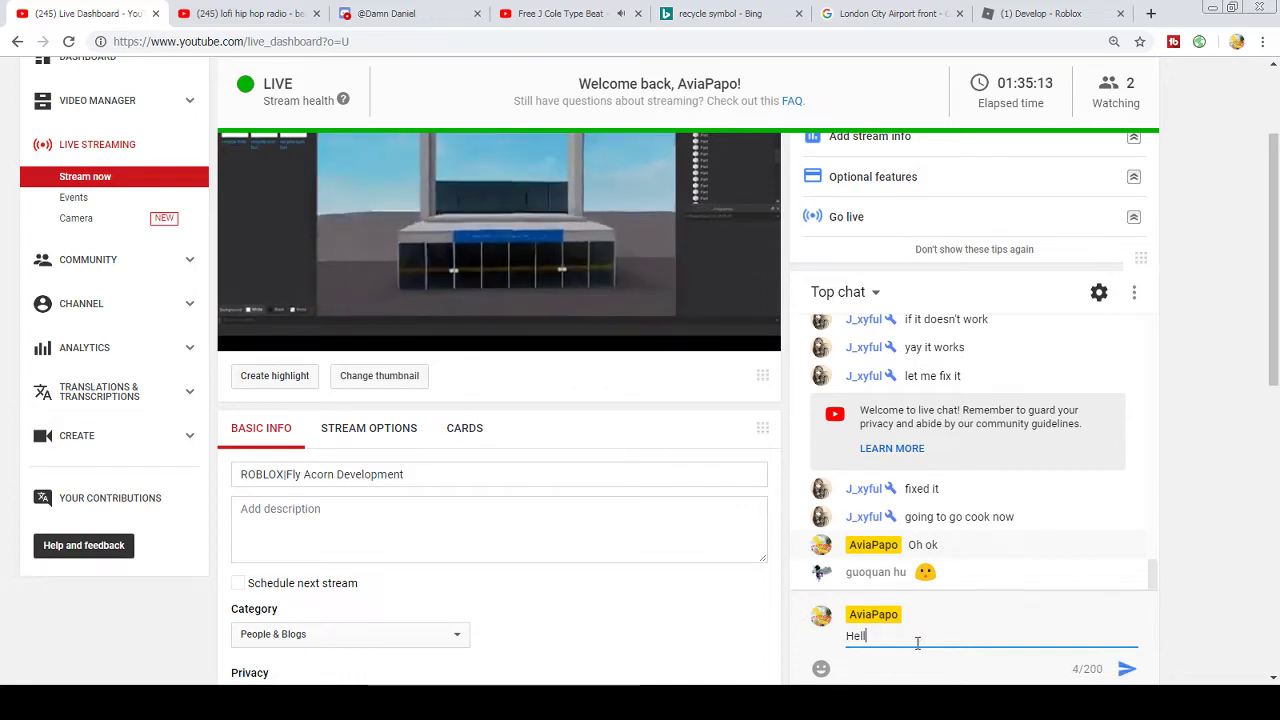
{"action": "key", "text": "BackSpace"}
{"action": "key", "text": "BackSpace"}
{"action": "key", "text": "BackSpace"}
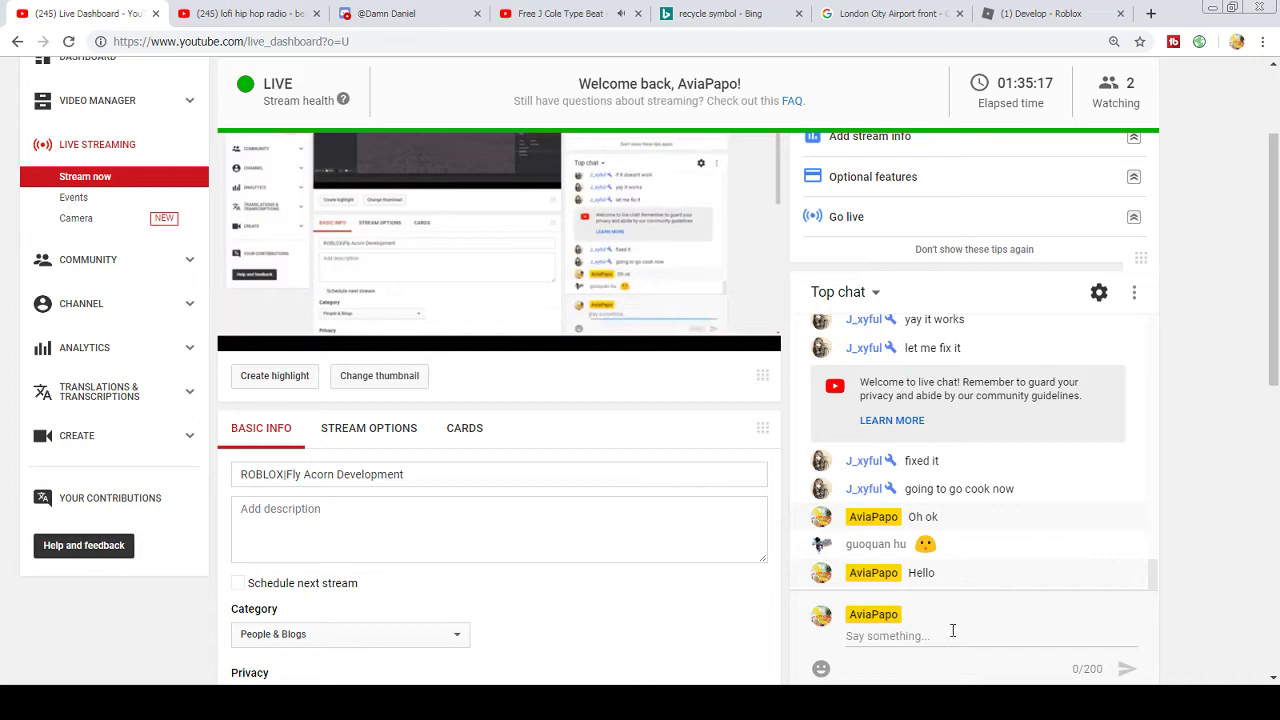
{"action": "scroll", "coordinate": [955, 632], "scroll_direction": "up", "scroll_amount": 5}
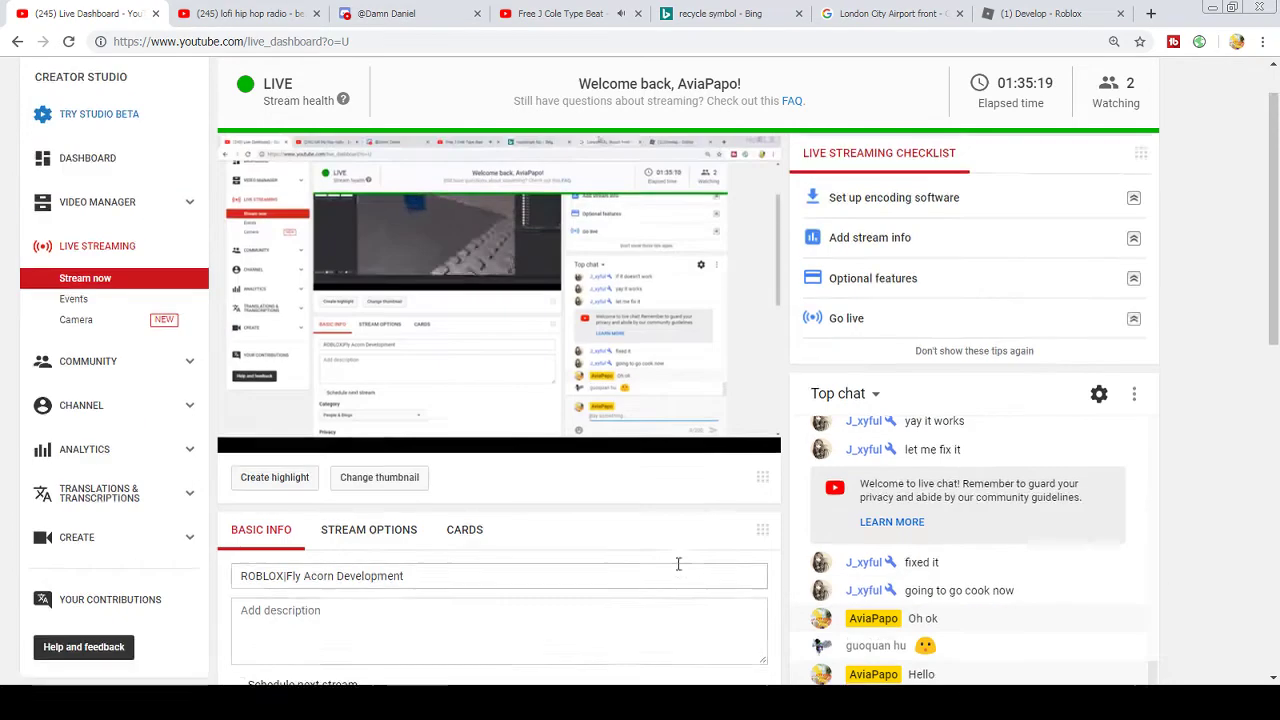
- Switch back to Roblox Studio and insert a new black SmoothPlastic part near the terminal building
{"action": "key", "text": "alt+Tab"}
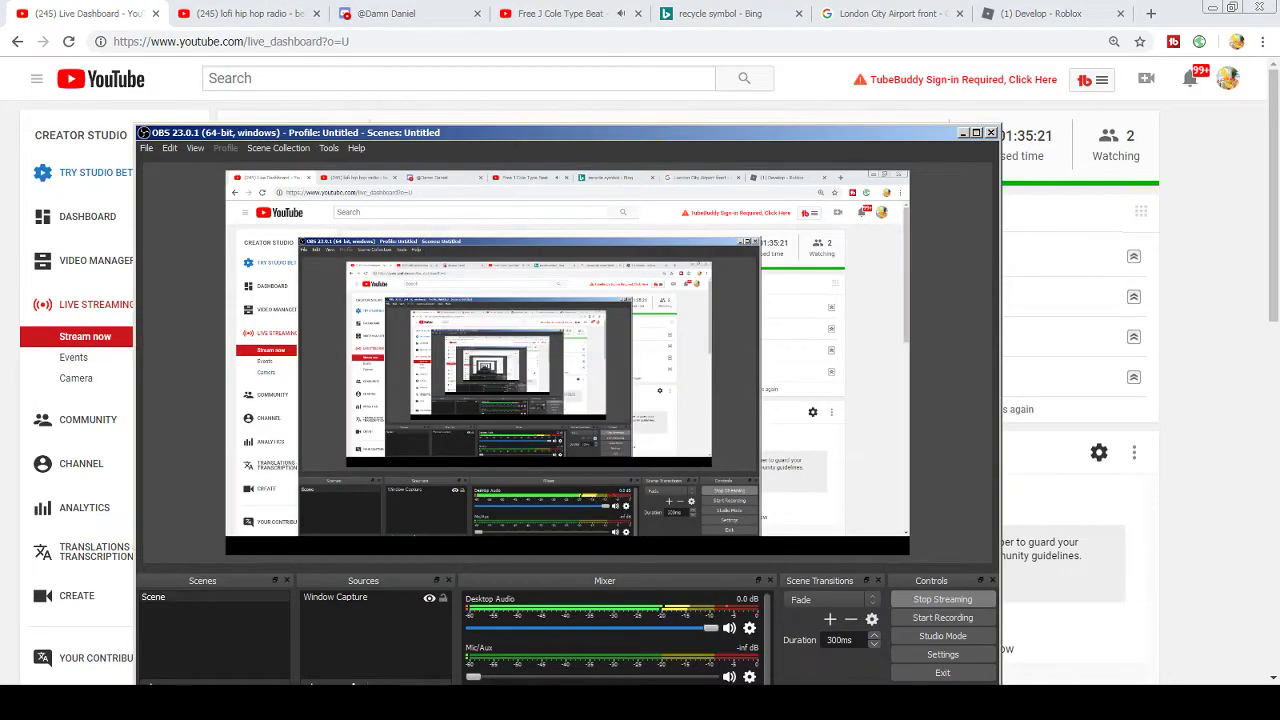
{"action": "key", "text": "alt+Tab"}
{"action": "key", "text": "alt+Tab"}
{"action": "scroll", "coordinate": [633, 385], "scroll_direction": "down", "scroll_amount": 10}
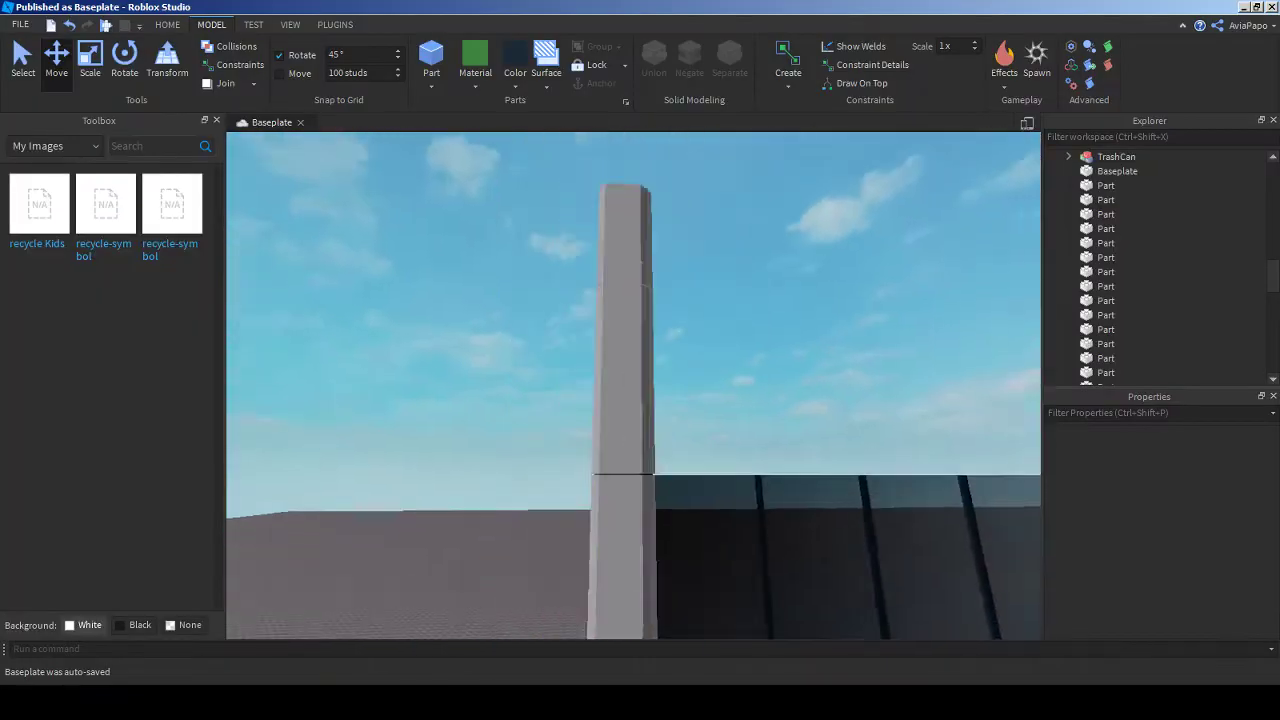
{"action": "scroll", "coordinate": [633, 385], "scroll_direction": "up", "scroll_amount": 10}
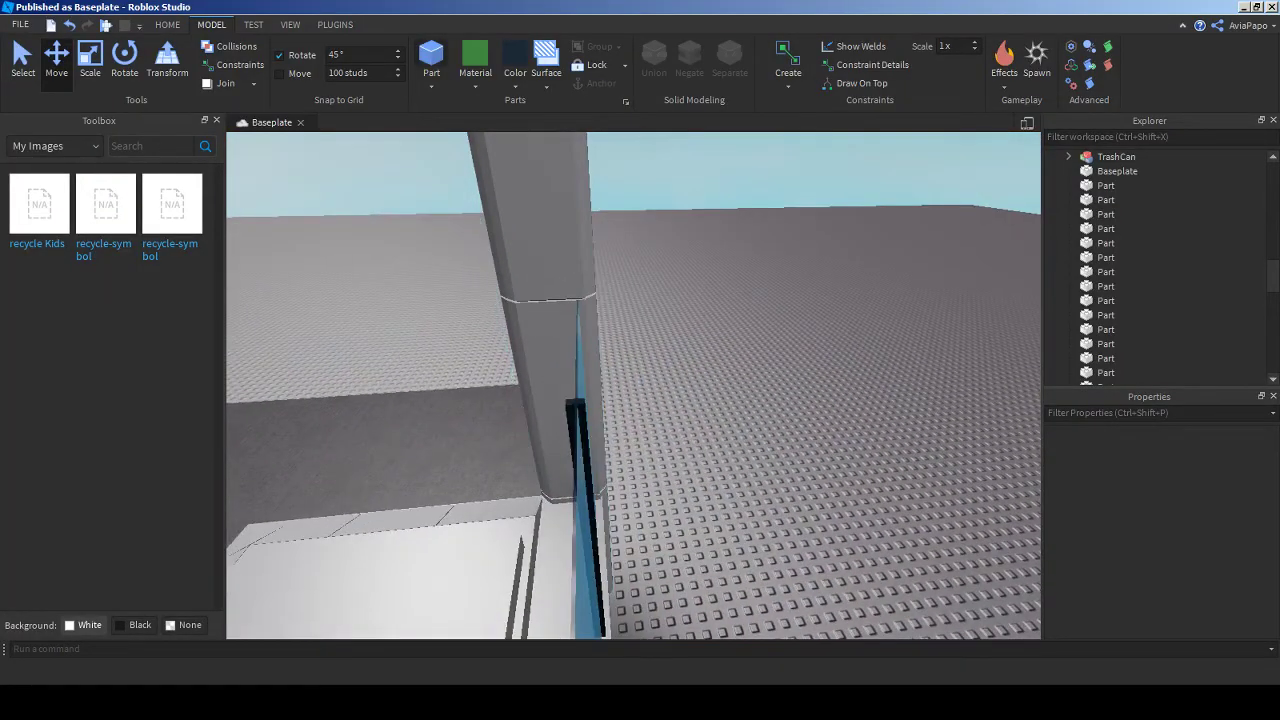
{"action": "left_click", "coordinate": [580, 415]}
{"action": "key", "text": "f"}
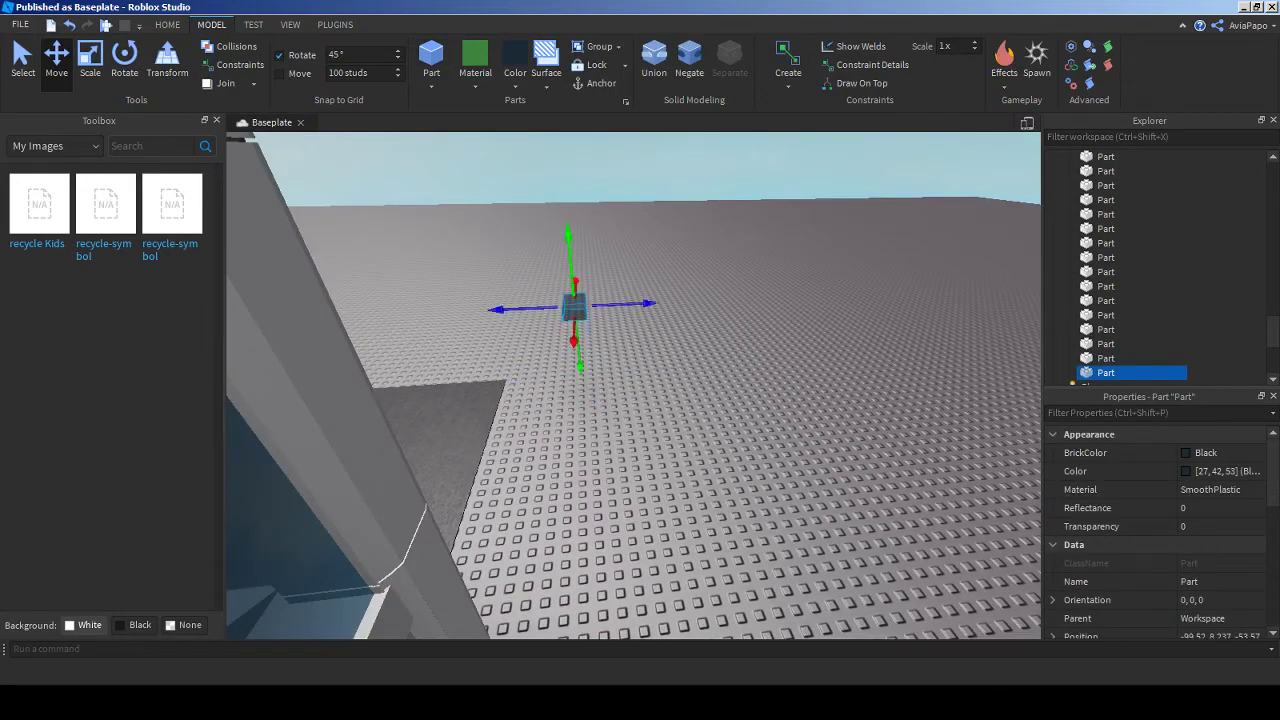
- Move the black part up to the top edge of the glass wall between the two grey pillars
{"action": "right_click_drag", "start_coordinate": [633, 385], "coordinate": [880, 385]}
{"action": "left_click_drag", "start_coordinate": [622, 345], "coordinate": [623, 180]}
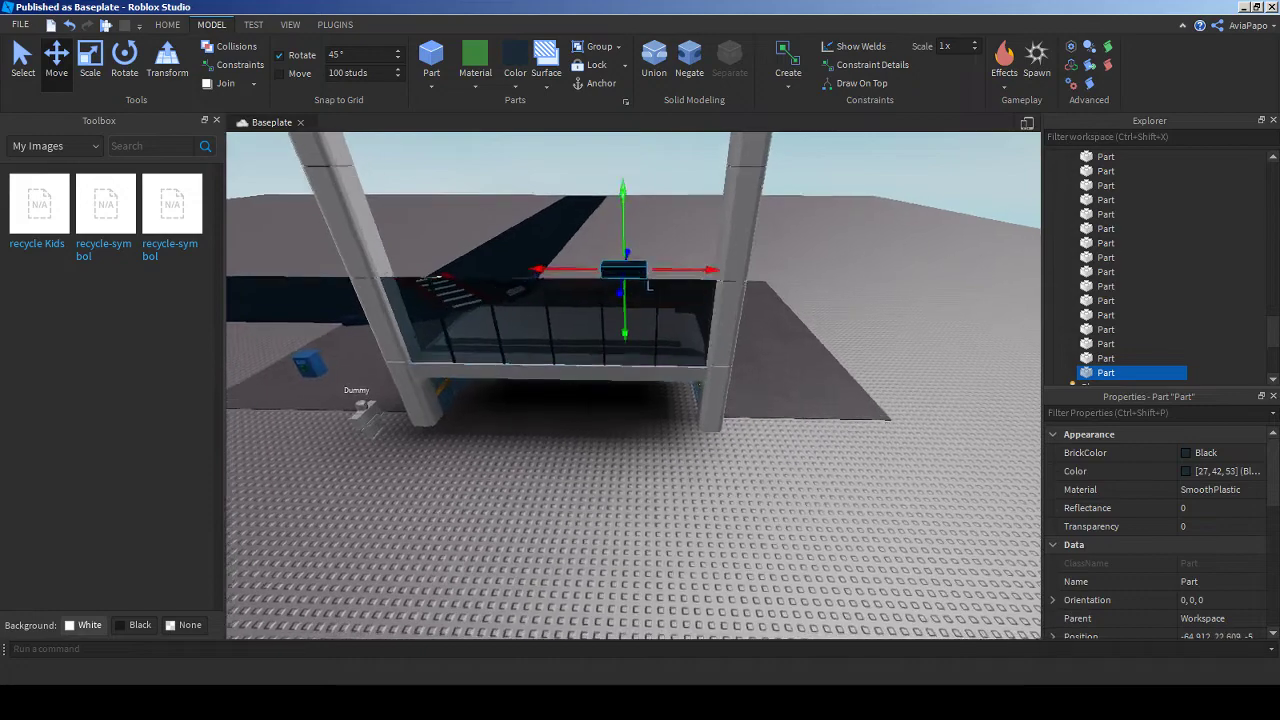
{"action": "right_click_drag", "start_coordinate": [700, 385], "coordinate": [650, 340]}
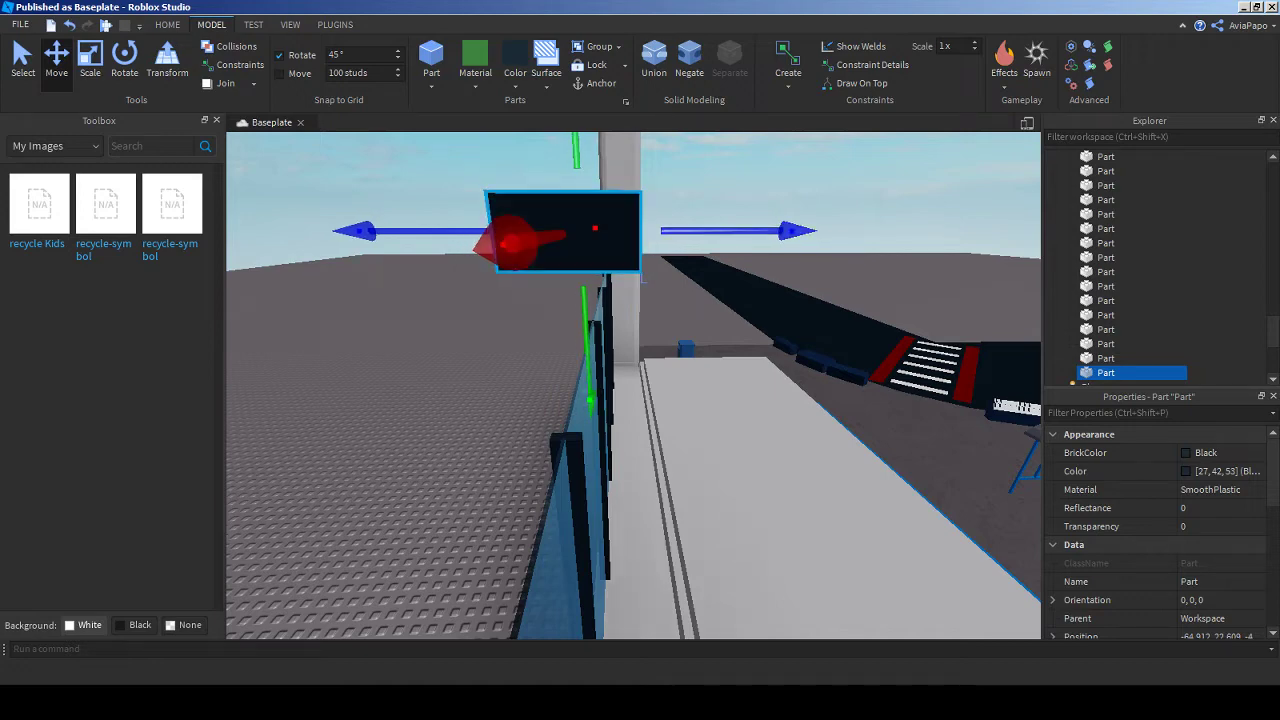
{"action": "right_click_drag", "start_coordinate": [595, 228], "coordinate": [560, 345]}
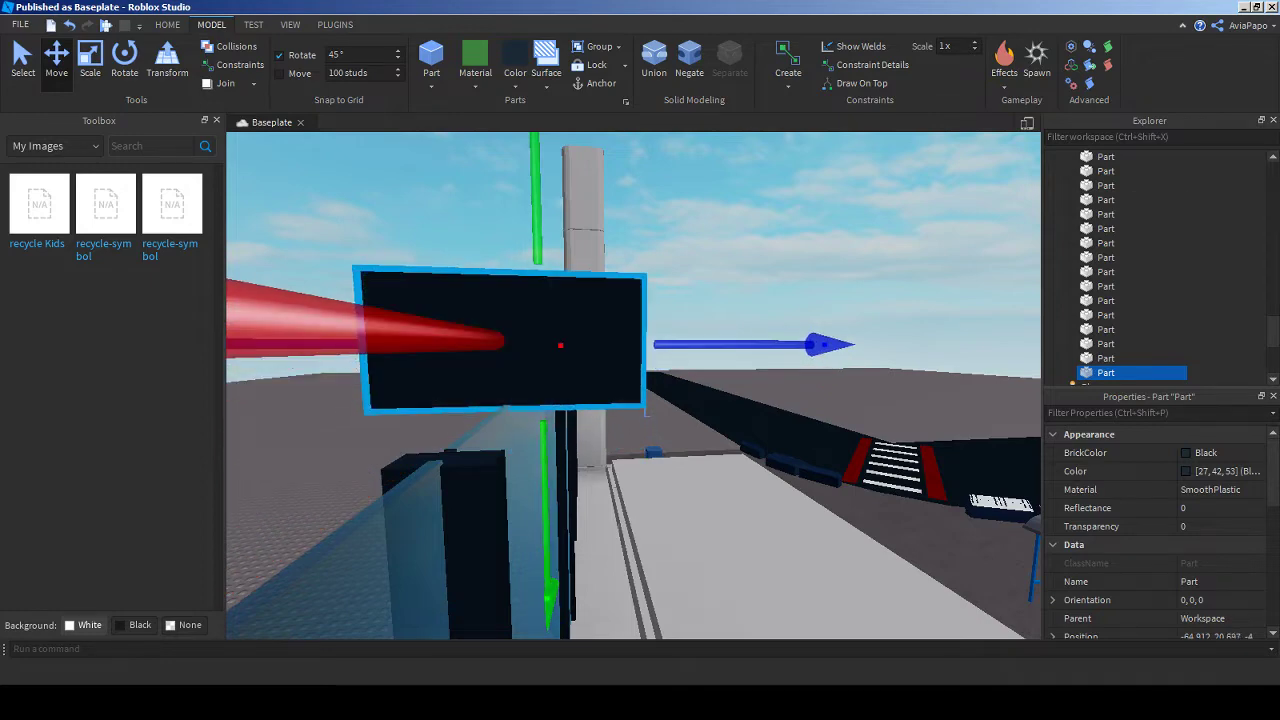
- Switch to the YouTube live dashboard in the browser and send "You from FLy Acorn Discord?" in the live chat
{"action": "left_click", "coordinate": [1243, 7]}
{"action": "scroll", "coordinate": [818, 344], "scroll_direction": "down", "scroll_amount": 2}
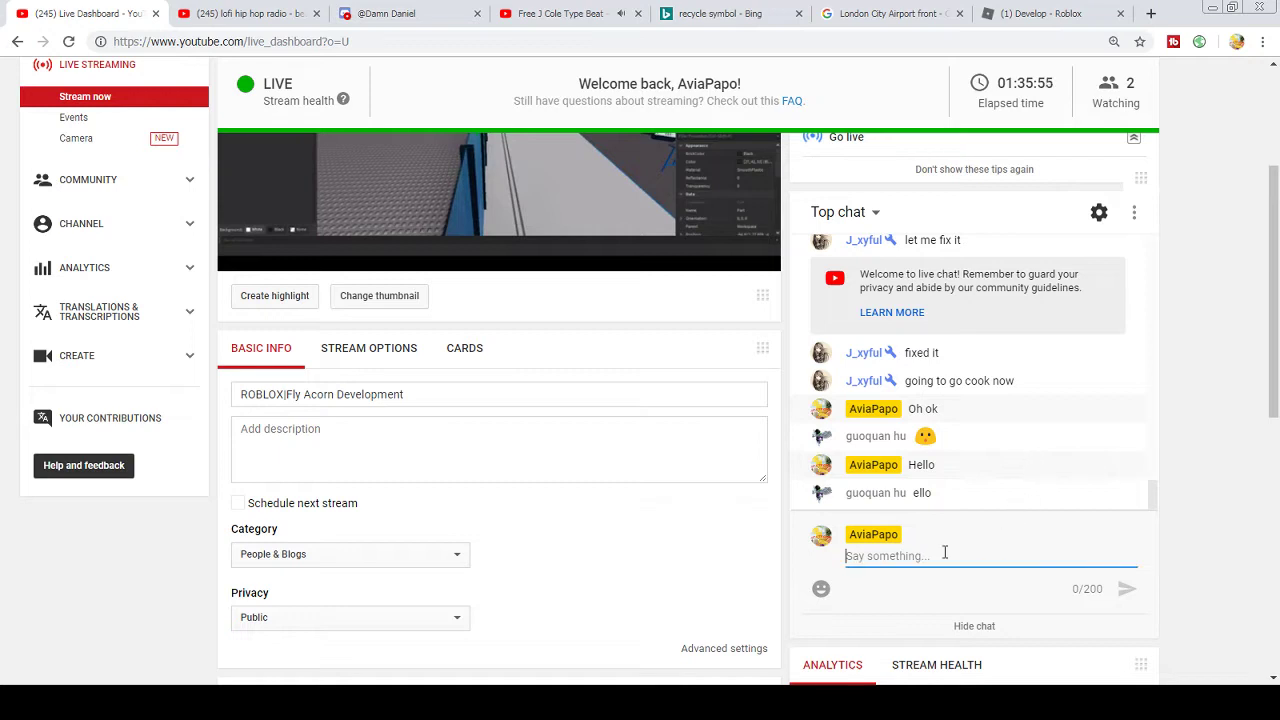
{"action": "type", "text": "You from FLy Acorn"}
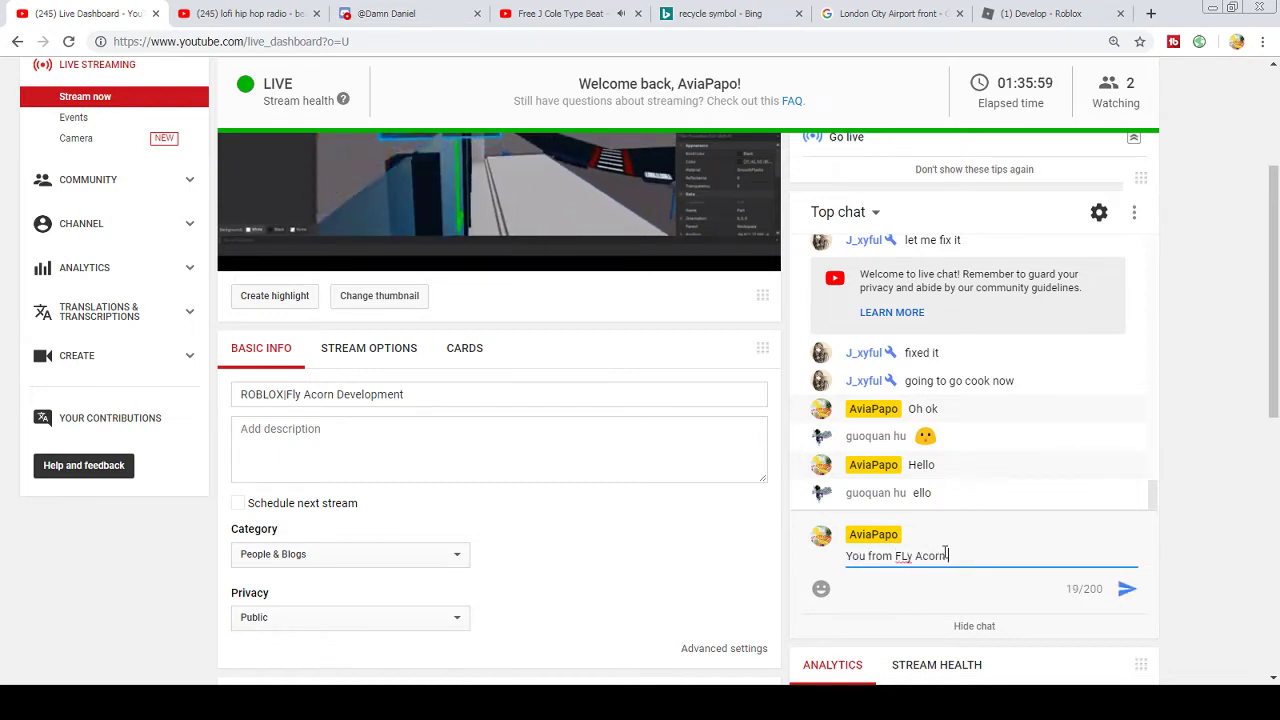
{"action": "type", "text": " Discord?"}
{"action": "key", "text": "Return"}
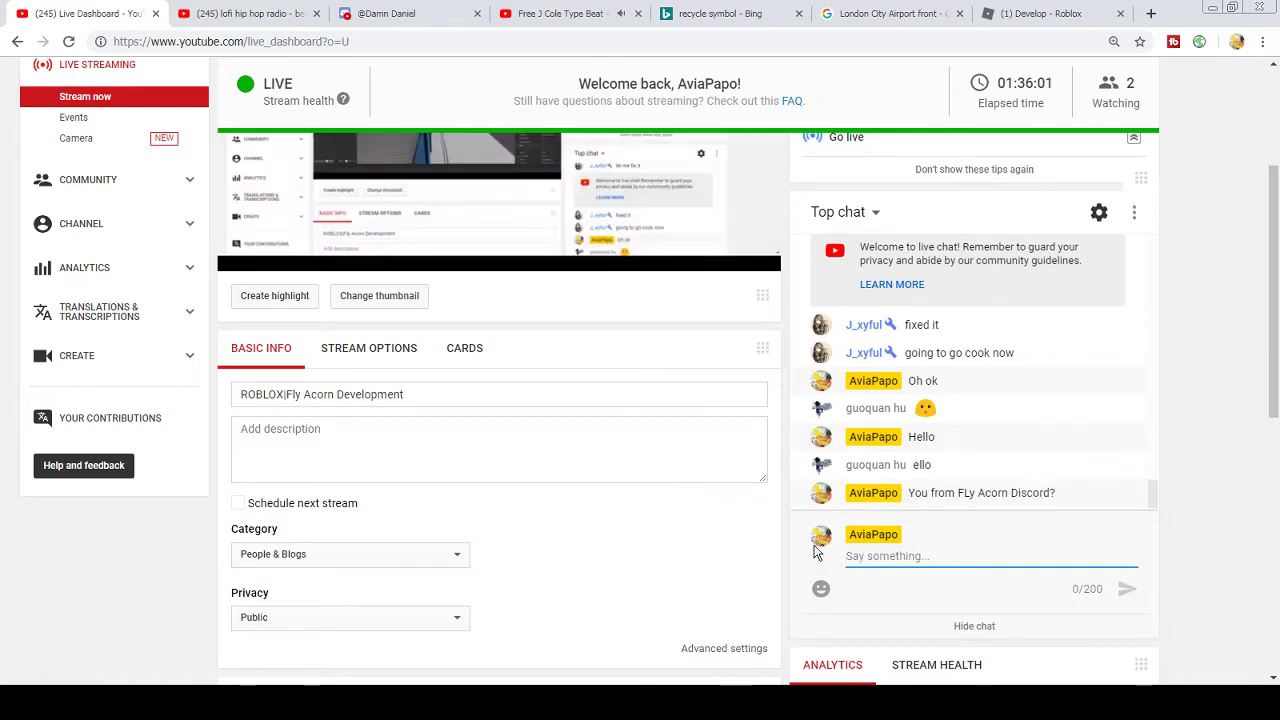
- Switch back to Roblox Studio and stretch the black part into a beam along the top of the glass wall to the pillars
{"action": "key", "text": "alt+Tab"}
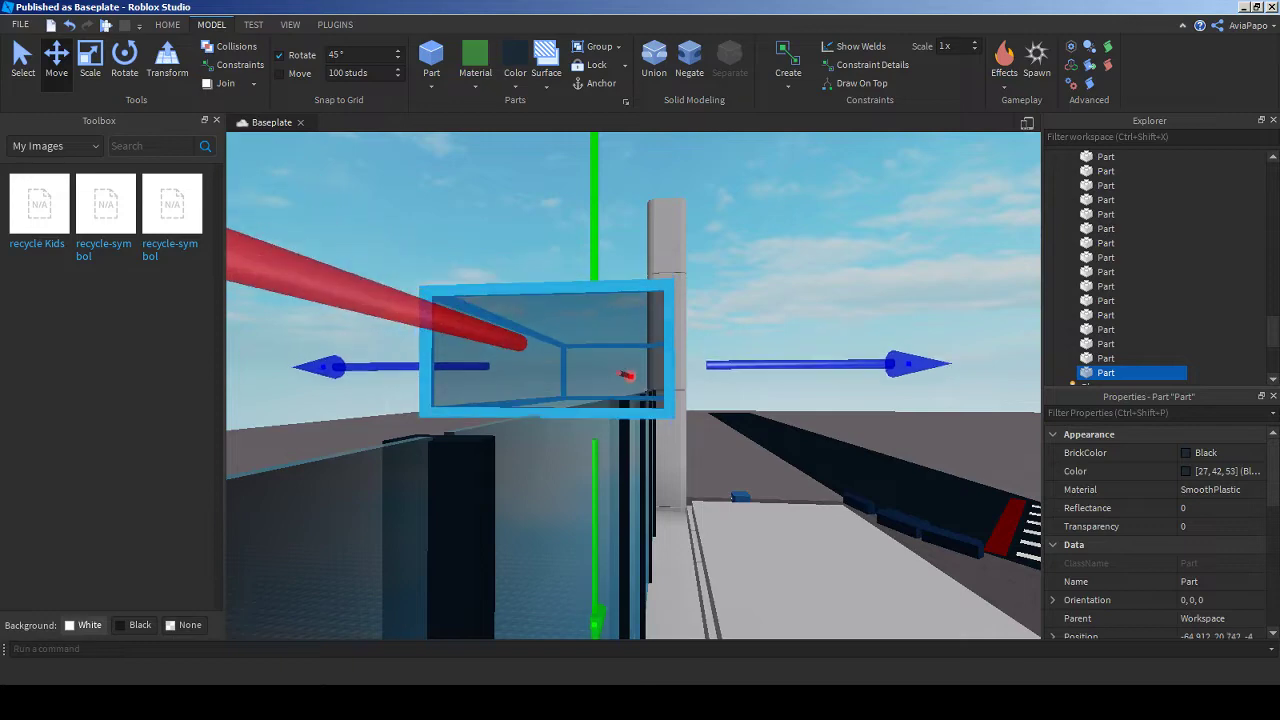
{"action": "key", "text": "f"}
{"action": "right_click_drag", "start_coordinate": [633, 385], "coordinate": [460, 385]}
{"action": "left_click", "coordinate": [90, 58]}
{"action": "left_click_drag", "start_coordinate": [614, 394], "coordinate": [700, 270]}
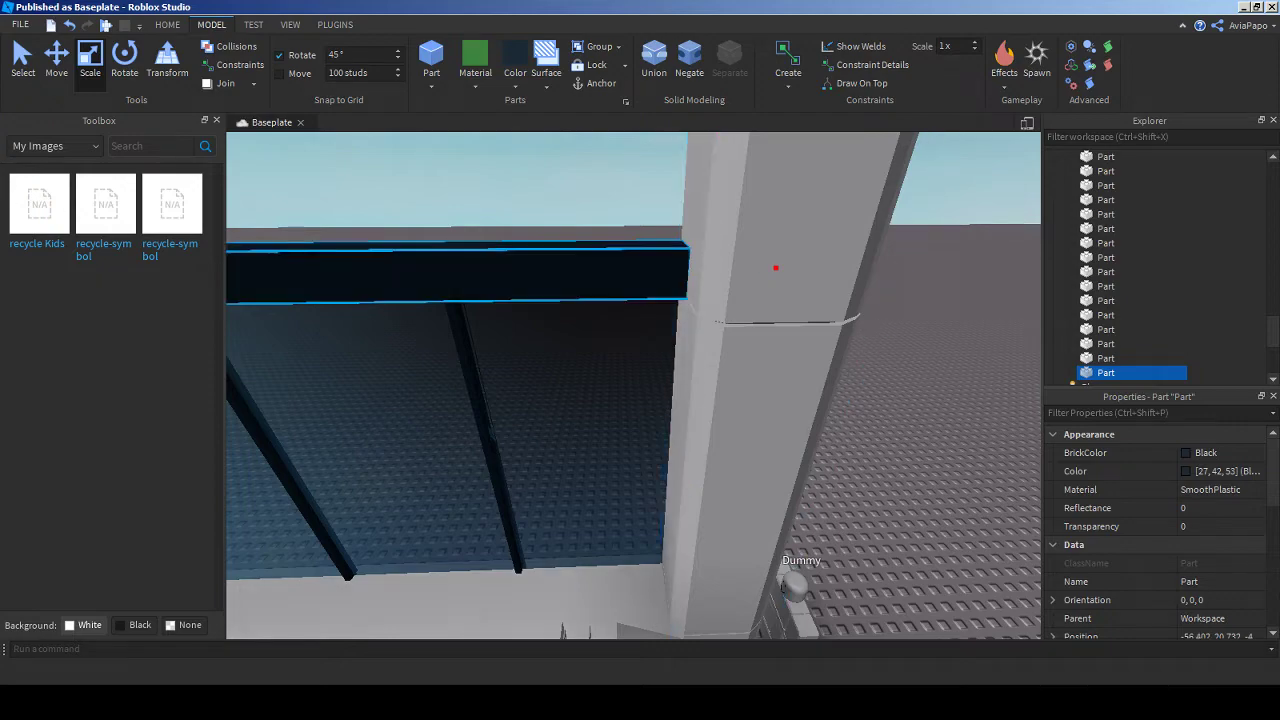
- Switch to the YouTube live dashboard and send "Ur just a YT Browser?" and "xd" in the live chat
{"action": "key", "text": "alt+Tab"}
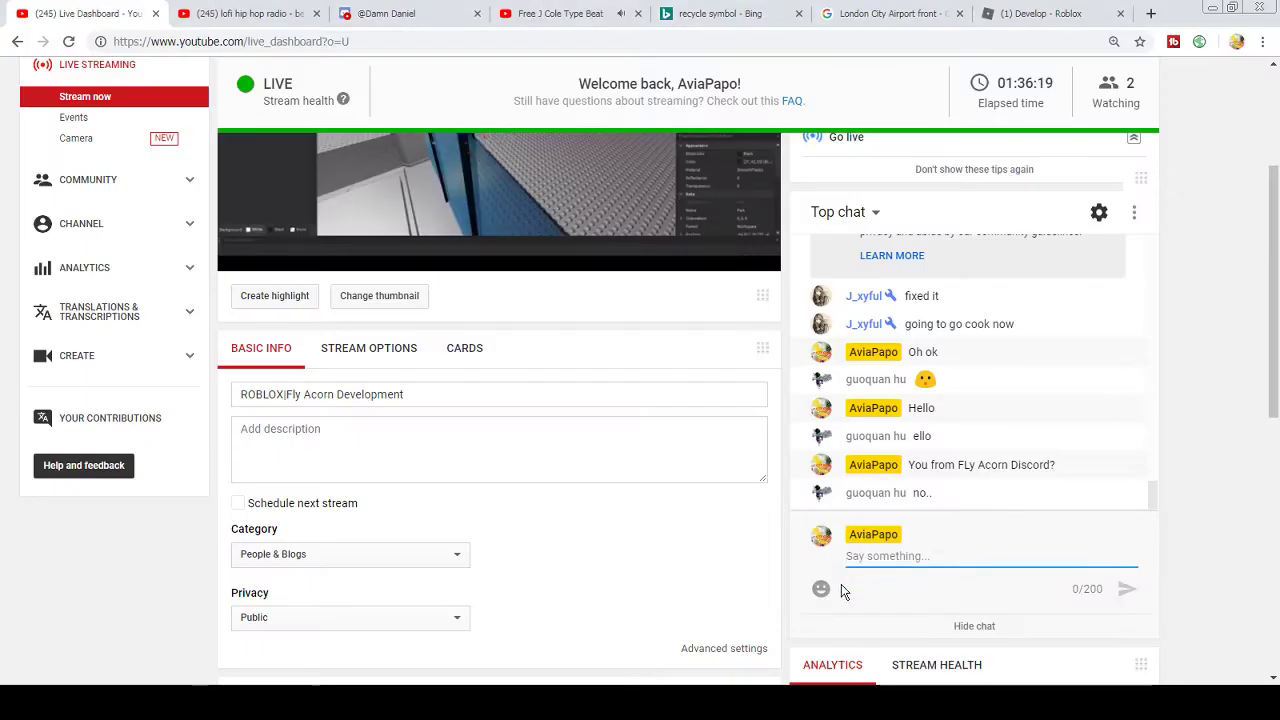
{"action": "type", "text": "Ur l"}
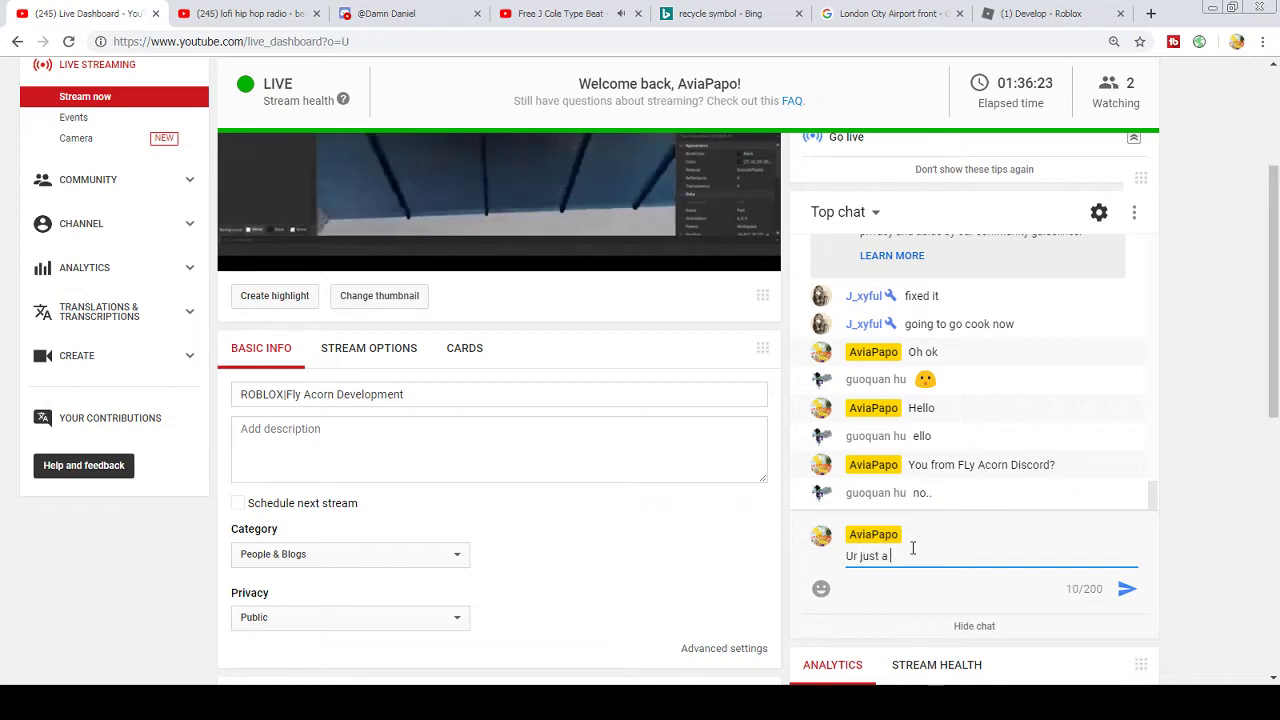
{"action": "type", "text": "YT Bro"}
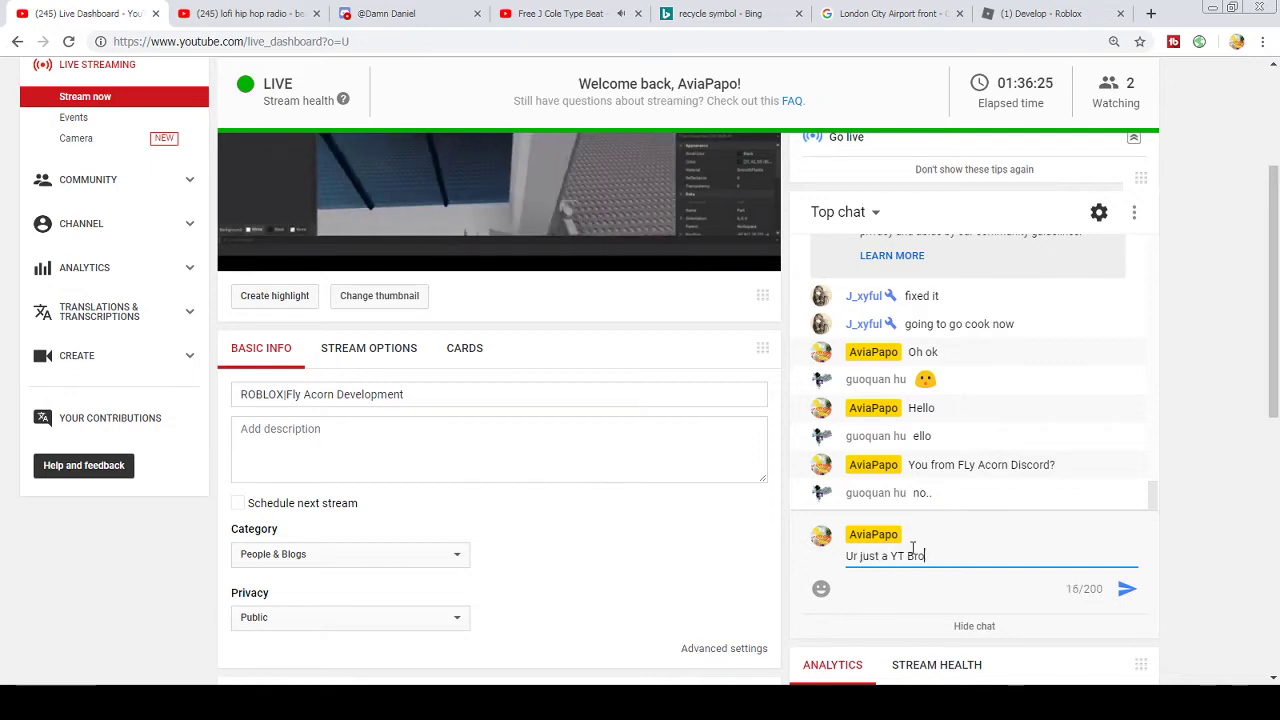
{"action": "type", "text": "wser?"}
{"action": "key", "text": "Return"}
{"action": "type", "text": "xd"}
{"action": "key", "text": "Return"}
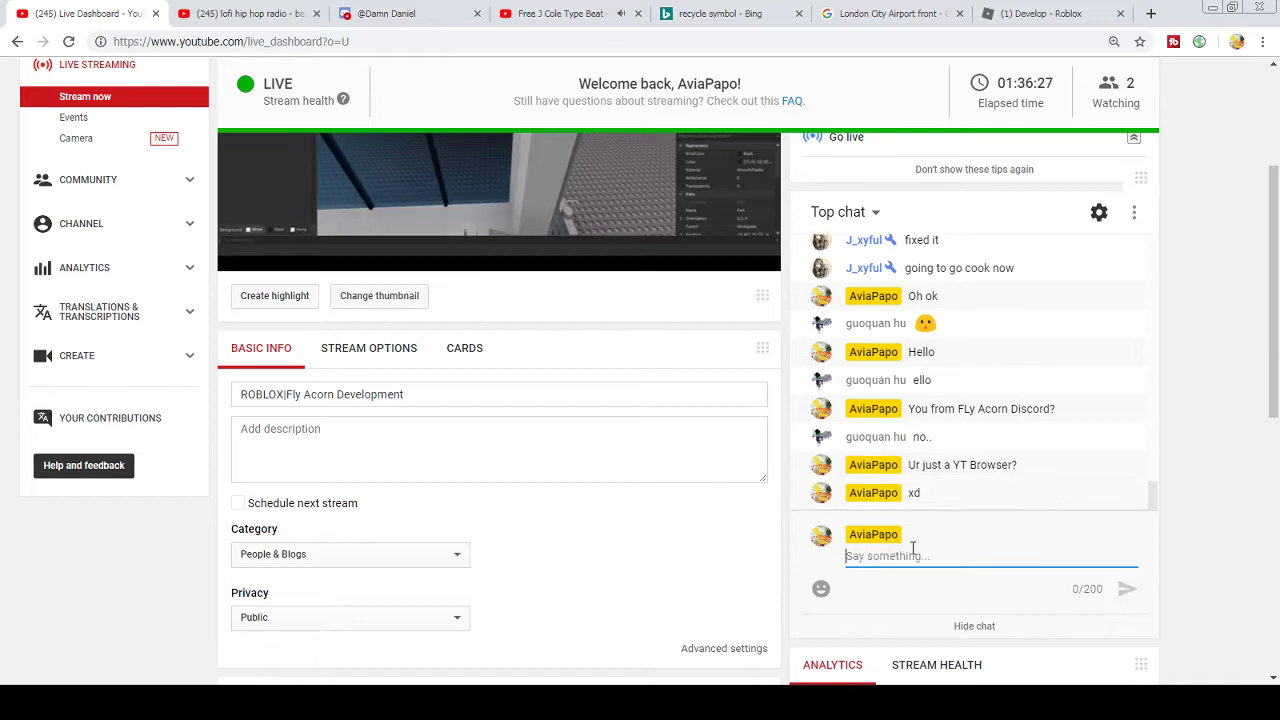
- Send "R u in the Aviation Community?" in the stream's live chat
{"action": "type", "text": "R u in the Aviation Community"}
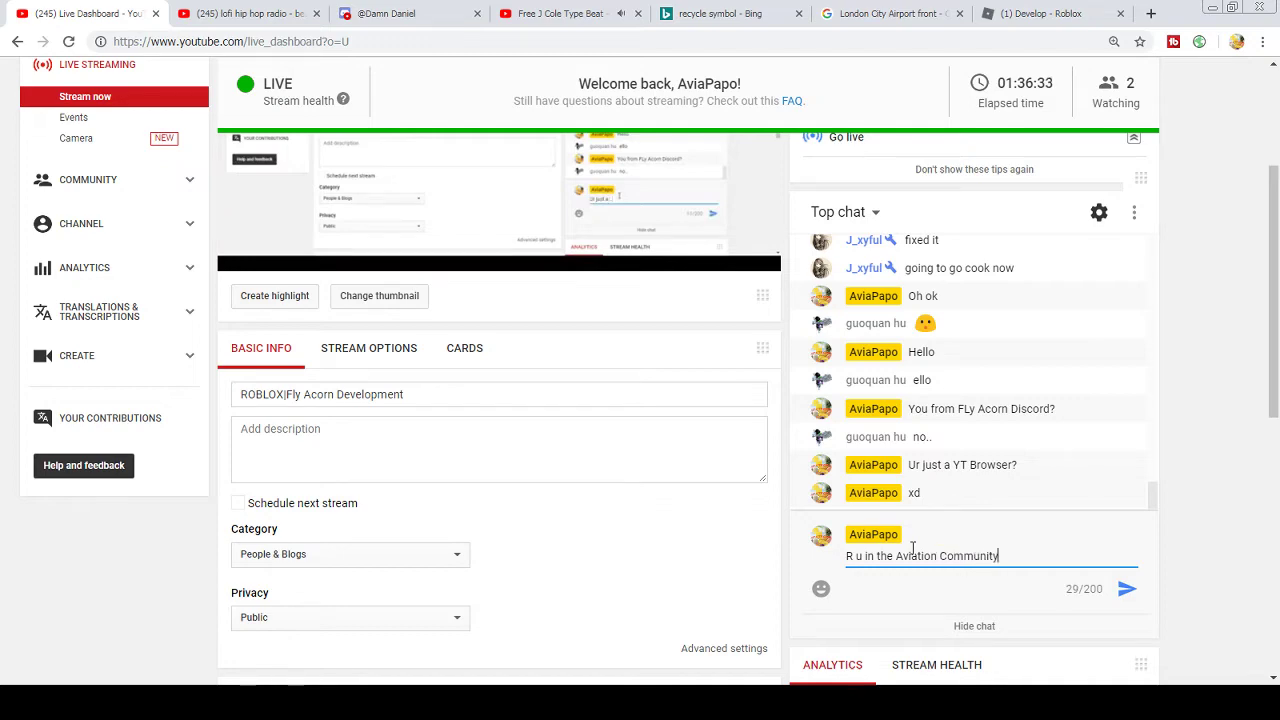
{"action": "type", "text": "?"}
{"action": "key", "text": "Return"}
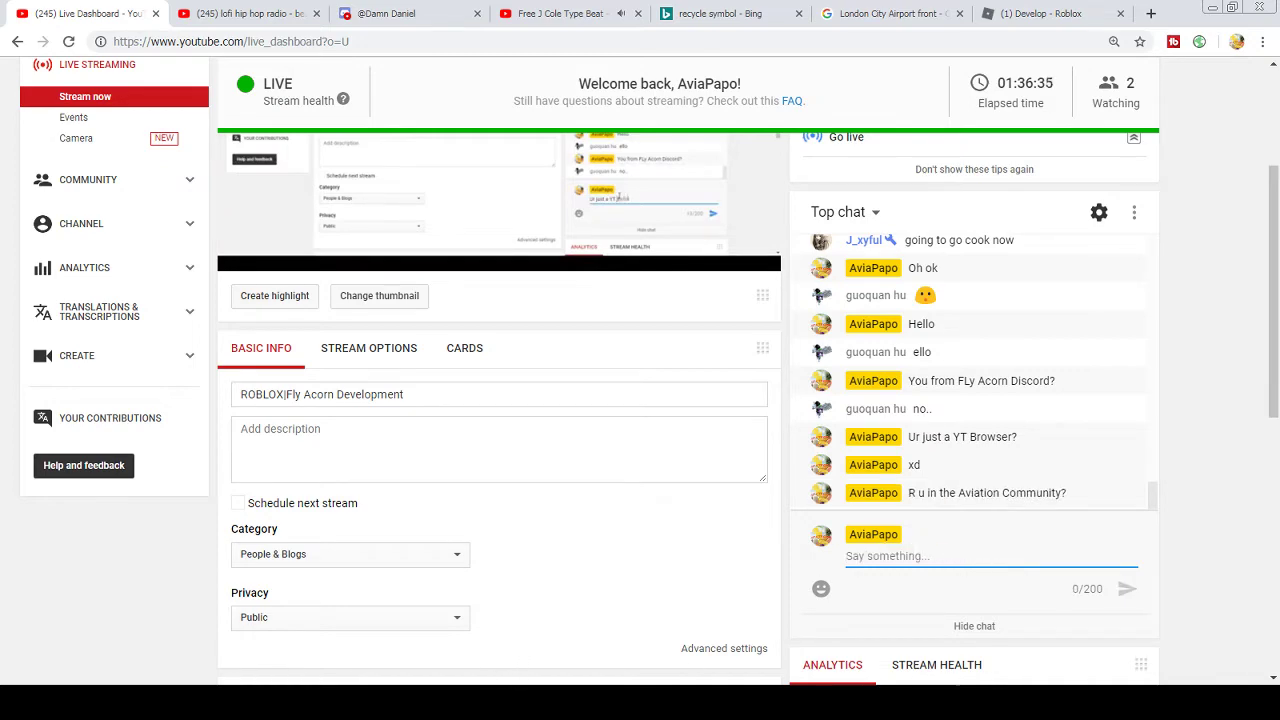
- Switch back to Roblox Studio and widen the black beam on the side facing the white roof
{"action": "key", "text": "alt+Tab"}
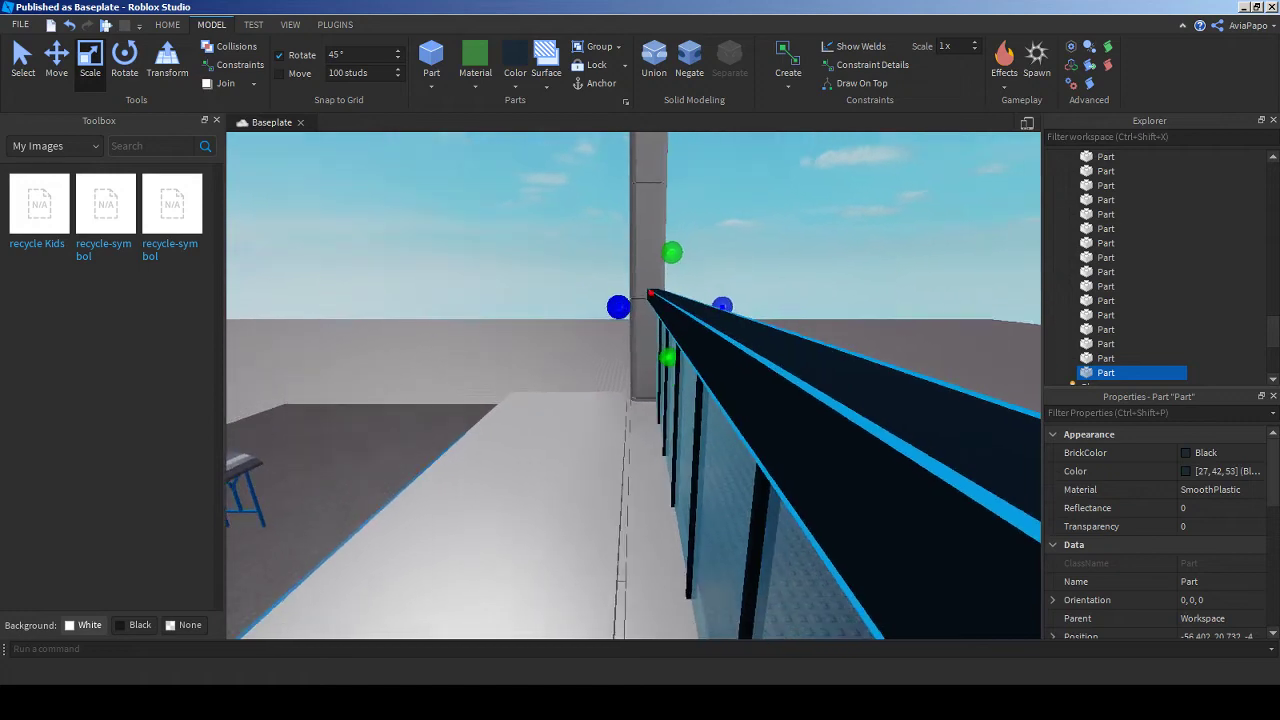
{"action": "left_click_drag", "start_coordinate": [618, 306], "coordinate": [592, 306]}
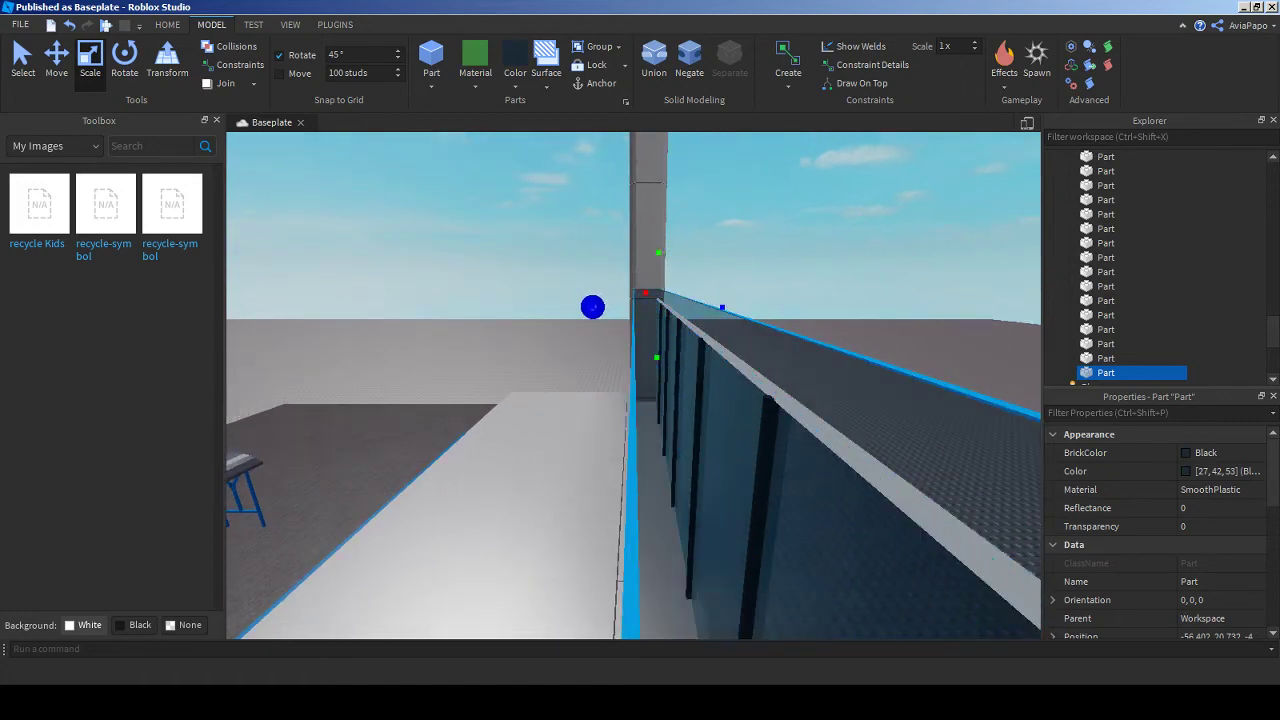
{"action": "right_click_drag", "start_coordinate": [592, 306], "coordinate": [592, 306]}
{"action": "left_click", "coordinate": [592, 306]}
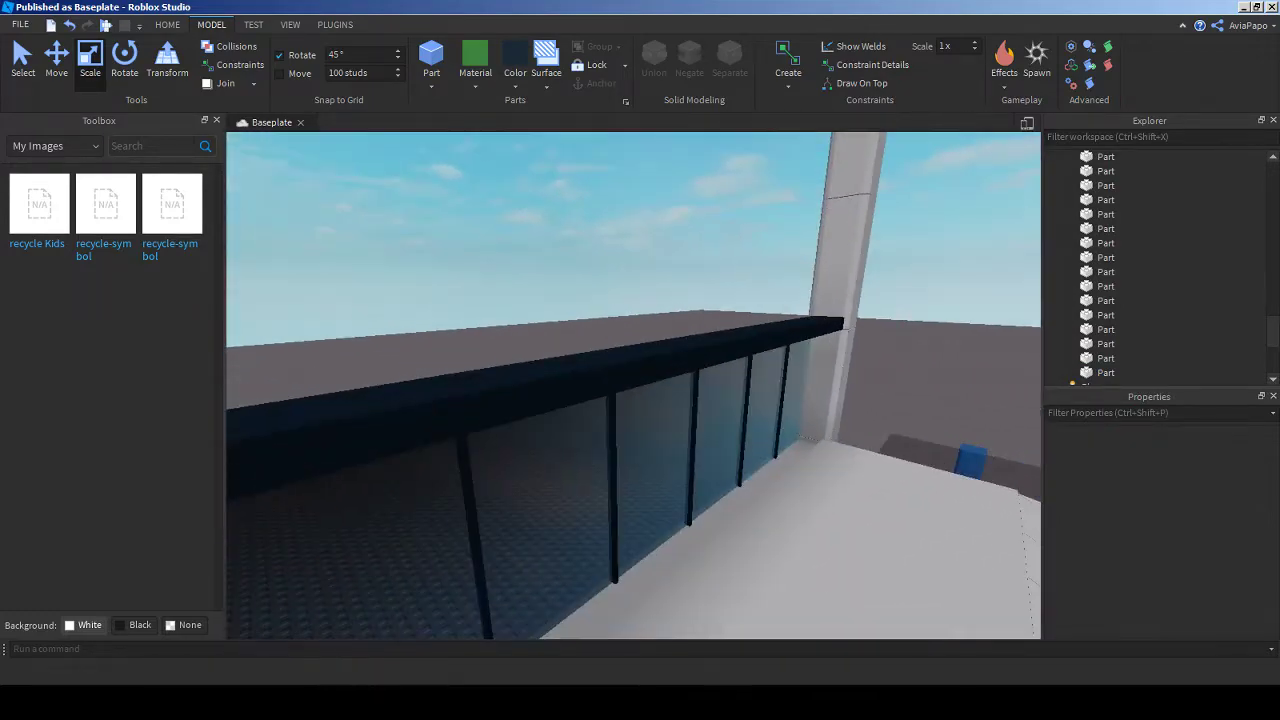
- Switch to the YouTube live dashboard, read the recent chat and send "Uhh...", "Ok?" and "xd"
{"action": "left_click", "coordinate": [1243, 6]}
{"action": "scroll", "coordinate": [885, 338], "scroll_direction": "up", "scroll_amount": 3}
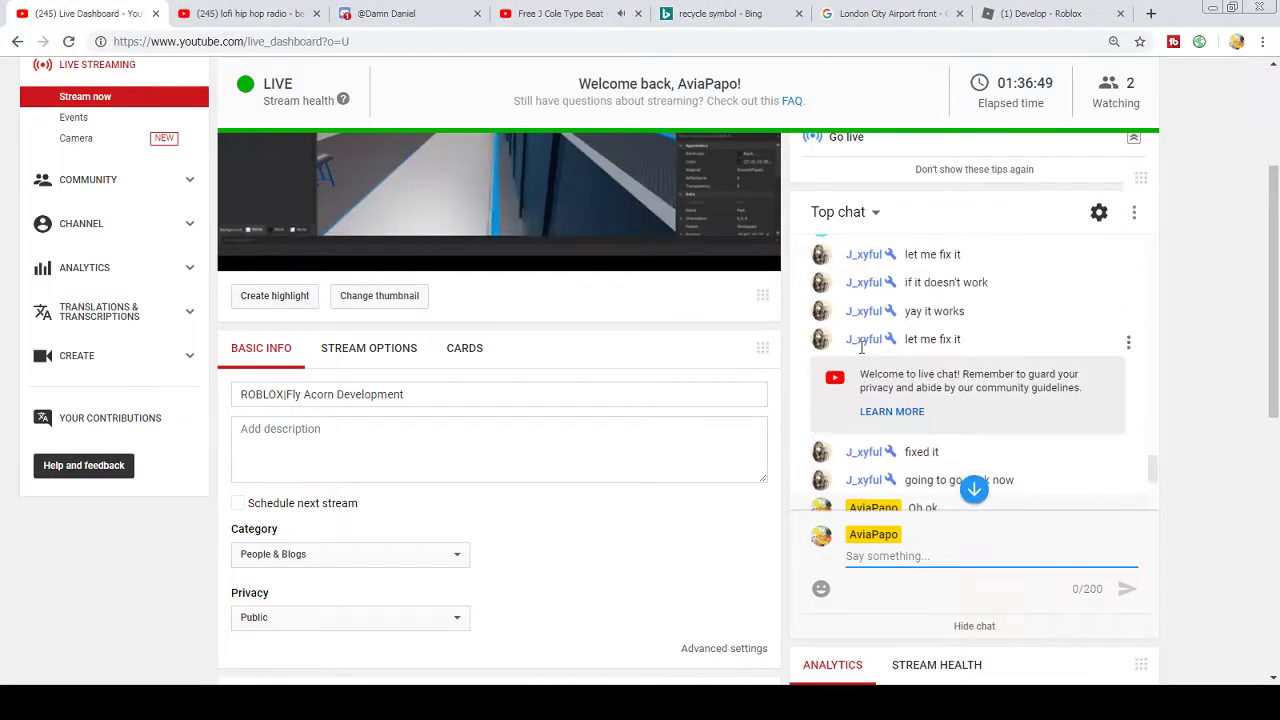
{"action": "scroll", "coordinate": [862, 345], "scroll_direction": "down", "scroll_amount": 3}
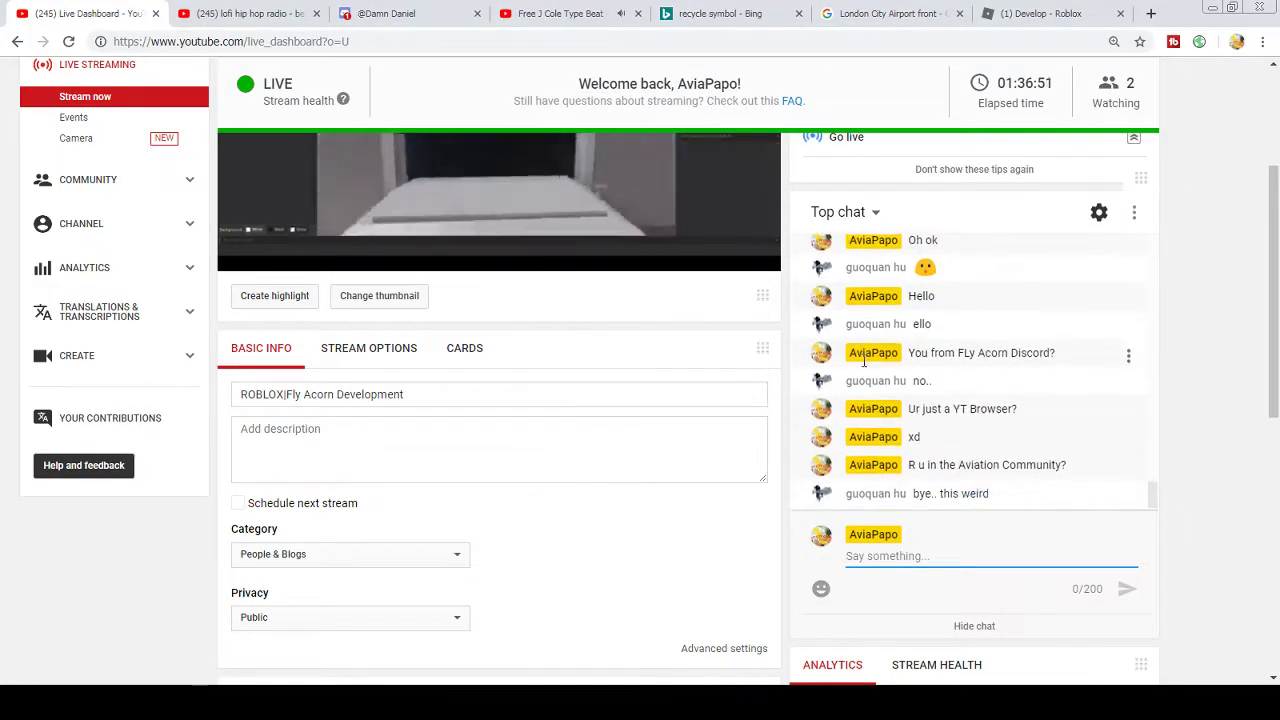
{"action": "type", "text": "Uhh..."}
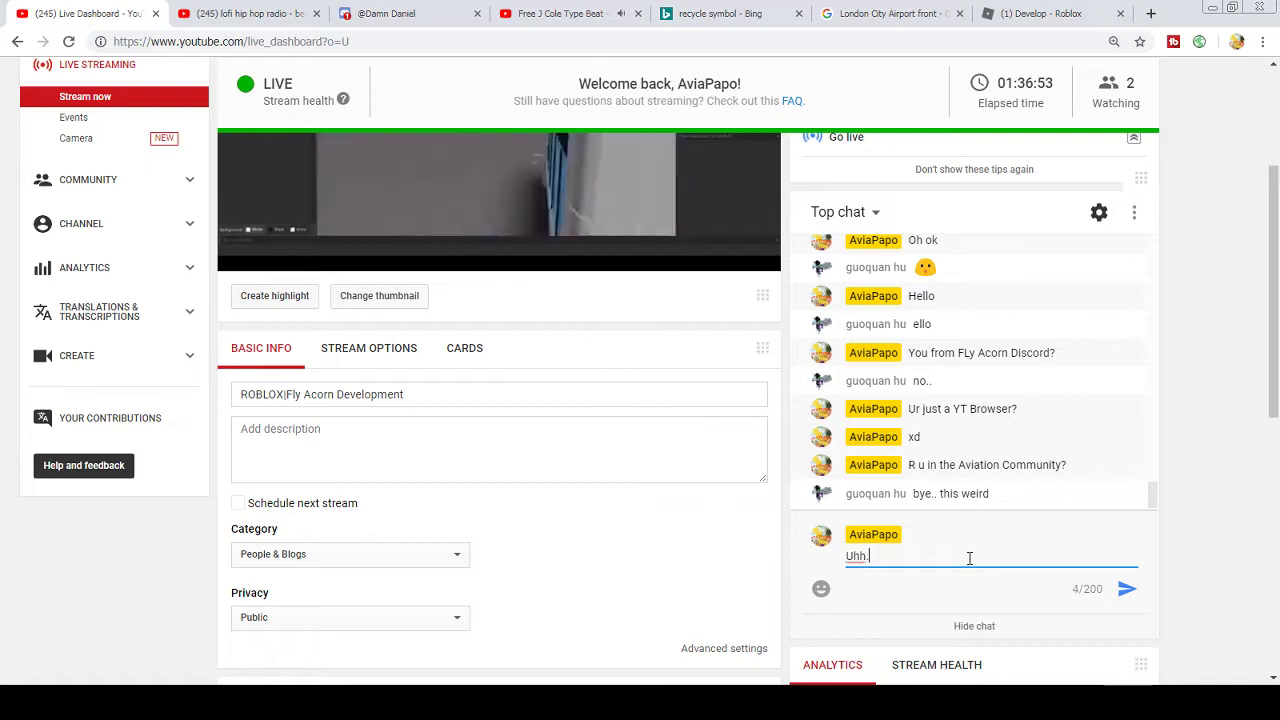
{"action": "key", "text": "Return"}
{"action": "type", "text": "Ok?"}
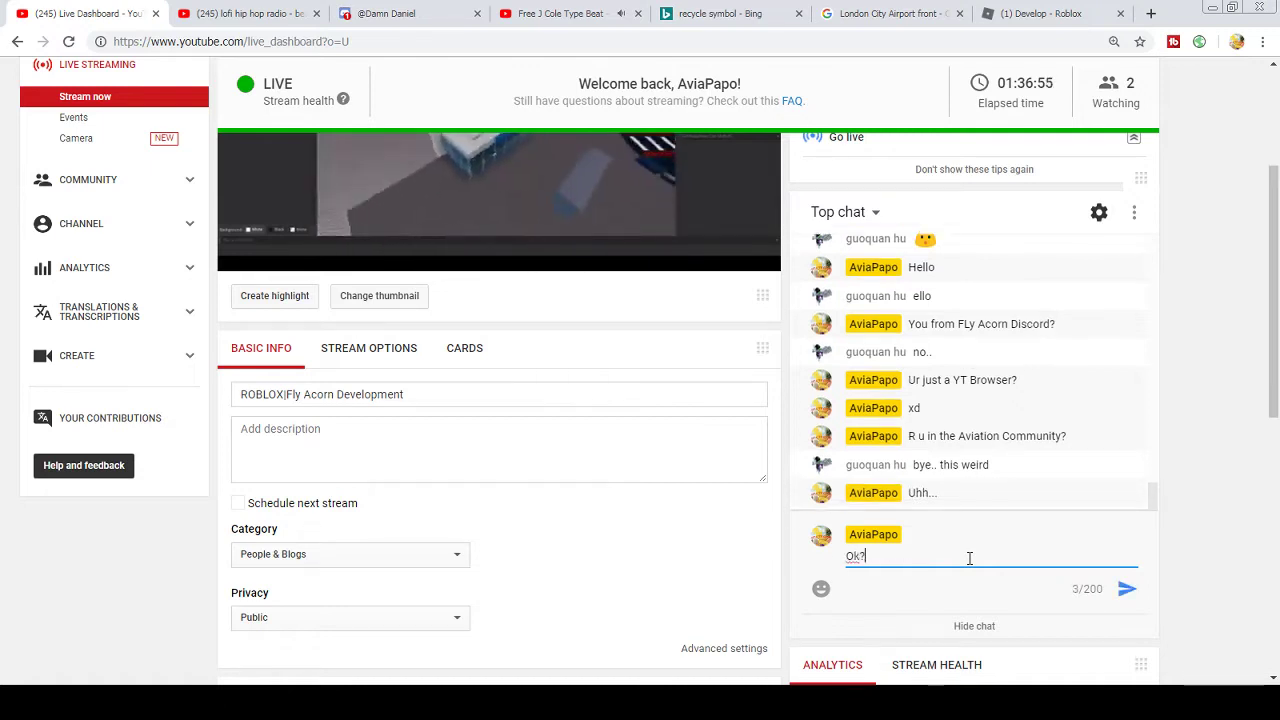
{"action": "key", "text": "Return"}
{"action": "type", "text": "xd"}
{"action": "key", "text": "Return"}
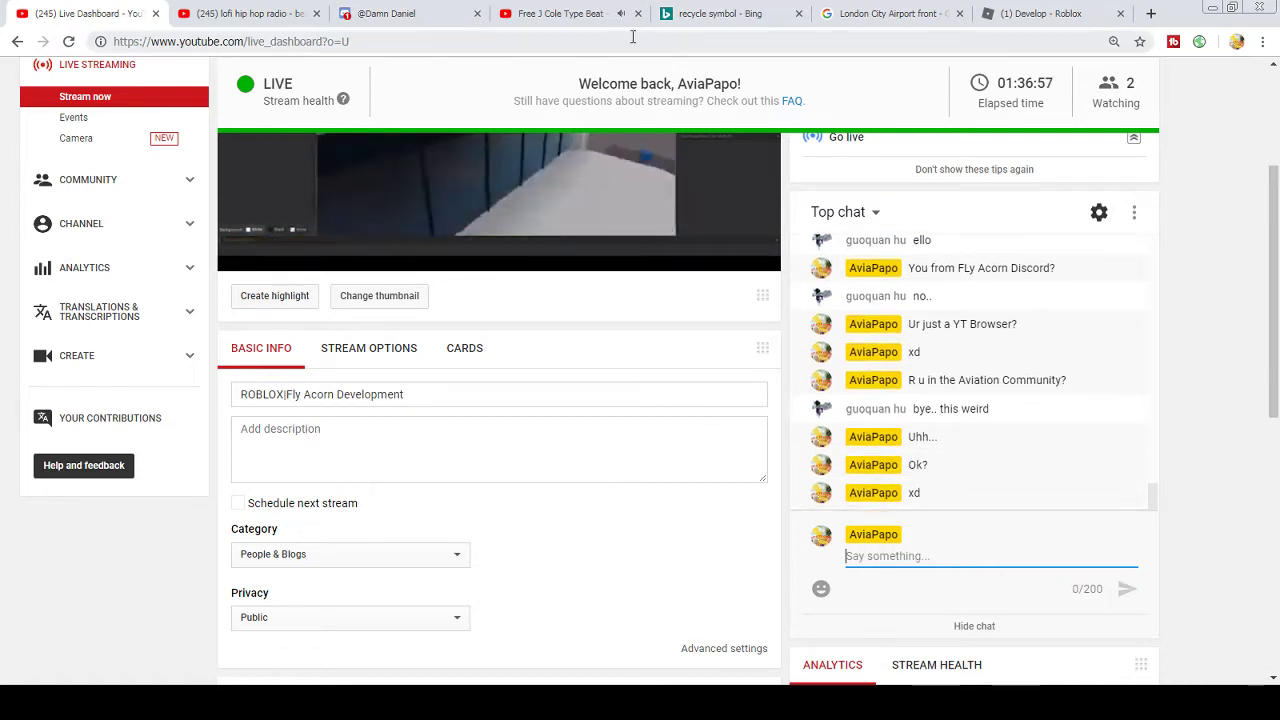
- Open the unread direct message in Discord and reply "Hi"
{"action": "left_click", "coordinate": [400, 13]}
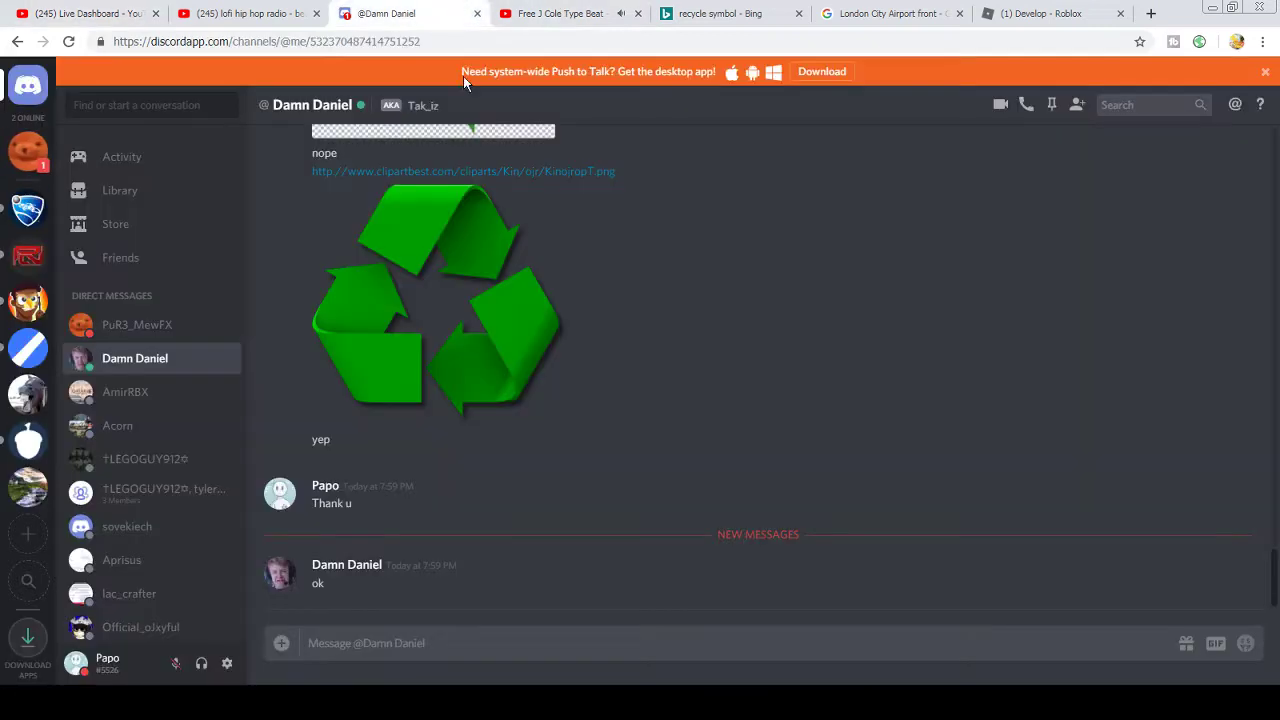
{"action": "left_click", "coordinate": [24, 160]}
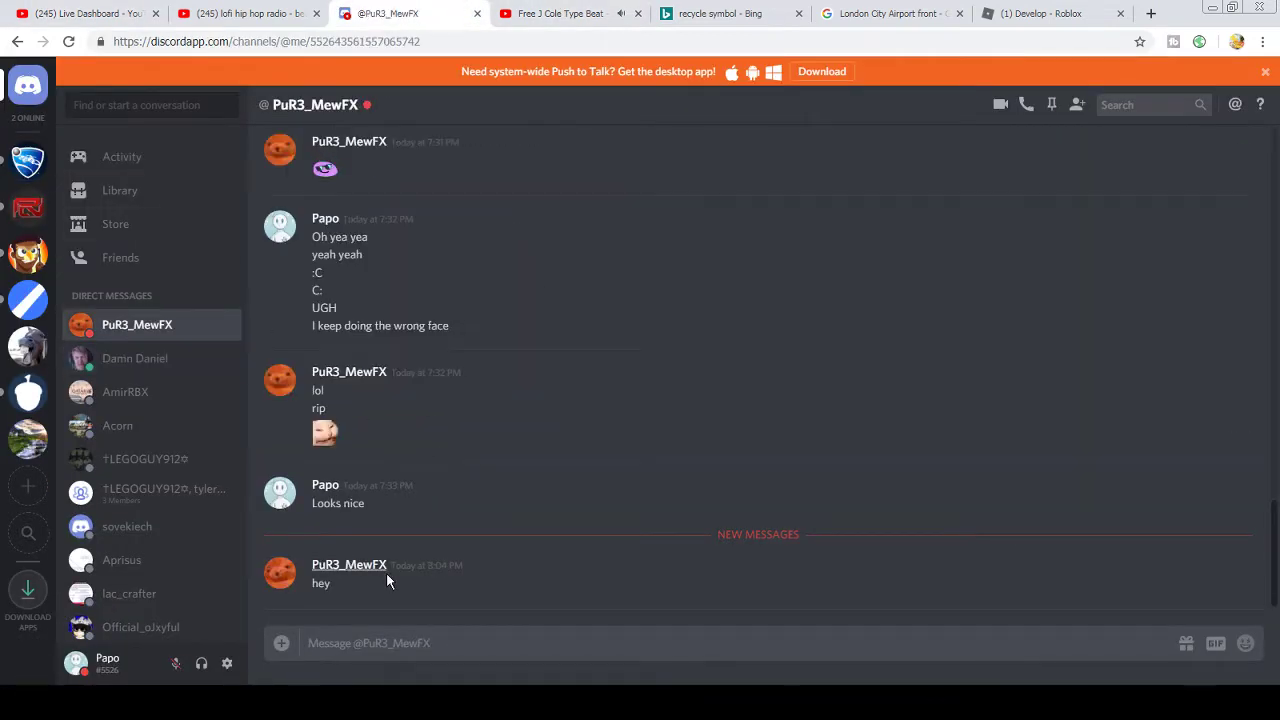
{"action": "type", "text": "Hi"}
{"action": "key", "text": "Return"}
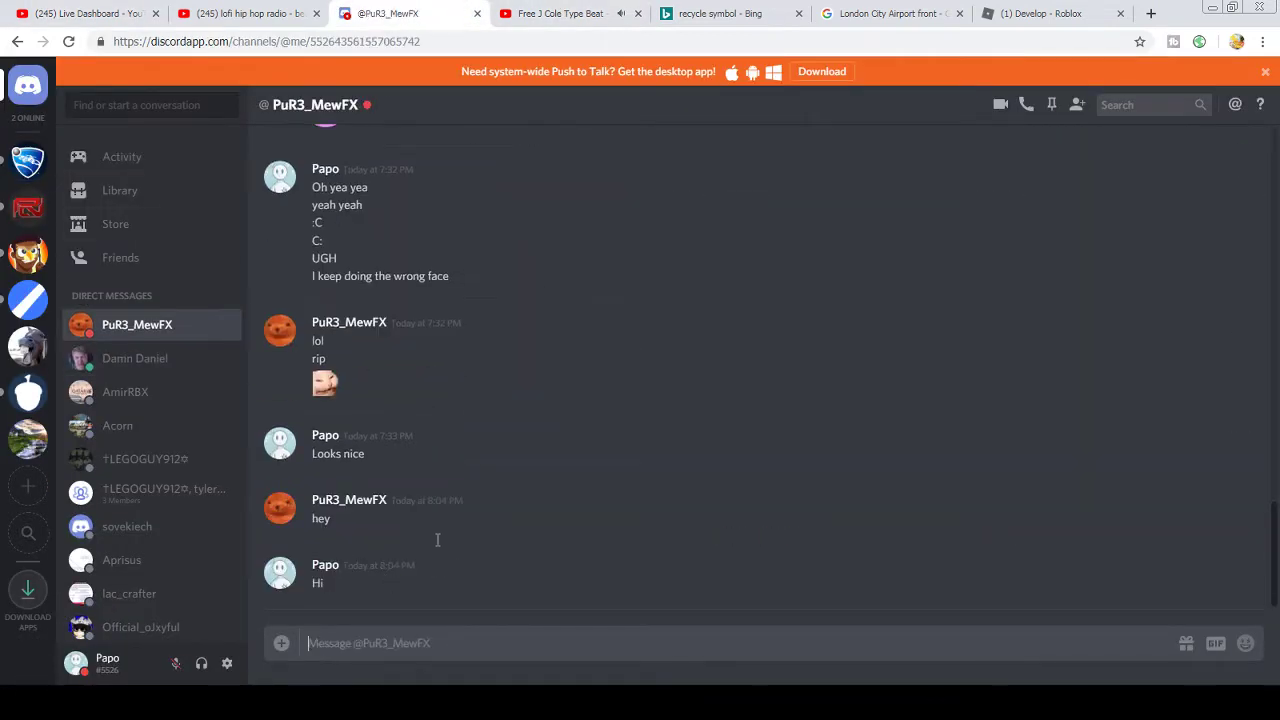
- Check the London City Airport reference photo, then switch back to Roblox Studio and lower the black beam's top to make it thinner
{"action": "left_click", "coordinate": [708, 10]}
{"action": "left_click", "coordinate": [852, 10]}
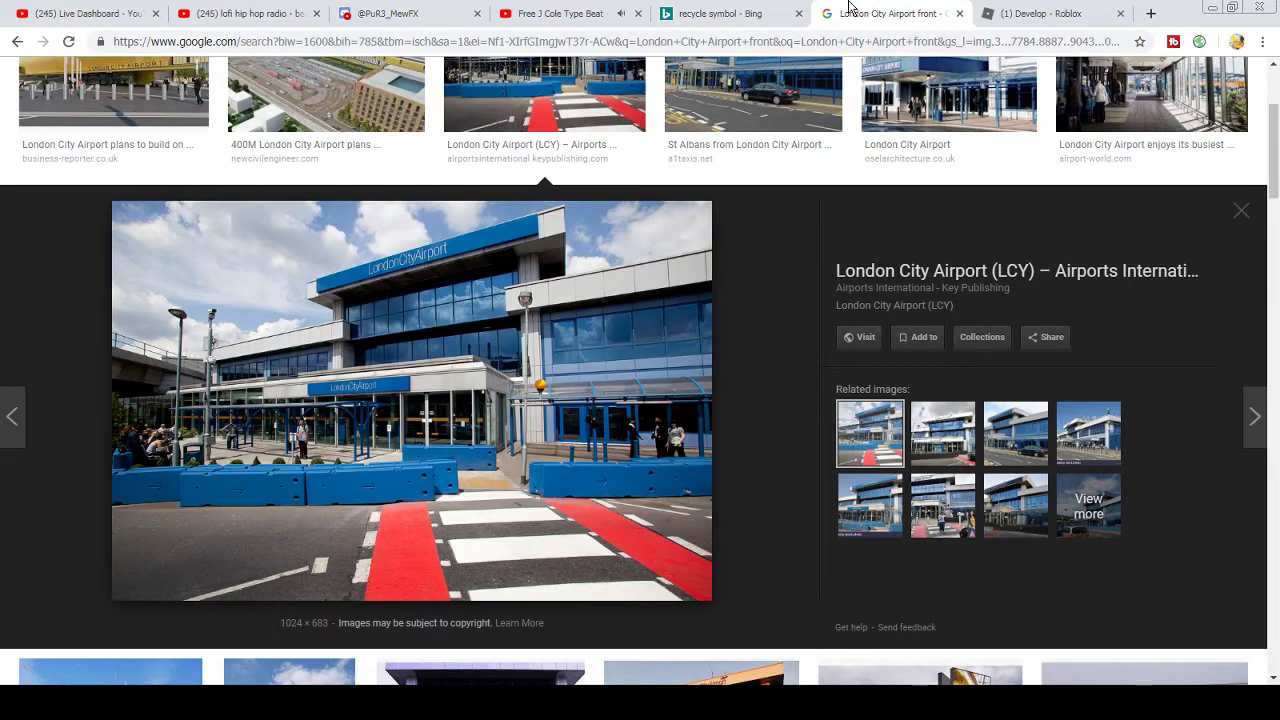
{"action": "key", "text": "alt+Tab"}
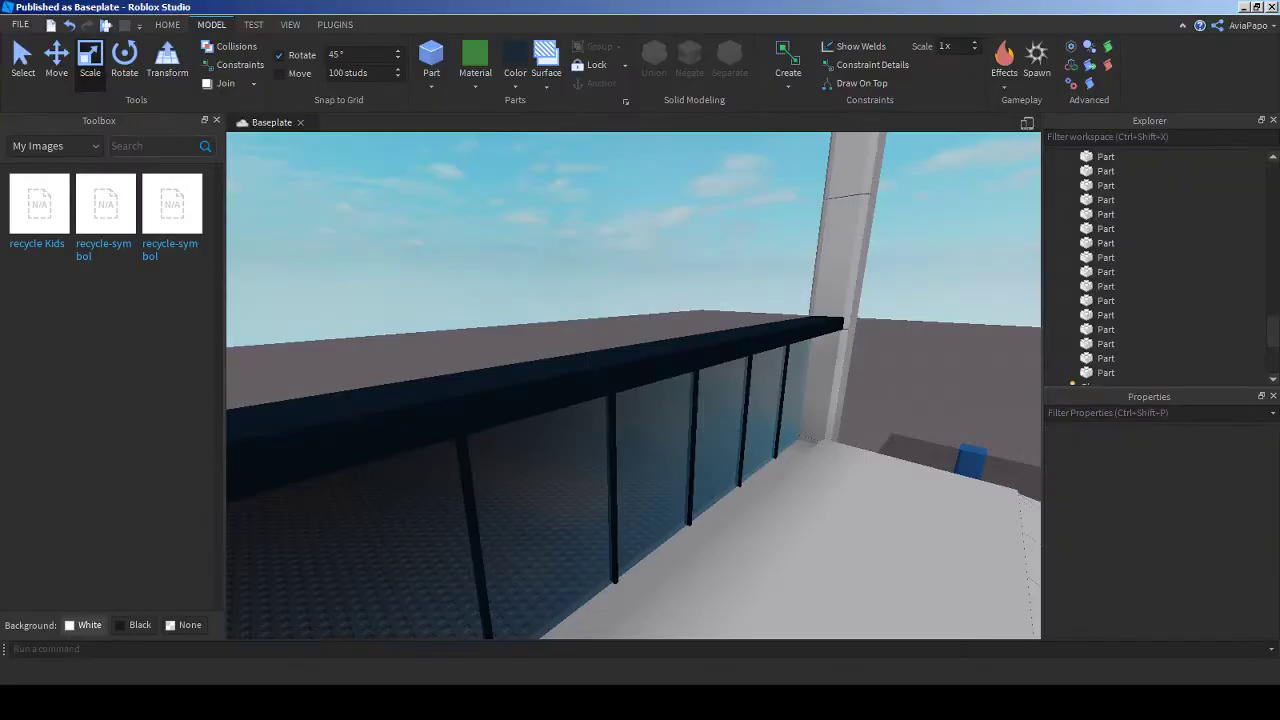
{"action": "left_click", "coordinate": [508, 476]}
{"action": "mouse_move", "coordinate": [508, 476]}
{"action": "right_mouse_down"}
{"action": "mouse_move", "coordinate": [440, 478]}
{"action": "mouse_move", "coordinate": [530, 480]}
{"action": "right_mouse_up"}
{"action": "key", "text": "f"}
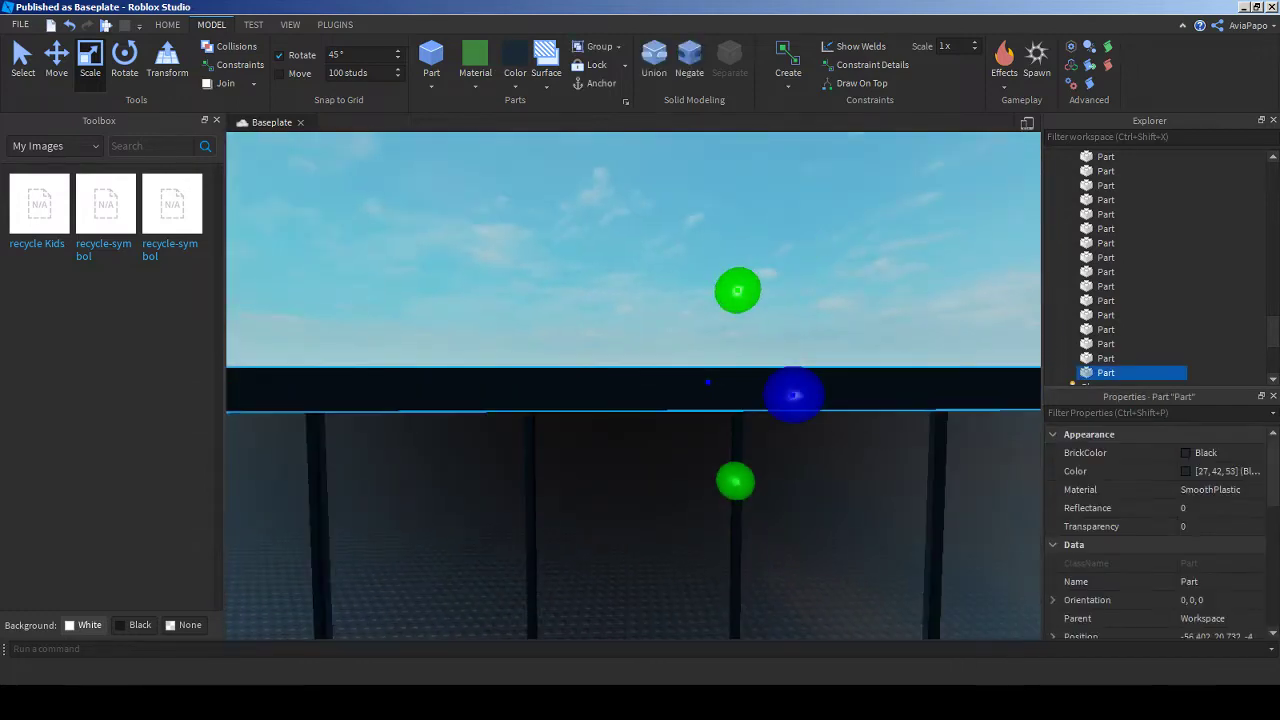
{"action": "left_click_drag", "start_coordinate": [737, 290], "coordinate": [737, 313]}
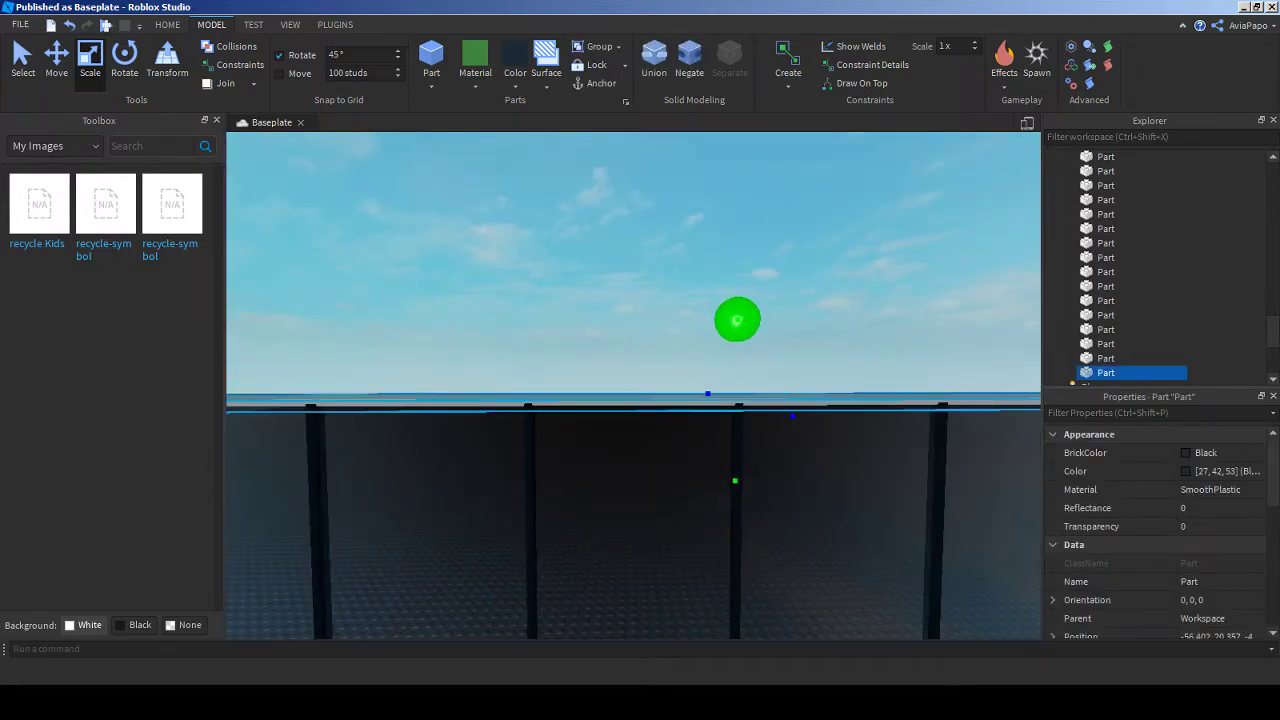
{"action": "right_click_drag", "start_coordinate": [794, 417], "coordinate": [600, 420]}
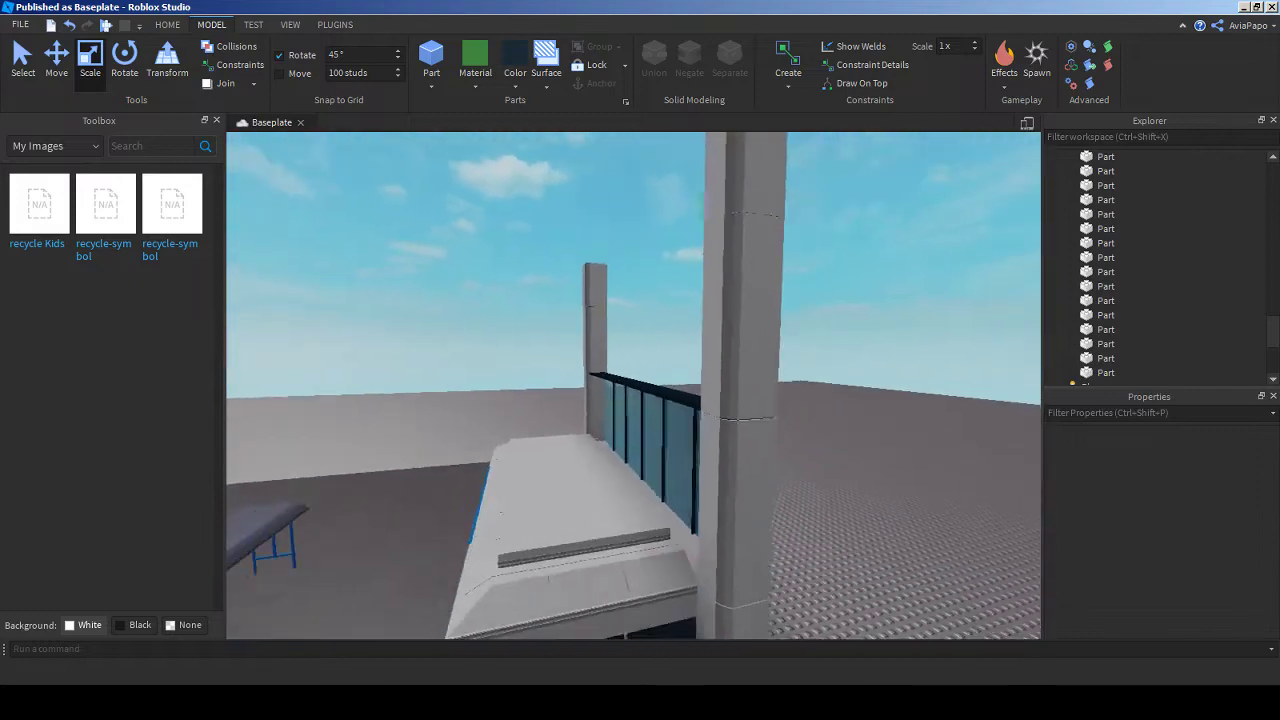
- Adjust the black beam's length at both ends to fit it against the two grey pillars
{"action": "key", "text": "w"}
{"action": "key", "text": "ctrl+t"}
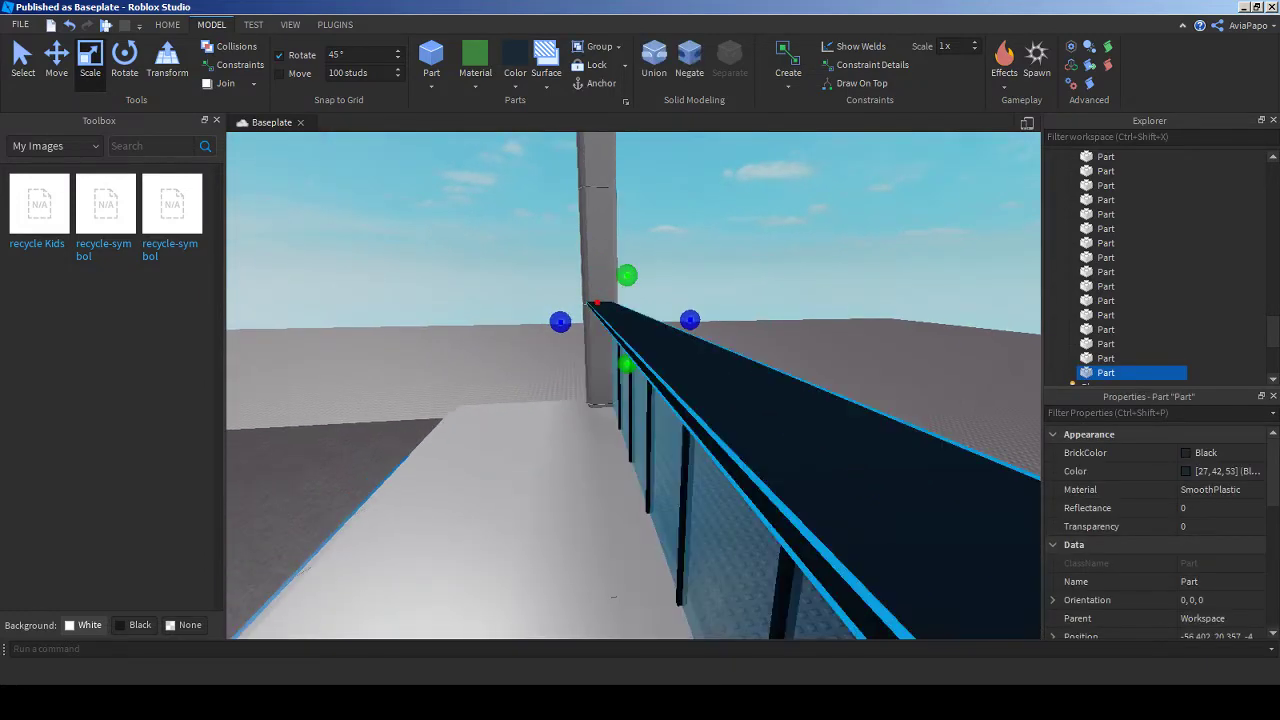
{"action": "key", "text": "w"}
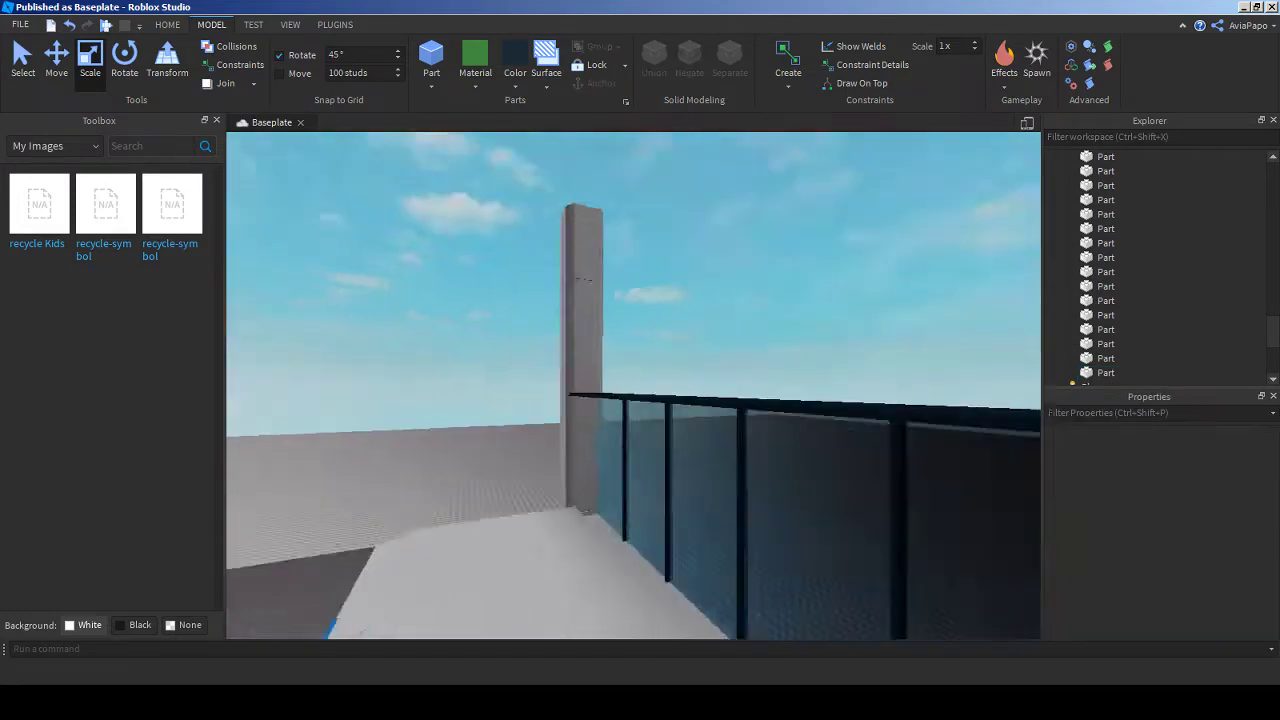
{"action": "left_click", "coordinate": [543, 474]}
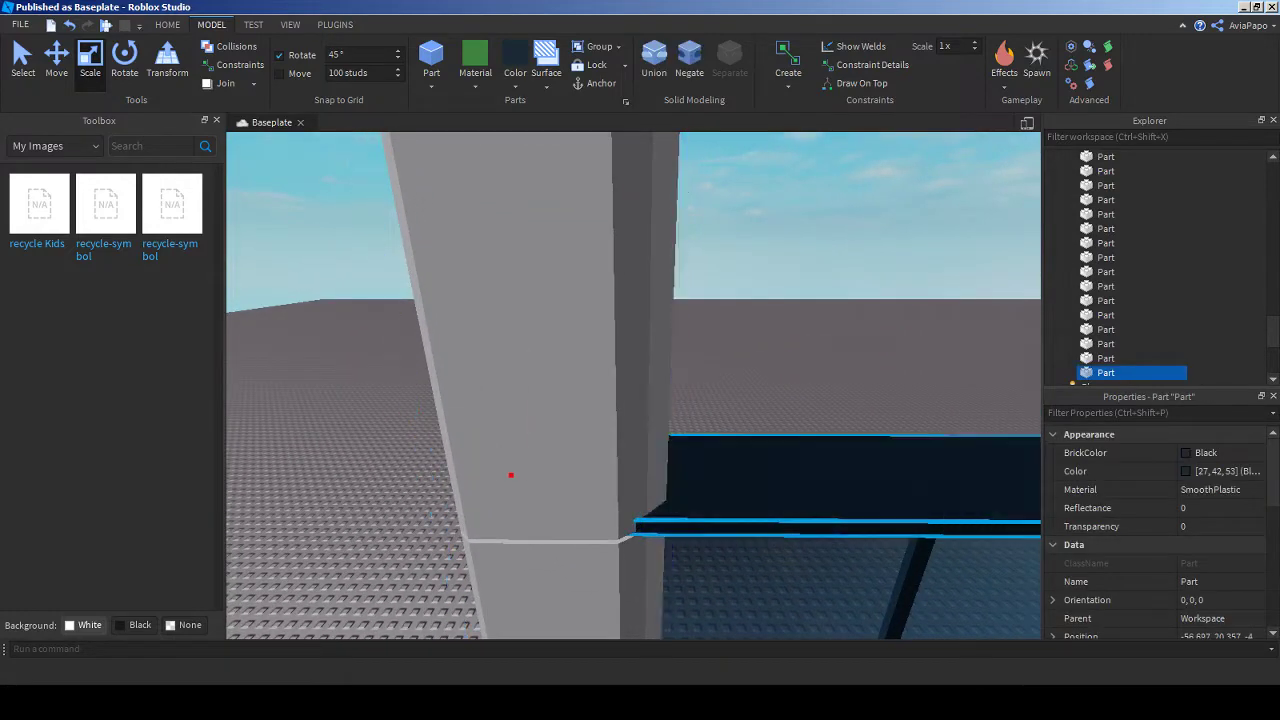
{"action": "key", "text": "f"}
{"action": "right_click_drag", "start_coordinate": [640, 400], "coordinate": [643, 200]}
{"action": "left_click_drag", "start_coordinate": [655, 200], "coordinate": [678, 199]}
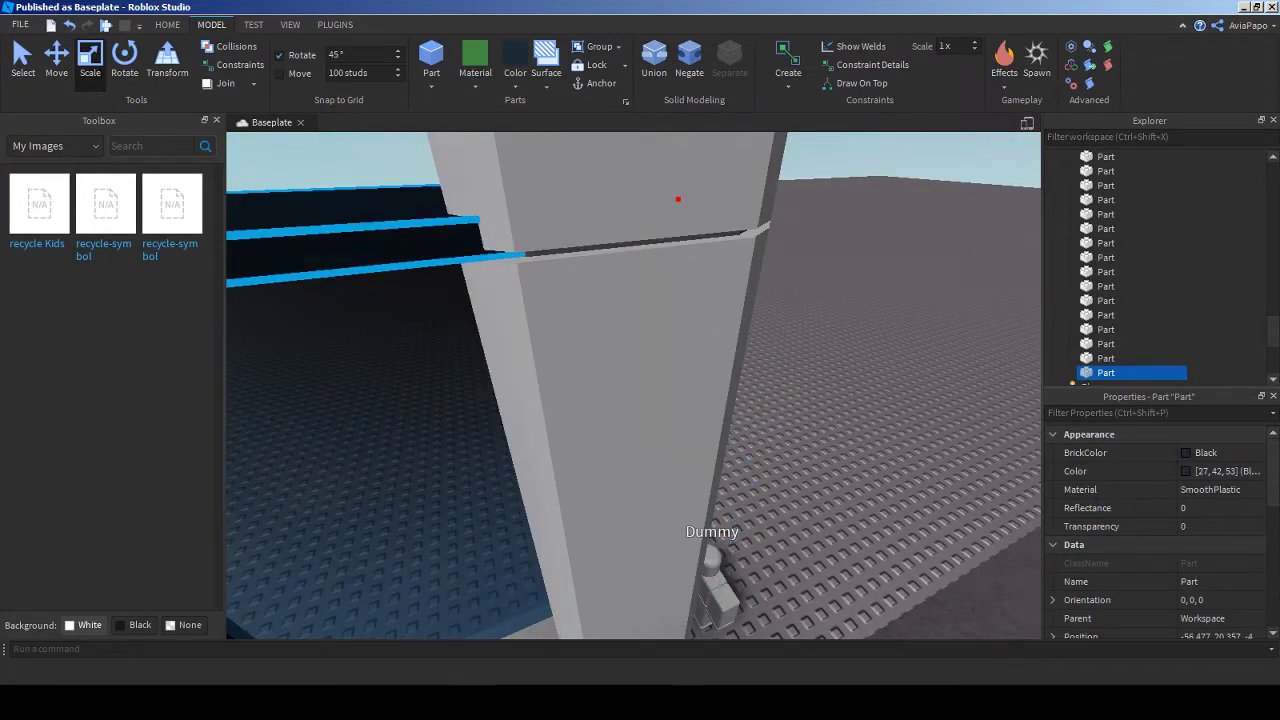
{"action": "right_click_drag", "start_coordinate": [633, 385], "coordinate": [680, 385]}
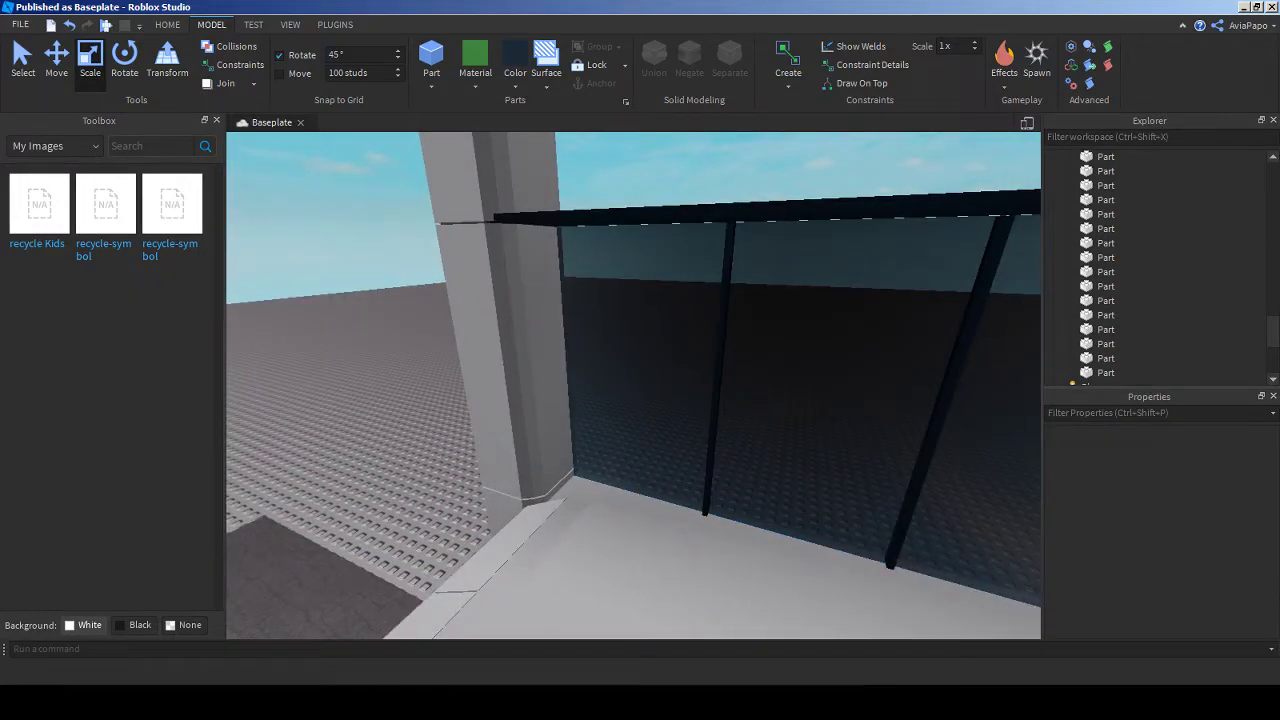
- Check the London City Airport reference photo, then duplicate the first glass pane and raise the copy above the black beam in Roblox Studio
{"action": "left_click", "coordinate": [1245, 6]}
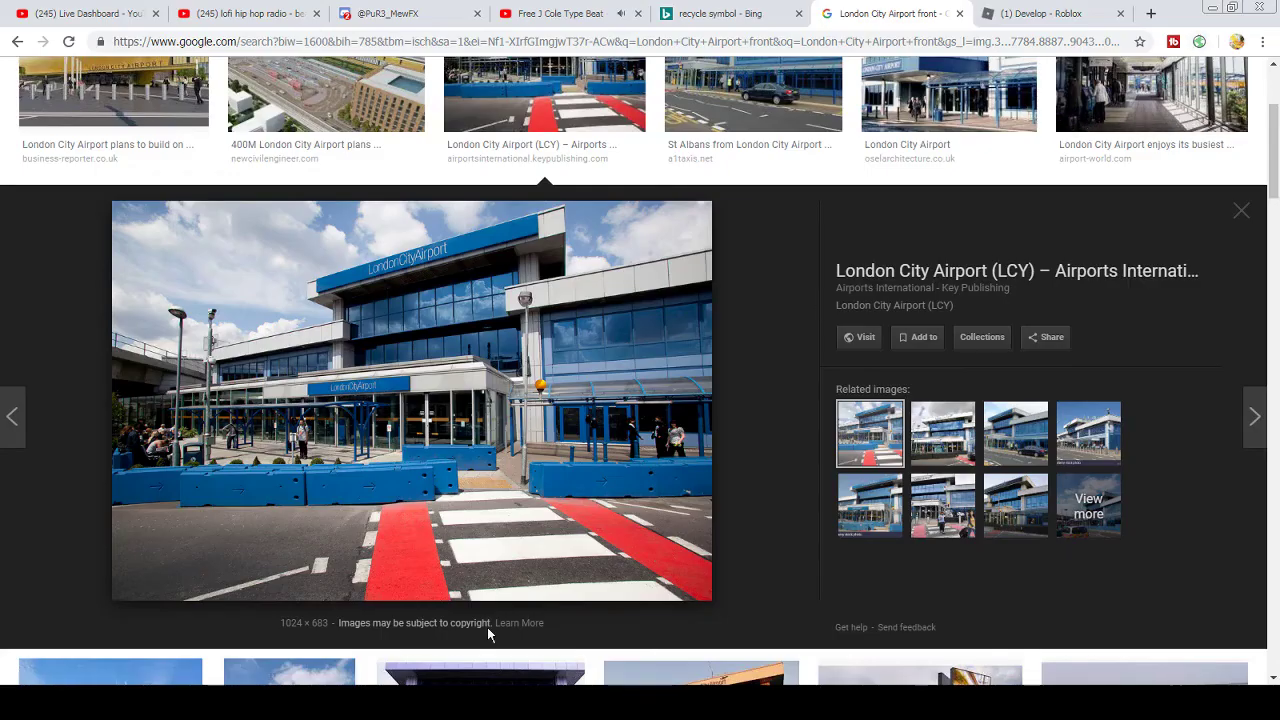
{"action": "key", "text": "alt+Tab"}
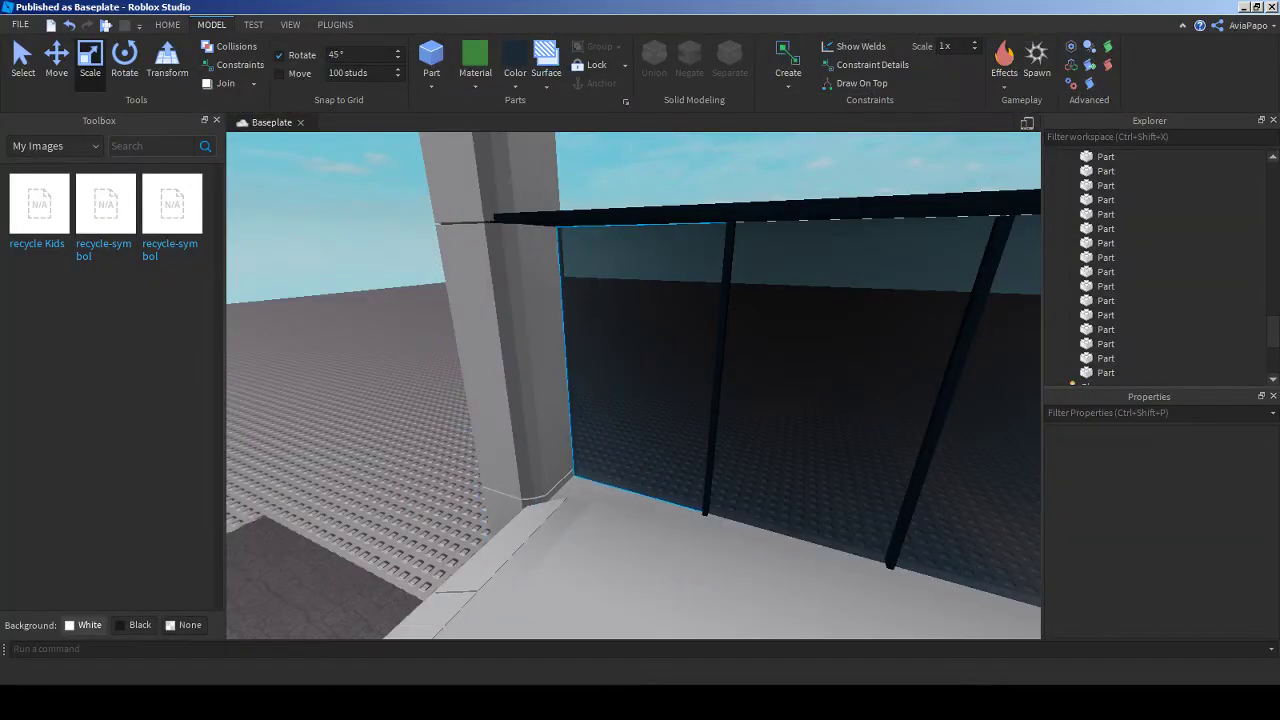
{"action": "left_click", "coordinate": [640, 360]}
{"action": "key", "text": "f"}
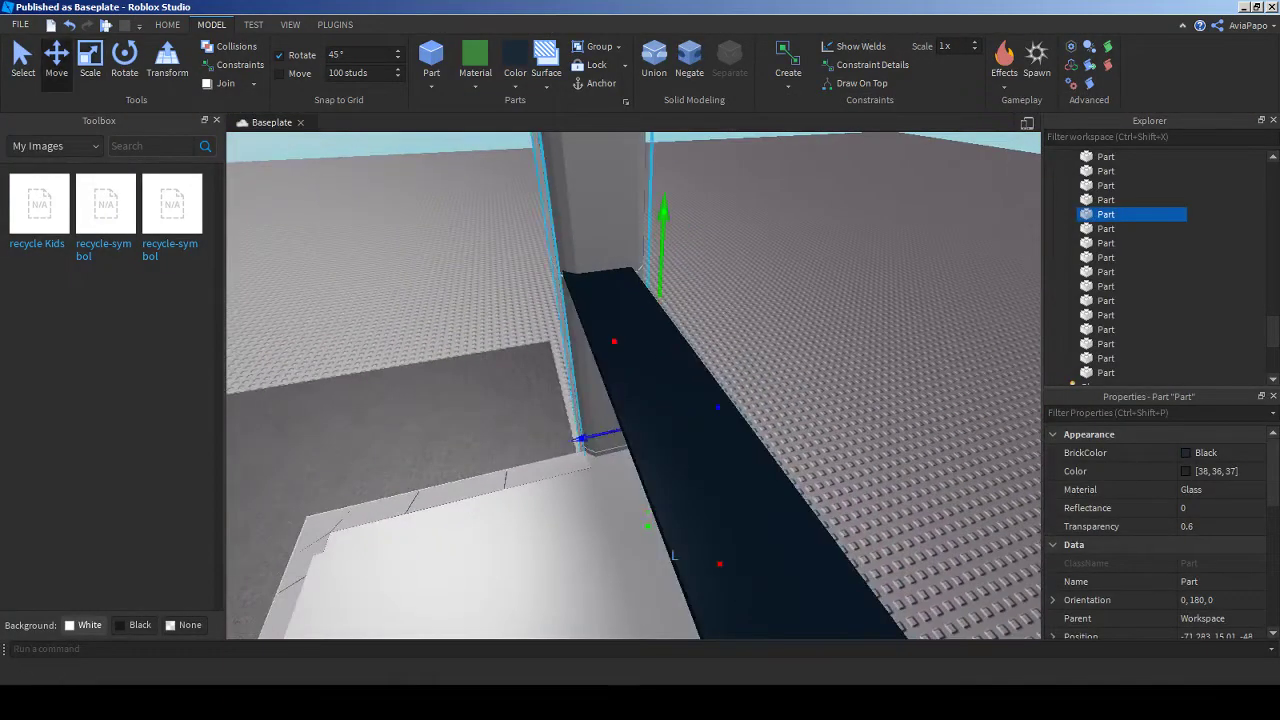
{"action": "right_click_drag", "start_coordinate": [679, 518], "coordinate": [610, 540]}
{"action": "left_click_drag", "start_coordinate": [660, 610], "coordinate": [652, 570]}
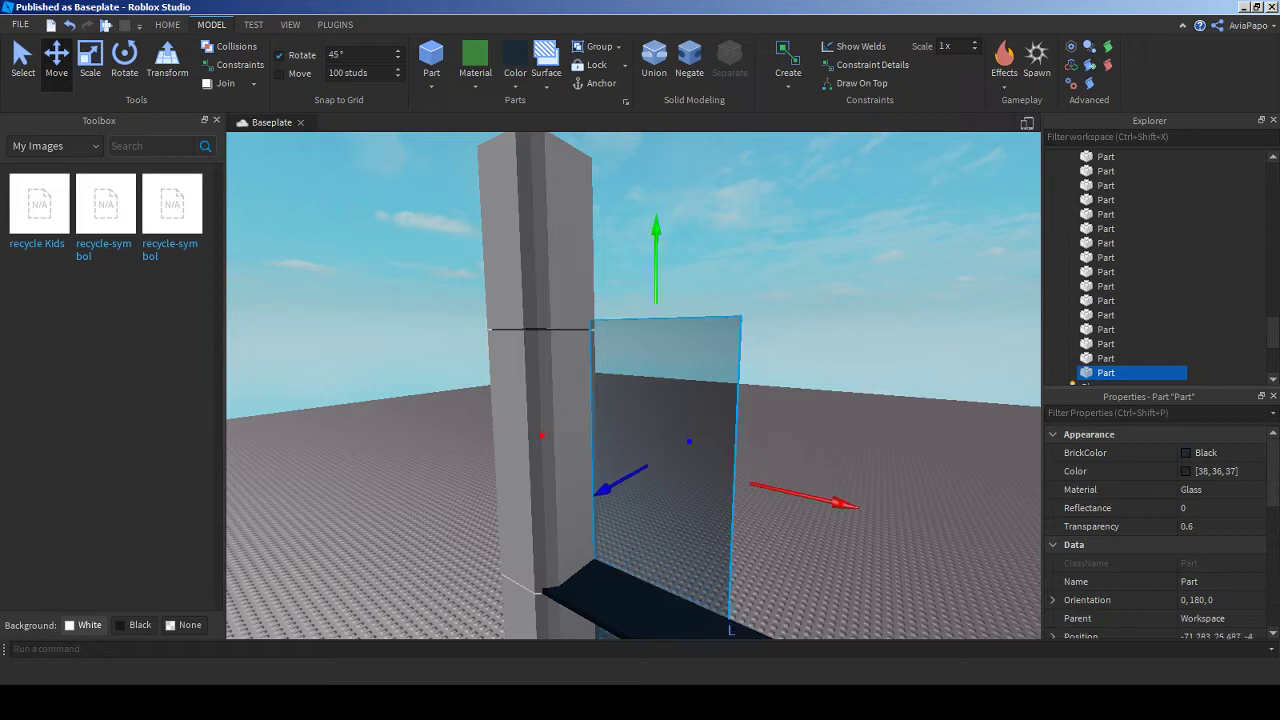
- Rest the raised glass pane on the beam and move it forward to the beam's front edge, undoing a sideways shift
{"action": "right_click_drag", "start_coordinate": [610, 540], "coordinate": [620, 585]}
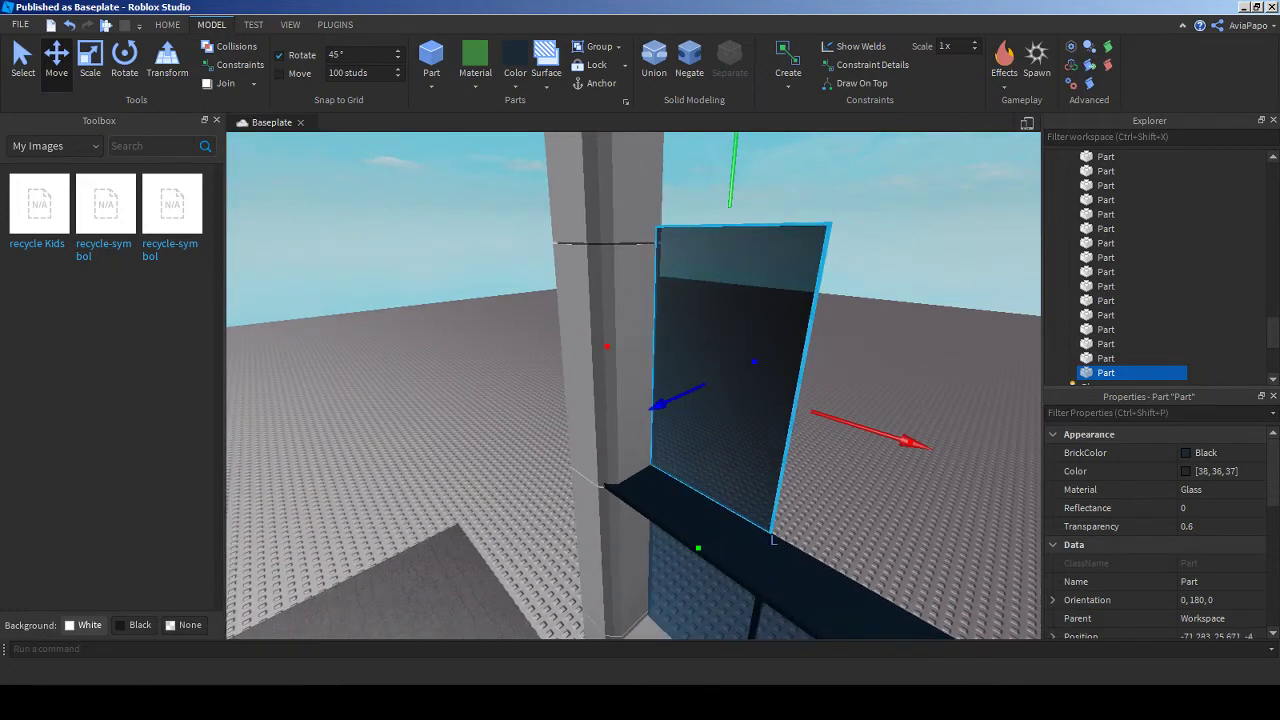
{"action": "left_click_drag", "start_coordinate": [685, 393], "coordinate": [630, 420]}
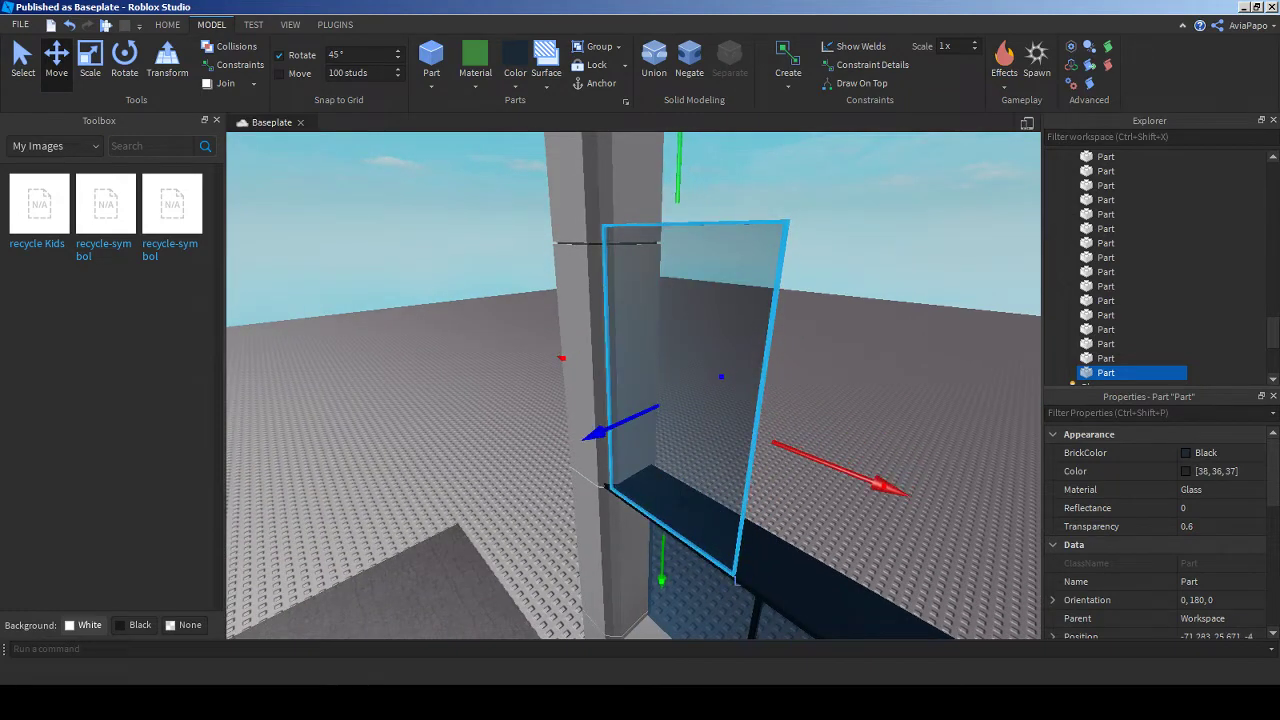
{"action": "right_click_drag", "start_coordinate": [620, 585], "coordinate": [560, 570]}
{"action": "left_click_drag", "start_coordinate": [510, 392], "coordinate": [490, 392]}
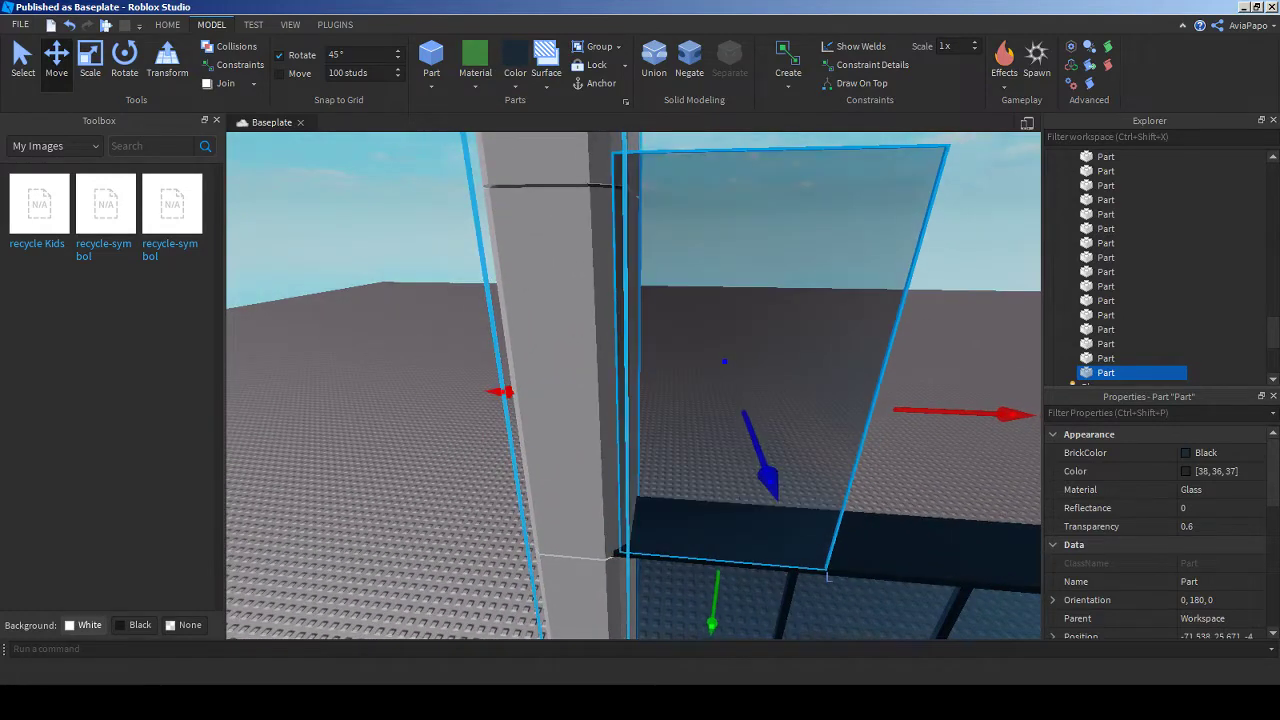
{"action": "key", "text": "ctrl+z"}
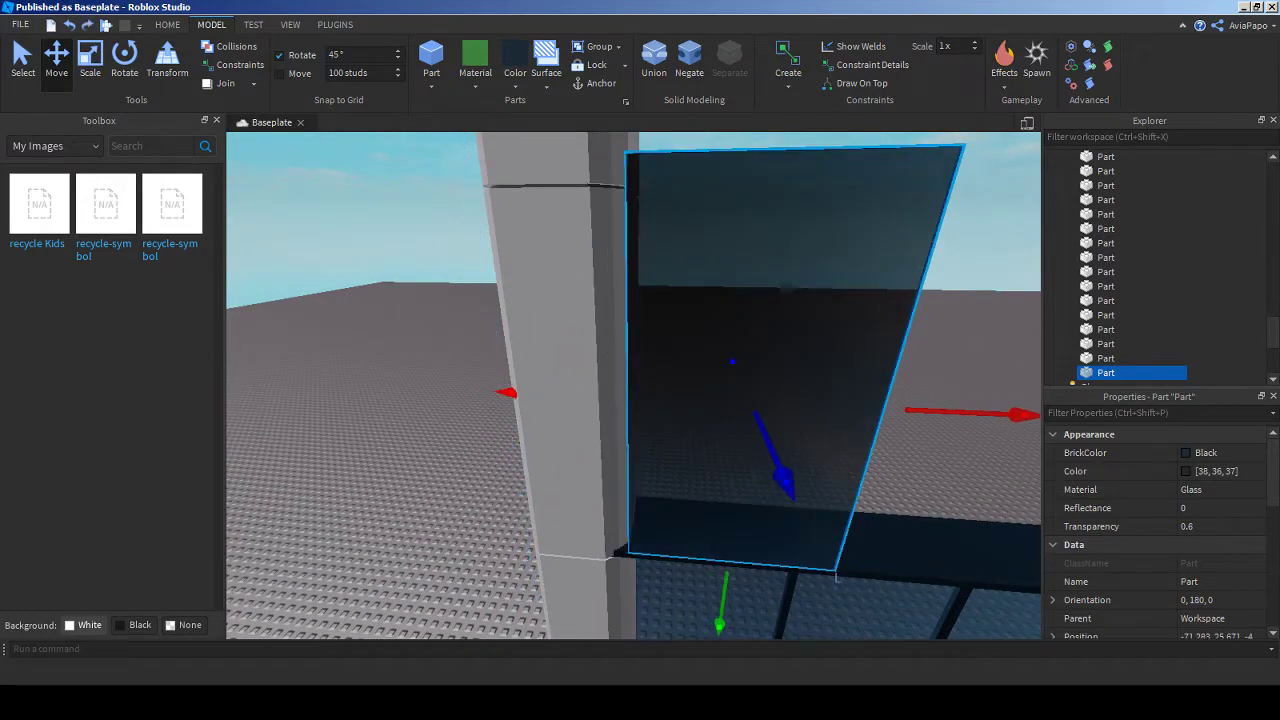
- Duplicate the first black mullion below the beam, raise the copy onto the beam and align it with the upper pane's edge
{"action": "key", "text": "f"}
{"action": "right_click_drag", "start_coordinate": [630, 390], "coordinate": [540, 380]}
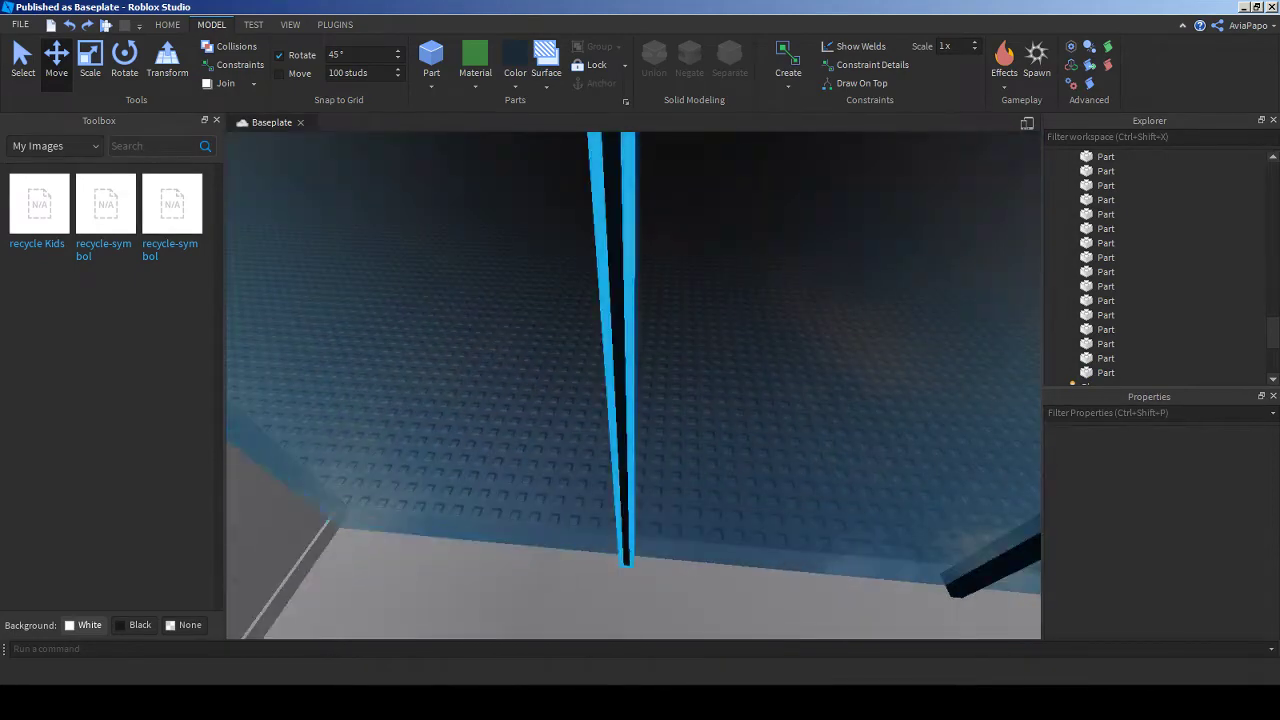
{"action": "left_click", "coordinate": [615, 400]}
{"action": "scroll", "coordinate": [632, 385], "scroll_direction": "down", "scroll_amount": 3}
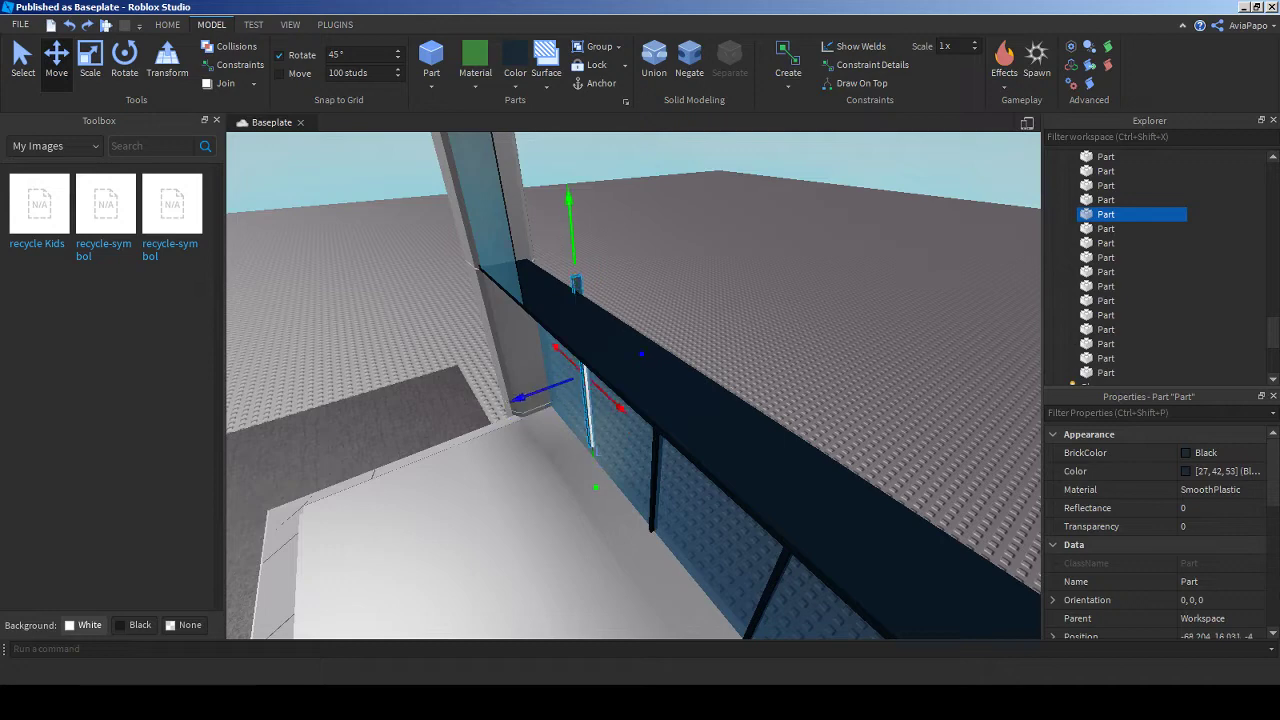
{"action": "right_click_drag", "start_coordinate": [632, 385], "coordinate": [670, 378]}
{"action": "key", "text": "ctrl+d"}
{"action": "left_click_drag", "start_coordinate": [670, 378], "coordinate": [662, 300]}
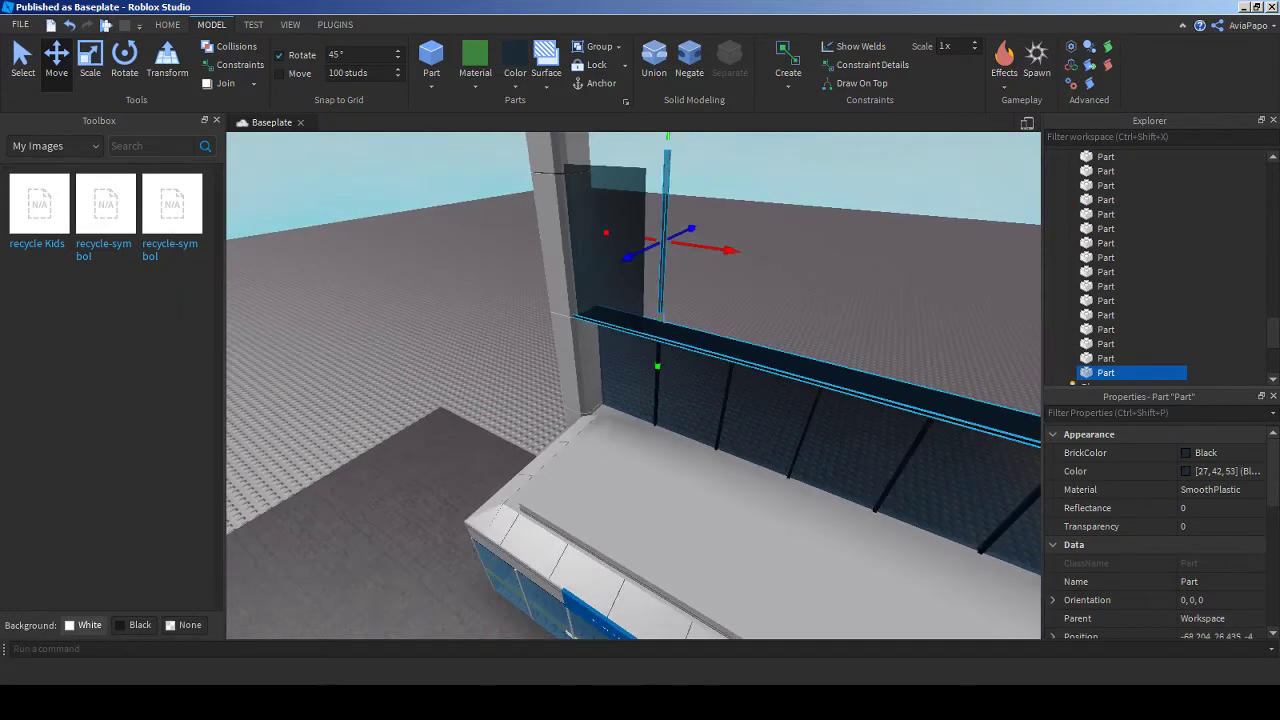
{"action": "right_click_drag", "start_coordinate": [662, 300], "coordinate": [690, 300]}
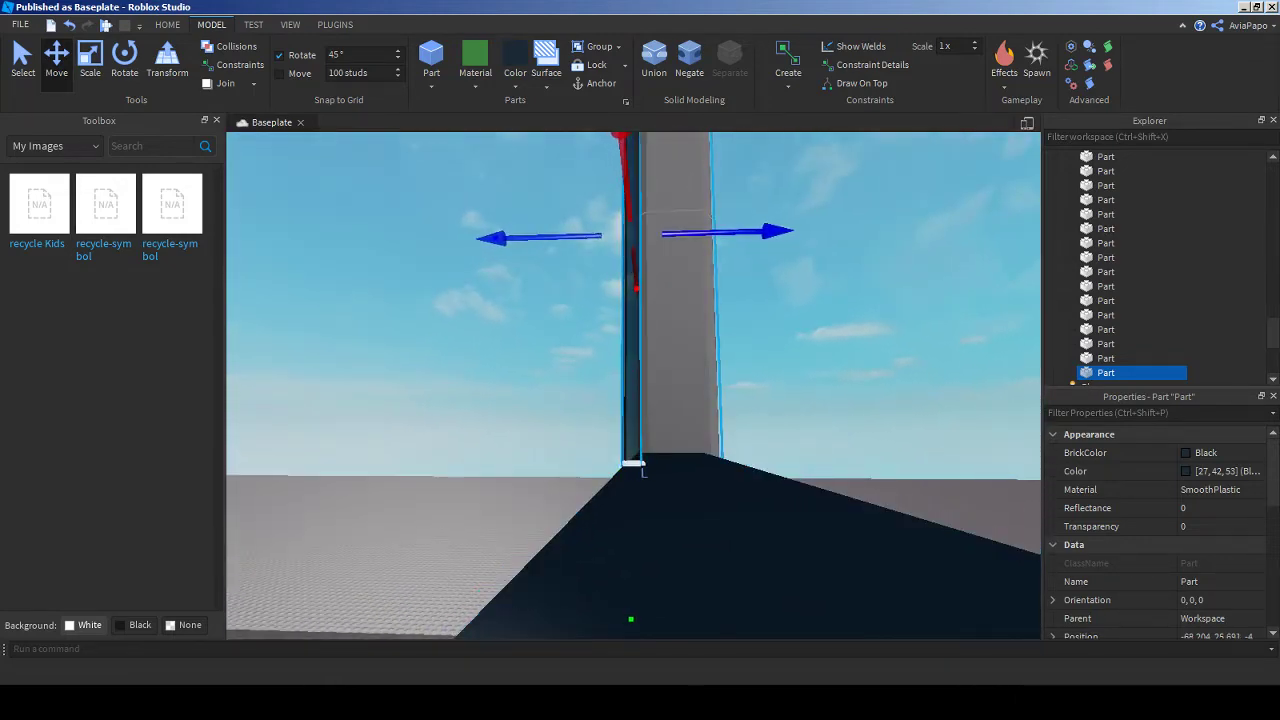
{"action": "mouse_move", "coordinate": [690, 300]}
{"action": "right_mouse_down"}
{"action": "mouse_move", "coordinate": [670, 280]}
{"action": "mouse_move", "coordinate": [650, 290]}
{"action": "mouse_move", "coordinate": [690, 292]}
{"action": "mouse_move", "coordinate": [660, 300]}
{"action": "mouse_move", "coordinate": [675, 300]}
{"action": "right_mouse_up"}
{"action": "left_click", "coordinate": [660, 290]}
- Scale the upper glass pane taller and extend its black mullion to the same height
{"action": "left_click", "coordinate": [532, 380]}
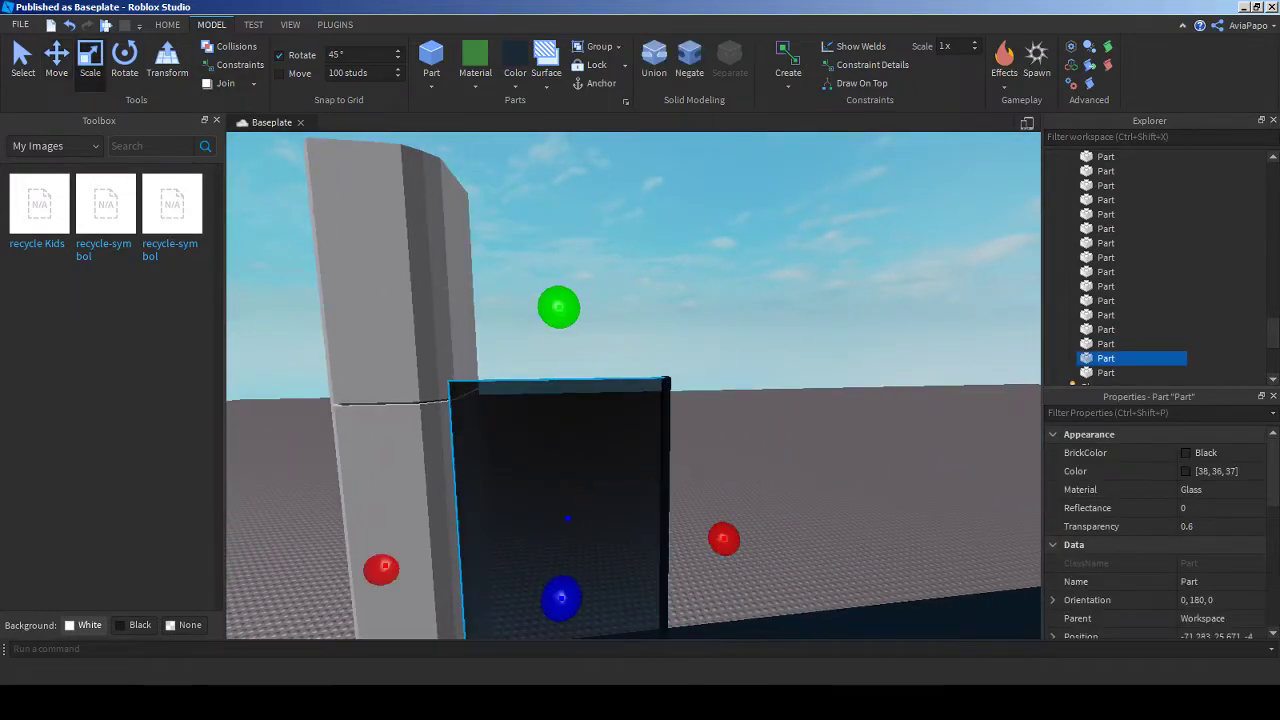
{"action": "left_click_drag", "start_coordinate": [558, 307], "coordinate": [557, 226]}
{"action": "left_click", "coordinate": [666, 500]}
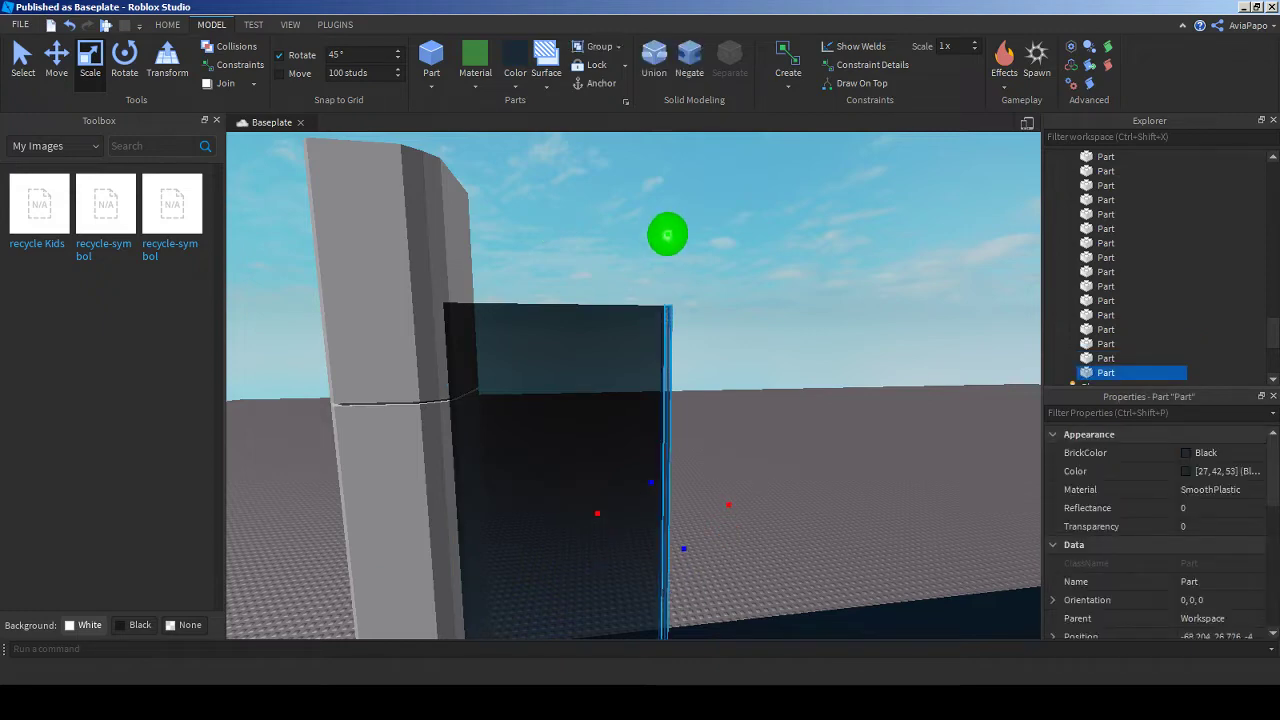
{"action": "scroll", "coordinate": [651, 483], "scroll_direction": "down", "scroll_amount": 10}
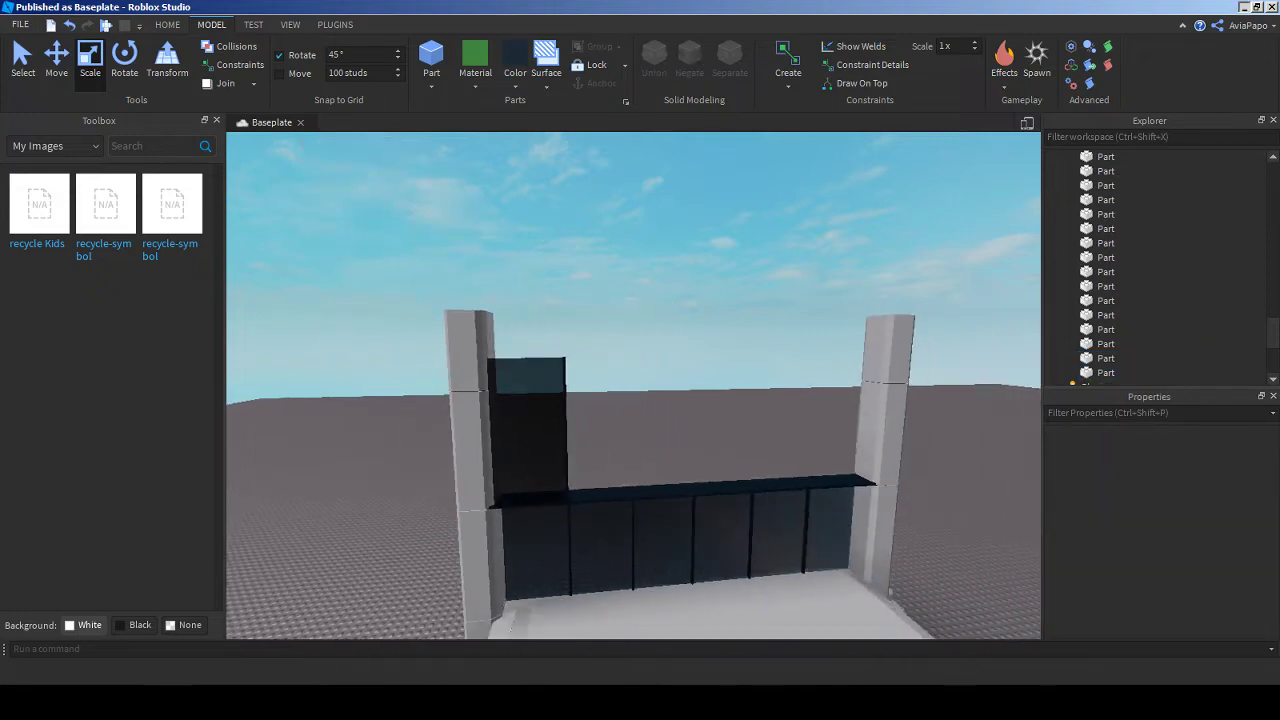
- Recheck the airport reference photo, then duplicate the tall glass pane and place the copy on the other side of the mullion
{"action": "key", "text": "alt+Tab"}
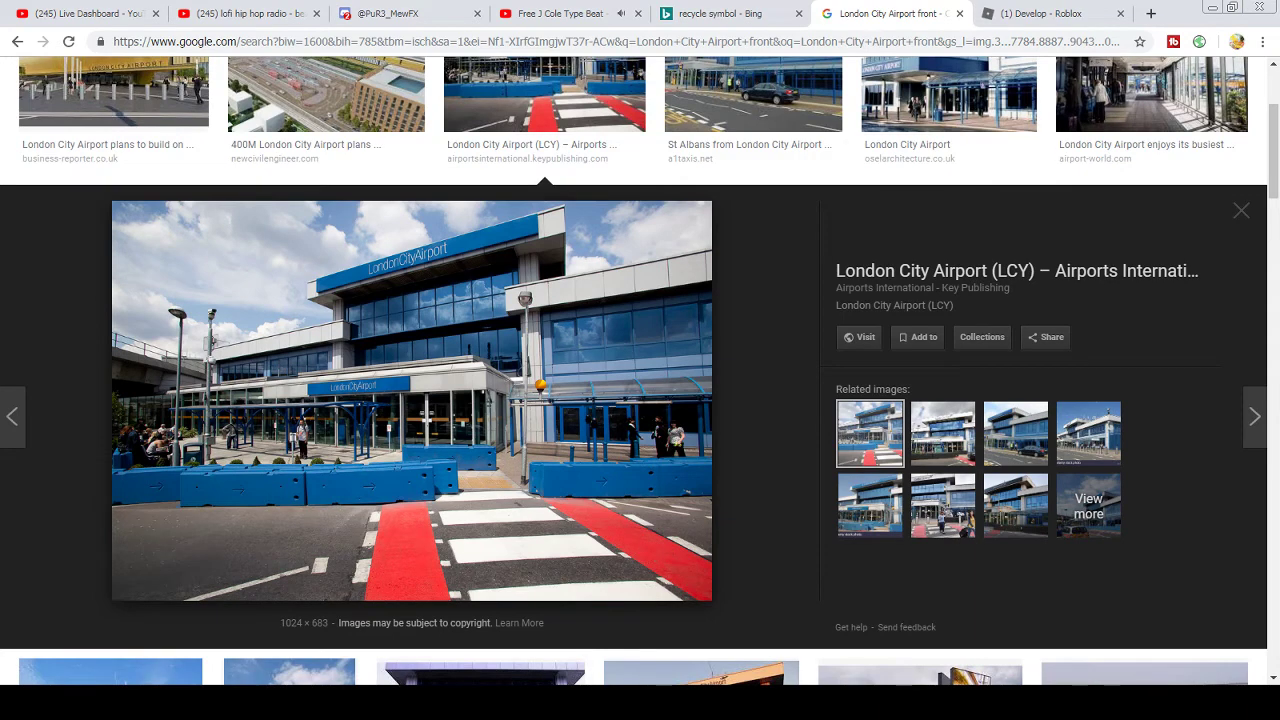
{"action": "key", "text": "alt+Tab"}
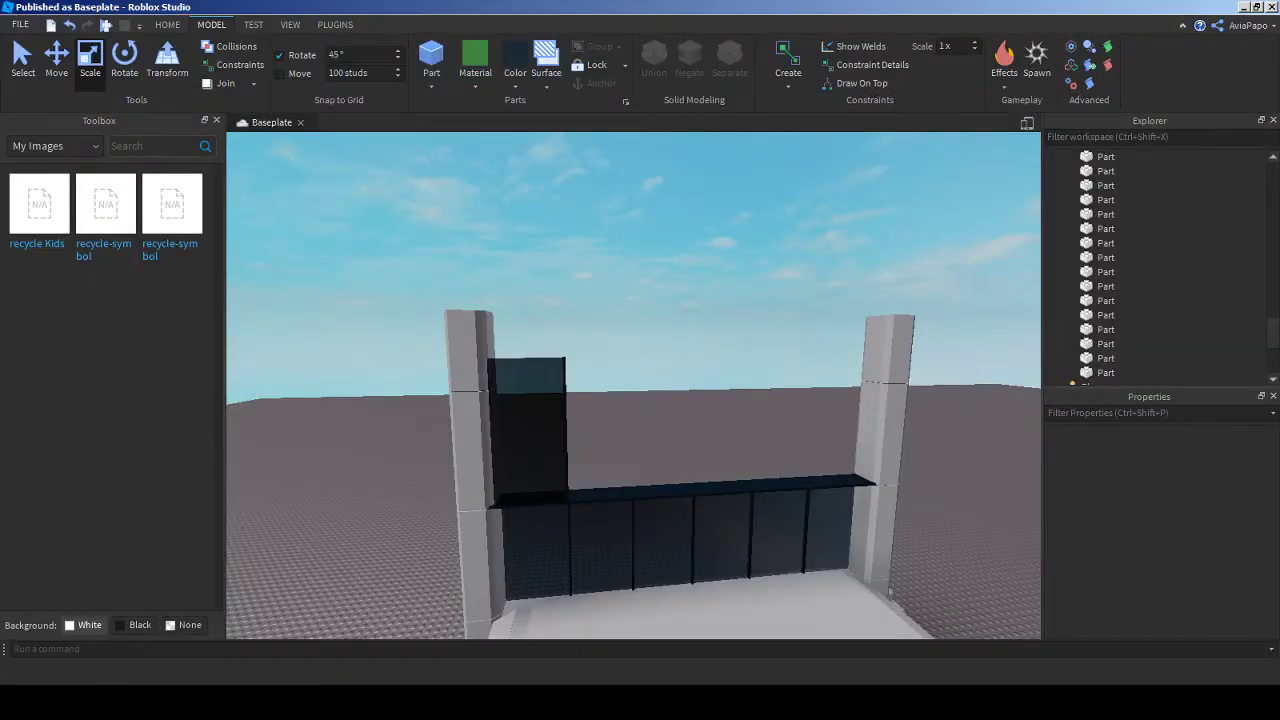
{"action": "left_click", "coordinate": [527, 430]}
{"action": "key", "text": "f"}
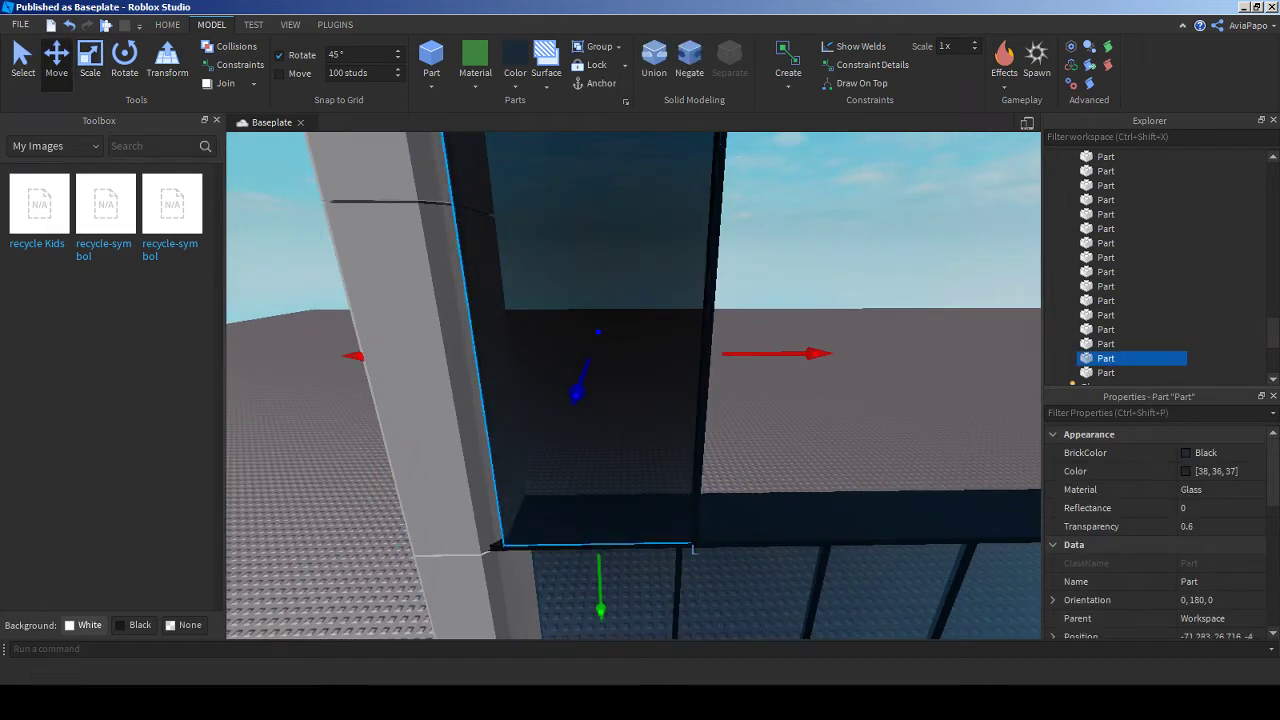
{"action": "key", "text": "ctrl+d"}
{"action": "left_click_drag", "start_coordinate": [693, 548], "coordinate": [885, 545]}
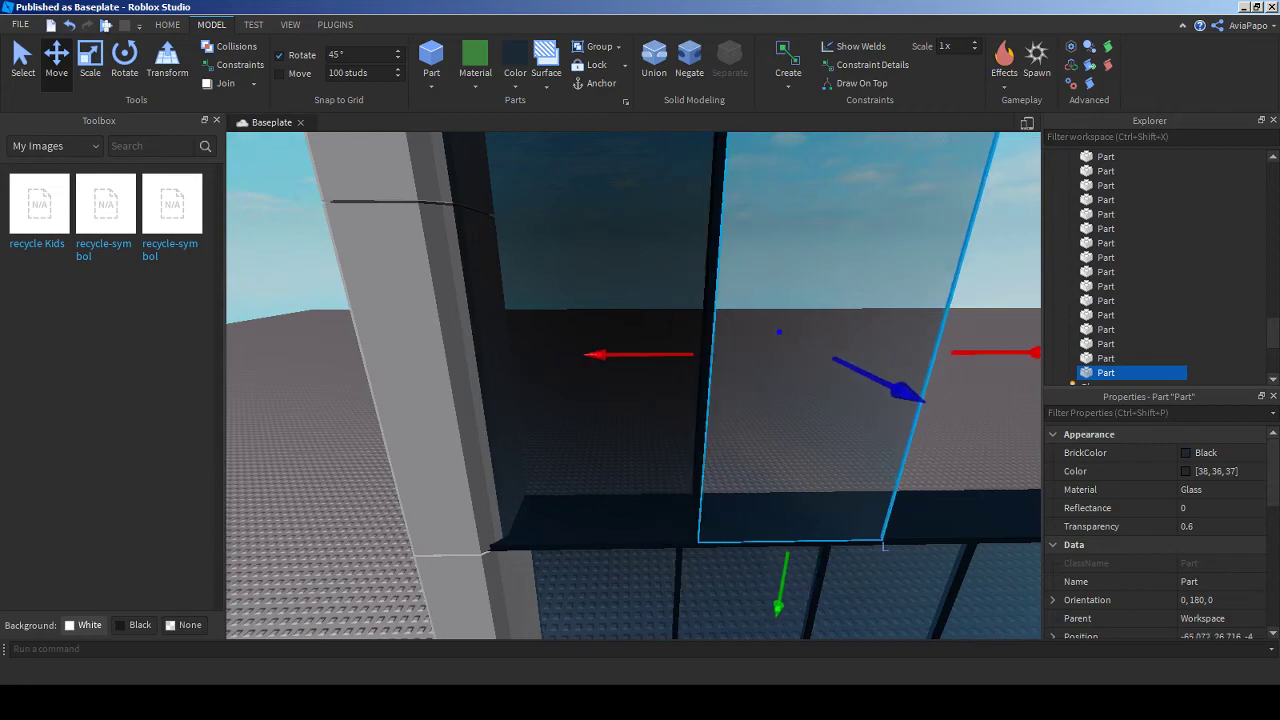
{"action": "scroll", "coordinate": [882, 545], "scroll_direction": "down", "scroll_amount": 5}
{"action": "left_click", "coordinate": [882, 545]}
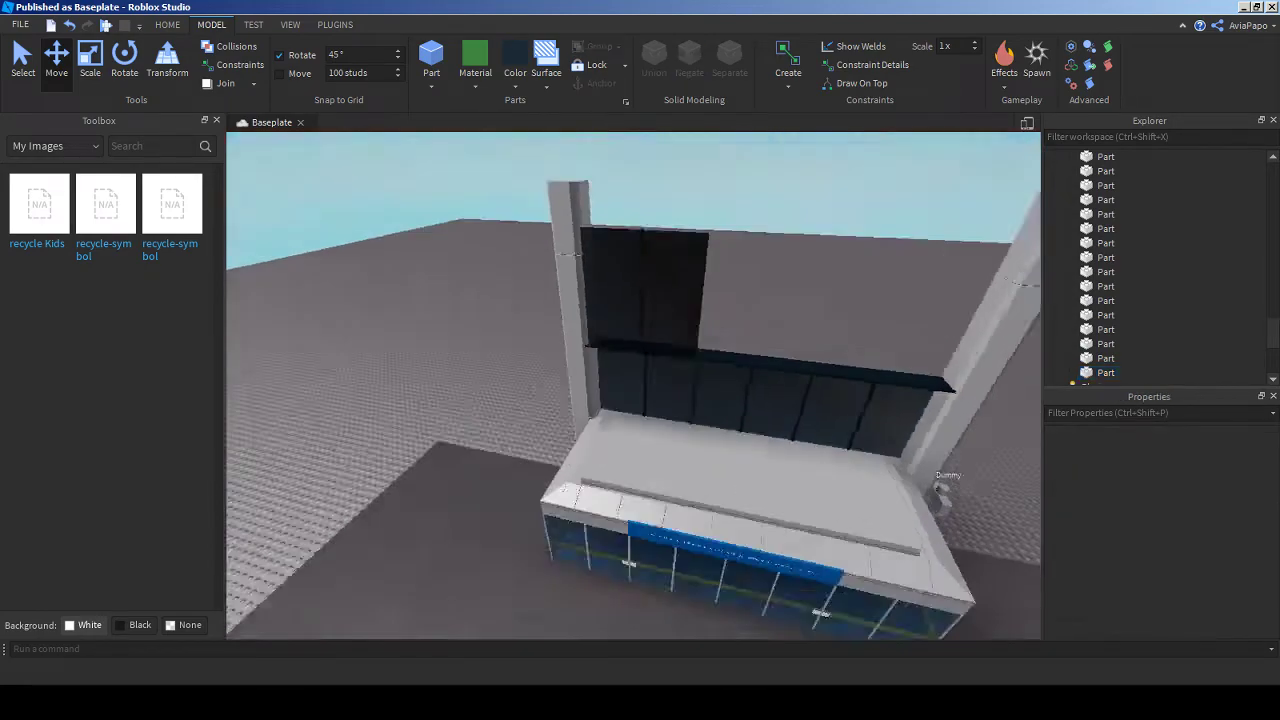
- Duplicate the upper black mullion and place the copy at the free edge of the second tall pane
{"action": "right_click_drag", "start_coordinate": [882, 545], "coordinate": [640, 325]}
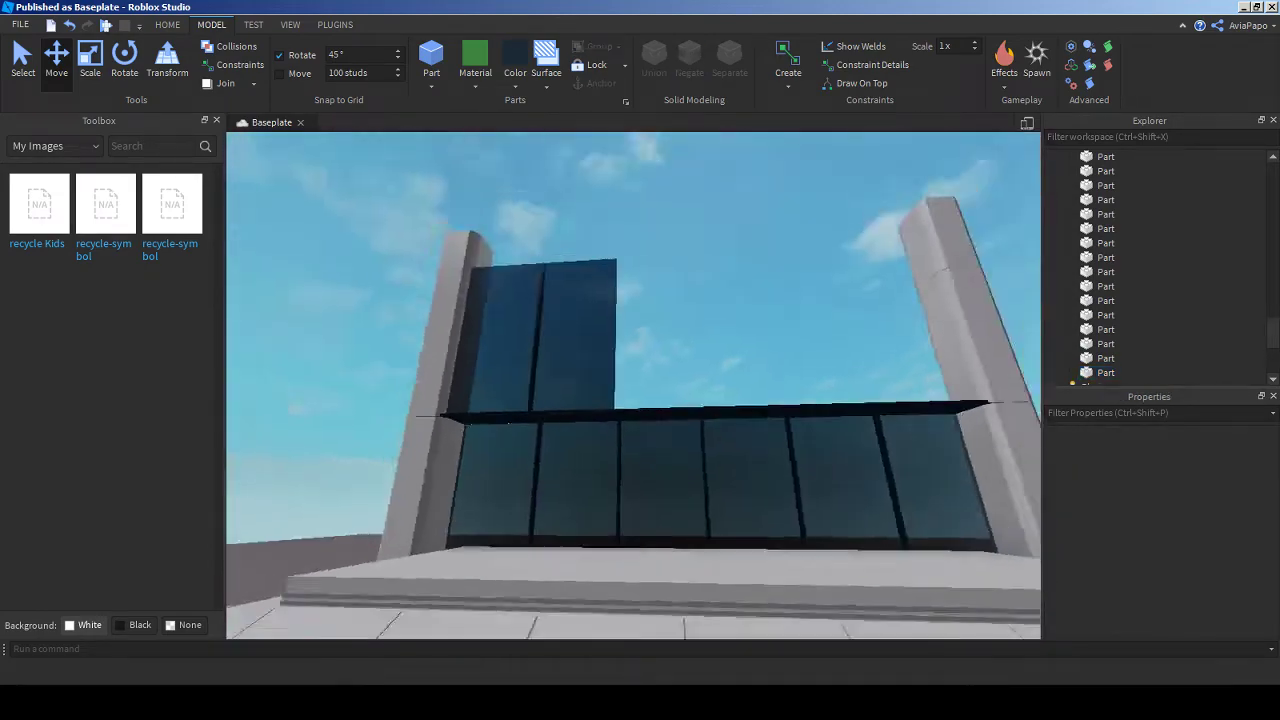
{"action": "key", "text": "s"}
{"action": "key", "text": "w"}
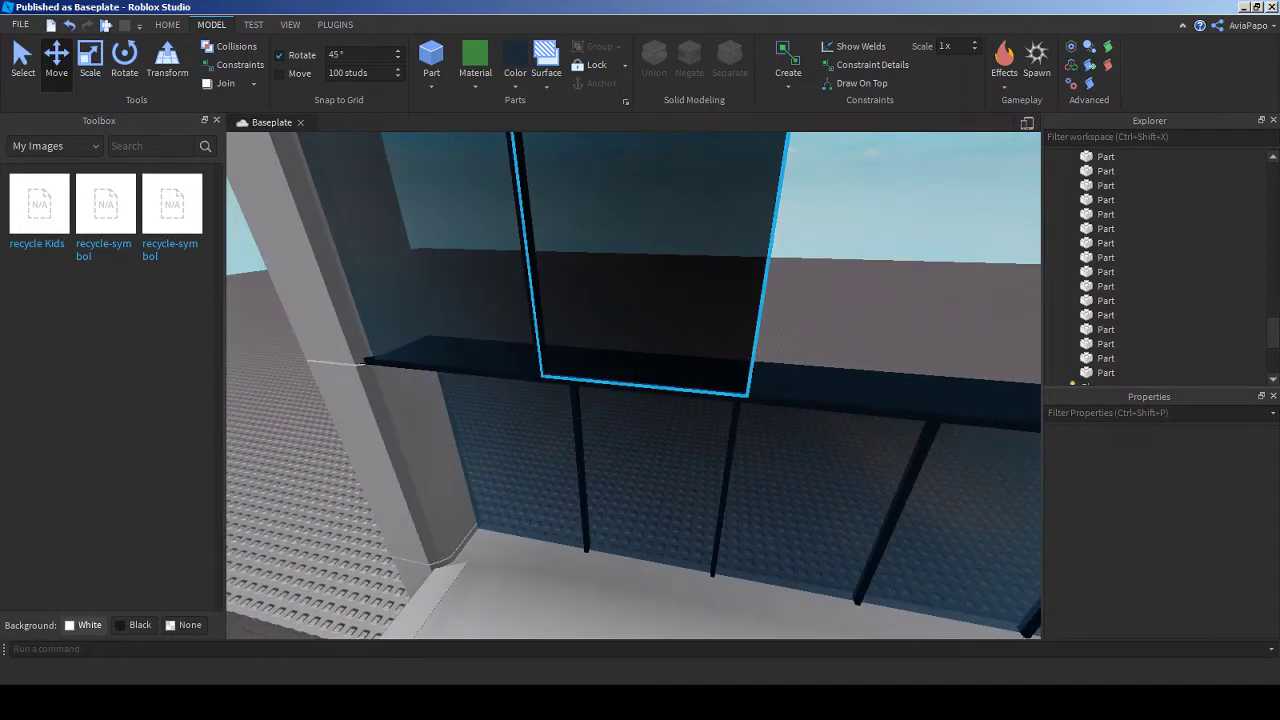
{"action": "right_click_drag", "start_coordinate": [548, 377], "coordinate": [700, 470]}
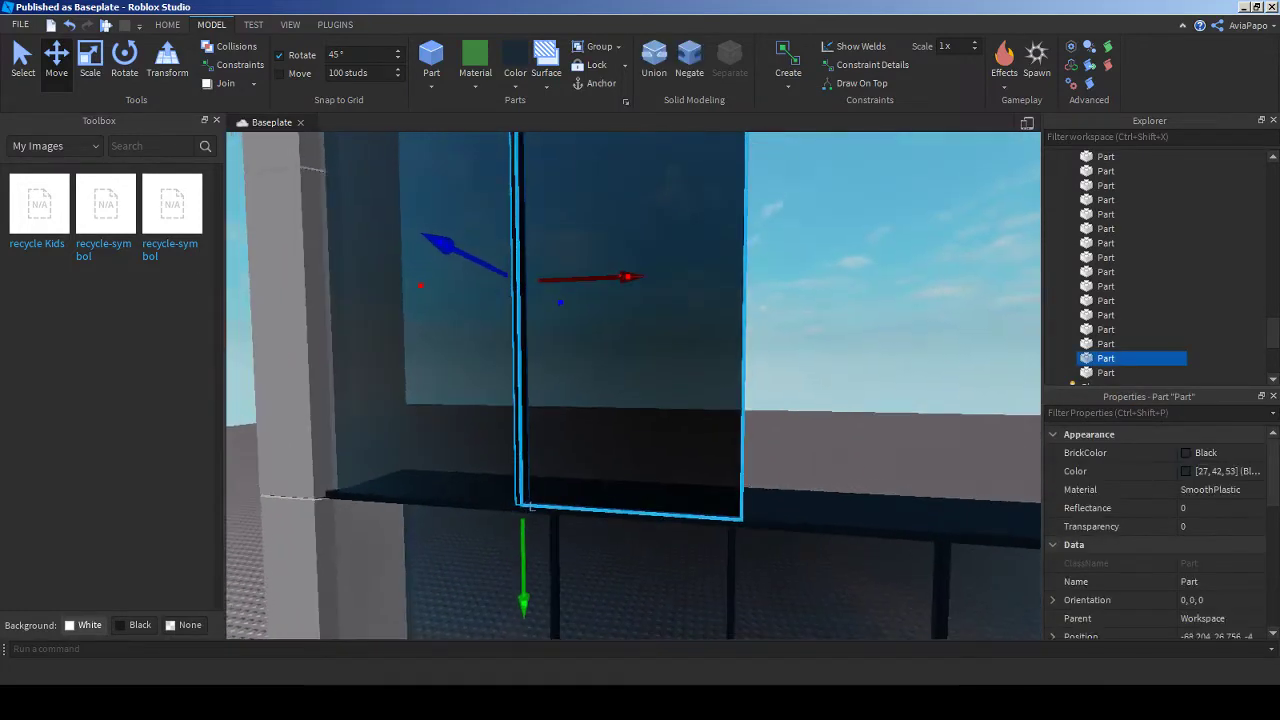
{"action": "left_click", "coordinate": [757, 518]}
{"action": "left_click_drag", "start_coordinate": [755, 517], "coordinate": [742, 518]}
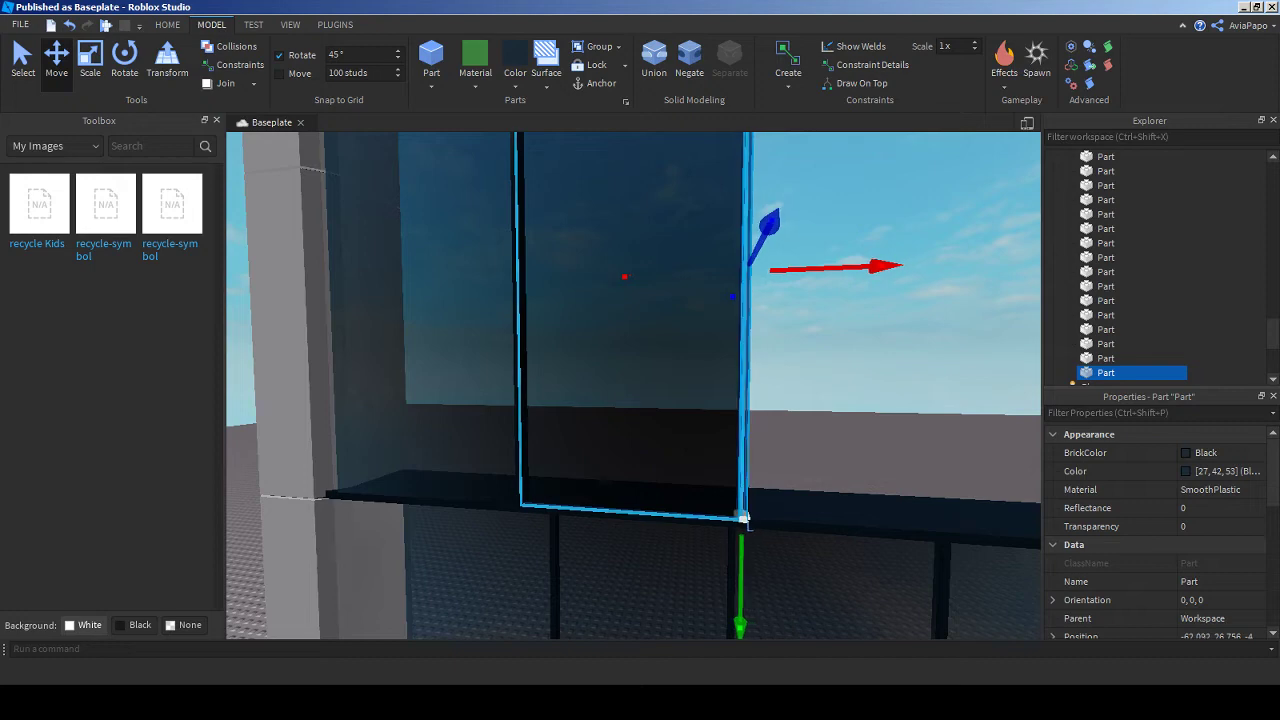
{"action": "scroll", "coordinate": [634, 385], "scroll_direction": "down", "scroll_amount": 5}
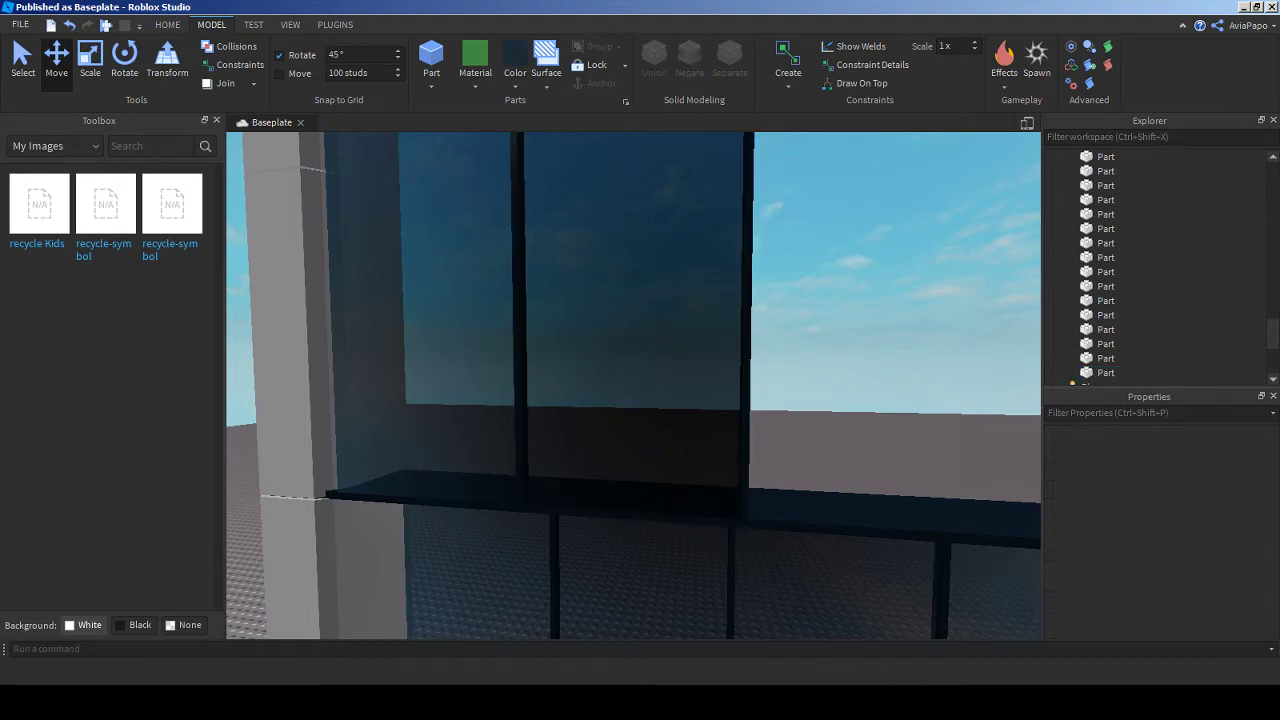
- Repeat the two upper mullions along the beam with BuildEdit's Pattern tool, using a repeat number of 4
{"action": "scroll", "coordinate": [634, 385], "scroll_direction": "up", "scroll_amount": 5}
{"action": "scroll", "coordinate": [590, 370], "scroll_direction": "down", "scroll_amount": 3}
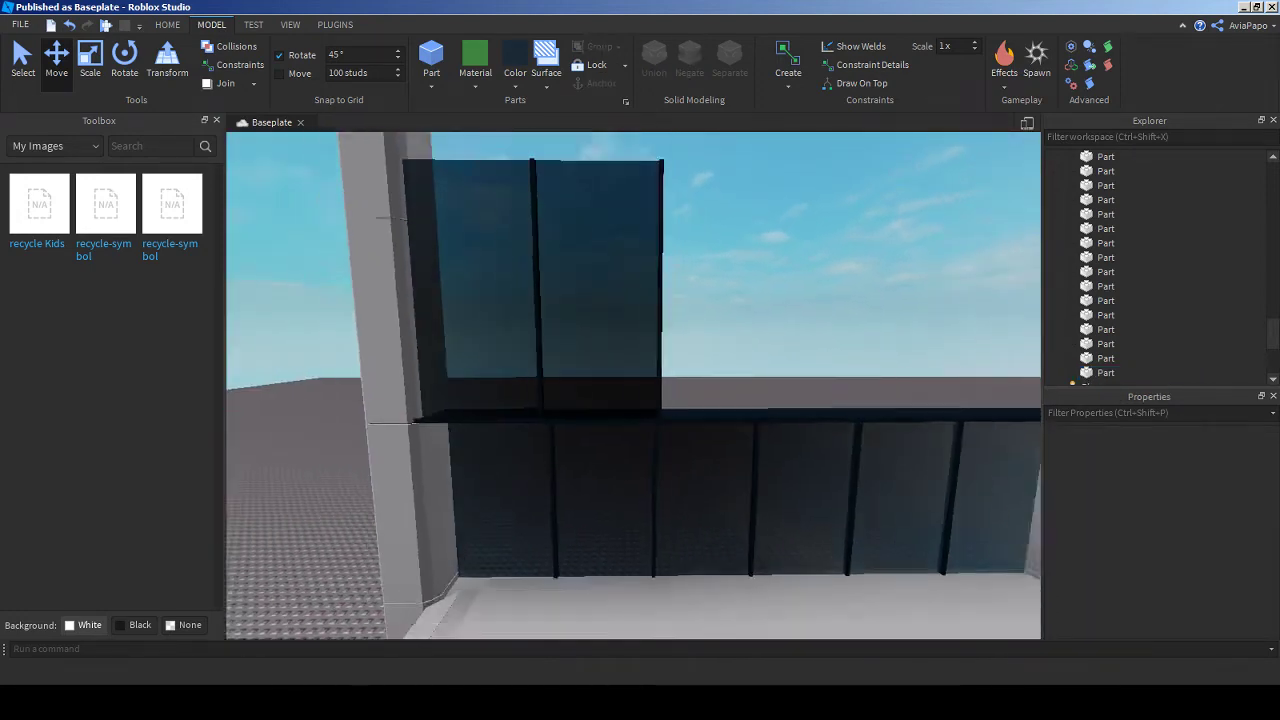
{"action": "scroll", "coordinate": [590, 370], "scroll_direction": "up", "scroll_amount": 3}
{"action": "right_click_drag", "start_coordinate": [590, 370], "coordinate": [590, 420]}
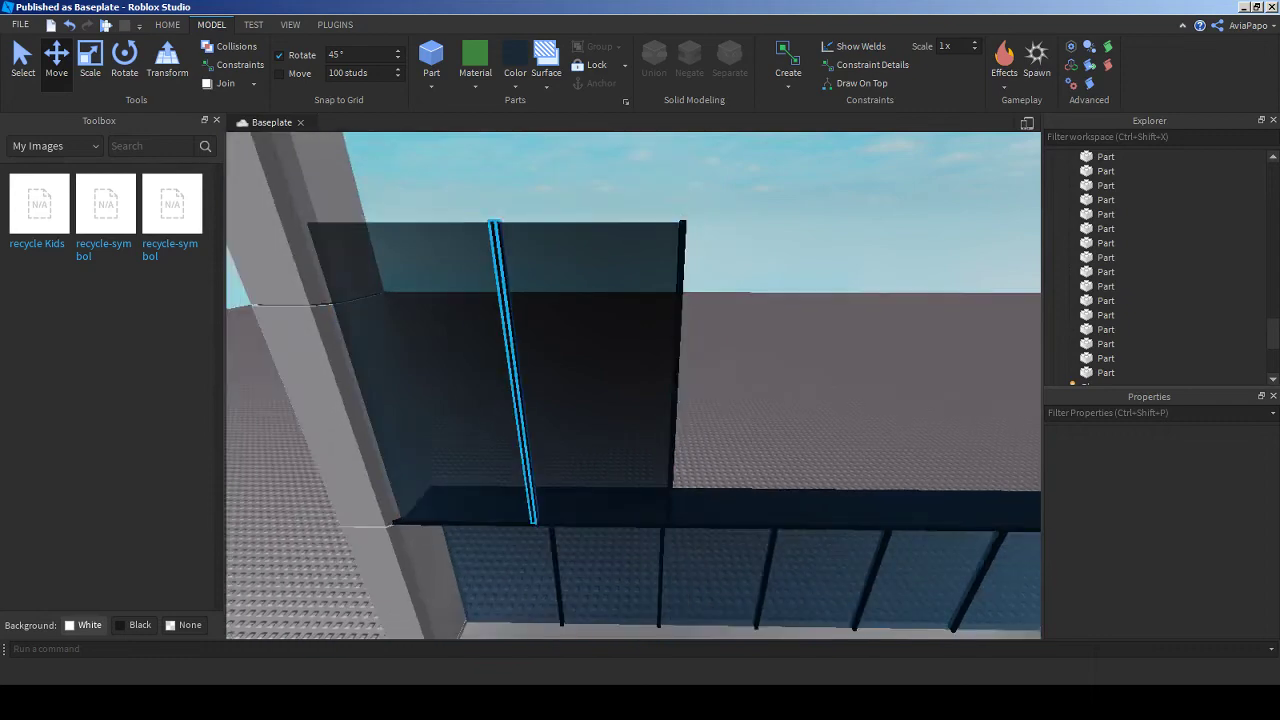
{"action": "left_click", "coordinate": [590, 380]}
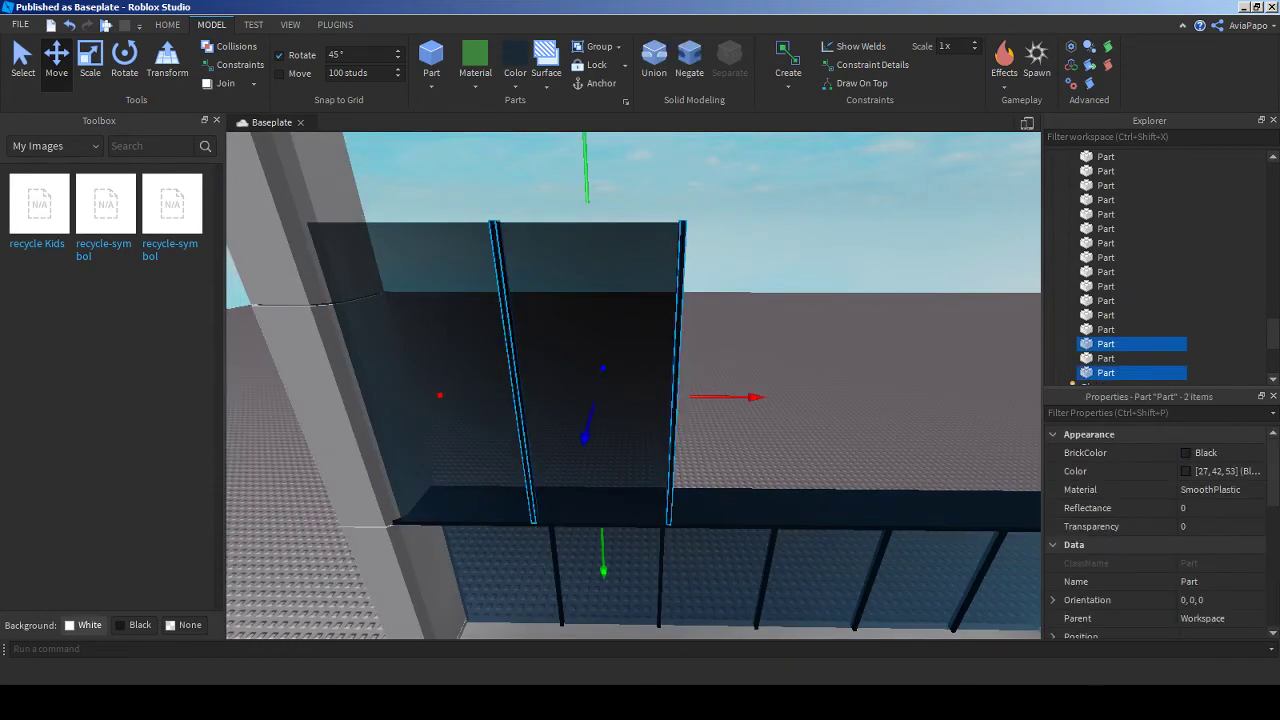
{"action": "left_click", "coordinate": [335, 24]}
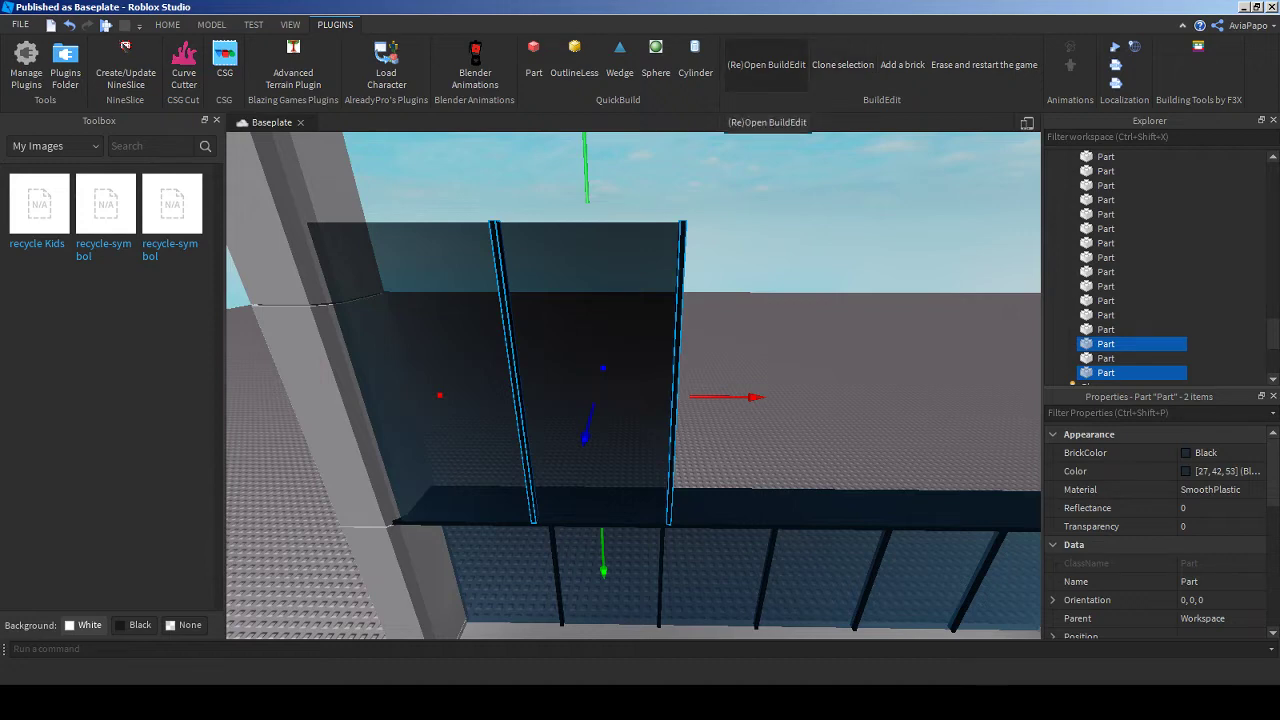
{"action": "left_click", "coordinate": [766, 64]}
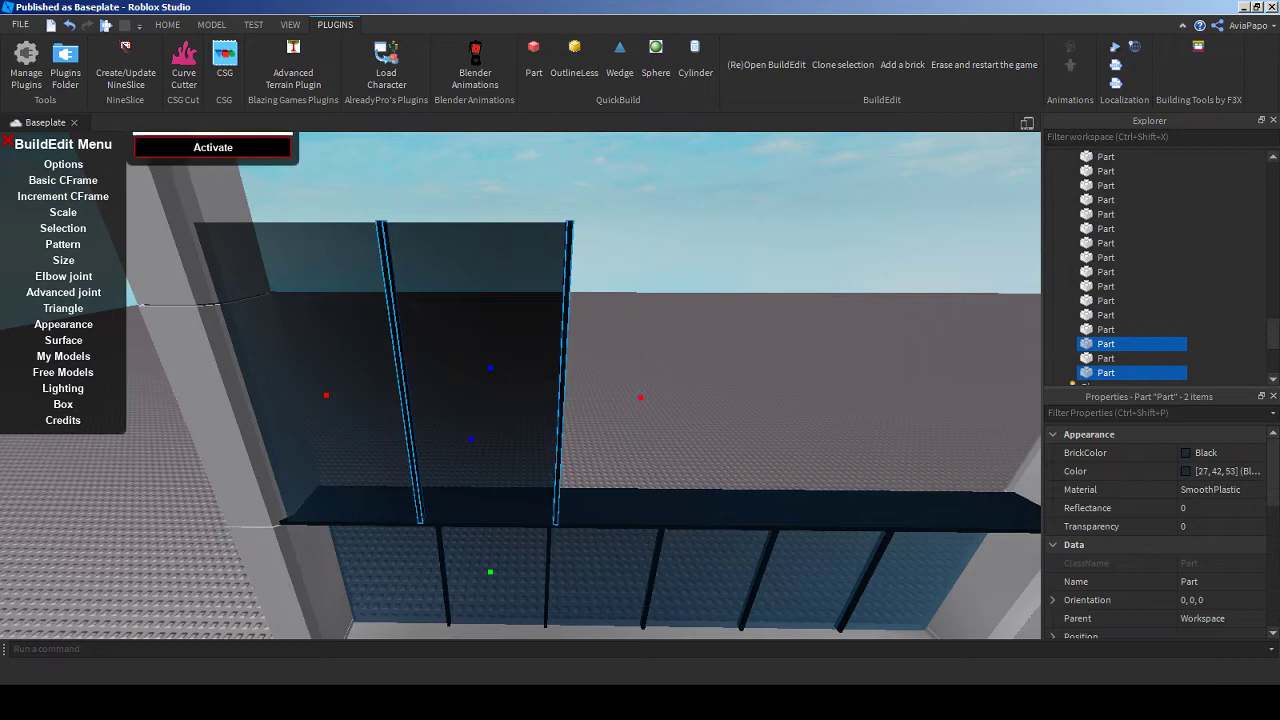
{"action": "left_click", "coordinate": [63, 244]}
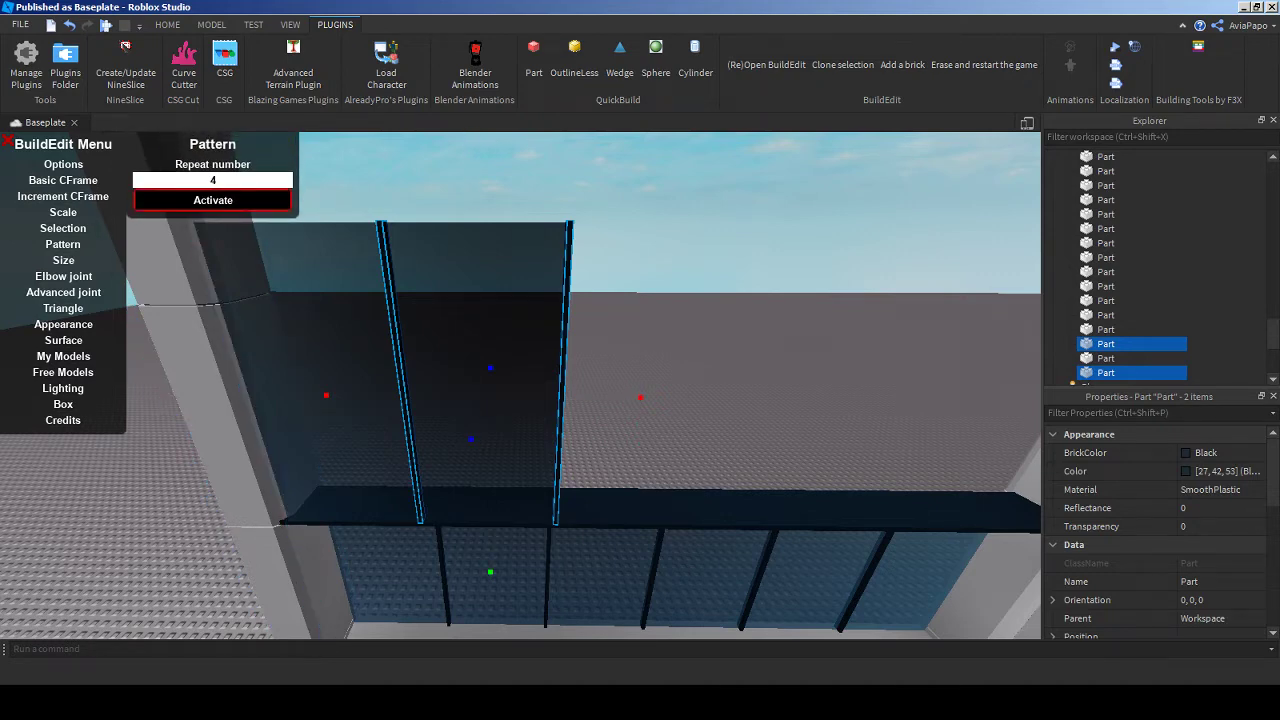
- Select the two tall glass panes and pattern them across to the far pillar with a repeat number of 4
{"action": "key", "text": "w"}
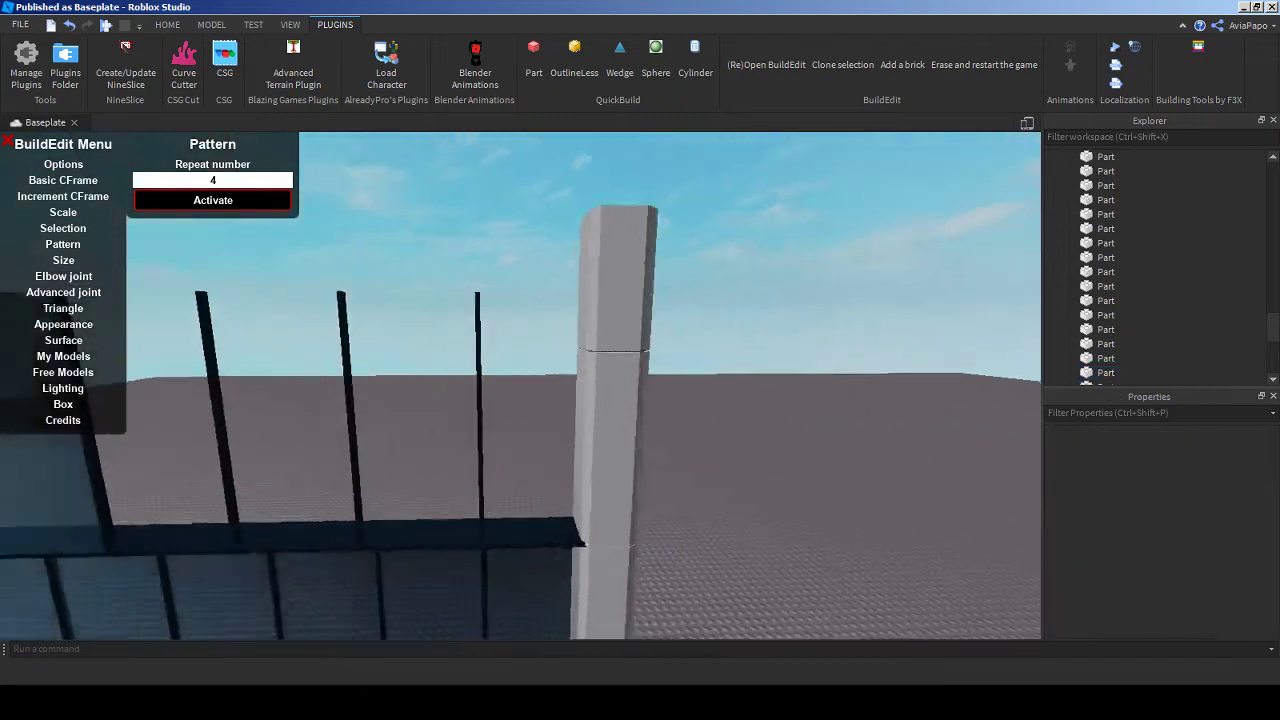
{"action": "key", "text": "s"}
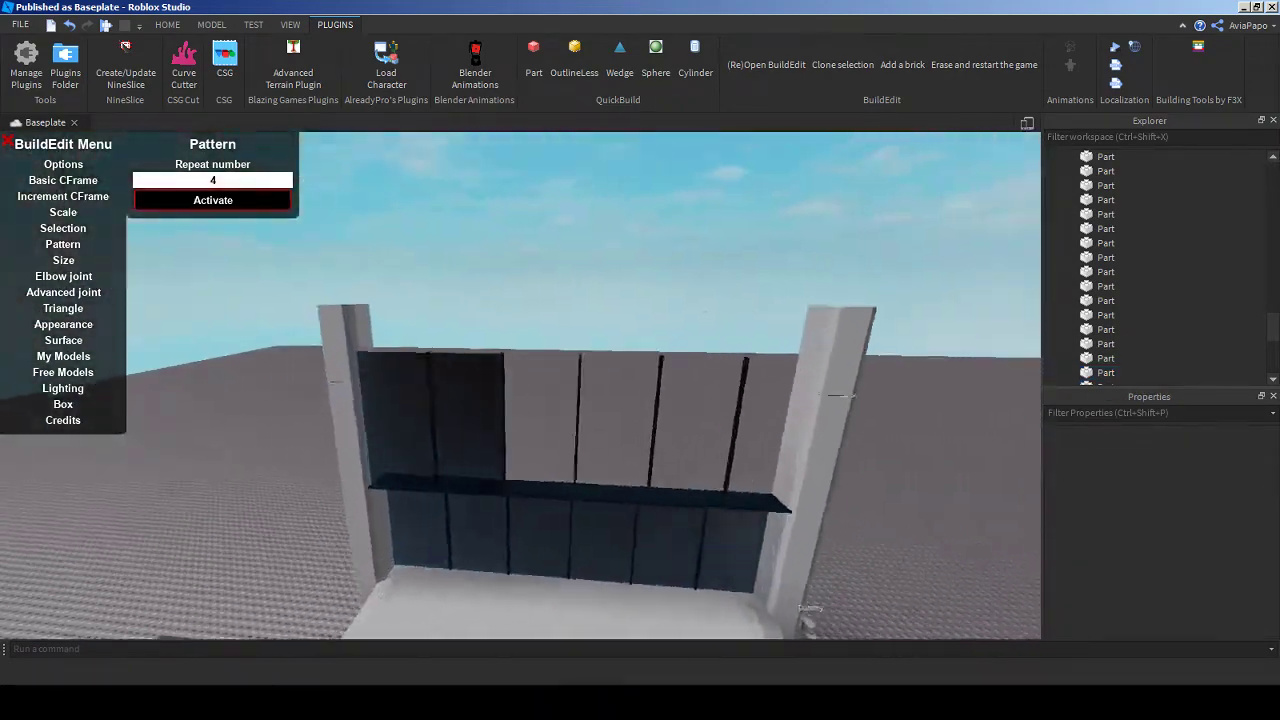
{"action": "key", "text": "w"}
{"action": "left_click", "coordinate": [392, 538]}
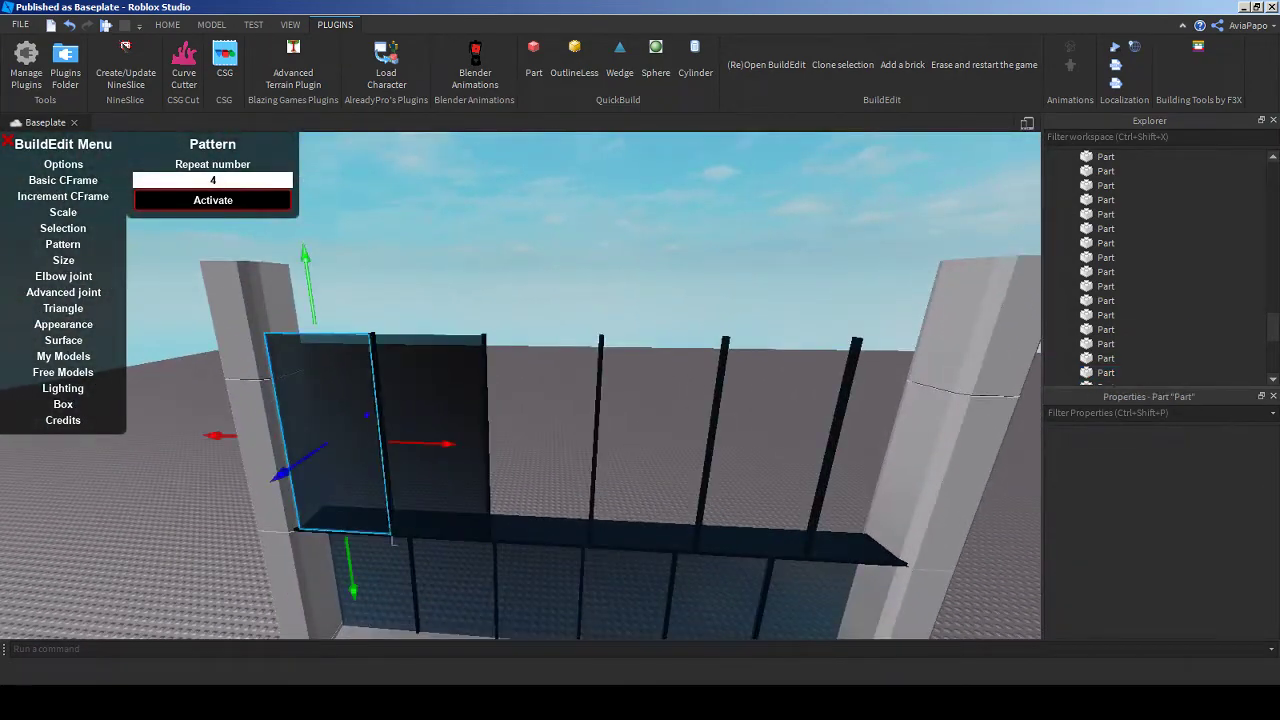
{"action": "left_click", "coordinate": [212, 200]}
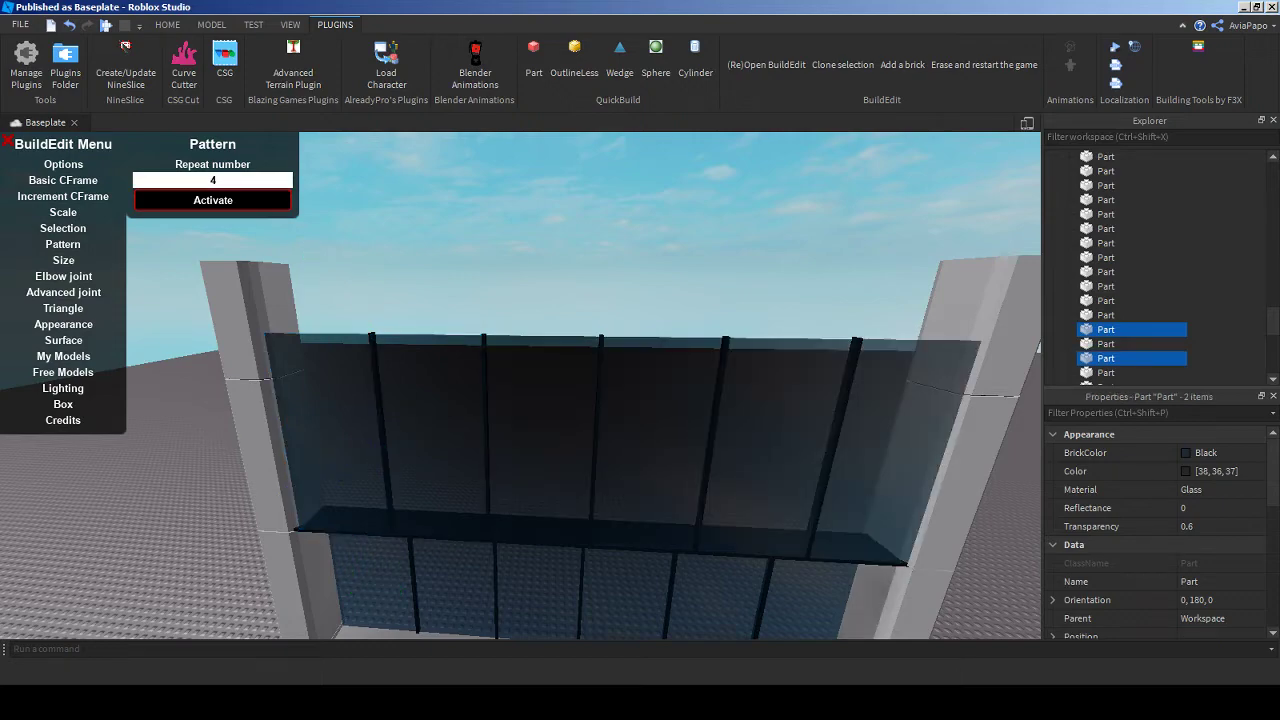
- Insert a new black block part above the top edge of the upper glass wall
{"action": "key", "text": "w"}
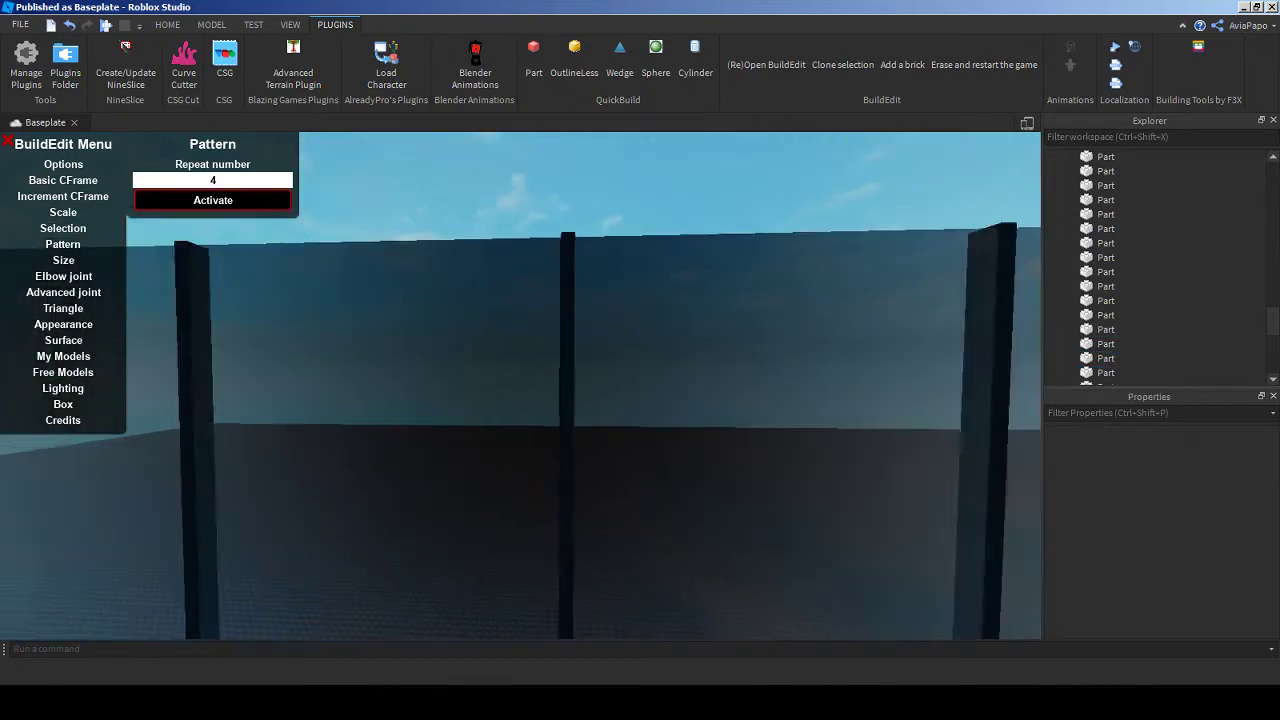
{"action": "key", "text": "s"}
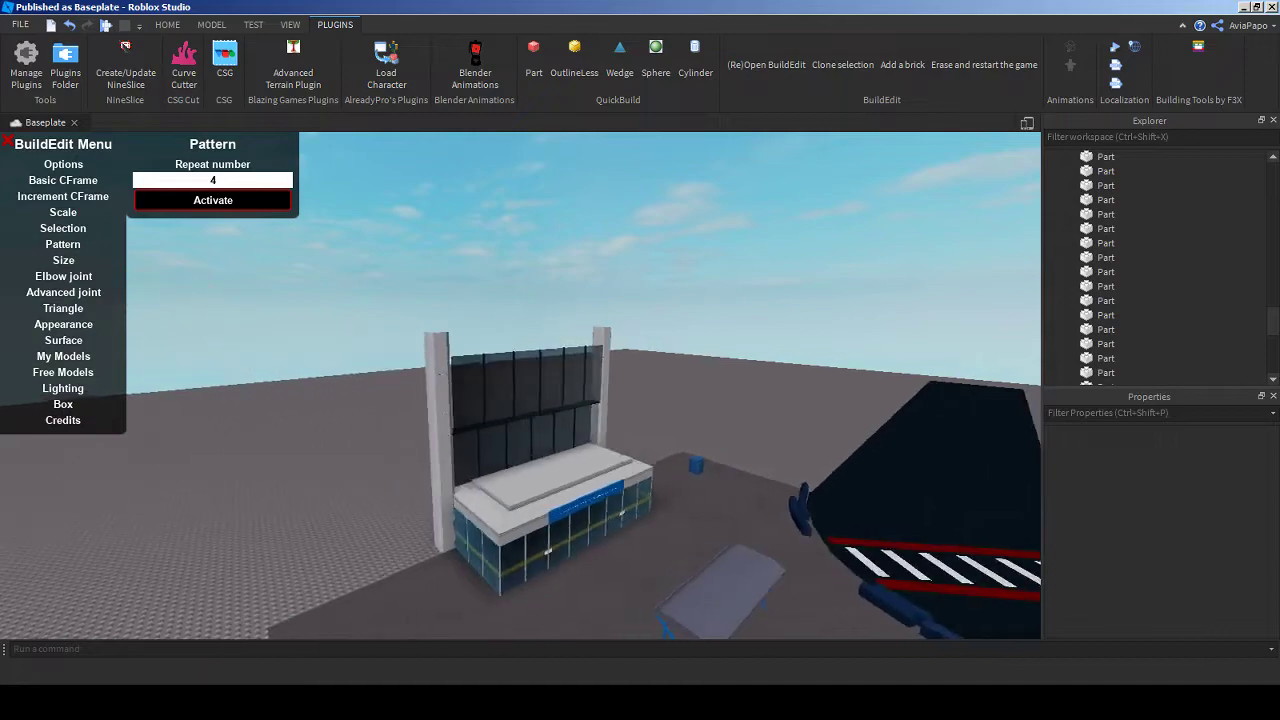
{"action": "key", "text": "w"}
{"action": "key", "text": "s"}
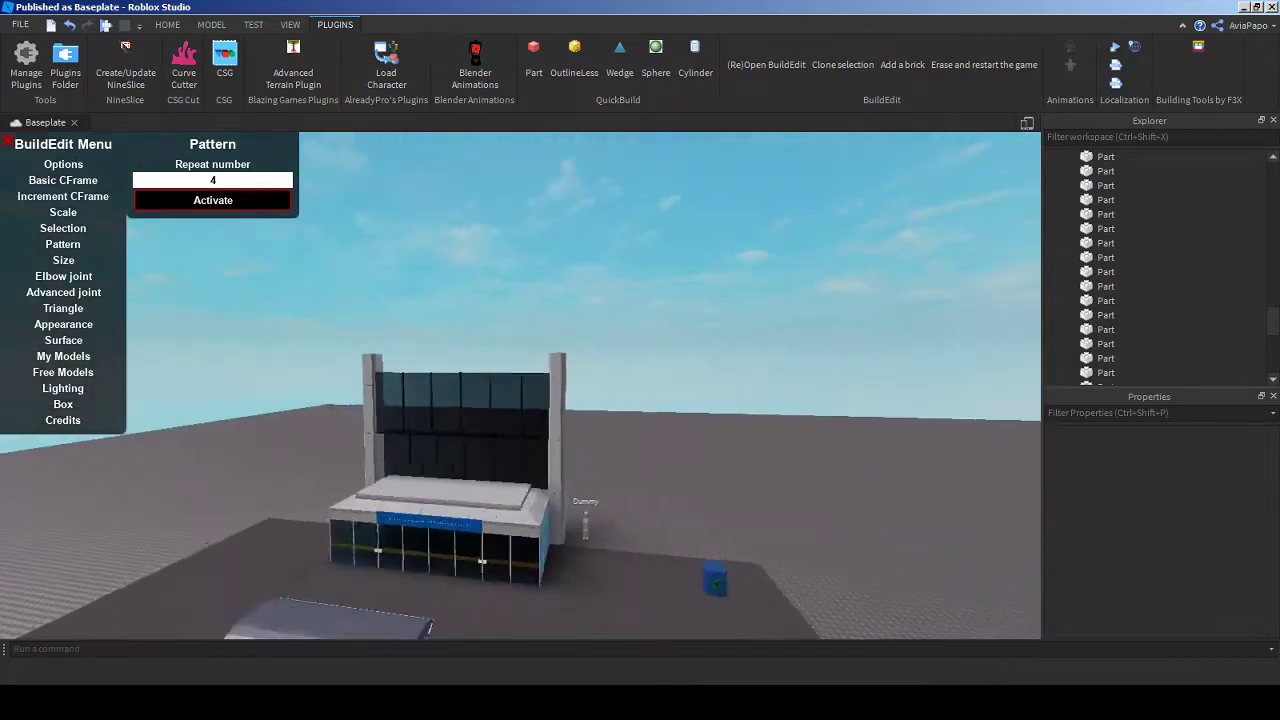
{"action": "key", "text": "s"}
{"action": "key", "text": "w"}
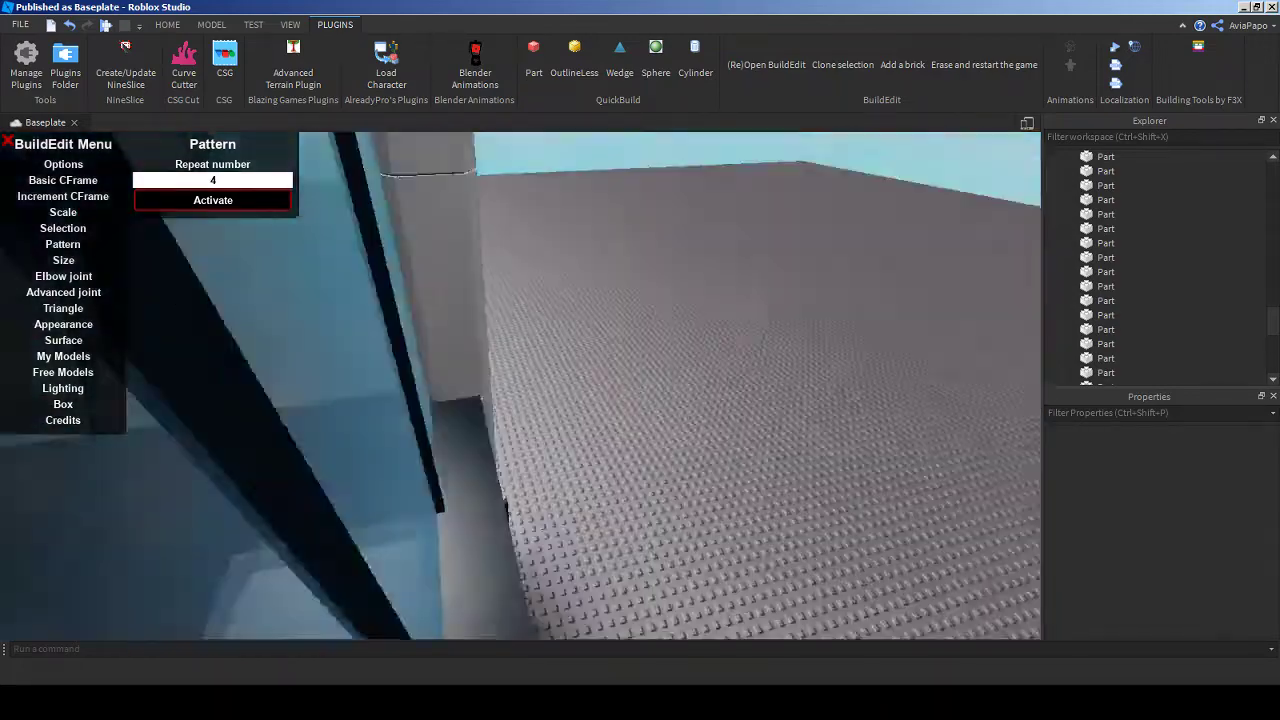
{"action": "key", "text": "s"}
{"action": "key", "text": "w"}
{"action": "left_click", "coordinate": [211, 24]}
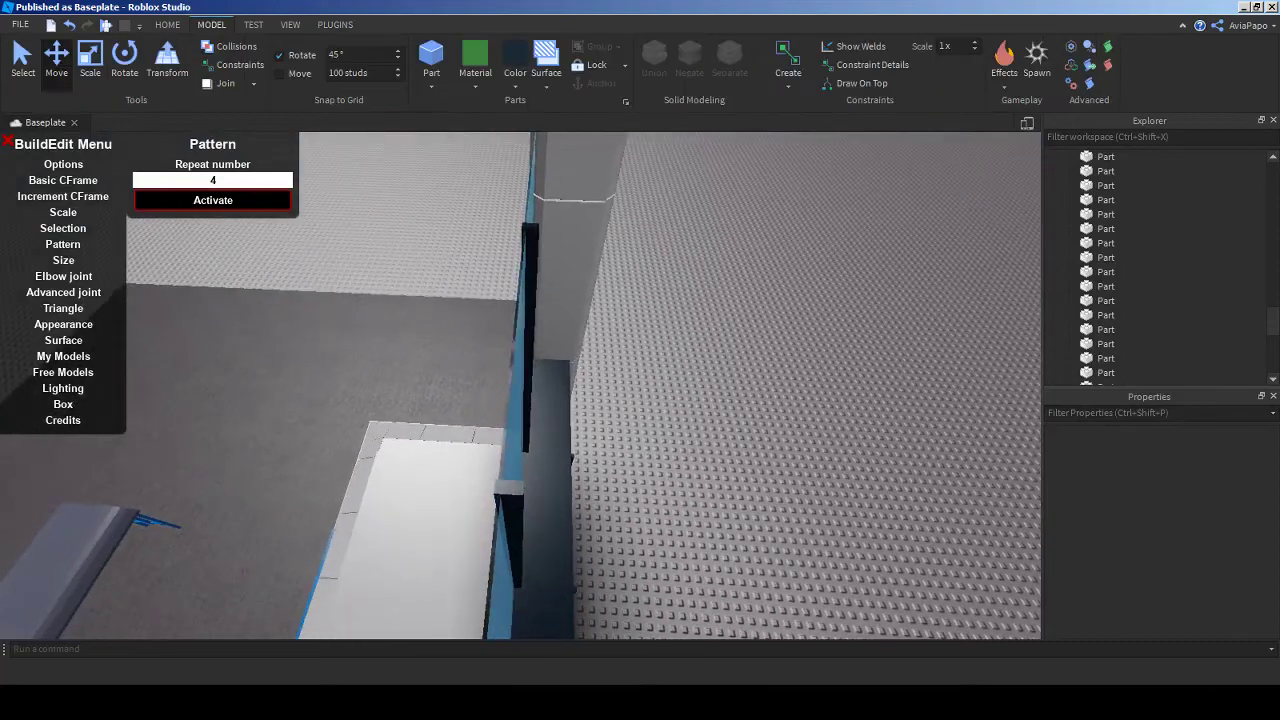
{"action": "left_click", "coordinate": [431, 55]}
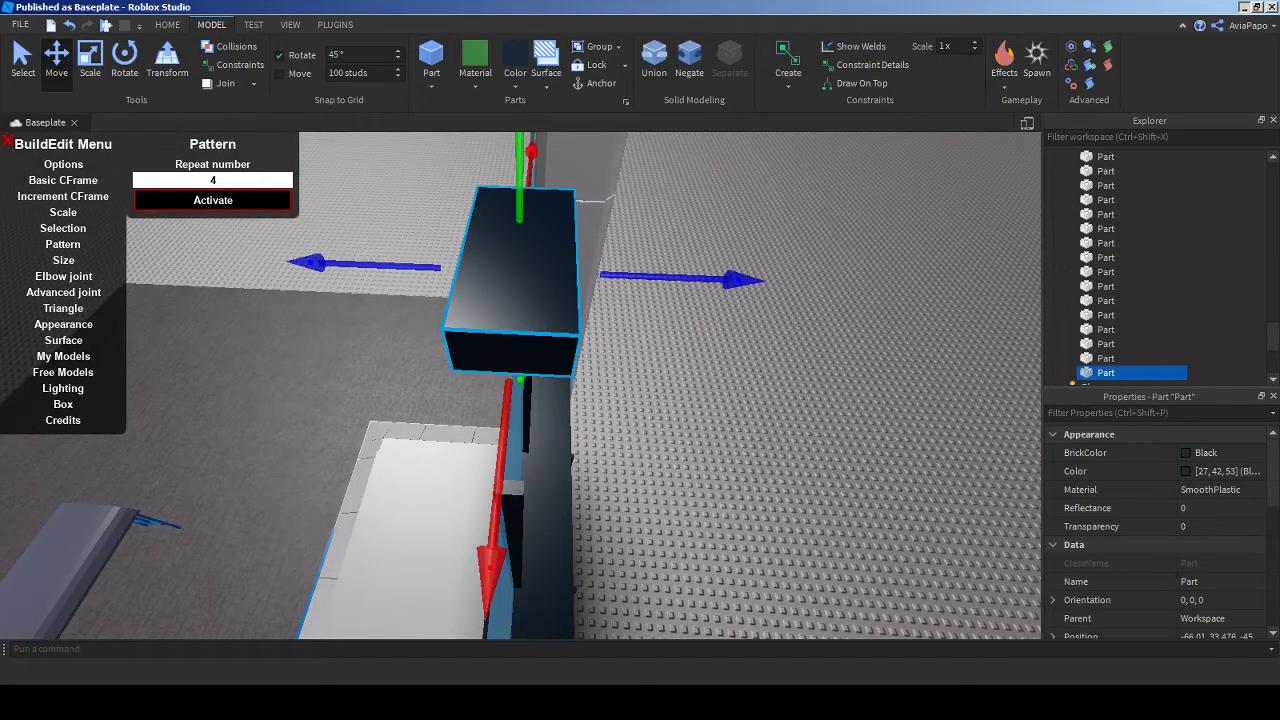
- Switch to the Discord conversation in the browser and reply "SUre" to the latest direct message
{"action": "left_click", "coordinate": [1242, 7]}
{"action": "left_click", "coordinate": [390, 12]}
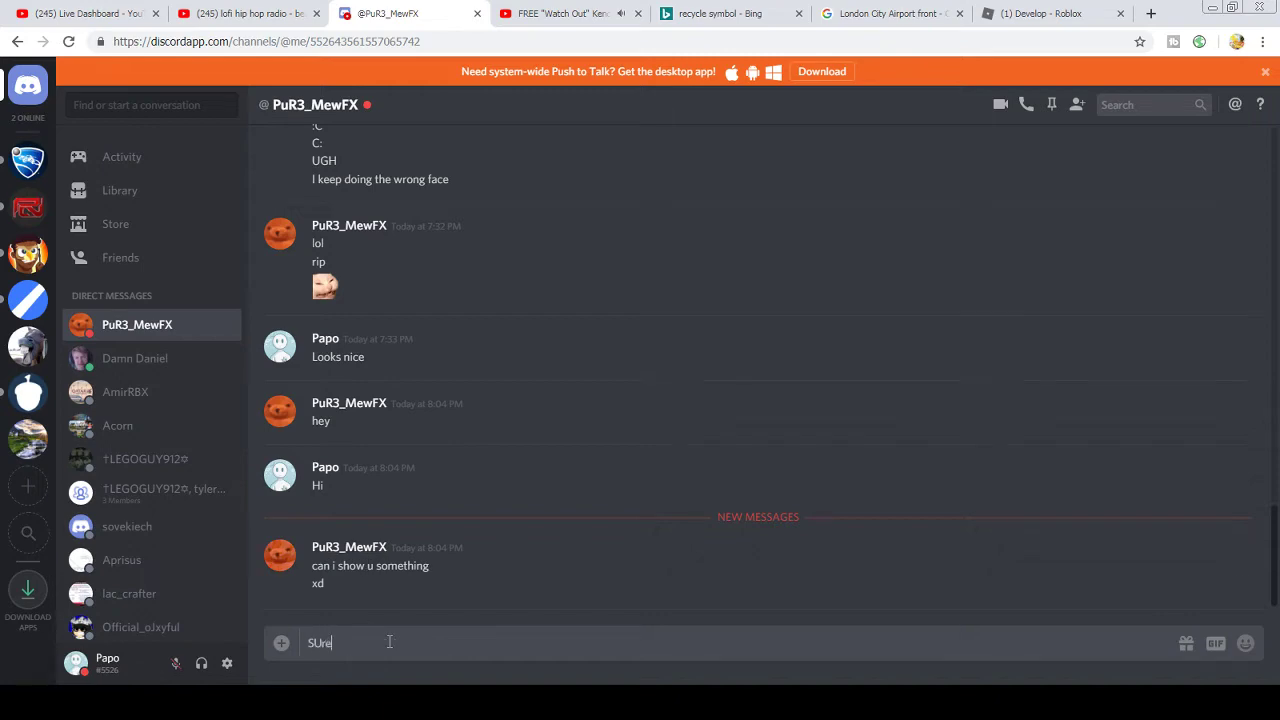
{"action": "type", "text": "SUre"}
{"action": "key", "text": "Return"}
- Look through the open YouTube pages and review the live dashboard's stream preview and chat
{"action": "left_click", "coordinate": [603, 8]}
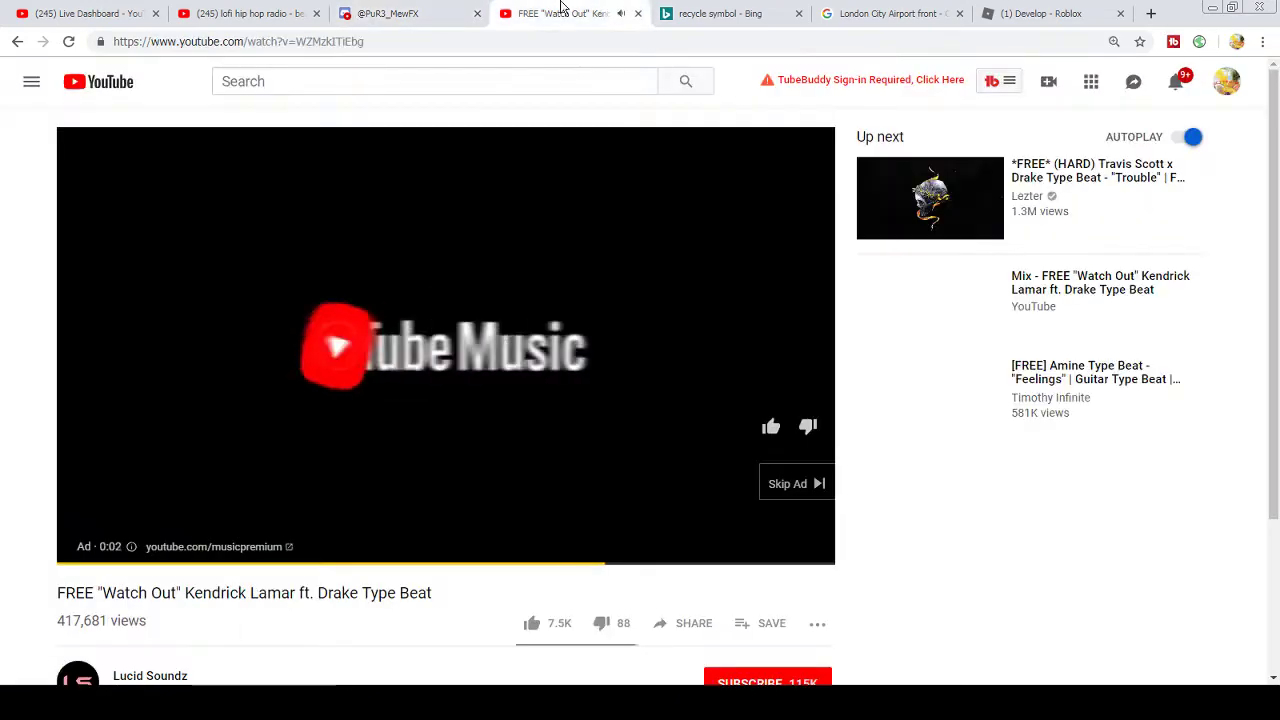
{"action": "left_click", "coordinate": [251, 10]}
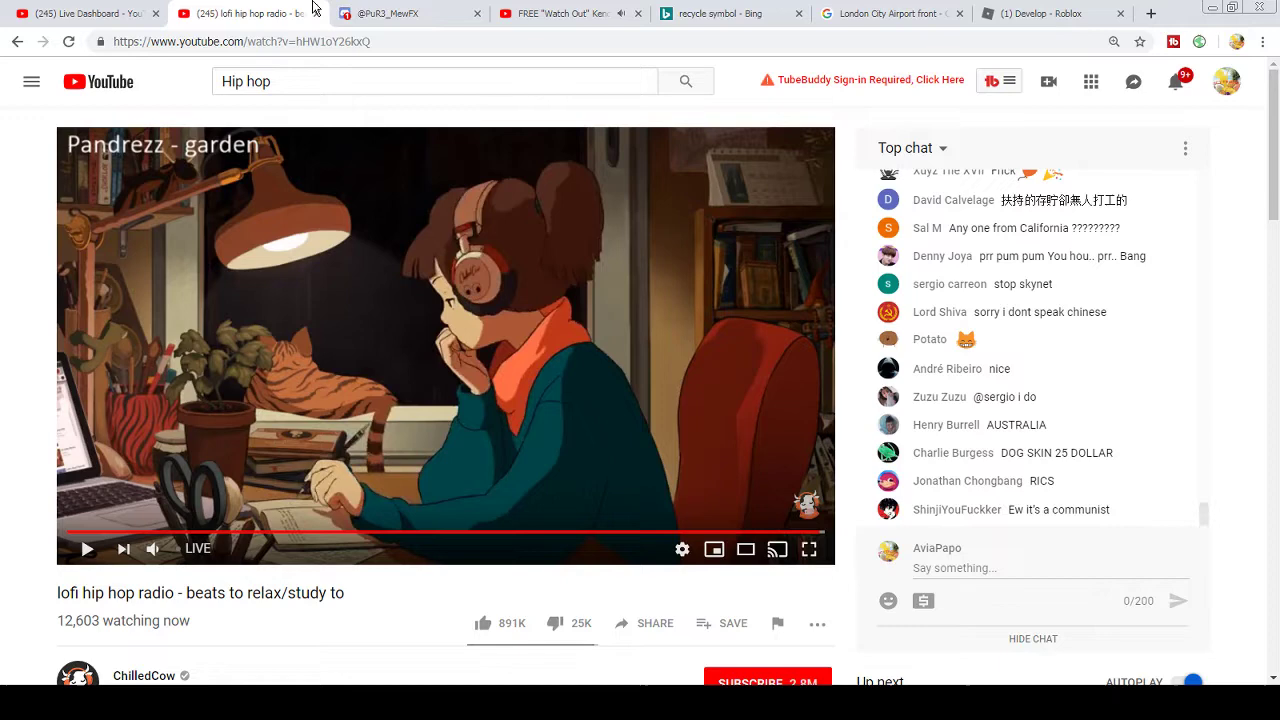
{"action": "left_click", "coordinate": [29, 11]}
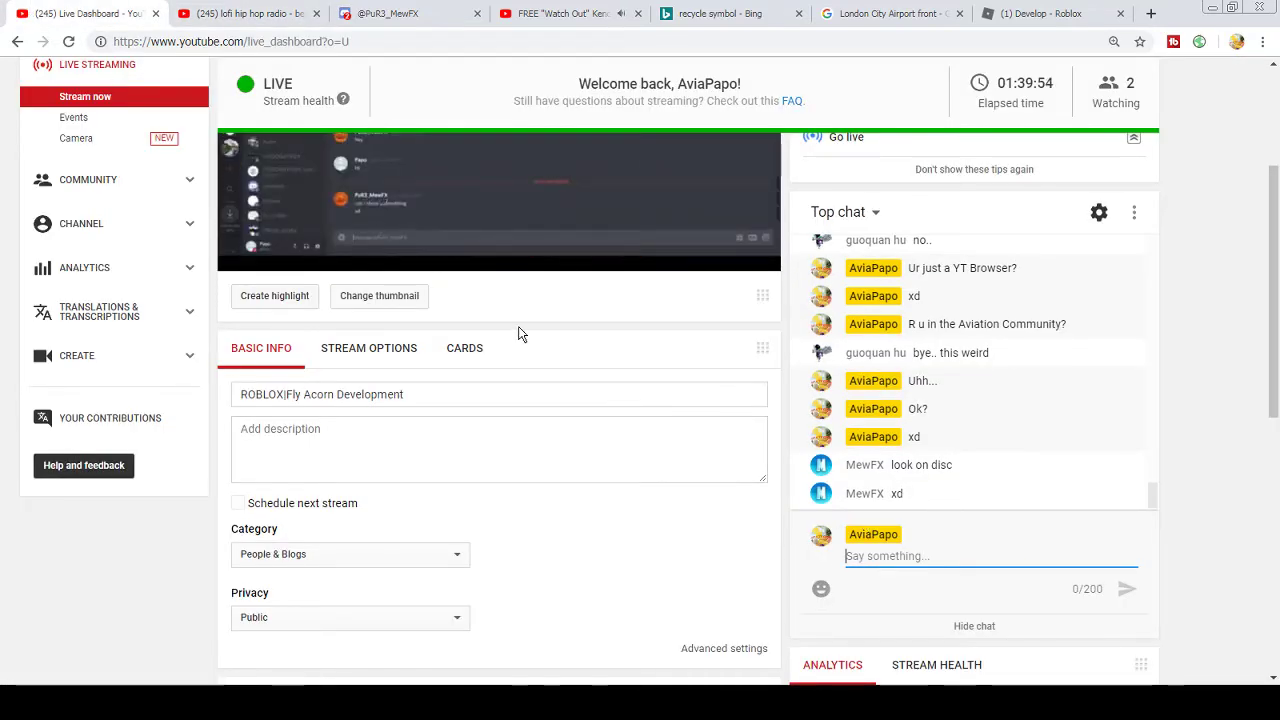
{"action": "scroll", "coordinate": [514, 380], "scroll_direction": "down", "scroll_amount": 2}
{"action": "scroll", "coordinate": [477, 380], "scroll_direction": "up", "scroll_amount": 4}
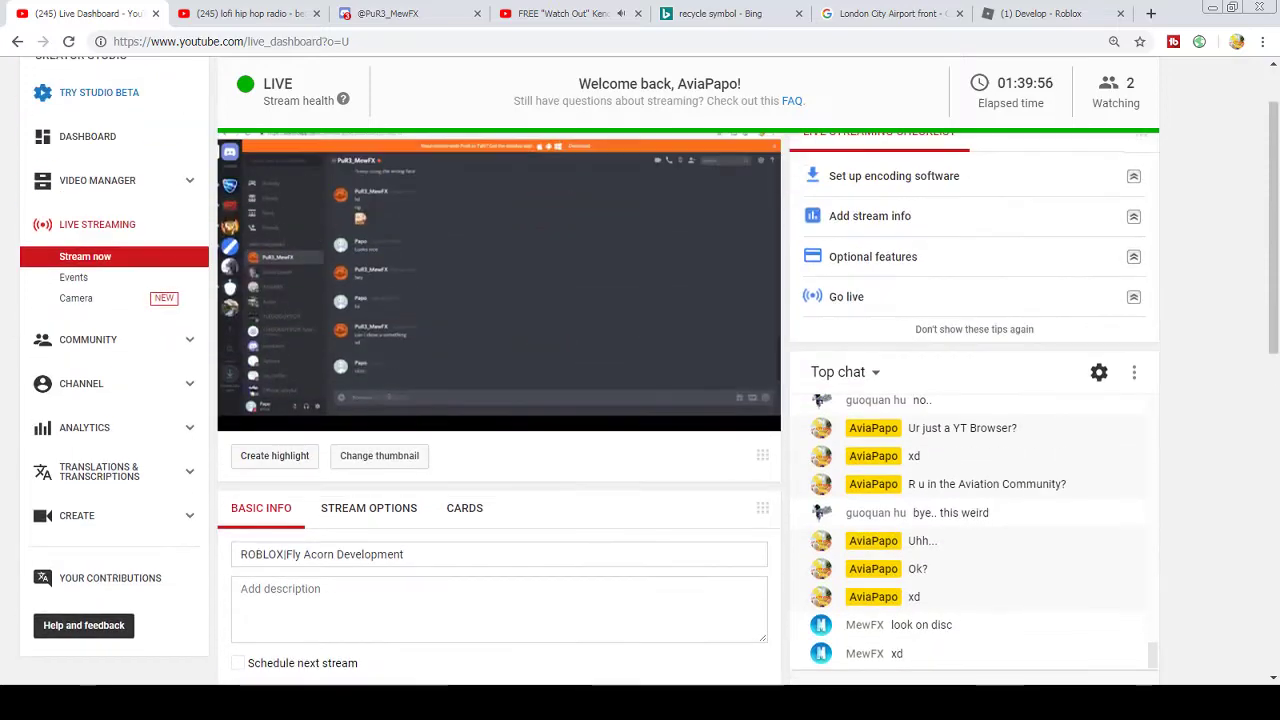
- Return to Roblox Studio, enlarge the black block over one pillar's top, and place a duplicate over the other pillar at the same height
{"action": "key", "text": "alt+Tab"}
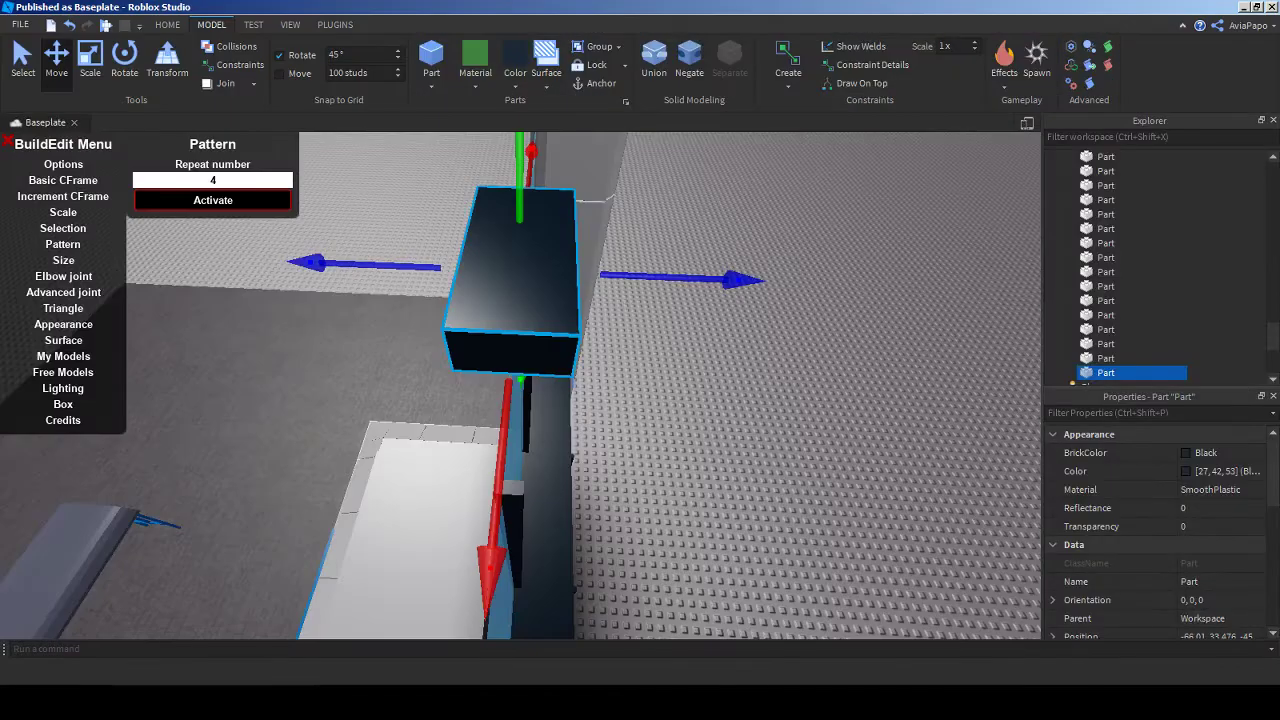
{"action": "right_click_drag", "start_coordinate": [520, 385], "coordinate": [580, 320]}
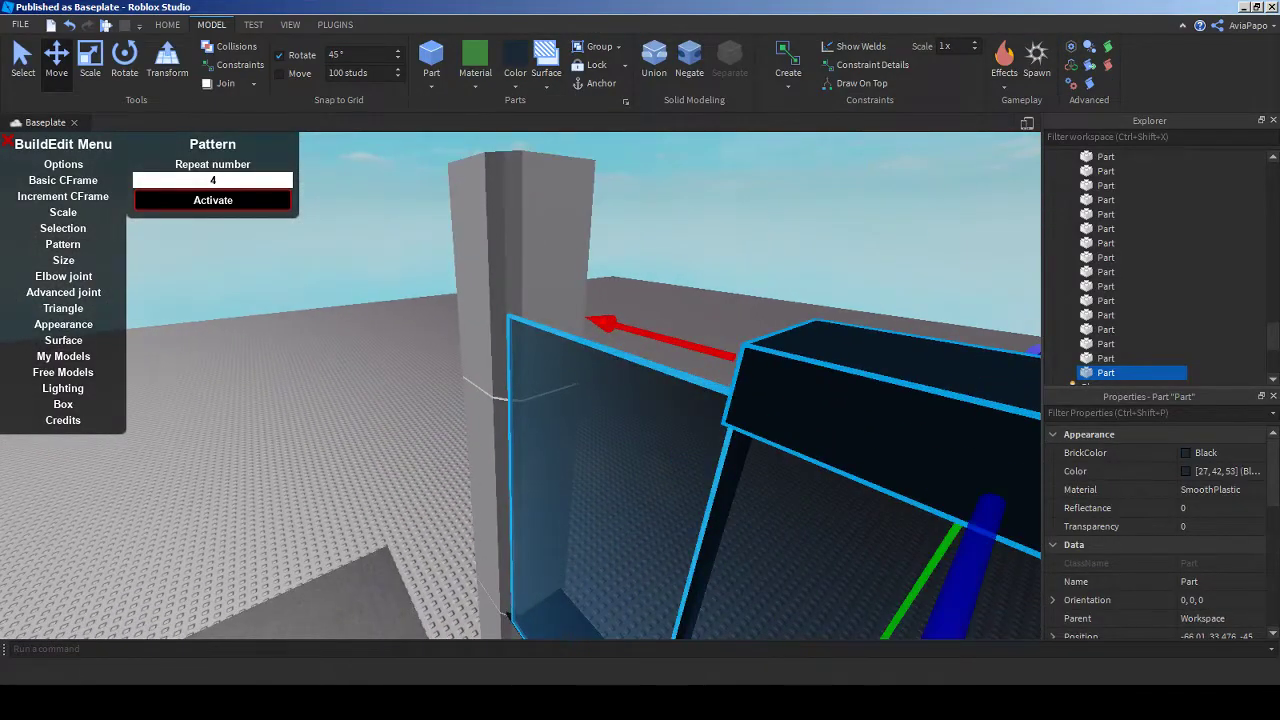
{"action": "scroll", "coordinate": [520, 385], "scroll_direction": "down", "scroll_amount": 5}
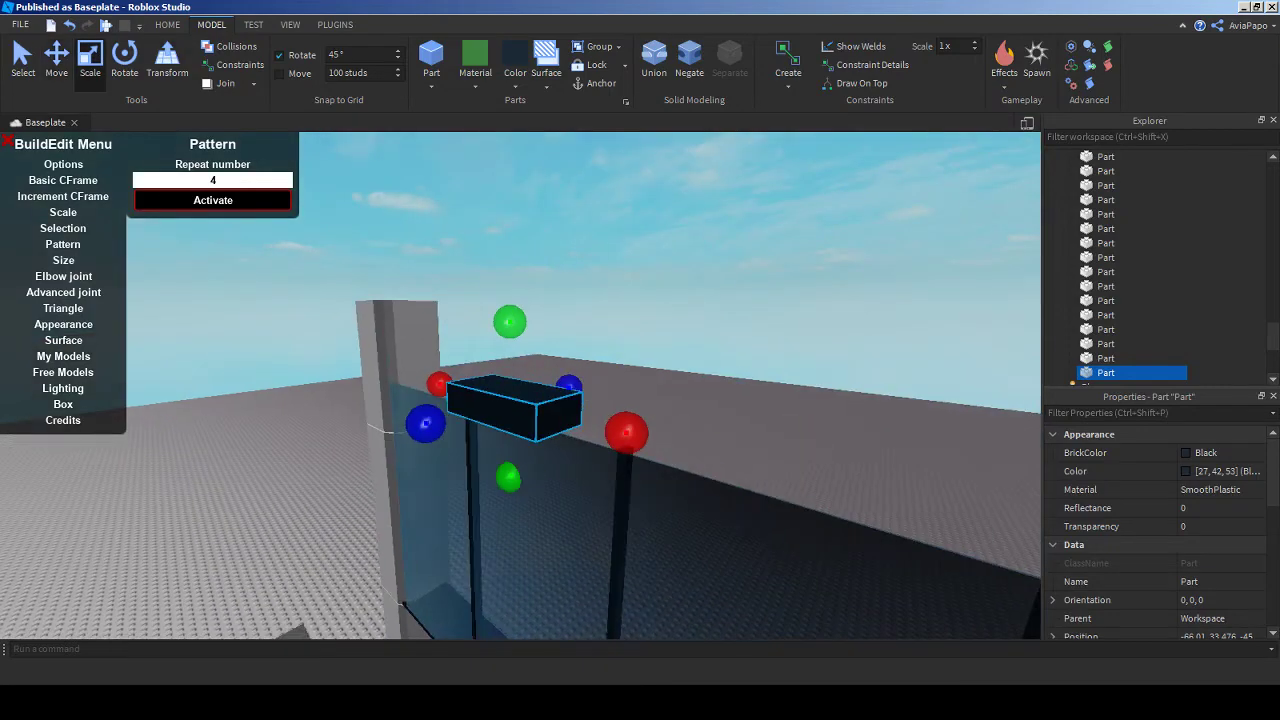
{"action": "right_click_drag", "start_coordinate": [580, 320], "coordinate": [780, 330]}
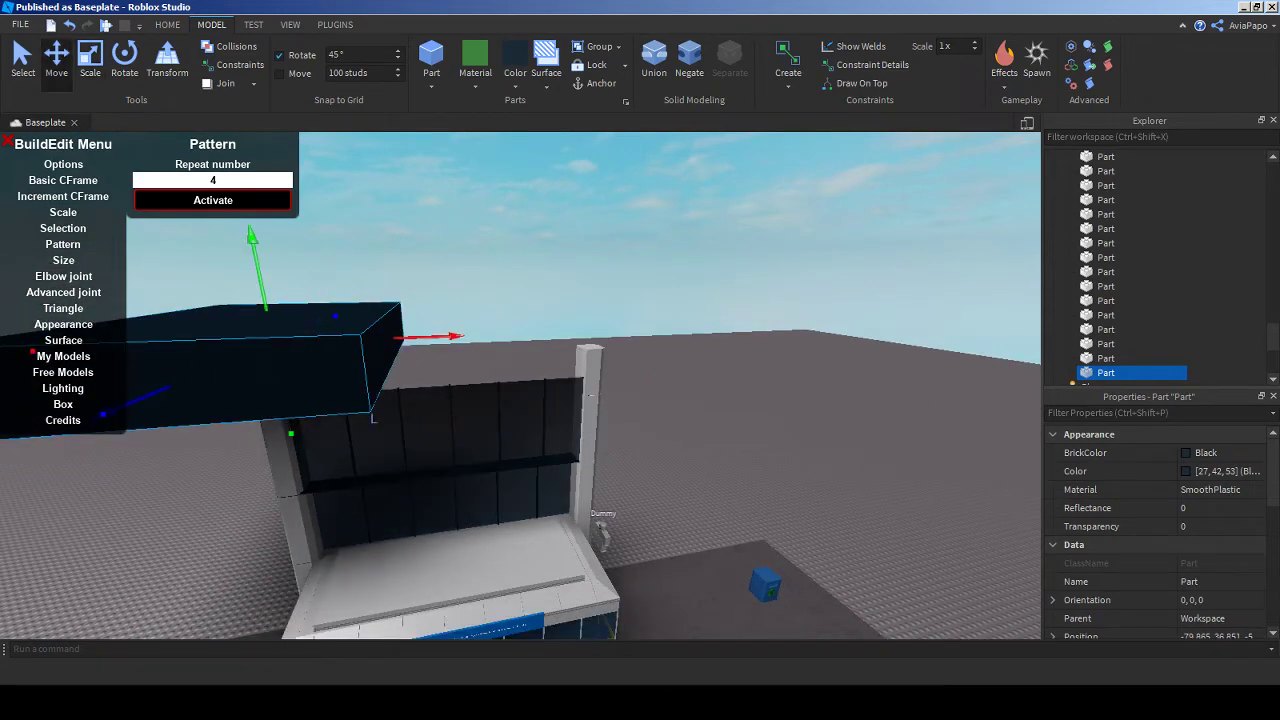
{"action": "scroll", "coordinate": [858, 492], "scroll_direction": "up", "scroll_amount": 5}
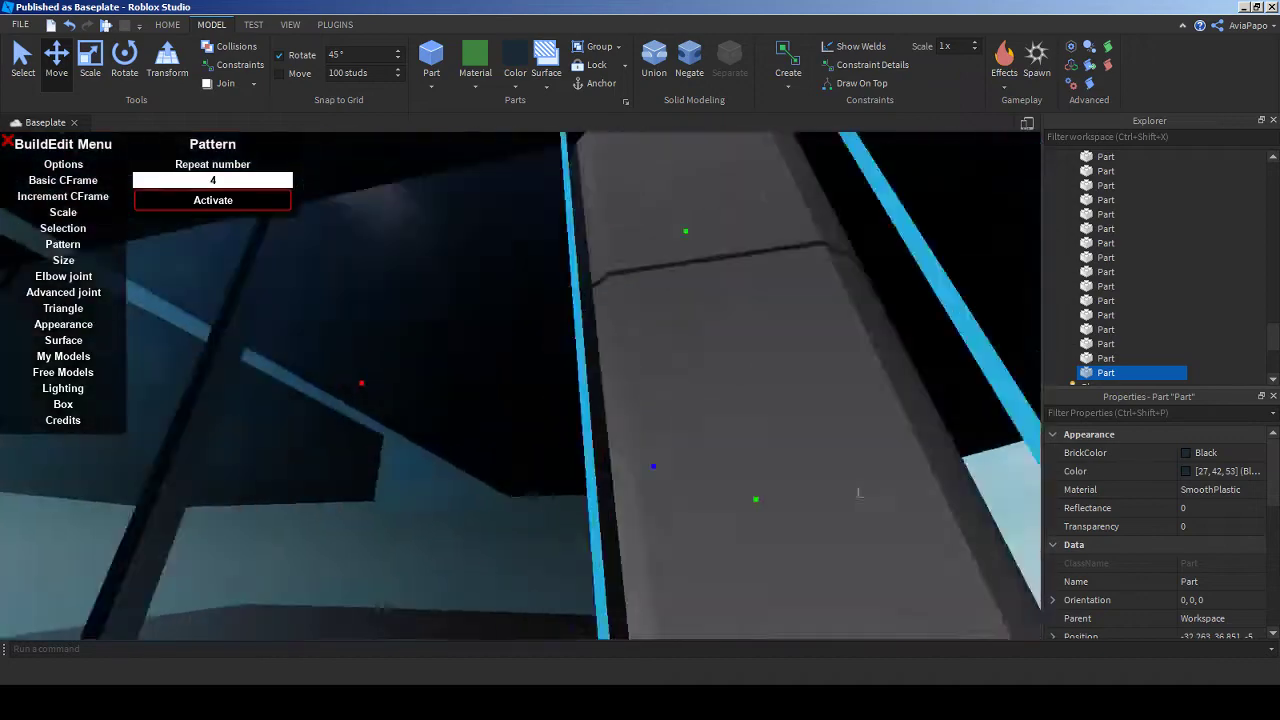
{"action": "scroll", "coordinate": [858, 492], "scroll_direction": "down", "scroll_amount": 5}
{"action": "right_click_drag", "start_coordinate": [858, 492], "coordinate": [800, 450]}
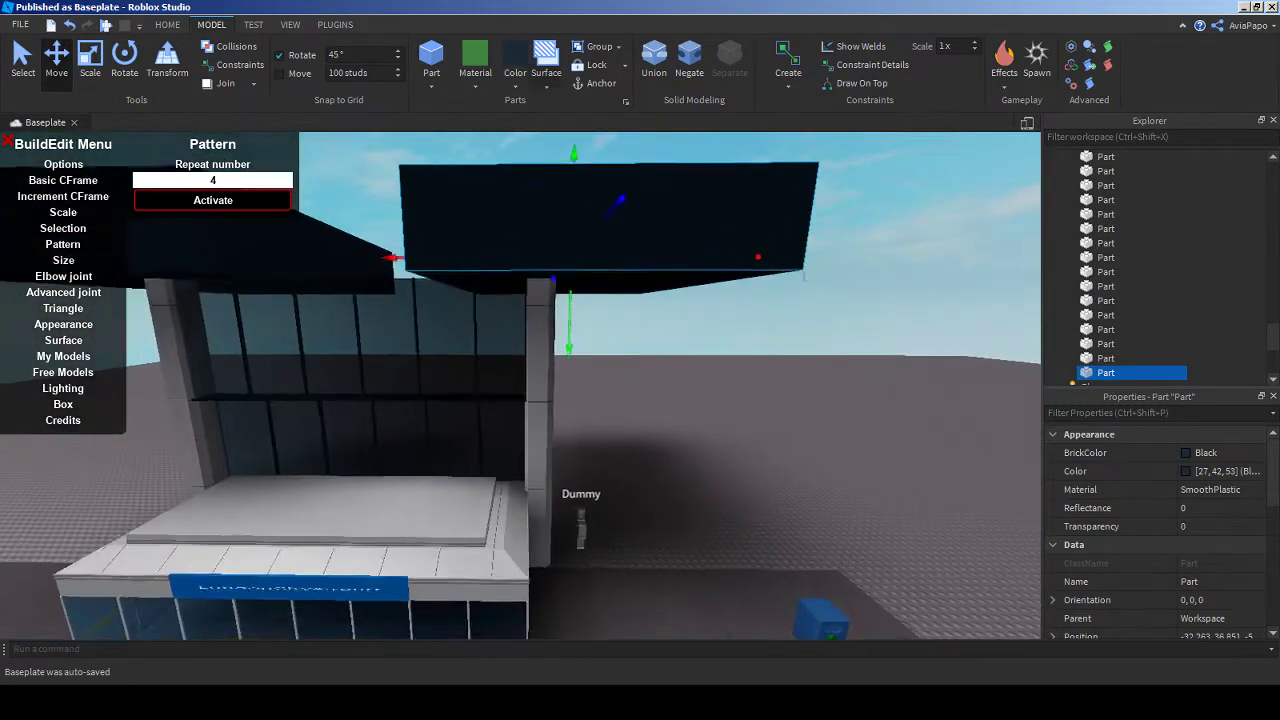
- Negate the two oversized blocks and union each with its pillar to trim both pillar tops level with the glass wall
{"action": "key", "text": "ctrl+shift+n"}
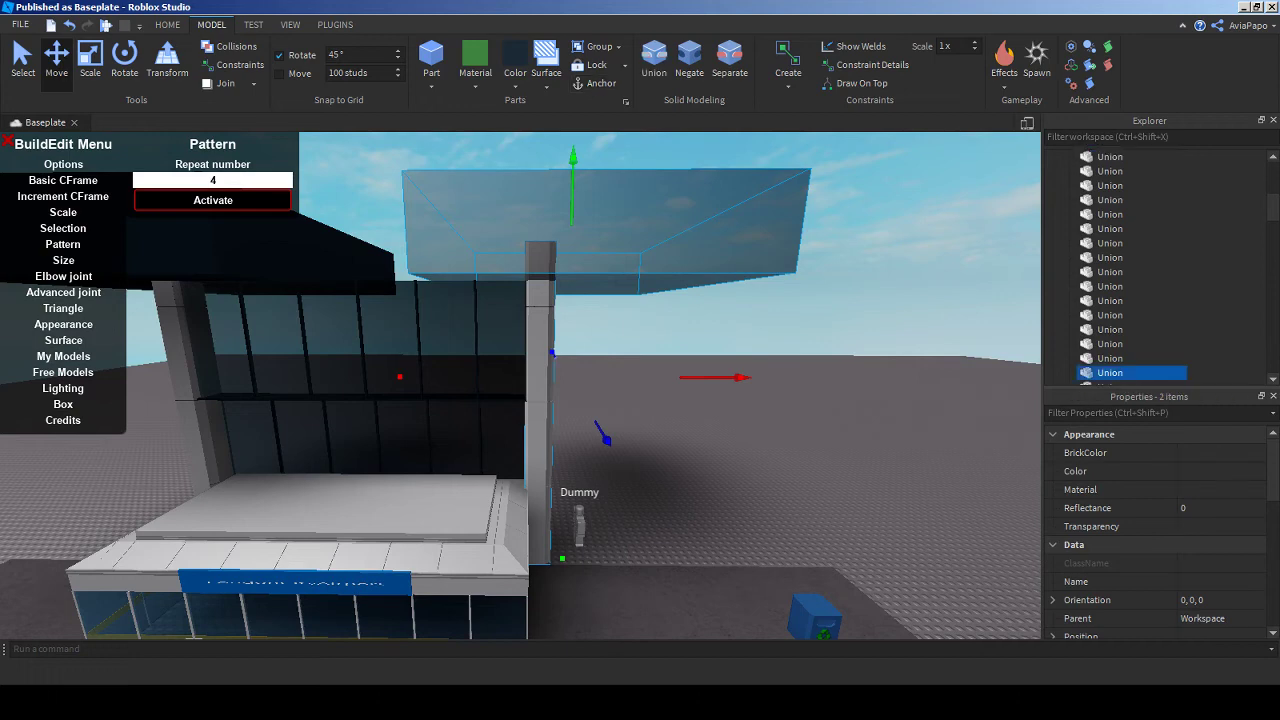
{"action": "key", "text": "ctrl+shift+g"}
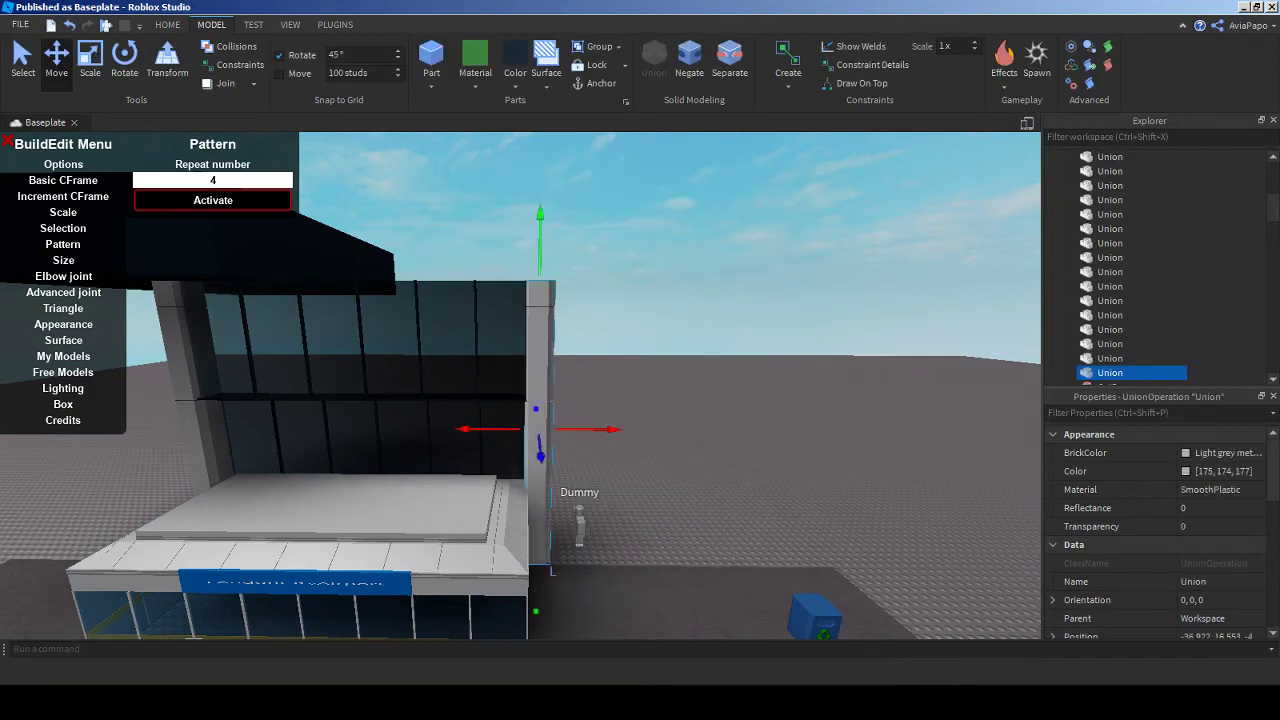
{"action": "right_click_drag", "start_coordinate": [800, 450], "coordinate": [750, 452]}
{"action": "left_click", "coordinate": [689, 58]}
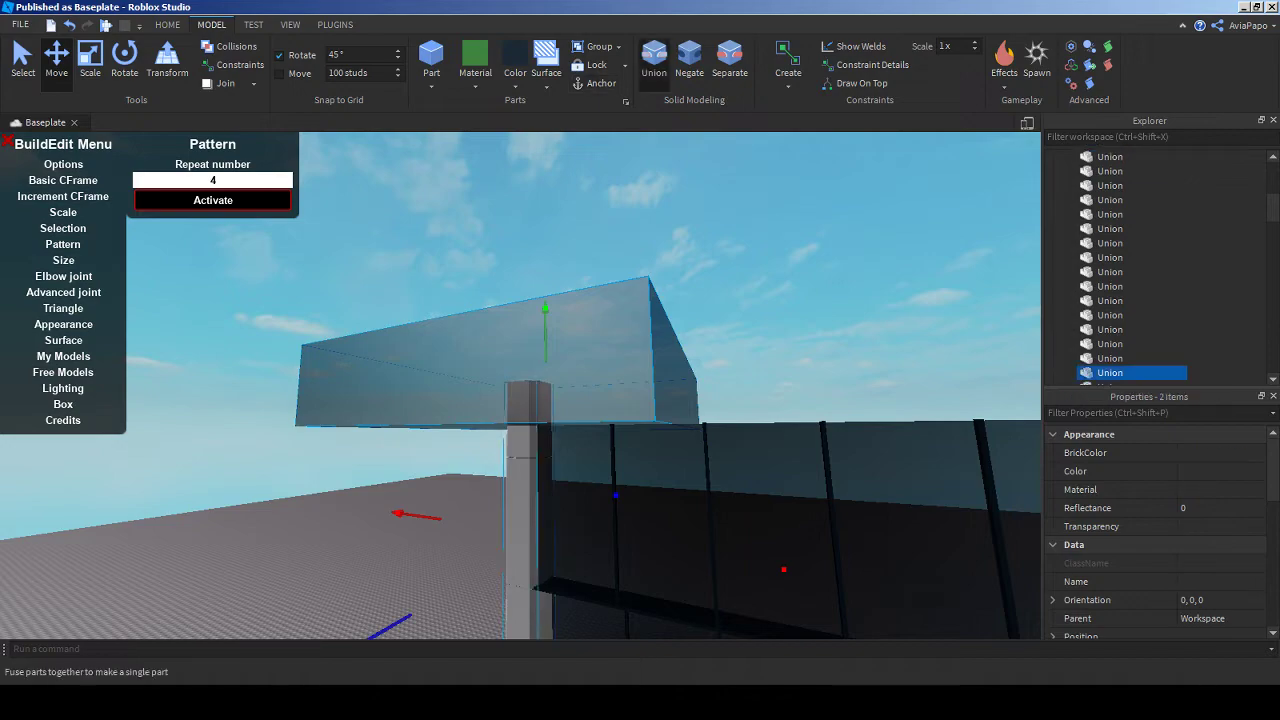
{"action": "key", "text": "ctrl+shift+g"}
- Duplicate the upper mullion nearest the pillar, place the copy where glass and pillar meet, and widen it into the pillar
{"action": "right_click_drag", "start_coordinate": [640, 400], "coordinate": [575, 470]}
{"action": "left_click", "coordinate": [500, 350]}
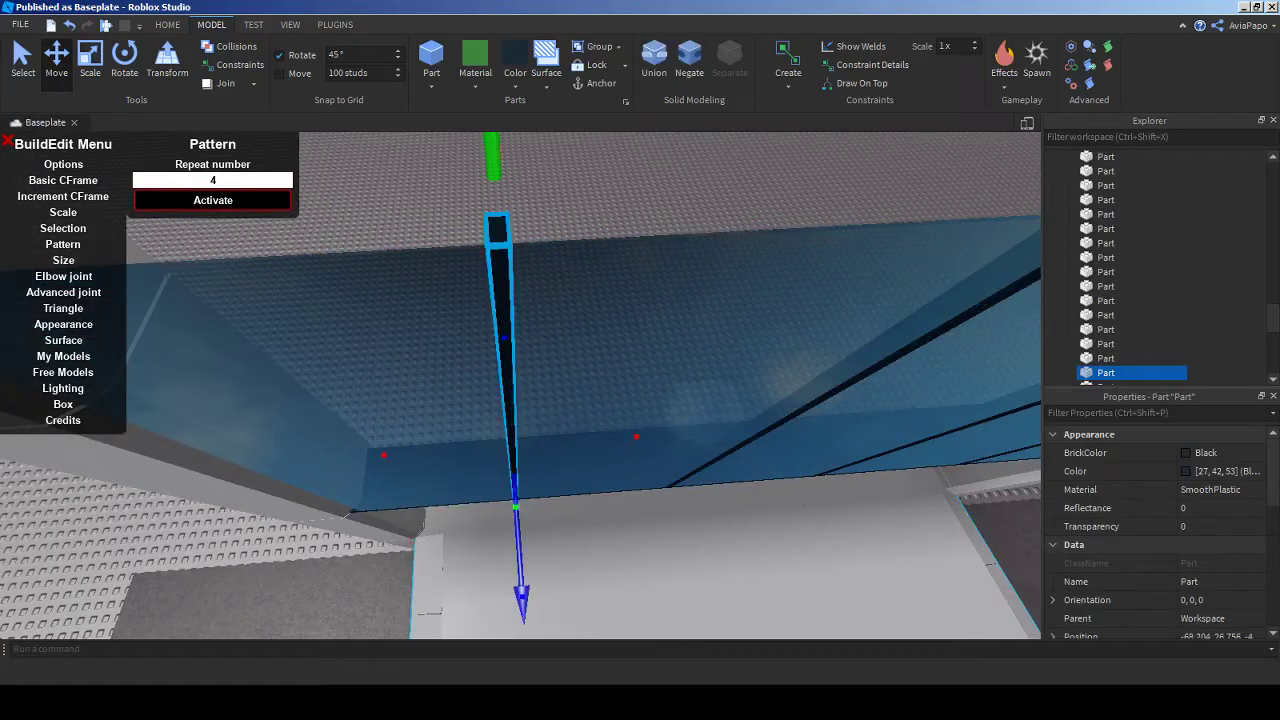
{"action": "left_click_drag", "start_coordinate": [500, 350], "coordinate": [435, 350]}
{"action": "right_click_drag", "start_coordinate": [575, 470], "coordinate": [575, 500]}
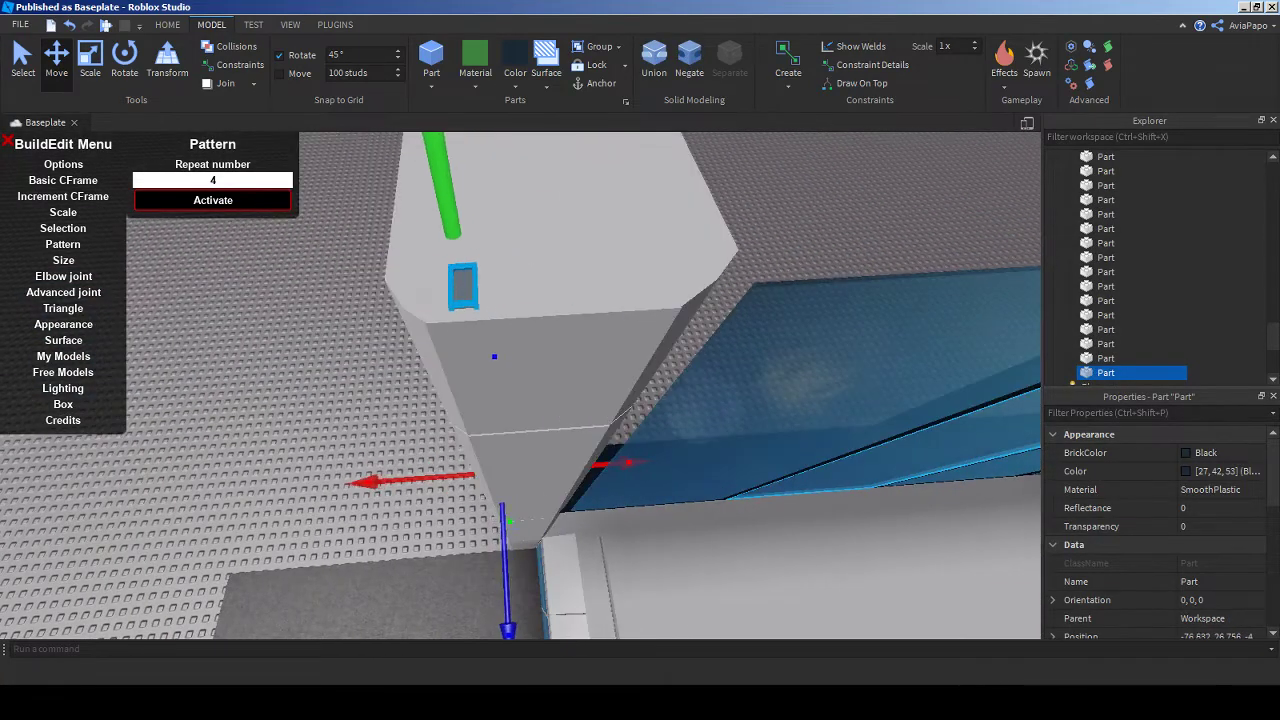
{"action": "left_click_drag", "start_coordinate": [462, 287], "coordinate": [797, 290]}
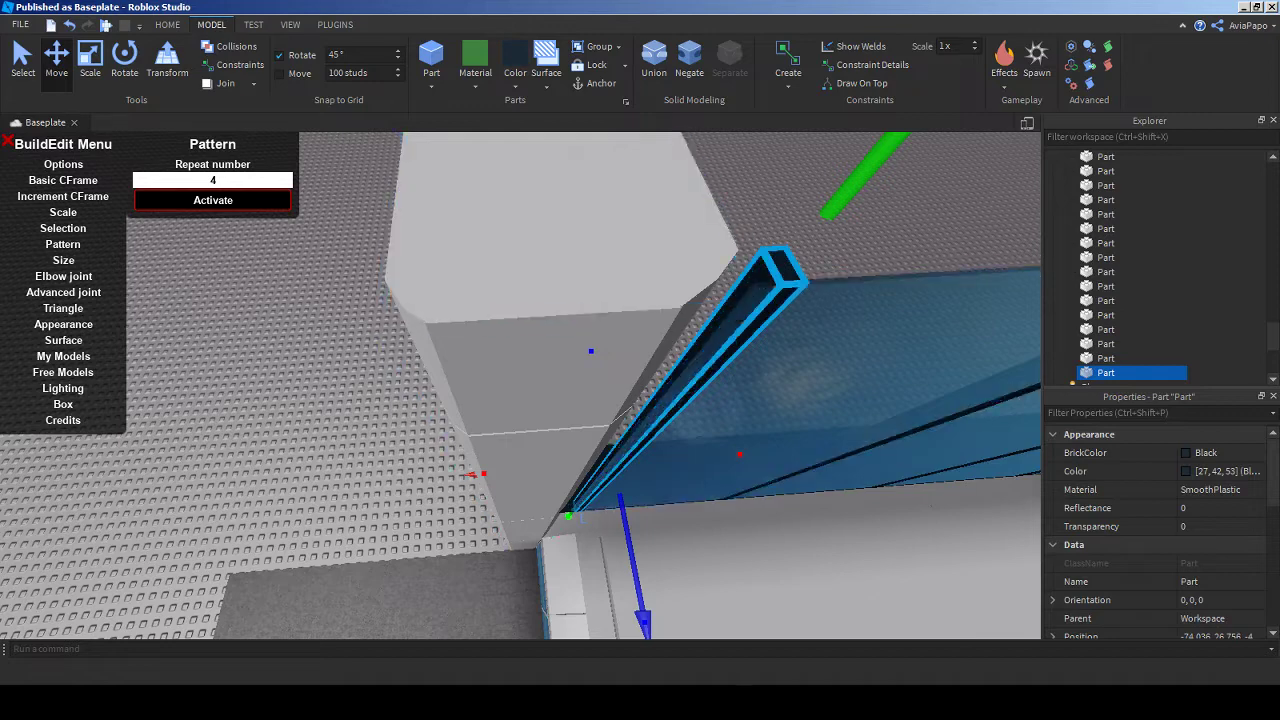
{"action": "key", "text": "ctrl+3"}
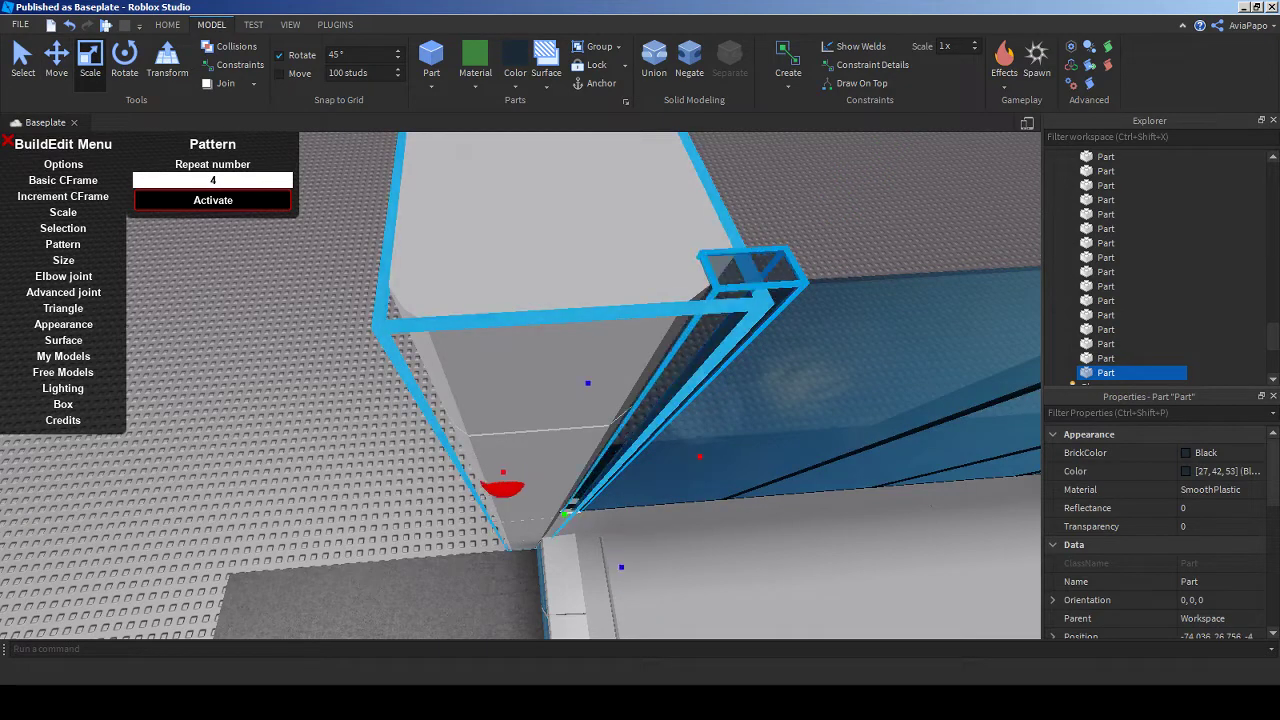
{"action": "right_click_drag", "start_coordinate": [520, 420], "coordinate": [520, 320]}
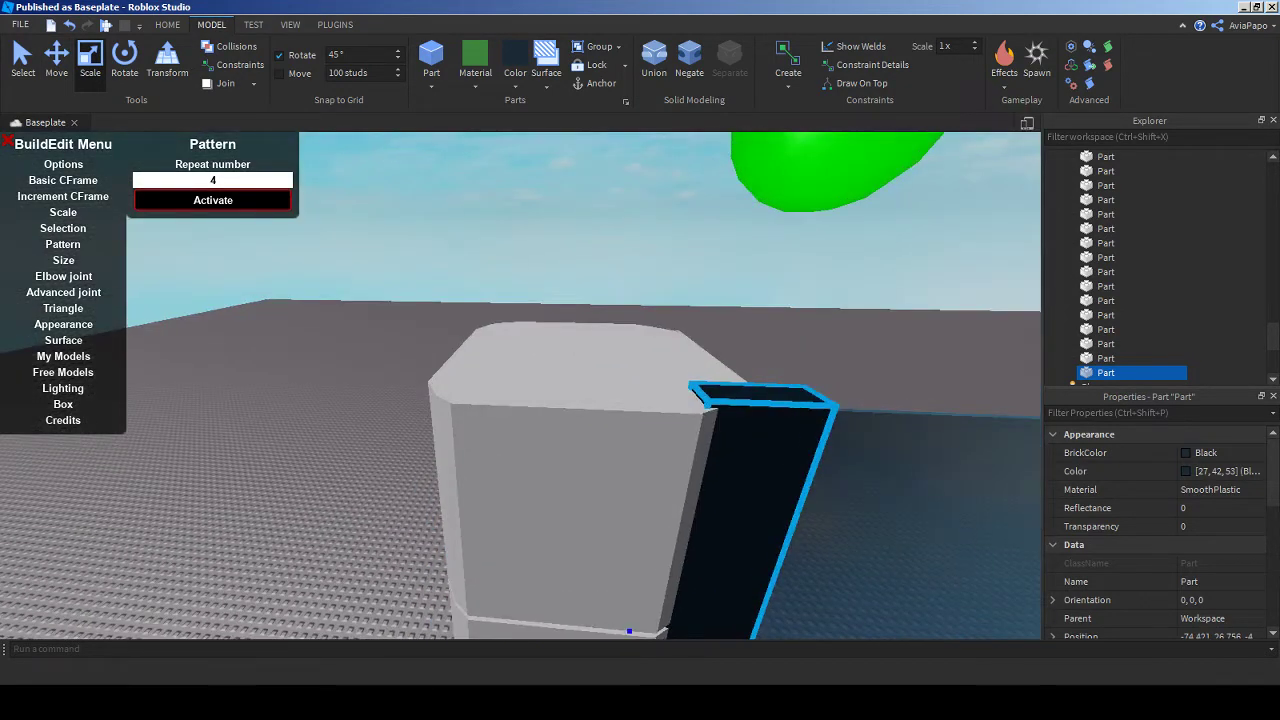
{"action": "scroll", "coordinate": [520, 386], "scroll_direction": "down", "scroll_amount": 5}
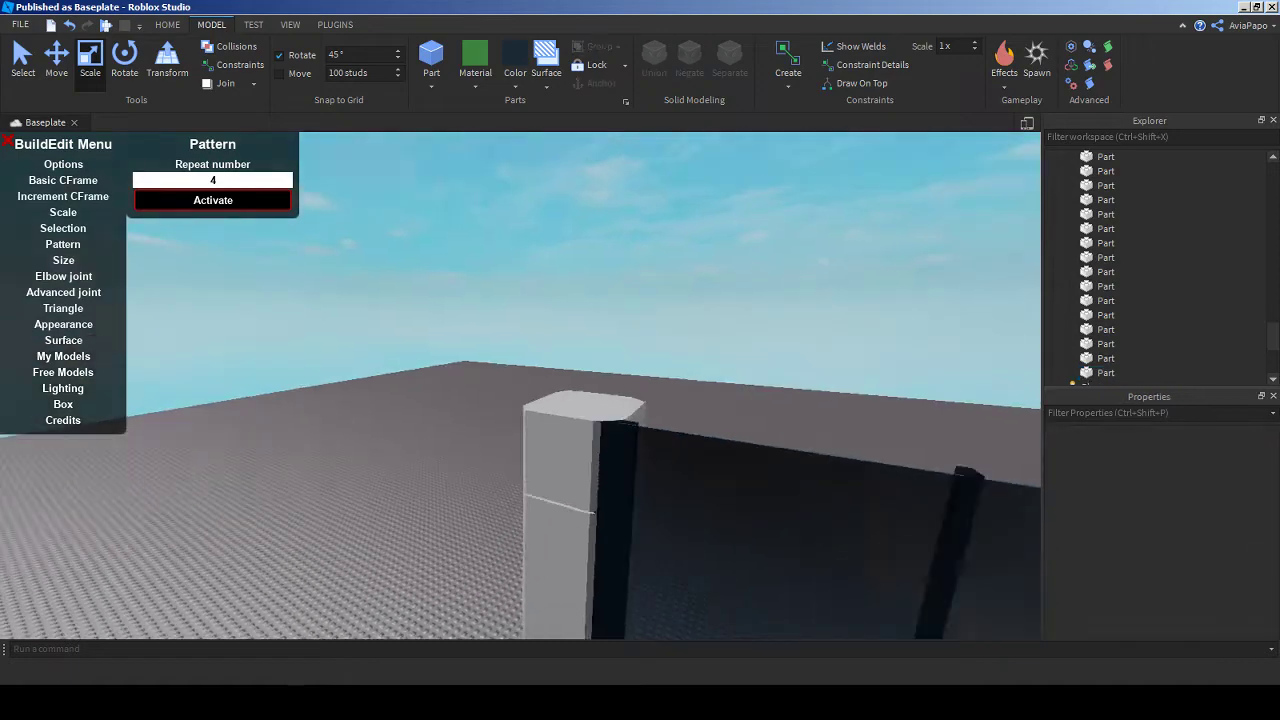
- Examine both trimmed pillar tops and how the upper glass wall meets them
{"action": "scroll", "coordinate": [520, 386], "scroll_direction": "up", "scroll_amount": 5}
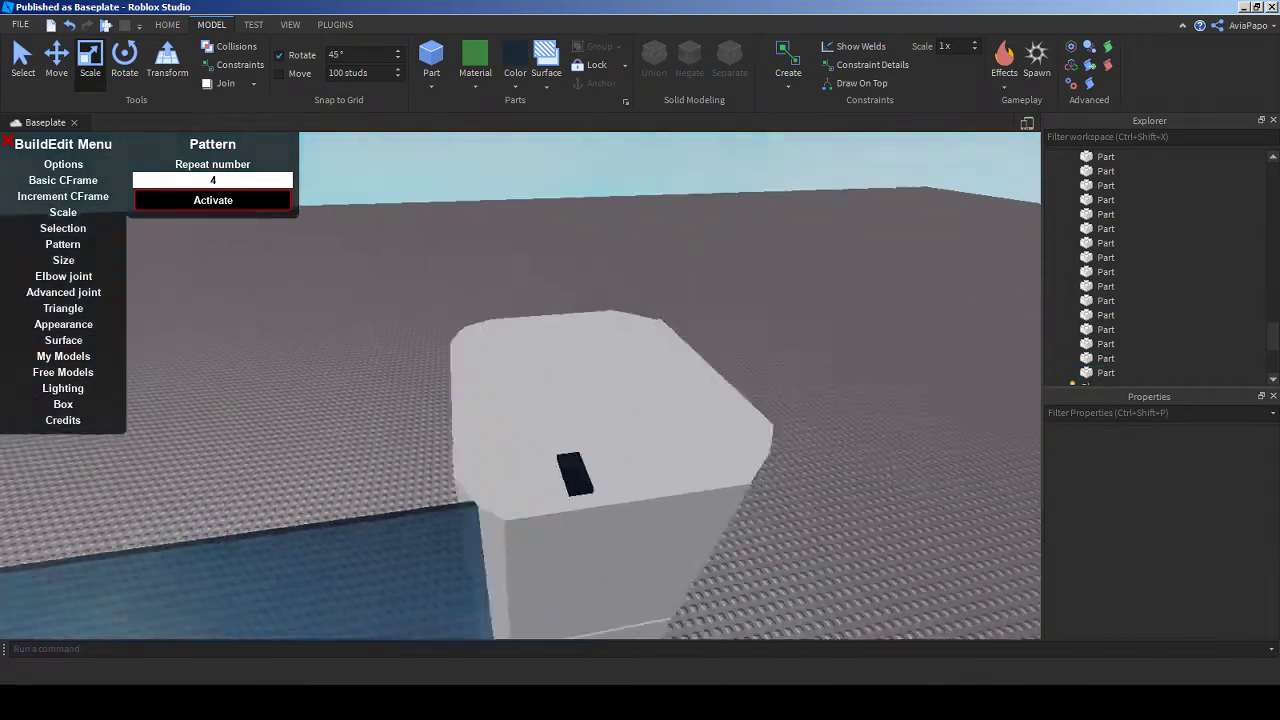
{"action": "left_click", "coordinate": [710, 350]}
{"action": "right_click_drag", "start_coordinate": [520, 420], "coordinate": [520, 320]}
{"action": "scroll", "coordinate": [520, 386], "scroll_direction": "down", "scroll_amount": 5}
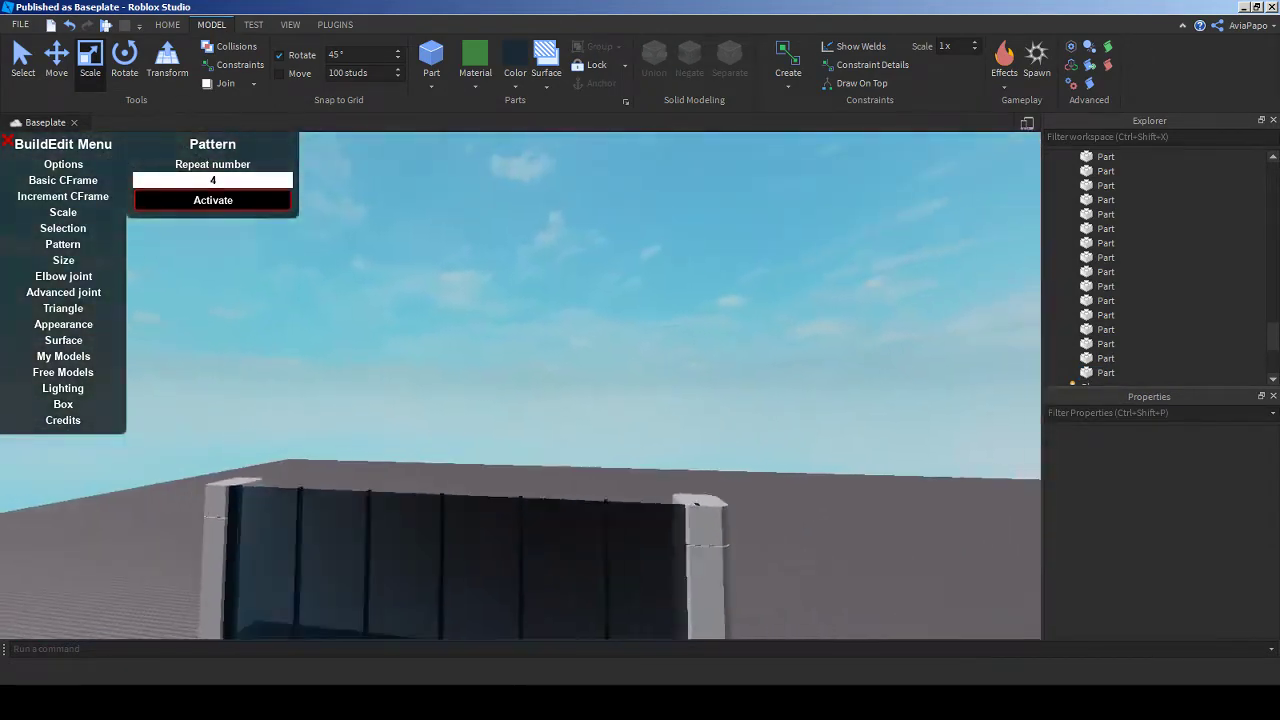
{"action": "scroll", "coordinate": [520, 386], "scroll_direction": "up", "scroll_amount": 10}
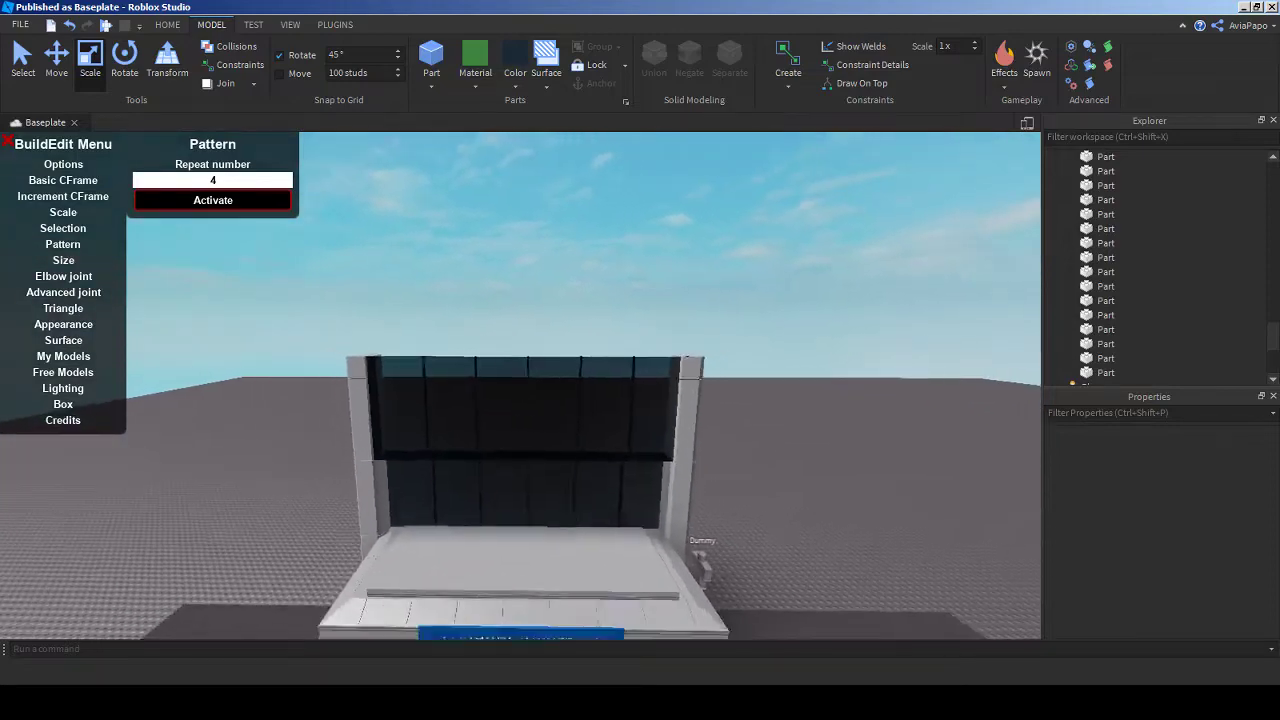
{"action": "key", "text": "e"}
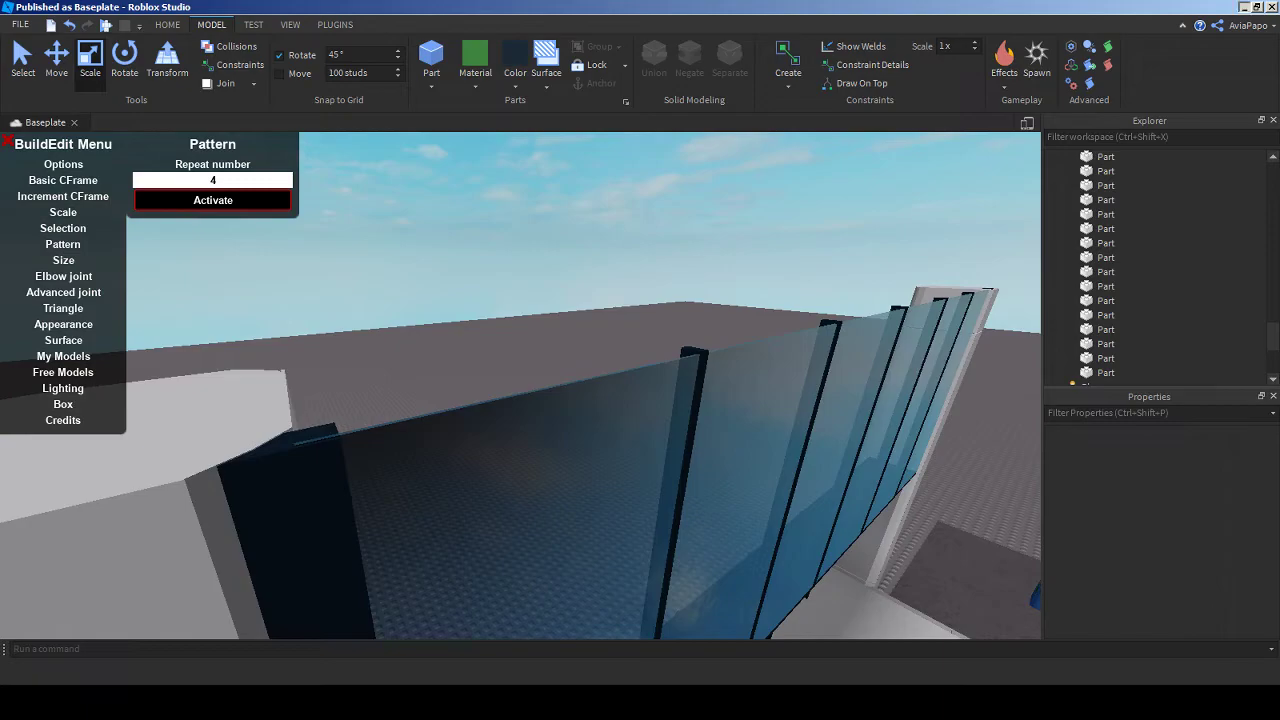
- Switch back to the Discord conversation, reply "Ok", start a call with the contact, and end on the desktop
{"action": "key", "text": "alt+Tab"}
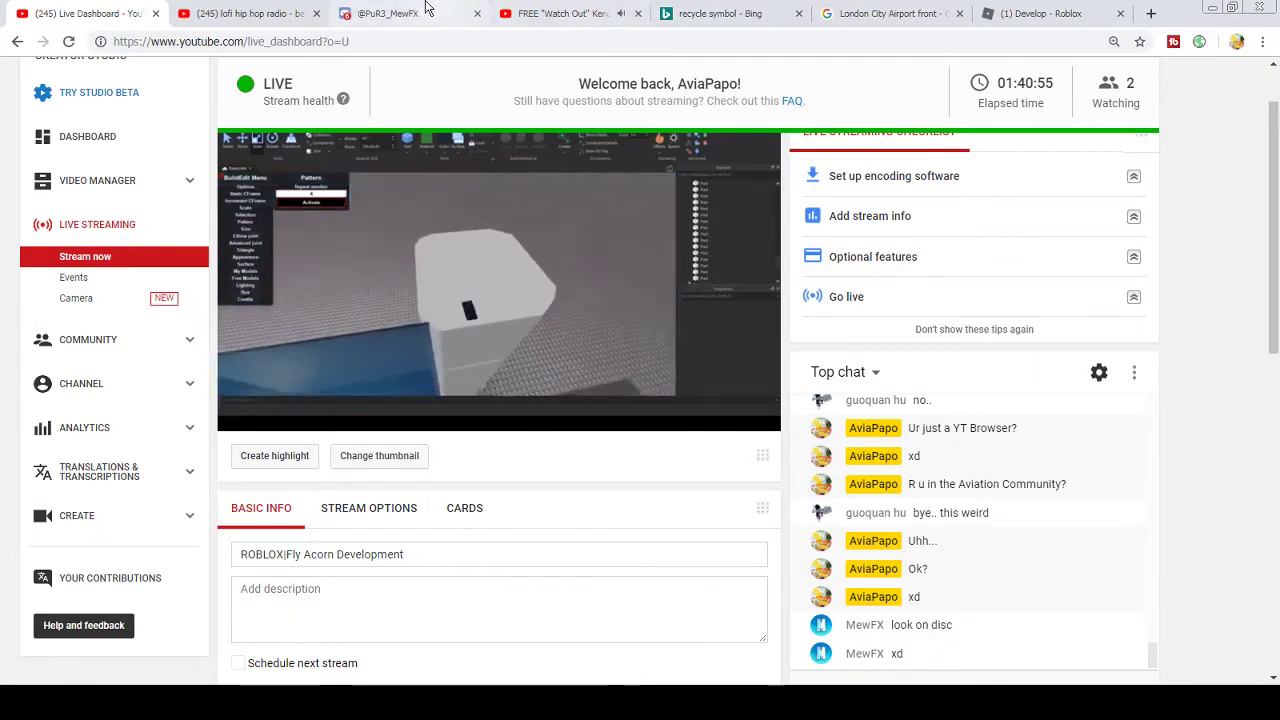
{"action": "left_click", "coordinate": [400, 13]}
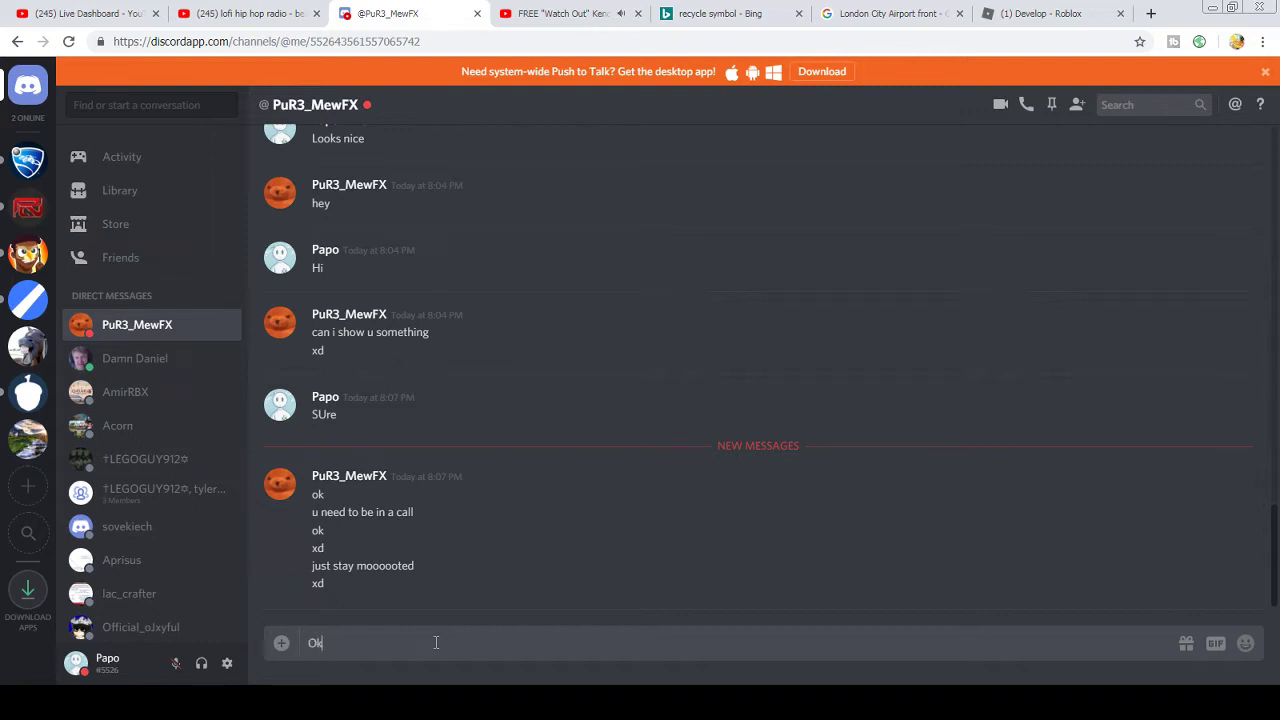
{"action": "key", "text": "Return"}
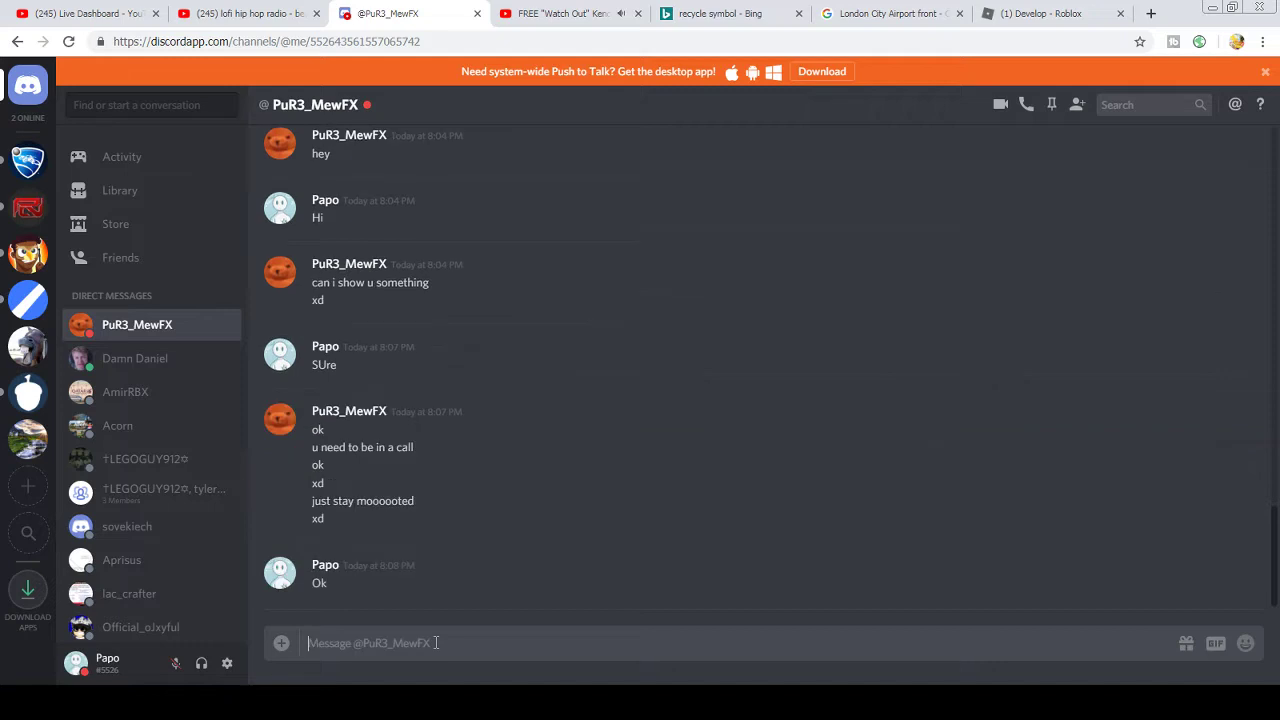
{"action": "left_click", "coordinate": [1026, 106]}
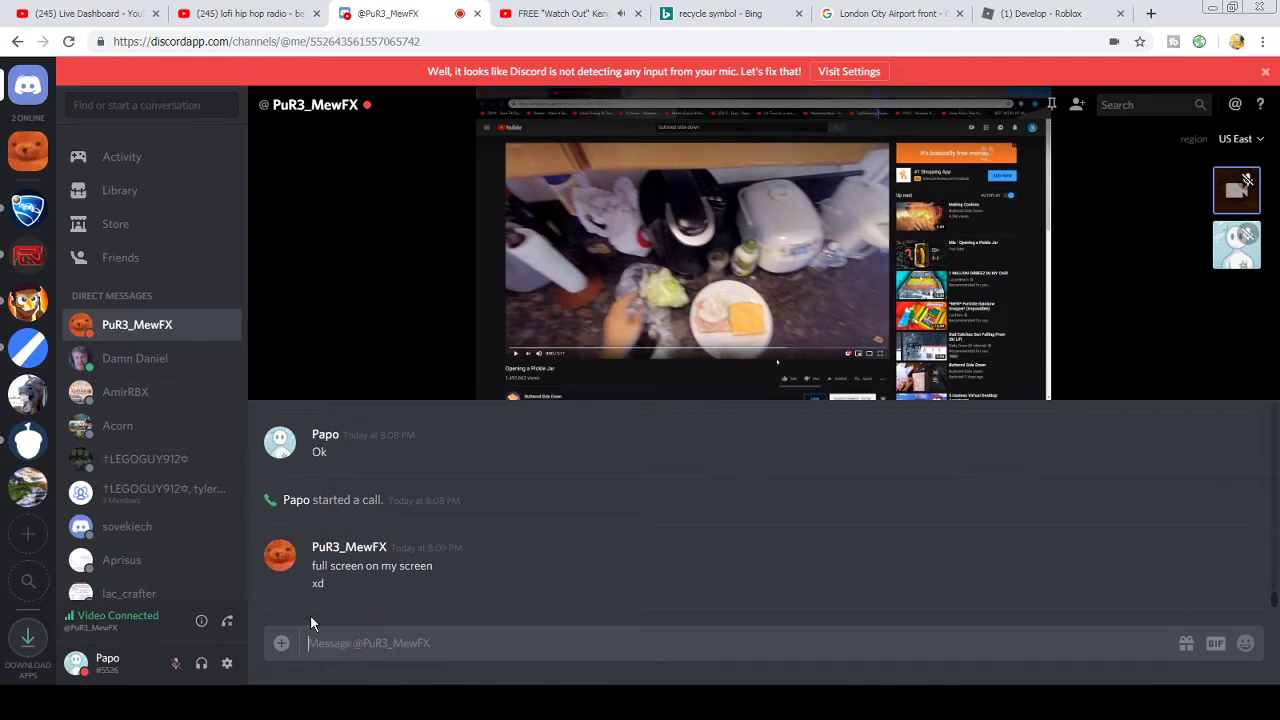
{"action": "left_click", "coordinate": [1249, 369]}
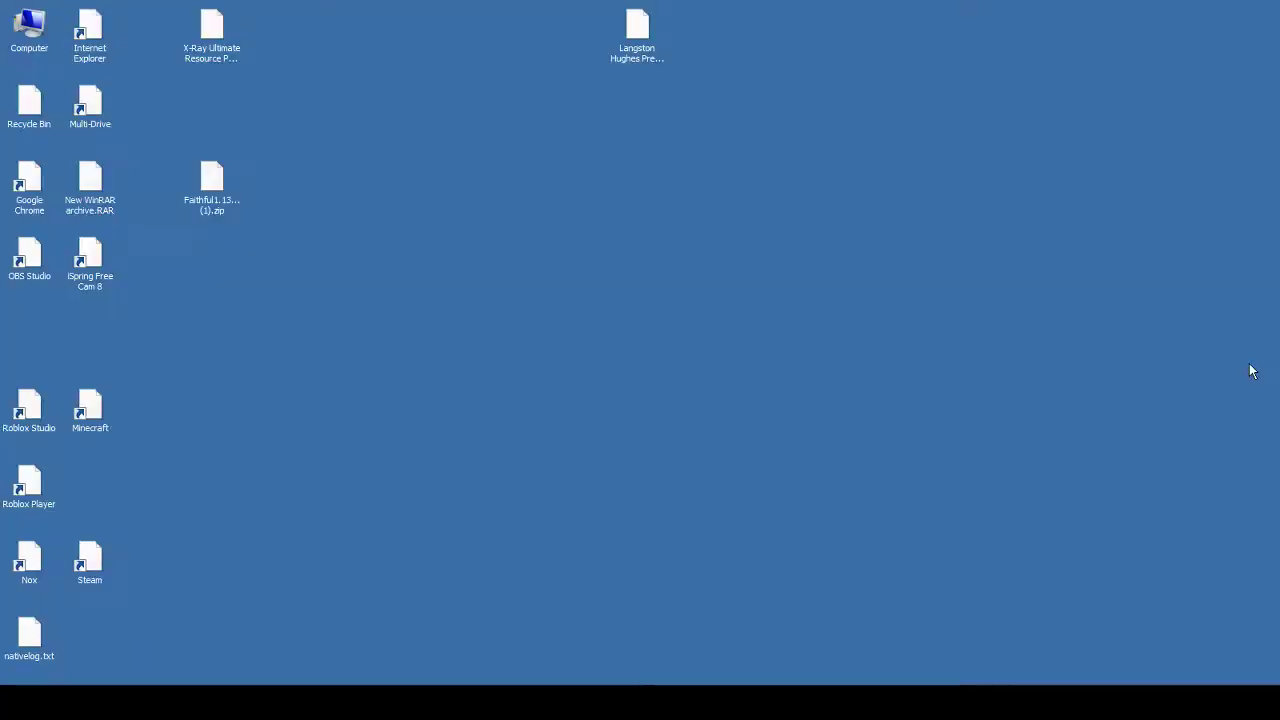
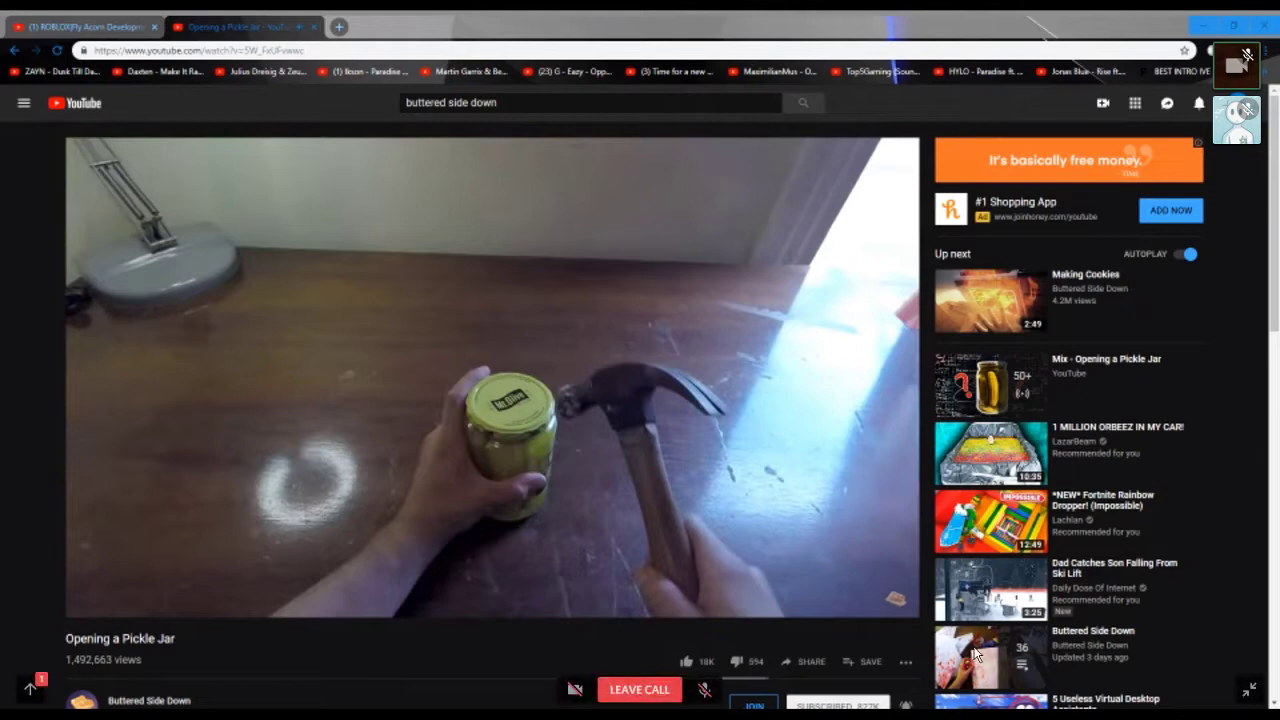
- Leave the full-screen call view, send the contact "LOkL" and "thats weird", and switch back to the London City Airport photo
{"action": "left_click", "coordinate": [1248, 692]}
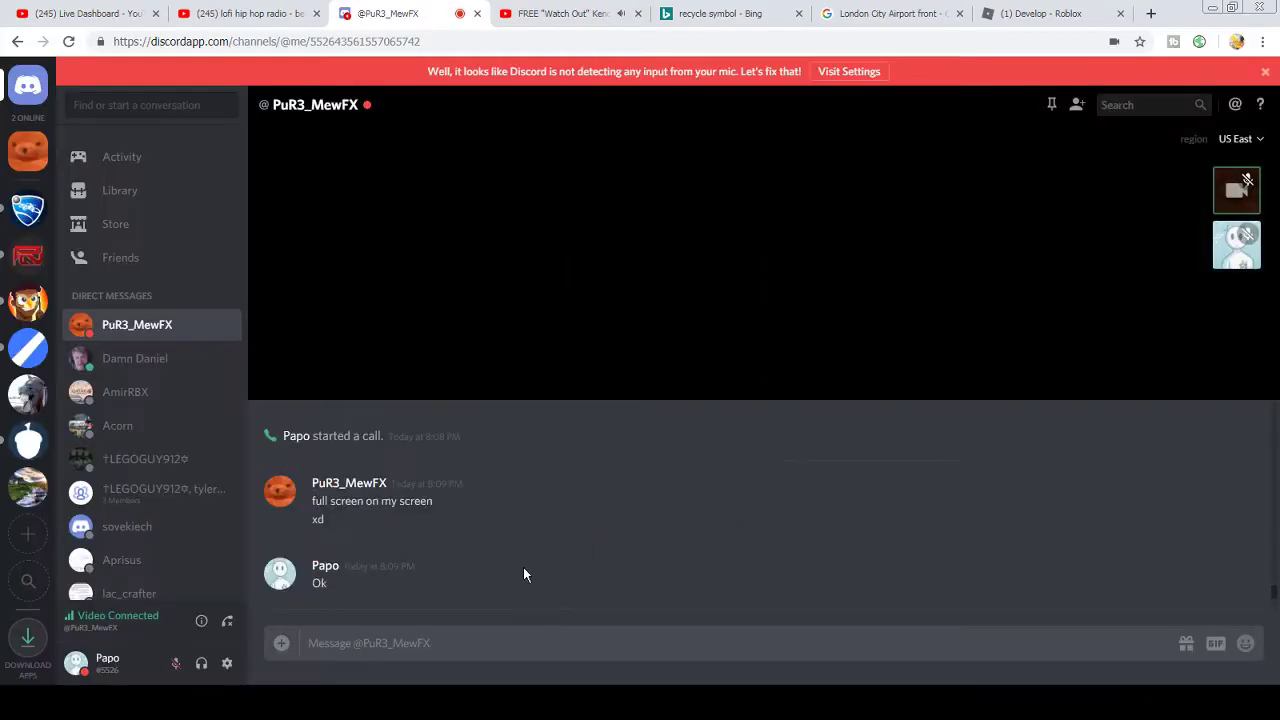
{"action": "type", "text": "LOkL"}
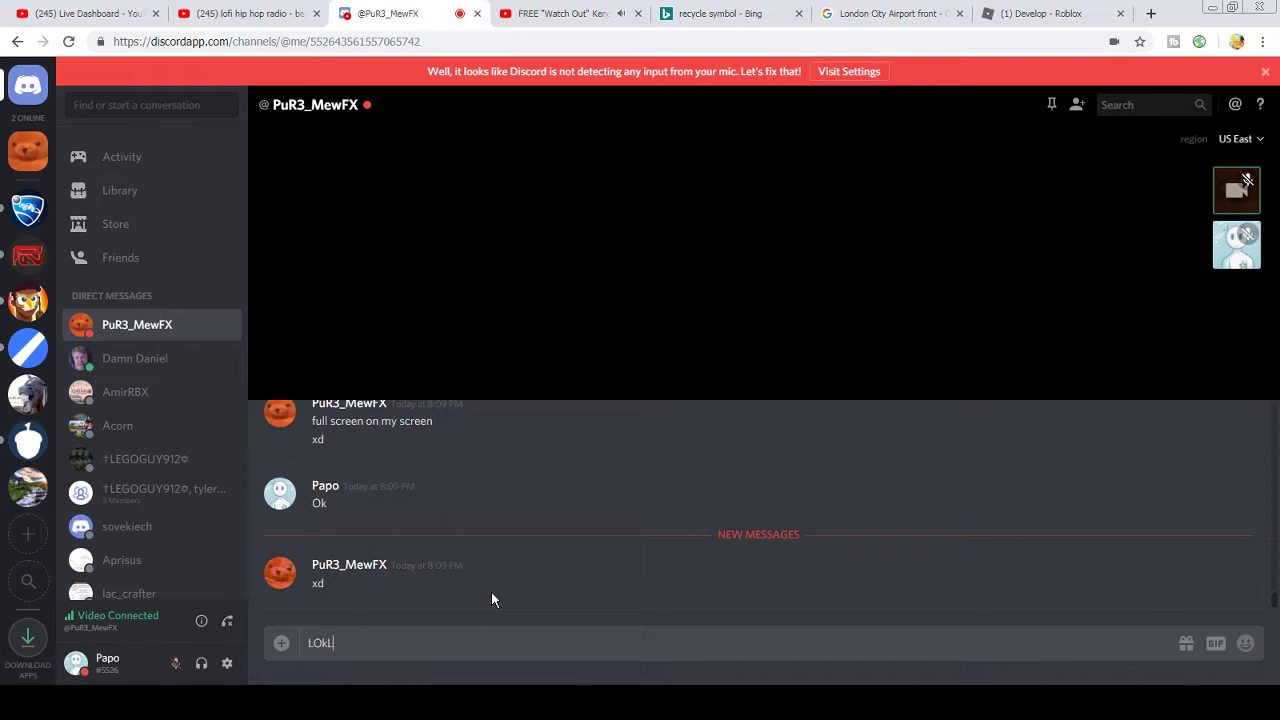
{"action": "key", "text": "Return"}
{"action": "type", "text": "thats w"}
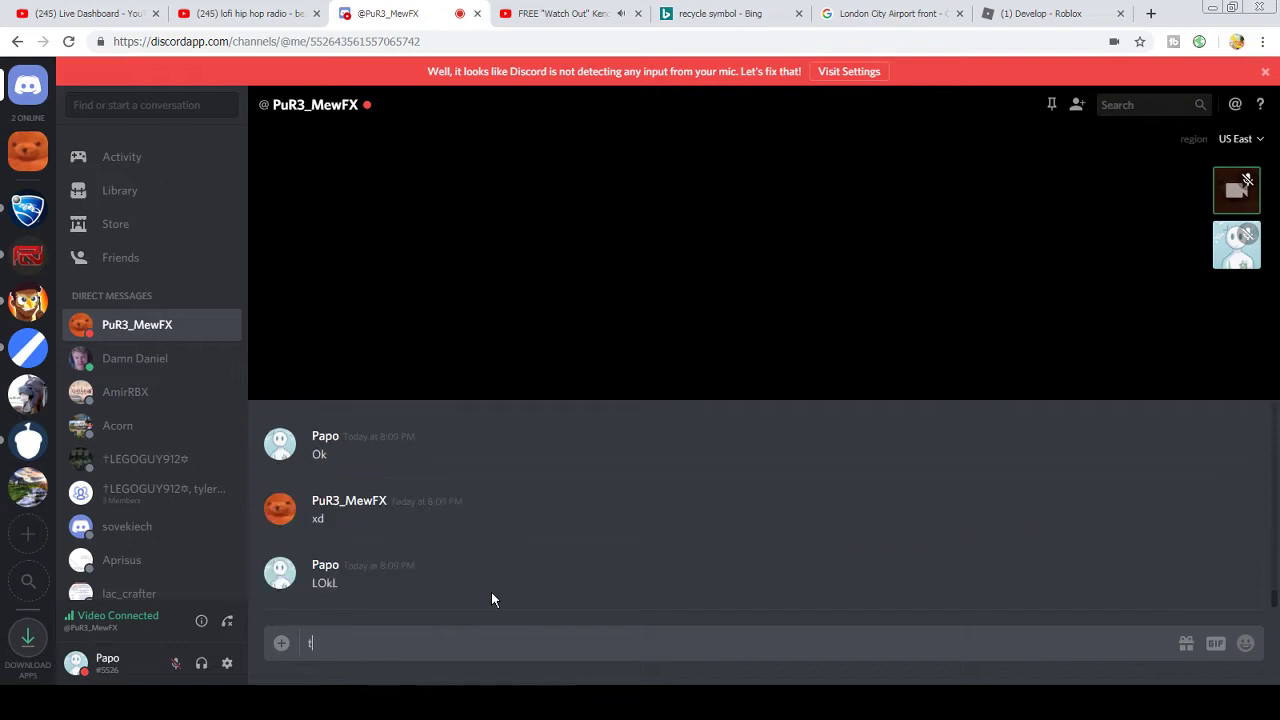
{"action": "type", "text": "eird"}
{"action": "key", "text": "Return"}
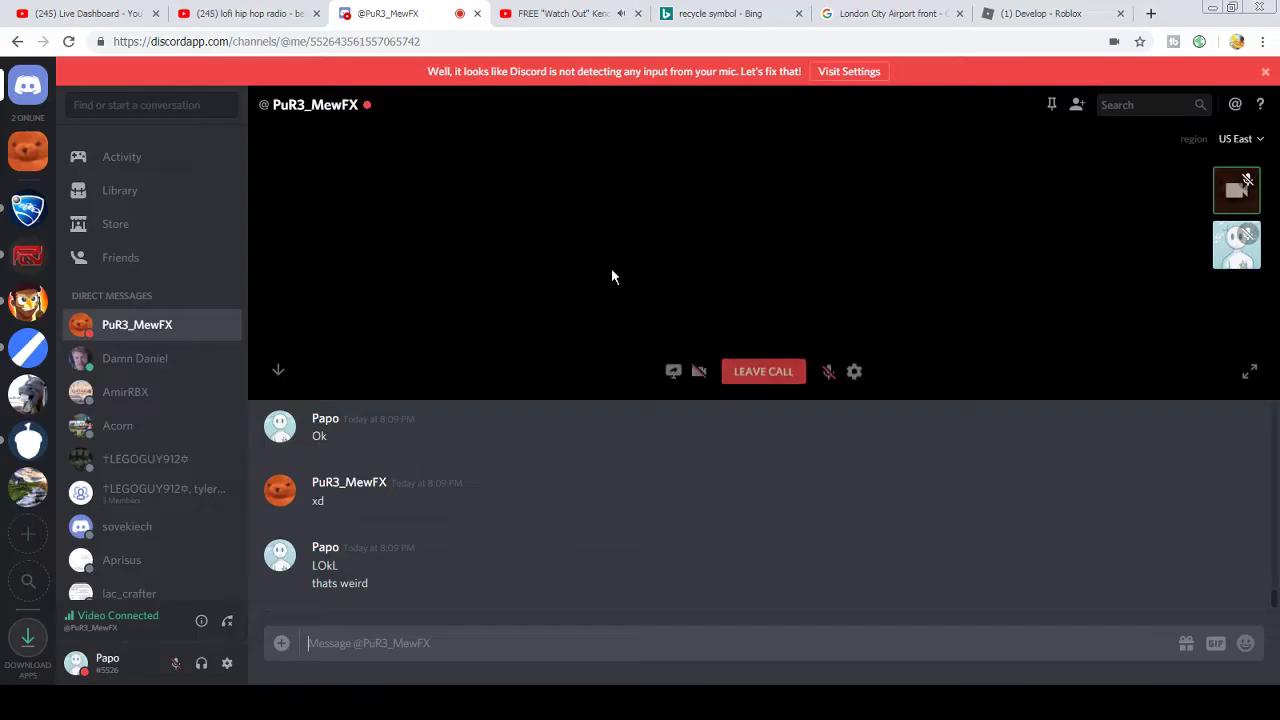
{"action": "left_click", "coordinate": [750, 11]}
{"action": "left_click", "coordinate": [877, 12]}
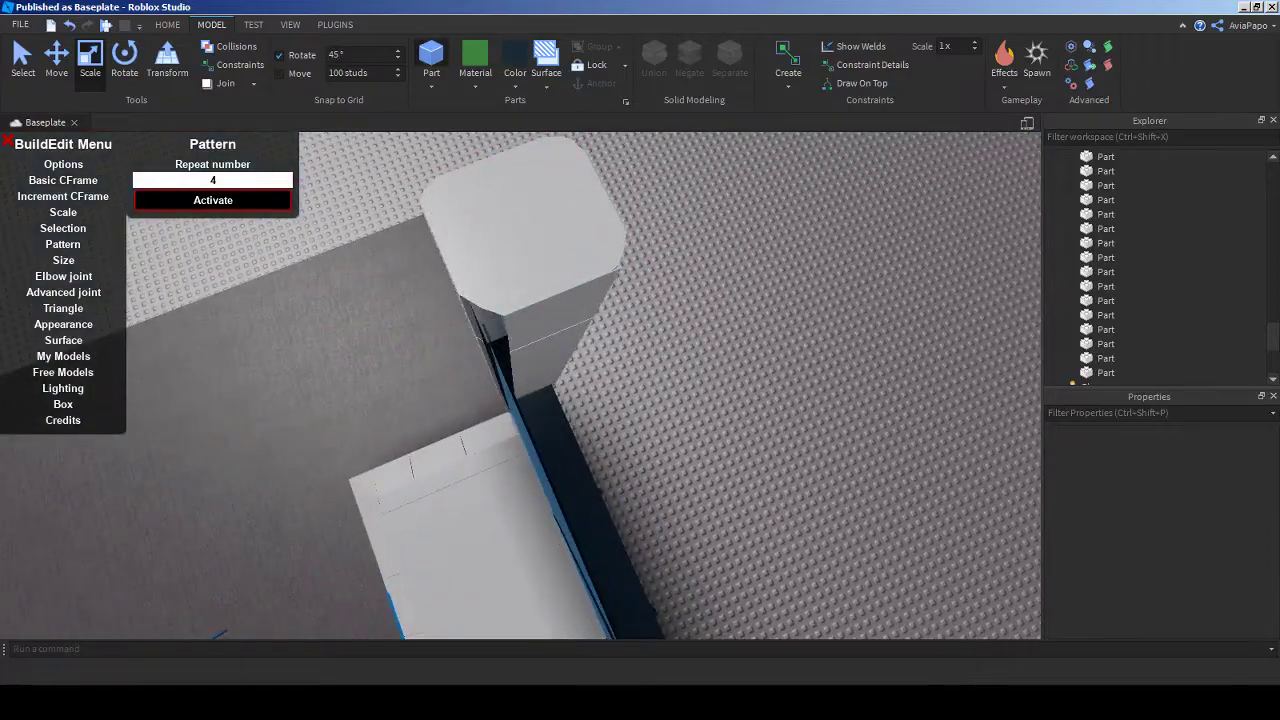
- In Roblox Studio, recolor the black block above the pillar to light grey [175, 174, 177], sampled from the entrance roof
{"action": "left_click", "coordinate": [1105, 372]}
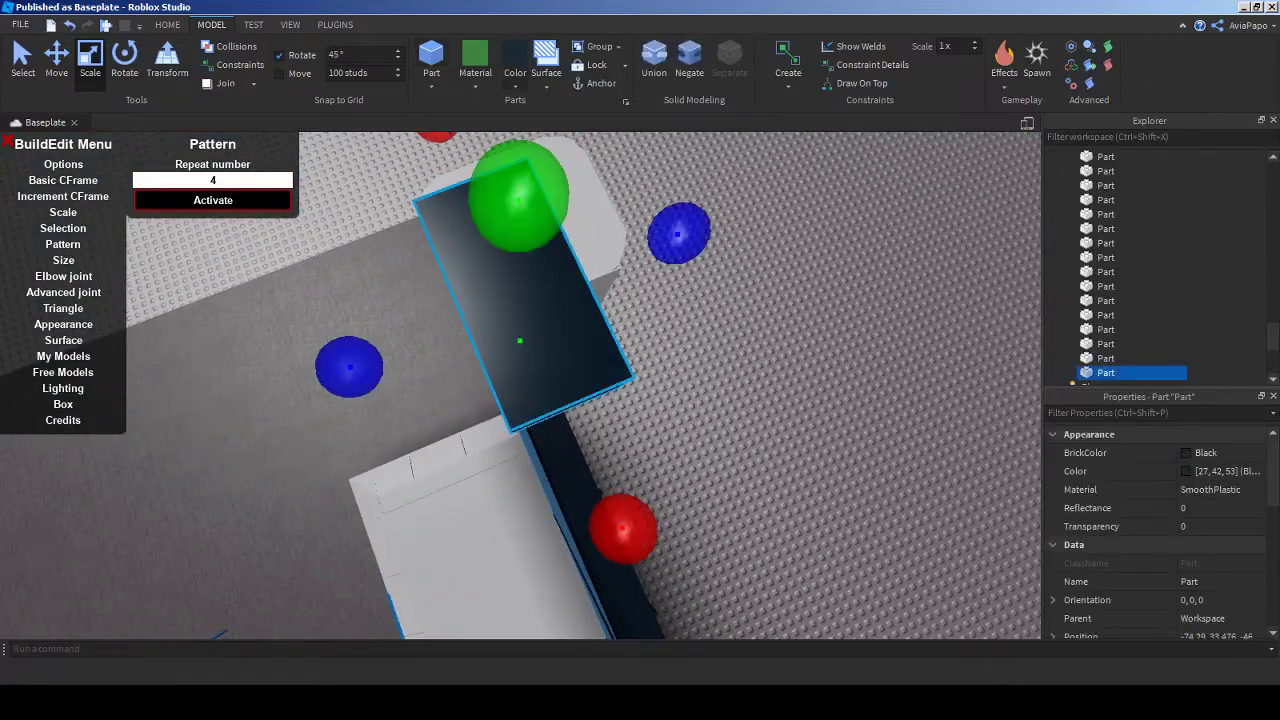
{"action": "left_click", "coordinate": [515, 85]}
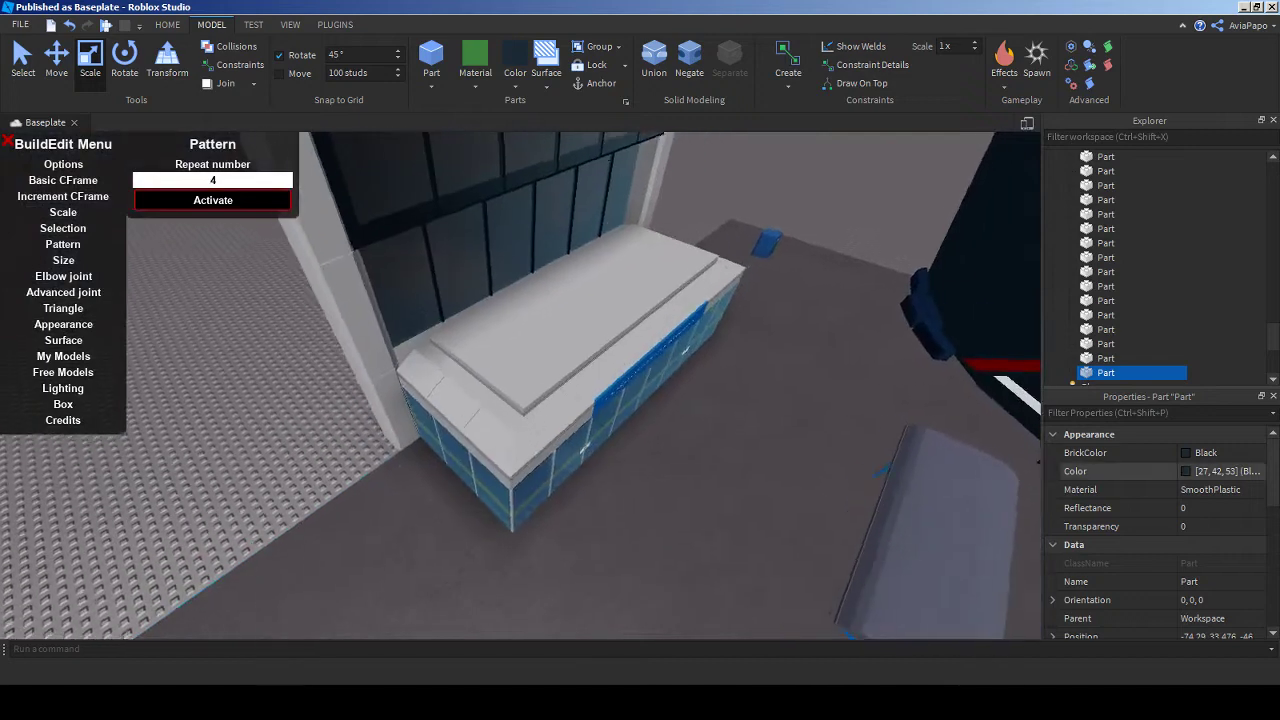
{"action": "key", "text": "w"}
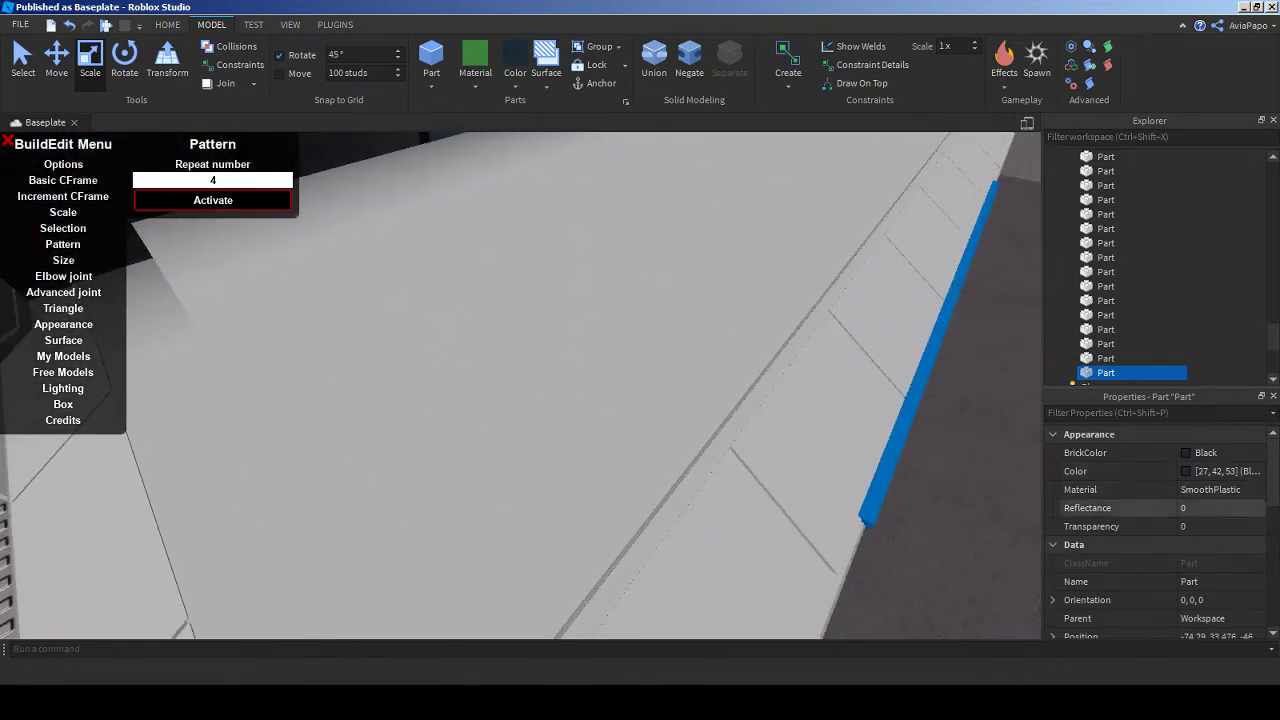
{"action": "left_click", "coordinate": [1186, 471]}
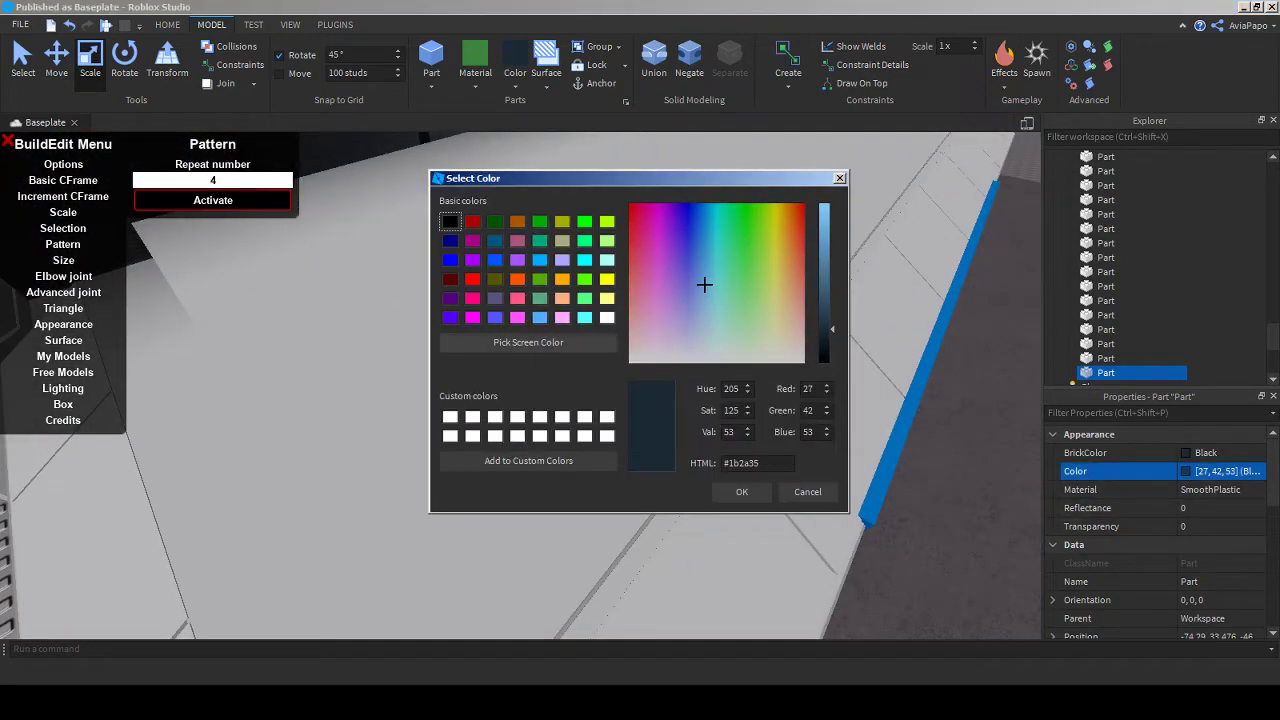
{"action": "left_click", "coordinate": [528, 342]}
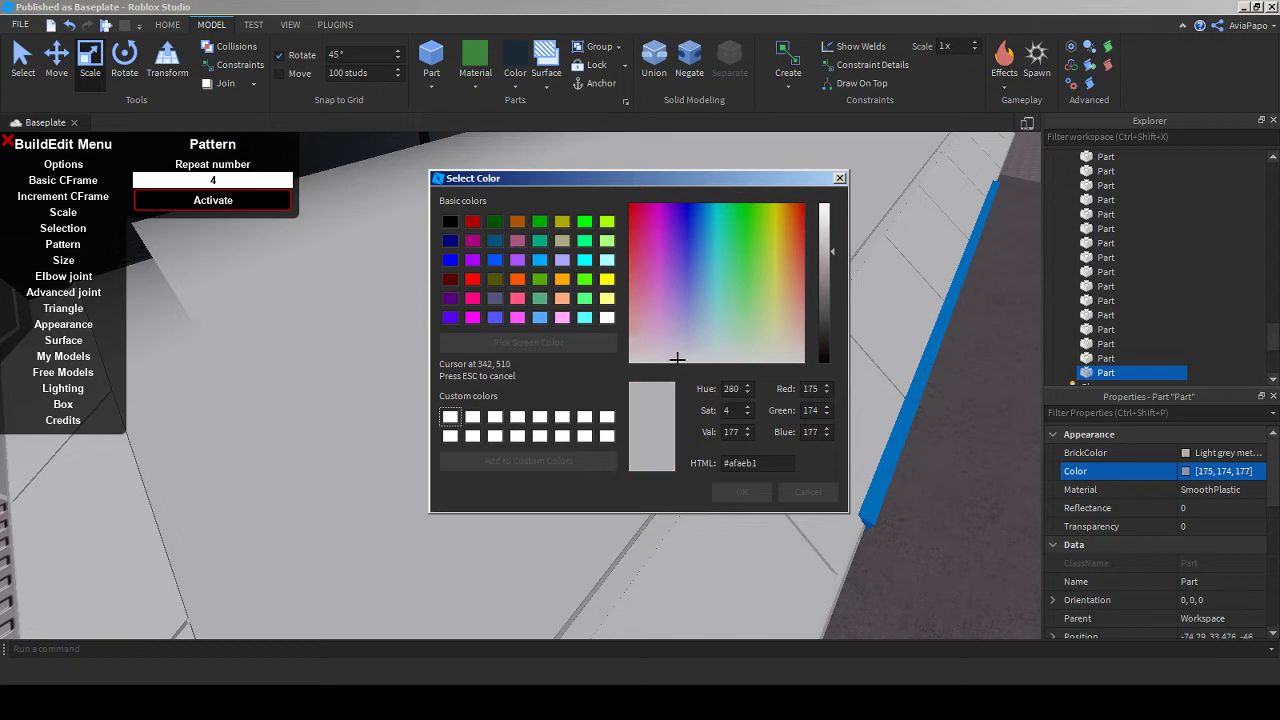
{"action": "key", "text": "space"}
{"action": "key", "text": "Return"}
- Resize the grey block to cover the pillar top and stretch it across the glass wall to the other pillar, following the airport photo
{"action": "key", "text": "f"}
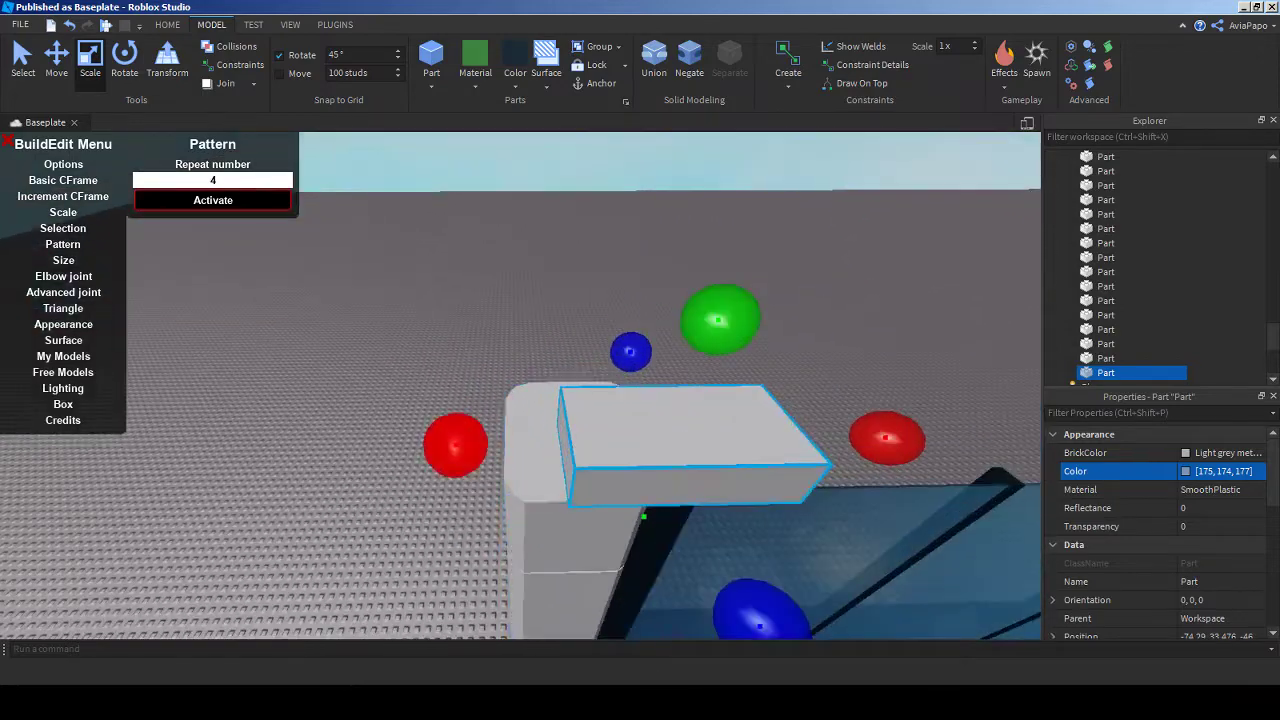
{"action": "right_click_drag", "start_coordinate": [520, 390], "coordinate": [345, 396]}
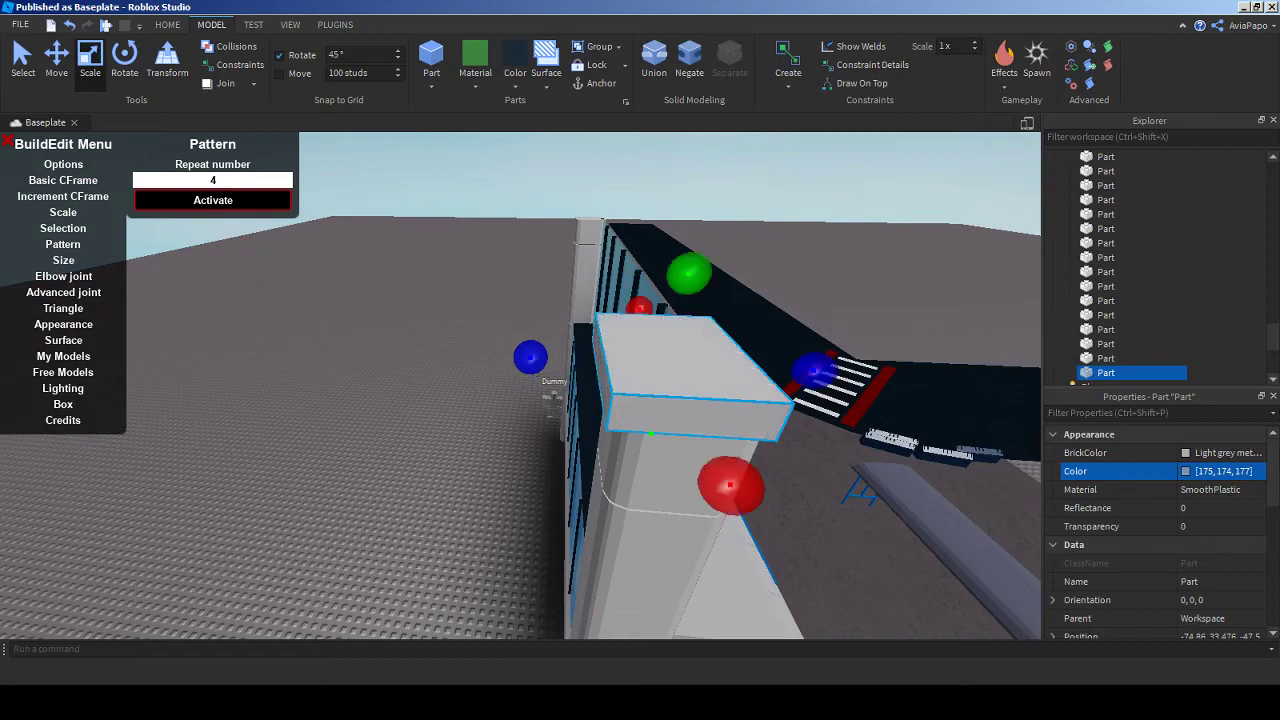
{"action": "key", "text": "alt+Tab"}
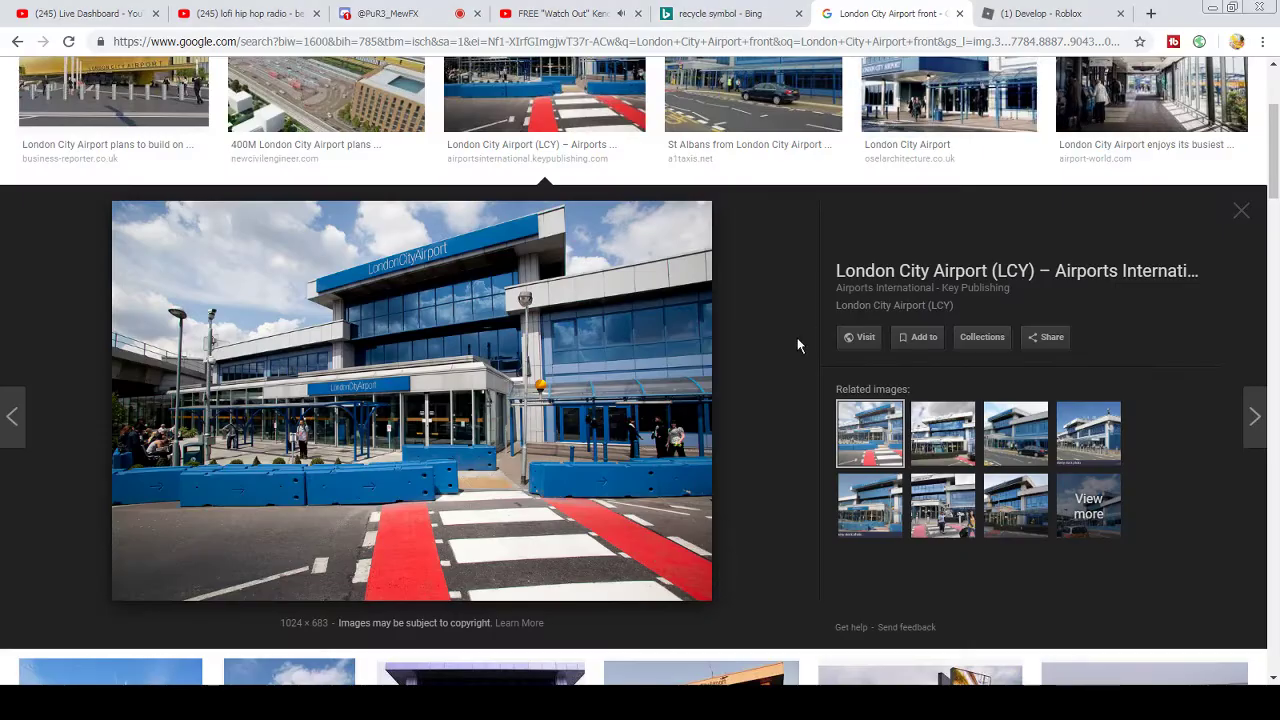
{"action": "key", "text": "alt+Tab"}
{"action": "right_click_drag", "start_coordinate": [488, 673], "coordinate": [420, 670]}
{"action": "right_click_drag", "start_coordinate": [420, 400], "coordinate": [10, 384]}
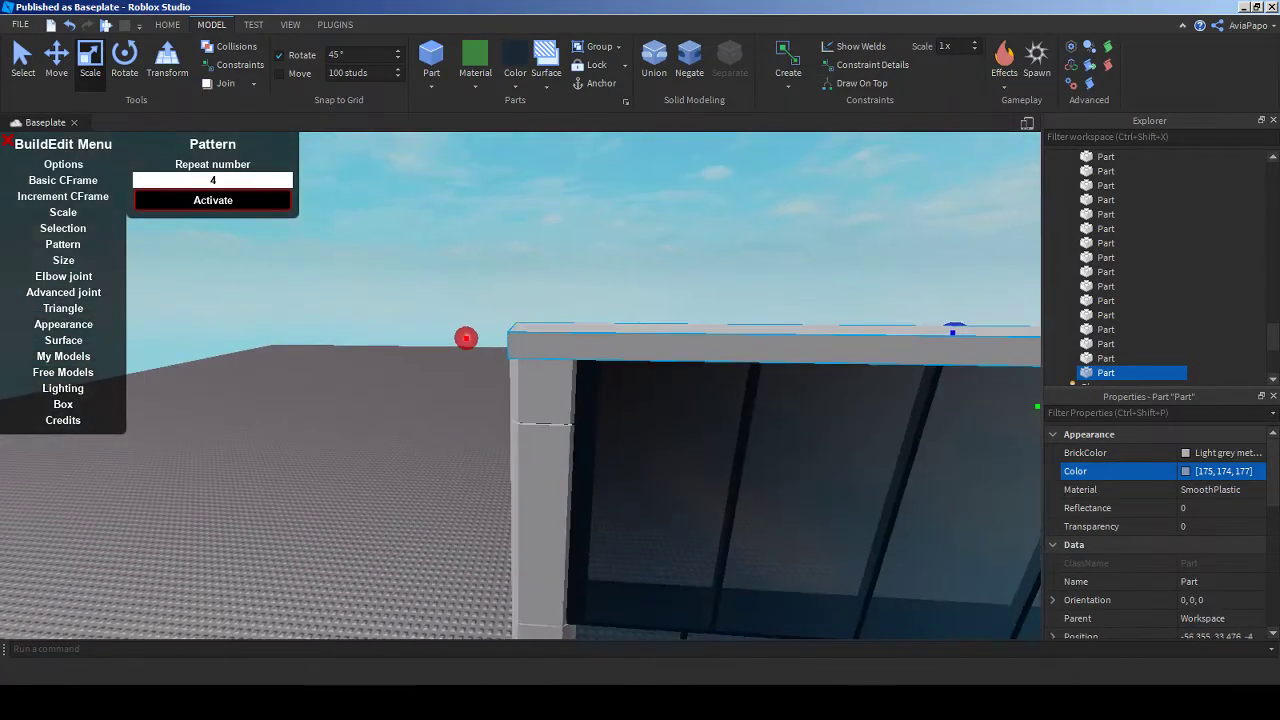
- Compare with the airport photo and extend both ends of the roof slab past the pillars as overhangs
{"action": "key", "text": "alt+Tab"}
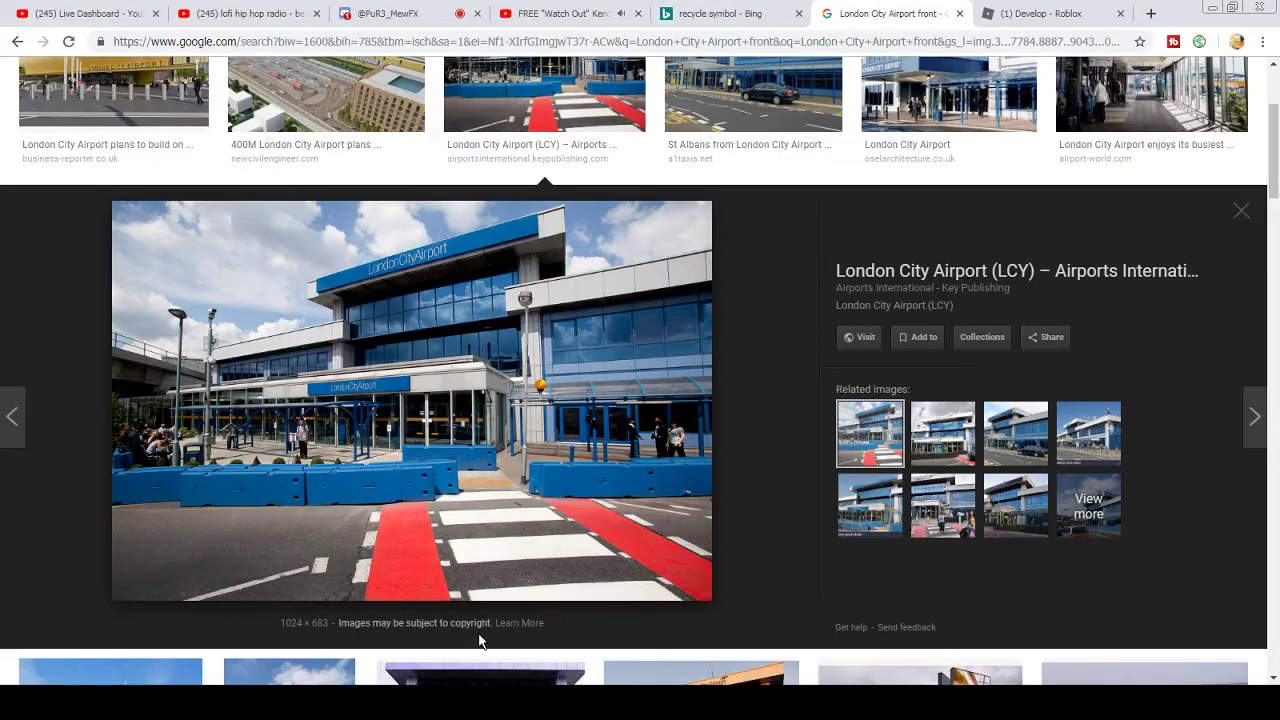
{"action": "key", "text": "alt+Tab"}
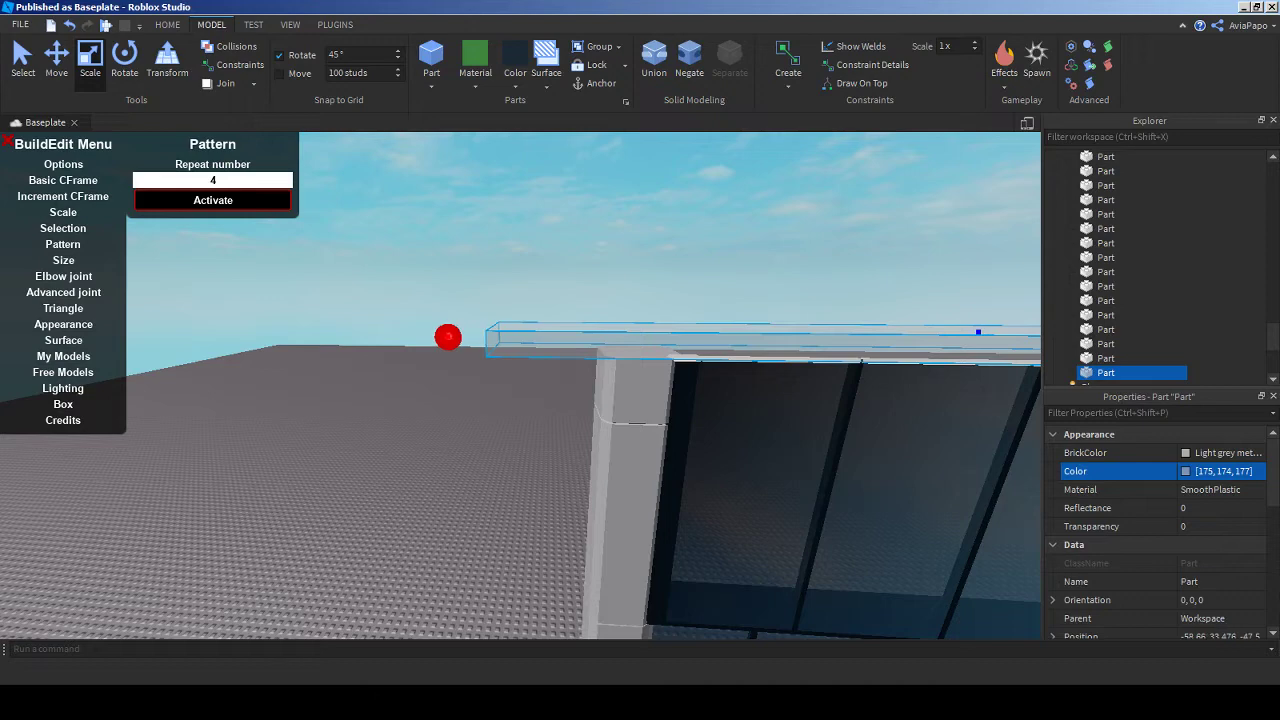
{"action": "key", "text": "d"}
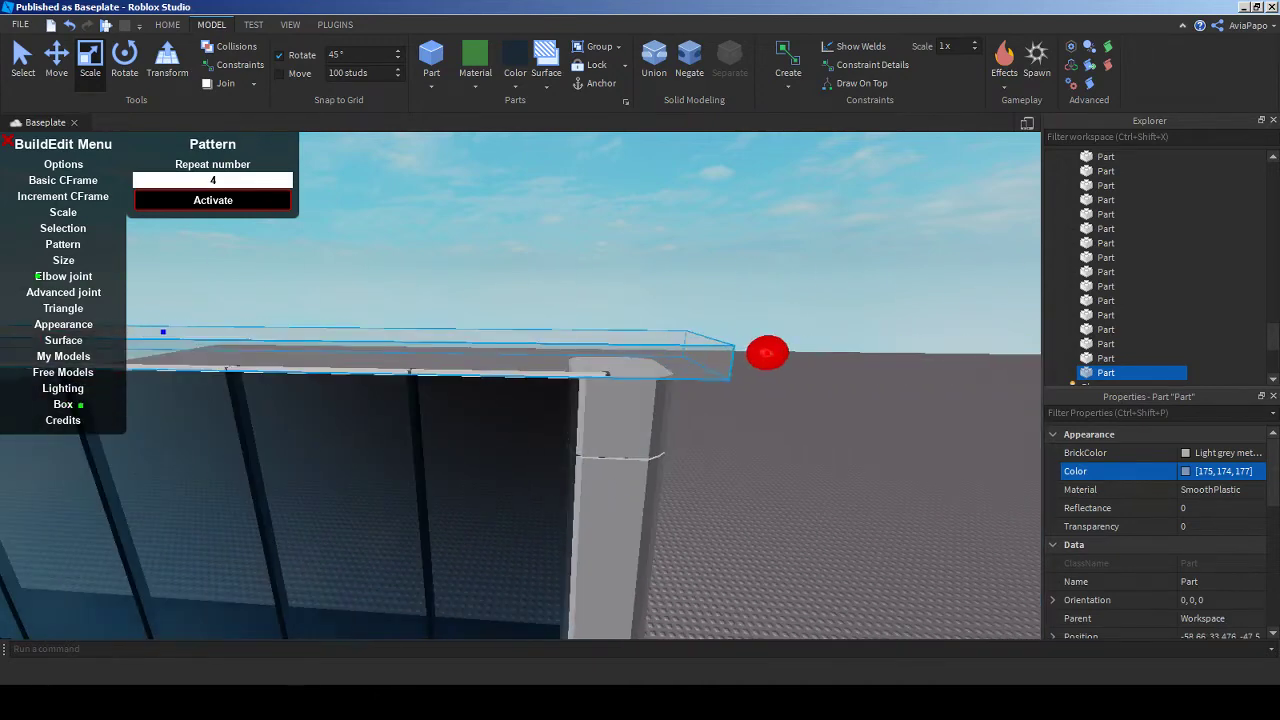
{"action": "key", "text": "f"}
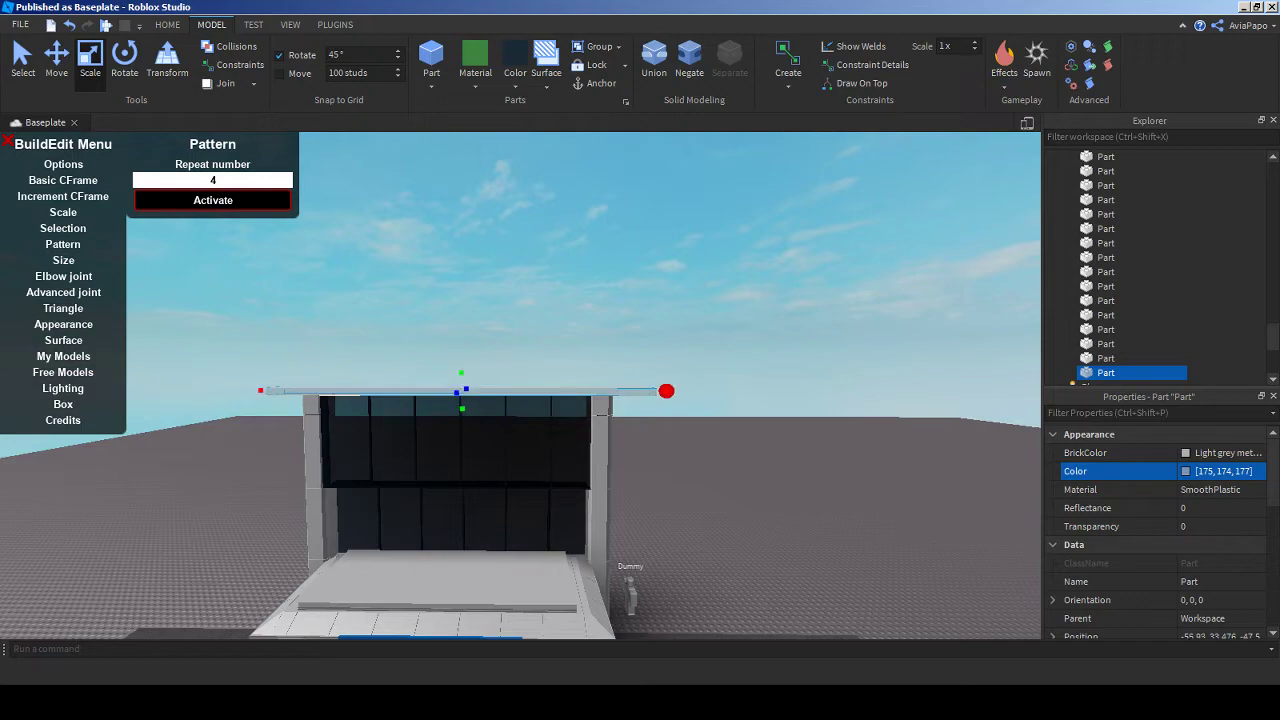
{"action": "key", "text": "s"}
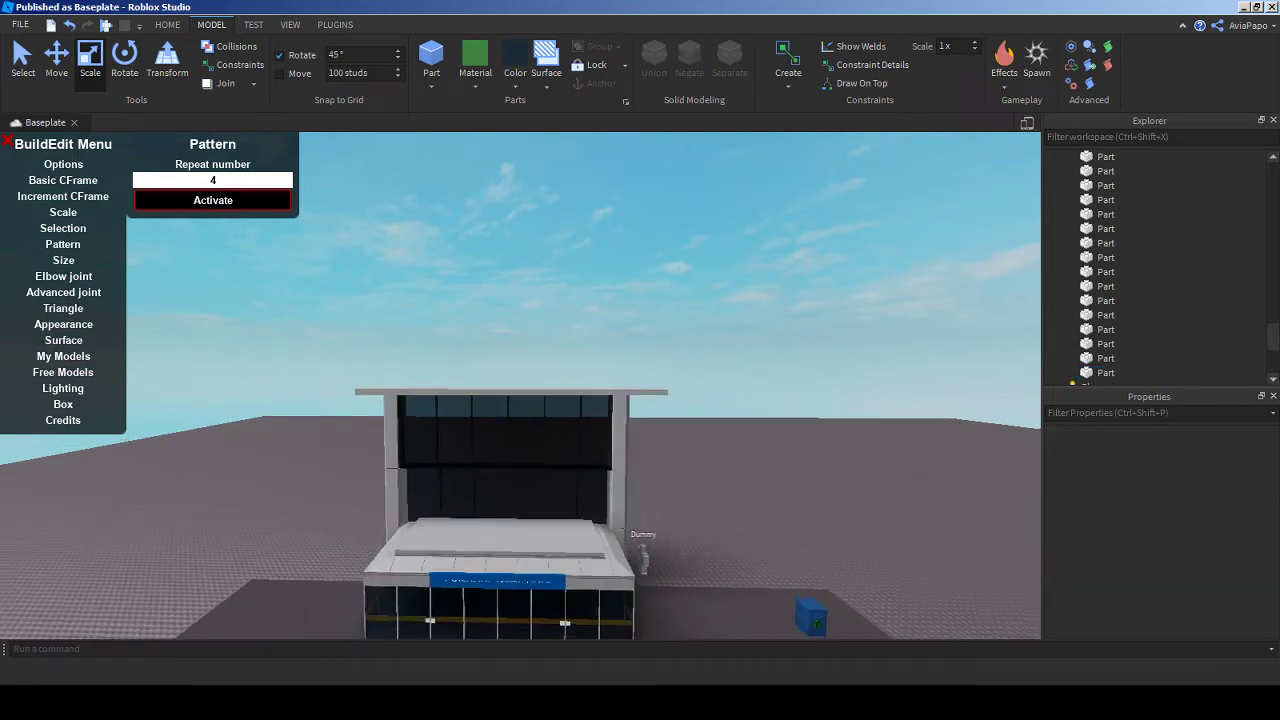
{"action": "key", "text": "e"}
{"action": "key", "text": "q"}
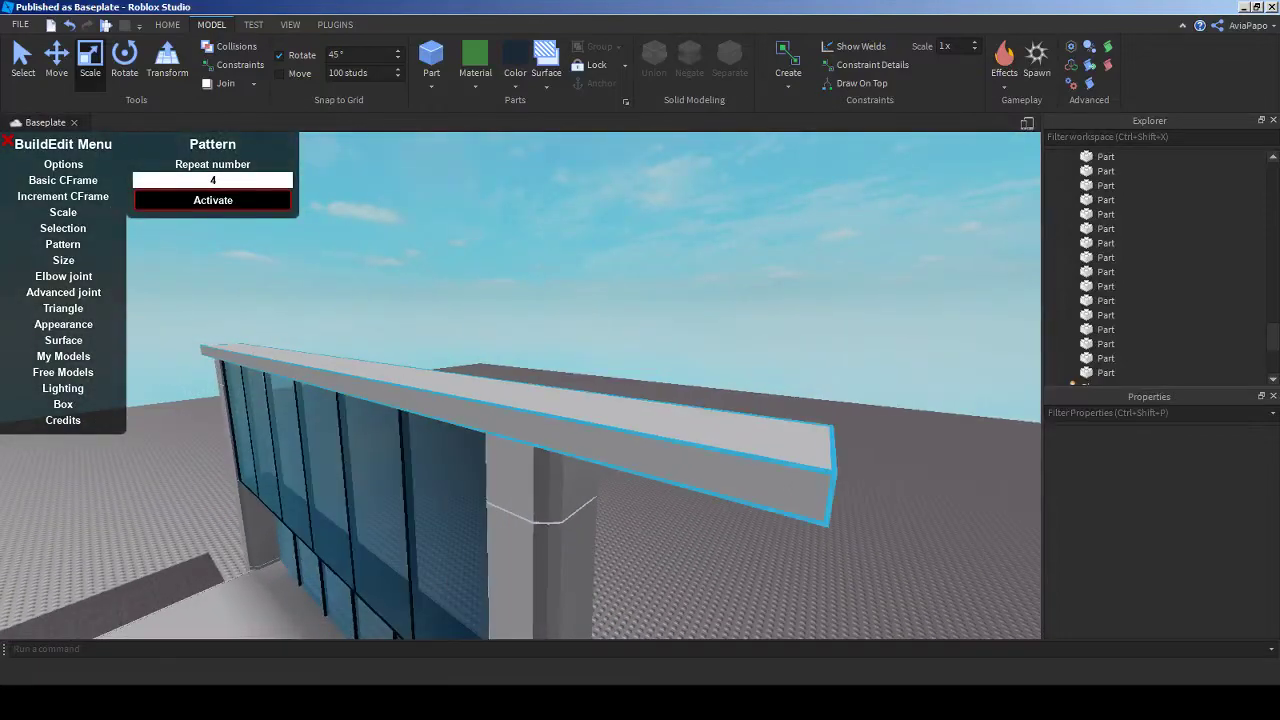
- Deepen the roof slab far back behind the upper glass wall and check its overhang from the front and side
{"action": "left_click", "coordinate": [600, 430]}
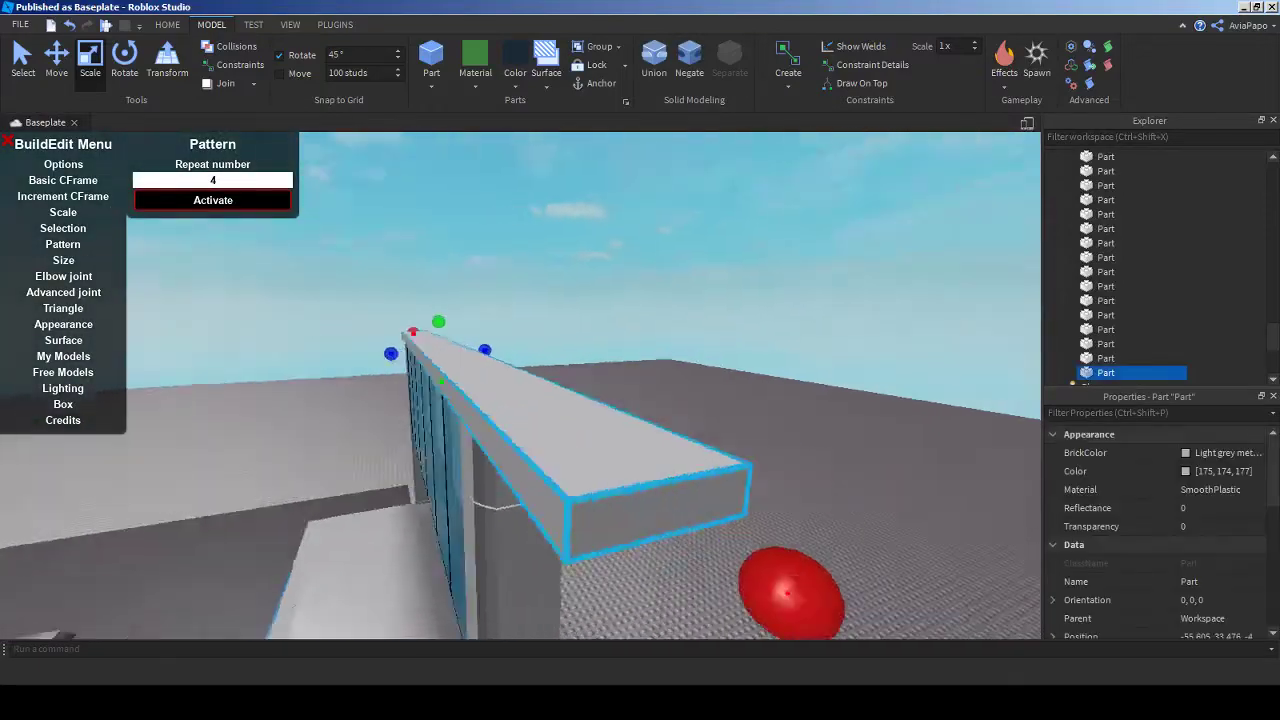
{"action": "key", "text": "s"}
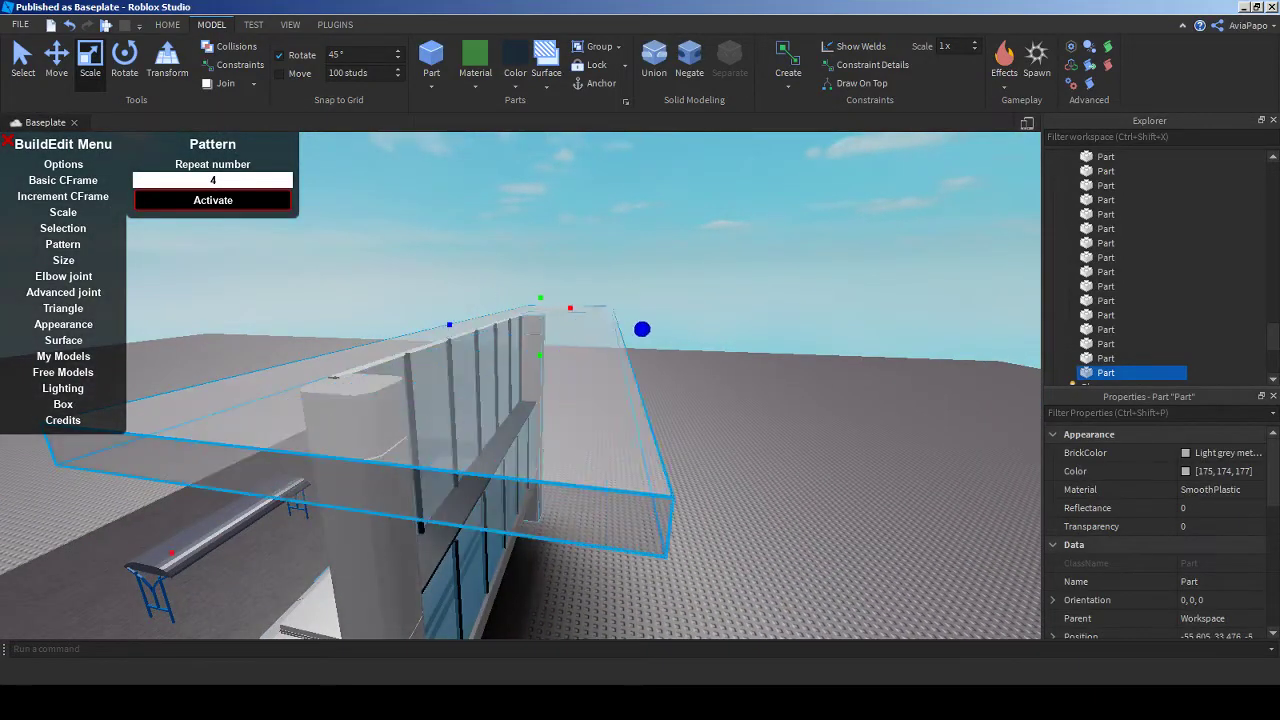
{"action": "key", "text": "w"}
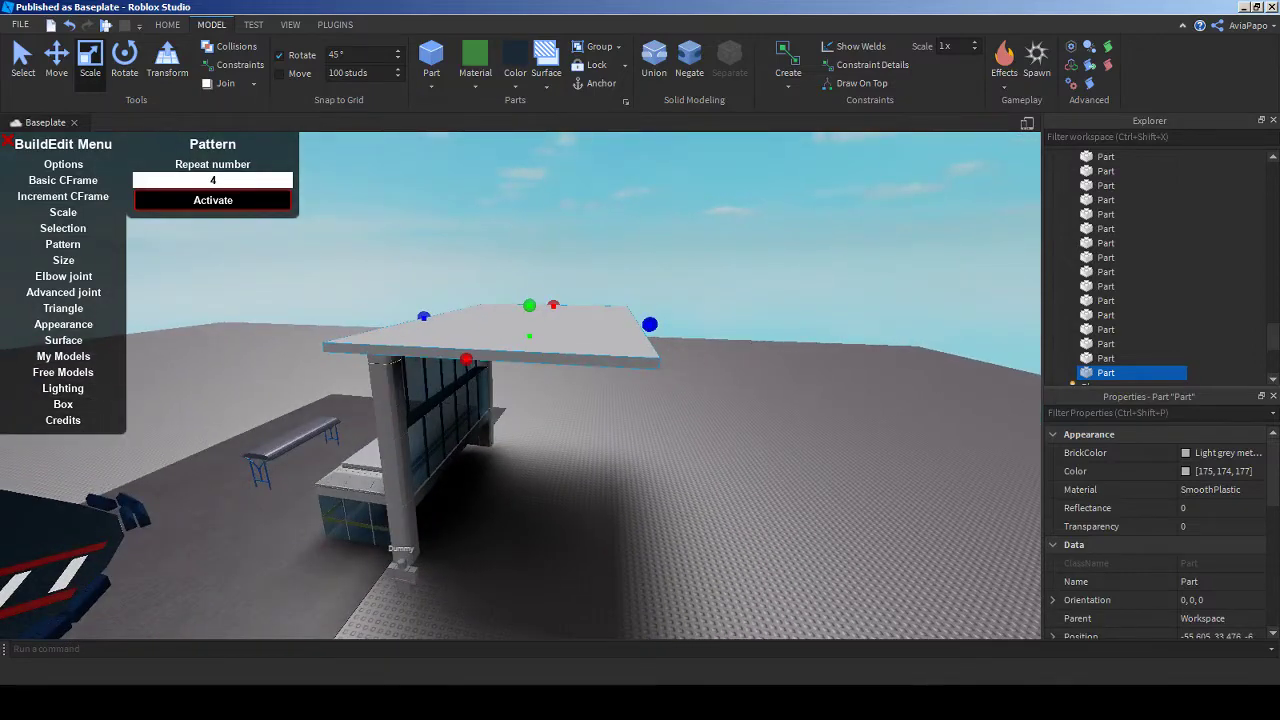
{"action": "key", "text": "w"}
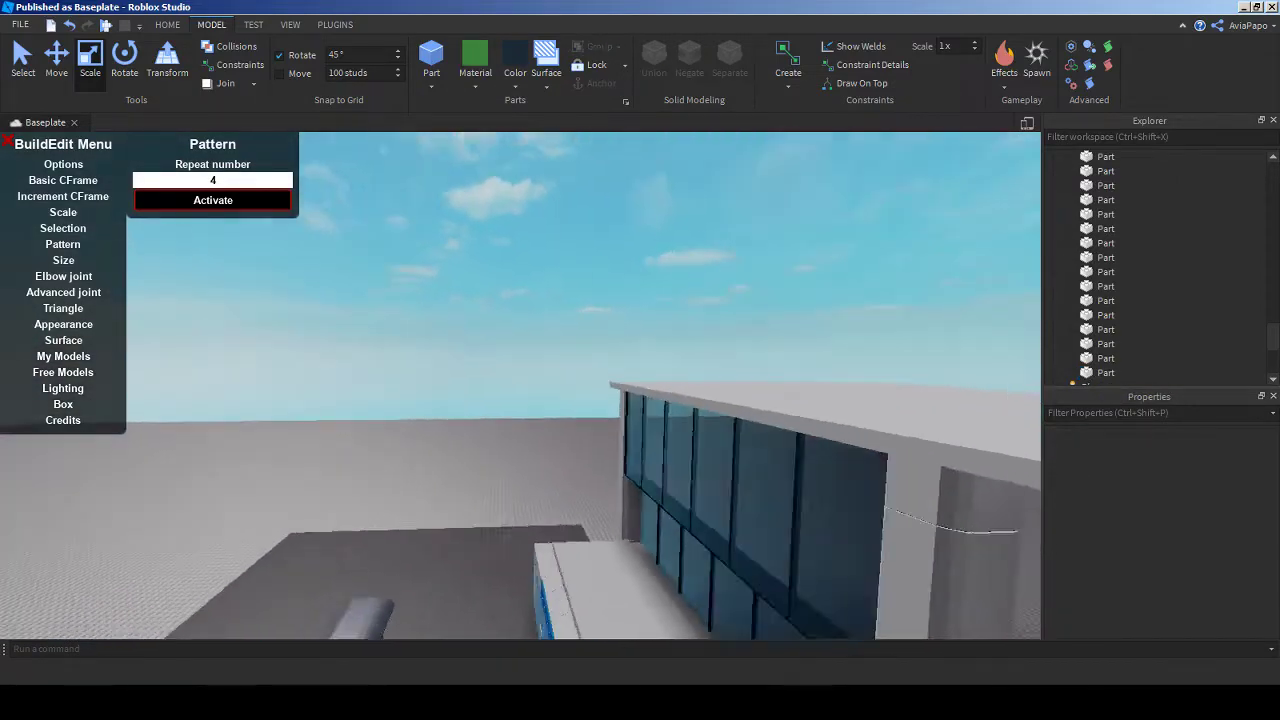
{"action": "key", "text": "s"}
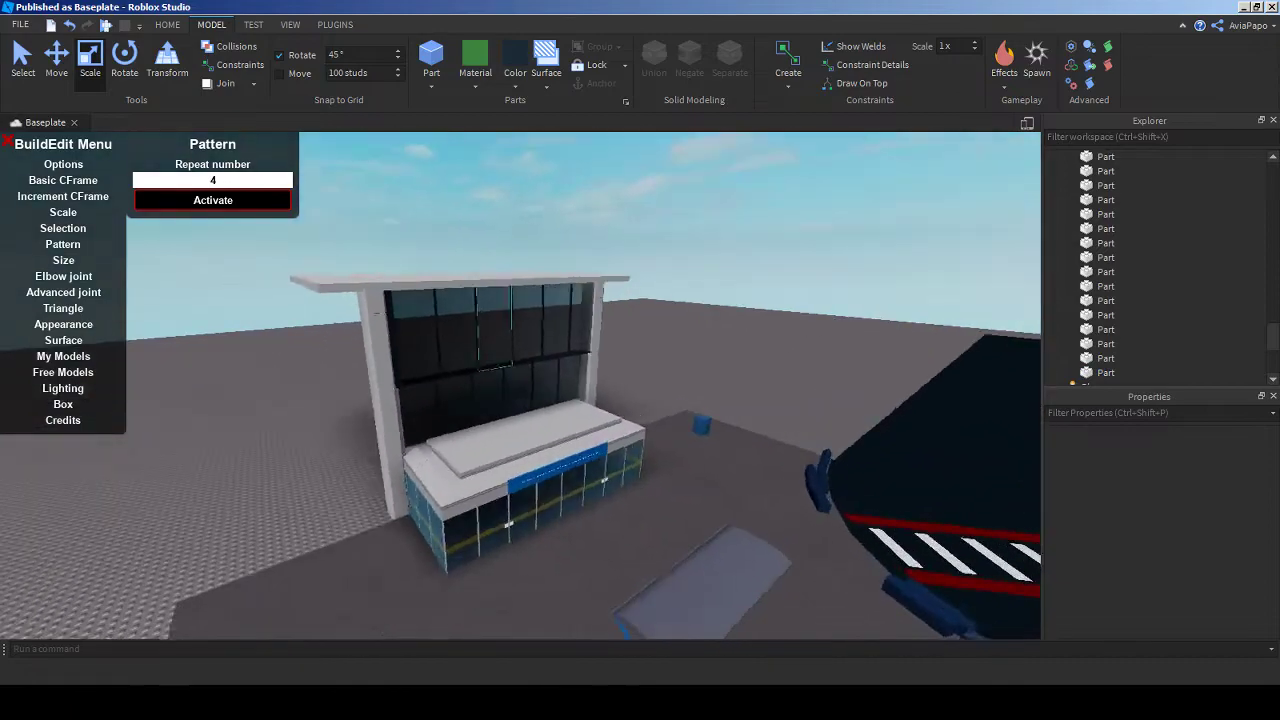
{"action": "key", "text": "w"}
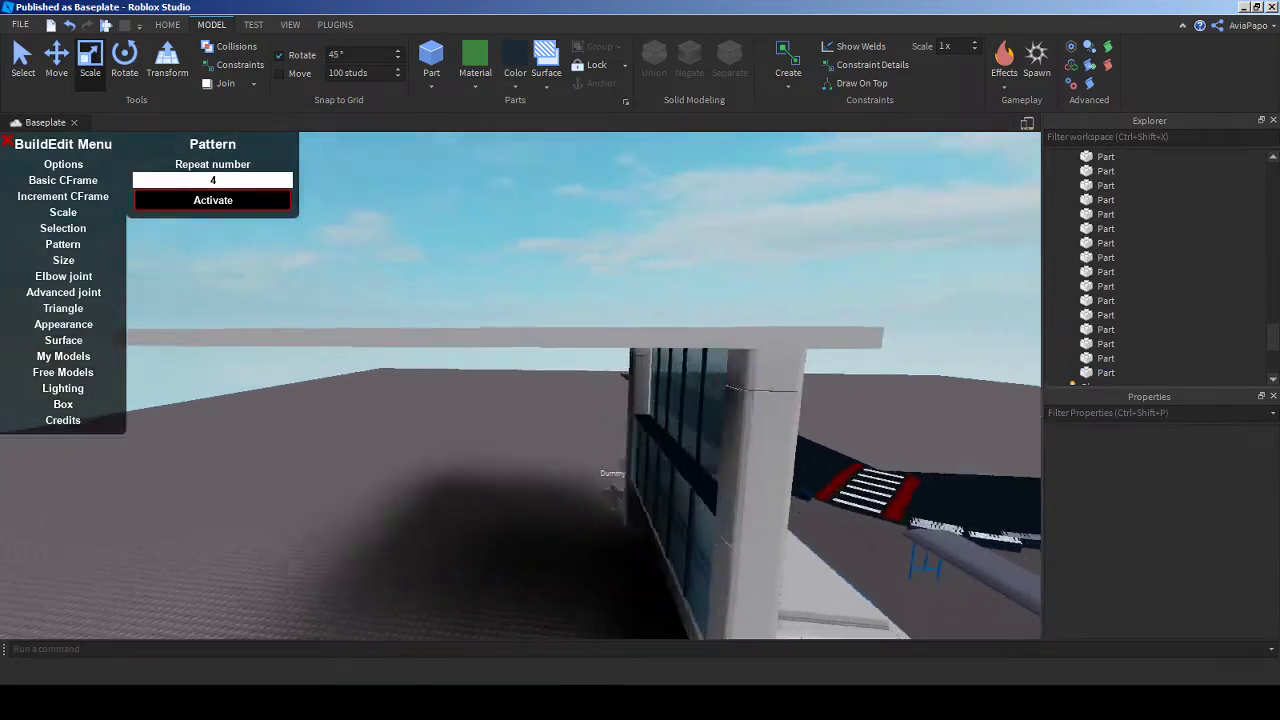
- Thicken the roof slab upward into a tall fascia above the upper glass wall and check it from the front
{"action": "left_click", "coordinate": [480, 332]}
{"action": "key", "text": "w"}
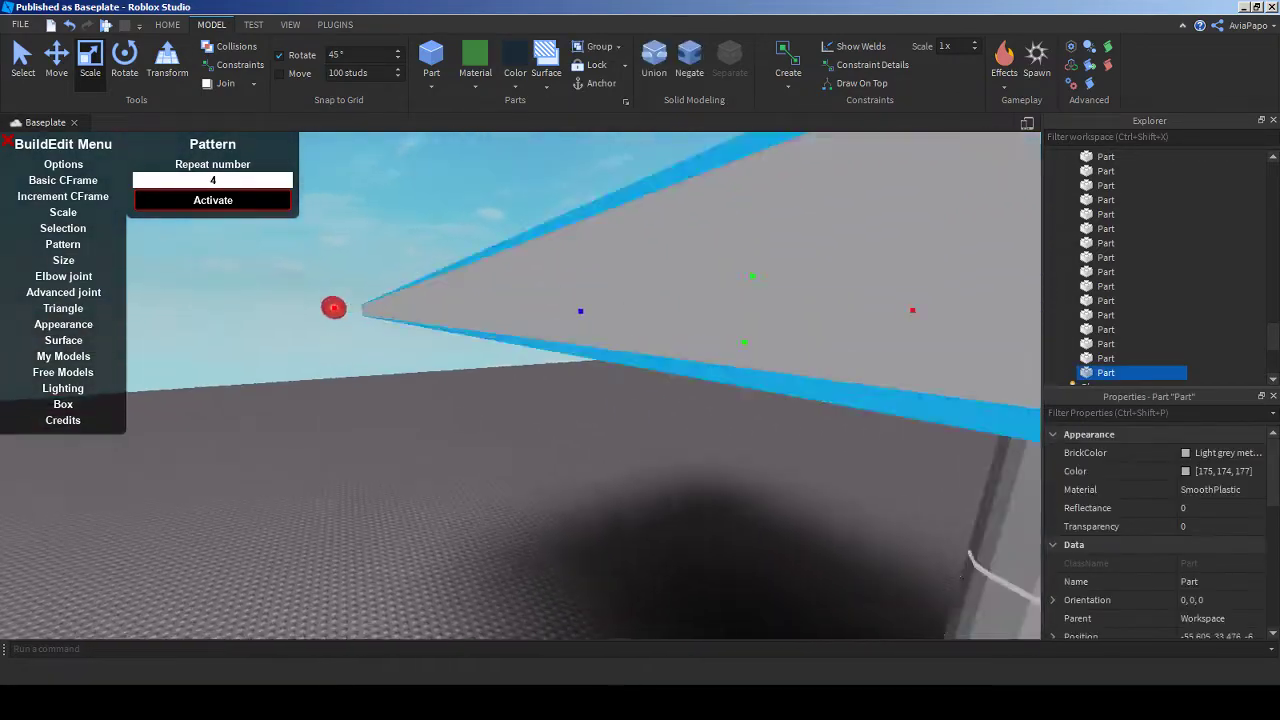
{"action": "key", "text": "s"}
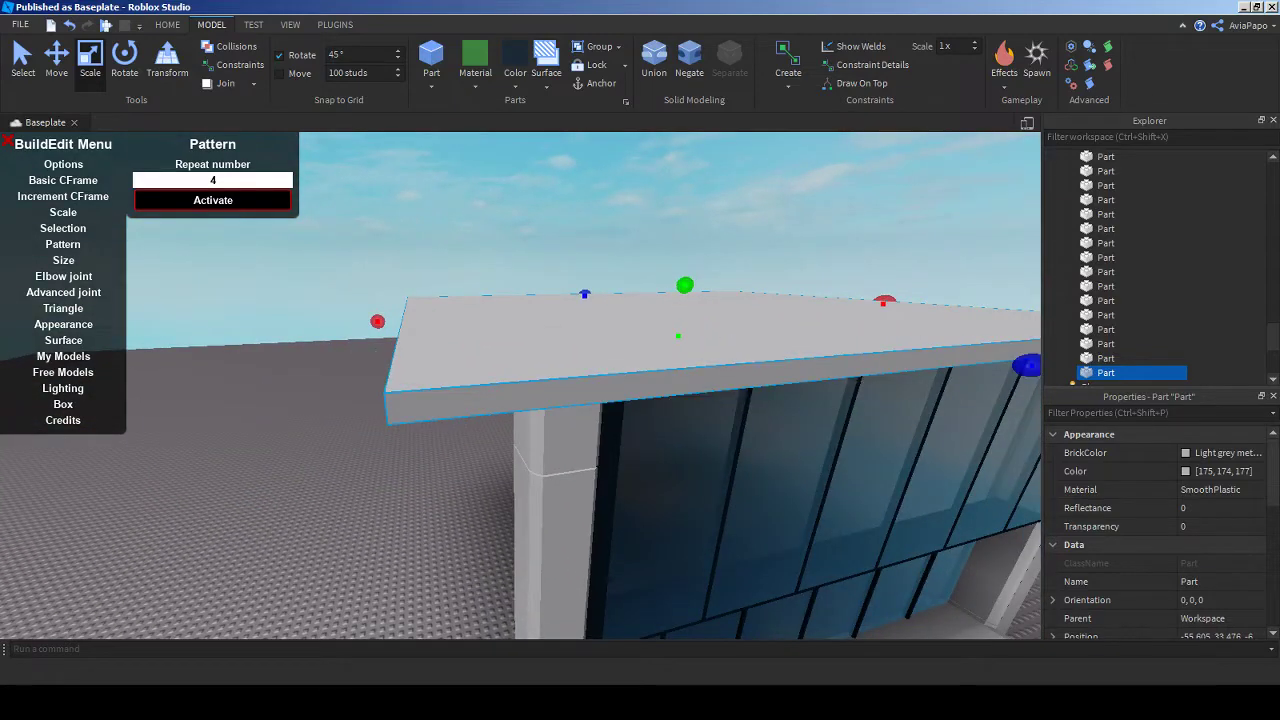
{"action": "key", "text": "q"}
{"action": "key", "text": "w"}
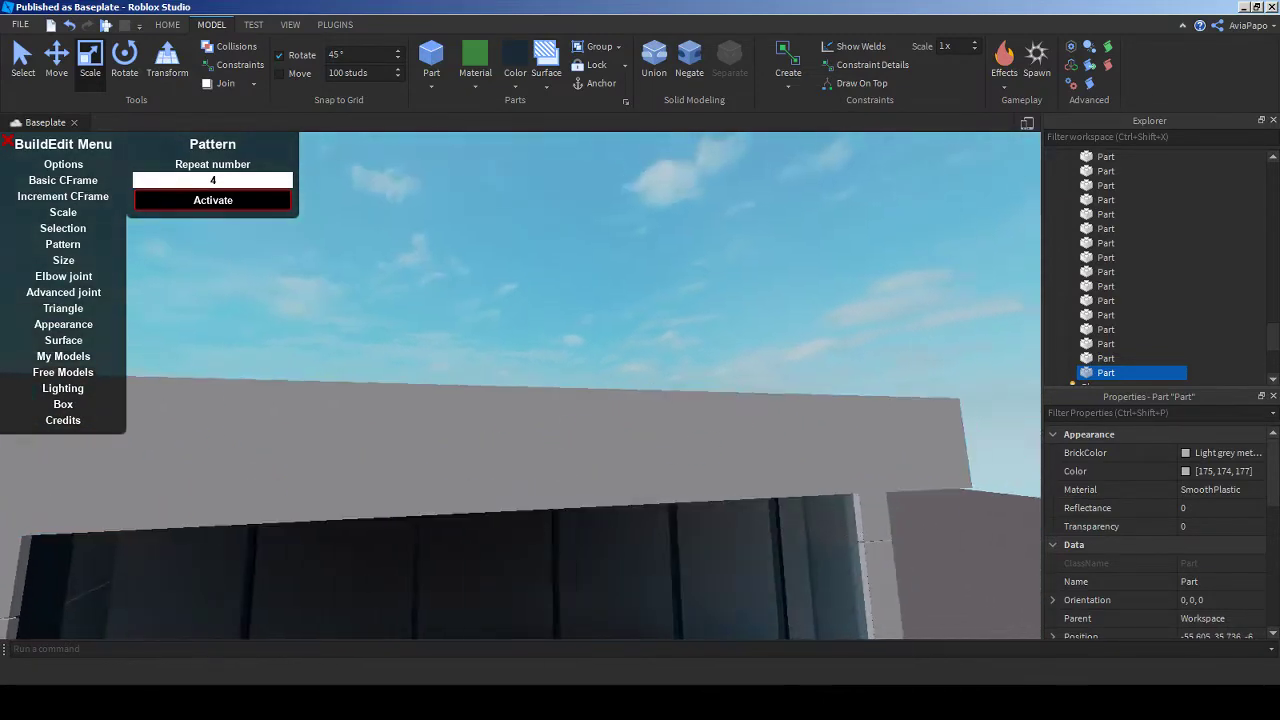
{"action": "key", "text": "s"}
{"action": "key", "text": "w"}
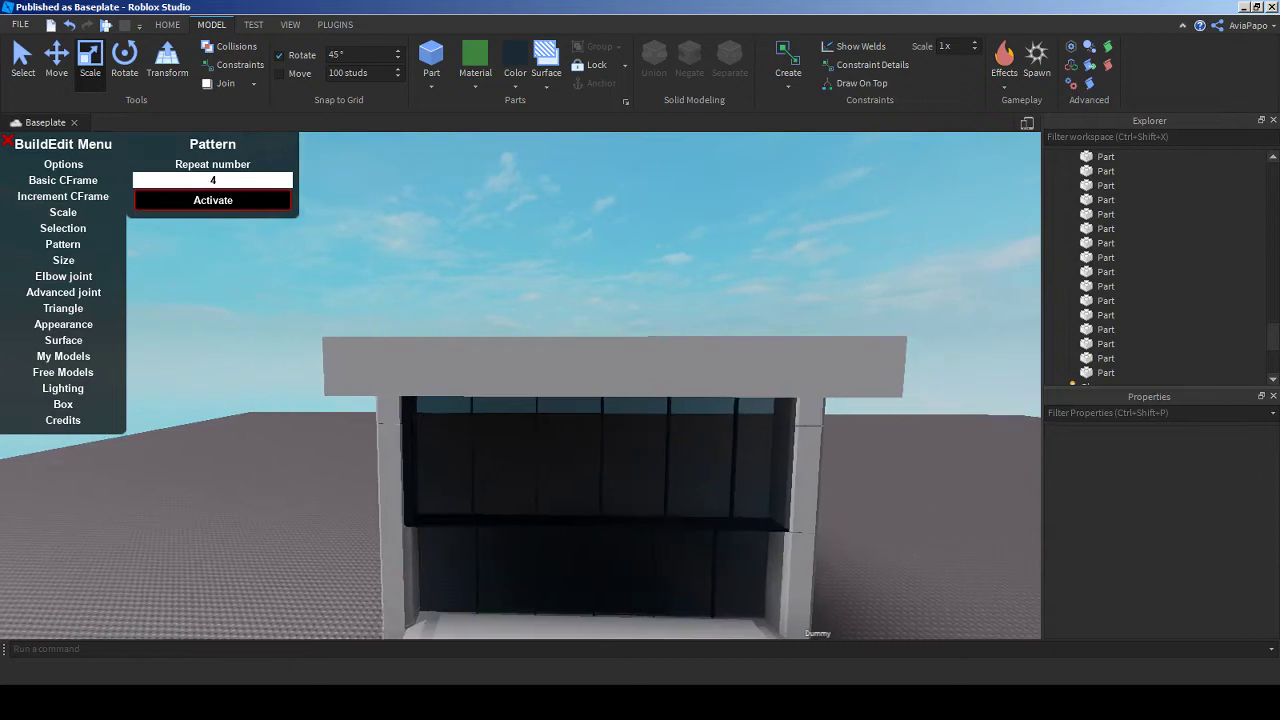
{"action": "key", "text": "s"}
{"action": "left_click", "coordinate": [571, 376]}
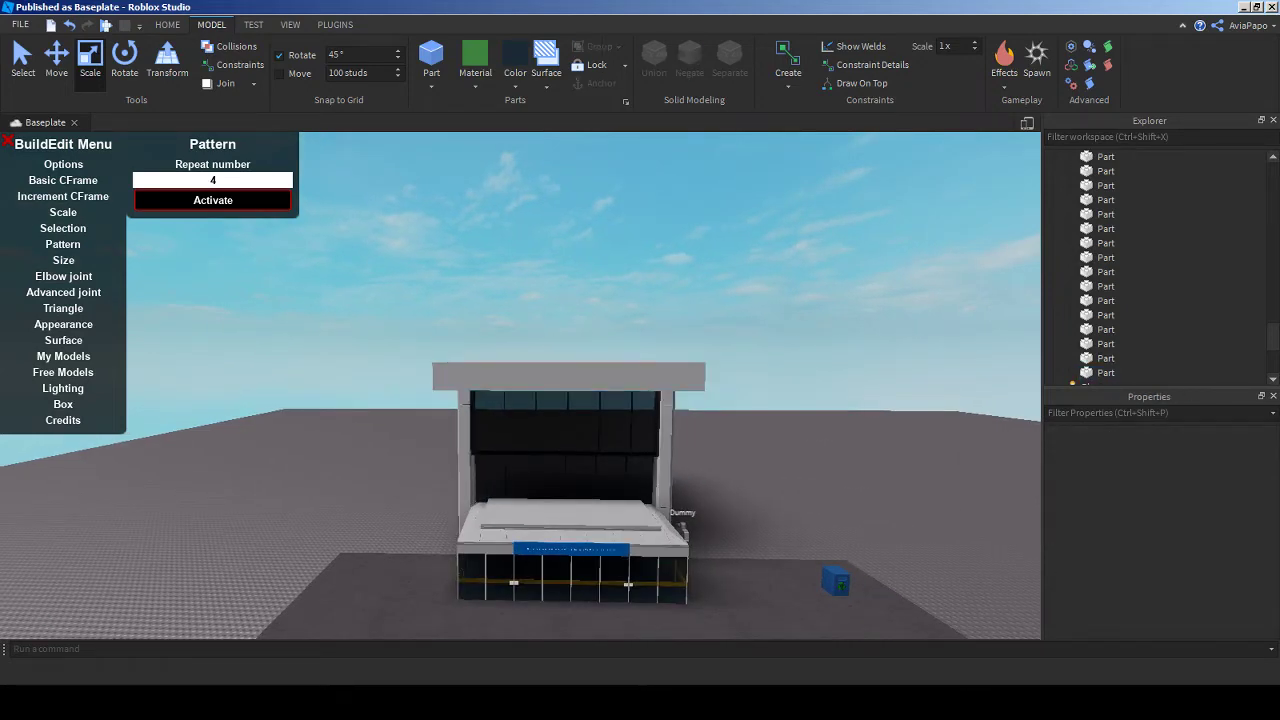
- Select all the built parts on the baseplate, anchor them, and start a playtest of the place
{"action": "key", "text": "s"}
{"action": "key", "text": "s"}
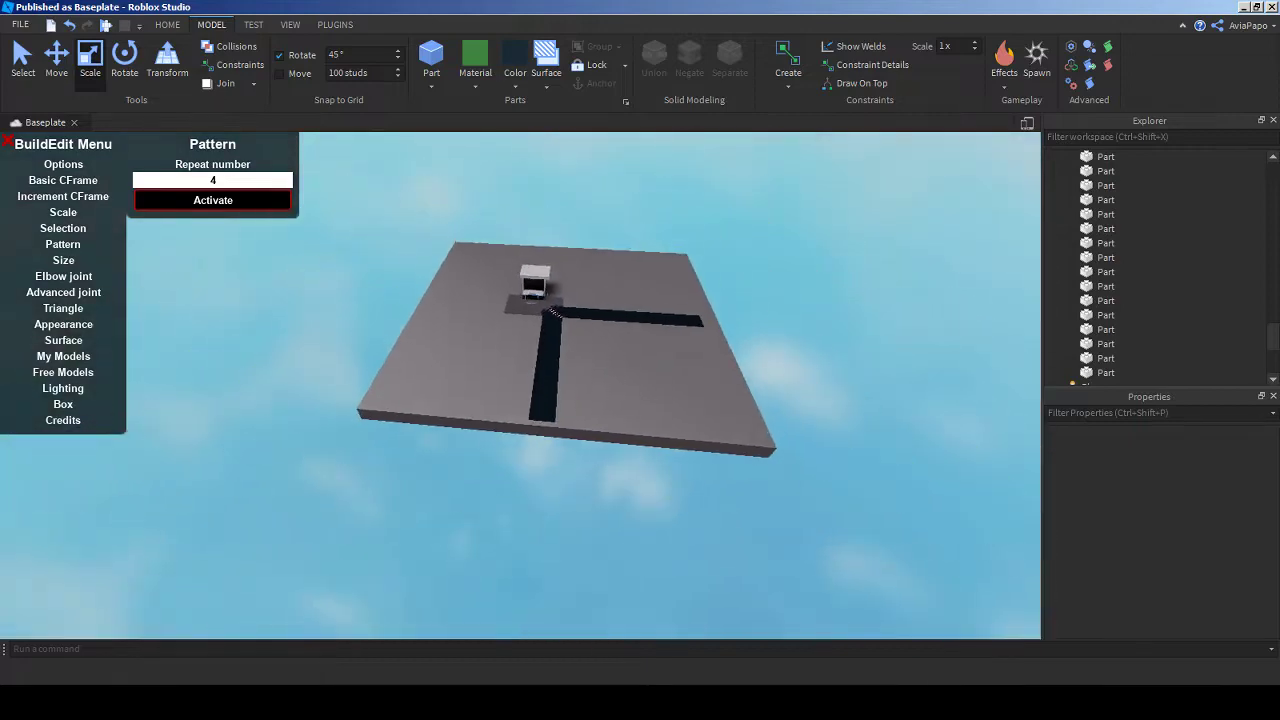
{"action": "left_click_drag", "start_coordinate": [541, 378], "coordinate": [650, 482]}
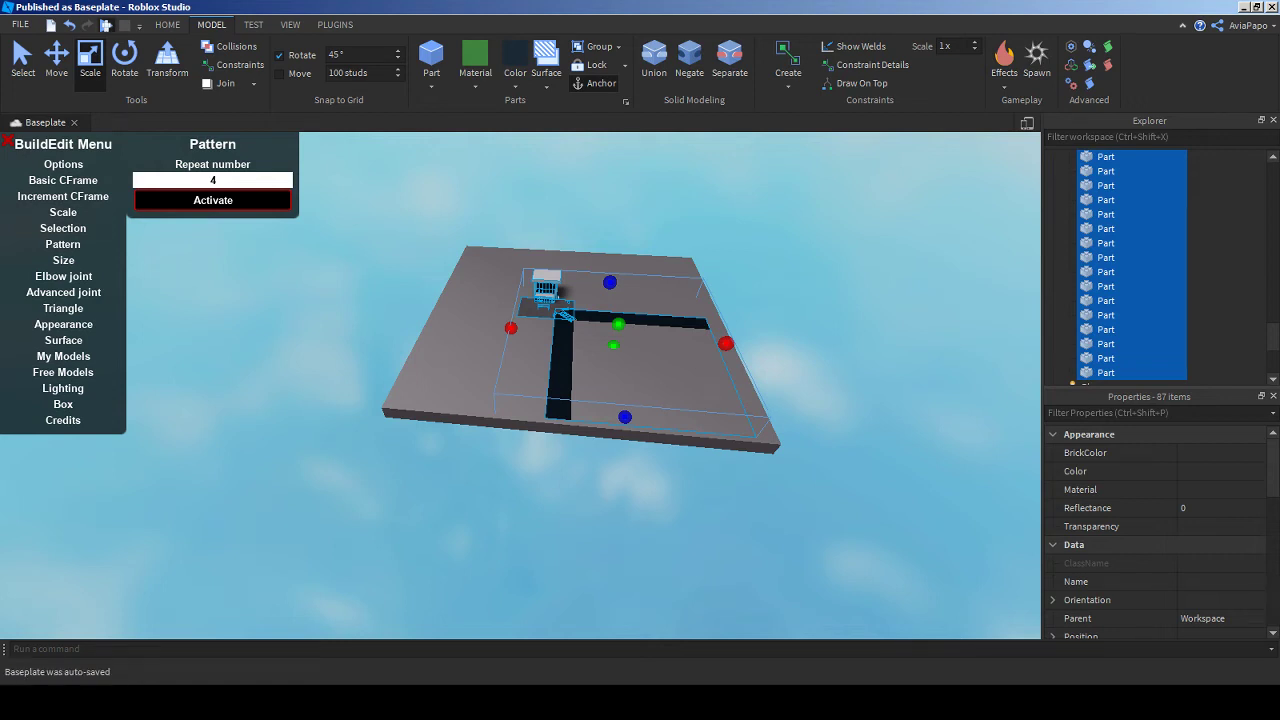
{"action": "key", "text": "F5"}
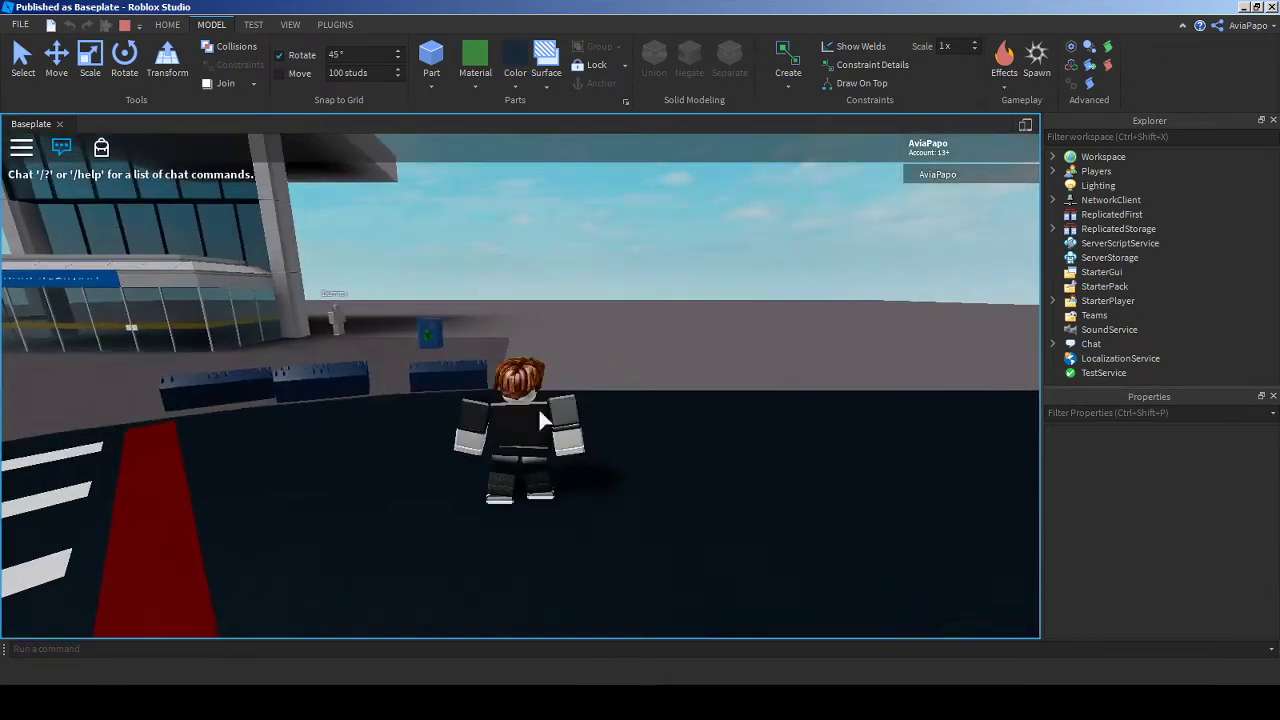
- Walk the avatar up to the terminal, examine the entrance and the facade from a distance, and end the playtest
{"action": "right_click_drag", "start_coordinate": [538, 407], "coordinate": [517, 382]}
{"action": "key", "text": "w"}
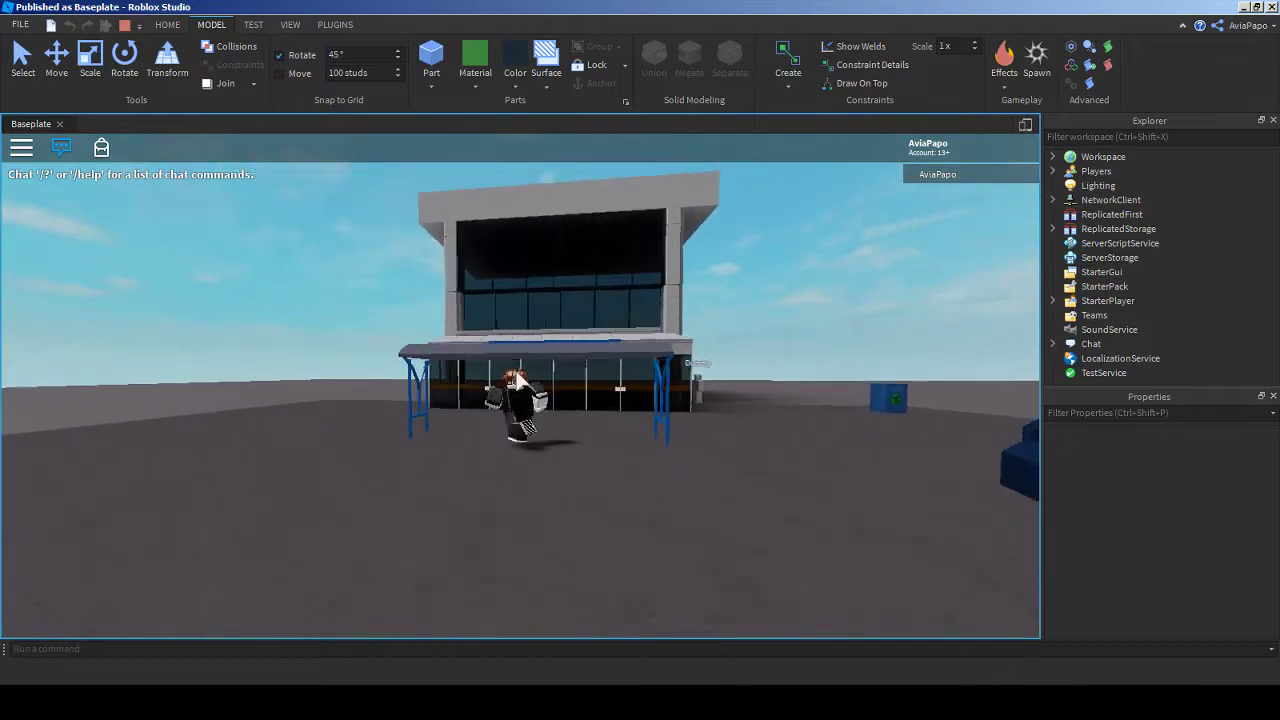
{"action": "scroll", "coordinate": [520, 388], "scroll_direction": "up", "scroll_amount": 5}
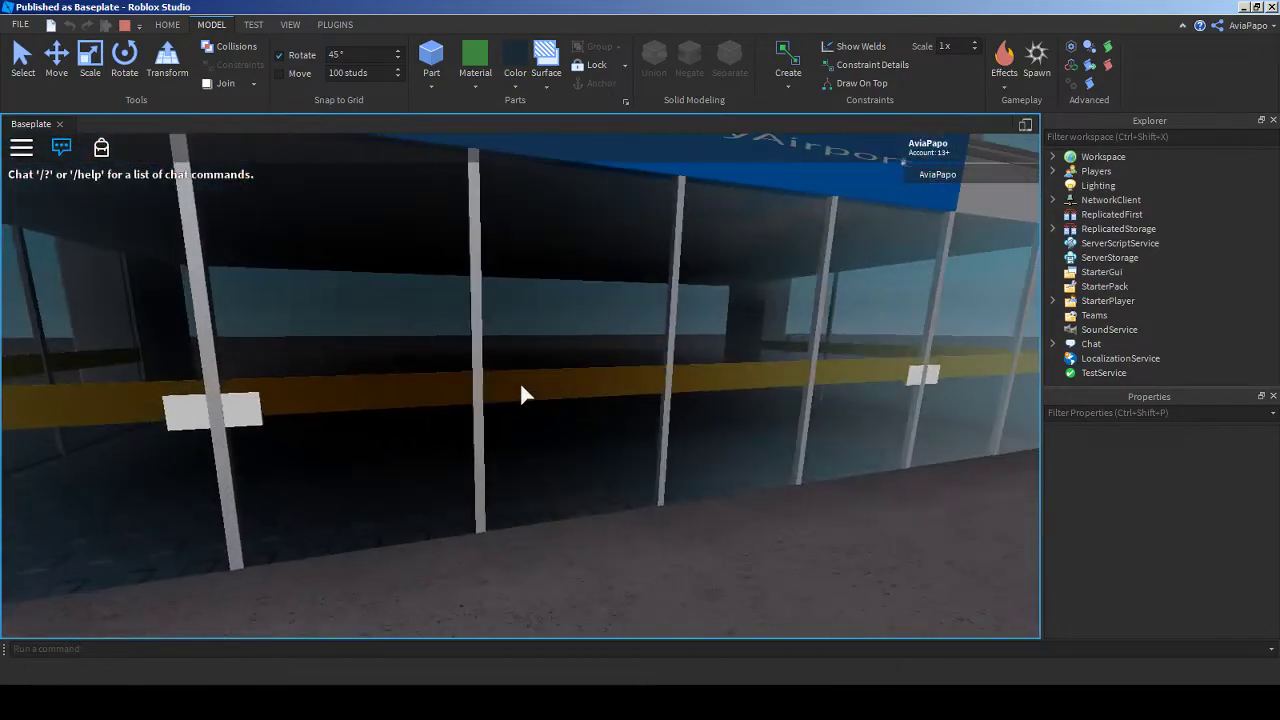
{"action": "scroll", "coordinate": [522, 390], "scroll_direction": "down", "scroll_amount": 10}
{"action": "right_click_drag", "start_coordinate": [556, 395], "coordinate": [517, 340]}
{"action": "scroll", "coordinate": [556, 395], "scroll_direction": "up", "scroll_amount": 5}
{"action": "scroll", "coordinate": [515, 333], "scroll_direction": "up", "scroll_amount": 3}
{"action": "scroll", "coordinate": [517, 346], "scroll_direction": "down", "scroll_amount": 5}
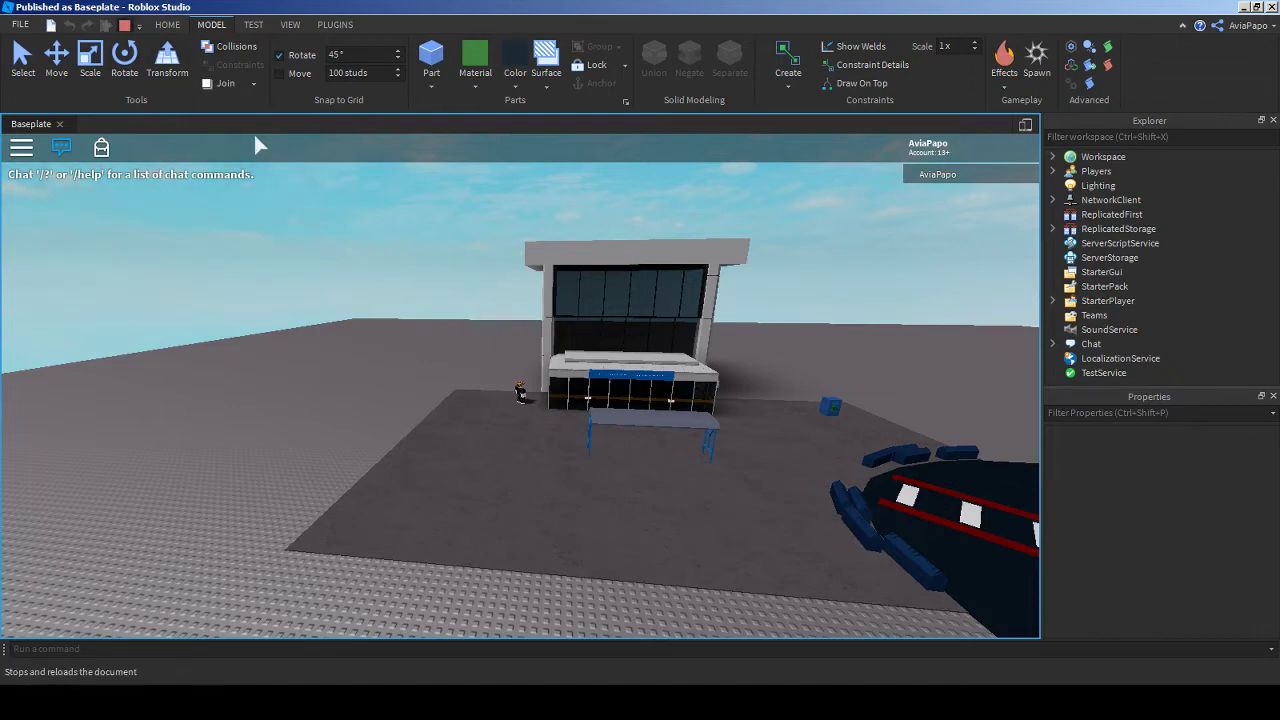
{"action": "key", "text": "shift+F5"}
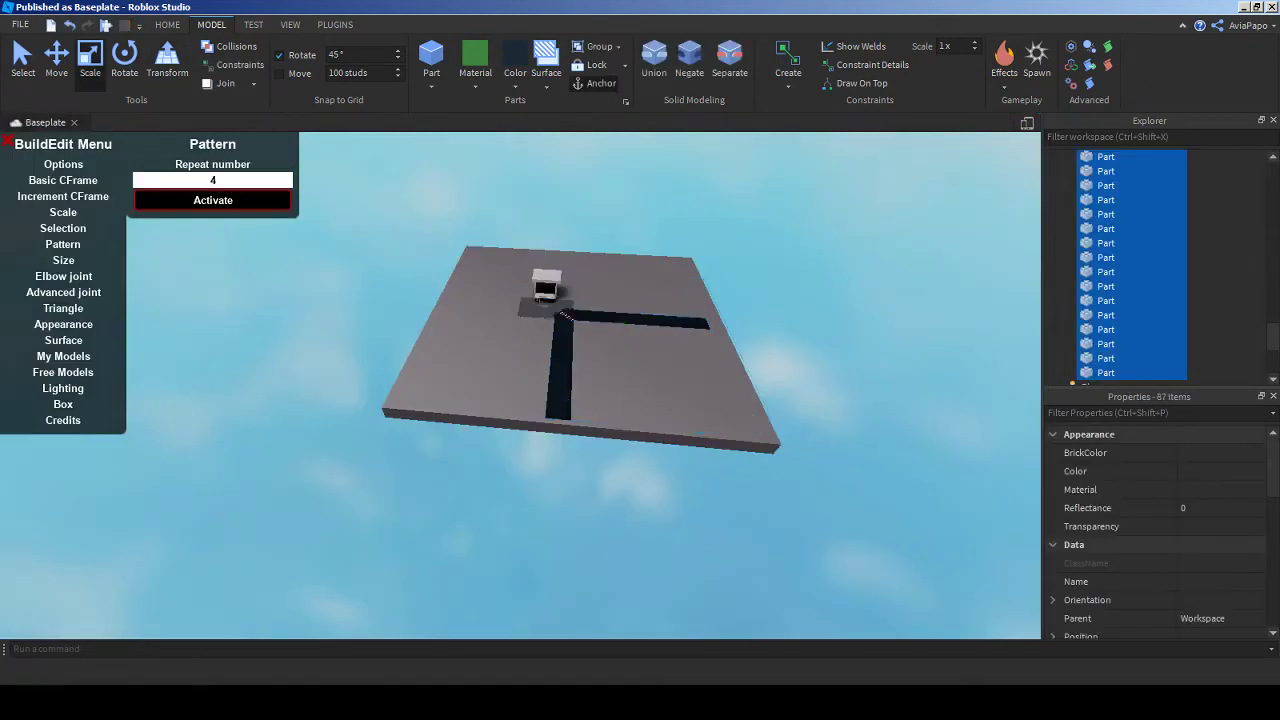
- Examine the roof fascia above the upper glass wall from the front and compare it with the London City Airport photo
{"action": "scroll", "coordinate": [520, 385], "scroll_direction": "up", "scroll_amount": 10}
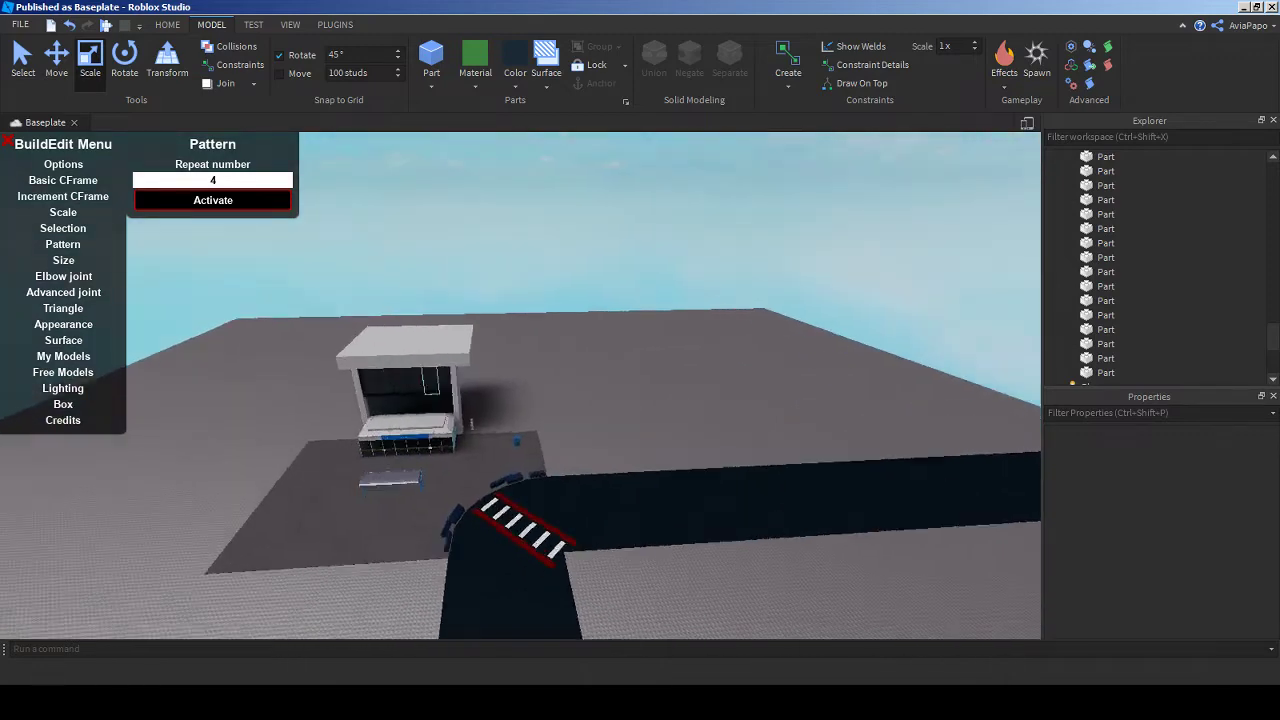
{"action": "scroll", "coordinate": [520, 385], "scroll_direction": "up", "scroll_amount": 10}
{"action": "left_click", "coordinate": [660, 260]}
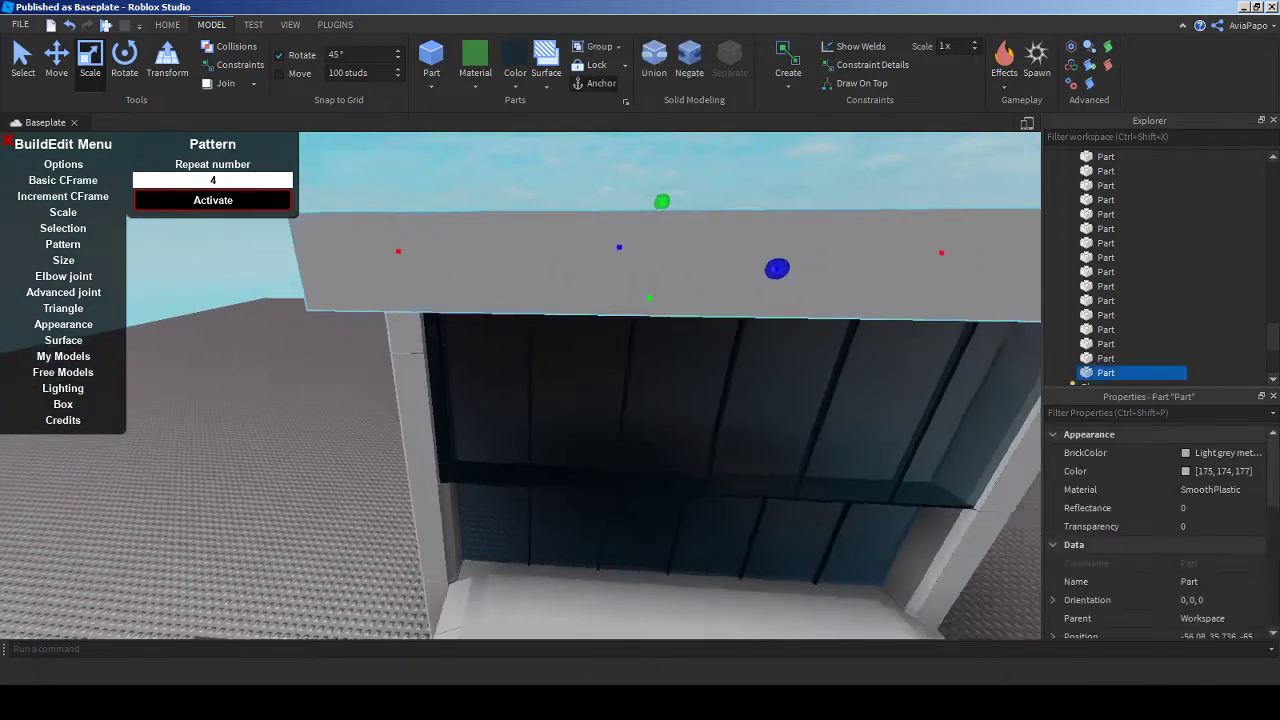
{"action": "scroll", "coordinate": [520, 385], "scroll_direction": "down", "scroll_amount": 5}
{"action": "right_click_drag", "start_coordinate": [520, 385], "coordinate": [355, 362]}
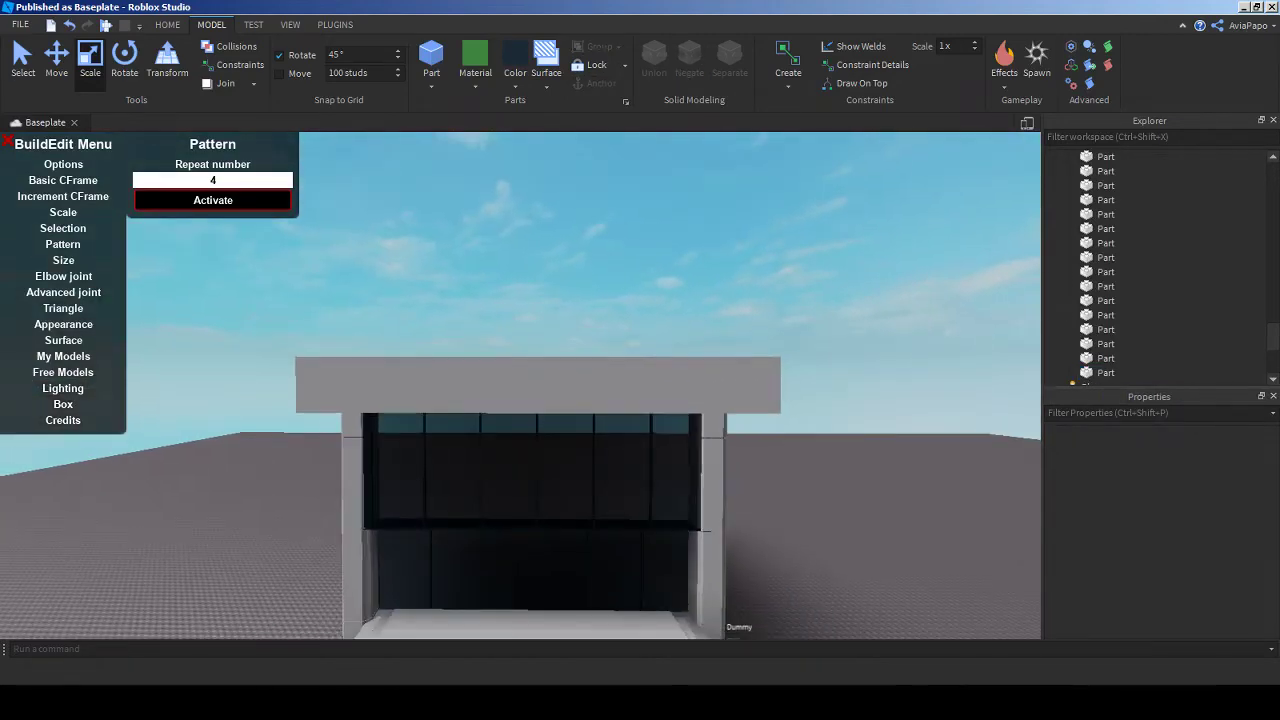
{"action": "left_click", "coordinate": [1244, 6]}
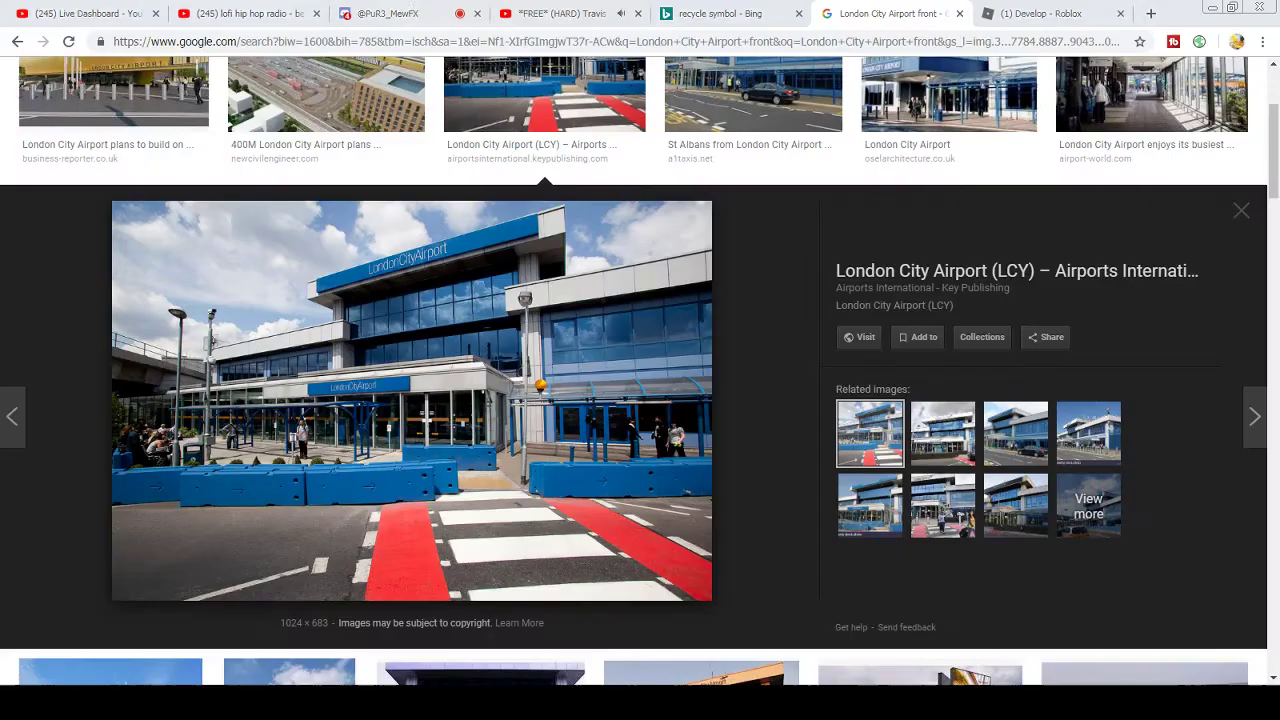
- Switch to the Discord direct message, send the reply "I will after", and return to Roblox Studio
{"action": "left_click", "coordinate": [395, 13]}
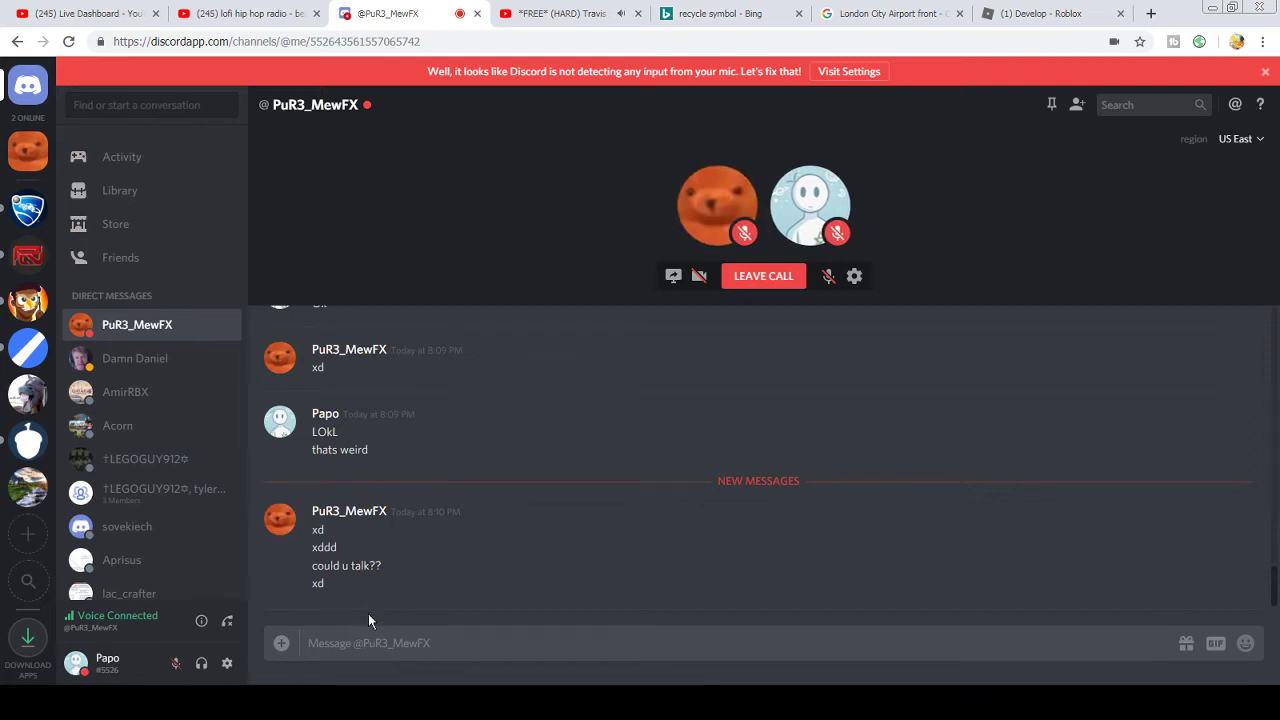
{"action": "type", "text": "I will after"}
{"action": "key", "text": "Return"}
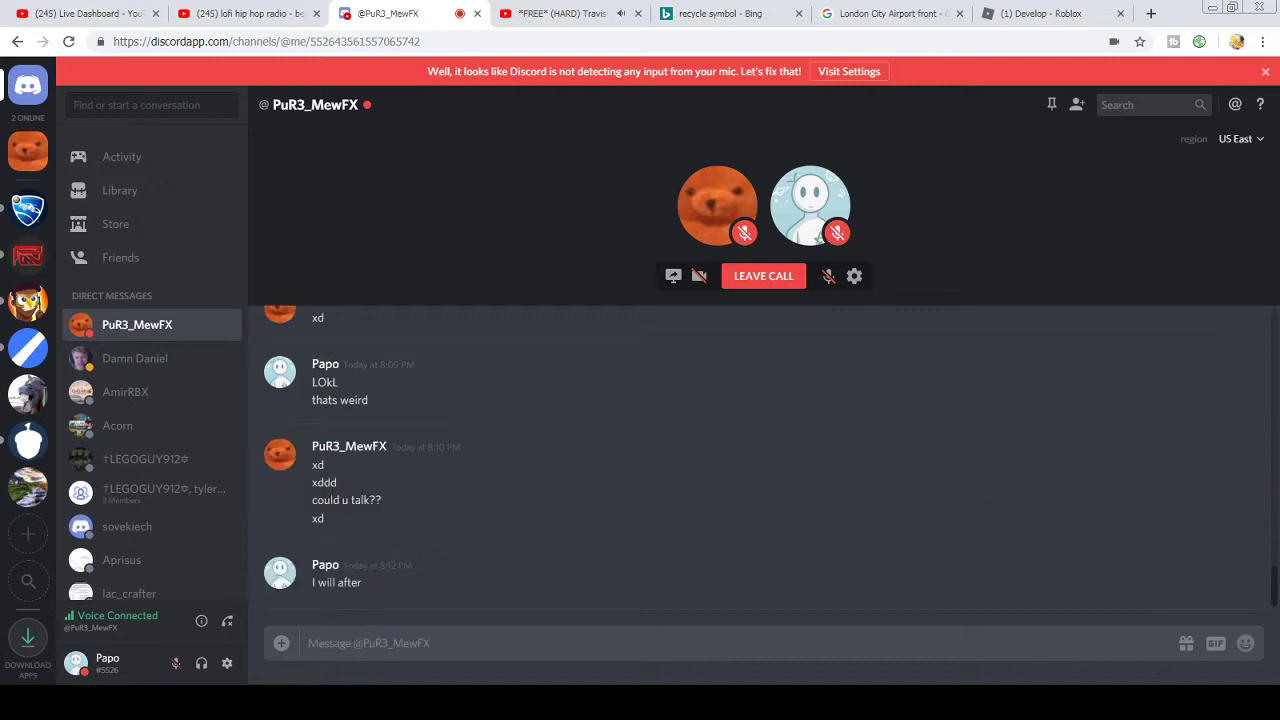
{"action": "key", "text": "alt+Tab"}
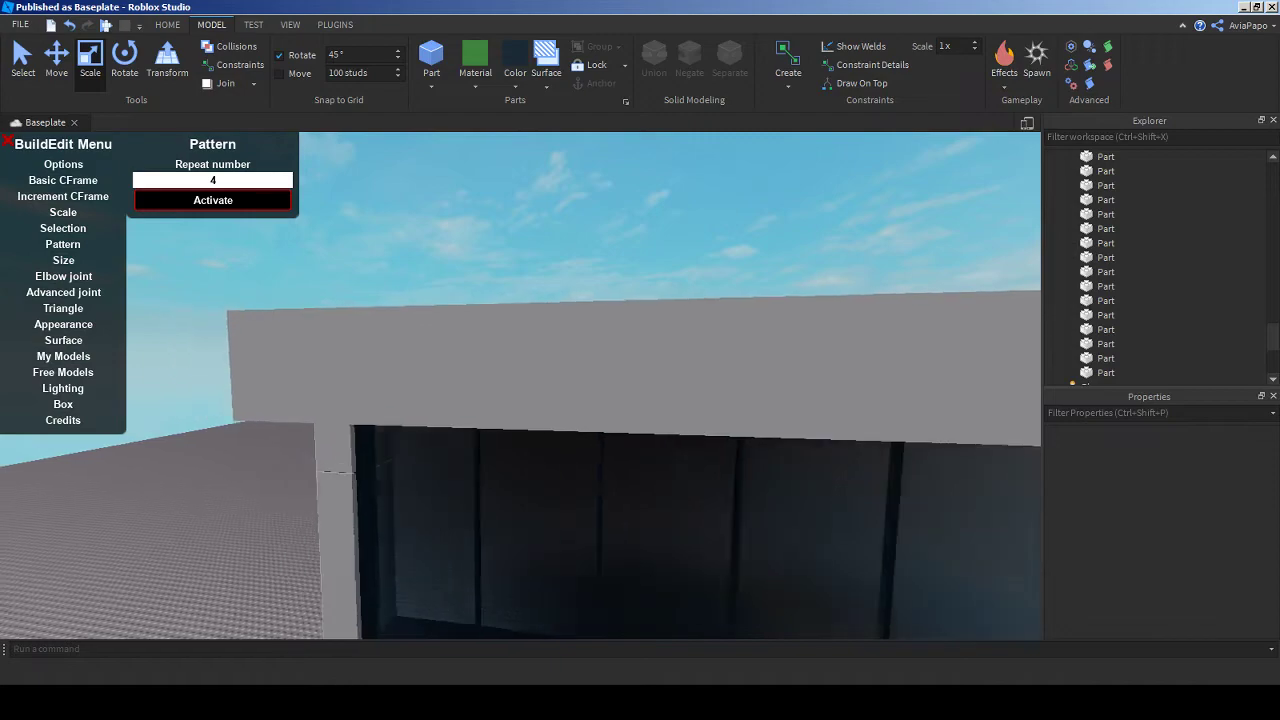
- Select the Dummy beside the terminal's side pillar and move it away from the building onto the open baseplate
{"action": "key", "text": "s"}
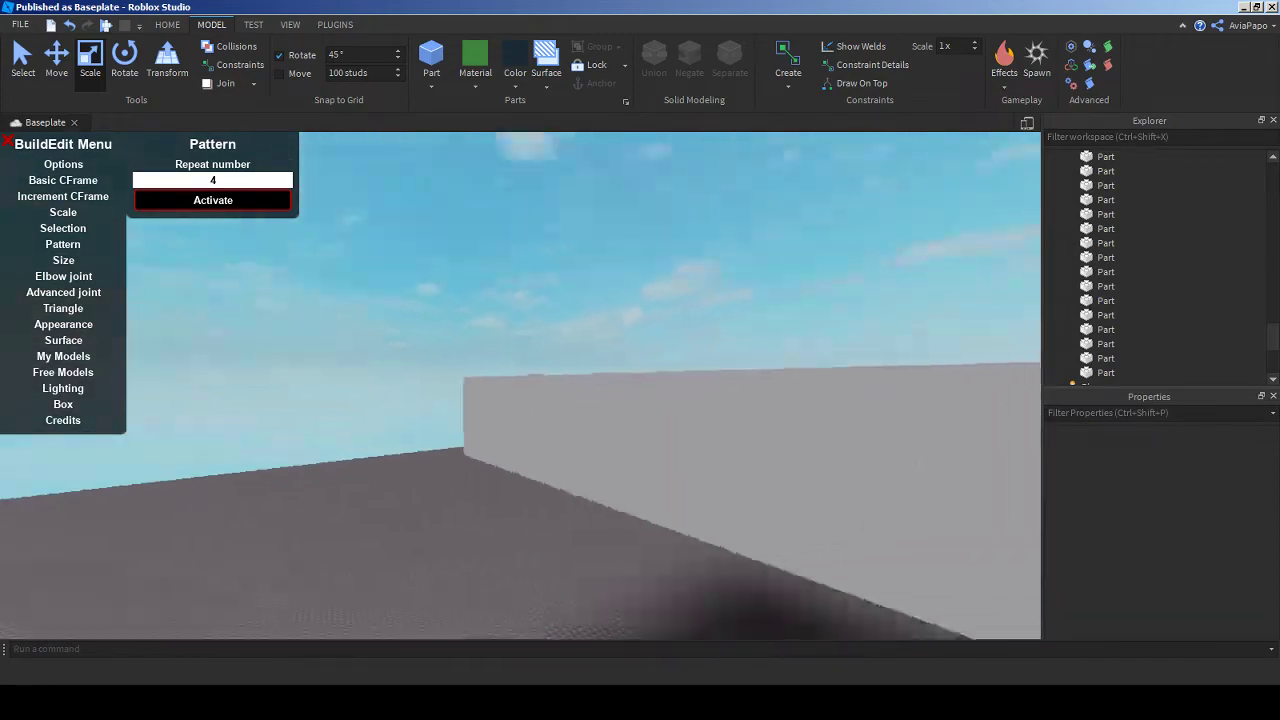
{"action": "key", "text": "s"}
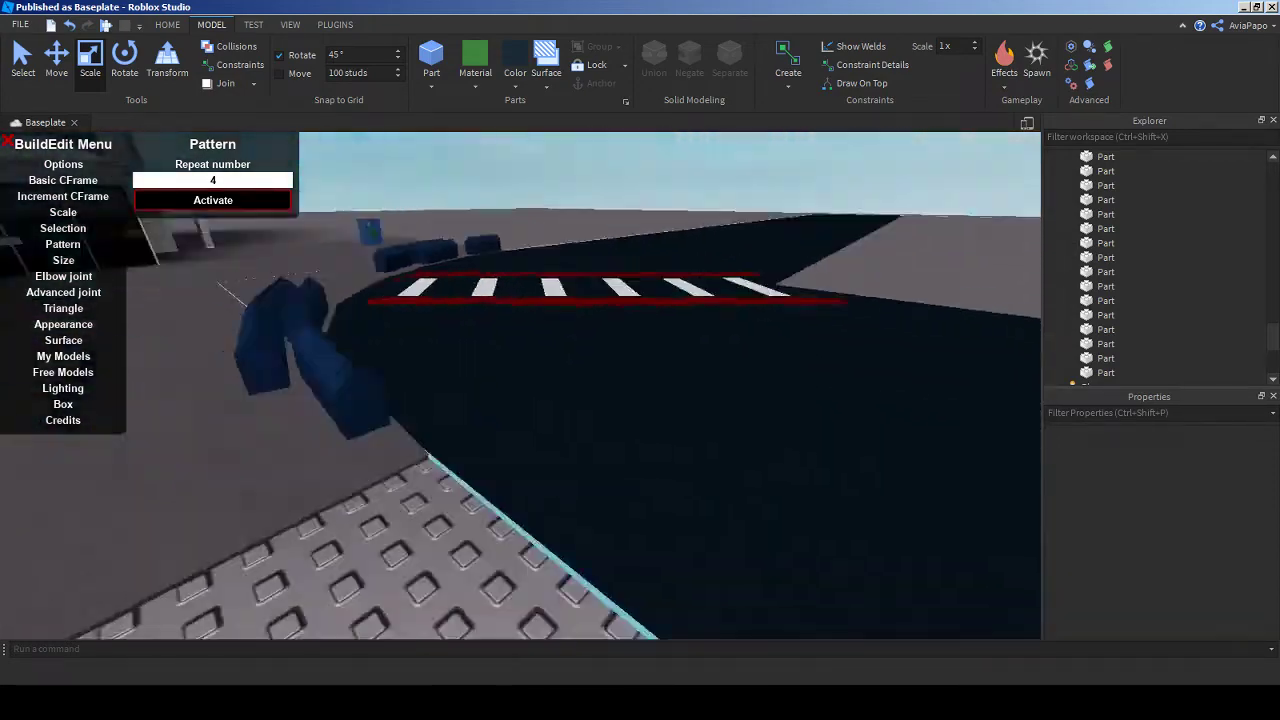
{"action": "key", "text": "s"}
{"action": "key", "text": "w"}
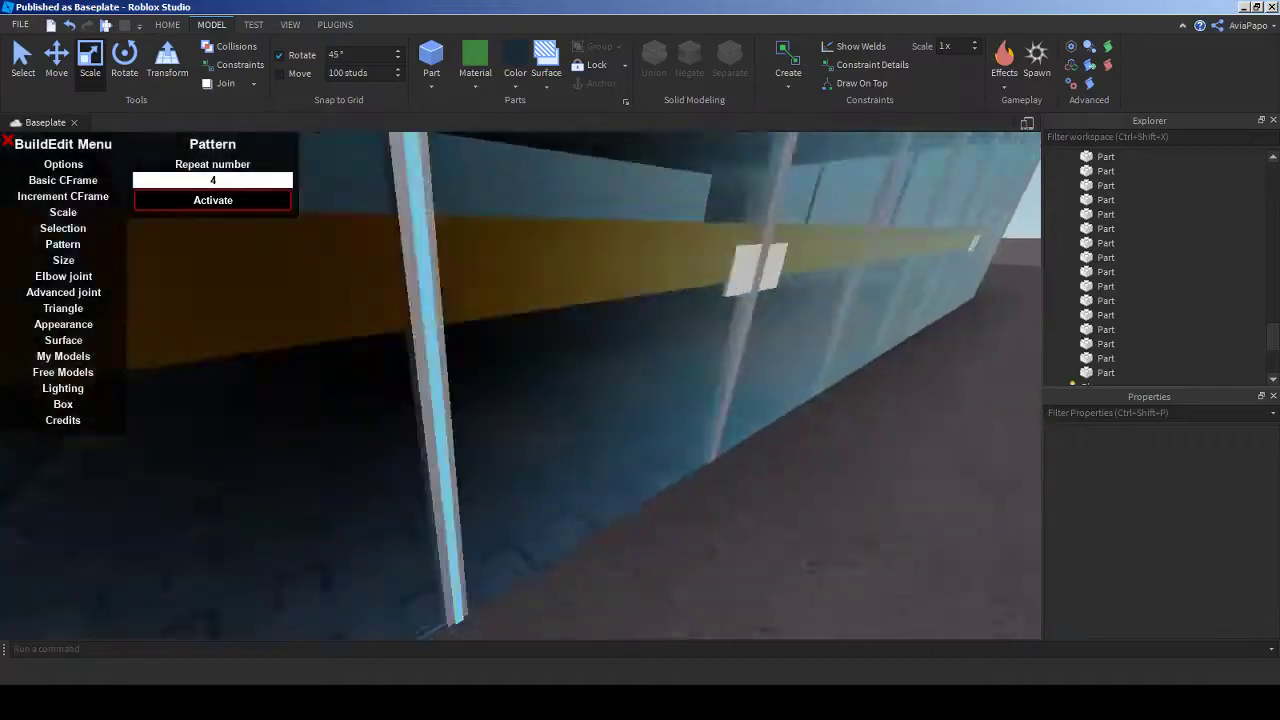
{"action": "key", "text": "s"}
{"action": "key", "text": "w"}
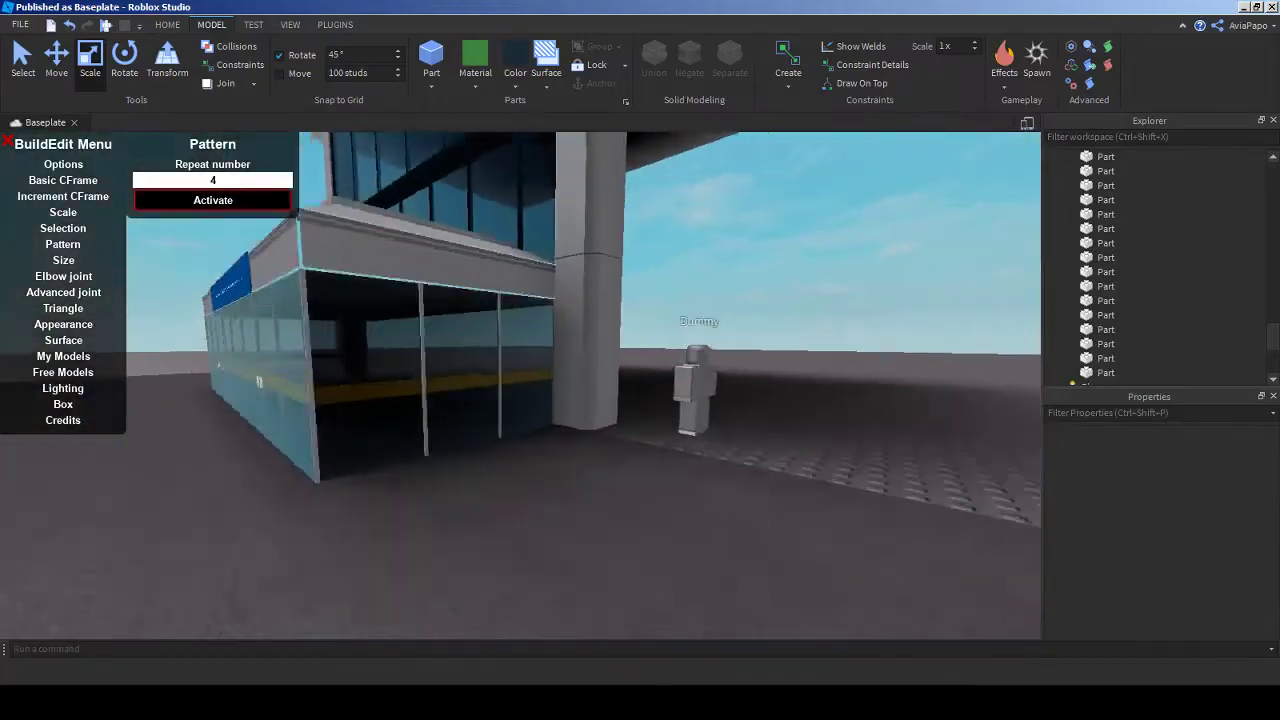
{"action": "key", "text": "w"}
{"action": "left_click", "coordinate": [457, 340]}
{"action": "key", "text": "s"}
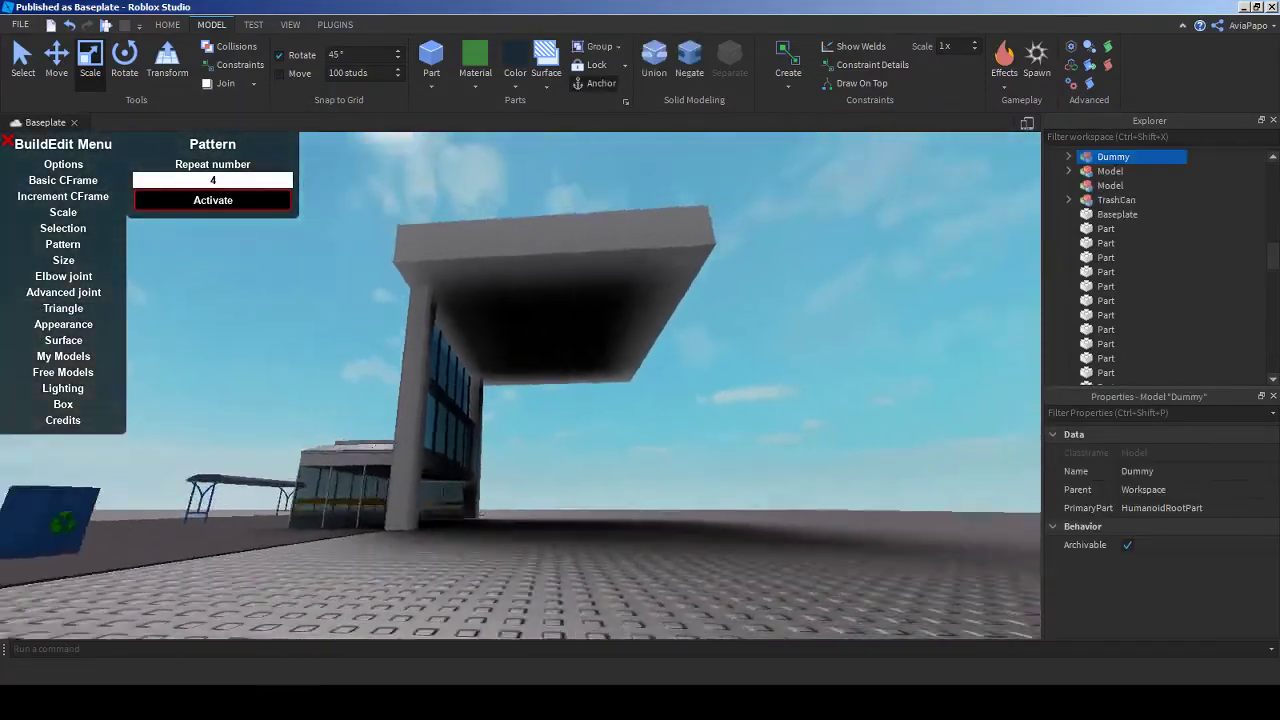
{"action": "key", "text": "f"}
{"action": "key", "text": "s"}
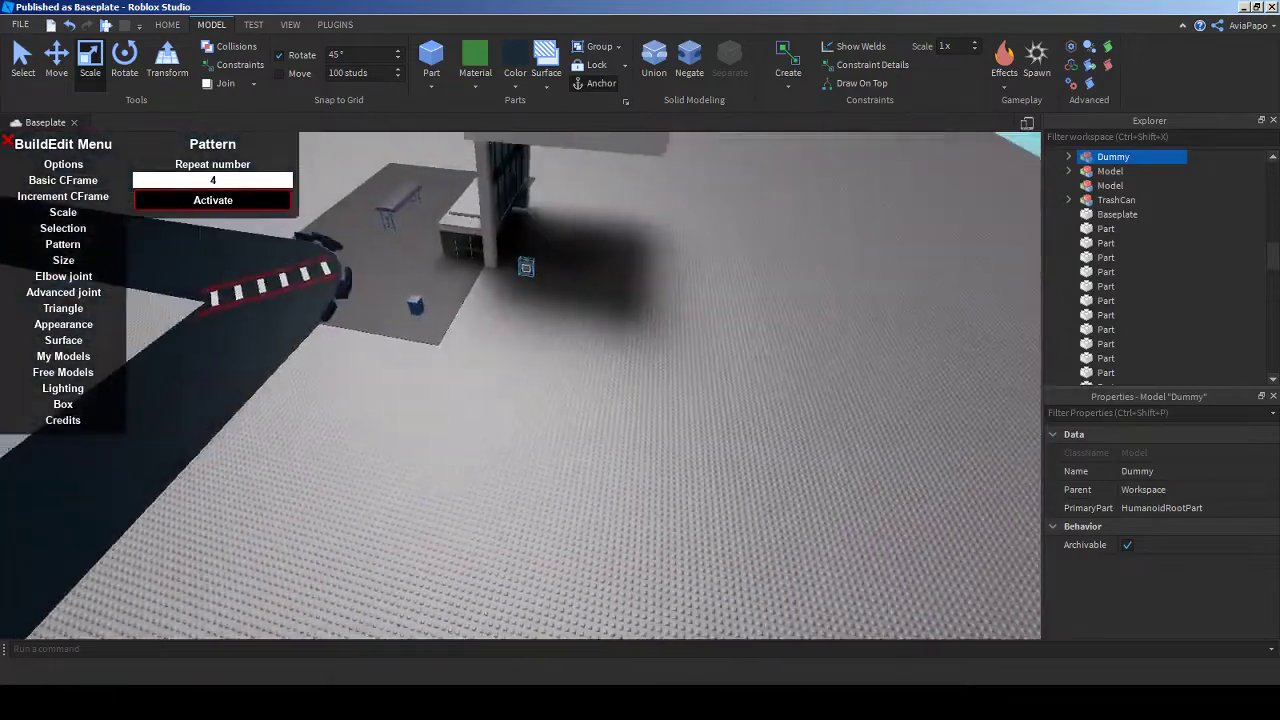
{"action": "key", "text": "s"}
- Extend the roof slab farther back behind the upper glass wall and move the Dummy farther out across the baseplate
{"action": "key", "text": "ctrl+z"}
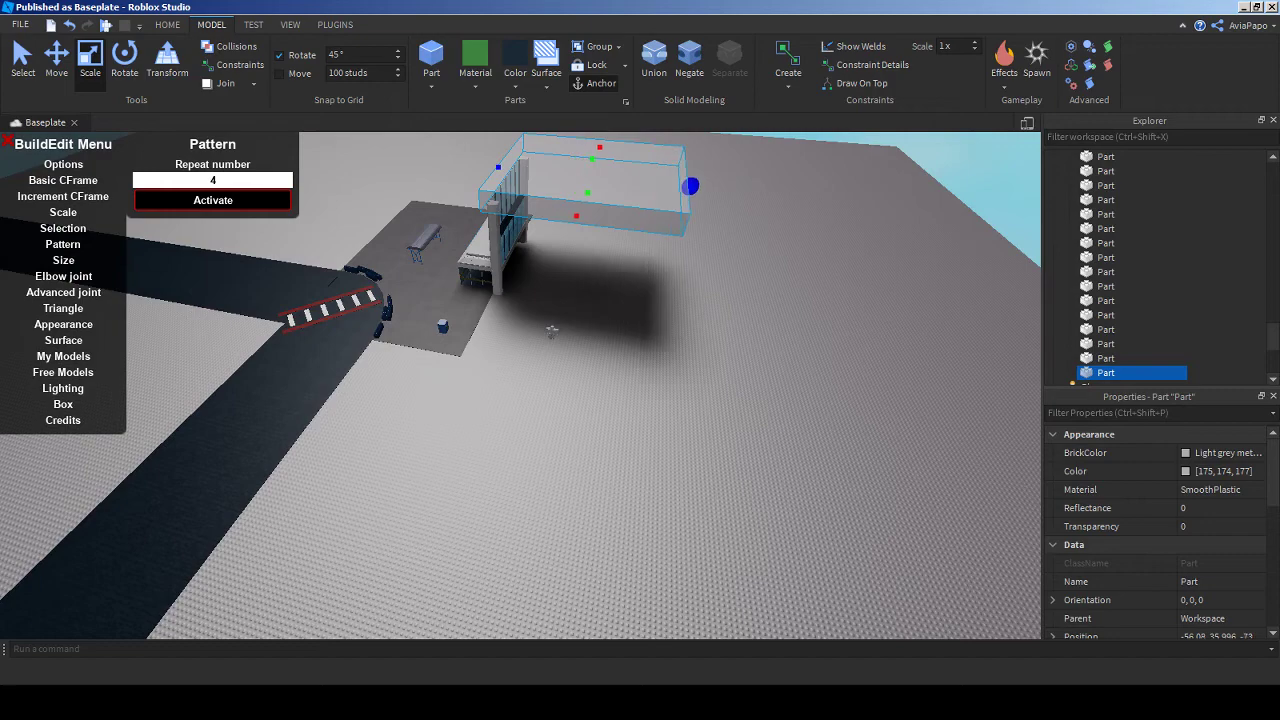
{"action": "key", "text": "ctrl+z"}
{"action": "key", "text": "w"}
{"action": "key", "text": "d"}
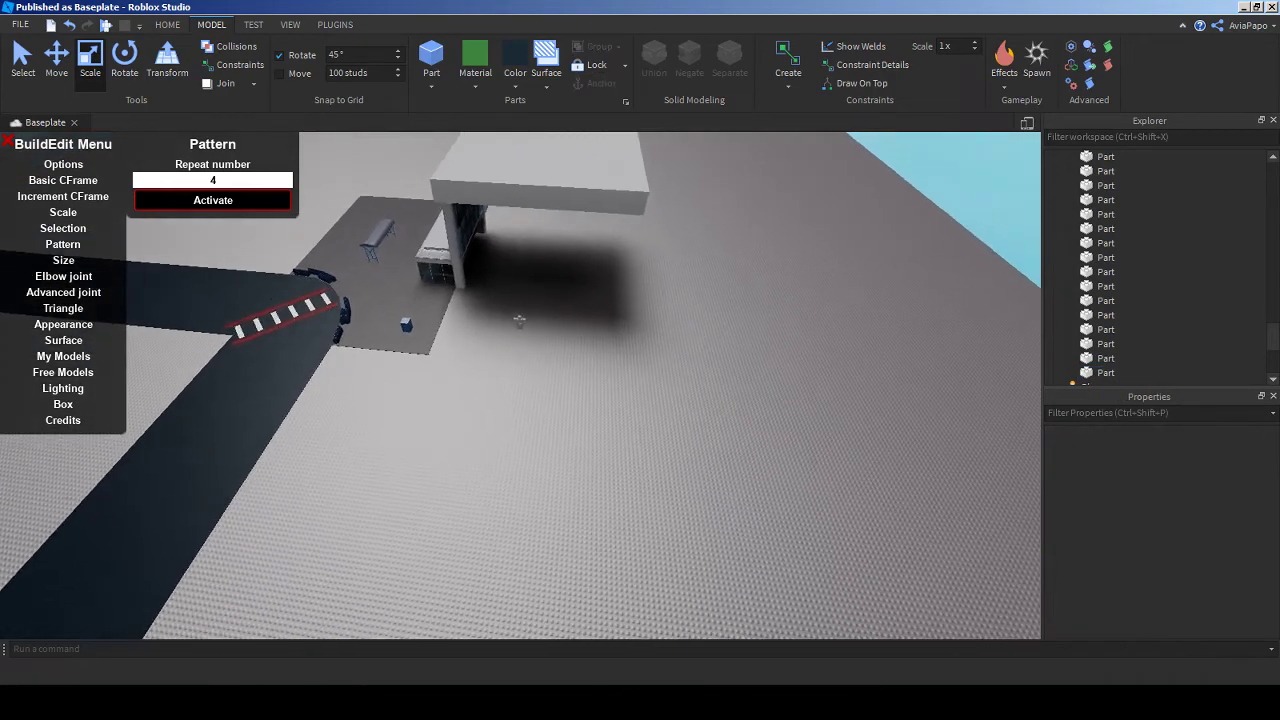
{"action": "key", "text": "ctrl+z"}
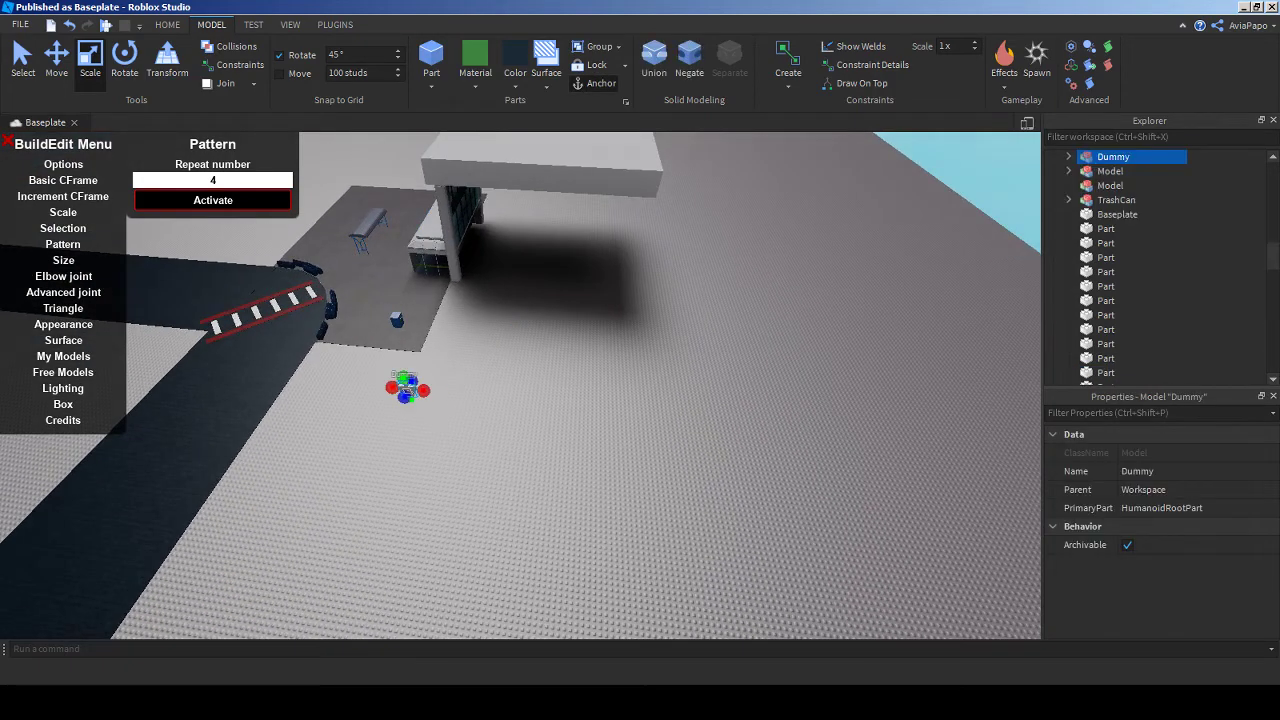
- Deepen the roof slab once more toward the rear and check it from the side, underneath and front
{"action": "key", "text": "w"}
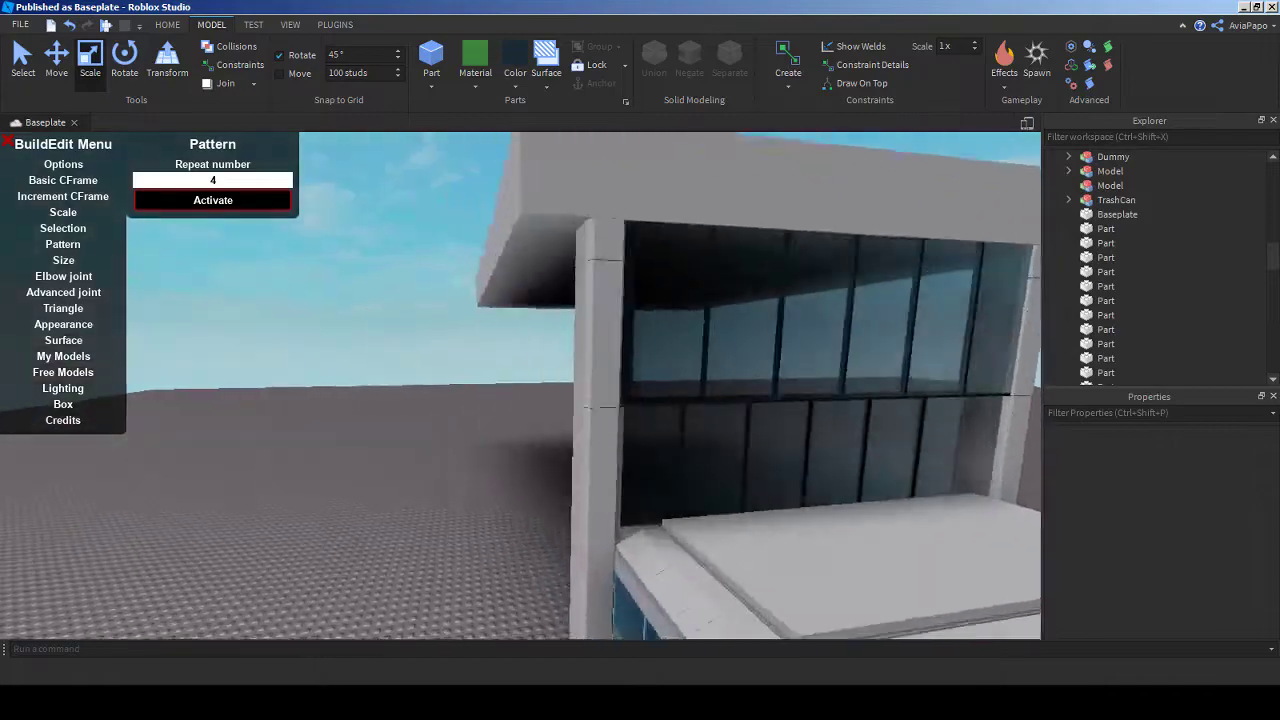
{"action": "key", "text": "s"}
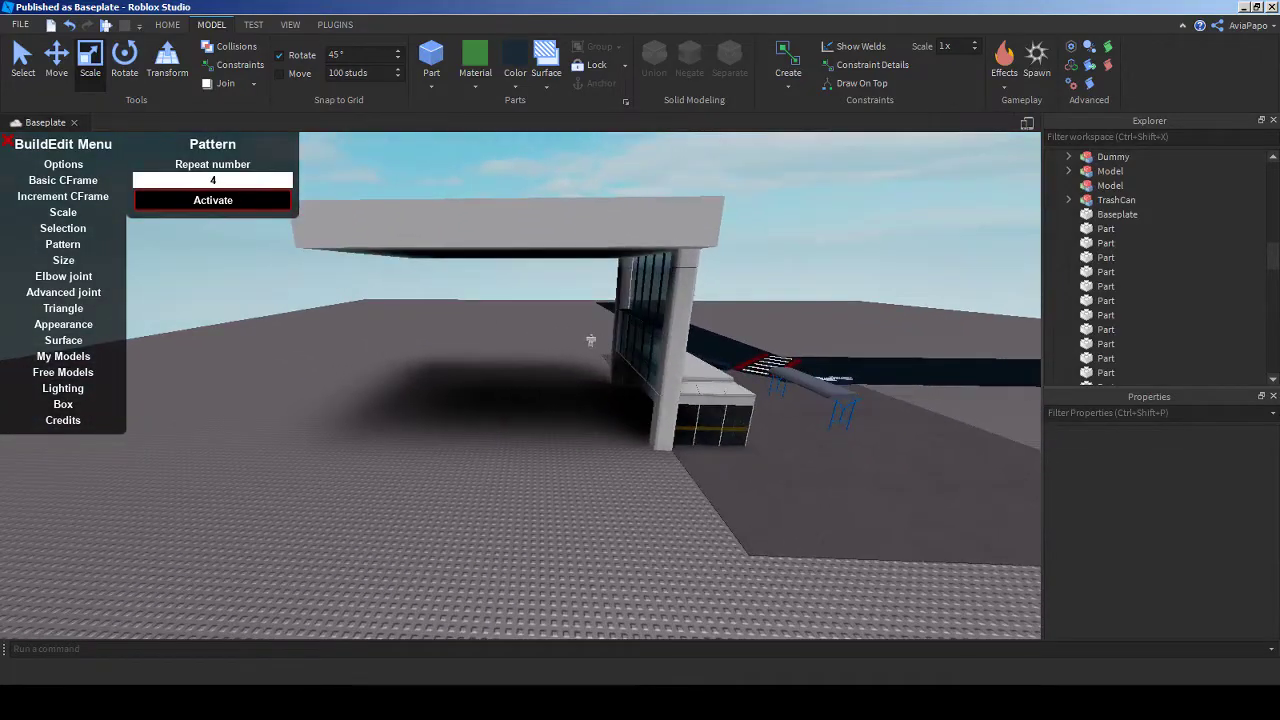
{"action": "key", "text": "ctrl+z"}
{"action": "key", "text": "a"}
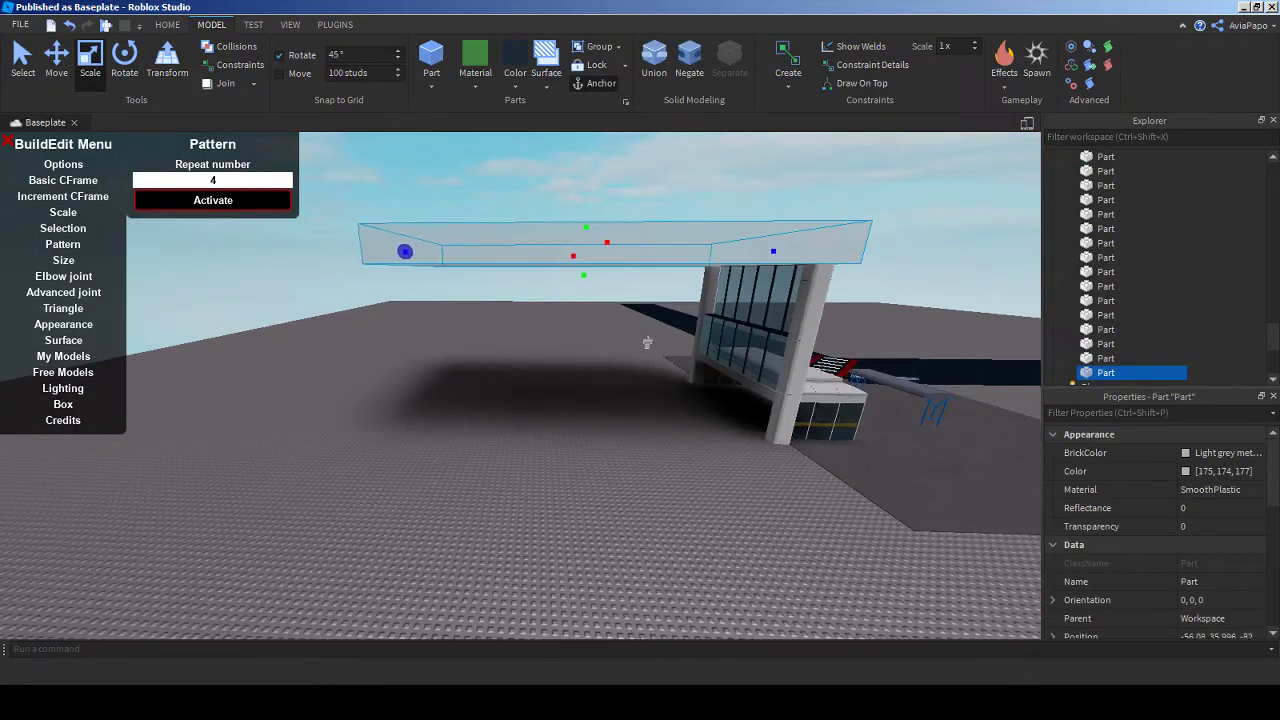
{"action": "left_click", "coordinate": [634, 352]}
{"action": "key", "text": "w"}
{"action": "key", "text": "s"}
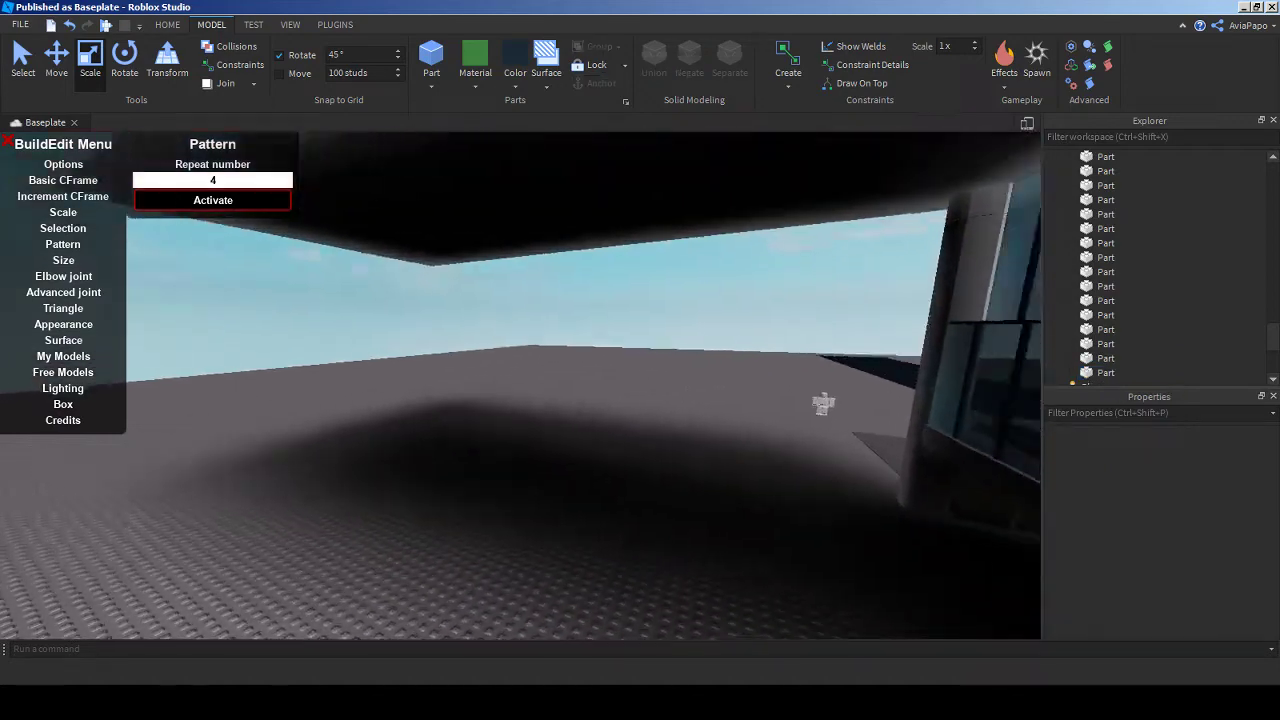
{"action": "key", "text": "w"}
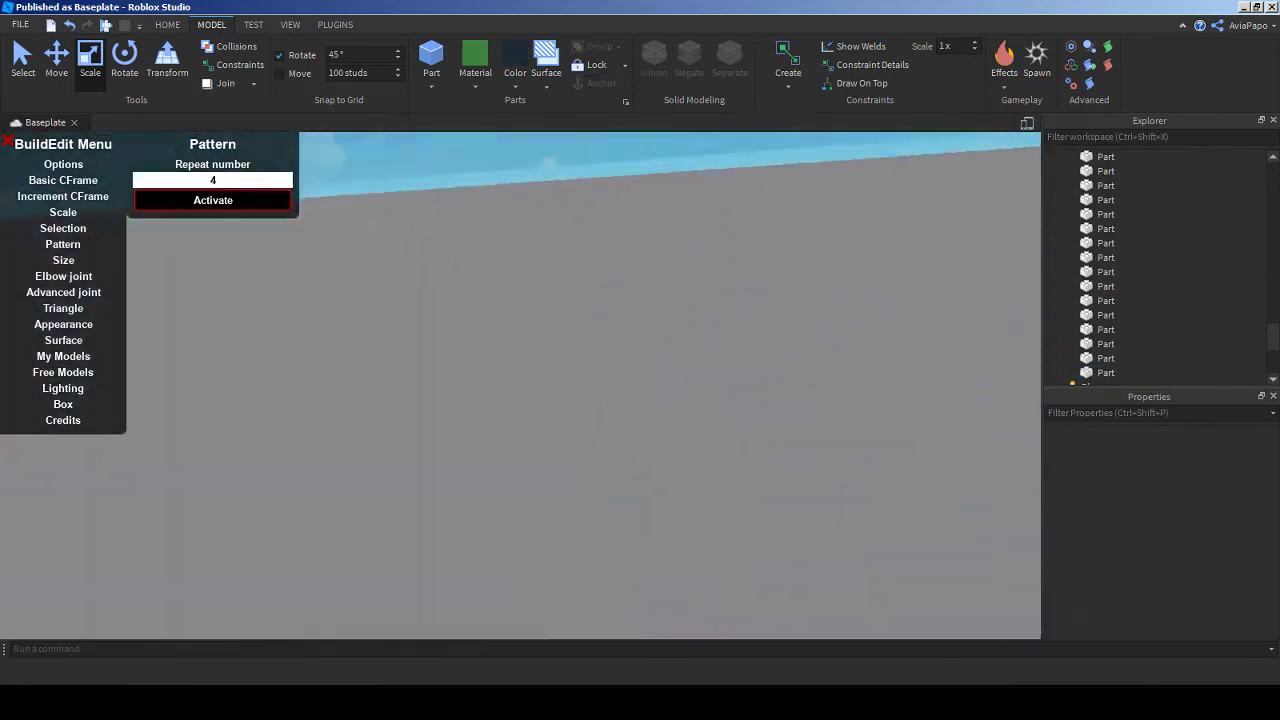
- Place a thin black SmoothPlastic upright plate against the roof fascia and shift it toward the roof's end
{"action": "key", "text": "e"}
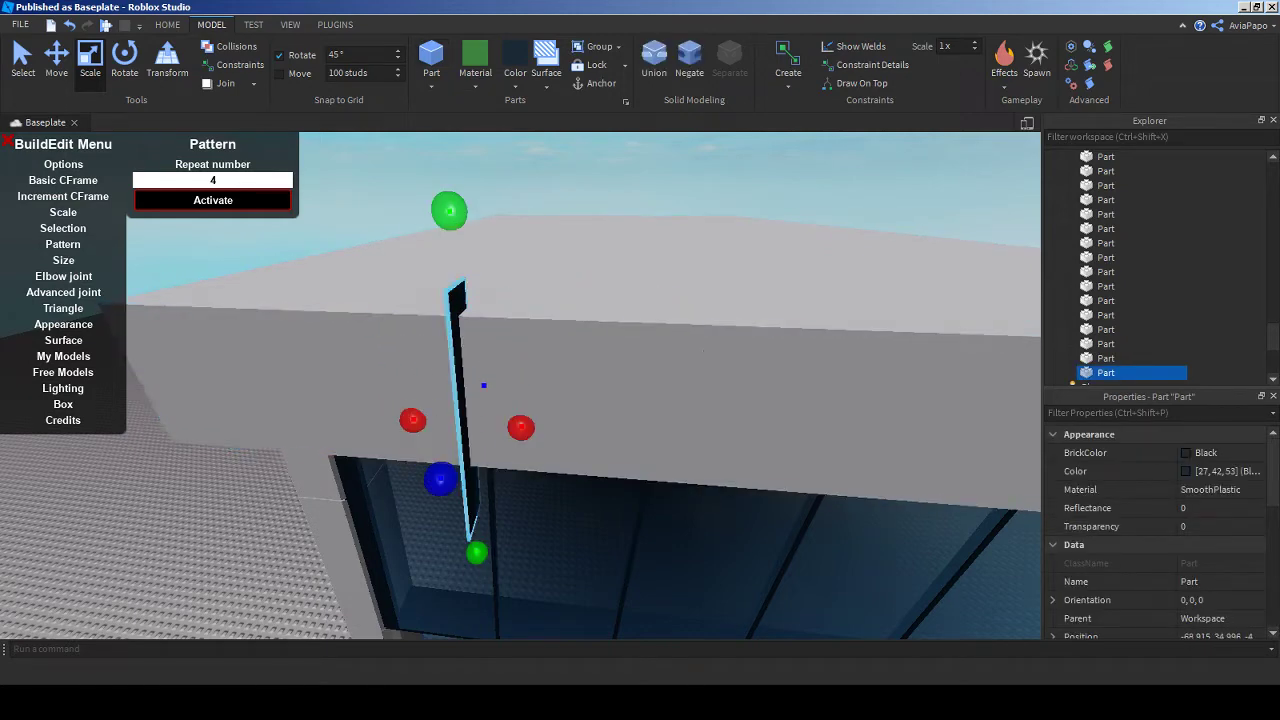
{"action": "key", "text": "a"}
{"action": "key", "text": "a"}
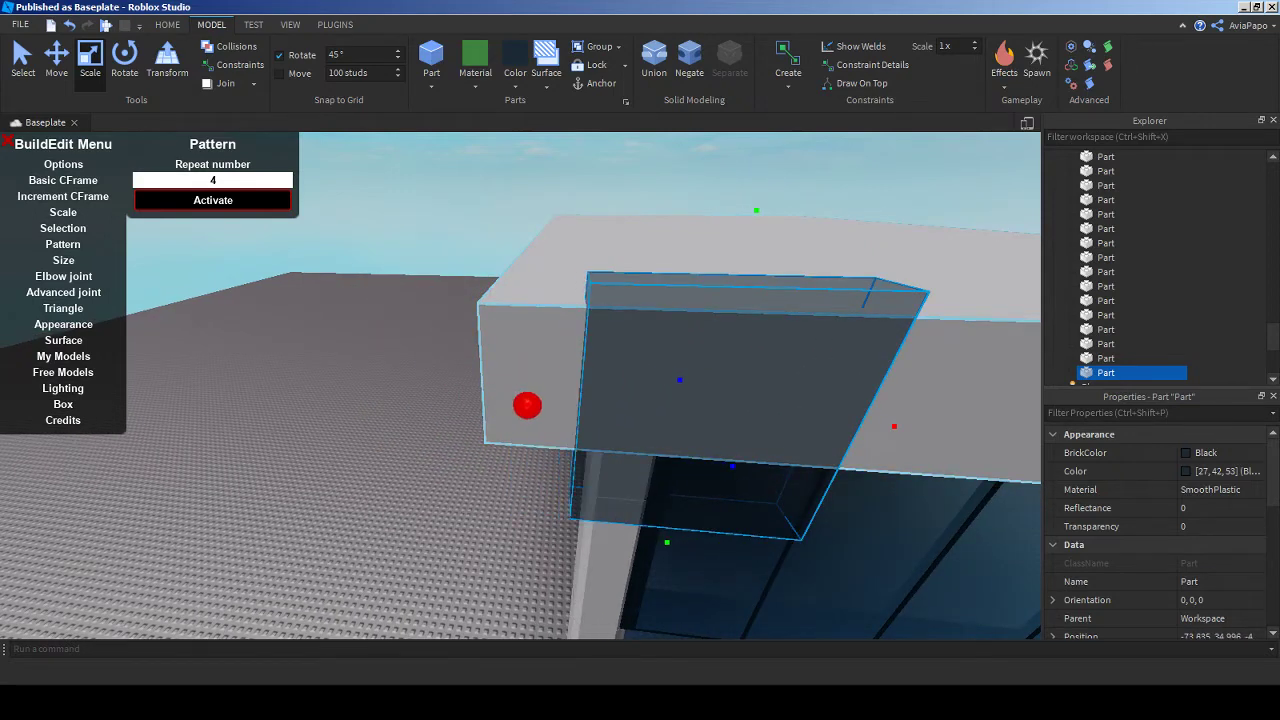
{"action": "key", "text": "a"}
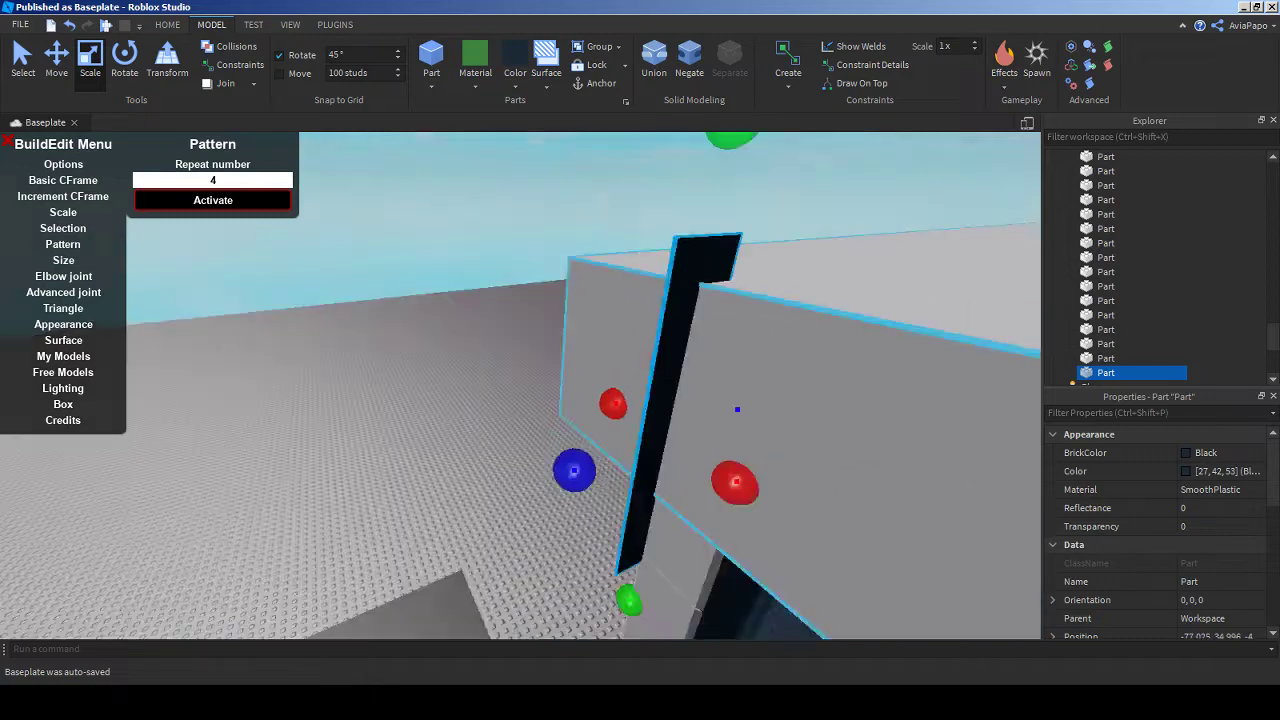
- Stretch the black plate backward through the depth of the roof slab and check its fit from behind and above
{"action": "right_click_drag", "start_coordinate": [640, 350], "coordinate": [640, 450]}
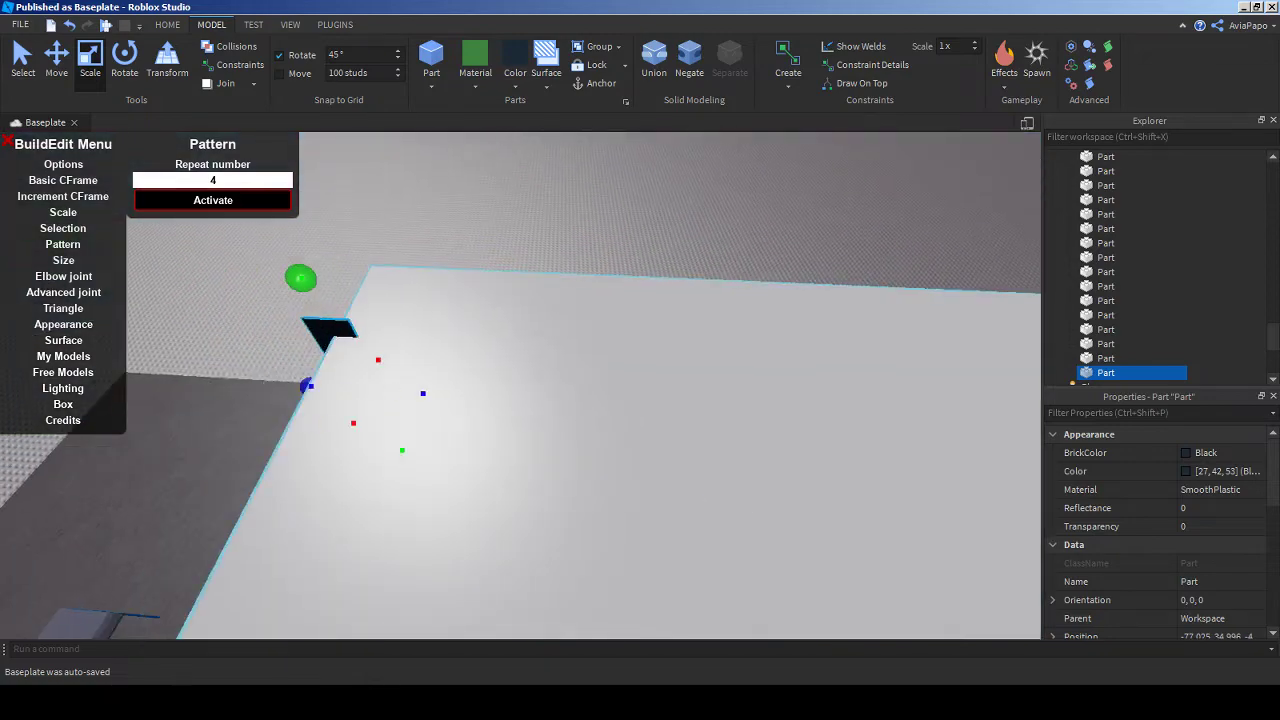
{"action": "right_click_drag", "start_coordinate": [640, 400], "coordinate": [633, 436]}
{"action": "scroll", "coordinate": [635, 436], "scroll_direction": "down", "scroll_amount": 5}
{"action": "scroll", "coordinate": [661, 472], "scroll_direction": "up", "scroll_amount": 3}
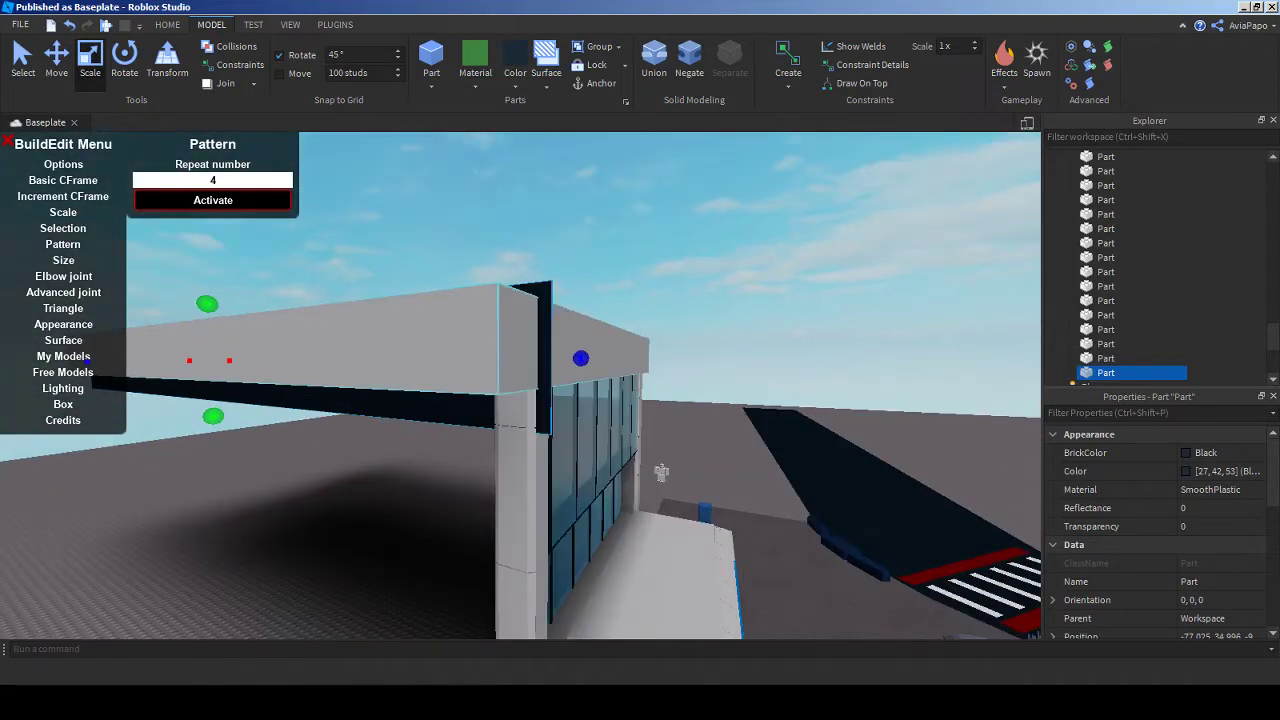
{"action": "scroll", "coordinate": [661, 472], "scroll_direction": "up", "scroll_amount": 5}
{"action": "right_click_drag", "start_coordinate": [929, 537], "coordinate": [850, 537]}
{"action": "scroll", "coordinate": [520, 385], "scroll_direction": "down", "scroll_amount": 5}
{"action": "right_click_drag", "start_coordinate": [520, 420], "coordinate": [400, 440]}
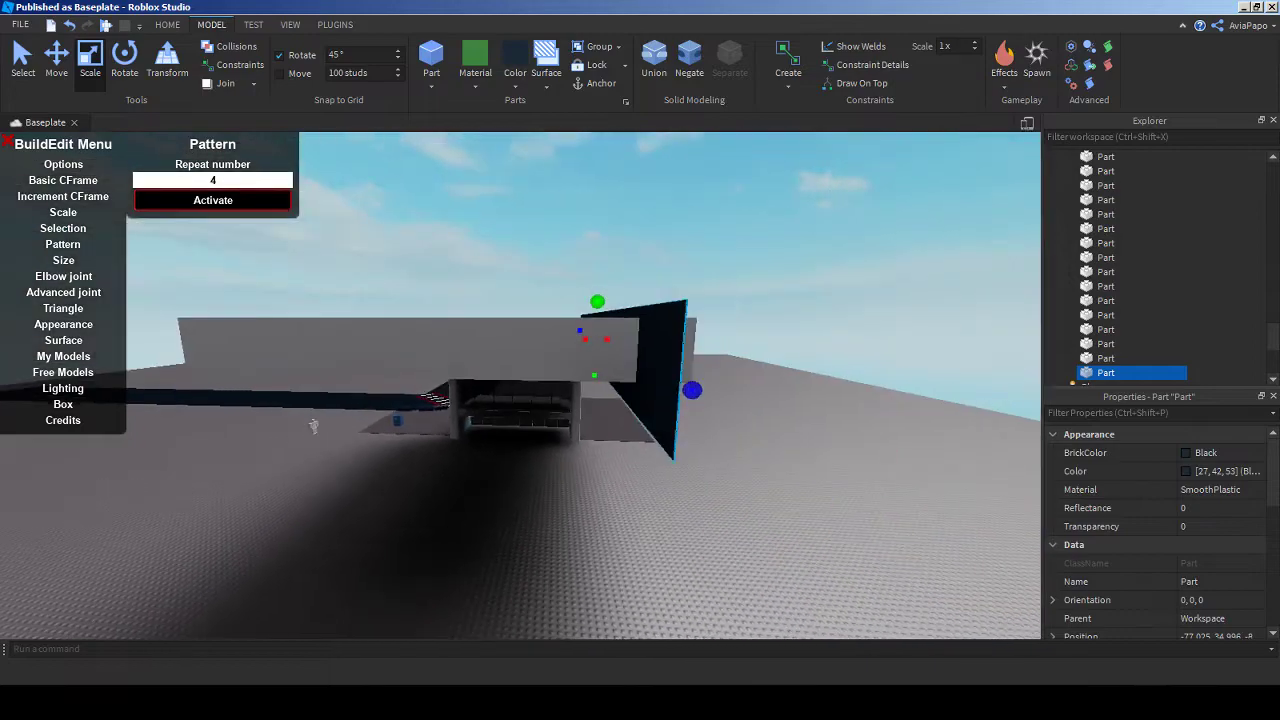
{"action": "scroll", "coordinate": [520, 385], "scroll_direction": "up", "scroll_amount": 10}
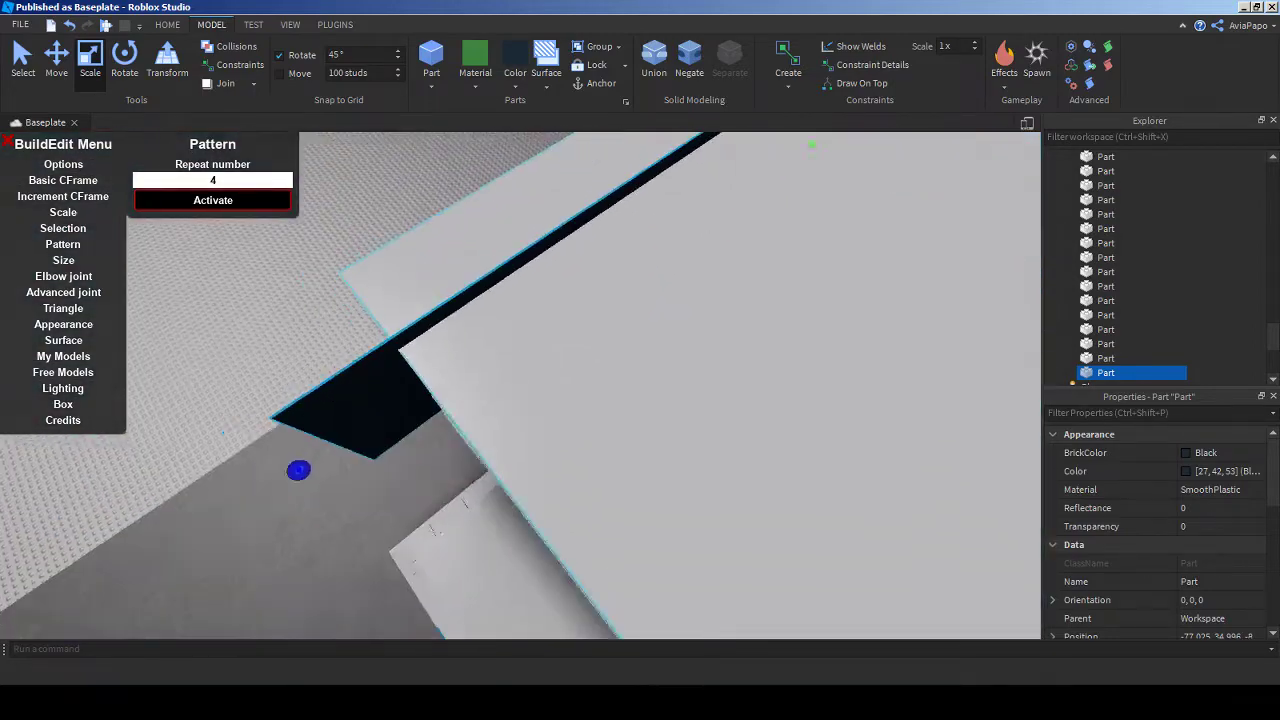
- Duplicate the black plate a short way along the roof front and pattern the pair with a repeat number of 5
{"action": "right_click_drag", "start_coordinate": [520, 420], "coordinate": [515, 320]}
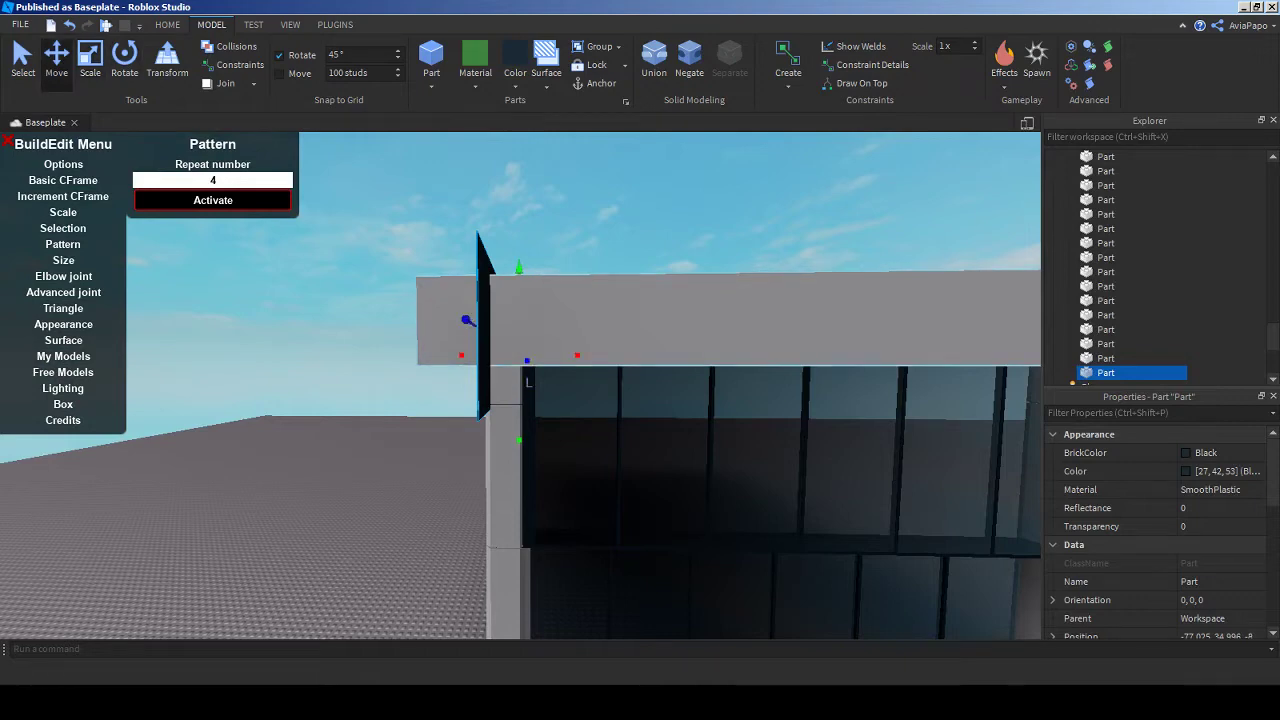
{"action": "left_click_drag", "start_coordinate": [601, 355], "coordinate": [609, 355]}
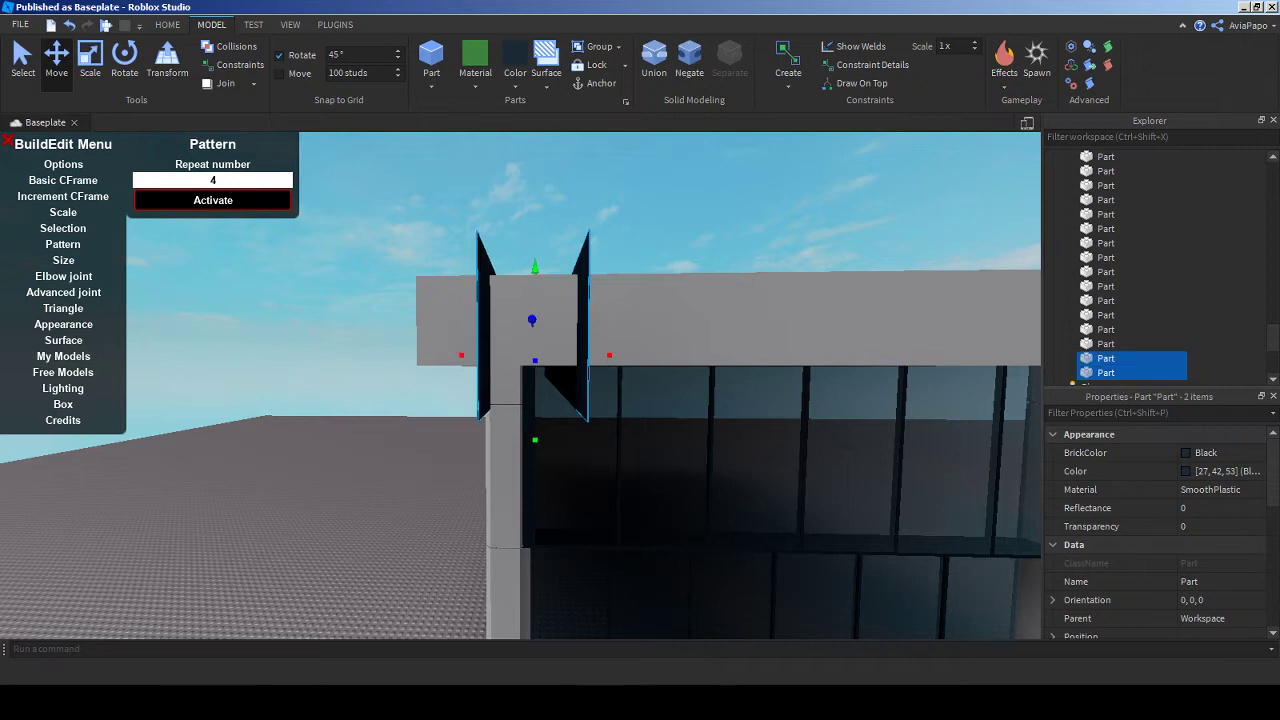
{"action": "key", "text": "Return"}
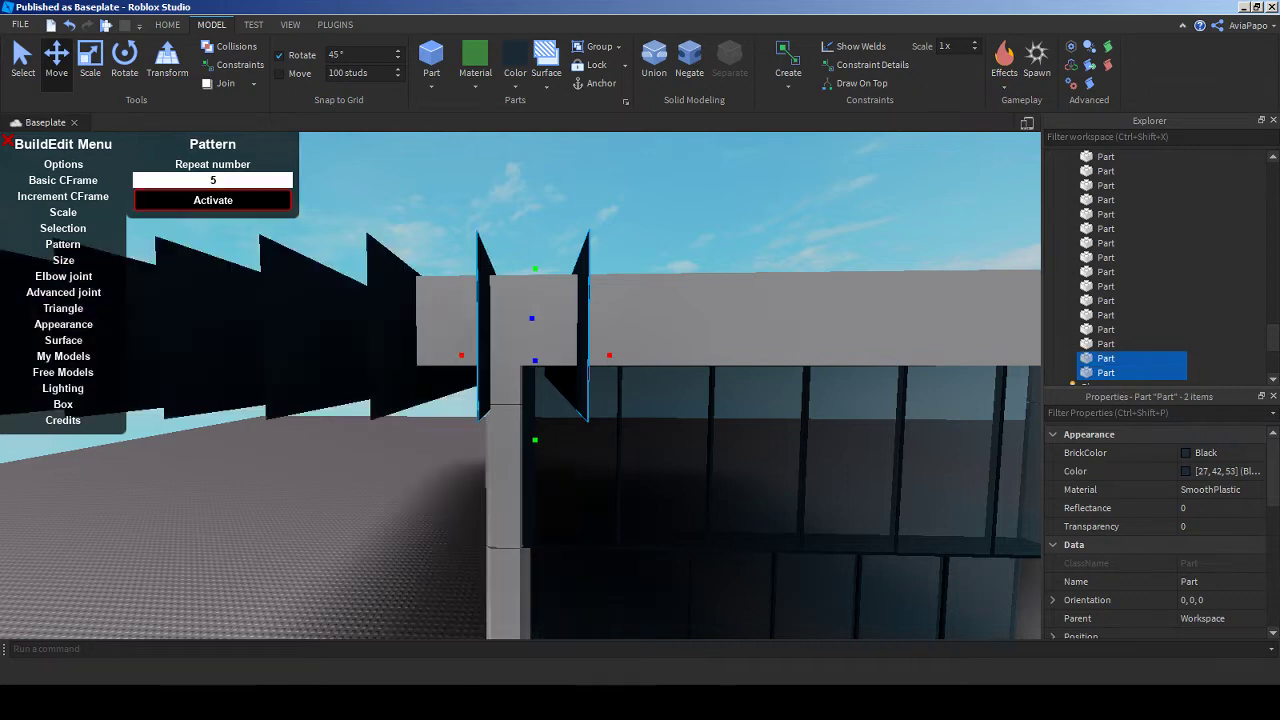
- Undo the five-repeat pattern so only the original pair of black plates stays on the roof
{"action": "right_click_drag", "start_coordinate": [520, 400], "coordinate": [440, 400]}
{"action": "key", "text": "ctrl+z"}
{"action": "key", "text": "ctrl+z"}
{"action": "key", "text": "ctrl+z"}
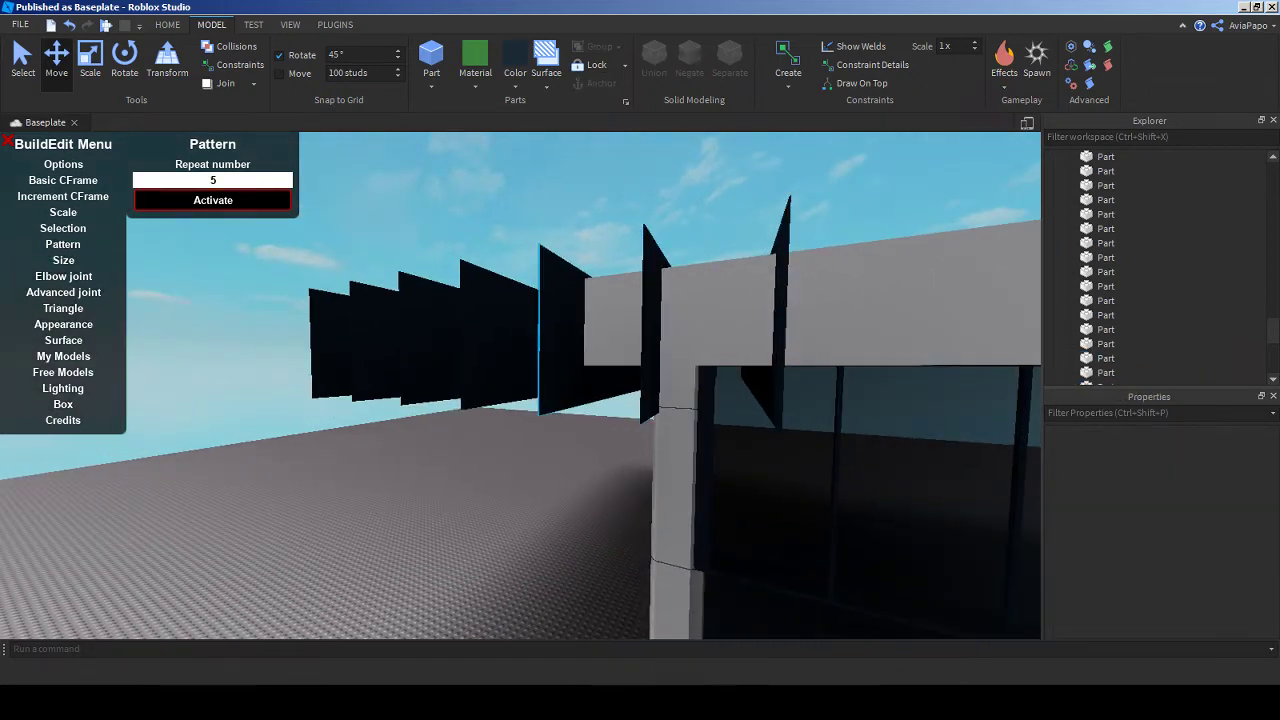
{"action": "key", "text": "ctrl+z"}
{"action": "key", "text": "ctrl+z"}
{"action": "key", "text": "ctrl+z"}
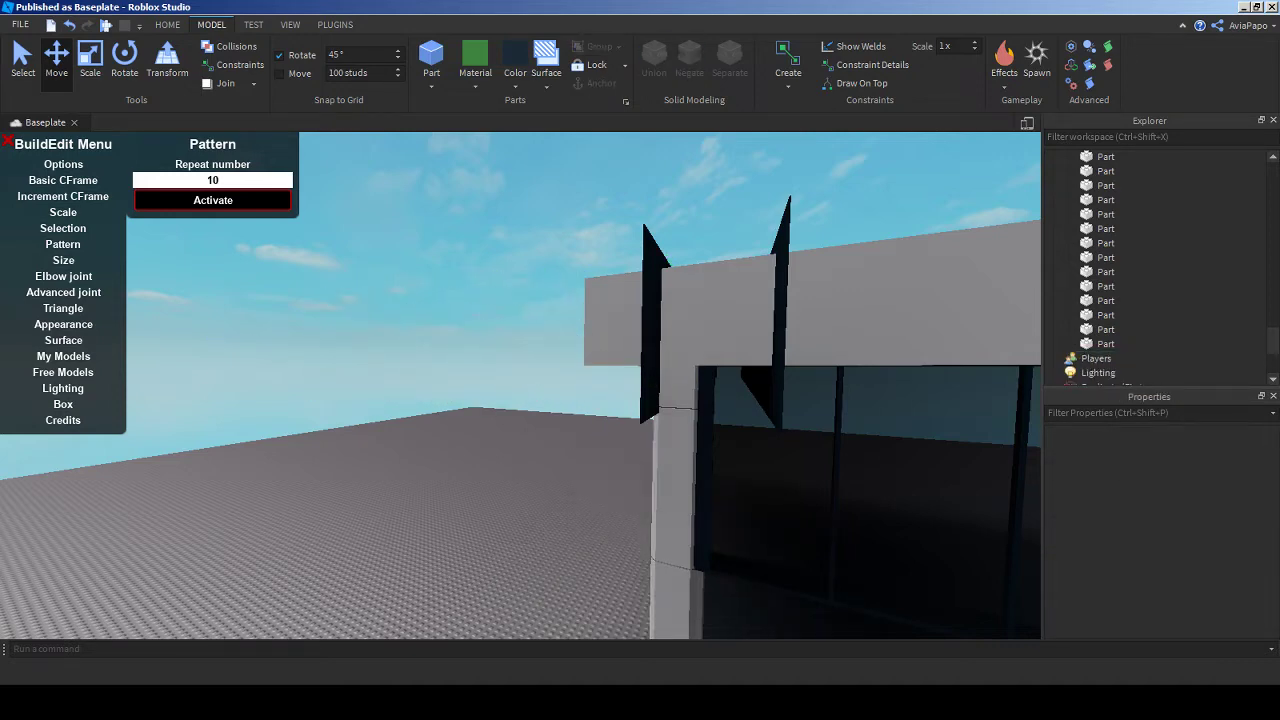
- Pattern the two black plates along the roof with a repeat number of 10 and check the run from above
{"action": "left_click", "coordinate": [718, 383]}
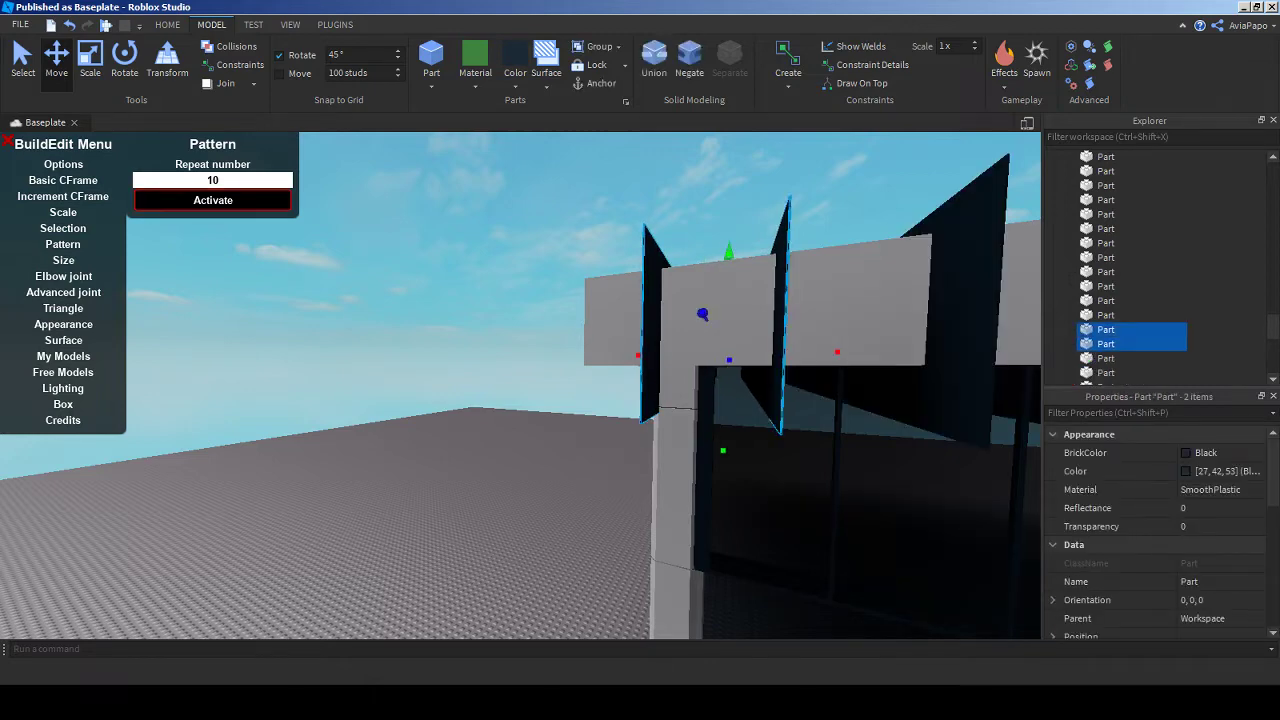
{"action": "key", "text": "w"}
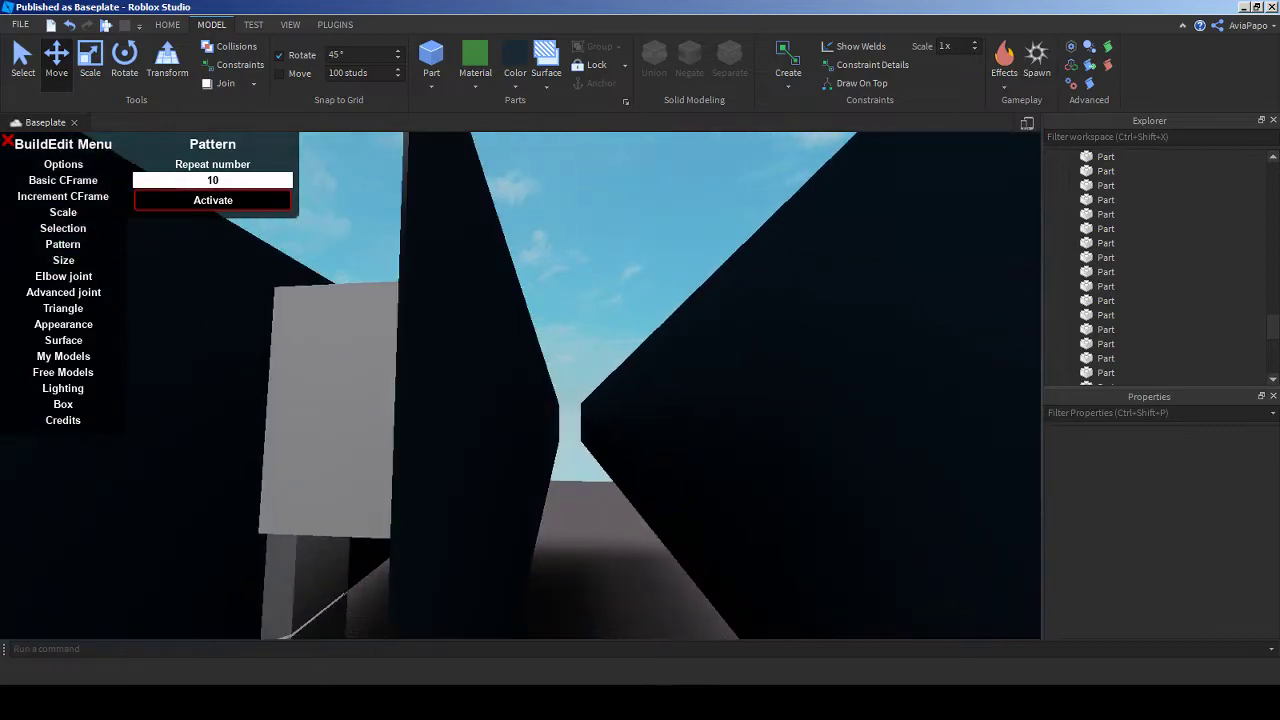
{"action": "key", "text": "s"}
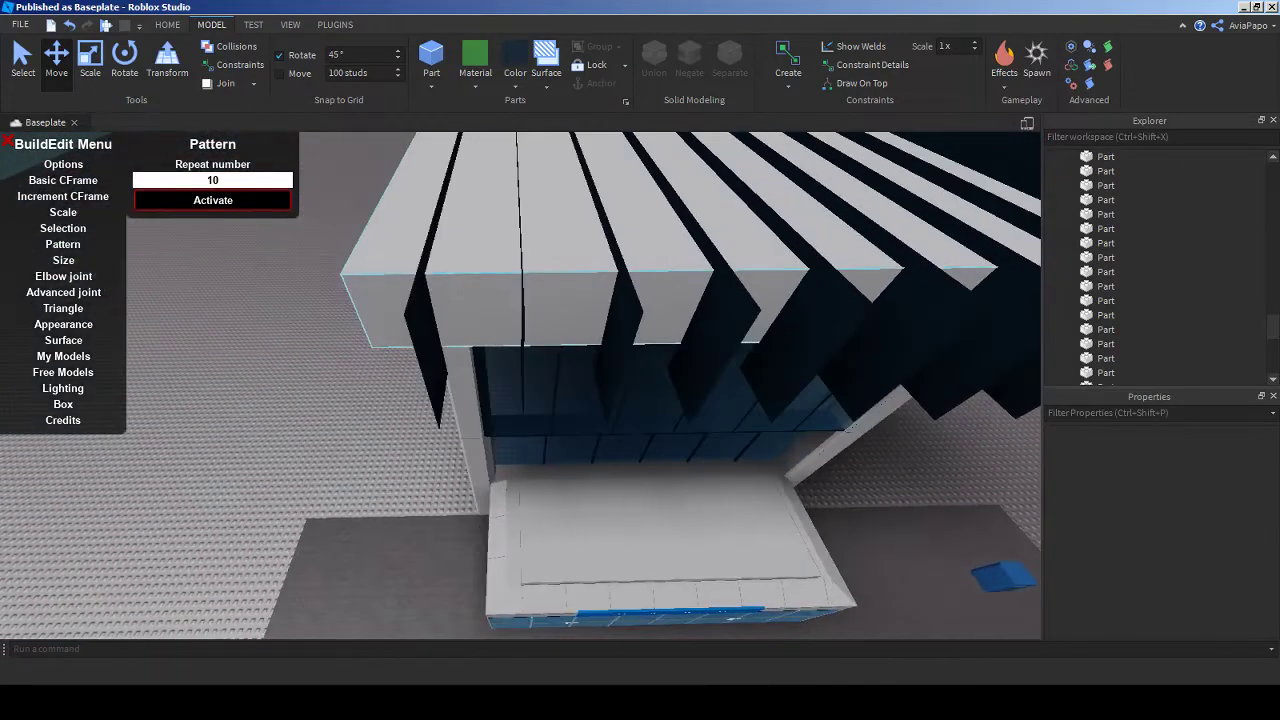
- Delete the surplus black plates that extend past the far end of the roof slab
{"action": "left_click", "coordinate": [425, 320]}
{"action": "key", "text": "f"}
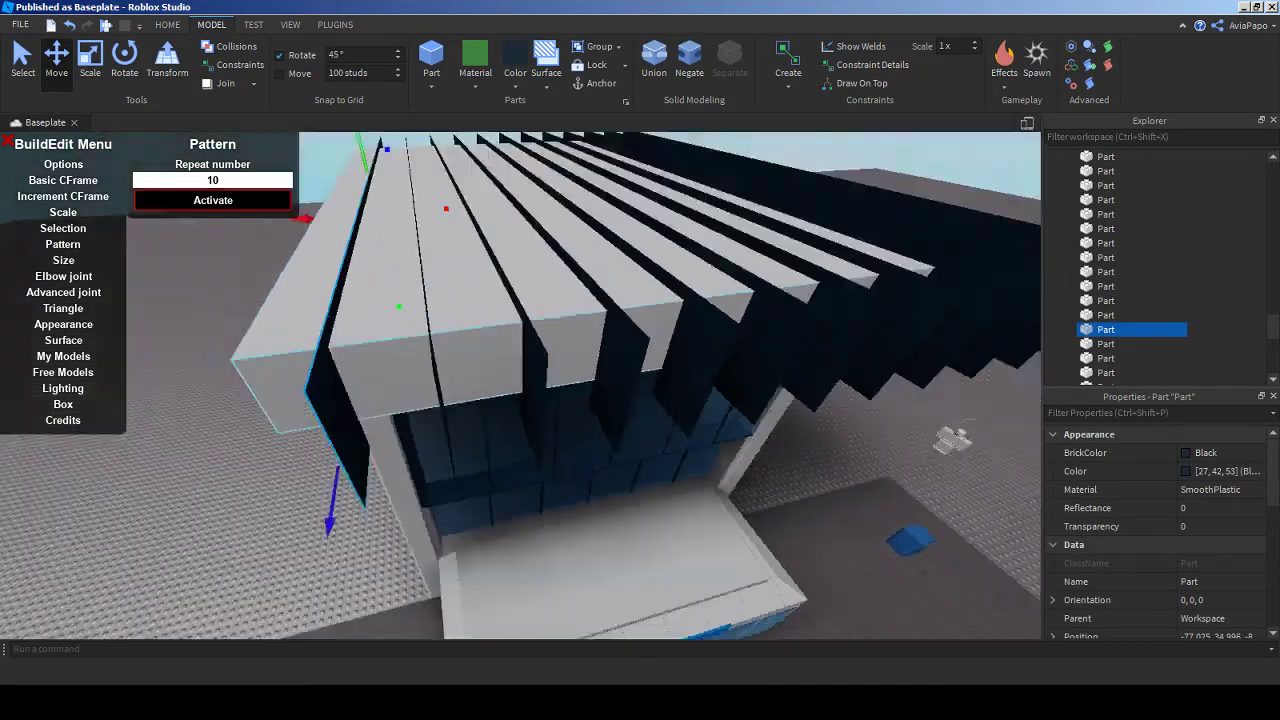
{"action": "left_click", "coordinate": [700, 400]}
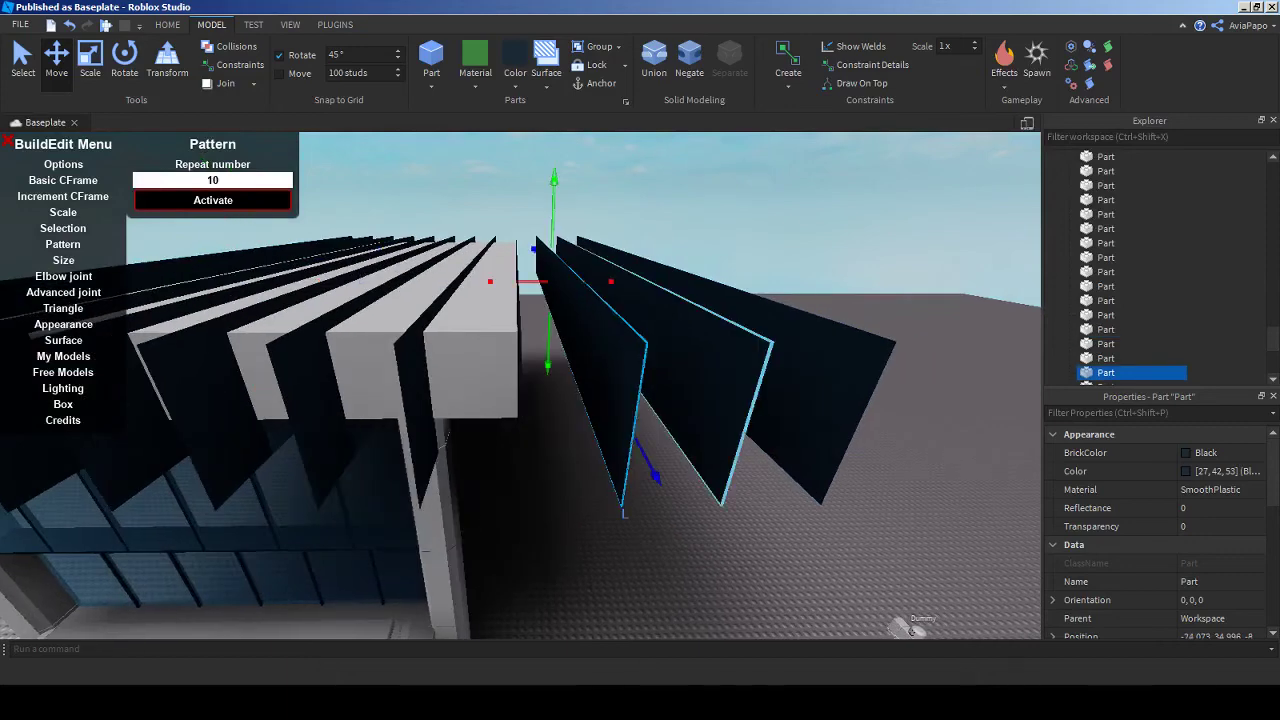
{"action": "key", "text": "Delete"}
{"action": "key", "text": "Delete"}
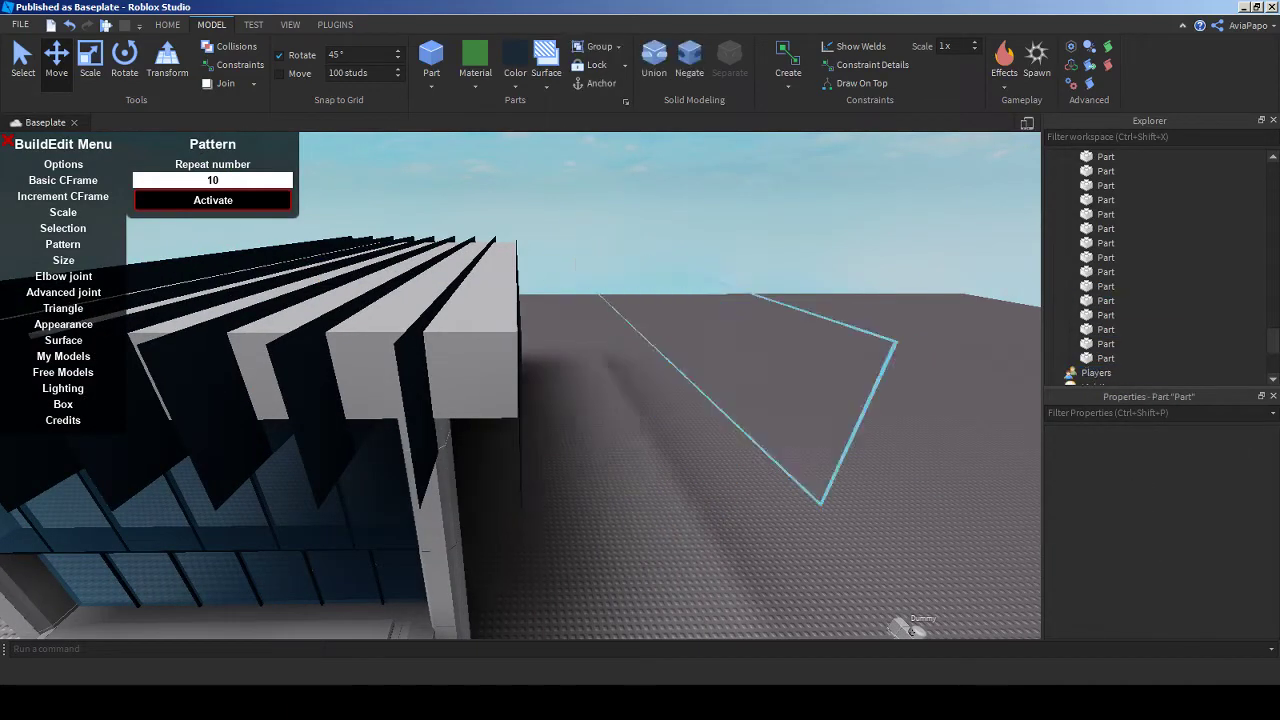
- Negate all the black plates running through the roof and union them with the light grey slab to cut thin grooves
{"action": "left_click", "coordinate": [700, 440]}
{"action": "left_click", "coordinate": [620, 400], "text": "ctrl"}
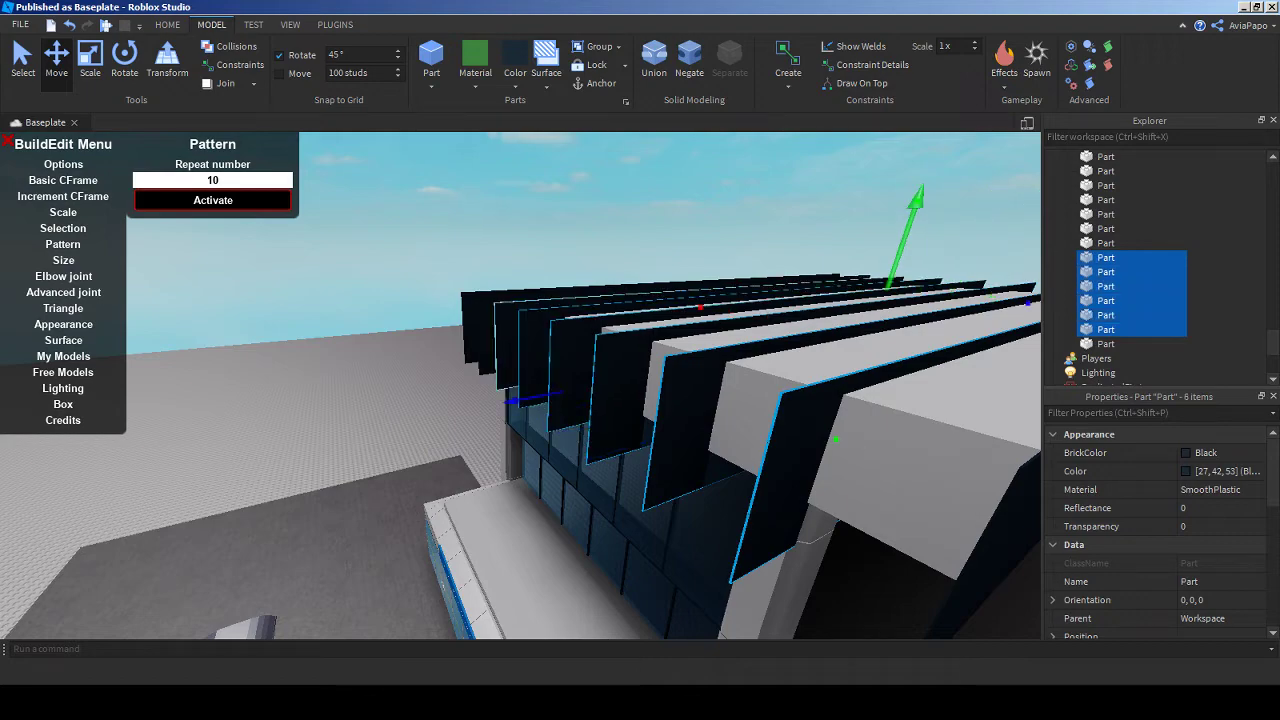
{"action": "right_click_drag", "start_coordinate": [773, 481], "coordinate": [773, 481]}
{"action": "middle_click_drag", "start_coordinate": [773, 481], "coordinate": [768, 416]}
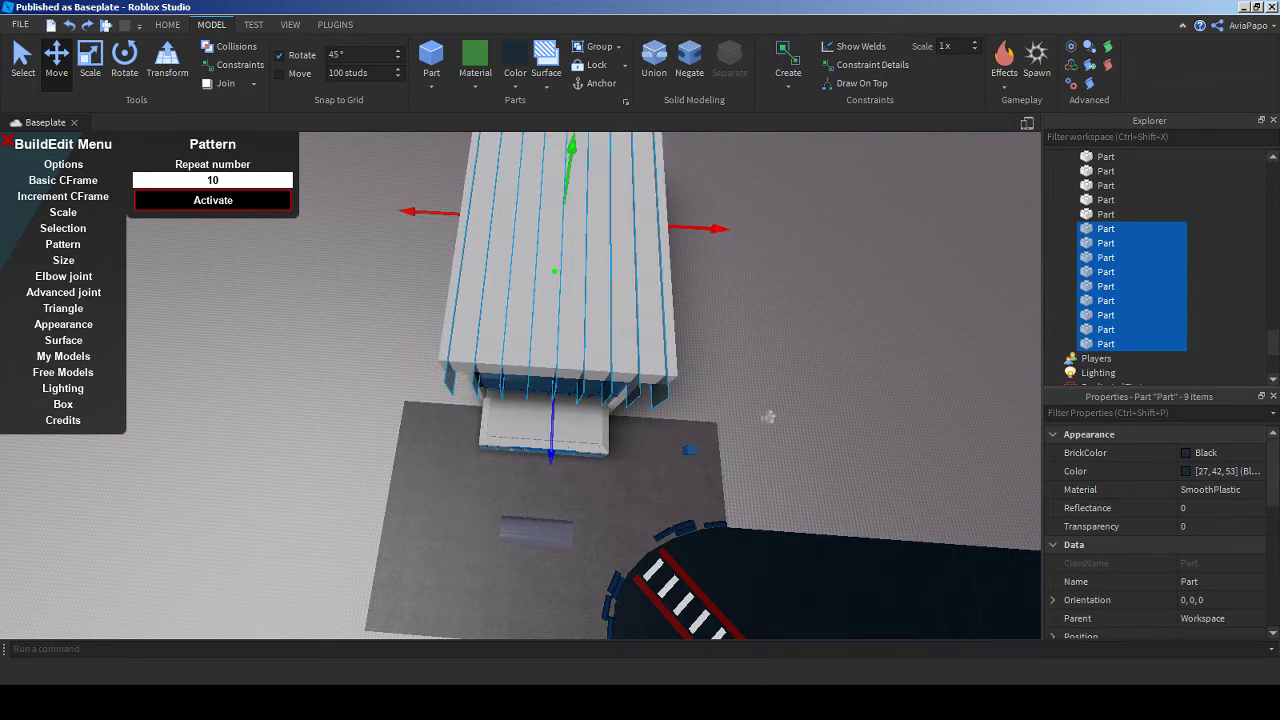
{"action": "mouse_move", "coordinate": [768, 416]}
{"action": "right_mouse_down"}
{"action": "mouse_move", "coordinate": [783, 363]}
{"action": "mouse_move", "coordinate": [812, 346]}
{"action": "mouse_move", "coordinate": [732, 587]}
{"action": "mouse_move", "coordinate": [716, 541]}
{"action": "right_mouse_up"}
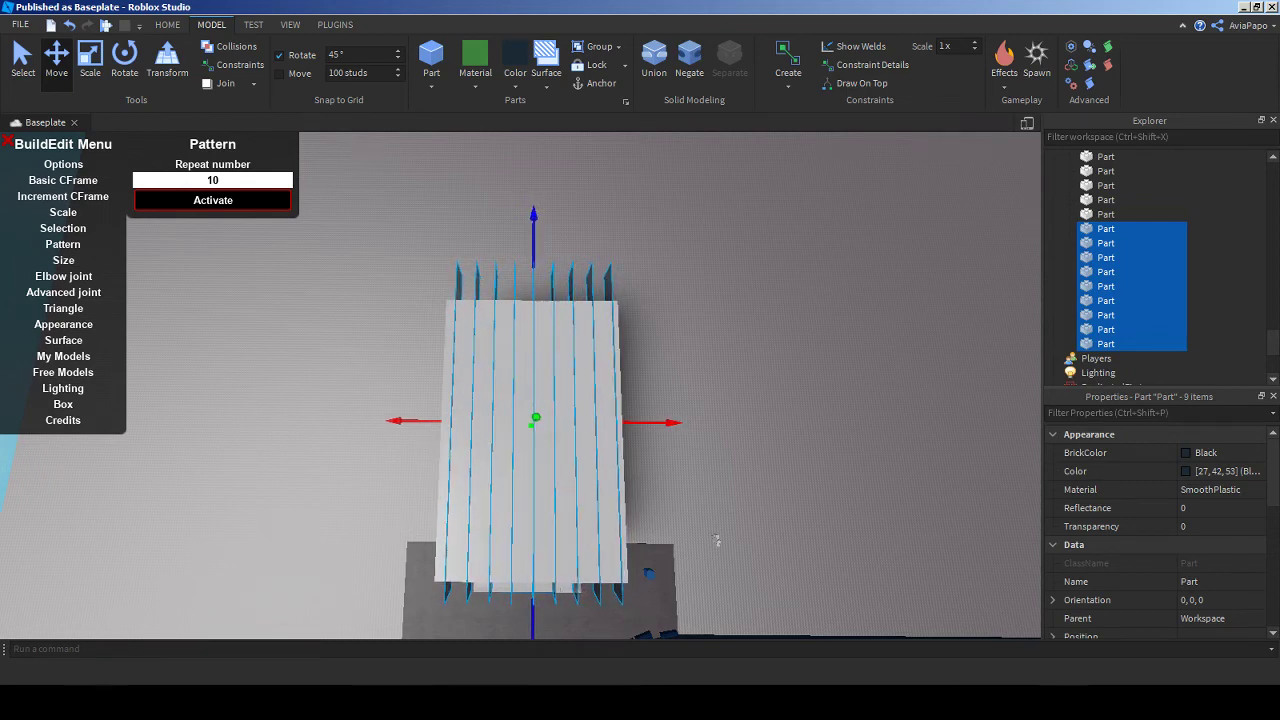
{"action": "scroll", "coordinate": [740, 560], "scroll_direction": "up", "scroll_amount": 2}
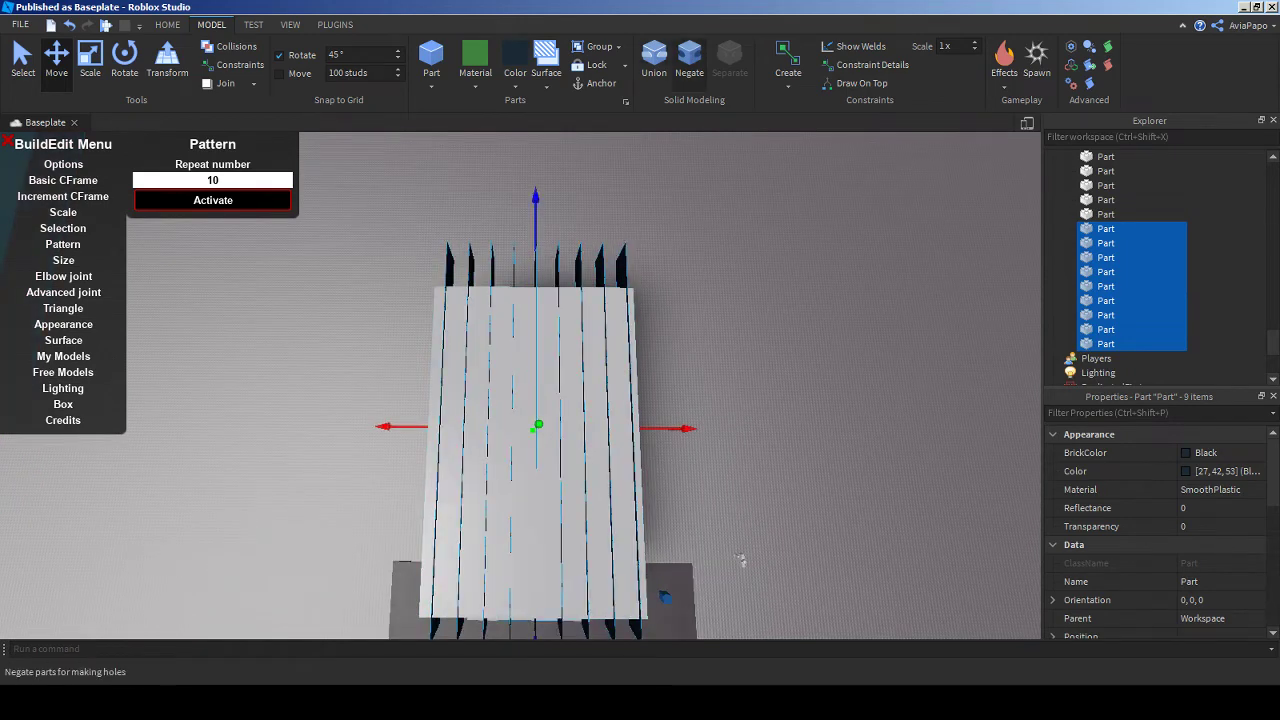
{"action": "key", "text": "ctrl+shift+n"}
{"action": "key", "text": "ctrl+z"}
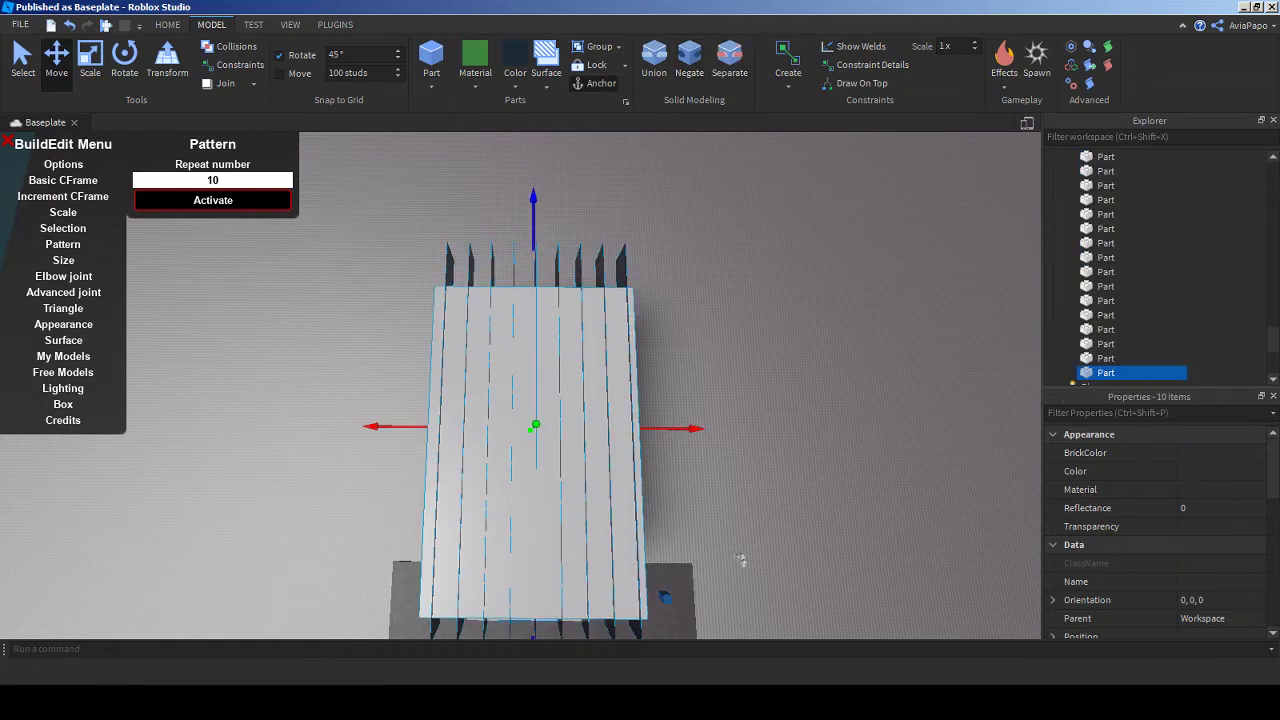
{"action": "key", "text": "ctrl+shift+g"}
{"action": "scroll", "coordinate": [740, 560], "scroll_direction": "up", "scroll_amount": 5}
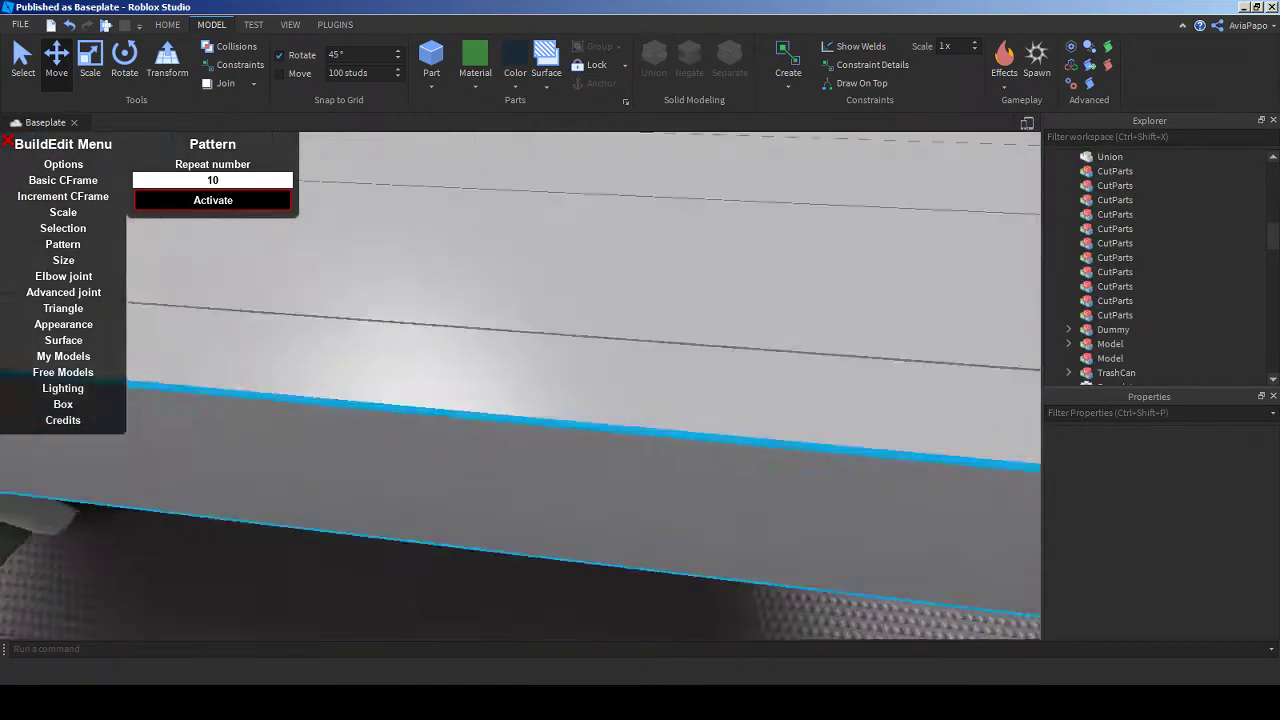
- Shift the grooved roof union sideways in small moves to center it over the two front columns
{"action": "right_click_drag", "start_coordinate": [520, 385], "coordinate": [470, 385]}
{"action": "scroll", "coordinate": [520, 385], "scroll_direction": "down", "scroll_amount": 5}
{"action": "scroll", "coordinate": [520, 385], "scroll_direction": "up", "scroll_amount": 4}
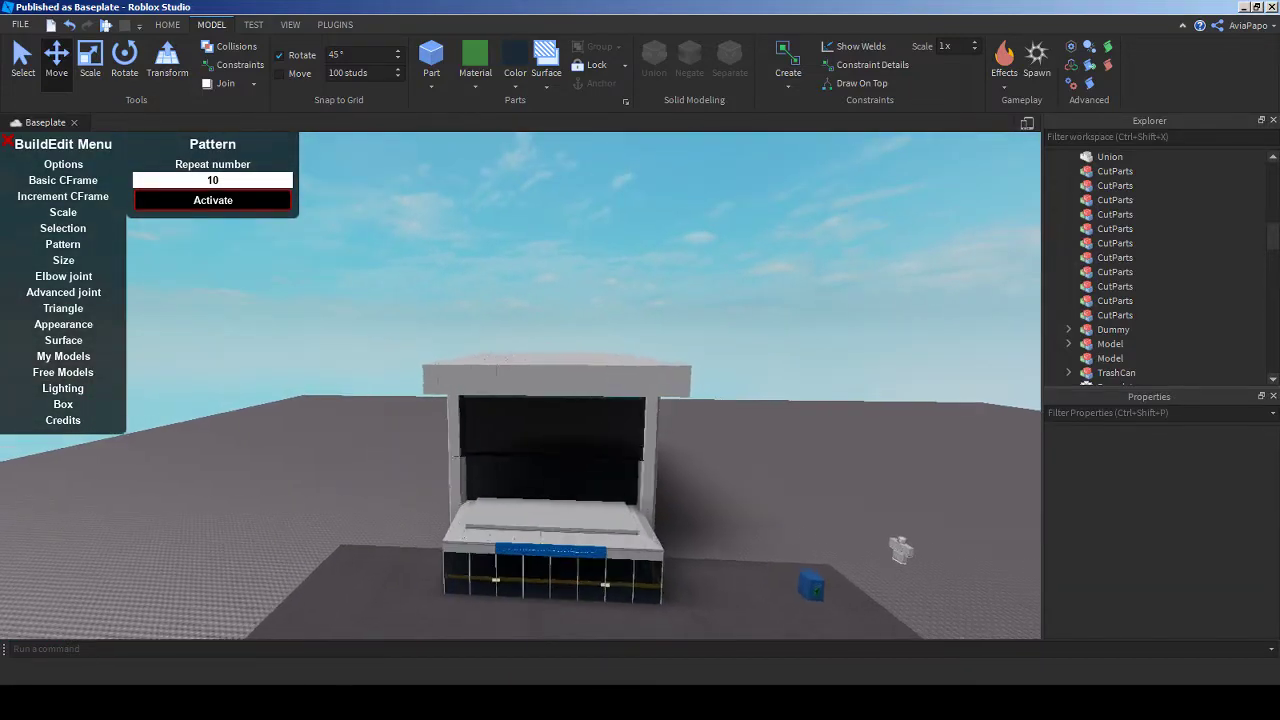
{"action": "left_click", "coordinate": [570, 383]}
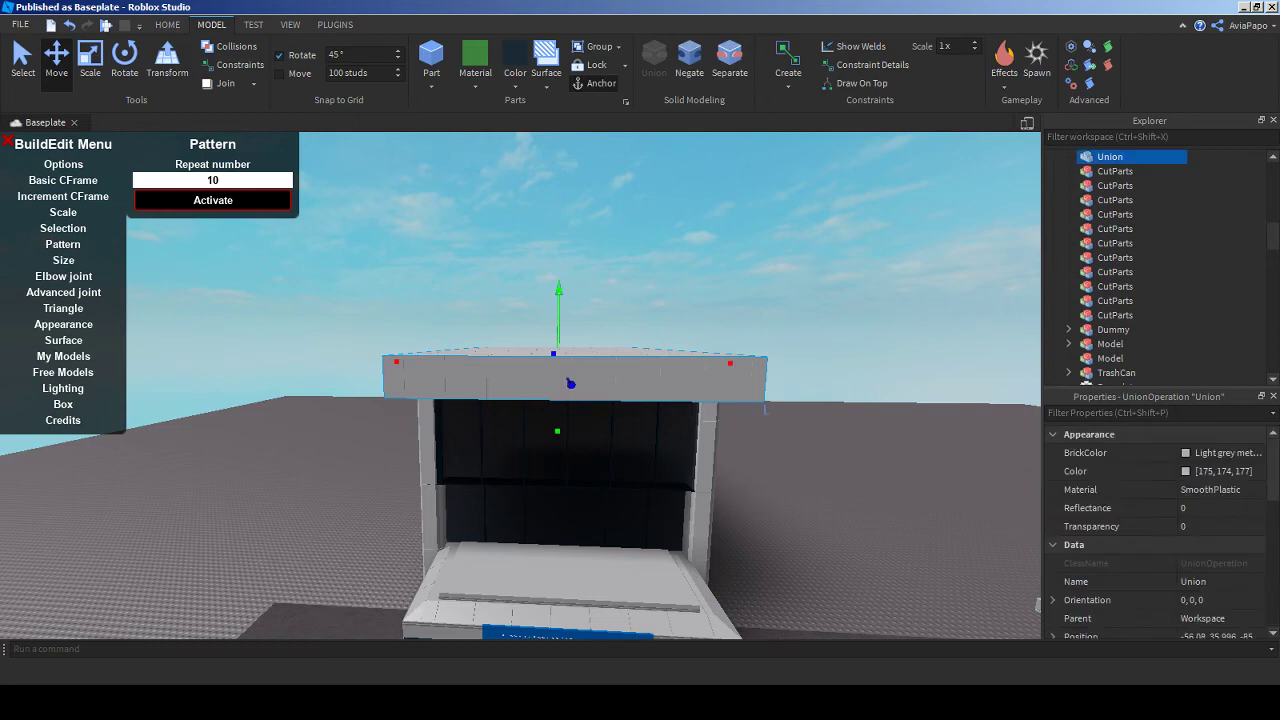
{"action": "left_click_drag", "start_coordinate": [570, 383], "coordinate": [574, 383]}
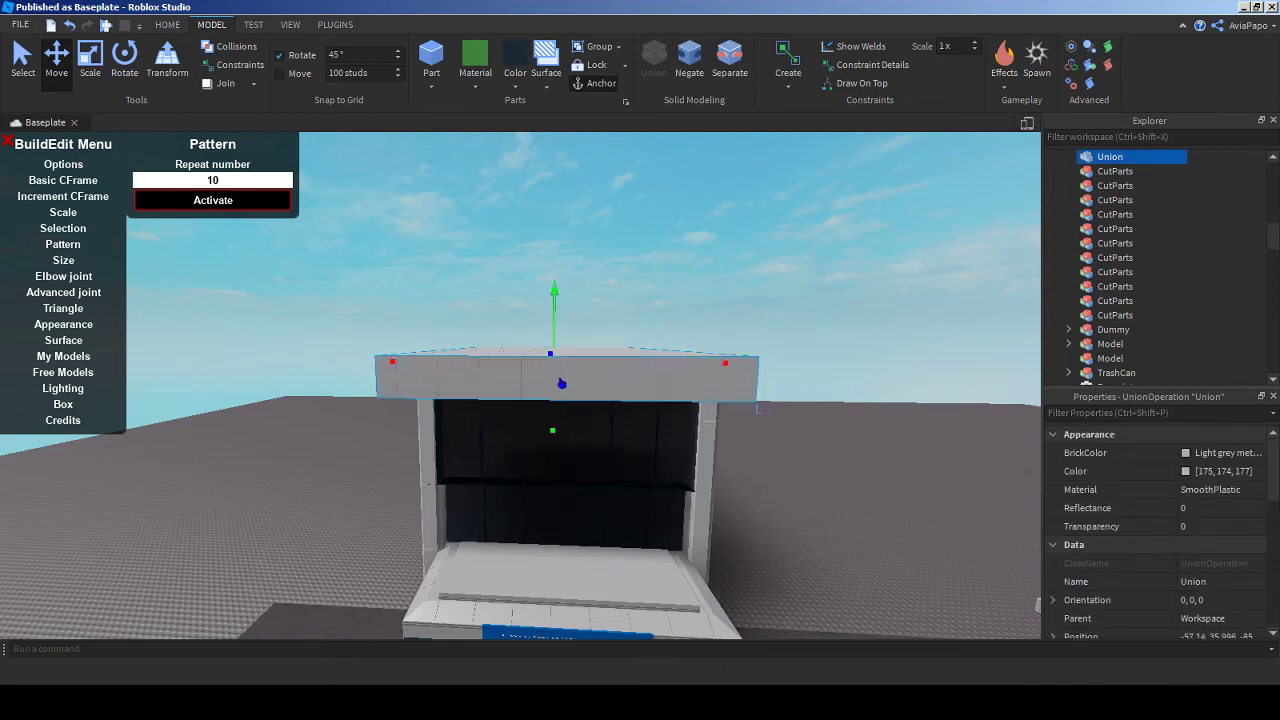
{"action": "left_click_drag", "start_coordinate": [562, 383], "coordinate": [557, 383]}
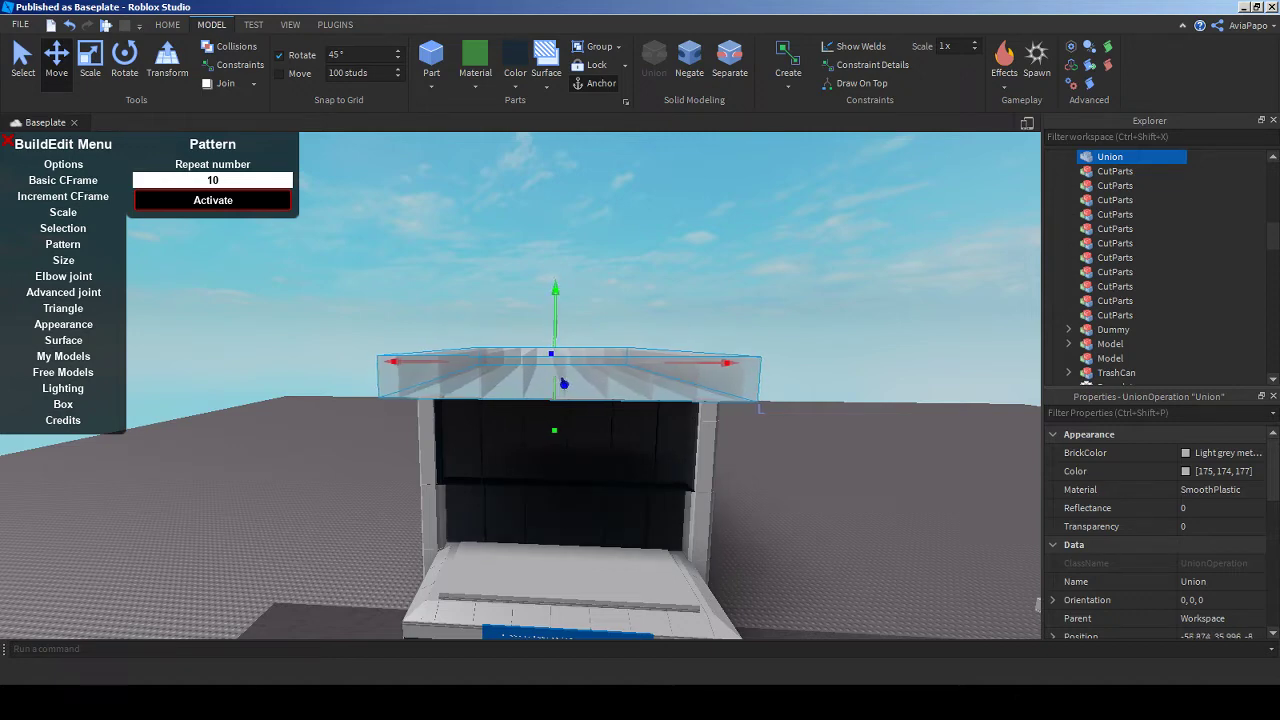
{"action": "left_click_drag", "start_coordinate": [561, 383], "coordinate": [561, 383]}
- Check the grooved roof's alignment over the terminal front from a distance and its grooves from close up
{"action": "scroll", "coordinate": [787, 495], "scroll_direction": "down", "scroll_amount": 10}
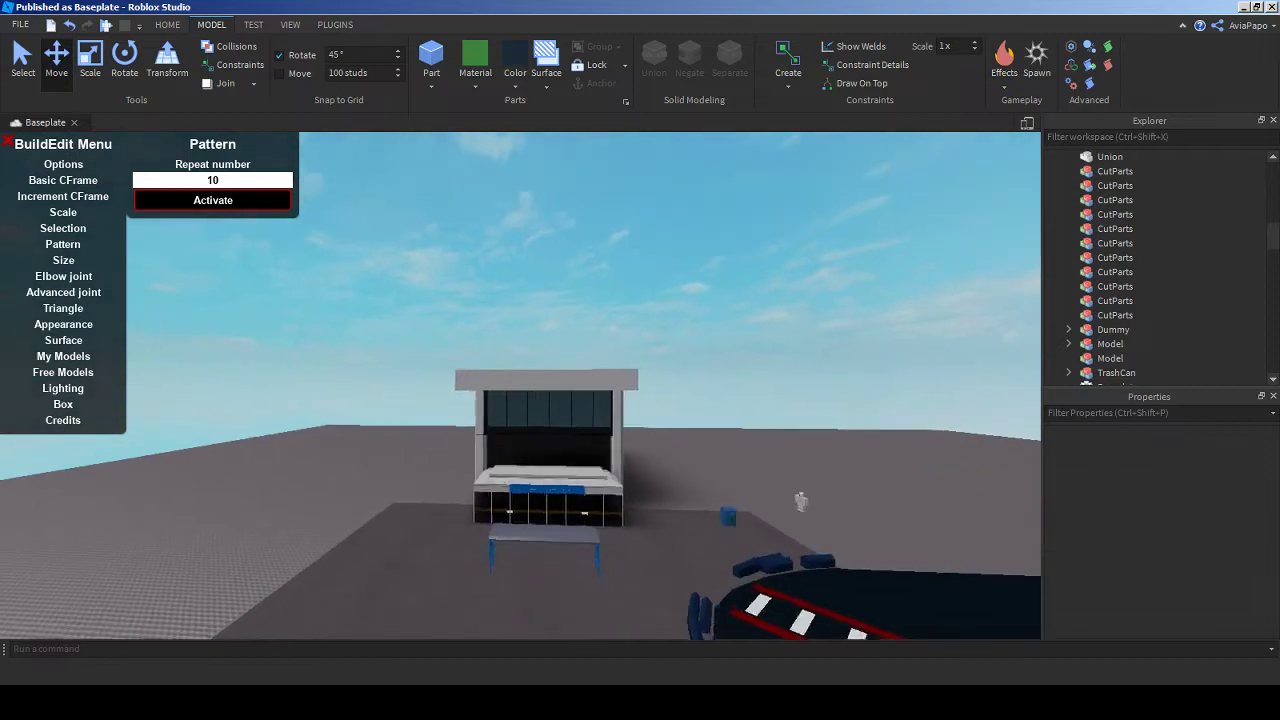
{"action": "left_click", "coordinate": [545, 380]}
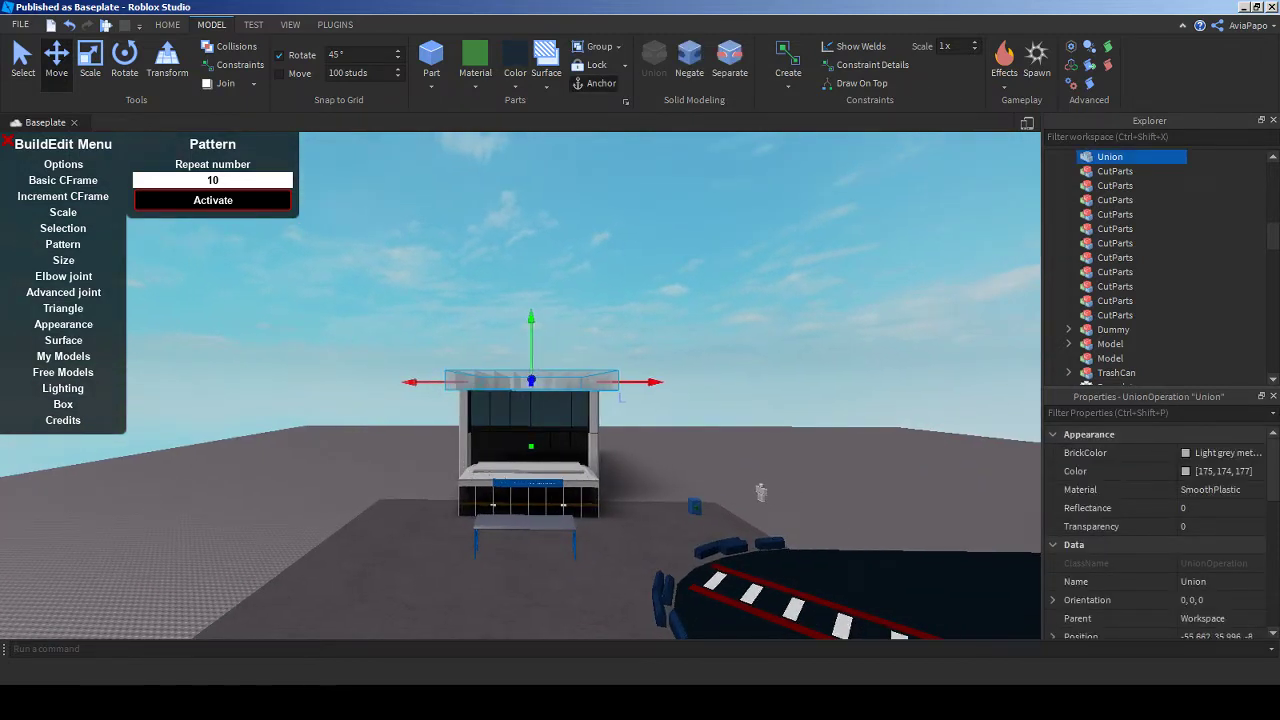
{"action": "left_click", "coordinate": [761, 492]}
{"action": "scroll", "coordinate": [761, 492], "scroll_direction": "up", "scroll_amount": 15}
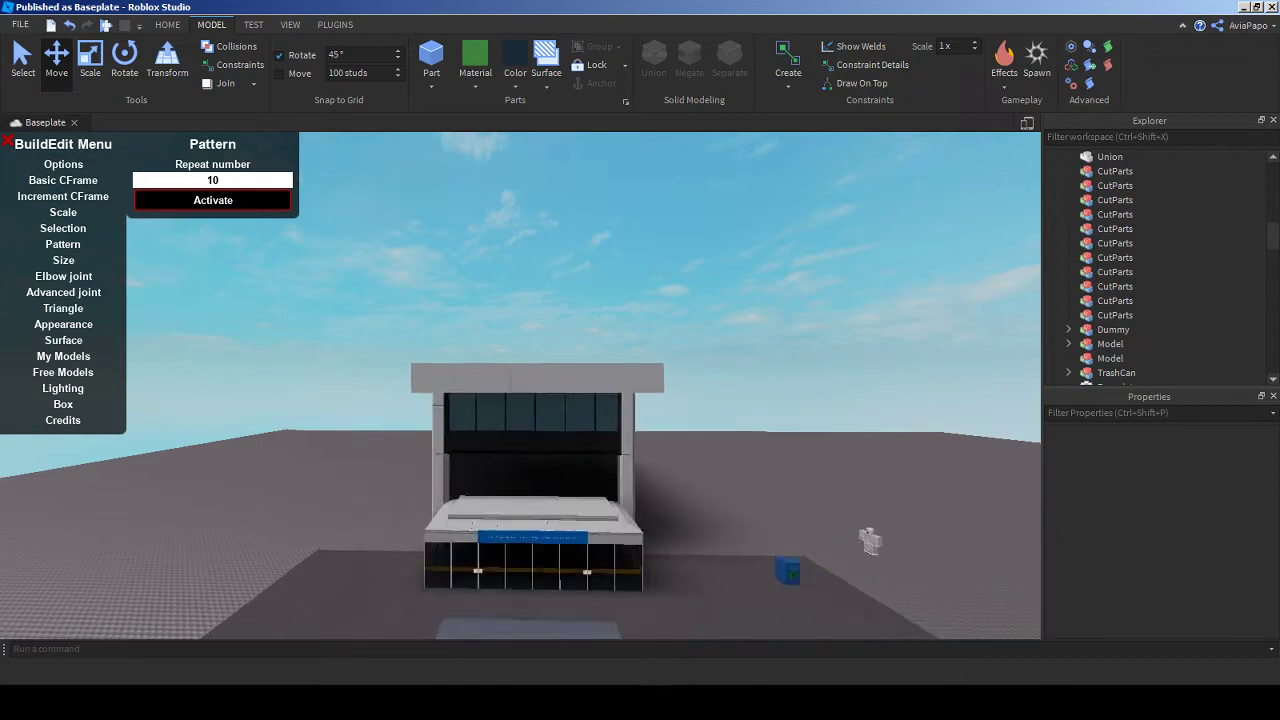
{"action": "scroll", "coordinate": [761, 492], "scroll_direction": "down", "scroll_amount": 15}
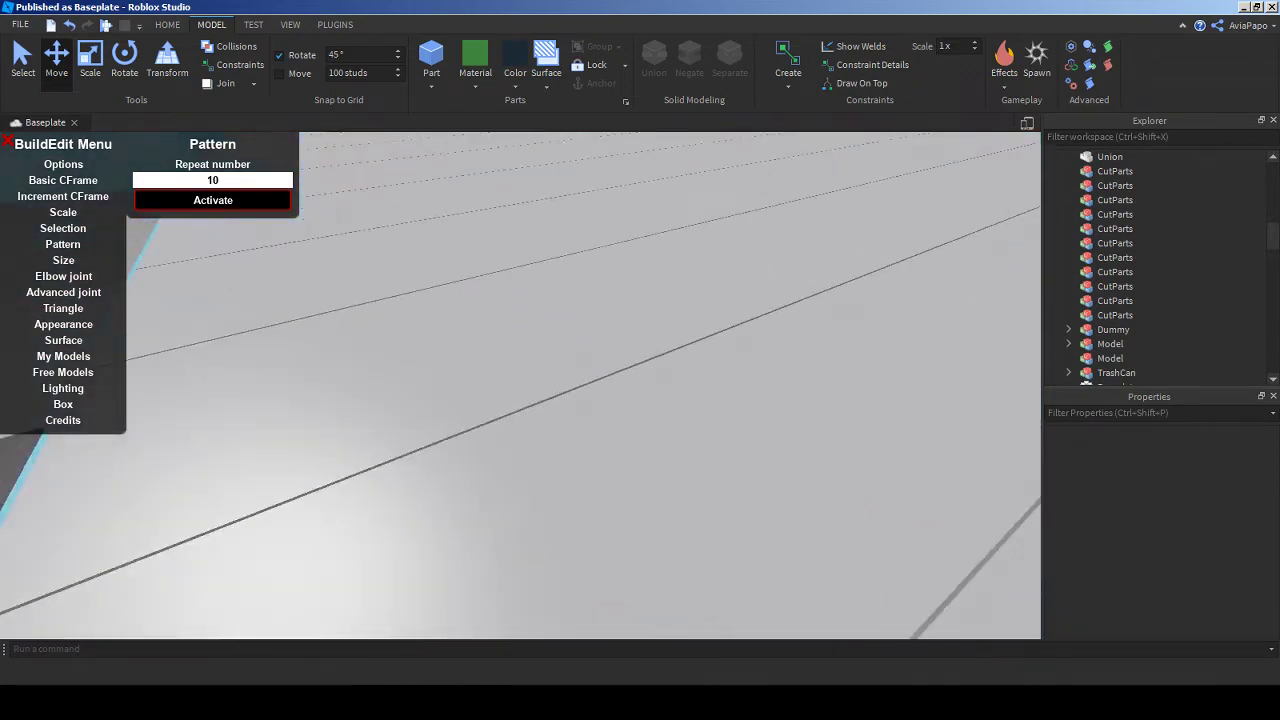
{"action": "scroll", "coordinate": [761, 492], "scroll_direction": "up", "scroll_amount": 10}
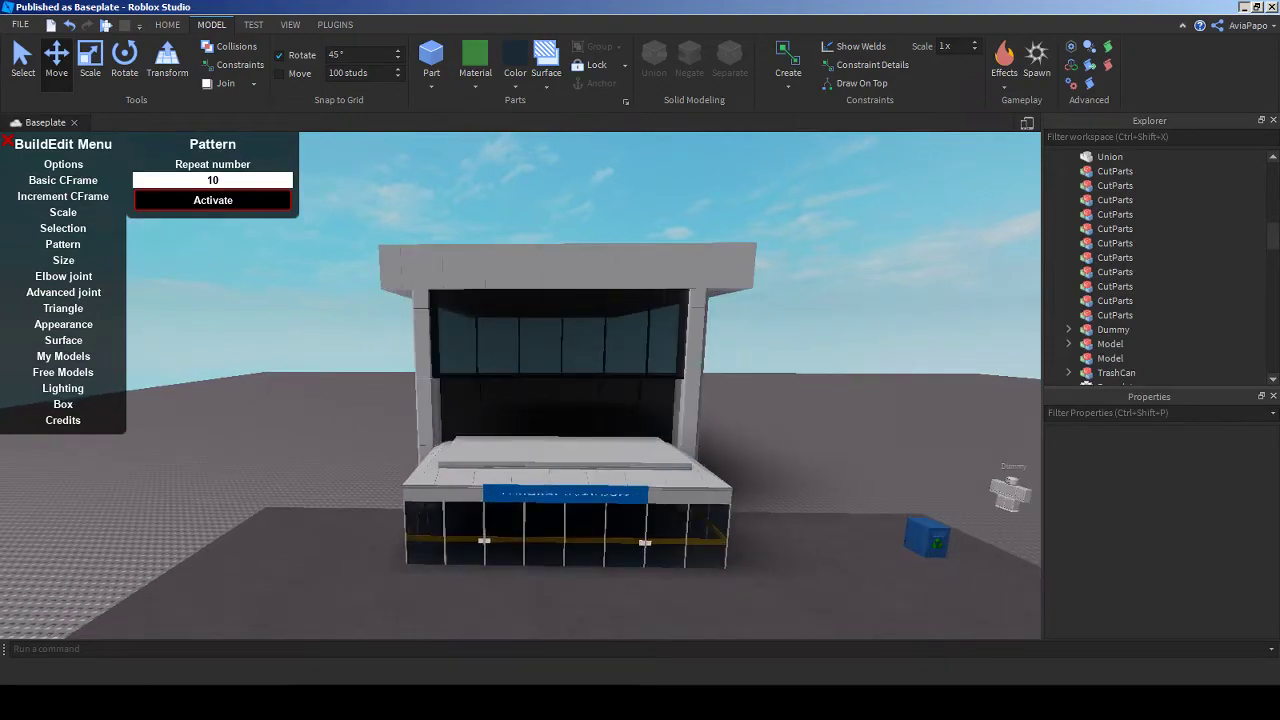
- Switch to the browser, examine the roof sign in the London City Airport photo, and return to Roblox Studio
{"action": "left_click", "coordinate": [1244, 6]}
{"action": "left_click", "coordinate": [765, 276]}
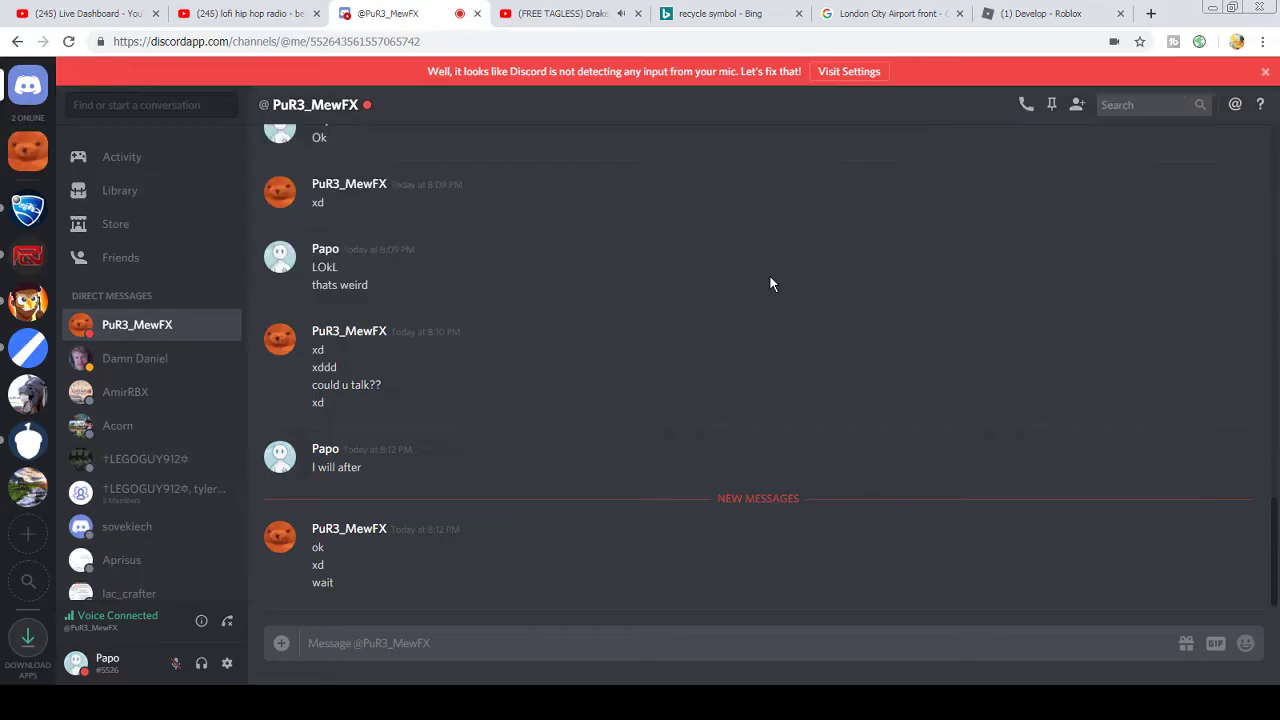
{"action": "left_click", "coordinate": [520, 9]}
{"action": "left_click", "coordinate": [701, 12]}
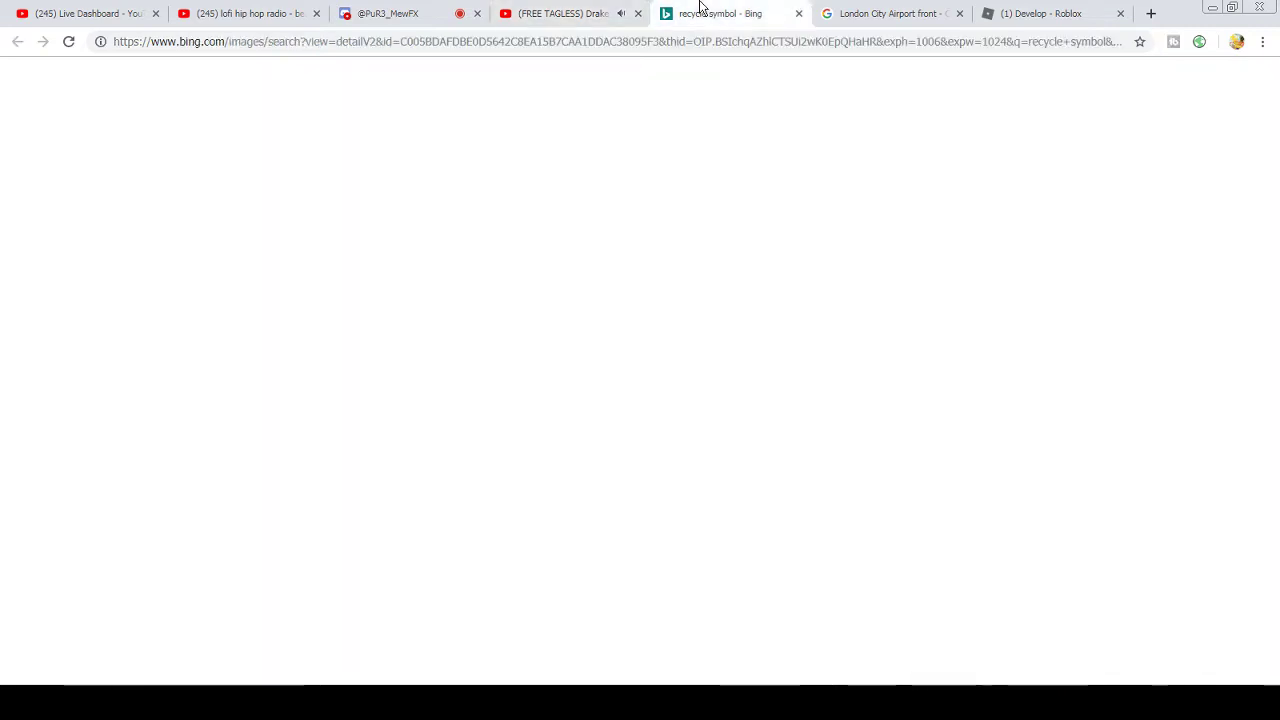
{"action": "key", "text": "alt+Tab"}
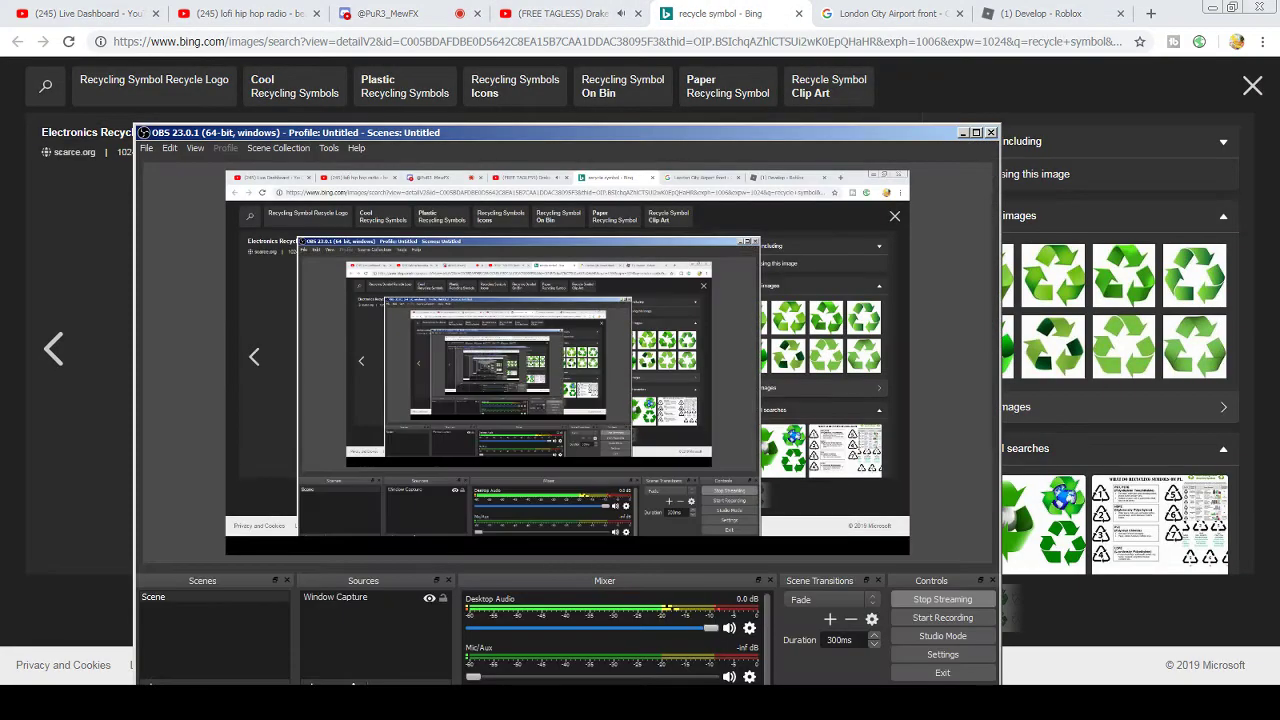
{"action": "key", "text": "alt+Tab"}
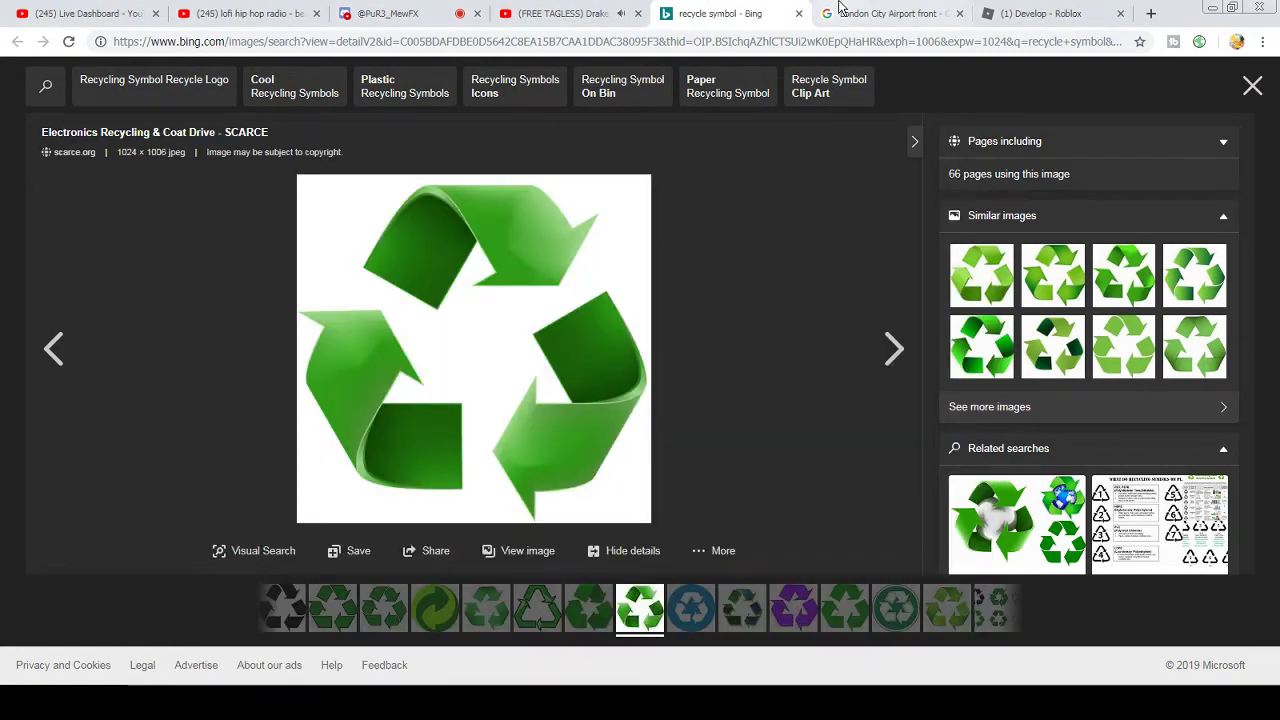
{"action": "left_click", "coordinate": [840, 8]}
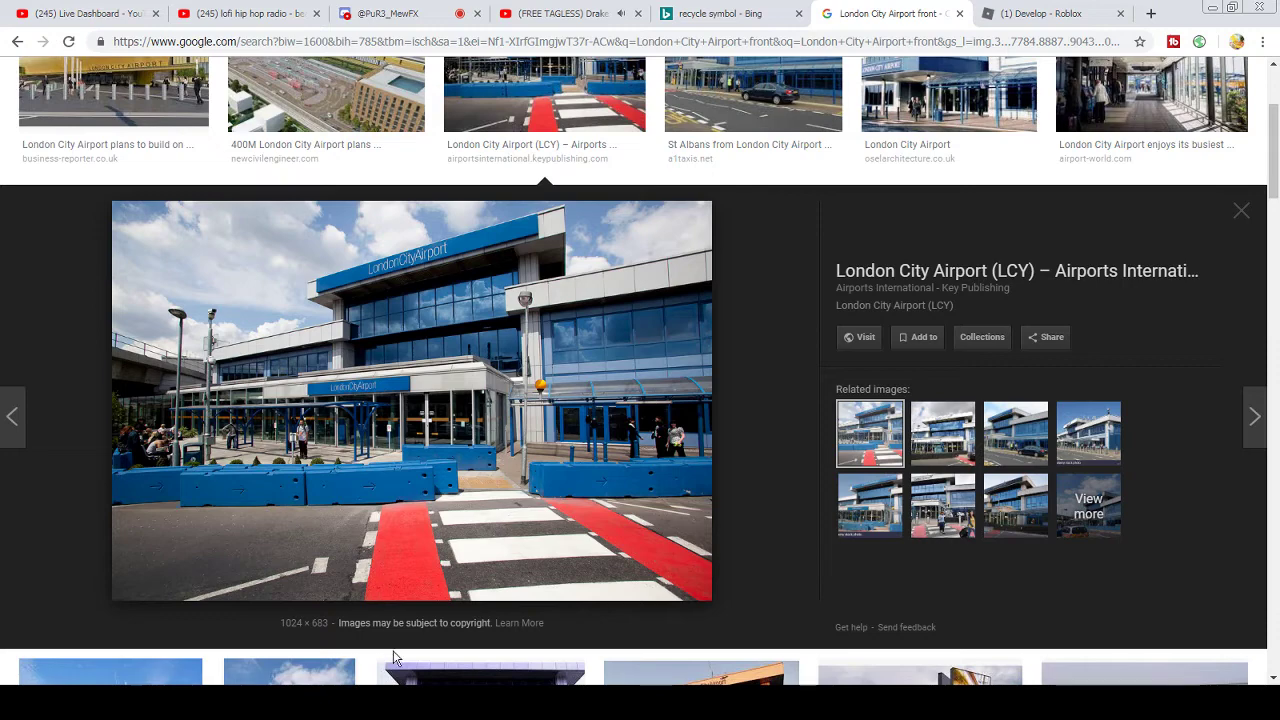
{"action": "key", "text": "alt+Tab"}
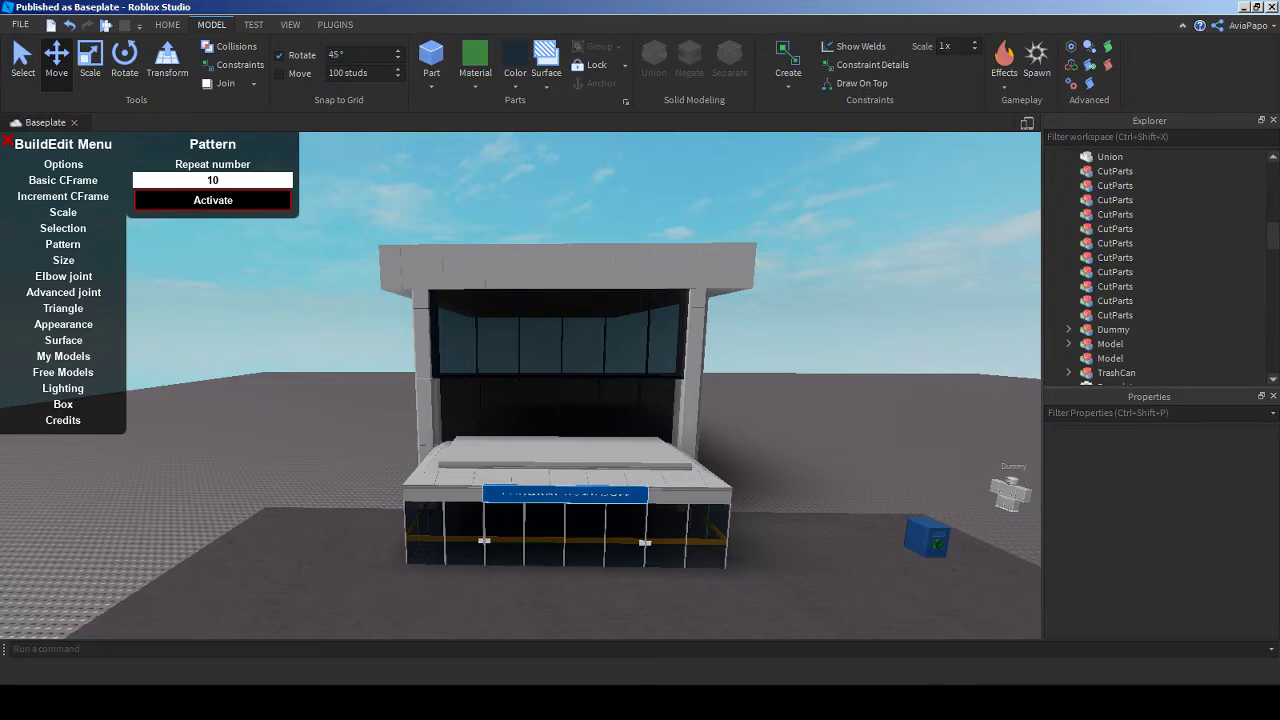
- Duplicate the bright blue LondonCityAirport sign from the entrance canopy and place the copy on the front of the roof fascia
{"action": "left_click", "coordinate": [565, 493]}
{"action": "key", "text": "f"}
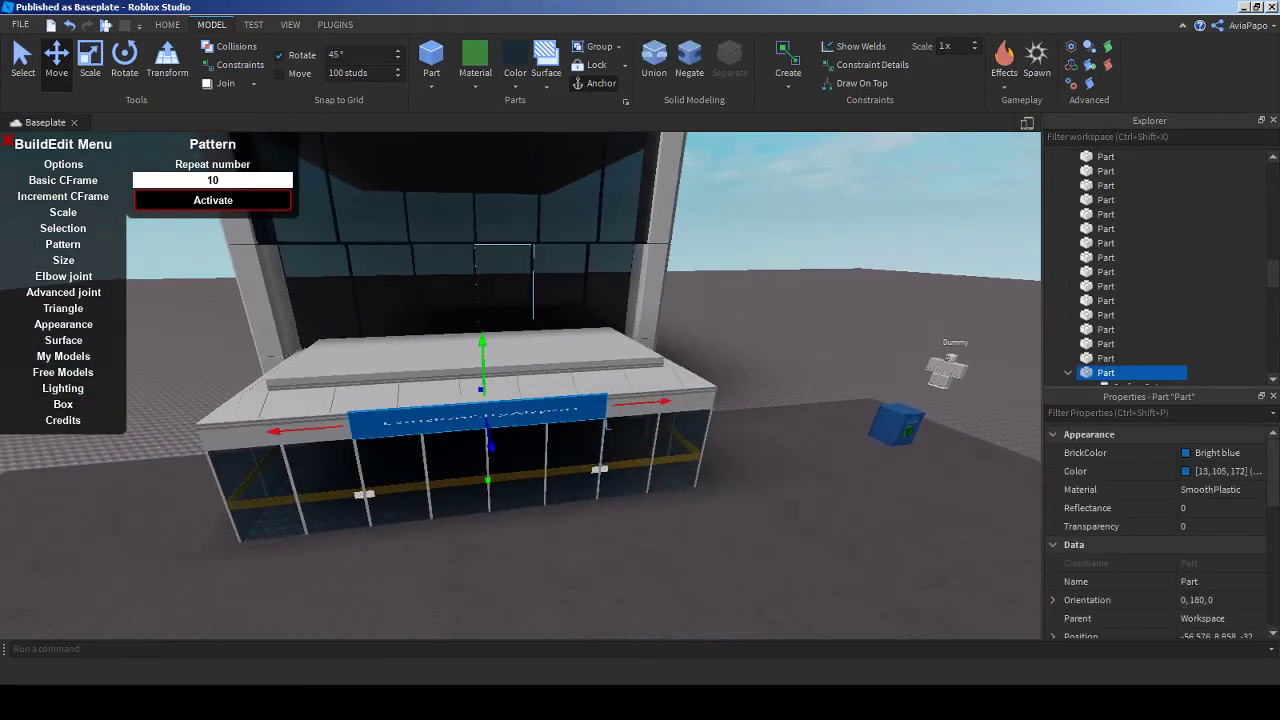
{"action": "left_click_drag", "start_coordinate": [482, 345], "coordinate": [724, 242]}
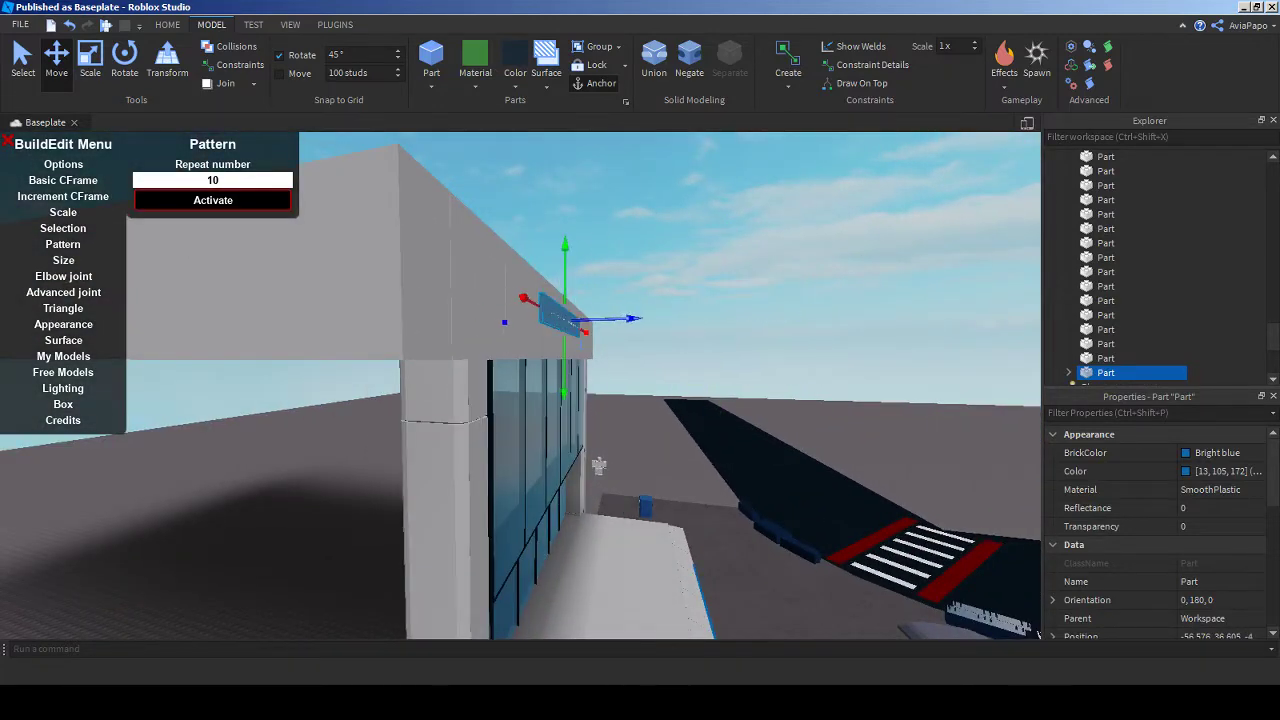
{"action": "key", "text": "f"}
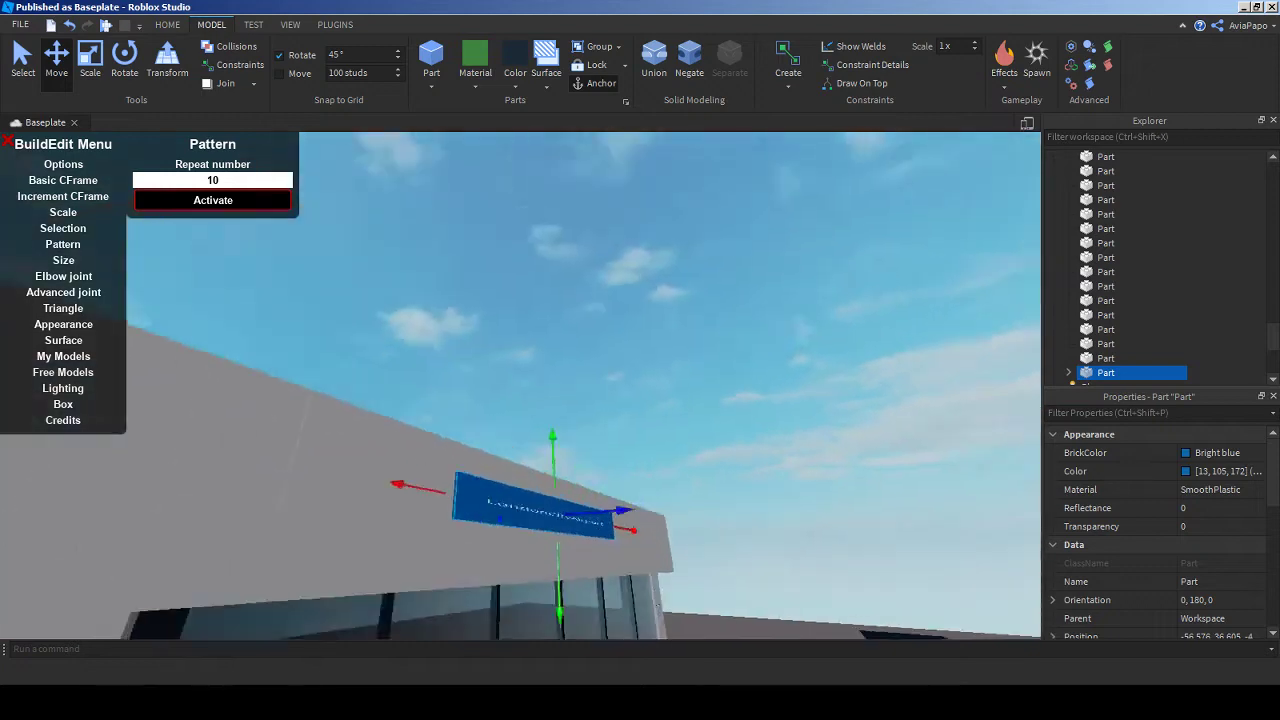
- Scale the blue LondonCityAirport sign on the roof fascia to about 36.46 by 5.48 studs, spanning the front between the two columns
{"action": "key", "text": "ctrl+3"}
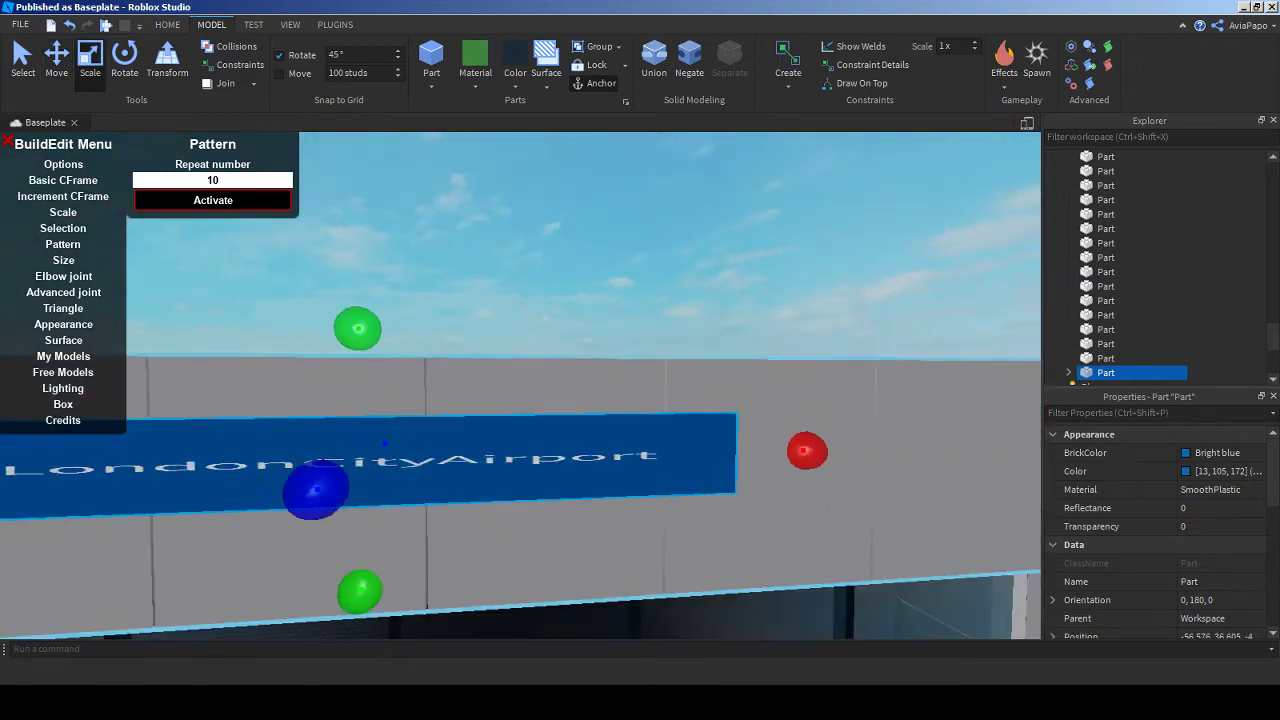
{"action": "left_click_drag", "start_coordinate": [354, 329], "coordinate": [357, 283]}
{"action": "right_click_drag", "start_coordinate": [357, 283], "coordinate": [520, 300]}
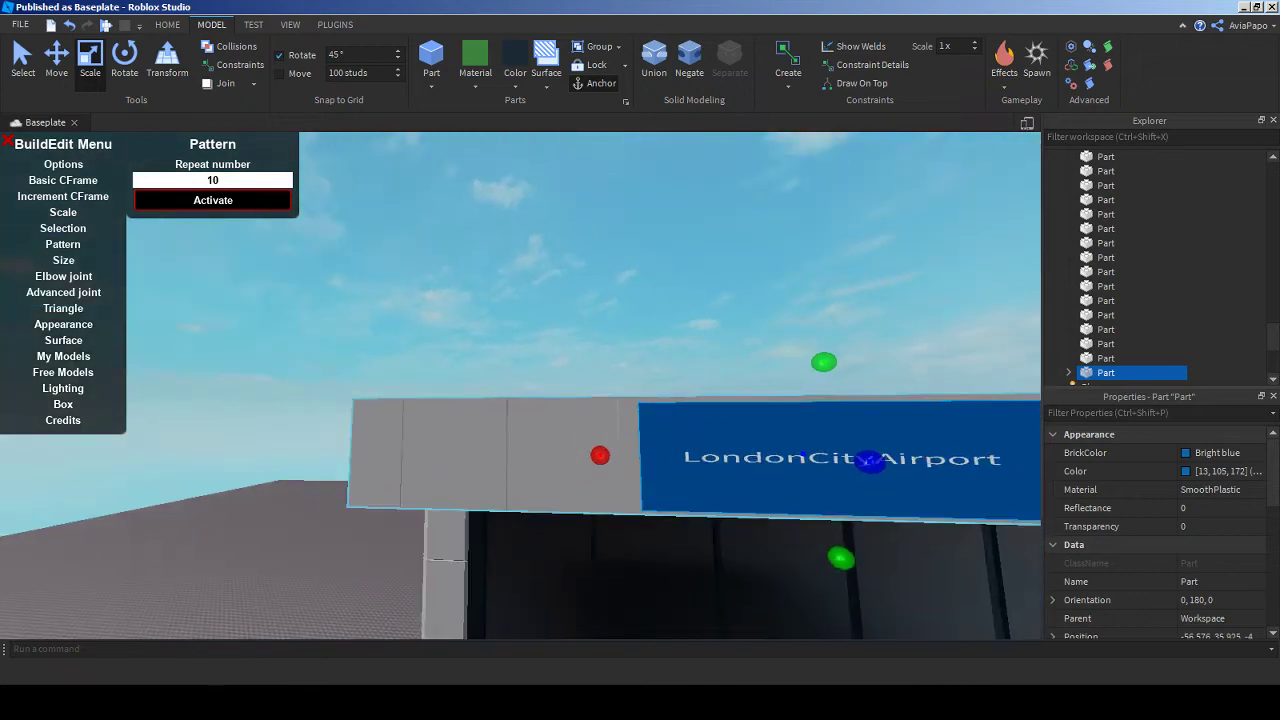
{"action": "key", "text": "a"}
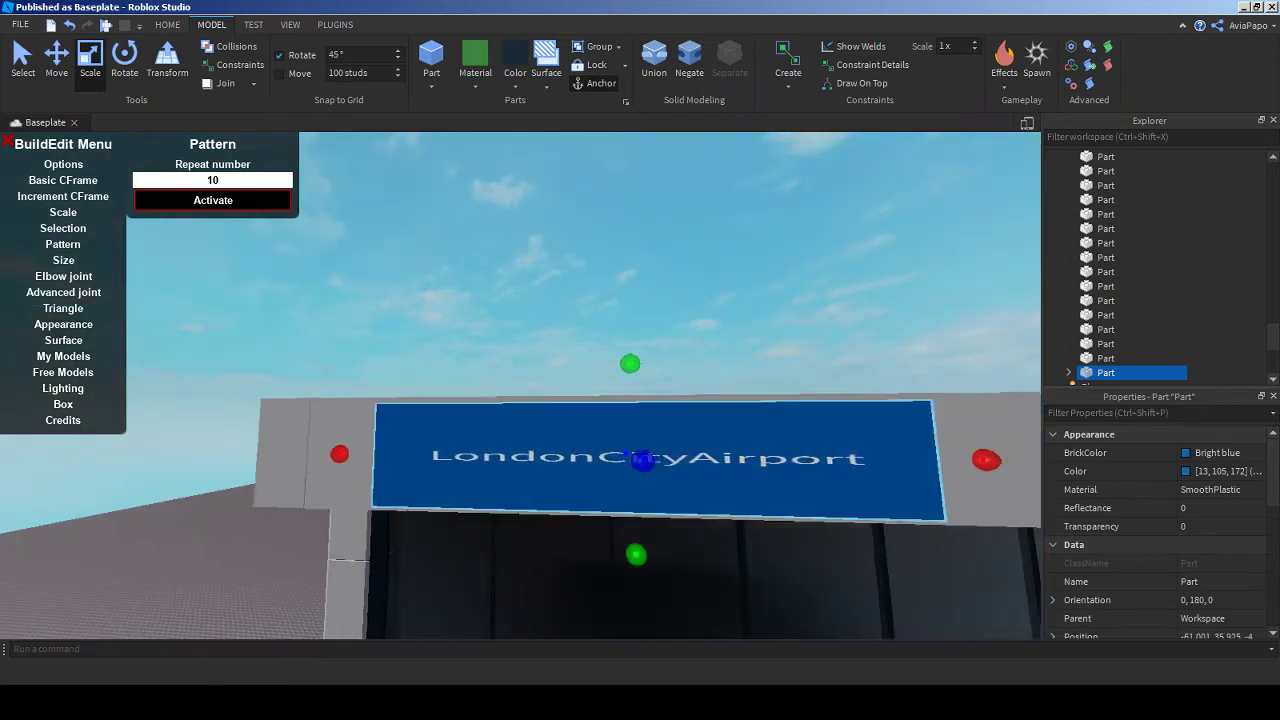
{"action": "left_click_drag", "start_coordinate": [614, 431], "coordinate": [748, 431]}
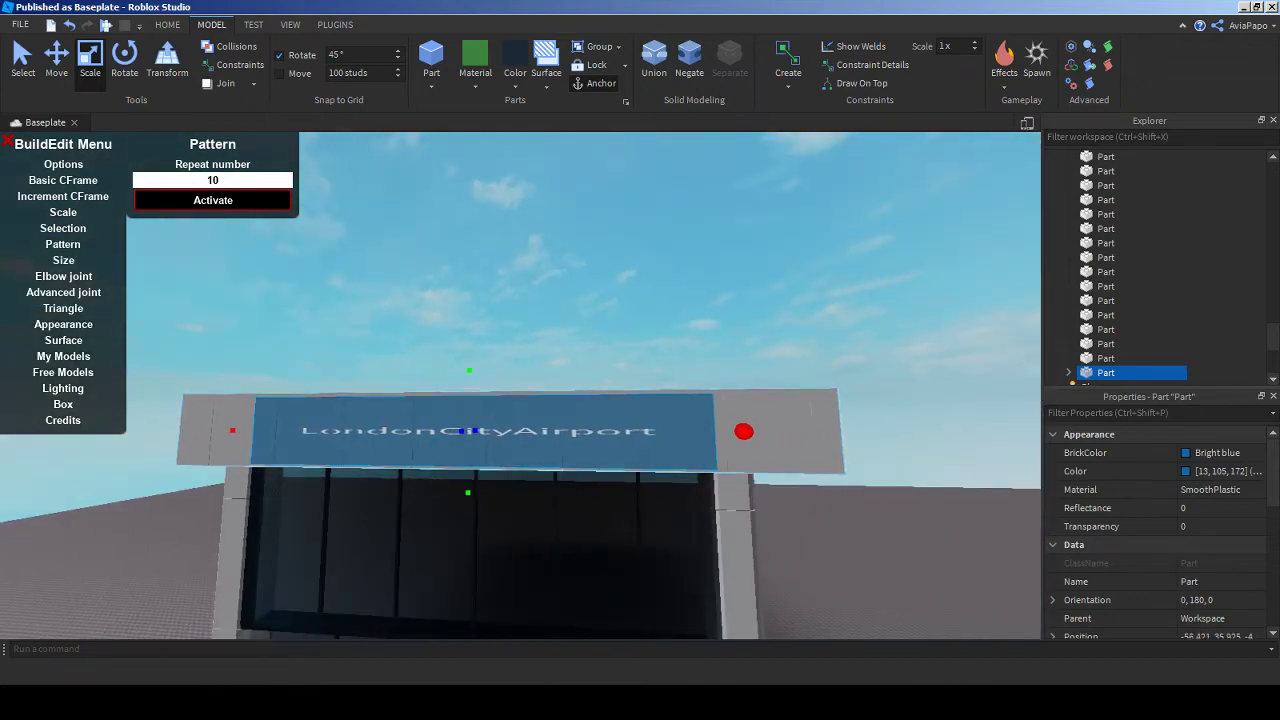
{"action": "key", "text": "s"}
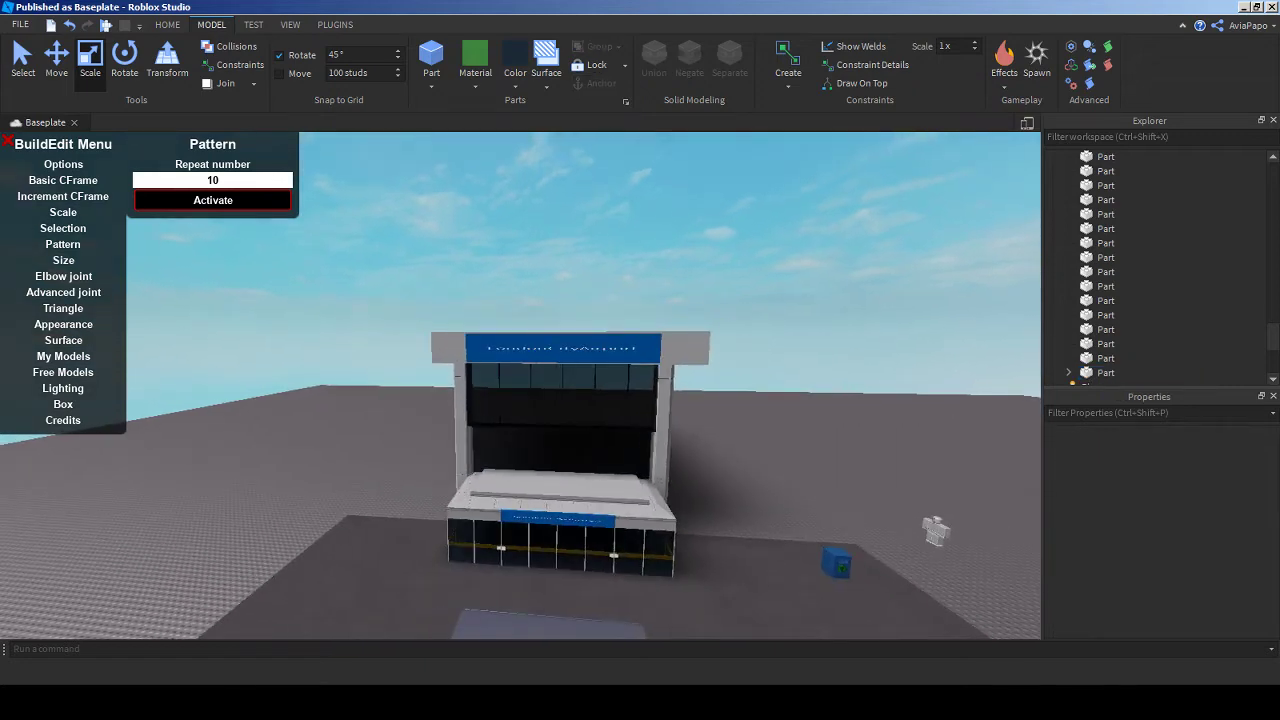
- Compare the roof sign with the London City Airport photo in the browser, return to Roblox Studio and check the sign's size properties
{"action": "key", "text": "w"}
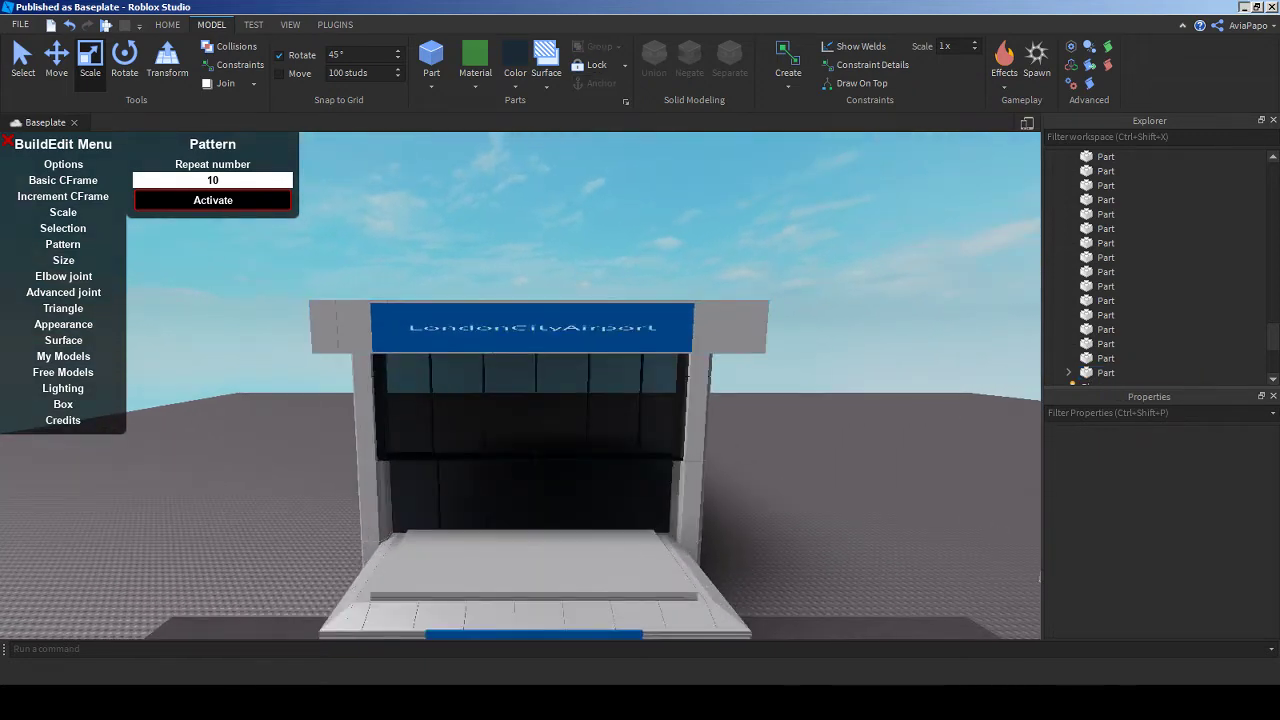
{"action": "left_click", "coordinate": [1243, 7]}
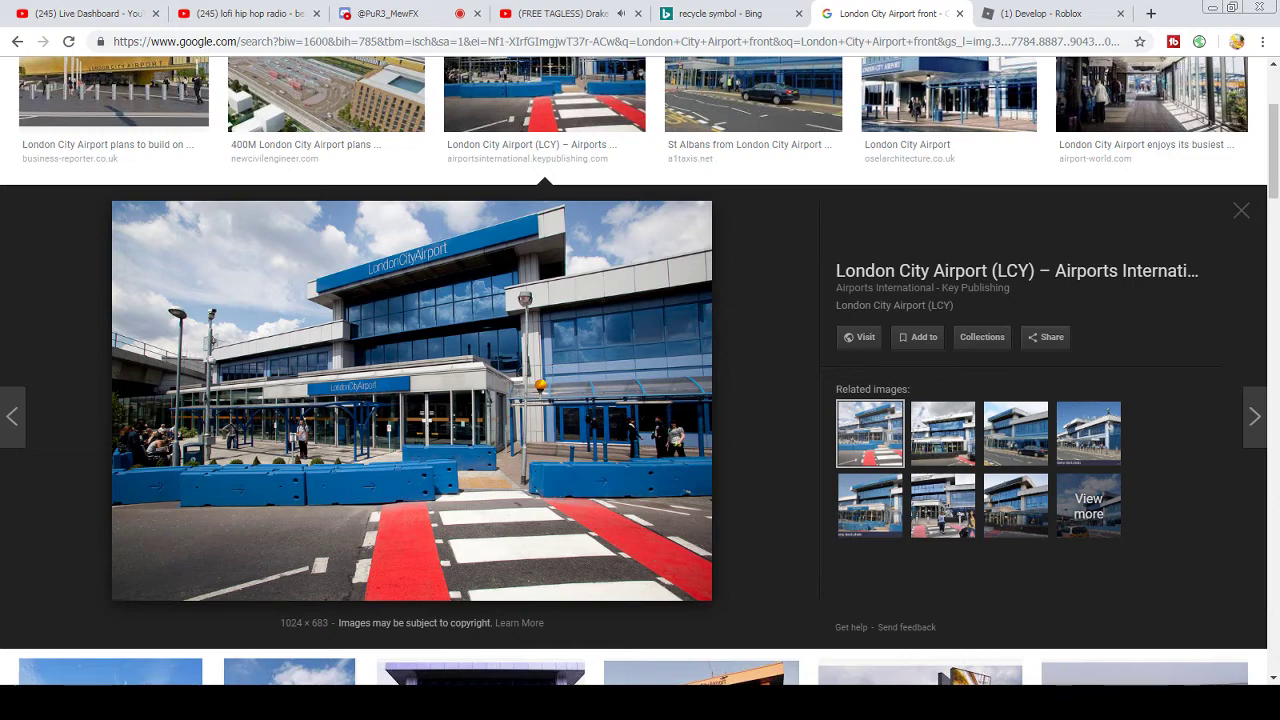
{"action": "key", "text": "alt+Tab"}
{"action": "key", "text": "w"}
{"action": "left_click", "coordinate": [560, 320]}
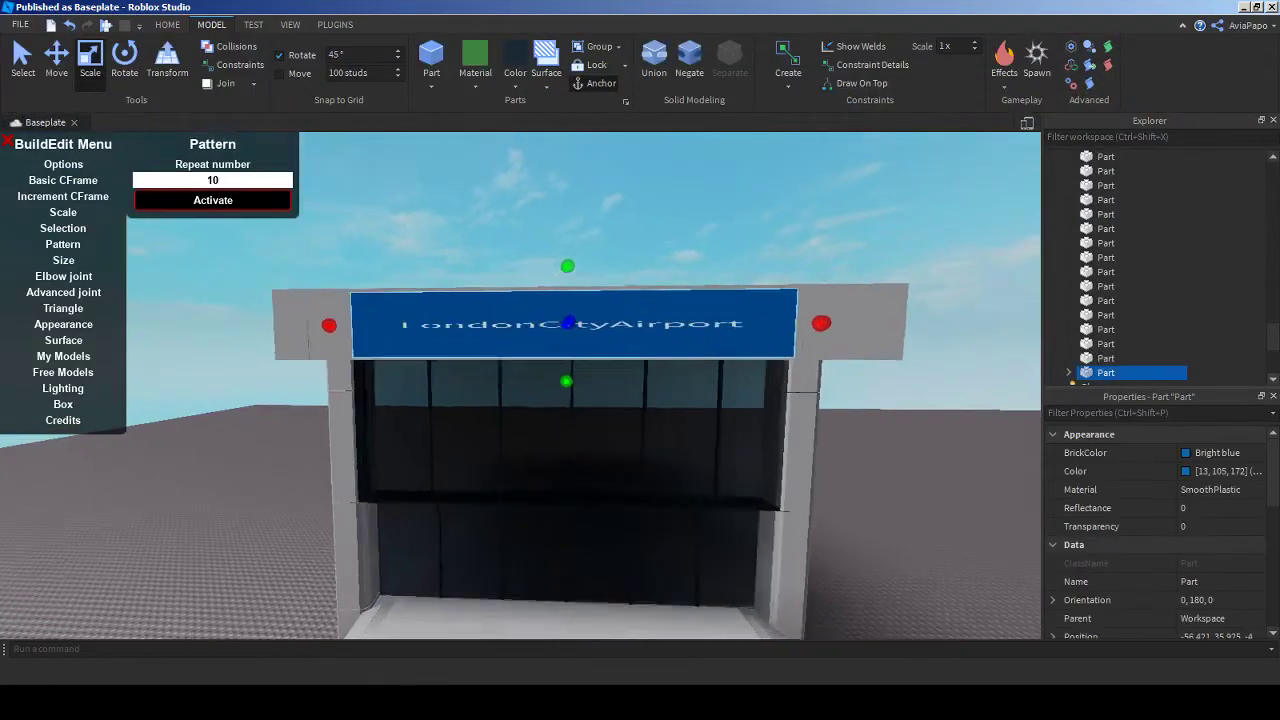
{"action": "scroll", "coordinate": [1150, 526], "scroll_direction": "down", "scroll_amount": 4}
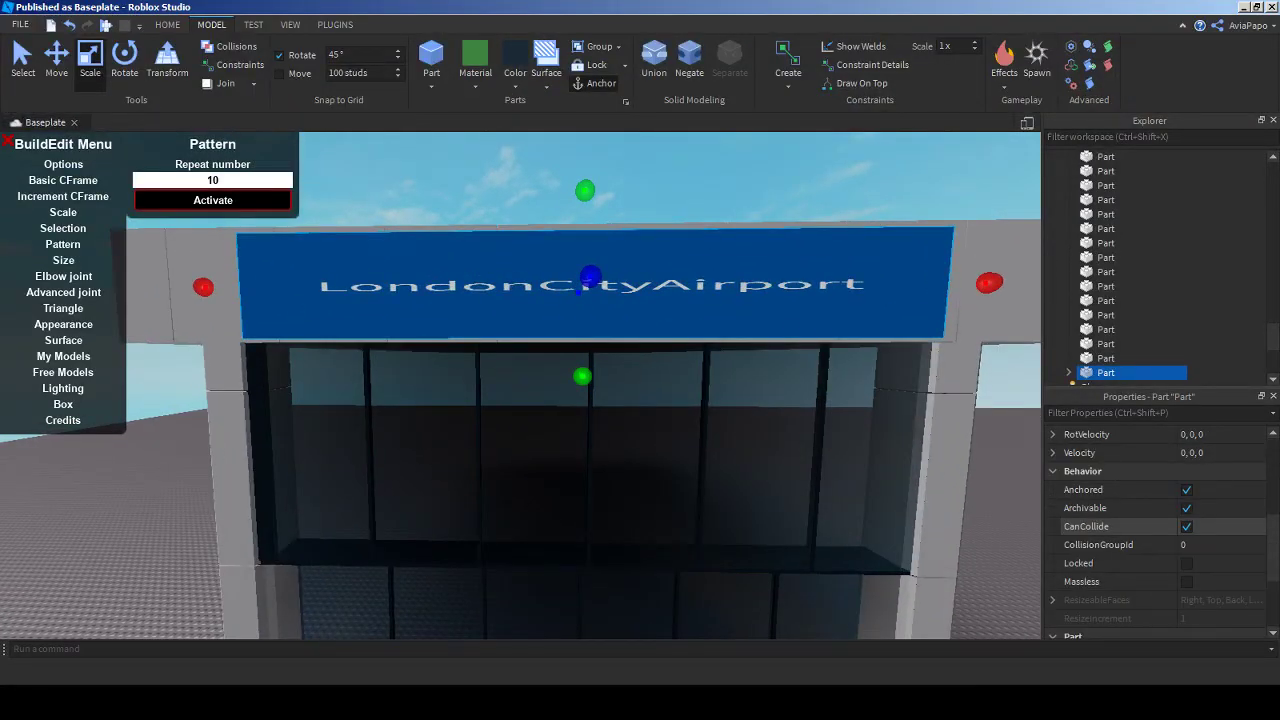
{"action": "scroll", "coordinate": [1150, 526], "scroll_direction": "down", "scroll_amount": 3}
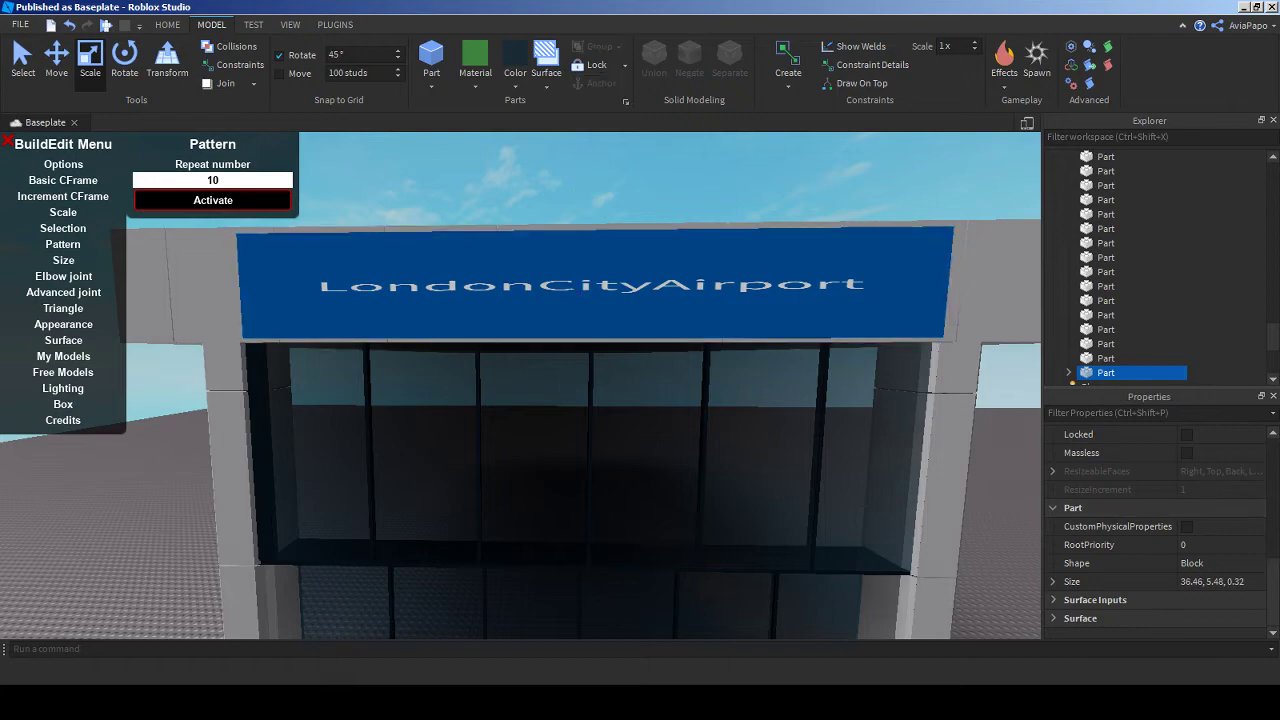
- Examine the terminal front from afar and the roof sign close up, and consult the reference photo in the browser
{"action": "key", "text": "s"}
{"action": "key", "text": "w"}
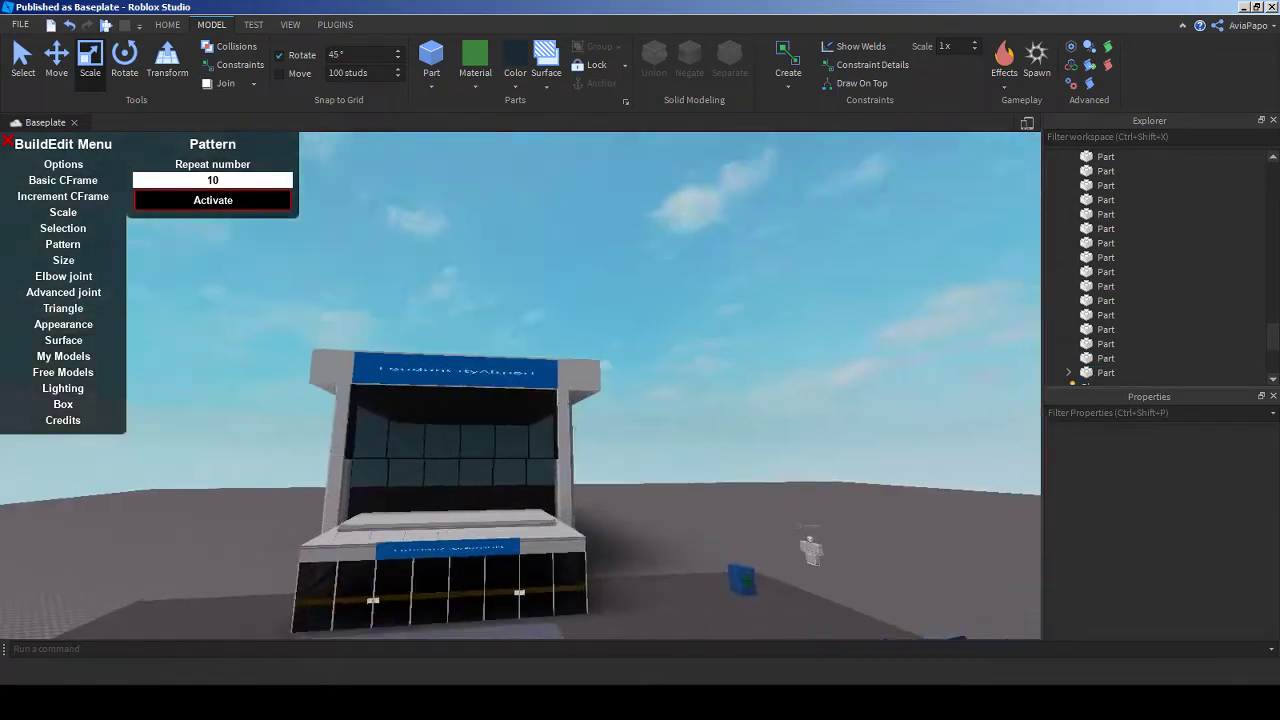
{"action": "right_click_drag", "start_coordinate": [520, 385], "coordinate": [660, 410]}
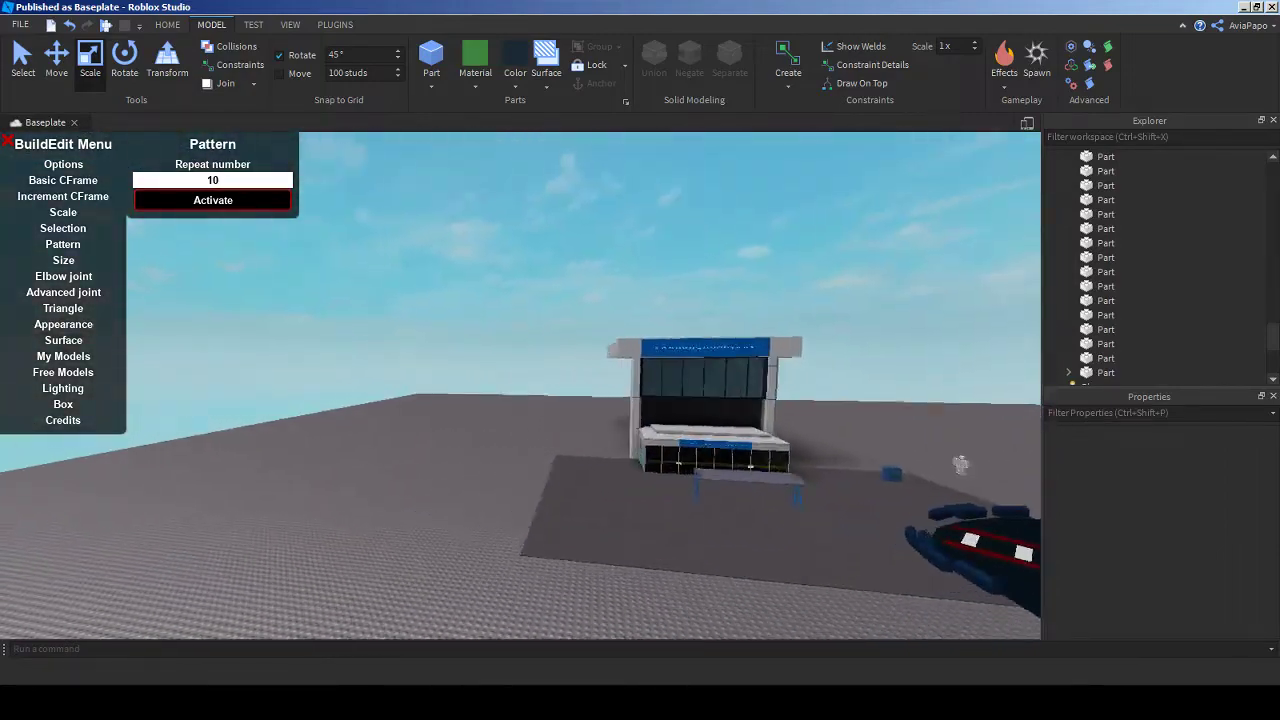
{"action": "key", "text": "w"}
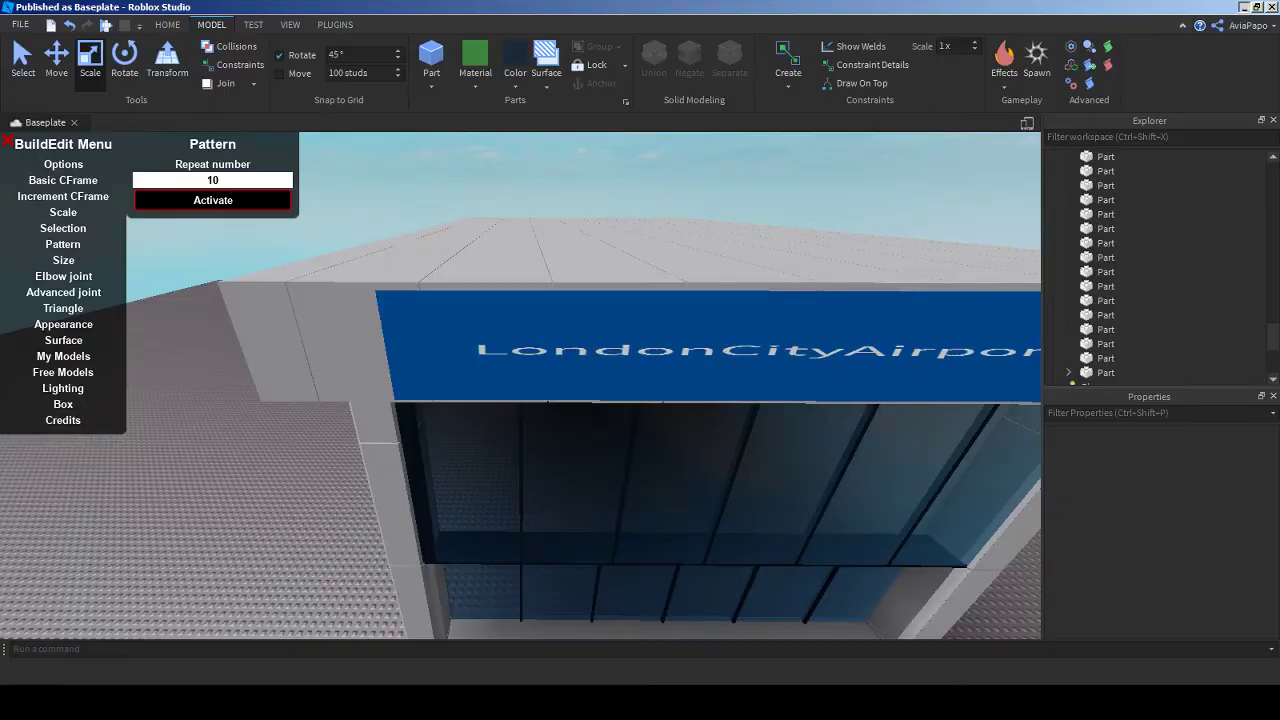
{"action": "key", "text": "alt+Tab"}
{"action": "key", "text": "alt+Tab"}
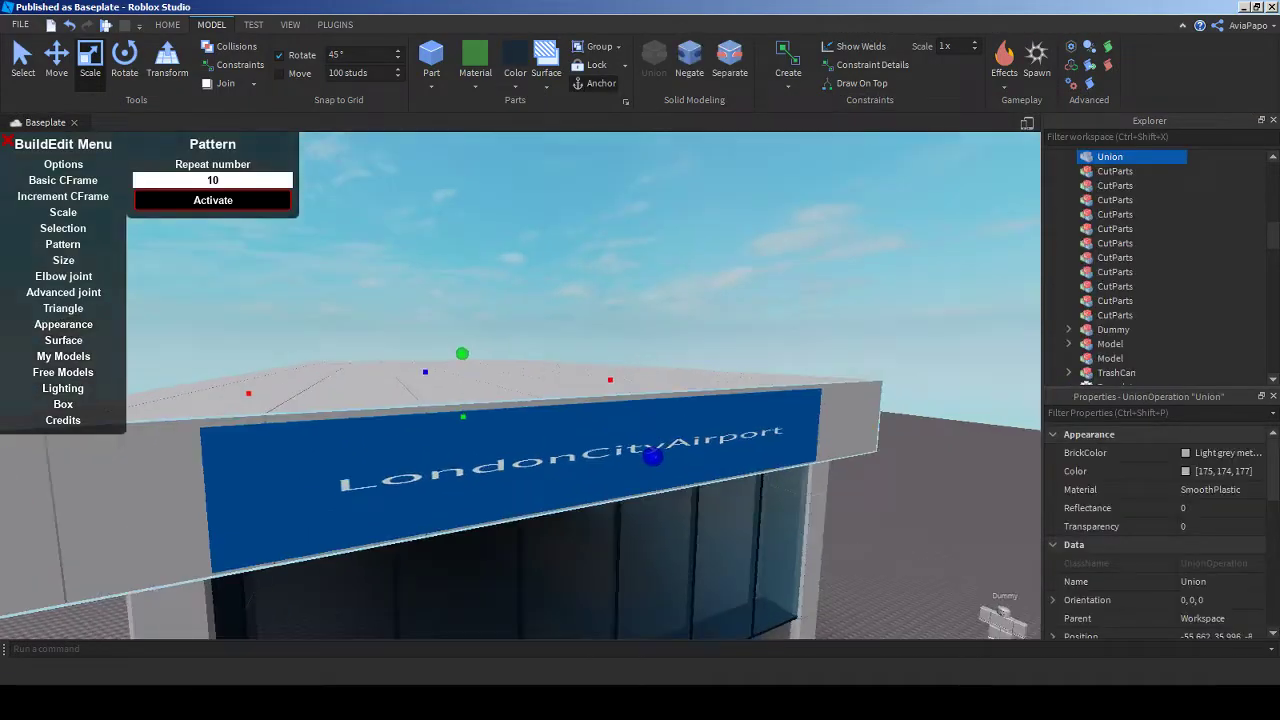
- Duplicate the grooved roof union and place the copy directly on top of the roof
{"action": "key", "text": "s"}
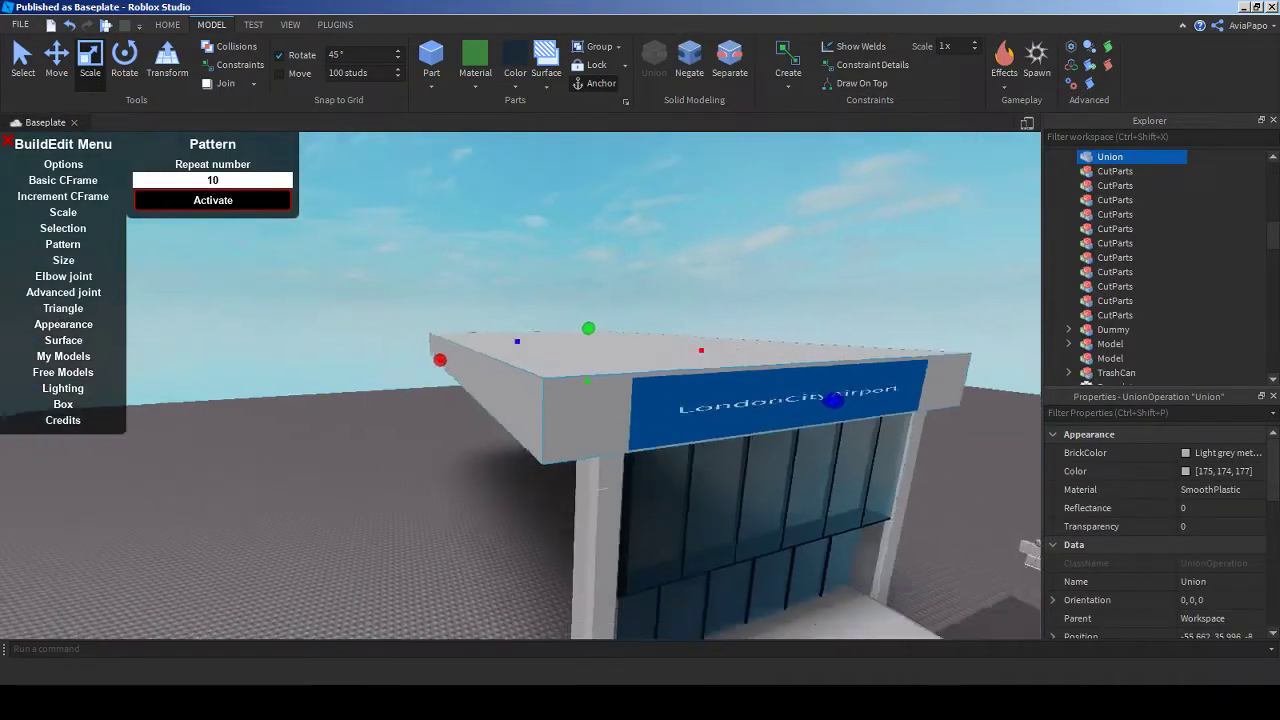
{"action": "key", "text": "a"}
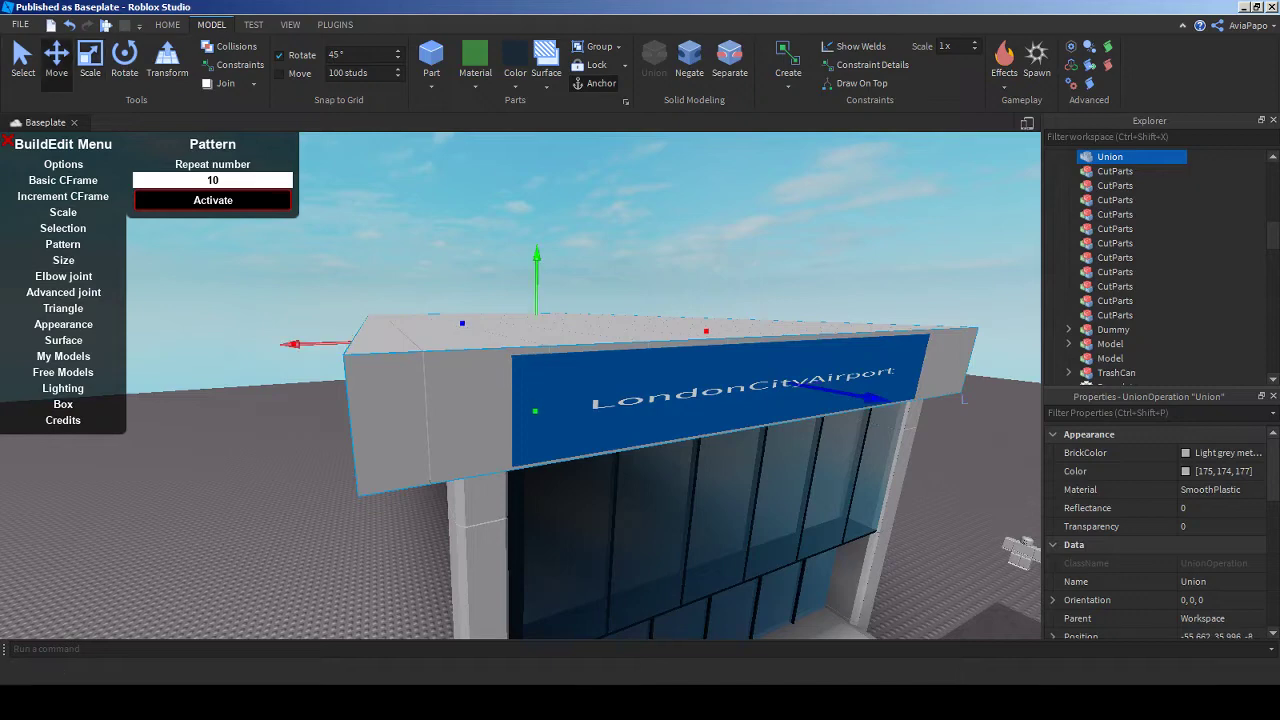
{"action": "key", "text": "ctrl+d"}
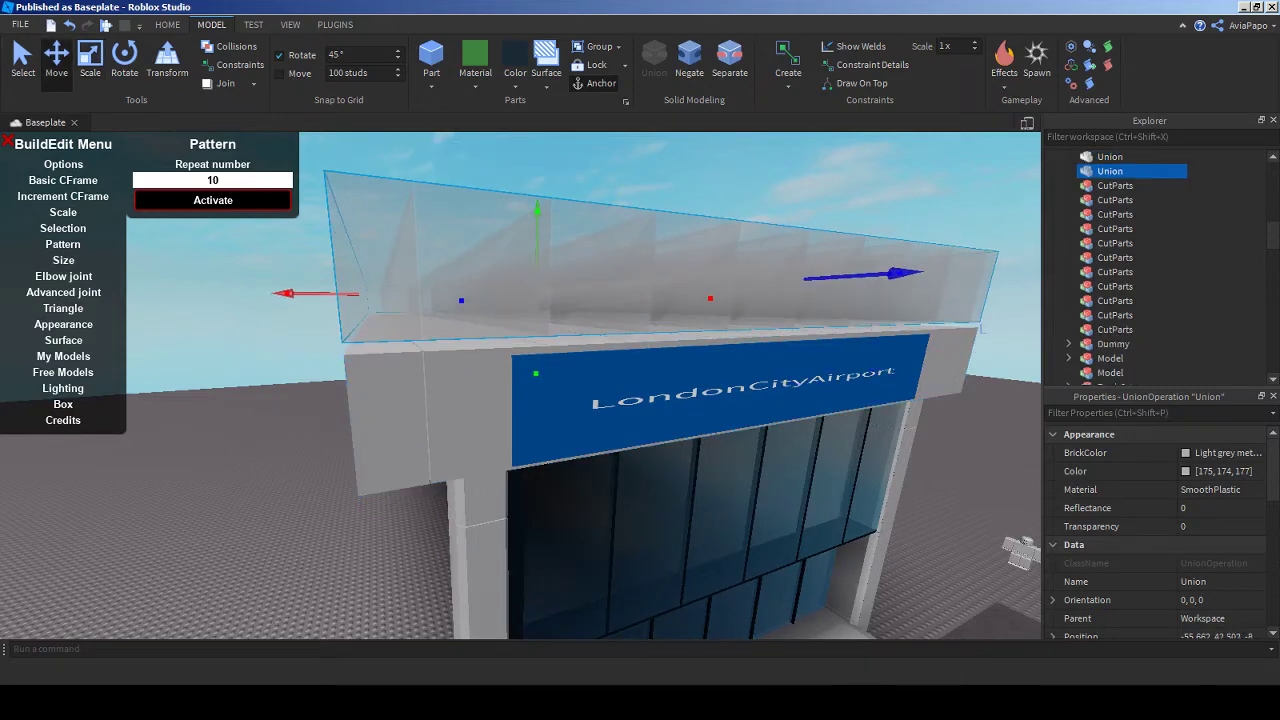
{"action": "key", "text": "w"}
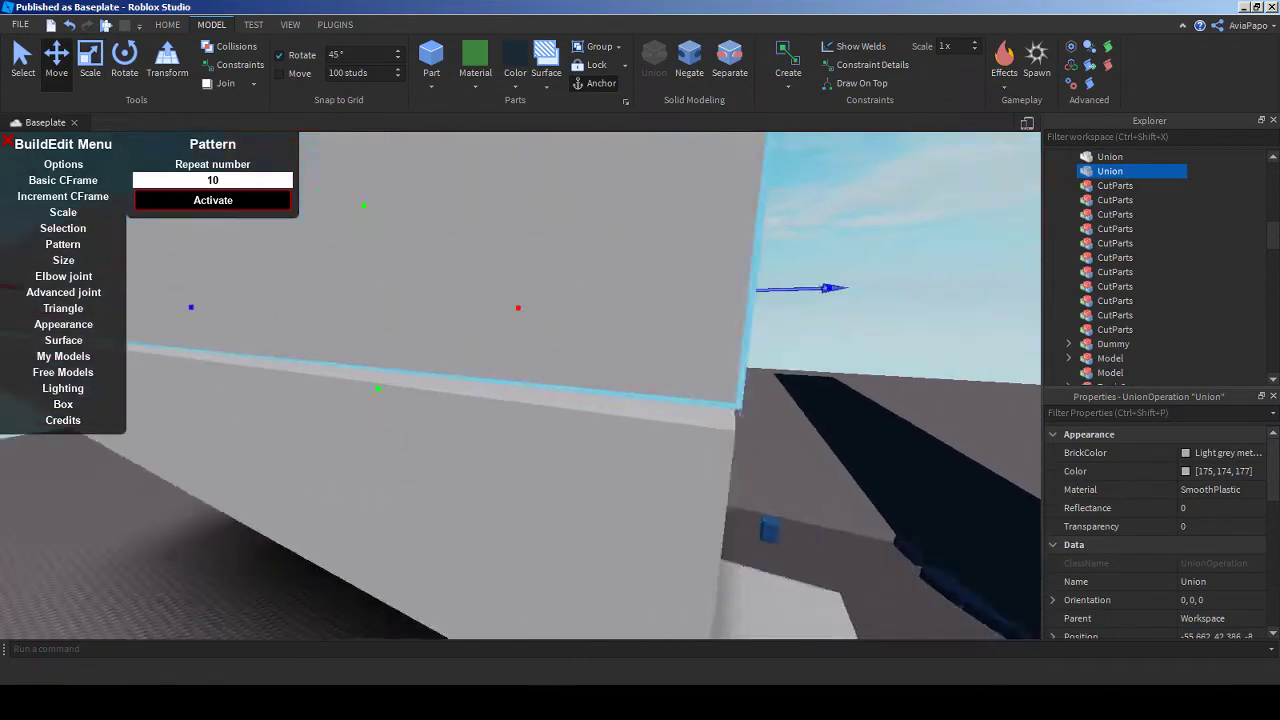
{"action": "key", "text": "s"}
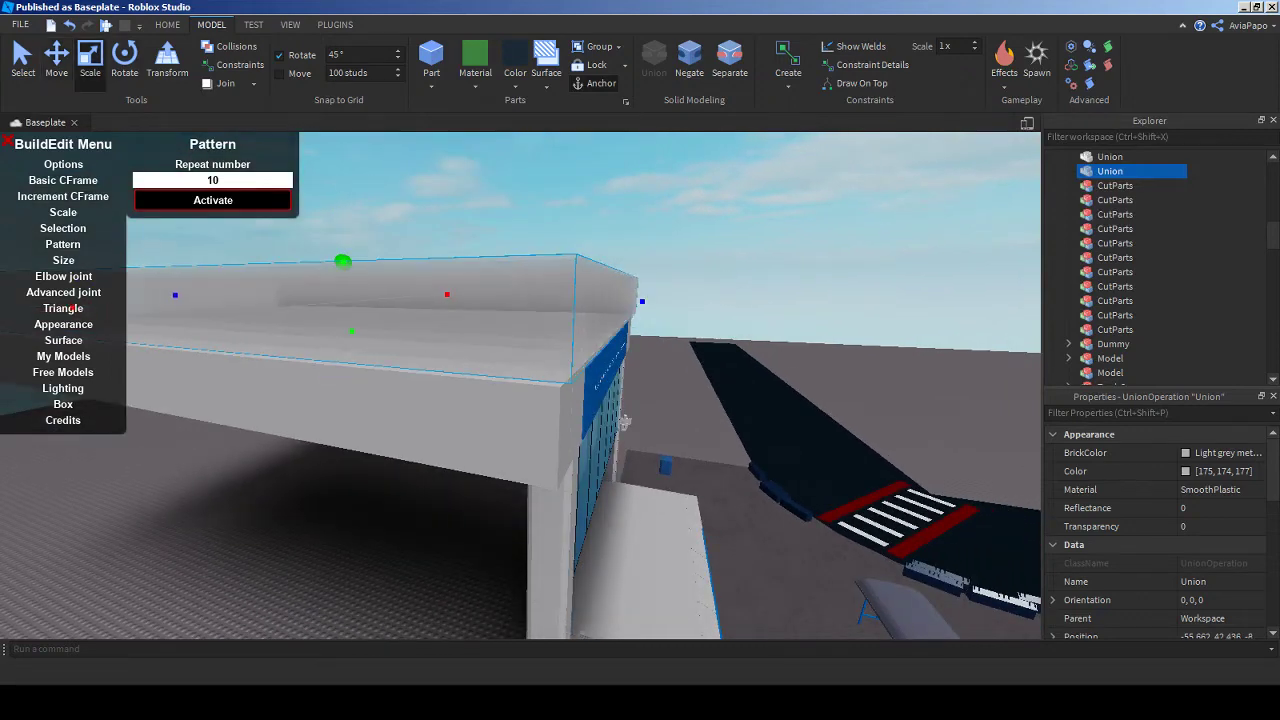
- Size a black block over the lower part of the roof copy, negate it and union both to leave a thin grooved slab
{"action": "right_click_drag", "start_coordinate": [623, 422], "coordinate": [494, 406]}
{"action": "left_click", "coordinate": [520, 385]}
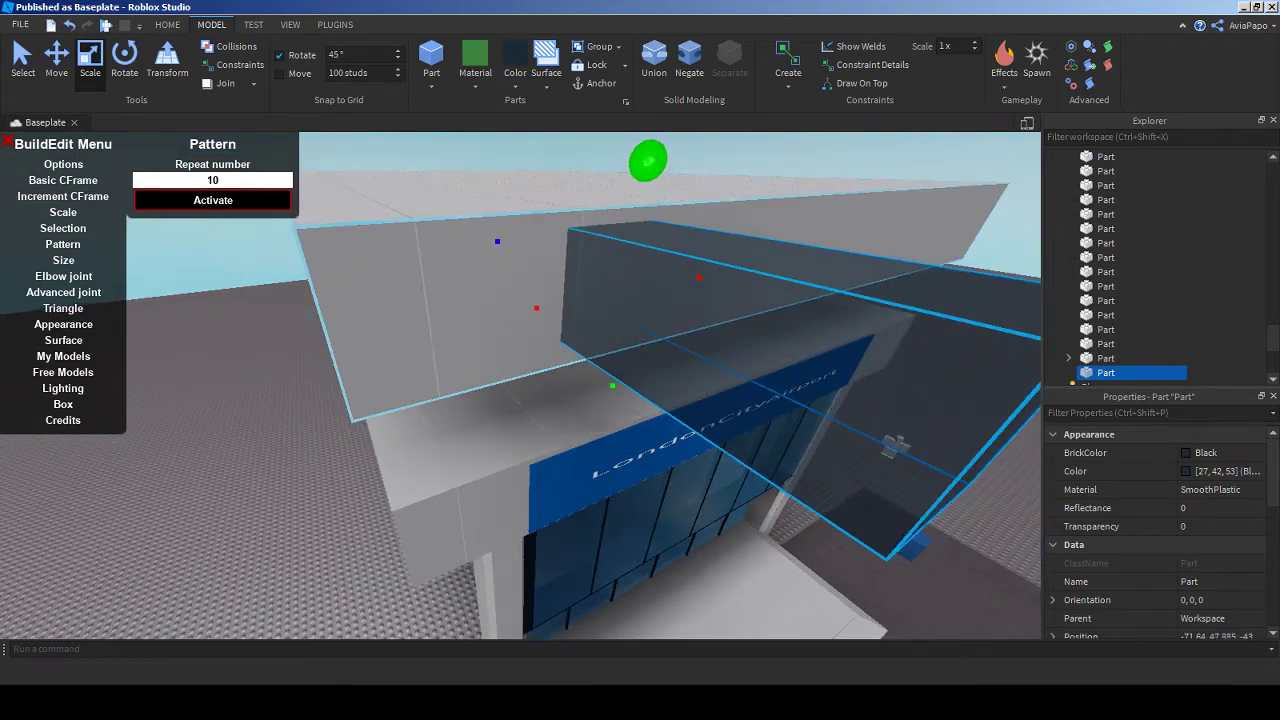
{"action": "left_click_drag", "start_coordinate": [648, 160], "coordinate": [648, 156]}
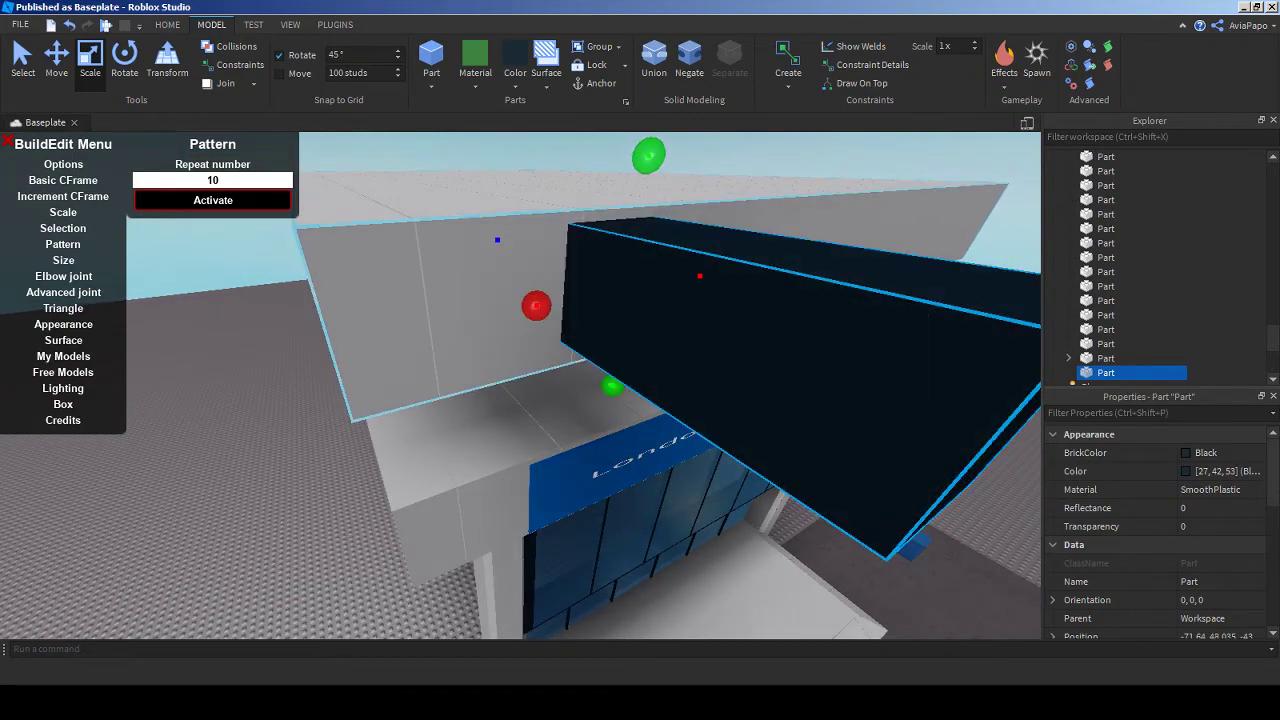
{"action": "right_click_drag", "start_coordinate": [494, 406], "coordinate": [520, 385]}
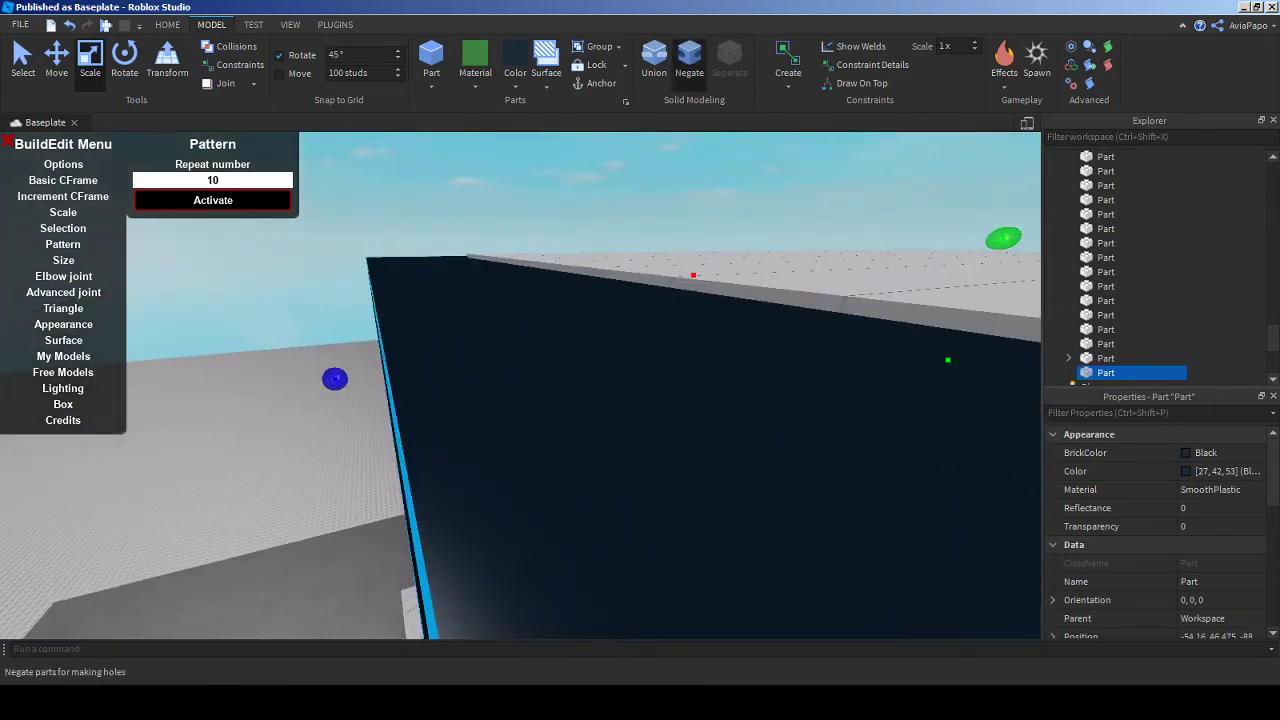
{"action": "key", "text": "ctrl+z"}
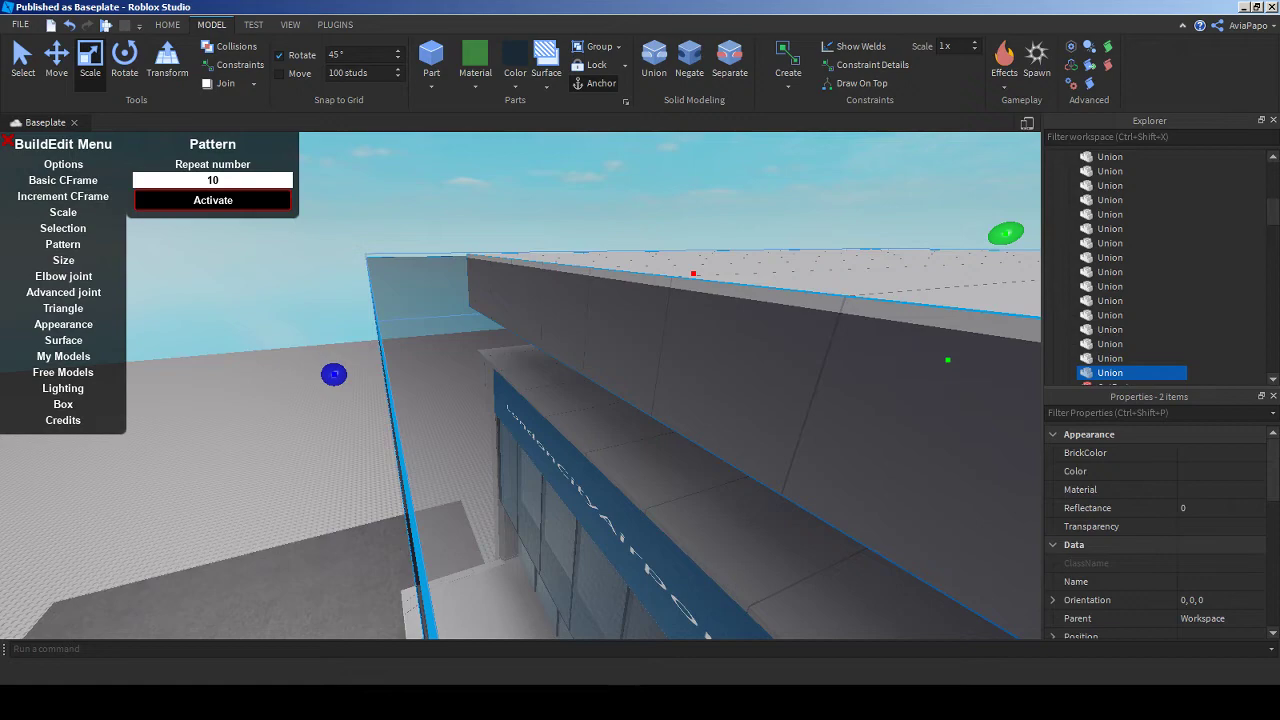
{"action": "left_click", "coordinate": [653, 58]}
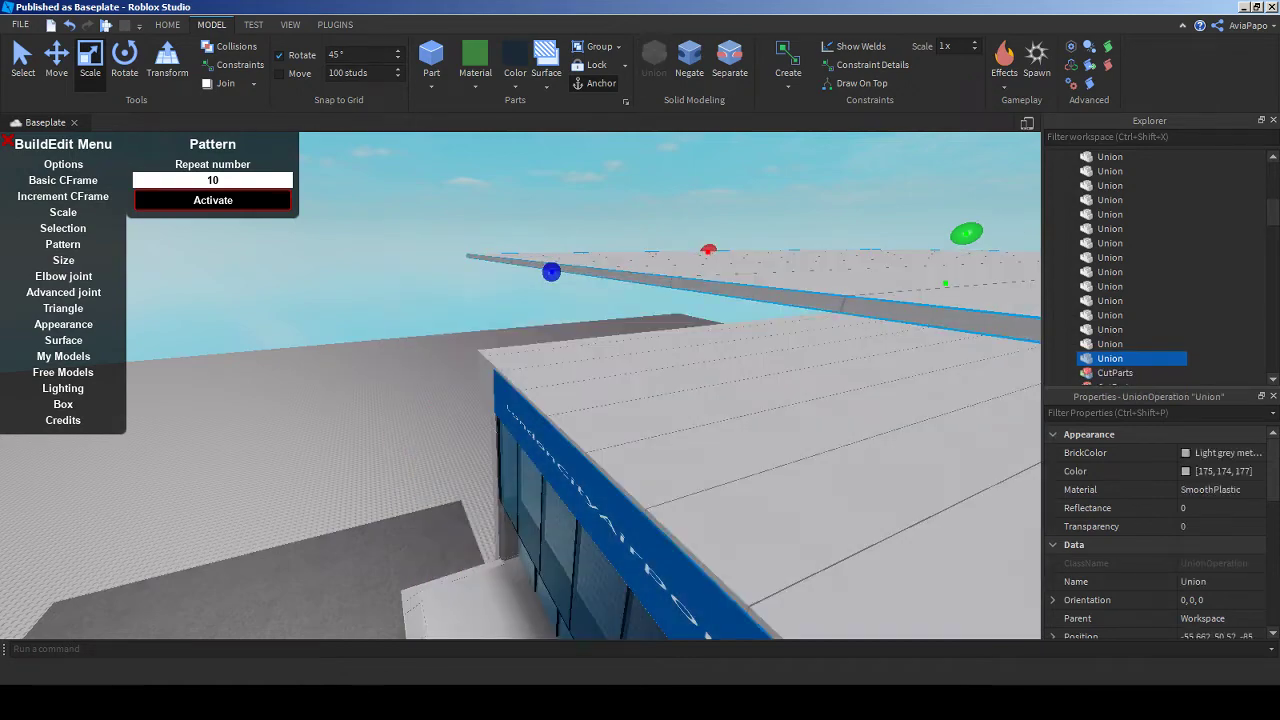
- Lower the thin grooved slab onto the top of the roof as a slightly overhanging cap above the sign
{"action": "key", "text": "ctrl+2"}
{"action": "key", "text": "f"}
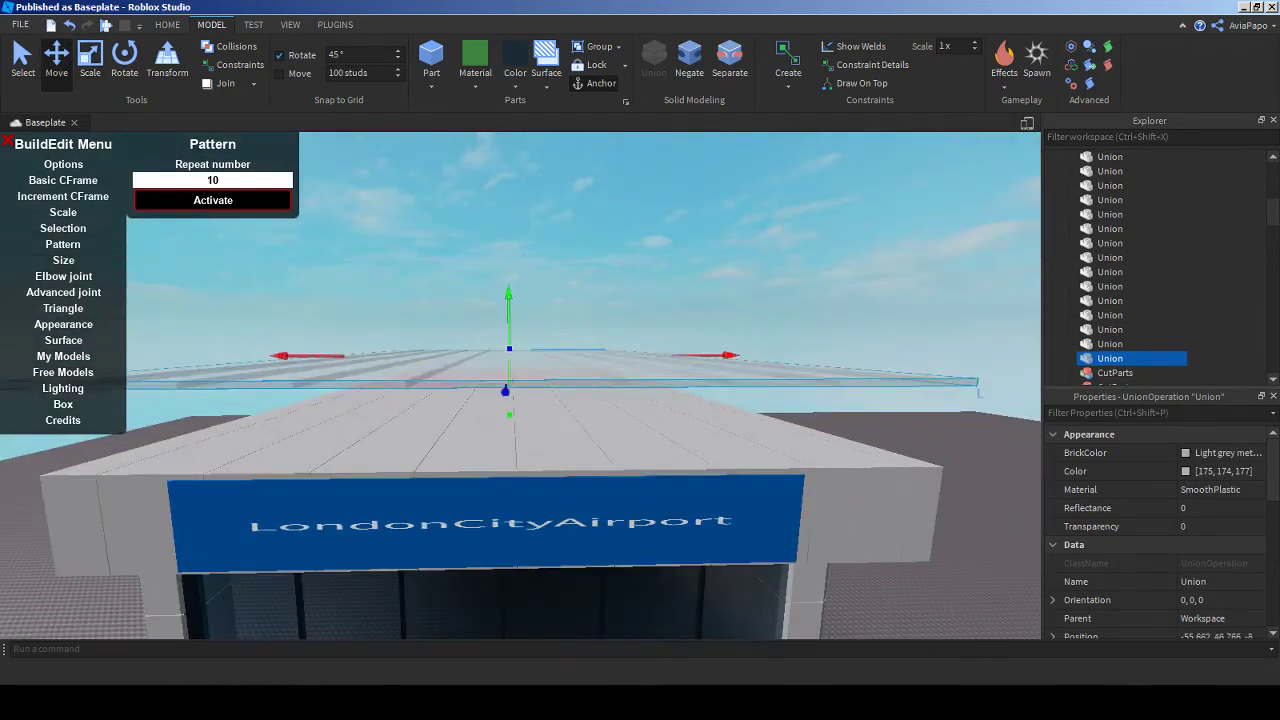
{"action": "scroll", "coordinate": [520, 385], "scroll_direction": "up", "scroll_amount": 3}
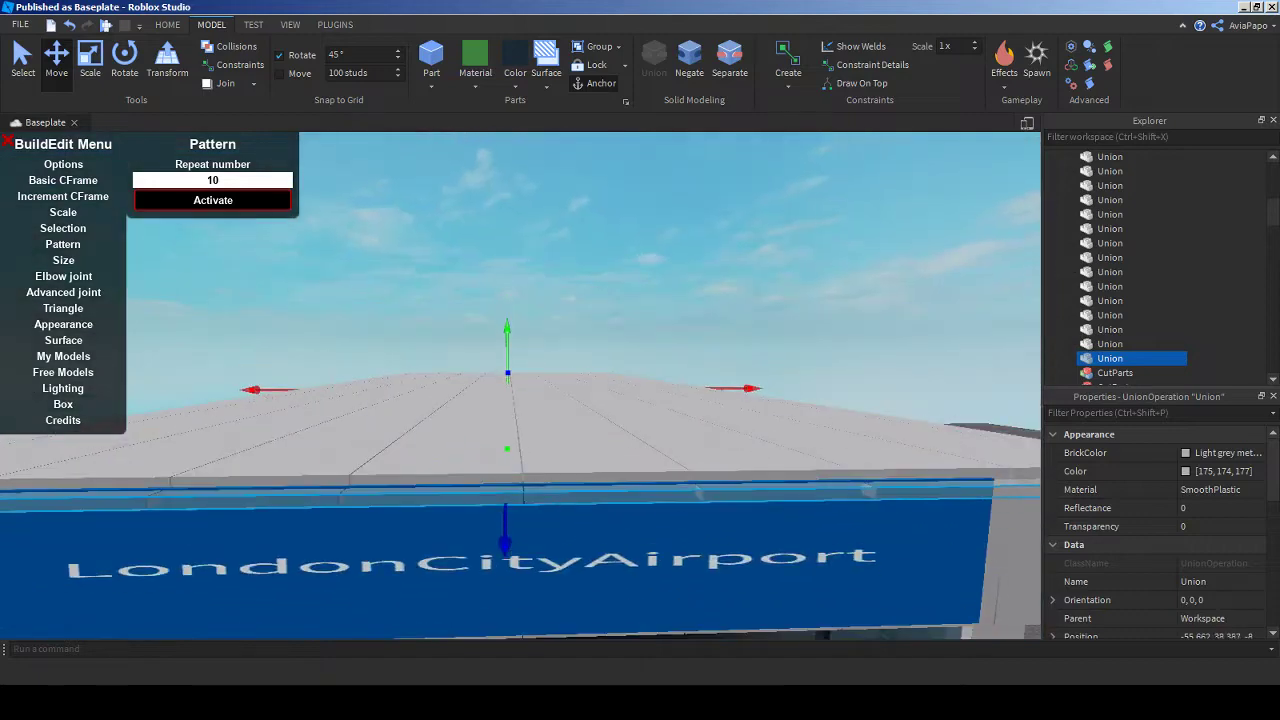
{"action": "left_click_drag", "start_coordinate": [507, 340], "coordinate": [507, 314]}
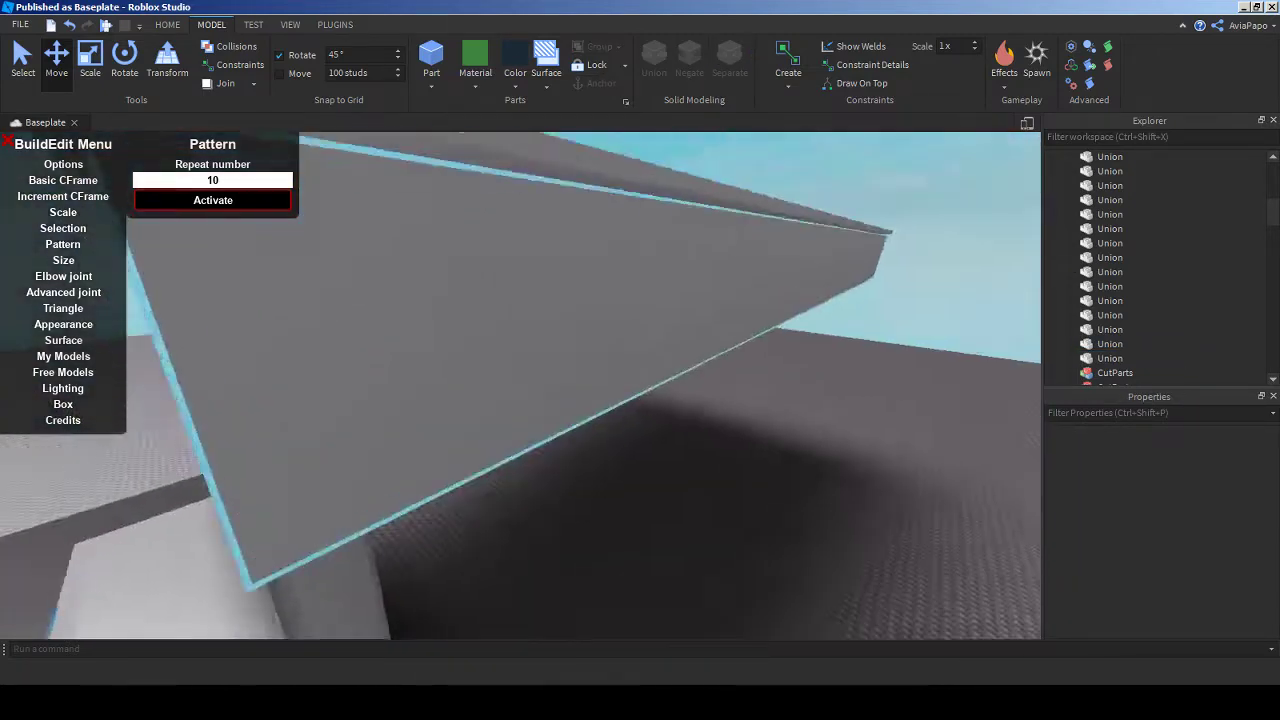
{"action": "key", "text": "s"}
{"action": "key", "text": "s"}
{"action": "key", "text": "w"}
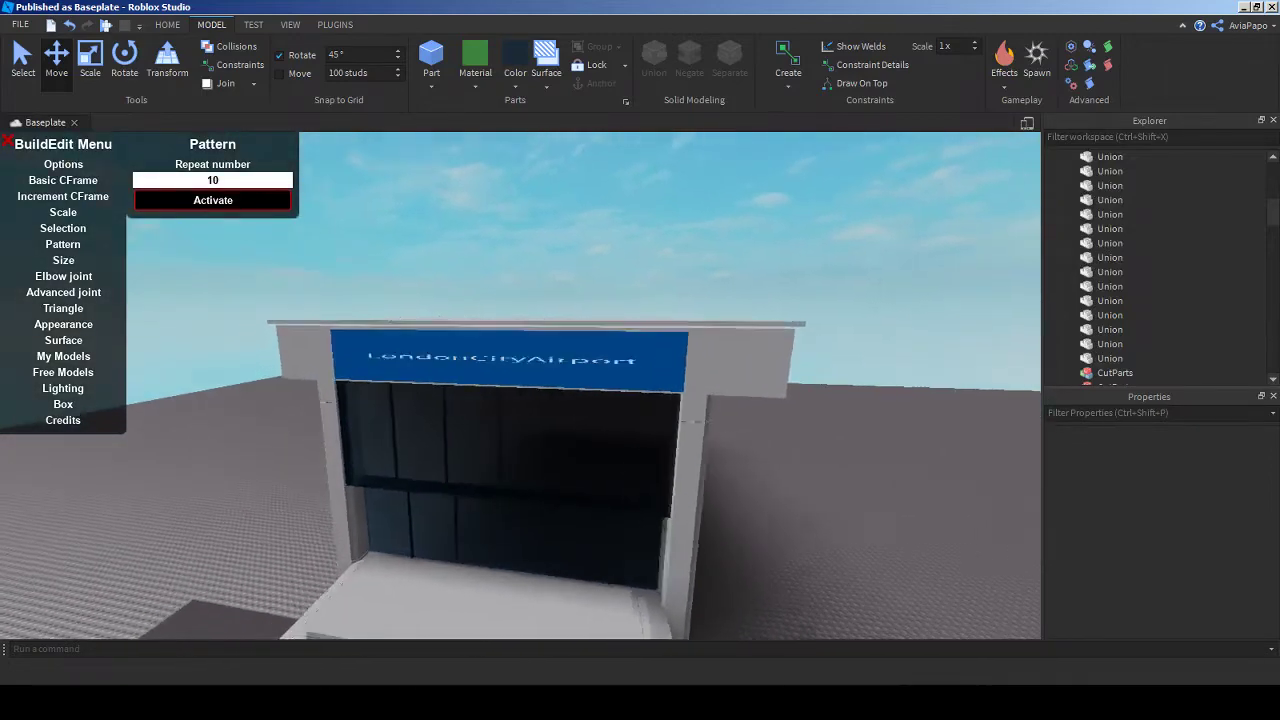
{"action": "left_click", "coordinate": [650, 343]}
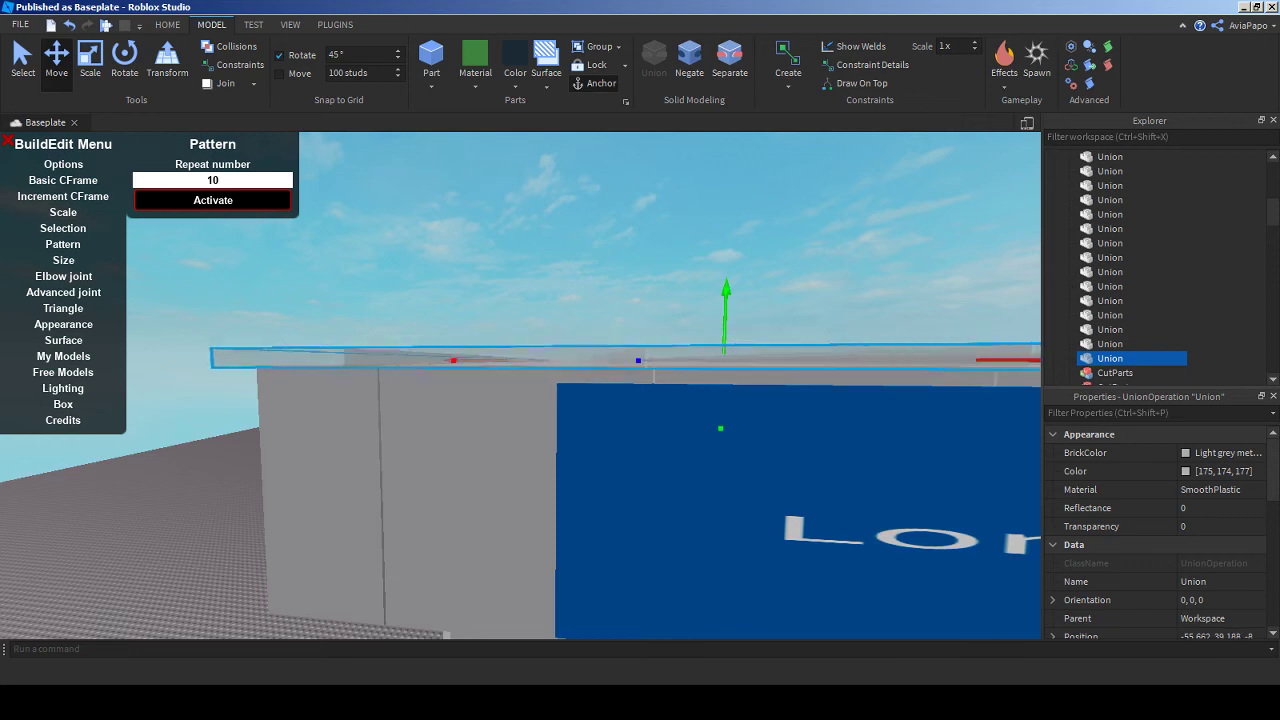
- Examine the roof cap's edges, the sign and the glass front from both sides and from below
{"action": "key", "text": "s"}
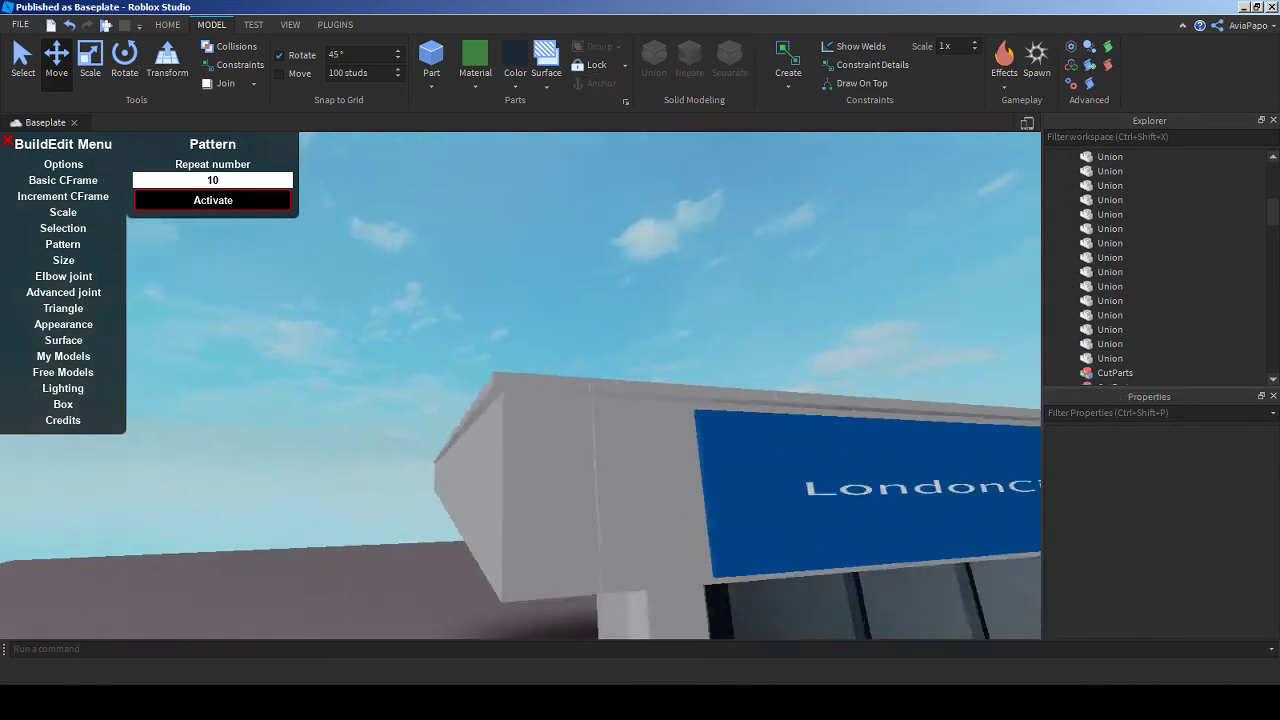
{"action": "key", "text": "s"}
{"action": "key", "text": "w"}
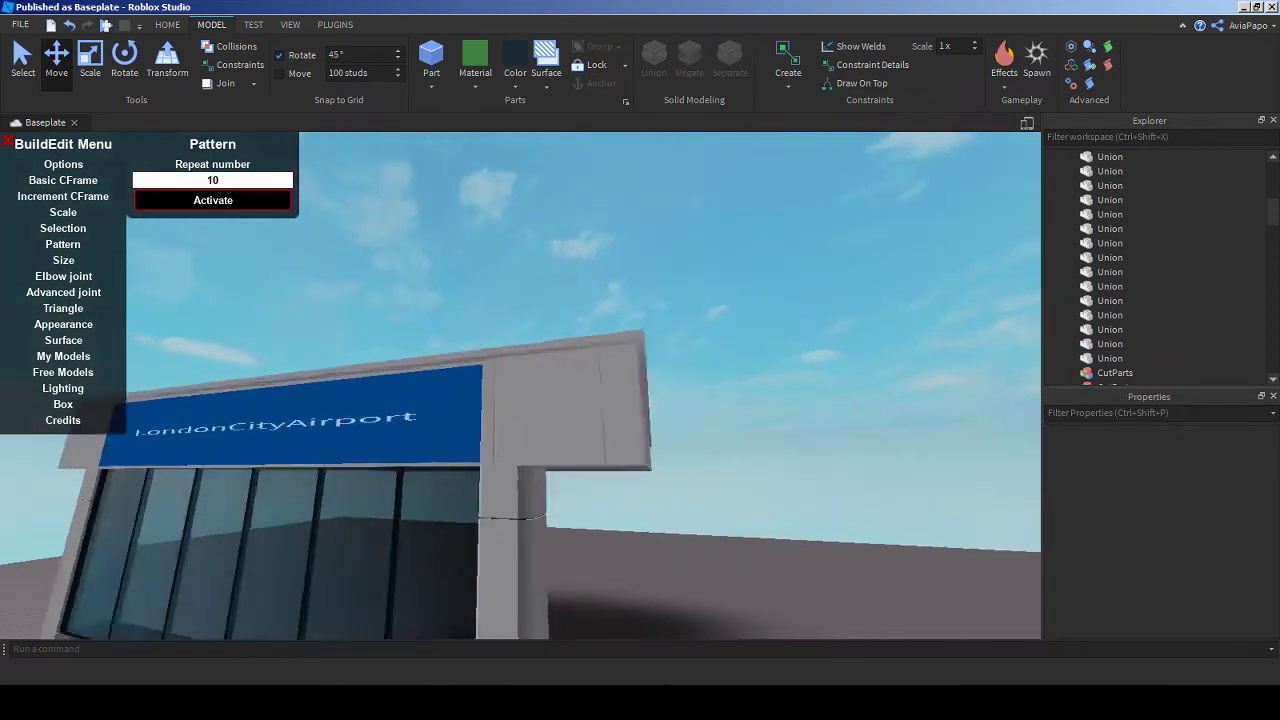
{"action": "key", "text": "s"}
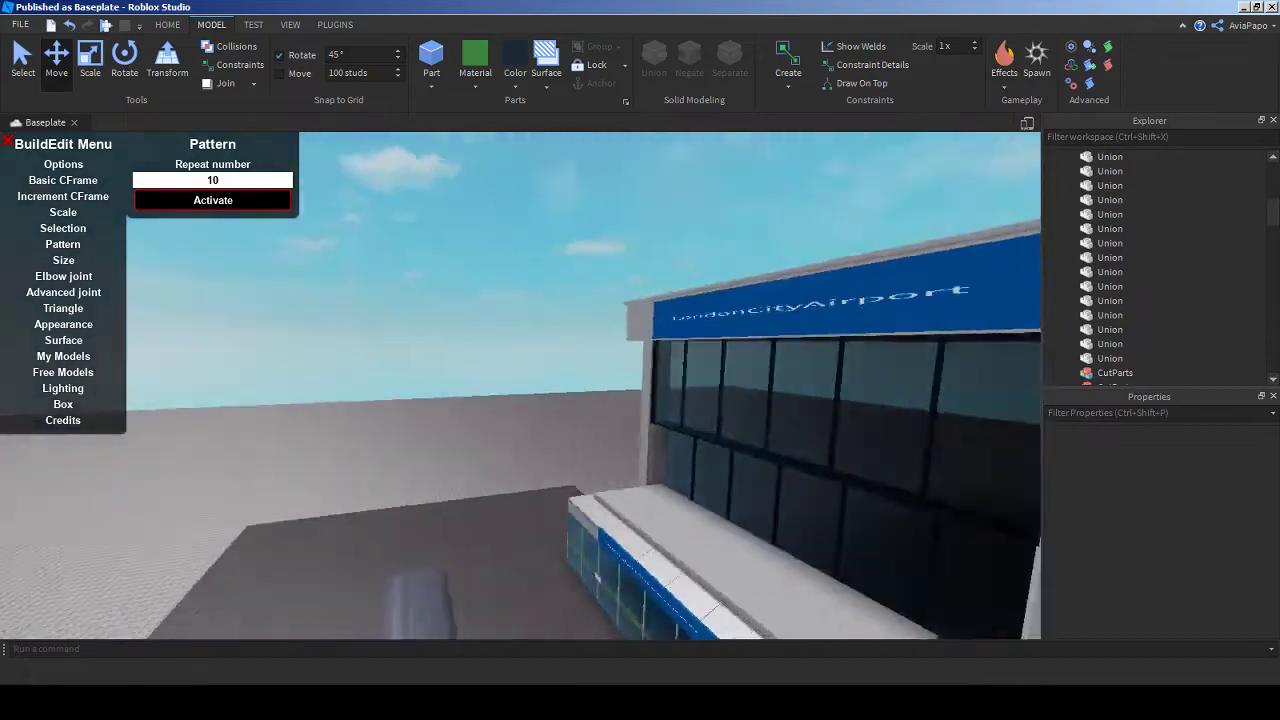
{"action": "key", "text": "w"}
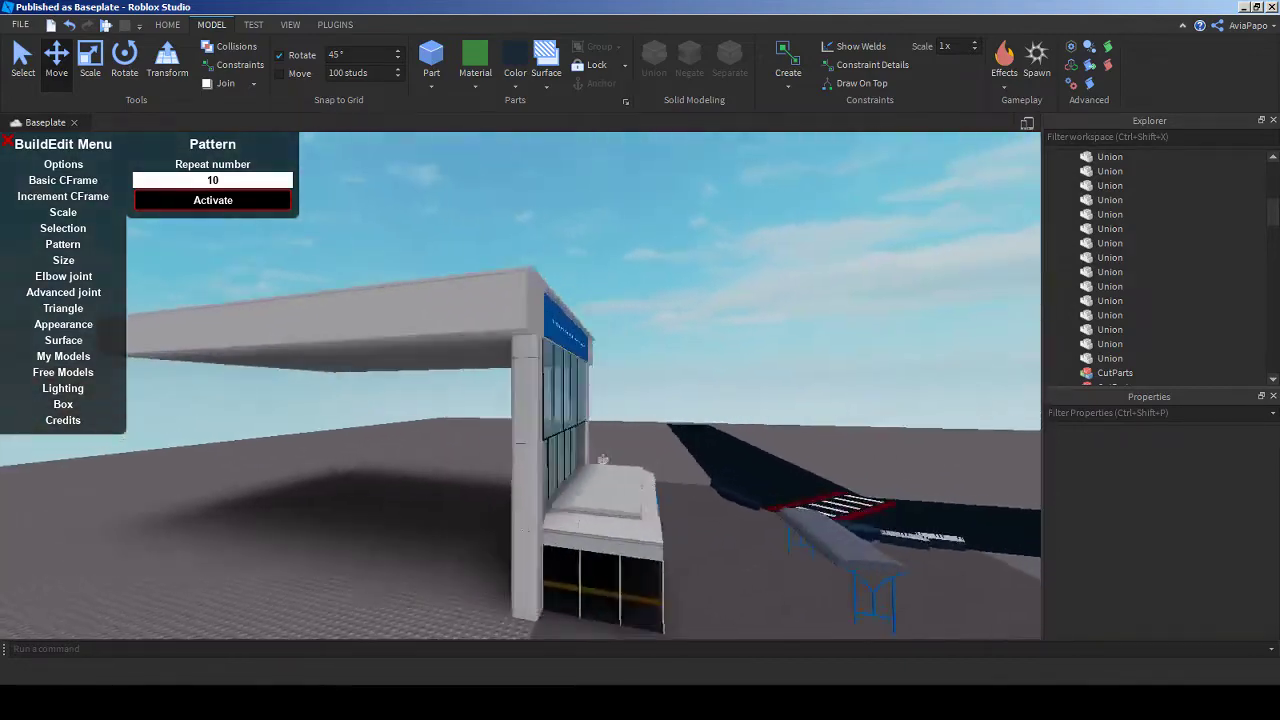
{"action": "key", "text": "w"}
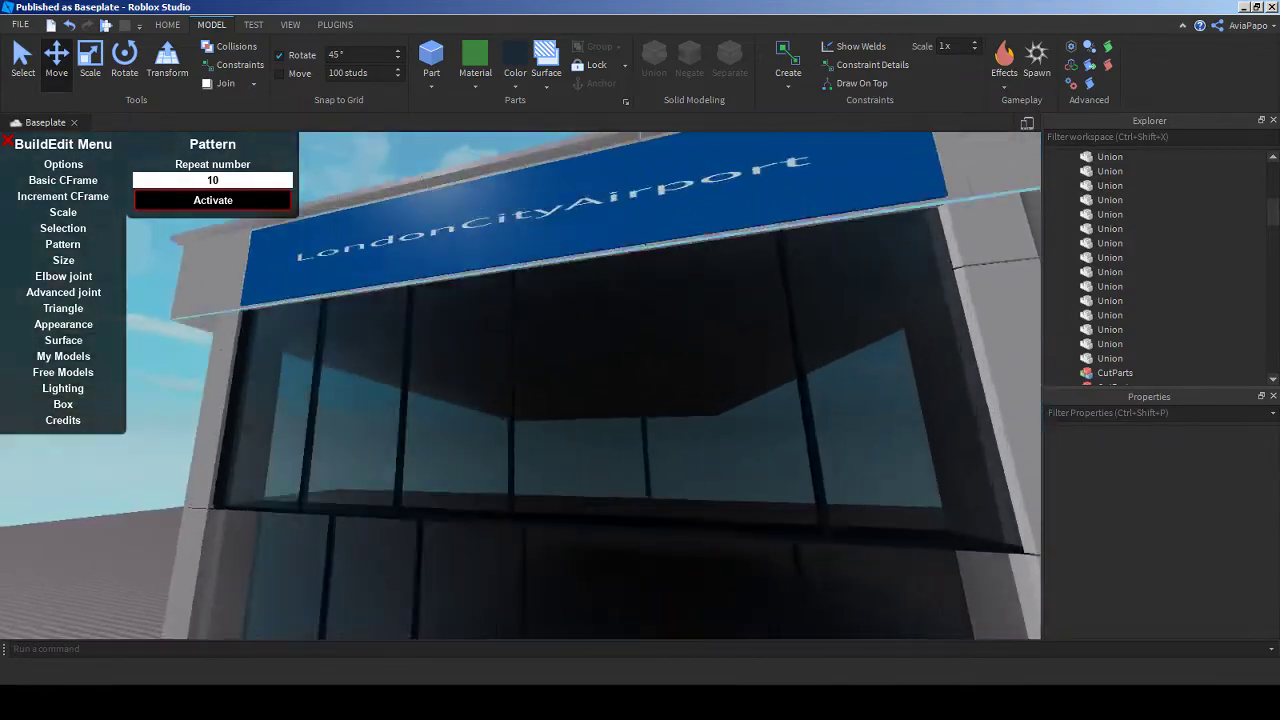
{"action": "key", "text": "s"}
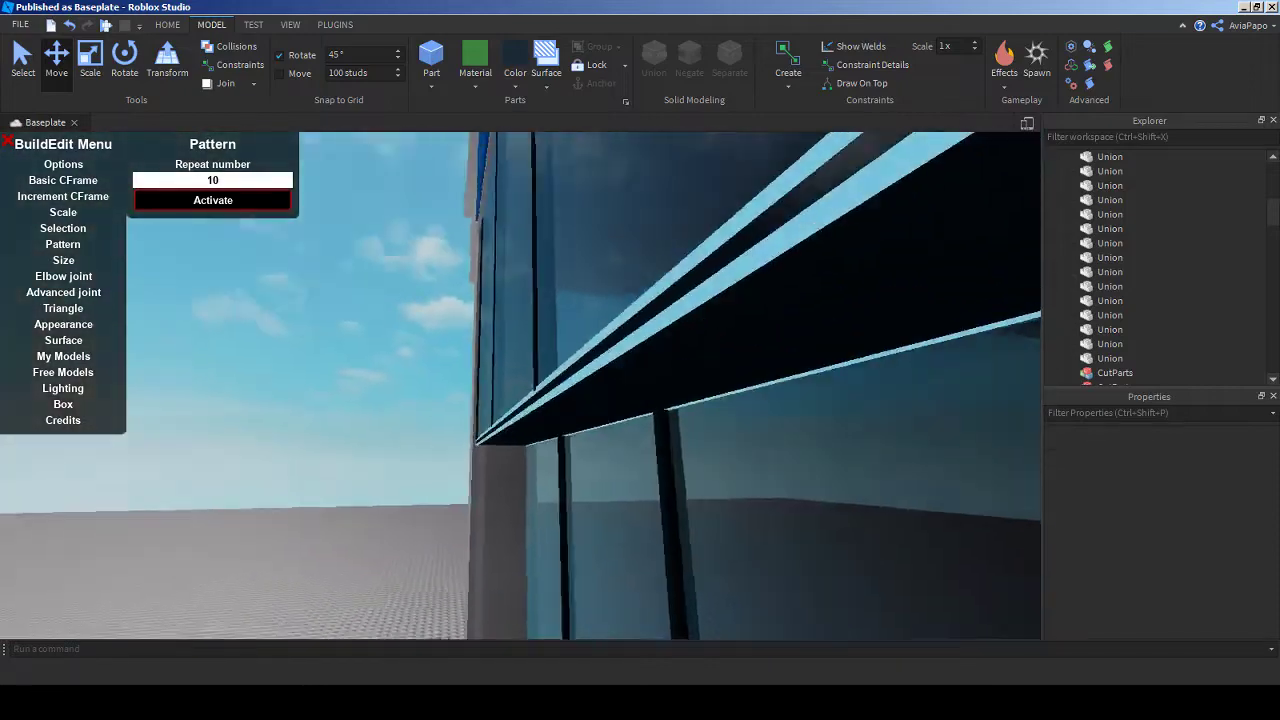
- Examine the whole terminal front from a distance and compare it with the London City Airport reference photo in the browser
{"action": "key", "text": "s"}
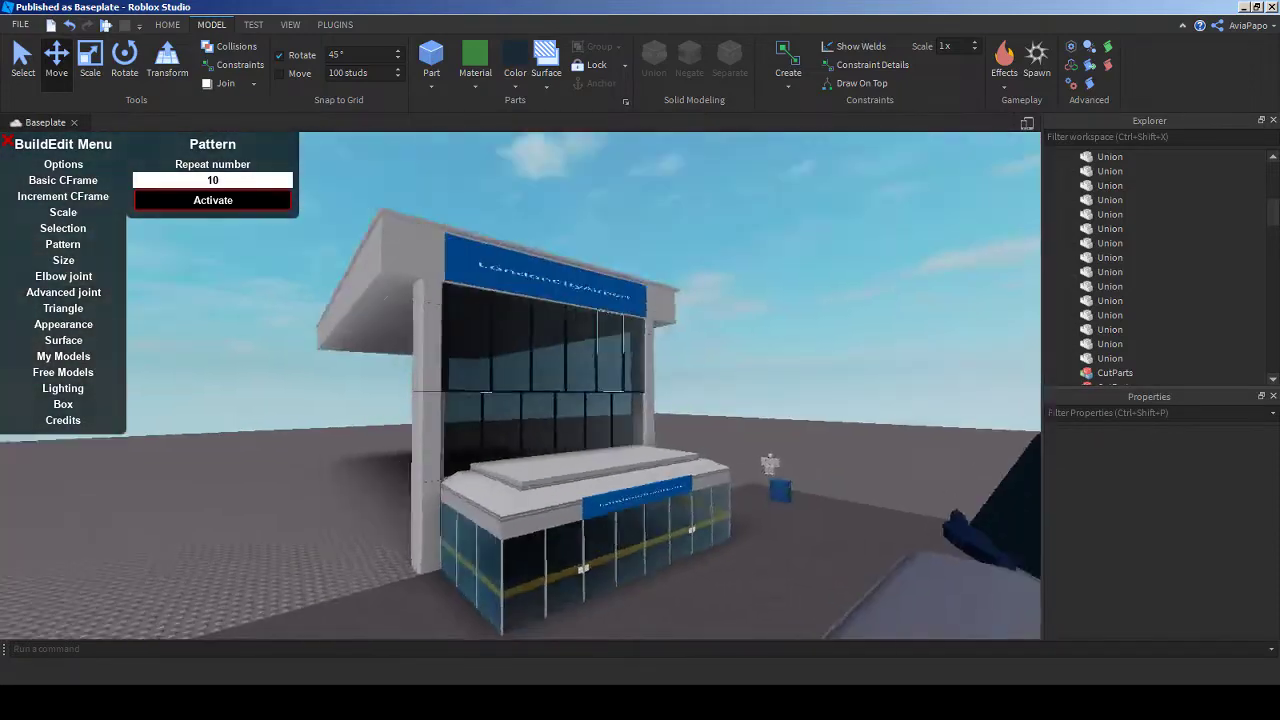
{"action": "key", "text": "s"}
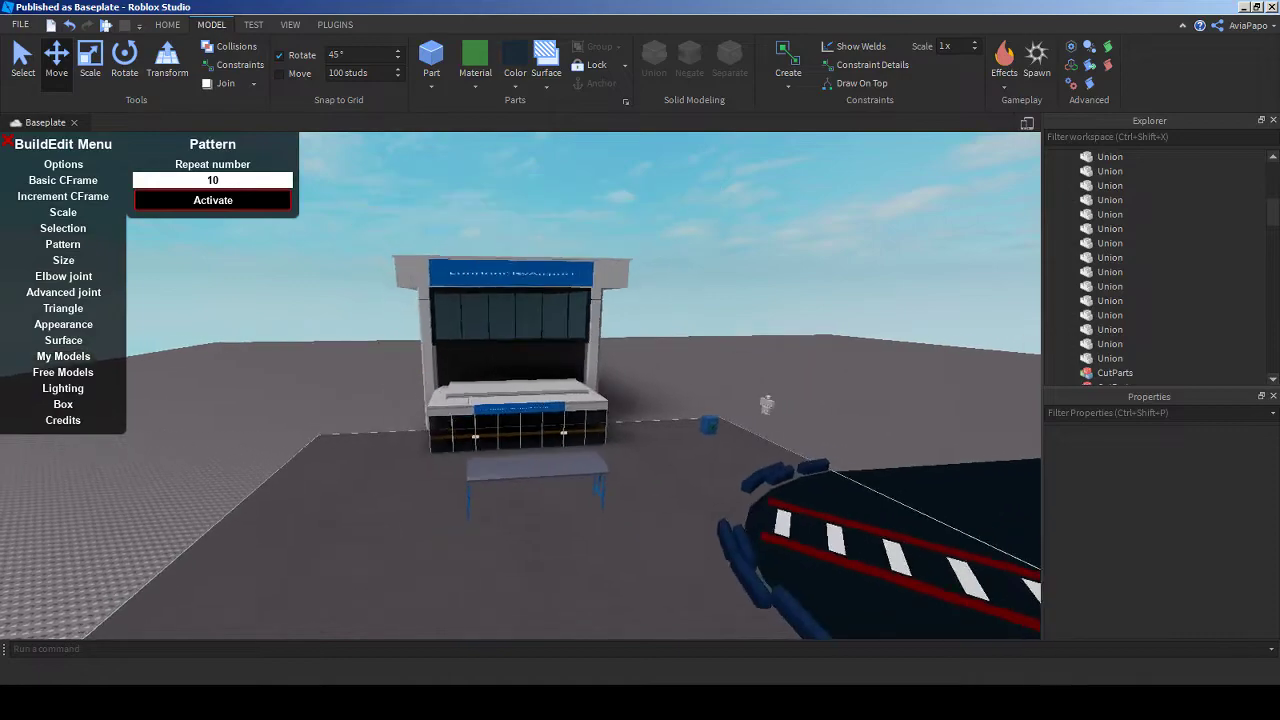
{"action": "key", "text": "d"}
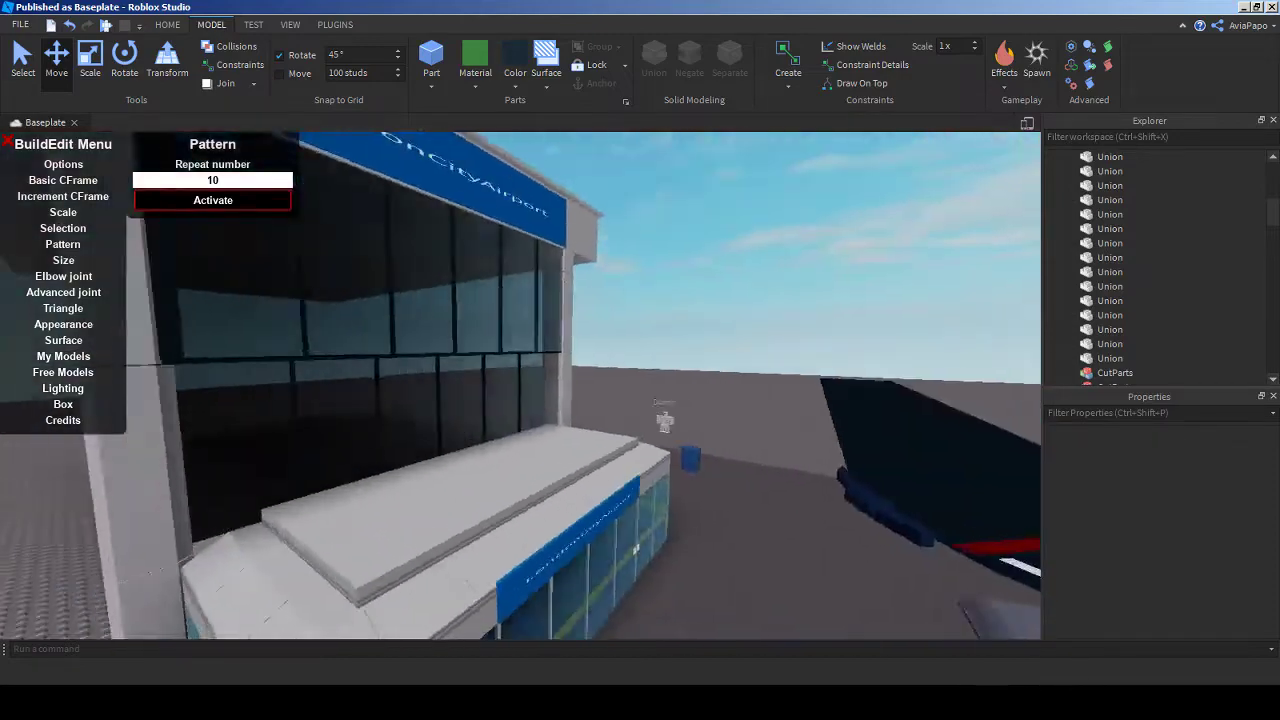
{"action": "key", "text": "d"}
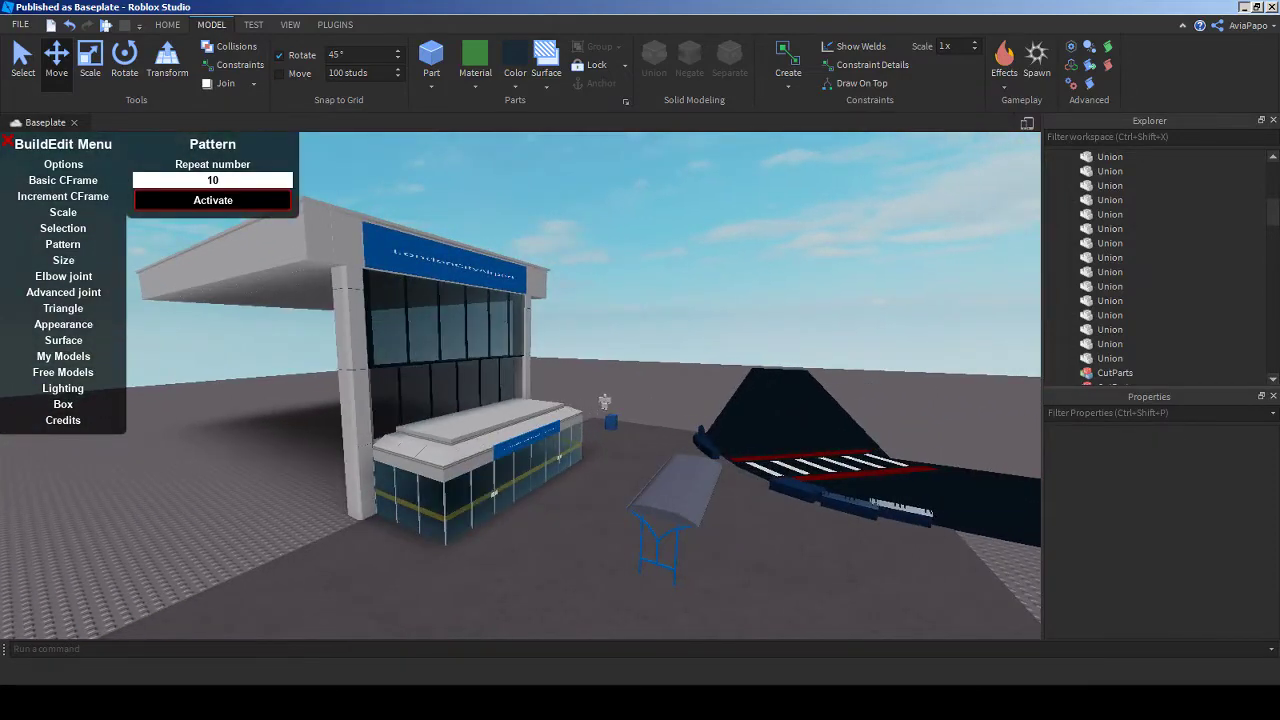
{"action": "left_click", "coordinate": [1243, 7]}
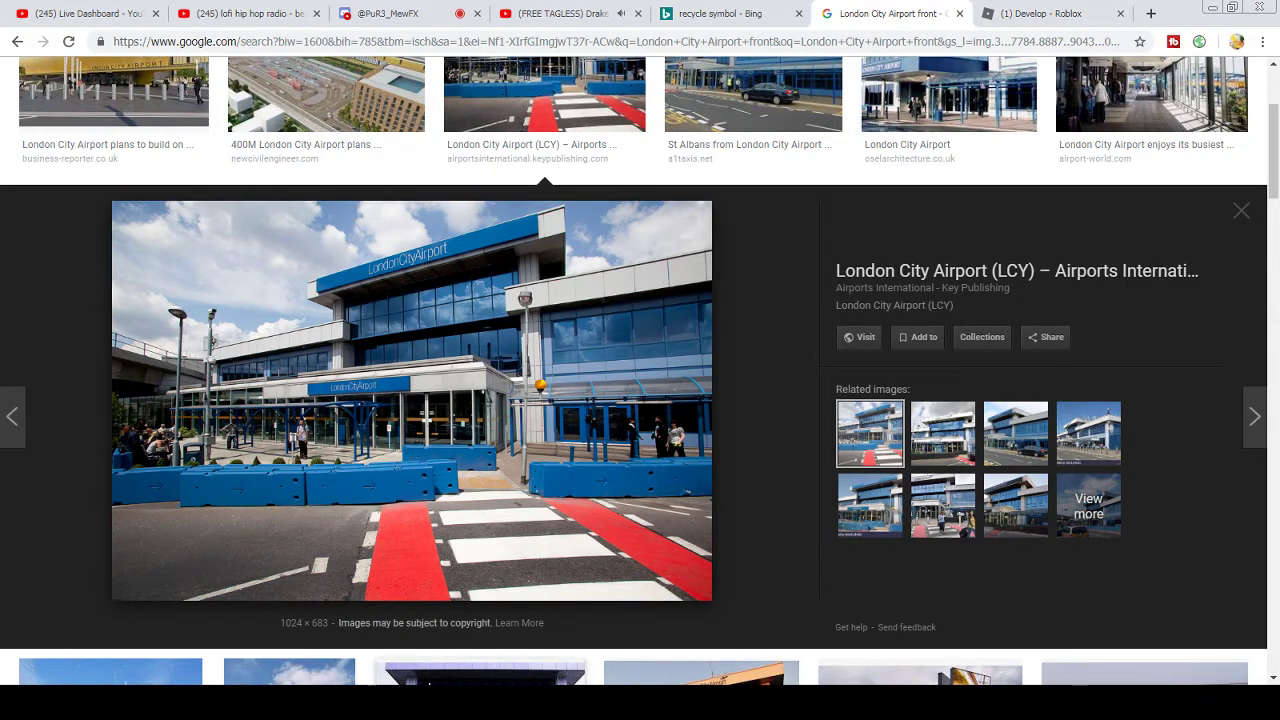
{"action": "key", "text": "alt+Tab"}
{"action": "key", "text": "w"}
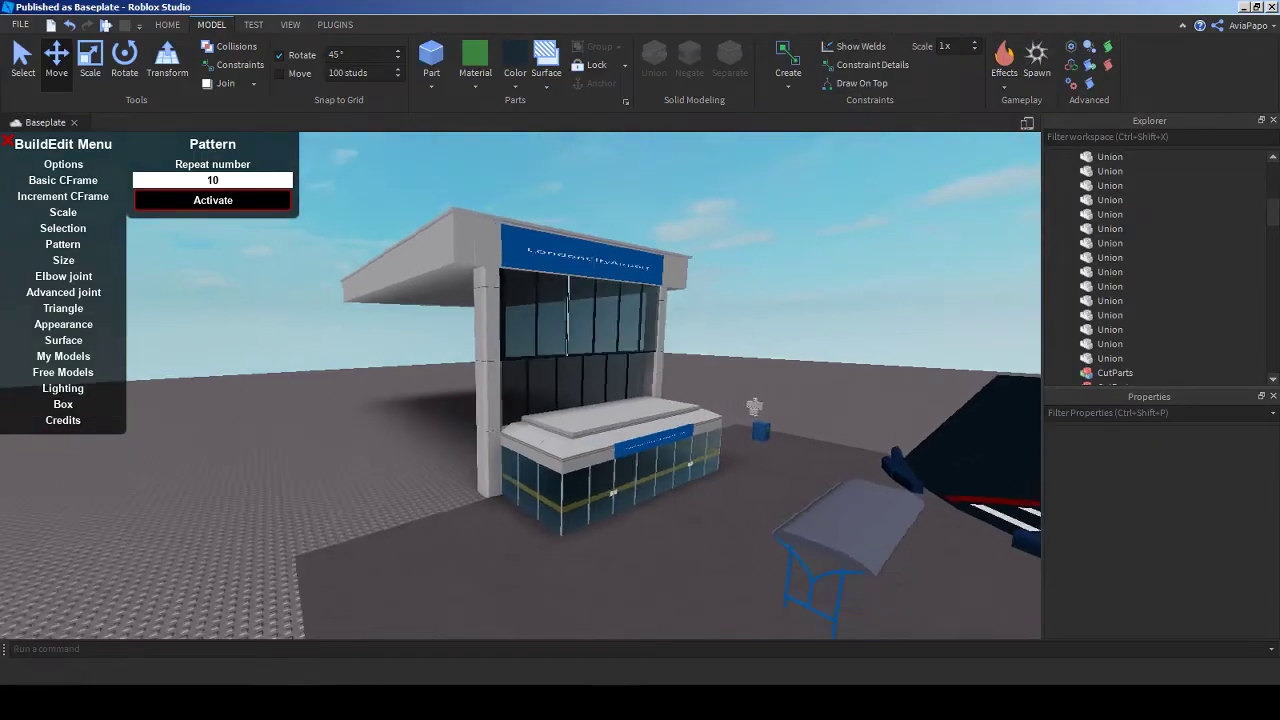
{"action": "key", "text": "s"}
{"action": "key", "text": "w"}
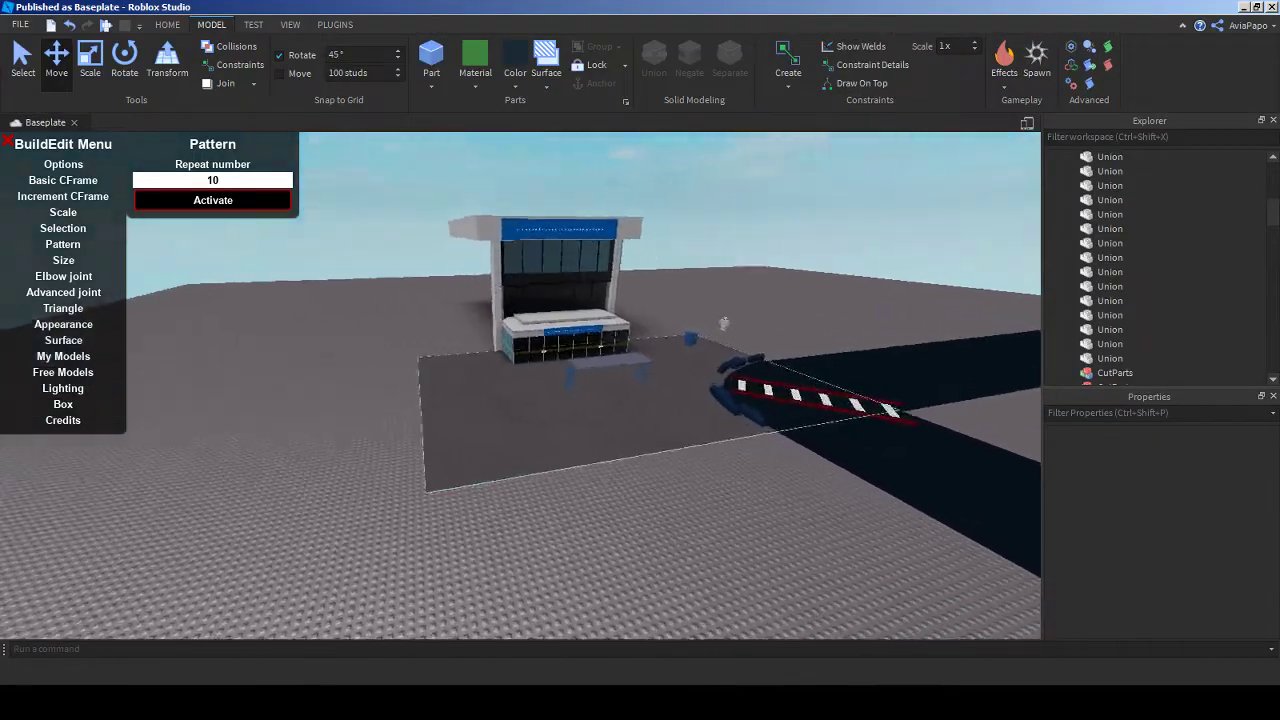
{"action": "key", "text": "w"}
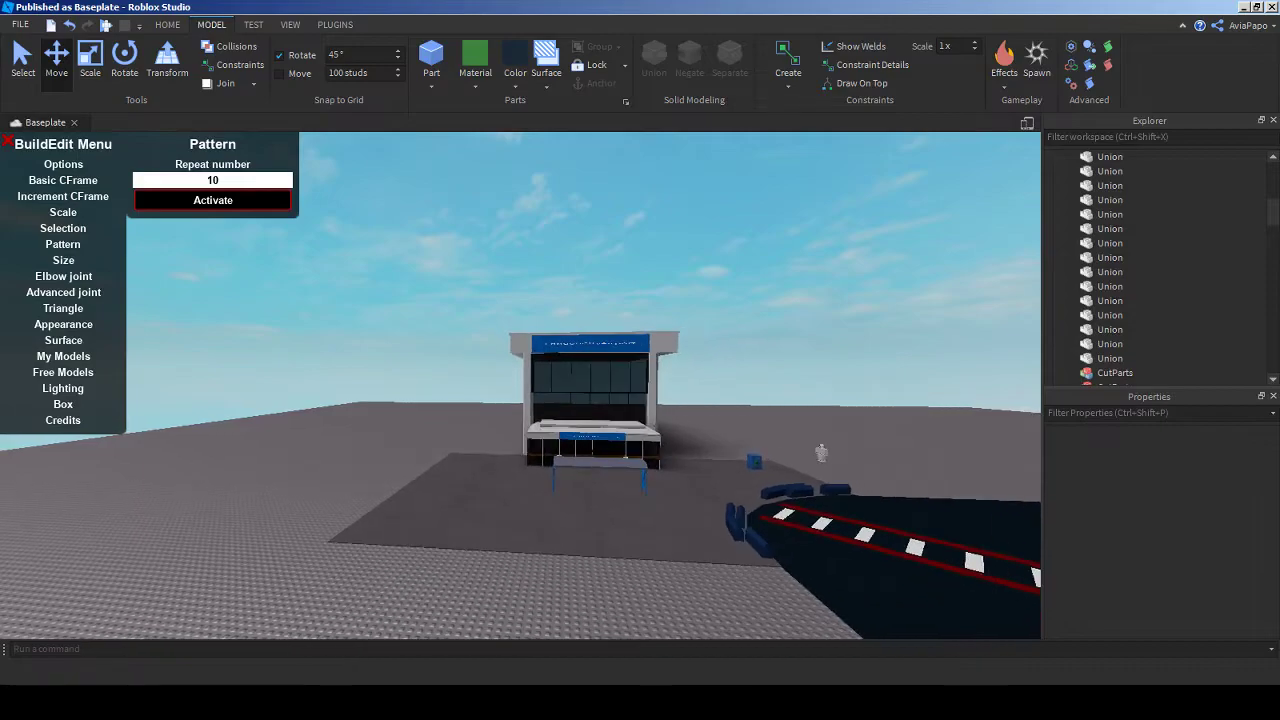
{"action": "key", "text": "w"}
{"action": "left_click", "coordinate": [1245, 6]}
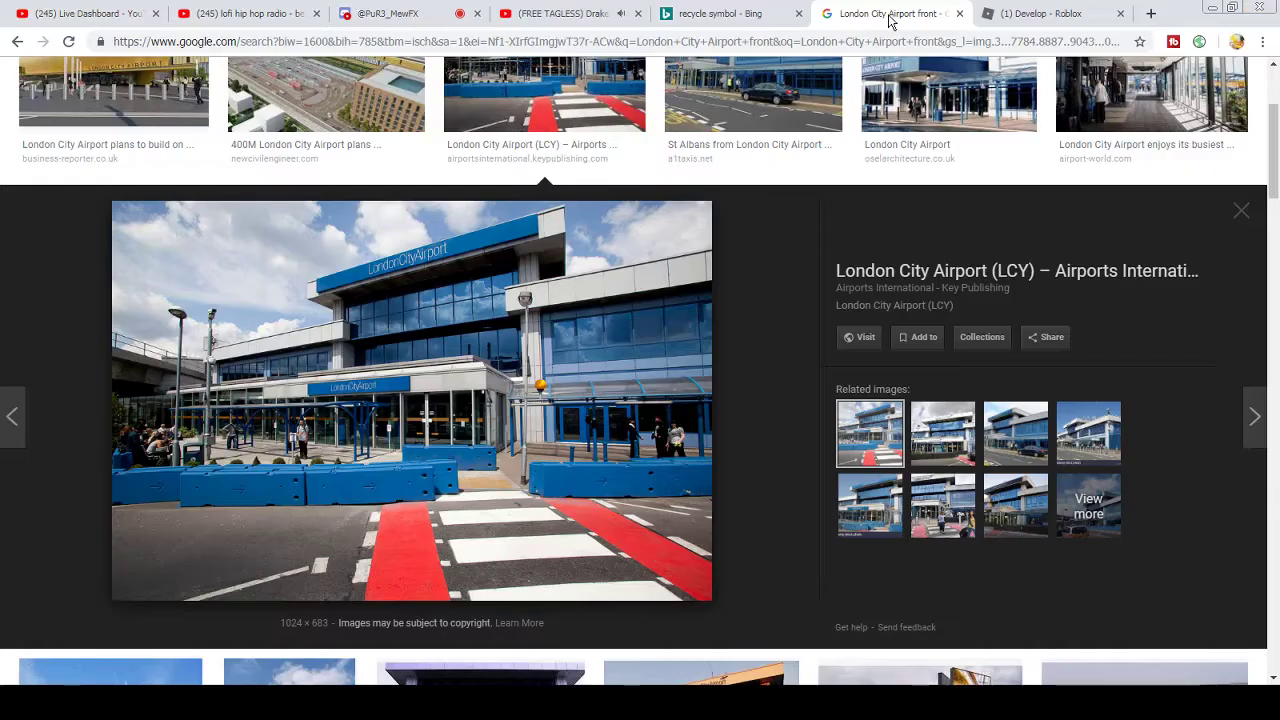
- Answer the viewer in the YouTube live stream chat with the messages "What?", "Do u mean?", "I develop" and "BRB"
{"action": "left_click", "coordinate": [115, 13]}
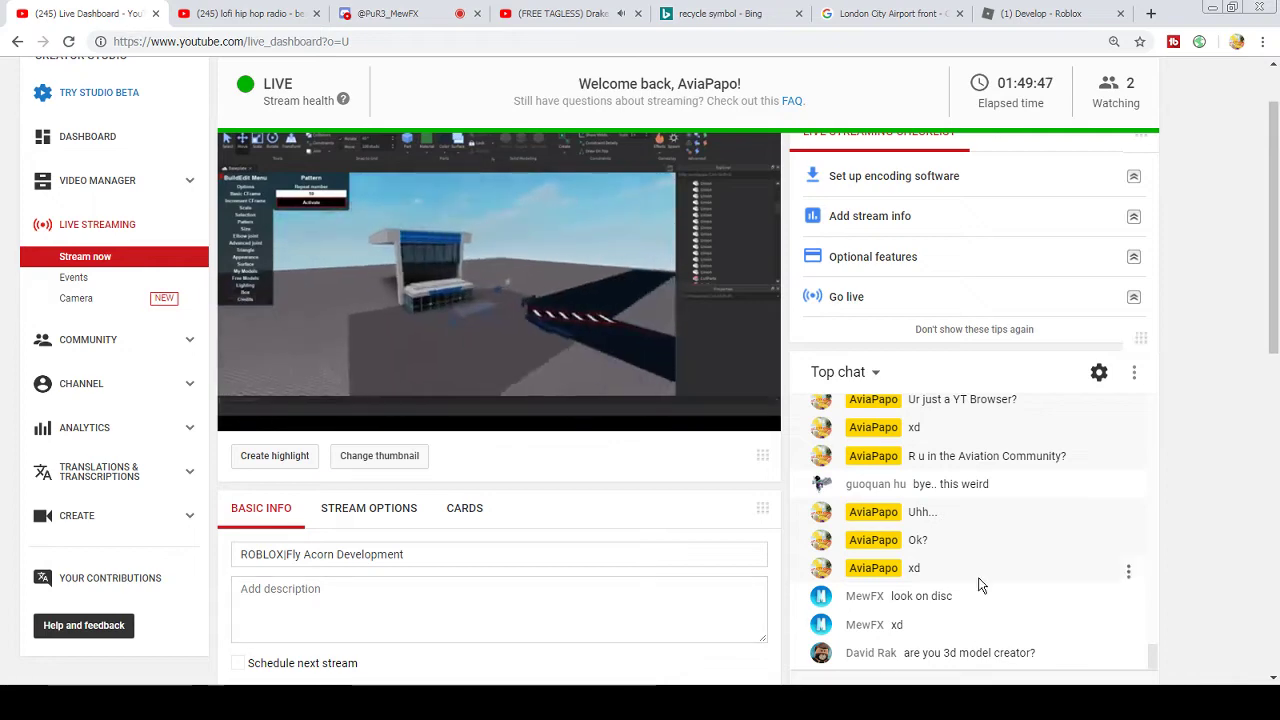
{"action": "scroll", "coordinate": [975, 583], "scroll_direction": "down", "scroll_amount": 1}
{"action": "left_click", "coordinate": [974, 570]}
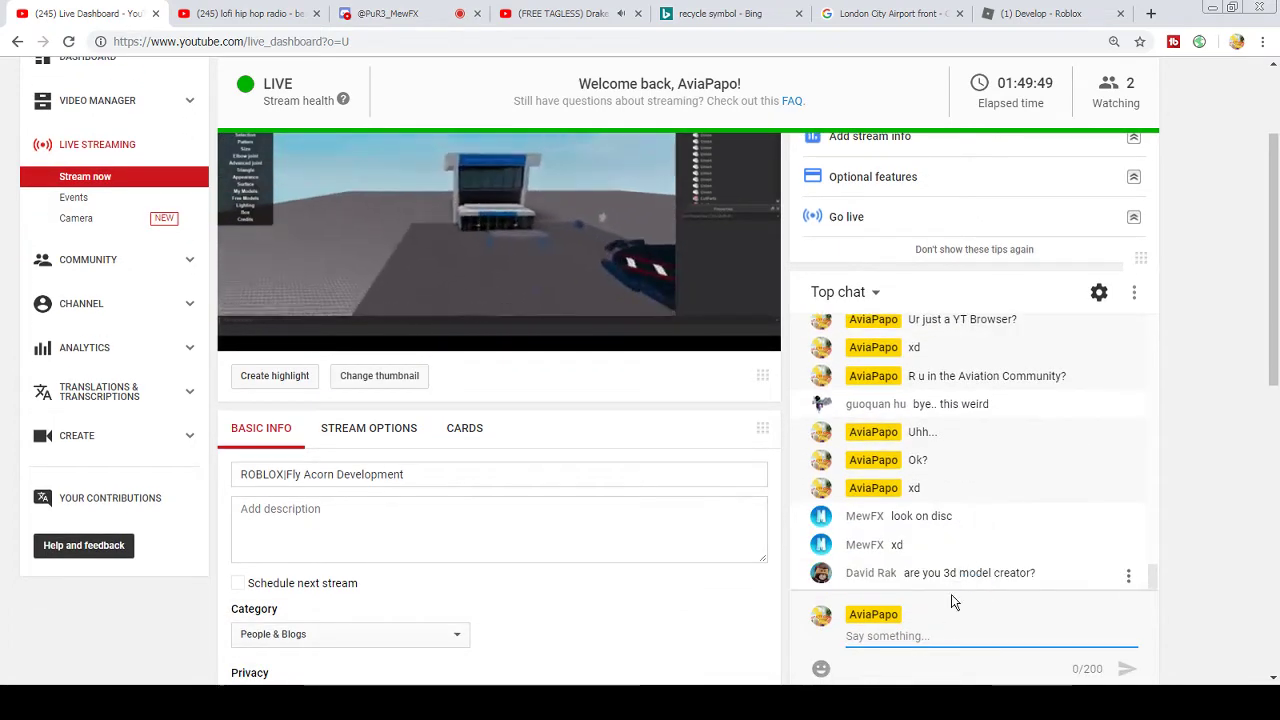
{"action": "type", "text": "What?"}
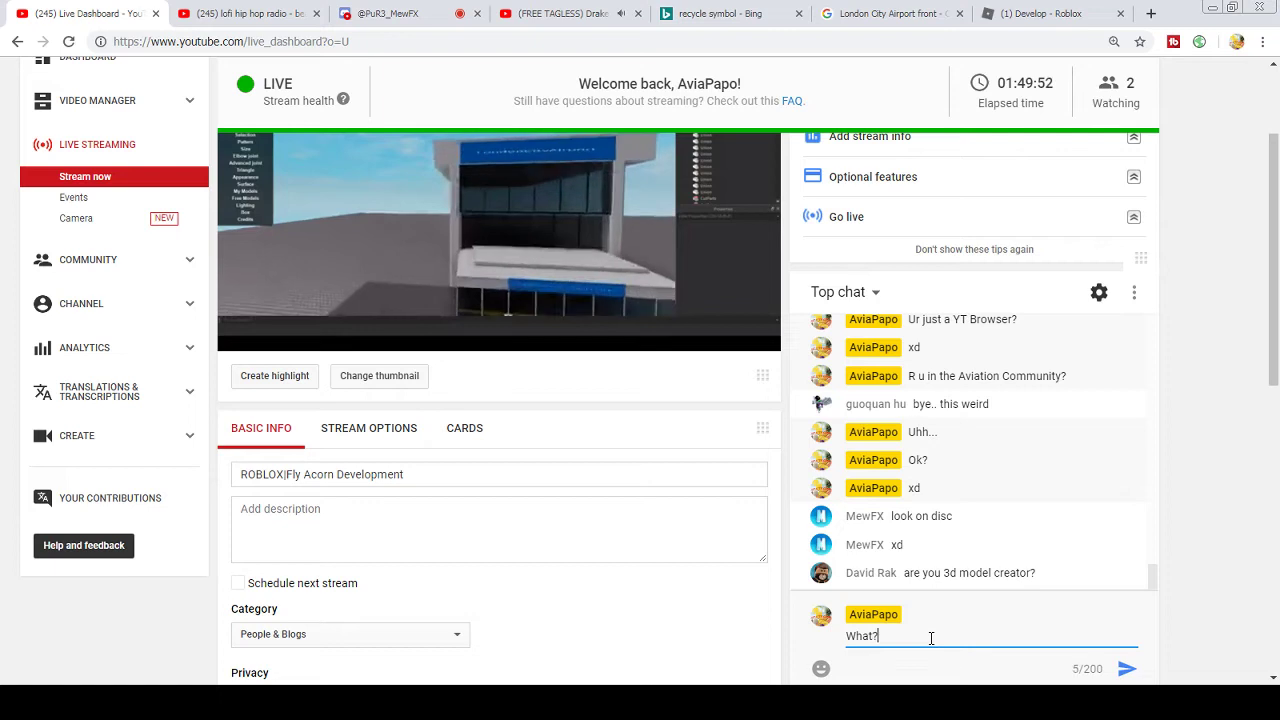
{"action": "key", "text": "Return"}
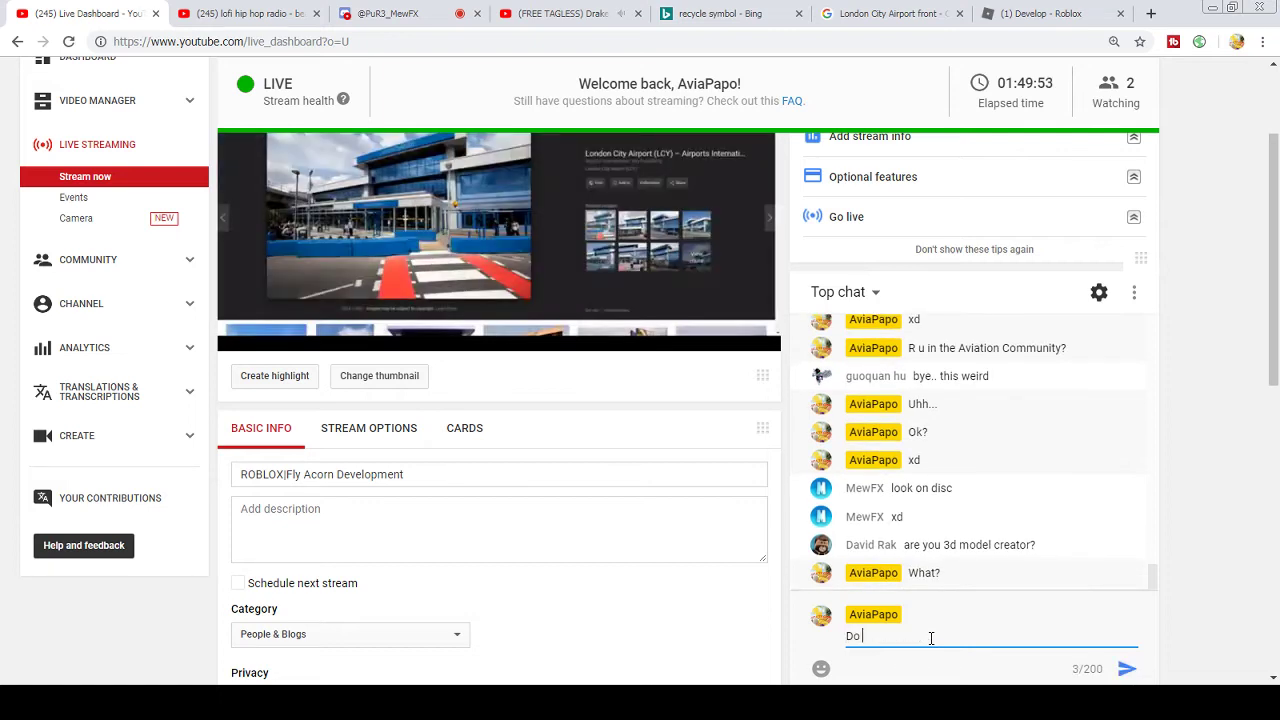
{"action": "type", "text": "Do u mean?"}
{"action": "key", "text": "Return"}
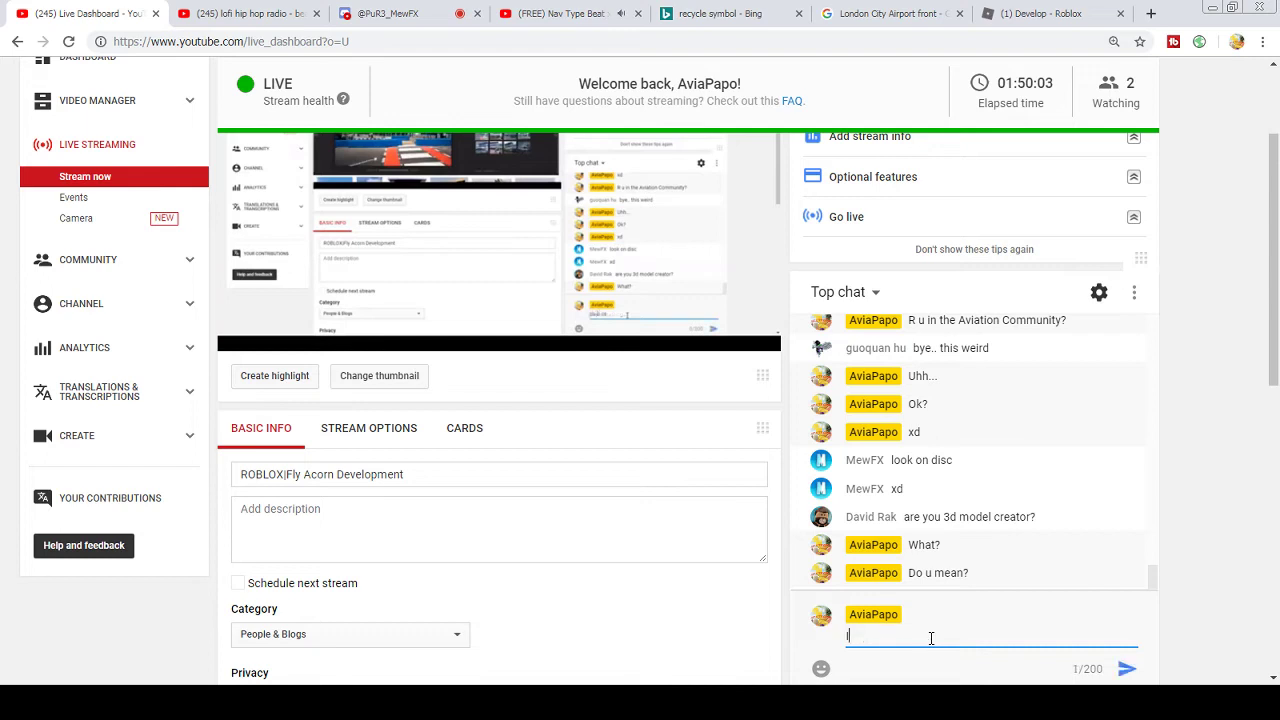
{"action": "type", "text": "bu"}
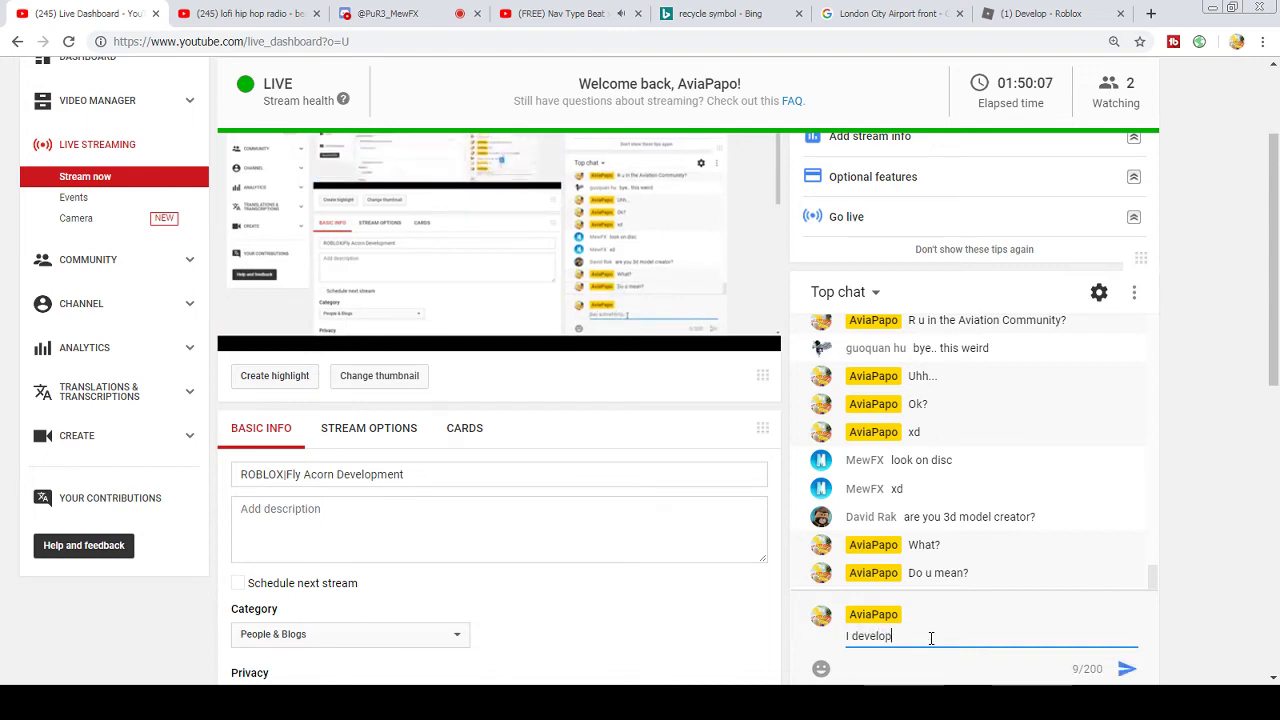
{"action": "key", "text": "Return"}
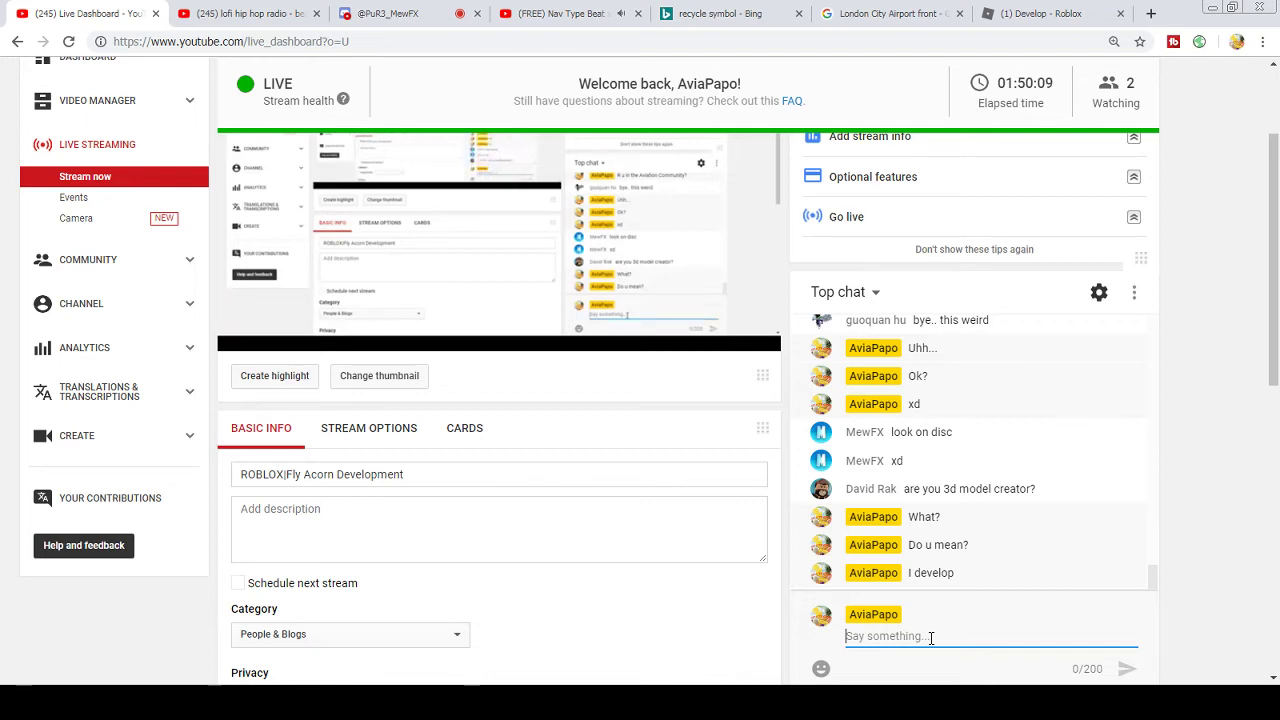
{"action": "key", "text": "Return"}
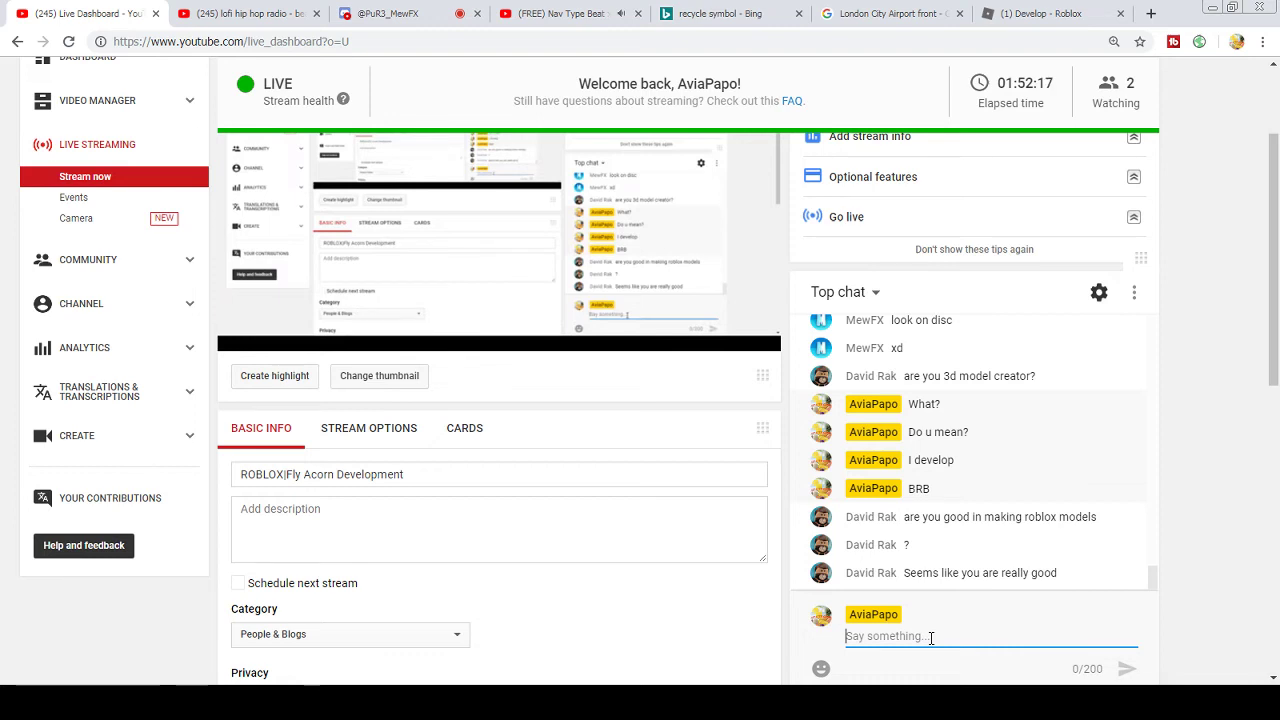
- Send the message "Thanks ur really nice" in the live stream chat
{"action": "type", "text": "Thanks ur r"}
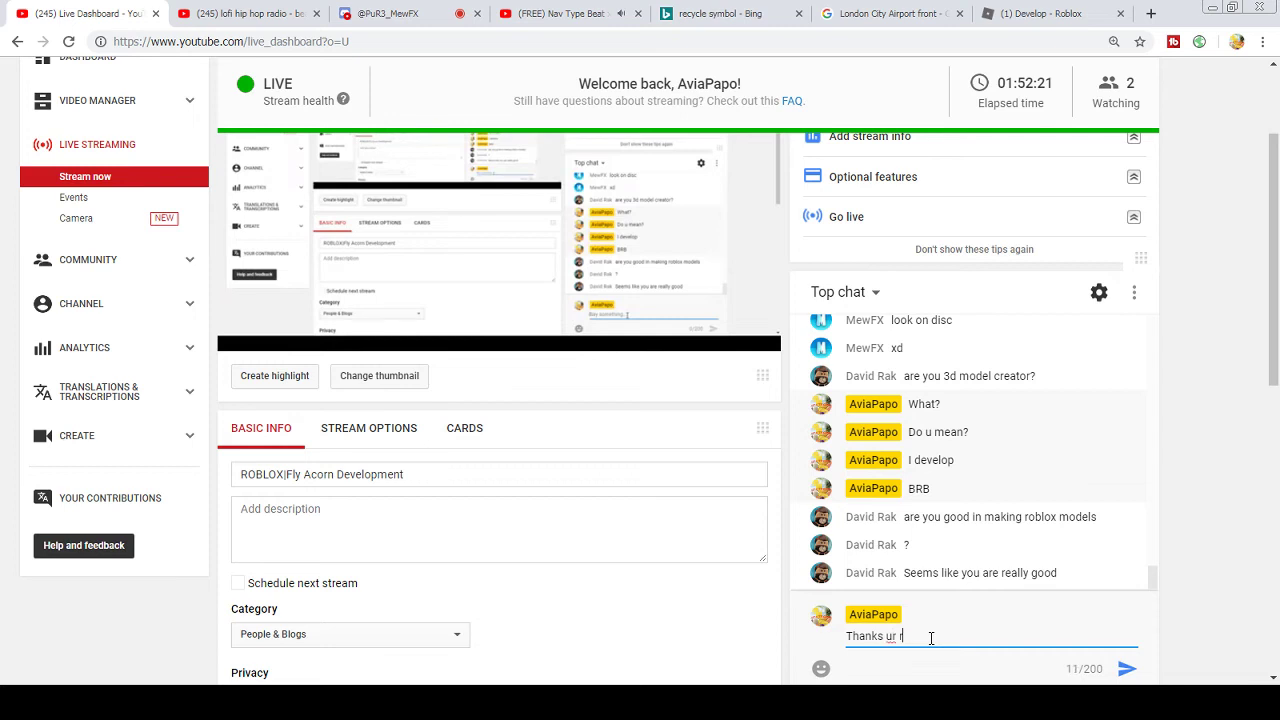
{"action": "type", "text": "eally nice"}
{"action": "key", "text": "Return"}
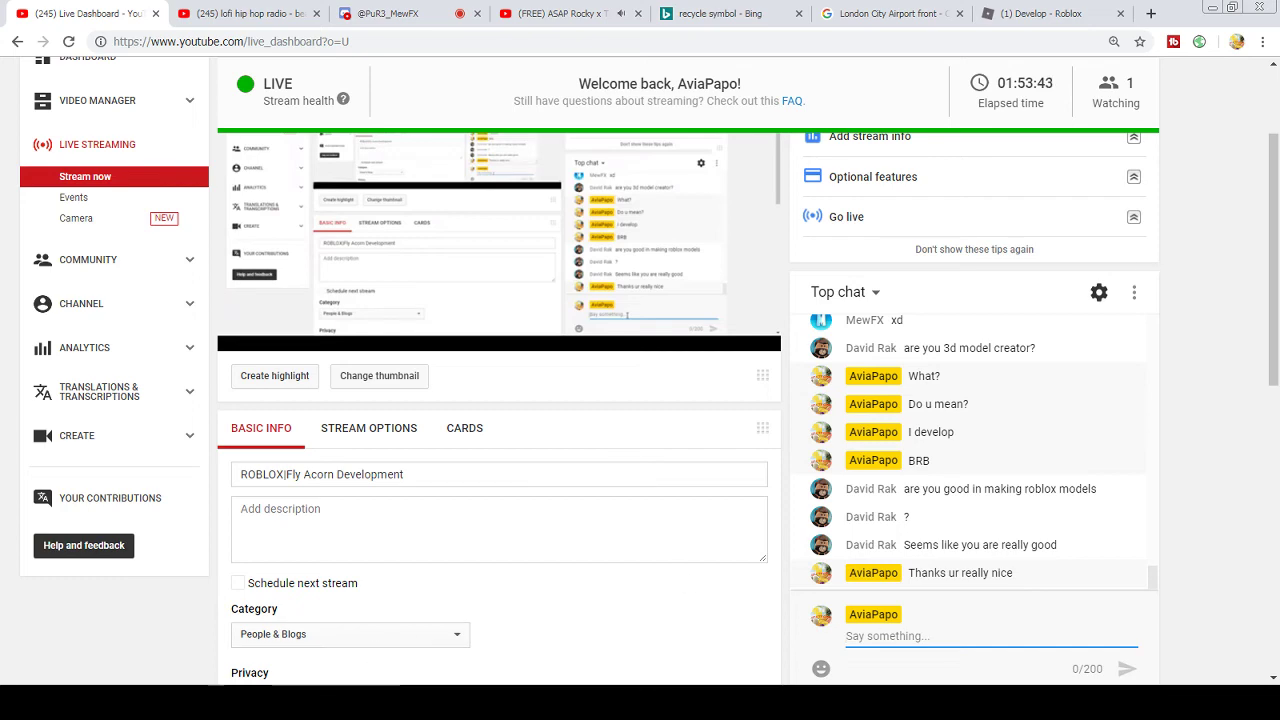
- Switch back to Roblox Studio, insert a black part on the empty baseplate and scale it into a large, thin upright panel
{"action": "key", "text": "alt+Tab"}
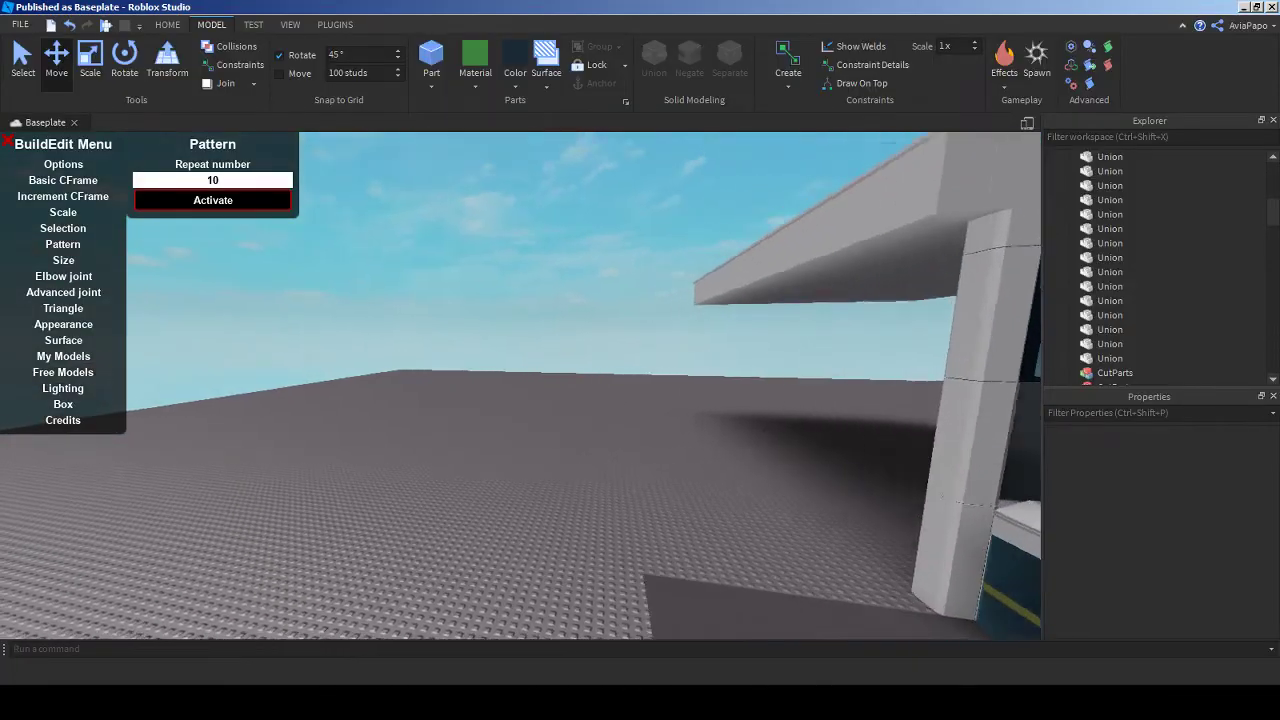
{"action": "right_click_drag", "start_coordinate": [520, 385], "coordinate": [630, 385]}
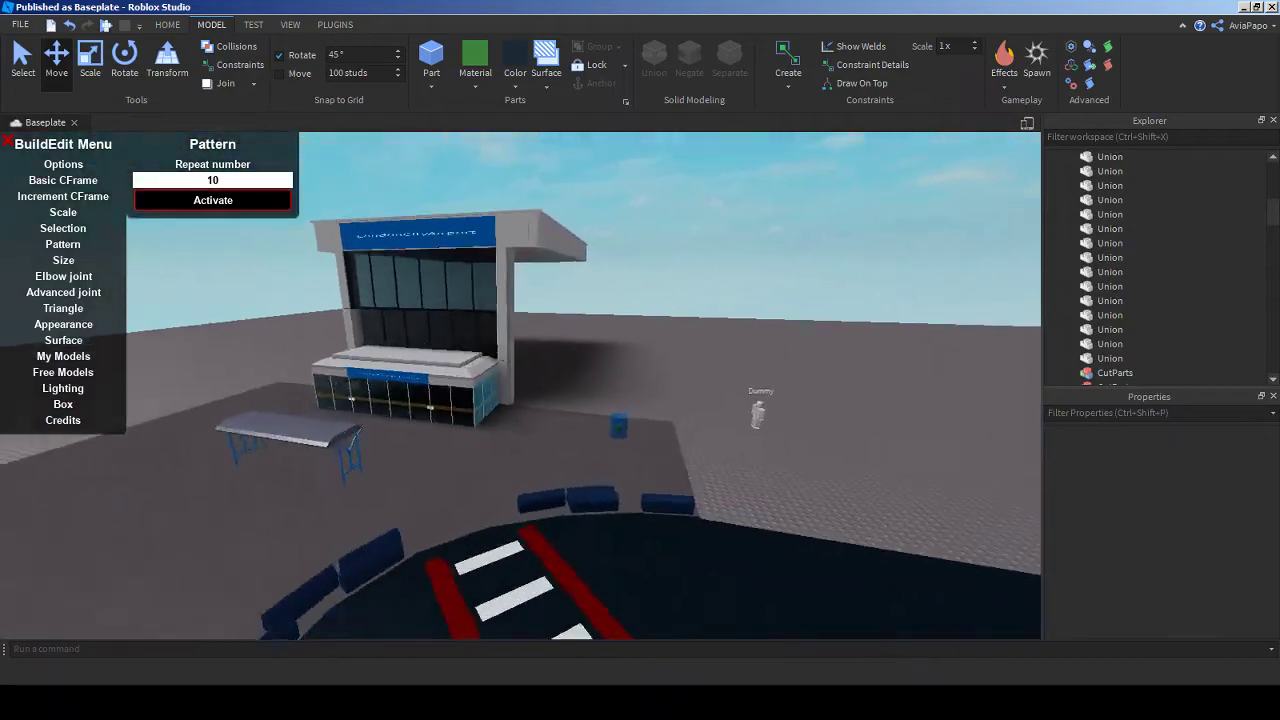
{"action": "key", "text": "w"}
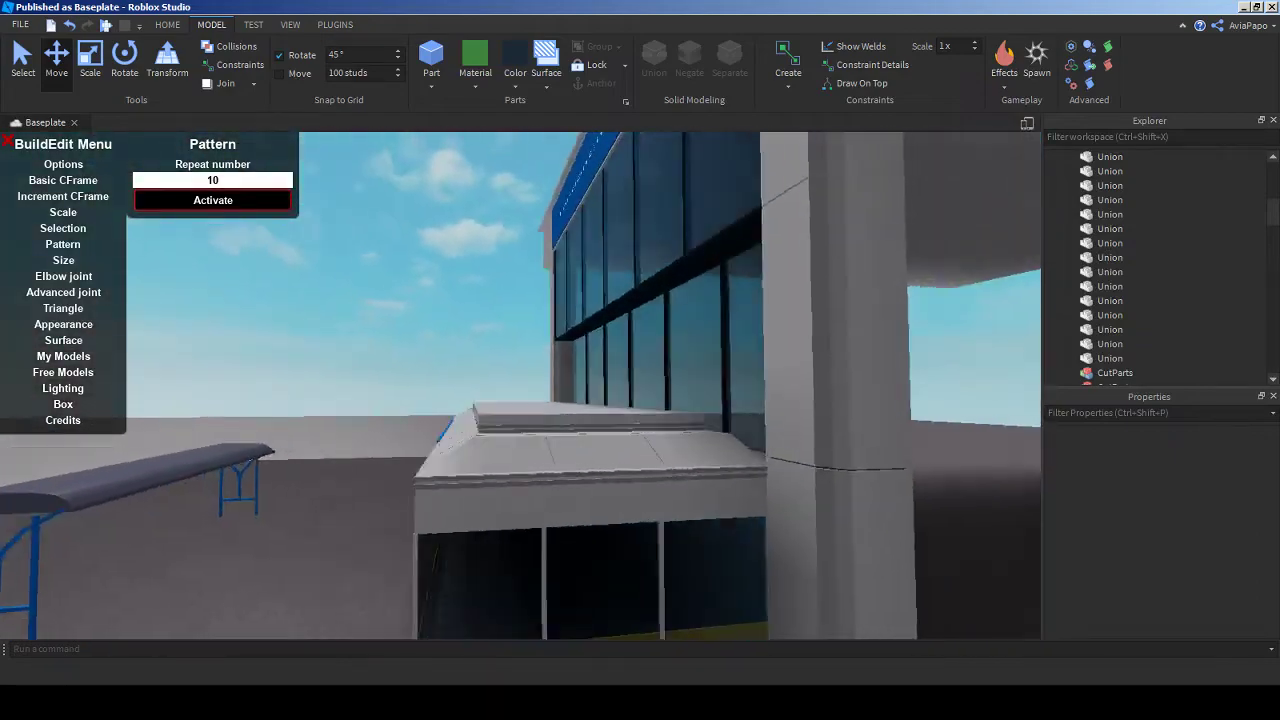
{"action": "right_click_drag", "start_coordinate": [520, 385], "coordinate": [616, 322]}
{"action": "right_click_drag", "start_coordinate": [520, 385], "coordinate": [505, 428]}
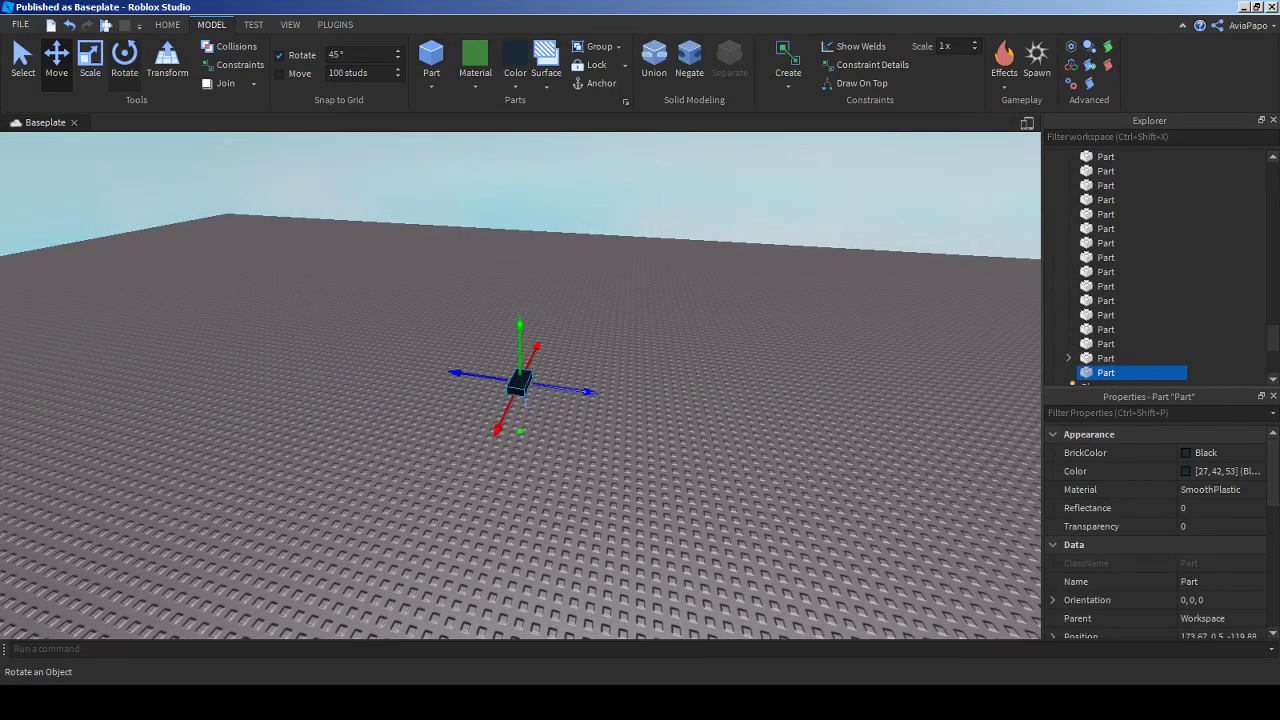
{"action": "key", "text": "ctrl+3"}
{"action": "left_click_drag", "start_coordinate": [495, 378], "coordinate": [80, 316]}
{"action": "left_click_drag", "start_coordinate": [545, 385], "coordinate": [786, 441]}
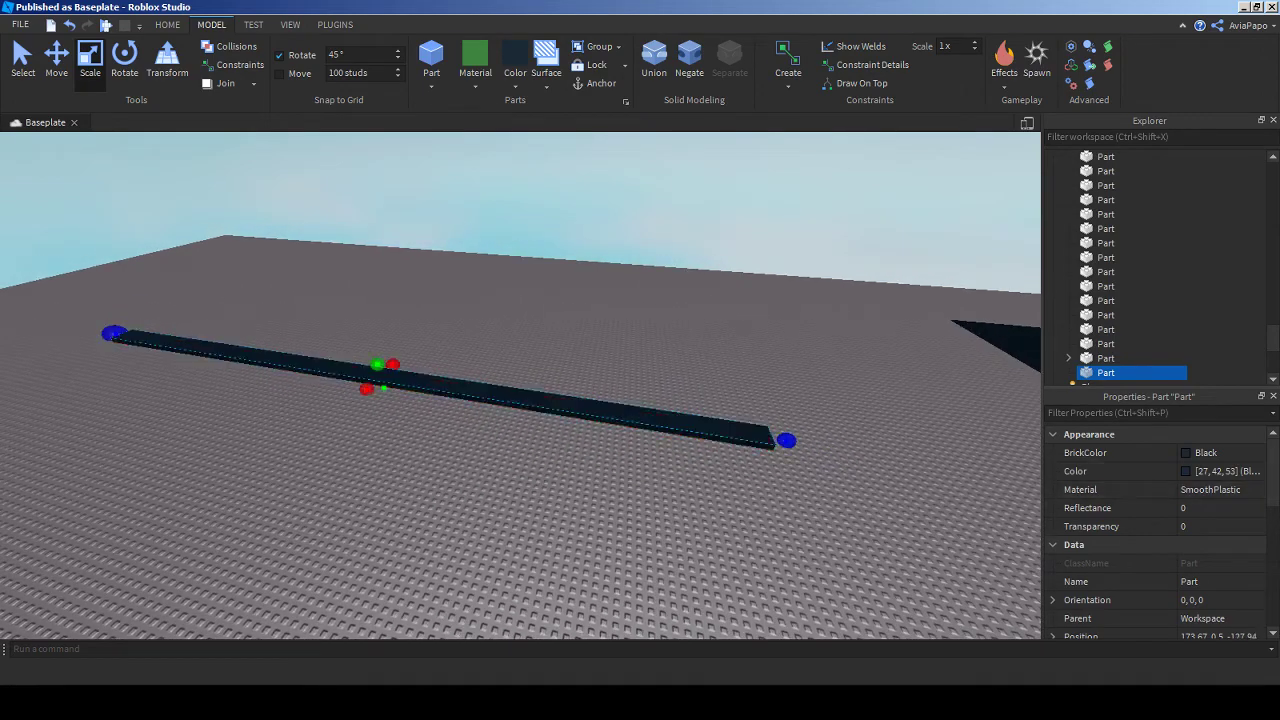
{"action": "left_click_drag", "start_coordinate": [376, 363], "coordinate": [400, 171]}
- Insert a SurfaceGui into the upright panel part and a TextLabel inside that SurfaceGui
{"action": "scroll", "coordinate": [1125, 343], "scroll_direction": "down", "scroll_amount": 1}
{"action": "right_click", "coordinate": [1088, 328]}
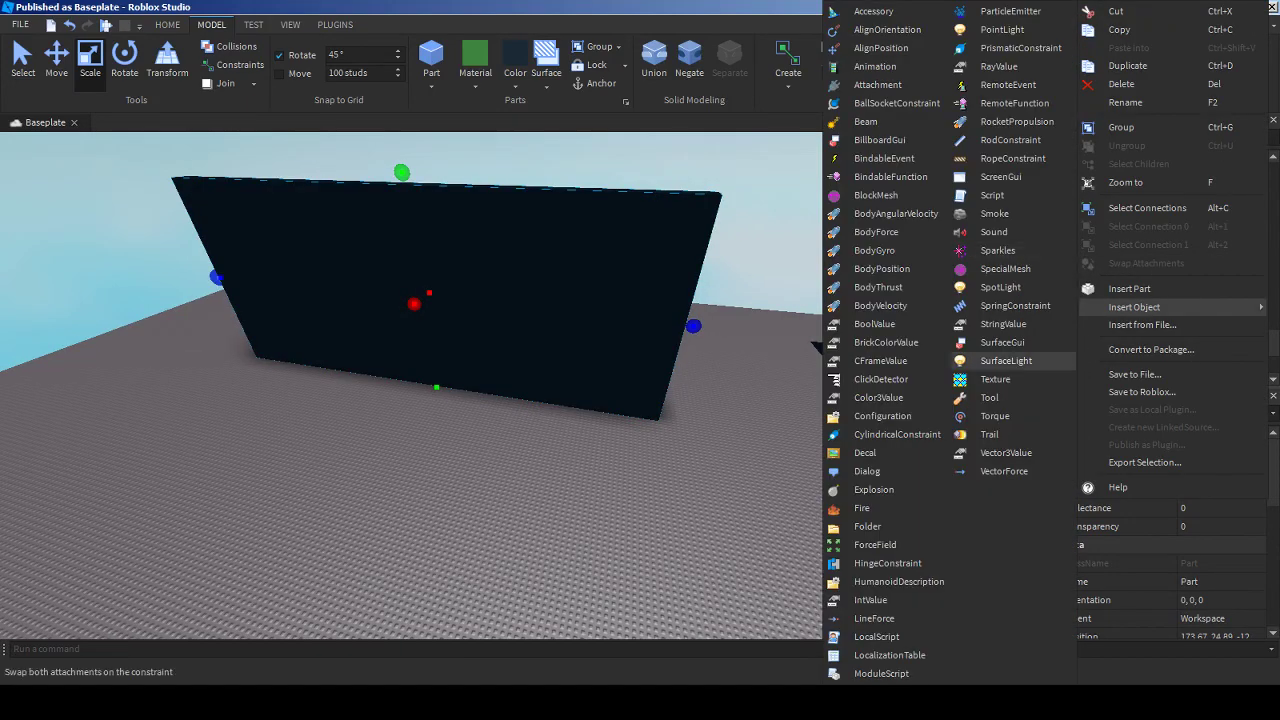
{"action": "left_click", "coordinate": [1125, 329]}
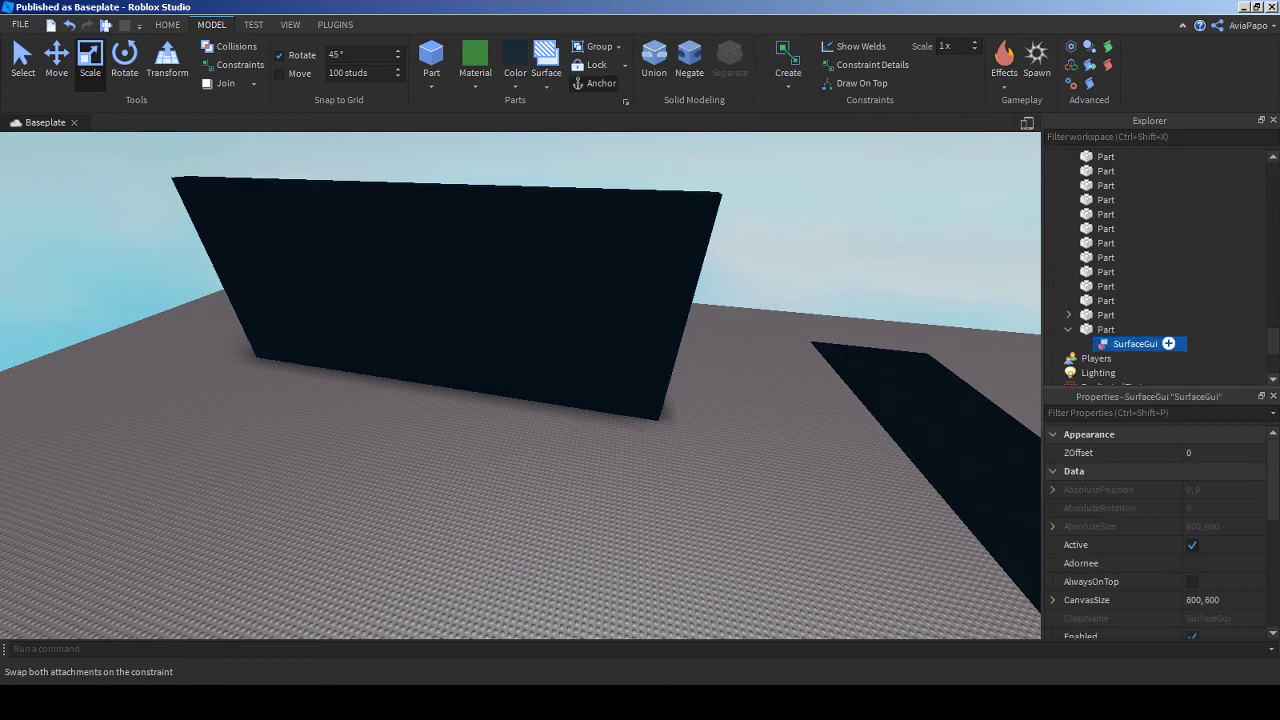
{"action": "right_click", "coordinate": [1100, 343]}
{"action": "mouse_move", "coordinate": [1145, 307]}
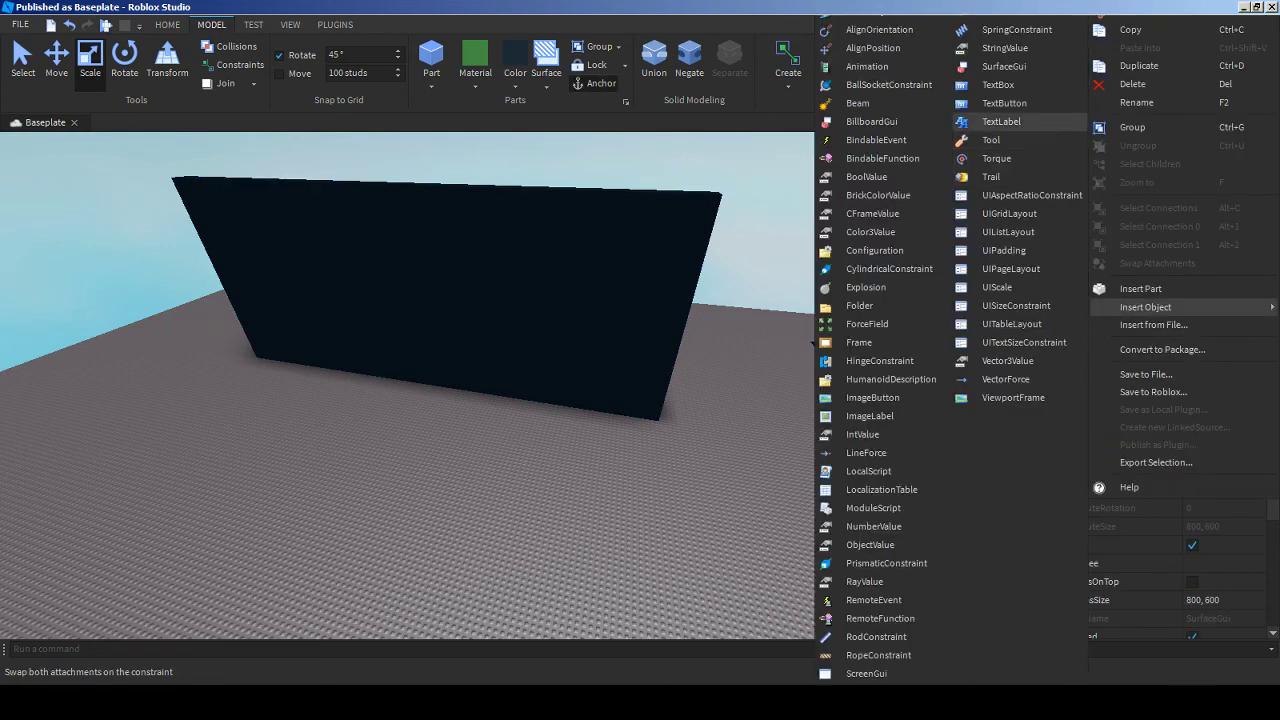
{"action": "left_click", "coordinate": [1001, 121]}
- Set the upright panel part's Transparency to 1
{"action": "left_click", "coordinate": [1105, 329]}
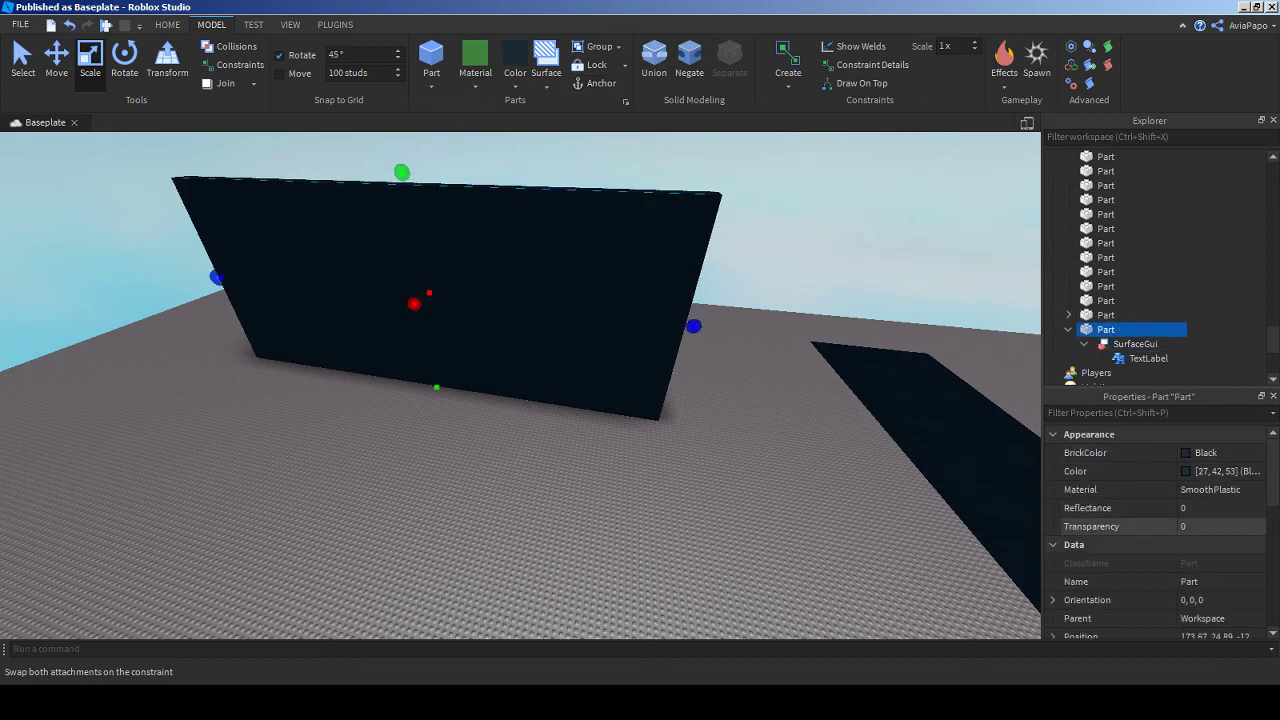
{"action": "left_click", "coordinate": [1200, 526]}
{"action": "type", "text": "1"}
- Enable TextScaled on the TextLabel inside the panel's SurfaceGui
{"action": "left_click", "coordinate": [1148, 358]}
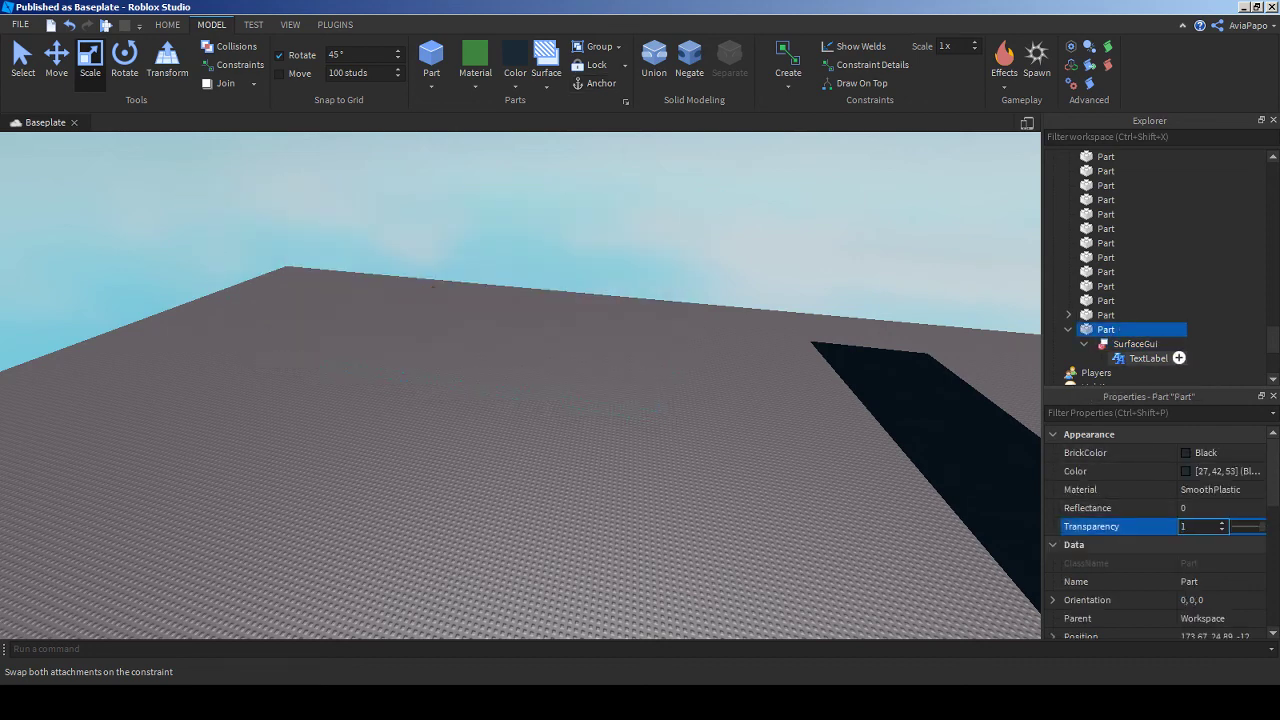
{"action": "scroll", "coordinate": [1160, 530], "scroll_direction": "down", "scroll_amount": 3}
{"action": "scroll", "coordinate": [1100, 563], "scroll_direction": "down", "scroll_amount": 3}
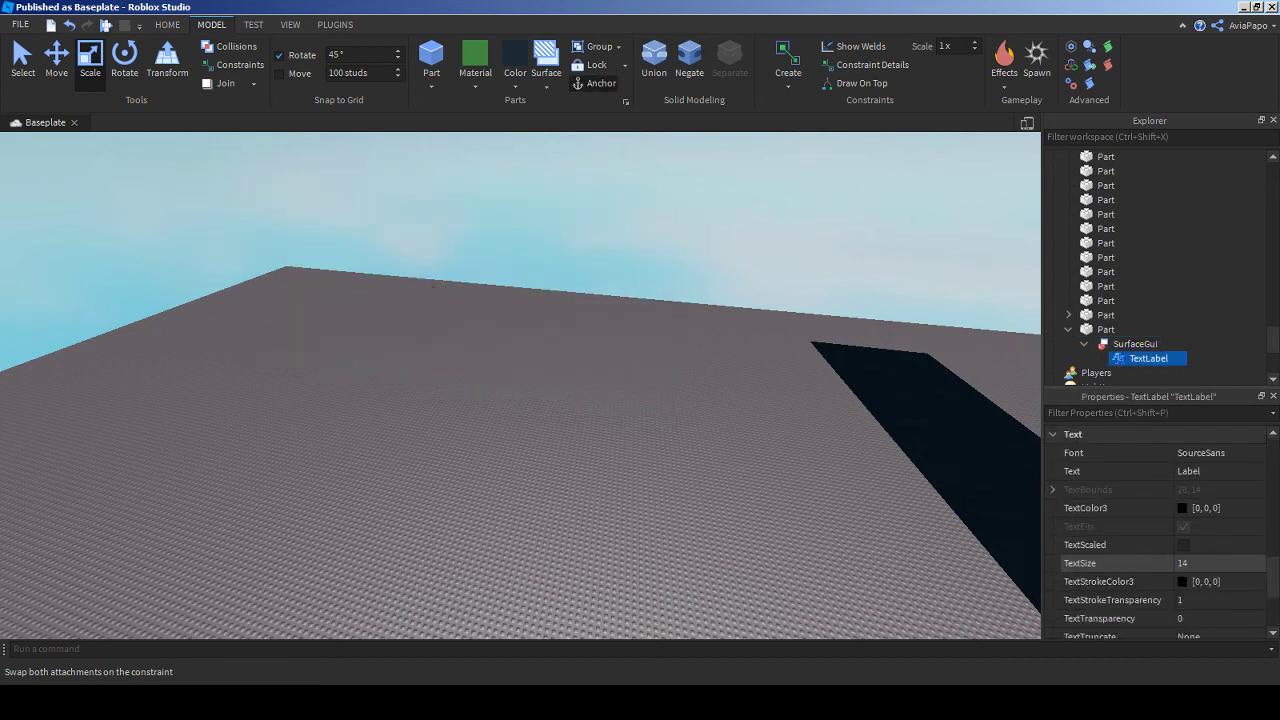
{"action": "left_click", "coordinate": [1184, 545]}
{"action": "scroll", "coordinate": [1184, 580], "scroll_direction": "down", "scroll_amount": 2}
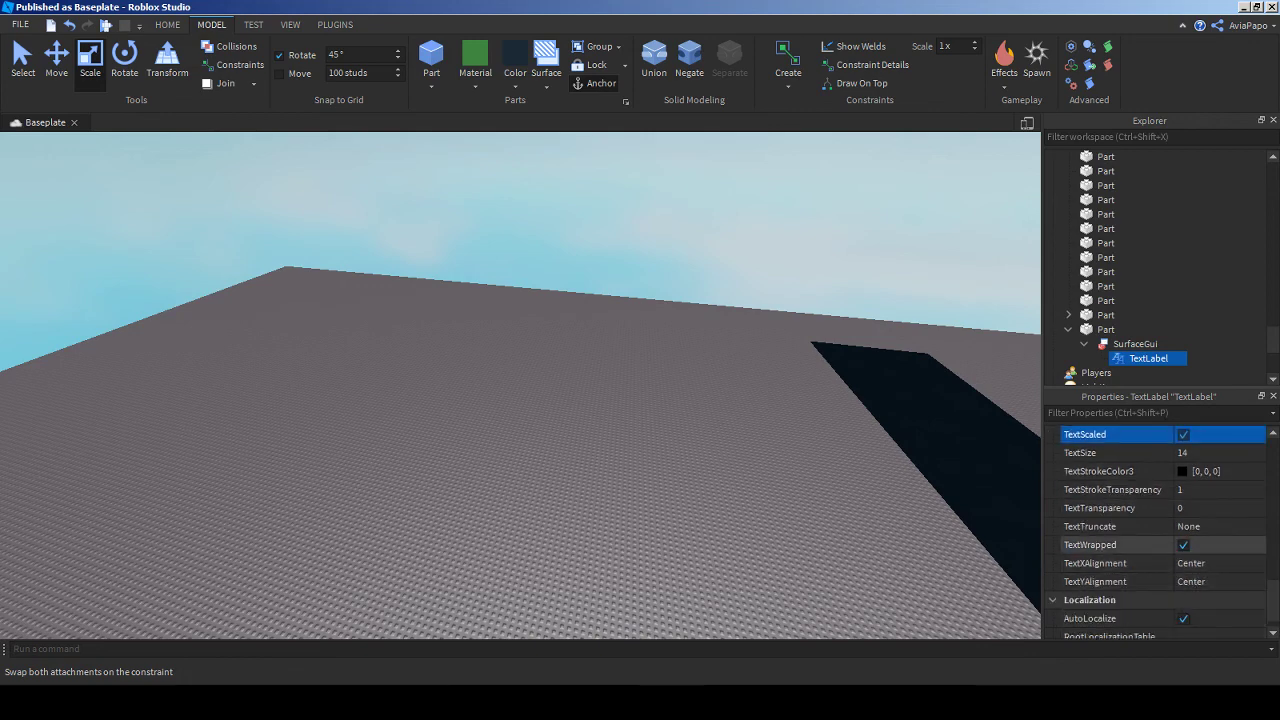
- Replace the TextLabel's text with wording that begins with "BY"
{"action": "scroll", "coordinate": [1100, 545], "scroll_direction": "up", "scroll_amount": 1}
{"action": "scroll", "coordinate": [1160, 530], "scroll_direction": "up", "scroll_amount": 3}
{"action": "left_click", "coordinate": [1190, 581]}
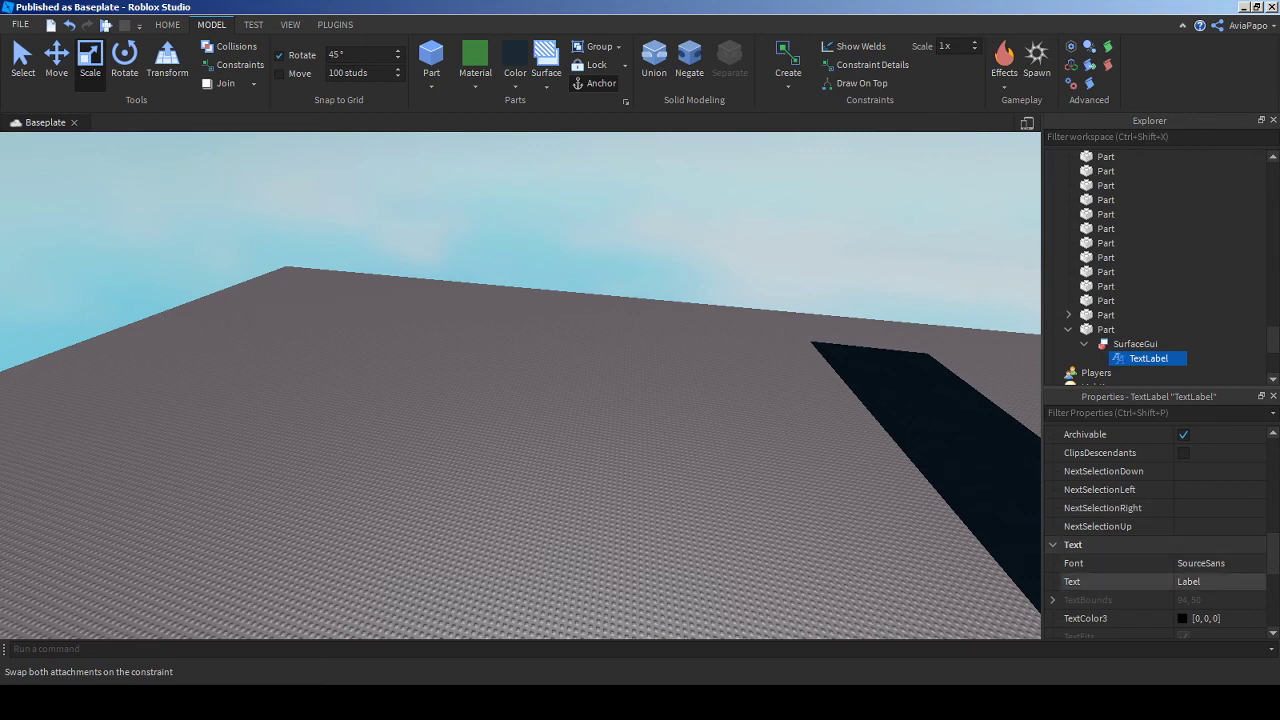
{"action": "type", "text": "BY"}
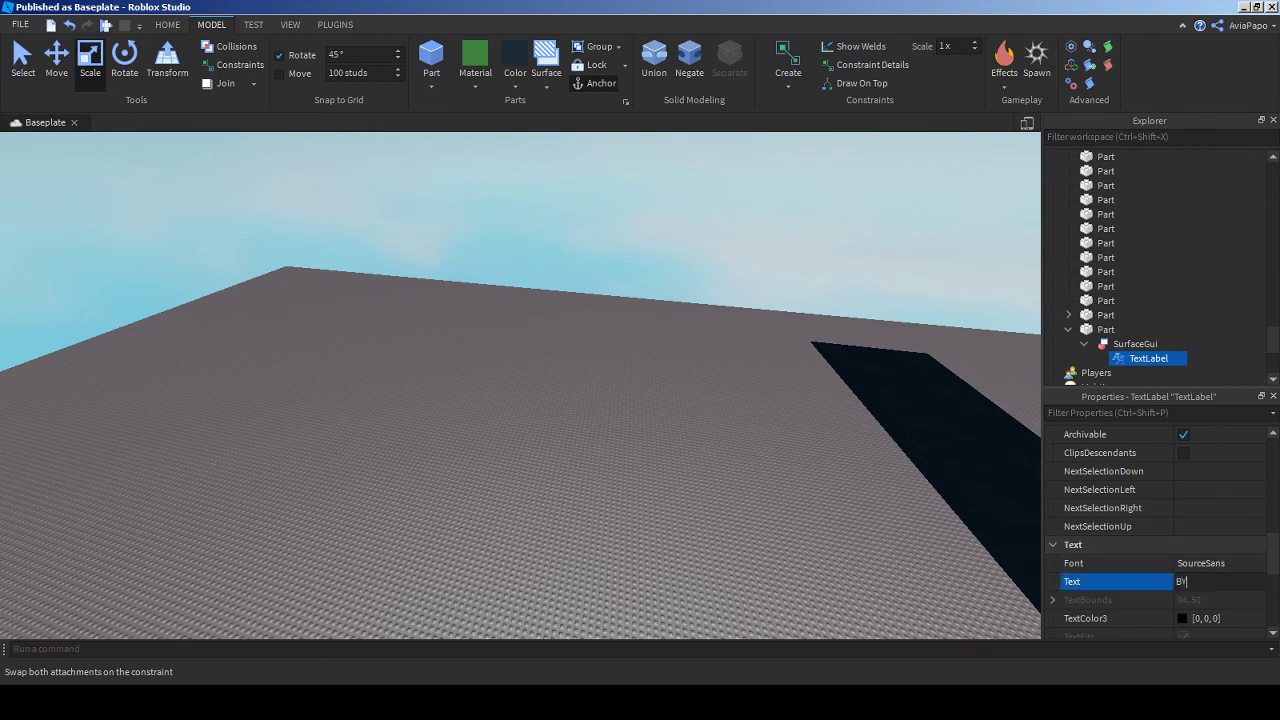